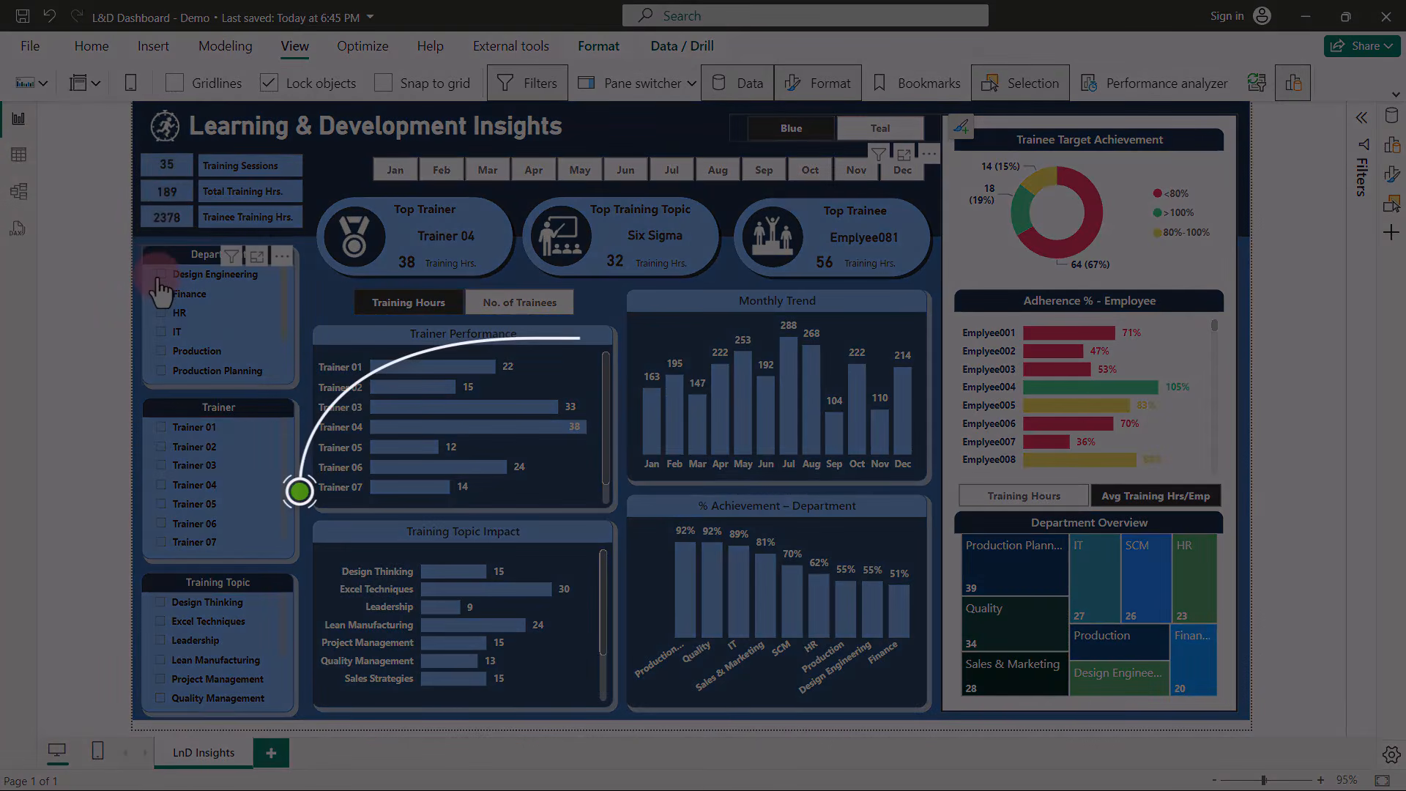
Filter the demo dashboard by Design Engineering, Production and Production Planning, and by individual trainers, to examine how the visuals respond.
{"action": "left_click", "coordinate": [159, 276]}
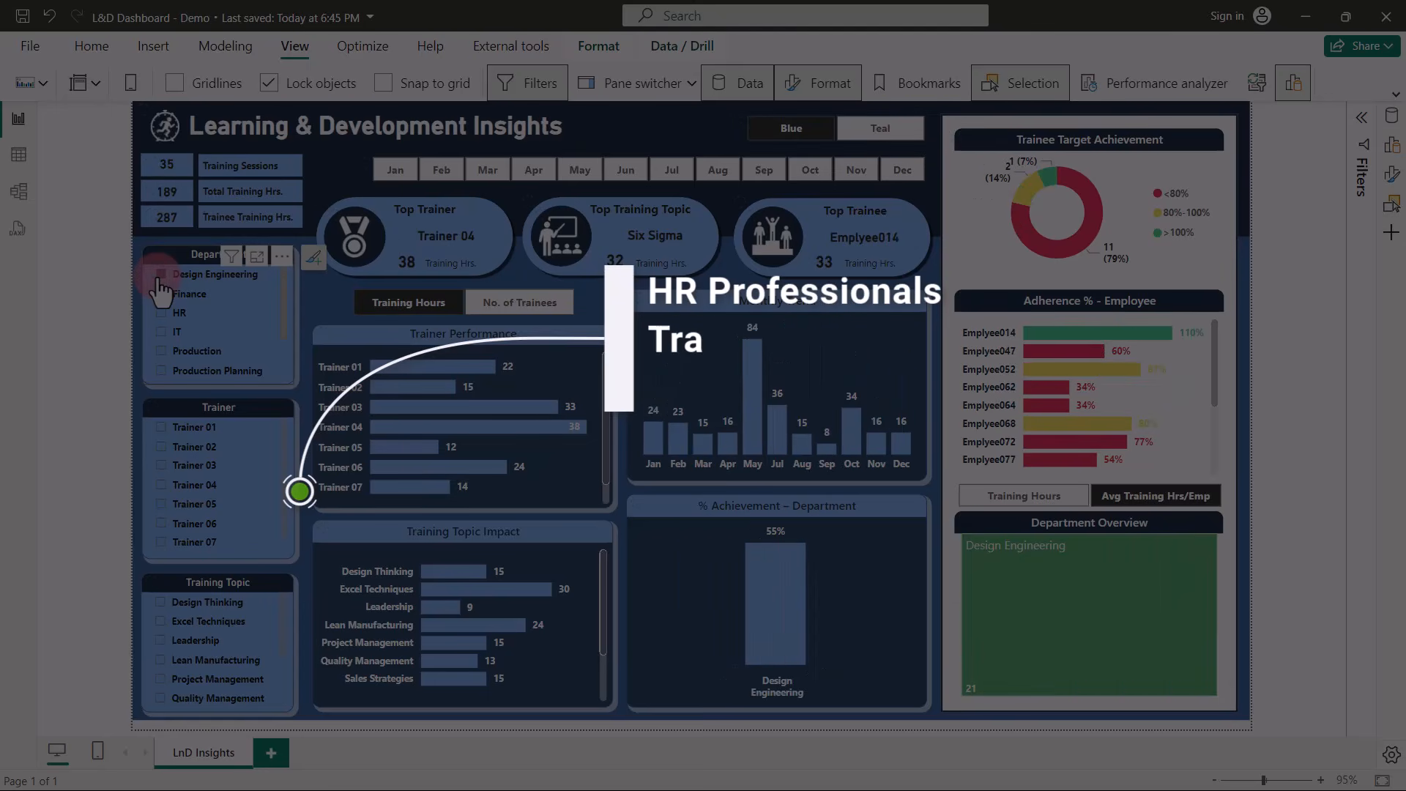
{"action": "left_click", "coordinate": [161, 352]}
{"action": "left_click", "coordinate": [162, 373]}
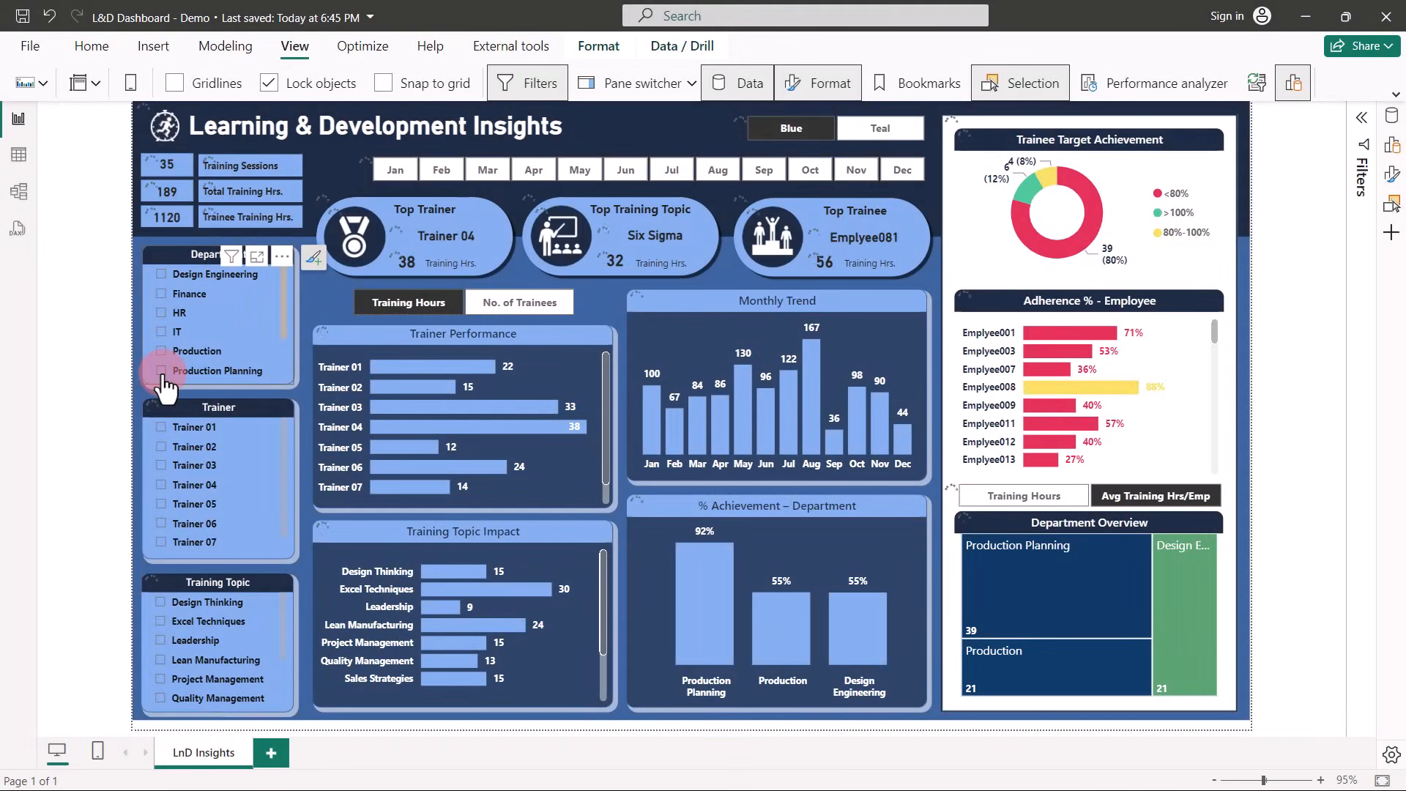
{"action": "left_click", "coordinate": [163, 448]}
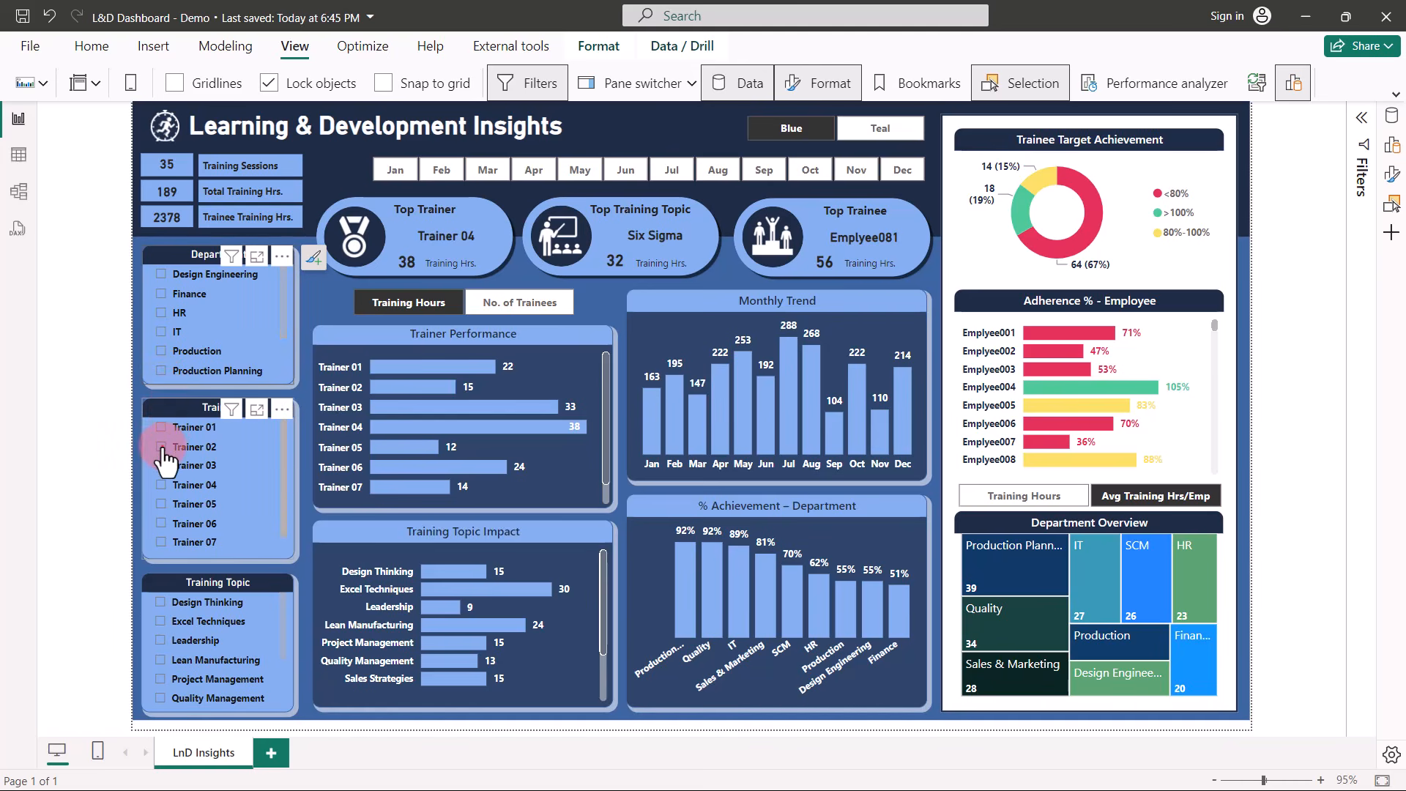
{"action": "left_click", "coordinate": [159, 465]}
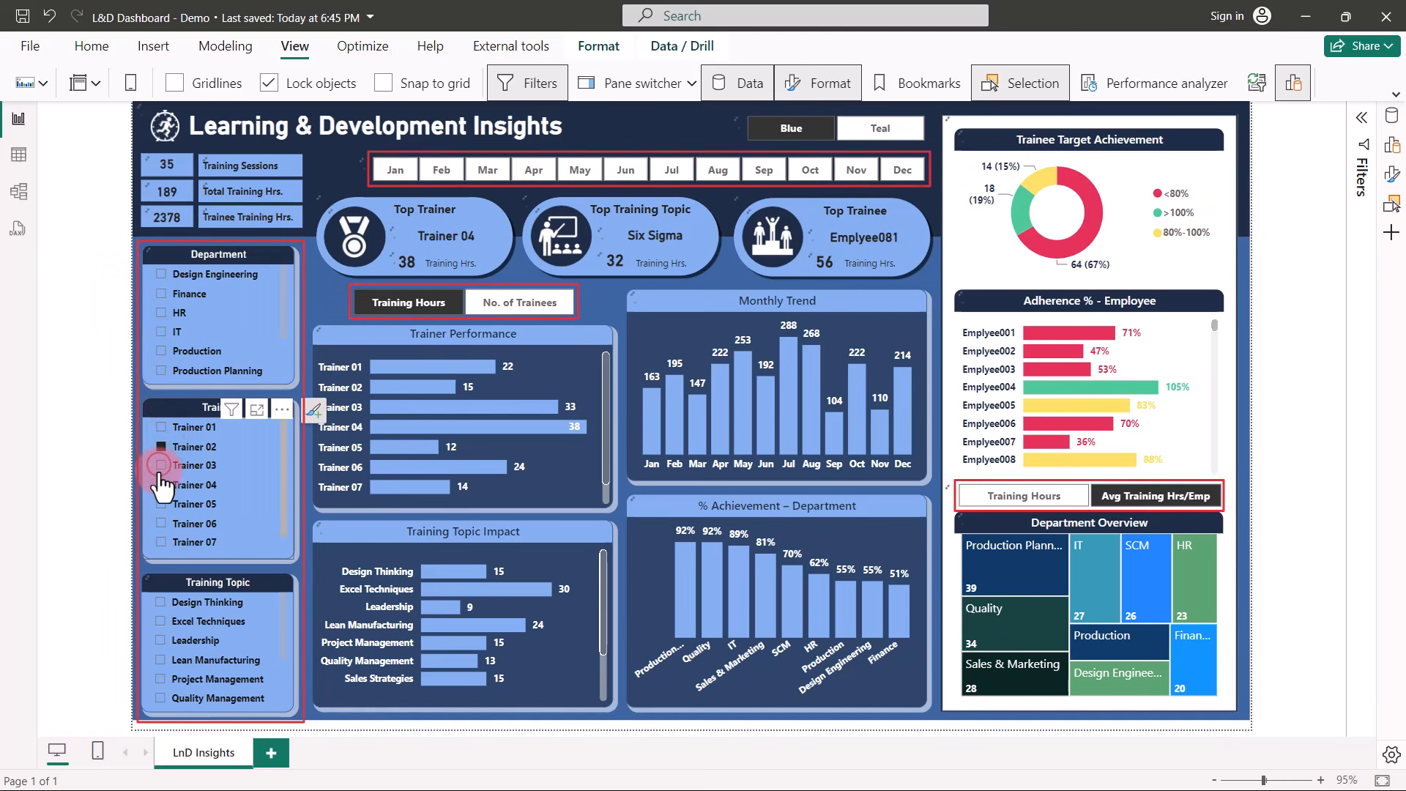
{"action": "left_click", "coordinate": [161, 506]}
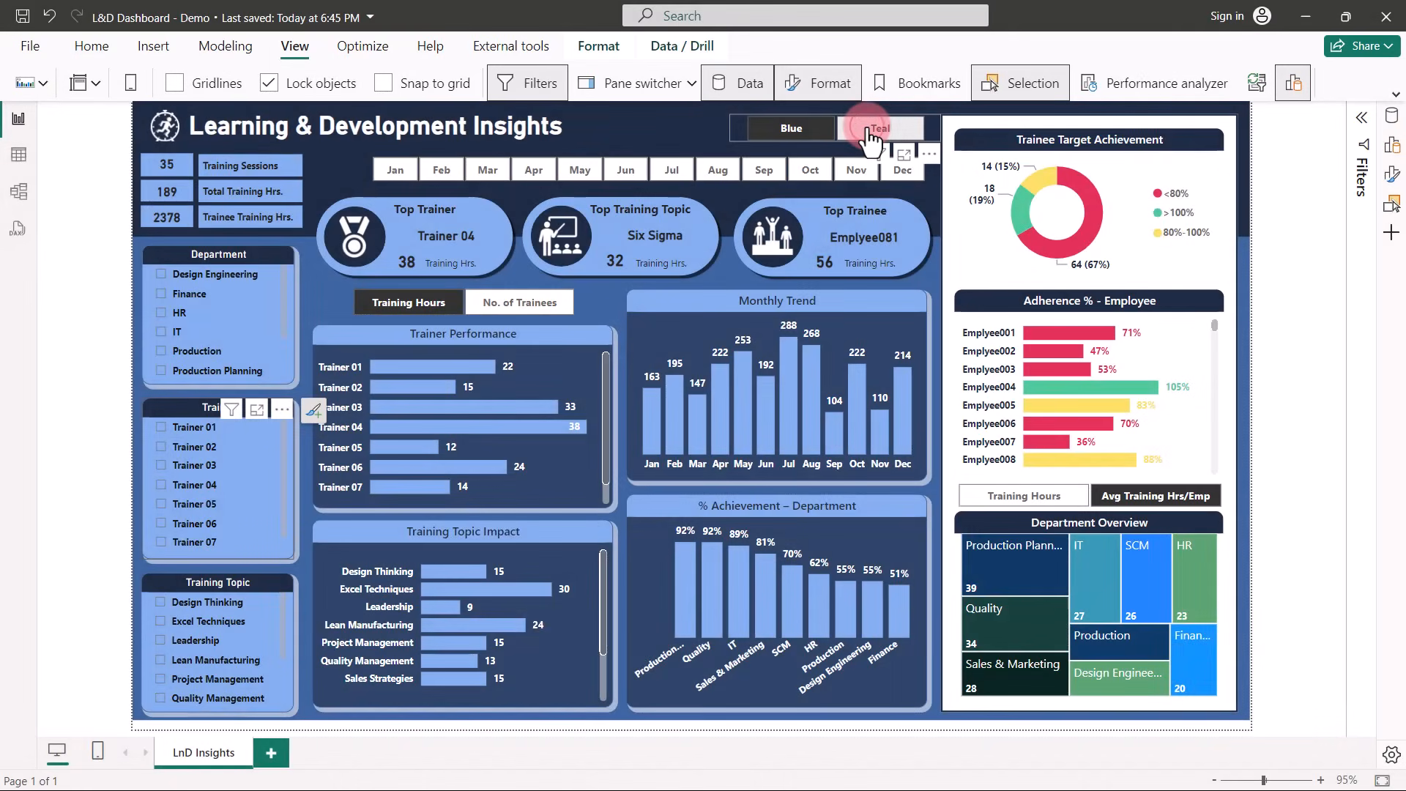
Switch the demo dashboard's colour theme between Teal and Blue, ending on Teal, to compare the two looks.
{"action": "left_click", "coordinate": [868, 132]}
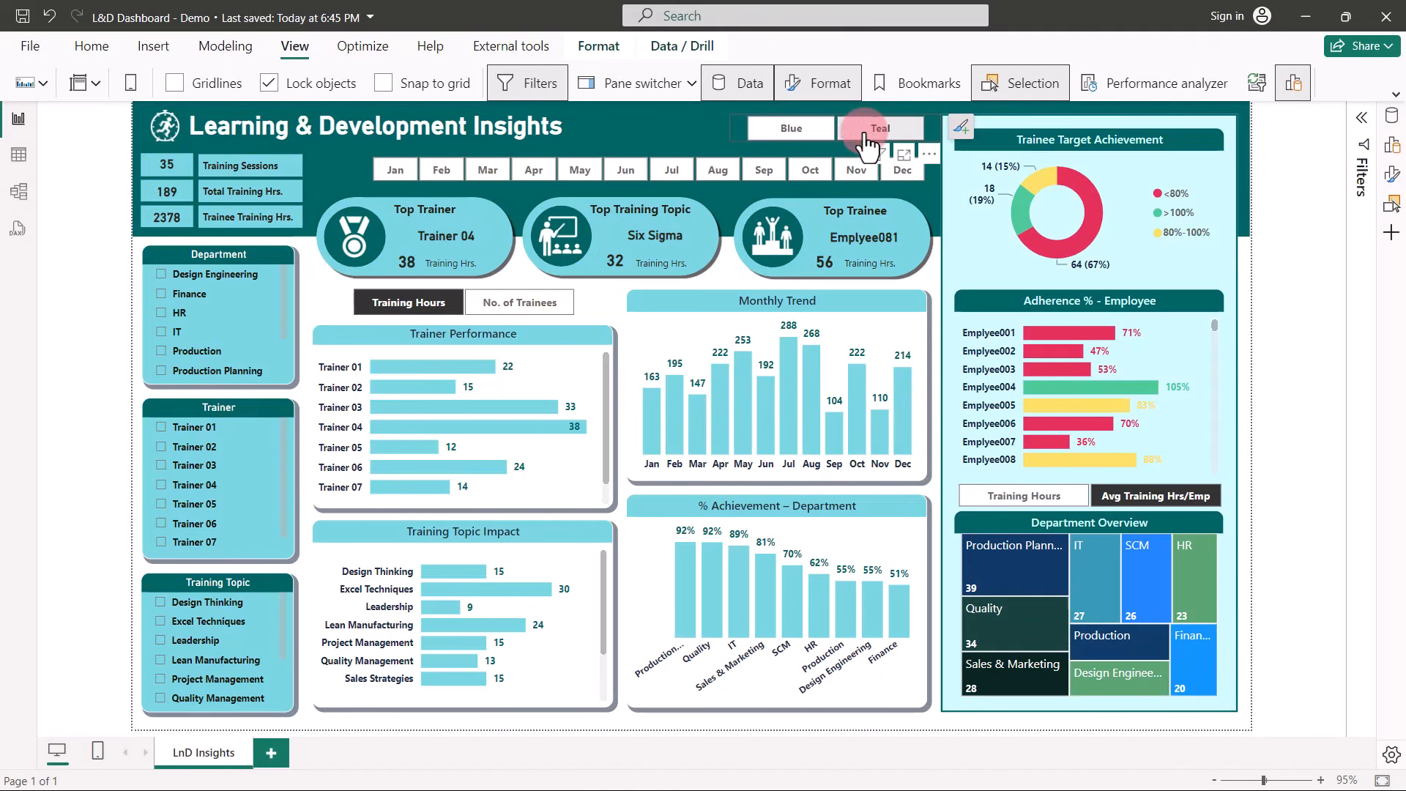
{"action": "left_click", "coordinate": [809, 131]}
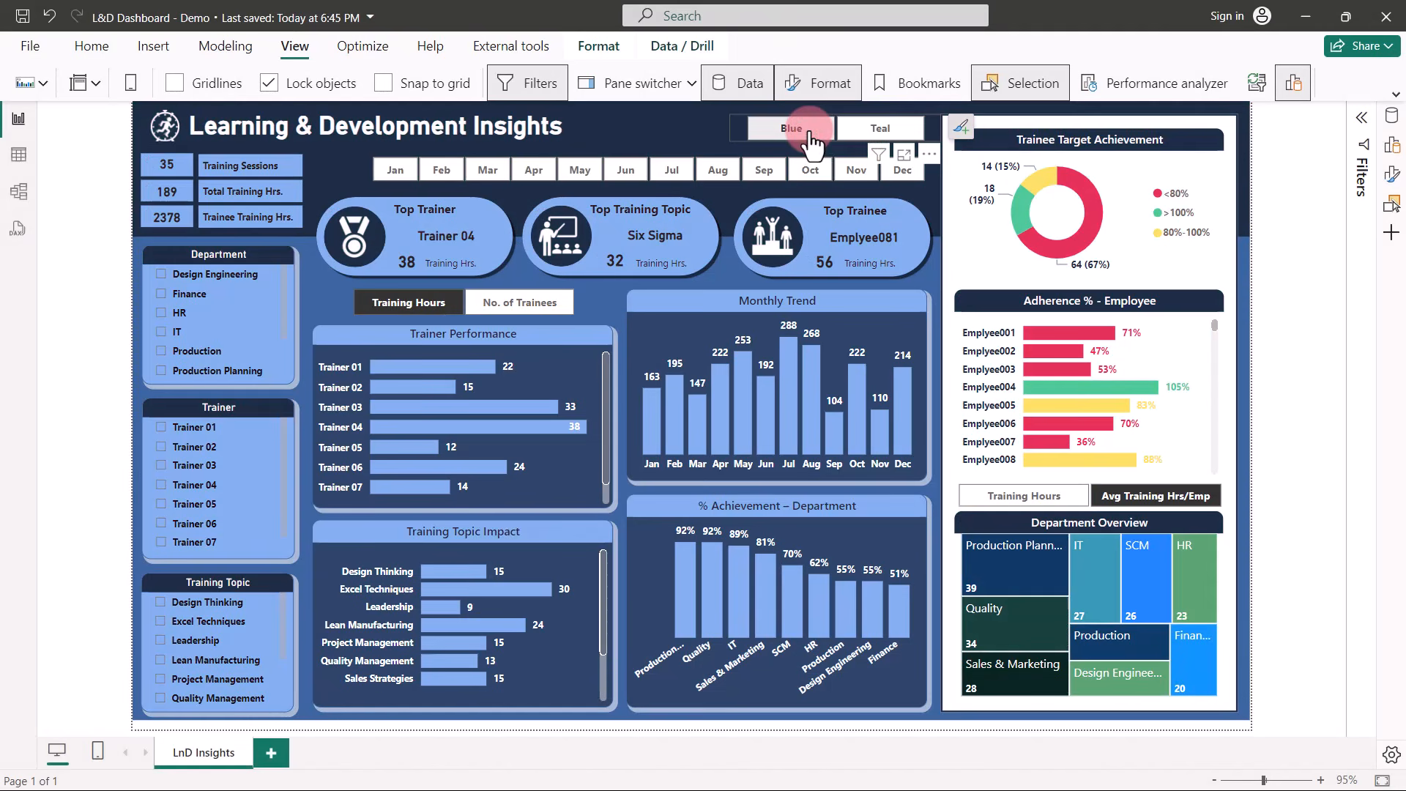
{"action": "left_click", "coordinate": [866, 136]}
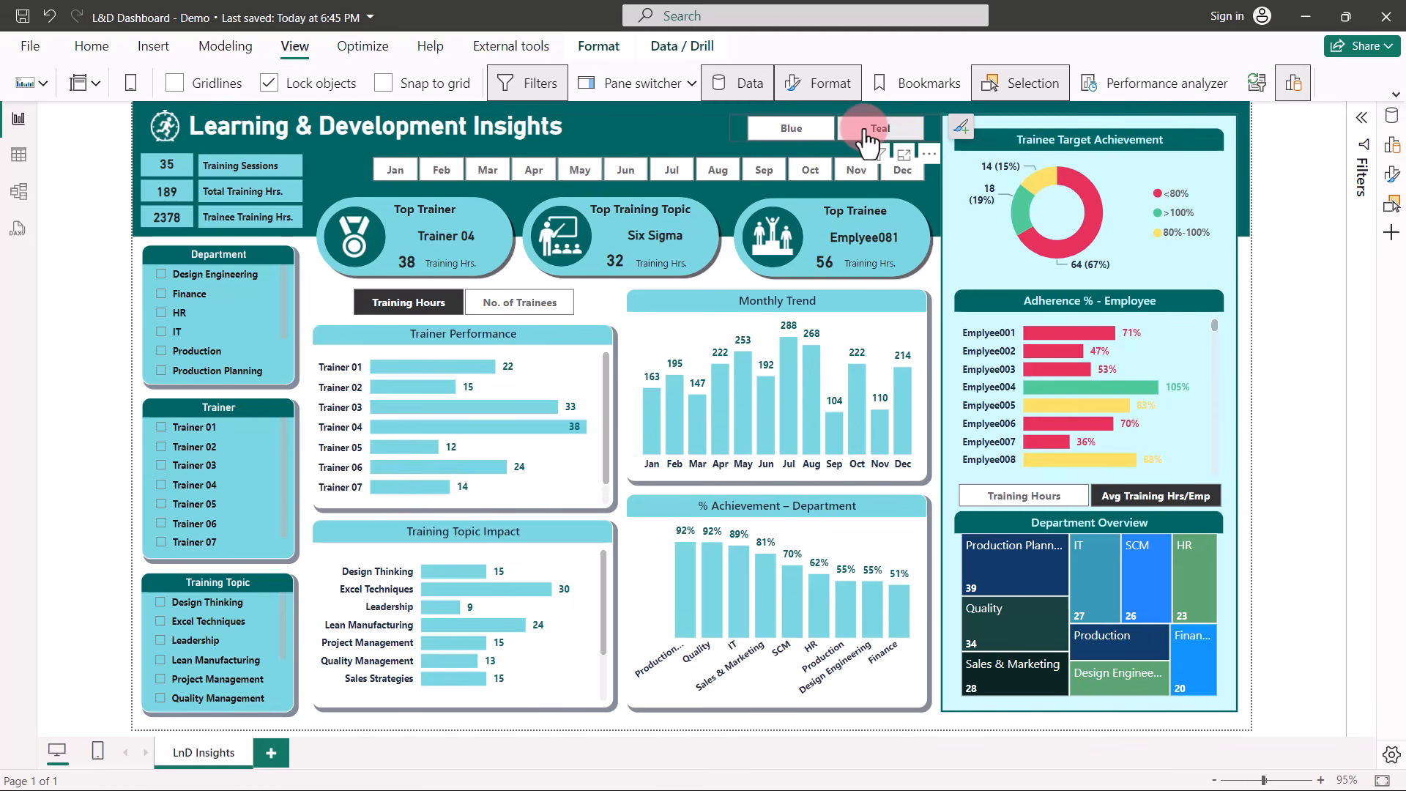
{"action": "left_click", "coordinate": [866, 132]}
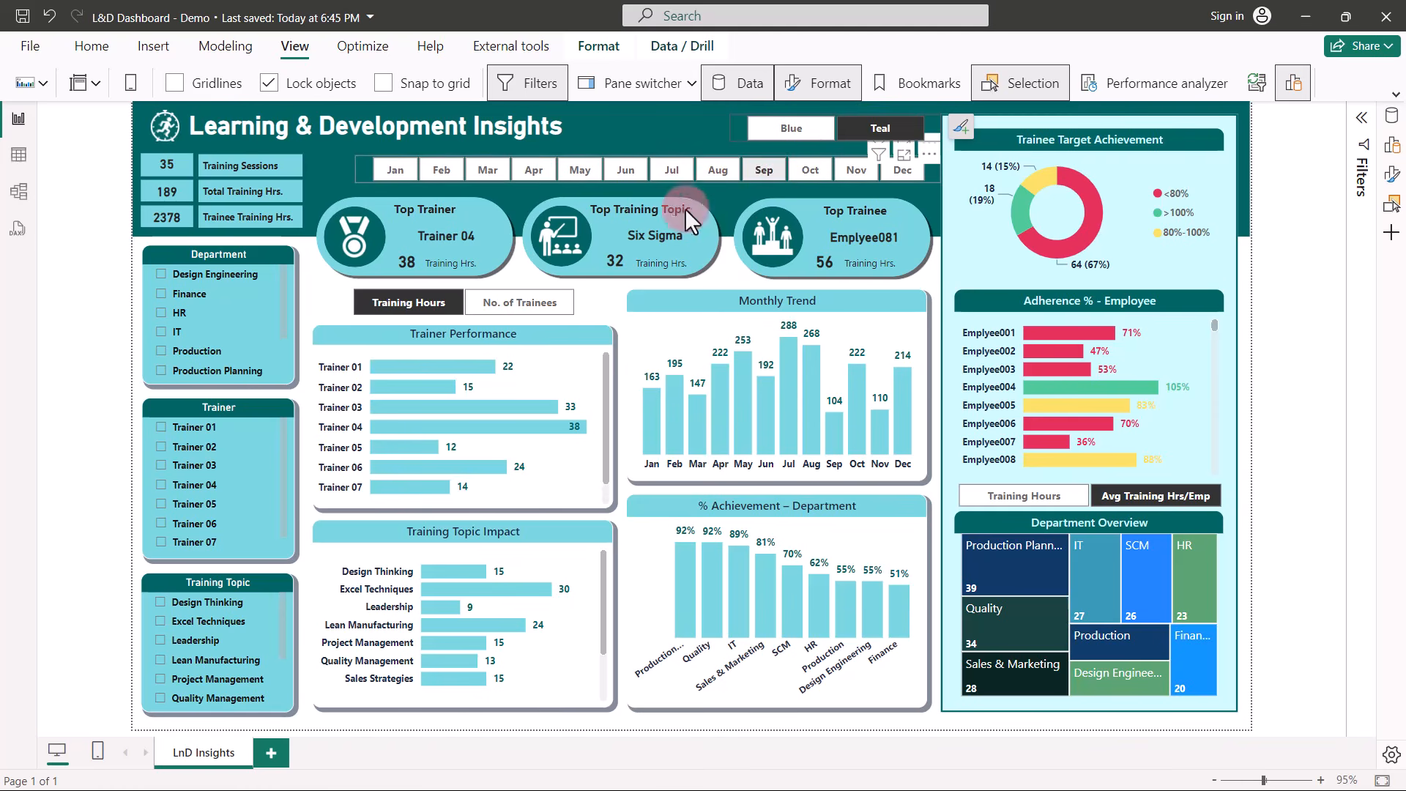
Toggle the Trainer Performance and Training Topic Impact charts to No. of Trainees and back to Training Hours.
{"action": "left_click", "coordinate": [533, 304]}
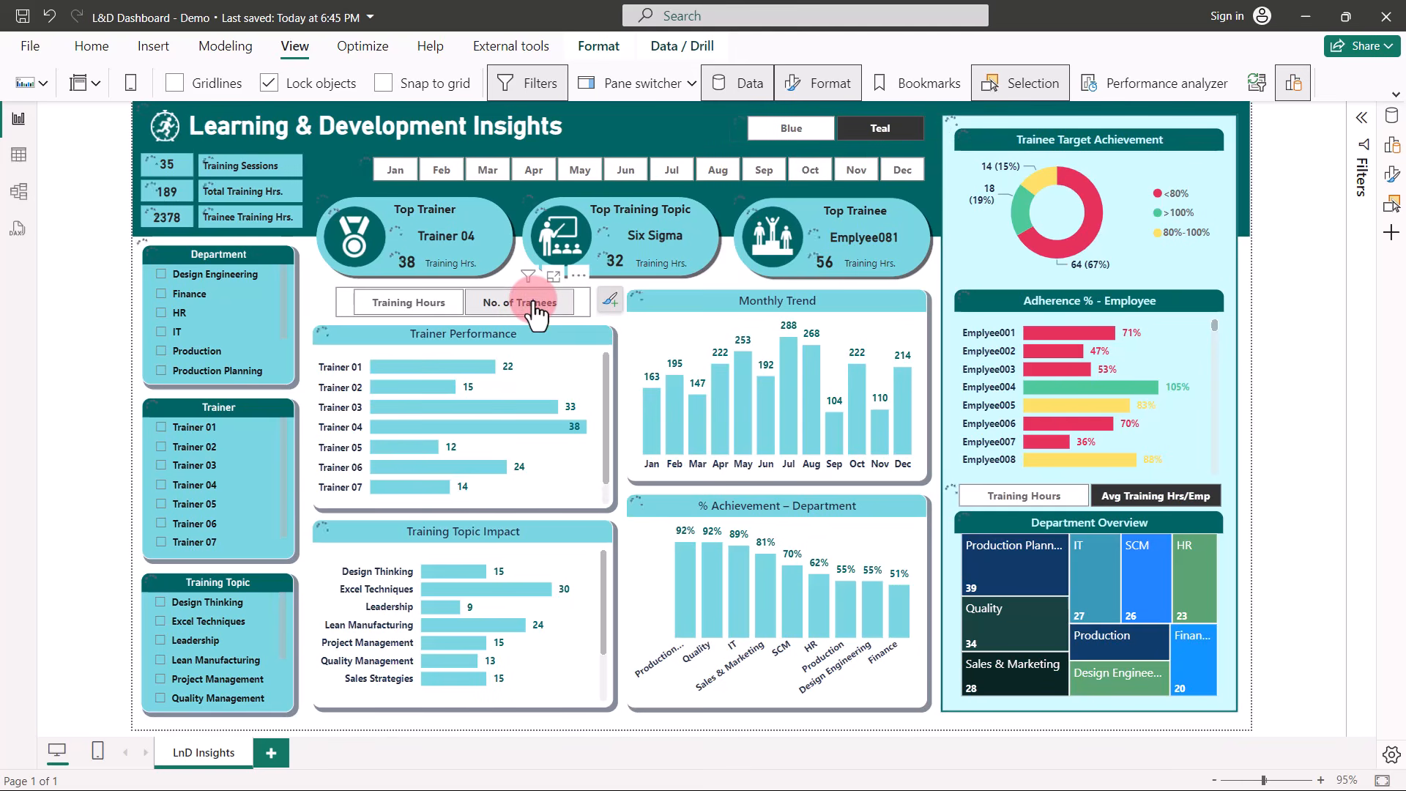
{"action": "left_click", "coordinate": [393, 305]}
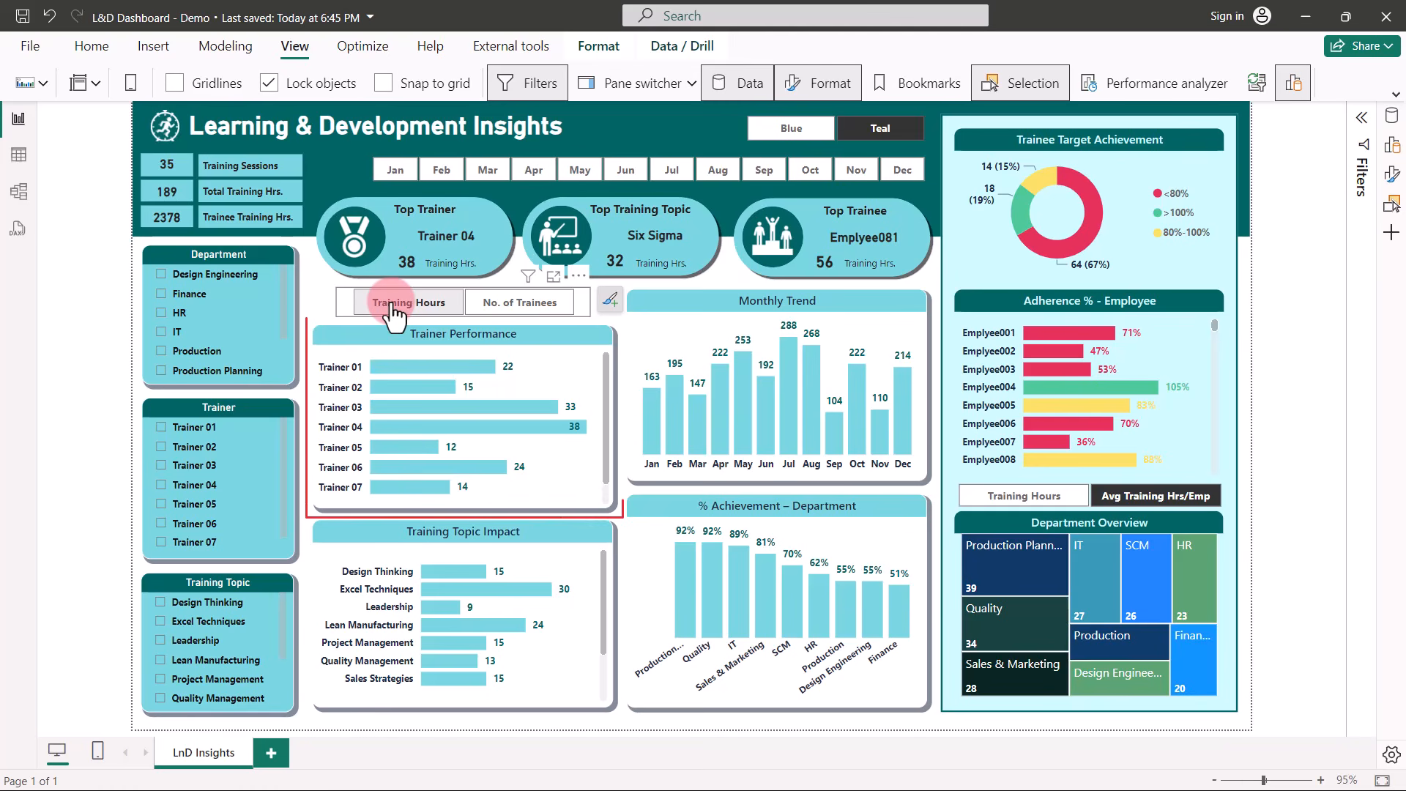
{"action": "left_click", "coordinate": [551, 337]}
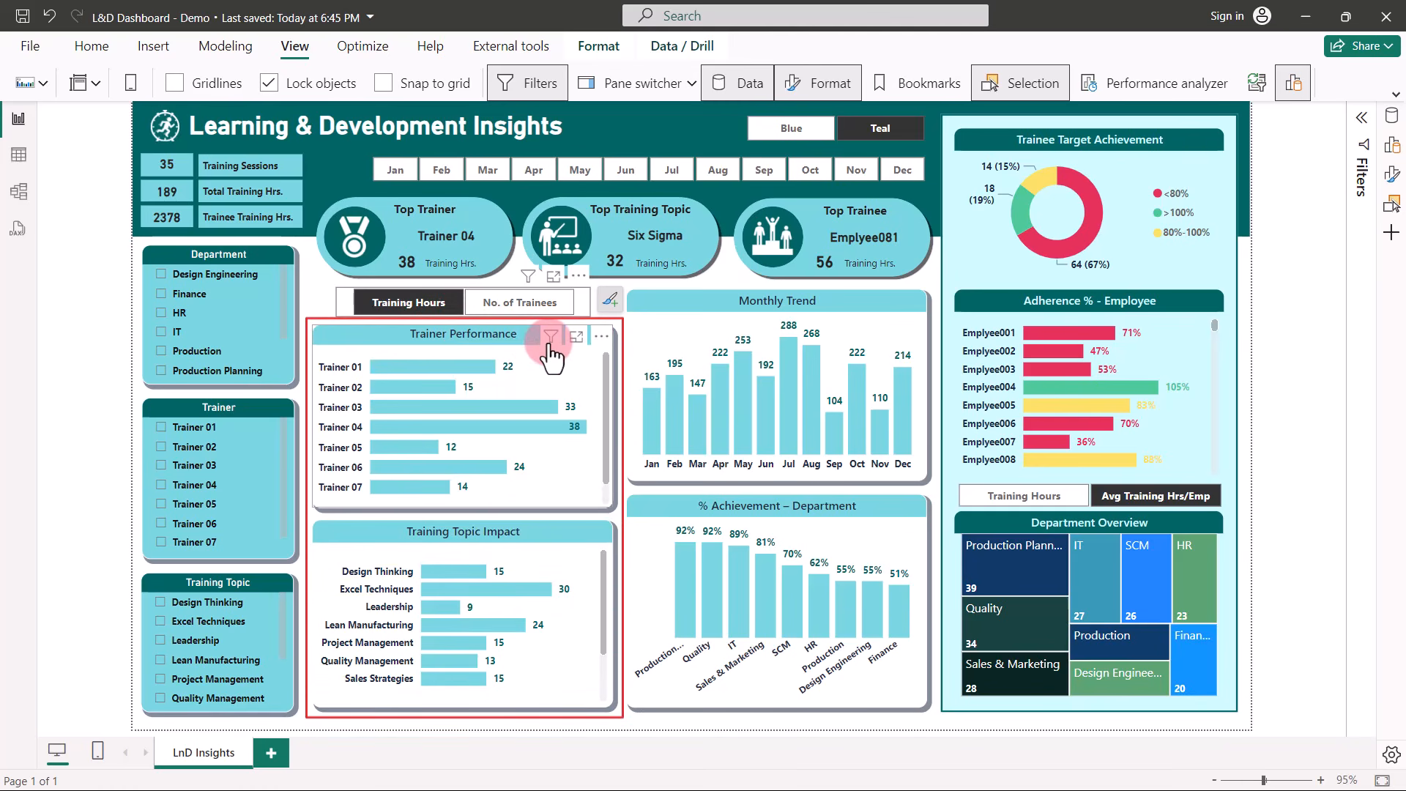
Toggle the Department Overview treemap to Training Hours and back to Avg Training Hrs/Emp.
{"action": "left_click", "coordinate": [1017, 498]}
{"action": "left_click", "coordinate": [1016, 498]}
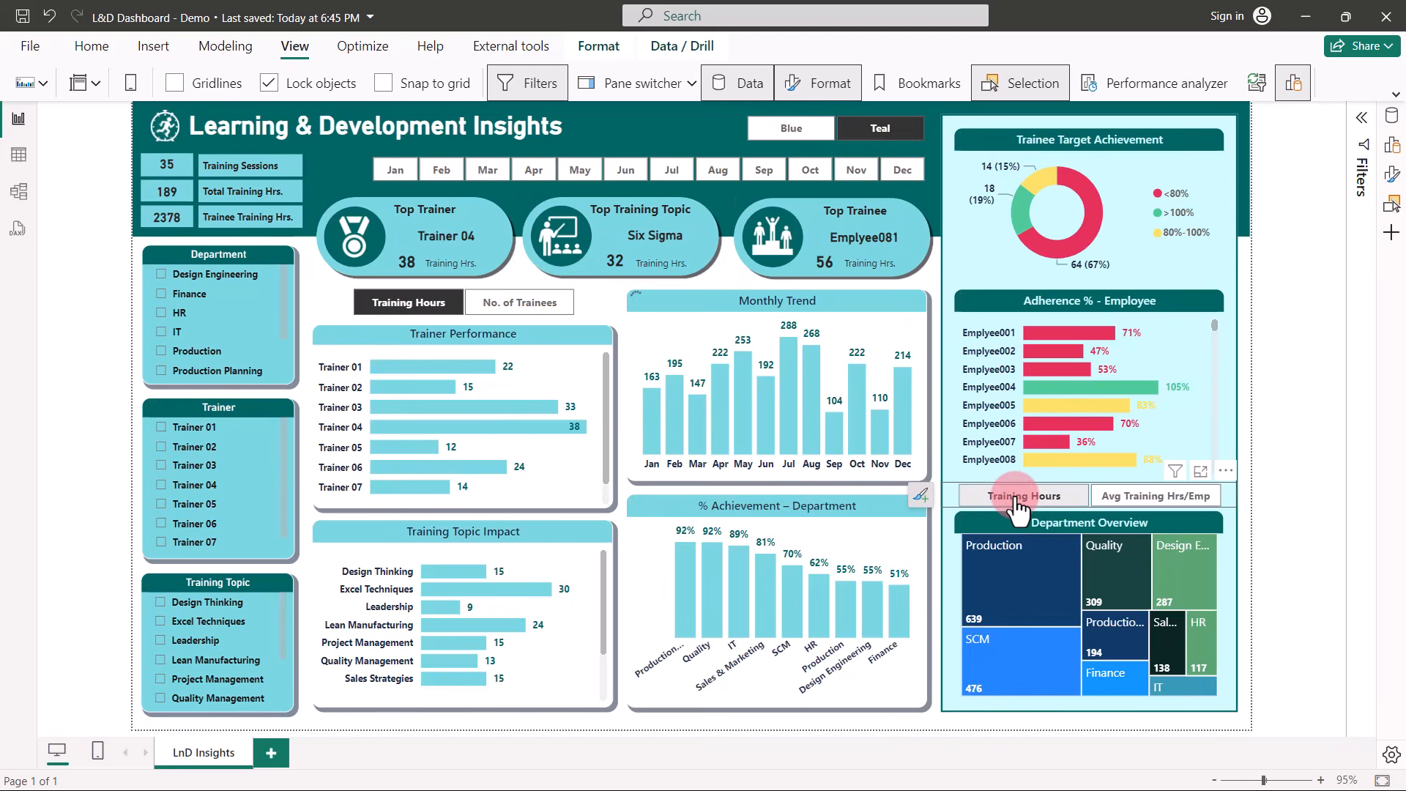
{"action": "left_click", "coordinate": [1137, 495]}
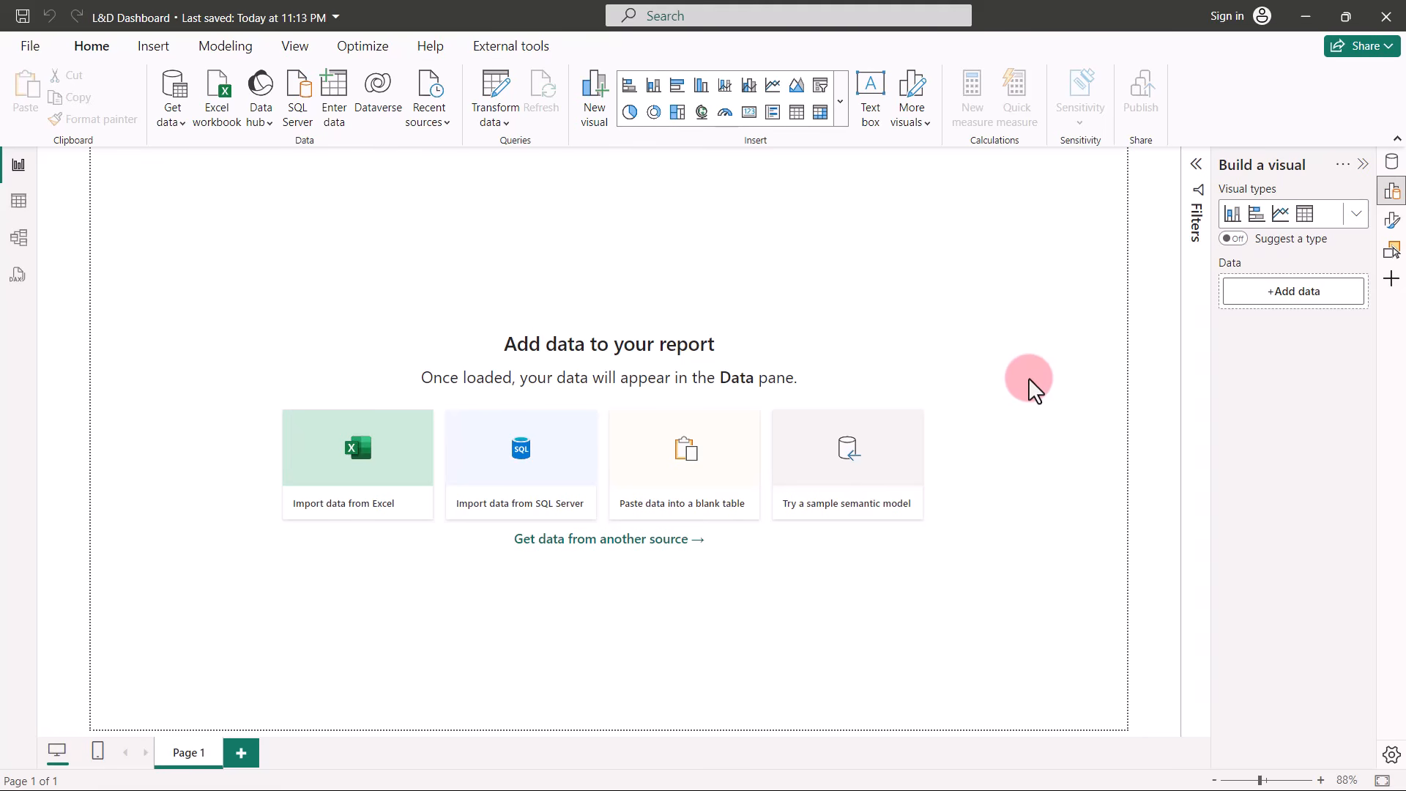
Import data into the blank report from the Excel workbook Input Data File.xlsx.
{"action": "left_click", "coordinate": [399, 465]}
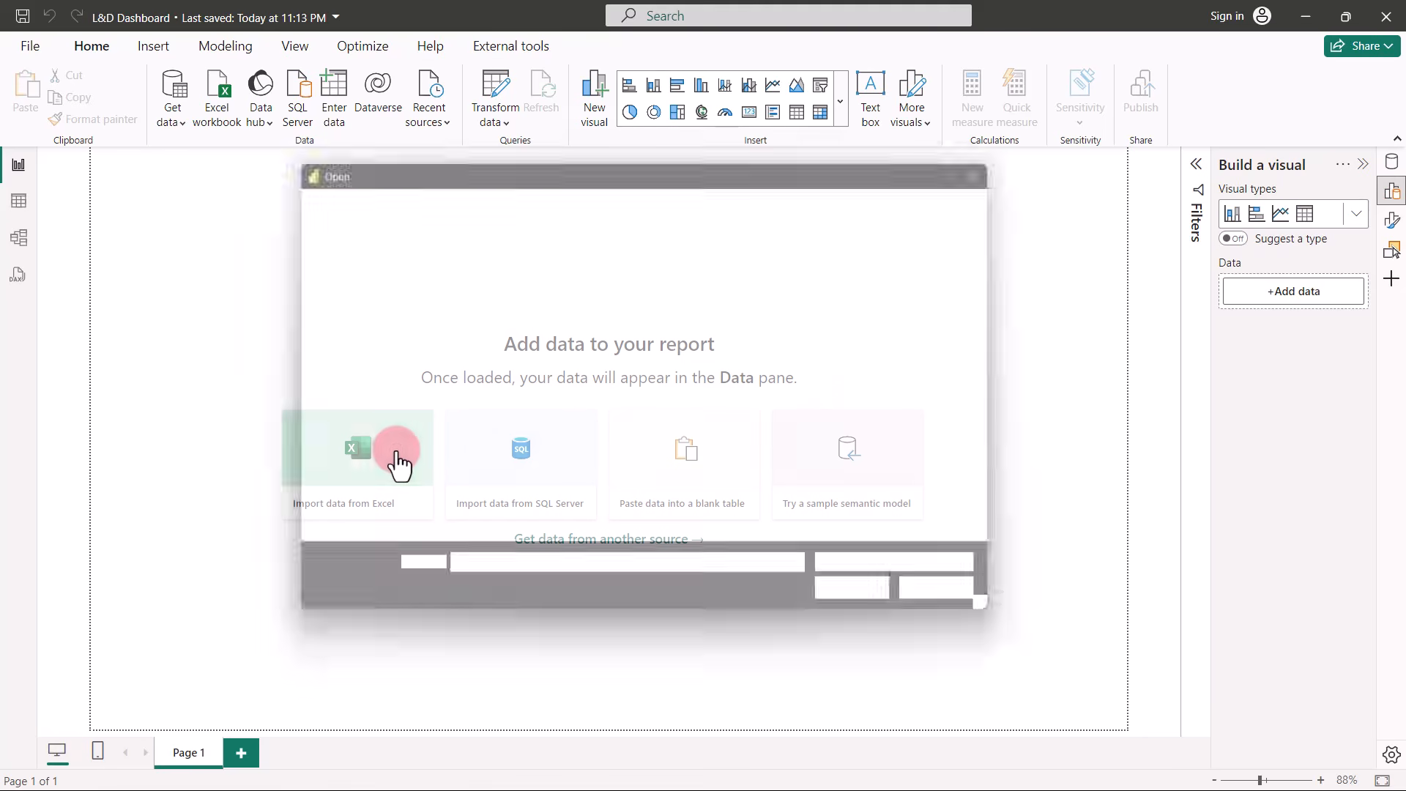
{"action": "left_click", "coordinate": [370, 288]}
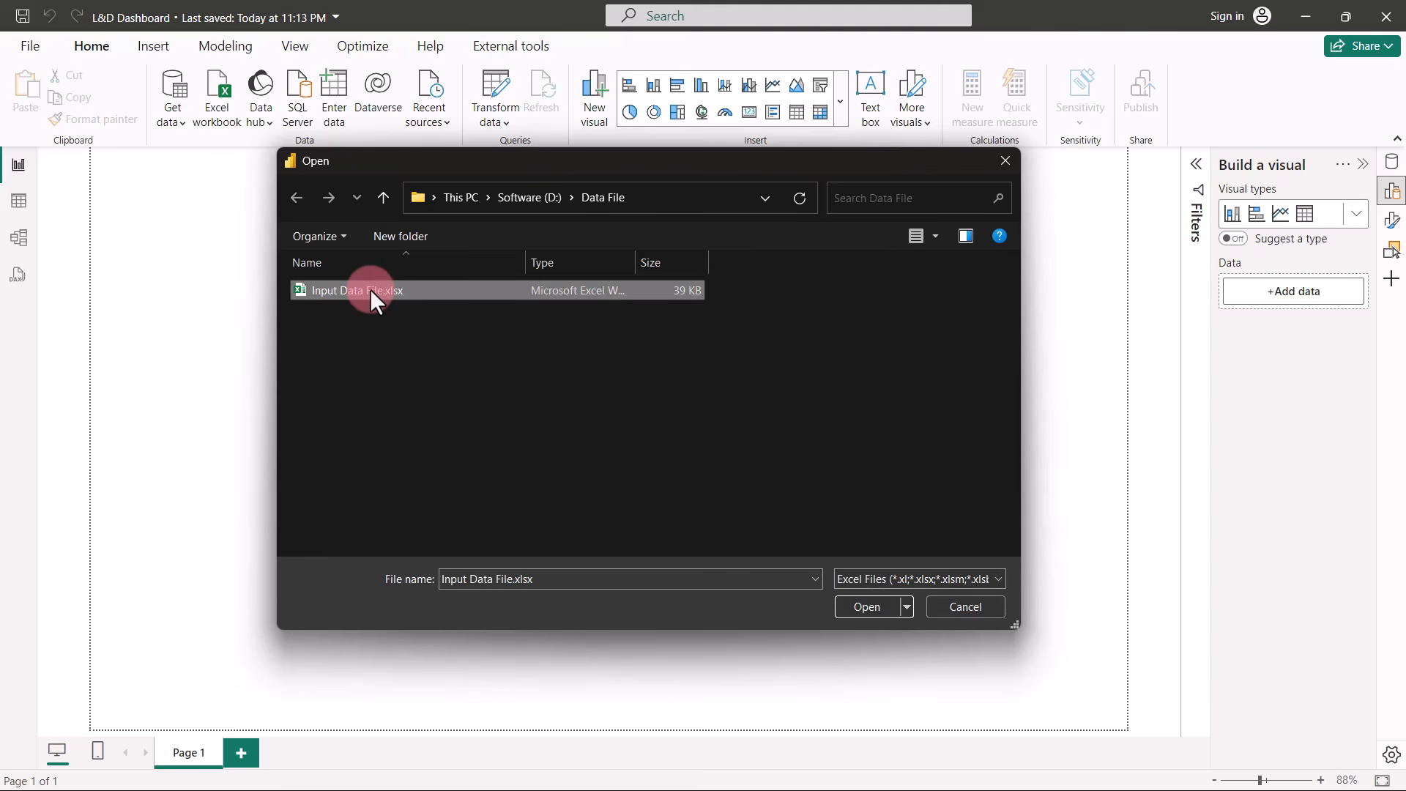
{"action": "left_click", "coordinate": [882, 605]}
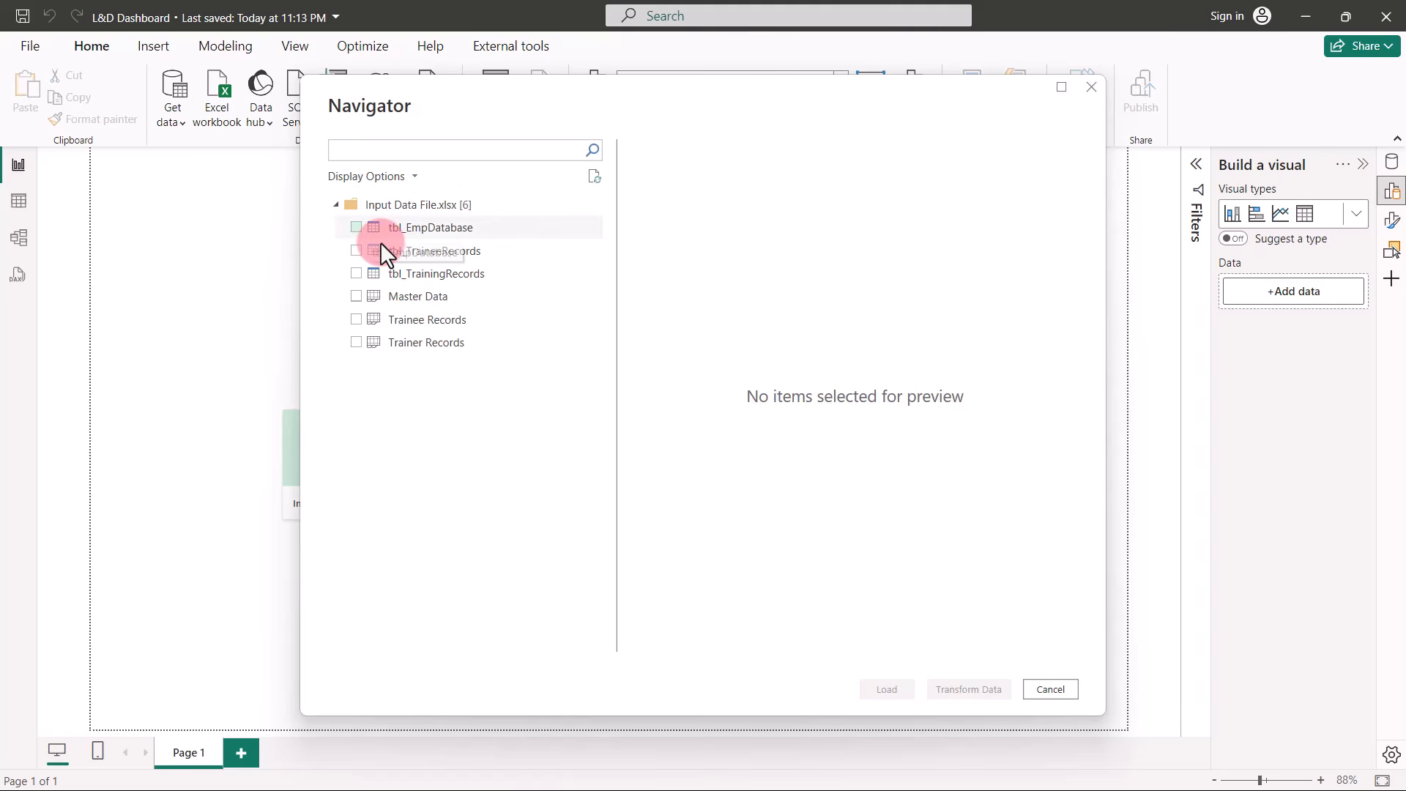
Choose the tables tbl_EmpDatabase, tbl_TraineeRecords and tbl_TrainingRecords and open them for transformation in Power Query Editor.
{"action": "left_click", "coordinate": [355, 227]}
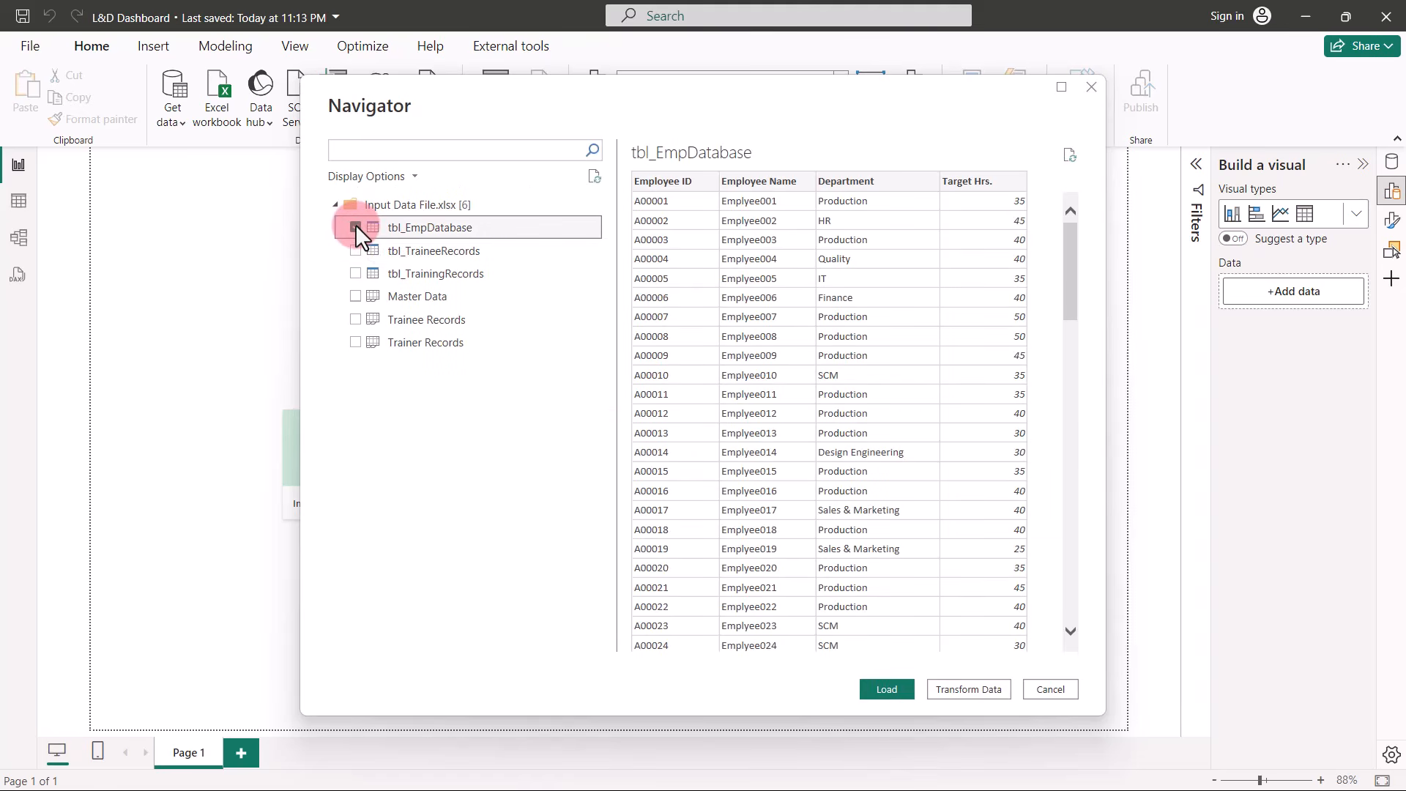
{"action": "left_click", "coordinate": [356, 250]}
{"action": "left_click", "coordinate": [356, 274]}
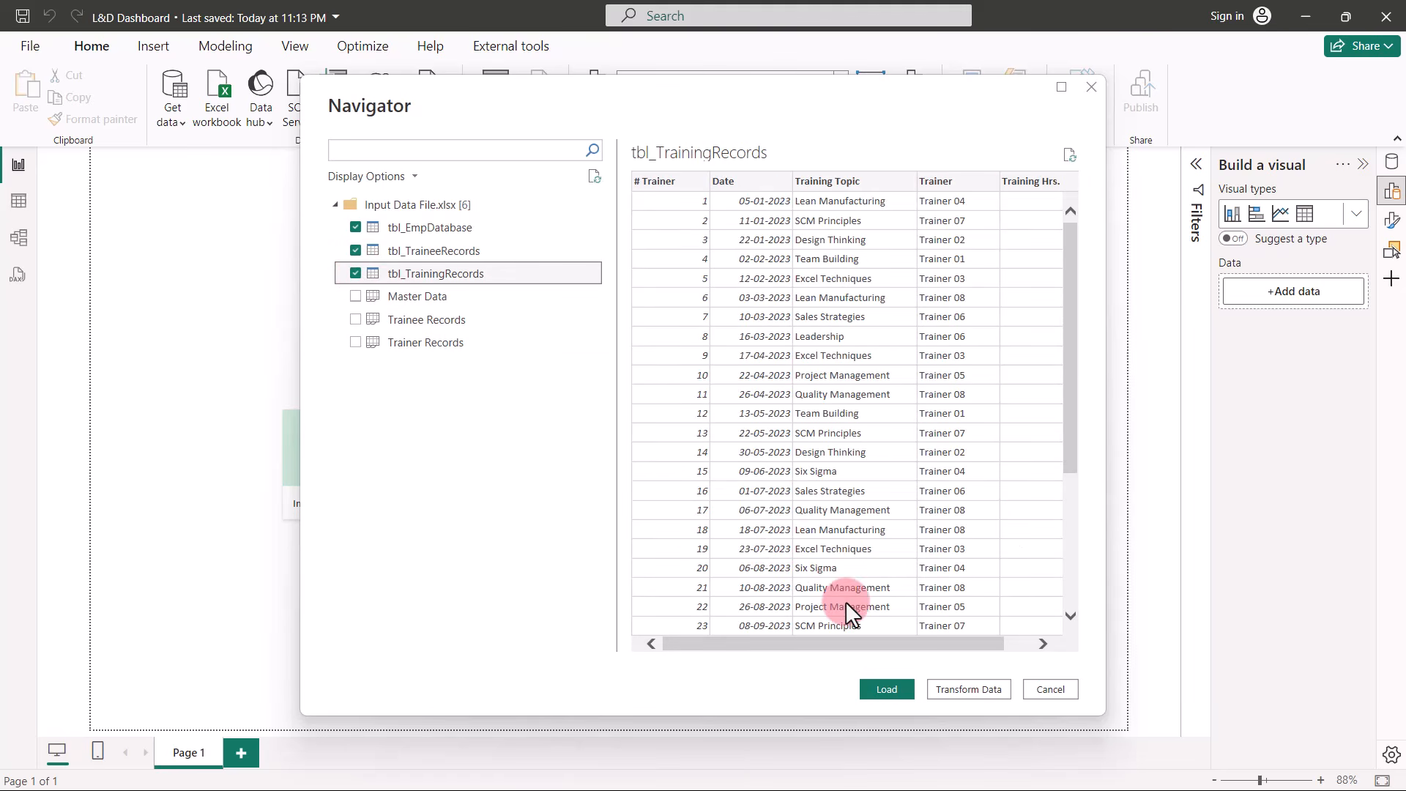
{"action": "left_click", "coordinate": [970, 687]}
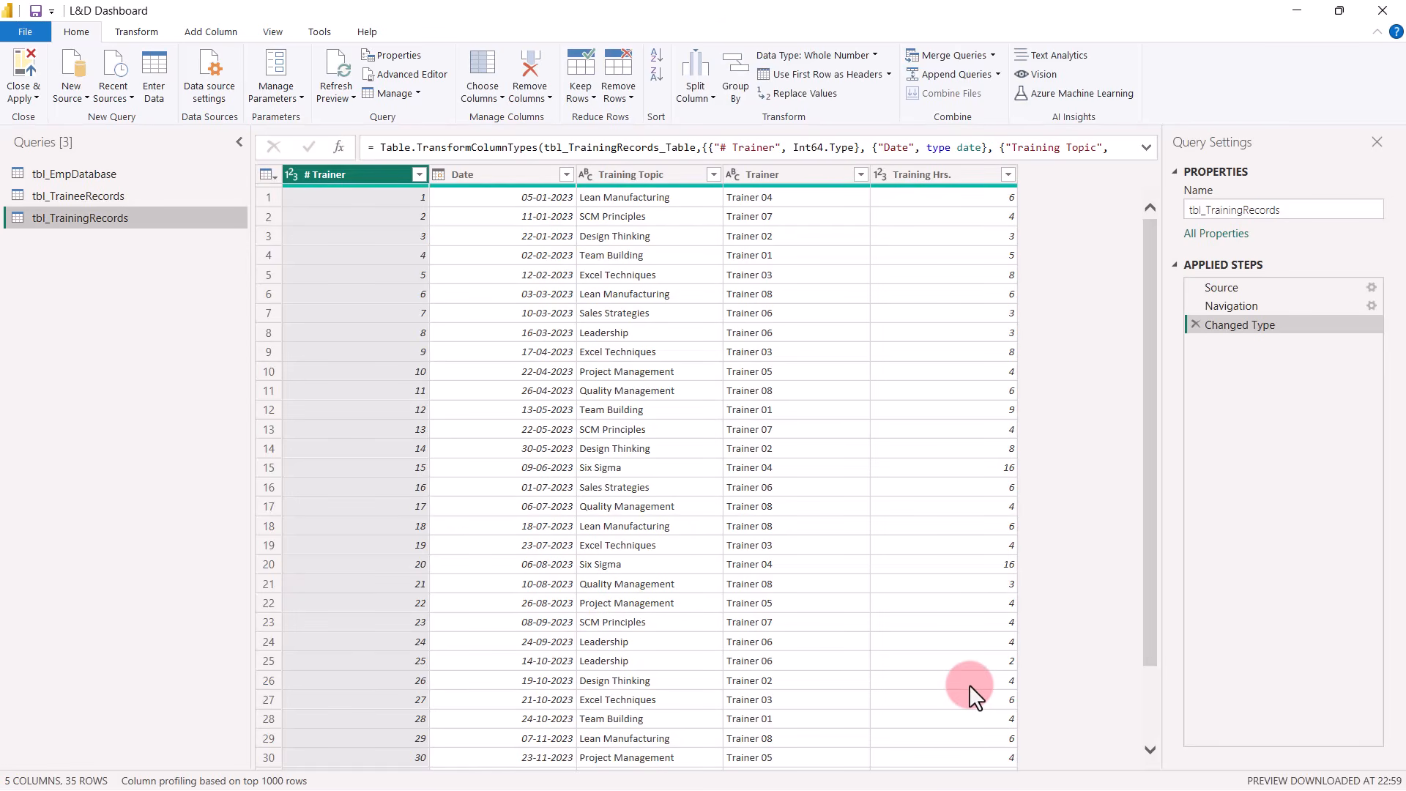
Add a month number column to tbl_TrainingRecords derived from the Date column.
{"action": "left_click", "coordinate": [507, 169]}
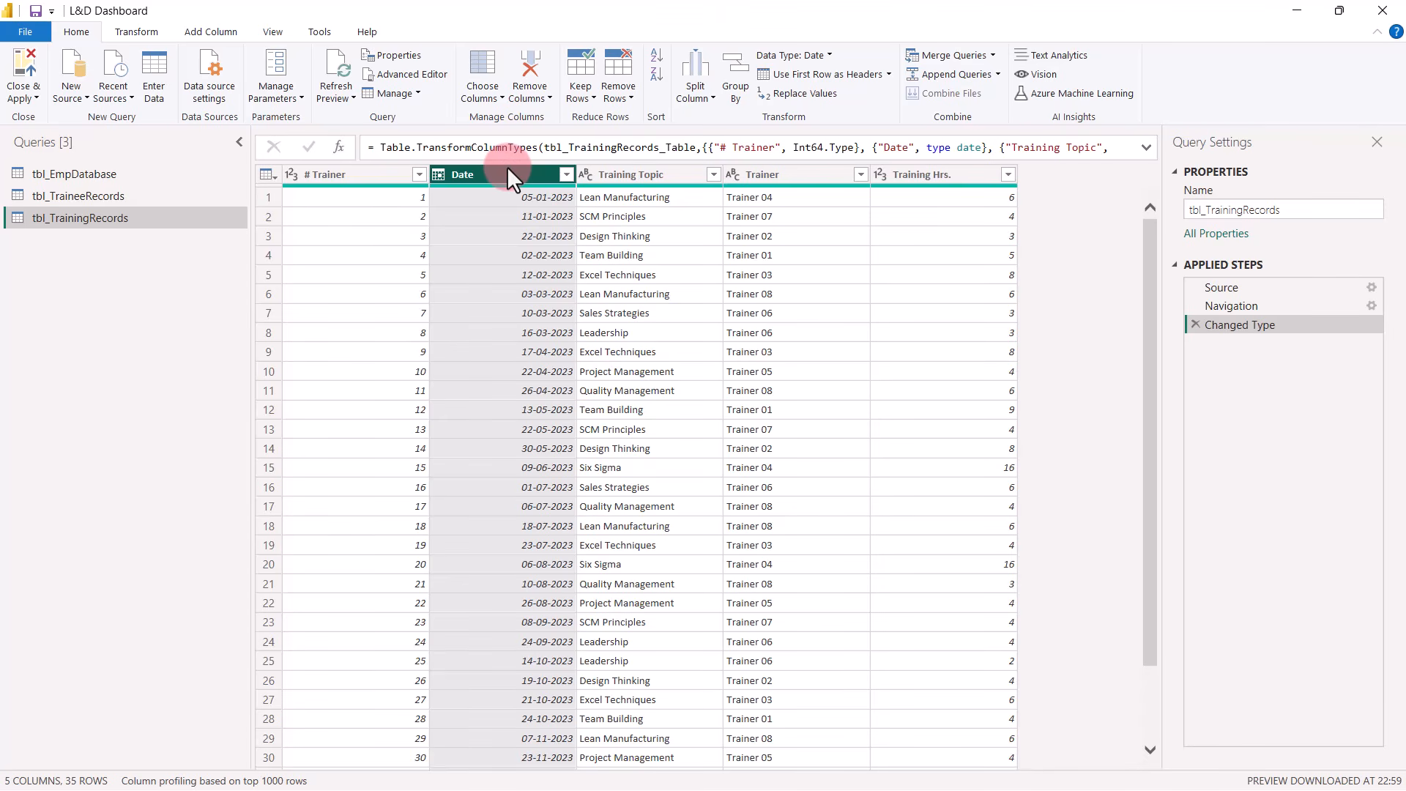
{"action": "left_click", "coordinate": [222, 31]}
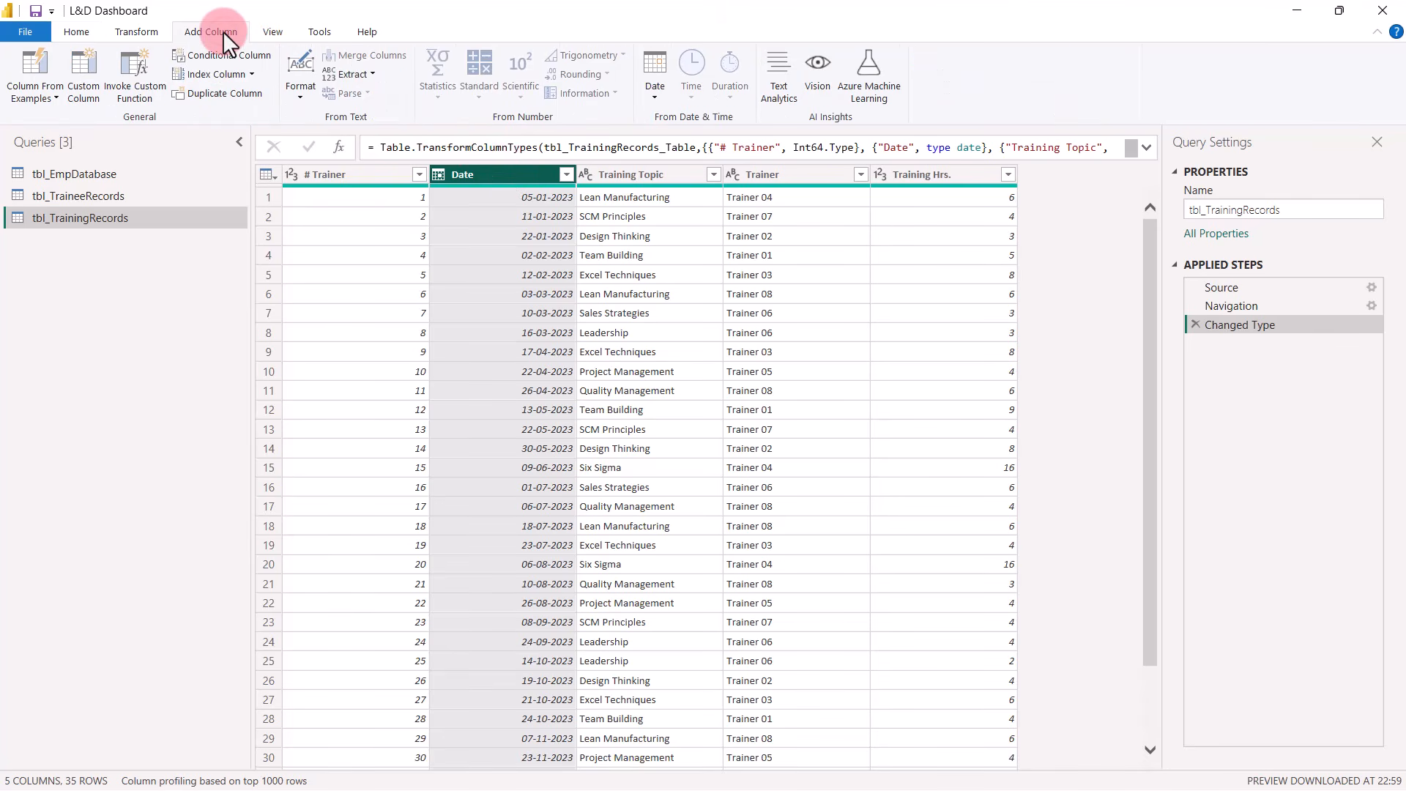
{"action": "left_click", "coordinate": [652, 95]}
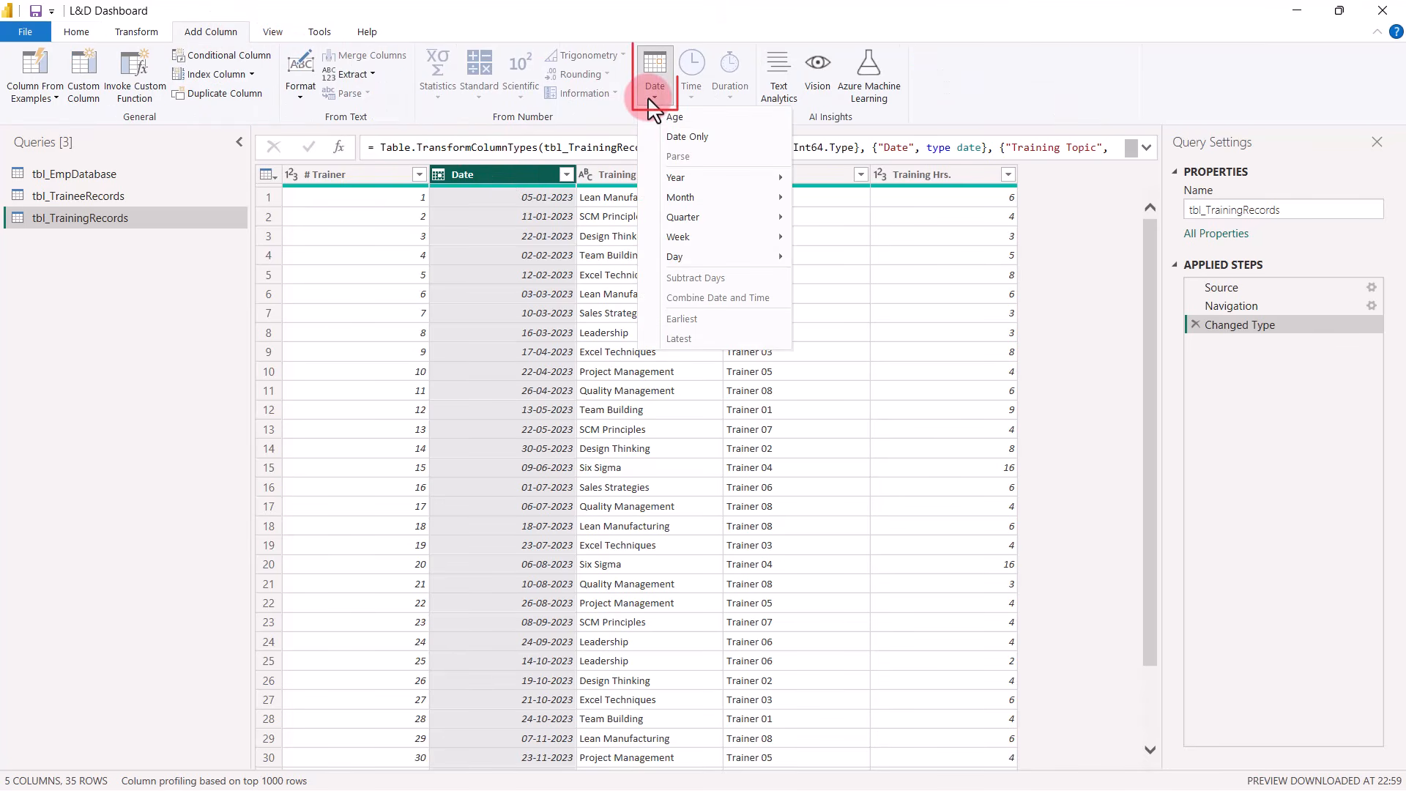
{"action": "mouse_move", "coordinate": [689, 192]}
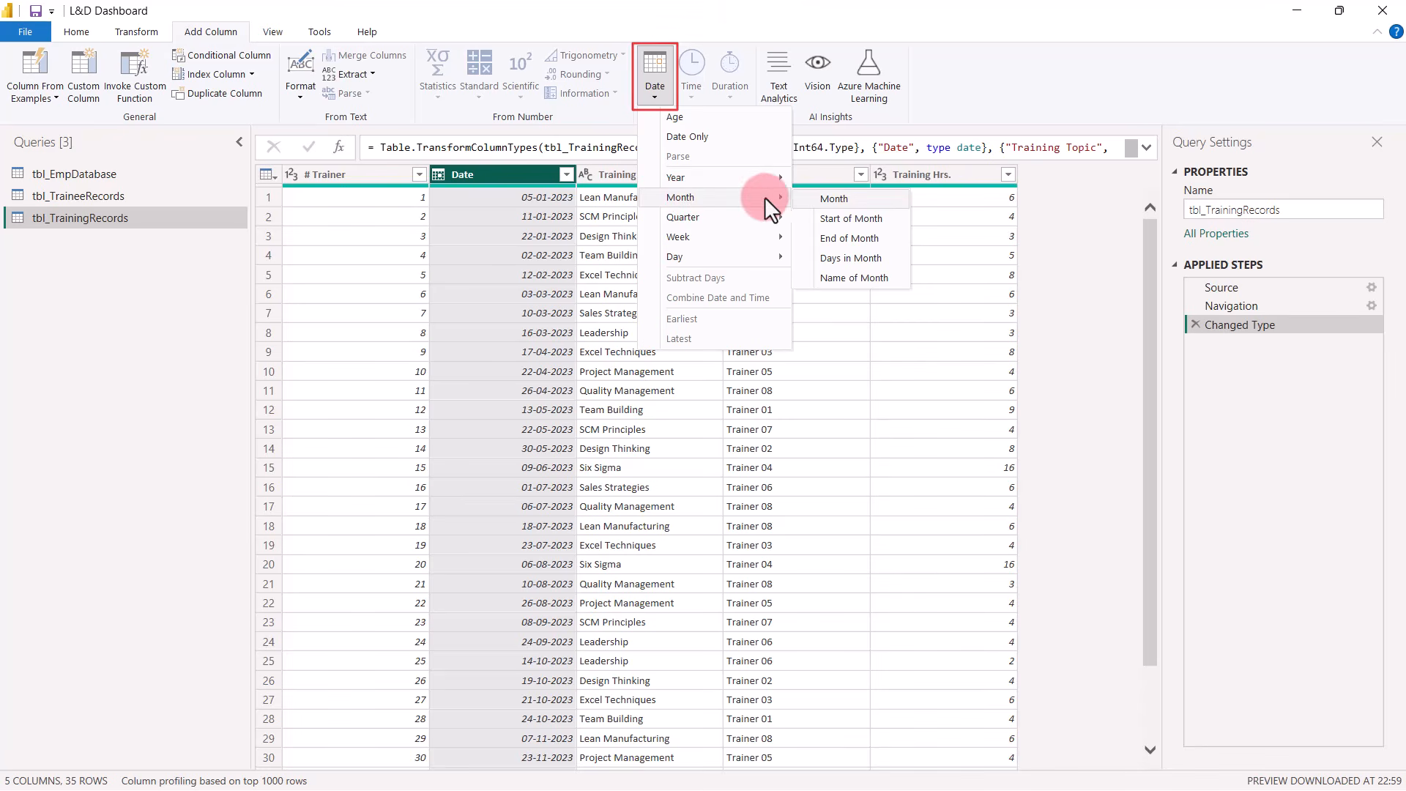
{"action": "left_click", "coordinate": [837, 200]}
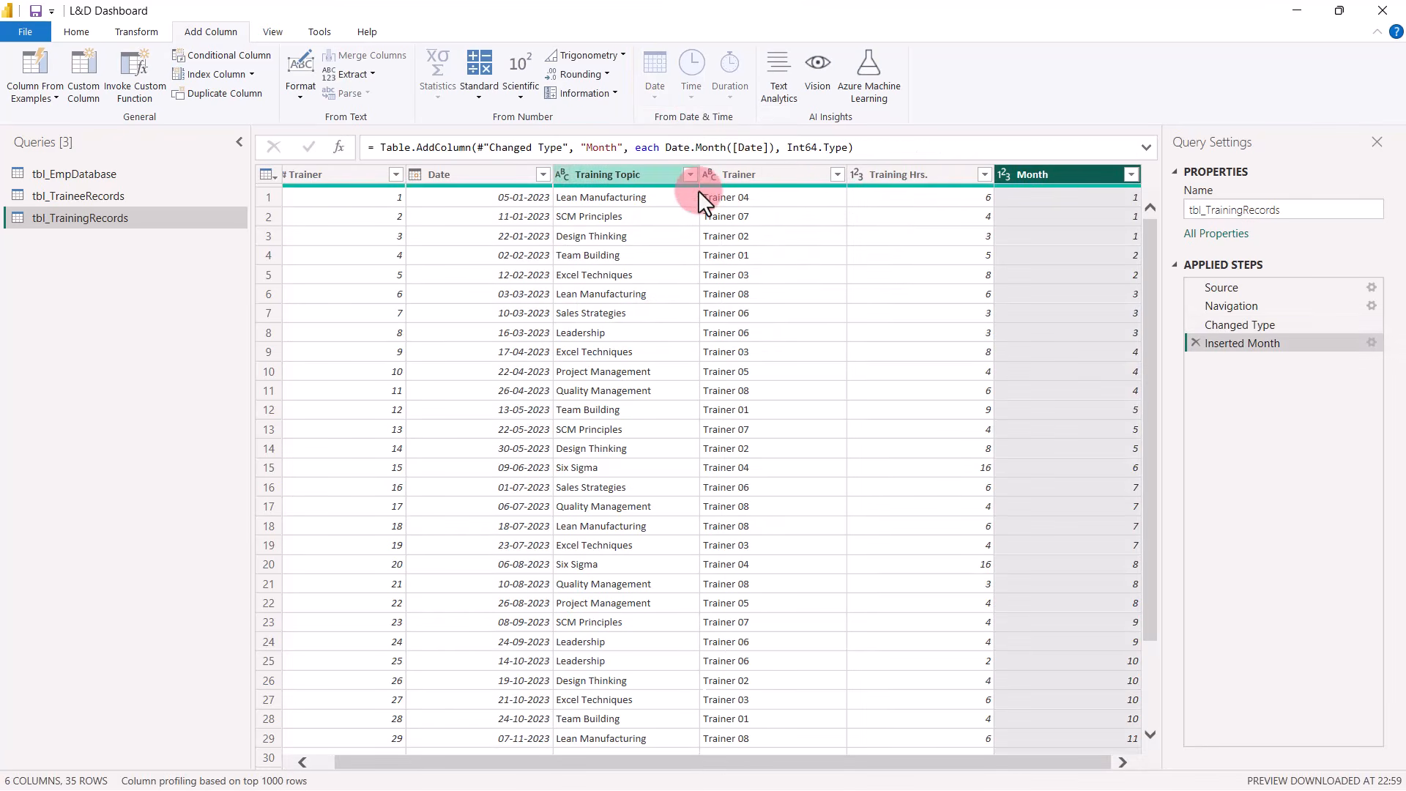
Add a name-of-month column to tbl_TrainingRecords derived from the Date column.
{"action": "left_click", "coordinate": [468, 173]}
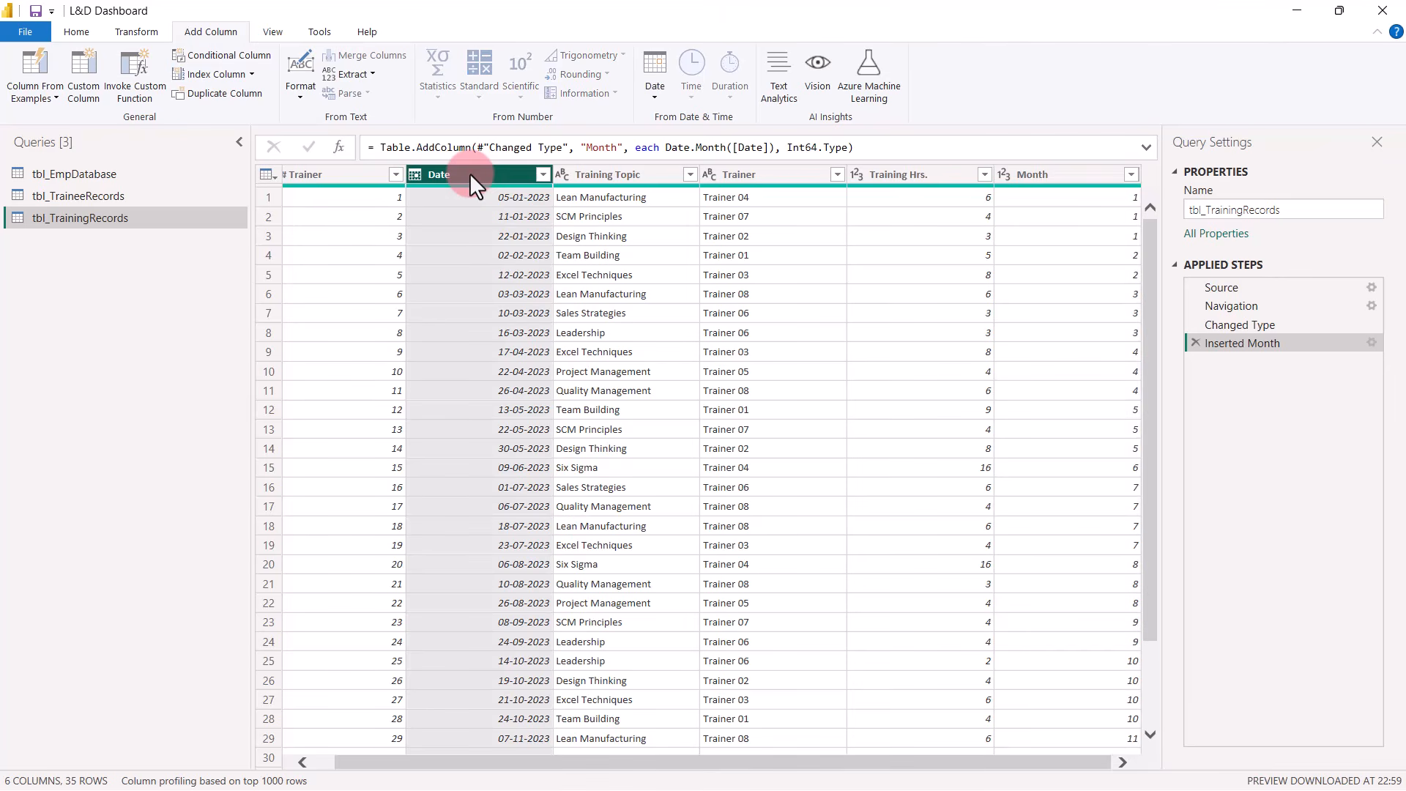
{"action": "left_click", "coordinate": [655, 81]}
{"action": "mouse_move", "coordinate": [729, 187]}
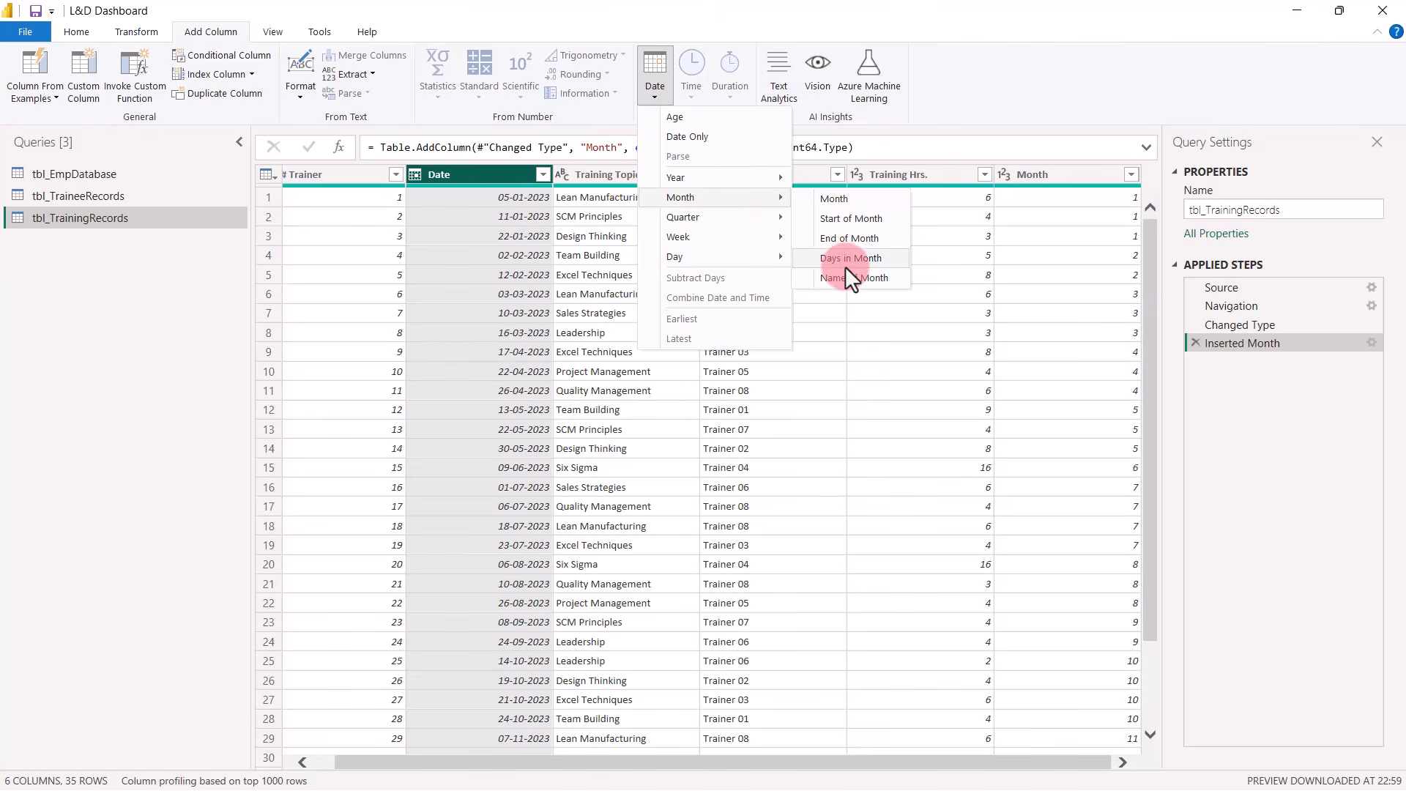
{"action": "left_click", "coordinate": [864, 279]}
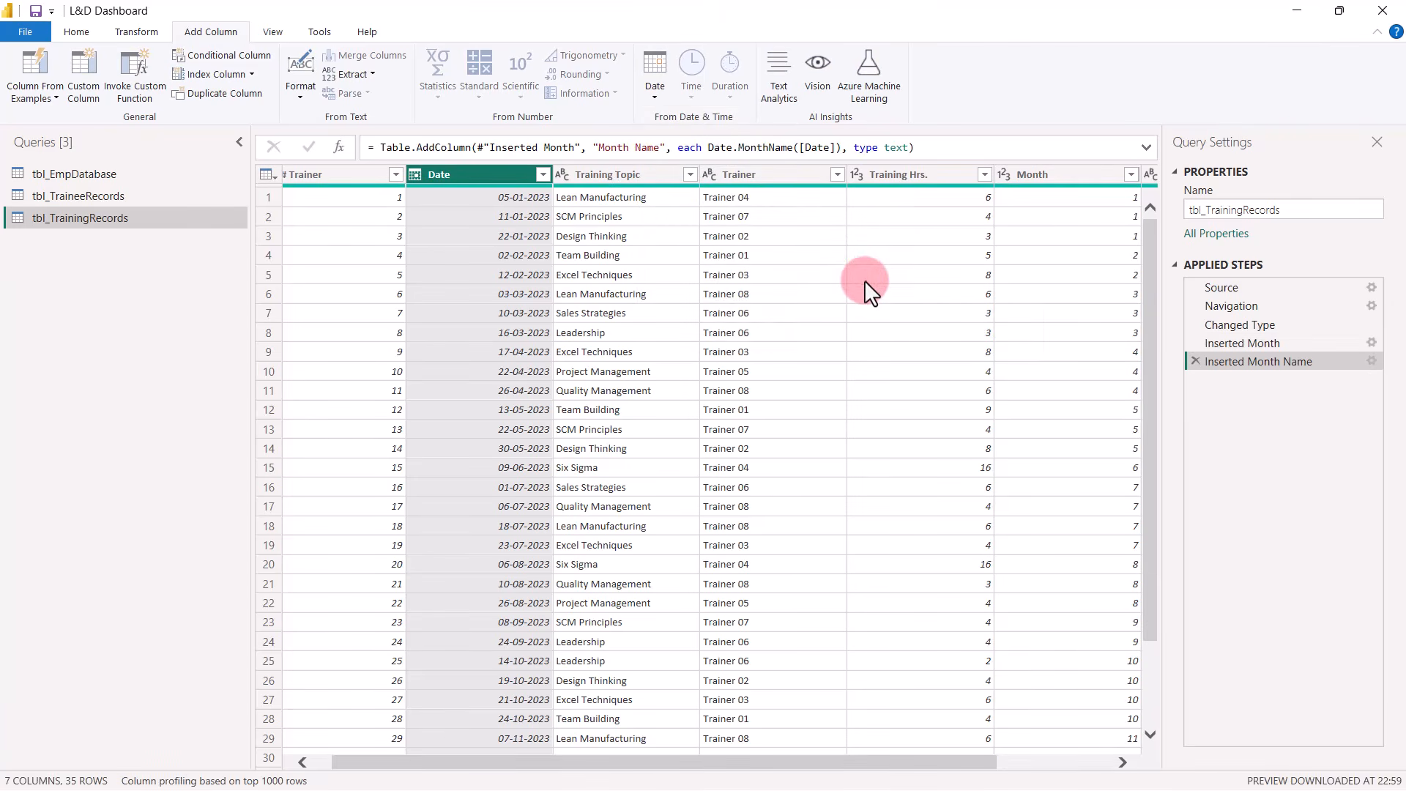
{"action": "left_click_drag", "start_coordinate": [879, 762], "coordinate": [1046, 757]}
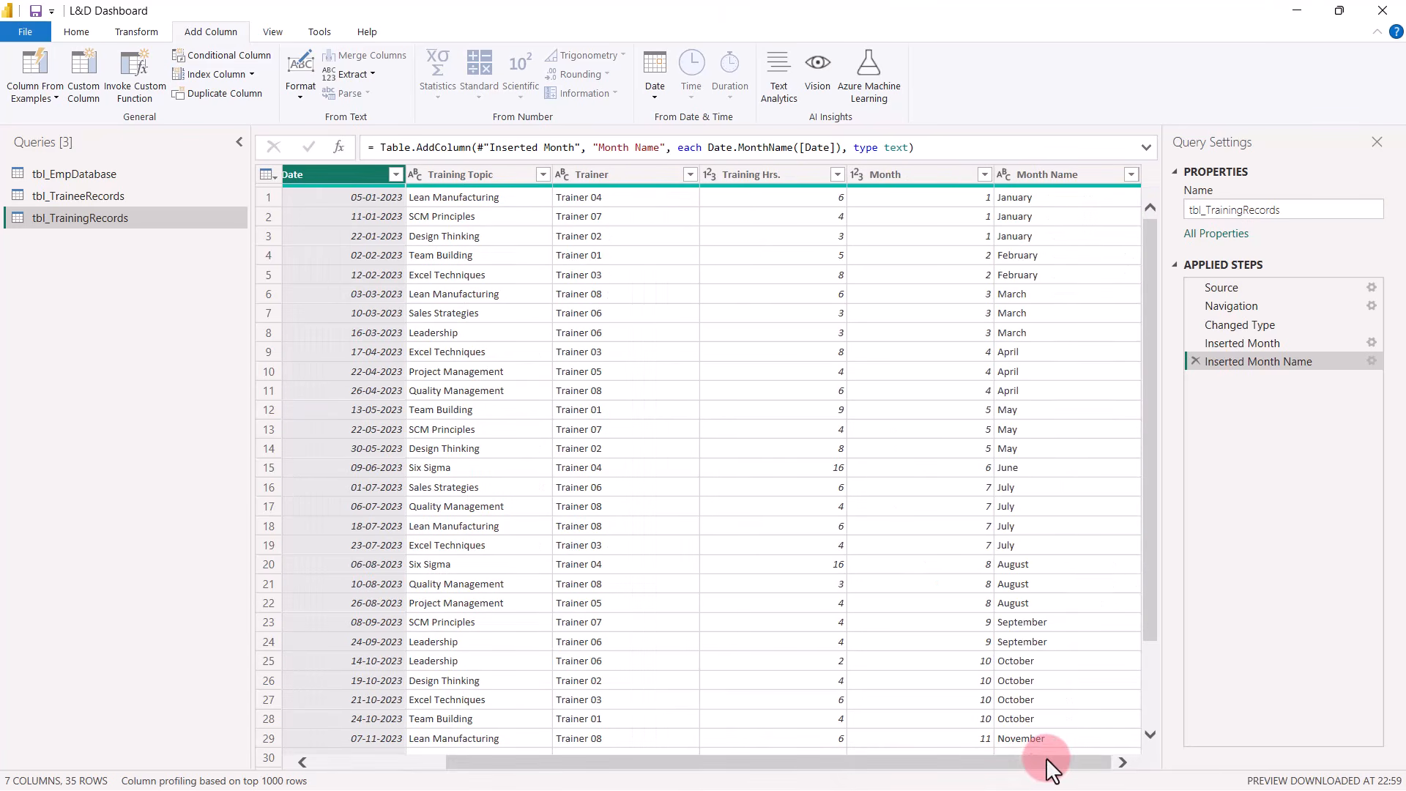
Shorten the Month Name values in tbl_TrainingRecords in place by extracting only their first 3 characters.
{"action": "left_click", "coordinate": [1055, 176]}
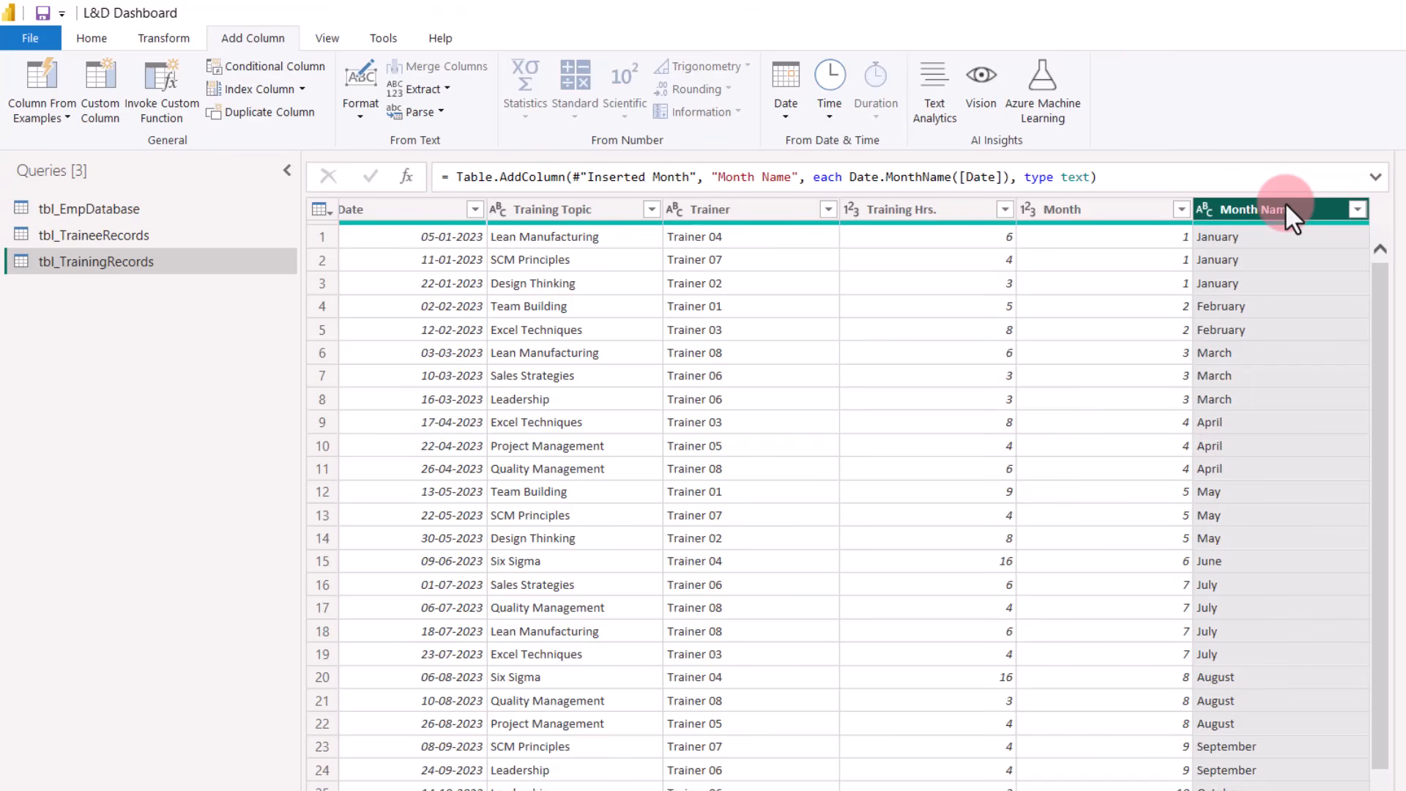
{"action": "left_click", "coordinate": [447, 91]}
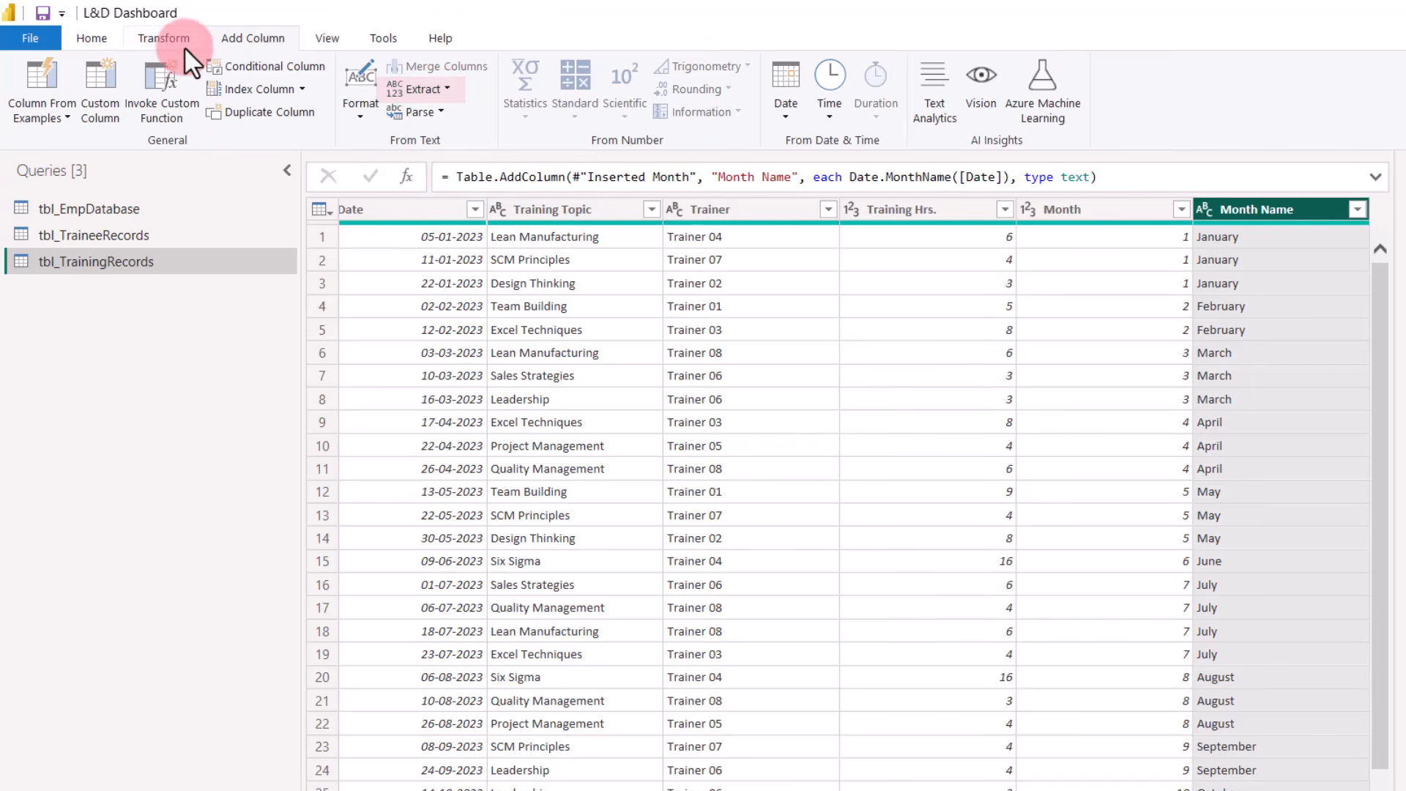
{"action": "left_click", "coordinate": [163, 38]}
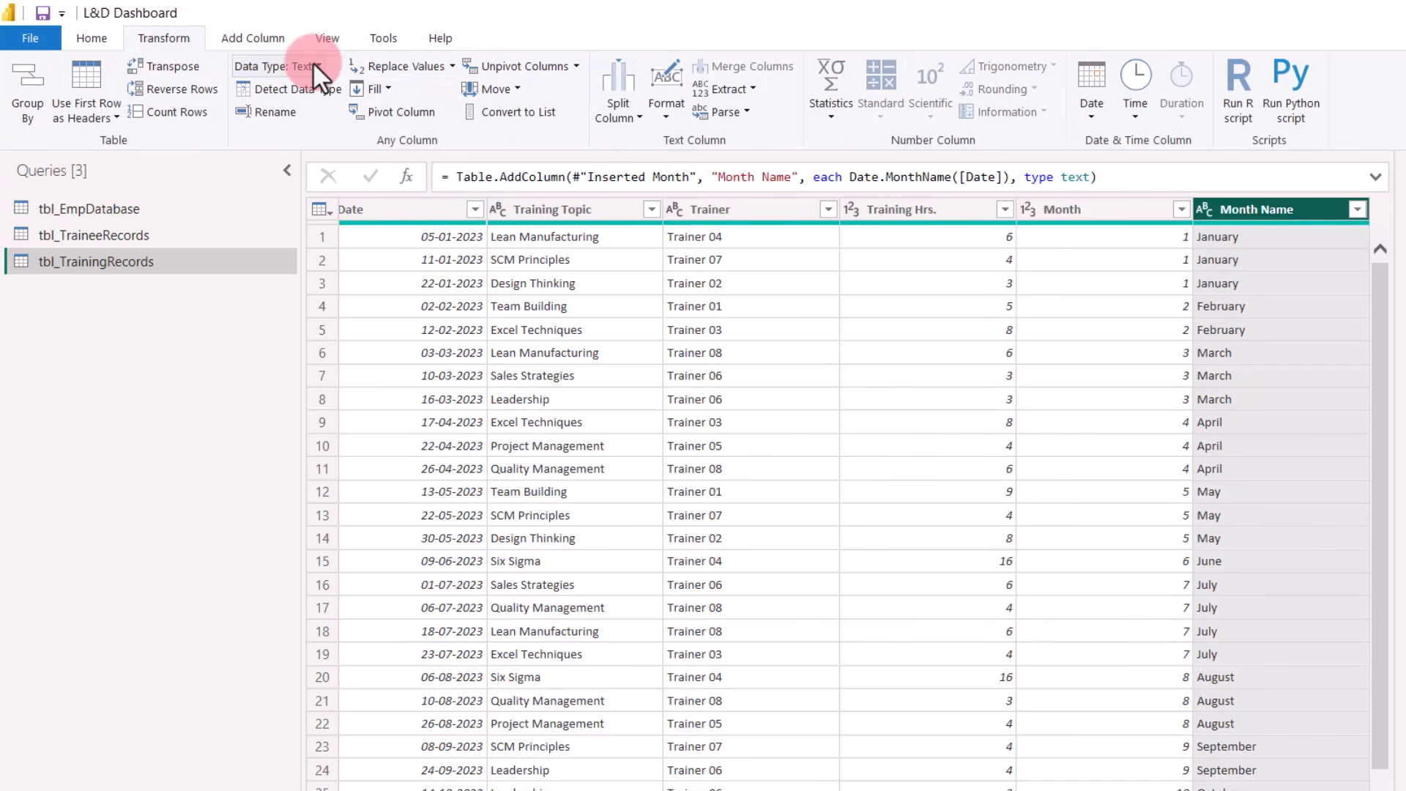
{"action": "left_click", "coordinate": [407, 73]}
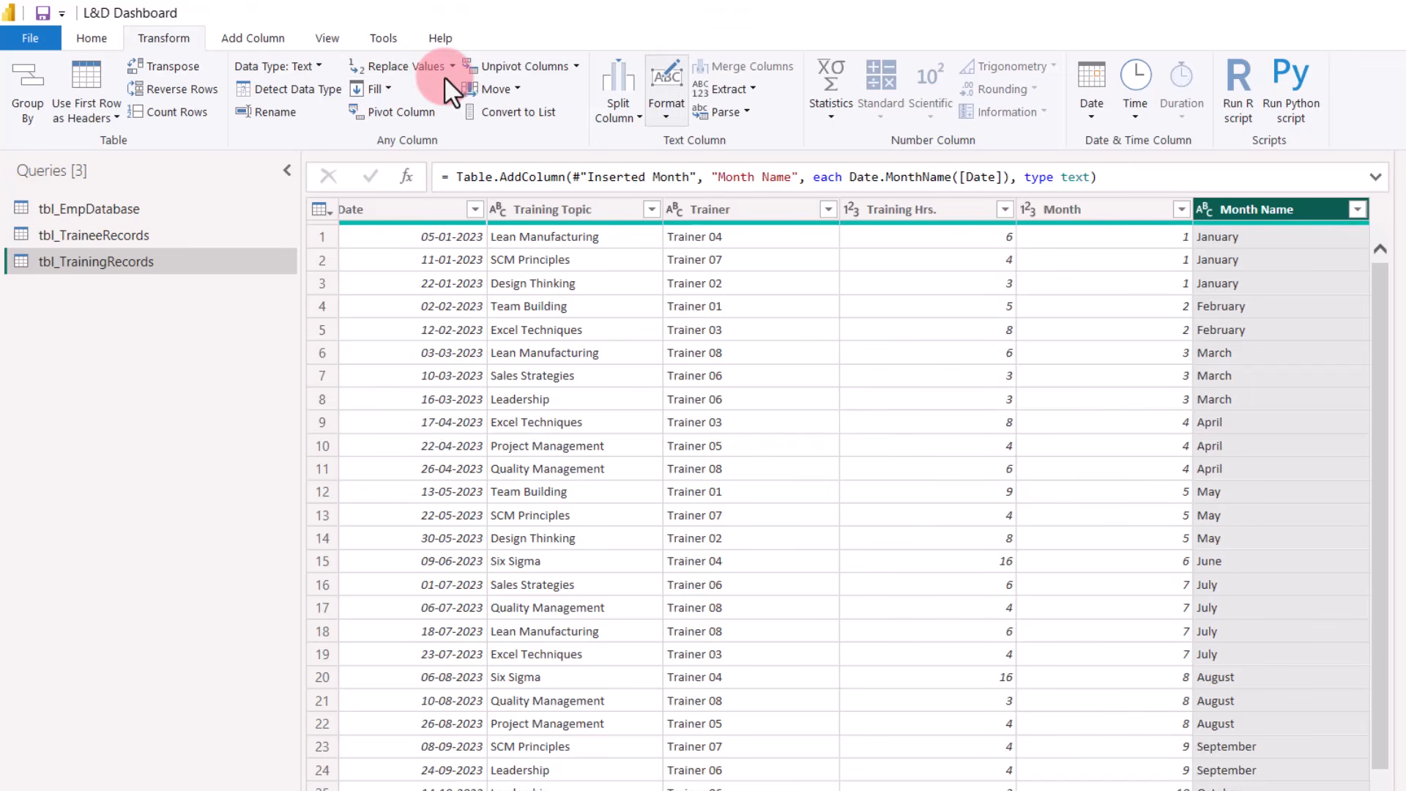
{"action": "left_click", "coordinate": [740, 95]}
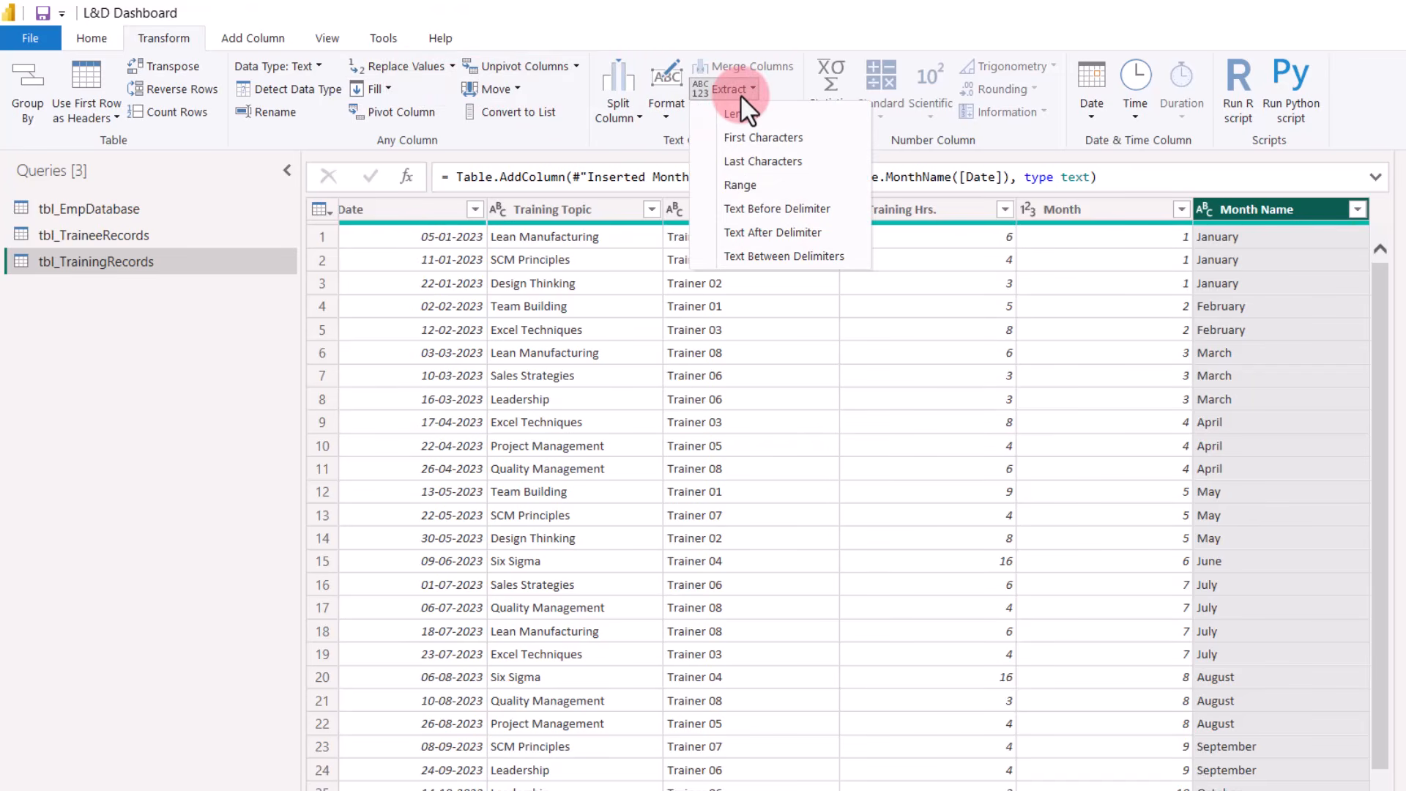
{"action": "left_click", "coordinate": [748, 136]}
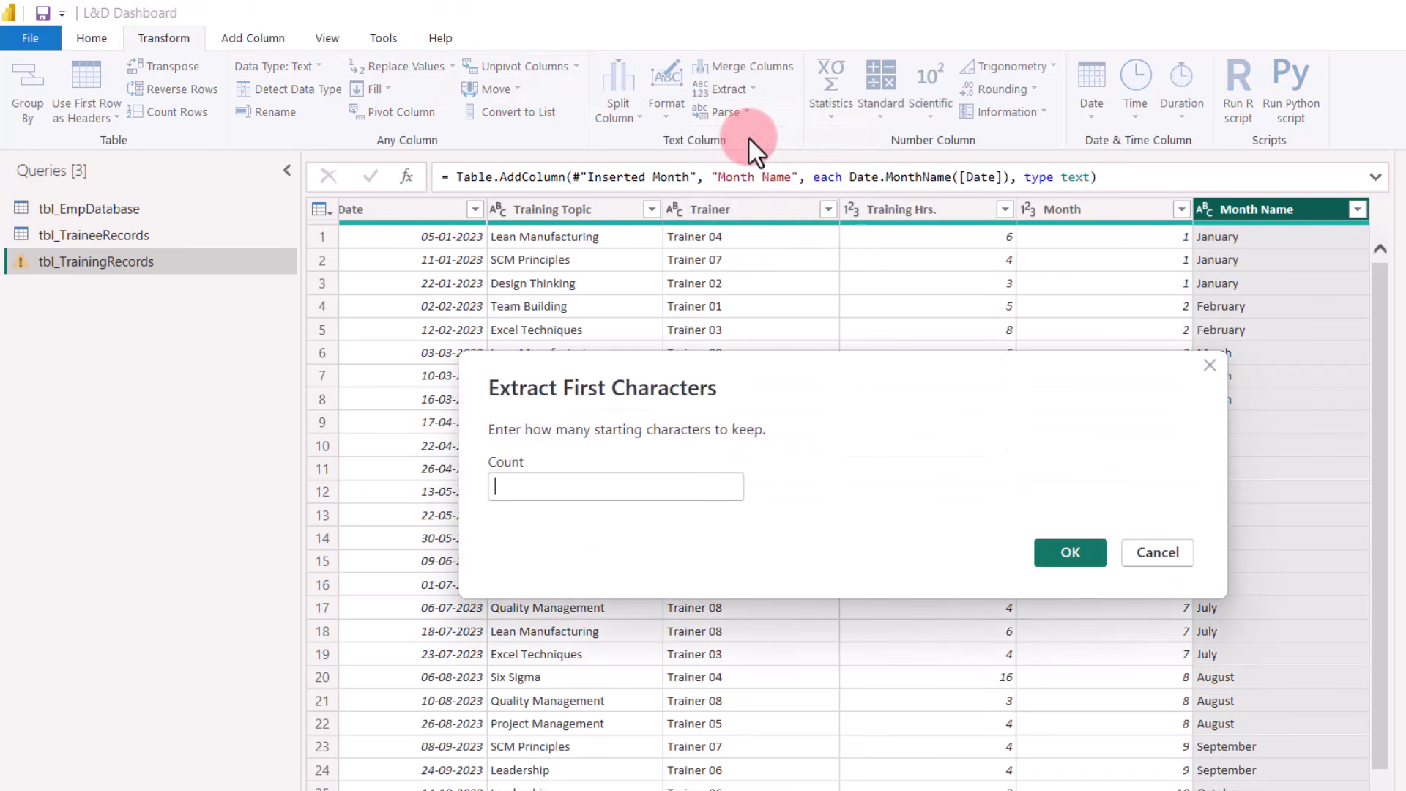
{"action": "type", "text": "3"}
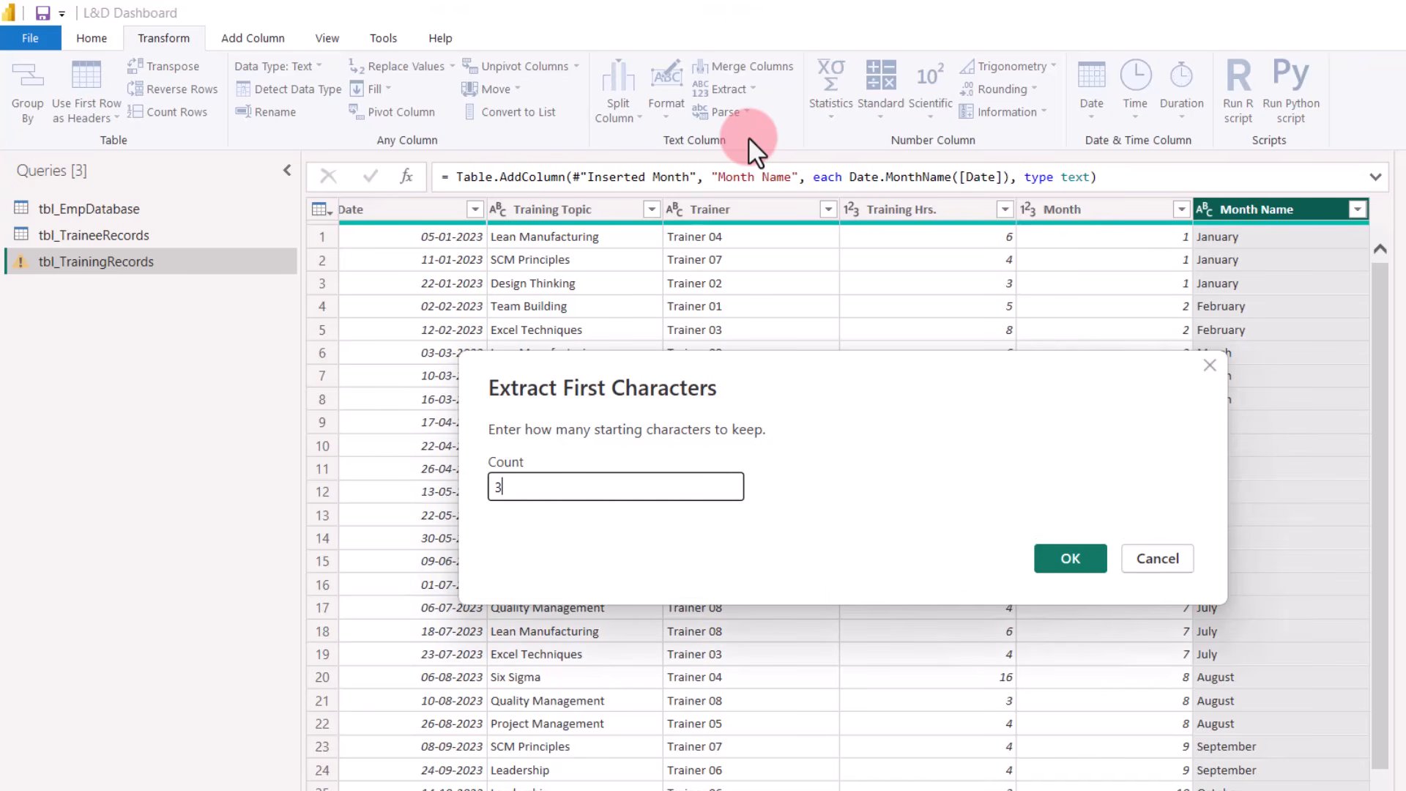
{"action": "left_click", "coordinate": [1080, 557]}
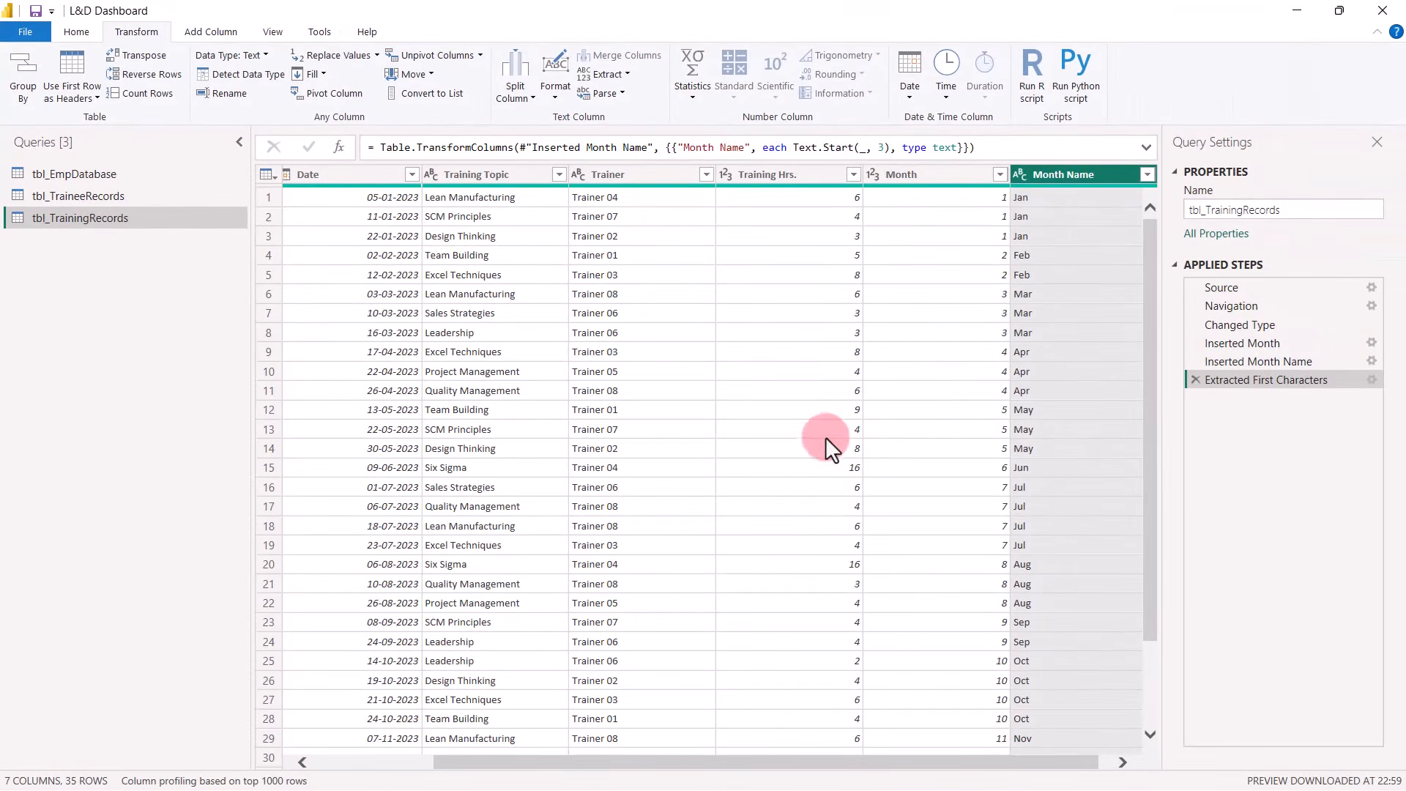
Add a month number column to tbl_TraineeRecords derived from the Date column.
{"action": "left_click", "coordinate": [86, 195]}
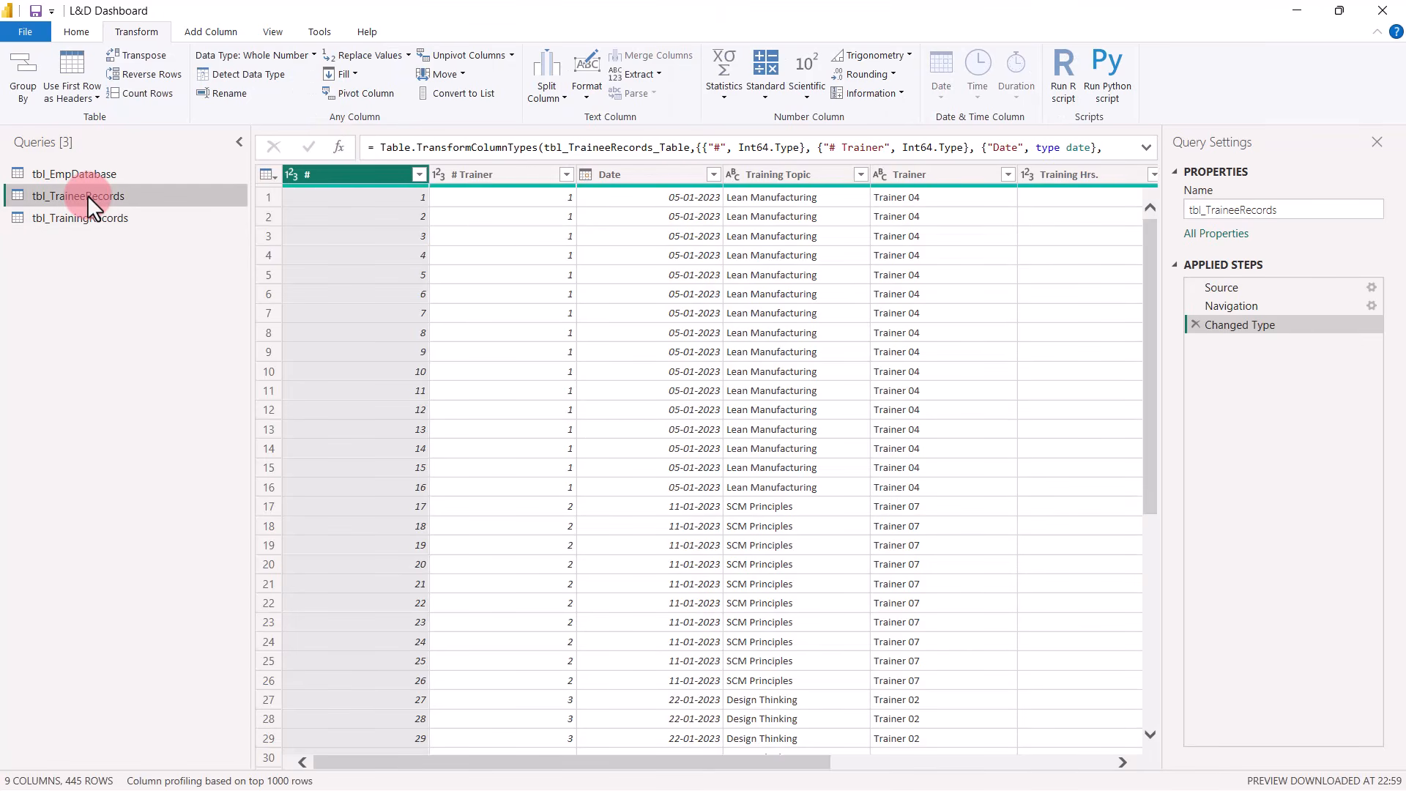
{"action": "left_click", "coordinate": [661, 174]}
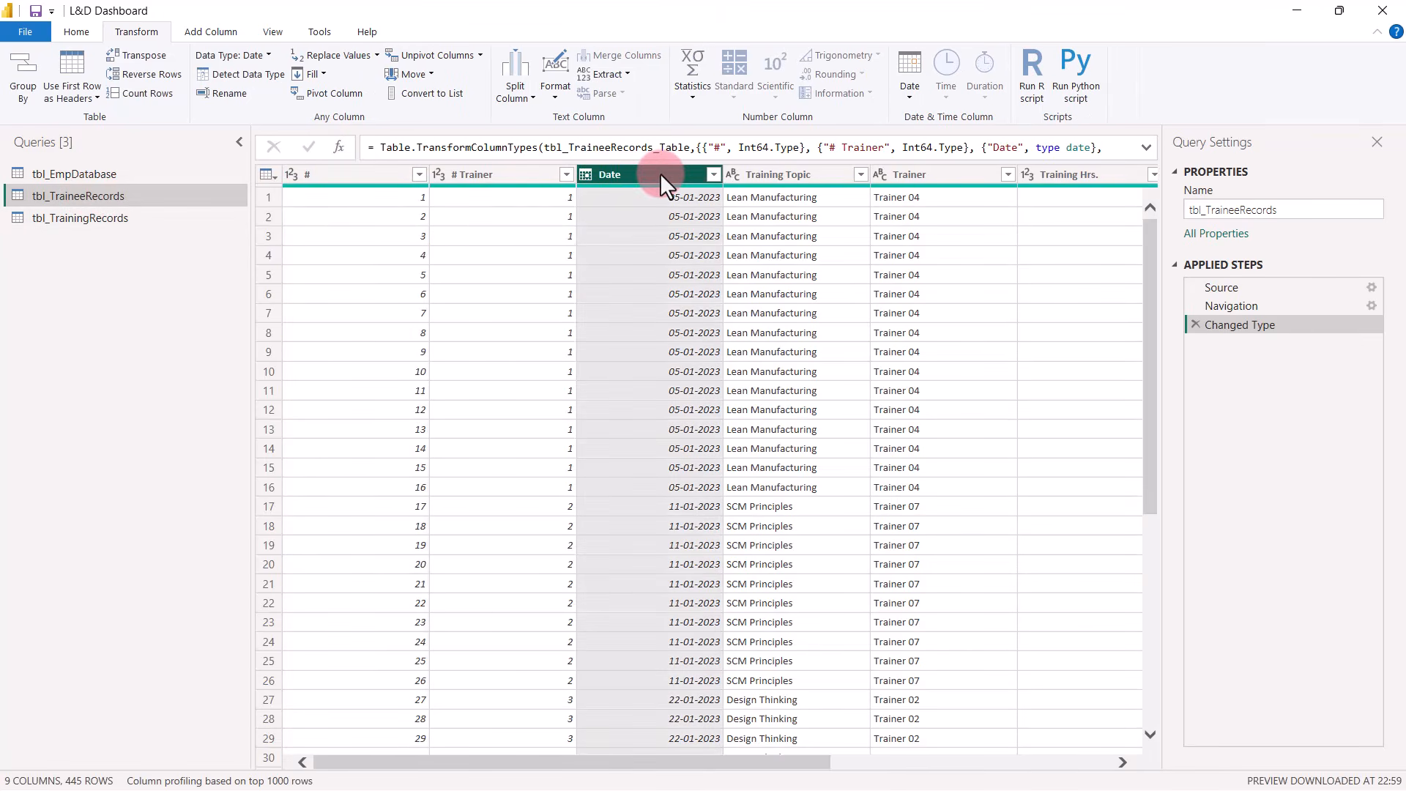
{"action": "left_click", "coordinate": [226, 31]}
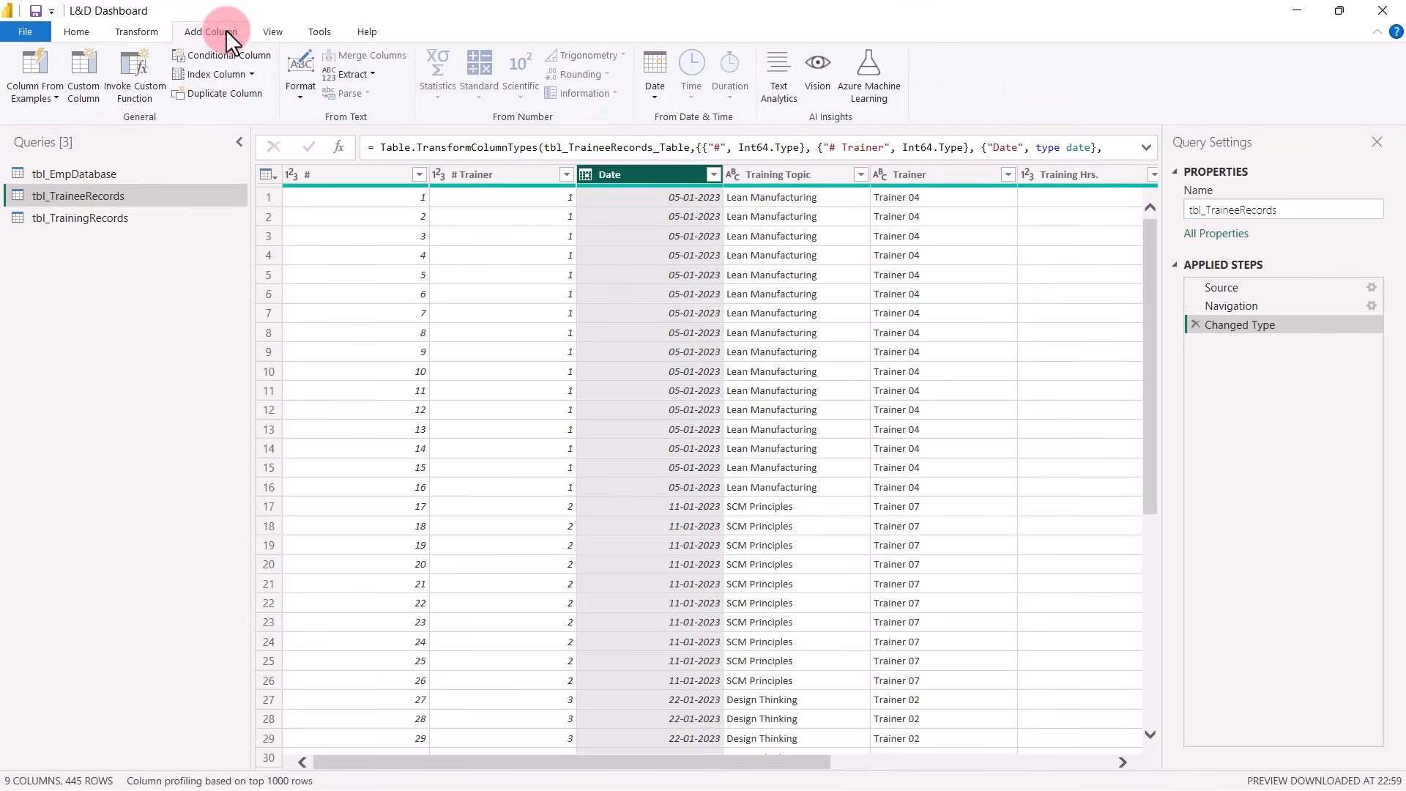
{"action": "left_click", "coordinate": [650, 95]}
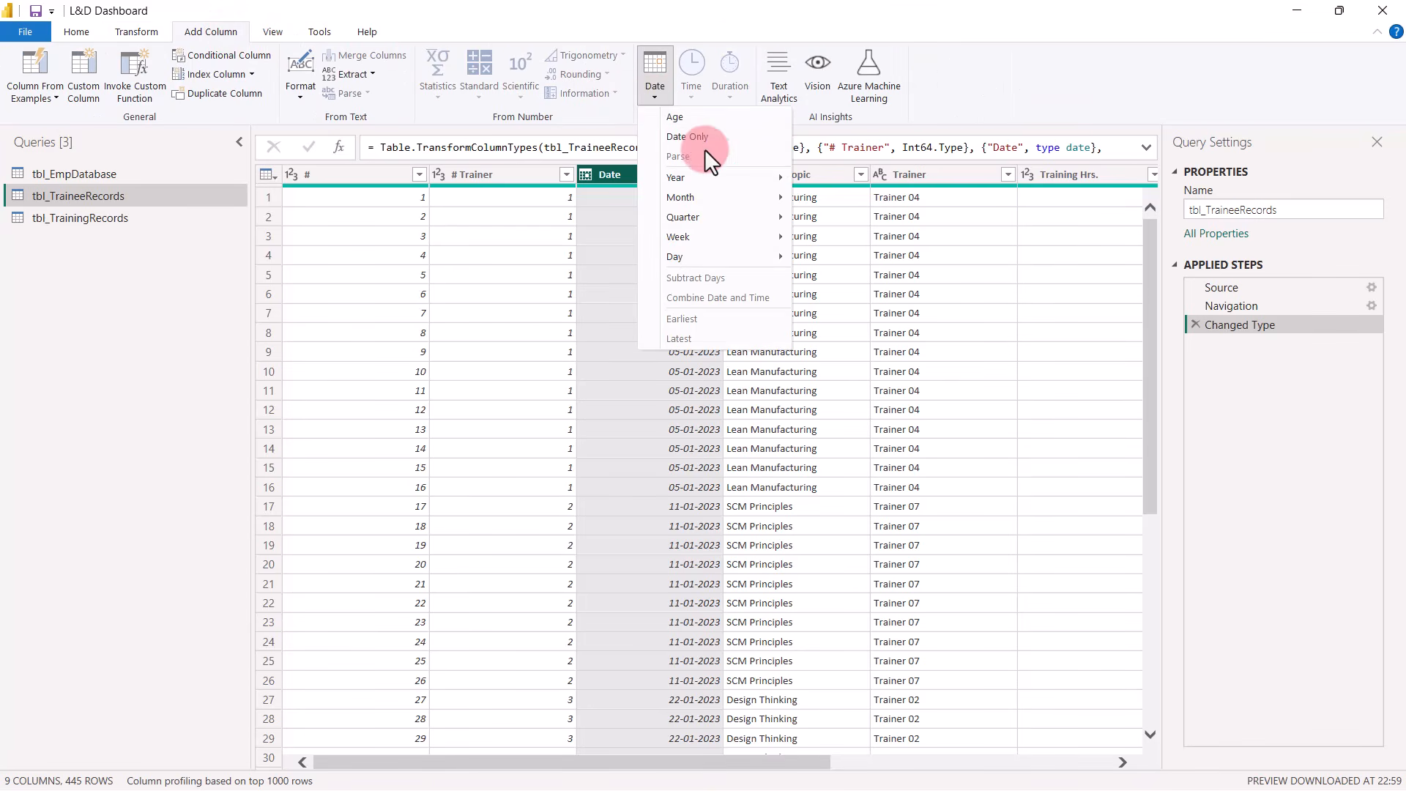
{"action": "mouse_move", "coordinate": [740, 185]}
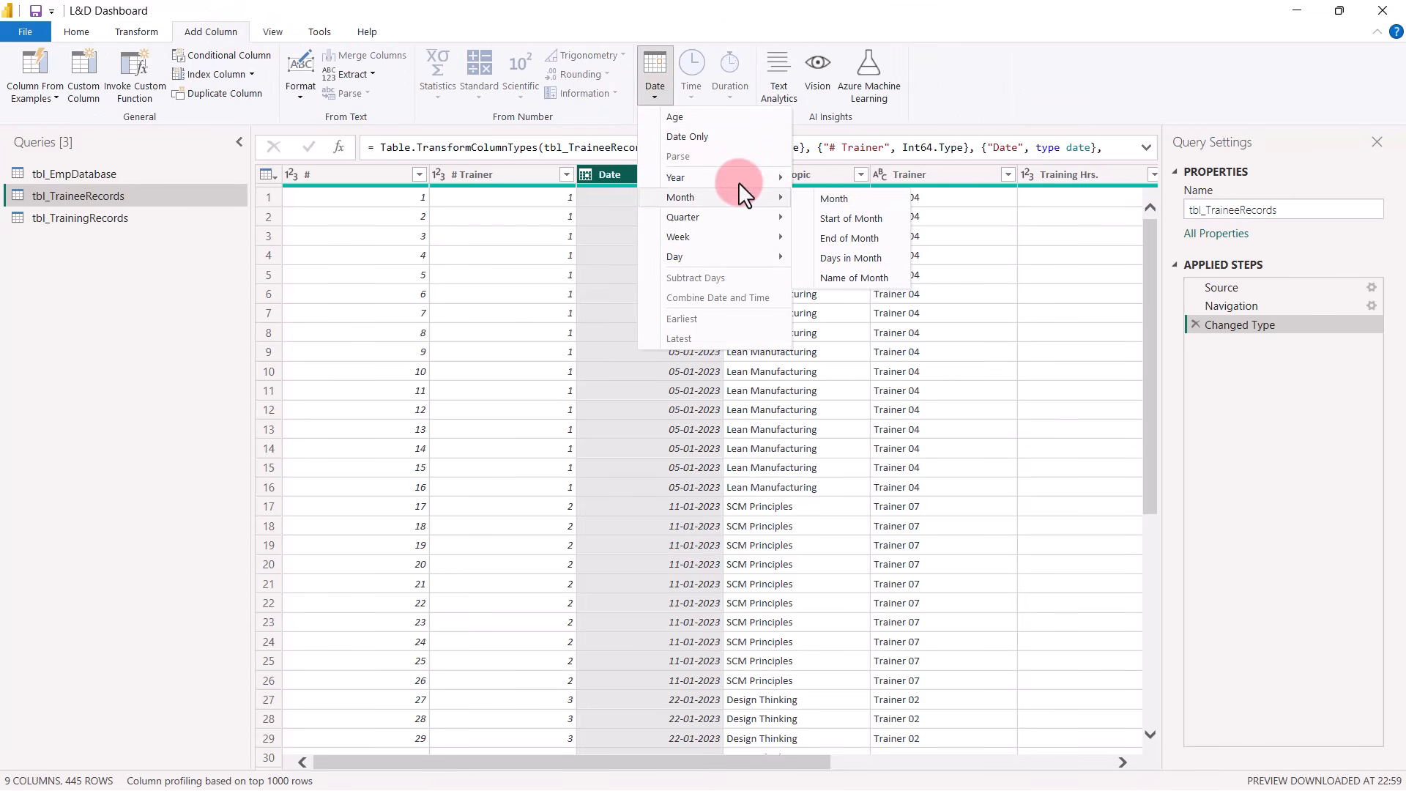
{"action": "left_click", "coordinate": [845, 196]}
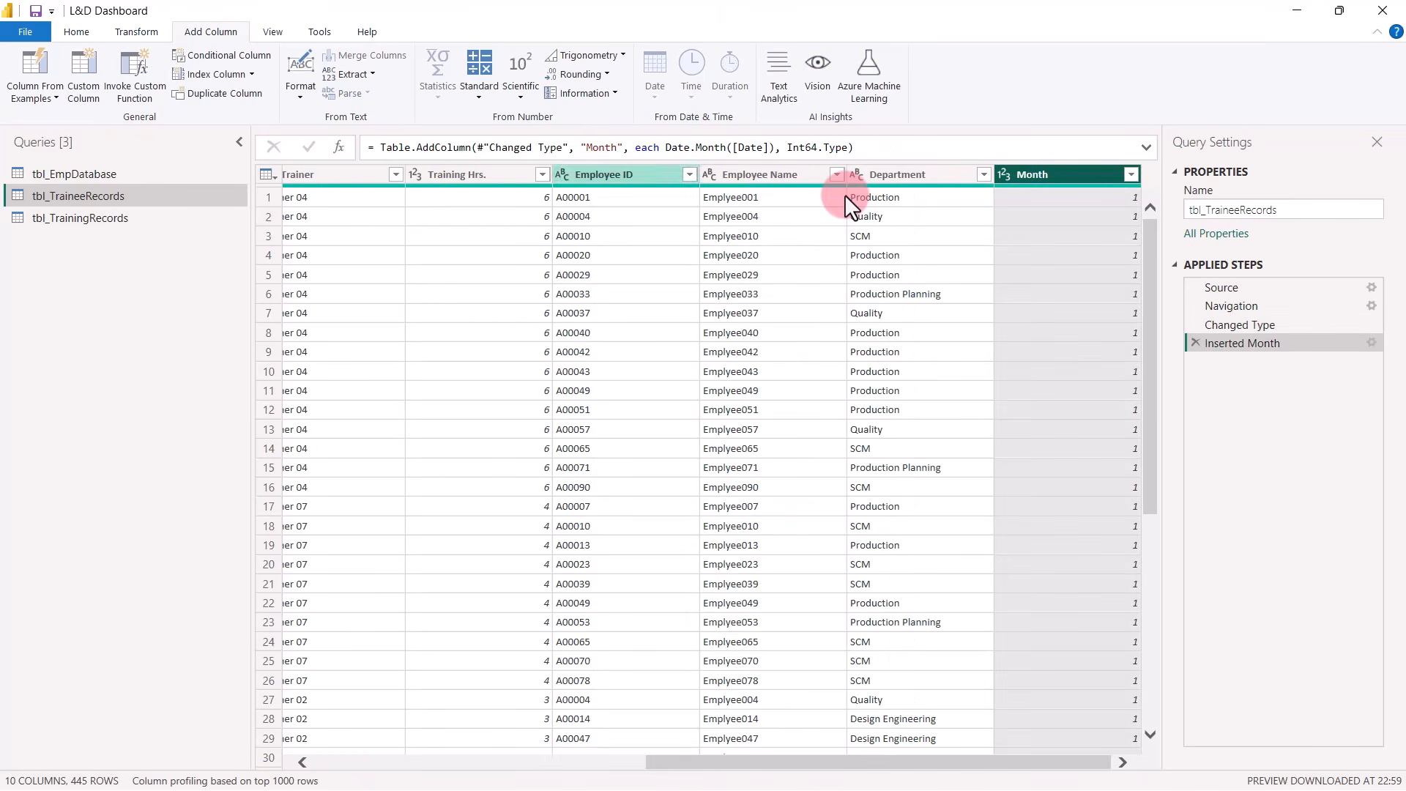
Add a name-of-month column to tbl_TraineeRecords derived from the Date column.
{"action": "left_click_drag", "start_coordinate": [679, 762], "coordinate": [469, 762]}
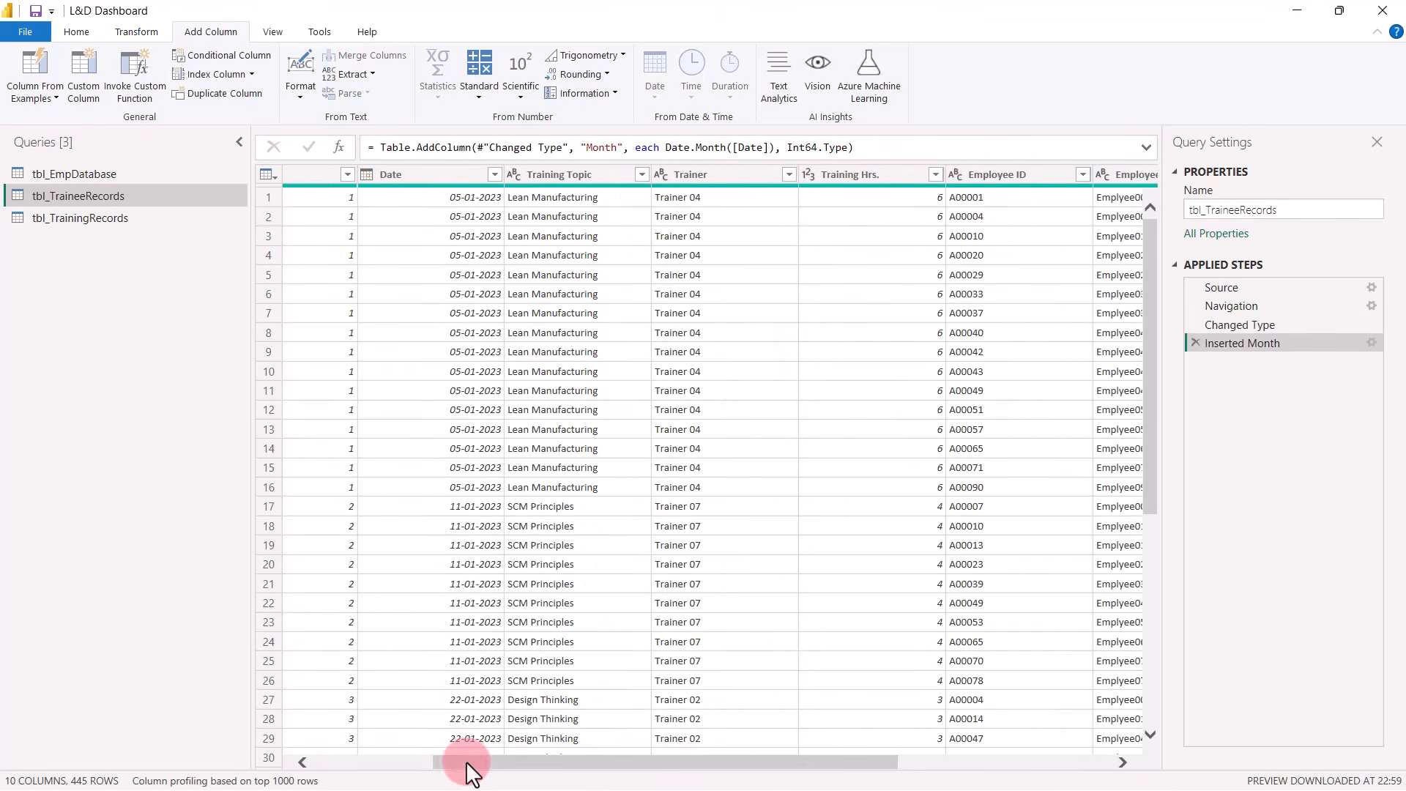
{"action": "left_click", "coordinate": [393, 175]}
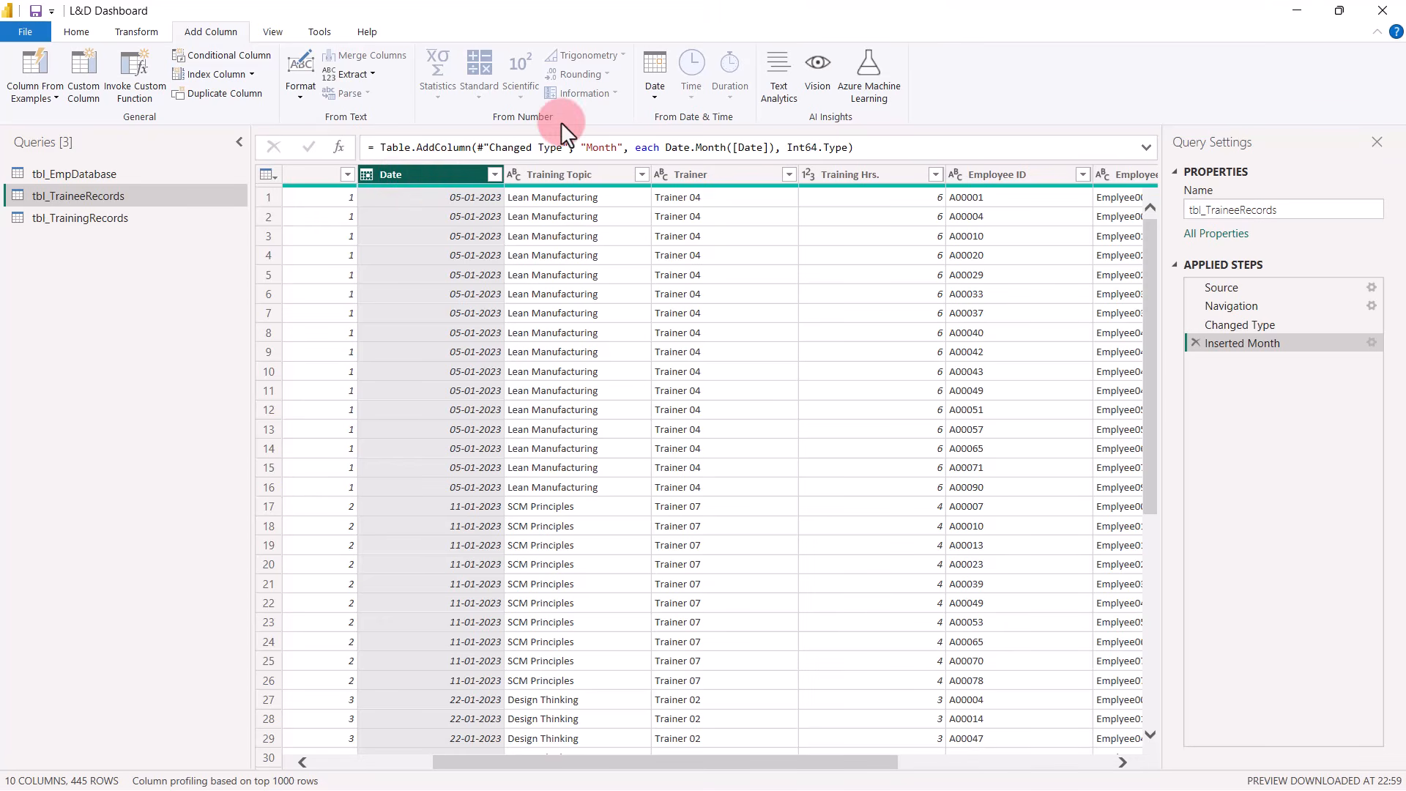
{"action": "left_click", "coordinate": [649, 94]}
{"action": "left_click", "coordinate": [701, 194]}
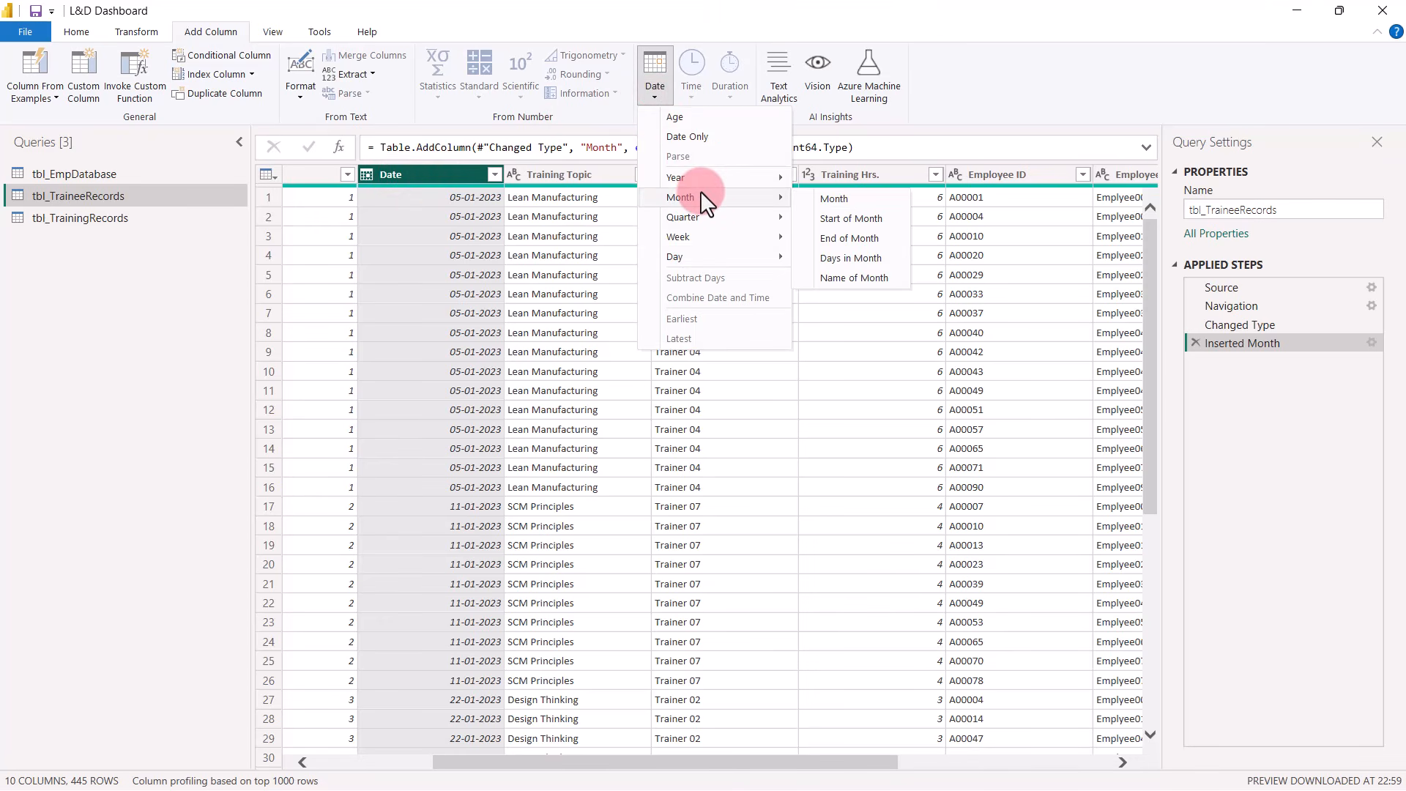
{"action": "left_click", "coordinate": [846, 277]}
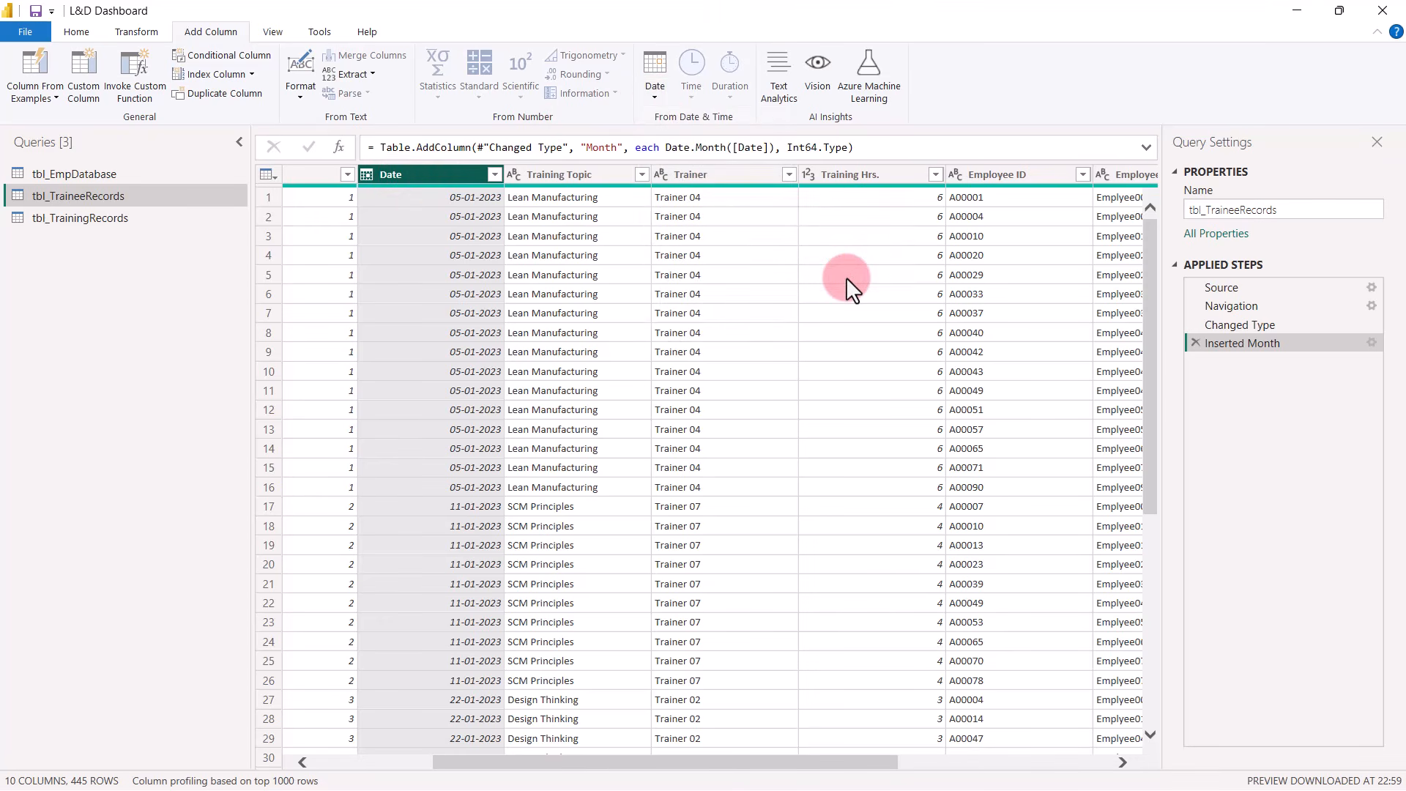
Shorten the Month Name values in tbl_TraineeRecords in place by extracting only their first 3 characters.
{"action": "left_click_drag", "start_coordinate": [780, 760], "coordinate": [1110, 753]}
{"action": "left_click", "coordinate": [1053, 176]}
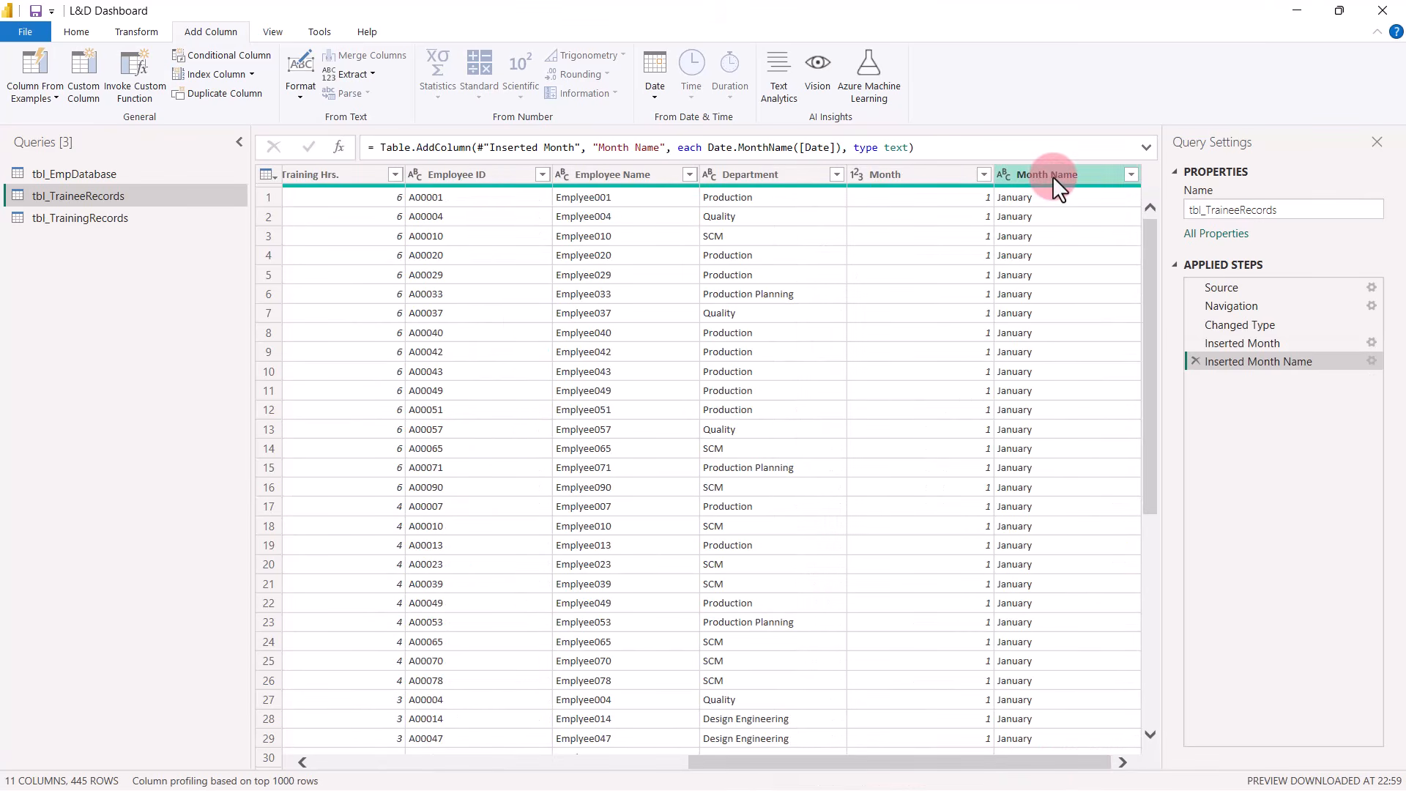
{"action": "left_click", "coordinate": [145, 29]}
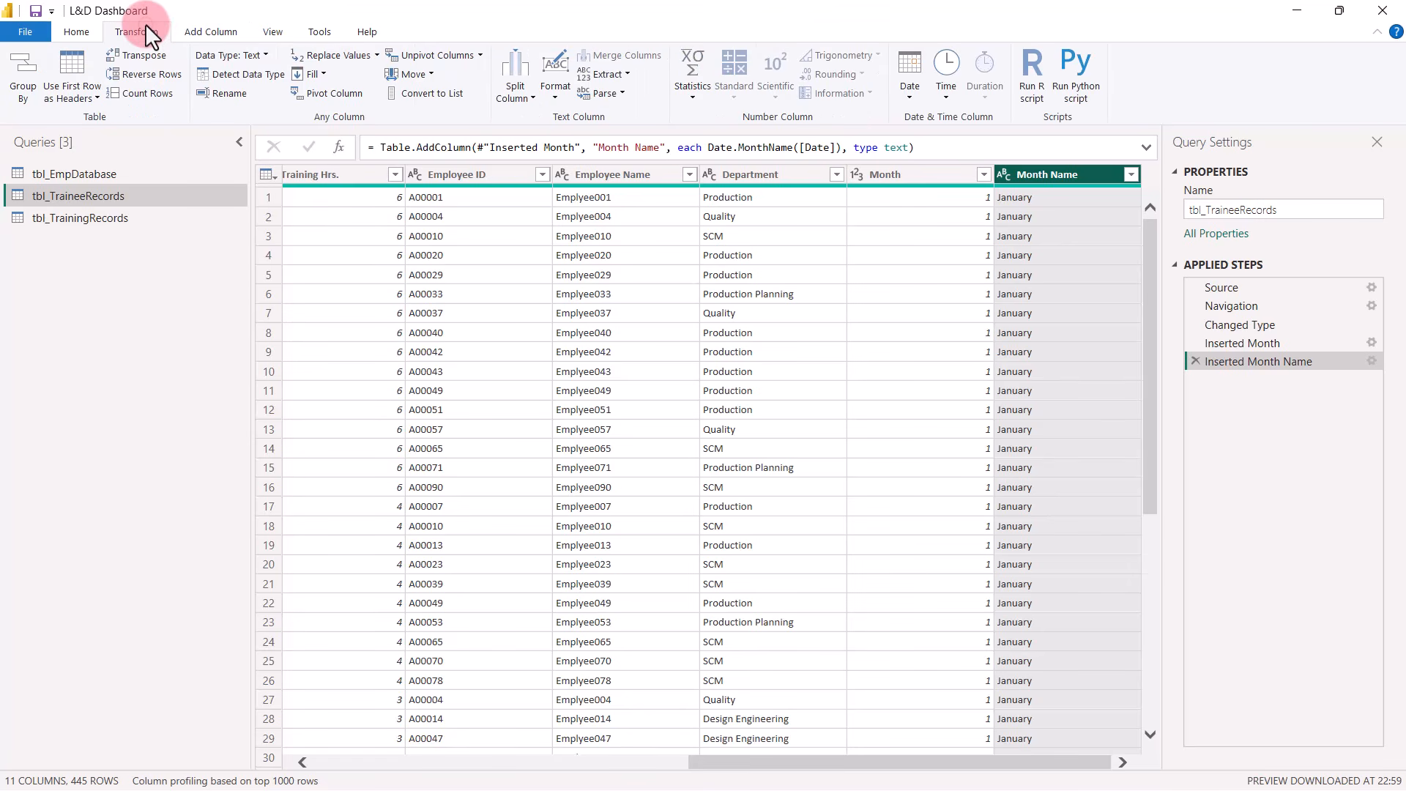
{"action": "left_click", "coordinate": [626, 72]}
{"action": "left_click", "coordinate": [627, 112]}
{"action": "type", "text": "3"}
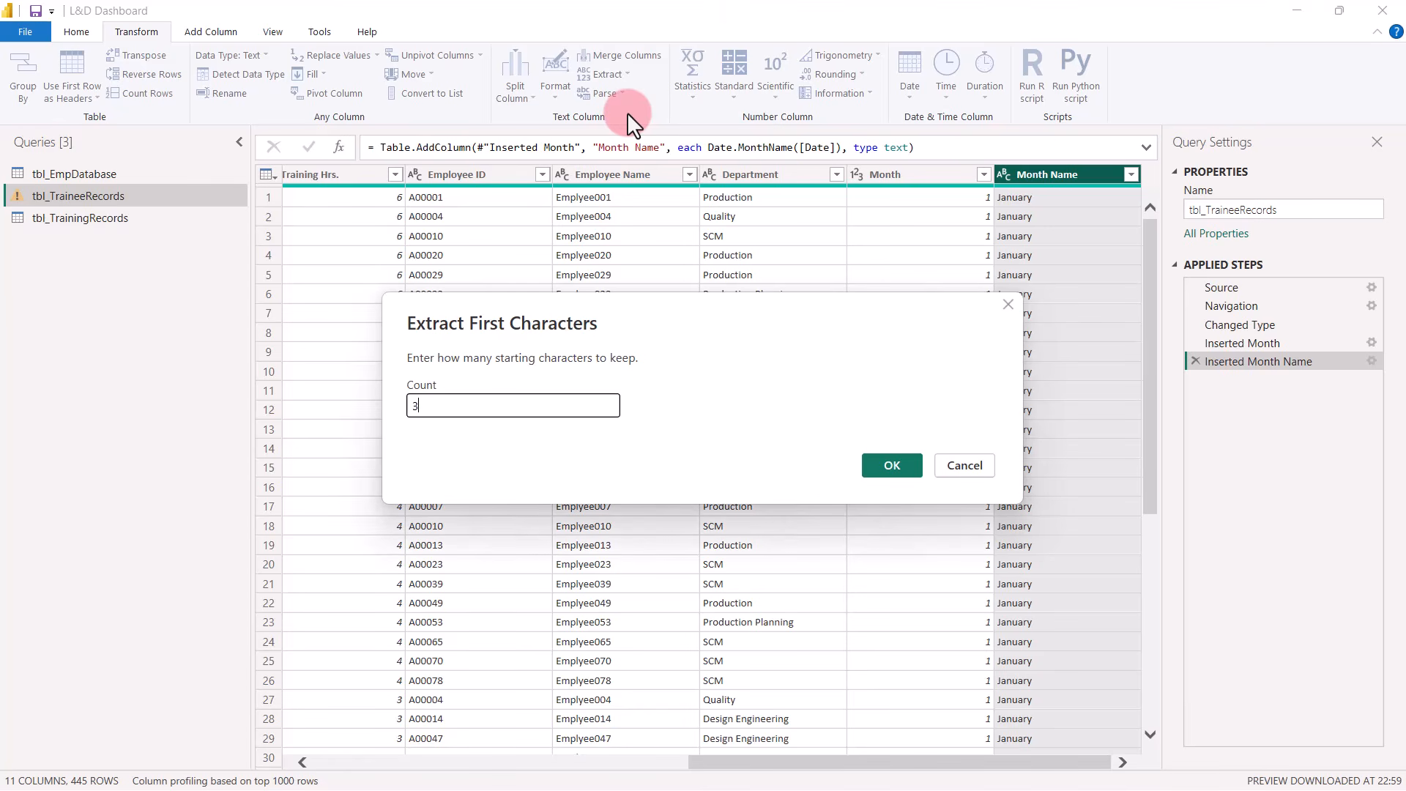
{"action": "left_click", "coordinate": [886, 463]}
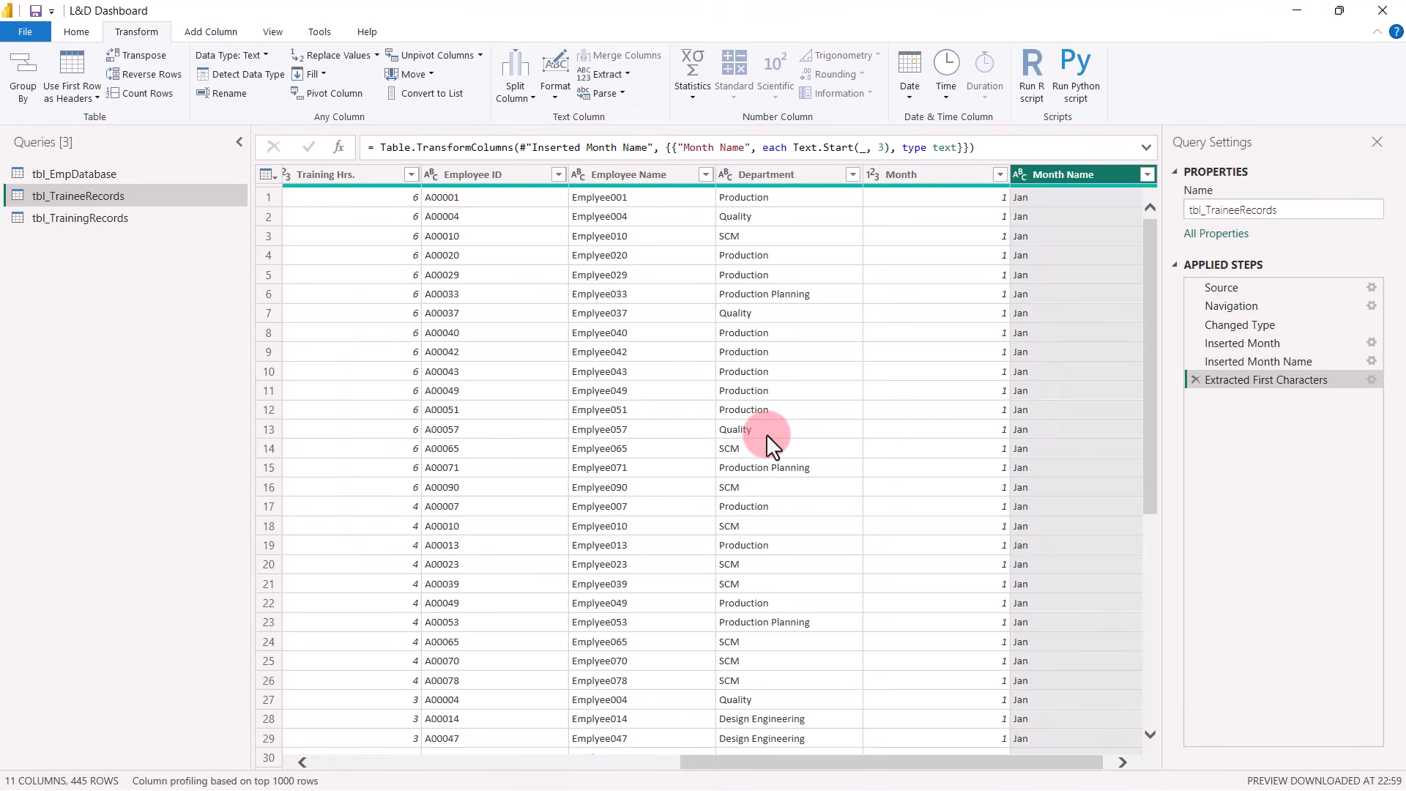
Merge tbl_TraineeRecords into tbl_EmpDatabase, matching on Employee ID in both tables with a Left Outer join.
{"action": "left_click", "coordinate": [112, 177]}
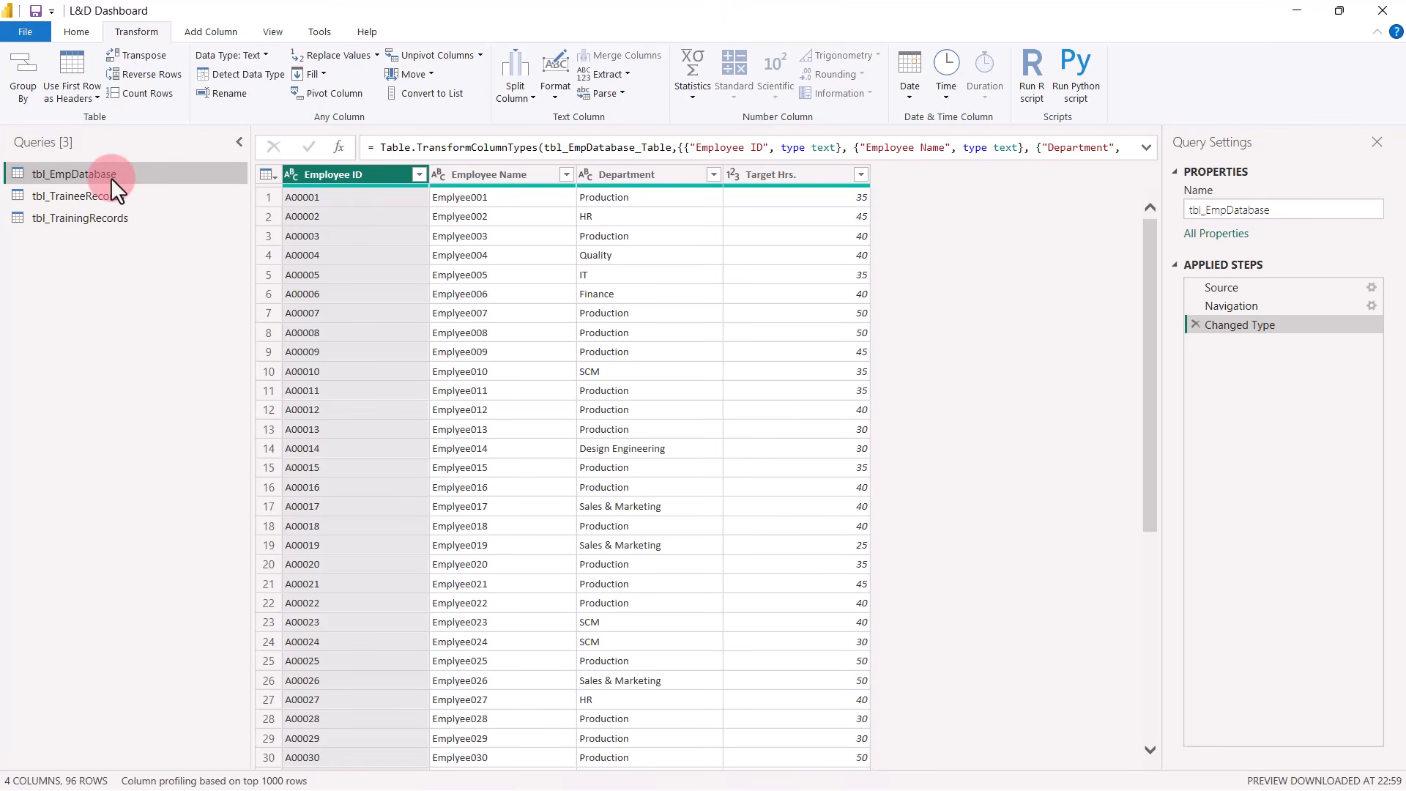
{"action": "left_click", "coordinate": [77, 32]}
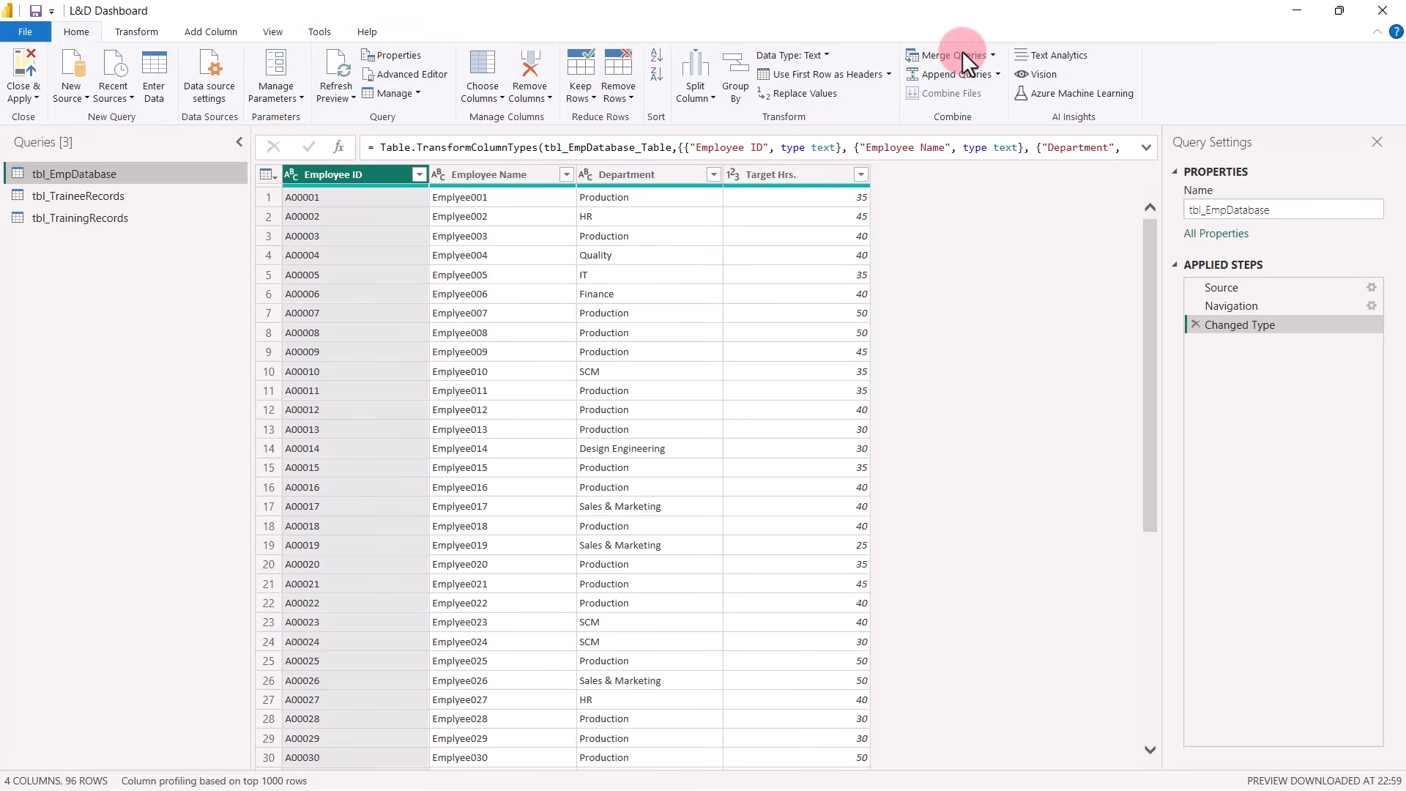
{"action": "left_click", "coordinate": [994, 55]}
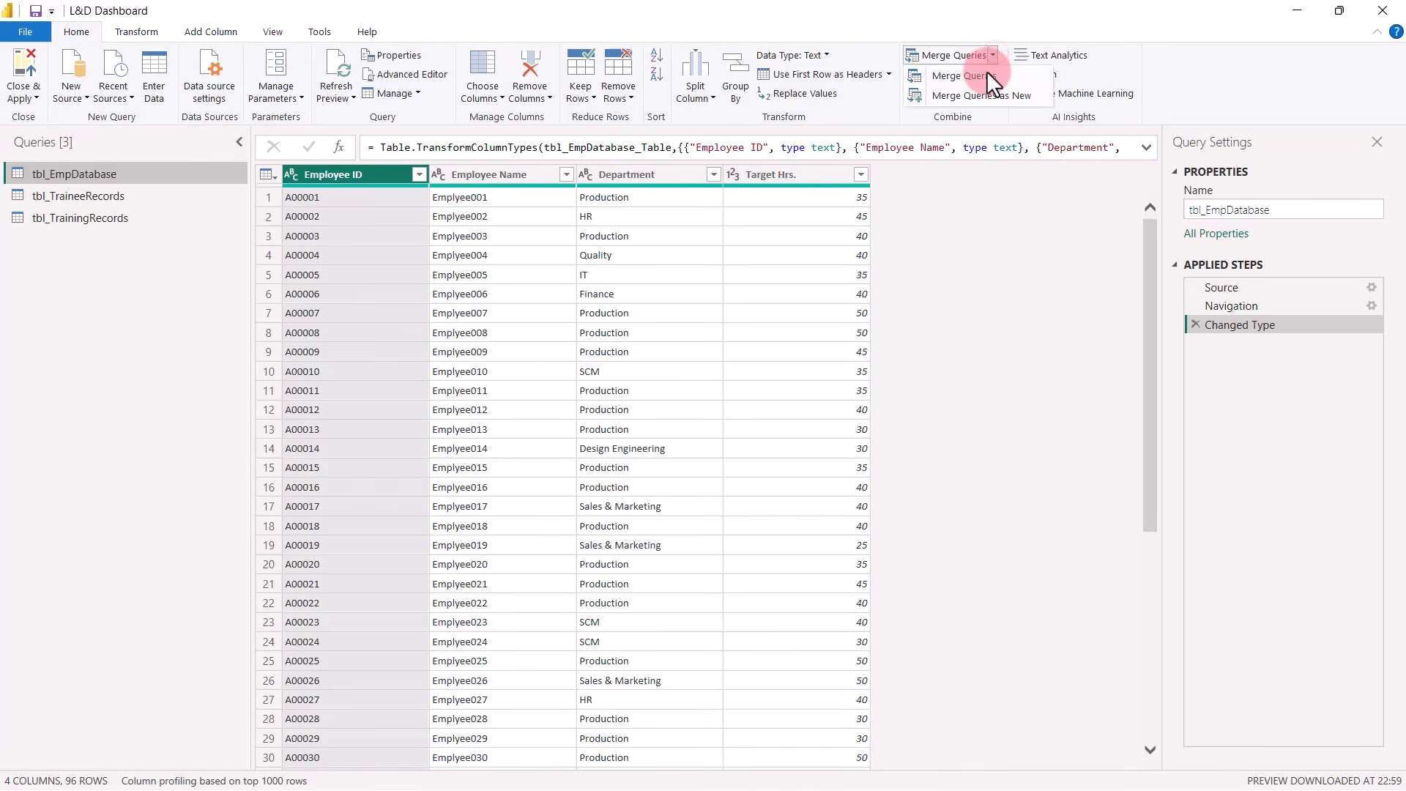
{"action": "left_click", "coordinate": [983, 78]}
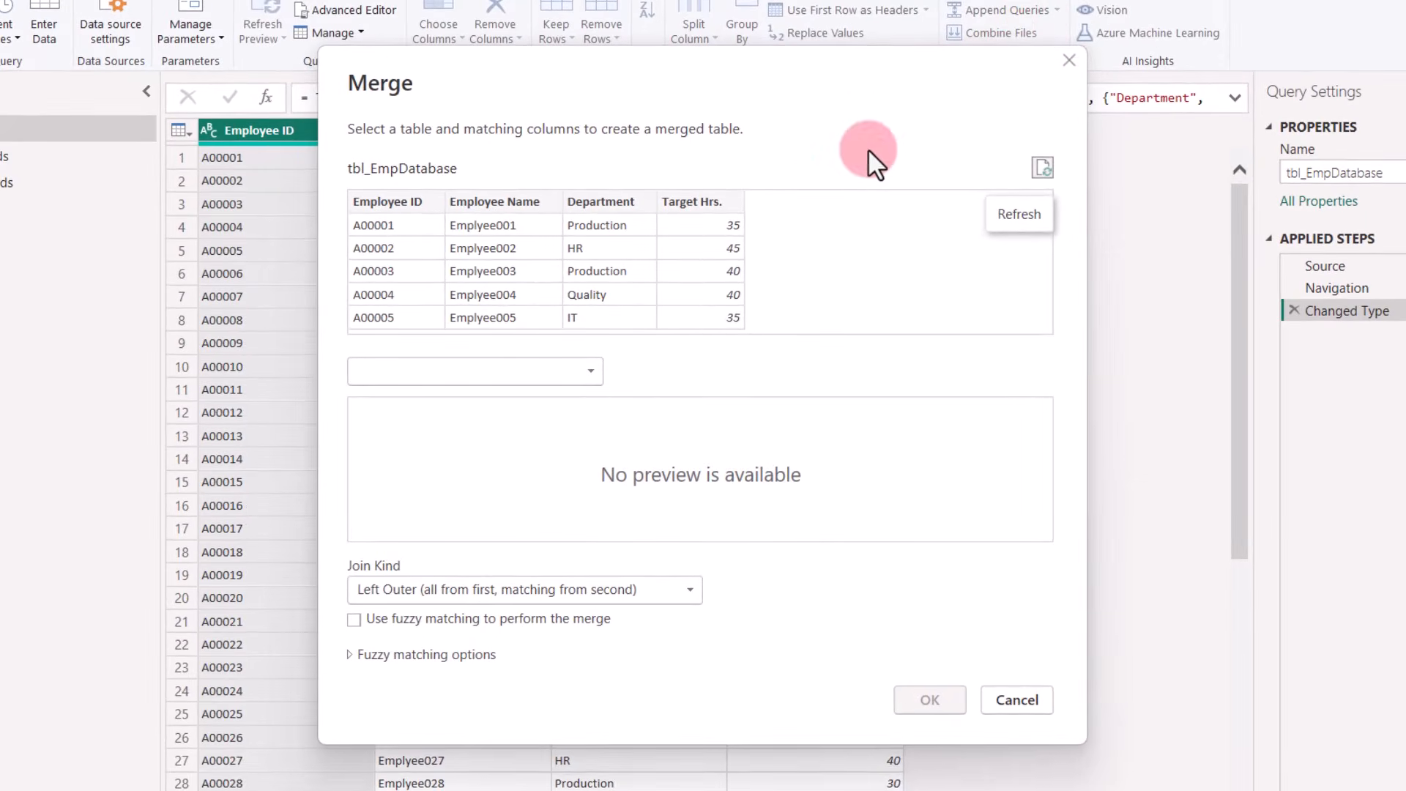
{"action": "left_click", "coordinate": [586, 367]}
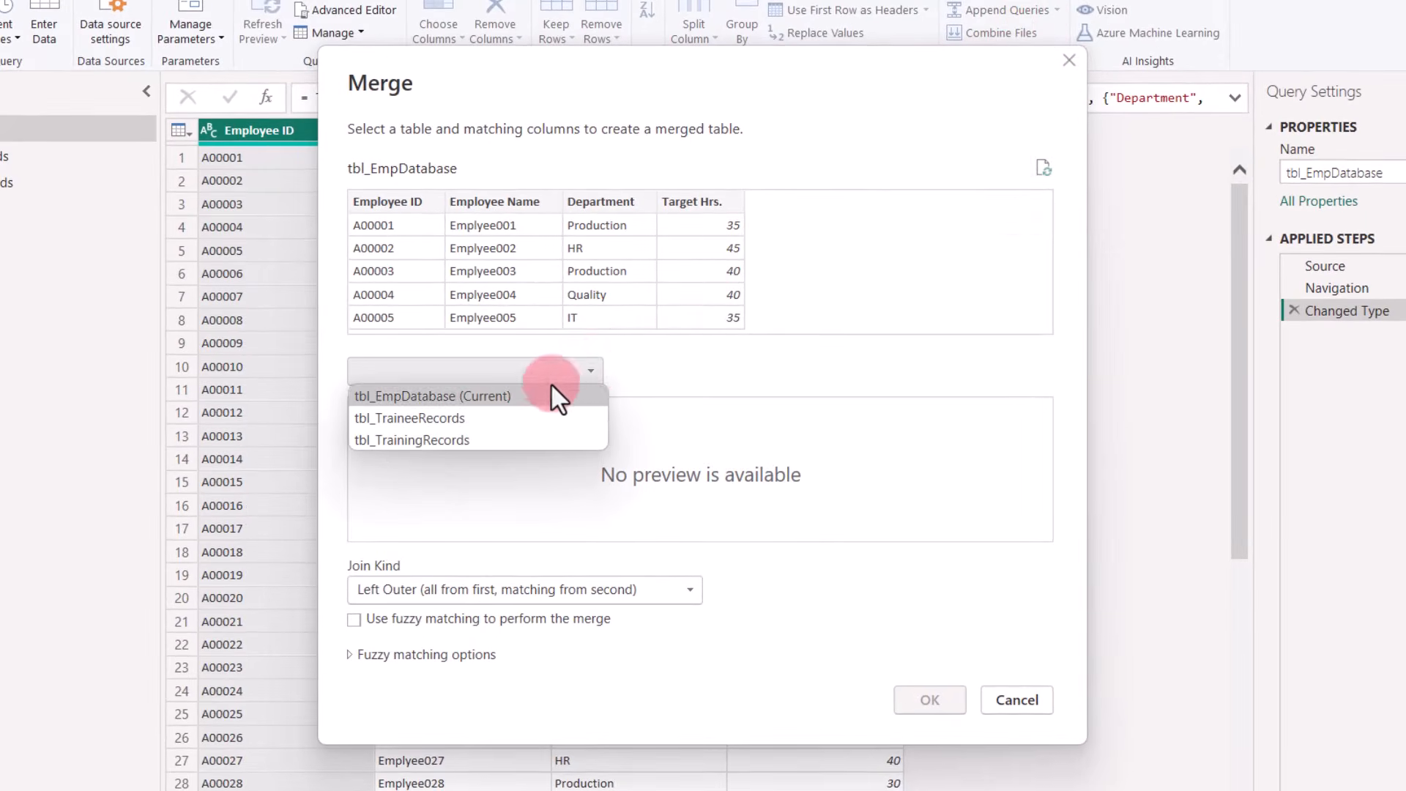
{"action": "left_click", "coordinate": [468, 416]}
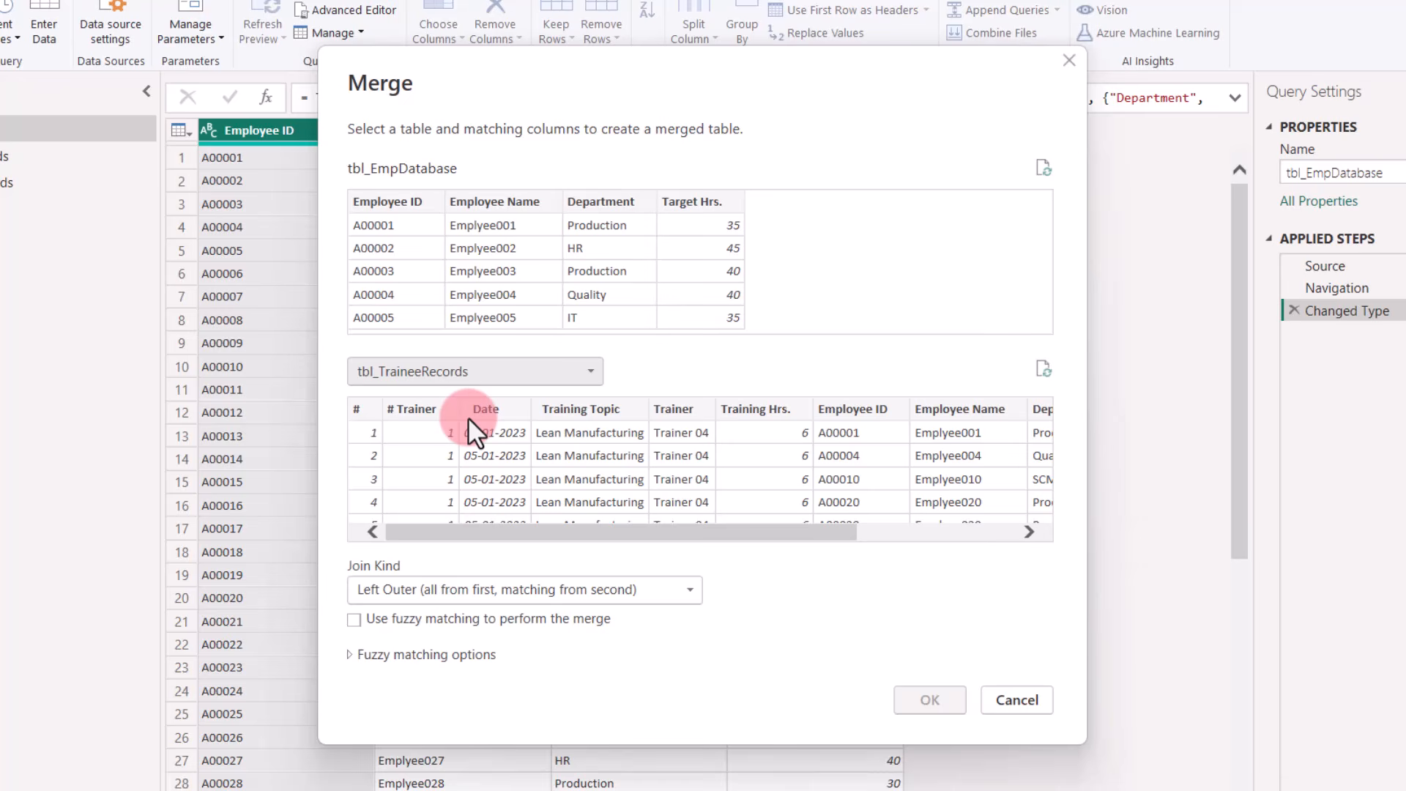
{"action": "left_click", "coordinate": [407, 199]}
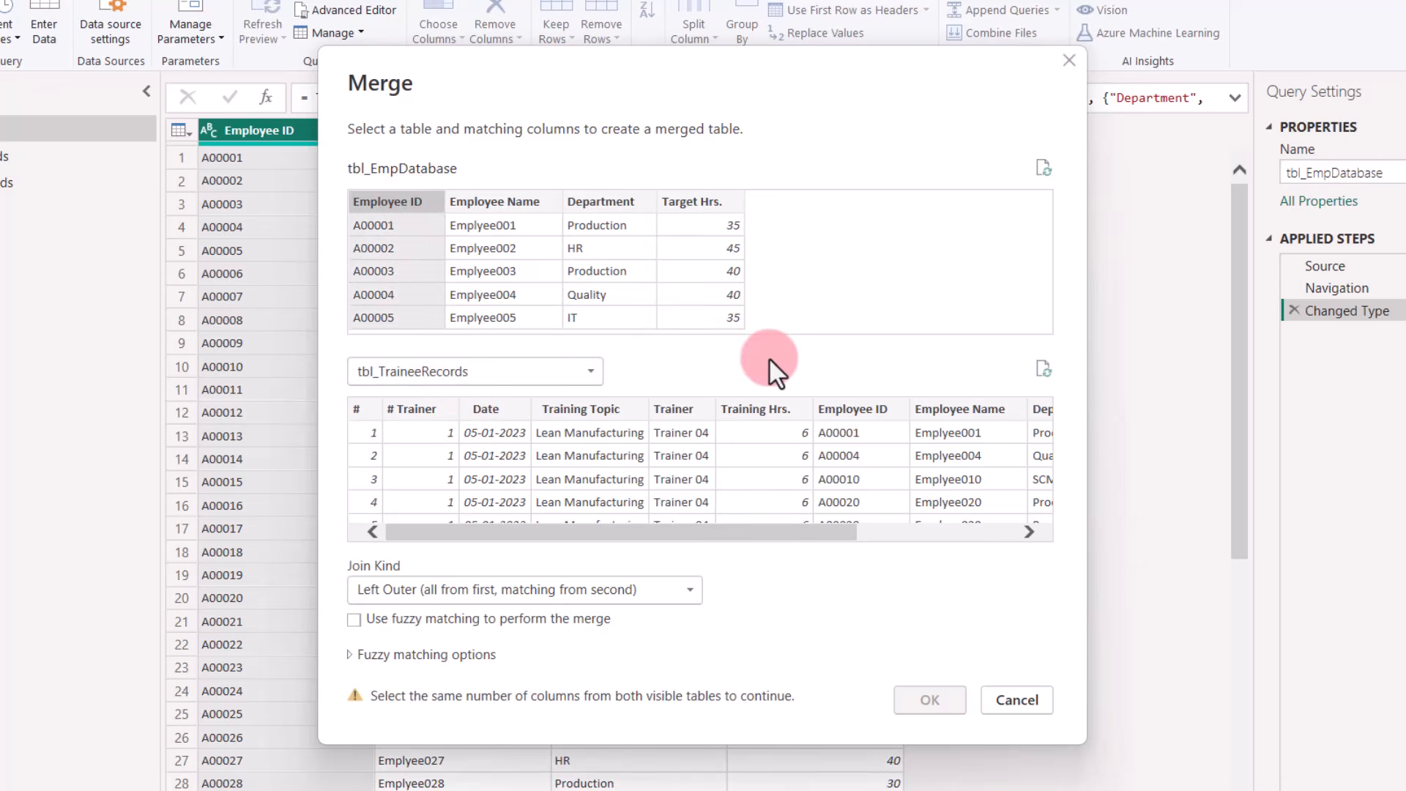
{"action": "left_click", "coordinate": [894, 411]}
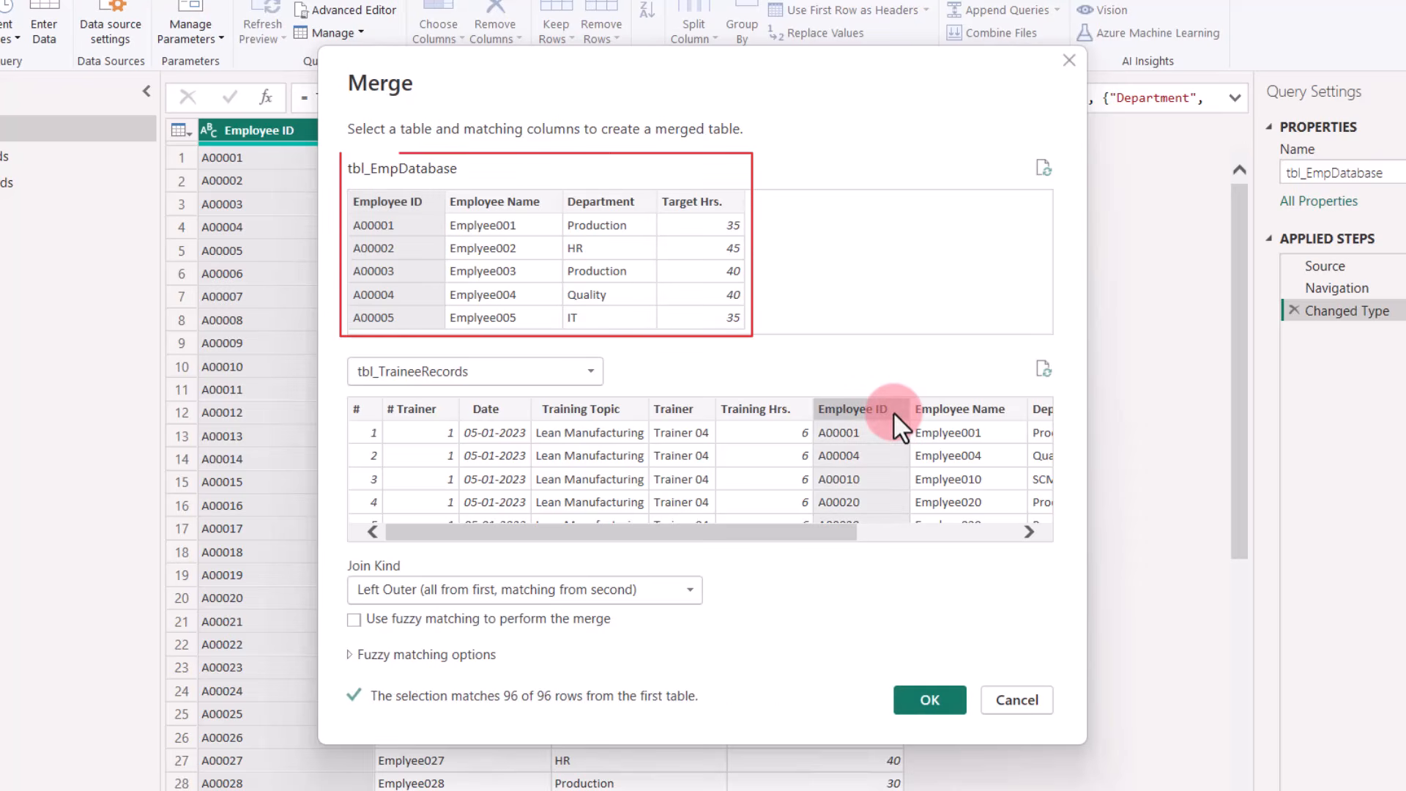
{"action": "left_click", "coordinate": [953, 698]}
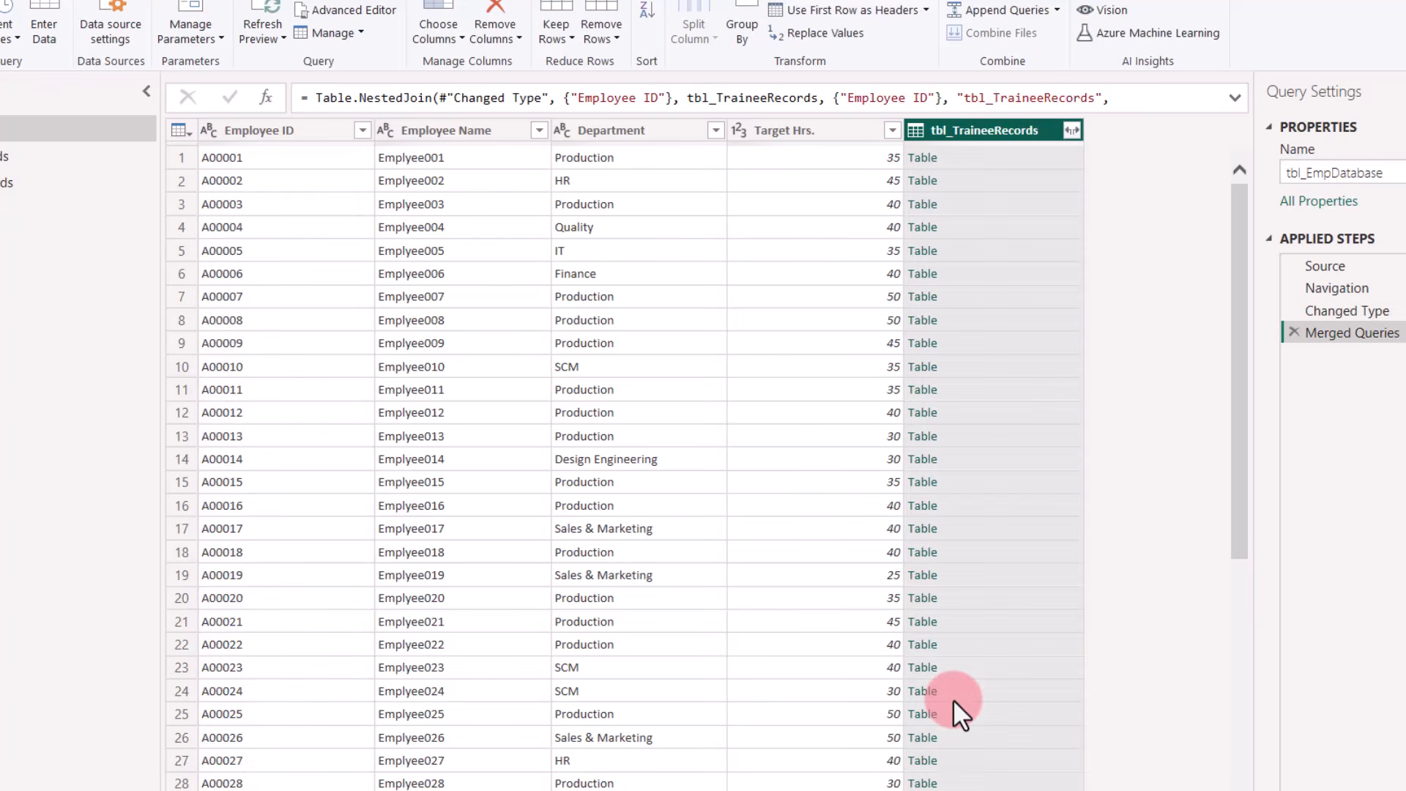
Aggregate the merged tbl_TraineeRecords column in tbl_EmpDatabase as the Sum of Training Hrs., keeping the original column name as prefix.
{"action": "left_click", "coordinate": [1072, 130]}
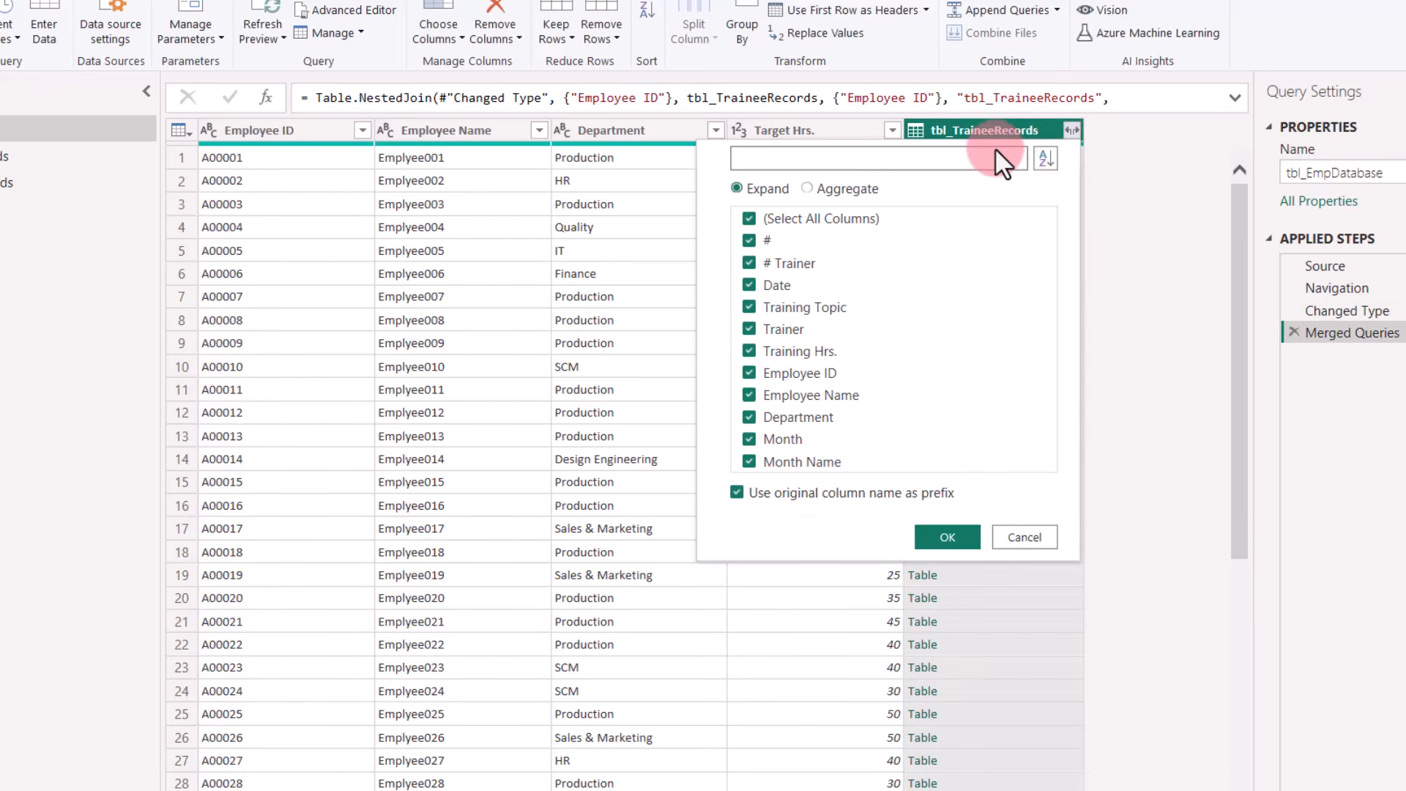
{"action": "left_click", "coordinate": [808, 188]}
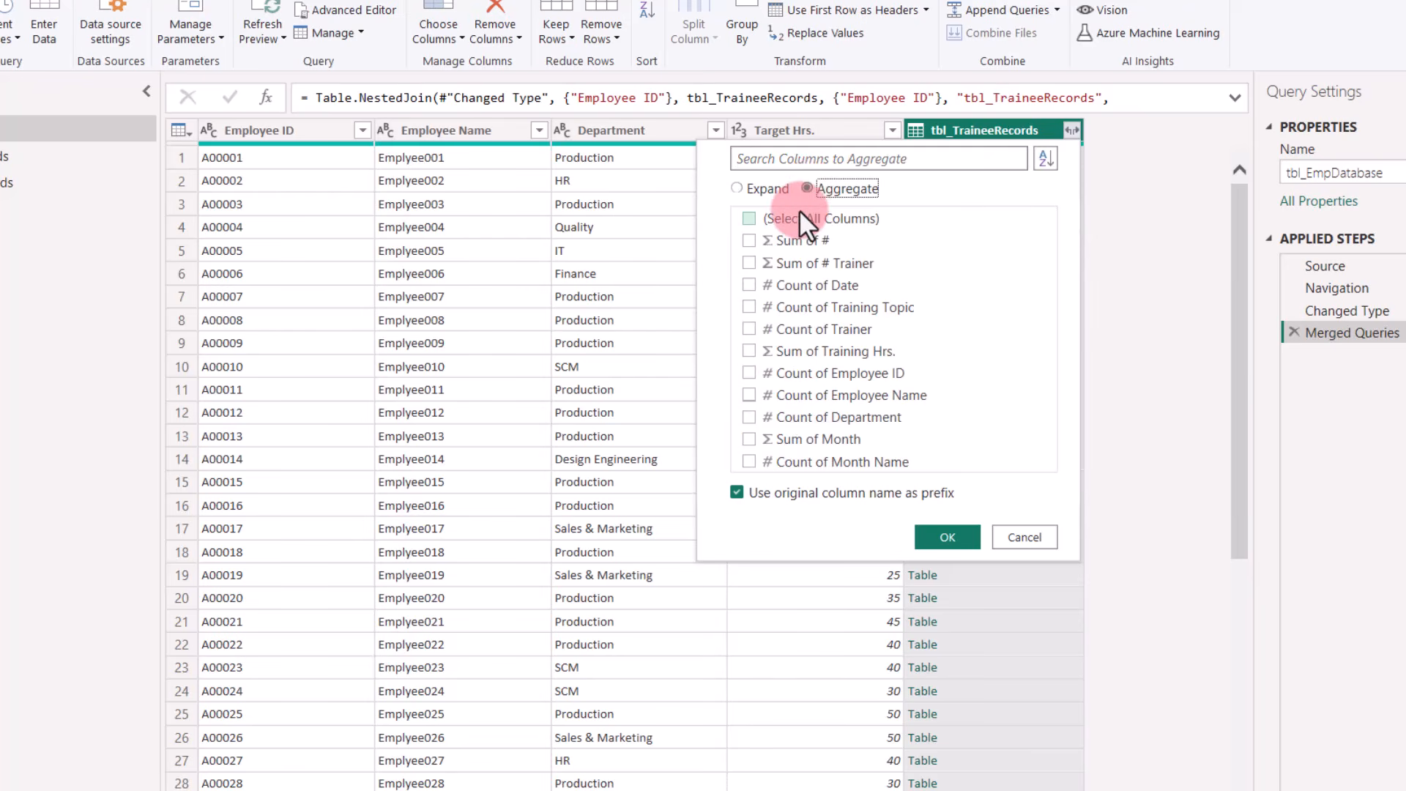
{"action": "left_click", "coordinate": [745, 351]}
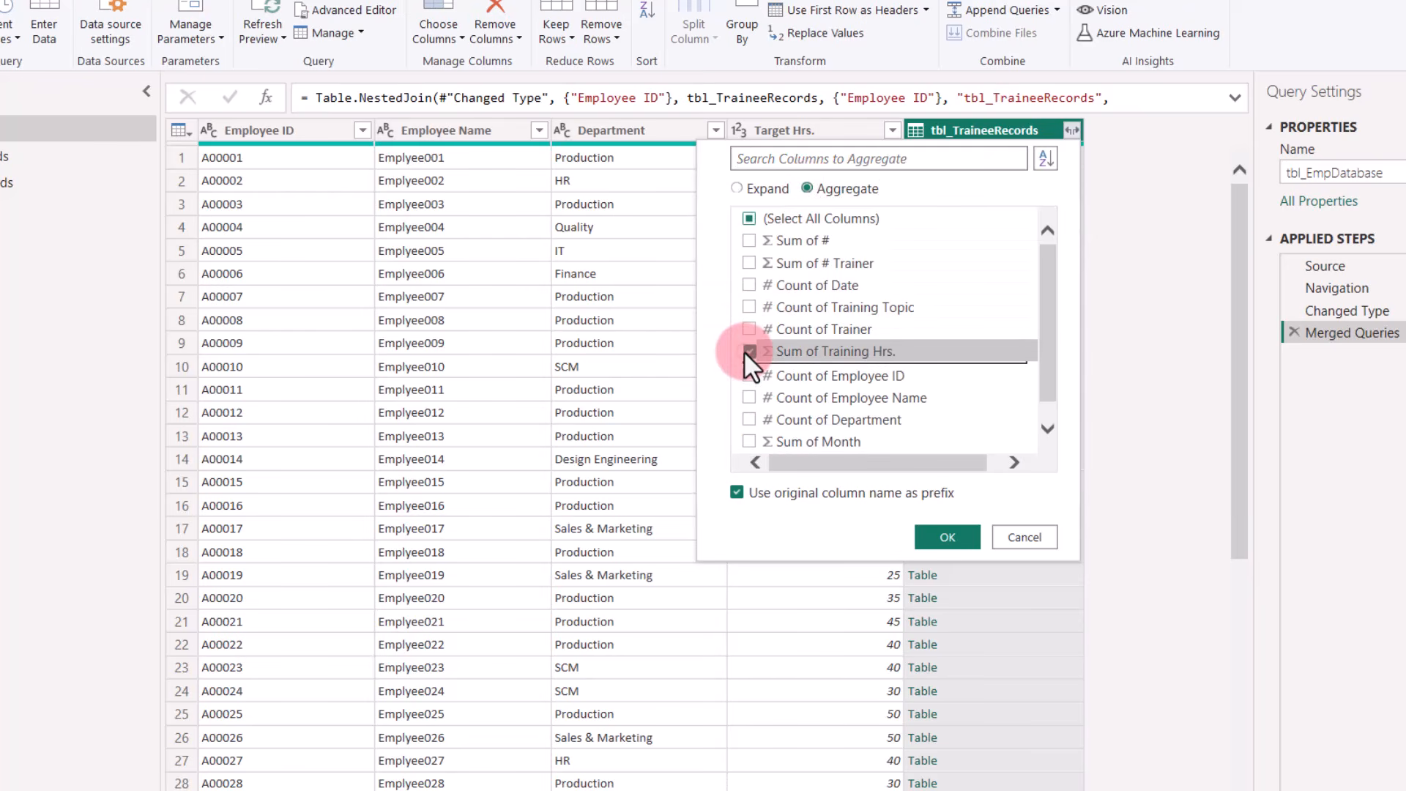
{"action": "left_click", "coordinate": [941, 540]}
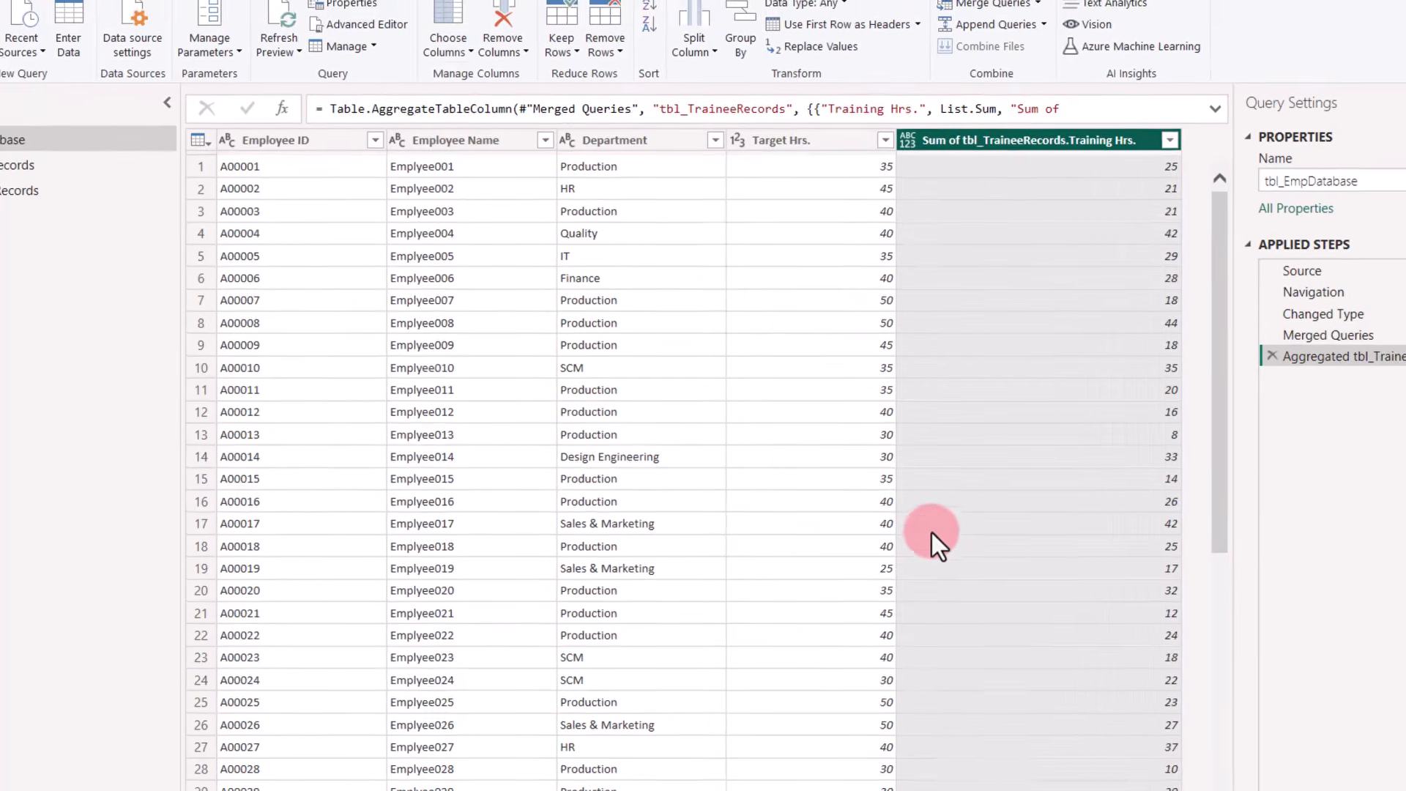
Rename the Sum of tbl_TraineeRecords.Training Hrs. column in tbl_EmpDatabase to Actual Hrs.
{"action": "double_click", "coordinate": [977, 141]}
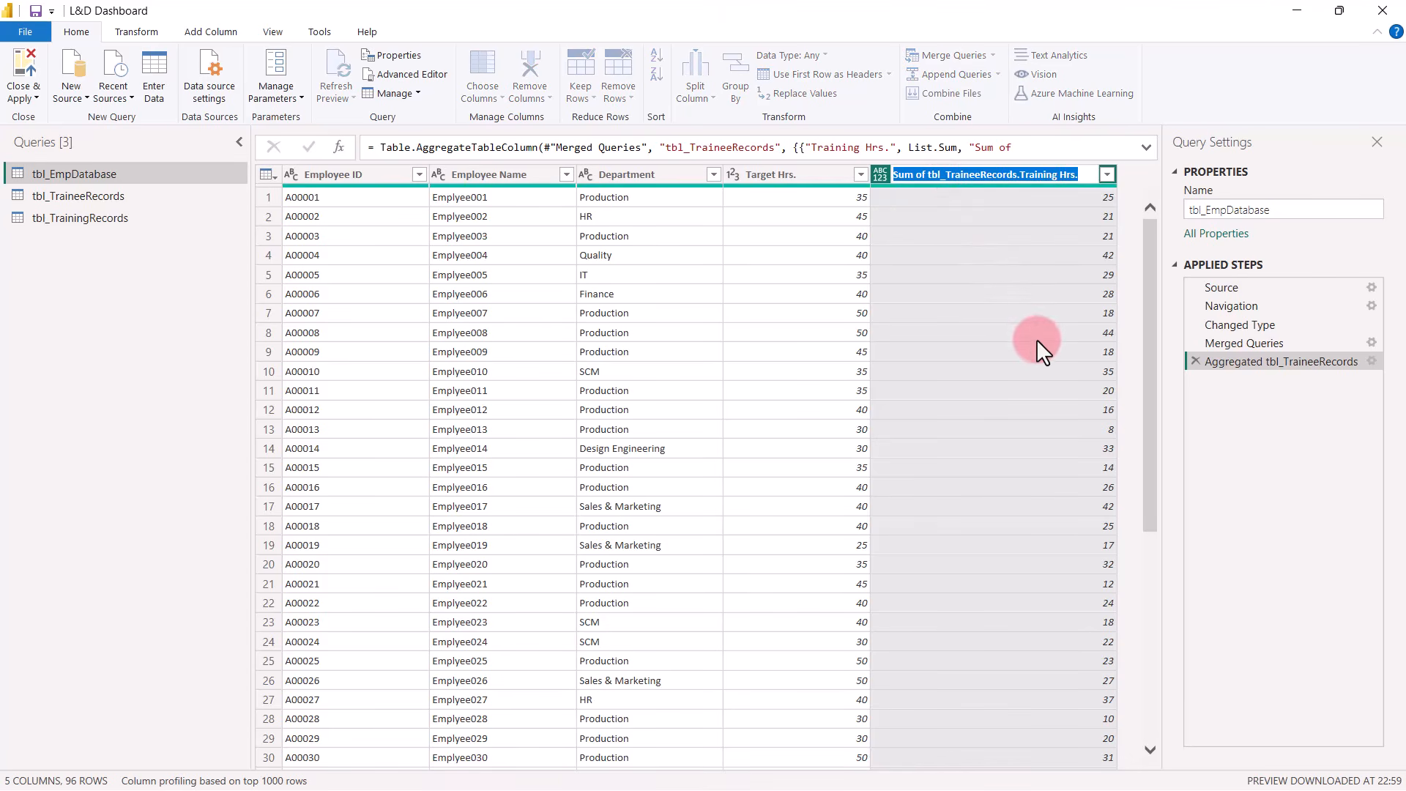
{"action": "type", "text": "Actual Hrs."}
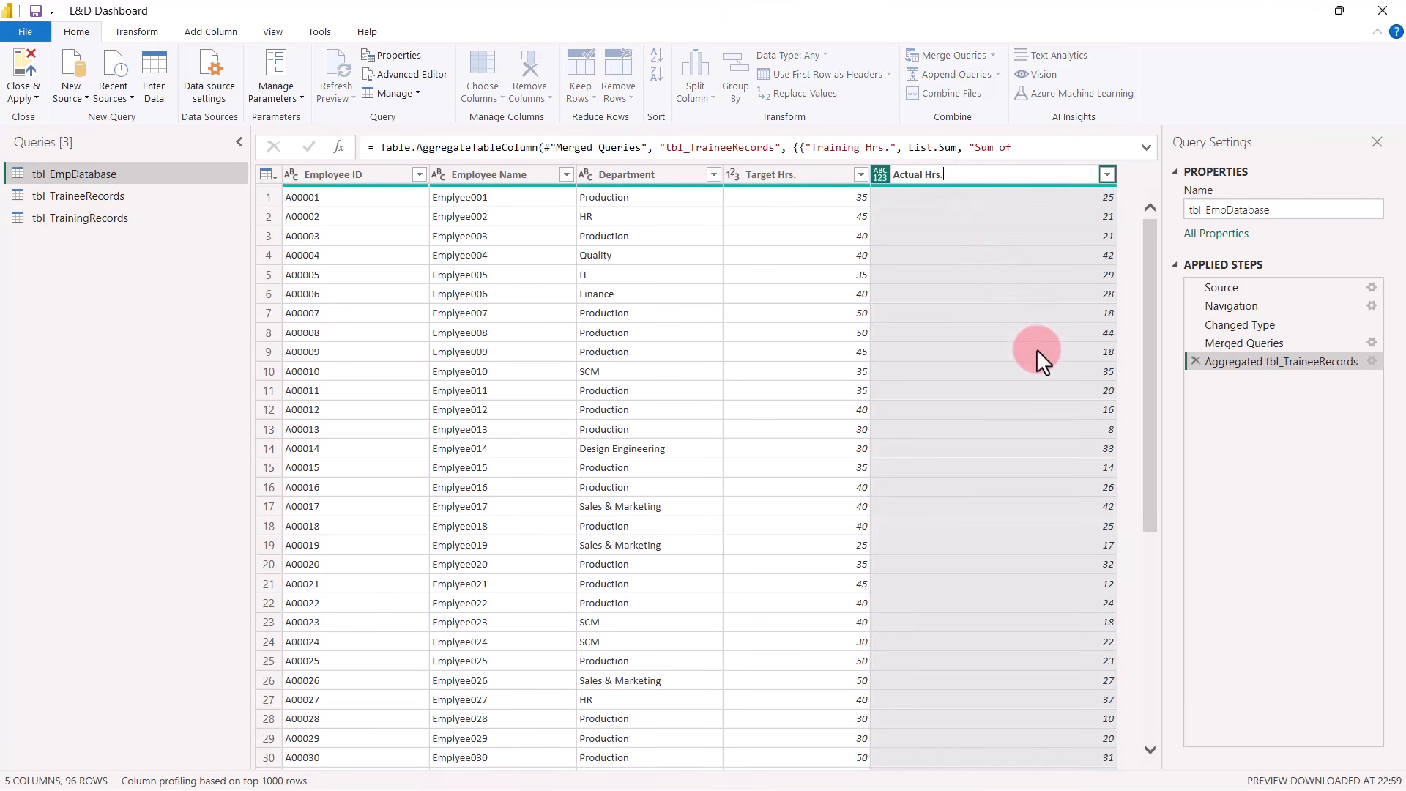
{"action": "key", "text": "Return"}
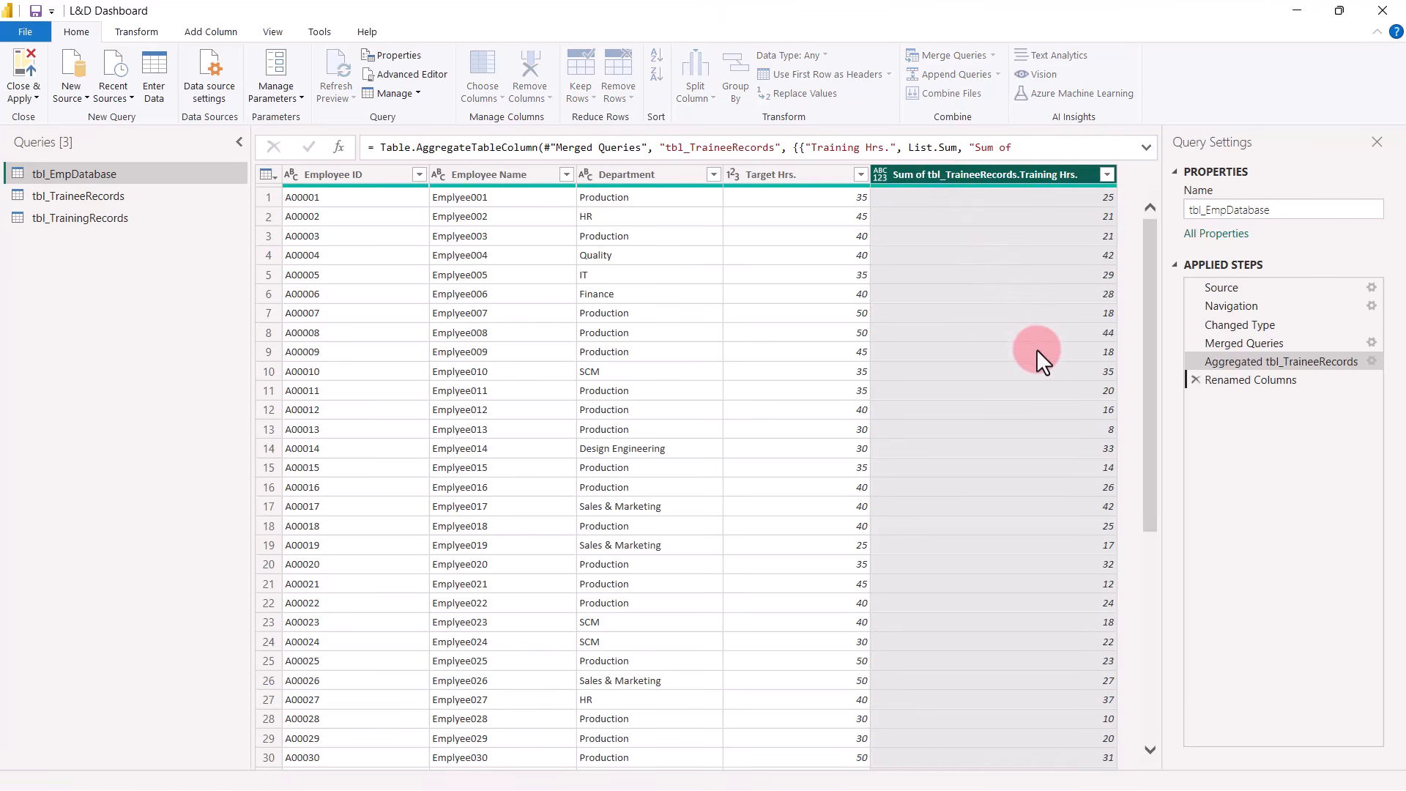
Set the Actual Hrs. column's data type to Whole Number and apply the query changes to the report.
{"action": "left_click", "coordinate": [879, 175]}
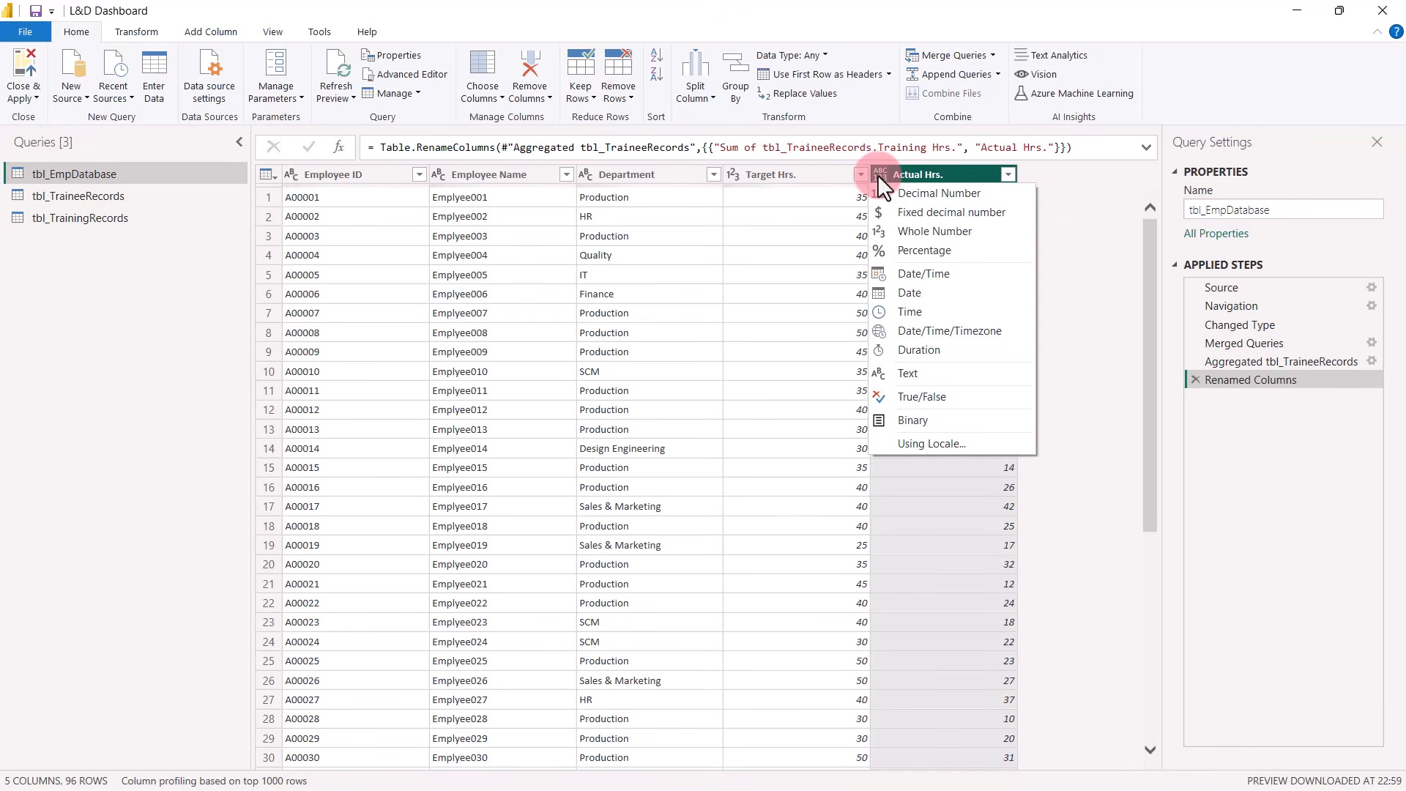
{"action": "left_click", "coordinate": [883, 232]}
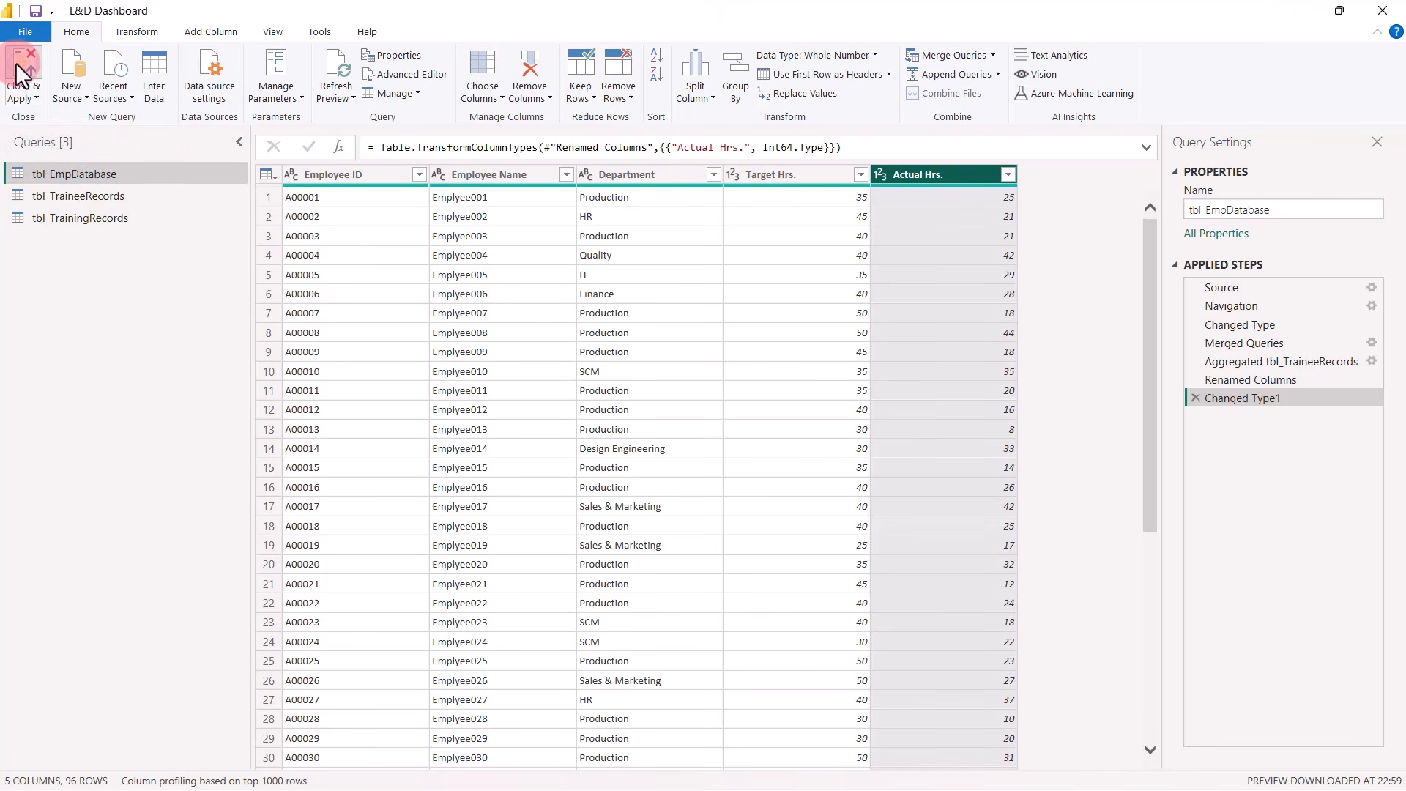
{"action": "left_click", "coordinate": [15, 63]}
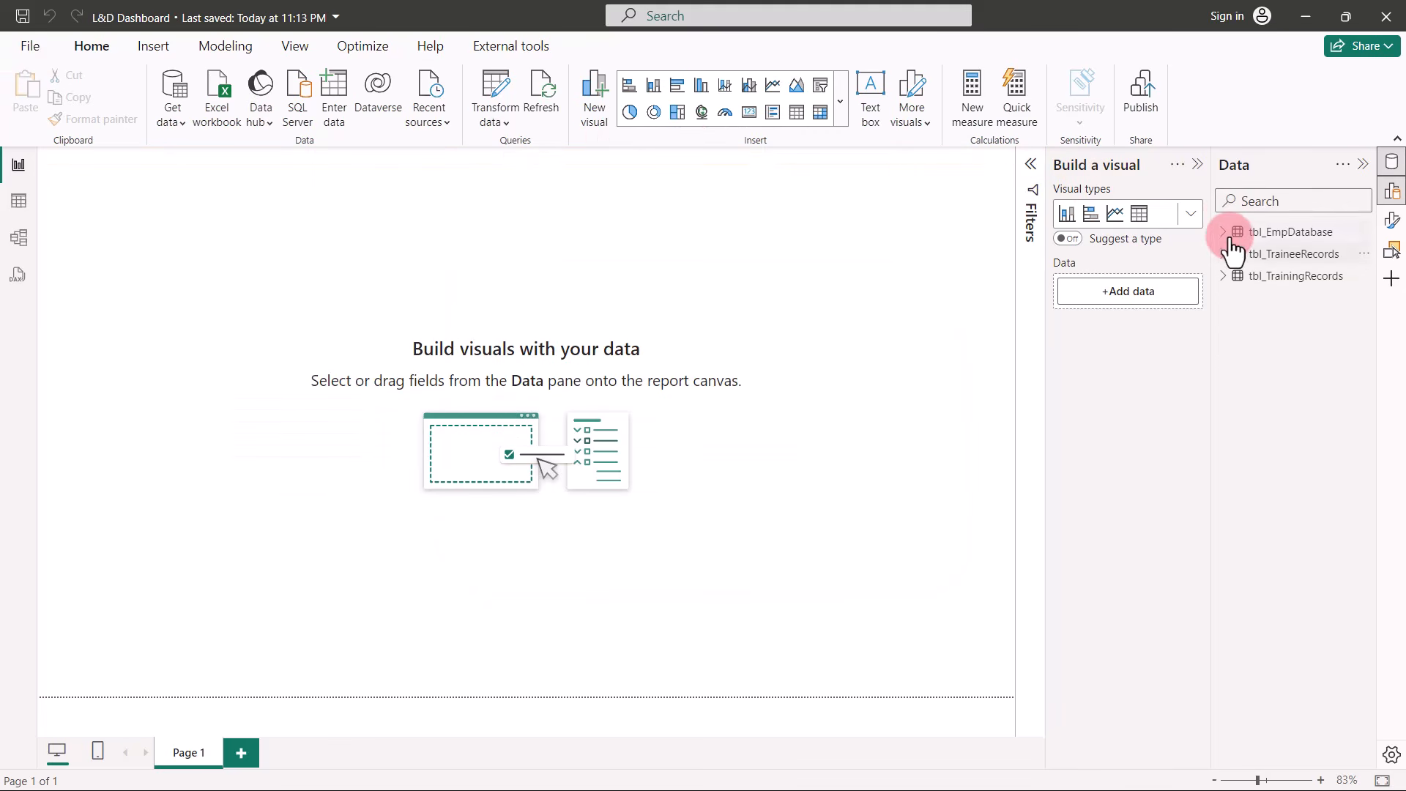
Expand tbl_EmpDatabase, tbl_TraineeRecords and tbl_TrainingRecords to review the fields loaded in each table.
{"action": "left_click", "coordinate": [1222, 233]}
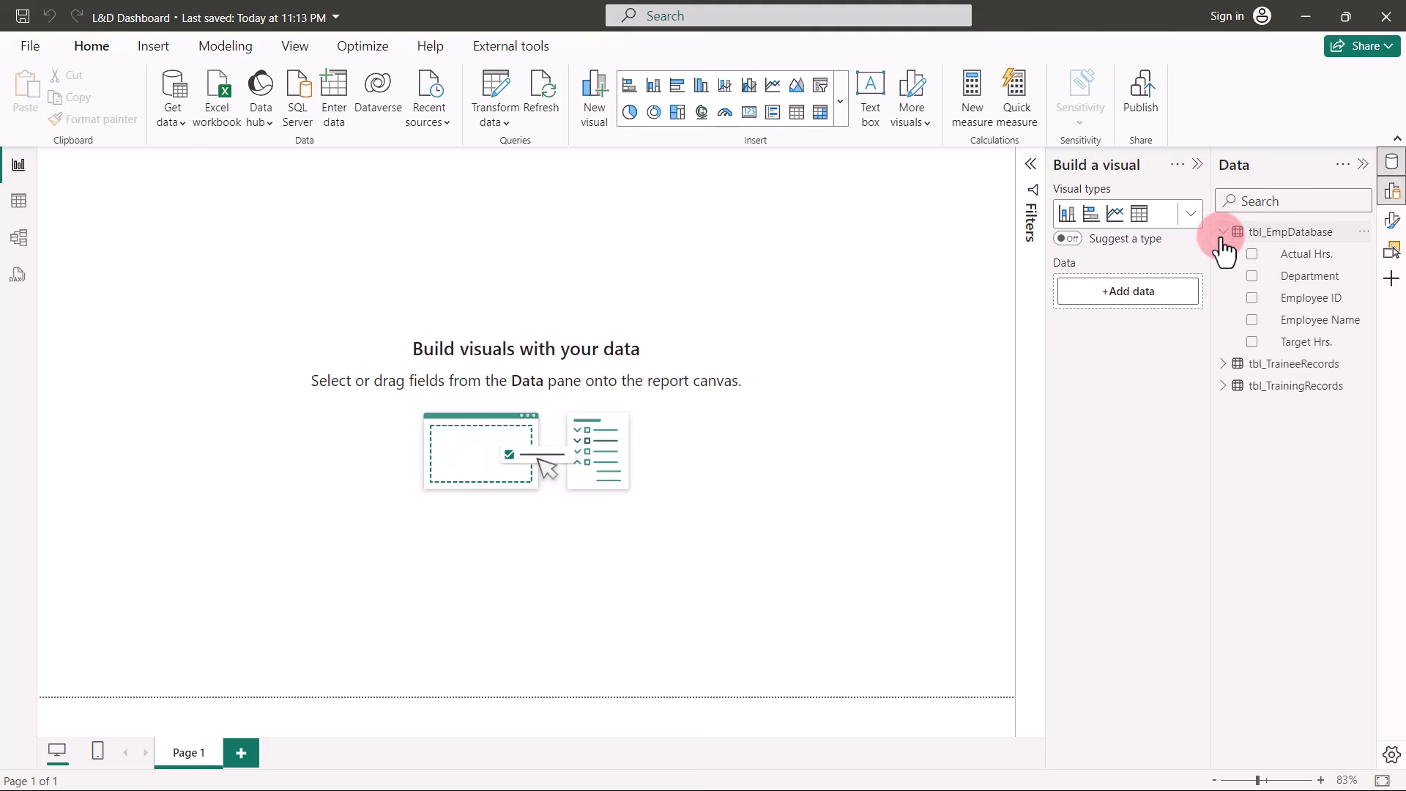
{"action": "left_click", "coordinate": [1223, 365]}
{"action": "left_click", "coordinate": [1223, 629]}
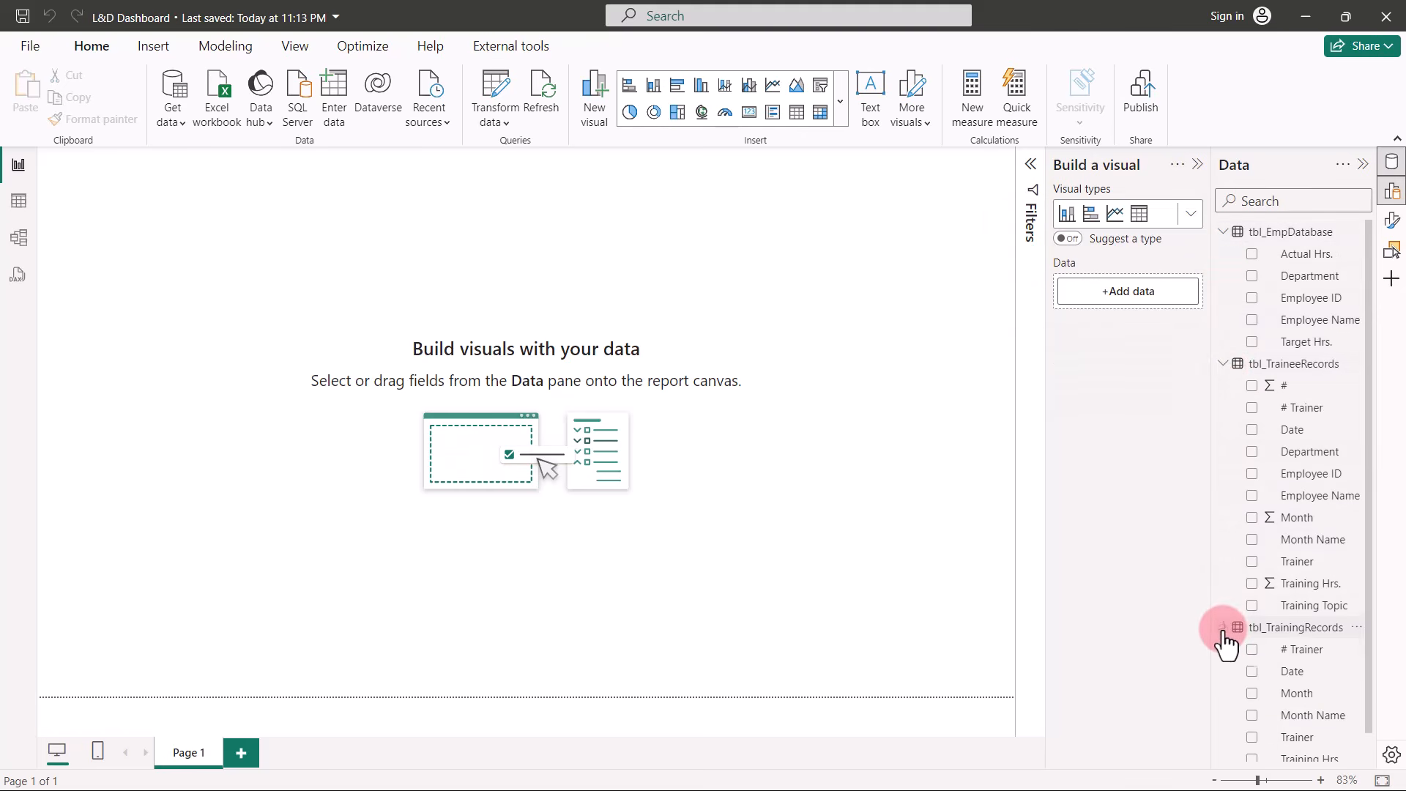
{"action": "scroll", "coordinate": [1231, 627], "scroll_direction": "down", "scroll_amount": 1}
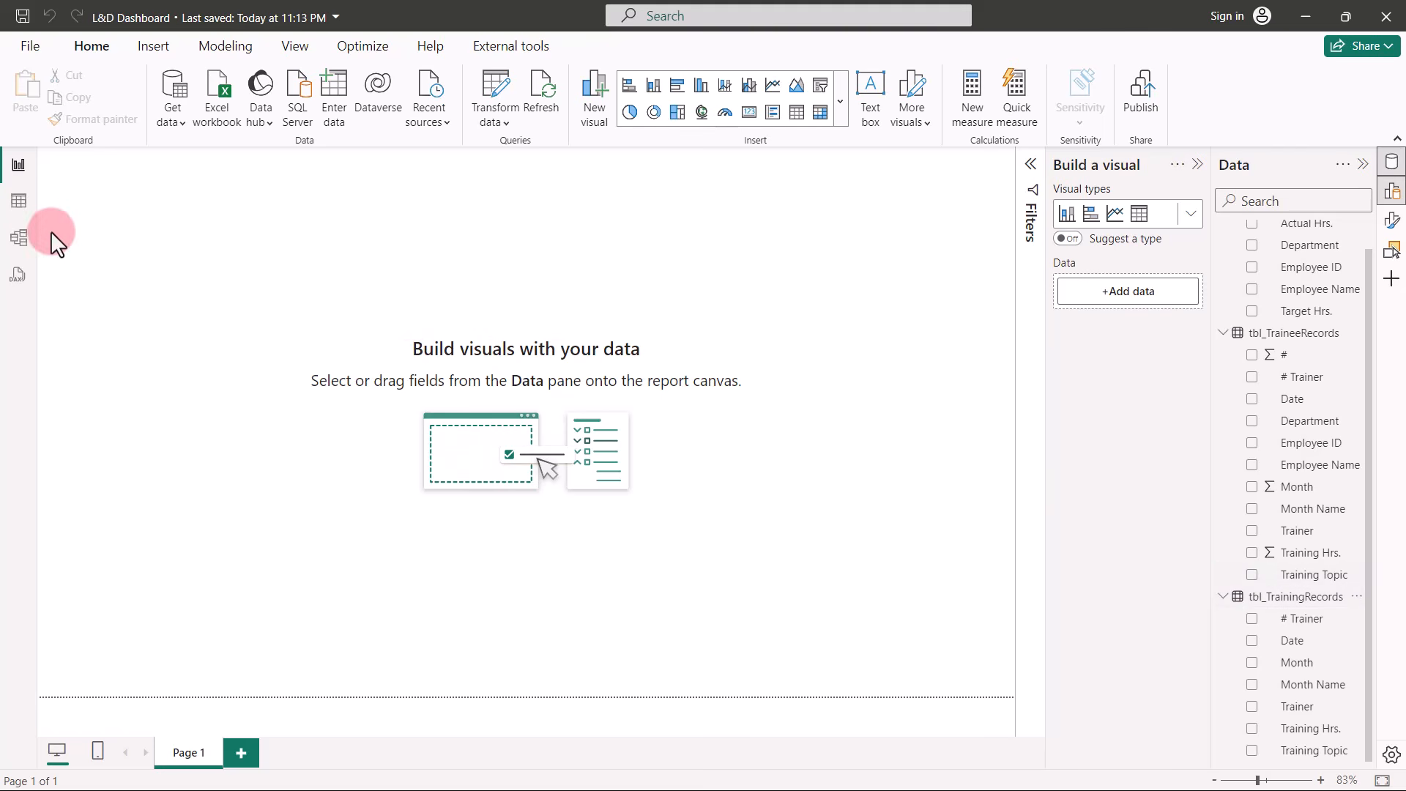
Examine the loaded rows and columns of tbl_EmpDatabase, tbl_TraineeRecords and tbl_TrainingRecords in Table view.
{"action": "left_click", "coordinate": [18, 202]}
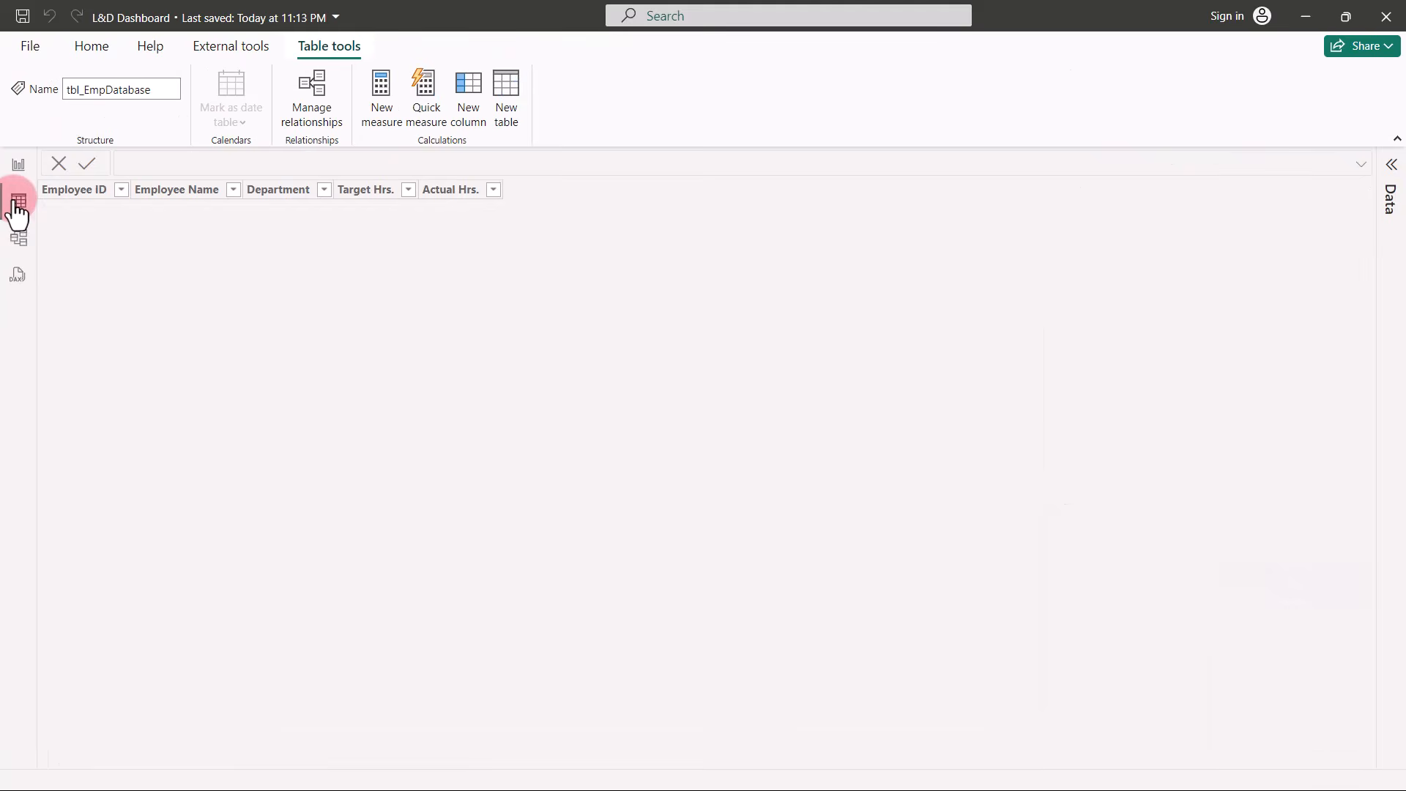
{"action": "left_click", "coordinate": [1391, 164]}
{"action": "left_click", "coordinate": [1271, 254]}
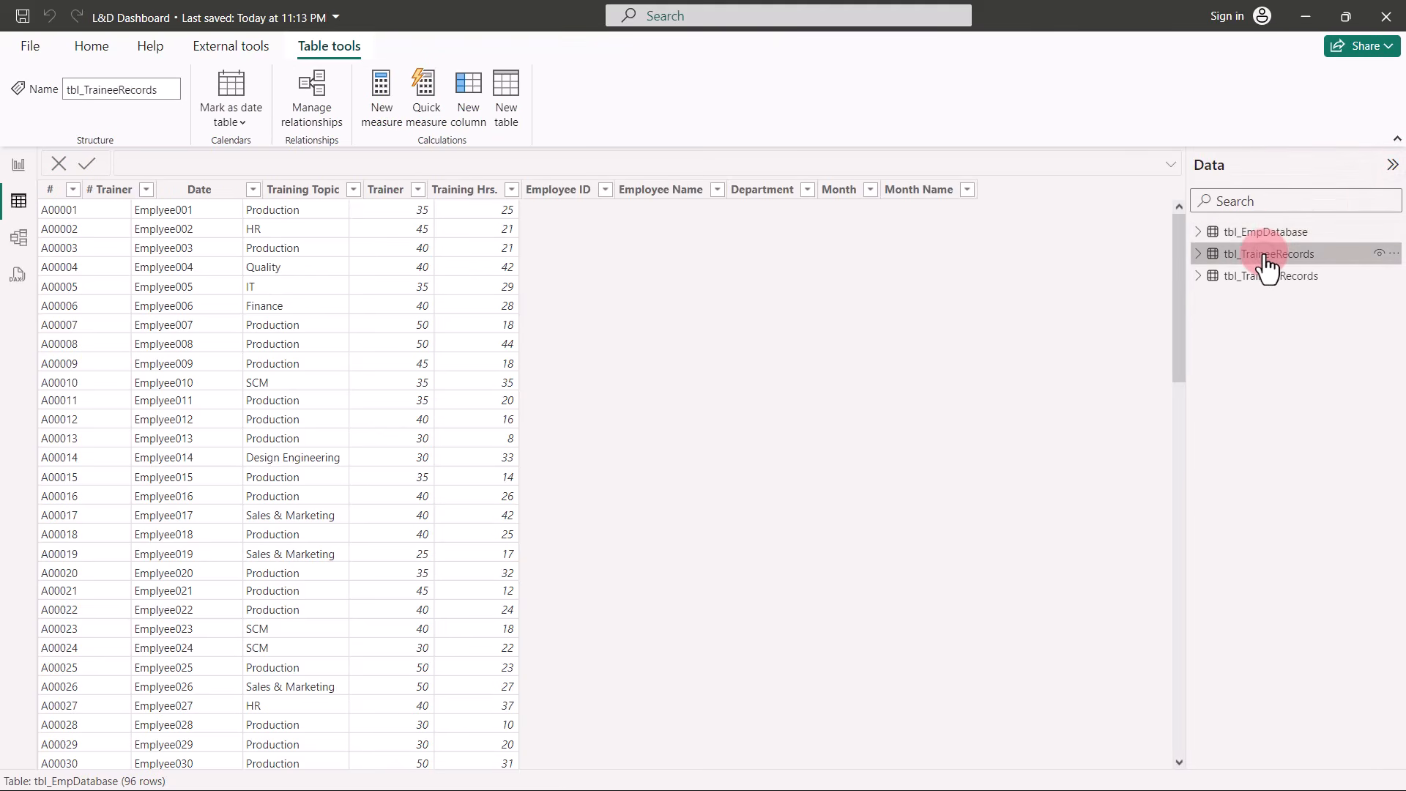
{"action": "left_click", "coordinate": [1263, 278]}
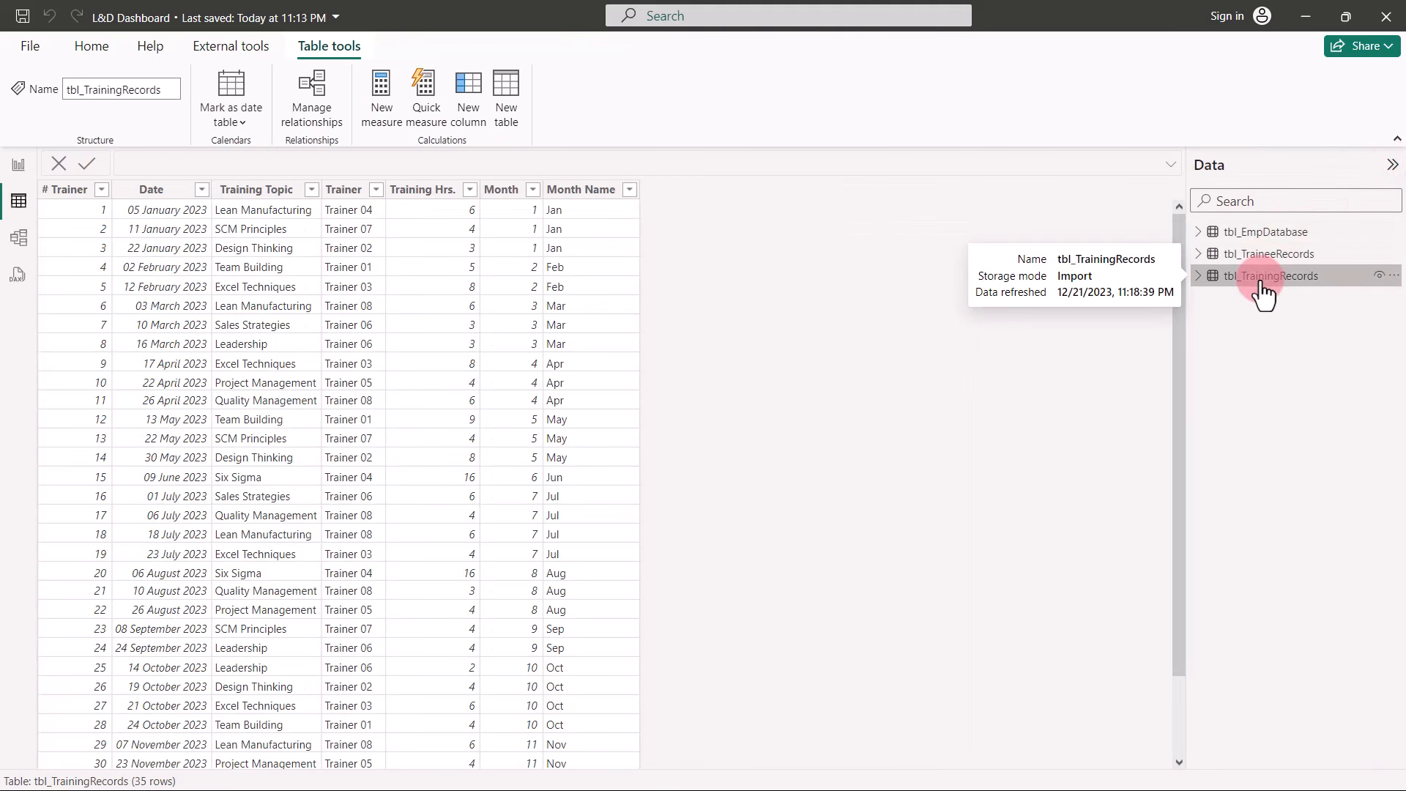
Place the tbl_TraineeRecords card below and between the other two tables in the model diagram, and inspect its relationships to both.
{"action": "left_click", "coordinate": [14, 238]}
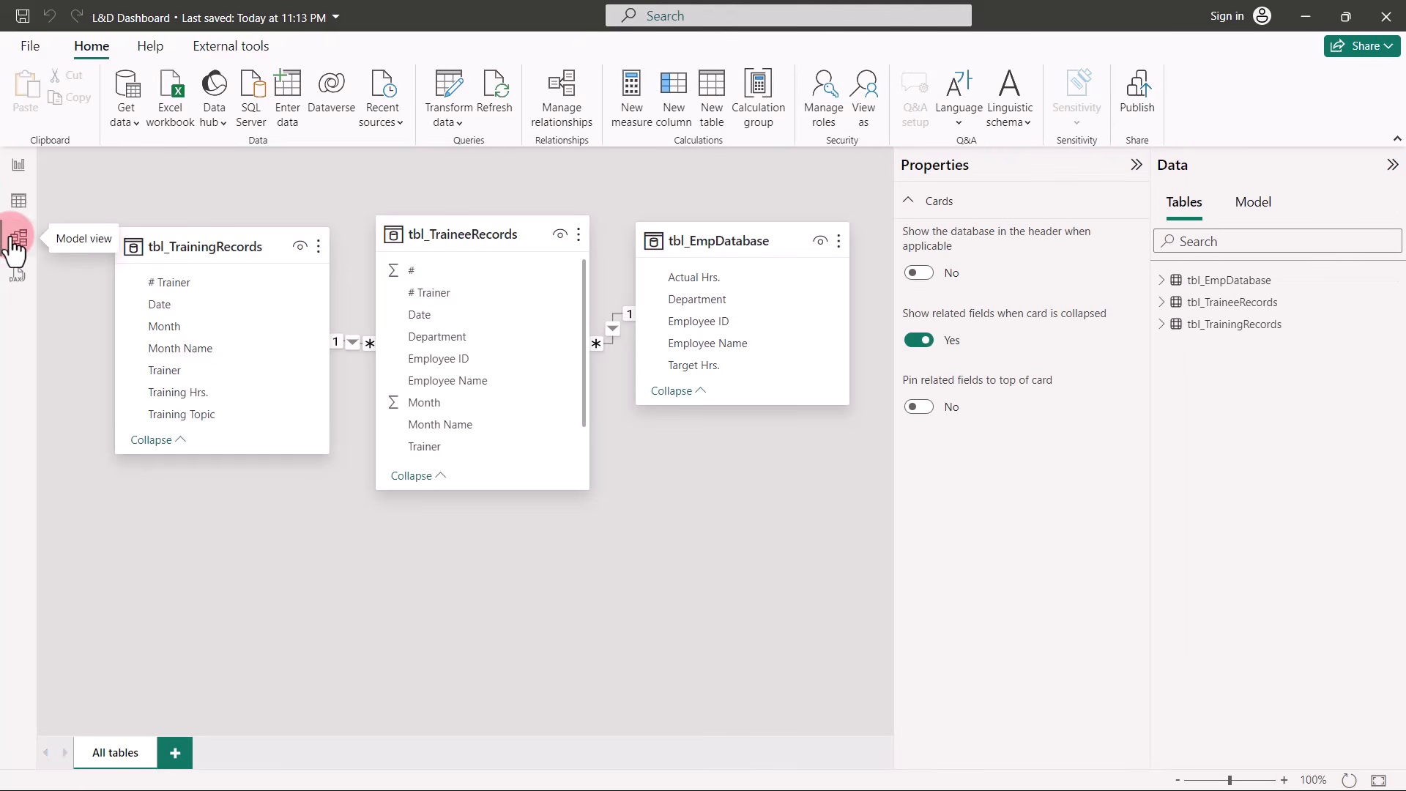
{"action": "left_click_drag", "start_coordinate": [410, 225], "coordinate": [419, 486]}
{"action": "left_click", "coordinate": [224, 545]}
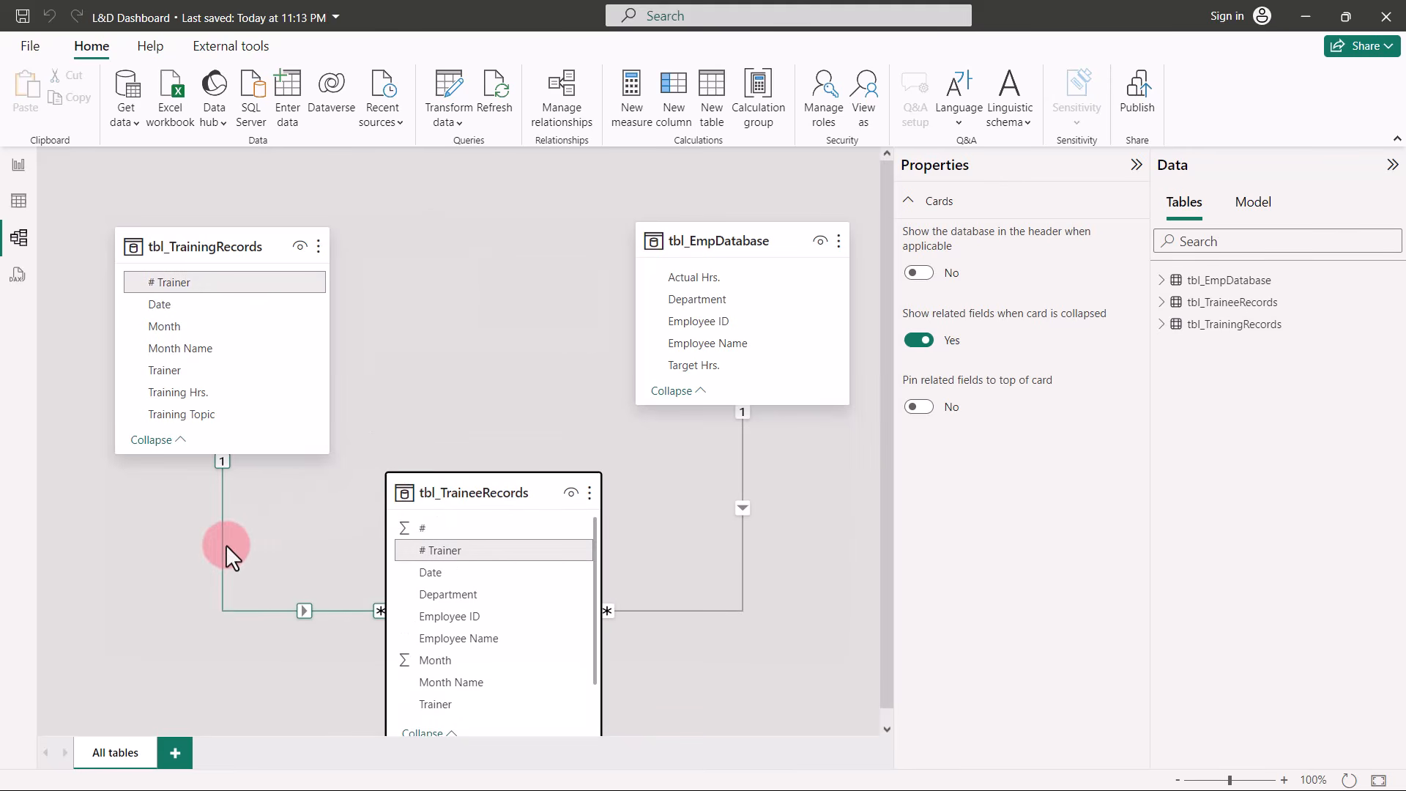
{"action": "left_click", "coordinate": [731, 532]}
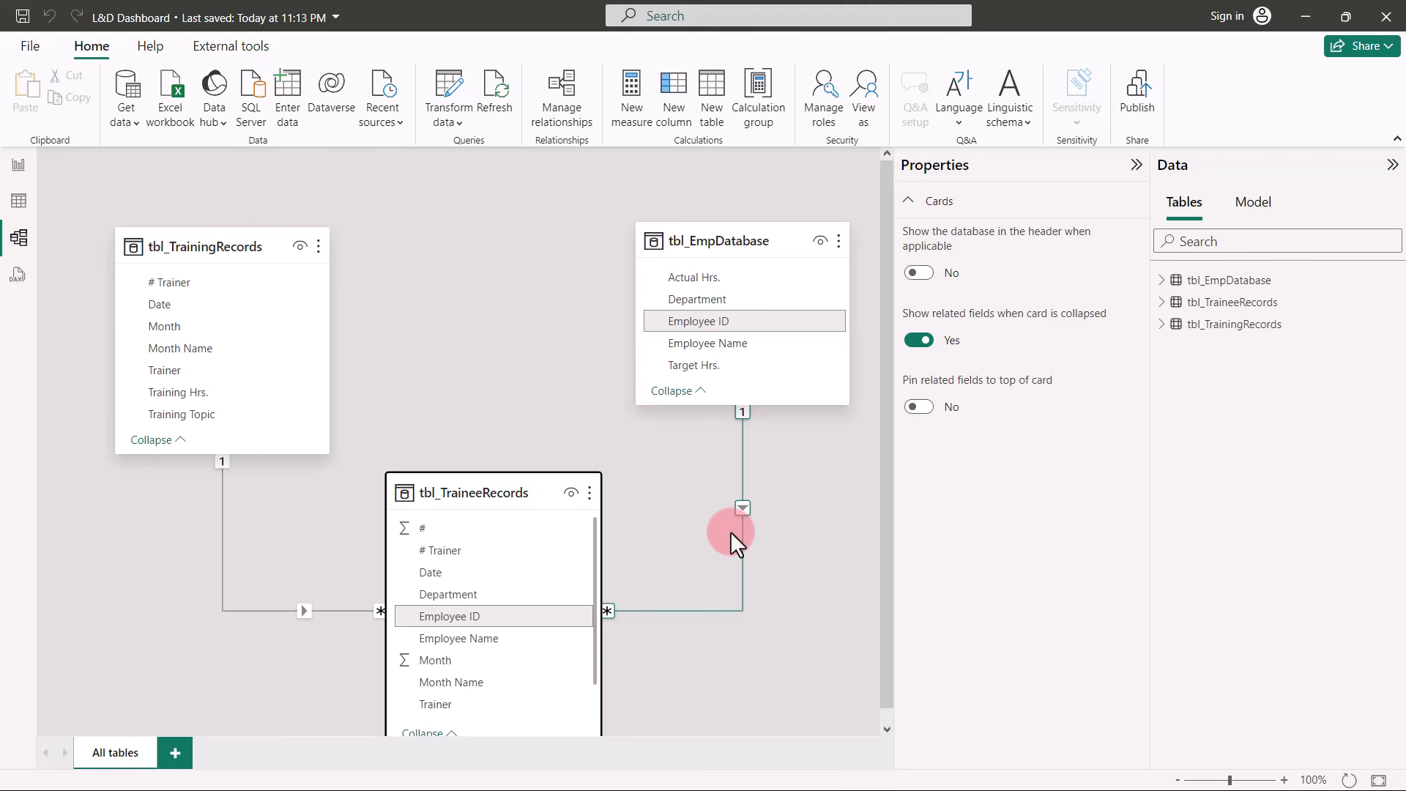
{"action": "left_click", "coordinate": [731, 532]}
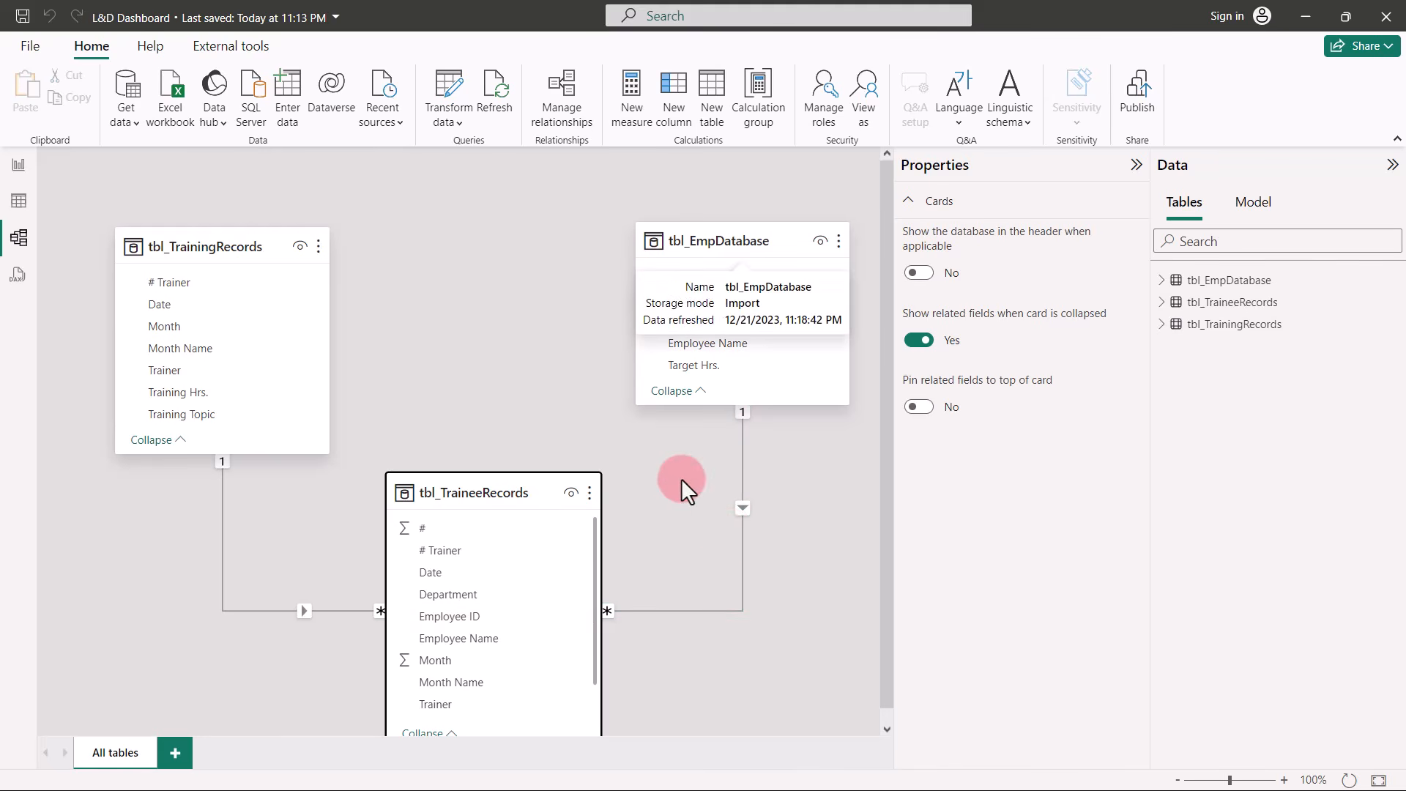
{"action": "left_click", "coordinate": [464, 247]}
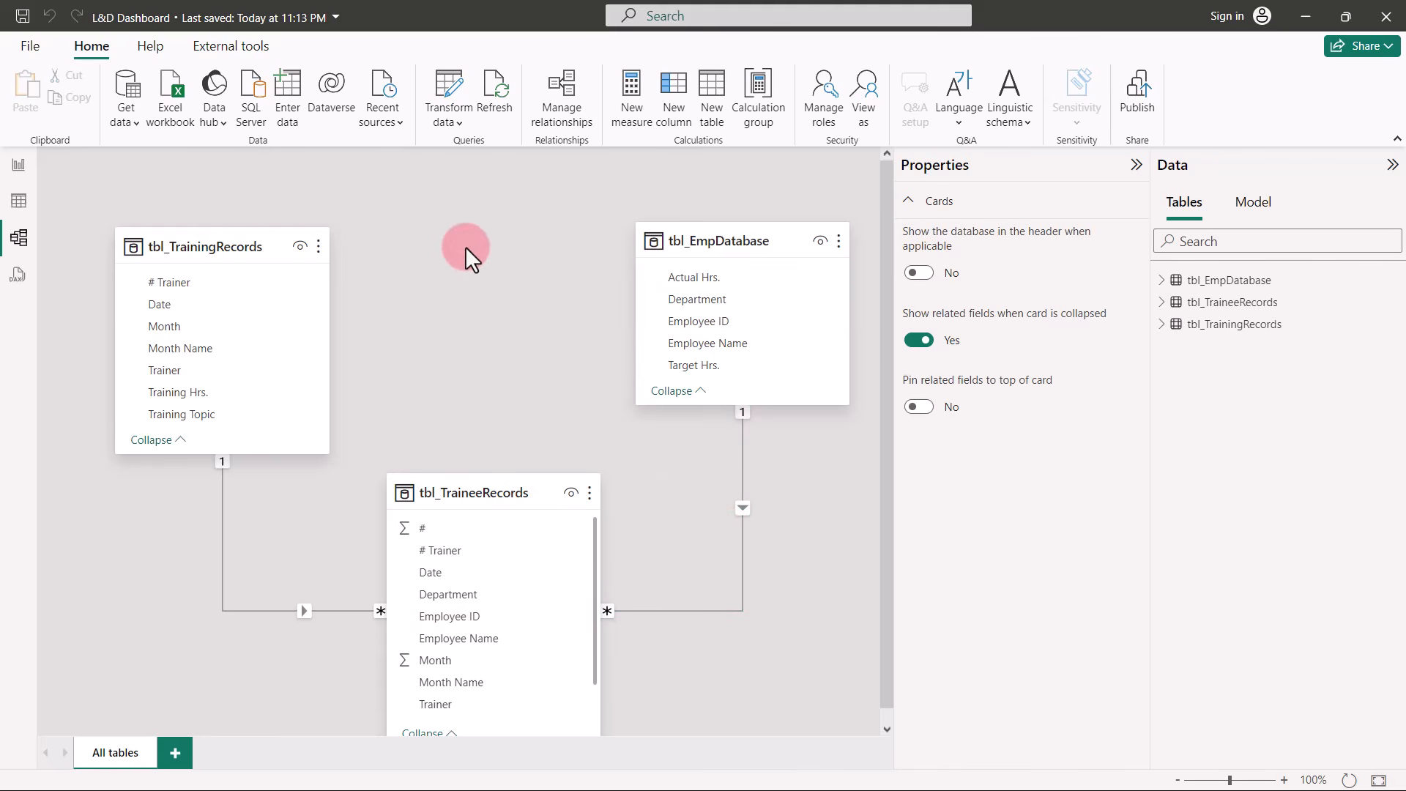
{"action": "scroll", "coordinate": [464, 246], "scroll_direction": "down", "scroll_amount": 1}
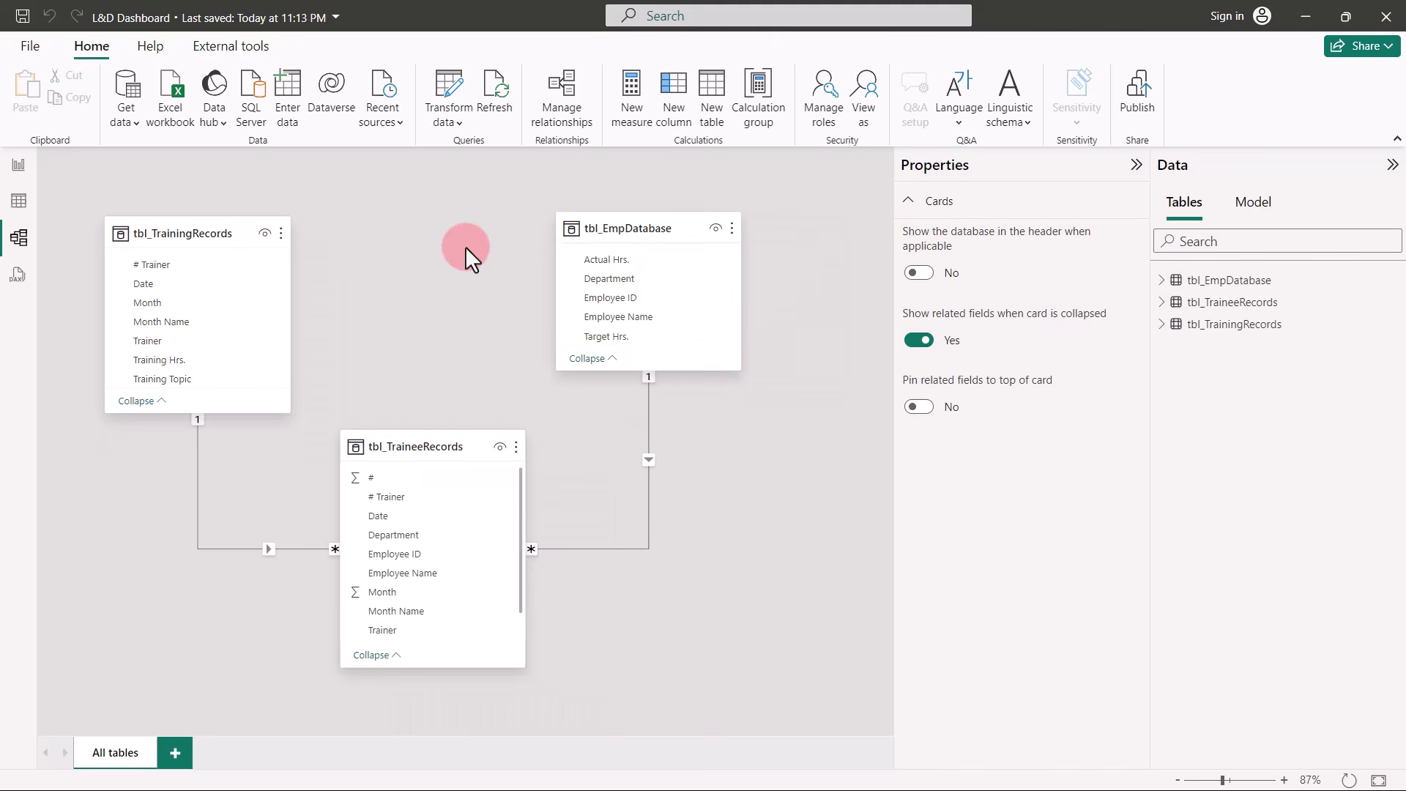
Insert a rectangle in the report page's top-left corner and stretch it across the page to about 1279 wide.
{"action": "left_click", "coordinate": [14, 174]}
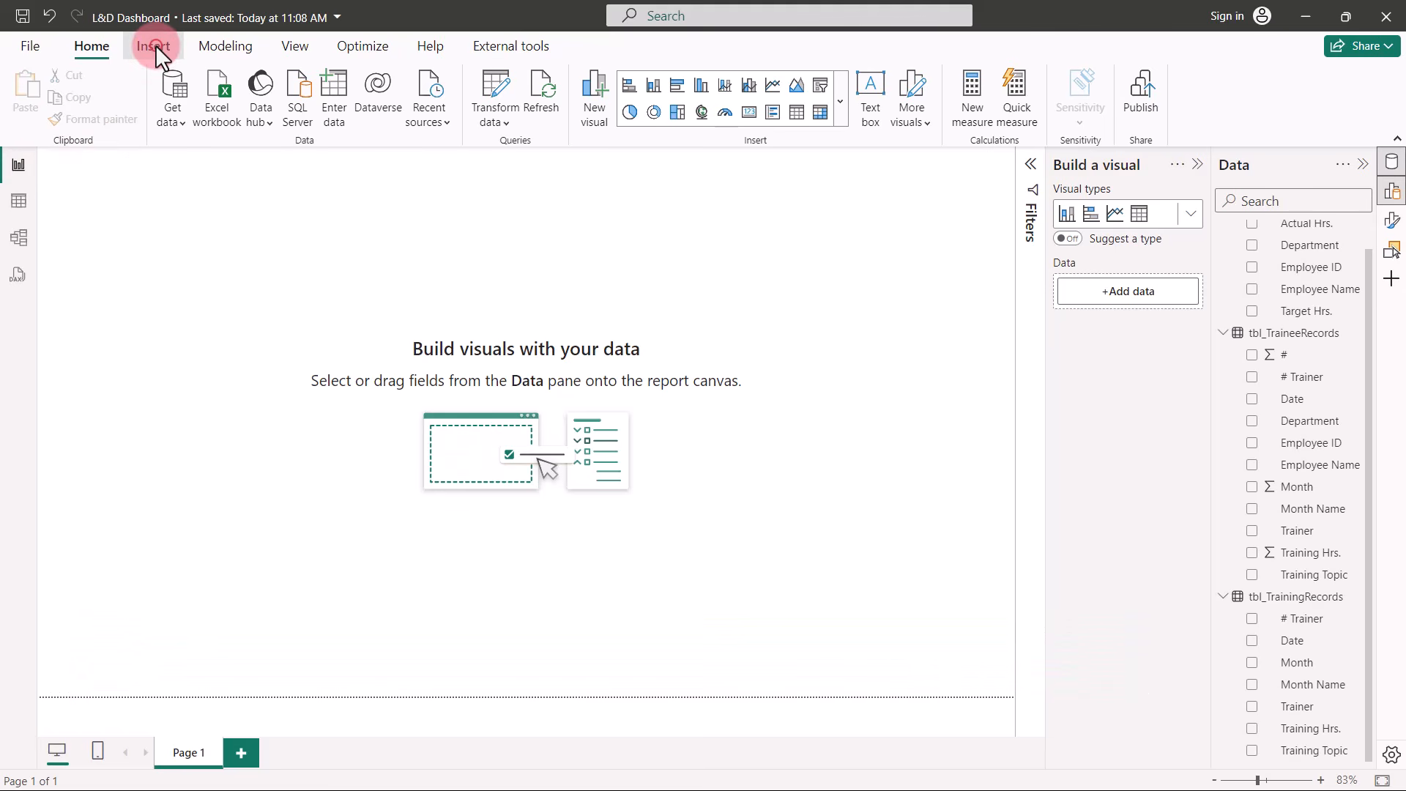
{"action": "left_click", "coordinate": [156, 46]}
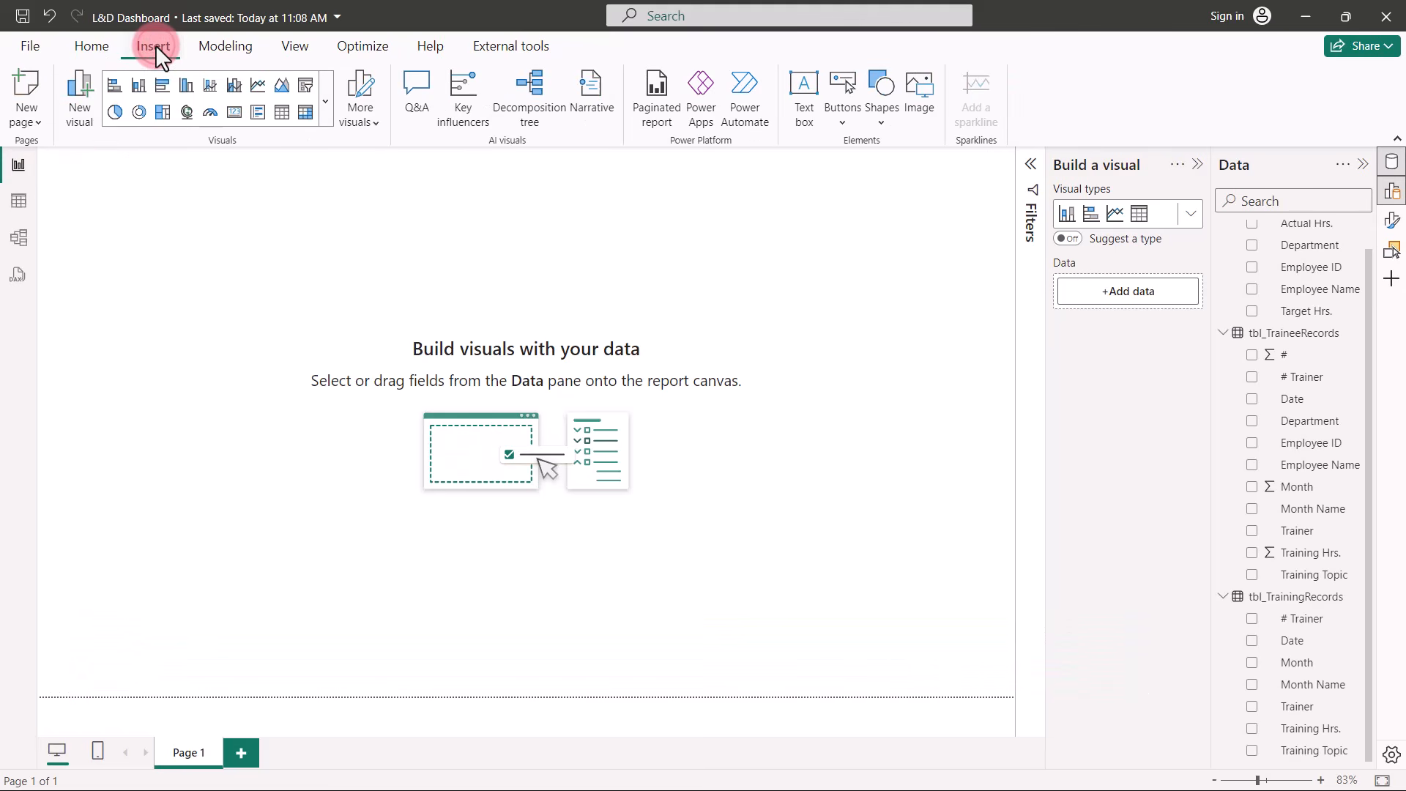
{"action": "left_click", "coordinate": [881, 130]}
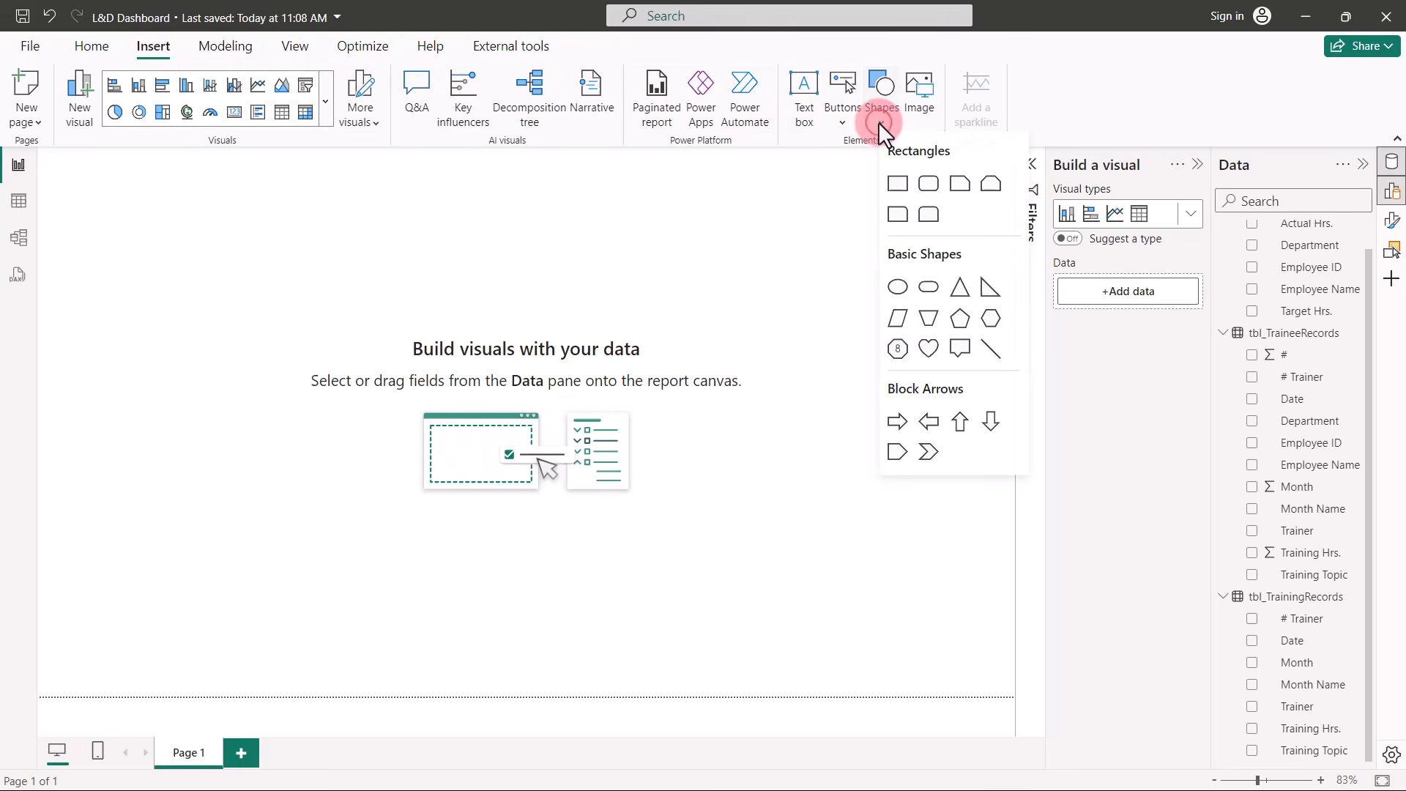
{"action": "left_click", "coordinate": [898, 184]}
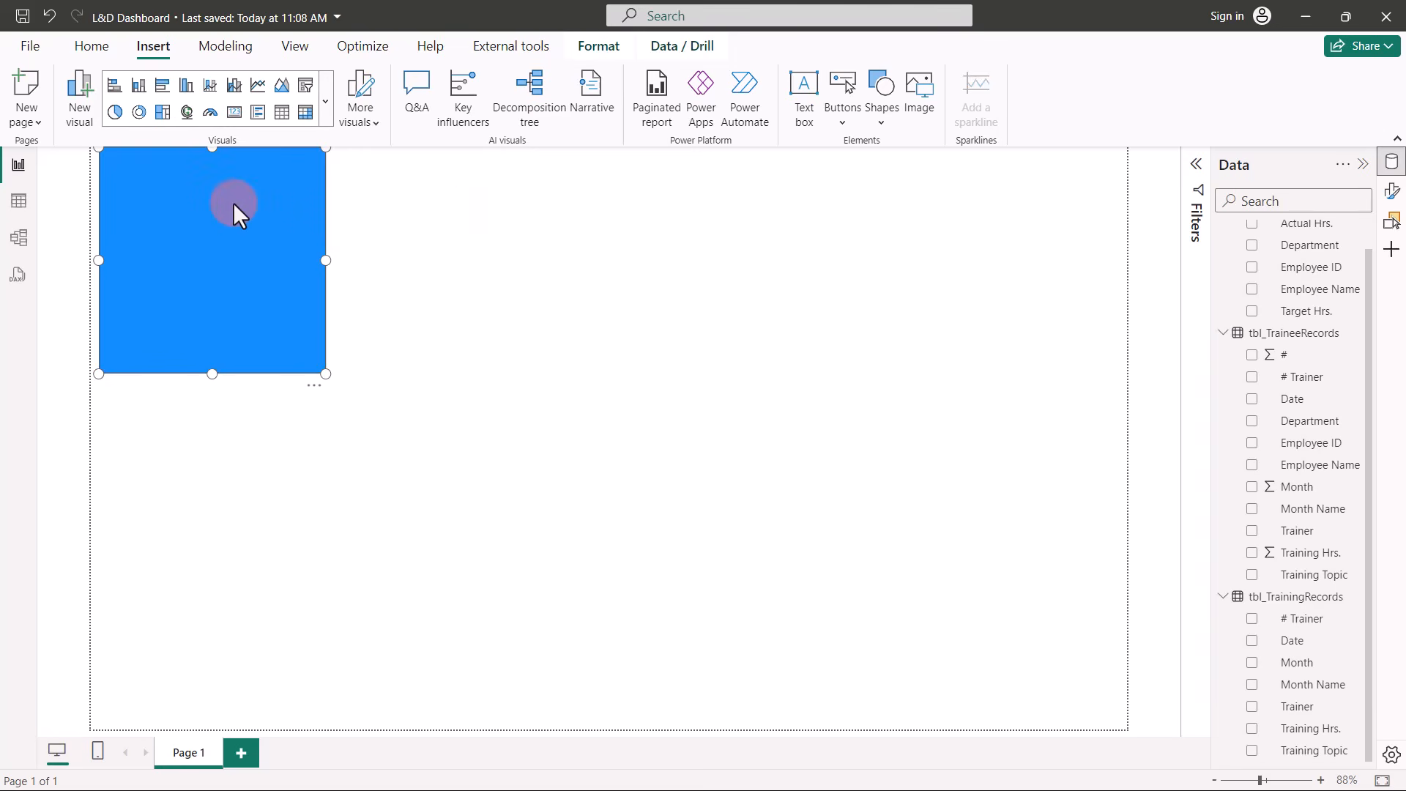
{"action": "left_click_drag", "start_coordinate": [233, 202], "coordinate": [199, 208]}
{"action": "left_click_drag", "start_coordinate": [315, 261], "coordinate": [1139, 256]}
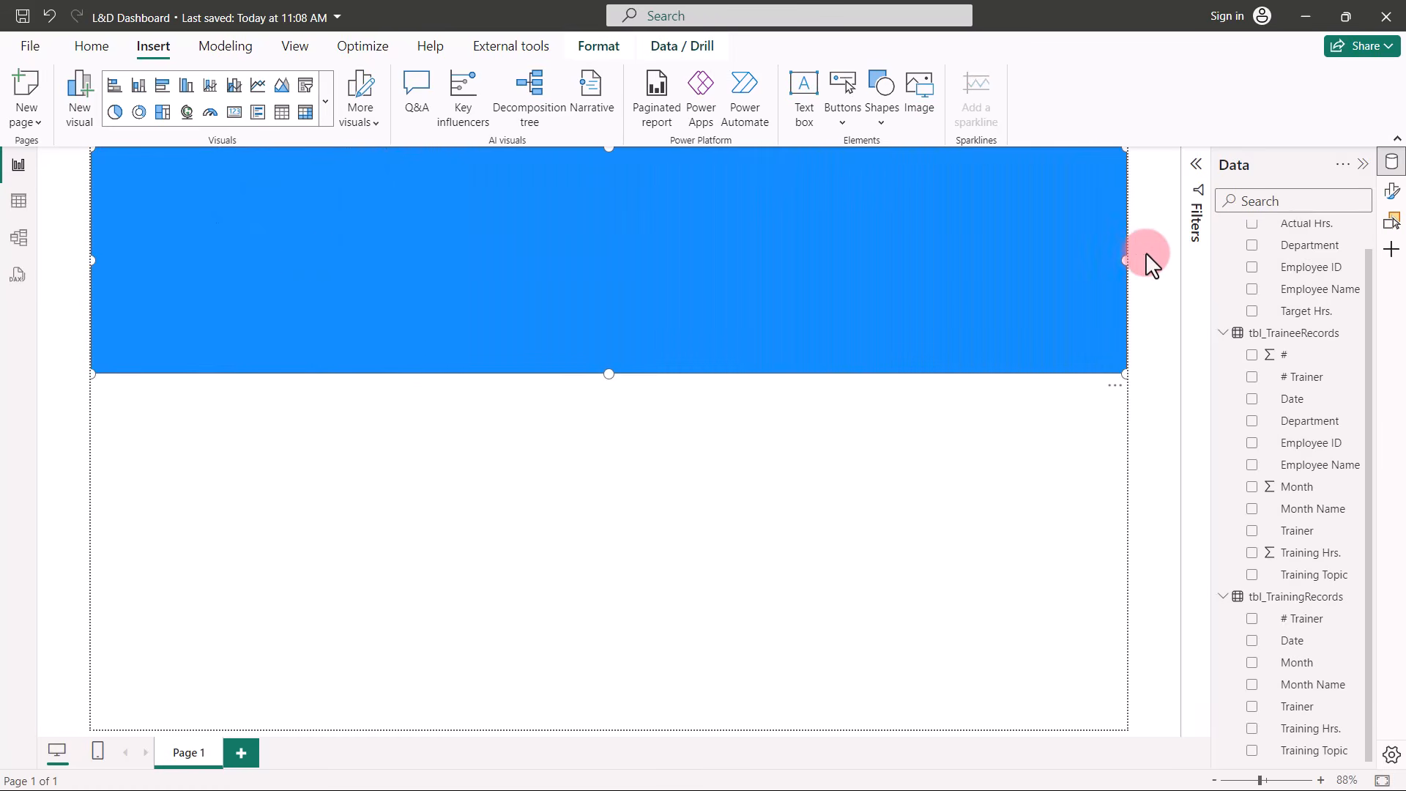
Set the blue rectangle's height to 155.
{"action": "left_click", "coordinate": [1392, 195]}
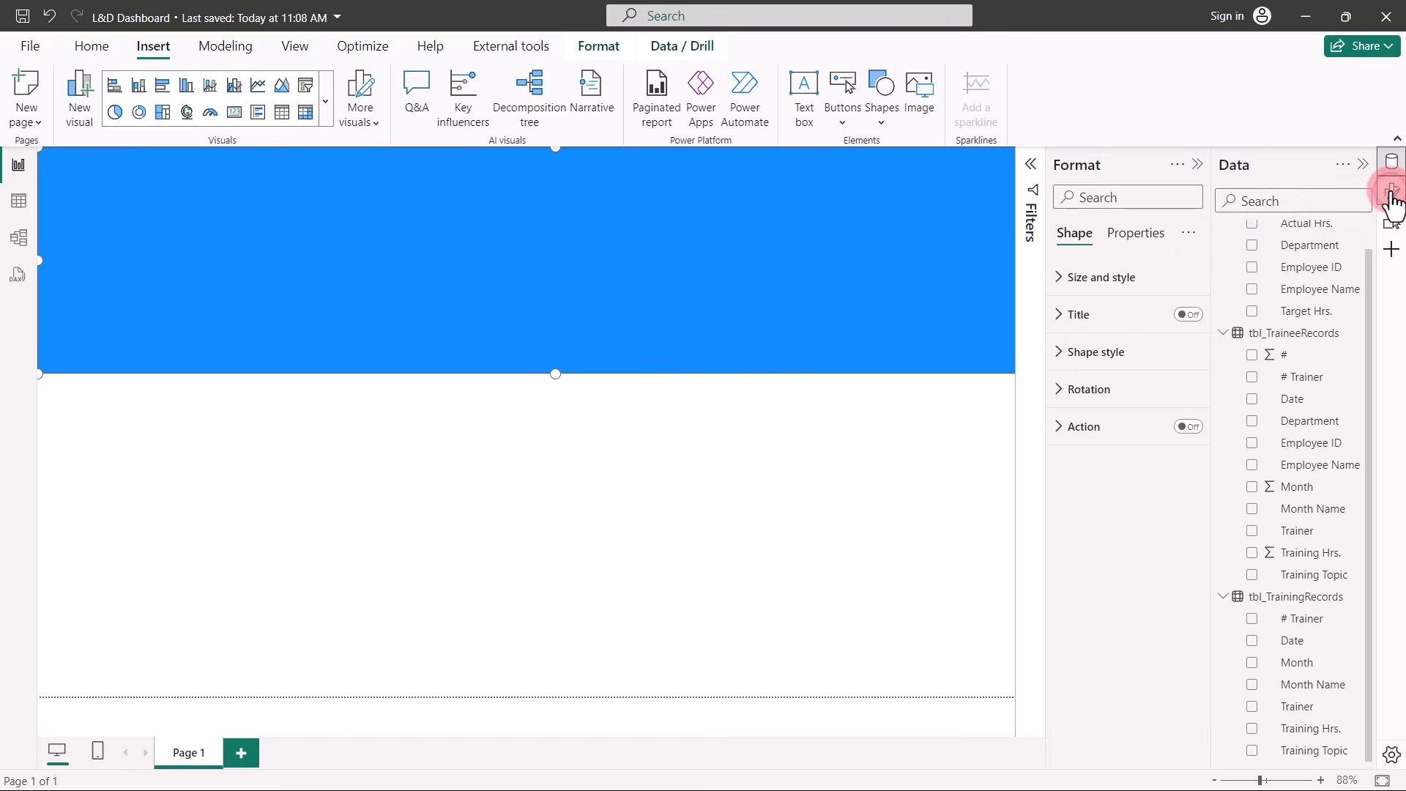
{"action": "left_click", "coordinate": [1062, 282]}
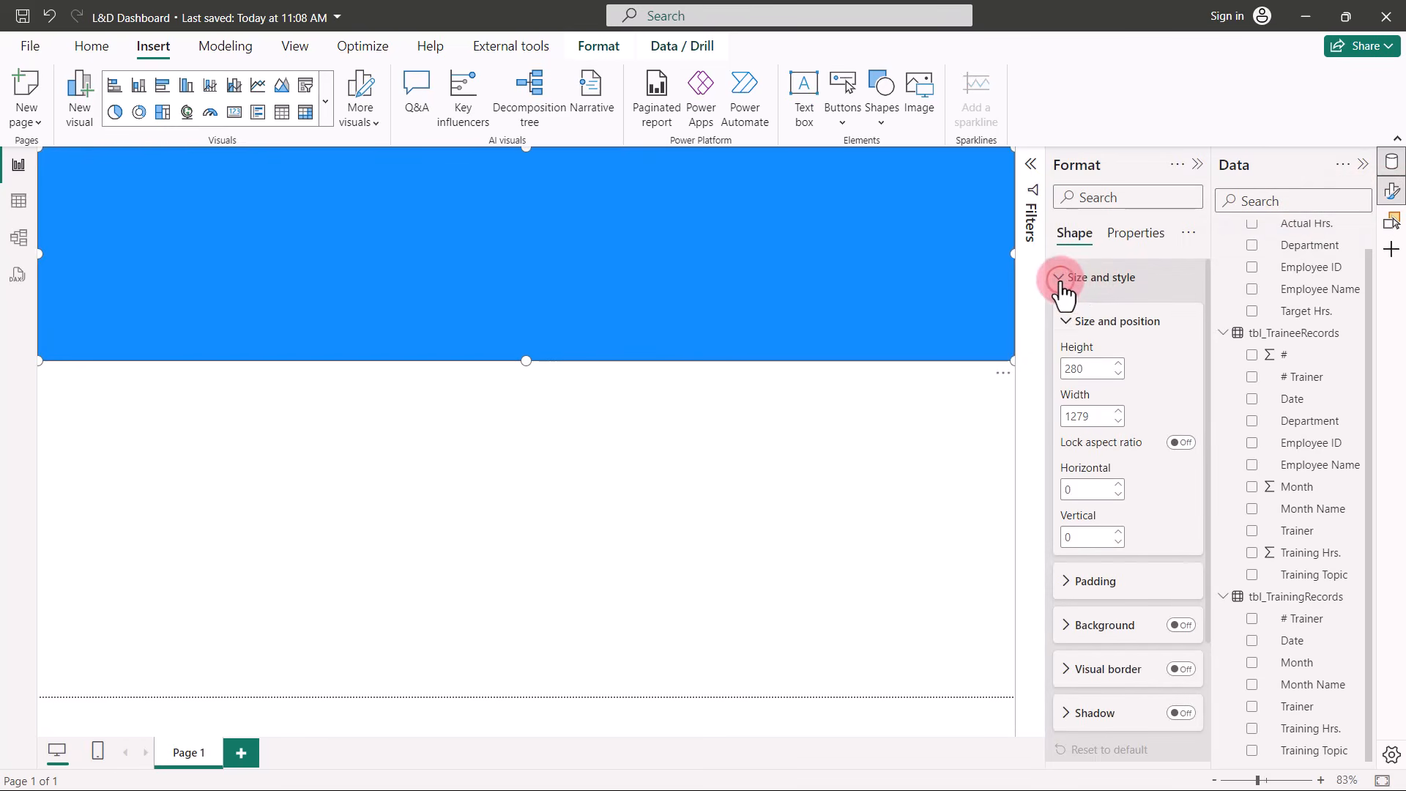
{"action": "double_click", "coordinate": [1085, 366]}
{"action": "type", "text": "155"}
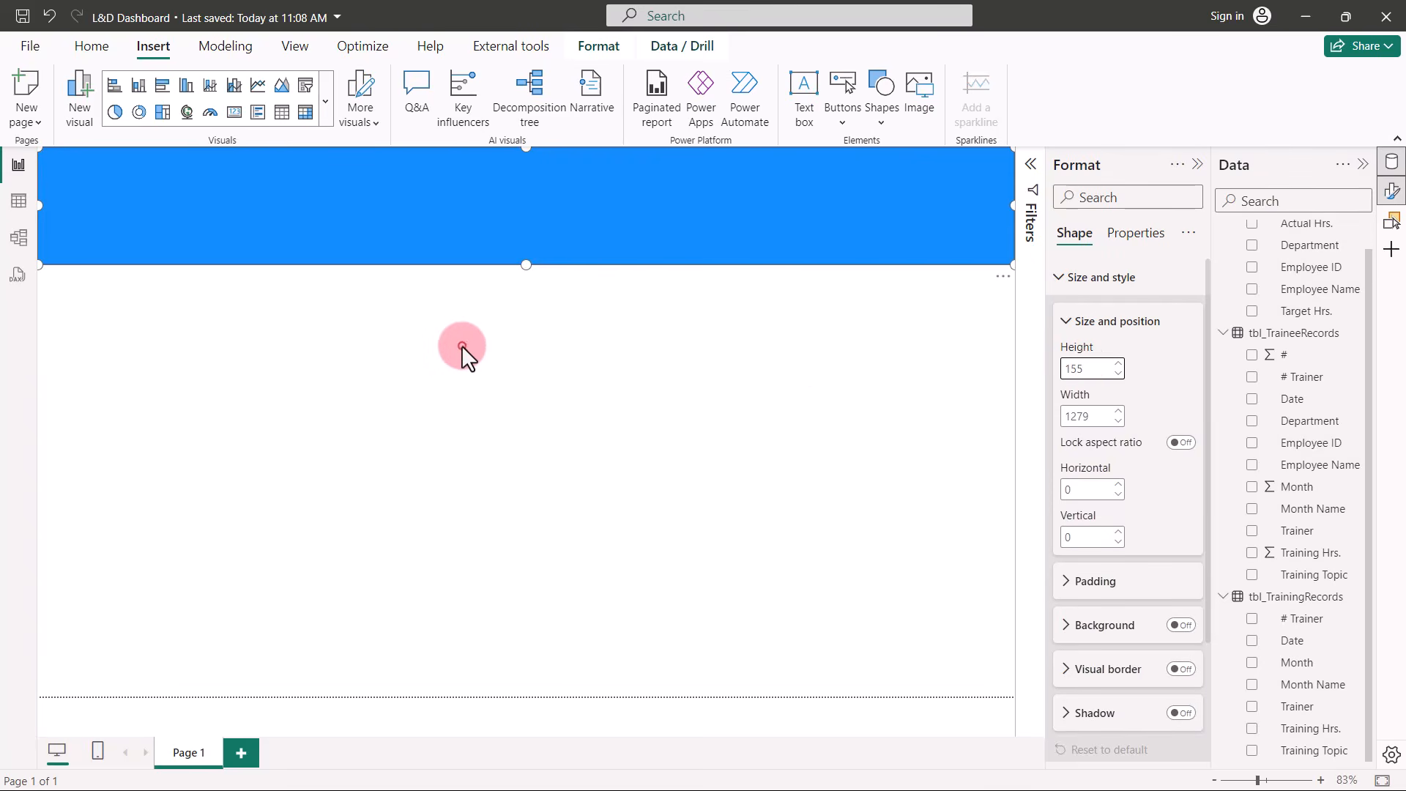
{"action": "left_click", "coordinate": [462, 345]}
Duplicate the header rectangle and resize the copy to about 565 high and 1280 wide, filling the page below the header.
{"action": "left_click", "coordinate": [424, 242]}
{"action": "key", "text": "Down"}
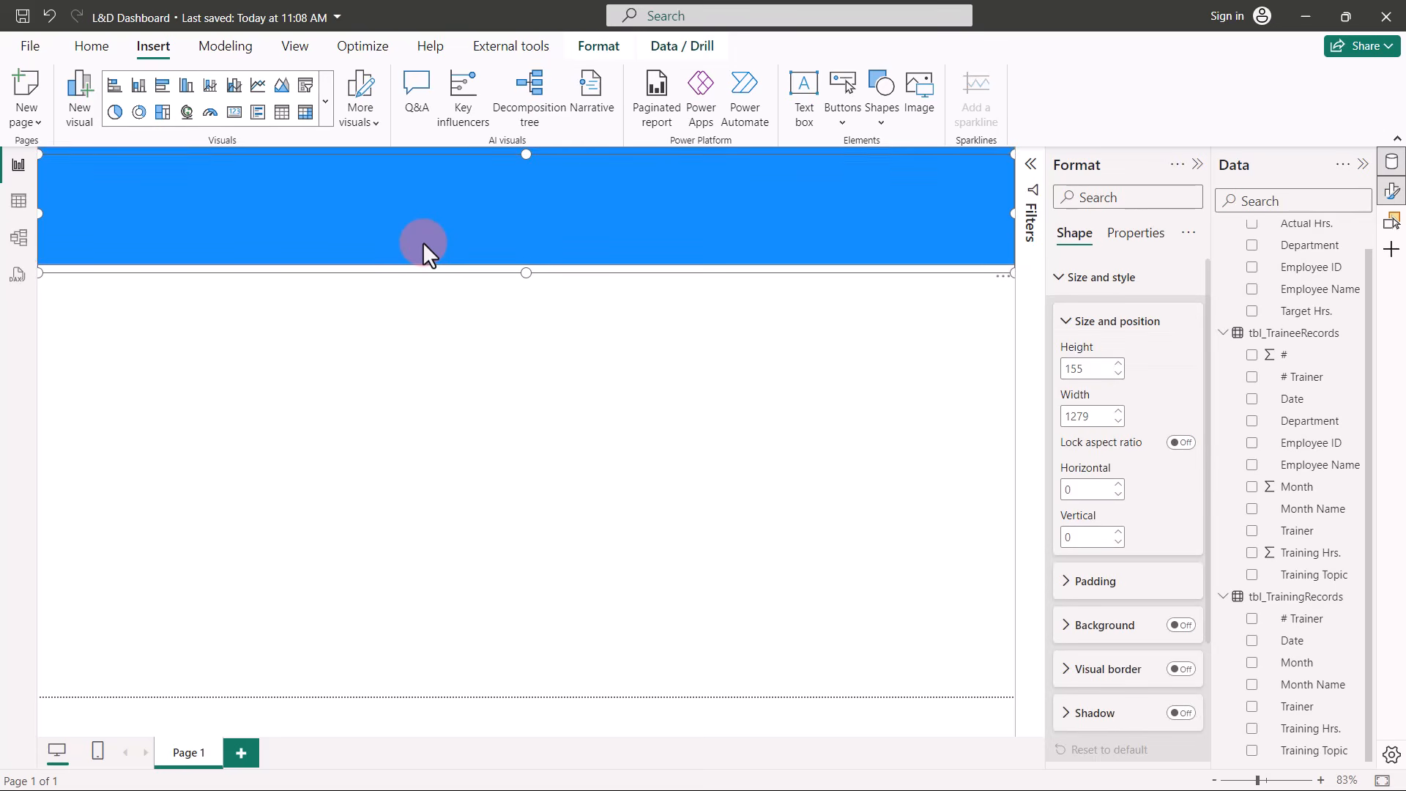
{"action": "left_click_drag", "start_coordinate": [524, 273], "coordinate": [487, 695]}
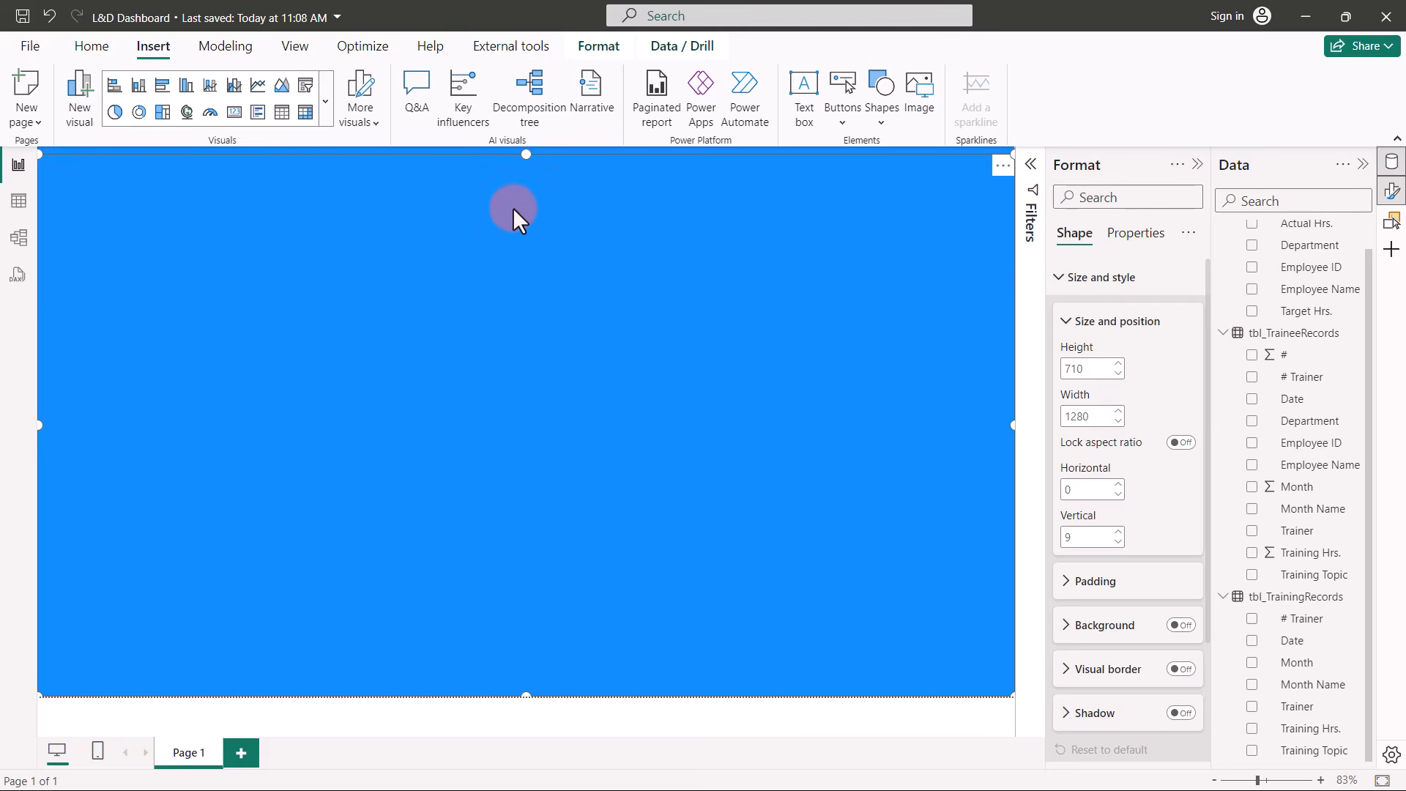
{"action": "left_click_drag", "start_coordinate": [527, 155], "coordinate": [523, 267]}
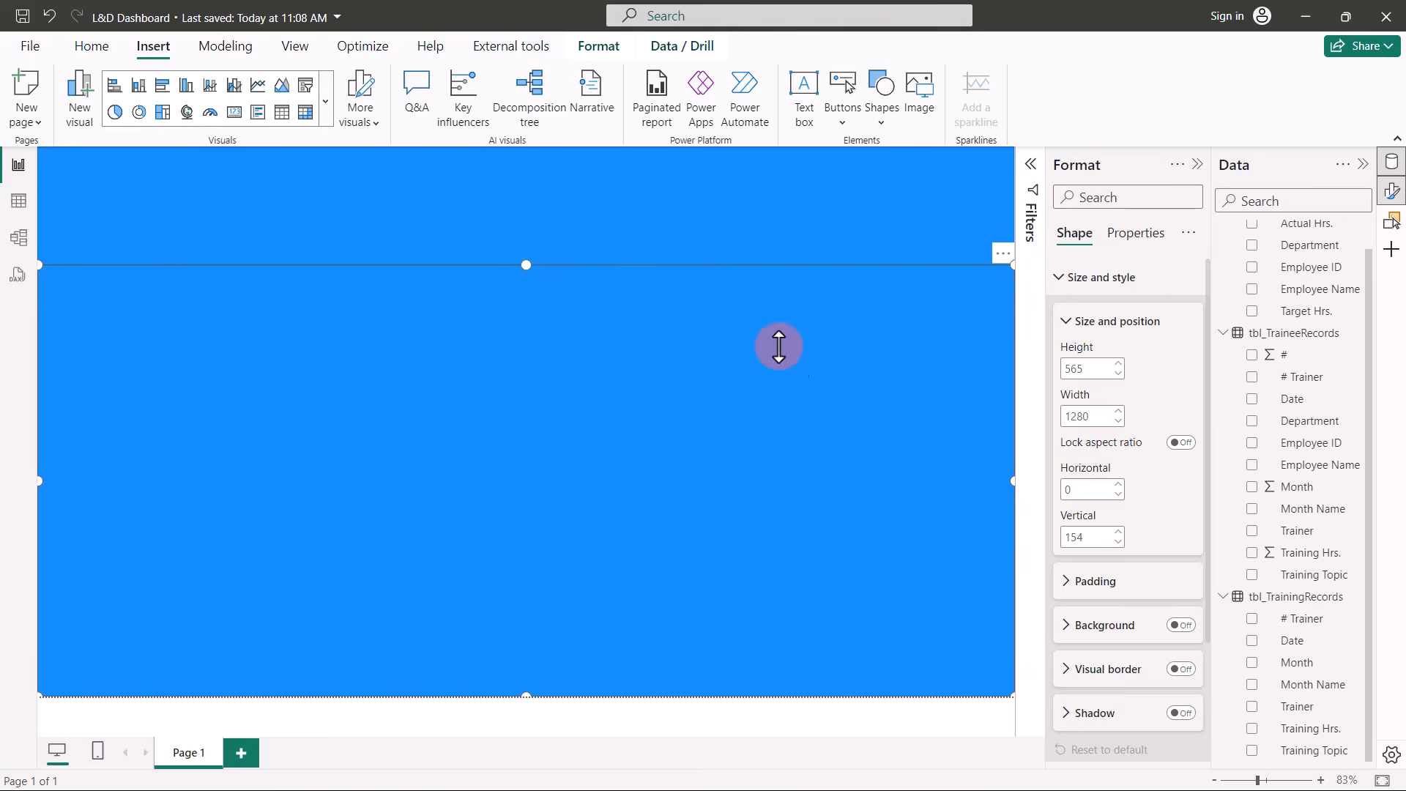
Change the fill color of the lower rectangle to light gray.
{"action": "scroll", "coordinate": [1098, 650], "scroll_direction": "down", "scroll_amount": 2}
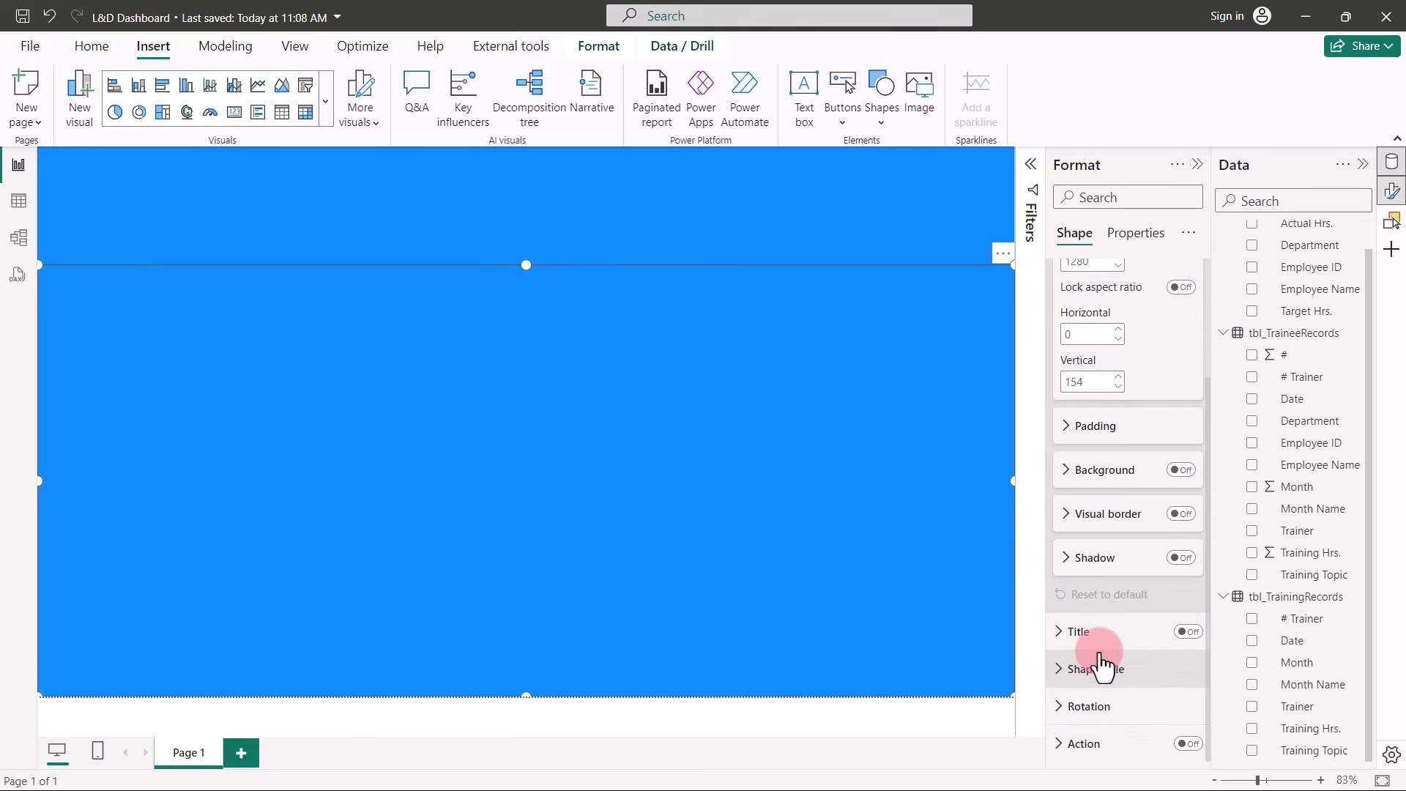
{"action": "left_click", "coordinate": [1063, 671]}
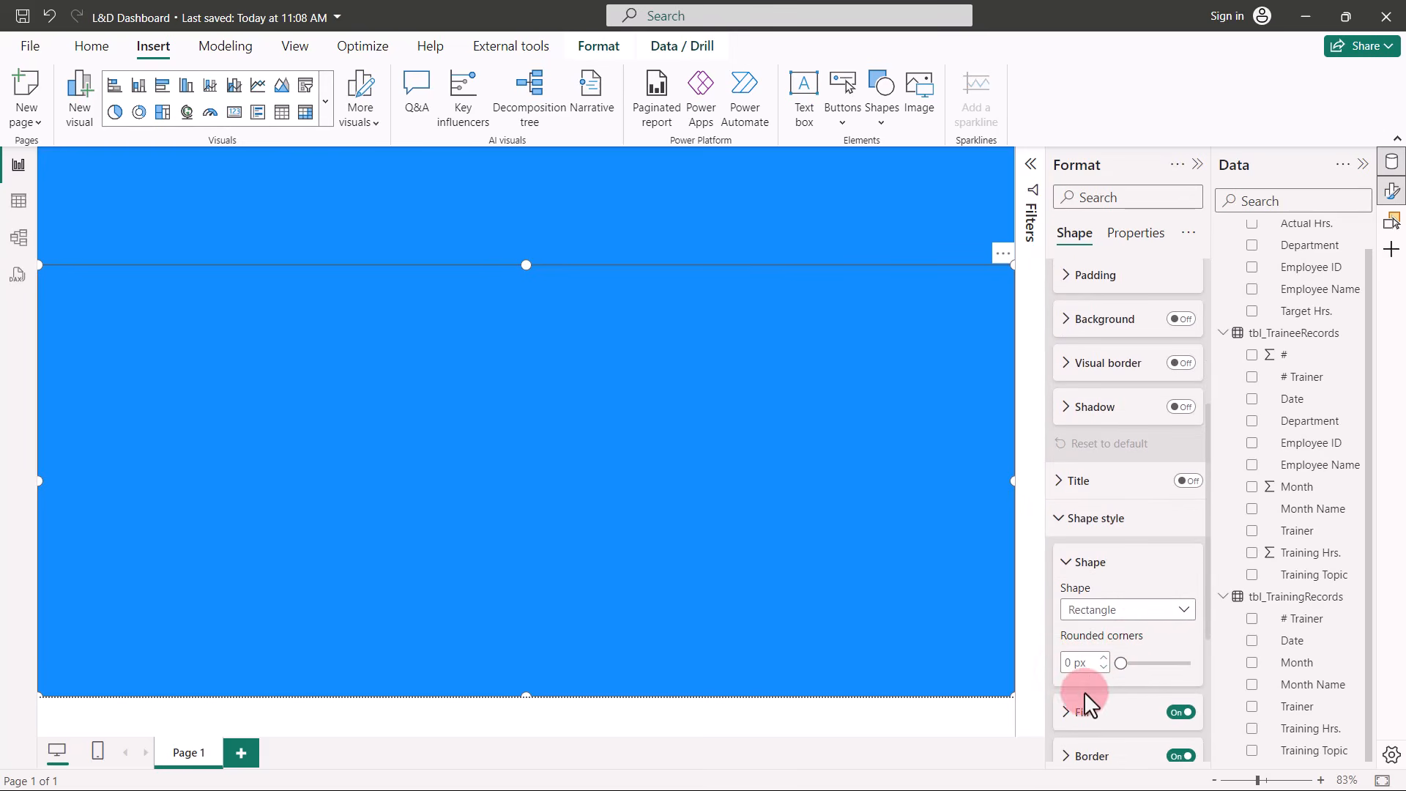
{"action": "left_click", "coordinate": [1067, 714]}
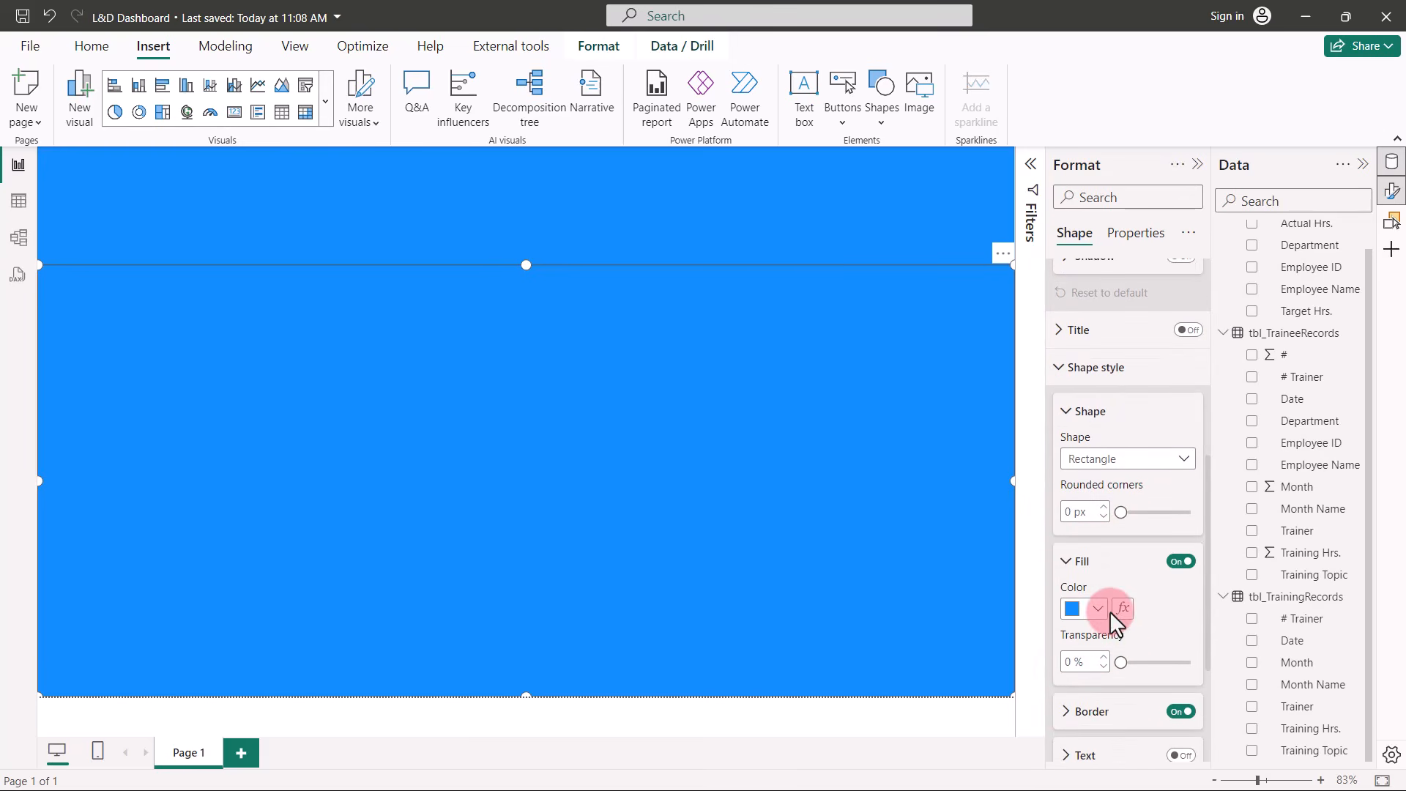
{"action": "left_click", "coordinate": [1097, 608]}
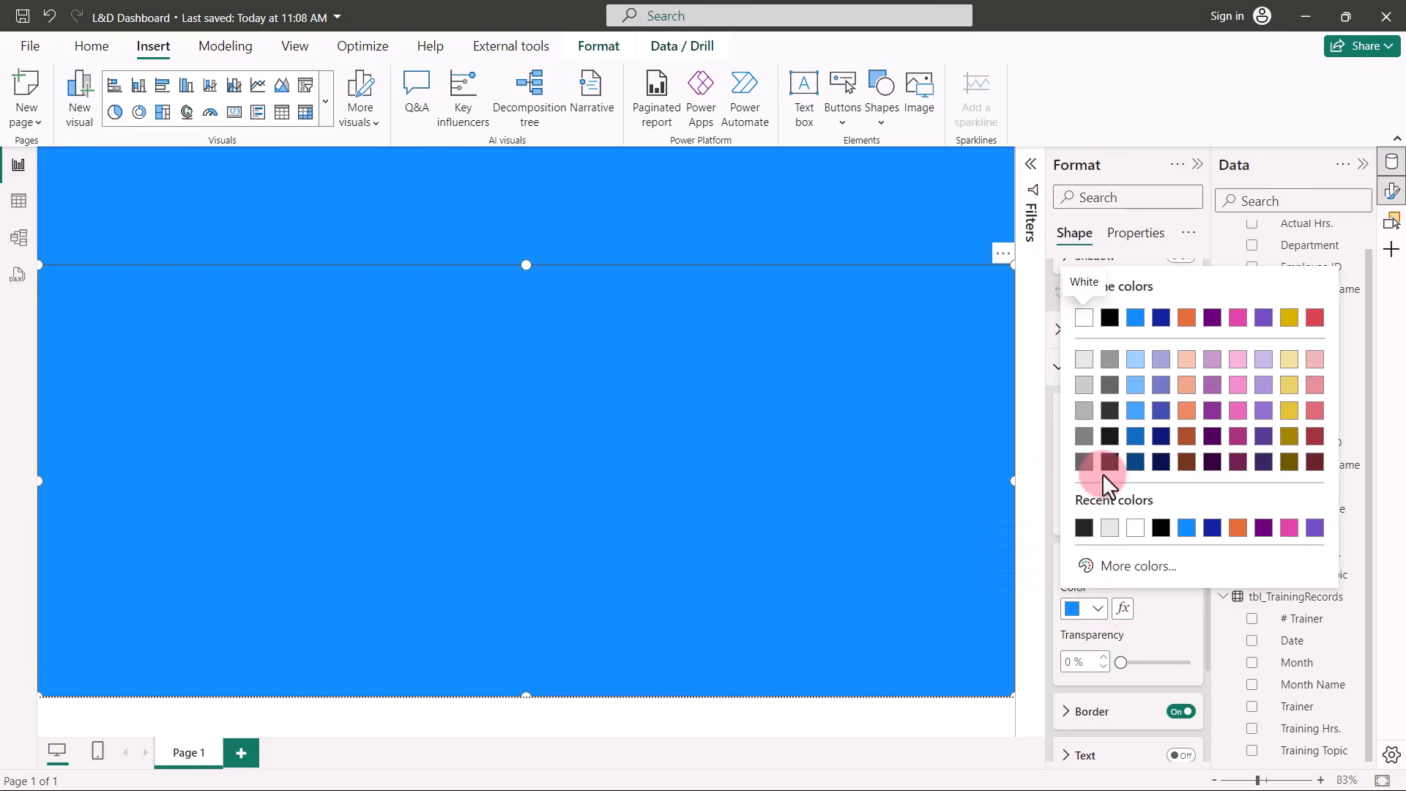
{"action": "left_click", "coordinate": [1084, 364]}
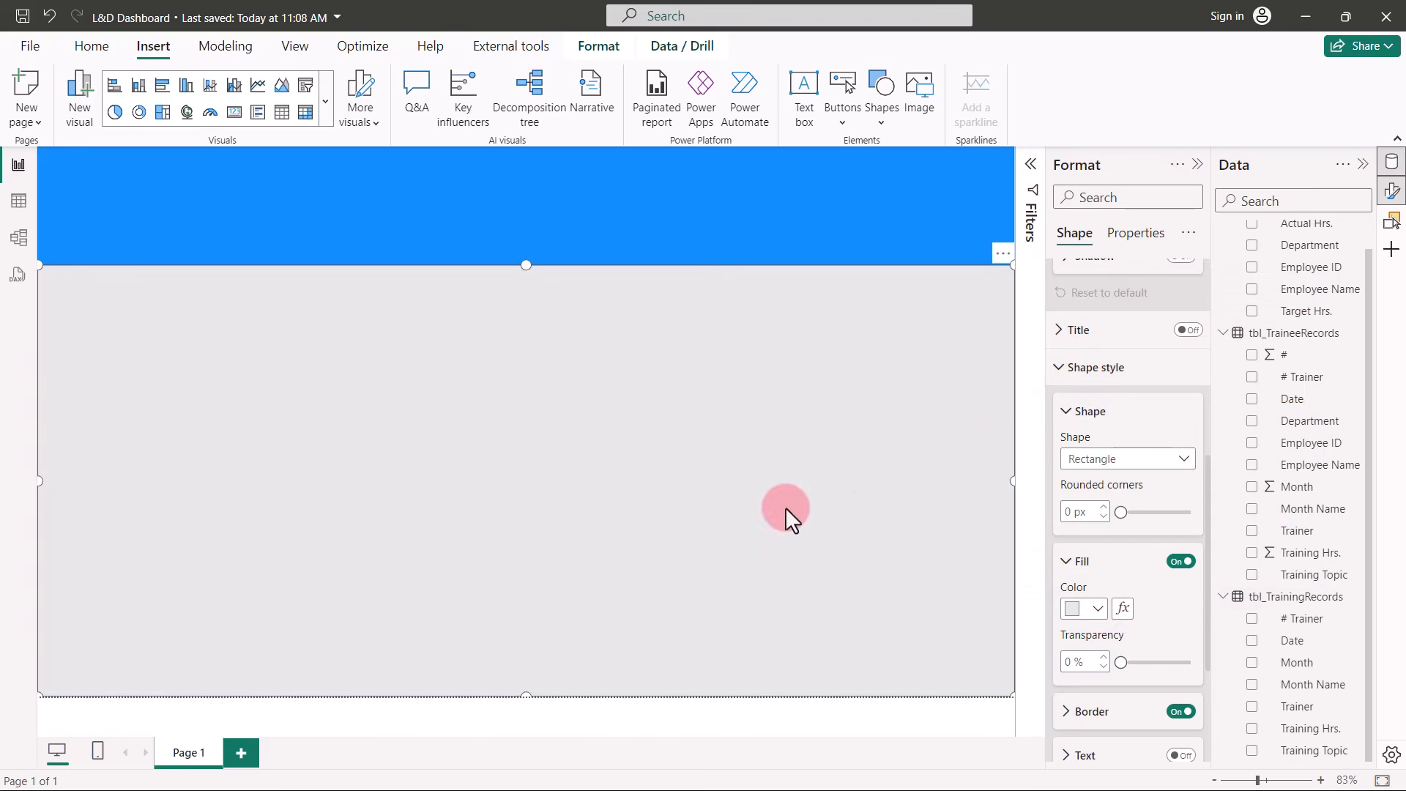
Duplicate the blue header rectangle and reshape the copy into a tall panel near the page's right edge, about 687 high and 417 wide.
{"action": "left_click", "coordinate": [412, 230]}
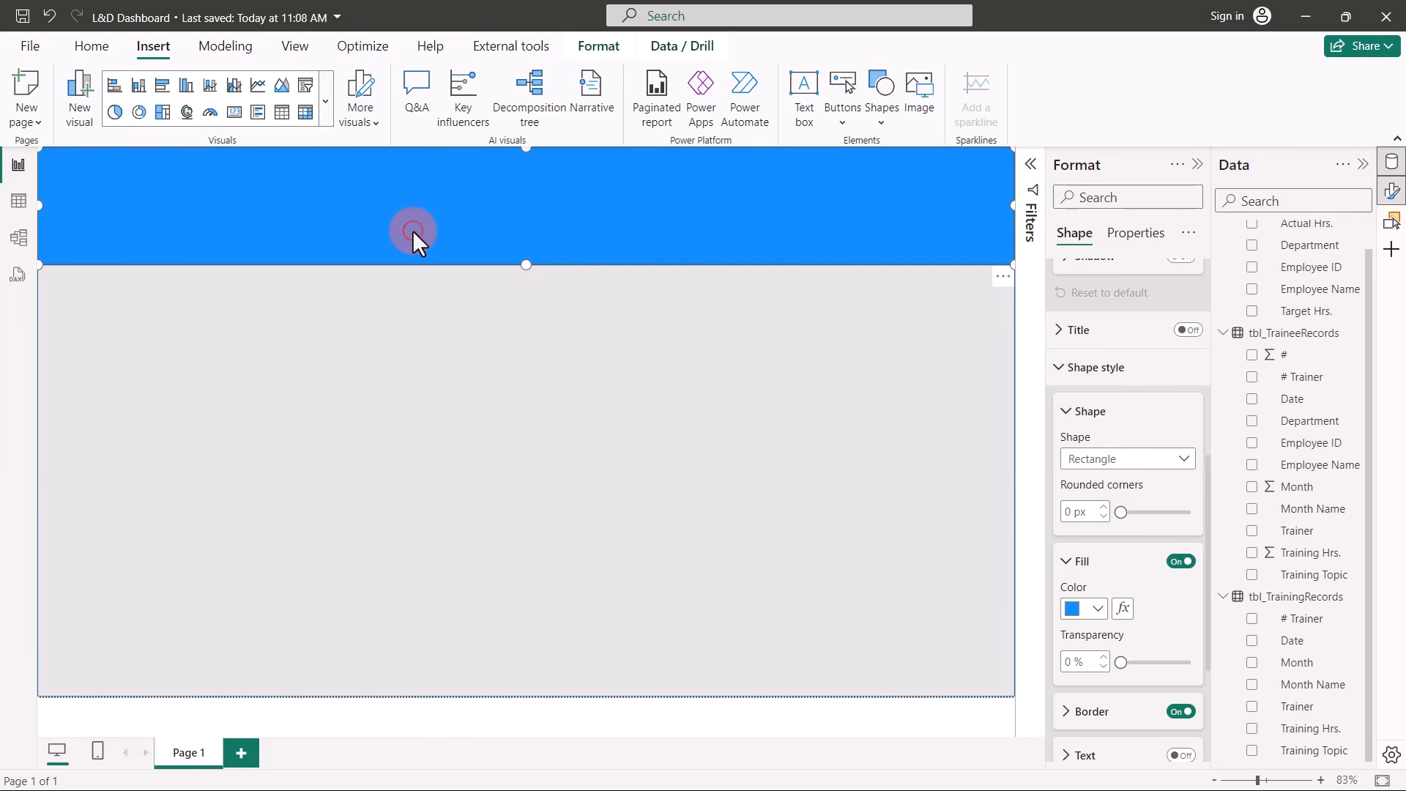
{"action": "key", "text": "ctrl+v"}
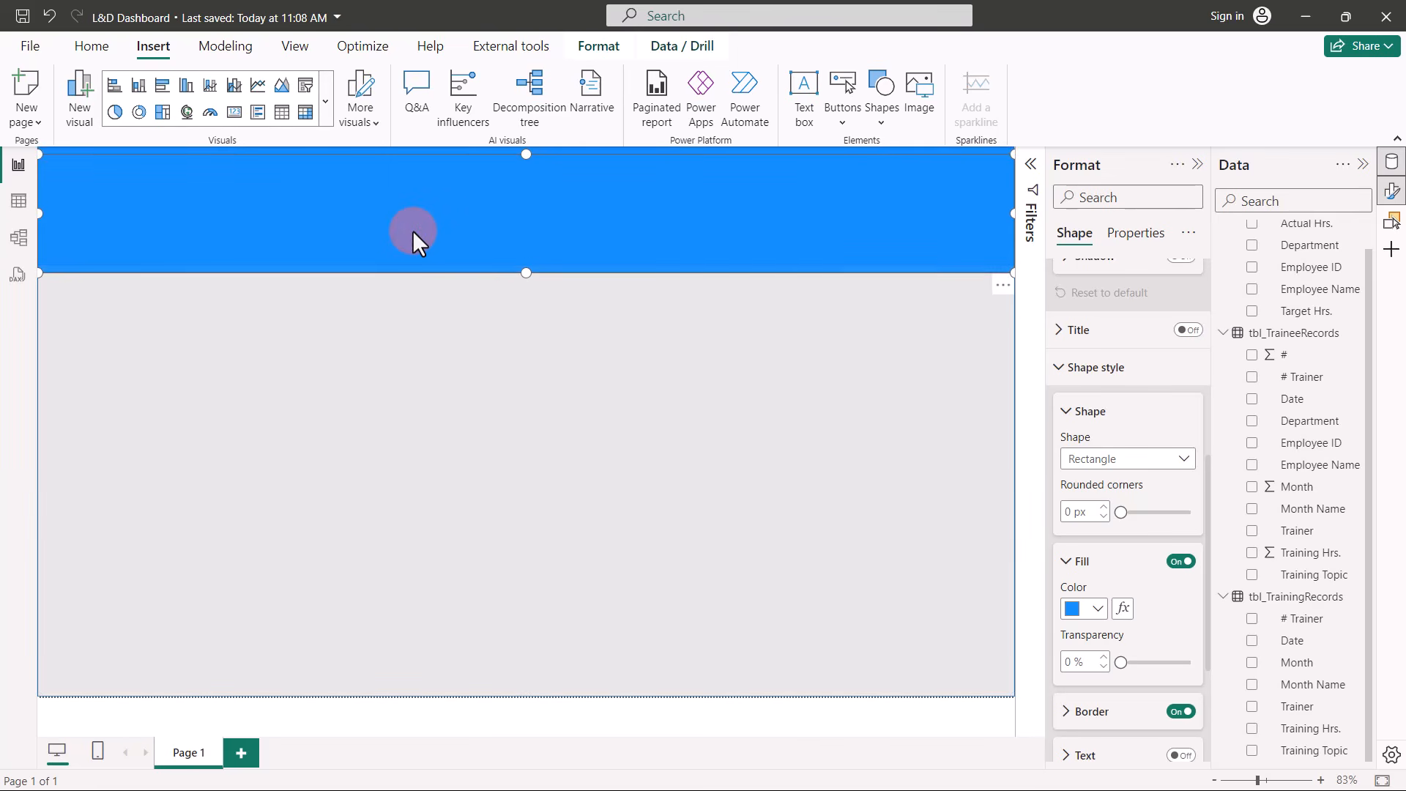
{"action": "left_click_drag", "start_coordinate": [42, 213], "coordinate": [673, 218]}
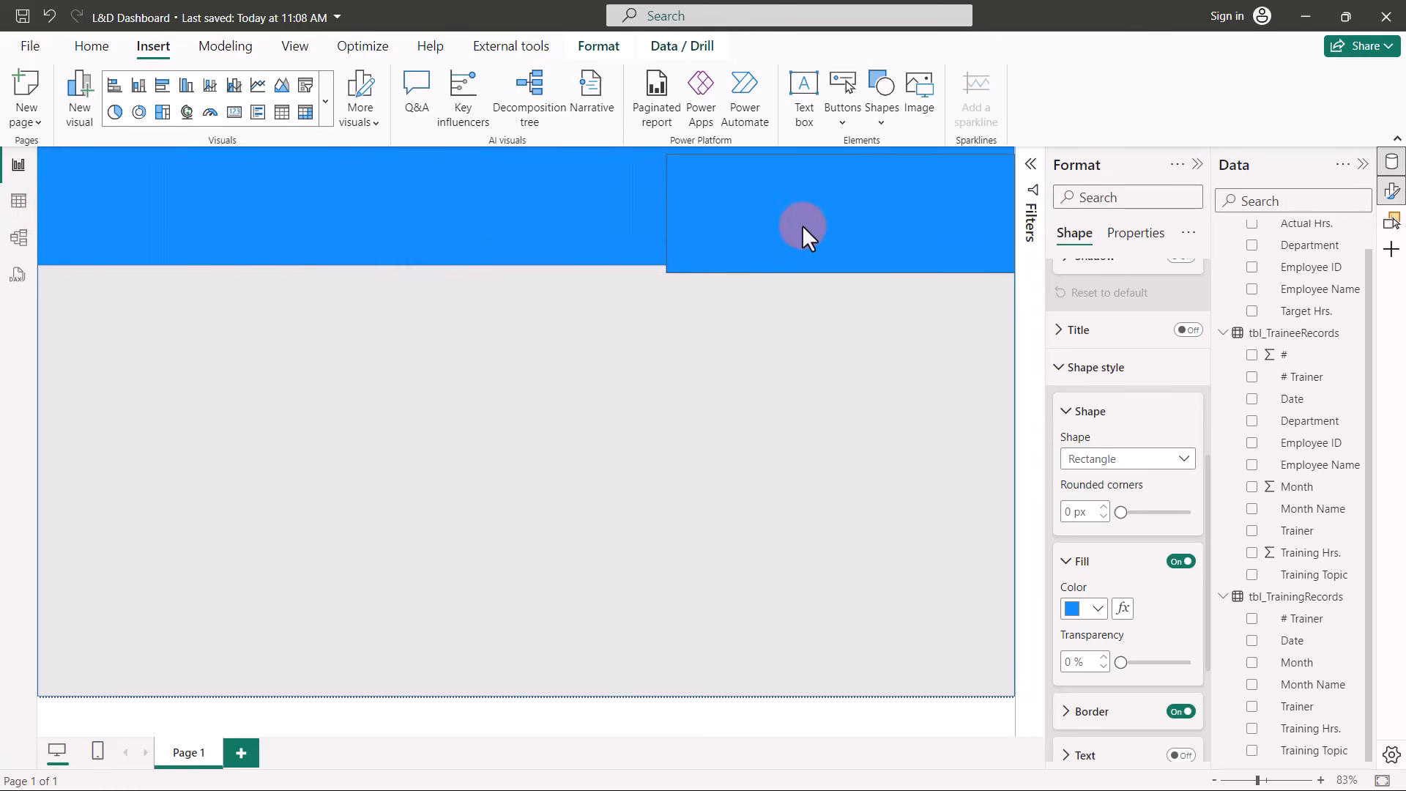
{"action": "left_click_drag", "start_coordinate": [1011, 211], "coordinate": [985, 212]}
{"action": "left_click_drag", "start_coordinate": [828, 272], "coordinate": [843, 678]}
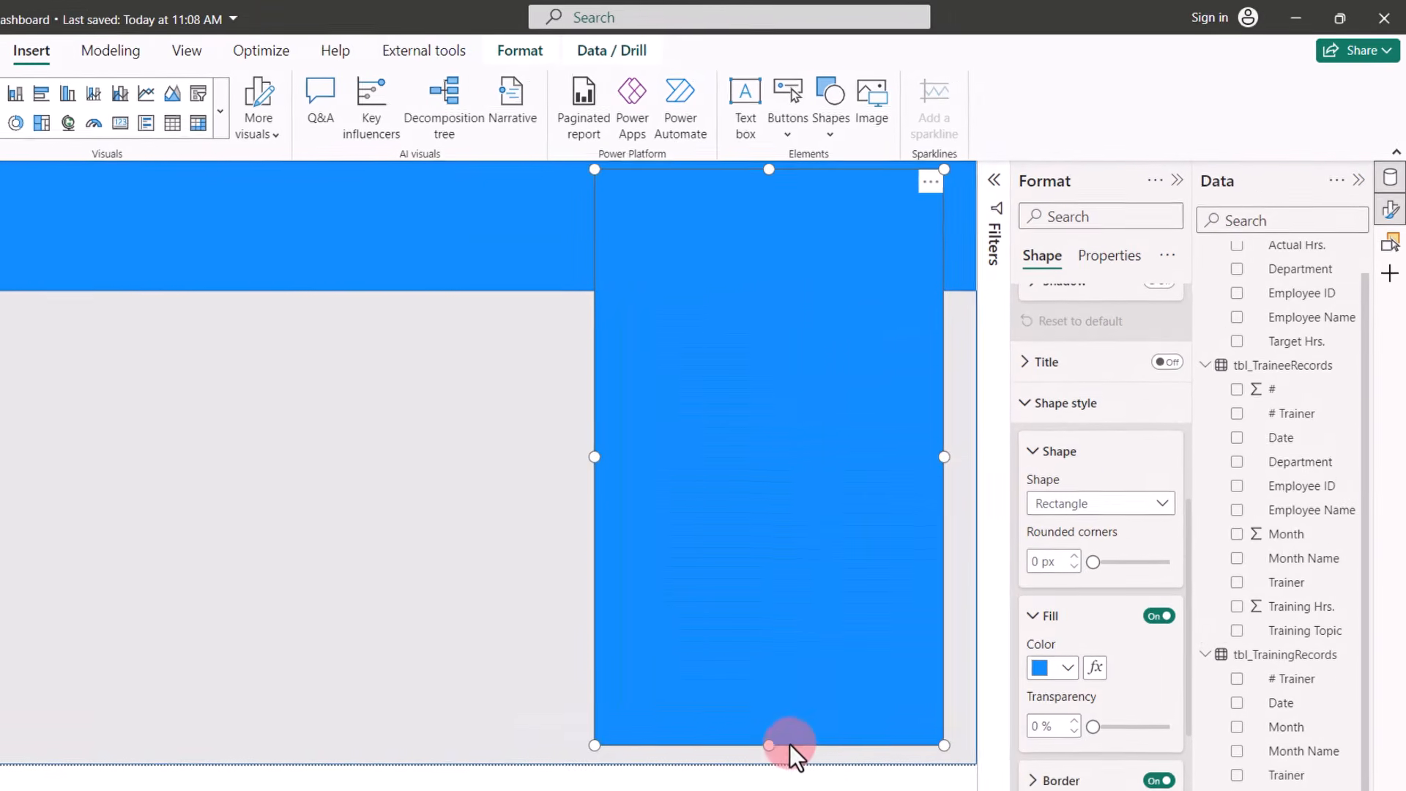
Set the tall blue panel's height to 685 and its width to 340.
{"action": "scroll", "coordinate": [1099, 484], "scroll_direction": "up", "scroll_amount": 5}
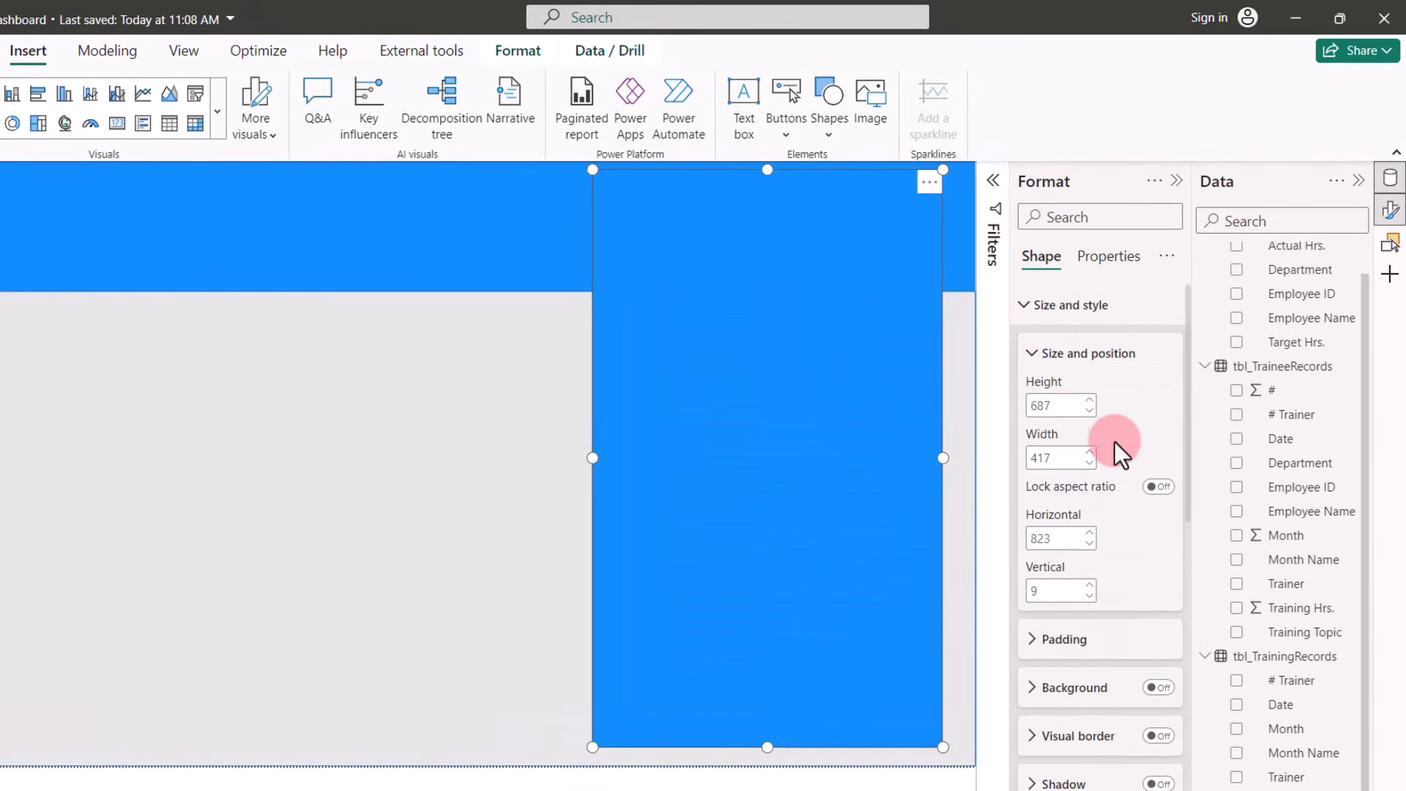
{"action": "left_click", "coordinate": [1090, 412]}
{"action": "left_click", "coordinate": [1090, 412]}
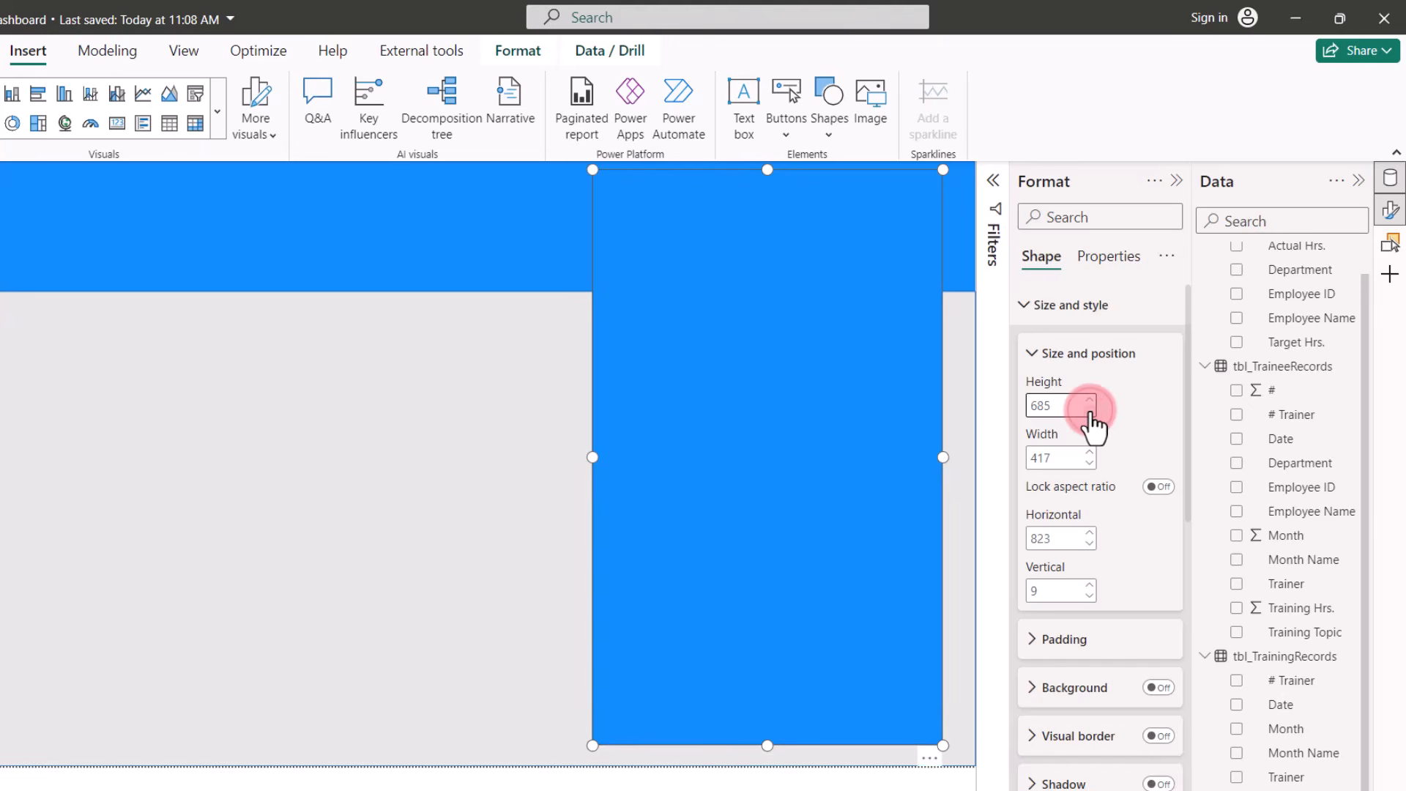
{"action": "double_click", "coordinate": [1052, 460]}
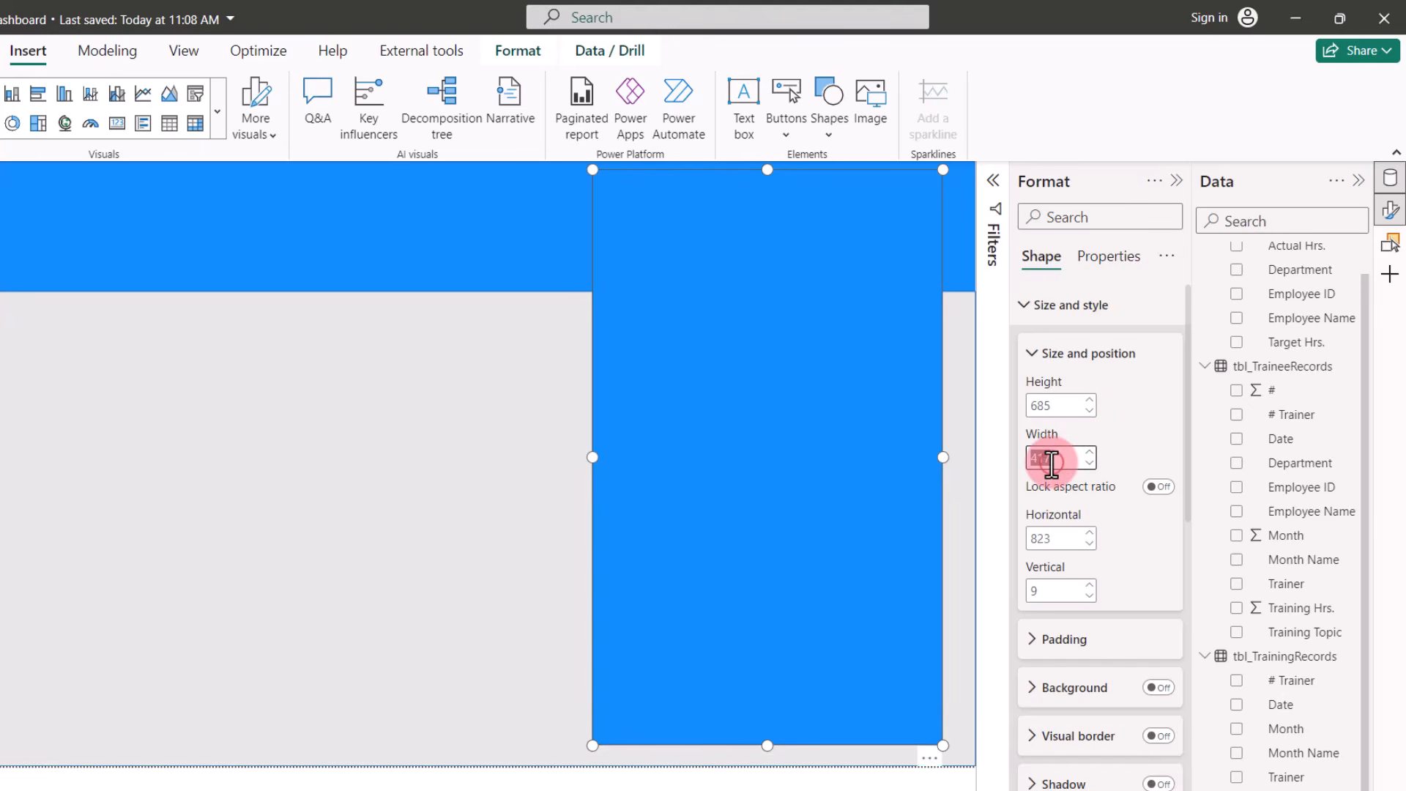
{"action": "type", "text": "340"}
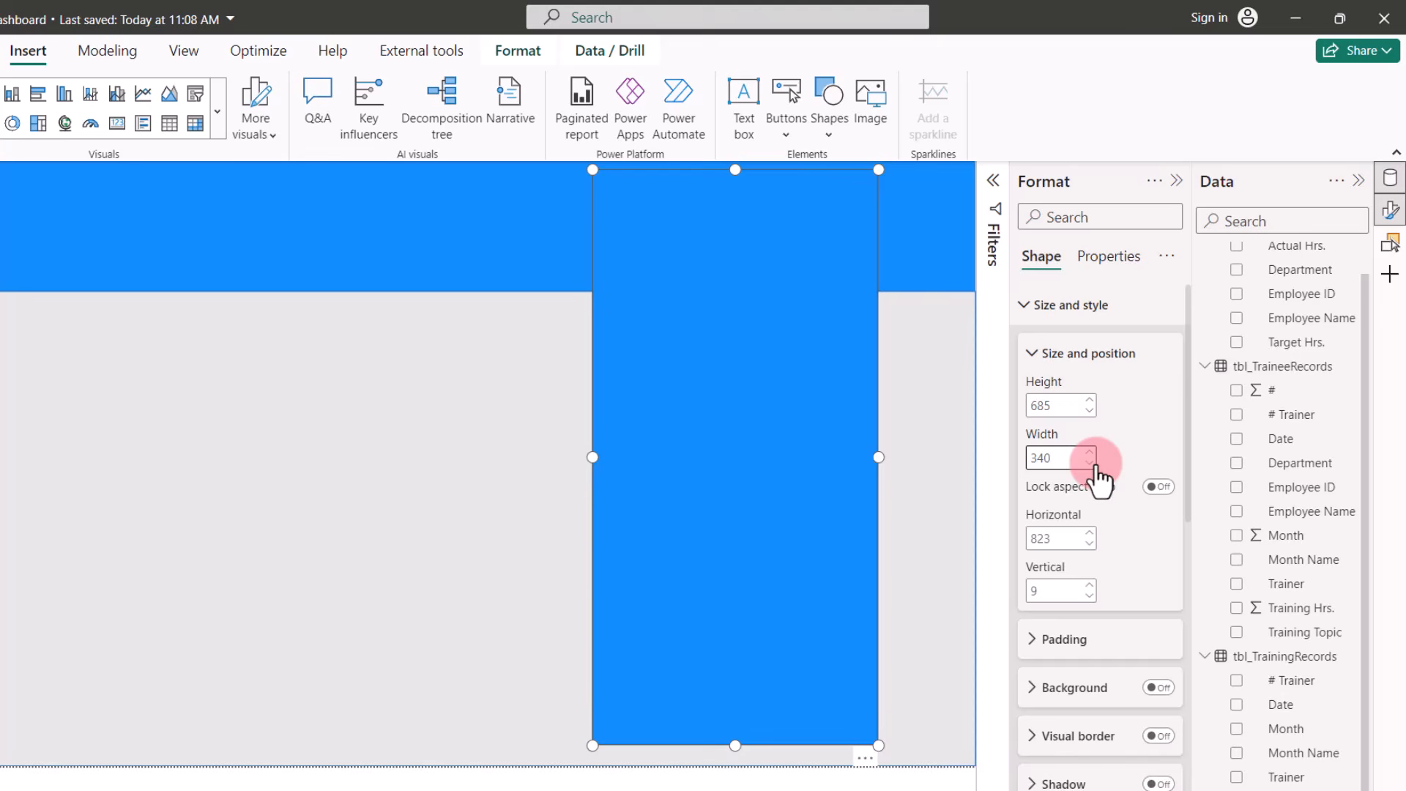
Position the tall blue panel at horizontal 925 and vertical 15.
{"action": "double_click", "coordinate": [1072, 543]}
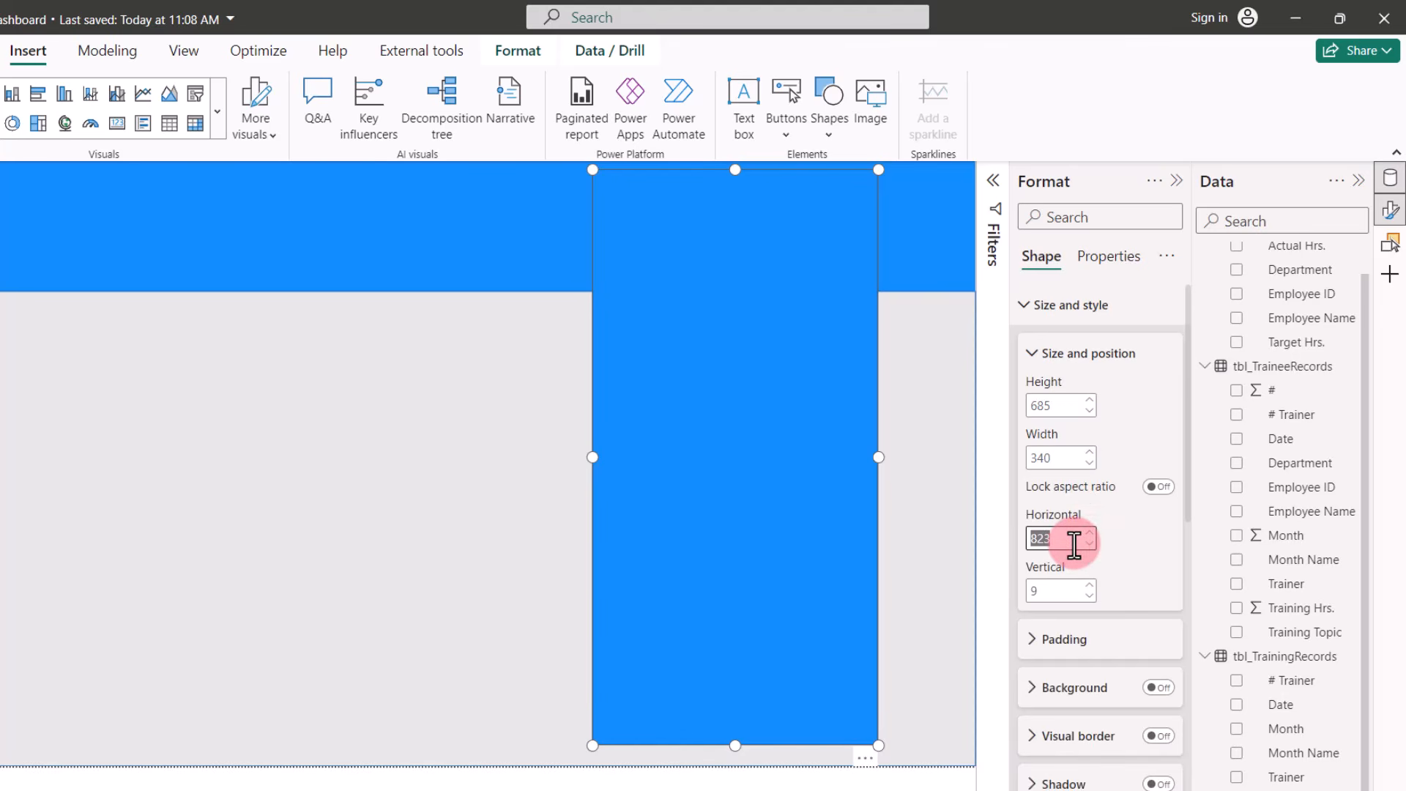
{"action": "type", "text": "920"}
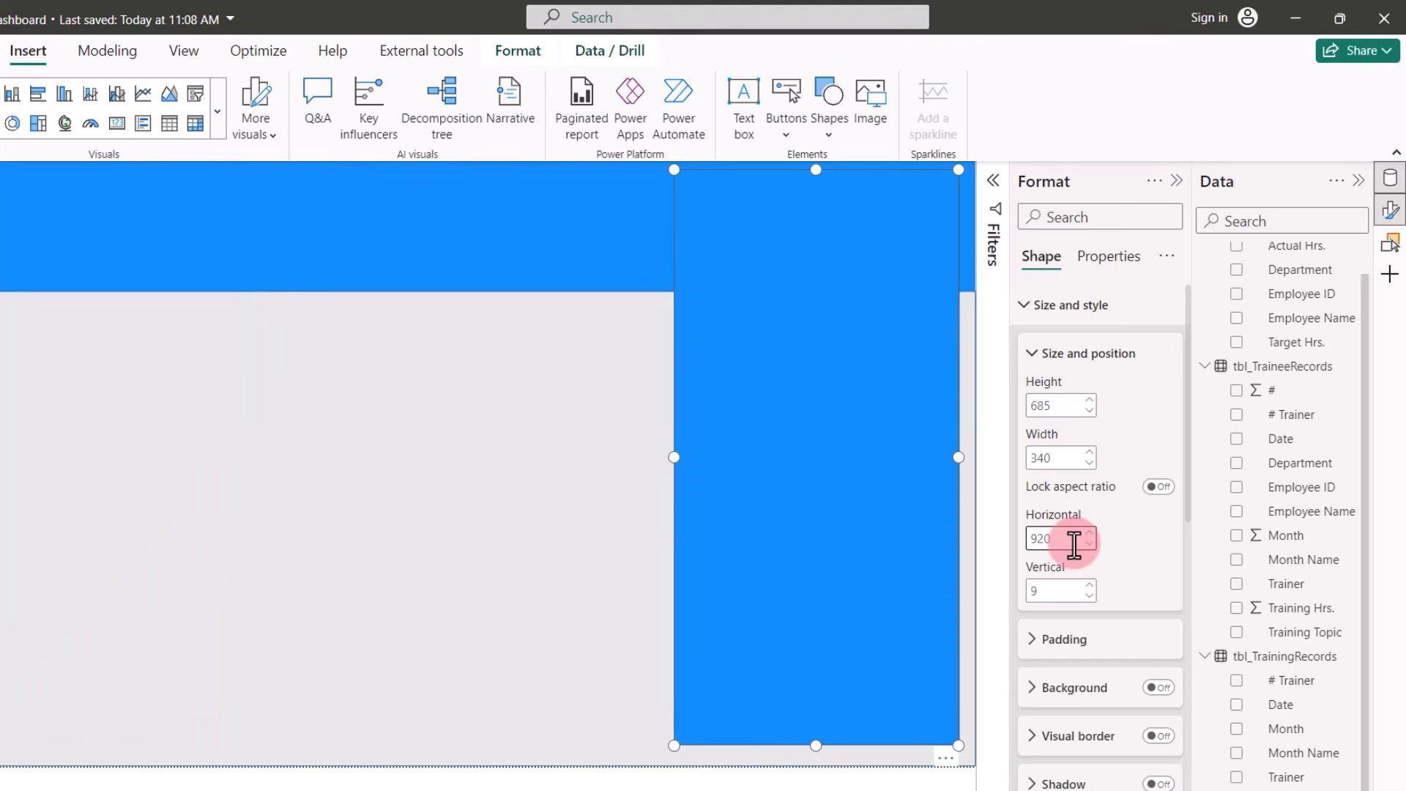
{"action": "left_click", "coordinate": [1090, 532]}
{"action": "left_click", "coordinate": [1090, 533]}
{"action": "left_click", "coordinate": [1090, 533]}
{"action": "left_click", "coordinate": [1090, 533]}
{"action": "left_click", "coordinate": [1090, 533]}
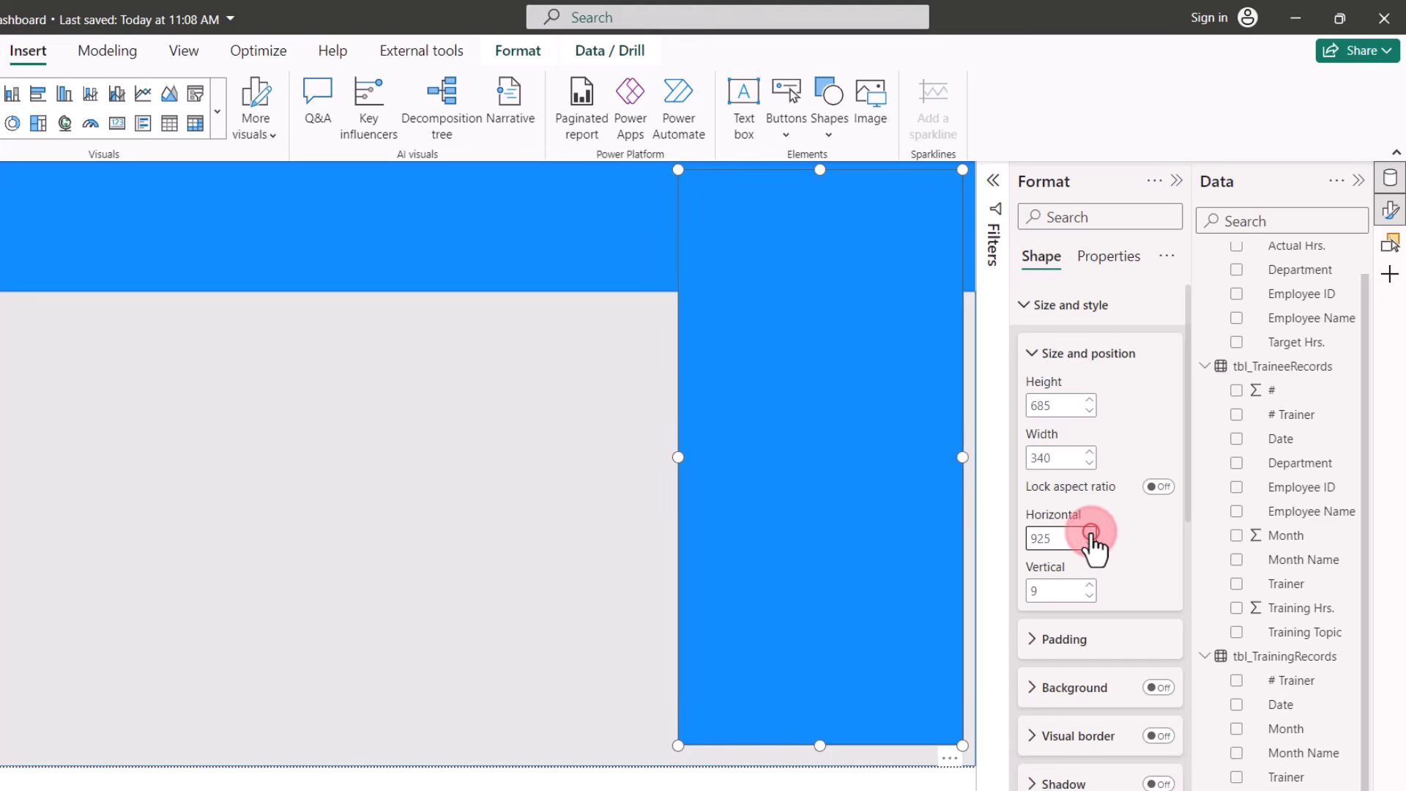
{"action": "left_click", "coordinate": [1091, 585]}
{"action": "left_click", "coordinate": [1091, 585]}
{"action": "left_click", "coordinate": [1091, 585]}
{"action": "left_click", "coordinate": [1091, 585]}
{"action": "left_click", "coordinate": [1090, 585]}
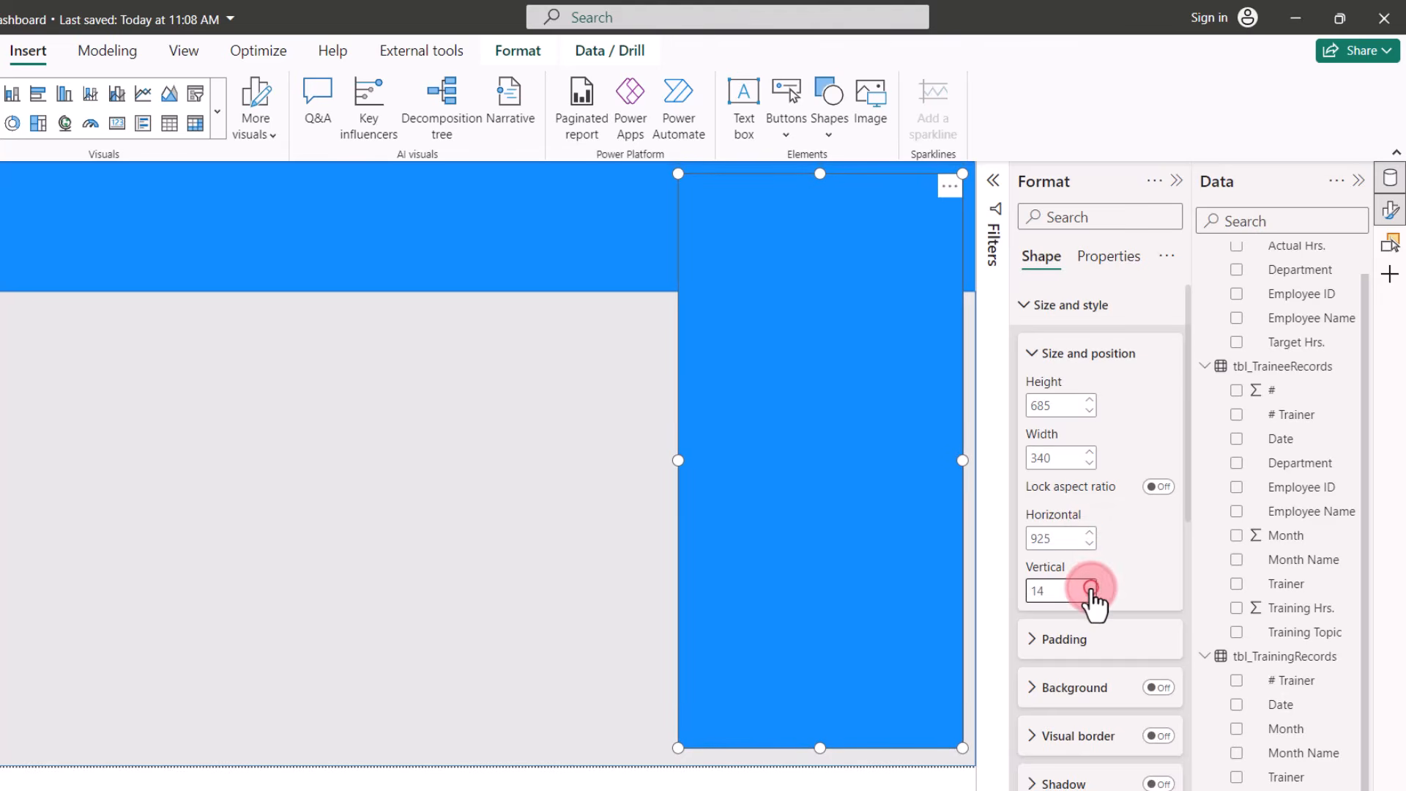
{"action": "left_click", "coordinate": [1091, 585]}
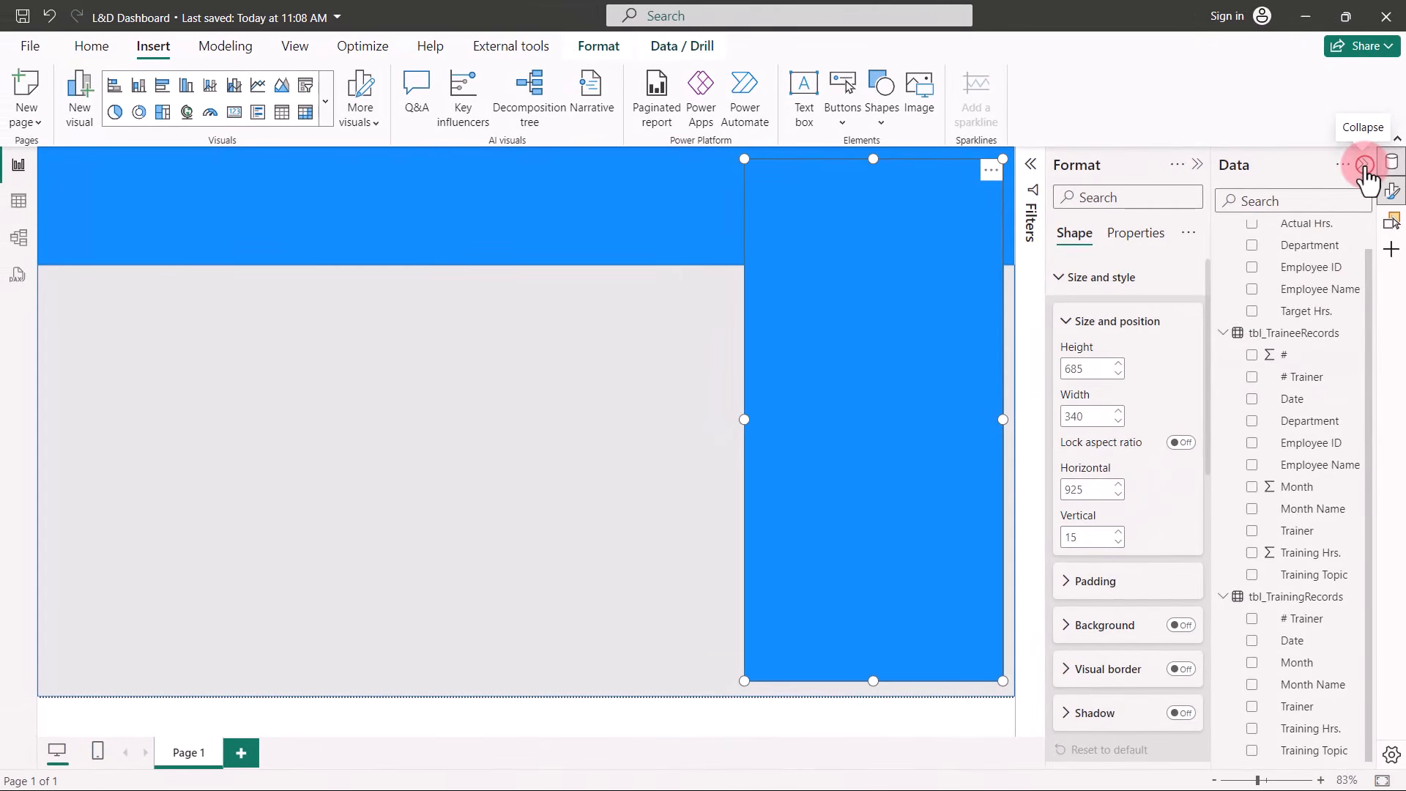
Name the header rectangle's layer "Background 1" and the gray rectangle's layer "Background 2".
{"action": "left_click", "coordinate": [1364, 165]}
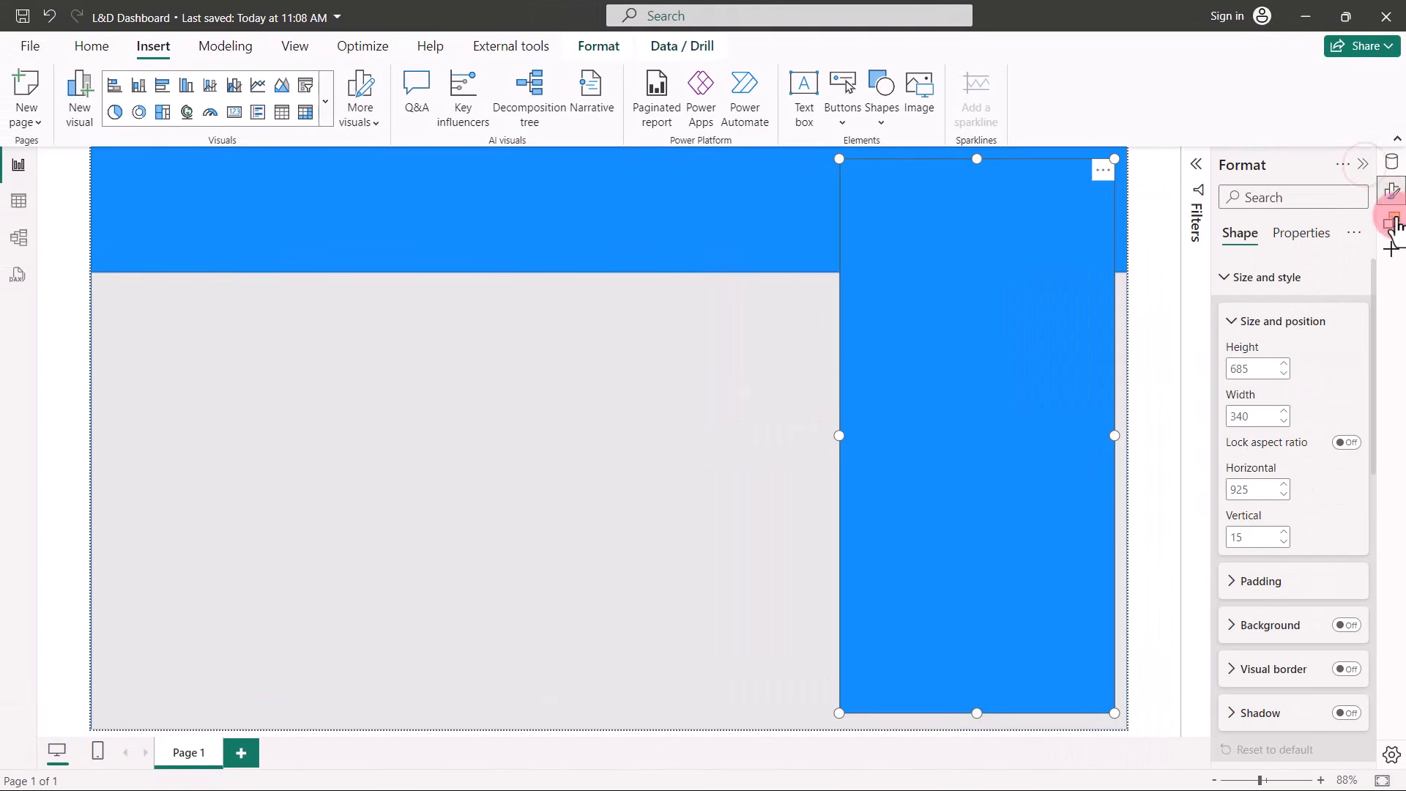
{"action": "left_click", "coordinate": [1392, 221]}
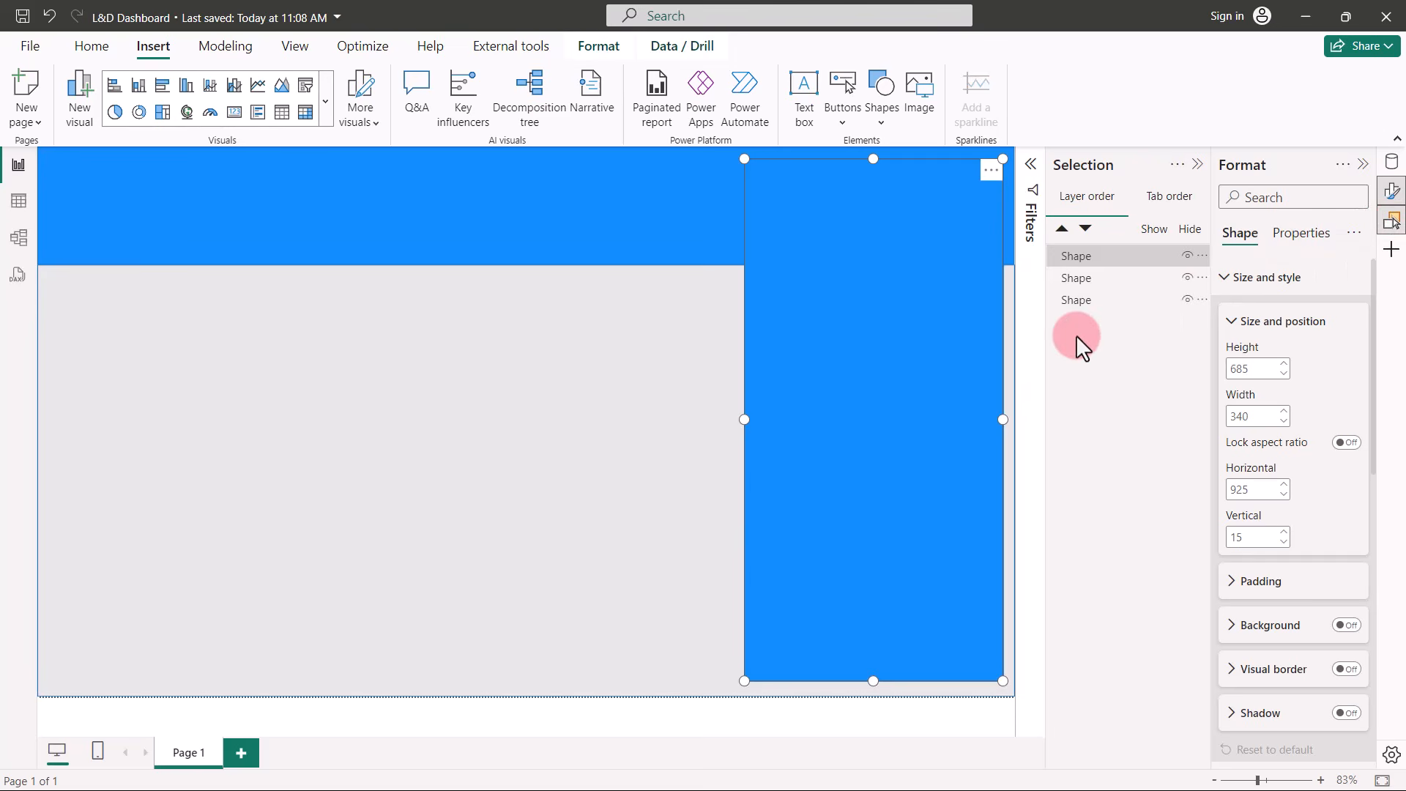
{"action": "left_click", "coordinate": [1079, 301]}
{"action": "double_click", "coordinate": [1079, 301]}
{"action": "type", "text": "Backgrou"}
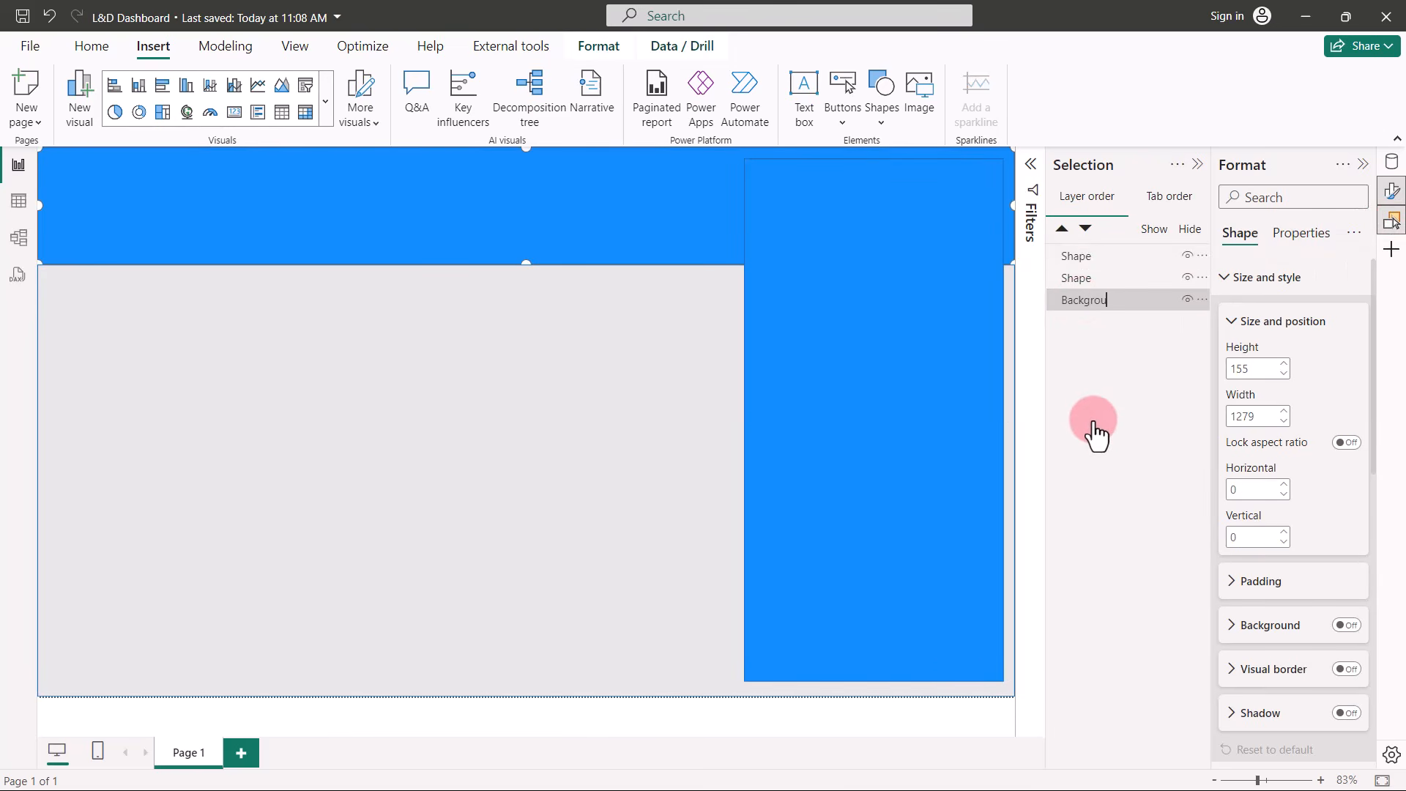
{"action": "type", "text": "nd 1"}
{"action": "double_click", "coordinate": [1110, 278]}
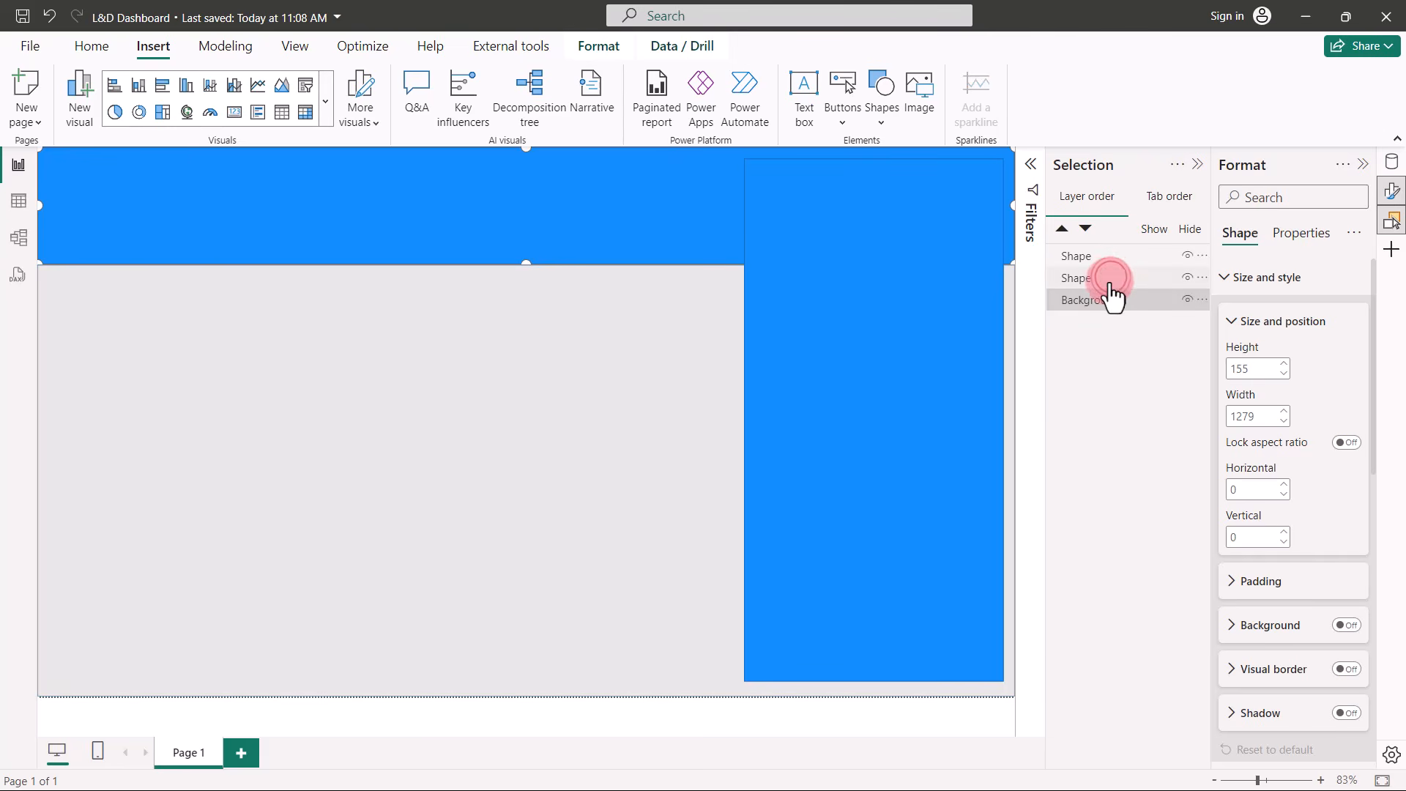
{"action": "type", "text": "Background 2"}
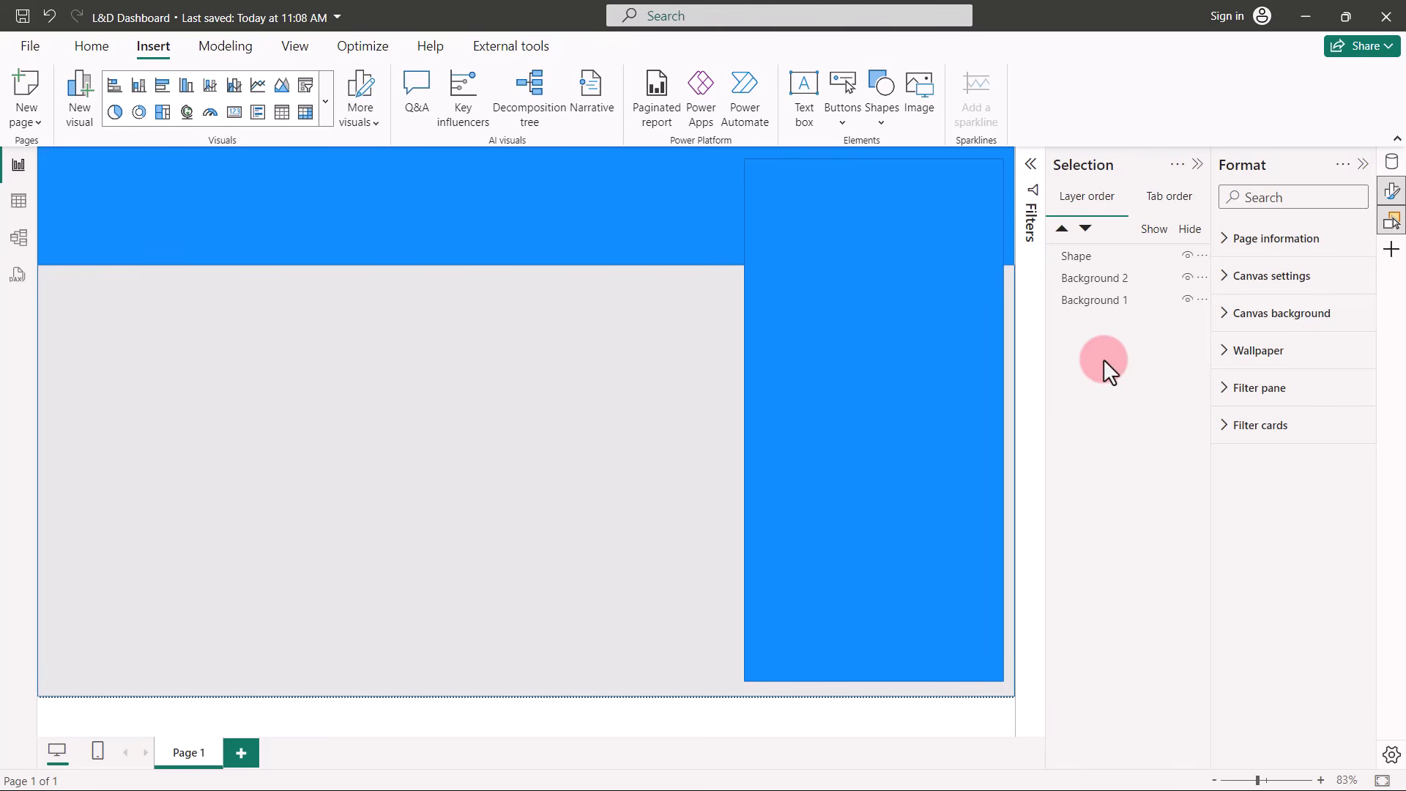
Rename the tall blue panel's layer as "Background 3".
{"action": "left_click", "coordinate": [1080, 258]}
{"action": "double_click", "coordinate": [1081, 257]}
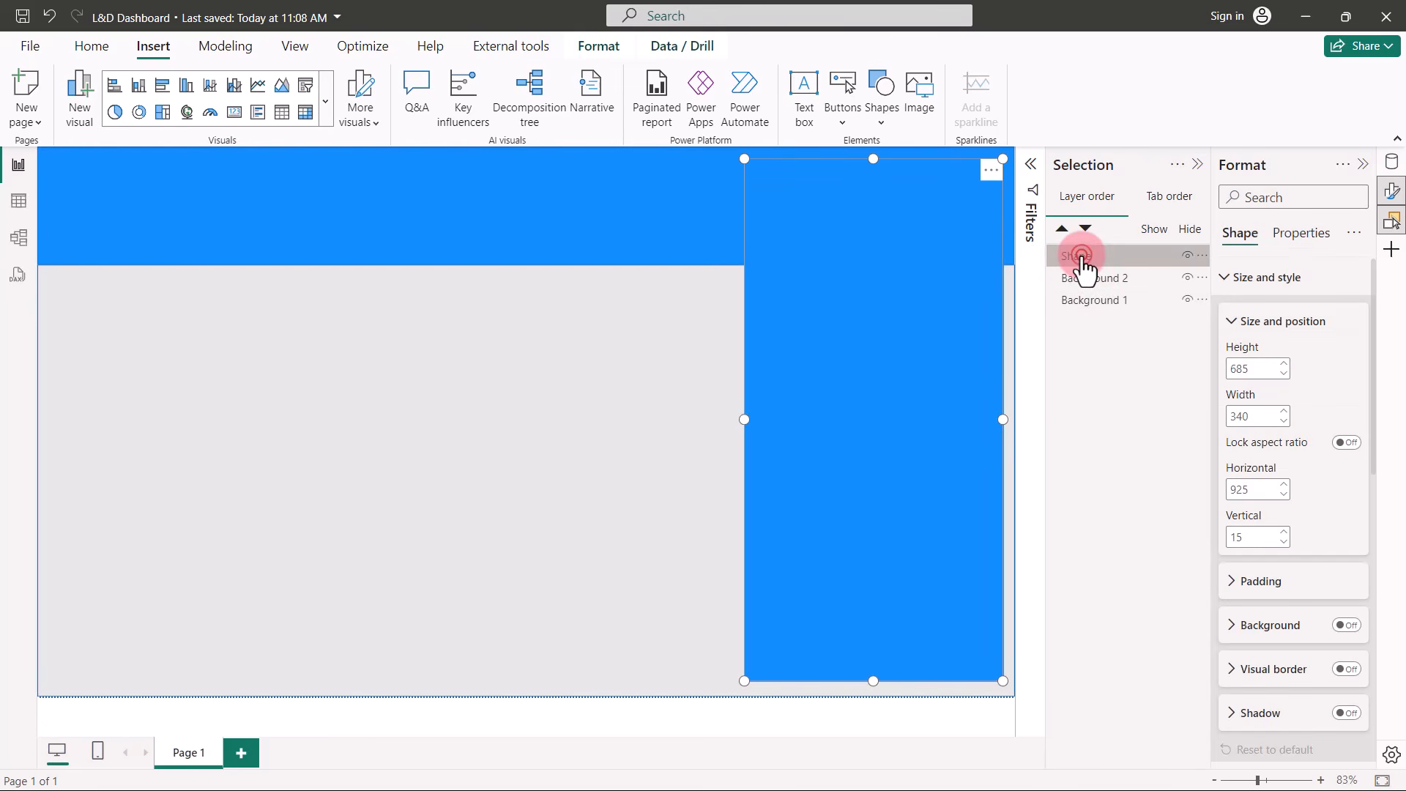
{"action": "type", "text": "Bac"}
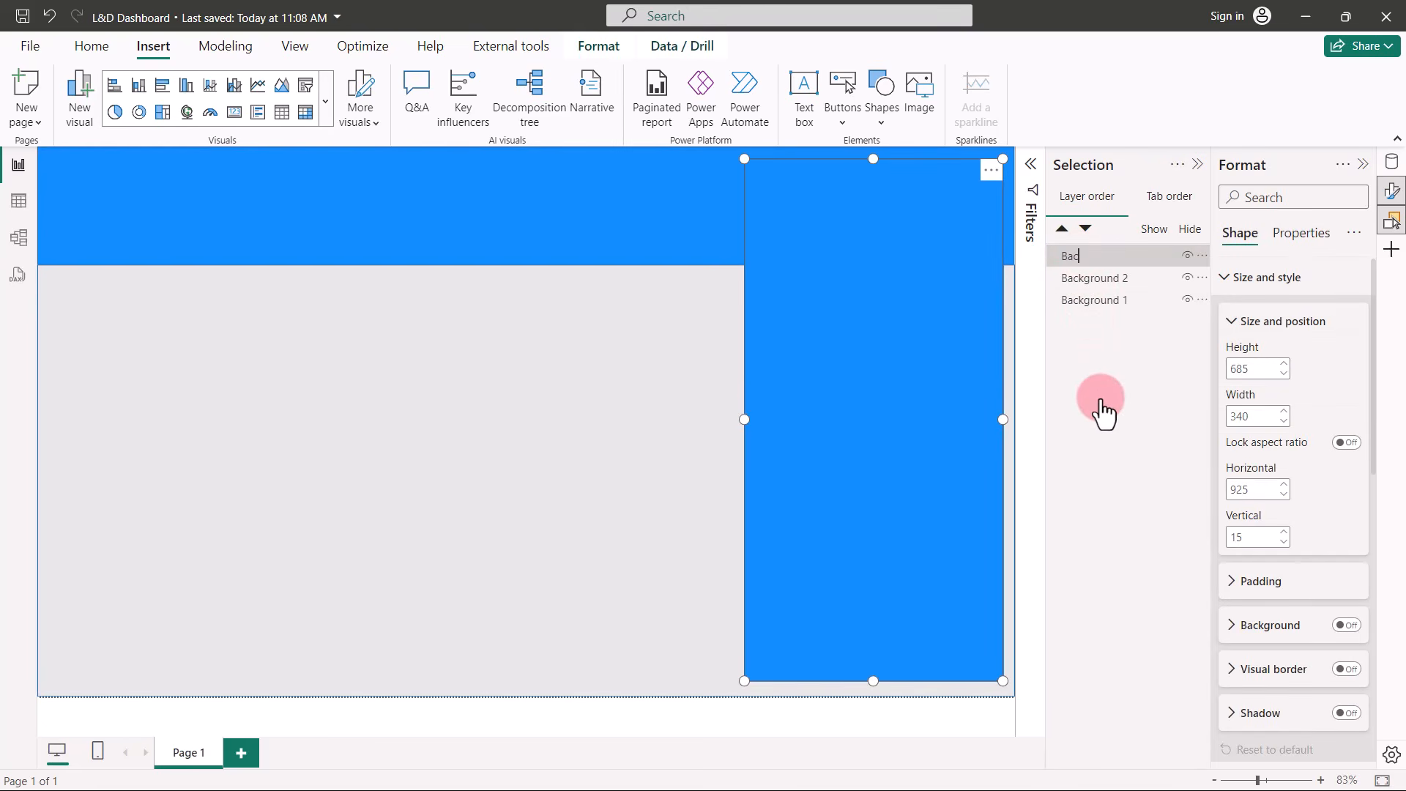
{"action": "type", "text": "kground 3"}
{"action": "key", "text": "Return"}
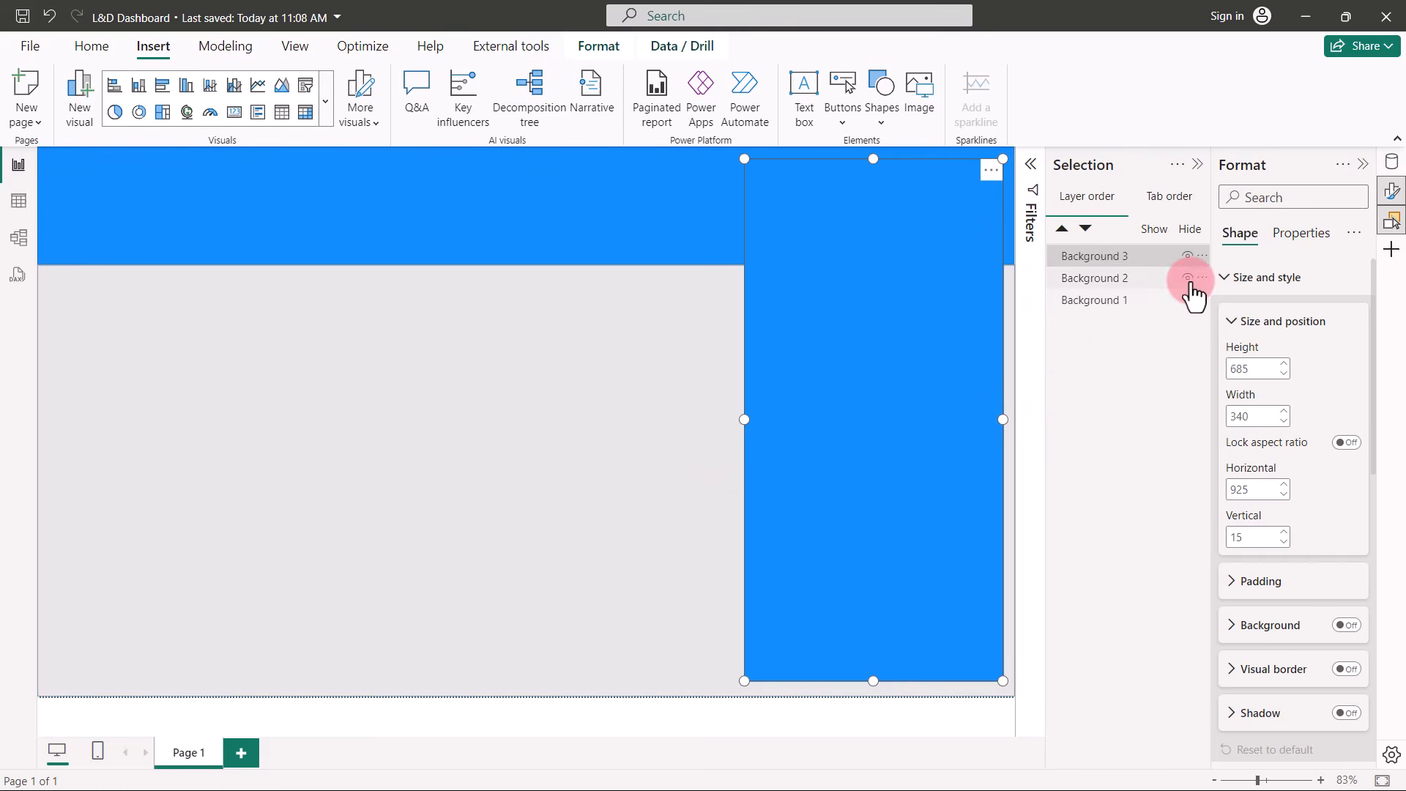
Hide the Background 2 and Background 3 layers on the report page.
{"action": "left_click", "coordinate": [1142, 282]}
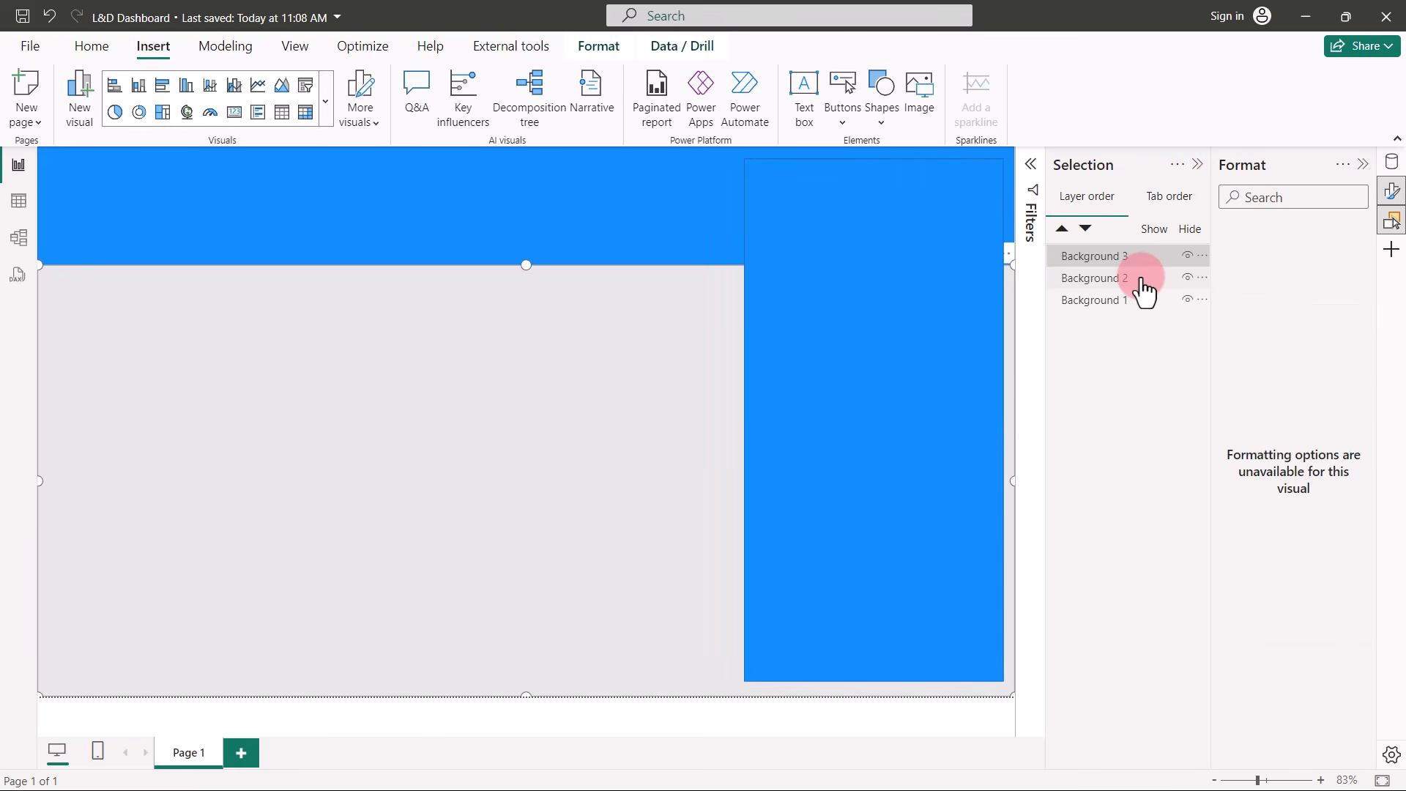
{"action": "left_click", "coordinate": [1188, 280]}
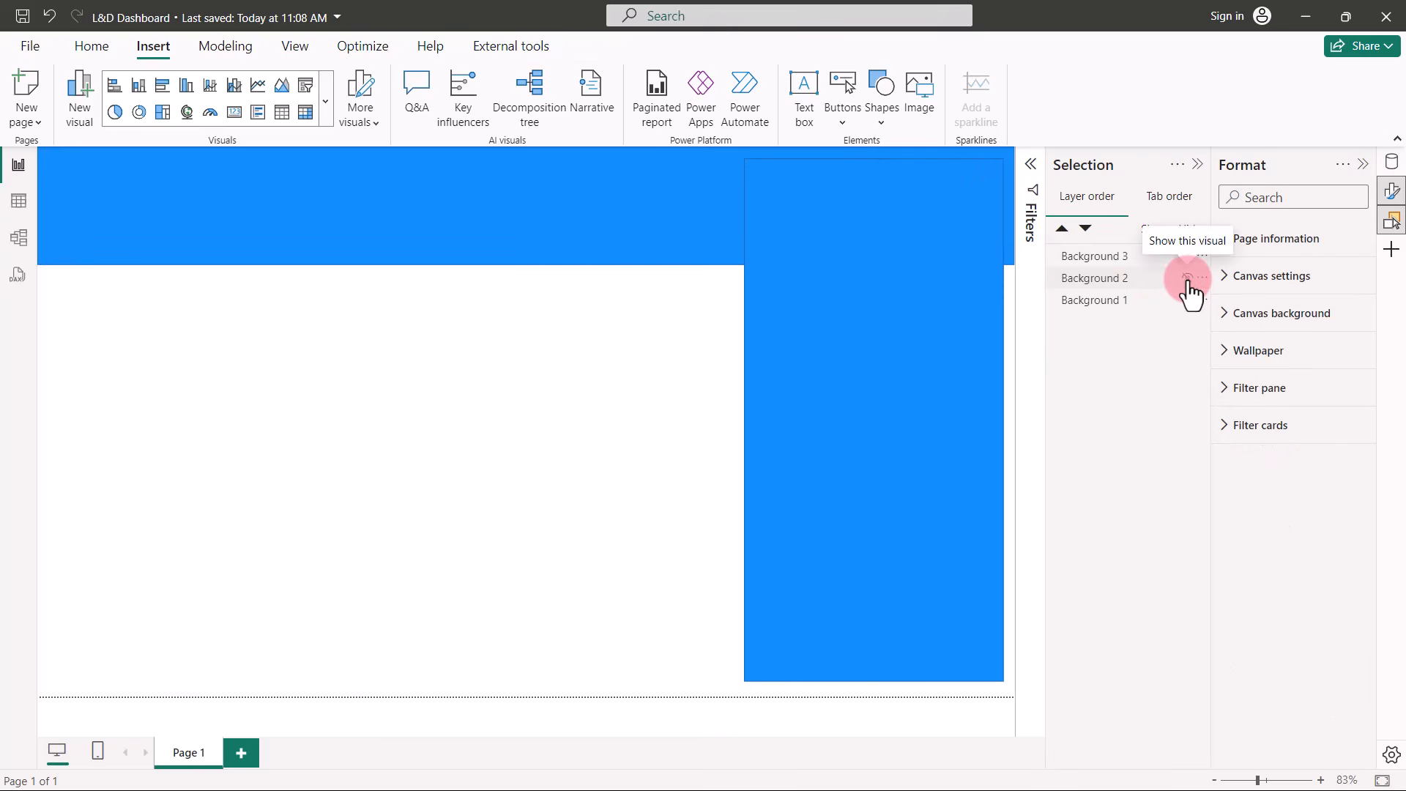
{"action": "left_click", "coordinate": [1188, 254]}
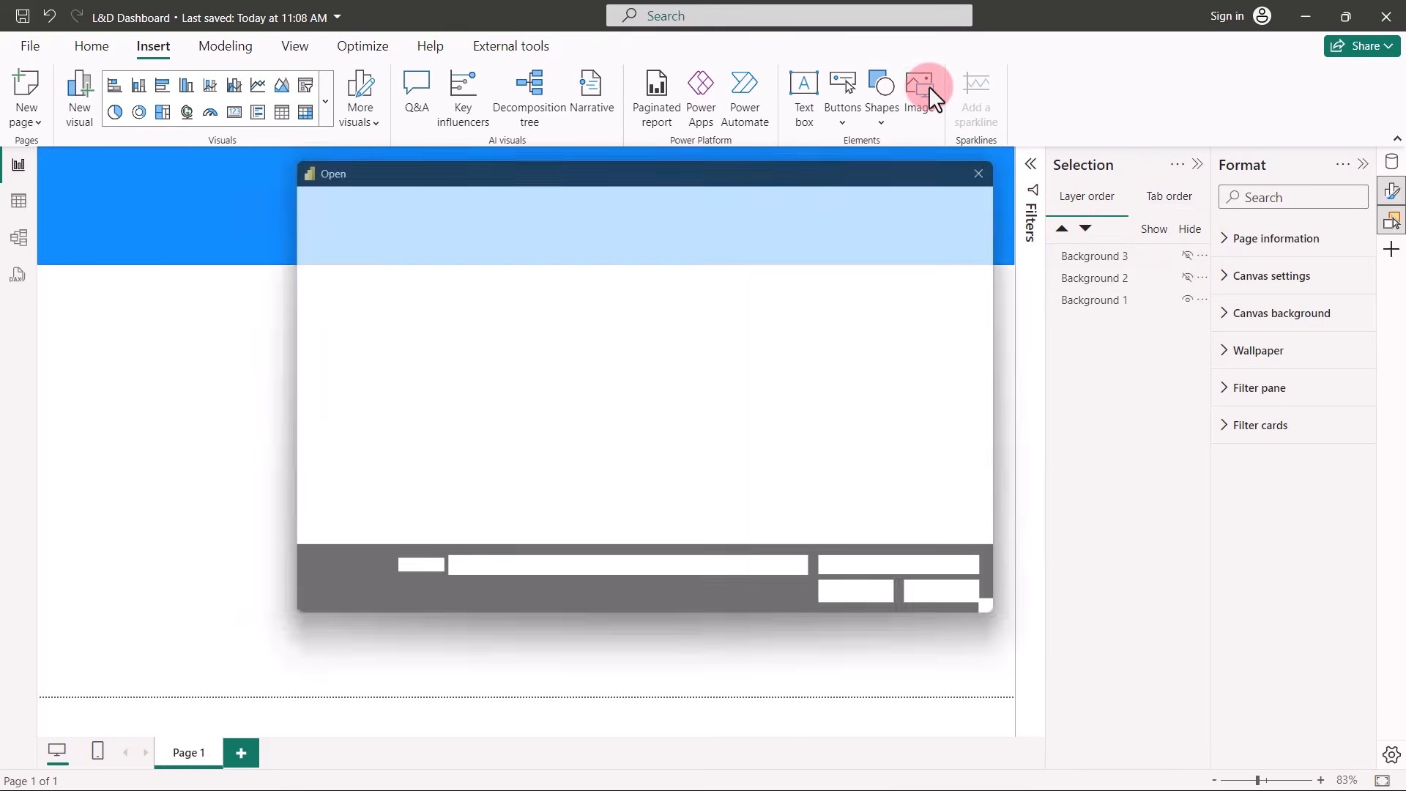
Insert the image Logo.png and place it in the header's top-left corner at about 47 wide.
{"action": "left_click", "coordinate": [342, 288]}
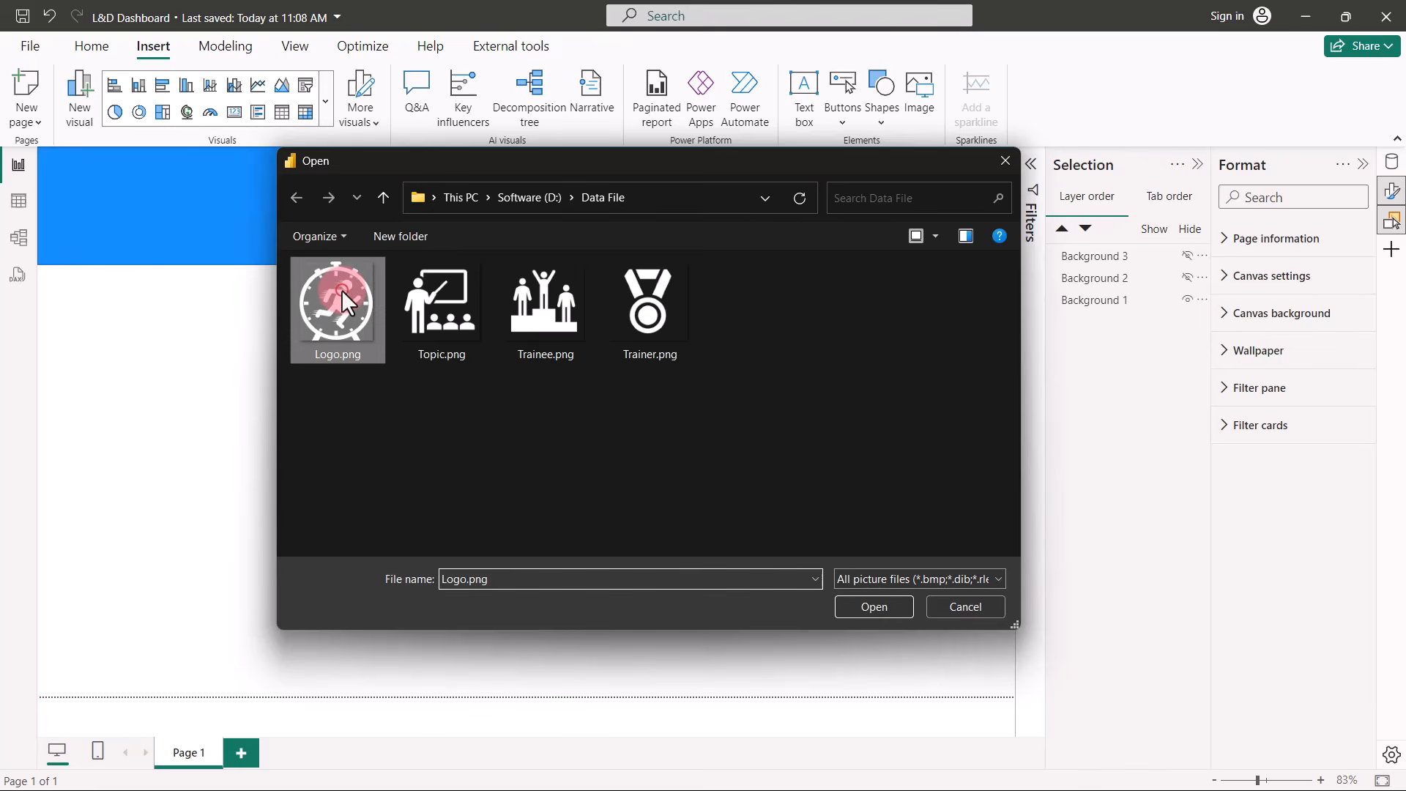
{"action": "left_click", "coordinate": [872, 605]}
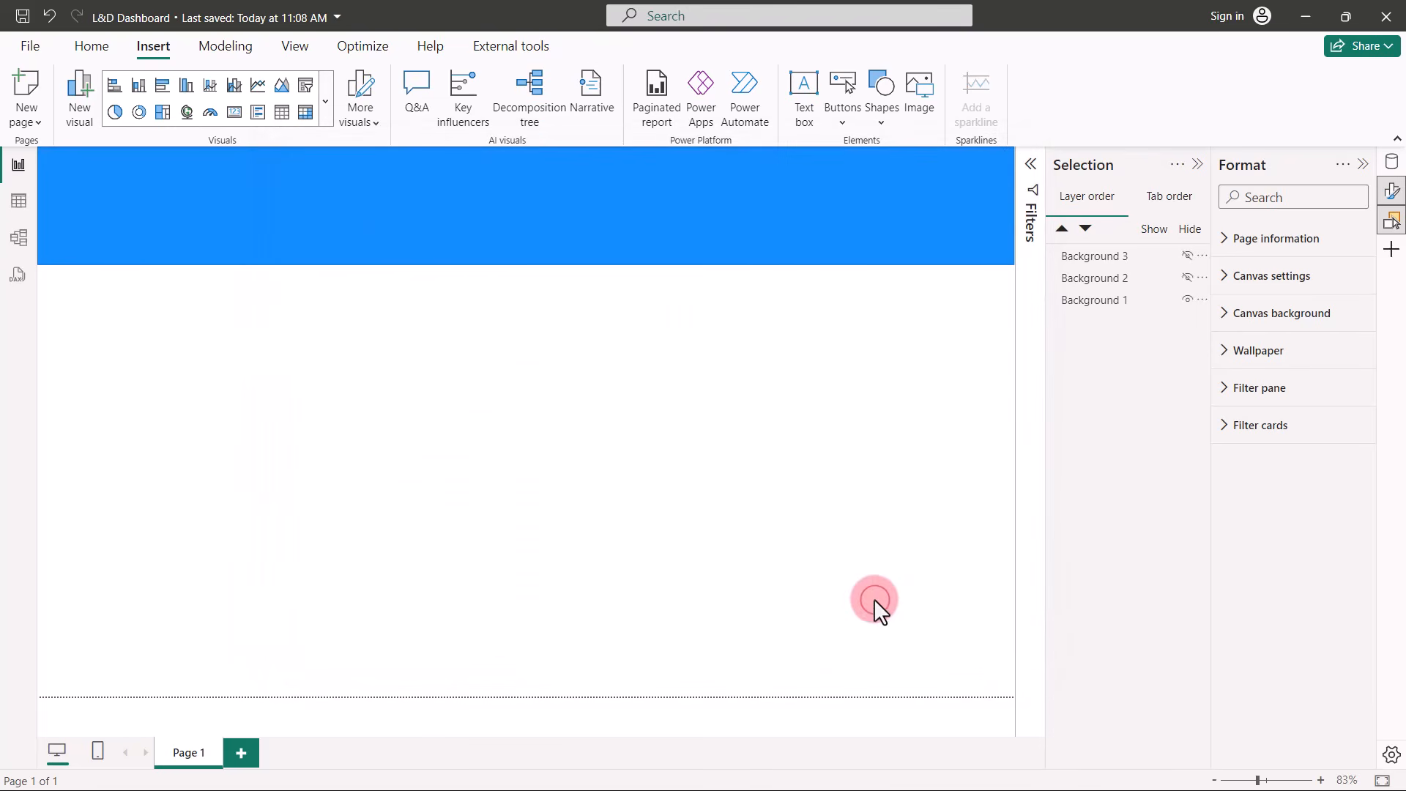
{"action": "left_click_drag", "start_coordinate": [344, 454], "coordinate": [66, 165]}
Set the logo image's height and width to 45 each.
{"action": "double_click", "coordinate": [1246, 368]}
{"action": "type", "text": "45"}
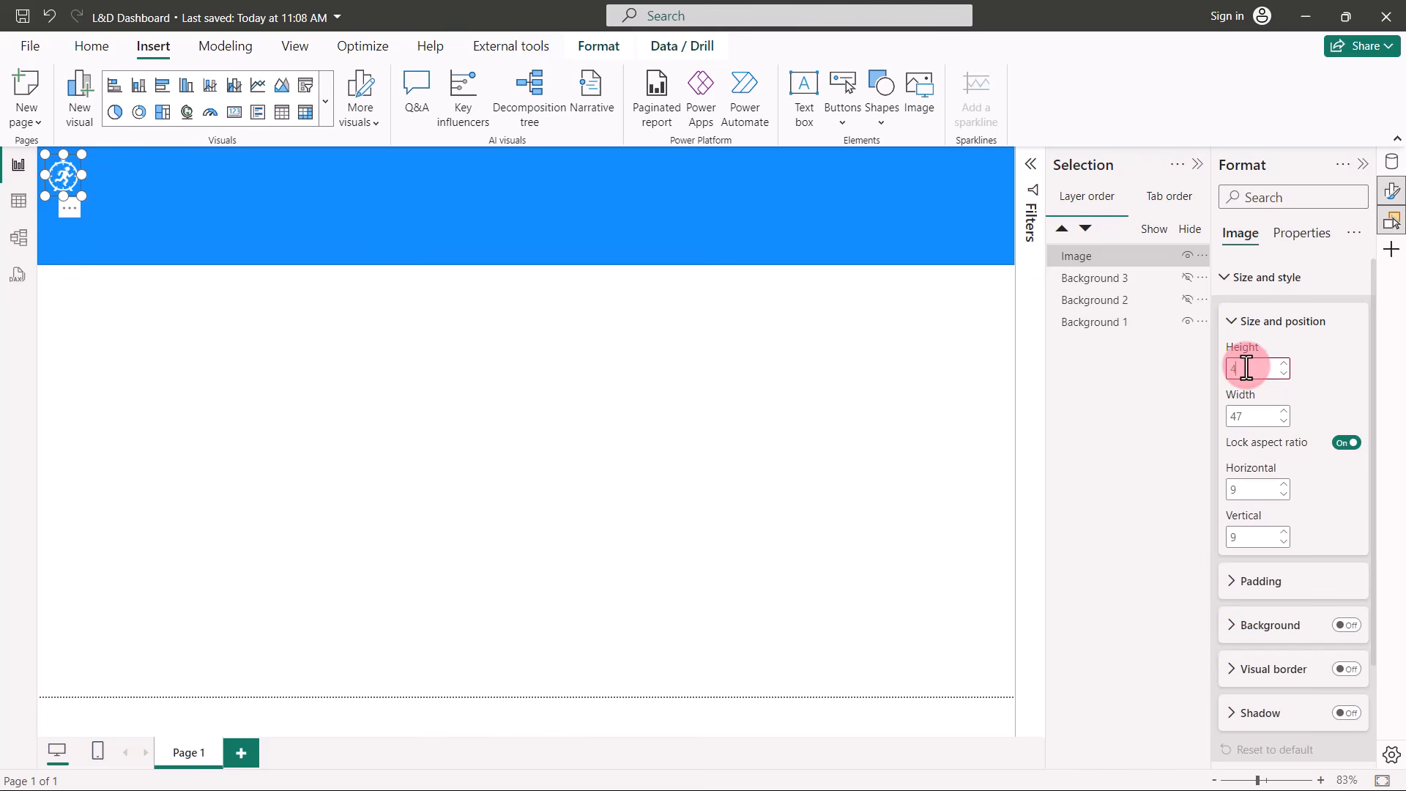
{"action": "key", "text": "Return"}
{"action": "left_click", "coordinate": [1286, 422]}
{"action": "left_click", "coordinate": [1285, 422]}
Position the logo image at horizontal 10 and vertical 5, then deselect it.
{"action": "left_click", "coordinate": [1284, 484]}
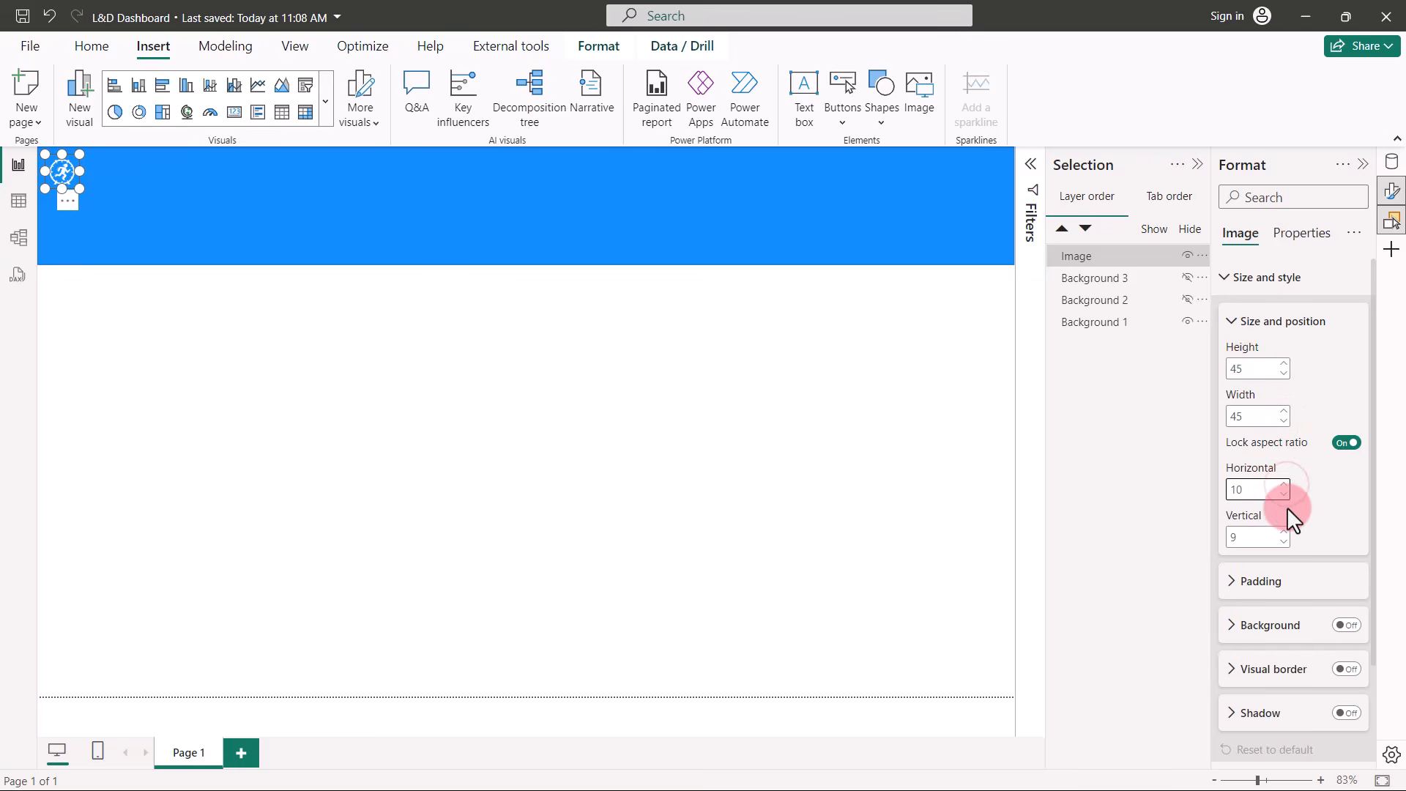
{"action": "left_click", "coordinate": [1283, 543]}
{"action": "left_click", "coordinate": [1283, 543]}
{"action": "left_click", "coordinate": [1283, 543]}
{"action": "left_click", "coordinate": [1283, 543]}
{"action": "left_click", "coordinate": [1283, 543]}
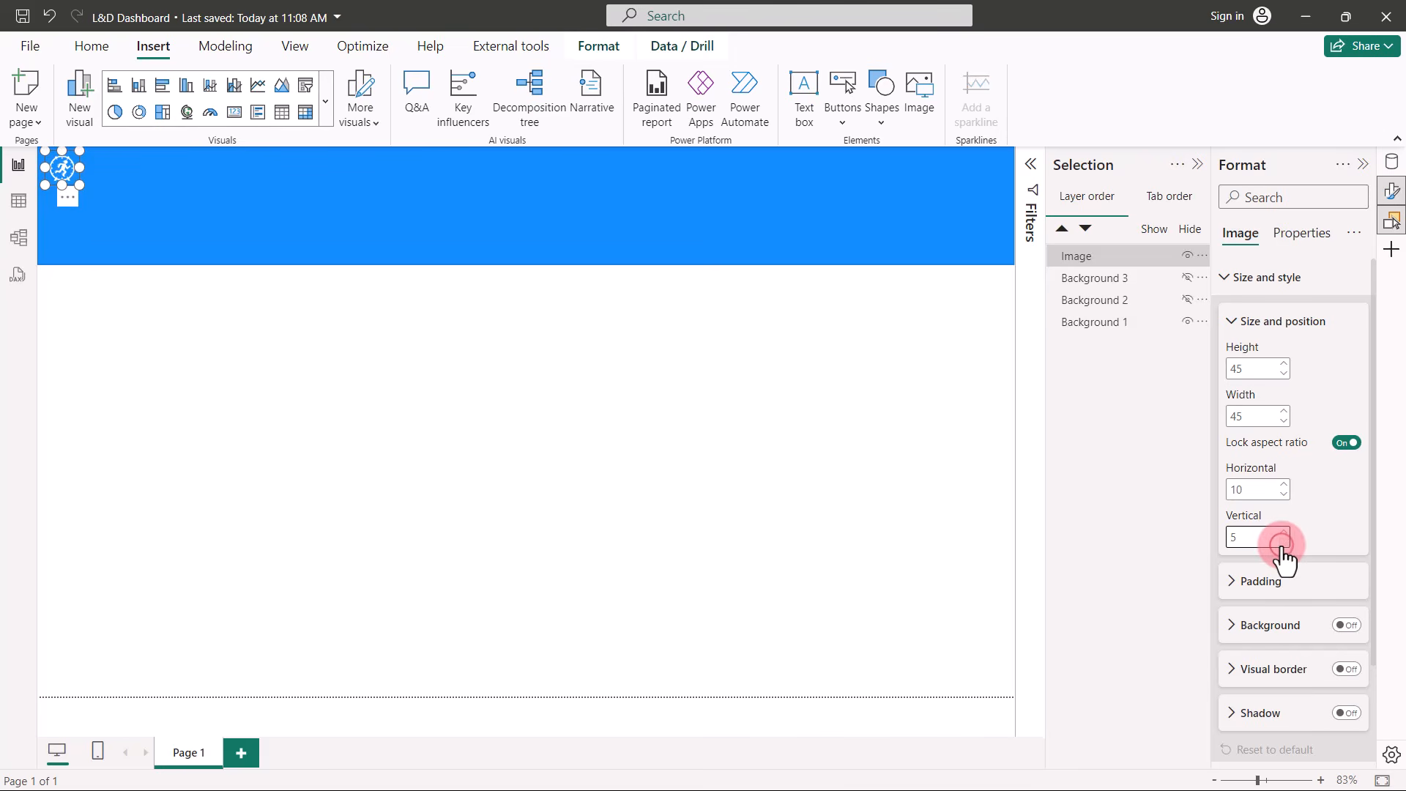
{"action": "left_click", "coordinate": [600, 425]}
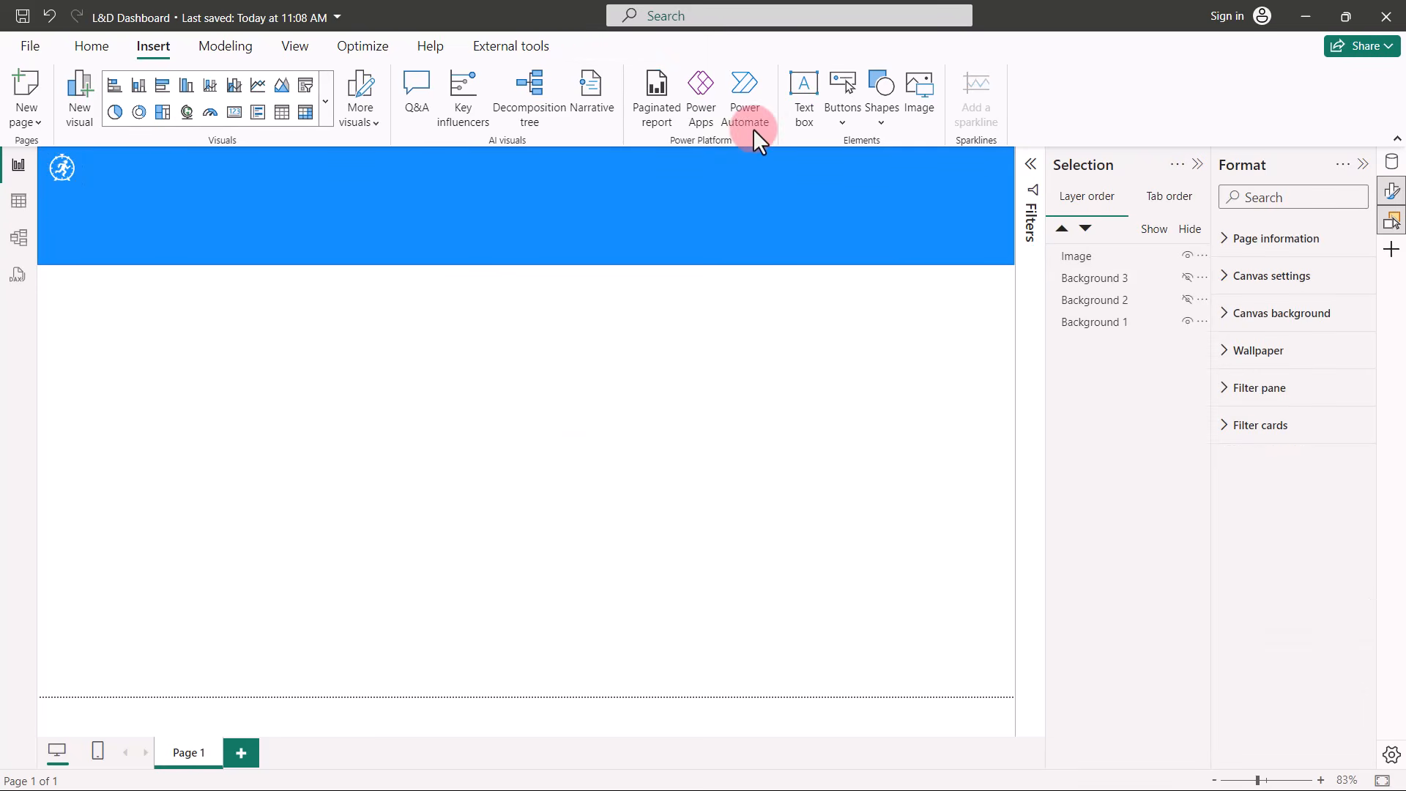
Insert a text box on the report page containing the title "Learning & Development Insights".
{"action": "left_click", "coordinate": [802, 92]}
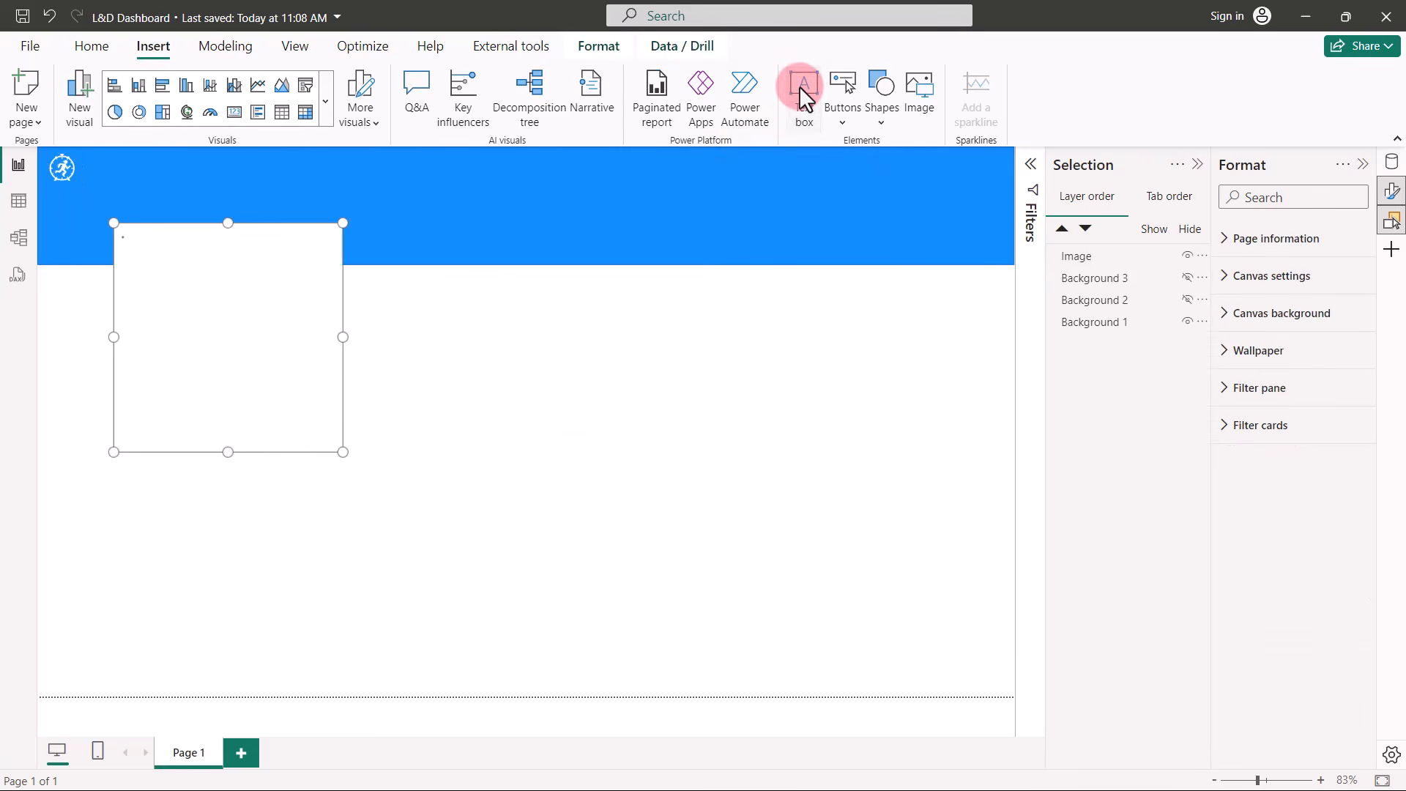
{"action": "left_click", "coordinate": [311, 230]}
{"action": "left_click", "coordinate": [203, 248]}
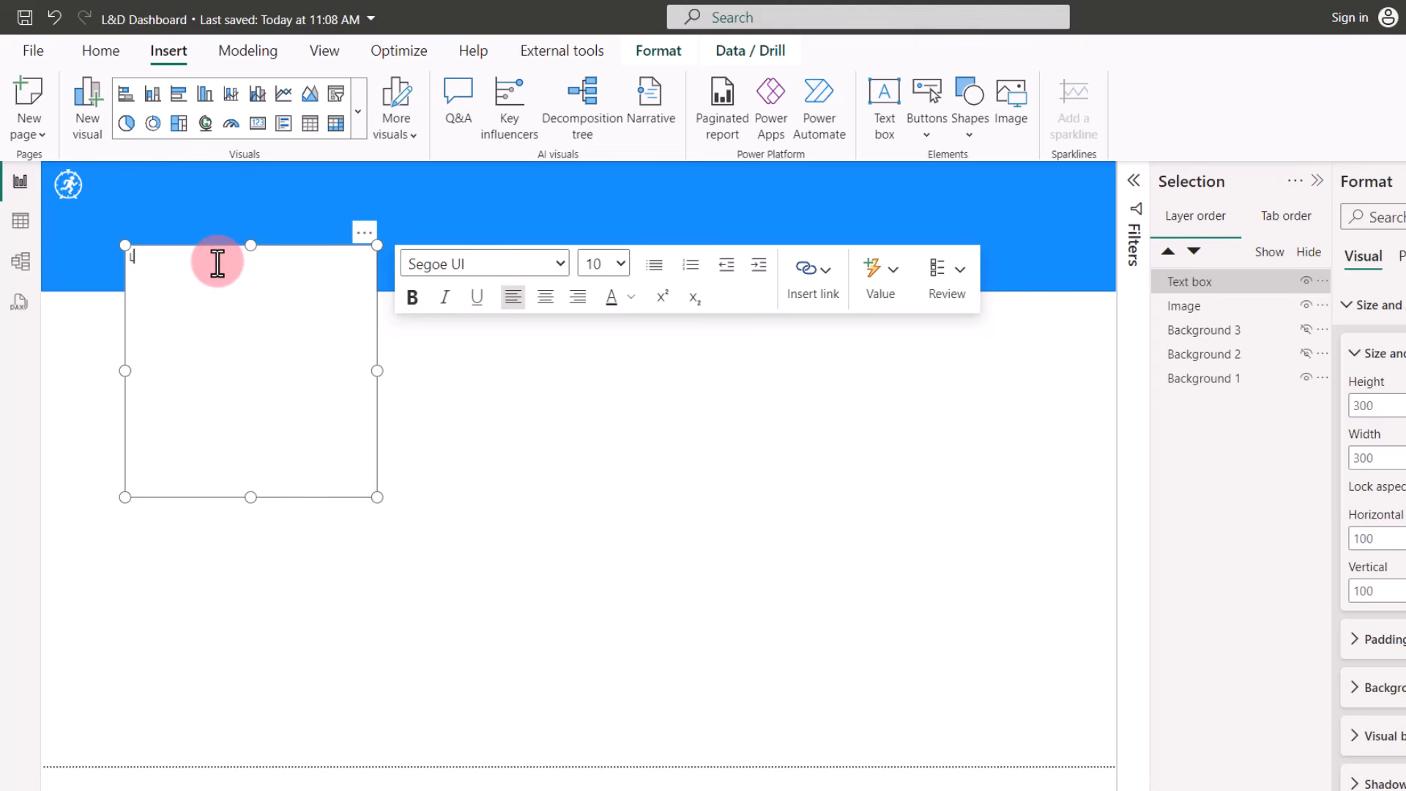
{"action": "type", "text": "Learning & Development Insights"}
Format the title text as bold DIN at size 24 and widen its text box to about 540.
{"action": "left_click_drag", "start_coordinate": [301, 257], "coordinate": [131, 267]}
{"action": "left_click", "coordinate": [561, 263]}
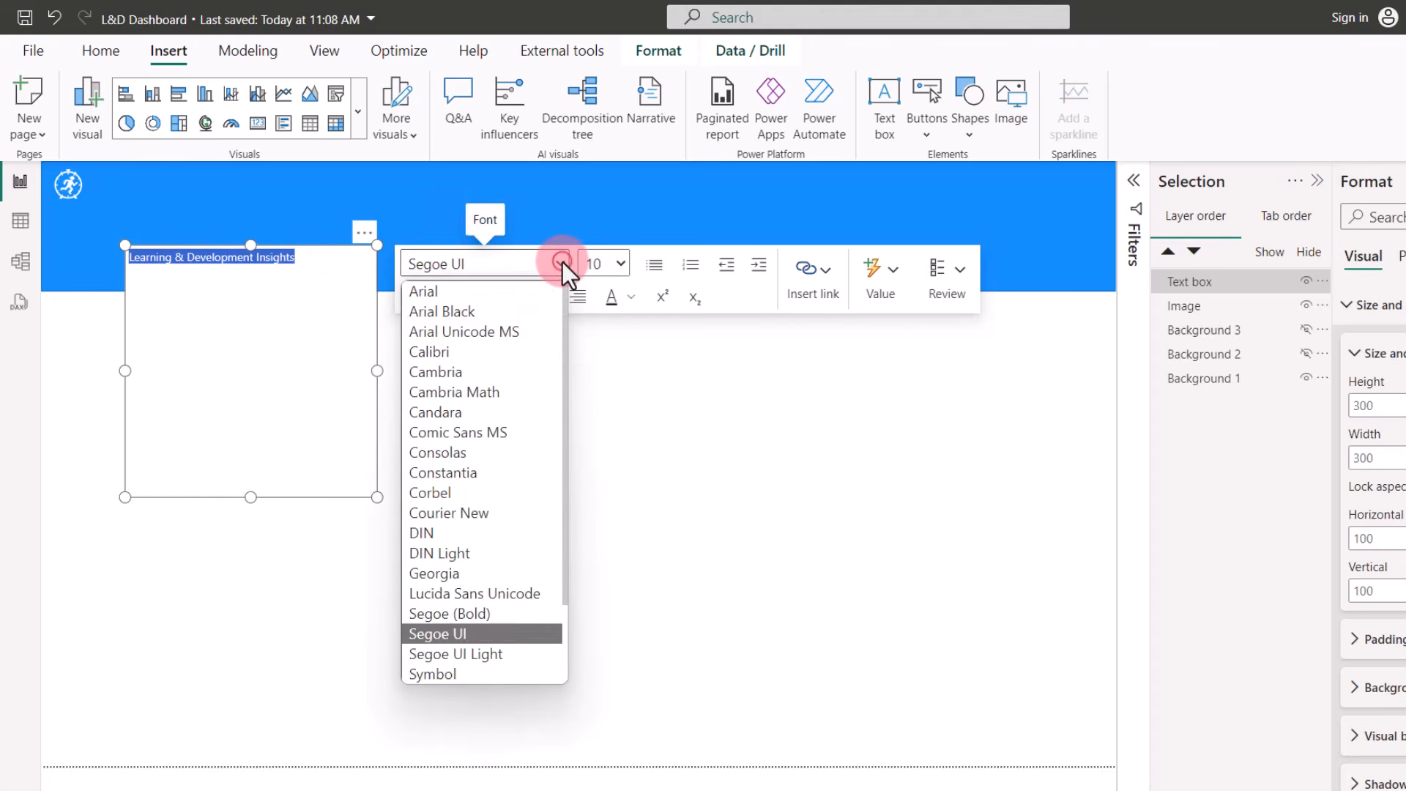
{"action": "left_click", "coordinate": [481, 529]}
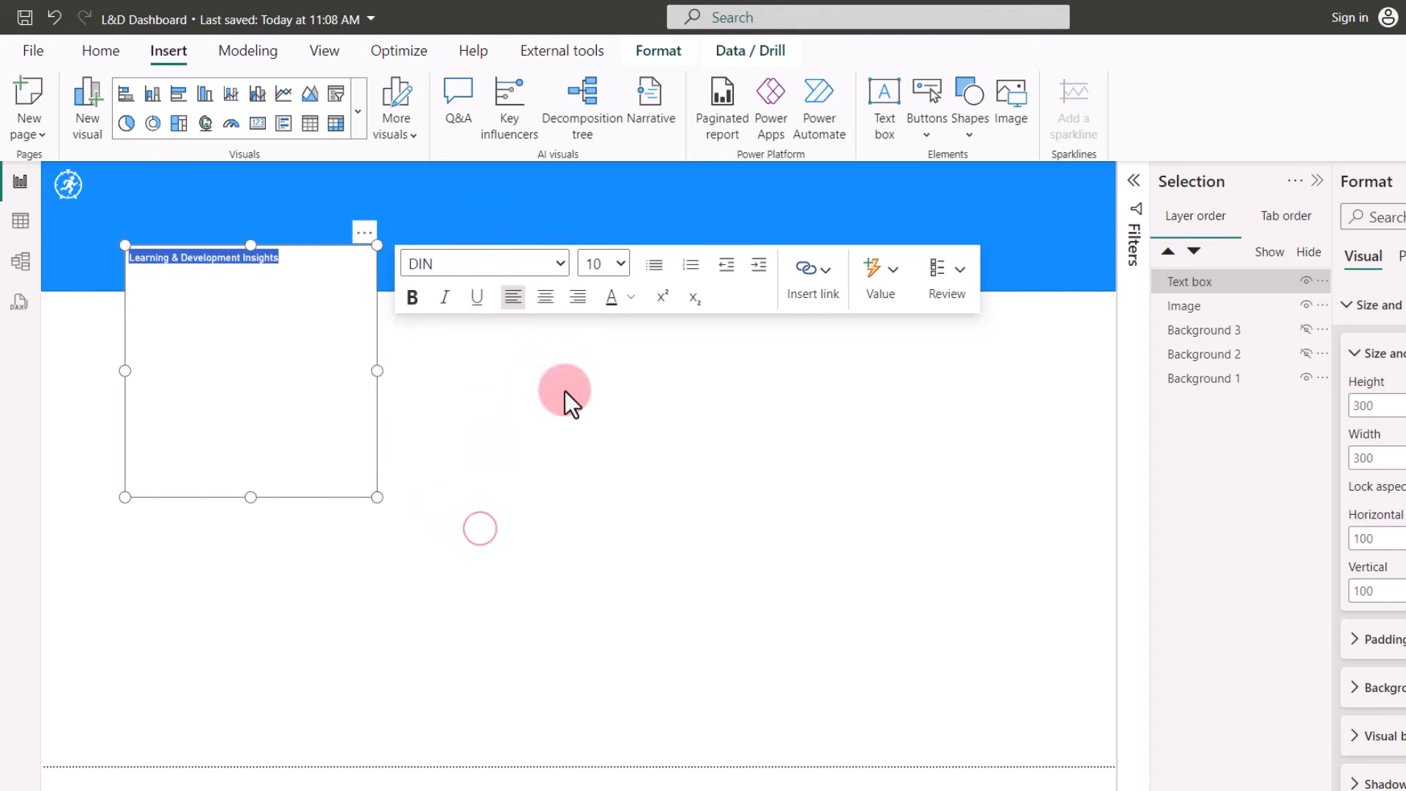
{"action": "left_click", "coordinate": [614, 262]}
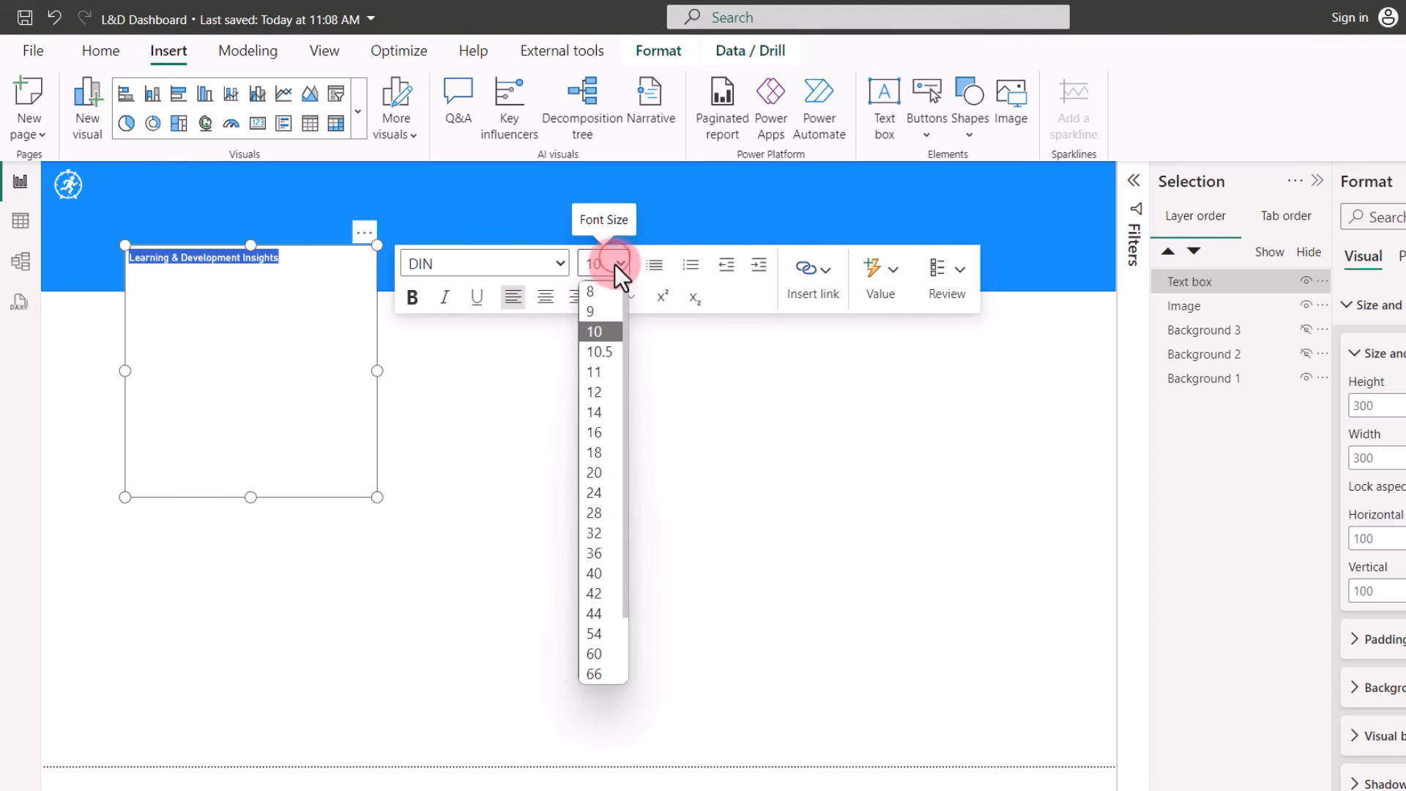
{"action": "left_click", "coordinate": [600, 471]}
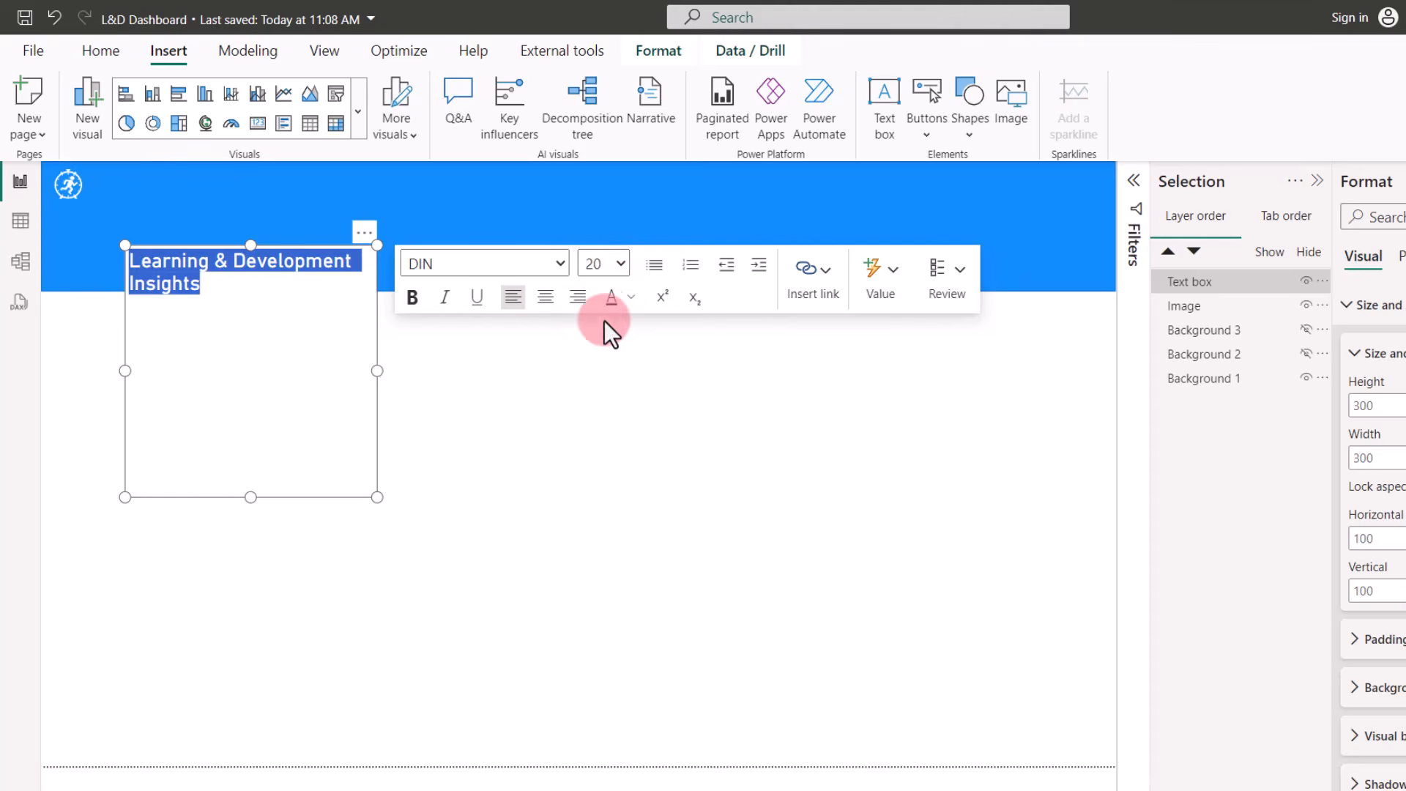
{"action": "left_click", "coordinate": [617, 266]}
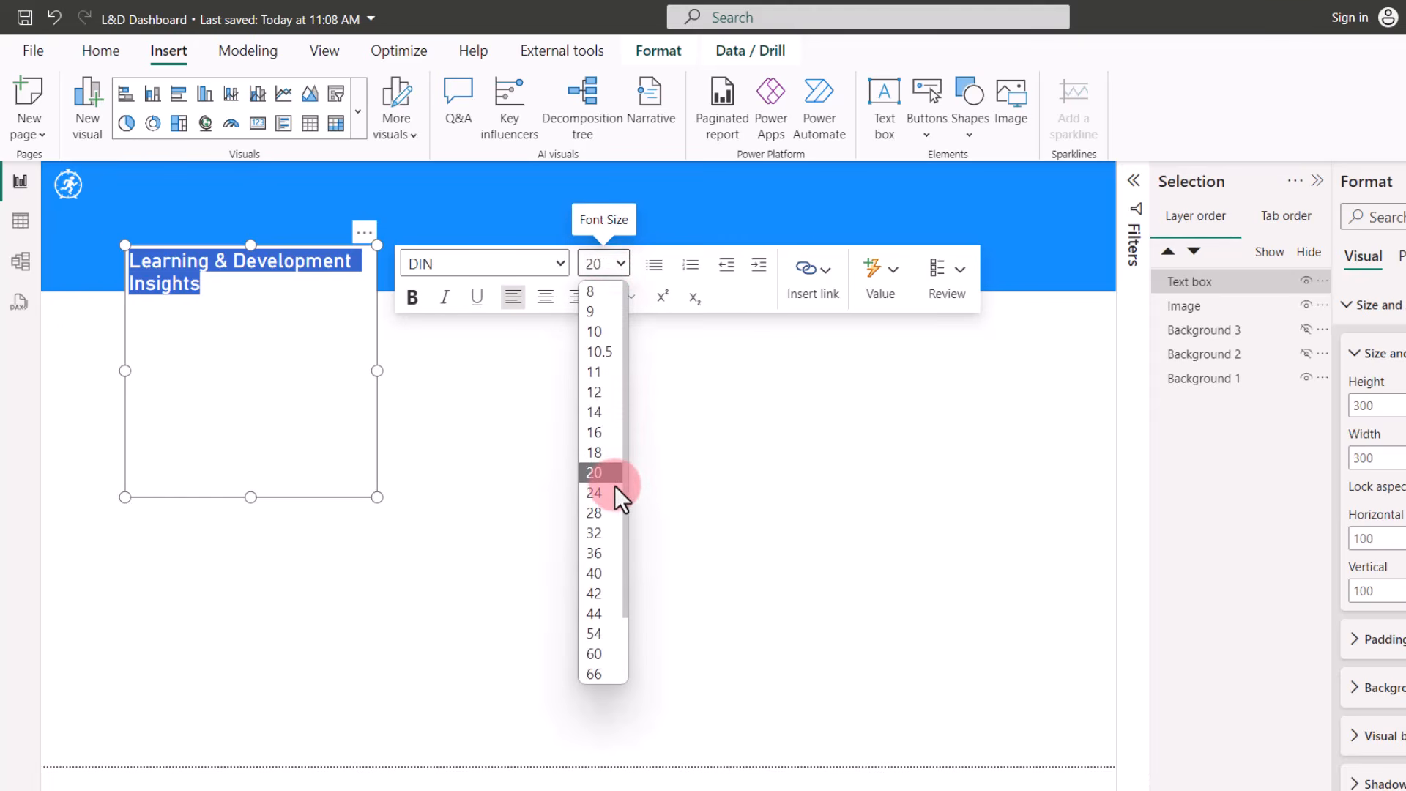
{"action": "left_click", "coordinate": [612, 493]}
{"action": "left_click", "coordinate": [414, 298]}
{"action": "left_click_drag", "start_coordinate": [376, 368], "coordinate": [530, 338]}
Turn off the title text box's background and colour the title text white.
{"action": "left_click", "coordinate": [1359, 633]}
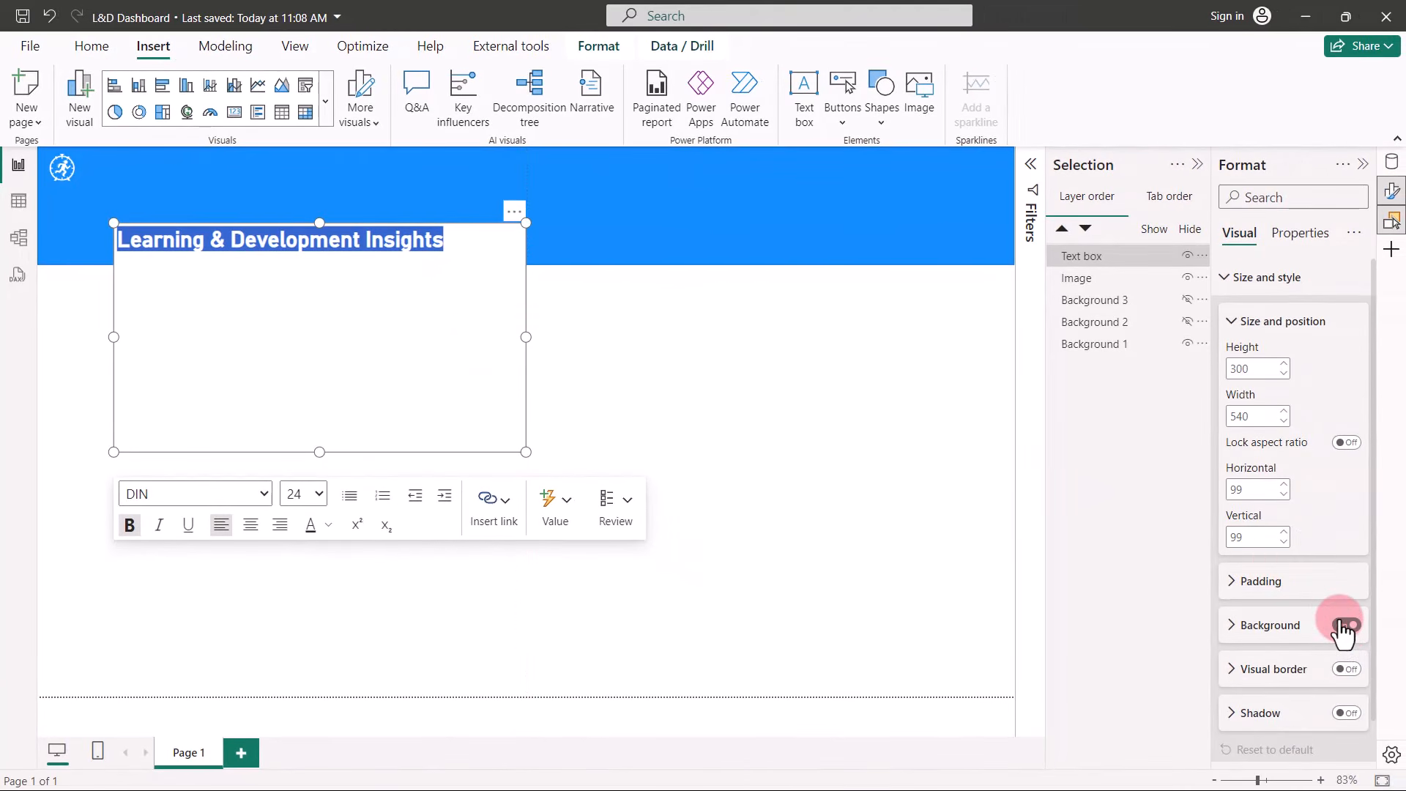
{"action": "left_click", "coordinate": [326, 527]}
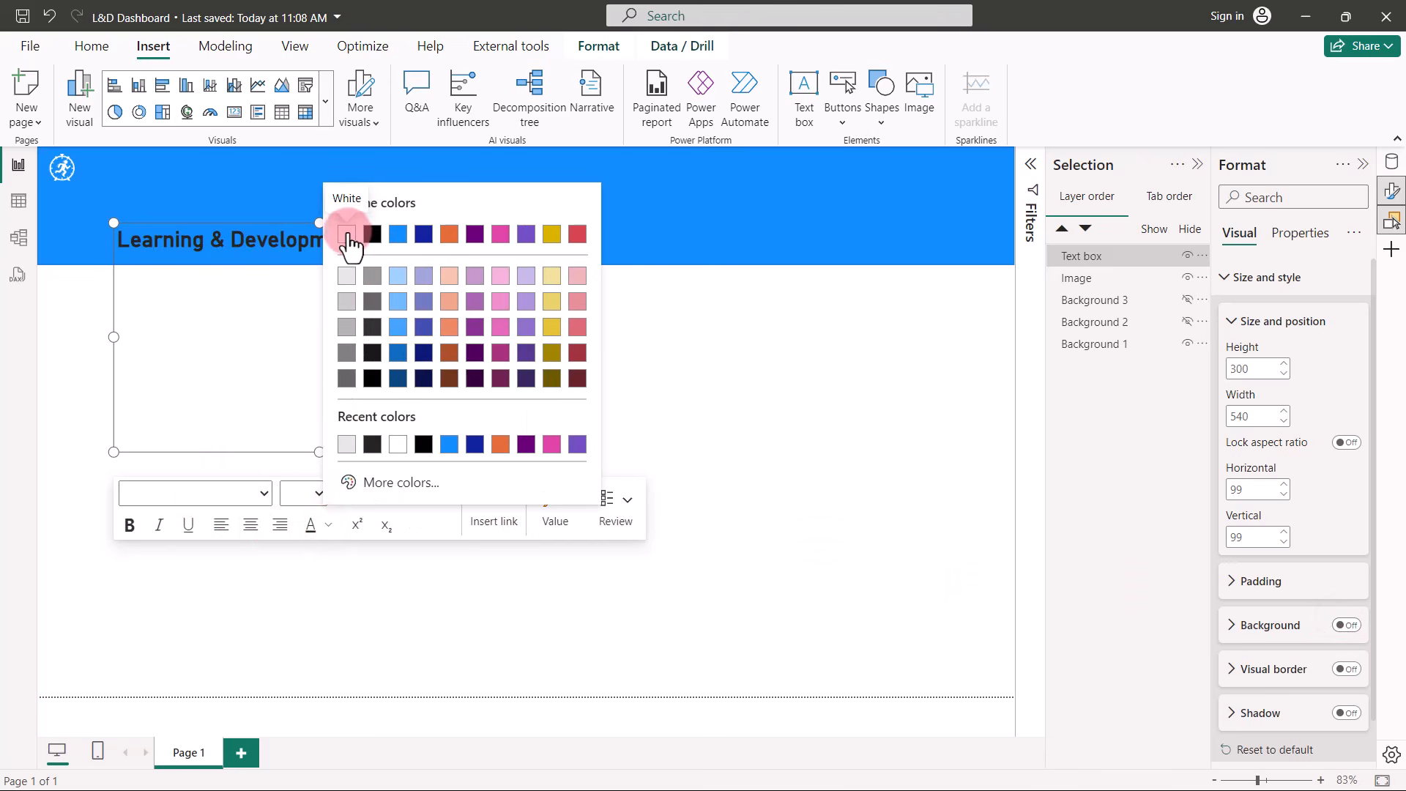
{"action": "left_click", "coordinate": [347, 234]}
Shrink the title text box to a height of 45 and a width of 500.
{"action": "left_click_drag", "start_coordinate": [319, 449], "coordinate": [310, 265]}
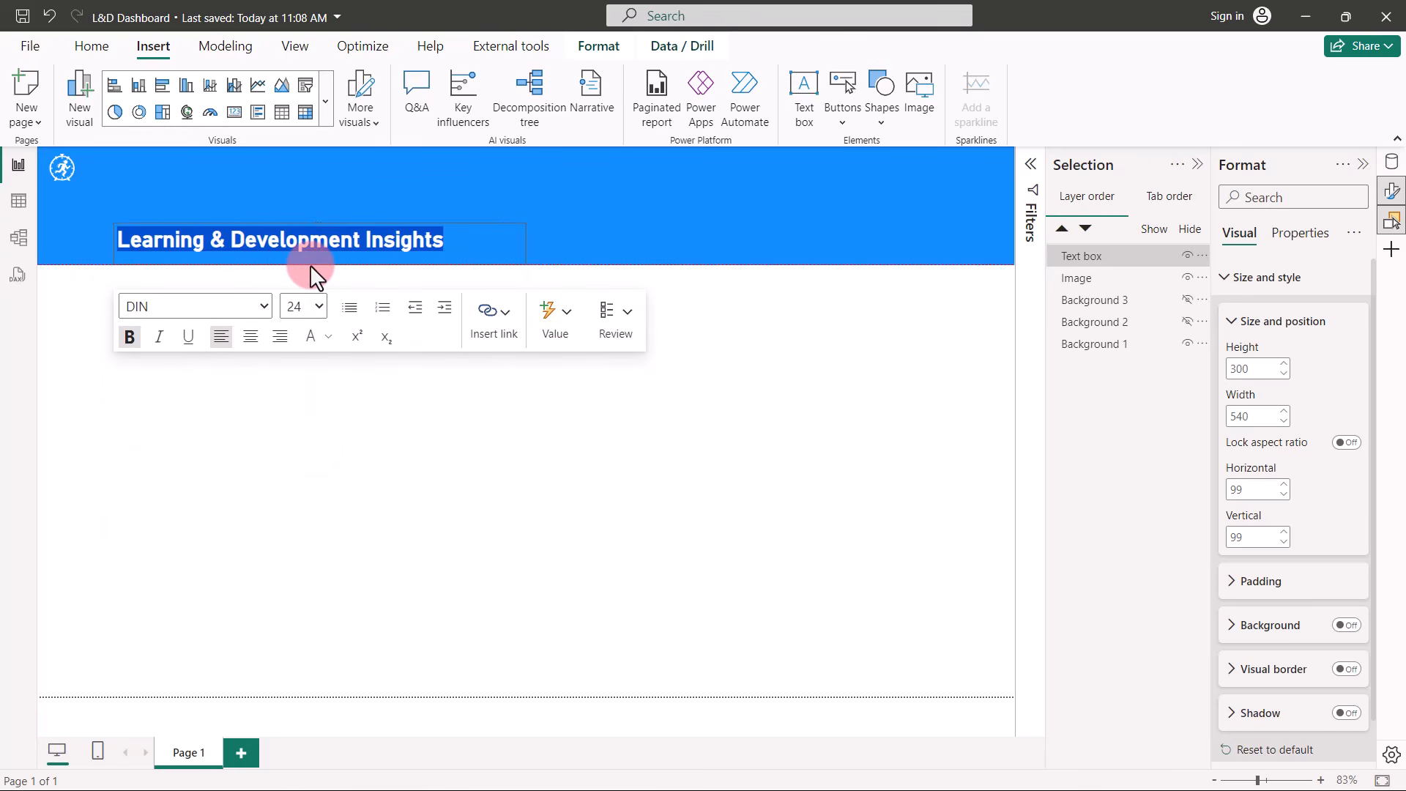
{"action": "left_click", "coordinate": [1230, 368]}
{"action": "double_click", "coordinate": [1245, 368]}
{"action": "type", "text": "40"}
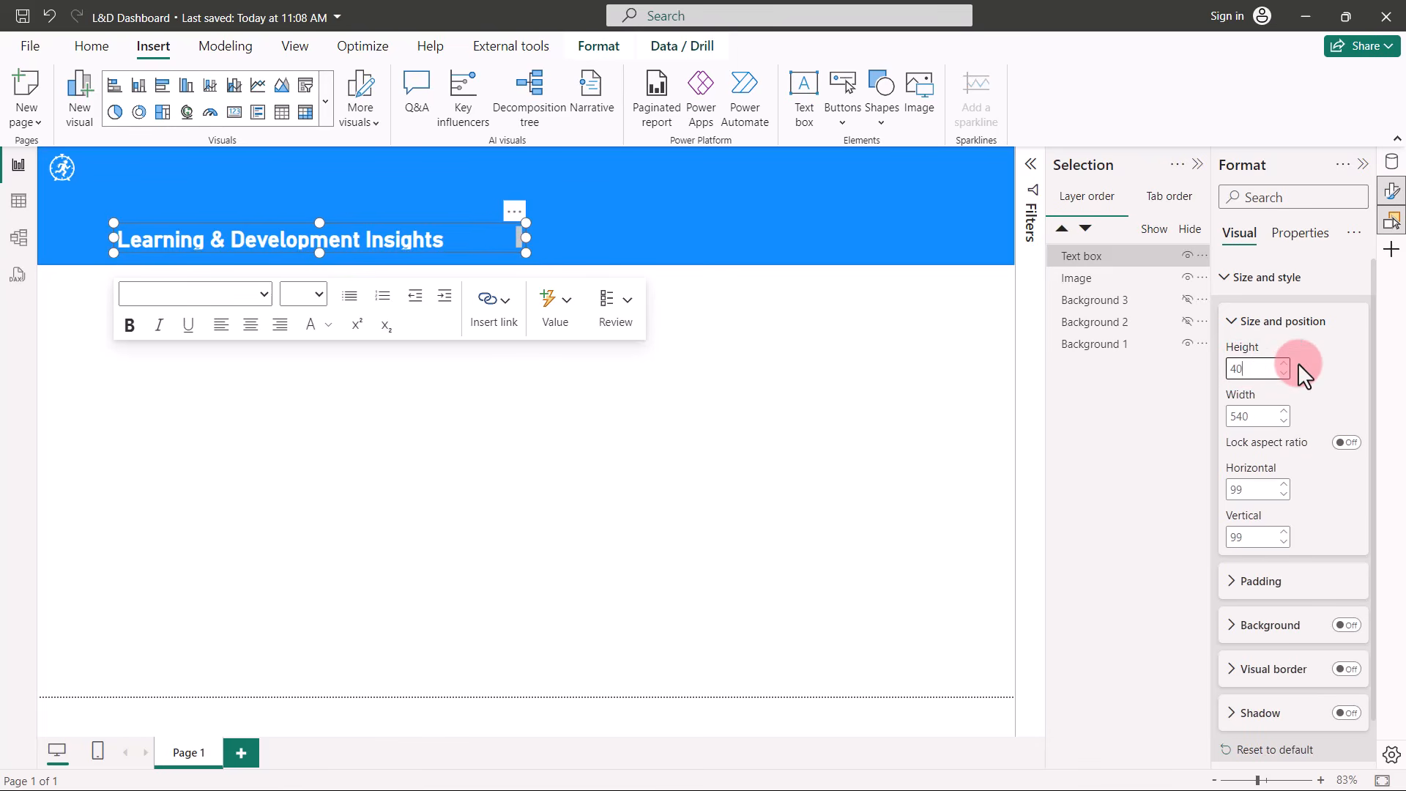
{"action": "left_click", "coordinate": [1285, 364]}
{"action": "left_click", "coordinate": [1284, 364]}
{"action": "double_click", "coordinate": [1284, 364]}
{"action": "left_click", "coordinate": [1285, 364]}
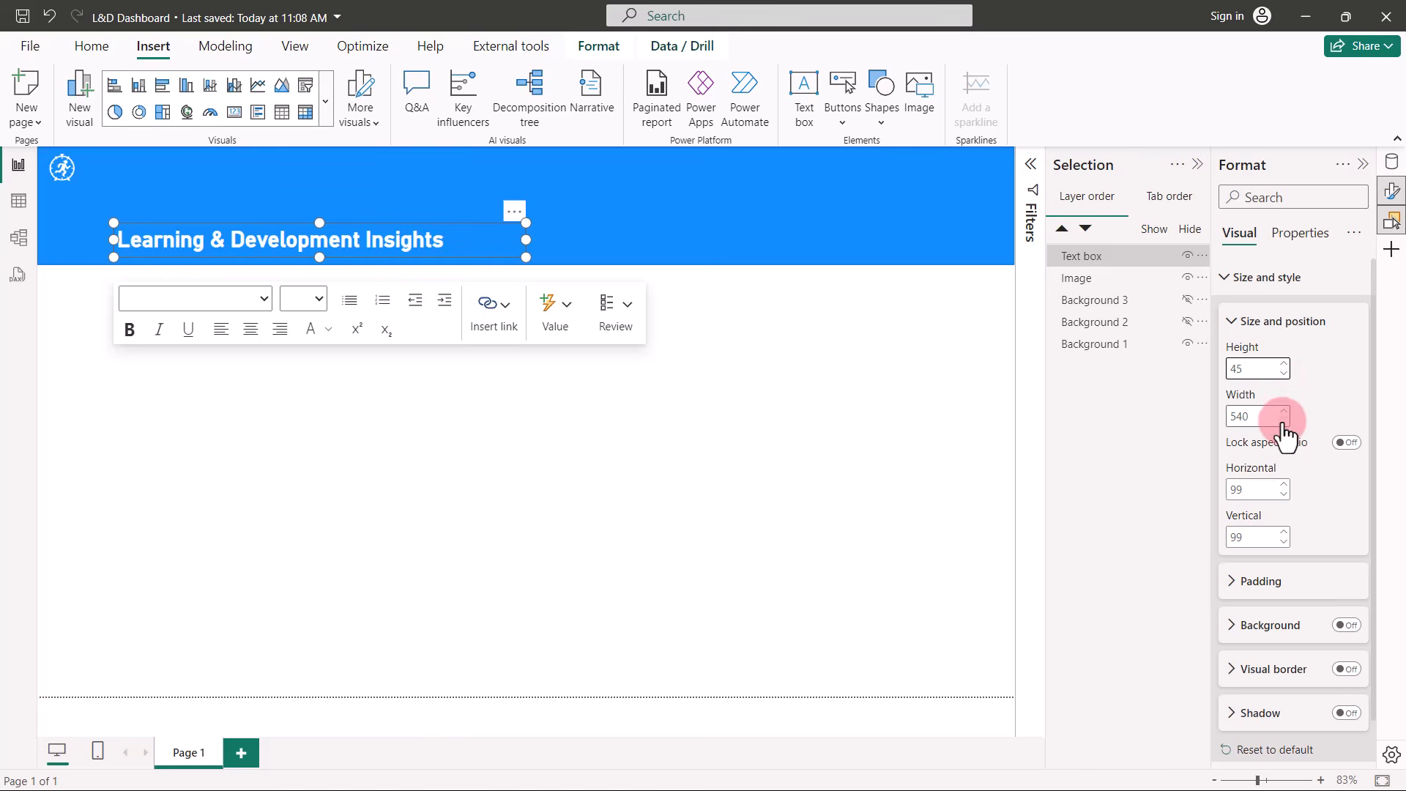
{"action": "double_click", "coordinate": [1262, 416]}
{"action": "type", "text": "500"}
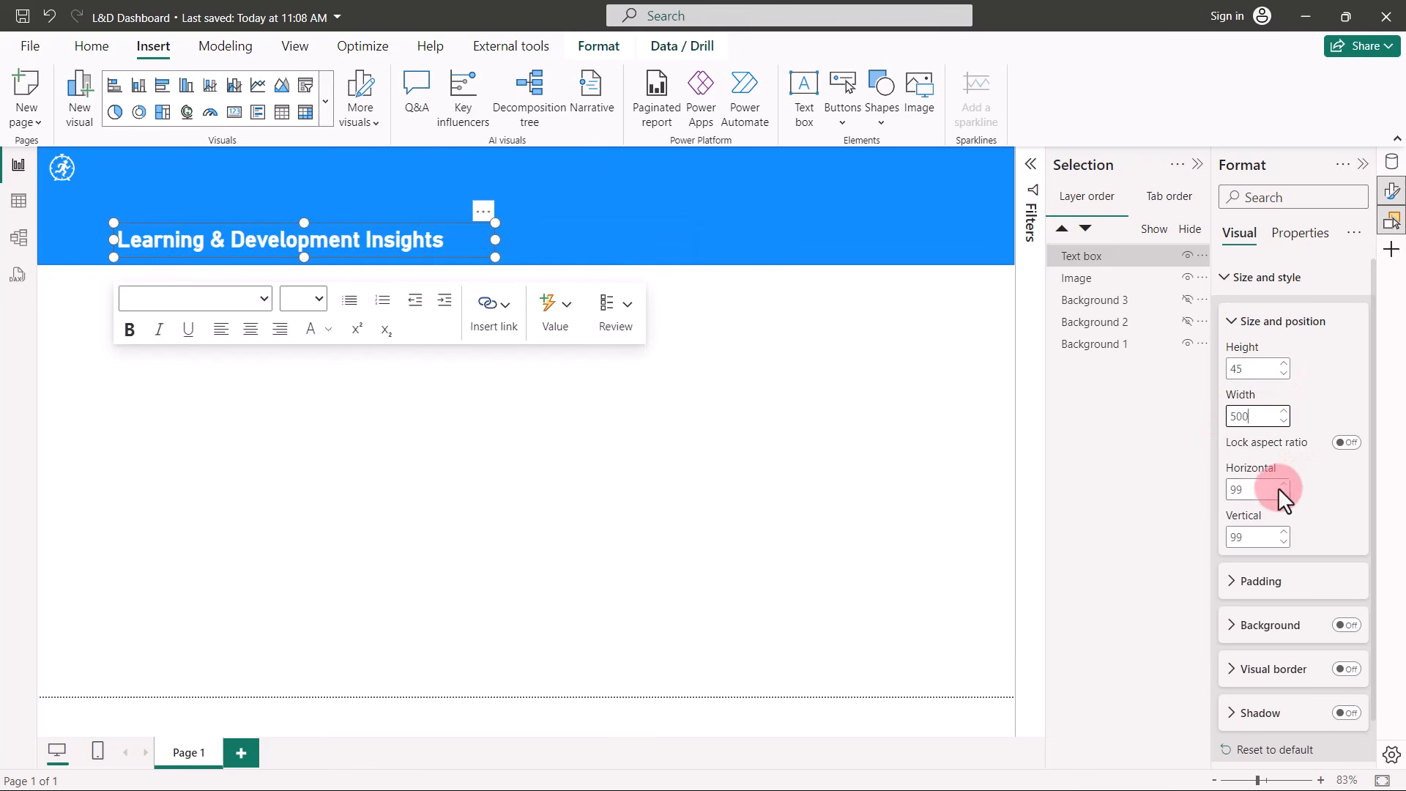
Position the title text box in the header at horizontal 60 and vertical 5.
{"action": "double_click", "coordinate": [1254, 489]}
{"action": "type", "text": "60"}
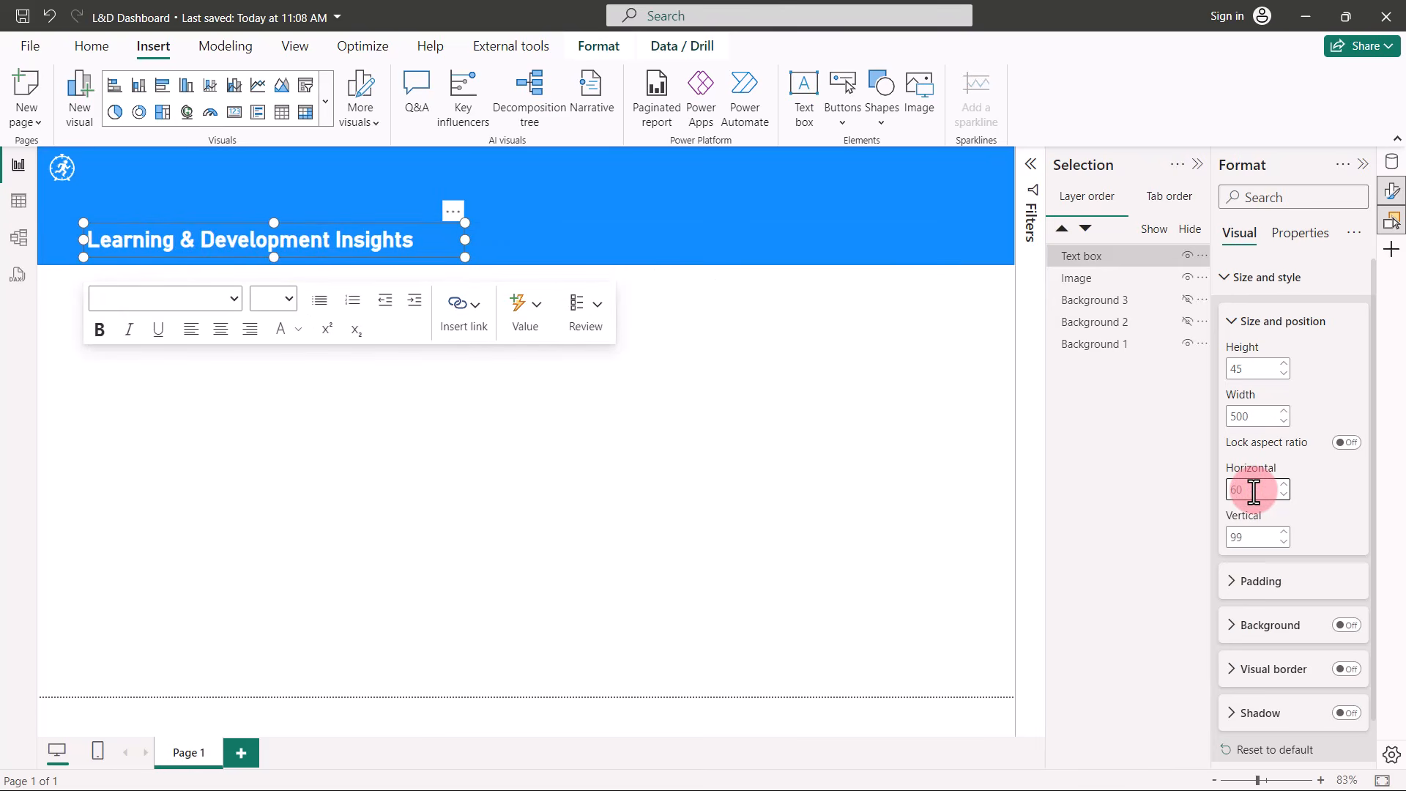
{"action": "double_click", "coordinate": [1267, 537]}
{"action": "type", "text": "10"}
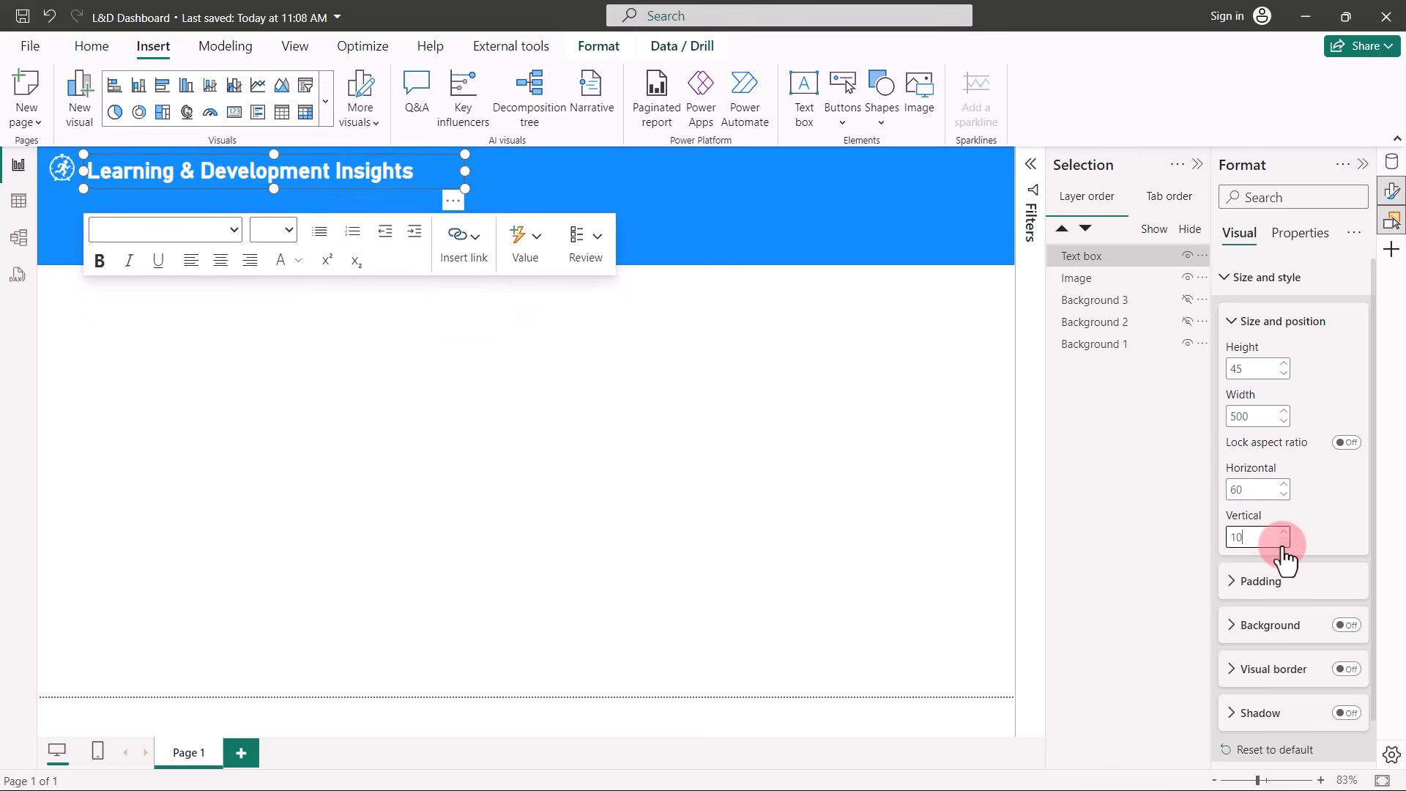
{"action": "left_click", "coordinate": [1284, 543]}
{"action": "left_click", "coordinate": [1283, 543]}
{"action": "left_click", "coordinate": [1283, 542]}
{"action": "left_click", "coordinate": [1284, 542]}
{"action": "left_click", "coordinate": [1283, 543]}
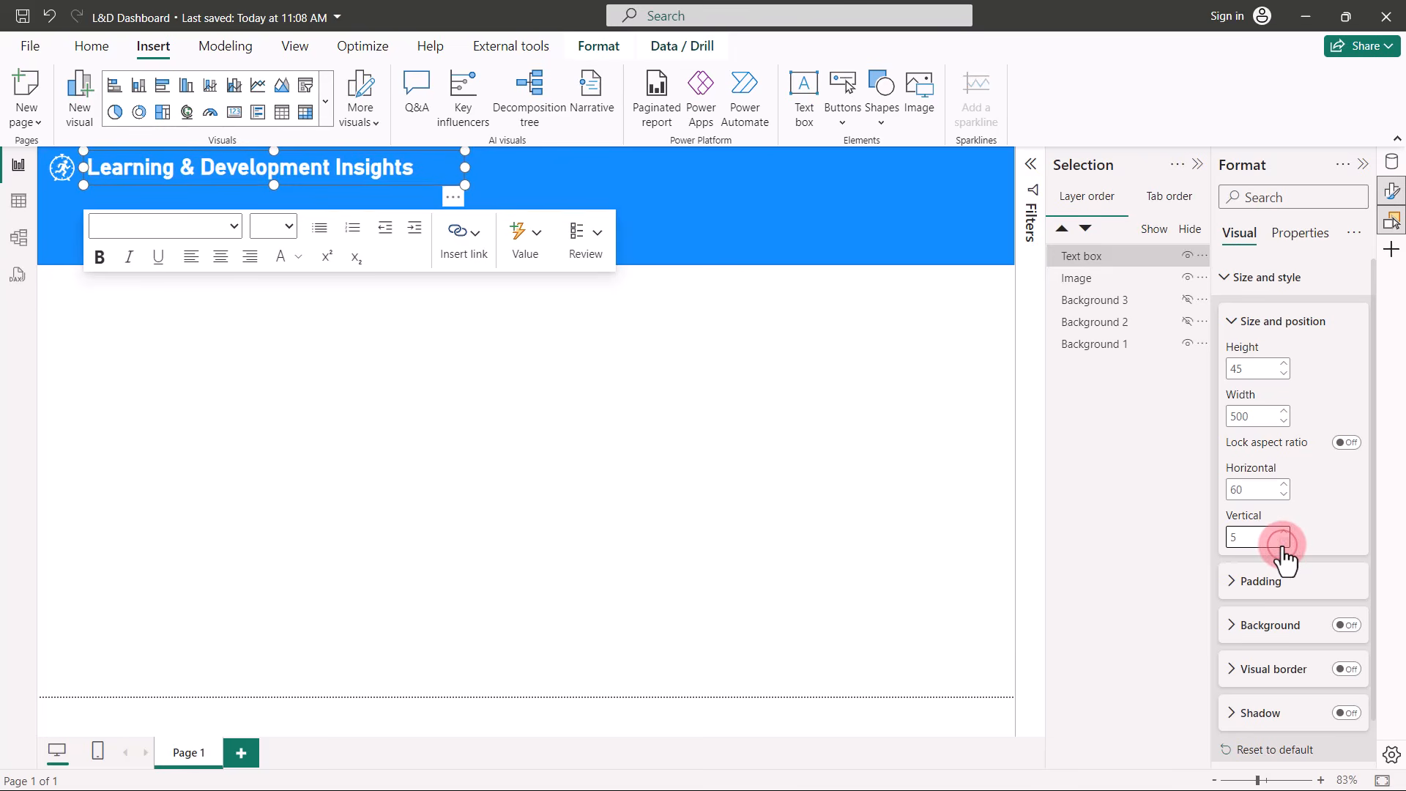
Move the title text box to horizontal 55, set its width to 450 and deselect it.
{"action": "left_click", "coordinate": [1284, 497]}
{"action": "left_click", "coordinate": [1284, 496]}
{"action": "left_click", "coordinate": [1284, 496]}
{"action": "left_click", "coordinate": [1284, 496]}
{"action": "left_click", "coordinate": [1284, 497]}
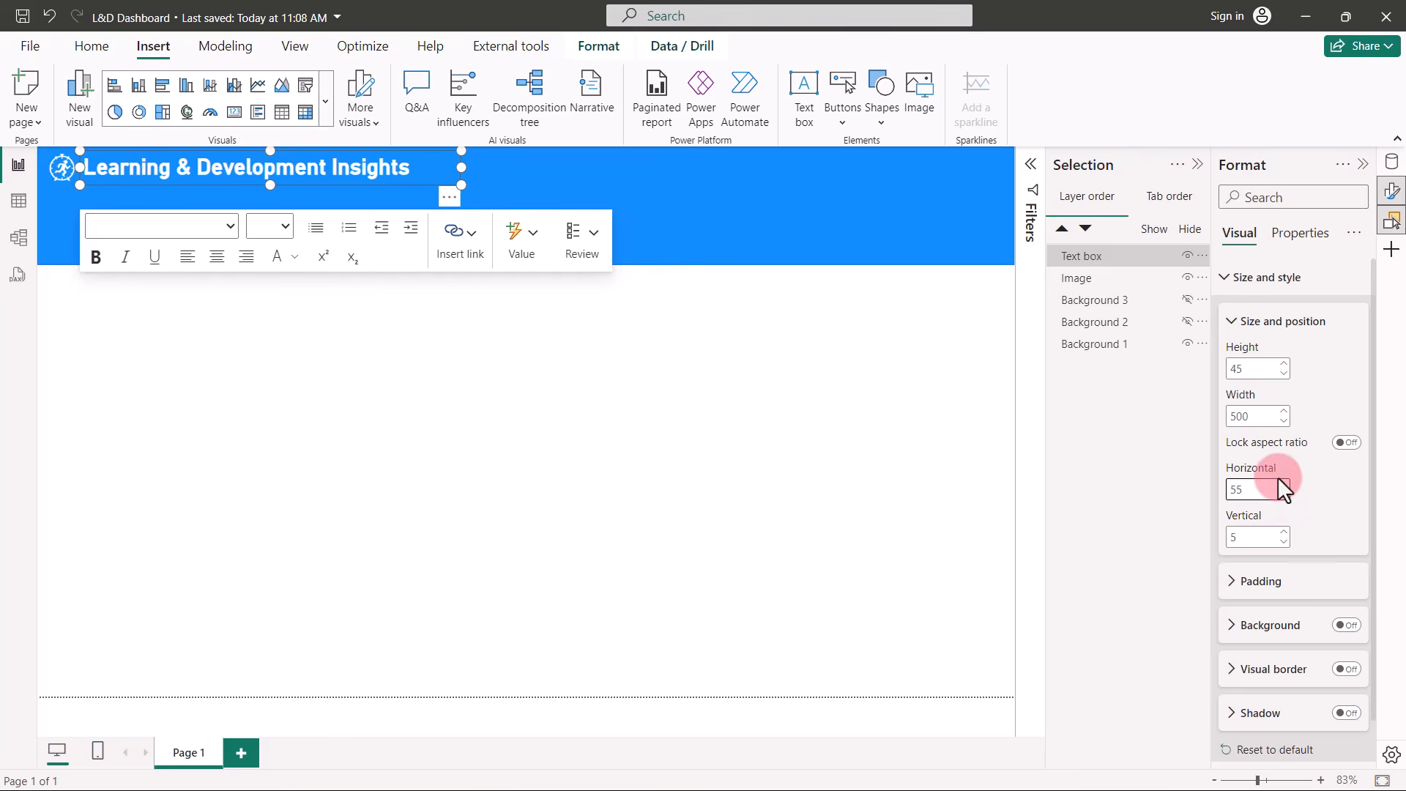
{"action": "double_click", "coordinate": [1255, 416]}
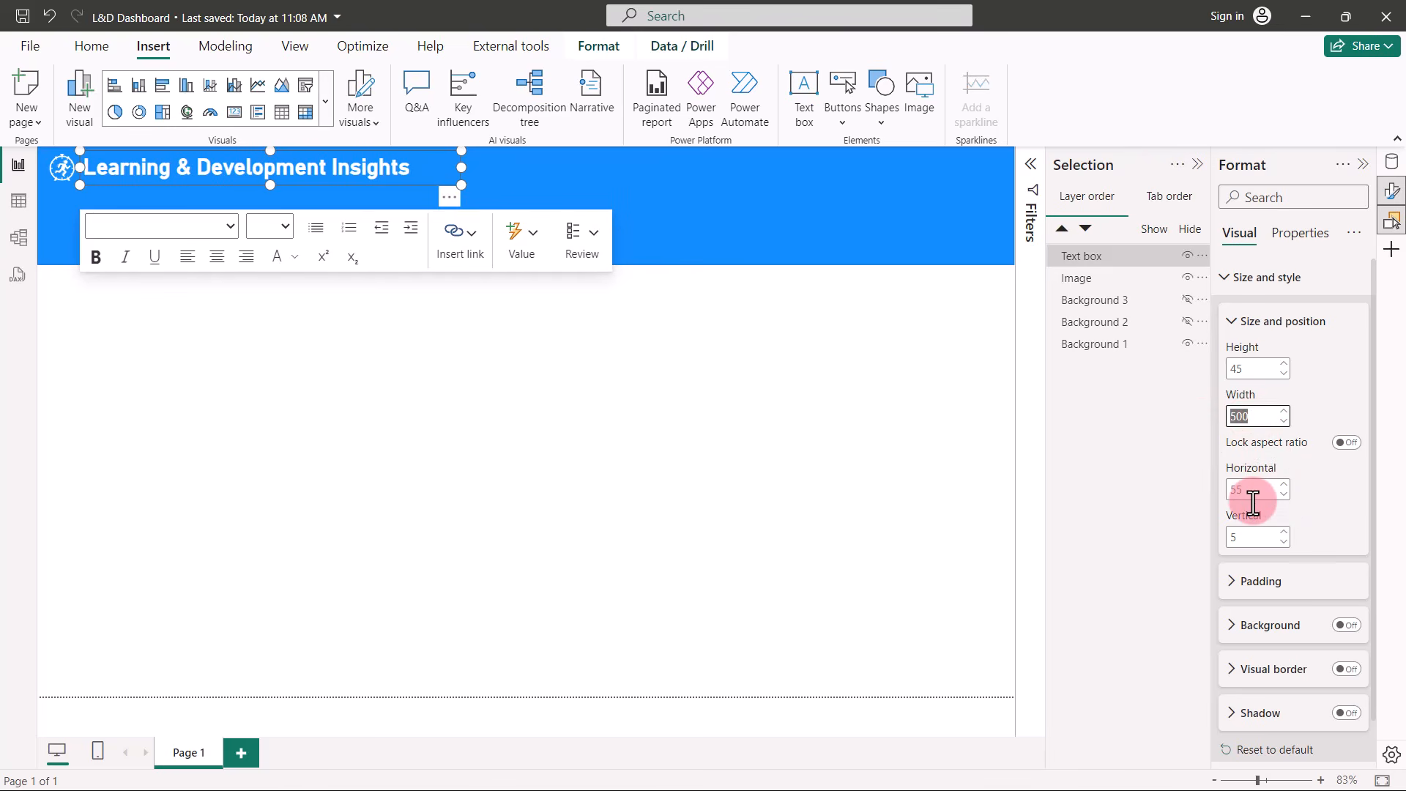
{"action": "type", "text": "450"}
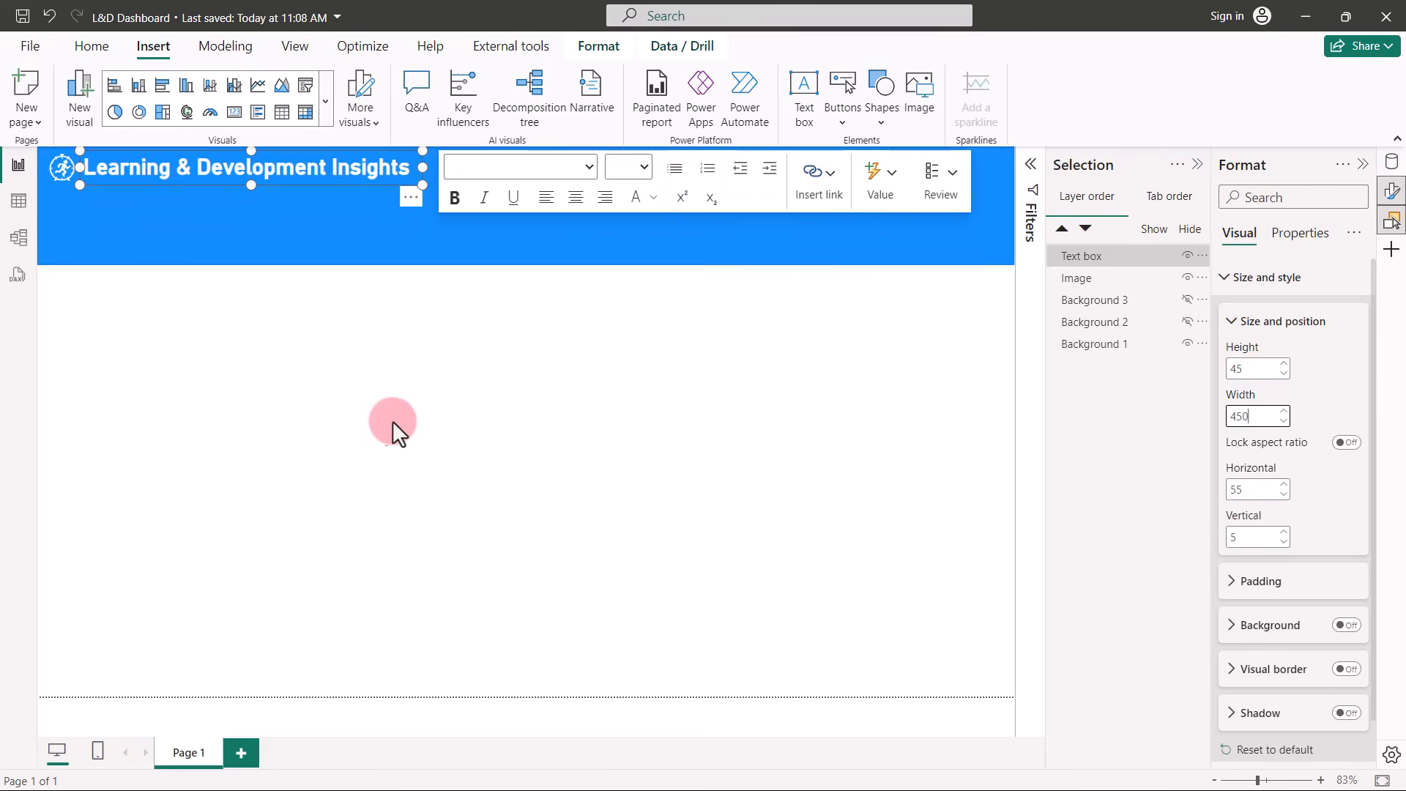
{"action": "left_click", "coordinate": [353, 416]}
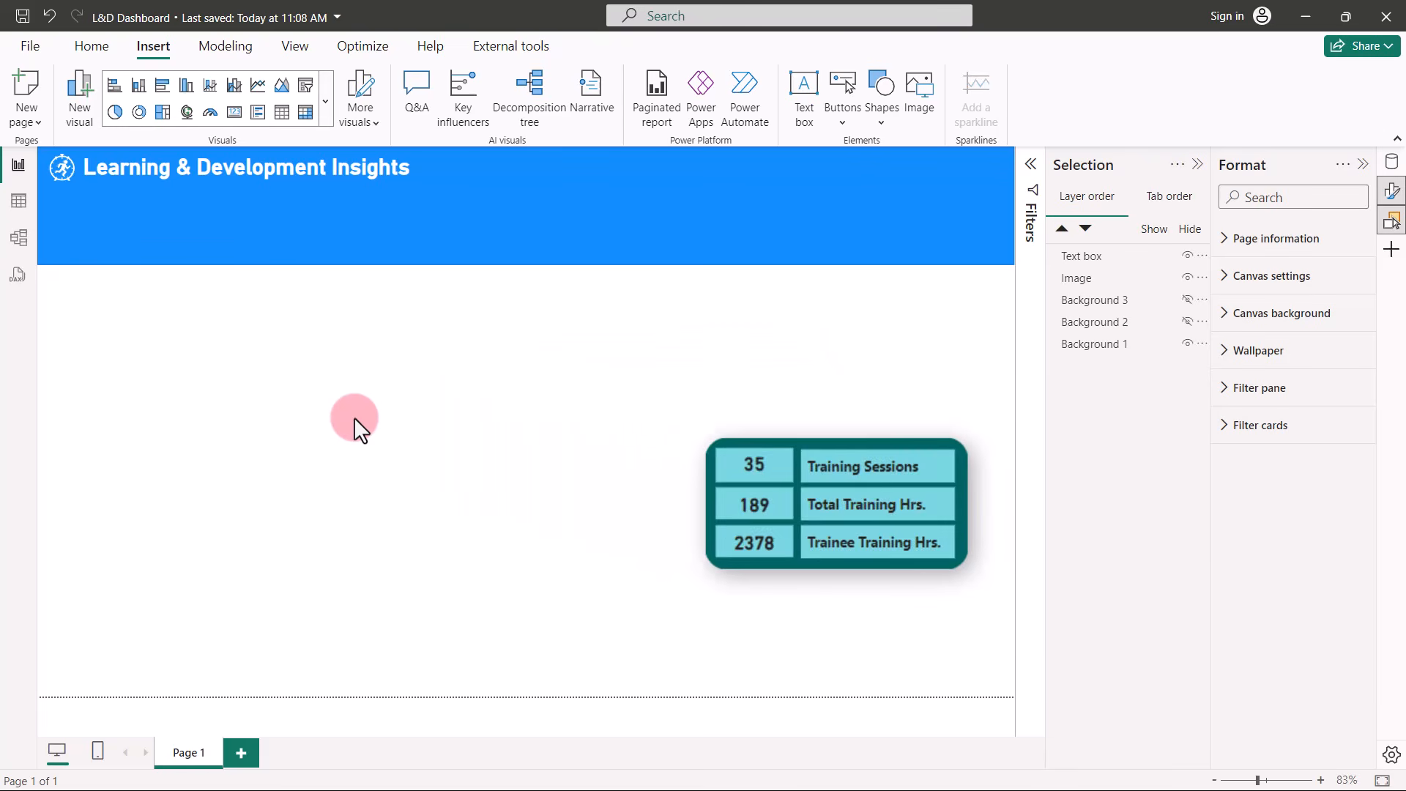
Insert a card visual on the page and populate it with Training Hrs. from tbl_TrainingRecords.
{"action": "left_click", "coordinate": [232, 111]}
{"action": "left_click", "coordinate": [271, 326]}
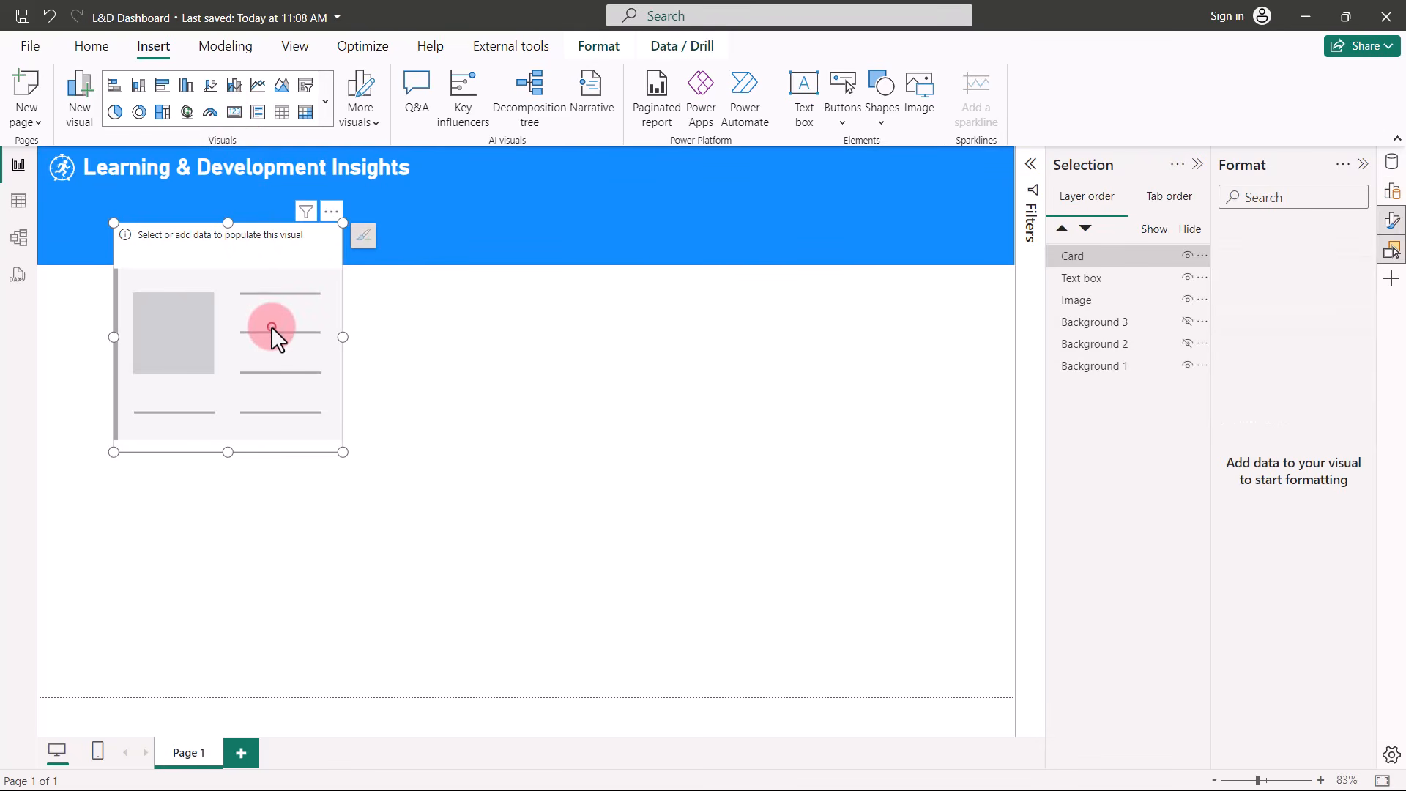
{"action": "left_click", "coordinate": [1392, 162]}
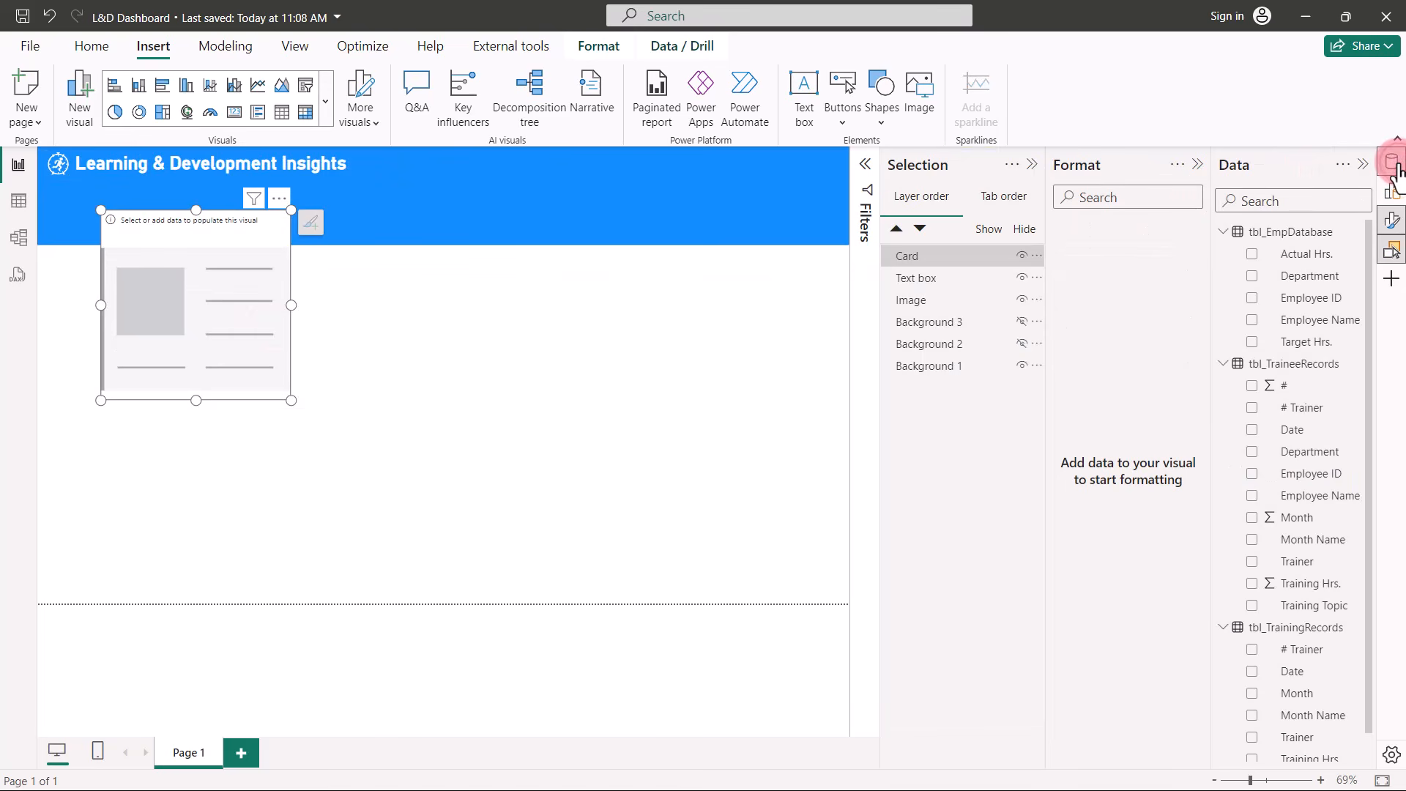
{"action": "scroll", "coordinate": [1300, 564], "scroll_direction": "down", "scroll_amount": 1}
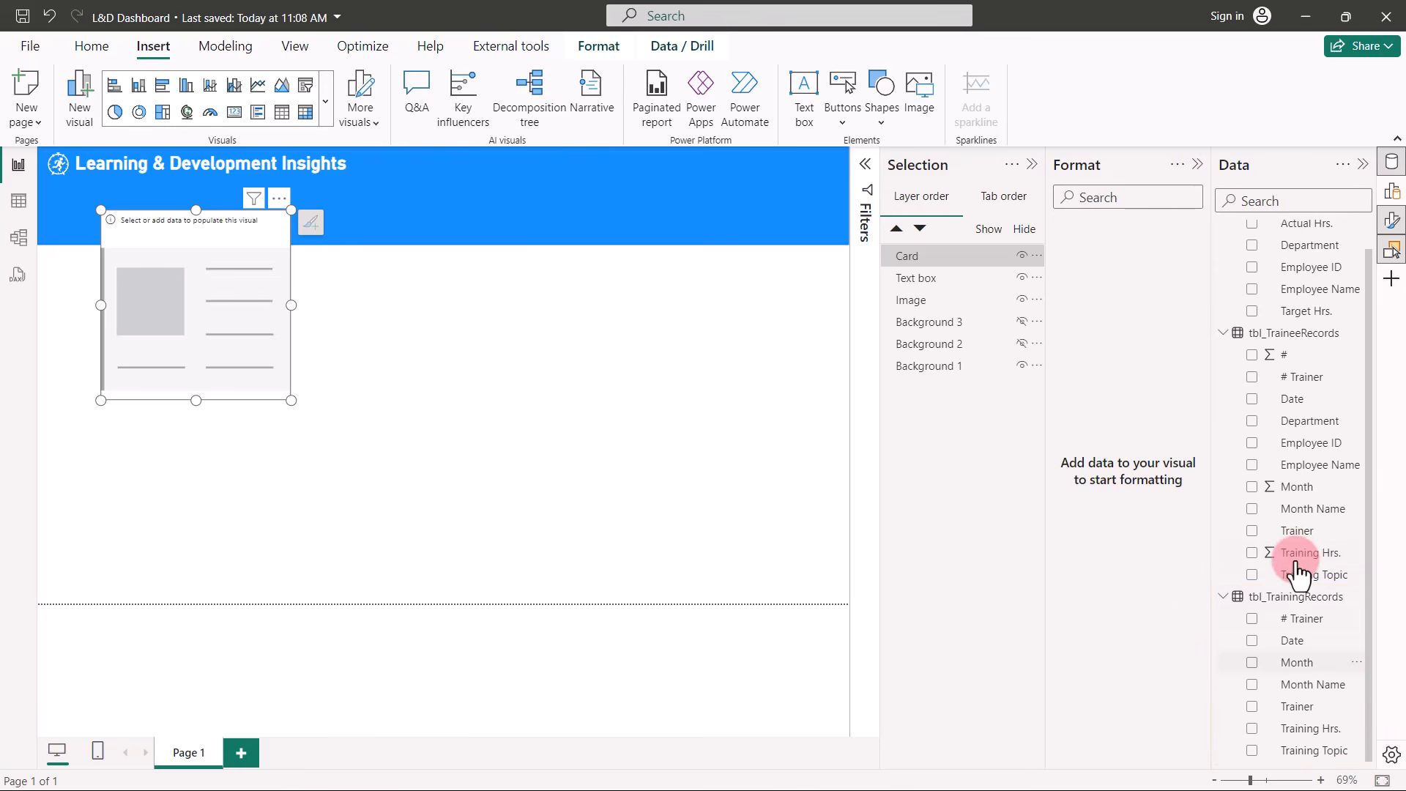
{"action": "left_click", "coordinate": [1252, 729]}
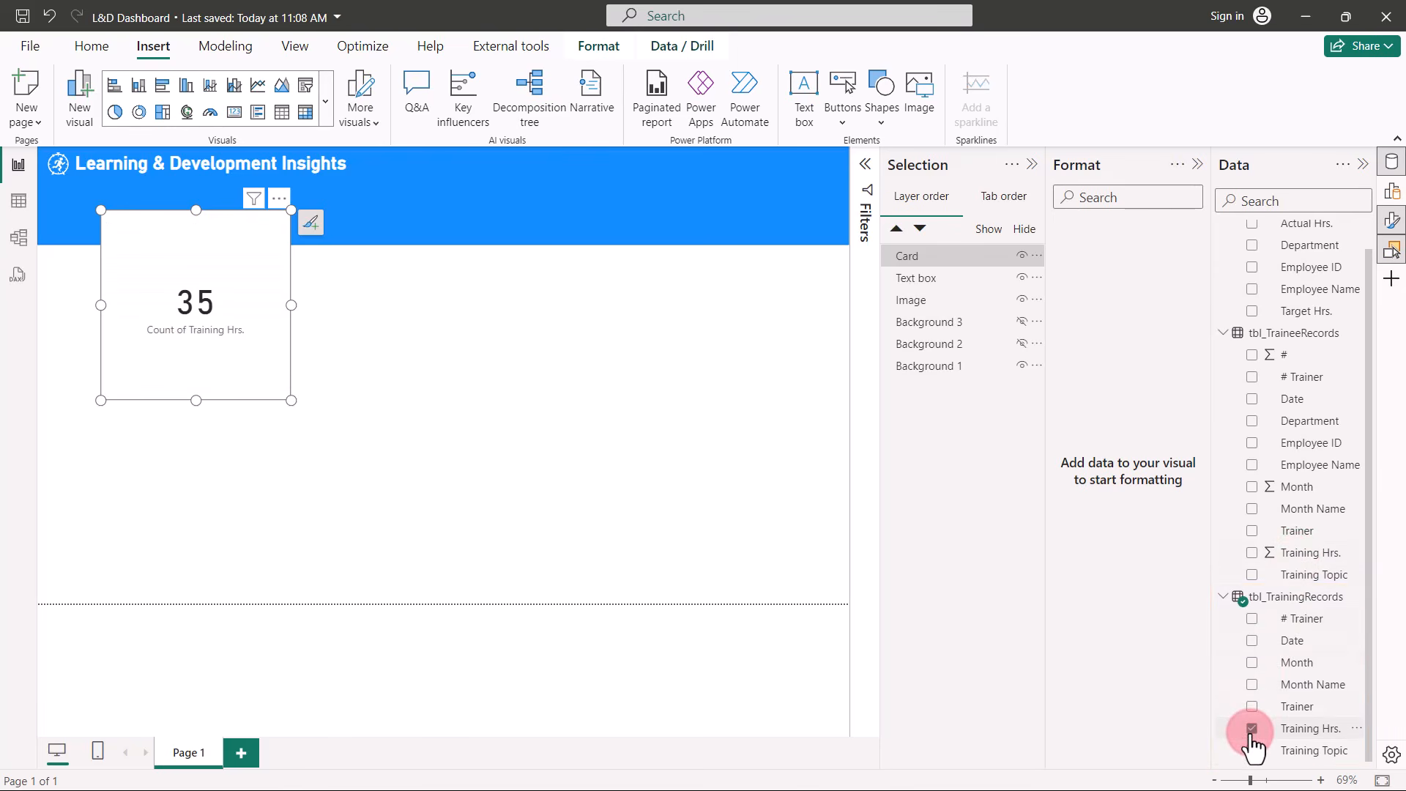
Turn off the card's category label and set its callout value font to Segoe UI.
{"action": "scroll", "coordinate": [1127, 582], "scroll_direction": "down", "scroll_amount": 3}
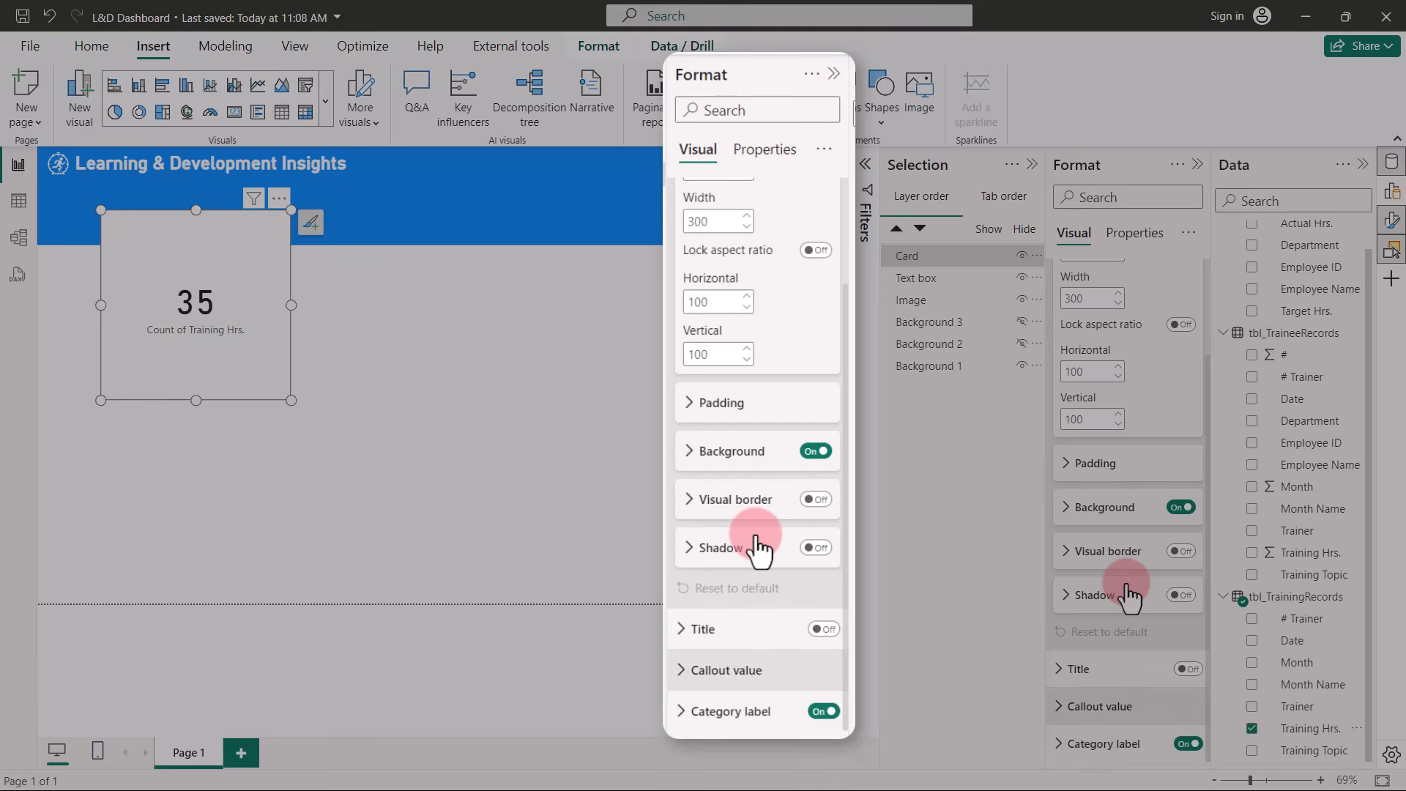
{"action": "left_click", "coordinate": [1183, 743]}
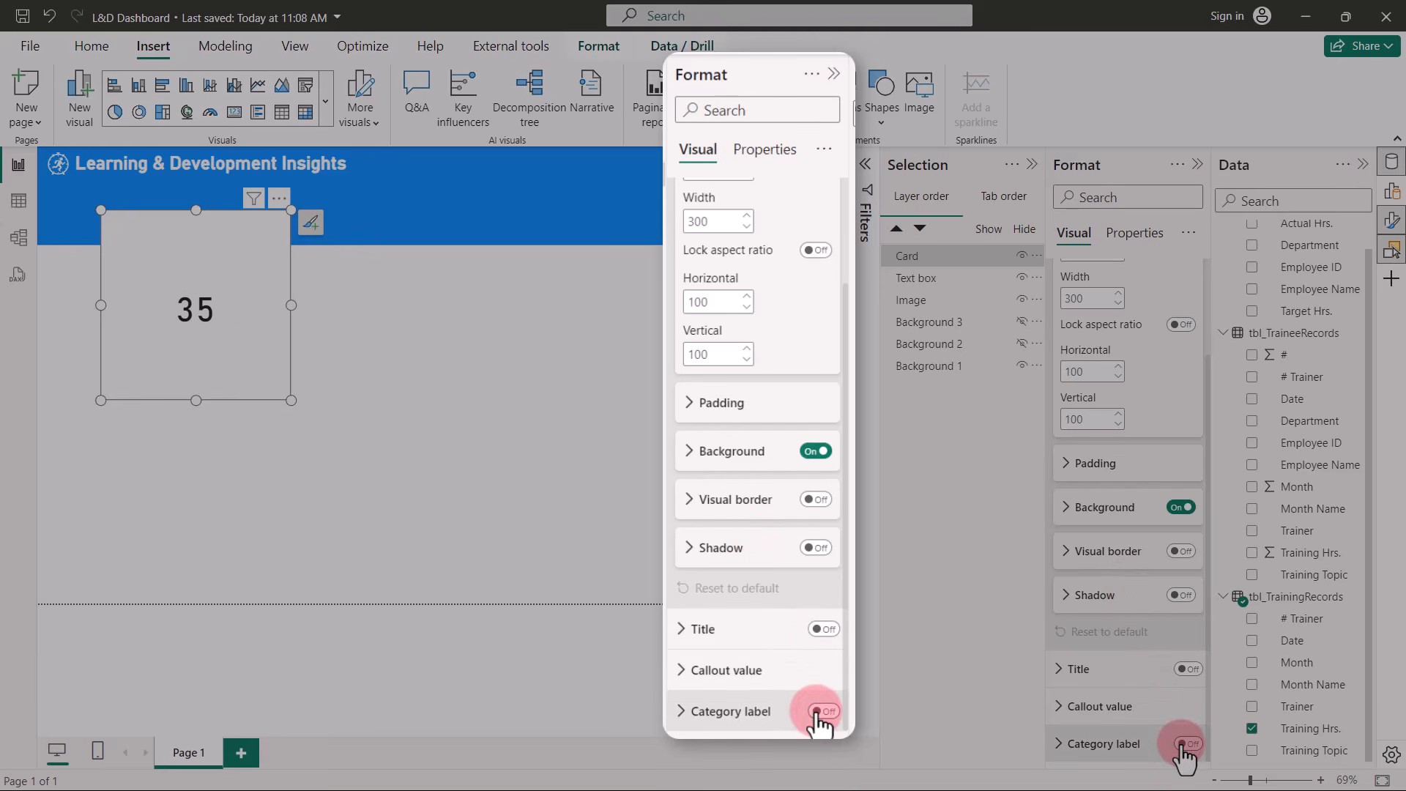
{"action": "left_click", "coordinate": [1059, 708]}
{"action": "scroll", "coordinate": [1060, 722], "scroll_direction": "down", "scroll_amount": 5}
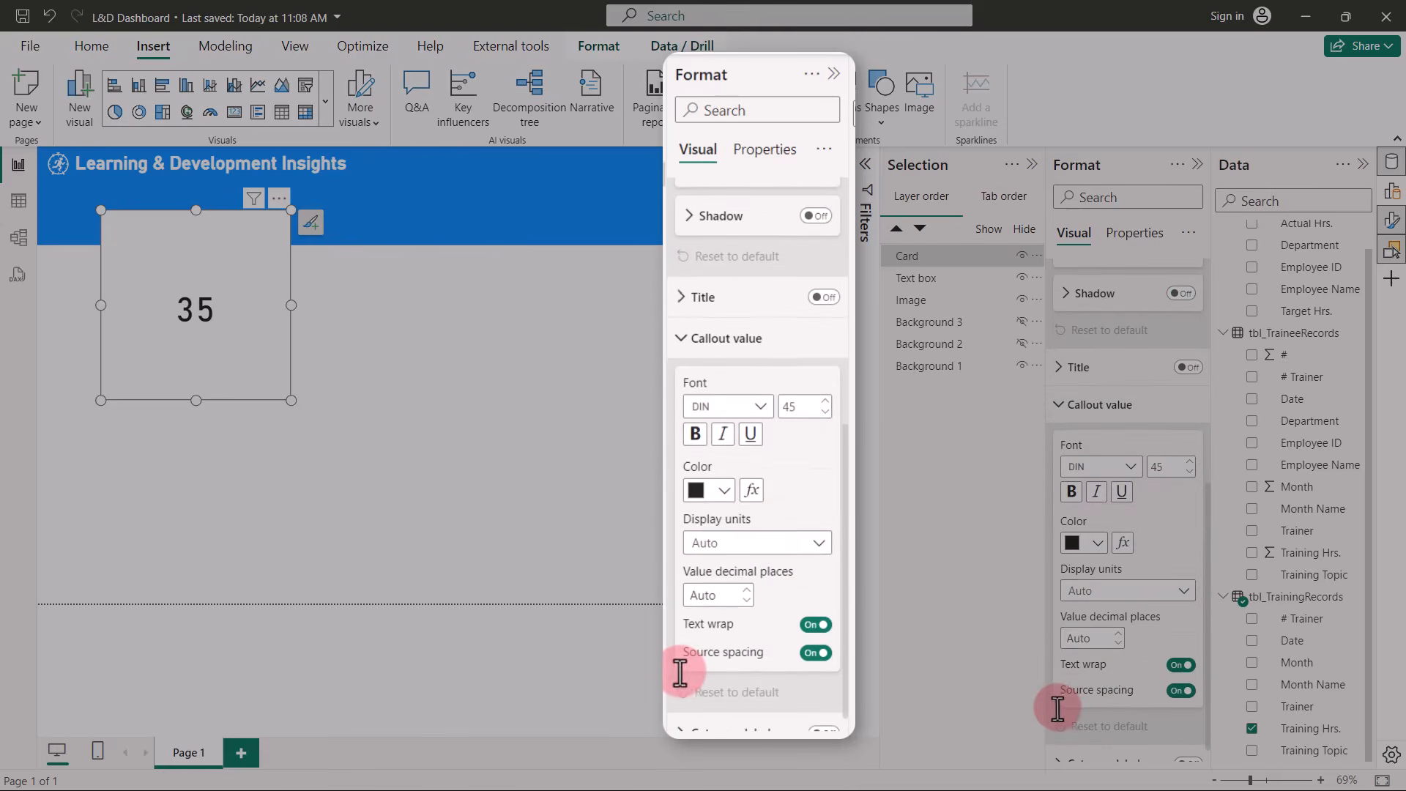
{"action": "left_click", "coordinate": [763, 384]}
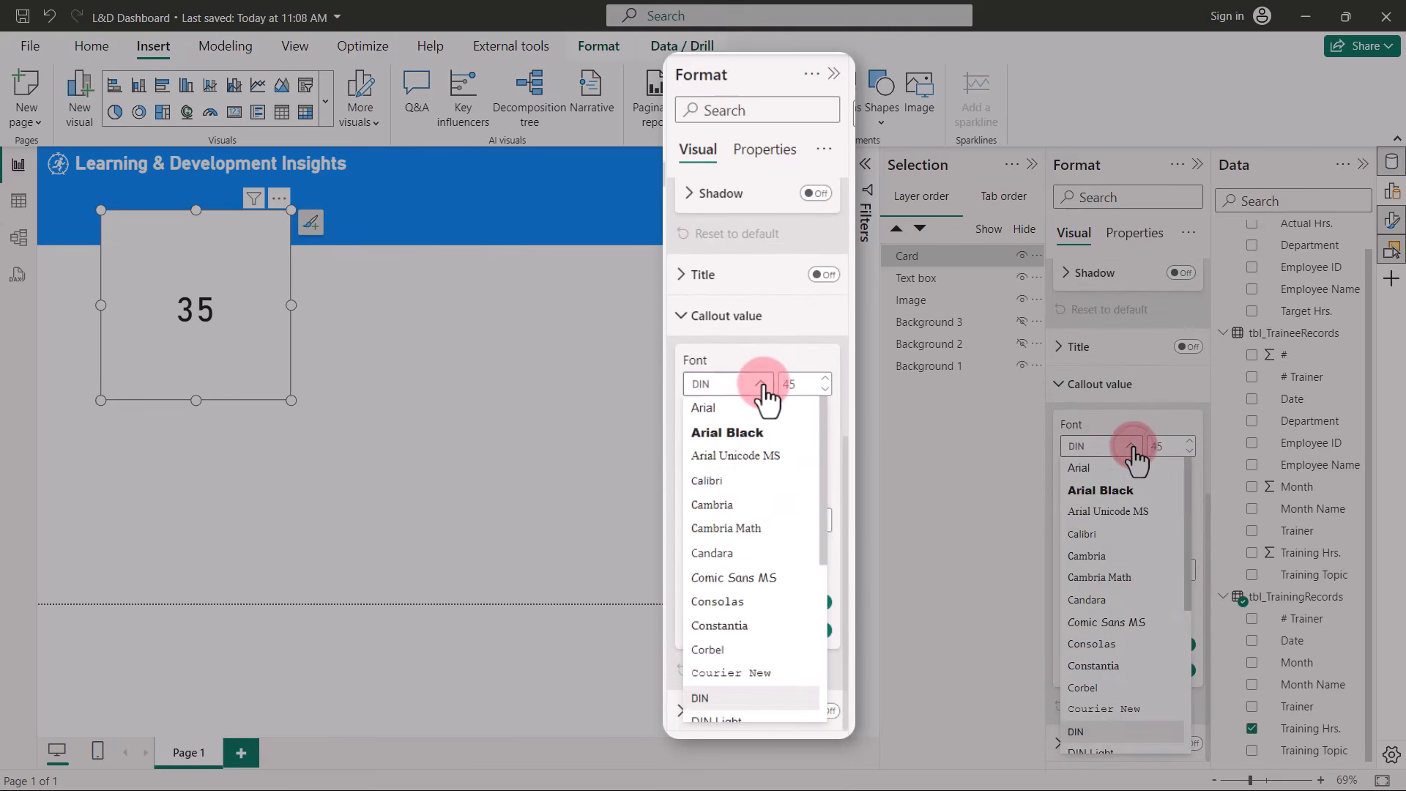
{"action": "scroll", "coordinate": [754, 502], "scroll_direction": "down", "scroll_amount": 2}
{"action": "scroll", "coordinate": [755, 502], "scroll_direction": "down", "scroll_amount": 2}
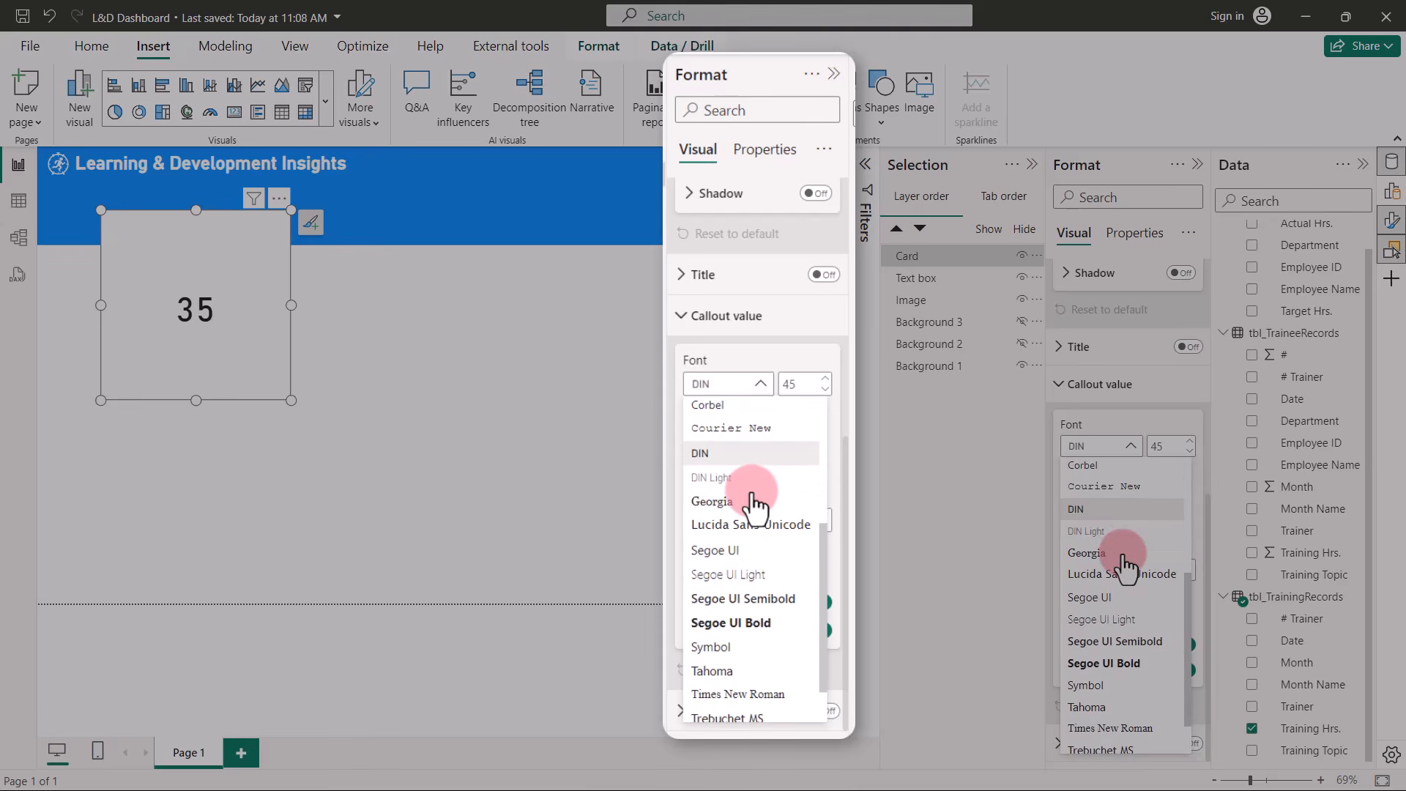
{"action": "left_click", "coordinate": [732, 560]}
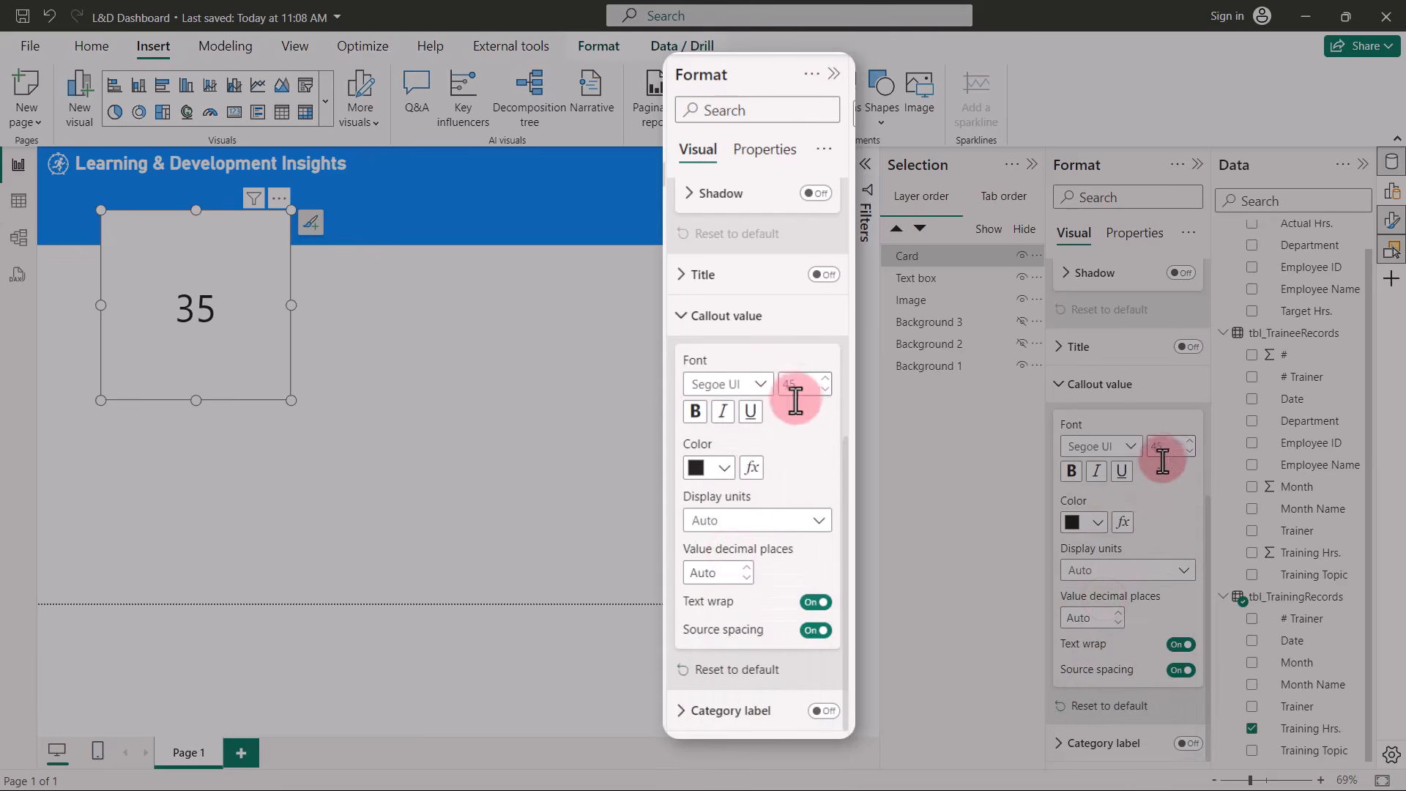
Set the card's callout value to font size 12 and make it bold.
{"action": "left_click", "coordinate": [800, 387]}
{"action": "type", "text": "1"}
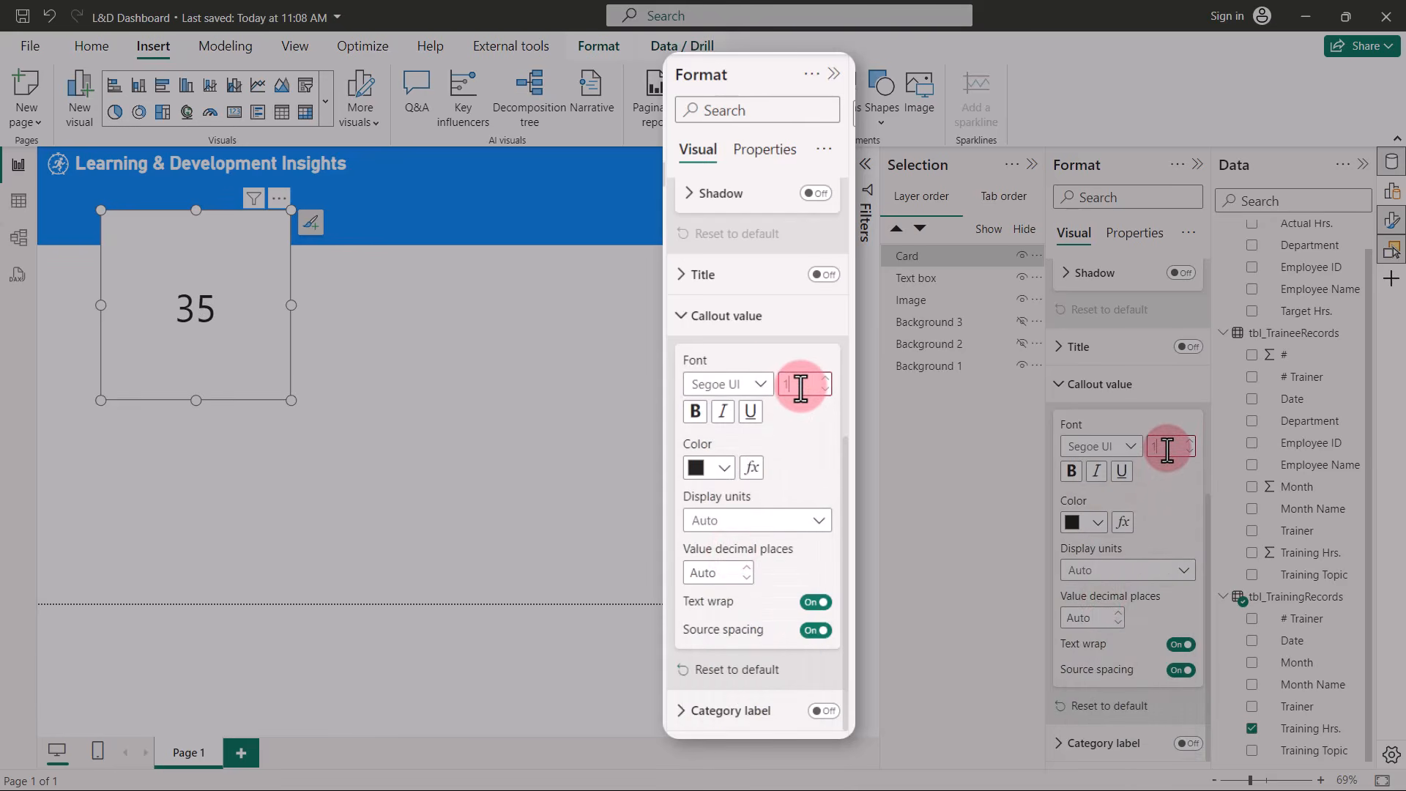
{"action": "type", "text": "2"}
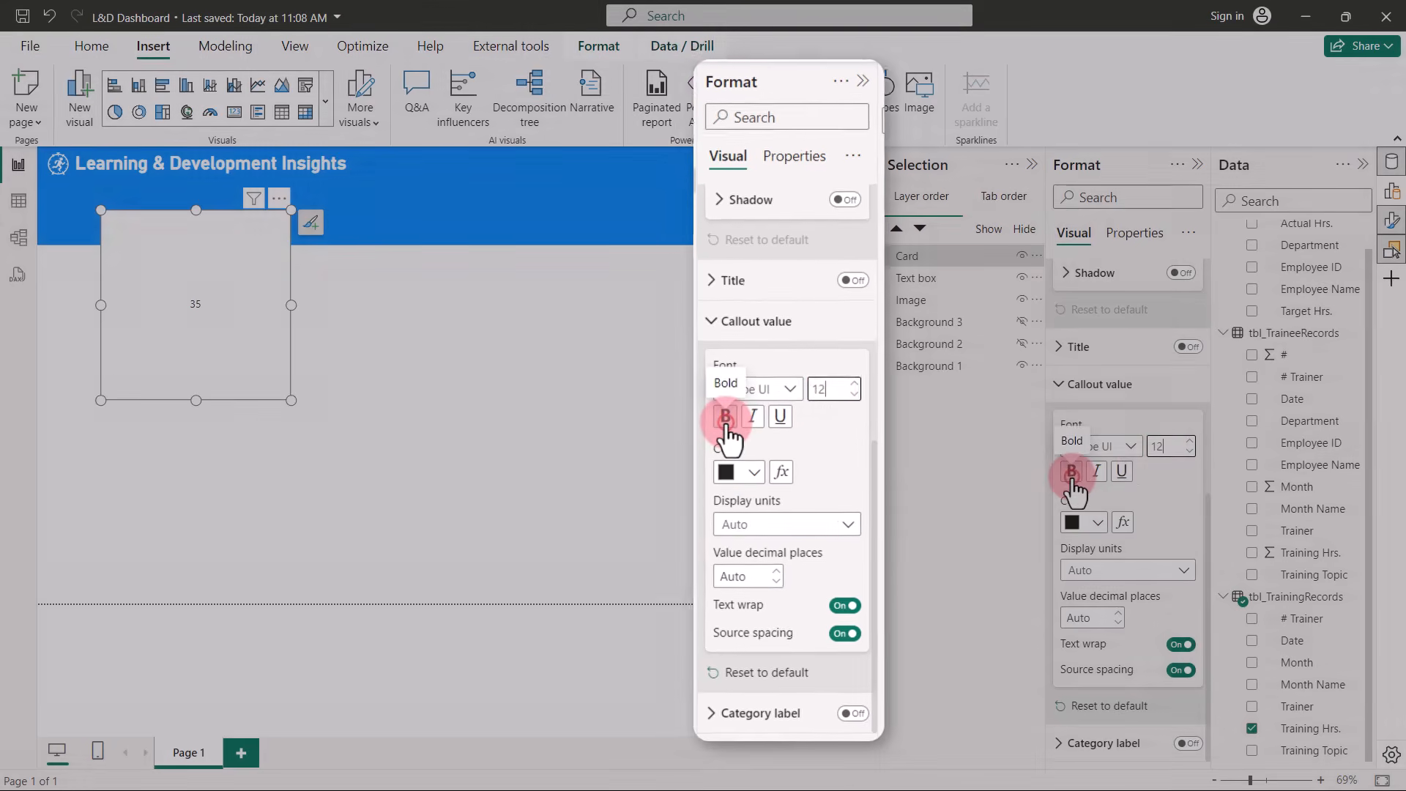
{"action": "left_click", "coordinate": [1071, 471]}
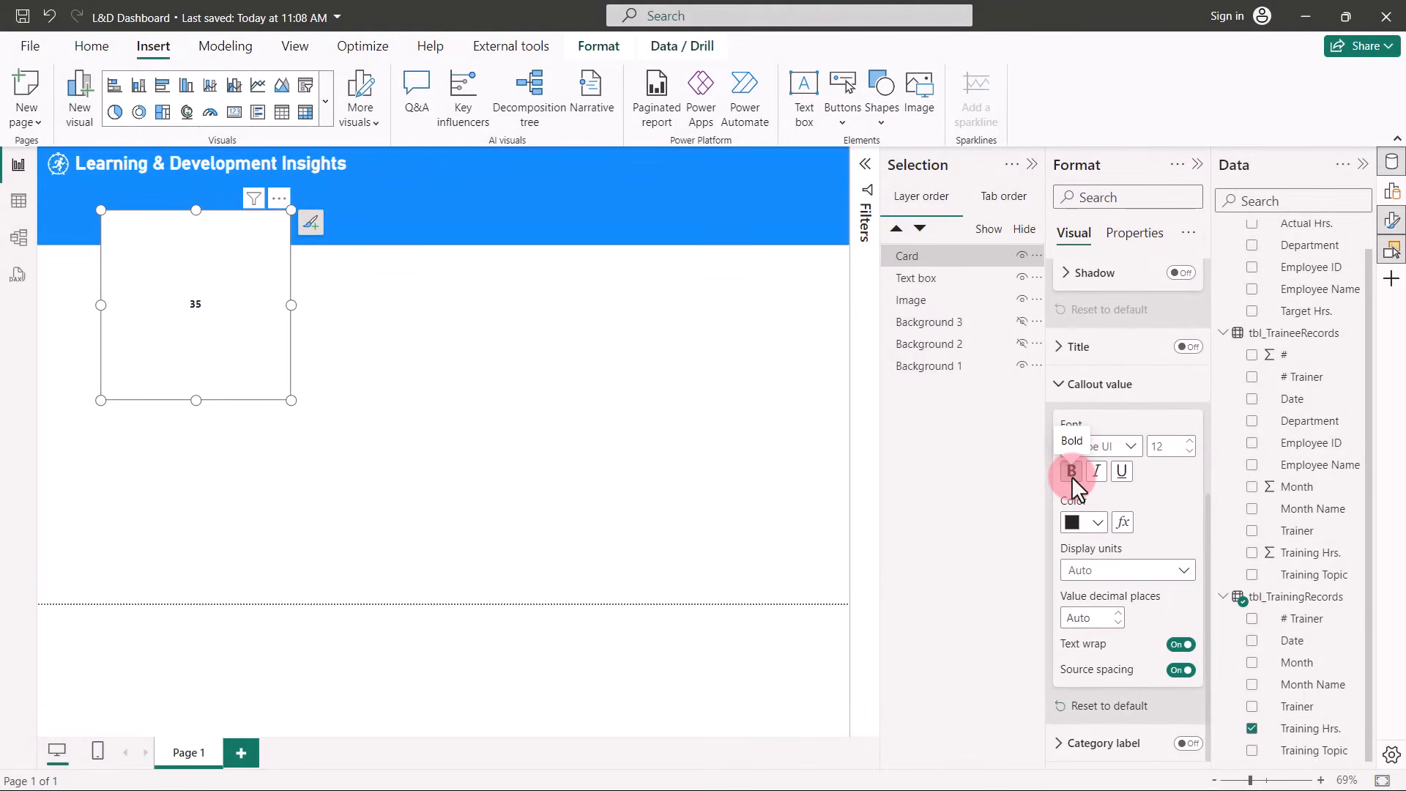
Shrink the card to about 69 wide and set its height to 25.
{"action": "left_click_drag", "start_coordinate": [291, 400], "coordinate": [144, 227]}
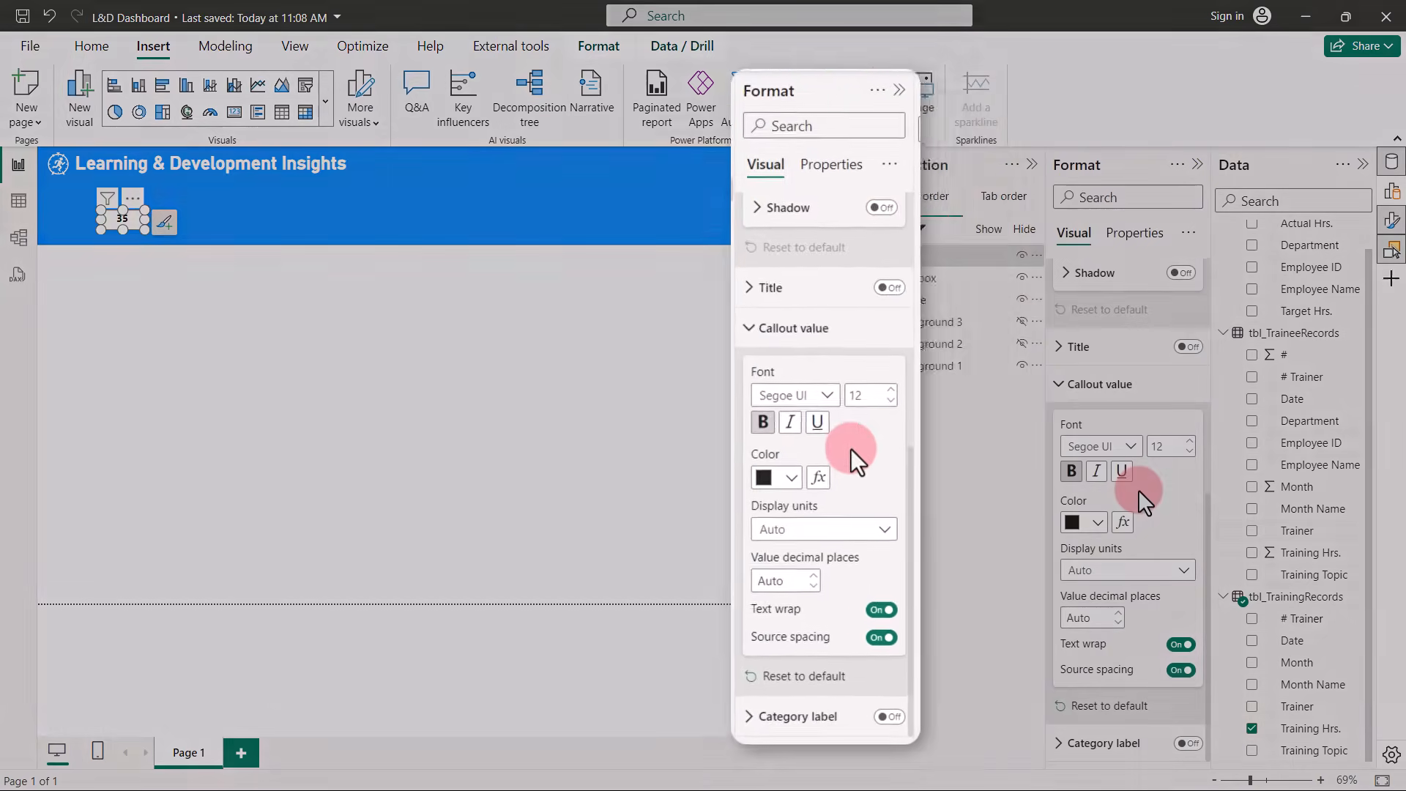
{"action": "scroll", "coordinate": [1141, 505], "scroll_direction": "up", "scroll_amount": 5}
{"action": "left_click", "coordinate": [1121, 374]}
{"action": "left_click", "coordinate": [1121, 374]}
{"action": "left_click", "coordinate": [1122, 375]}
{"action": "left_click", "coordinate": [1122, 374]}
{"action": "left_click", "coordinate": [1122, 374]}
{"action": "left_click", "coordinate": [1121, 375]}
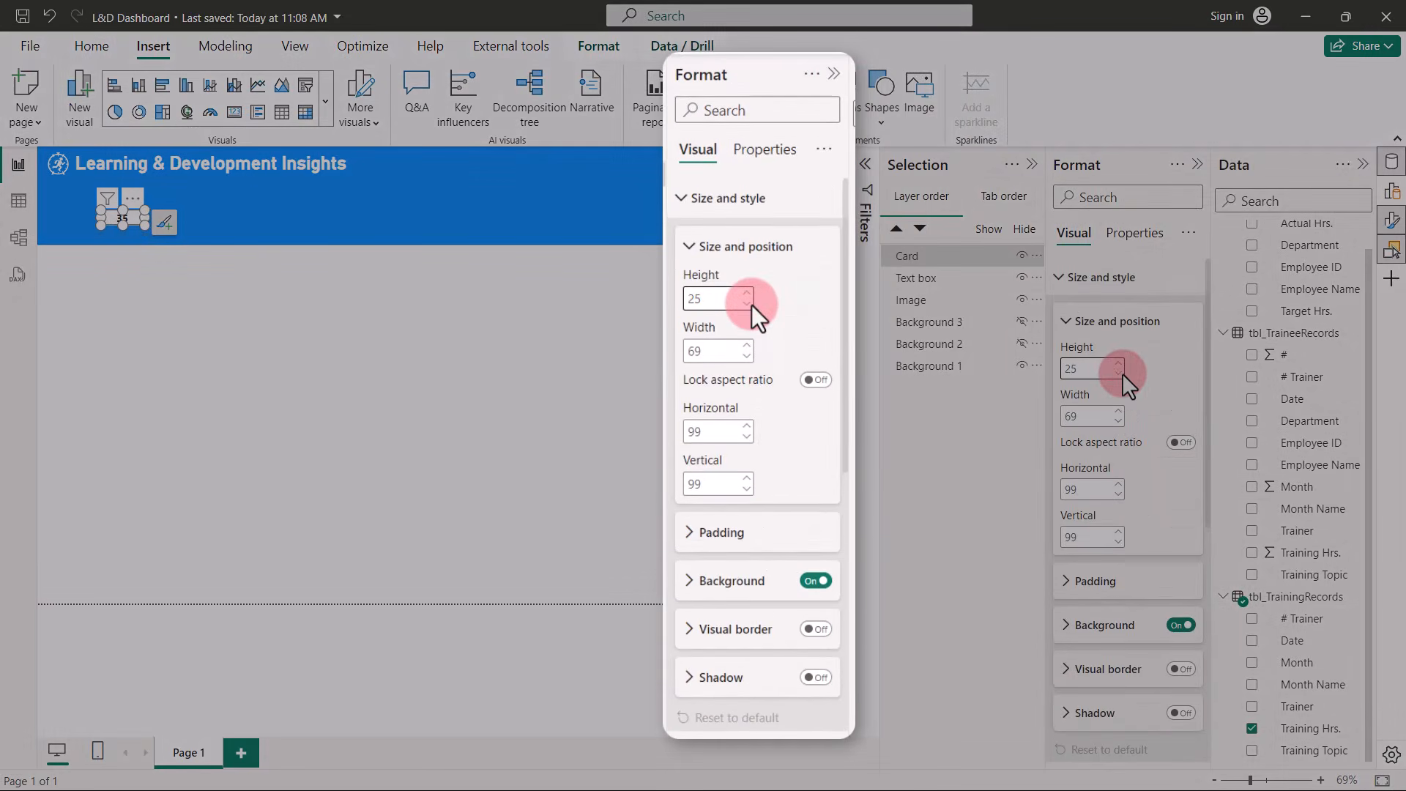
Set the card's width to 60.
{"action": "left_click", "coordinate": [1119, 423]}
{"action": "left_click", "coordinate": [1118, 422]}
{"action": "left_click", "coordinate": [1118, 422]}
{"action": "left_click", "coordinate": [1119, 423]}
{"action": "left_click", "coordinate": [1119, 422]}
{"action": "left_click", "coordinate": [1118, 423]}
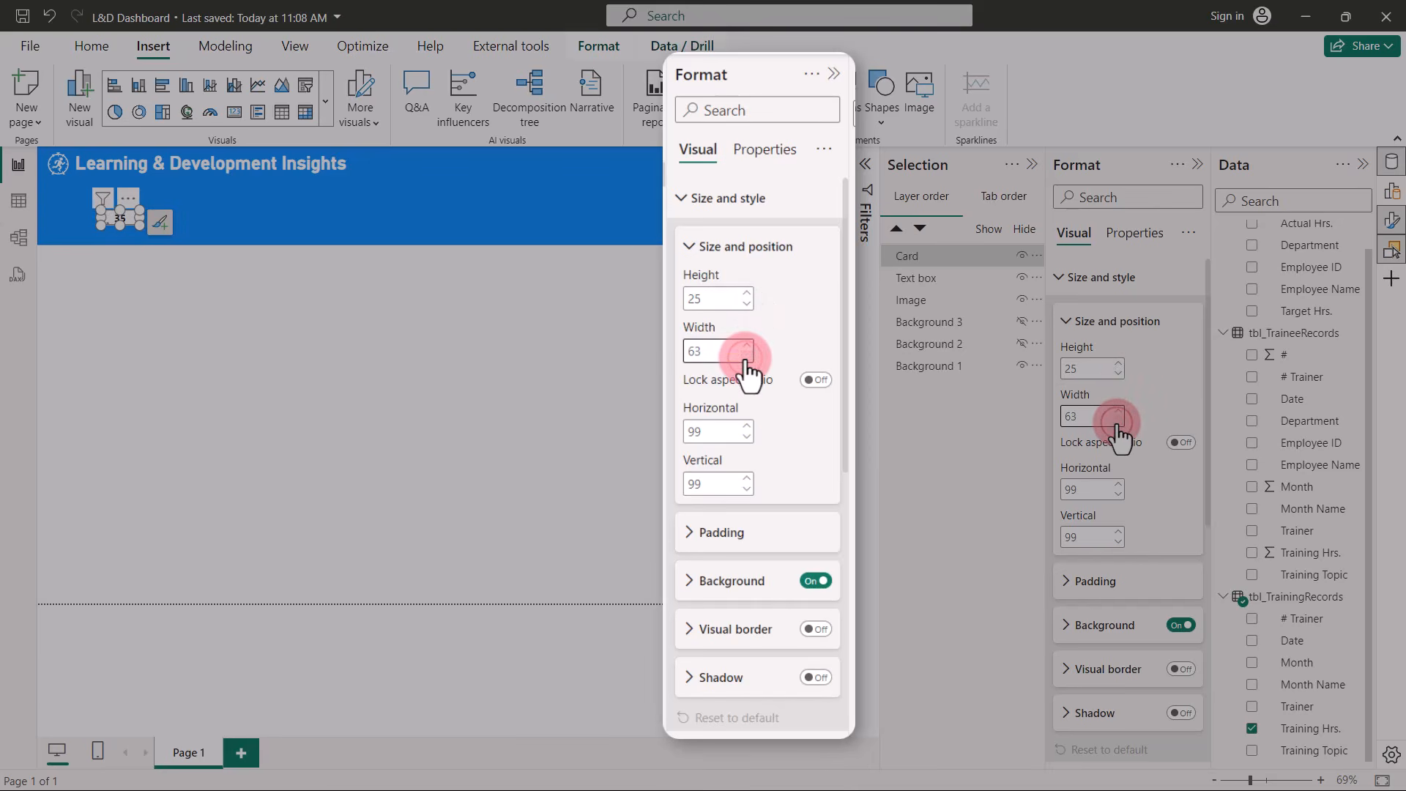
Position the card at horizontal 10 and vertical 60.
{"action": "left_click", "coordinate": [1086, 489]}
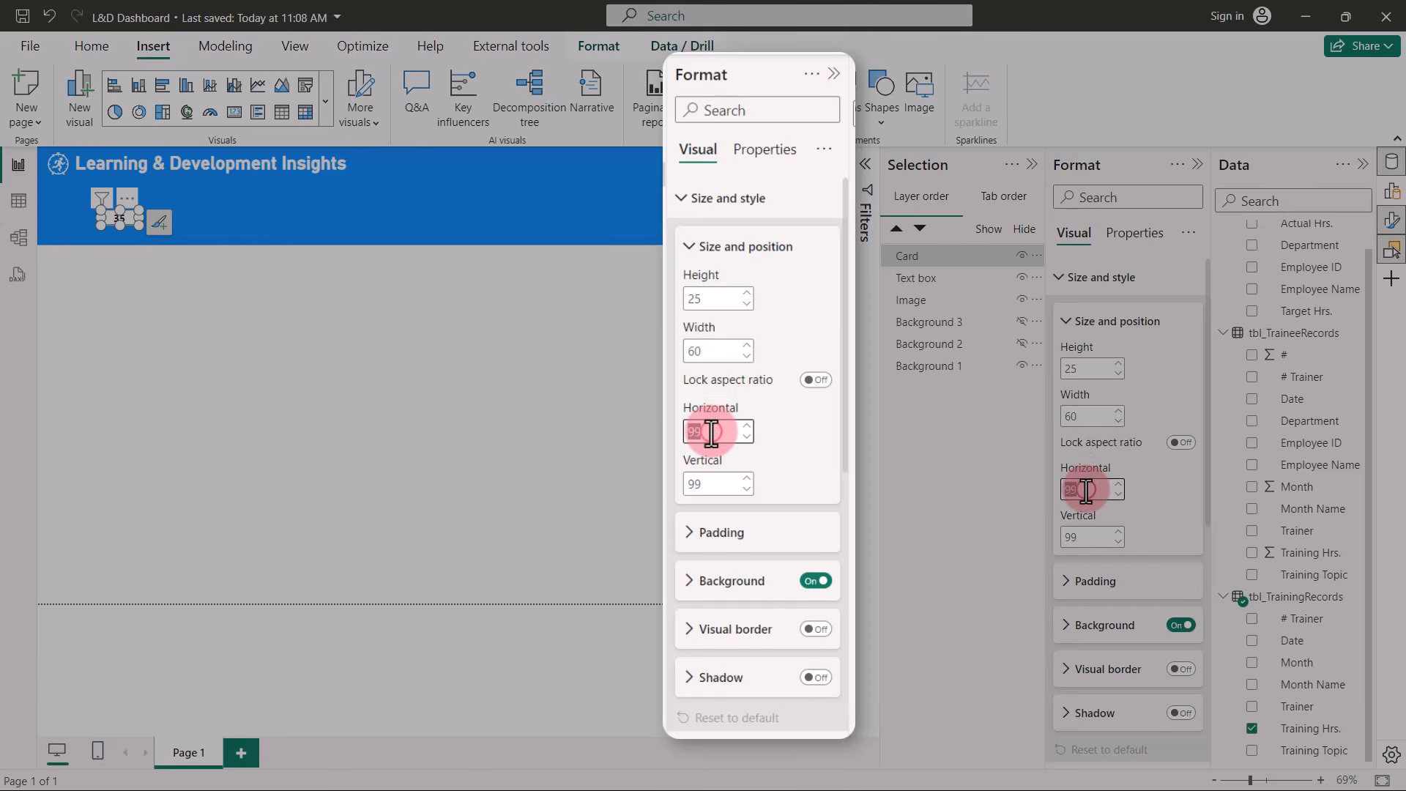
{"action": "type", "text": "10"}
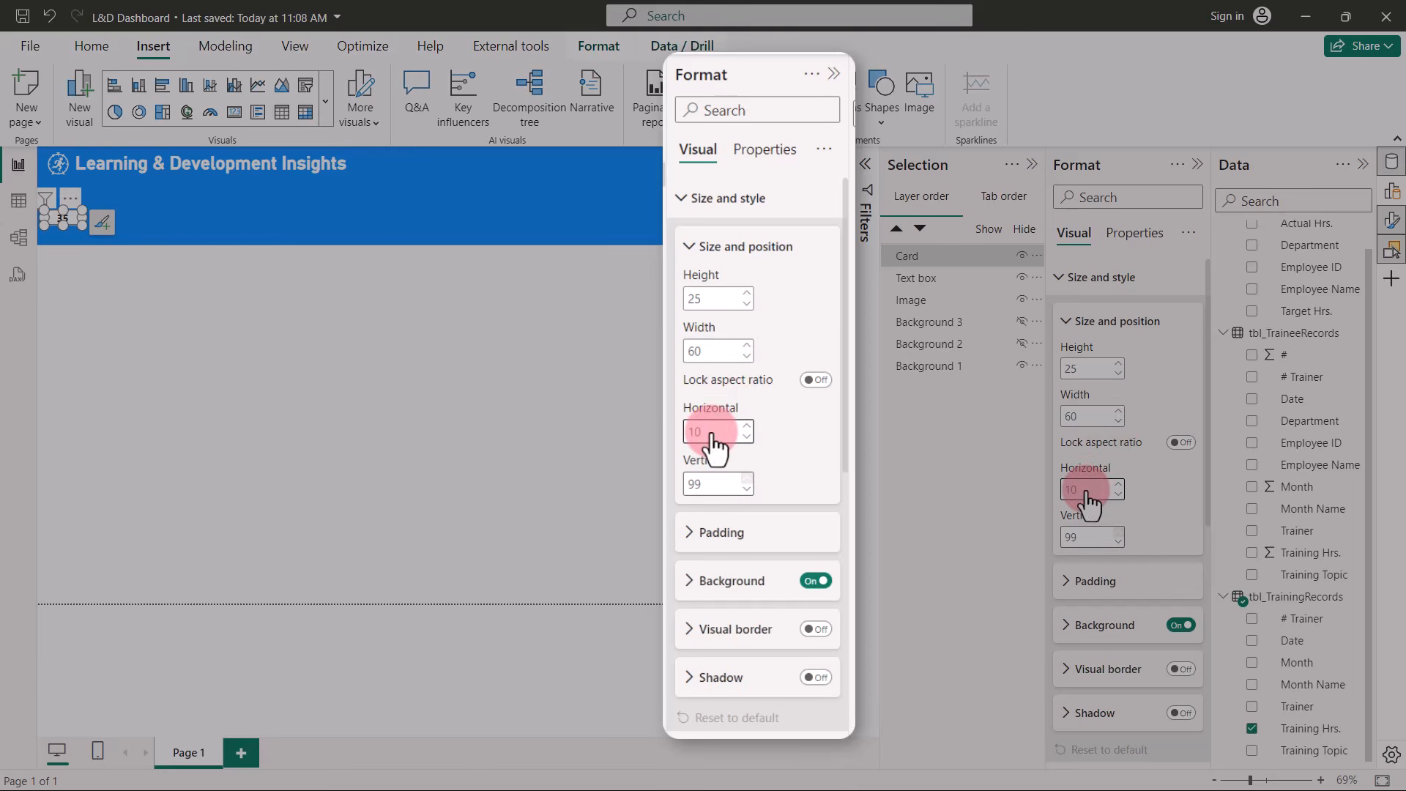
{"action": "left_click", "coordinate": [1119, 543]}
{"action": "left_click", "coordinate": [1118, 542]}
{"action": "left_click", "coordinate": [1119, 542]}
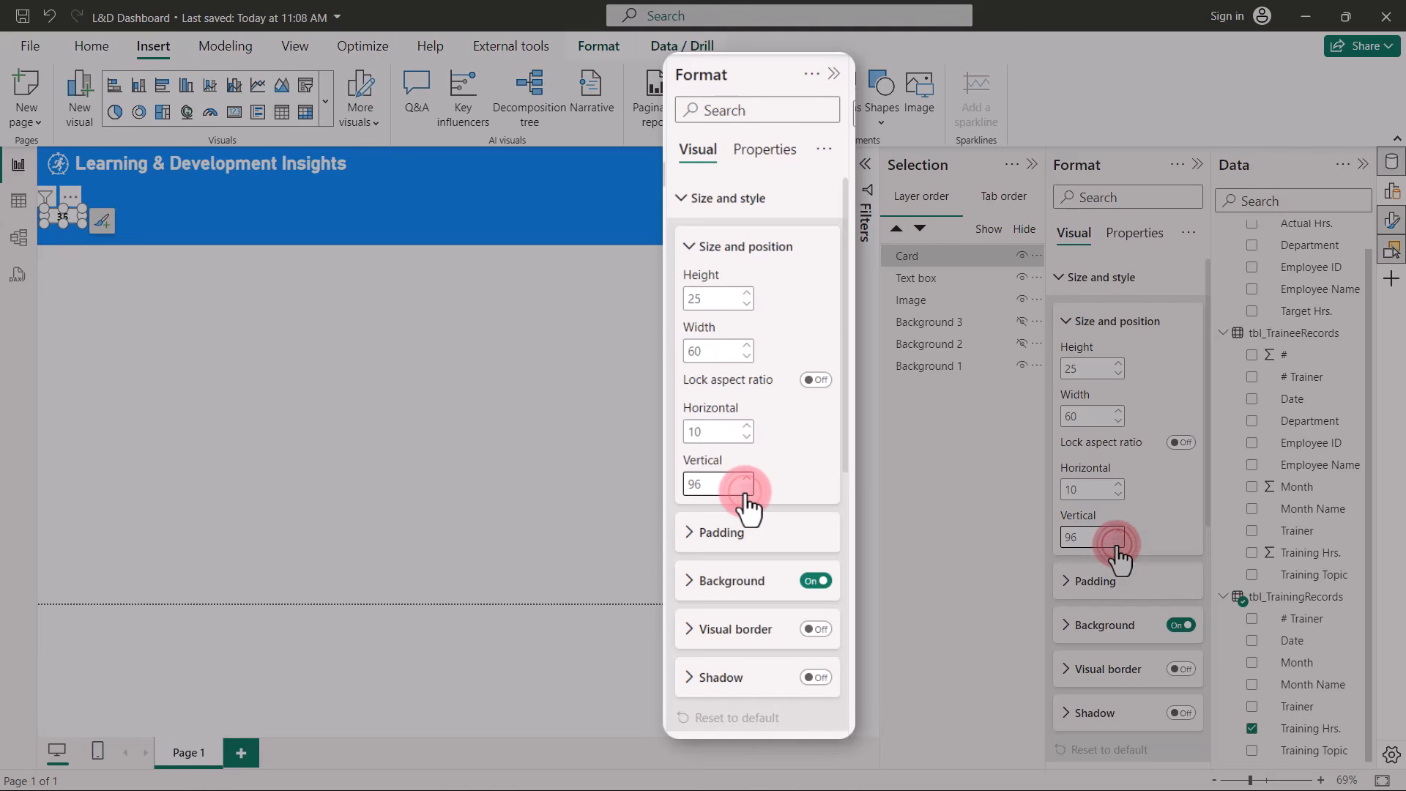
{"action": "left_click", "coordinate": [1119, 542]}
{"action": "left_click", "coordinate": [1119, 543]}
{"action": "left_click", "coordinate": [1119, 543]}
{"action": "left_click", "coordinate": [1118, 542]}
{"action": "left_click", "coordinate": [1118, 543]}
{"action": "left_click", "coordinate": [1119, 543]}
{"action": "left_click", "coordinate": [1083, 537]}
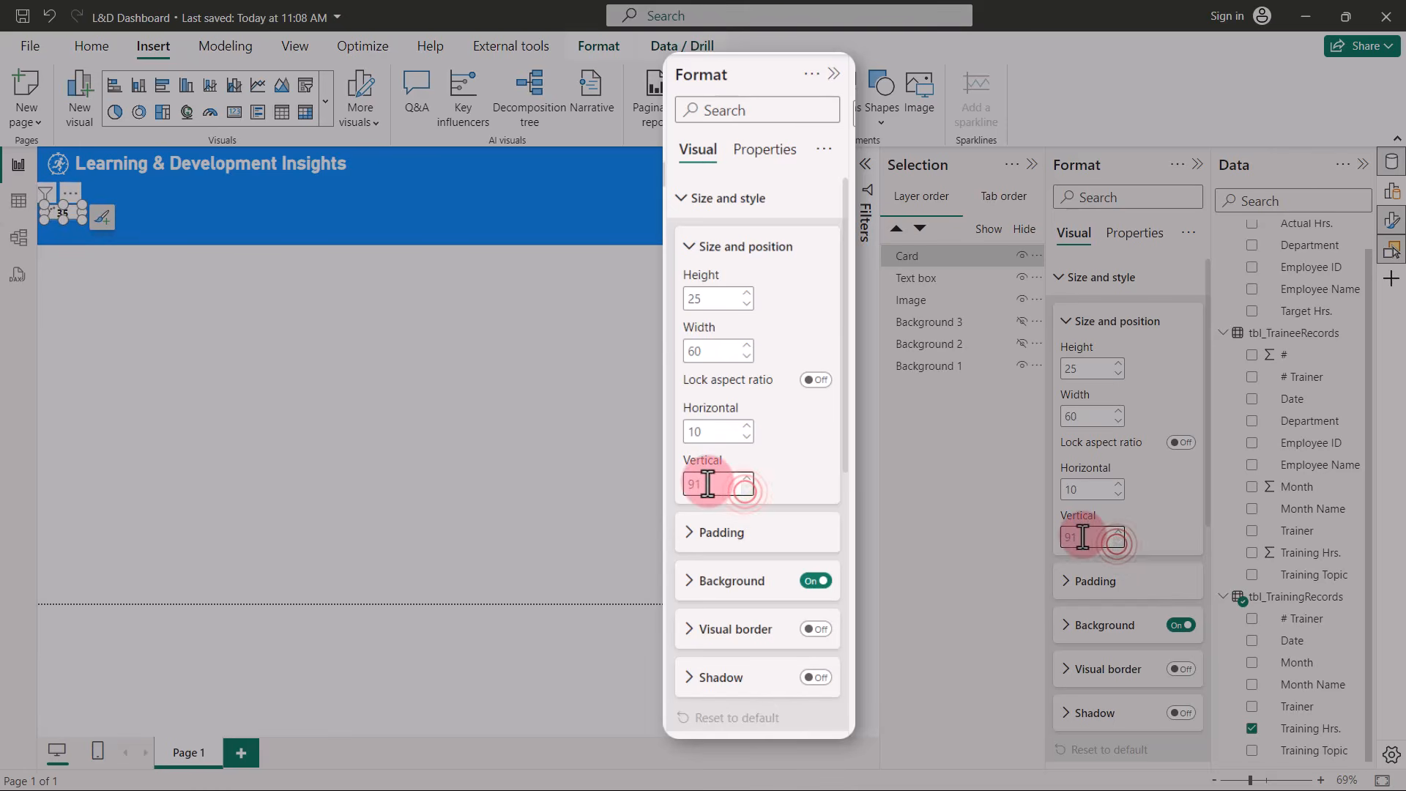
{"action": "type", "text": "60"}
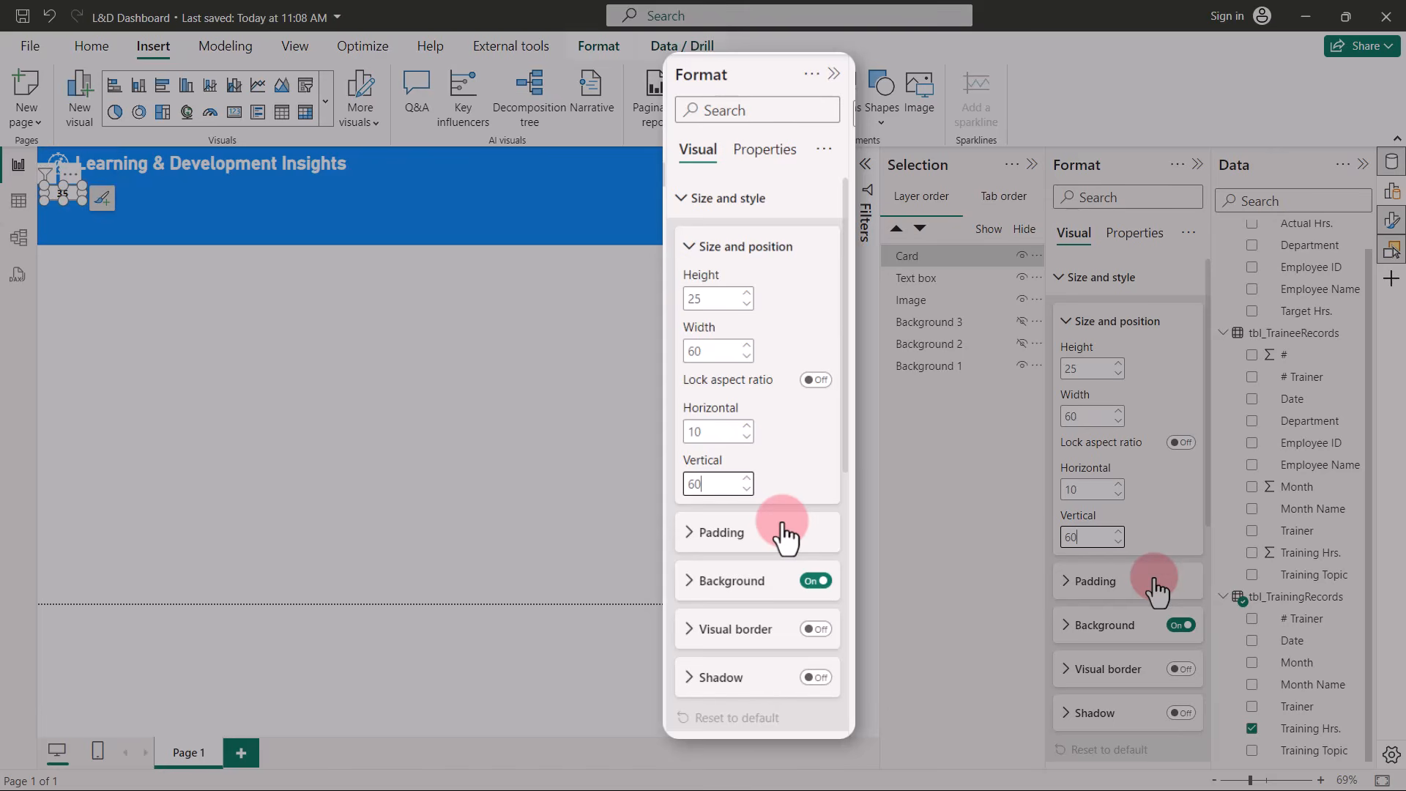
Set the card's top and left padding to 0 px.
{"action": "left_click", "coordinate": [1073, 581]}
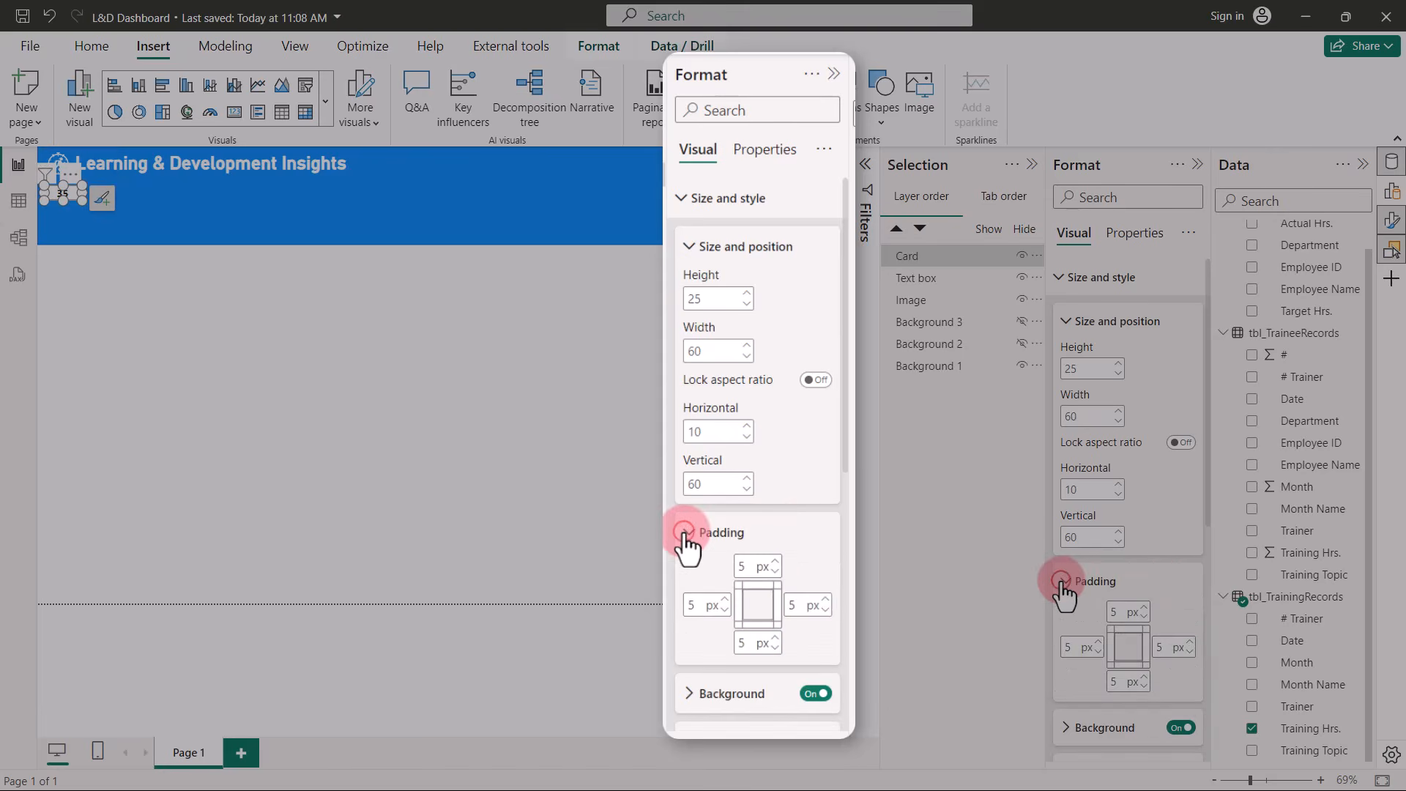
{"action": "left_click", "coordinate": [1142, 617]}
{"action": "left_click", "coordinate": [1141, 617]}
{"action": "left_click", "coordinate": [1142, 618]}
{"action": "left_click", "coordinate": [1141, 618]}
{"action": "left_click", "coordinate": [1141, 617]}
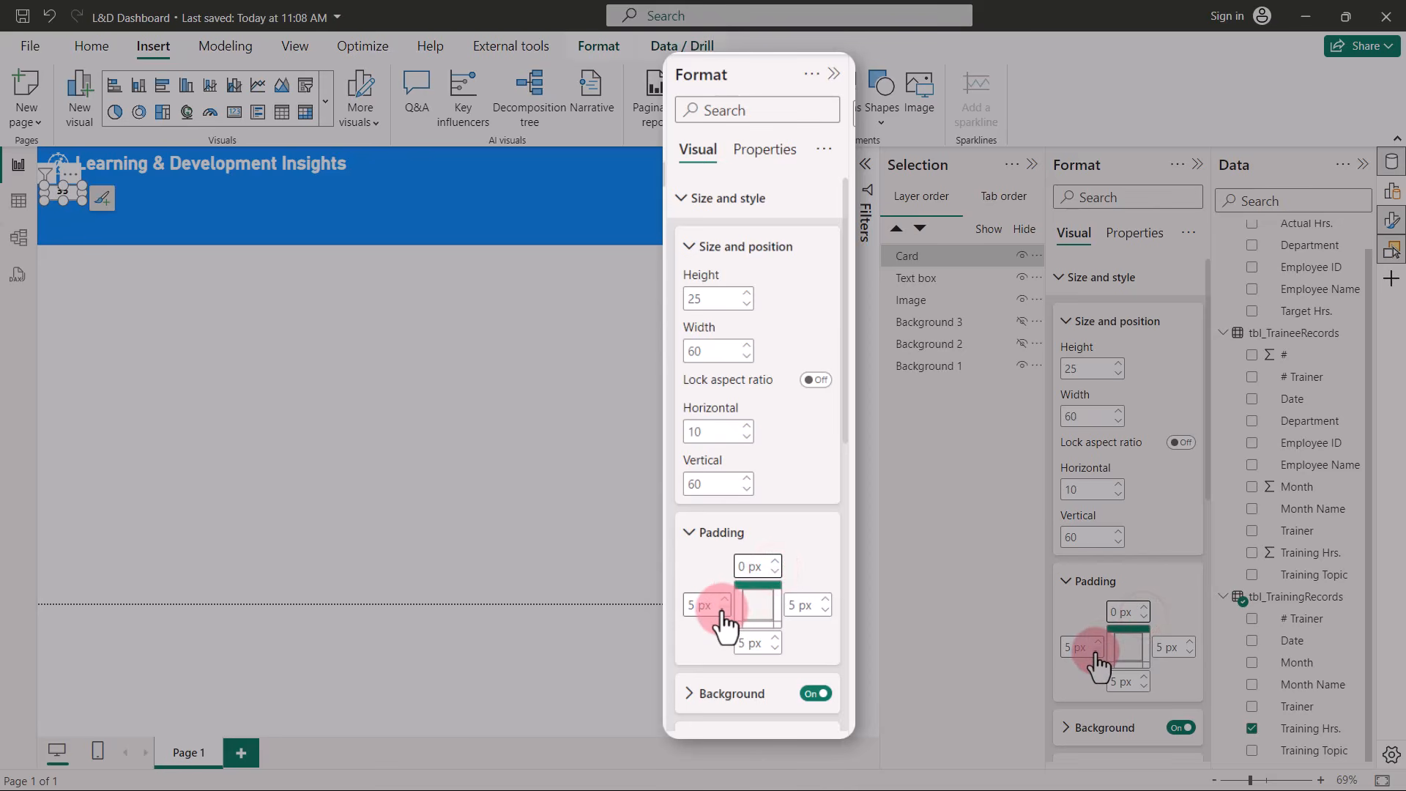
{"action": "left_click", "coordinate": [1098, 651]}
{"action": "left_click", "coordinate": [1098, 651]}
{"action": "left_click", "coordinate": [1098, 651]}
{"action": "left_click", "coordinate": [1098, 651]}
{"action": "left_click", "coordinate": [1098, 651]}
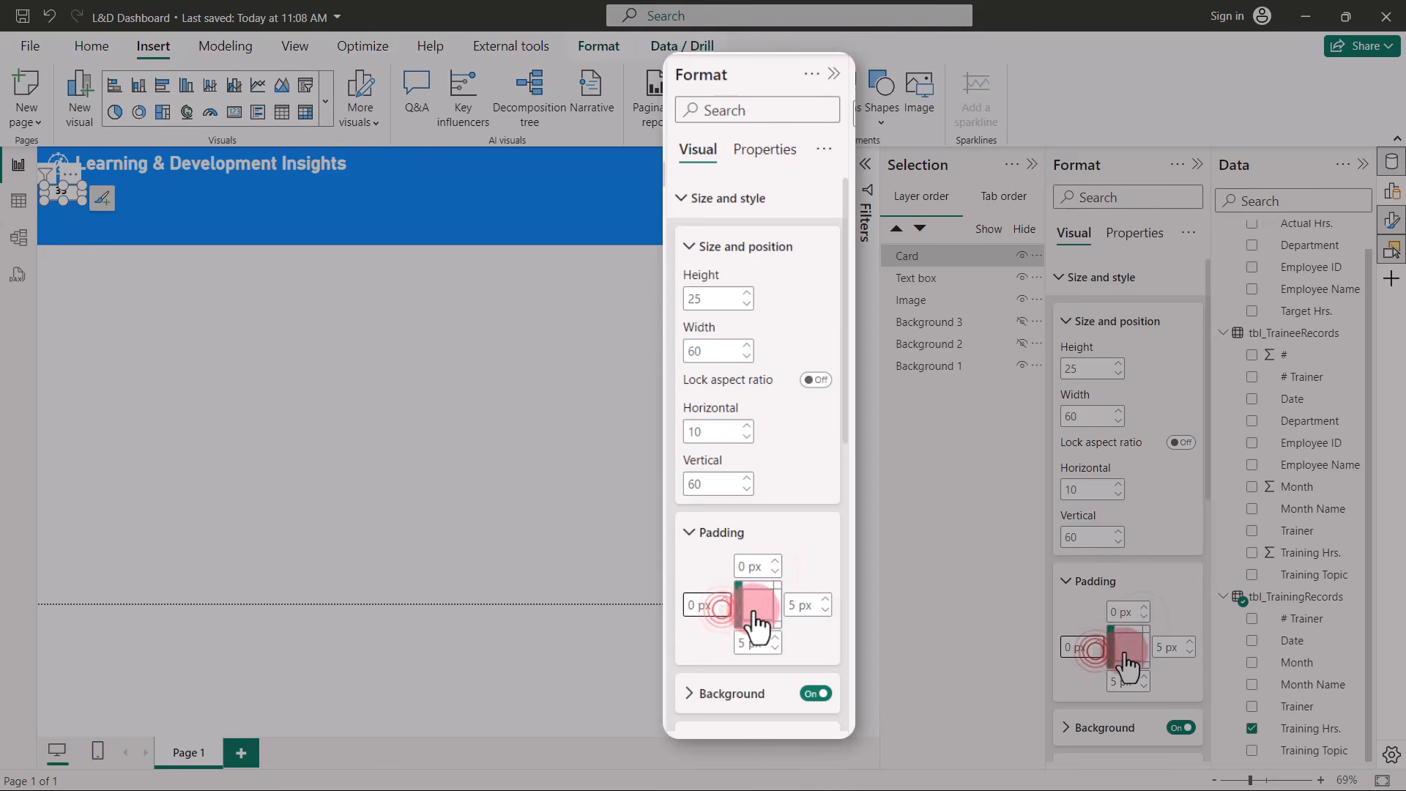
Set the card's right and bottom padding to 0 px and deselect the card.
{"action": "left_click", "coordinate": [1190, 652]}
{"action": "left_click", "coordinate": [1190, 652]}
{"action": "left_click", "coordinate": [1190, 652]}
{"action": "left_click", "coordinate": [1190, 652]}
{"action": "left_click", "coordinate": [1190, 652]}
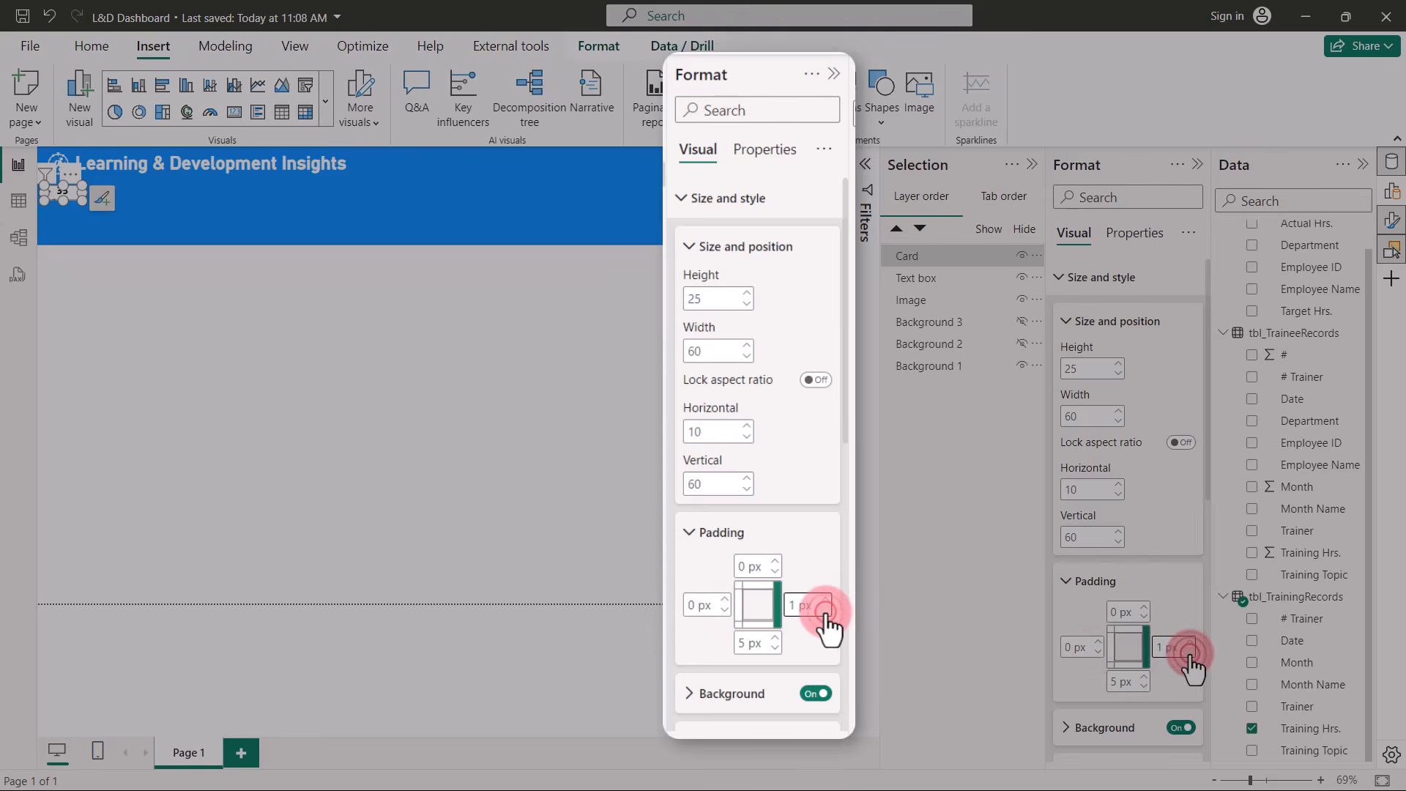
{"action": "left_click", "coordinate": [1145, 687]}
{"action": "left_click", "coordinate": [1144, 687]}
{"action": "left_click", "coordinate": [1145, 686]}
{"action": "left_click", "coordinate": [1144, 686]}
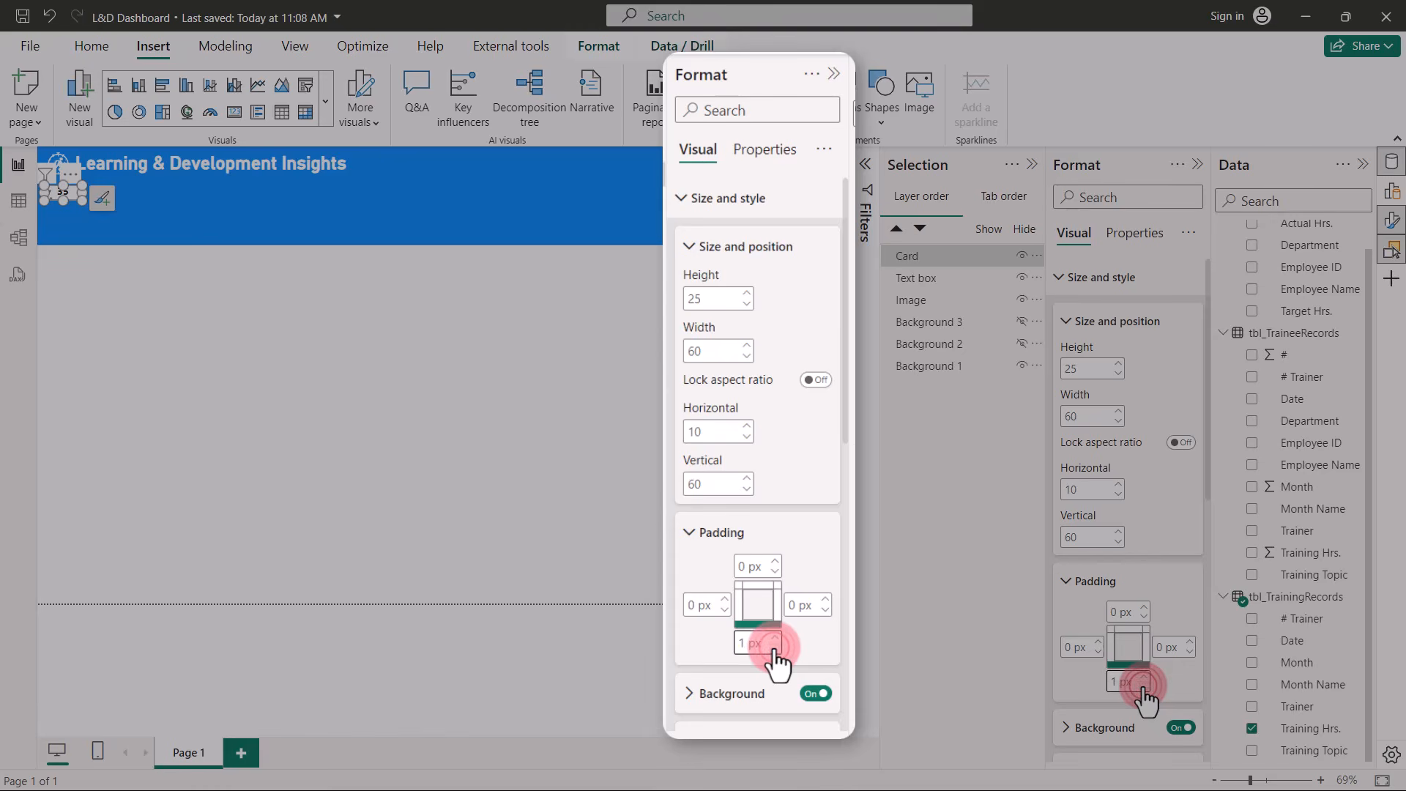
{"action": "left_click", "coordinate": [1144, 686]}
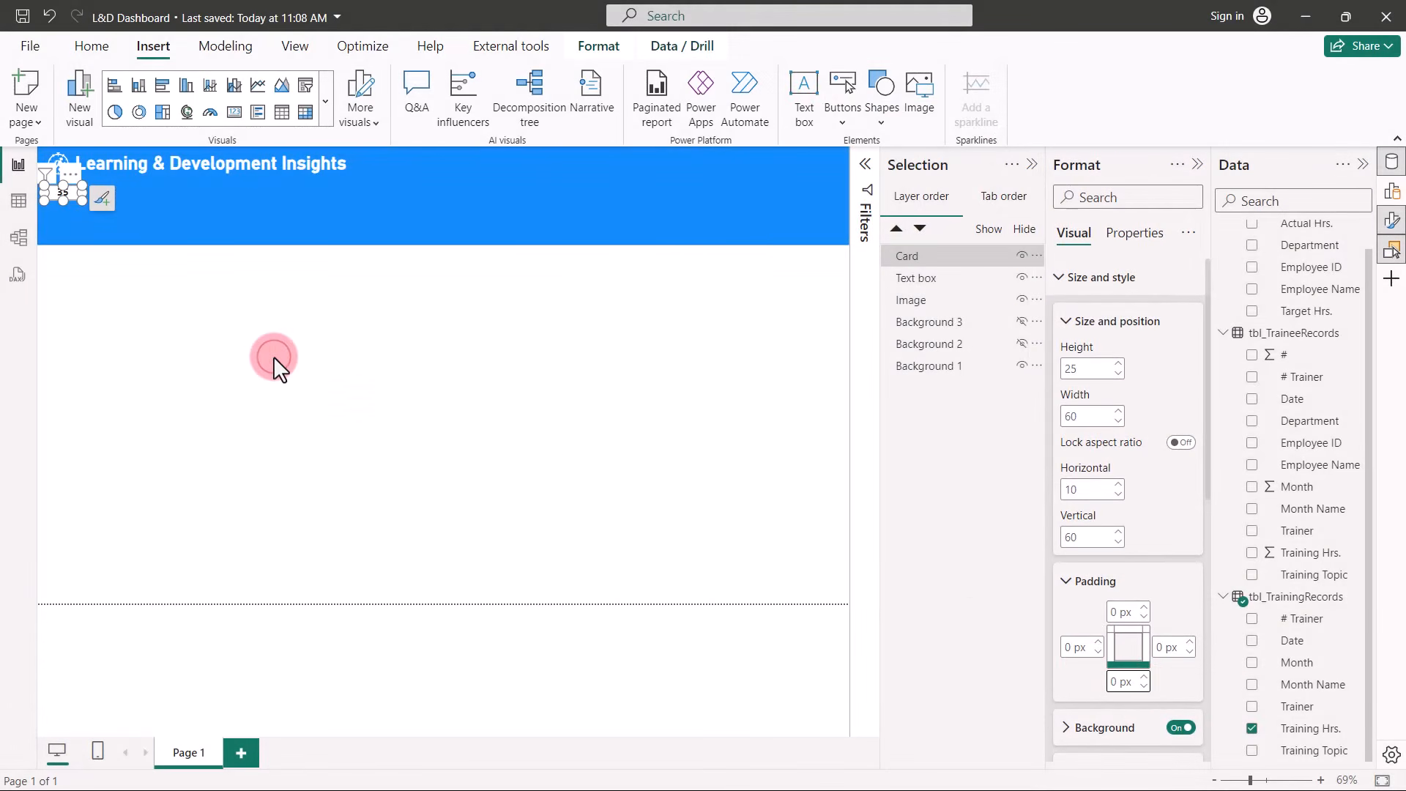
{"action": "left_click", "coordinate": [274, 356]}
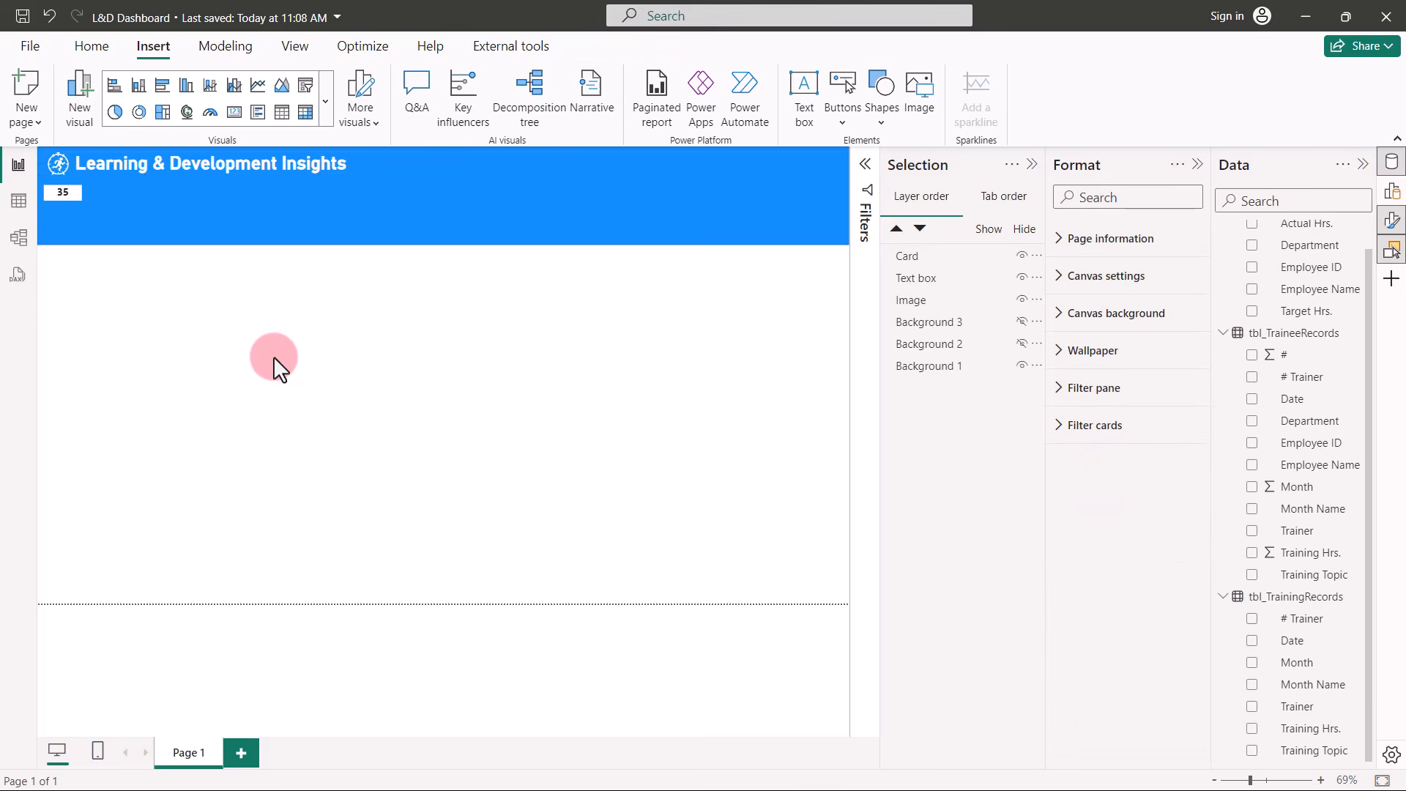
Duplicate the card and place the copy directly below the original at horizontal 10, vertical 90.
{"action": "left_click", "coordinate": [73, 191]}
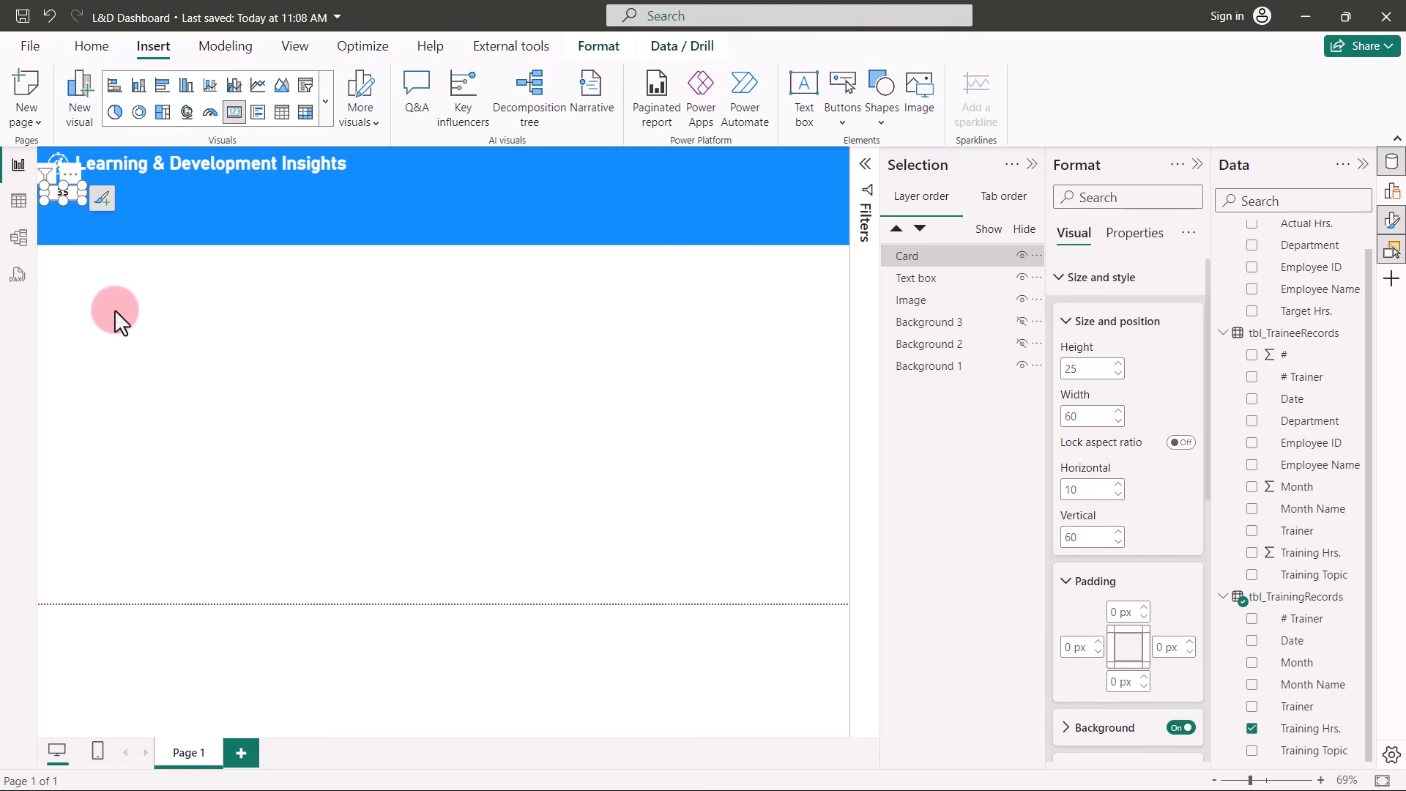
{"action": "key", "text": "ctrl+v"}
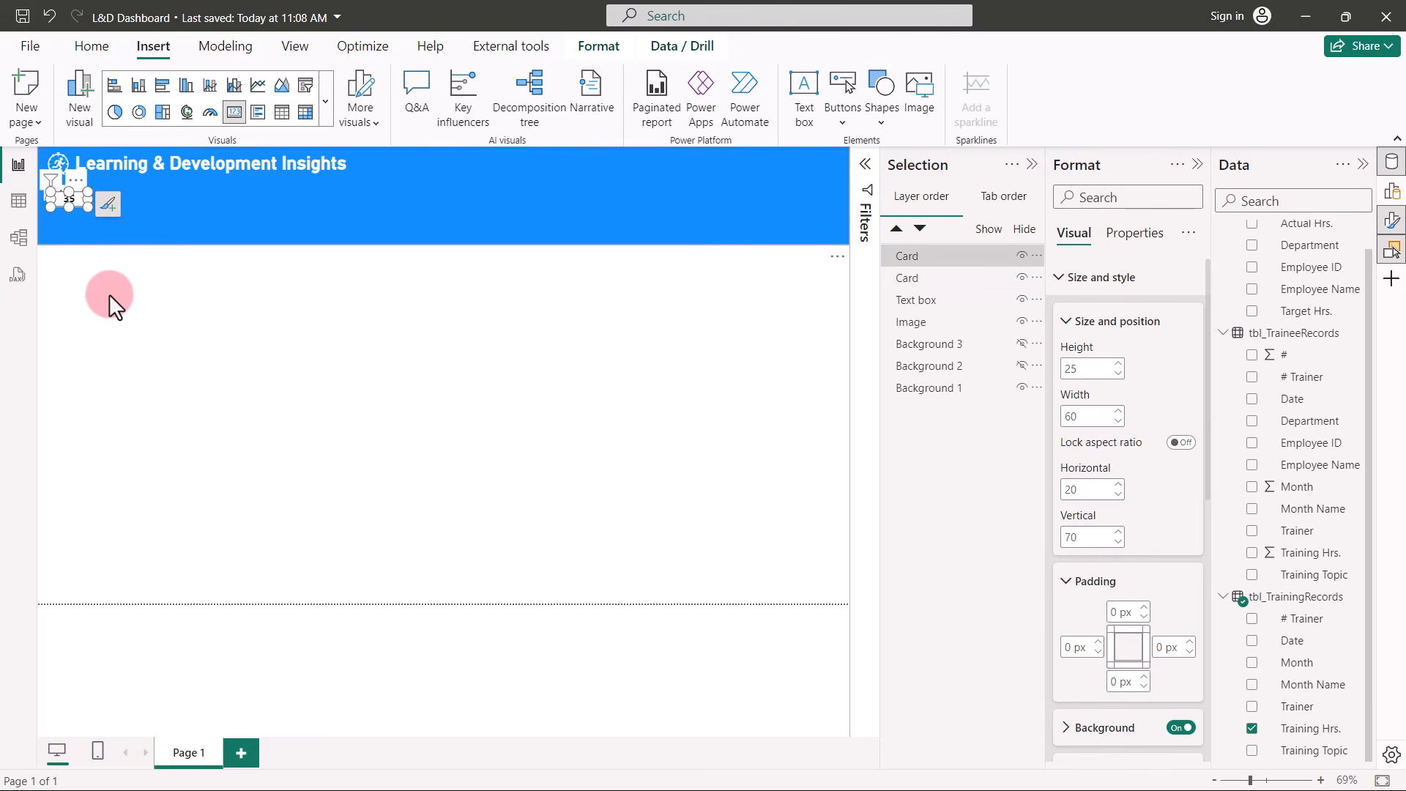
{"action": "left_click_drag", "start_coordinate": [74, 200], "coordinate": [67, 213]}
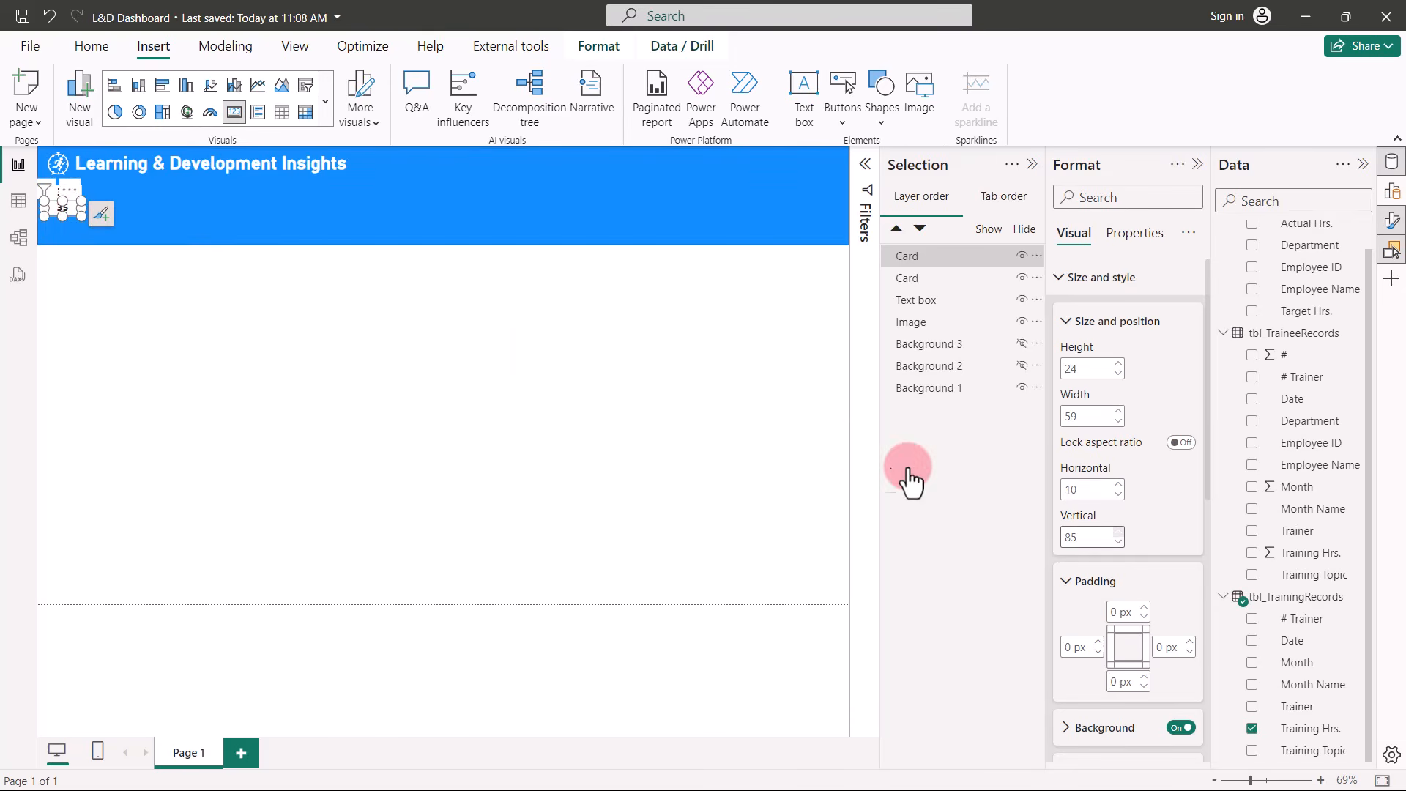
{"action": "left_click", "coordinate": [1119, 530]}
{"action": "left_click", "coordinate": [1118, 531]}
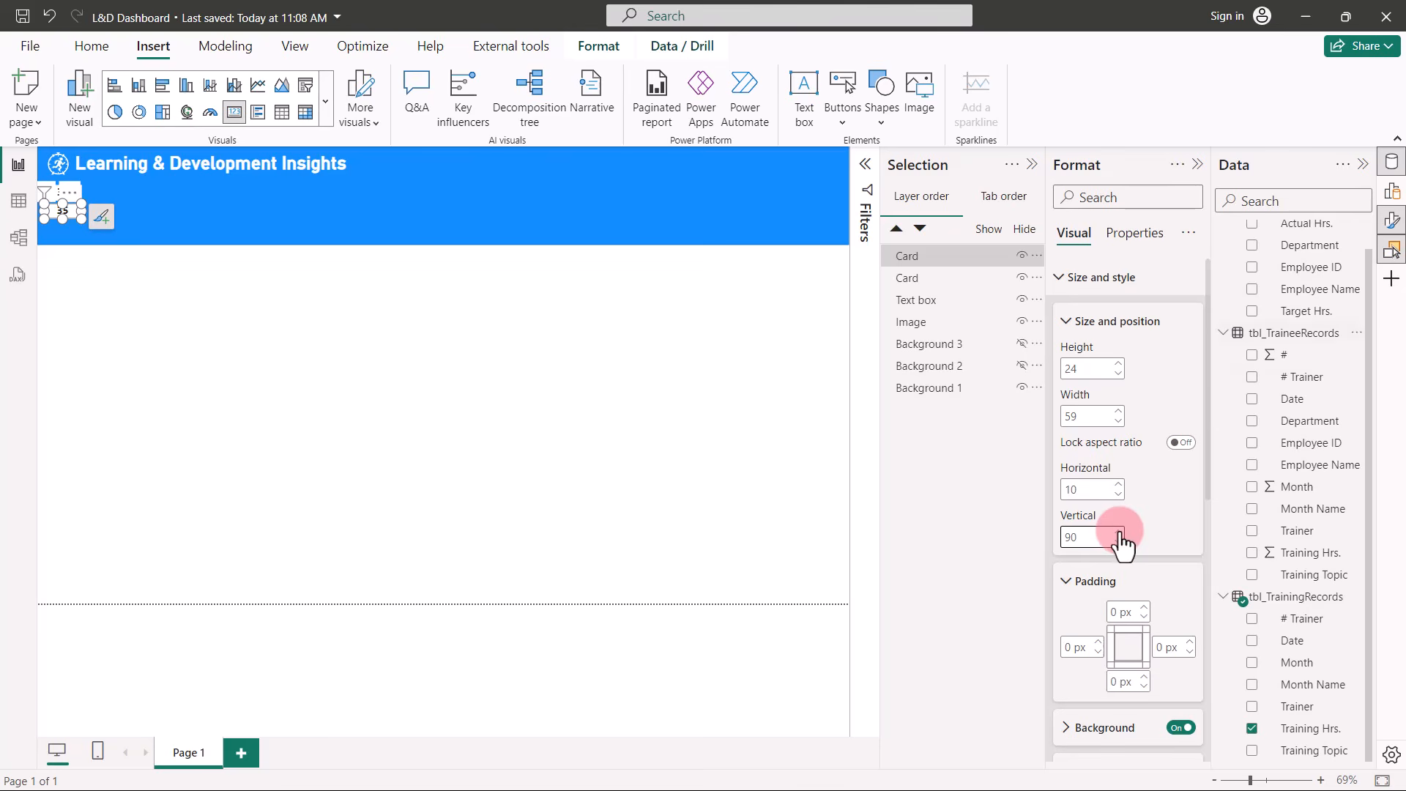
Change the aggregation of the second card's Training Hrs. field to Sum and close the Selection pane.
{"action": "left_click", "coordinate": [1392, 191]}
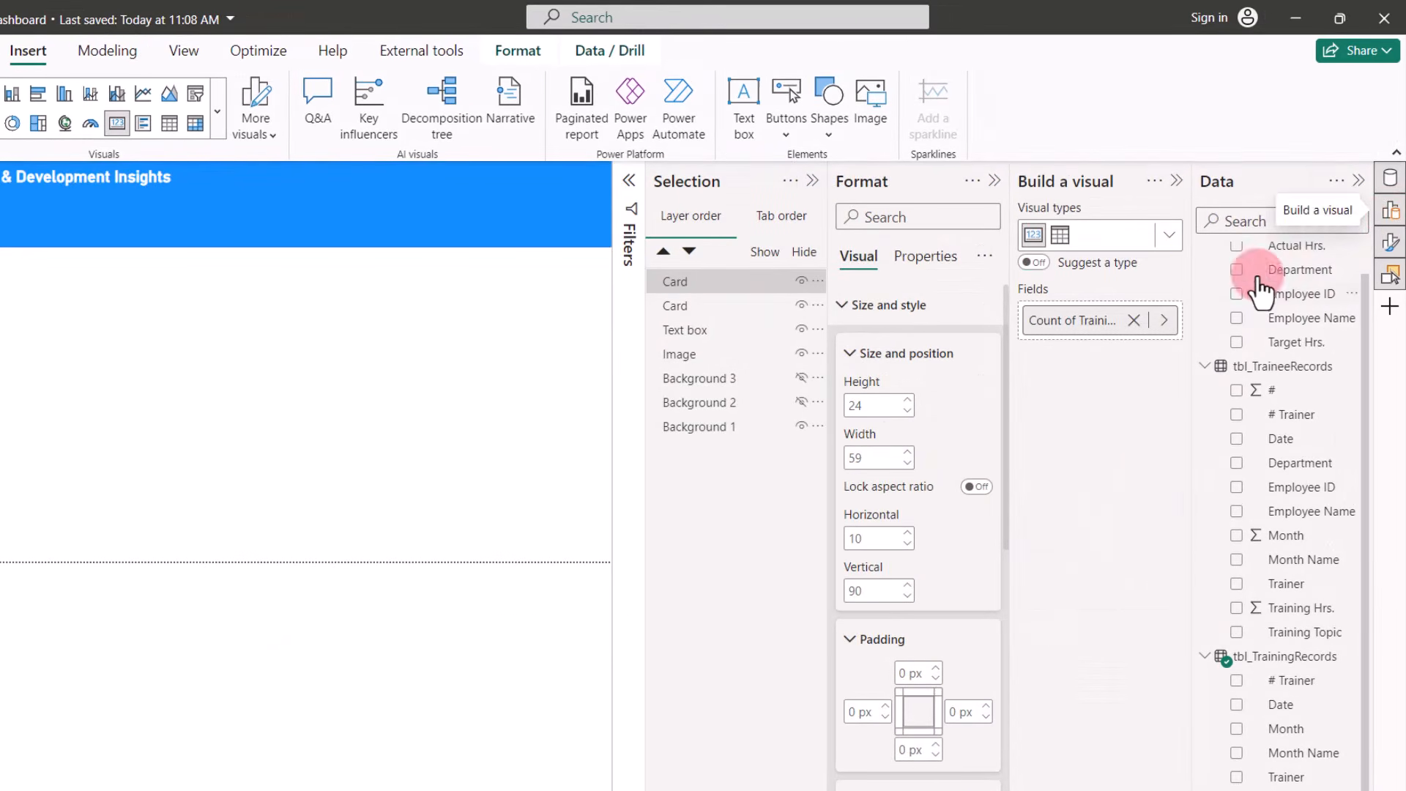
{"action": "left_click", "coordinate": [1165, 323]}
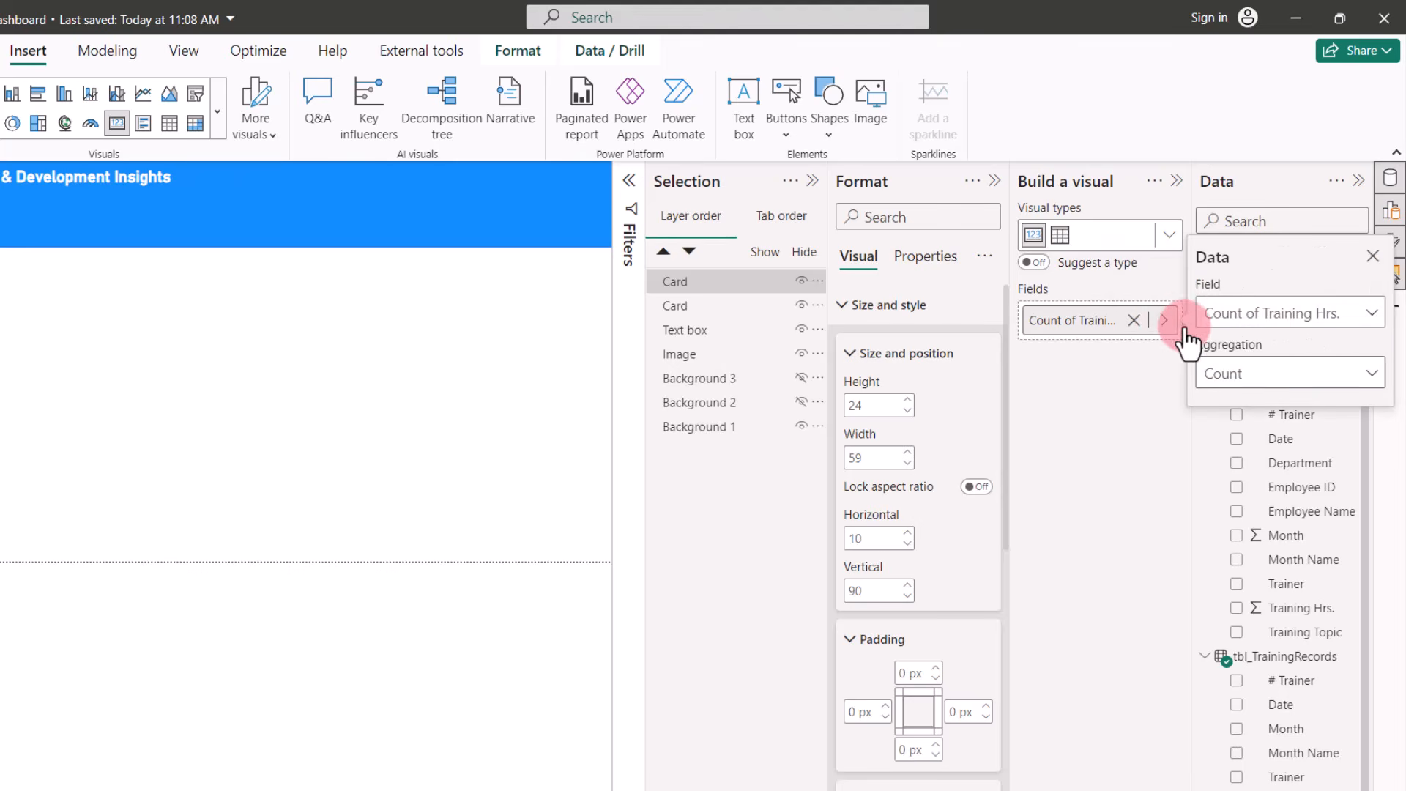
{"action": "left_click", "coordinate": [1327, 384]}
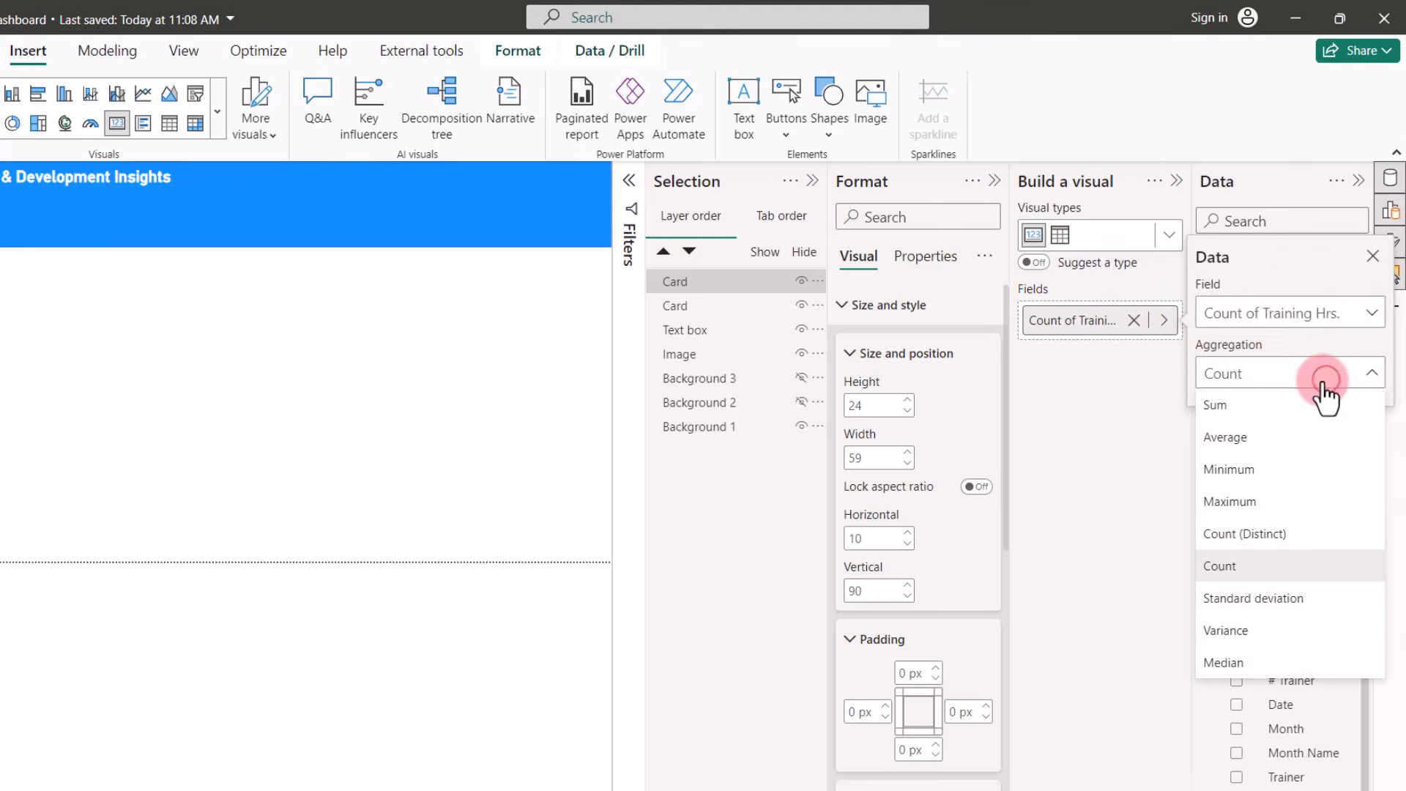
{"action": "left_click", "coordinate": [1240, 406]}
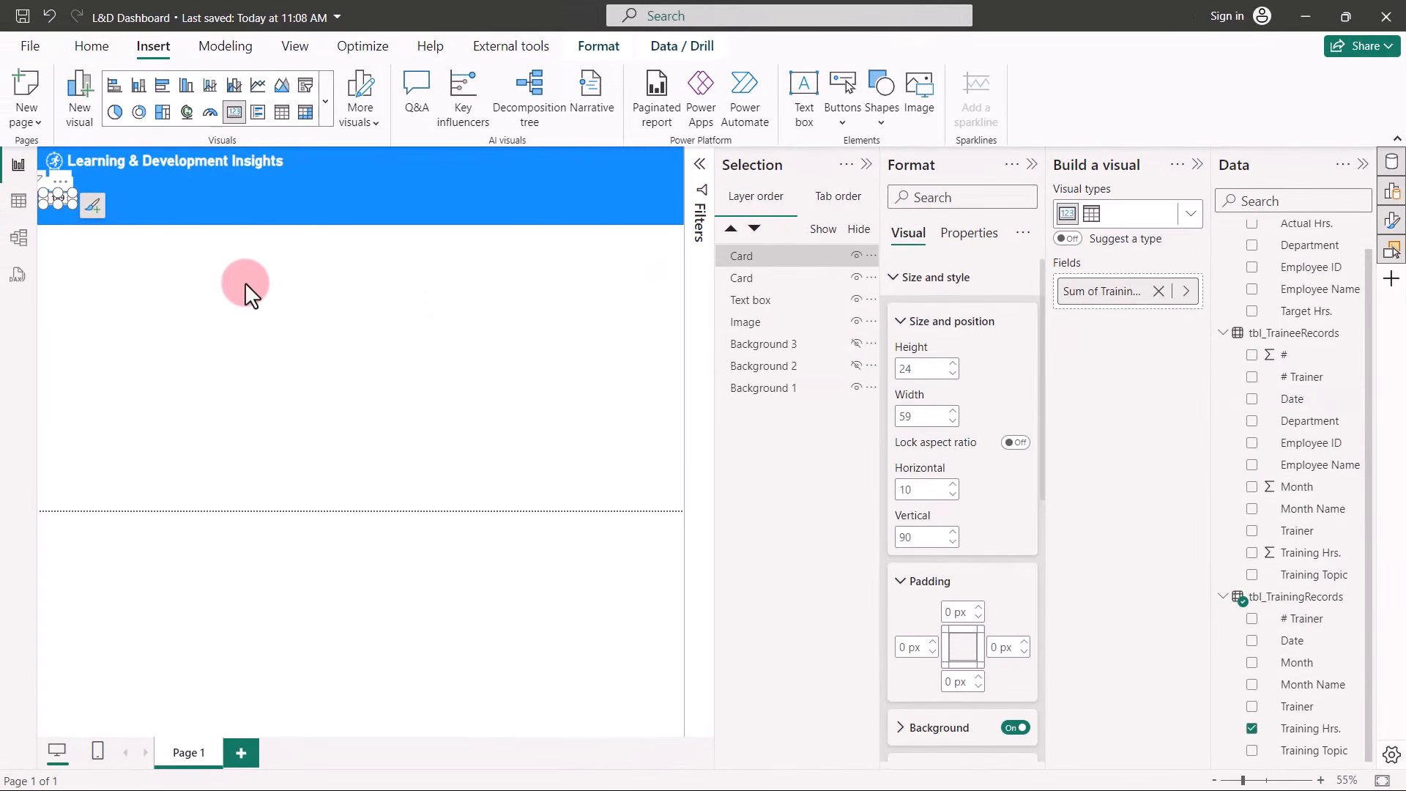
{"action": "left_click", "coordinate": [244, 283]}
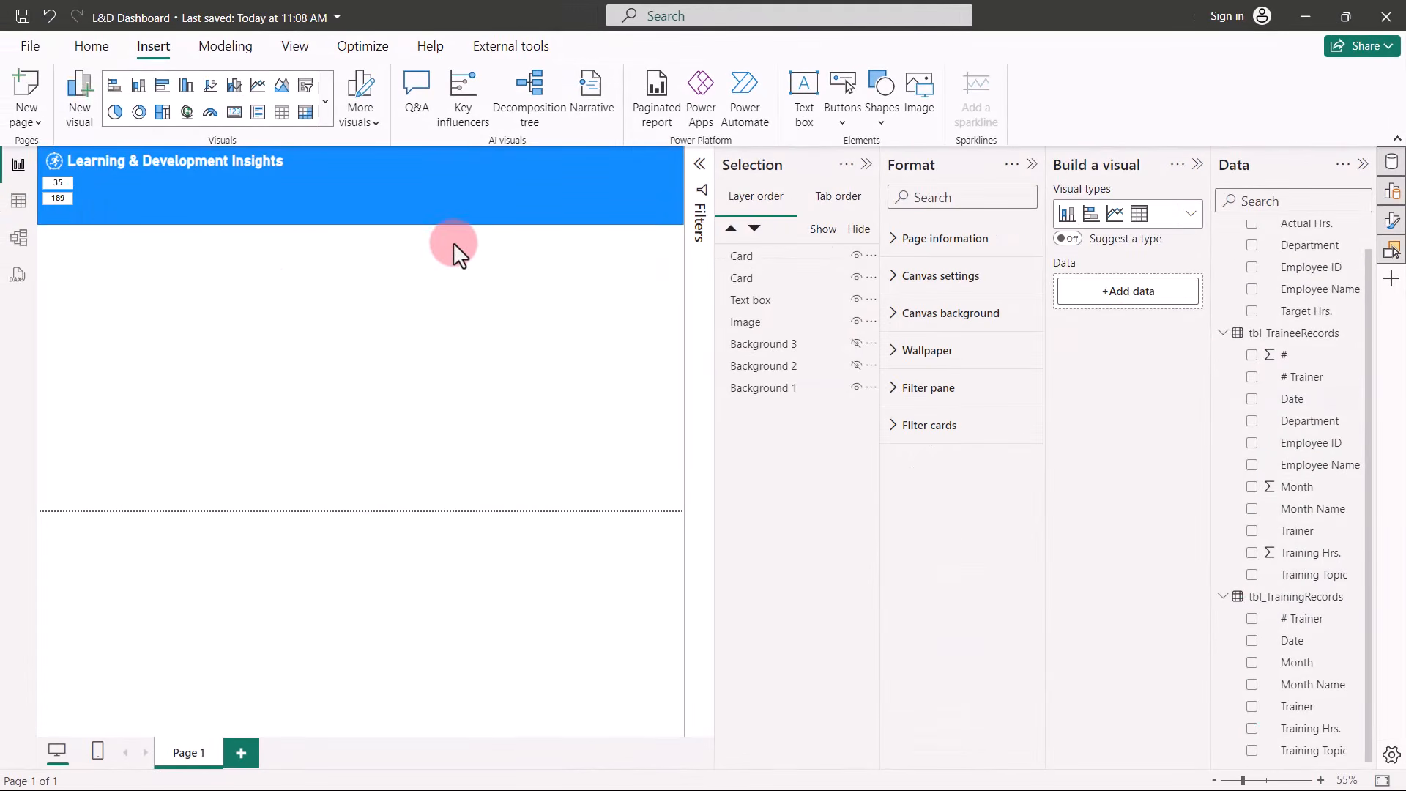
{"action": "left_click", "coordinate": [868, 170]}
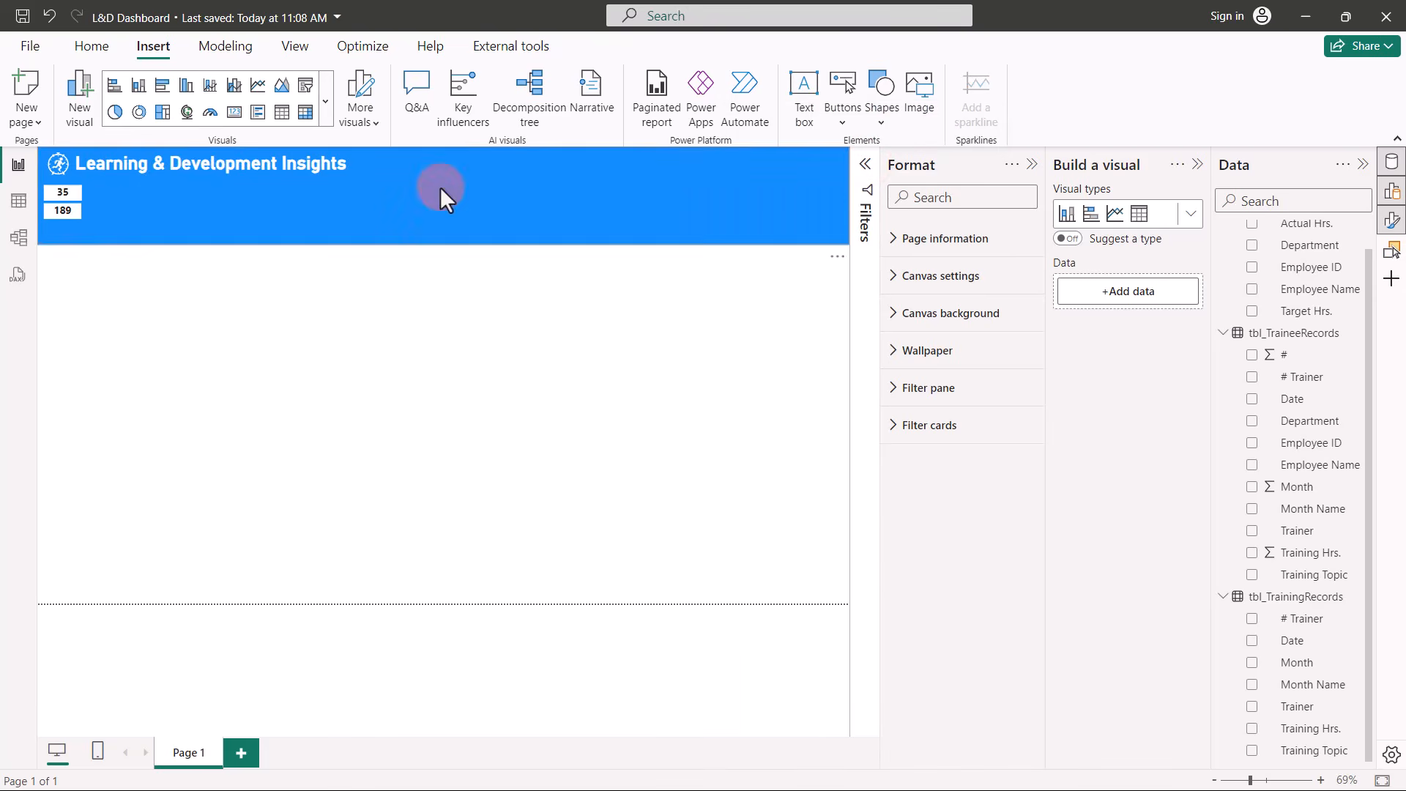
Duplicate the second card and place the copy directly beneath it at horizontal 10, vertical 120.
{"action": "left_click", "coordinate": [72, 208]}
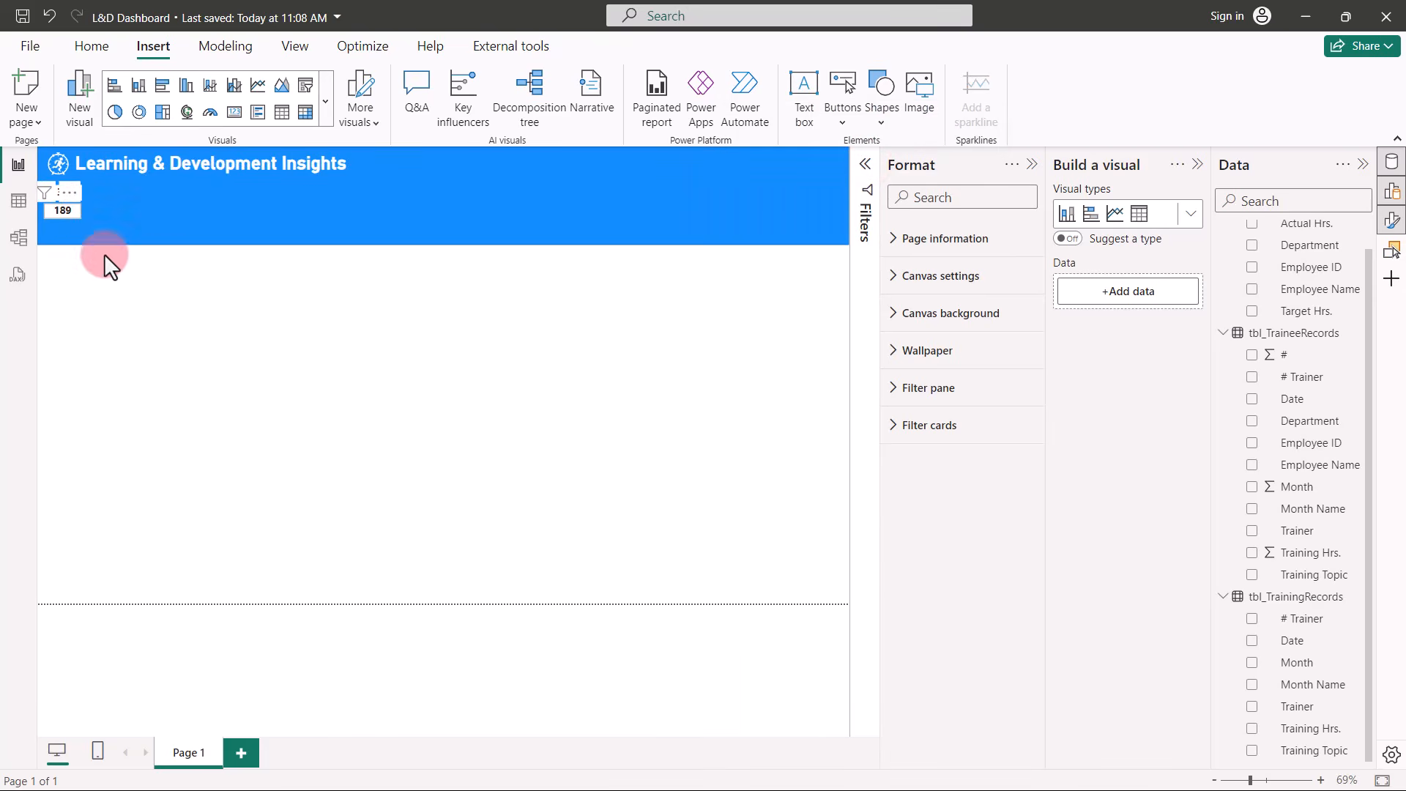
{"action": "key", "text": "ctrl+v"}
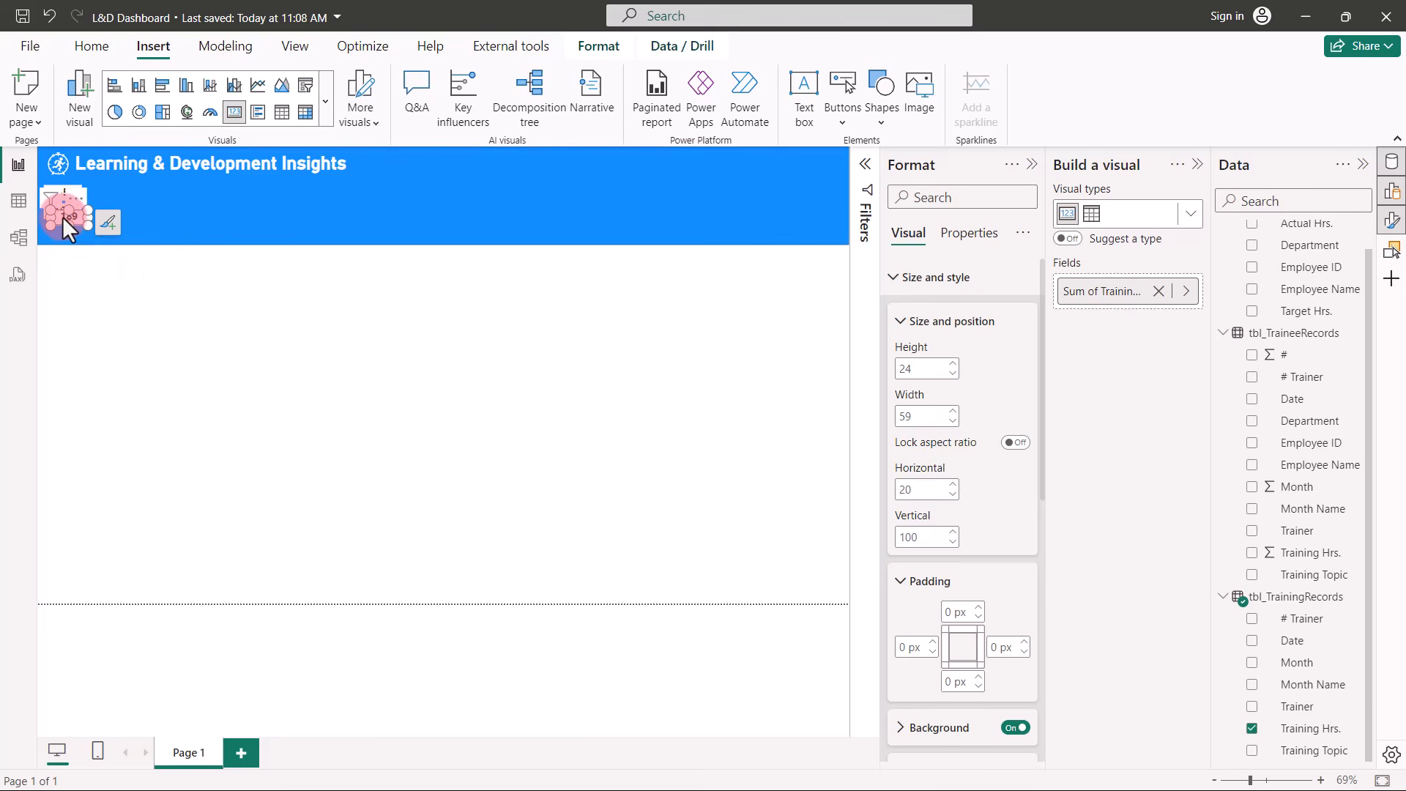
{"action": "left_click_drag", "start_coordinate": [60, 215], "coordinate": [54, 228]}
{"action": "left_click", "coordinate": [952, 532]}
{"action": "left_click", "coordinate": [952, 532]}
{"action": "left_click", "coordinate": [952, 532]}
{"action": "left_click", "coordinate": [952, 532]}
{"action": "left_click", "coordinate": [953, 532]}
{"action": "left_click", "coordinate": [953, 543]}
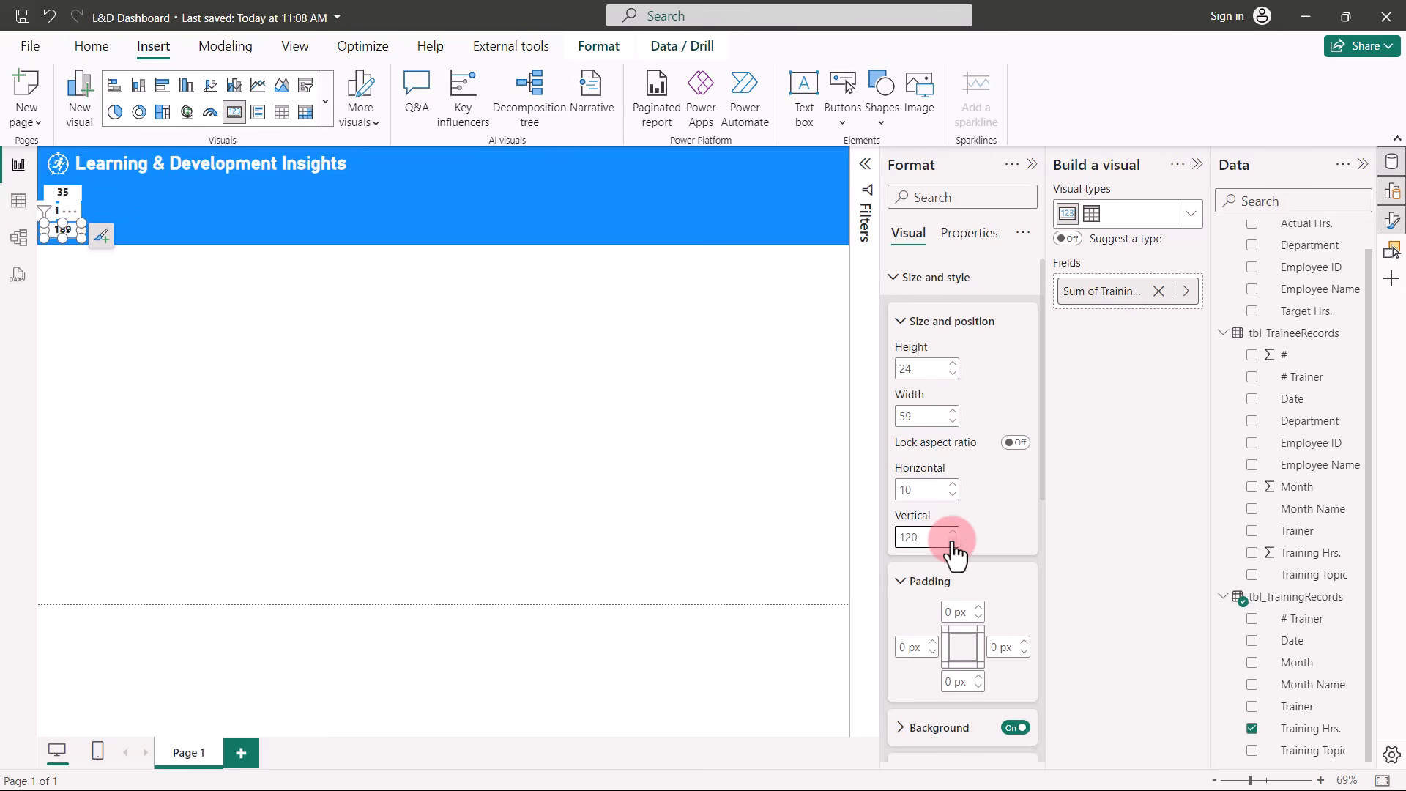
Switch the third card's field to Training Hrs. from the tbl_TraineeRecords table.
{"action": "left_click", "coordinate": [1185, 291]}
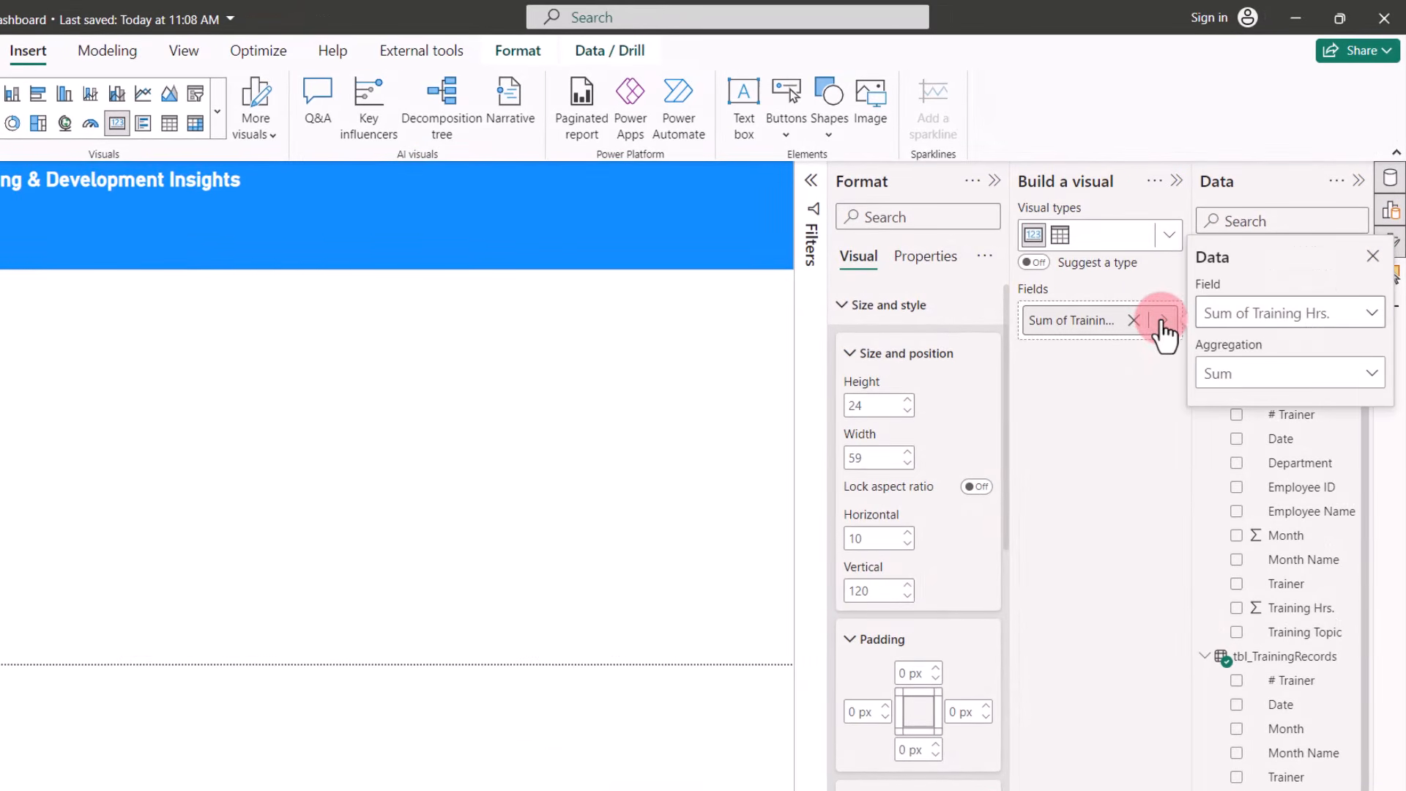
{"action": "left_click", "coordinate": [1344, 311]}
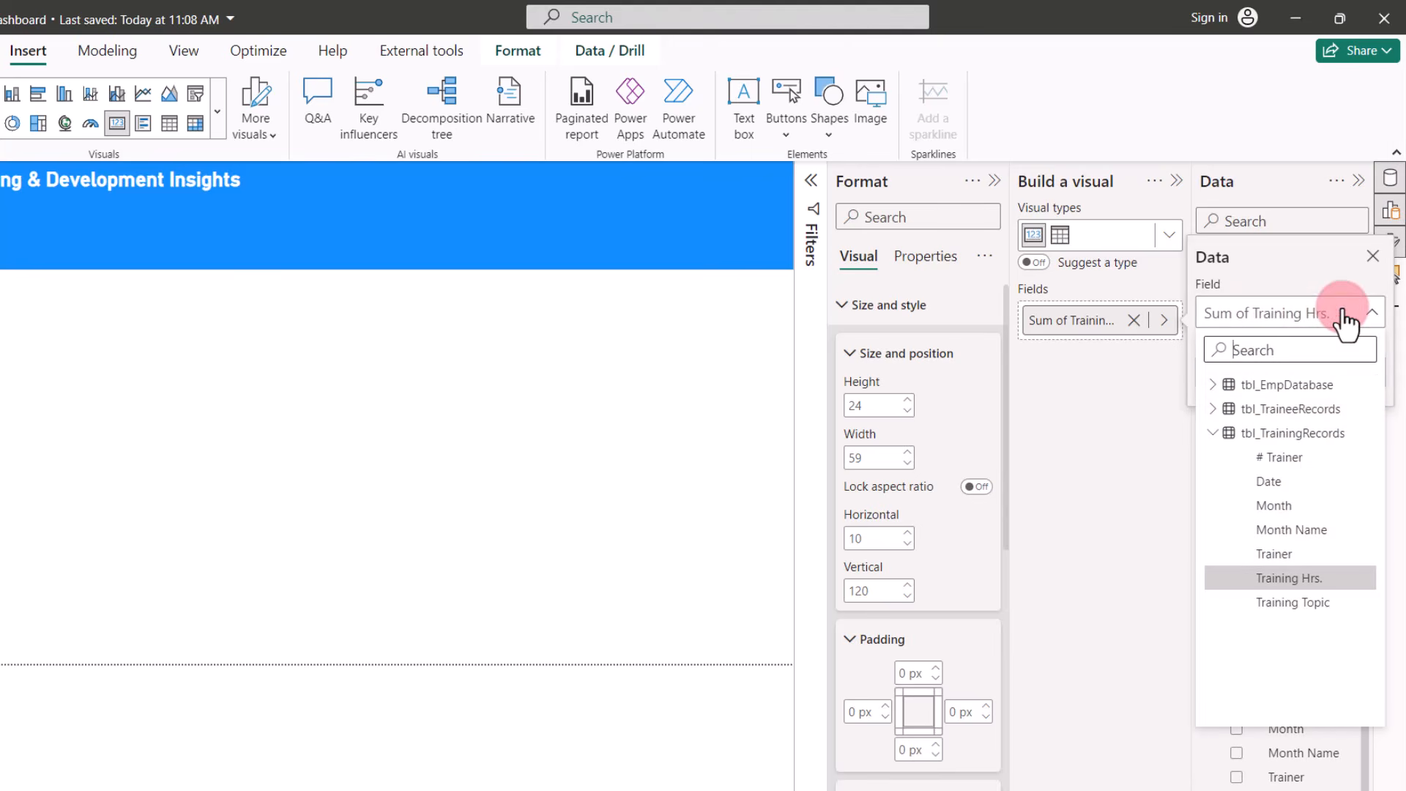
{"action": "left_click", "coordinate": [1222, 397]}
{"action": "left_click", "coordinate": [1207, 408]}
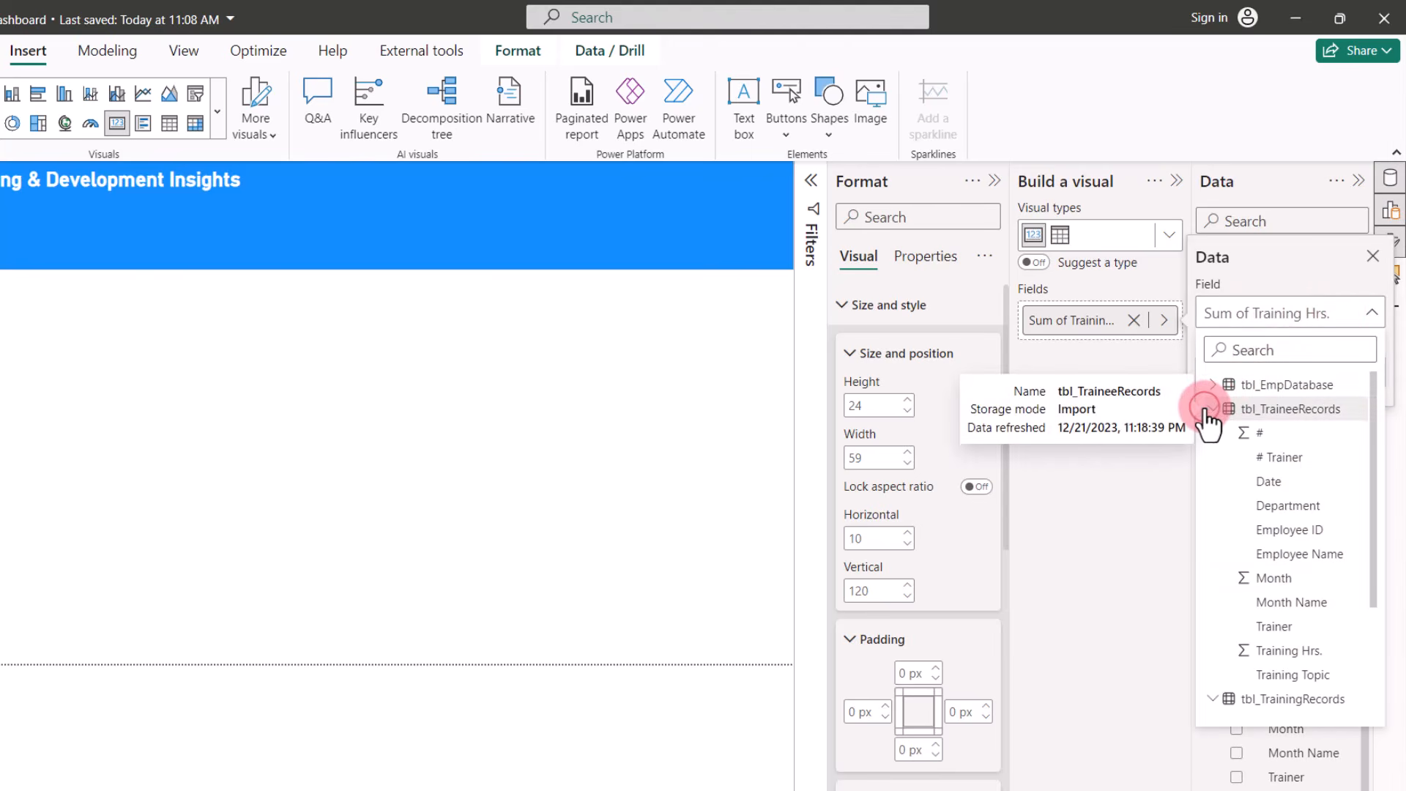
{"action": "left_click", "coordinate": [1293, 652]}
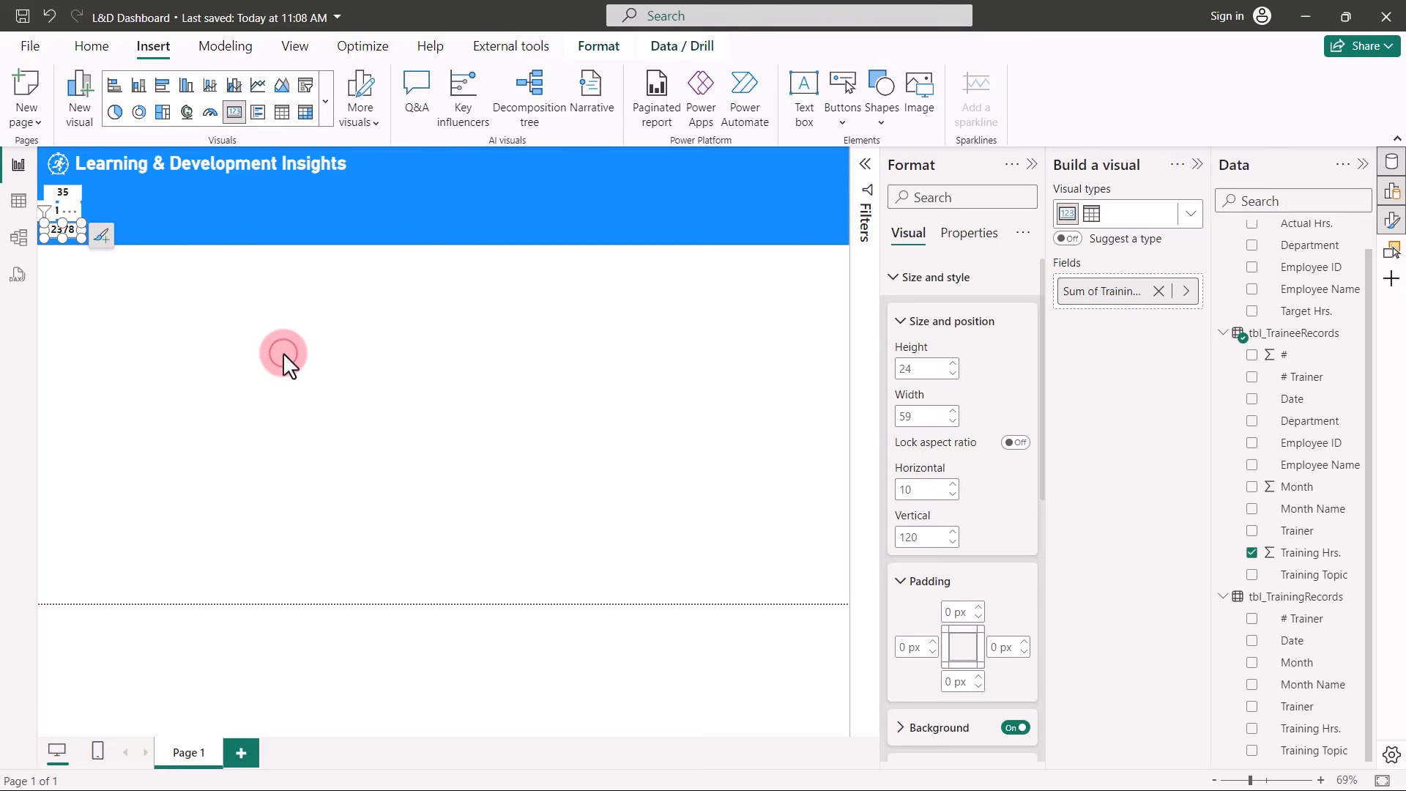
{"action": "left_click", "coordinate": [283, 353]}
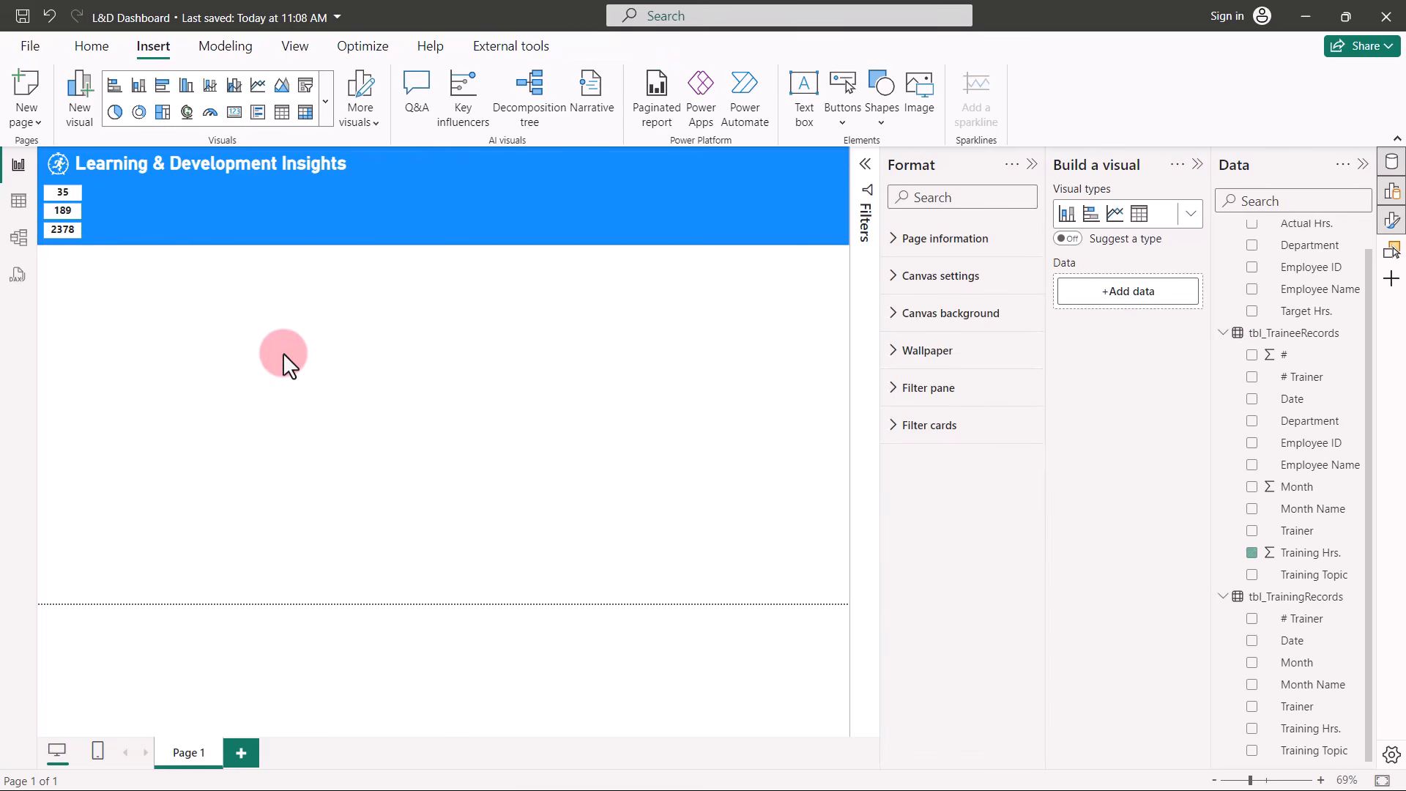
Insert a text box on the page containing "Training Sessions".
{"action": "left_click", "coordinate": [806, 85]}
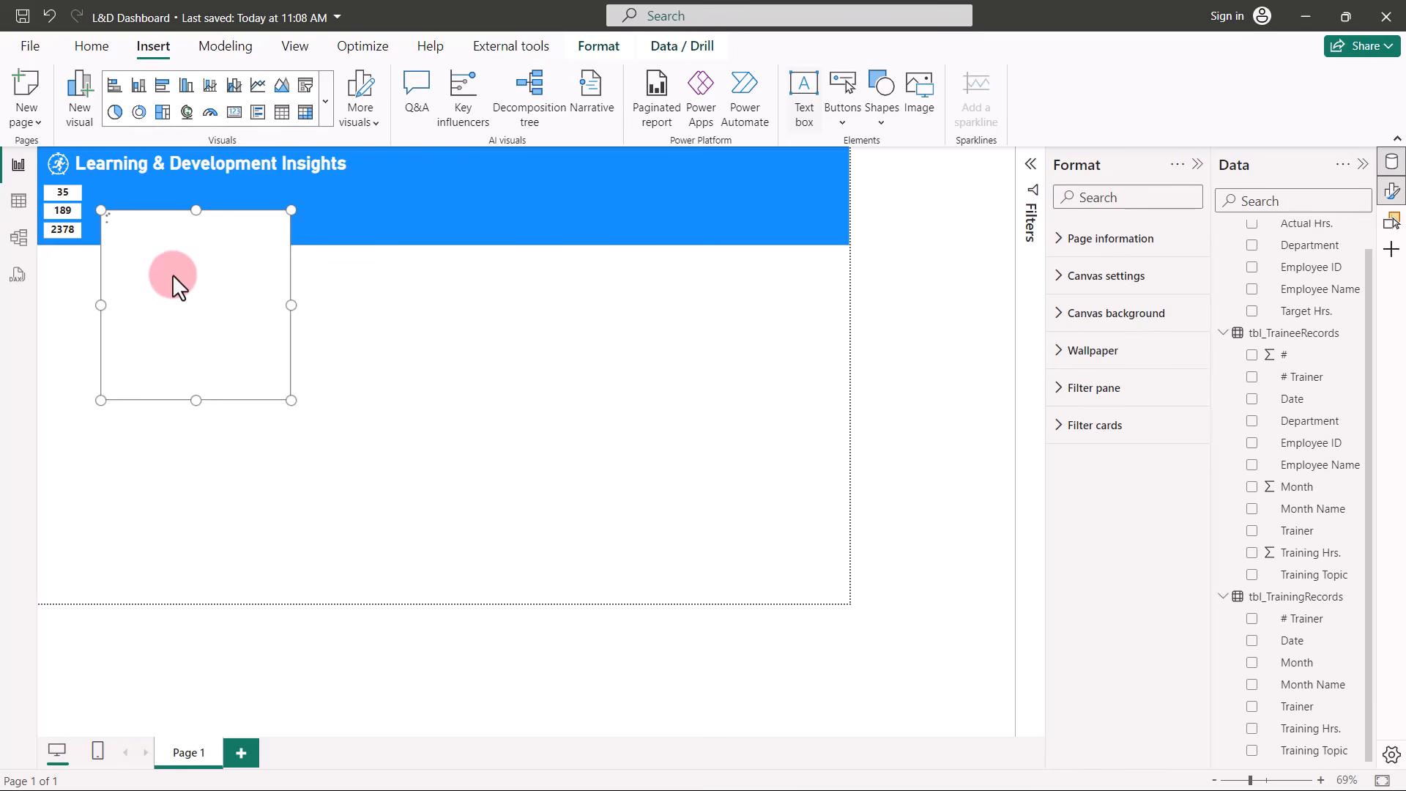
{"action": "left_click", "coordinate": [173, 273]}
{"action": "type", "text": "Trainin"}
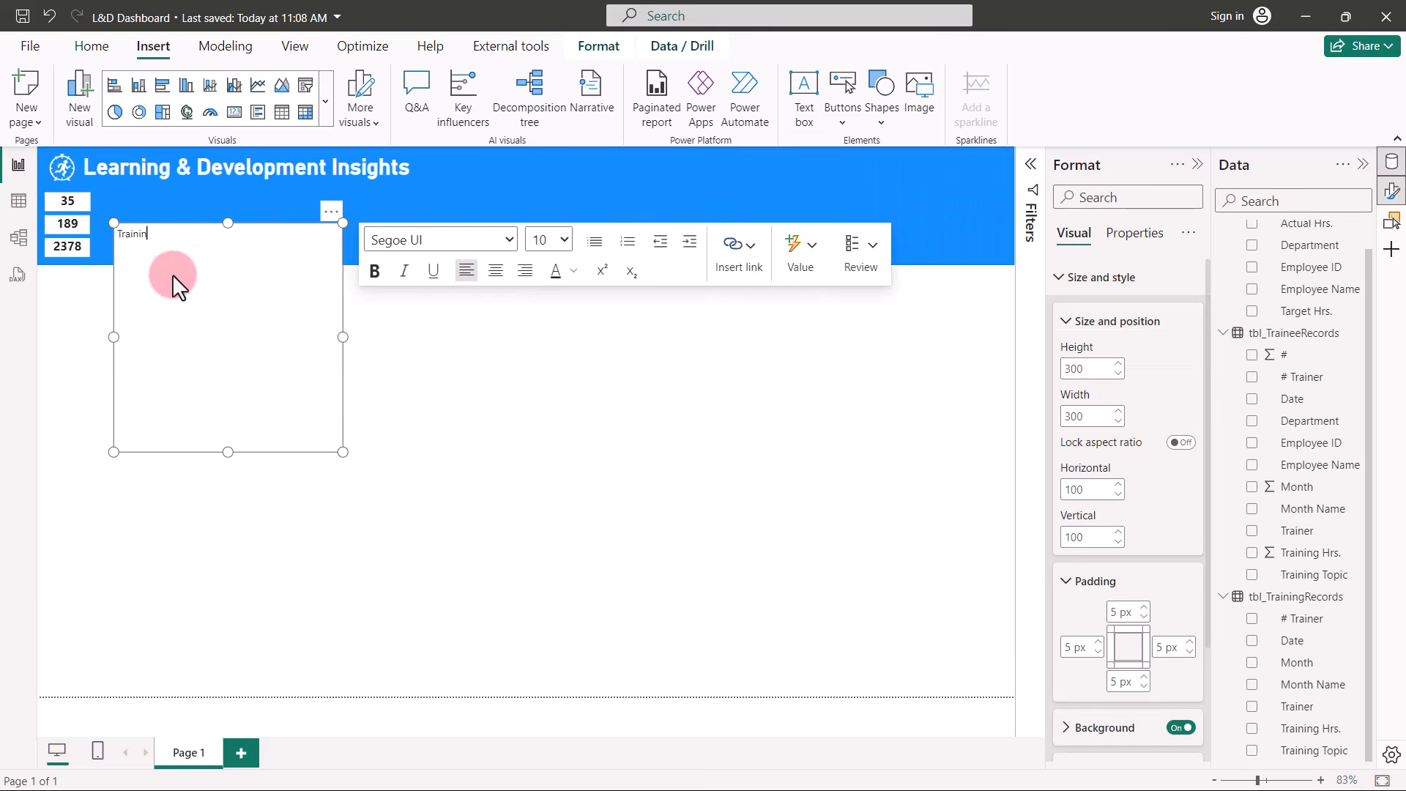
{"action": "type", "text": "g Sessions"}
Change the font color of the "Training Sessions" text to white.
{"action": "left_click_drag", "start_coordinate": [194, 233], "coordinate": [19, 234]}
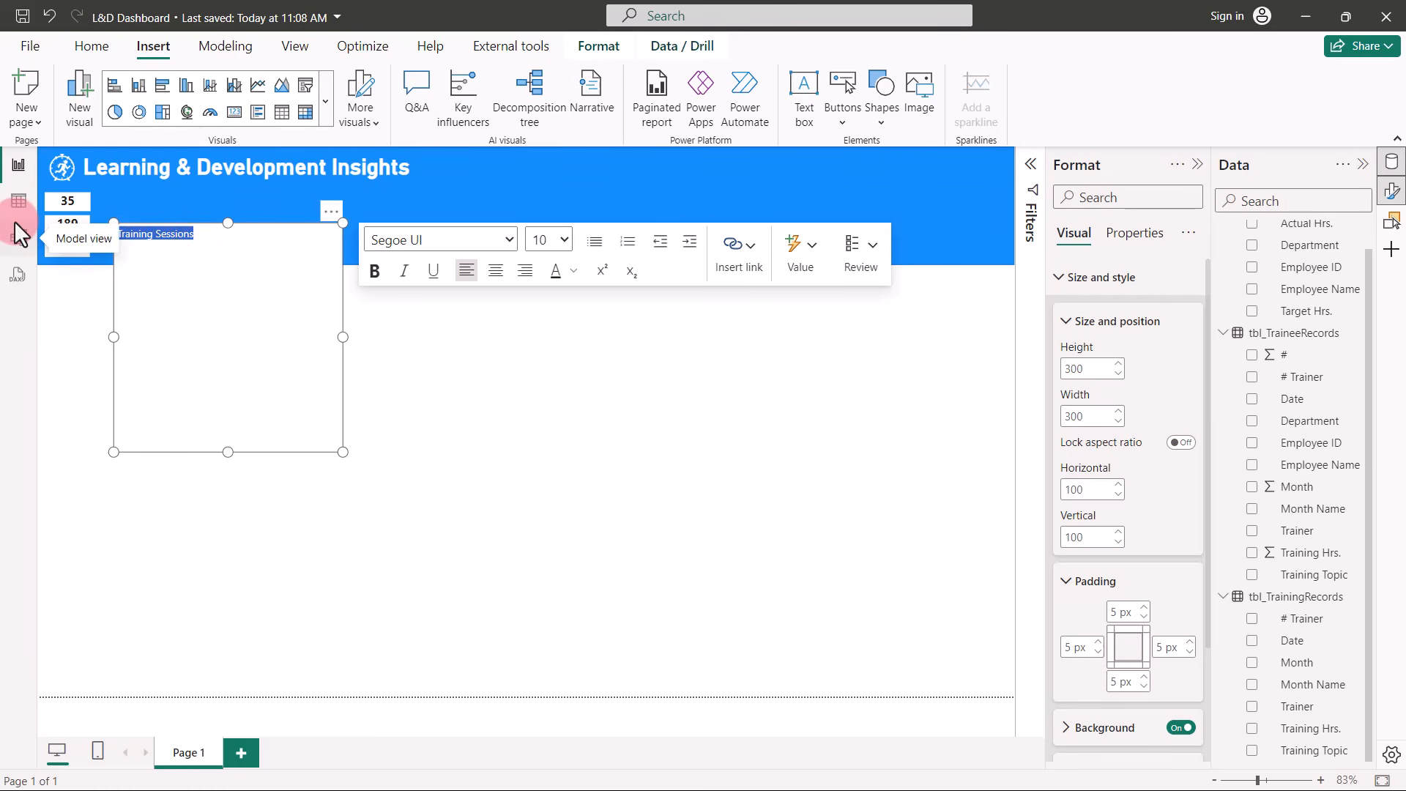
{"action": "left_click", "coordinate": [576, 271]}
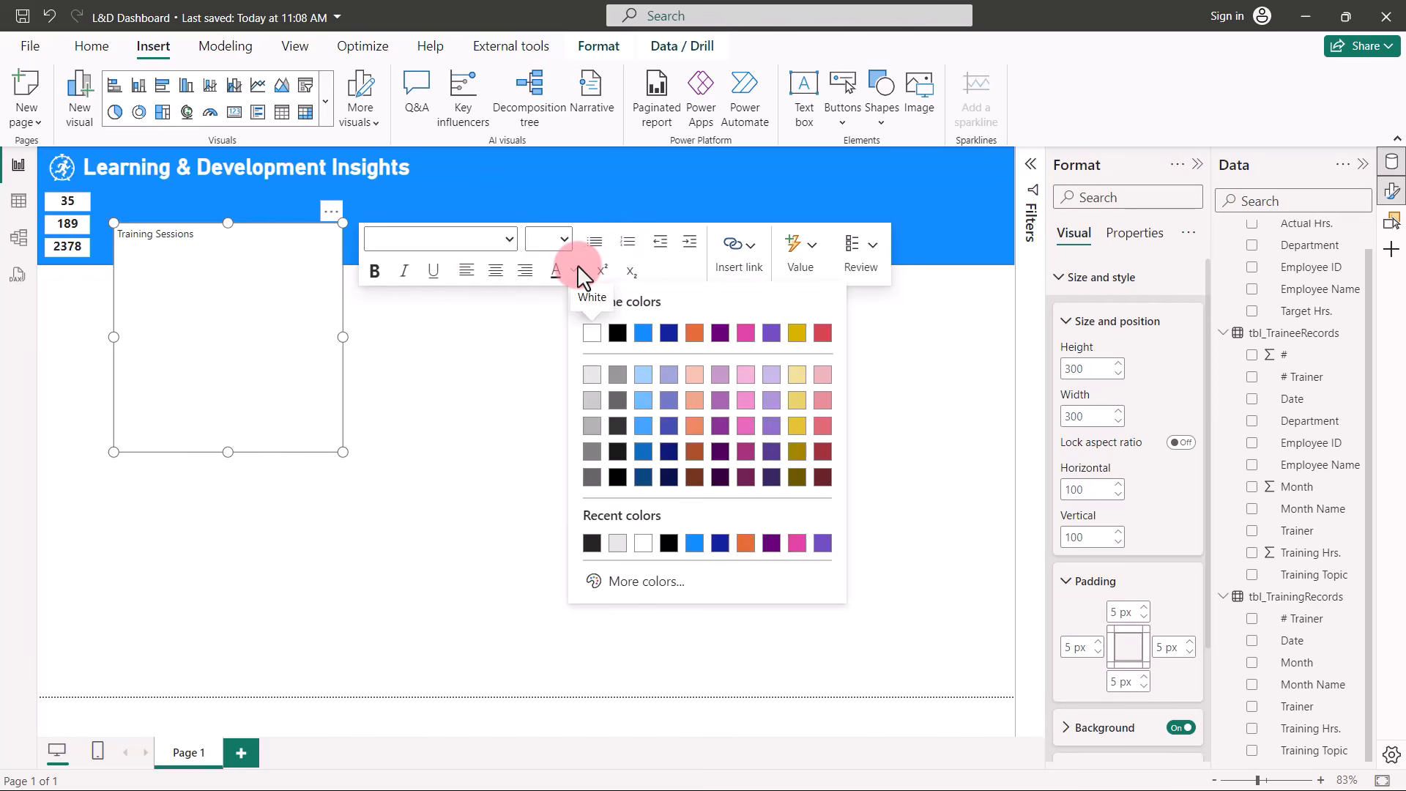
{"action": "left_click", "coordinate": [591, 333]}
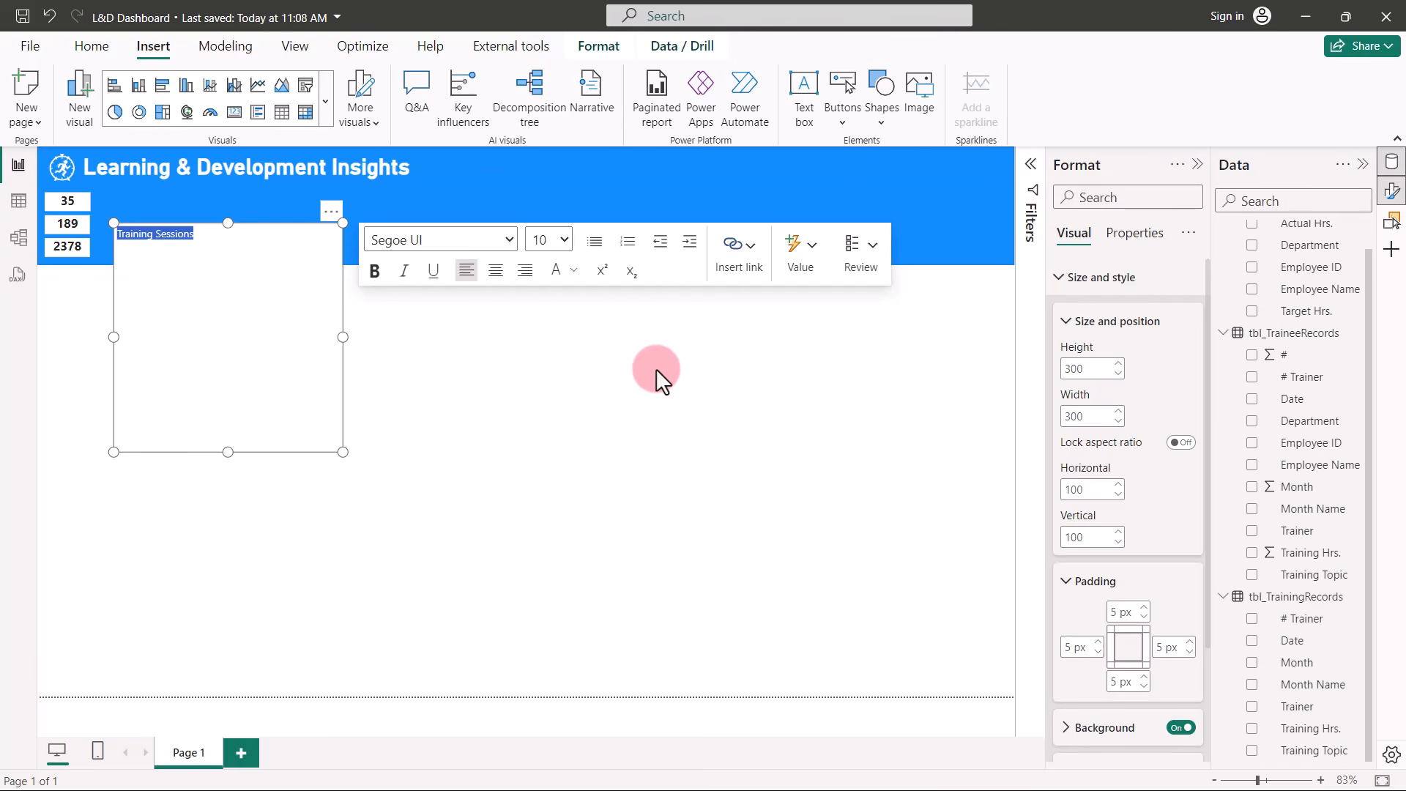
Set the padding of the "Training Sessions" text box to 0 px on all four sides.
{"action": "left_click", "coordinate": [1121, 611]}
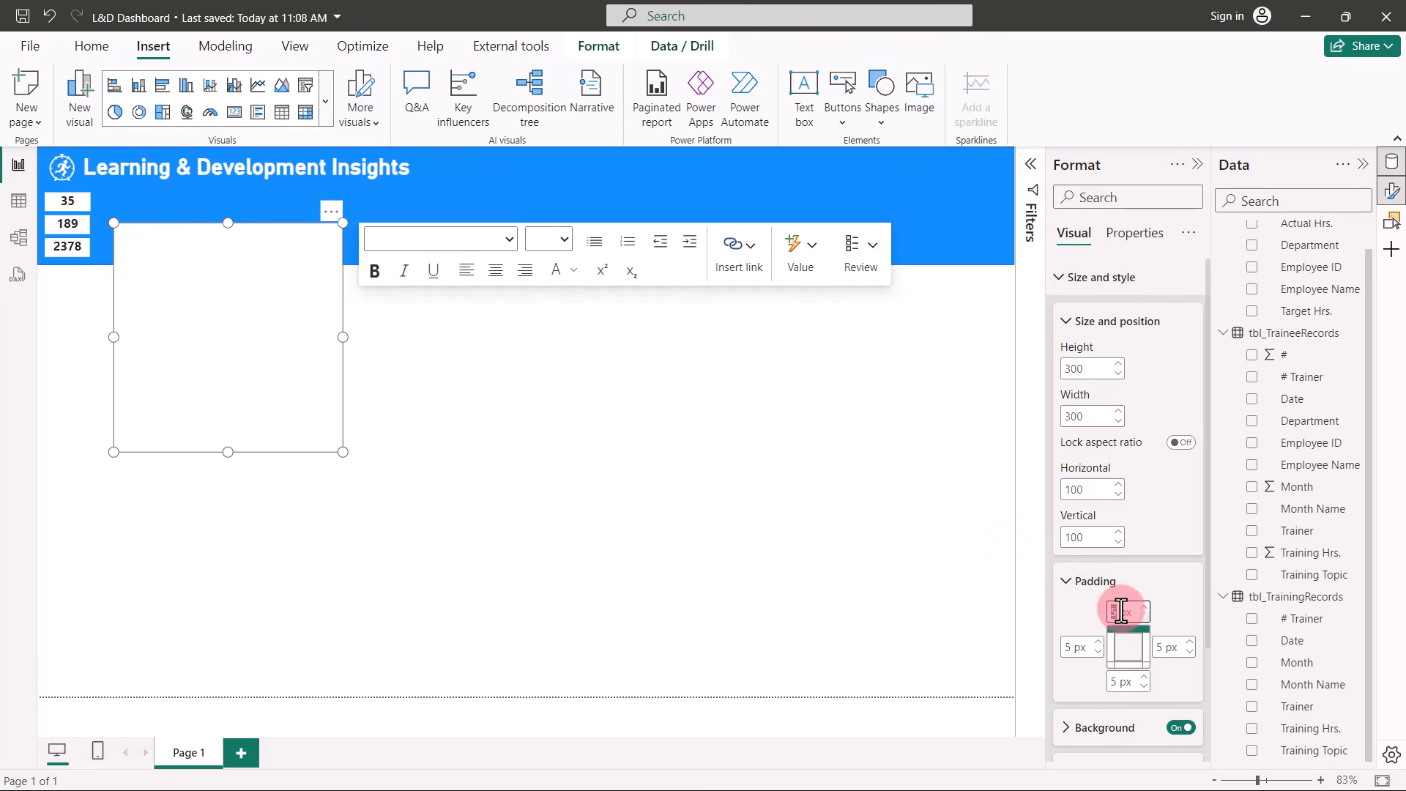
{"action": "left_click", "coordinate": [1144, 619]}
{"action": "left_click", "coordinate": [1145, 619]}
{"action": "left_click", "coordinate": [1097, 652]}
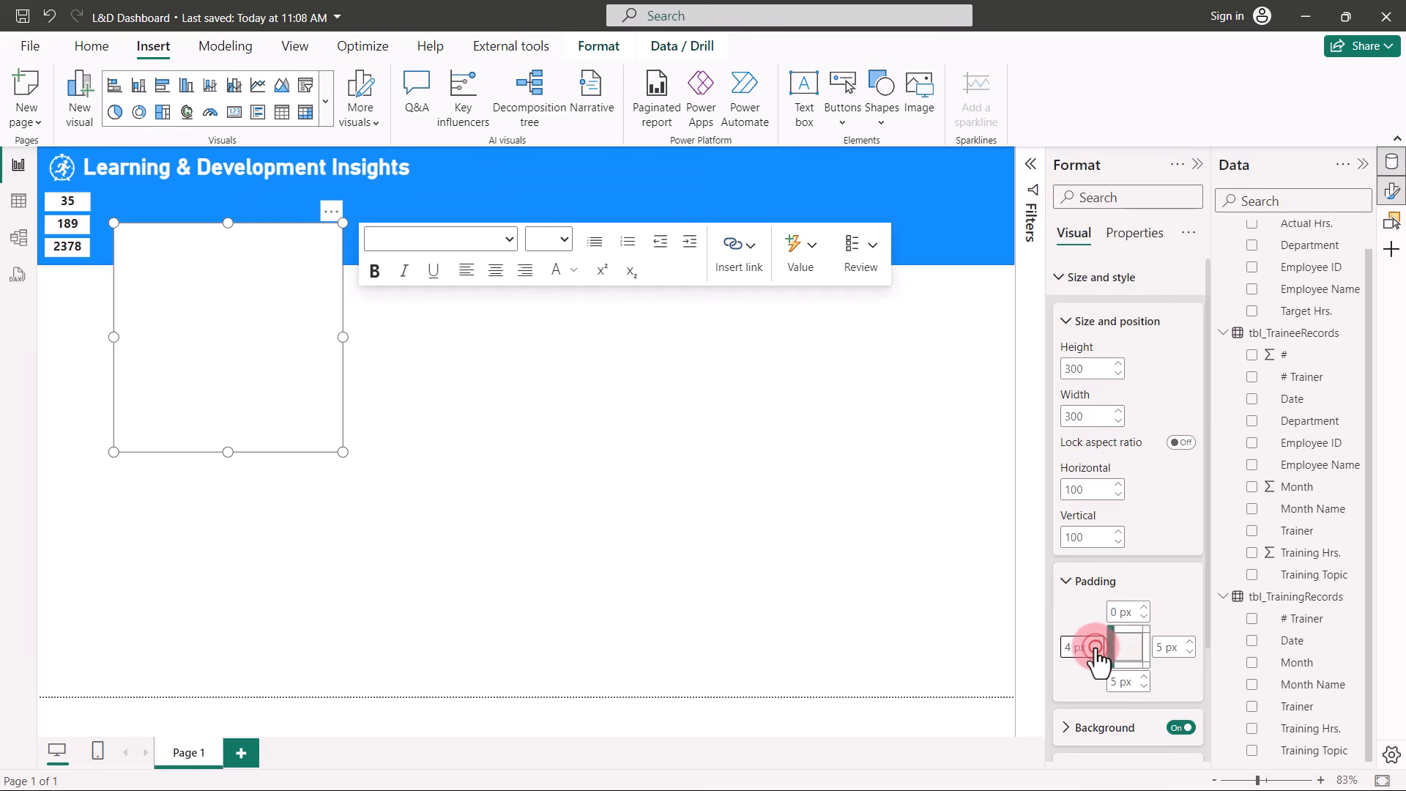
{"action": "left_click", "coordinate": [1098, 651]}
{"action": "left_click", "coordinate": [1097, 652]}
{"action": "left_click", "coordinate": [1097, 651]}
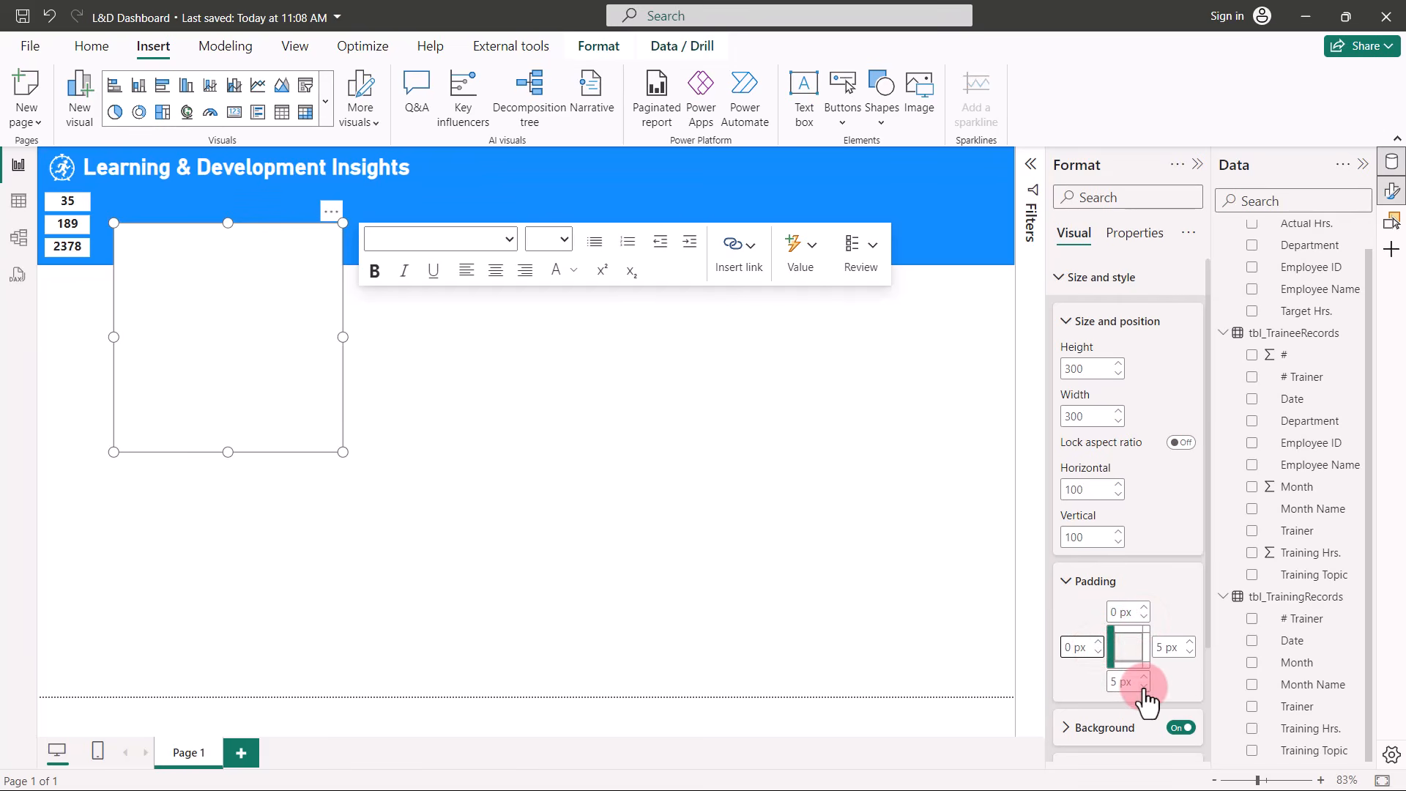
{"action": "left_click", "coordinate": [1145, 687]}
{"action": "left_click", "coordinate": [1145, 687]}
{"action": "left_click", "coordinate": [1144, 687]}
{"action": "left_click", "coordinate": [1144, 687]}
{"action": "left_click", "coordinate": [1144, 687]}
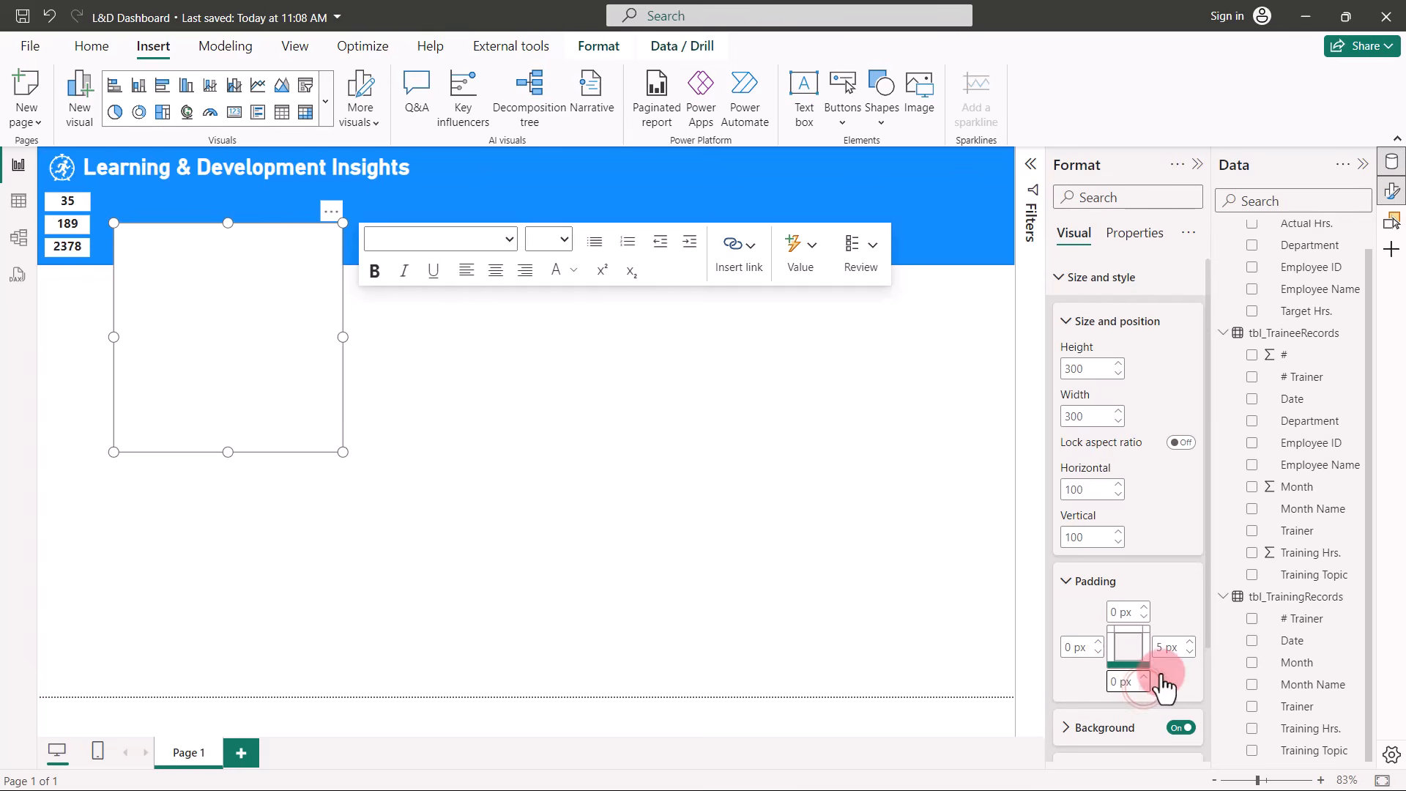
{"action": "left_click", "coordinate": [1191, 652]}
{"action": "left_click", "coordinate": [1190, 652]}
{"action": "left_click", "coordinate": [1190, 652]}
{"action": "left_click", "coordinate": [1190, 652]}
{"action": "left_click", "coordinate": [1190, 651]}
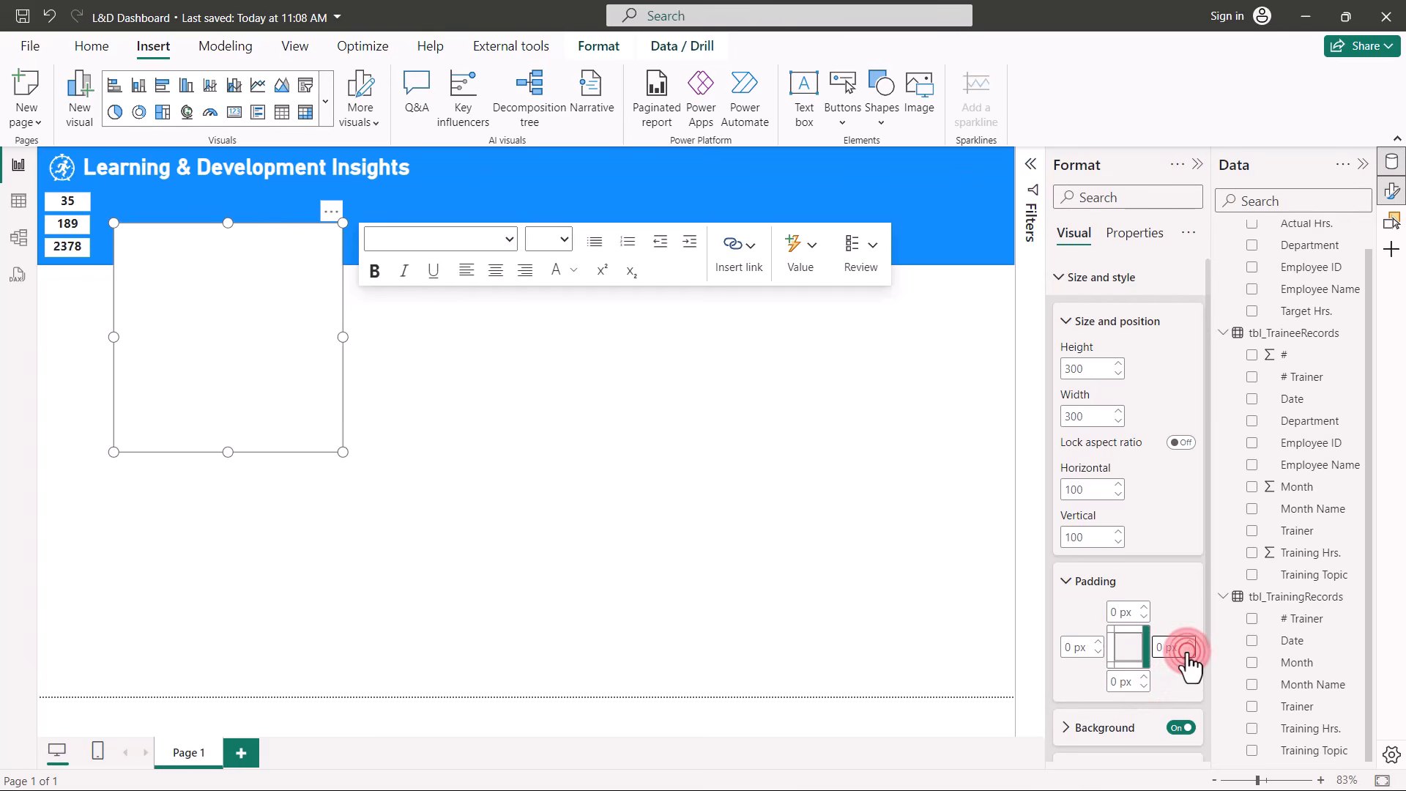
Format the "Training Sessions" text in Segoe UI, size 8, bold.
{"action": "left_click", "coordinate": [508, 241]}
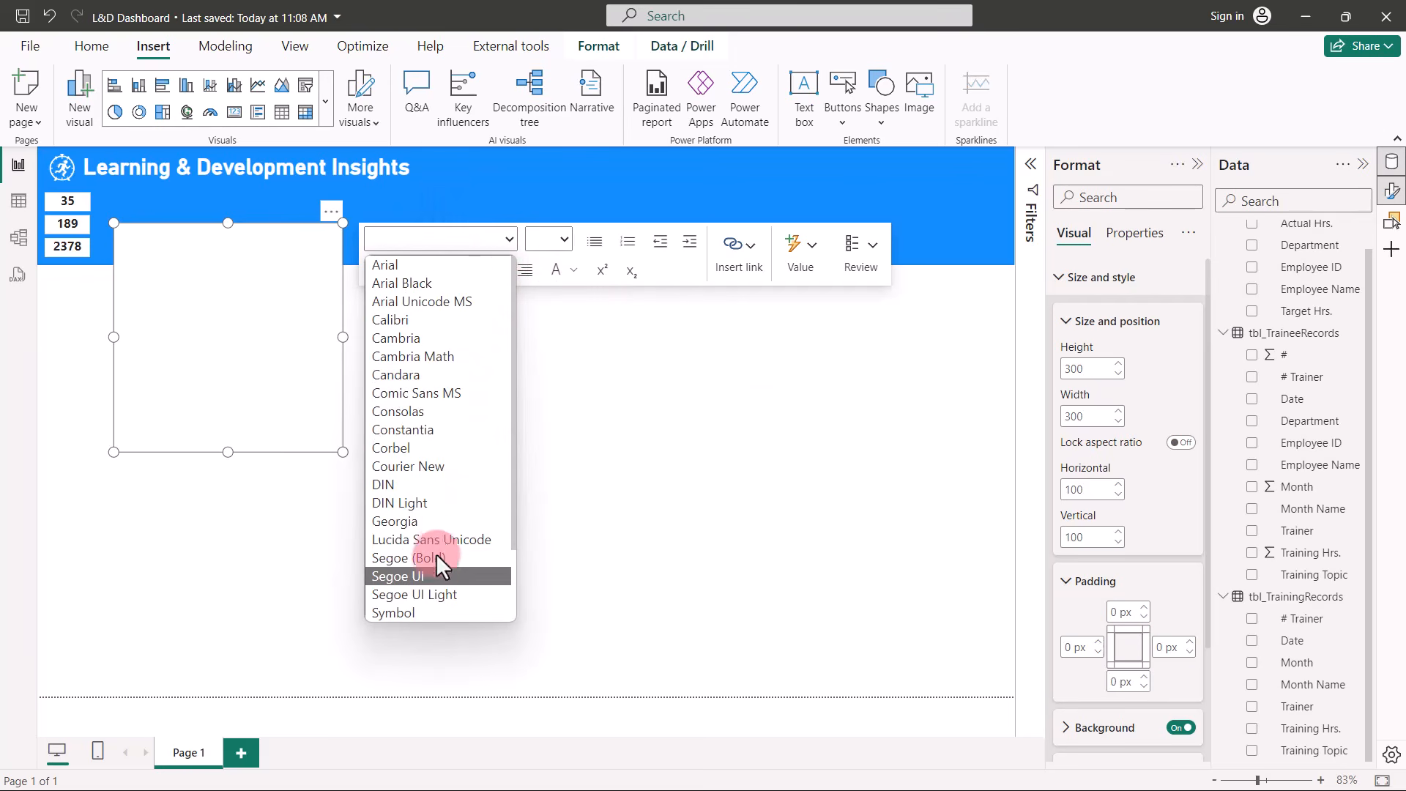
{"action": "left_click", "coordinate": [432, 574]}
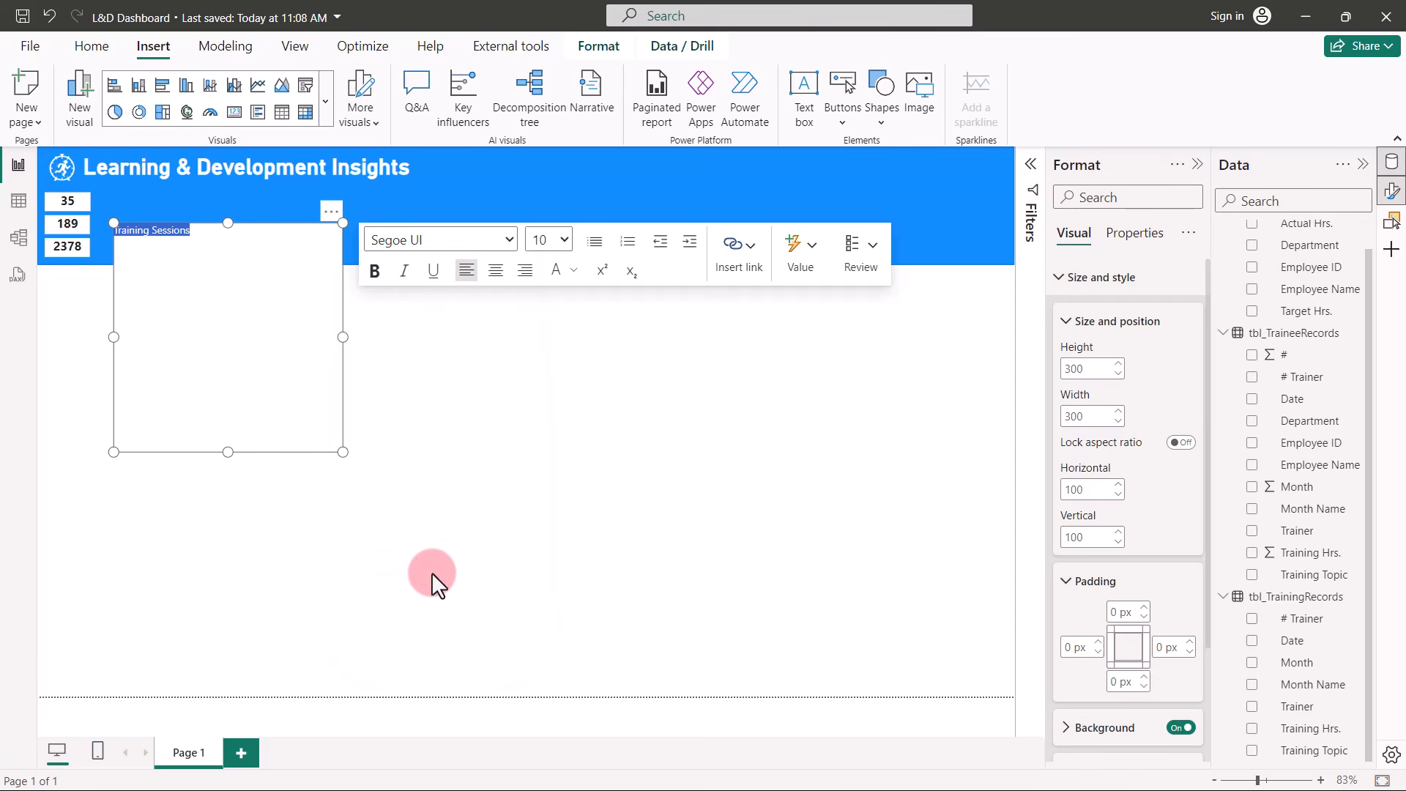
{"action": "left_click", "coordinate": [562, 241]}
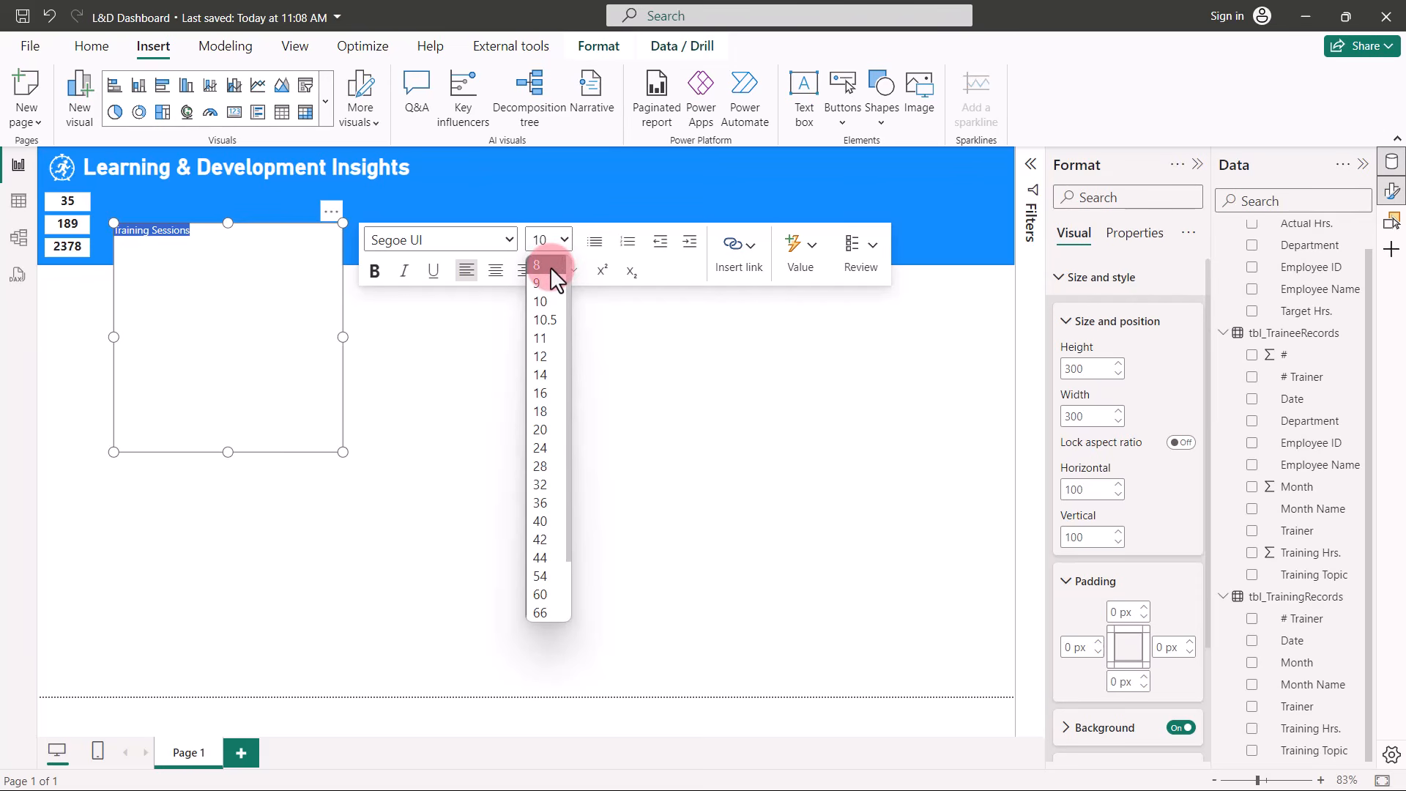
{"action": "left_click", "coordinate": [551, 267]}
{"action": "left_click", "coordinate": [374, 271]}
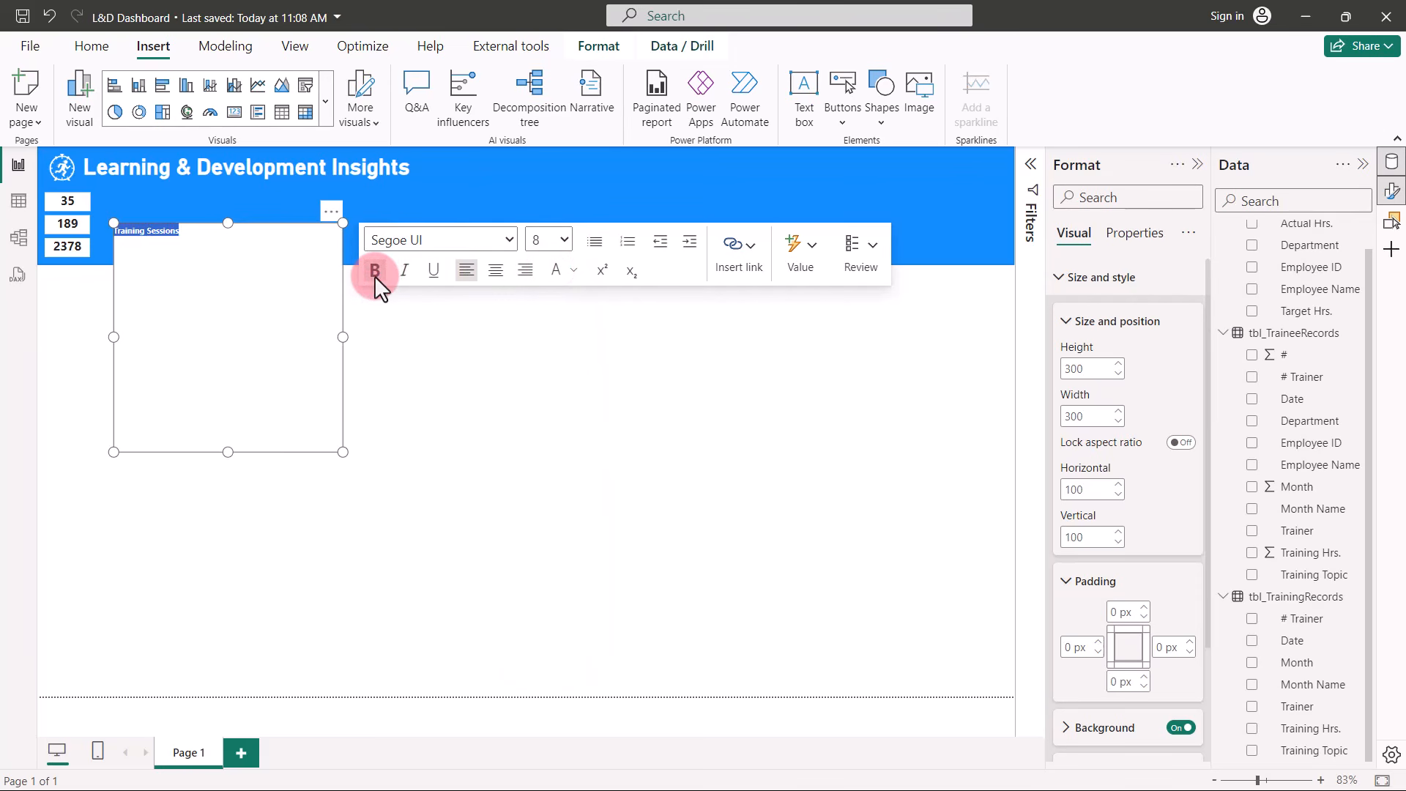
Shrink the "Training Sessions" text box to a width of about 100 and a height of 25.
{"action": "left_click_drag", "start_coordinate": [341, 453], "coordinate": [191, 242]}
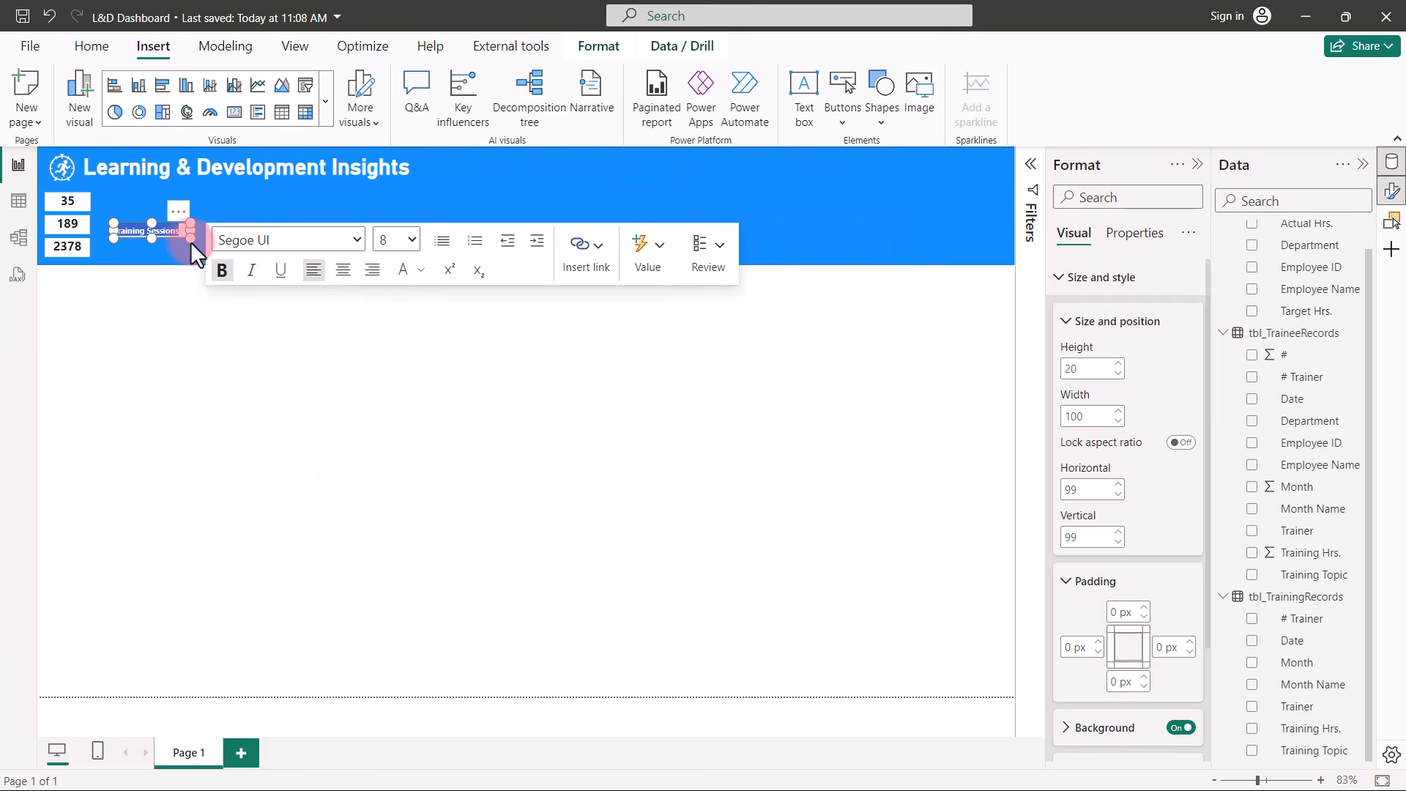
{"action": "left_click", "coordinate": [1118, 361]}
{"action": "left_click", "coordinate": [1117, 362]}
{"action": "left_click", "coordinate": [1118, 361]}
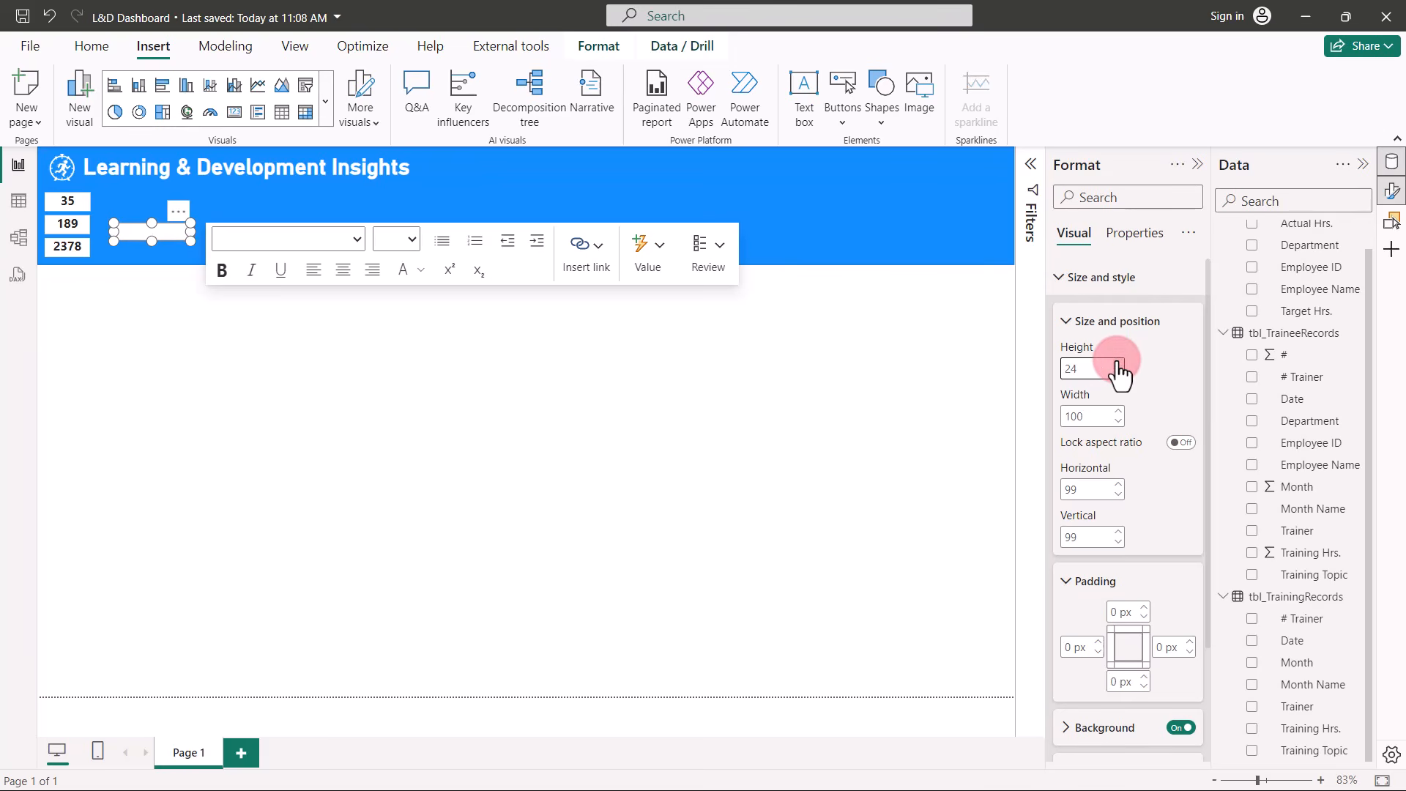
{"action": "left_click", "coordinate": [1118, 361]}
Set the background color of the "Training Sessions" text box to Black, 40% lighter.
{"action": "scroll", "coordinate": [1109, 642], "scroll_direction": "down", "scroll_amount": 3}
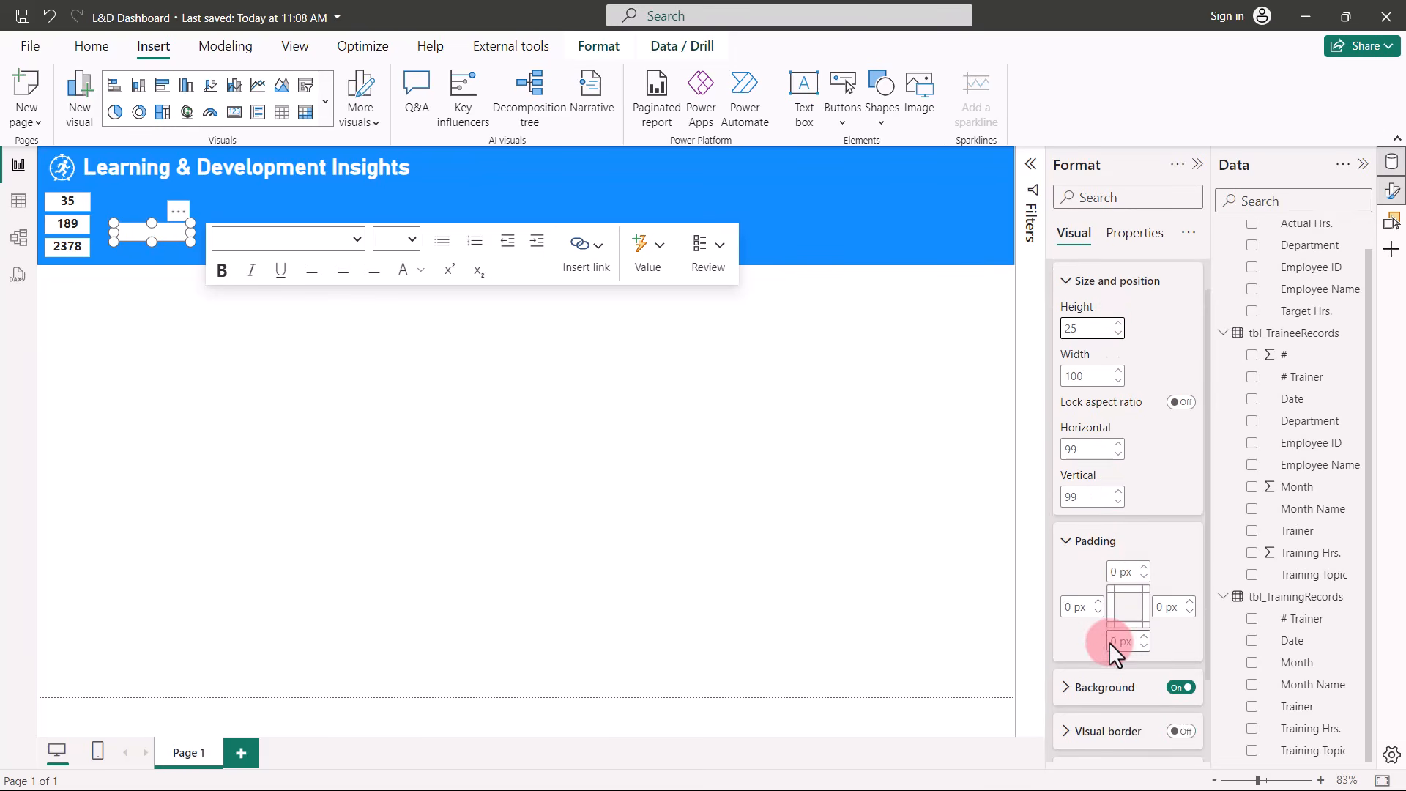
{"action": "left_click", "coordinate": [1080, 602]}
{"action": "left_click", "coordinate": [1070, 586]}
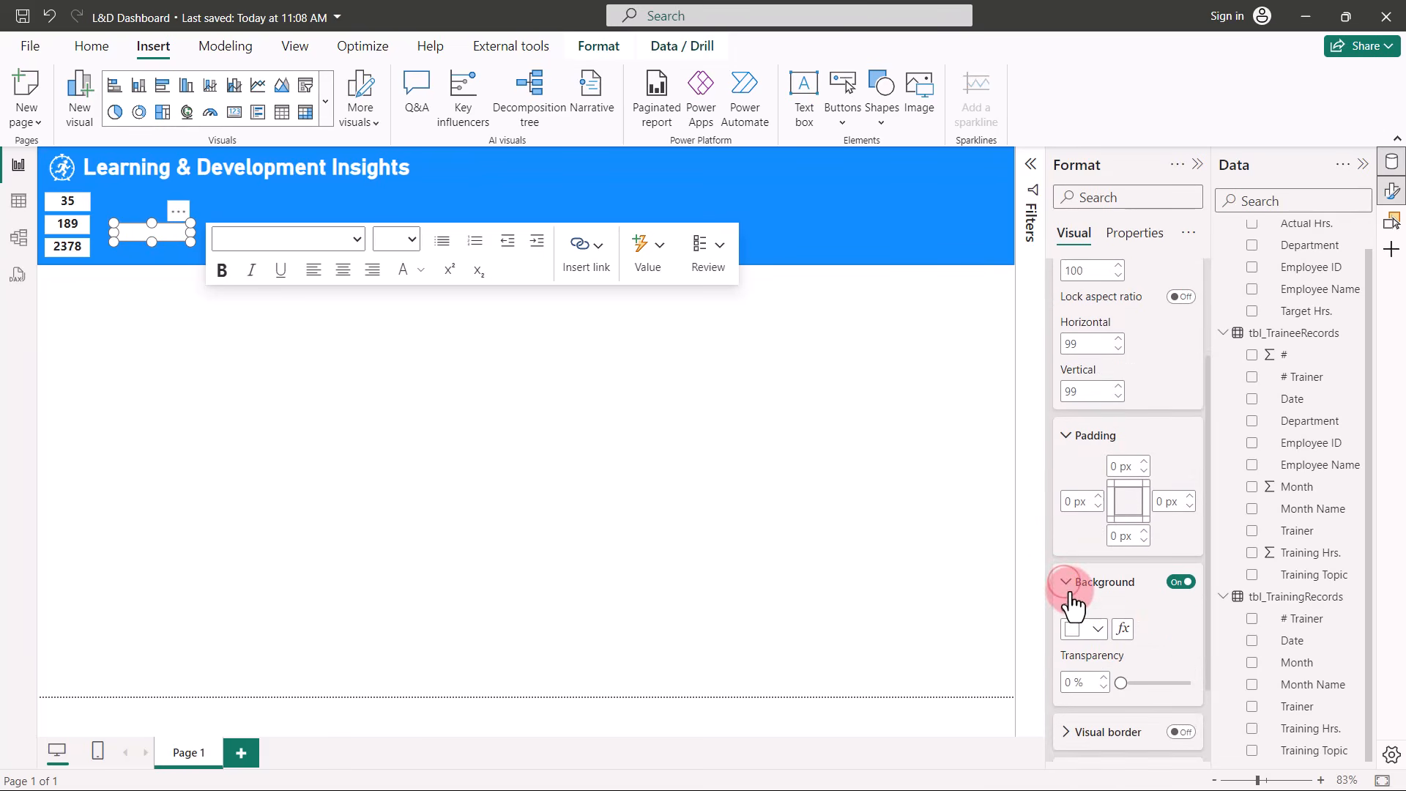
{"action": "left_click", "coordinate": [1097, 630]}
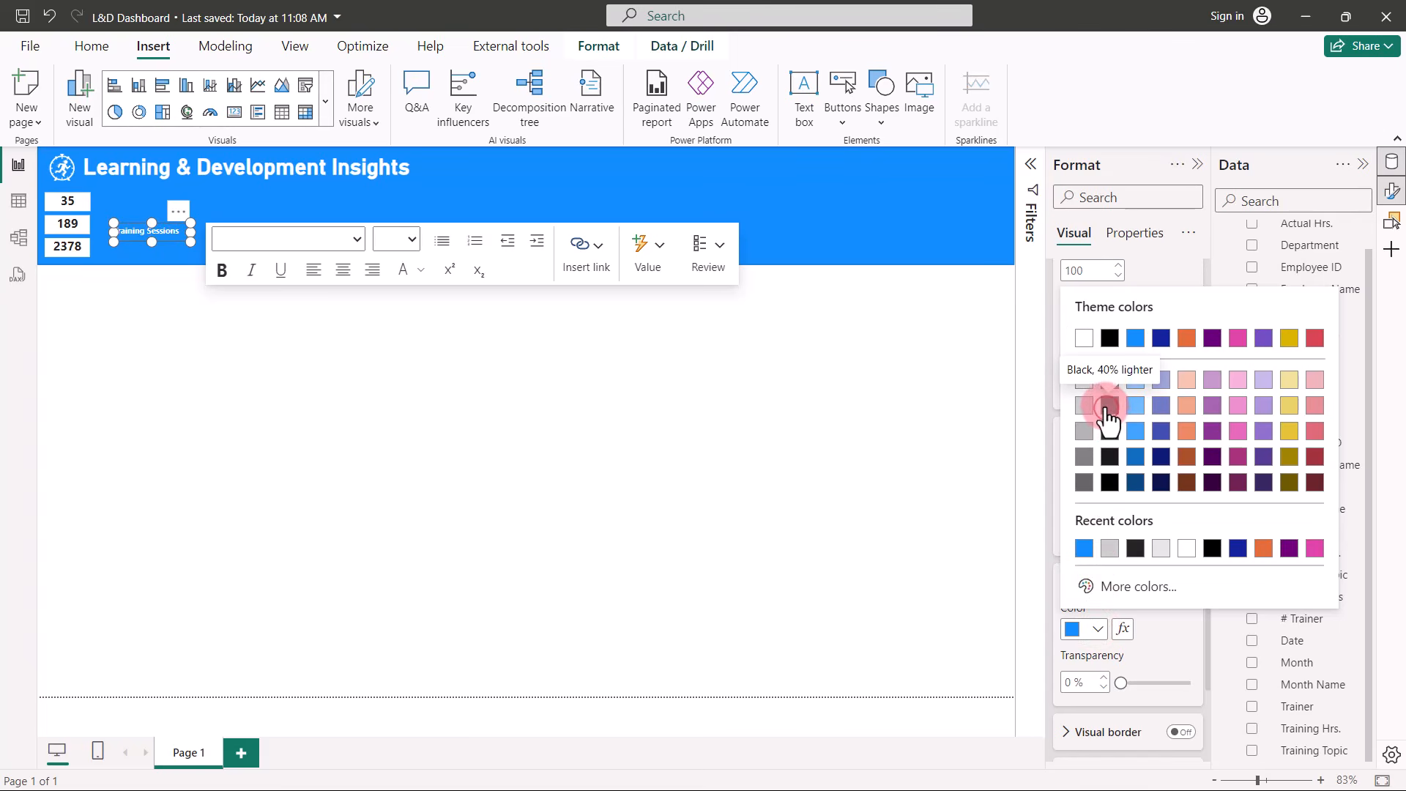
{"action": "left_click", "coordinate": [1107, 407]}
Increase the width of the "Training Sessions" text box to 120.
{"action": "scroll", "coordinate": [1066, 354], "scroll_direction": "up", "scroll_amount": 2}
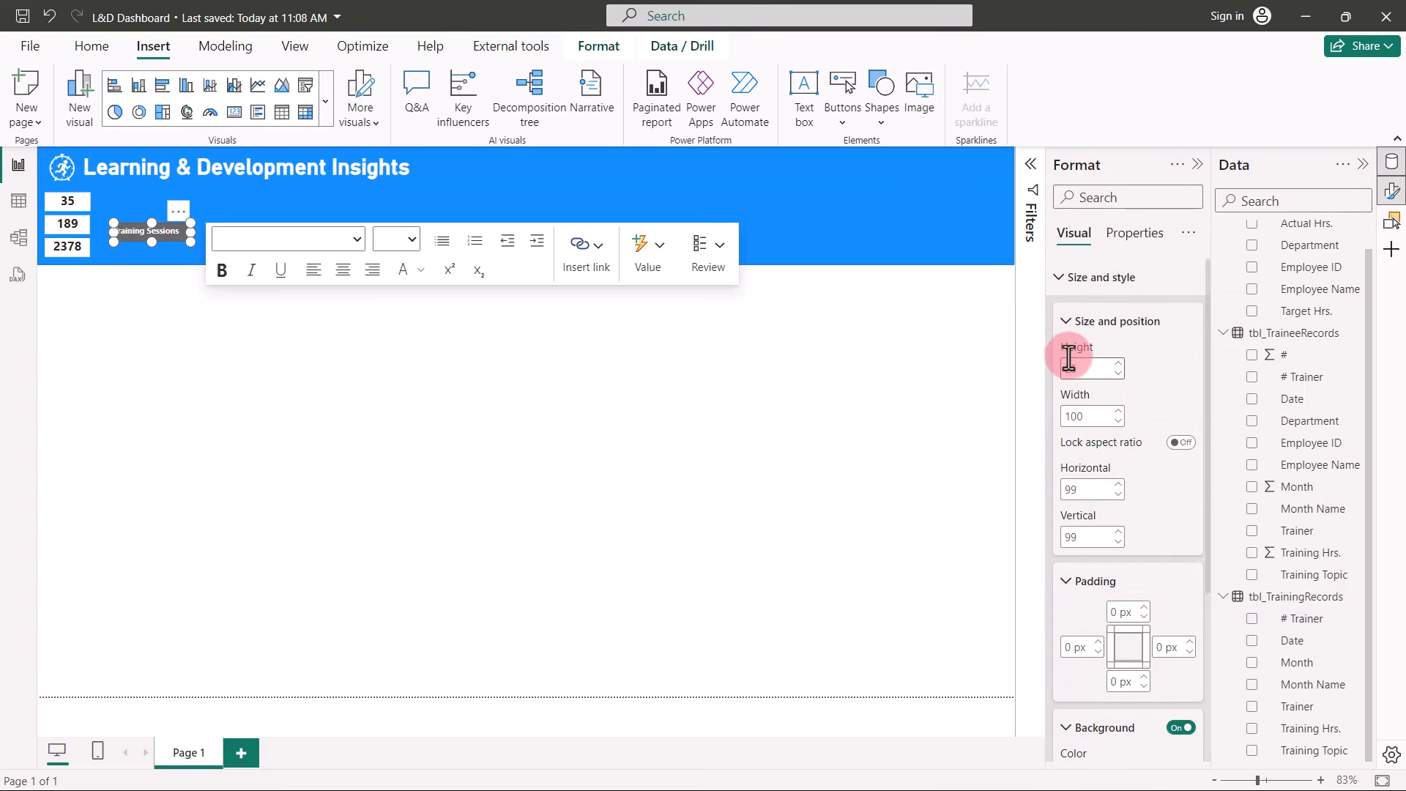
{"action": "left_click", "coordinate": [1118, 411]}
{"action": "left_click", "coordinate": [1118, 411]}
{"action": "left_click", "coordinate": [1119, 411]}
{"action": "left_click", "coordinate": [1119, 411]}
{"action": "left_click", "coordinate": [1118, 412]}
{"action": "left_click", "coordinate": [1119, 411]}
{"action": "left_click", "coordinate": [1119, 412]}
{"action": "left_click", "coordinate": [1118, 412]}
{"action": "left_click", "coordinate": [1119, 412]}
{"action": "left_click", "coordinate": [1119, 411]}
{"action": "left_click", "coordinate": [1119, 412]}
{"action": "left_click", "coordinate": [1118, 412]}
{"action": "left_click", "coordinate": [1118, 411]}
{"action": "left_click", "coordinate": [1118, 412]}
{"action": "left_click", "coordinate": [1119, 412]}
{"action": "left_click", "coordinate": [1119, 411]}
{"action": "left_click", "coordinate": [1118, 412]}
{"action": "left_click", "coordinate": [1119, 411]}
{"action": "left_click", "coordinate": [1118, 412]}
{"action": "left_click", "coordinate": [1118, 412]}
Position the "Training Sessions" text box beside the first card at horizontal 75, vertical 60.
{"action": "left_click", "coordinate": [1094, 490]}
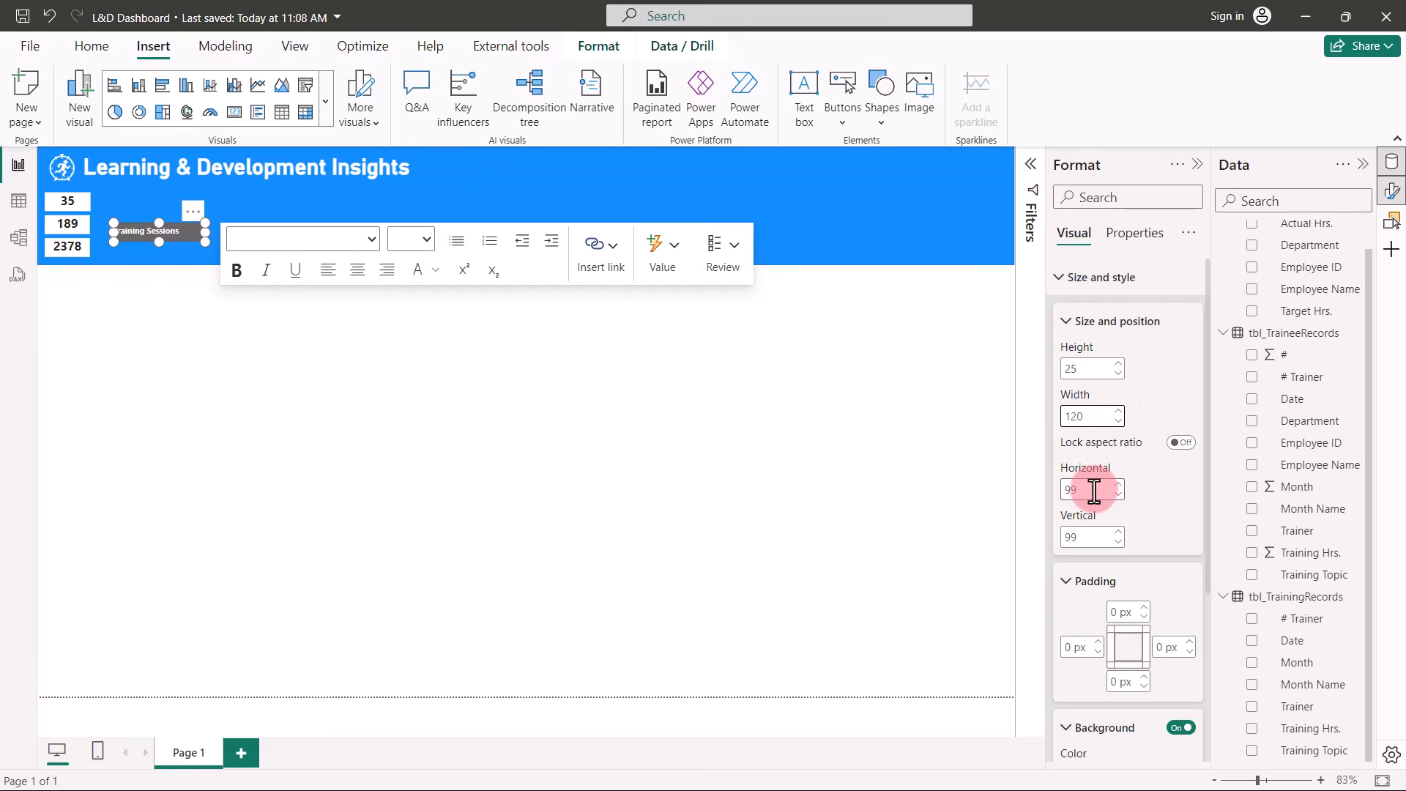
{"action": "type", "text": "75"}
{"action": "key", "text": "Return"}
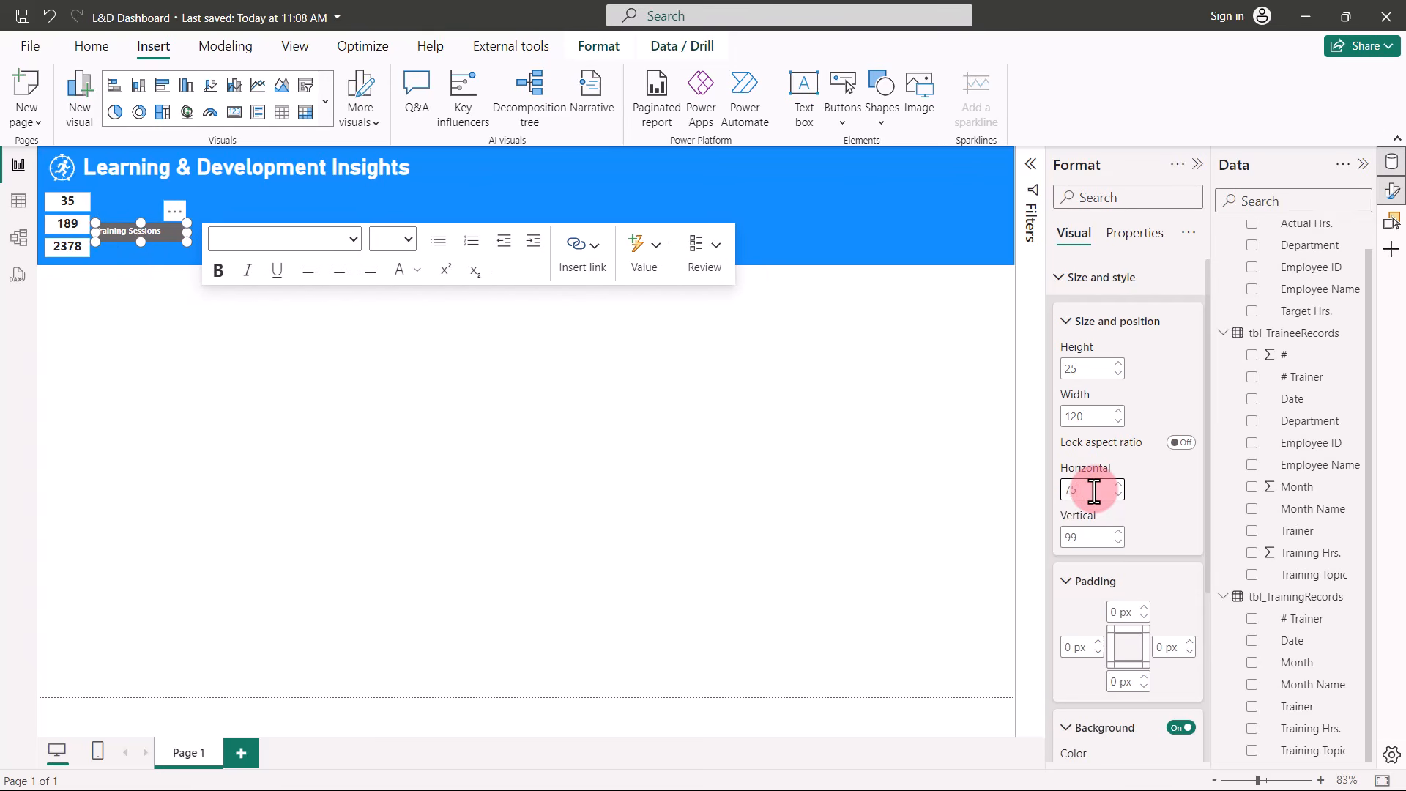
{"action": "left_click", "coordinate": [1094, 535]}
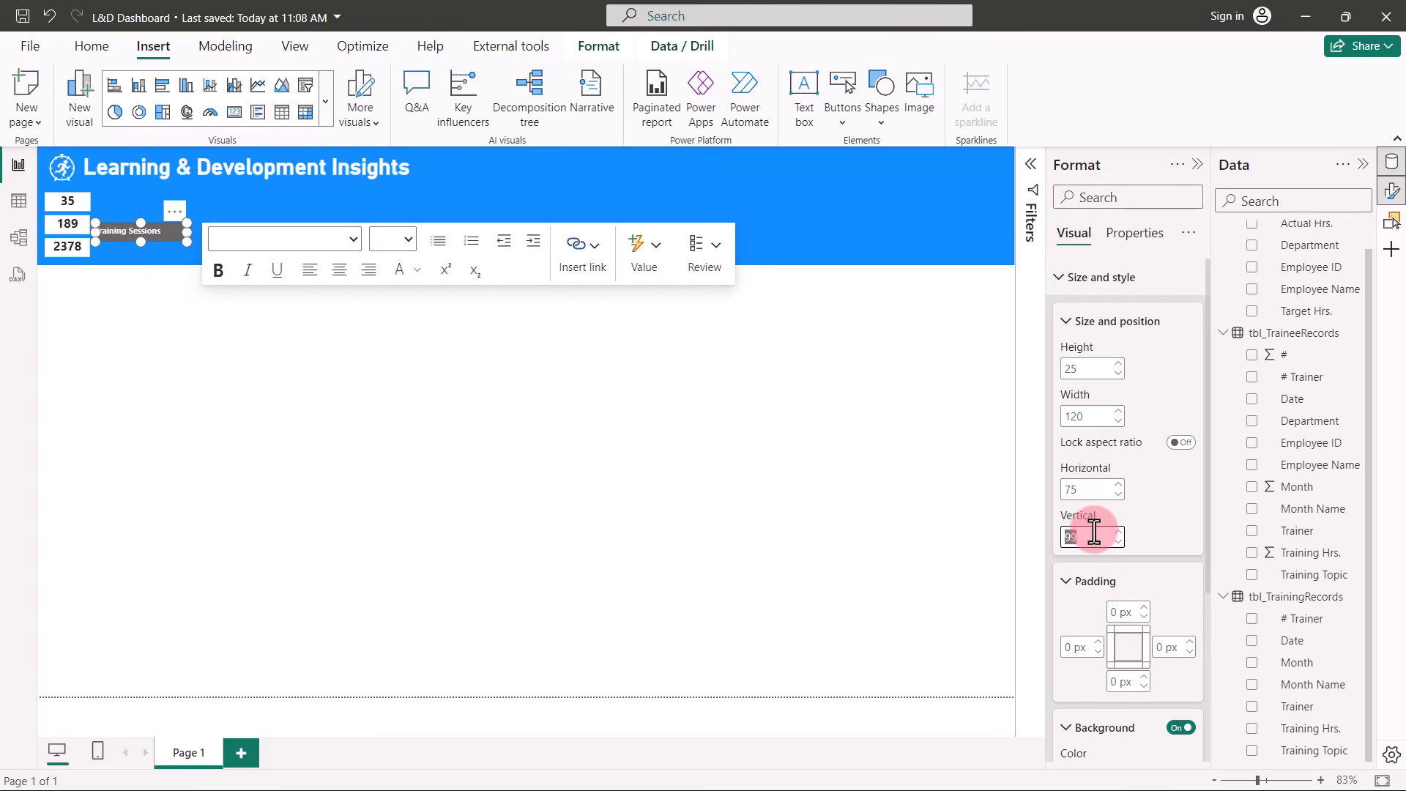
{"action": "type", "text": "60"}
{"action": "key", "text": "Return"}
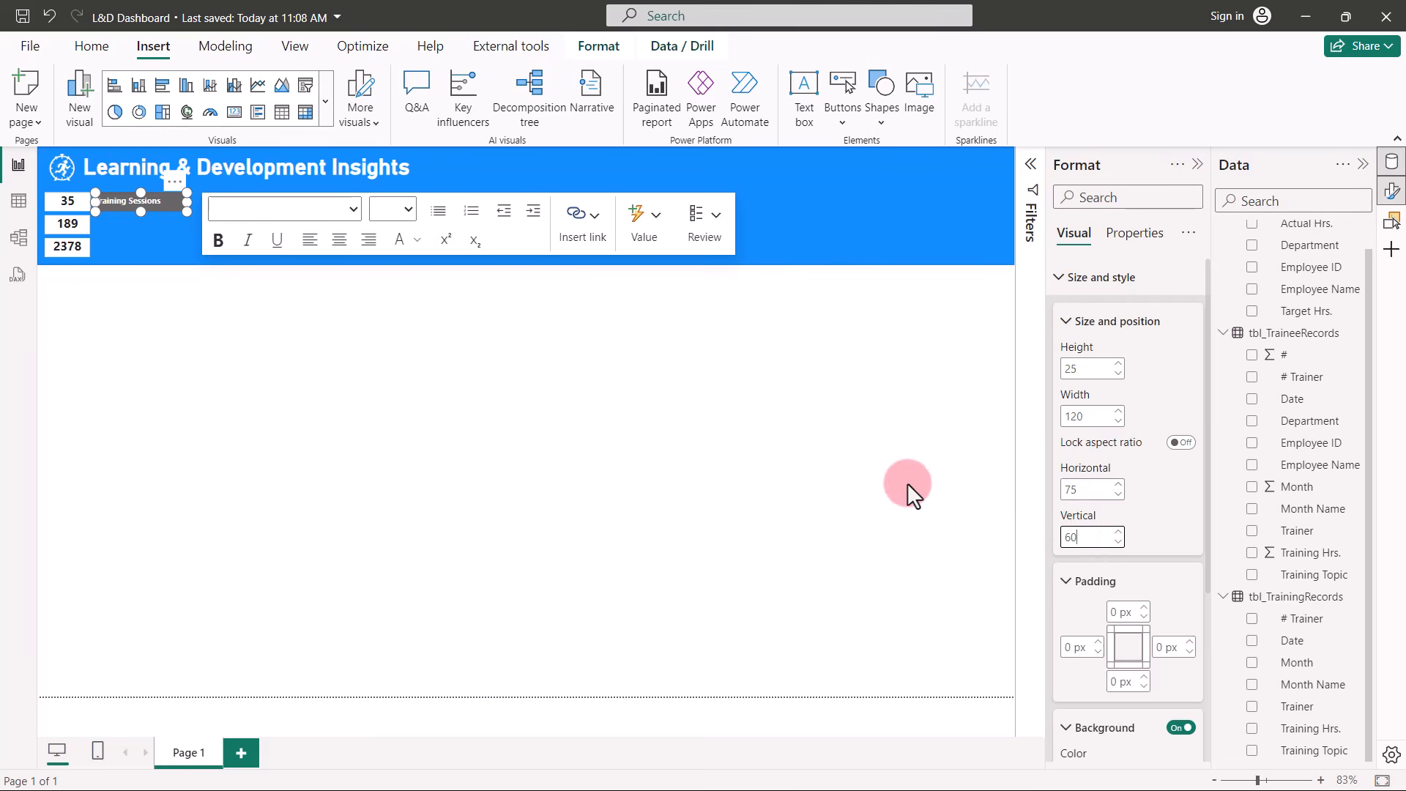
{"action": "left_click", "coordinate": [102, 282]}
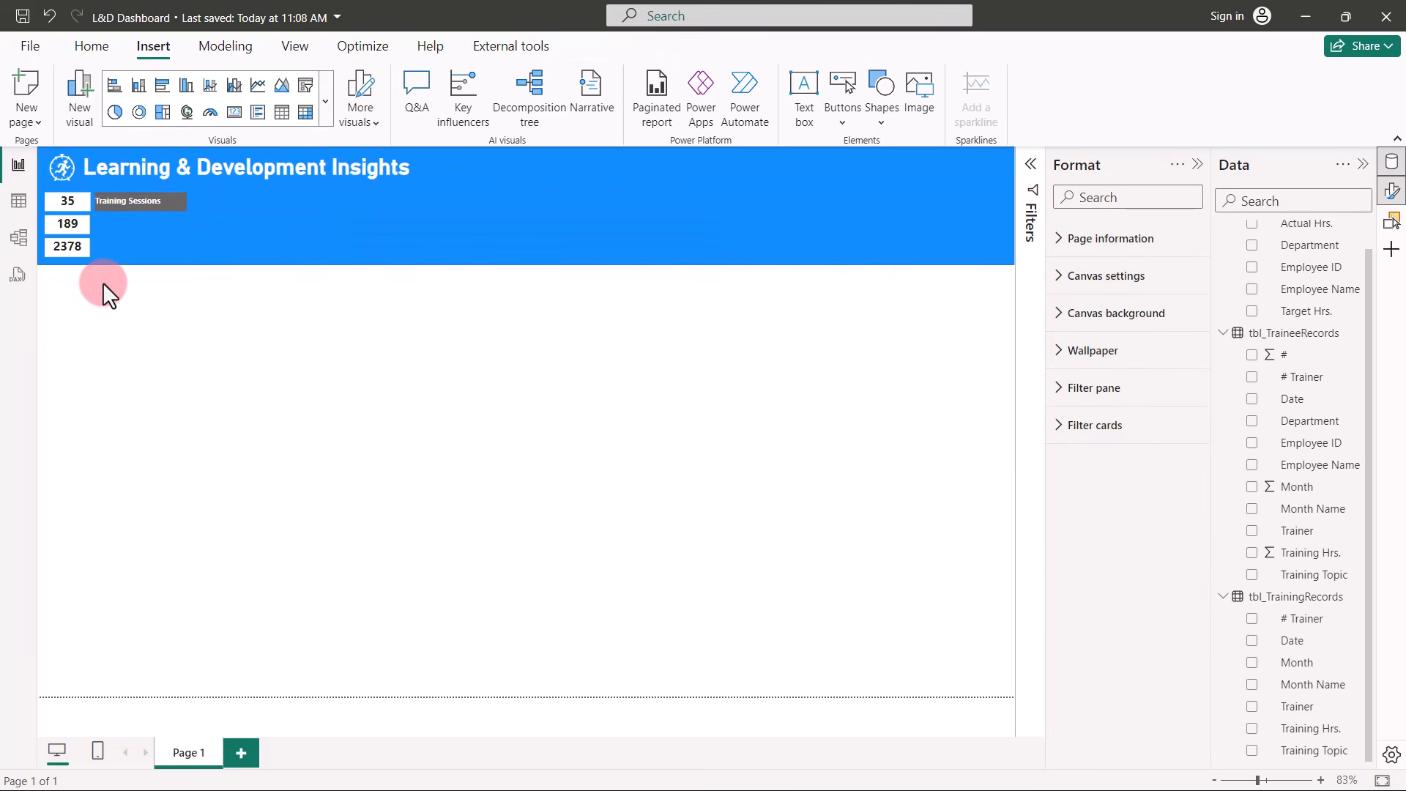
Set the left padding of the "Training Sessions" text box to 5 px.
{"action": "left_click", "coordinate": [164, 208]}
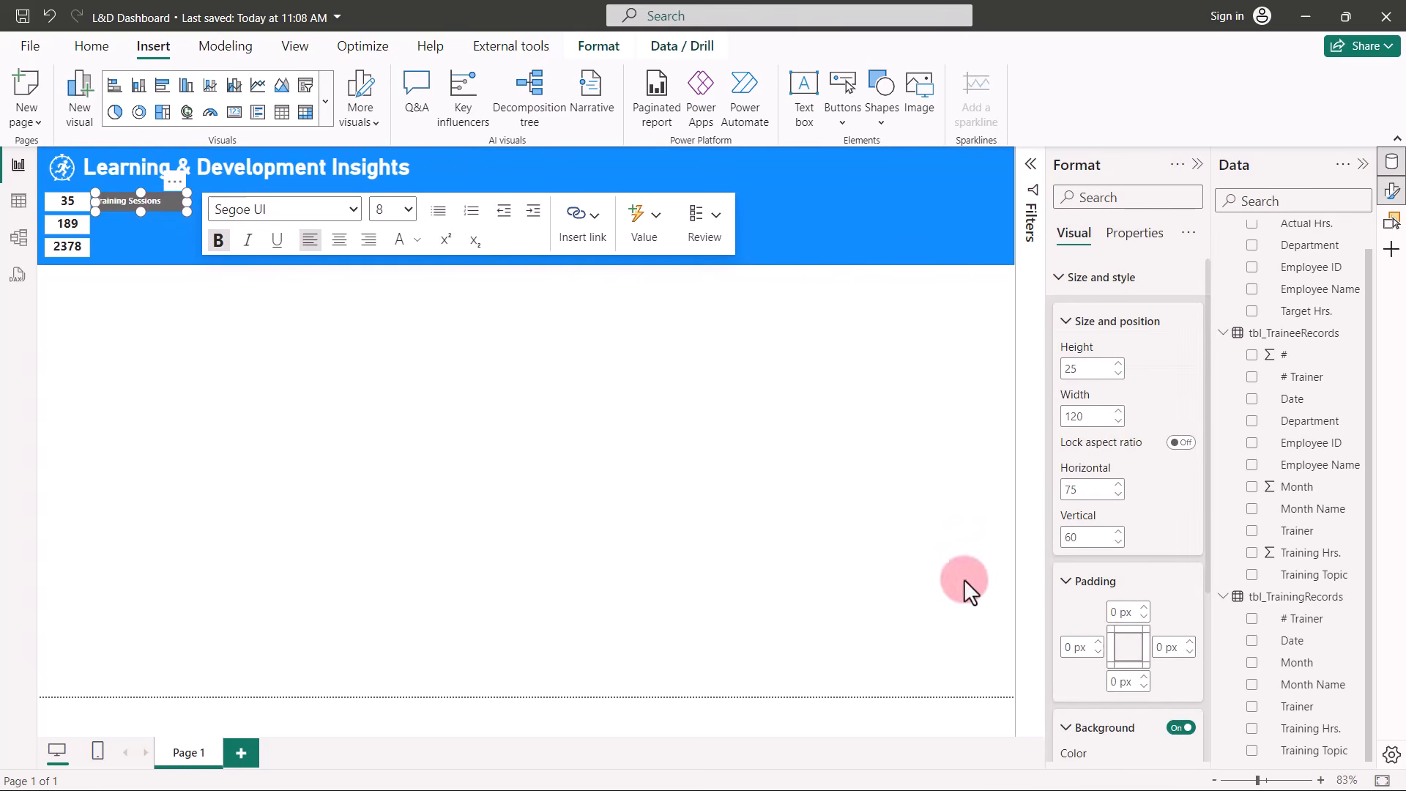
{"action": "left_click", "coordinate": [1098, 644]}
{"action": "left_click", "coordinate": [1098, 643]}
{"action": "left_click", "coordinate": [1098, 643]}
{"action": "left_click", "coordinate": [1098, 643]}
{"action": "left_click", "coordinate": [1098, 643]}
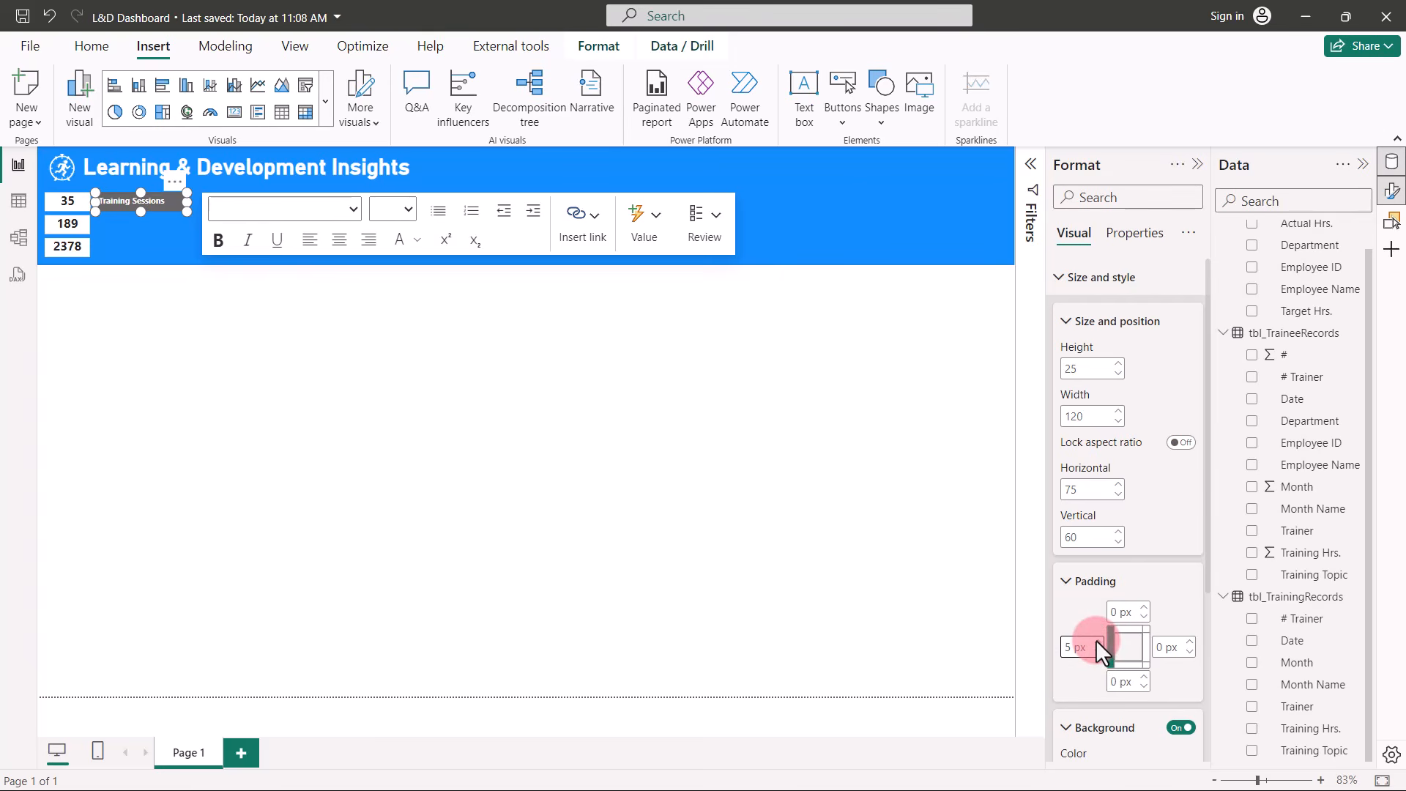
Duplicate the "Training Sessions" text box and place the copy beside the second card at horizontal 75, vertical 90.
{"action": "left_click", "coordinate": [1391, 218]}
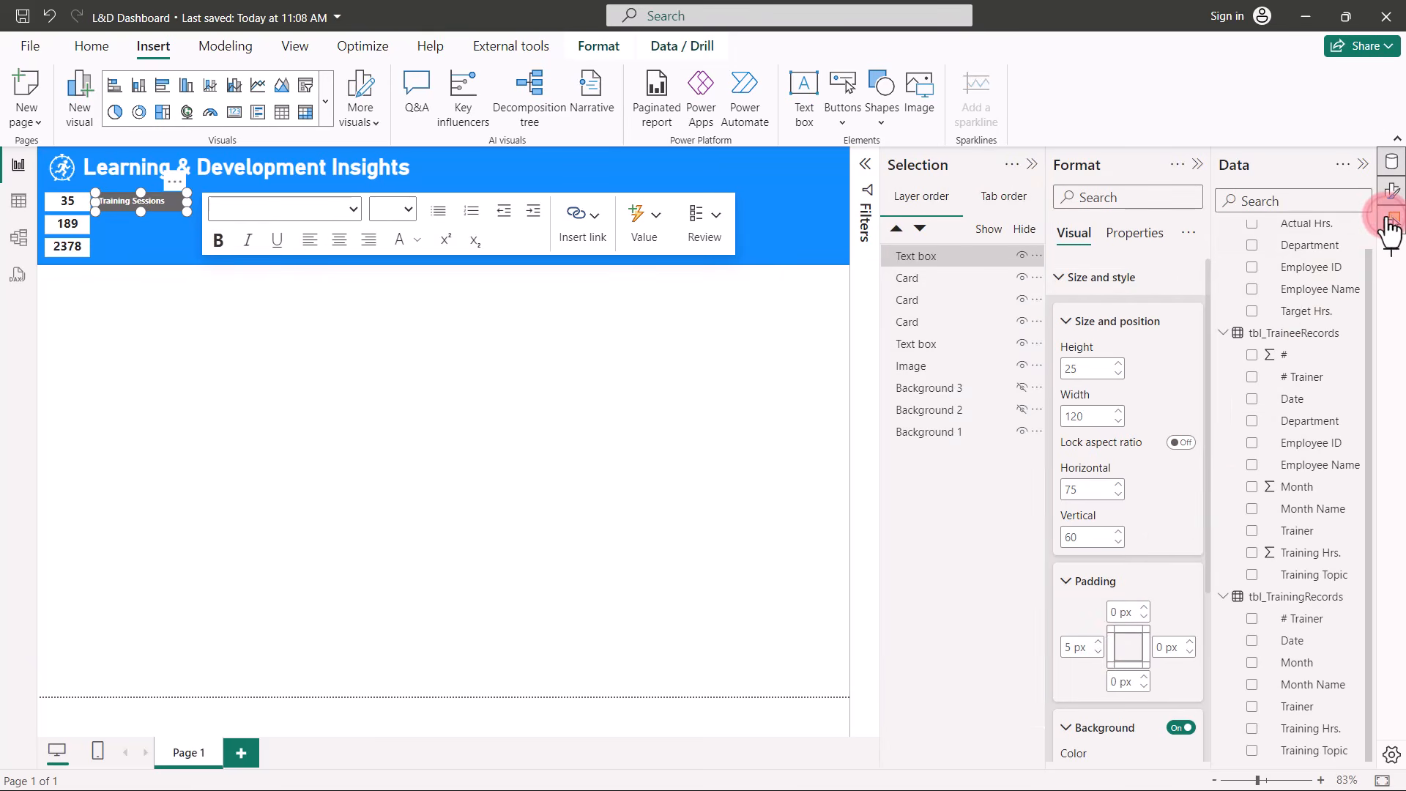
{"action": "left_click", "coordinate": [907, 254]}
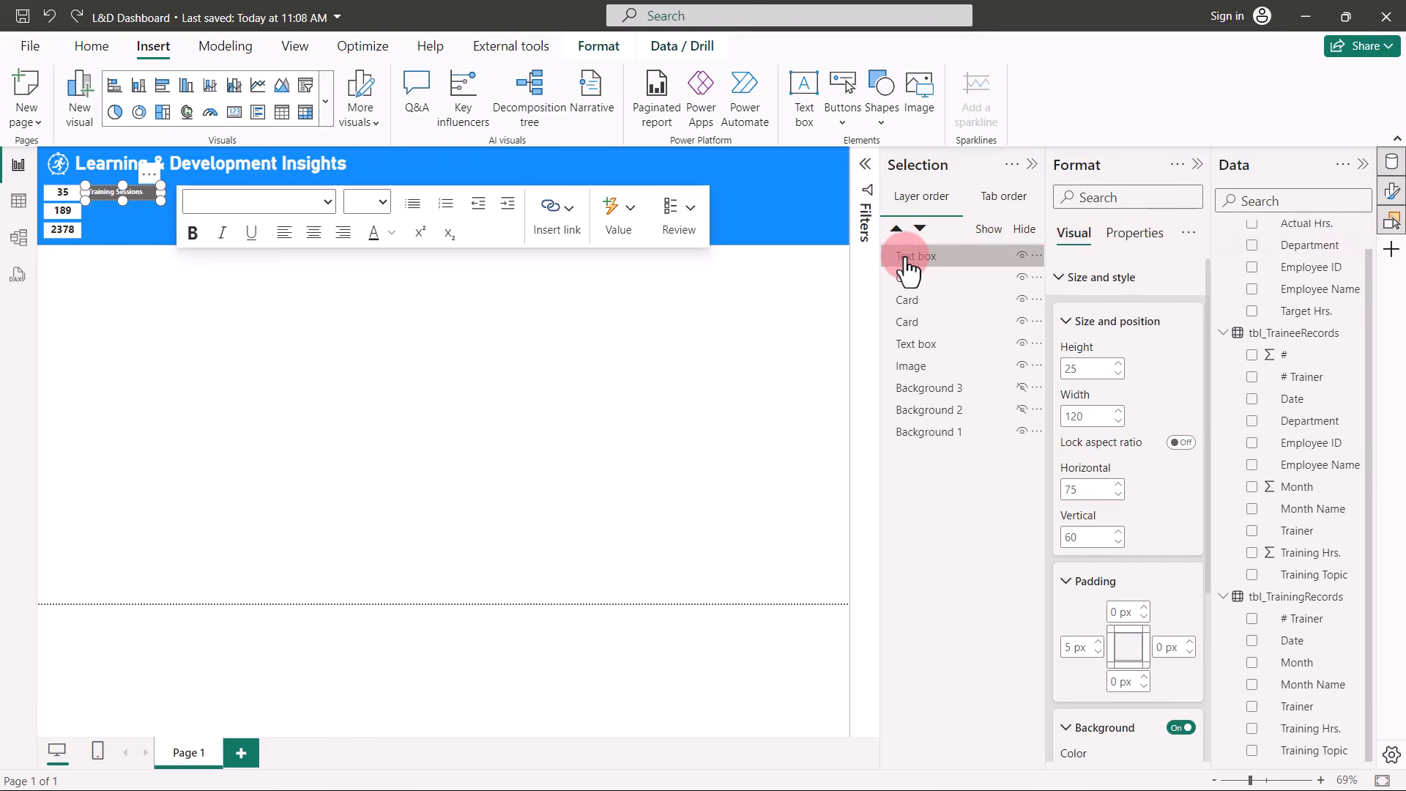
{"action": "key", "text": "ctrl+v"}
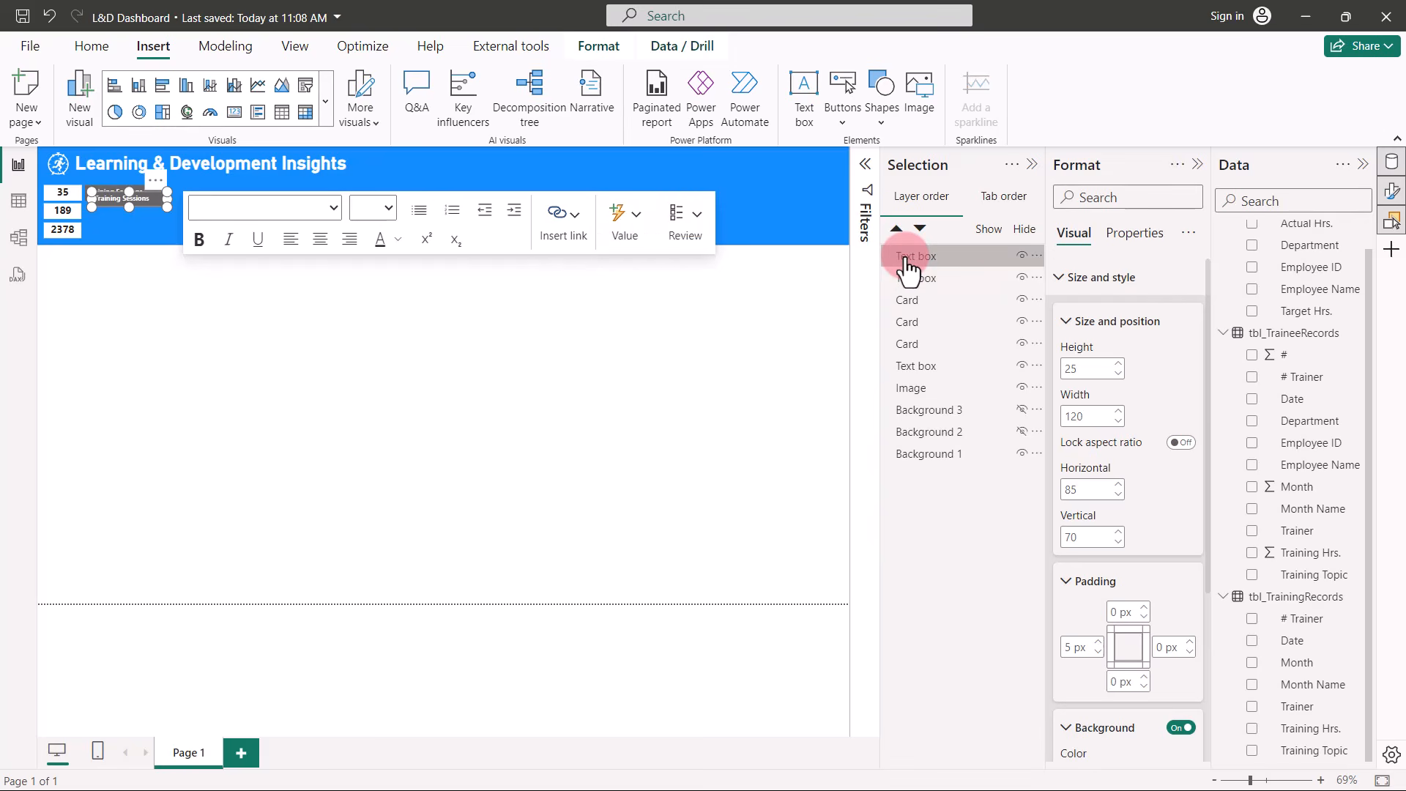
{"action": "left_click", "coordinate": [1095, 487]}
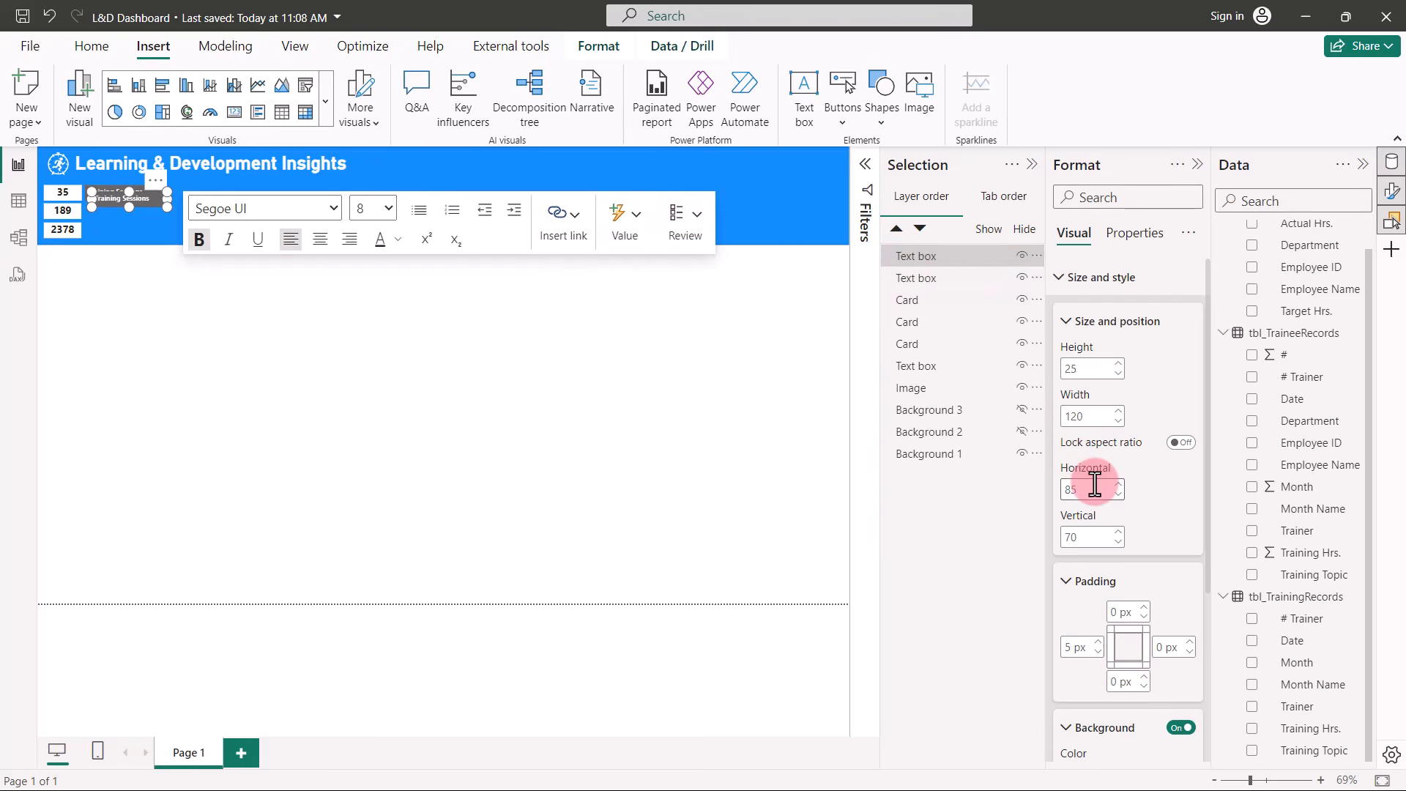
{"action": "double_click", "coordinate": [1095, 487]}
{"action": "type", "text": "7"}
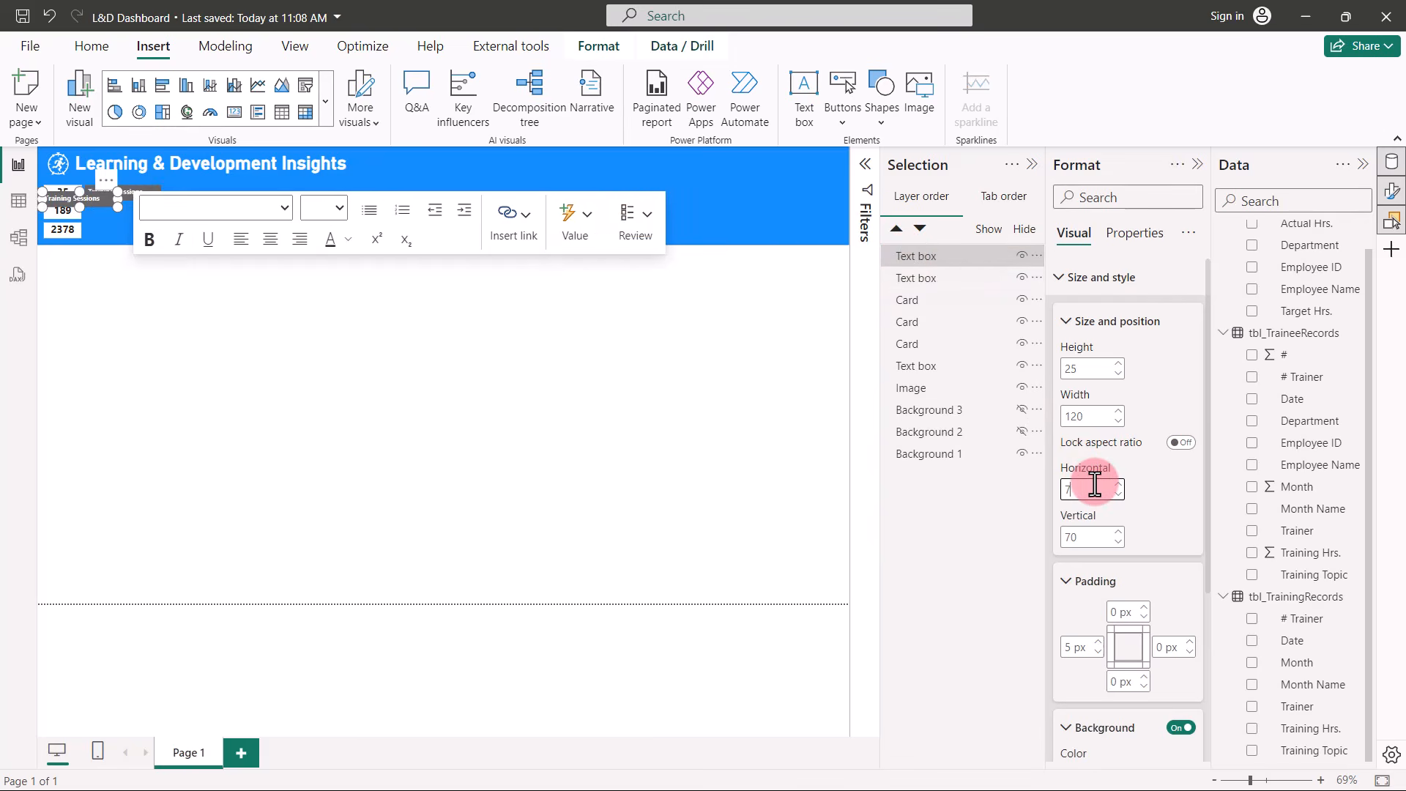
{"action": "type", "text": "5"}
{"action": "double_click", "coordinate": [1087, 539]}
{"action": "type", "text": "90"}
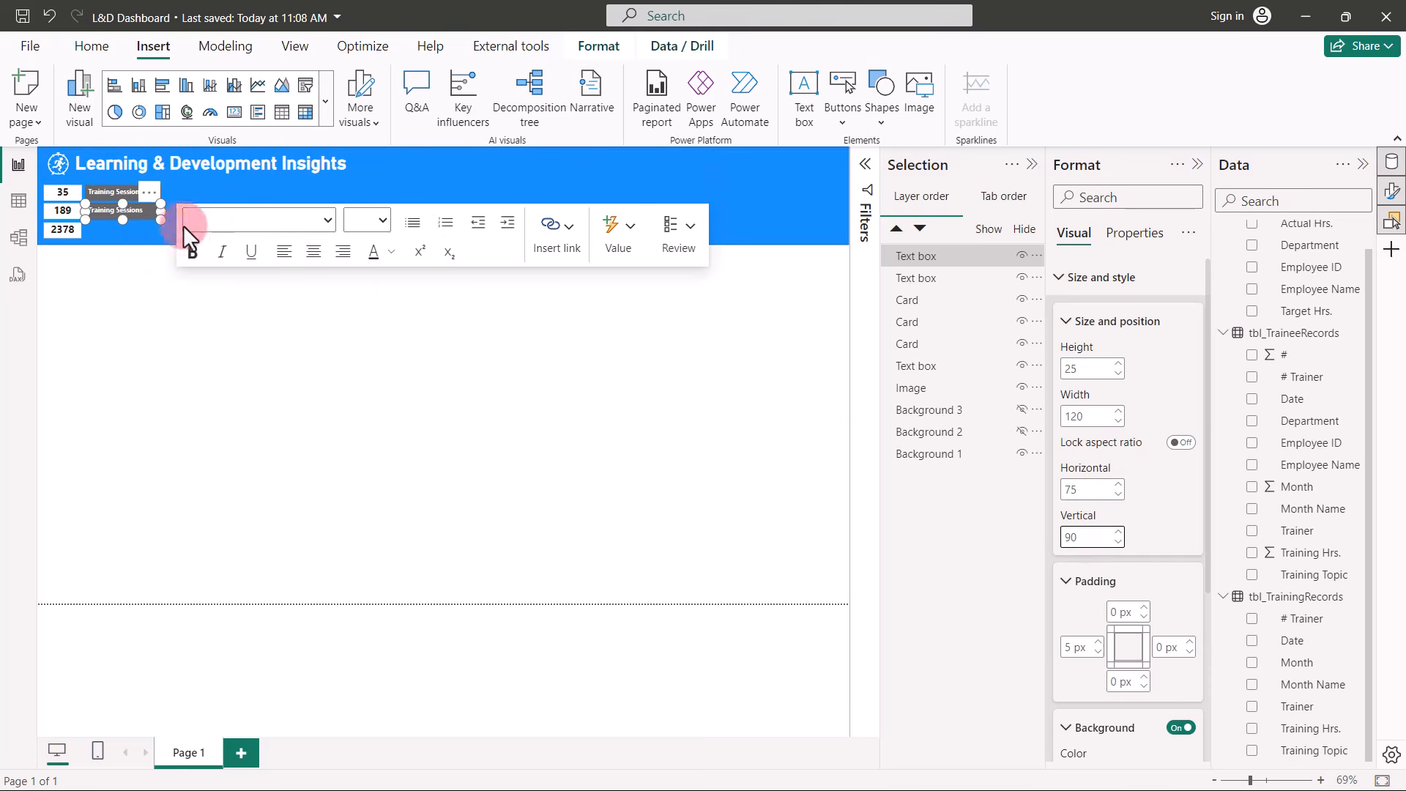
Replace the text in the second label's text box with "Total Training Hrs.".
{"action": "left_click", "coordinate": [145, 212]}
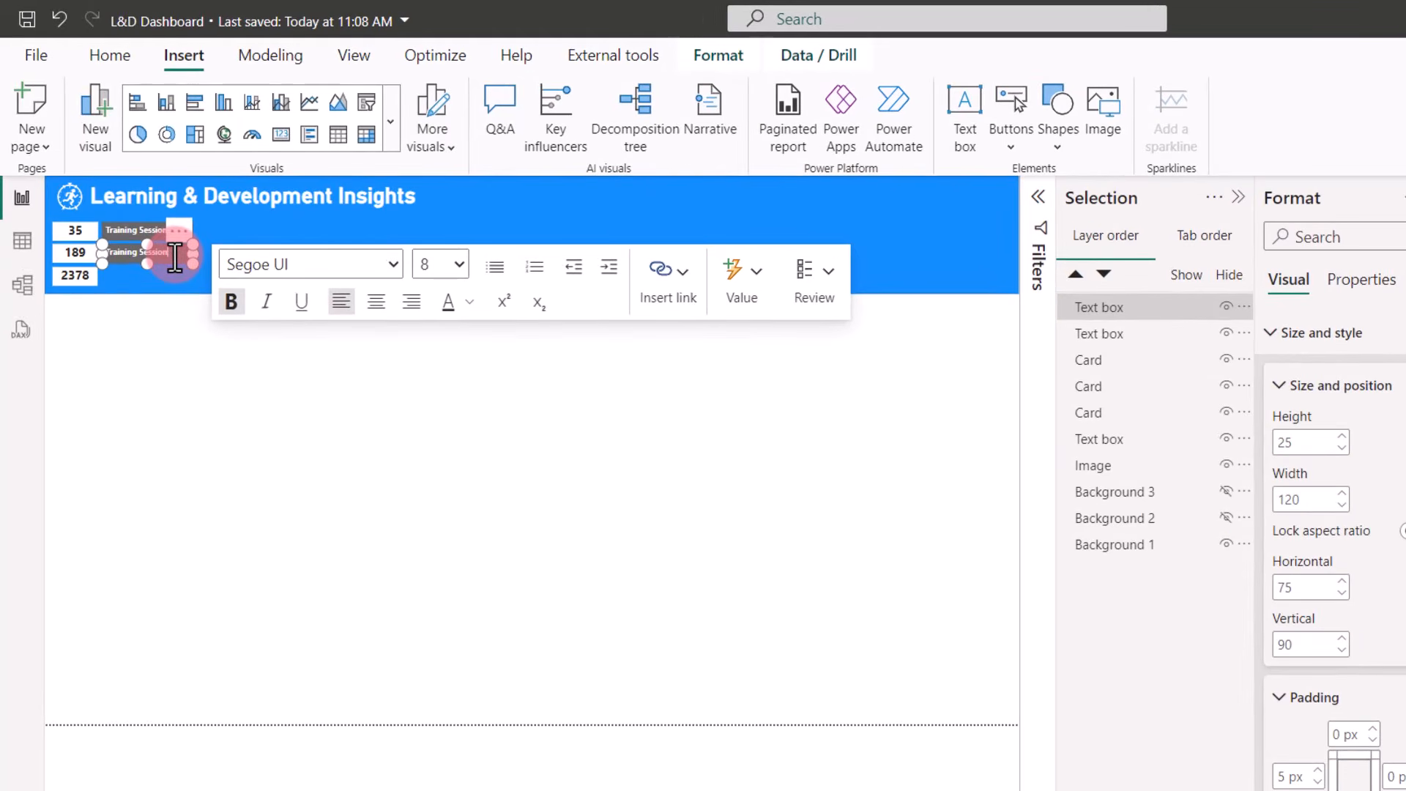
{"action": "key", "text": "BackSpace"}
{"action": "key", "text": "BackSpace"}
{"action": "key", "text": "BackSpace"}
{"action": "key", "text": "BackSpace"}
{"action": "type", "text": "Total"}
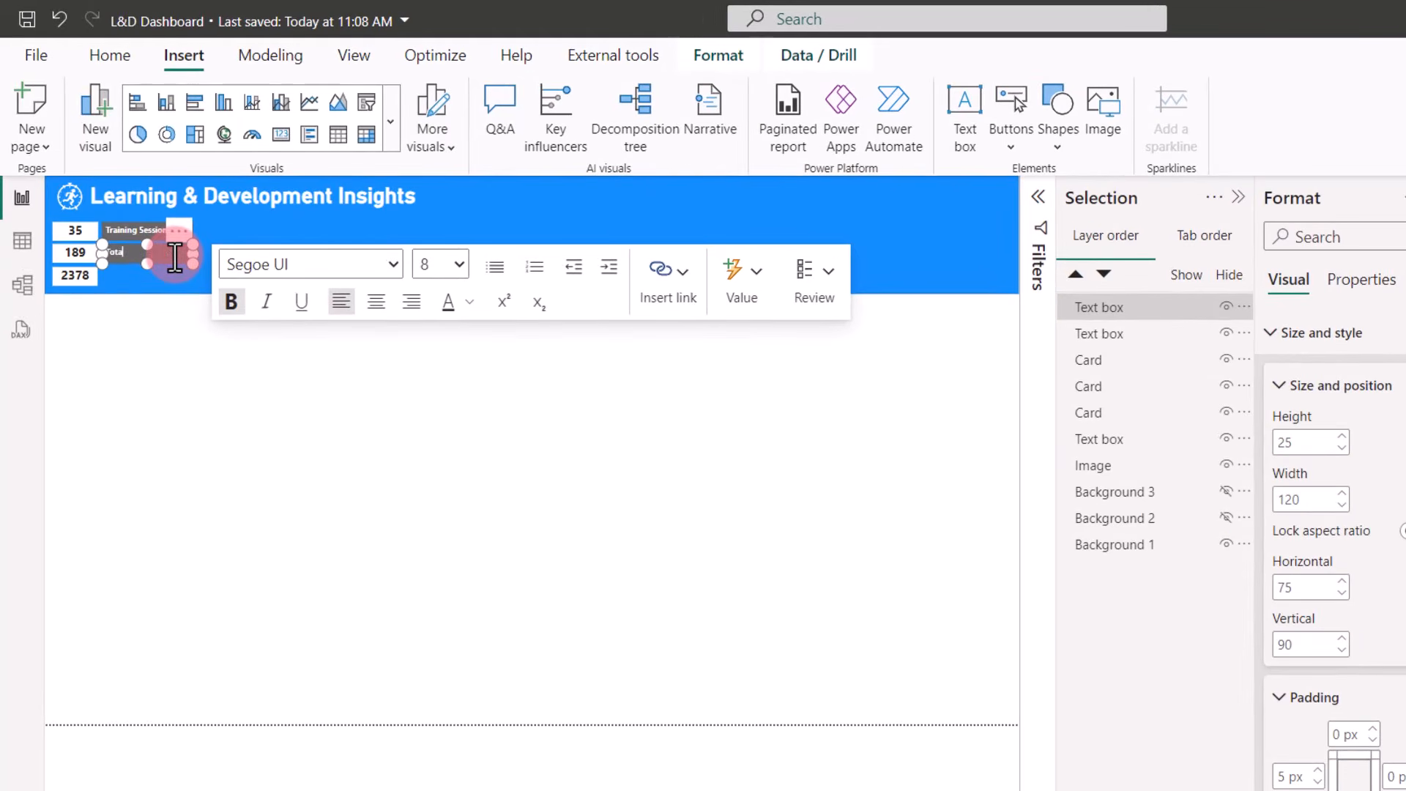
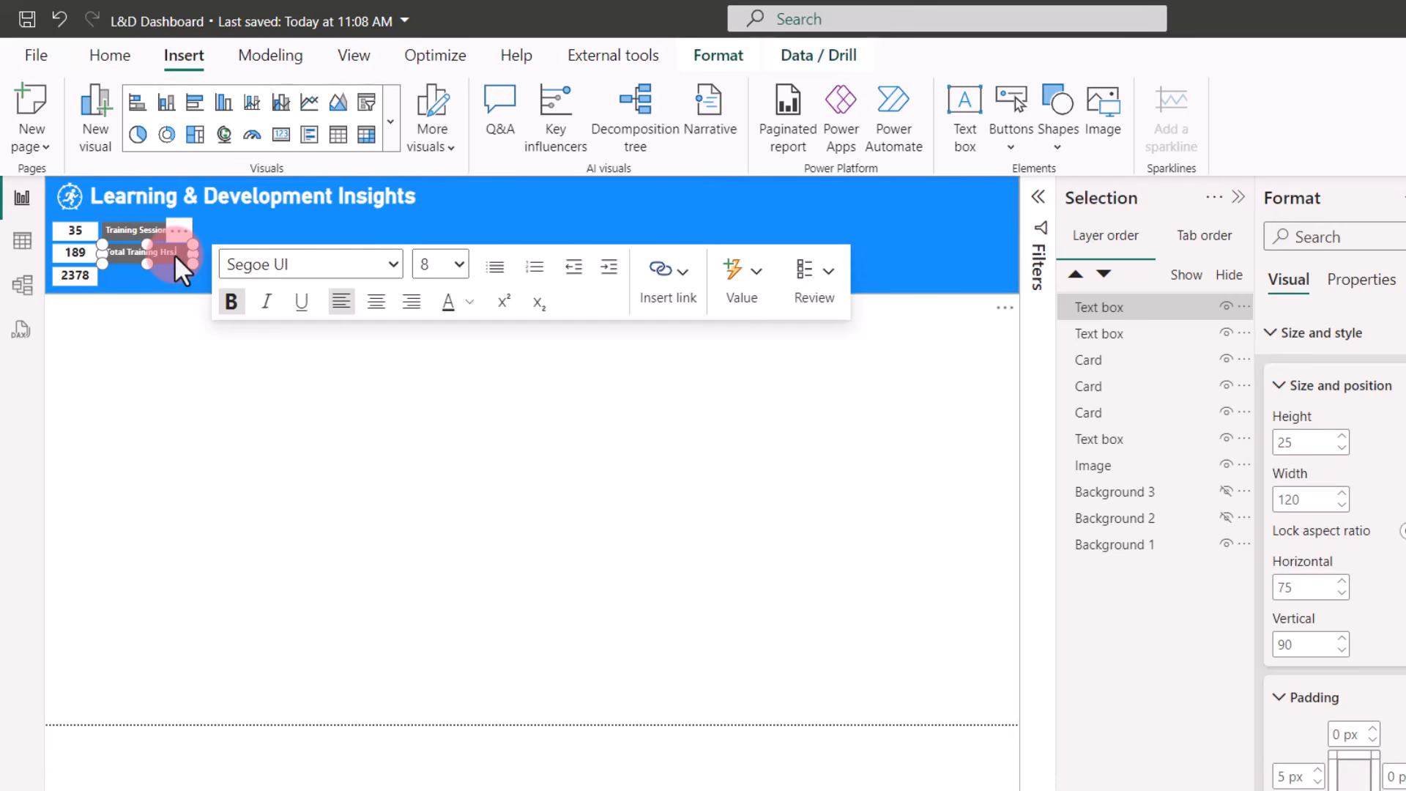
{"action": "left_click", "coordinate": [163, 342]}
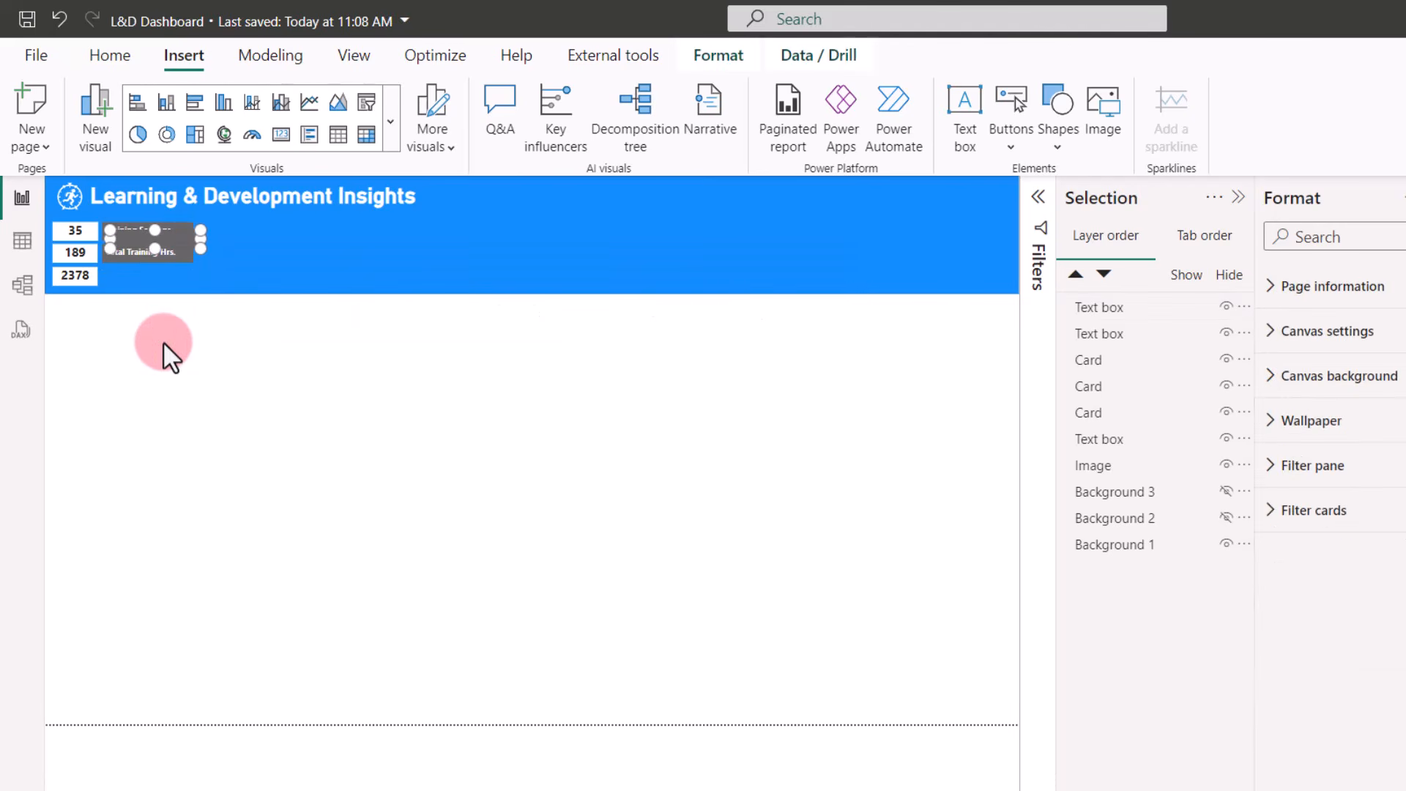
Paste another copy of the "Training Sessions" text box beside the third card at horizontal 75, vertical 120.
{"action": "key", "text": "ctrl+v"}
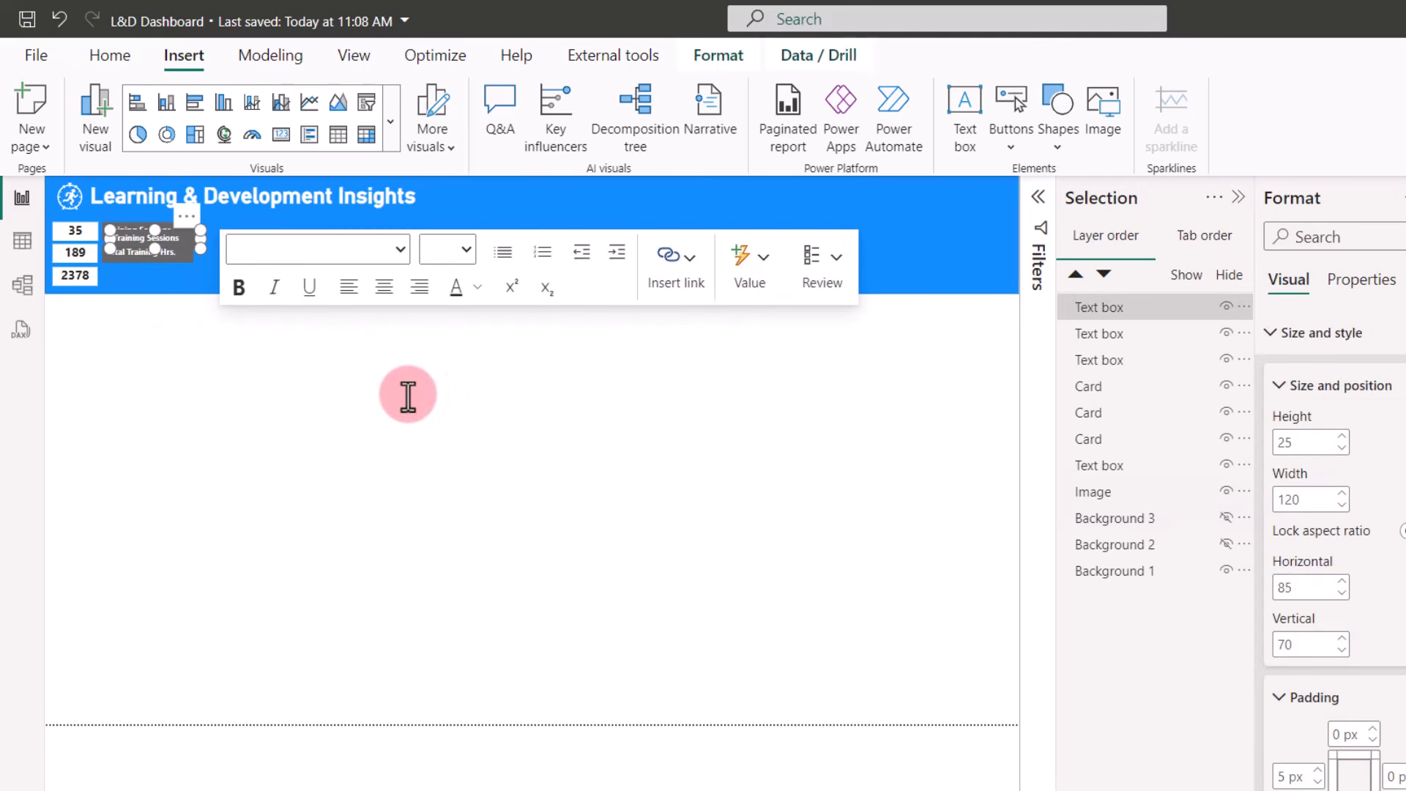
{"action": "double_click", "coordinate": [1323, 587]}
{"action": "type", "text": "75"}
{"action": "double_click", "coordinate": [1309, 646]}
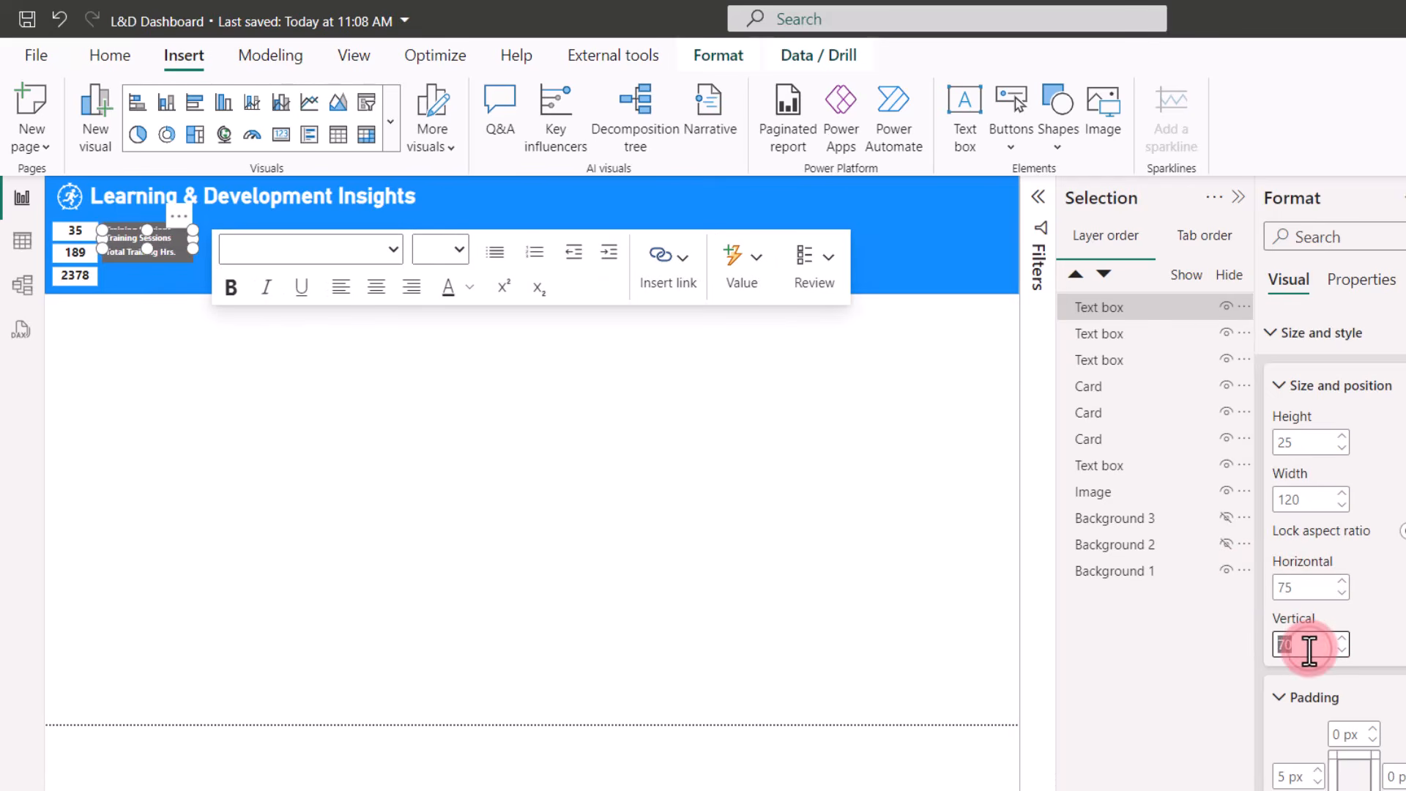
{"action": "type", "text": "120"}
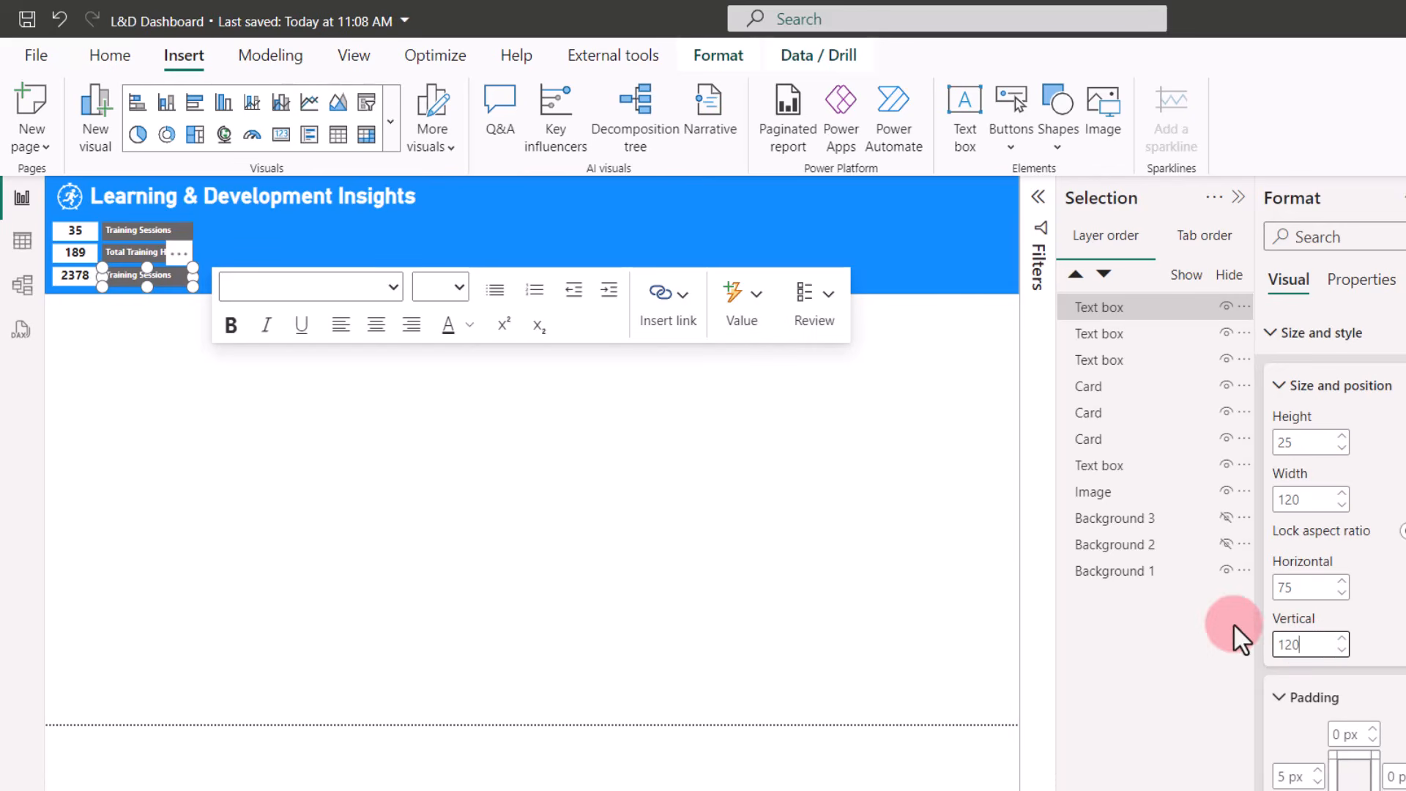
Replace the text in the third label's text box with "Trainee Training Hrs.".
{"action": "left_click", "coordinate": [157, 273]}
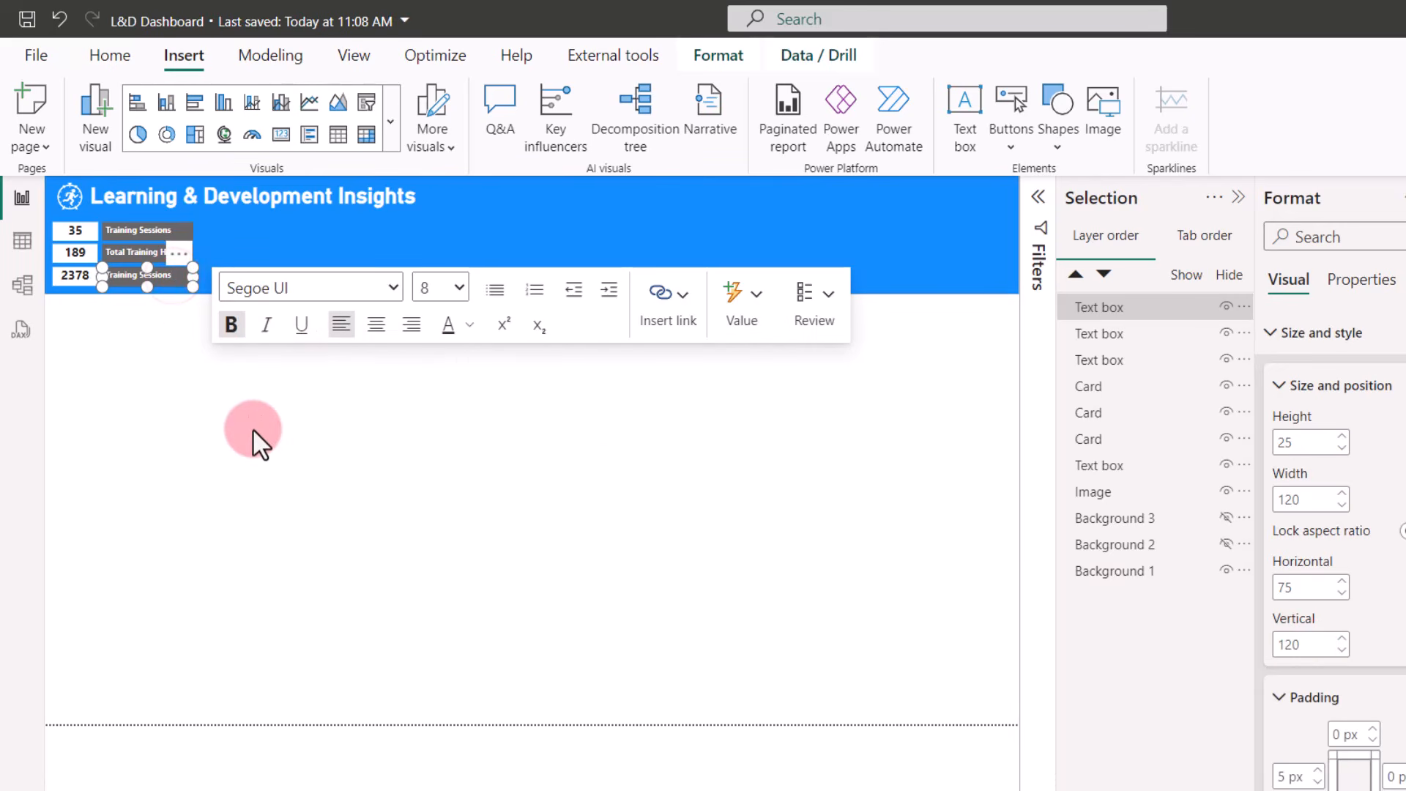
{"action": "key", "text": "BackSpace"}
{"action": "key", "text": "BackSpace"}
{"action": "key", "text": "BackSpace"}
{"action": "key", "text": "BackSpace"}
{"action": "key", "text": "BackSpace"}
{"action": "key", "text": "BackSpace"}
{"action": "key", "text": "BackSpace"}
{"action": "key", "text": "BackSpace"}
{"action": "key", "text": "BackSpace"}
{"action": "key", "text": "BackSpace"}
{"action": "key", "text": "BackSpace"}
{"action": "key", "text": "BackSpace"}
{"action": "type", "text": "ee Training Hrs."}
{"action": "left_click", "coordinate": [177, 398]}
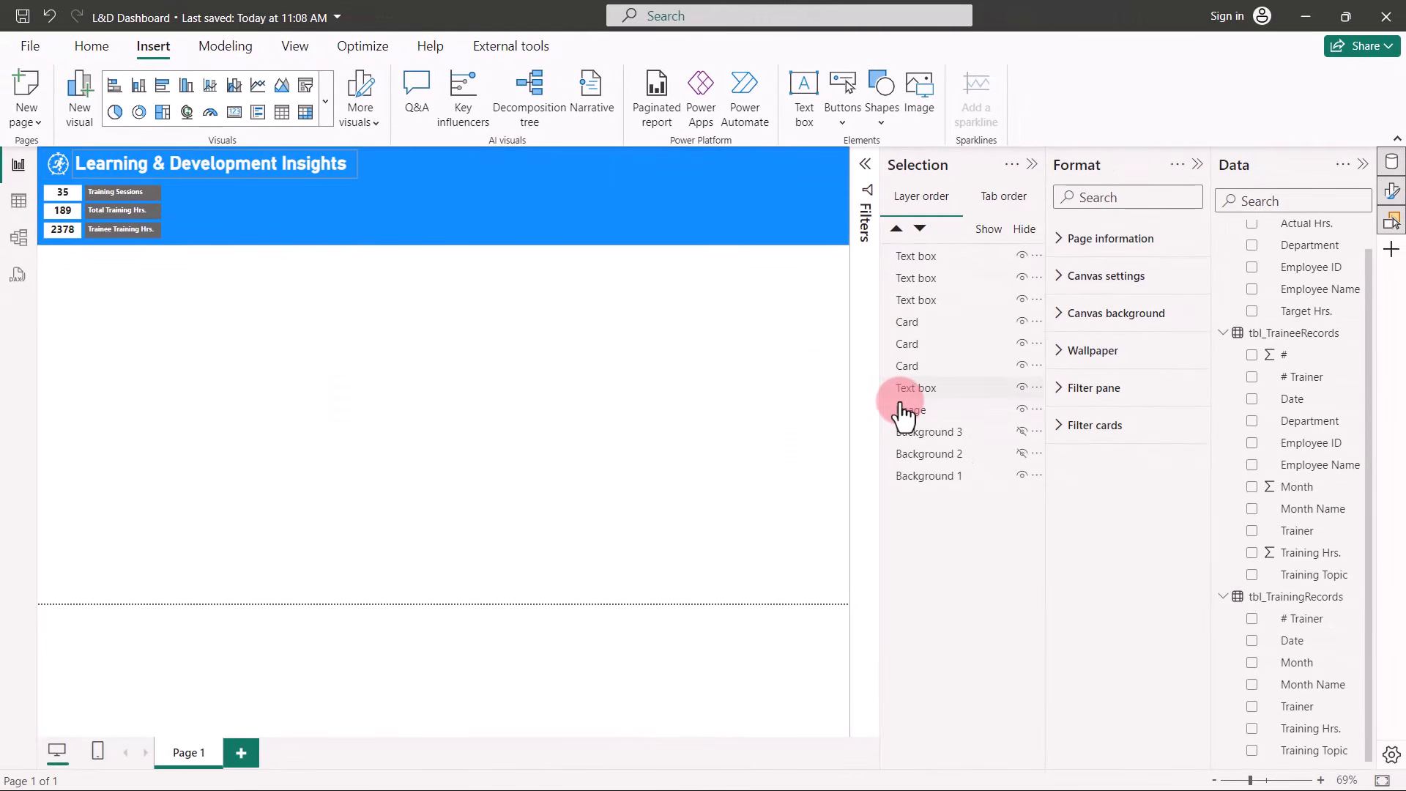
Group the three metric cards together with their three label text boxes.
{"action": "left_click", "coordinate": [940, 262]}
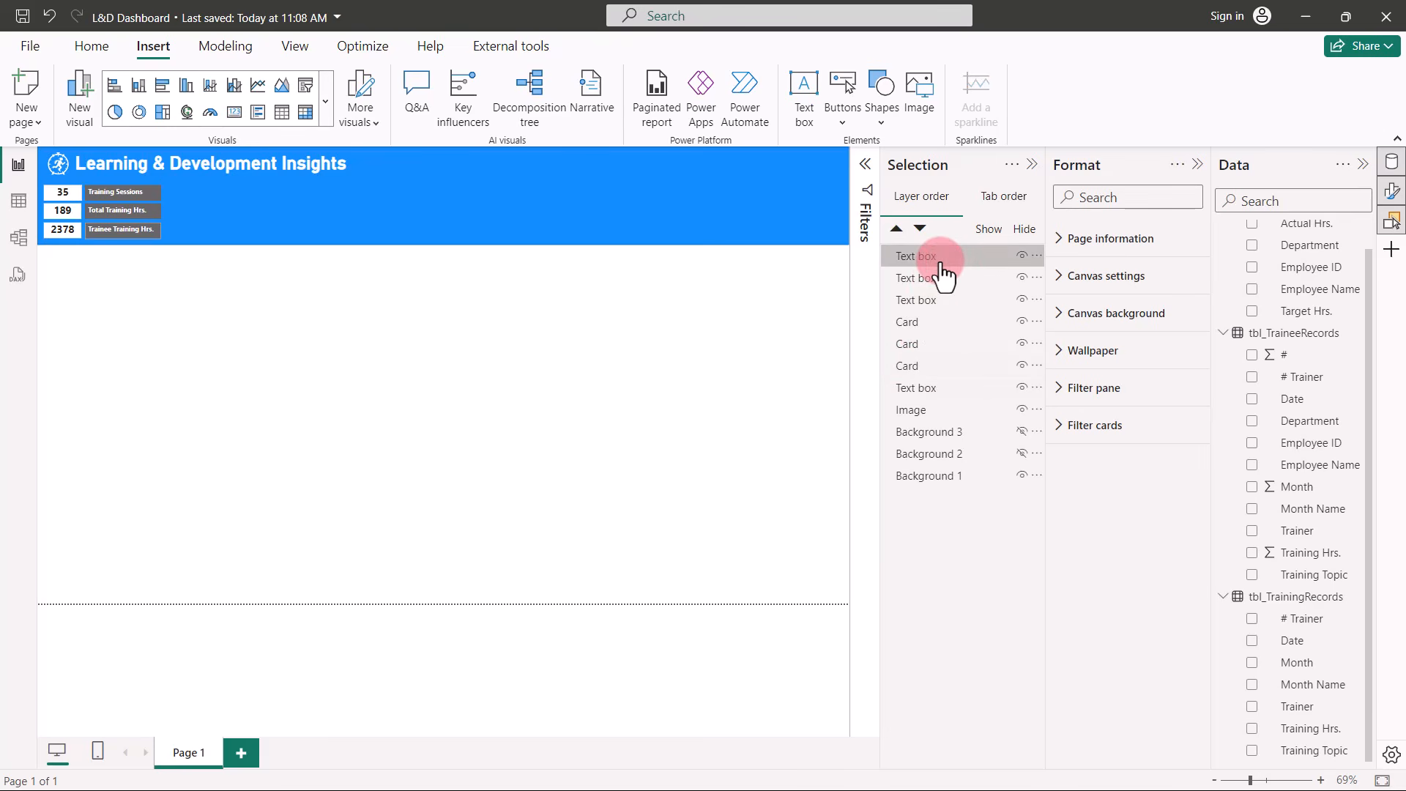
{"action": "left_click", "coordinate": [938, 277], "text": "ctrl"}
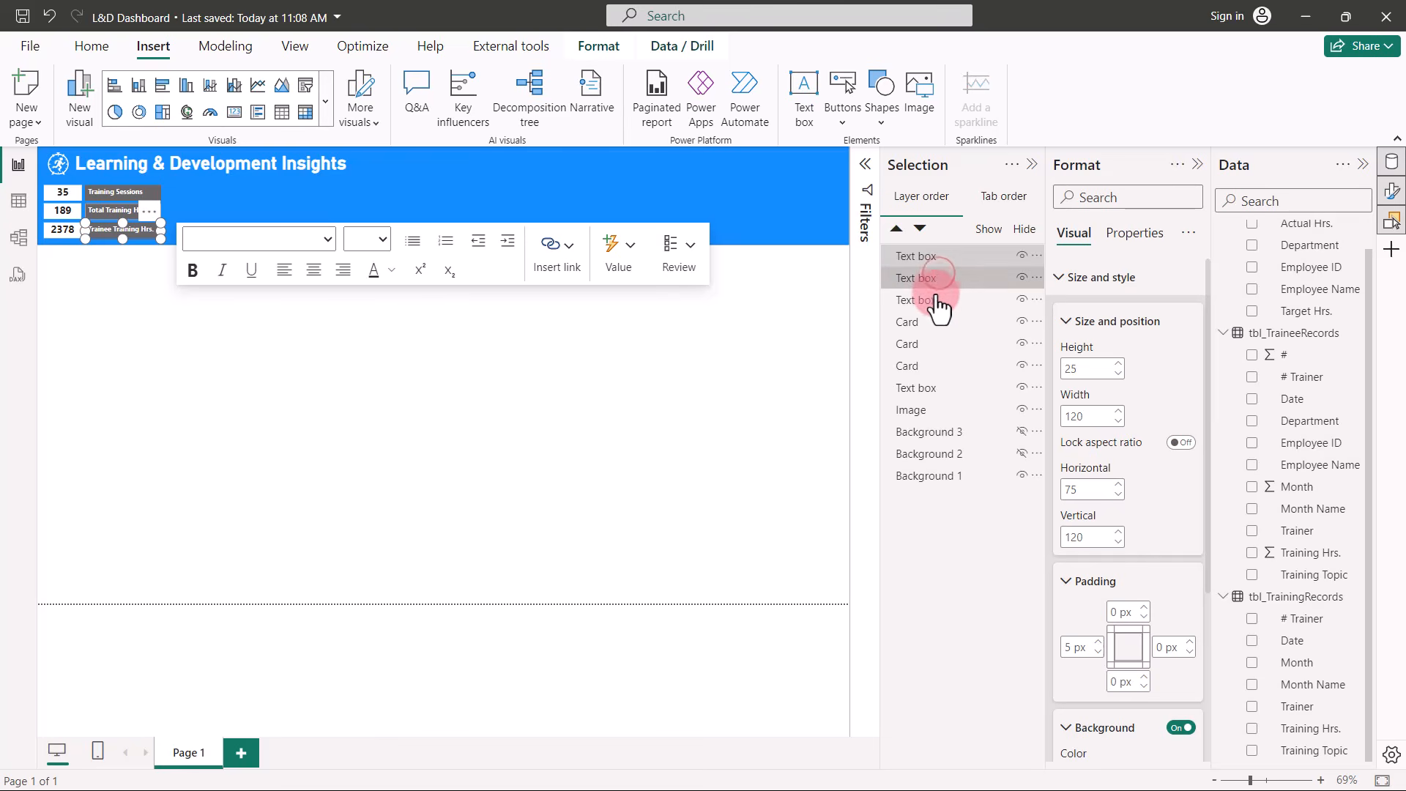
{"action": "left_click", "coordinate": [937, 299], "text": "ctrl"}
{"action": "left_click", "coordinate": [924, 323], "text": "ctrl"}
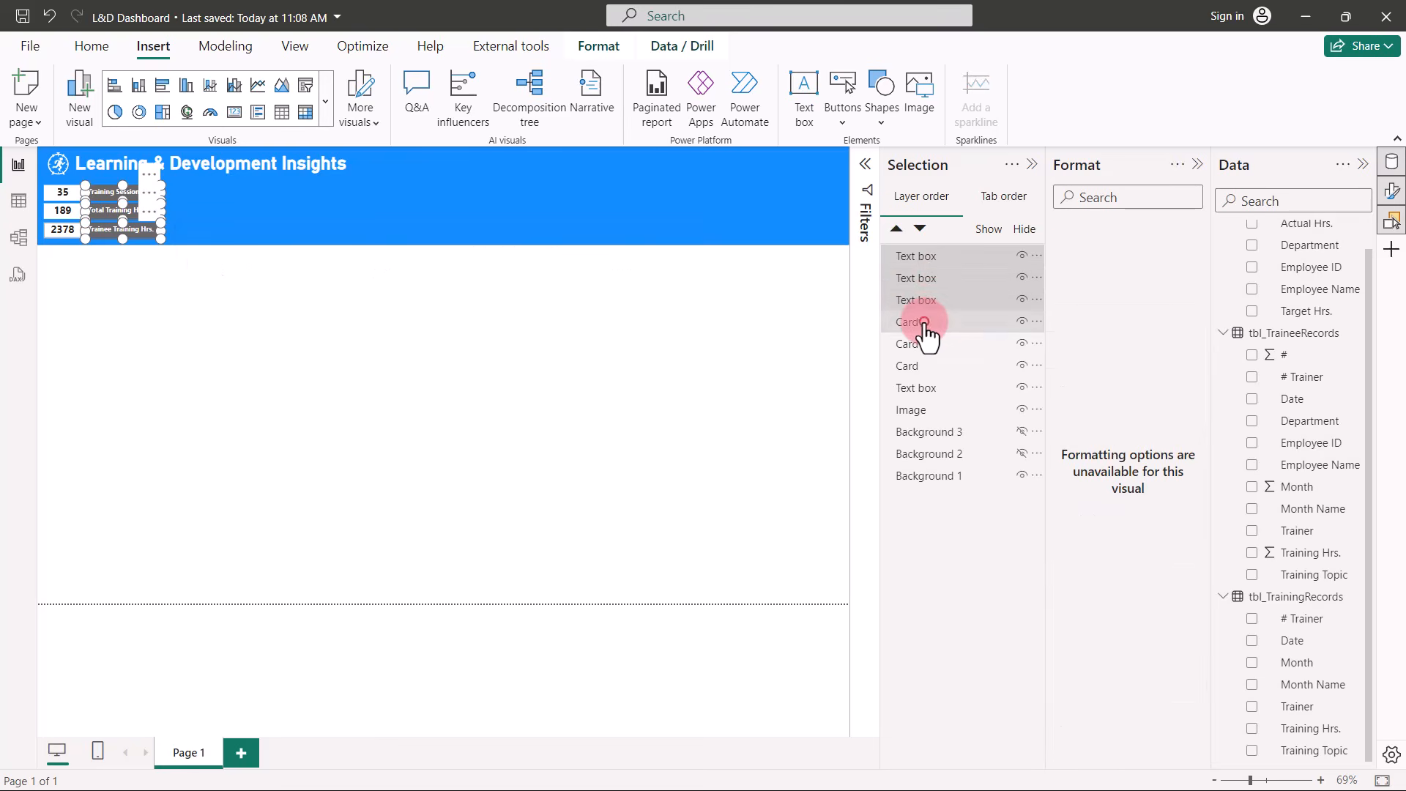
{"action": "left_click", "coordinate": [924, 345], "text": "ctrl"}
{"action": "left_click", "coordinate": [923, 367], "text": "ctrl"}
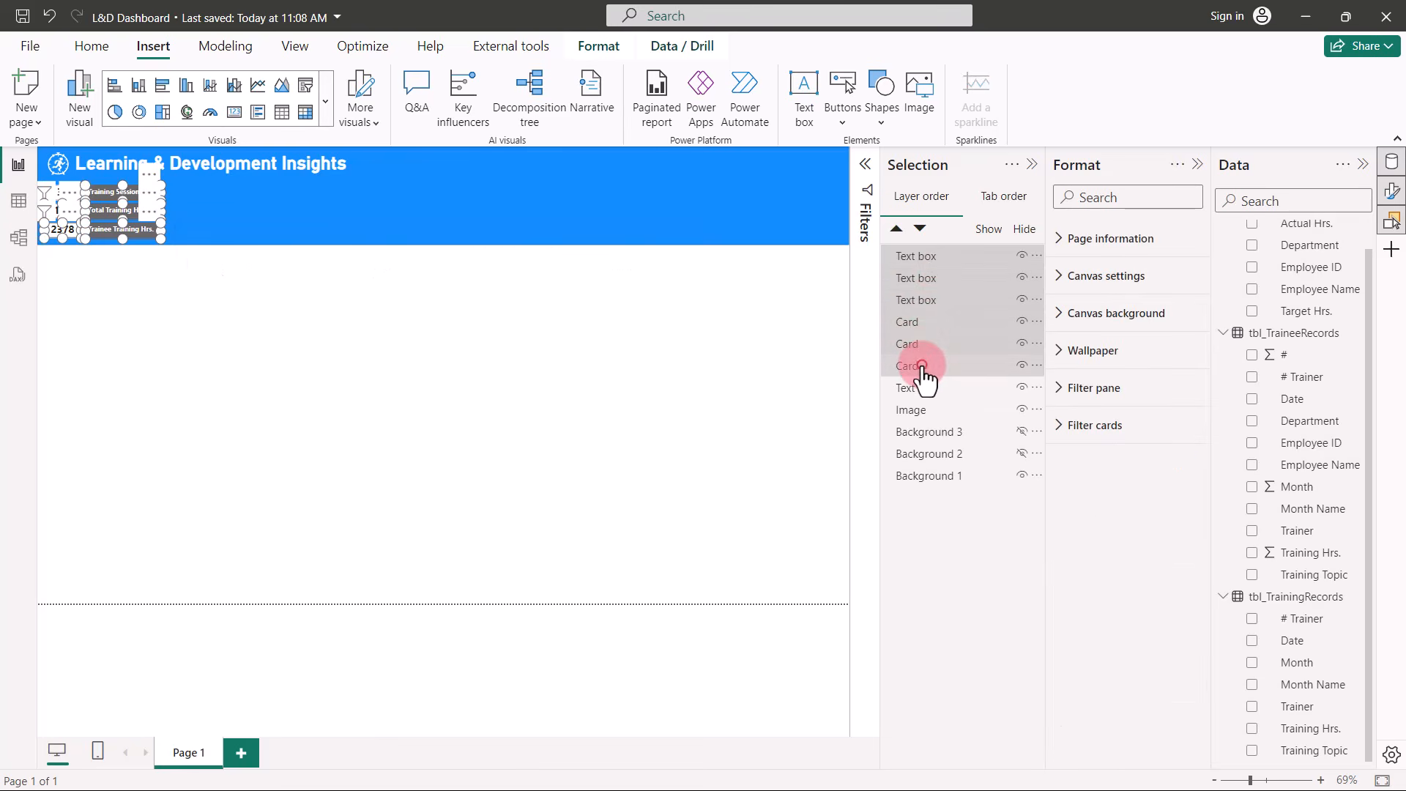
{"action": "right_click", "coordinate": [944, 271]}
{"action": "mouse_move", "coordinate": [943, 268]}
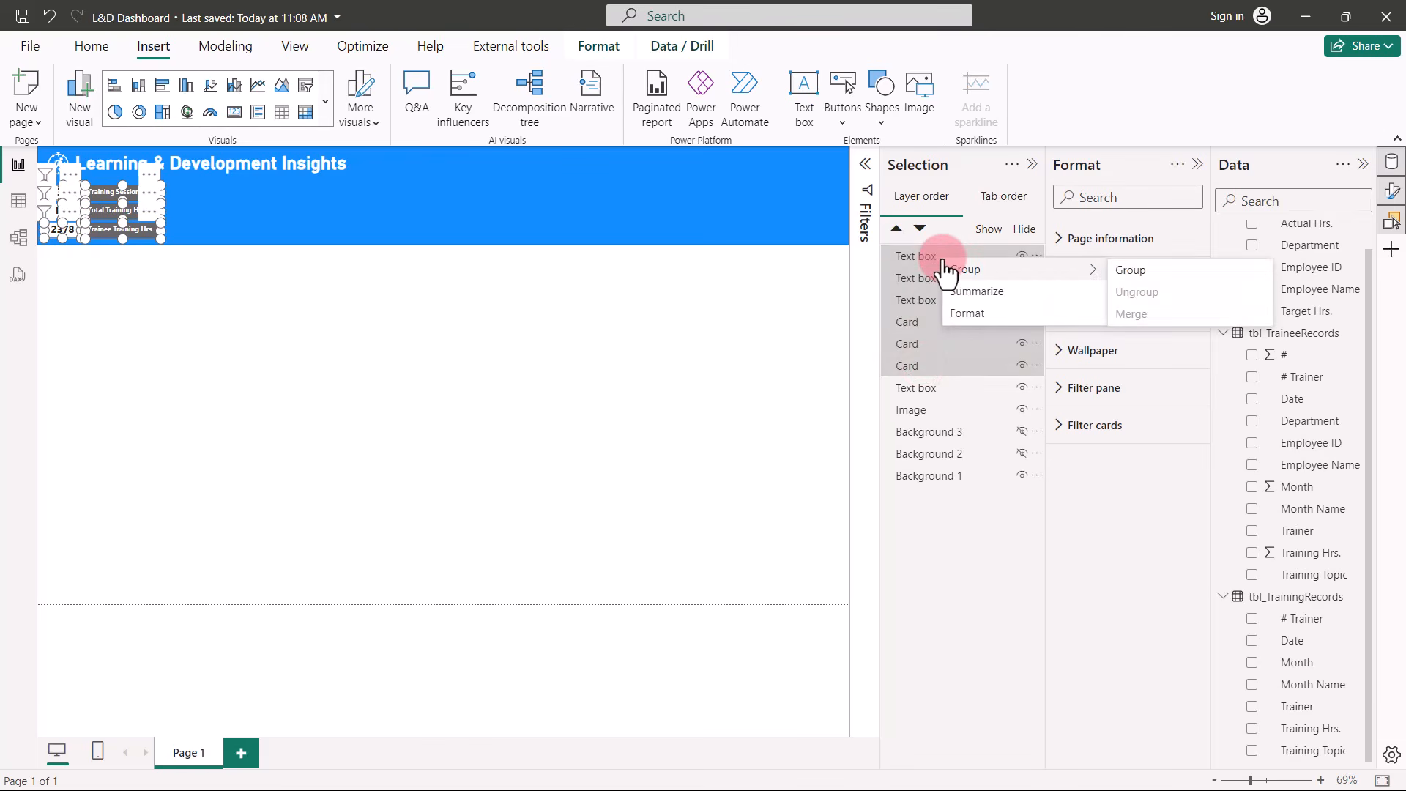
{"action": "left_click", "coordinate": [1115, 271]}
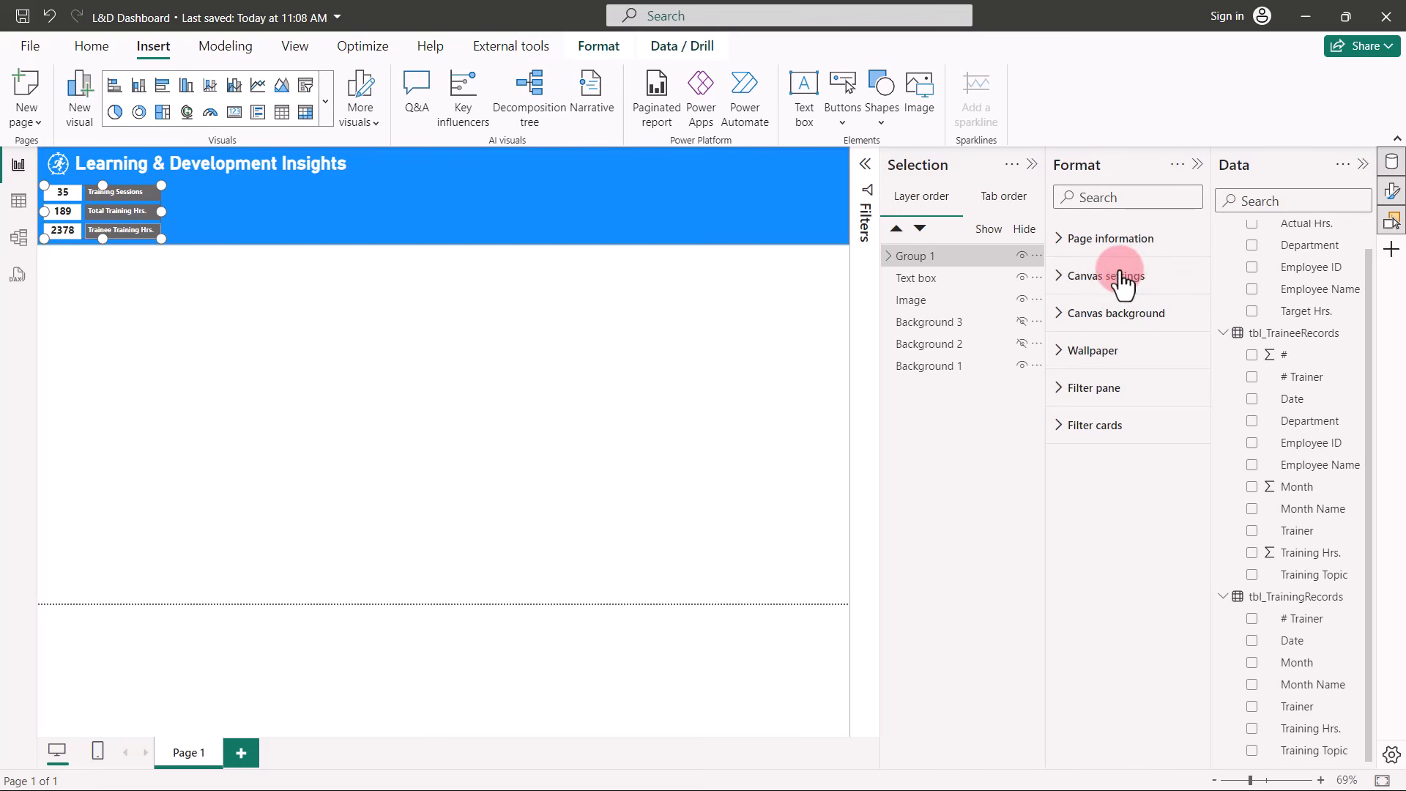
Rename the new group of cards and labels as "Header".
{"action": "left_click", "coordinate": [920, 258]}
{"action": "double_click", "coordinate": [923, 257]}
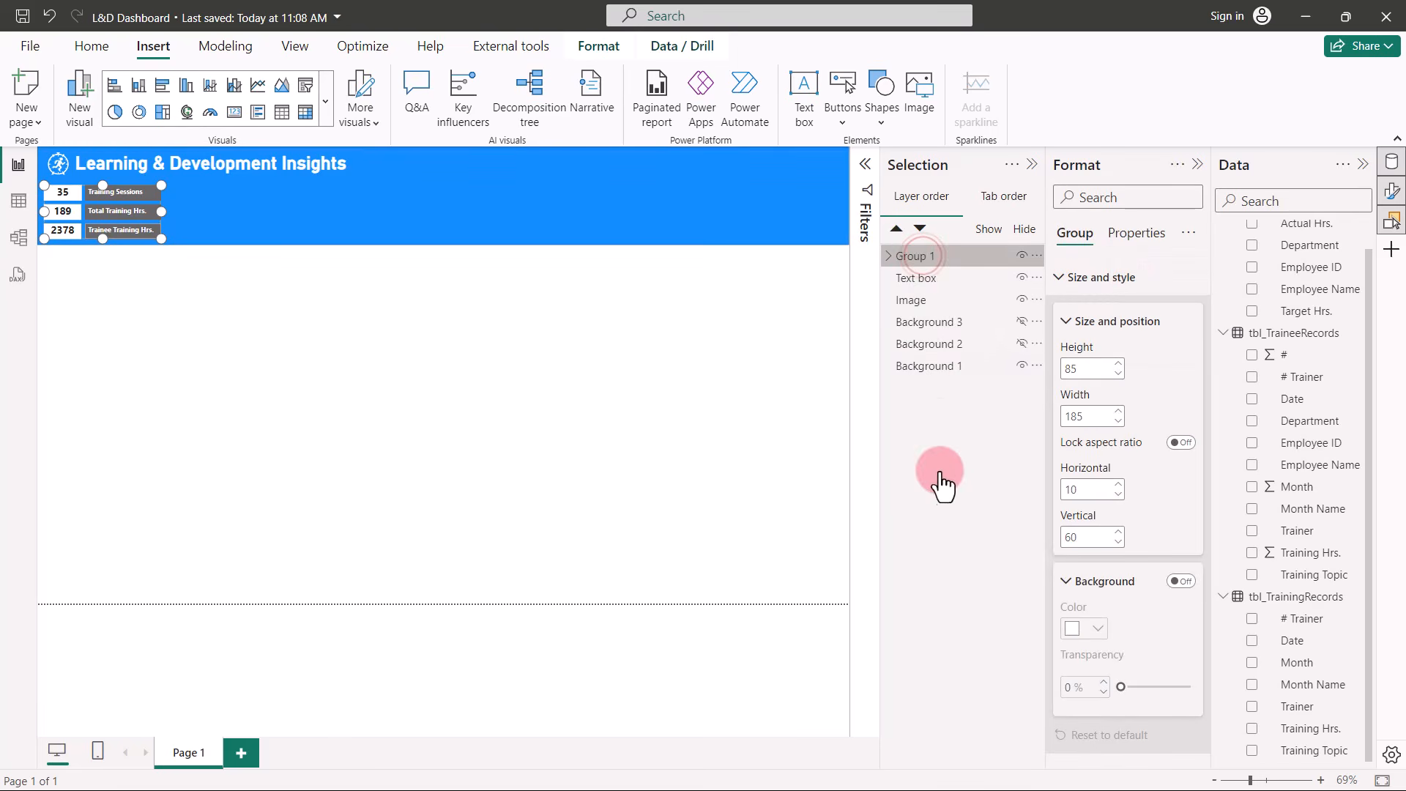
{"action": "type", "text": "Header"}
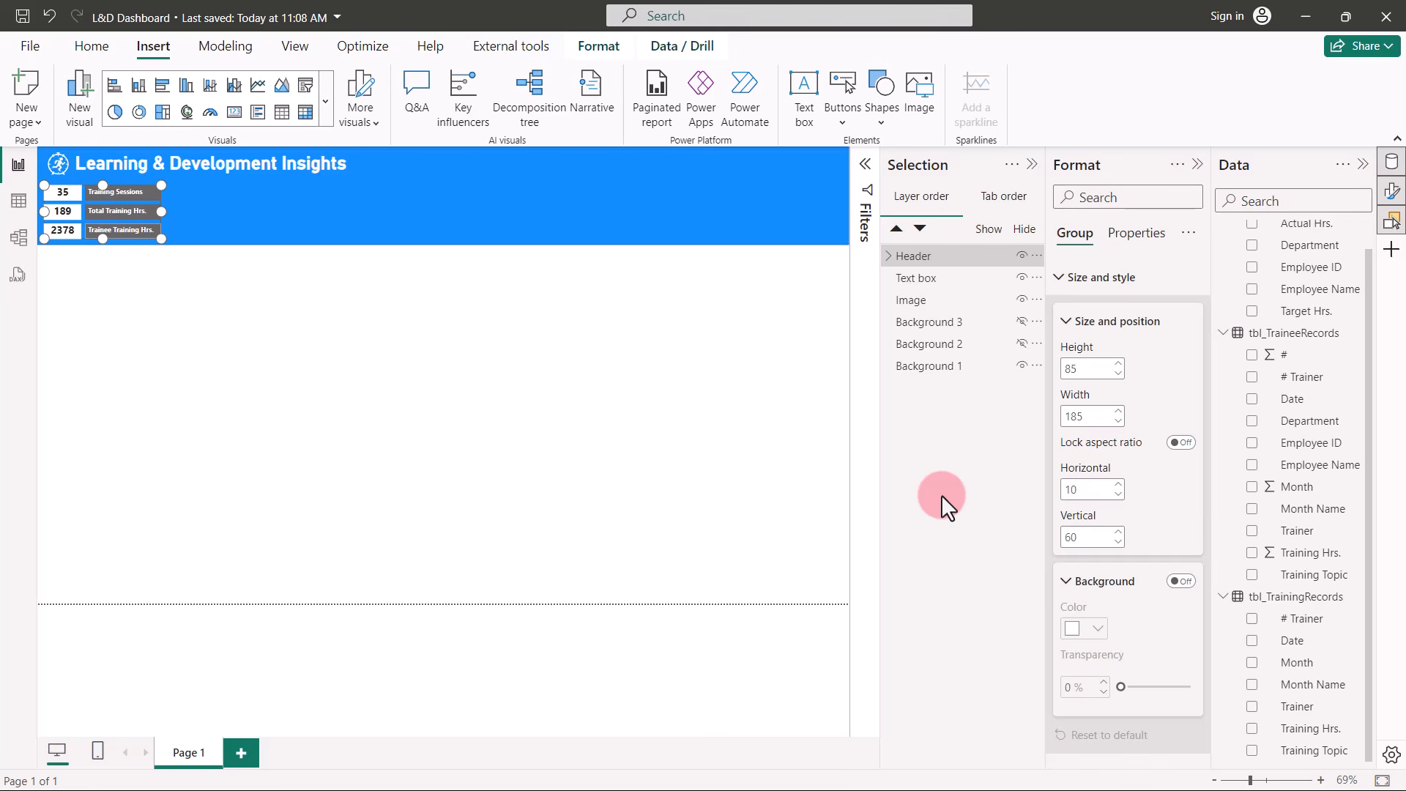
{"action": "left_click", "coordinate": [706, 410]}
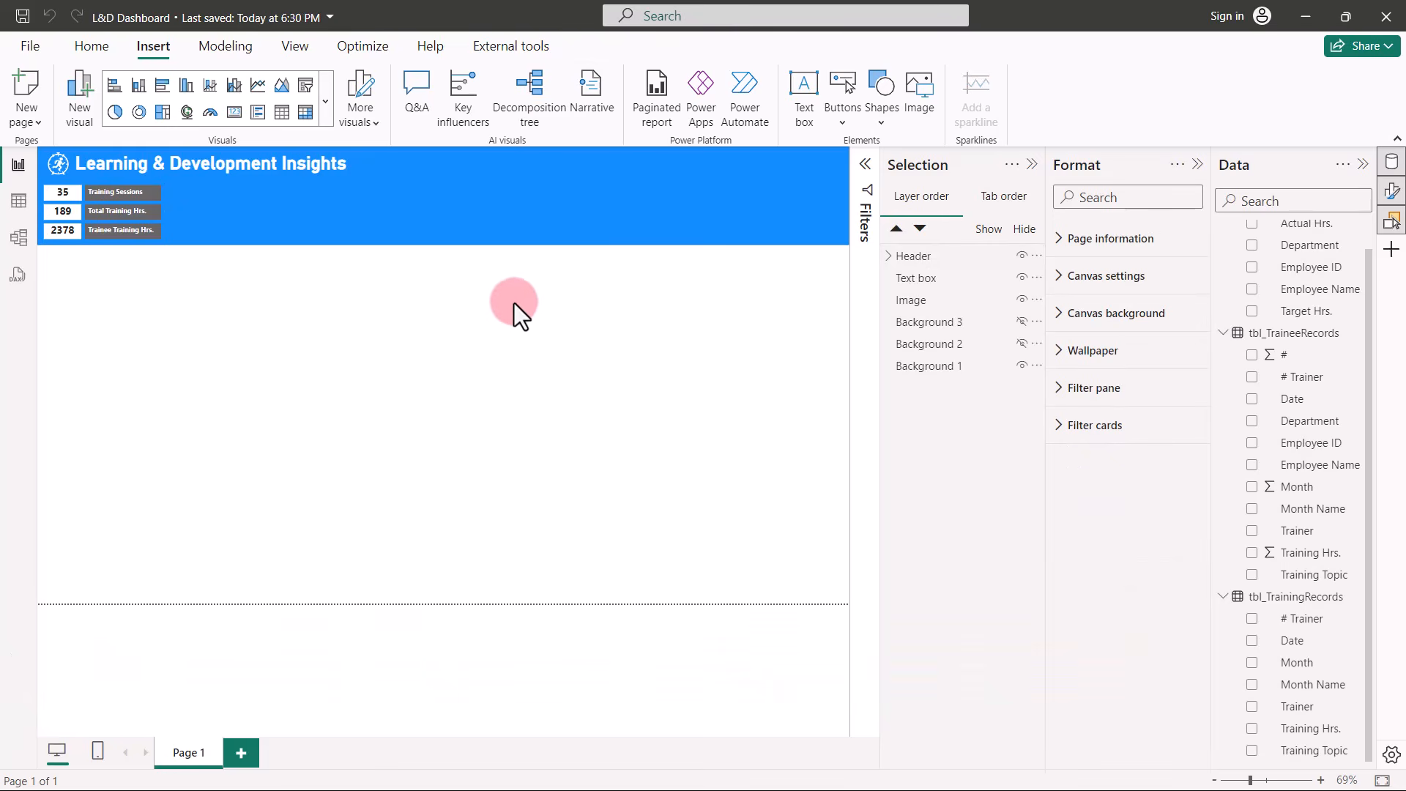
Insert a pill shape about 258 wide and 87 high, overlapping the header's lower edge beside the metric labels.
{"action": "left_click", "coordinate": [1033, 164]}
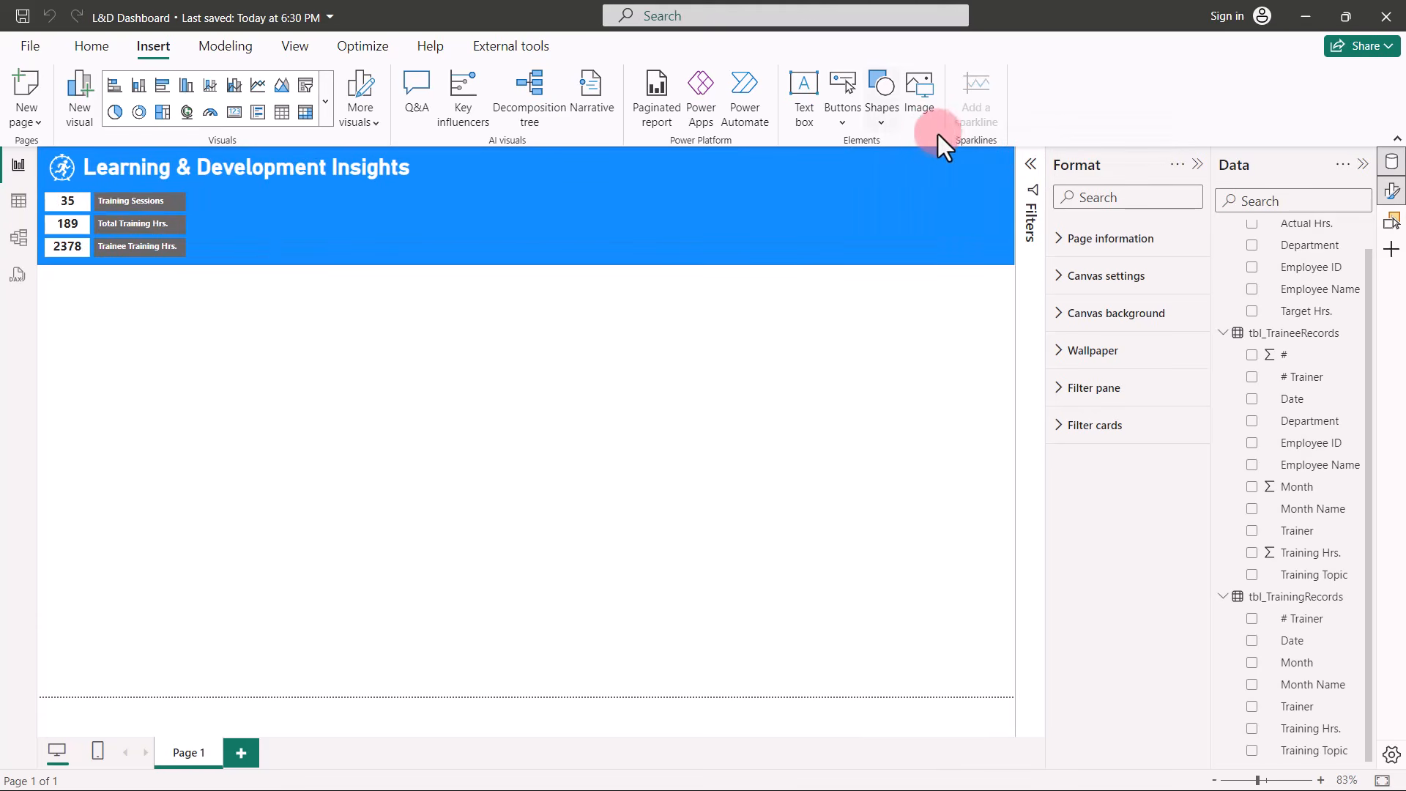
{"action": "left_click", "coordinate": [885, 121]}
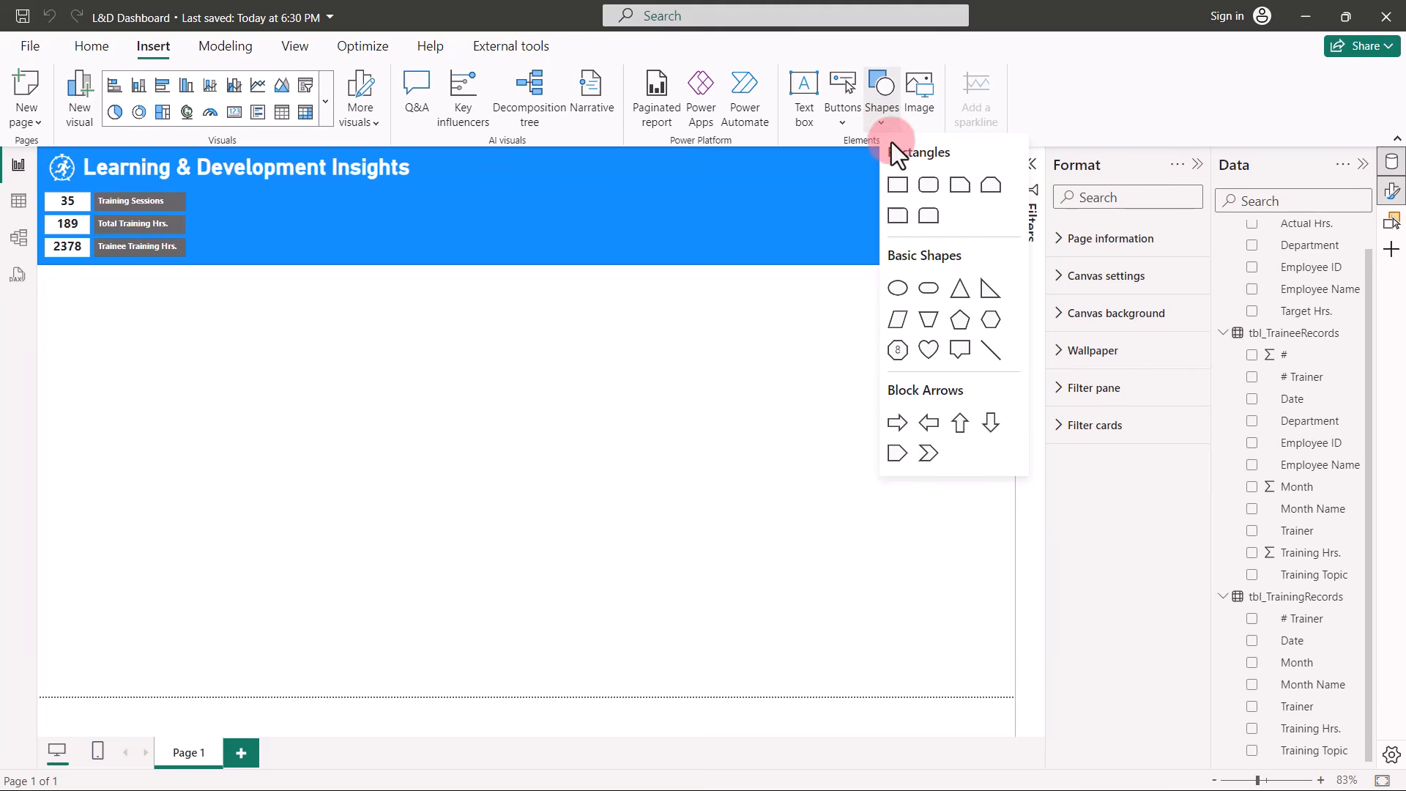
{"action": "left_click", "coordinate": [929, 289]}
{"action": "left_click", "coordinate": [543, 284]}
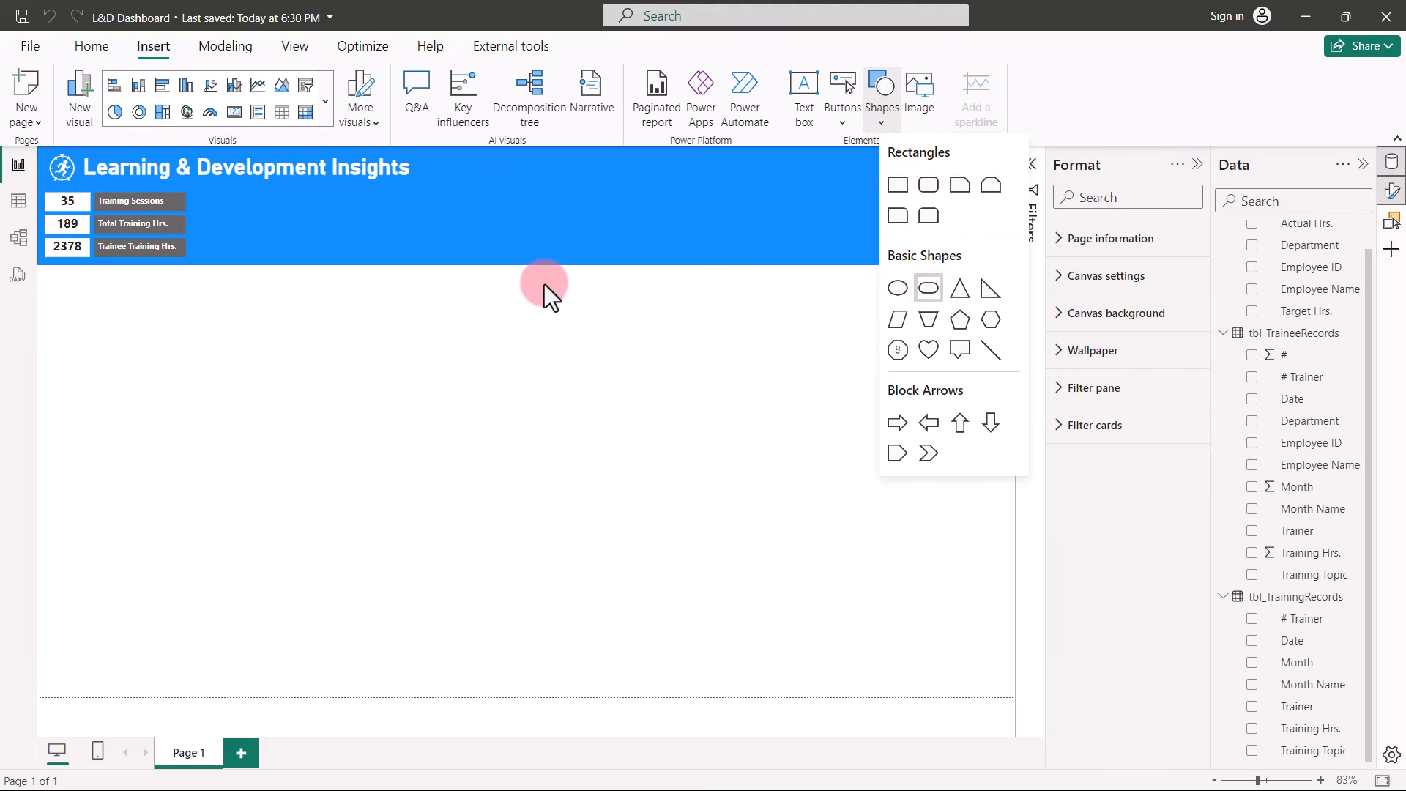
{"action": "left_click_drag", "start_coordinate": [209, 347], "coordinate": [271, 363]}
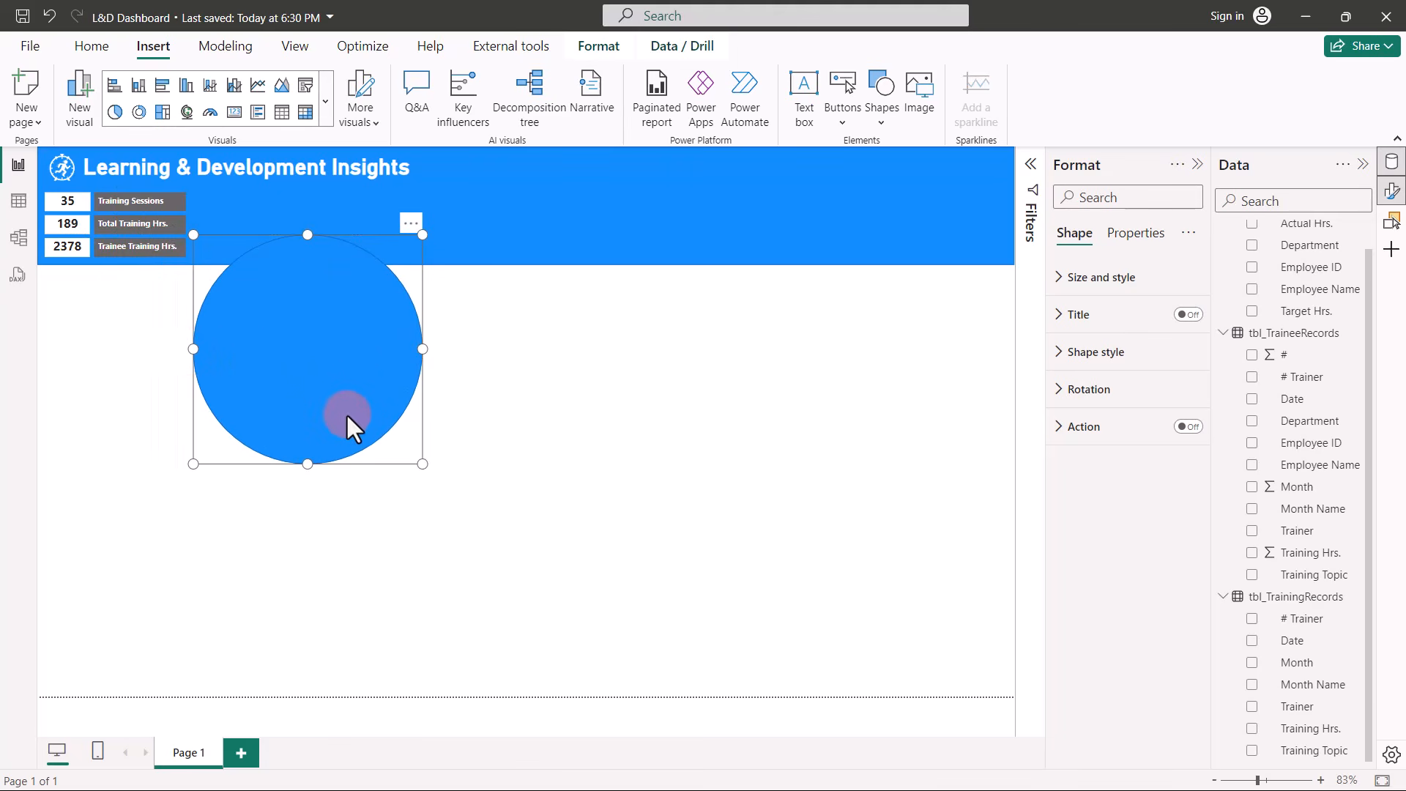
{"action": "left_click_drag", "start_coordinate": [421, 463], "coordinate": [389, 301]}
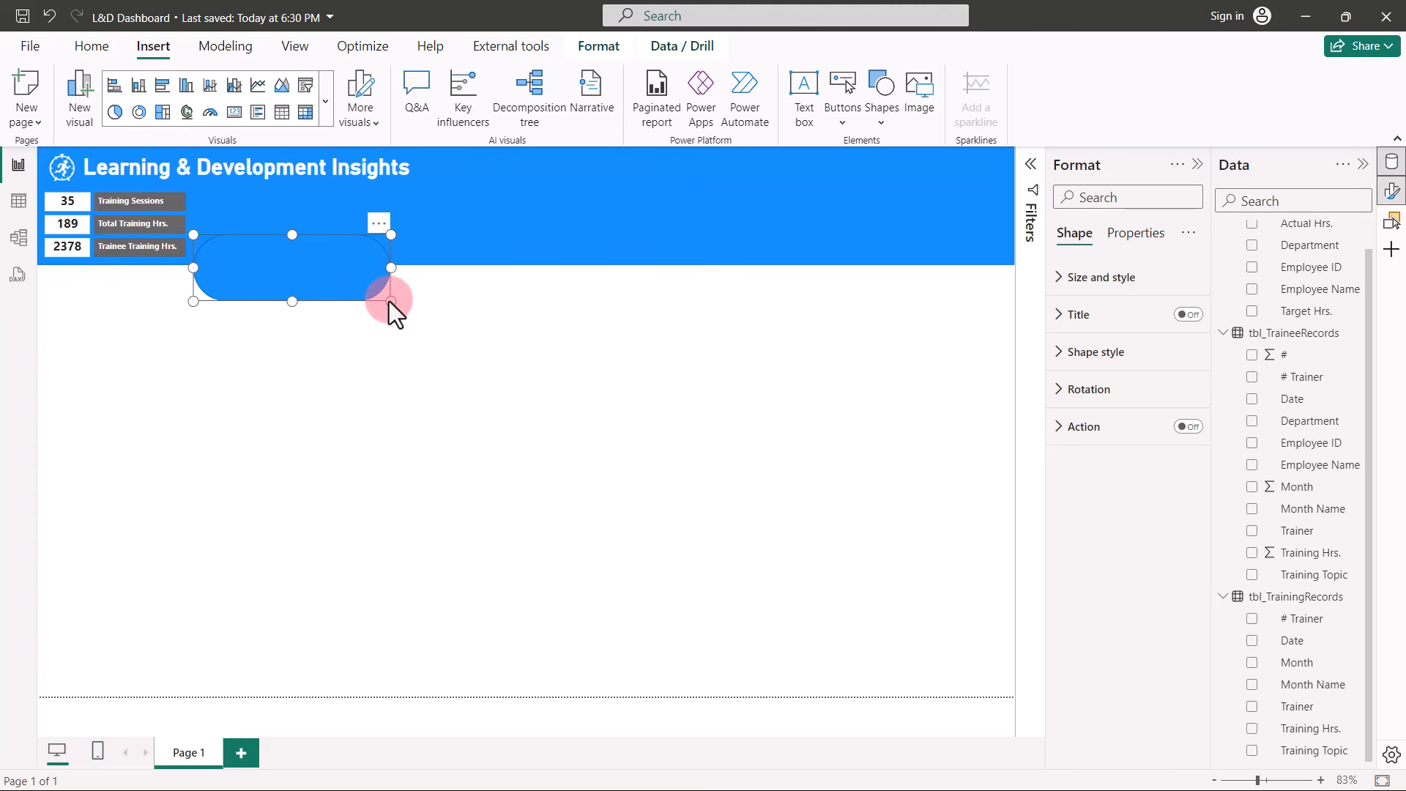
Set the pill shape's height to 100 and its width to 235.
{"action": "left_click", "coordinate": [1060, 277]}
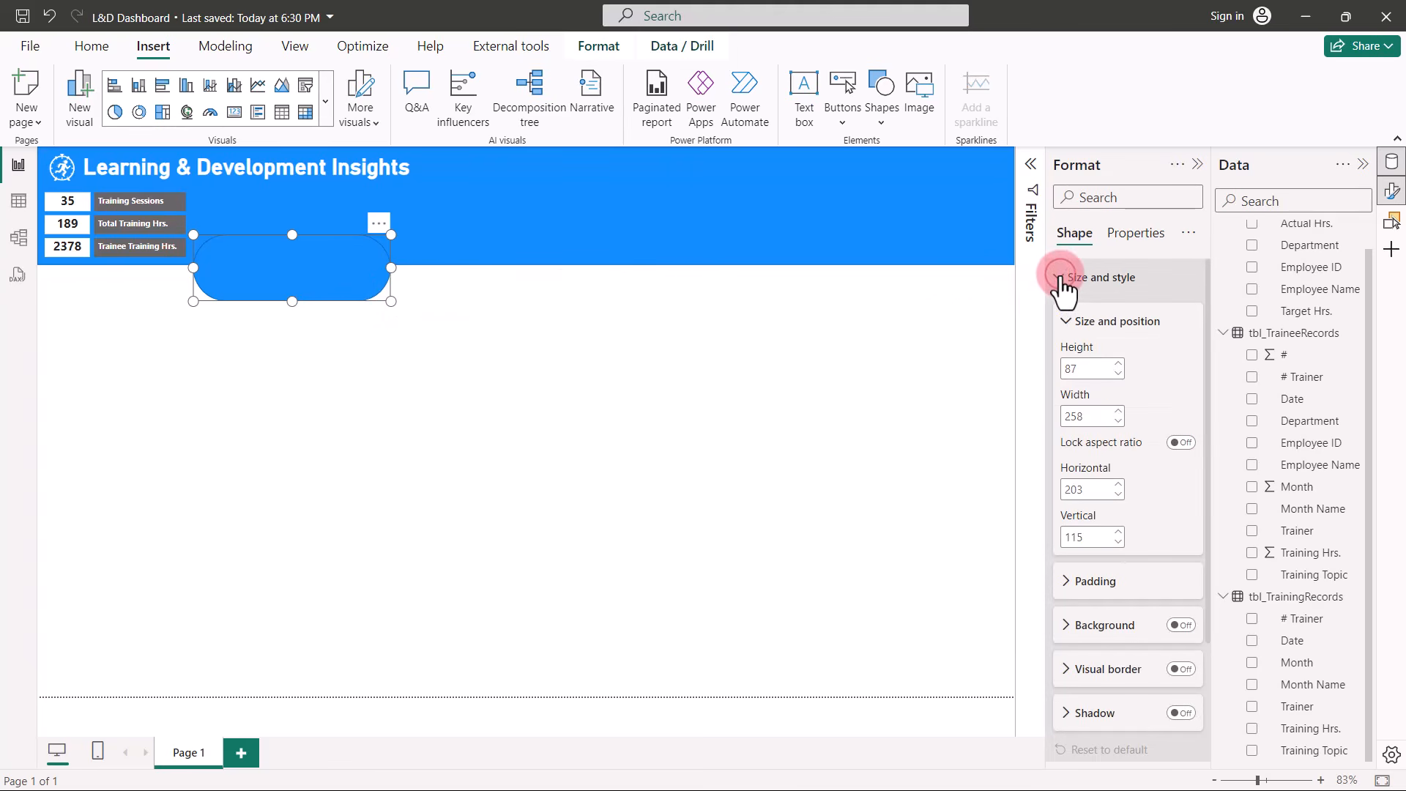
{"action": "left_click", "coordinate": [1079, 368]}
{"action": "type", "text": "100"}
{"action": "left_click", "coordinate": [1097, 416]}
{"action": "type", "text": "235"}
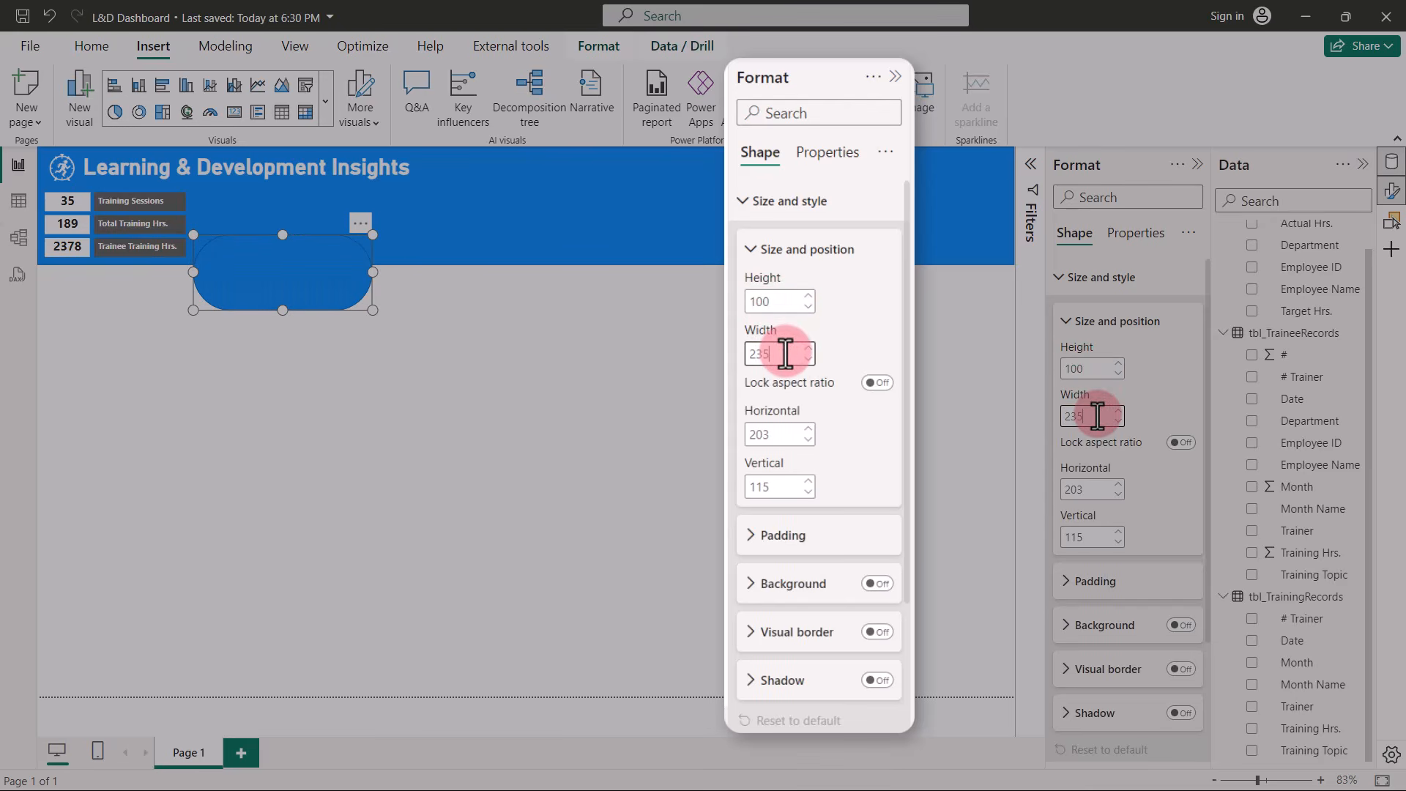
Position the pill shape at horizontal 205 and vertical 105.
{"action": "left_click", "coordinate": [1118, 486]}
{"action": "left_click", "coordinate": [1118, 487]}
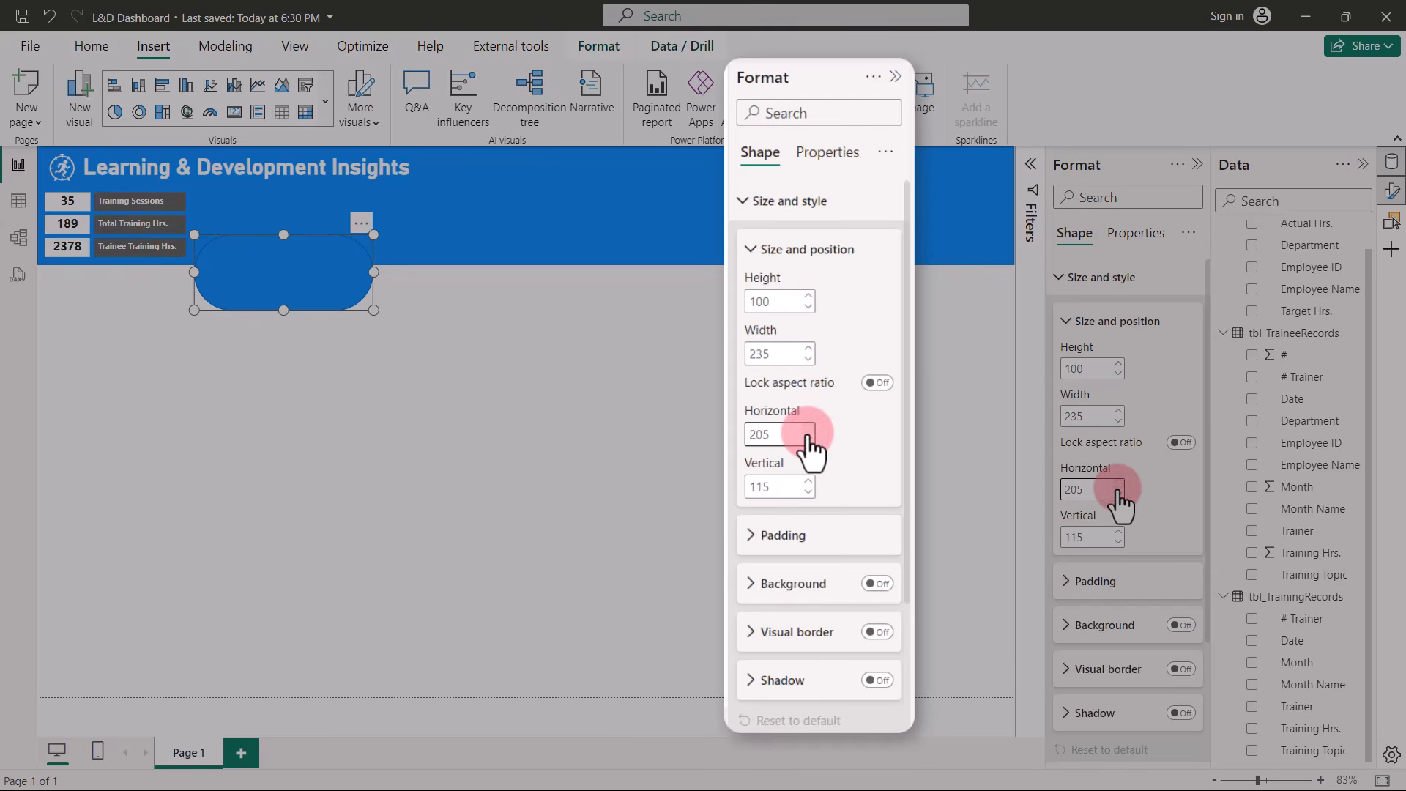
{"action": "left_click", "coordinate": [1119, 542]}
{"action": "left_click", "coordinate": [1118, 542]}
{"action": "left_click", "coordinate": [1119, 542]}
{"action": "left_click", "coordinate": [1118, 542]}
{"action": "left_click", "coordinate": [1118, 542]}
{"action": "left_click", "coordinate": [1118, 542]}
{"action": "left_click", "coordinate": [1119, 542]}
{"action": "left_click", "coordinate": [1119, 542]}
{"action": "left_click", "coordinate": [1118, 542]}
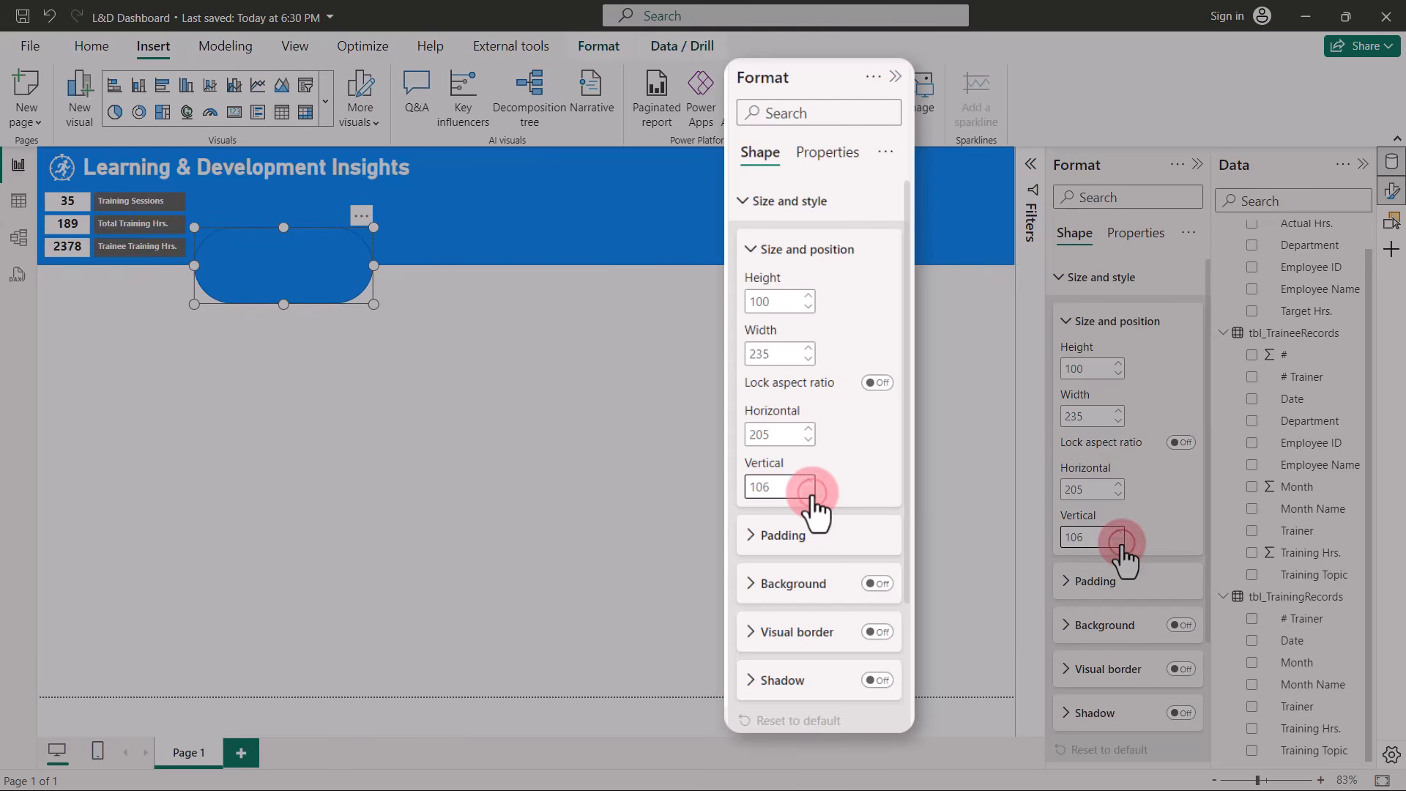
{"action": "left_click", "coordinate": [1118, 542]}
Turn on the pill's shape-style shadow with 40% transparency and 0 px blur.
{"action": "left_click", "coordinate": [1071, 320]}
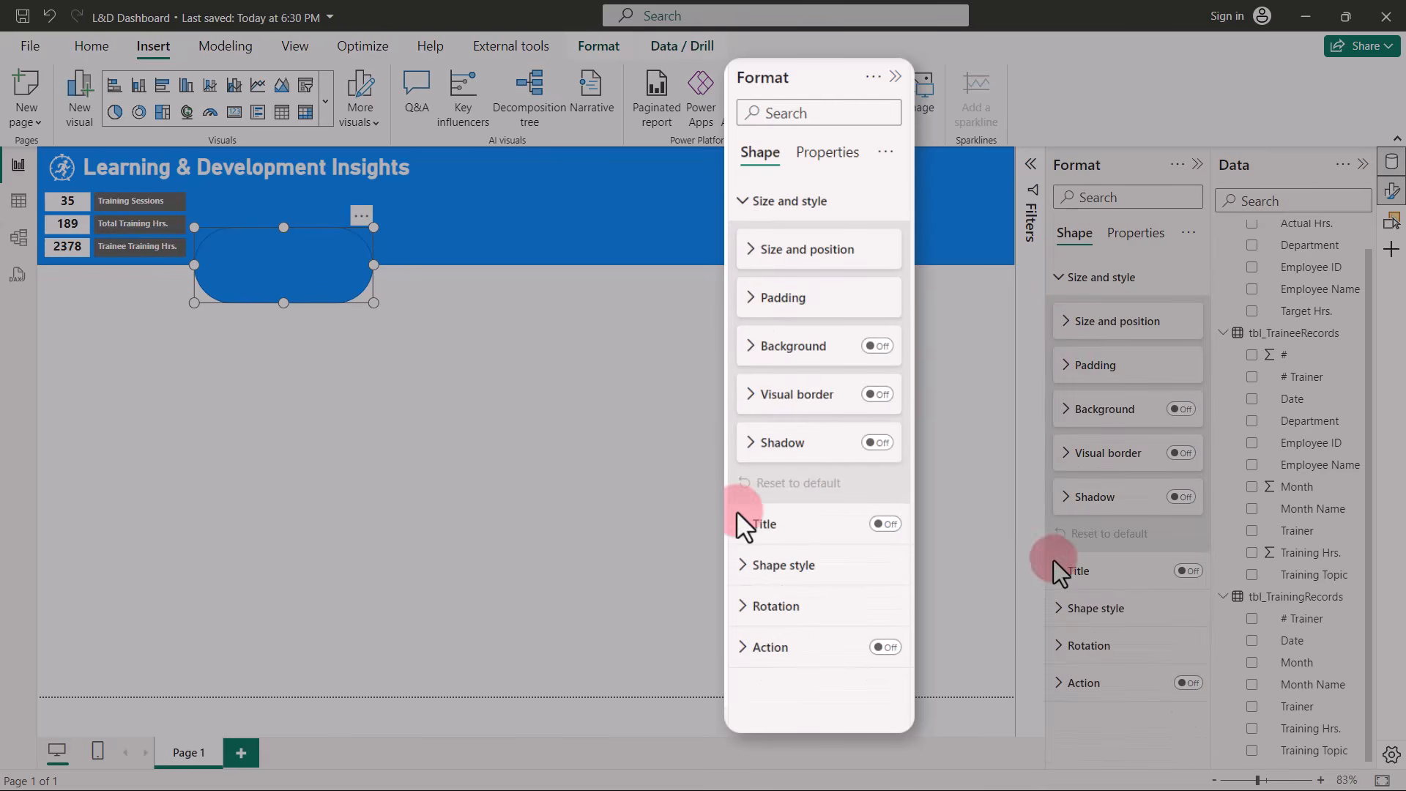
{"action": "left_click", "coordinate": [1049, 610]}
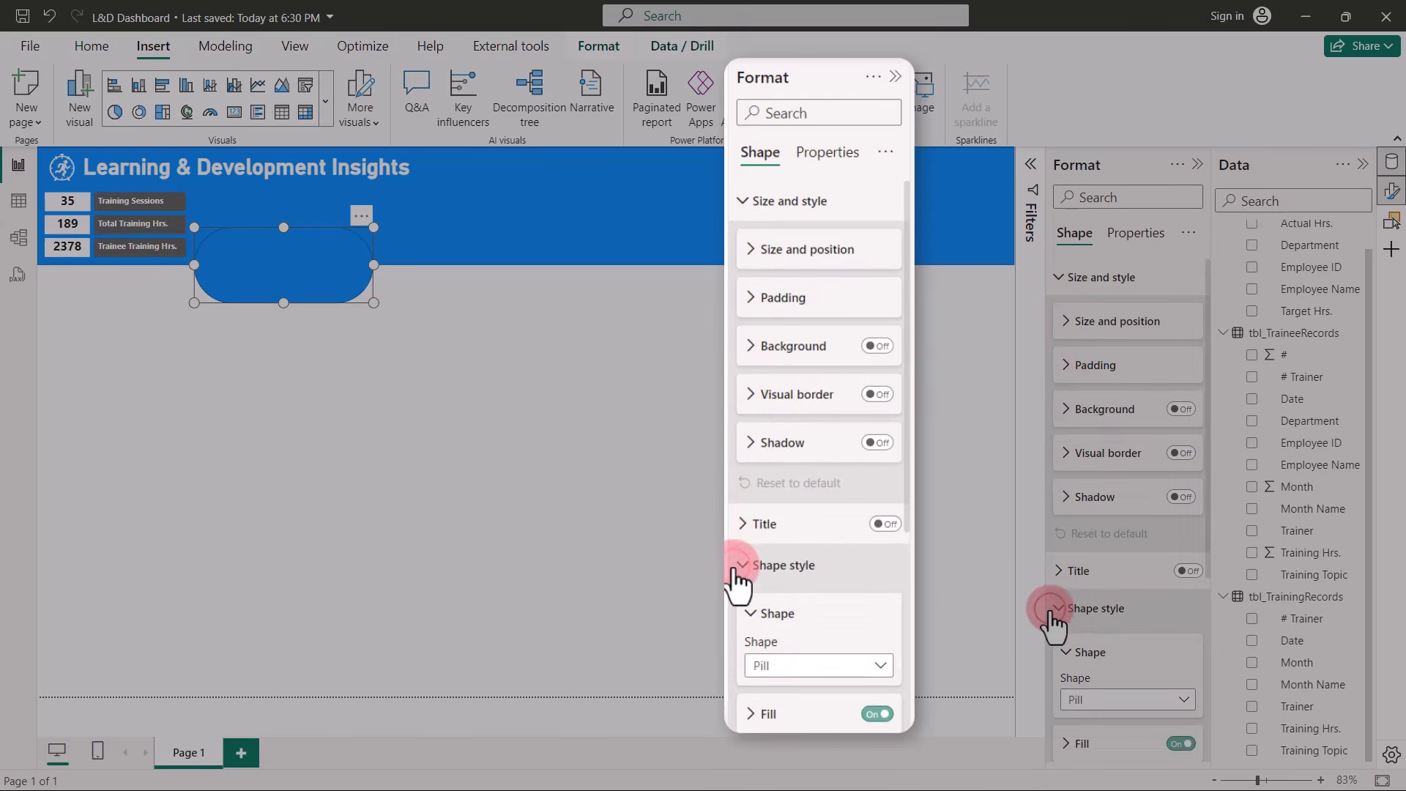
{"action": "scroll", "coordinate": [1052, 619], "scroll_direction": "down", "scroll_amount": 4}
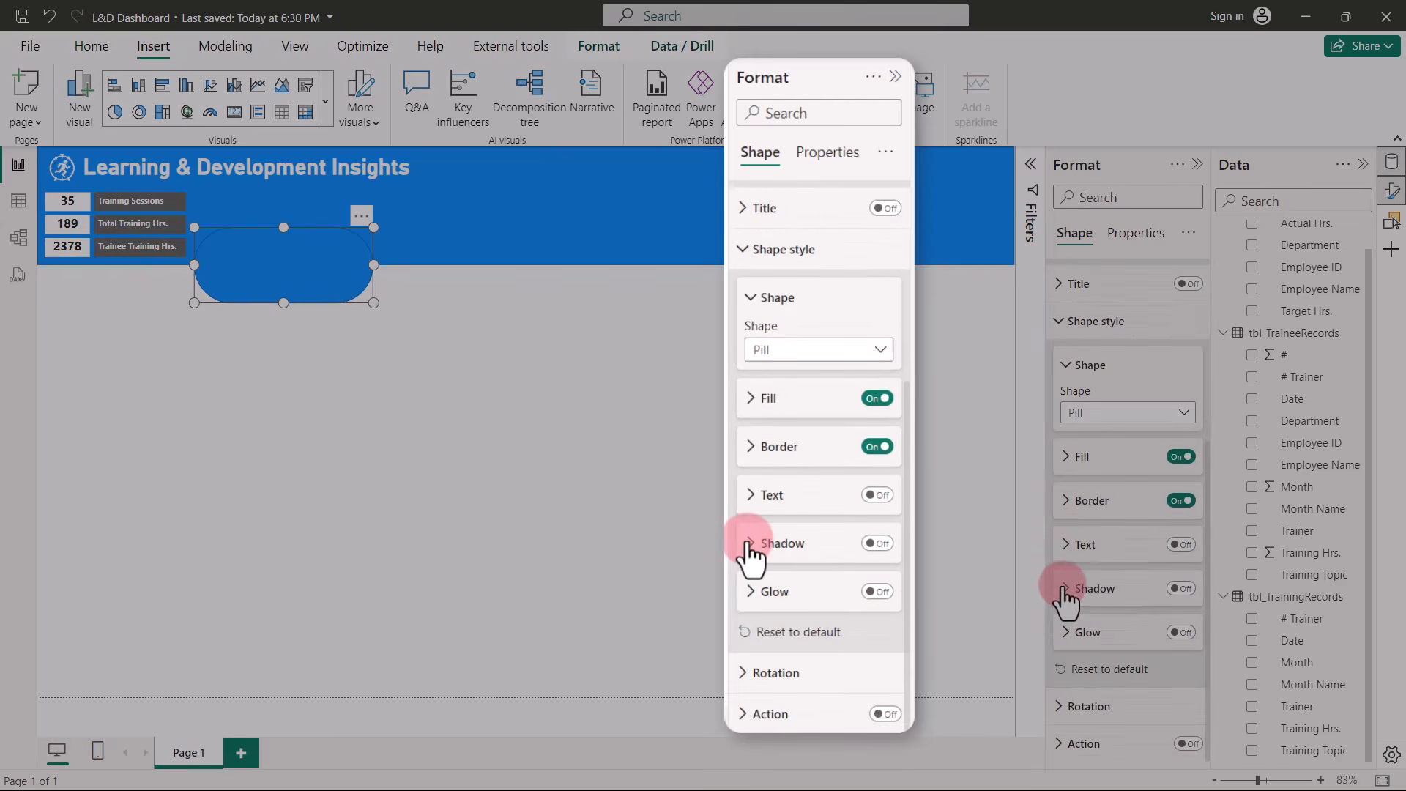
{"action": "left_click", "coordinate": [1064, 586]}
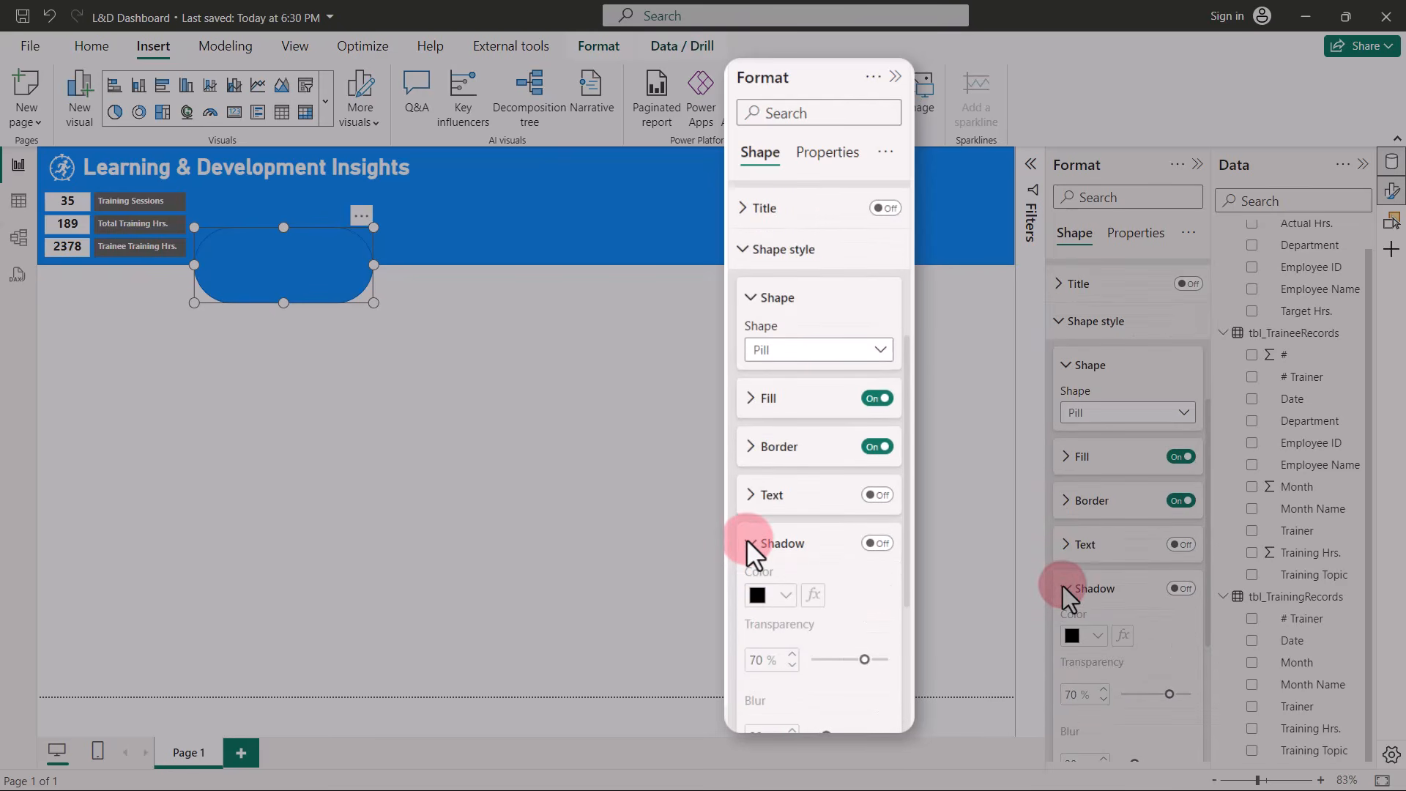
{"action": "scroll", "coordinate": [1066, 594], "scroll_direction": "down", "scroll_amount": 4}
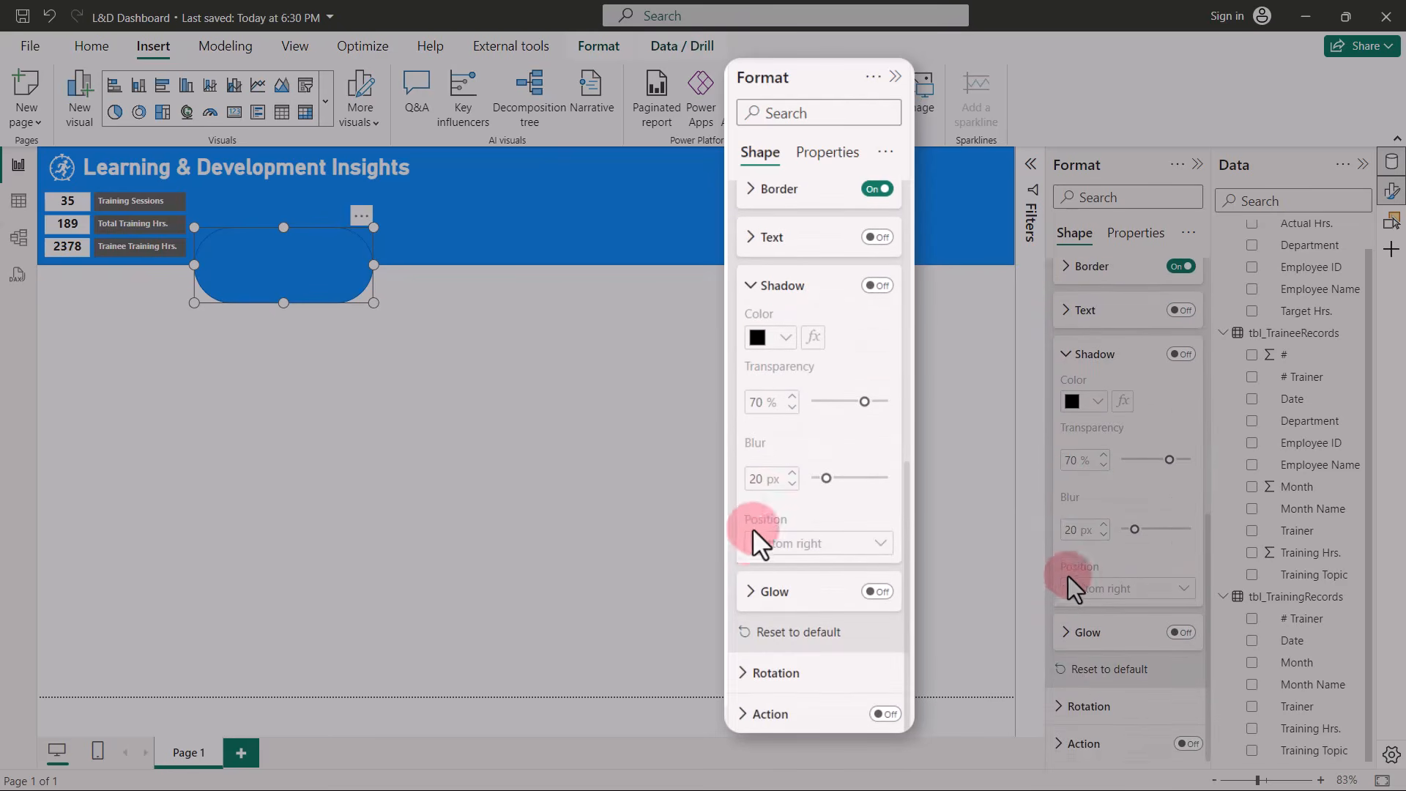
{"action": "left_click", "coordinate": [1182, 354]}
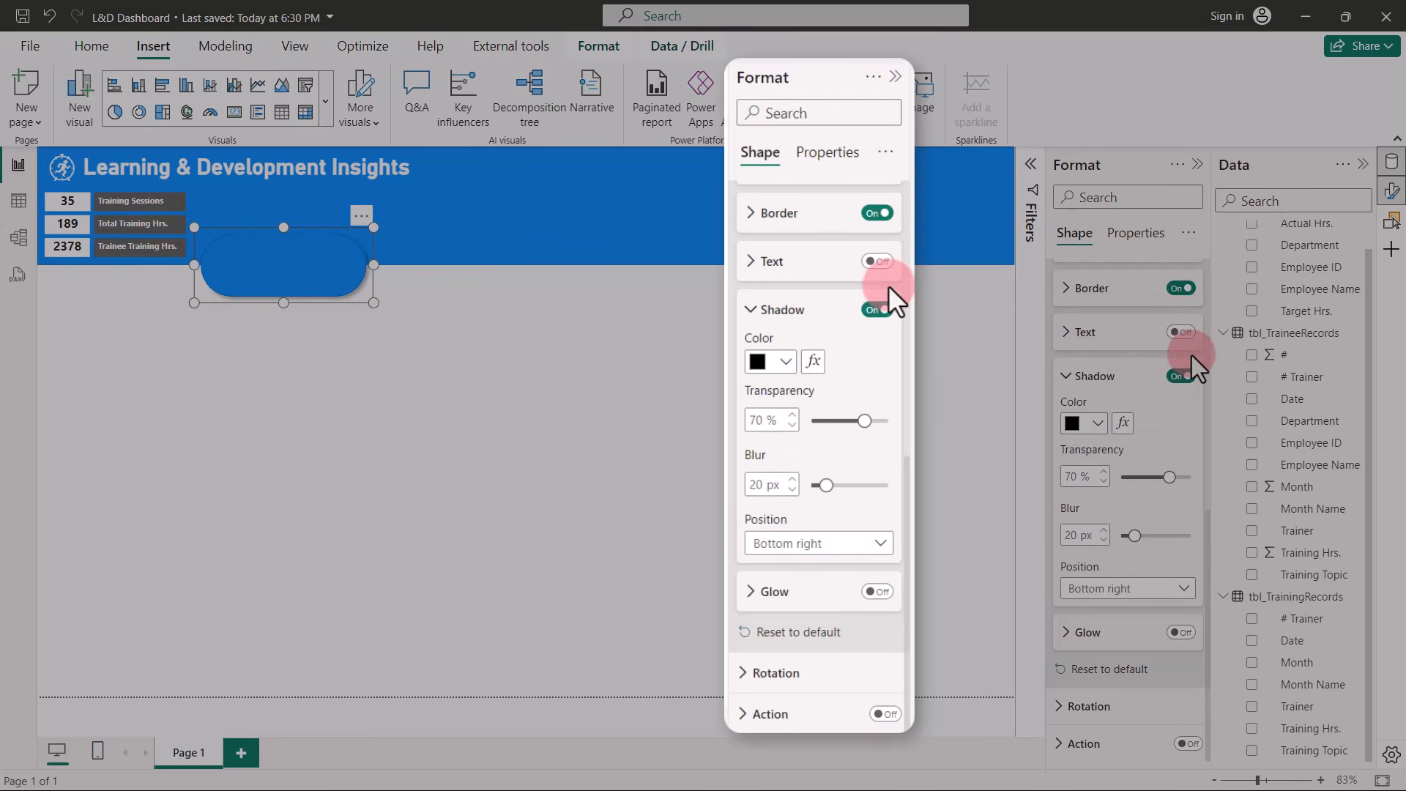
{"action": "double_click", "coordinate": [1079, 477]}
{"action": "type", "text": "40"}
{"action": "double_click", "coordinate": [1079, 535]}
{"action": "type", "text": "0"}
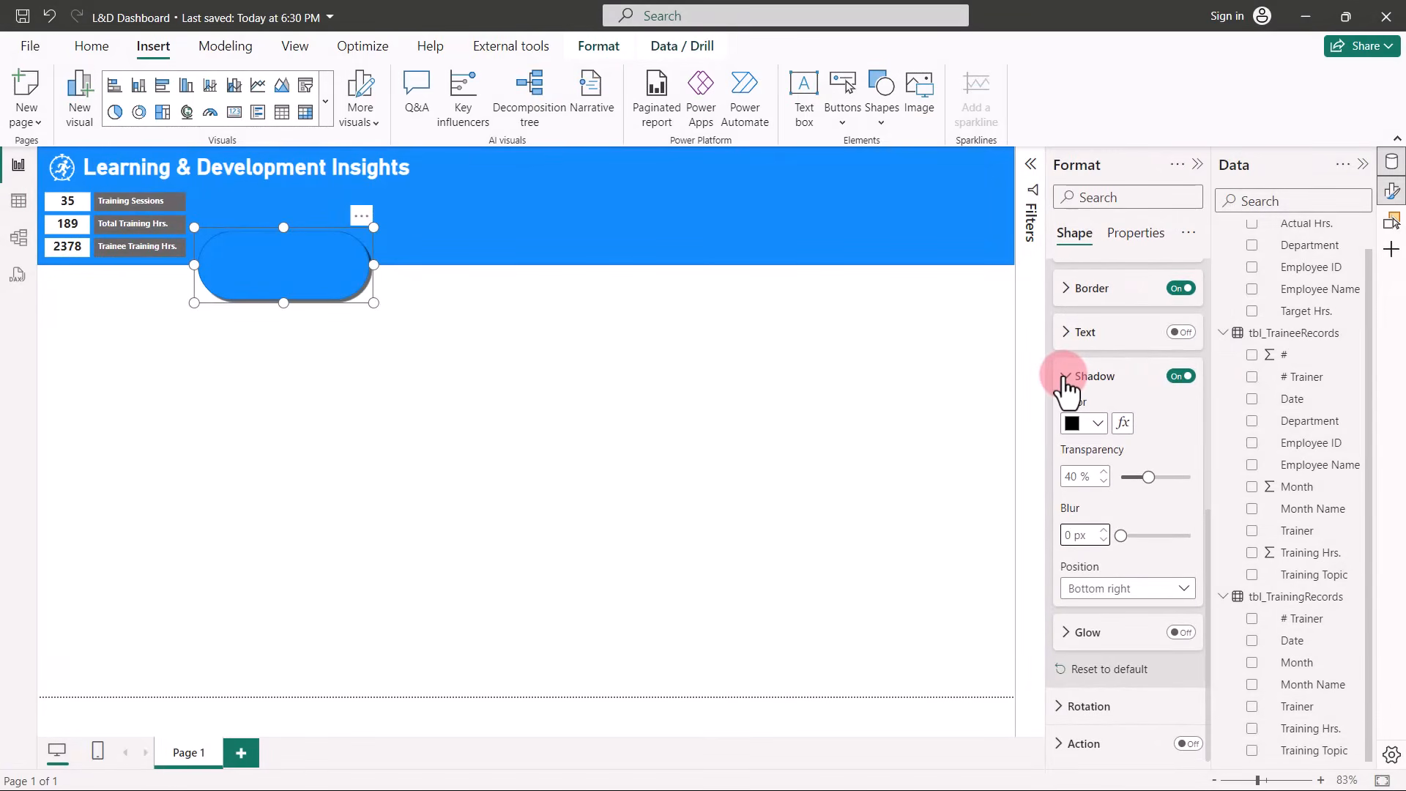
{"action": "left_click", "coordinate": [1066, 376]}
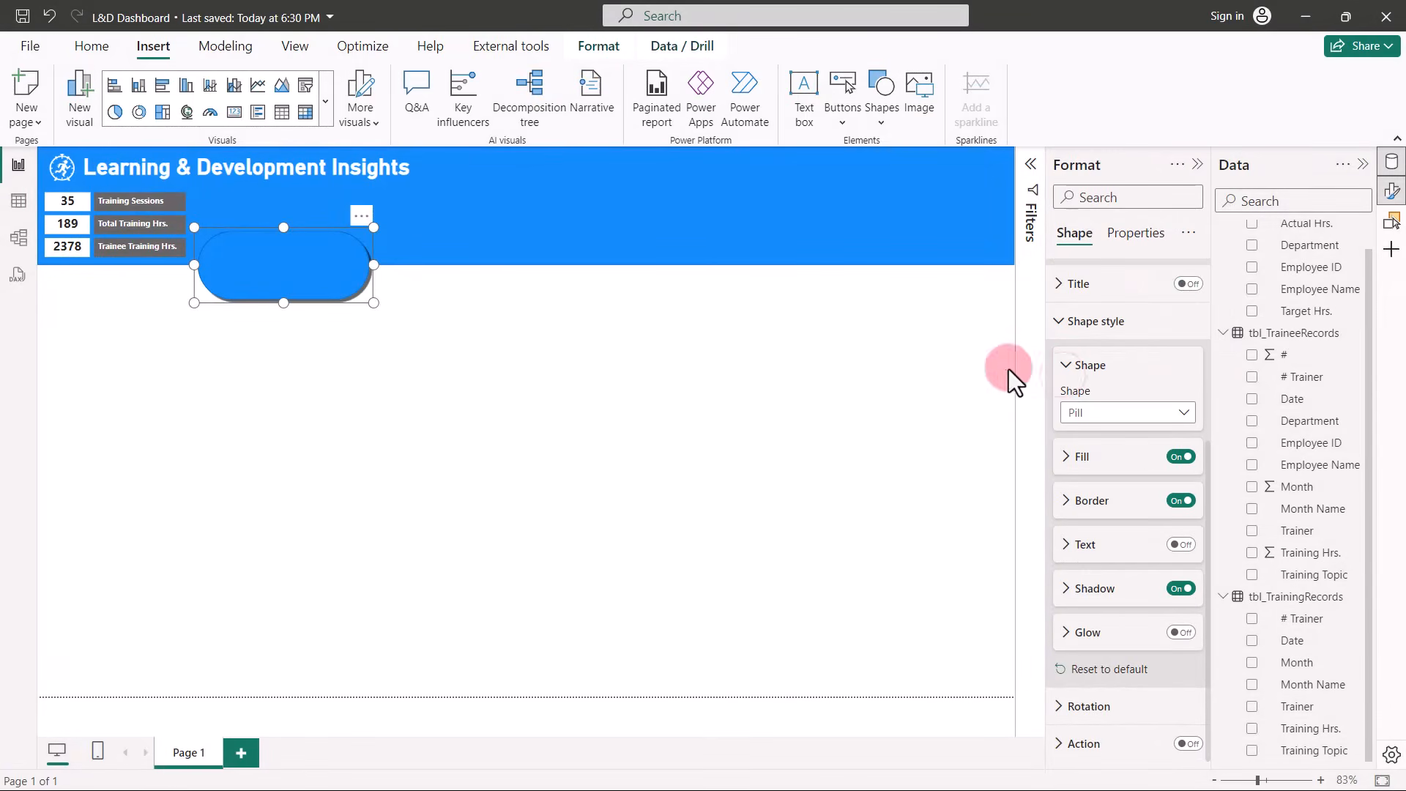
{"action": "left_click", "coordinate": [633, 323]}
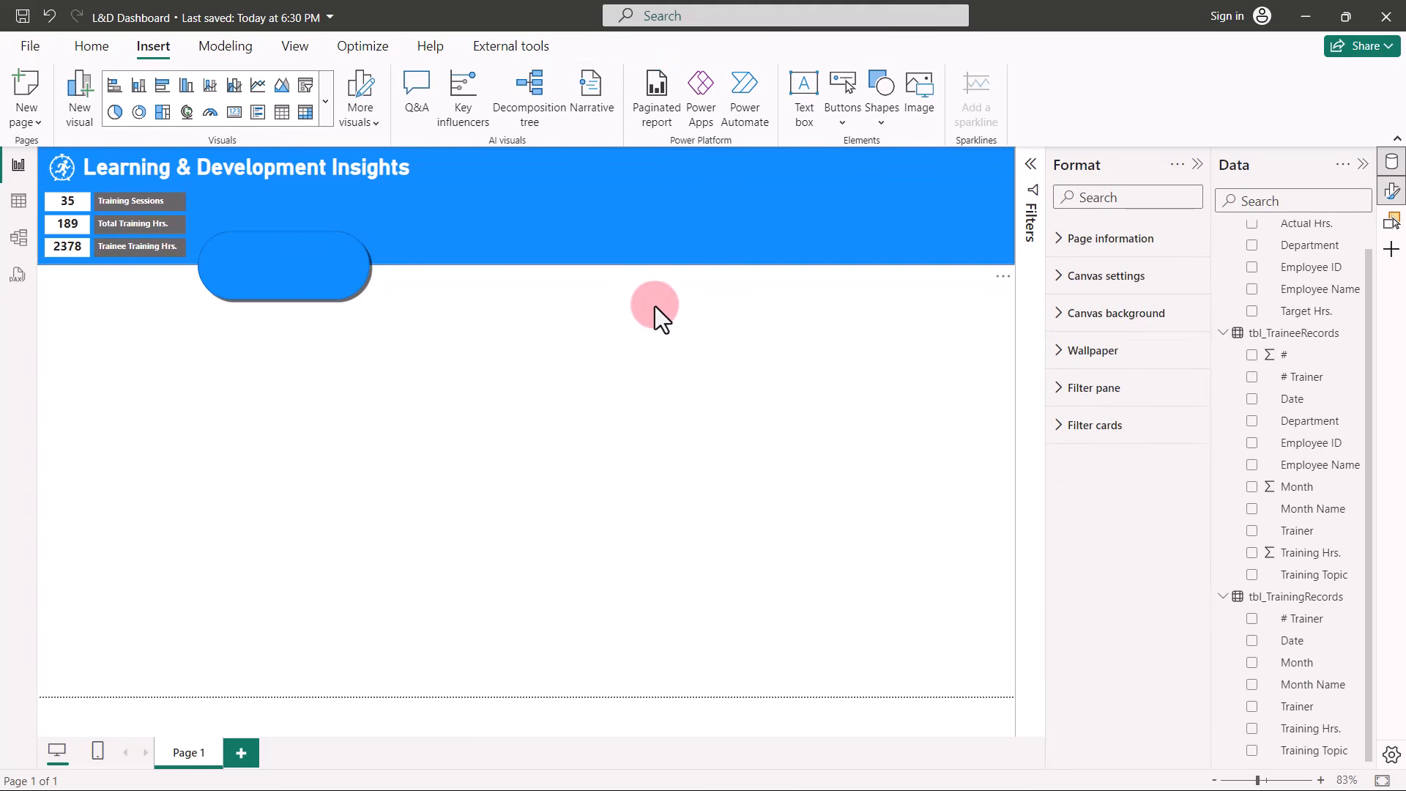
Insert an oval shape and shrink it to a circle about 67 across, placed inside the pill's left end.
{"action": "left_click", "coordinate": [883, 123]}
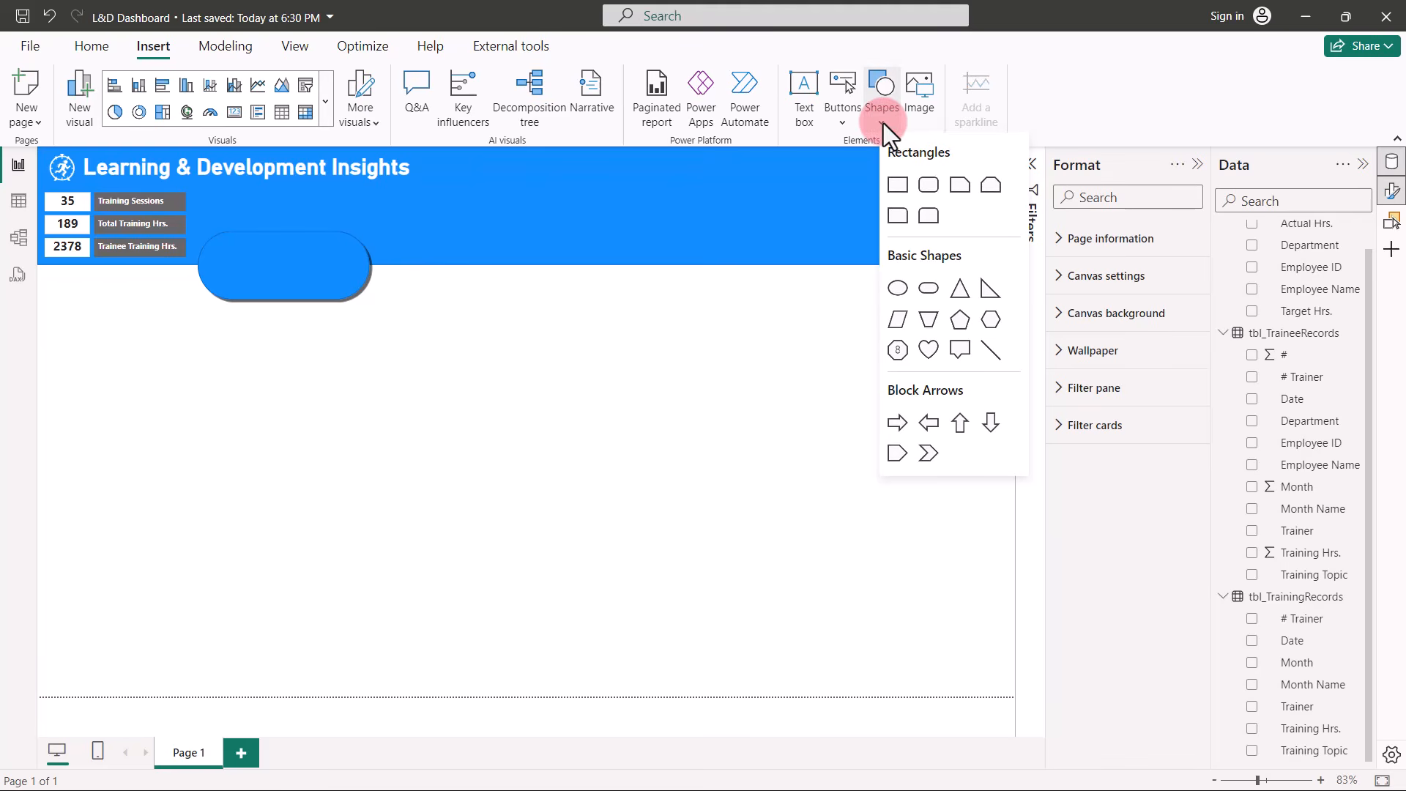
{"action": "left_click", "coordinate": [891, 289]}
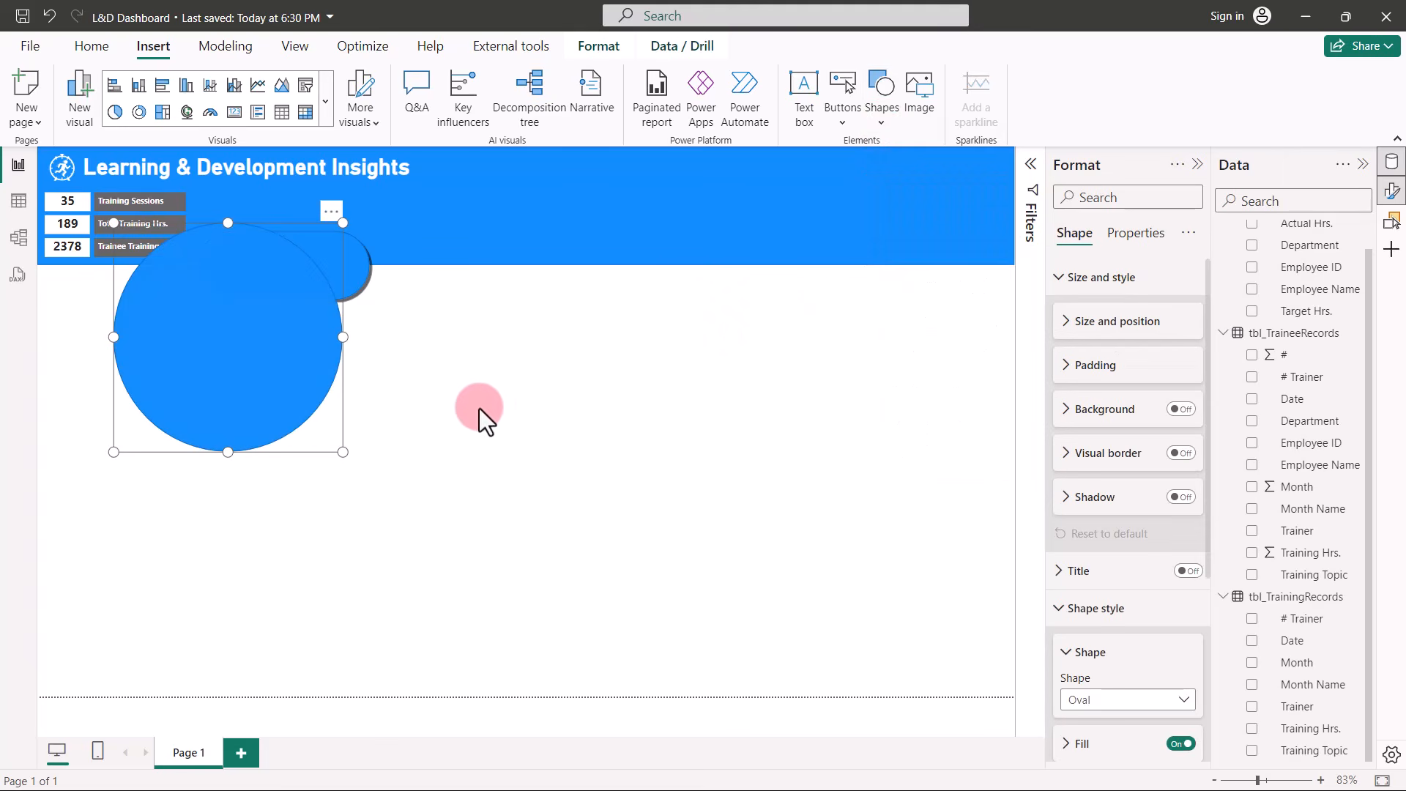
{"action": "left_click_drag", "start_coordinate": [341, 451], "coordinate": [234, 254]}
{"action": "left_click", "coordinate": [231, 260]}
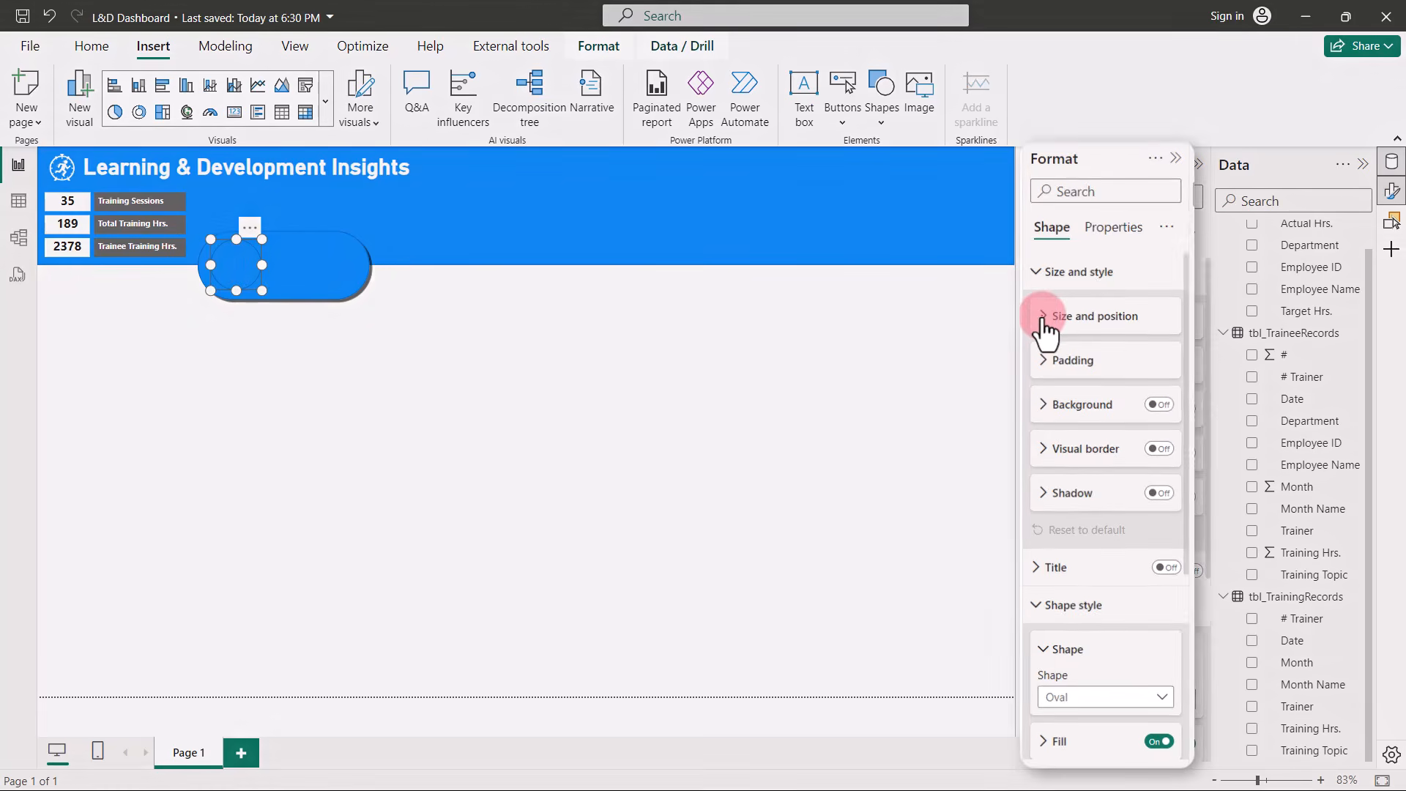
Set the circle's height and width to 70.
{"action": "left_click", "coordinate": [1067, 324]}
{"action": "double_click", "coordinate": [1076, 362]}
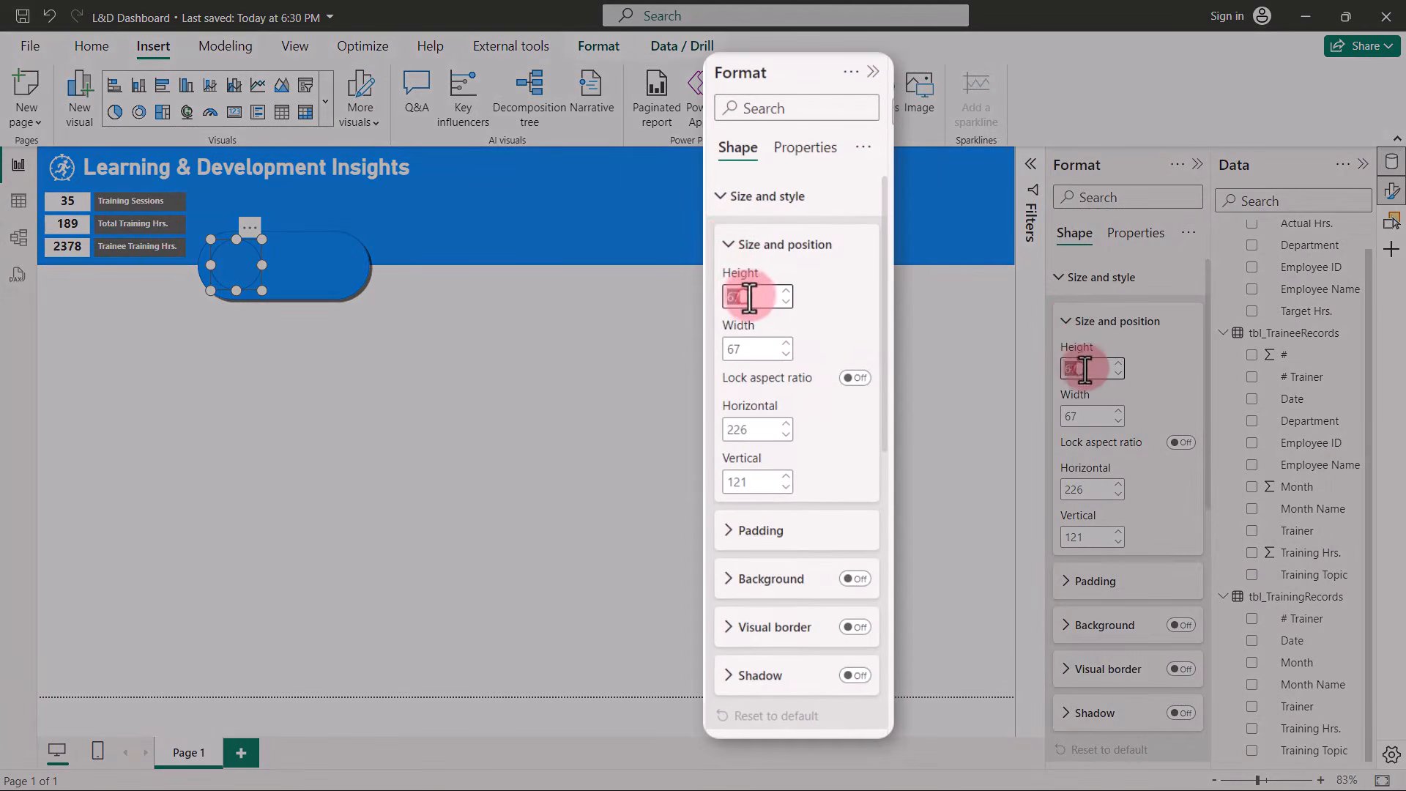
{"action": "left_click", "coordinate": [1118, 363]}
{"action": "left_click", "coordinate": [1119, 363]}
{"action": "left_click", "coordinate": [1118, 364]}
{"action": "left_click", "coordinate": [1118, 409]}
{"action": "left_click", "coordinate": [1118, 409]}
{"action": "left_click", "coordinate": [1119, 408]}
{"action": "left_click", "coordinate": [1119, 409]}
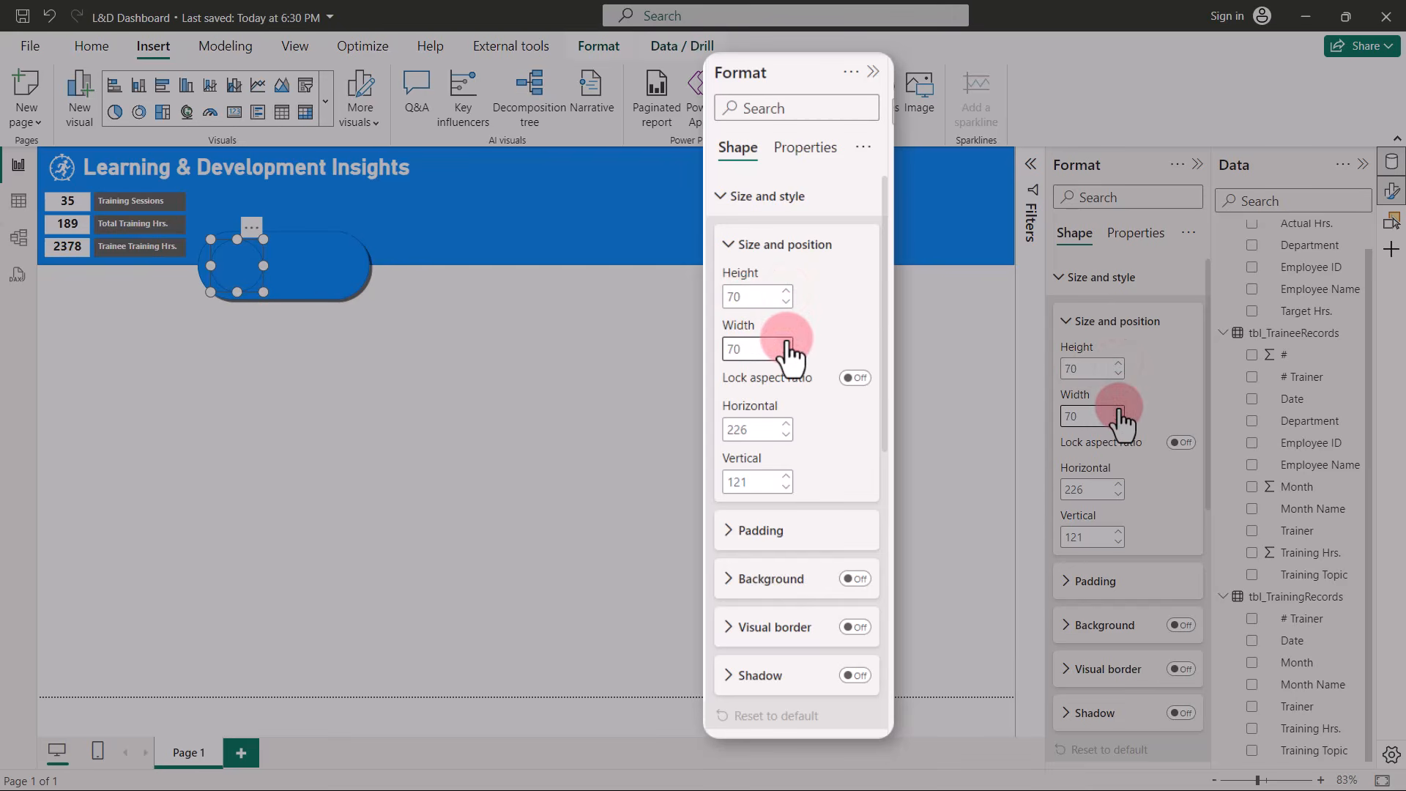
Move the circle to horizontal position 218 within the pill.
{"action": "left_click", "coordinate": [1118, 495]}
{"action": "left_click", "coordinate": [1119, 495]}
{"action": "left_click", "coordinate": [1119, 495]}
{"action": "left_click", "coordinate": [1118, 495]}
{"action": "left_click", "coordinate": [1118, 495]}
{"action": "left_click", "coordinate": [1119, 495]}
{"action": "left_click", "coordinate": [1119, 495]}
{"action": "left_click", "coordinate": [1118, 495]}
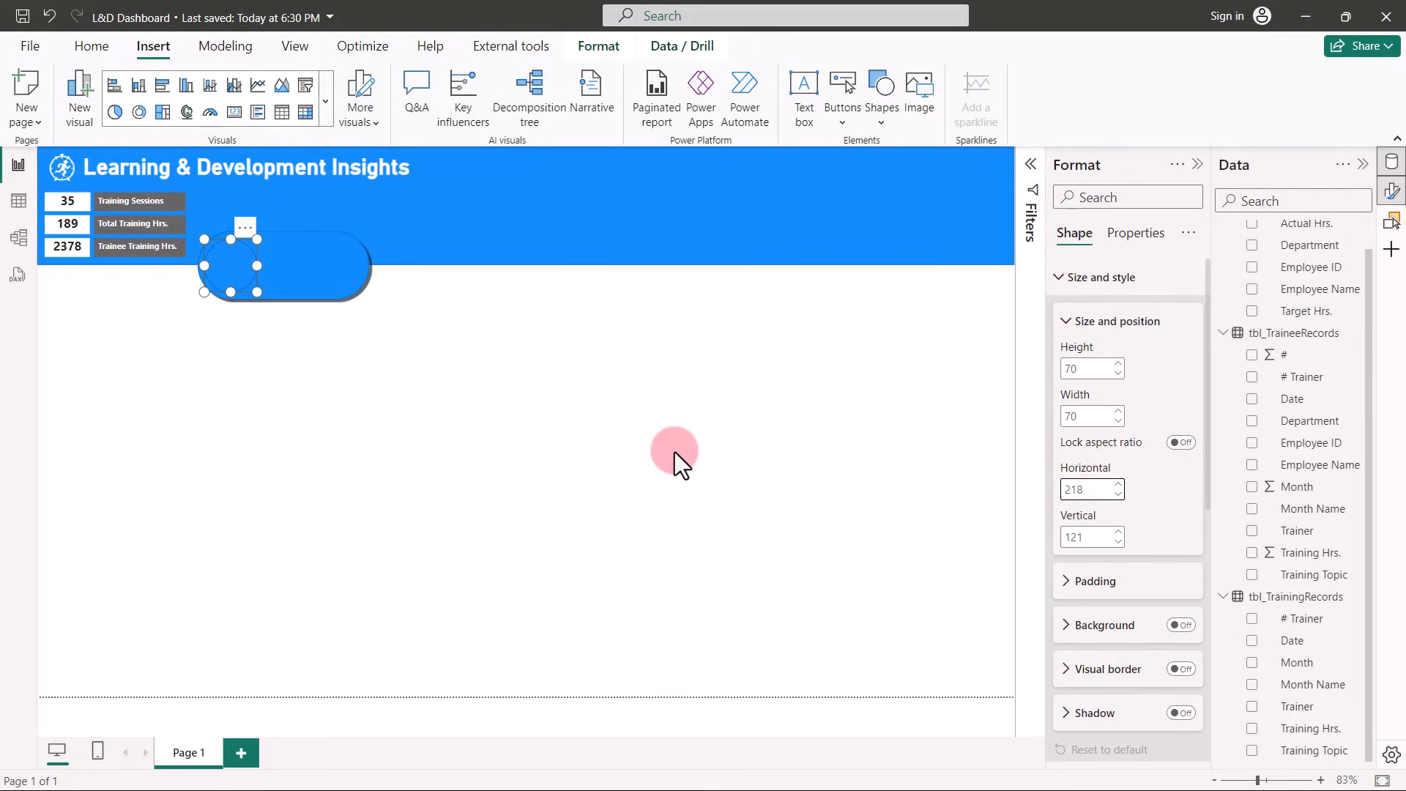
Insert the Trainer.png image, shrink it to about 59 wide and place it over the circle inside the pill.
{"action": "left_click", "coordinate": [675, 451]}
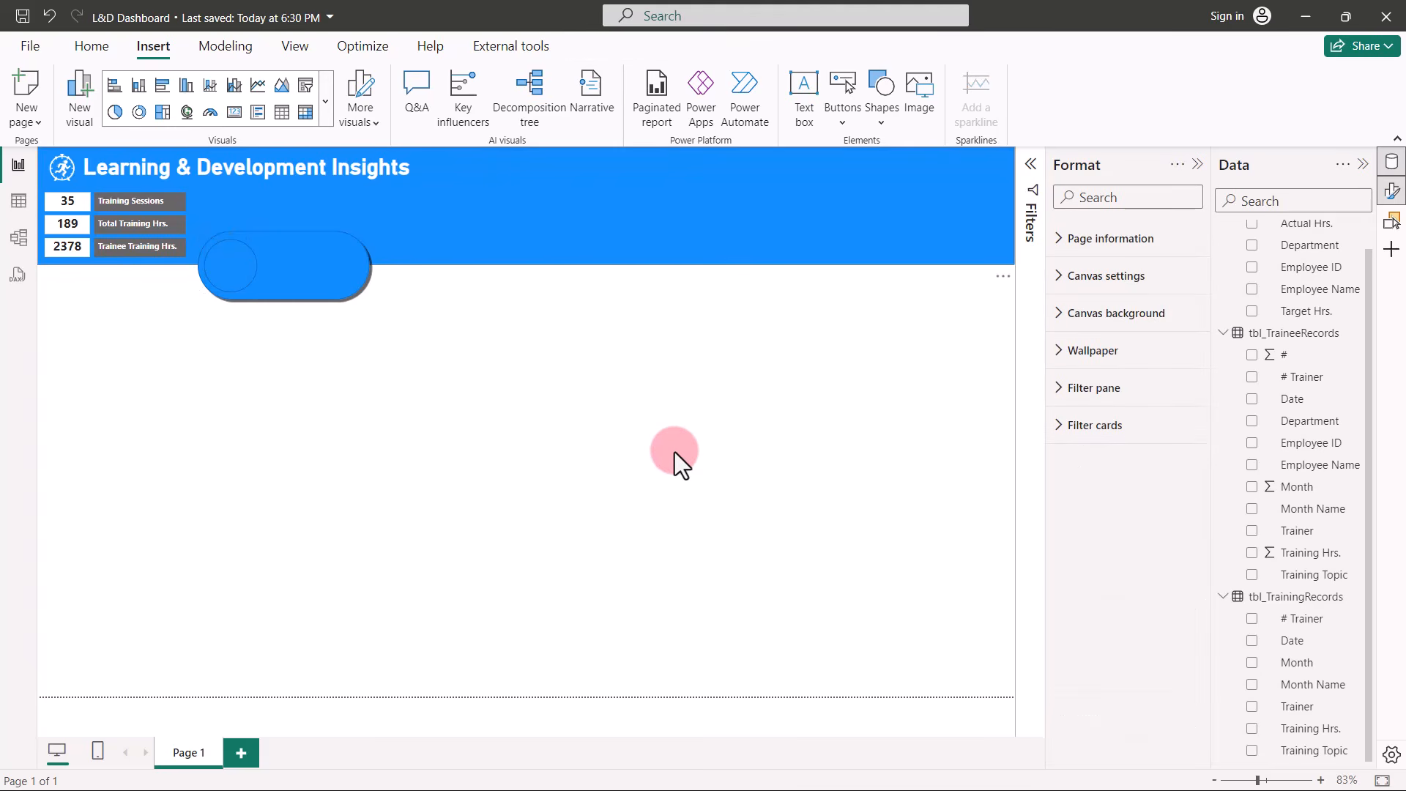
{"action": "left_click", "coordinate": [917, 87]}
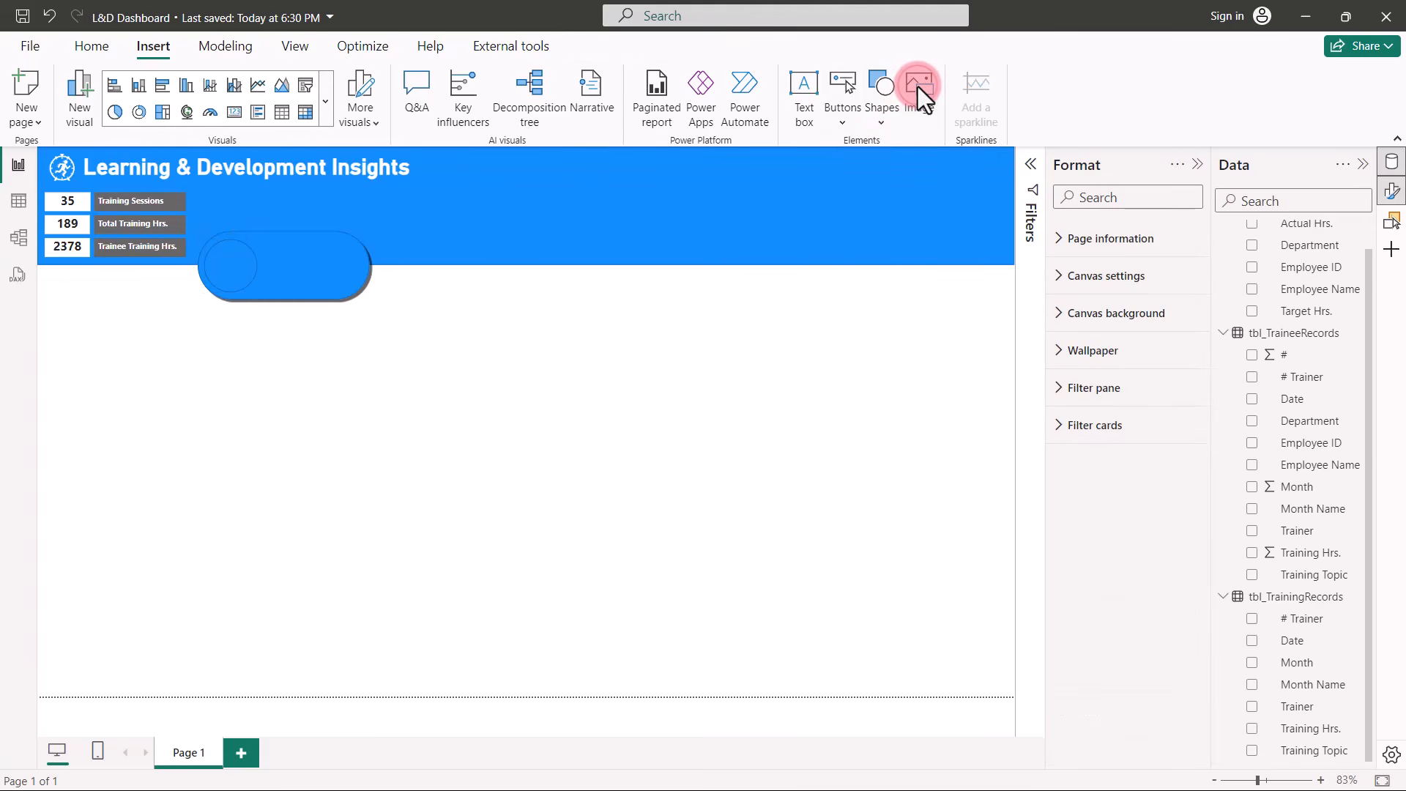
{"action": "left_click", "coordinate": [661, 295]}
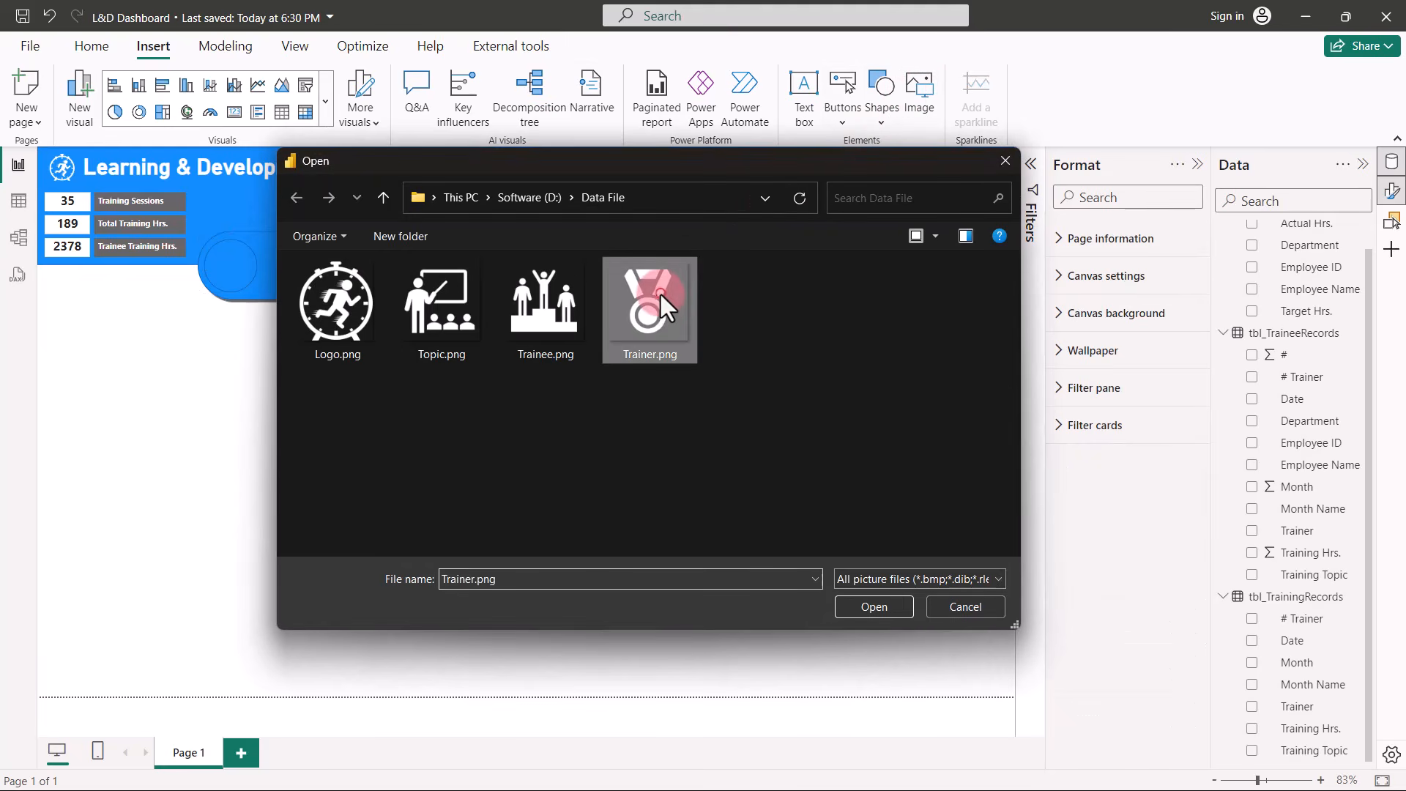
{"action": "left_click", "coordinate": [878, 607]}
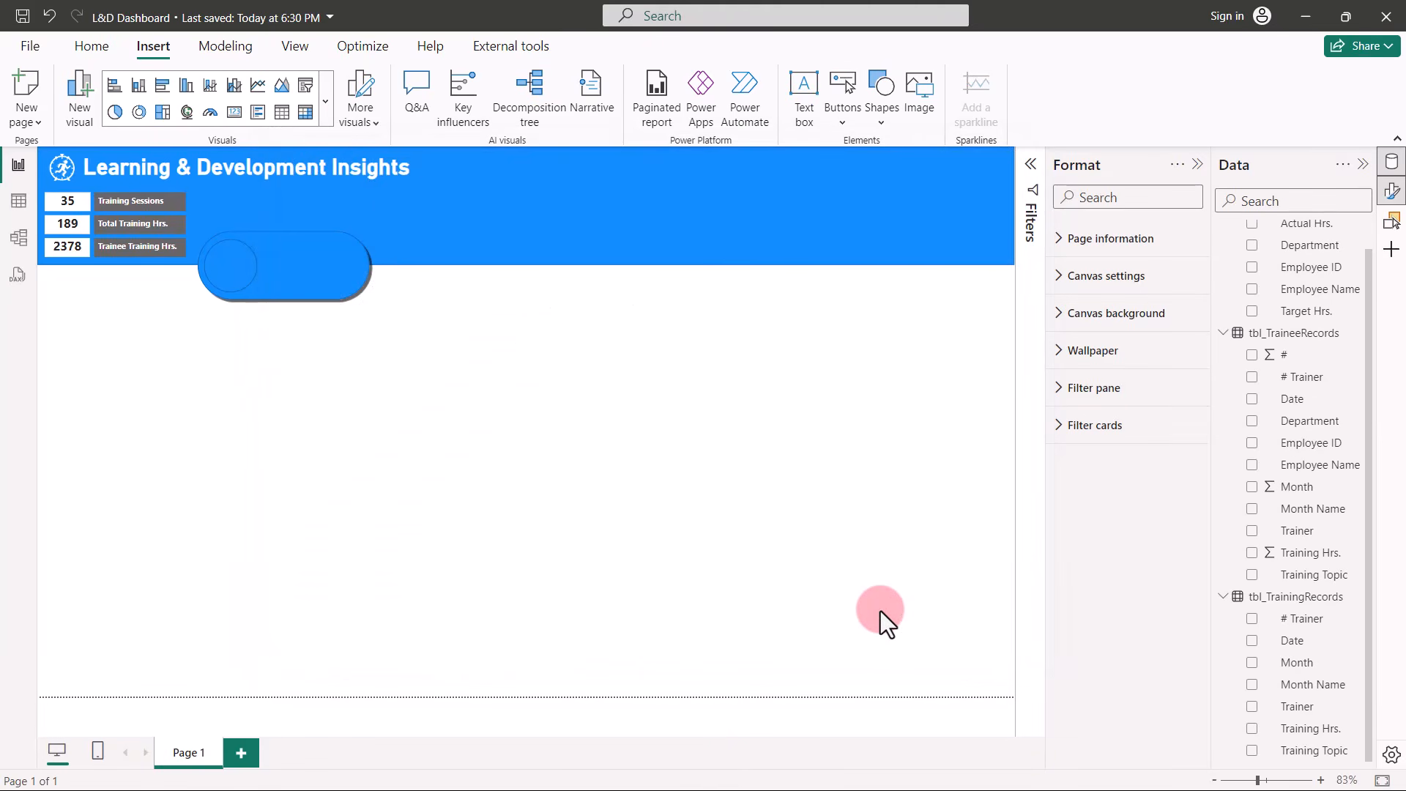
{"action": "left_click_drag", "start_coordinate": [343, 452], "coordinate": [229, 275]}
Set the medal image's height and width to 67.
{"action": "double_click", "coordinate": [1081, 368]}
{"action": "type", "text": "6"}
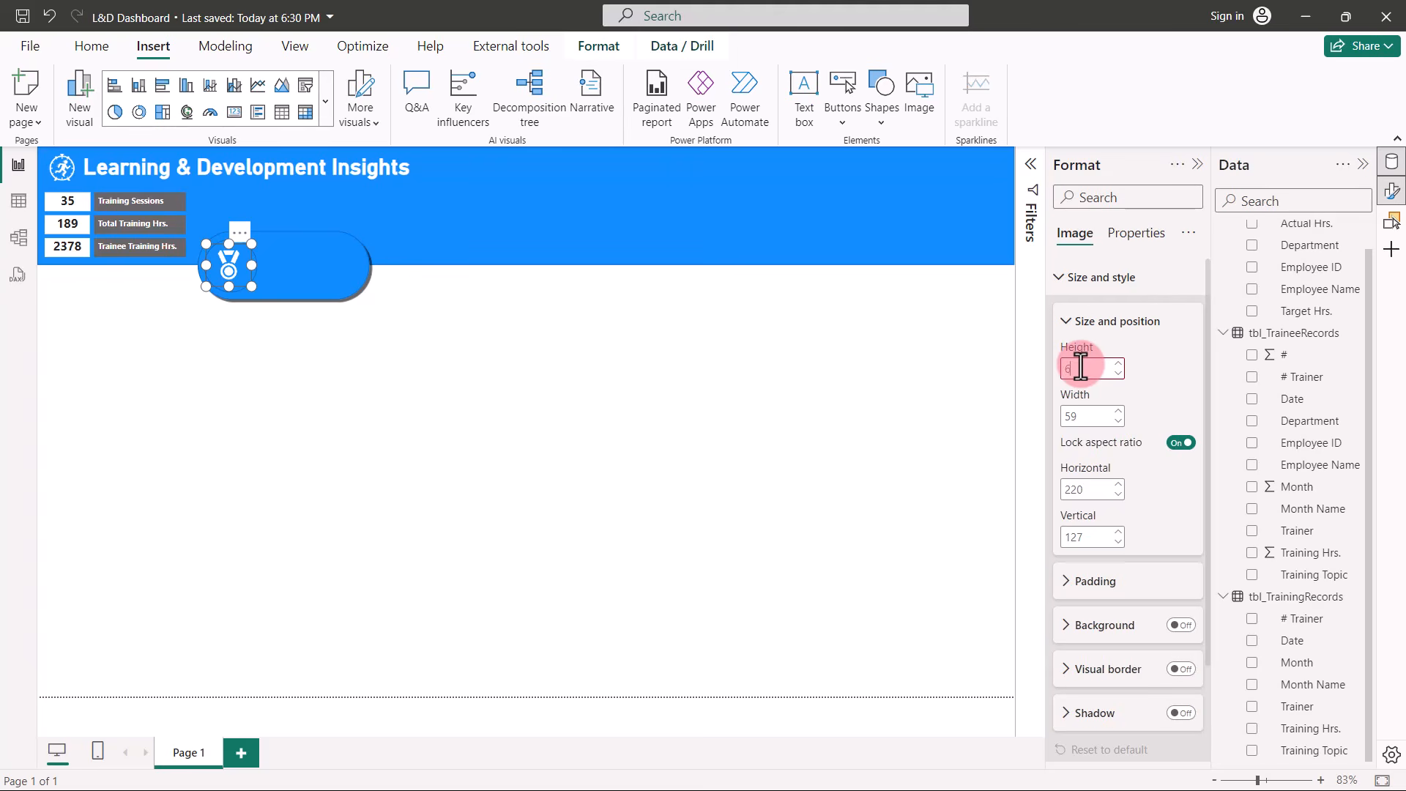
{"action": "type", "text": "7"}
{"action": "double_click", "coordinate": [1080, 416]}
{"action": "type", "text": "67"}
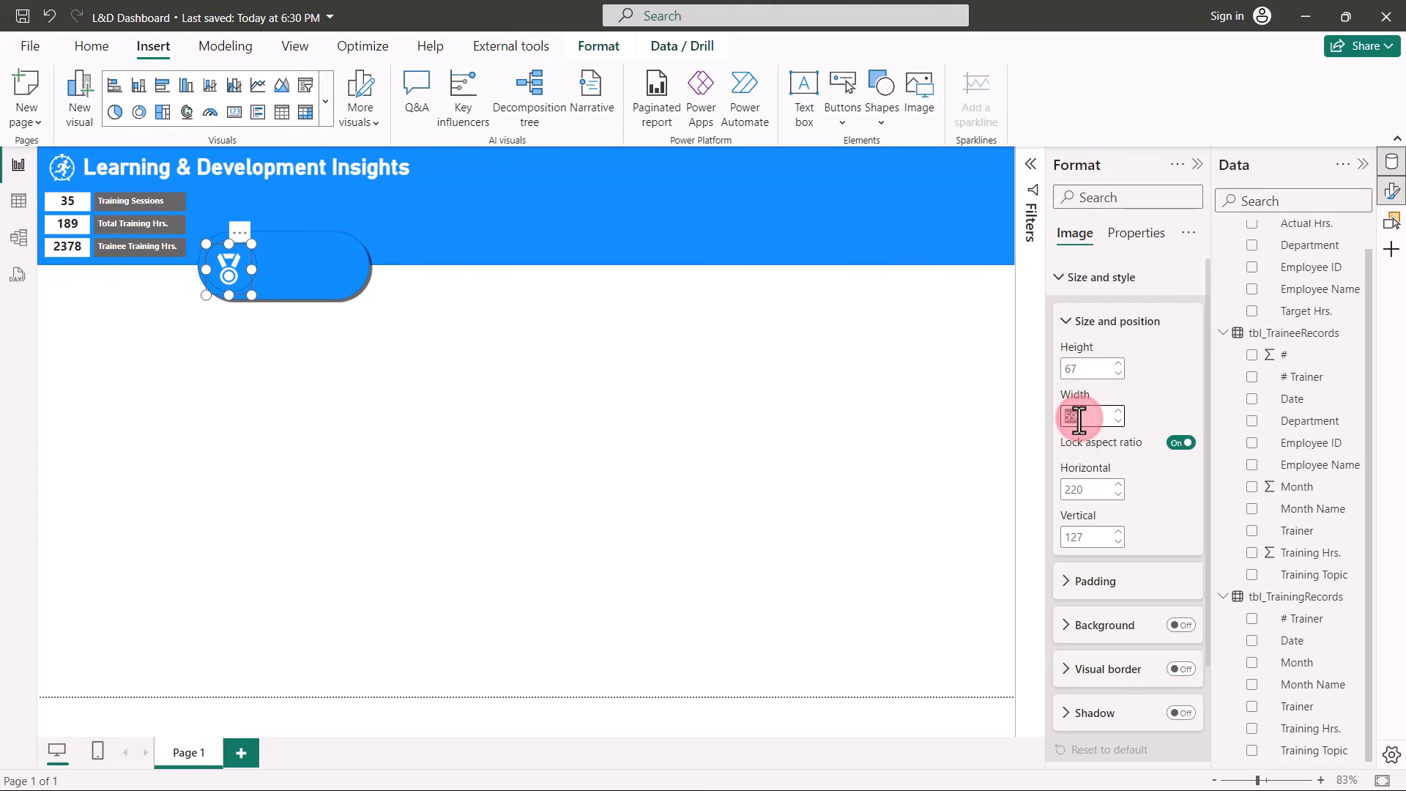
Move the medal image to horizontal position 218 and vertical position 122 so it sits within the circle.
{"action": "left_click", "coordinate": [1118, 495]}
{"action": "left_click", "coordinate": [1118, 495]}
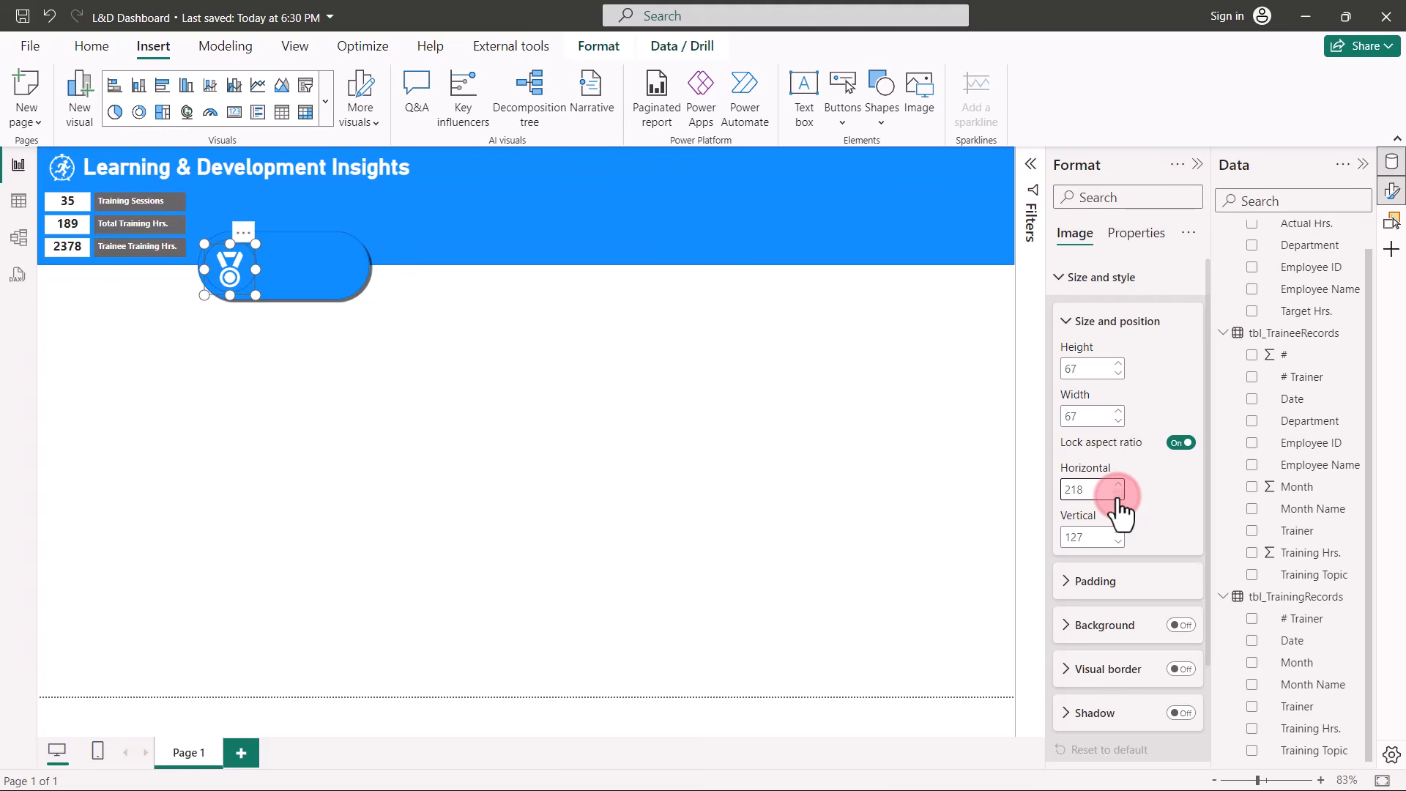
{"action": "left_click", "coordinate": [1119, 542]}
{"action": "left_click", "coordinate": [1119, 543]}
{"action": "left_click", "coordinate": [1118, 543]}
{"action": "left_click", "coordinate": [1118, 543]}
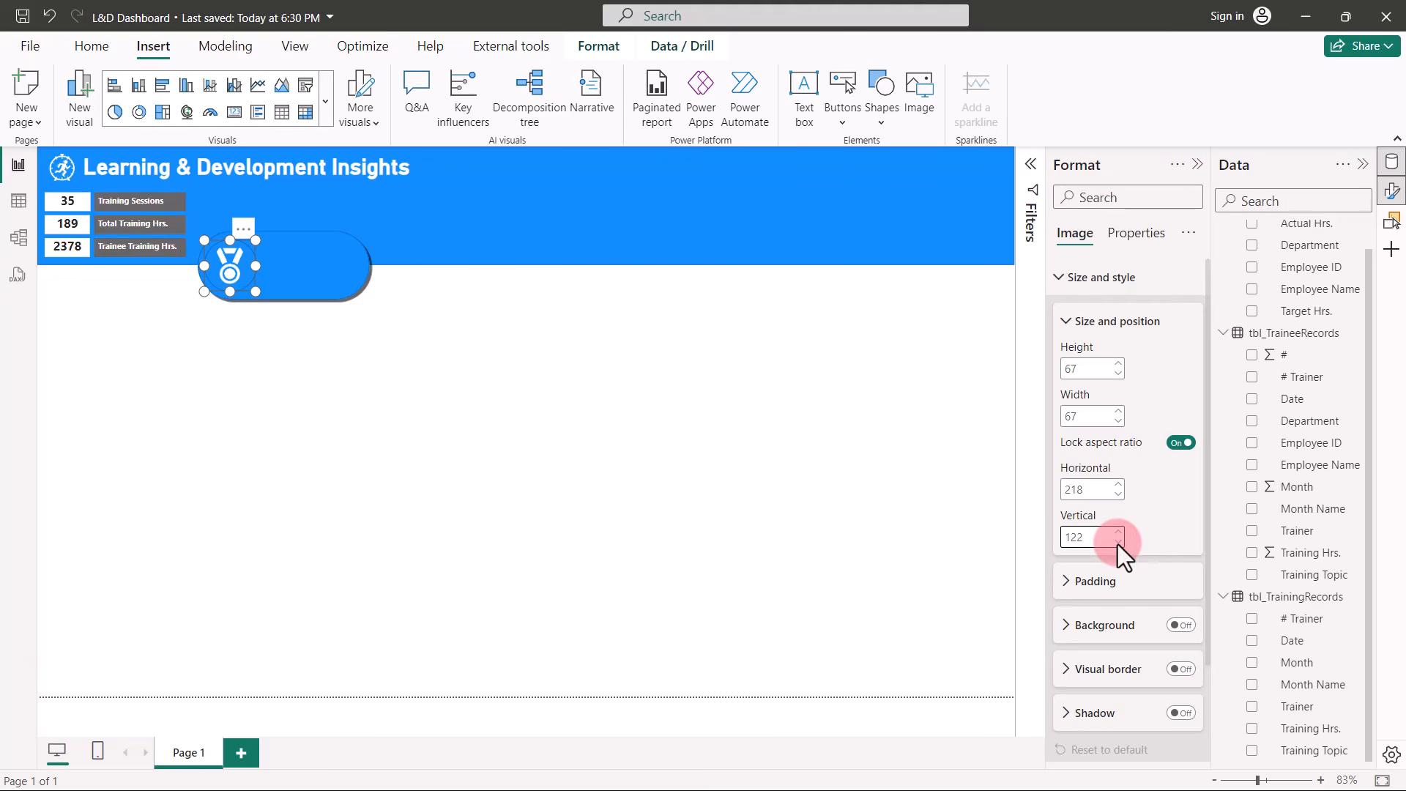
{"action": "left_click", "coordinate": [399, 268]}
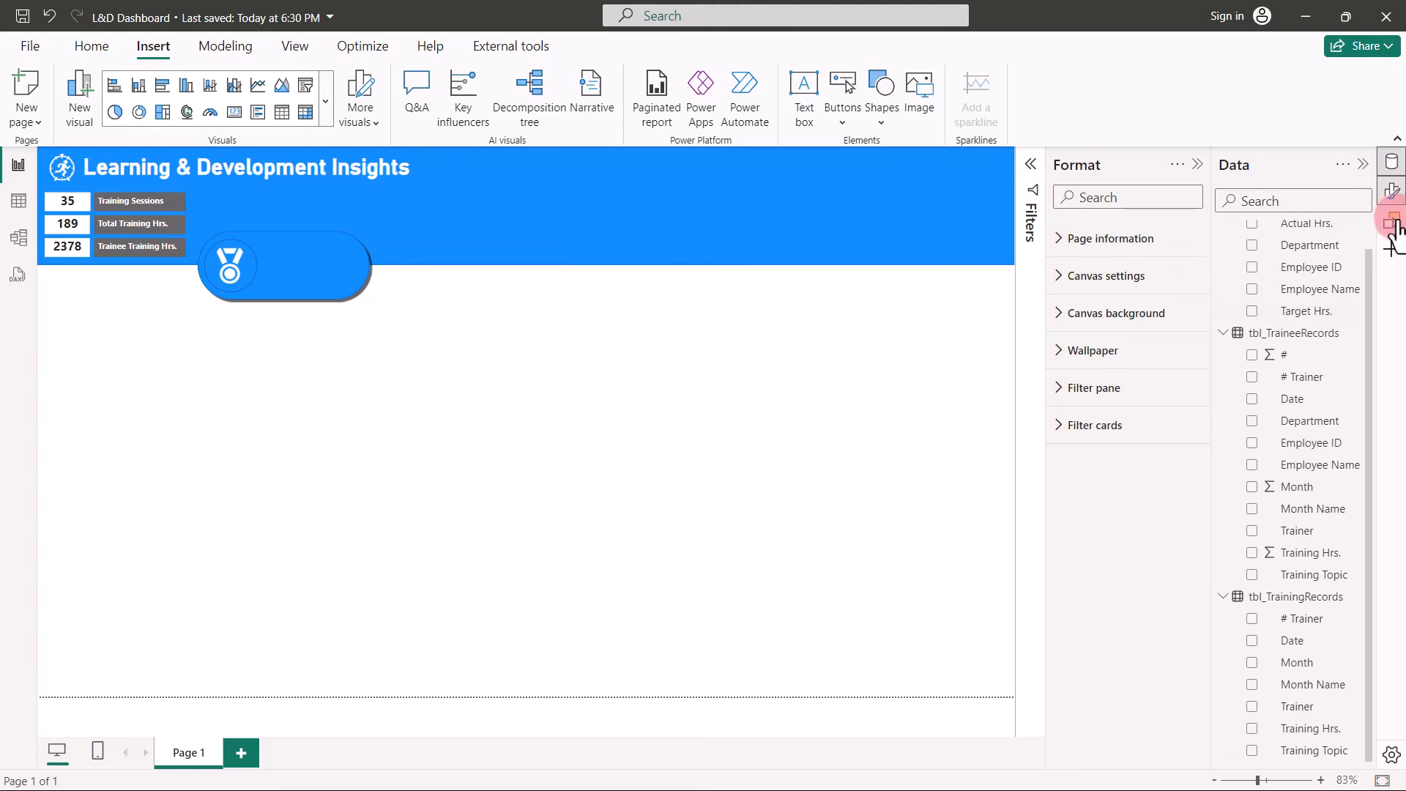
Duplicate the Header group's Trainee Training Hrs. text box and bring the copy to the front of the layer order.
{"action": "left_click", "coordinate": [1391, 223]}
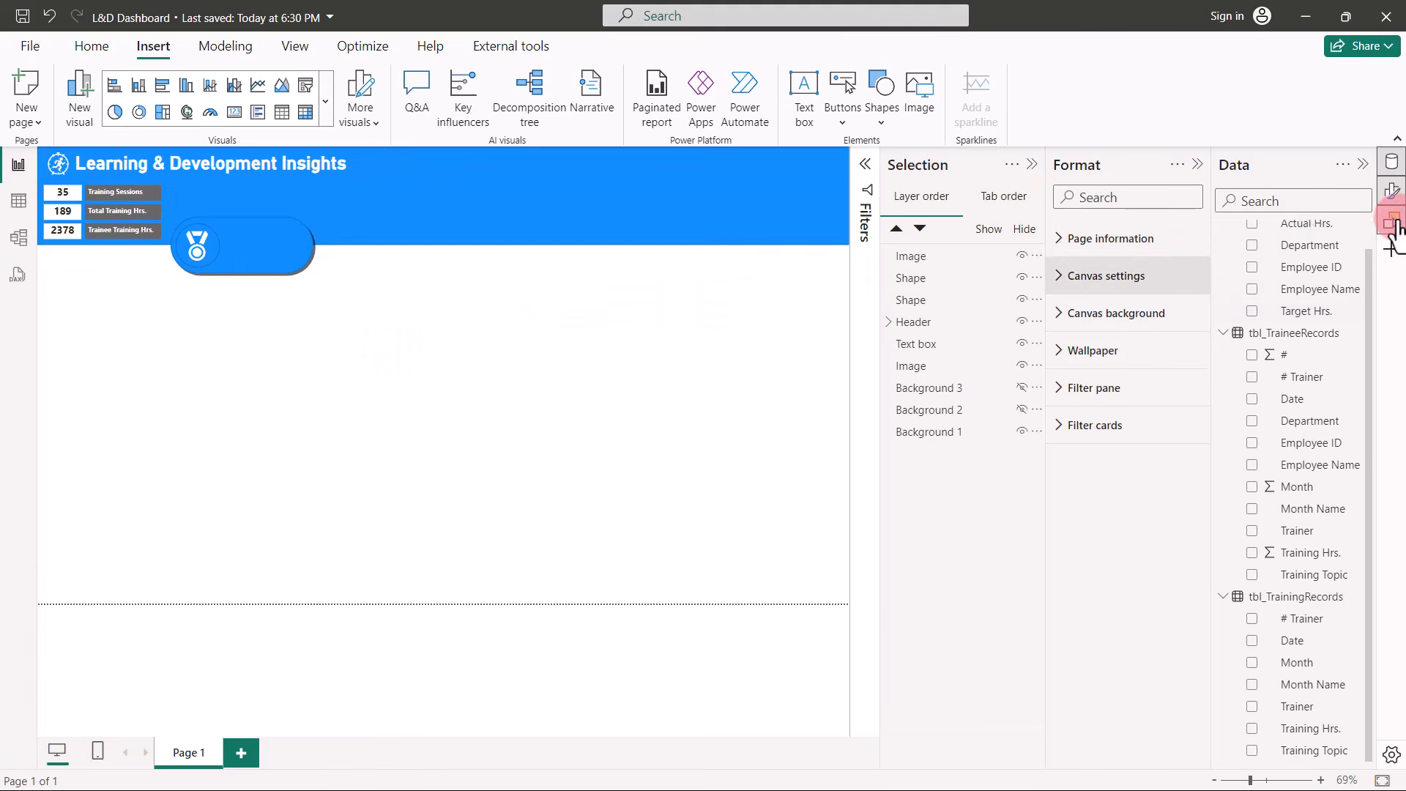
{"action": "left_click", "coordinate": [889, 322]}
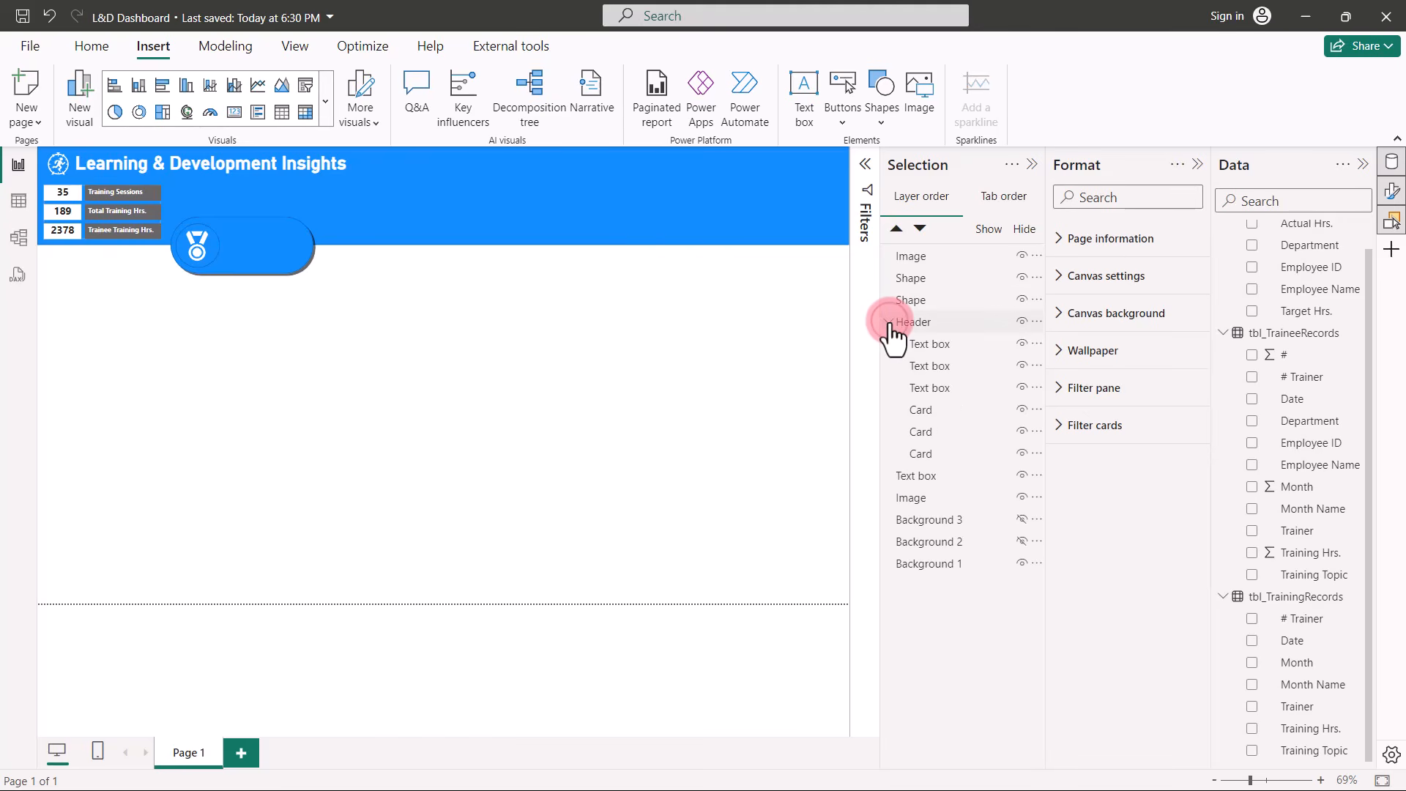
{"action": "left_click", "coordinate": [935, 344]}
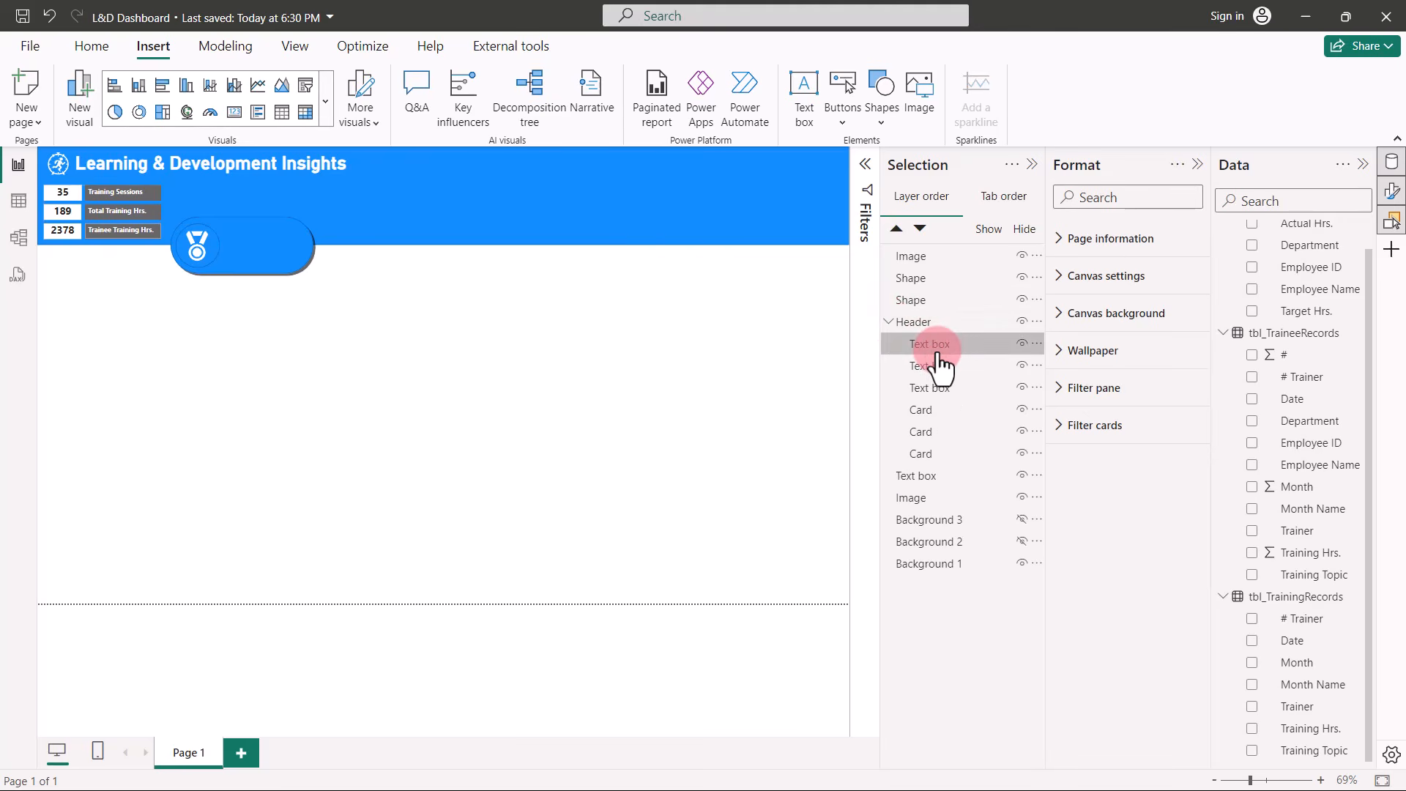
{"action": "key", "text": "ctrl+c"}
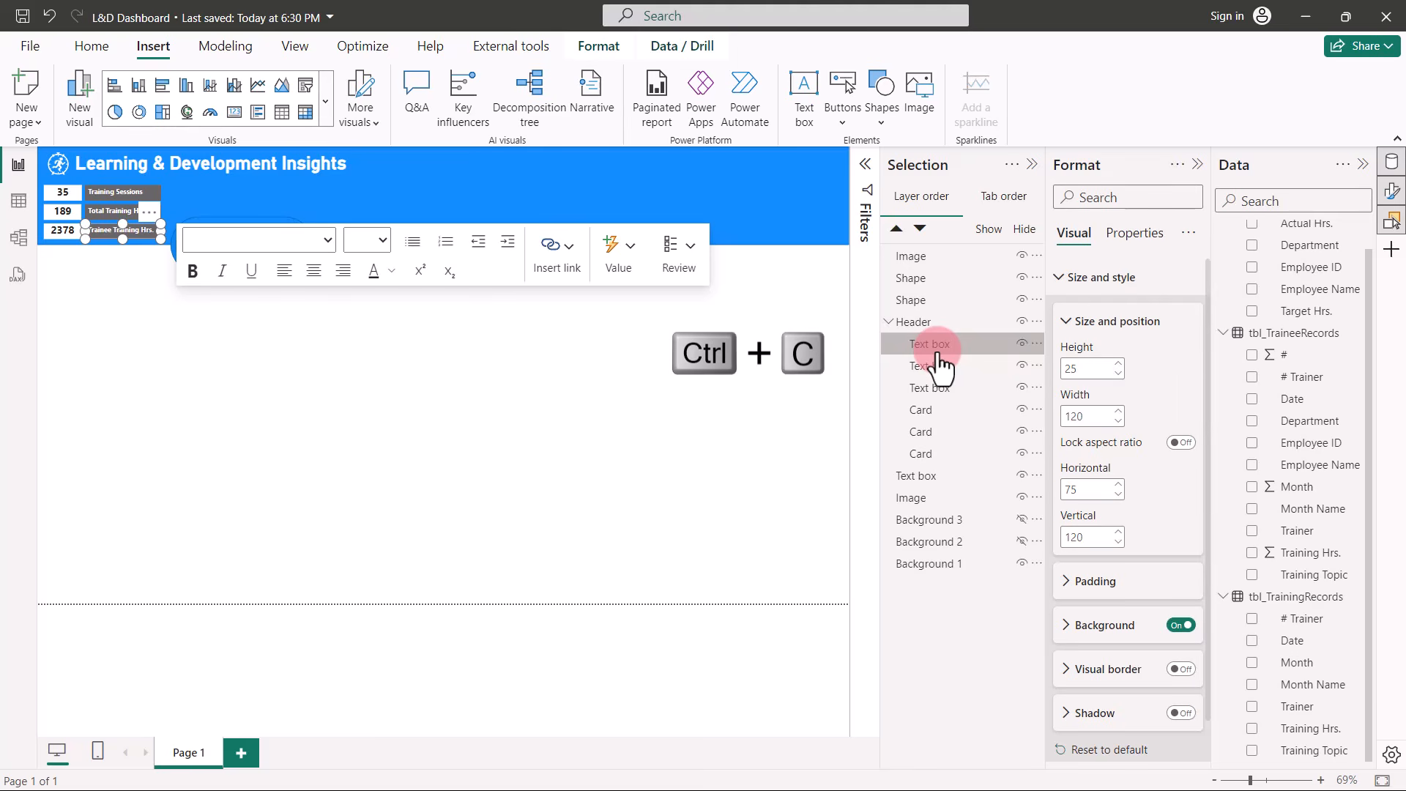
{"action": "key", "text": "ctrl+v"}
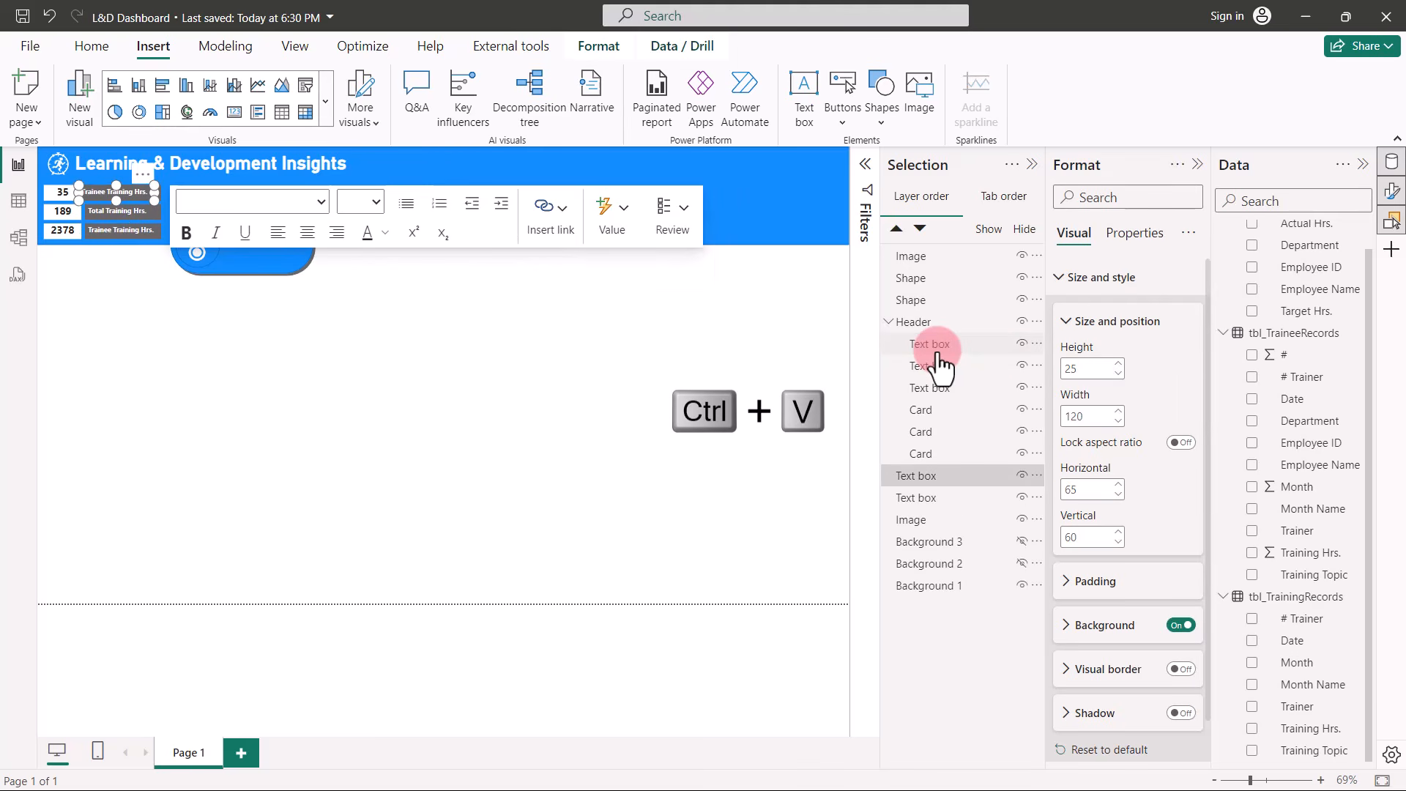
{"action": "left_click_drag", "start_coordinate": [954, 479], "coordinate": [965, 257]}
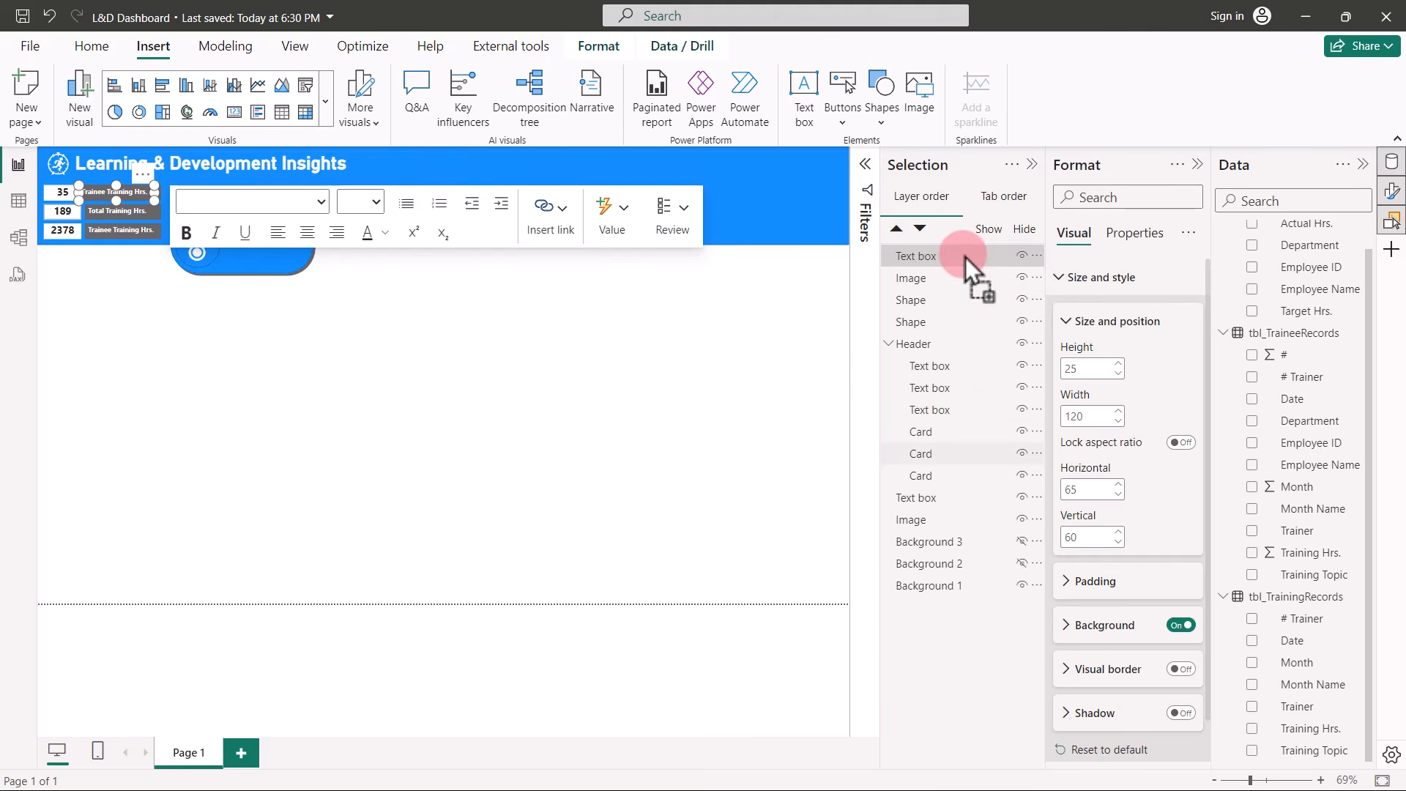
{"action": "left_click_drag", "start_coordinate": [965, 257], "coordinate": [965, 257]}
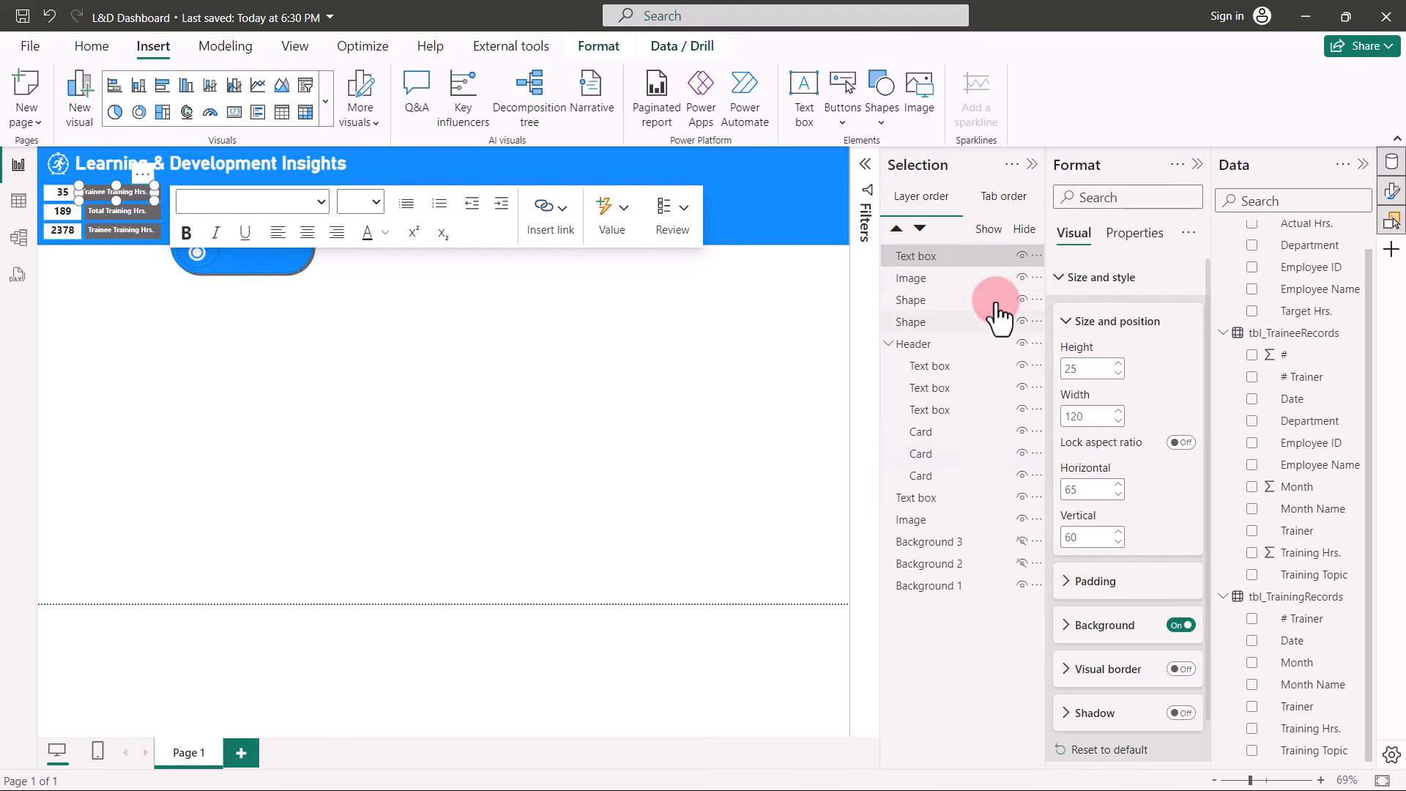
Place the copied text box on the pill beside the medal, at about 298 horizontal and 113 vertical, and replace its text with "Top Trainer".
{"action": "left_click_drag", "start_coordinate": [144, 177], "coordinate": [292, 217]}
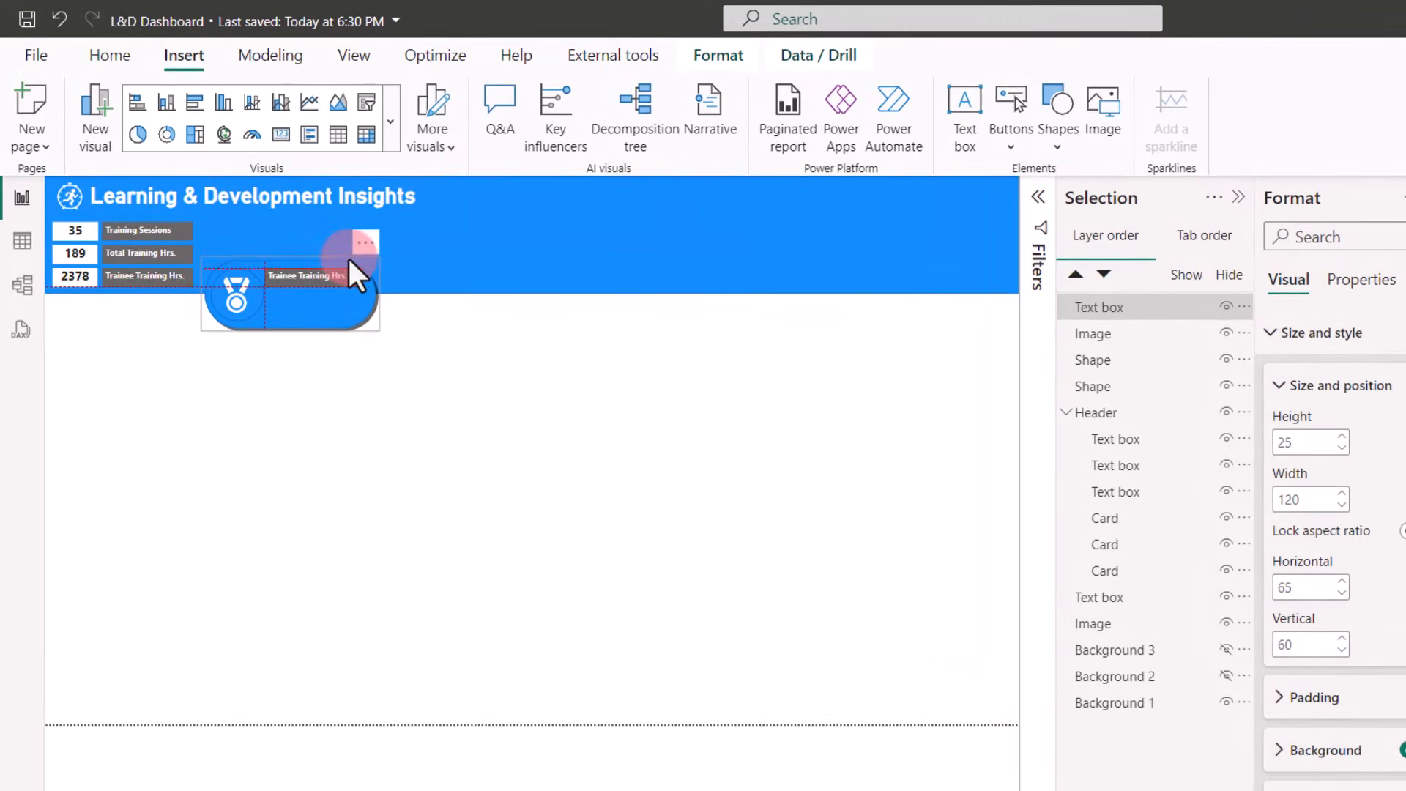
{"action": "left_click_drag", "start_coordinate": [346, 257], "coordinate": [350, 252]}
{"action": "left_click", "coordinate": [349, 252]}
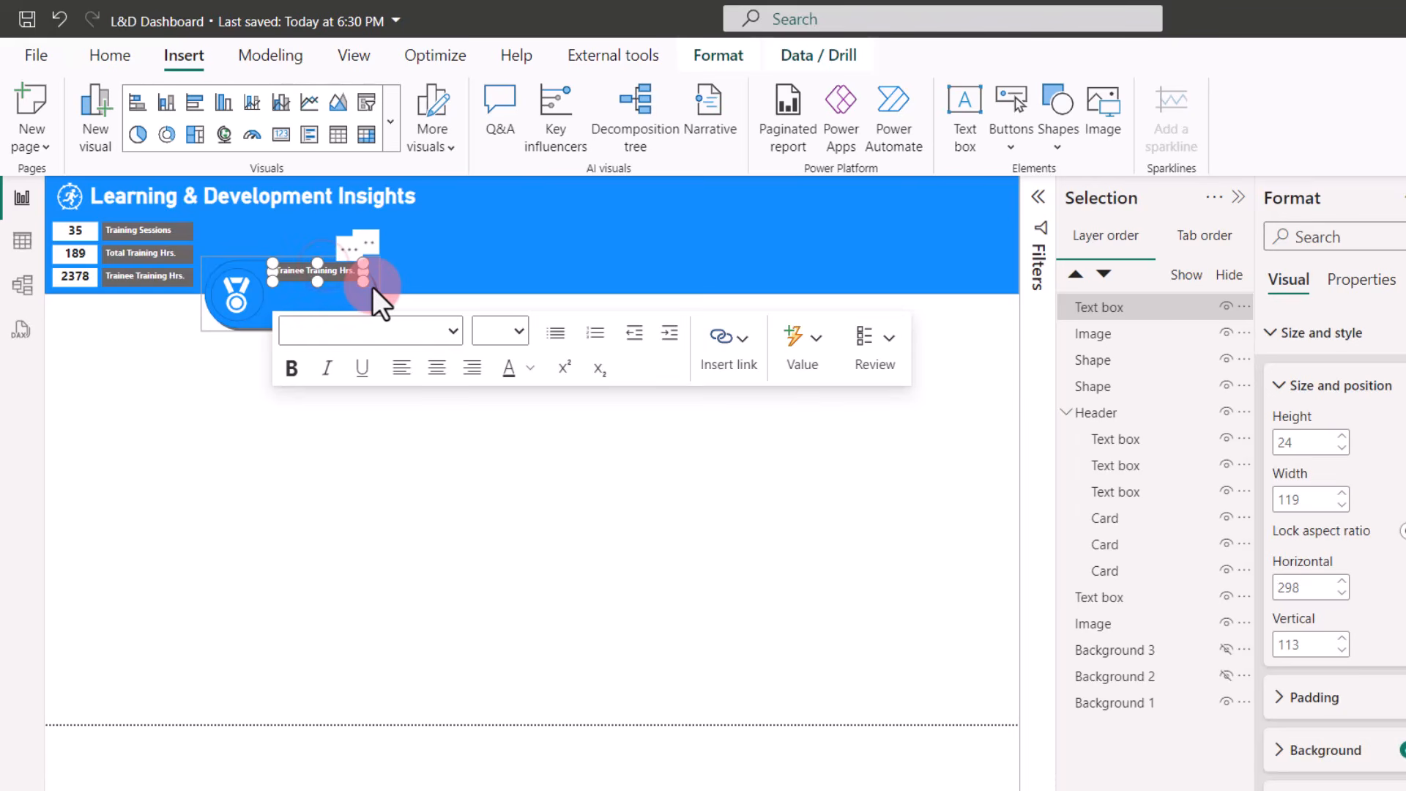
{"action": "left_click", "coordinate": [372, 287]}
{"action": "key", "text": "ctrl+a"}
{"action": "key", "text": "BackSpace"}
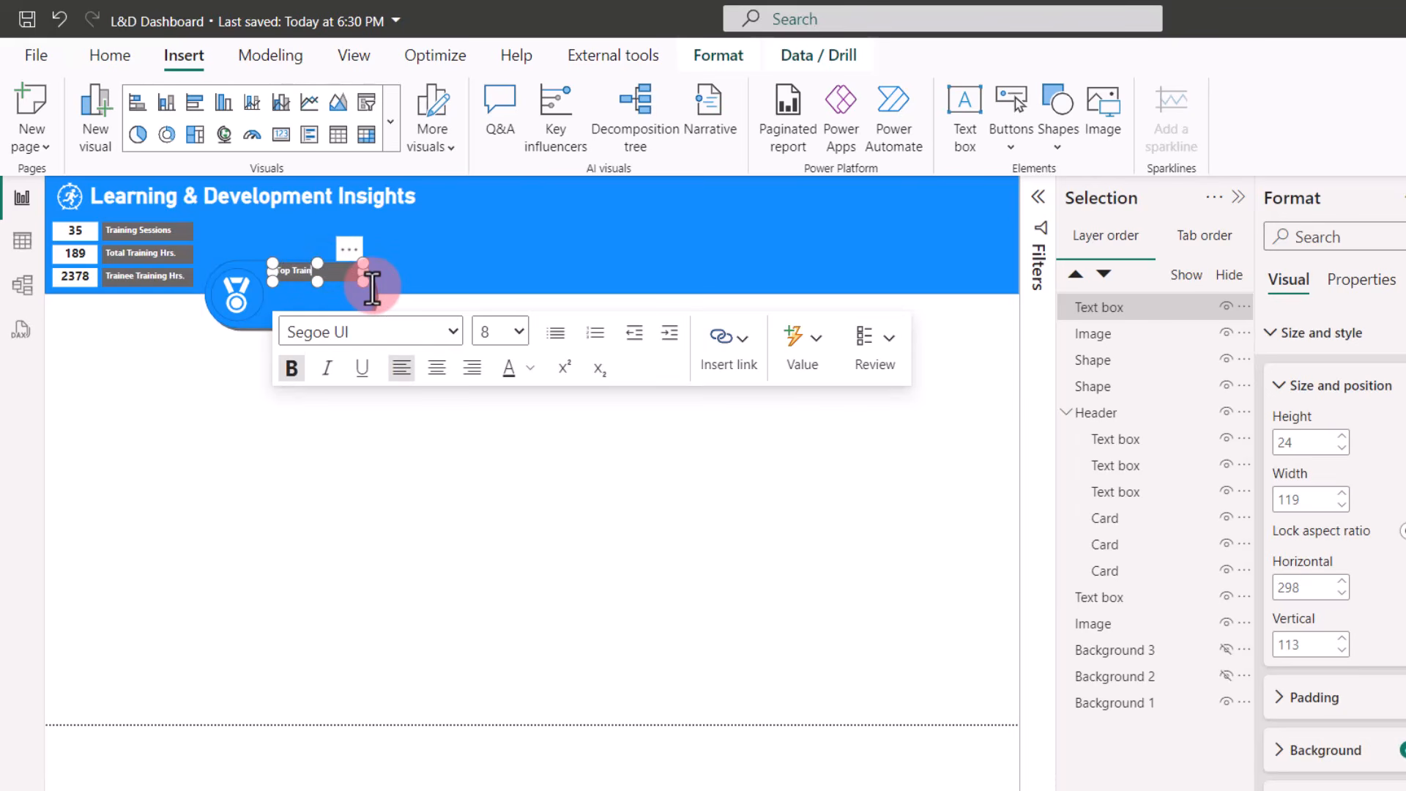
Center the Top Trainer text, set its font size to 10 and its font color to black.
{"action": "key", "text": "ctrl+a"}
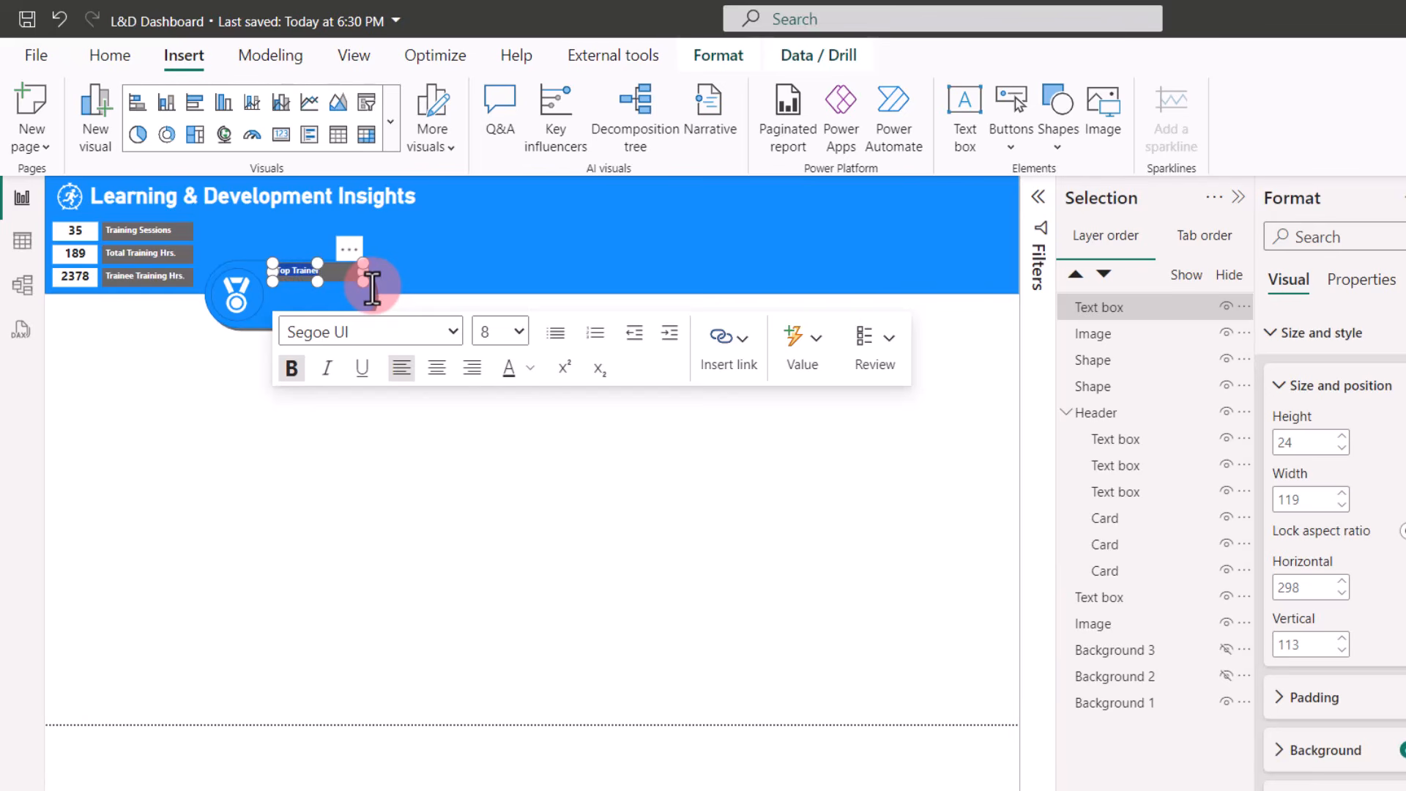
{"action": "left_click", "coordinate": [438, 368]}
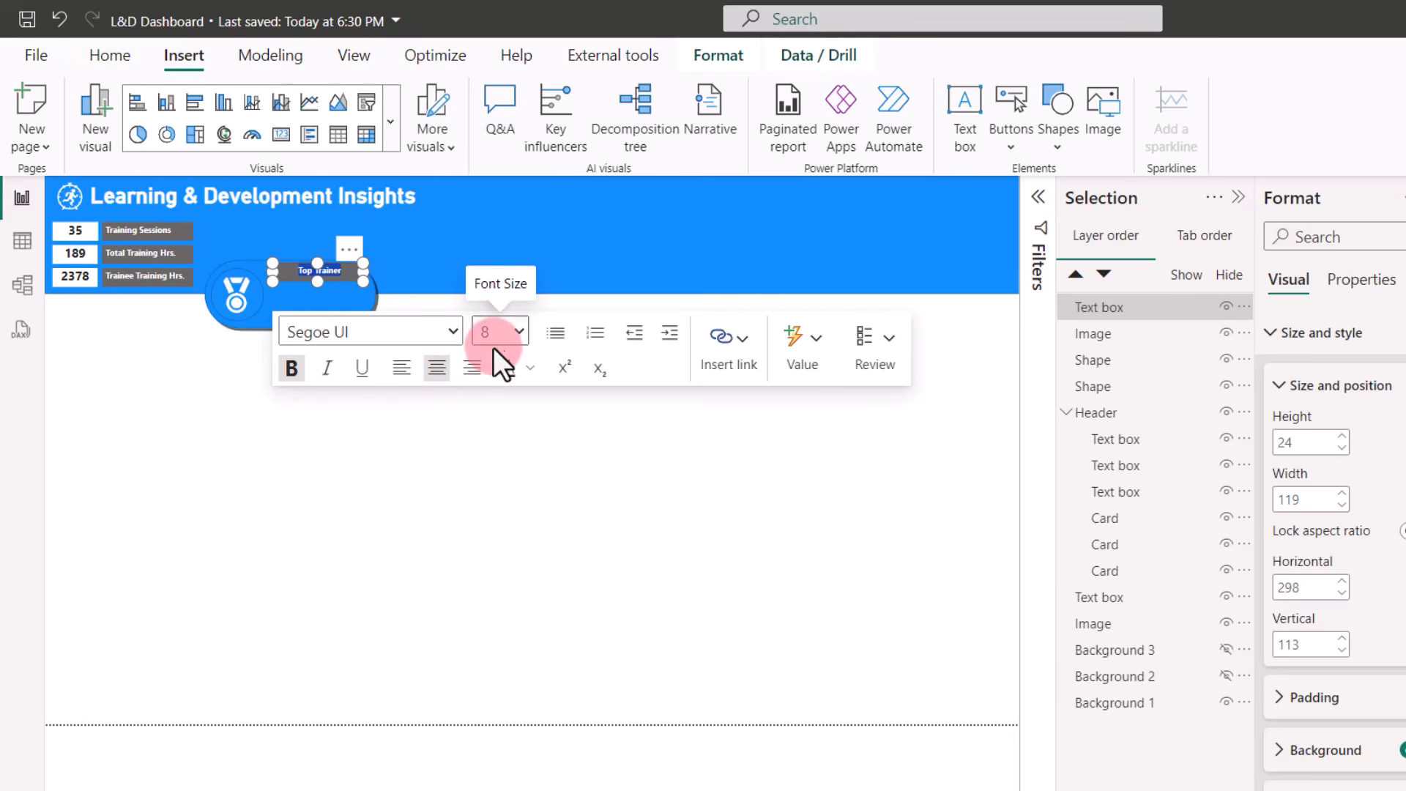
{"action": "left_click", "coordinate": [520, 333]}
{"action": "left_click", "coordinate": [498, 407]}
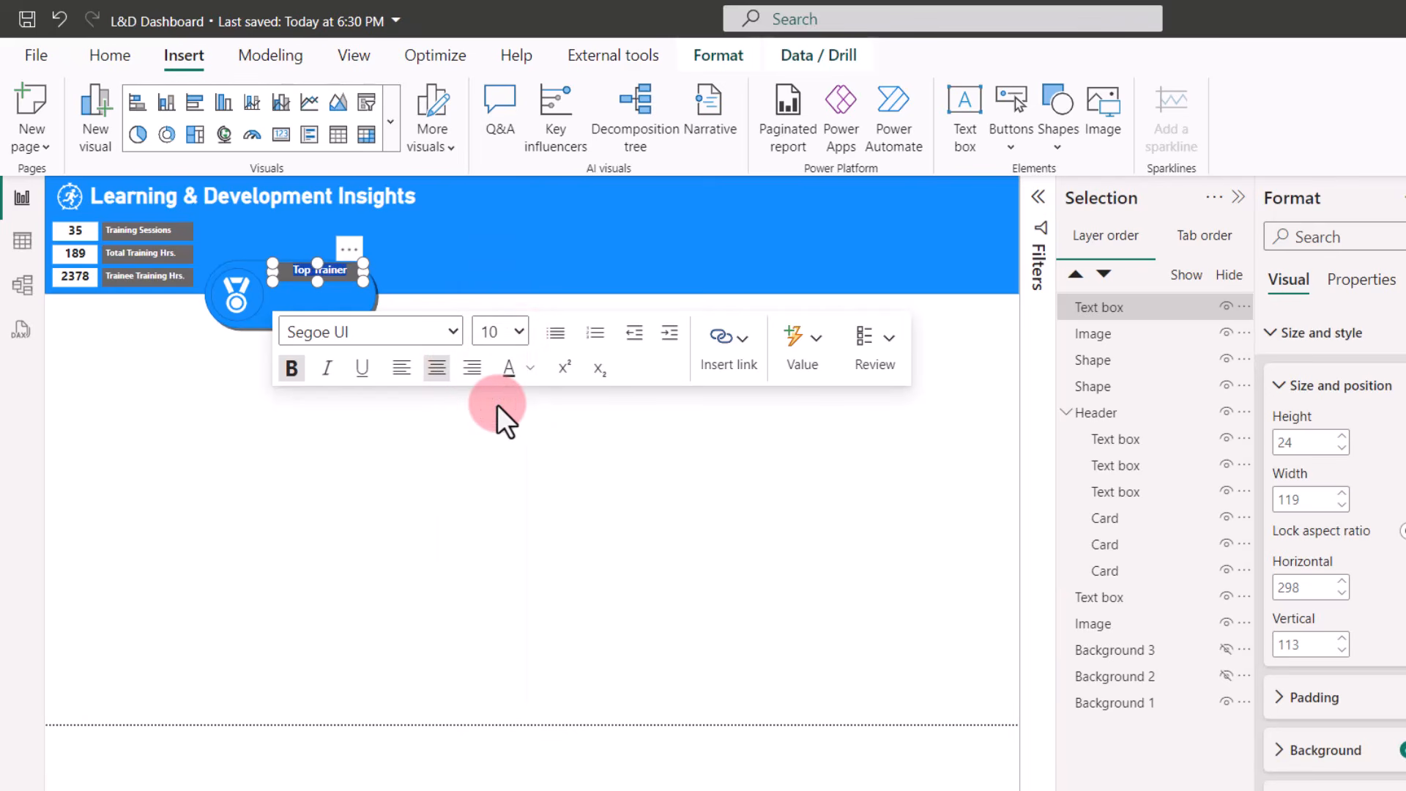
{"action": "left_click", "coordinate": [529, 372]}
{"action": "left_click", "coordinate": [584, 443]}
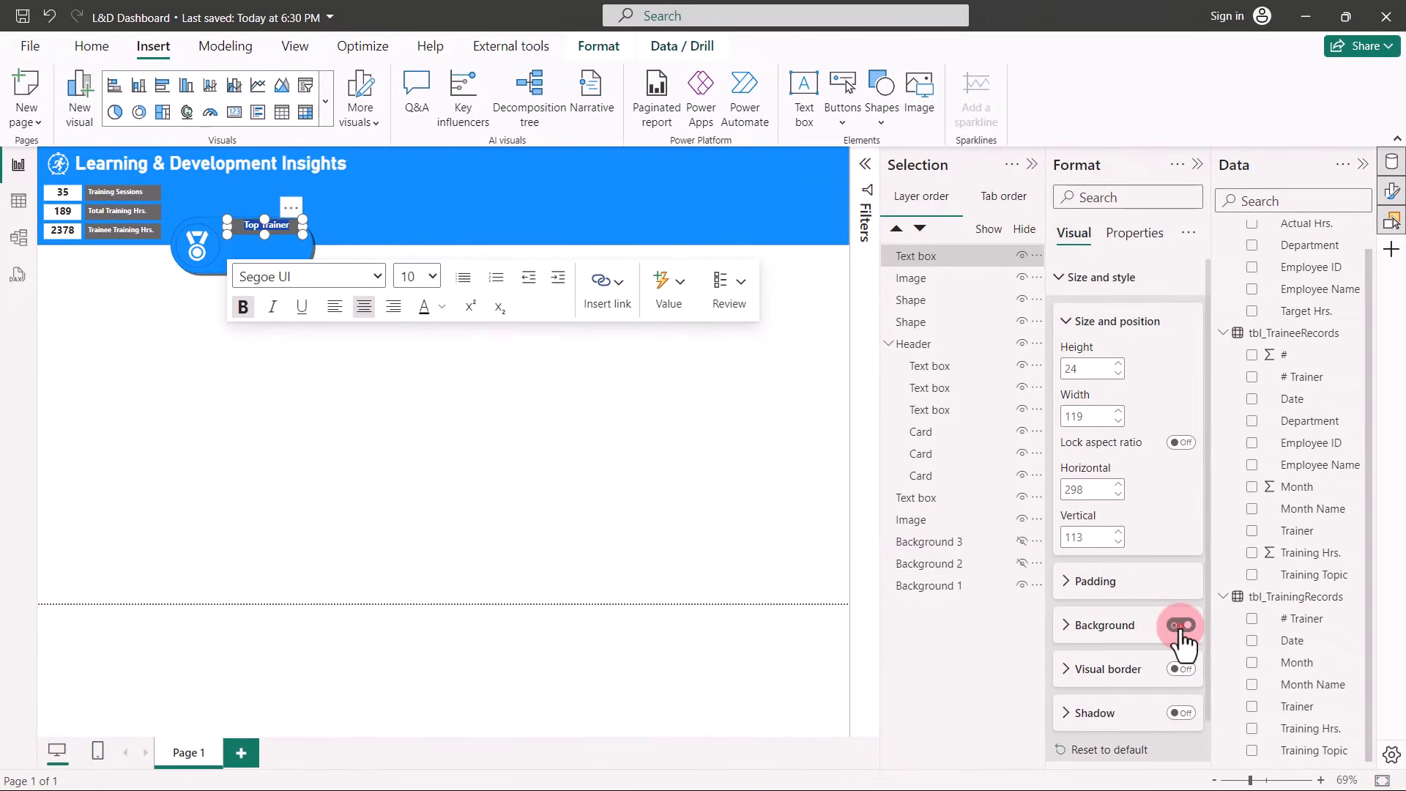
Turn off the Top Trainer text box's background and set its size to 25 high and 120 wide.
{"action": "left_click", "coordinate": [1182, 625]}
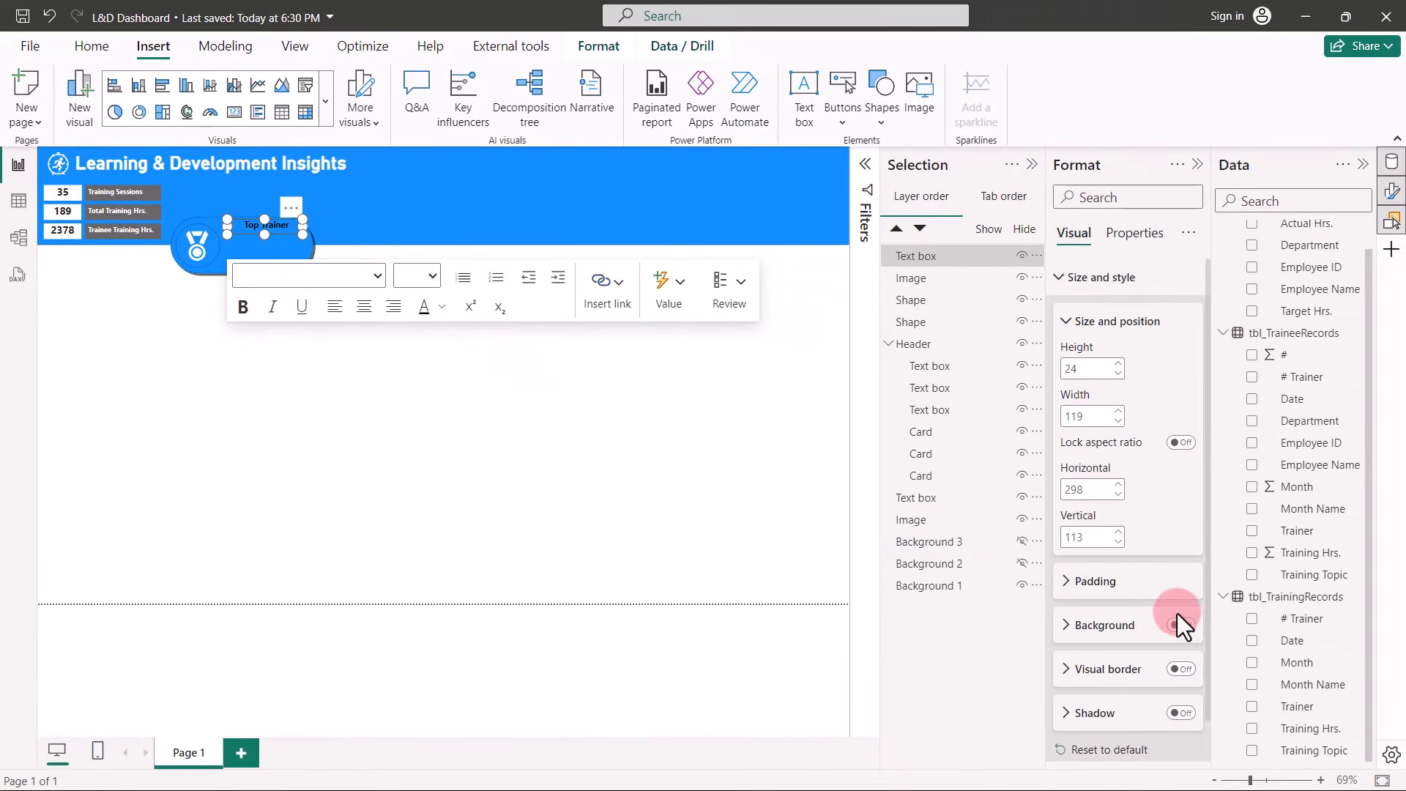
{"action": "left_click", "coordinate": [1118, 364]}
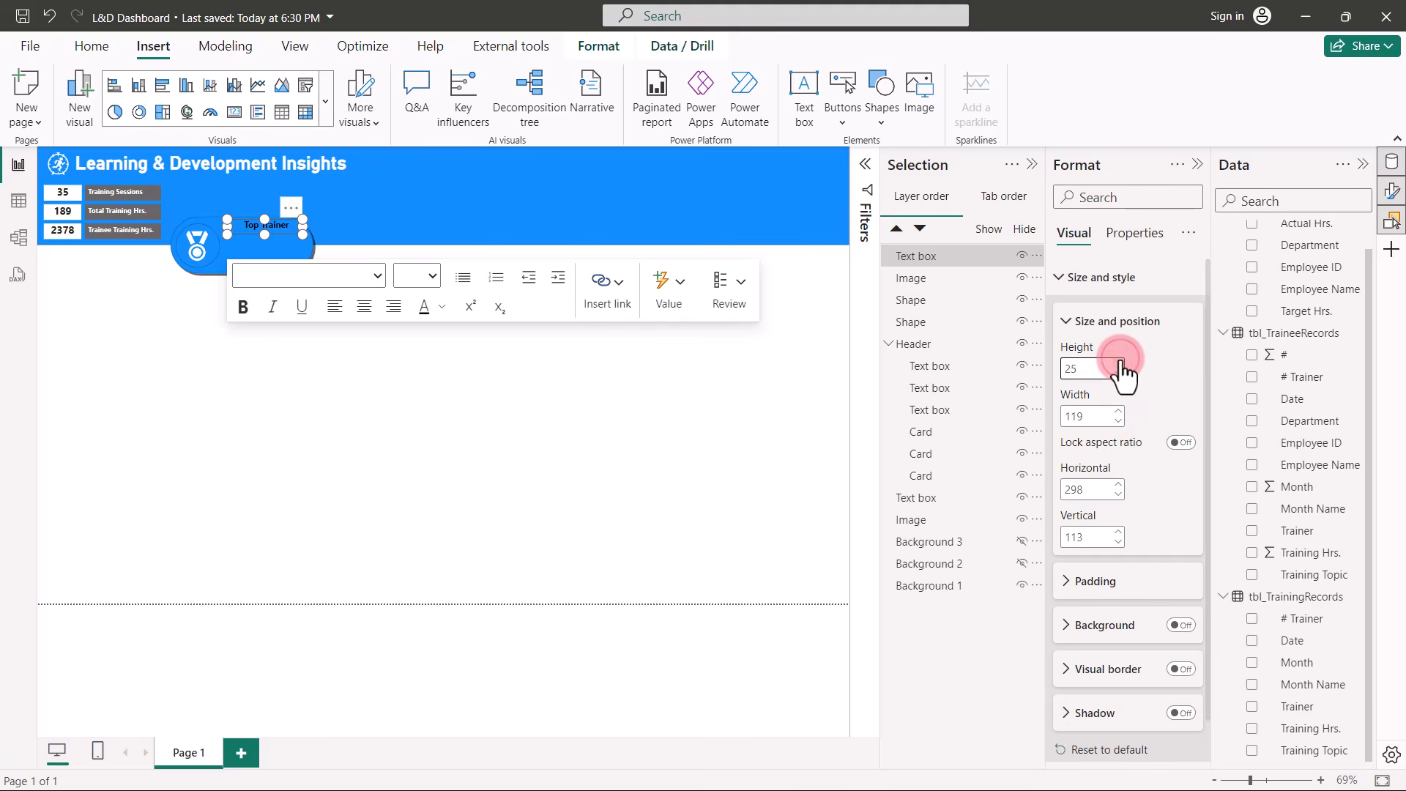
{"action": "left_click", "coordinate": [1117, 416]}
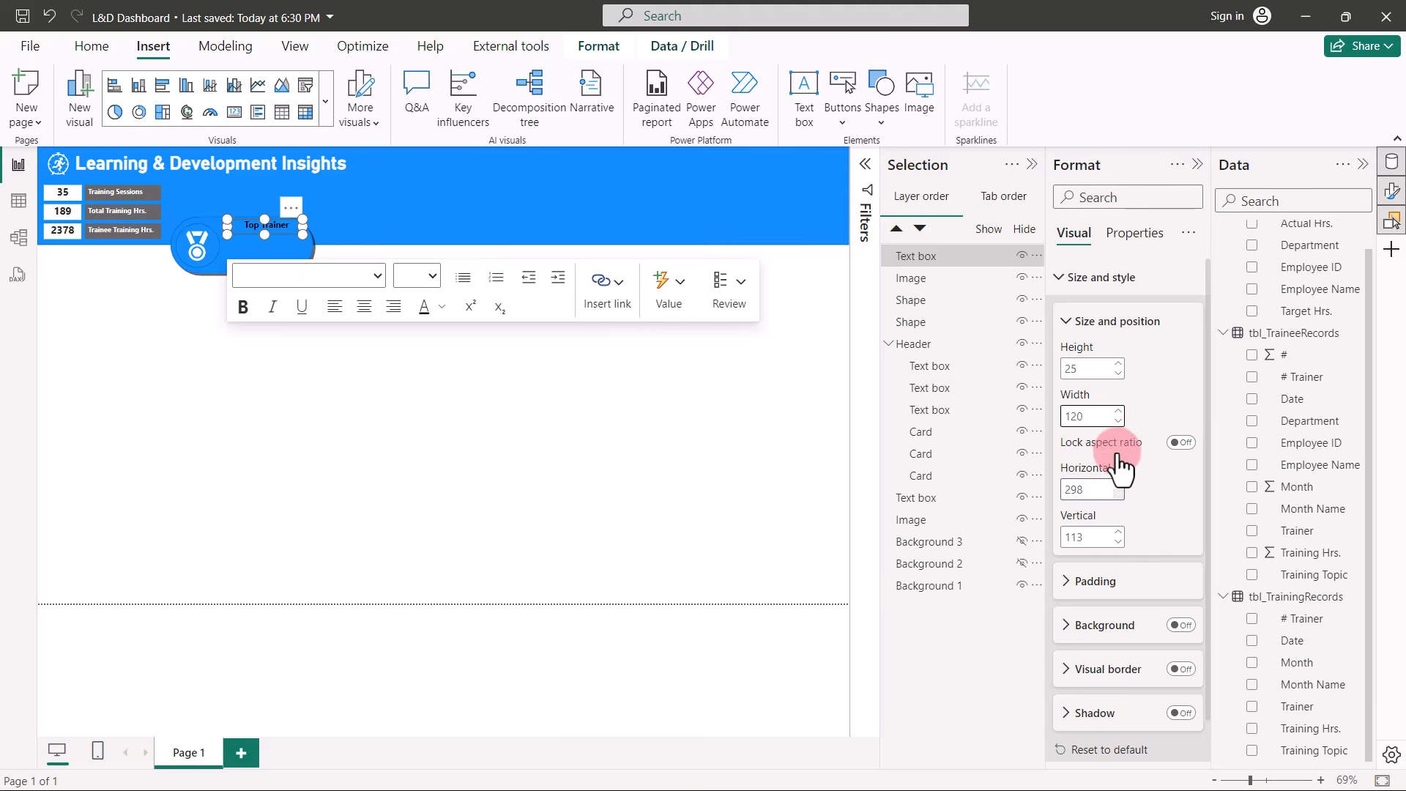
Move the Top Trainer text box to horizontal position 275 and vertical position 115.
{"action": "left_click", "coordinate": [1119, 494]}
{"action": "left_click", "coordinate": [1118, 495]}
{"action": "left_click", "coordinate": [1119, 496]}
{"action": "left_click", "coordinate": [1118, 495]}
{"action": "left_click", "coordinate": [1118, 496]}
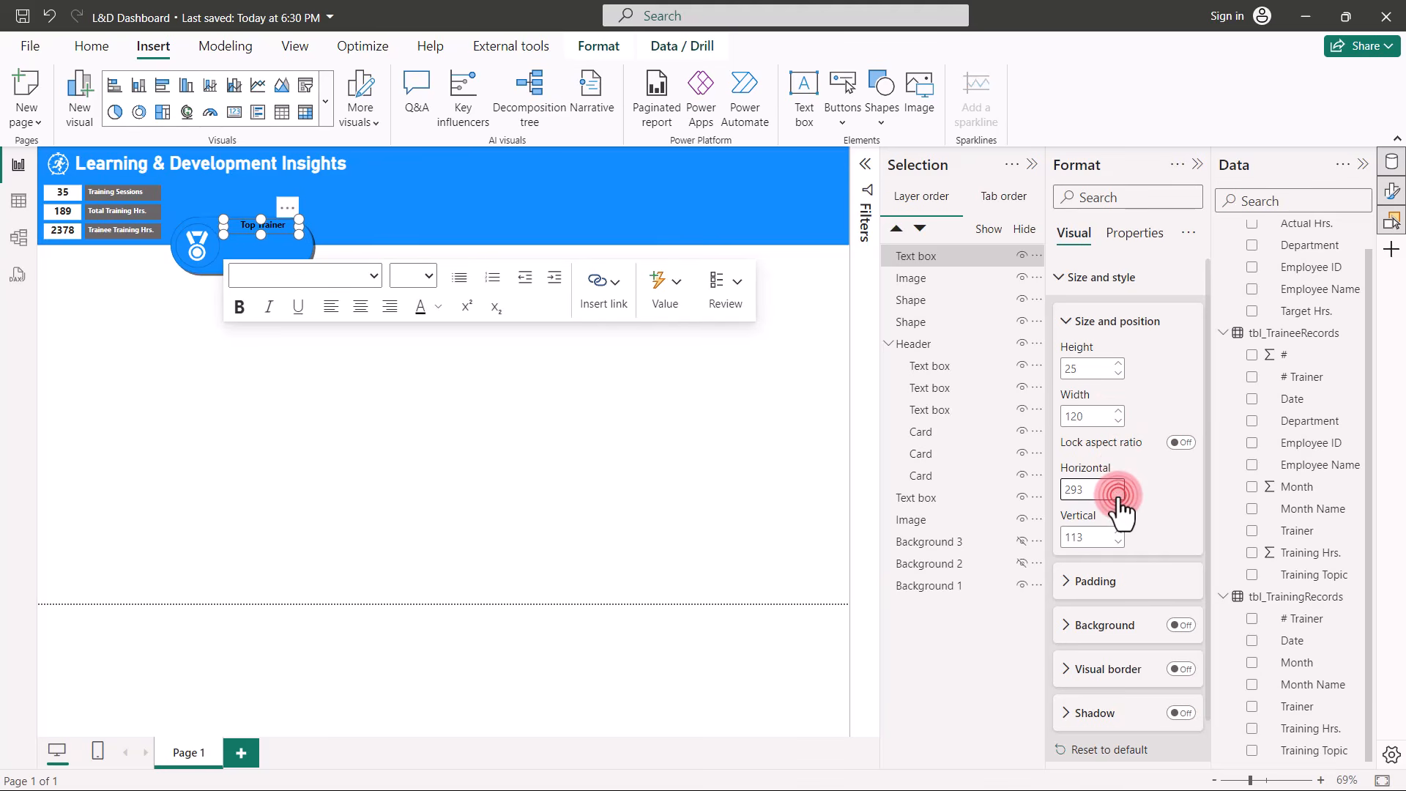
{"action": "left_click", "coordinate": [1119, 496]}
{"action": "left_click", "coordinate": [1118, 496]}
{"action": "left_click", "coordinate": [1118, 496]}
{"action": "left_click", "coordinate": [1119, 496]}
{"action": "left_click", "coordinate": [1118, 496]}
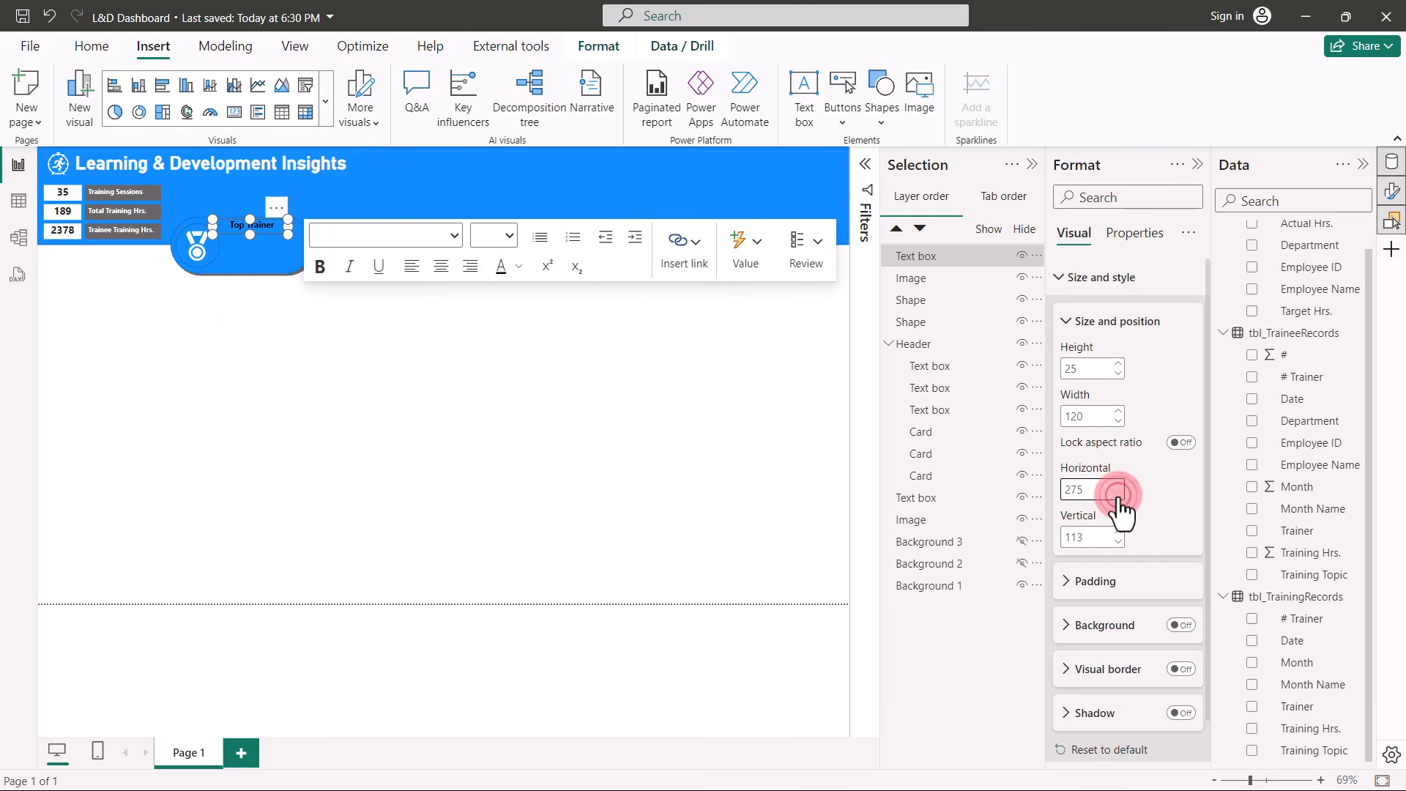
{"action": "left_click", "coordinate": [1119, 533]}
{"action": "left_click", "coordinate": [1118, 532]}
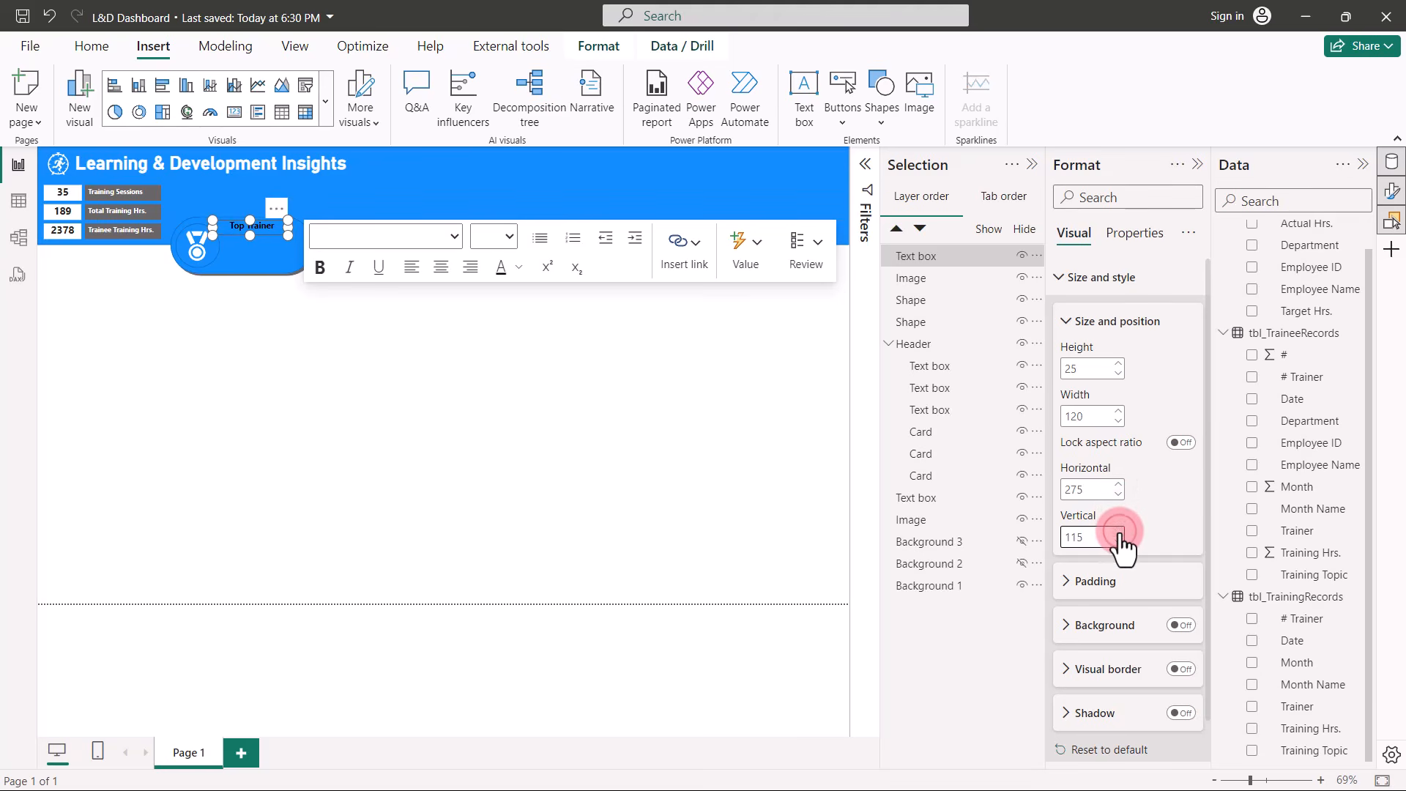
Duplicate the Header group's Trainee Training Hrs. card and bring the copy to the front of the layer order.
{"action": "left_click", "coordinate": [59, 230]}
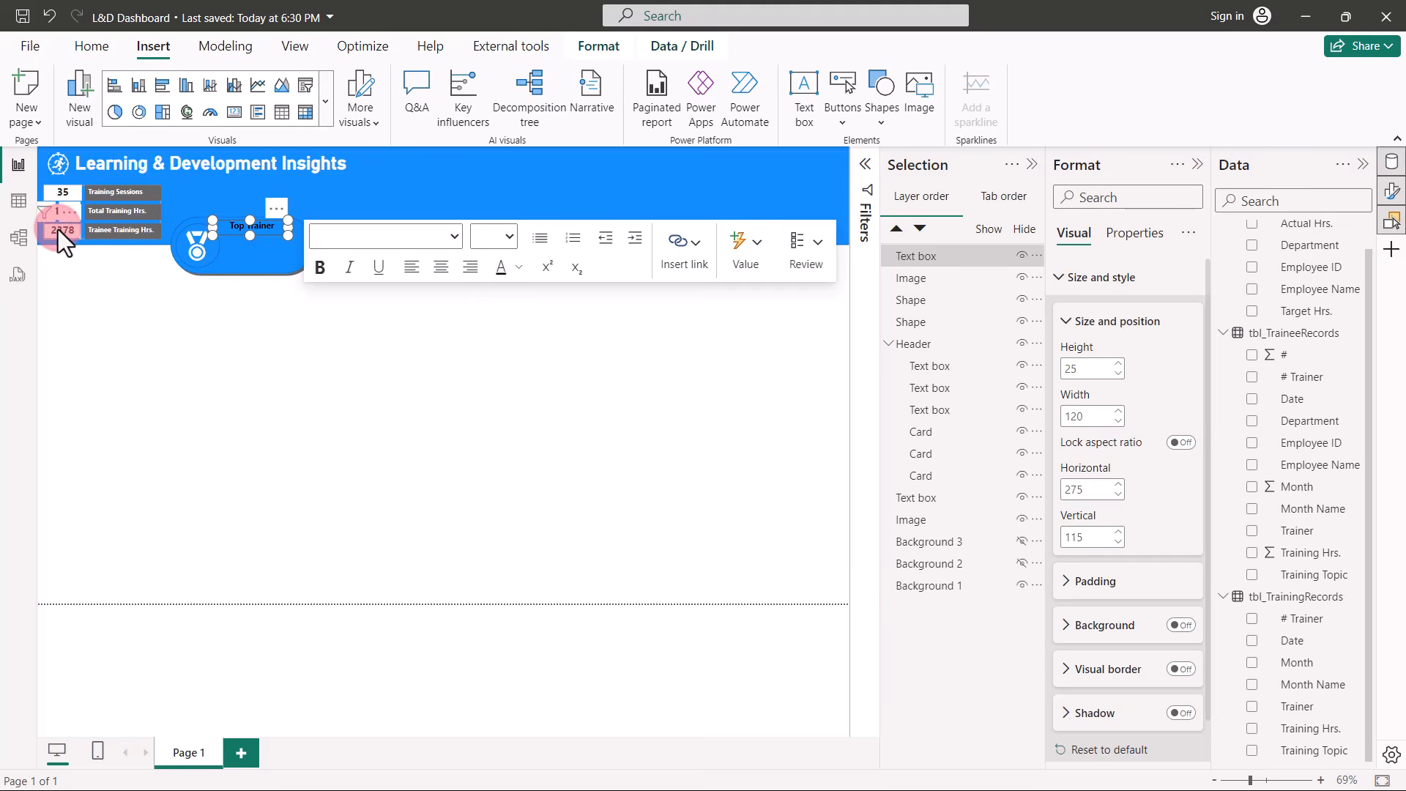
{"action": "left_click", "coordinate": [941, 437]}
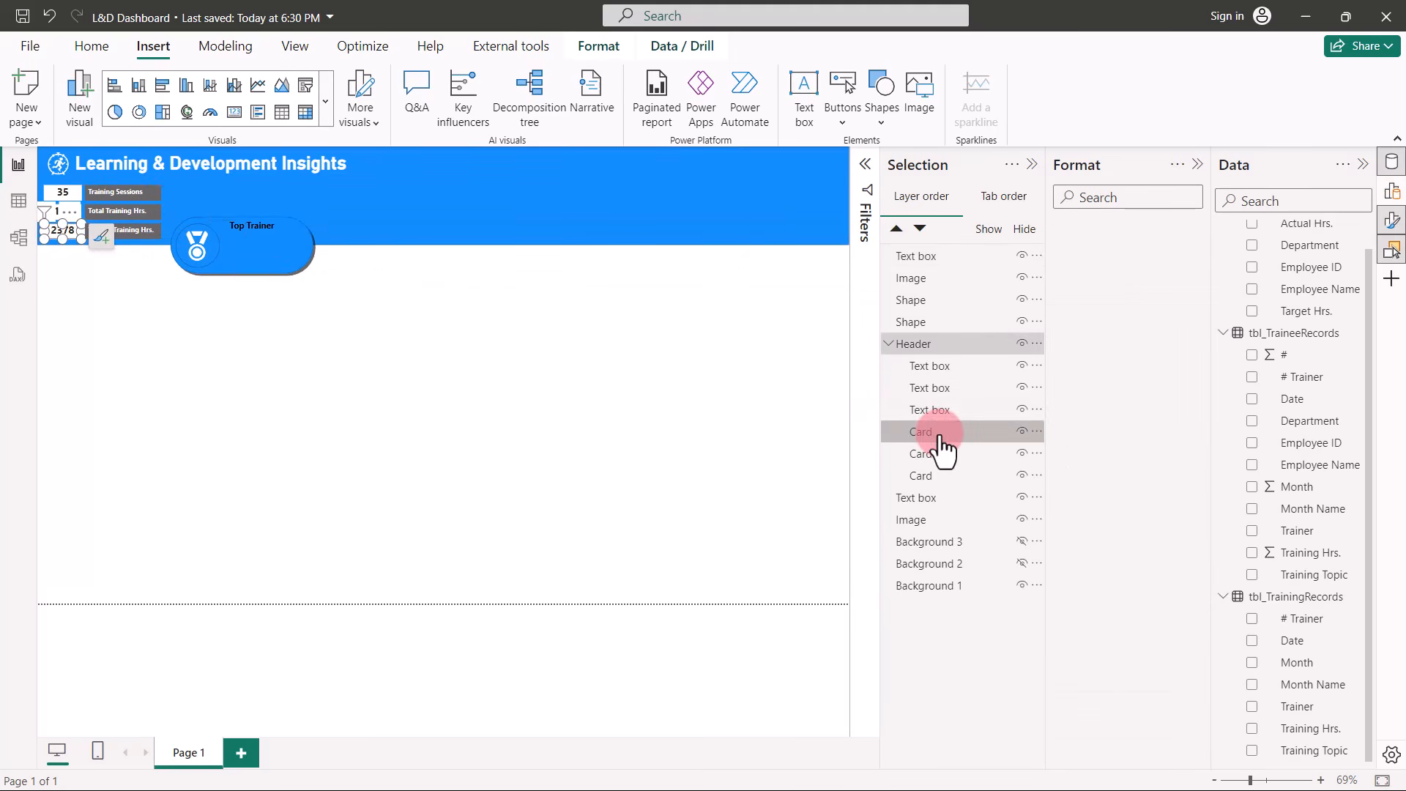
{"action": "key", "text": "ctrl+c"}
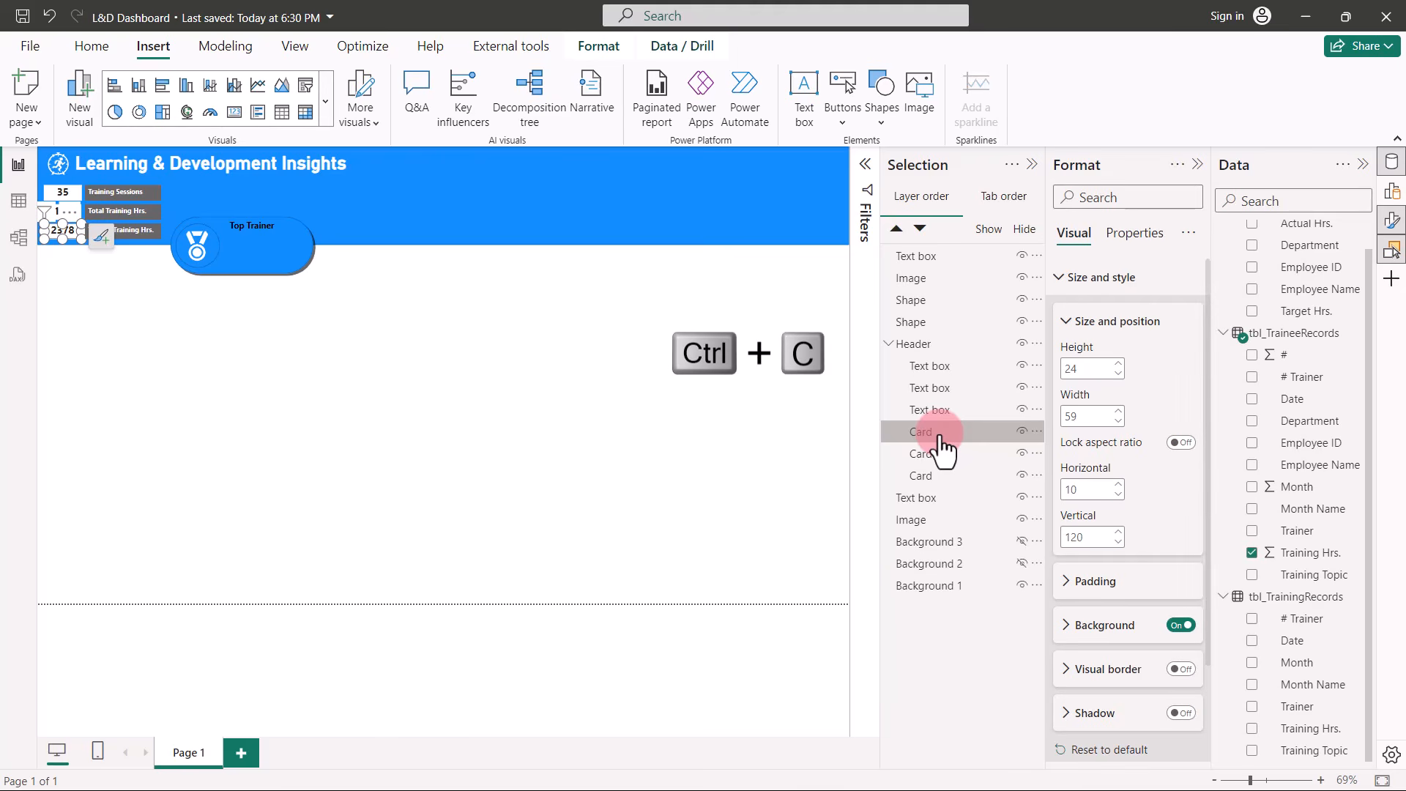
{"action": "key", "text": "ctrl+v"}
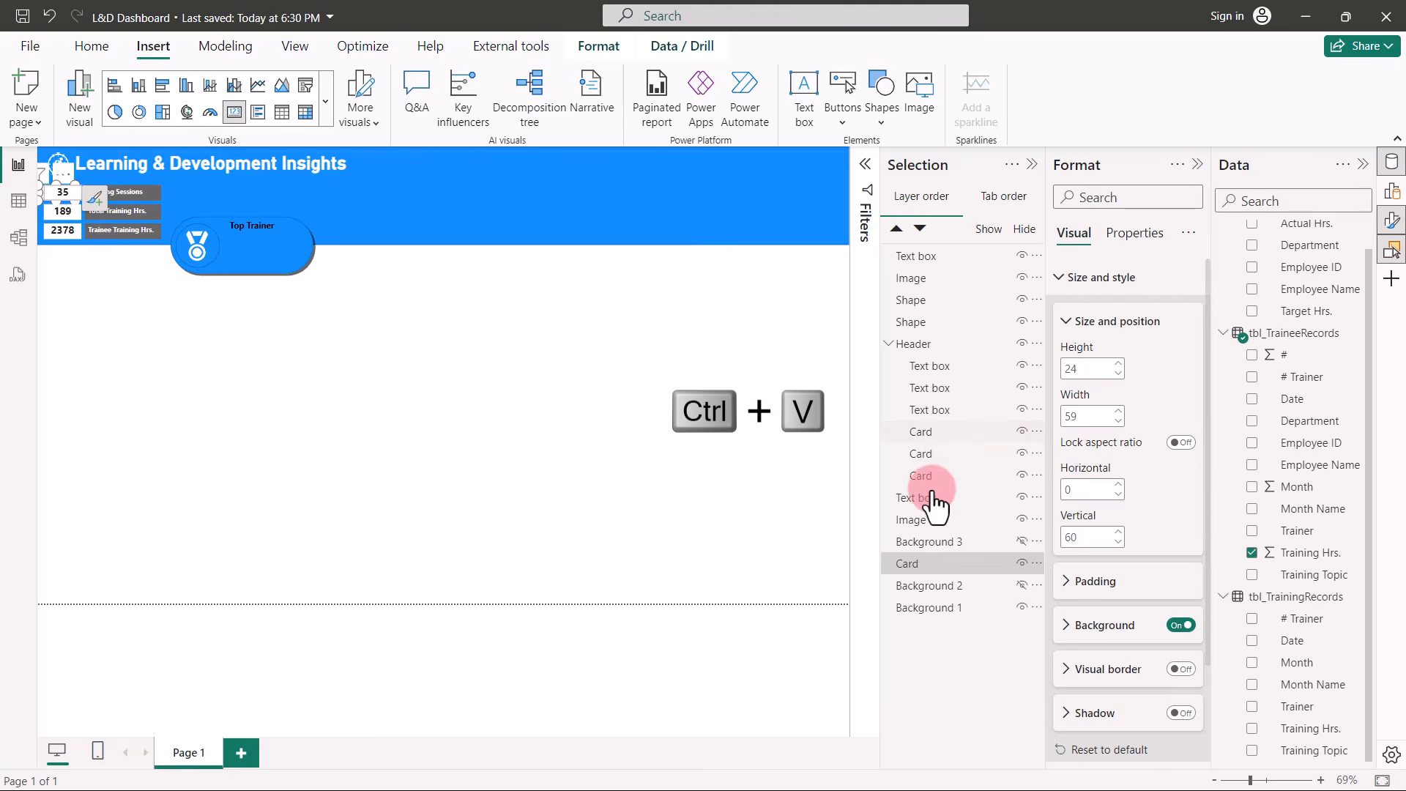
{"action": "left_click_drag", "start_coordinate": [910, 564], "coordinate": [937, 251]}
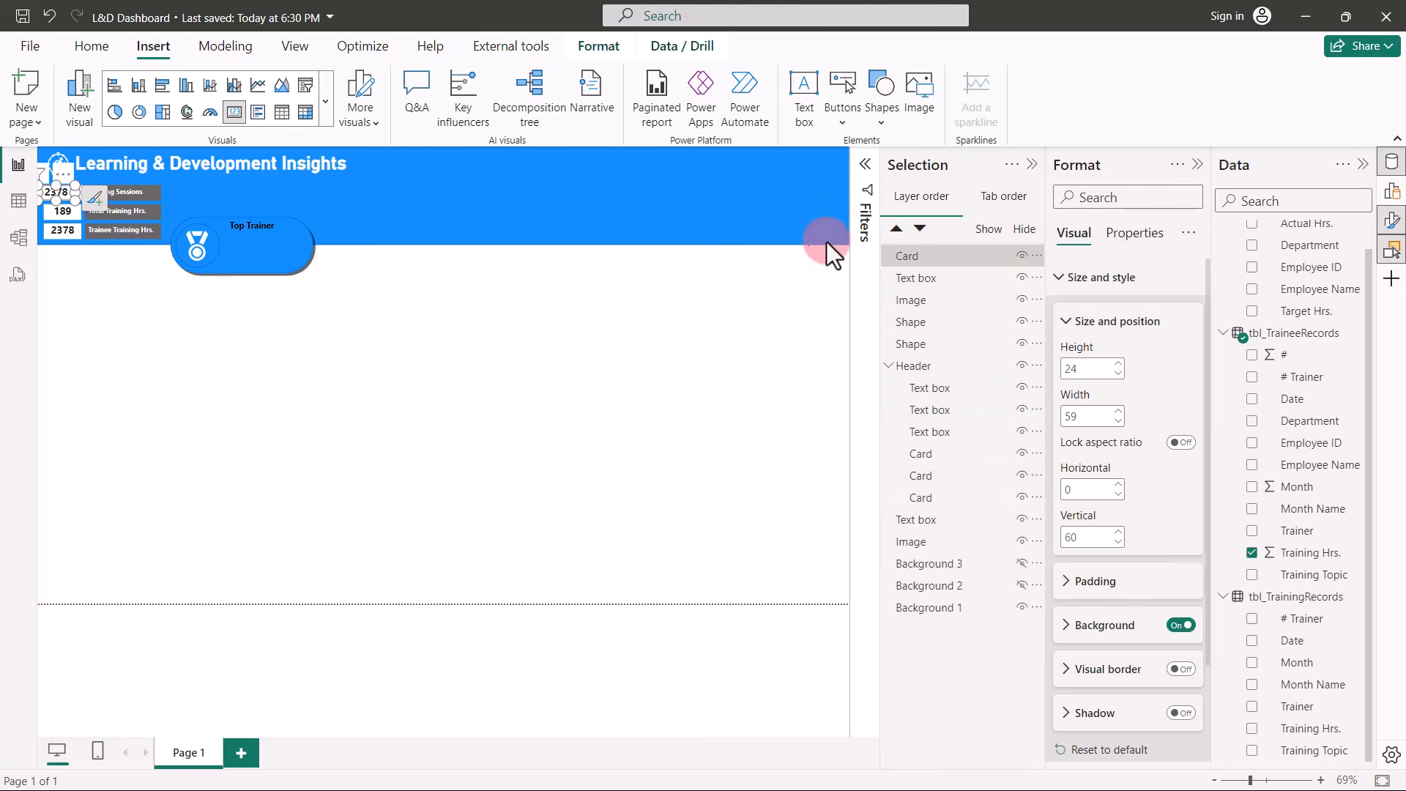
Place the copied card below the Top Trainer label, at about 305 horizontal and 139 vertical, and turn off its background.
{"action": "left_click_drag", "start_coordinate": [59, 191], "coordinate": [252, 239]}
{"action": "left_click", "coordinate": [1056, 583]}
{"action": "left_click", "coordinate": [1176, 627]}
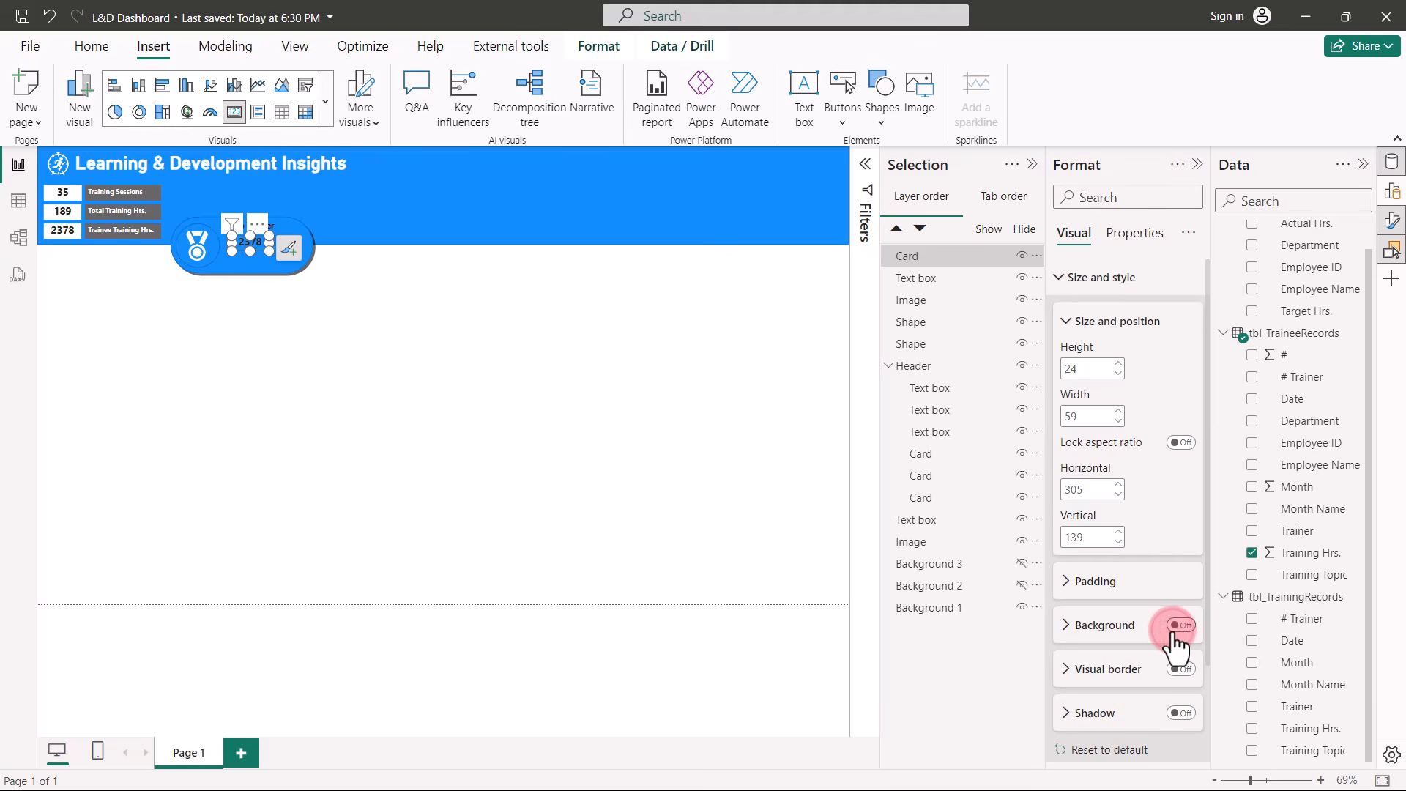
Size the card under the Top Trainer label to 28 high and 140 wide, positioned at horizontal 290 and vertical 140.
{"action": "left_click", "coordinate": [1118, 364]}
{"action": "left_click", "coordinate": [1118, 363]}
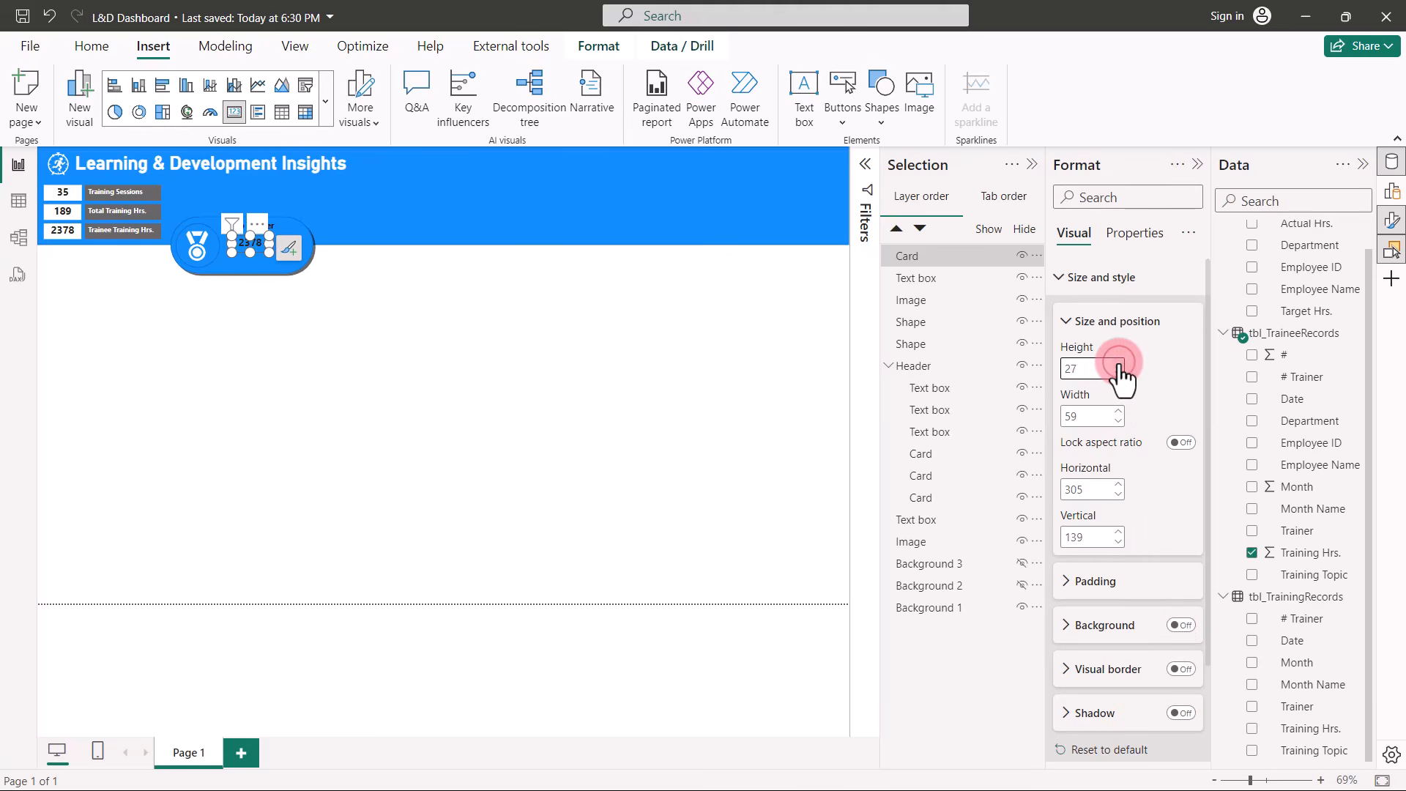
{"action": "left_click", "coordinate": [1110, 412]}
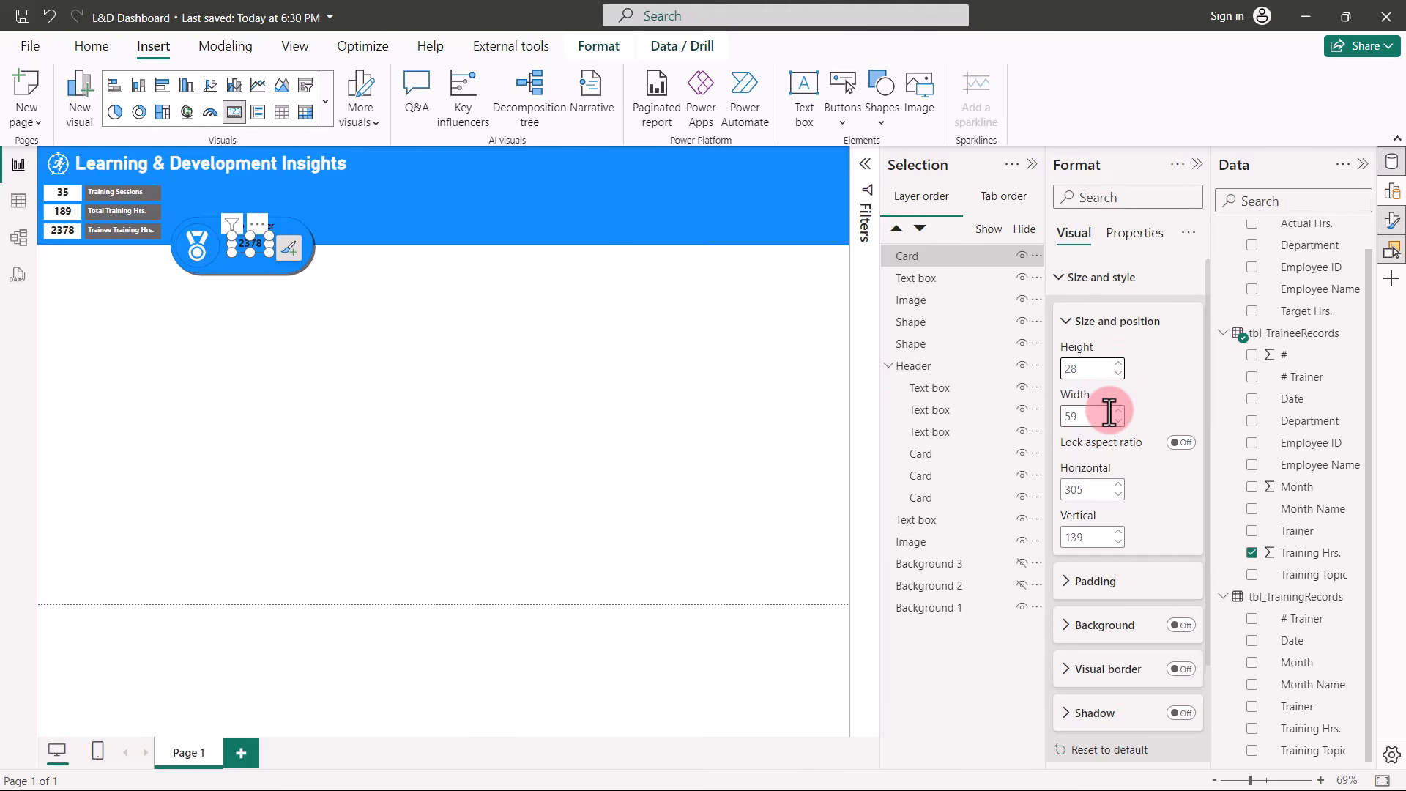
{"action": "double_click", "coordinate": [1086, 417]}
{"action": "type", "text": "140"}
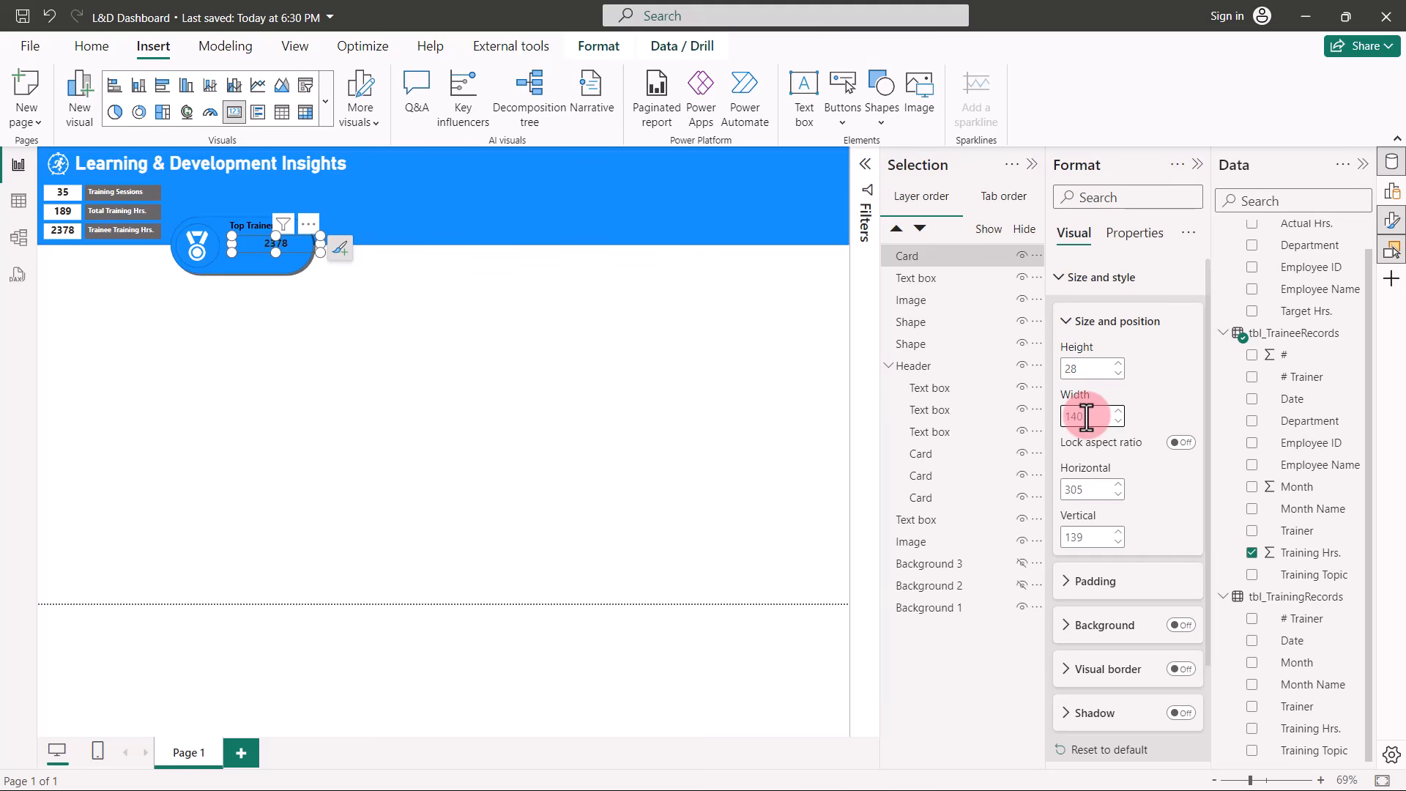
{"action": "double_click", "coordinate": [1095, 489]}
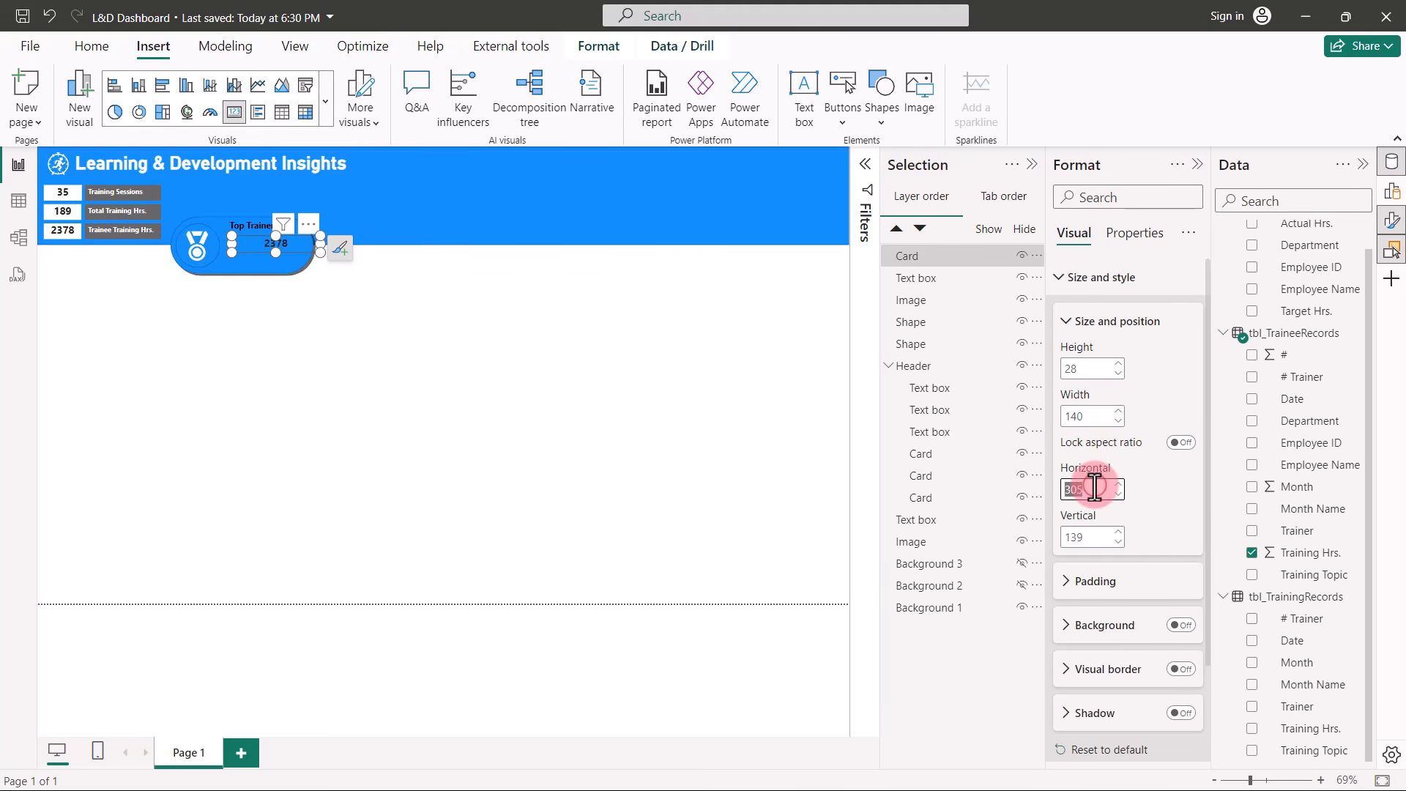
{"action": "type", "text": "290"}
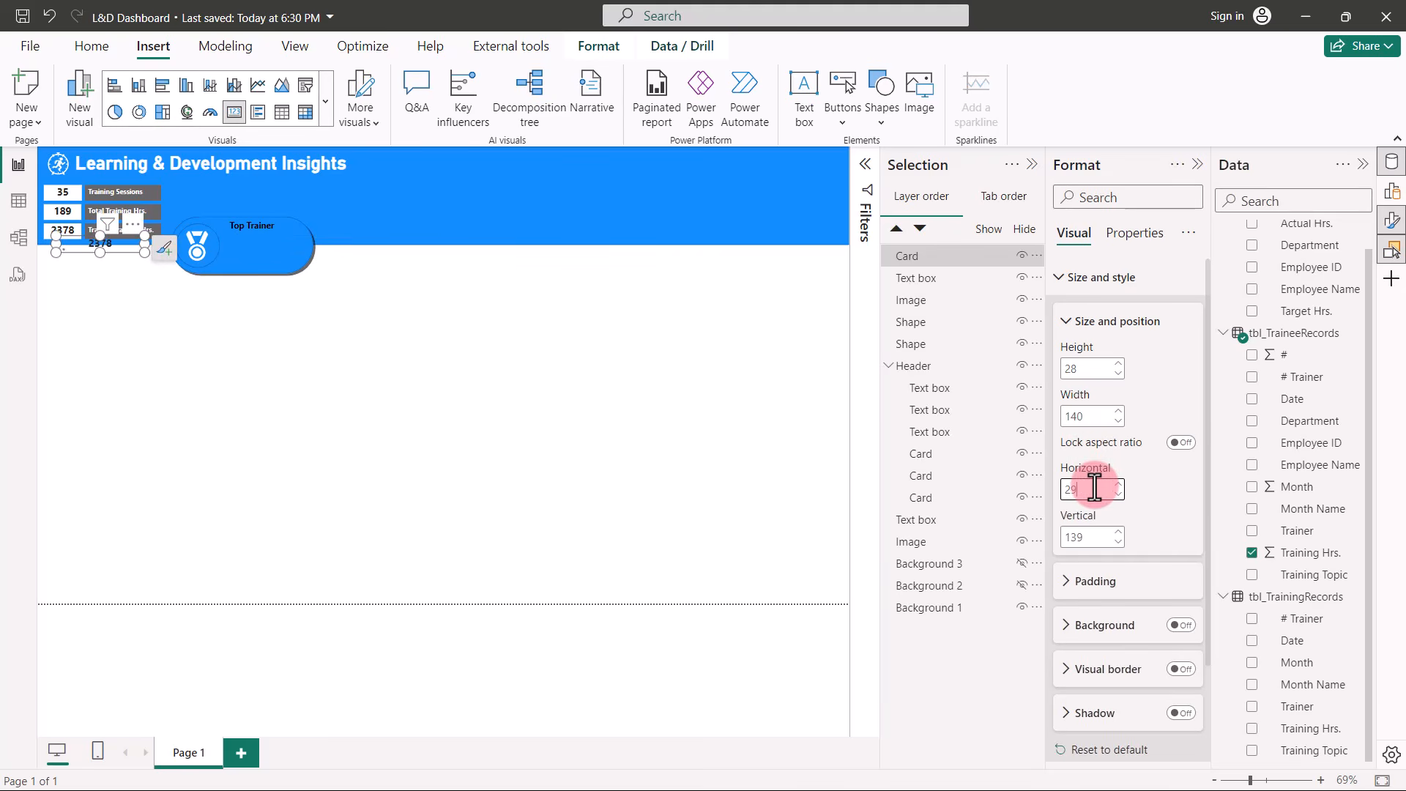
{"action": "left_click", "coordinate": [1118, 532]}
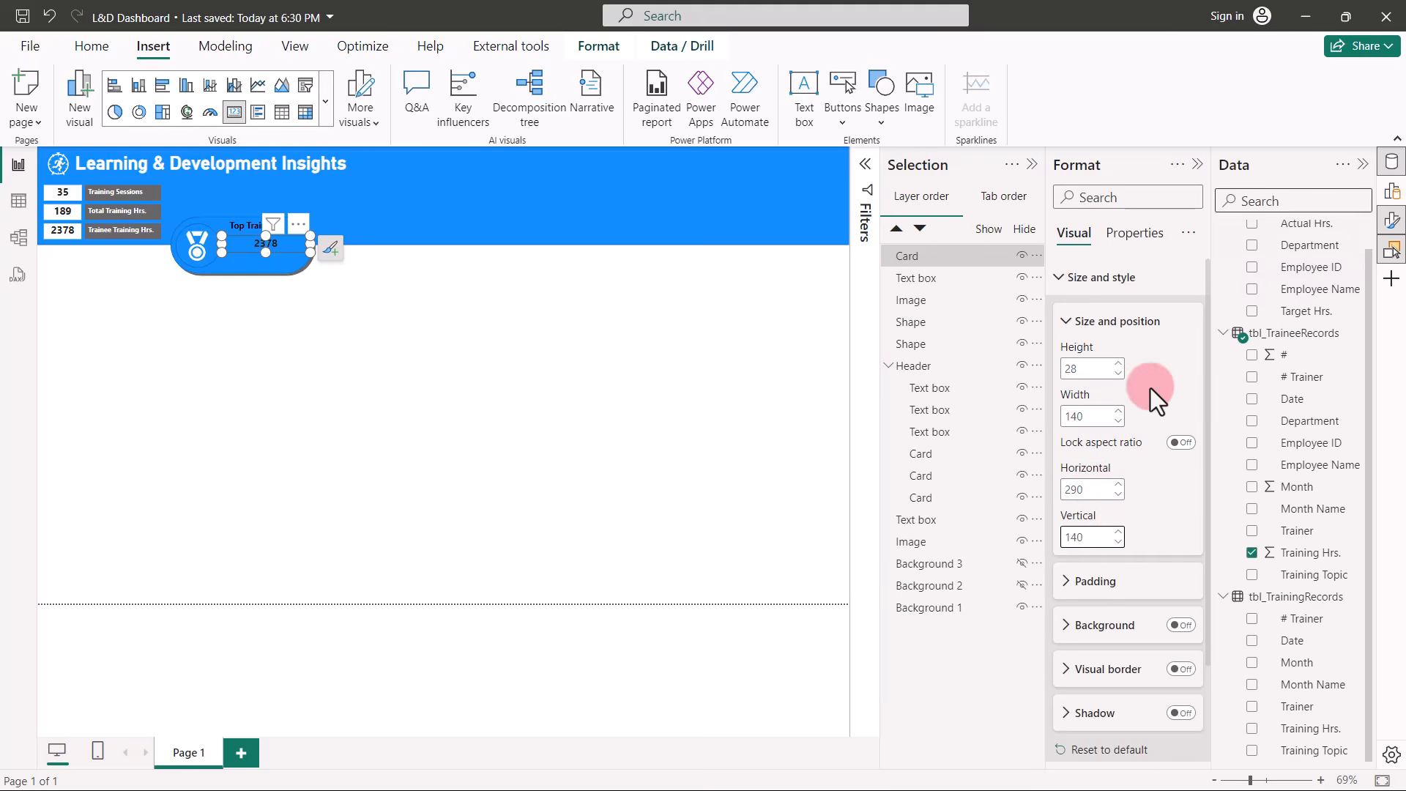
Replace the card's field with Trainer from tbl_TrainingRecords.
{"action": "left_click", "coordinate": [1198, 165]}
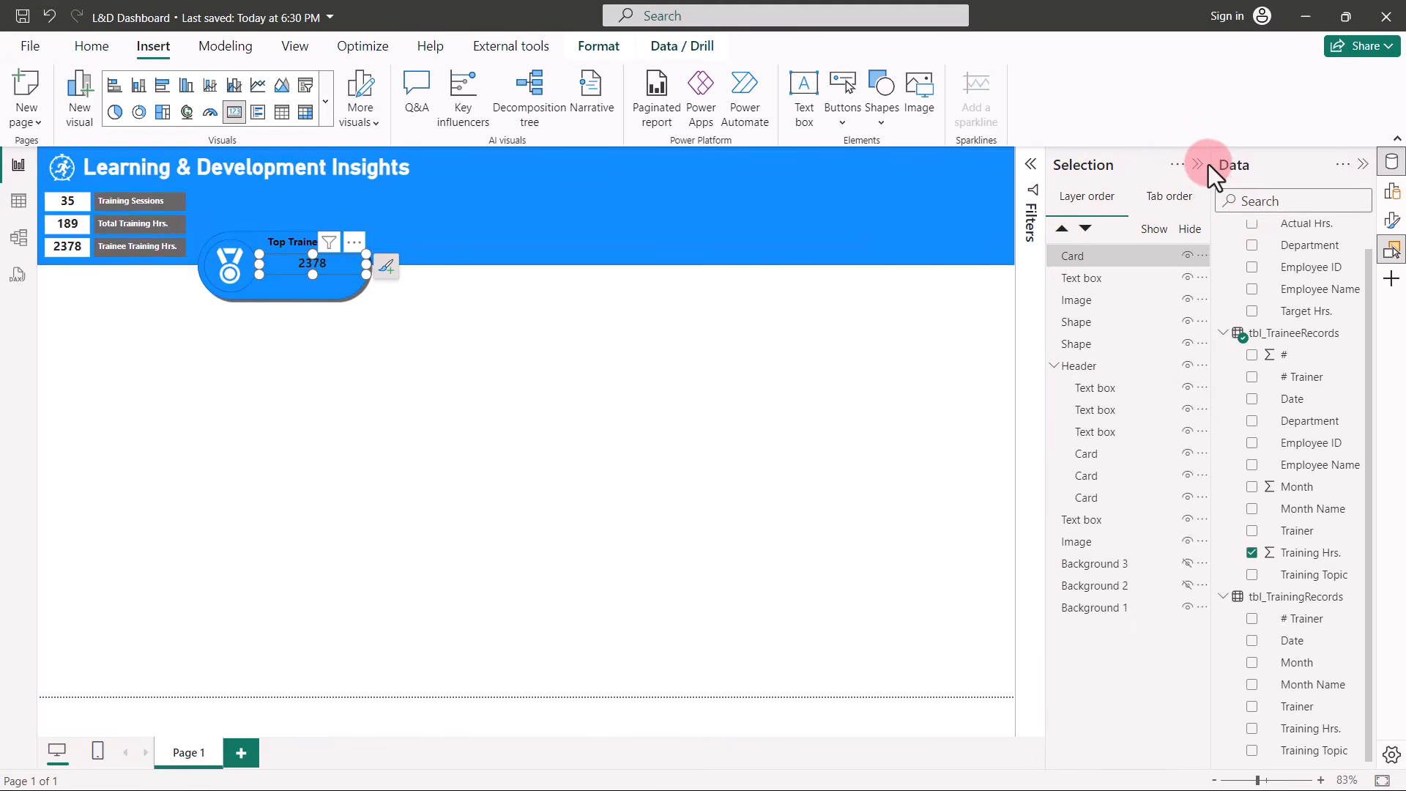
{"action": "left_click", "coordinate": [1393, 192]}
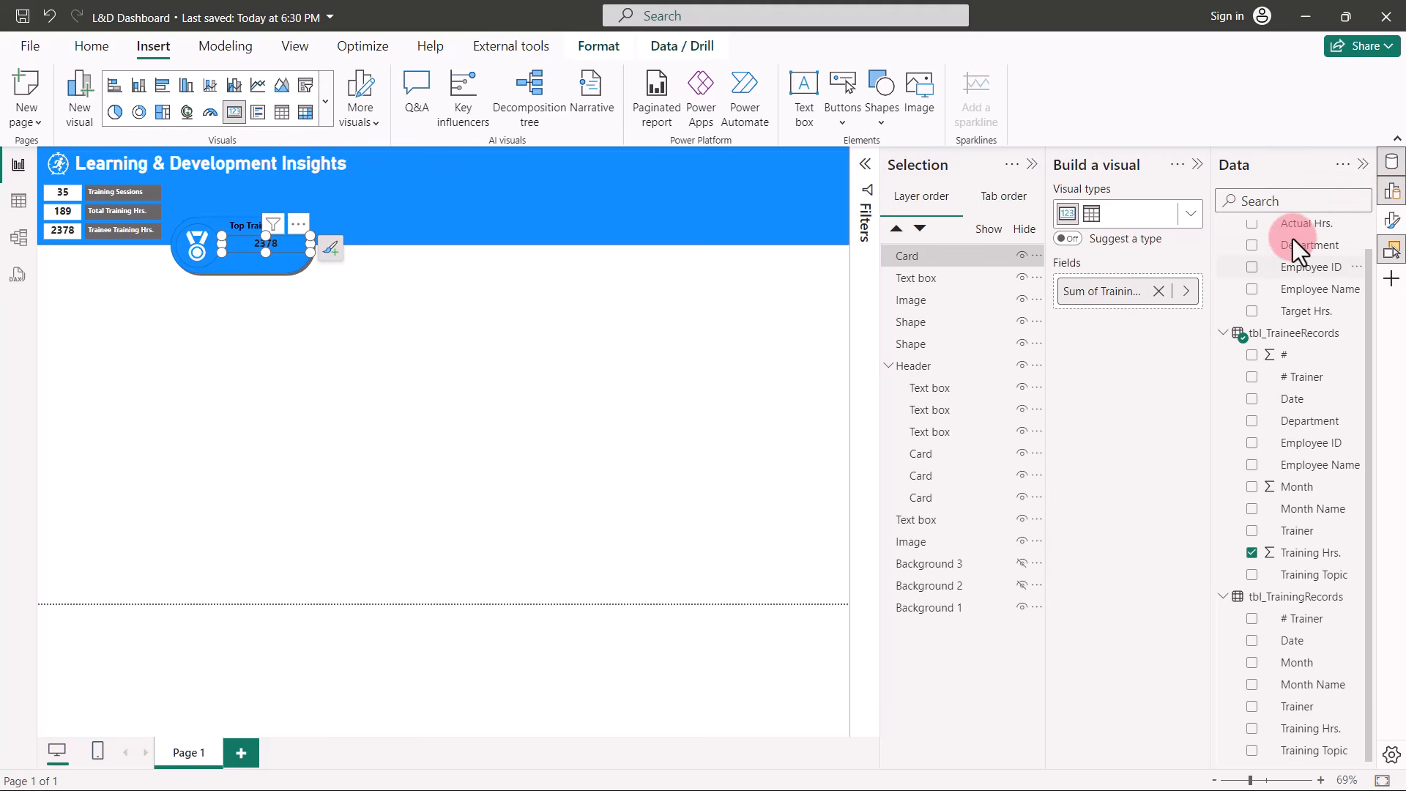
{"action": "left_click", "coordinate": [1186, 291]}
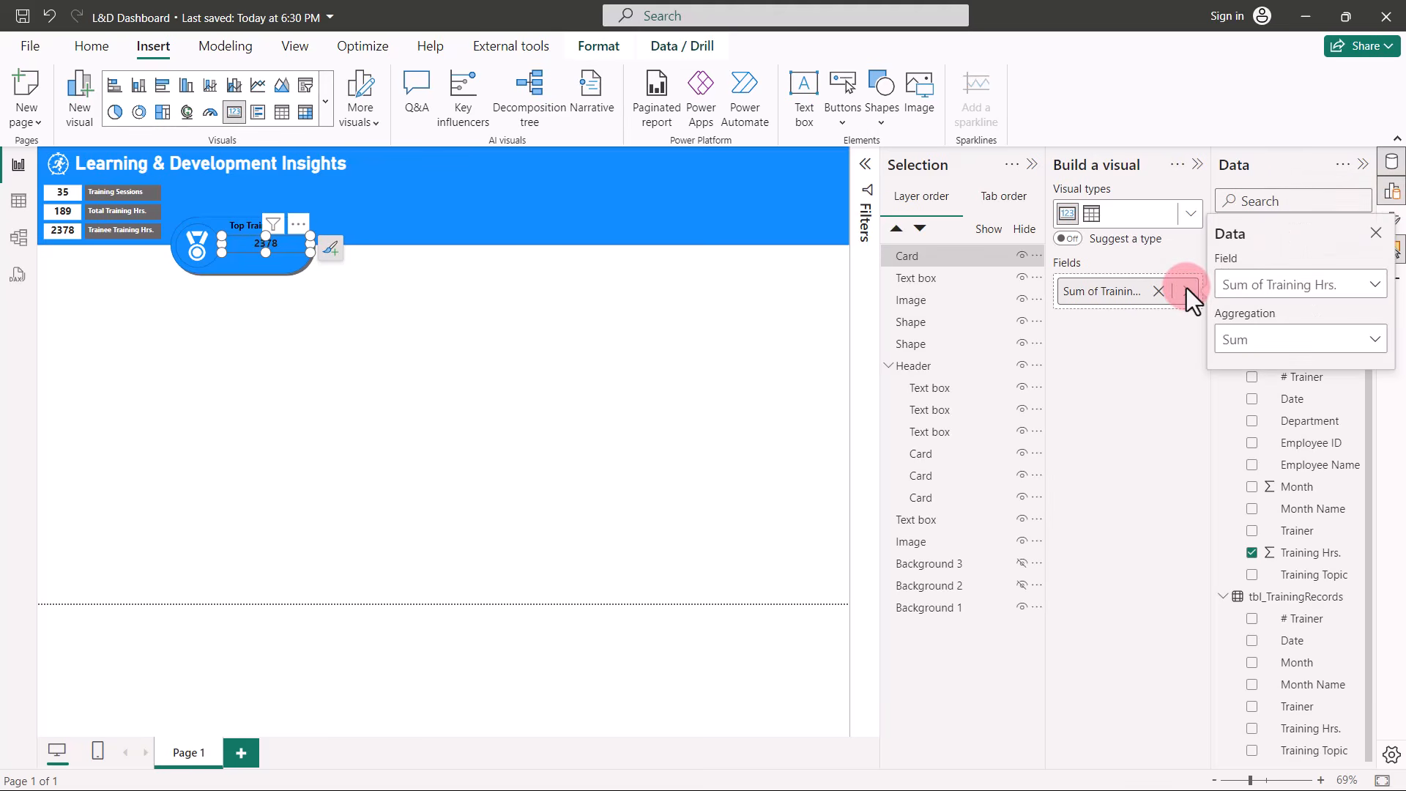
{"action": "left_click", "coordinate": [1373, 285]}
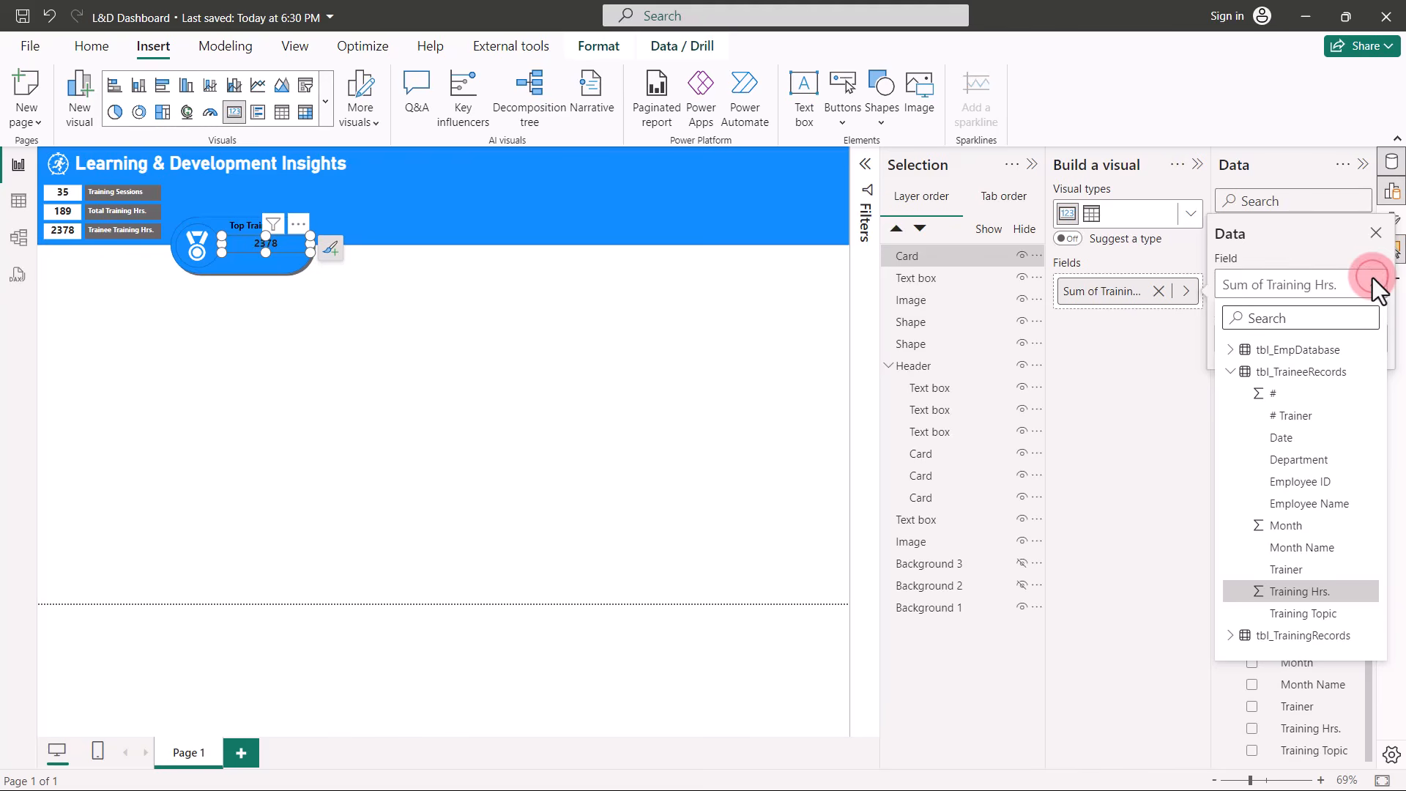
{"action": "left_click", "coordinate": [1231, 636]}
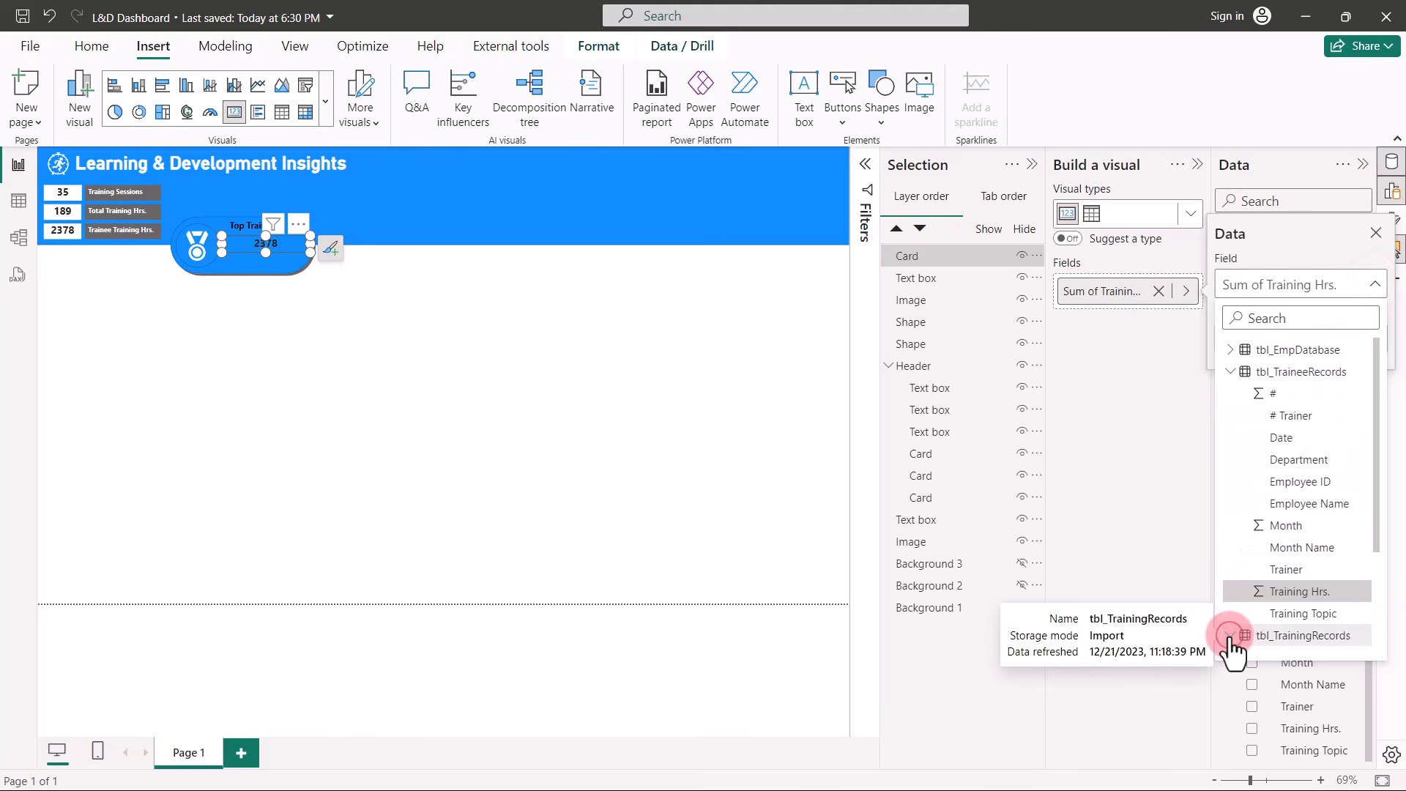
{"action": "scroll", "coordinate": [1275, 623], "scroll_direction": "down", "scroll_amount": 2}
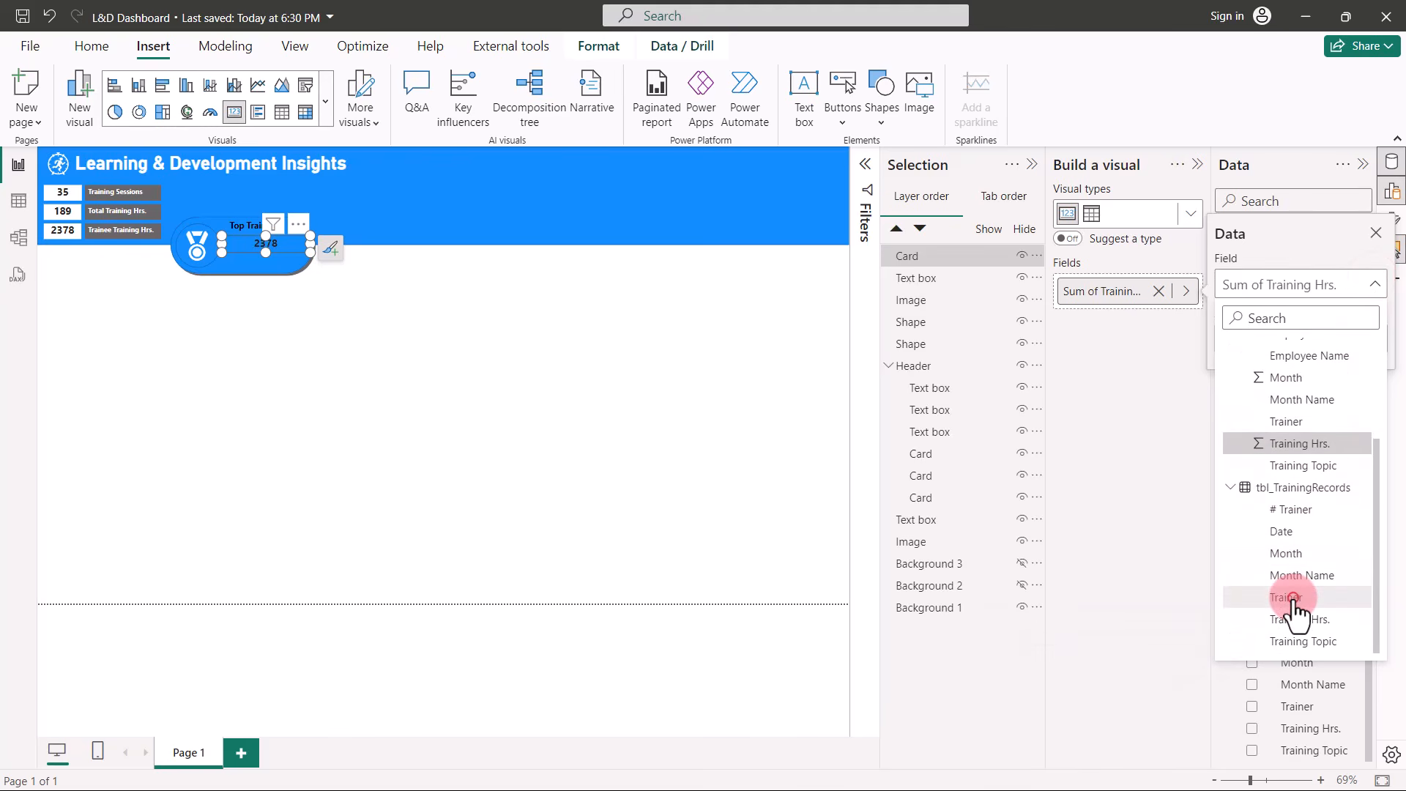
{"action": "left_click", "coordinate": [1292, 599]}
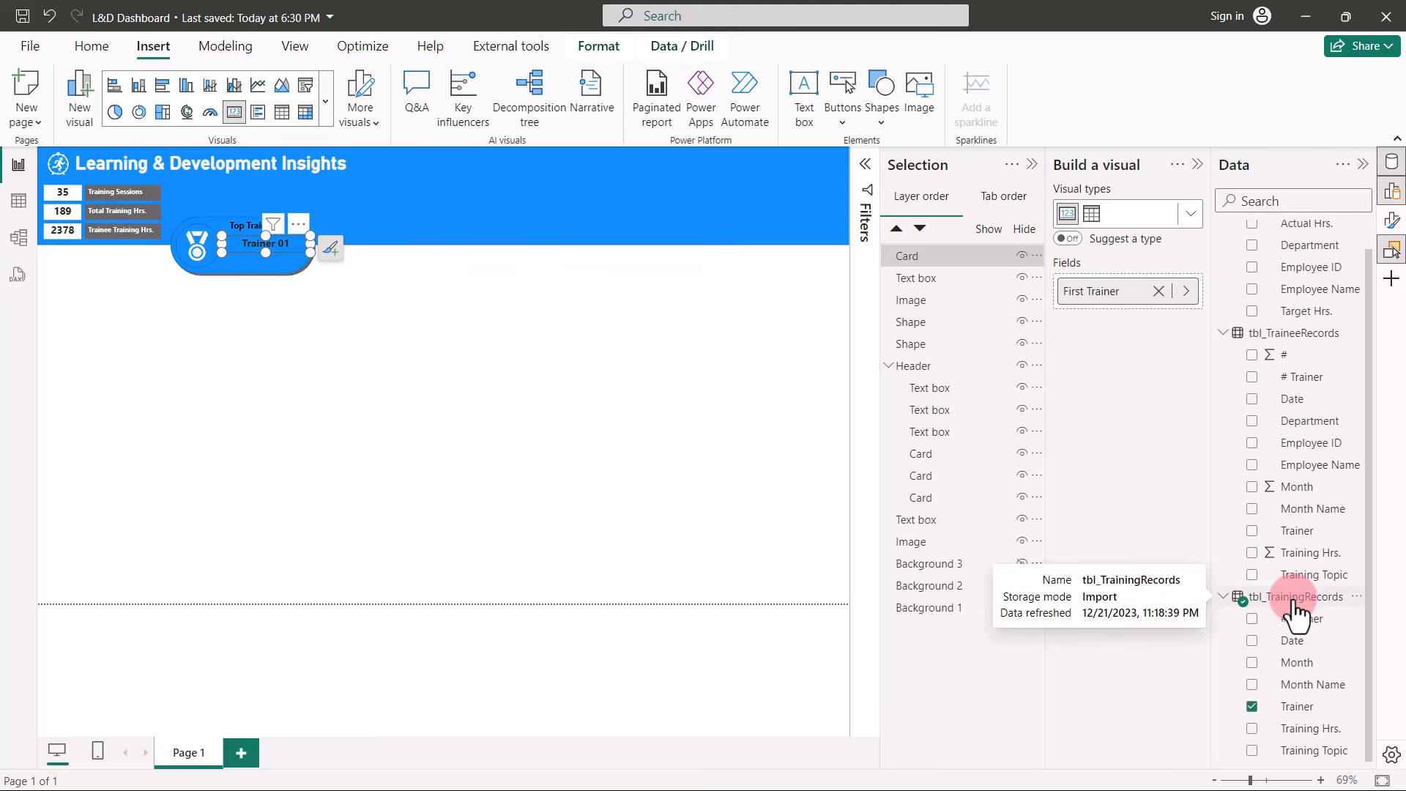
Add Trainer from tbl_TrainingRecords as a filter on this card and configure it as Top N showing the top 1 item.
{"action": "left_click", "coordinate": [867, 163]}
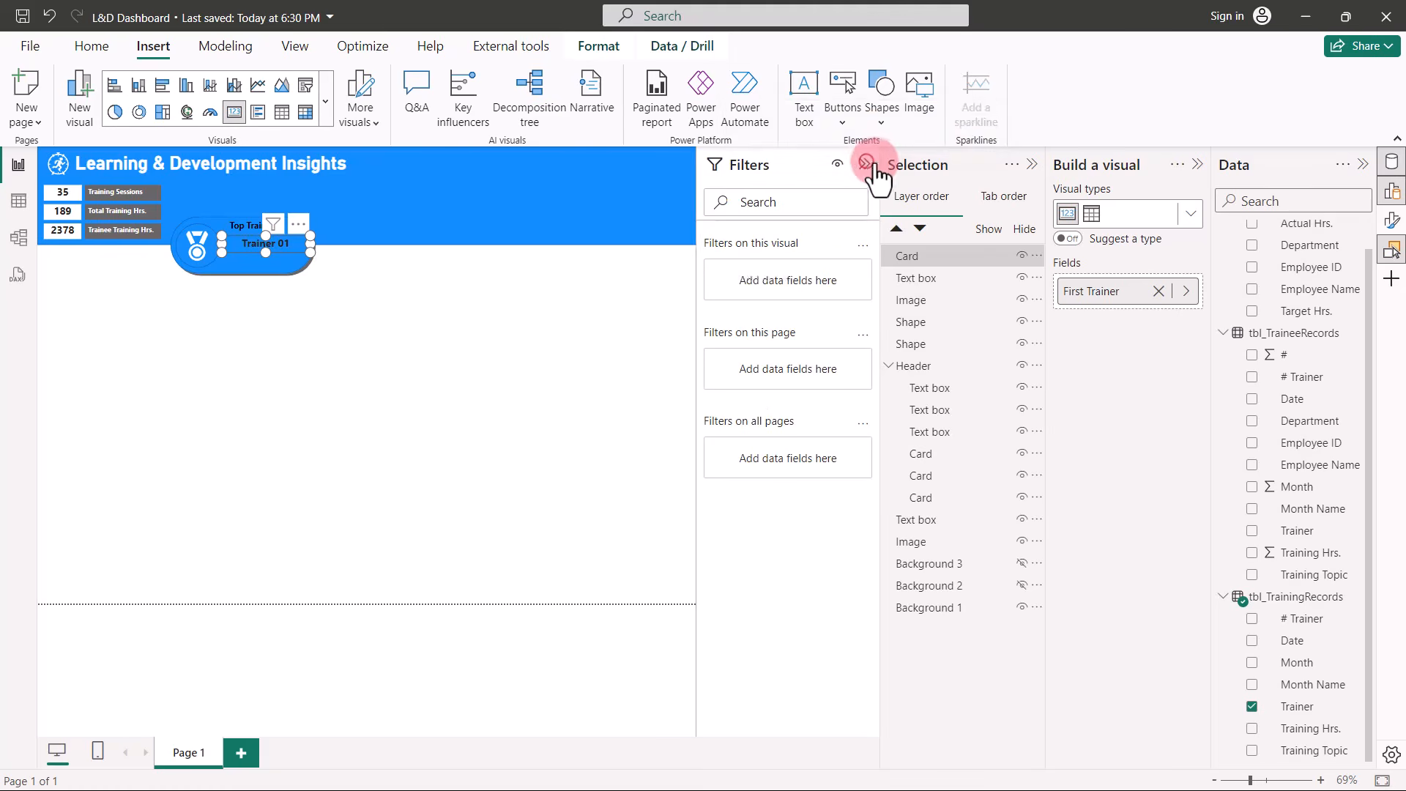
{"action": "left_click", "coordinate": [1033, 165]}
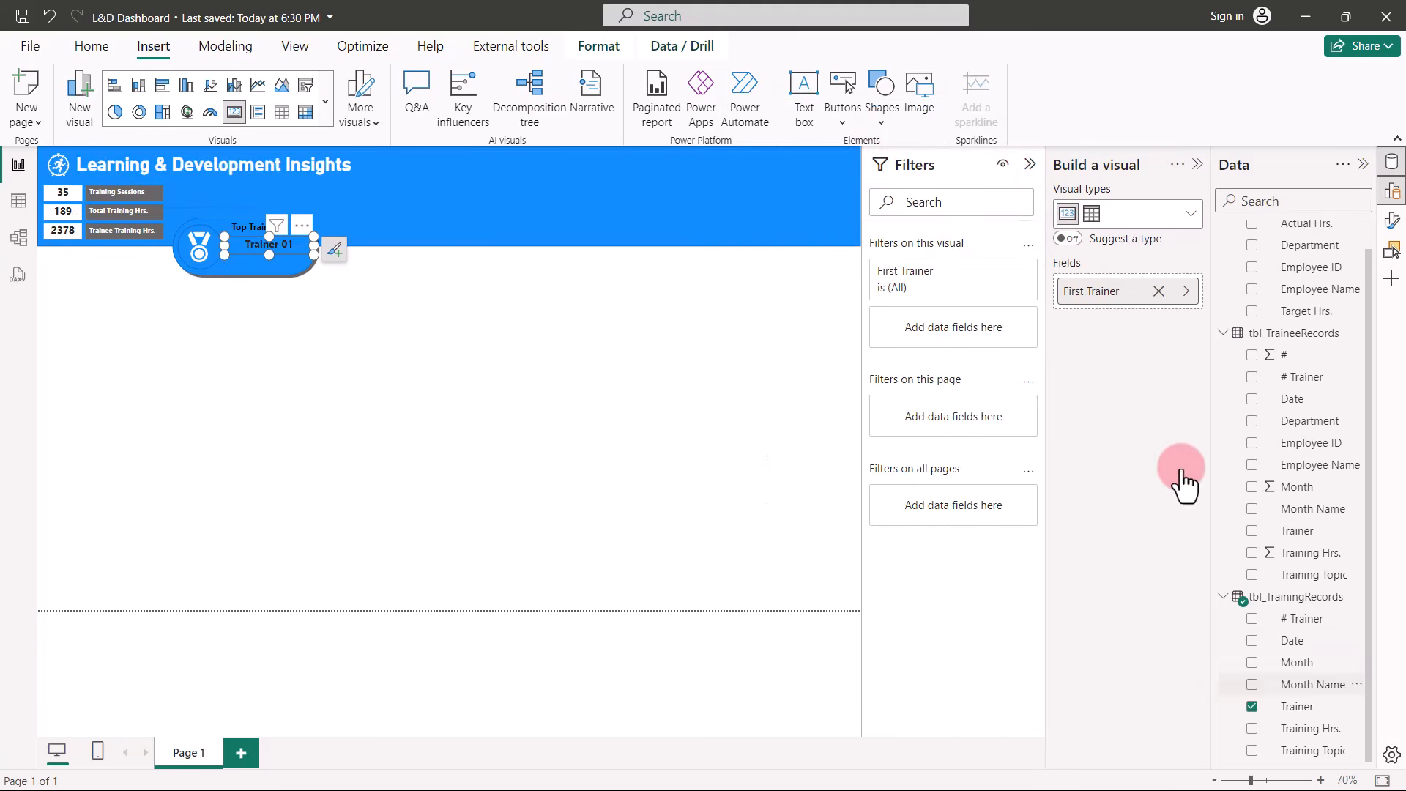
{"action": "left_click_drag", "start_coordinate": [1298, 706], "coordinate": [975, 328]}
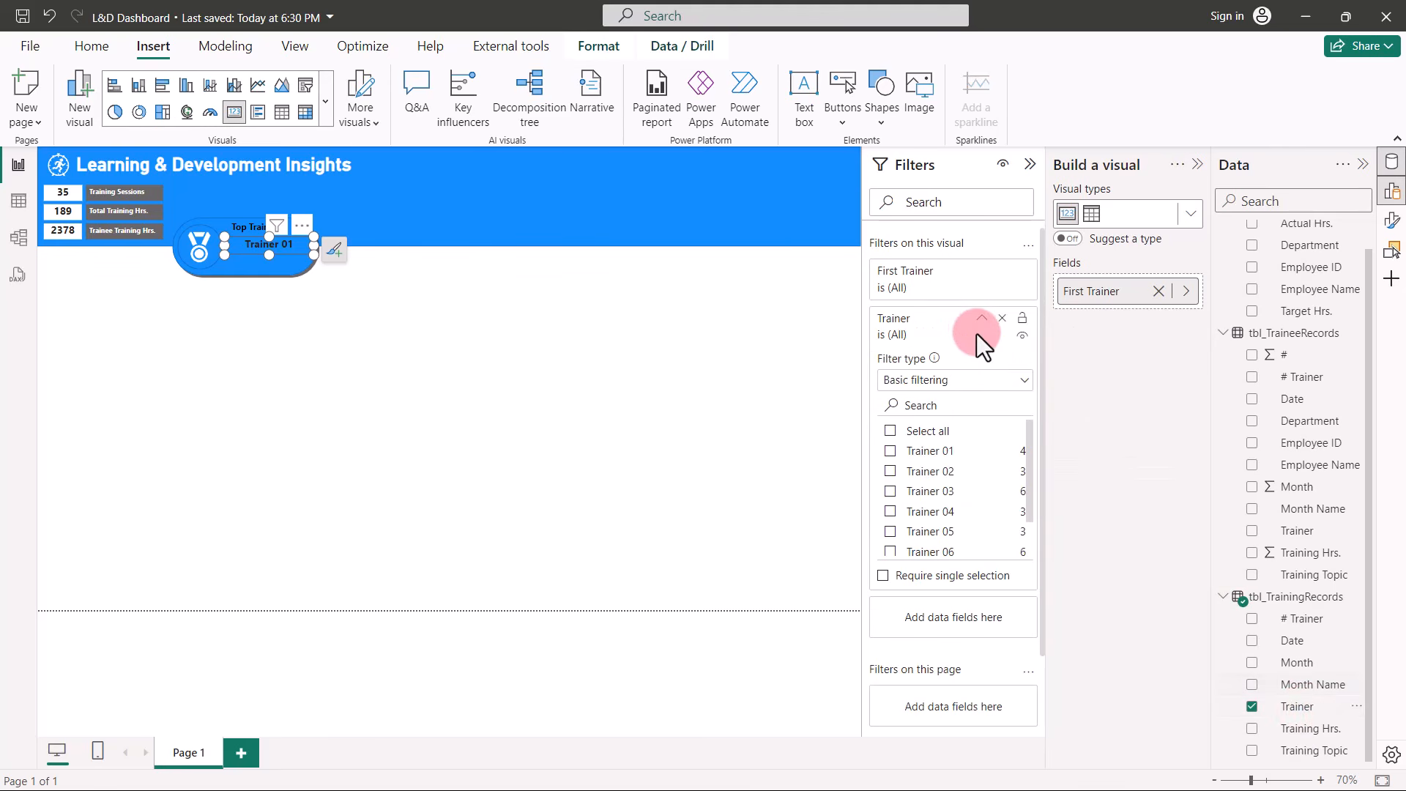
{"action": "left_click", "coordinate": [1016, 382]}
{"action": "left_click", "coordinate": [902, 450]}
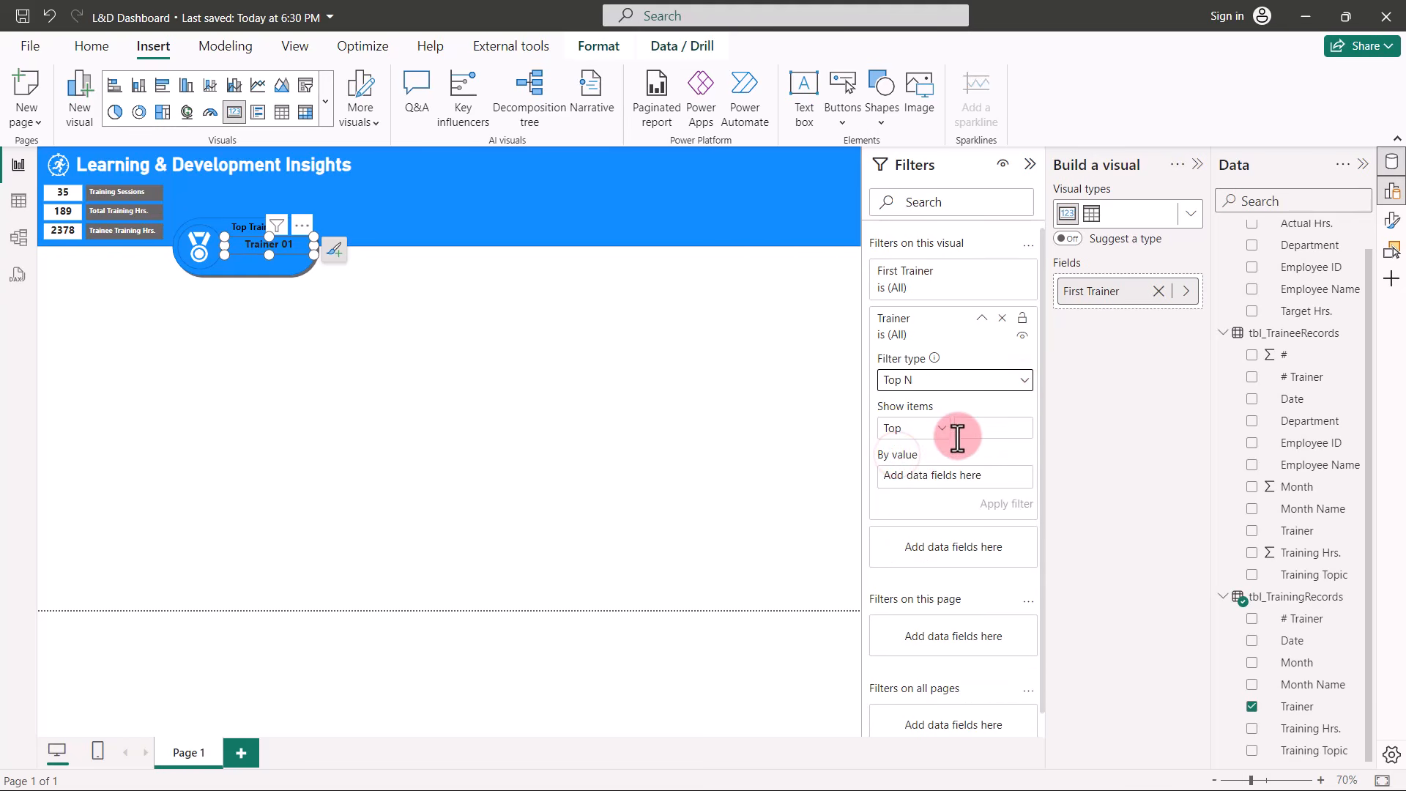
{"action": "left_click", "coordinate": [979, 429]}
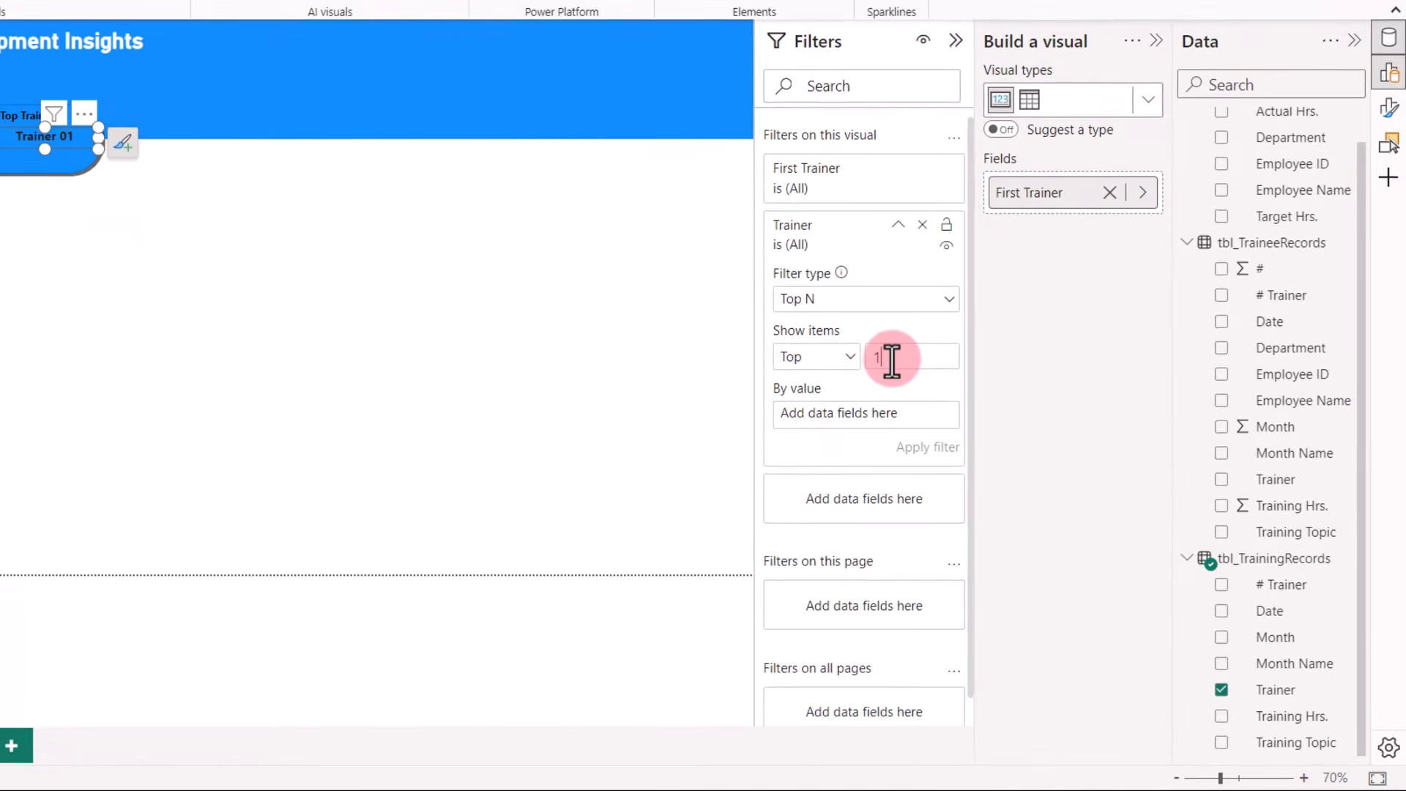
{"action": "type", "text": "1"}
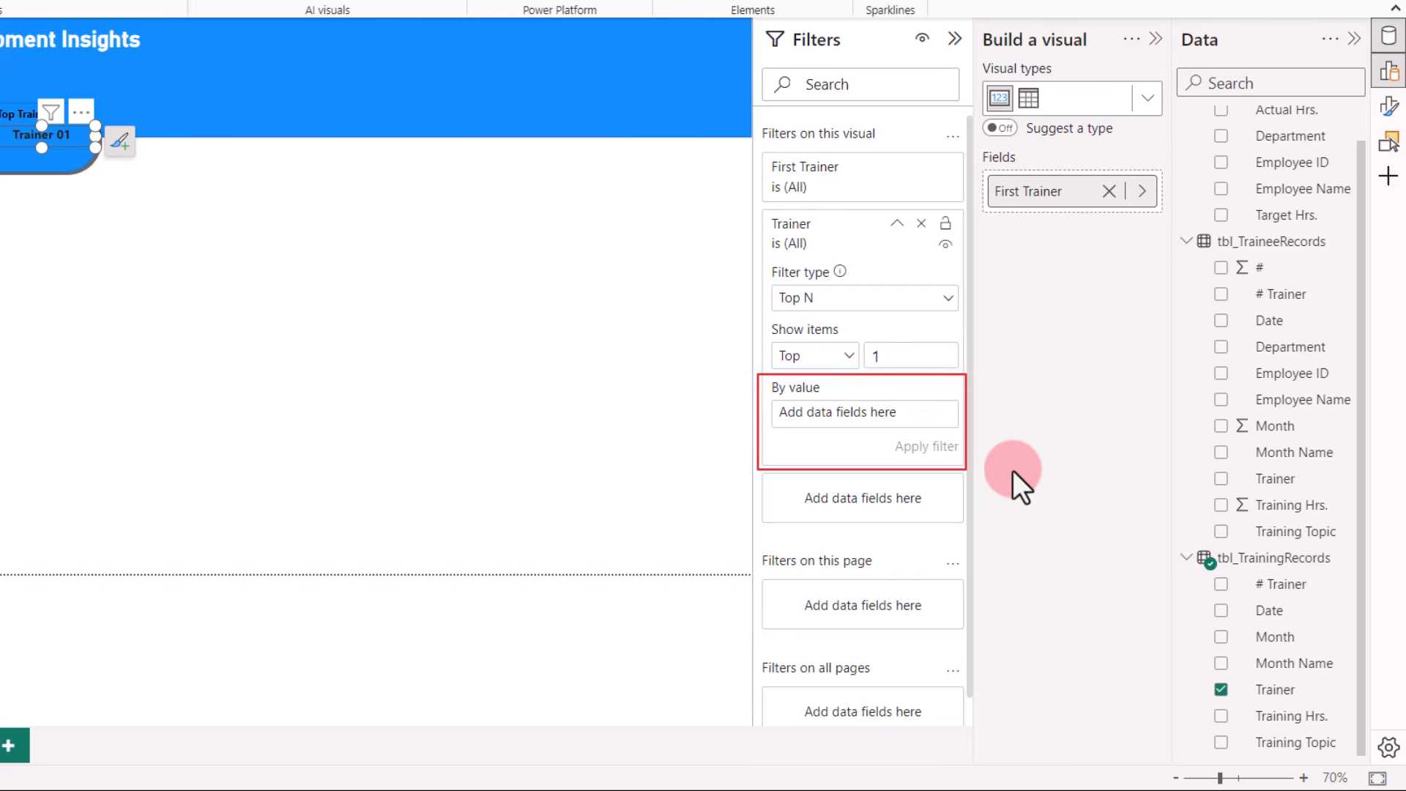
Set the default summarization of the Training Hrs. column in tbl_TrainingRecords to Sum.
{"action": "left_click", "coordinate": [1288, 725]}
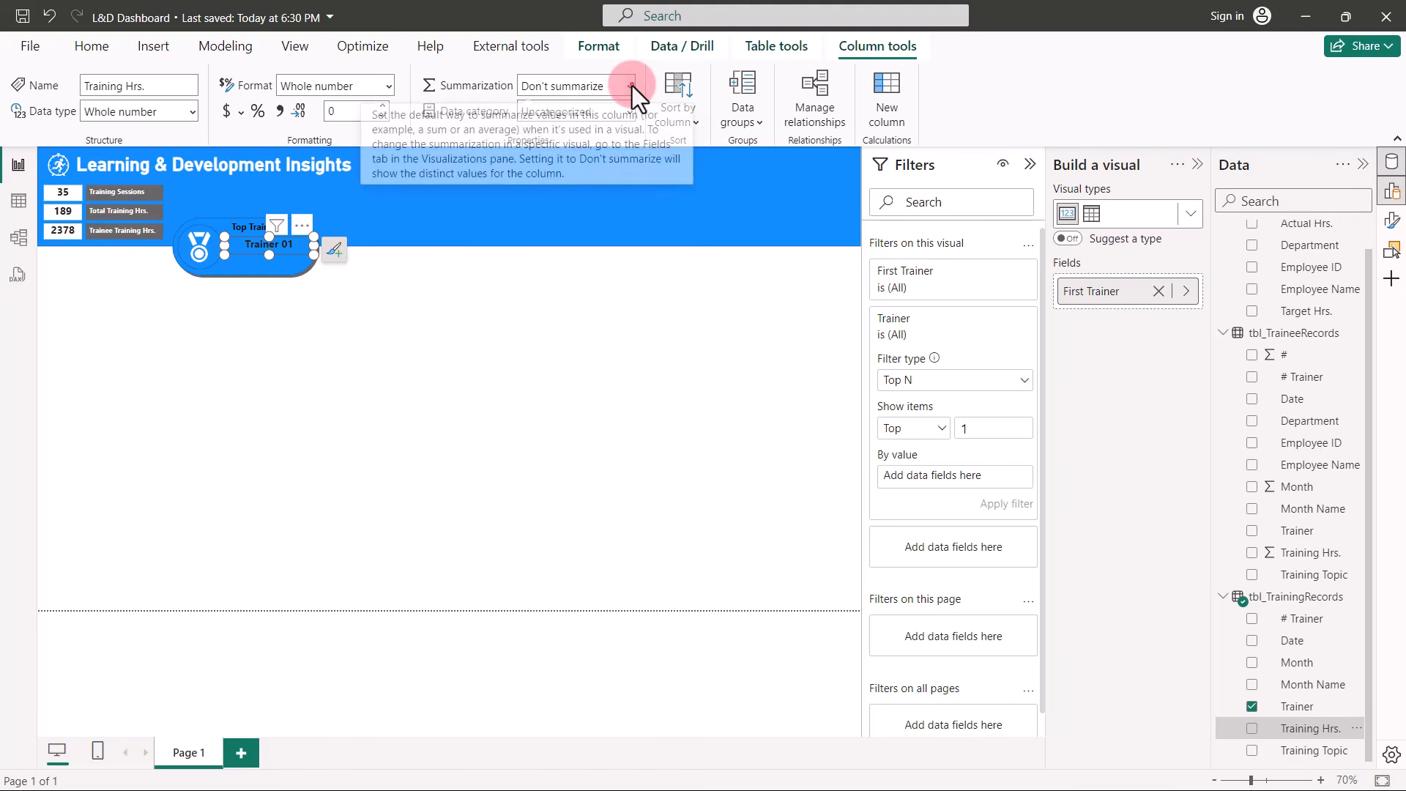
{"action": "left_click", "coordinate": [631, 86]}
{"action": "left_click", "coordinate": [561, 141]}
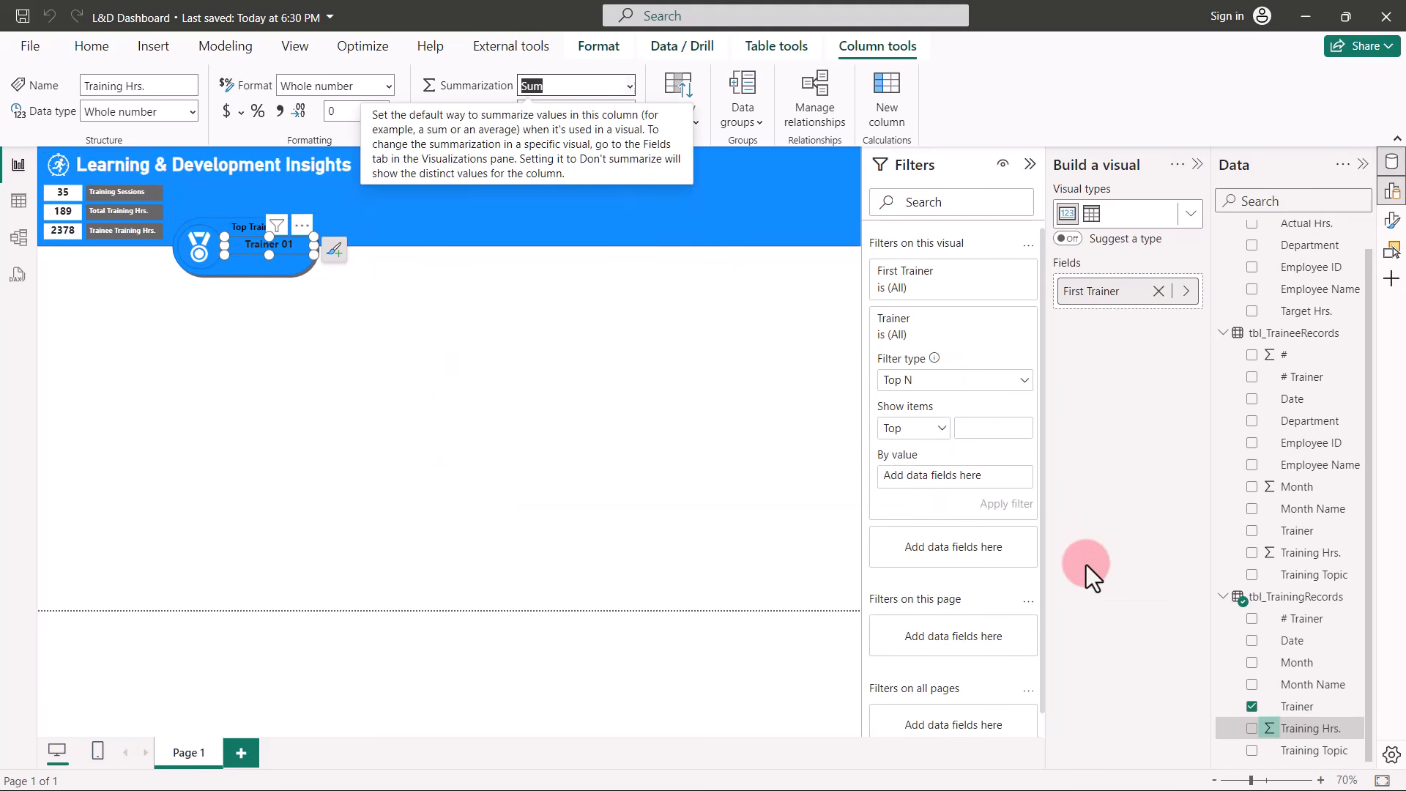
Rank the card's Trainer filter by Sum of Training Hrs. from tbl_TrainingRecords, show the top 1 item, and apply it.
{"action": "left_click_drag", "start_coordinate": [1289, 728], "coordinate": [960, 477]}
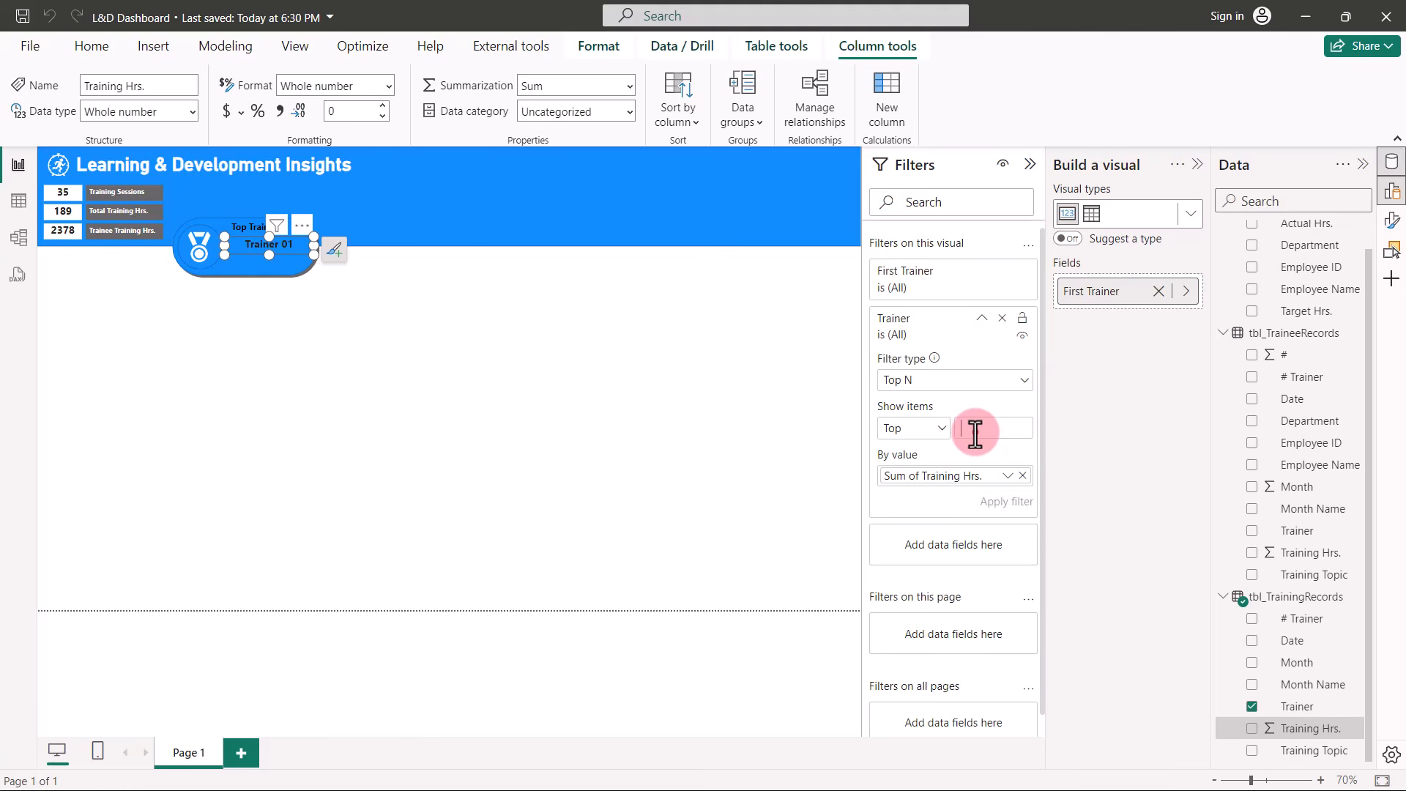
{"action": "type", "text": "1"}
{"action": "left_click", "coordinate": [1004, 505]}
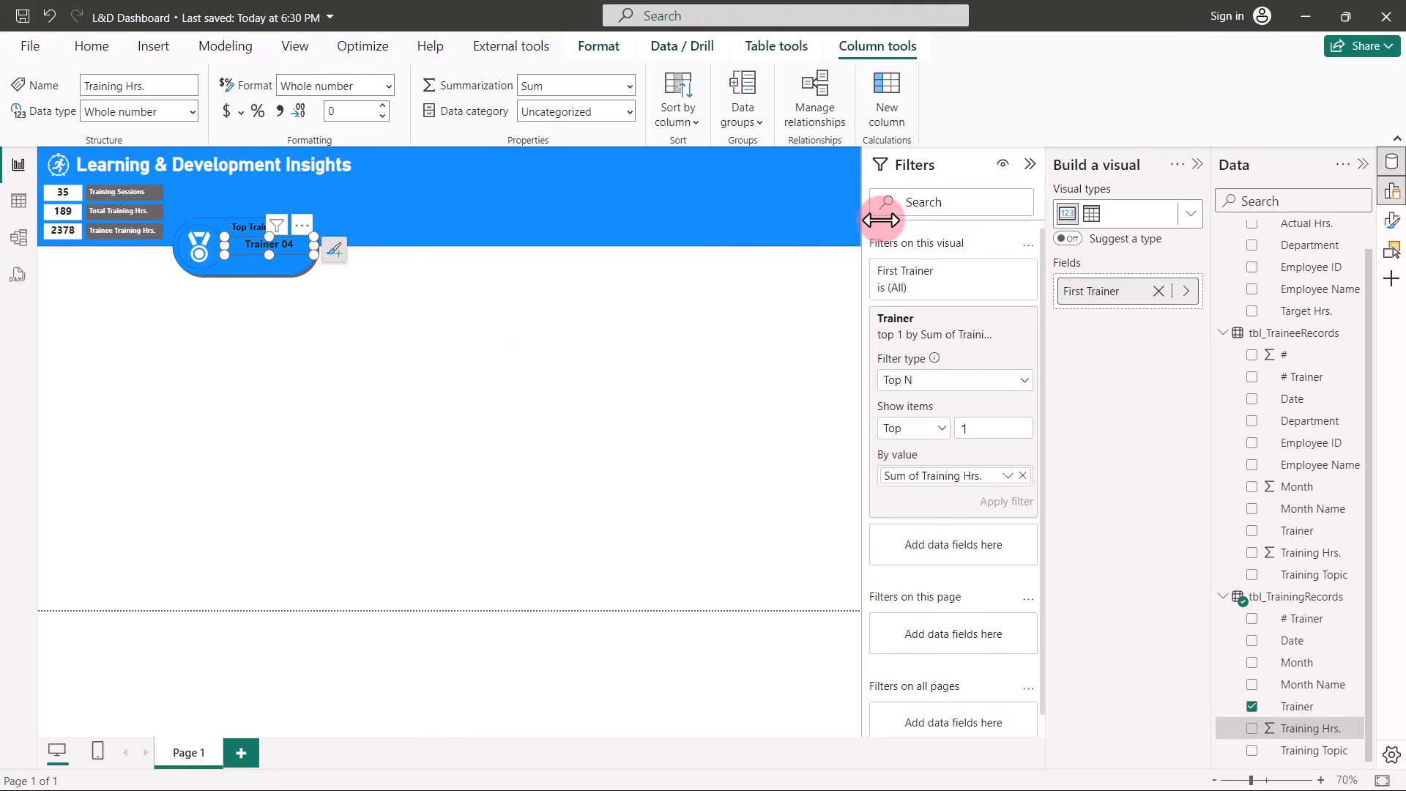
{"action": "left_click", "coordinate": [1031, 165]}
{"action": "left_click", "coordinate": [1031, 165]}
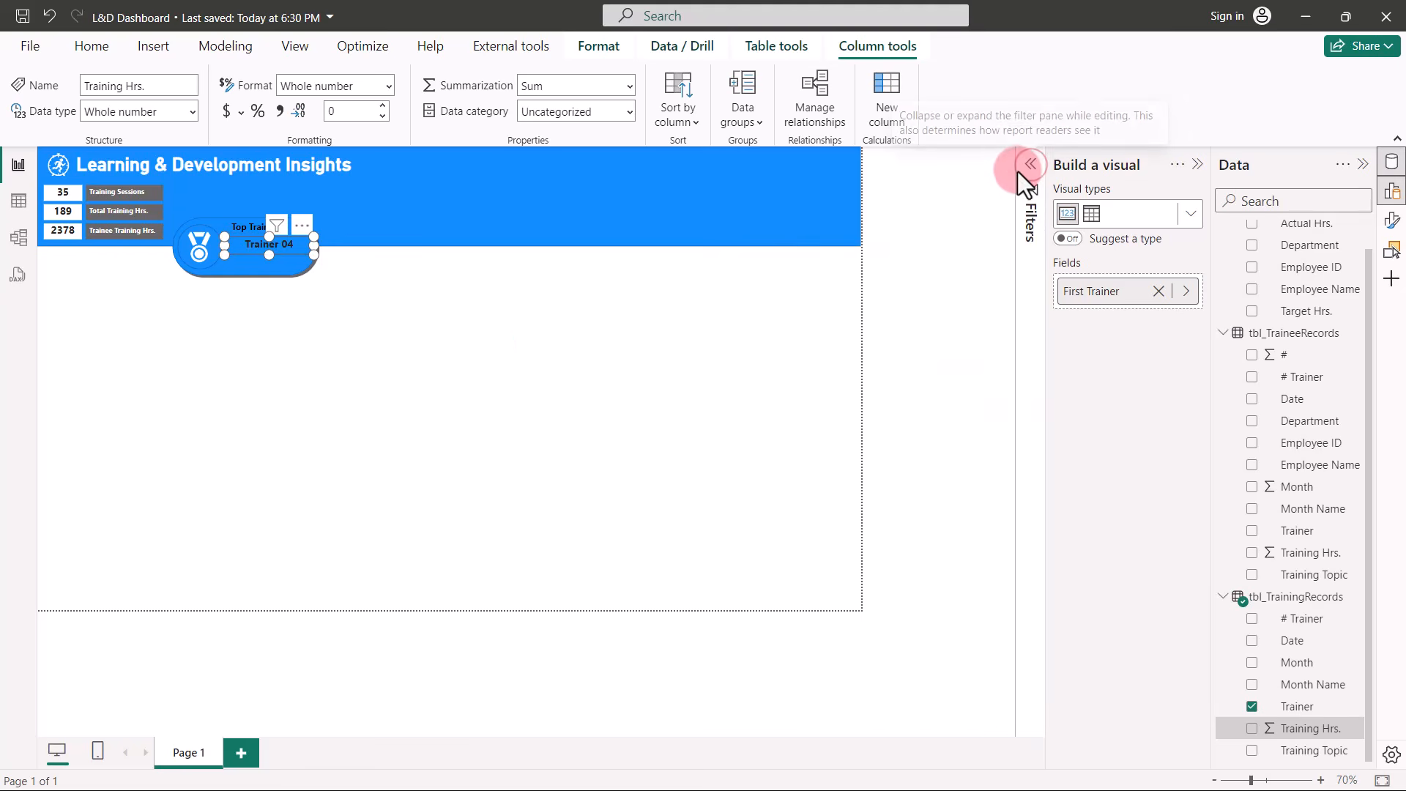
{"action": "left_click", "coordinate": [511, 370]}
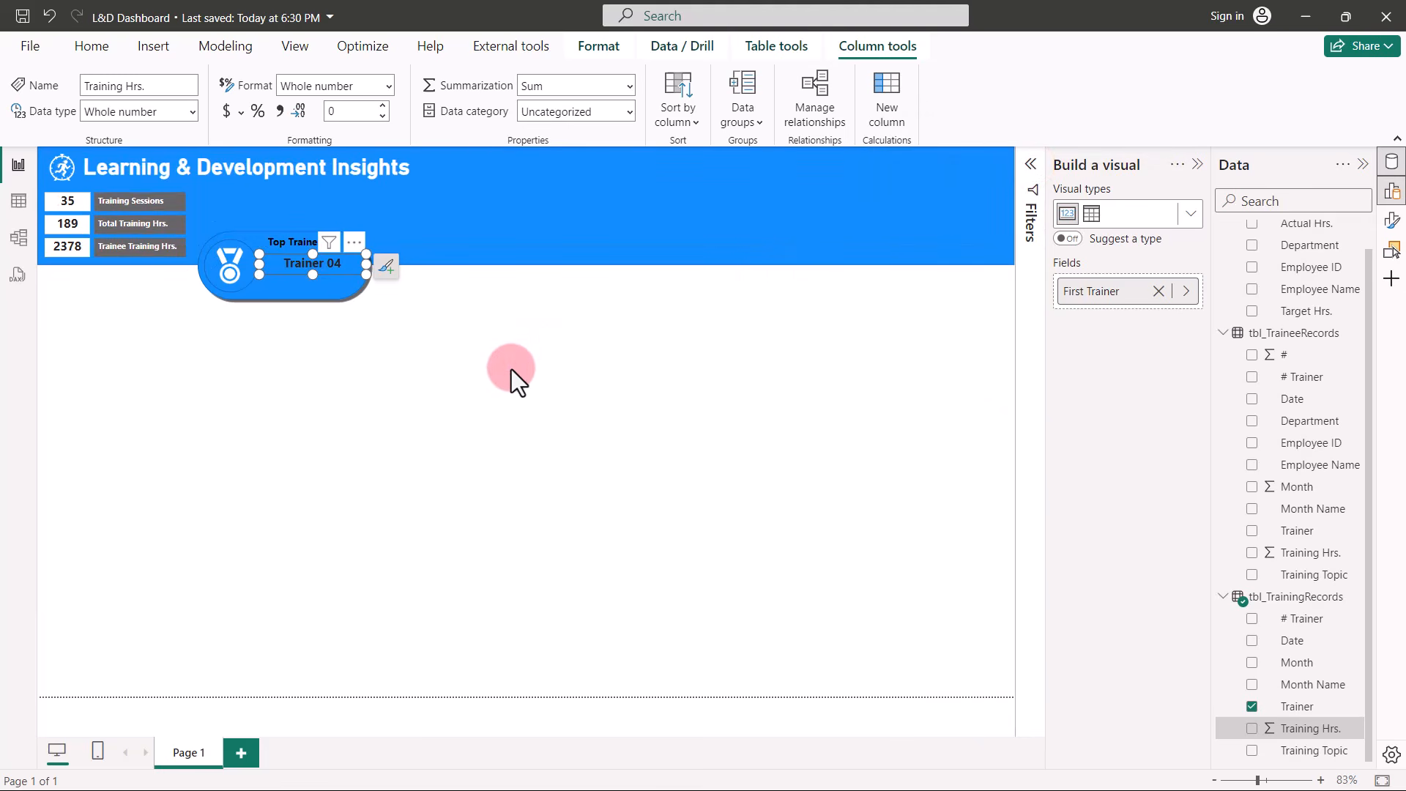
Duplicate the trainer card and place the copy directly beneath it, about 55 wide, at about 290 horizontal and 167 vertical.
{"action": "left_click", "coordinate": [327, 255]}
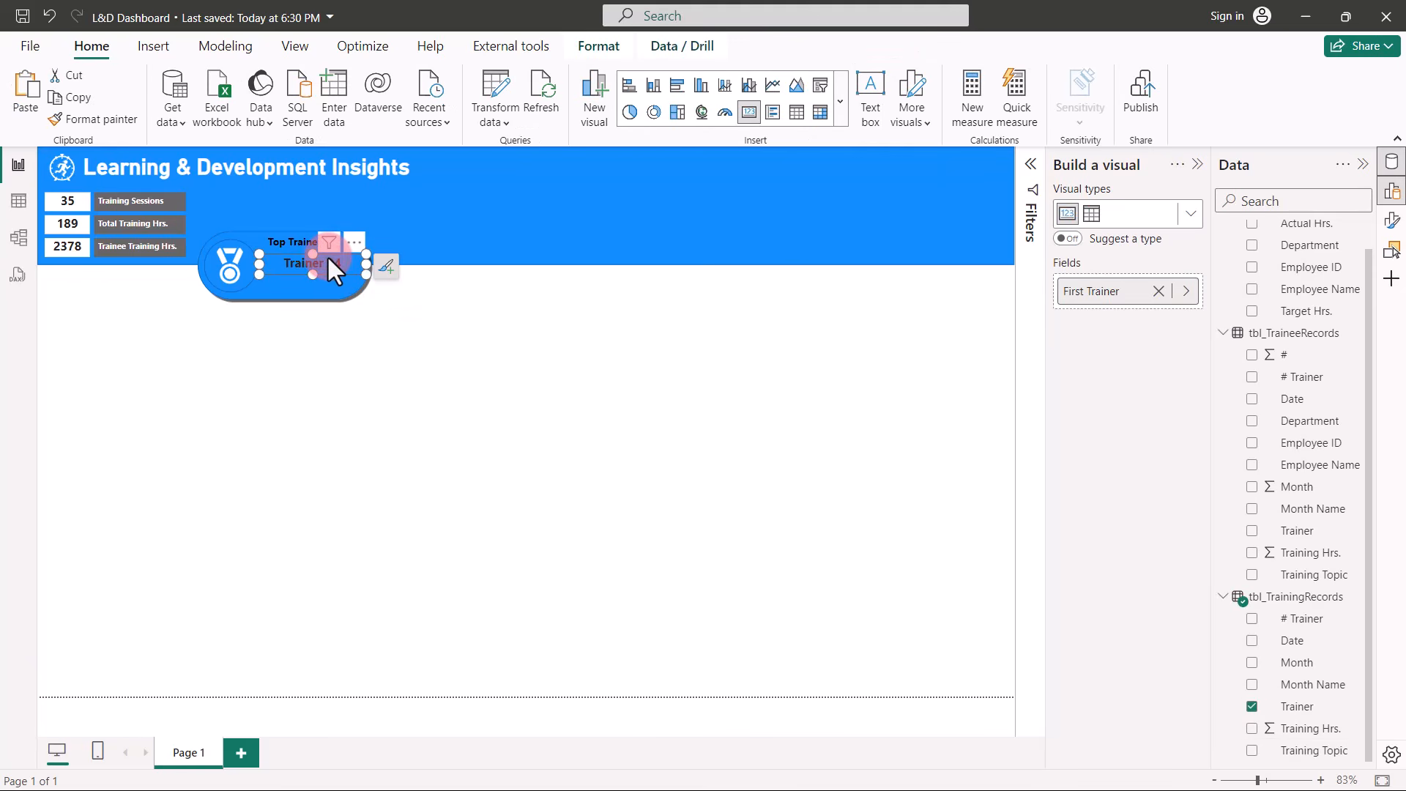
{"action": "key", "text": "ctrl+v"}
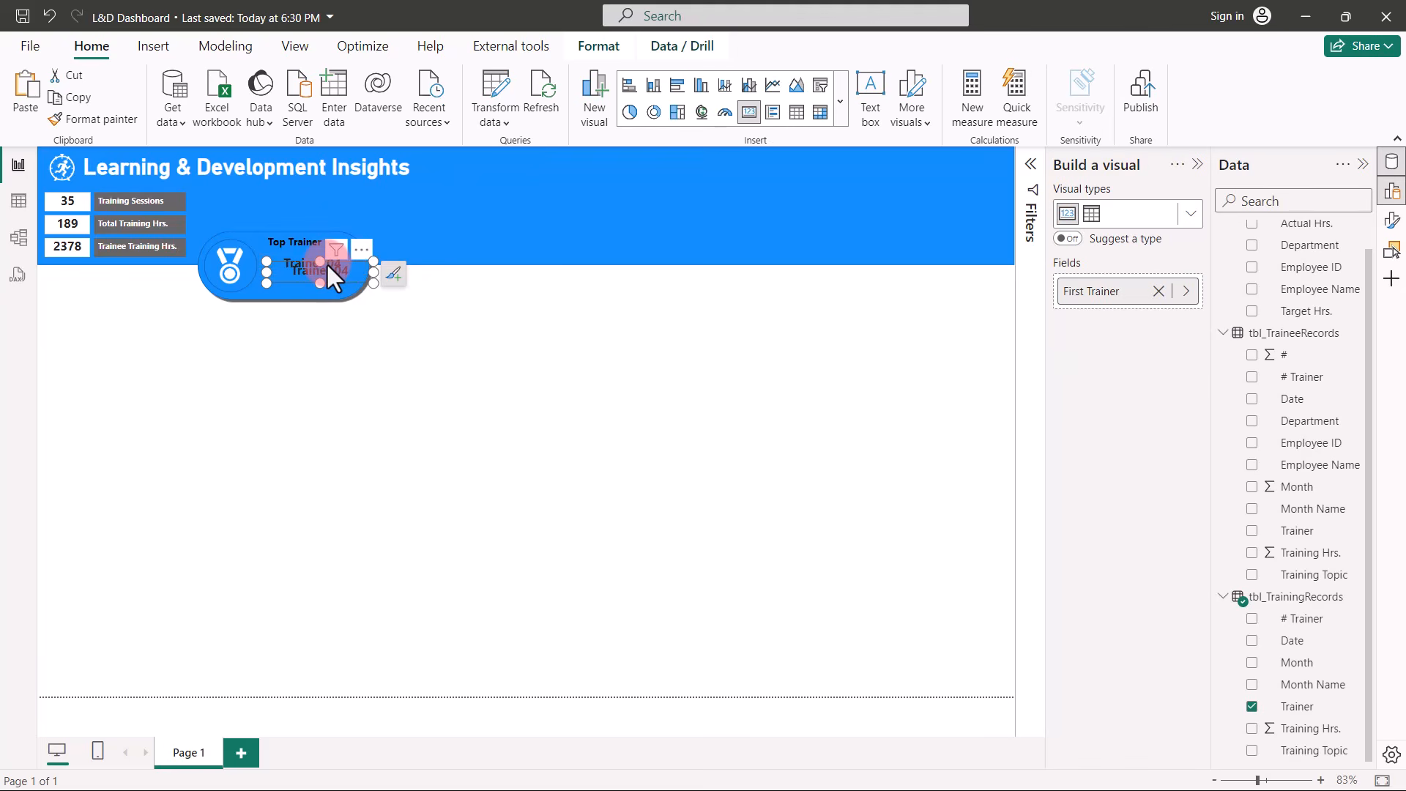
{"action": "left_click_drag", "start_coordinate": [325, 269], "coordinate": [297, 283]}
Change the copied card's field to Training Hrs. from tbl_TrainingRecords and check its visual-level filters.
{"action": "left_click", "coordinate": [1186, 291]}
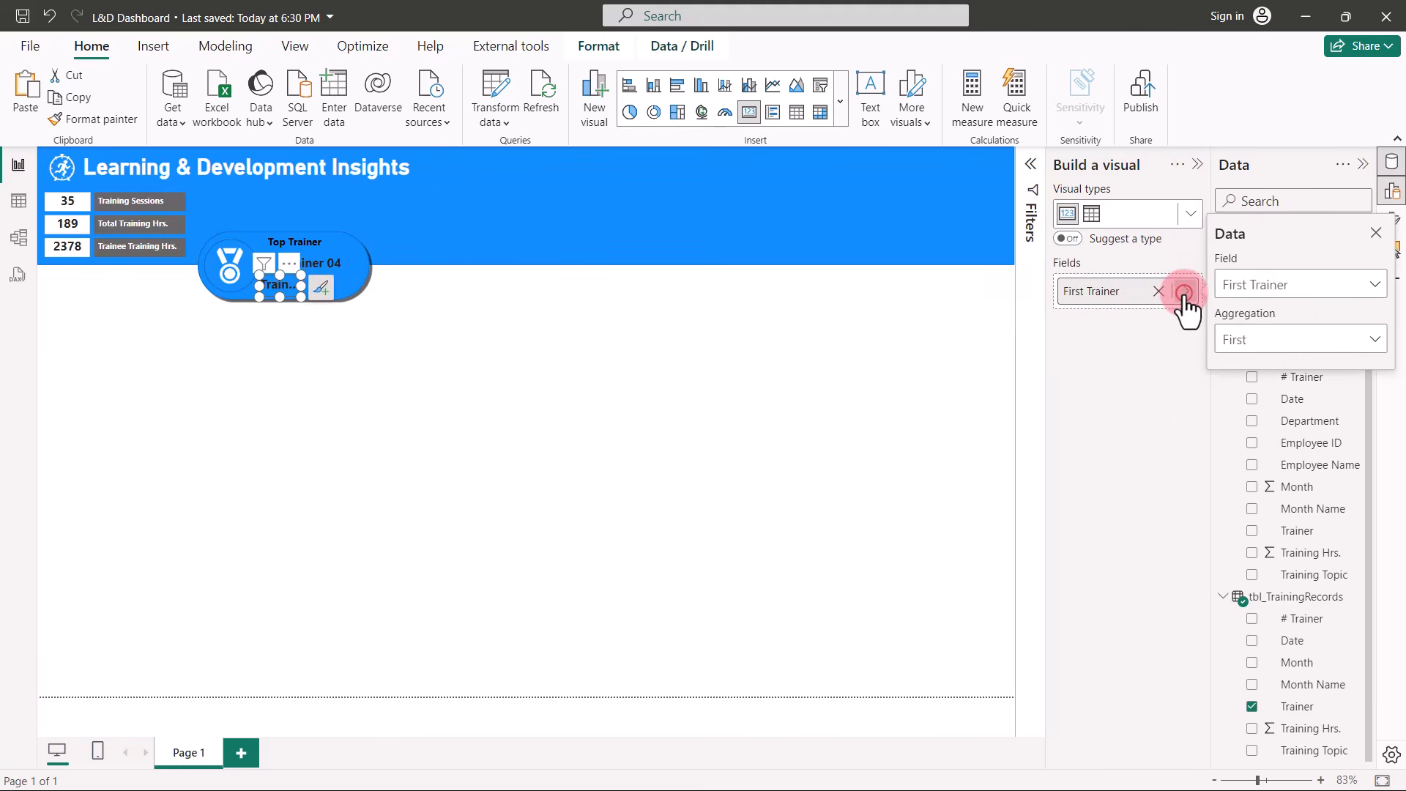
{"action": "left_click", "coordinate": [1283, 286]}
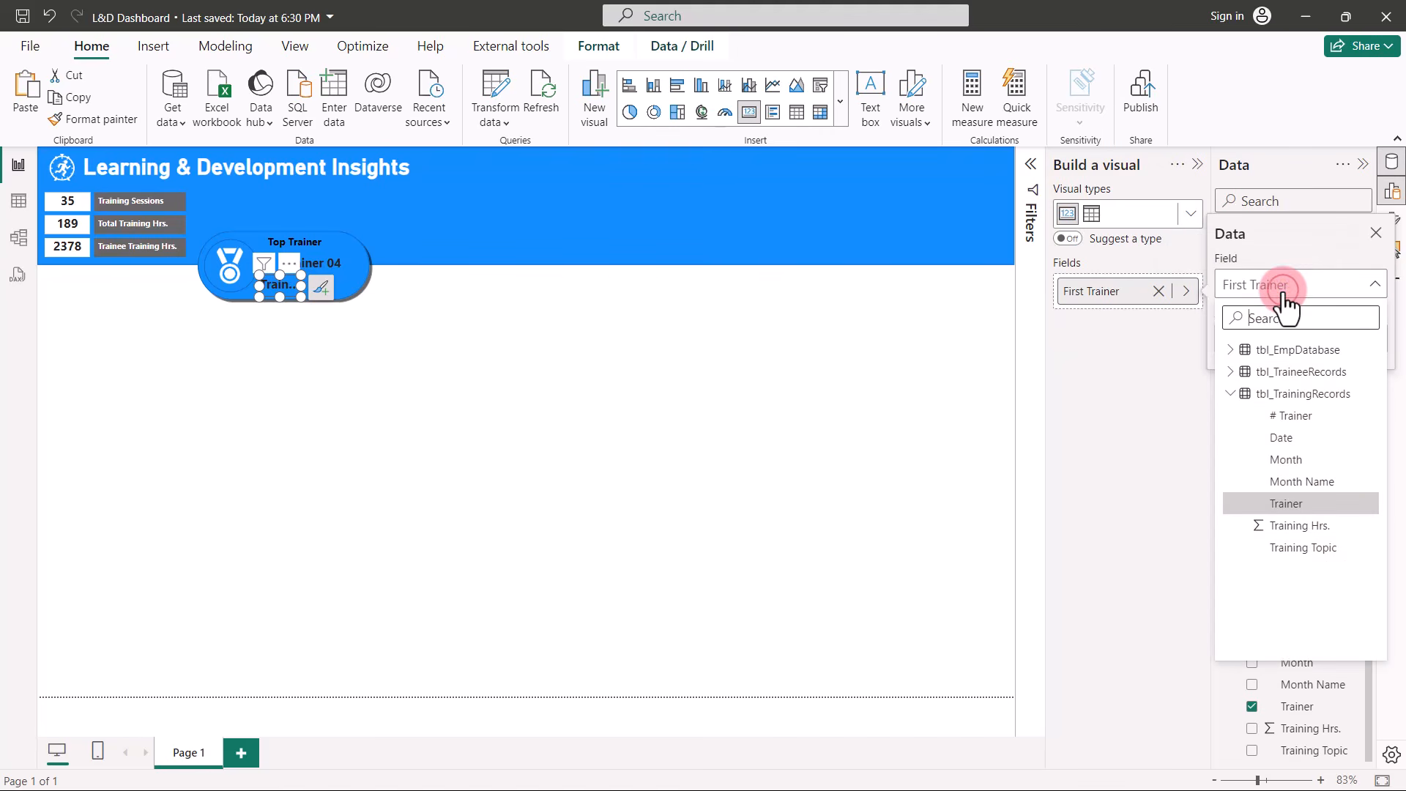
{"action": "left_click", "coordinate": [1297, 531]}
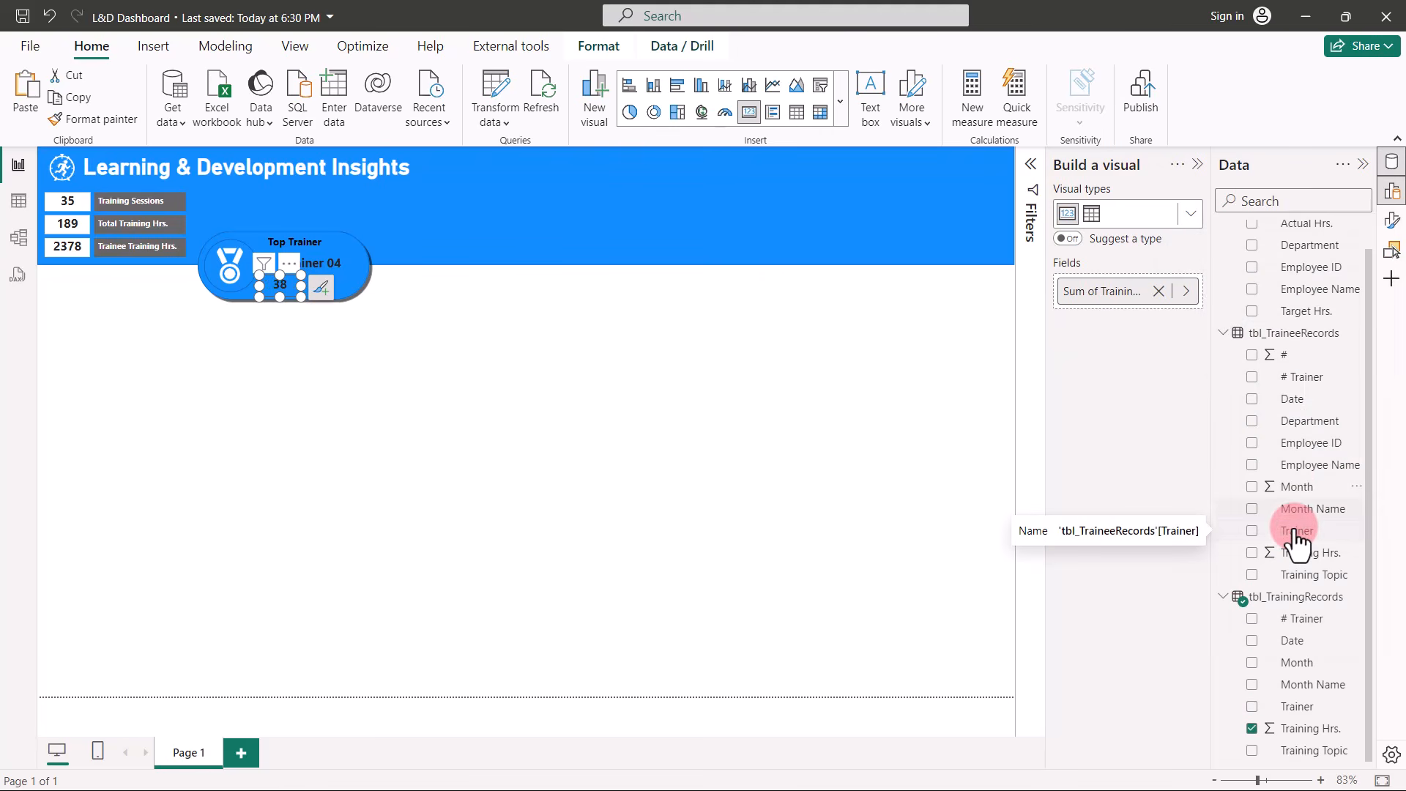
{"action": "left_click", "coordinate": [1031, 166]}
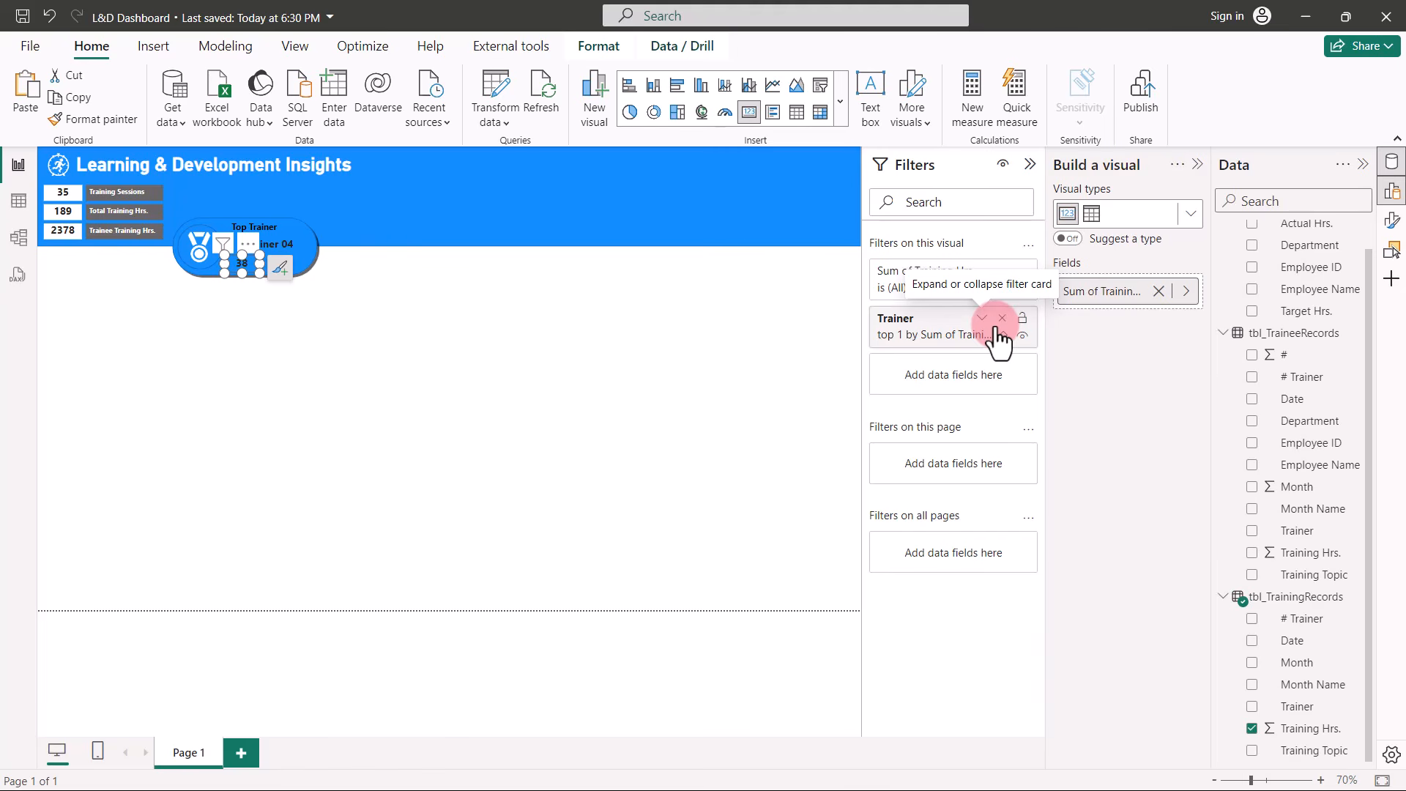
Set the width of the training hours card in the Top Trainer tile to 51.
{"action": "left_click", "coordinate": [1390, 224]}
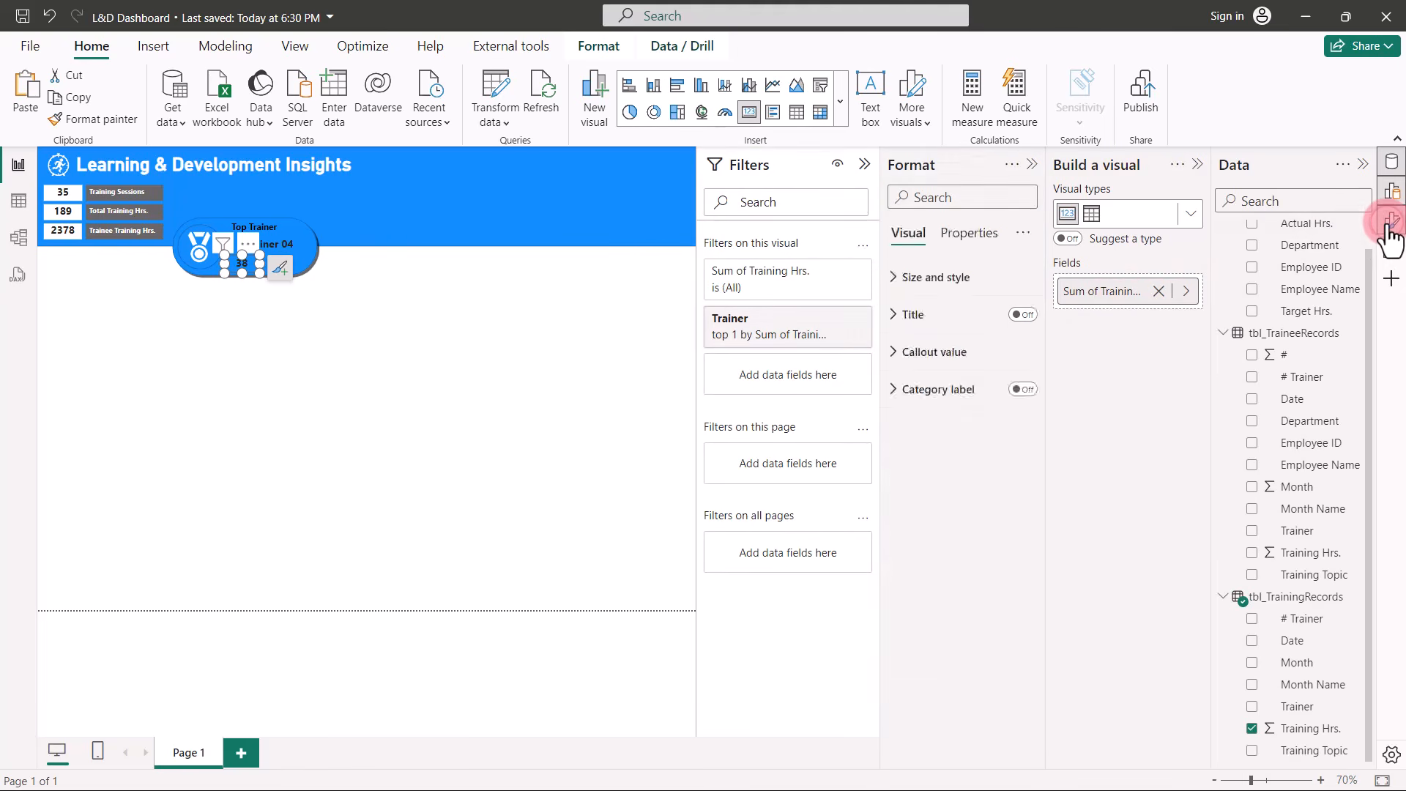
{"action": "left_click", "coordinate": [1198, 164]}
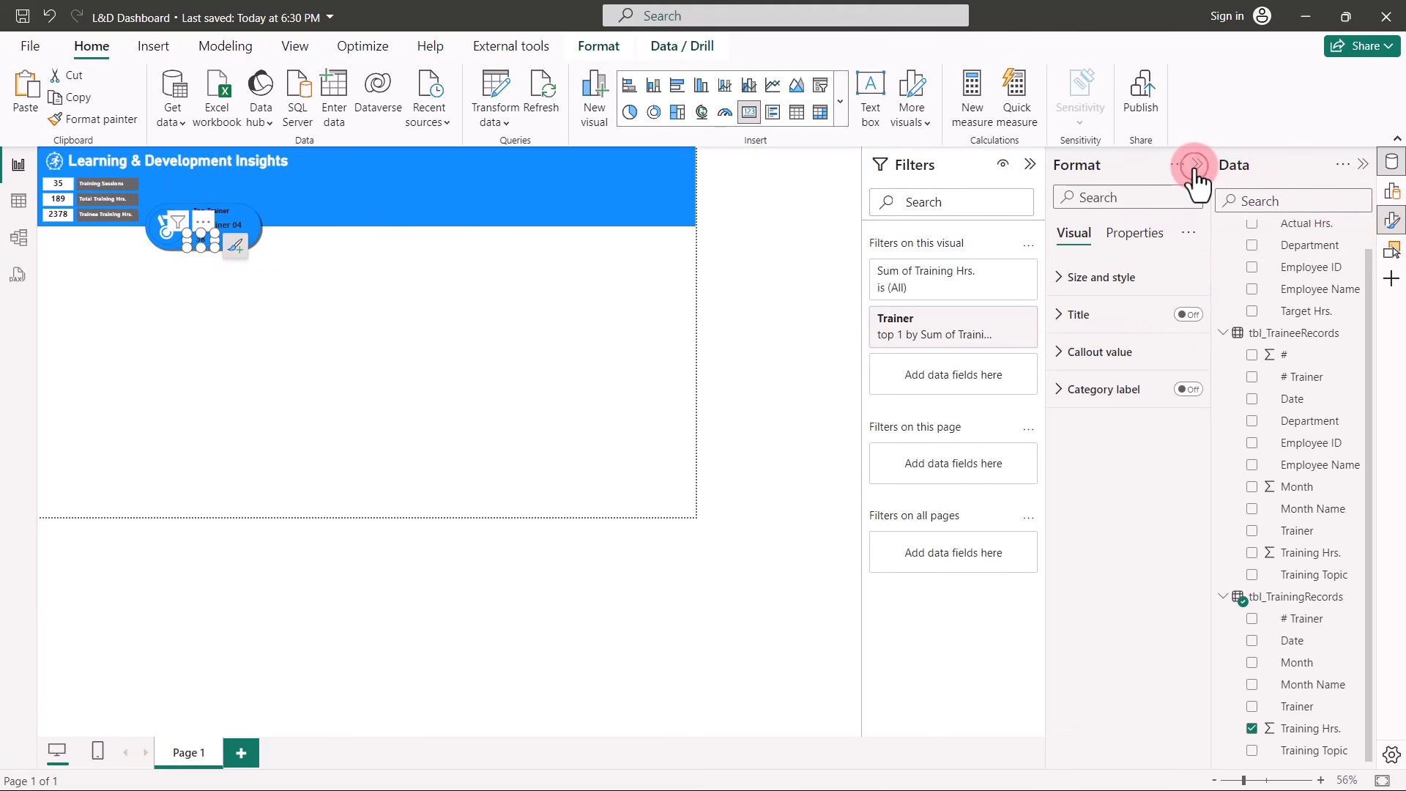
{"action": "left_click", "coordinate": [1061, 279]}
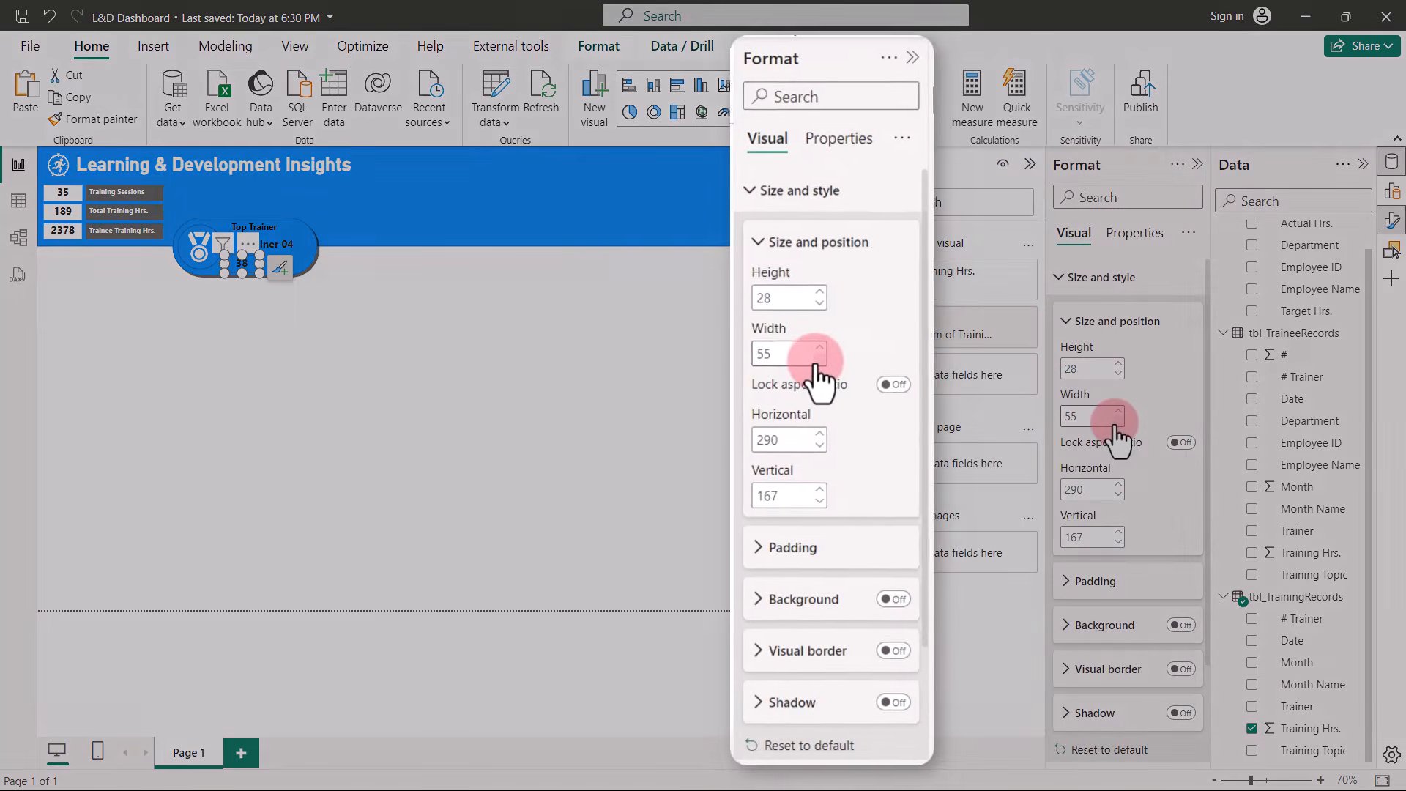
{"action": "left_click", "coordinate": [1117, 421]}
{"action": "left_click", "coordinate": [1115, 423]}
{"action": "left_click", "coordinate": [1115, 422]}
{"action": "left_click", "coordinate": [1115, 423]}
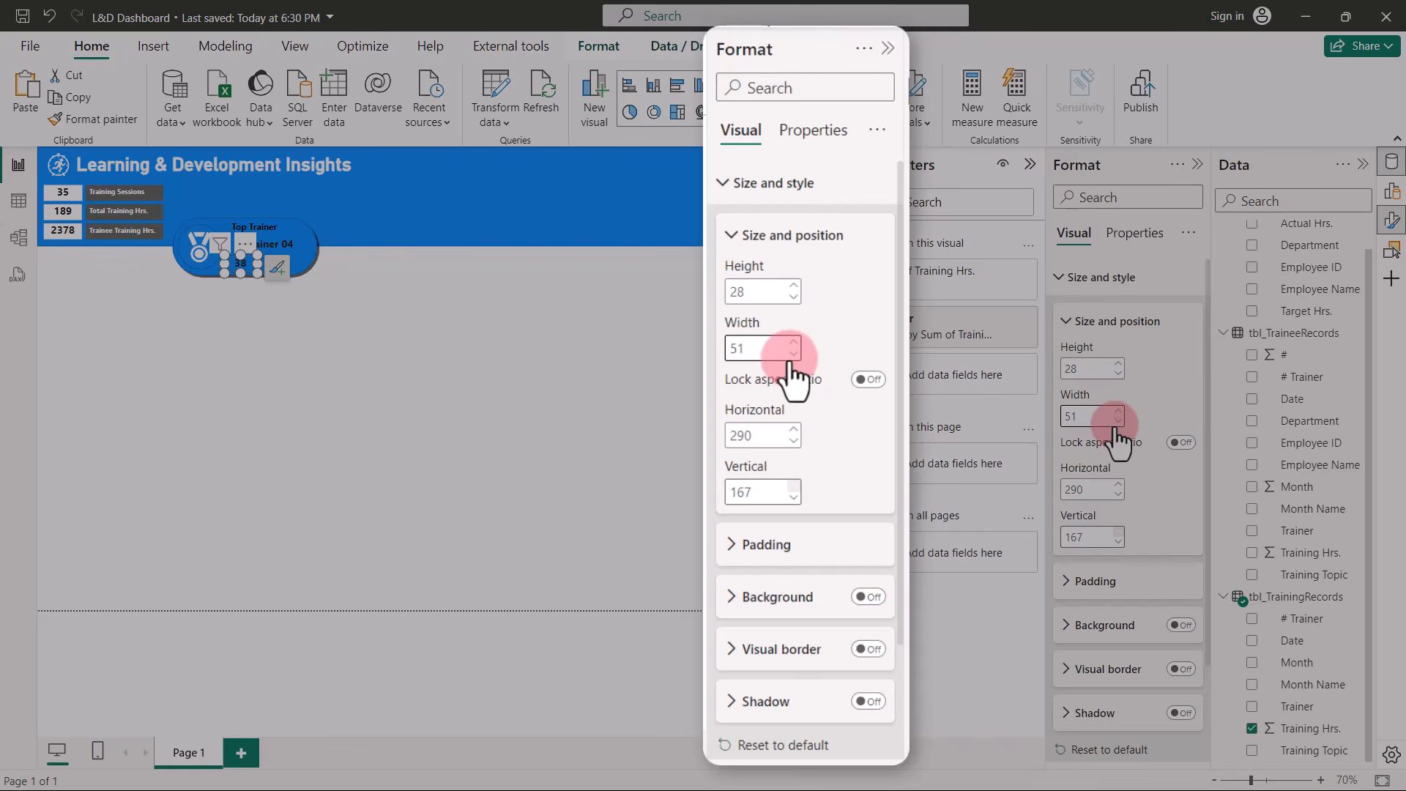
Set the training hours card's vertical position to 170.
{"action": "left_click", "coordinate": [1117, 531]}
{"action": "left_click", "coordinate": [1117, 532]}
{"action": "left_click", "coordinate": [1117, 533]}
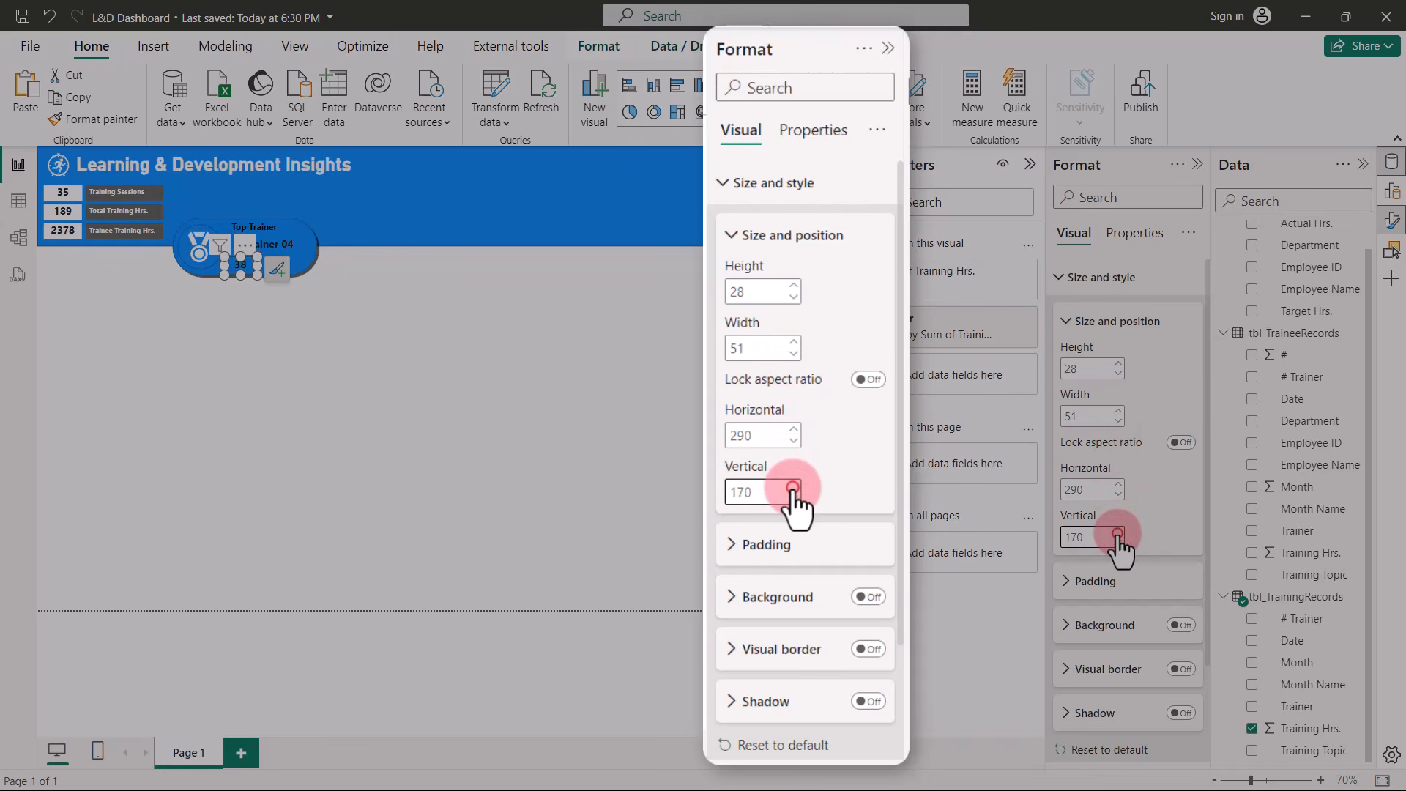
{"action": "left_click", "coordinate": [1118, 534]}
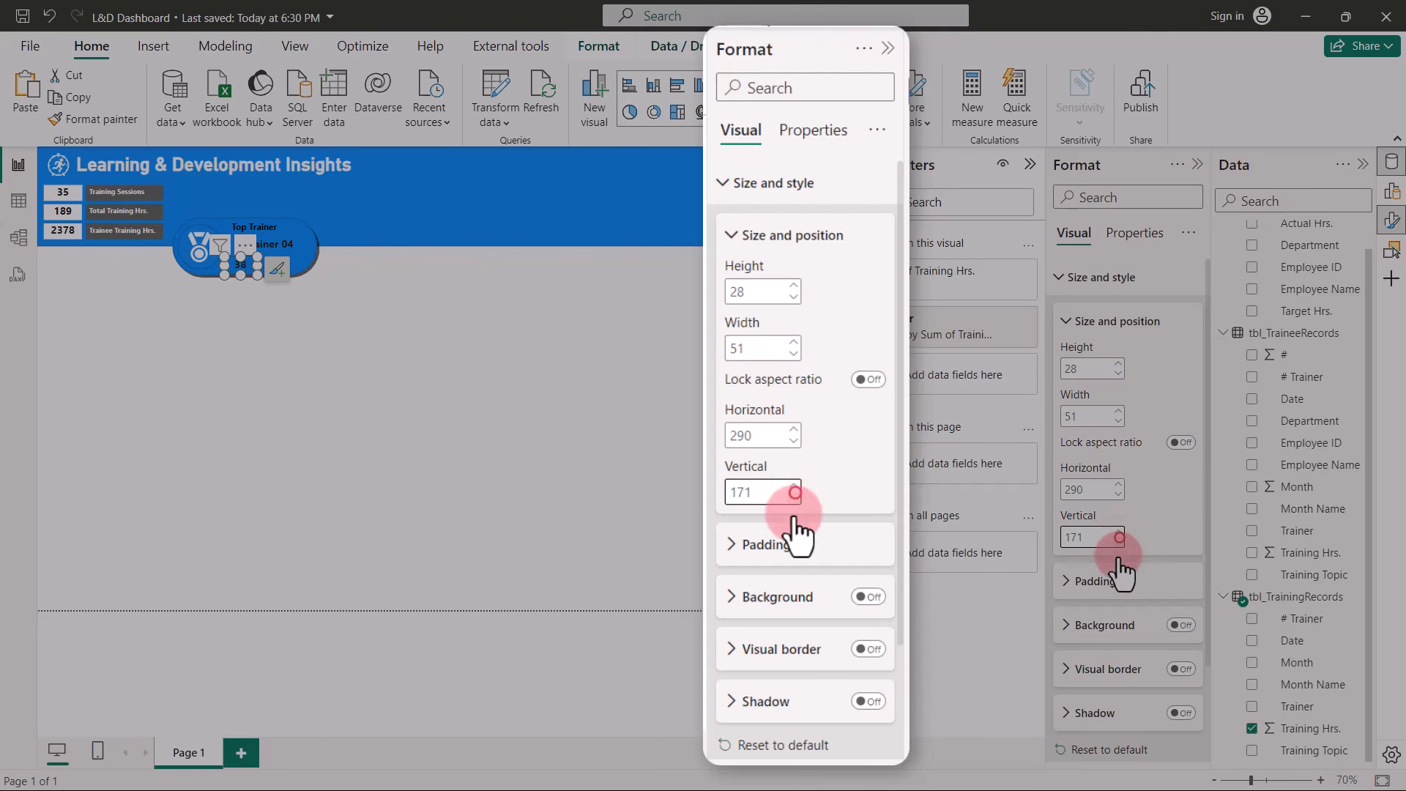
{"action": "left_click", "coordinate": [1119, 541]}
Increase the callout value font size of the training hours card to 15.
{"action": "scroll", "coordinate": [1115, 630], "scroll_direction": "down", "scroll_amount": 3}
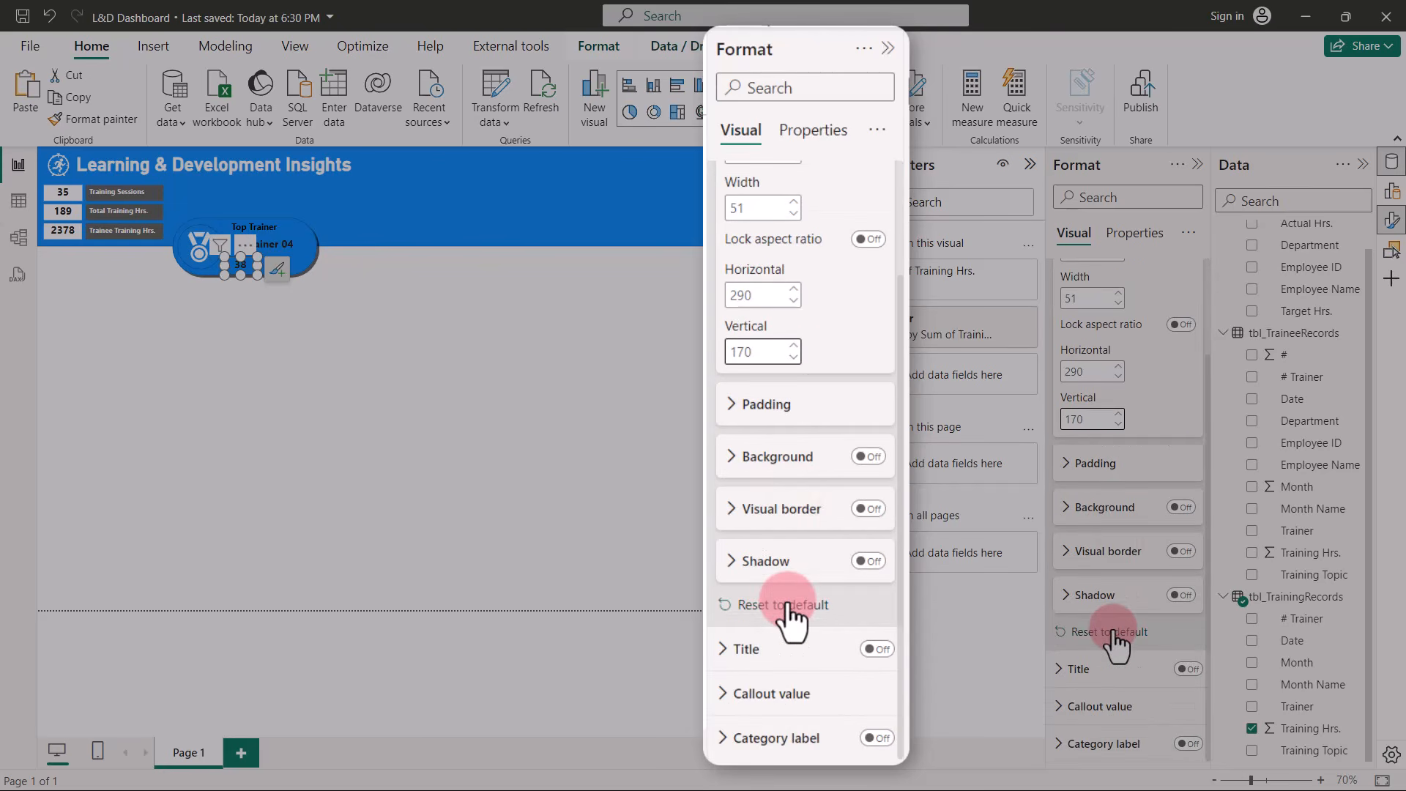
{"action": "left_click", "coordinate": [1062, 706]}
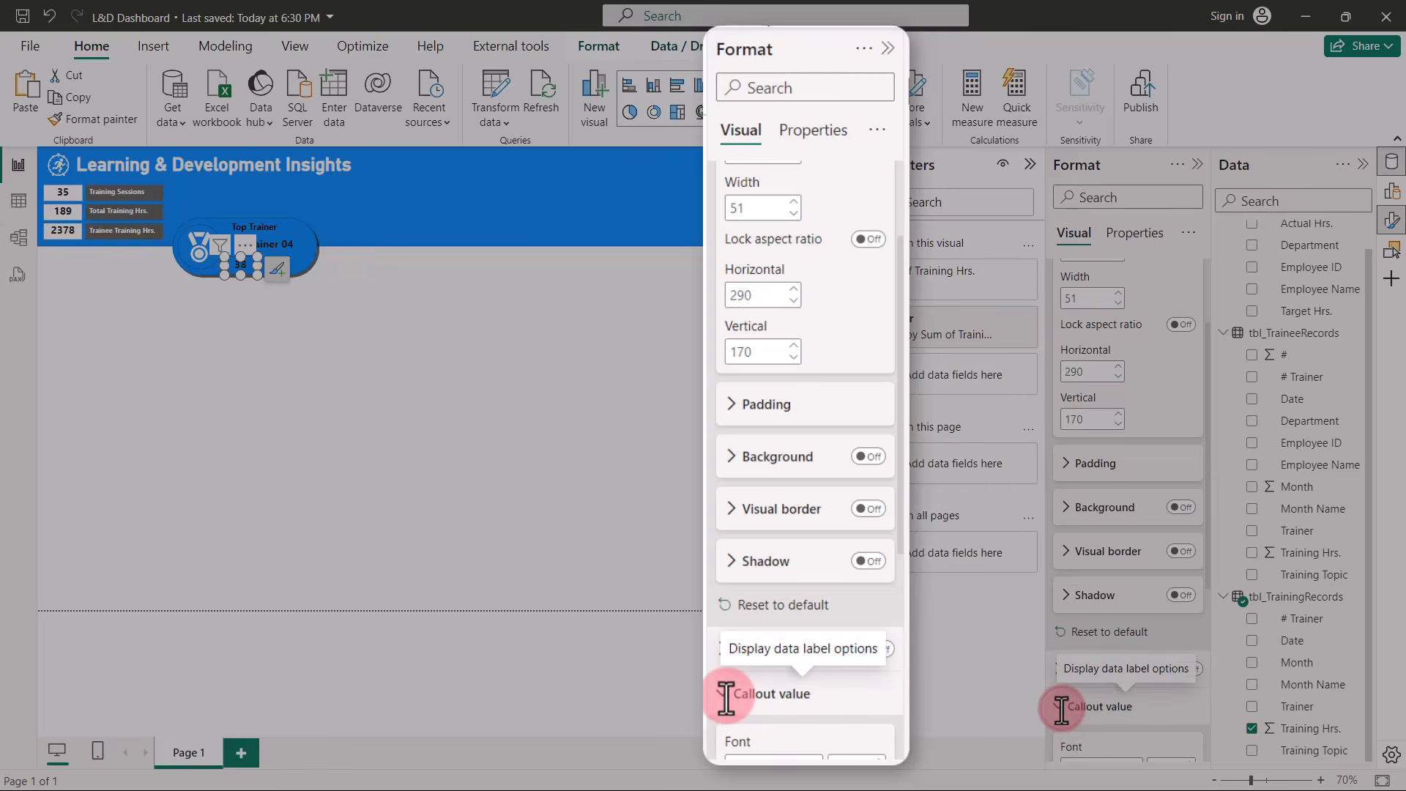
{"action": "scroll", "coordinate": [1069, 681], "scroll_direction": "down", "scroll_amount": 5}
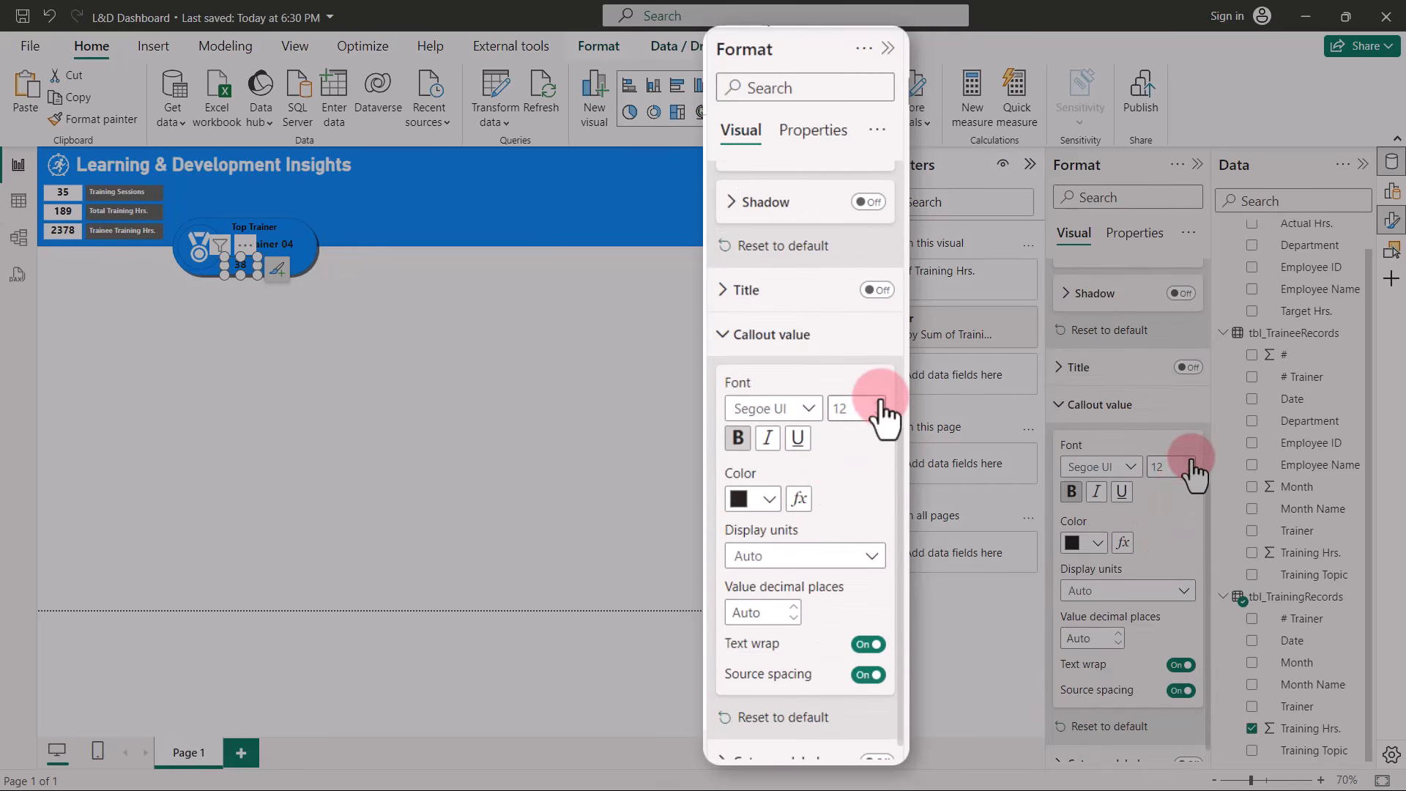
{"action": "left_click", "coordinate": [1191, 461]}
{"action": "left_click", "coordinate": [1191, 461]}
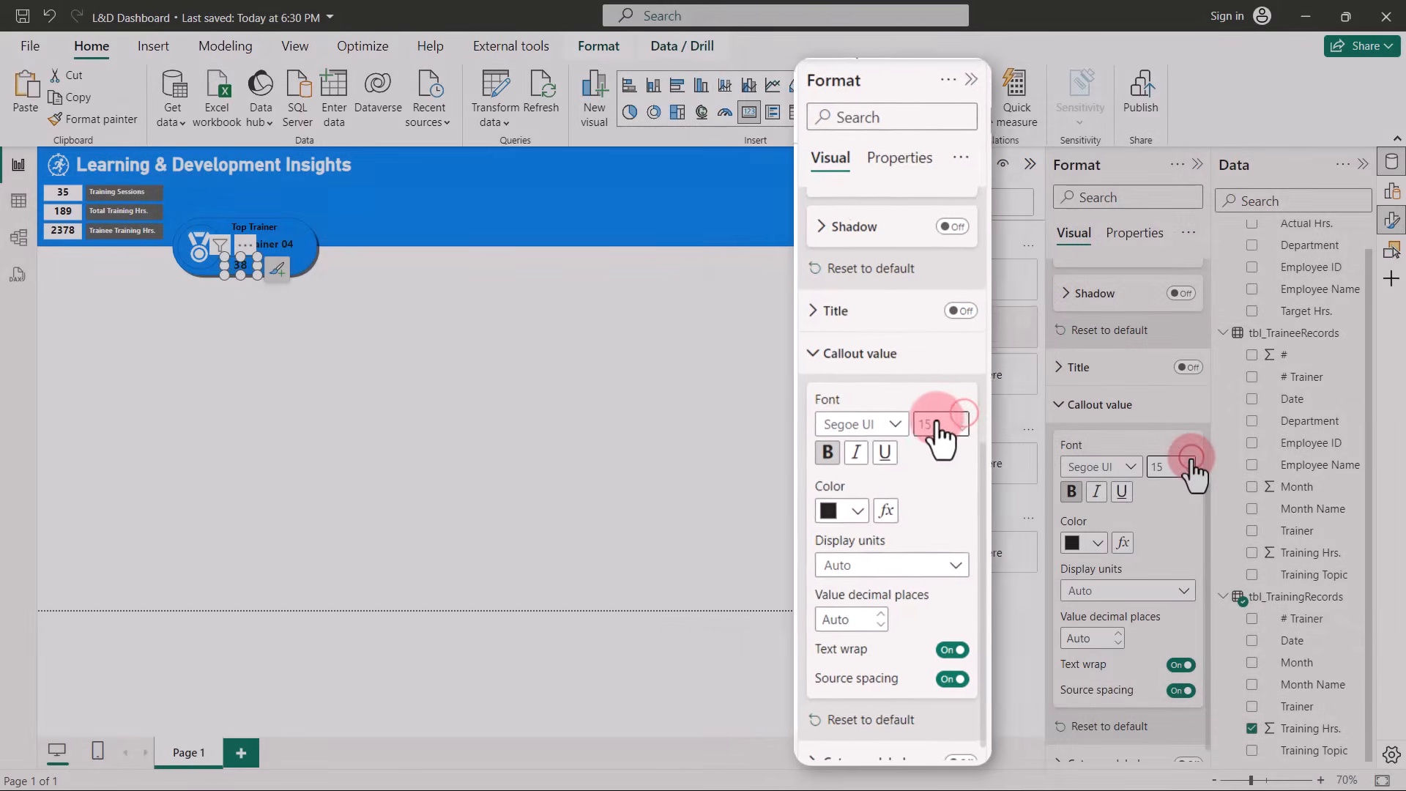
{"action": "left_click", "coordinate": [1192, 461]}
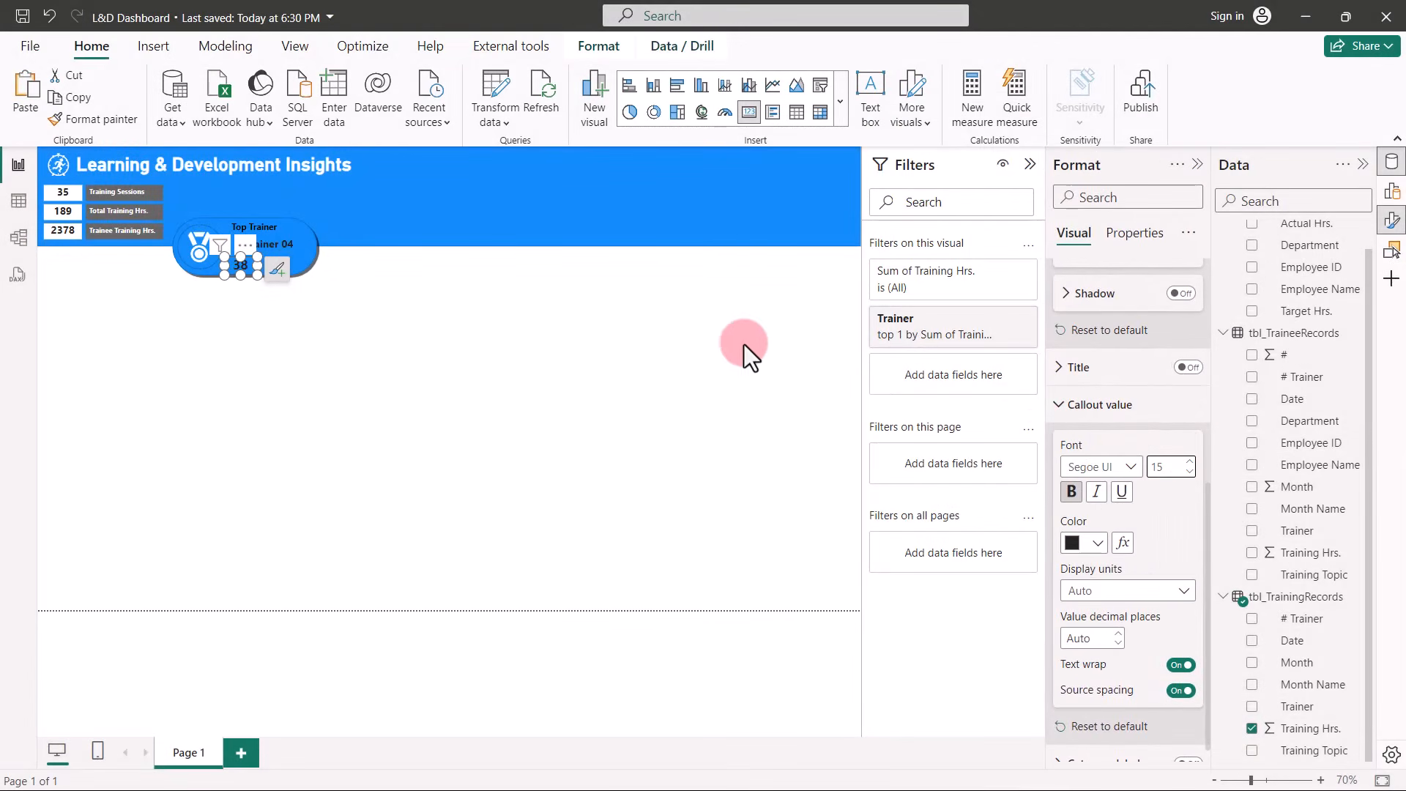
Duplicate the Top Trainer text box and place the copy beside the training hours value, at about 322 horizontal and 173 vertical.
{"action": "left_click", "coordinate": [276, 226]}
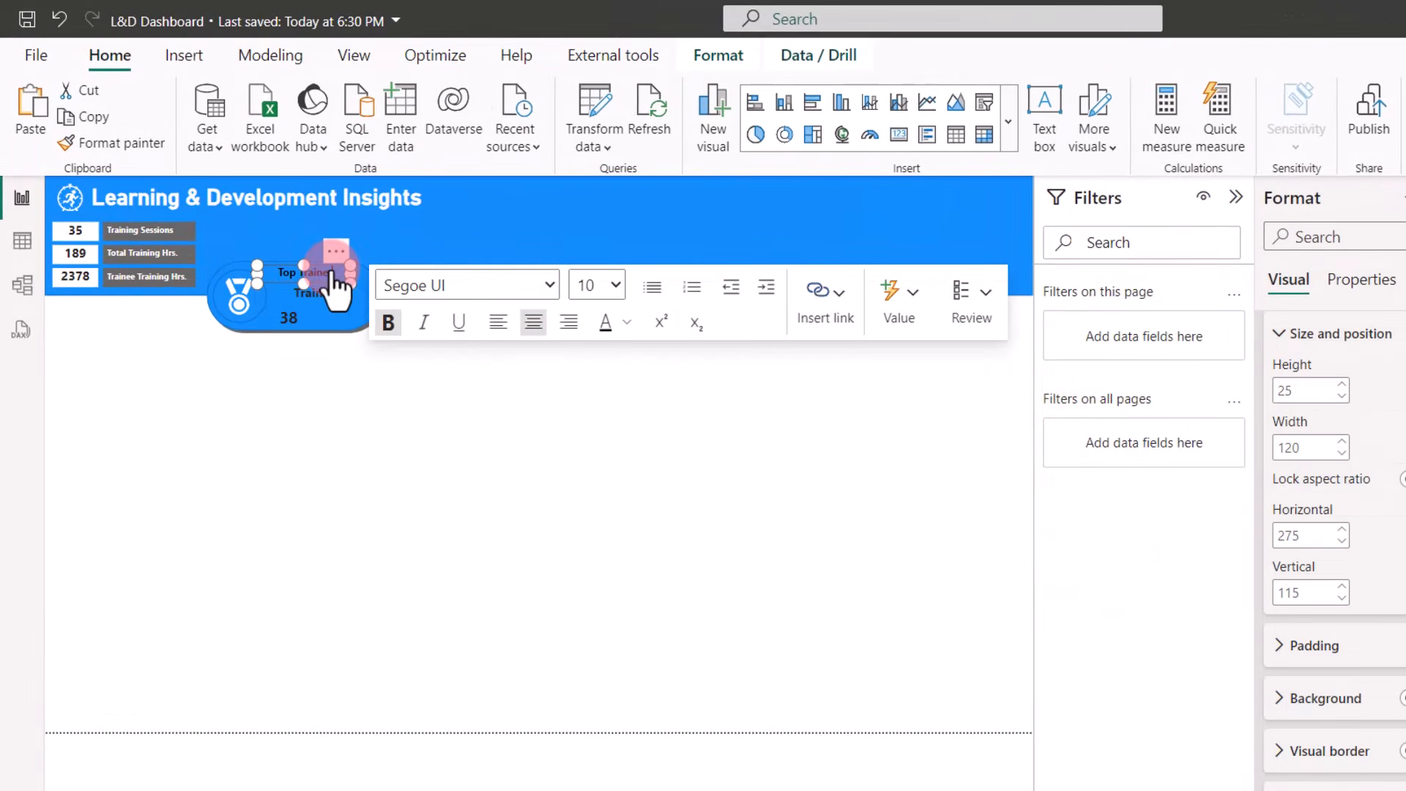
{"action": "left_click_drag", "start_coordinate": [334, 282], "coordinate": [337, 330]}
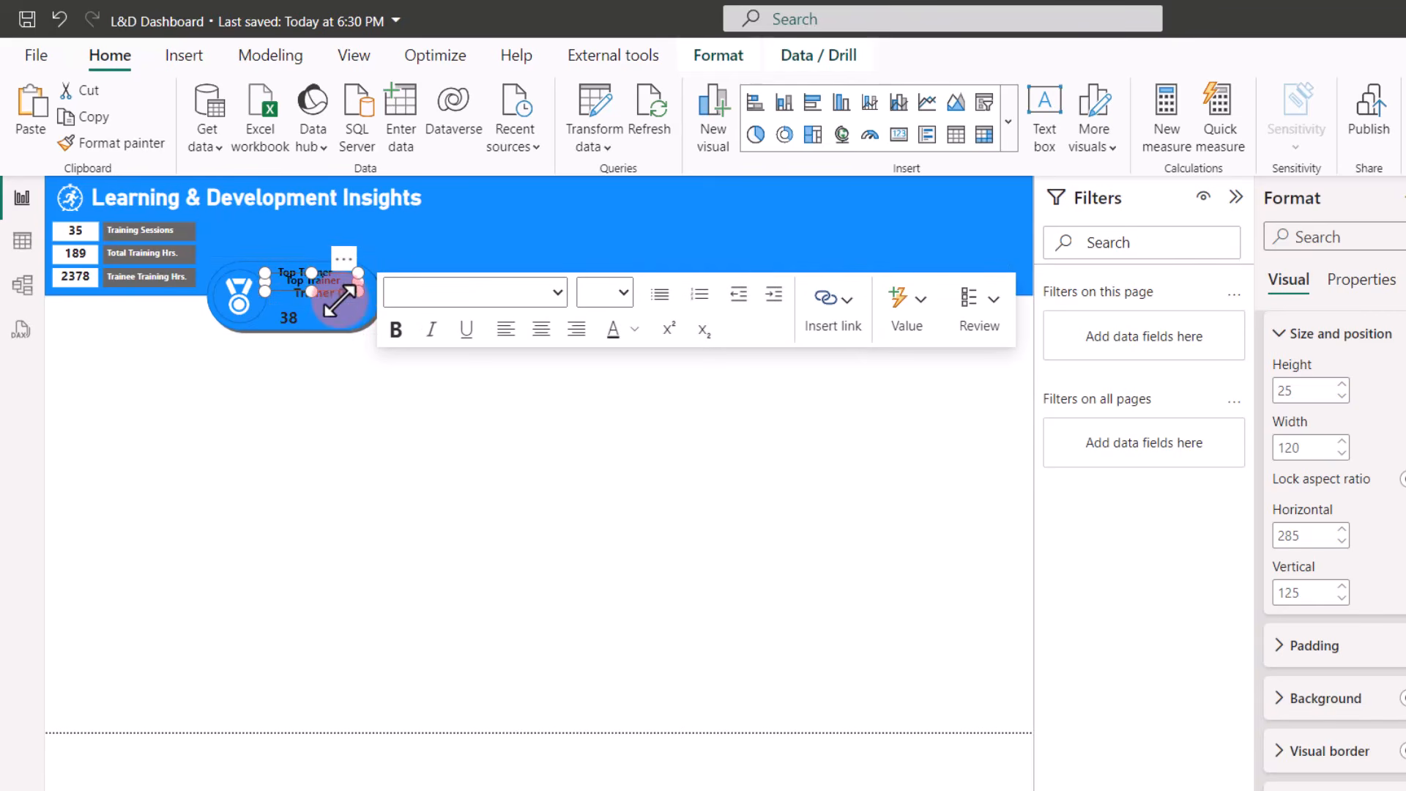
{"action": "left_click_drag", "start_coordinate": [344, 260], "coordinate": [375, 296]}
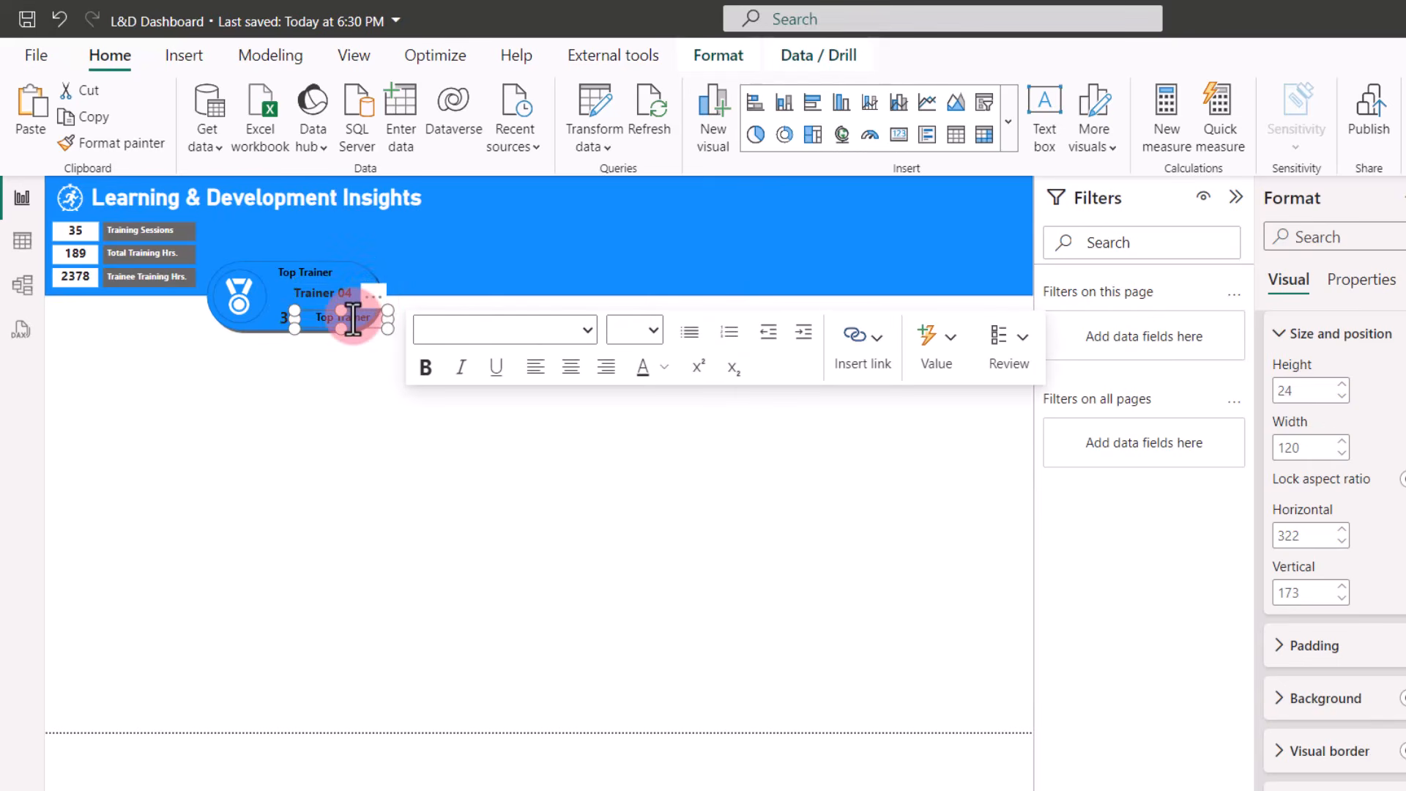
Replace the copied text box's wording with "Training Hrs." and format it left-aligned at font size 8 without bold.
{"action": "left_click", "coordinate": [352, 319]}
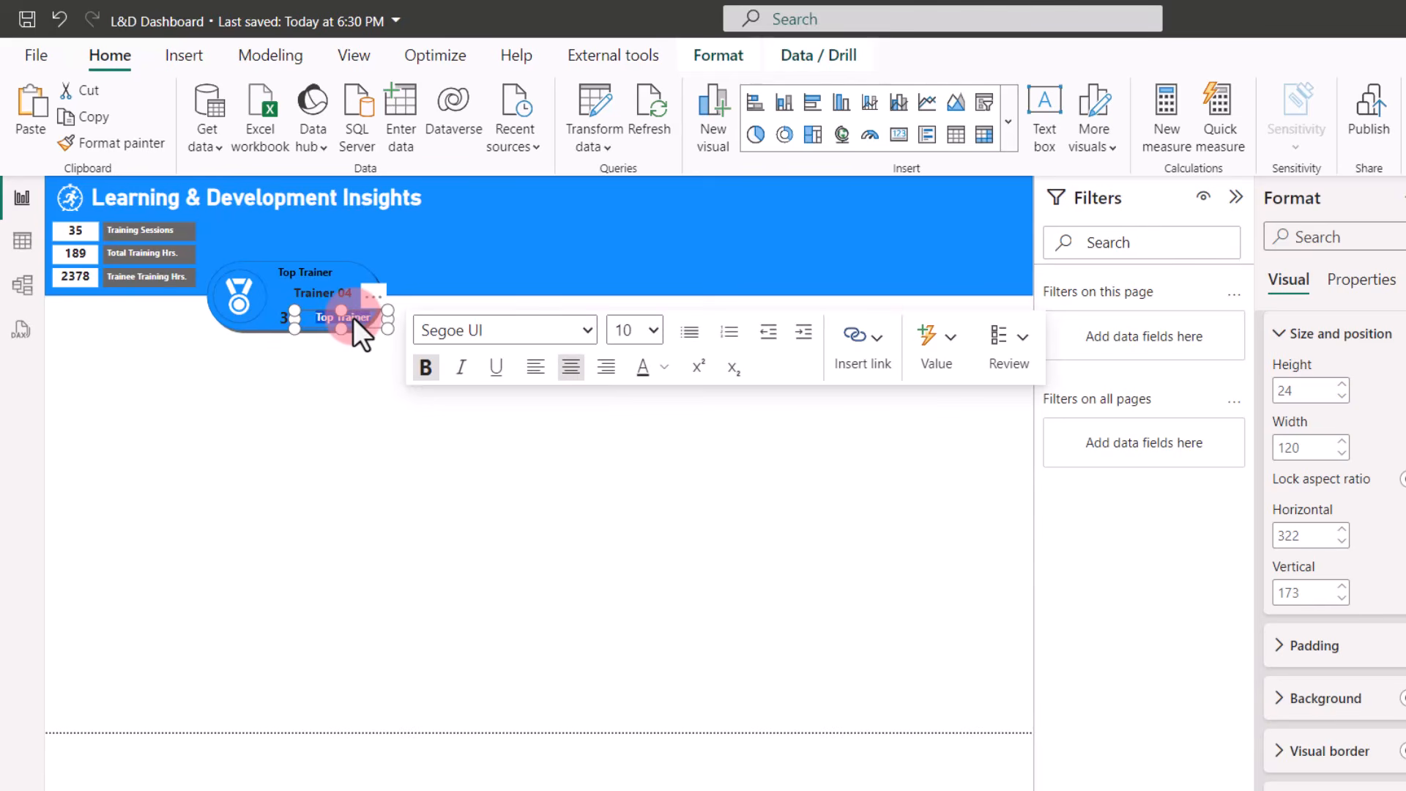
{"action": "left_click", "coordinate": [535, 367]}
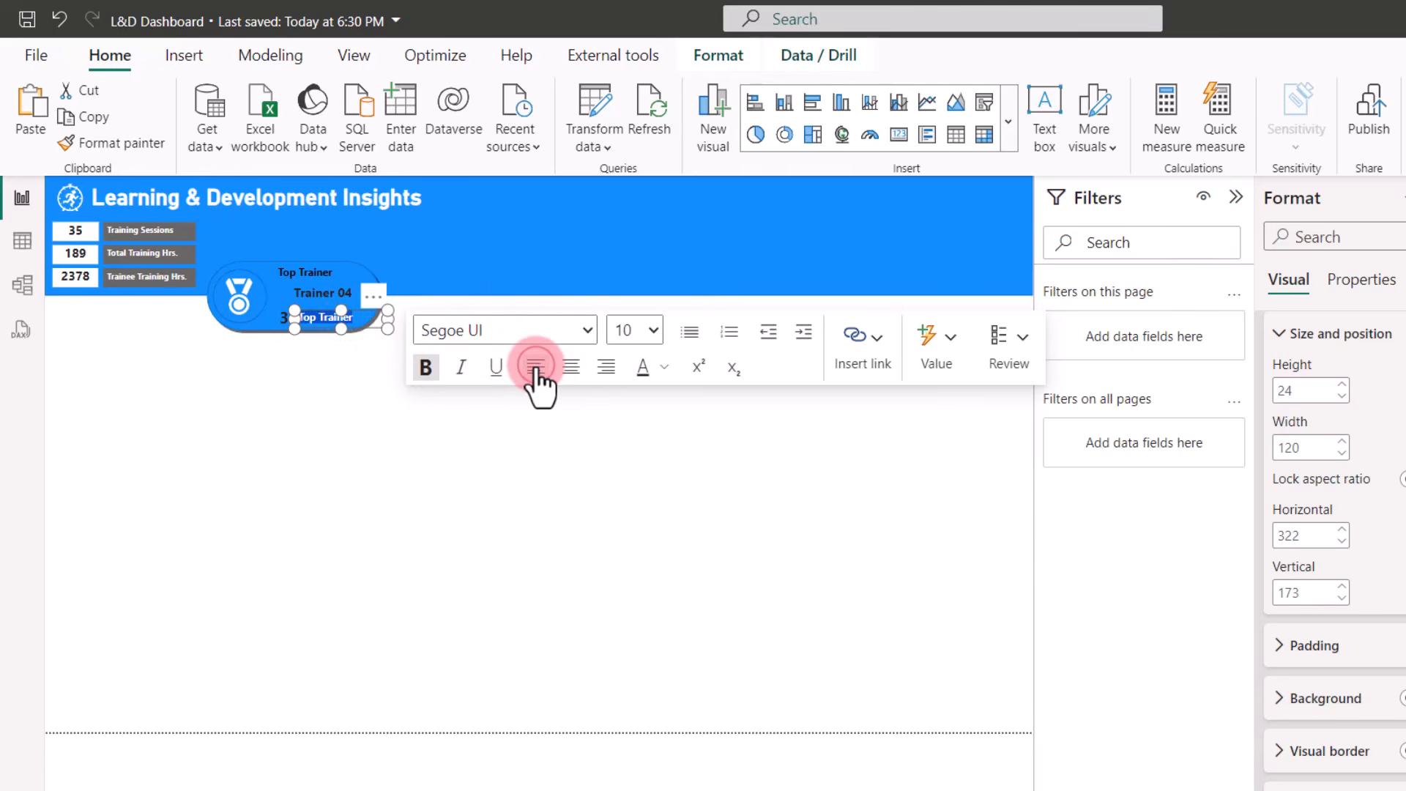
{"action": "type", "text": "T"}
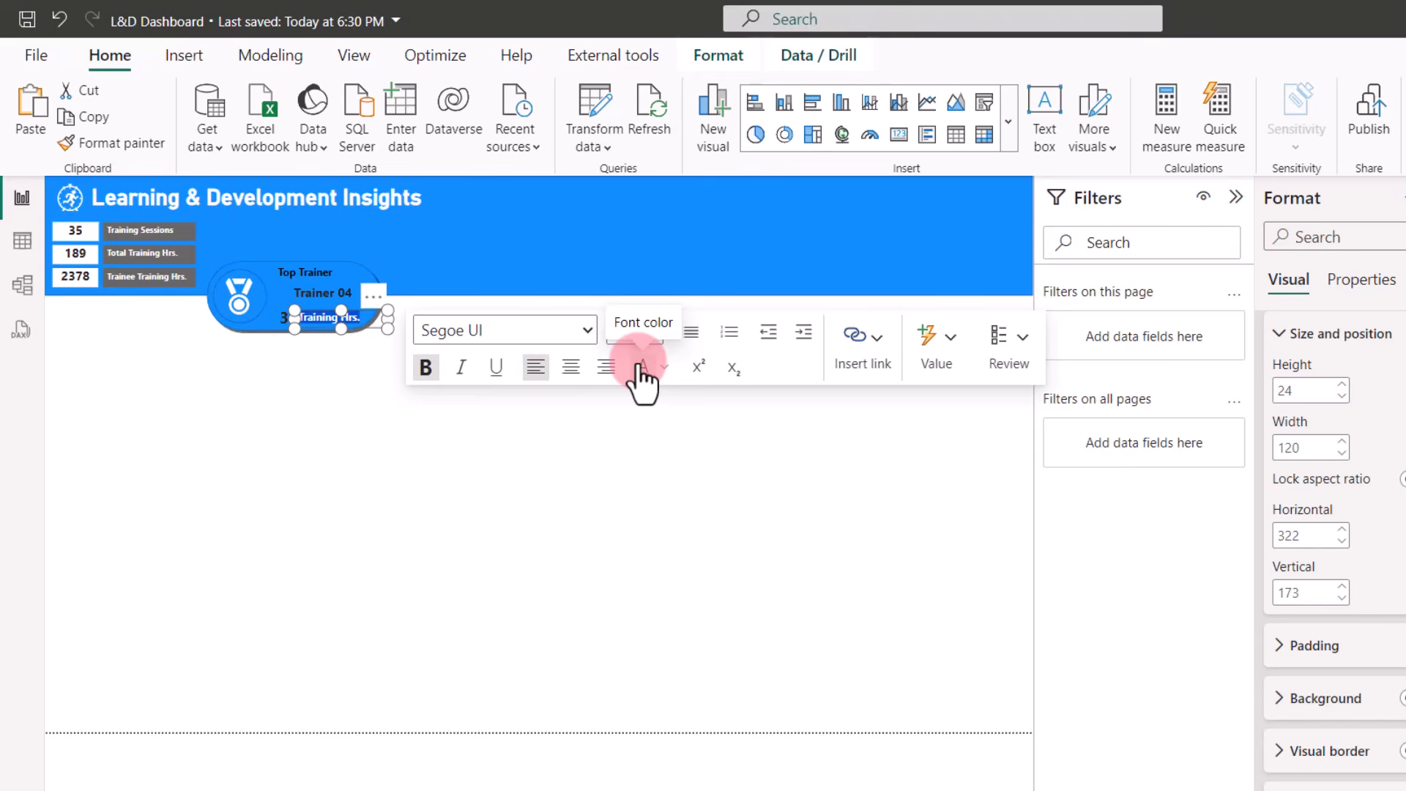
{"action": "left_click", "coordinate": [655, 333]}
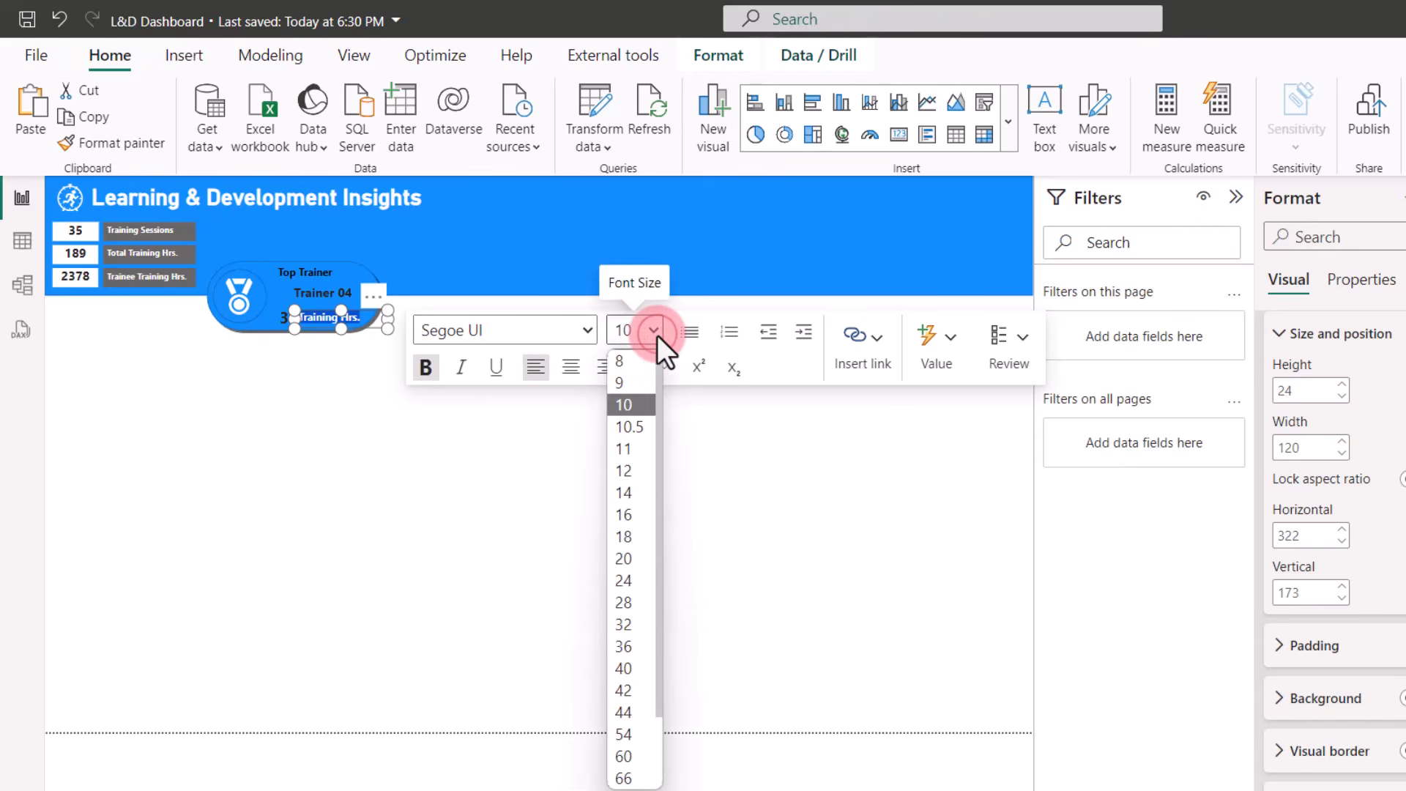
{"action": "left_click", "coordinate": [624, 361]}
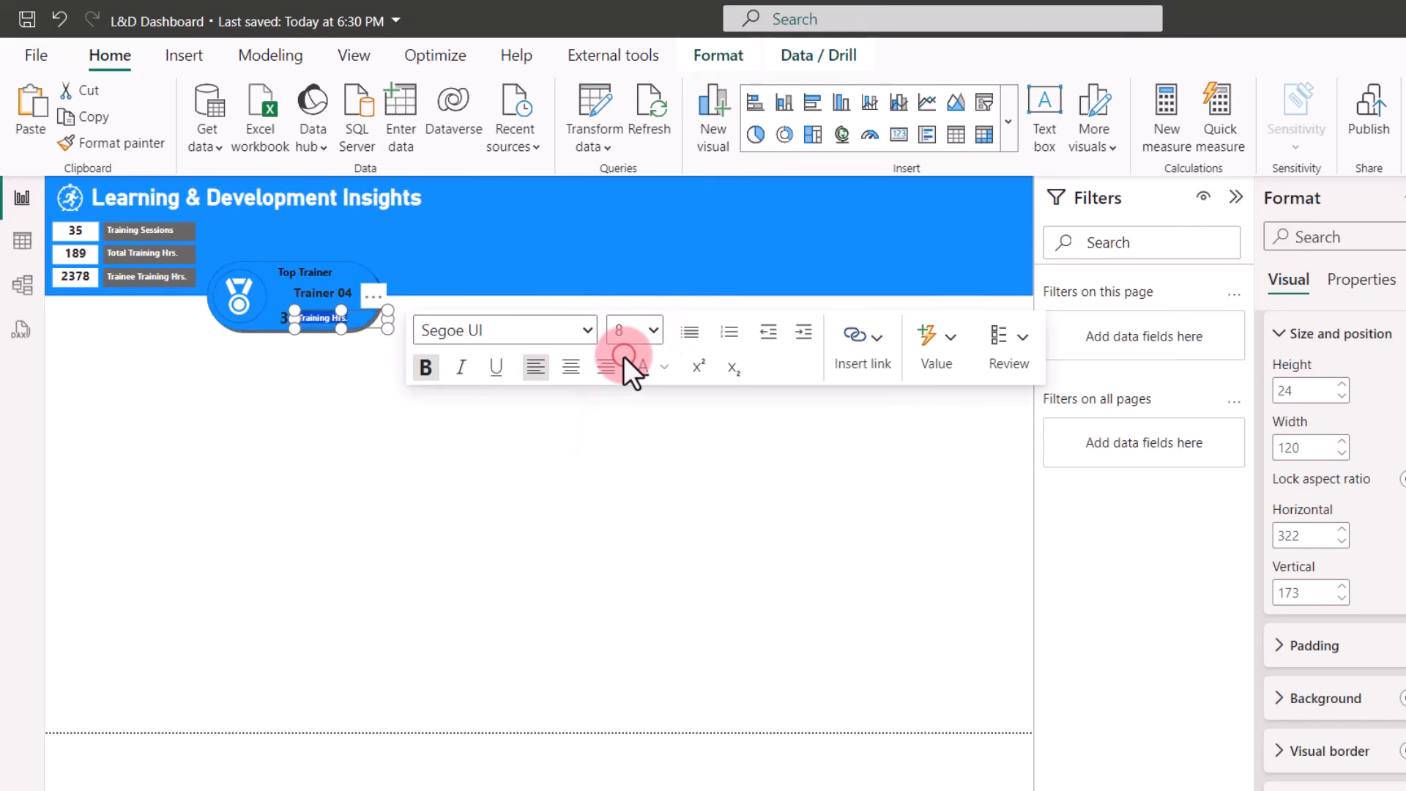
{"action": "left_click", "coordinate": [425, 366]}
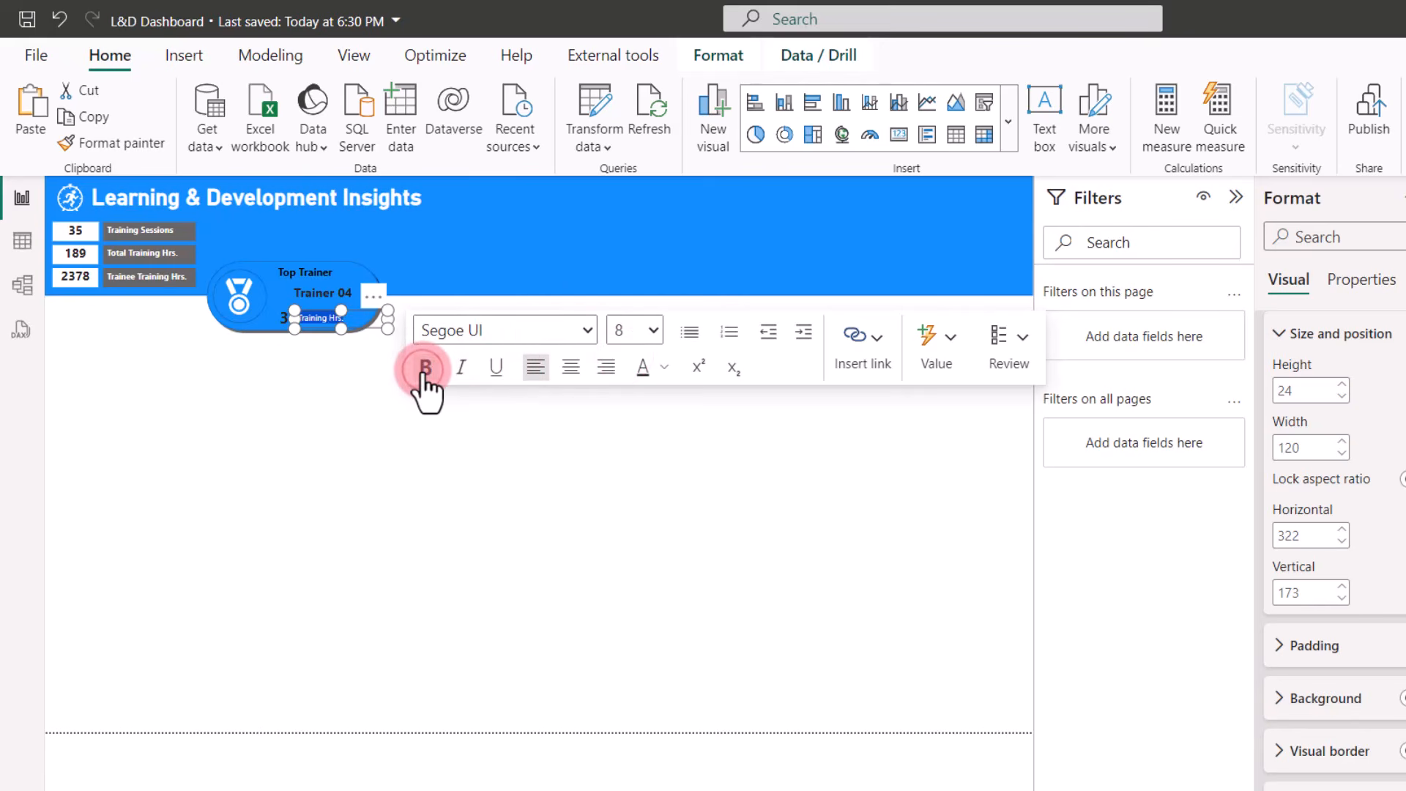
Narrow the Training Hrs. text box to a width of 80.
{"action": "left_click_drag", "start_coordinate": [389, 321], "coordinate": [364, 327]}
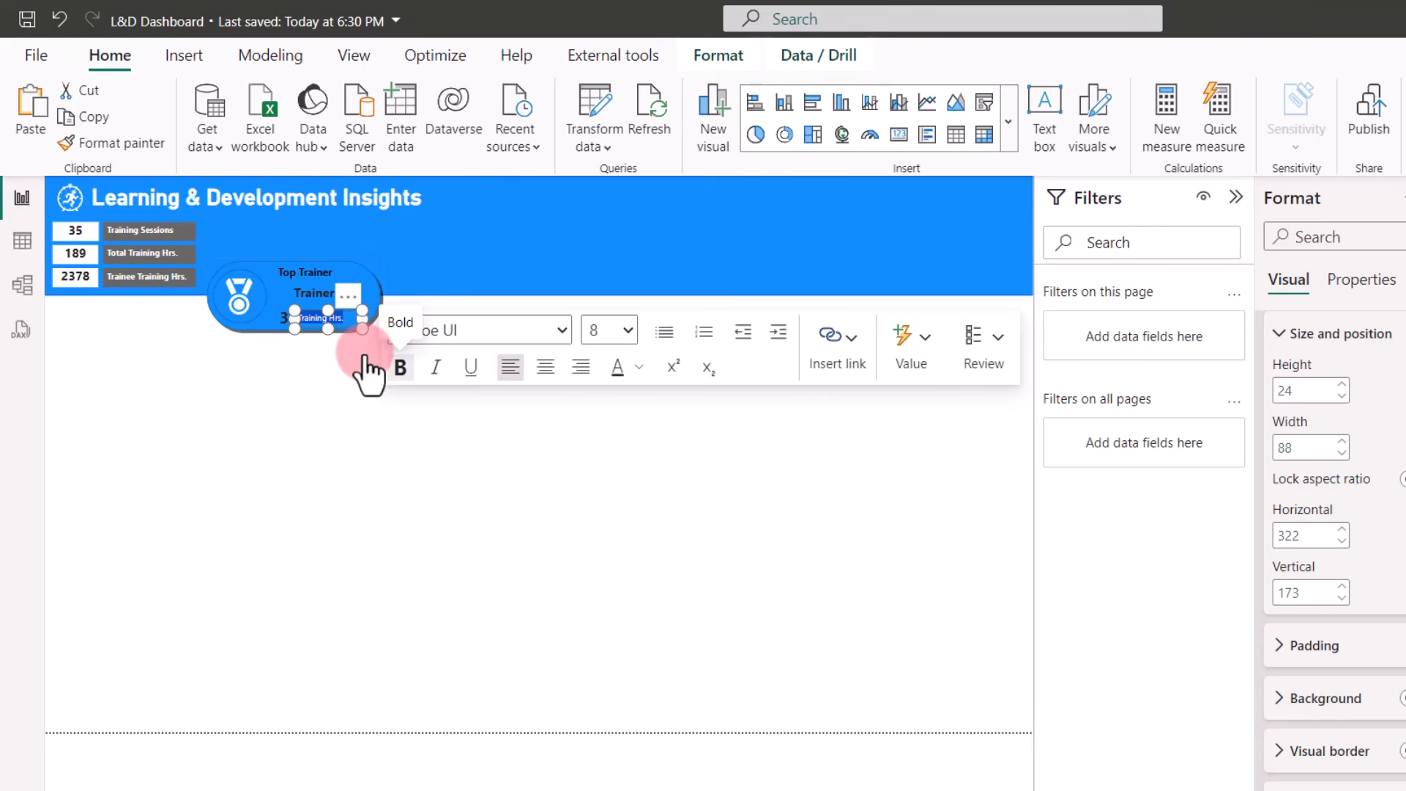
{"action": "left_click", "coordinate": [1148, 388]}
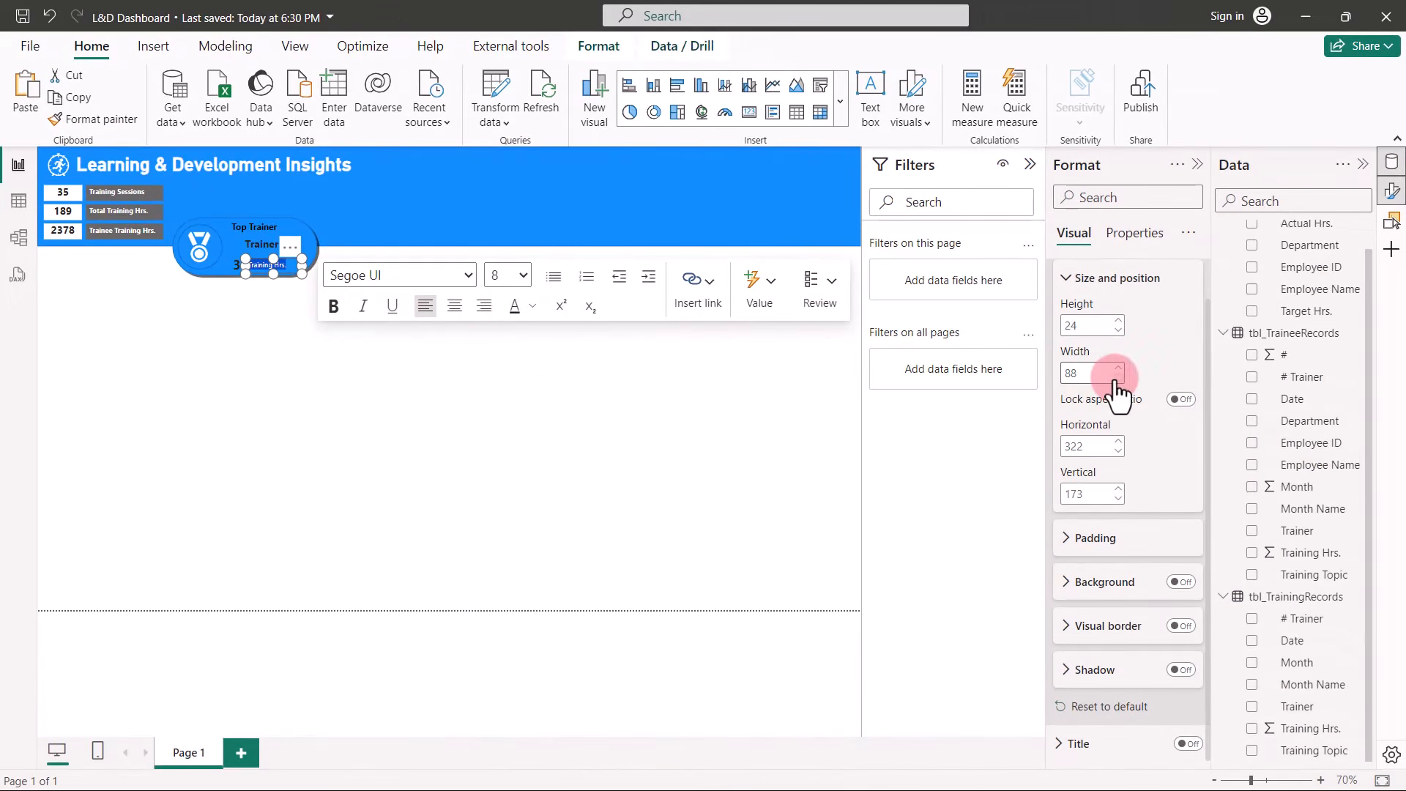
{"action": "left_click", "coordinate": [1119, 380]}
{"action": "left_click", "coordinate": [1119, 379]}
{"action": "left_click", "coordinate": [1119, 379]}
{"action": "left_click", "coordinate": [1119, 380]}
{"action": "left_click", "coordinate": [1118, 379]}
{"action": "left_click", "coordinate": [1119, 379]}
{"action": "left_click", "coordinate": [1118, 379]}
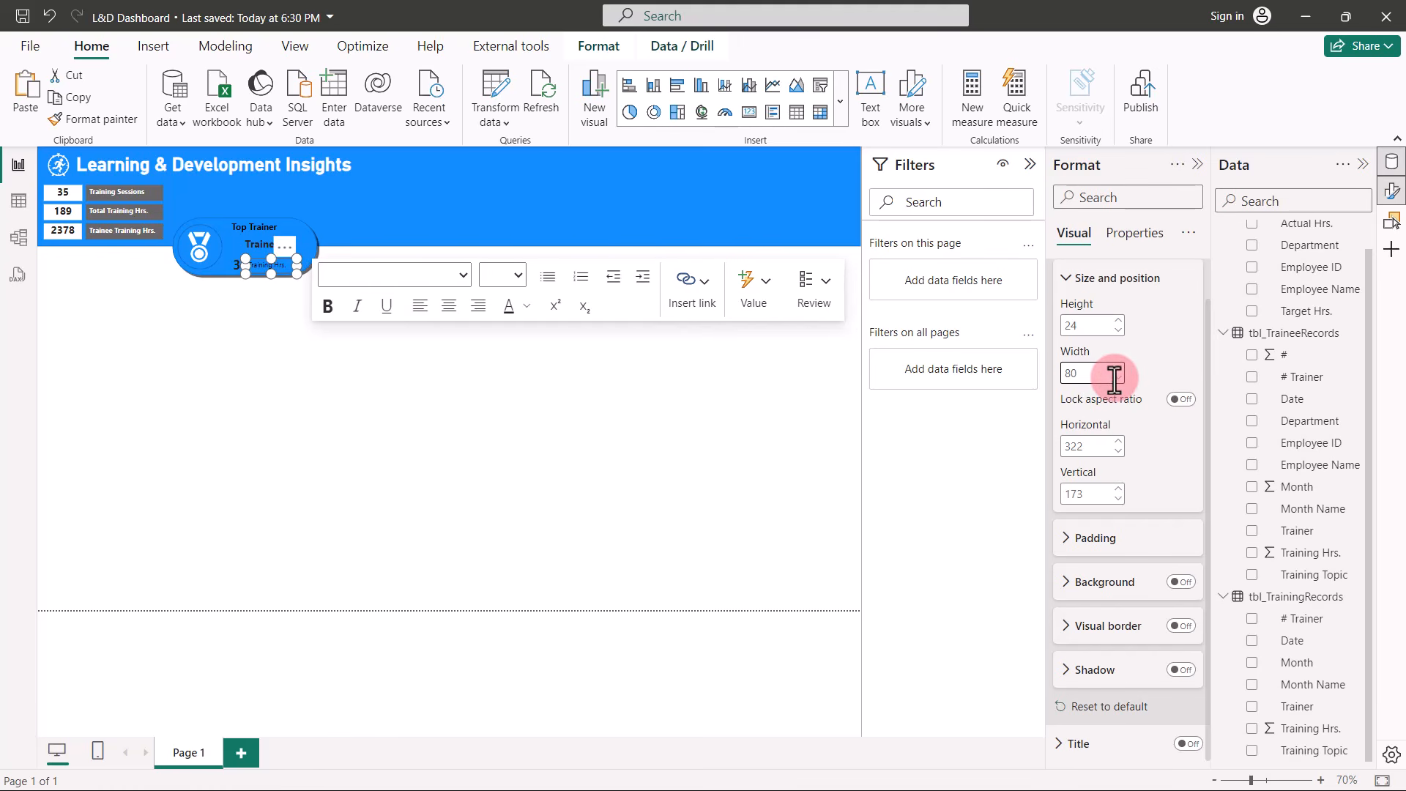
Position the small Training Hrs. text box in the Top Trainer badge at horizontal 330 and vertical 175.
{"action": "left_click", "coordinate": [1119, 441]}
{"action": "left_click", "coordinate": [1118, 442]}
{"action": "left_click", "coordinate": [1119, 441]}
{"action": "left_click", "coordinate": [1119, 442]}
{"action": "left_click", "coordinate": [1118, 442]}
{"action": "left_click", "coordinate": [1119, 442]}
{"action": "left_click", "coordinate": [1119, 442]}
{"action": "left_click", "coordinate": [1118, 441]}
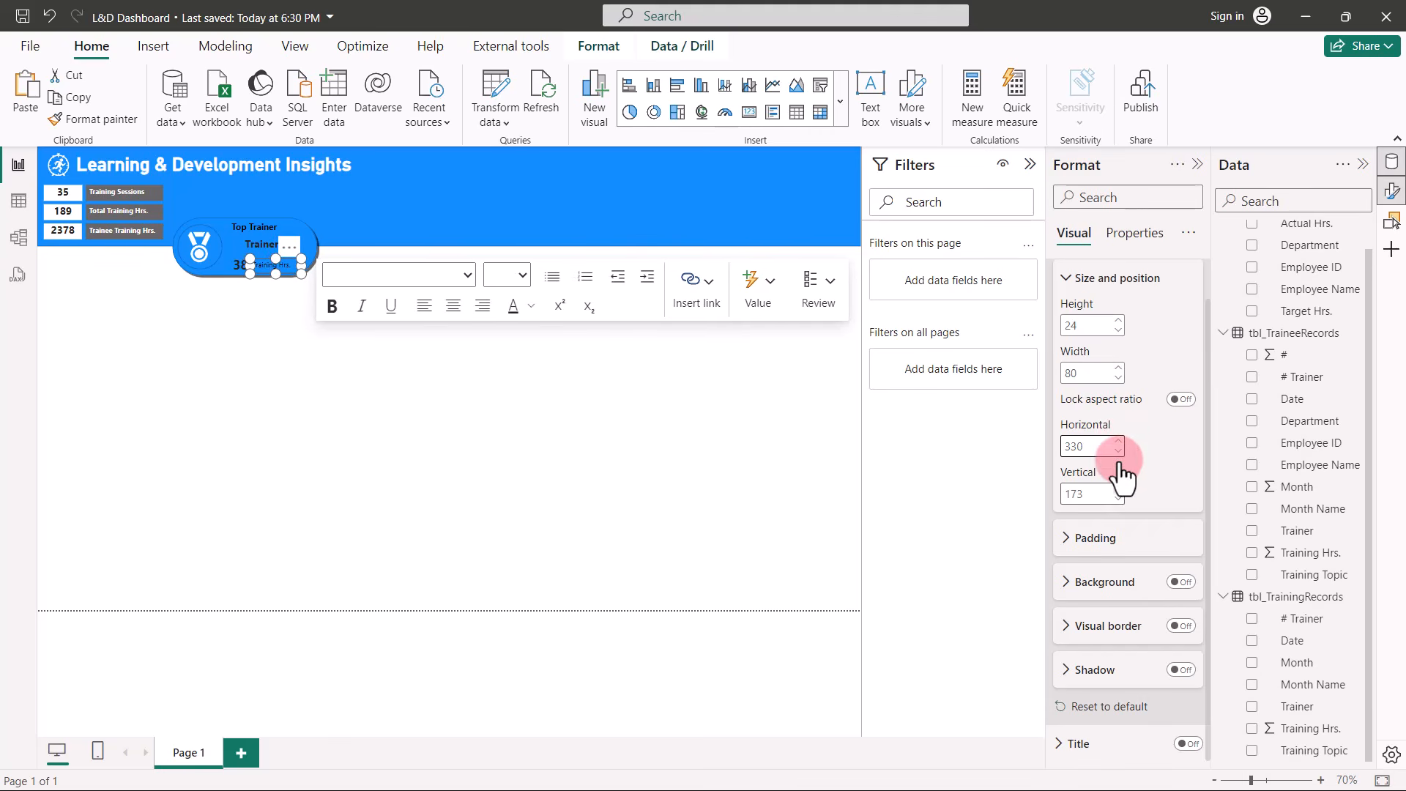
{"action": "left_click", "coordinate": [1118, 489]}
{"action": "left_click", "coordinate": [1118, 489]}
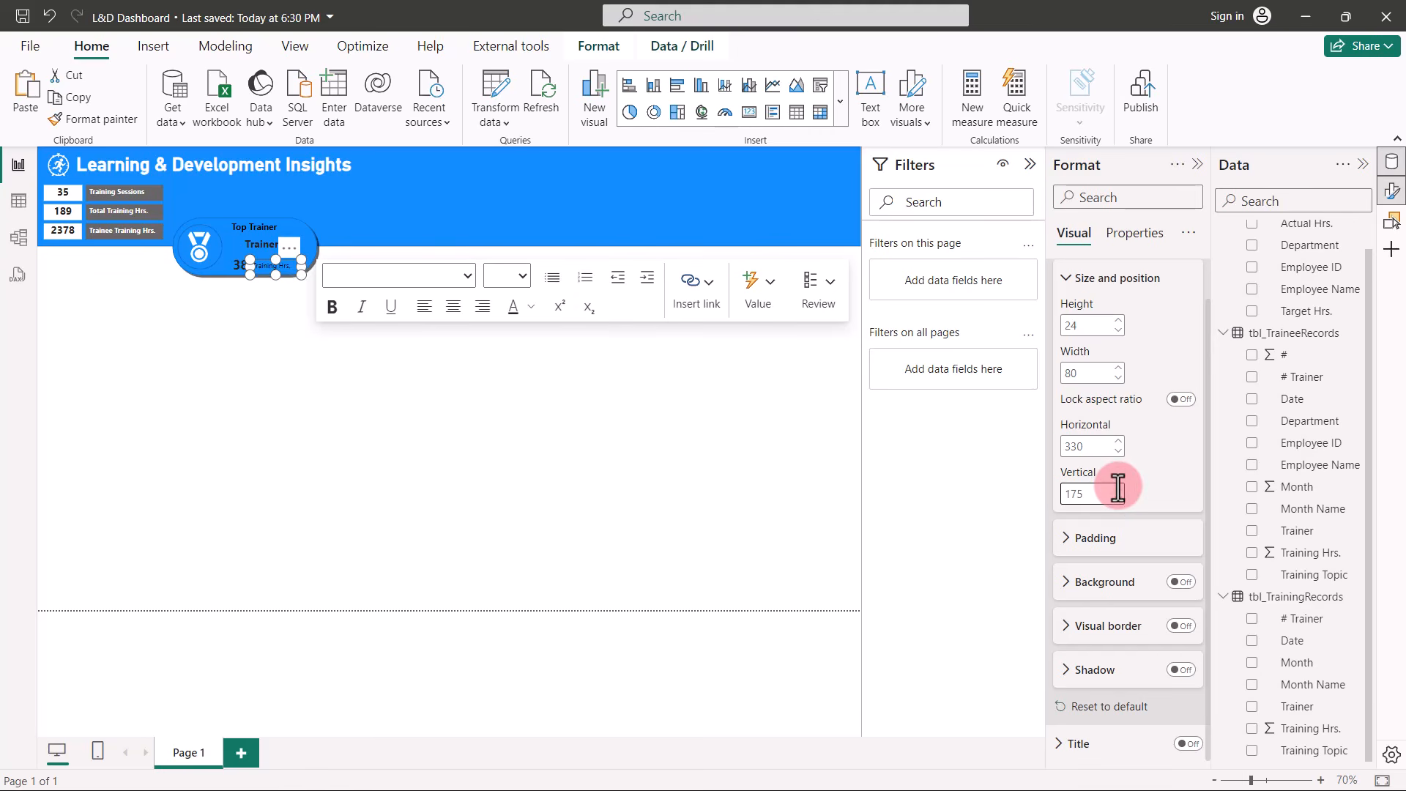
{"action": "left_click", "coordinate": [174, 324]}
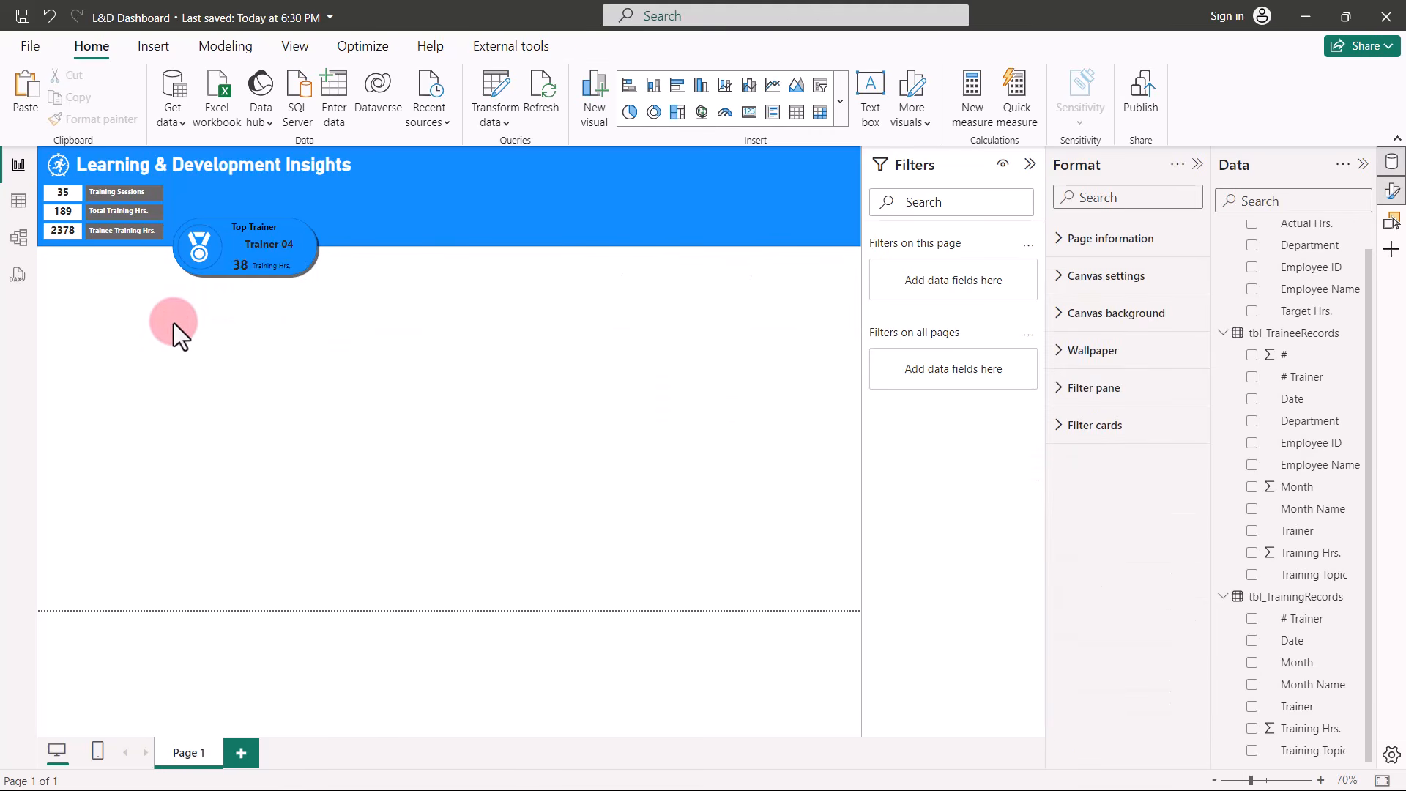
Group the Top Trainer badge's two text boxes, two cards, image and two shapes into one group.
{"action": "left_click", "coordinate": [1029, 166]}
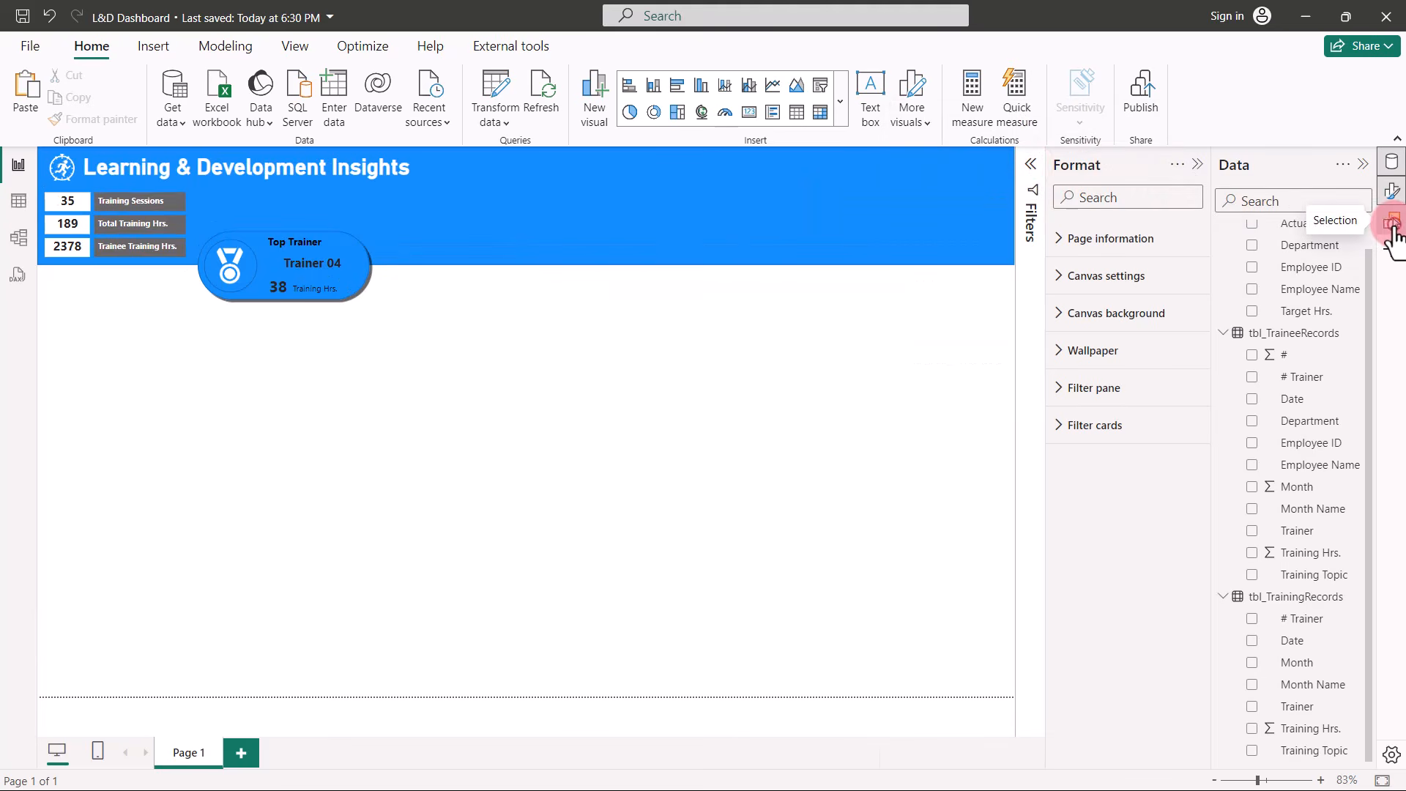
{"action": "left_click", "coordinate": [1393, 224]}
{"action": "left_click", "coordinate": [939, 256]}
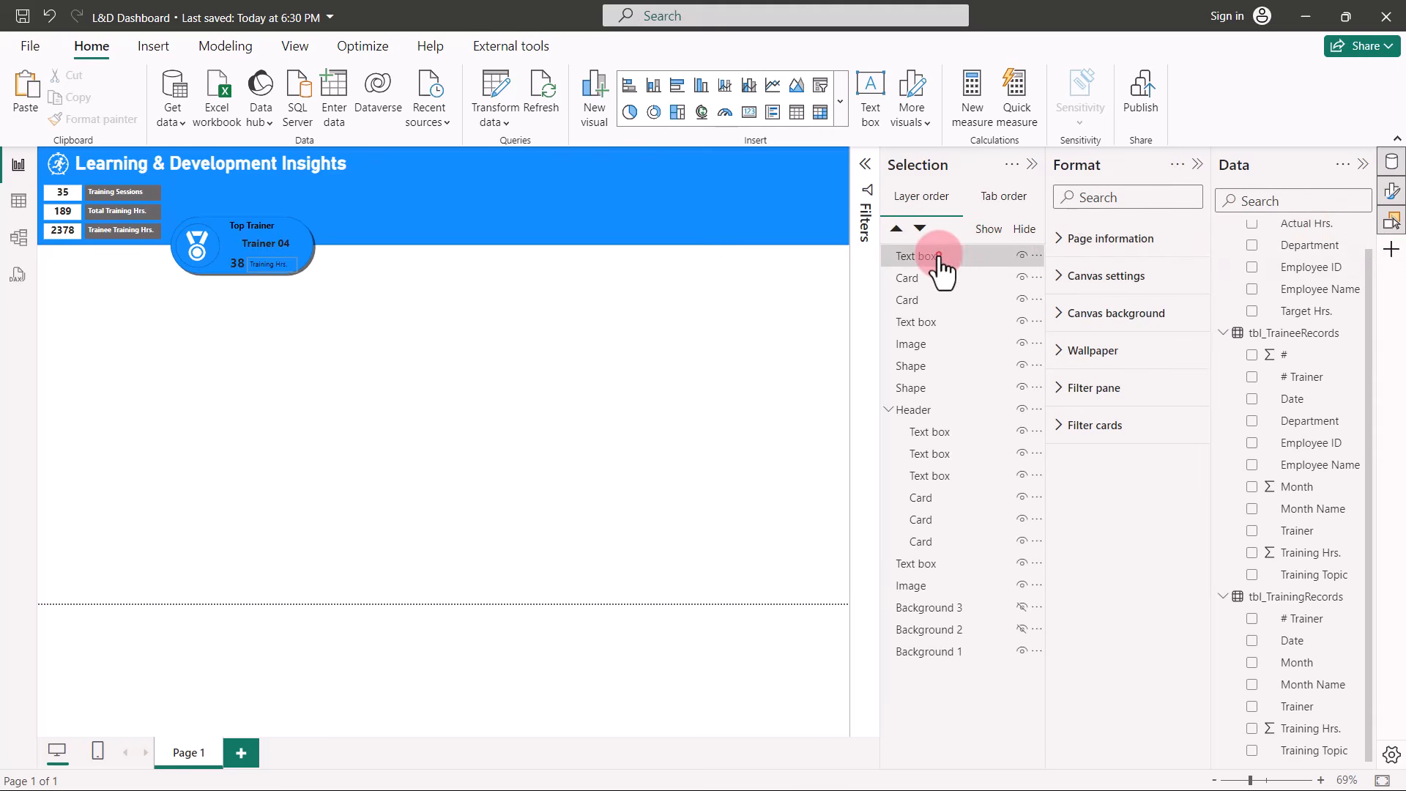
{"action": "left_click", "coordinate": [916, 280], "text": "ctrl"}
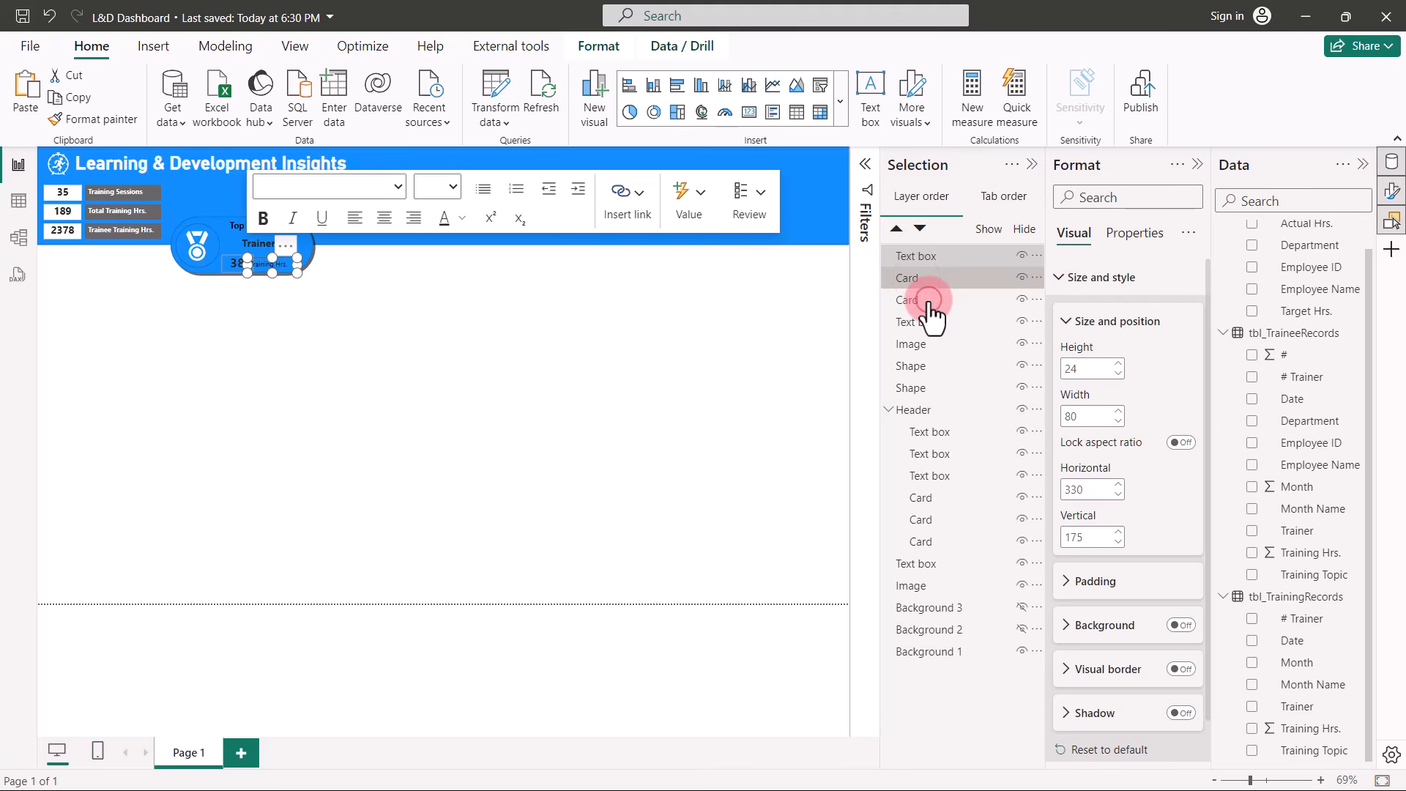
{"action": "left_click", "coordinate": [929, 300], "text": "ctrl"}
{"action": "left_click", "coordinate": [918, 323], "text": "ctrl"}
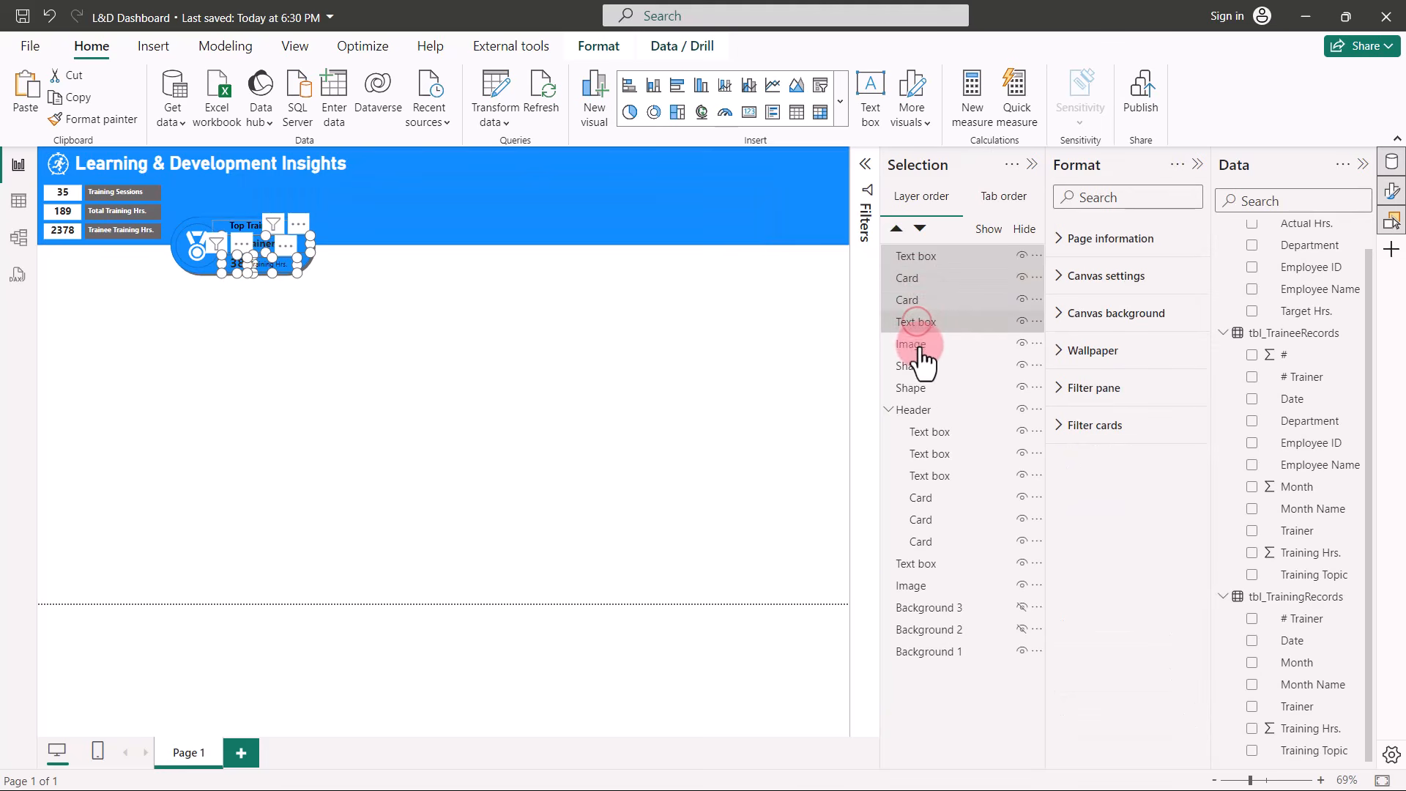
{"action": "left_click", "coordinate": [917, 344], "text": "ctrl"}
{"action": "left_click", "coordinate": [916, 366], "text": "ctrl"}
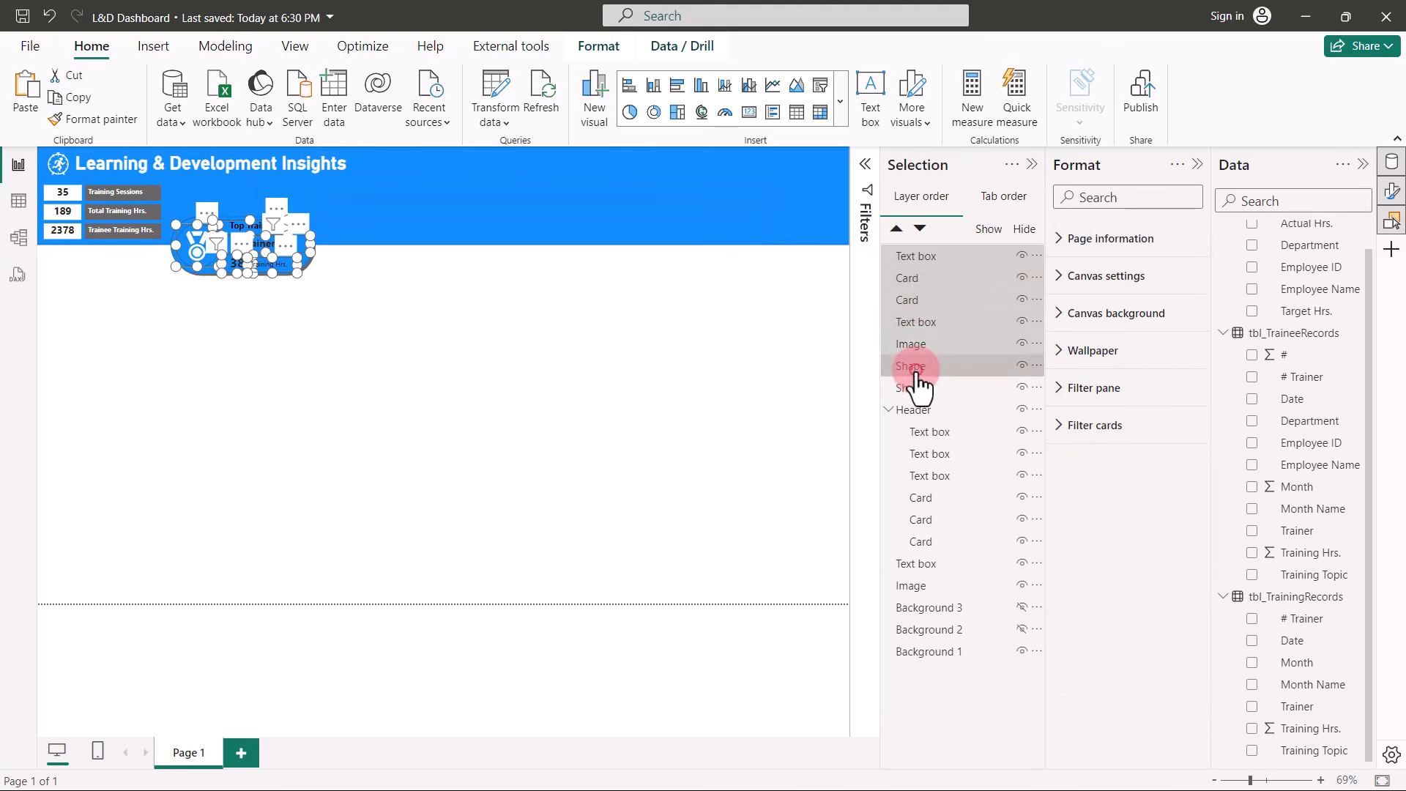
{"action": "left_click", "coordinate": [916, 390], "text": "ctrl"}
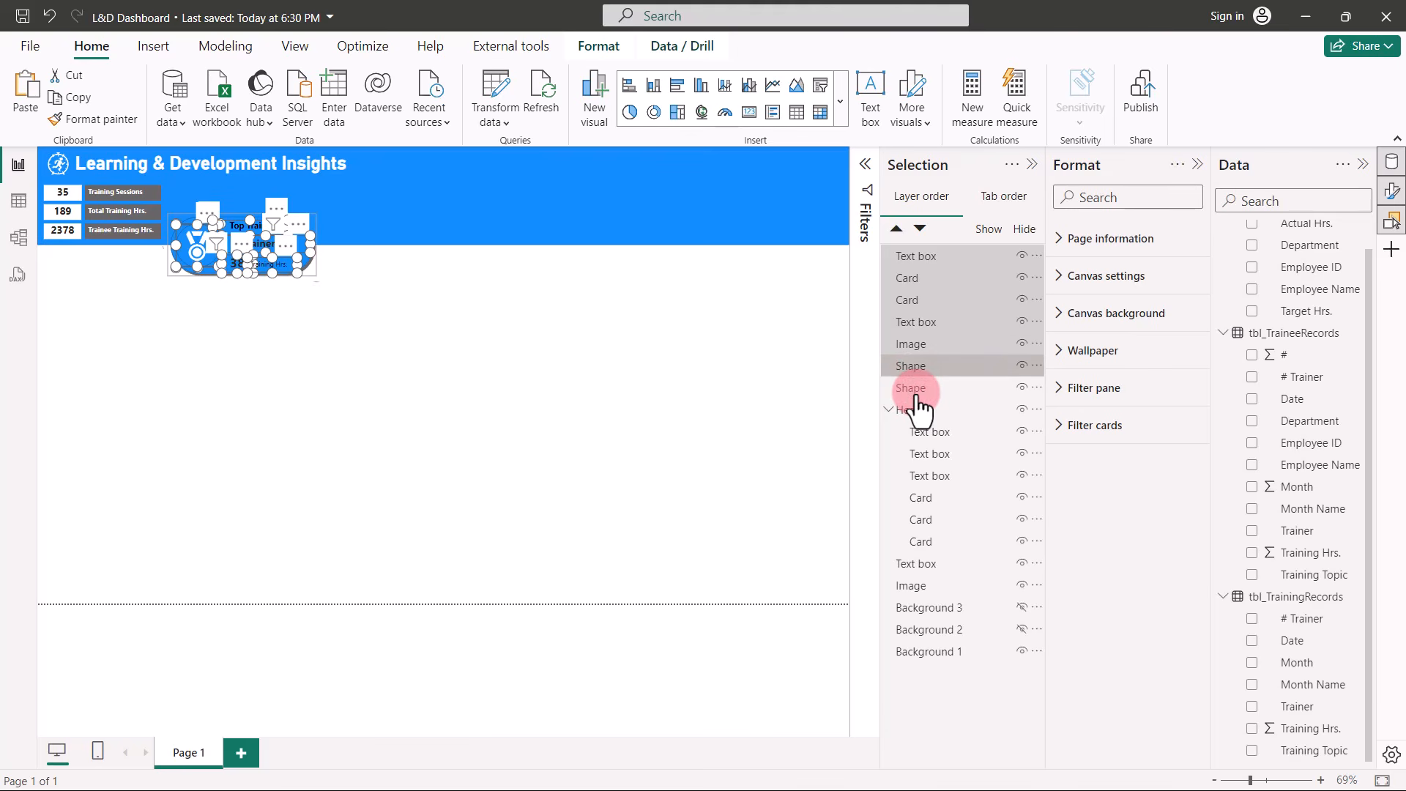
{"action": "right_click", "coordinate": [933, 257]}
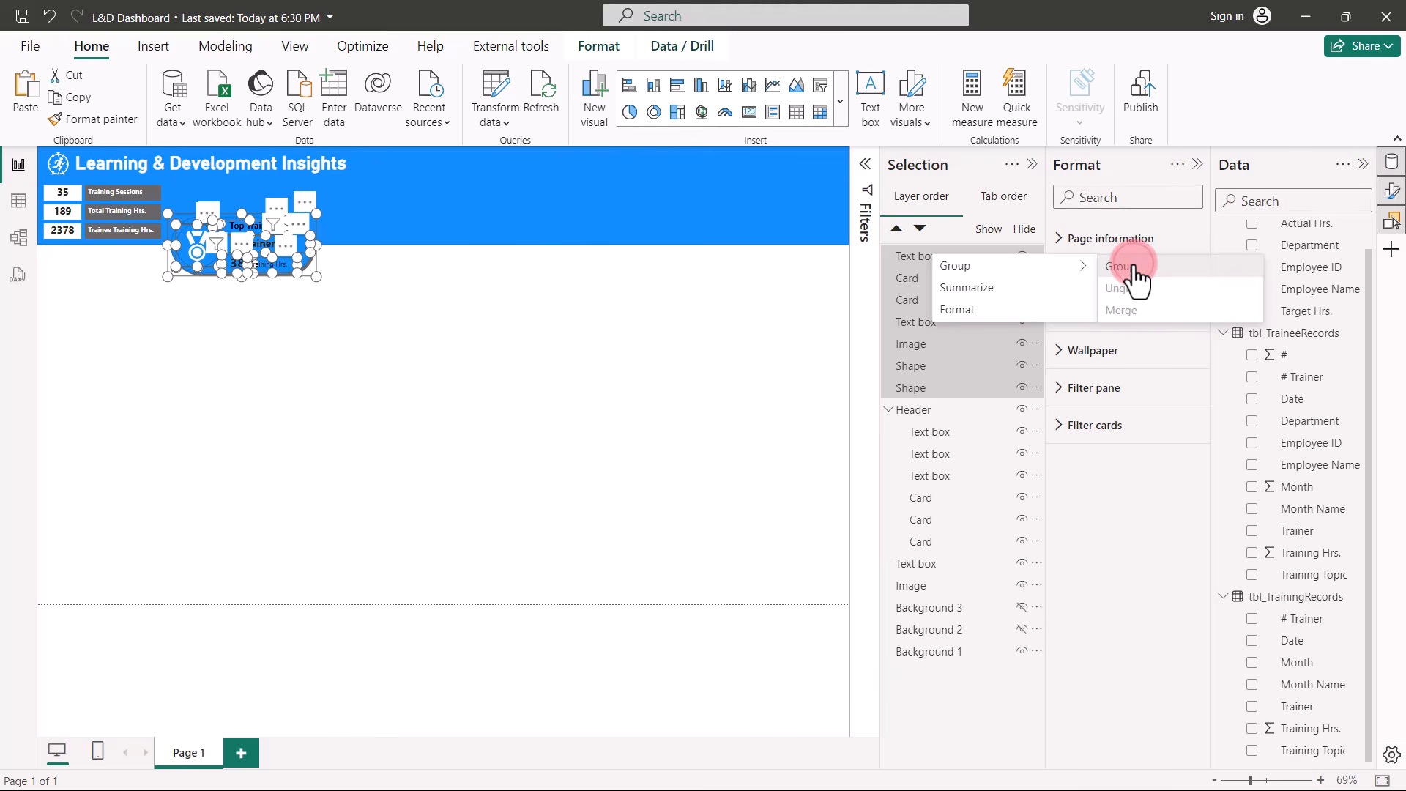
{"action": "left_click", "coordinate": [1134, 269]}
Rename the new badge group as Top Trainer.
{"action": "left_click", "coordinate": [920, 256]}
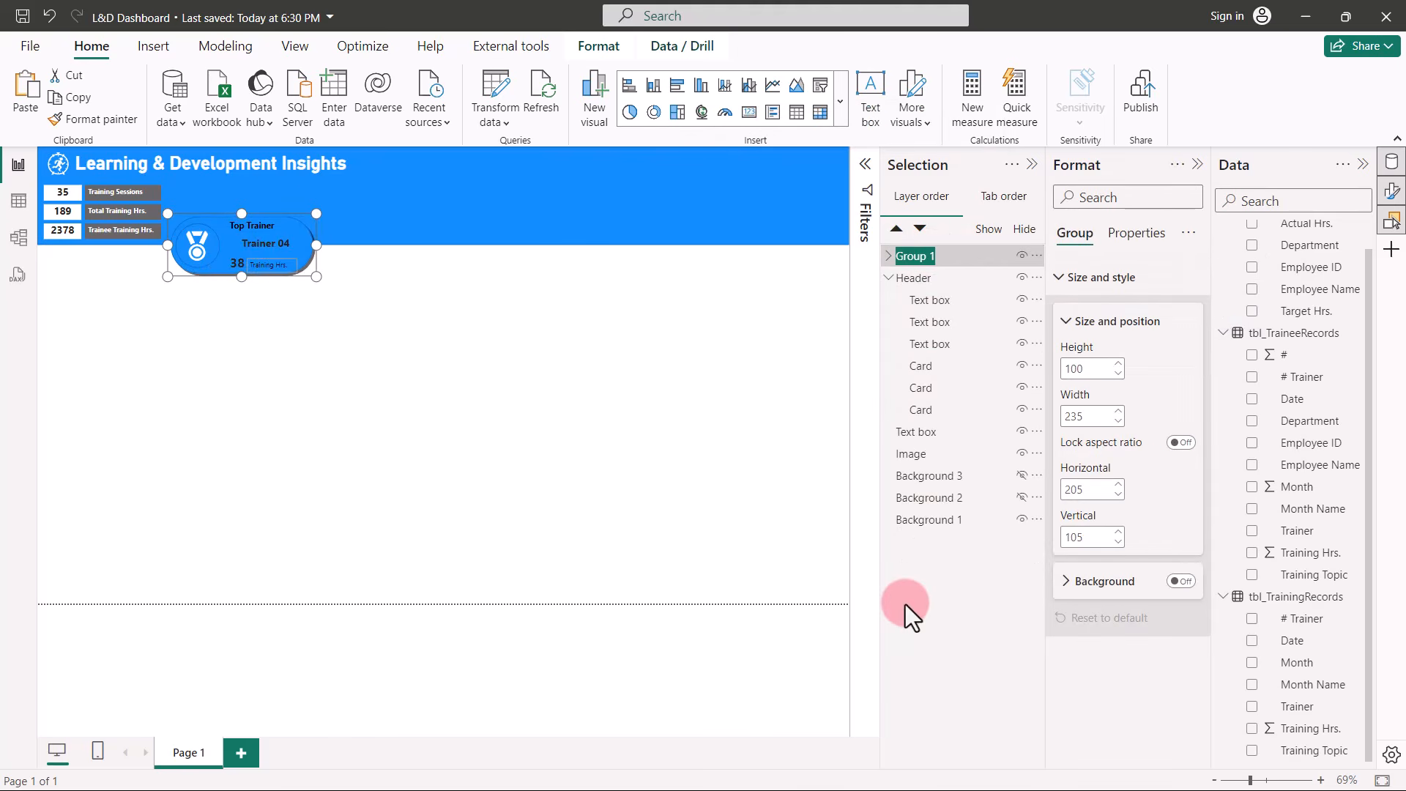
{"action": "type", "text": "Top Trainer"}
{"action": "key", "text": "Return"}
Duplicate the Top Trainer group and place the copy beside the original at about horizontal 450, vertical 105.
{"action": "left_click", "coordinate": [921, 258]}
{"action": "key", "text": "ctrl+c"}
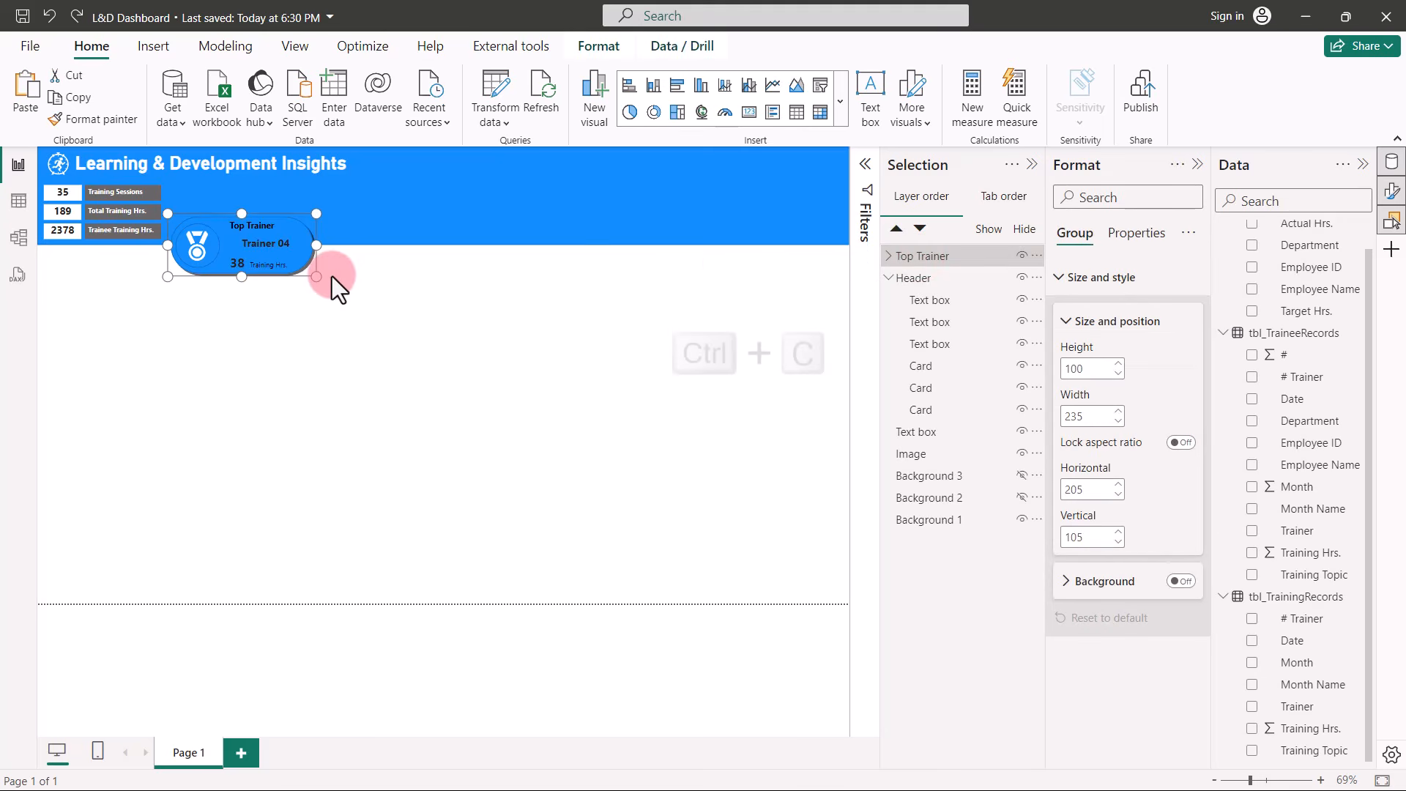
{"action": "key", "text": "ctrl+v"}
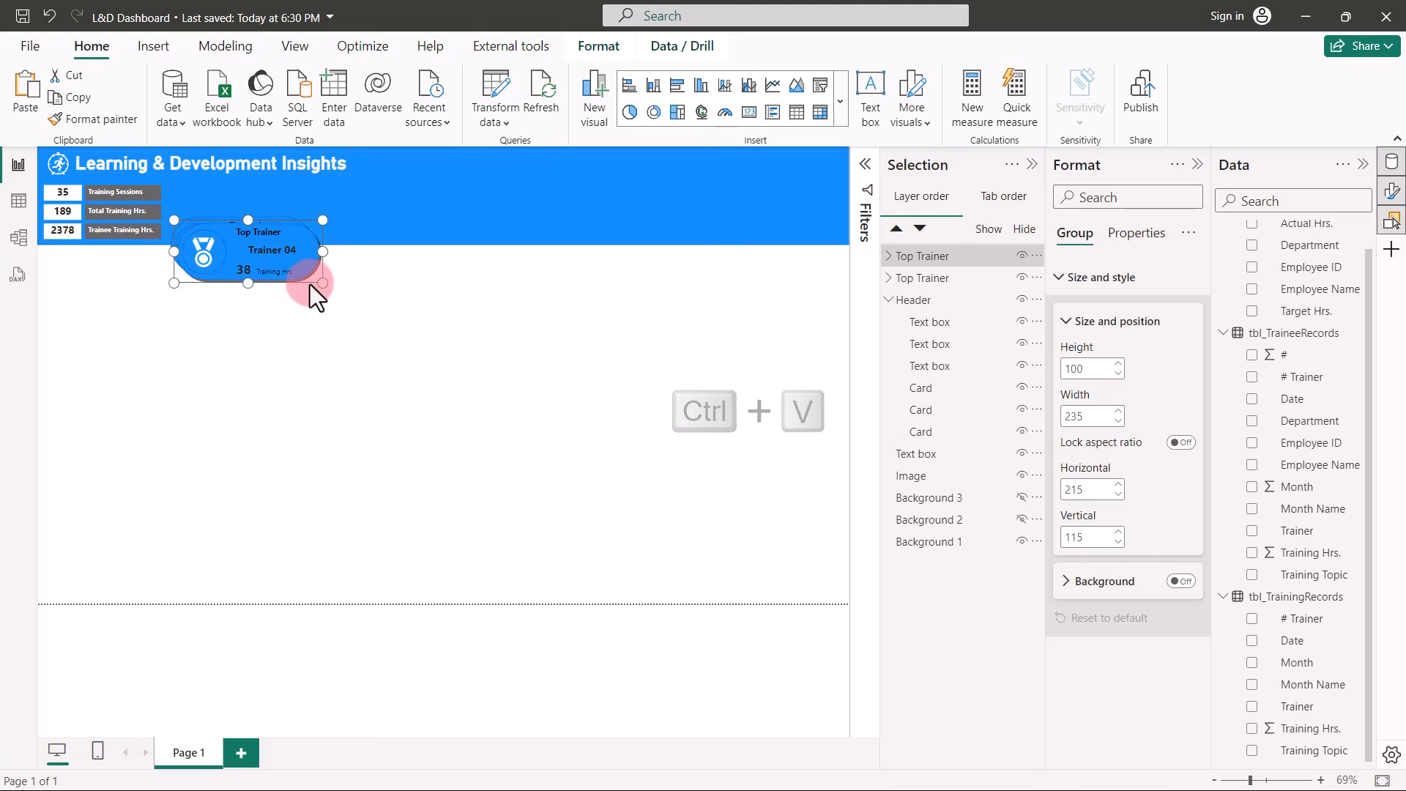
{"action": "left_click_drag", "start_coordinate": [310, 284], "coordinate": [462, 279]}
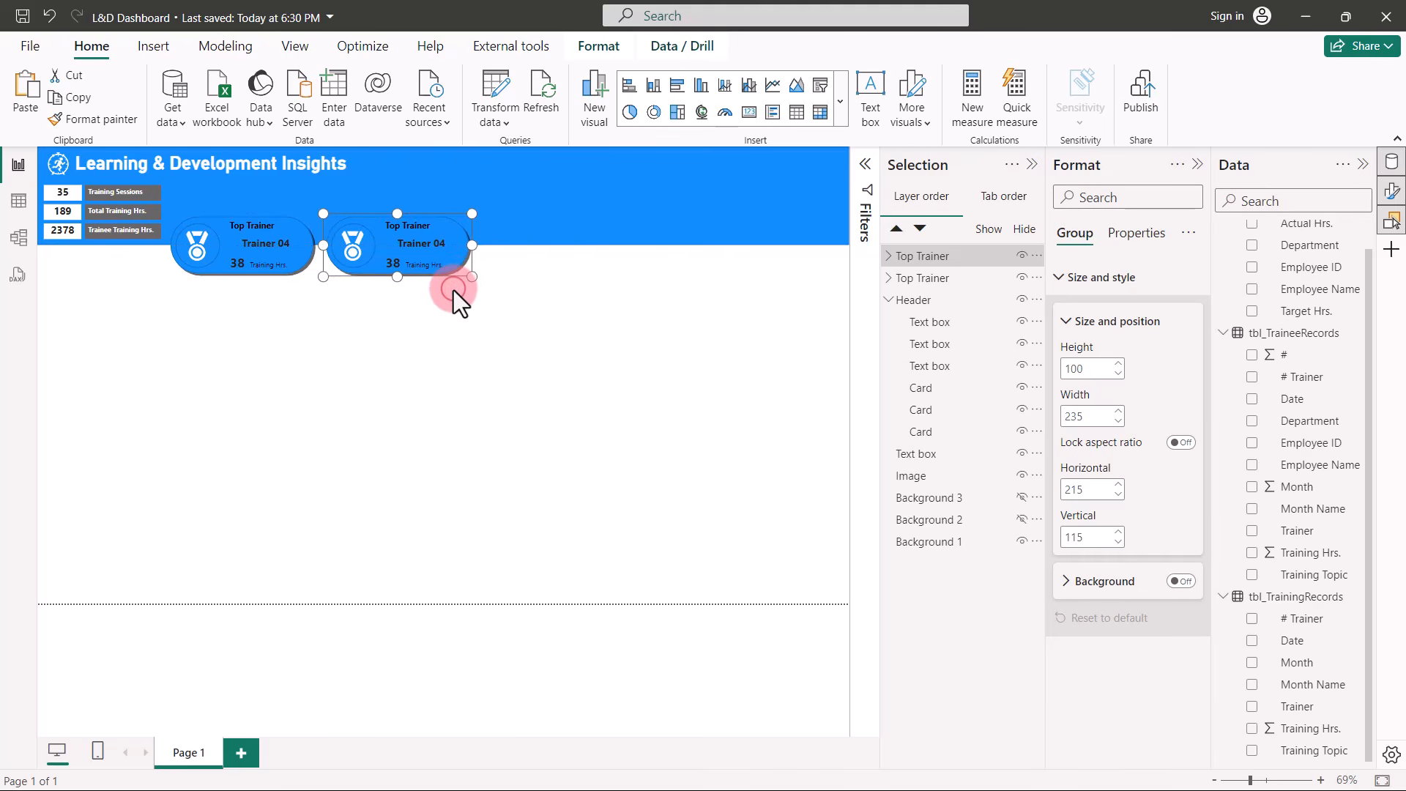
{"action": "left_click", "coordinate": [455, 290]}
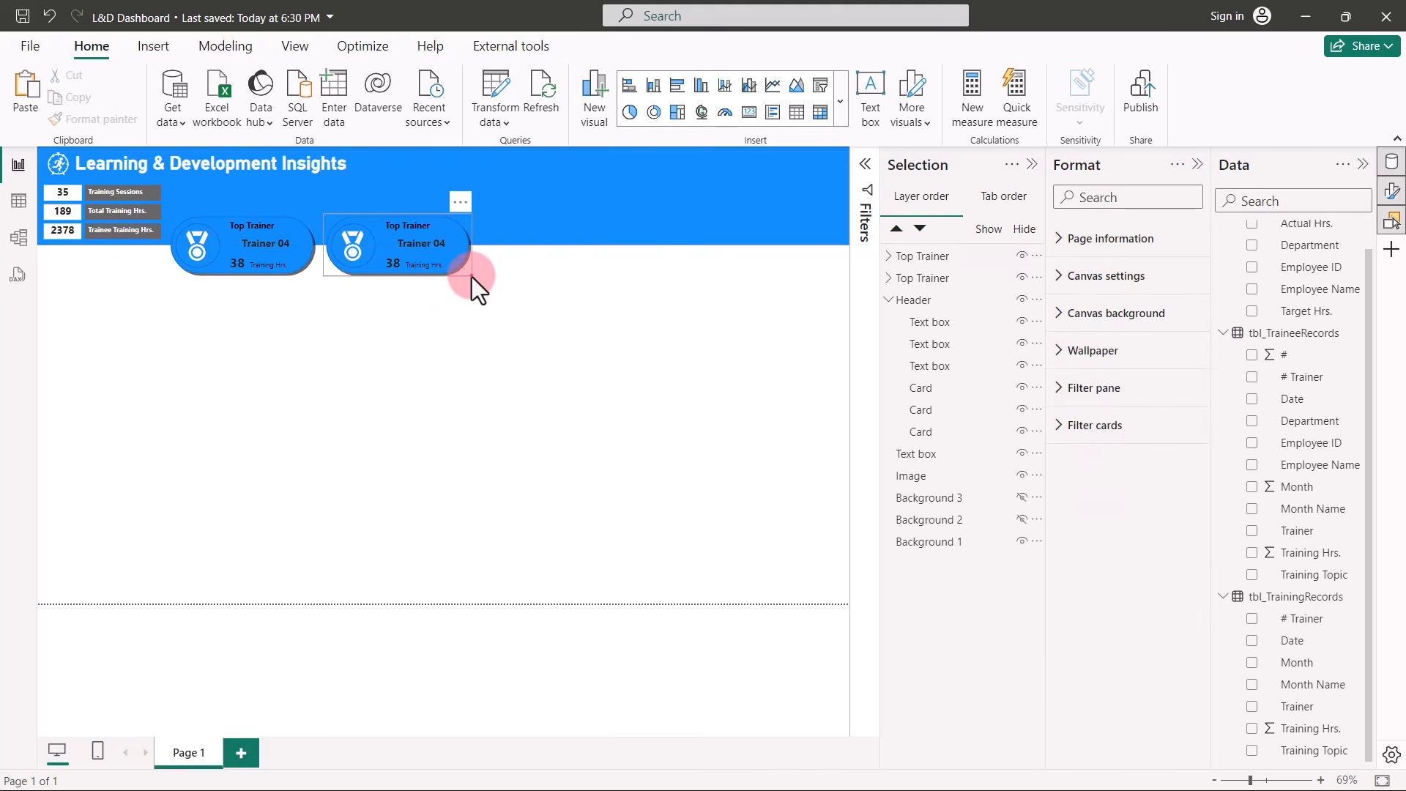
{"action": "left_click", "coordinate": [471, 277]}
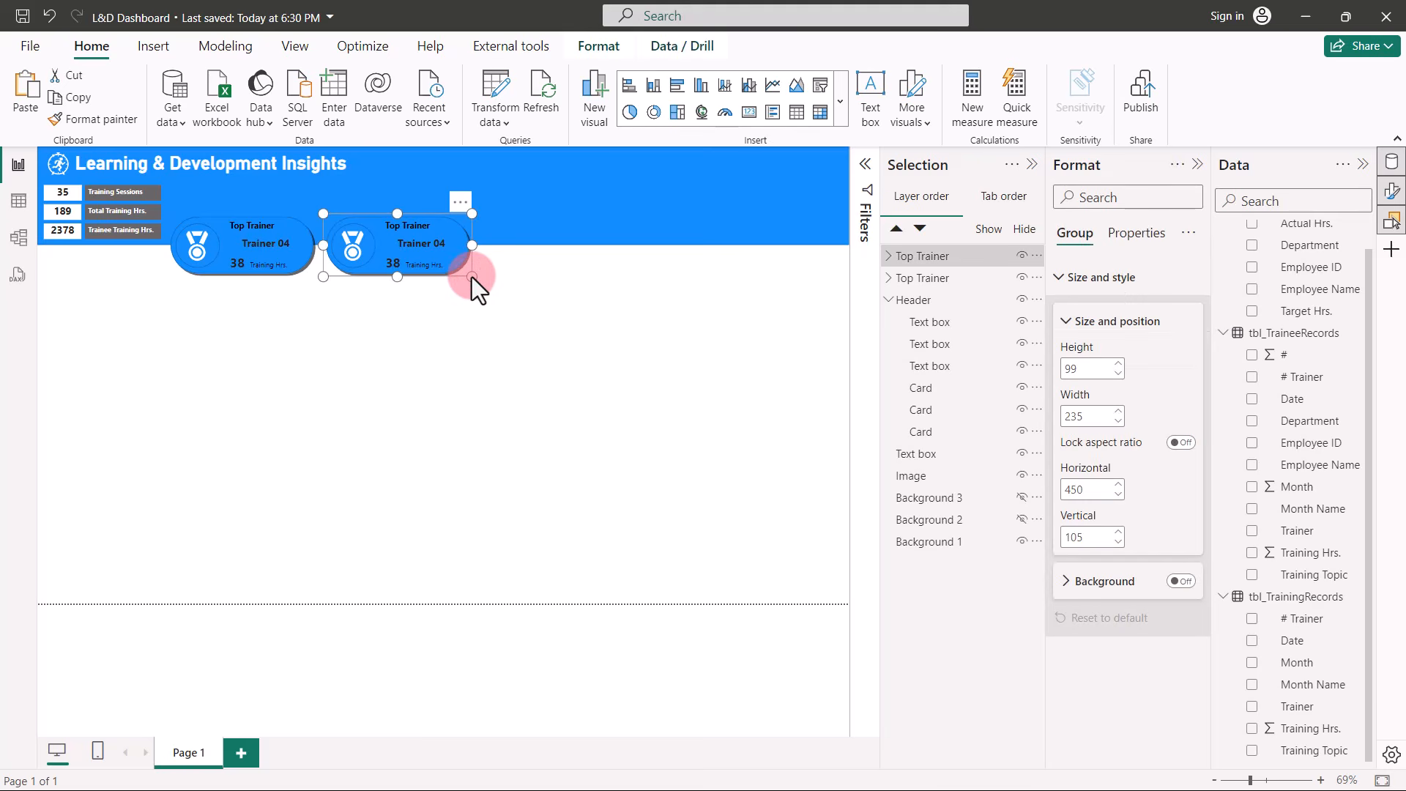
Set the duplicated group's horizontal position to 441.
{"action": "left_click", "coordinate": [1119, 494]}
{"action": "left_click", "coordinate": [1119, 495]}
{"action": "left_click", "coordinate": [1119, 495]}
{"action": "left_click", "coordinate": [1119, 495]}
{"action": "left_click", "coordinate": [1119, 495]}
{"action": "left_click", "coordinate": [1119, 495]}
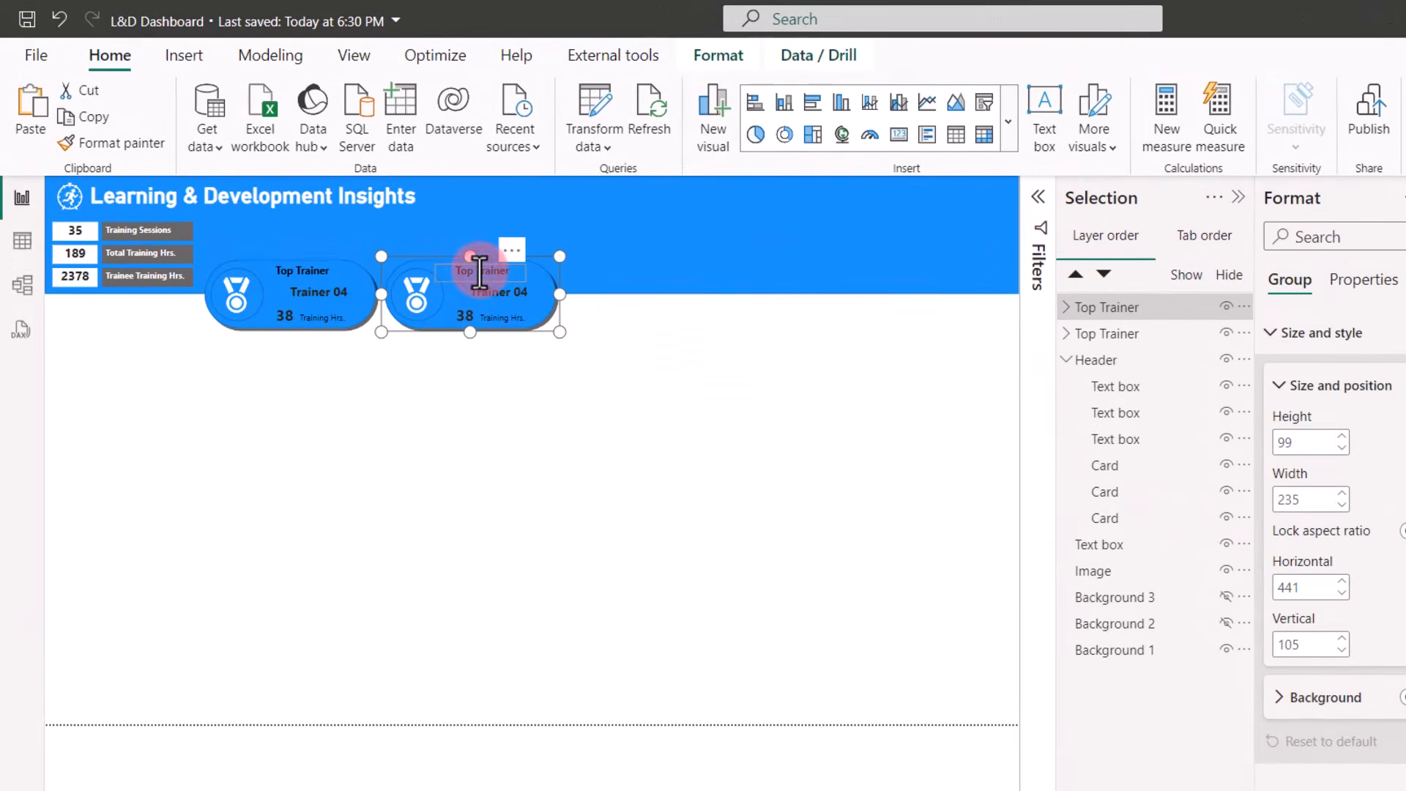
Change the duplicated badge's title text to Top Training Topic.
{"action": "left_click", "coordinate": [480, 273]}
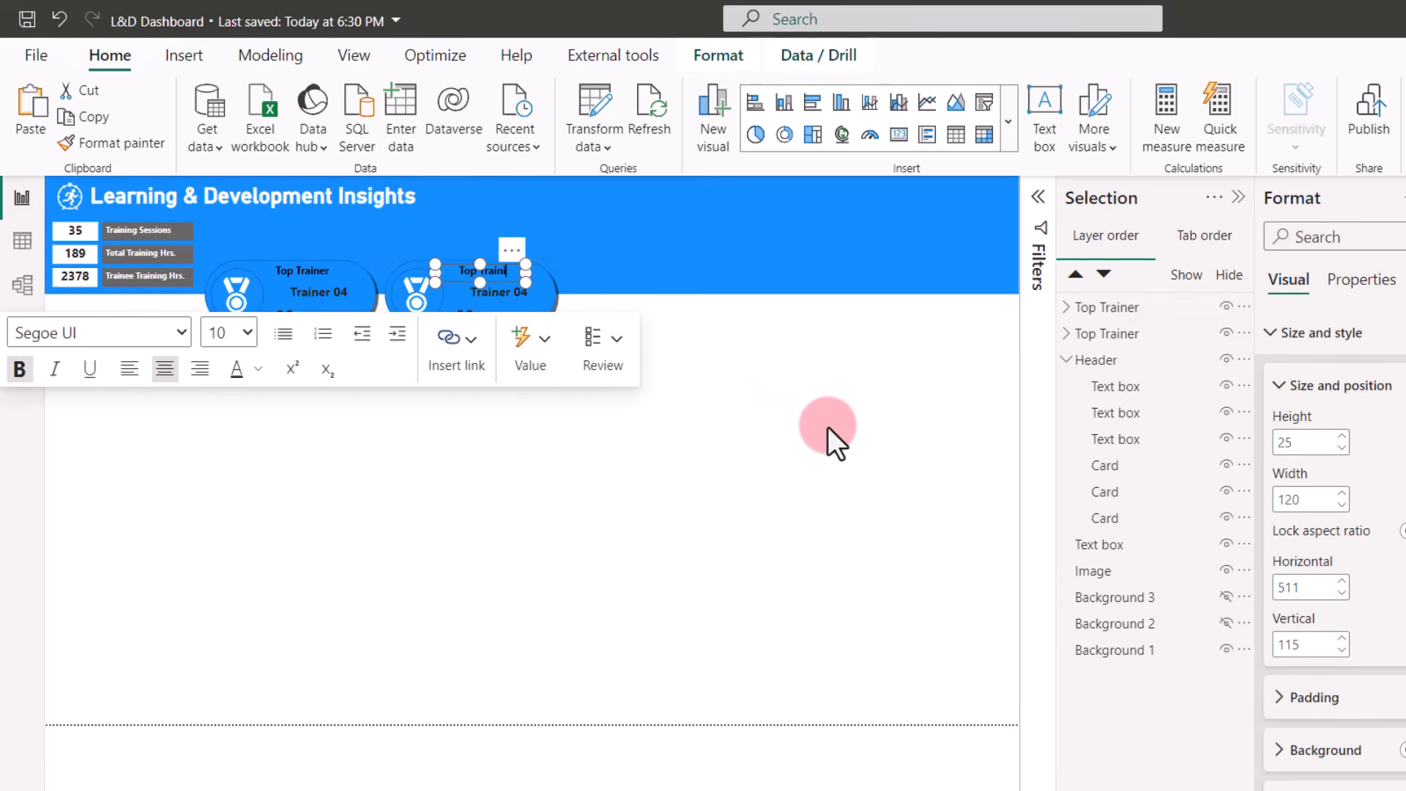
{"action": "type", "text": "g Top"}
{"action": "left_click", "coordinate": [481, 428]}
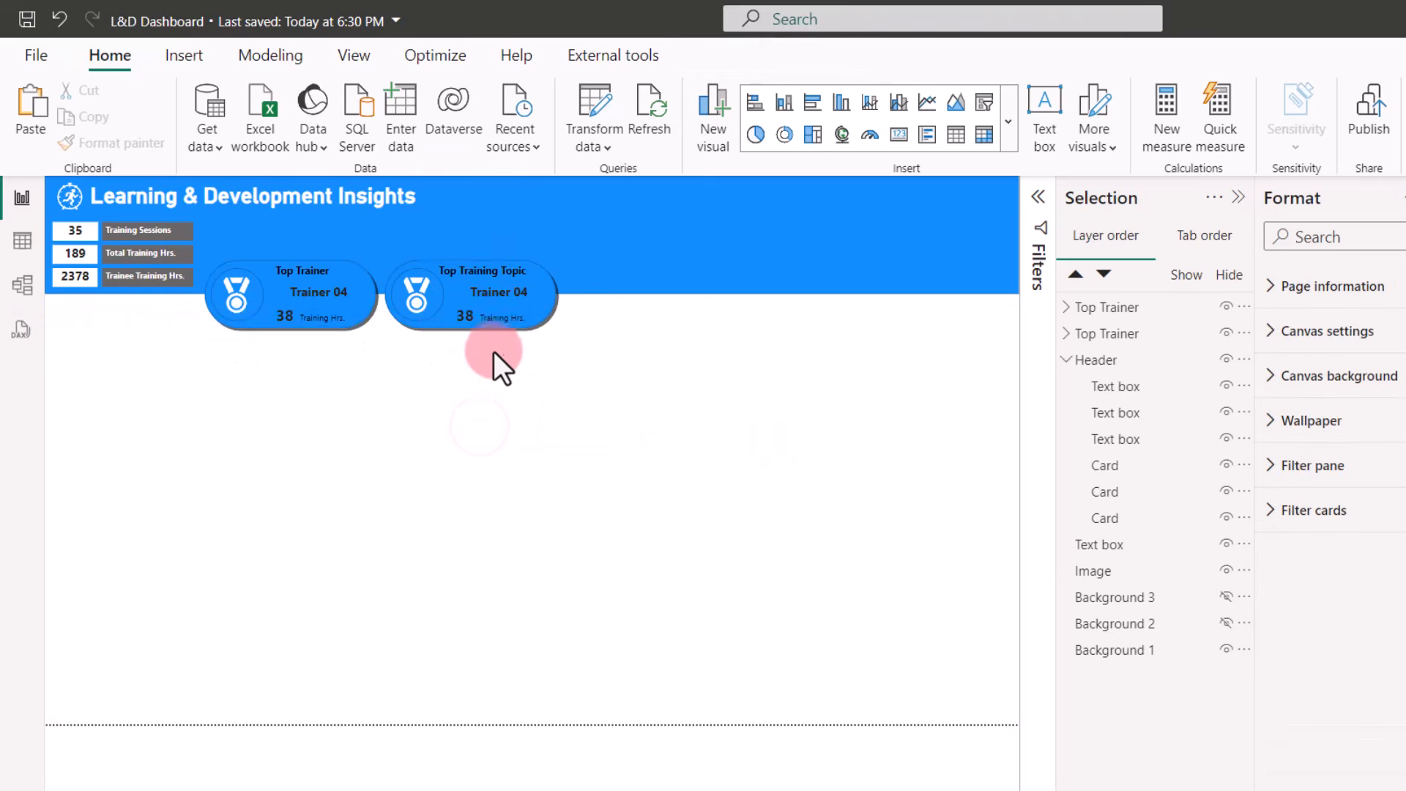
Hide the format settings, then enable and show the Build a visual pane for the duplicated badge.
{"action": "left_click", "coordinate": [503, 290]}
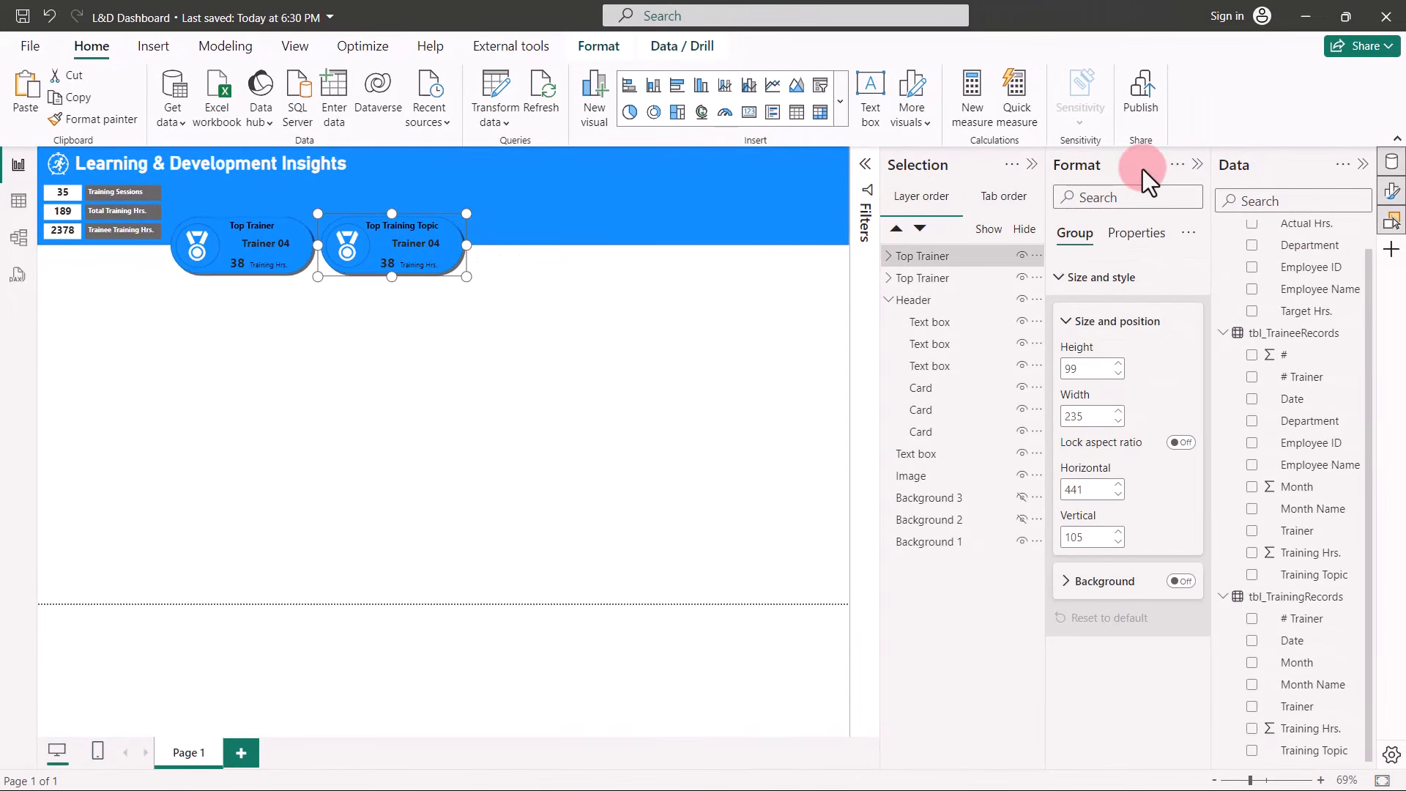
{"action": "left_click", "coordinate": [1198, 164]}
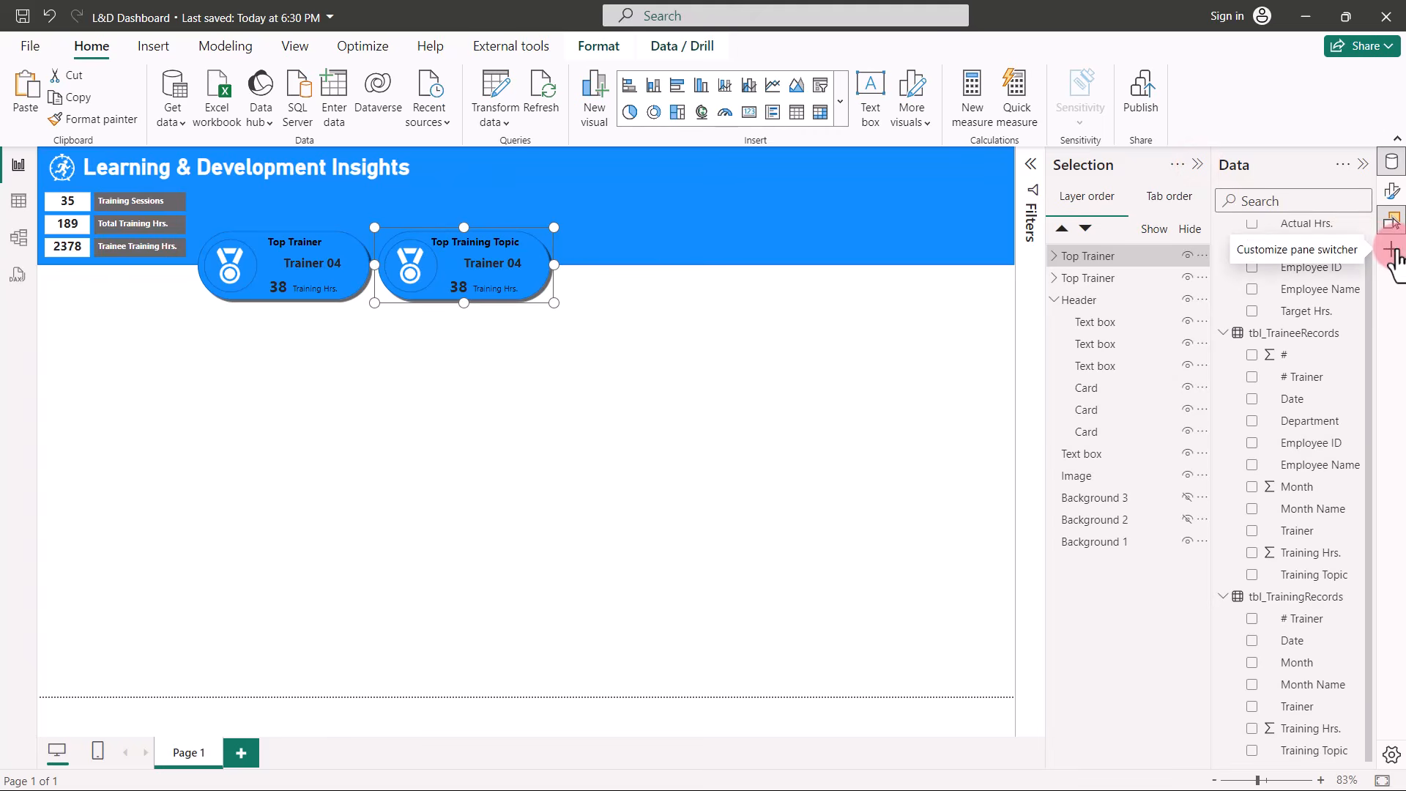
{"action": "left_click", "coordinate": [1393, 252]}
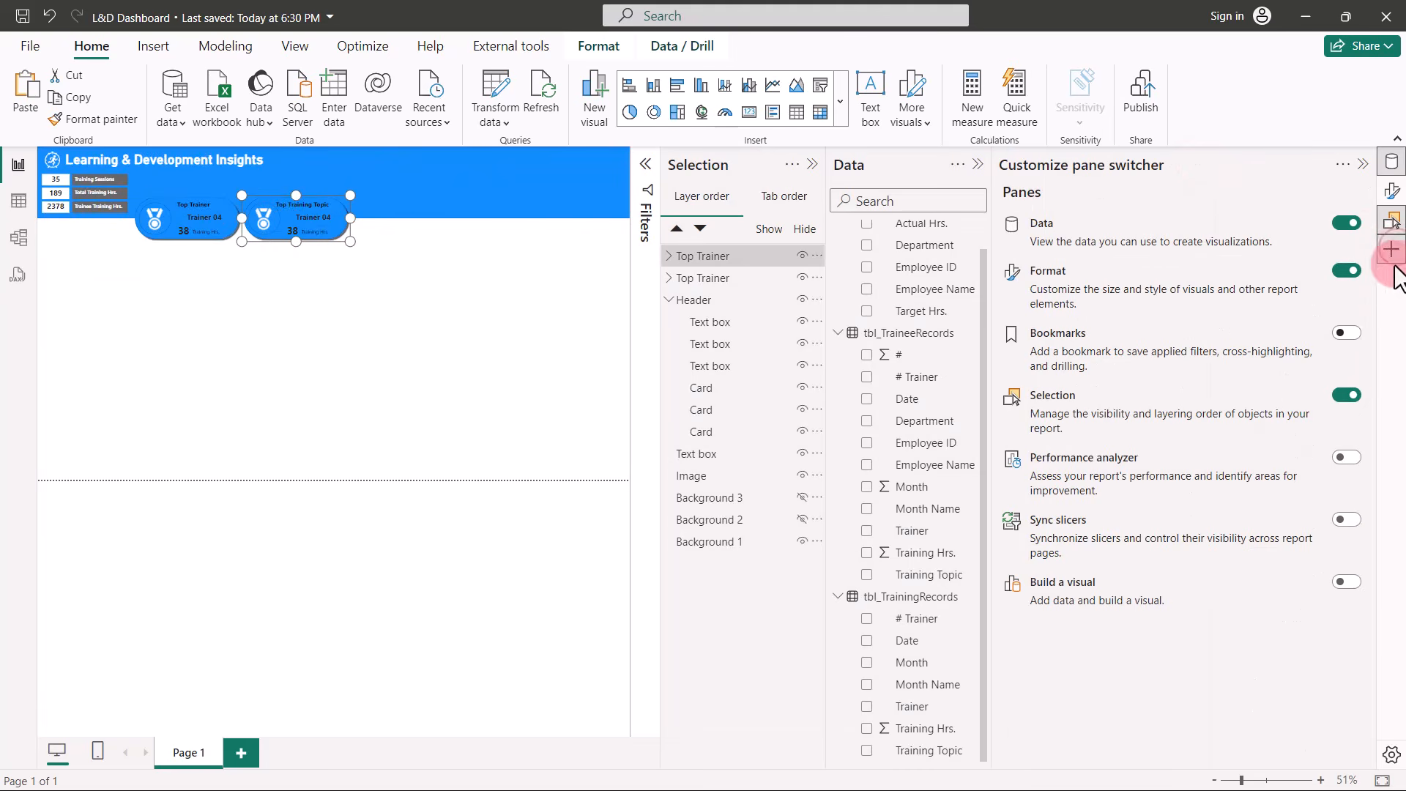
{"action": "left_click", "coordinate": [1345, 582]}
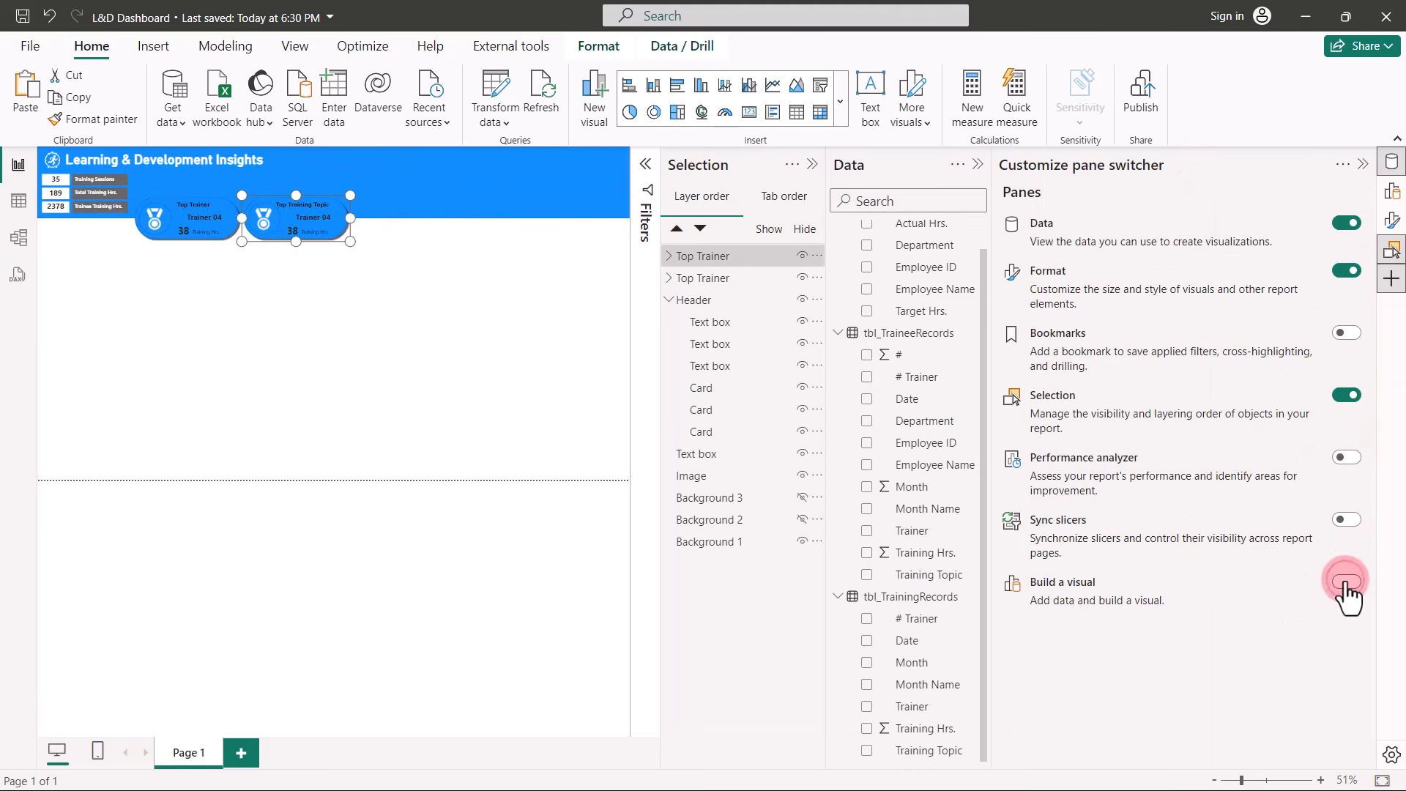
{"action": "left_click", "coordinate": [1366, 167]}
{"action": "left_click", "coordinate": [1392, 192]}
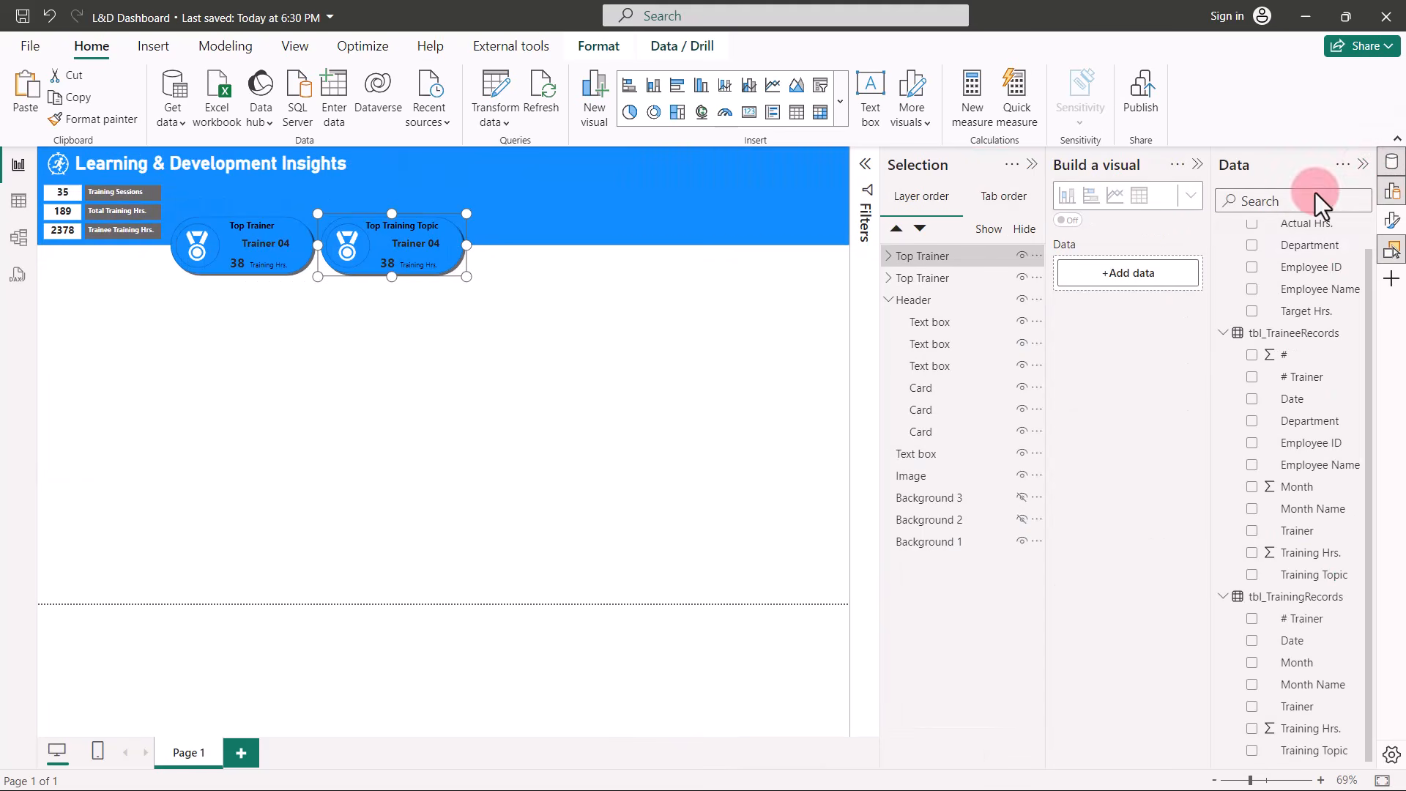
Replace the field of the duplicated badge's trainer name card with Training Topic from tbl_TrainingRecords.
{"action": "left_click", "coordinate": [437, 239]}
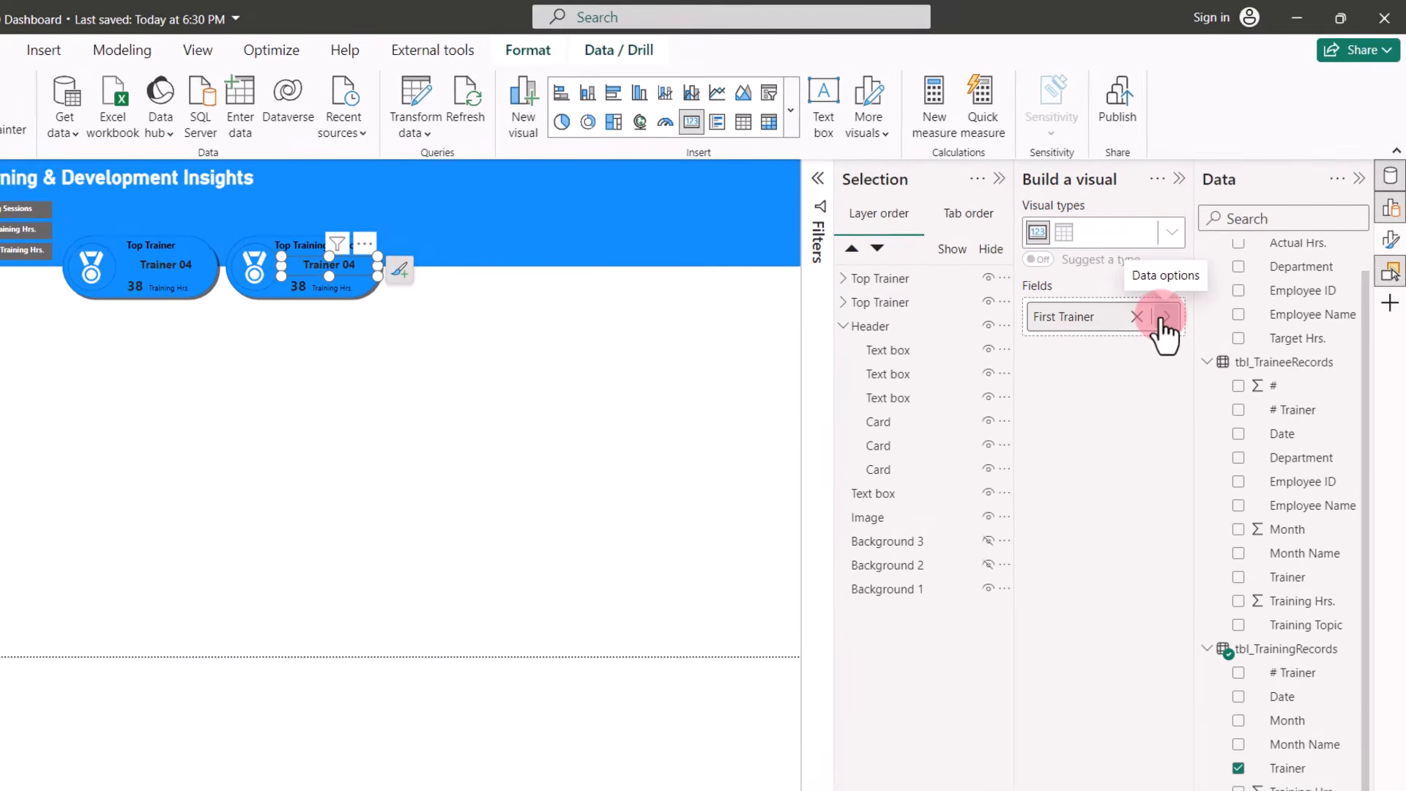
{"action": "left_click", "coordinate": [1163, 320]}
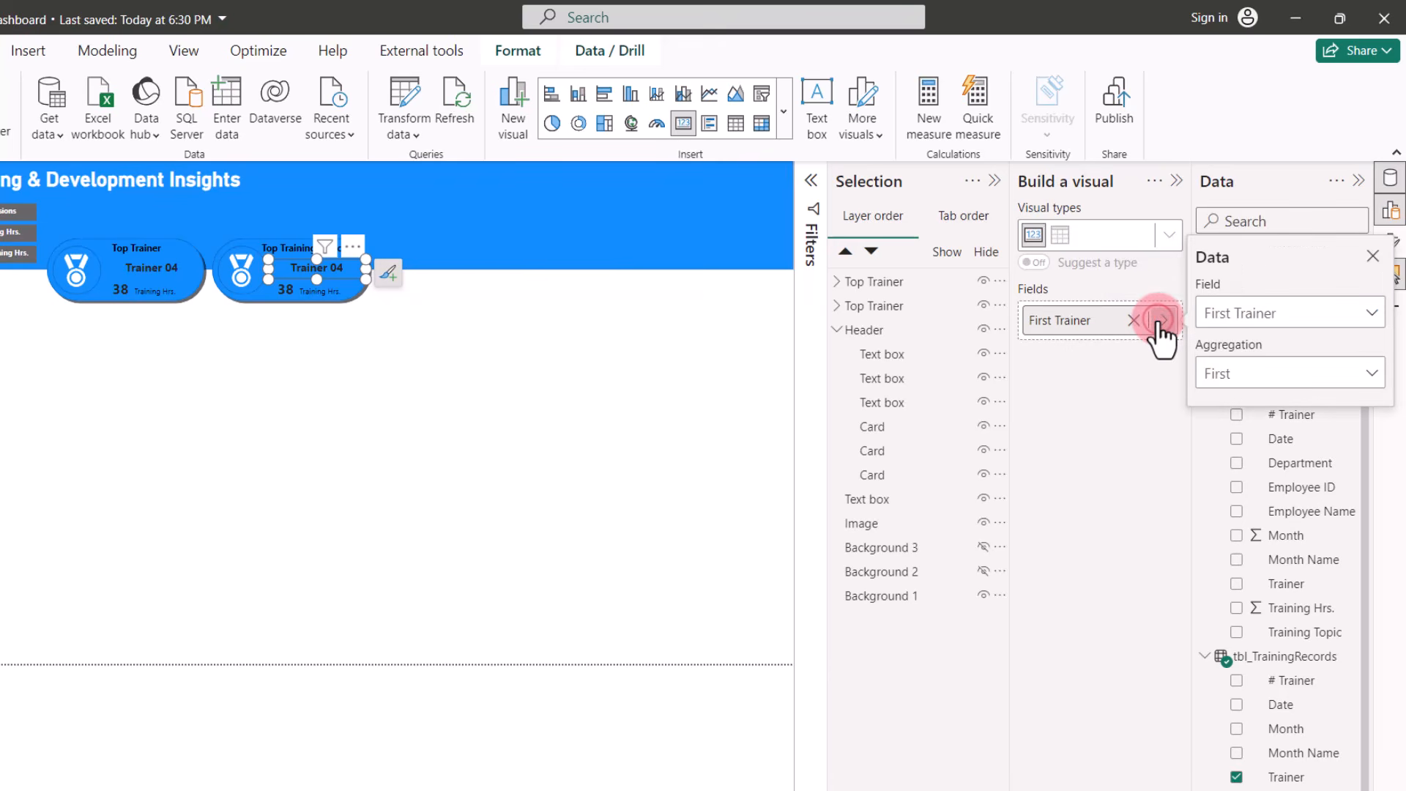
{"action": "left_click", "coordinate": [1365, 312]}
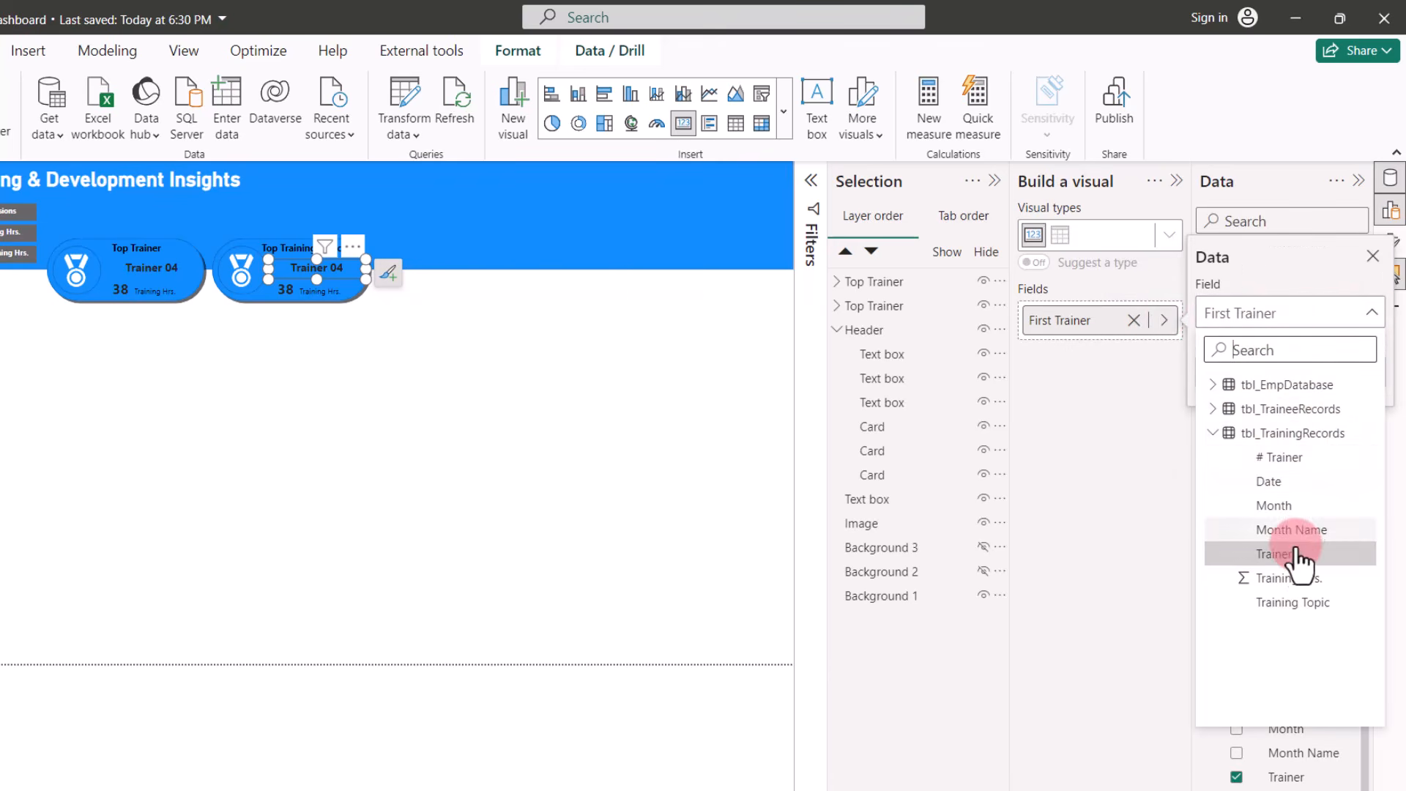
{"action": "left_click", "coordinate": [1280, 609]}
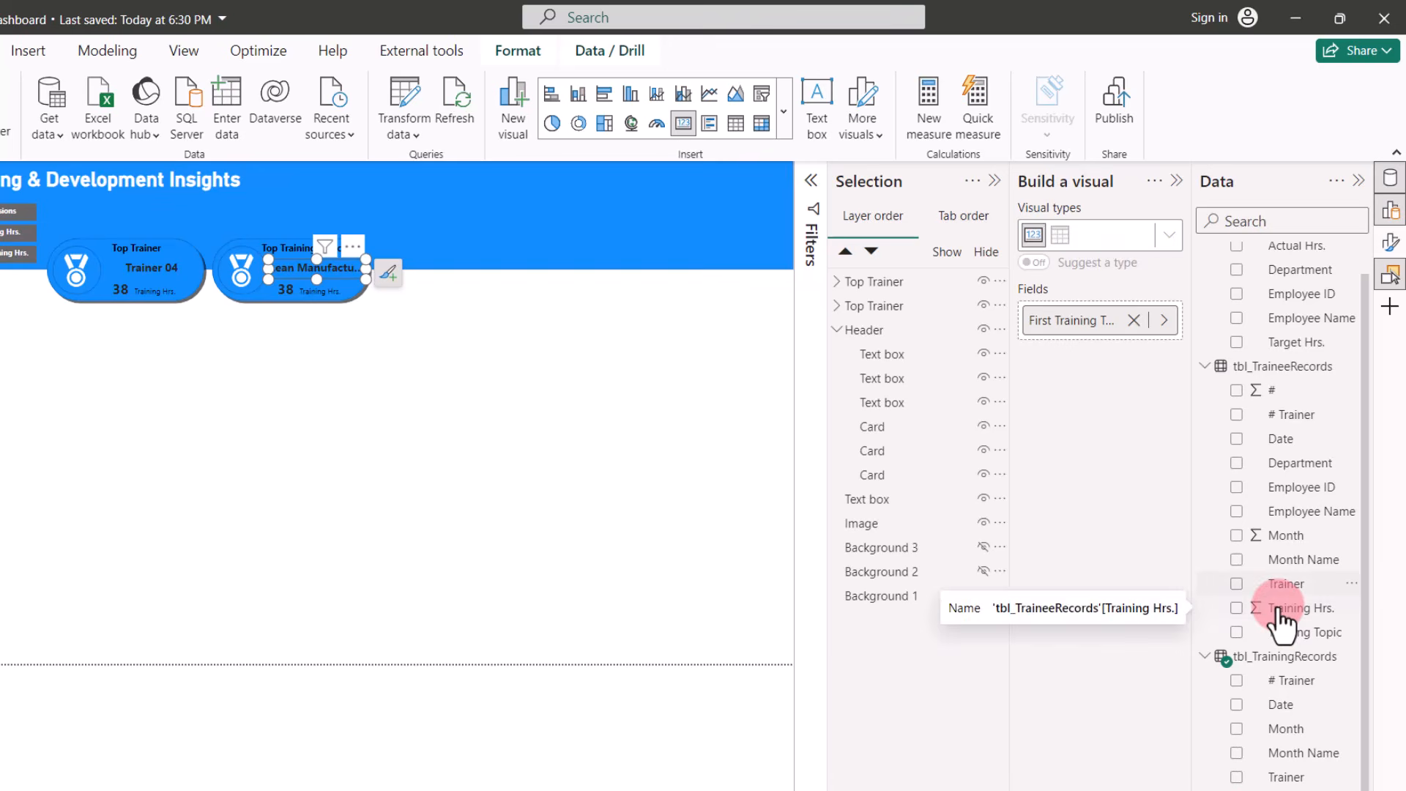
Remove the Trainer filter from the Training Topic card.
{"action": "left_click", "coordinate": [994, 181]}
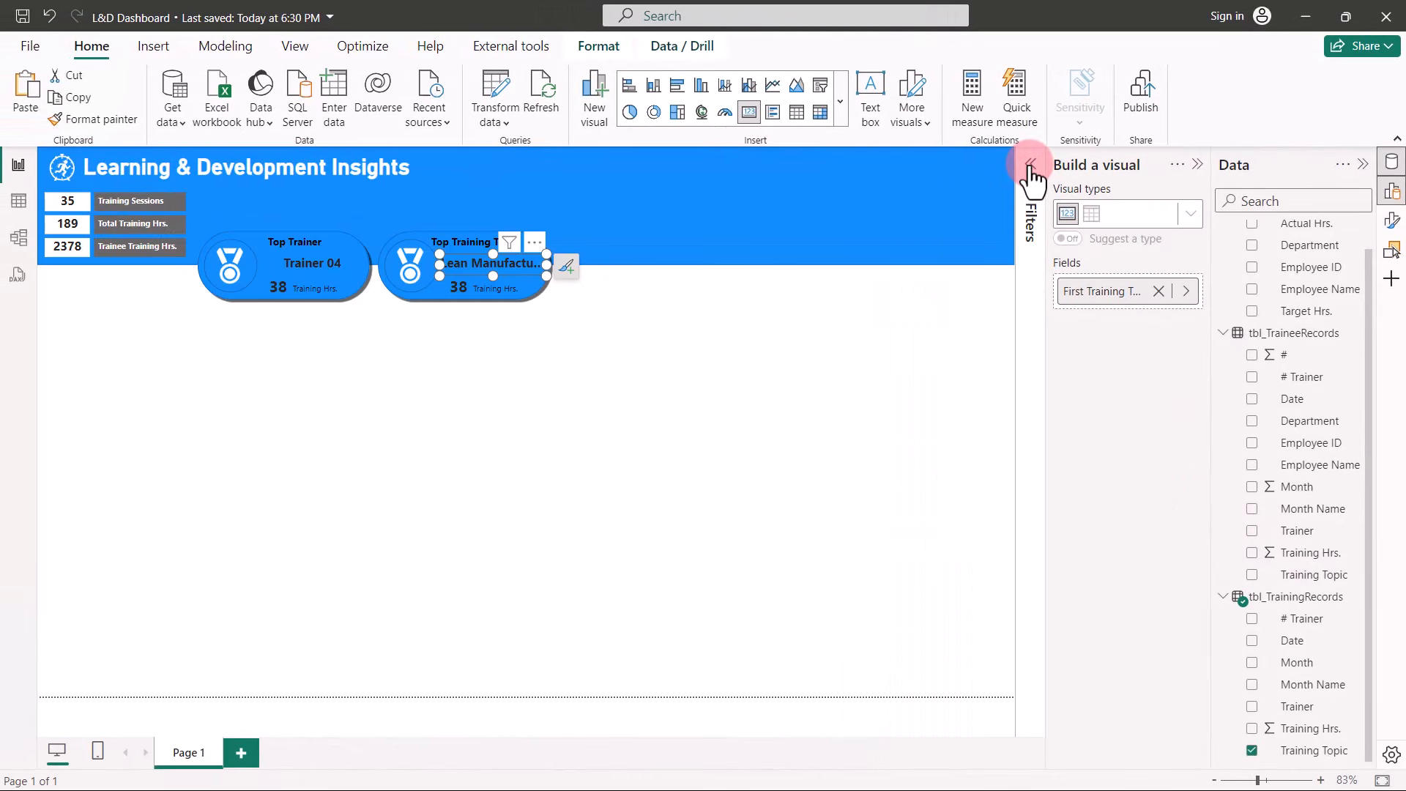
{"action": "left_click", "coordinate": [1030, 167]}
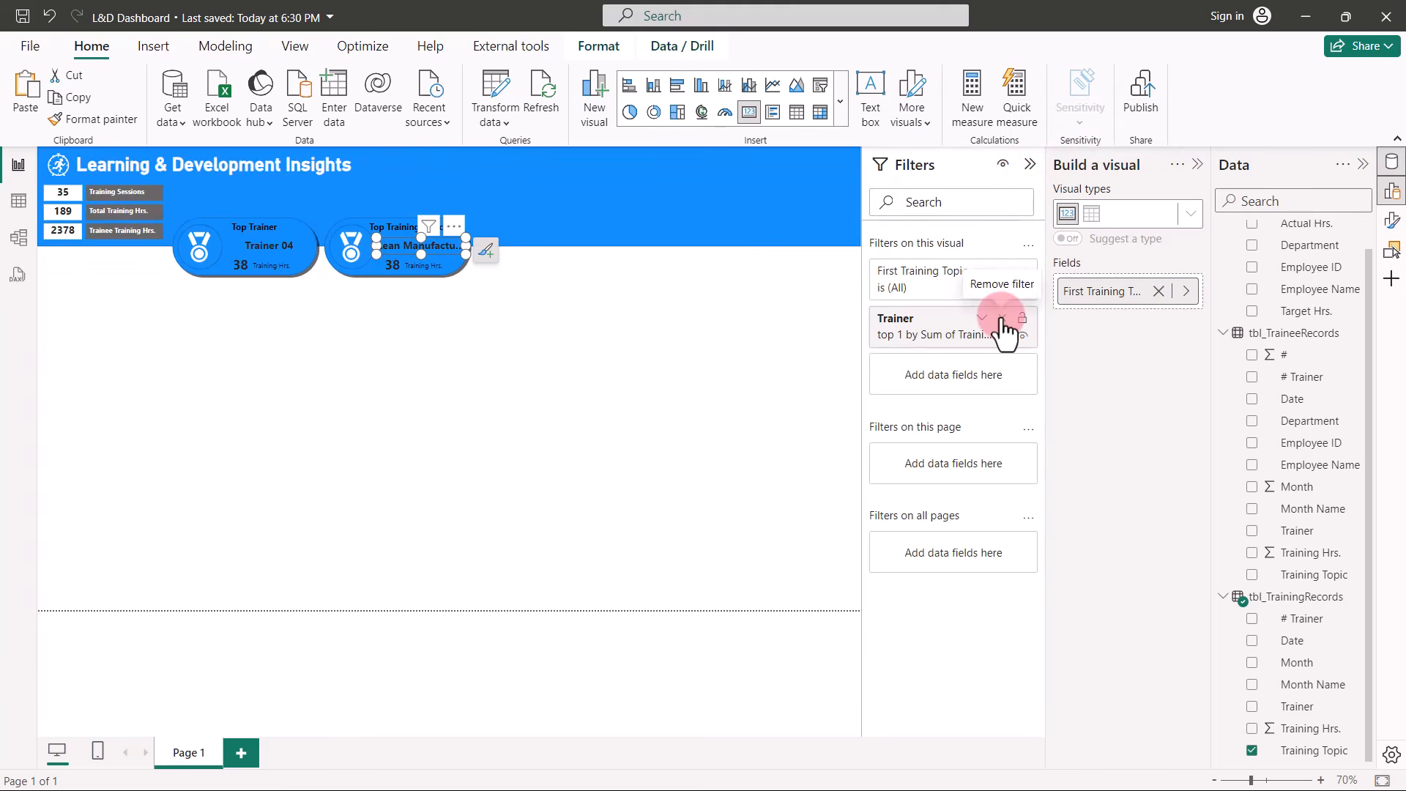
{"action": "left_click", "coordinate": [1001, 317]}
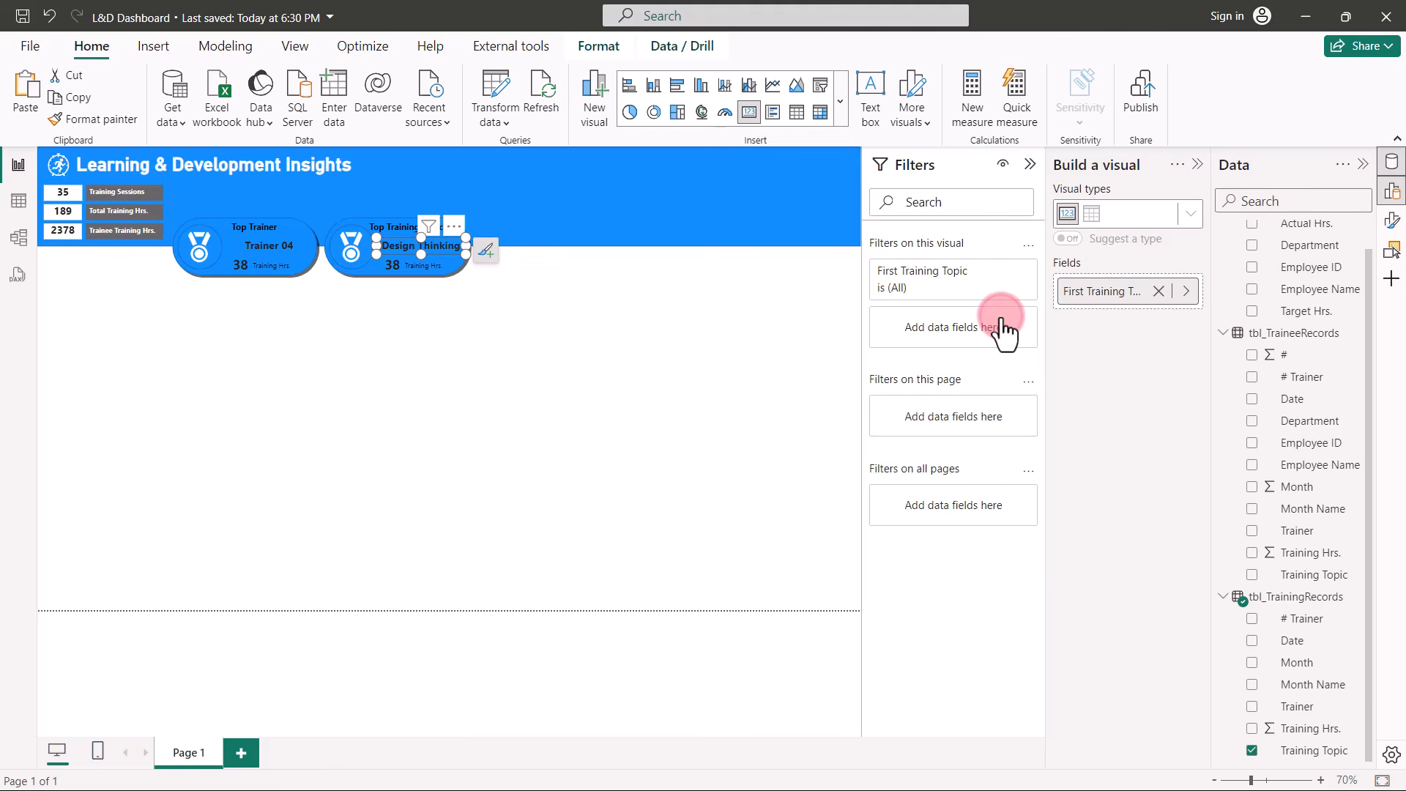
Filter the Training Topic card by Training Topic to the top 1 by sum of Training Hrs. from tbl_TrainingRecords.
{"action": "left_click_drag", "start_coordinate": [1313, 750], "coordinate": [995, 323]}
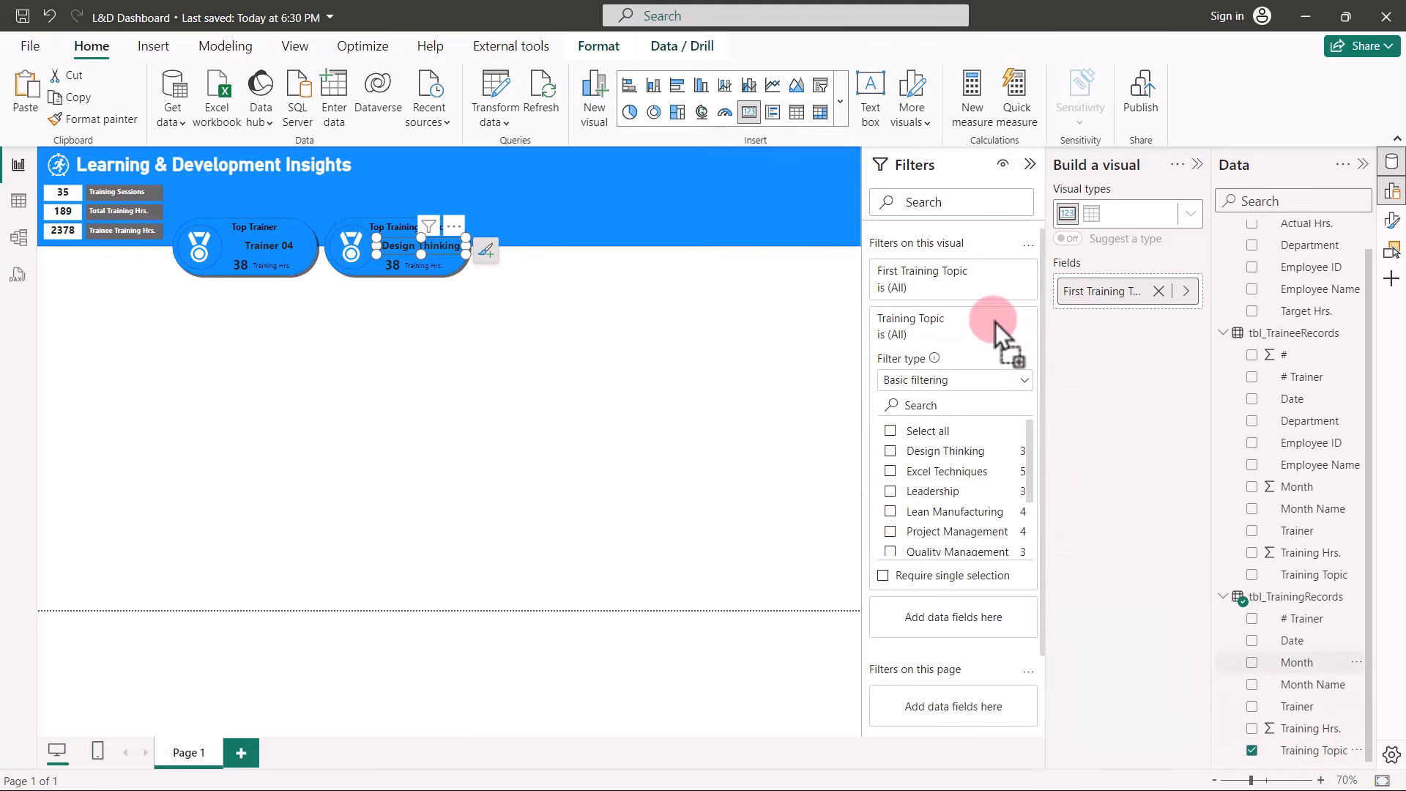
{"action": "left_click", "coordinate": [1023, 380]}
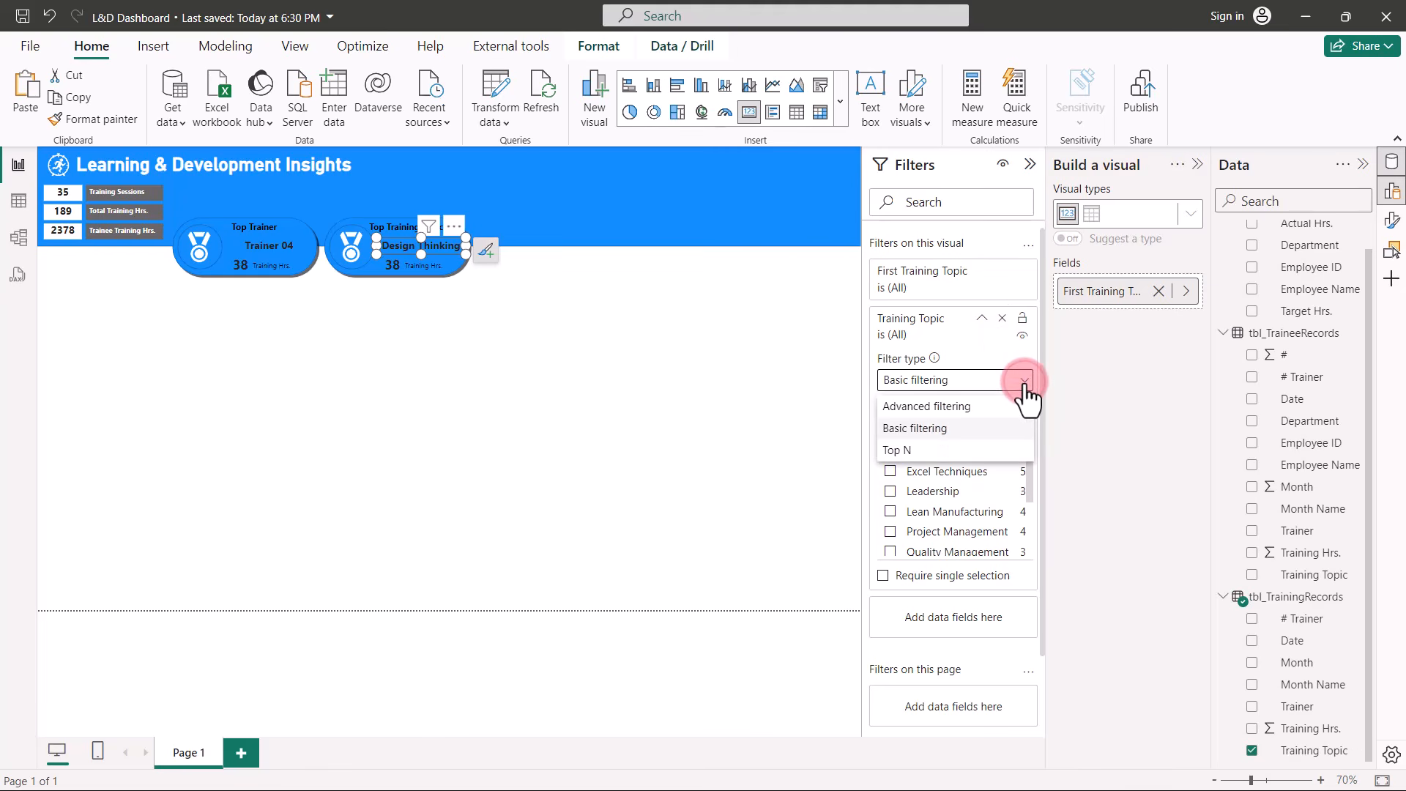
{"action": "left_click", "coordinate": [900, 450]}
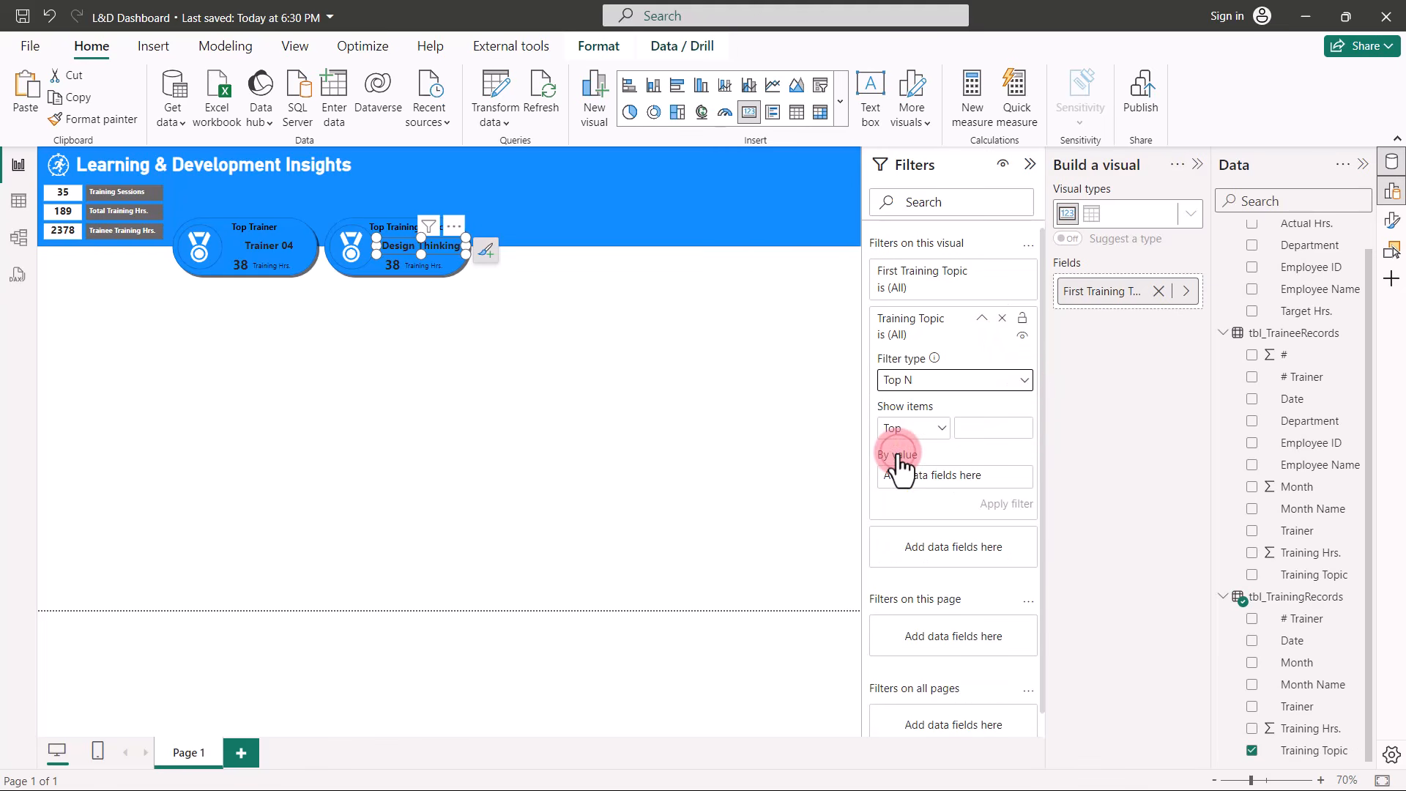
{"action": "left_click_drag", "start_coordinate": [1311, 728], "coordinate": [992, 487]}
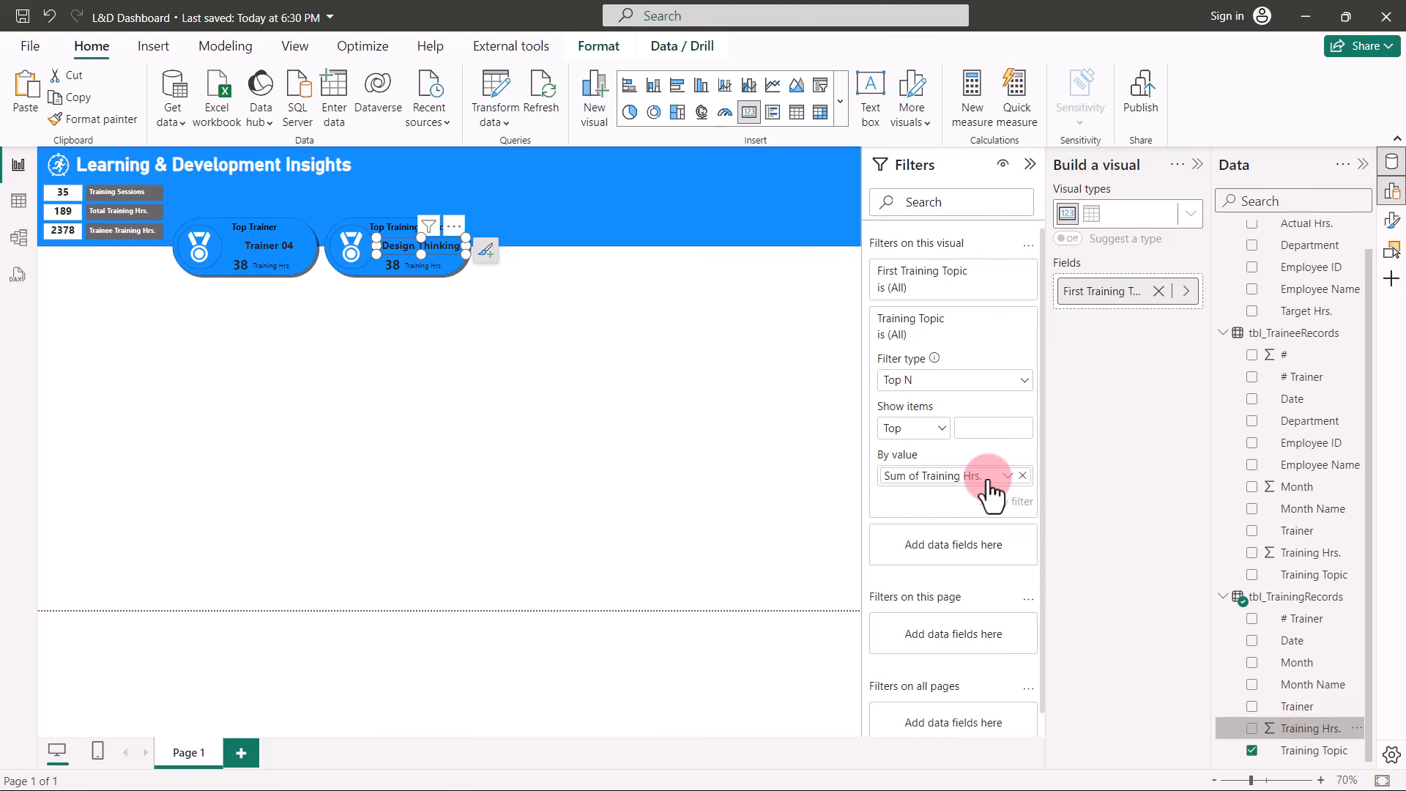
{"action": "left_click", "coordinate": [978, 431]}
{"action": "type", "text": "1"}
{"action": "left_click", "coordinate": [996, 504]}
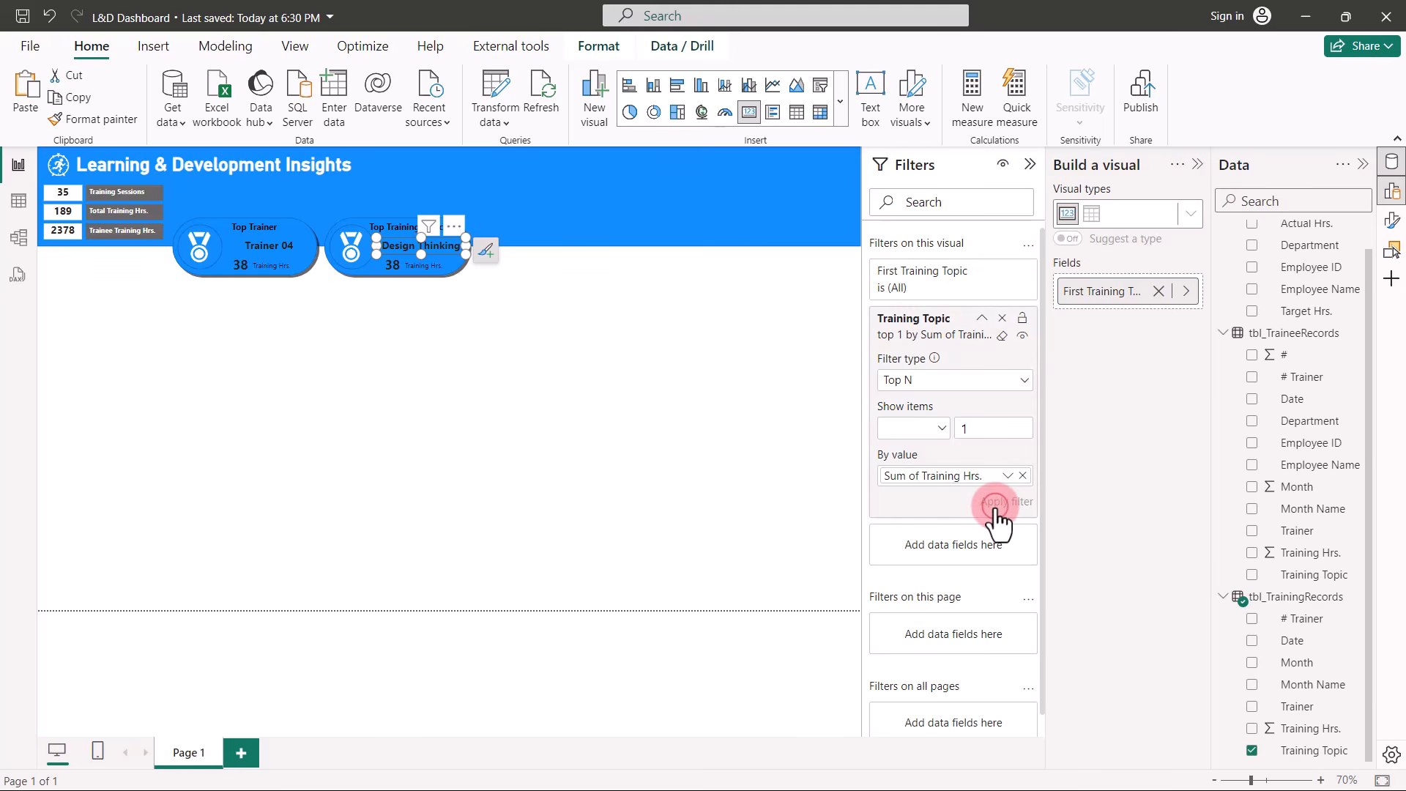
Remove the Trainer filter from the training hours card in the Top Training Topic badge.
{"action": "left_click", "coordinate": [444, 286]}
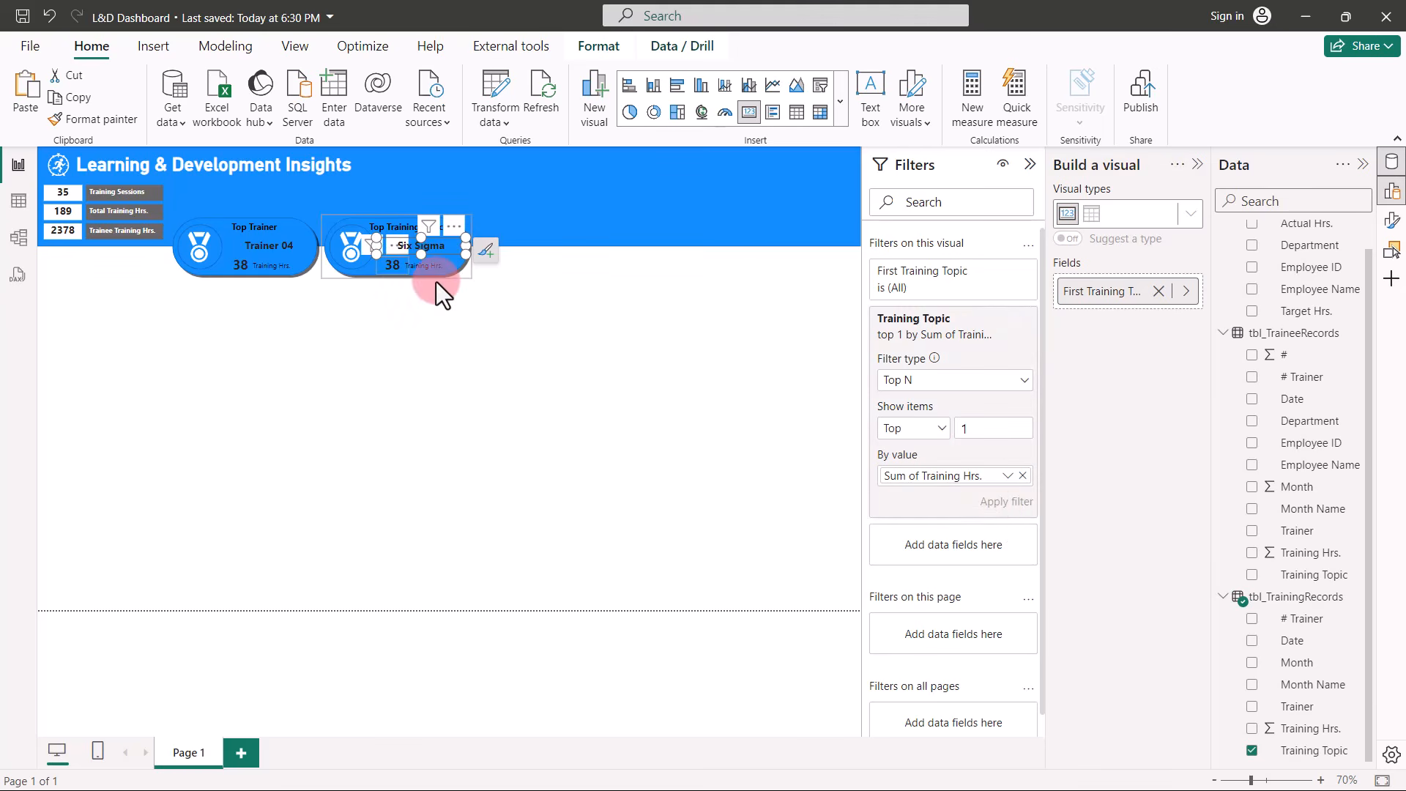
{"action": "left_click", "coordinate": [393, 265]}
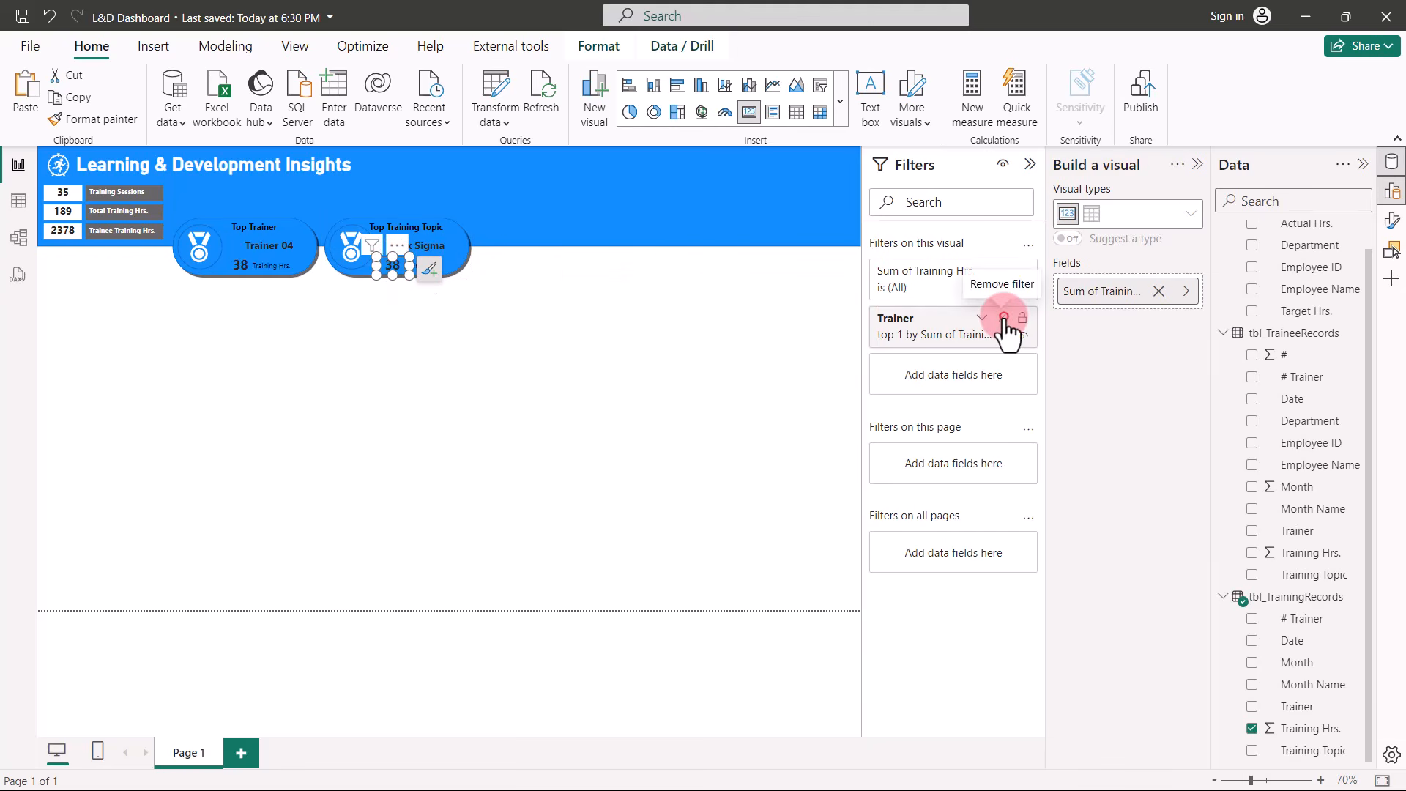
{"action": "left_click", "coordinate": [1002, 317]}
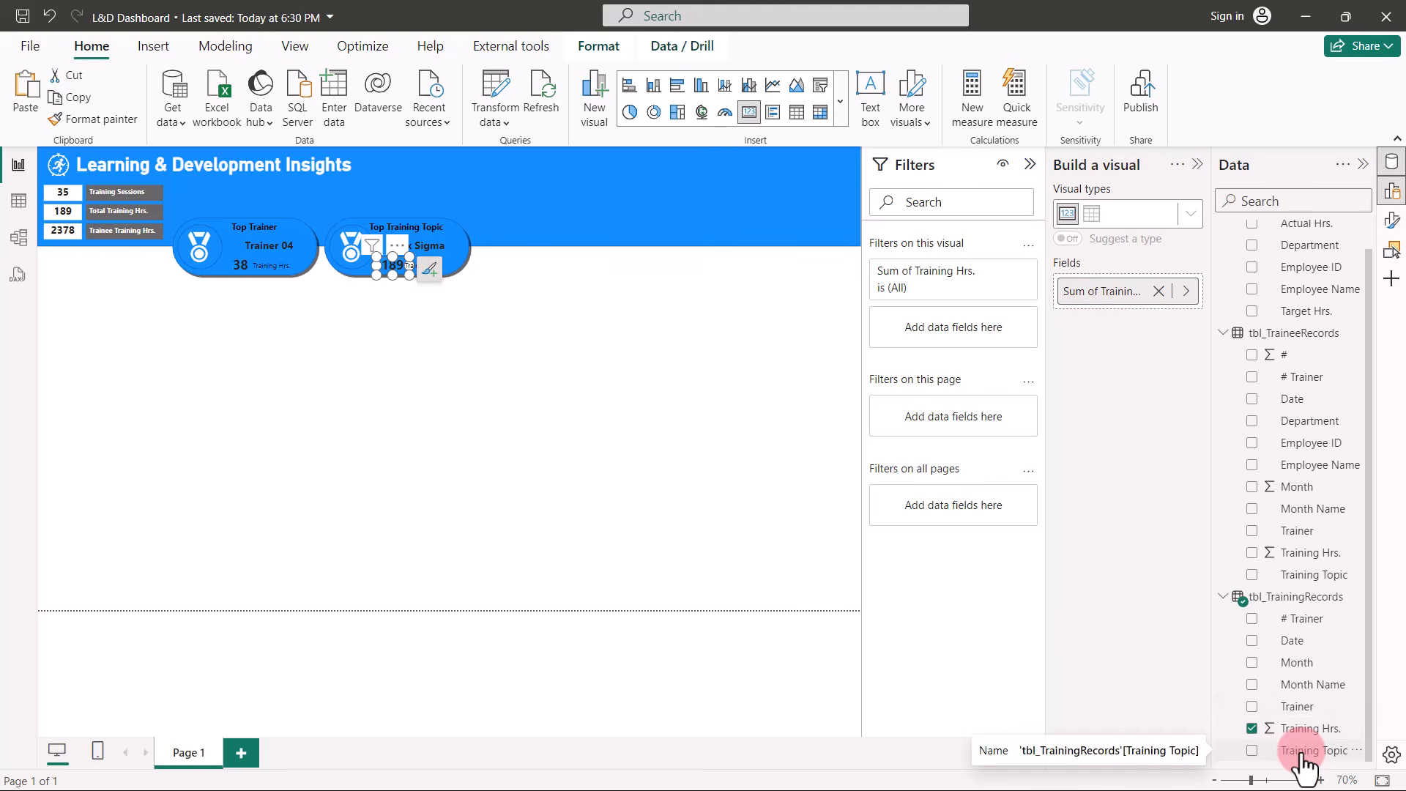
Filter the badge's training hours card by Training Topic, keeping the top 1 by sum of Training Hrs.
{"action": "left_click_drag", "start_coordinate": [1303, 754], "coordinate": [961, 315]}
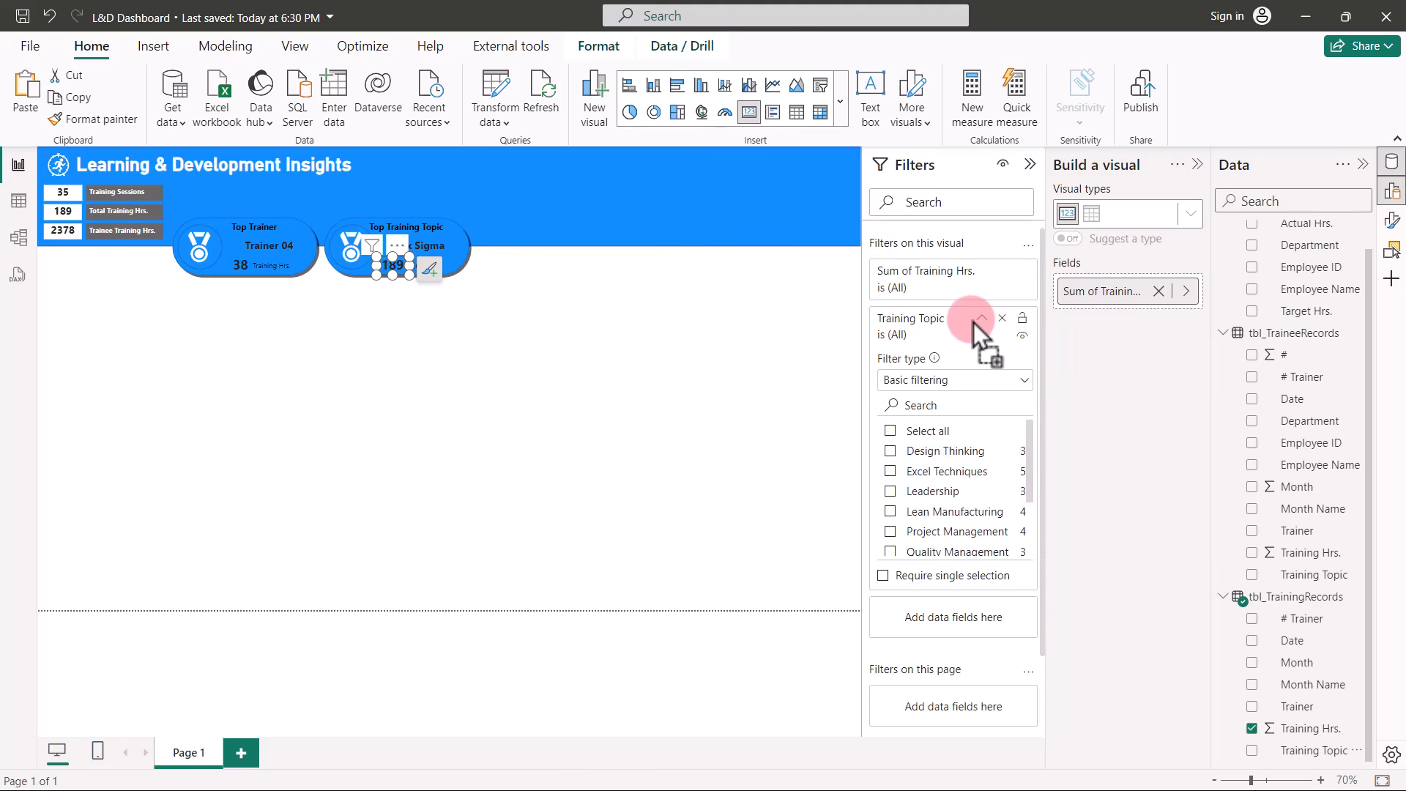
{"action": "left_click", "coordinate": [1020, 381]}
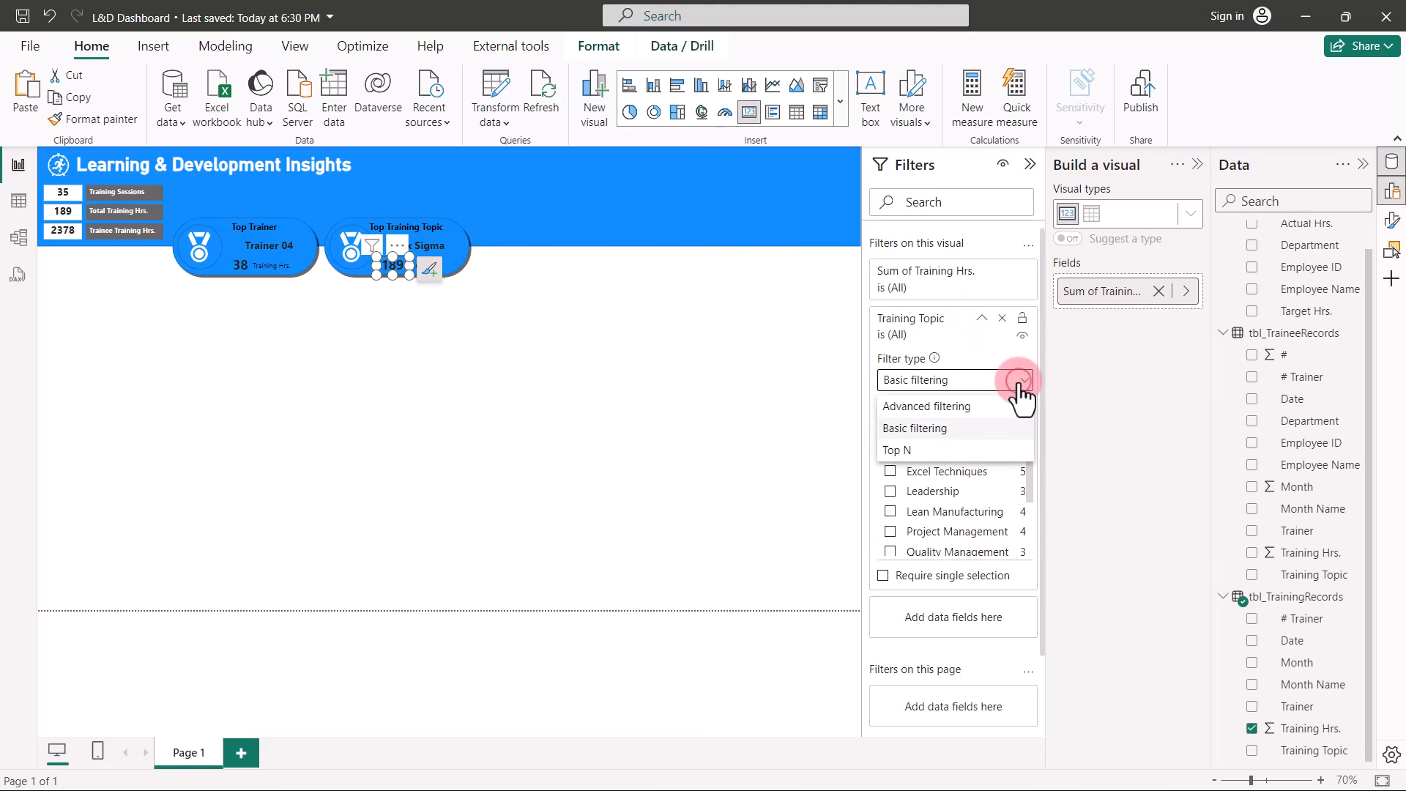
{"action": "left_click", "coordinate": [895, 450]}
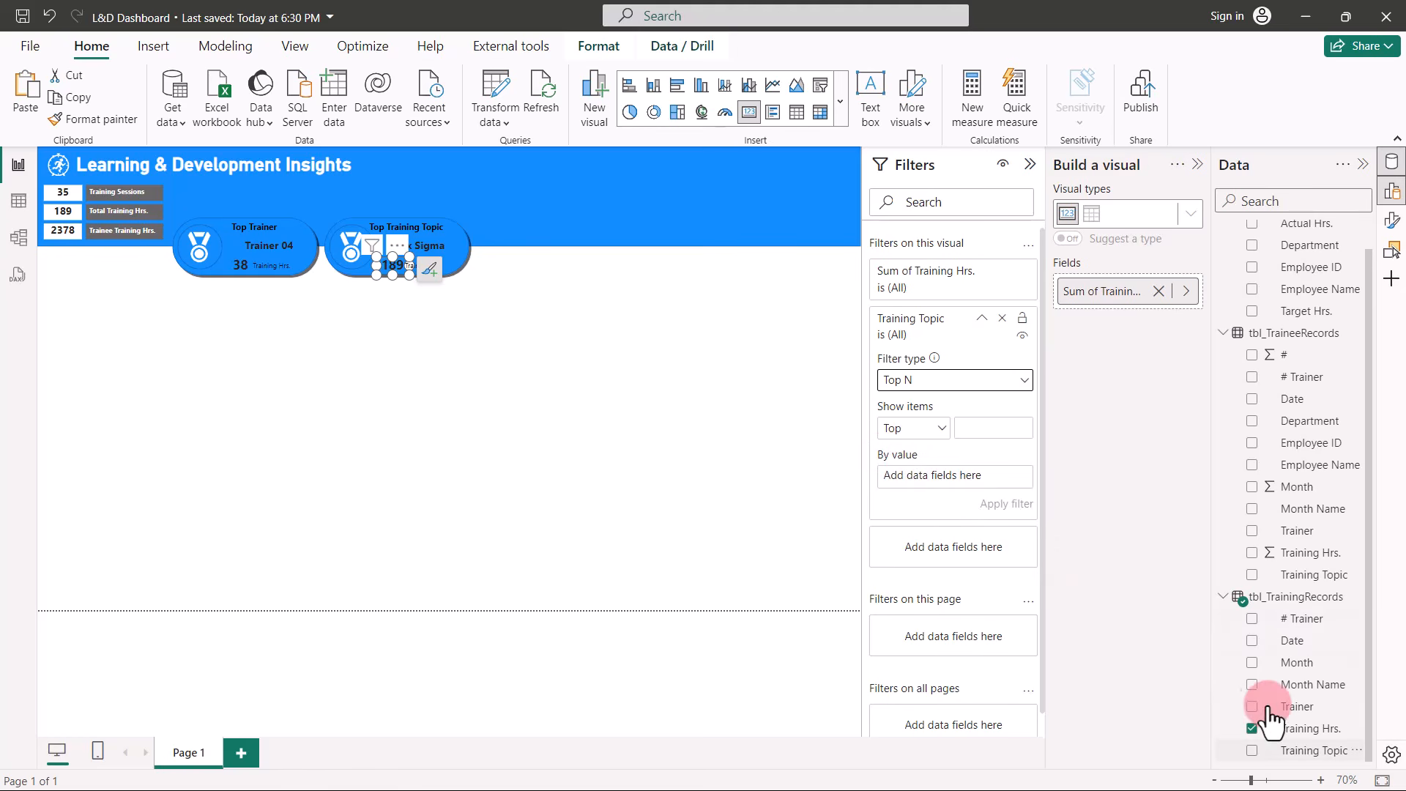
{"action": "left_click_drag", "start_coordinate": [1303, 742], "coordinate": [968, 476]}
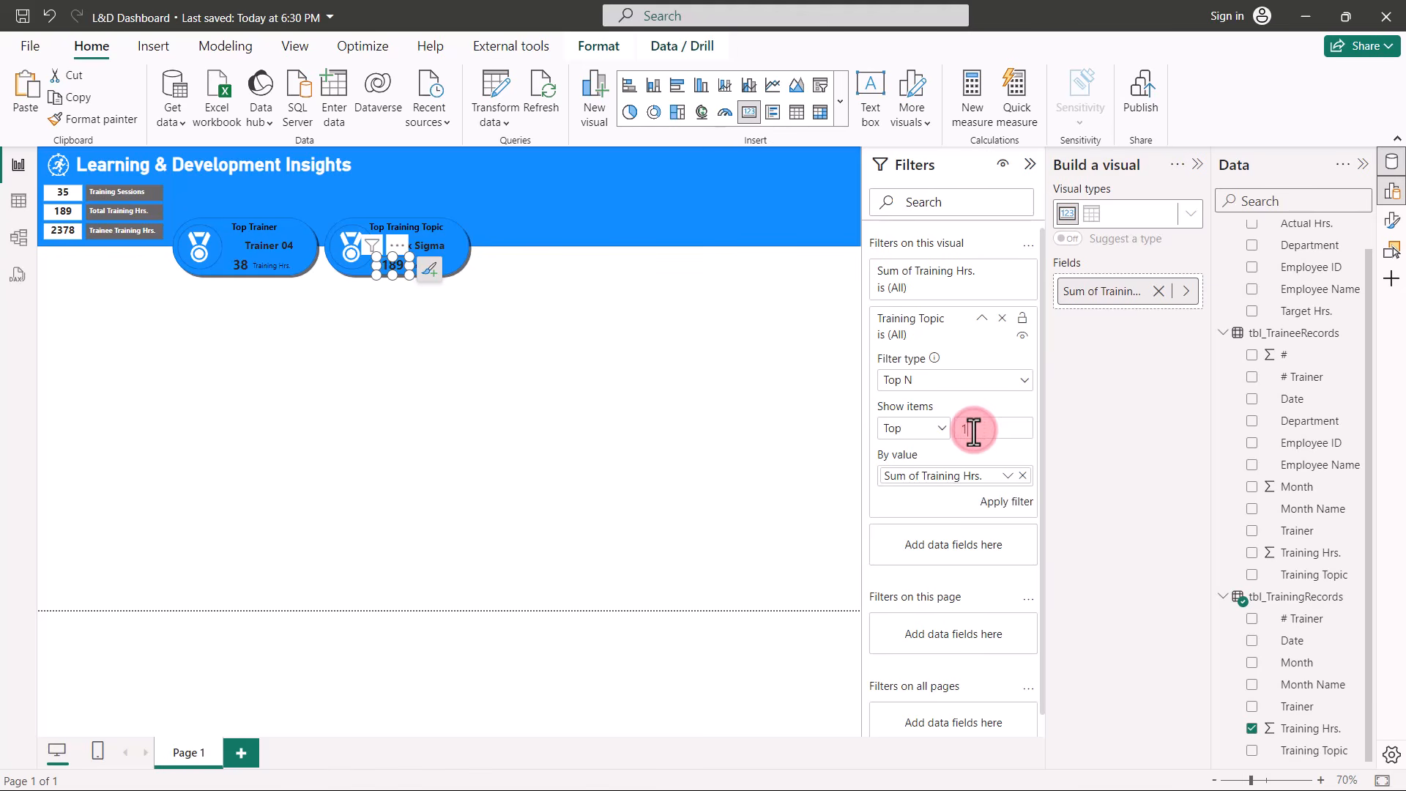
{"action": "type", "text": "1"}
{"action": "left_click", "coordinate": [1002, 502]}
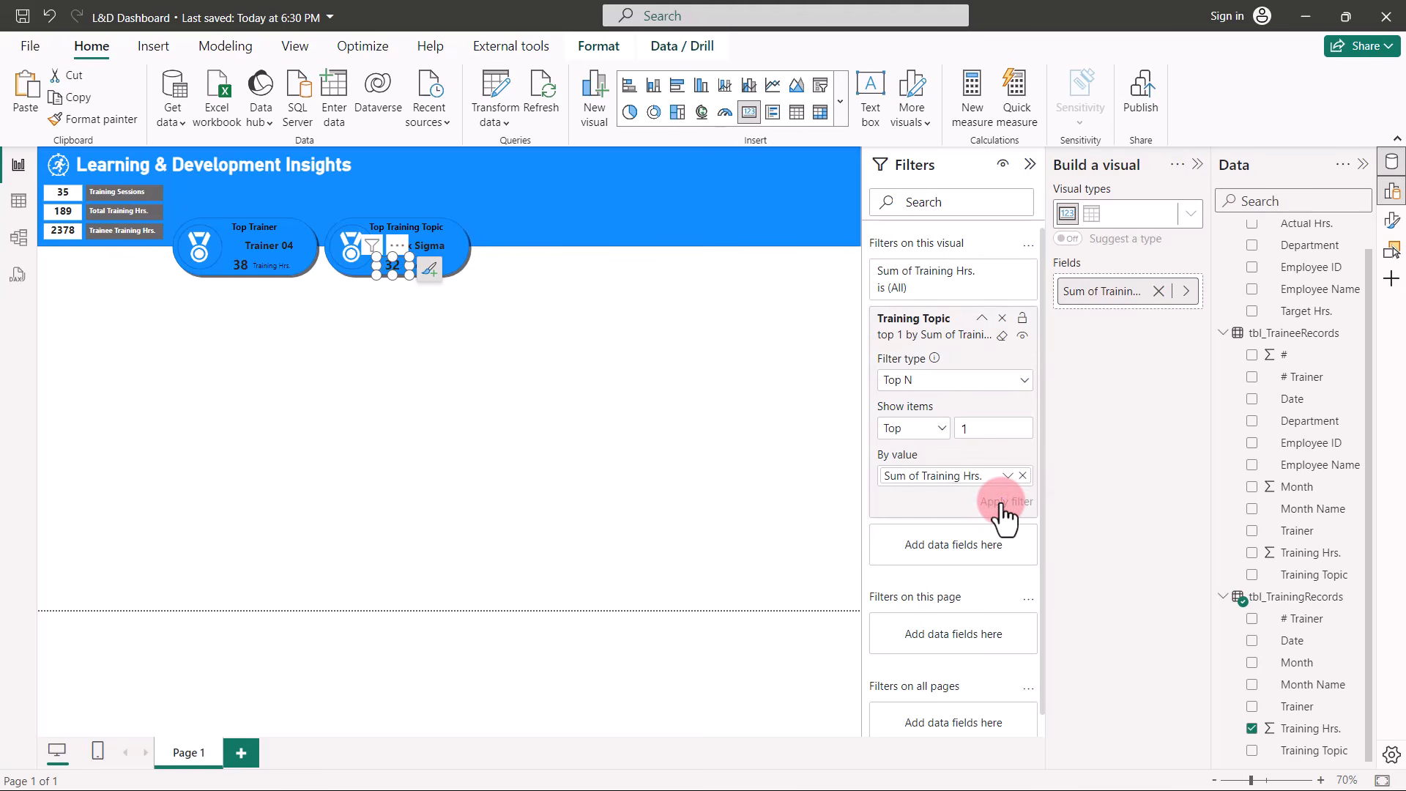
{"action": "left_click", "coordinate": [482, 353]}
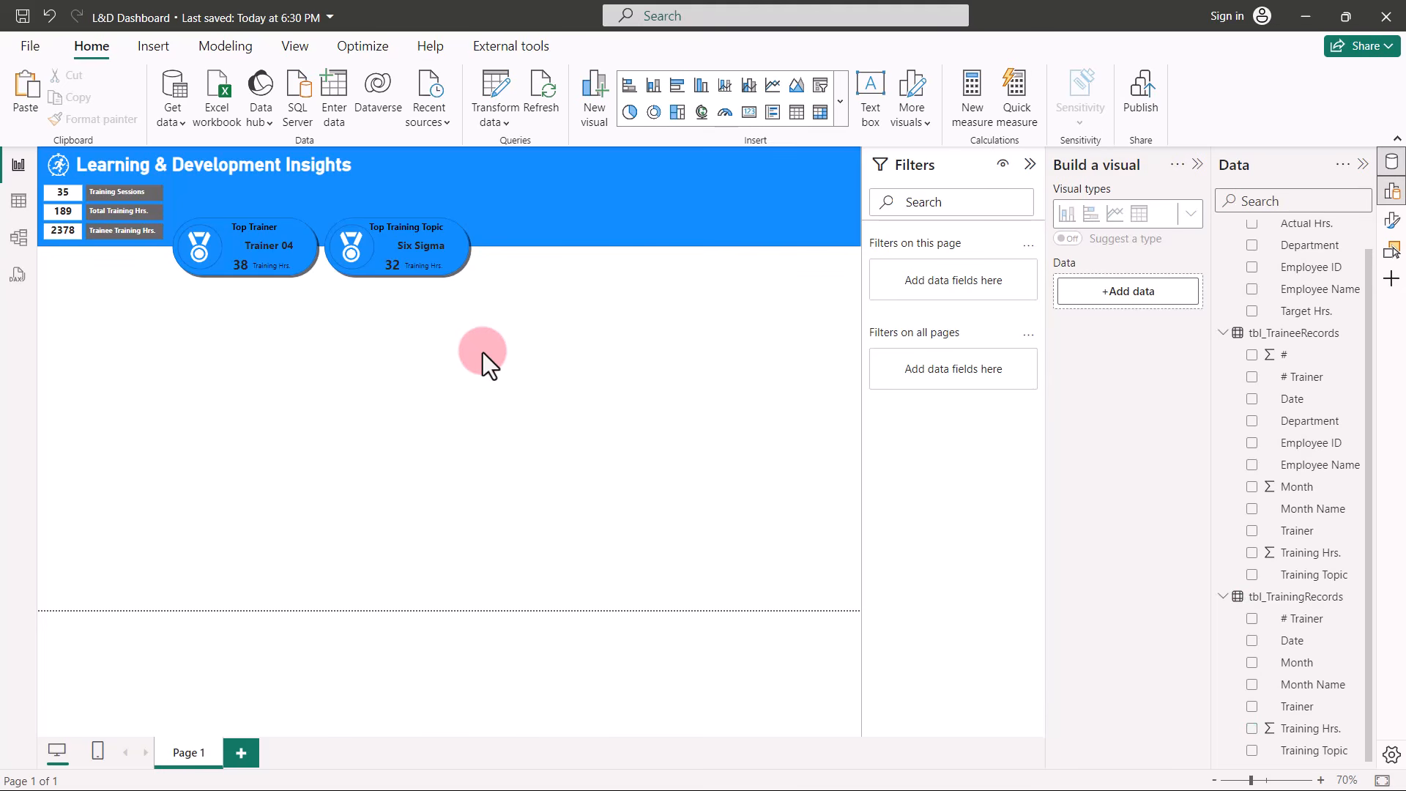
Rename the duplicated badge's group as Top Topic in the layer order.
{"action": "left_click", "coordinate": [1394, 248]}
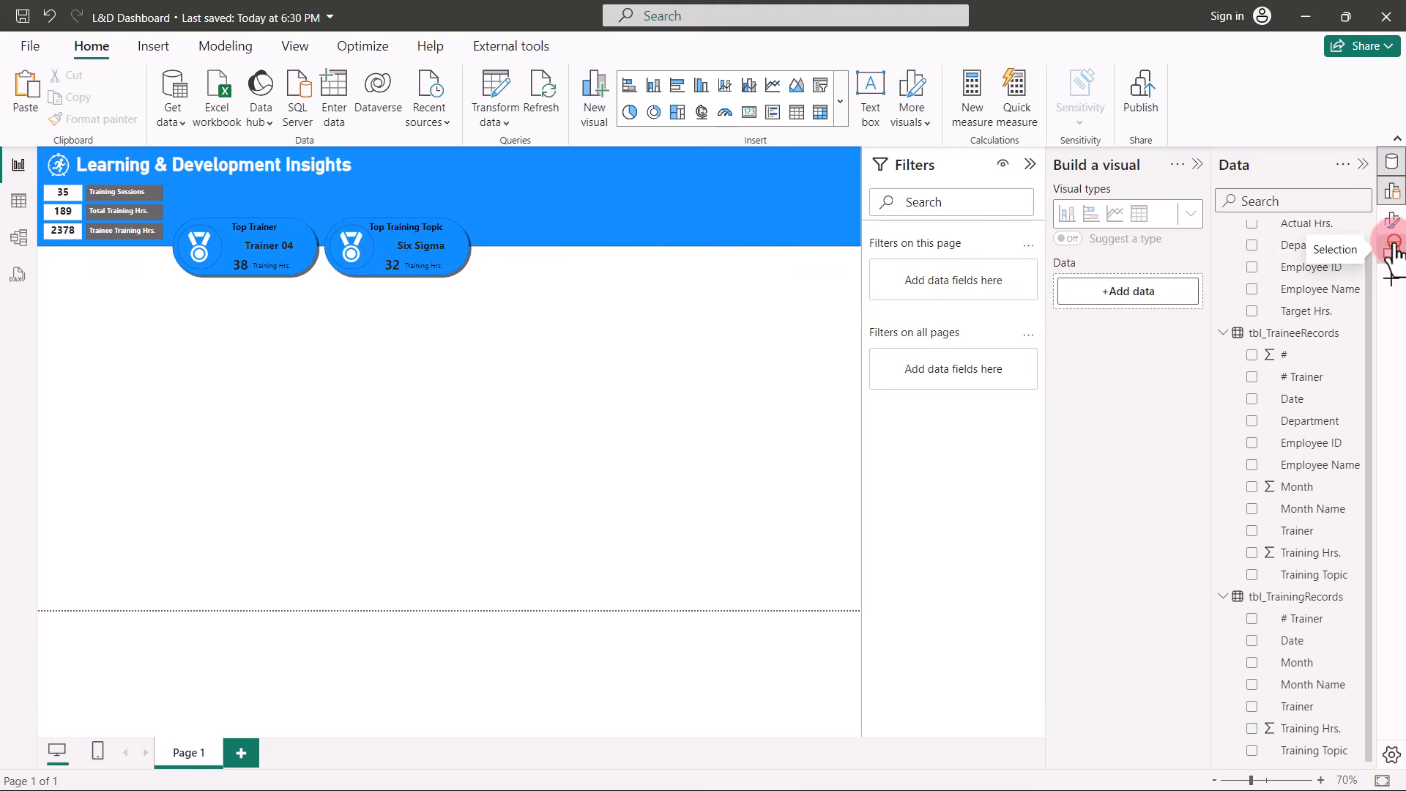
{"action": "left_click", "coordinate": [946, 256]}
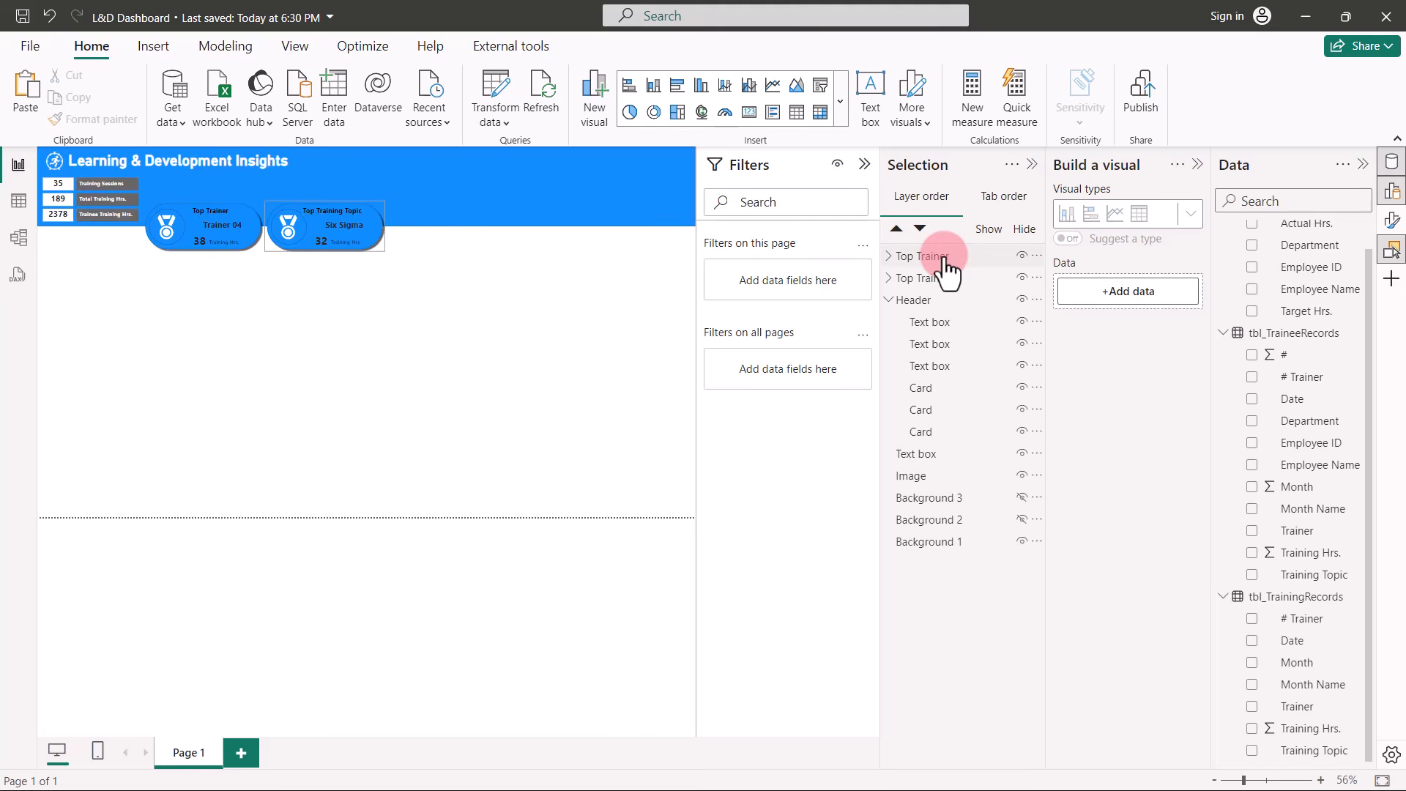
{"action": "double_click", "coordinate": [948, 257]}
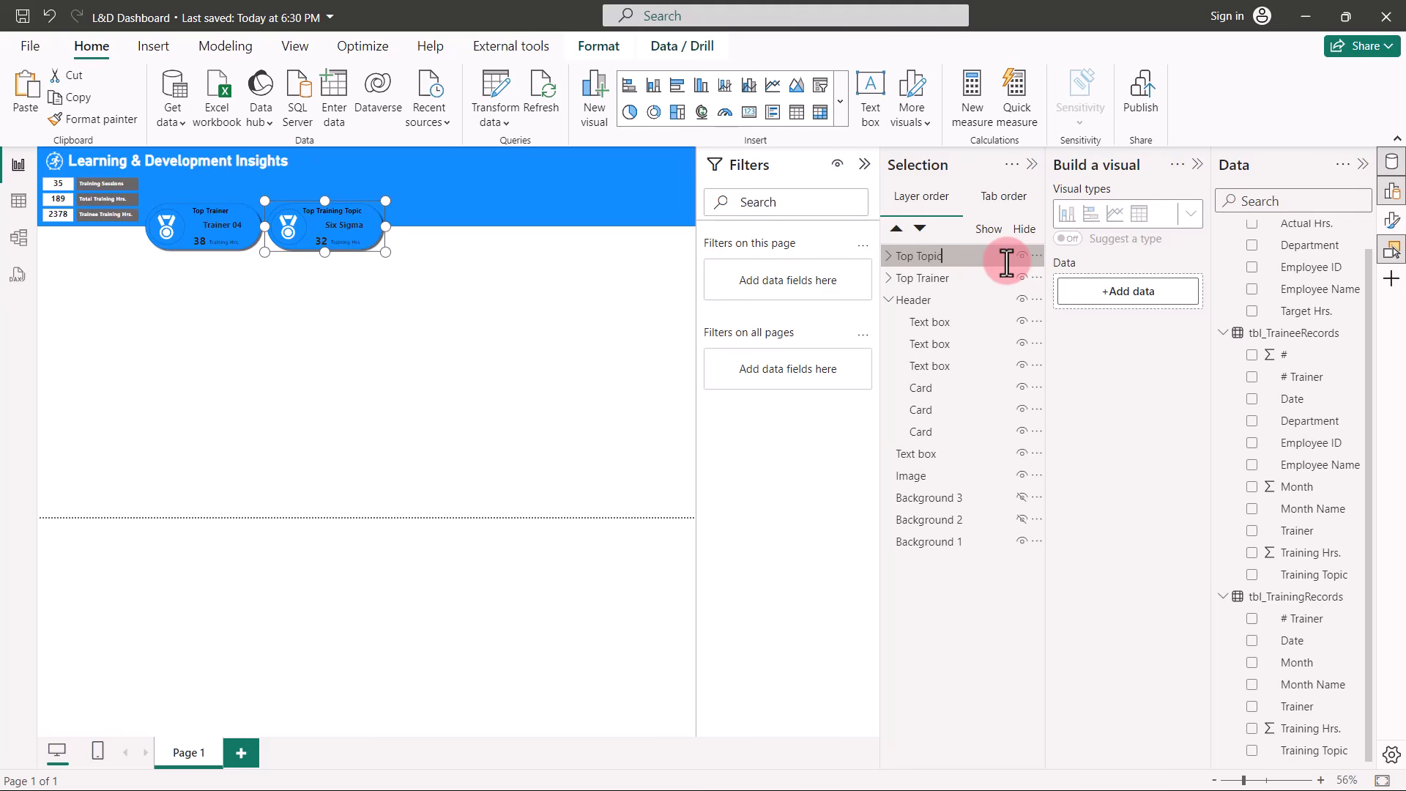
{"action": "left_click", "coordinate": [979, 262]}
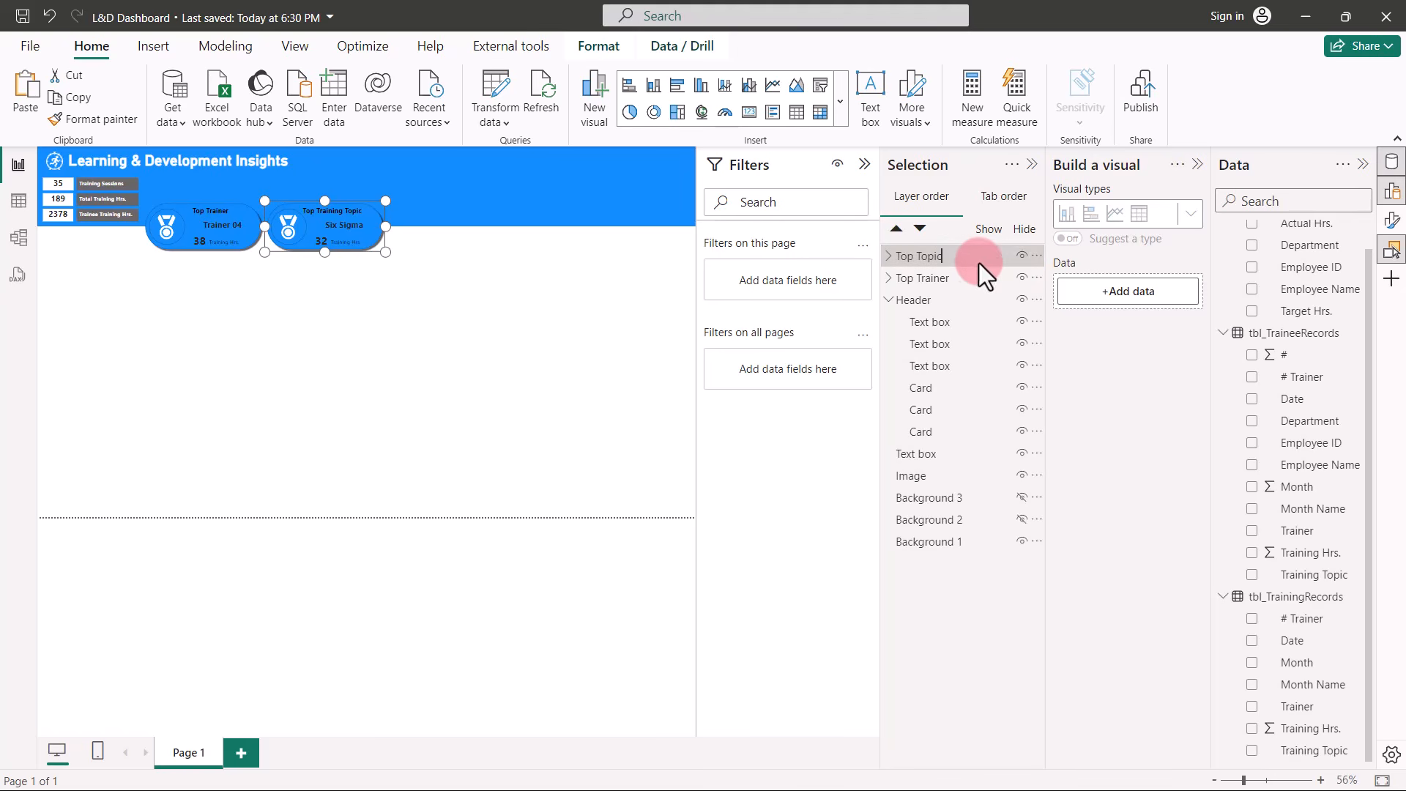
{"action": "left_click", "coordinate": [542, 276]}
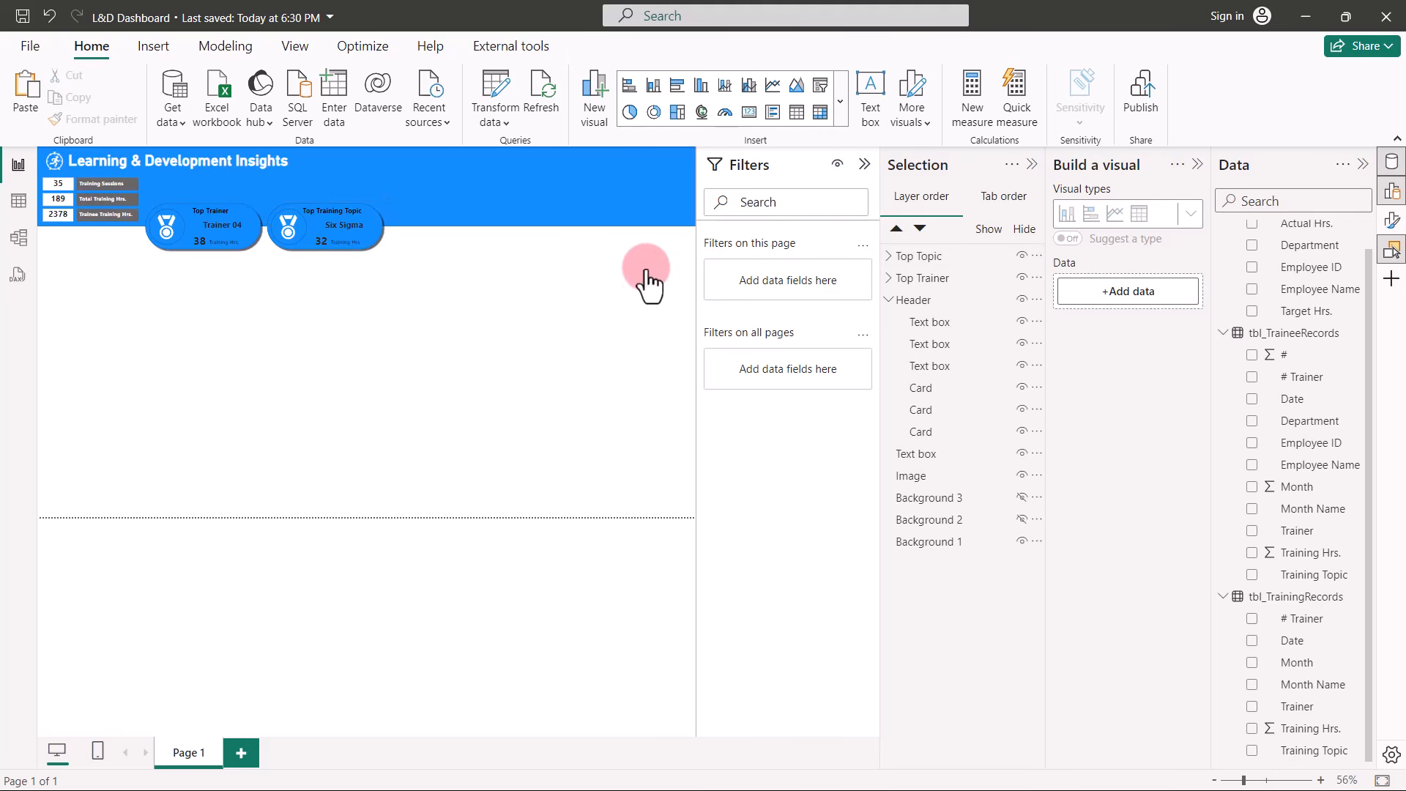
Expand the Top Topic group's layers and insert the image Topic.png from the Data File folder.
{"action": "left_click", "coordinate": [888, 255]}
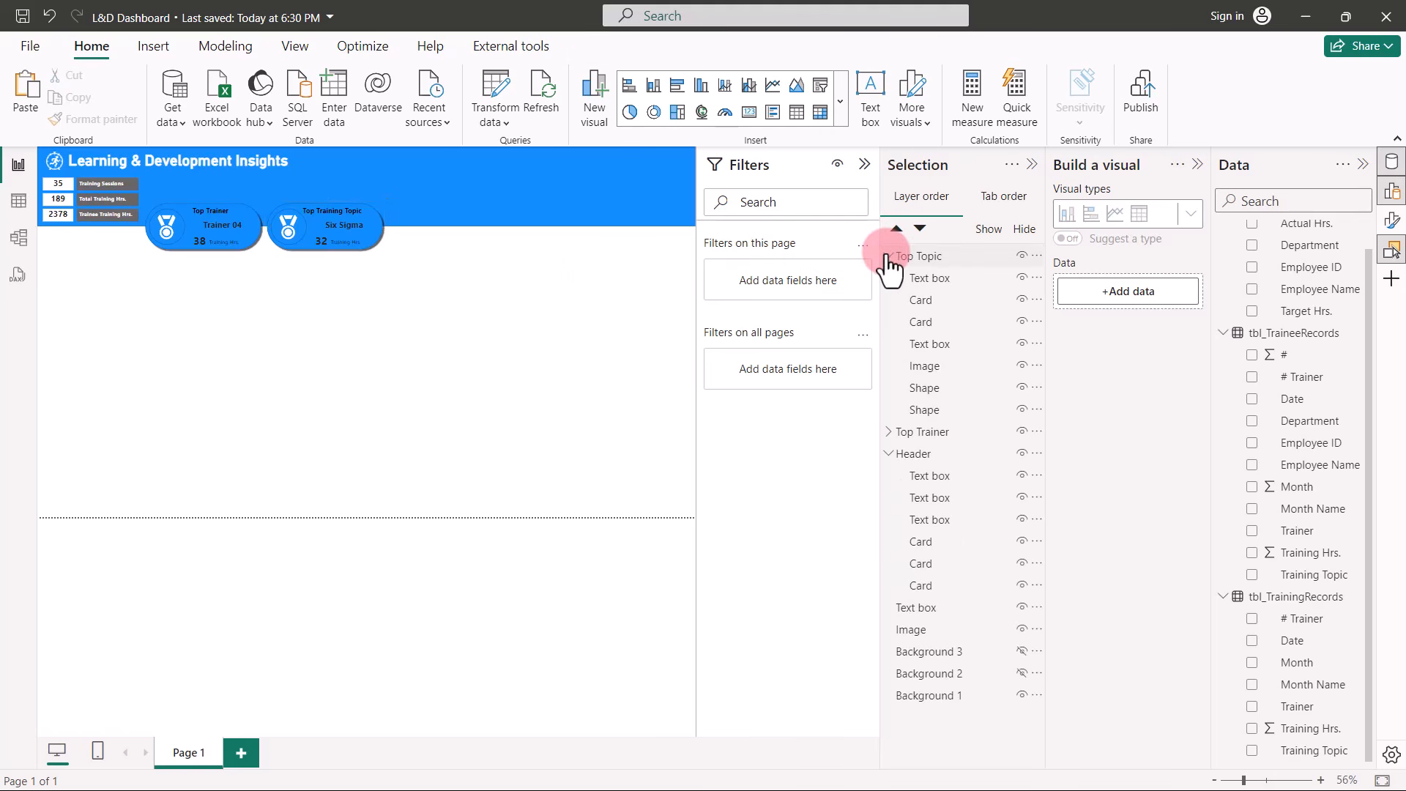
{"action": "left_click", "coordinate": [152, 51]}
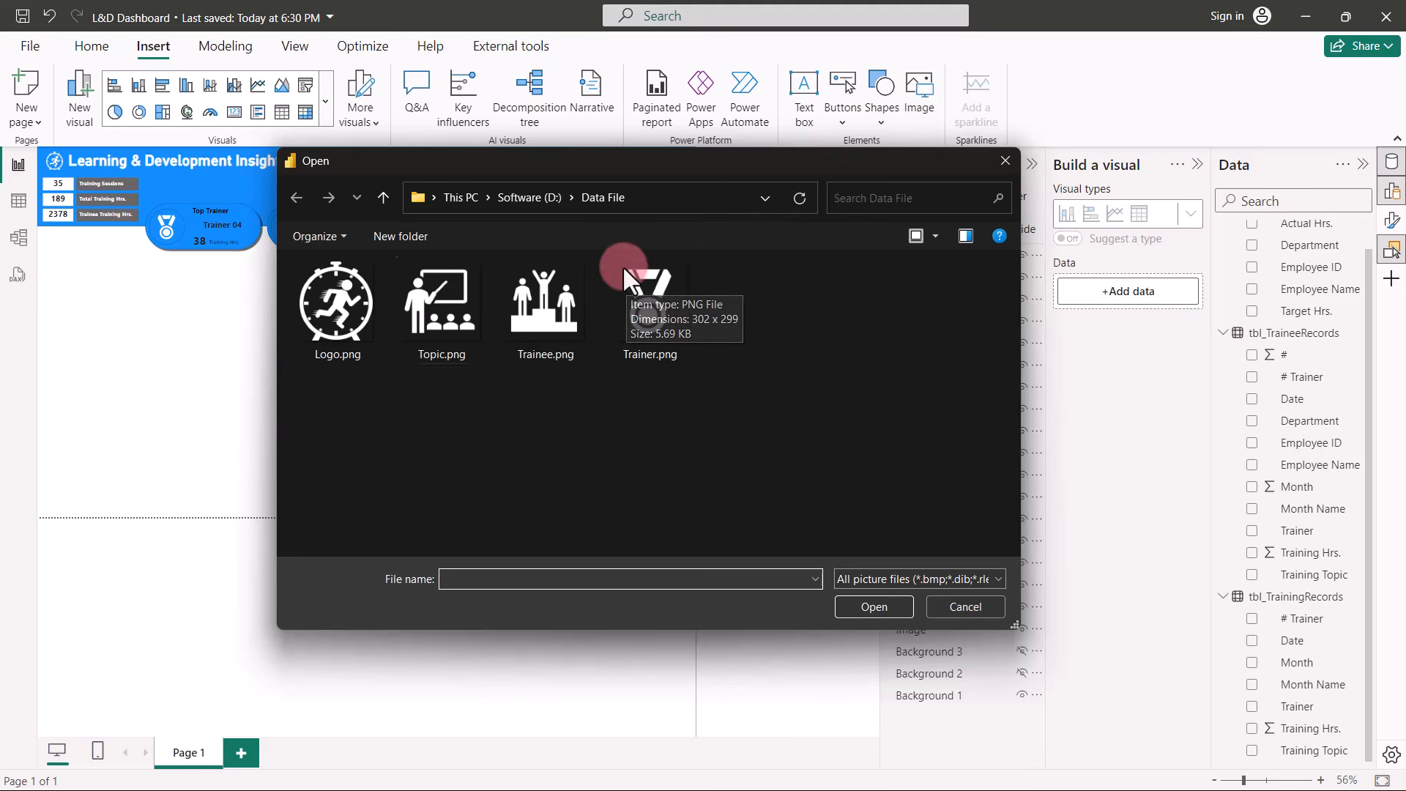
{"action": "left_click", "coordinate": [437, 266]}
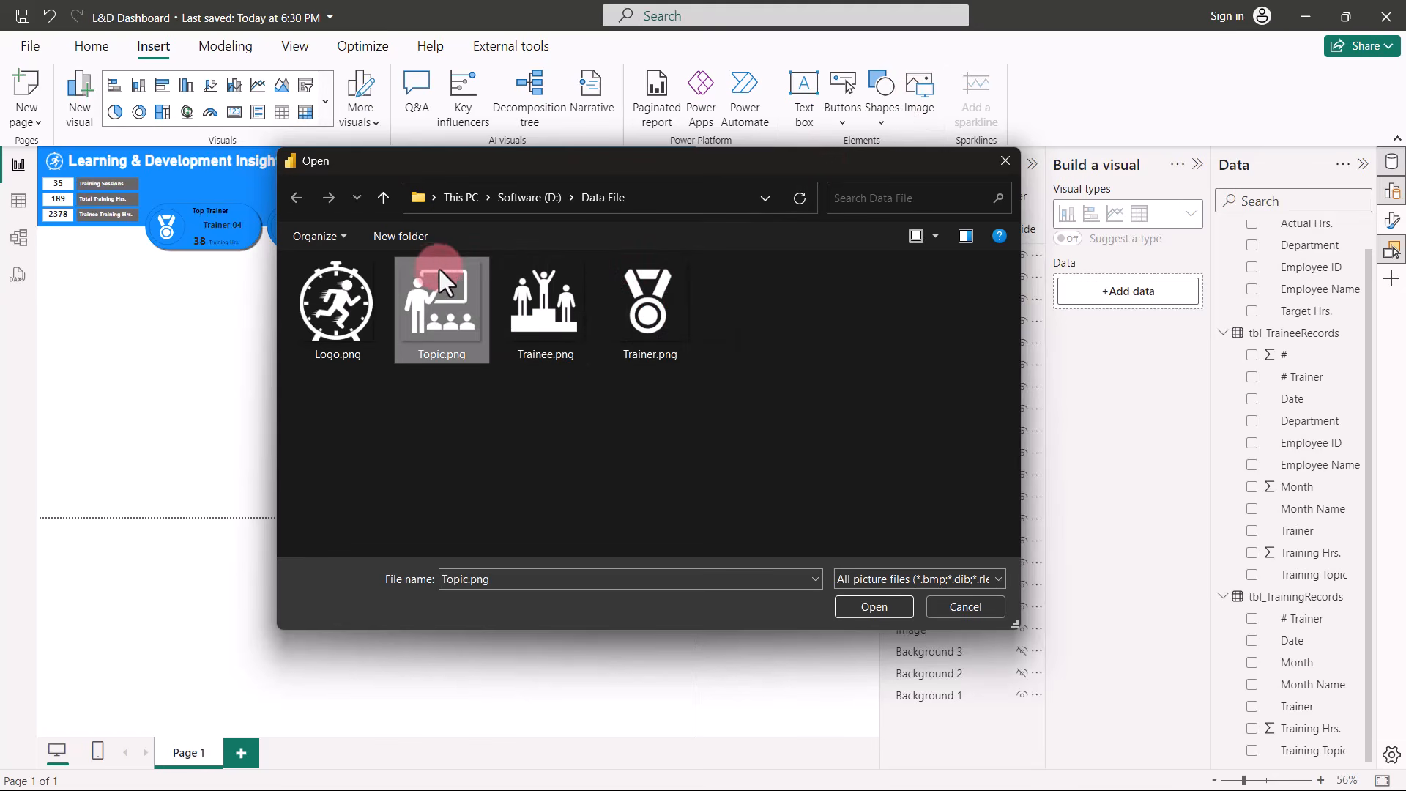
{"action": "left_click", "coordinate": [890, 606]}
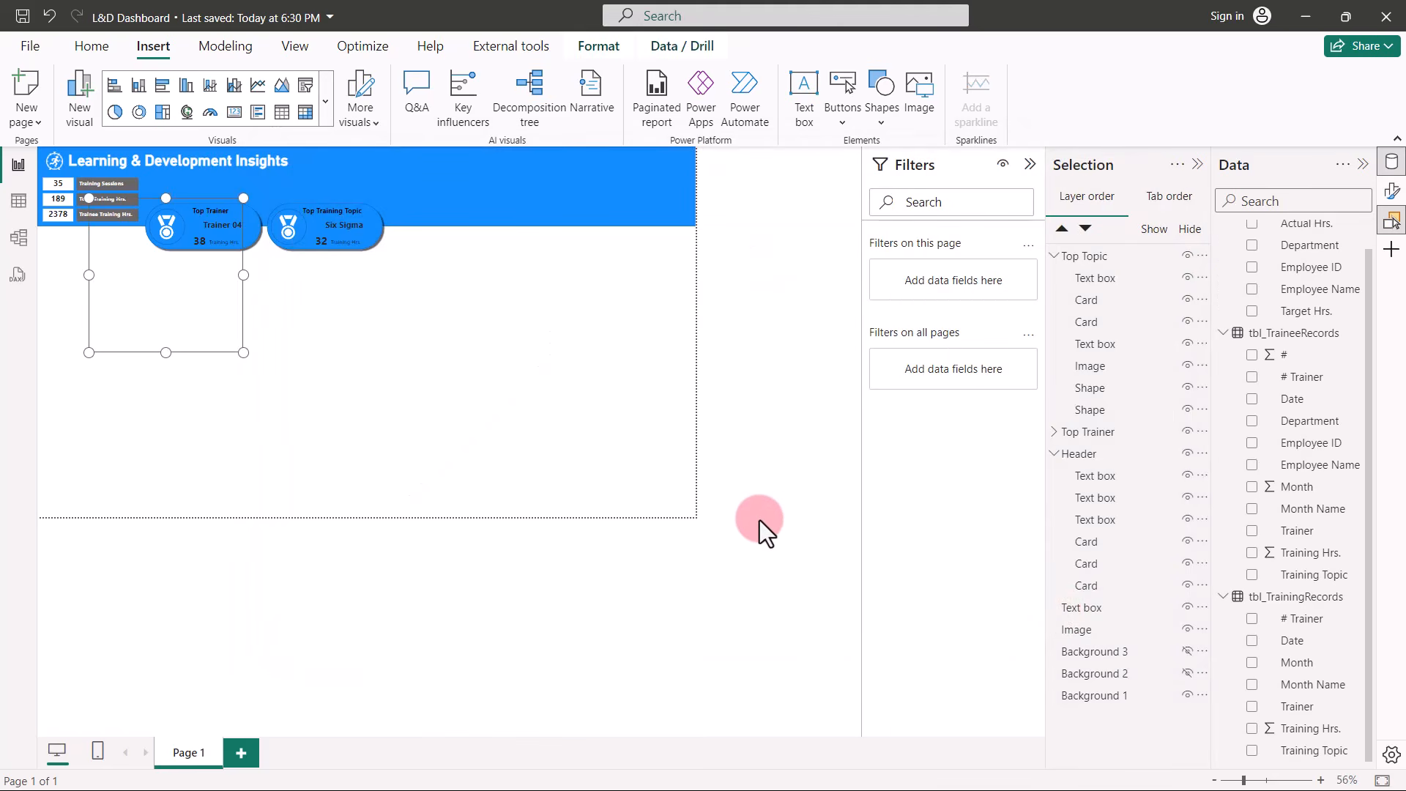
Move the inserted topic image into the Top Topic group and delete that group's medal image.
{"action": "left_click_drag", "start_coordinate": [1076, 258], "coordinate": [1114, 376]}
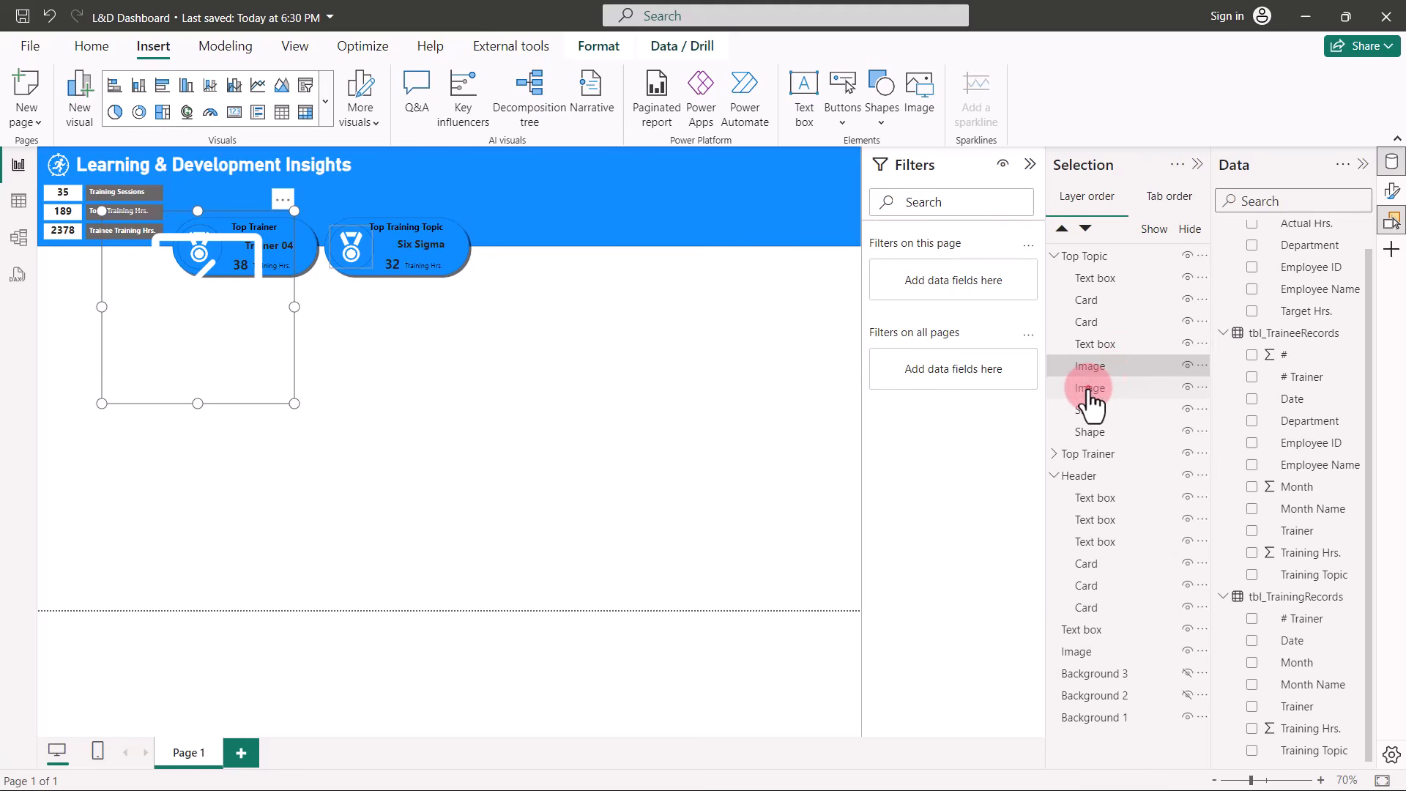
{"action": "left_click", "coordinate": [1089, 389]}
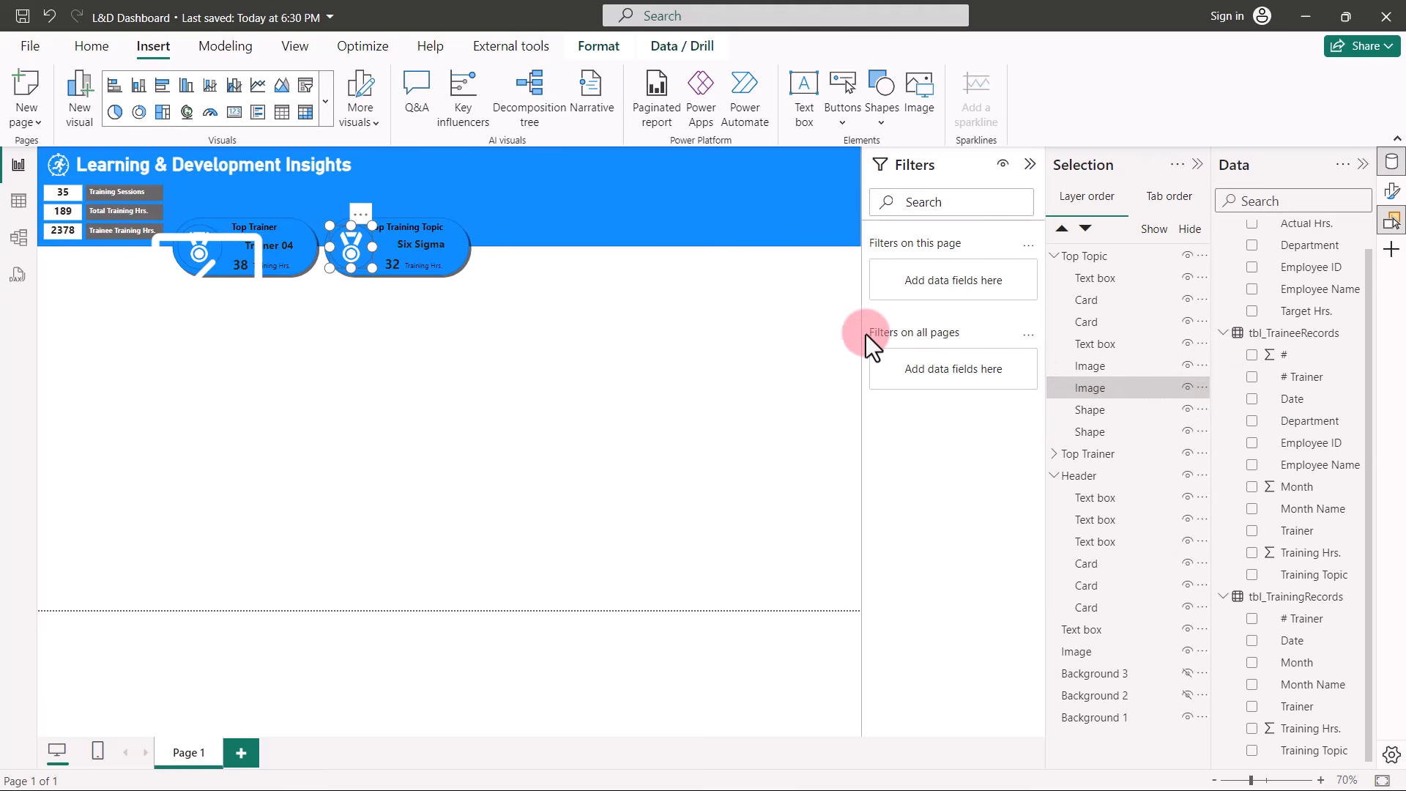
{"action": "key", "text": "Delete"}
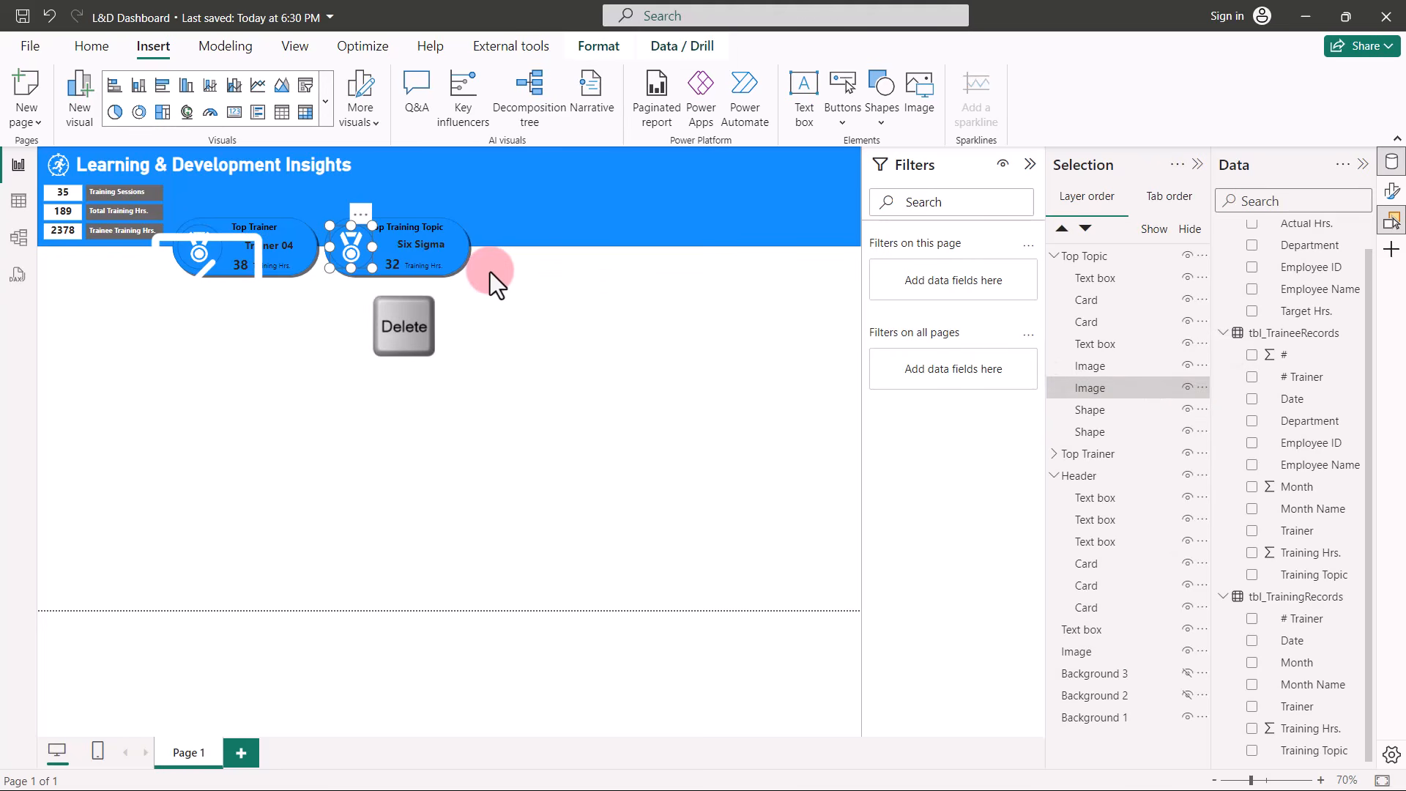
Set the topic image's height and width to 67.
{"action": "left_click", "coordinate": [1103, 374]}
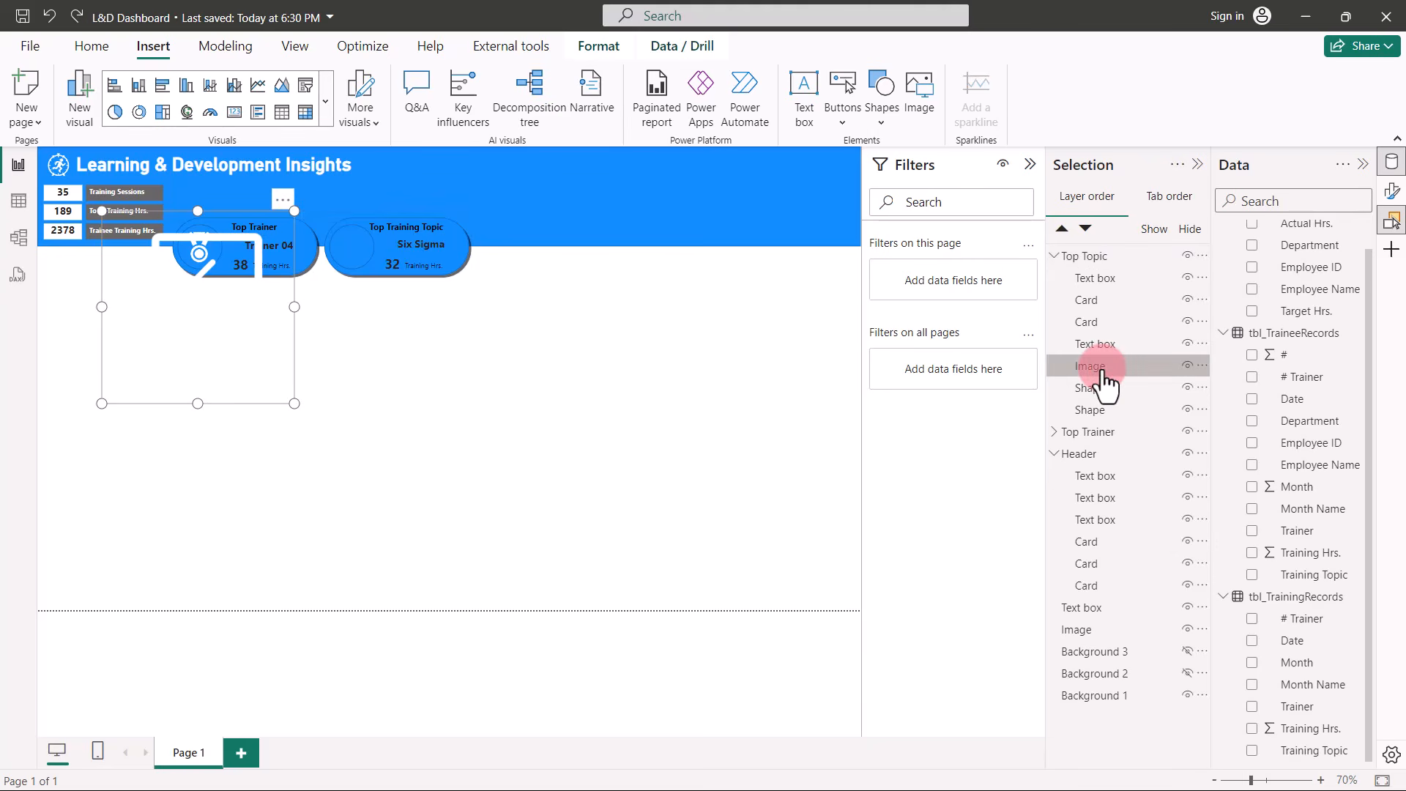
{"action": "left_click", "coordinate": [1391, 196]}
{"action": "left_click", "coordinate": [1060, 282]}
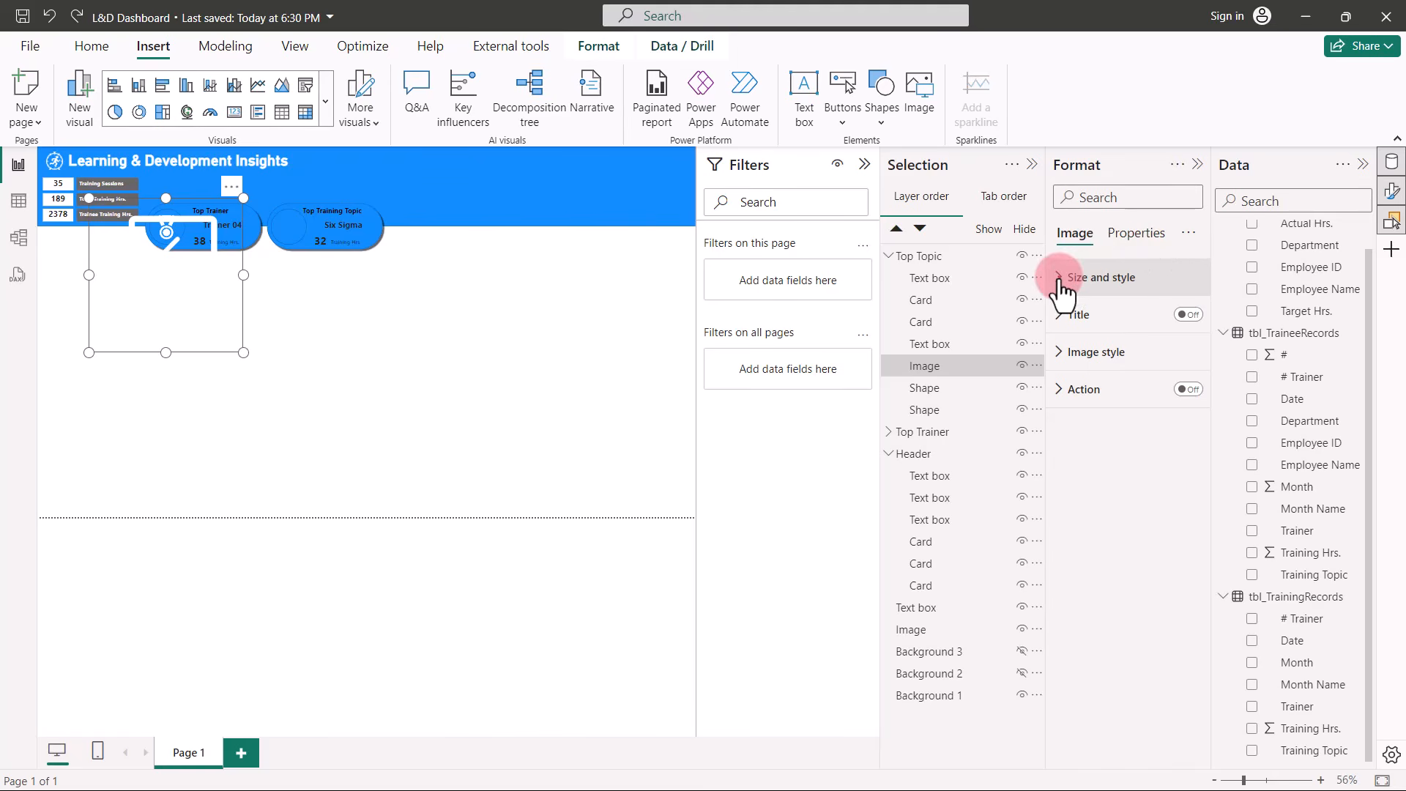
{"action": "left_click", "coordinate": [1086, 370]}
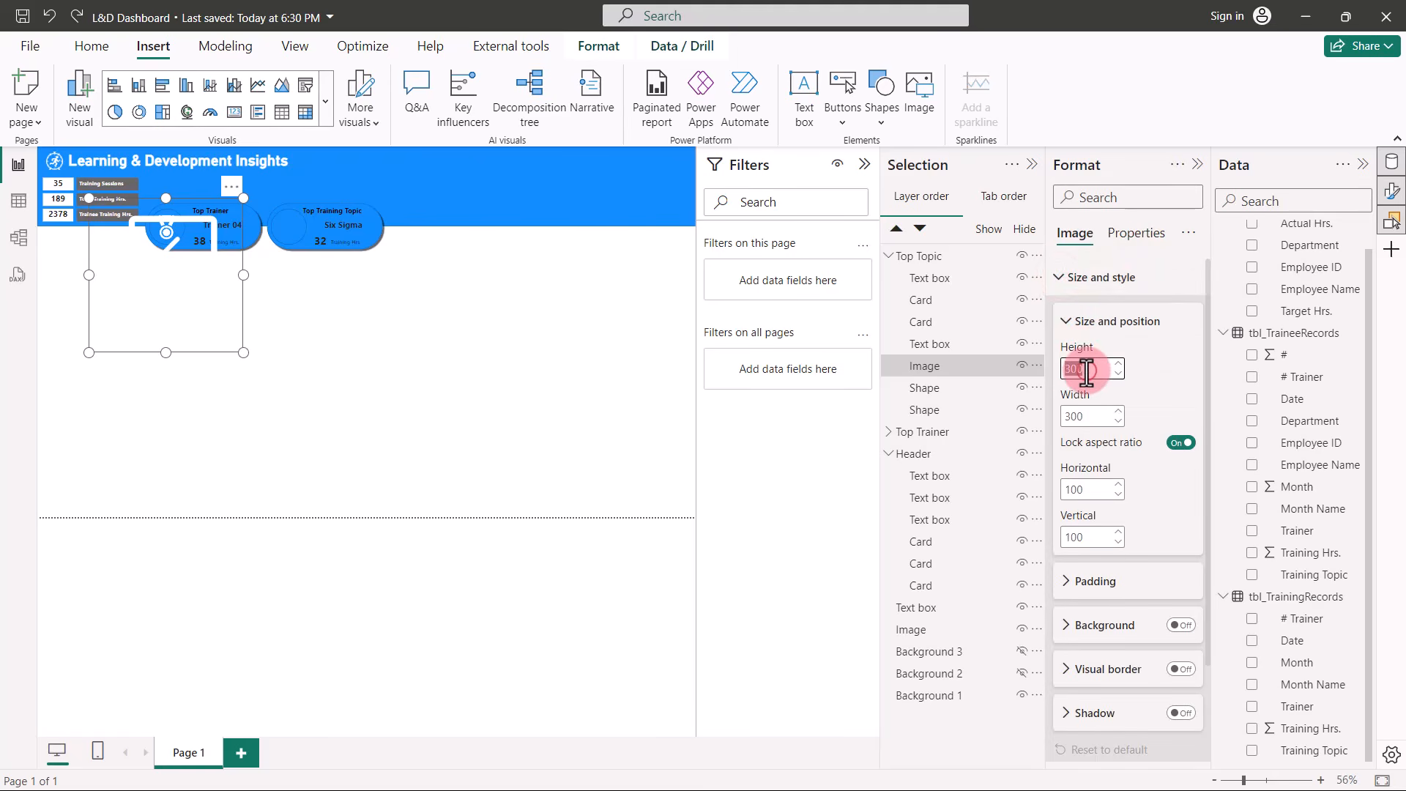
{"action": "type", "text": "67"}
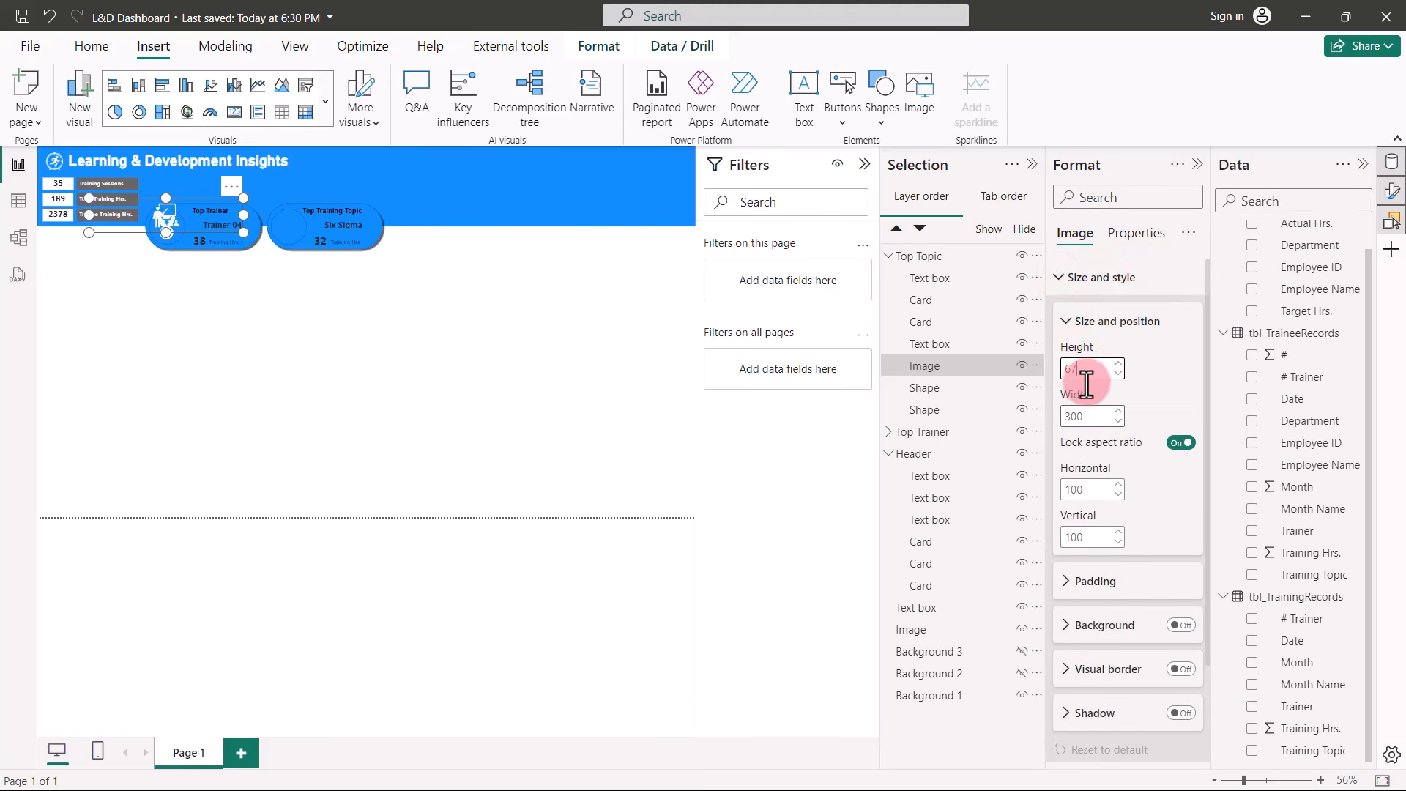
{"action": "left_click", "coordinate": [1086, 416]}
{"action": "type", "text": "67"}
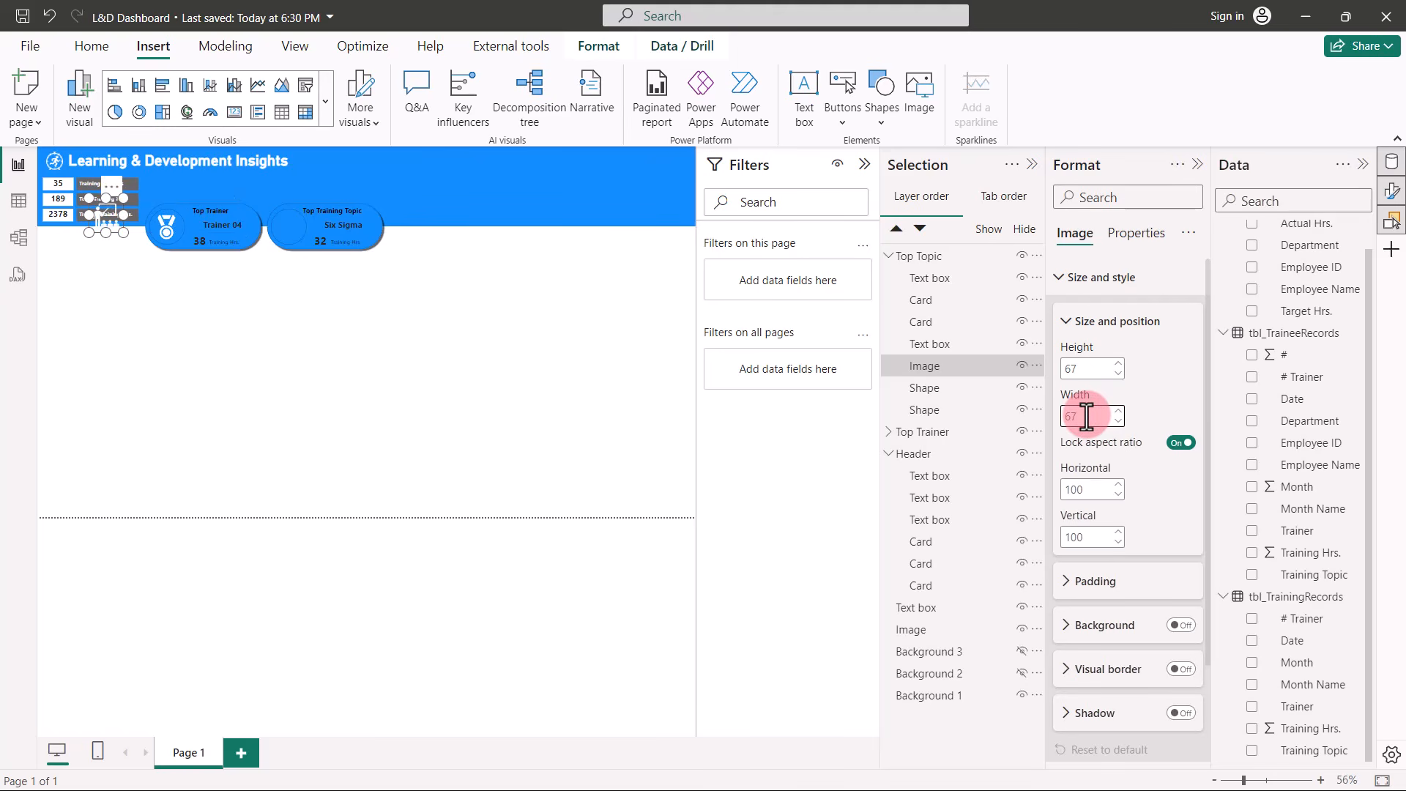
Set the topic image's horizontal position to 454.
{"action": "left_click", "coordinate": [1091, 490]}
{"action": "type", "text": "4"}
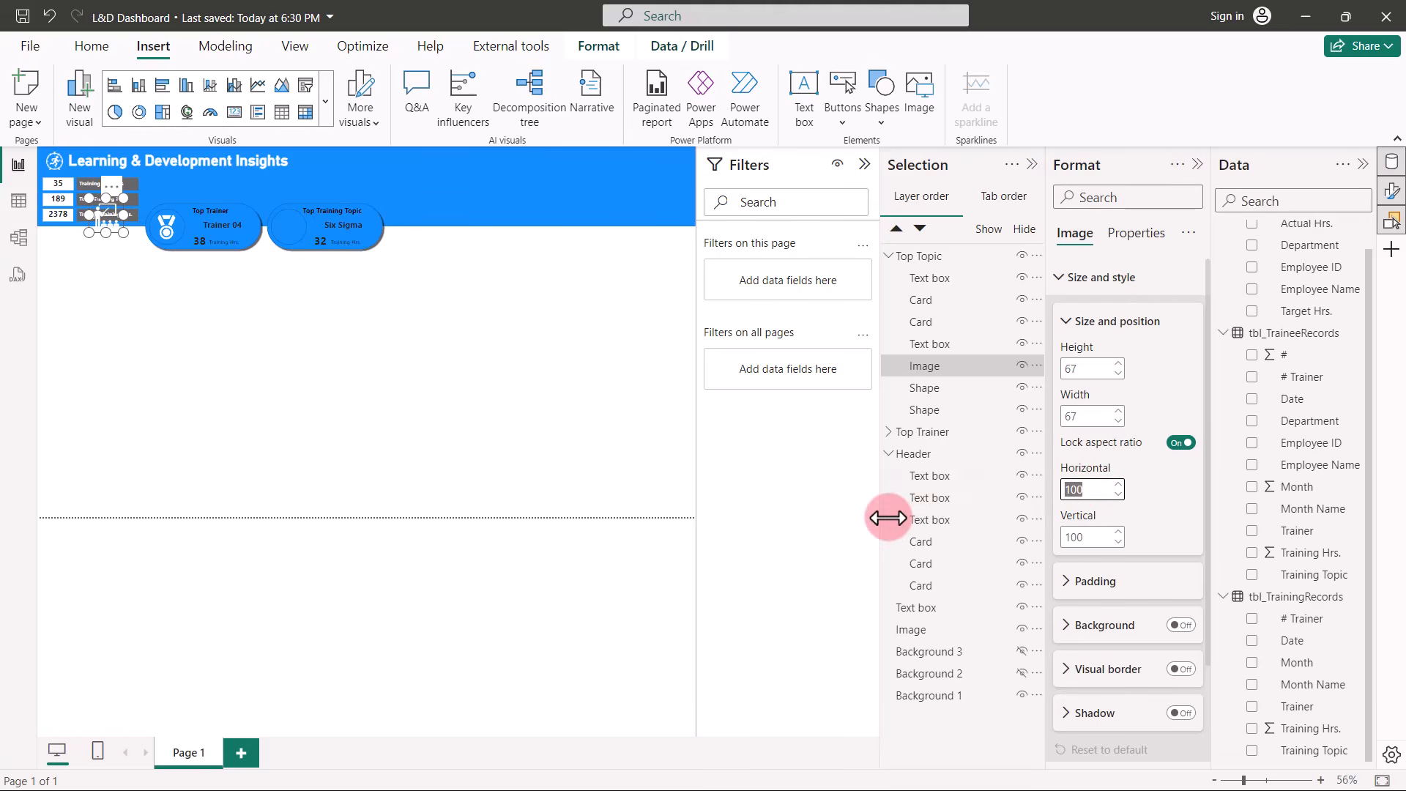
{"action": "type", "text": "50"}
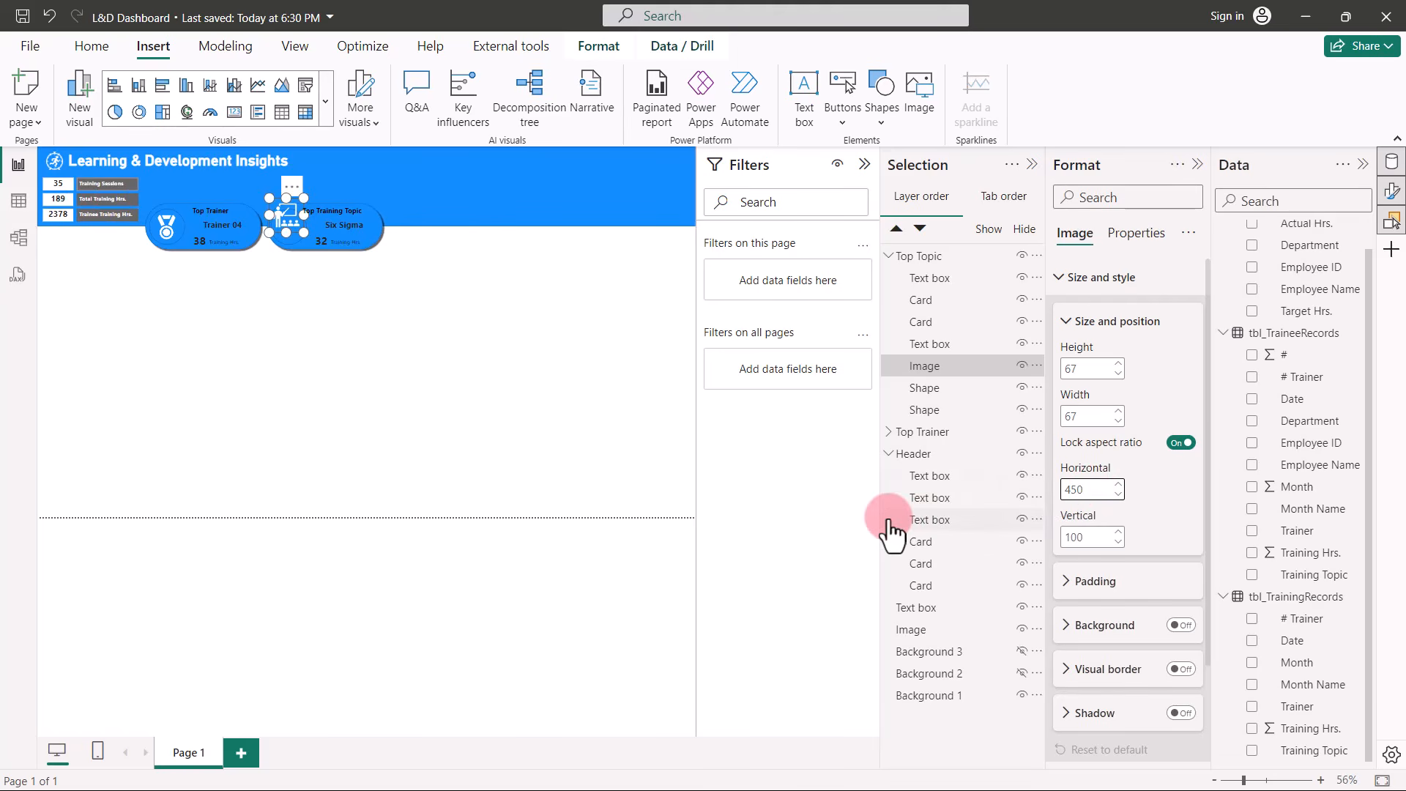
{"action": "left_click", "coordinate": [1118, 485]}
{"action": "left_click", "coordinate": [1119, 485]}
{"action": "left_click", "coordinate": [1118, 485]}
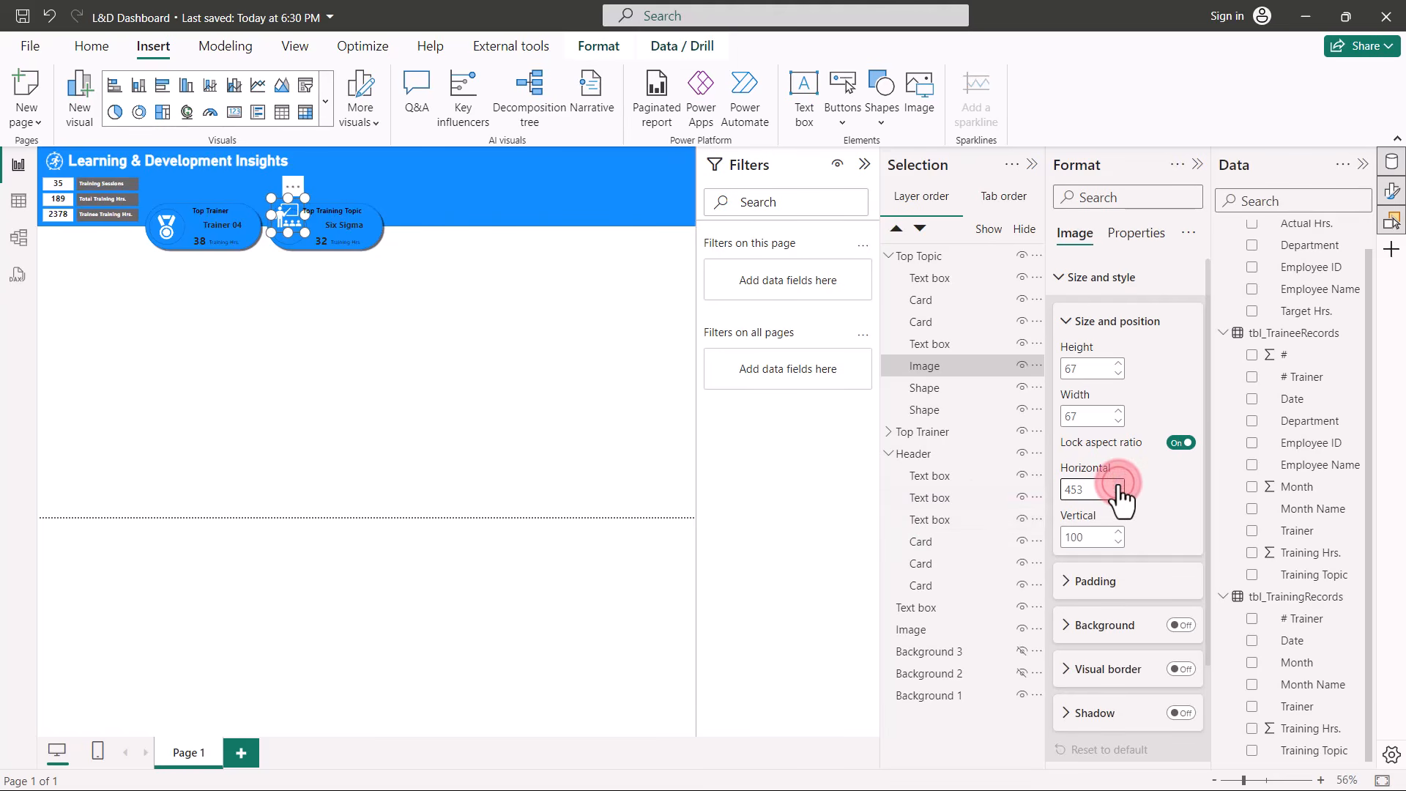
{"action": "left_click", "coordinate": [1118, 485]}
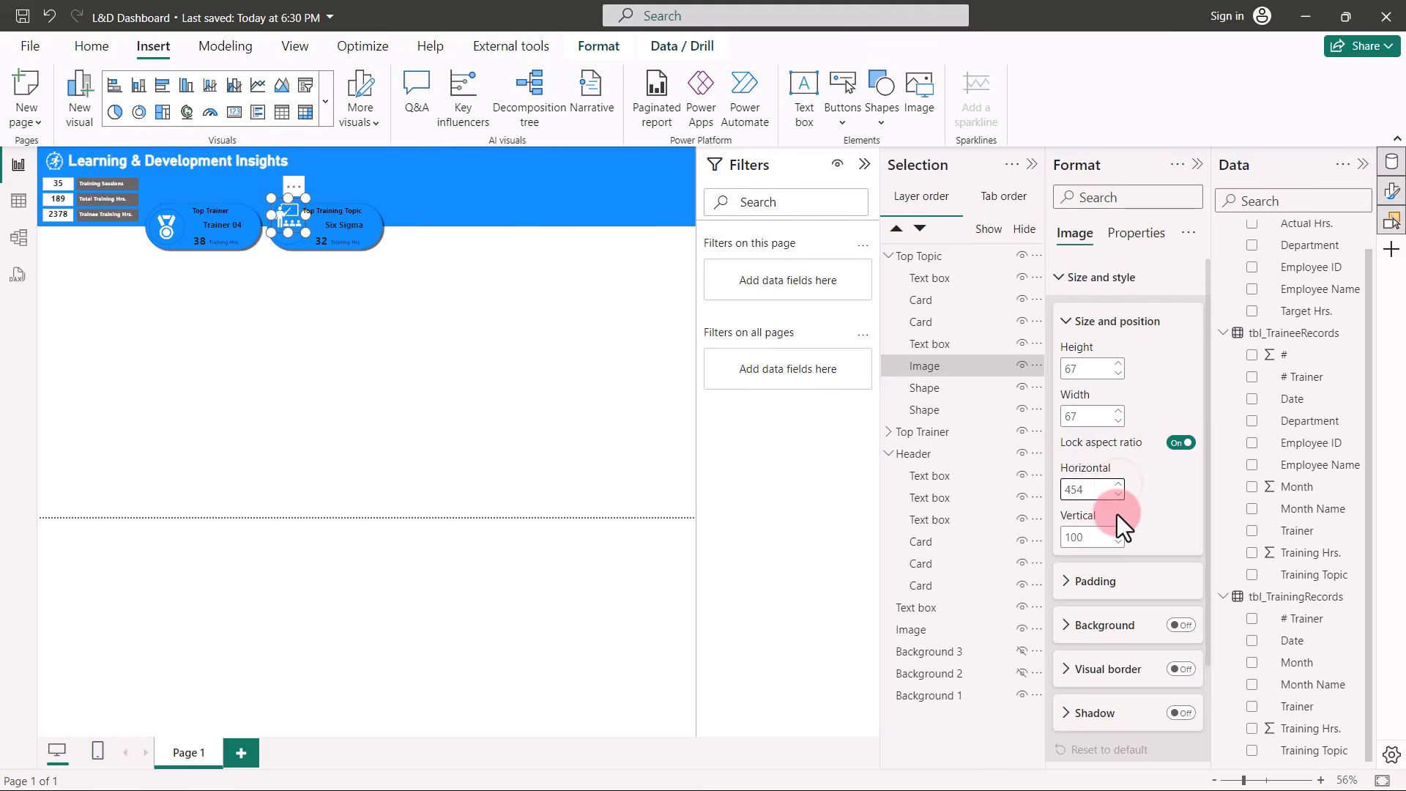
Set the topic image's vertical position to 122 and collapse the layer list.
{"action": "left_click", "coordinate": [1117, 533]}
{"action": "left_click", "coordinate": [1117, 534]}
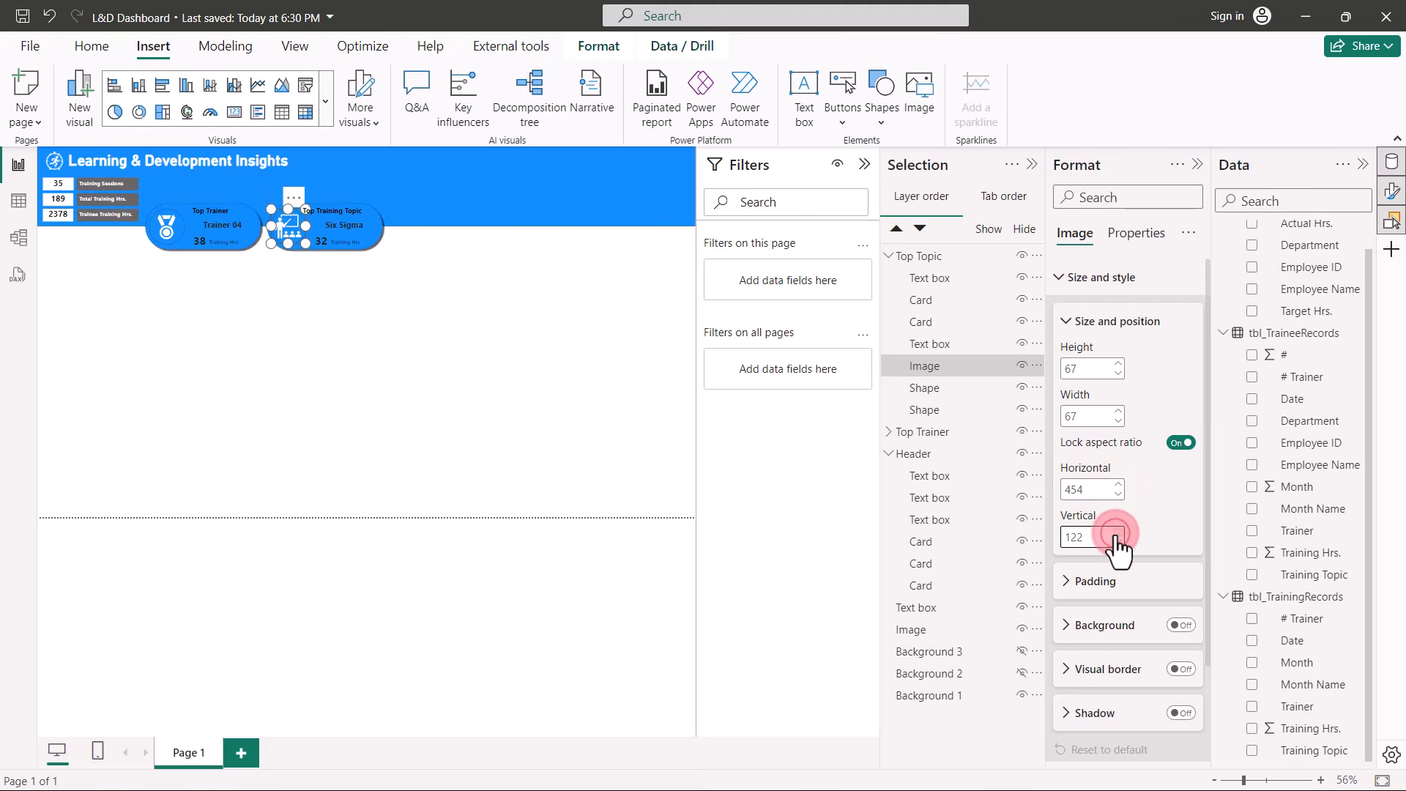
{"action": "left_click", "coordinate": [359, 324]}
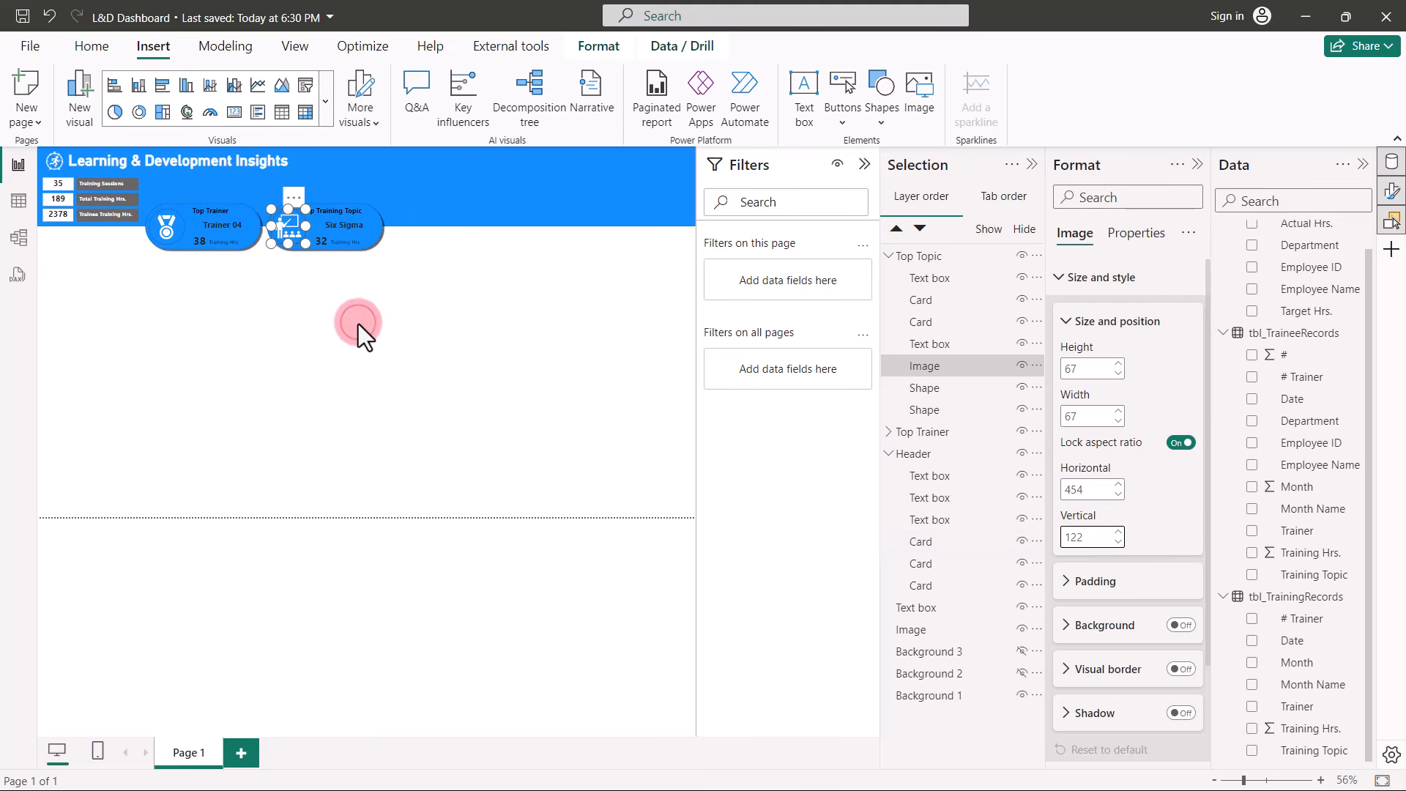
{"action": "left_click", "coordinate": [1032, 166]}
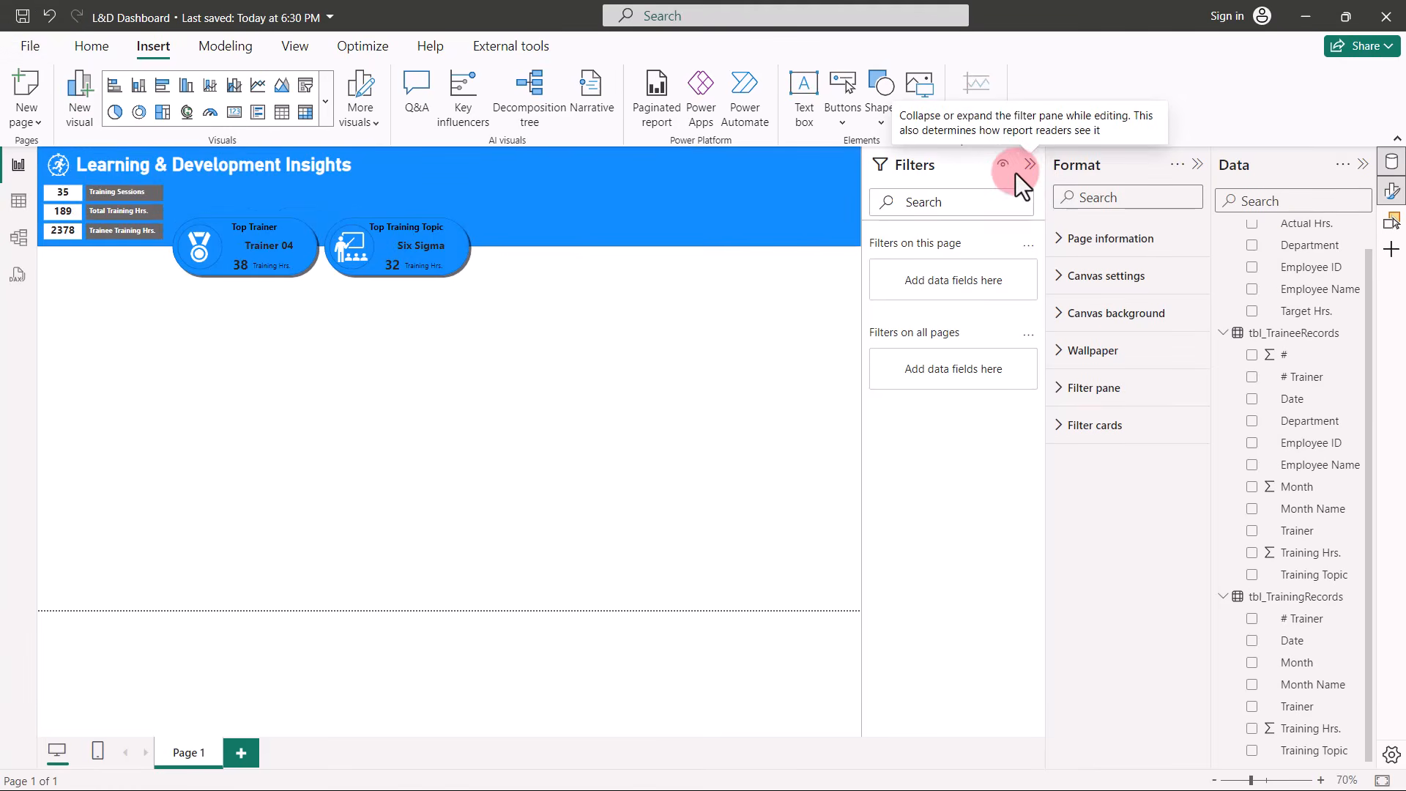
Duplicate the Top Training Topic badge group and place the copy beside it at about horizontal 685, vertical 105.
{"action": "left_click", "coordinate": [465, 278]}
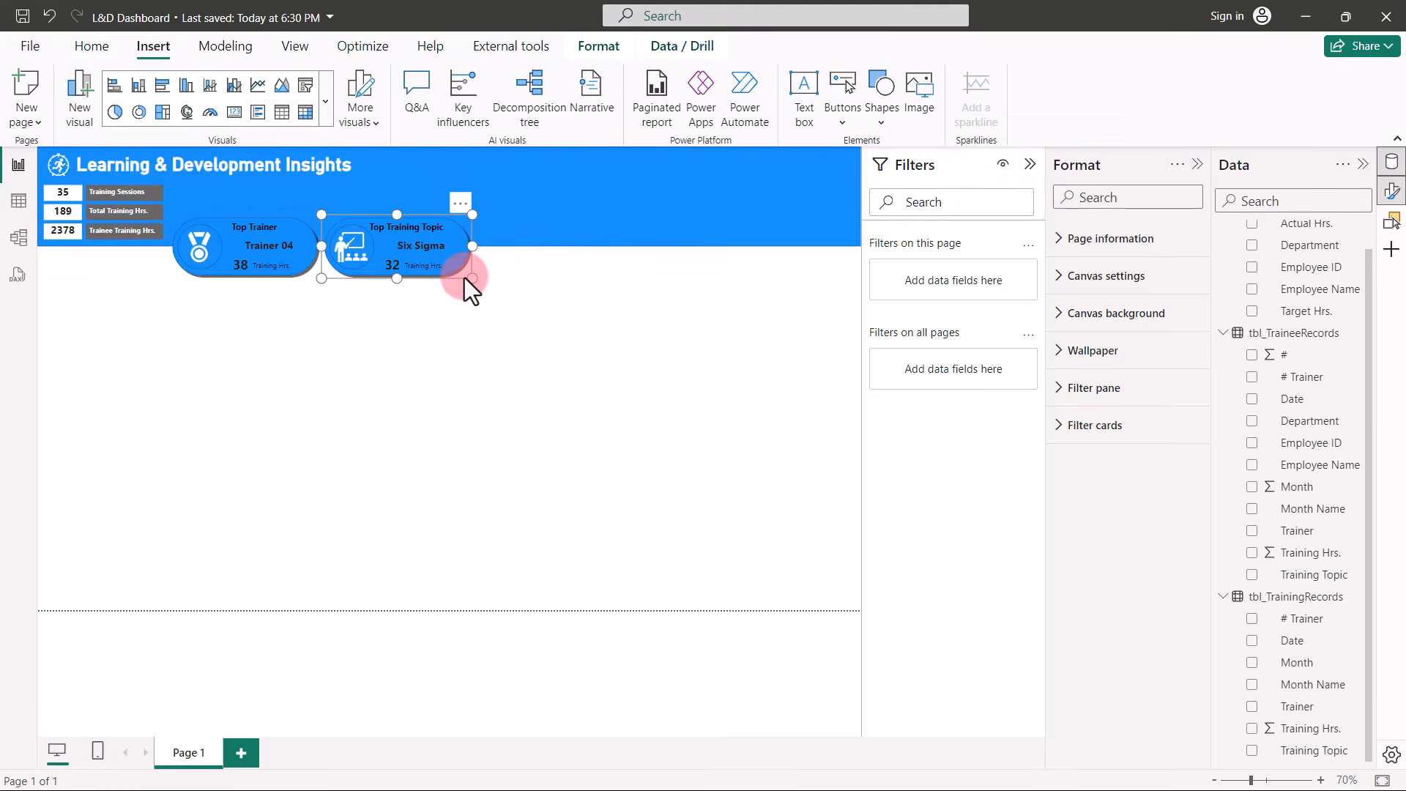
{"action": "key", "text": "ctrl+v"}
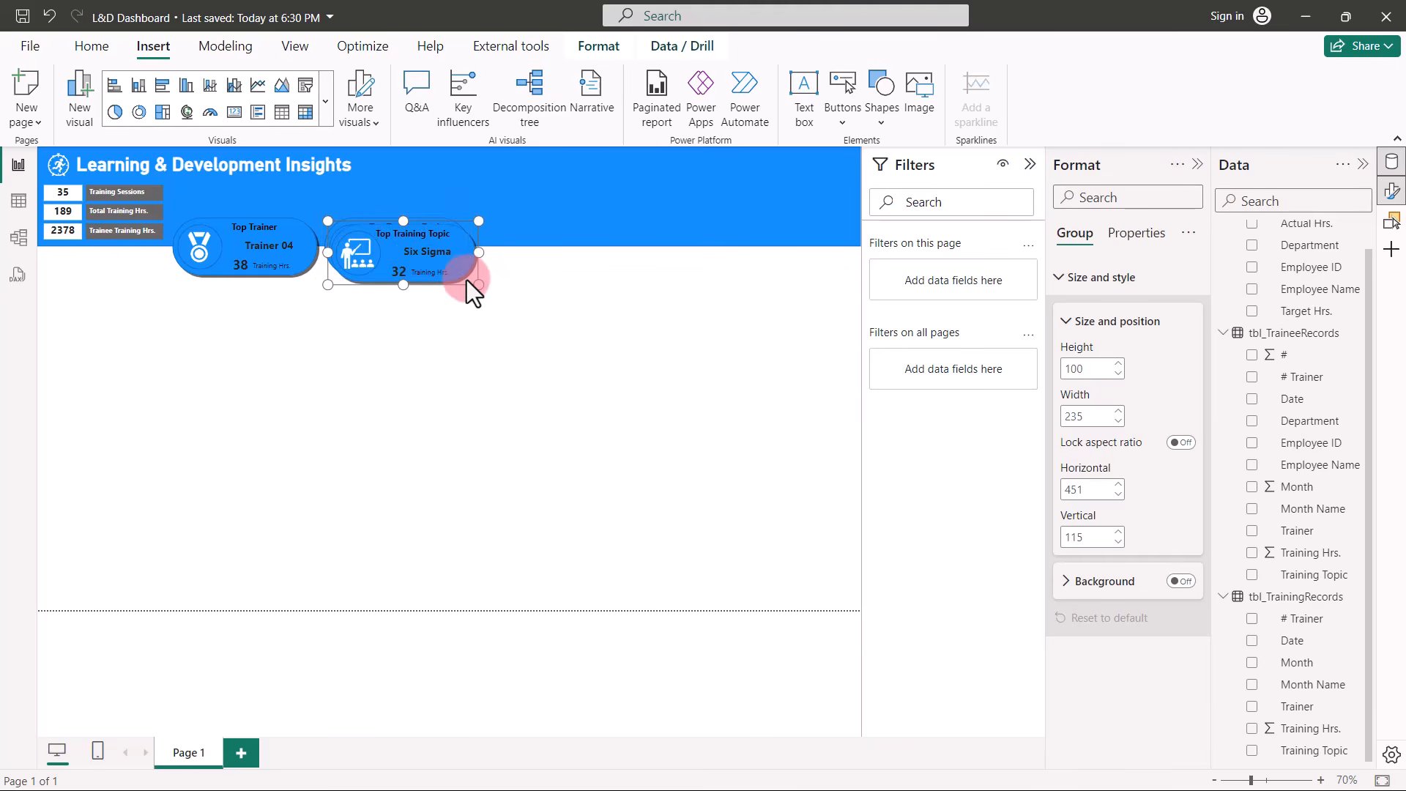
{"action": "left_click_drag", "start_coordinate": [464, 278], "coordinate": [631, 274]}
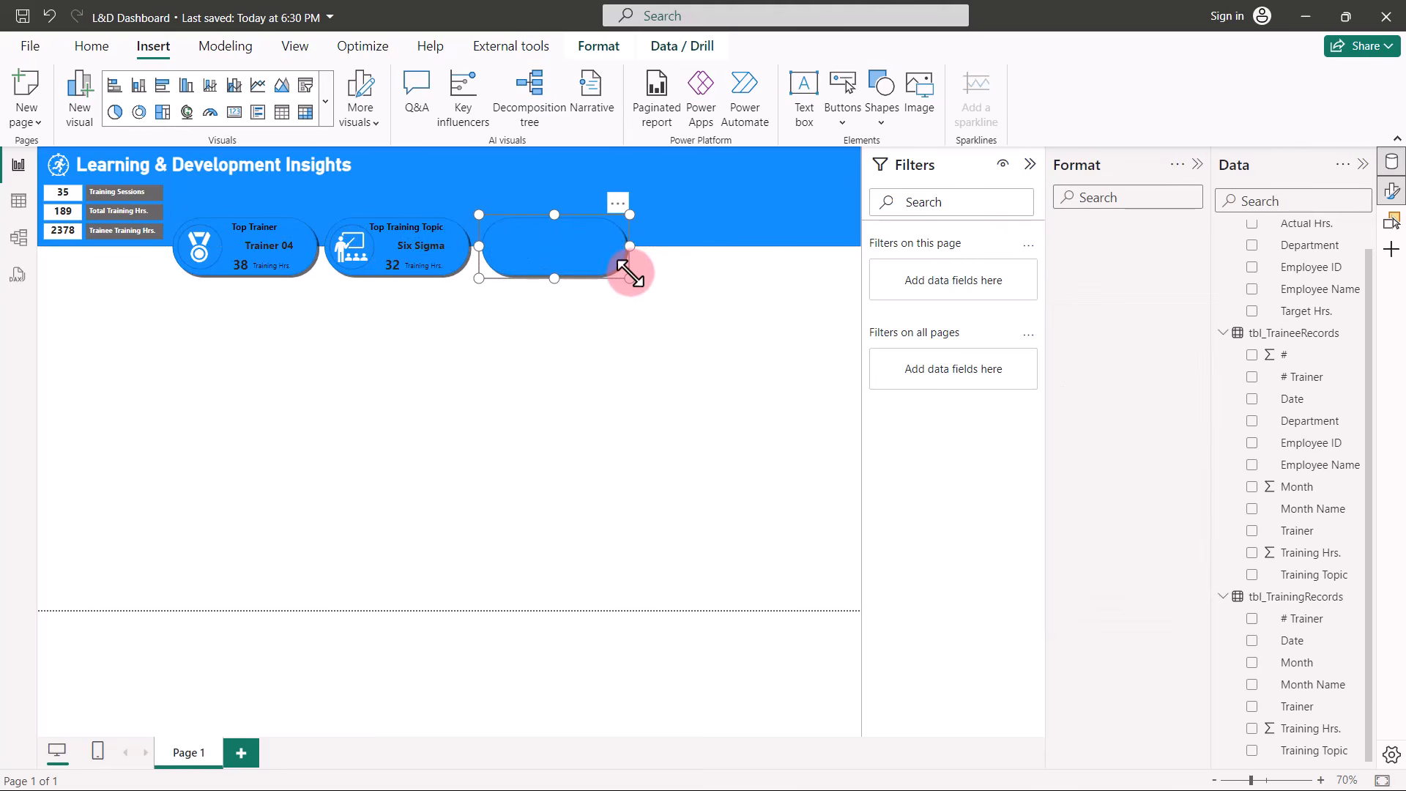
{"action": "left_click", "coordinate": [665, 335]}
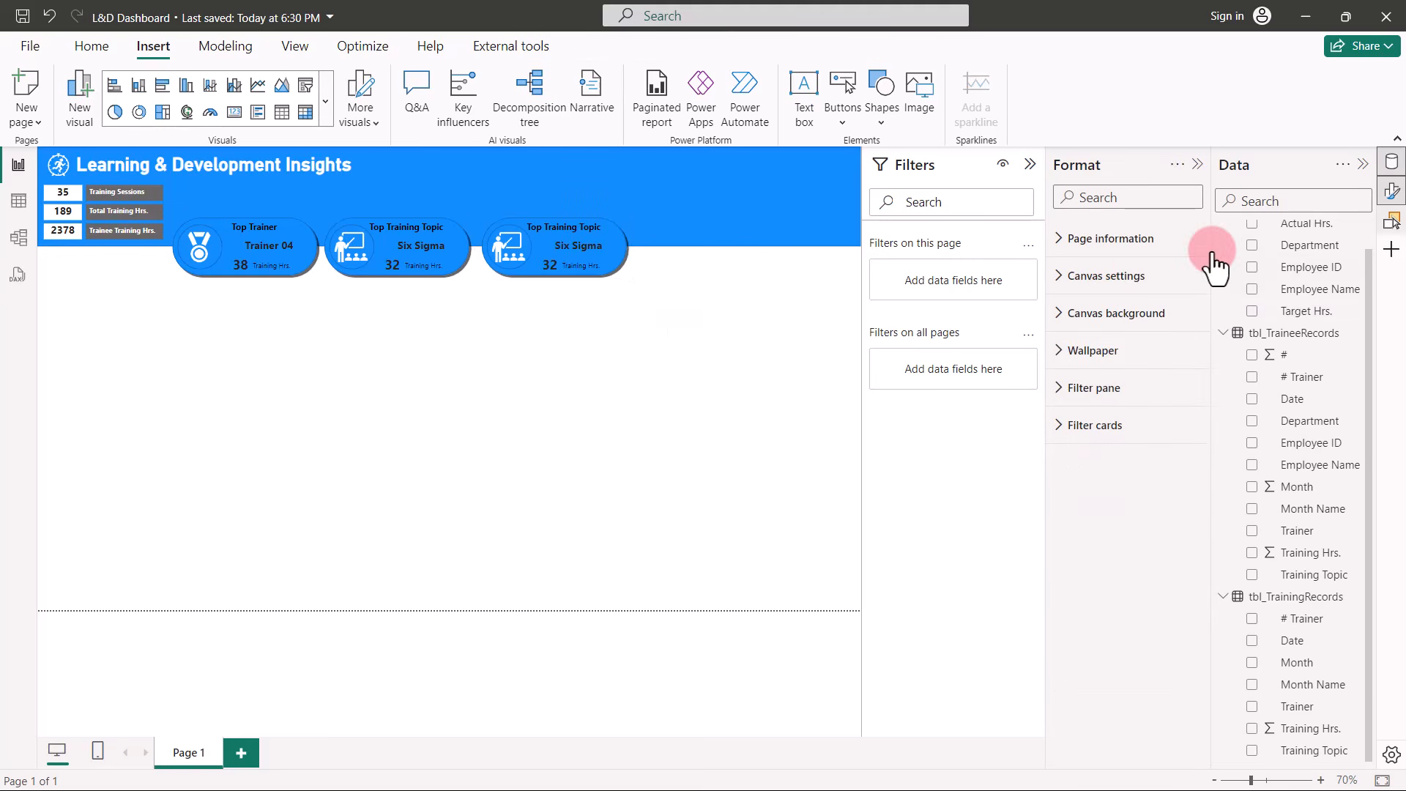
Set the copied badge's horizontal position to 682, showing Background 3 only as a placement reference and hiding it again.
{"action": "left_click", "coordinate": [1393, 223]}
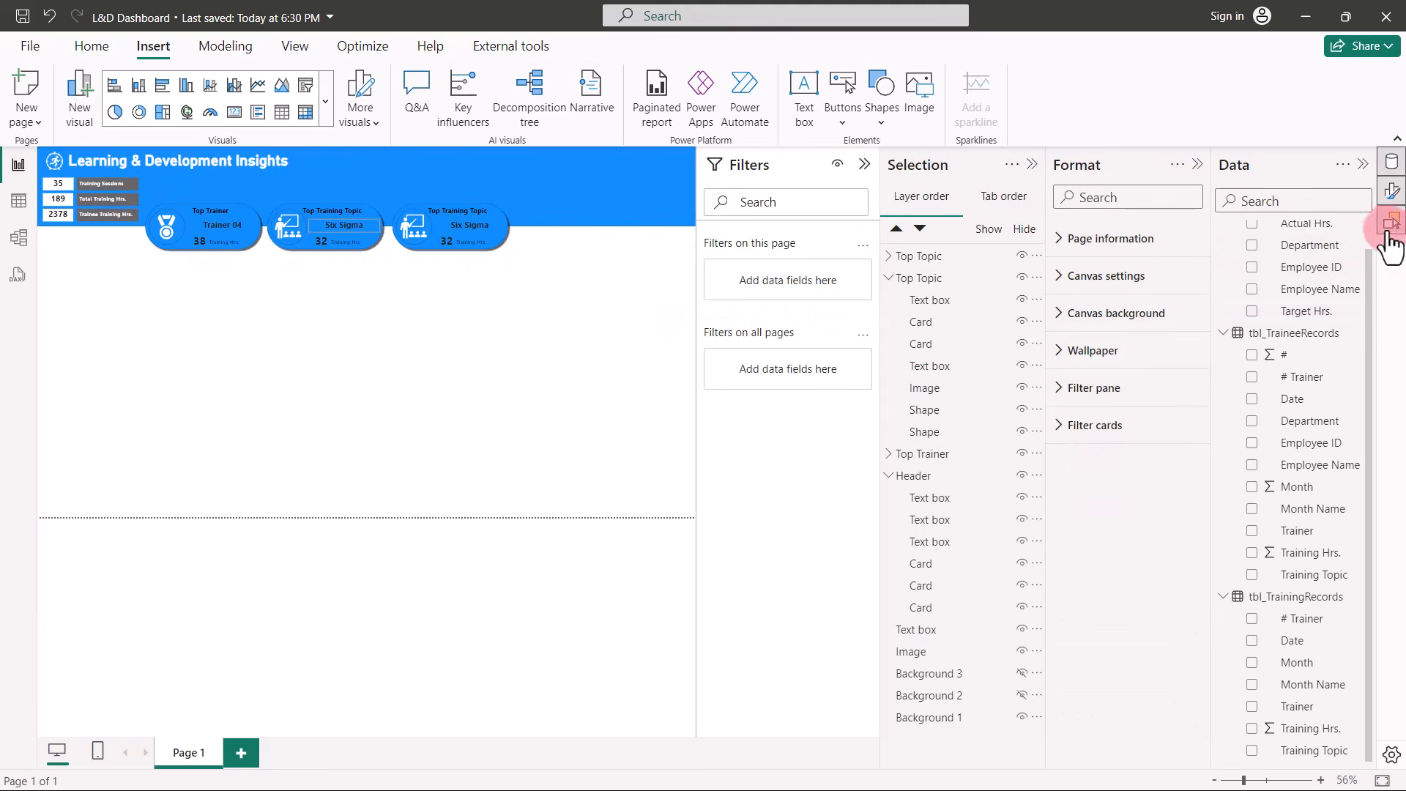
{"action": "left_click", "coordinate": [1022, 669]}
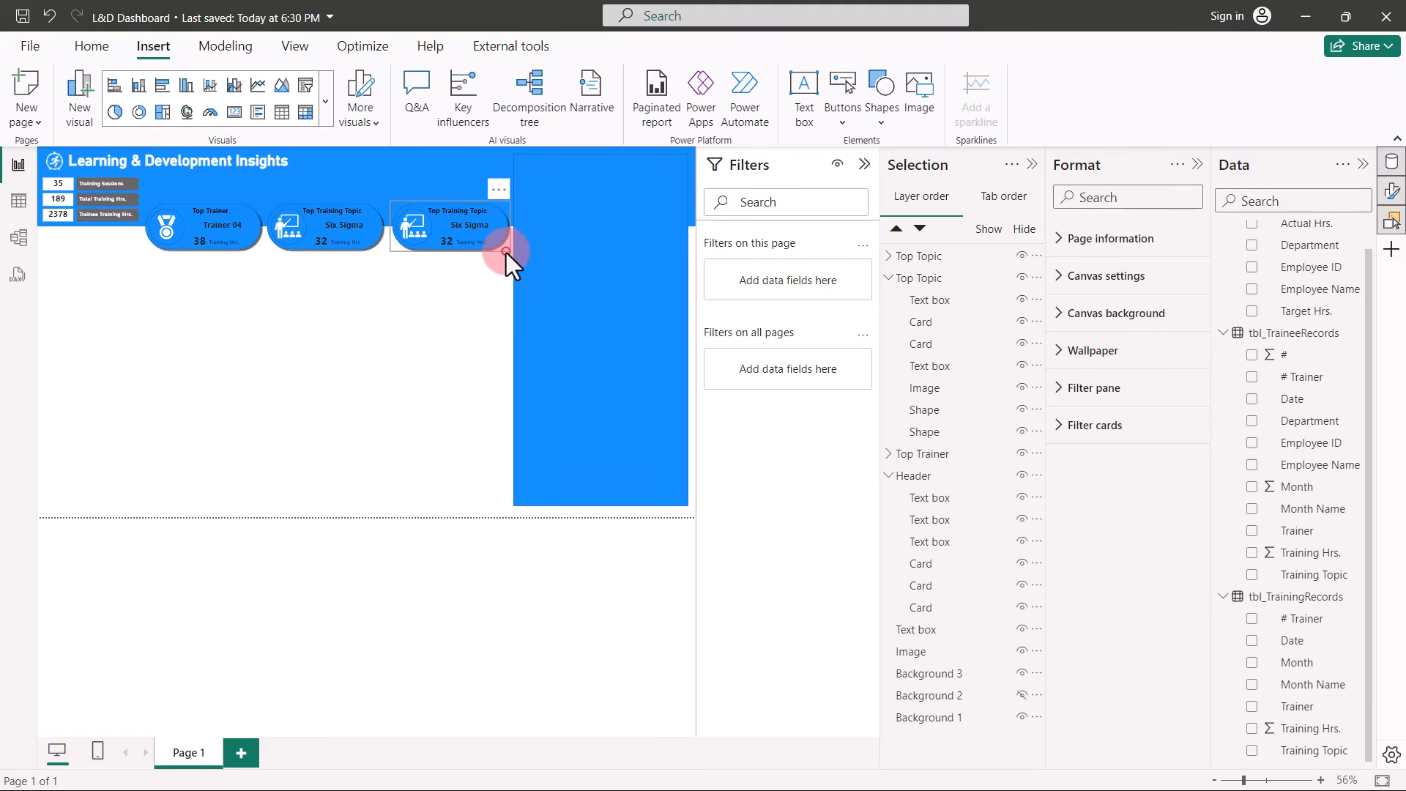
{"action": "left_click", "coordinate": [507, 252]}
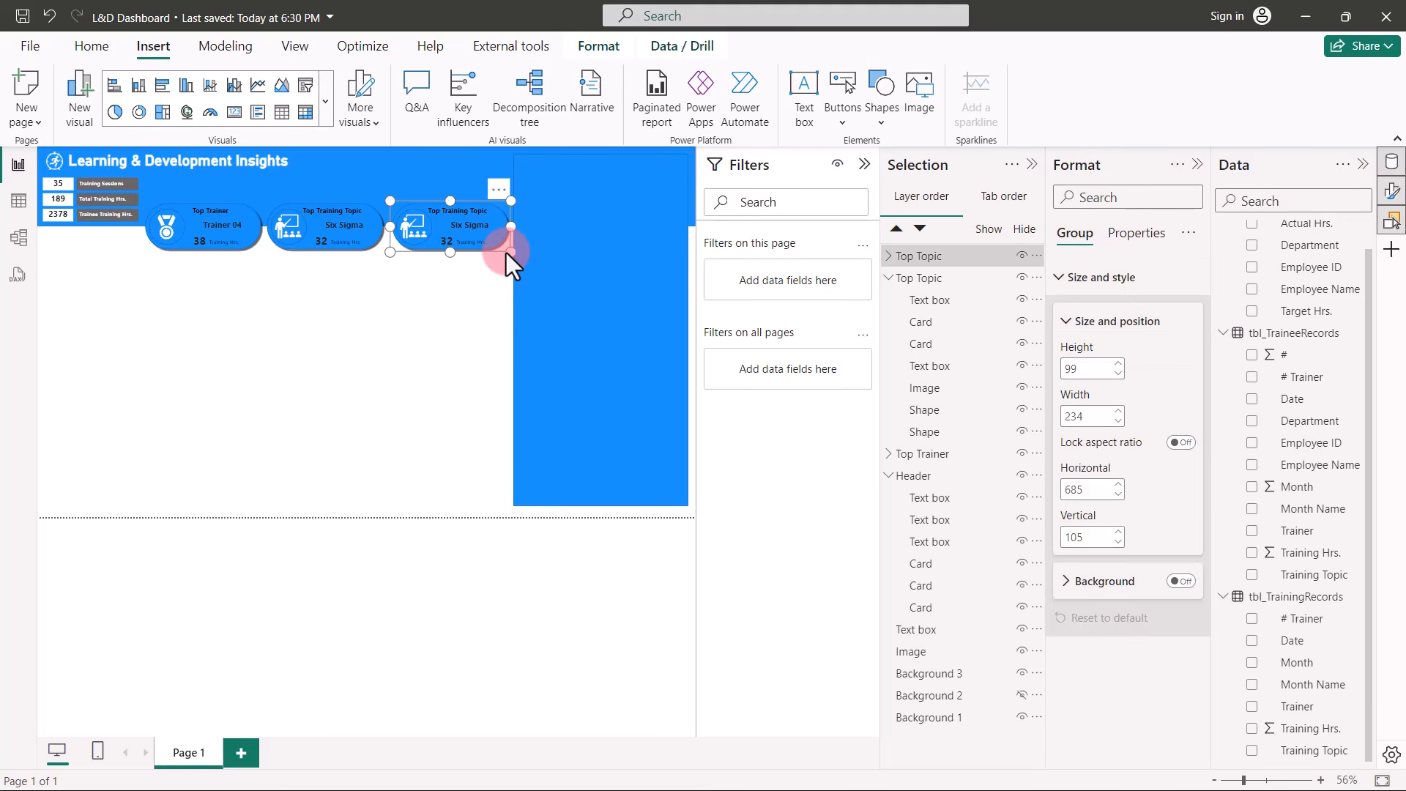
{"action": "left_click", "coordinate": [1116, 498]}
{"action": "left_click", "coordinate": [1116, 498]}
{"action": "left_click", "coordinate": [1116, 498]}
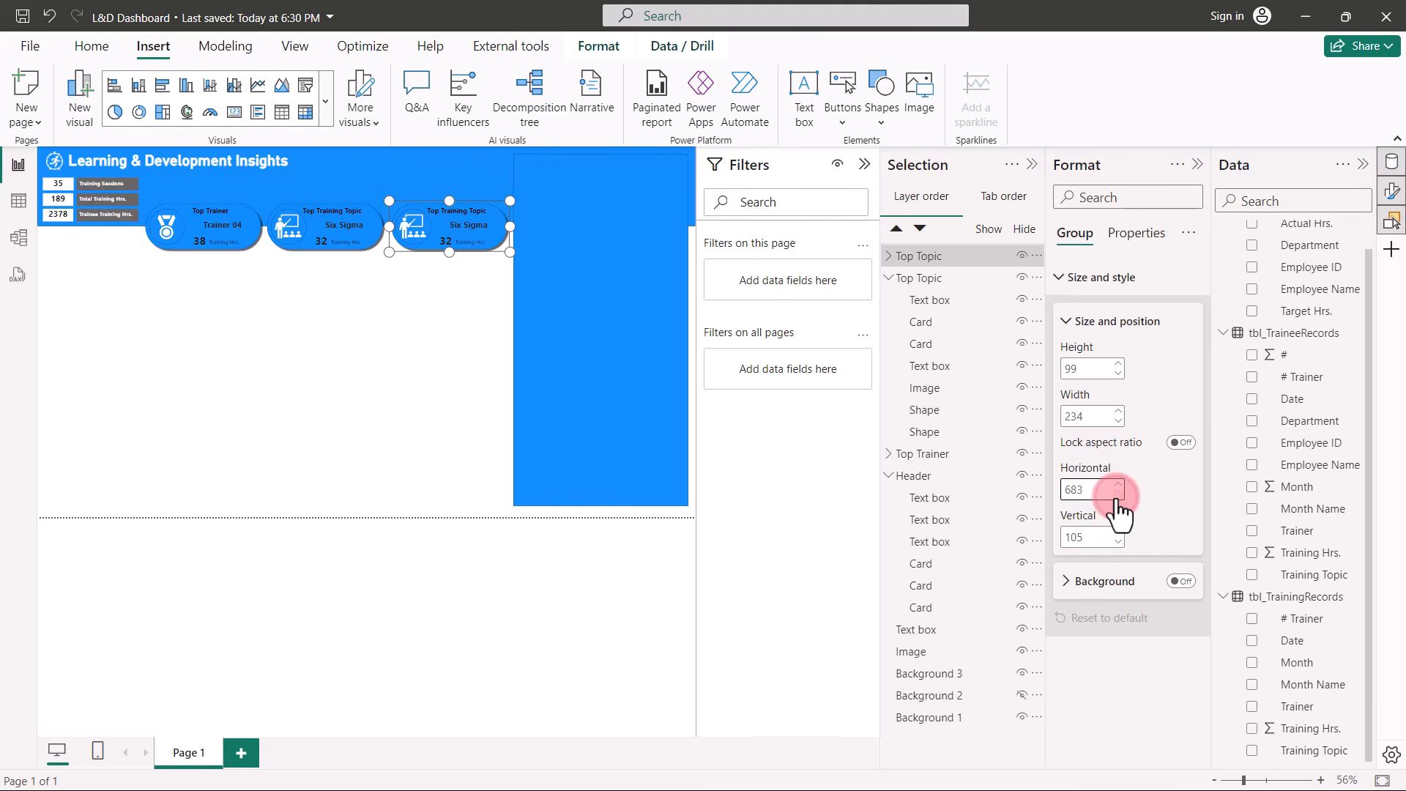
{"action": "left_click", "coordinate": [1116, 498]}
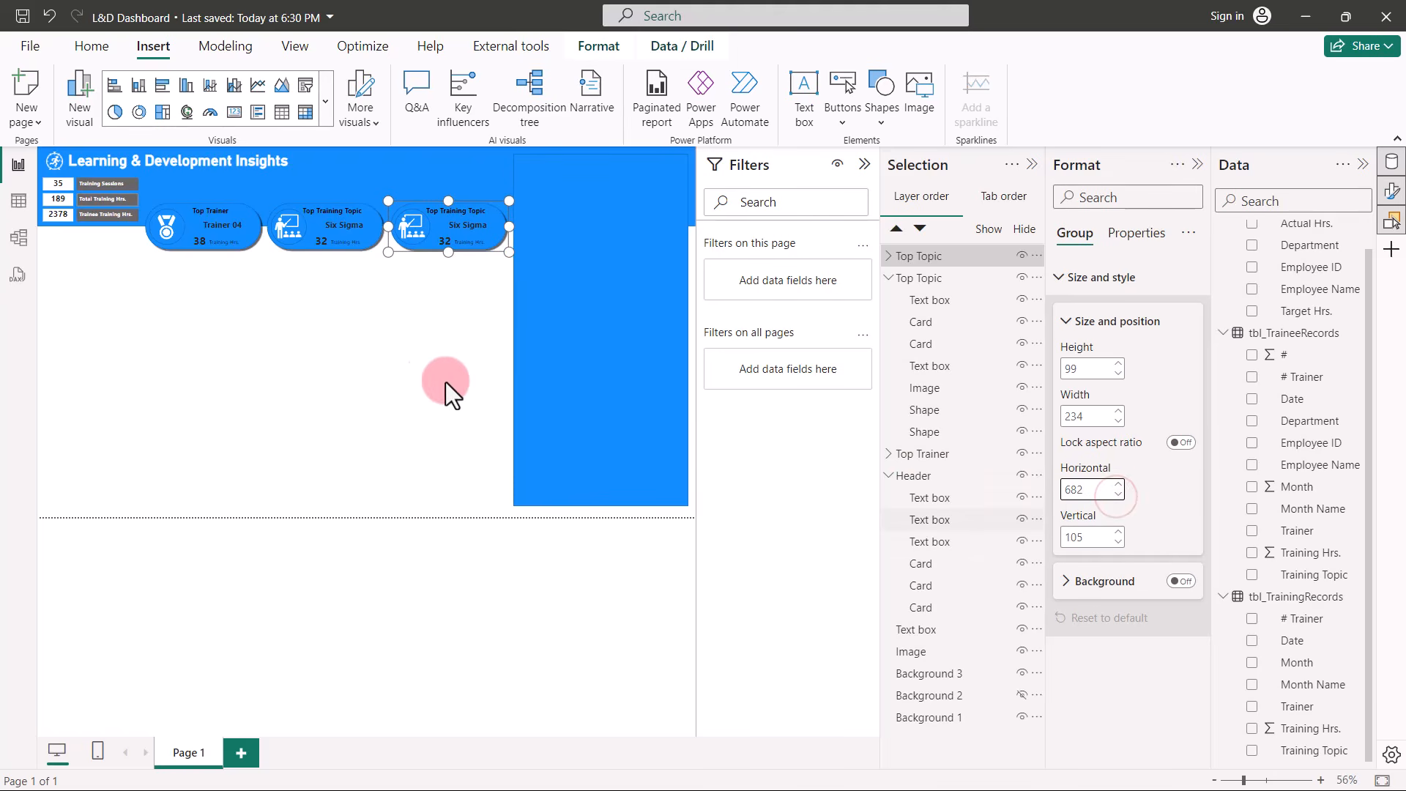
{"action": "left_click", "coordinate": [283, 353]}
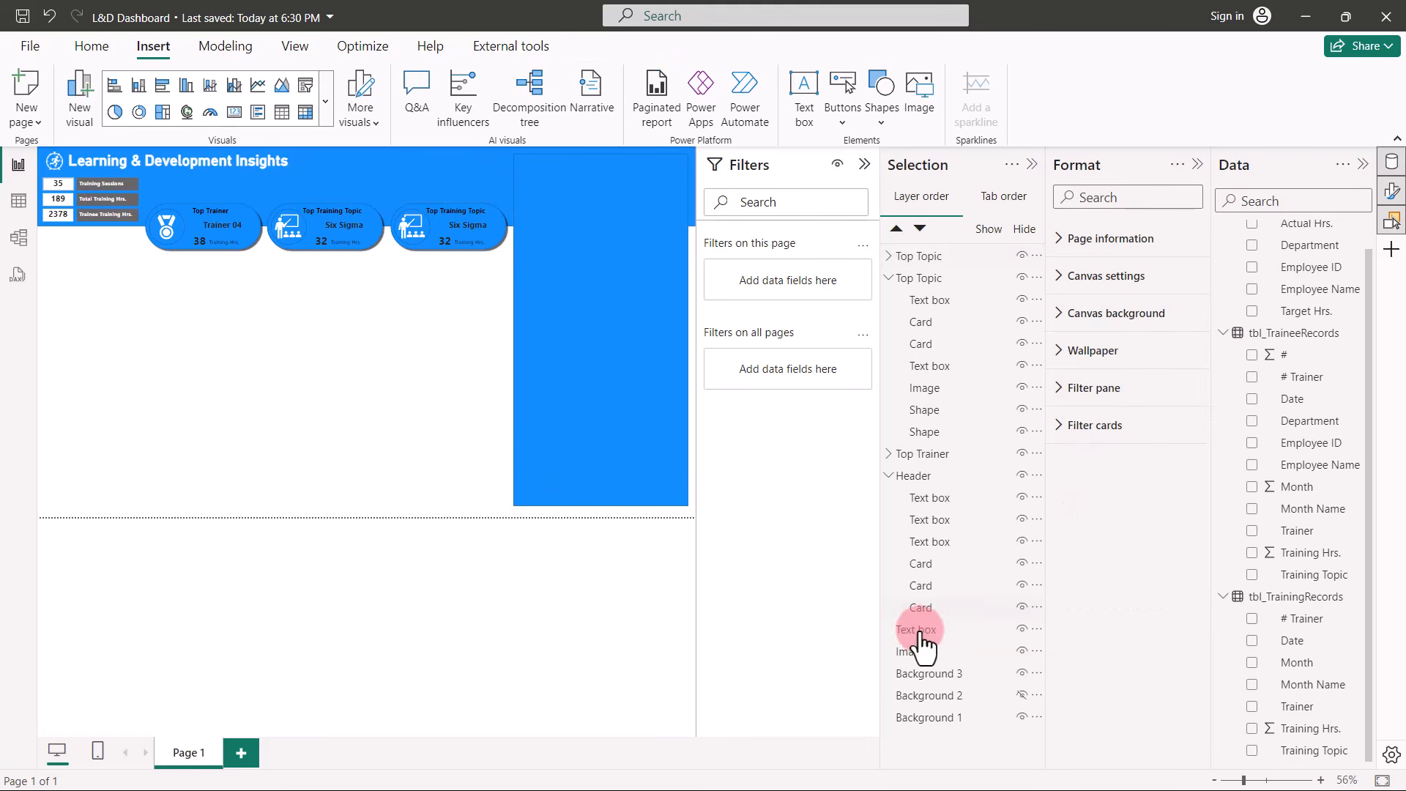
{"action": "left_click", "coordinate": [1021, 673]}
{"action": "left_click", "coordinate": [1021, 674]}
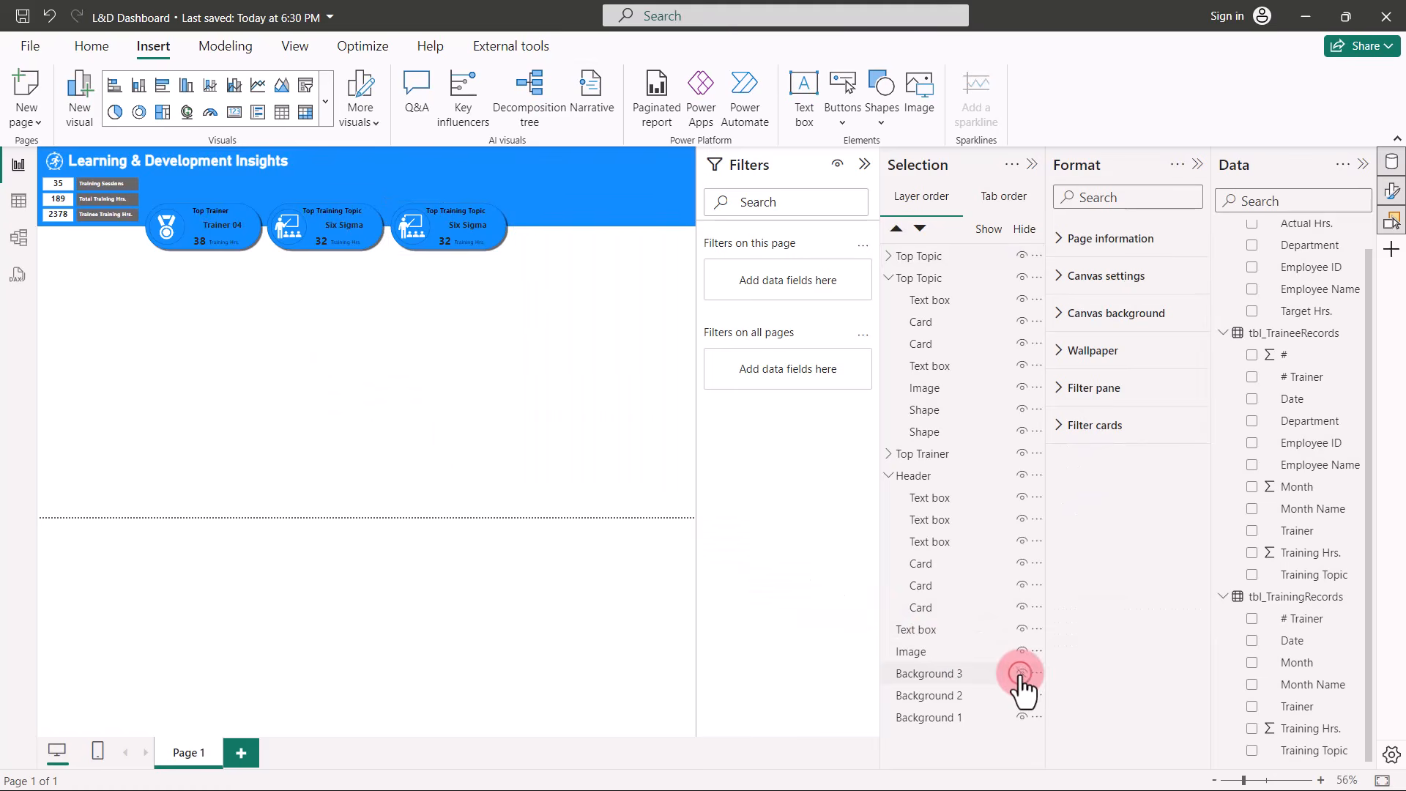
Change the copied badge's title text to "Top Trainee".
{"action": "left_click", "coordinate": [461, 214]}
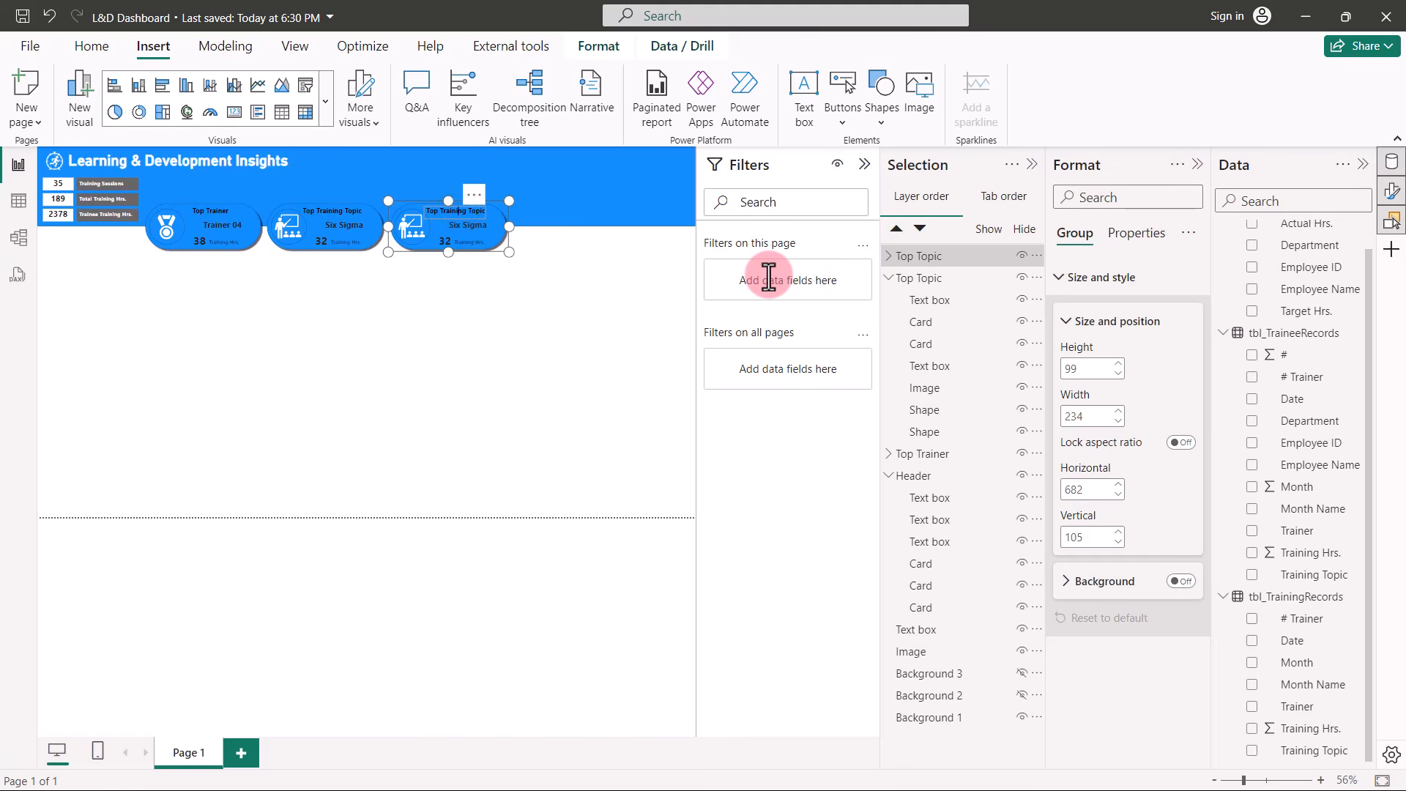
{"action": "key", "text": "Delete"}
{"action": "key", "text": "Delete"}
{"action": "key", "text": "Delete"}
{"action": "key", "text": "Delete"}
{"action": "key", "text": "Delete"}
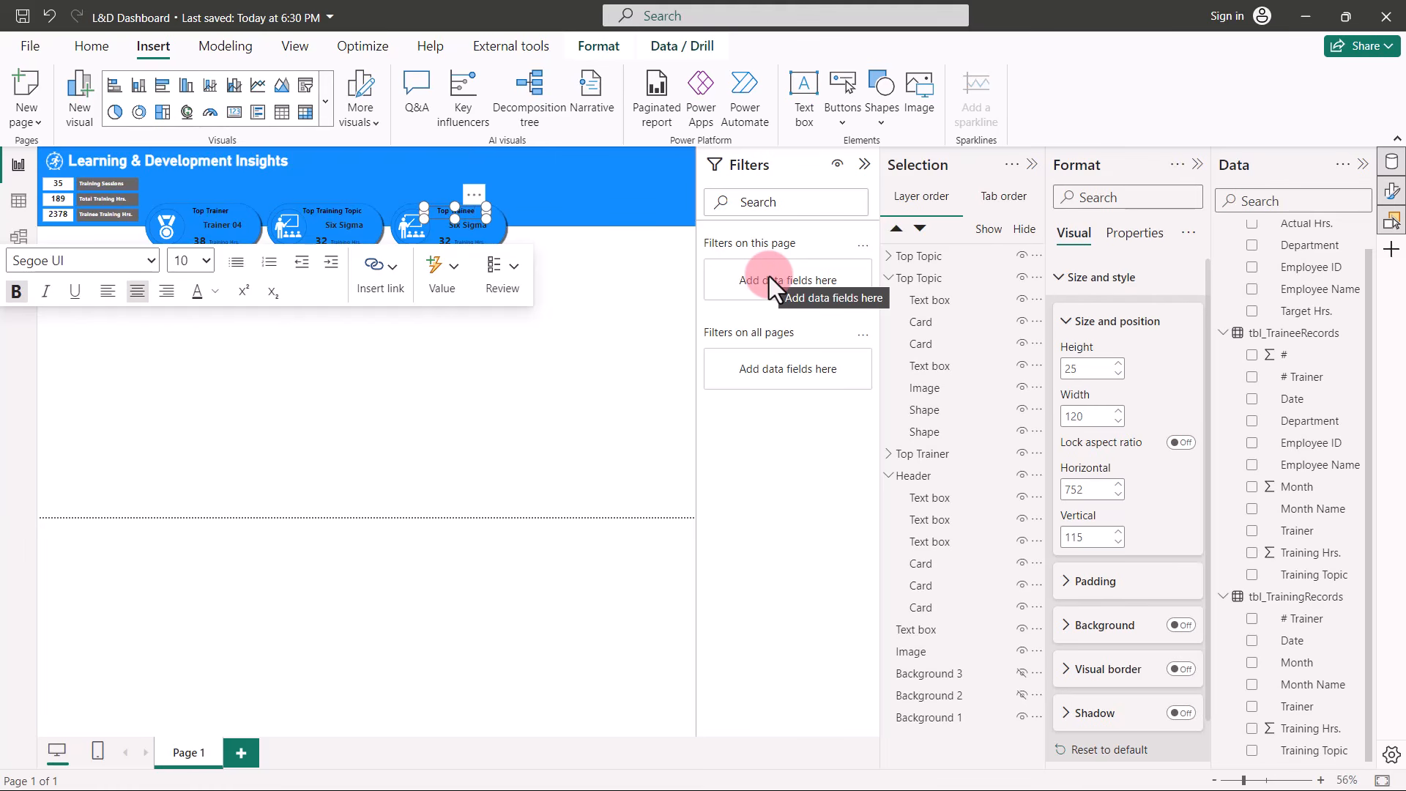
Change the Top Trainee badge's name card field to Employee Name from tbl_TraineeRecords.
{"action": "left_click", "coordinate": [458, 227]}
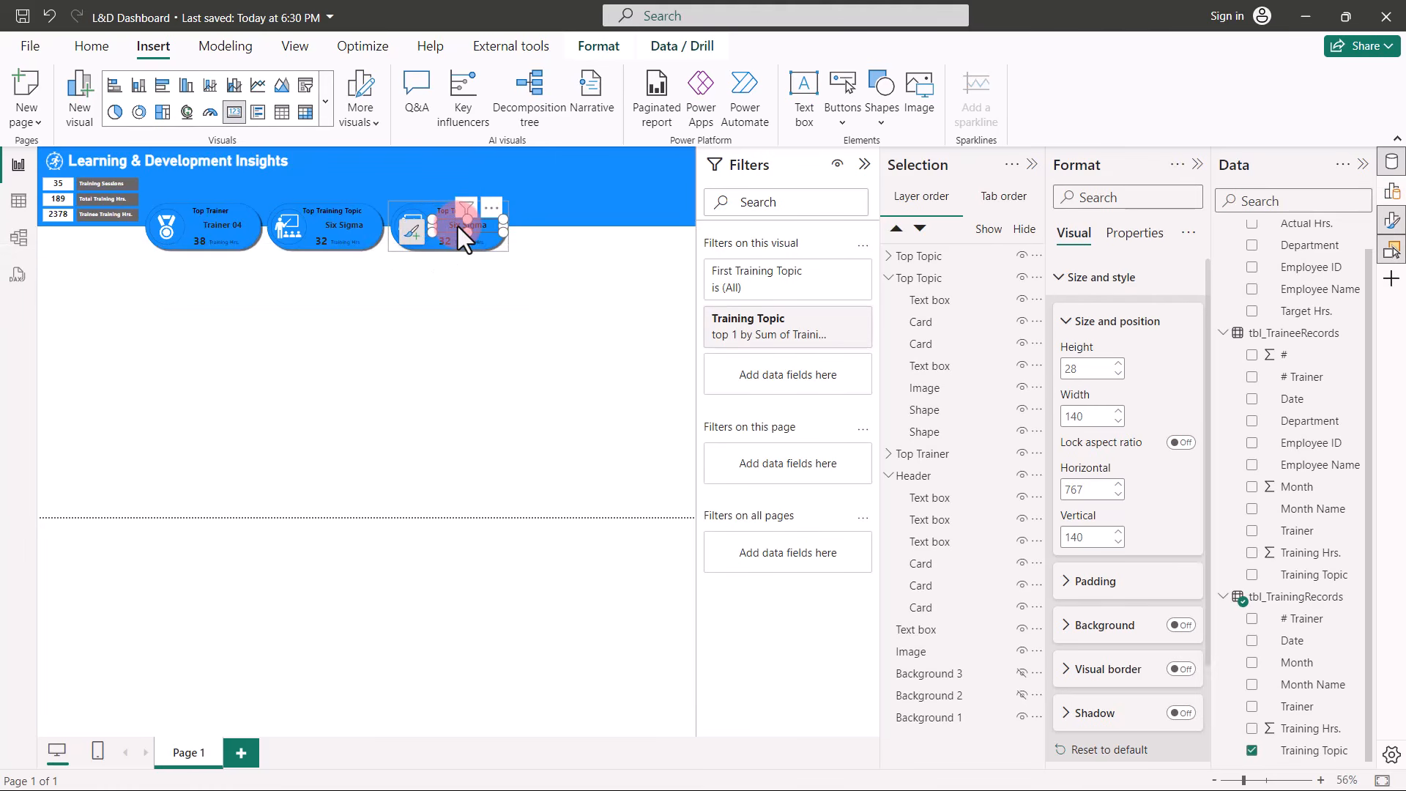
{"action": "left_click", "coordinate": [1035, 164]}
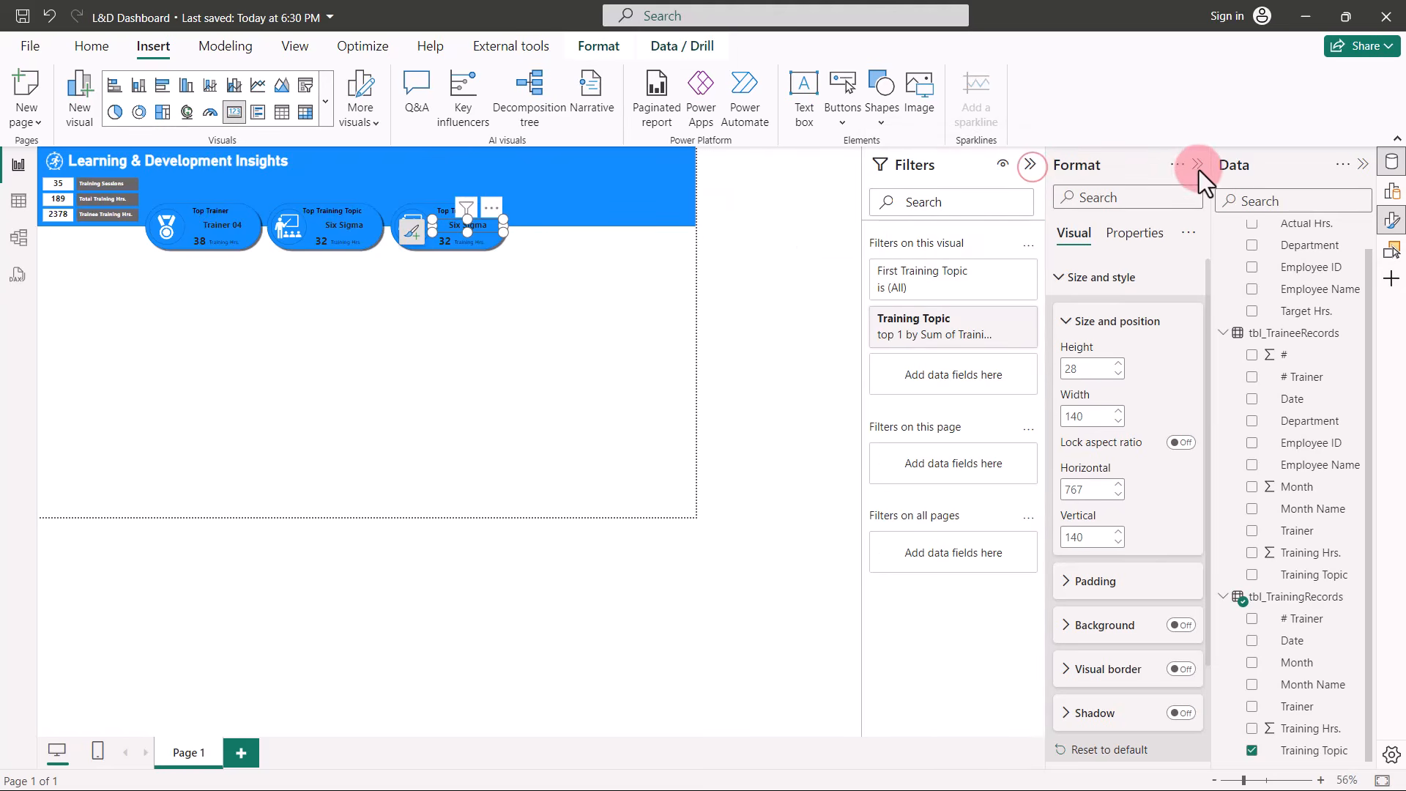
{"action": "left_click", "coordinate": [1198, 166]}
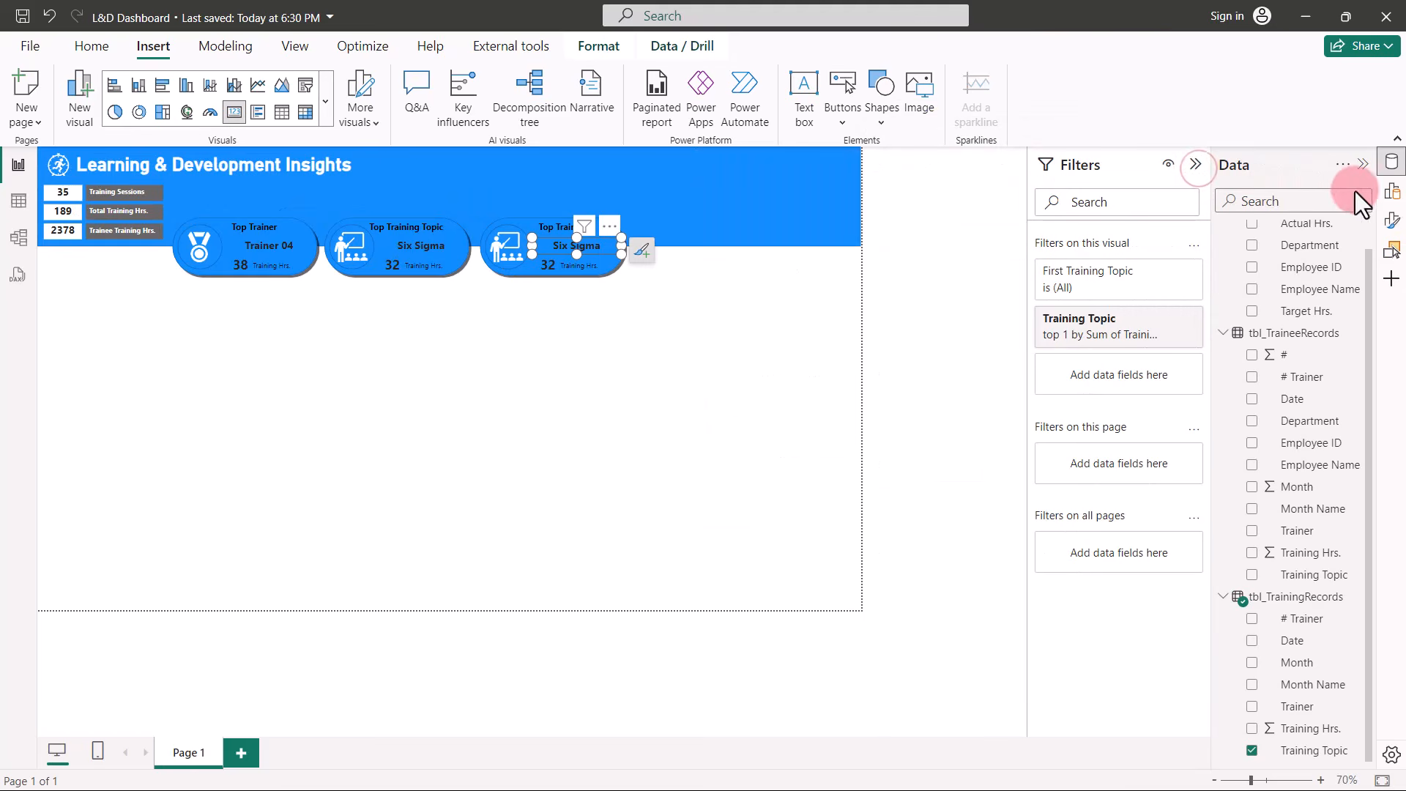
{"action": "left_click", "coordinate": [1392, 194]}
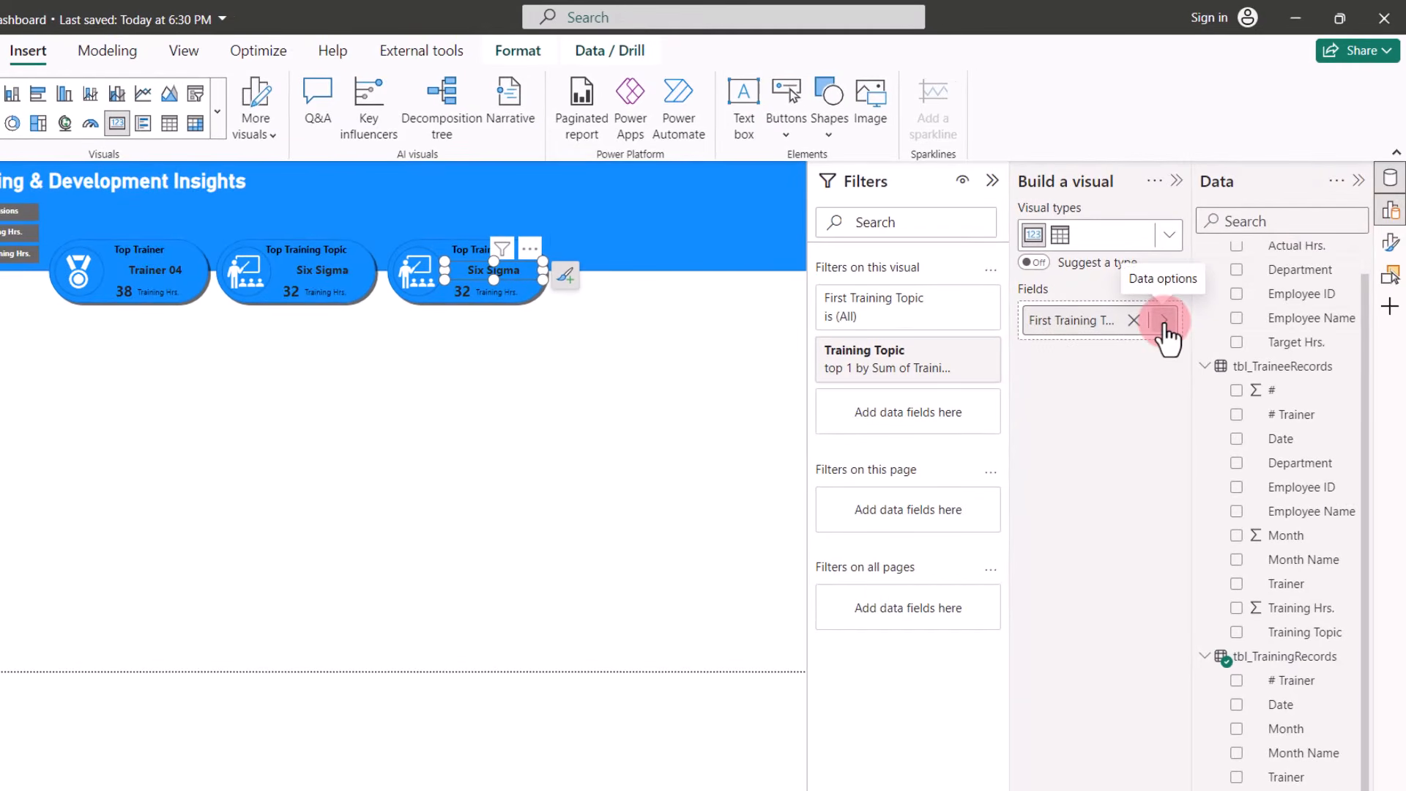
{"action": "left_click", "coordinate": [1164, 321]}
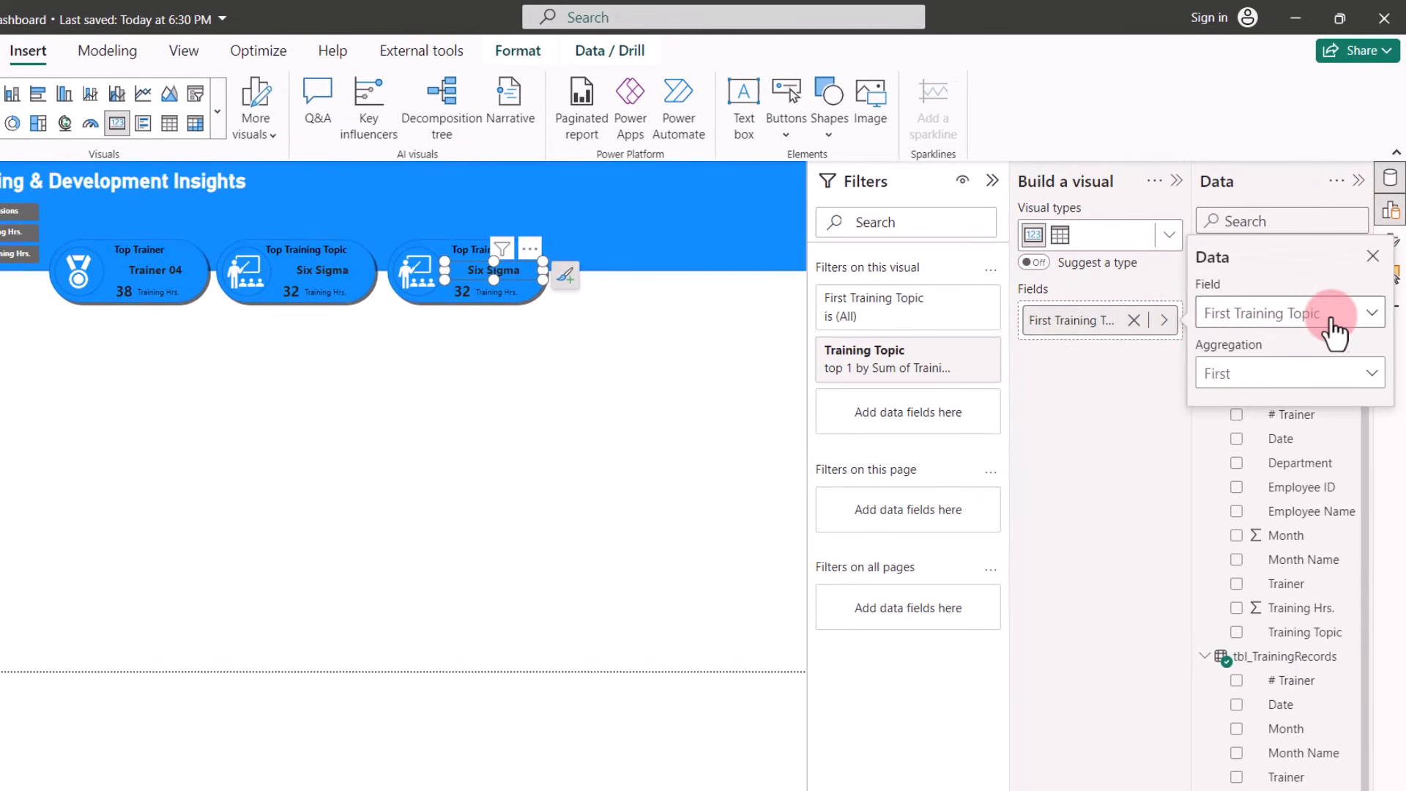
{"action": "left_click", "coordinate": [1356, 315]}
{"action": "left_click", "coordinate": [1210, 408]}
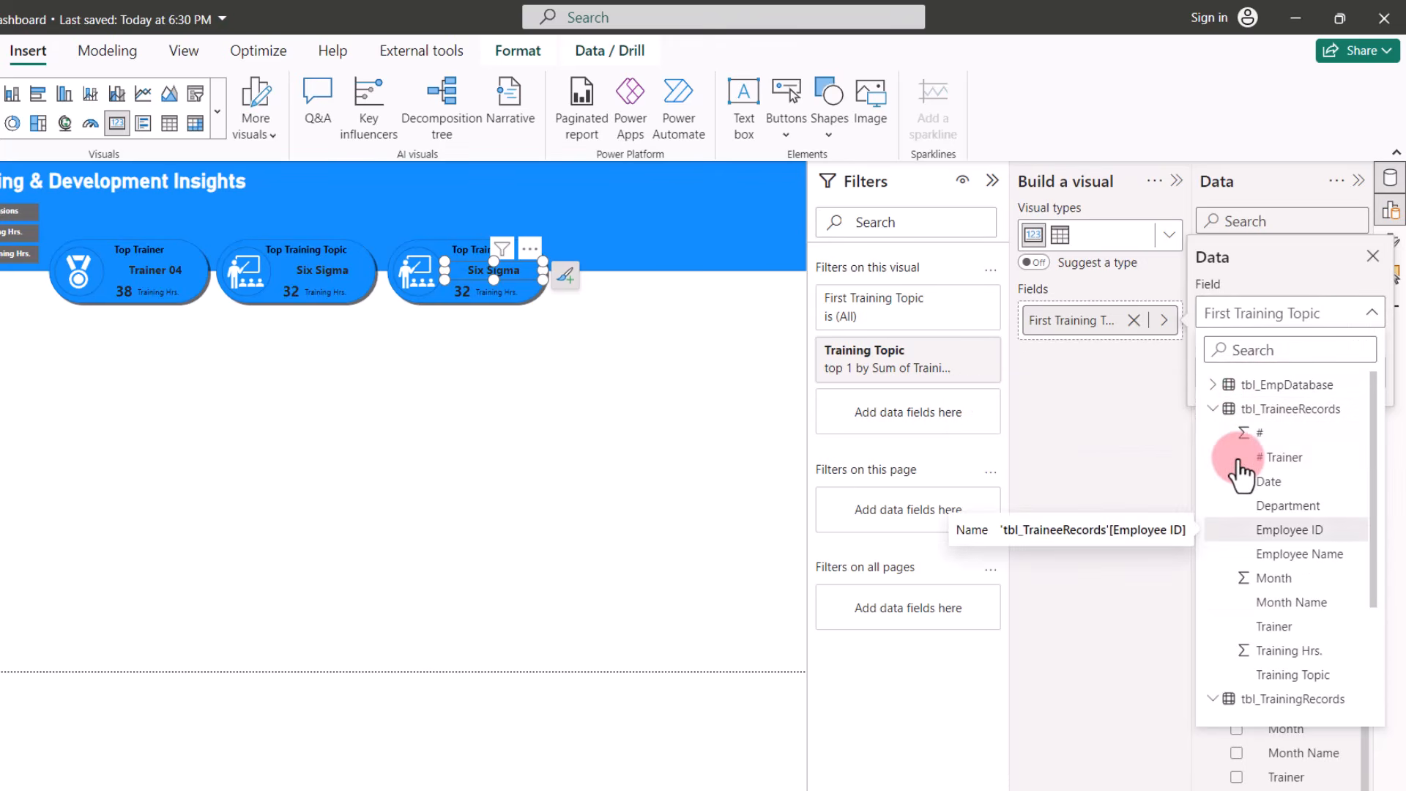
{"action": "left_click", "coordinate": [1295, 555]}
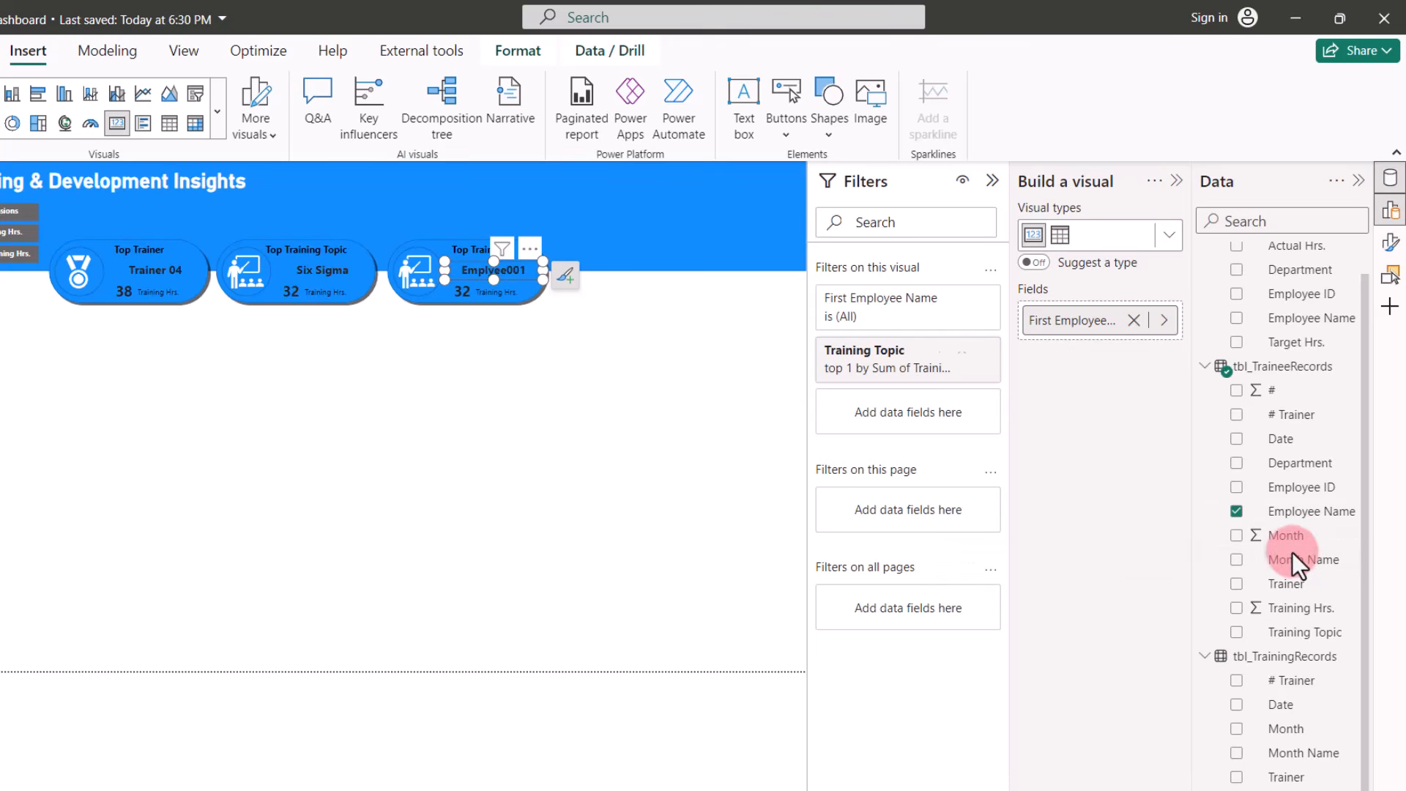
Replace the name card's Training Topic filter with a Top N filter on Employee Name, showing top 1 by Sum of Training Hrs.
{"action": "left_click", "coordinate": [963, 350]}
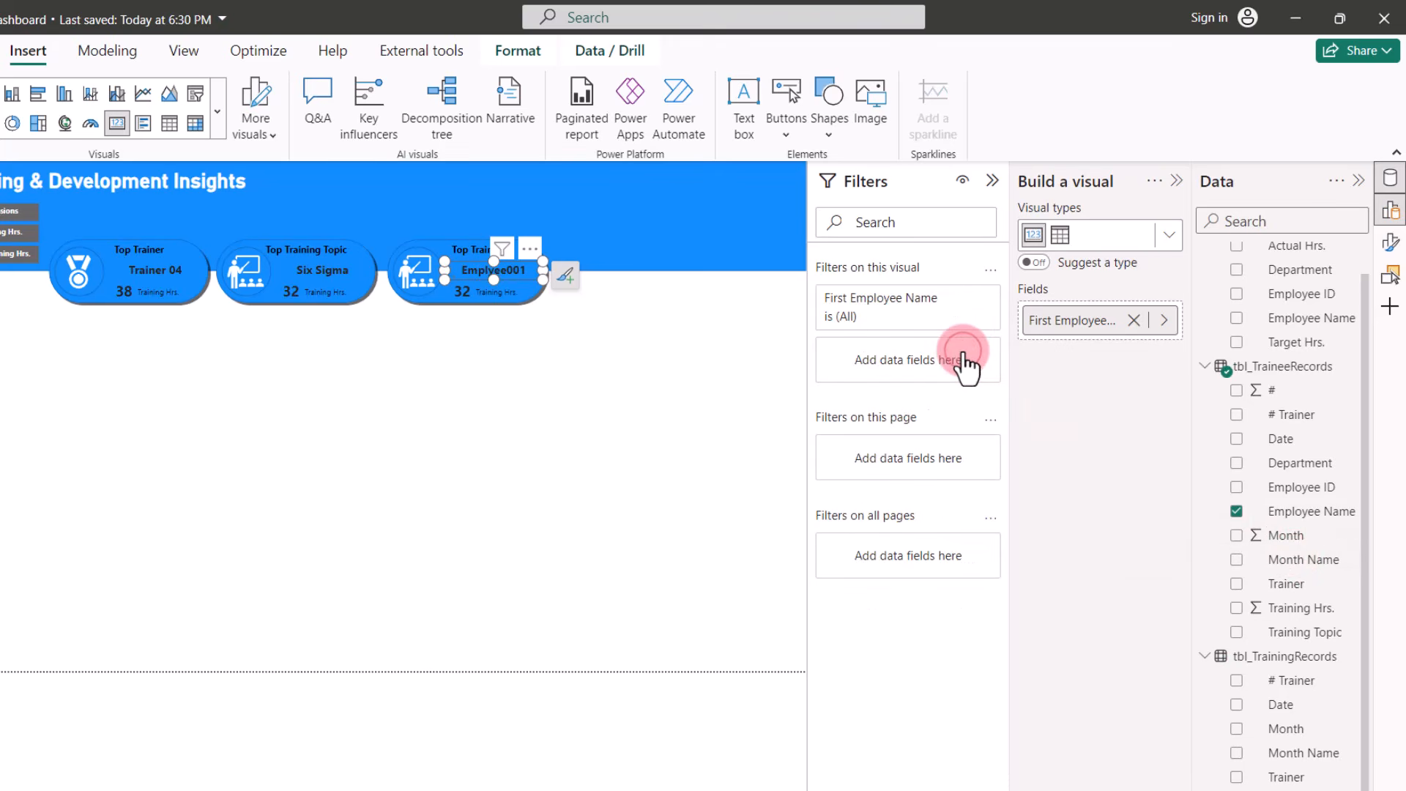
{"action": "left_click_drag", "start_coordinate": [1296, 513], "coordinate": [938, 361]}
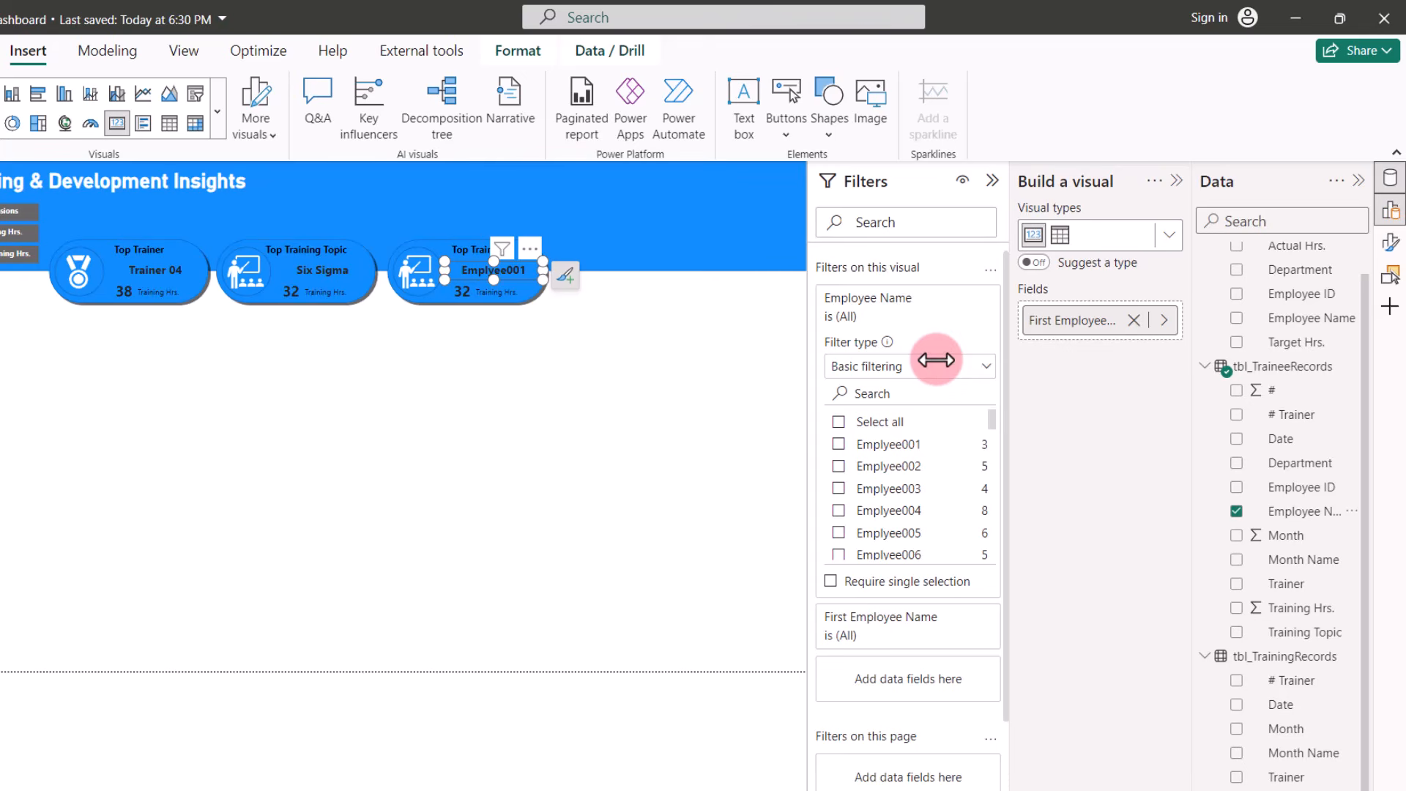
{"action": "left_click", "coordinate": [986, 368]}
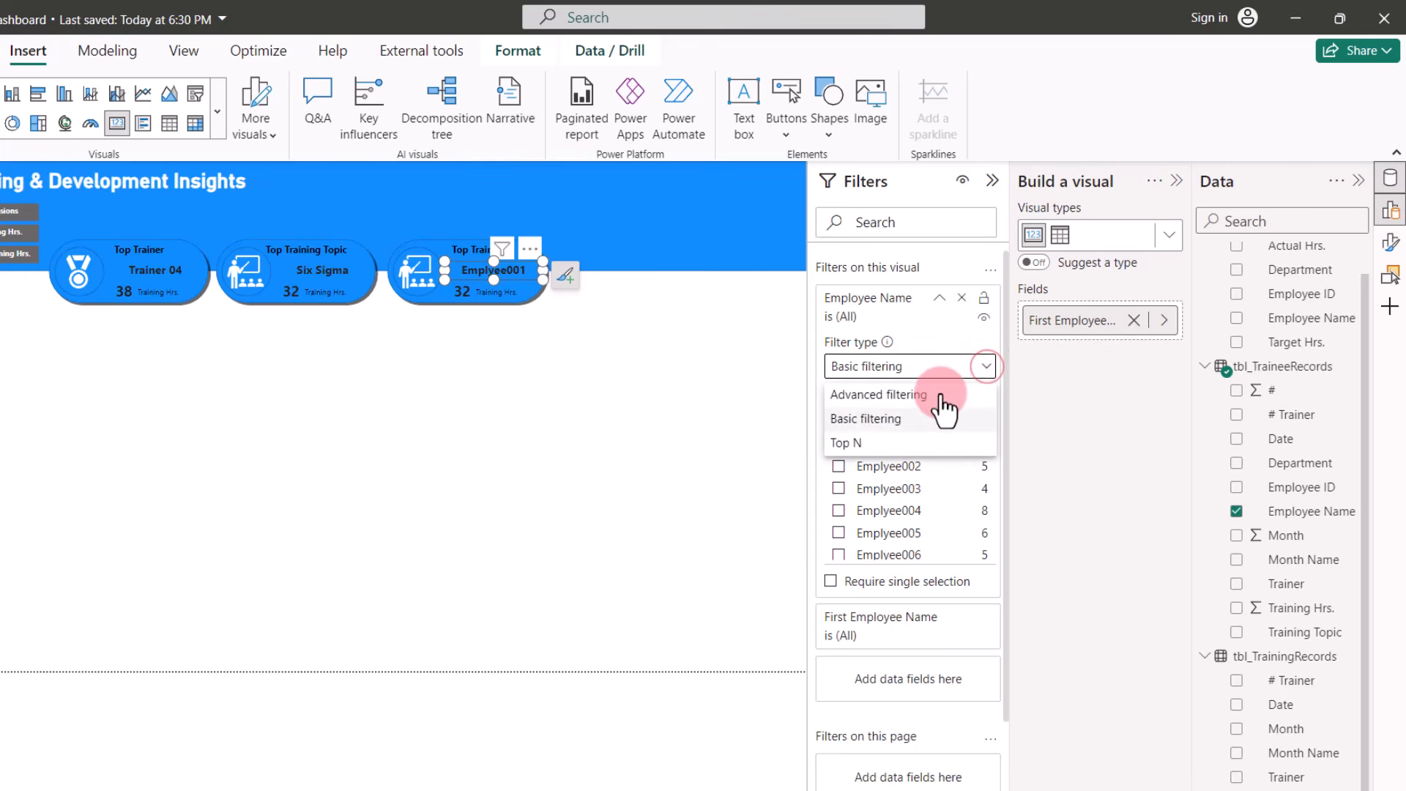
{"action": "left_click", "coordinate": [854, 441]}
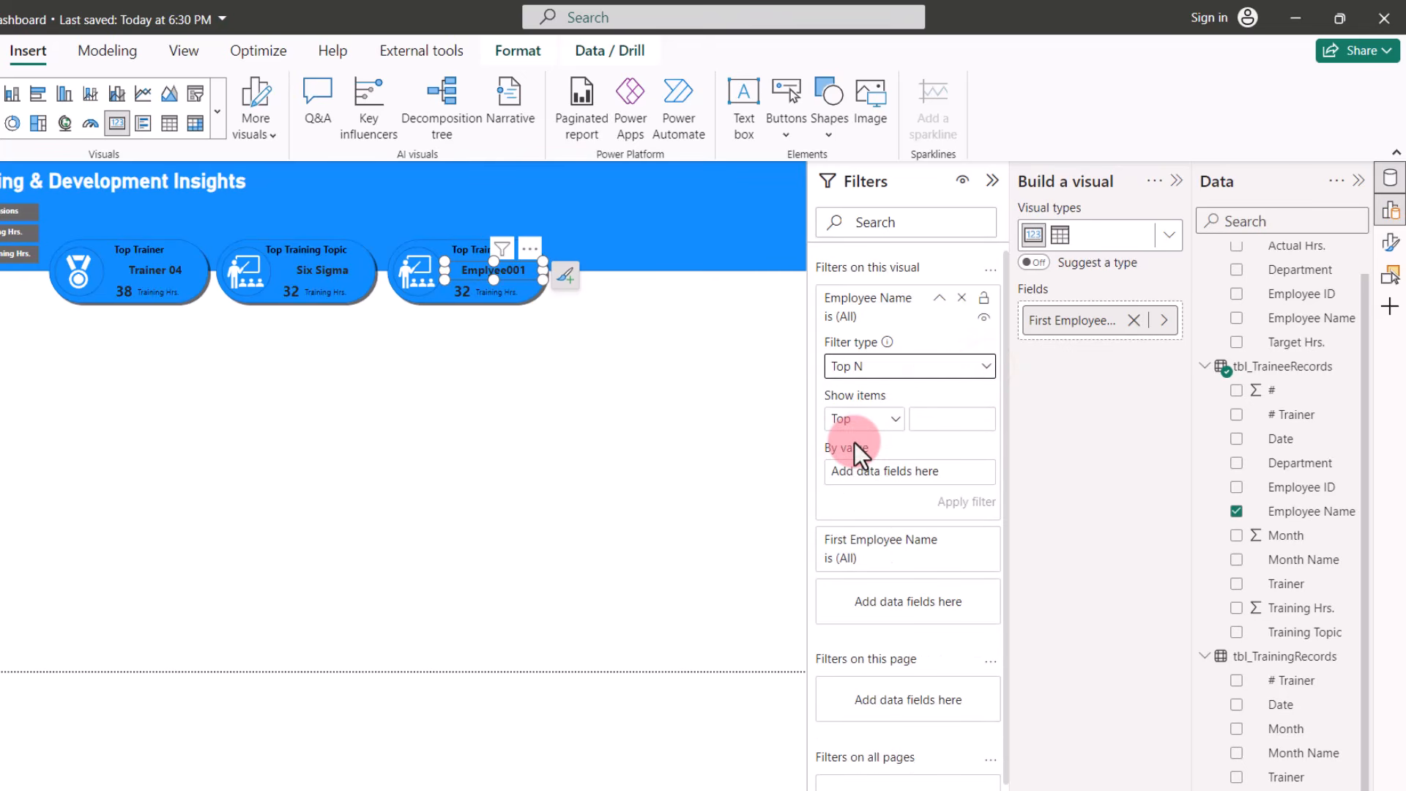
{"action": "left_click_drag", "start_coordinate": [1297, 610], "coordinate": [934, 472]}
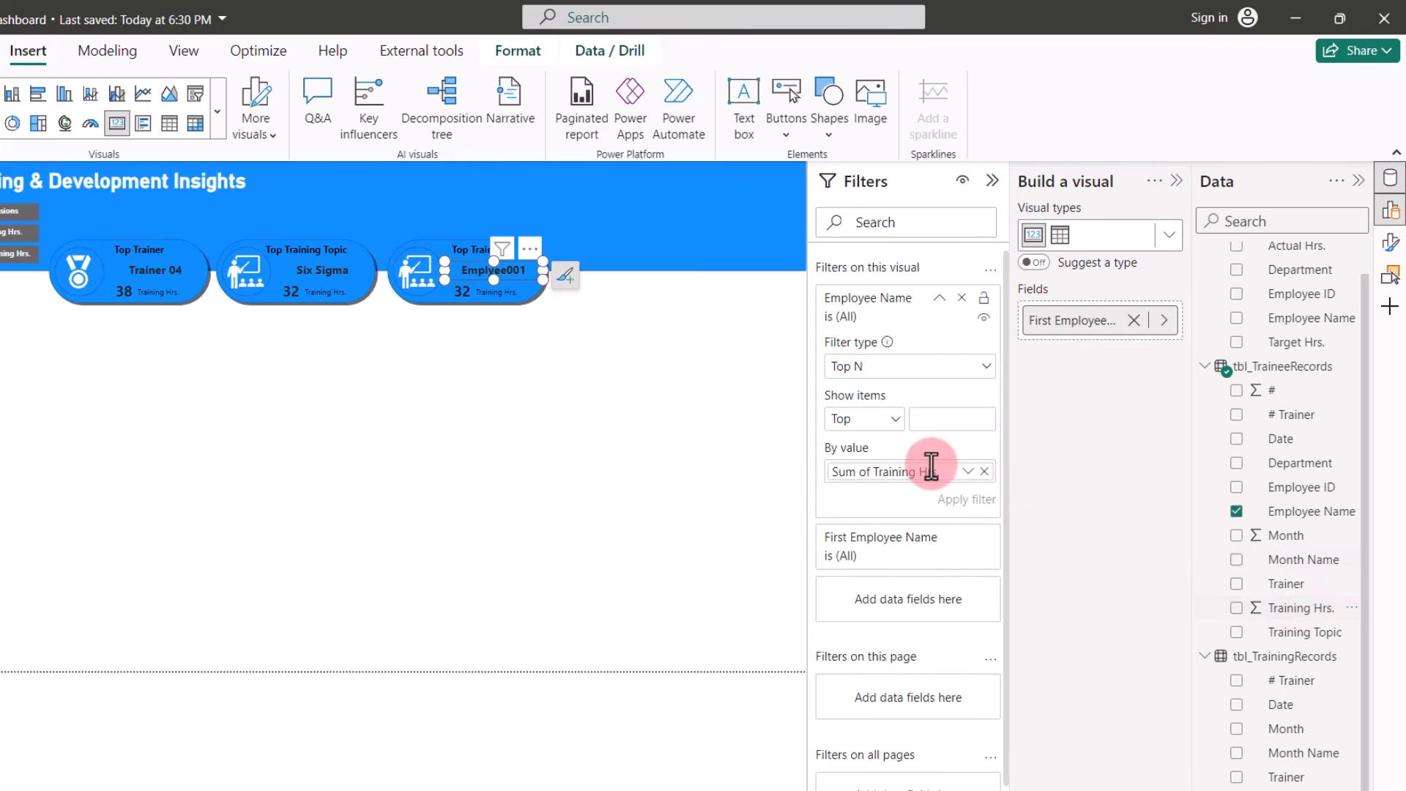
{"action": "left_click", "coordinate": [928, 422]}
{"action": "type", "text": "1"}
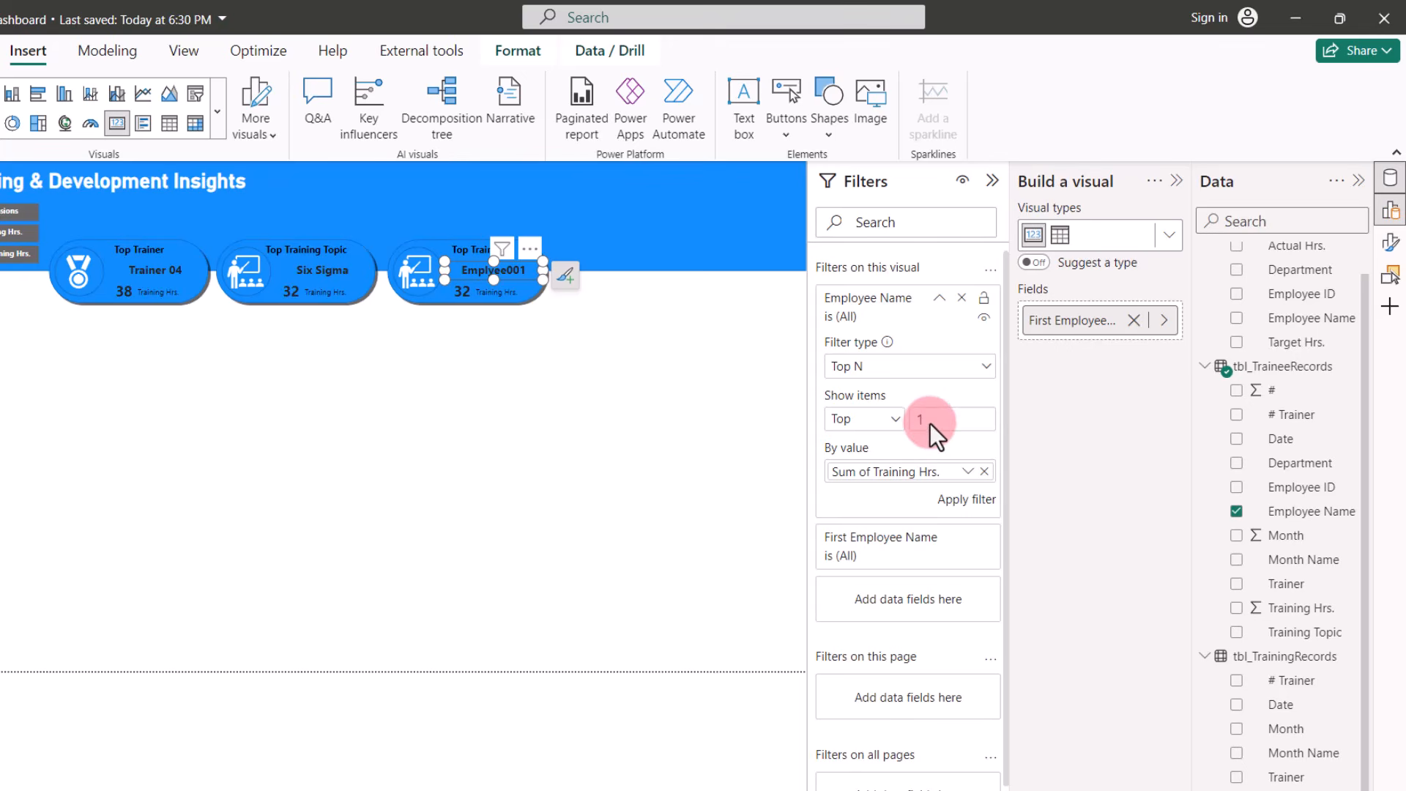
{"action": "left_click", "coordinate": [959, 501]}
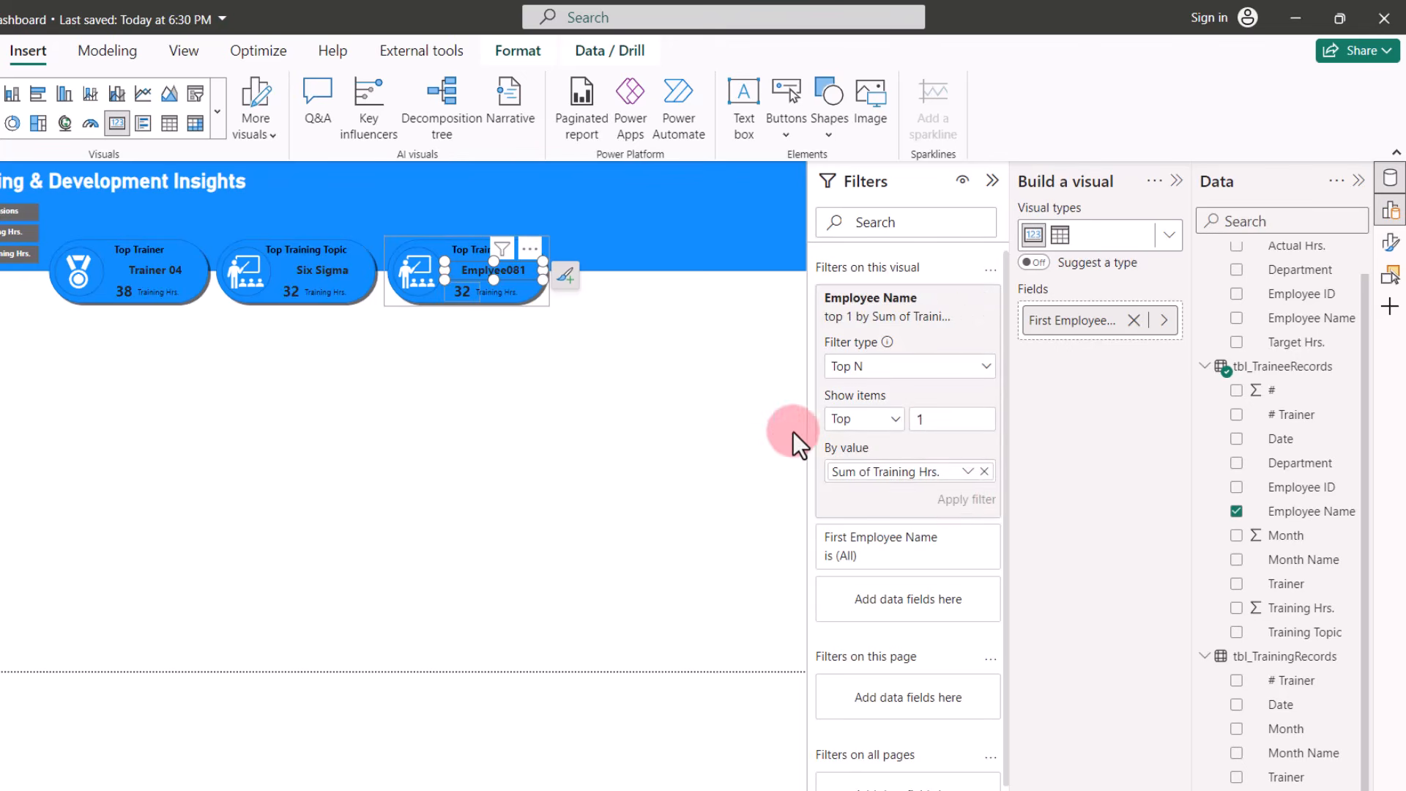
Remove the Training Topic filter from the Top Trainee badge's hours card and change its field to Training Hrs. from tbl_TraineeRecords.
{"action": "left_click", "coordinate": [474, 299]}
{"action": "left_click", "coordinate": [460, 293]}
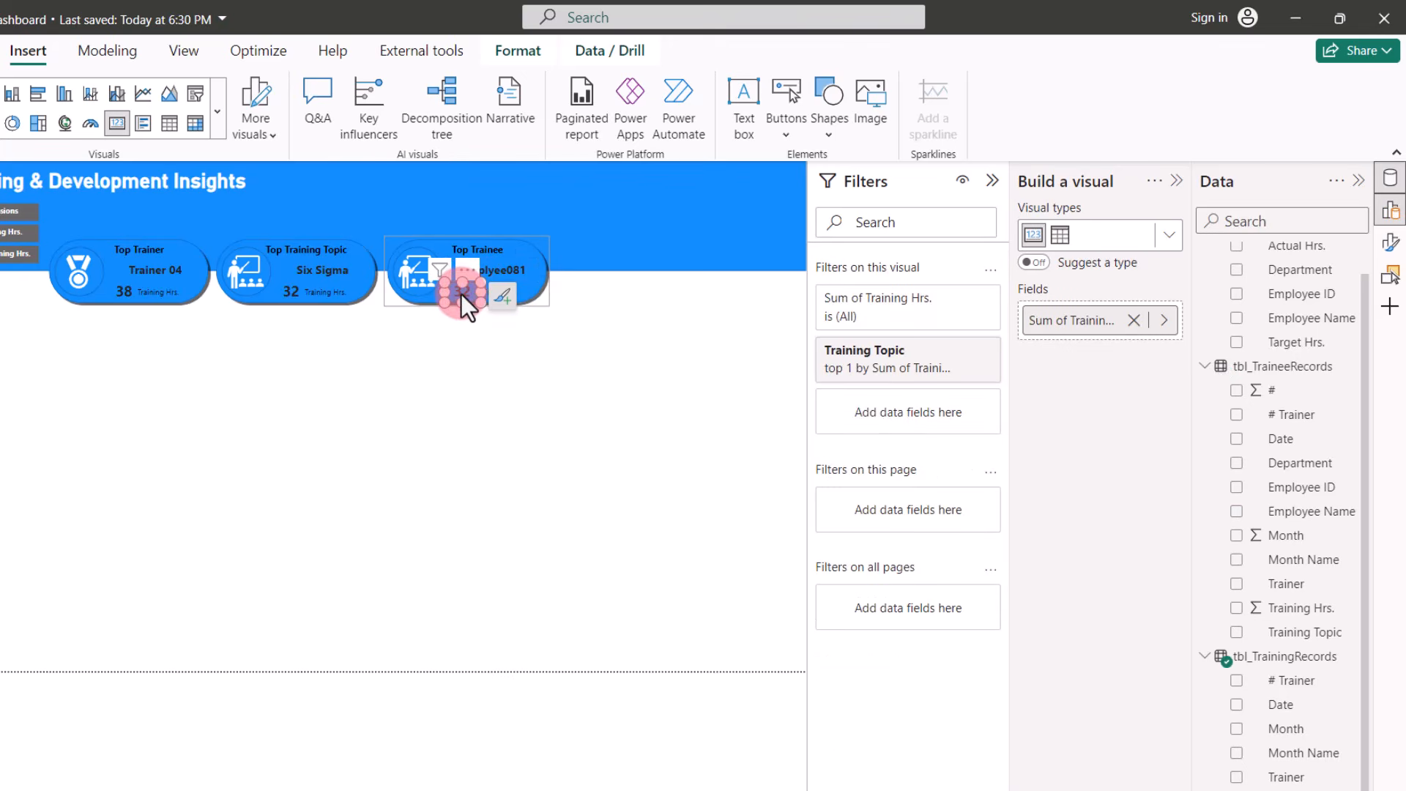
{"action": "left_click", "coordinate": [962, 350]}
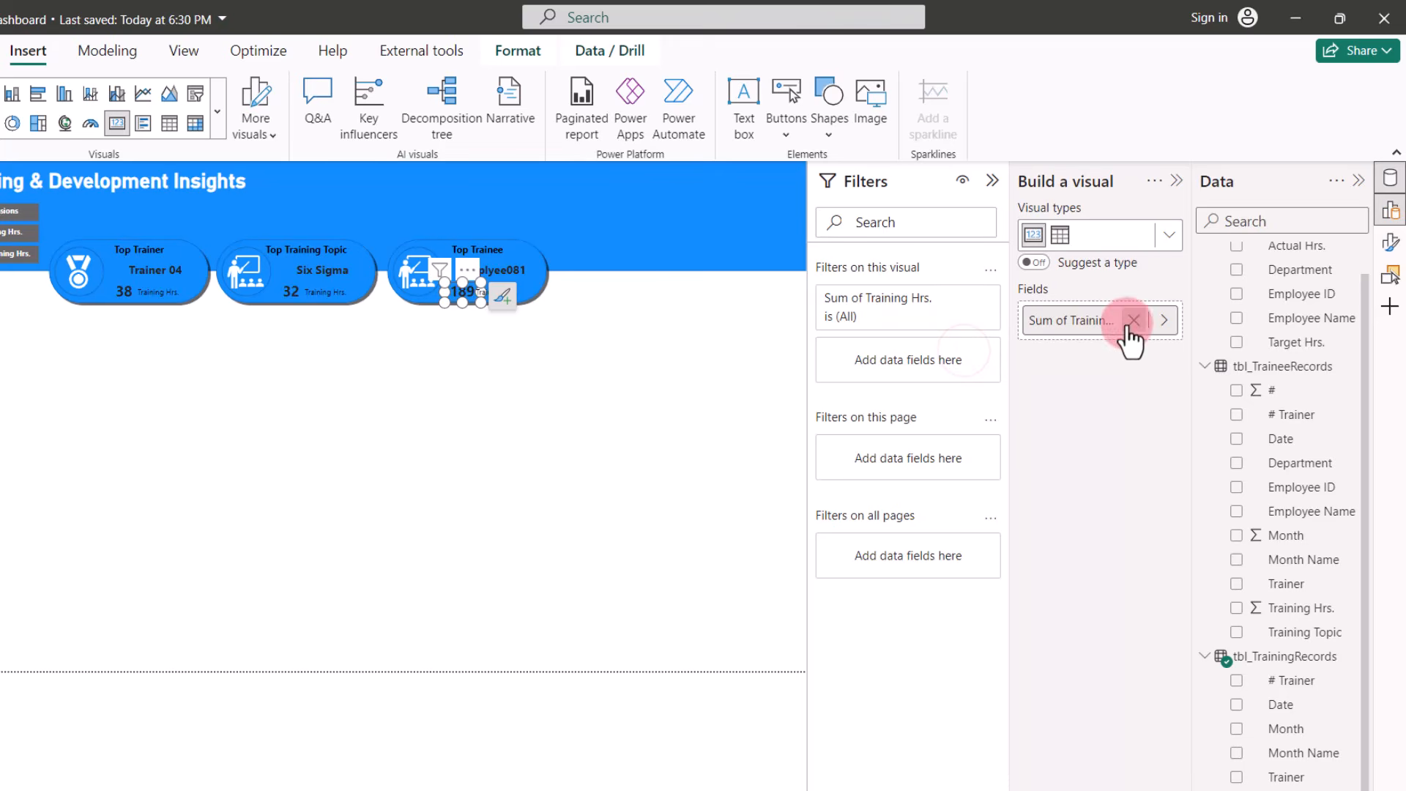
{"action": "left_click", "coordinate": [1165, 320]}
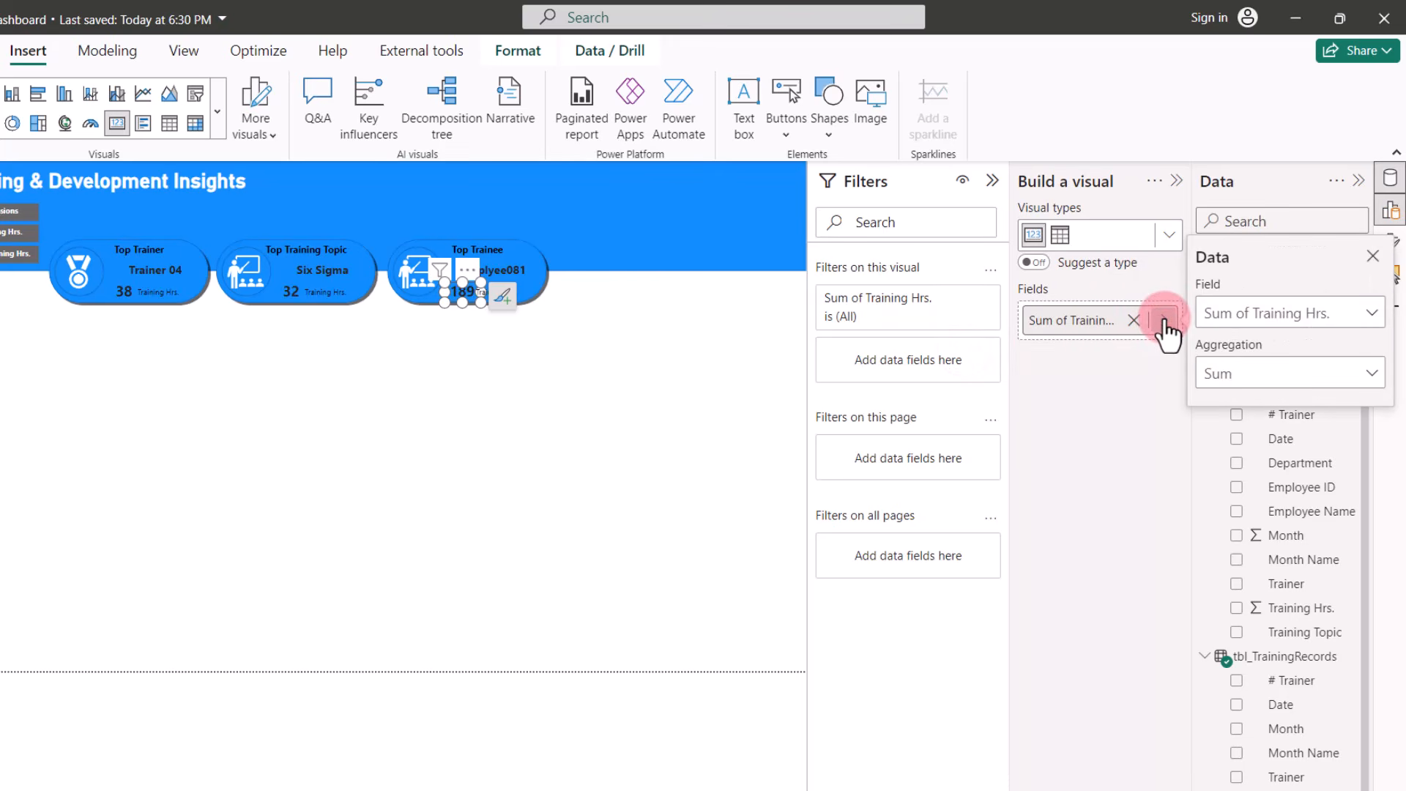
{"action": "left_click", "coordinate": [1340, 315]}
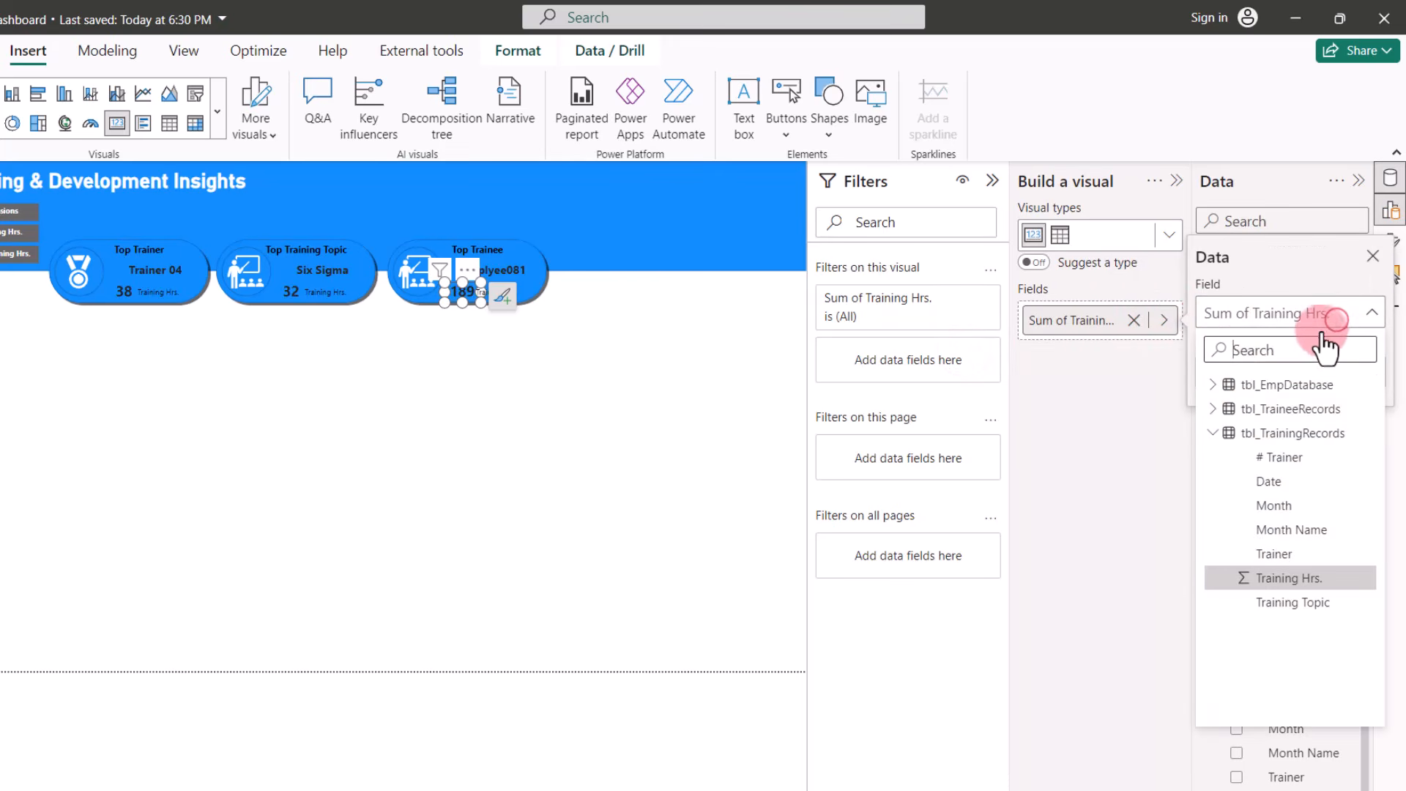
{"action": "left_click", "coordinate": [1215, 408]}
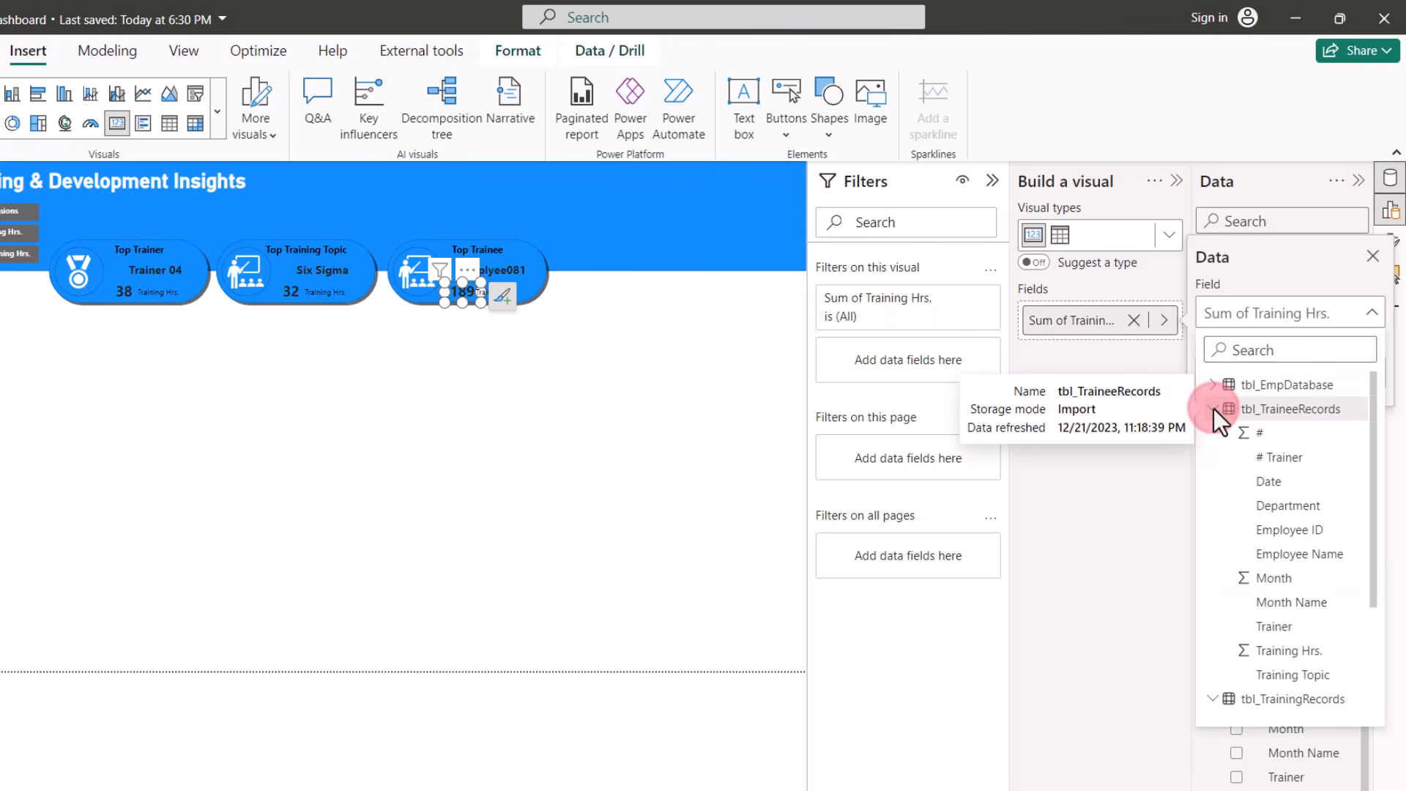
{"action": "left_click", "coordinate": [1291, 652]}
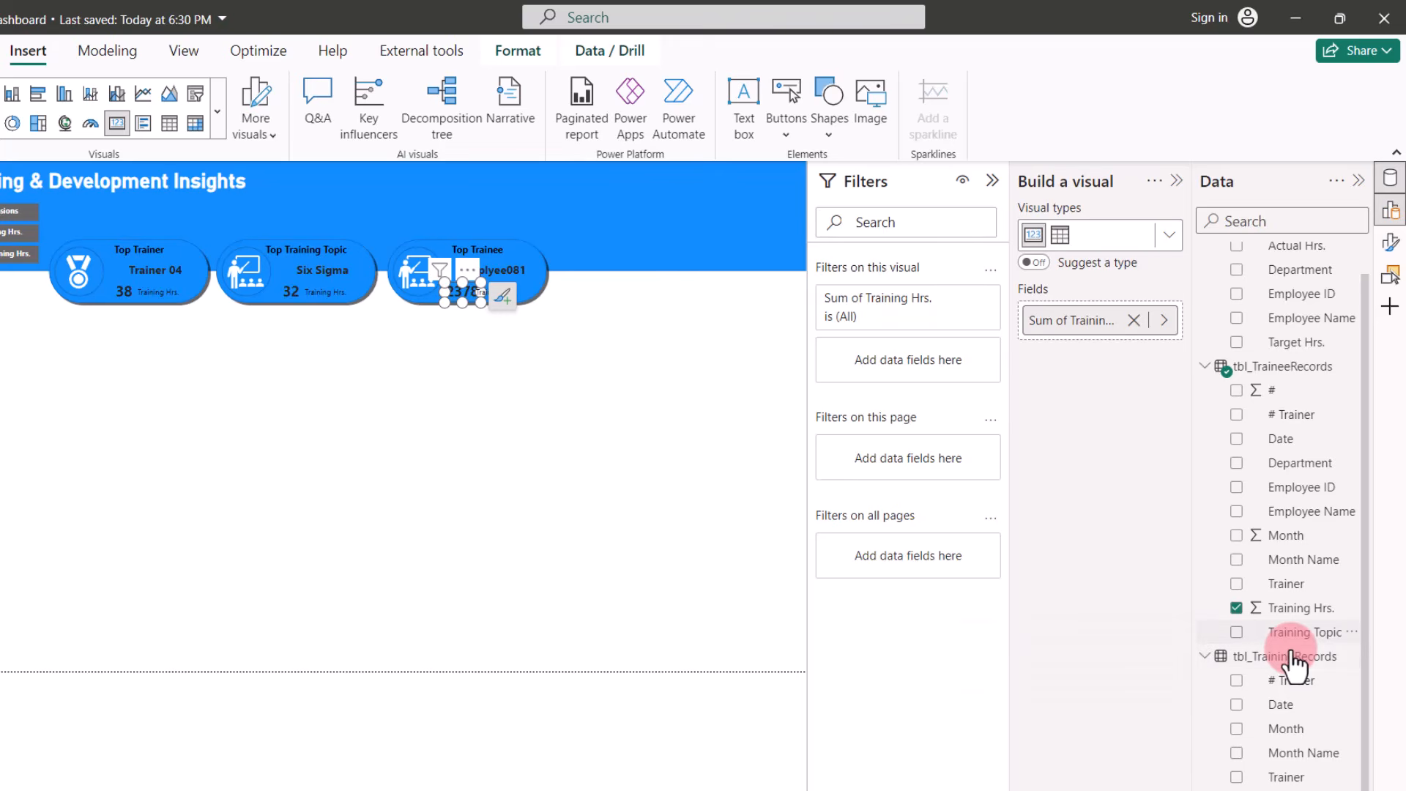
Add a Top N filter on Training Hrs. to the hours card, showing top 1 by Sum of Training Hrs.
{"action": "left_click_drag", "start_coordinate": [1295, 608], "coordinate": [934, 353]}
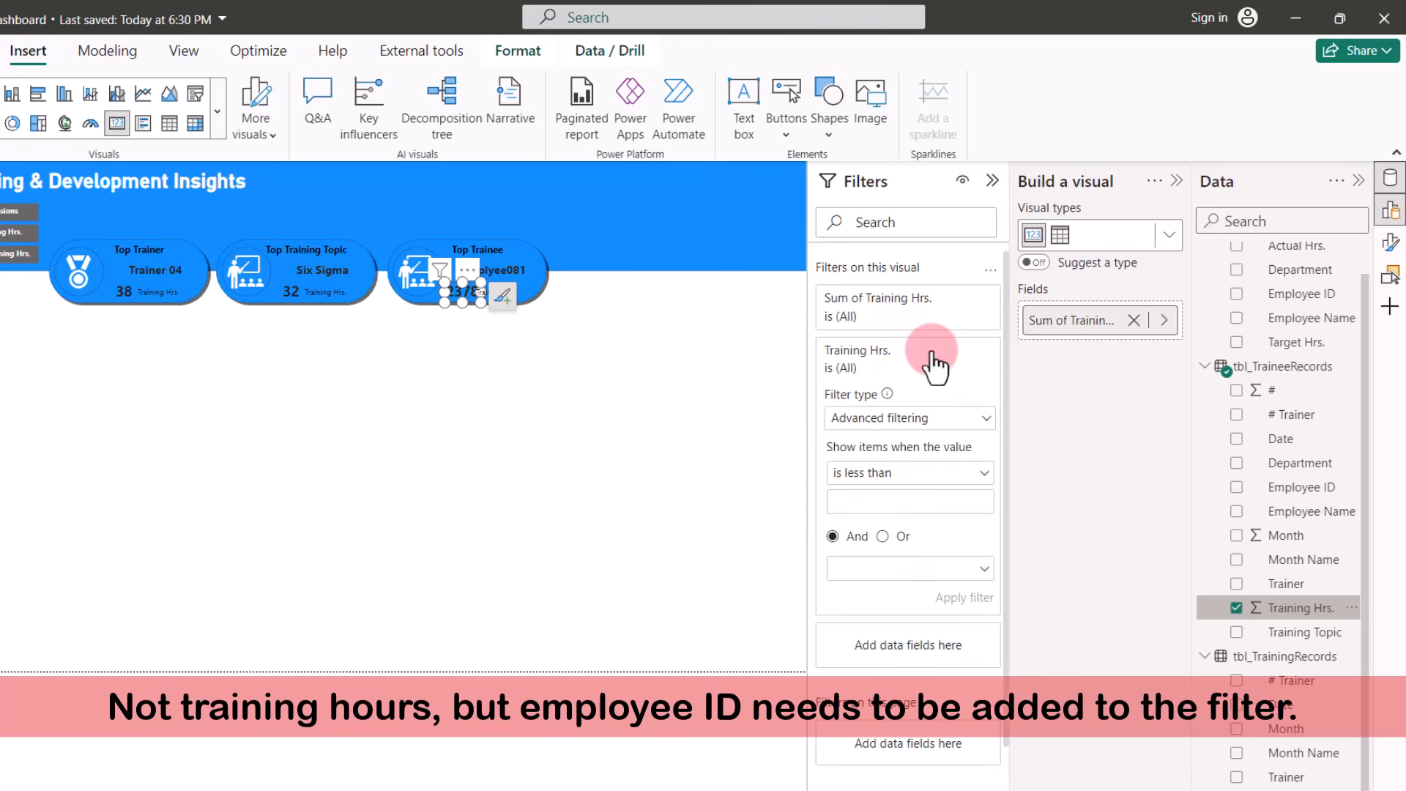
{"action": "left_click", "coordinate": [982, 417]}
{"action": "left_click", "coordinate": [846, 496]}
{"action": "left_click_drag", "start_coordinate": [1289, 608], "coordinate": [923, 524]}
{"action": "left_click", "coordinate": [928, 469]}
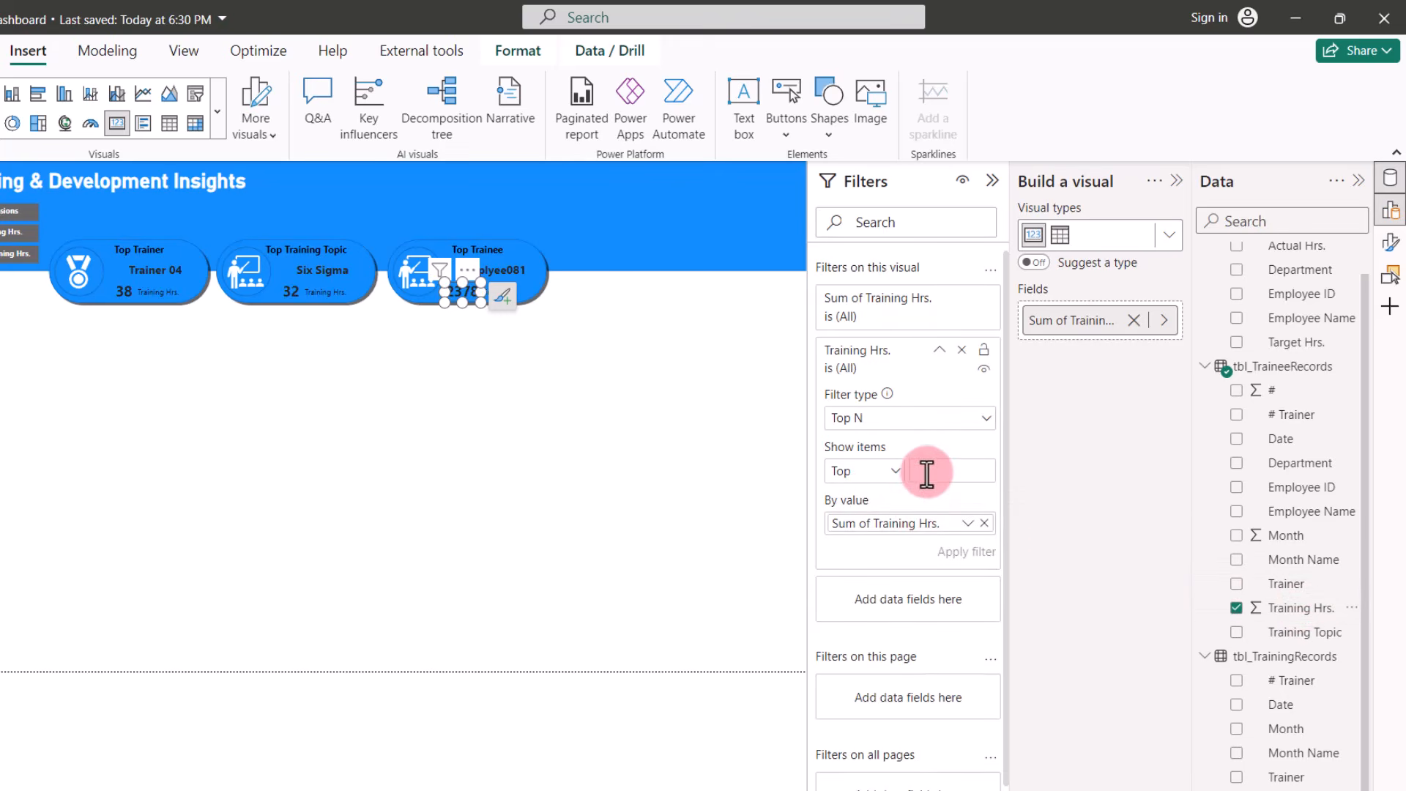
{"action": "left_click", "coordinate": [965, 553]}
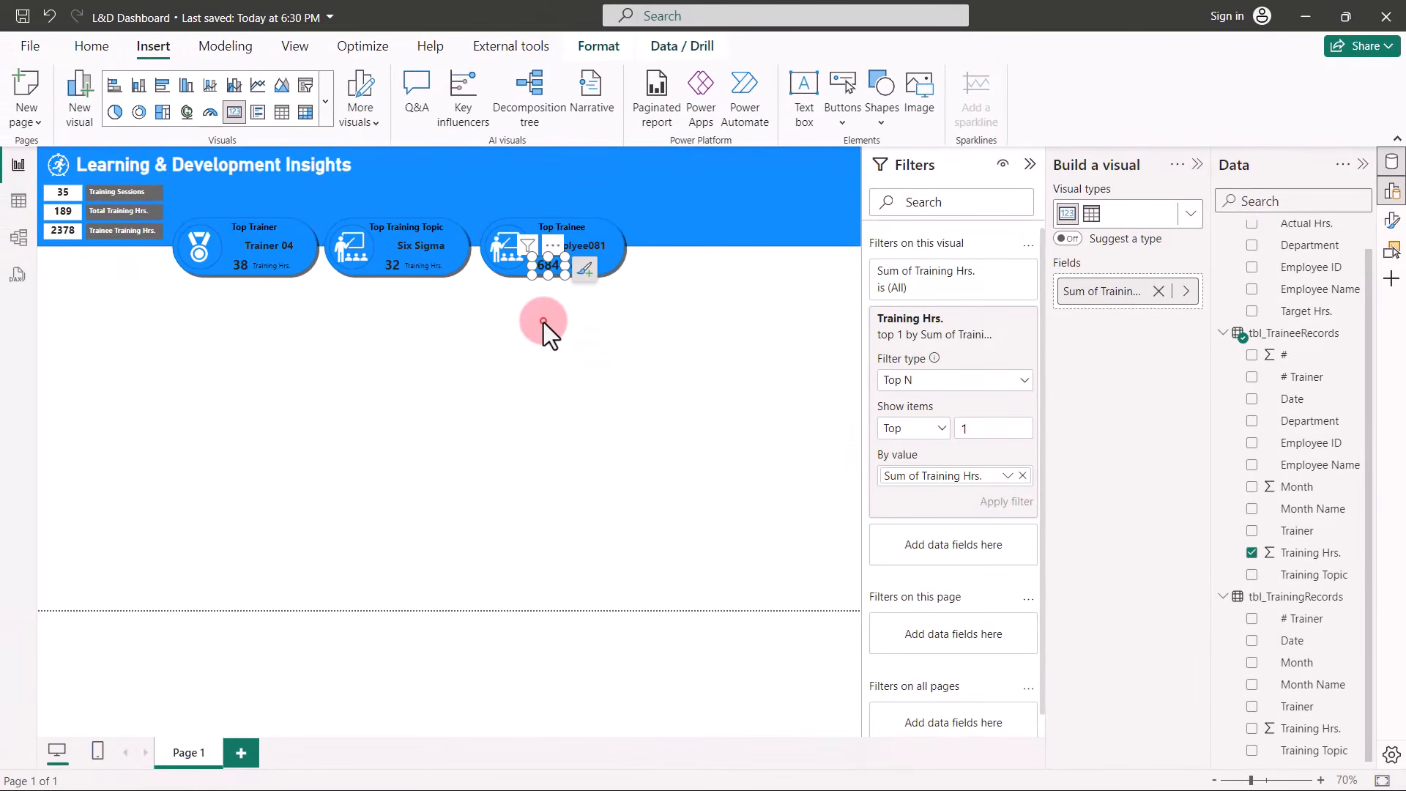
{"action": "left_click", "coordinate": [543, 323]}
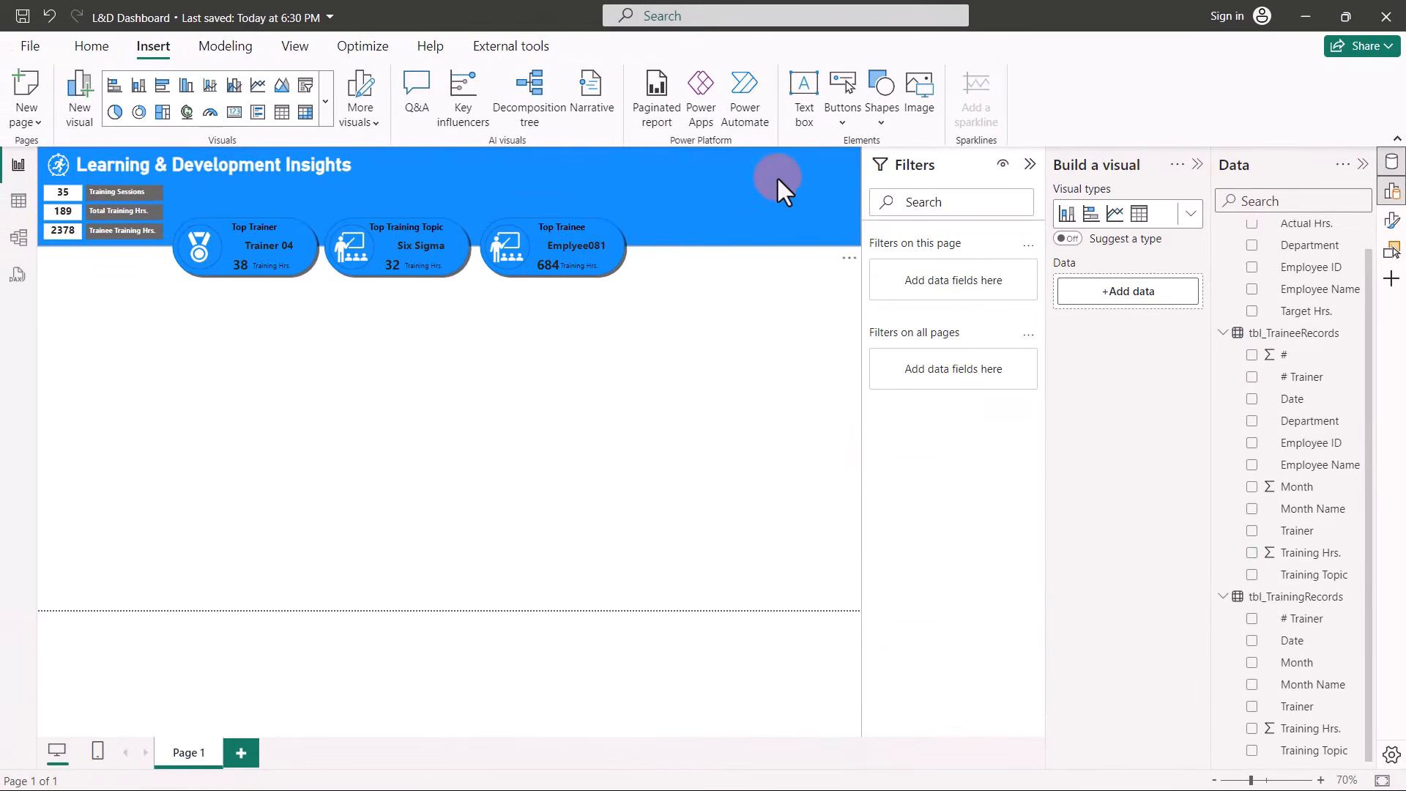
Insert the image Trainee.png and scale it down to icon size beside the Top Trainee badge.
{"action": "left_click", "coordinate": [917, 93]}
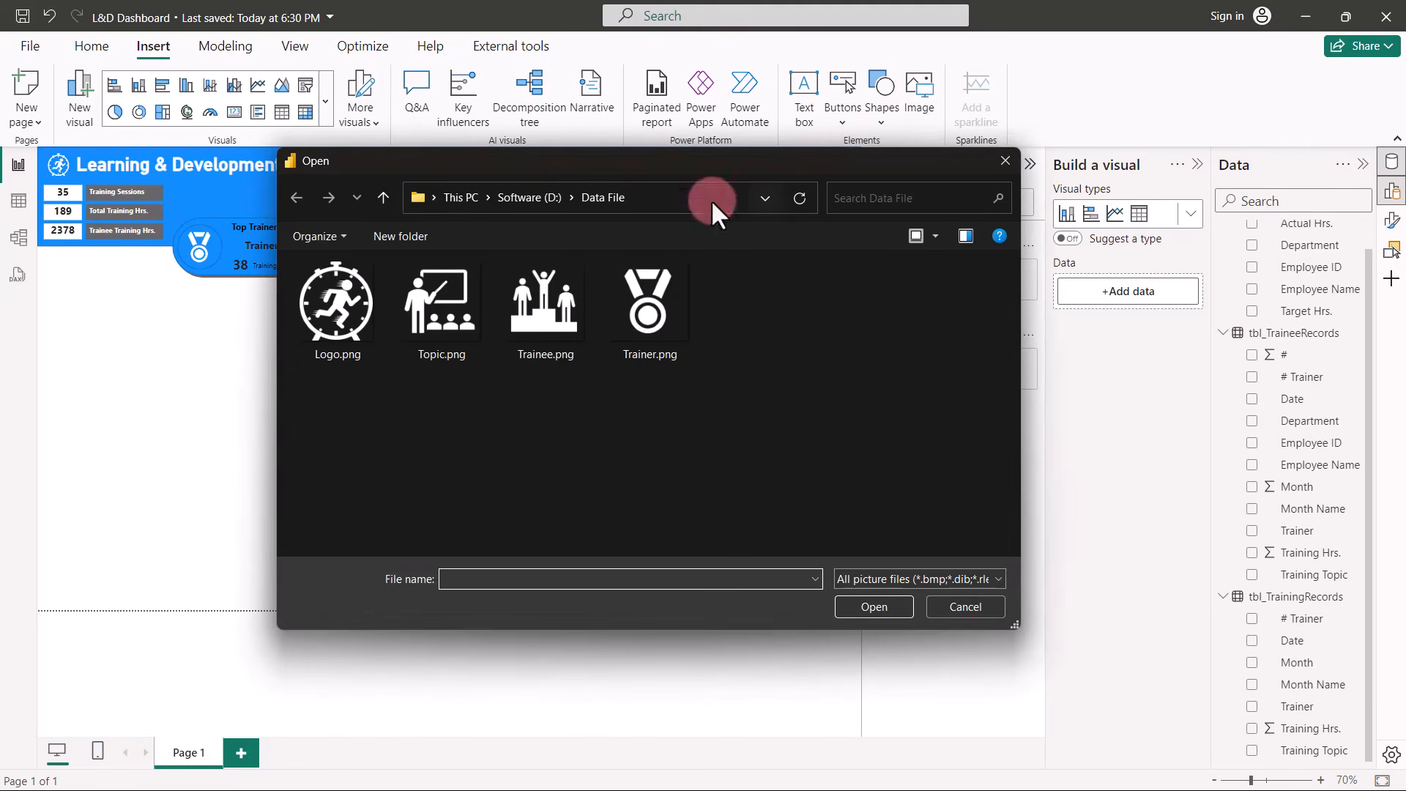
{"action": "left_click", "coordinate": [541, 297]}
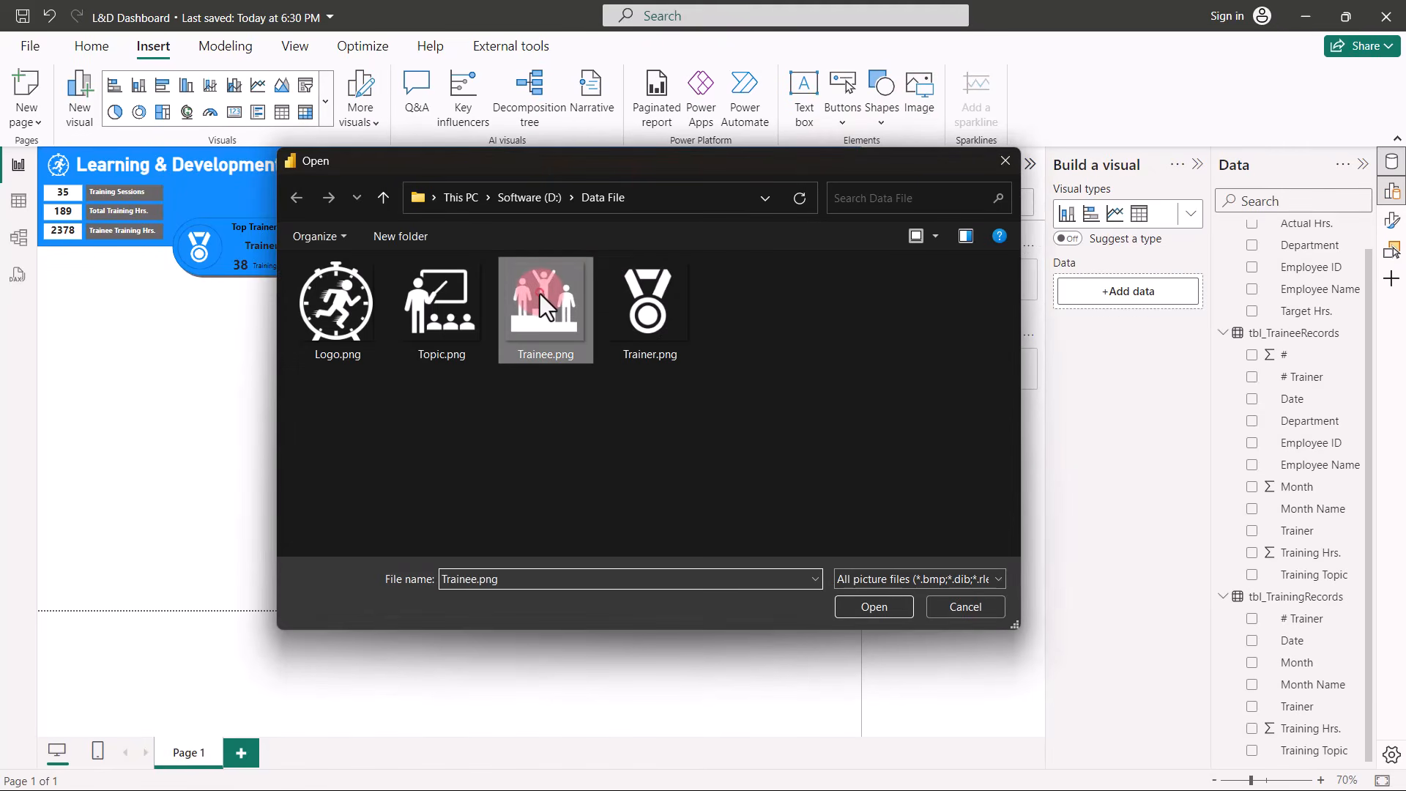
{"action": "left_click", "coordinate": [870, 605]}
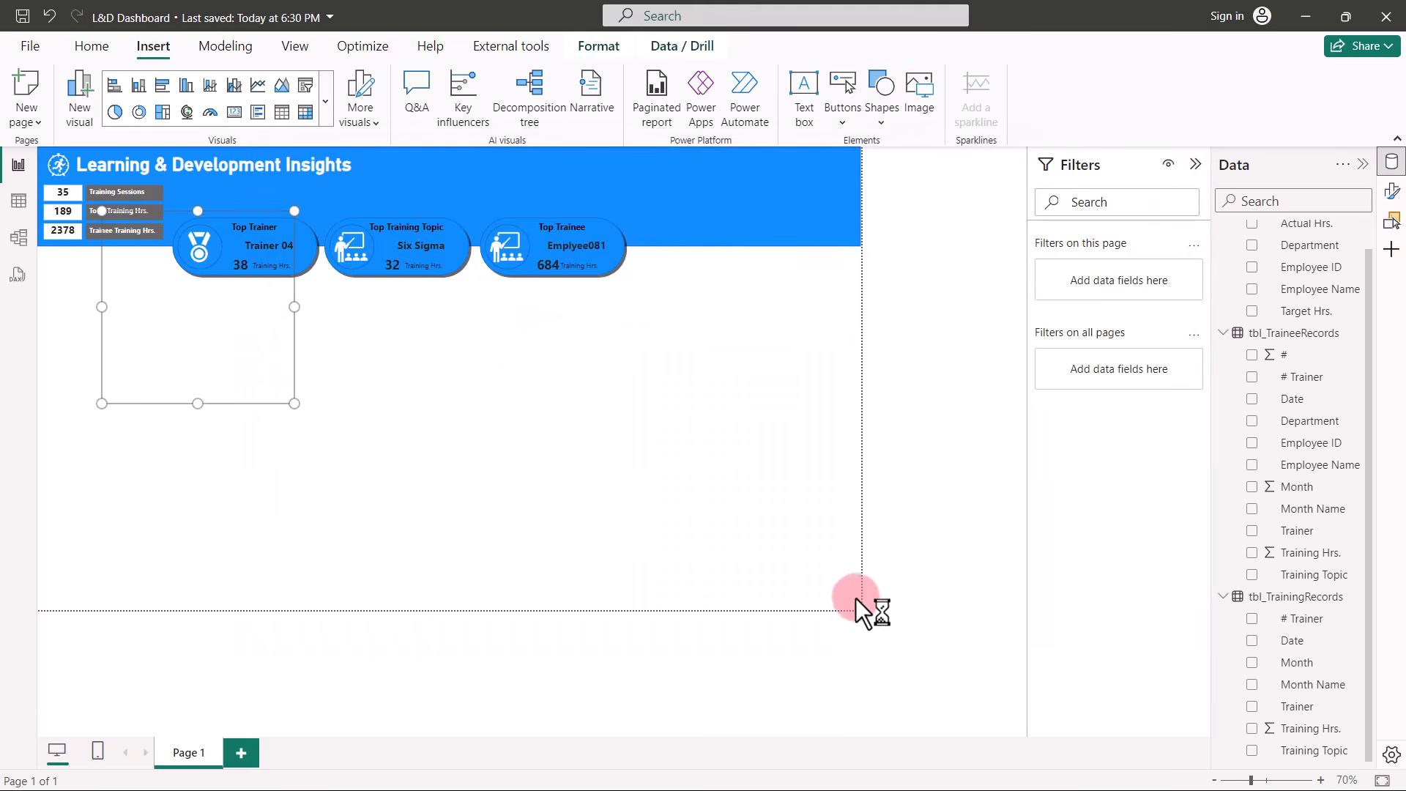
{"action": "left_click_drag", "start_coordinate": [220, 345], "coordinate": [640, 362]}
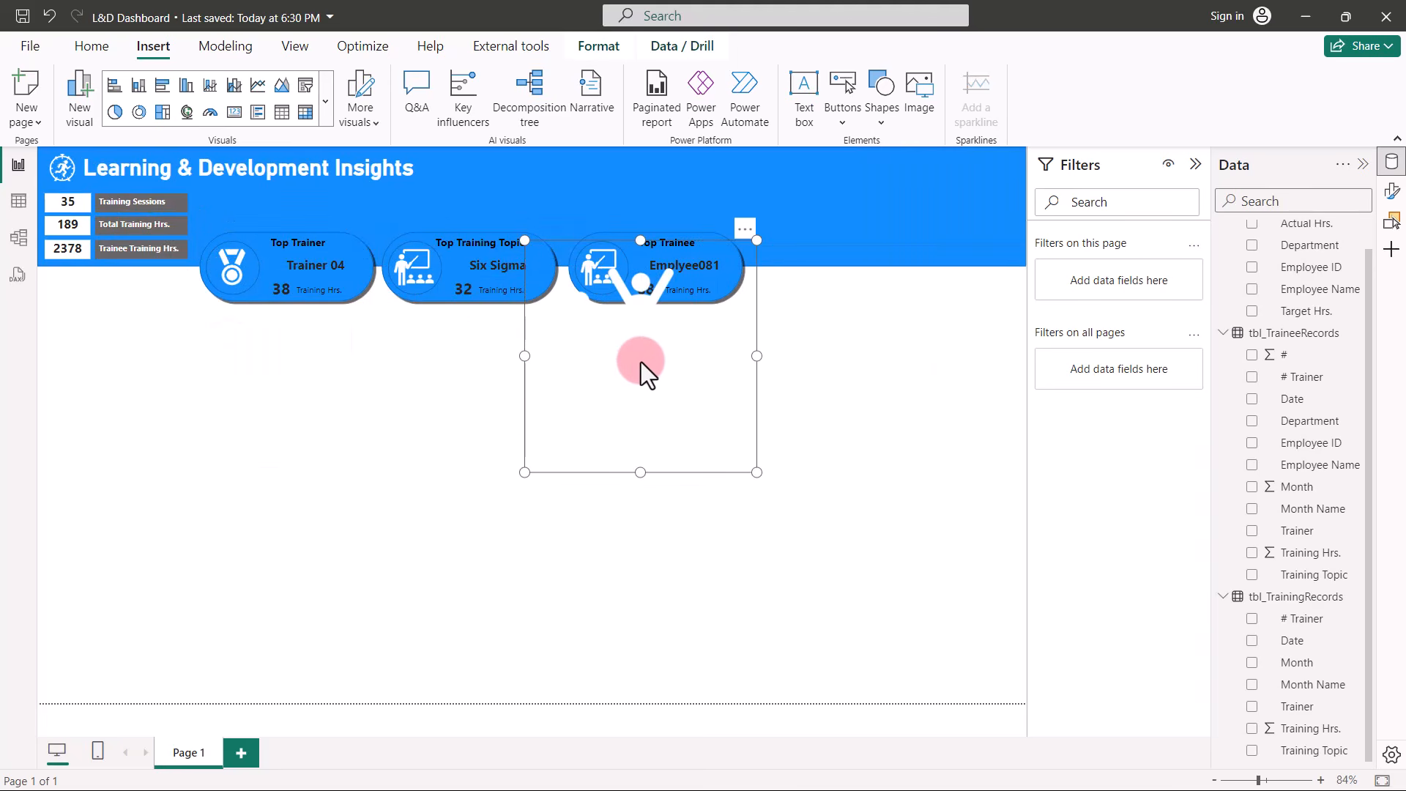
{"action": "left_click_drag", "start_coordinate": [755, 471], "coordinate": [581, 293]}
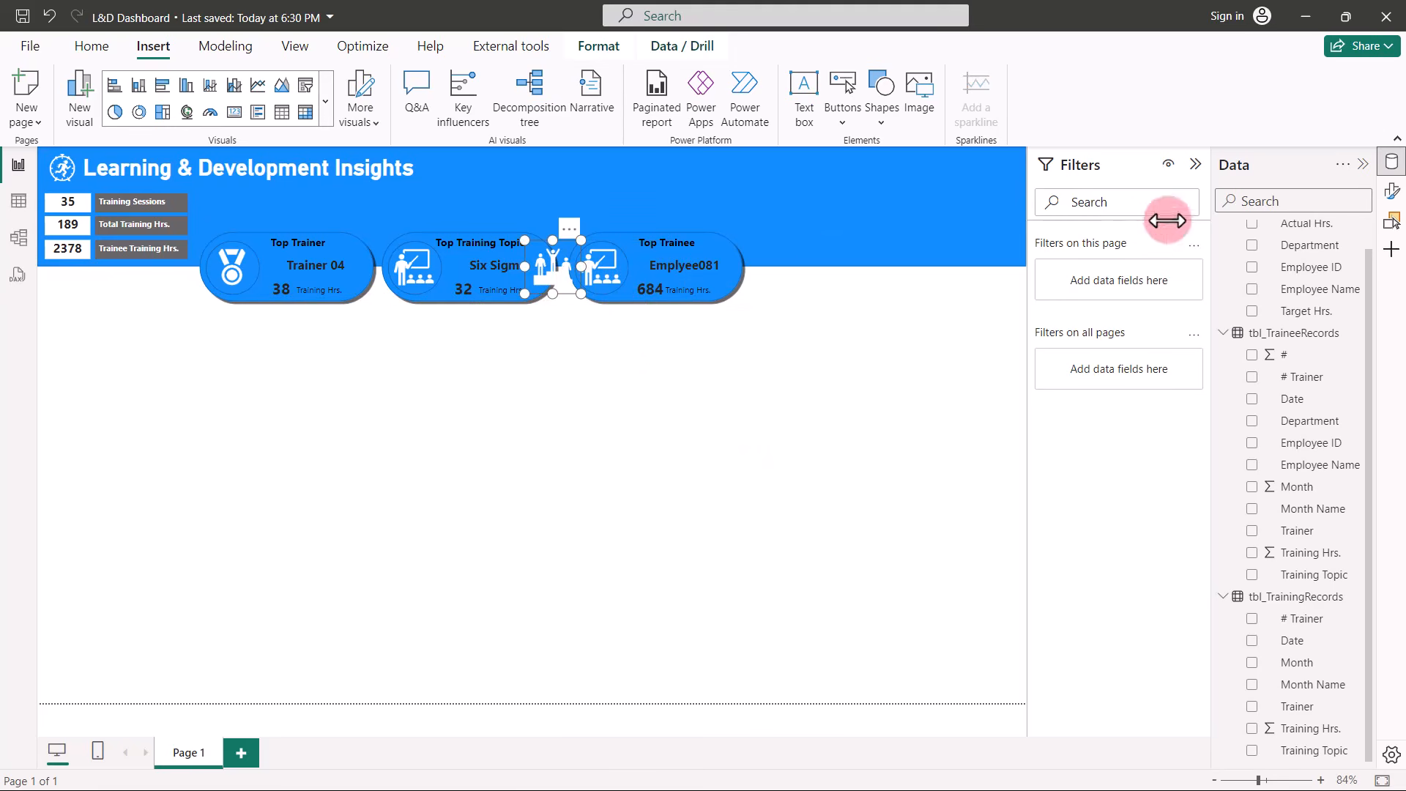
Set the trainee icon's height and width to 67 with the aspect ratio locked.
{"action": "left_click", "coordinate": [1392, 192]}
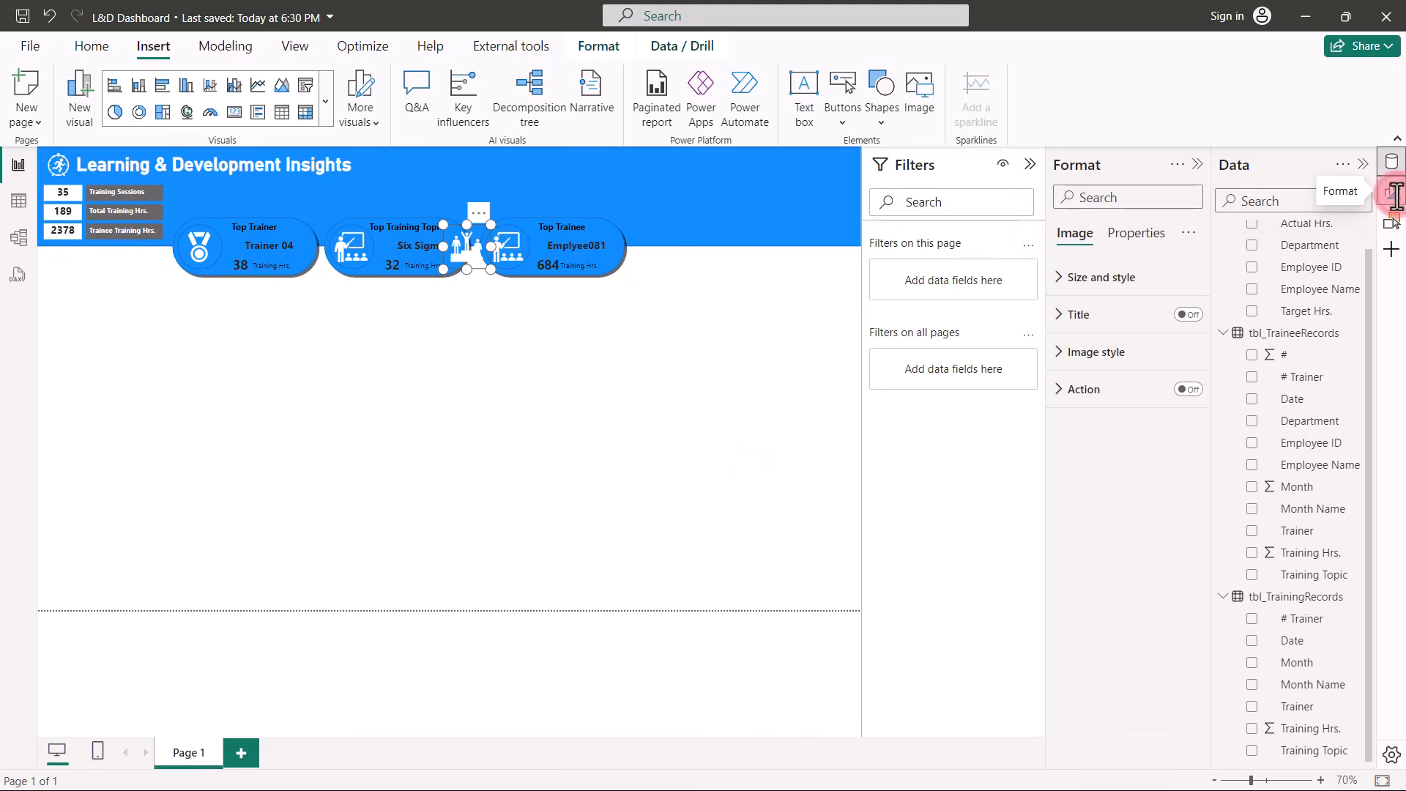
{"action": "left_click", "coordinate": [1059, 277]}
{"action": "left_click", "coordinate": [1122, 373]}
{"action": "left_click", "coordinate": [1121, 424]}
{"action": "left_click", "coordinate": [1121, 423]}
{"action": "left_click", "coordinate": [1122, 423]}
{"action": "left_click", "coordinate": [1121, 423]}
{"action": "left_click", "coordinate": [1121, 423]}
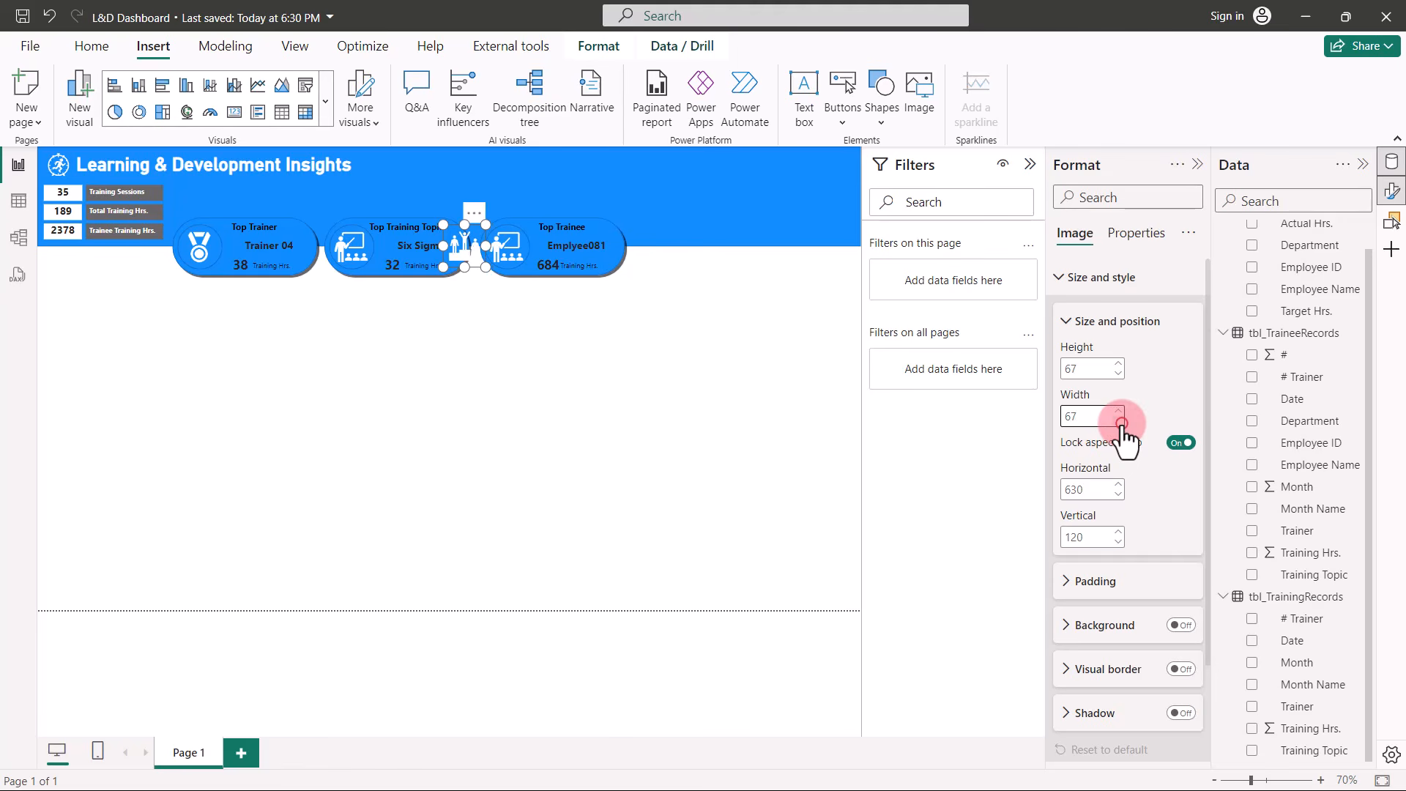
Position the trainee icon at vertical 122 and horizontal 695, over the Top Trainee badge's circle.
{"action": "left_click", "coordinate": [1116, 533]}
{"action": "left_click", "coordinate": [1115, 533]}
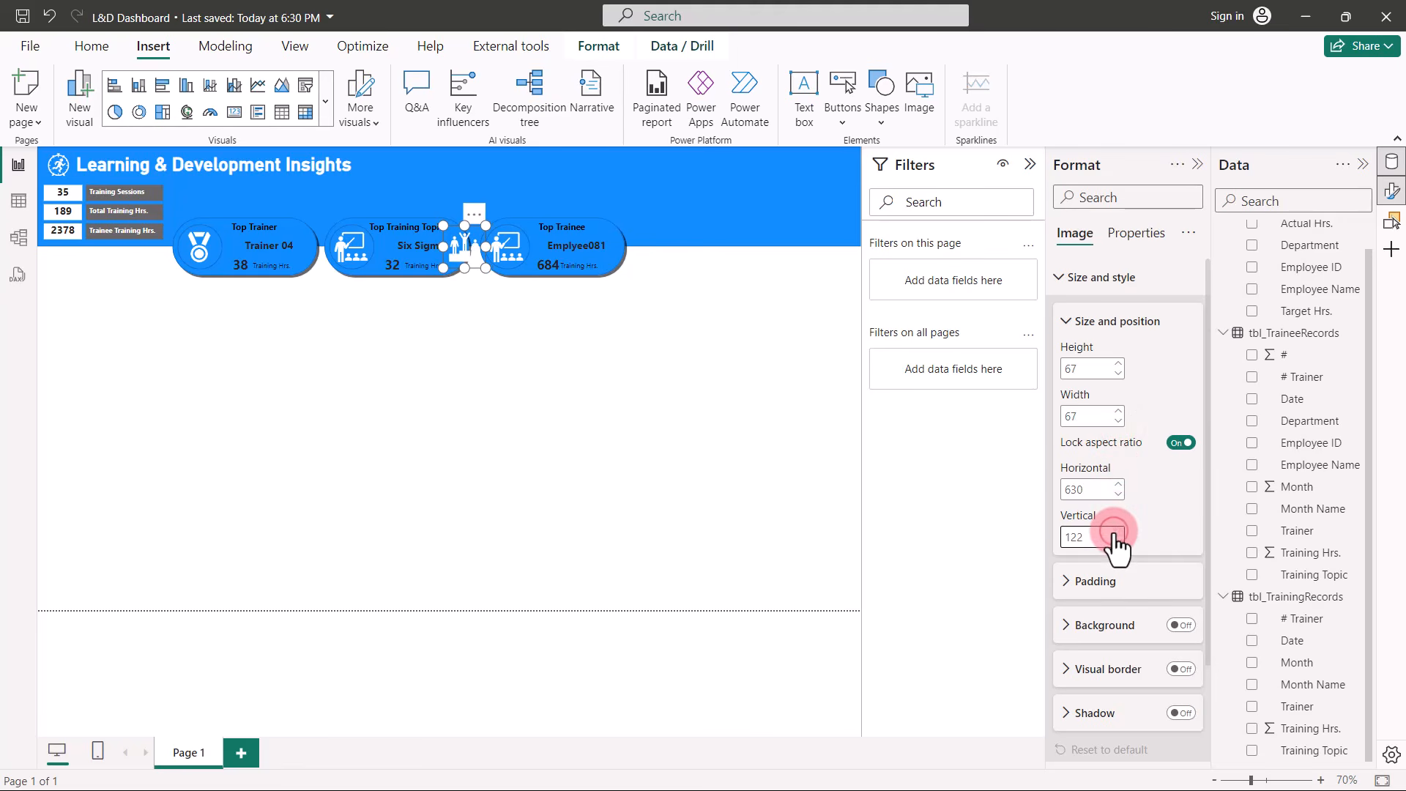
{"action": "left_click", "coordinate": [1119, 485]}
{"action": "left_click", "coordinate": [1119, 485]}
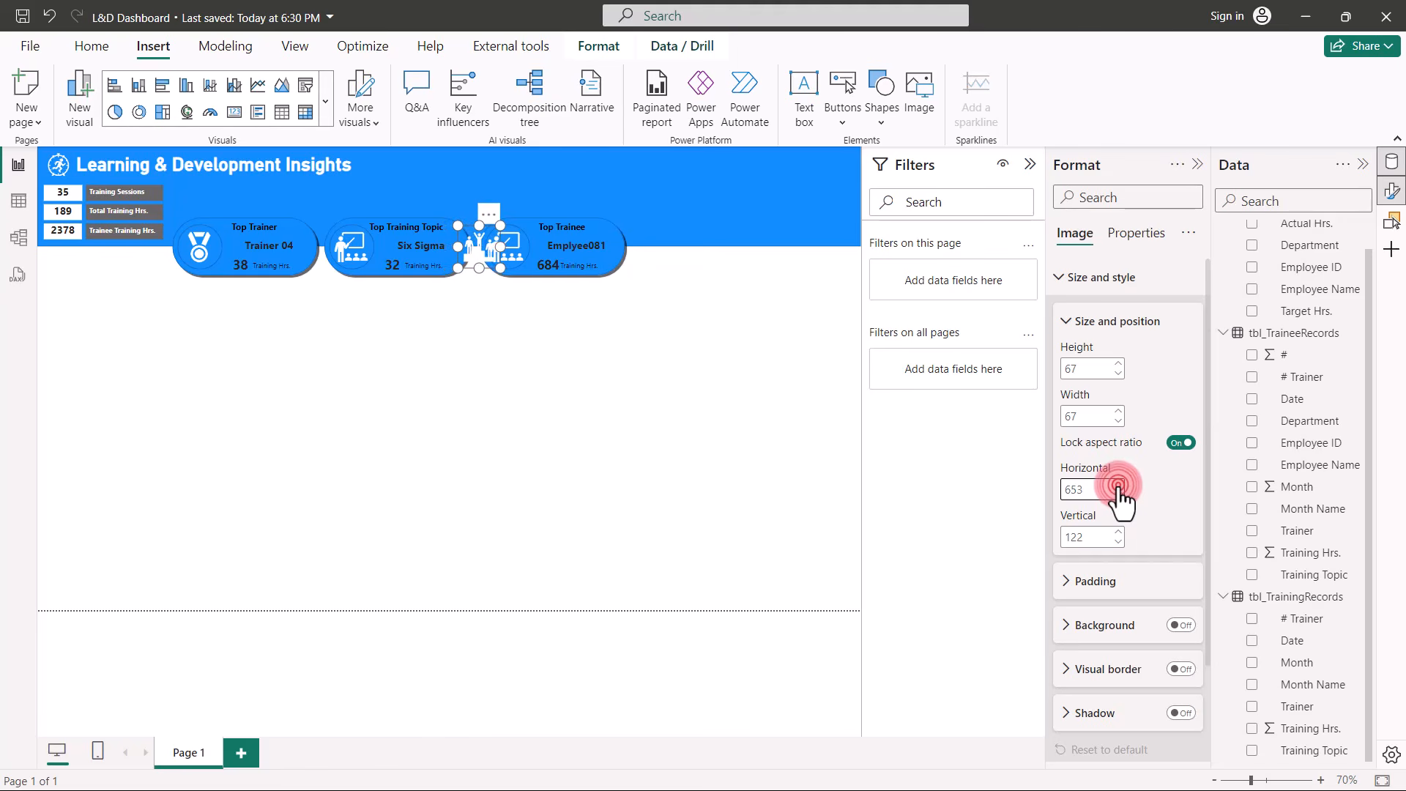
{"action": "left_click", "coordinate": [1118, 484]}
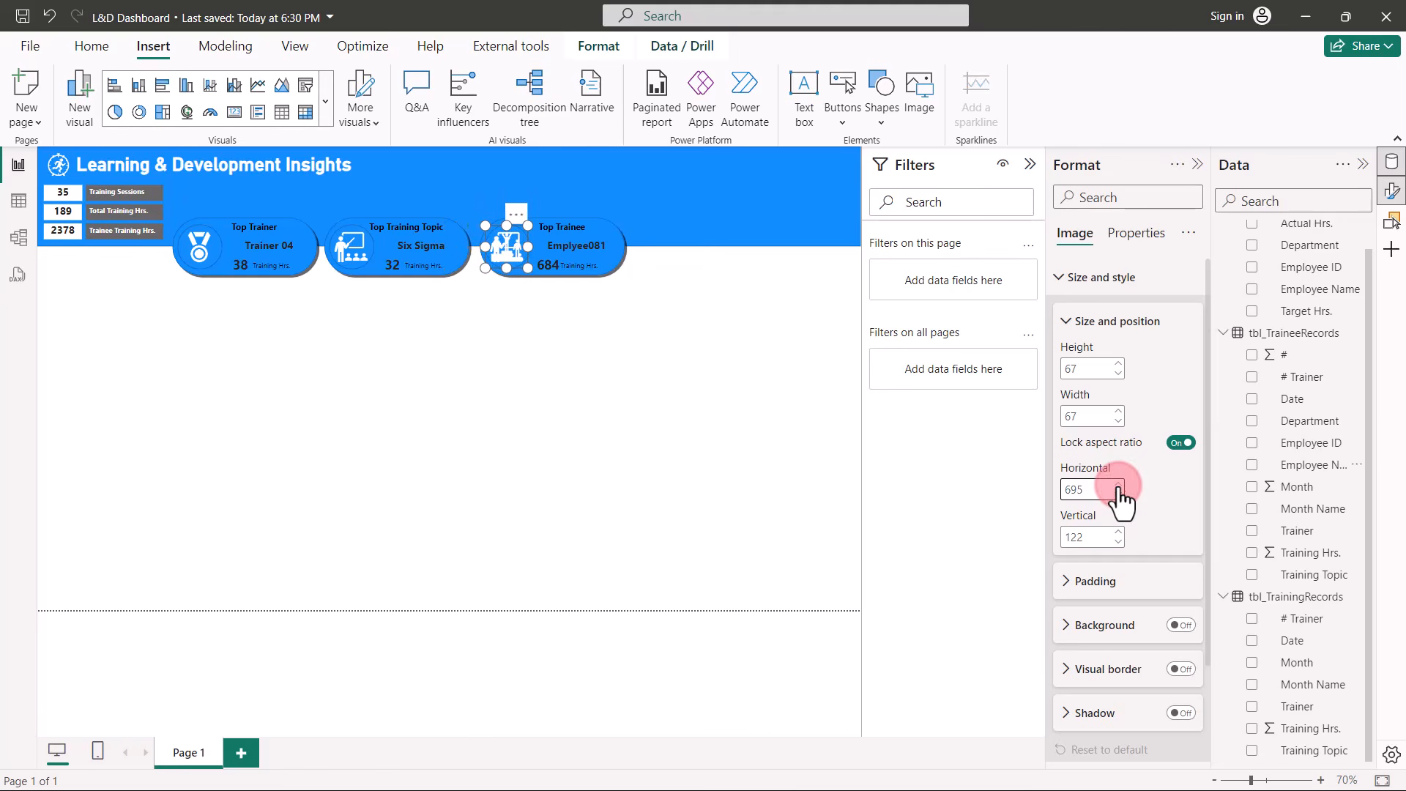
Rename the copied badge's group to "Top Trainee" in the layer order.
{"action": "left_click", "coordinate": [1392, 221]}
{"action": "left_click", "coordinate": [946, 278]}
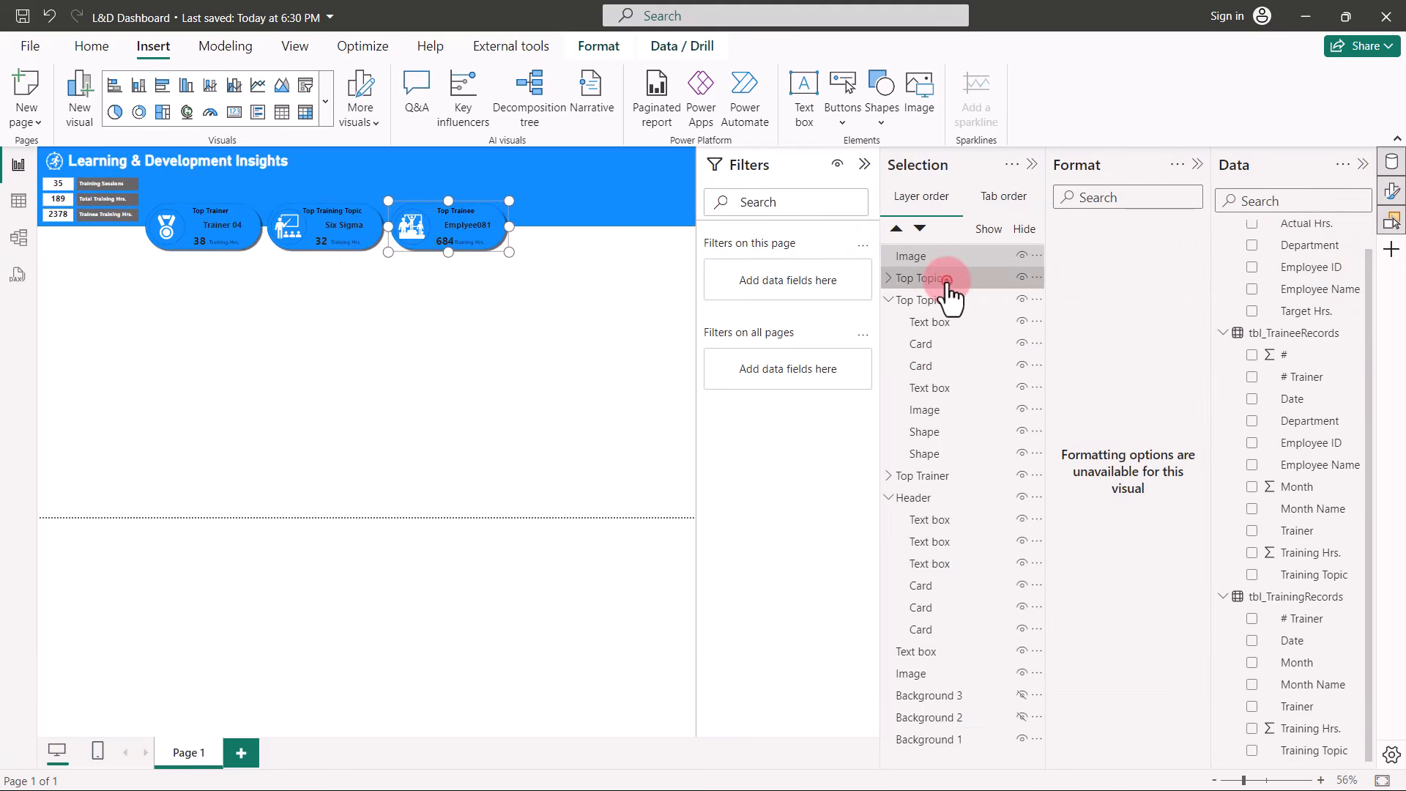
{"action": "double_click", "coordinate": [946, 279]}
{"action": "left_click", "coordinate": [946, 280]}
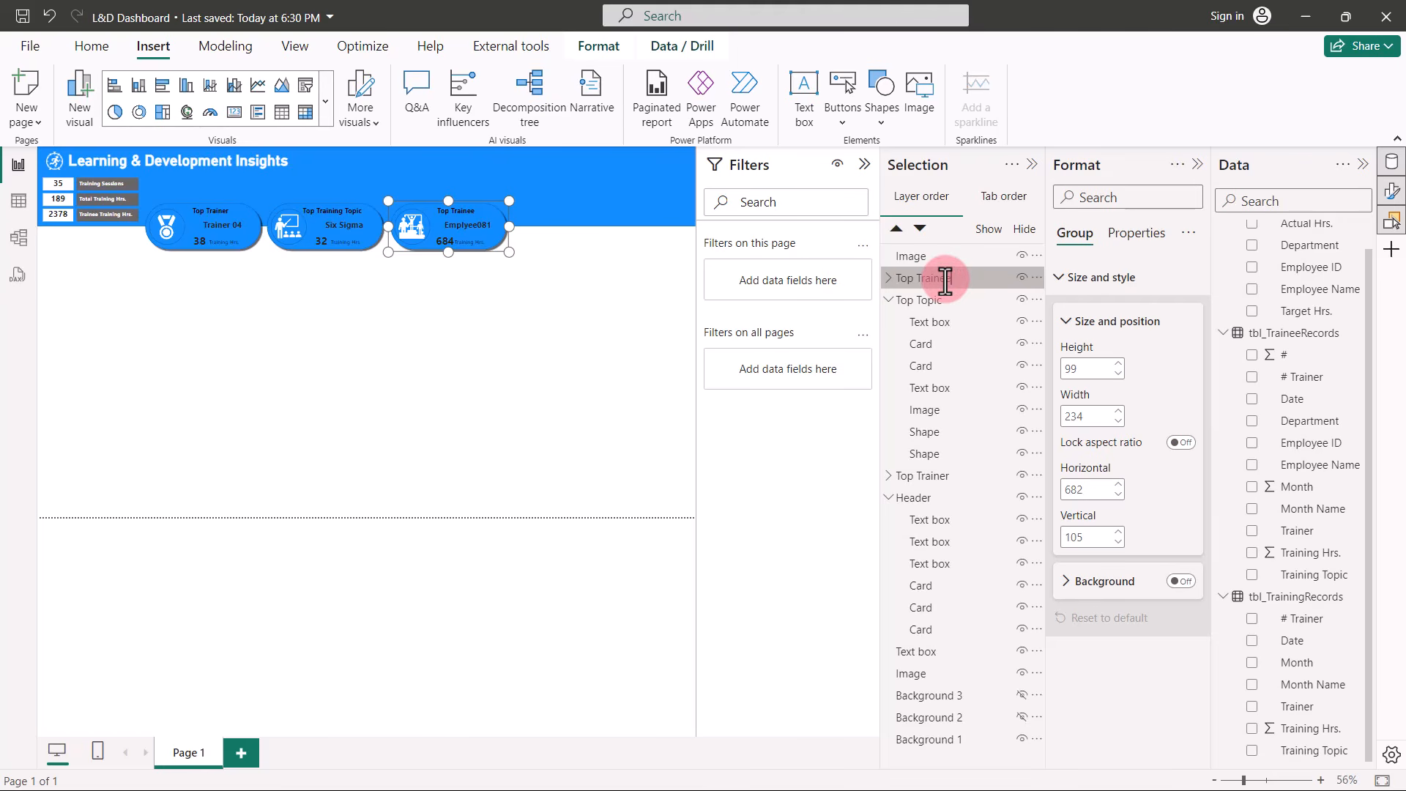
Replace the old topic icon in the Top Trainee group by deleting it and moving the new trainee image into its place.
{"action": "left_click", "coordinate": [889, 278]}
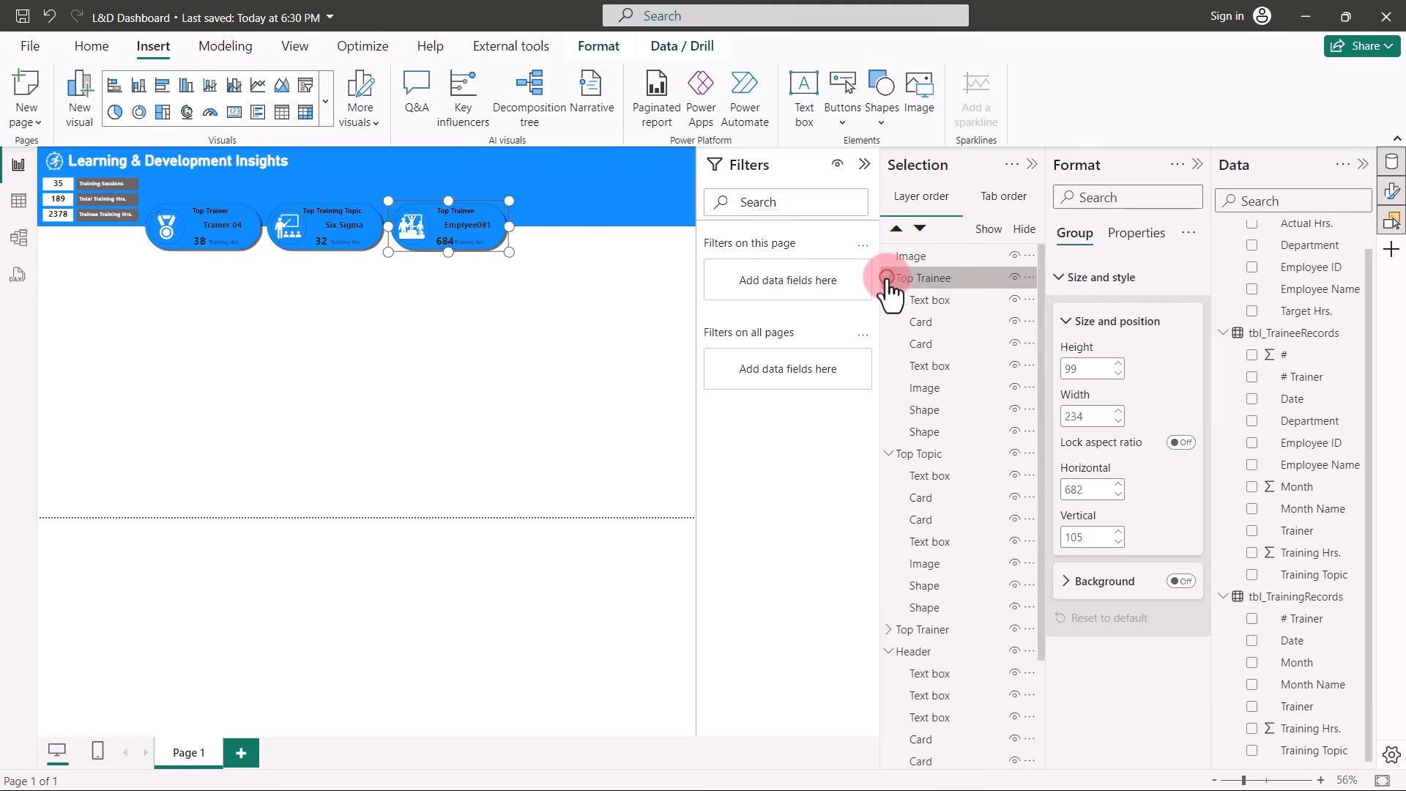
{"action": "left_click", "coordinate": [933, 387]}
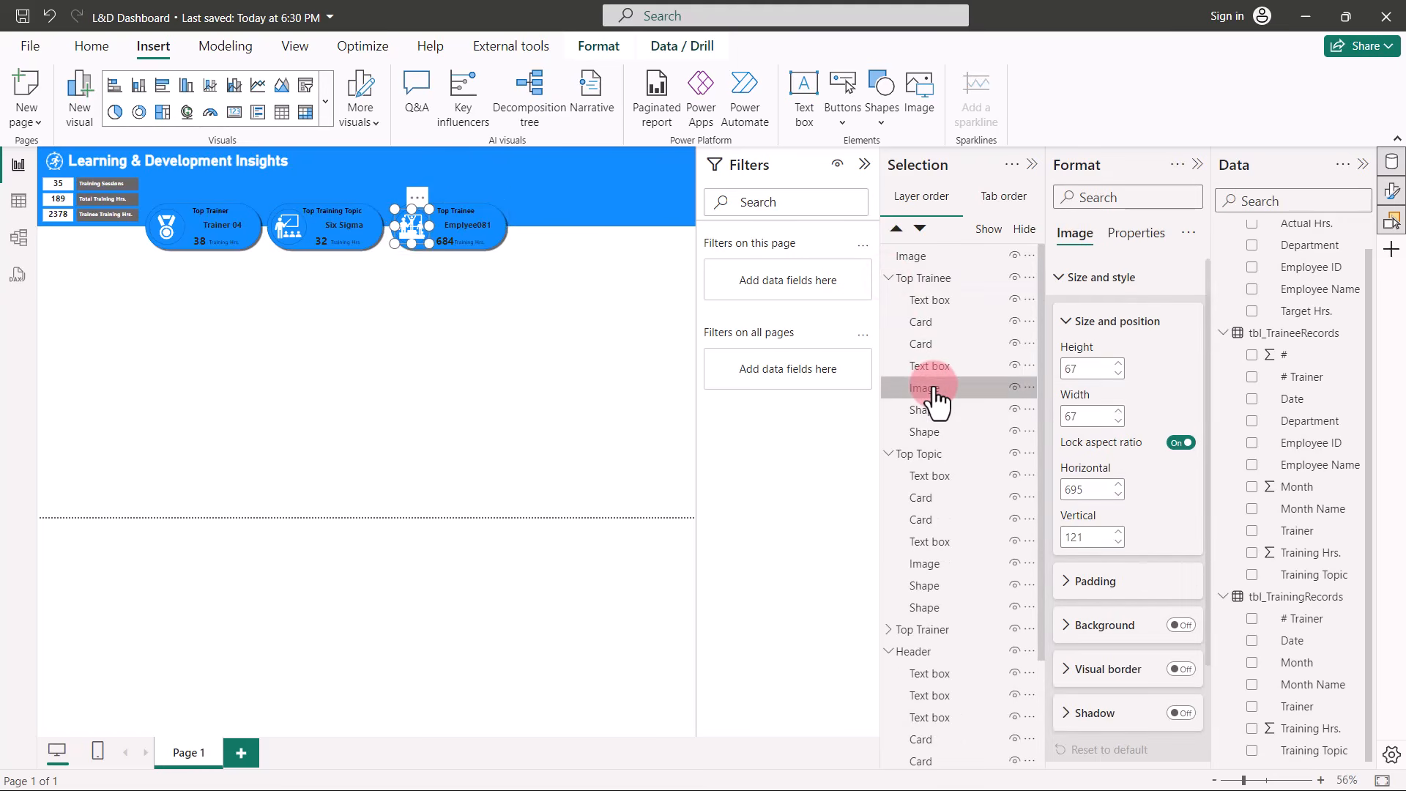
{"action": "key", "text": "Delete"}
{"action": "left_click_drag", "start_coordinate": [912, 256], "coordinate": [935, 369]}
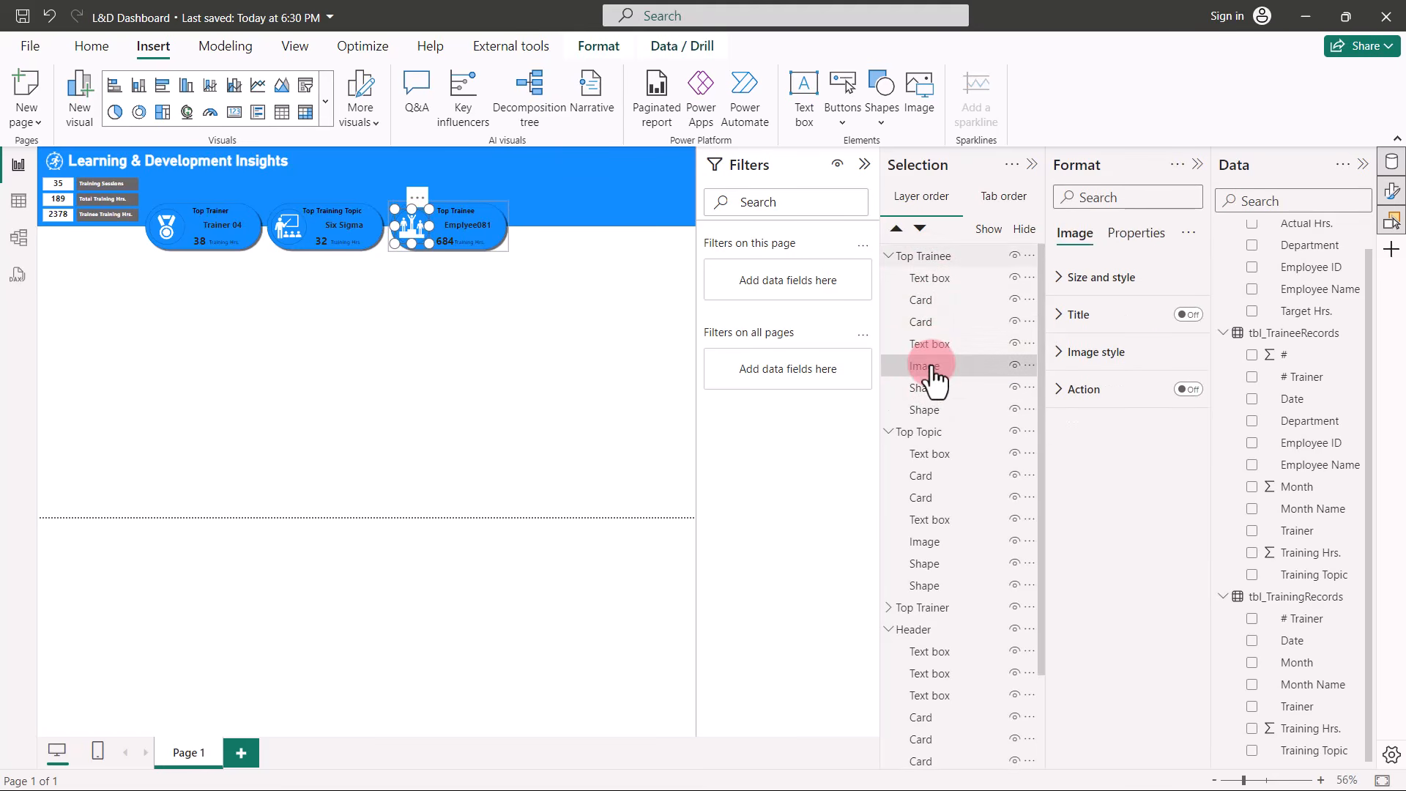
Collapse all groups in the layer order, then clear the workspace by hiding the formatting, filter and layer views.
{"action": "left_click", "coordinate": [889, 255]}
{"action": "left_click", "coordinate": [889, 278]}
{"action": "left_click", "coordinate": [889, 300]}
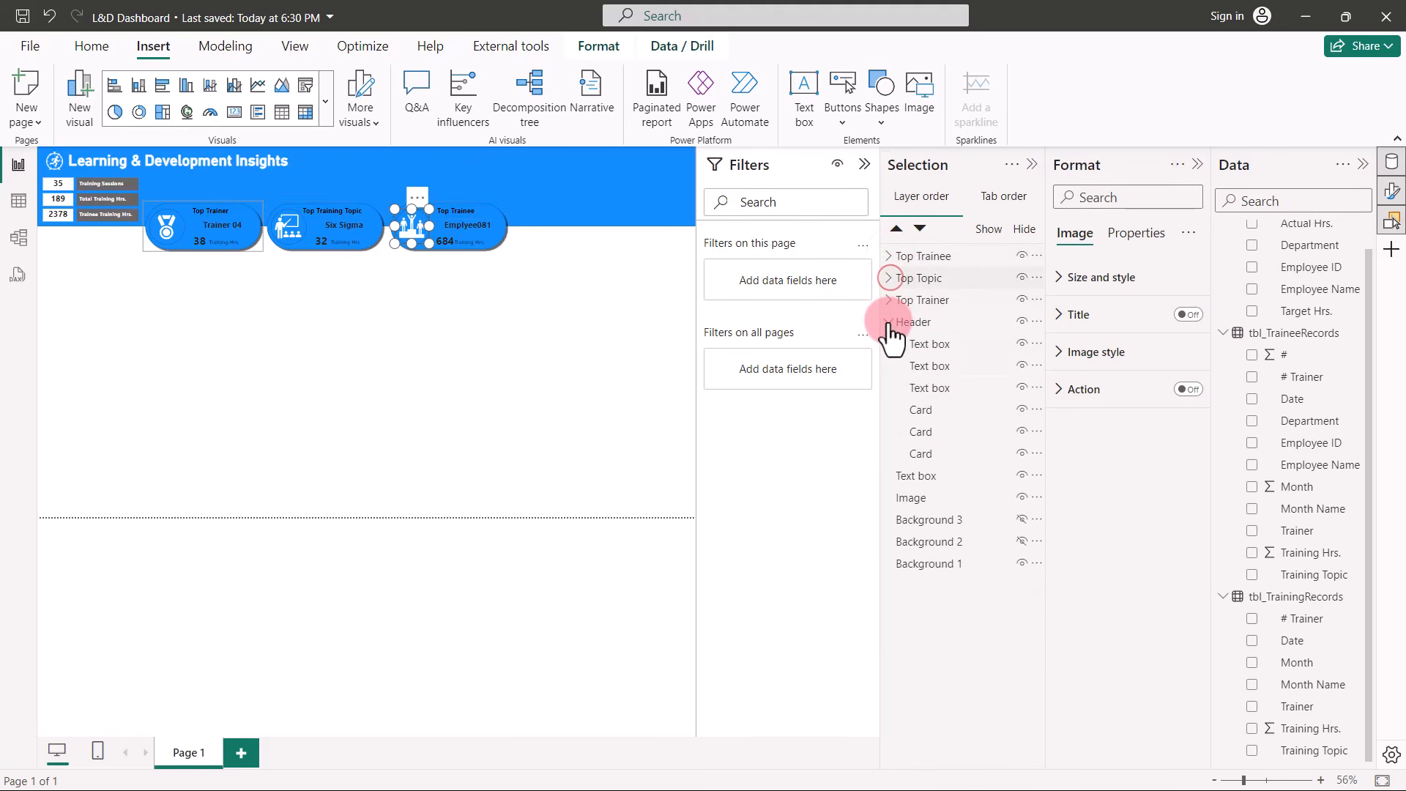
{"action": "left_click", "coordinate": [889, 321]}
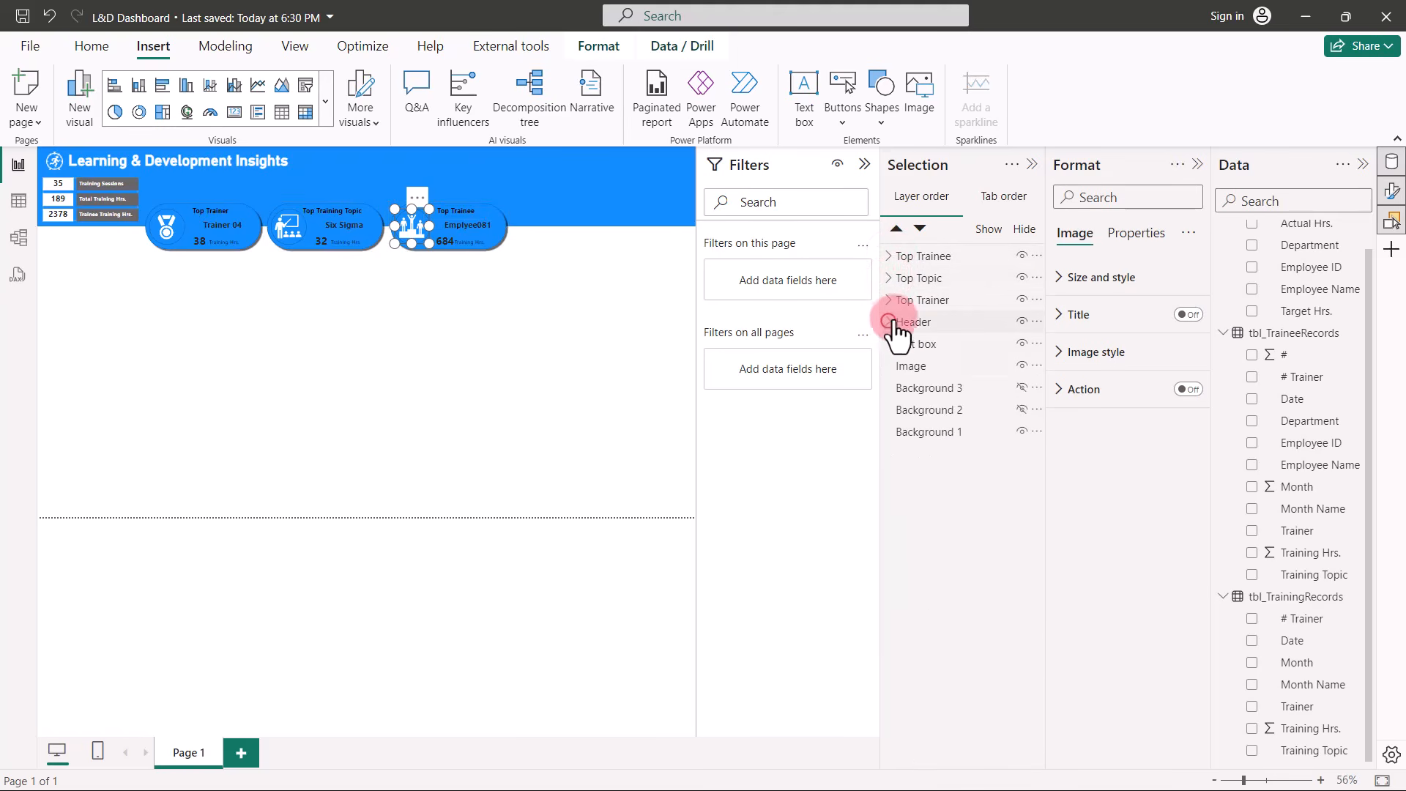
{"action": "left_click", "coordinate": [1198, 164]}
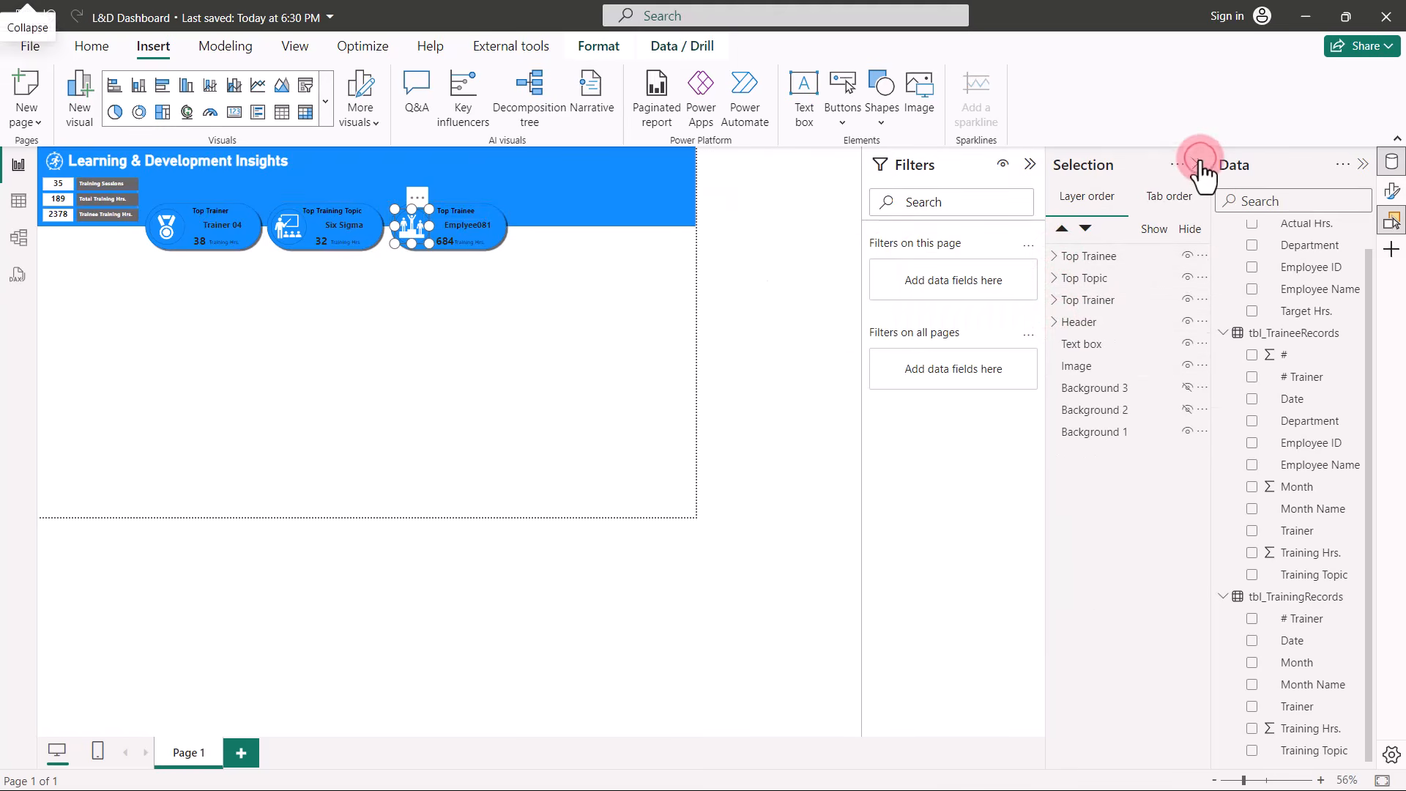
{"action": "left_click", "coordinate": [1030, 164]}
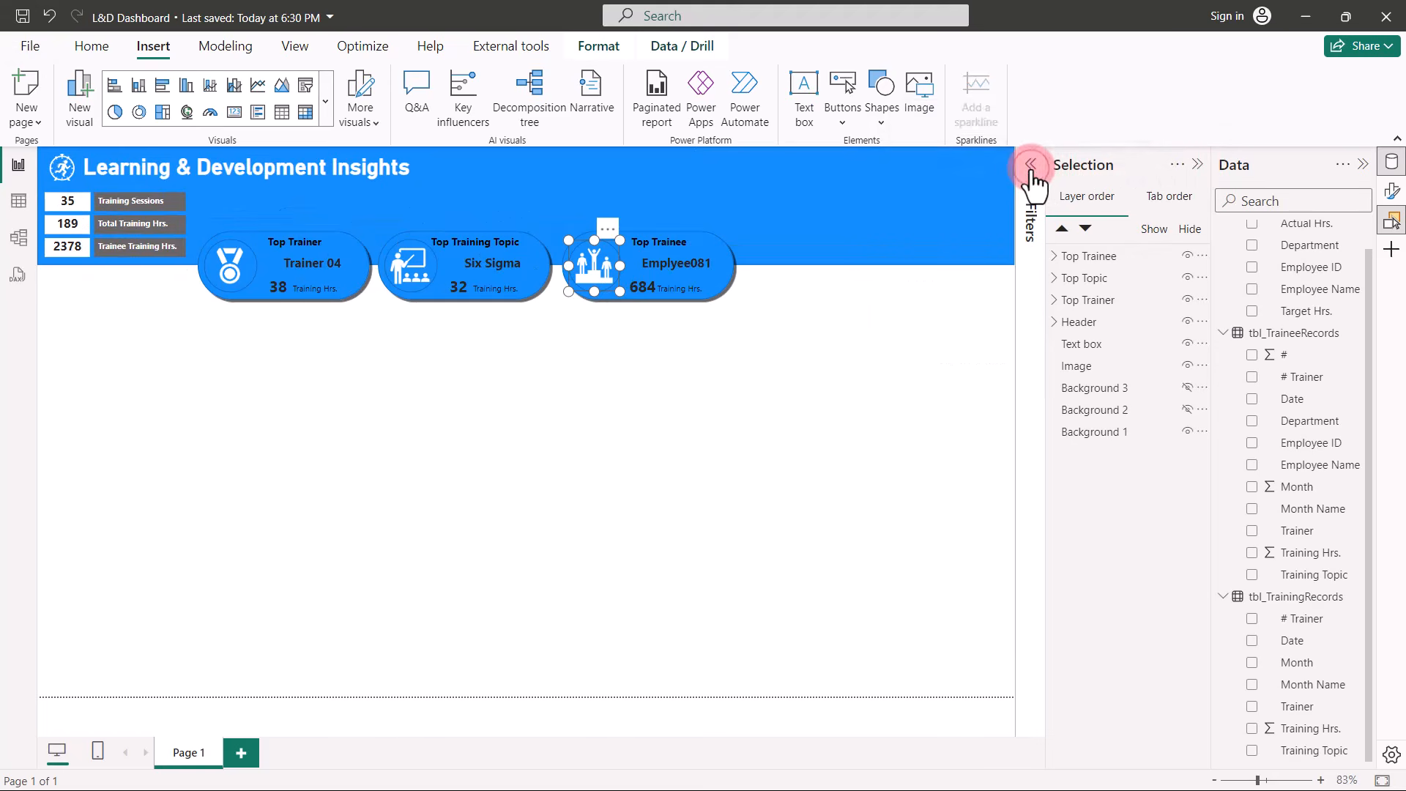
{"action": "left_click", "coordinate": [776, 381]}
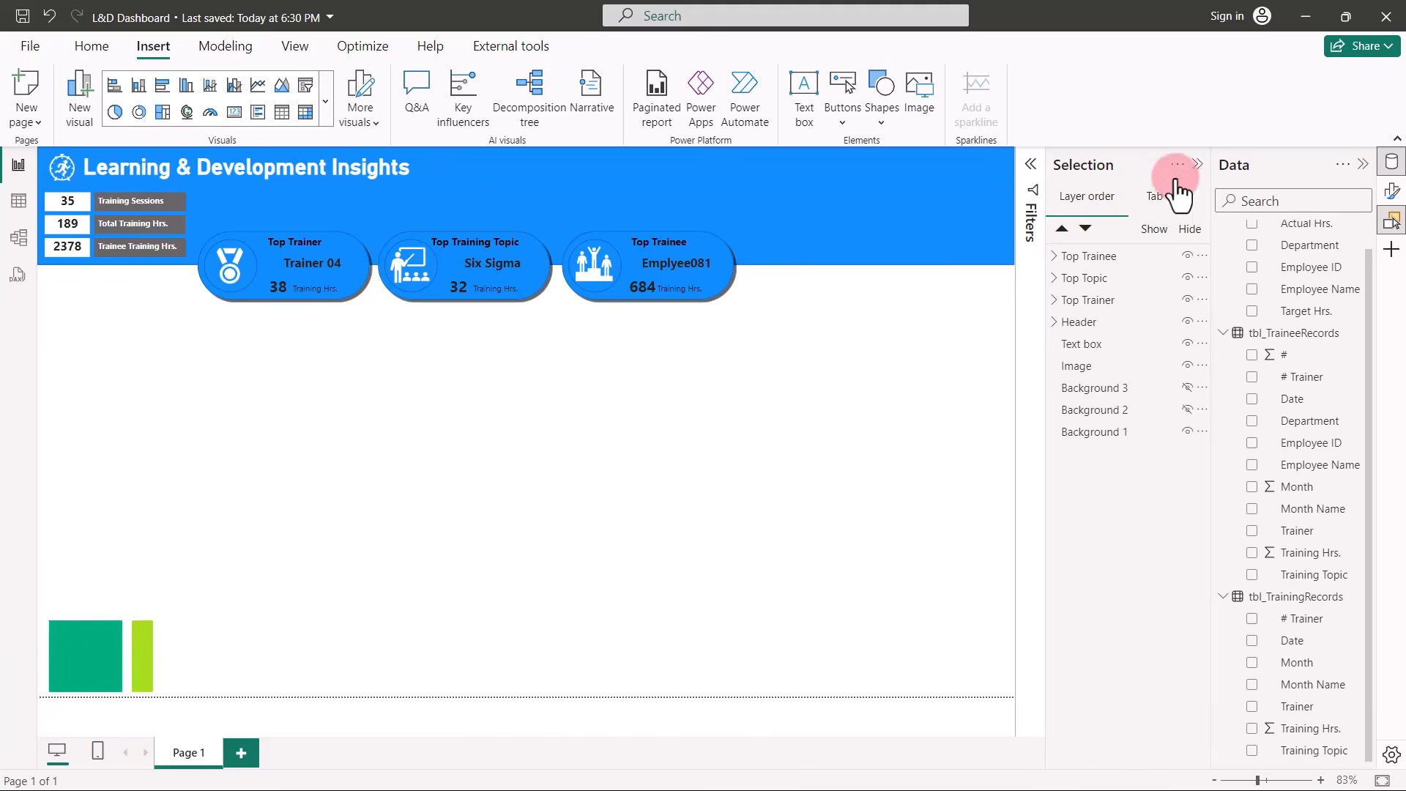
{"action": "left_click", "coordinate": [1197, 166]}
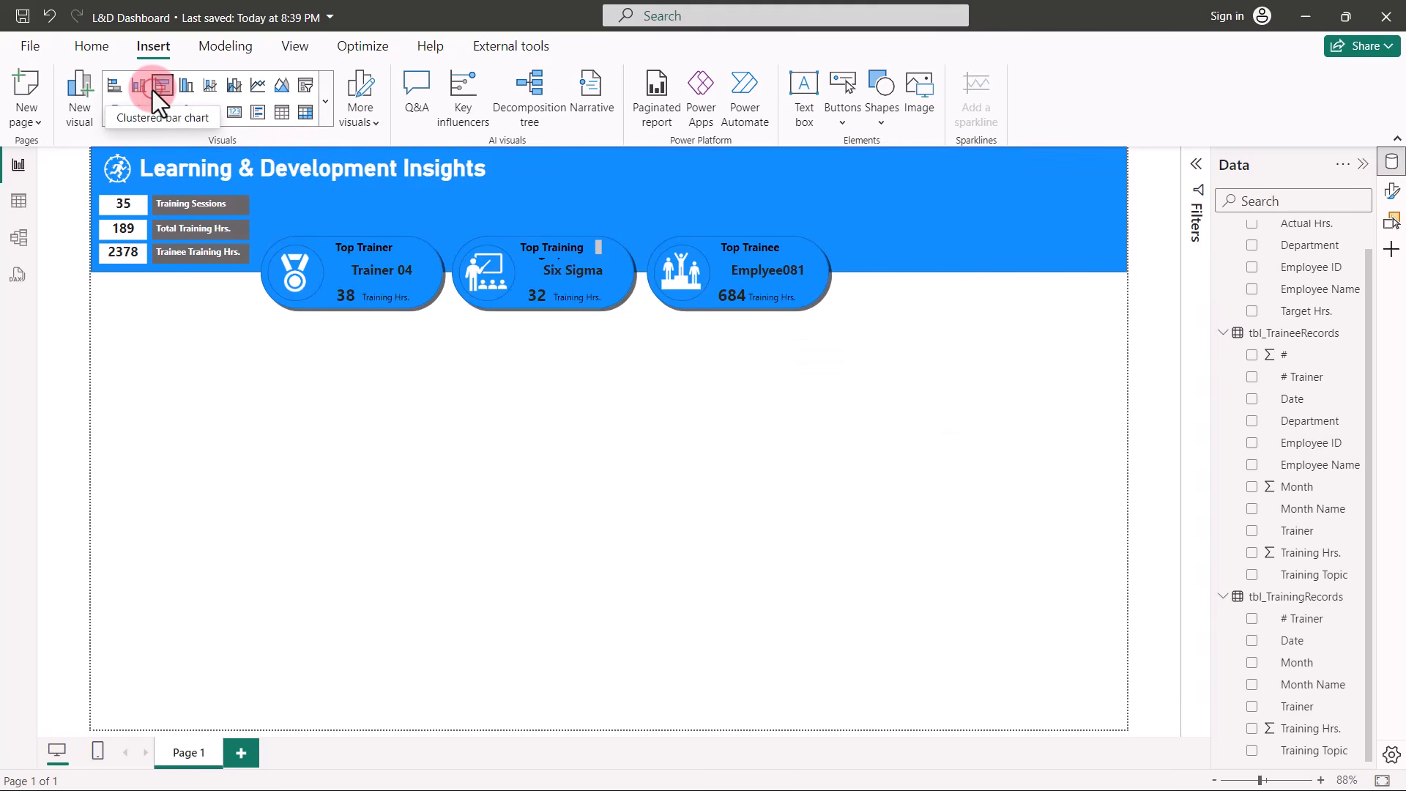
Insert a clustered bar chart below the header badges and put Trainer from tbl_TrainingRecords on its Y-axis.
{"action": "left_click", "coordinate": [161, 86]}
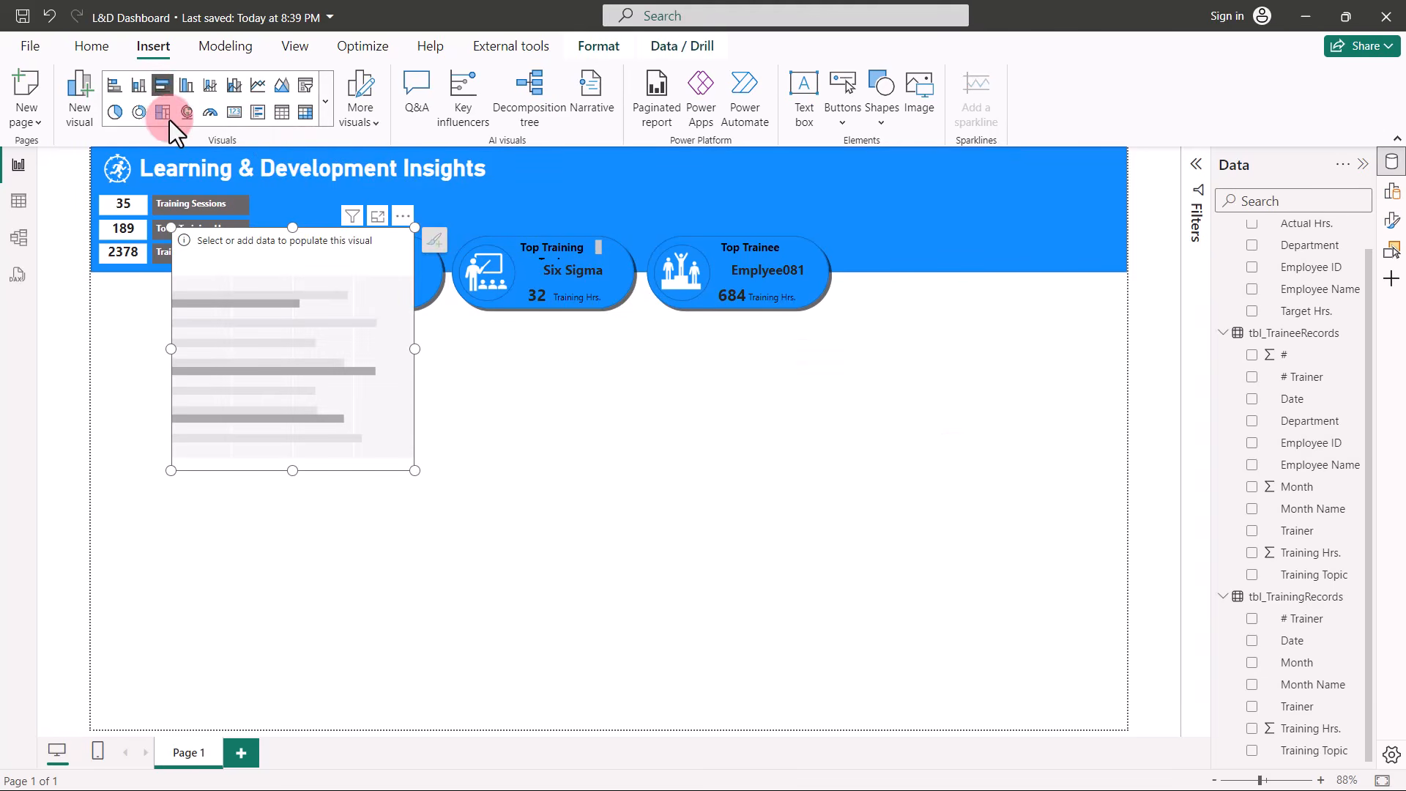
{"action": "left_click_drag", "start_coordinate": [246, 253], "coordinate": [336, 434]}
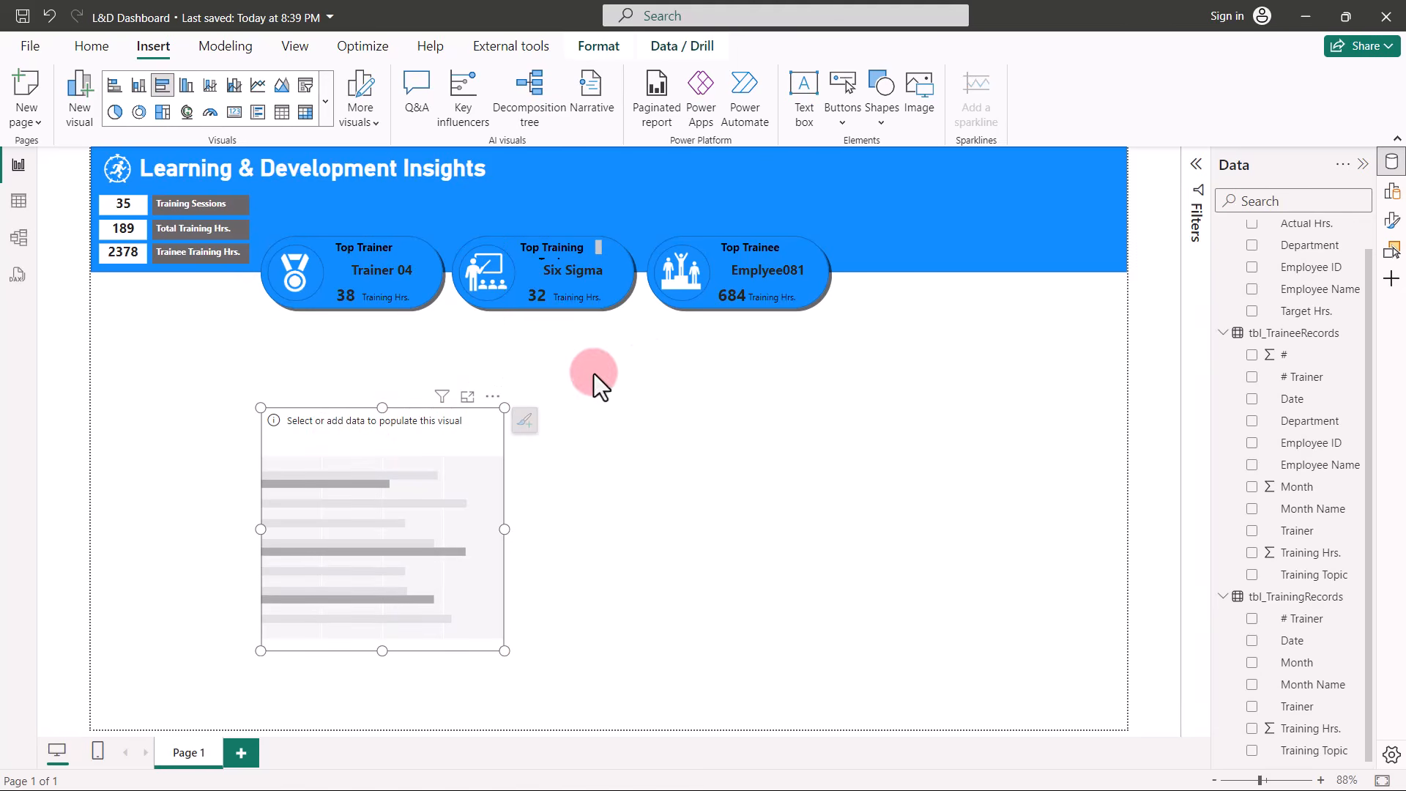
{"action": "left_click", "coordinate": [1394, 193]}
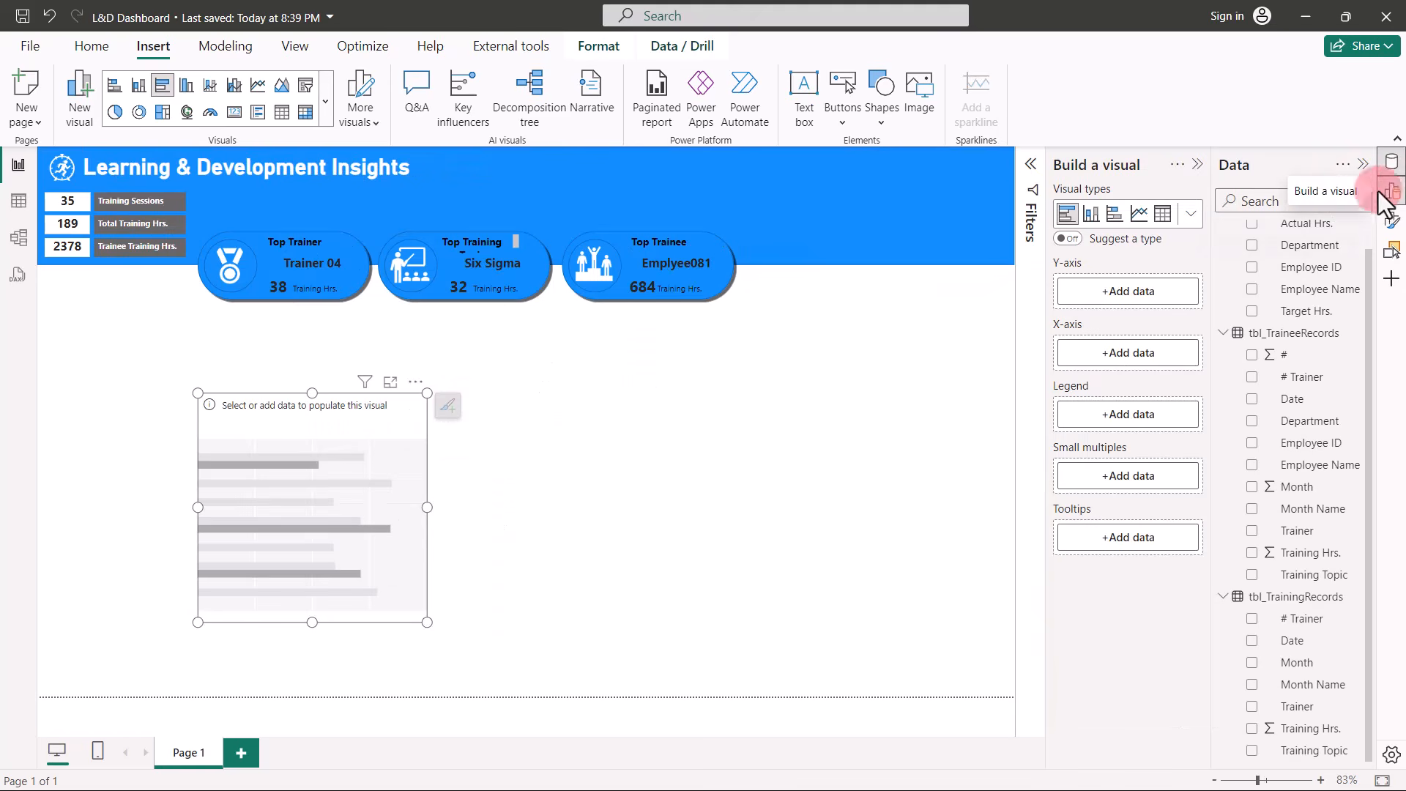
{"action": "left_click", "coordinate": [1126, 297]}
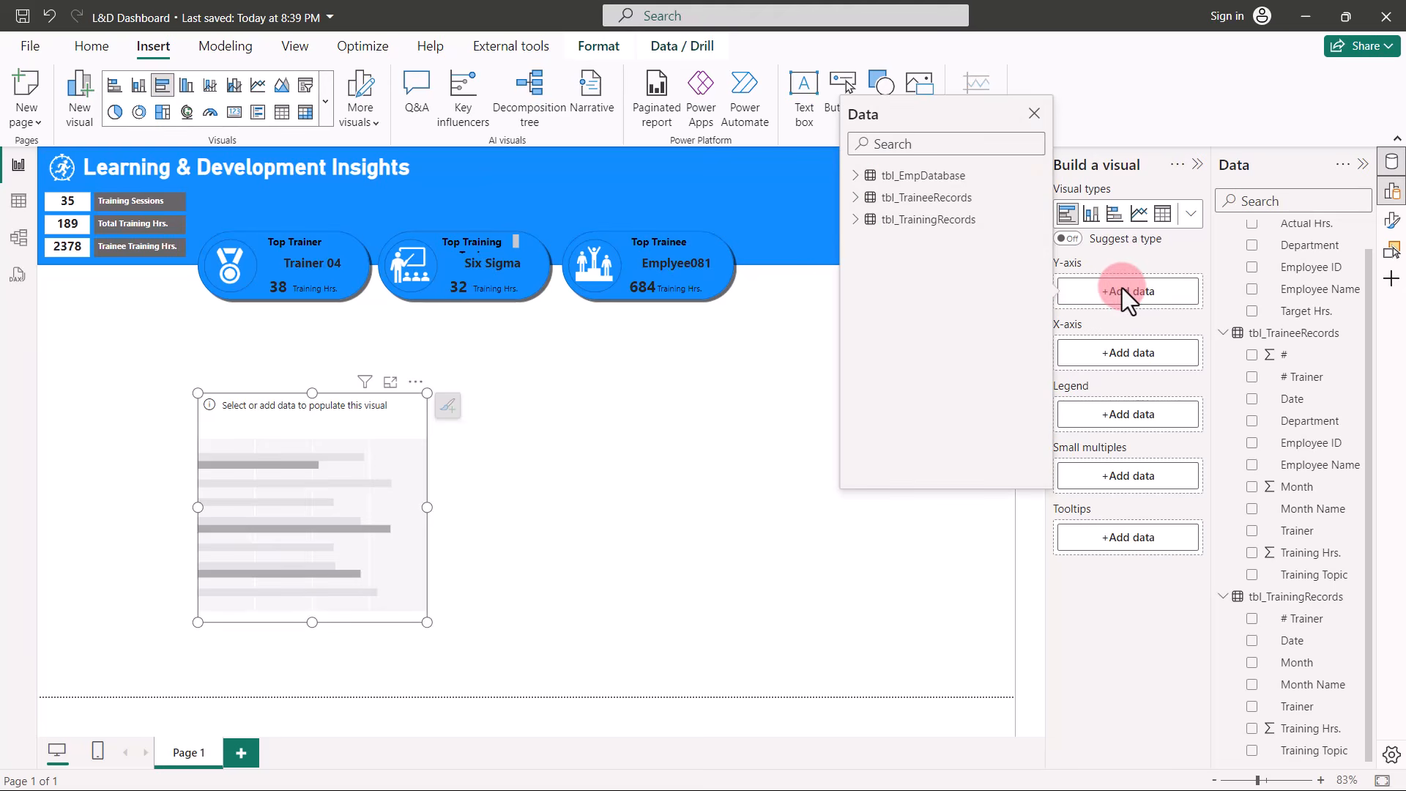
{"action": "left_click", "coordinate": [856, 220]}
{"action": "left_click", "coordinate": [885, 329]}
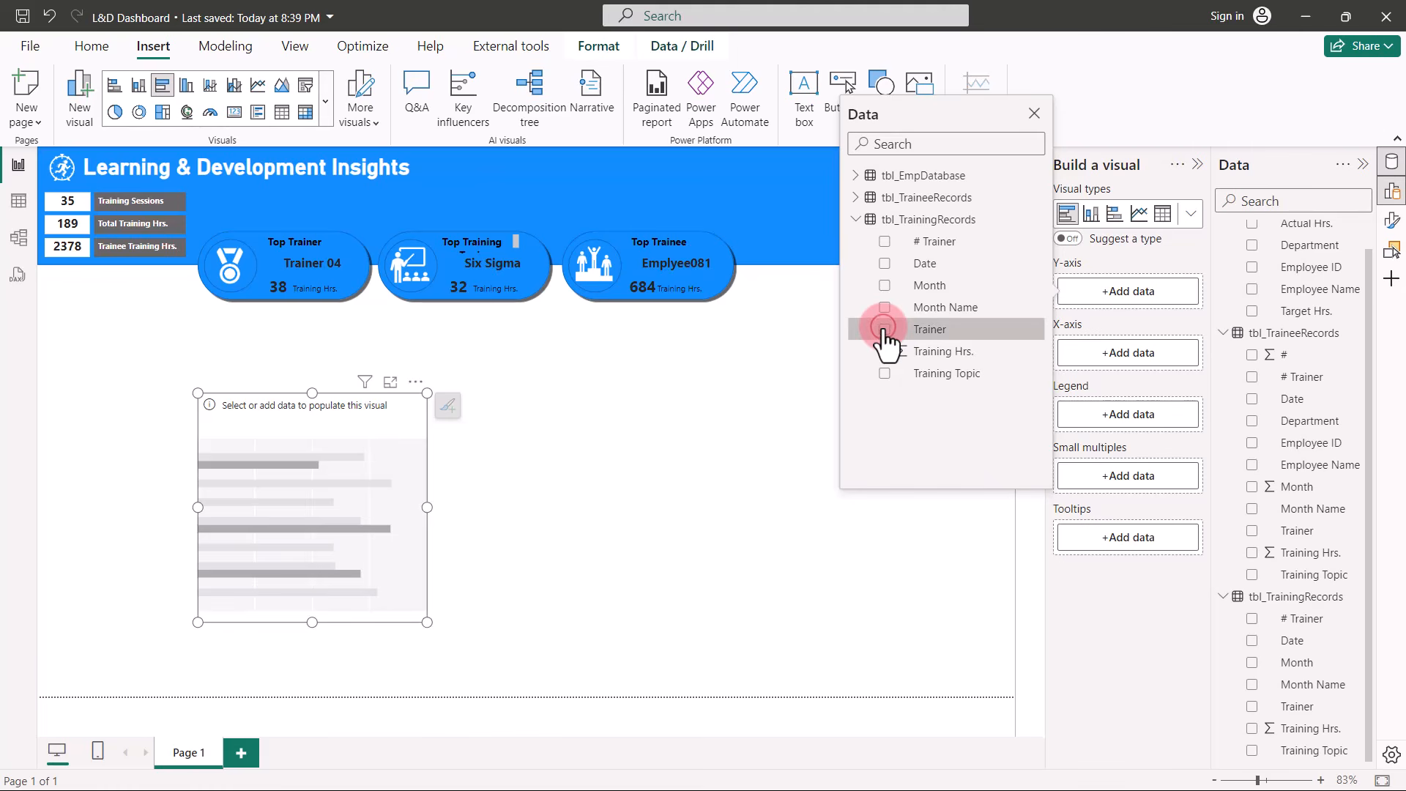
Add Training Hrs. from tbl_TrainingRecords and Employee ID from tbl_TraineeRecords to the bar chart's X-axis.
{"action": "left_click", "coordinate": [1091, 383]}
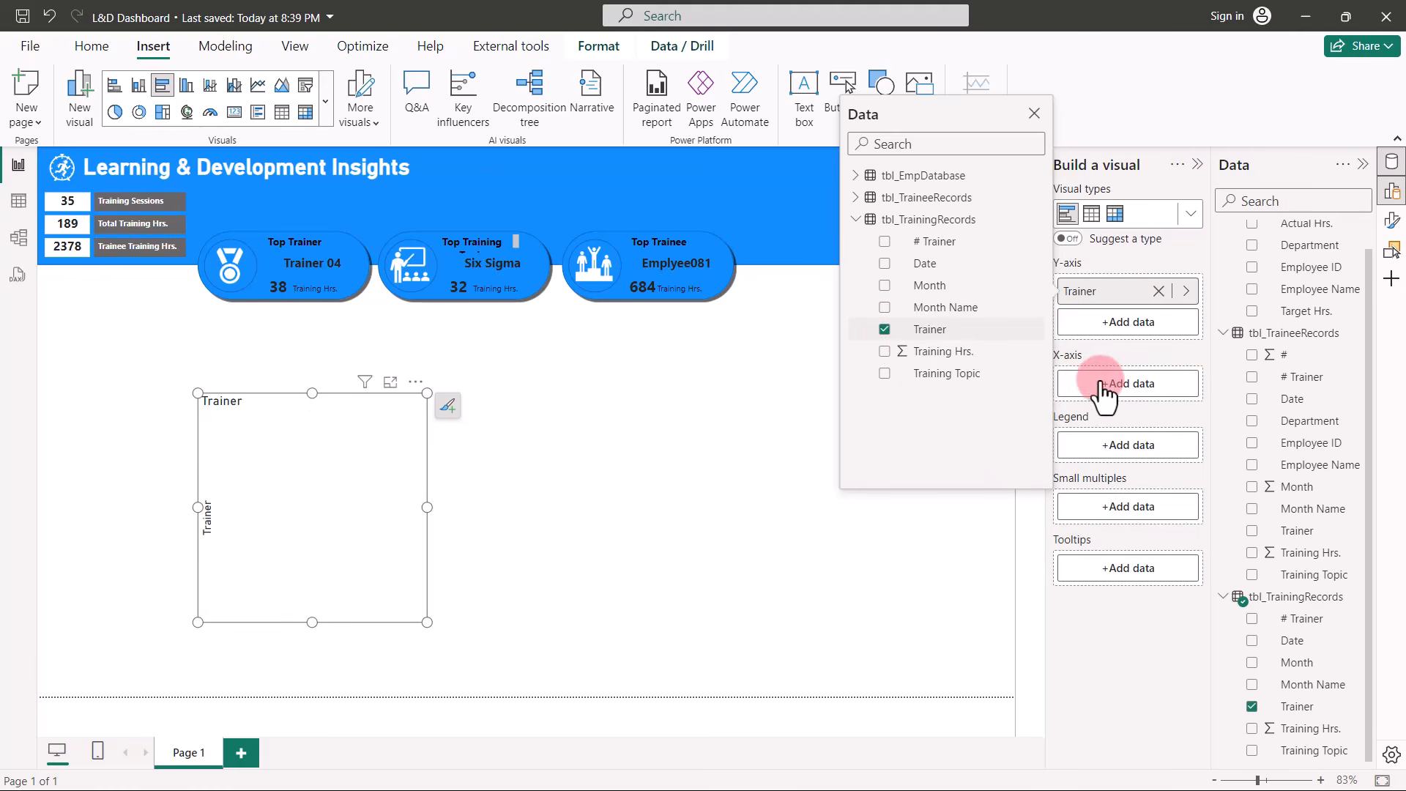
{"action": "left_click", "coordinate": [1118, 385]}
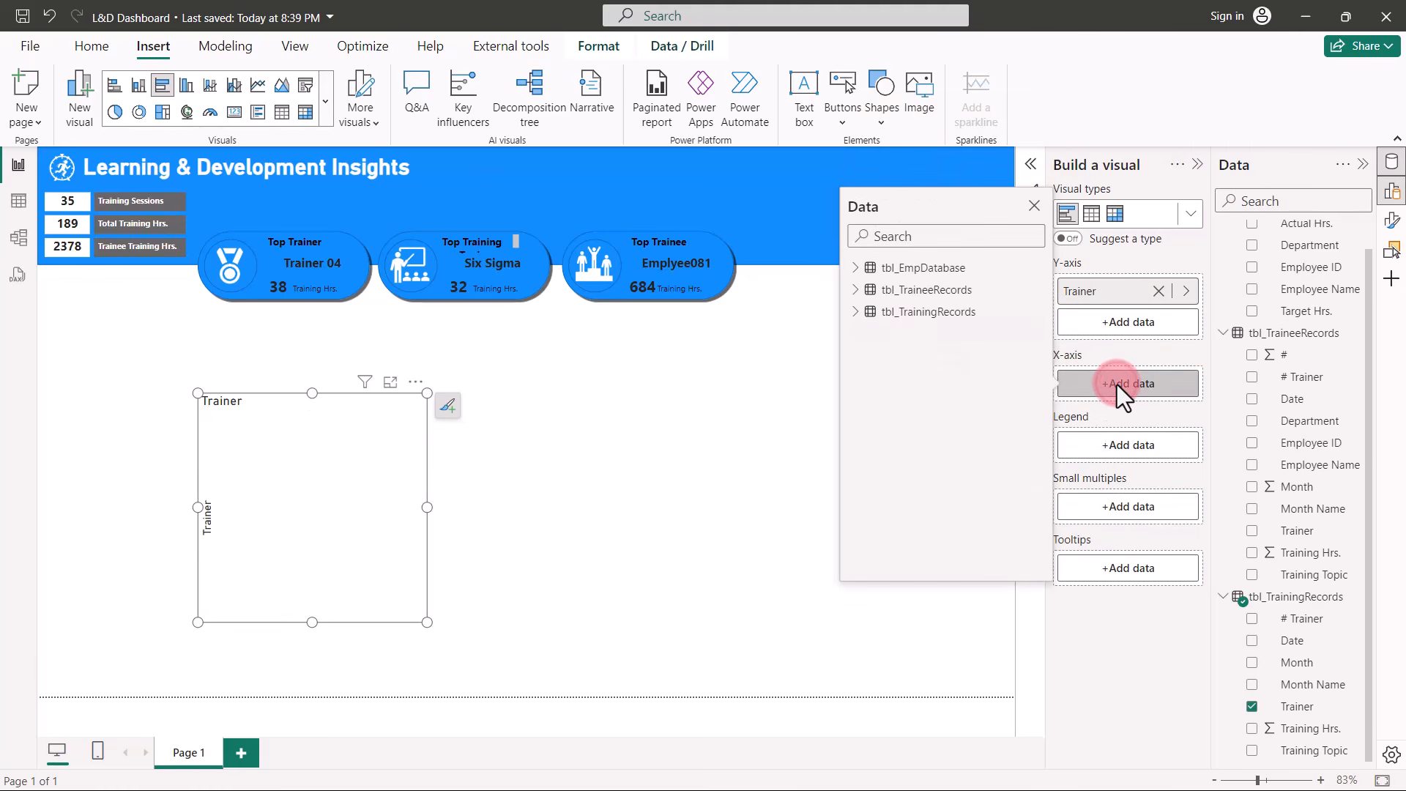
{"action": "left_click", "coordinate": [856, 311]}
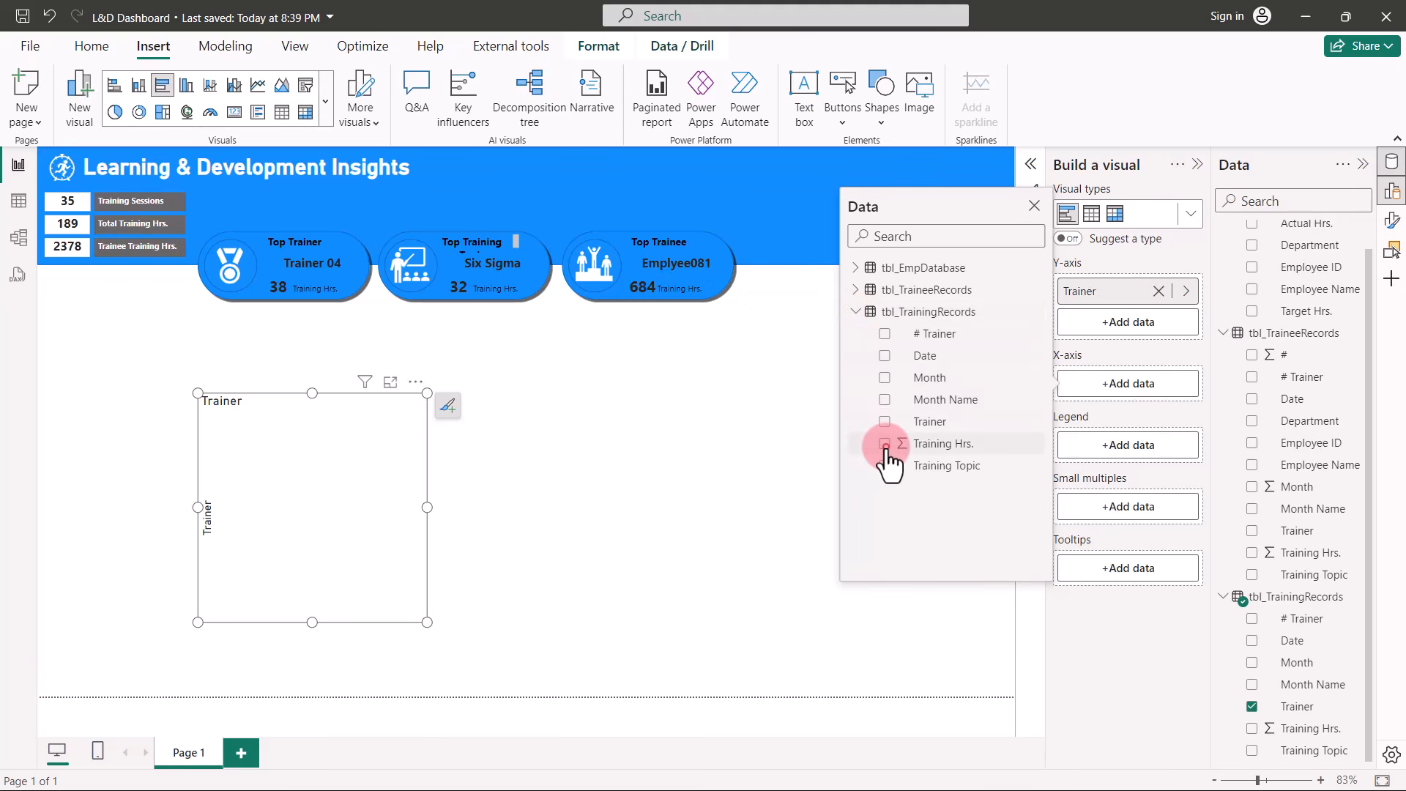
{"action": "left_click", "coordinate": [885, 444]}
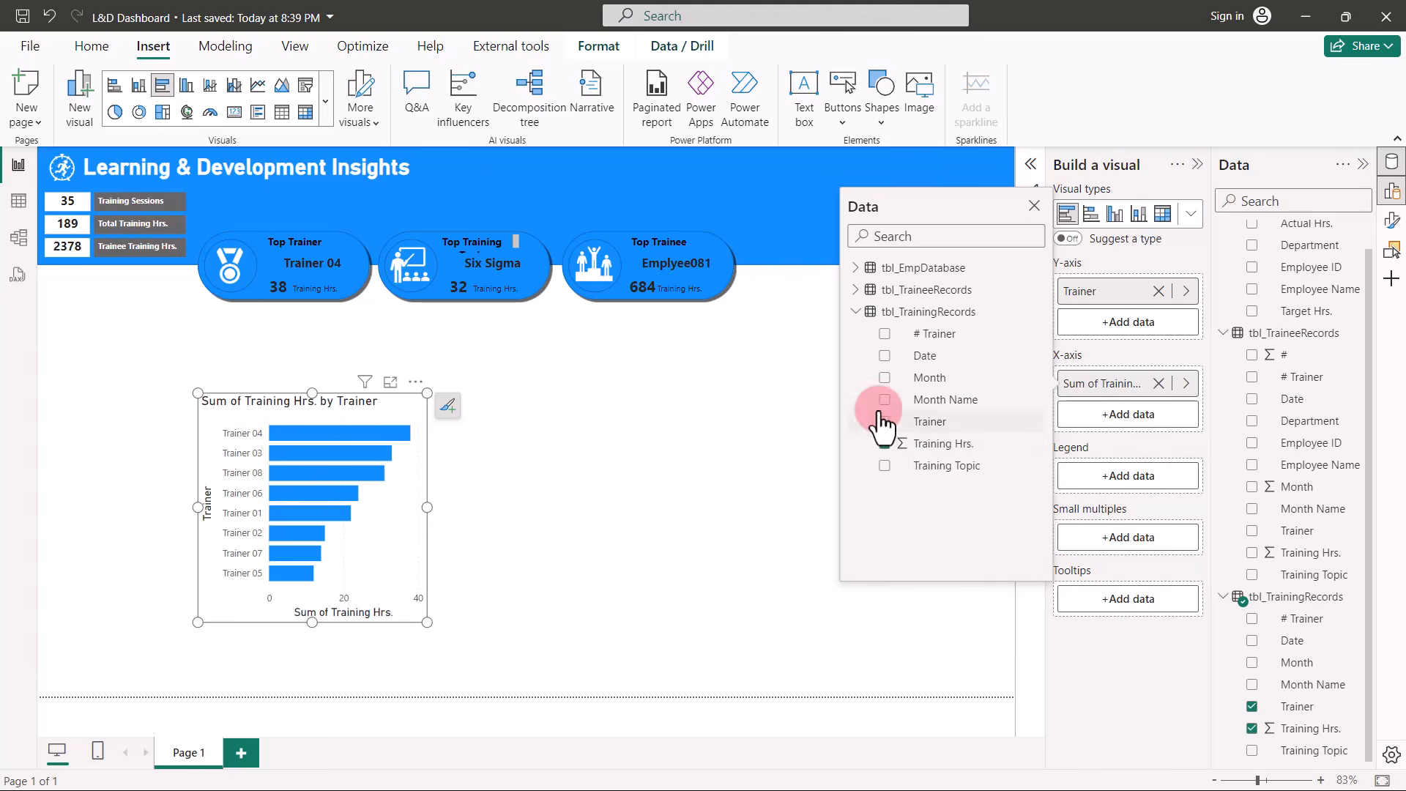
{"action": "left_click", "coordinate": [855, 290]}
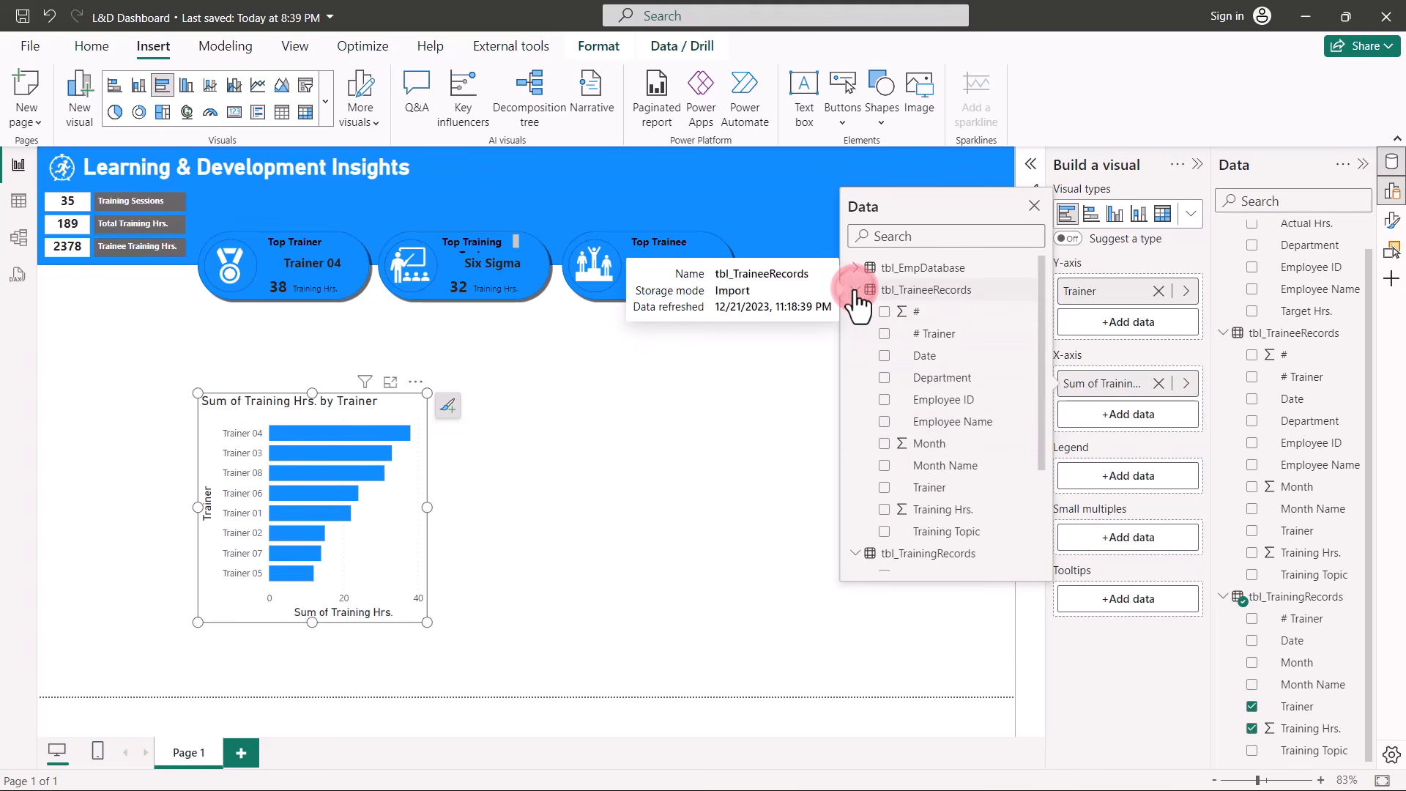
{"action": "left_click", "coordinate": [885, 400]}
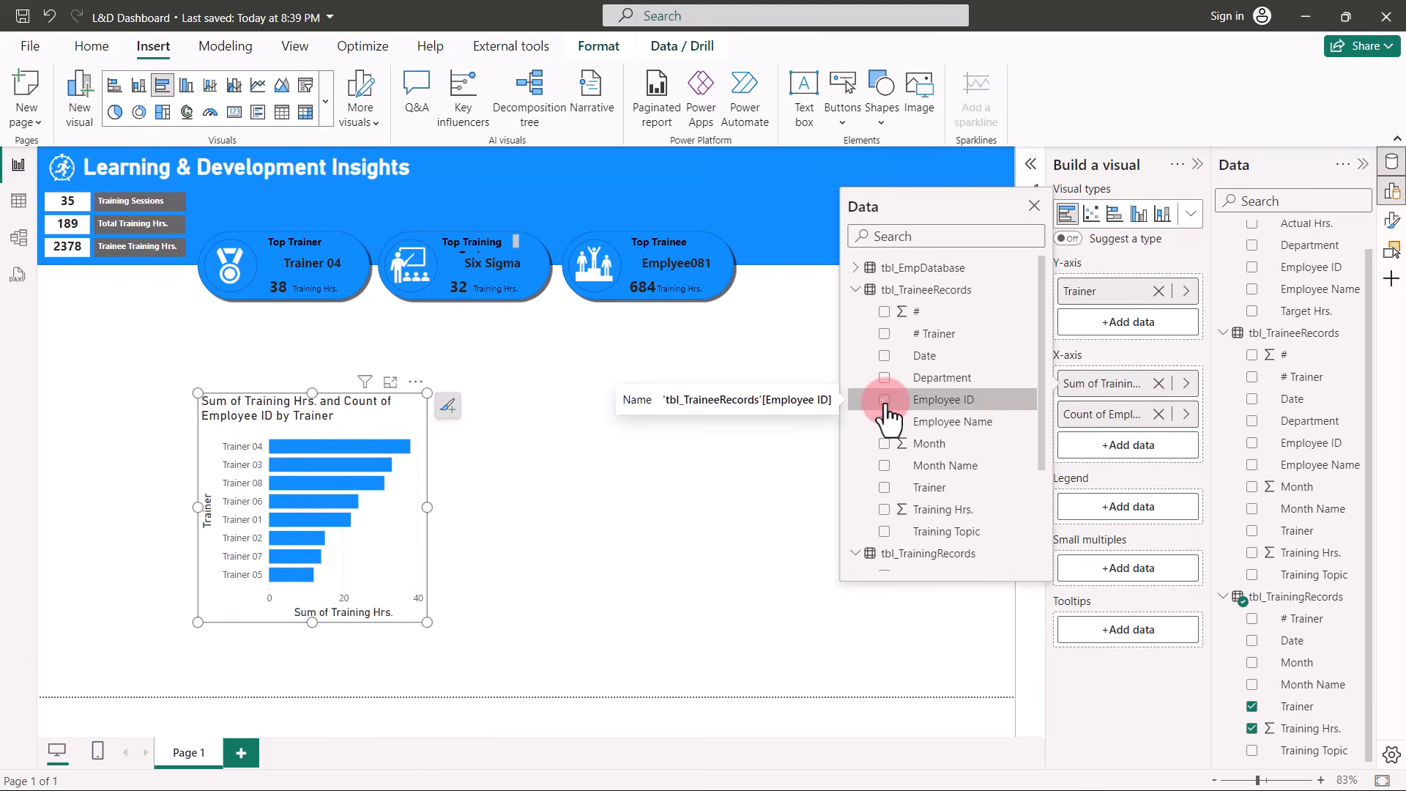
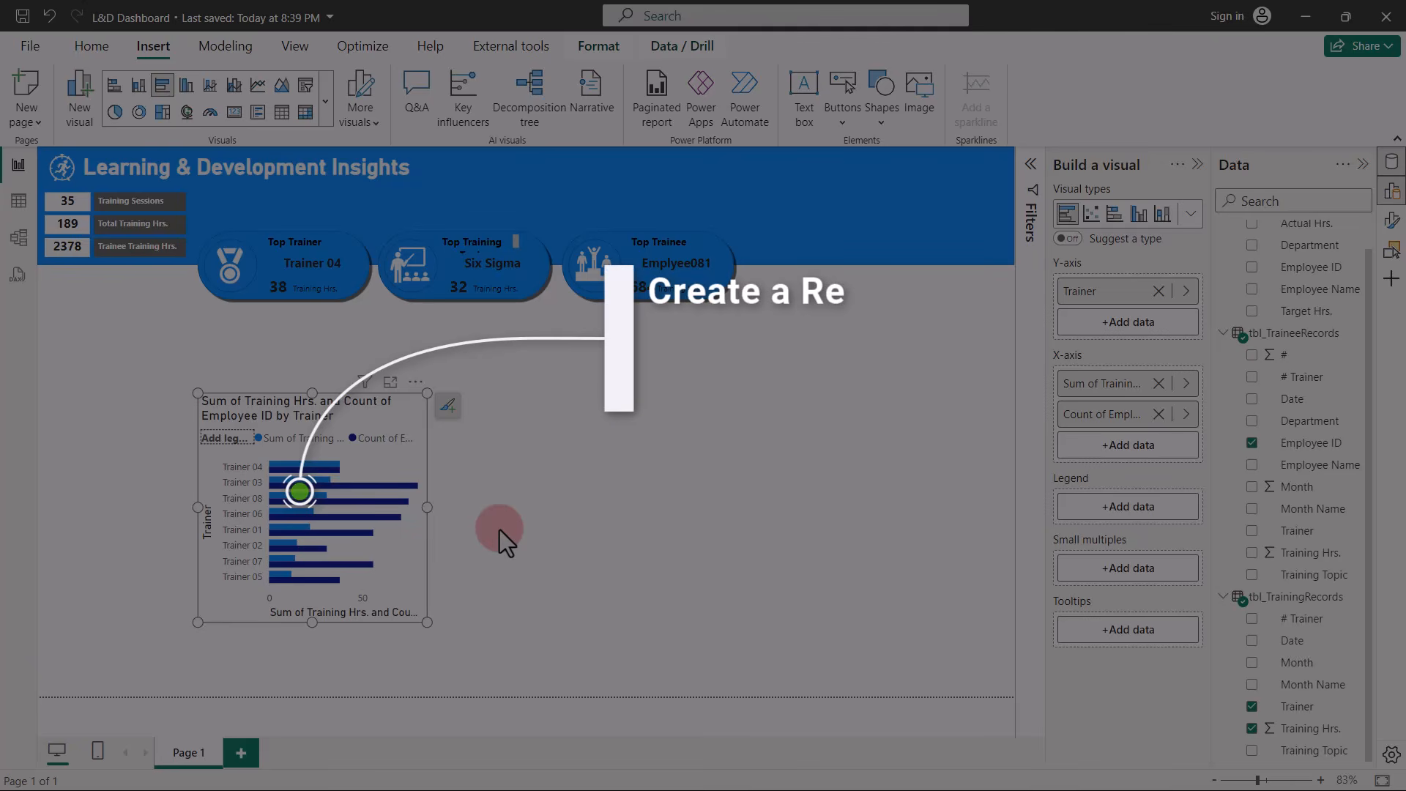
{"action": "left_click", "coordinate": [613, 456]}
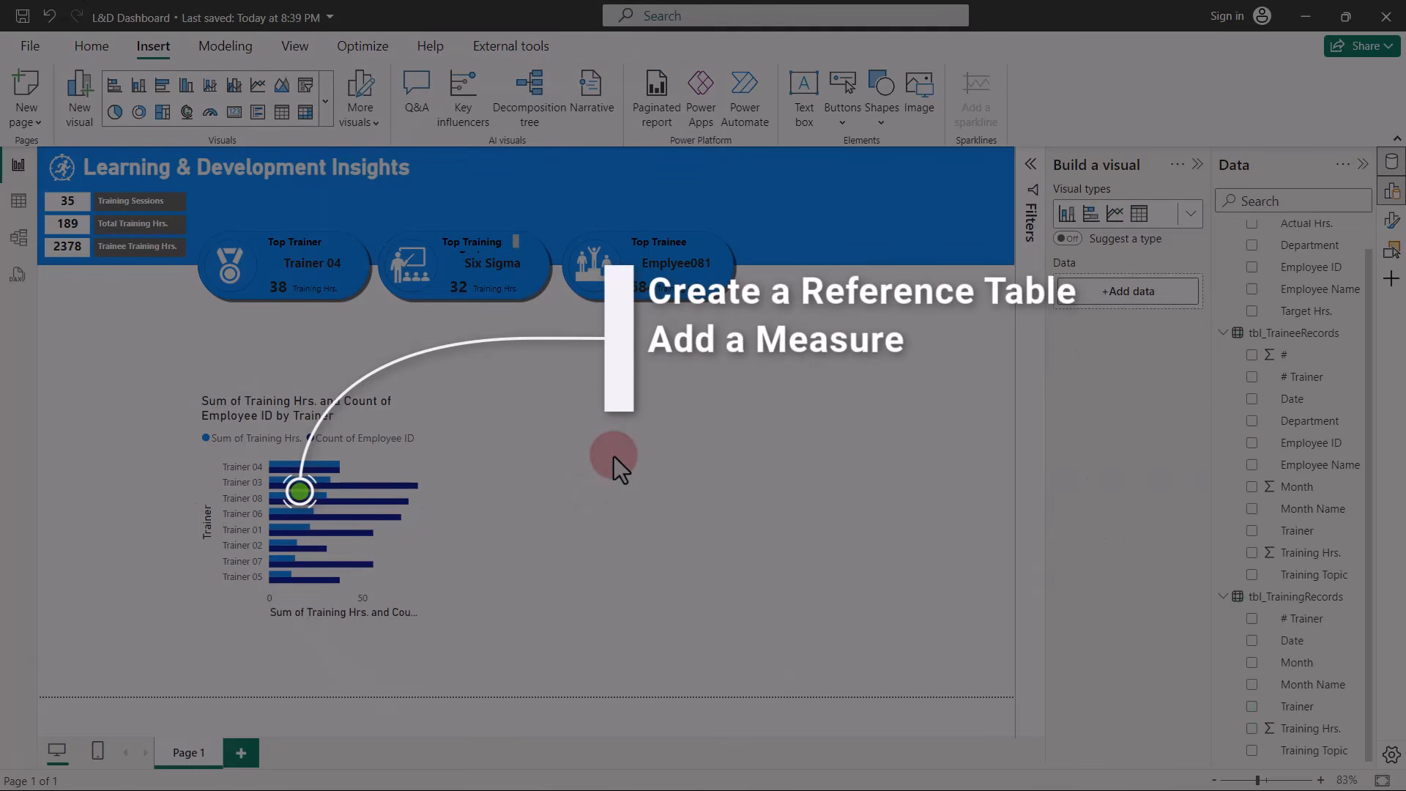
Start a manually entered table in the Power Query Editor and name it Ref_Trainer.
{"action": "left_click", "coordinate": [103, 51]}
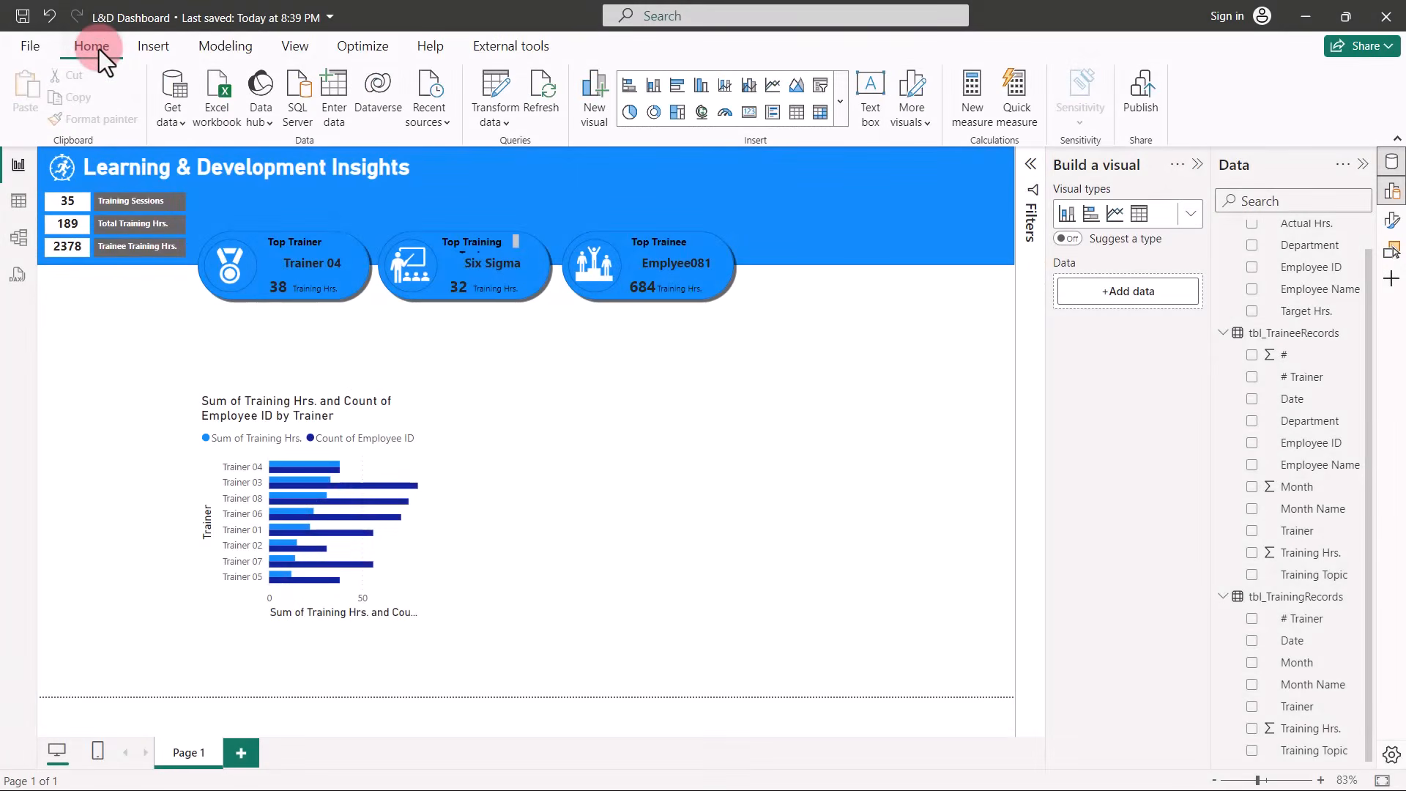
{"action": "left_click", "coordinate": [226, 62]}
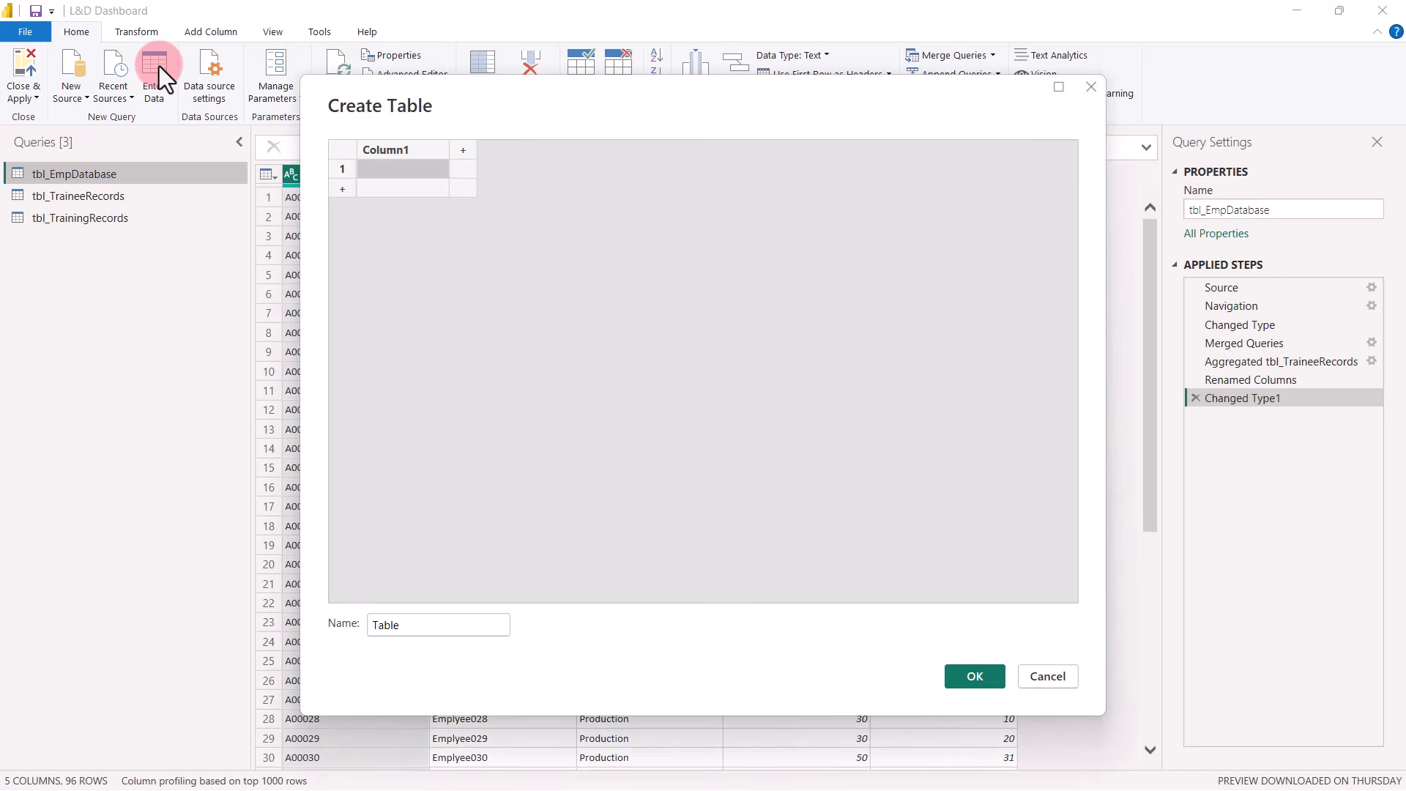
{"action": "left_click", "coordinate": [475, 623]}
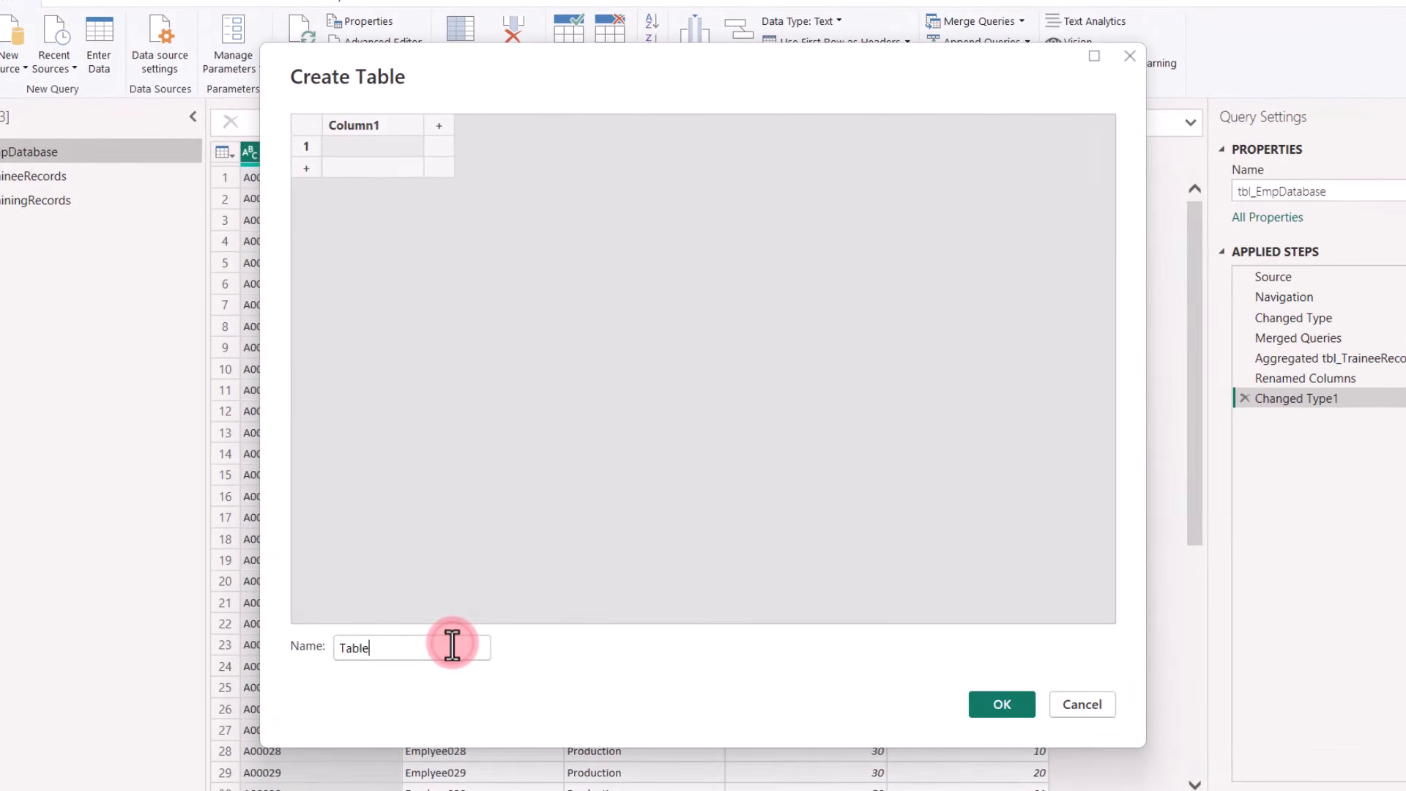
{"action": "left_click_drag", "start_coordinate": [451, 645], "coordinate": [314, 647]}
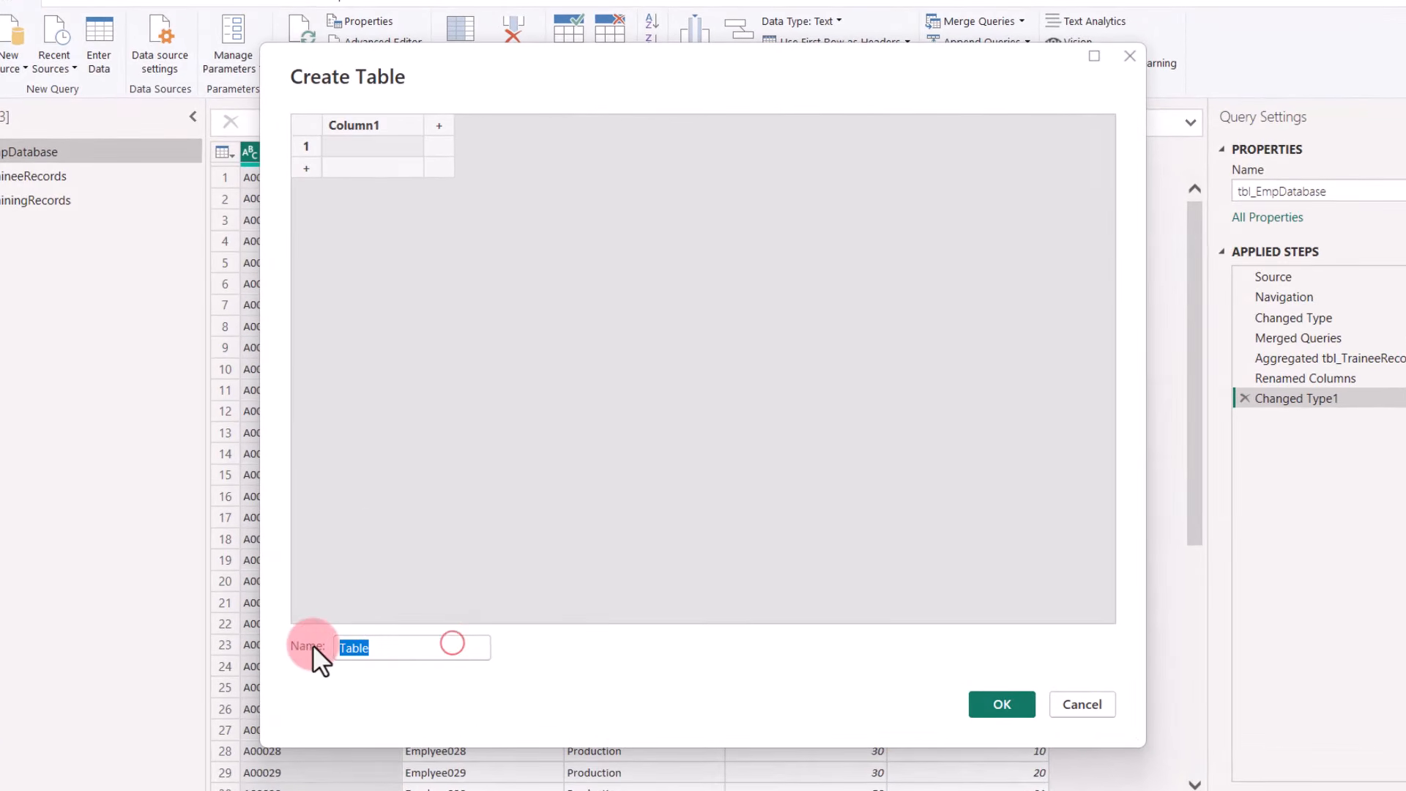
{"action": "type", "text": "Ref_Trainer"}
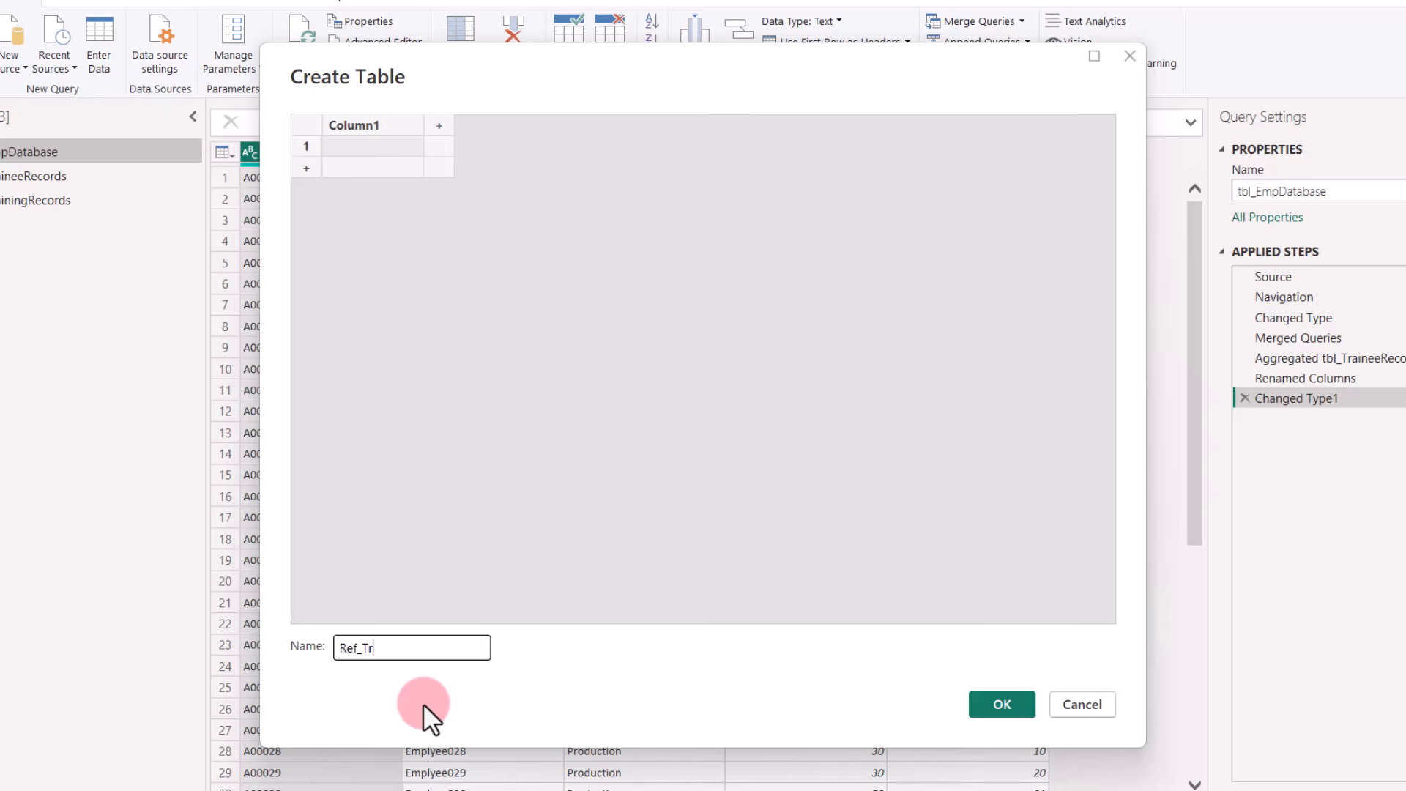
Name the new table's first column Option and add a second column named Value.
{"action": "double_click", "coordinate": [357, 126]}
{"action": "type", "text": "Option"}
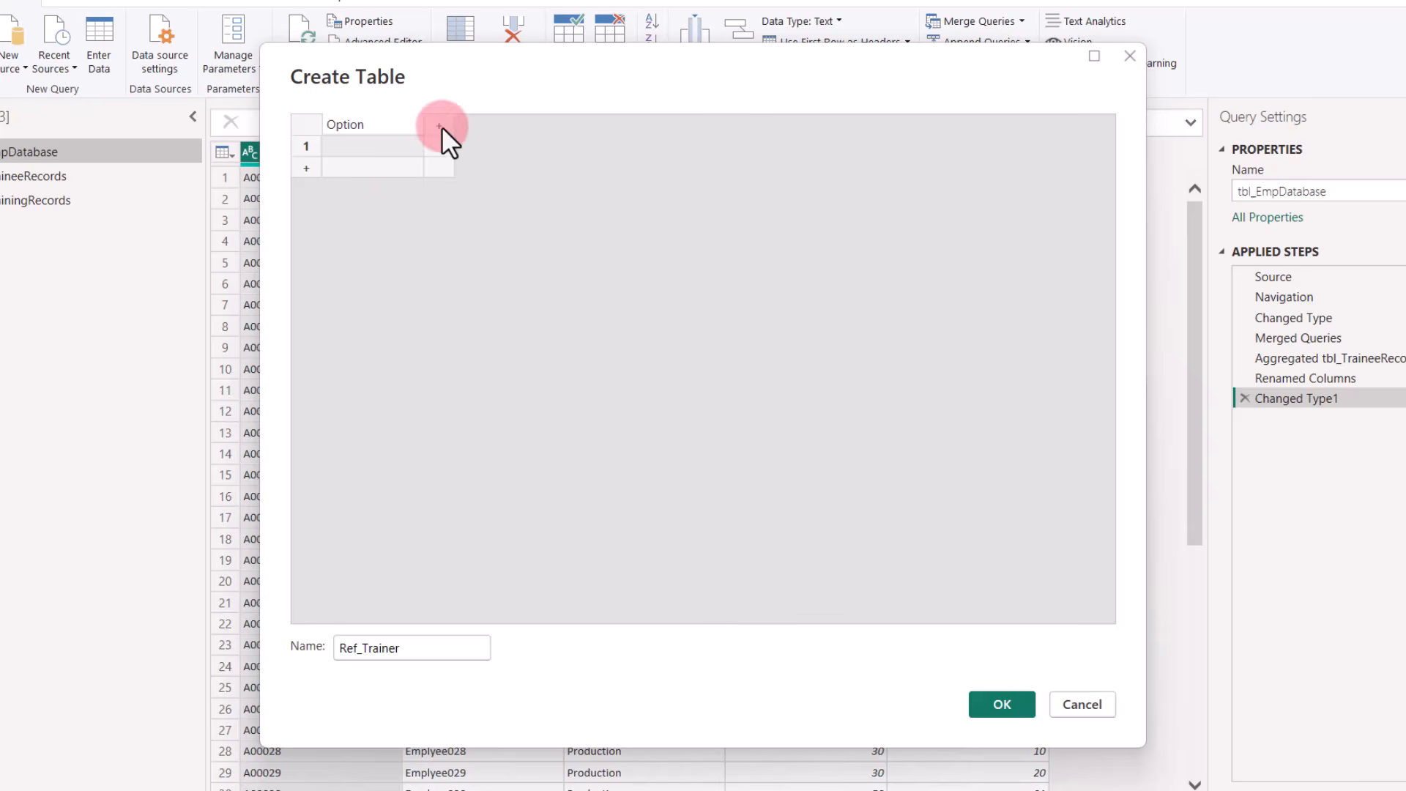
{"action": "left_click", "coordinate": [440, 126]}
{"action": "double_click", "coordinate": [444, 125]}
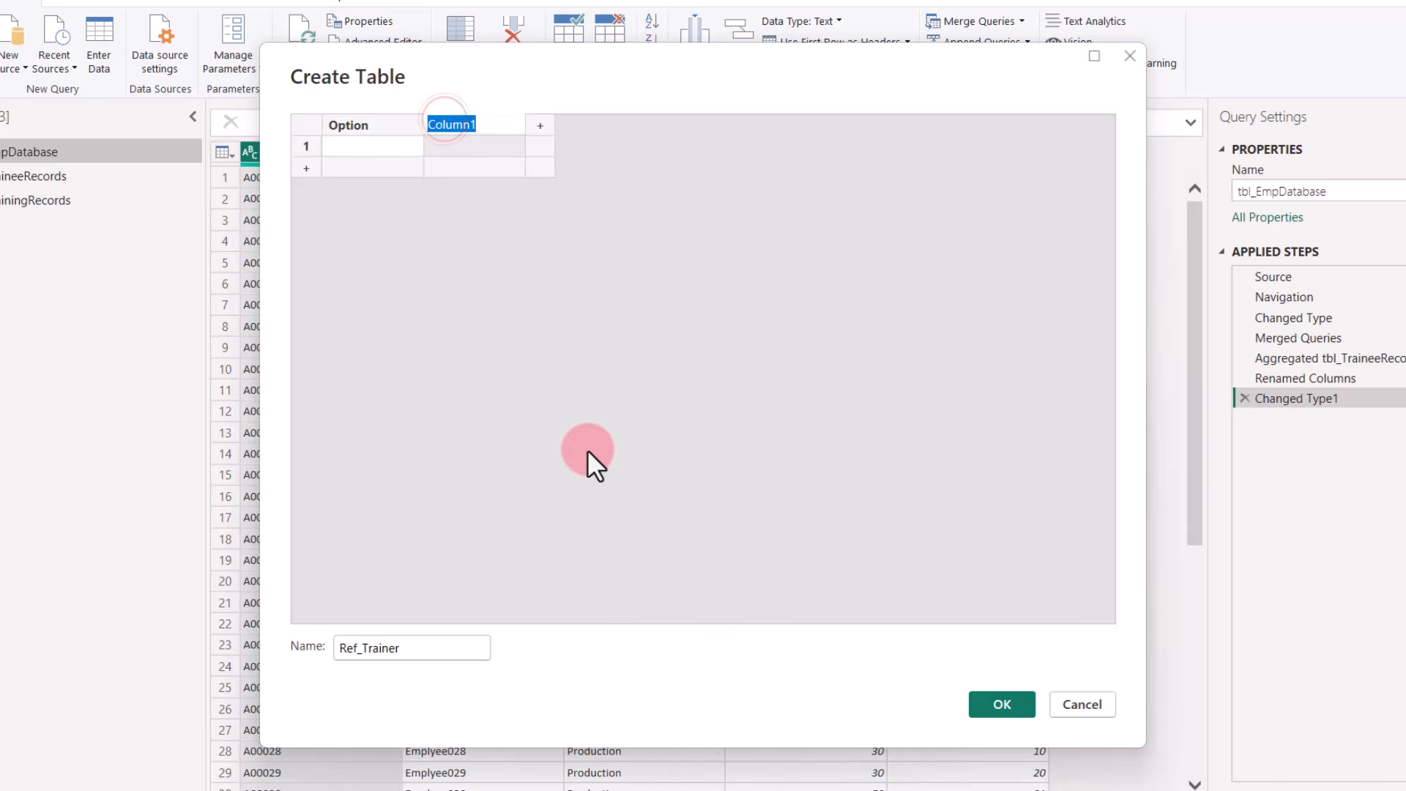
{"action": "type", "text": "Value"}
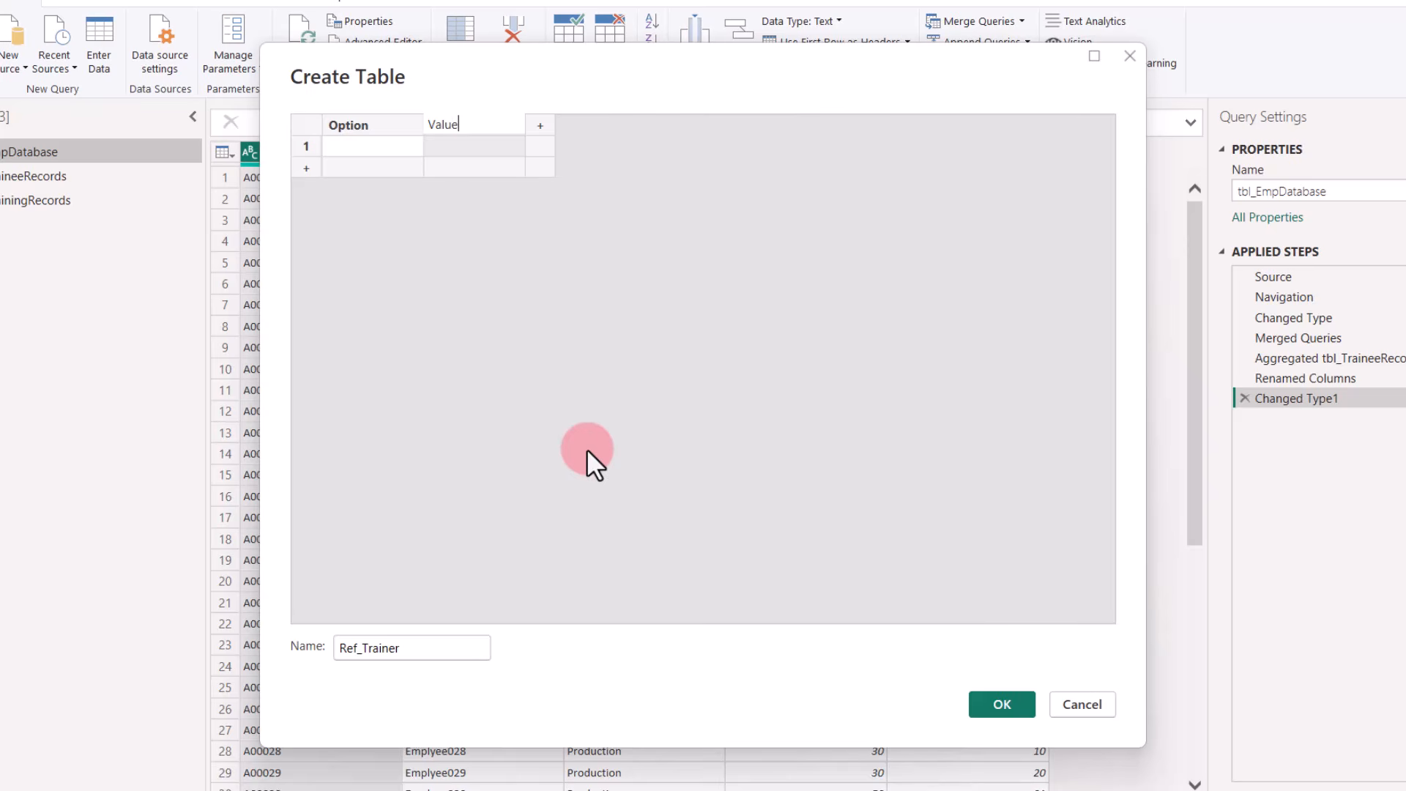
Enter the rows Training Hours with value 1 and No. of Trainee with value 2, create the table and apply the query changes.
{"action": "left_click", "coordinate": [381, 146]}
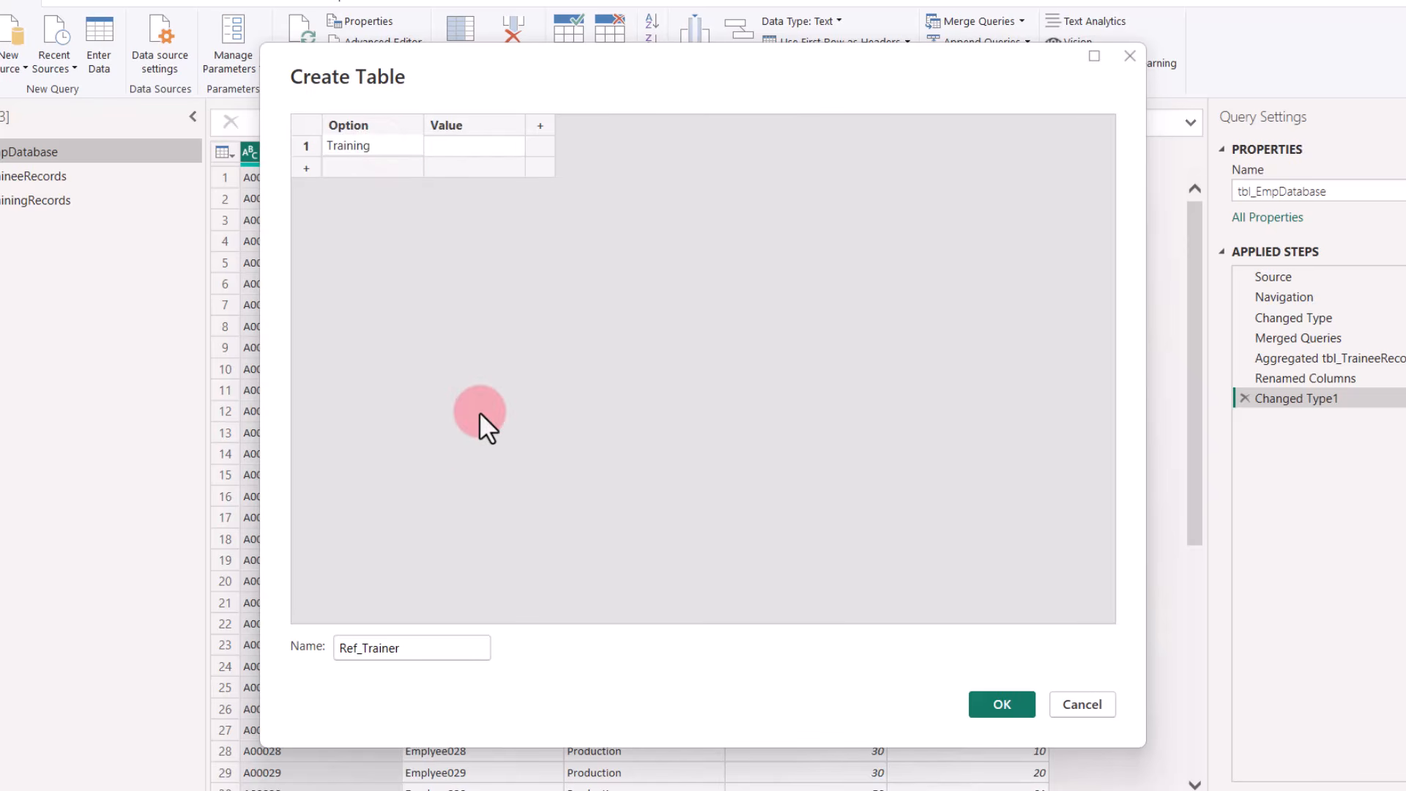
{"action": "left_click", "coordinate": [393, 162]}
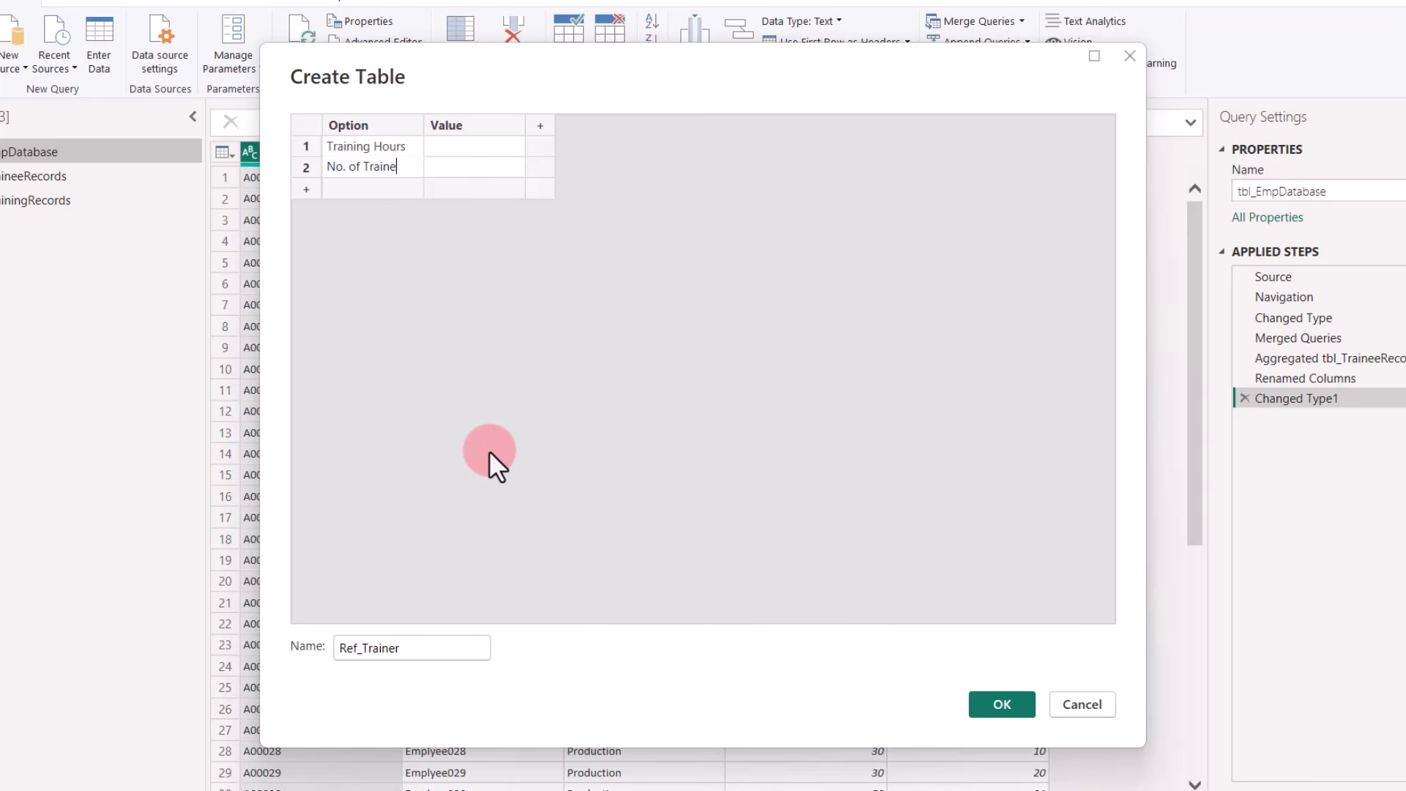
{"action": "left_click", "coordinate": [490, 152]}
{"action": "type", "text": "1"}
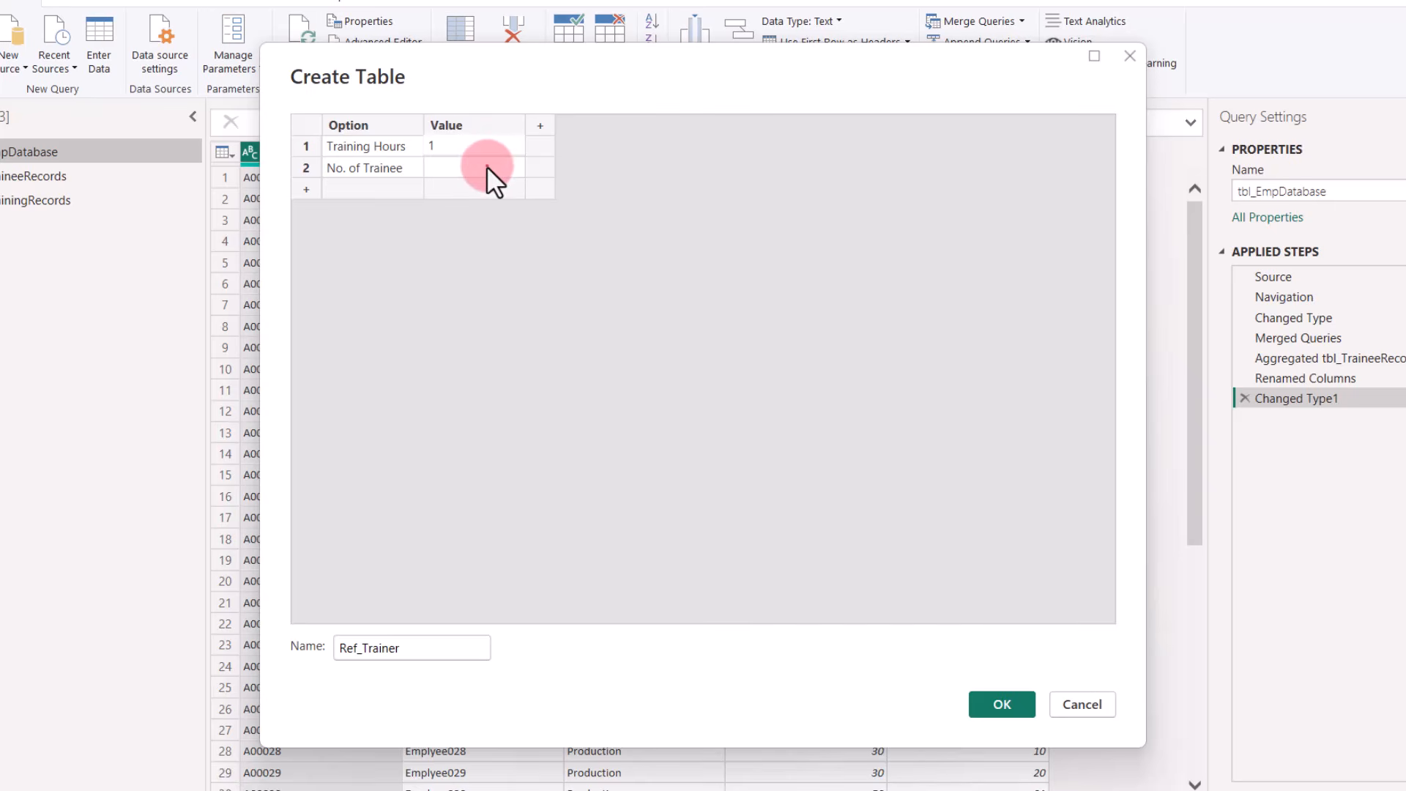
{"action": "left_click", "coordinate": [487, 165]}
{"action": "type", "text": "2"}
{"action": "left_click", "coordinate": [1002, 704]}
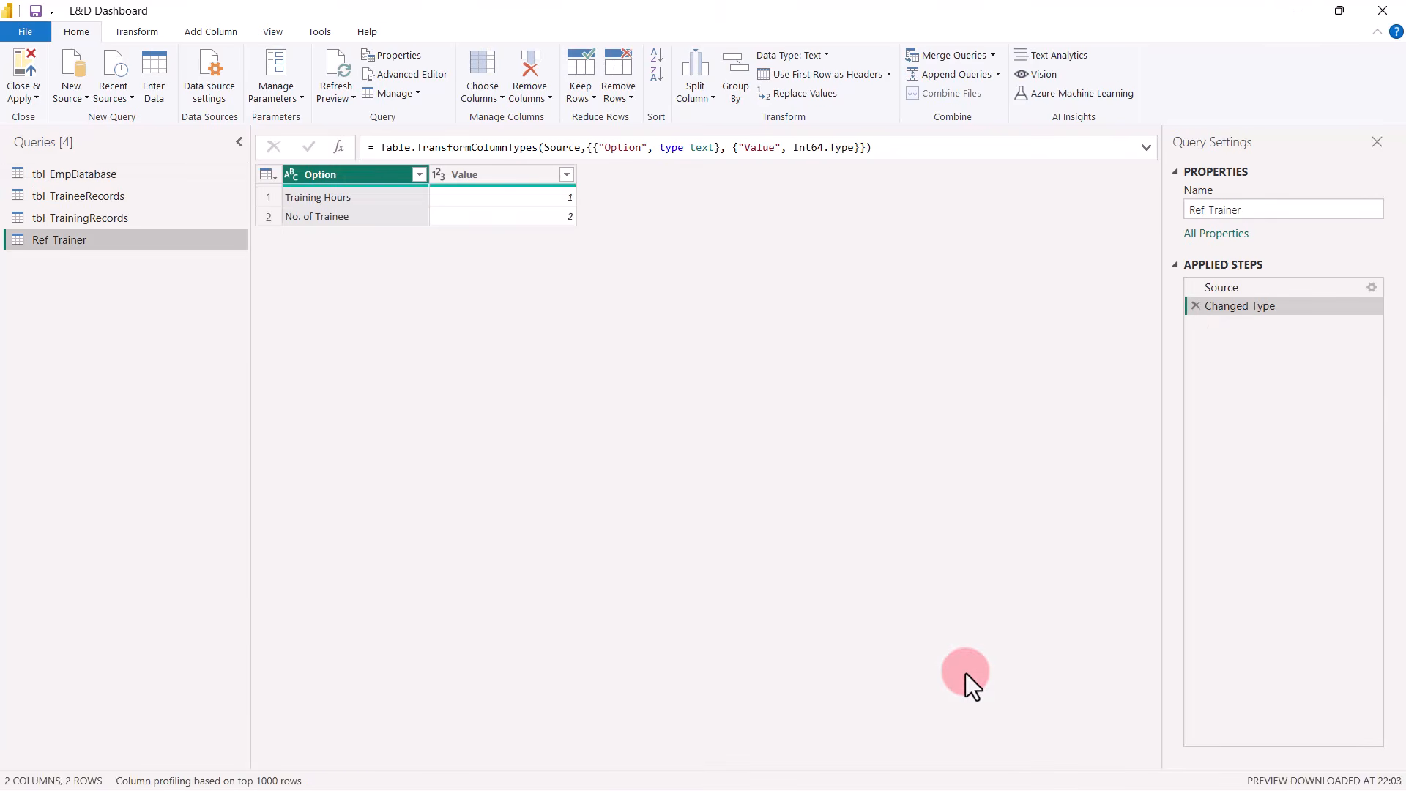
{"action": "left_click", "coordinate": [20, 64]}
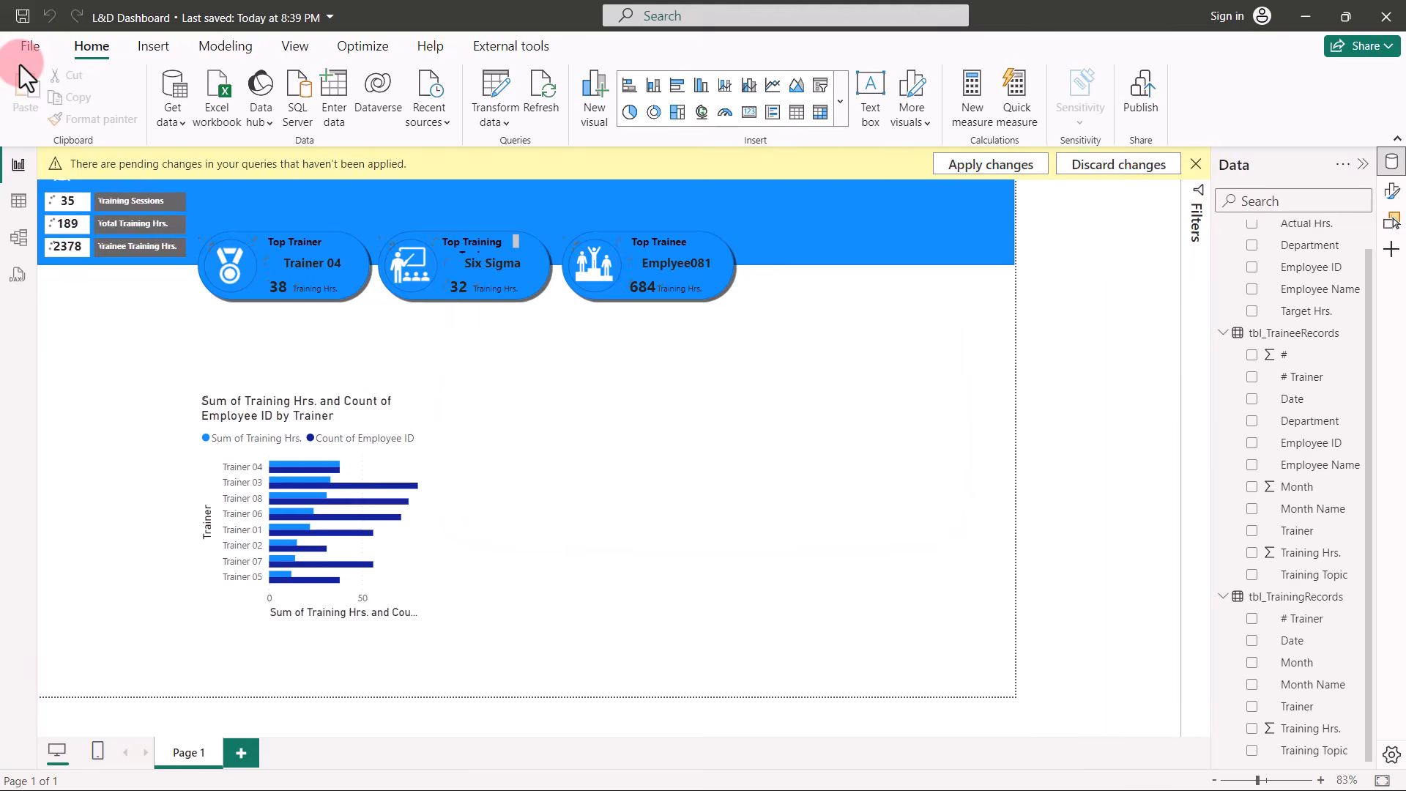
Rearrange the model diagram with Ref_Trainer, tbl_TrainingRecords and tbl_EmpDatabase in a row and tbl_TraineeRecords below, between the last two.
{"action": "left_click", "coordinate": [19, 237]}
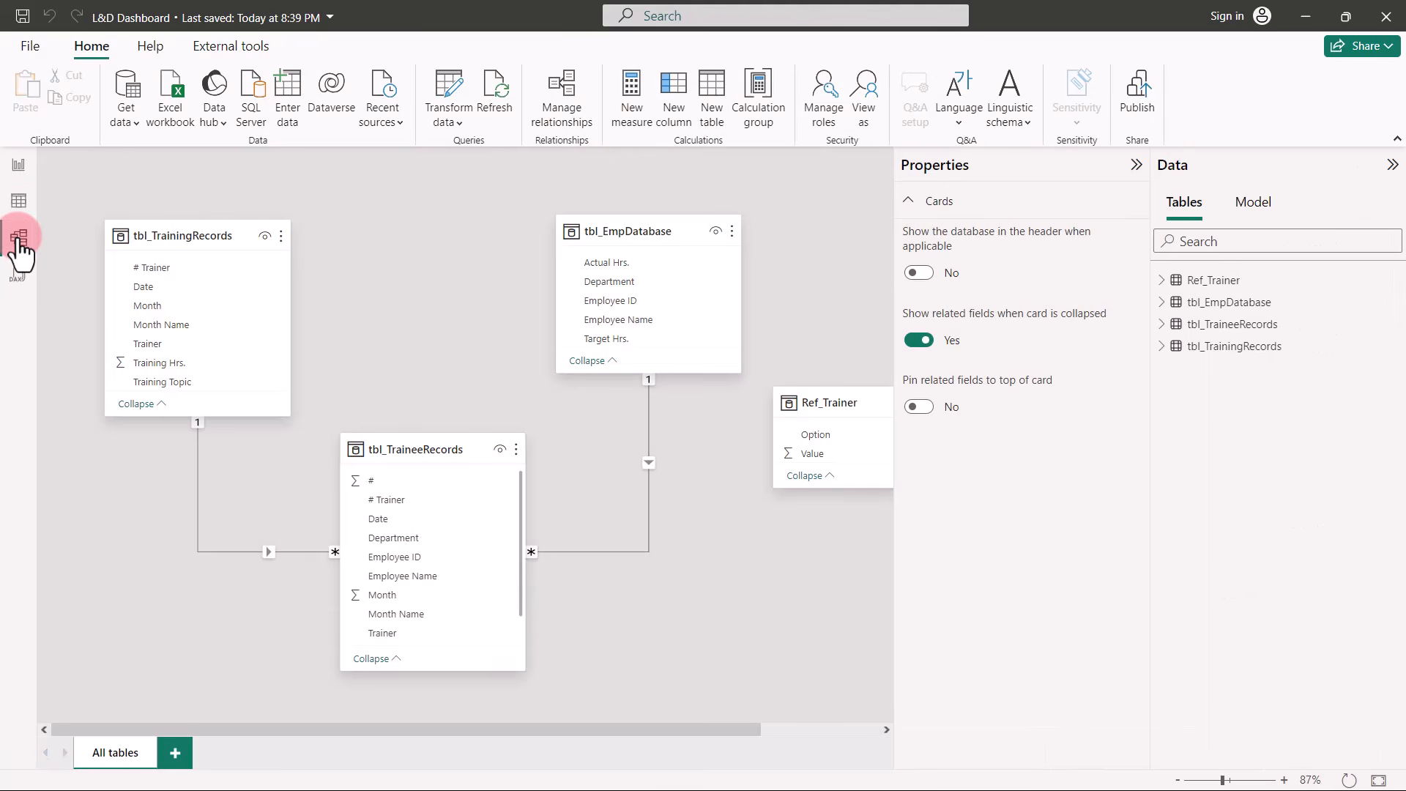
{"action": "left_click", "coordinate": [145, 264]}
{"action": "left_click_drag", "start_coordinate": [841, 401], "coordinate": [374, 230]}
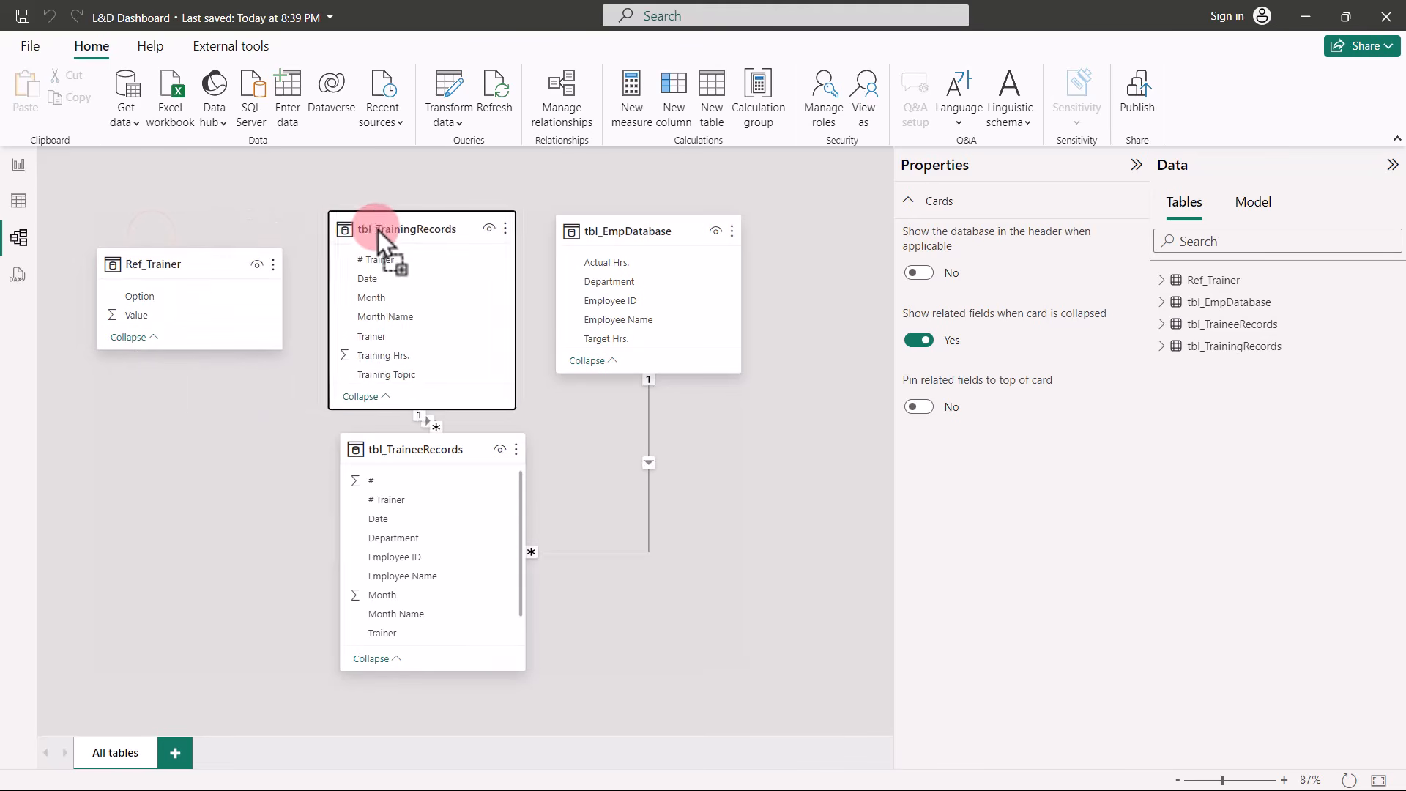
{"action": "left_click_drag", "start_coordinate": [152, 261], "coordinate": [148, 212]}
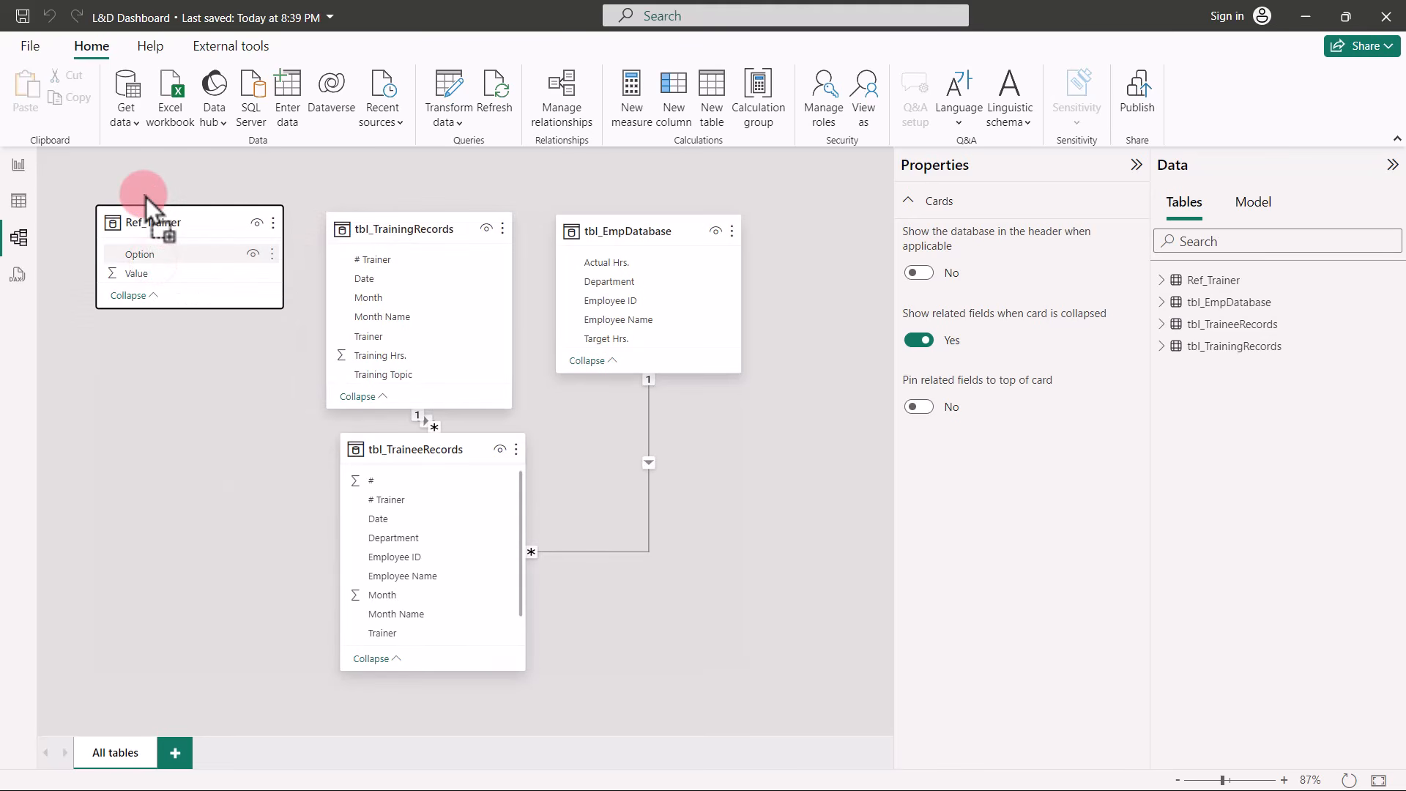
{"action": "left_click_drag", "start_coordinate": [616, 238], "coordinate": [715, 234]}
{"action": "left_click_drag", "start_coordinate": [405, 449], "coordinate": [568, 450]}
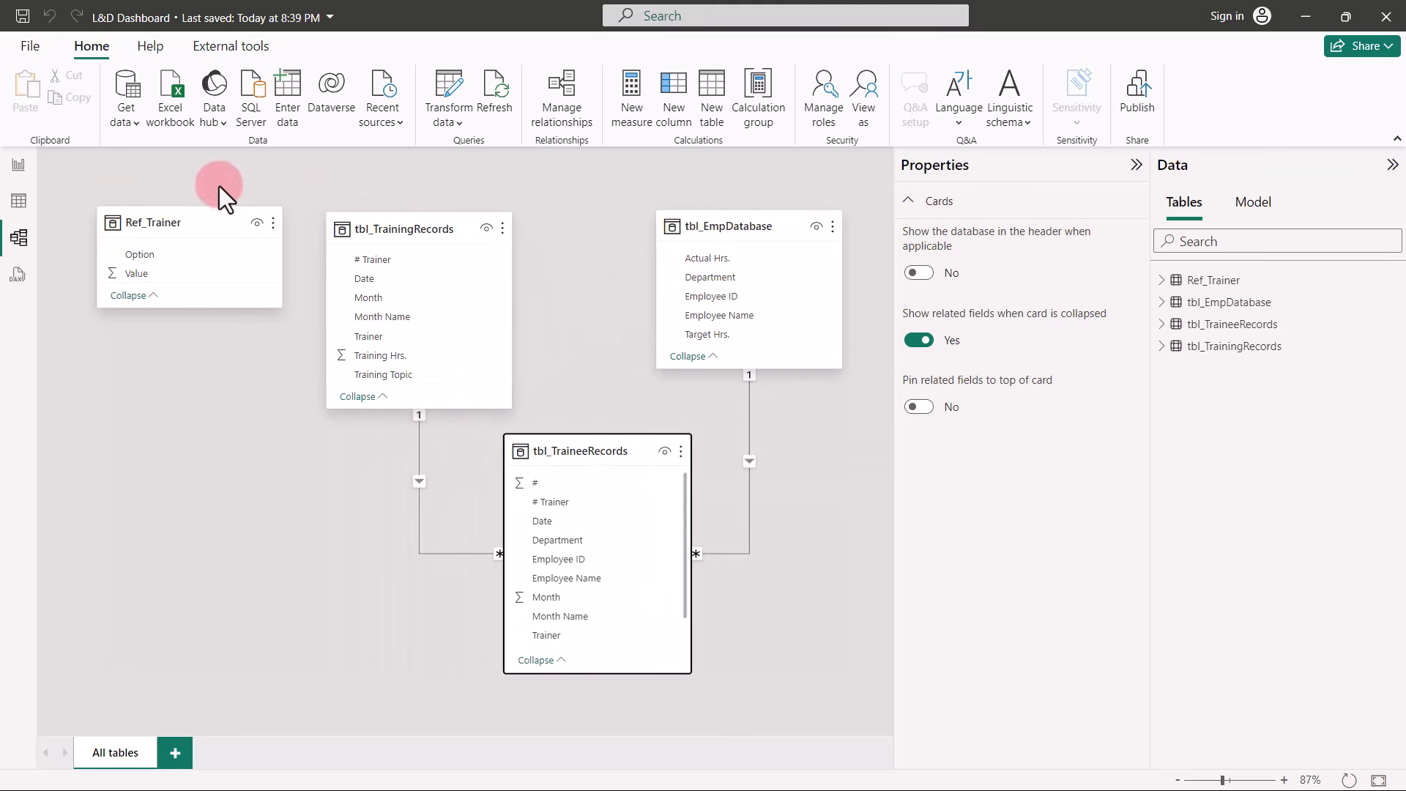
In the report view, start a measure named Trainer Slicer in the Ref_Trainer table, opening with an IF test on SUM of Ref_Trainer[Value].
{"action": "left_click", "coordinate": [18, 165]}
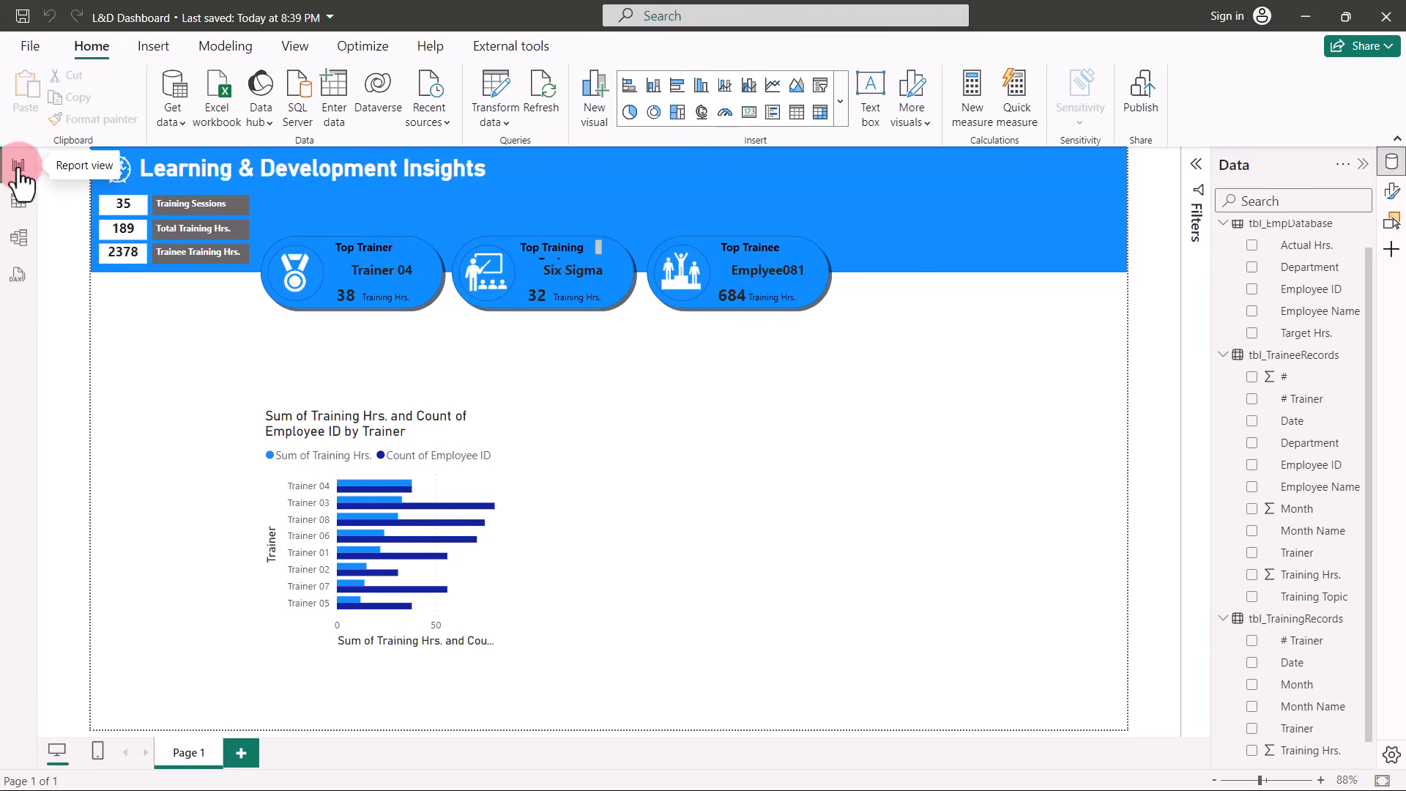
{"action": "scroll", "coordinate": [1311, 395], "scroll_direction": "up", "scroll_amount": 1}
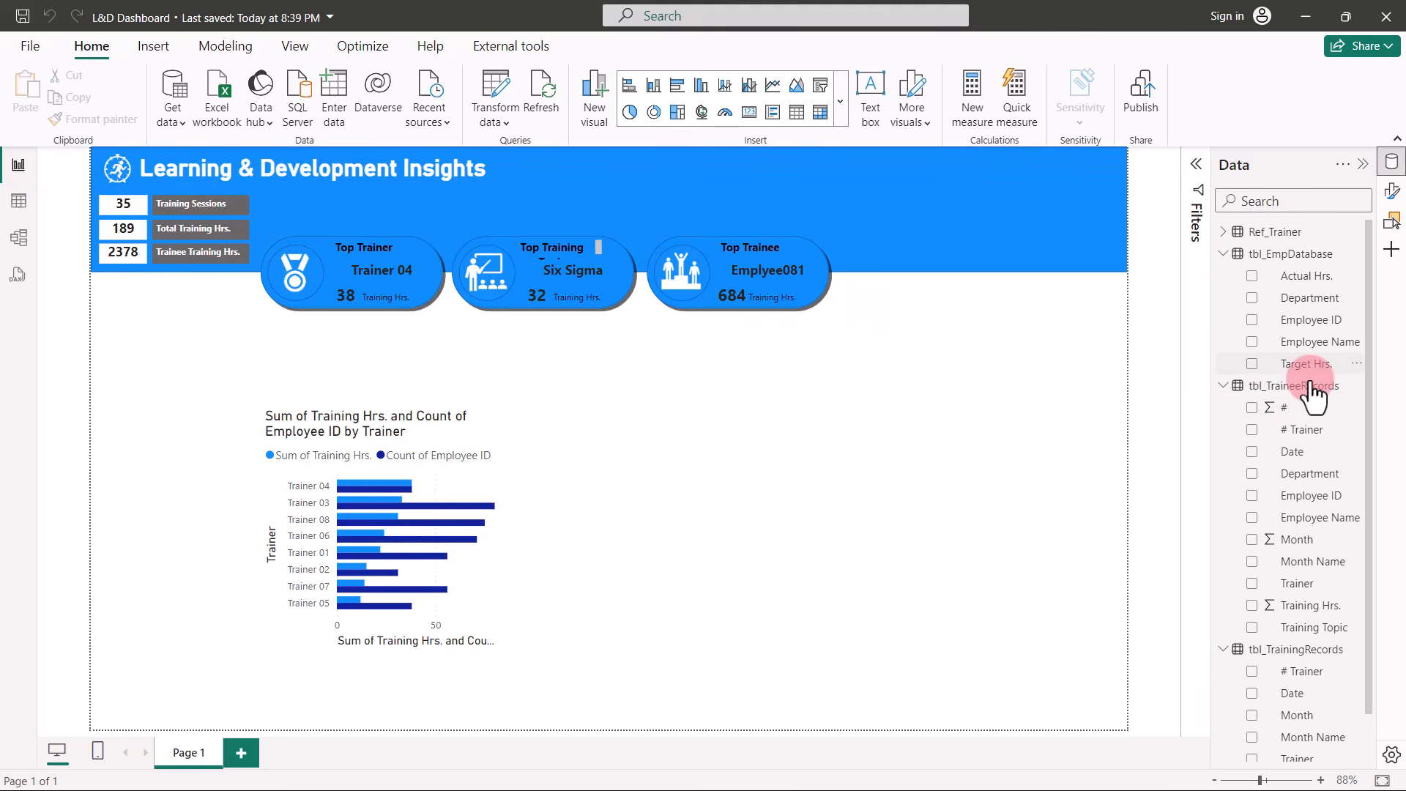
{"action": "left_click", "coordinate": [1221, 232]}
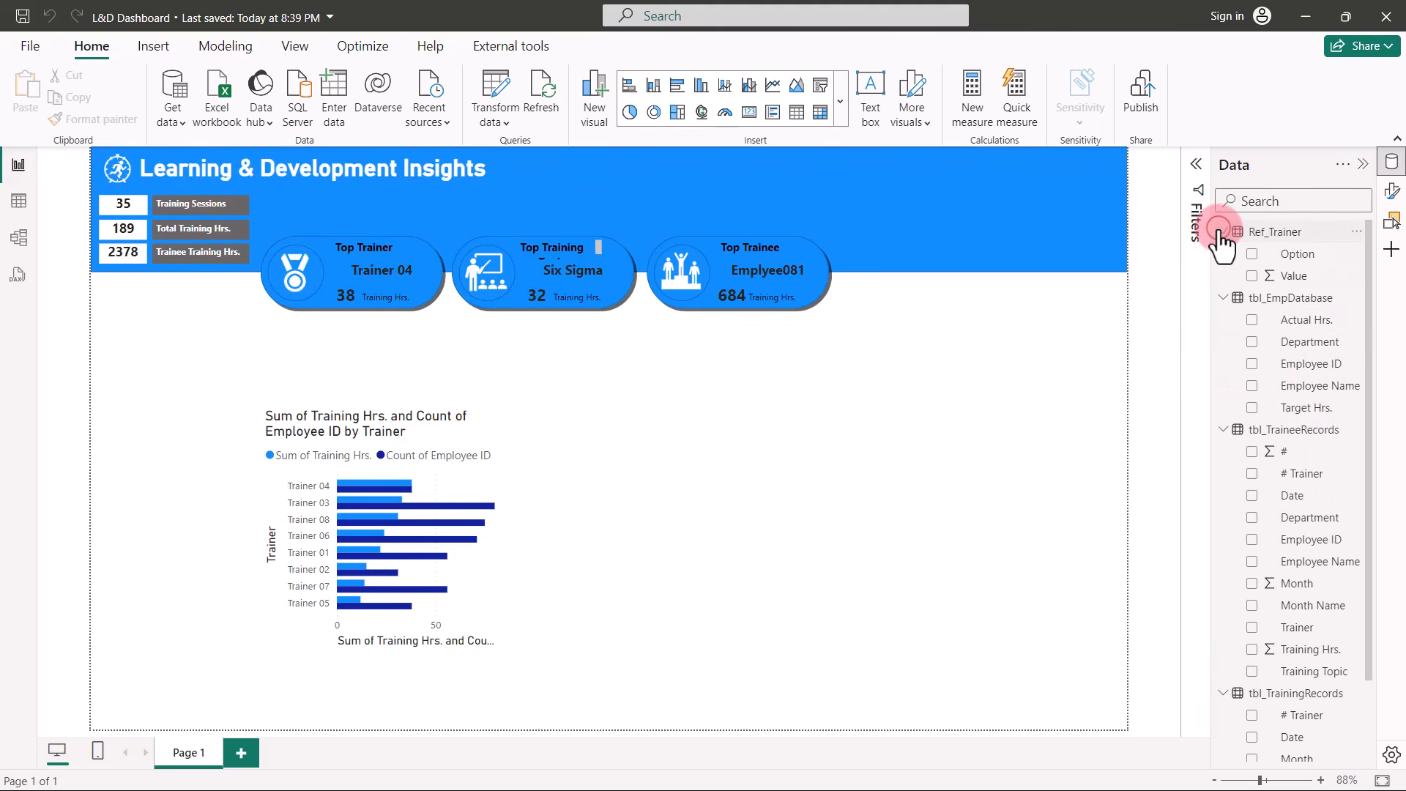
{"action": "left_click", "coordinate": [1357, 231]}
{"action": "left_click", "coordinate": [1287, 261]}
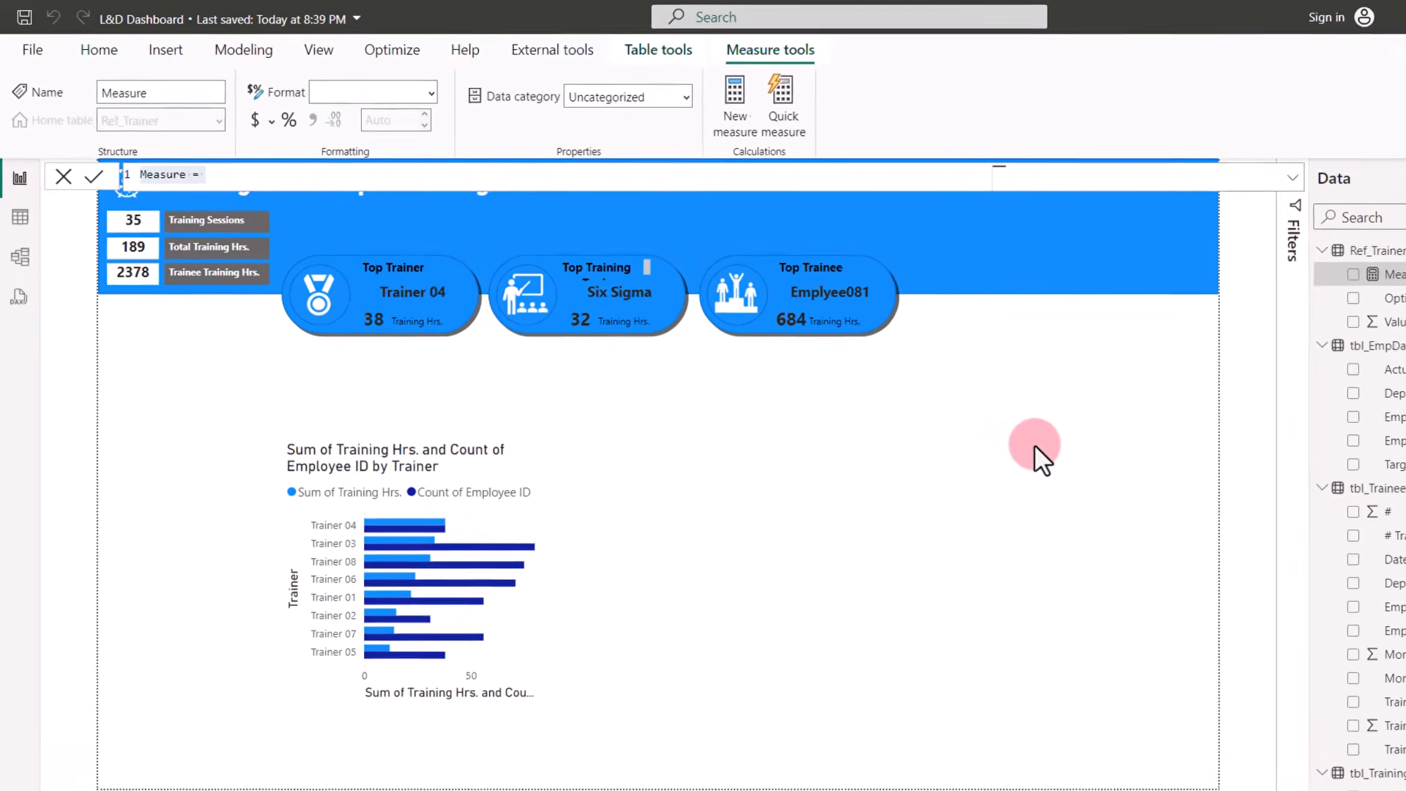
{"action": "type", "text": "Train"}
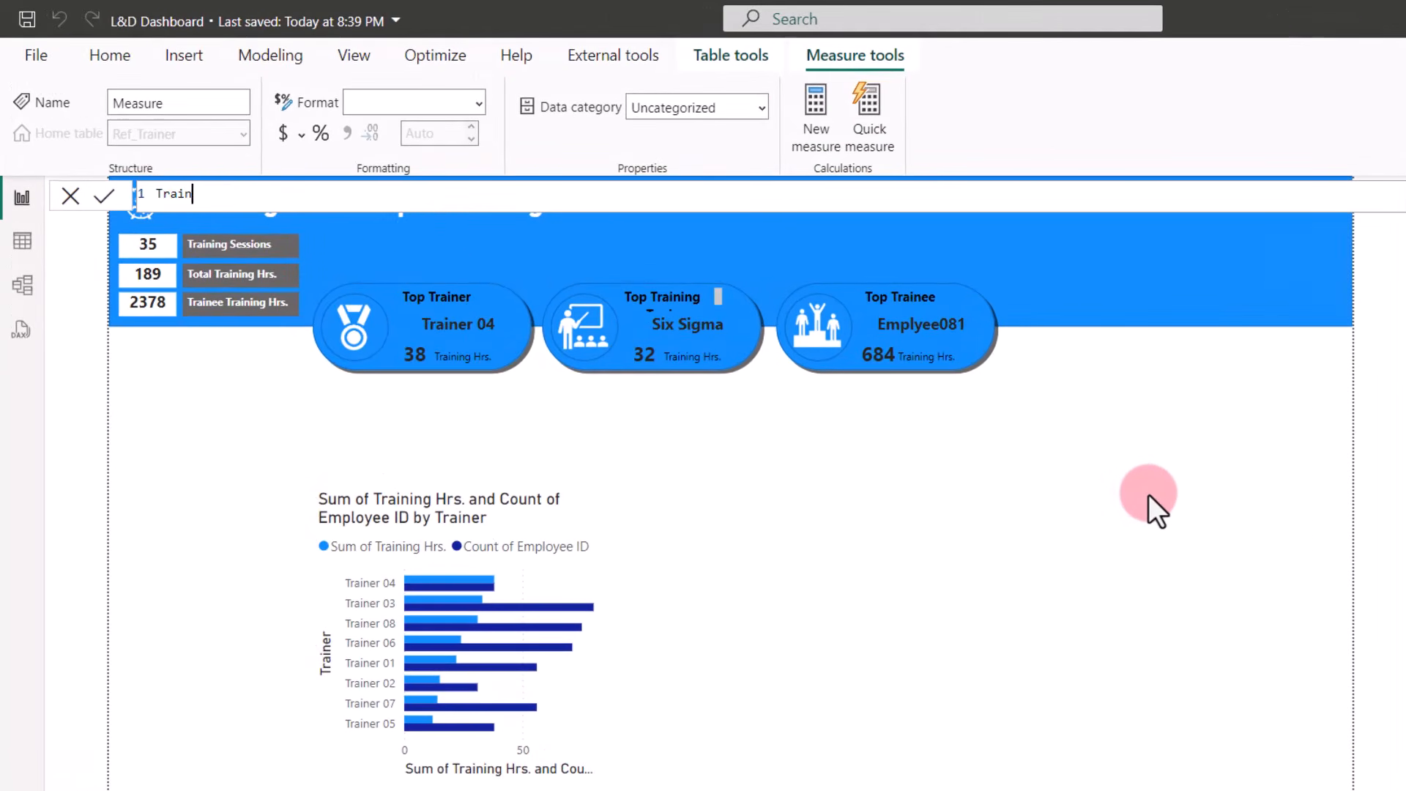
{"action": "type", "text": "er Slicer=IF(sum"}
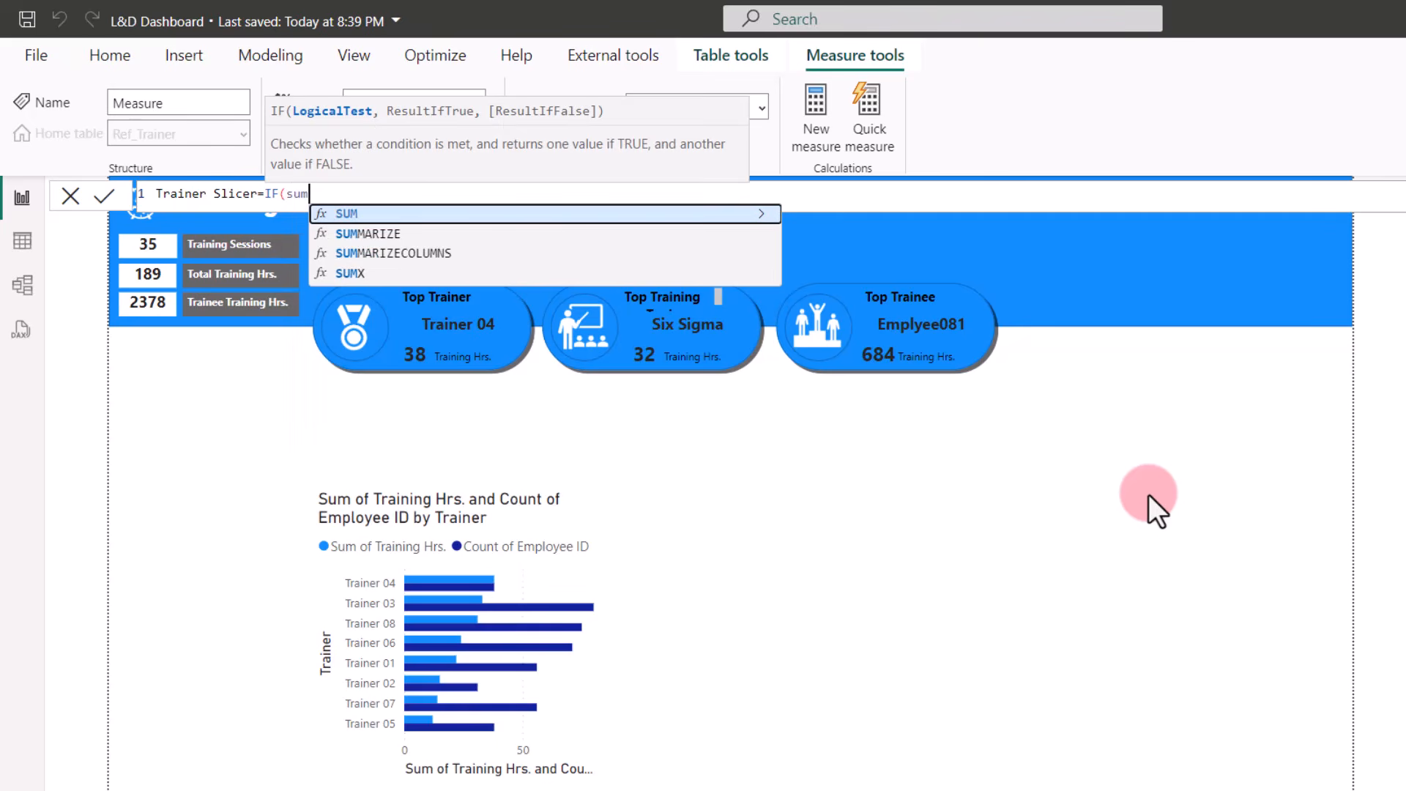
{"action": "key", "text": "Tab"}
{"action": "key", "text": "Down"}
{"action": "key", "text": "Down"}
{"action": "key", "text": "Tab"}
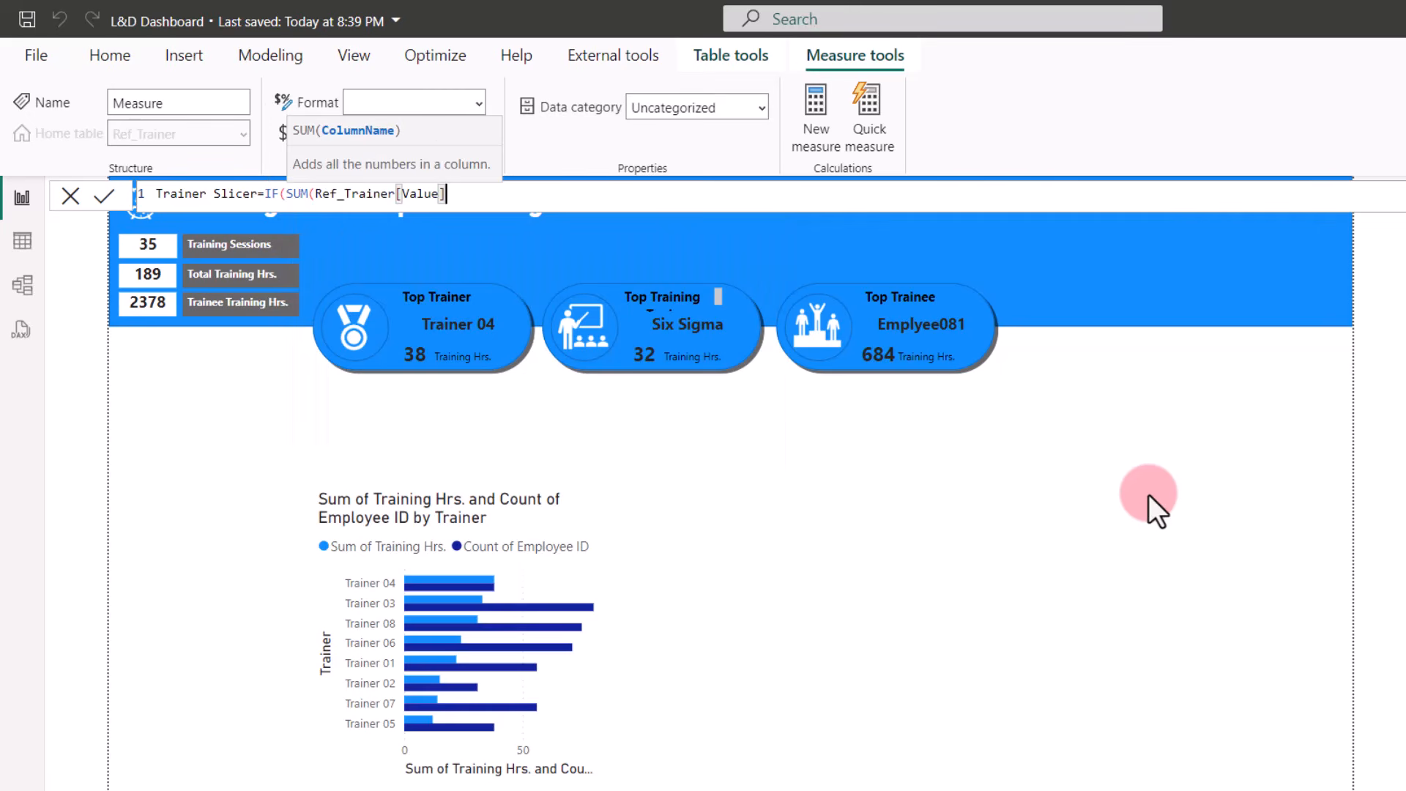
Complete the IF condition as equal to 1 and give SUM of tbl_TrainingRecords[Training Hrs.] as the result if true.
{"action": "type", "text": ")=1,sum"}
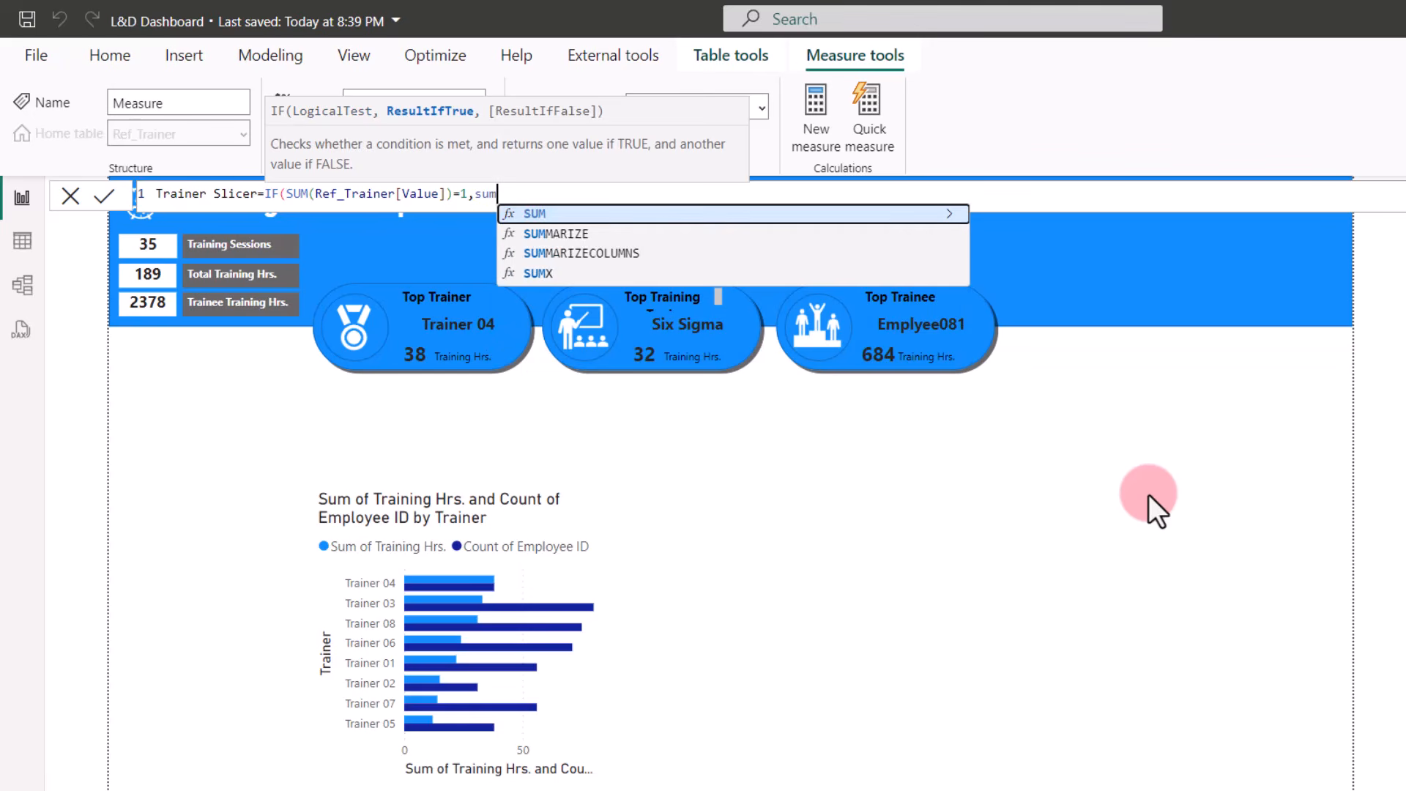
{"action": "key", "text": "Tab"}
{"action": "type", "text": "training"}
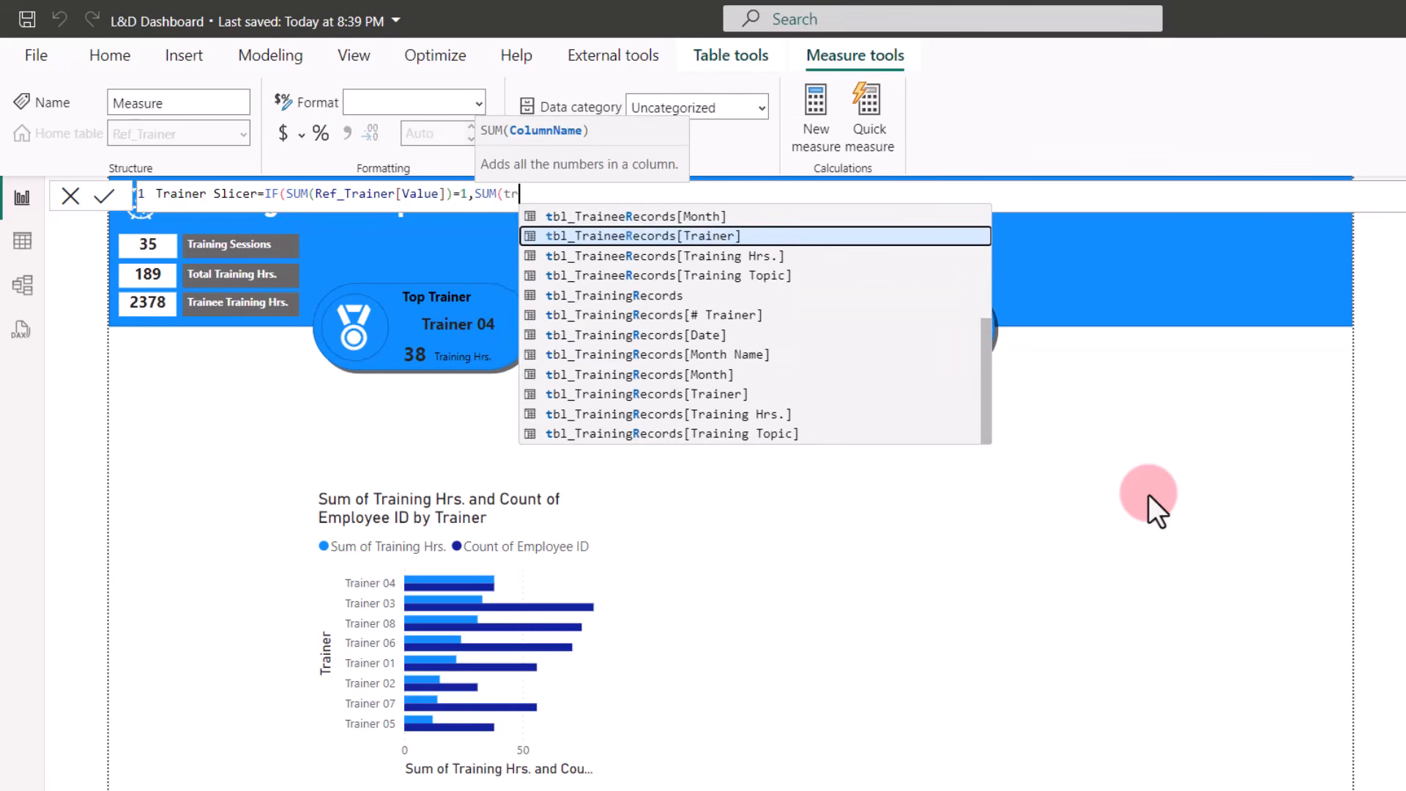
{"action": "key", "text": "Down"}
{"action": "key", "text": "Down"}
{"action": "key", "text": "Down"}
{"action": "key", "text": "Down"}
{"action": "key", "text": "Down"}
{"action": "key", "text": "Down"}
{"action": "key", "text": "Down"}
{"action": "key", "text": "Down"}
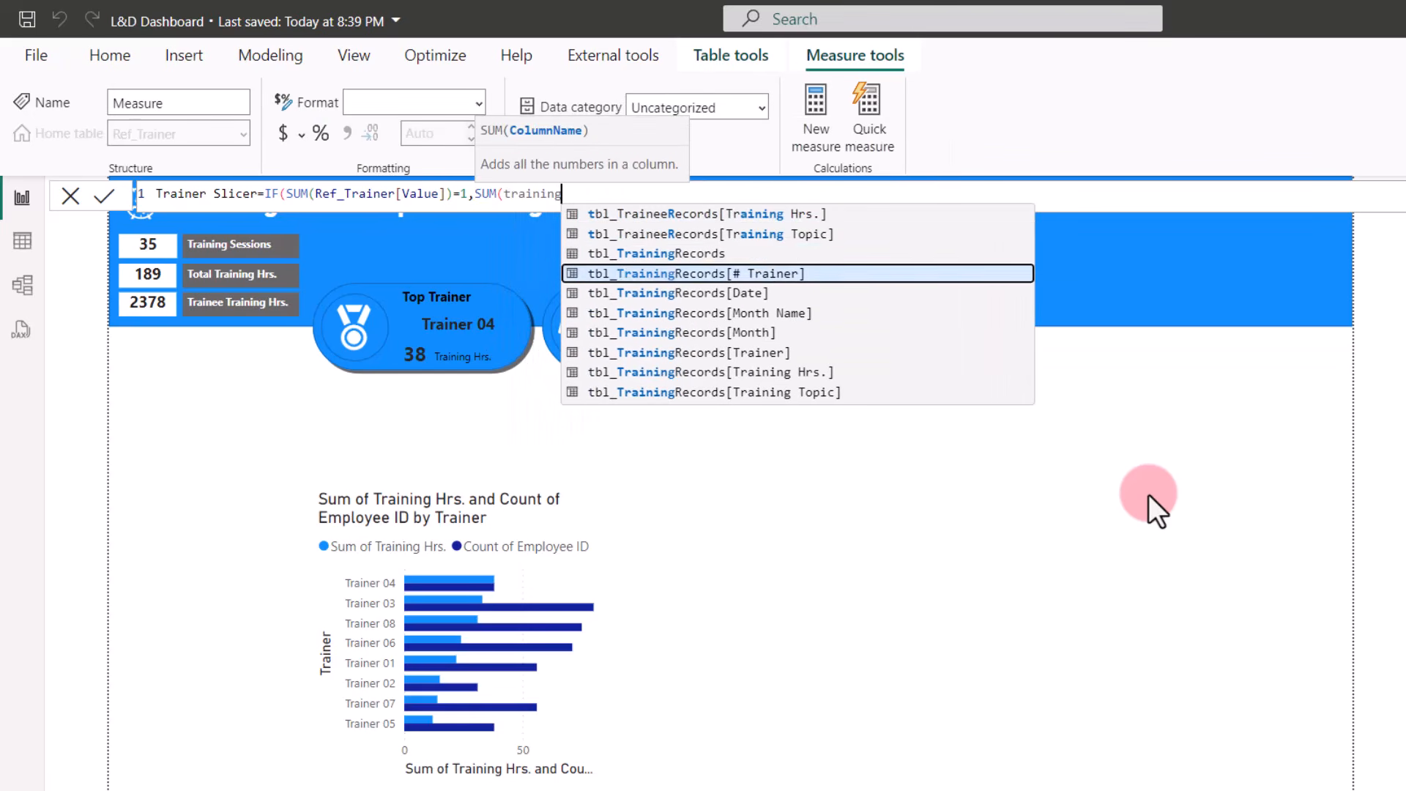
{"action": "key", "text": "Tab"}
Add DISTINCTCOUNT of tbl_TraineeRecords[Employee ID] as the result if false and commit the Trainer Slicer measure.
{"action": "type", "text": "),di"}
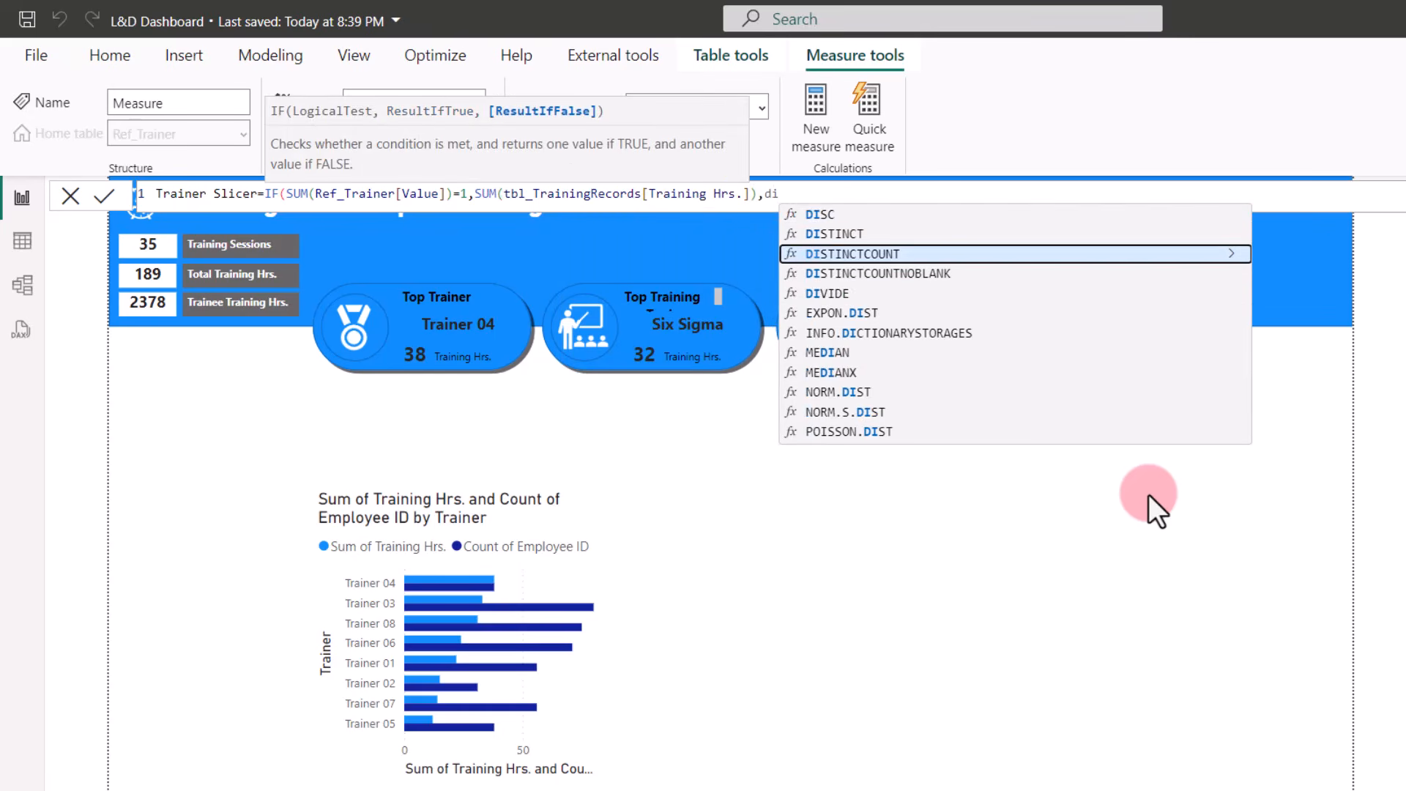
{"action": "key", "text": "Tab"}
{"action": "type", "text": "emp"}
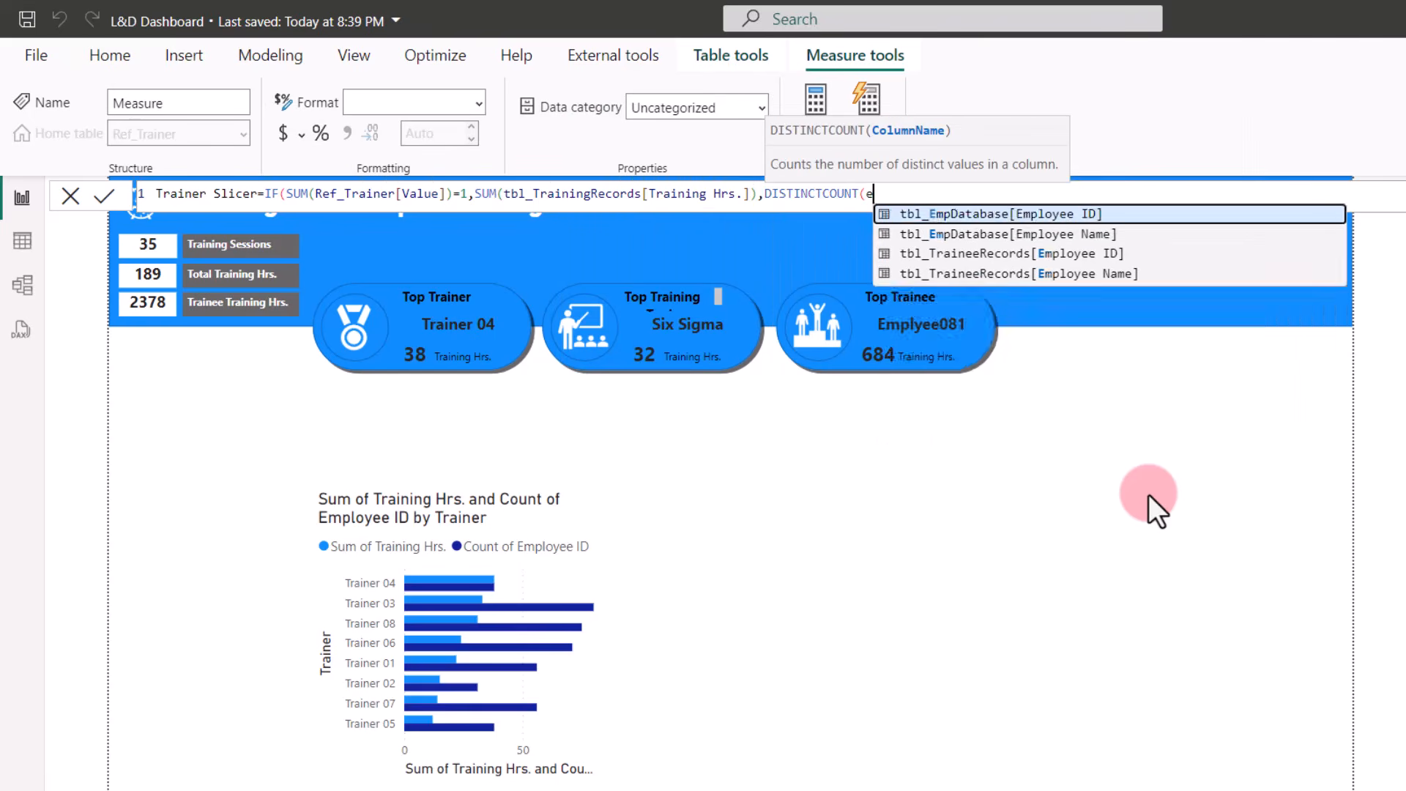
{"action": "key", "text": "Down"}
{"action": "key", "text": "Down"}
{"action": "key", "text": "Down"}
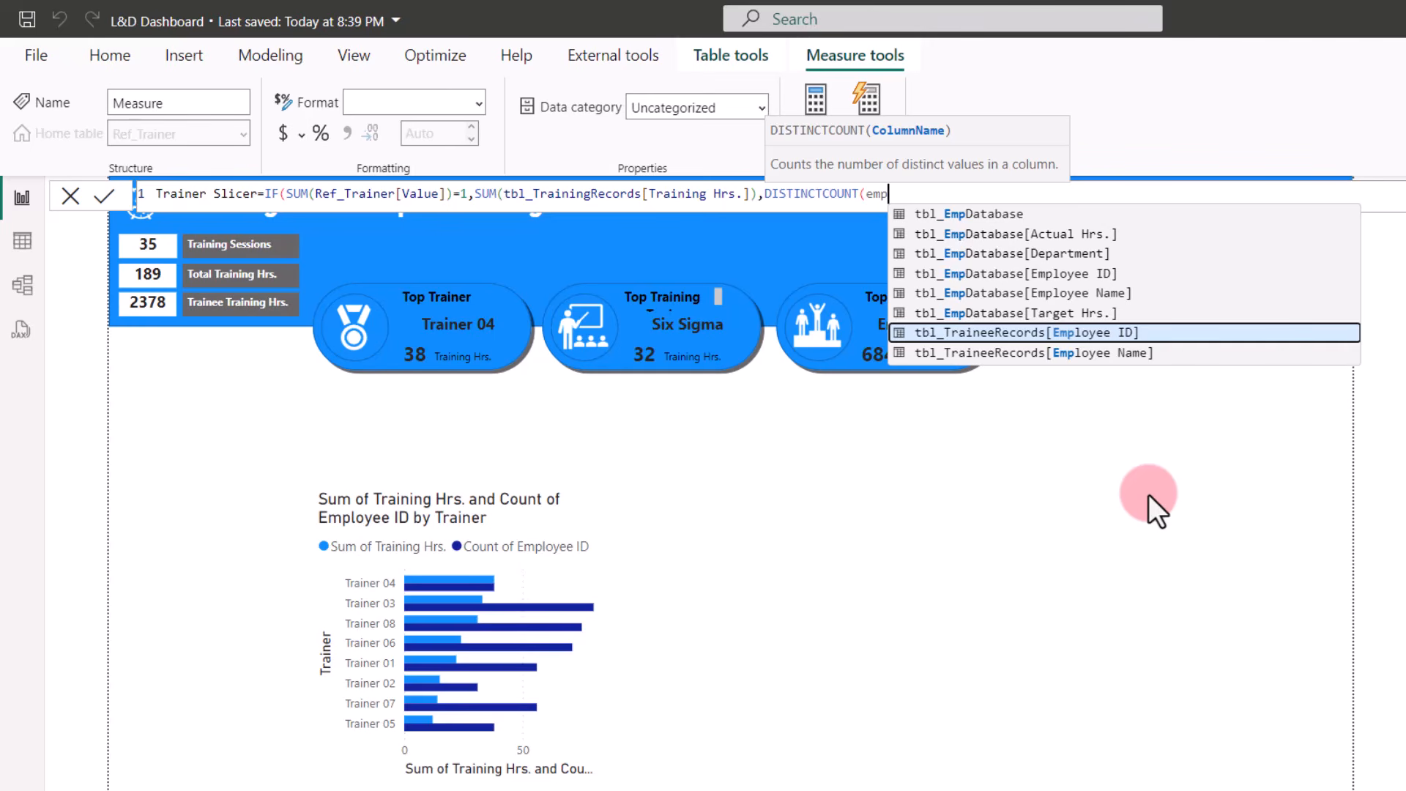
{"action": "key", "text": "Tab"}
{"action": "type", "text": "))"}
{"action": "key", "text": "Return"}
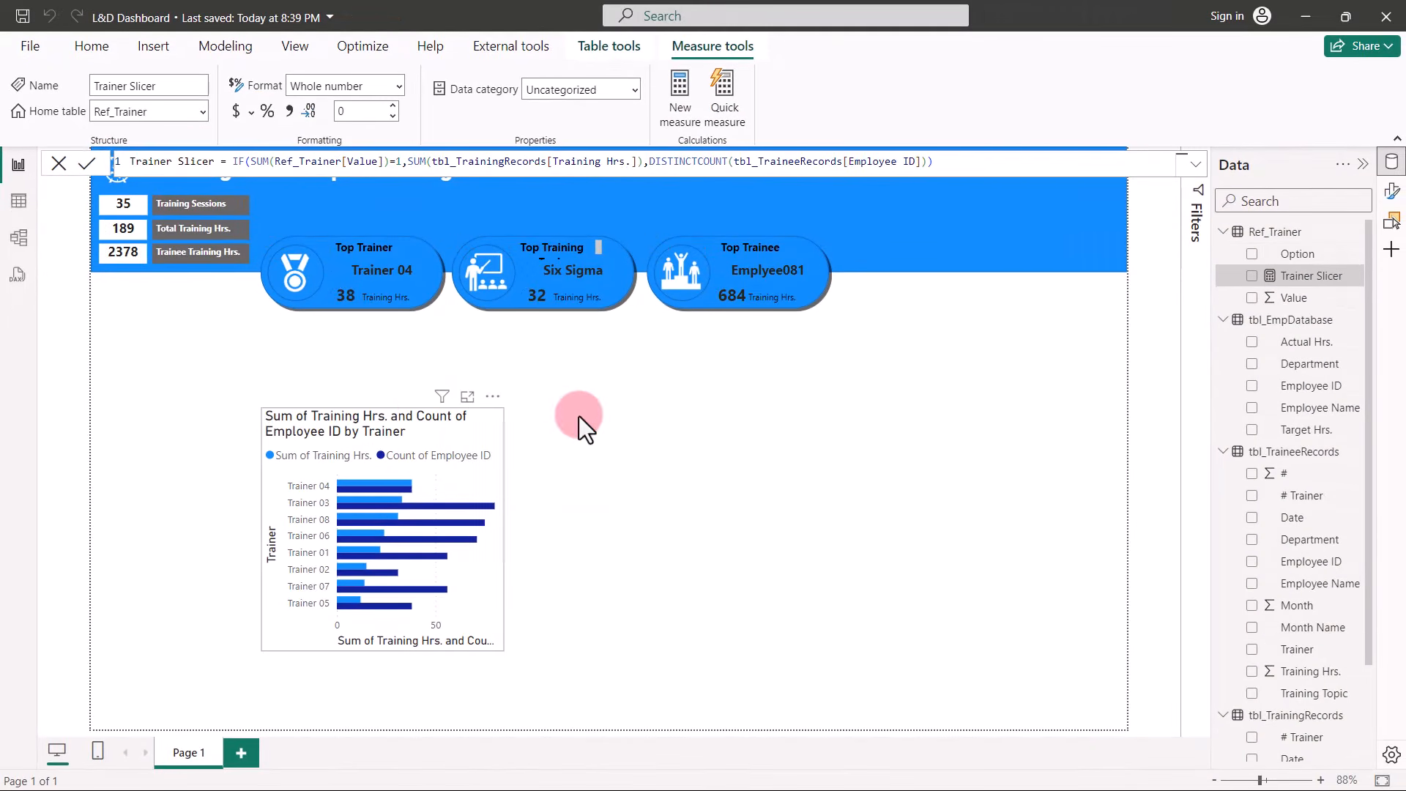
Remove Count of Employee ID from the X-axis of the trainer bar chart.
{"action": "left_click", "coordinate": [371, 419]}
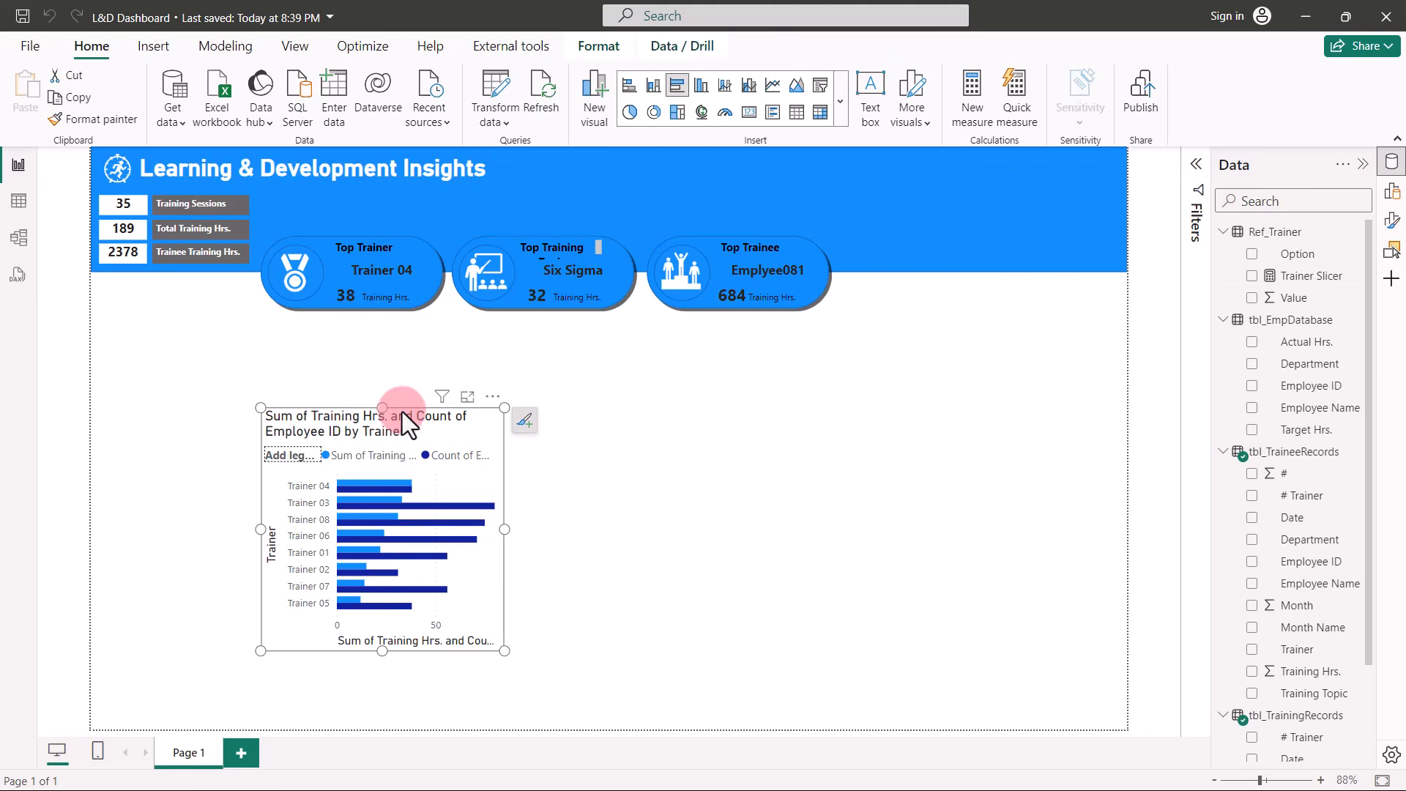
{"action": "left_click", "coordinate": [1394, 204]}
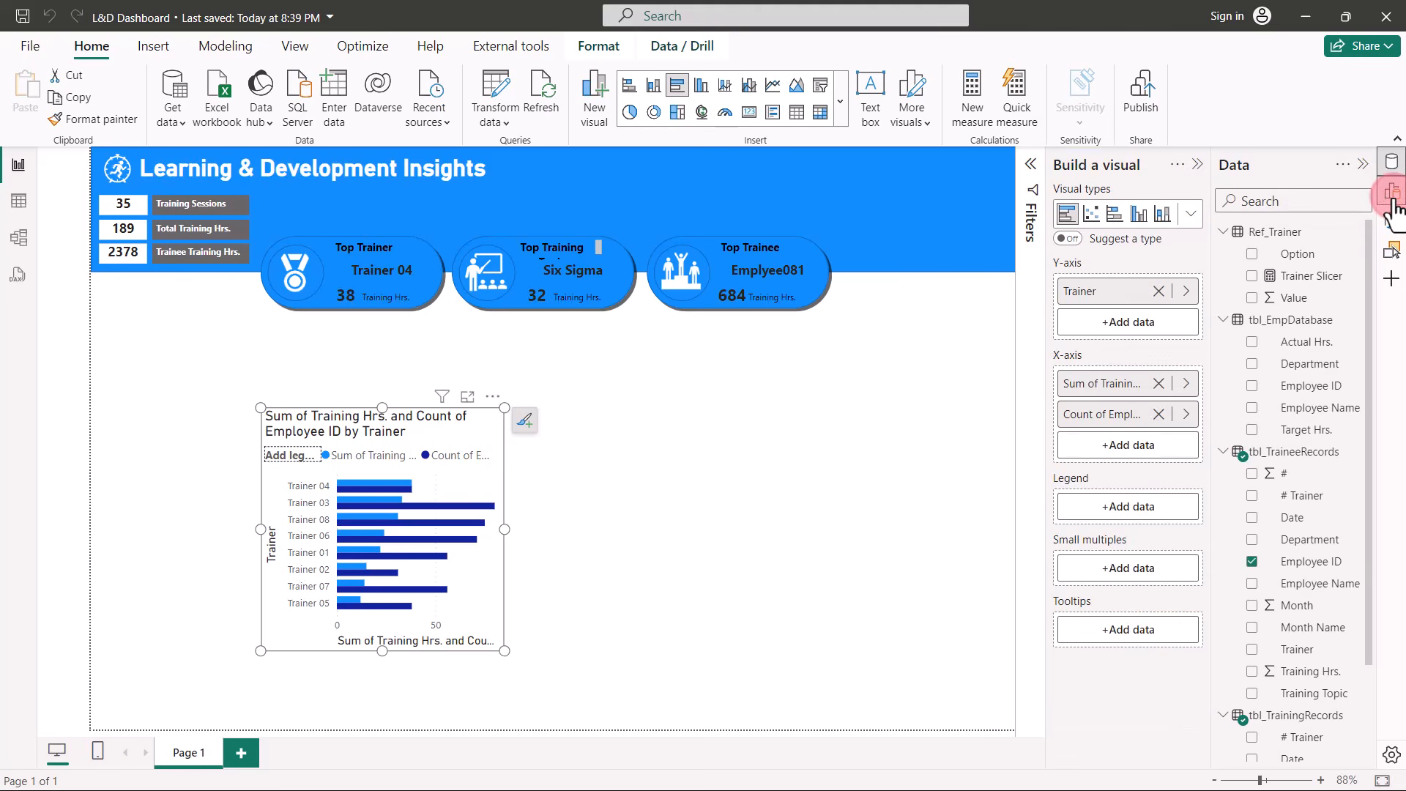
{"action": "left_click", "coordinate": [1159, 415]}
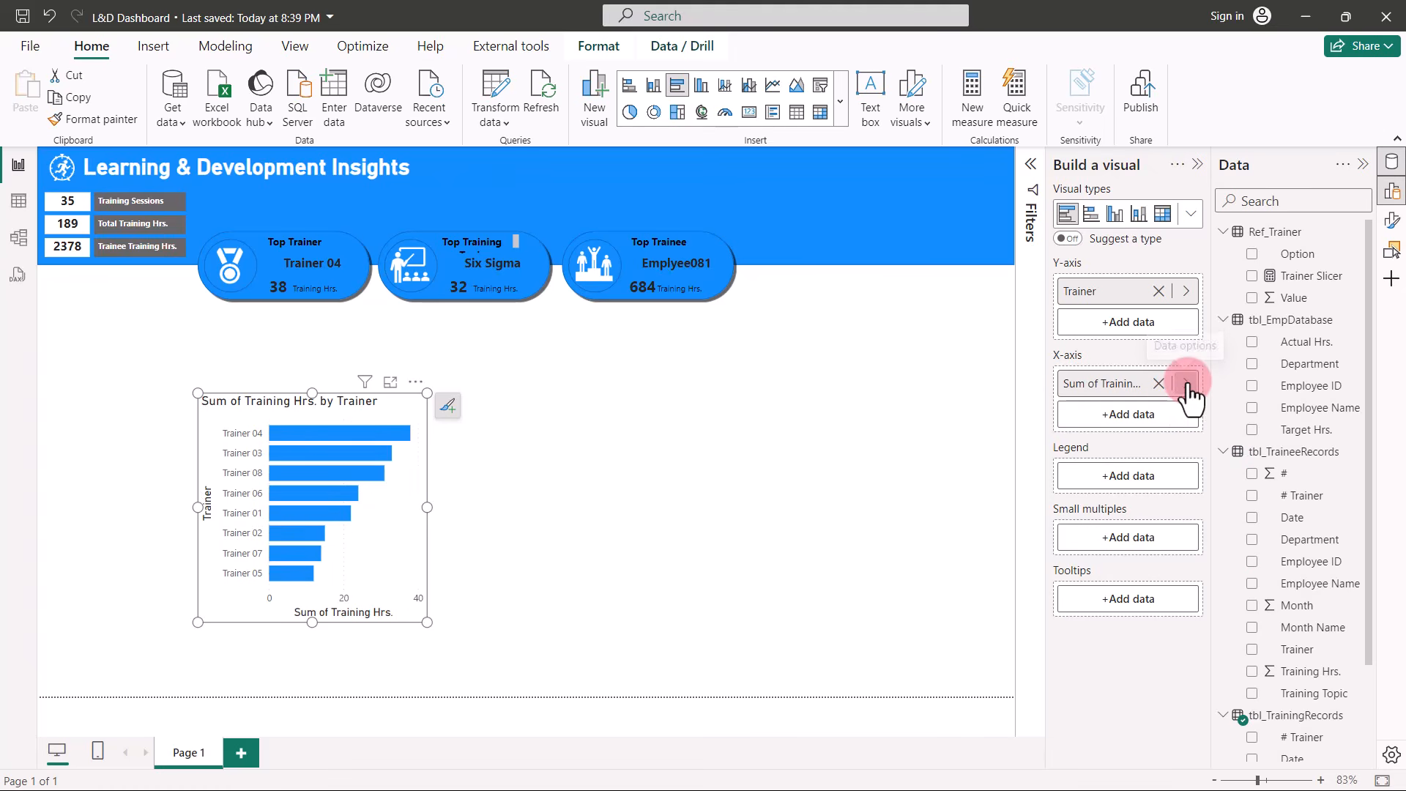
Replace Sum of Training Hrs. on the chart's X-axis with the Trainer Slicer measure from Ref_Trainer and widen the chart slightly.
{"action": "left_click", "coordinate": [1188, 381]}
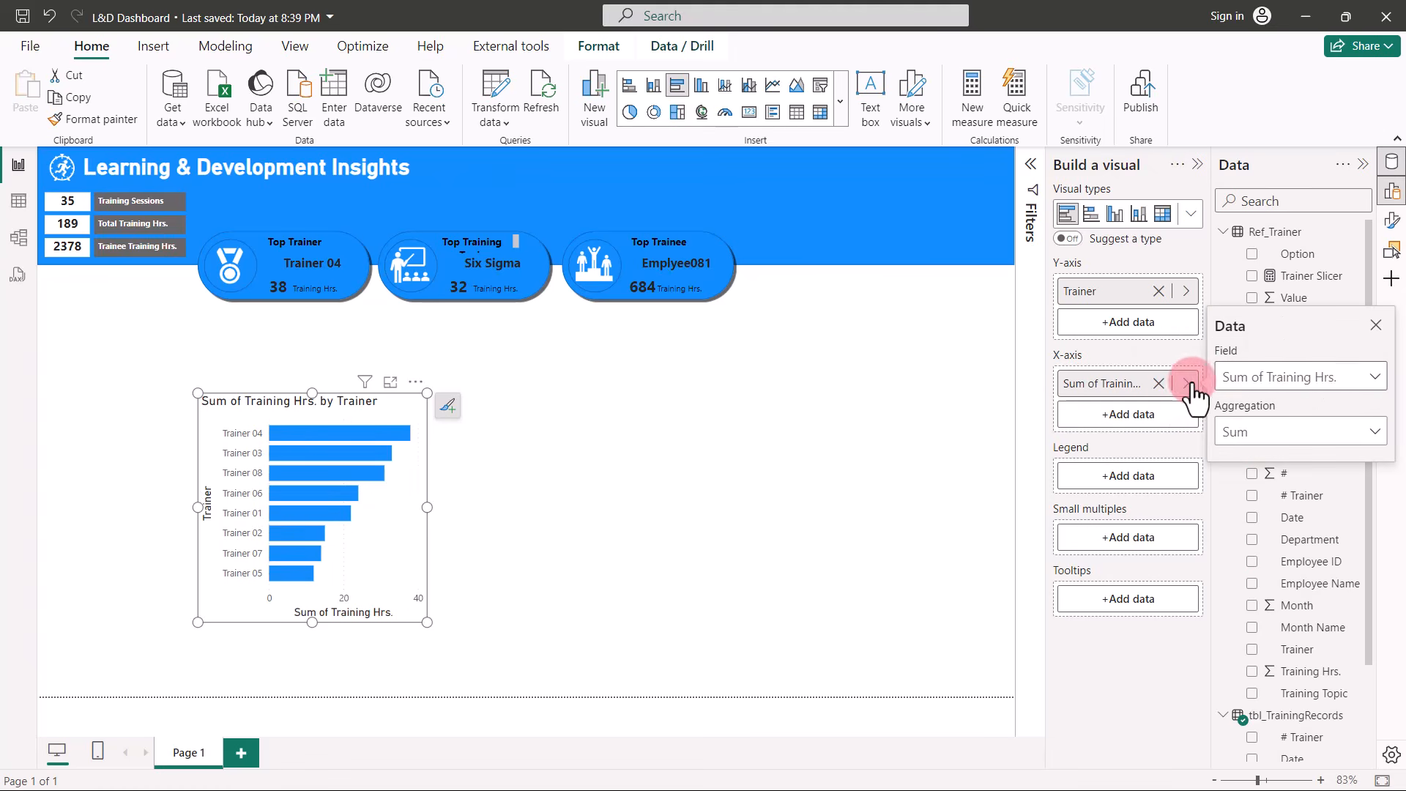
{"action": "left_click", "coordinate": [1313, 377]}
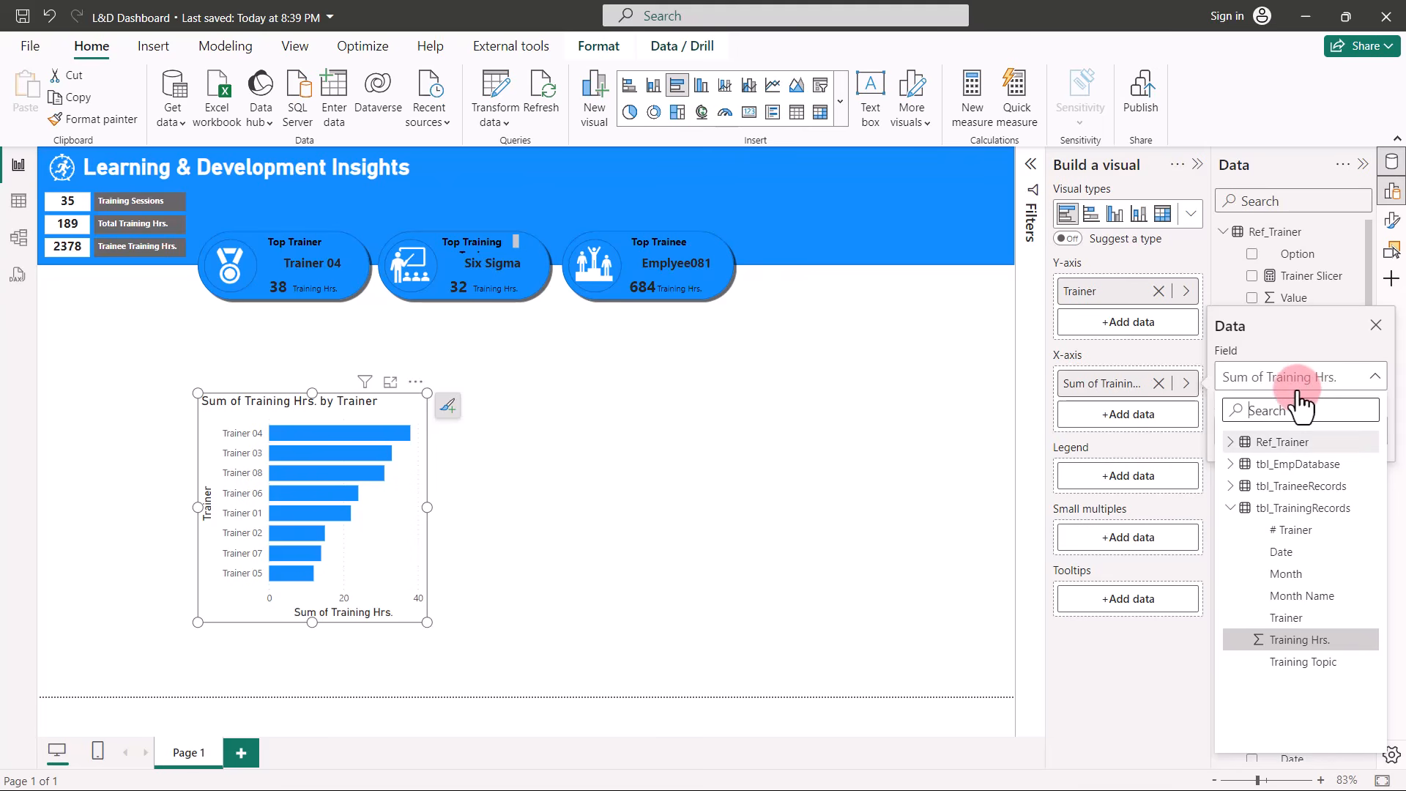
{"action": "left_click", "coordinate": [1231, 443]}
{"action": "left_click", "coordinate": [1271, 488]}
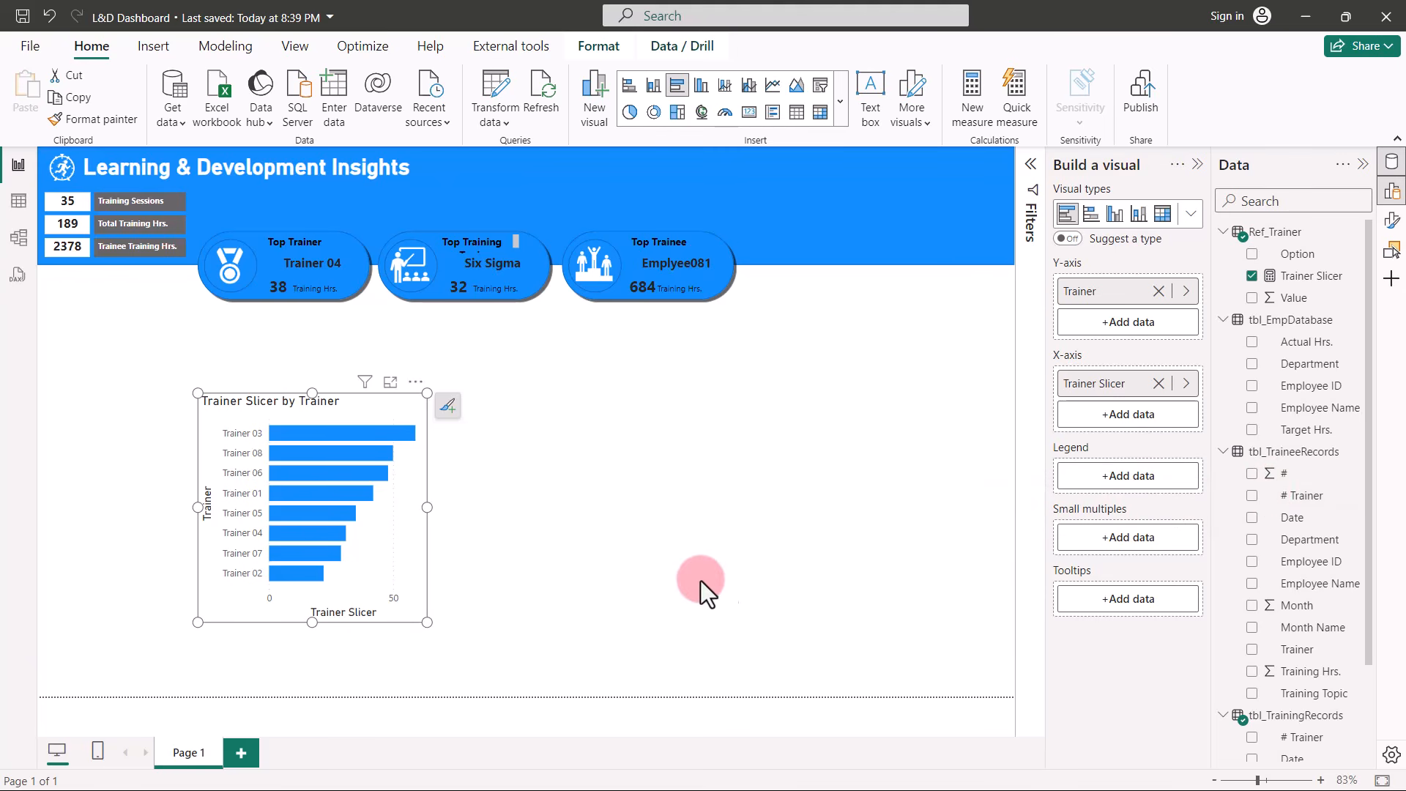
{"action": "left_click_drag", "start_coordinate": [469, 623], "coordinate": [468, 623]}
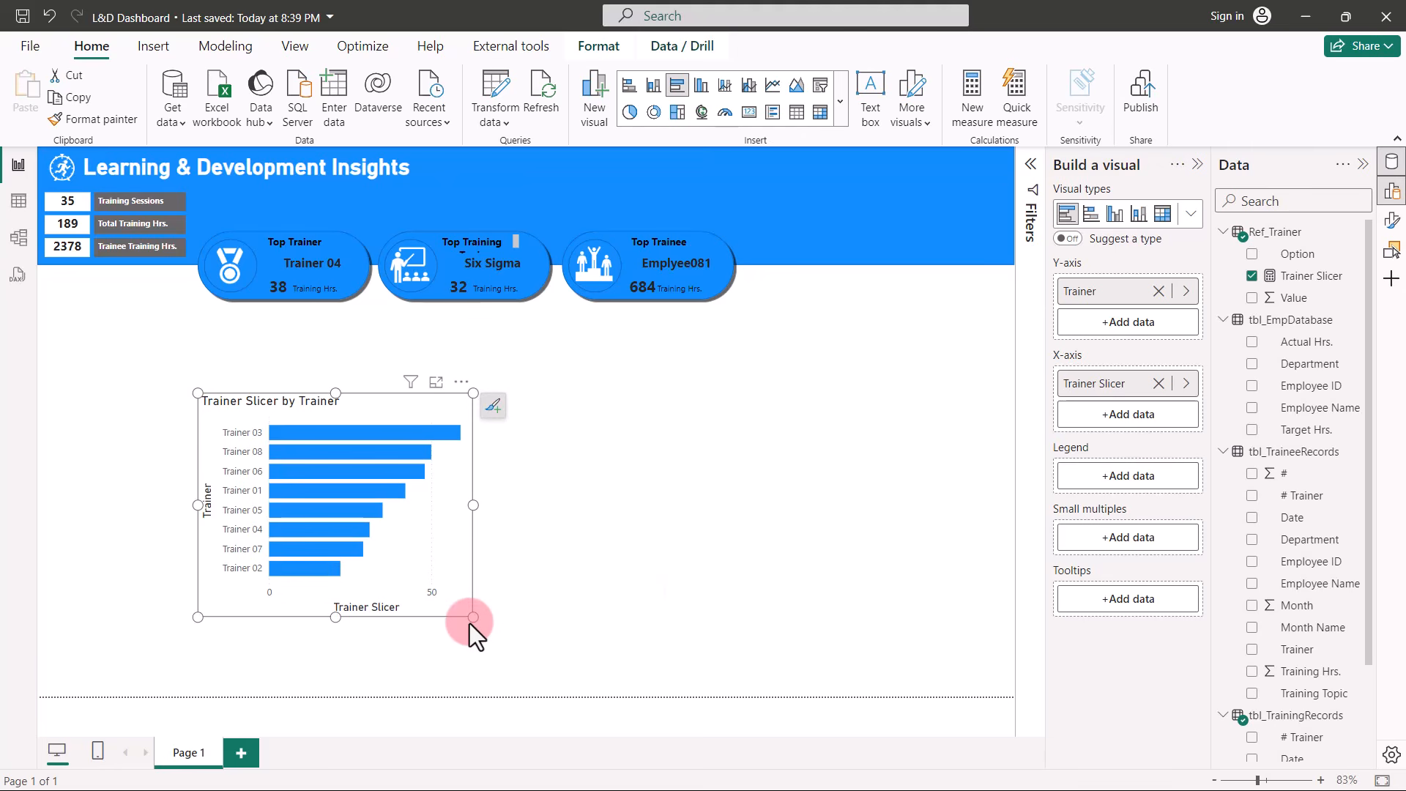
{"action": "left_click", "coordinate": [657, 469]}
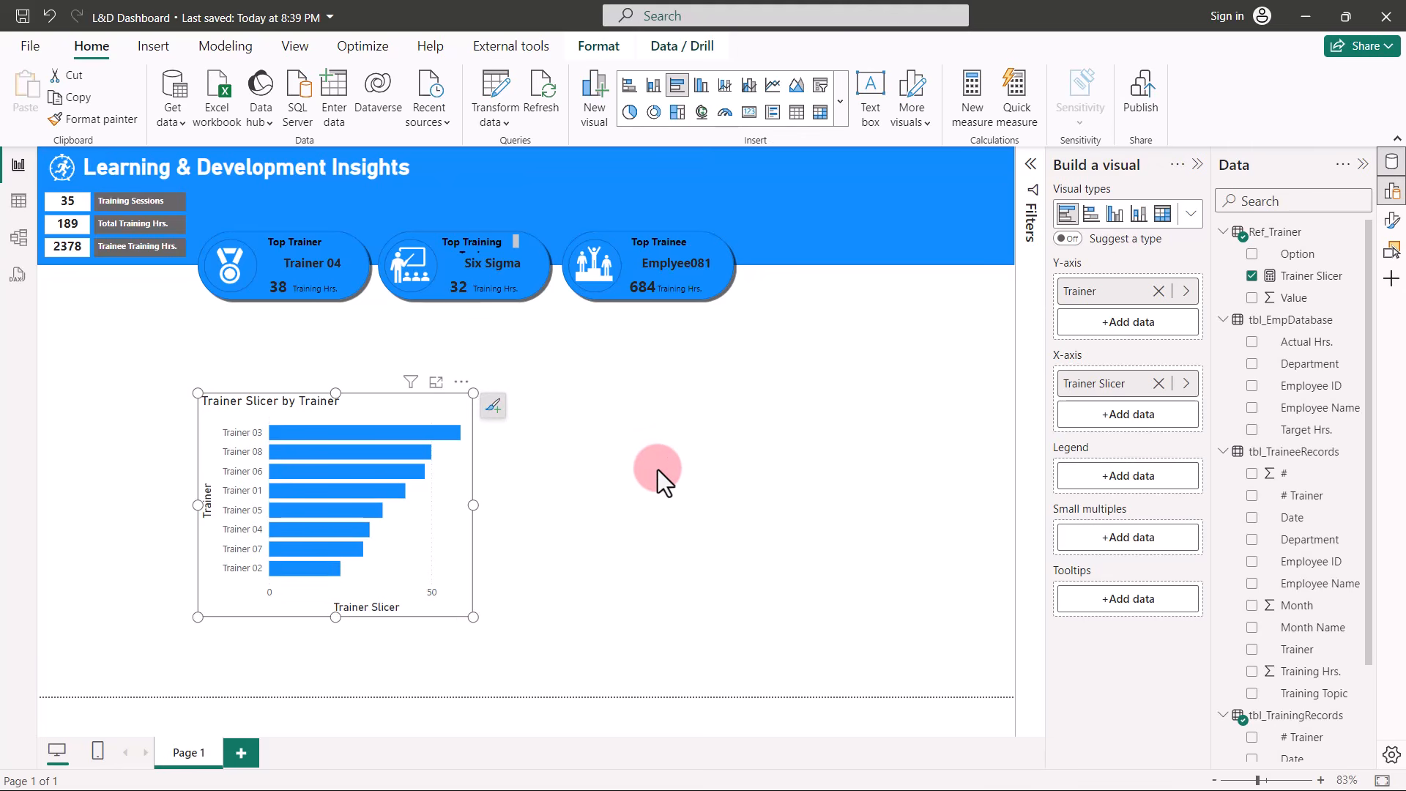
Add a new slicer visual based on the Option field of Ref_Trainer.
{"action": "left_click", "coordinate": [1252, 253]}
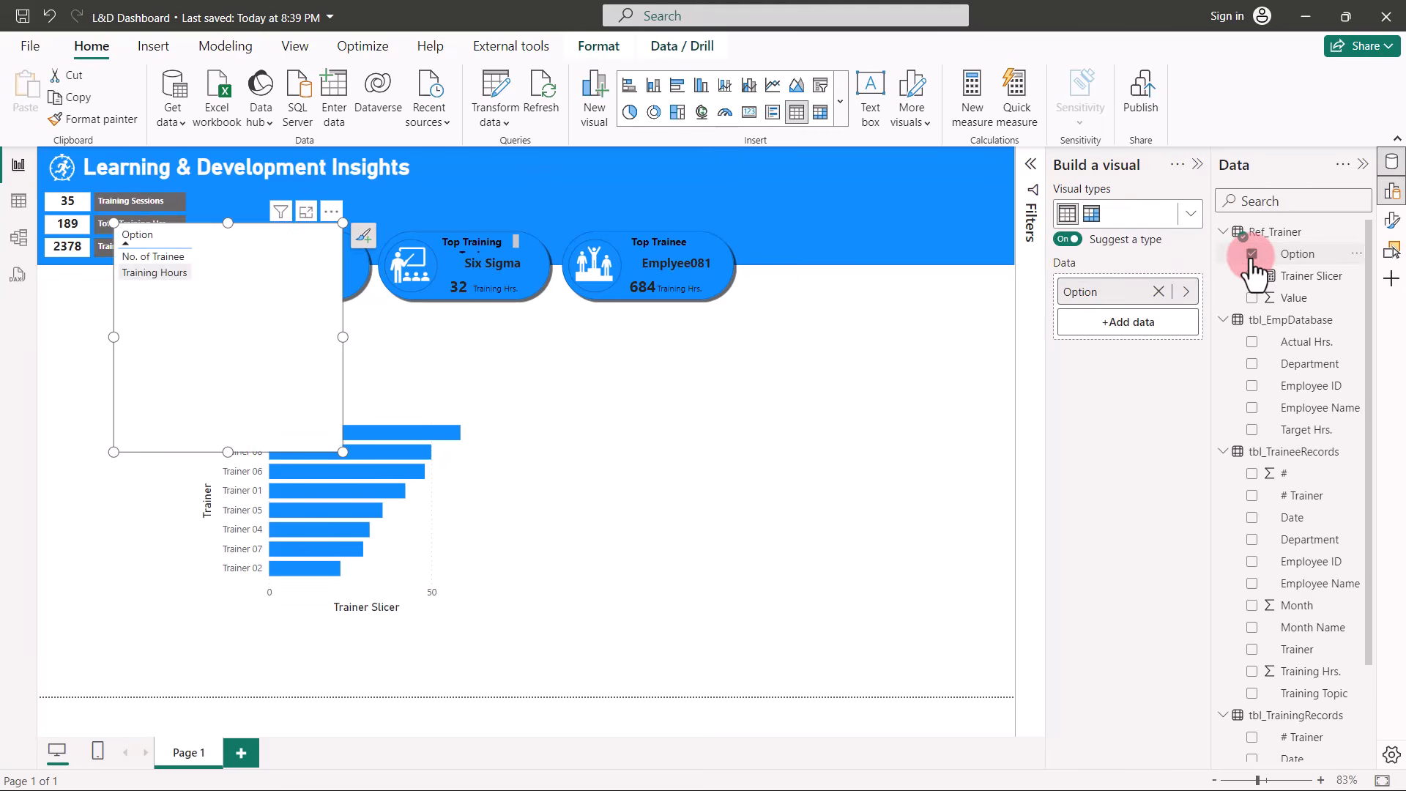
{"action": "left_click", "coordinate": [1190, 213]}
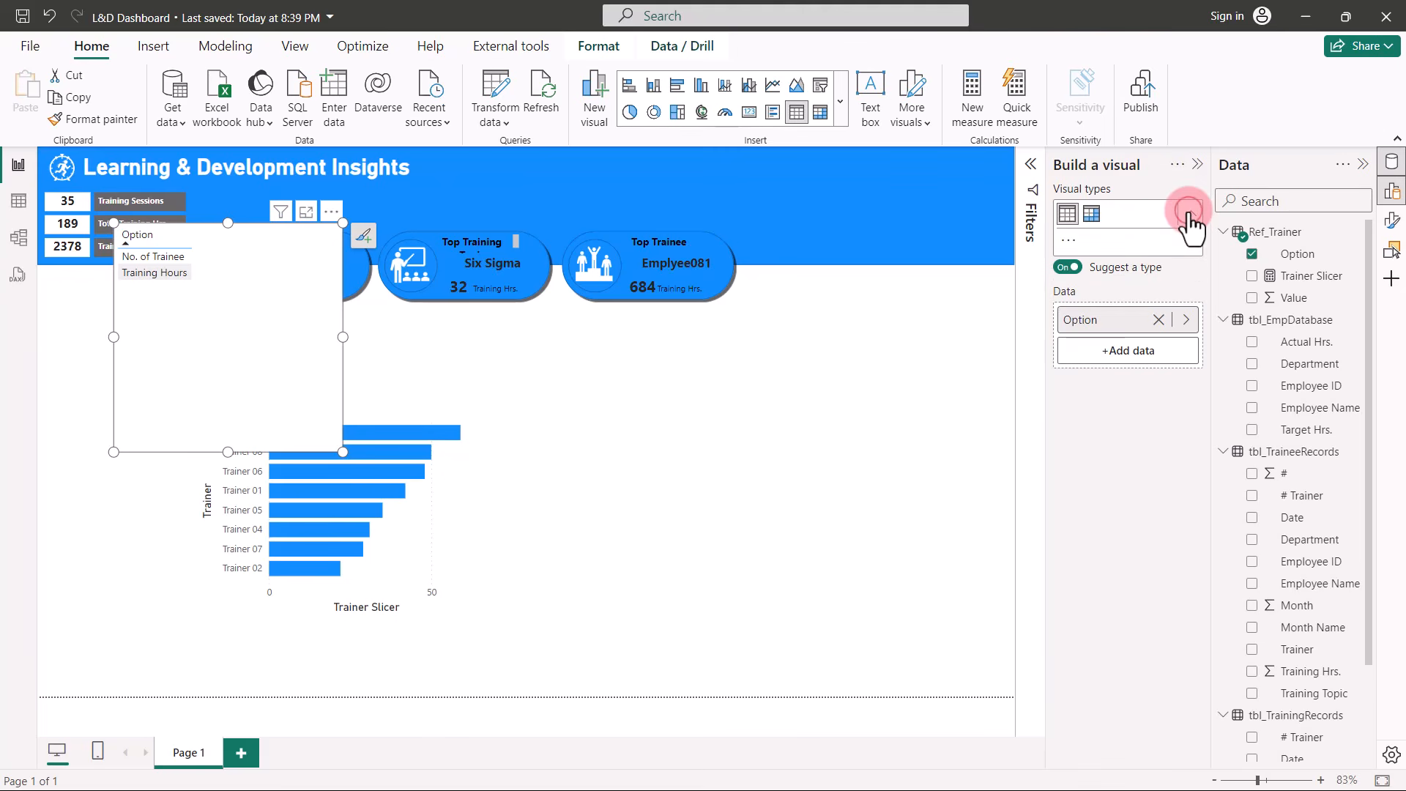
{"action": "left_click", "coordinate": [1116, 337]}
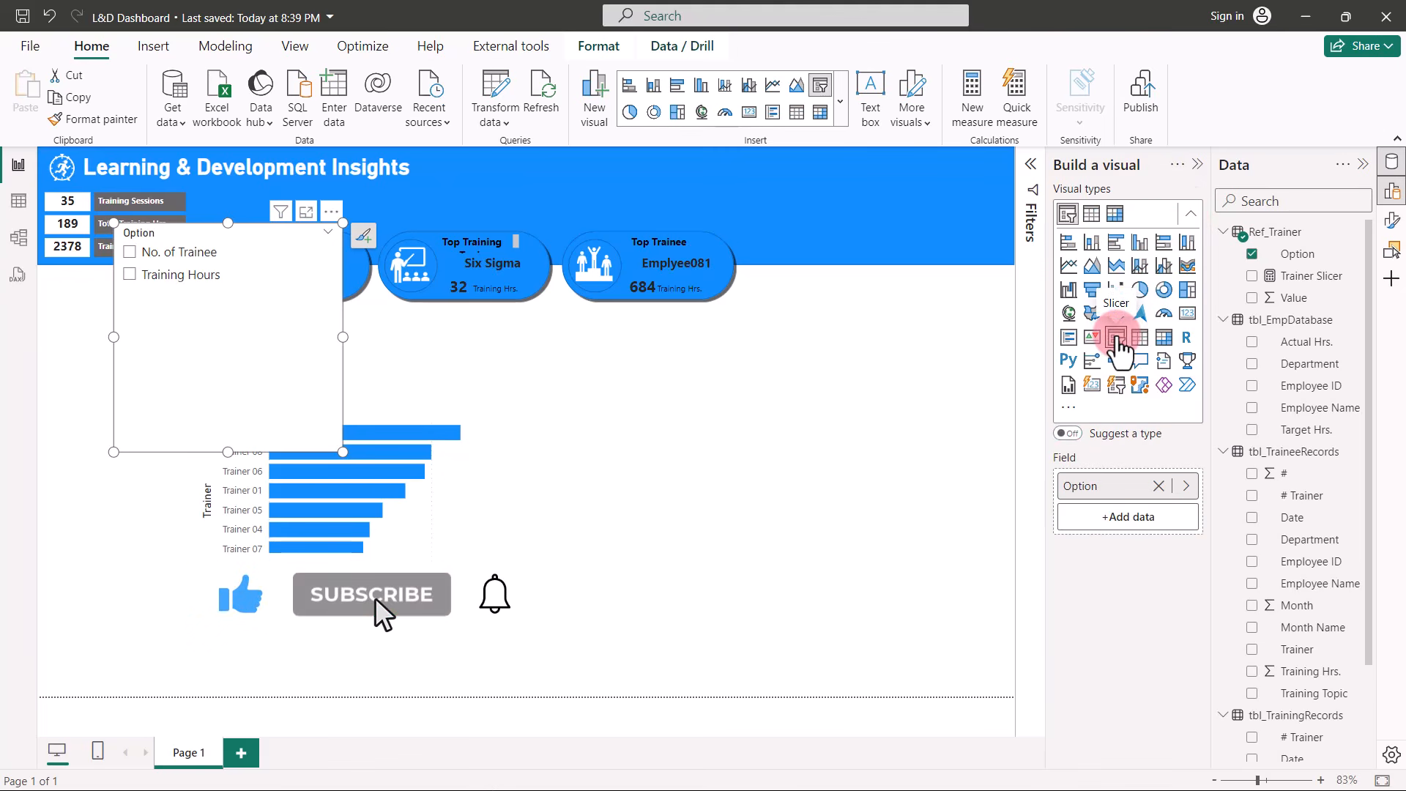
Set the Option slicer's style to Tile and turn off its slicer header.
{"action": "left_click", "coordinate": [1394, 222]}
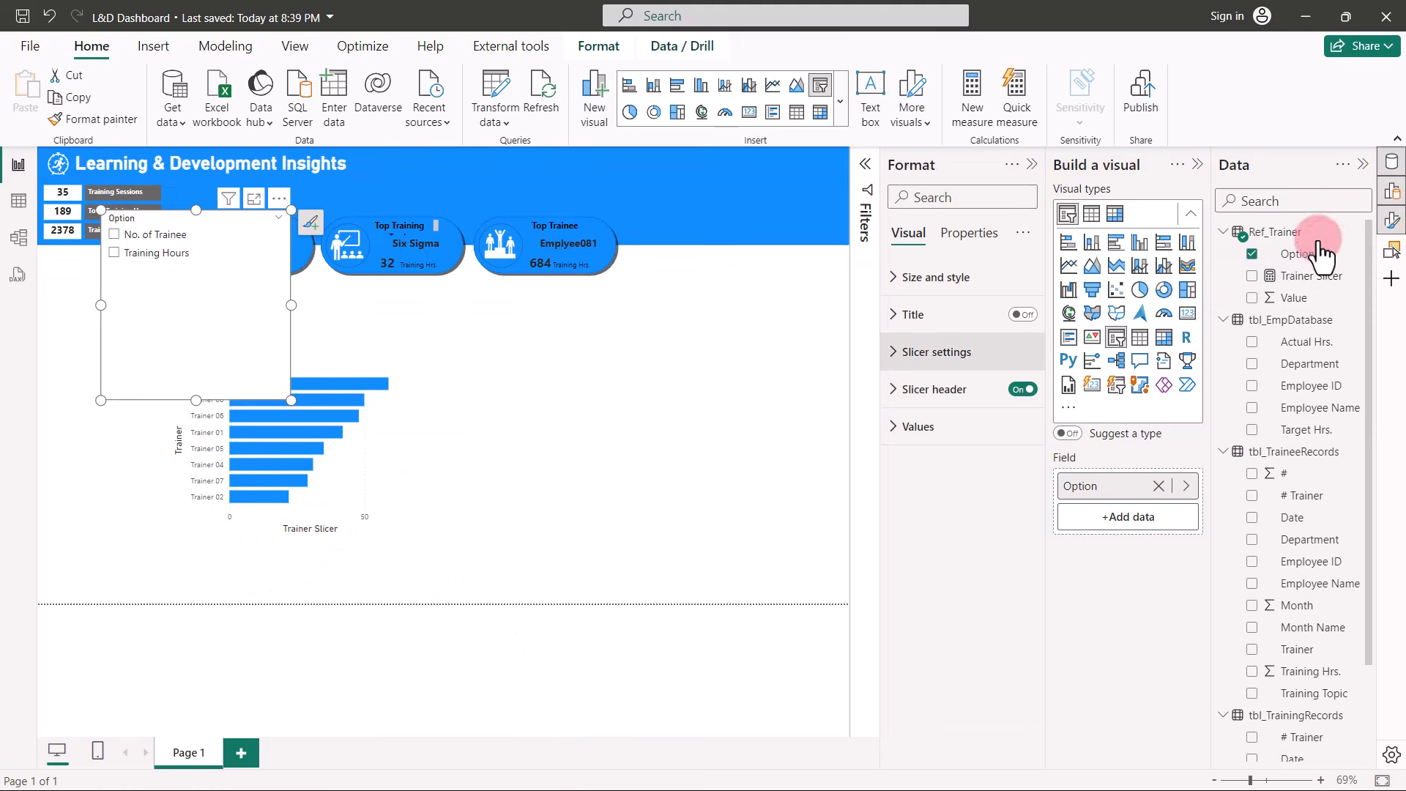
{"action": "left_click", "coordinate": [893, 353]}
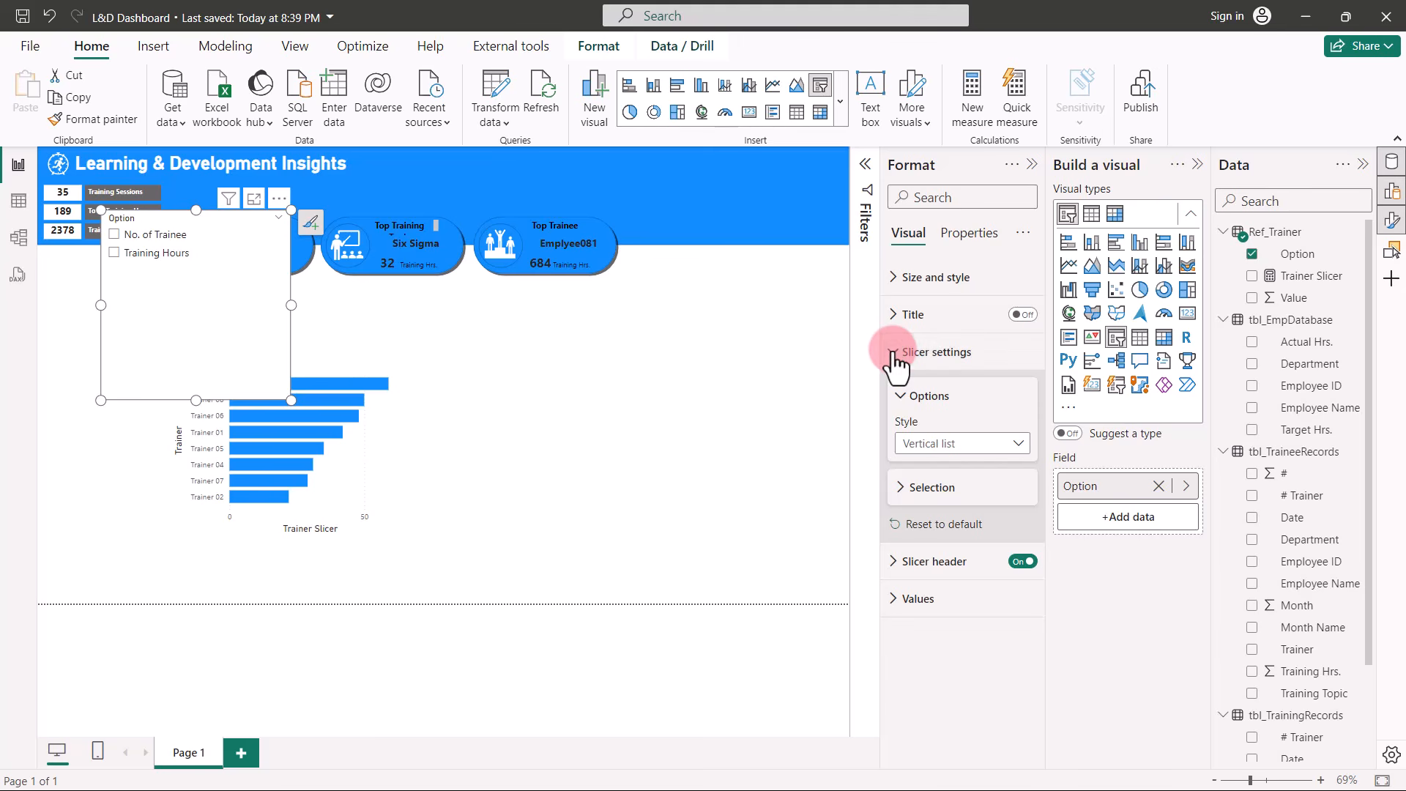
{"action": "left_click", "coordinate": [934, 444]}
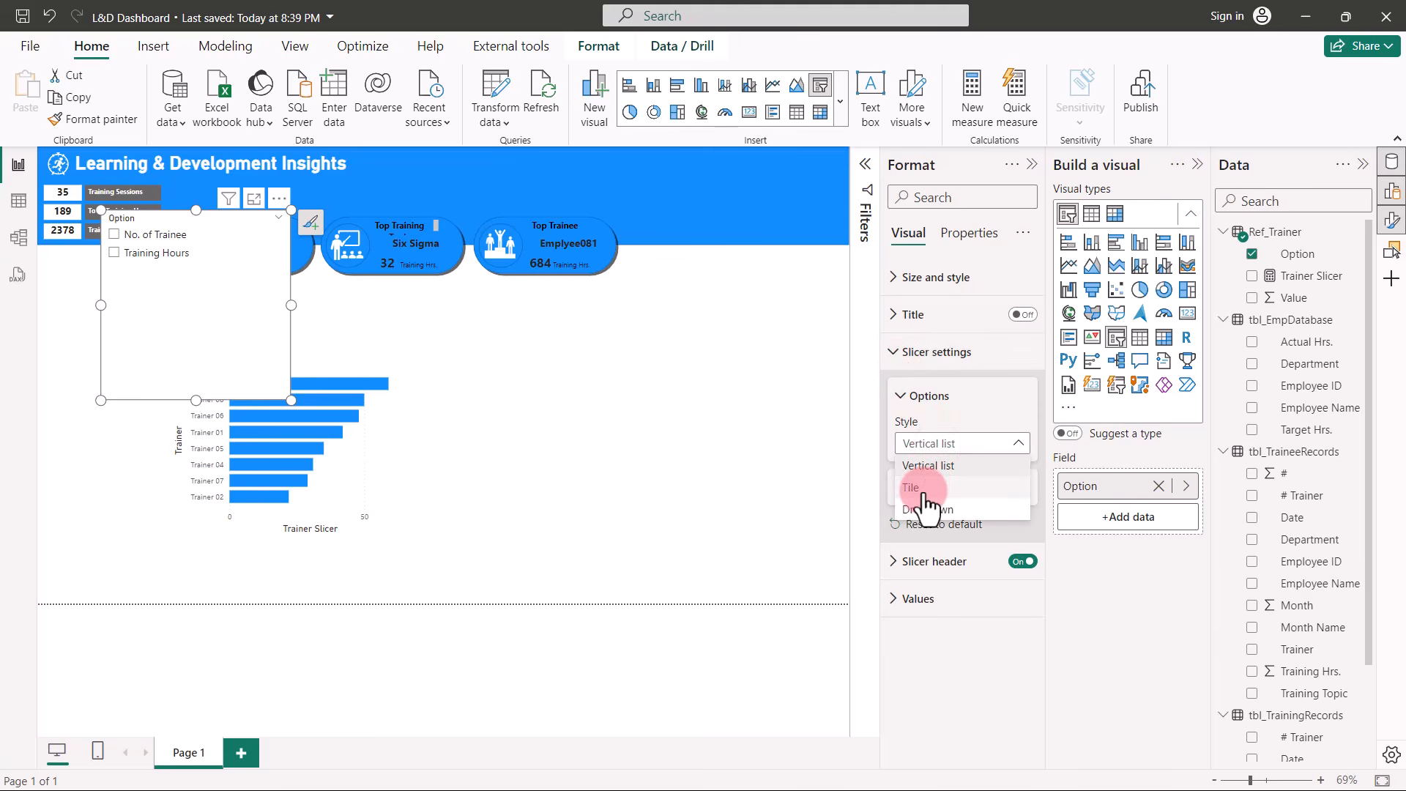
{"action": "left_click", "coordinate": [921, 489]}
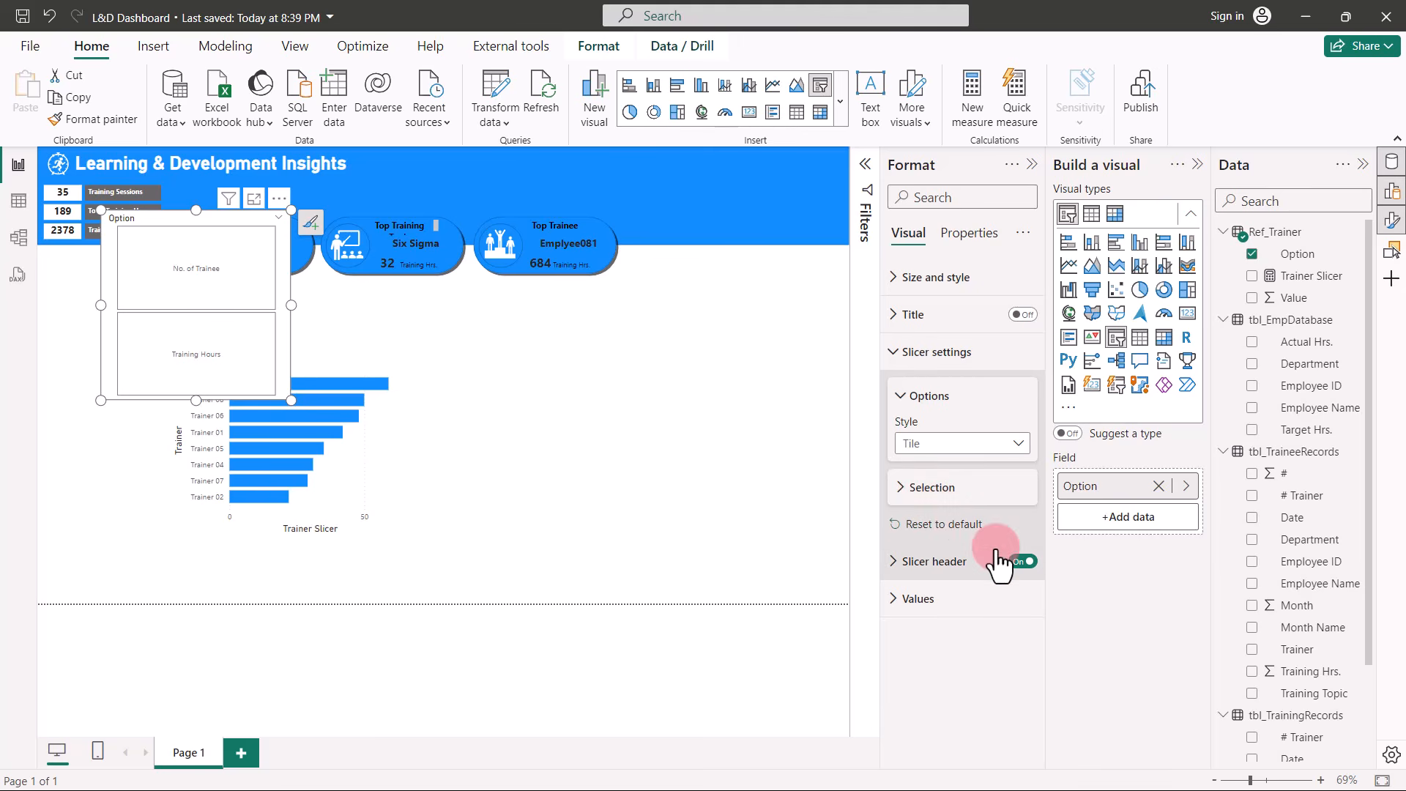
{"action": "left_click", "coordinate": [1022, 562]}
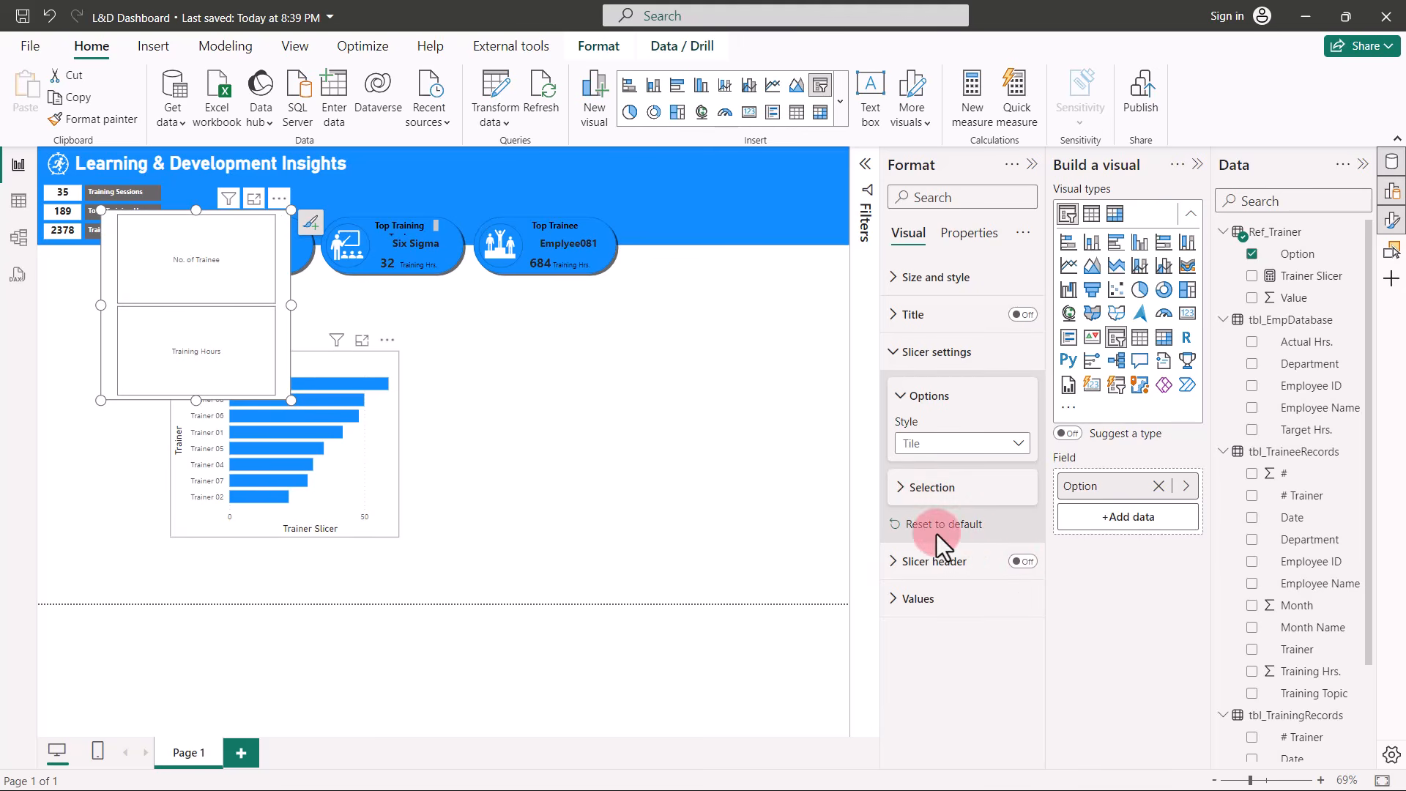
Place the slicer as a single row of two tiles just above the trainer chart and sort its options descending.
{"action": "left_click_drag", "start_coordinate": [283, 279], "coordinate": [343, 351]}
{"action": "left_click_drag", "start_coordinate": [350, 466], "coordinate": [379, 307]}
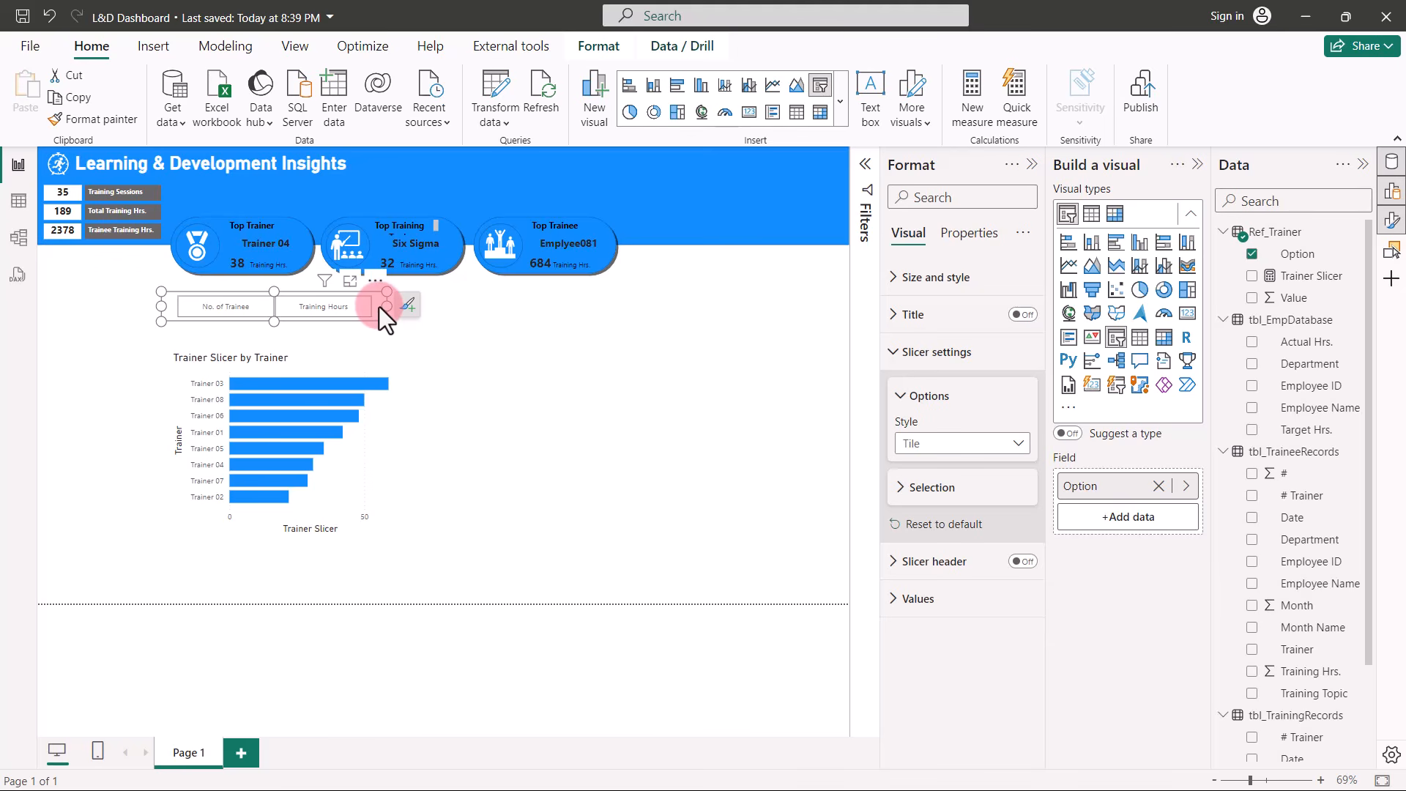
{"action": "left_click", "coordinate": [374, 280]}
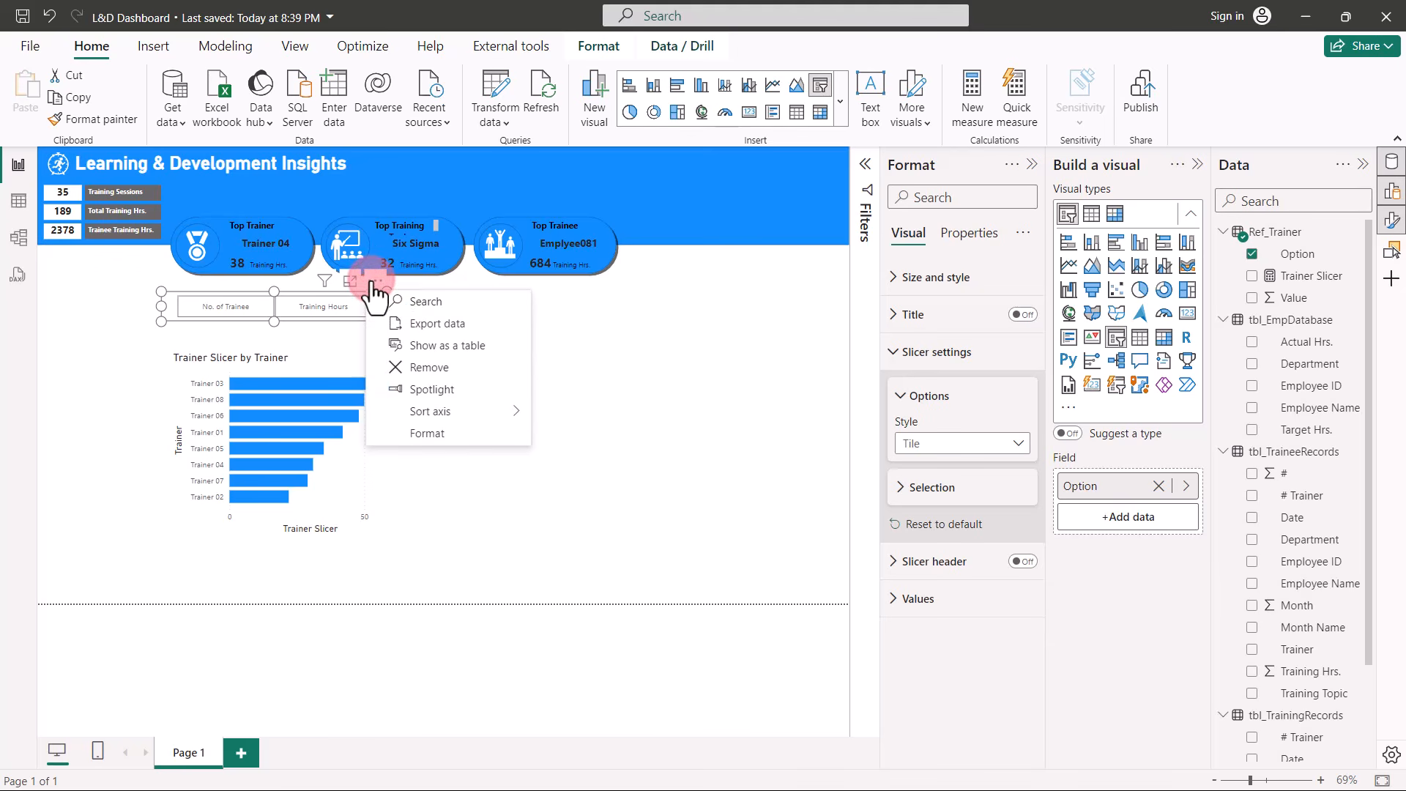
{"action": "left_click", "coordinate": [455, 414]}
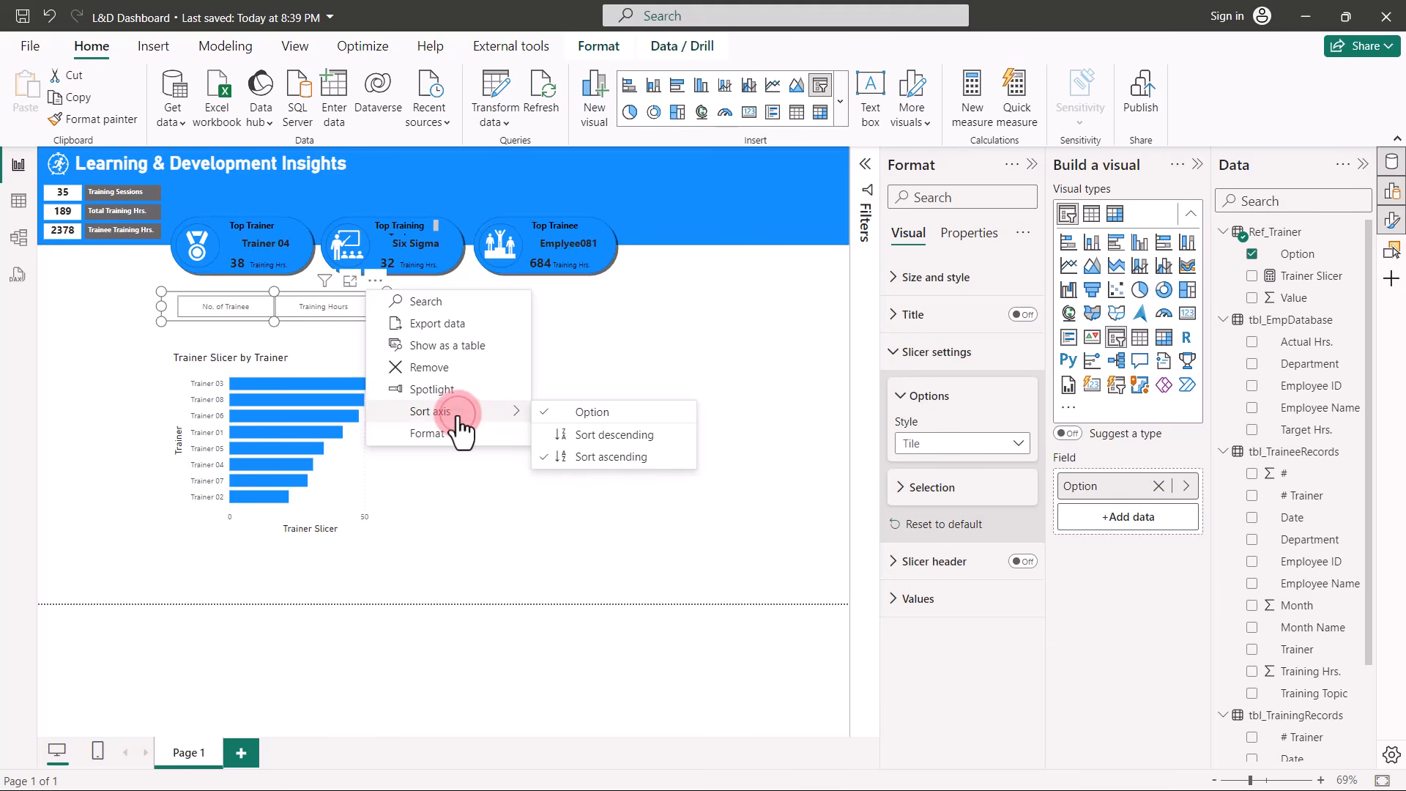
{"action": "left_click", "coordinate": [608, 436]}
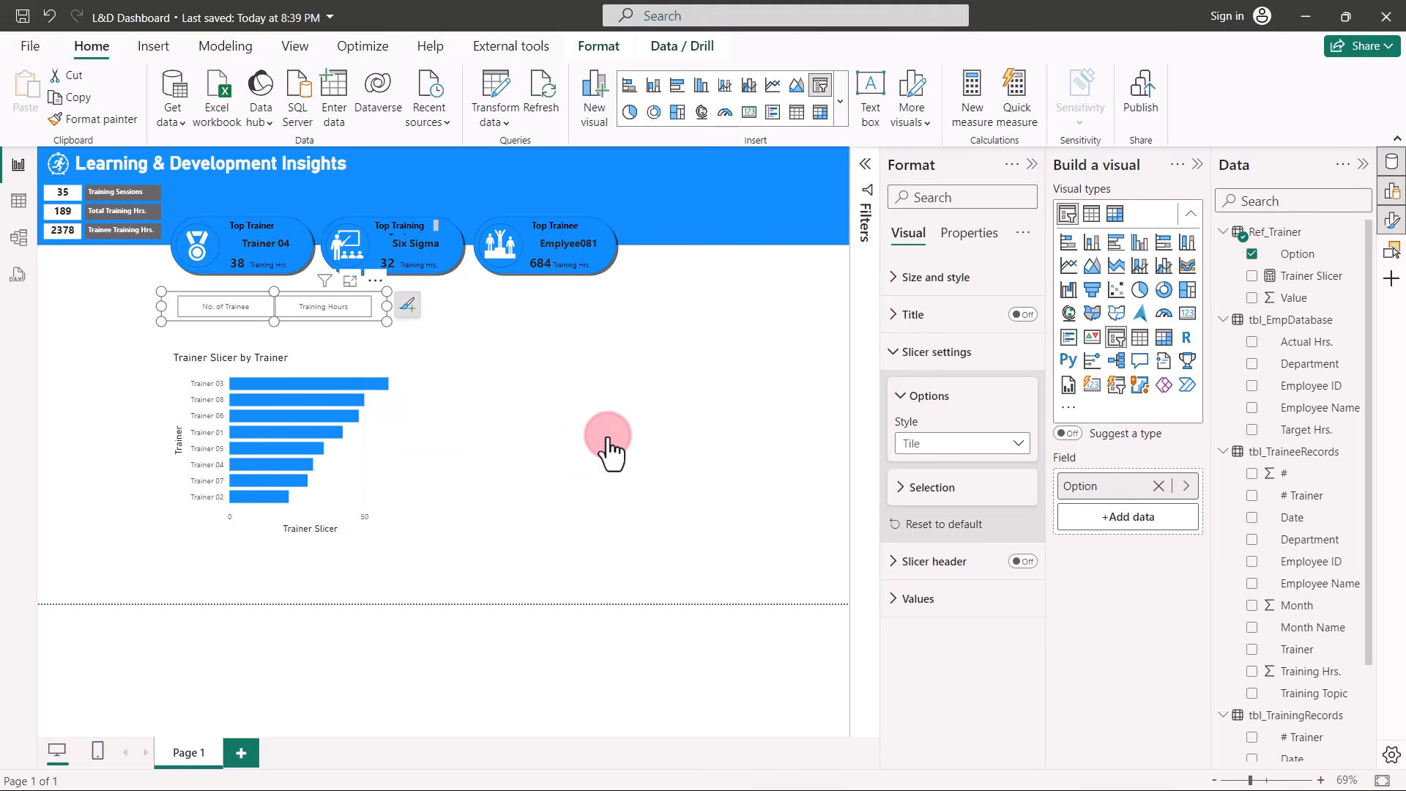
{"action": "left_click", "coordinate": [165, 342]}
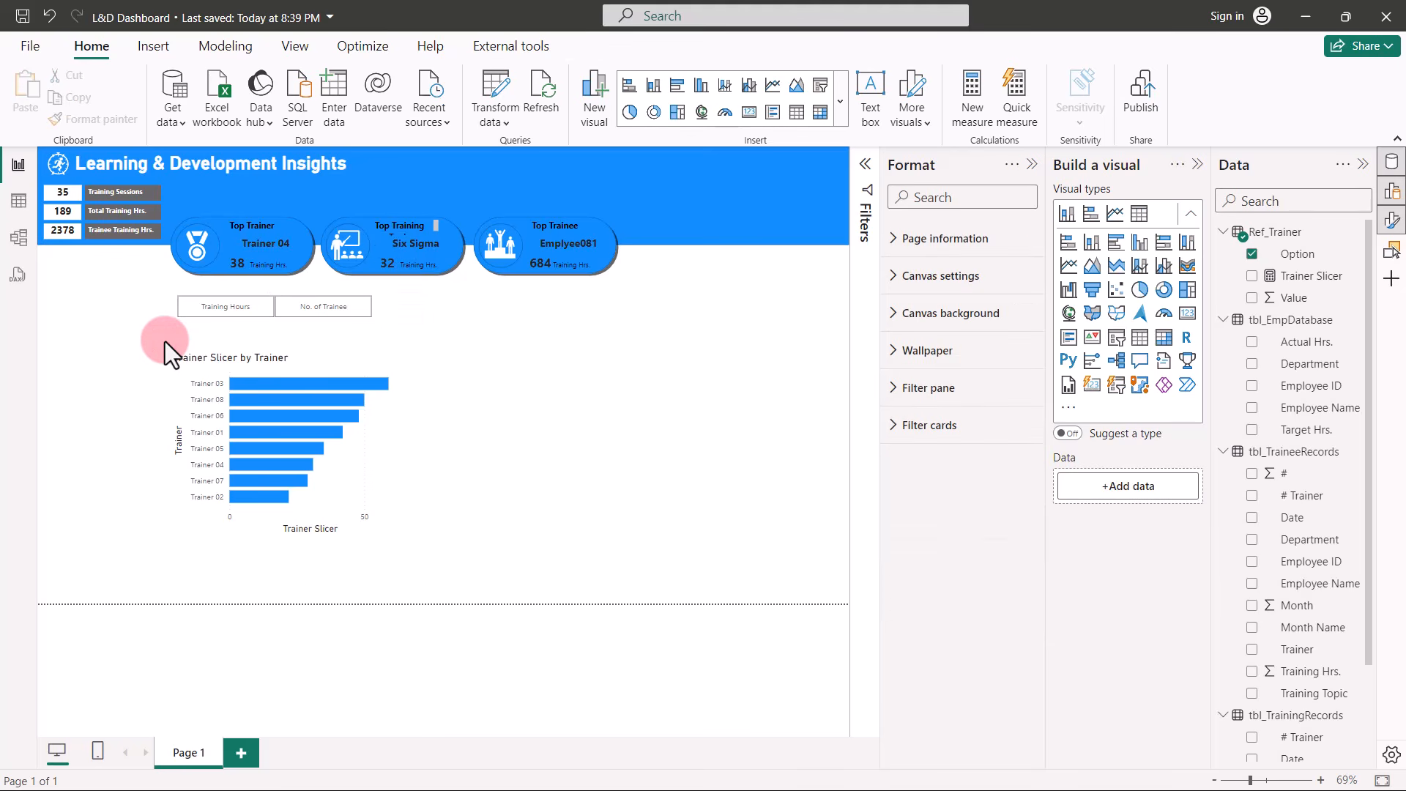
Switch the slicer to Training Hours and back to No. of Trainee, and sort the trainer chart's axis by Trainer.
{"action": "left_click", "coordinate": [243, 306]}
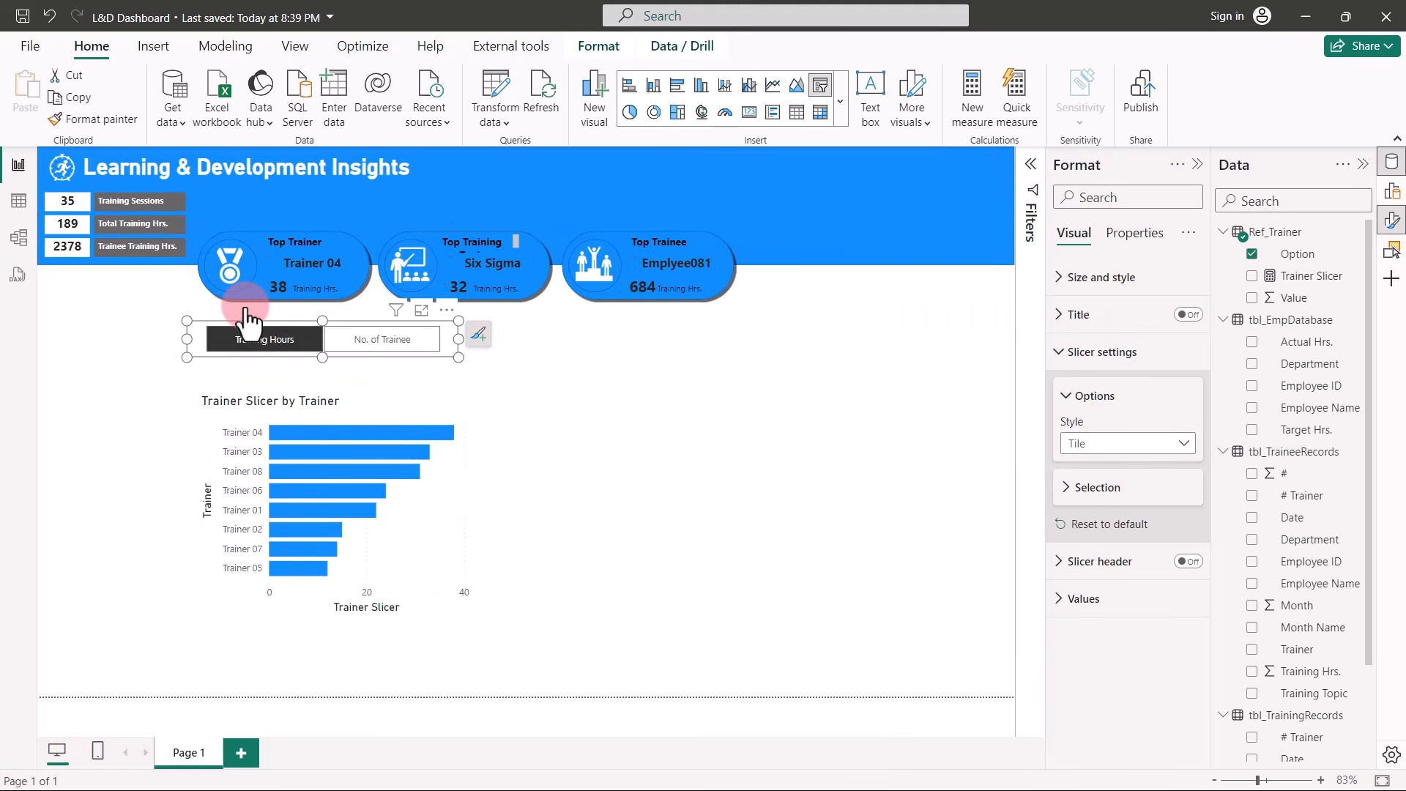
{"action": "left_click", "coordinate": [370, 340]}
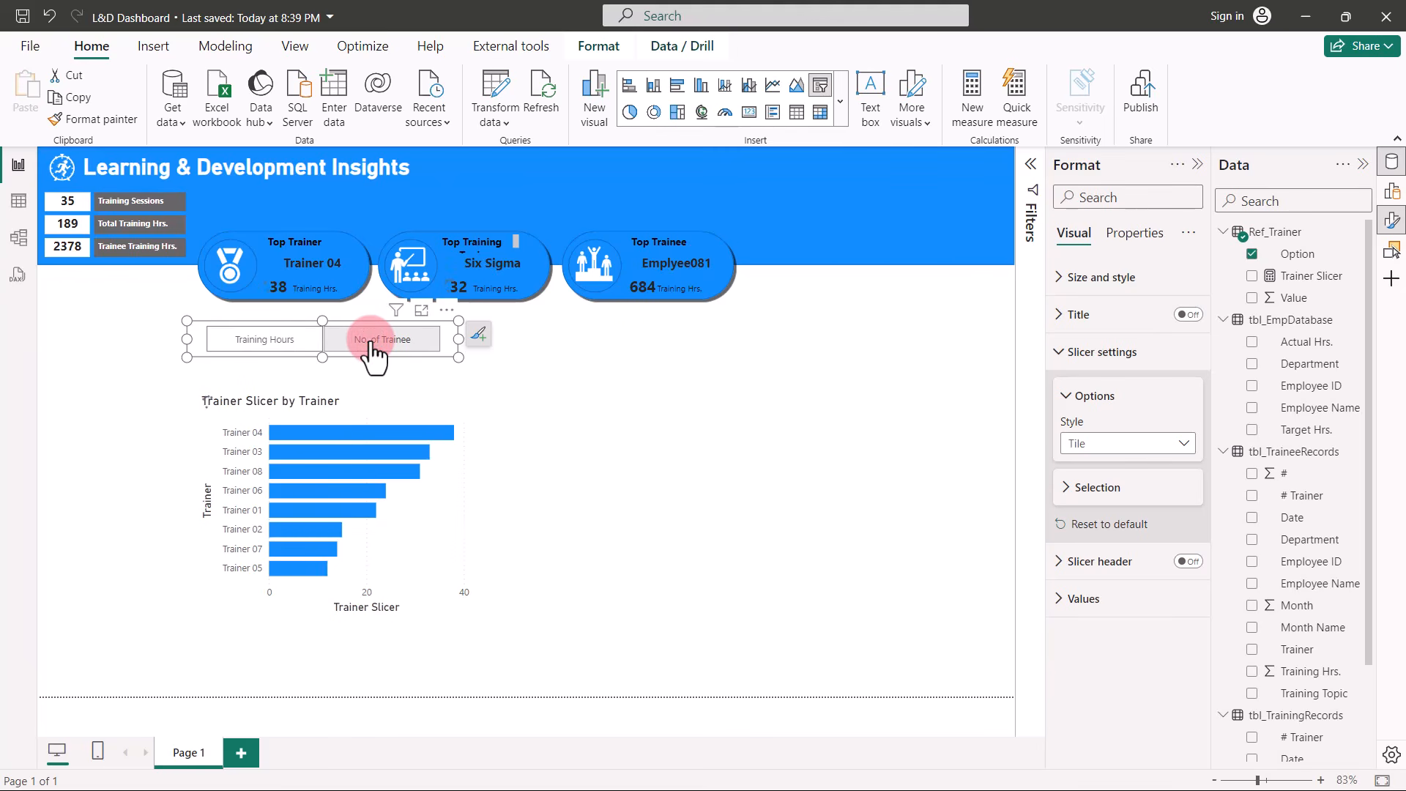
{"action": "left_click", "coordinate": [353, 403]}
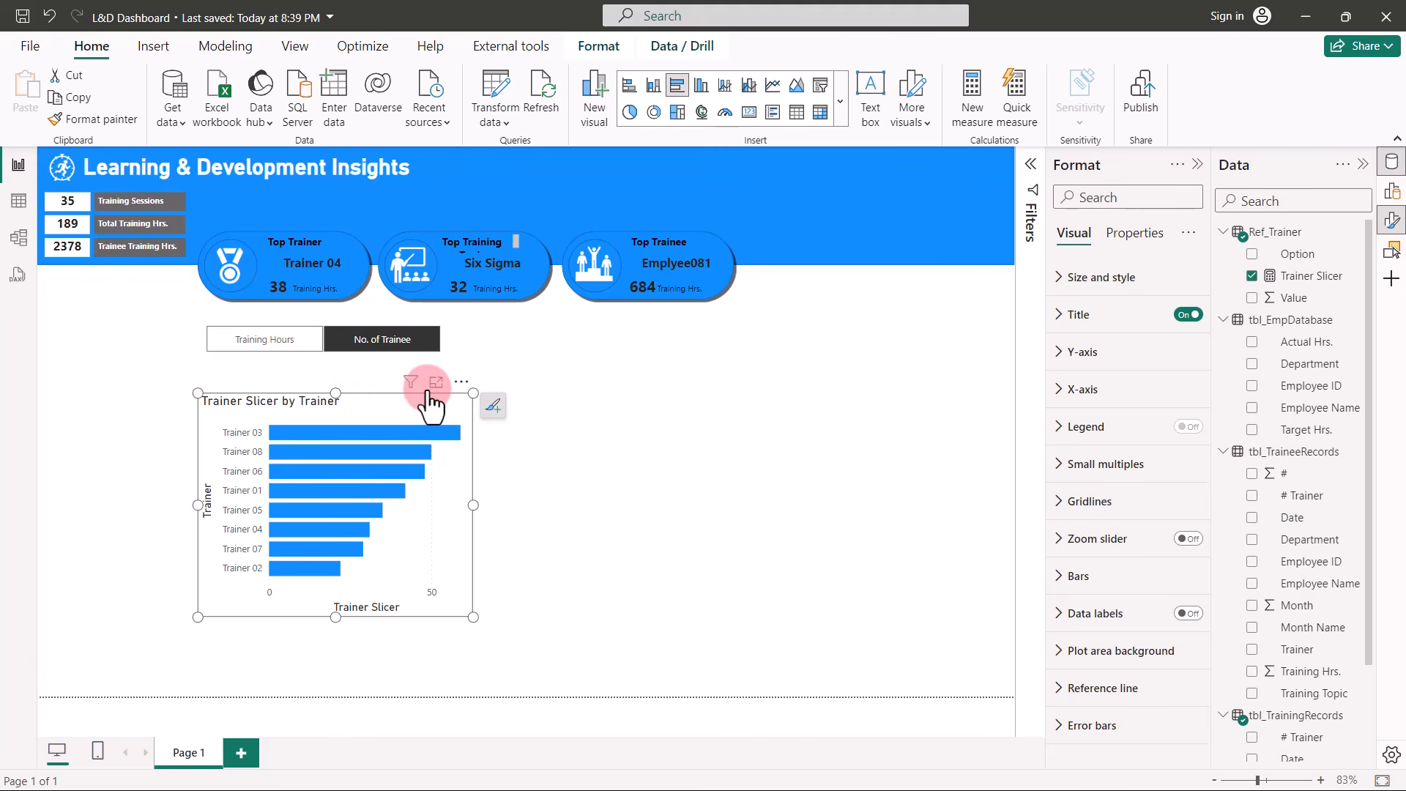
{"action": "left_click", "coordinate": [461, 382]}
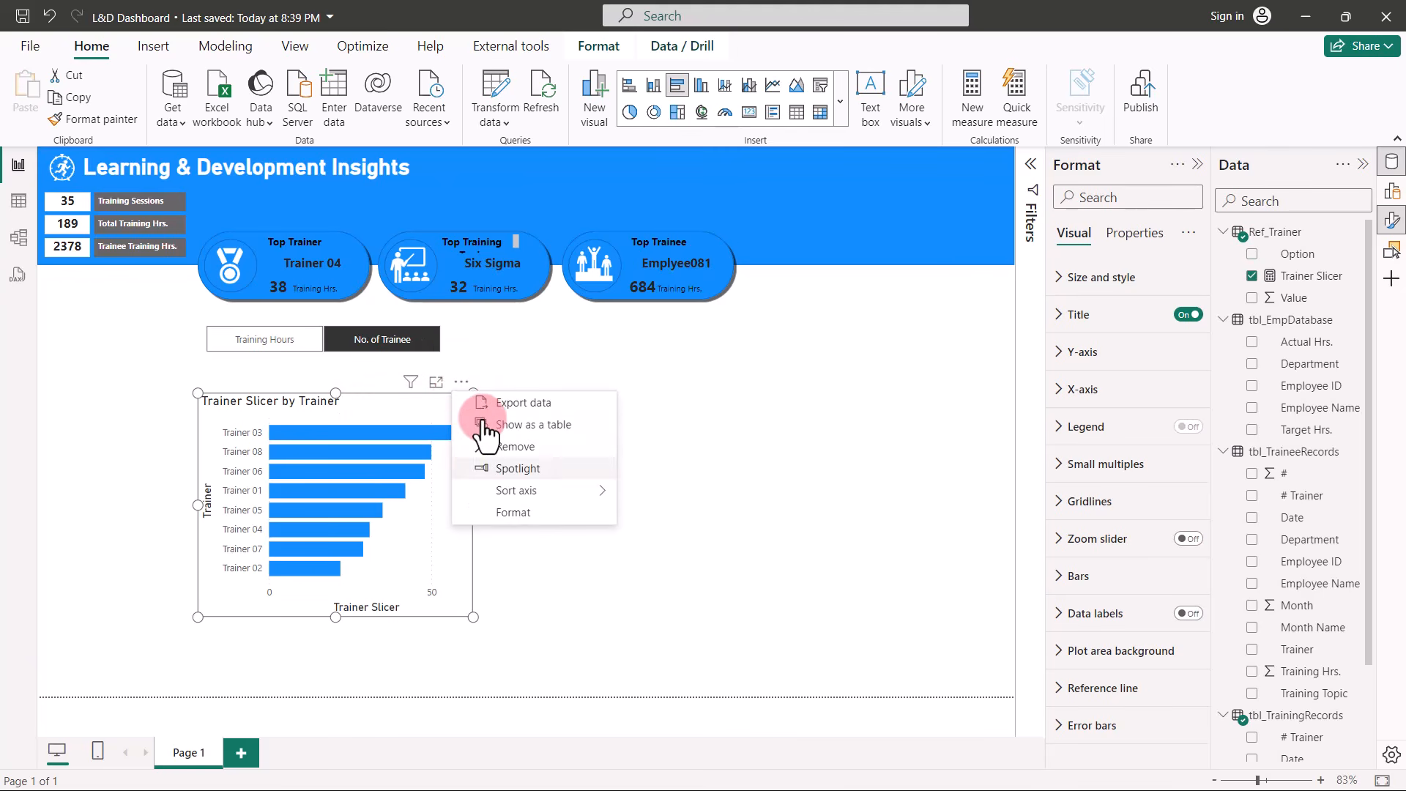
{"action": "left_click", "coordinate": [537, 491]}
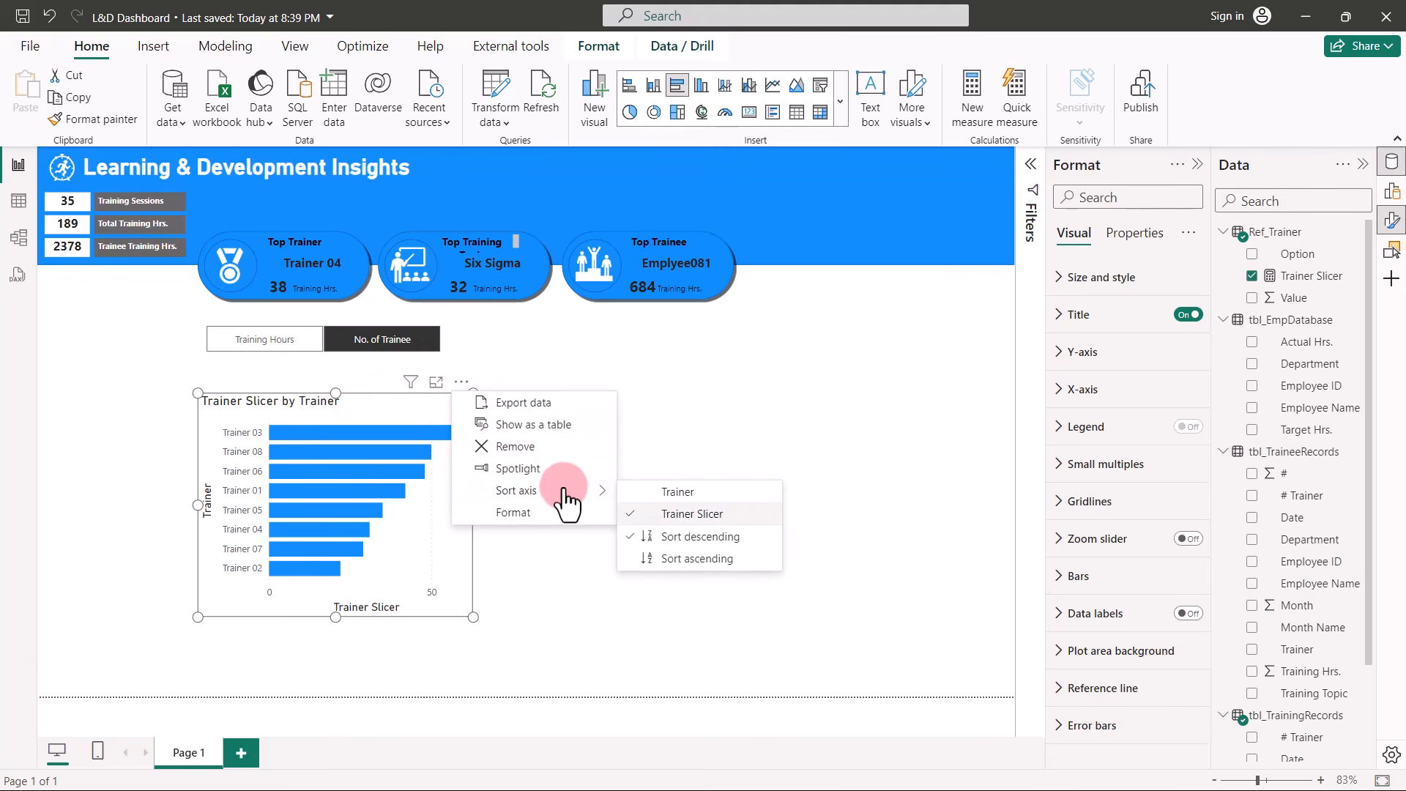
{"action": "left_click", "coordinate": [690, 492]}
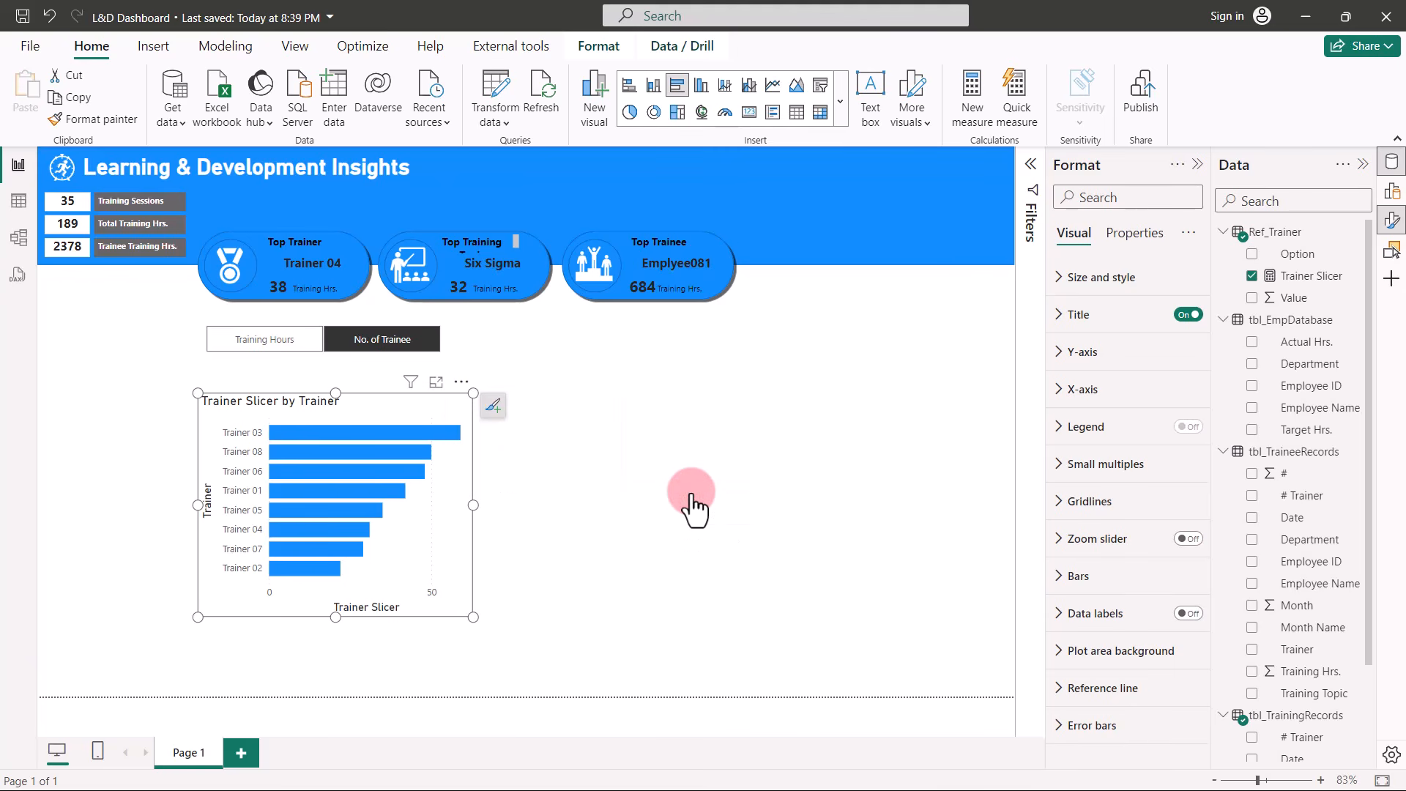
Check the sorted trainer chart with the slicer on Training Hours and on No. of Trainee.
{"action": "left_click", "coordinate": [280, 341]}
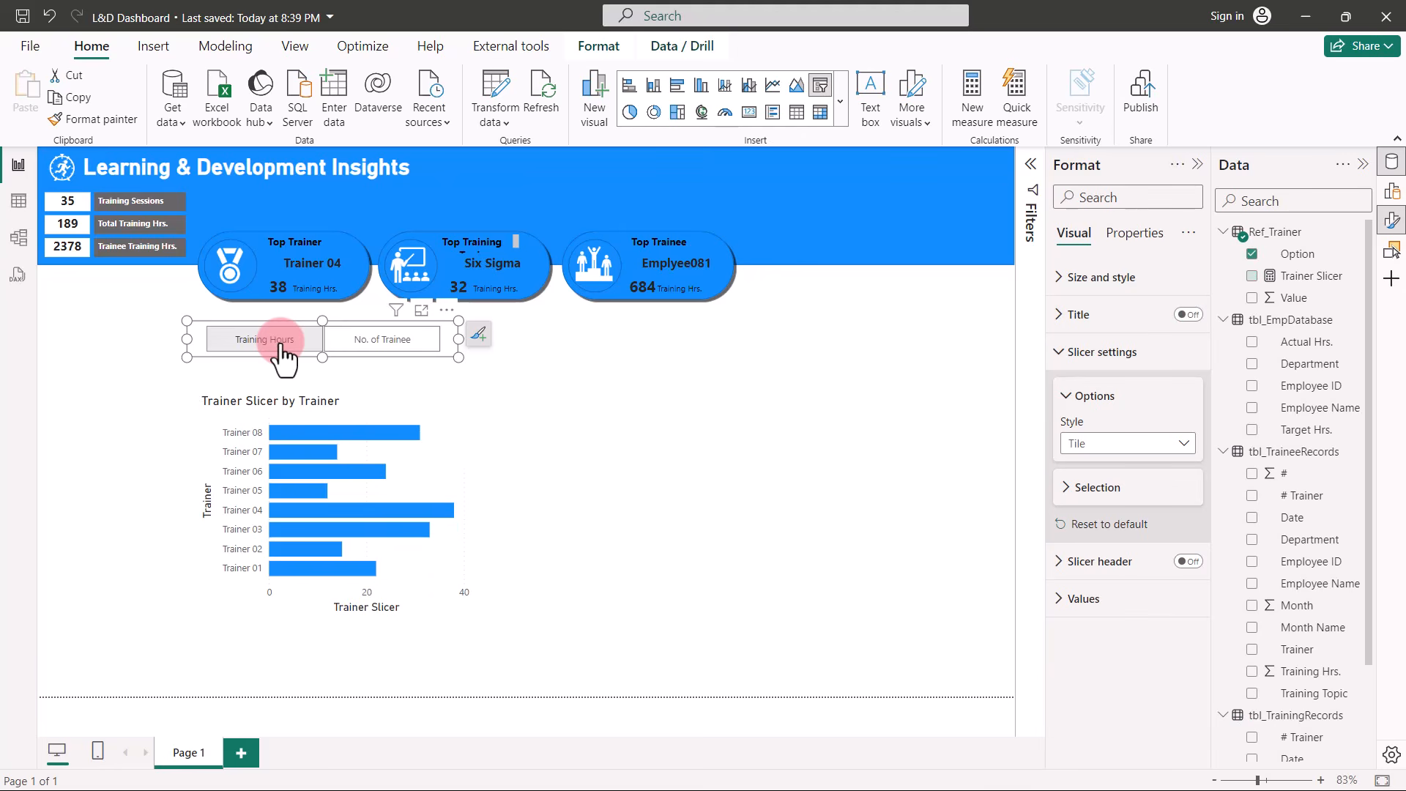
{"action": "left_click", "coordinate": [306, 341]}
{"action": "left_click", "coordinate": [391, 339]}
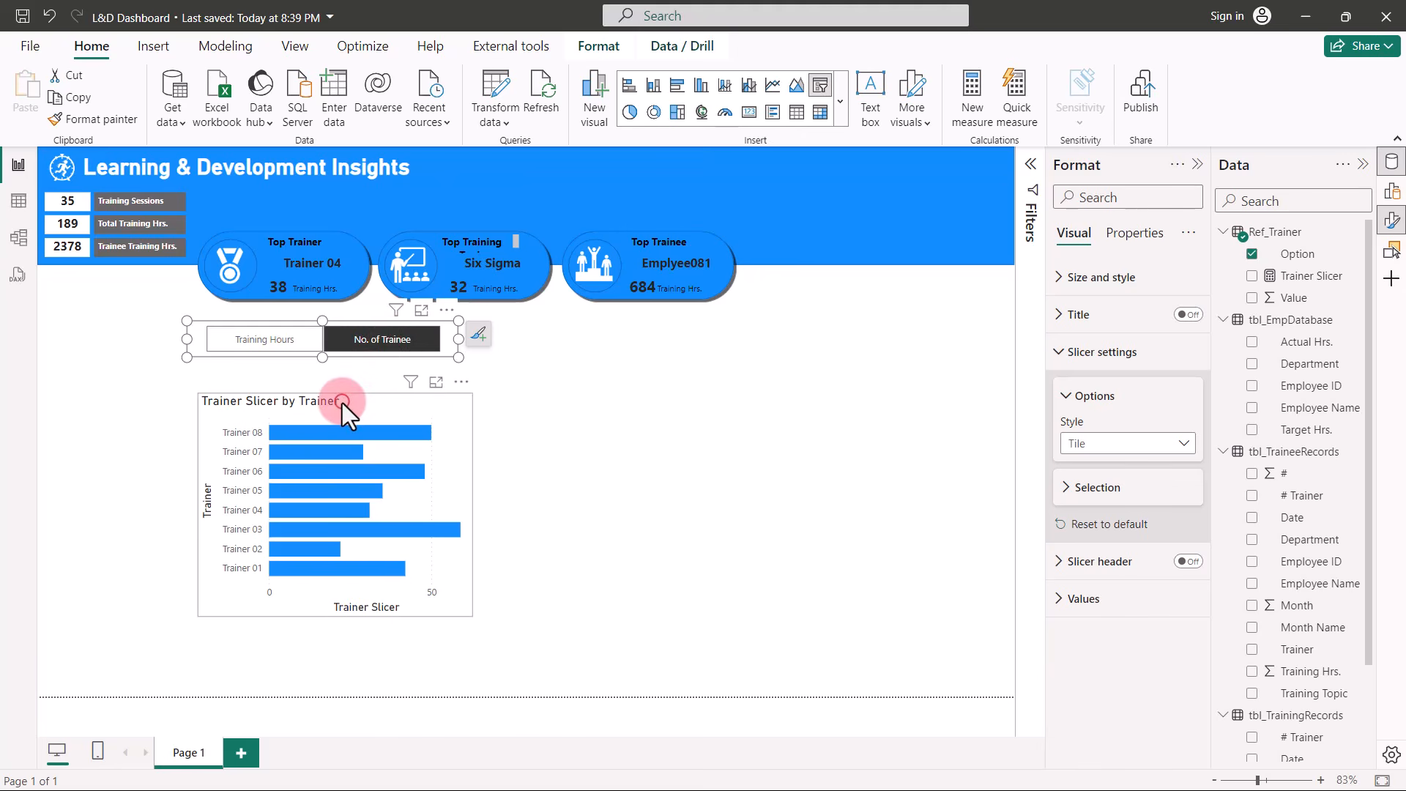
Move the trainer chart and the slicer up slightly and shrink the slicer to about 249 wide and 38 high.
{"action": "left_click_drag", "start_coordinate": [333, 384], "coordinate": [335, 360]}
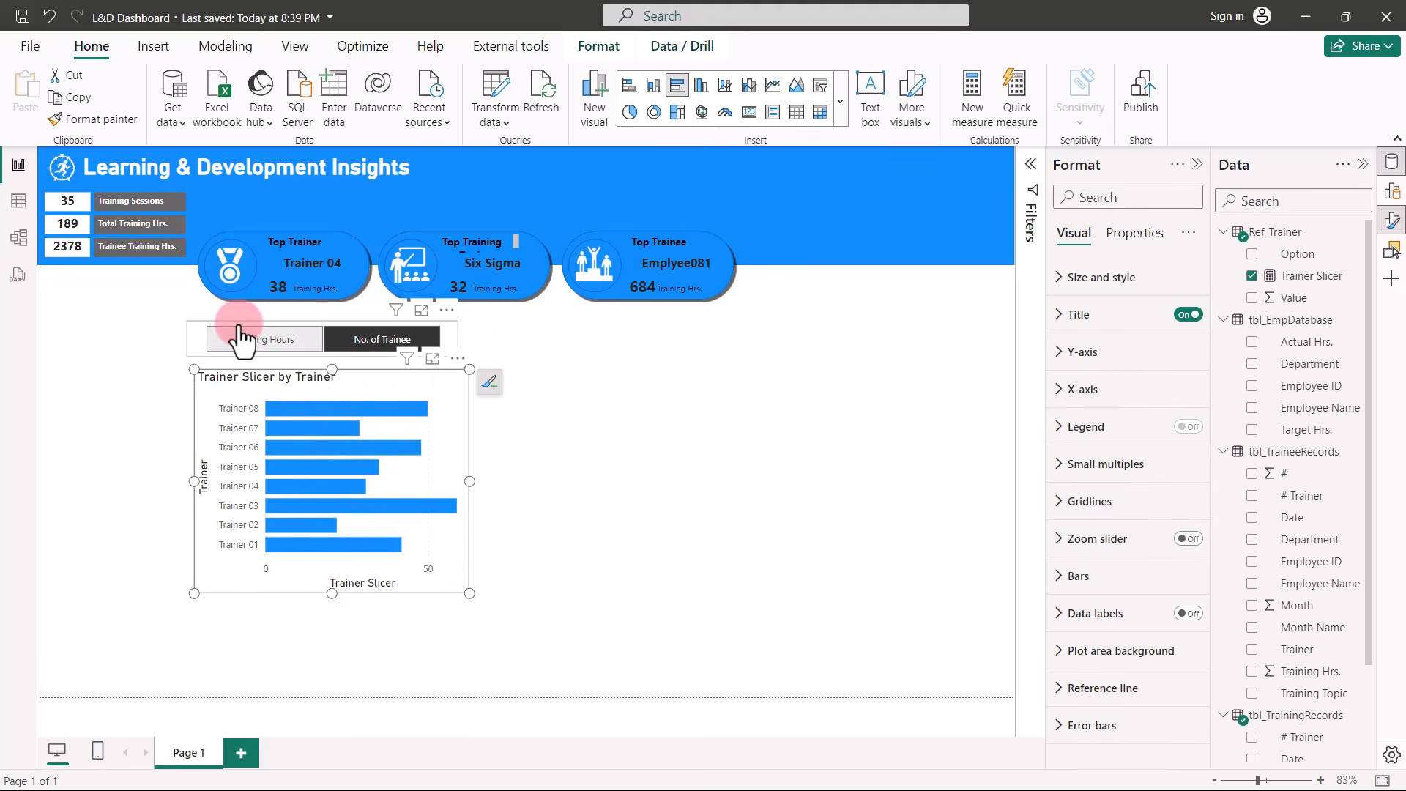
{"action": "left_click_drag", "start_coordinate": [239, 324], "coordinate": [247, 316]}
{"action": "left_click", "coordinate": [272, 322]}
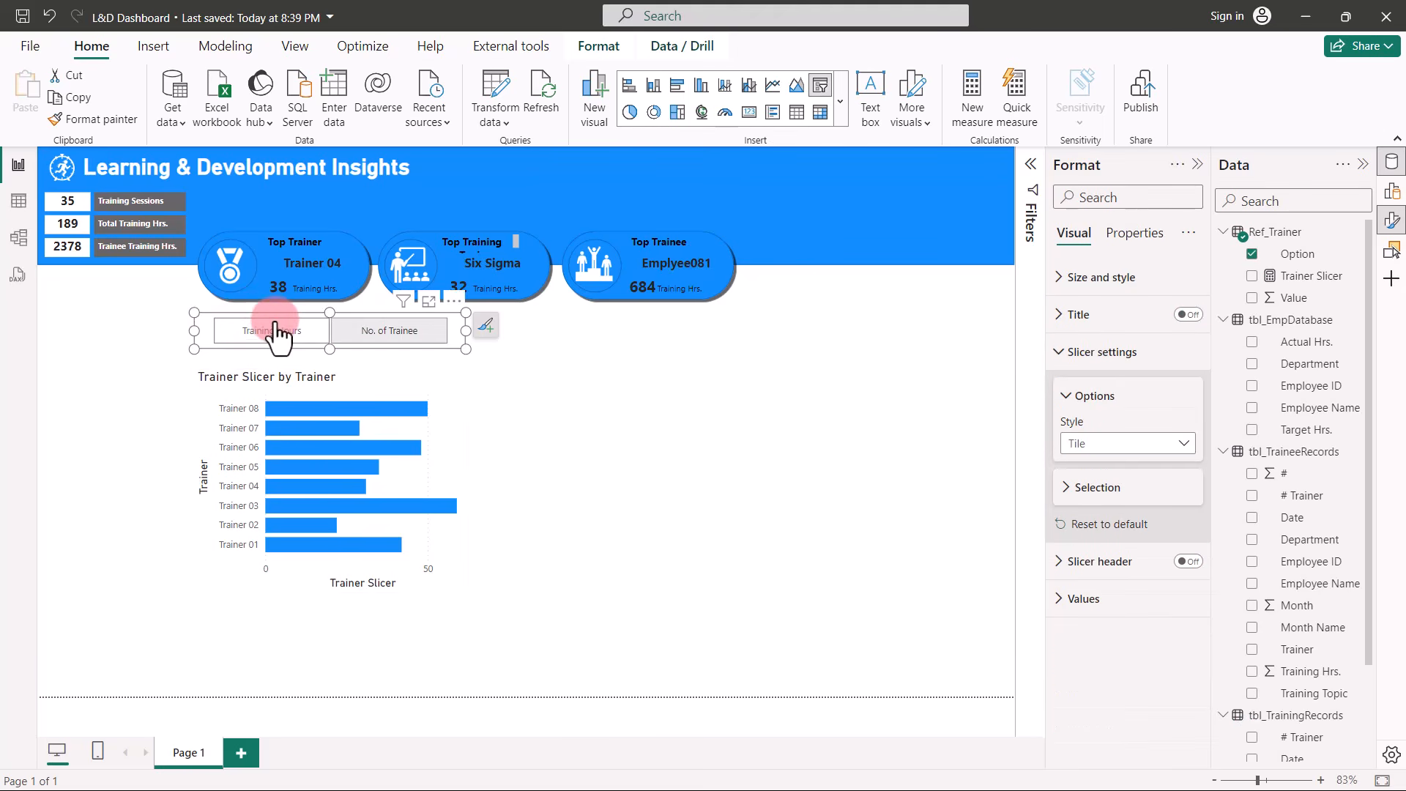
{"action": "left_click_drag", "start_coordinate": [466, 331], "coordinate": [384, 346]}
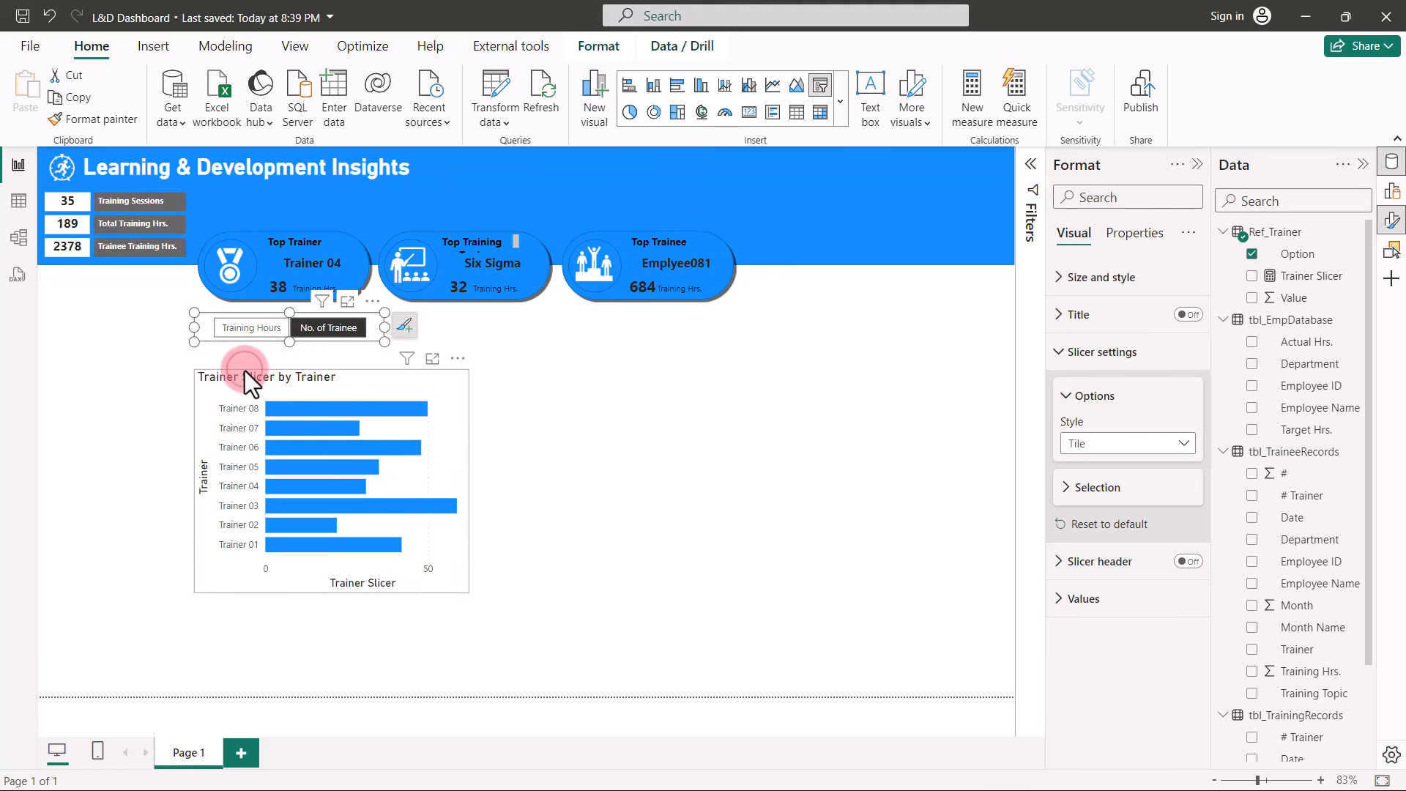
Change the trainer chart's title text to Trainer Performance.
{"action": "left_click", "coordinate": [245, 371]}
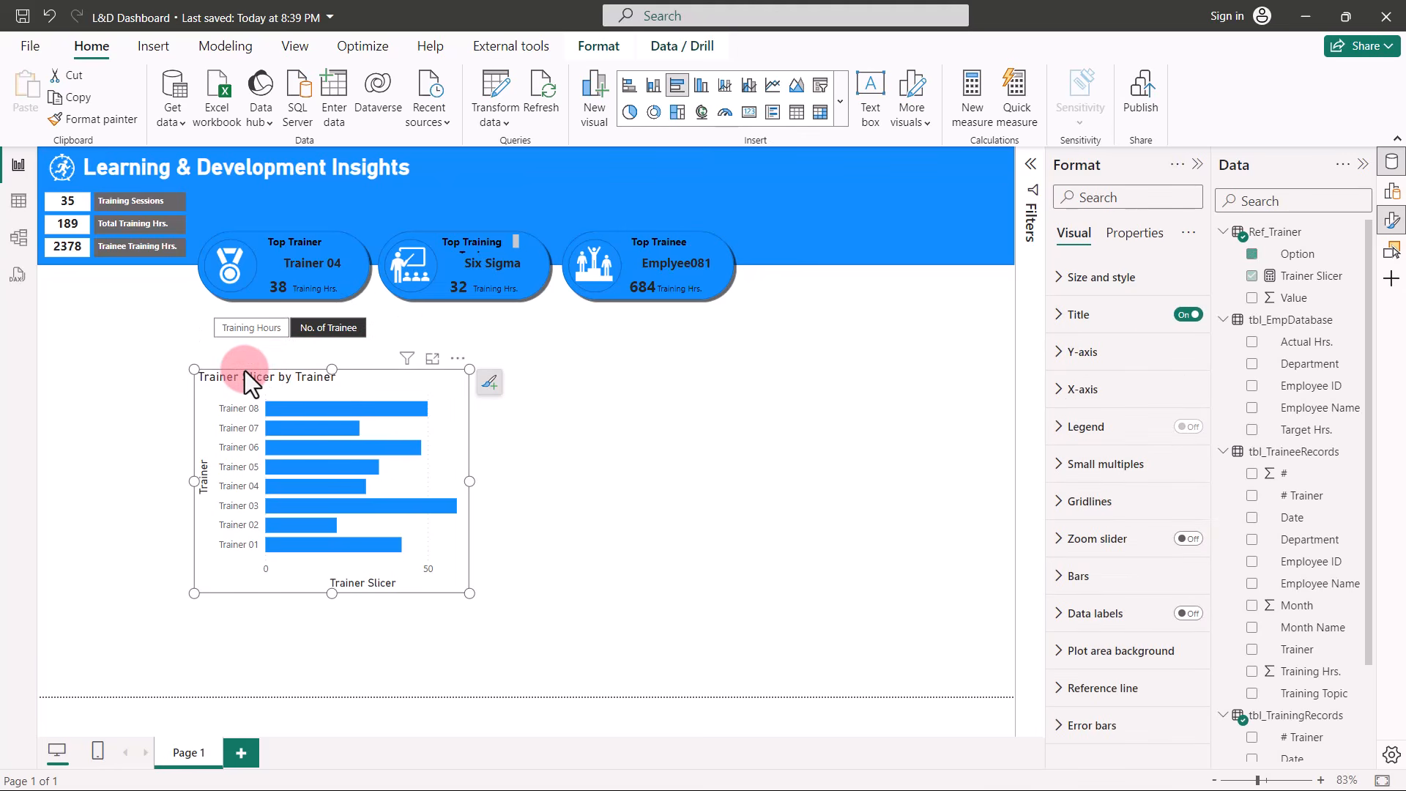
{"action": "left_click", "coordinate": [1055, 315]}
{"action": "left_click", "coordinate": [1102, 407]}
{"action": "left_click_drag", "start_coordinate": [1102, 408], "coordinate": [1261, 428]}
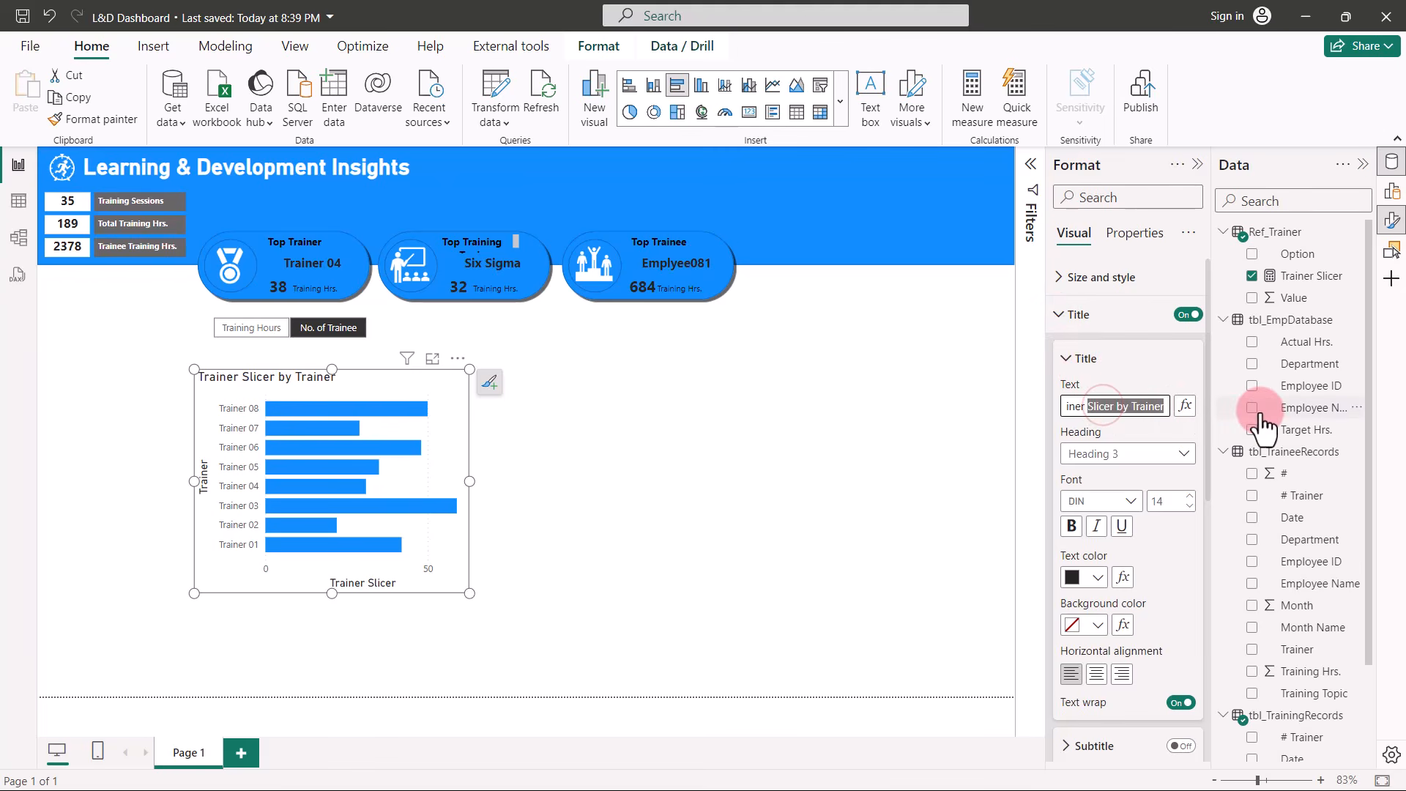
{"action": "type", "text": "Performance"}
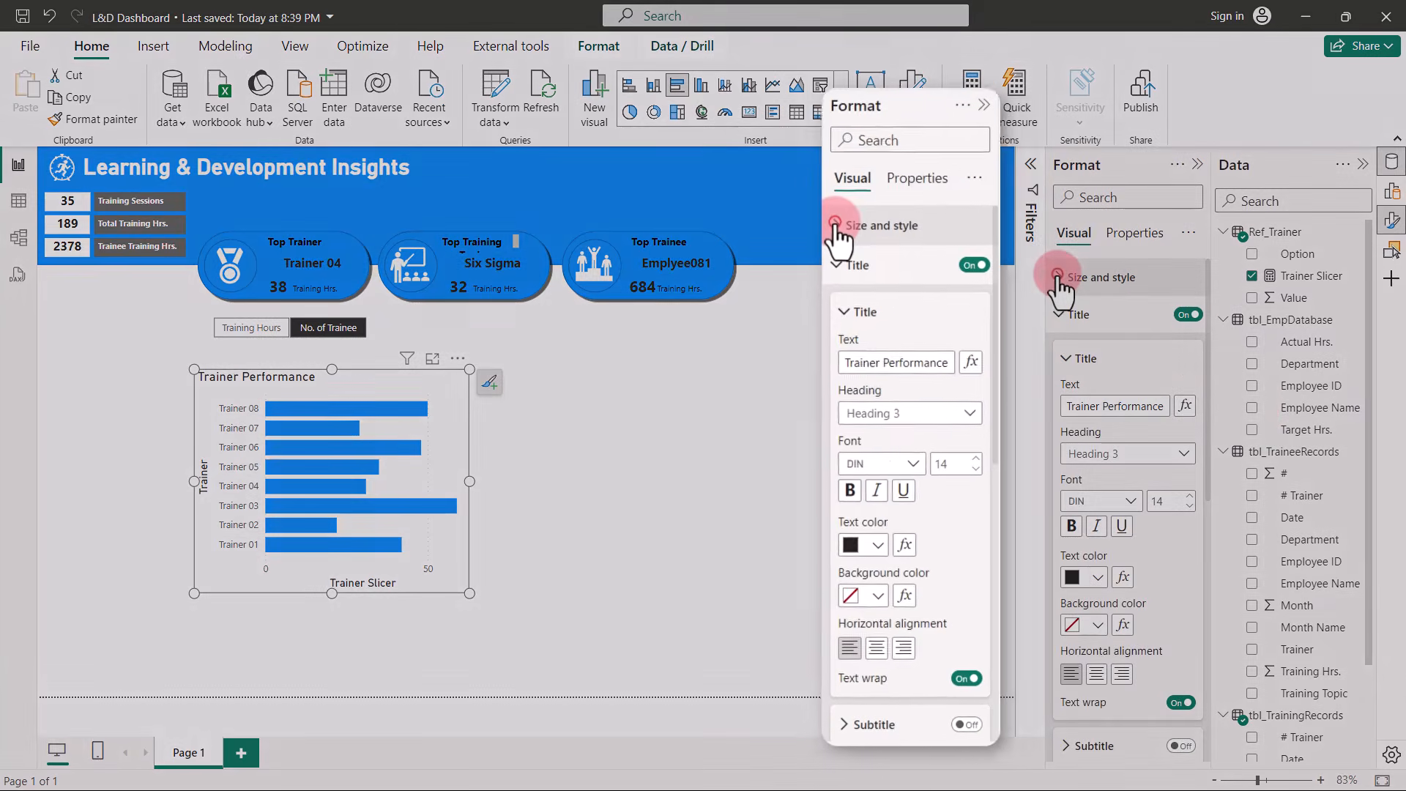
Set the Trainer Performance chart's height to 210 and its width to 345.
{"action": "left_click", "coordinate": [1057, 282]}
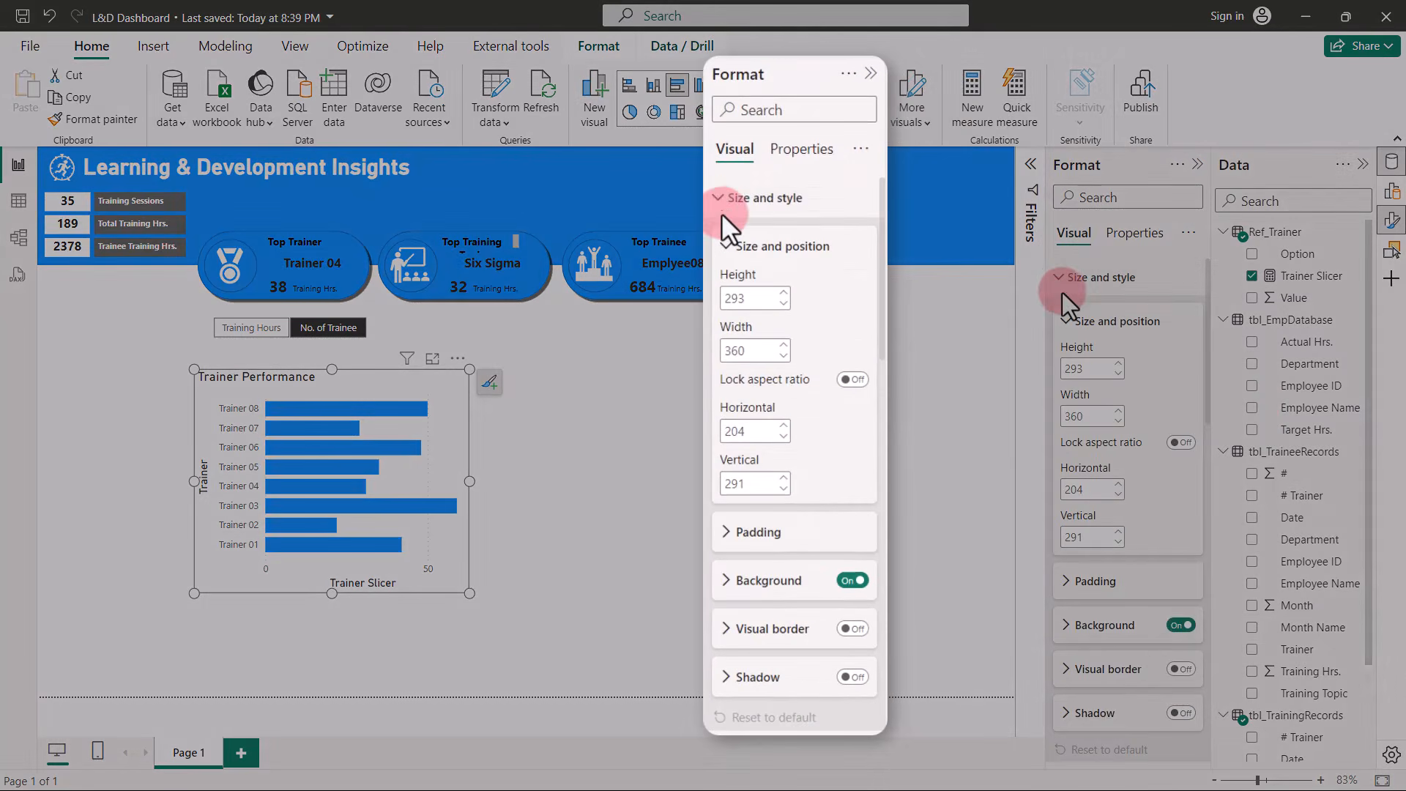
{"action": "left_click", "coordinate": [1082, 368]}
{"action": "type", "text": "2"}
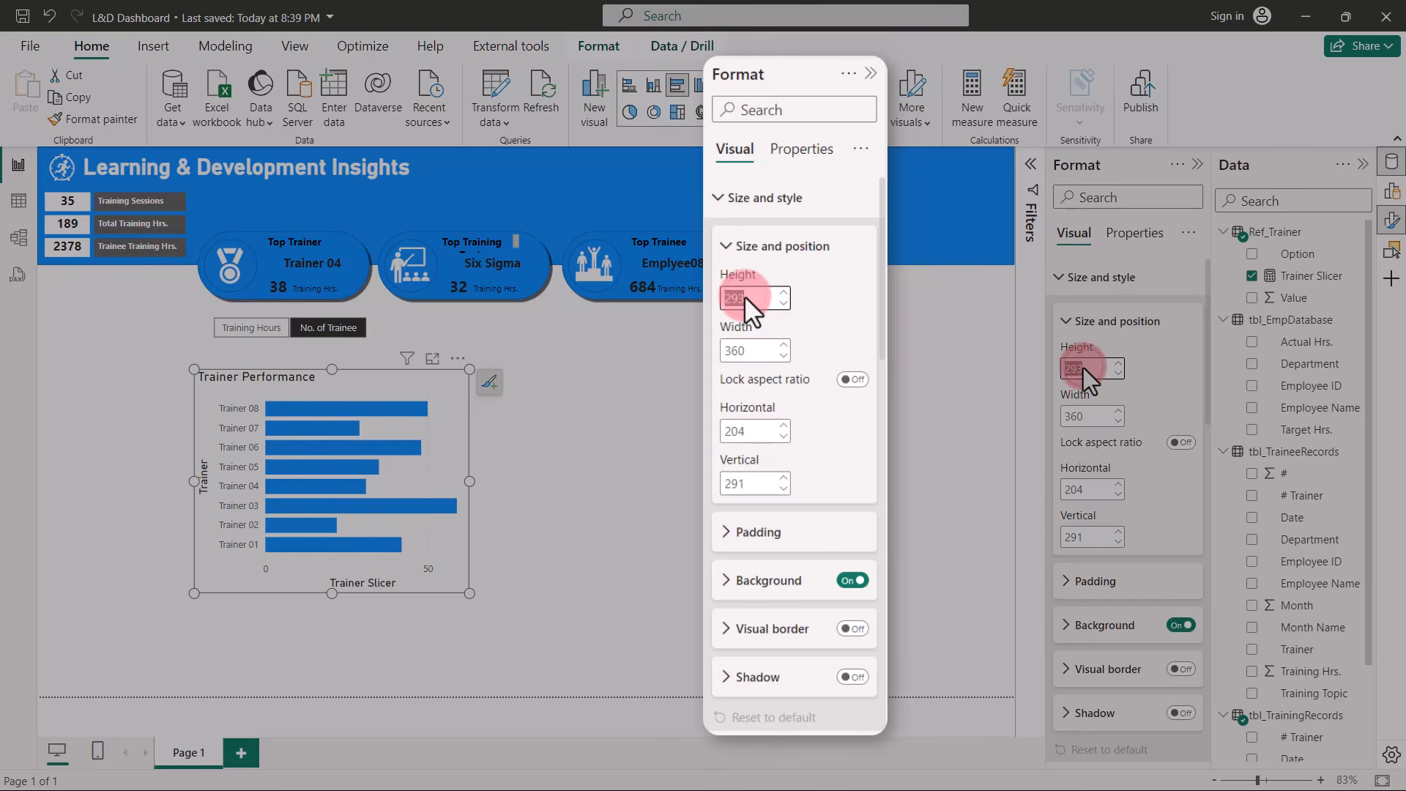
{"action": "type", "text": "10"}
{"action": "key", "text": "Return"}
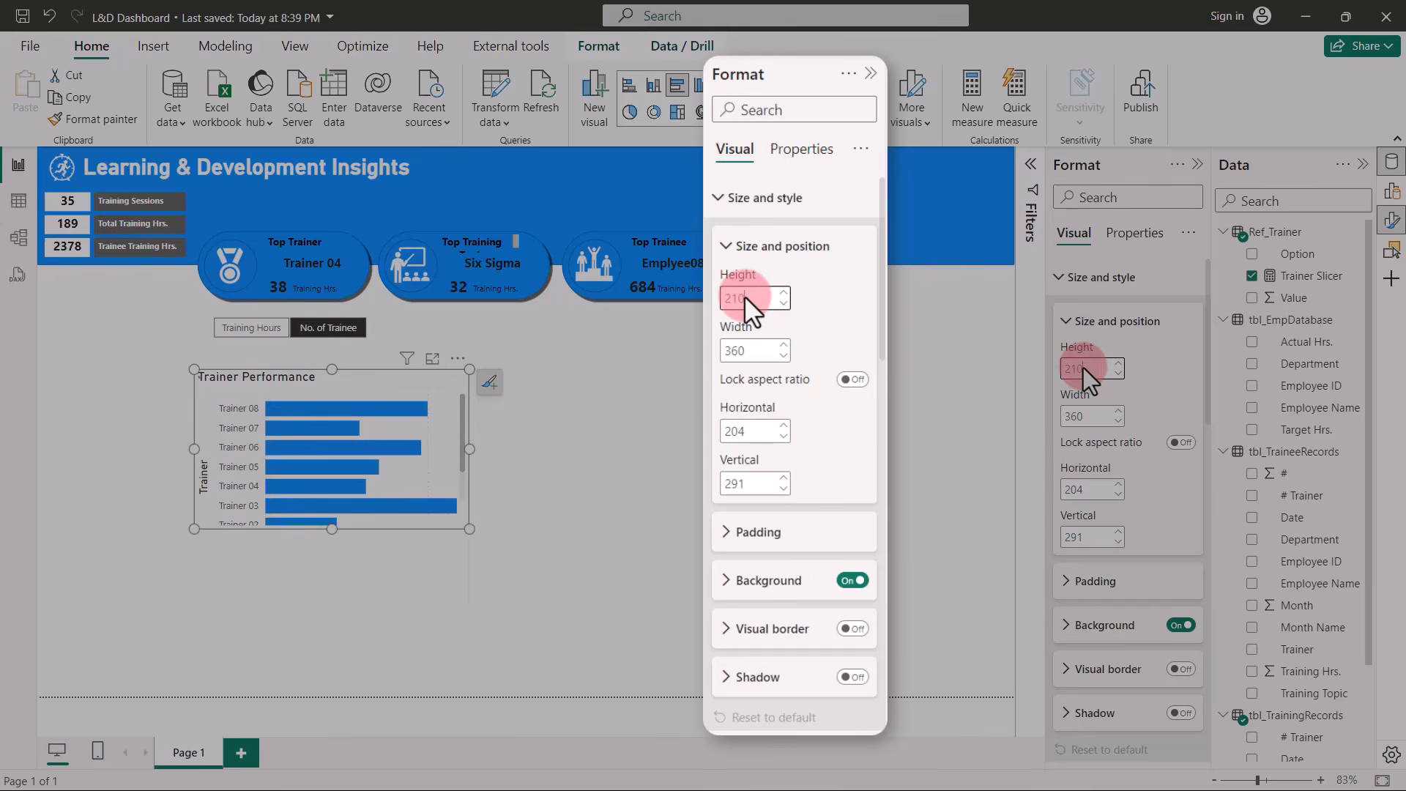
{"action": "left_click", "coordinate": [753, 350]}
{"action": "type", "text": "345"}
Position the Trainer Performance chart at horizontal 205 and vertical 255.
{"action": "left_click", "coordinate": [755, 432]}
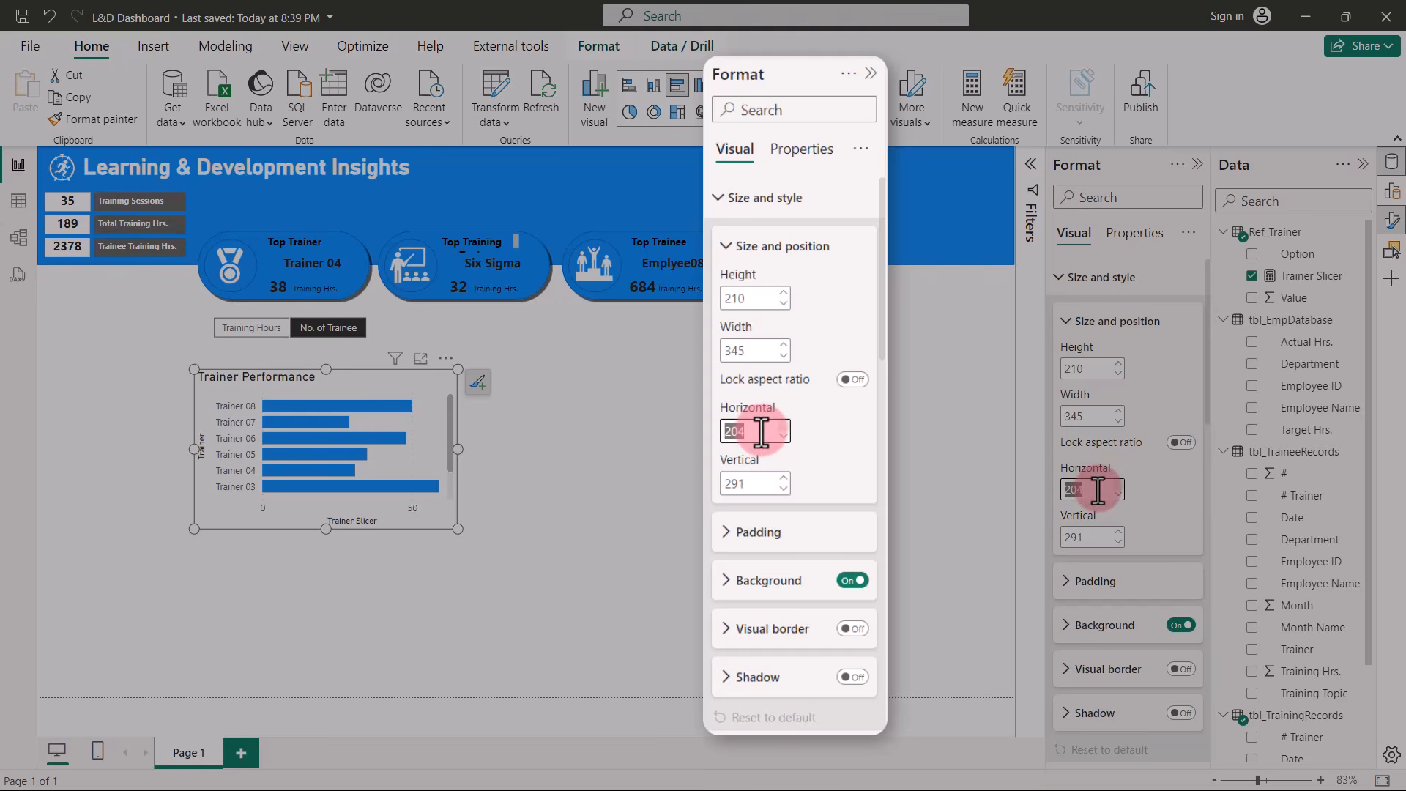
{"action": "left_click", "coordinate": [784, 426]}
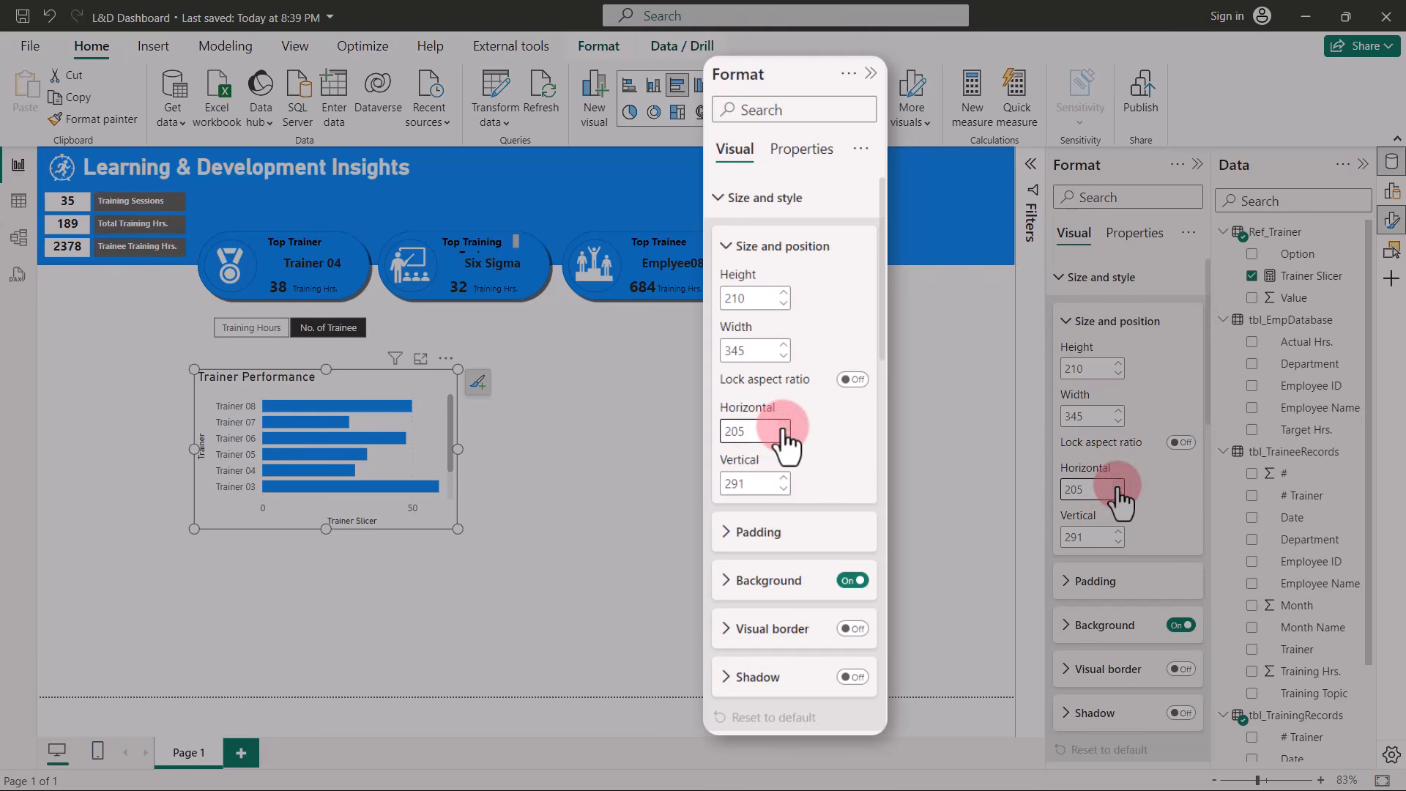
{"action": "left_click", "coordinate": [757, 485]}
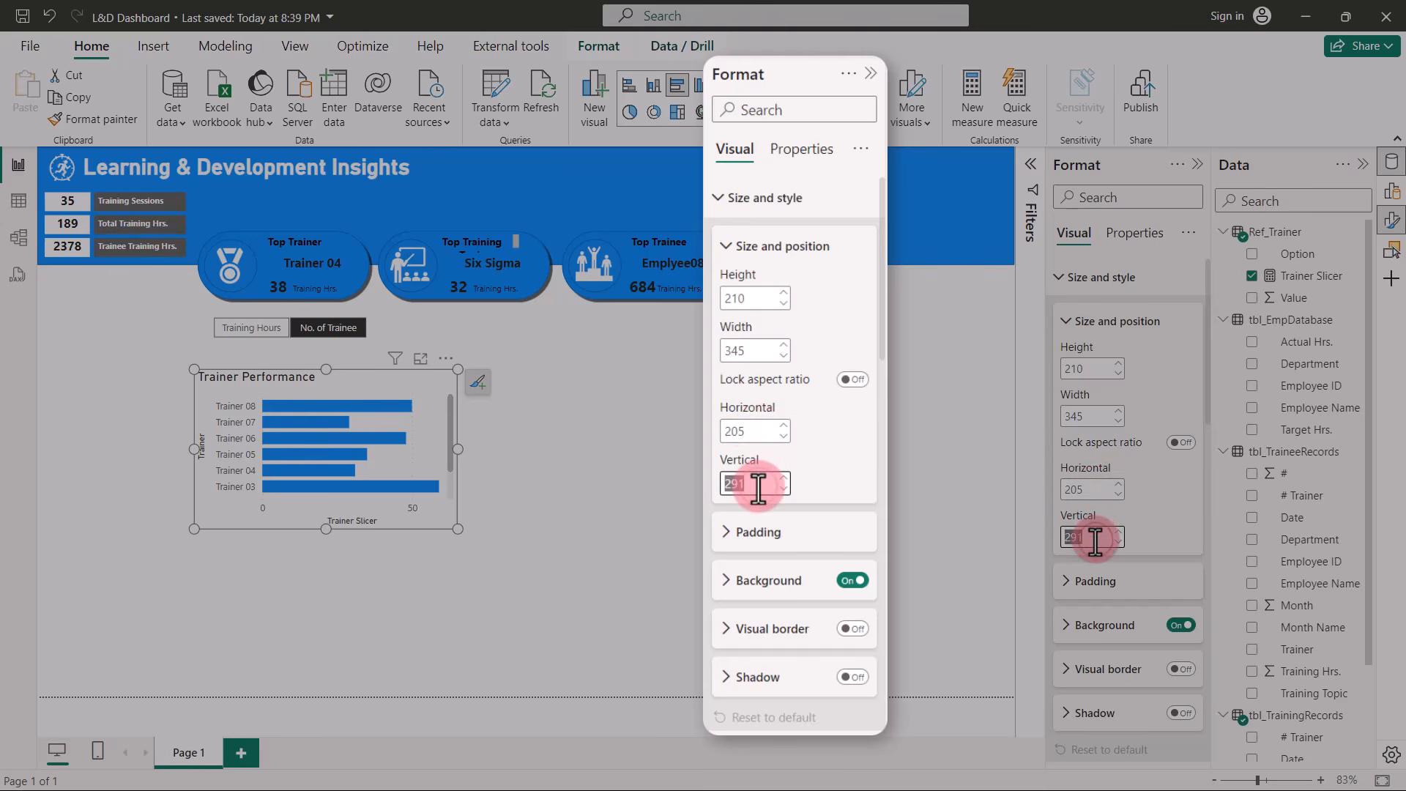
{"action": "type", "text": "250"}
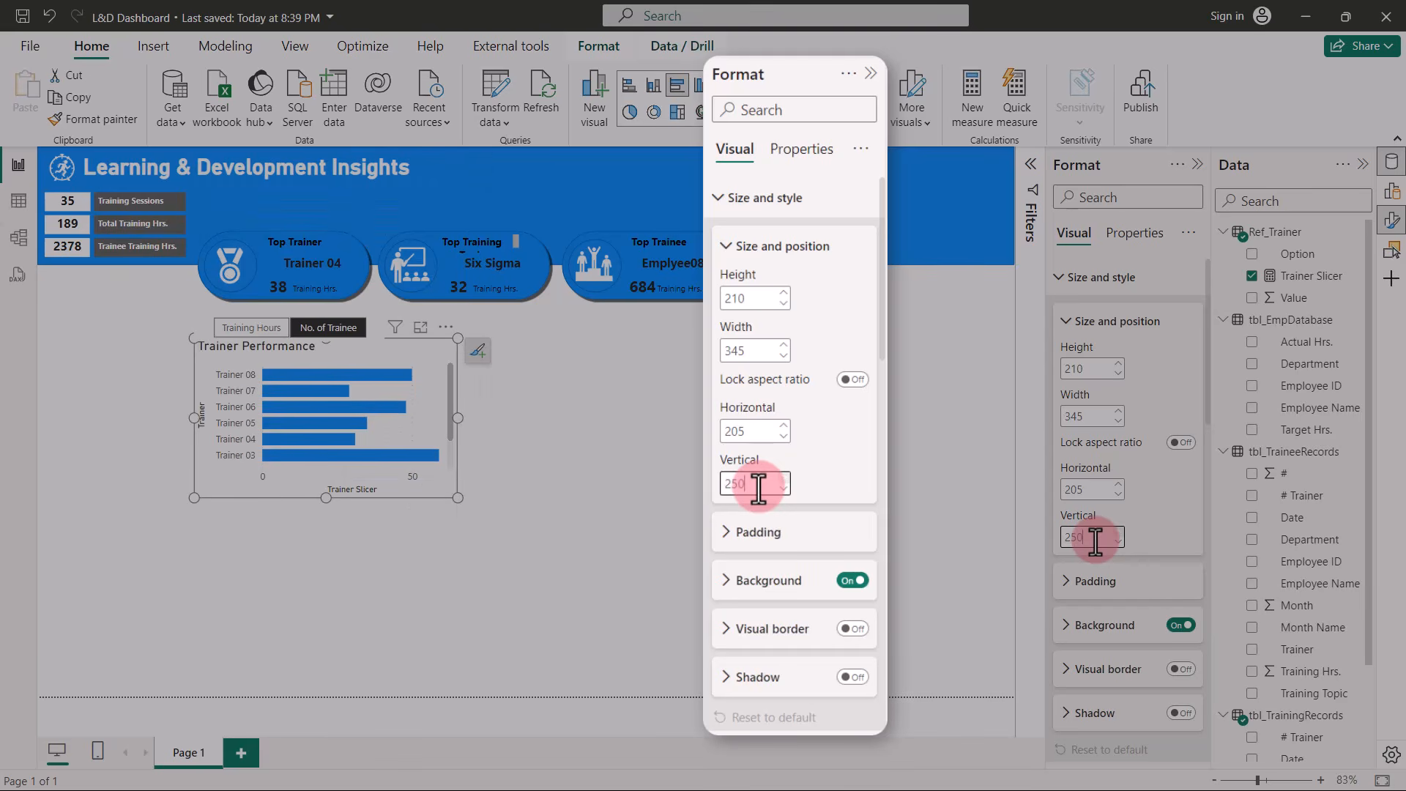
{"action": "left_click", "coordinate": [1117, 533]}
{"action": "left_click", "coordinate": [1117, 533]}
{"action": "left_click", "coordinate": [1117, 533]}
{"action": "left_click", "coordinate": [1117, 533]}
{"action": "left_click", "coordinate": [1117, 534]}
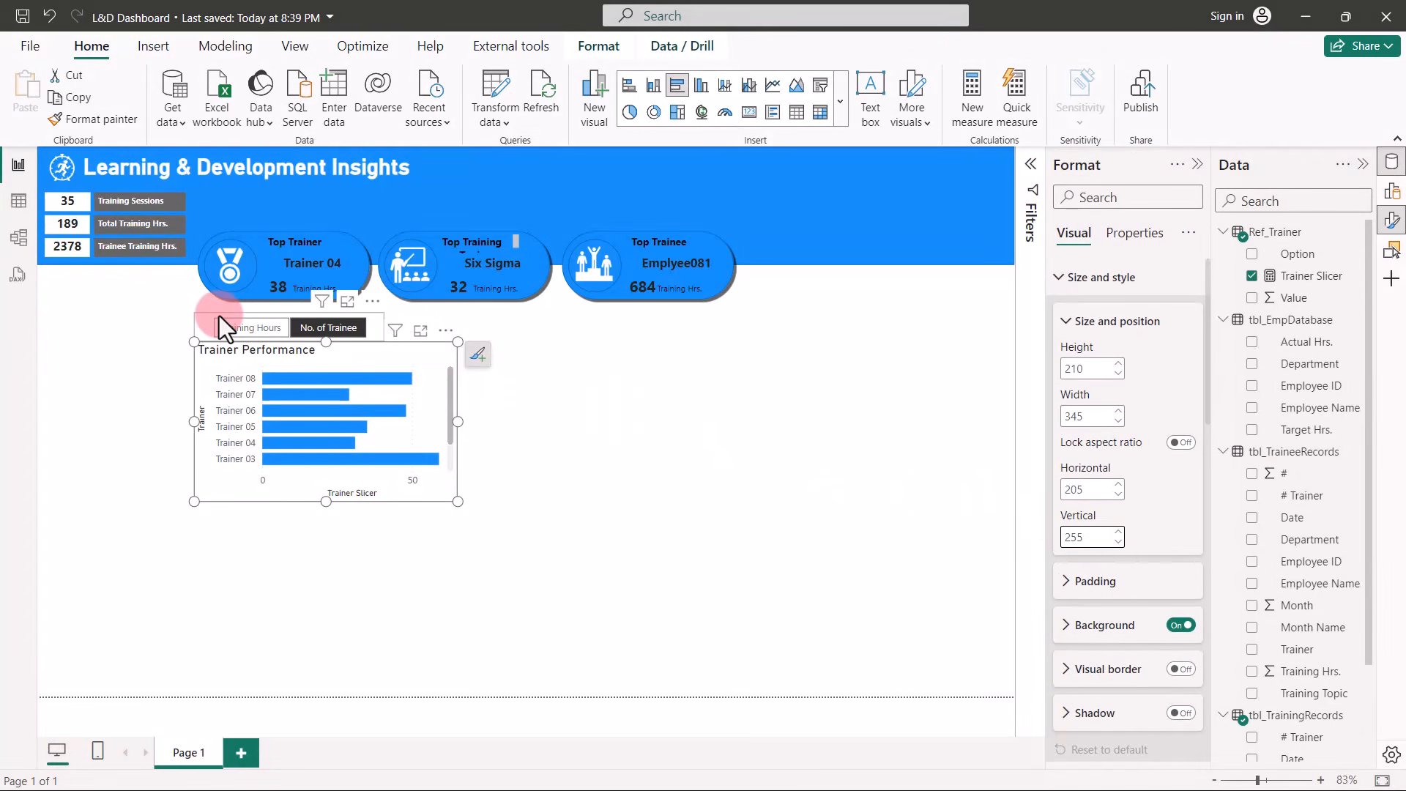
Move the Option slicer above the chart to about horizontal 261 and vertical 212.
{"action": "left_click_drag", "start_coordinate": [234, 311], "coordinate": [261, 314]}
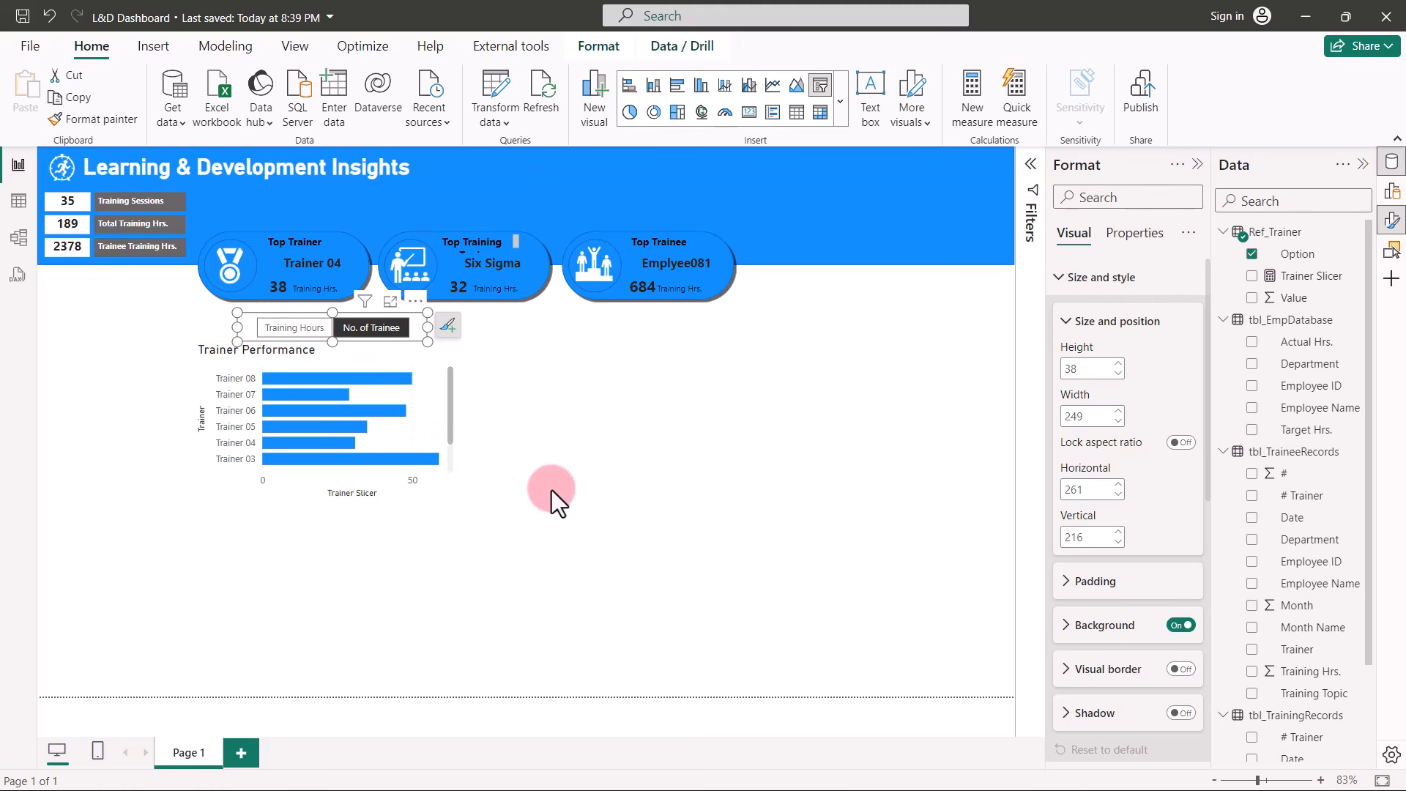
{"action": "key", "text": "Up"}
{"action": "key", "text": "Up"}
{"action": "key", "text": "Up"}
{"action": "key", "text": "Up"}
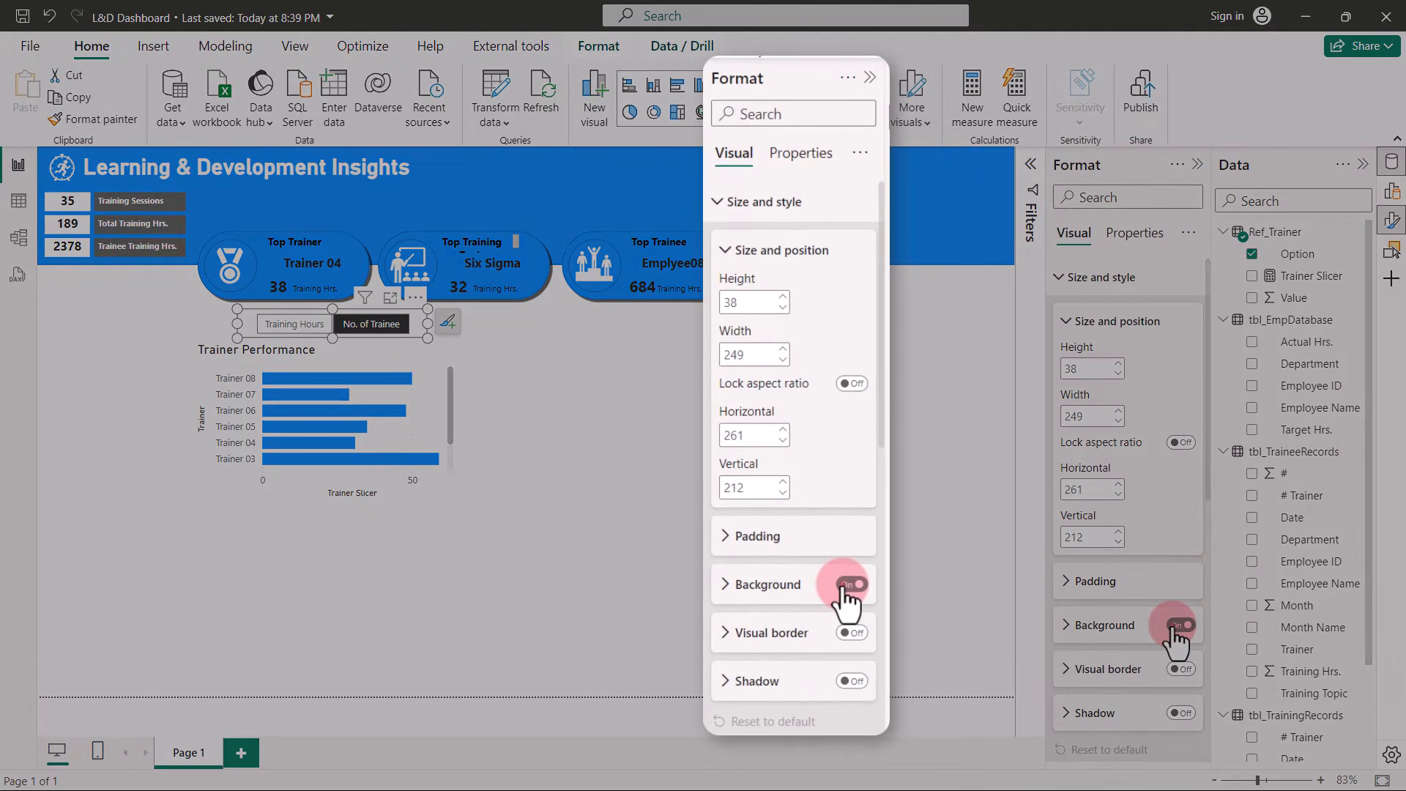
Turn off the Option slicer's background and set its padding to 0 px on all four sides.
{"action": "left_click", "coordinate": [1179, 625]}
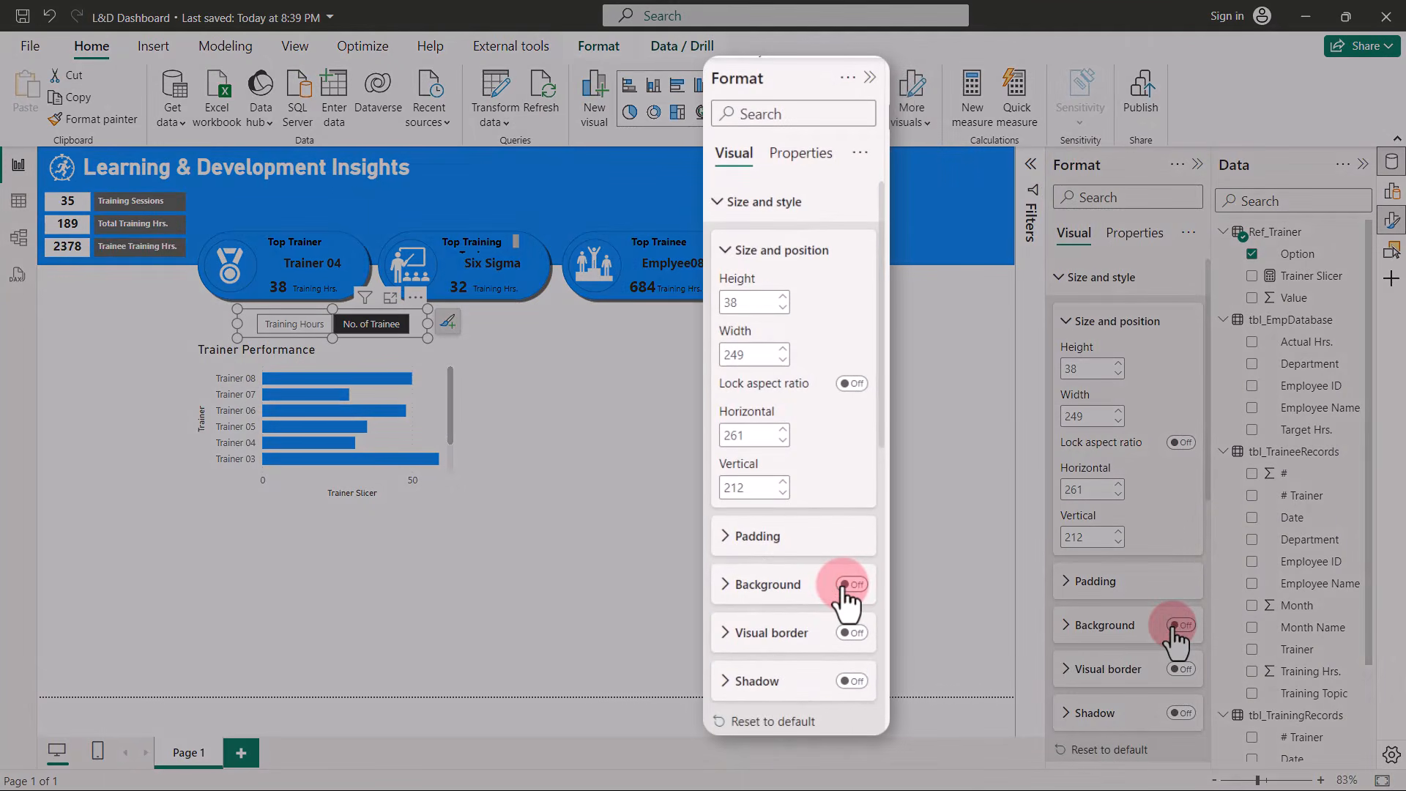
{"action": "left_click", "coordinate": [1119, 583]}
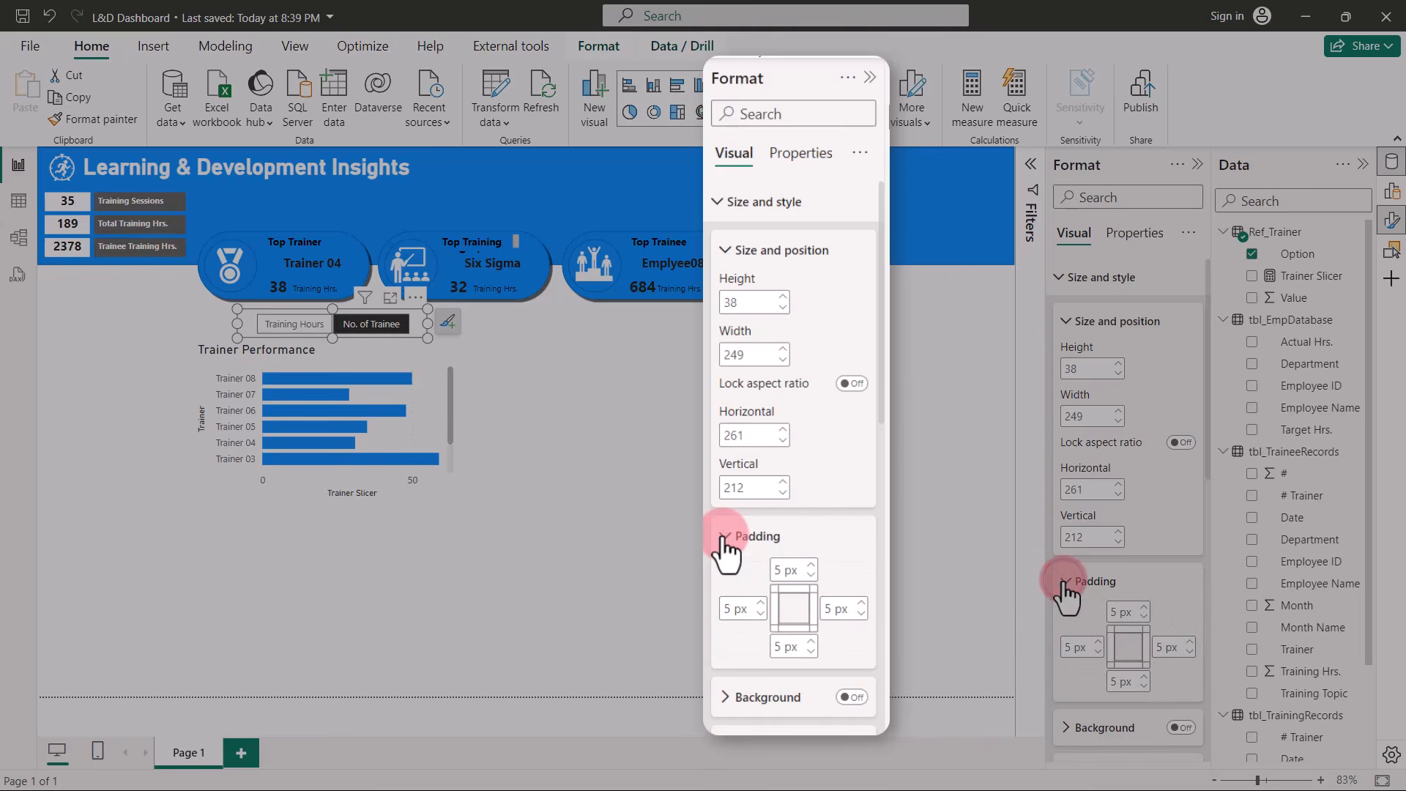
{"action": "left_click", "coordinate": [1119, 612]}
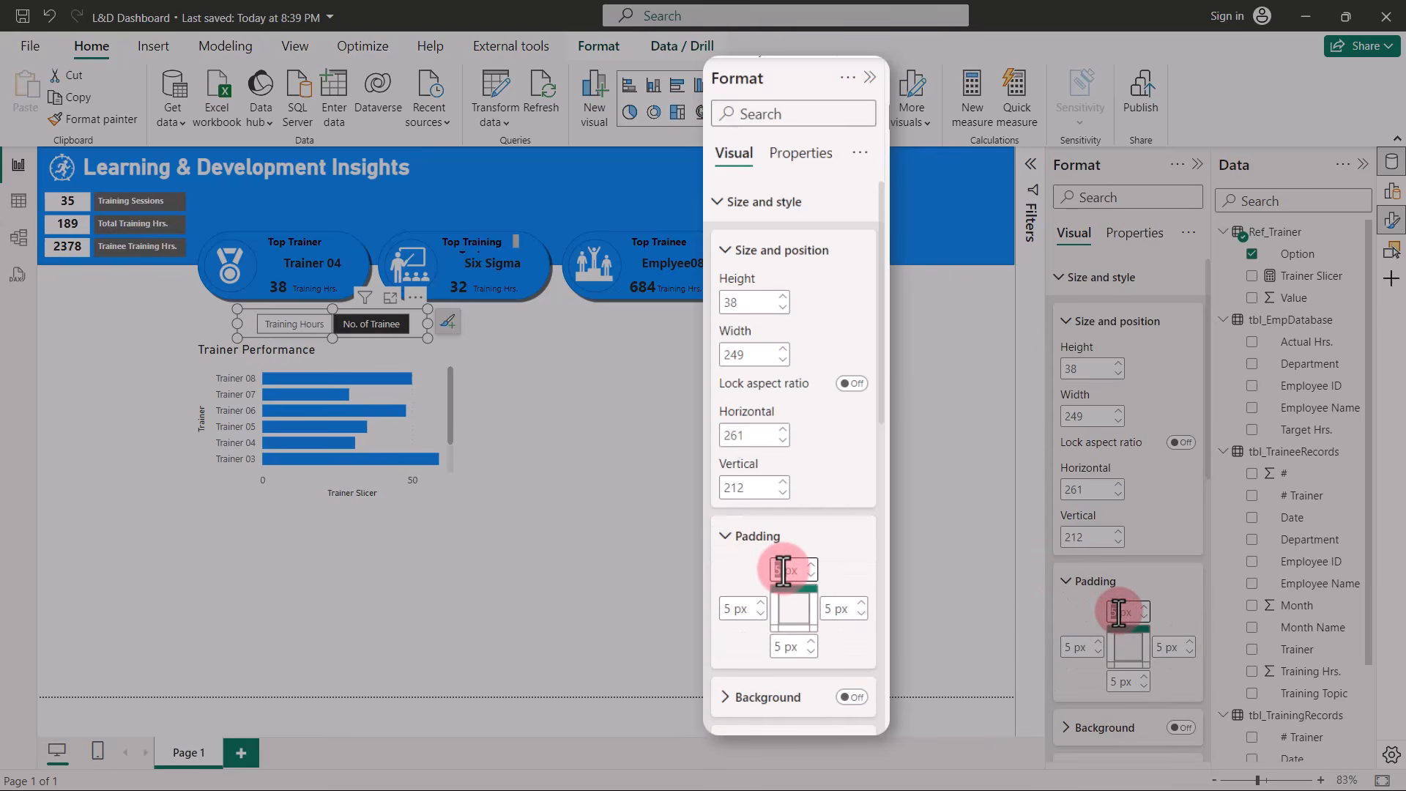
{"action": "type", "text": "0"}
{"action": "left_click", "coordinate": [1103, 646]}
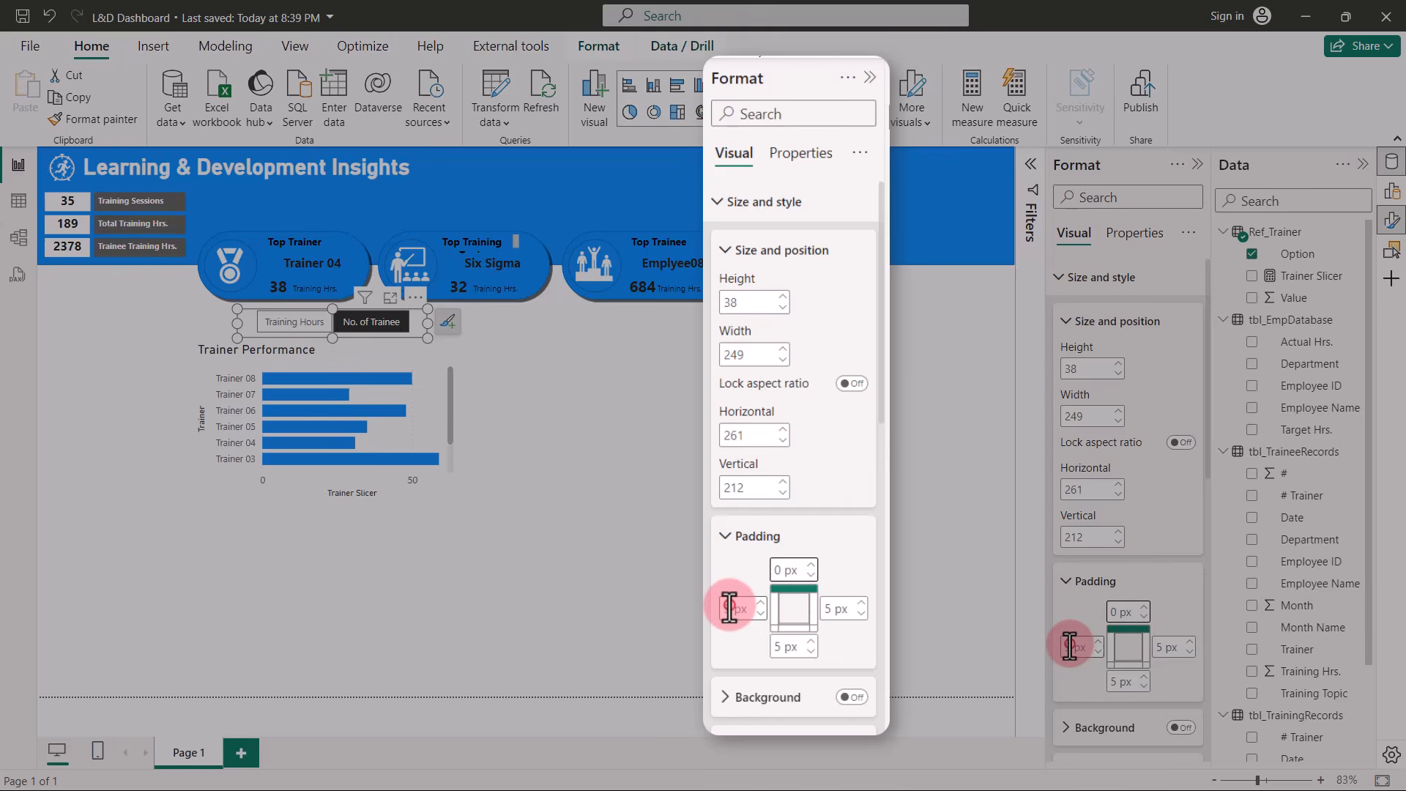
{"action": "type", "text": "0"}
{"action": "left_click", "coordinate": [1163, 647]}
{"action": "type", "text": "0"}
{"action": "left_click", "coordinate": [1115, 681]}
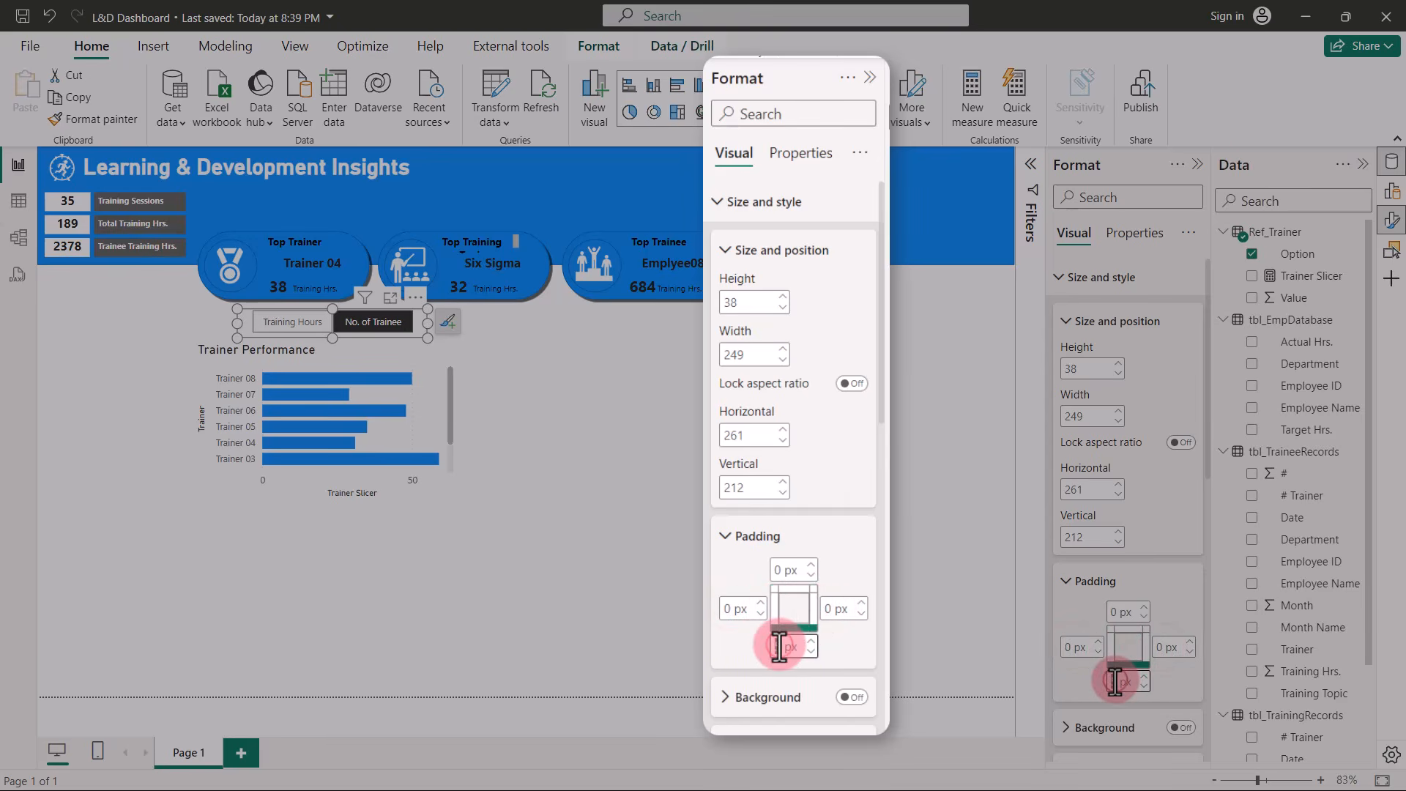
{"action": "type", "text": "0"}
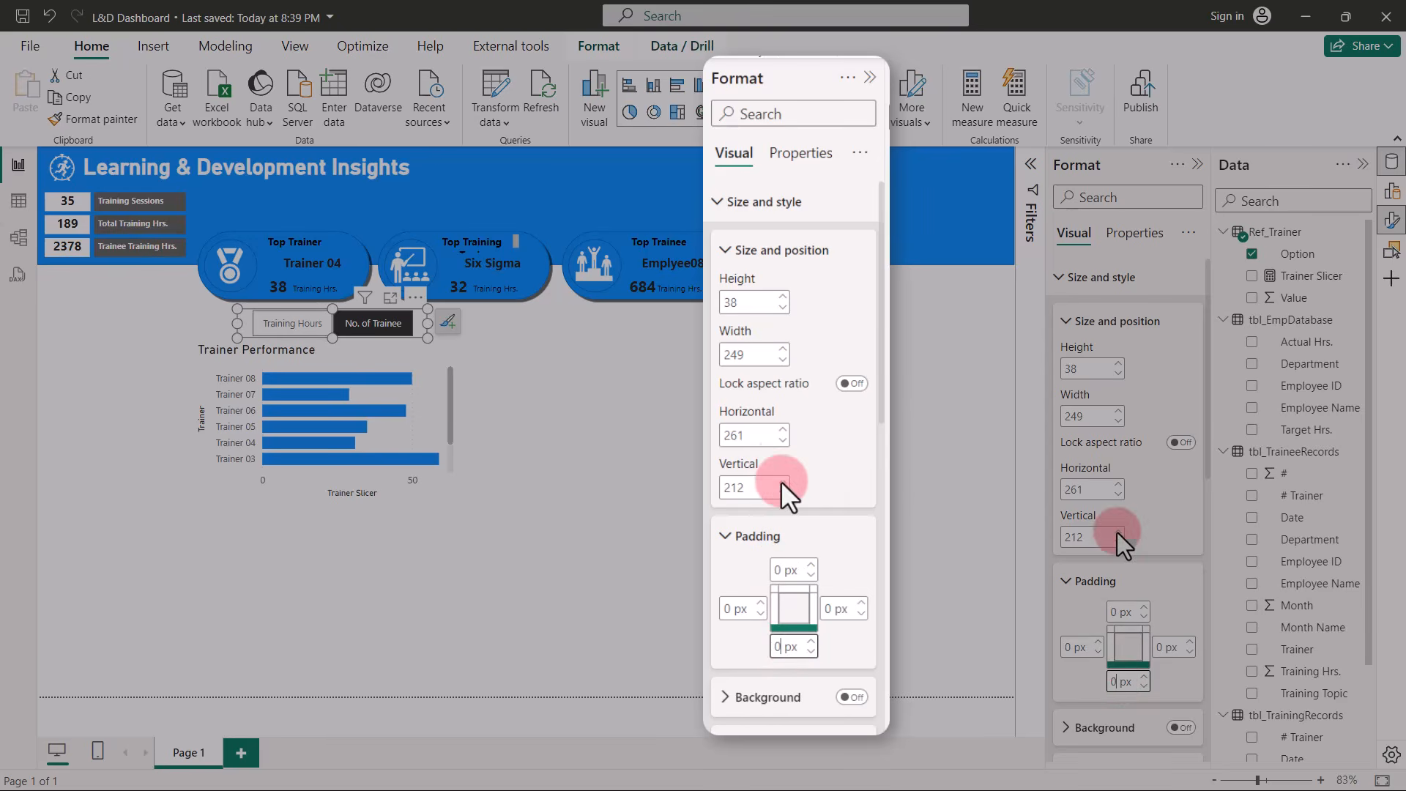
Reduce the Option slicer's height to 33 and deselect it.
{"action": "left_click", "coordinate": [1119, 375]}
{"action": "left_click", "coordinate": [1119, 375]}
{"action": "left_click", "coordinate": [1120, 375]}
{"action": "left_click", "coordinate": [1119, 375]}
{"action": "left_click", "coordinate": [1119, 375]}
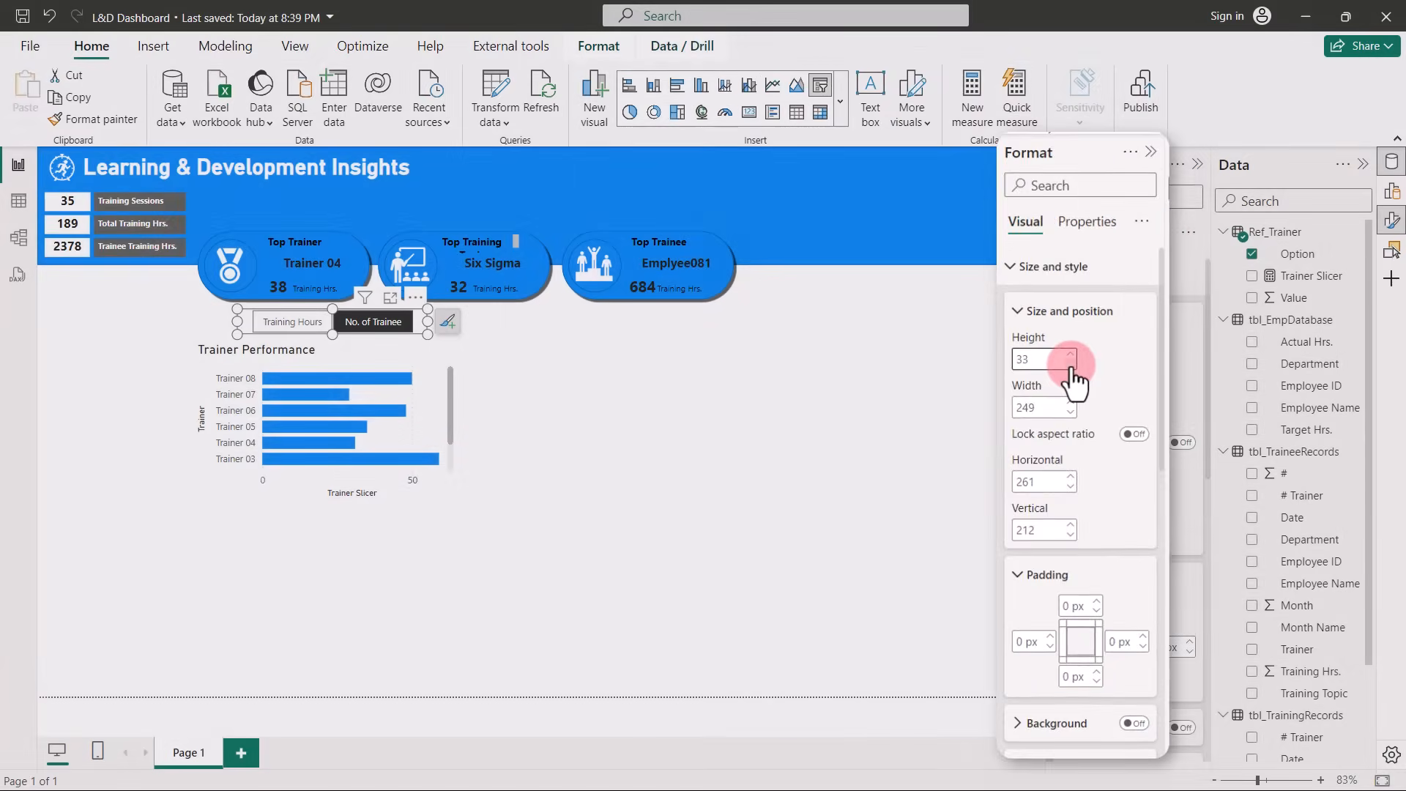
{"action": "left_click", "coordinate": [610, 413]}
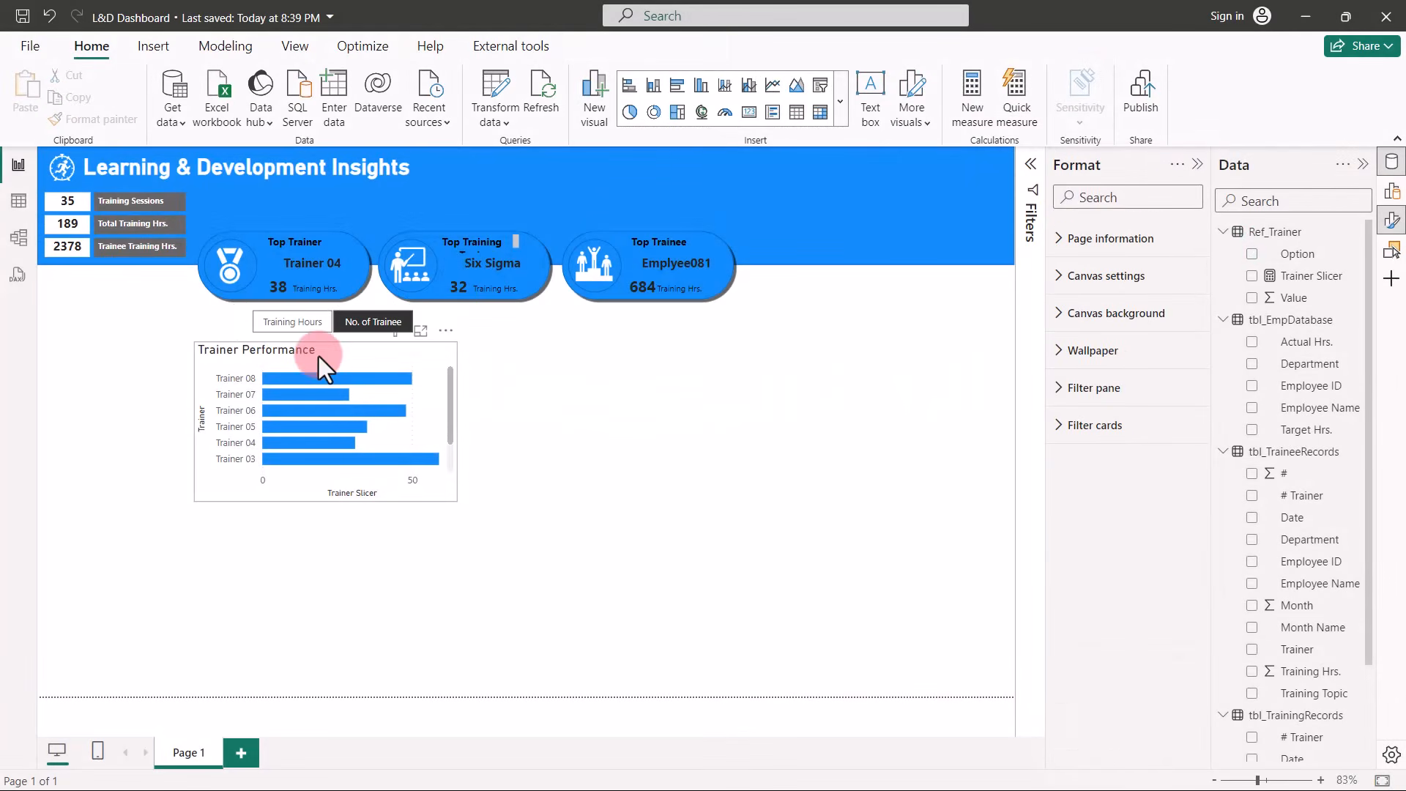
Set the Trainer Performance chart's top padding to 0 px.
{"action": "left_click", "coordinate": [270, 346]}
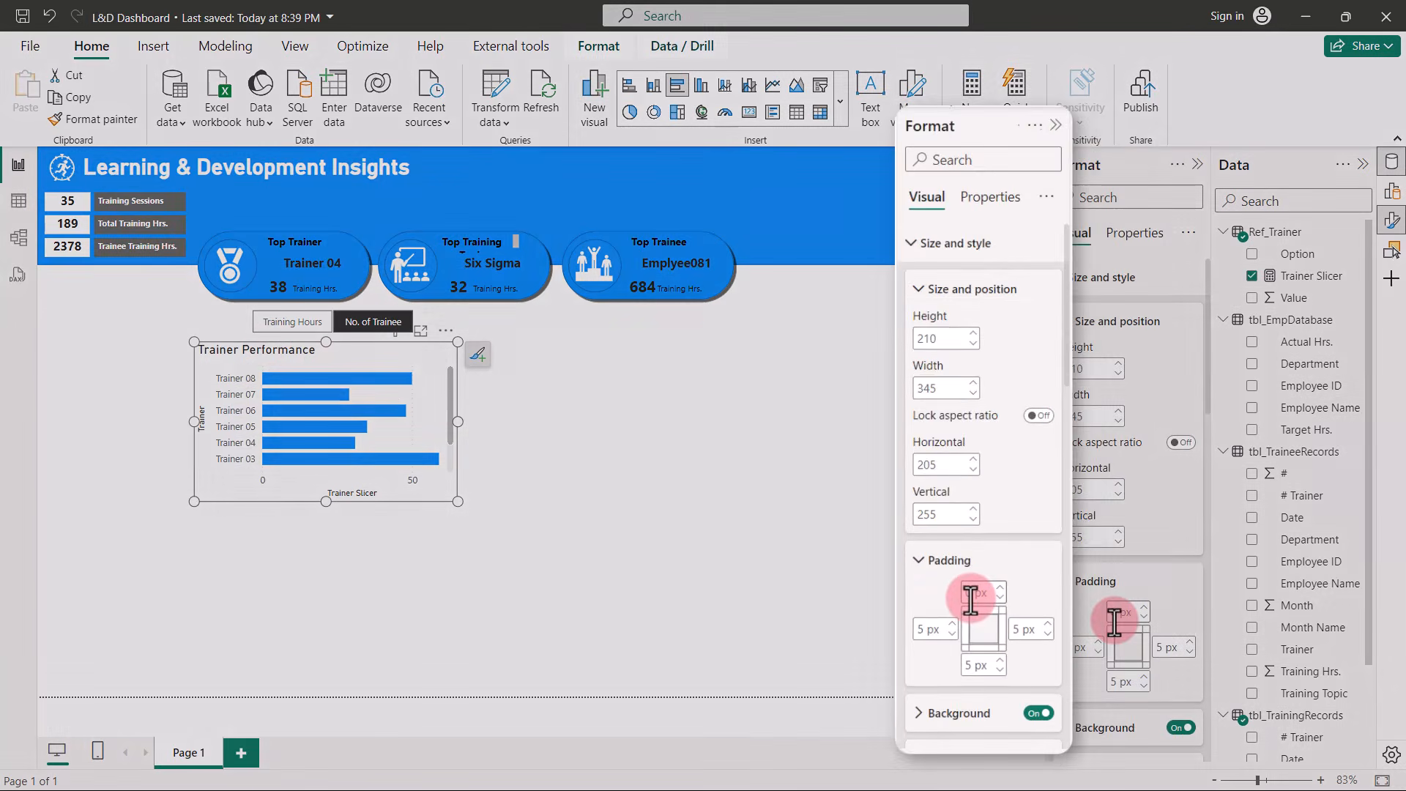
{"action": "scroll", "coordinate": [1115, 622], "scroll_direction": "down", "scroll_amount": 2}
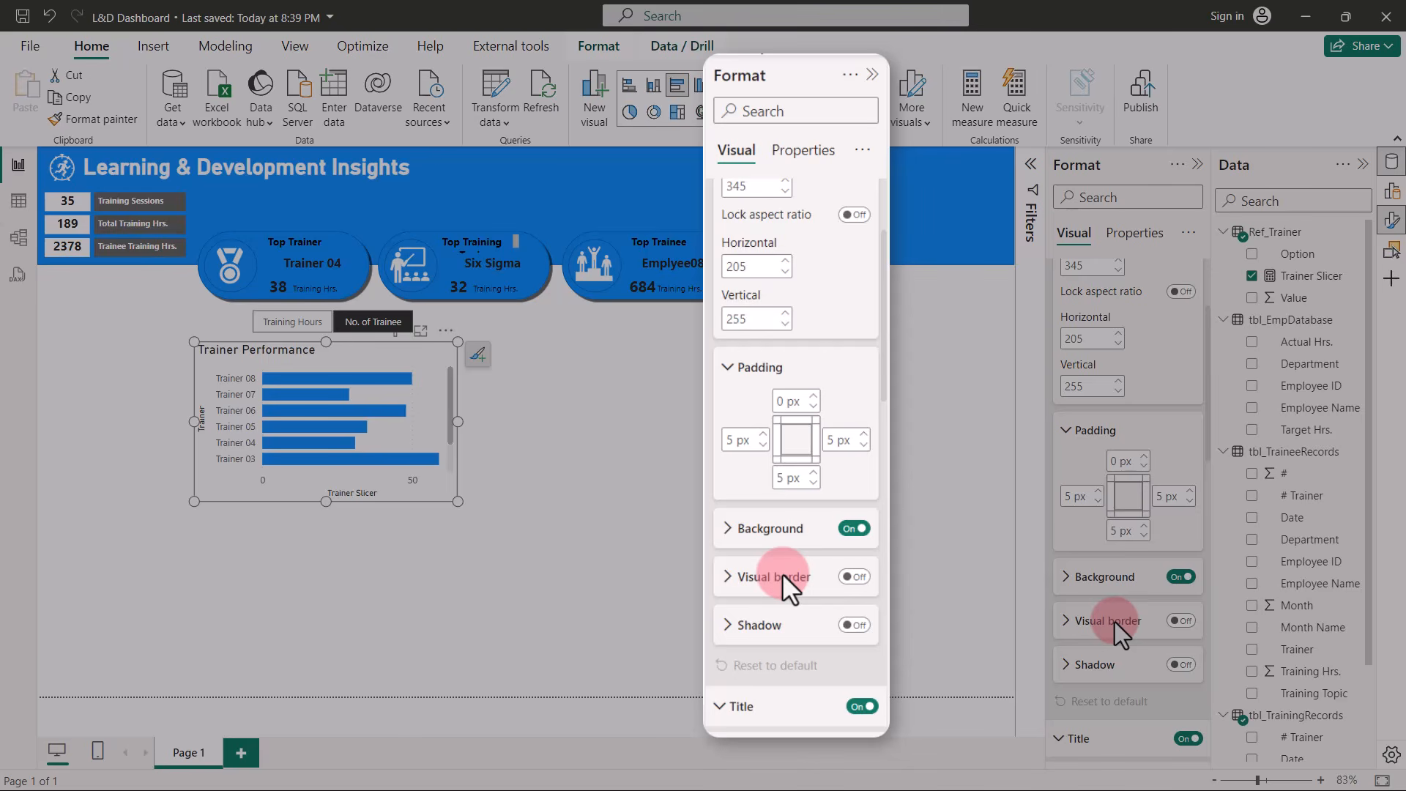
{"action": "scroll", "coordinate": [1115, 622], "scroll_direction": "down", "scroll_amount": 1}
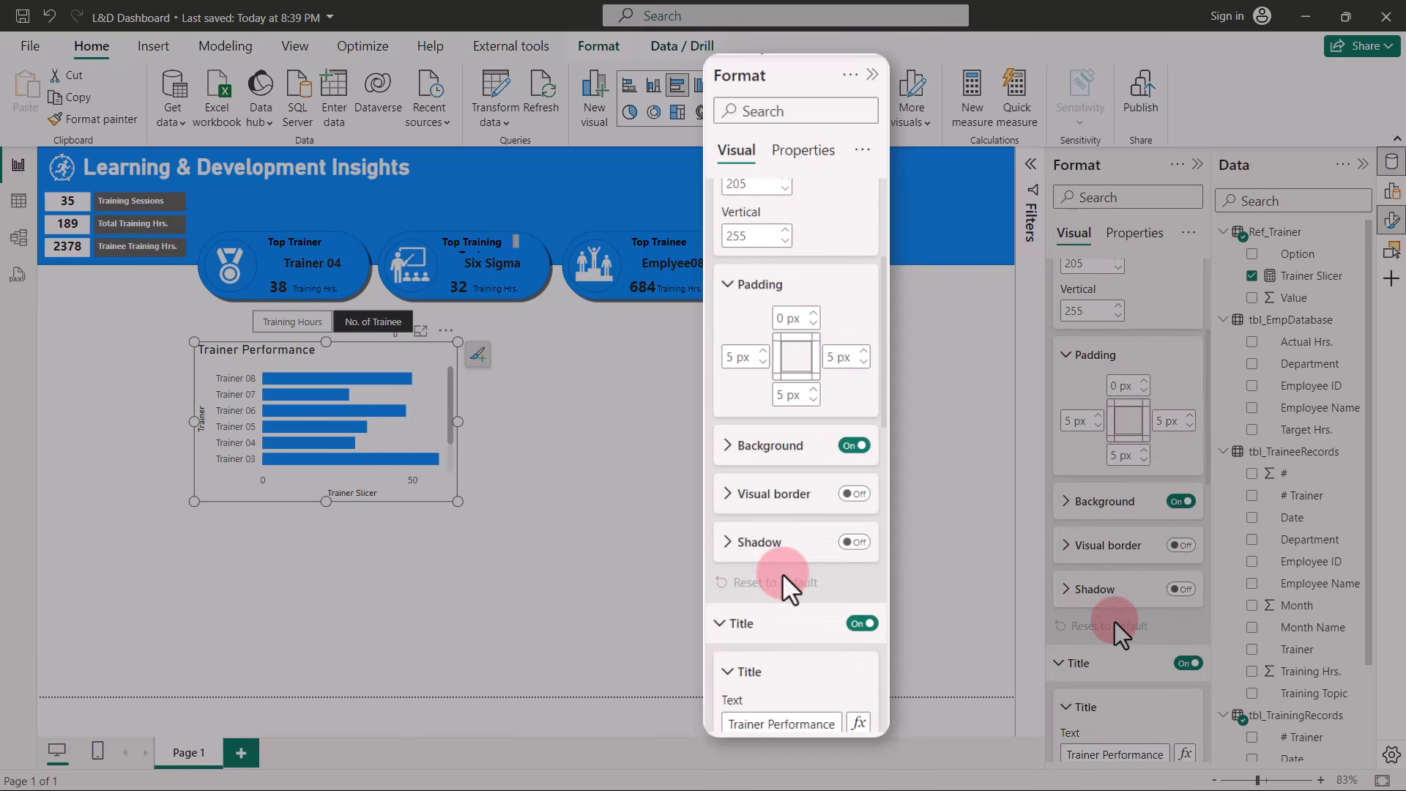
Change the Trainer Performance chart's title font to Segoe UI.
{"action": "left_click", "coordinate": [1069, 355]}
{"action": "scroll", "coordinate": [1071, 366], "scroll_direction": "up", "scroll_amount": 2}
{"action": "scroll", "coordinate": [1071, 367], "scroll_direction": "up", "scroll_amount": 2}
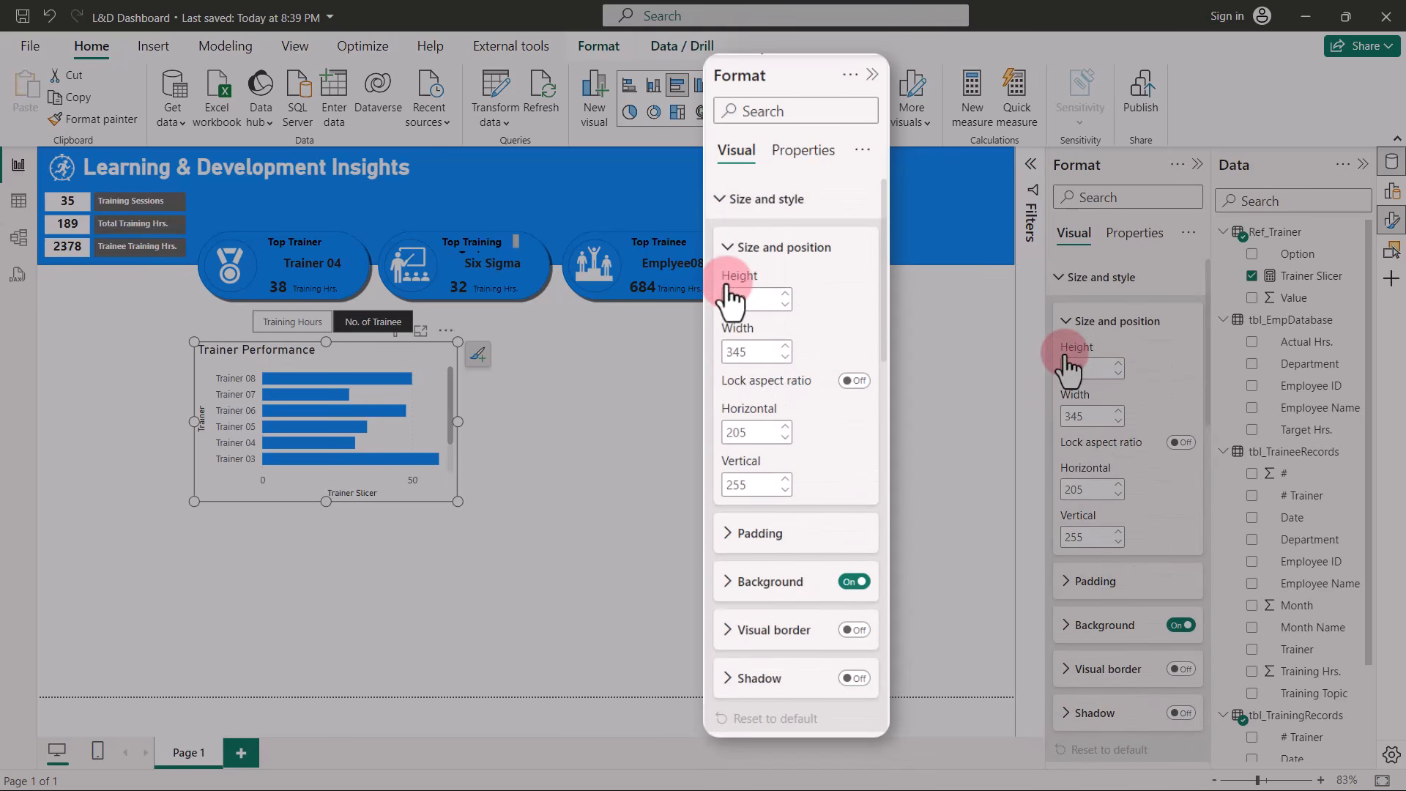
{"action": "left_click", "coordinate": [1065, 322]}
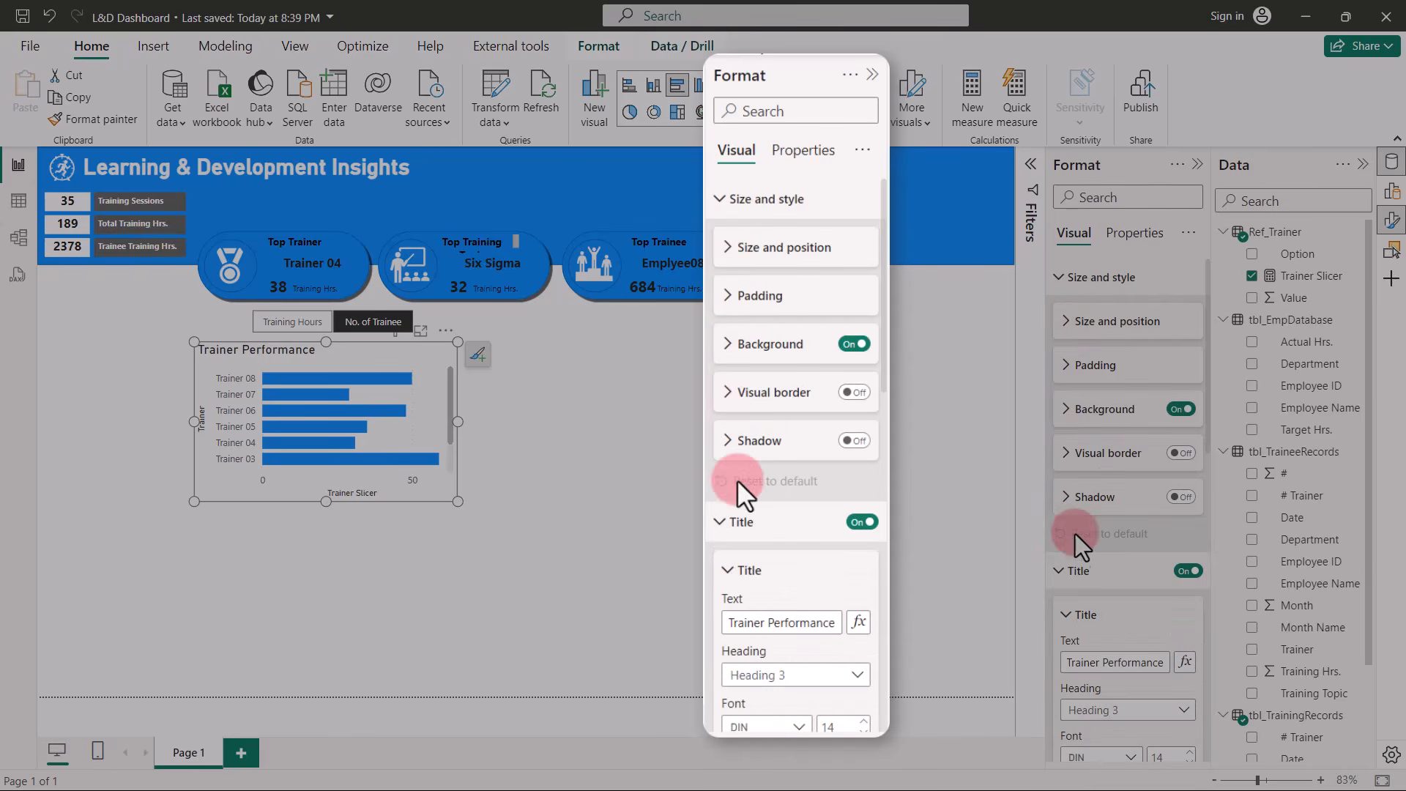
{"action": "scroll", "coordinate": [1076, 571], "scroll_direction": "down", "scroll_amount": 2}
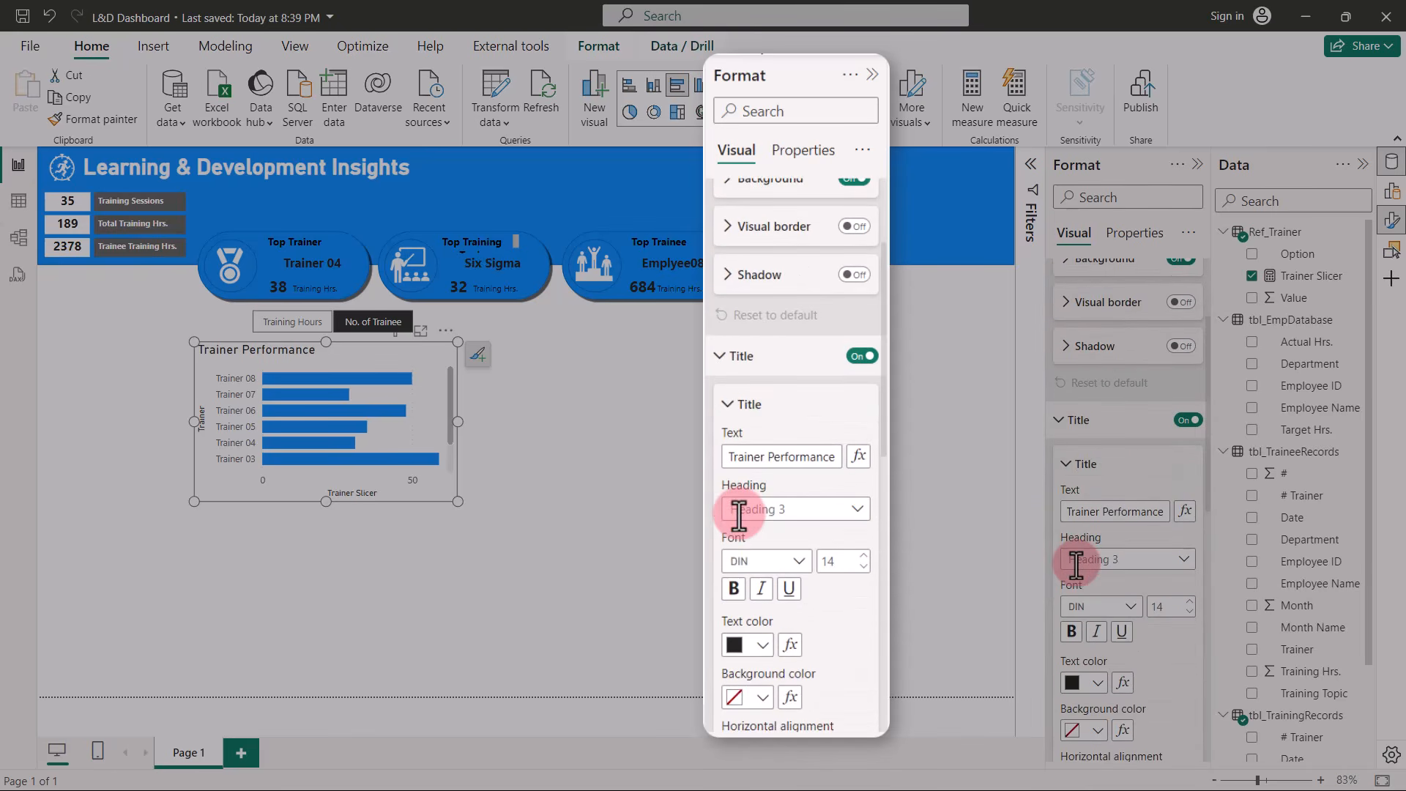
{"action": "left_click", "coordinate": [785, 562]}
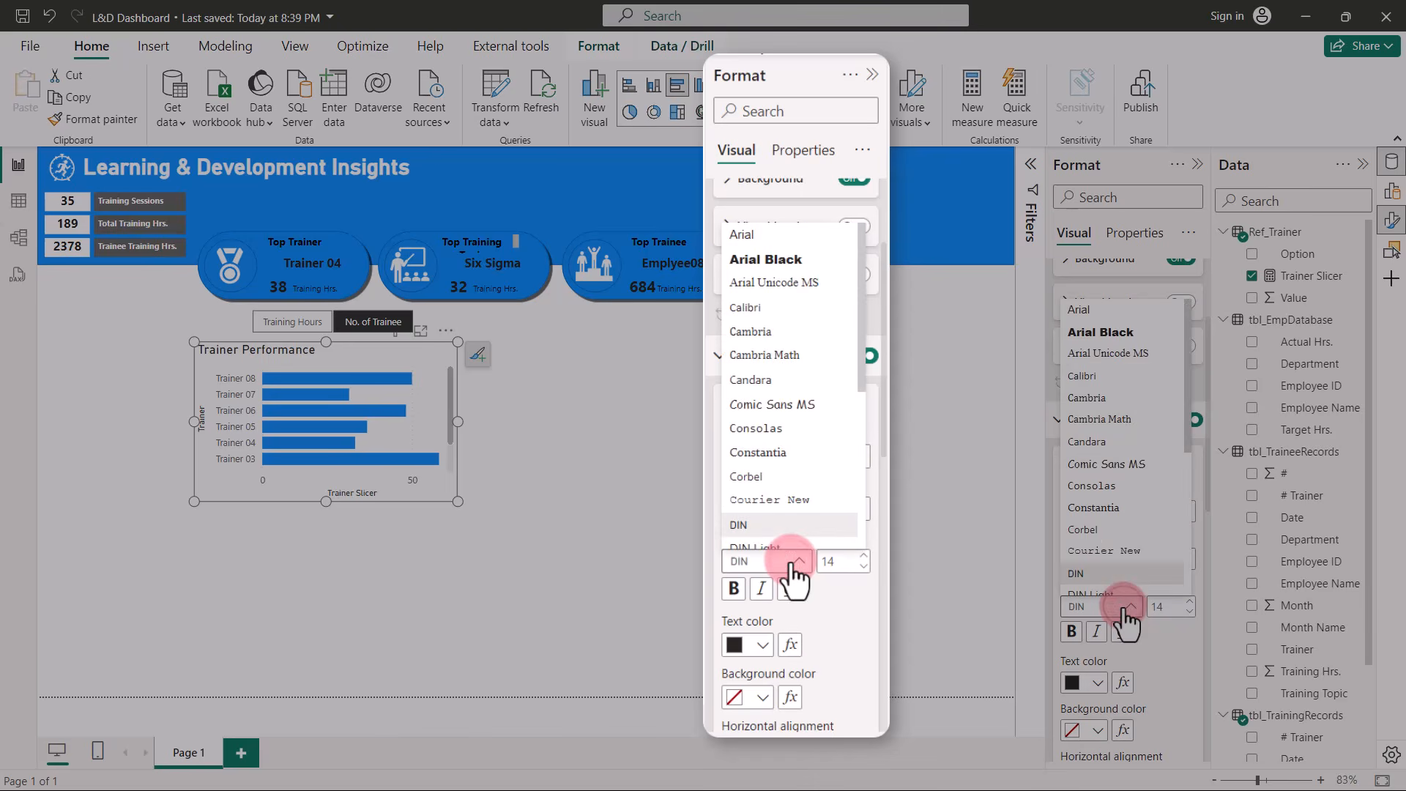
{"action": "scroll", "coordinate": [785, 498], "scroll_direction": "down", "scroll_amount": 4}
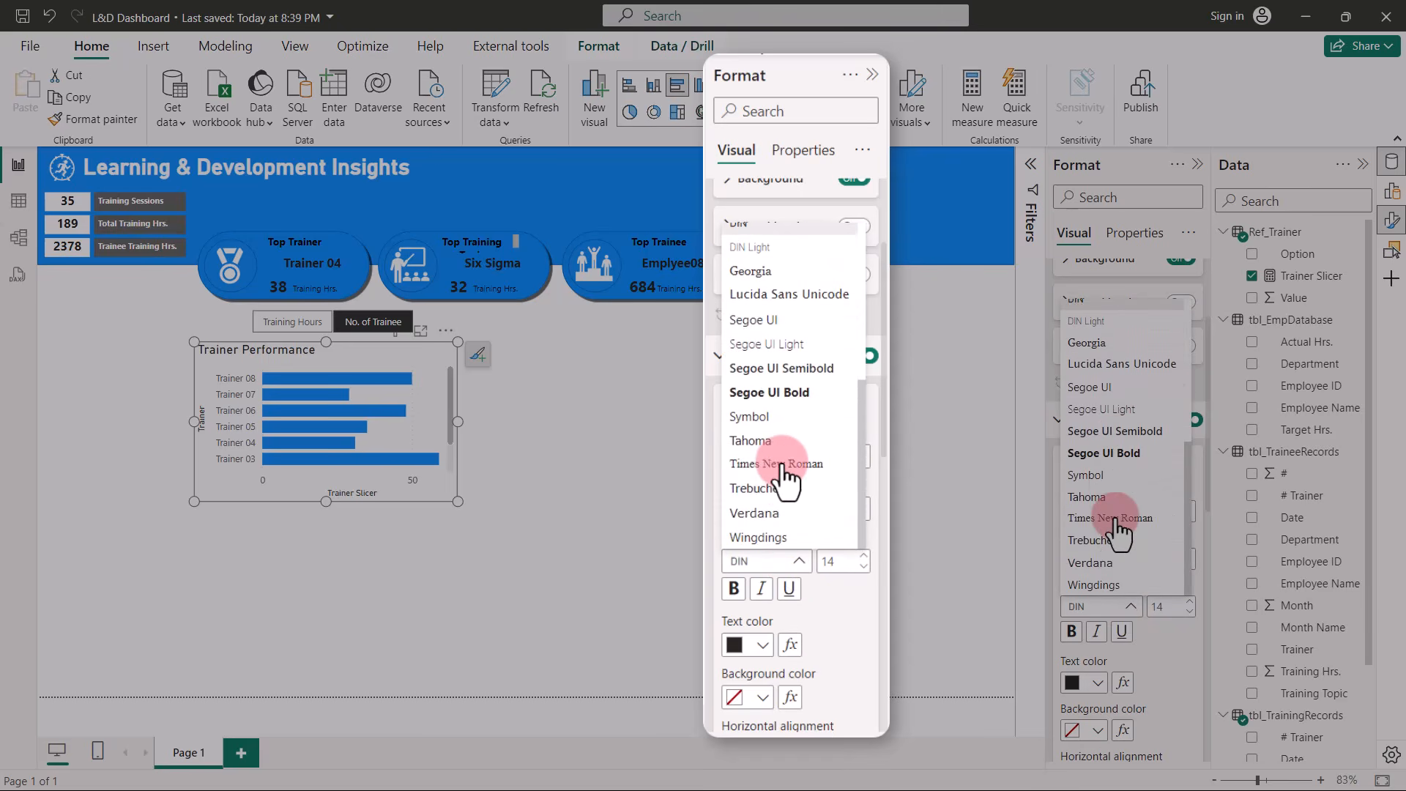
{"action": "left_click", "coordinate": [771, 320]}
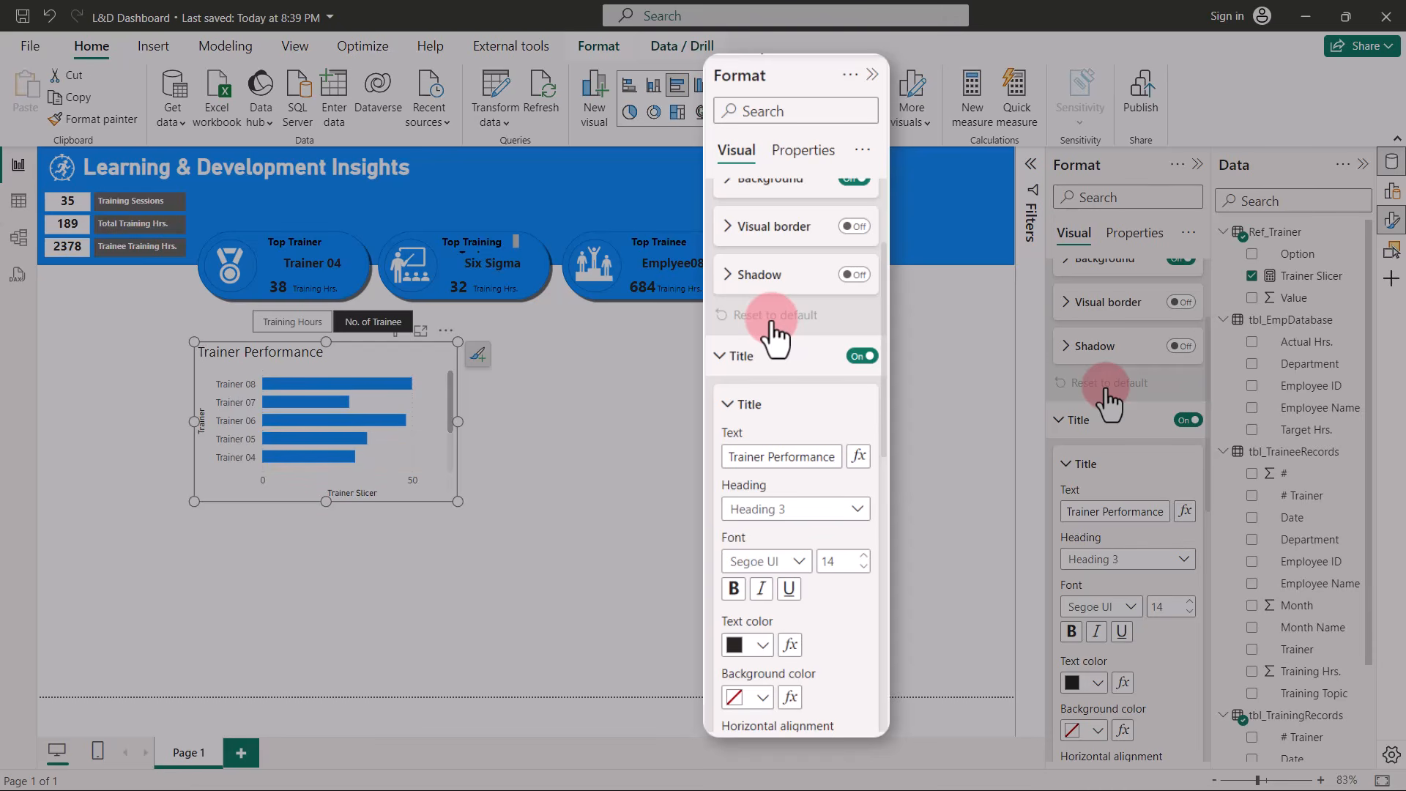
Set the chart title's font size to 10, make it bold and center it horizontally.
{"action": "left_click", "coordinate": [840, 563]}
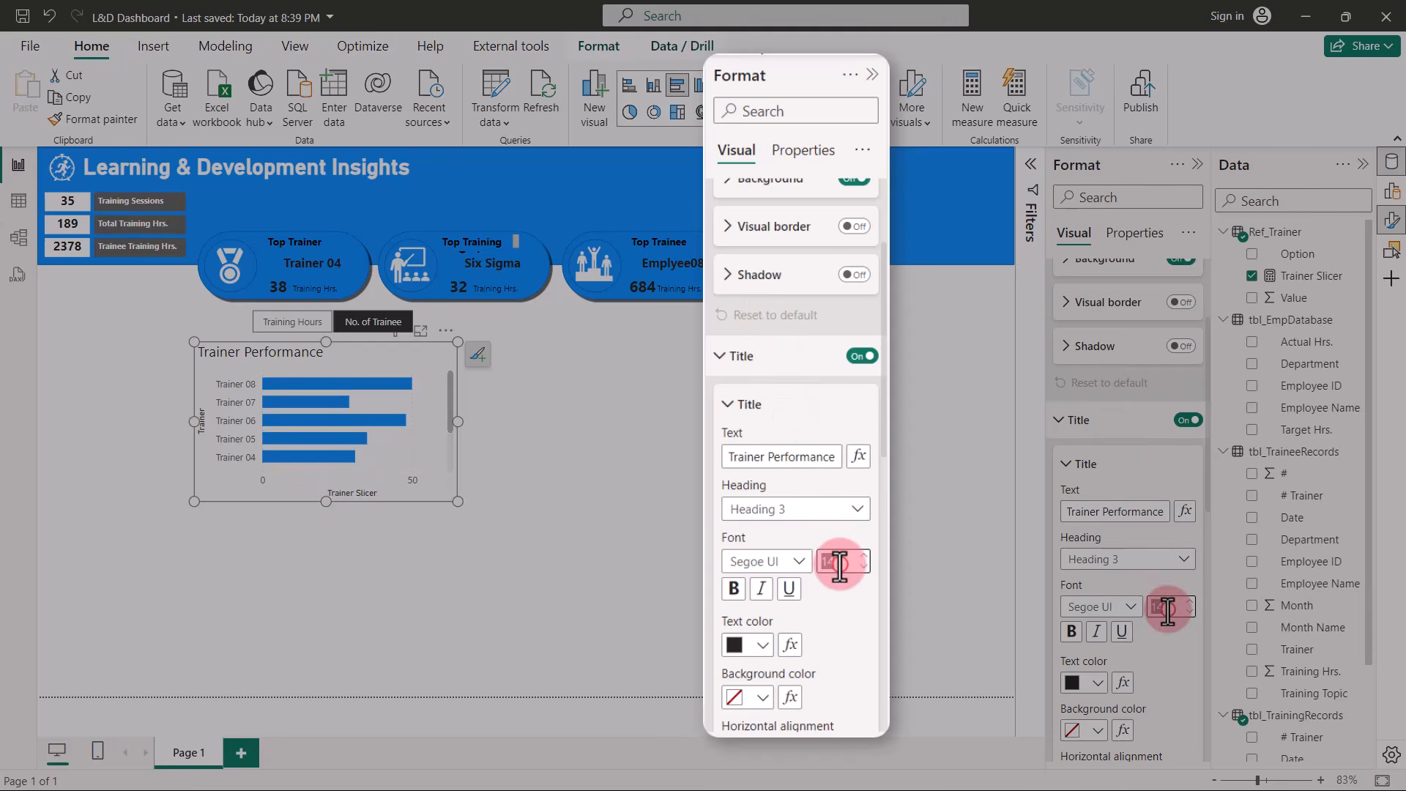
{"action": "type", "text": "10"}
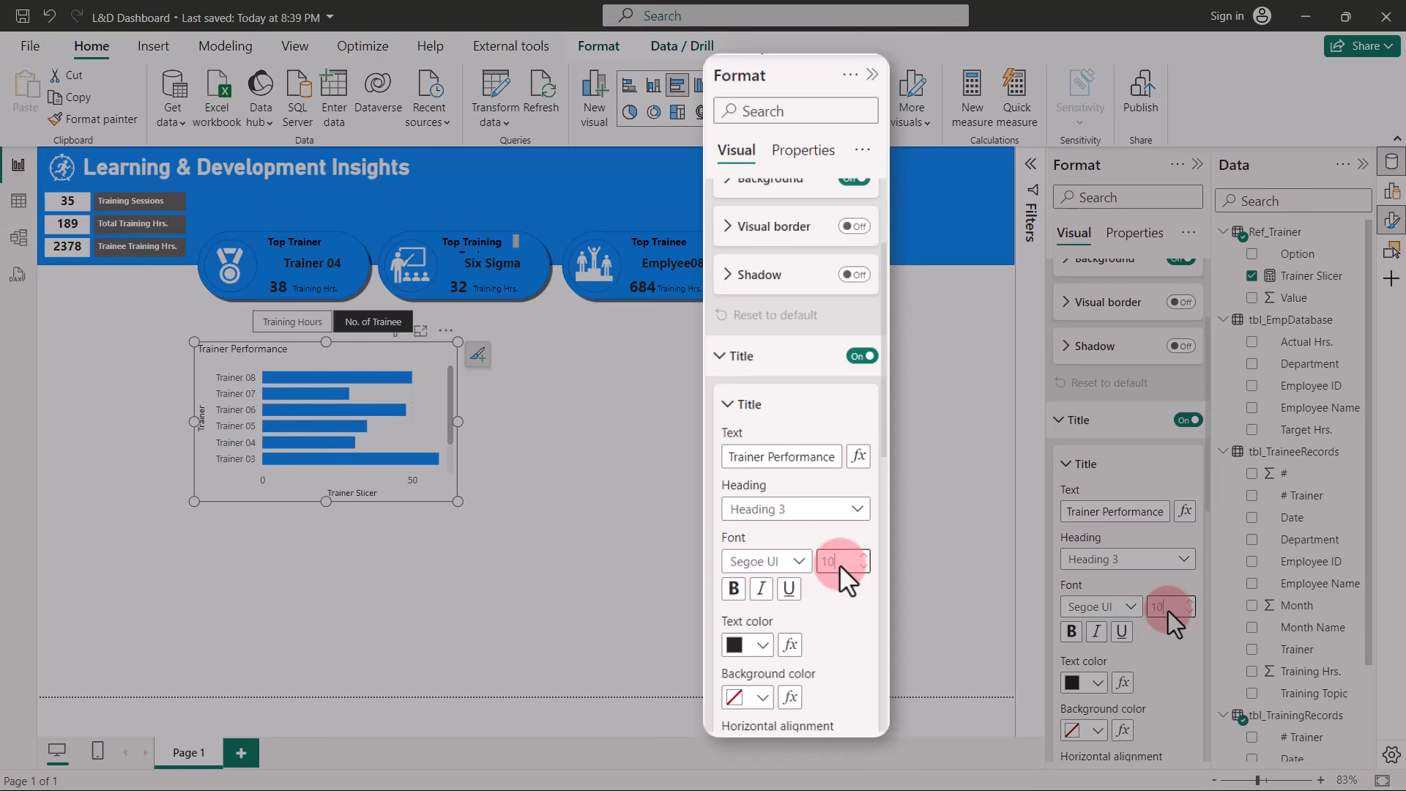
{"action": "left_click", "coordinate": [733, 594]}
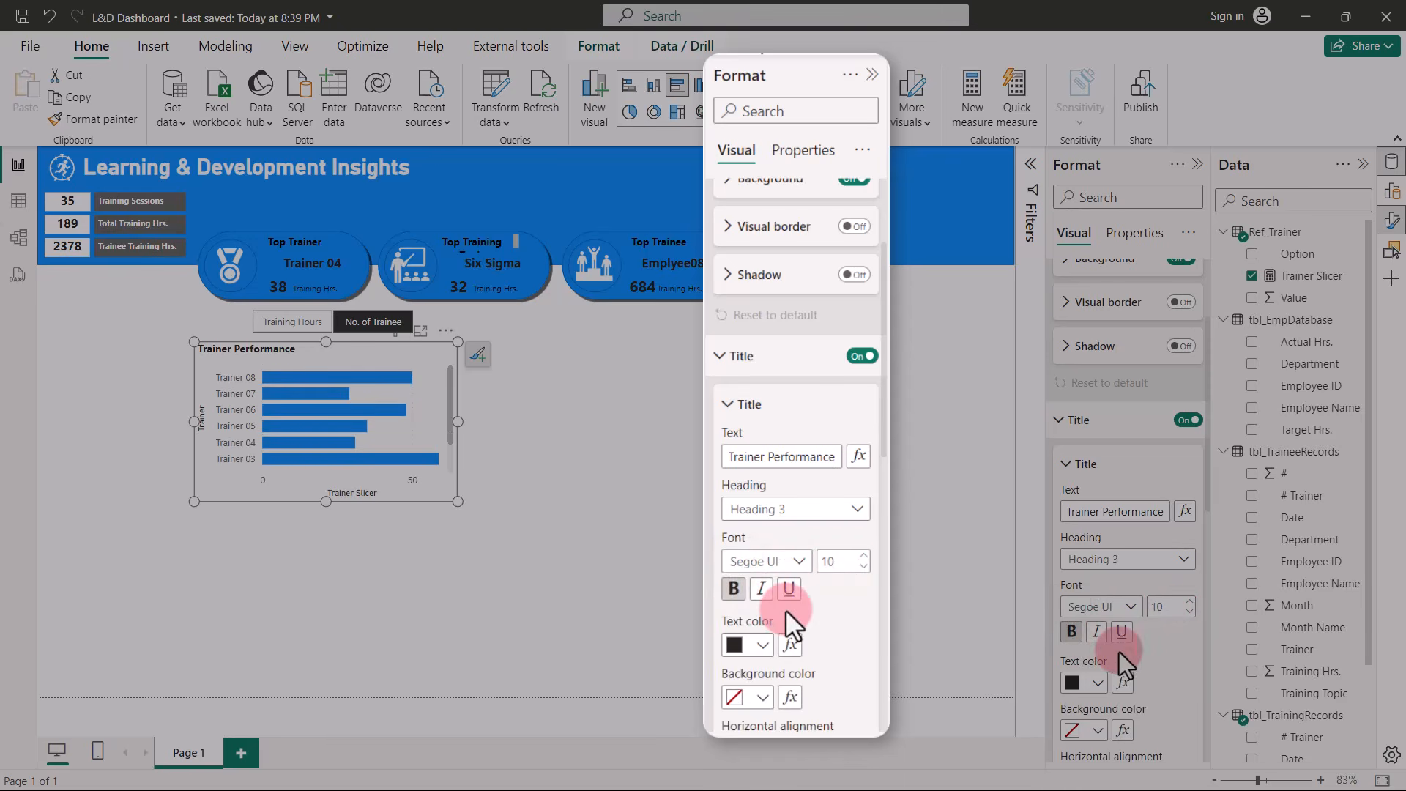
{"action": "scroll", "coordinate": [785, 610], "scroll_direction": "down", "scroll_amount": 3}
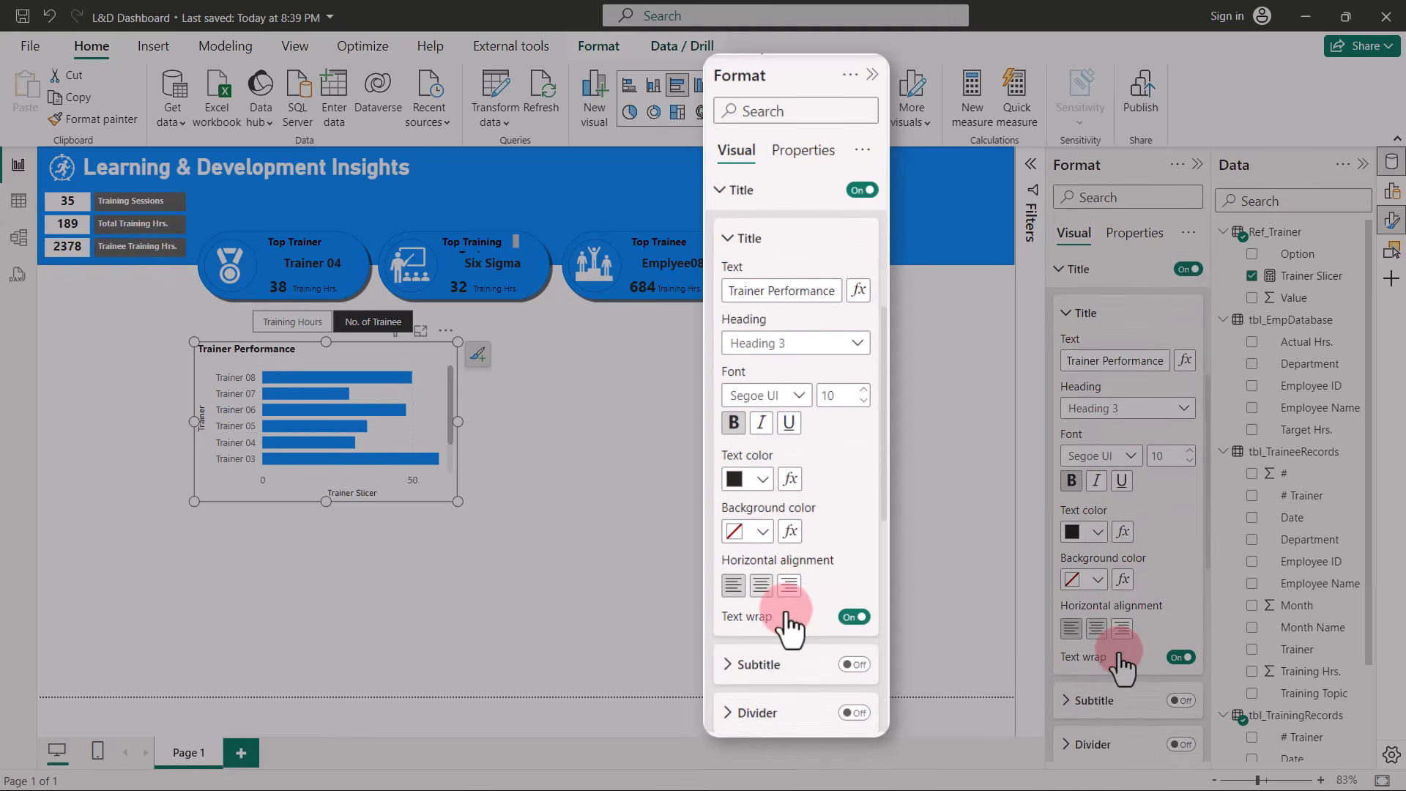
{"action": "left_click", "coordinate": [763, 590]}
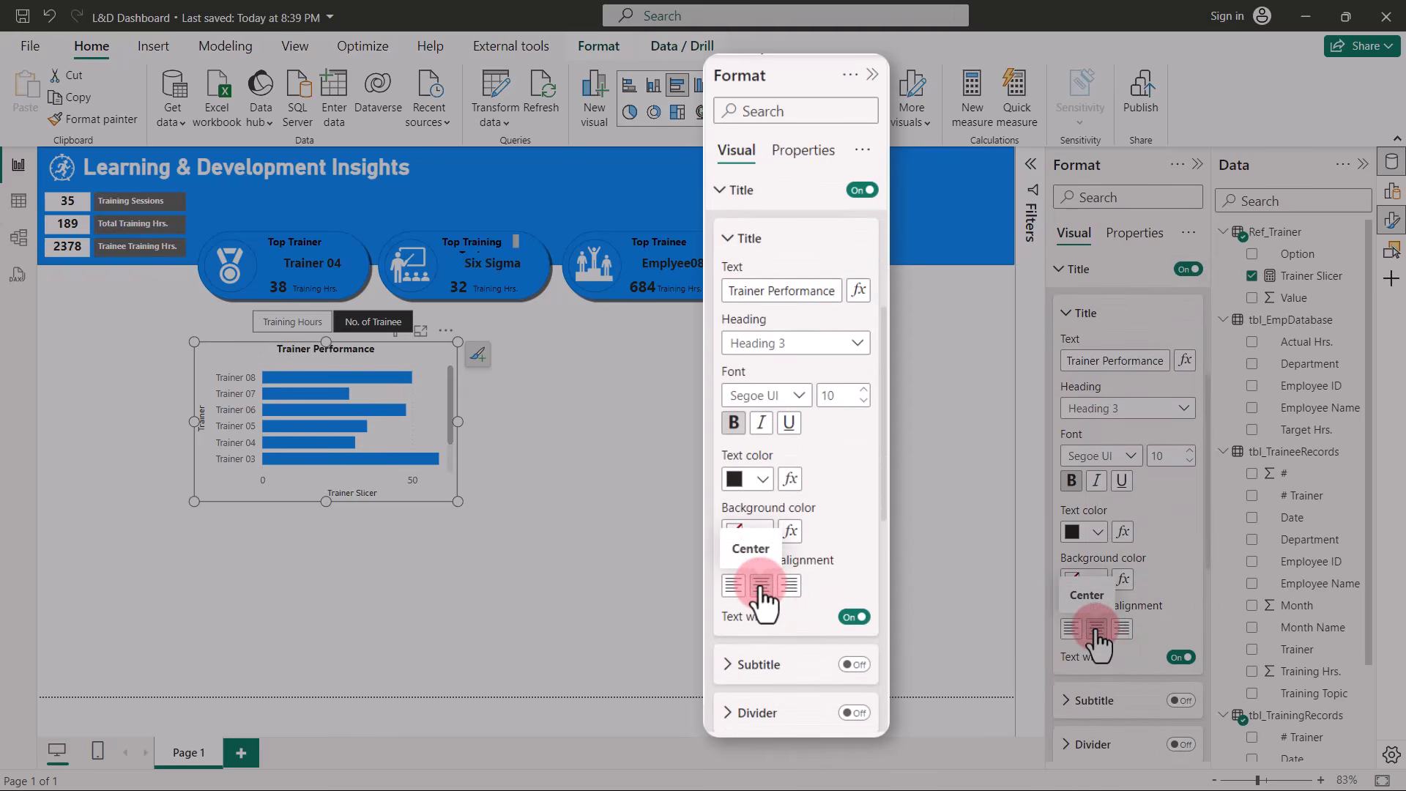
Set the chart's Y-axis values to font size 8 and make them bold.
{"action": "scroll", "coordinate": [832, 516], "scroll_direction": "down", "scroll_amount": 4}
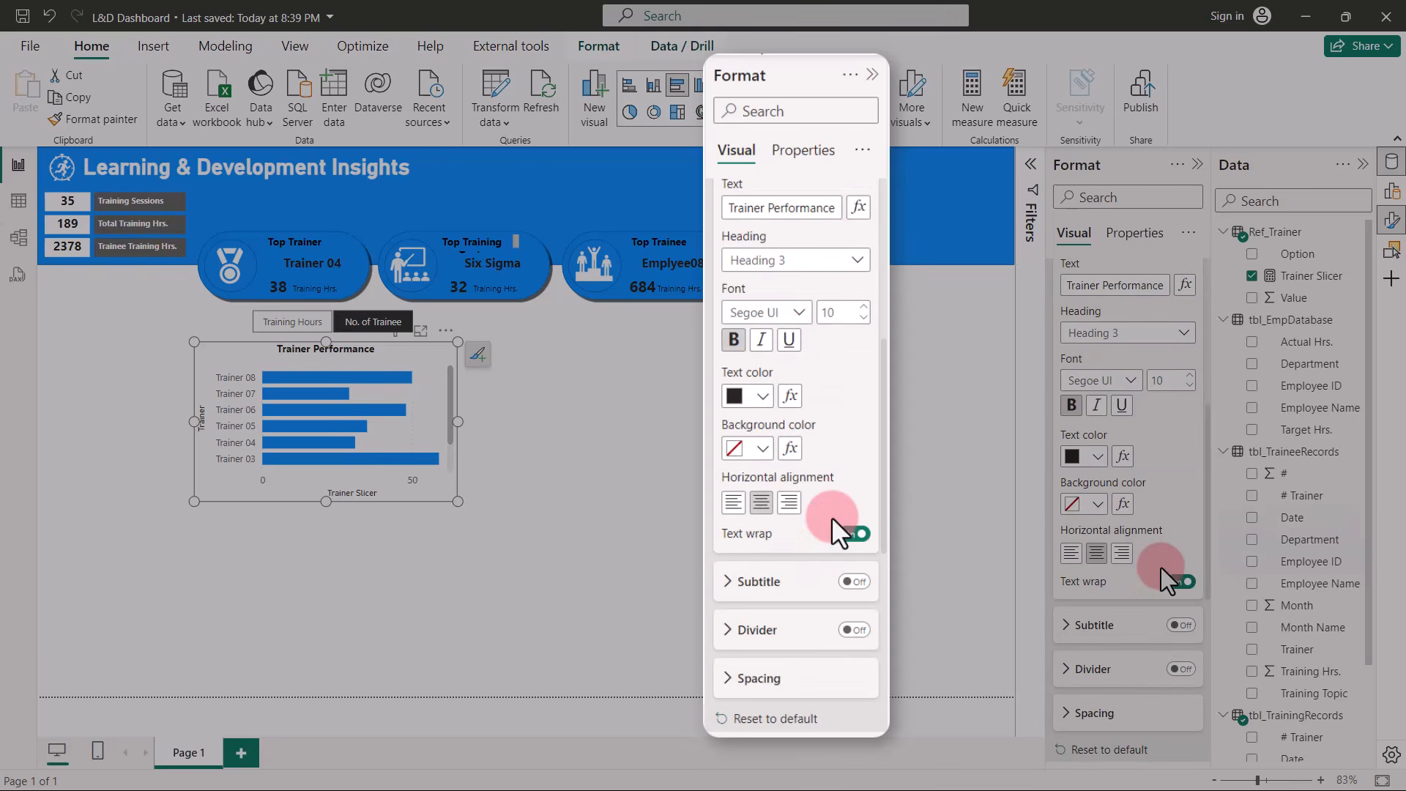
{"action": "scroll", "coordinate": [832, 517], "scroll_direction": "down", "scroll_amount": 2}
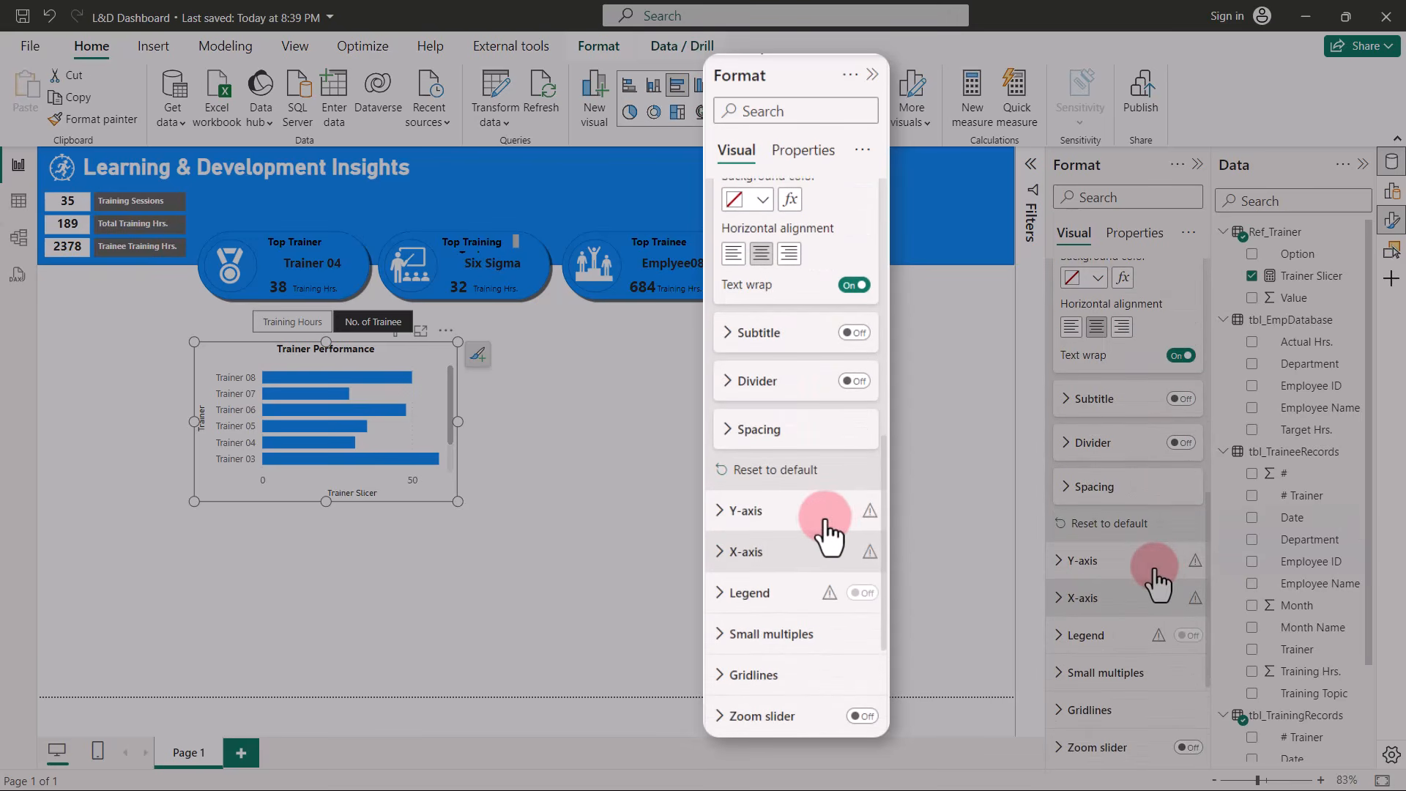
{"action": "left_click", "coordinate": [721, 511]}
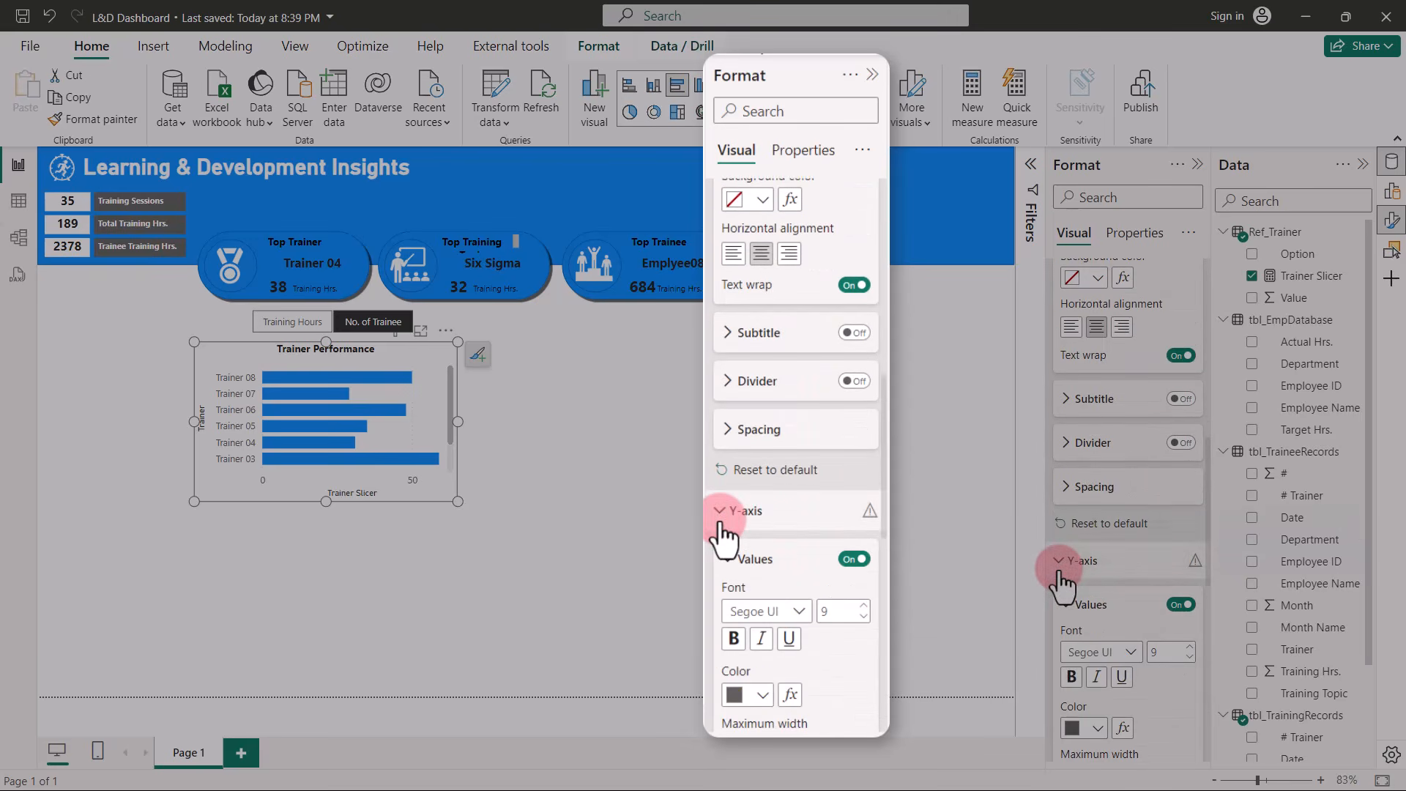
{"action": "scroll", "coordinate": [721, 527], "scroll_direction": "down", "scroll_amount": 2}
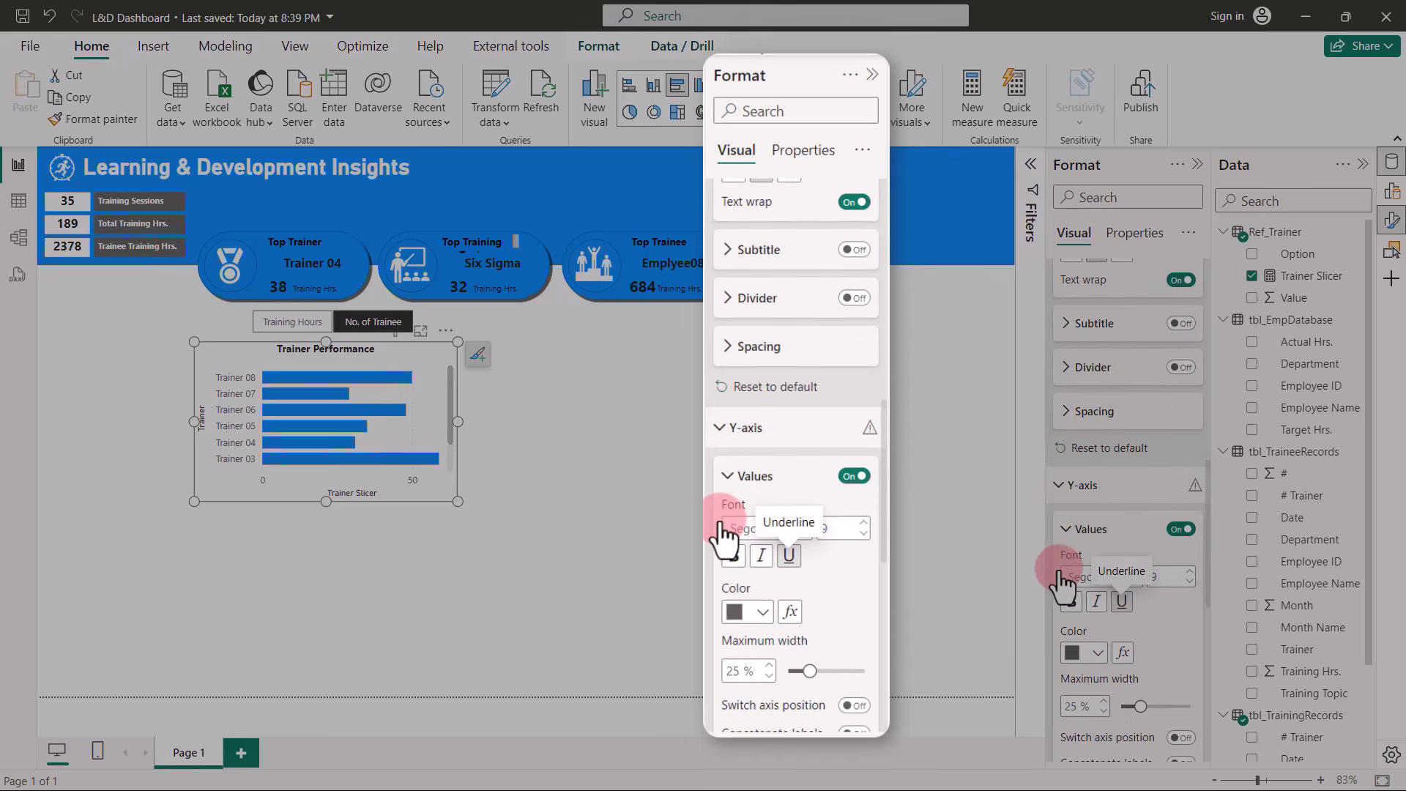
{"action": "scroll", "coordinate": [725, 535], "scroll_direction": "down", "scroll_amount": 2}
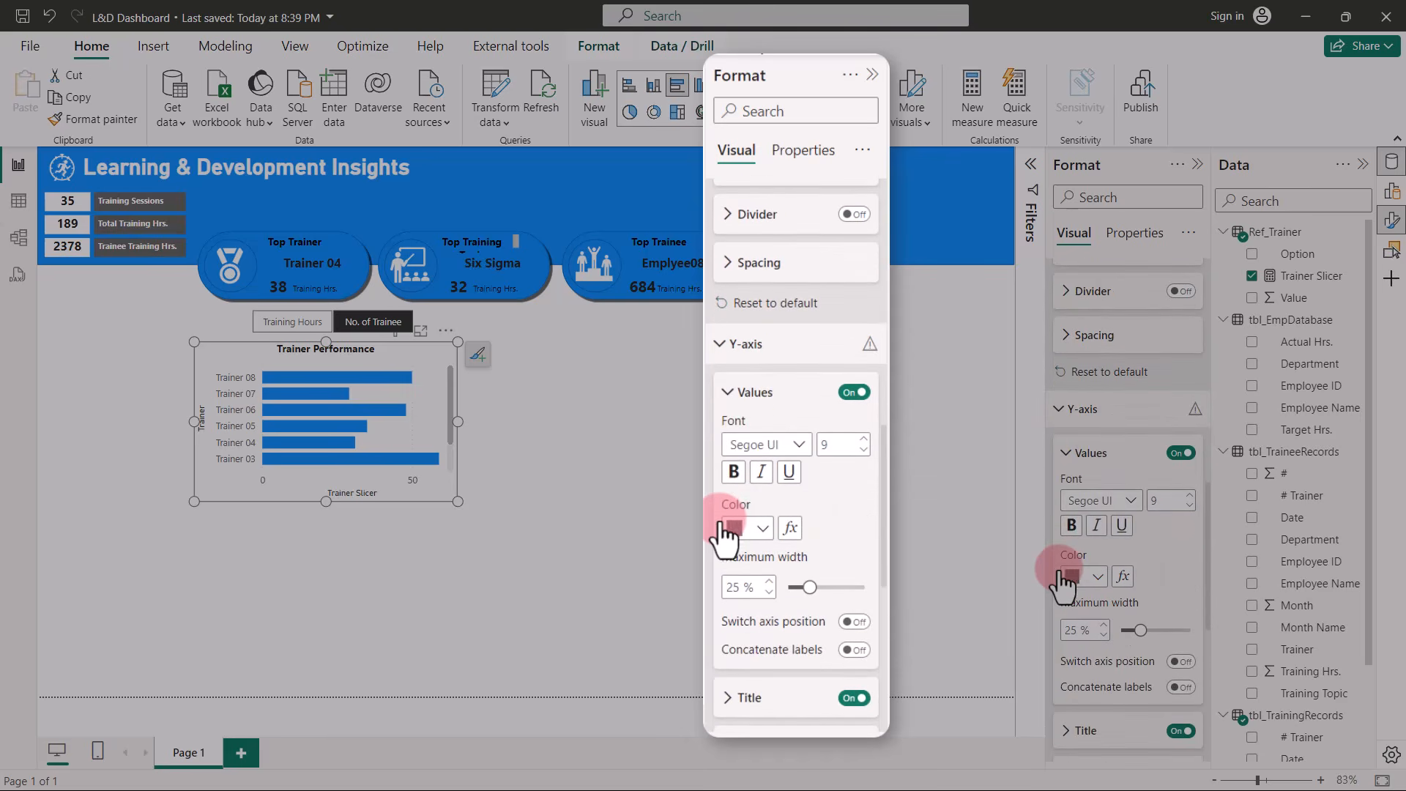
{"action": "left_click", "coordinate": [864, 449]}
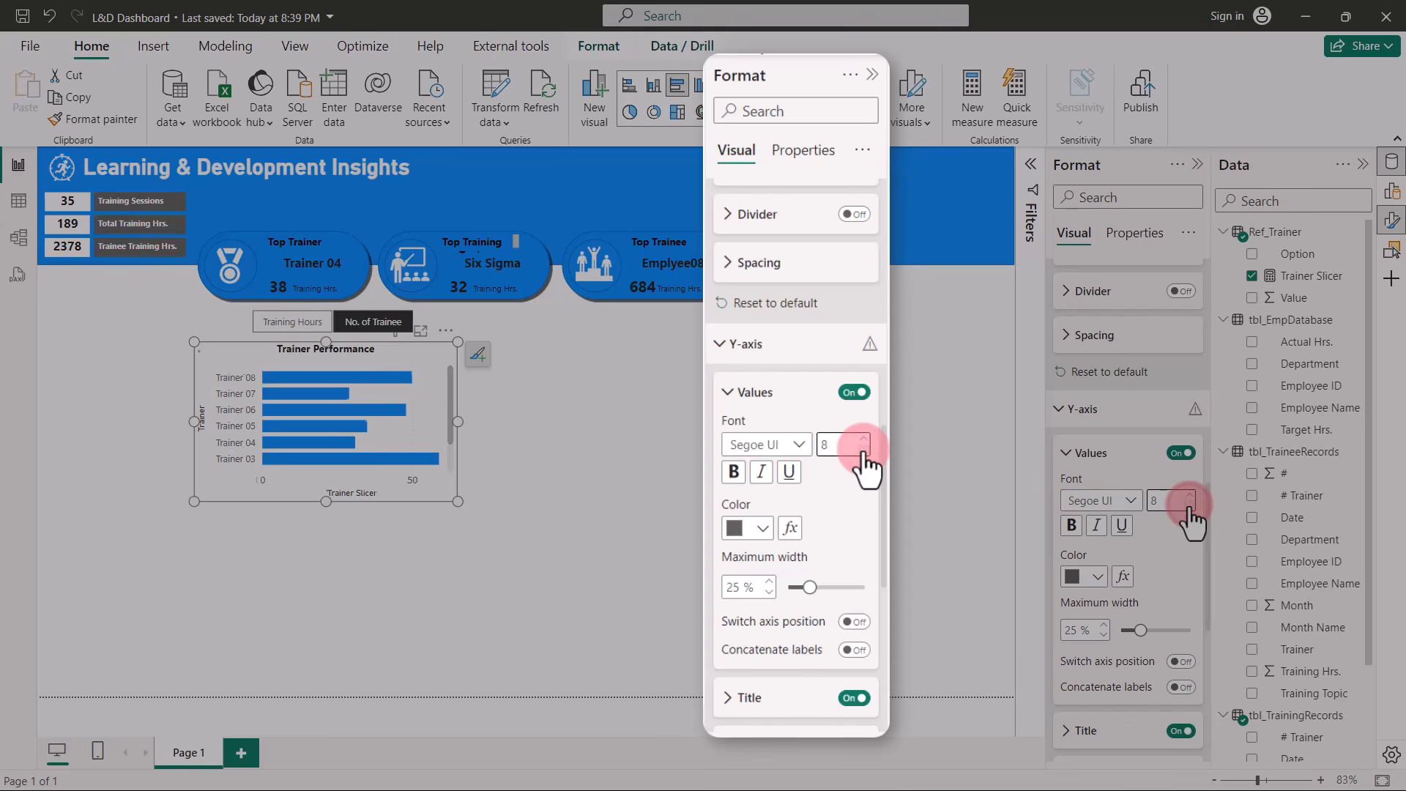
{"action": "left_click", "coordinate": [735, 476]}
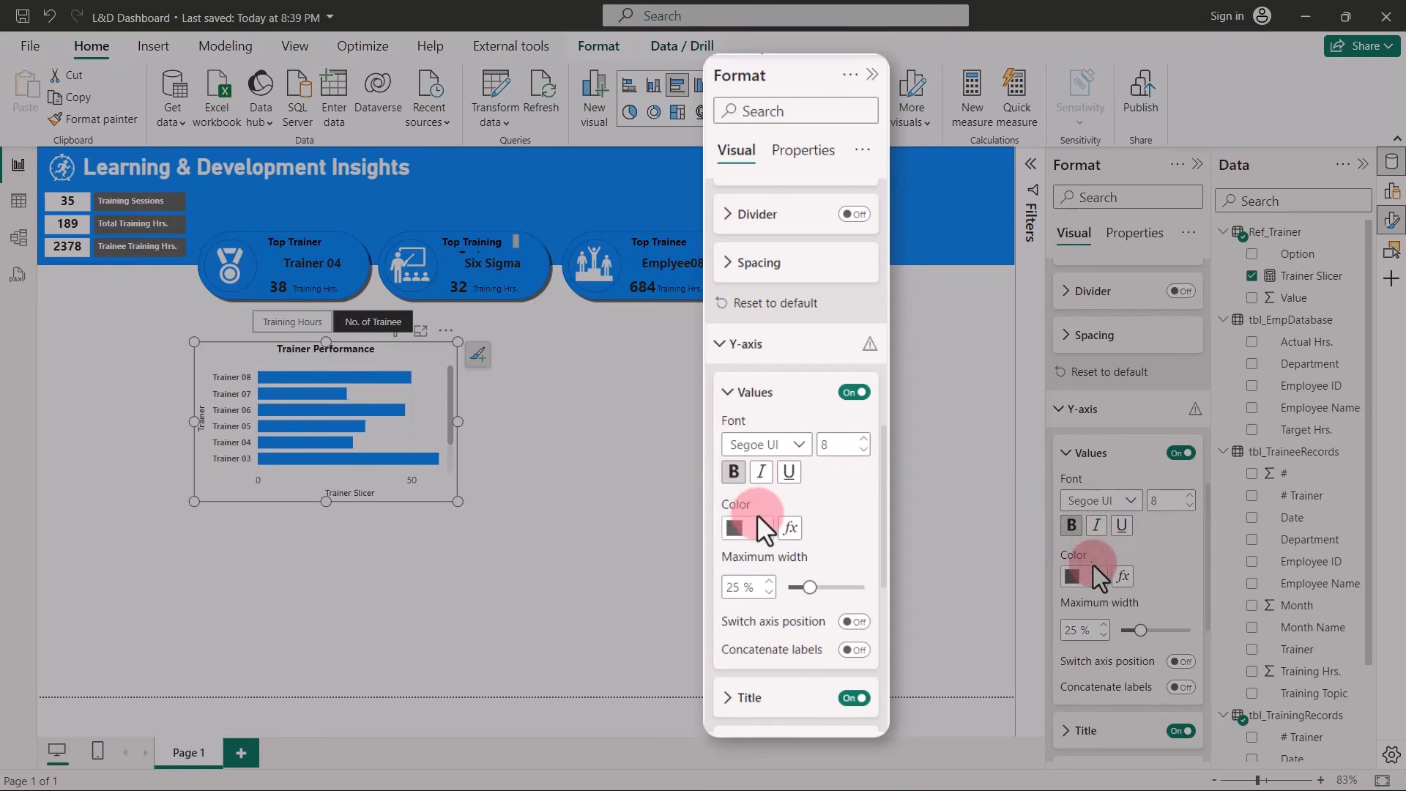
Raise the Y-axis values' maximum width to 50 % and turn off the Y-axis title.
{"action": "left_click_drag", "start_coordinate": [808, 584], "coordinate": [870, 586]}
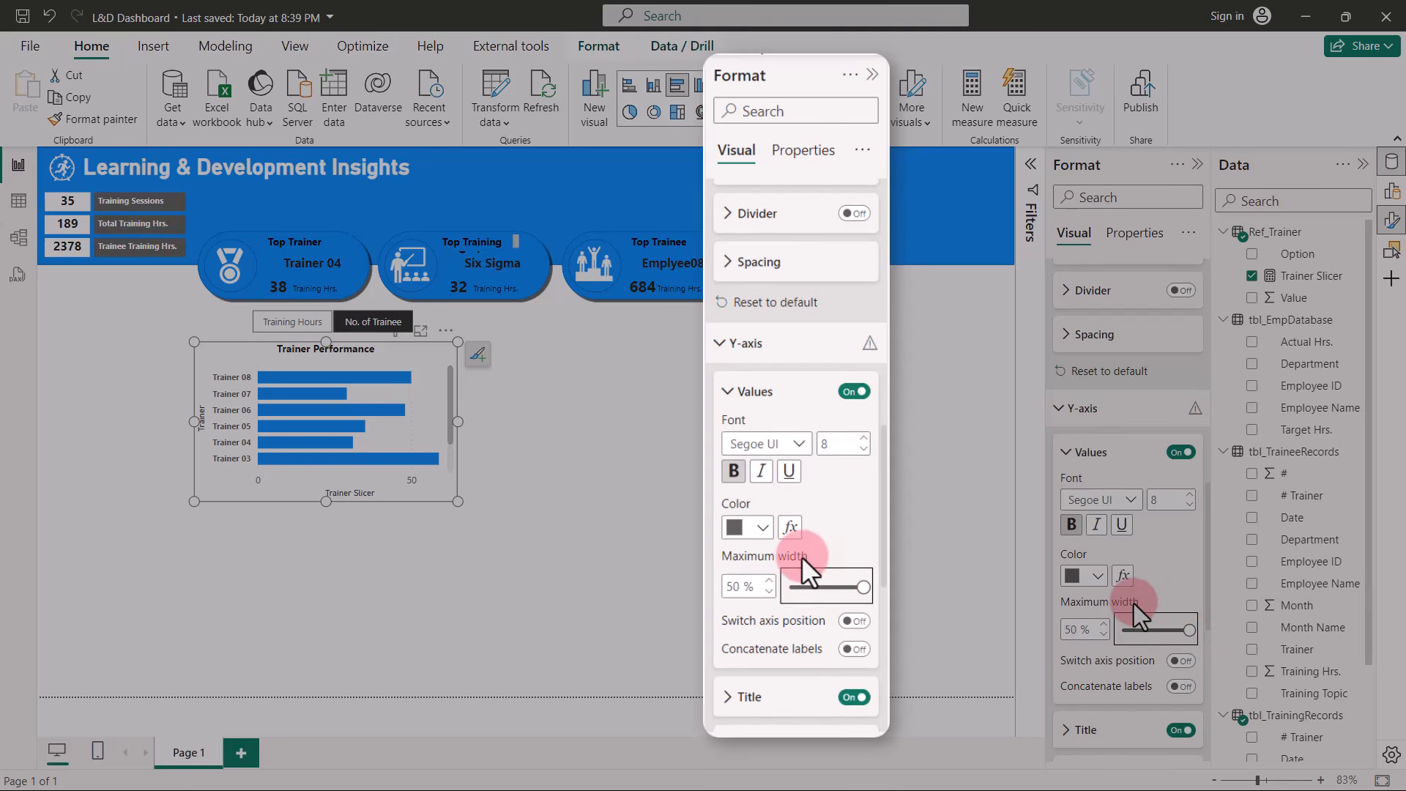
{"action": "scroll", "coordinate": [801, 556], "scroll_direction": "down", "scroll_amount": 2}
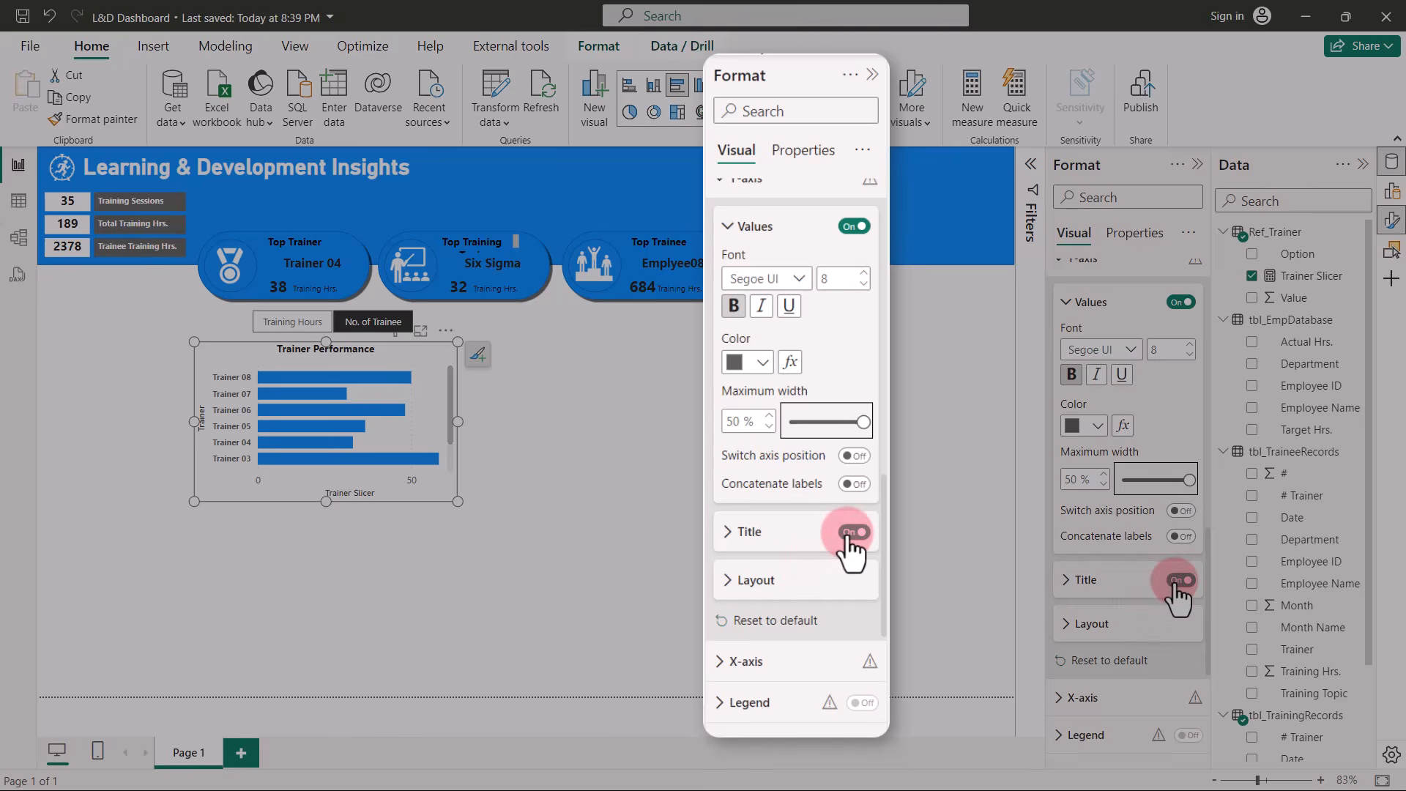
{"action": "left_click", "coordinate": [852, 532]}
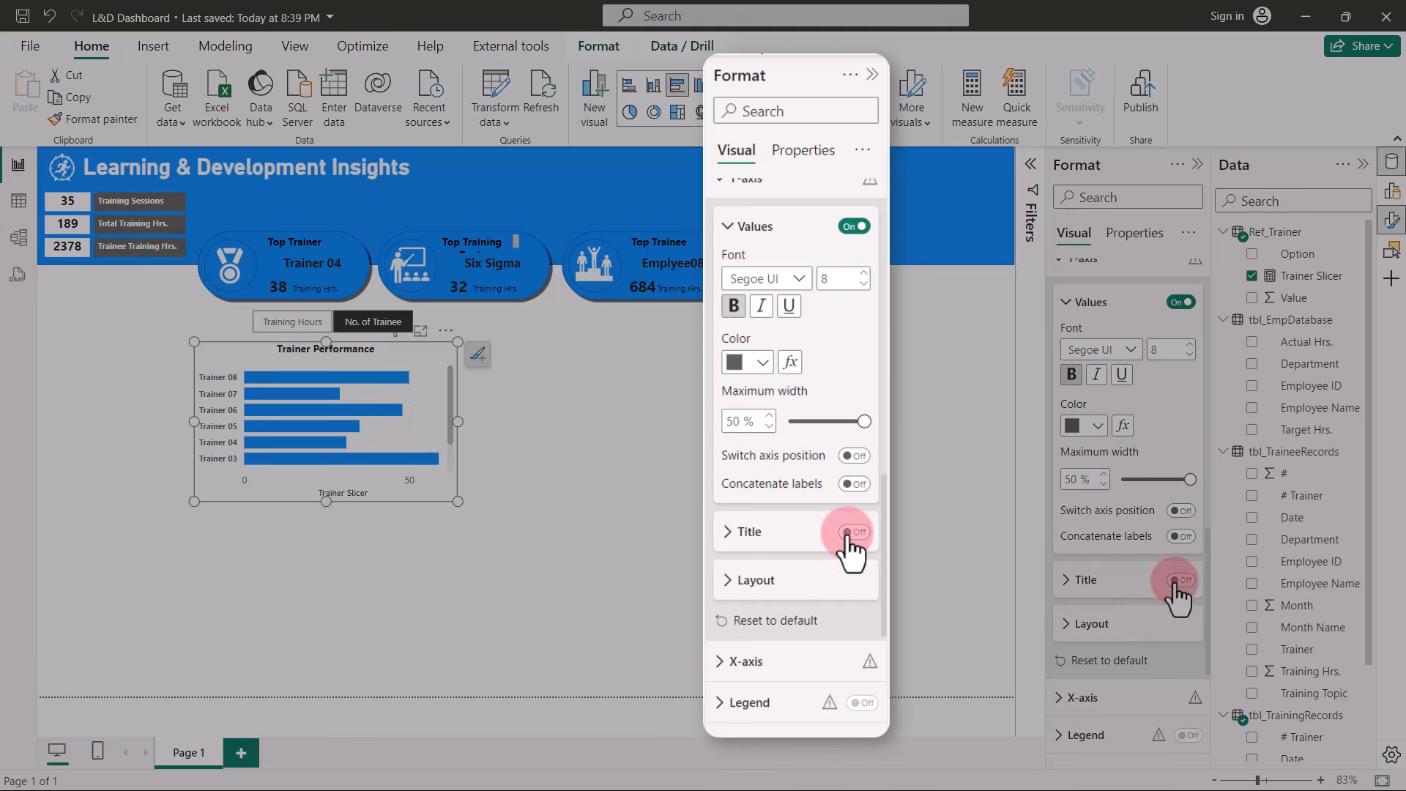
Turn off both the values and the title of the chart's X-axis.
{"action": "scroll", "coordinate": [848, 550], "scroll_direction": "down", "scroll_amount": 3}
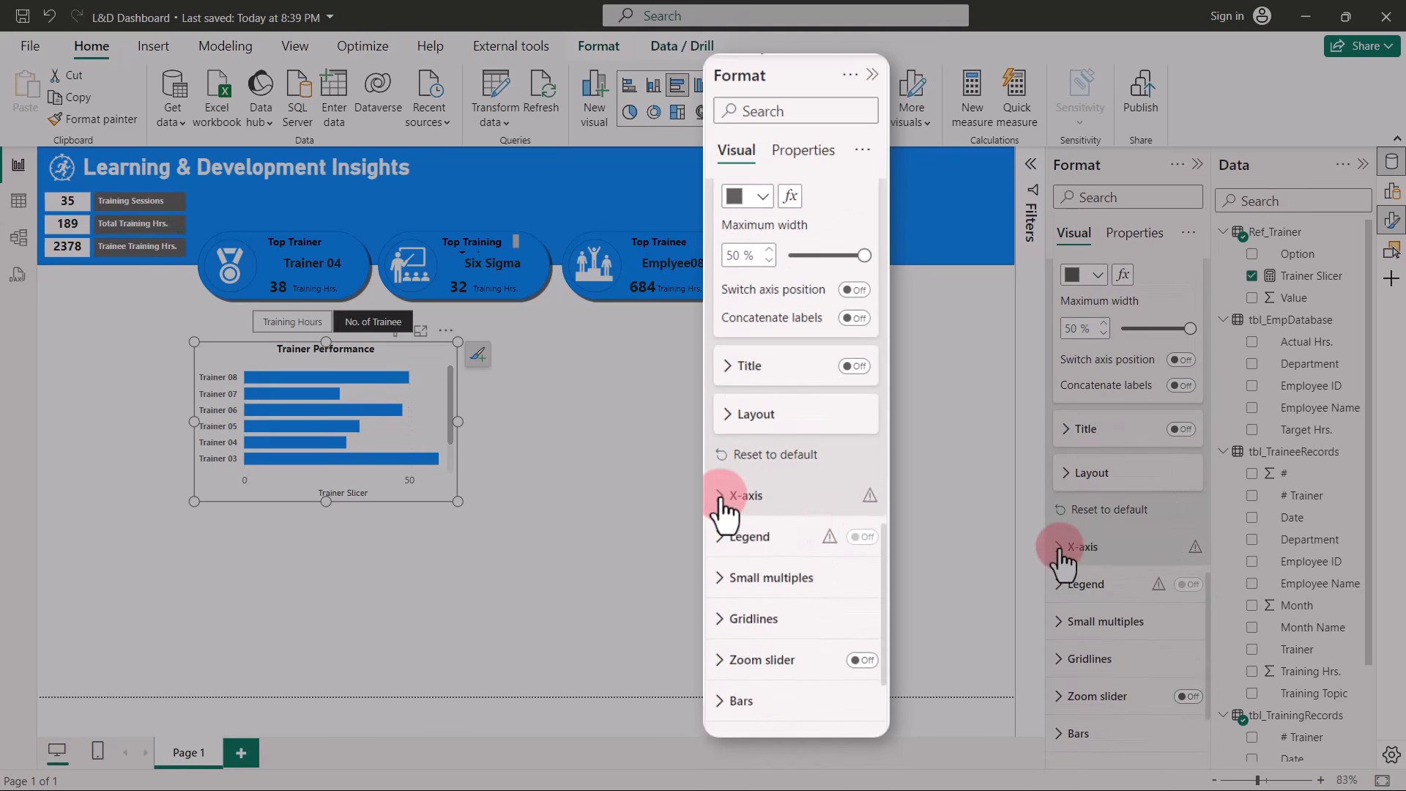
{"action": "left_click", "coordinate": [725, 497]}
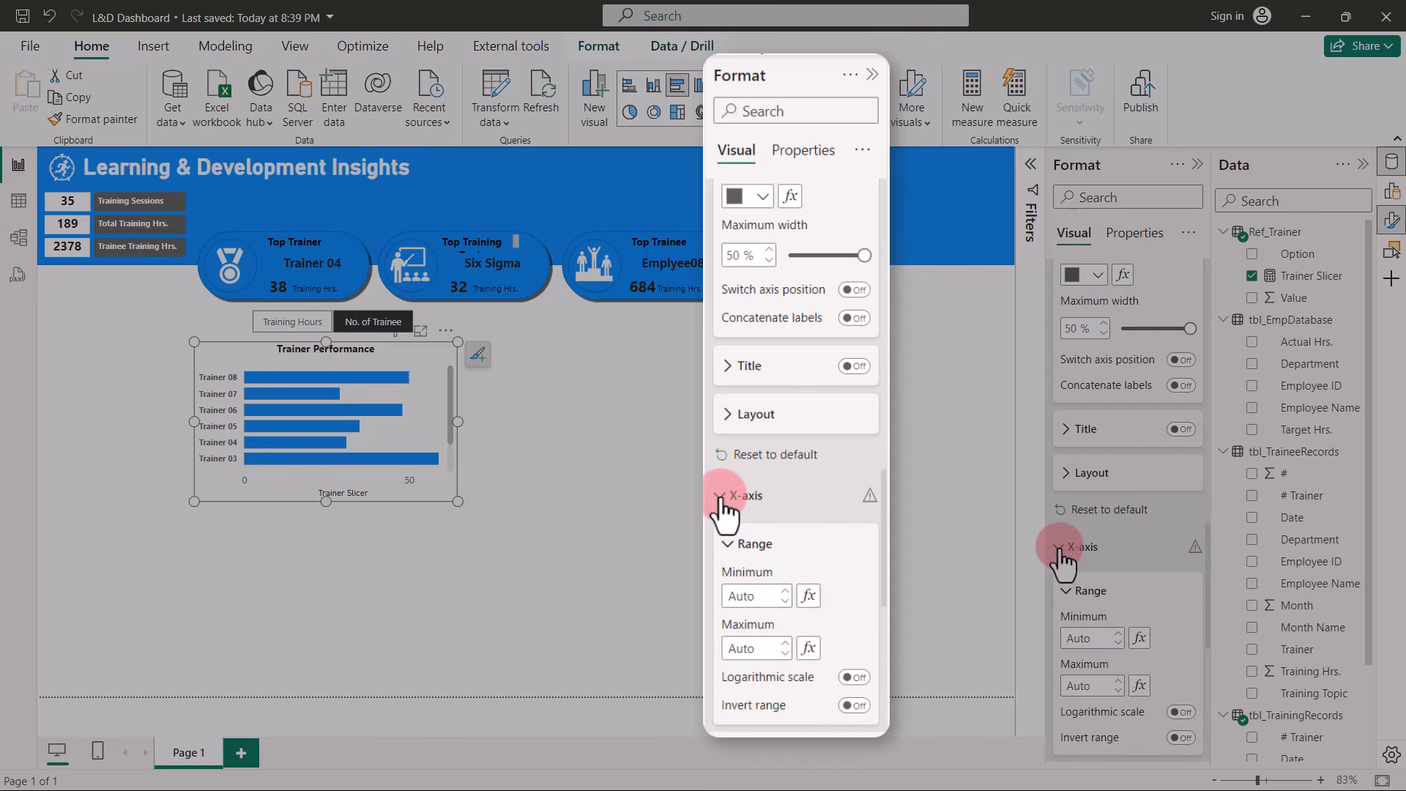
{"action": "scroll", "coordinate": [784, 571], "scroll_direction": "down", "scroll_amount": 1}
{"action": "scroll", "coordinate": [790, 583], "scroll_direction": "down", "scroll_amount": 1}
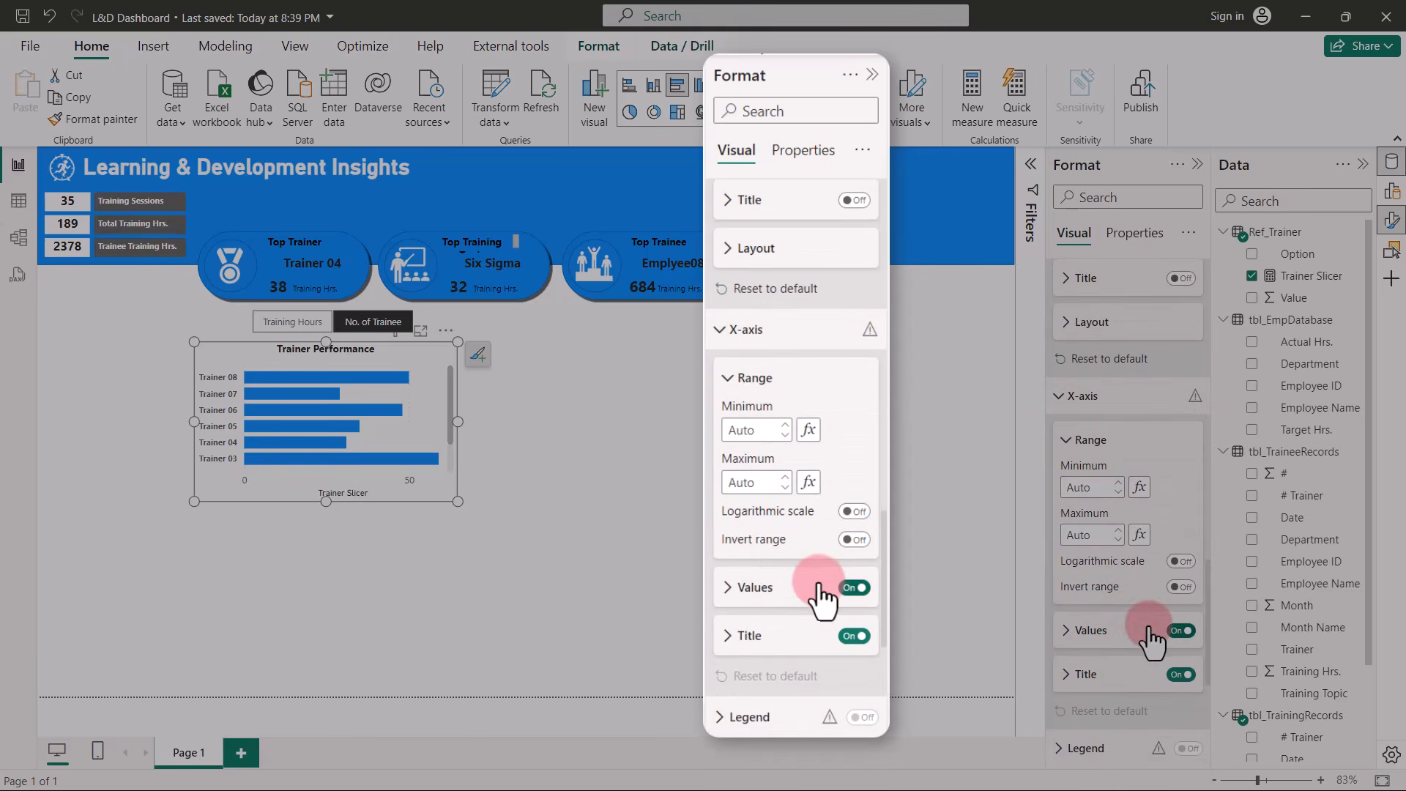
{"action": "left_click", "coordinate": [850, 593]}
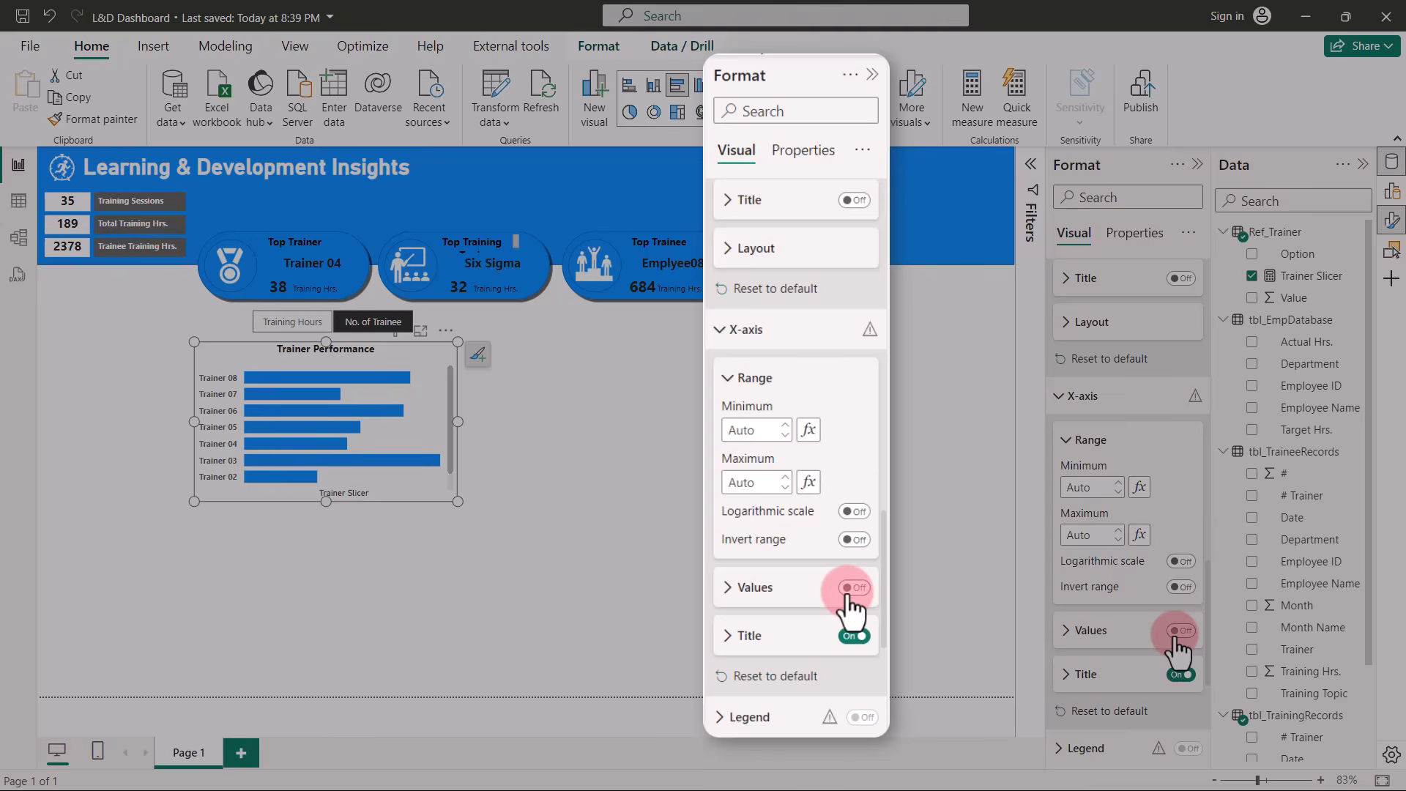
{"action": "left_click", "coordinate": [848, 636]}
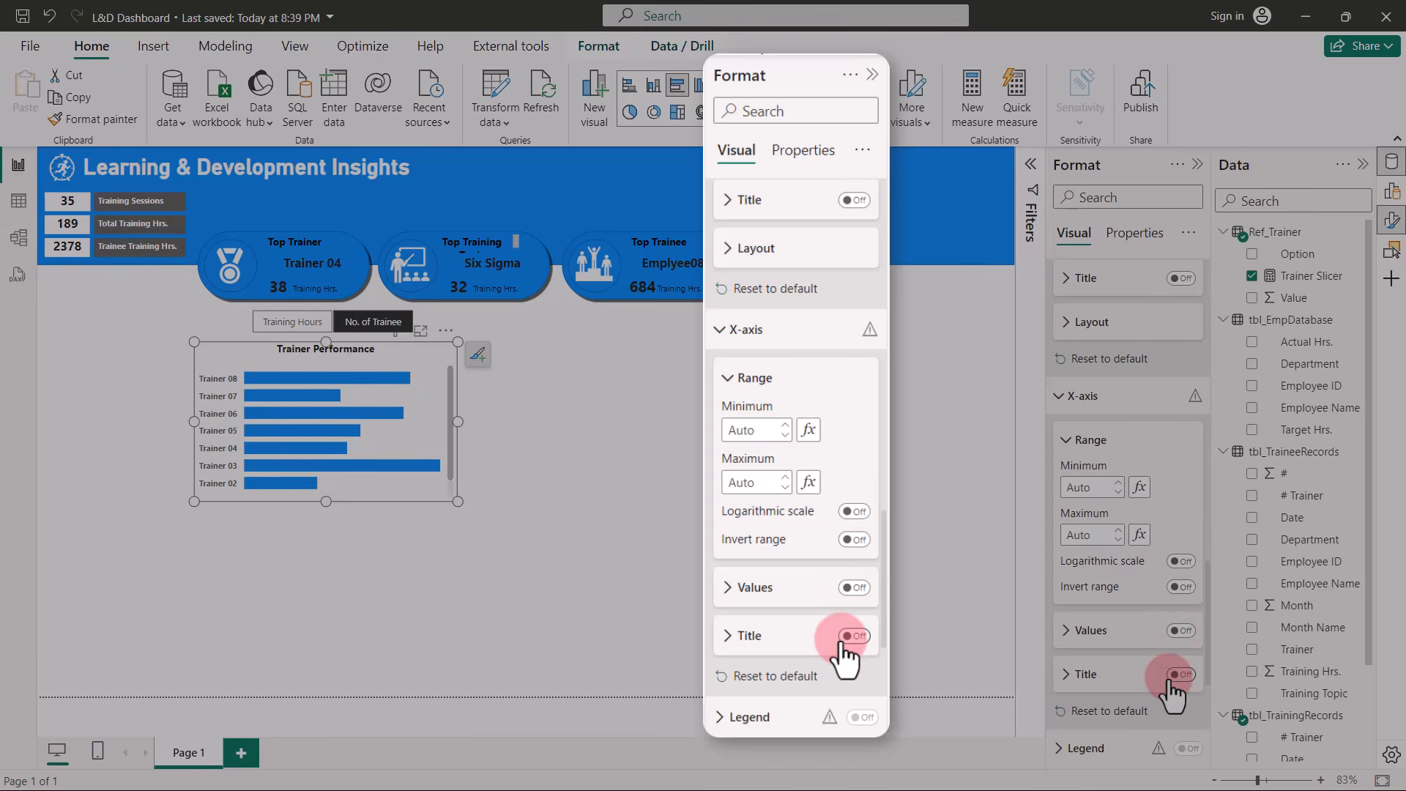
Turn on data labels for the Trainer Performance chart's bars.
{"action": "scroll", "coordinate": [762, 447], "scroll_direction": "down", "scroll_amount": 2}
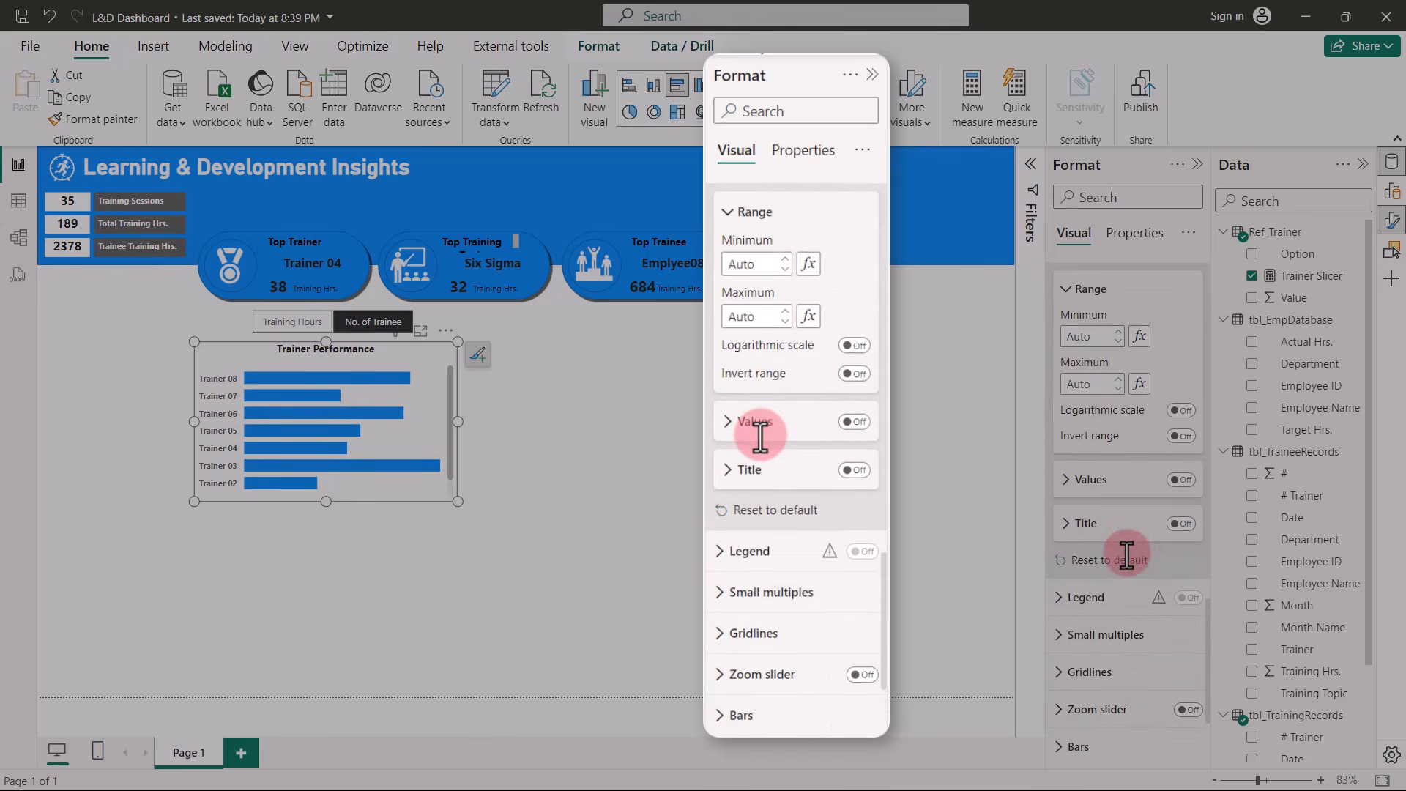
{"action": "scroll", "coordinate": [761, 439], "scroll_direction": "down", "scroll_amount": 1}
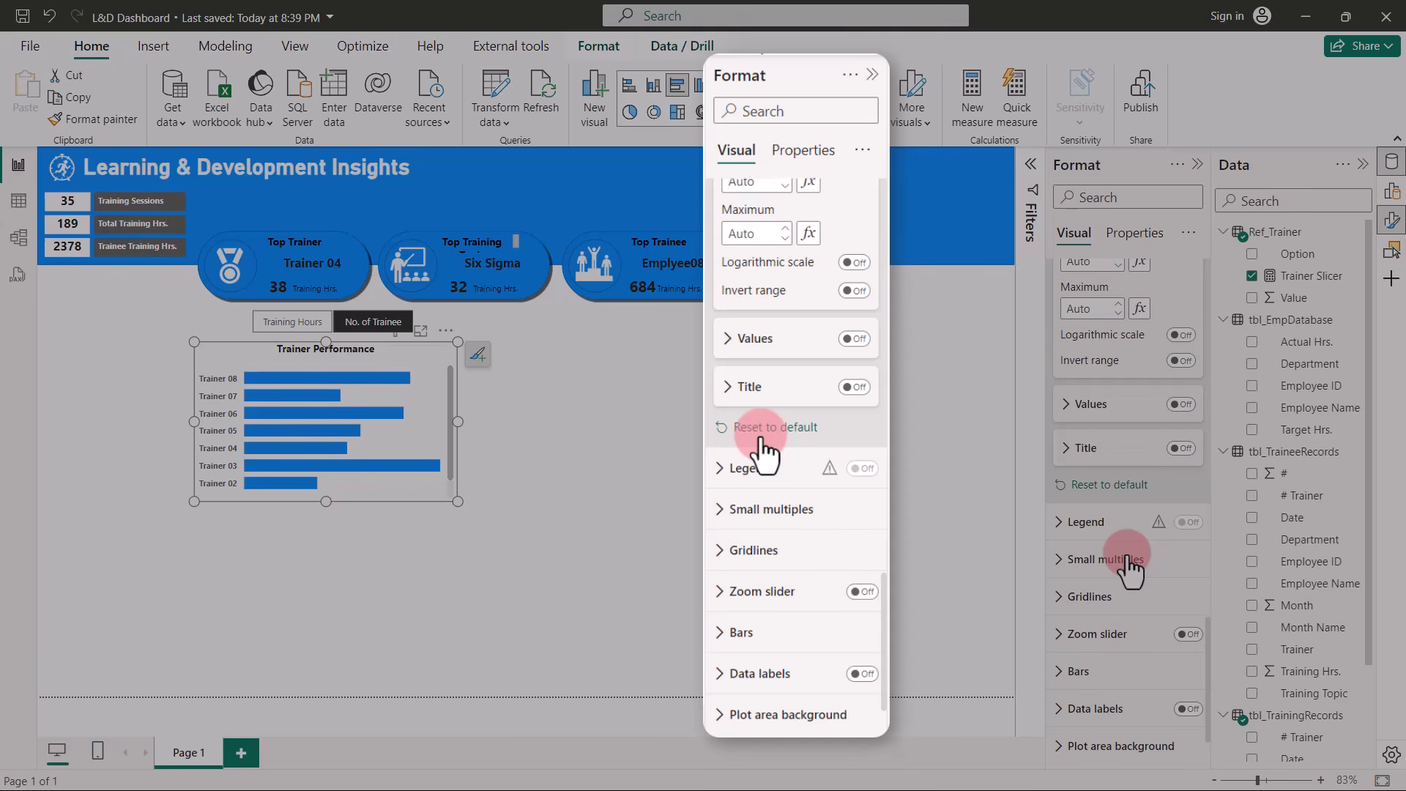
{"action": "scroll", "coordinate": [762, 447], "scroll_direction": "down", "scroll_amount": 1}
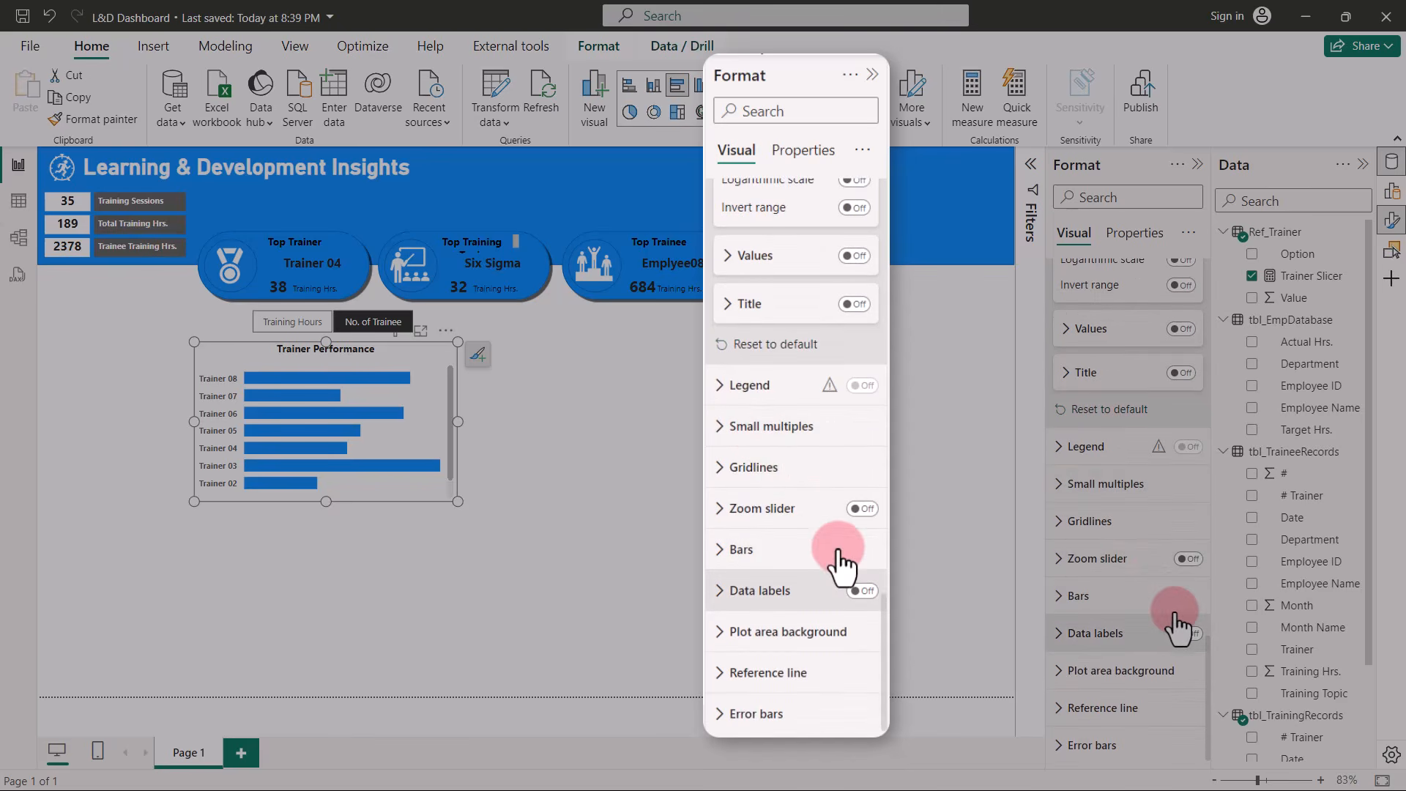
{"action": "left_click", "coordinate": [864, 591]}
{"action": "left_click", "coordinate": [719, 553]}
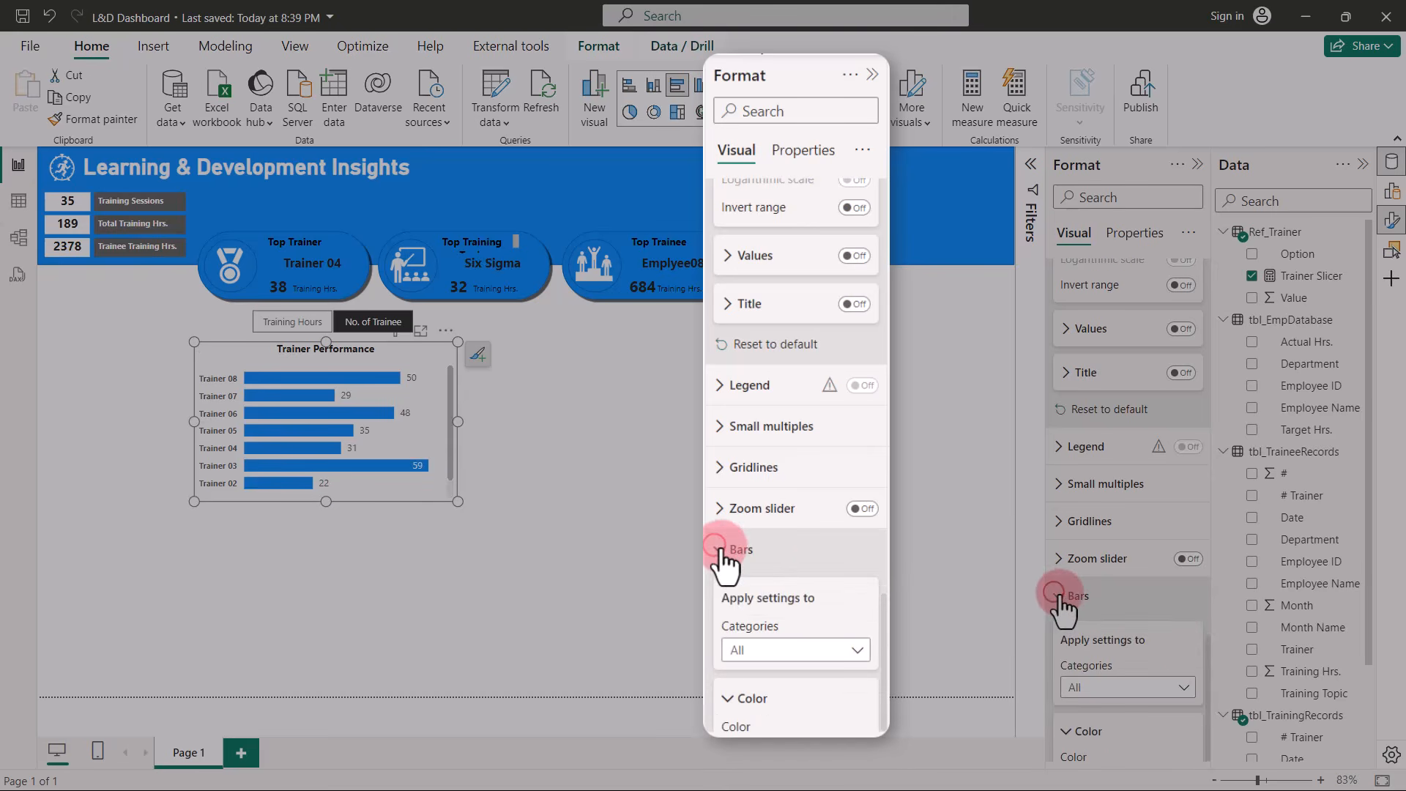
{"action": "scroll", "coordinate": [810, 578], "scroll_direction": "down", "scroll_amount": 3}
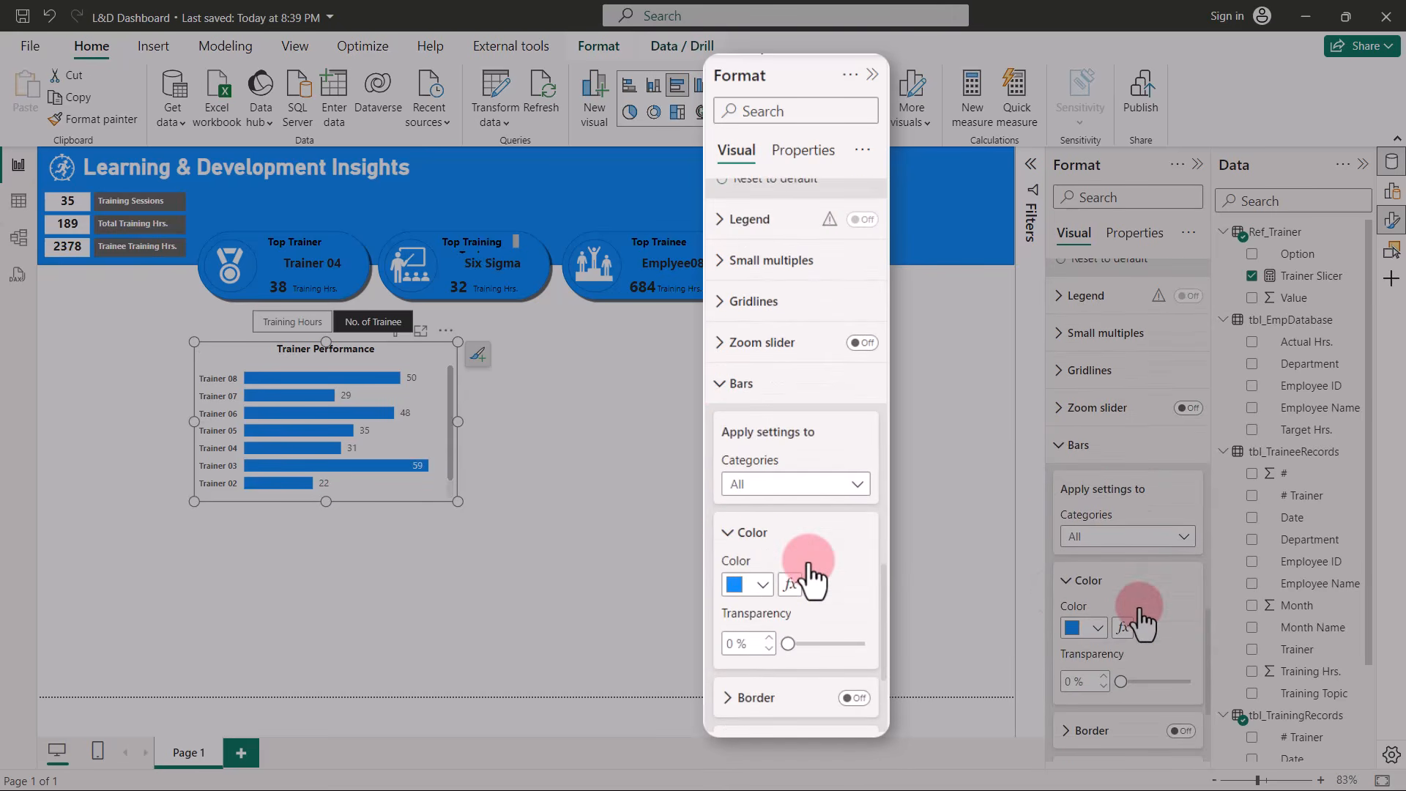
{"action": "scroll", "coordinate": [1140, 608], "scroll_direction": "down", "scroll_amount": 3}
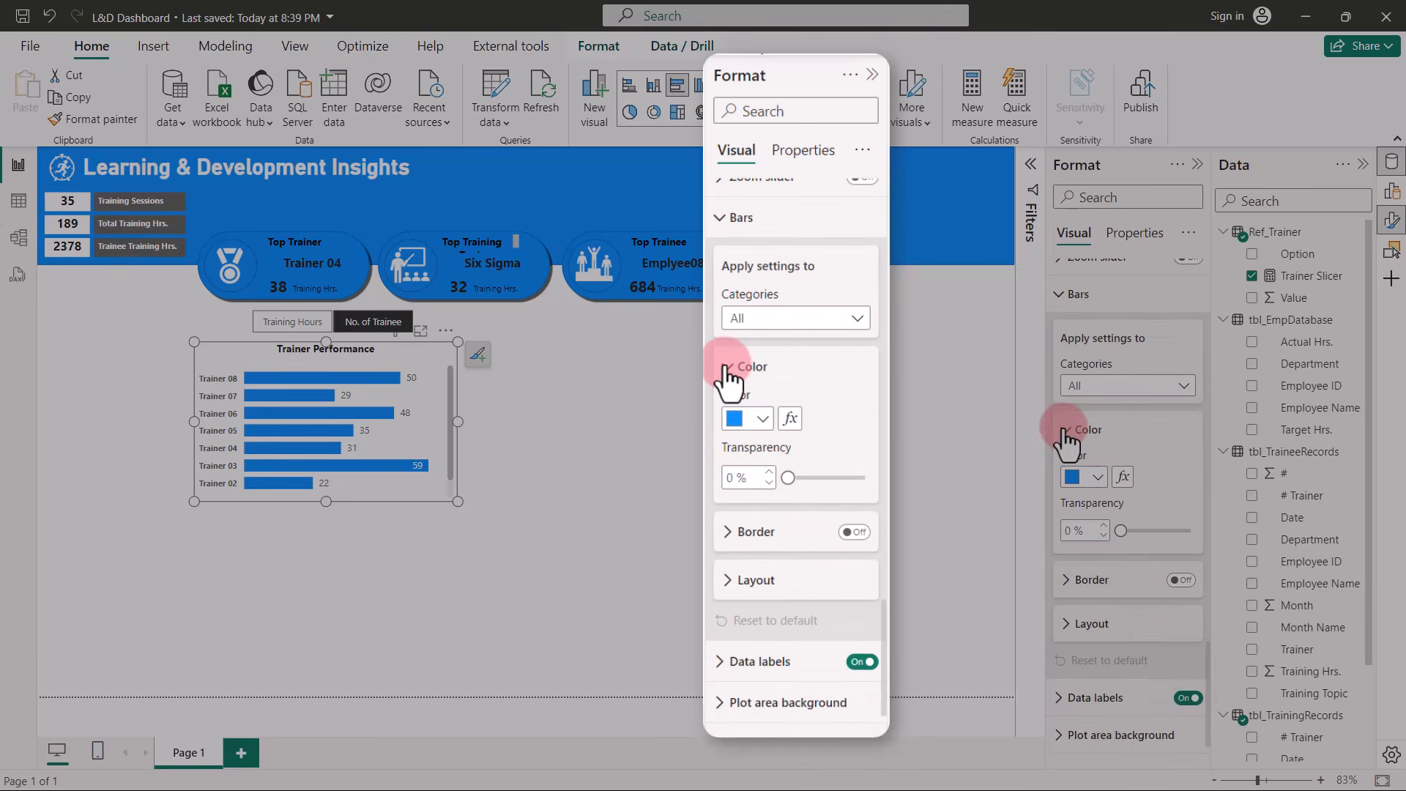
{"action": "left_click", "coordinate": [1063, 427]}
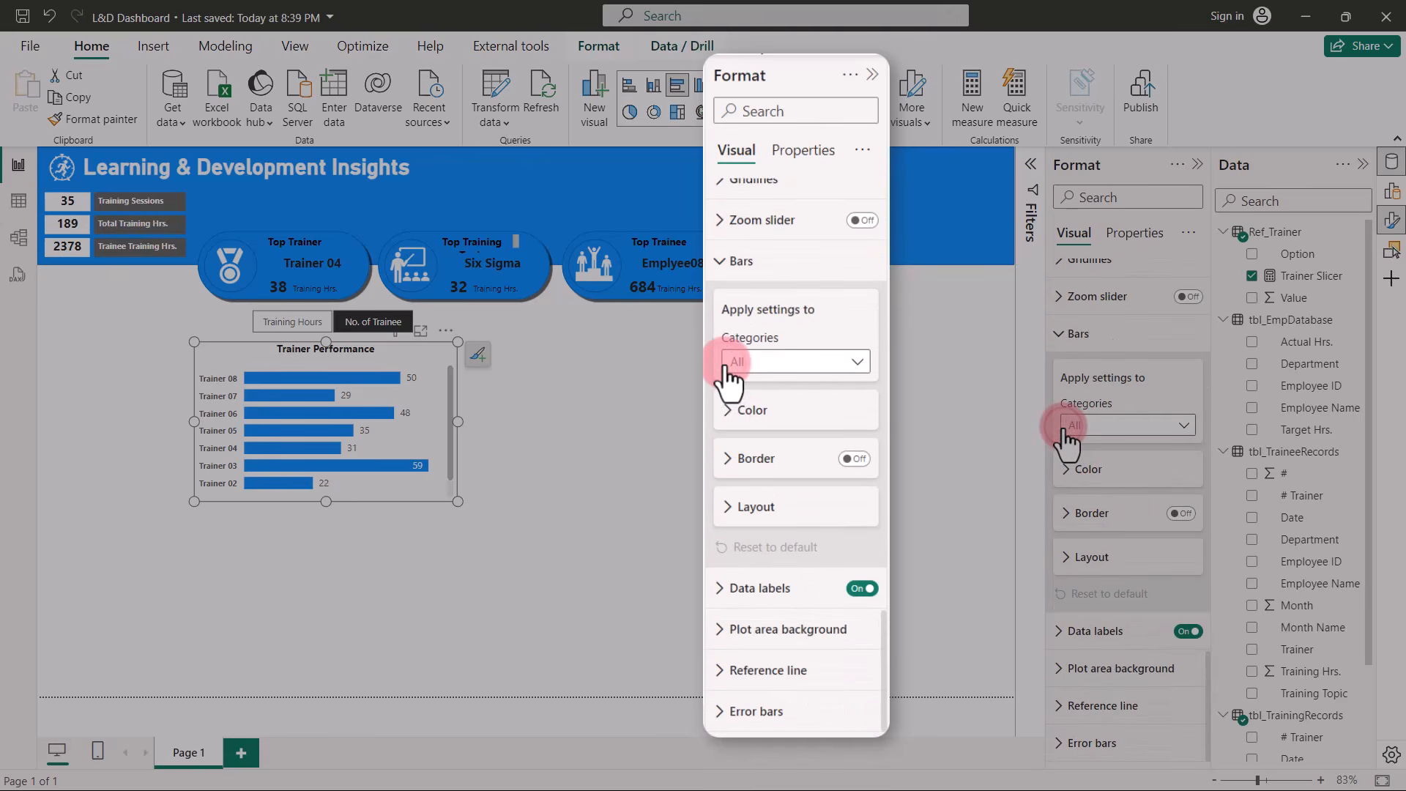
{"action": "left_click", "coordinate": [1059, 334]}
{"action": "left_click", "coordinate": [1055, 484]}
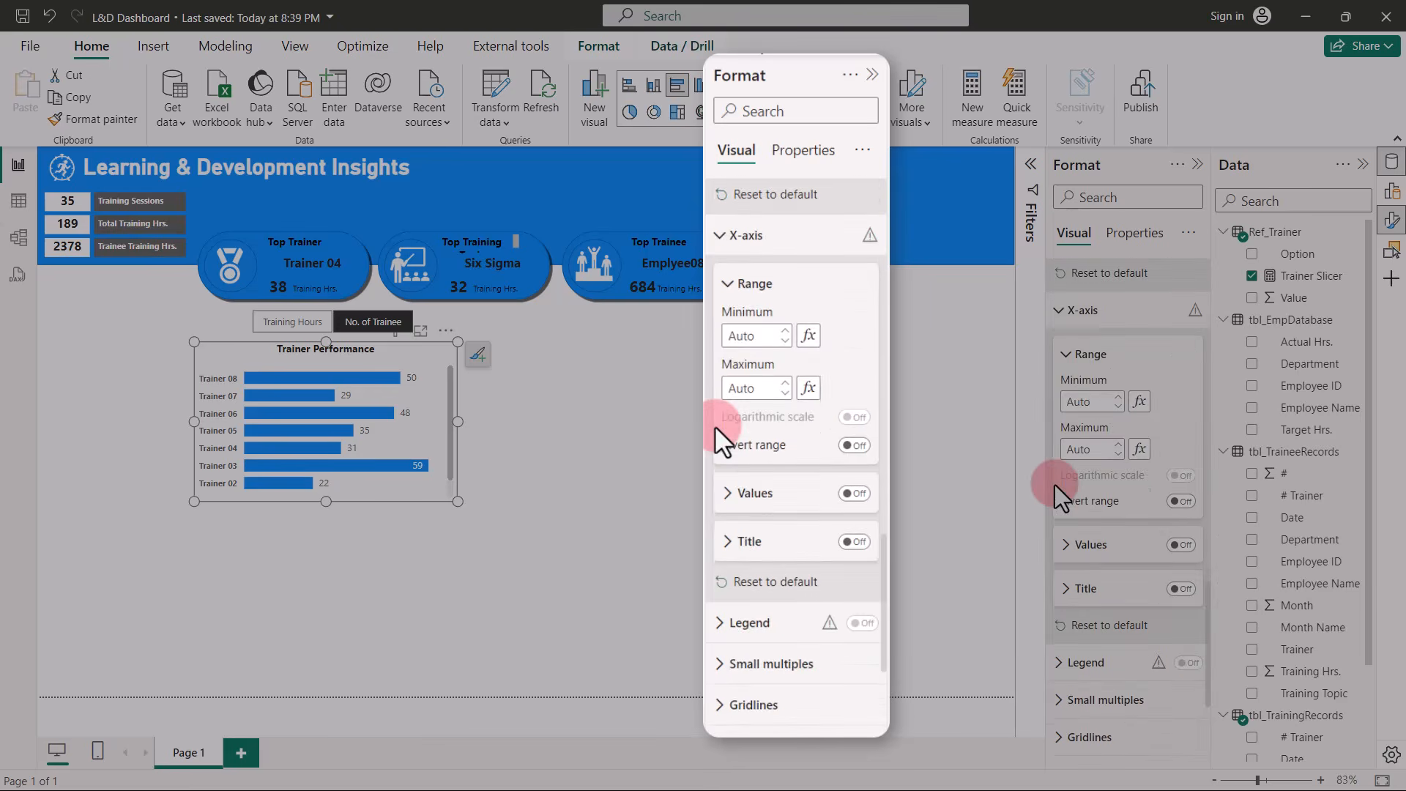
{"action": "scroll", "coordinate": [1054, 485], "scroll_direction": "up", "scroll_amount": 1}
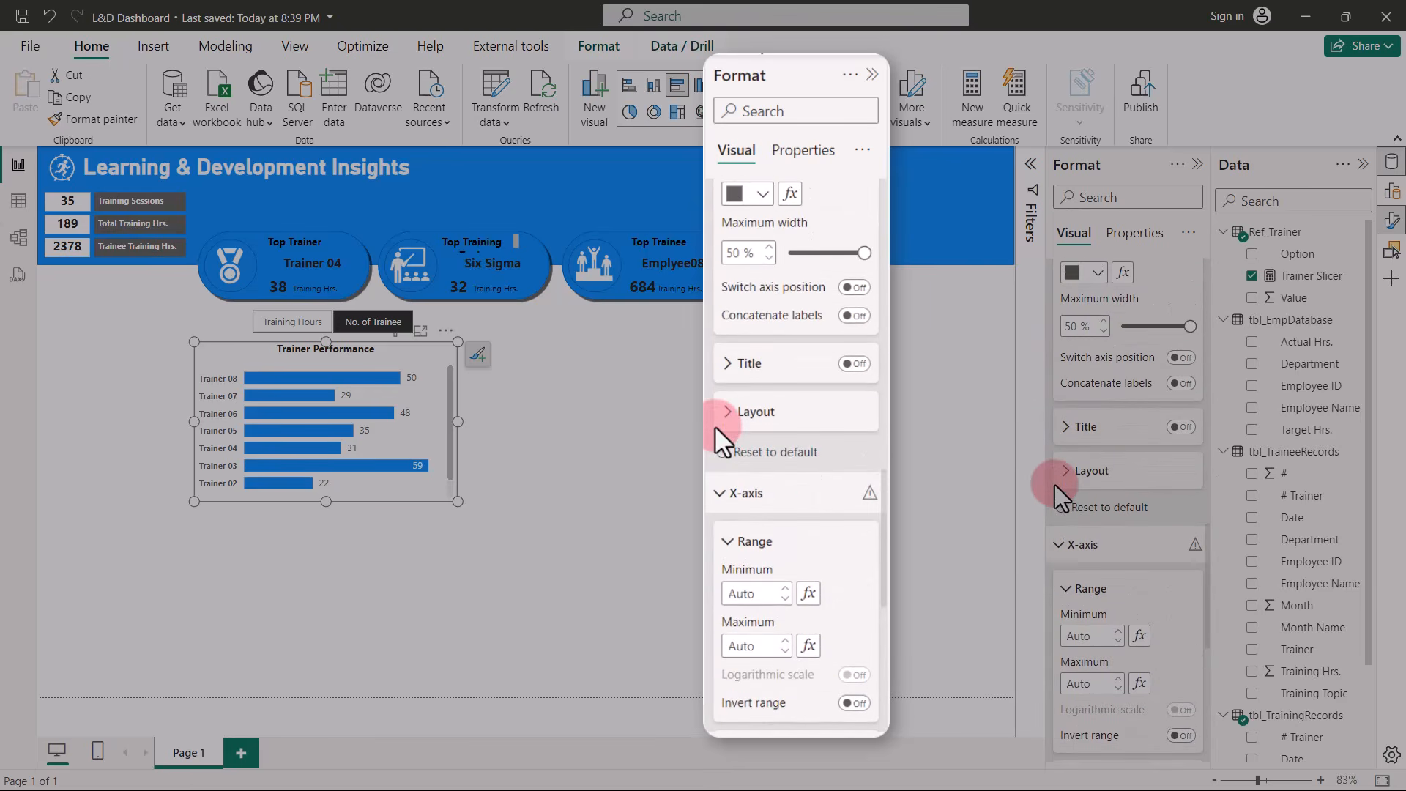
Set the Trainer Performance chart's data label values to font size 8 and make them bold.
{"action": "left_click", "coordinate": [1060, 540]}
{"action": "scroll", "coordinate": [1068, 480], "scroll_direction": "up", "scroll_amount": 5}
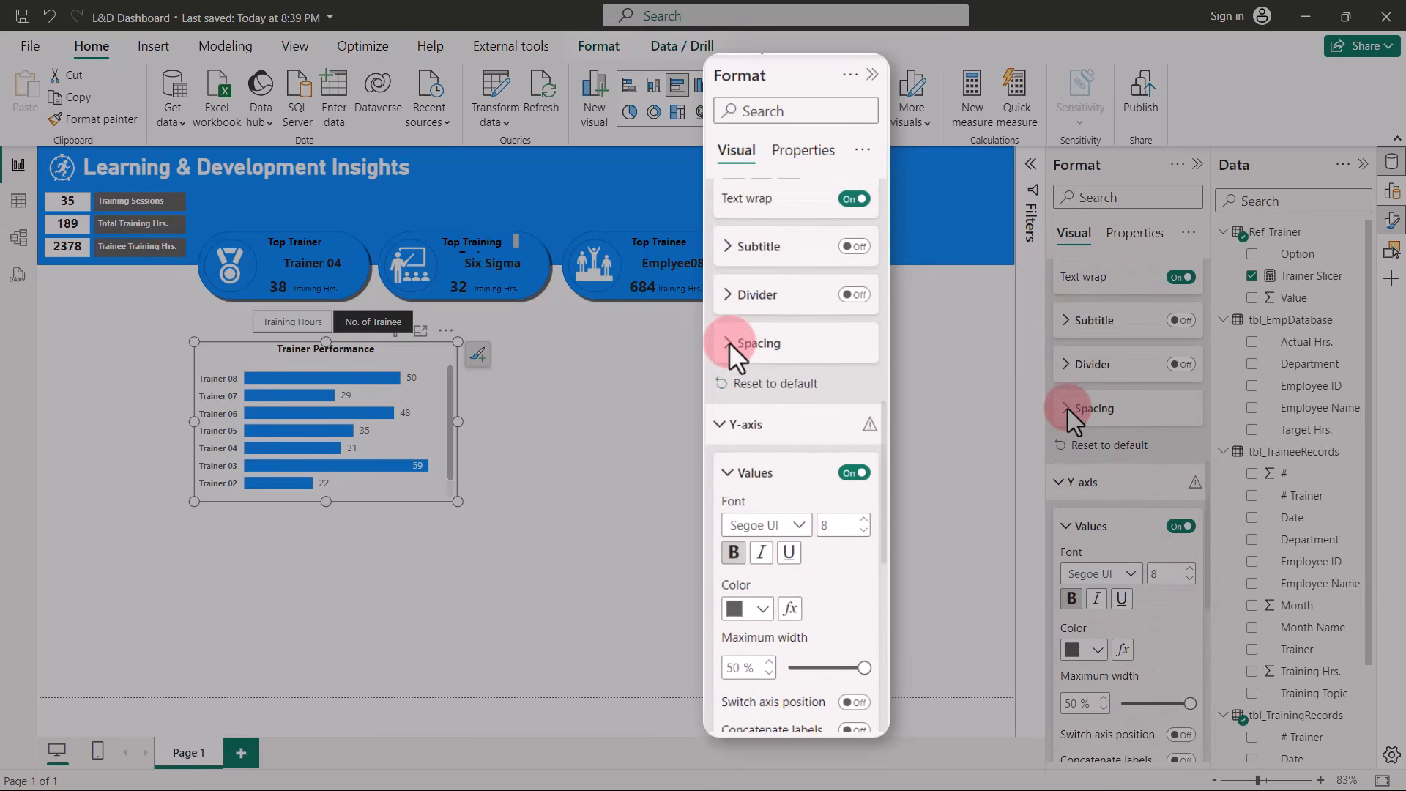
{"action": "left_click", "coordinate": [1064, 483]}
{"action": "scroll", "coordinate": [1074, 517], "scroll_direction": "down", "scroll_amount": 2}
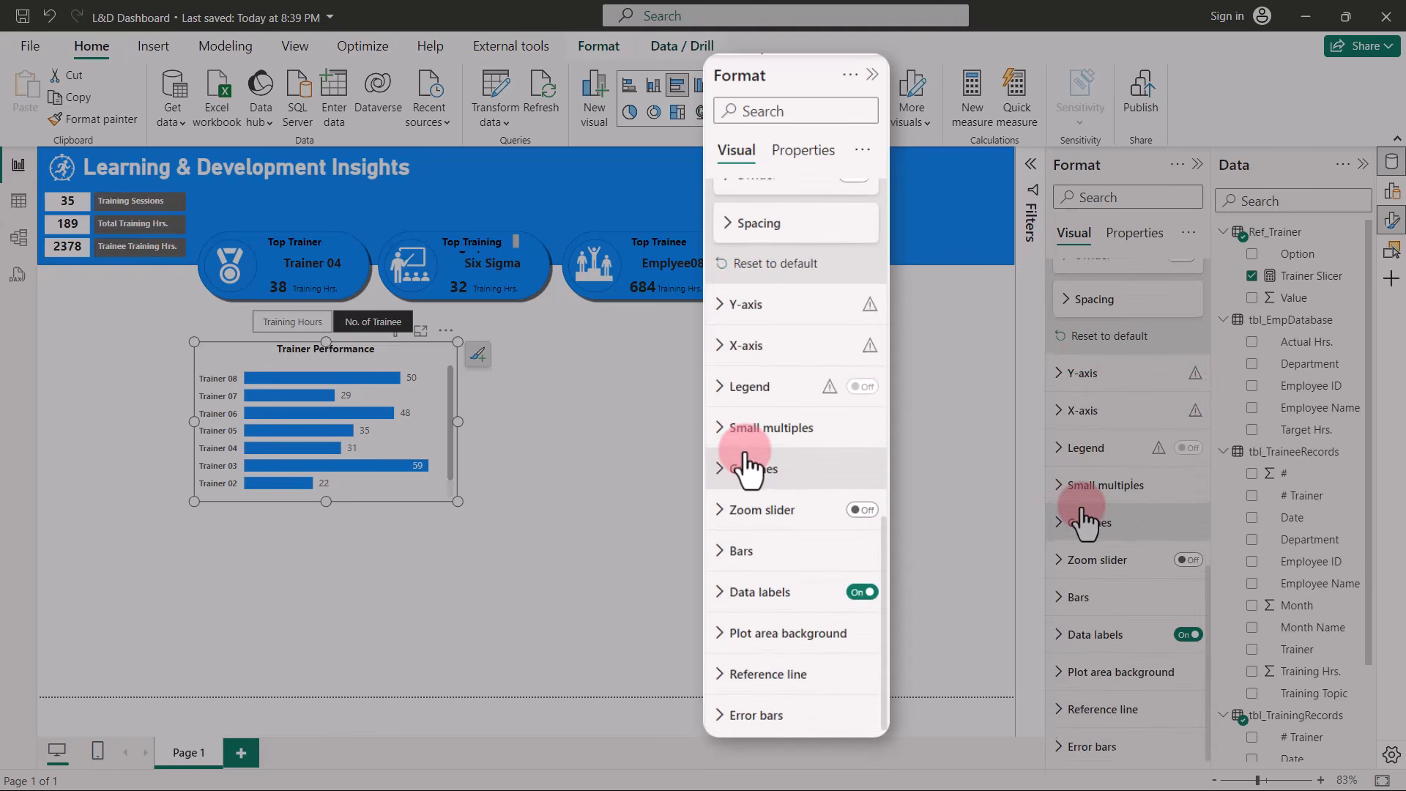
{"action": "left_click", "coordinate": [1060, 631]}
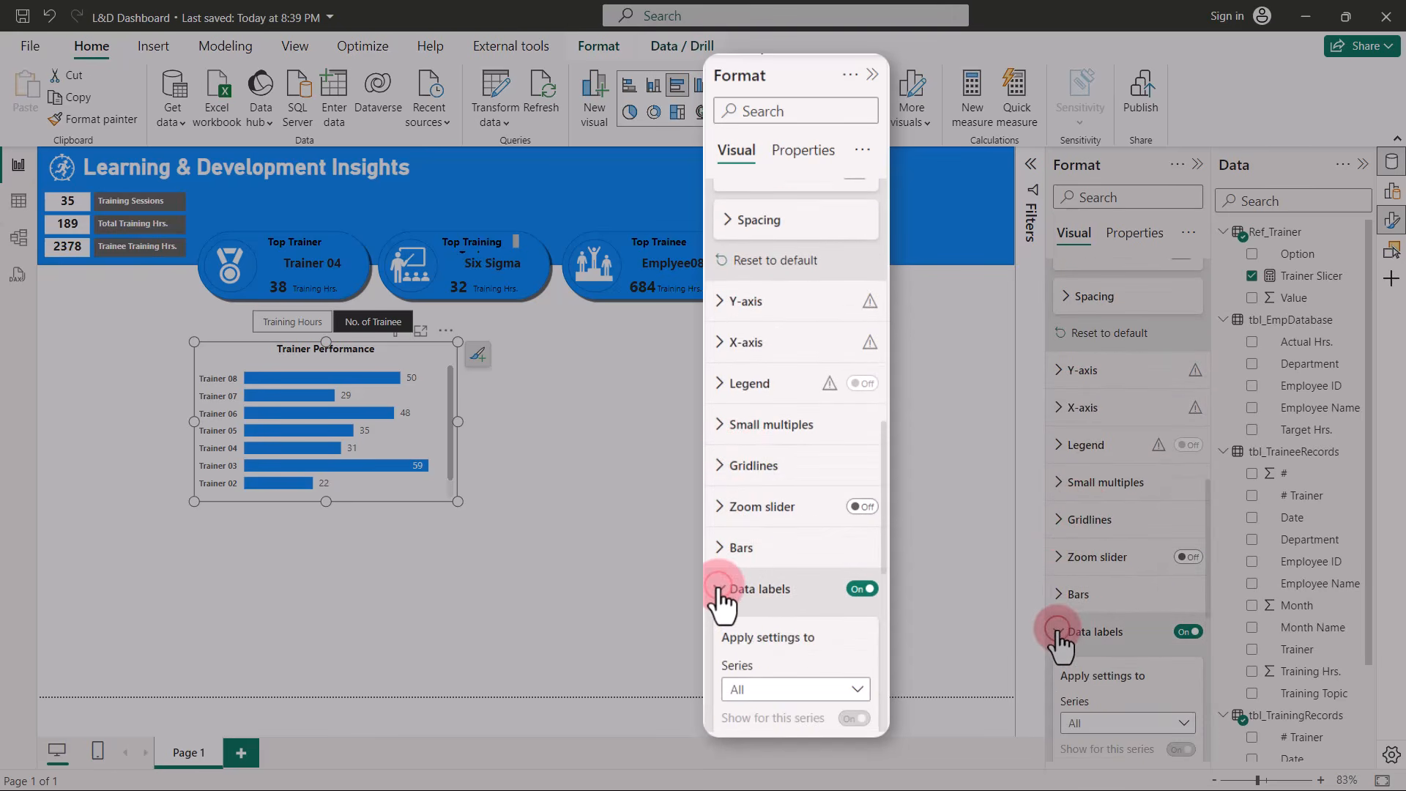
{"action": "scroll", "coordinate": [1059, 644], "scroll_direction": "down", "scroll_amount": 6}
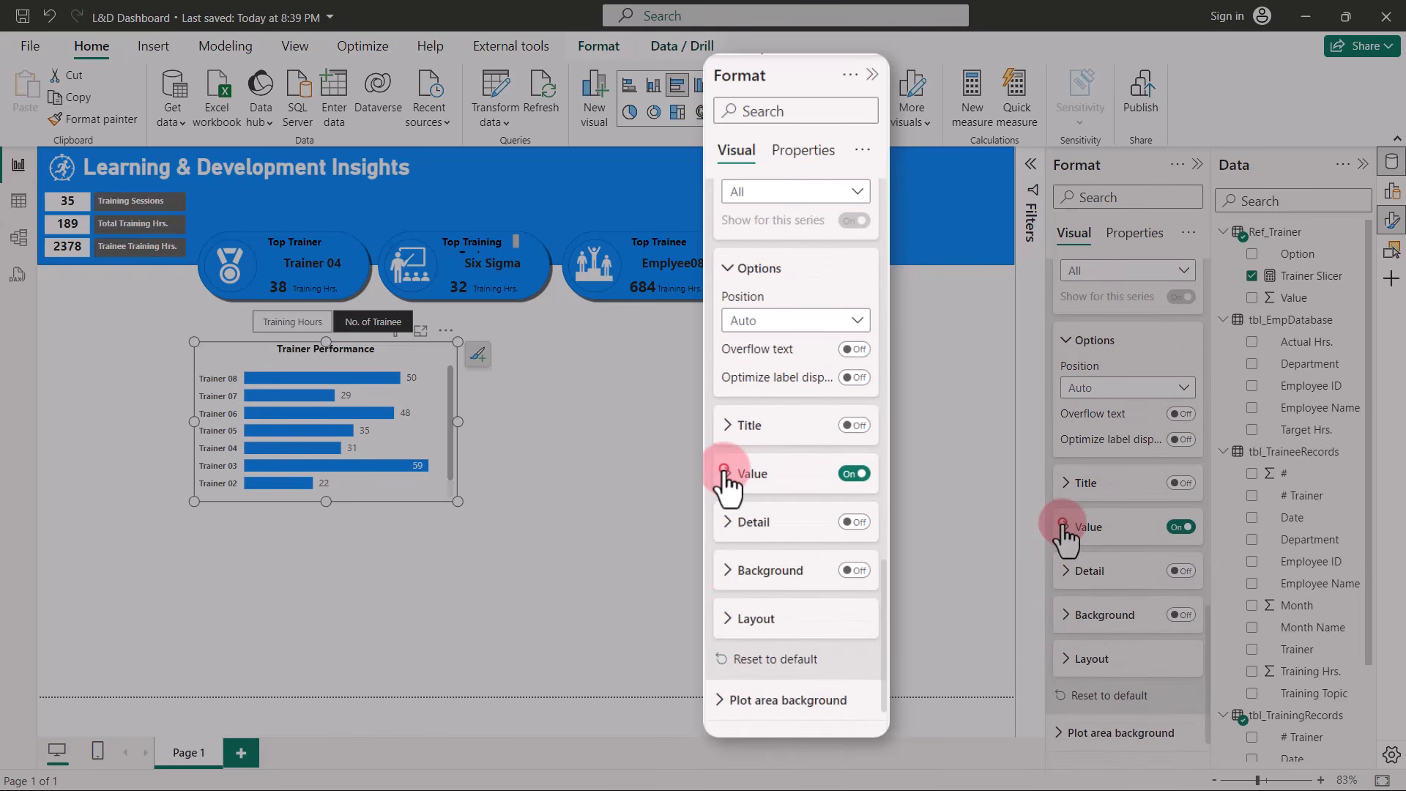
{"action": "left_click", "coordinate": [1061, 524]}
{"action": "left_click", "coordinate": [1190, 641]}
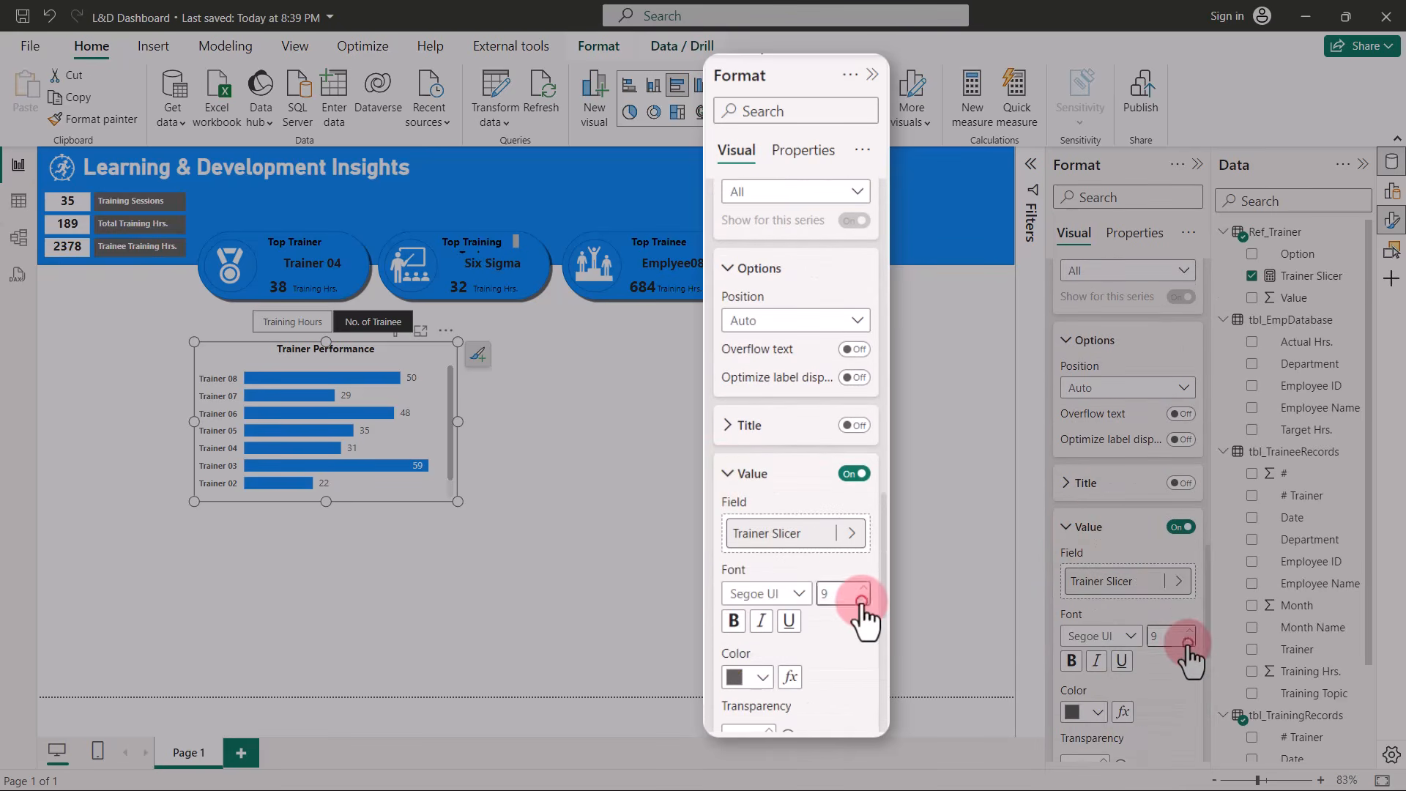
{"action": "left_click", "coordinate": [1072, 659]}
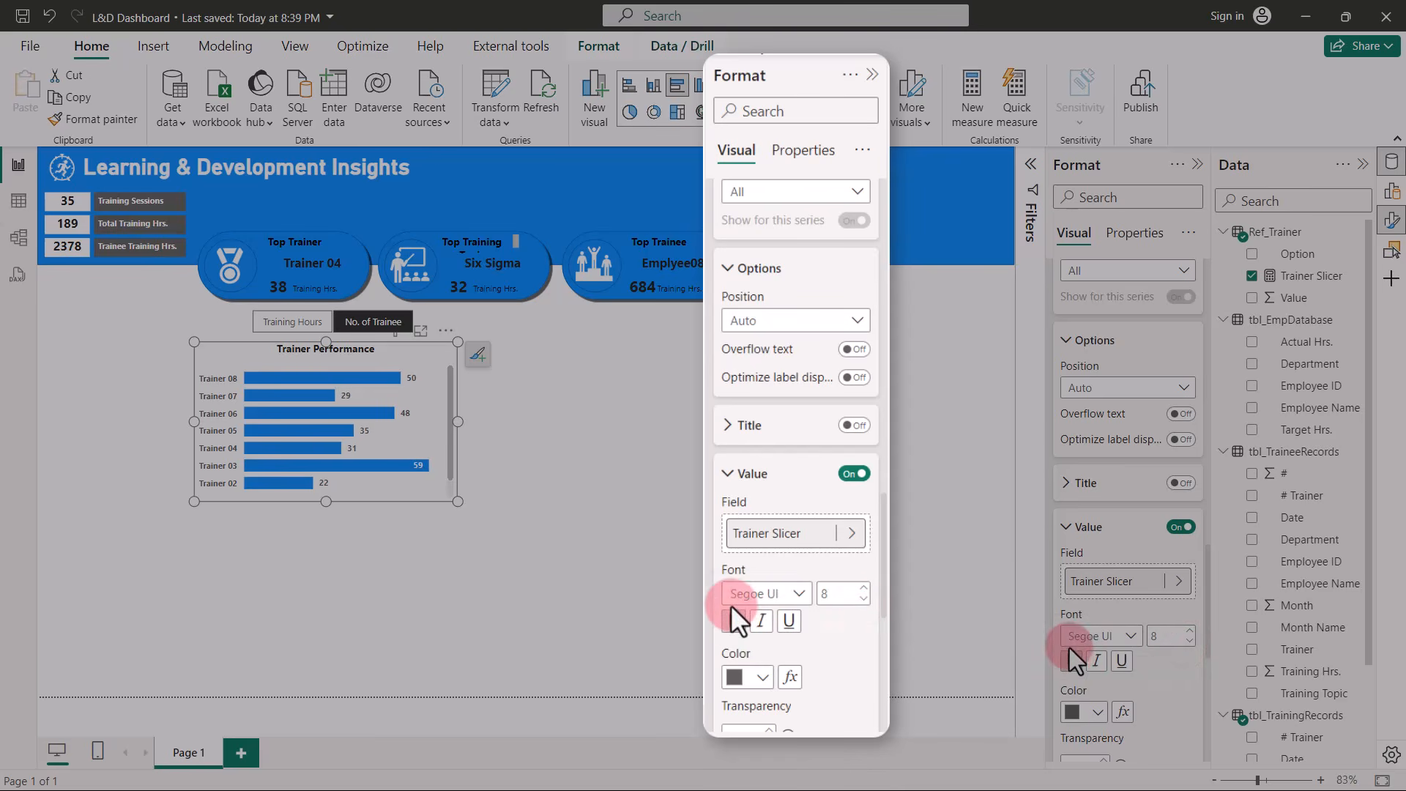
{"action": "scroll", "coordinate": [1067, 615], "scroll_direction": "up", "scroll_amount": 1}
{"action": "left_click", "coordinate": [1066, 607]}
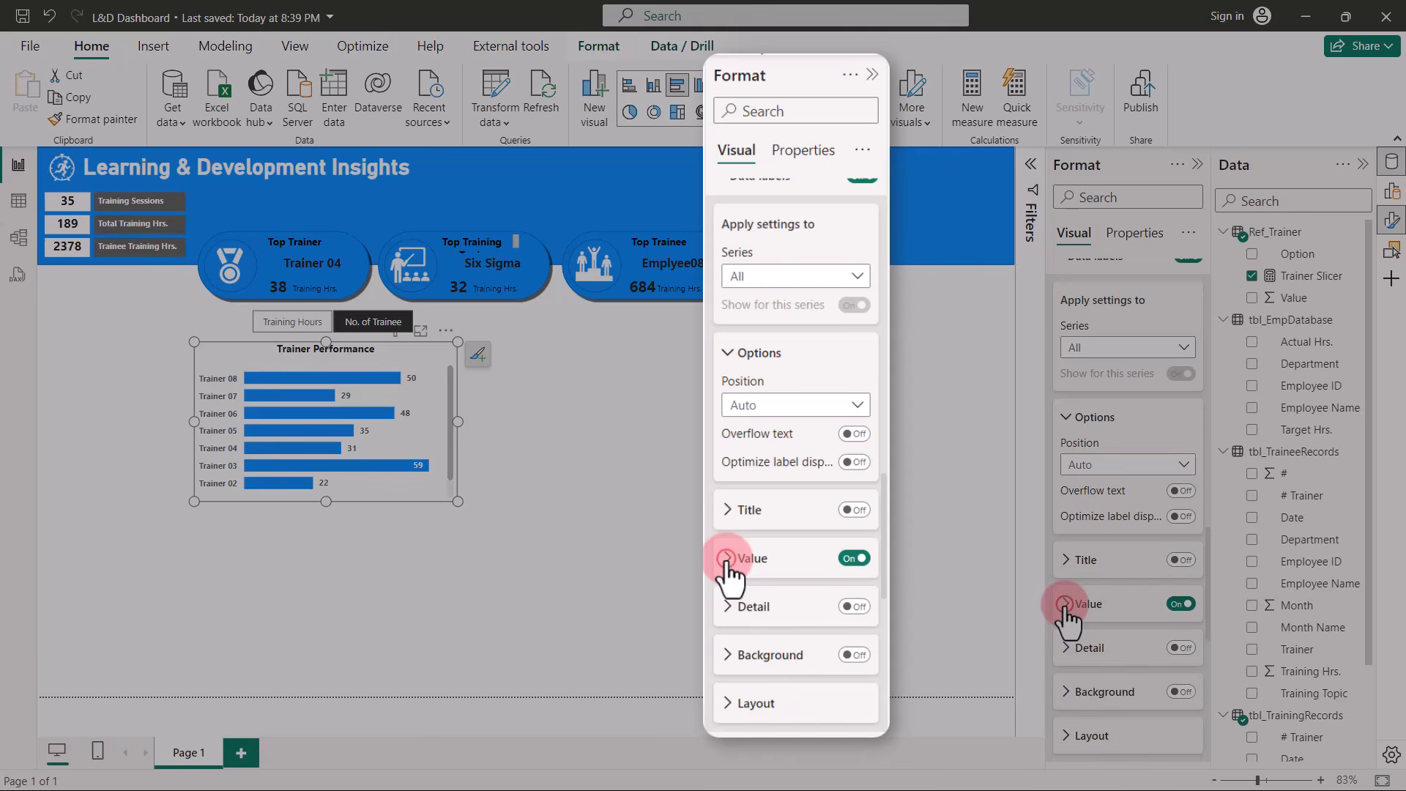
{"action": "scroll", "coordinate": [1066, 609], "scroll_direction": "up", "scroll_amount": 4}
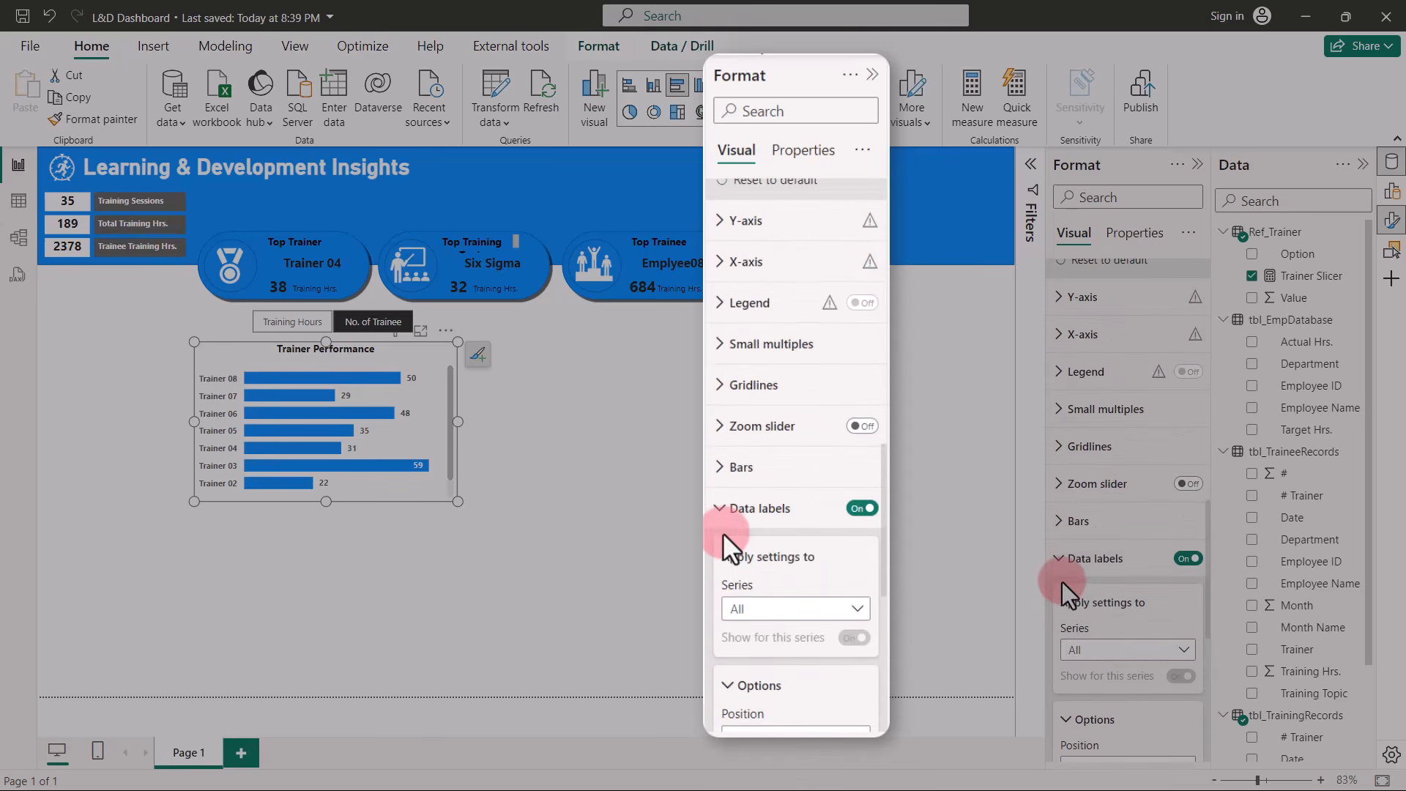
{"action": "left_click", "coordinate": [1061, 561]}
Turn on the shadow and the visual border for the Trainer Performance chart.
{"action": "scroll", "coordinate": [1068, 575], "scroll_direction": "up", "scroll_amount": 2}
{"action": "scroll", "coordinate": [1076, 549], "scroll_direction": "up", "scroll_amount": 10}
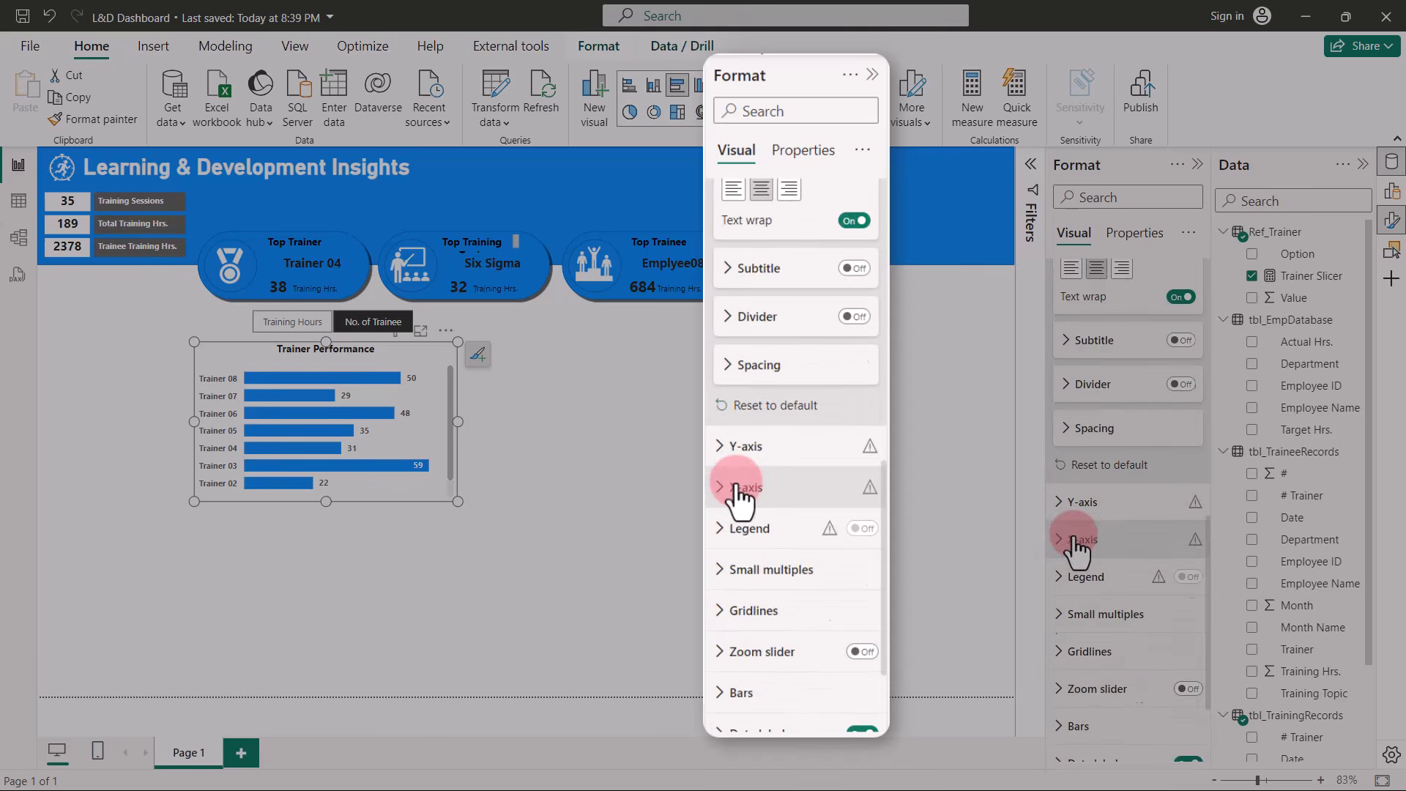
{"action": "scroll", "coordinate": [1077, 551], "scroll_direction": "up", "scroll_amount": 1}
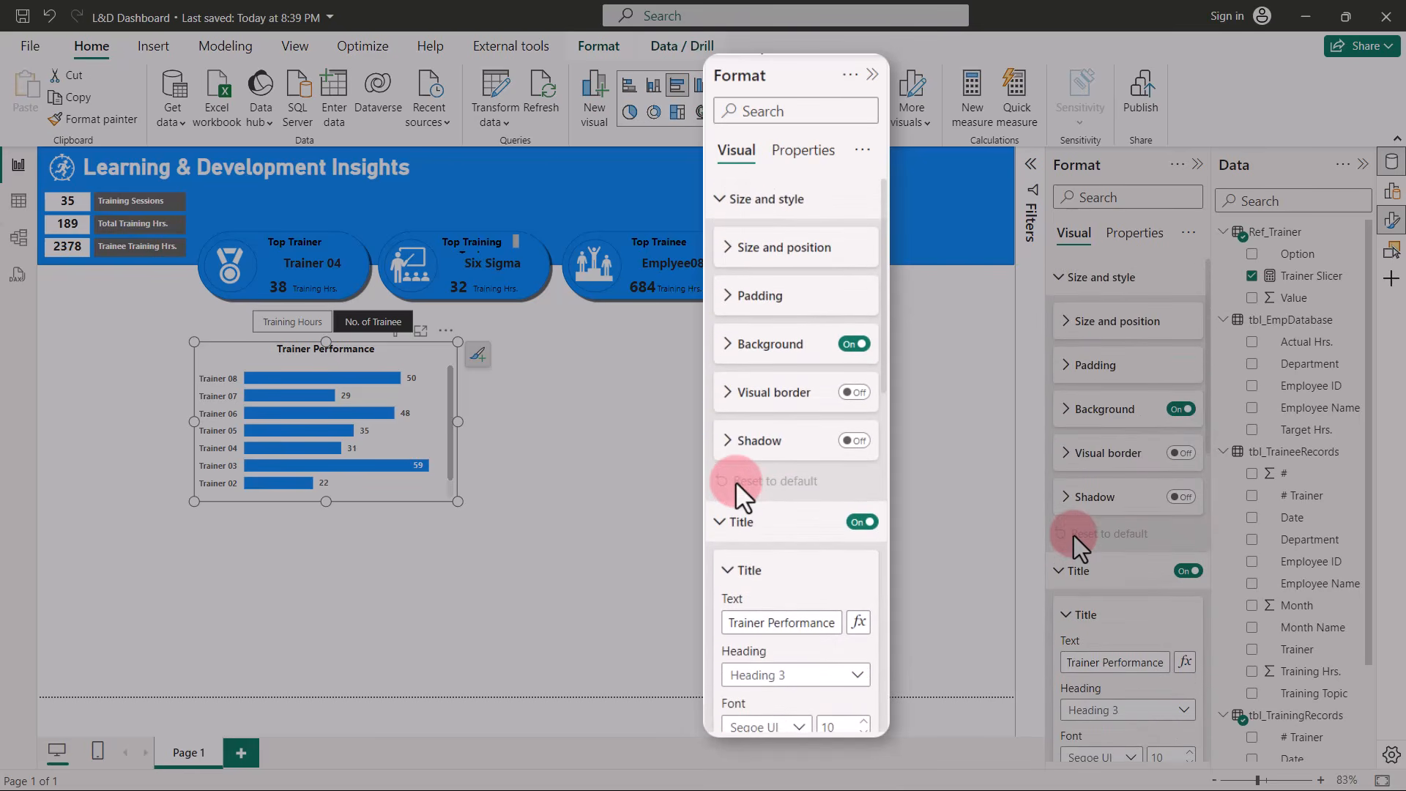
{"action": "left_click", "coordinate": [1057, 571]}
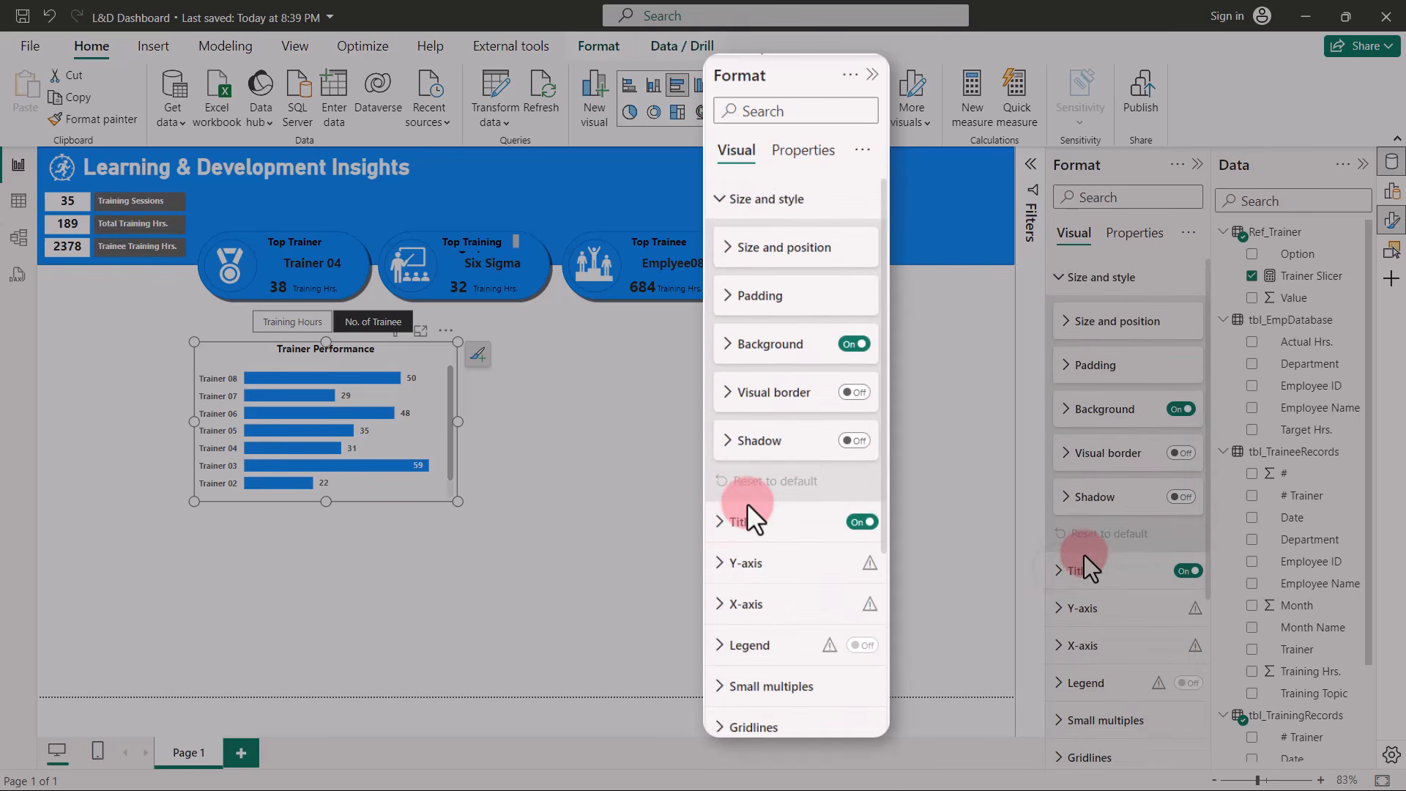
{"action": "left_click", "coordinate": [1182, 497]}
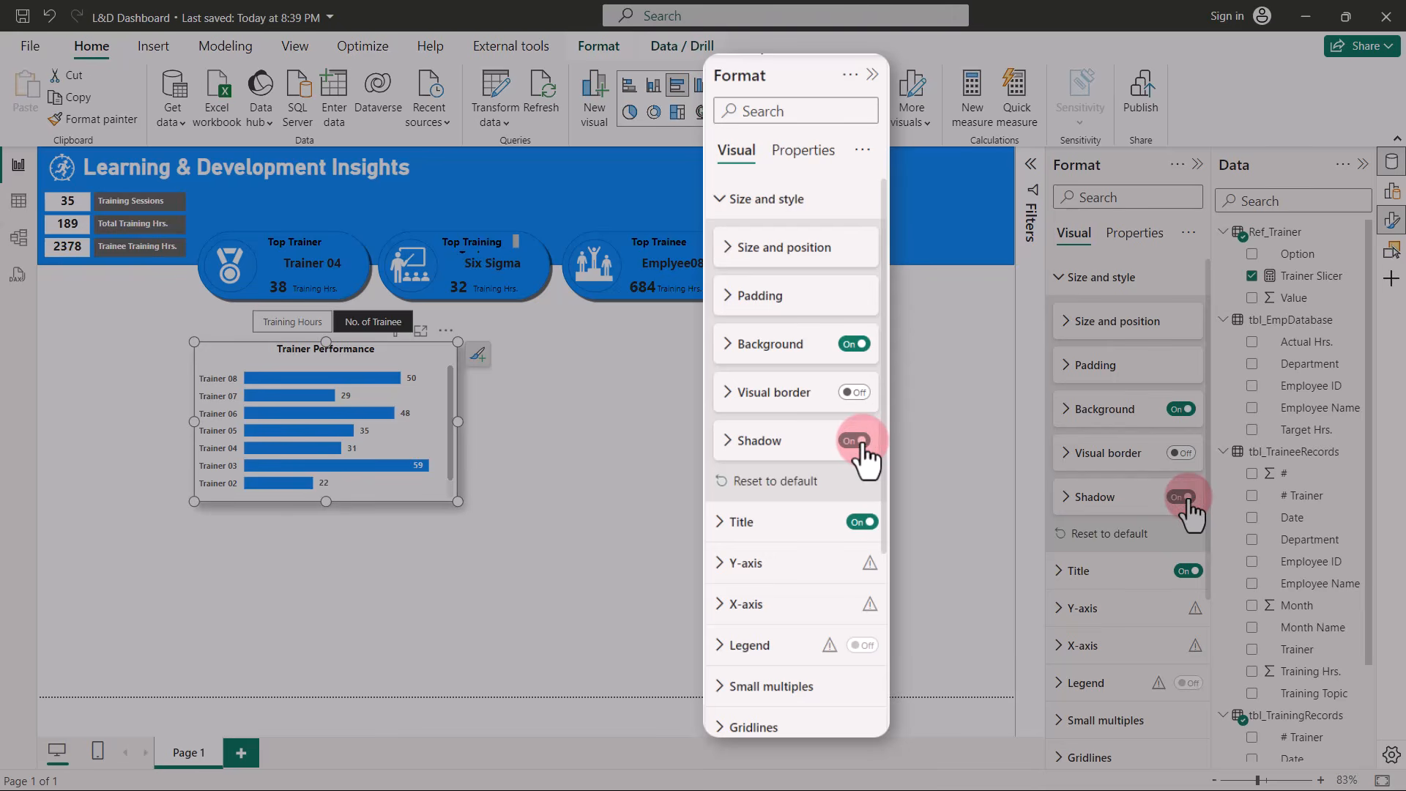
{"action": "left_click", "coordinate": [1181, 453]}
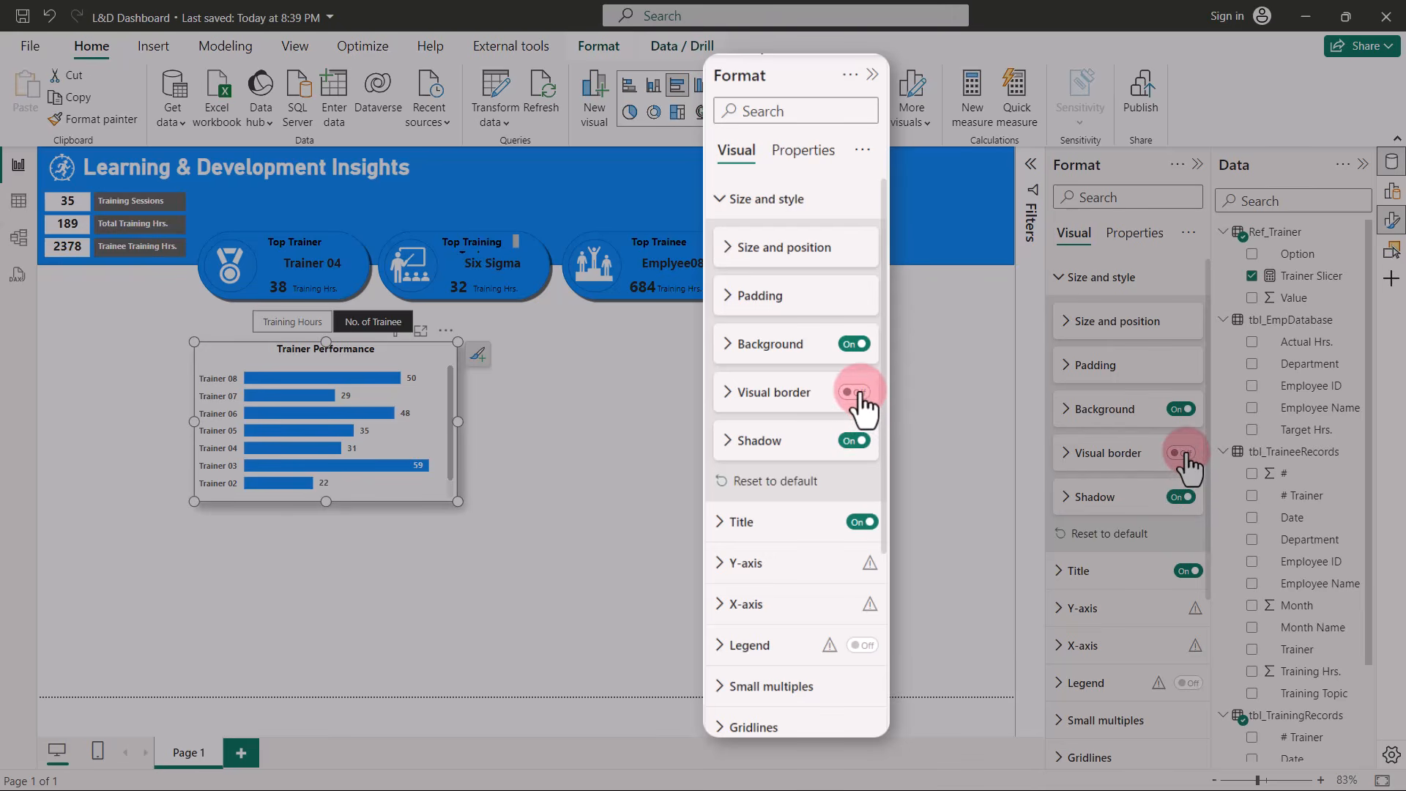
Set the rounded corners of the chart's visual border to 10 px.
{"action": "left_click", "coordinate": [1066, 453]}
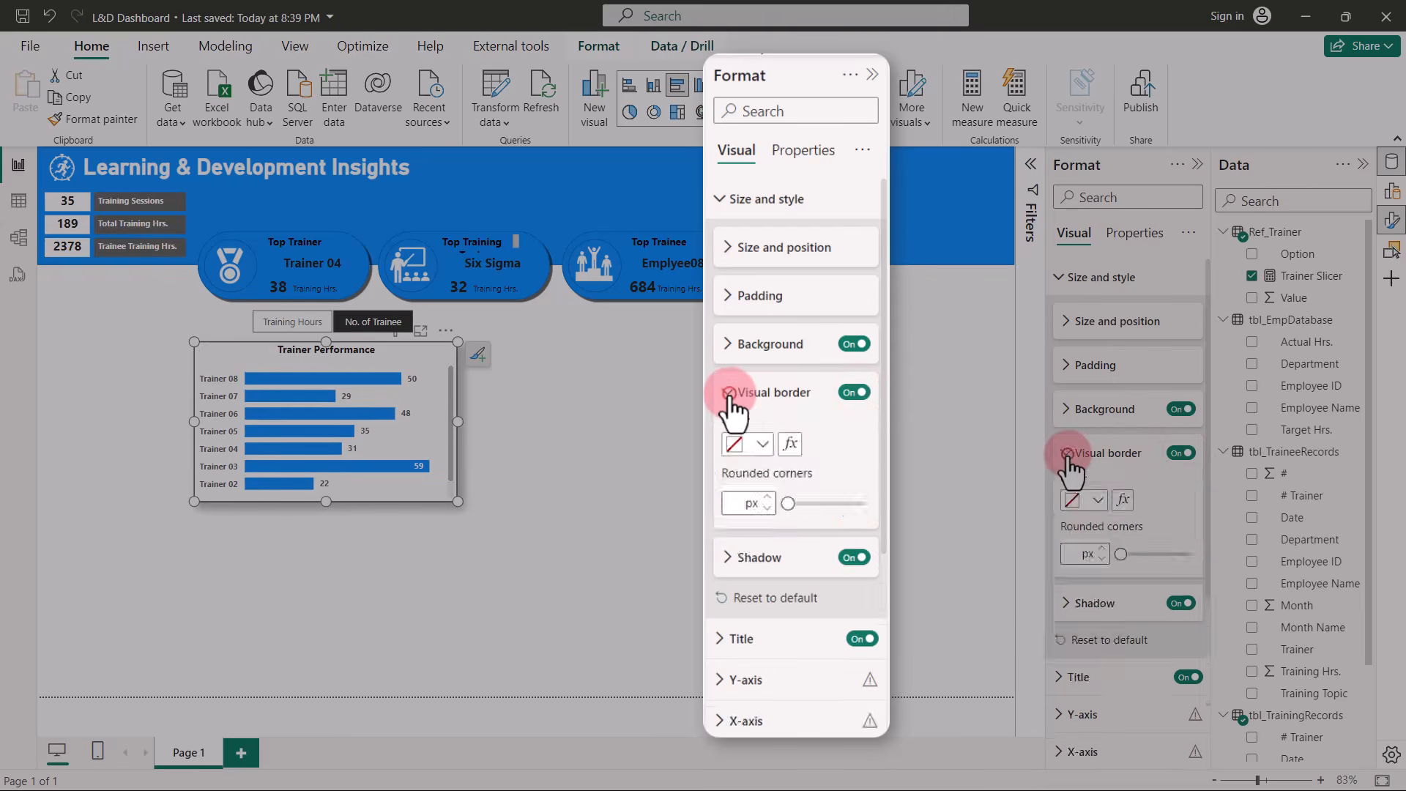
{"action": "left_click", "coordinate": [1101, 548]}
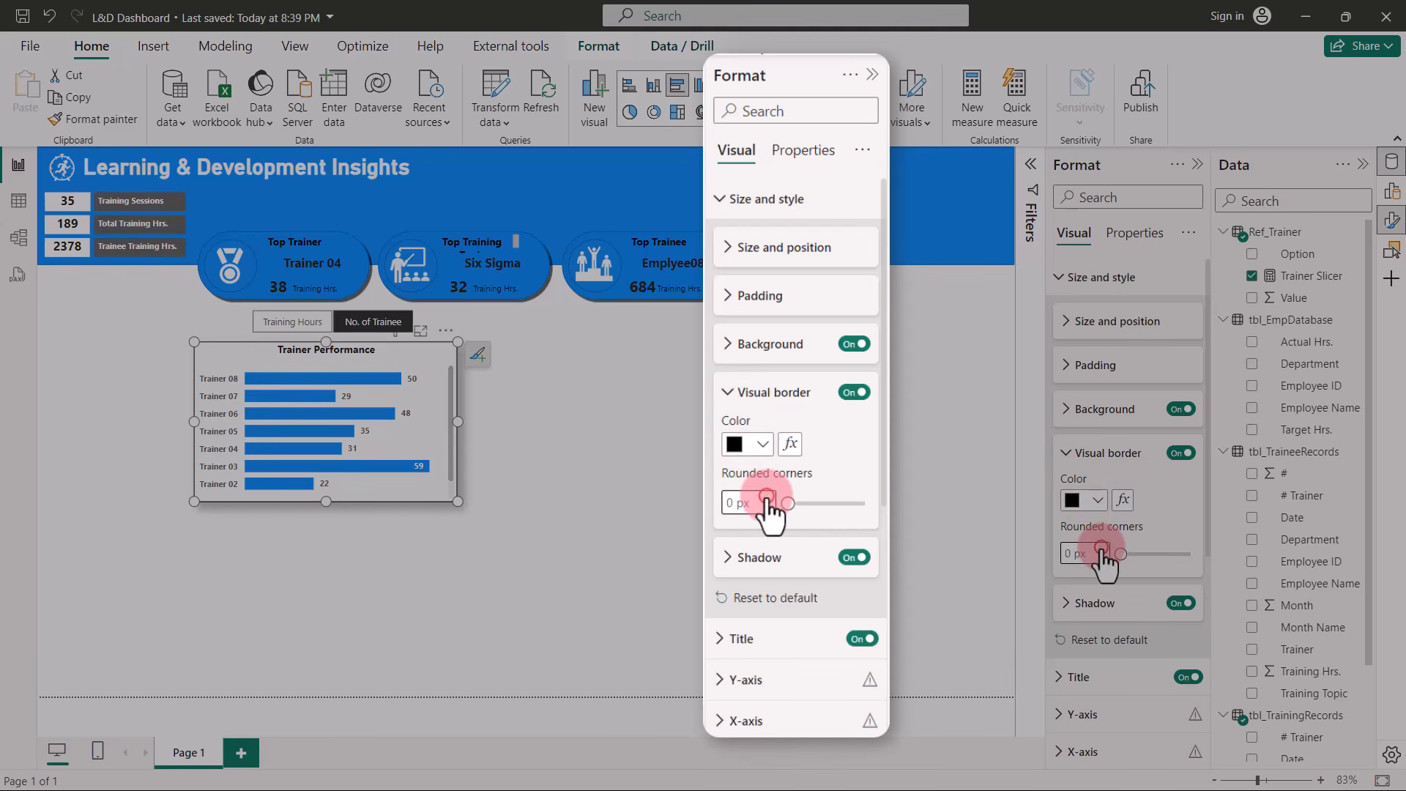
{"action": "left_click", "coordinate": [1102, 549]}
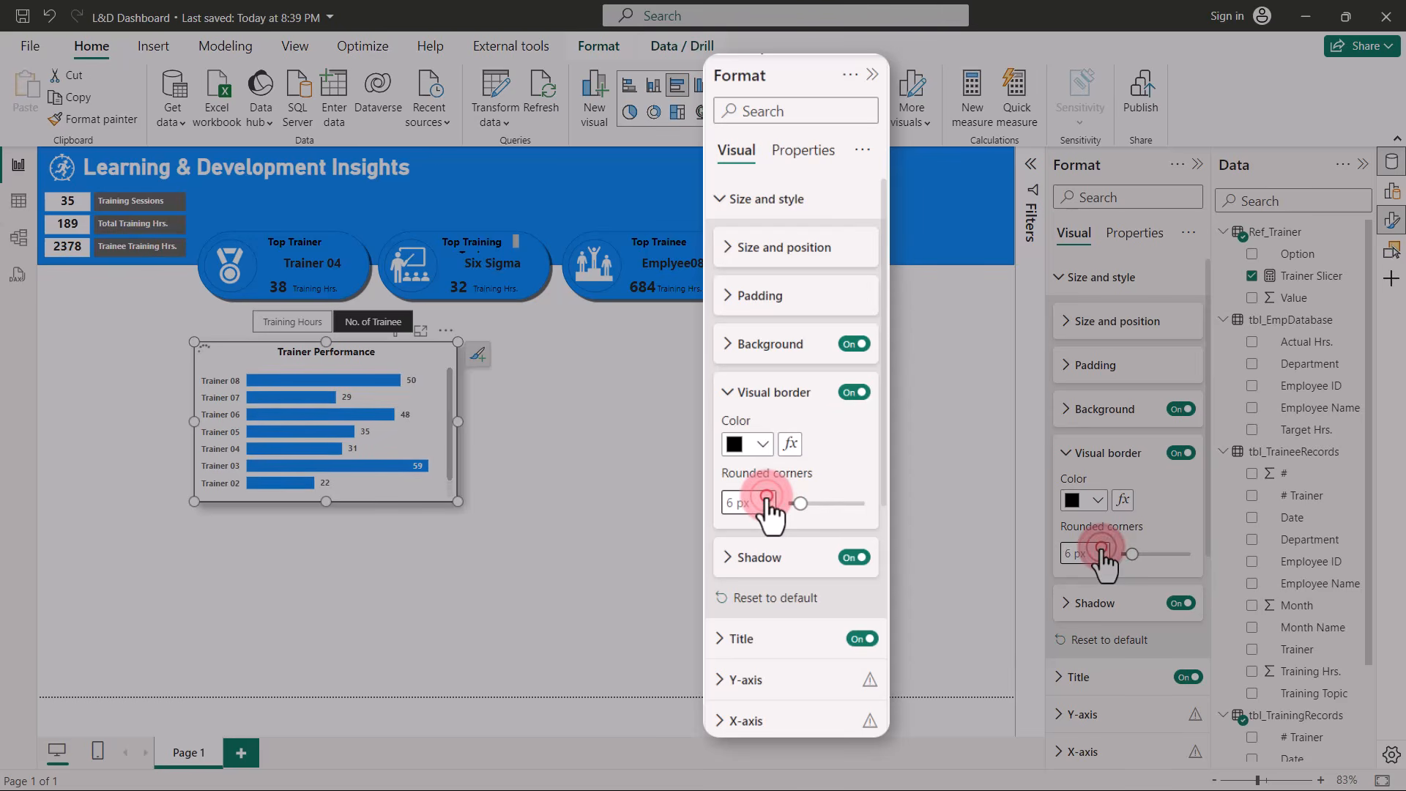
{"action": "left_click", "coordinate": [1102, 548]}
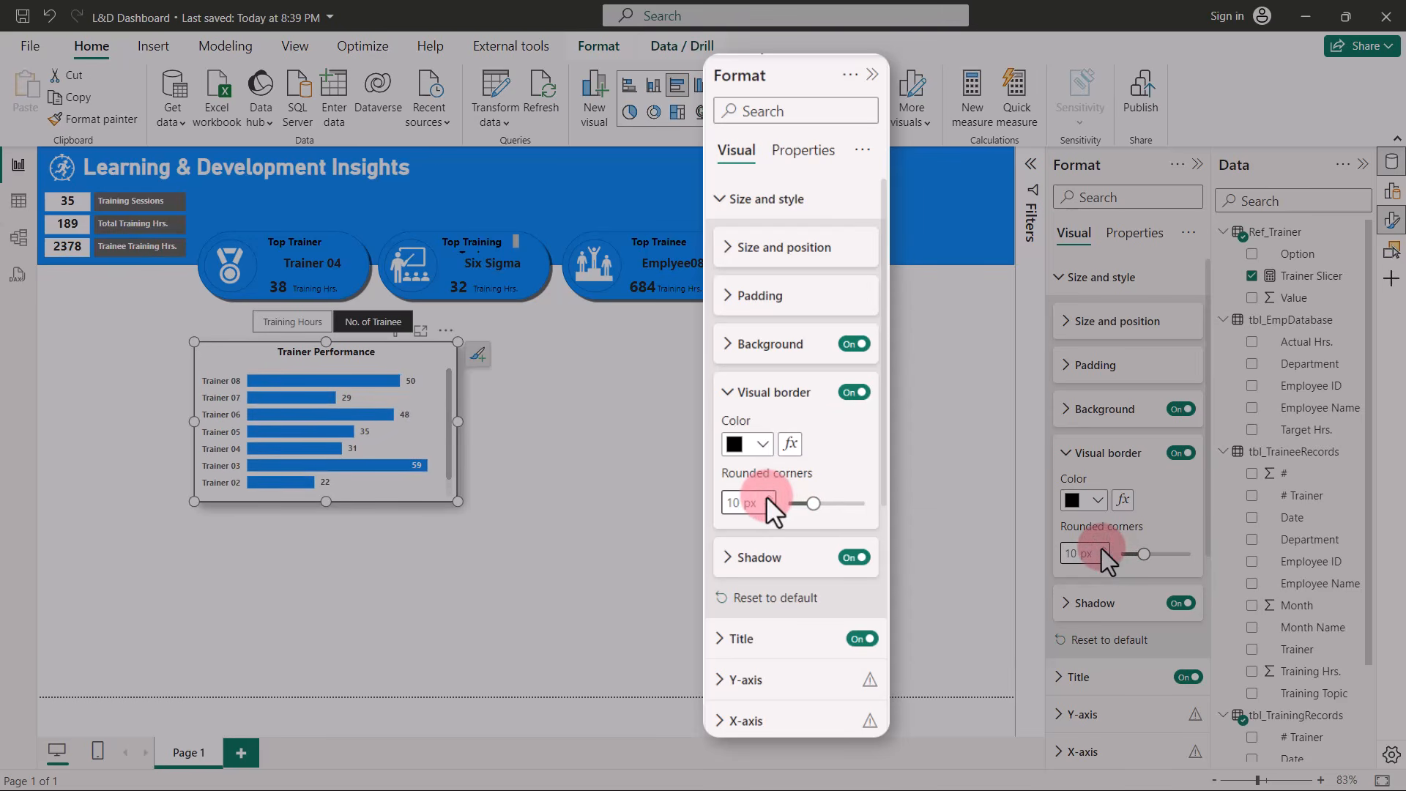
Switch the chart's shadow to a custom position with size 2 px and blur 0 px.
{"action": "scroll", "coordinate": [1101, 548], "scroll_direction": "down", "scroll_amount": 1}
{"action": "left_click", "coordinate": [1070, 526]}
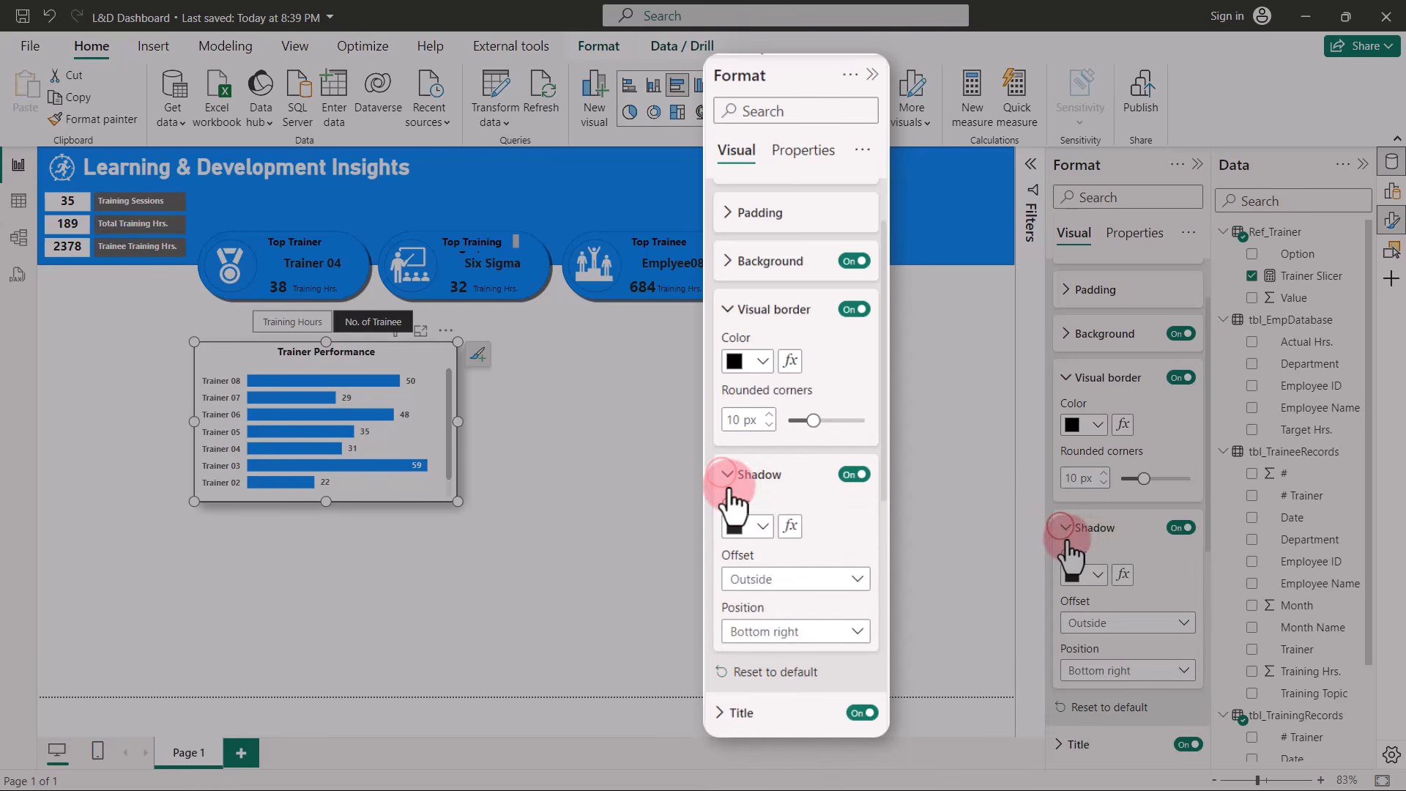
{"action": "scroll", "coordinate": [1104, 605], "scroll_direction": "down", "scroll_amount": 1}
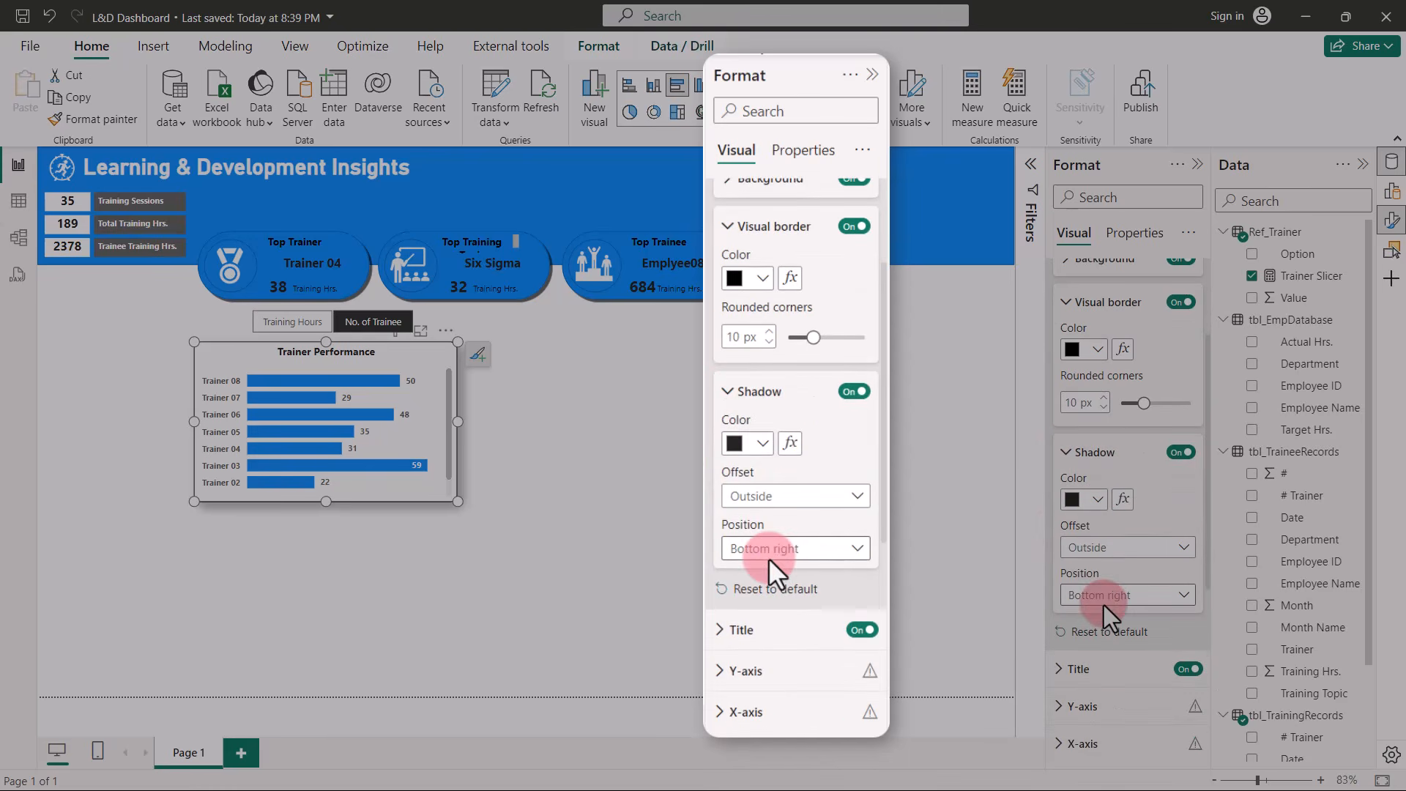
{"action": "left_click", "coordinate": [1153, 595]}
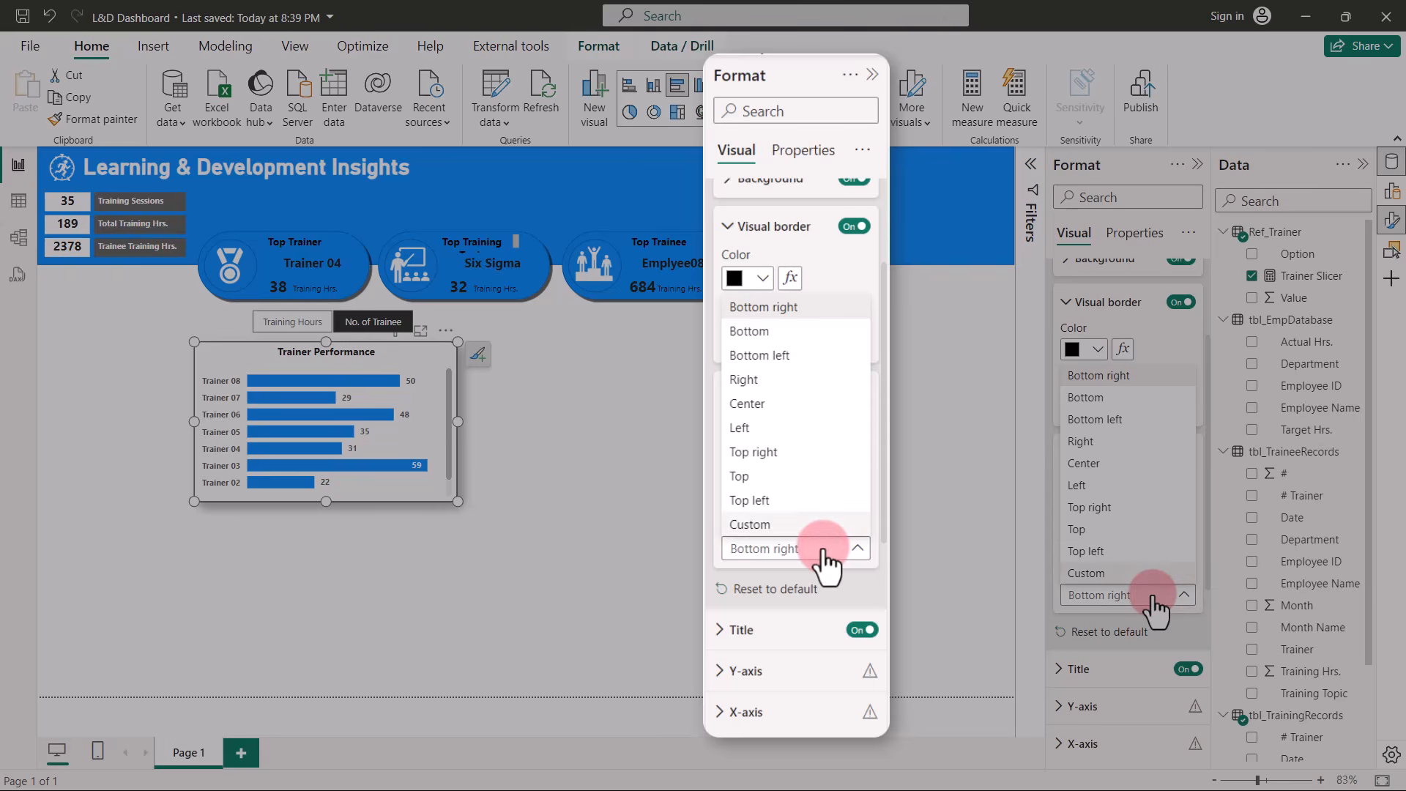
{"action": "left_click", "coordinate": [1100, 571]}
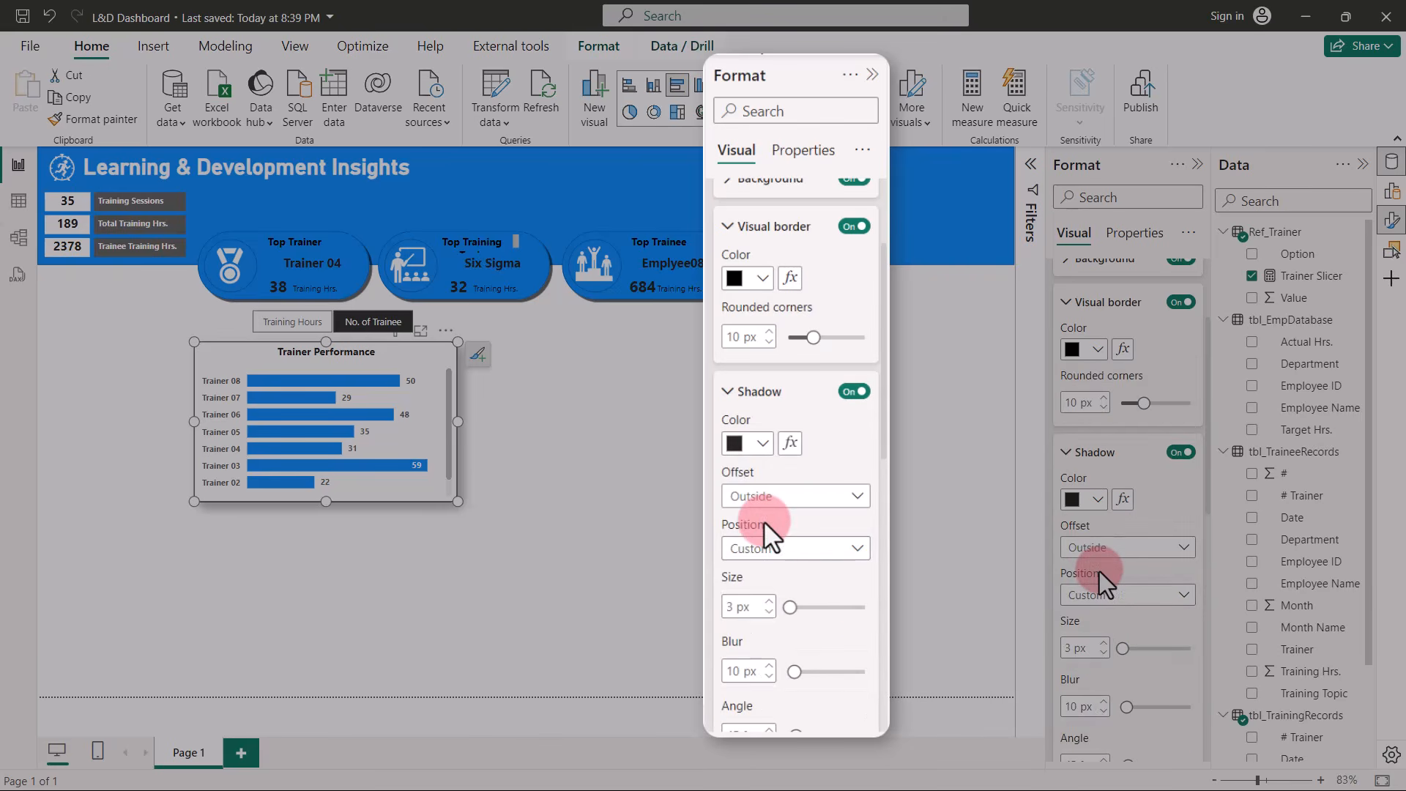
{"action": "scroll", "coordinate": [763, 521], "scroll_direction": "down", "scroll_amount": 3}
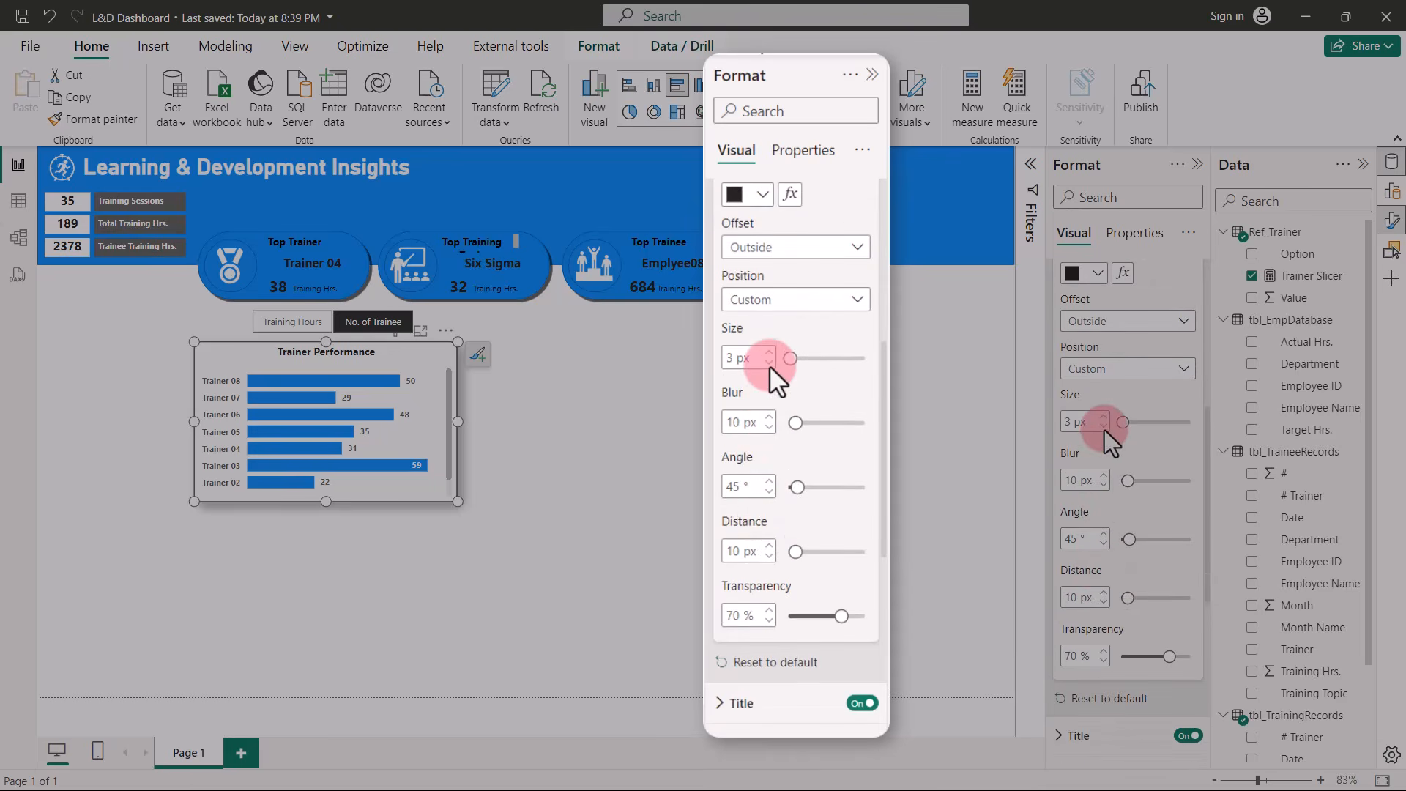
{"action": "left_click", "coordinate": [769, 365]}
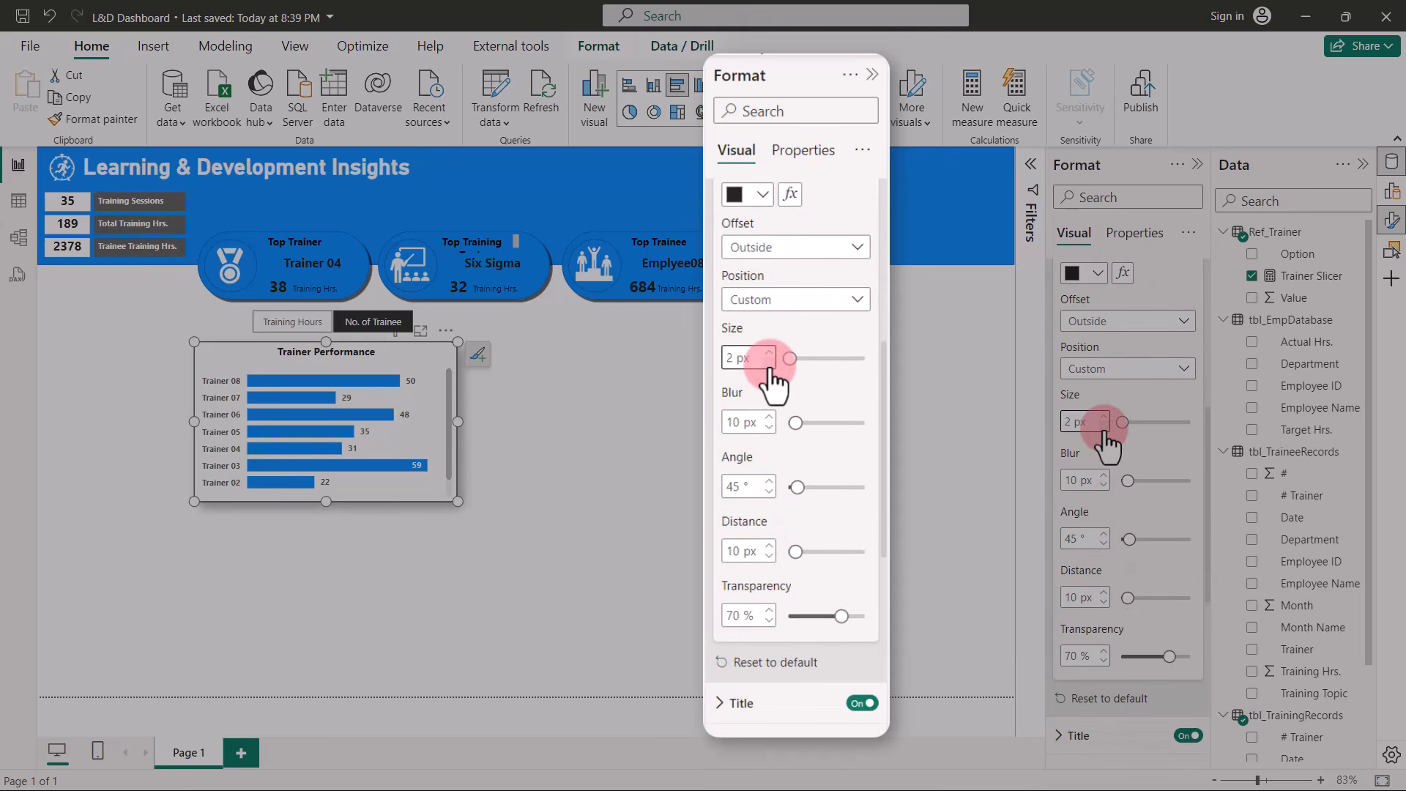
{"action": "left_click", "coordinate": [1077, 480]}
{"action": "type", "text": "0"}
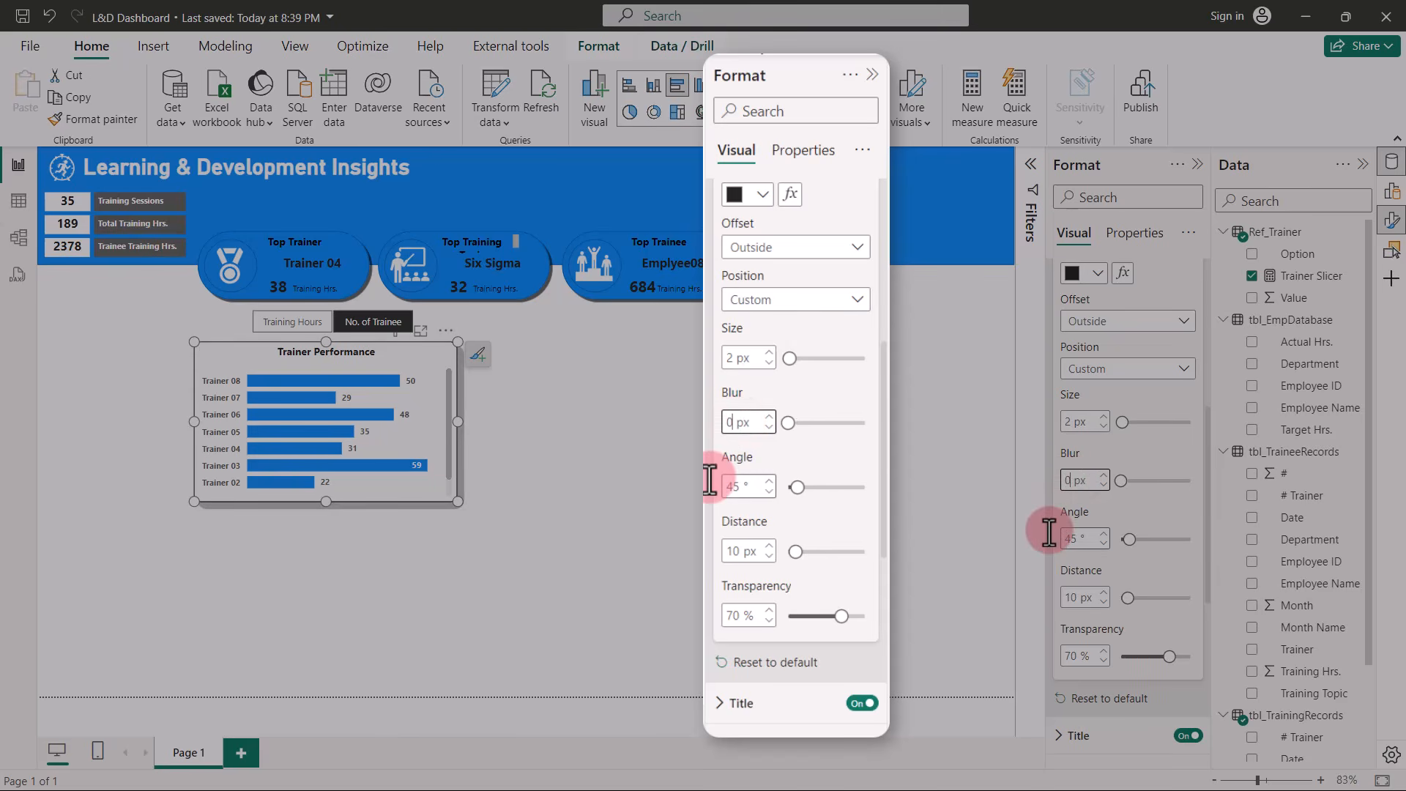
Set the chart shadow's distance to 5 px and its transparency to 45 %.
{"action": "left_click", "coordinate": [736, 550]}
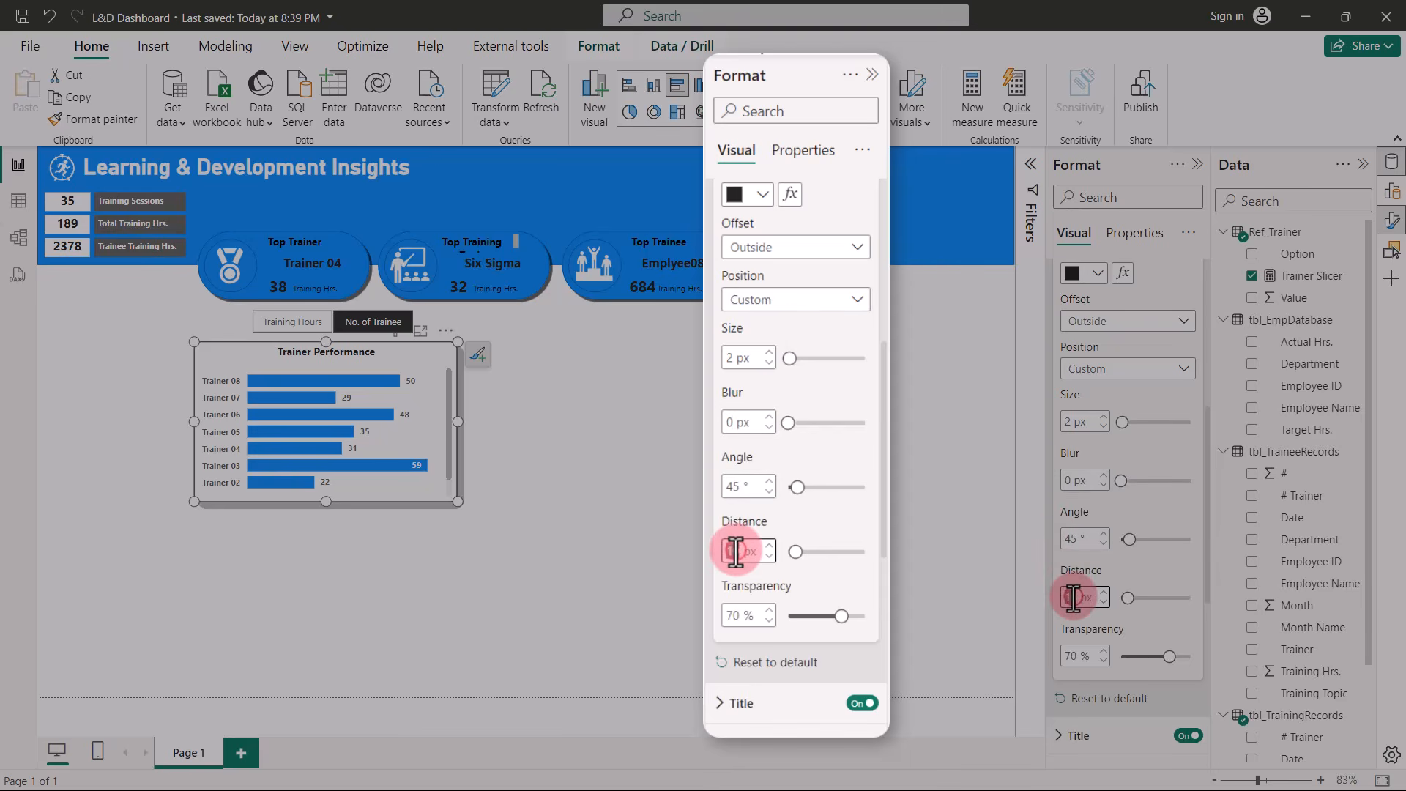
{"action": "type", "text": "5"}
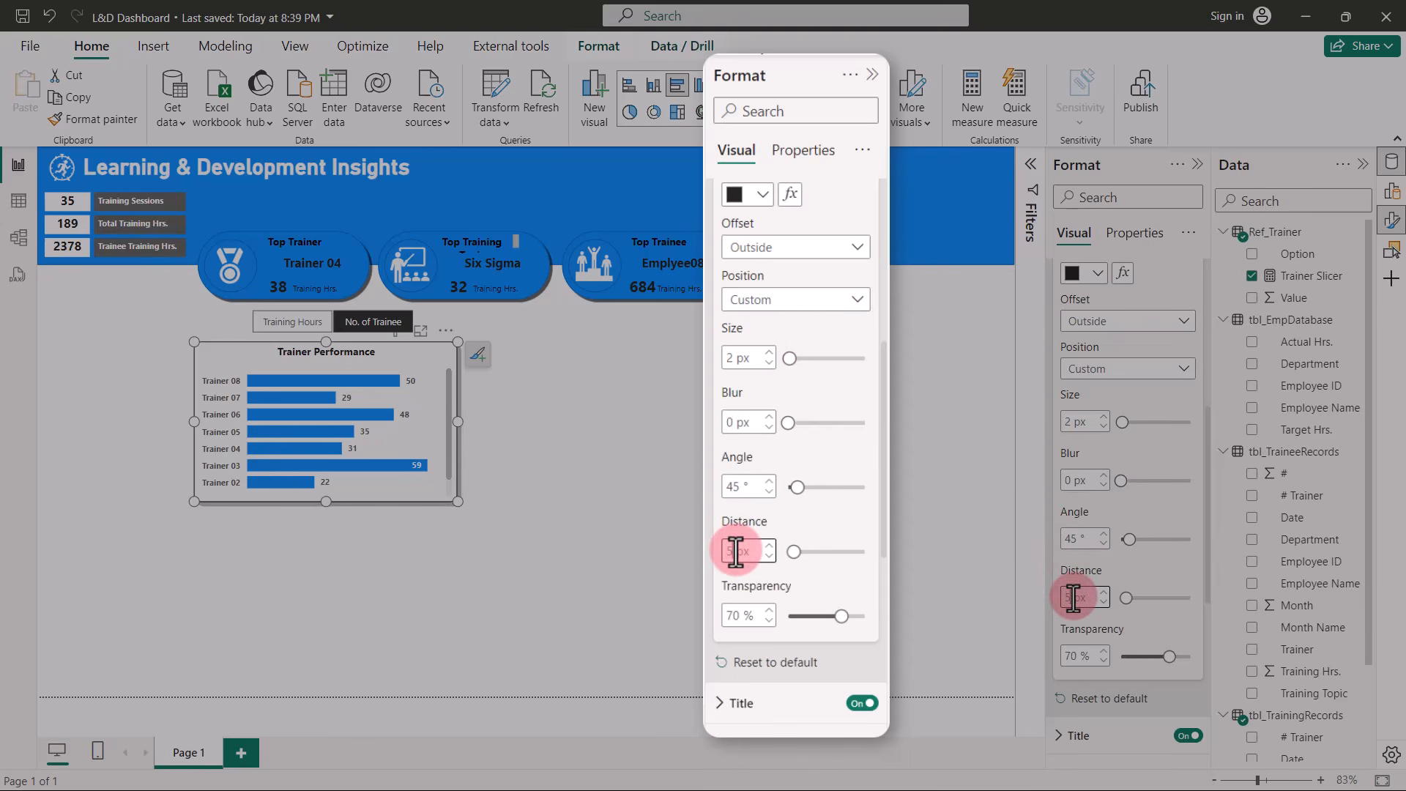
{"action": "left_click", "coordinate": [741, 617]}
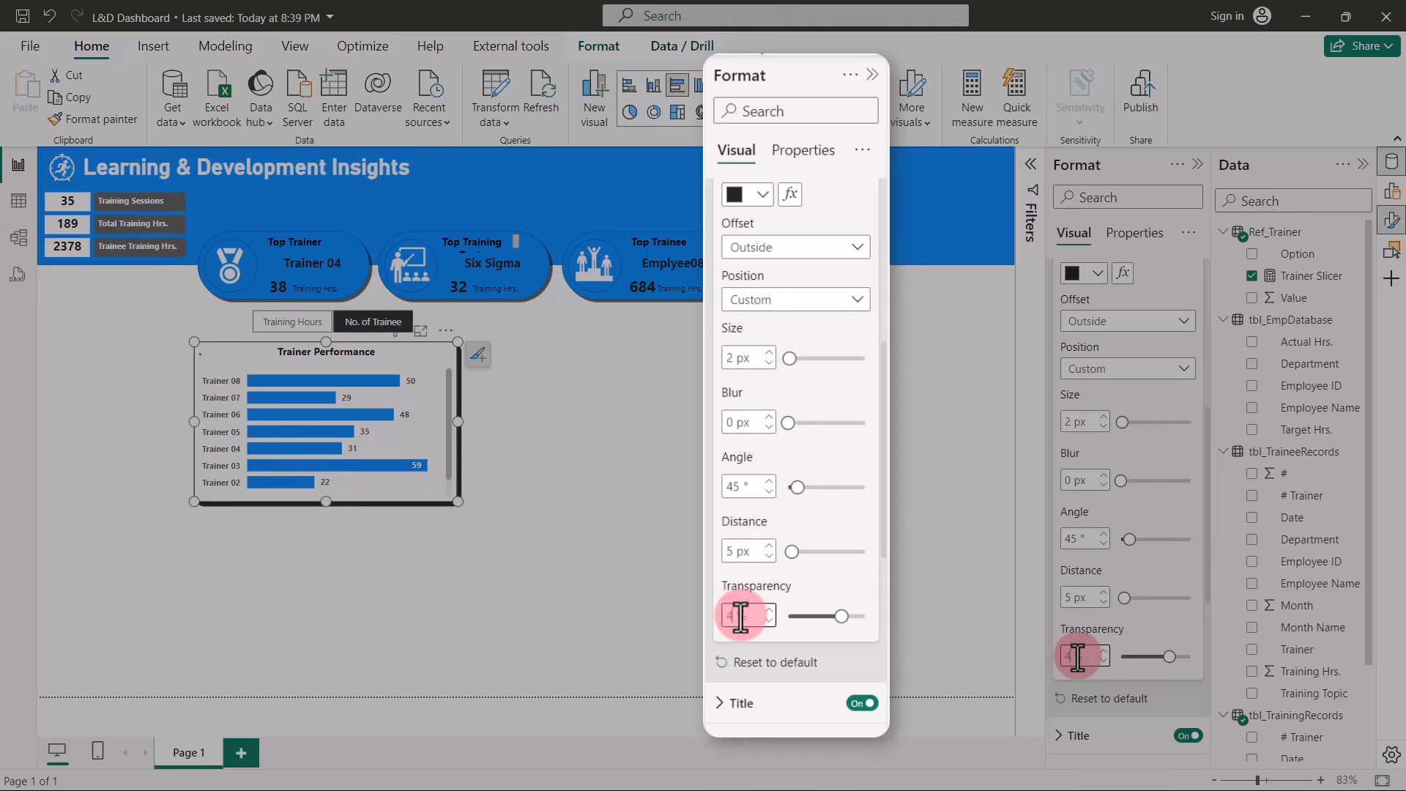
{"action": "type", "text": "45"}
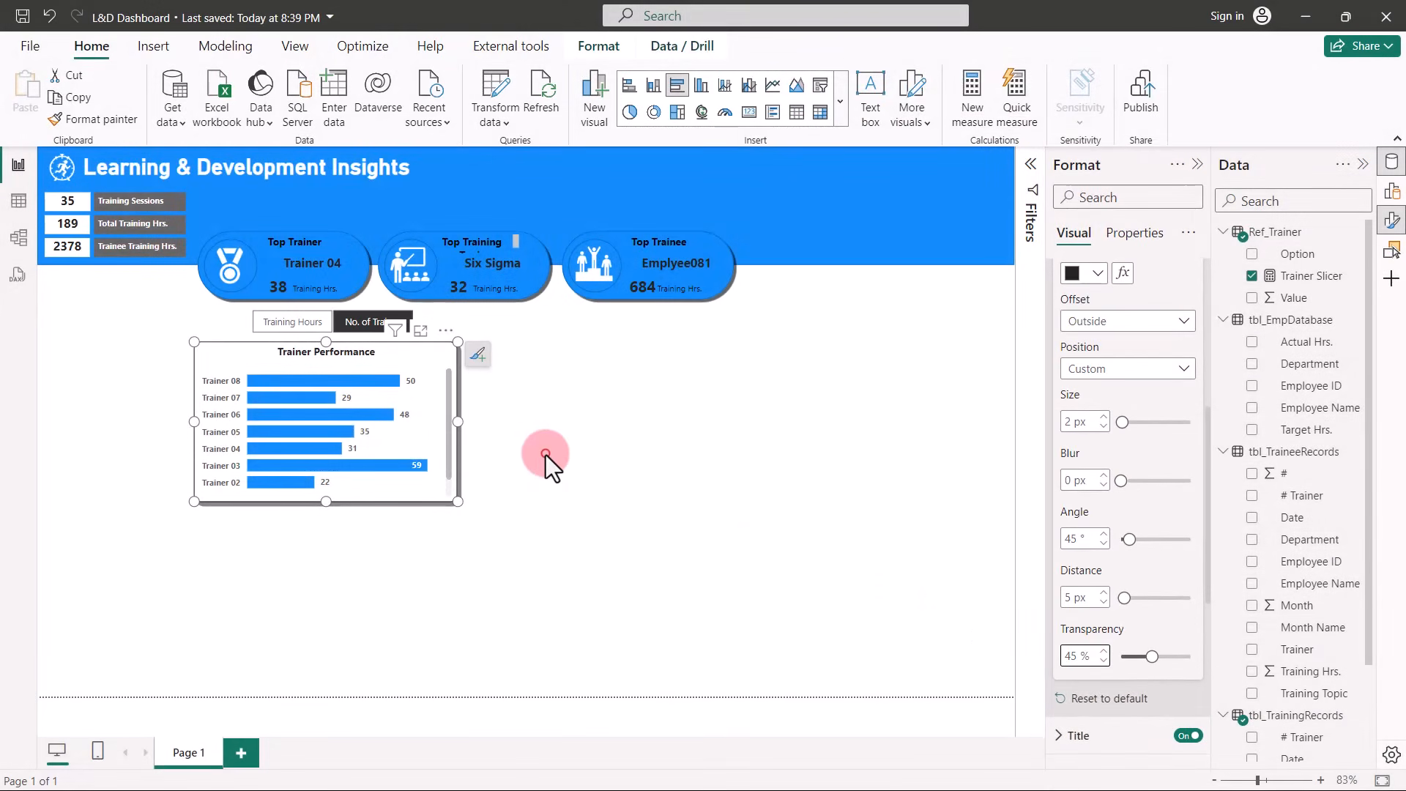
{"action": "left_click", "coordinate": [546, 455]}
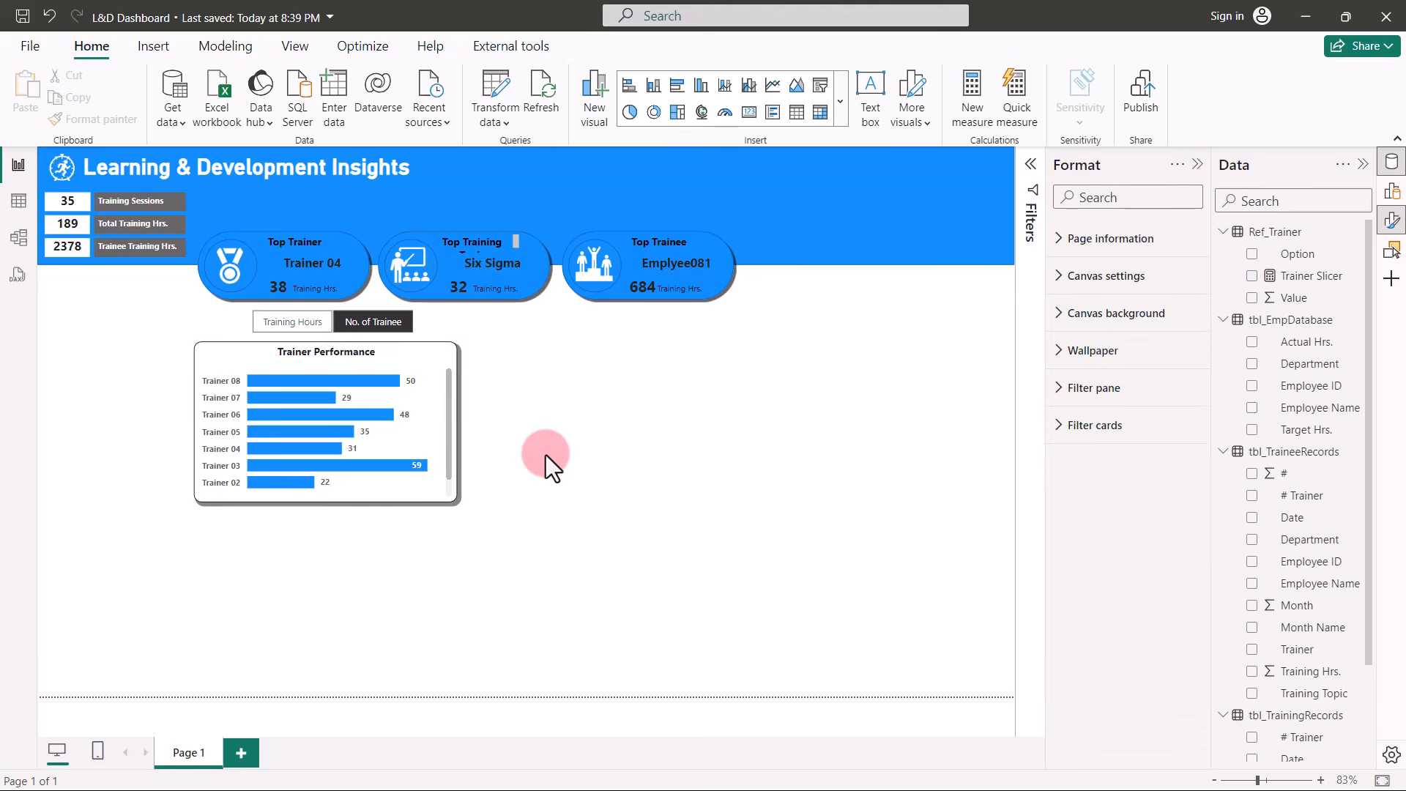
Duplicate the Trainer Performance chart directly below the original and set the copy's height to 215.
{"action": "left_click", "coordinate": [222, 345]}
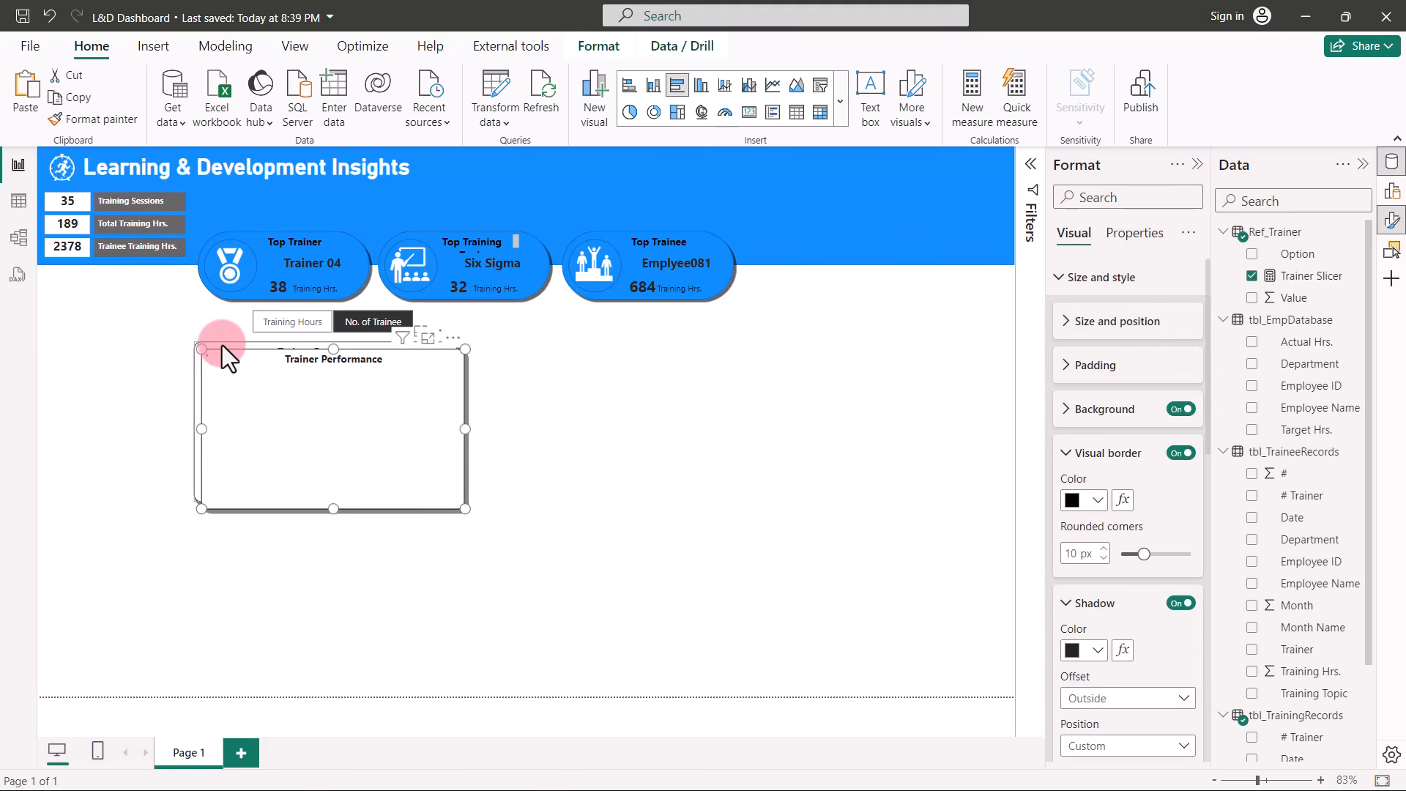
{"action": "left_click_drag", "start_coordinate": [222, 345], "coordinate": [219, 523]}
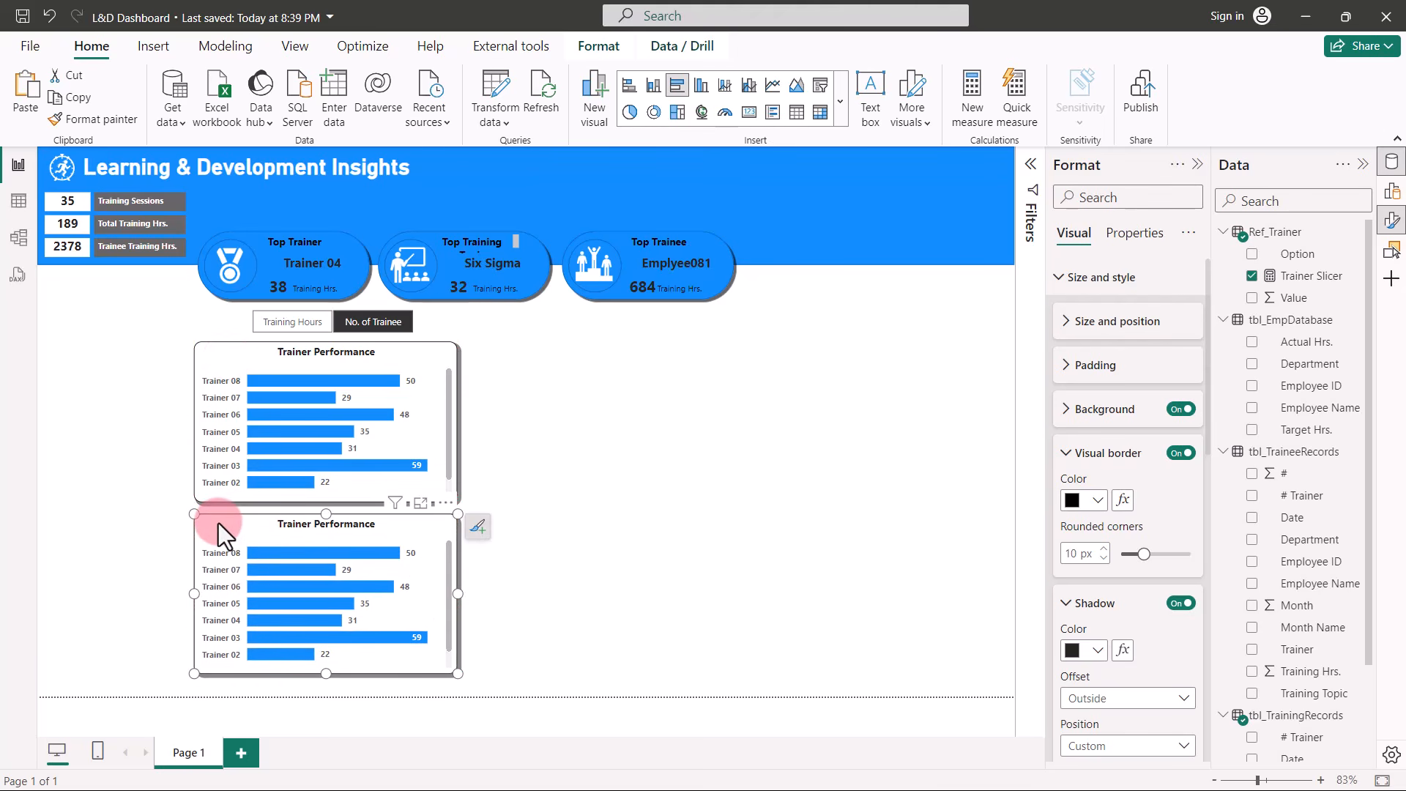
{"action": "left_click", "coordinate": [1067, 320]}
{"action": "left_click", "coordinate": [1119, 364]}
{"action": "left_click", "coordinate": [1119, 364]}
{"action": "left_click", "coordinate": [1118, 363]}
{"action": "left_click", "coordinate": [1119, 363]}
{"action": "left_click", "coordinate": [1118, 363]}
{"action": "left_click", "coordinate": [1118, 364]}
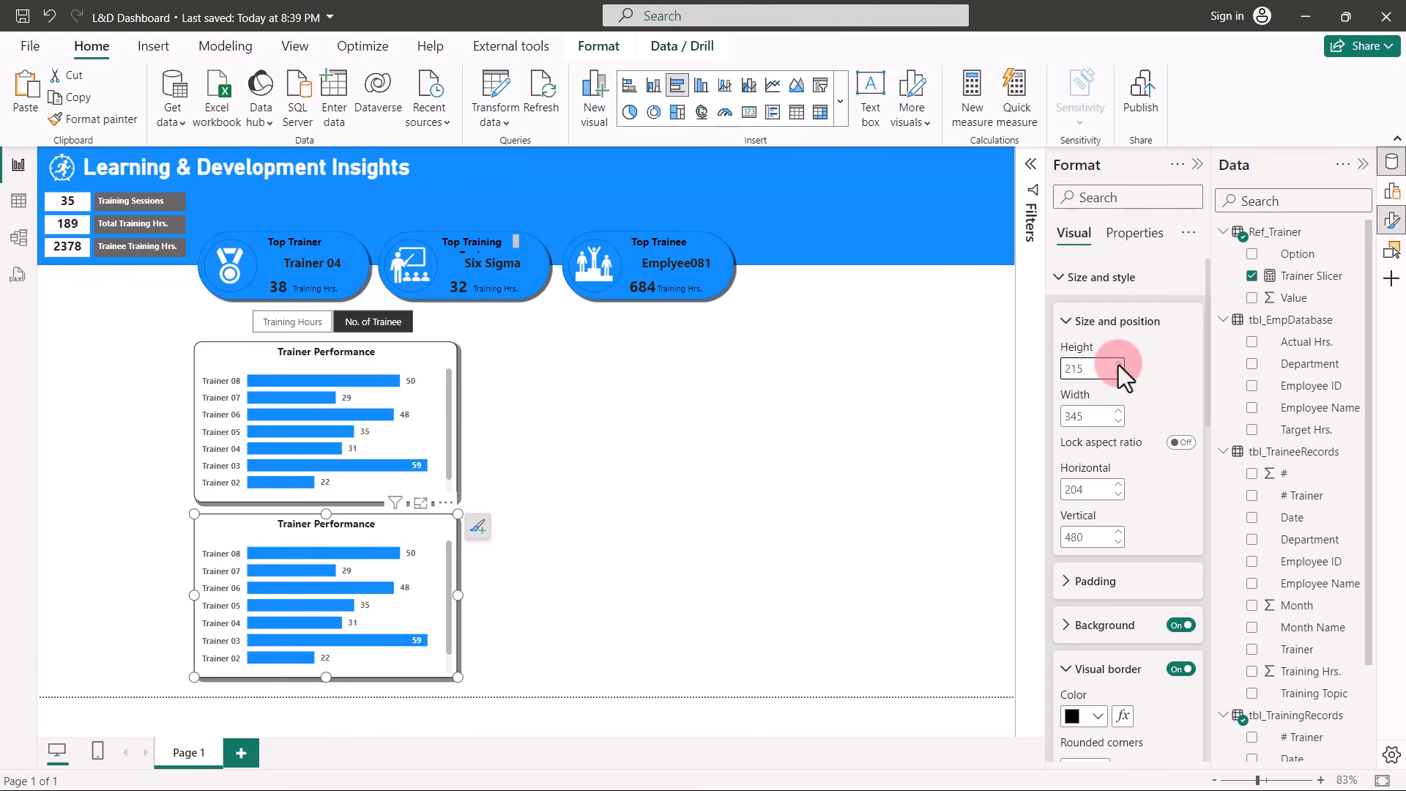
Position the duplicated chart at horizontal 205 and vertical 485.
{"action": "left_click", "coordinate": [1119, 488]}
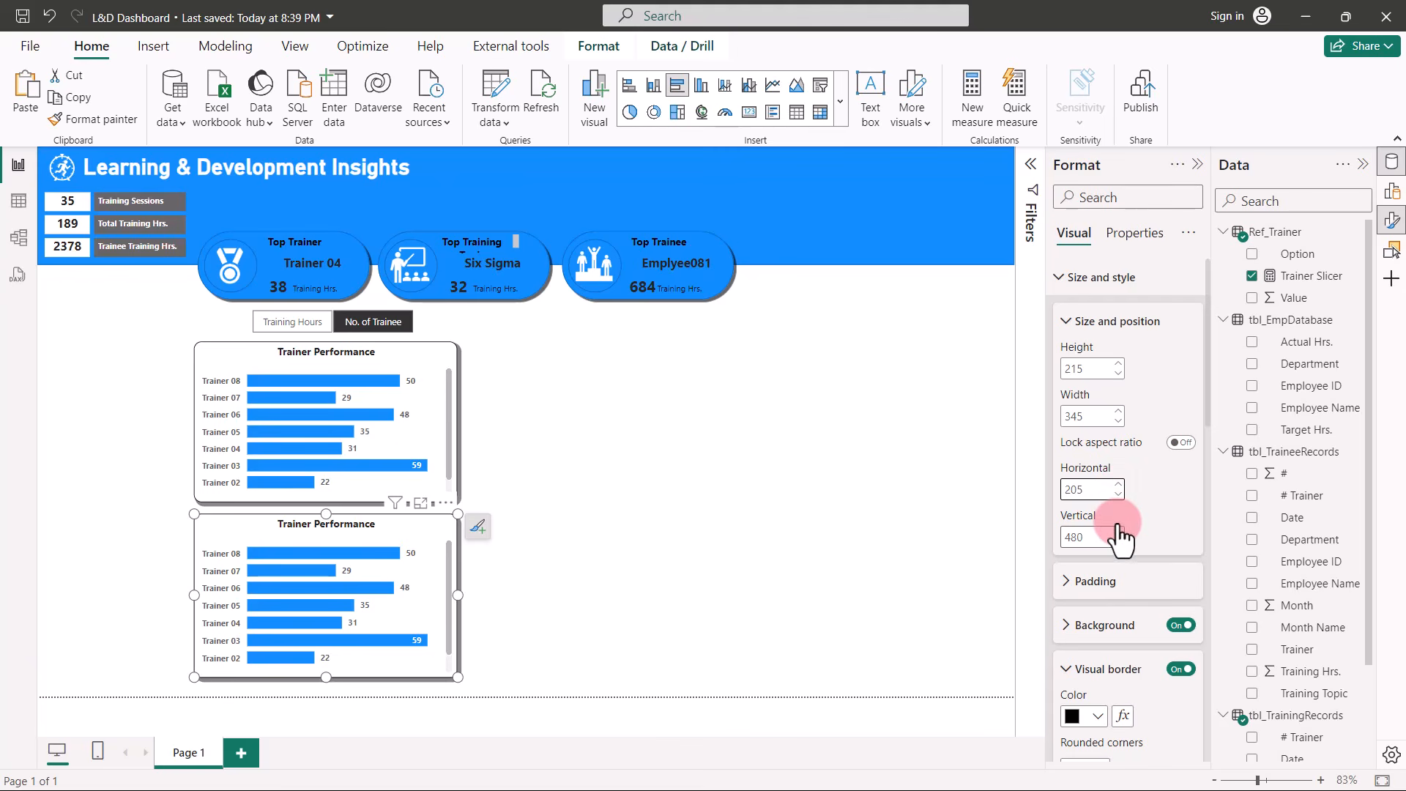
{"action": "left_click", "coordinate": [1117, 531]}
{"action": "left_click", "coordinate": [1118, 532]}
{"action": "left_click", "coordinate": [1119, 532]}
{"action": "left_click", "coordinate": [1119, 532]}
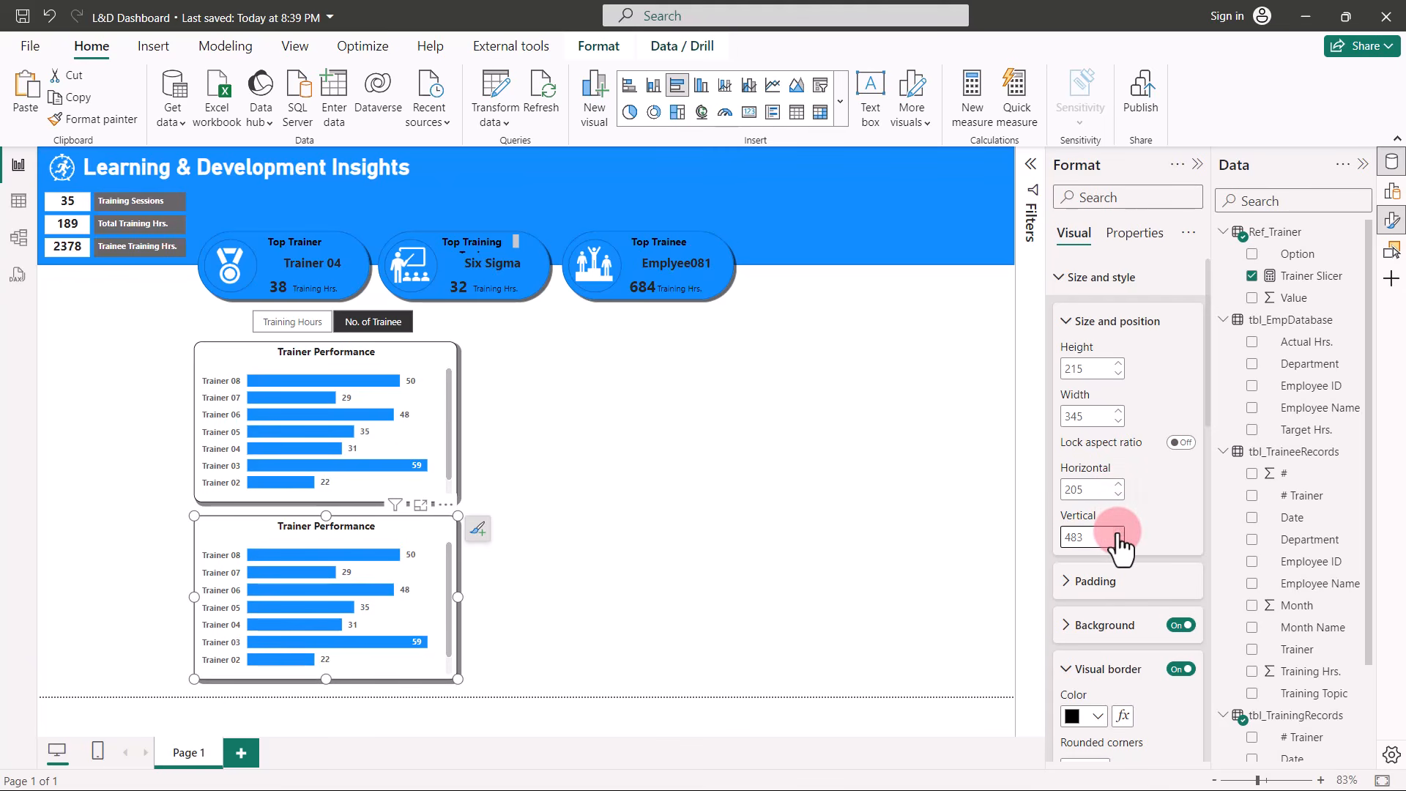
{"action": "left_click", "coordinate": [1119, 532]}
{"action": "left_click", "coordinate": [1118, 531]}
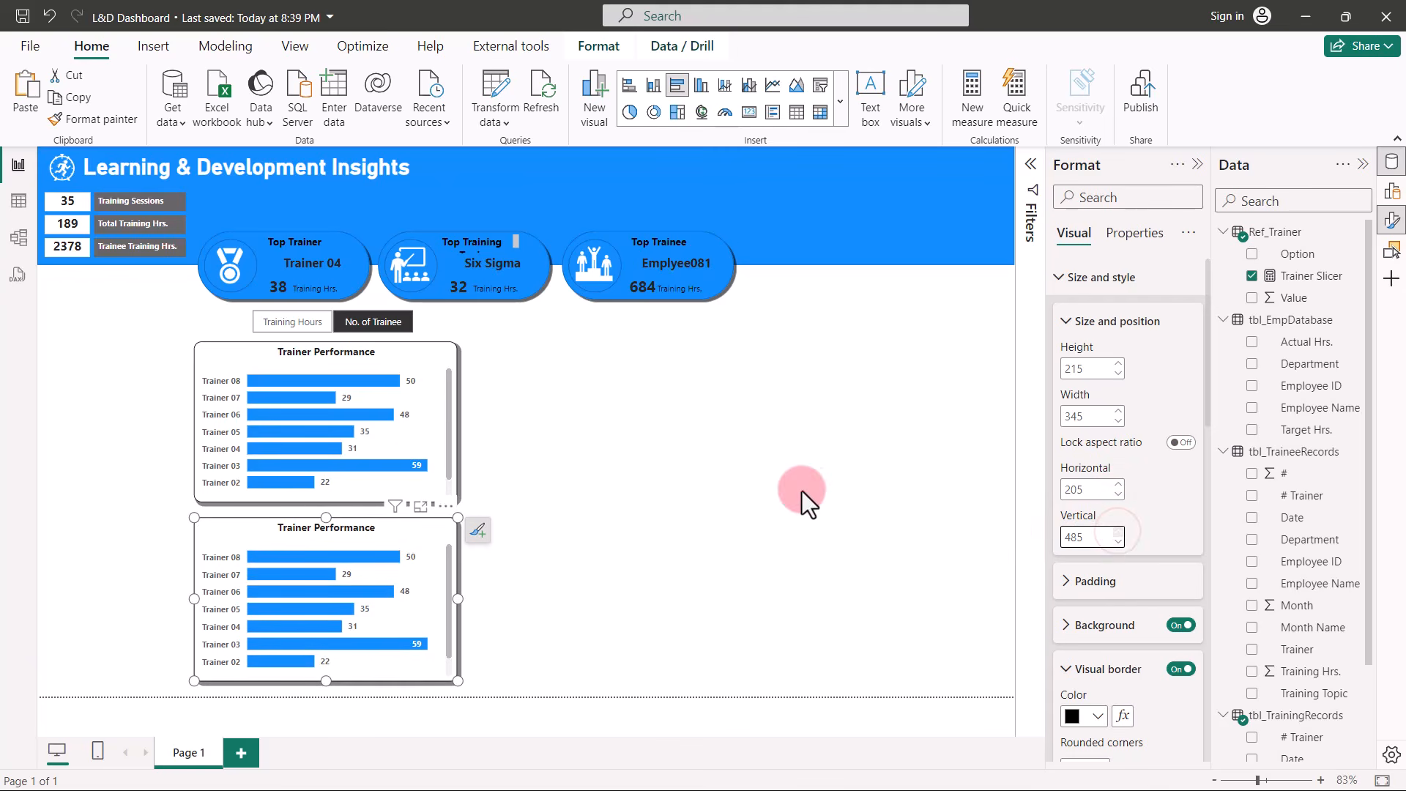
Change the title text of the duplicated lower chart to Training Topic.
{"action": "left_click", "coordinate": [622, 467]}
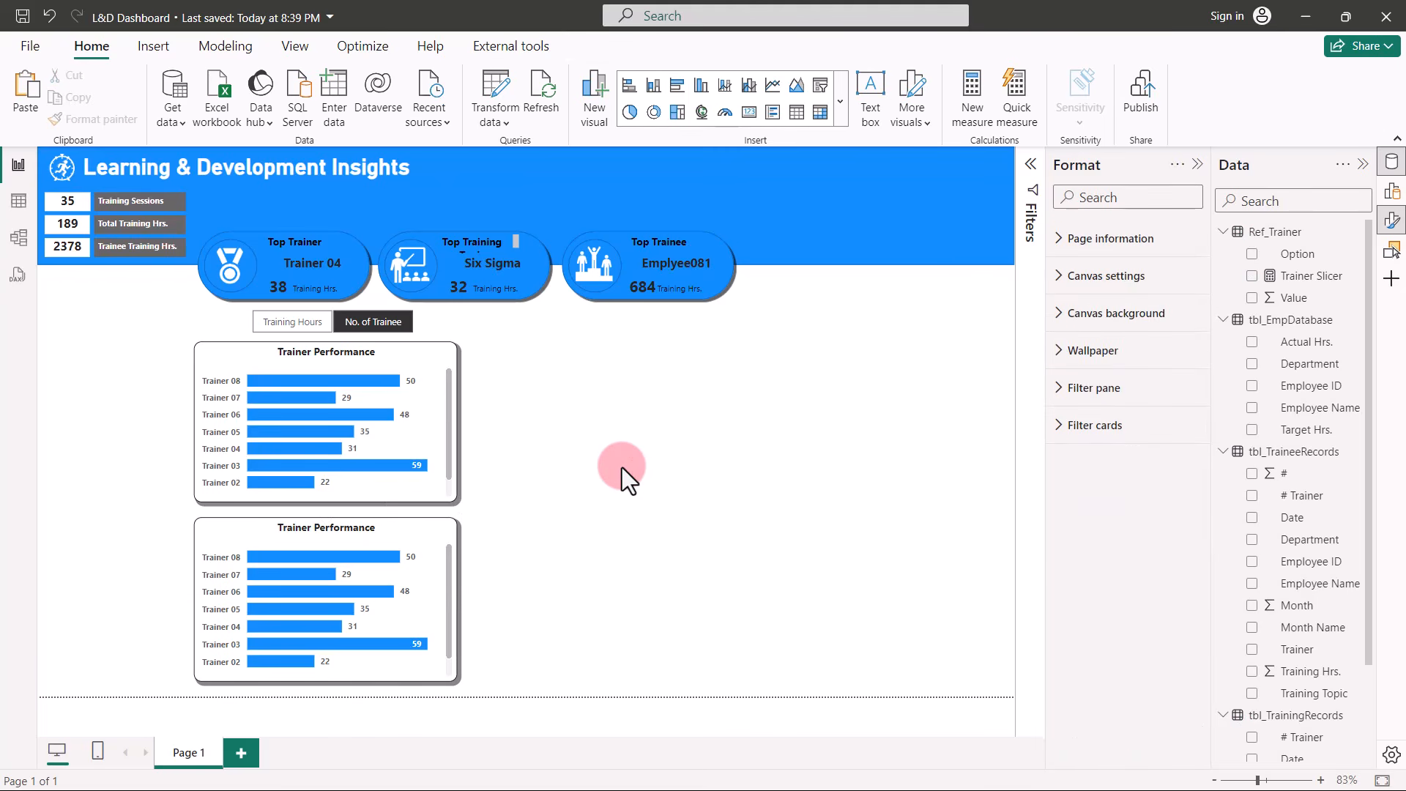
{"action": "left_click", "coordinate": [341, 524]}
{"action": "scroll", "coordinate": [1146, 545], "scroll_direction": "down", "scroll_amount": 5}
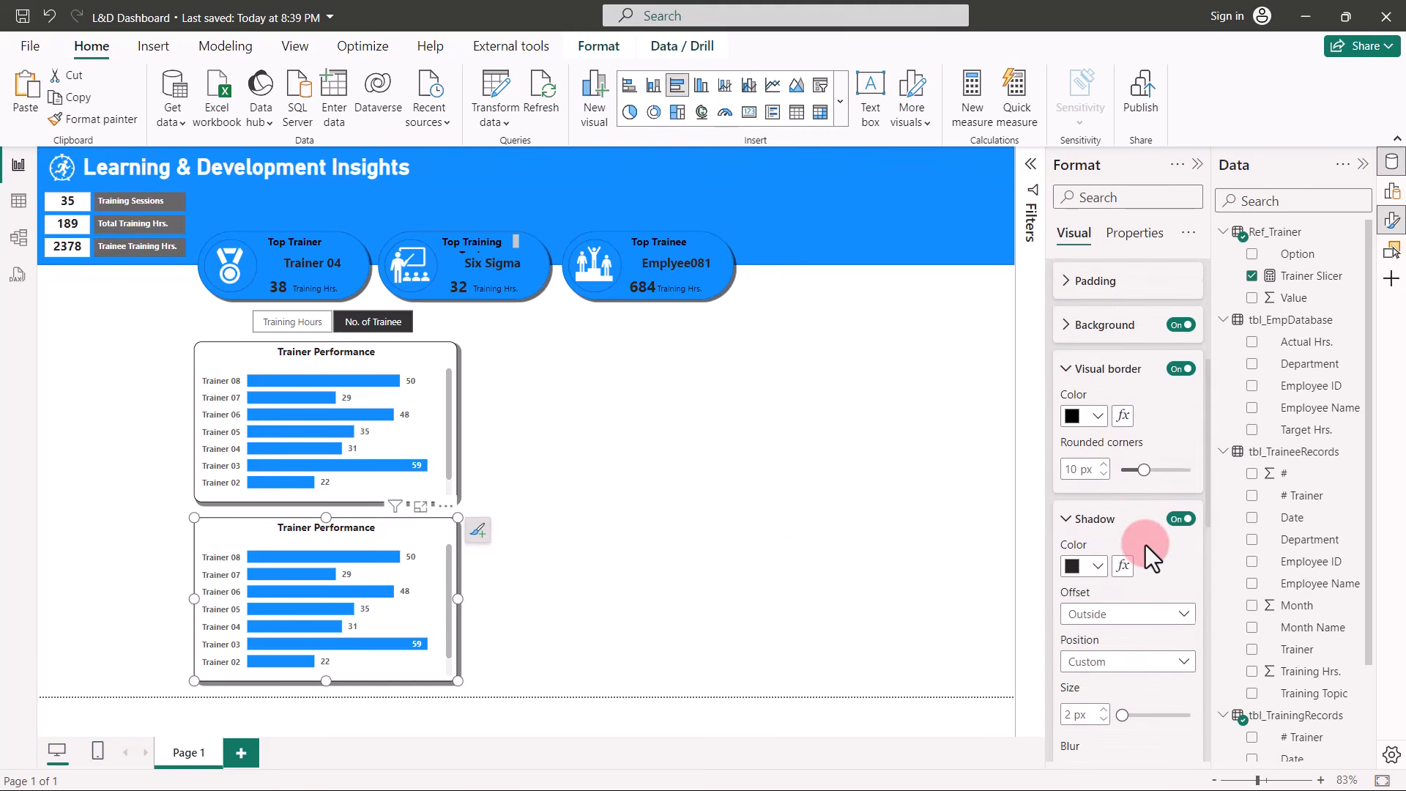
{"action": "scroll", "coordinate": [1146, 545], "scroll_direction": "down", "scroll_amount": 3}
{"action": "scroll", "coordinate": [1146, 545], "scroll_direction": "down", "scroll_amount": 4}
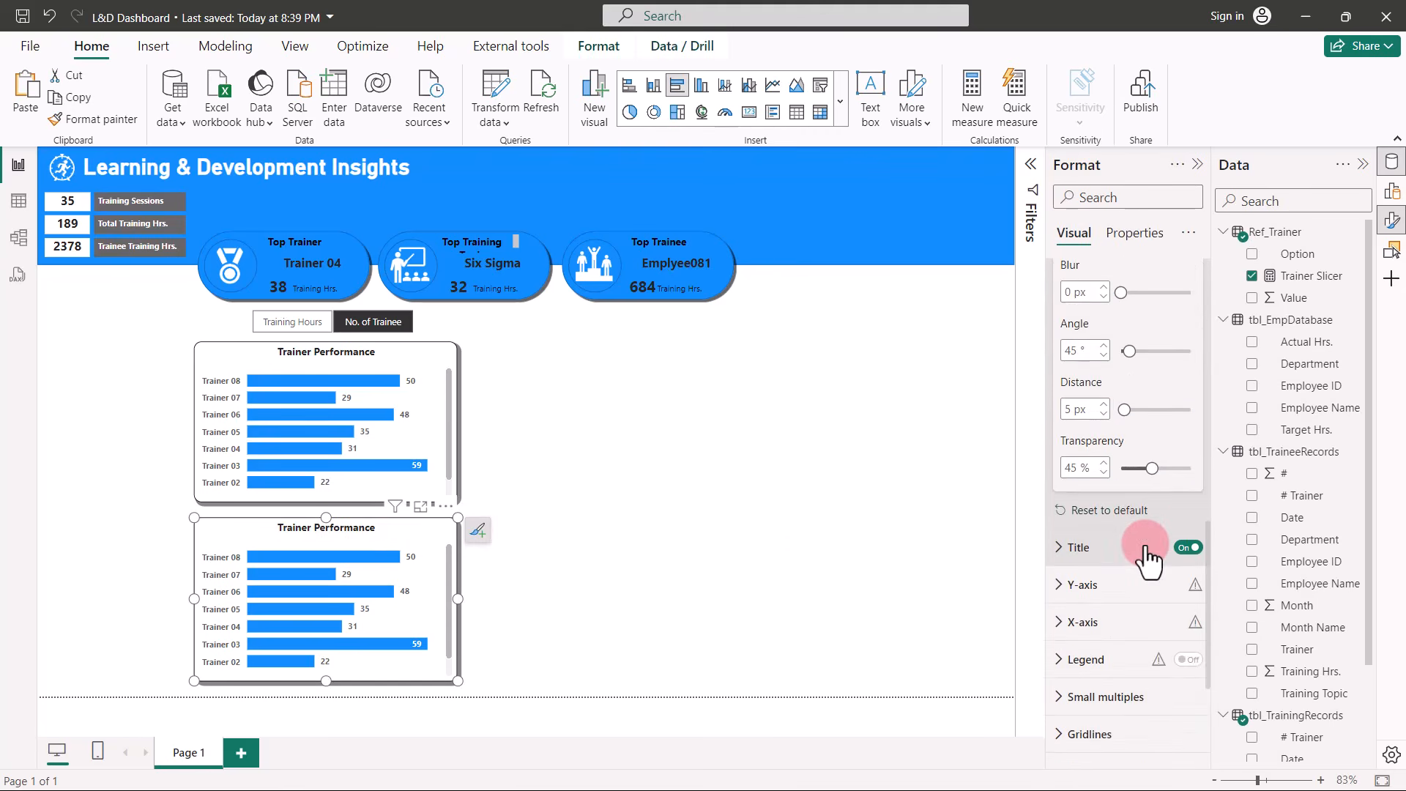
{"action": "scroll", "coordinate": [1146, 545], "scroll_direction": "down", "scroll_amount": 1}
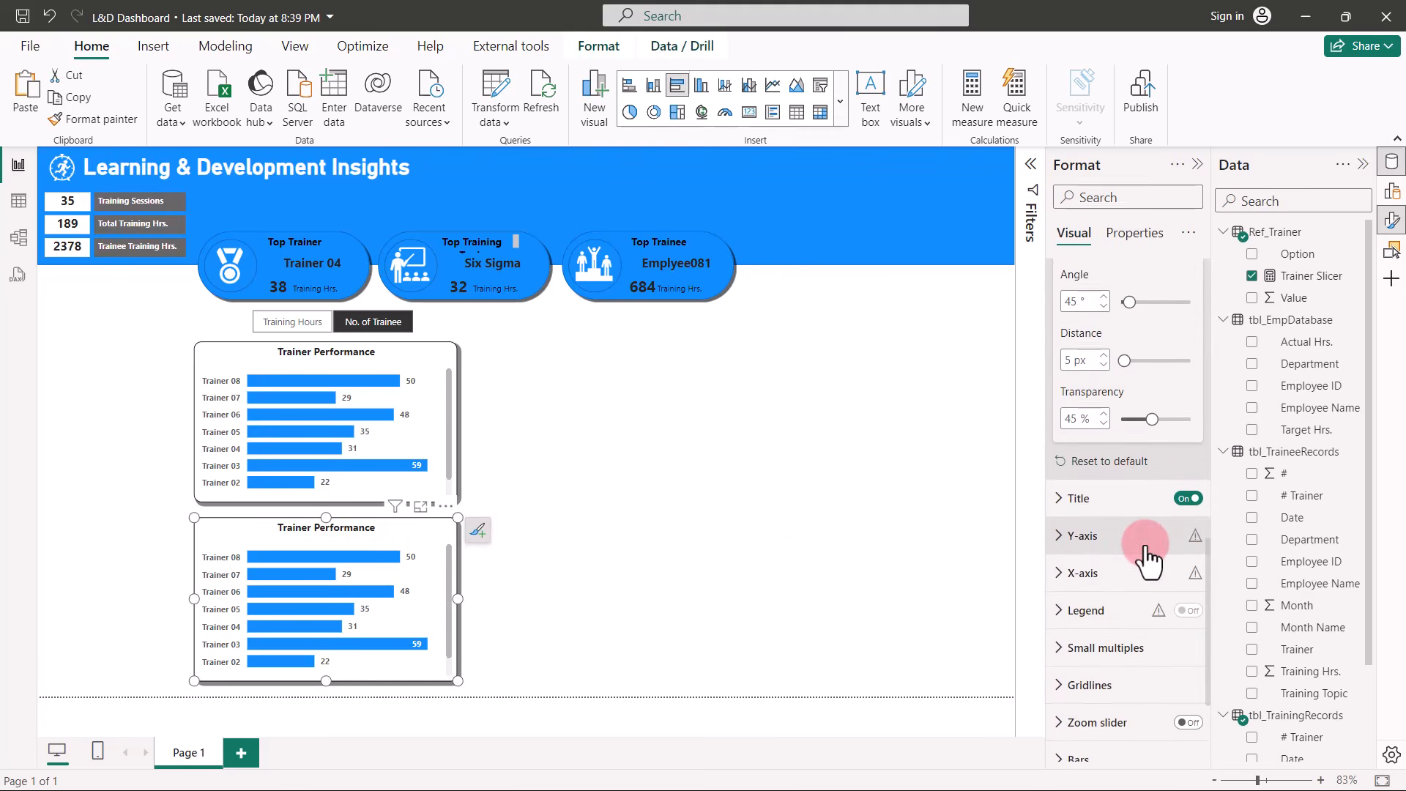
{"action": "left_click", "coordinate": [1057, 503]}
{"action": "left_click_drag", "start_coordinate": [1091, 590], "coordinate": [1181, 591]}
{"action": "key", "text": "BackSpace"}
{"action": "key", "text": "BackSpace"}
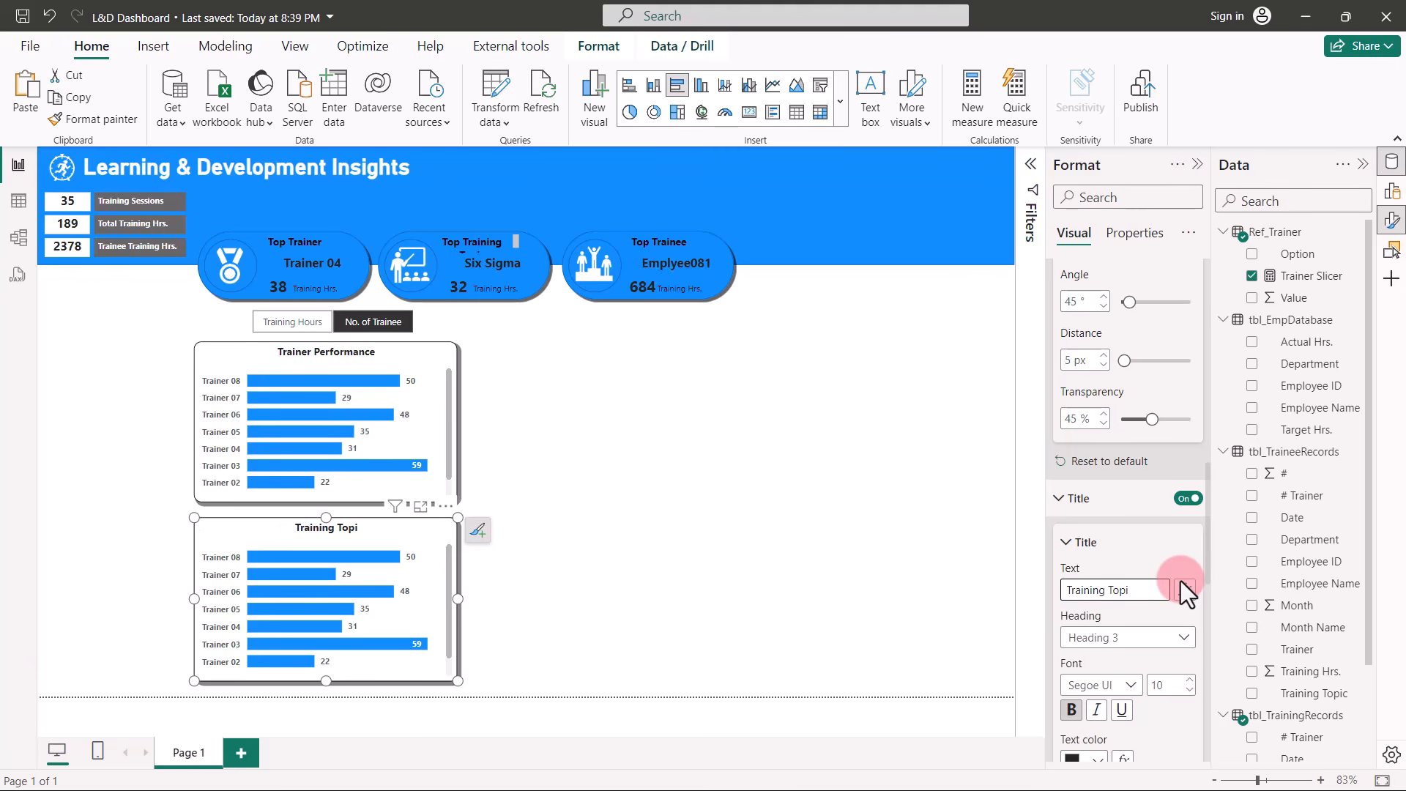
{"action": "left_click", "coordinate": [1184, 590]}
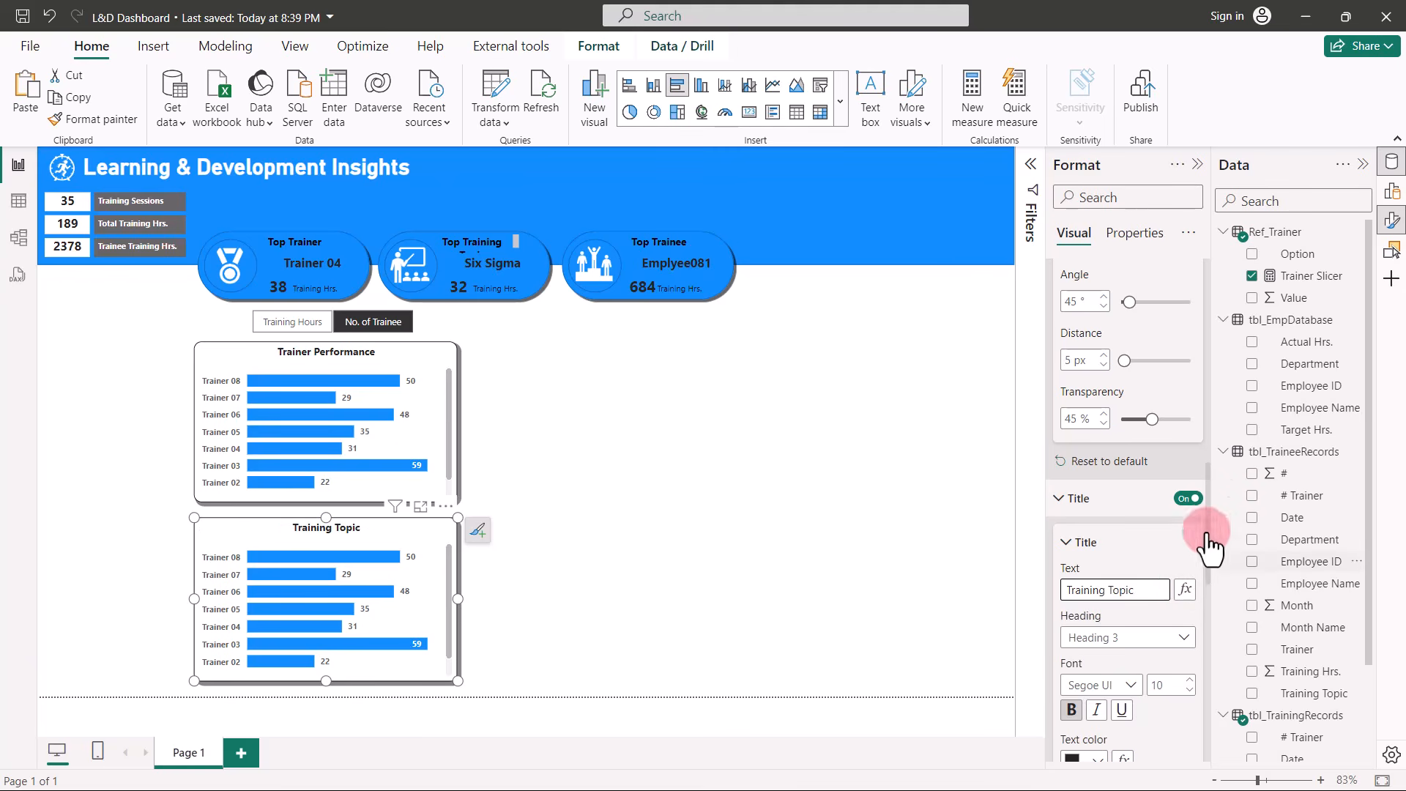
Replace the lower chart's Y-axis field with Training Topic from tbl_TrainingRecords and collapse the formatting and visual-building panes.
{"action": "left_click", "coordinate": [1391, 190]}
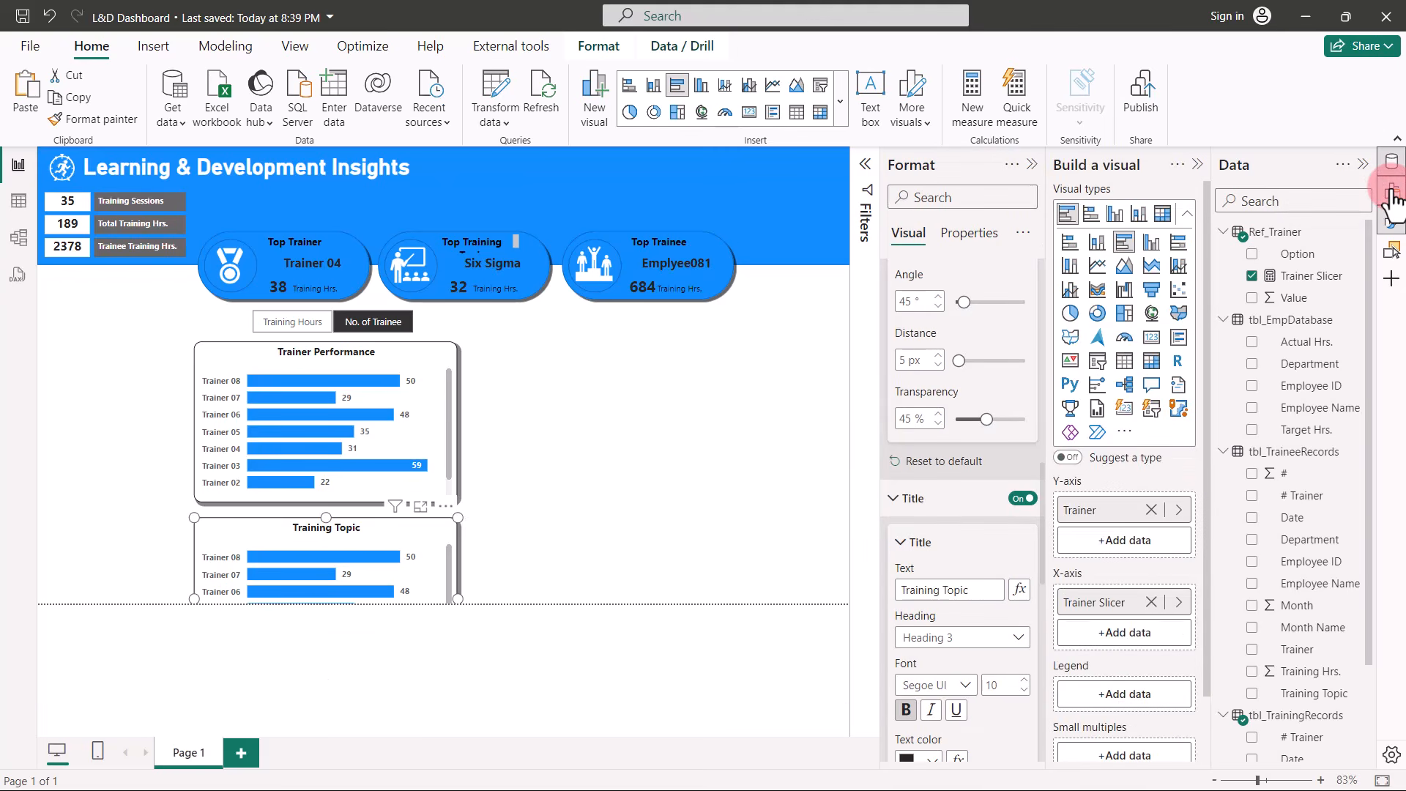
{"action": "left_click", "coordinate": [1170, 540]}
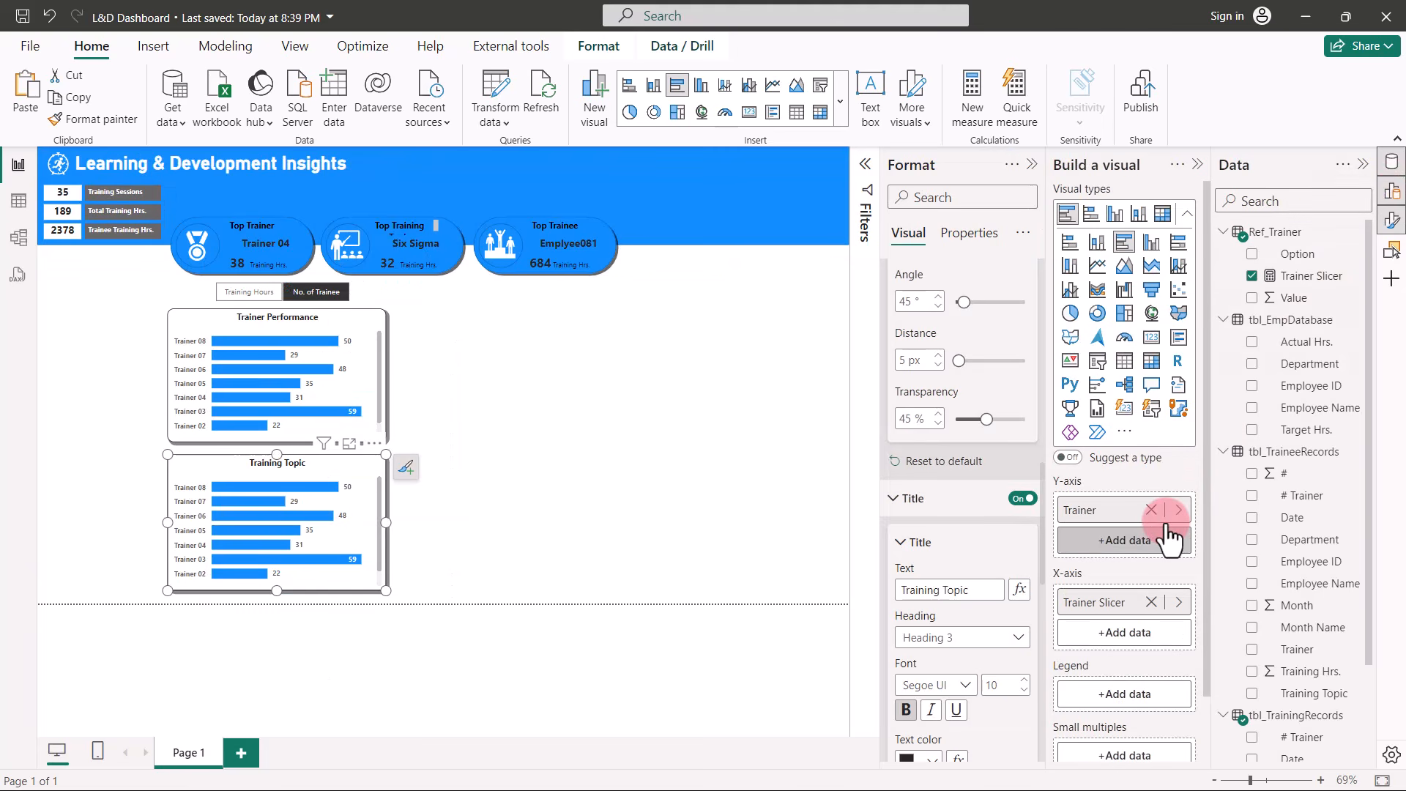
{"action": "scroll", "coordinate": [1170, 540], "scroll_direction": "down", "scroll_amount": 2}
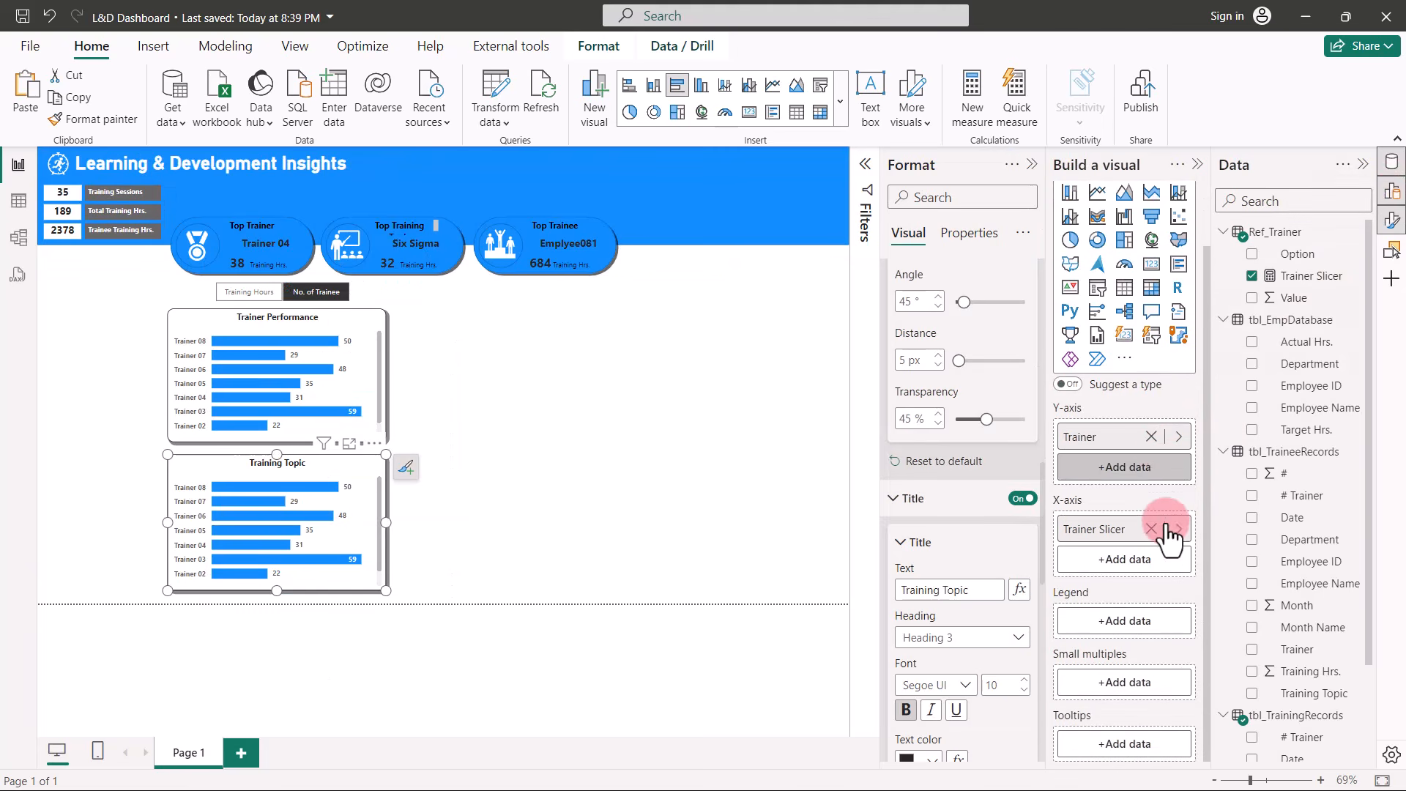
{"action": "left_click", "coordinate": [1179, 438]}
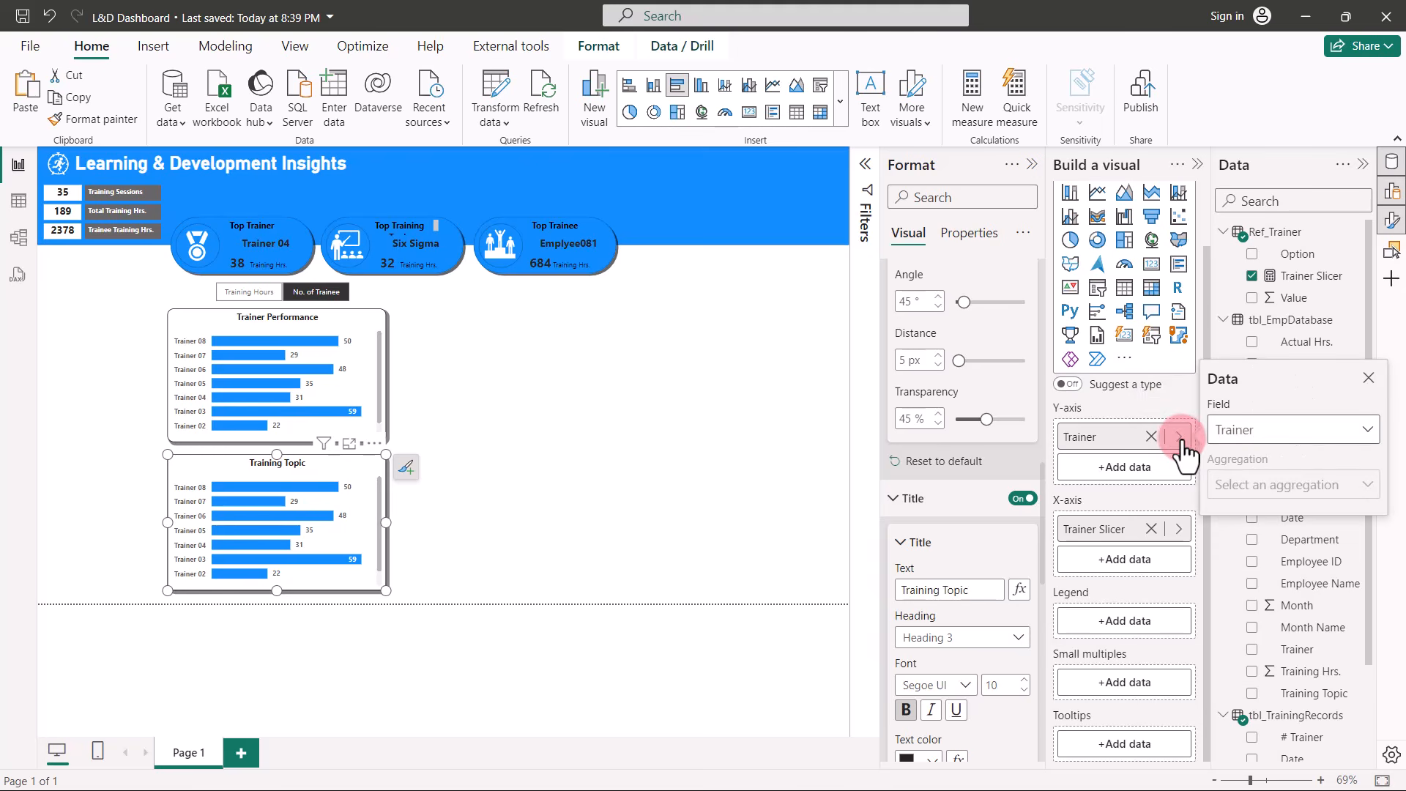
{"action": "left_click", "coordinate": [1356, 430]}
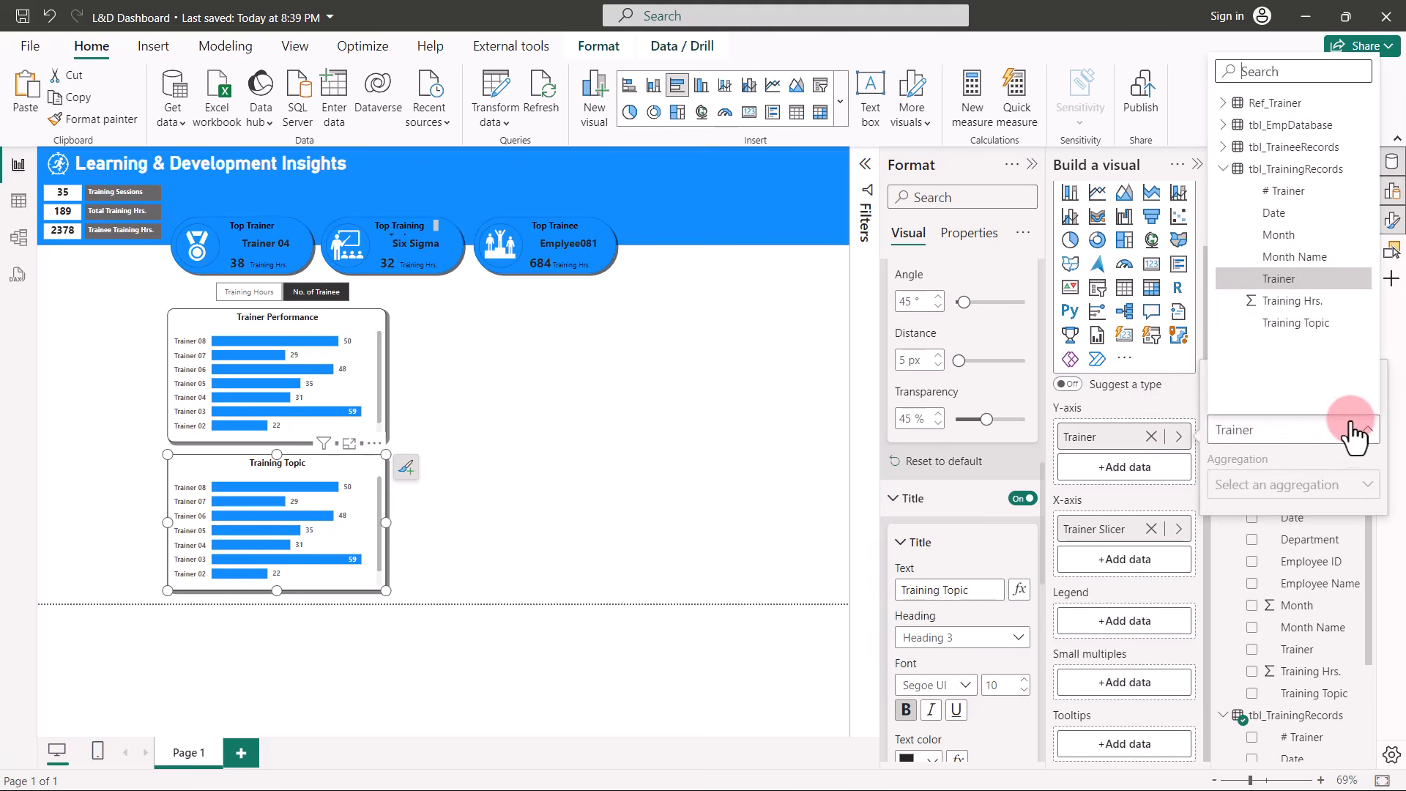
{"action": "left_click", "coordinate": [1283, 324]}
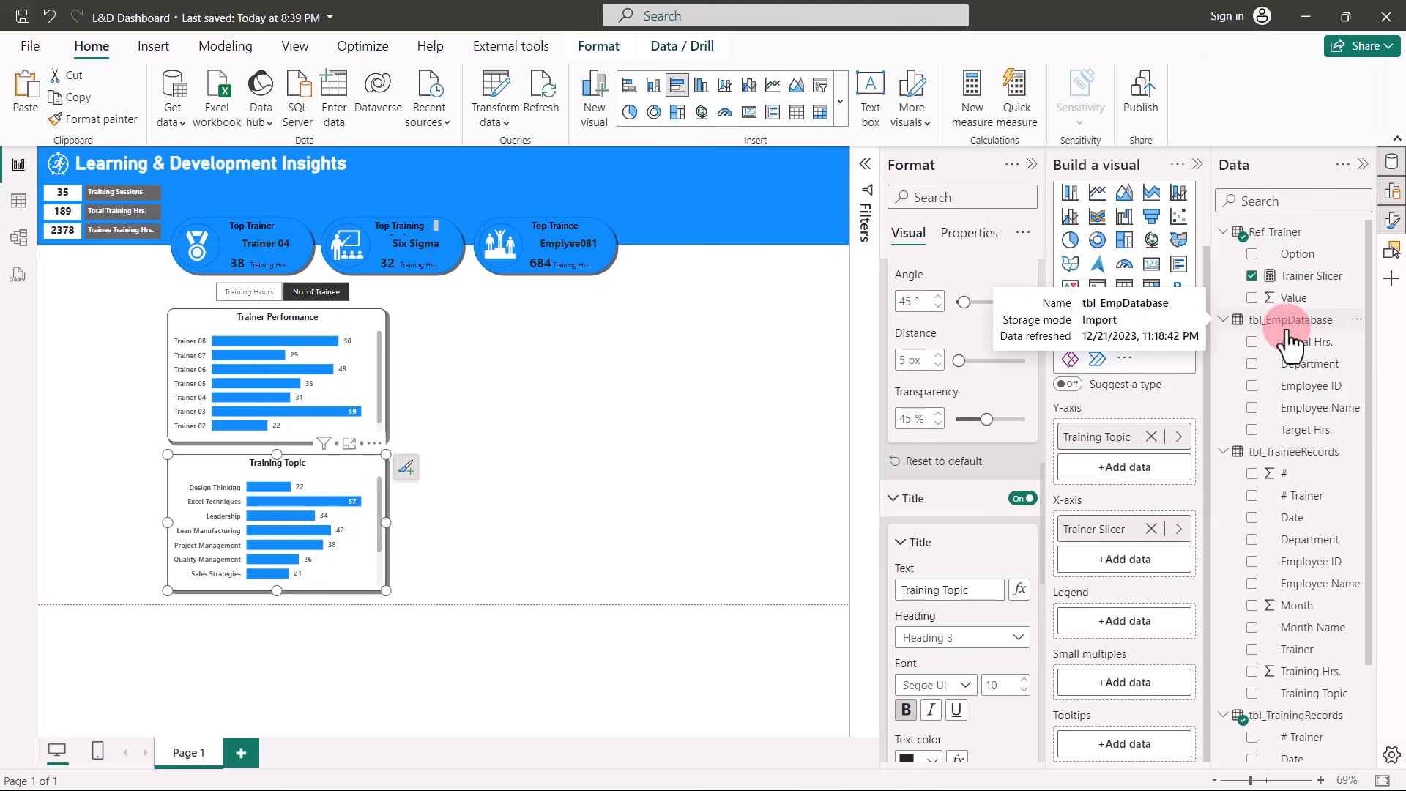
{"action": "left_click", "coordinate": [551, 394]}
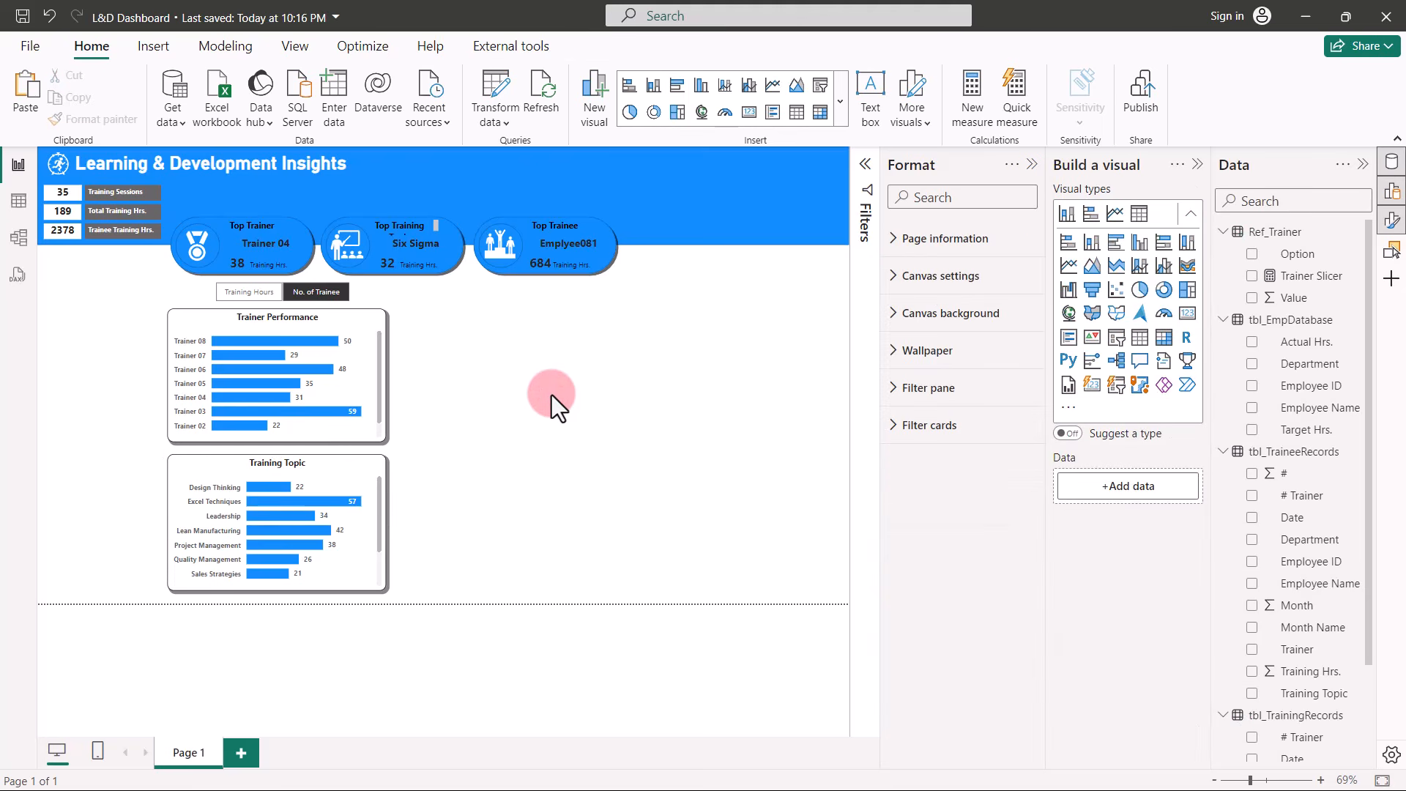
{"action": "left_click", "coordinate": [1199, 165]}
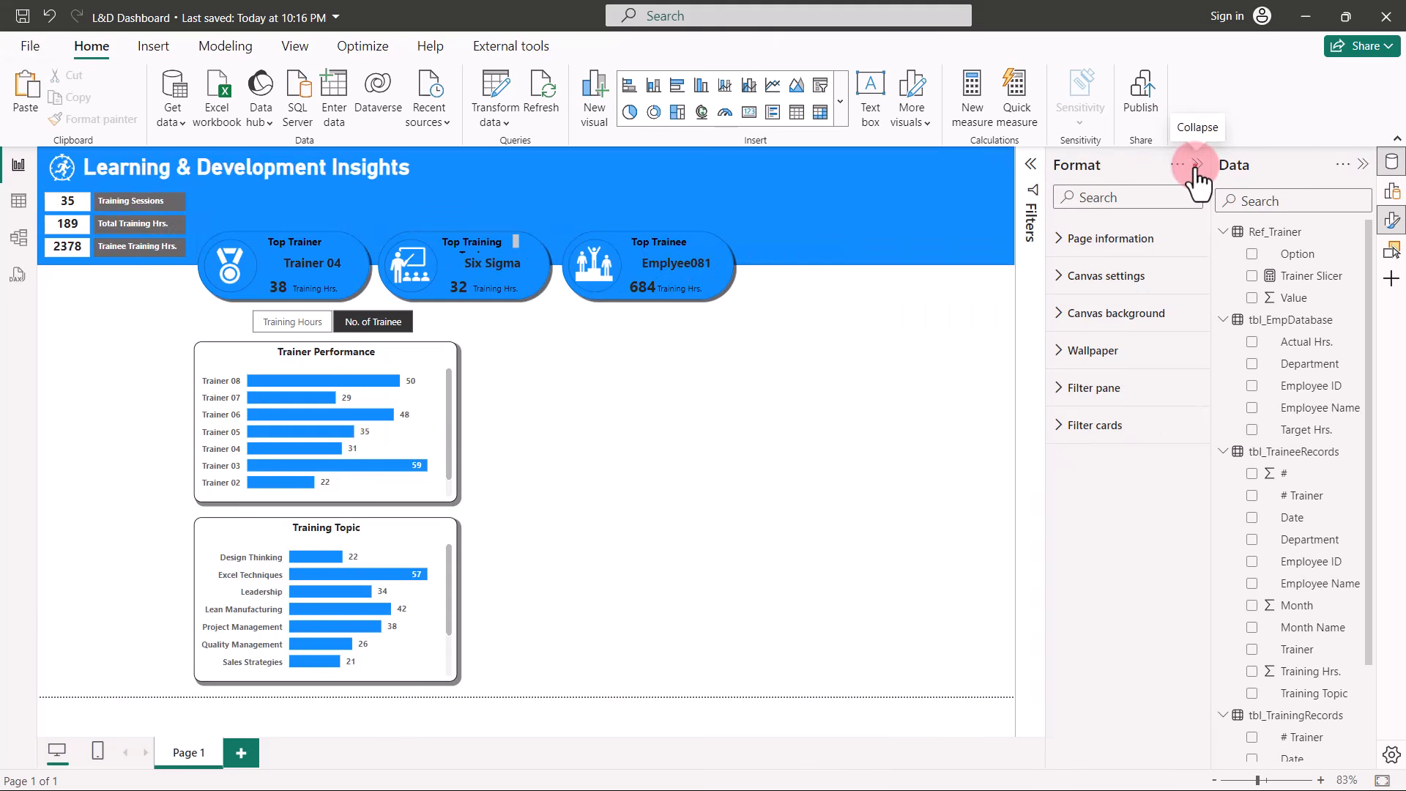
{"action": "left_click", "coordinate": [1197, 166]}
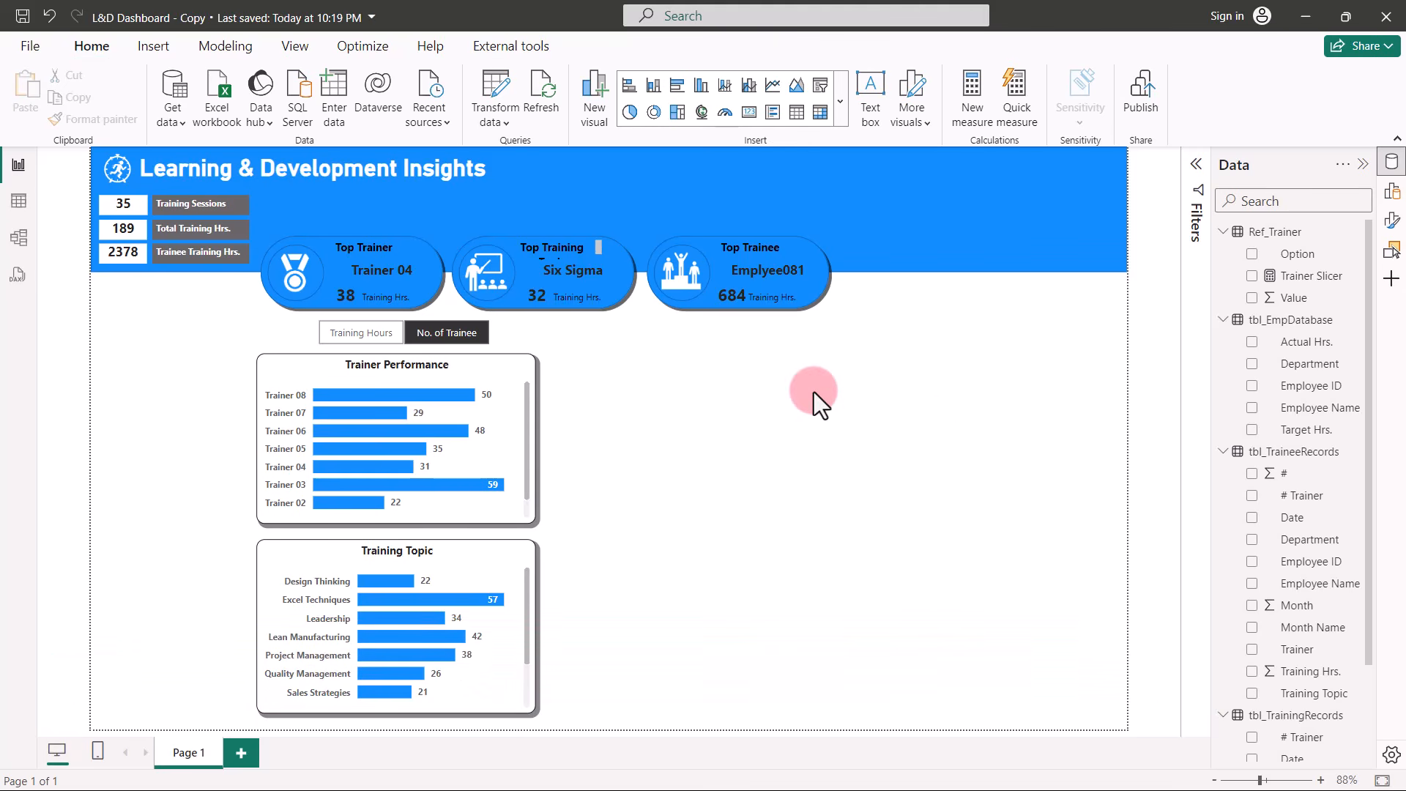
Insert a clustered column chart beside Trainer Performance, plotting Training Hrs. from tbl_TraineeRecords by Month Name from tbl_TrainingRecords.
{"action": "left_click", "coordinate": [767, 272]}
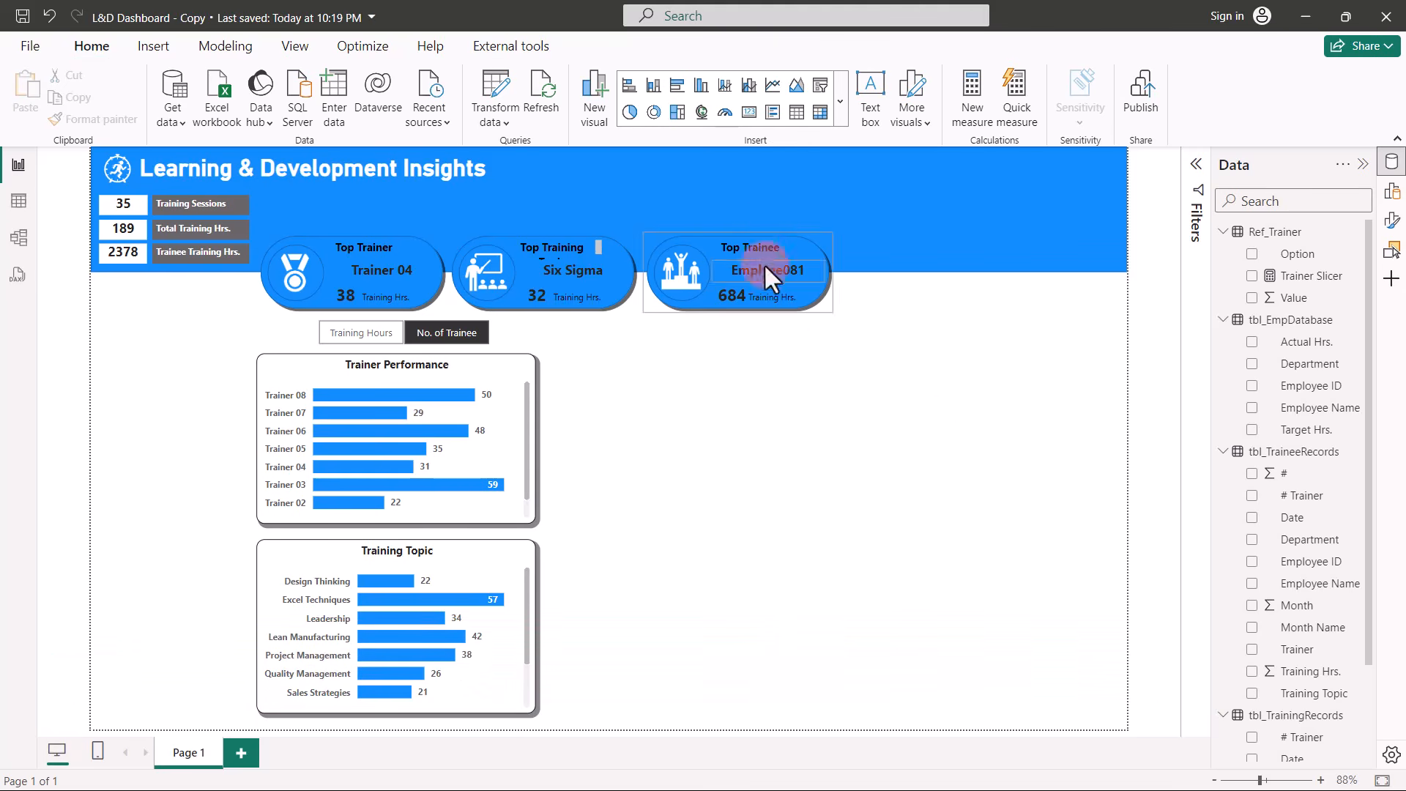
{"action": "left_click", "coordinate": [699, 88]}
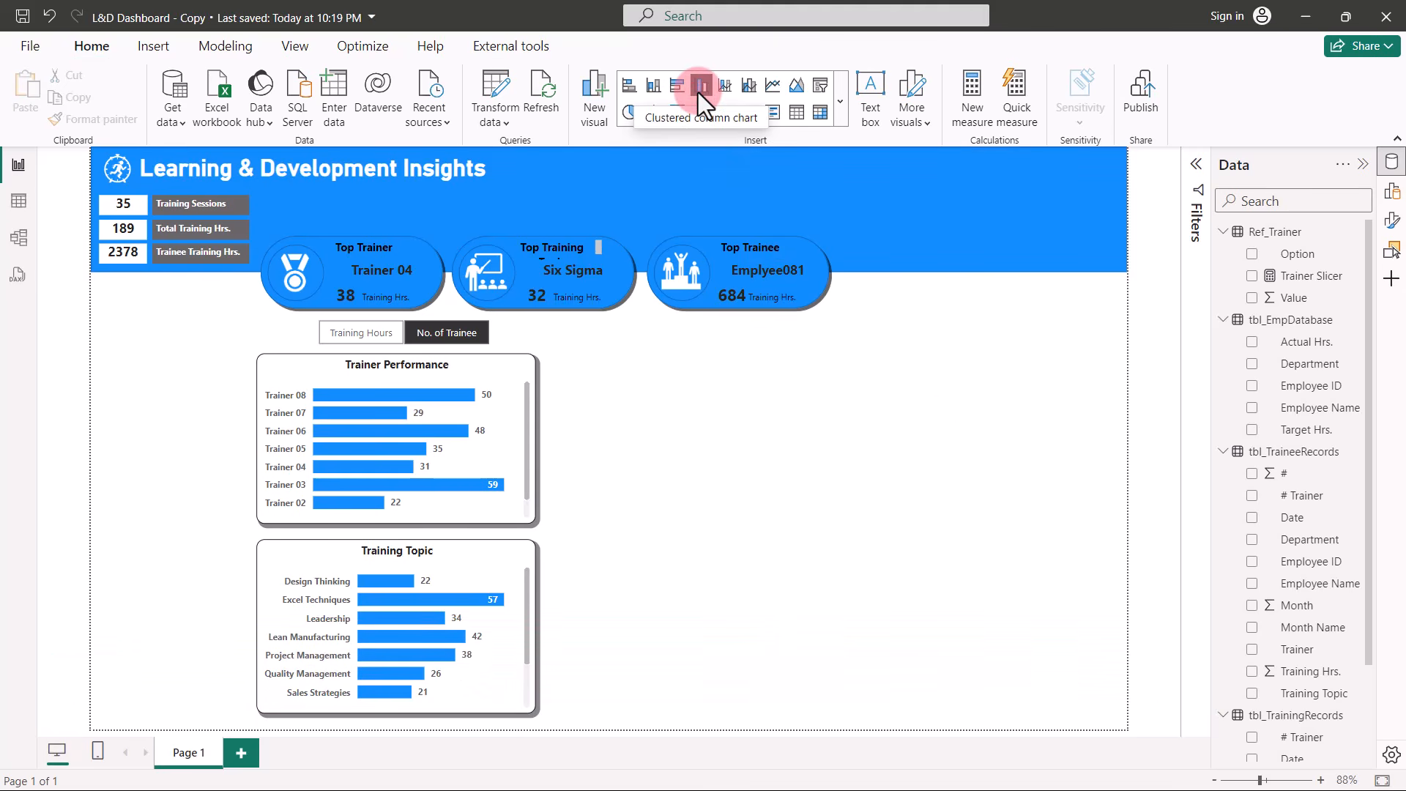
{"action": "left_click", "coordinate": [630, 113]}
{"action": "left_click_drag", "start_coordinate": [256, 261], "coordinate": [643, 353]}
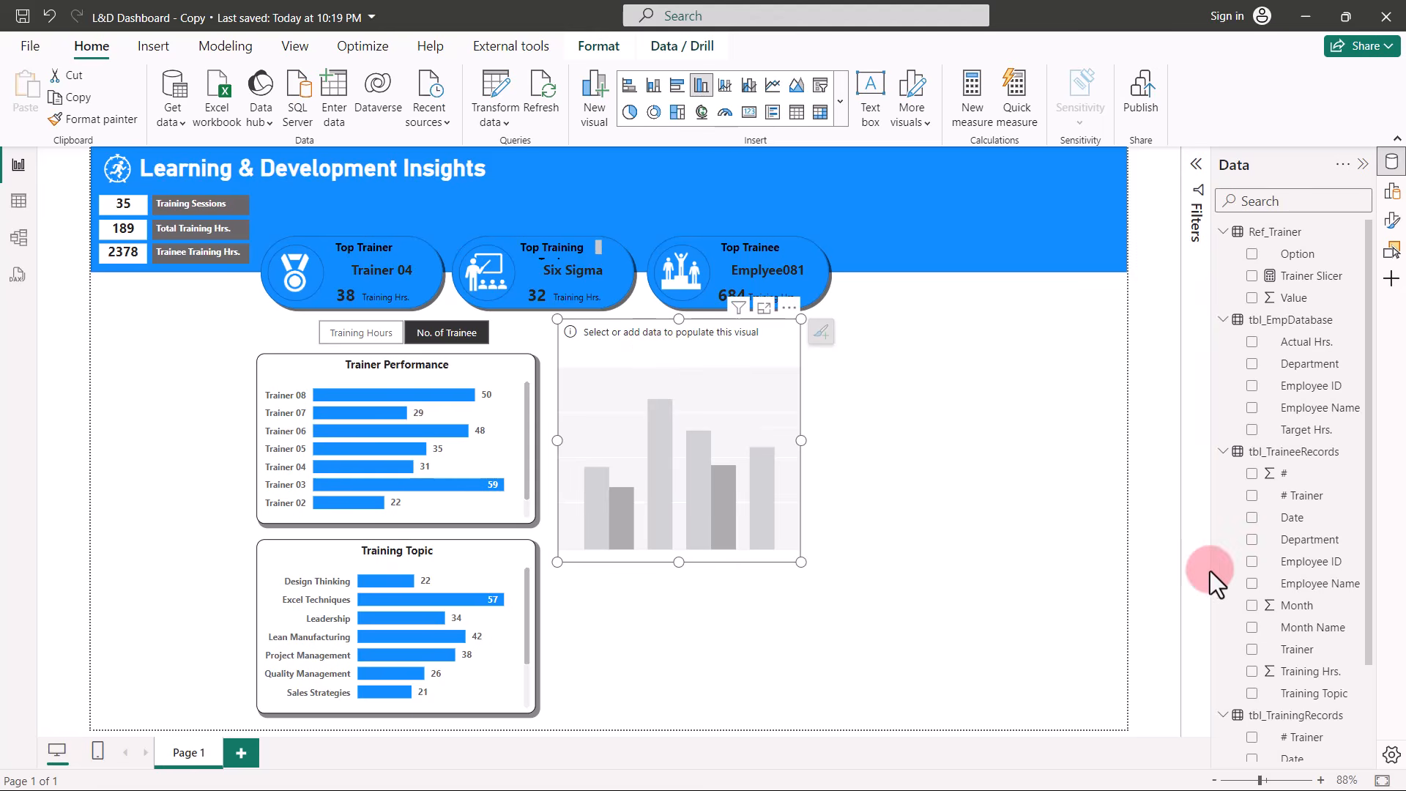
{"action": "scroll", "coordinate": [1229, 578], "scroll_direction": "down", "scroll_amount": 3}
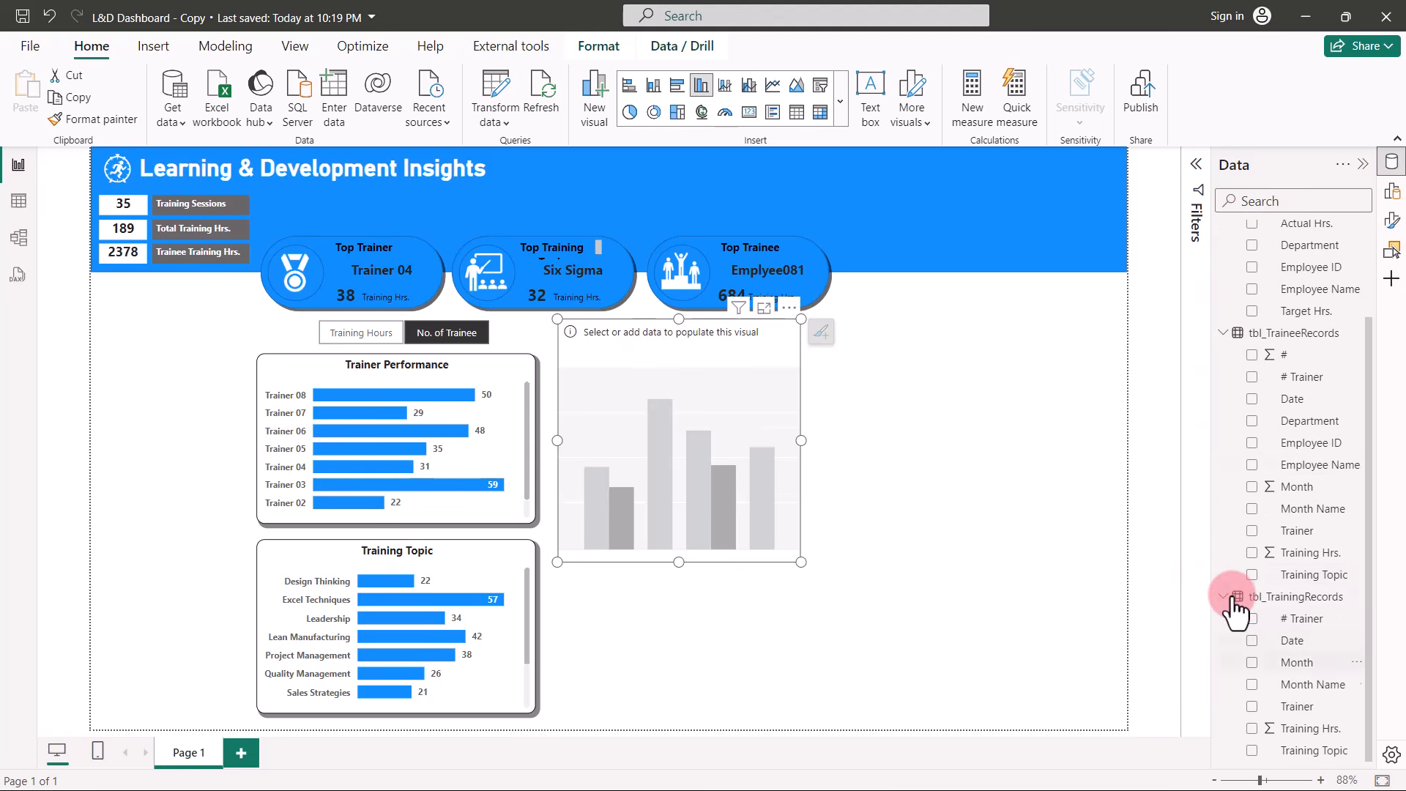
{"action": "left_click", "coordinate": [1252, 685]}
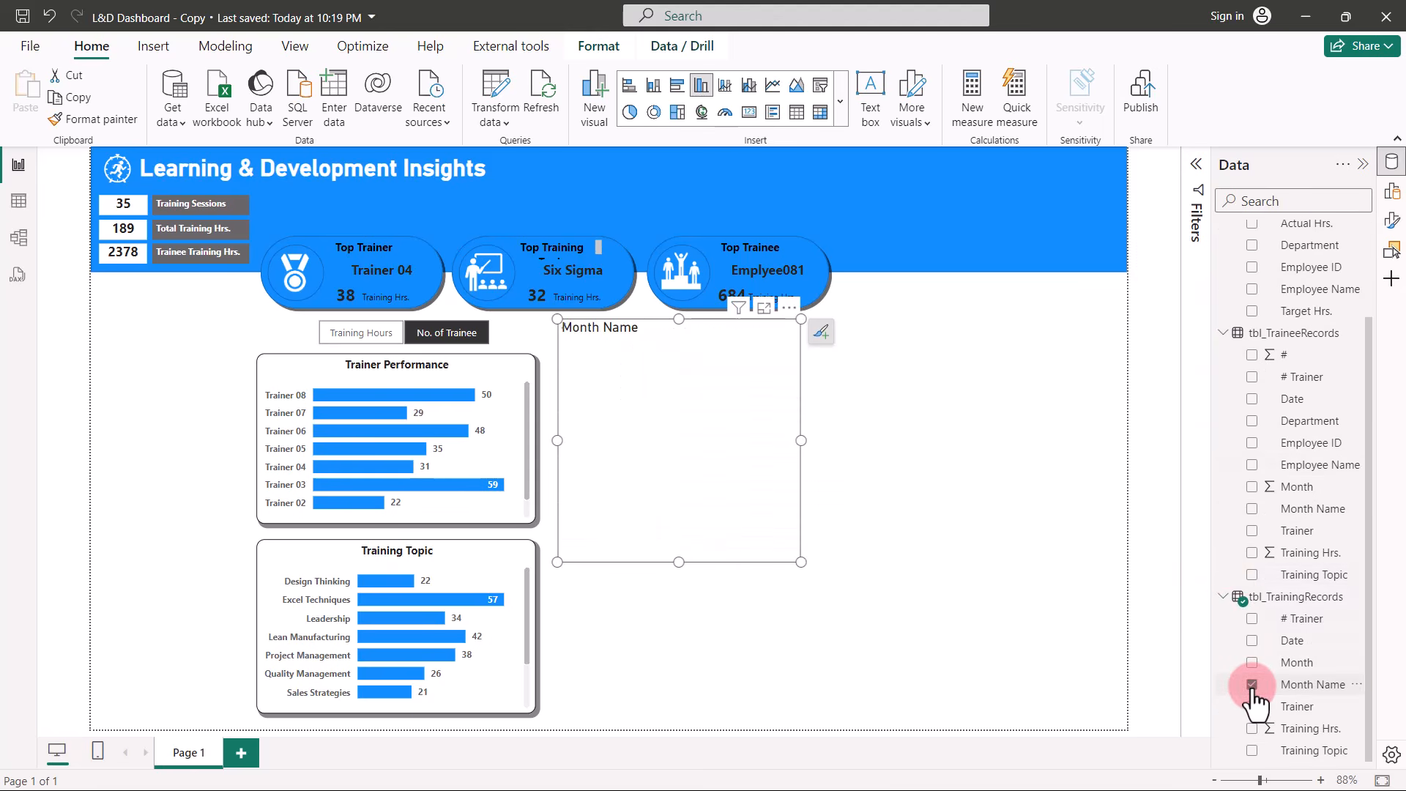
{"action": "left_click", "coordinate": [1253, 553]}
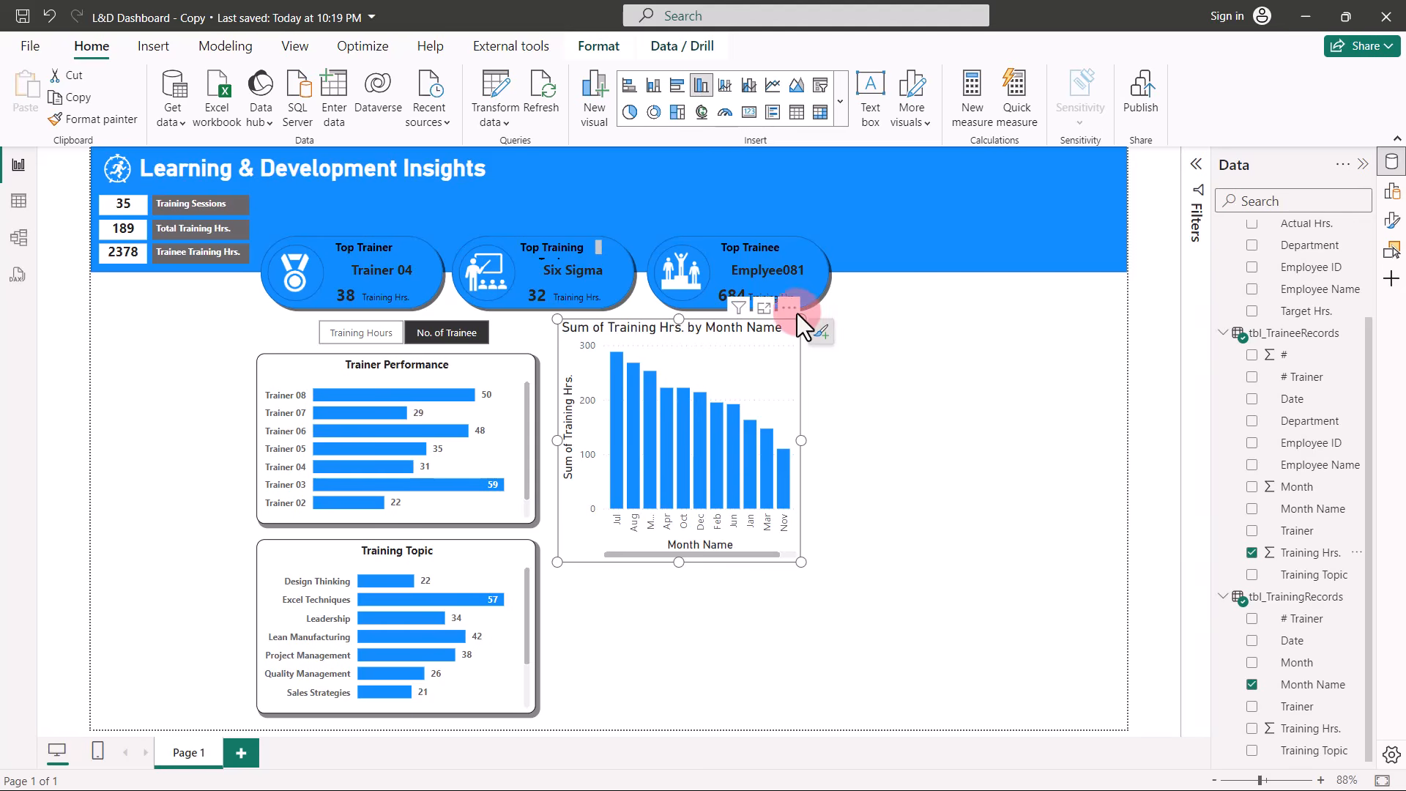
Sort the column chart's axis by Month Name and widen the chart so all months fit.
{"action": "left_click", "coordinate": [789, 307]}
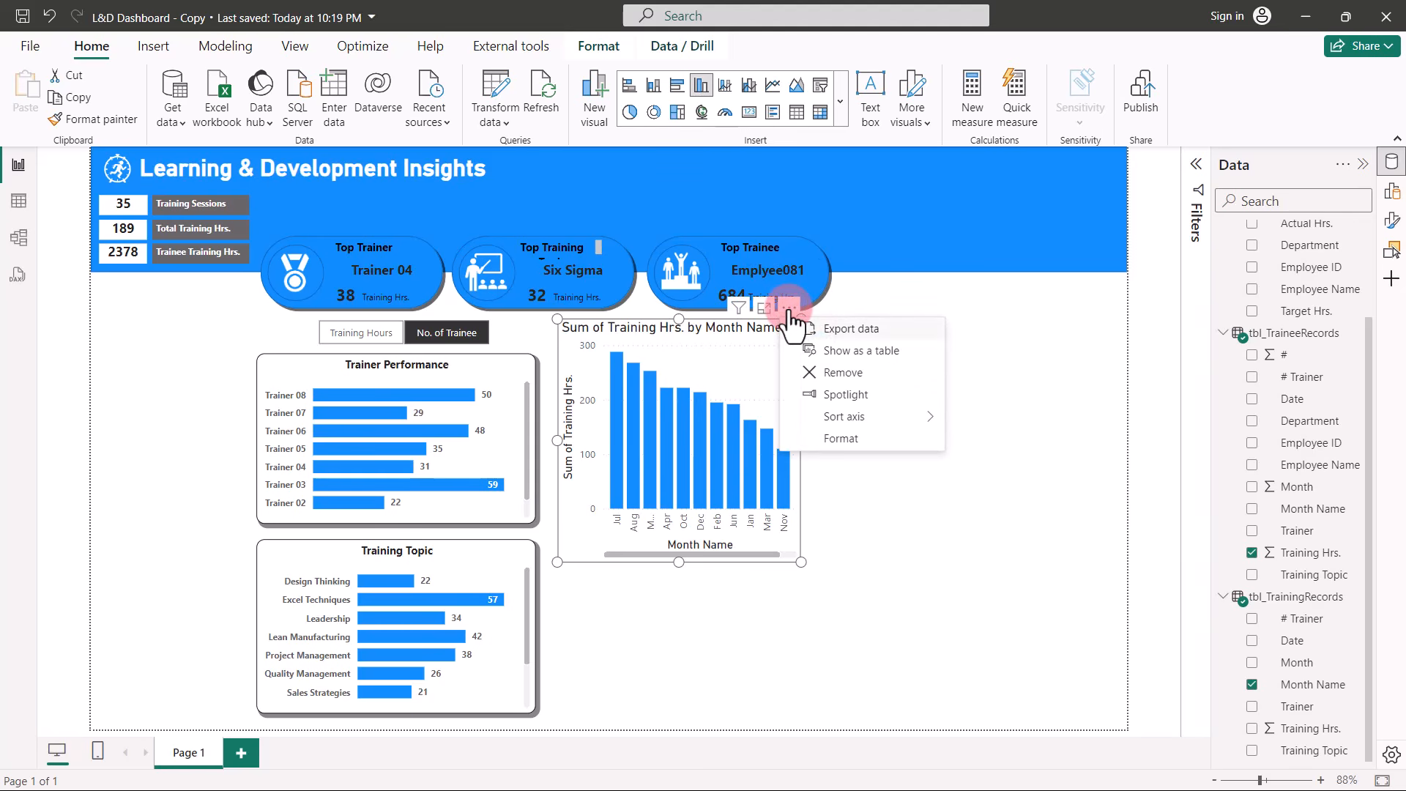
{"action": "mouse_move", "coordinate": [864, 412]}
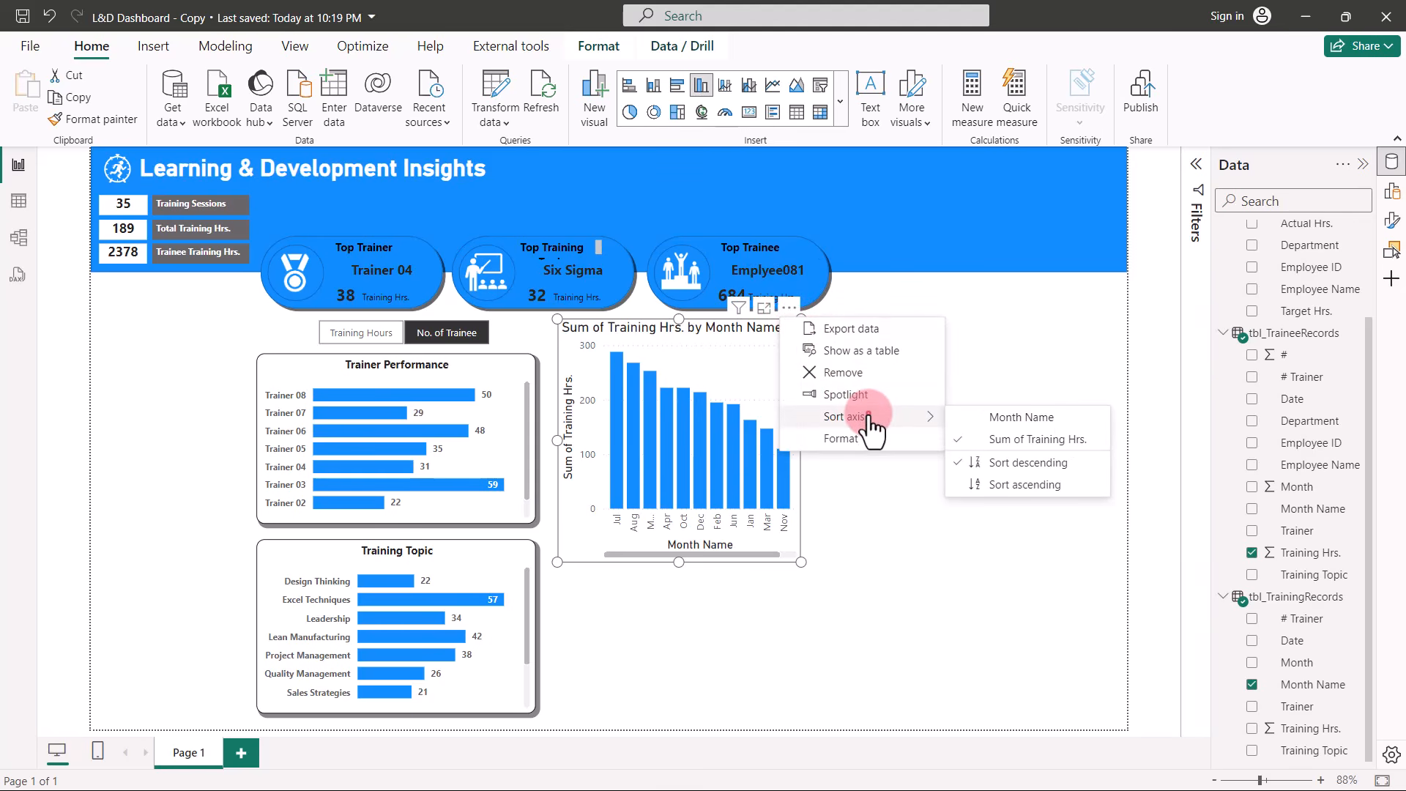
{"action": "left_click", "coordinate": [1013, 419]}
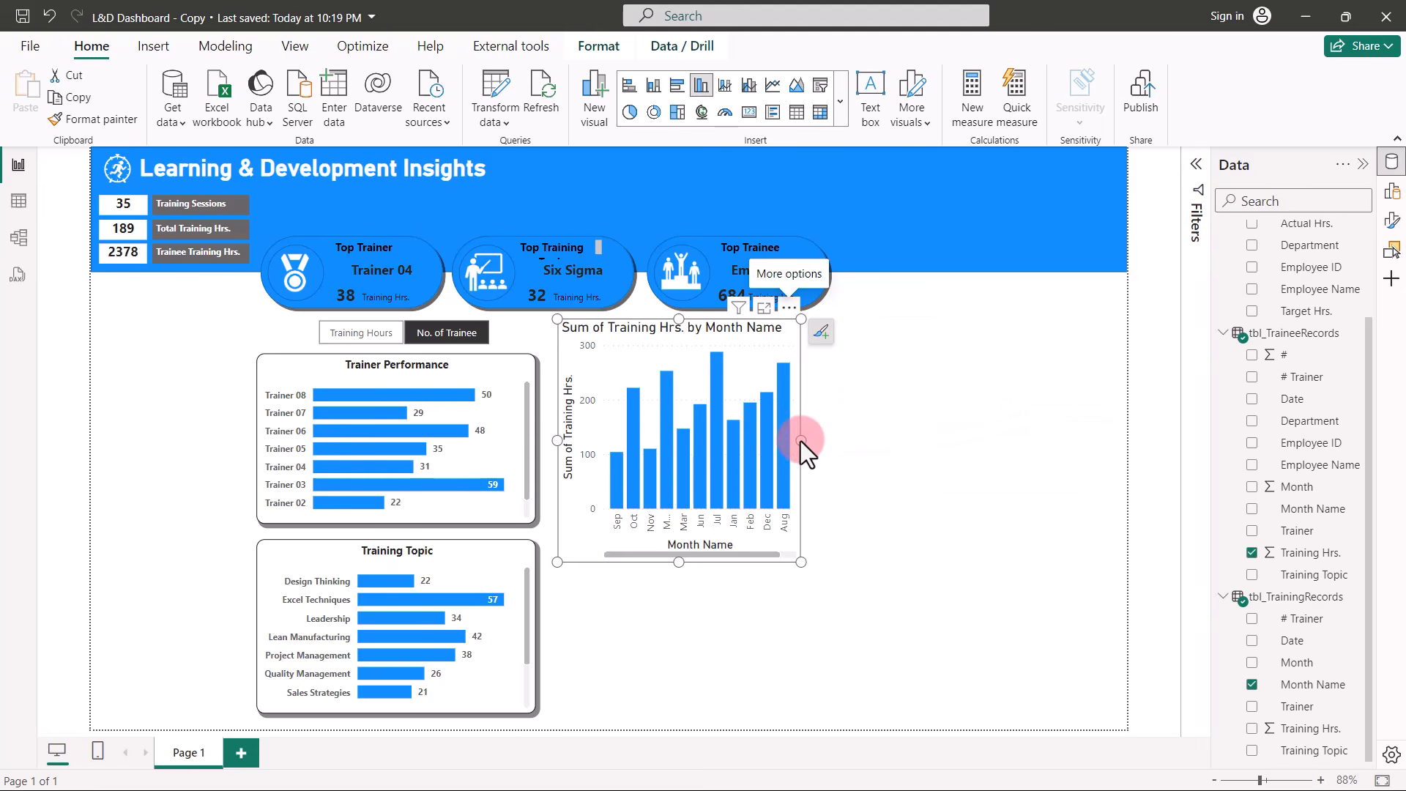
{"action": "left_click_drag", "start_coordinate": [801, 441], "coordinate": [860, 434]}
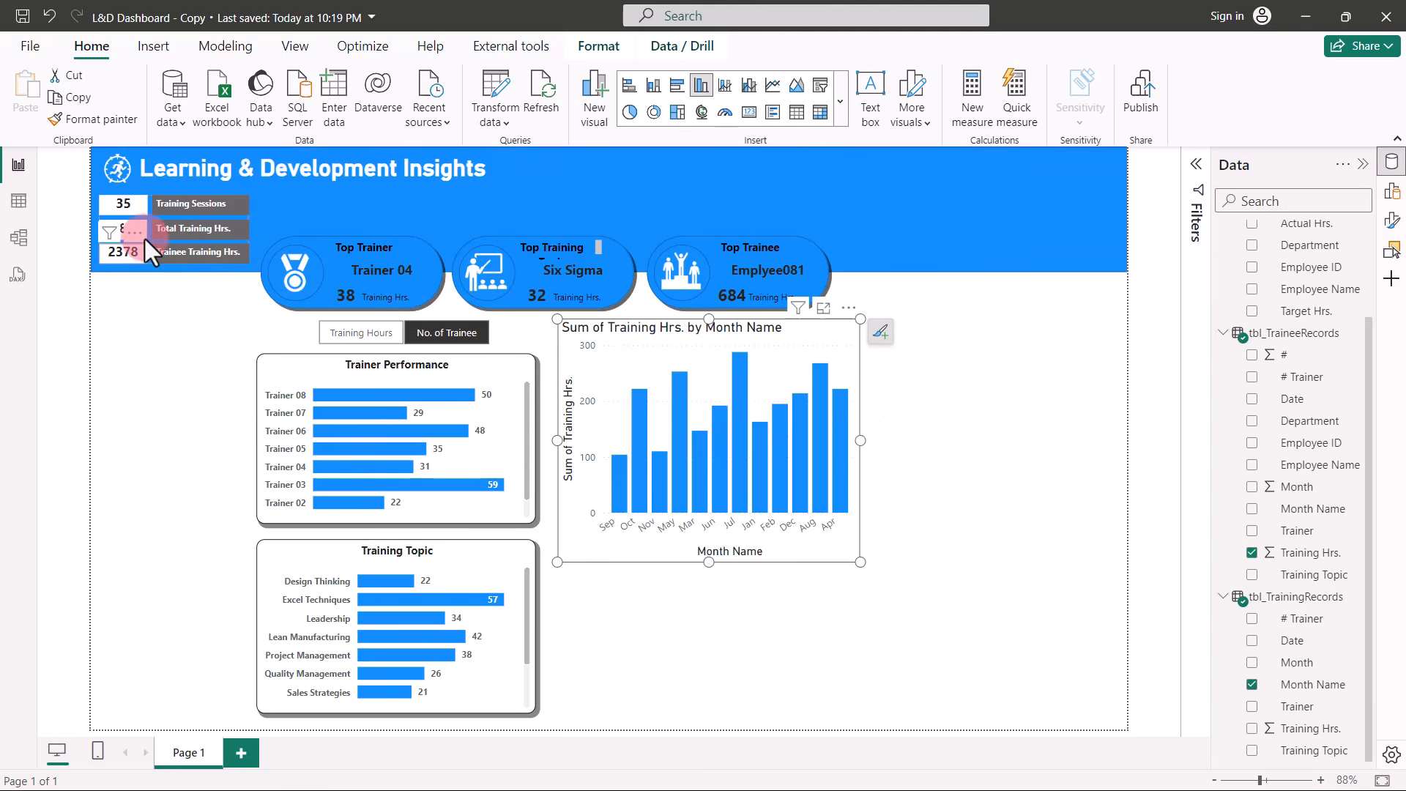
In the table view, set the Month Name column of tbl_TrainingRecords to sort by the Month column.
{"action": "left_click", "coordinate": [19, 202]}
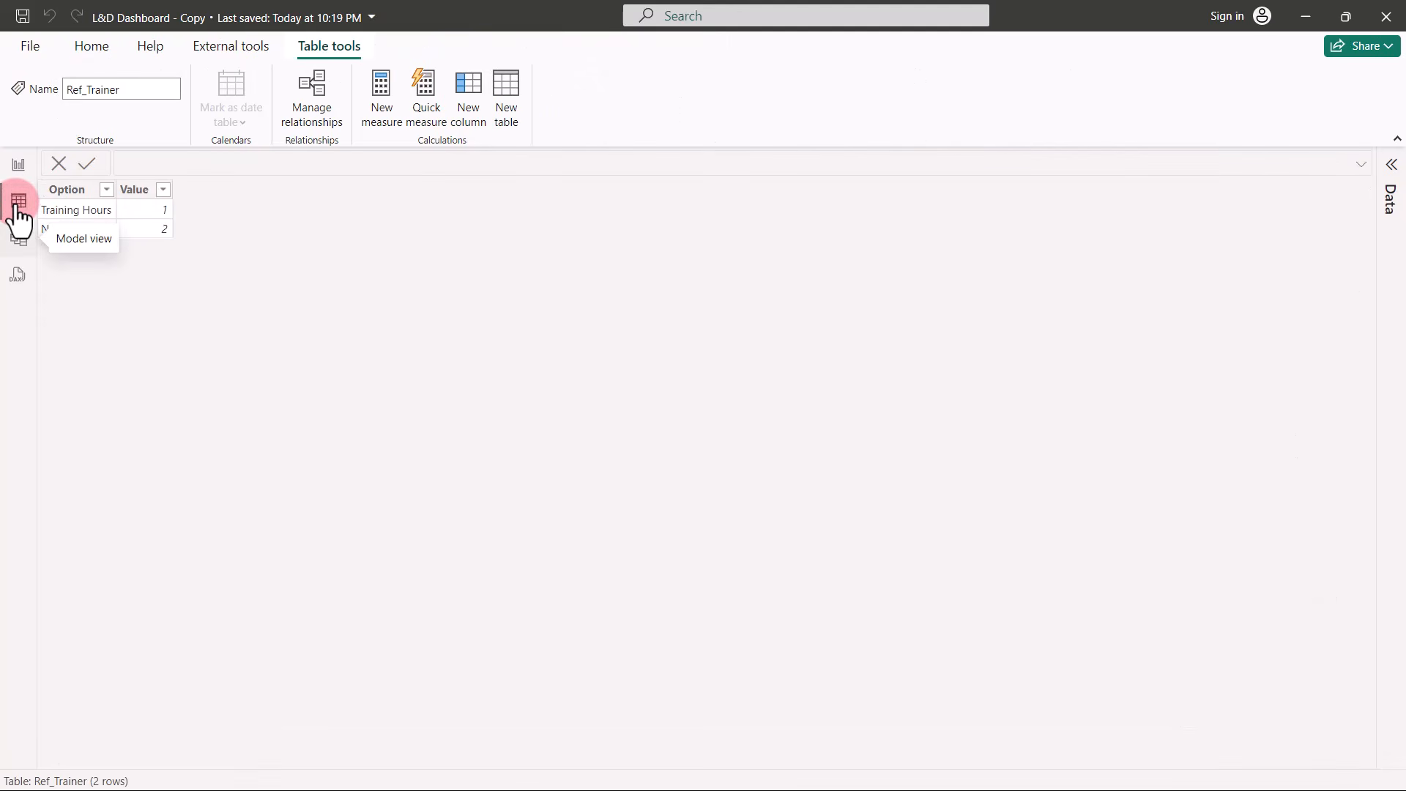
{"action": "left_click", "coordinate": [1392, 164]}
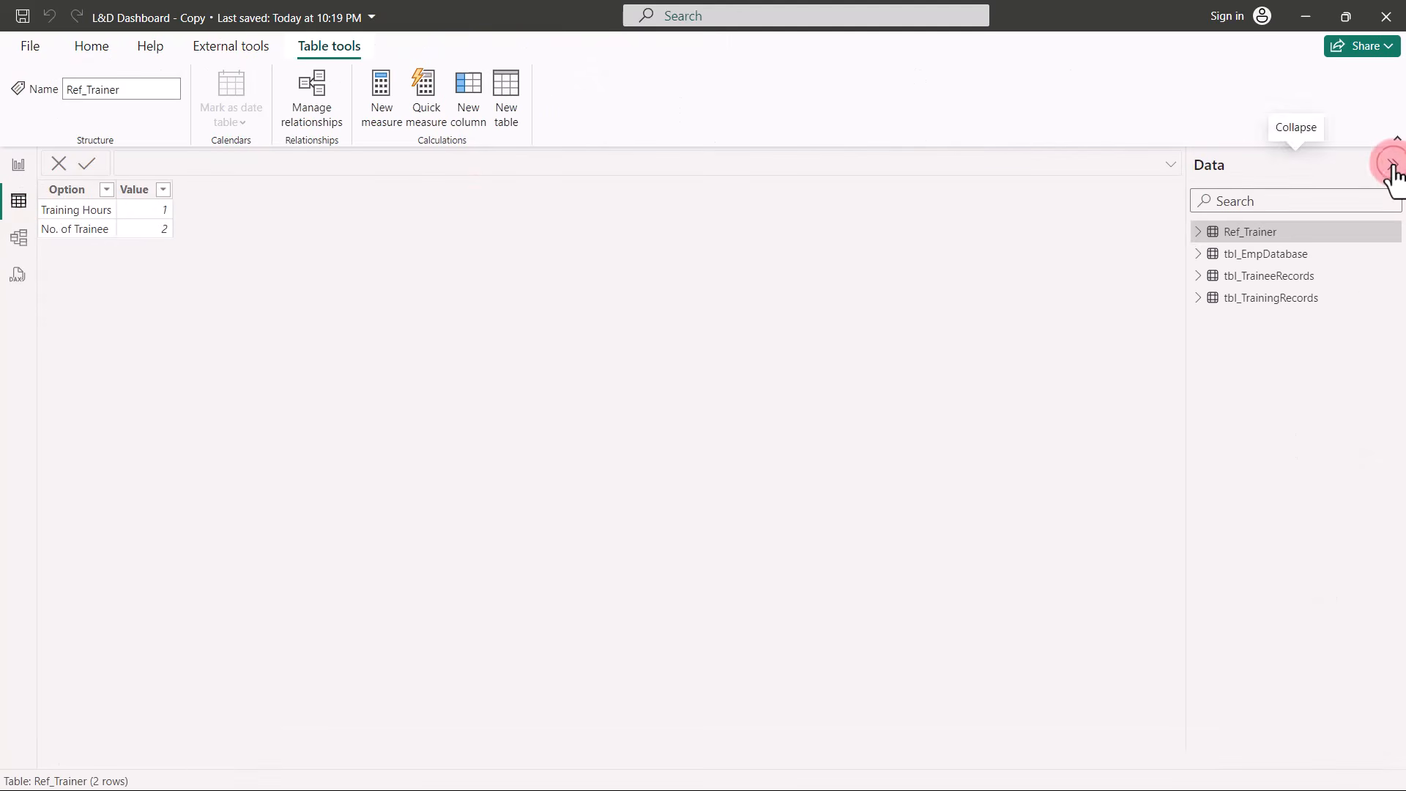
{"action": "left_click", "coordinate": [1243, 285]}
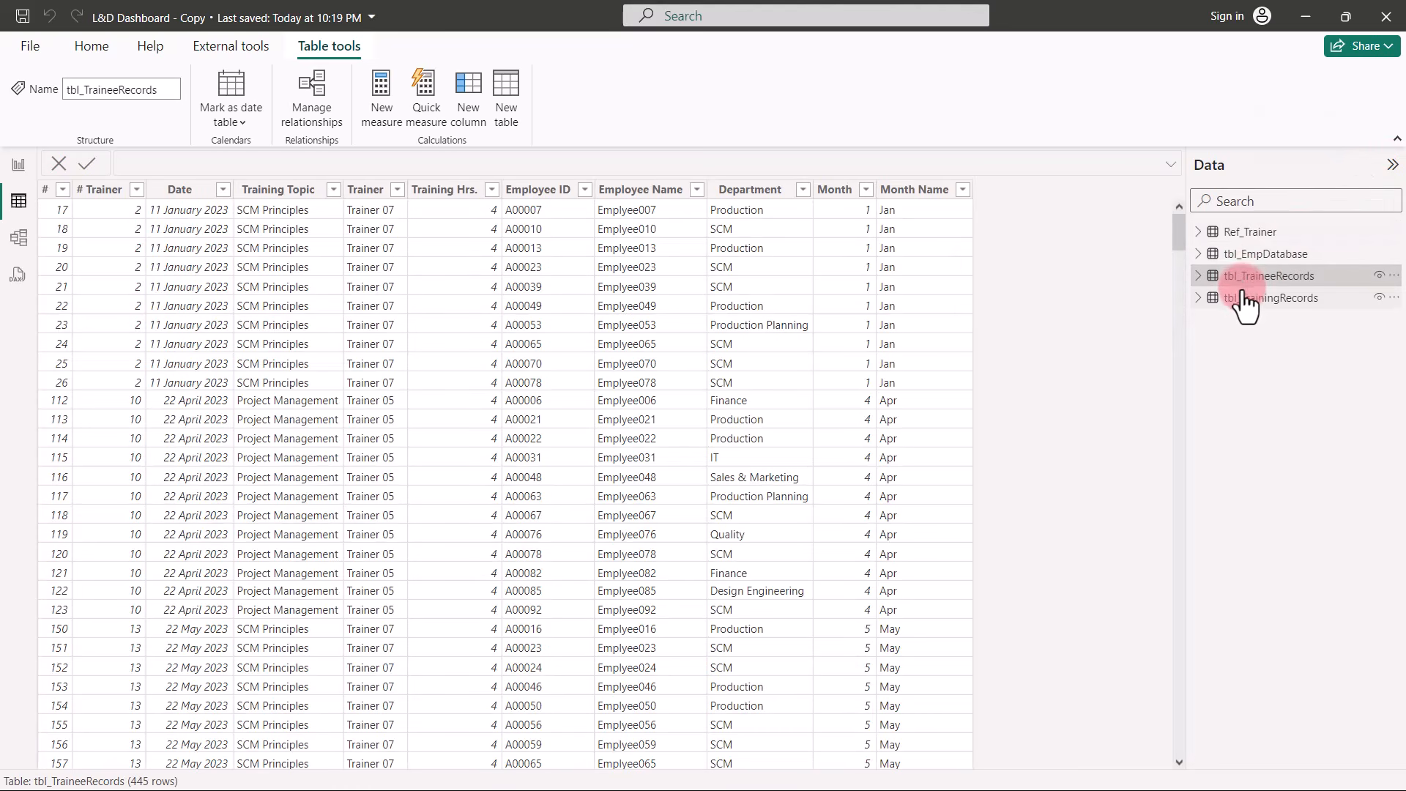
{"action": "left_click", "coordinate": [1243, 300]}
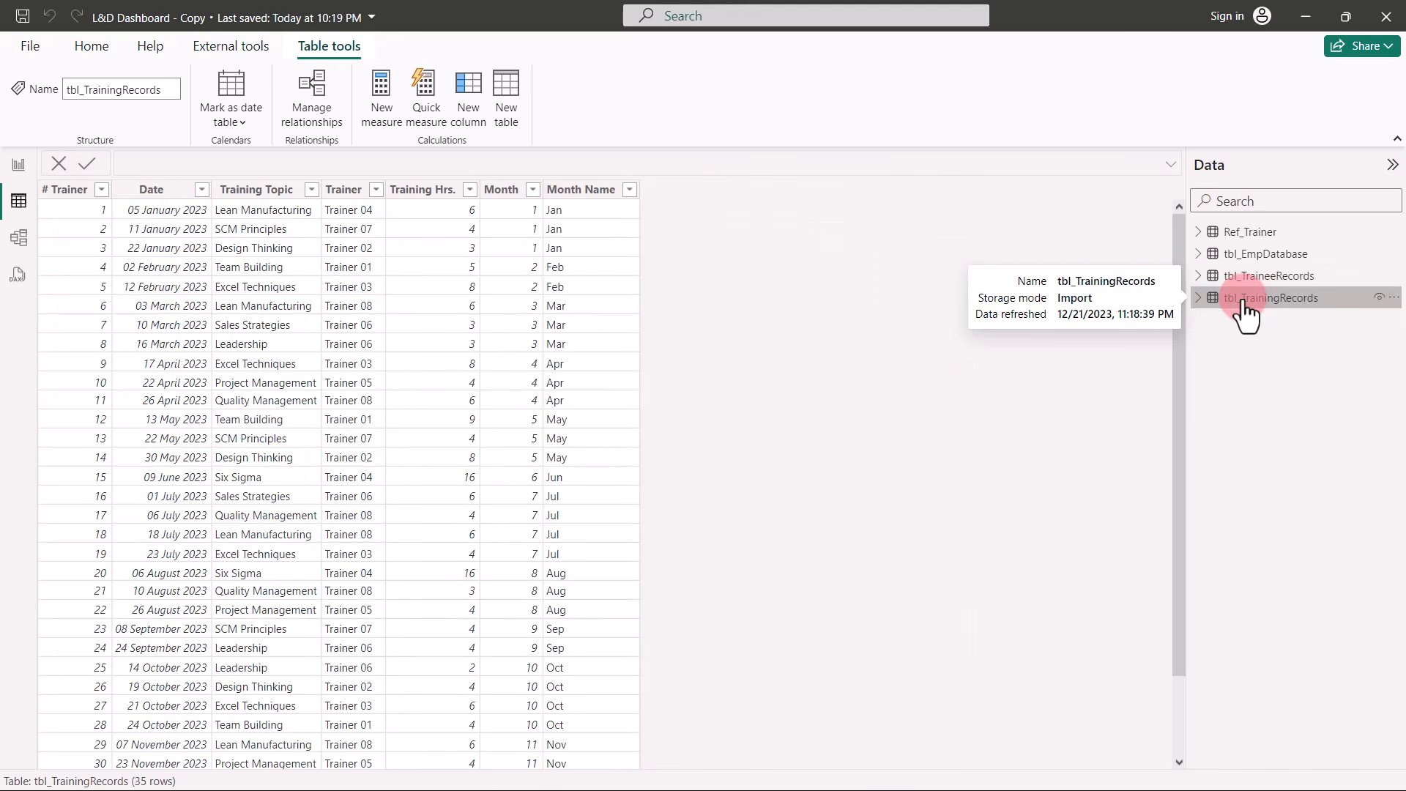
{"action": "left_click", "coordinate": [616, 192]}
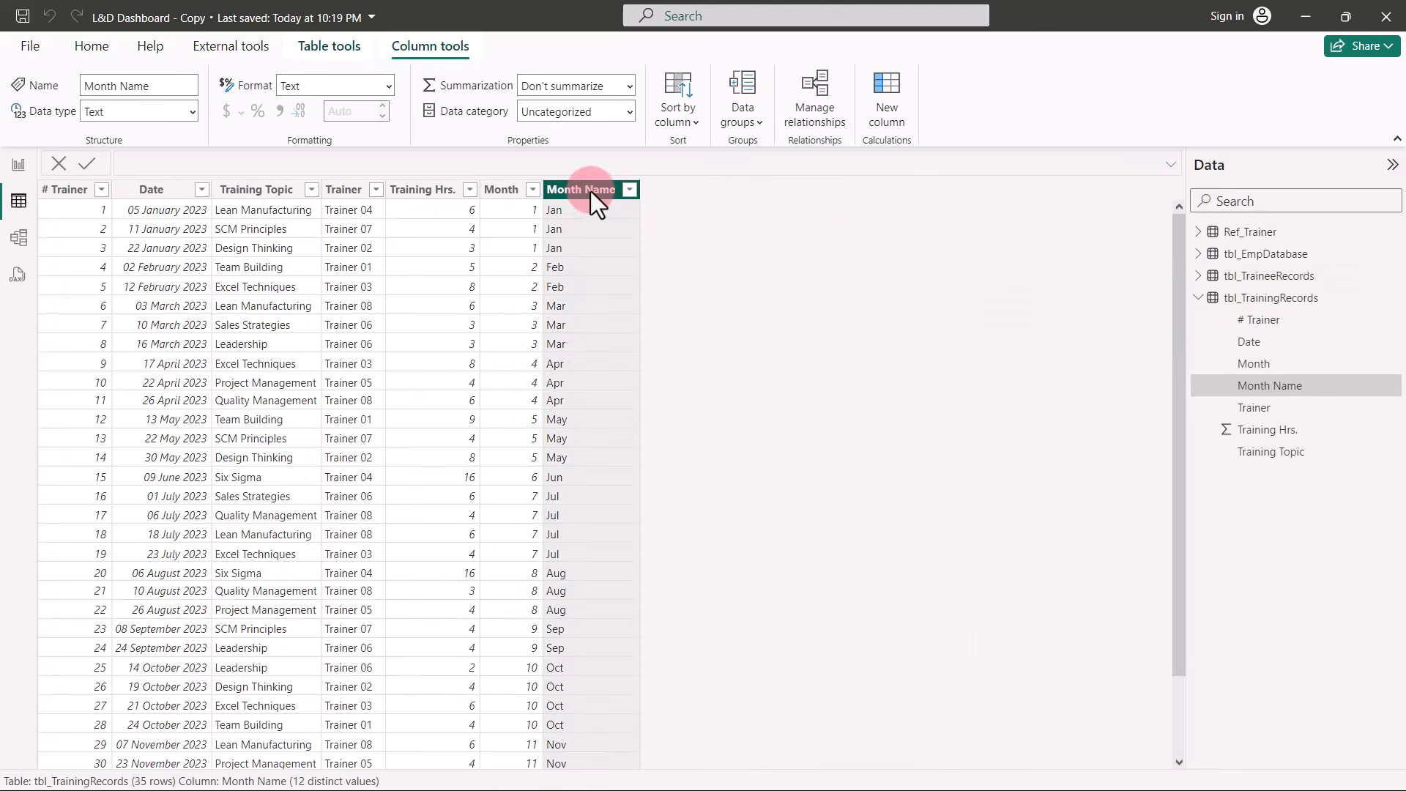
{"action": "left_click", "coordinate": [683, 125]}
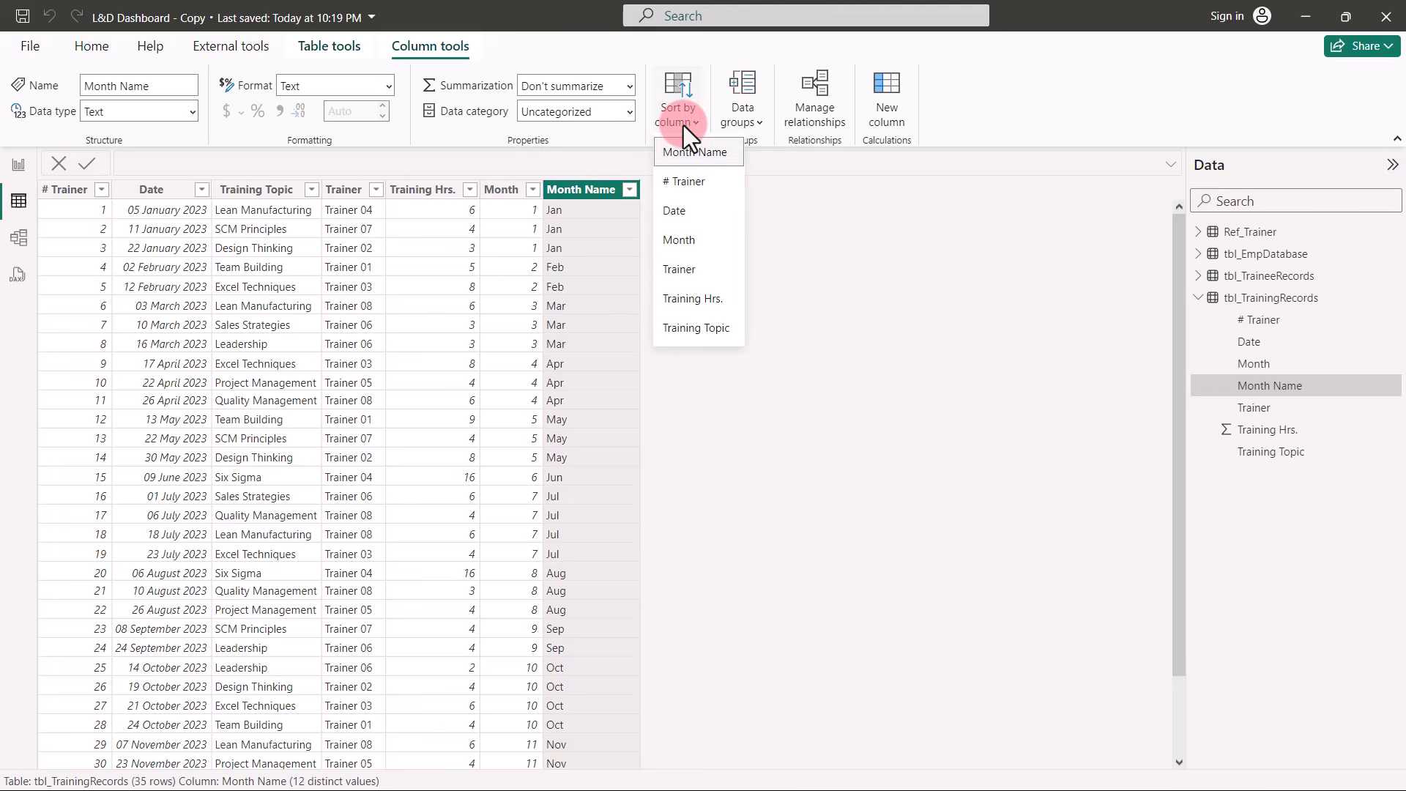
{"action": "left_click", "coordinate": [687, 242]}
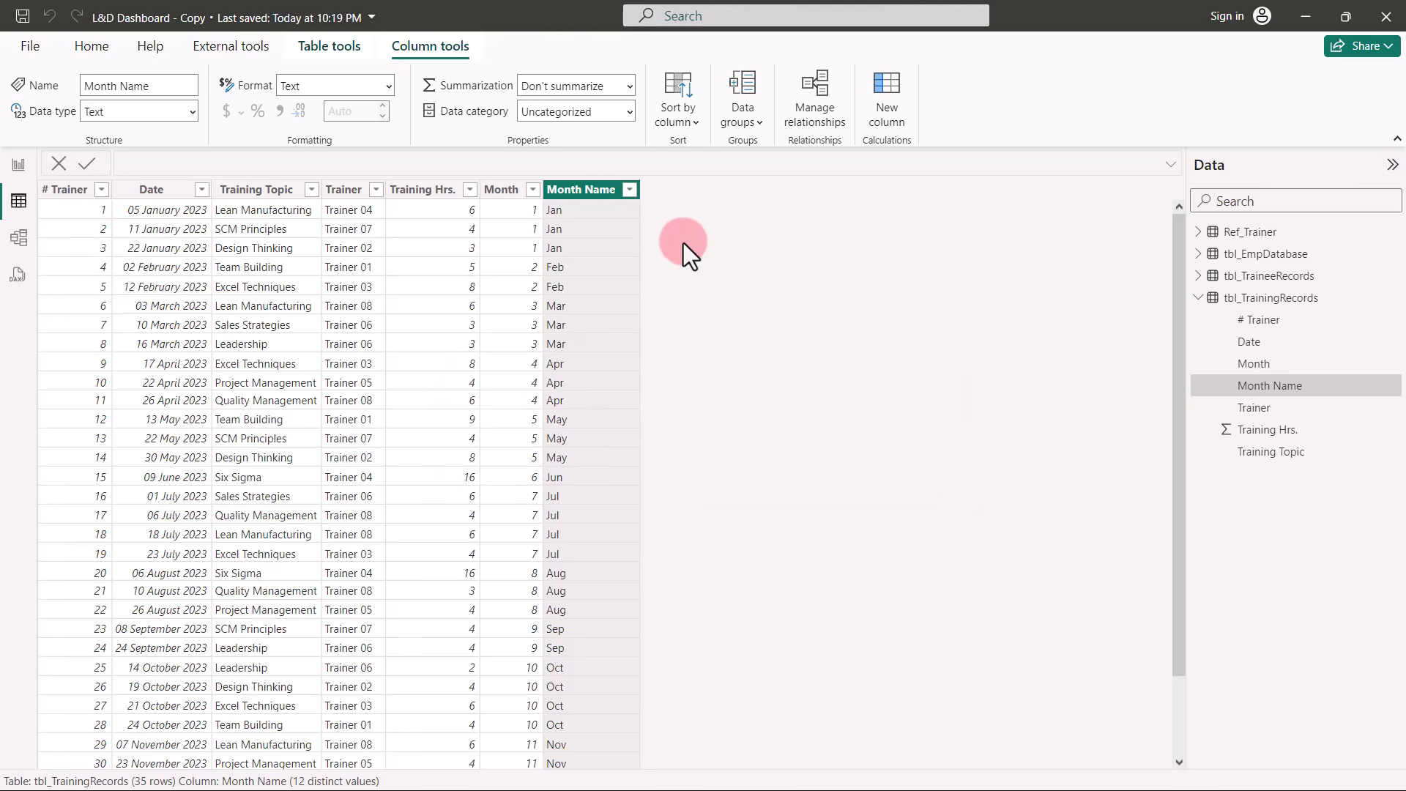
Return to the report view and sort the column chart's axis by Month Name in ascending order, January to December.
{"action": "left_click", "coordinate": [16, 164]}
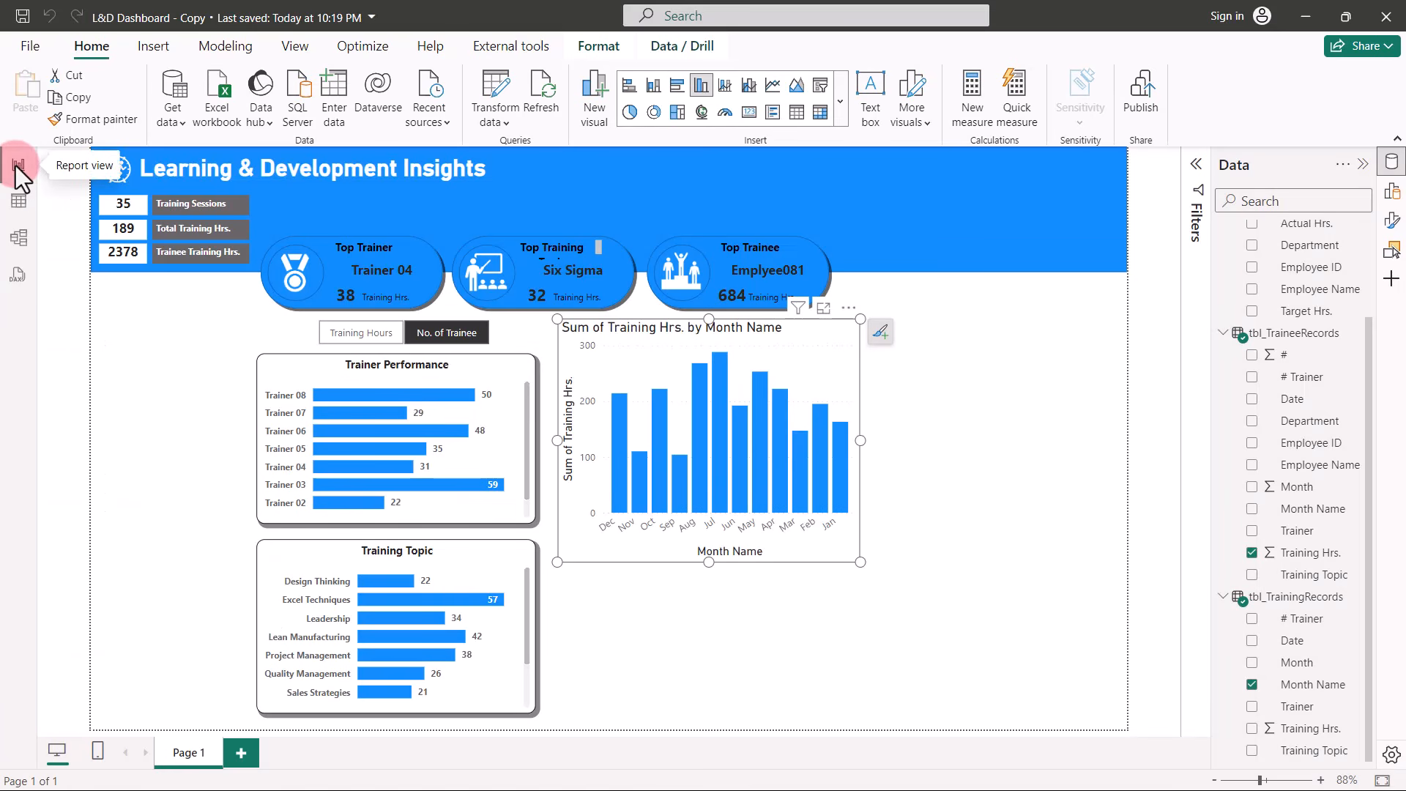
{"action": "left_click", "coordinate": [848, 308]}
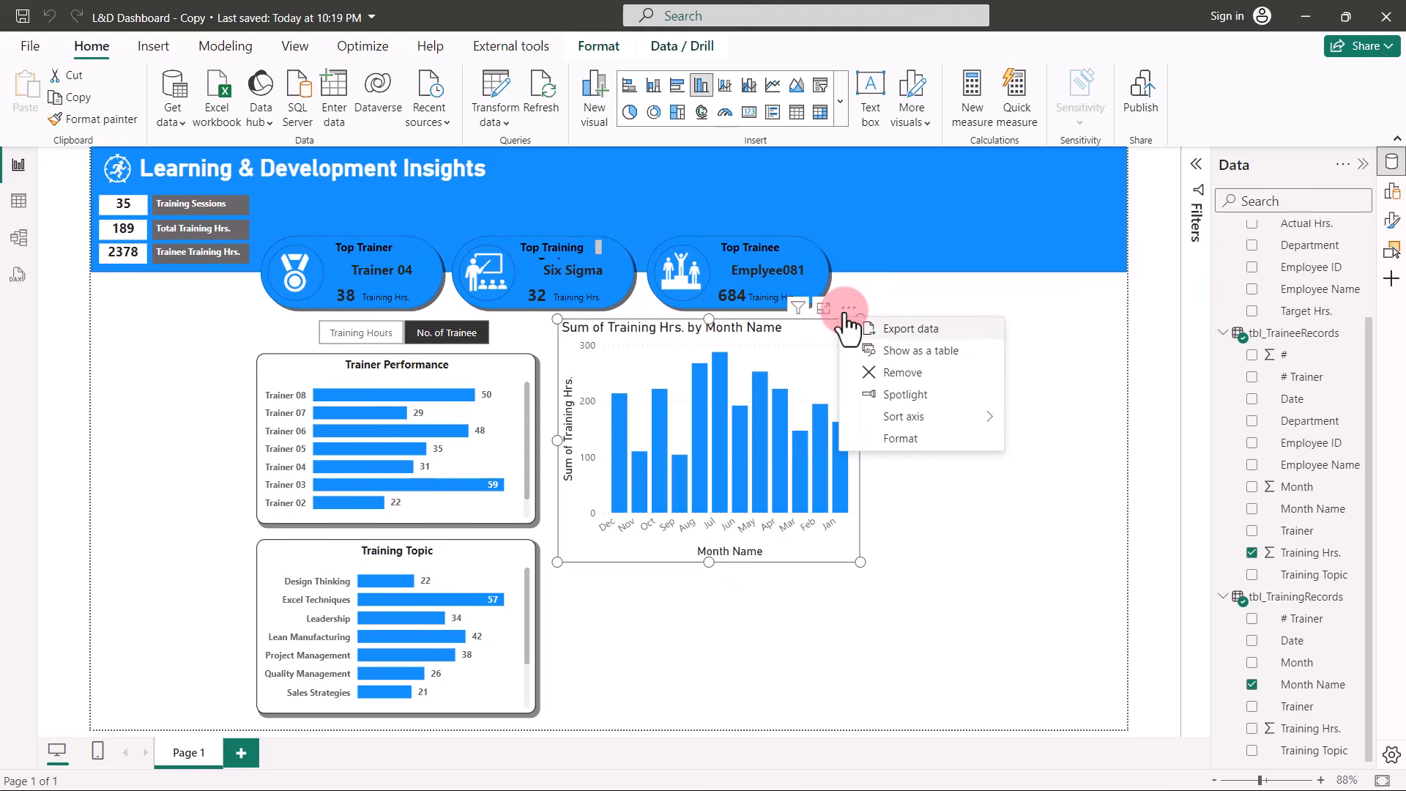
{"action": "mouse_move", "coordinate": [920, 421]}
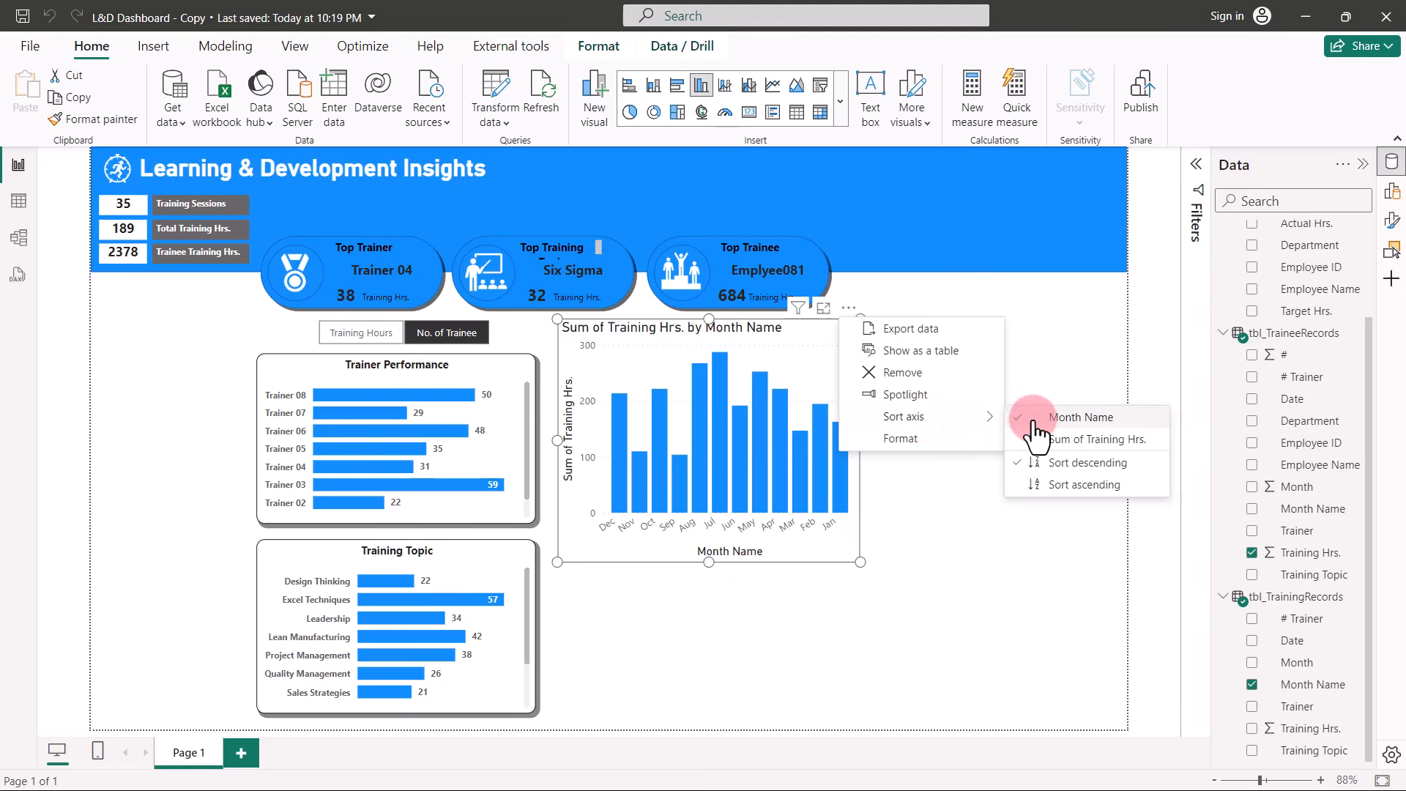
{"action": "left_click", "coordinate": [1067, 421]}
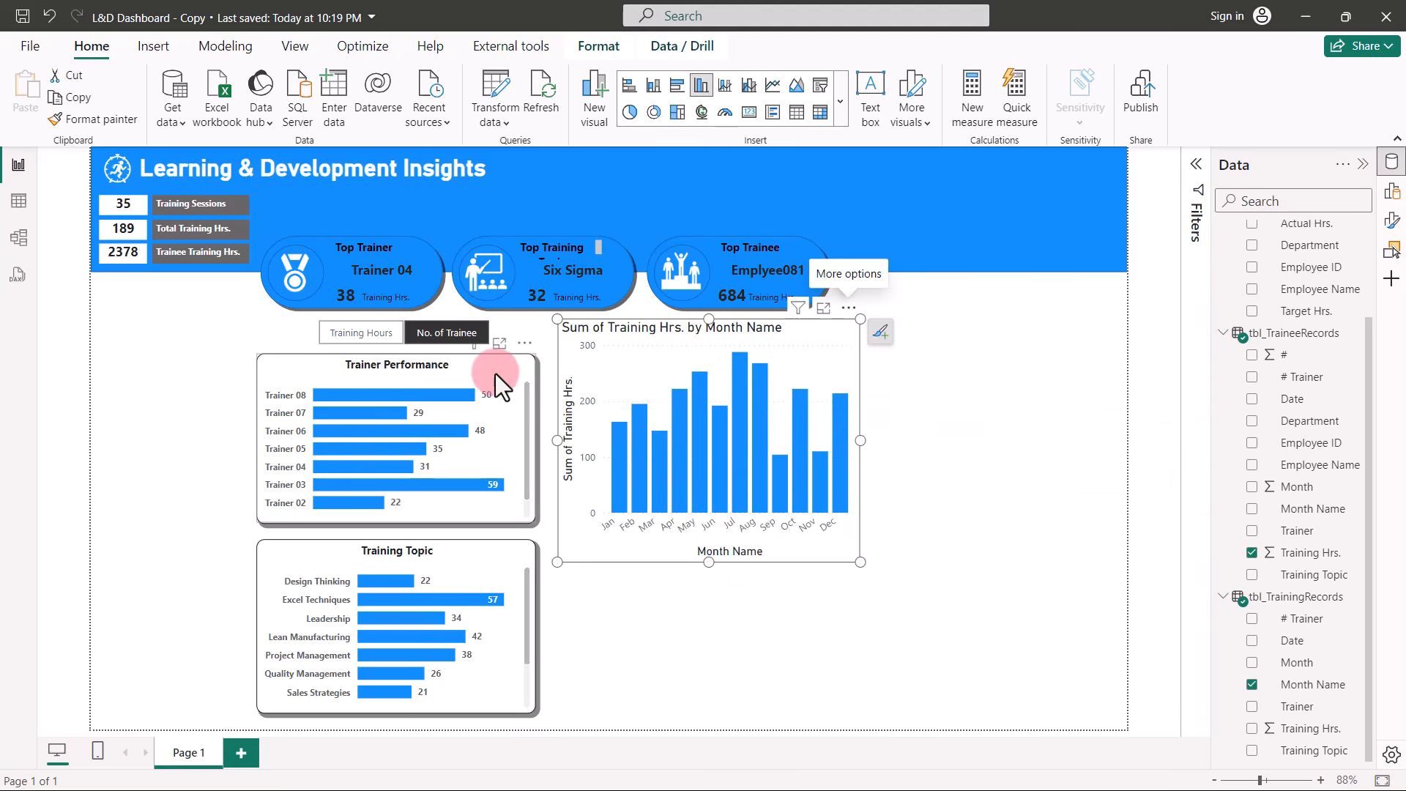
Copy the Trainer Performance chart's formatting onto the monthly column chart with the Format Painter.
{"action": "left_click", "coordinate": [369, 363]}
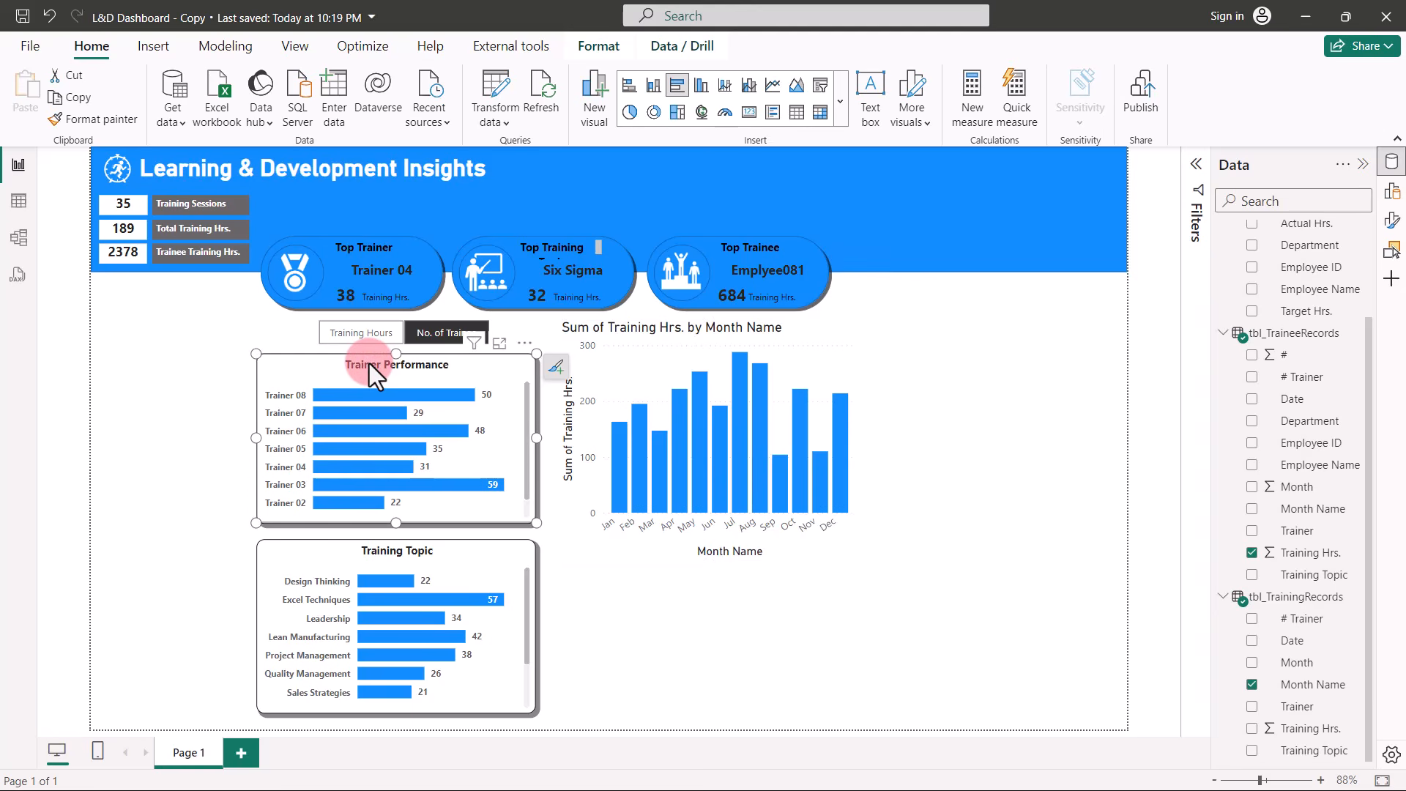
{"action": "left_click", "coordinate": [113, 117]}
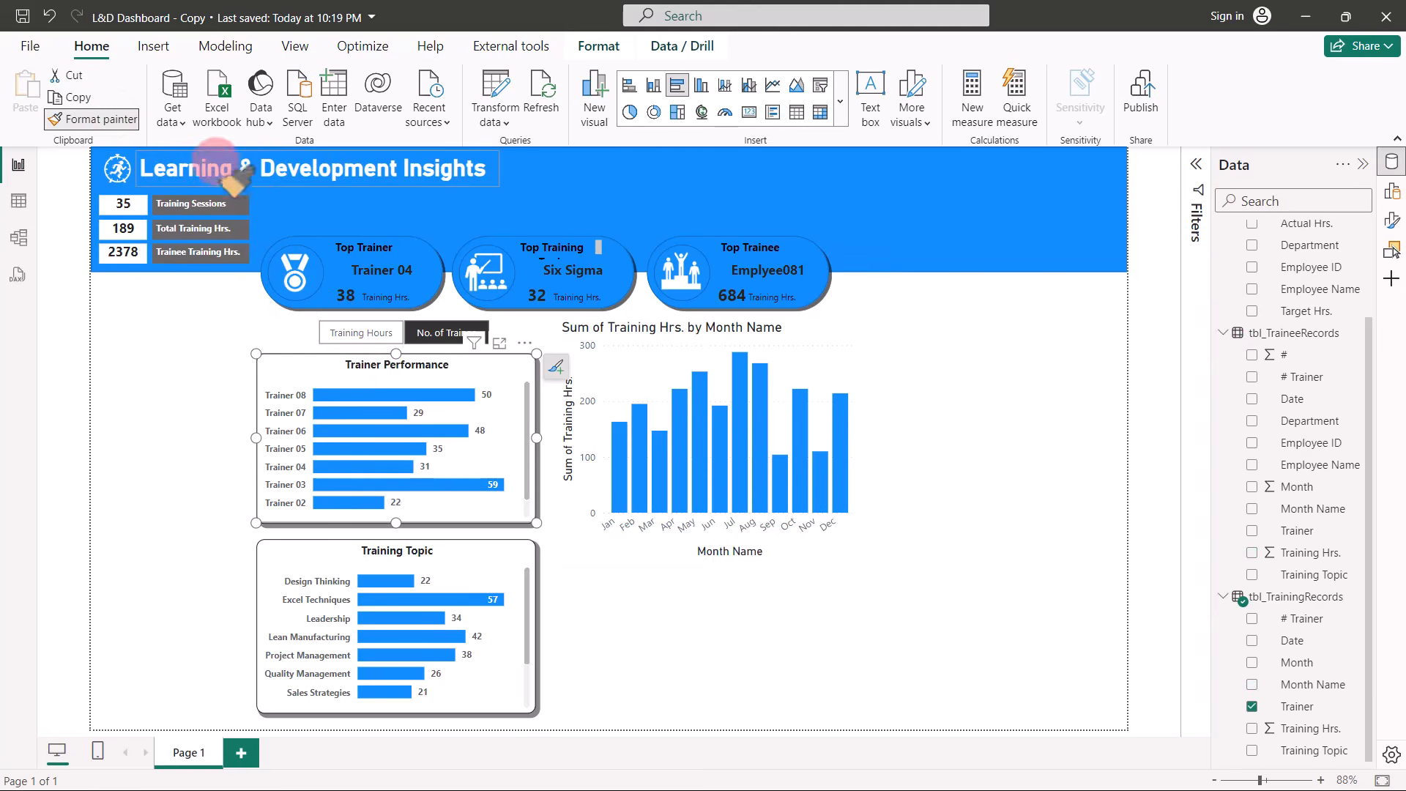
{"action": "left_click", "coordinate": [612, 346]}
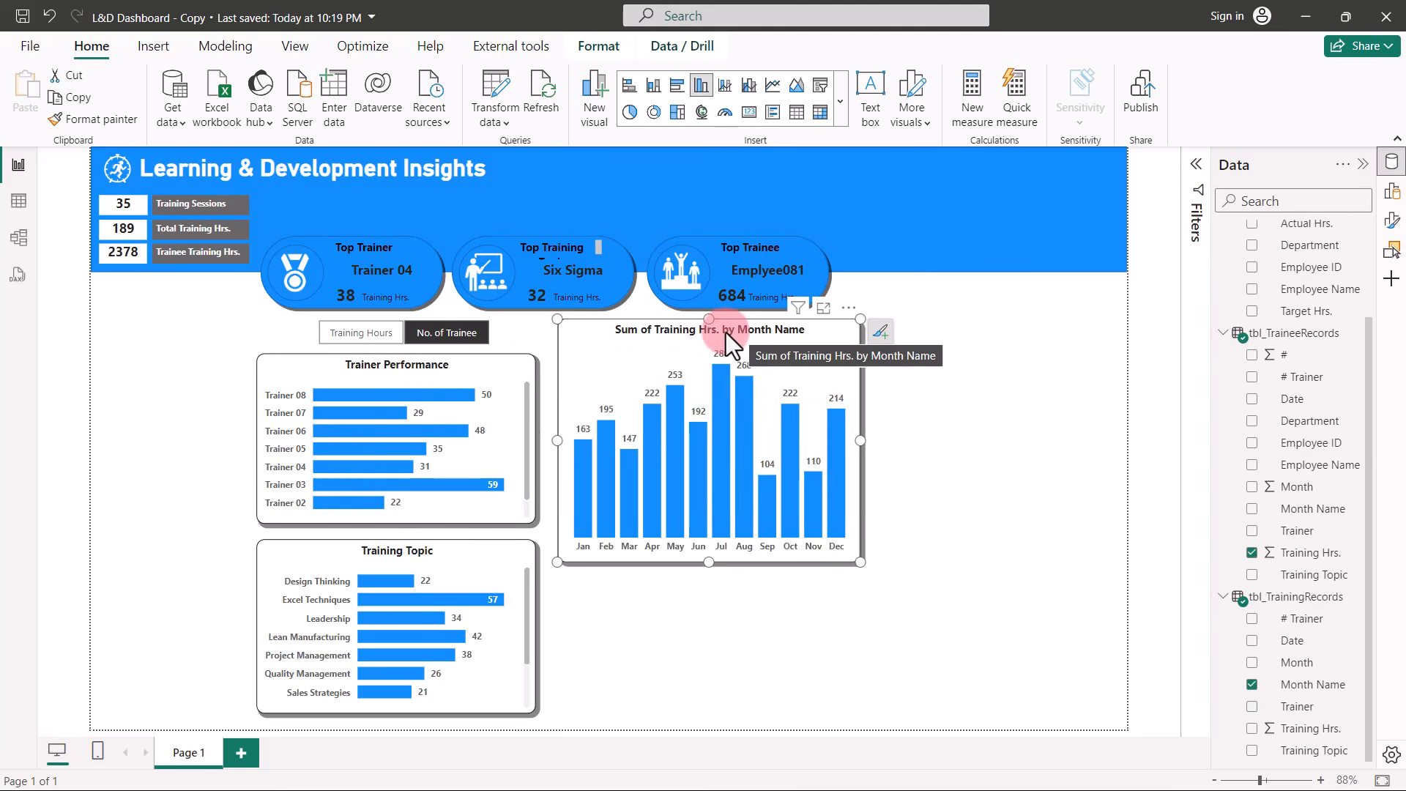
Change the column chart's title text to "Monthly Trend".
{"action": "left_click", "coordinate": [1392, 222]}
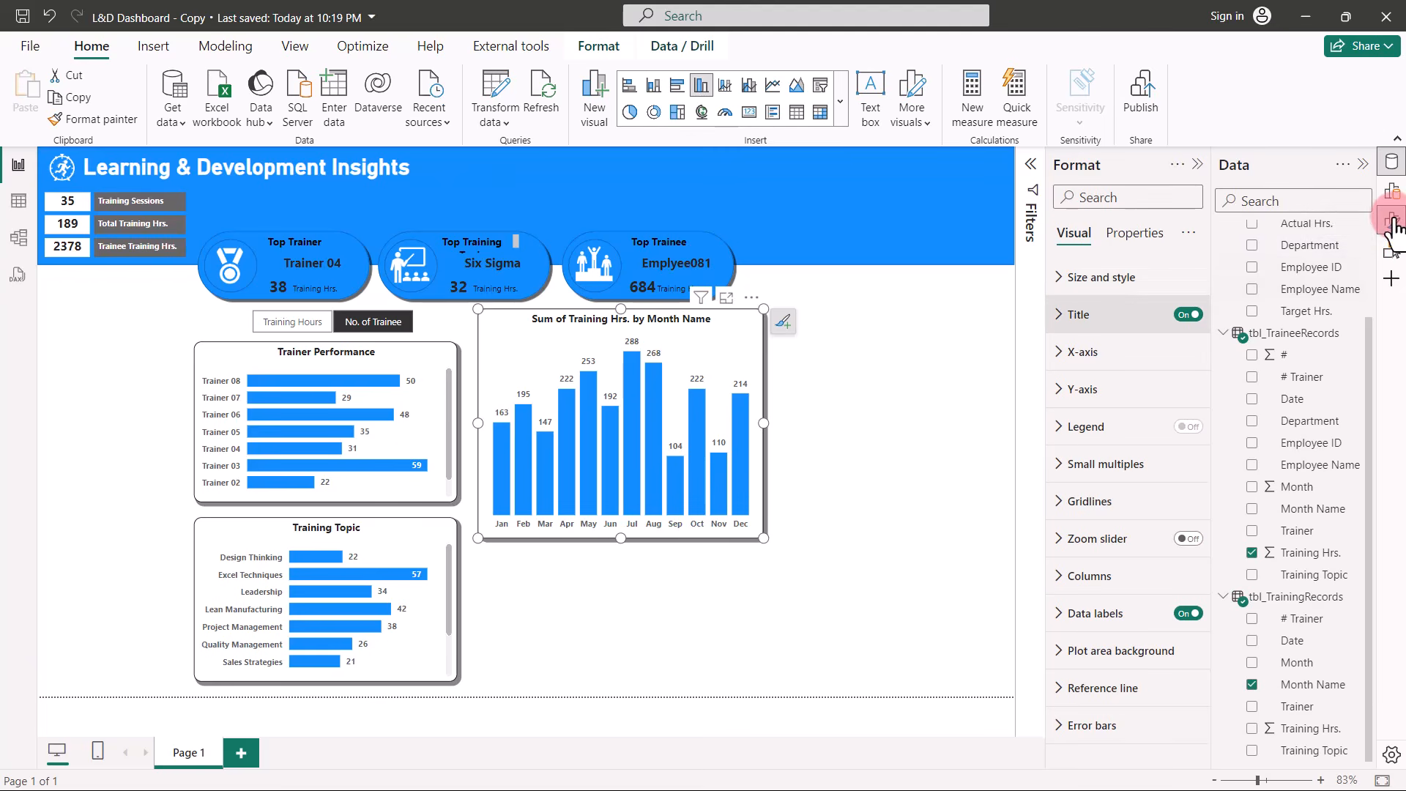
{"action": "left_click", "coordinate": [1058, 315]}
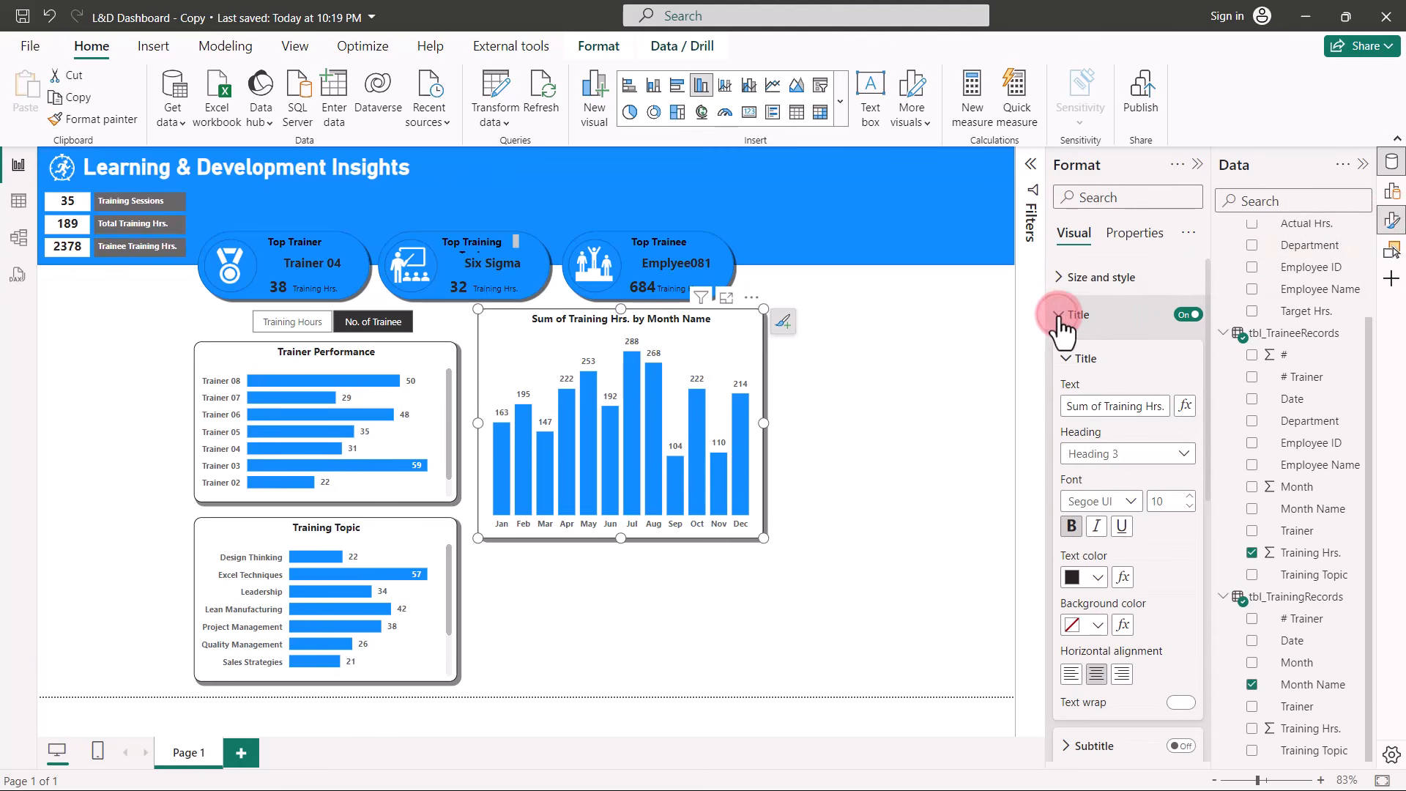
{"action": "left_click", "coordinate": [1066, 408]}
{"action": "left_click_drag", "start_coordinate": [1066, 407], "coordinate": [1179, 469]}
{"action": "type", "text": "M"}
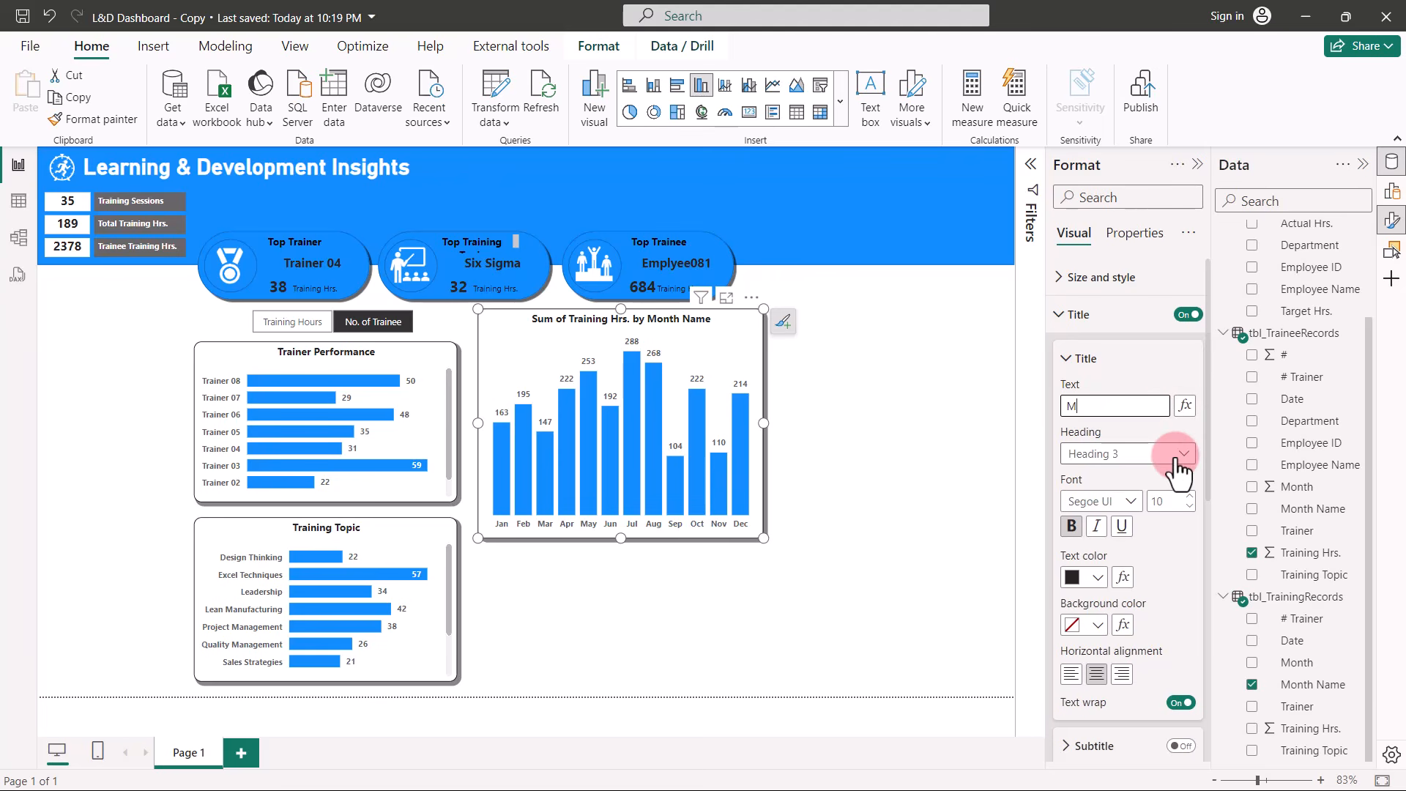
{"action": "type", "text": "onthly Trend"}
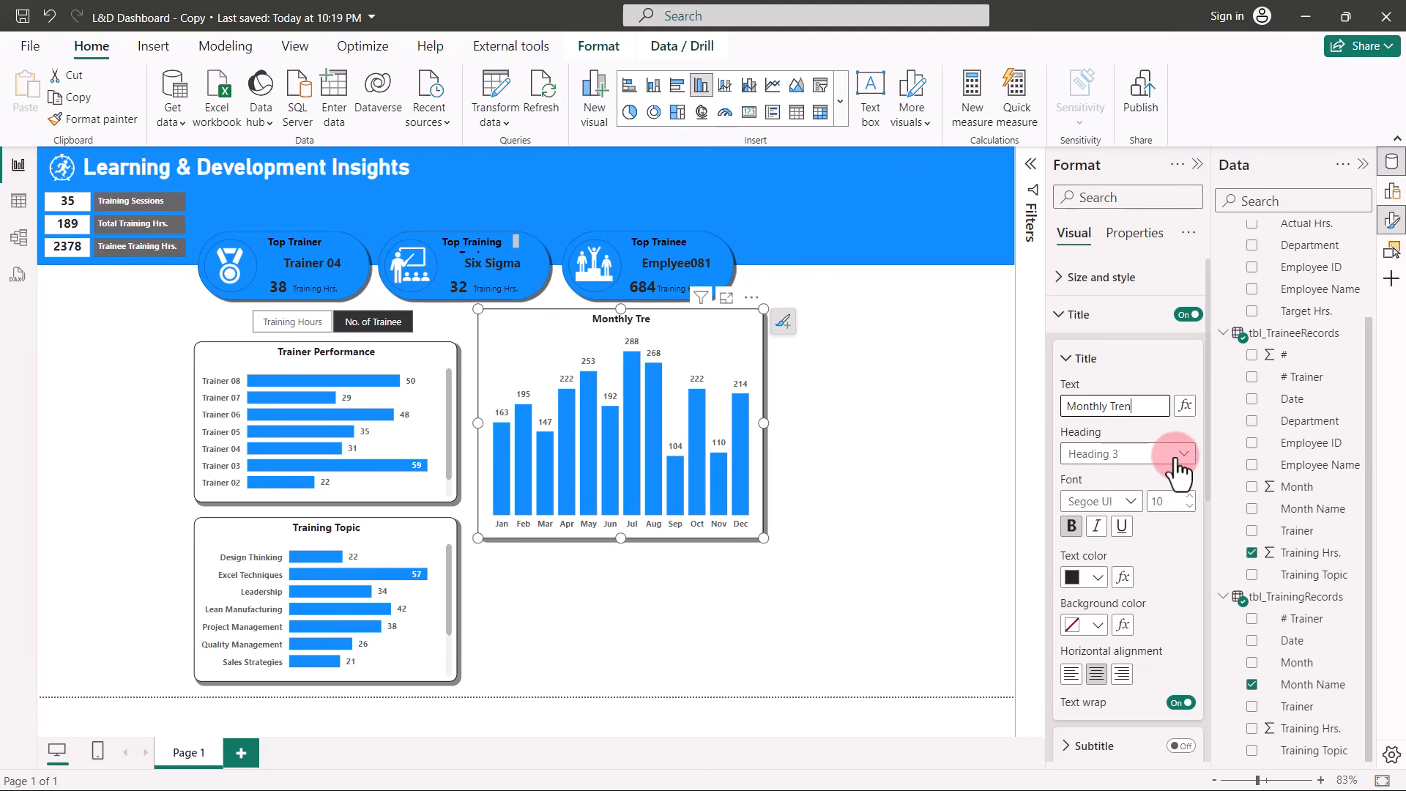
Shrink the Monthly Trend chart to a height of about 244 and a width of about 340.
{"action": "left_click", "coordinate": [1055, 277]}
{"action": "left_click", "coordinate": [1088, 370]}
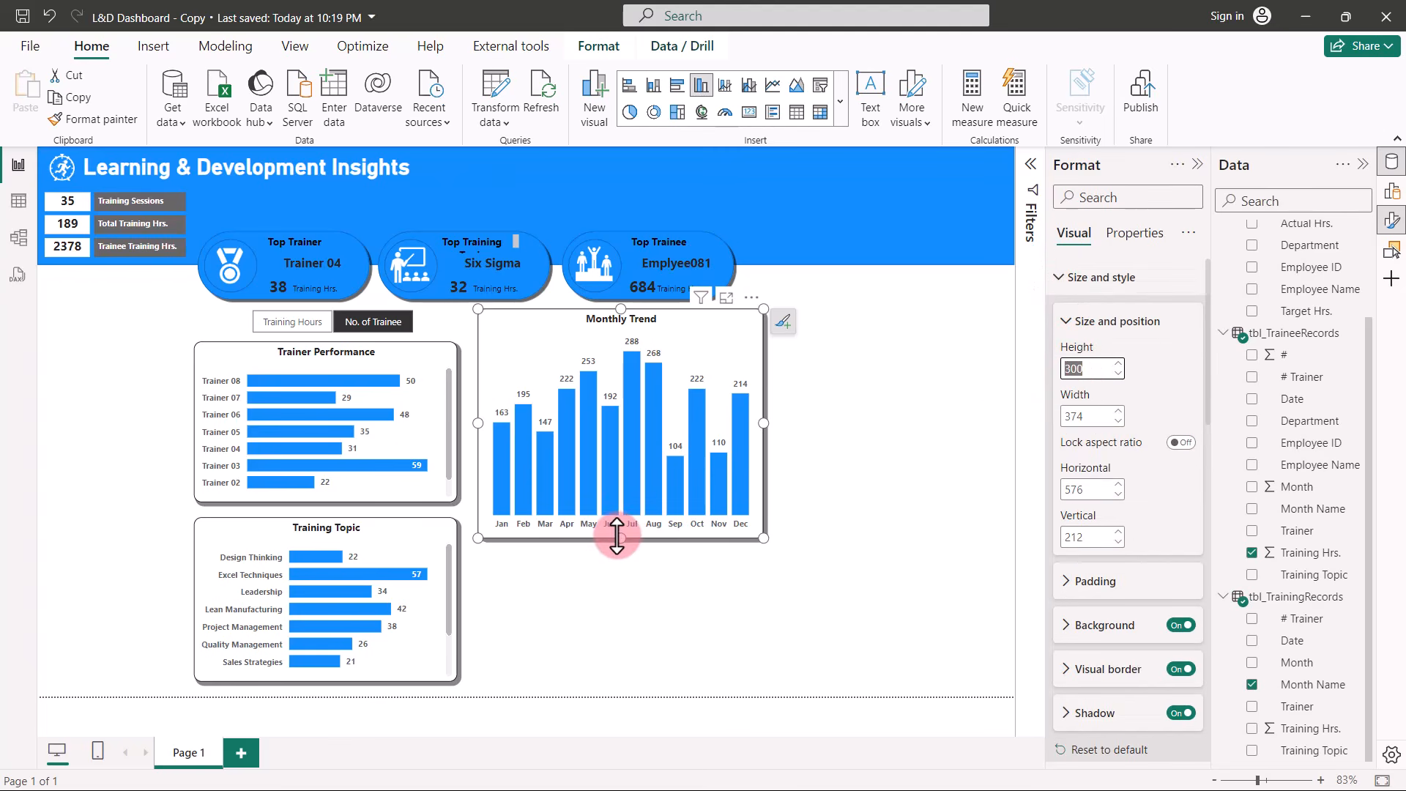
{"action": "left_click_drag", "start_coordinate": [618, 513], "coordinate": [618, 493]}
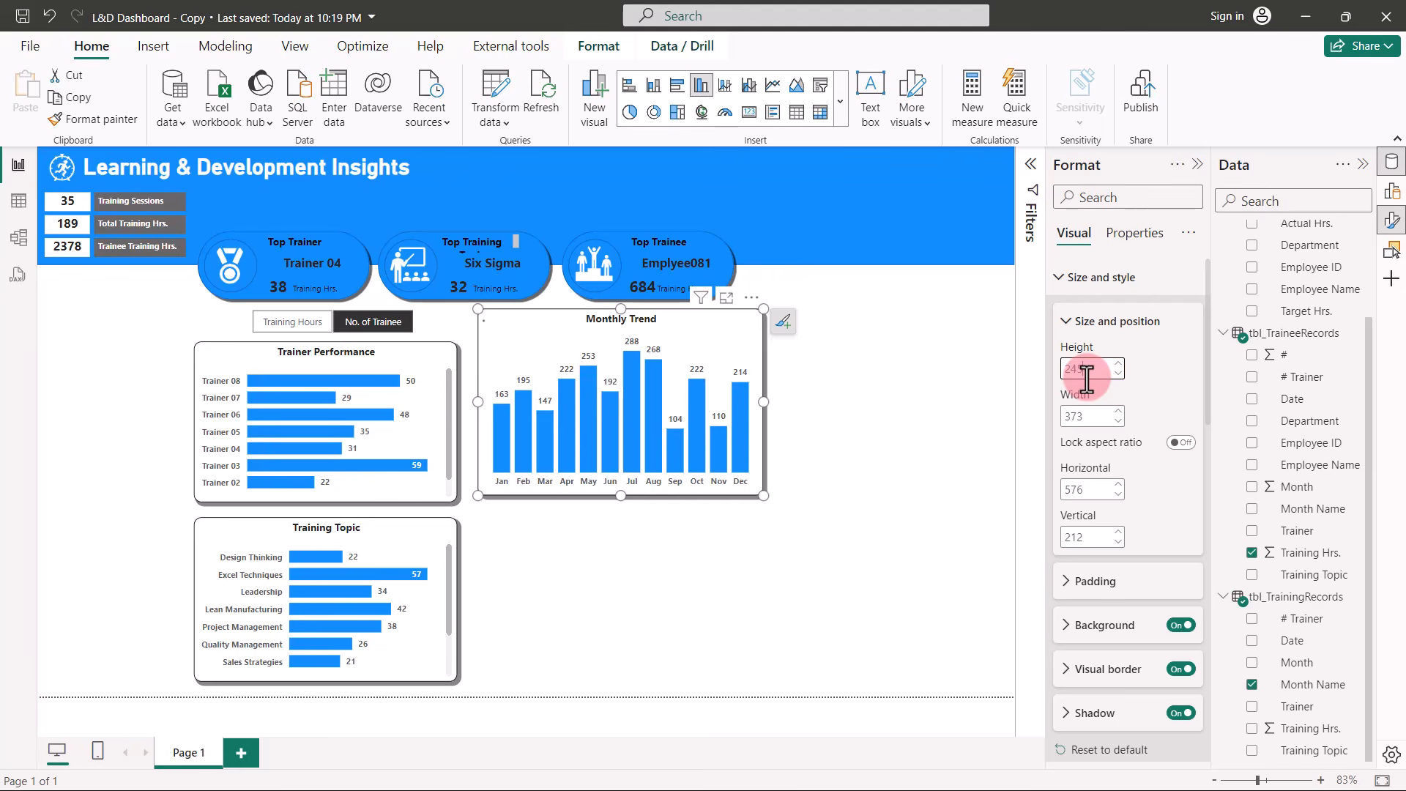
{"action": "double_click", "coordinate": [1099, 414]}
{"action": "left_click", "coordinate": [808, 406]}
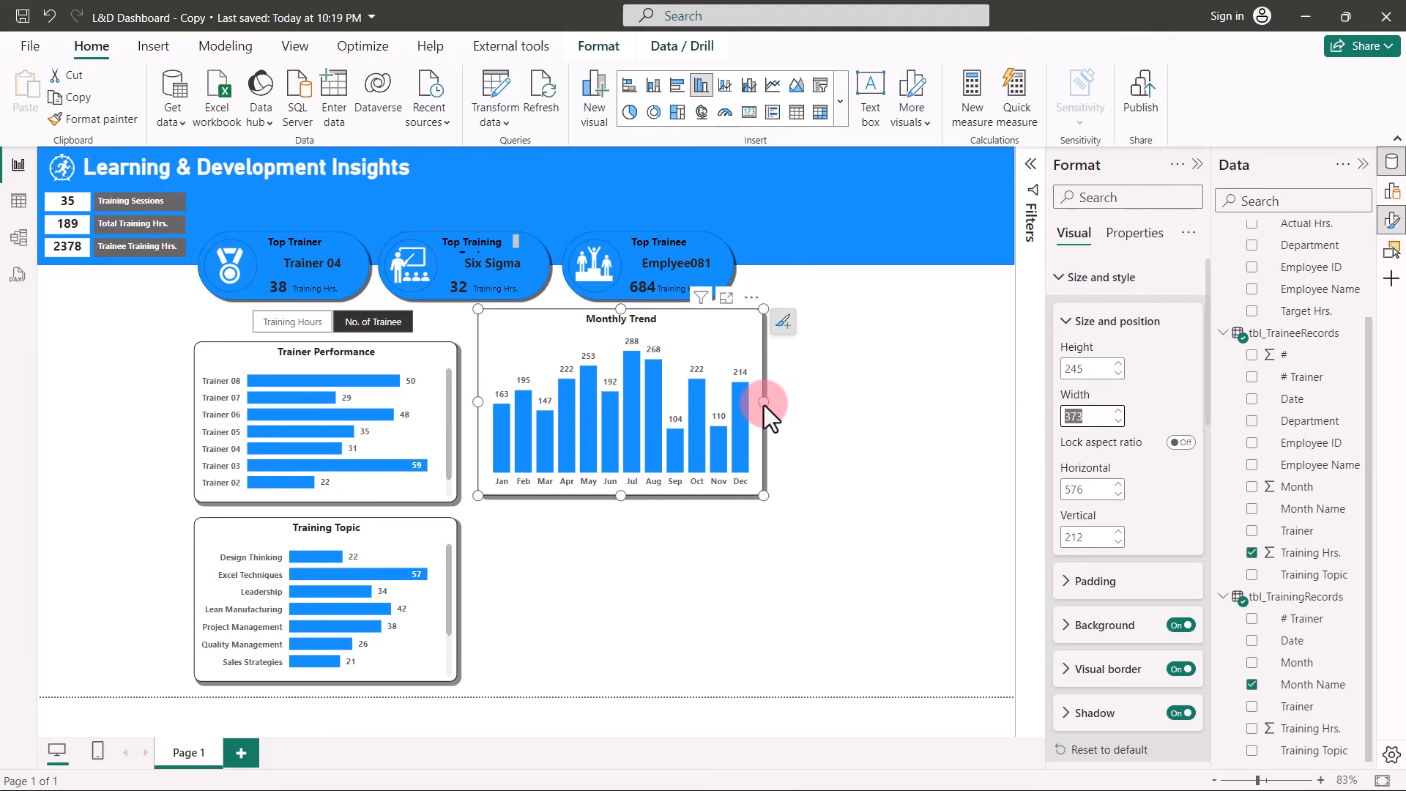
{"action": "left_click_drag", "start_coordinate": [751, 410], "coordinate": [746, 413]}
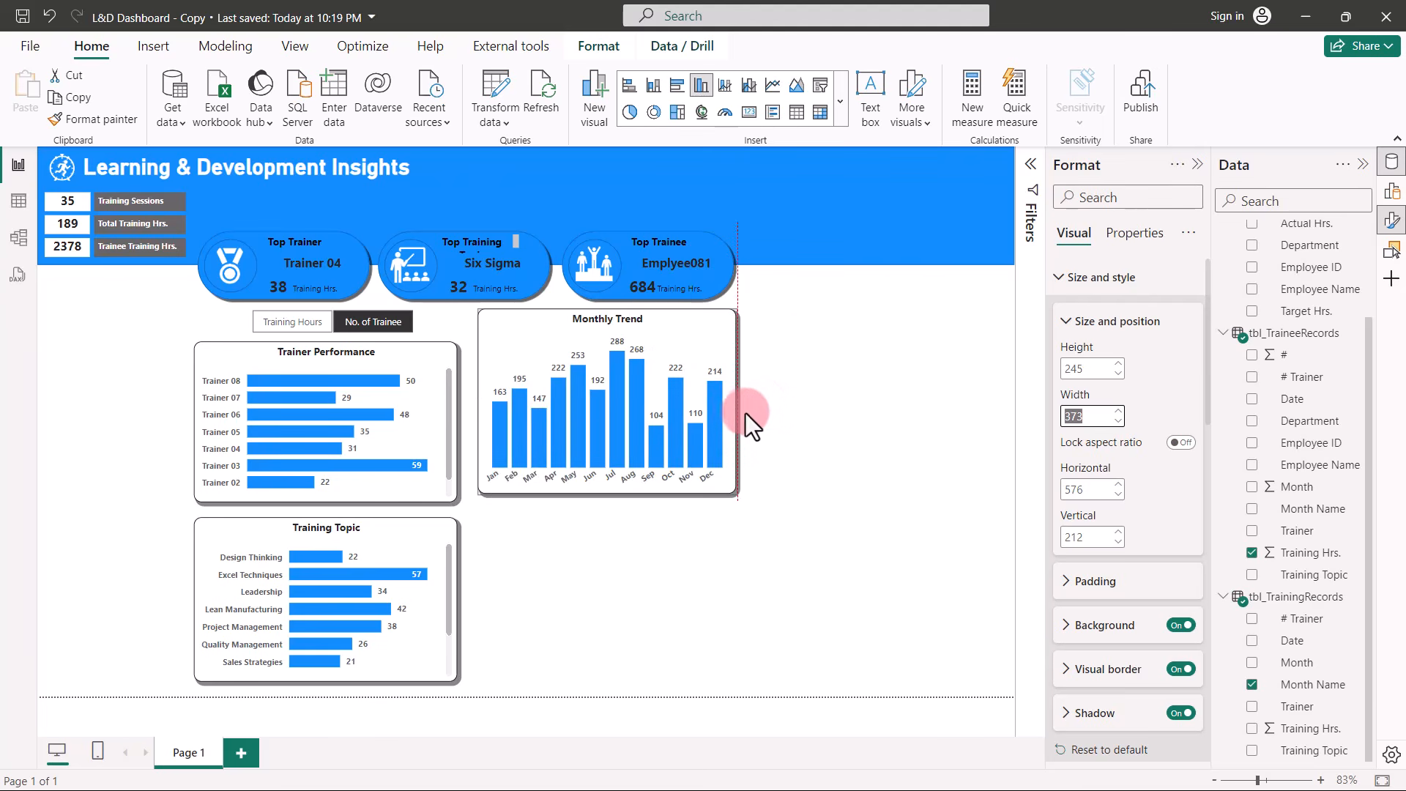
{"action": "left_click", "coordinate": [899, 437]}
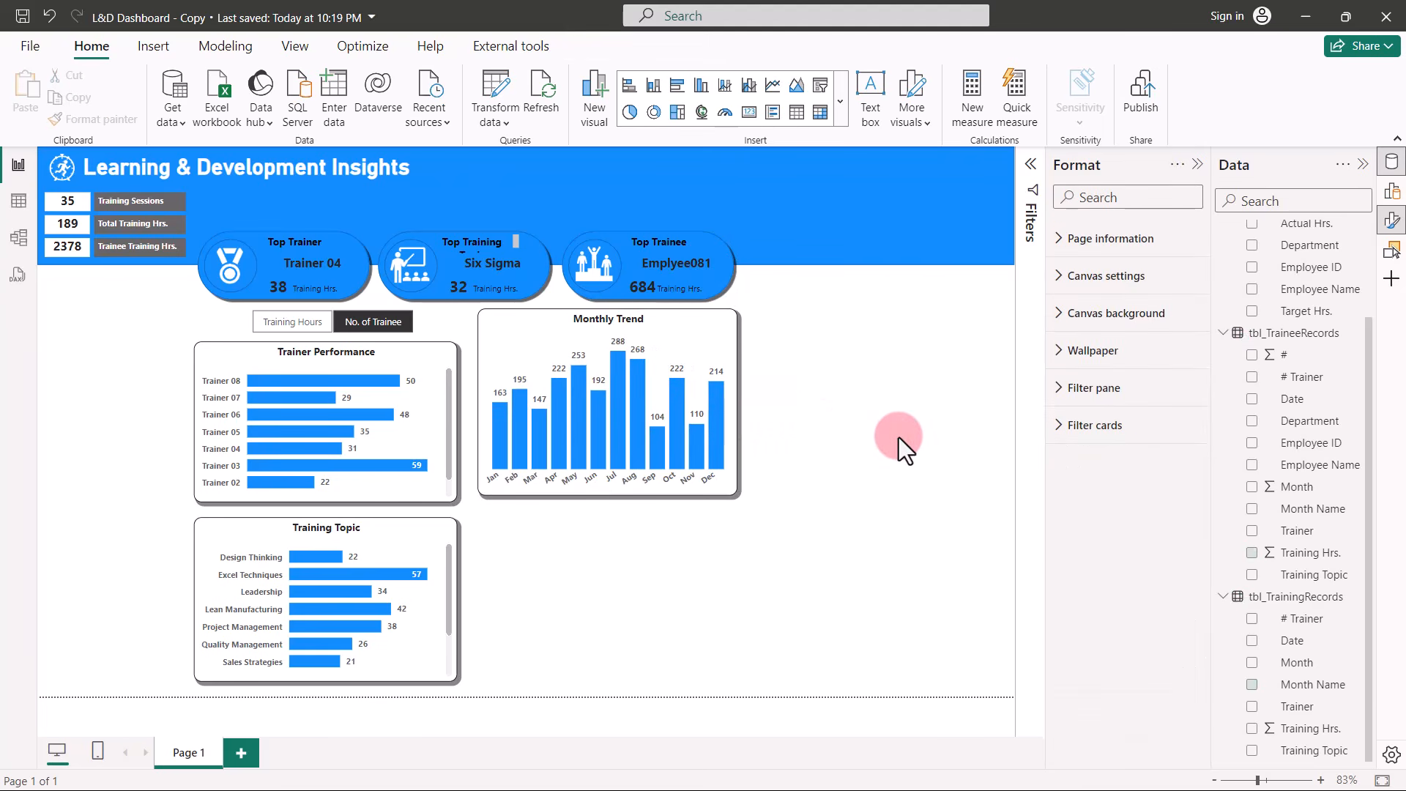
Set the Monthly Trend chart's width to 345 so the month labels sit horizontally.
{"action": "left_click", "coordinate": [718, 337]}
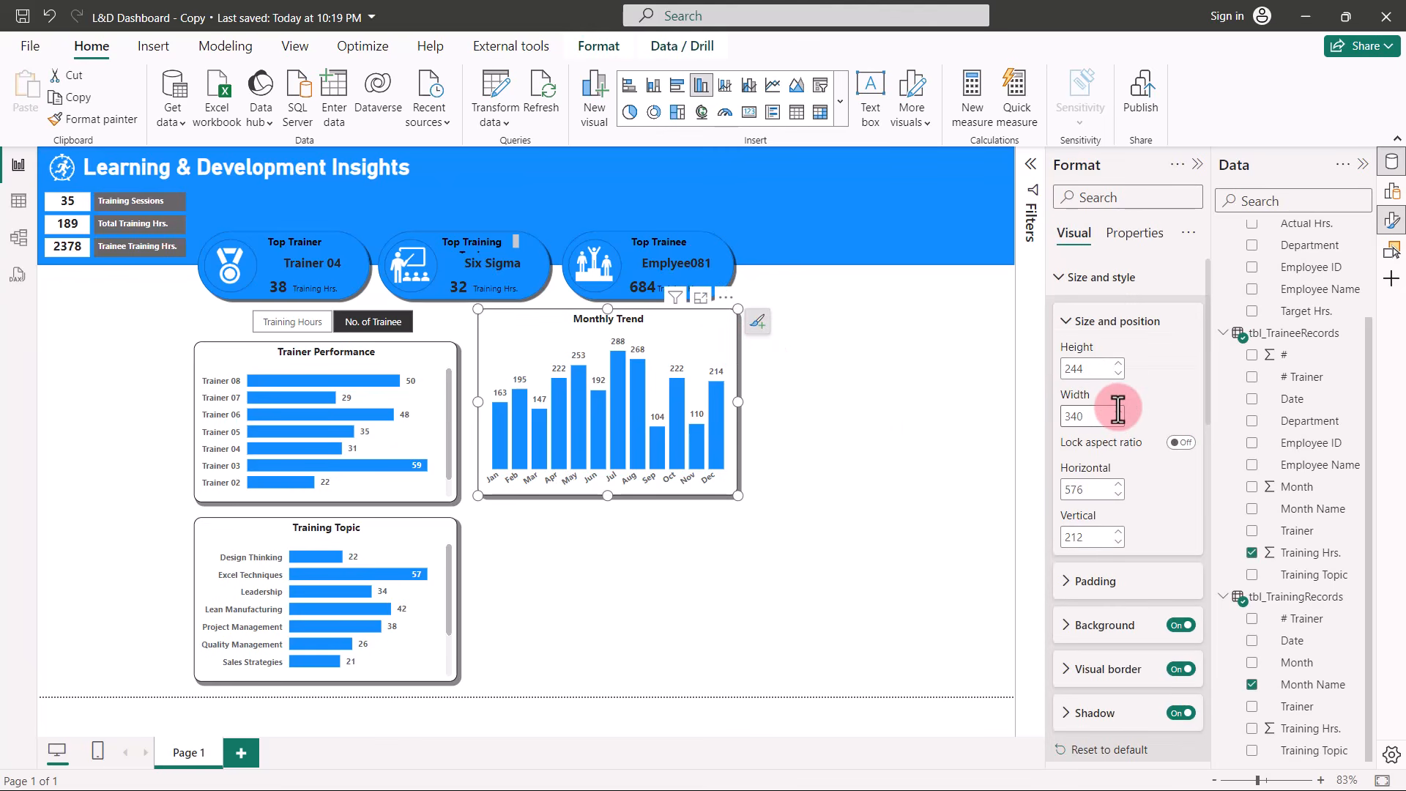
{"action": "left_click", "coordinate": [1118, 412]}
{"action": "left_click", "coordinate": [1119, 412]}
{"action": "left_click", "coordinate": [1119, 413]}
{"action": "left_click", "coordinate": [1119, 413]}
{"action": "left_click", "coordinate": [1118, 412]}
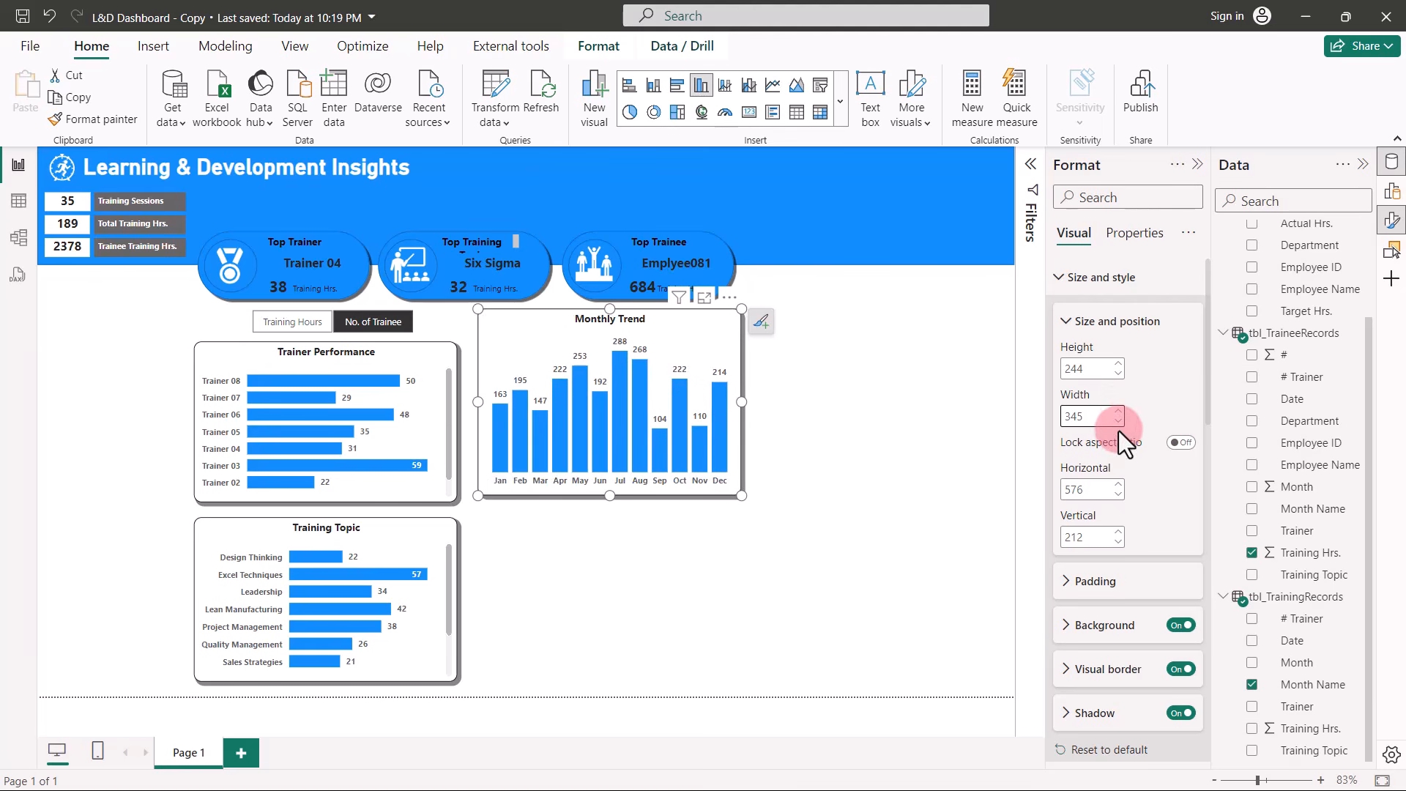
Set the Monthly Trend chart's horizontal position to 565 and vertical position to 215, then deselect it.
{"action": "left_click", "coordinate": [1119, 496]}
{"action": "left_click", "coordinate": [1118, 496]}
{"action": "left_click", "coordinate": [1119, 496]}
{"action": "left_click", "coordinate": [1119, 496]}
{"action": "left_click", "coordinate": [1119, 496]}
{"action": "left_click", "coordinate": [1118, 496]}
{"action": "left_click", "coordinate": [1118, 496]}
{"action": "left_click", "coordinate": [1118, 496]}
{"action": "left_click", "coordinate": [1119, 496]}
{"action": "left_click", "coordinate": [1119, 496]}
{"action": "left_click", "coordinate": [1119, 496]}
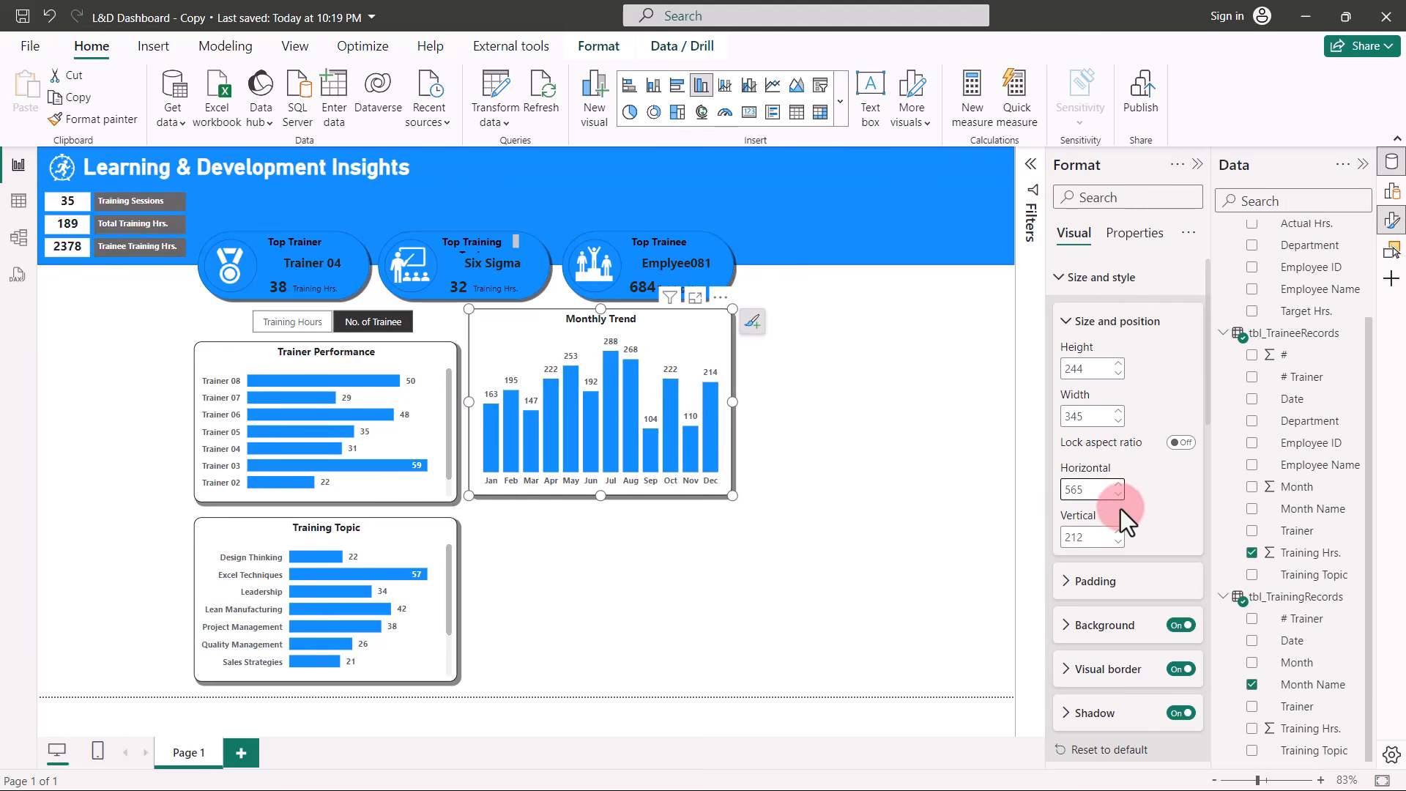
{"action": "left_click", "coordinate": [1120, 533]}
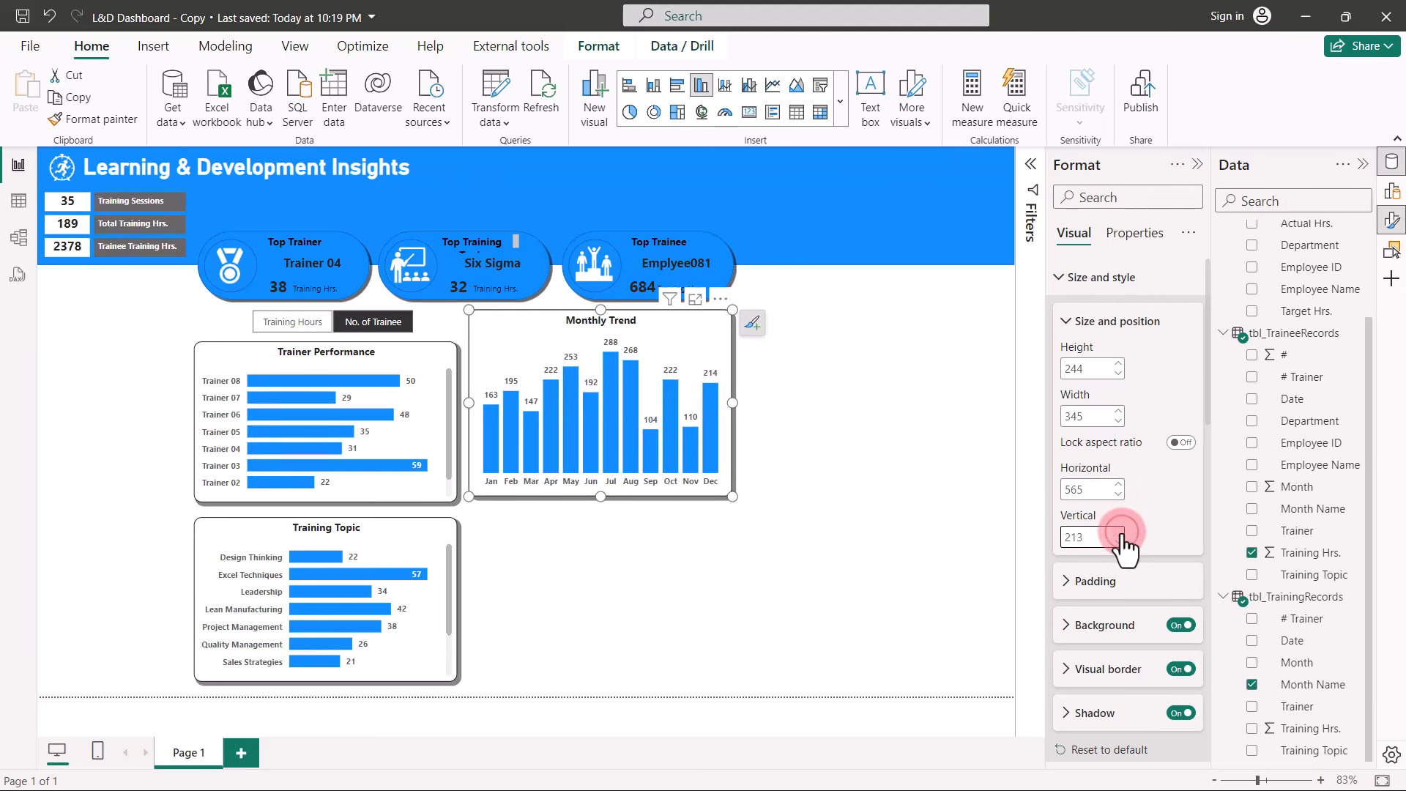
{"action": "left_click", "coordinate": [1120, 533]}
{"action": "left_click", "coordinate": [1120, 533]}
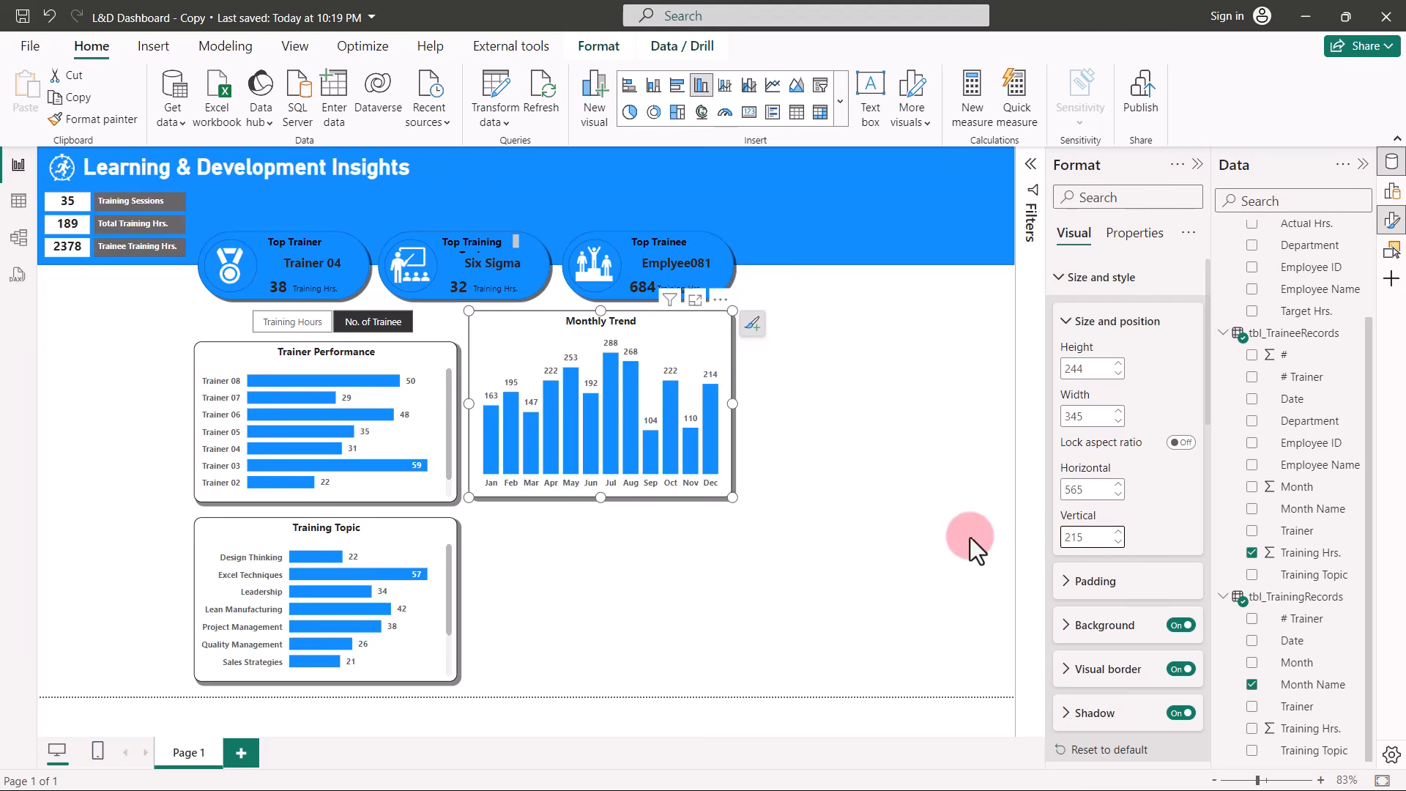
{"action": "left_click", "coordinate": [713, 544]}
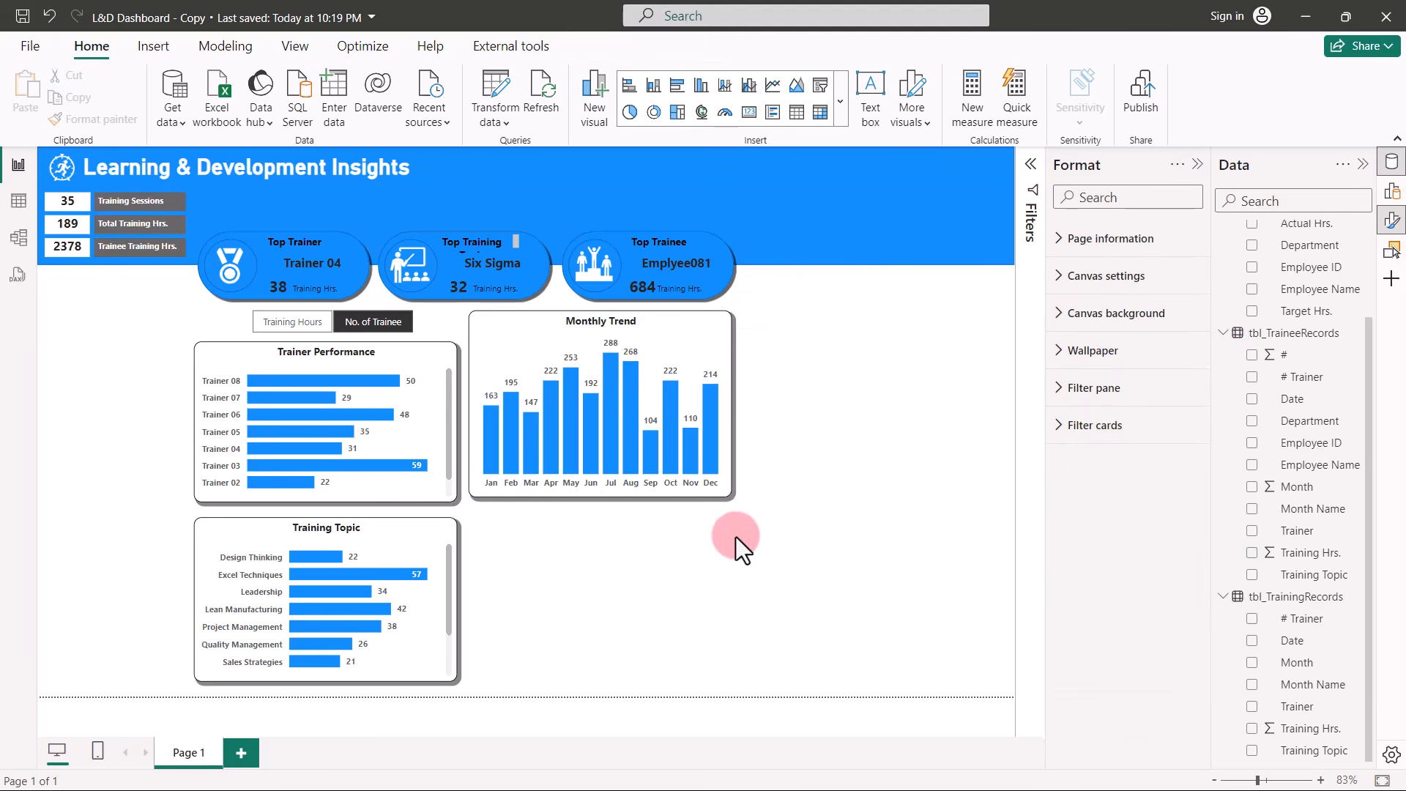
Create a measure in tbl_EmpDatabase named Adherence %, starting its formula with SUM(tbl_EmpDatabase[Actual Hrs.])/SUM(.
{"action": "scroll", "coordinate": [1337, 342], "scroll_direction": "up", "scroll_amount": 3}
{"action": "scroll", "coordinate": [1337, 353], "scroll_direction": "up", "scroll_amount": 2}
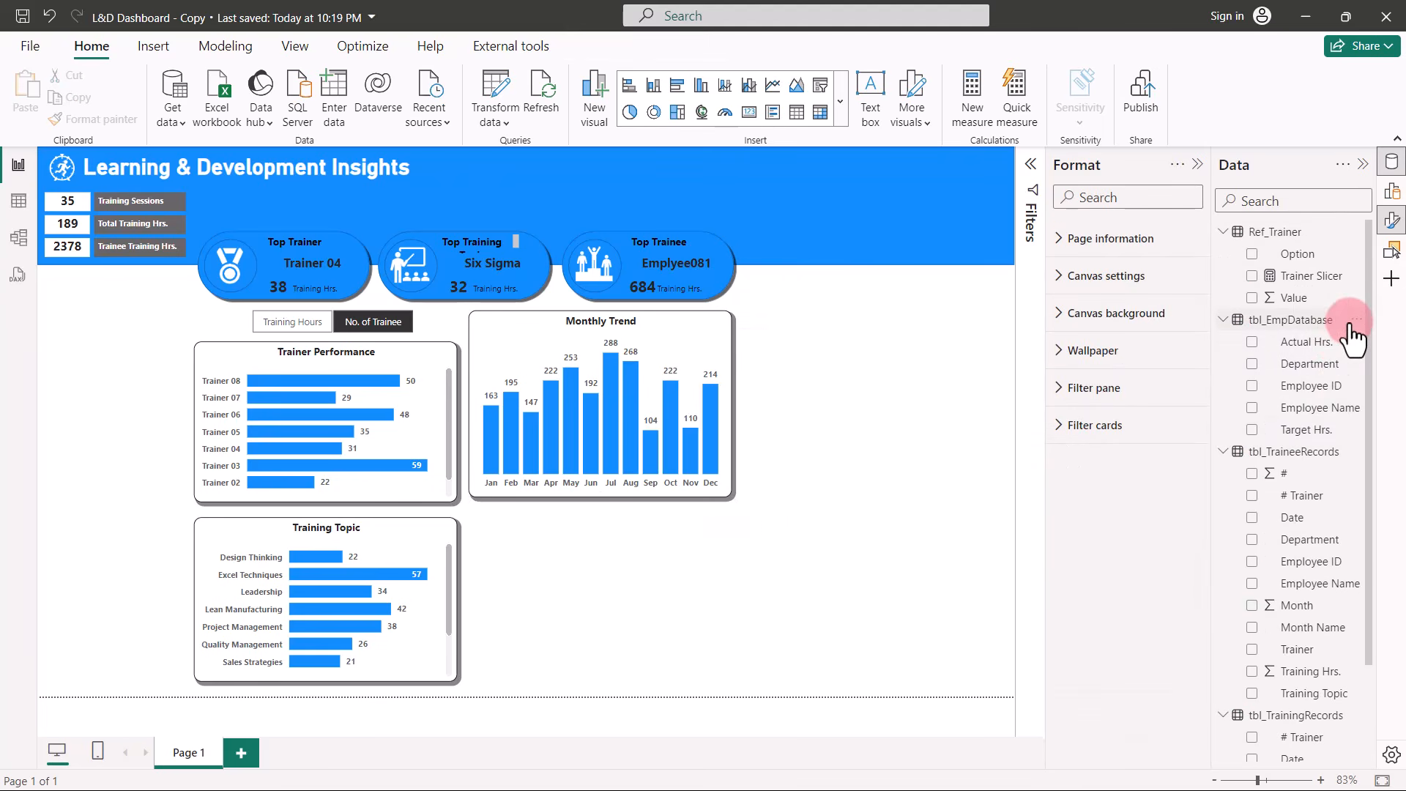
{"action": "left_click", "coordinate": [1351, 320]}
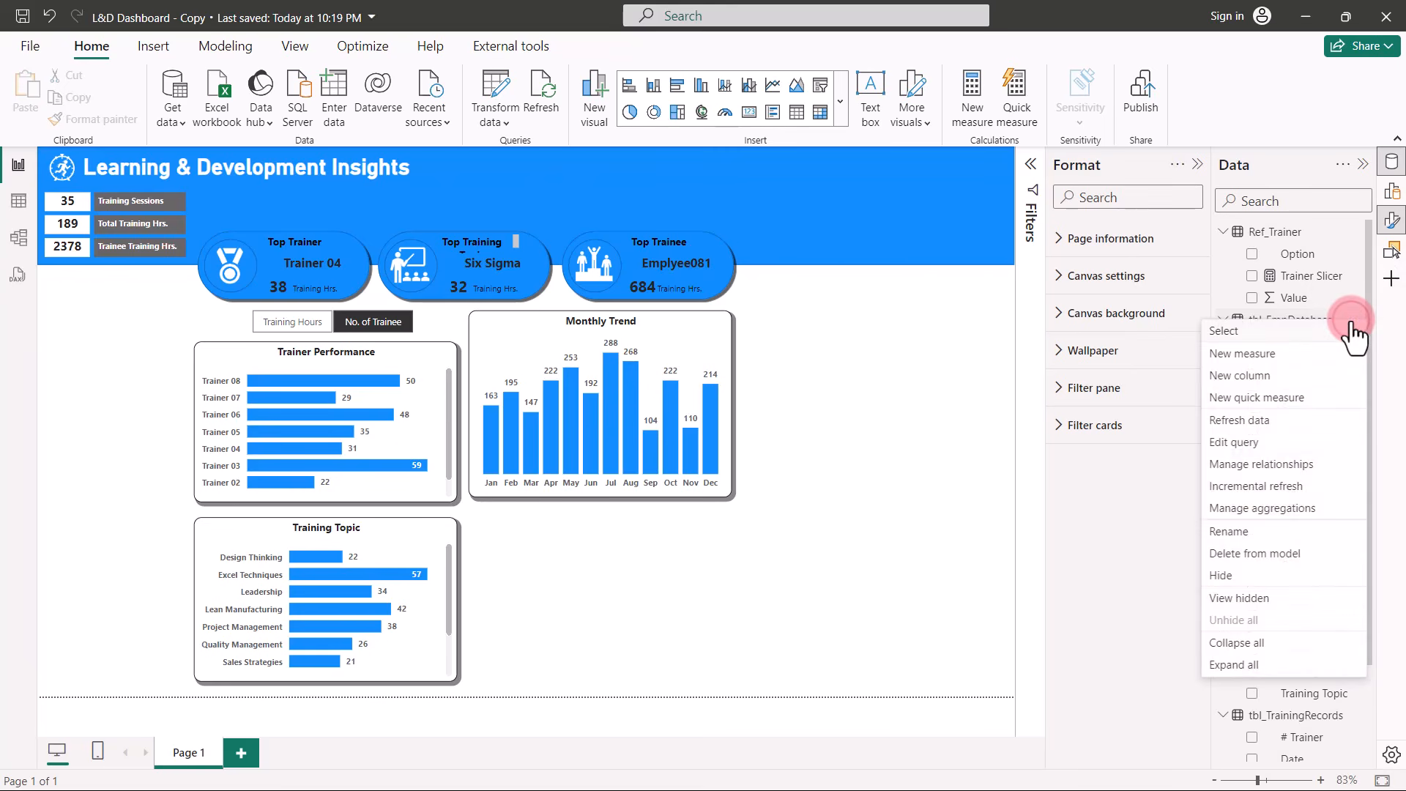
{"action": "left_click", "coordinate": [1254, 356]}
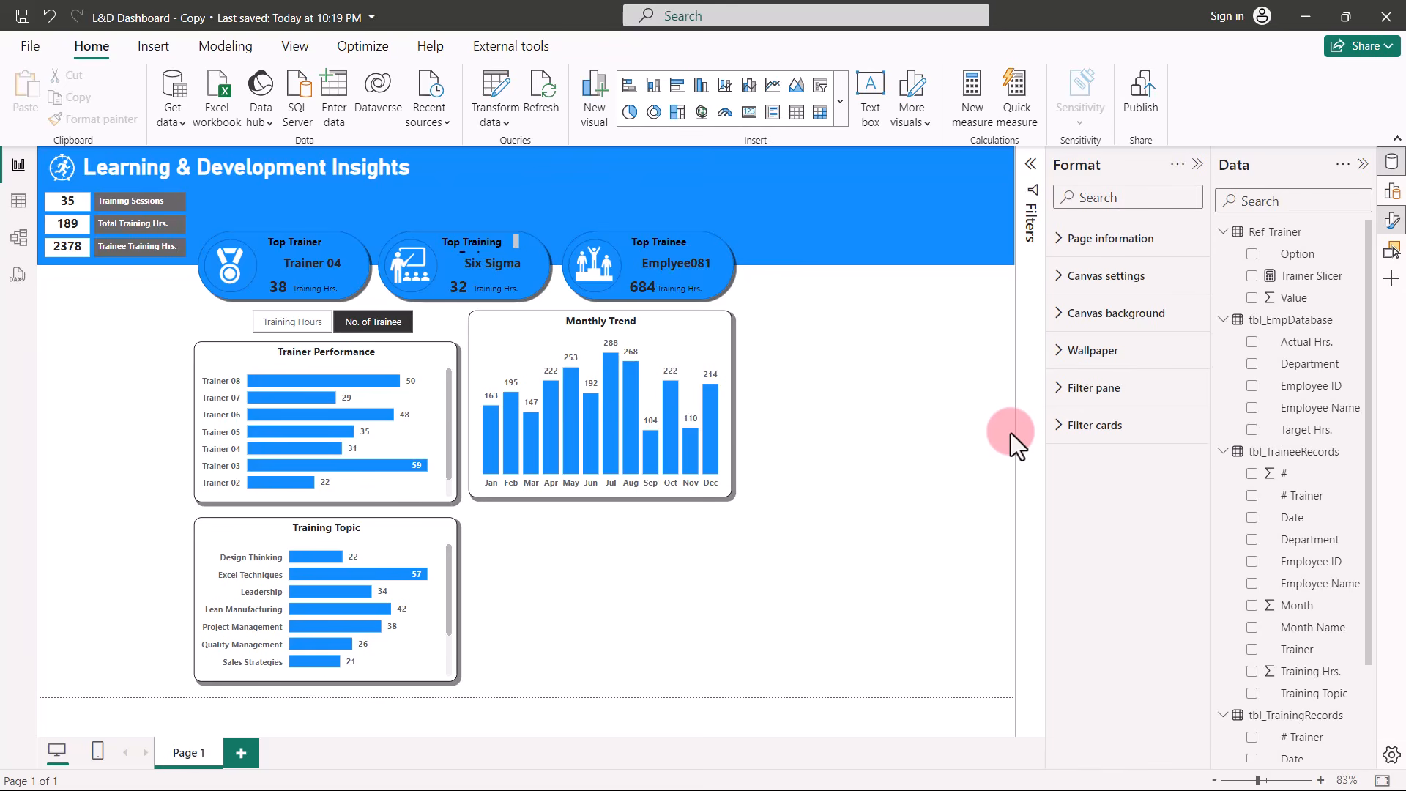
{"action": "key", "text": "ctrl+a"}
{"action": "type", "text": "Adherence %=SUM(ac"}
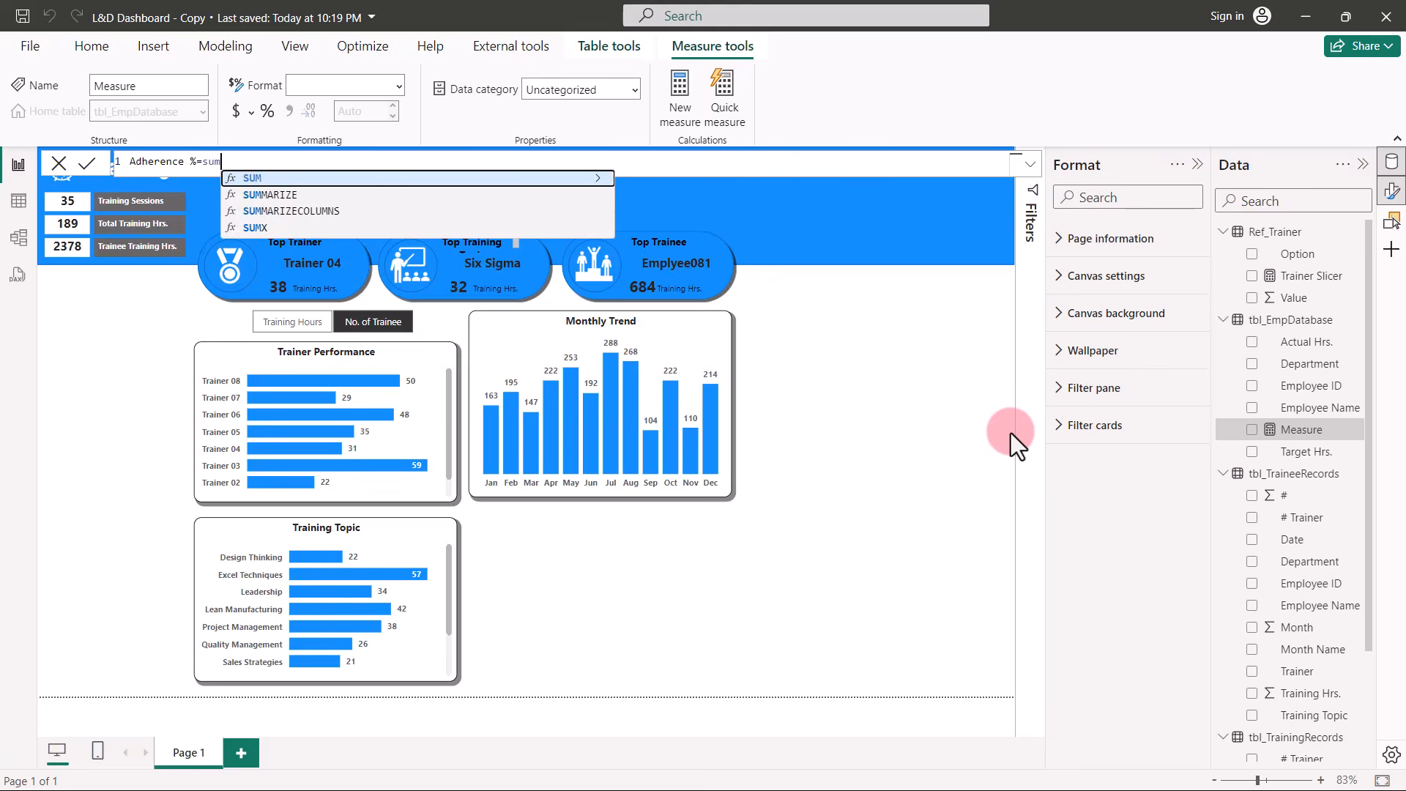
{"action": "key", "text": "Tab"}
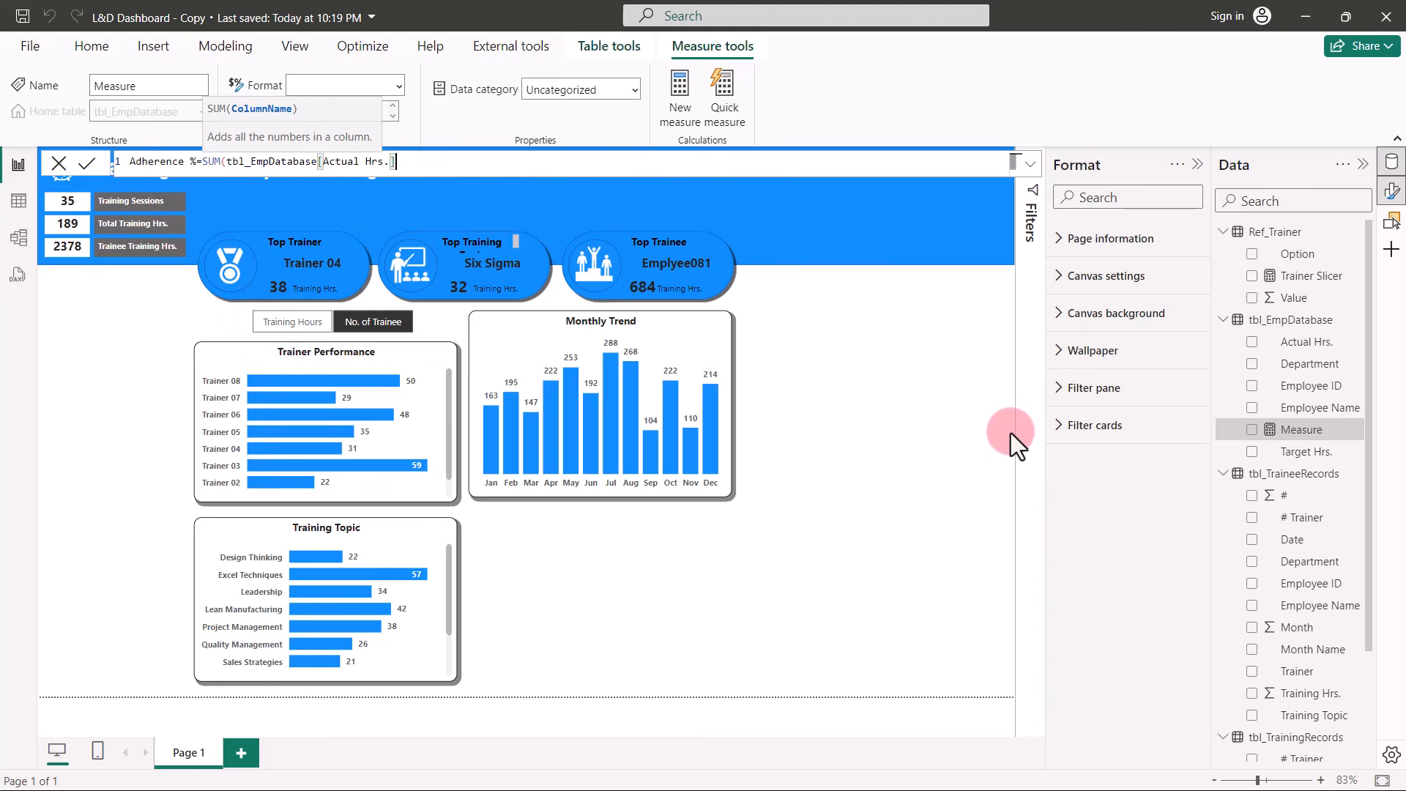
{"action": "type", "text": ")/su"}
{"action": "key", "text": "Down"}
{"action": "key", "text": "Down"}
{"action": "key", "text": "Tab"}
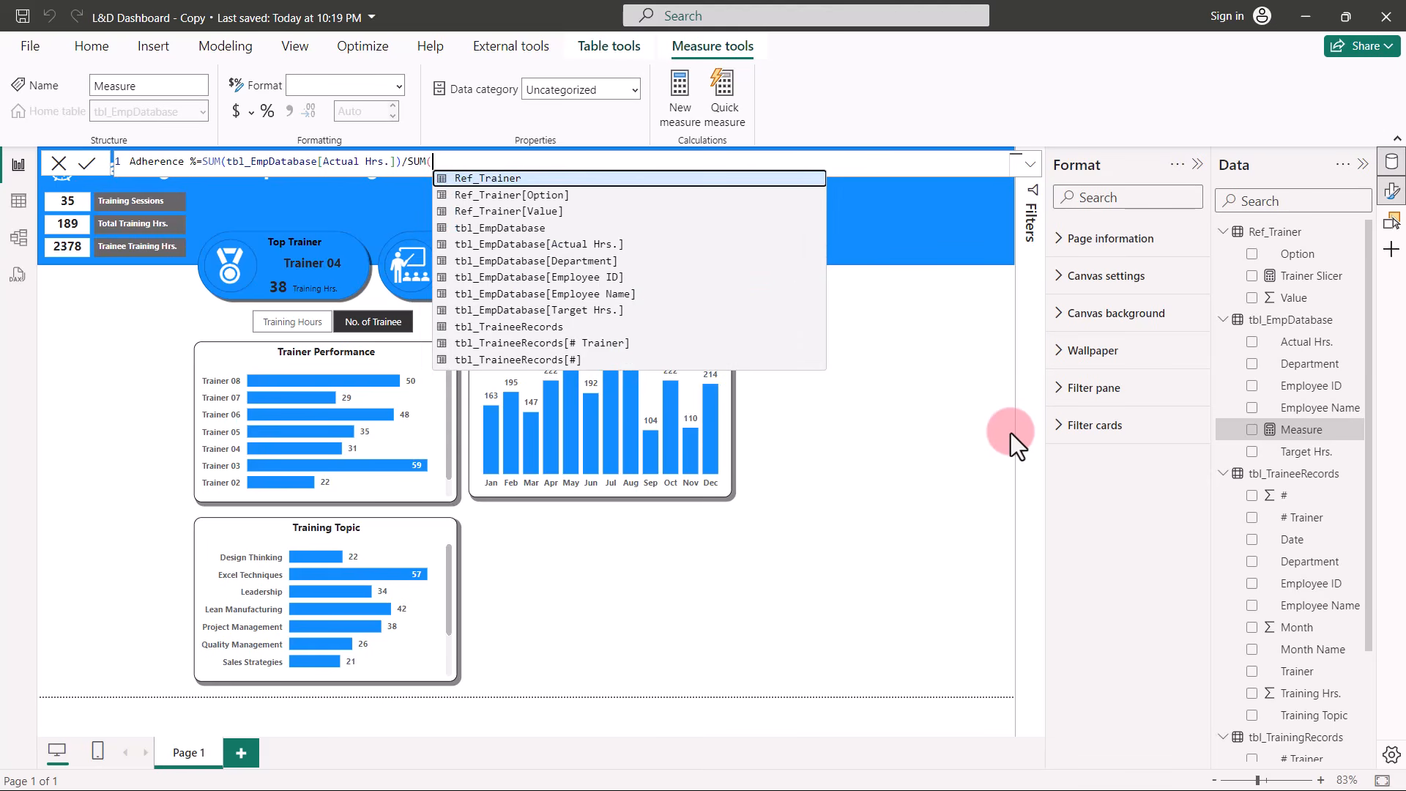
Complete the Adherence % measure by dividing by SUM(tbl_EmpDatabase[Target Hrs.]) and commit the formula.
{"action": "type", "text": "ta"}
{"action": "key", "text": "Tab"}
{"action": "type", "text": ")"}
{"action": "key", "text": "Return"}
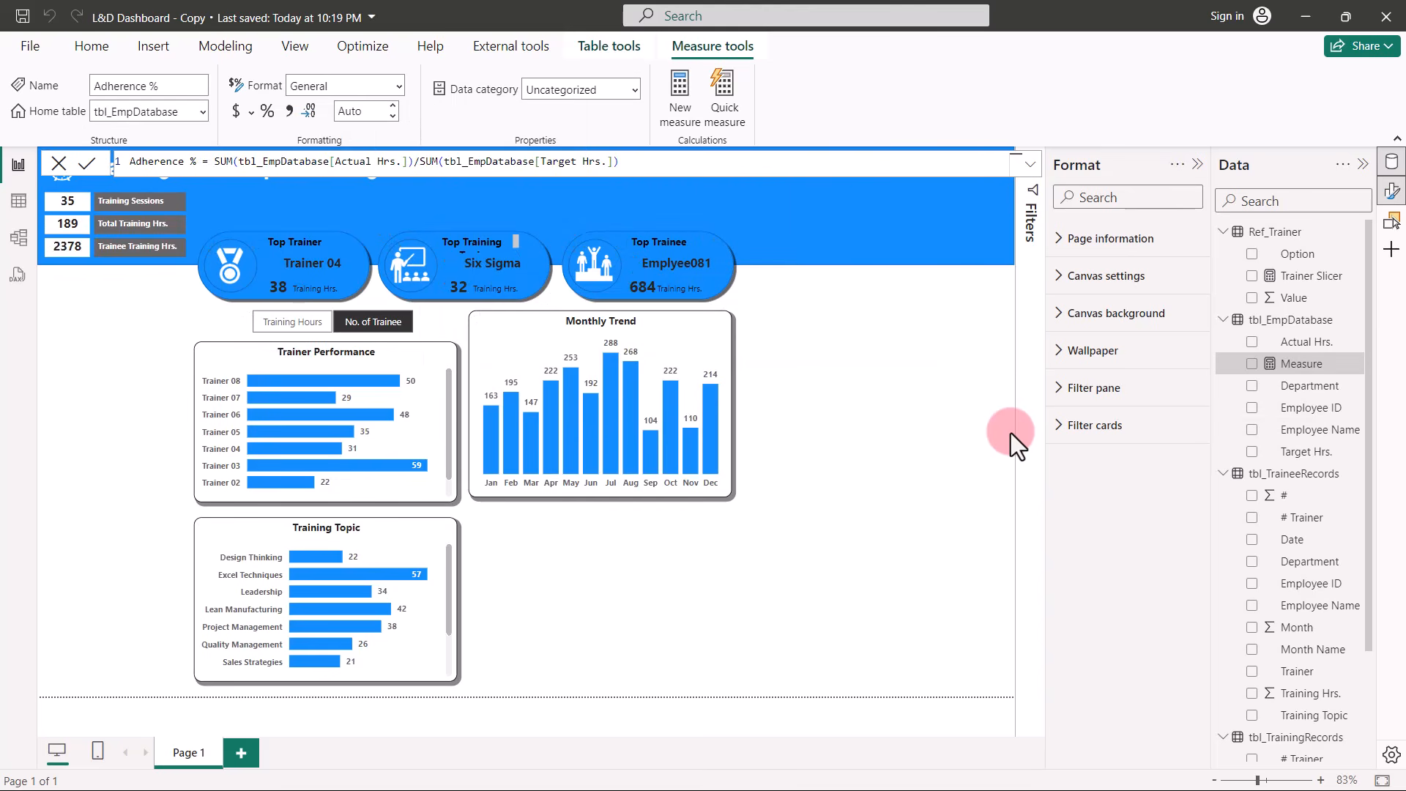
Duplicate the Monthly Trend chart and place the copy directly below the original.
{"action": "left_click", "coordinate": [548, 321]}
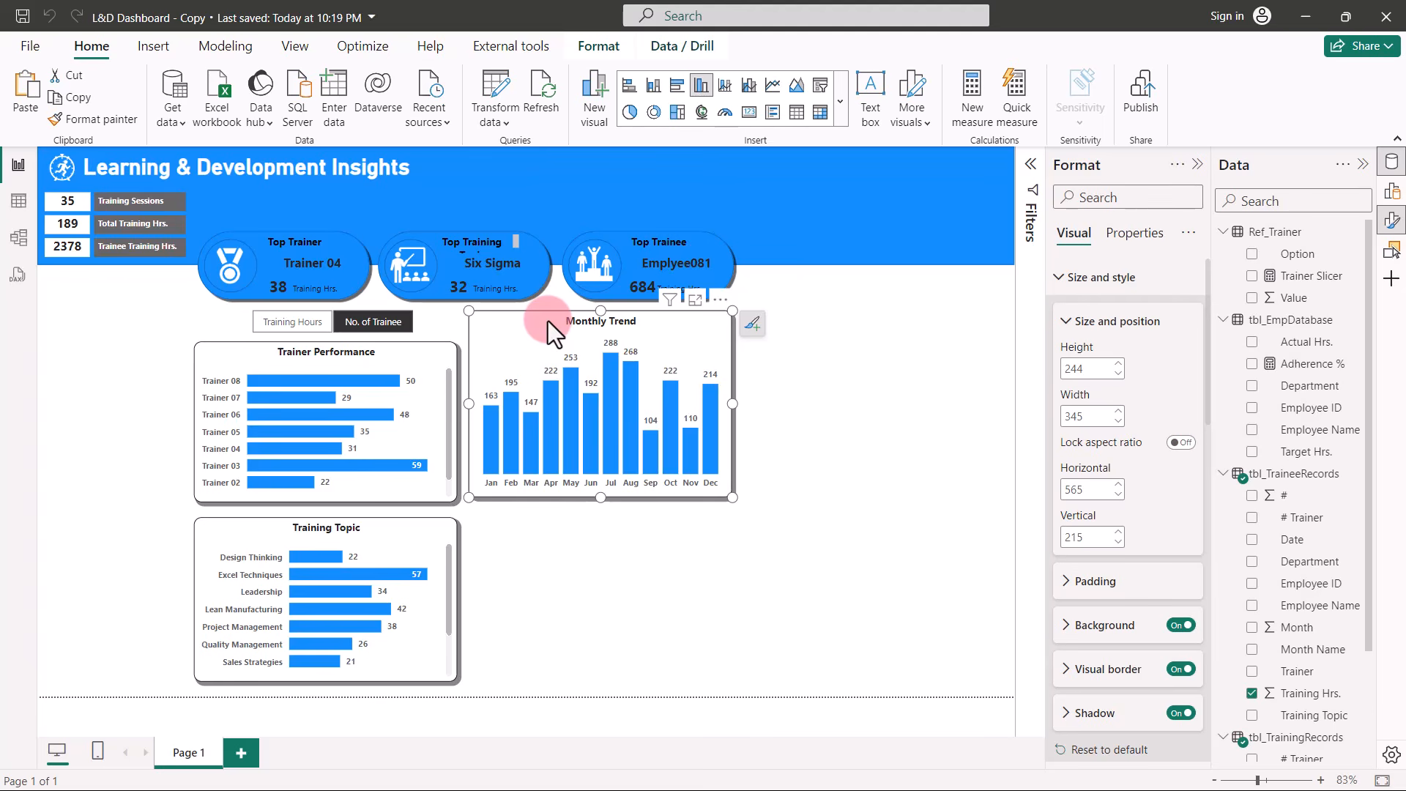
{"action": "key", "text": "ctrl+c"}
{"action": "key", "text": "ctrl+v"}
{"action": "left_click_drag", "start_coordinate": [538, 358], "coordinate": [534, 522]}
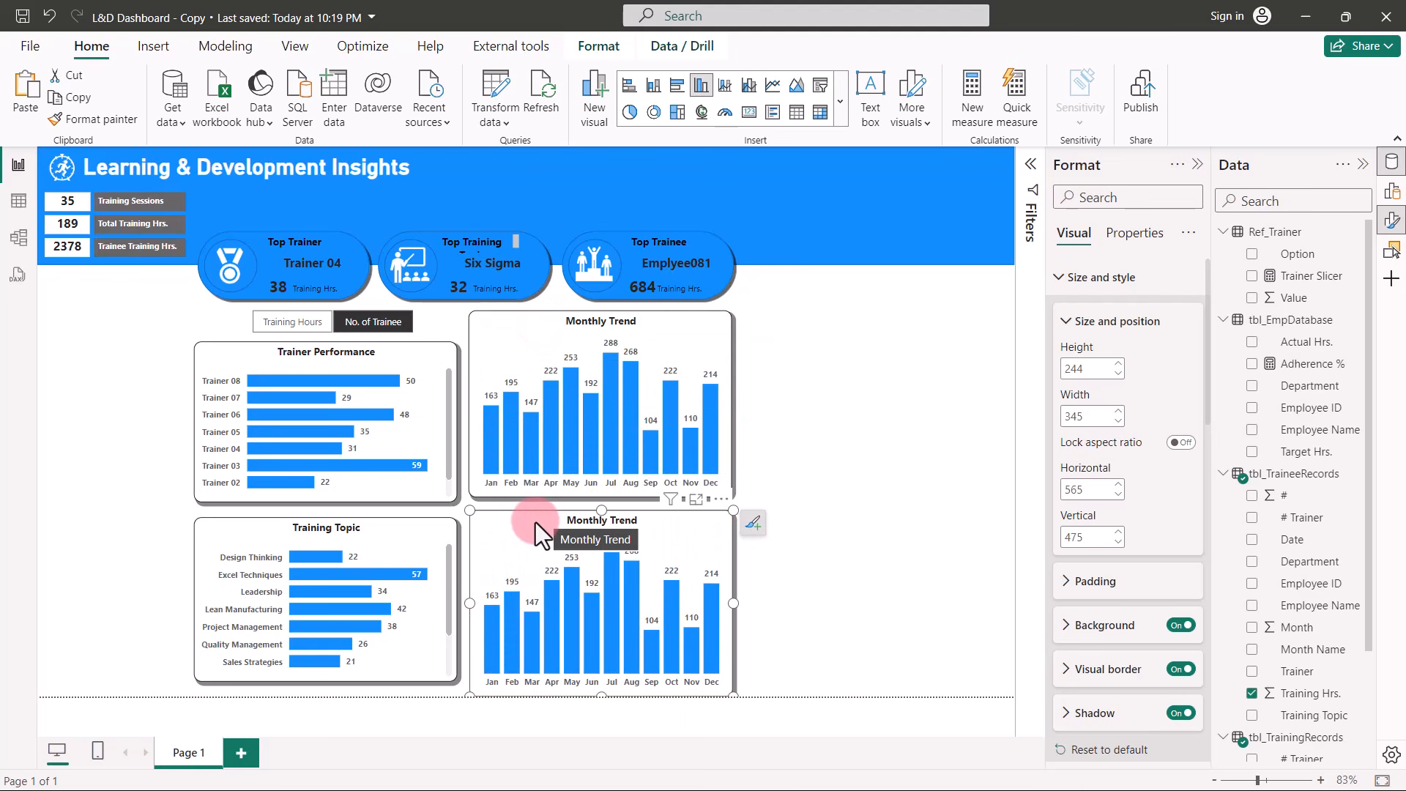
Set the upper Monthly Trend chart's height to 220 and move the lower copy up to vertical position 455.
{"action": "left_click", "coordinate": [679, 323]}
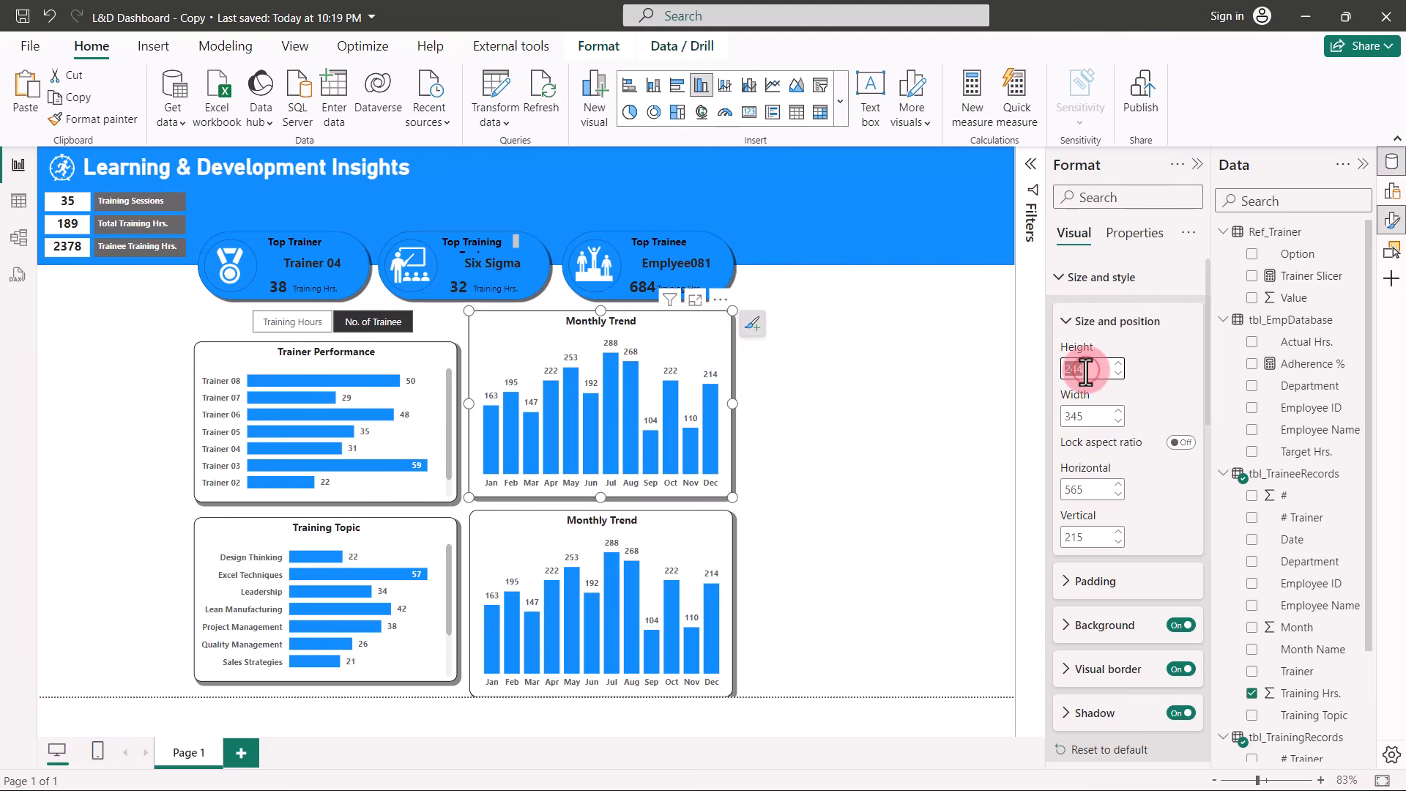
{"action": "type", "text": "22"}
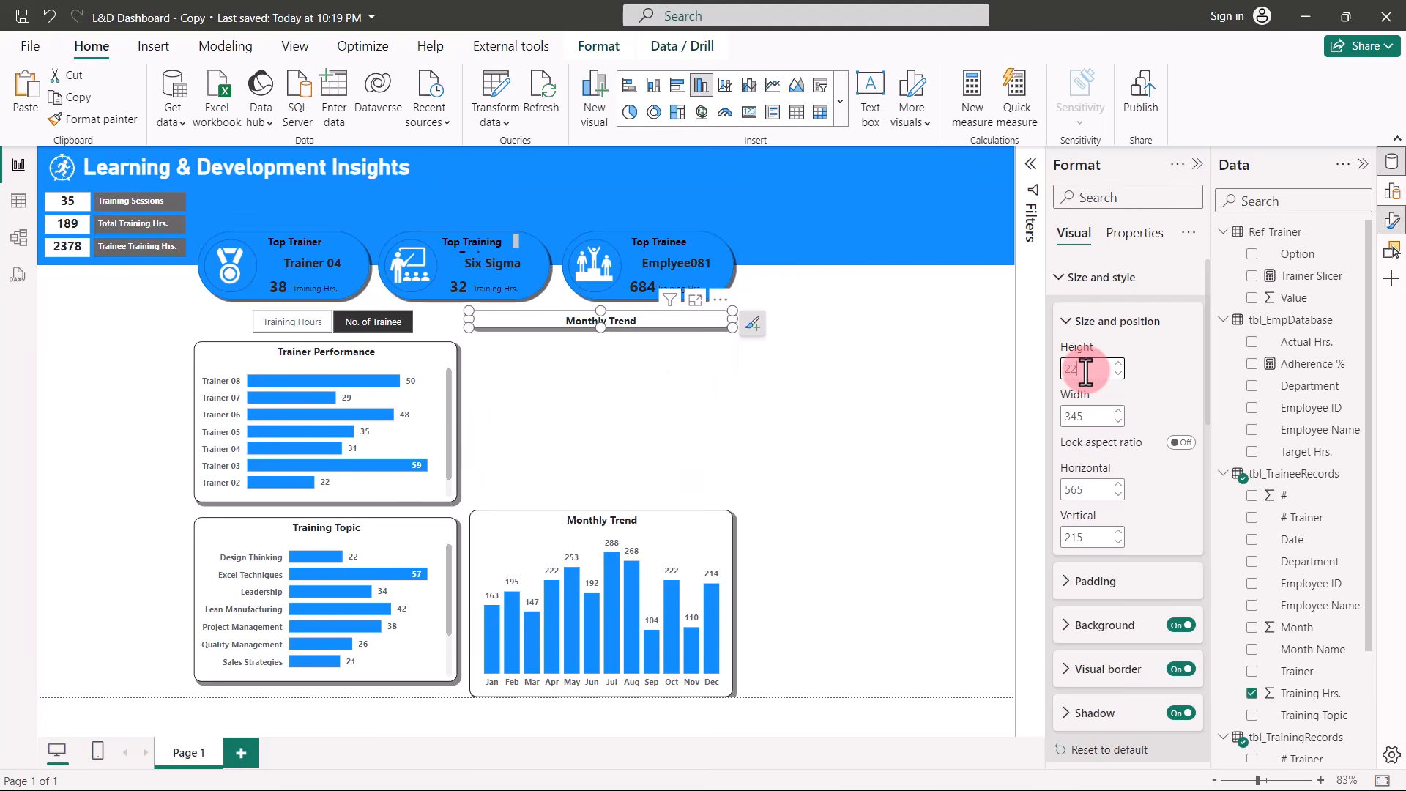
{"action": "type", "text": "0"}
{"action": "left_click_drag", "start_coordinate": [578, 529], "coordinate": [578, 510]}
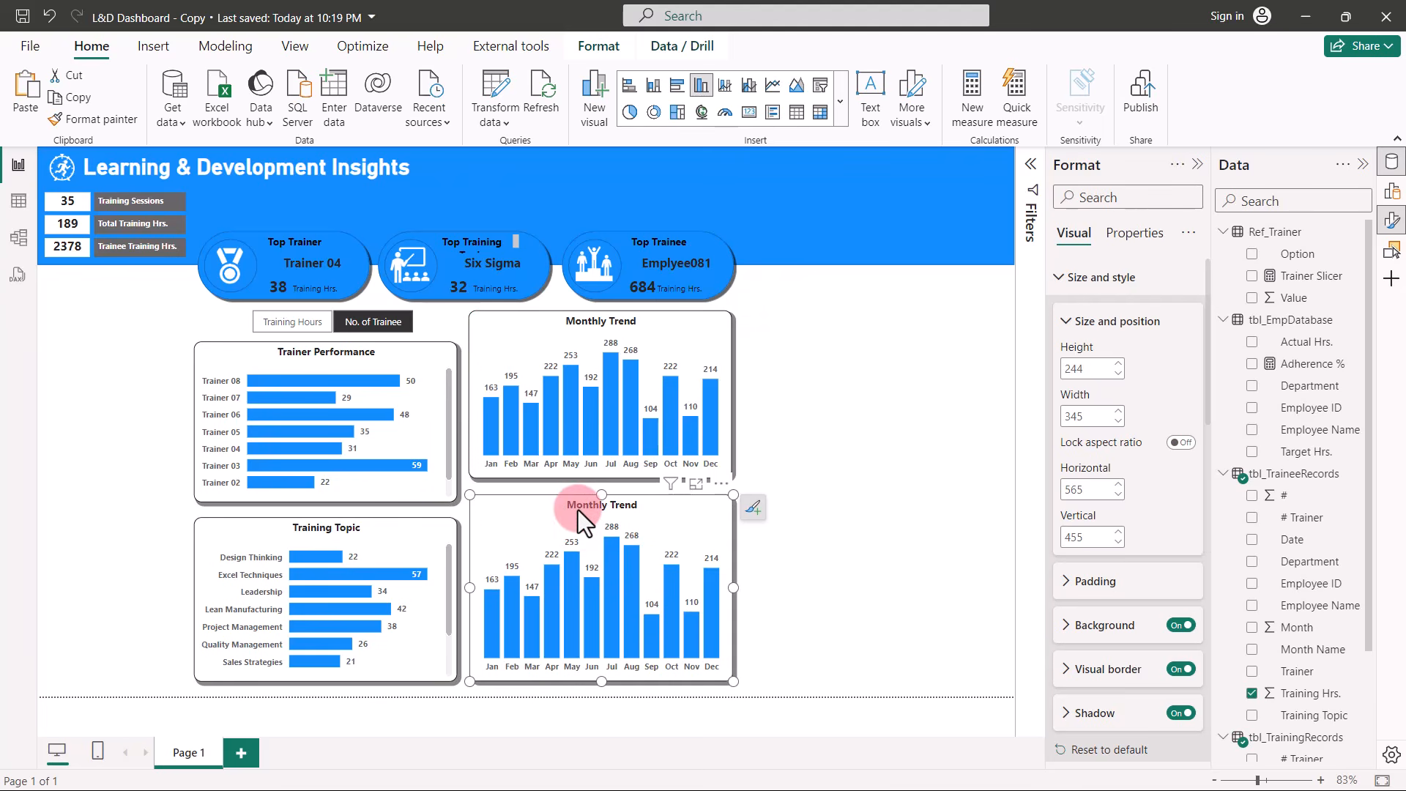
Replace the lower chart's X-axis field with Department from tbl_EmpDatabase.
{"action": "left_click", "coordinate": [1397, 191]}
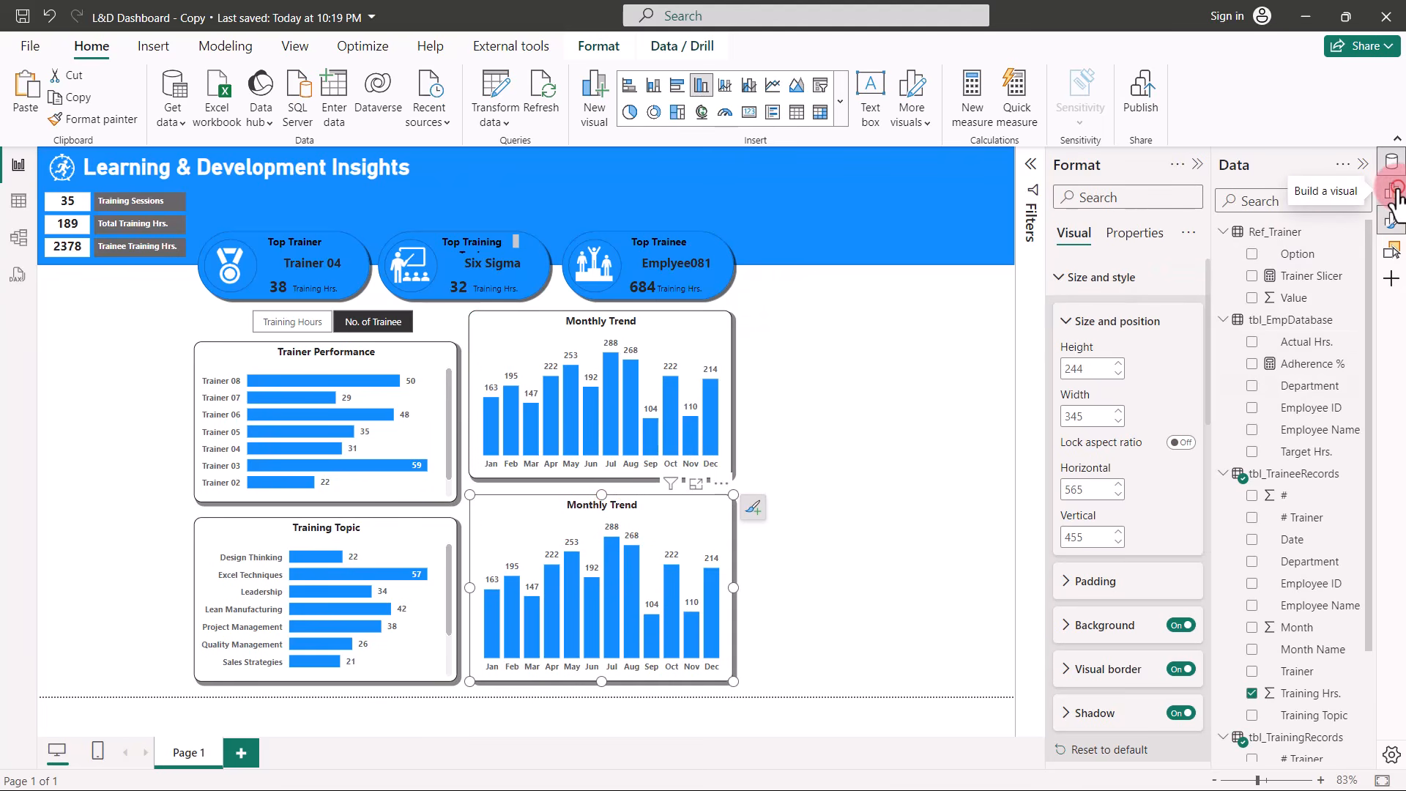
{"action": "left_click", "coordinate": [1202, 287]}
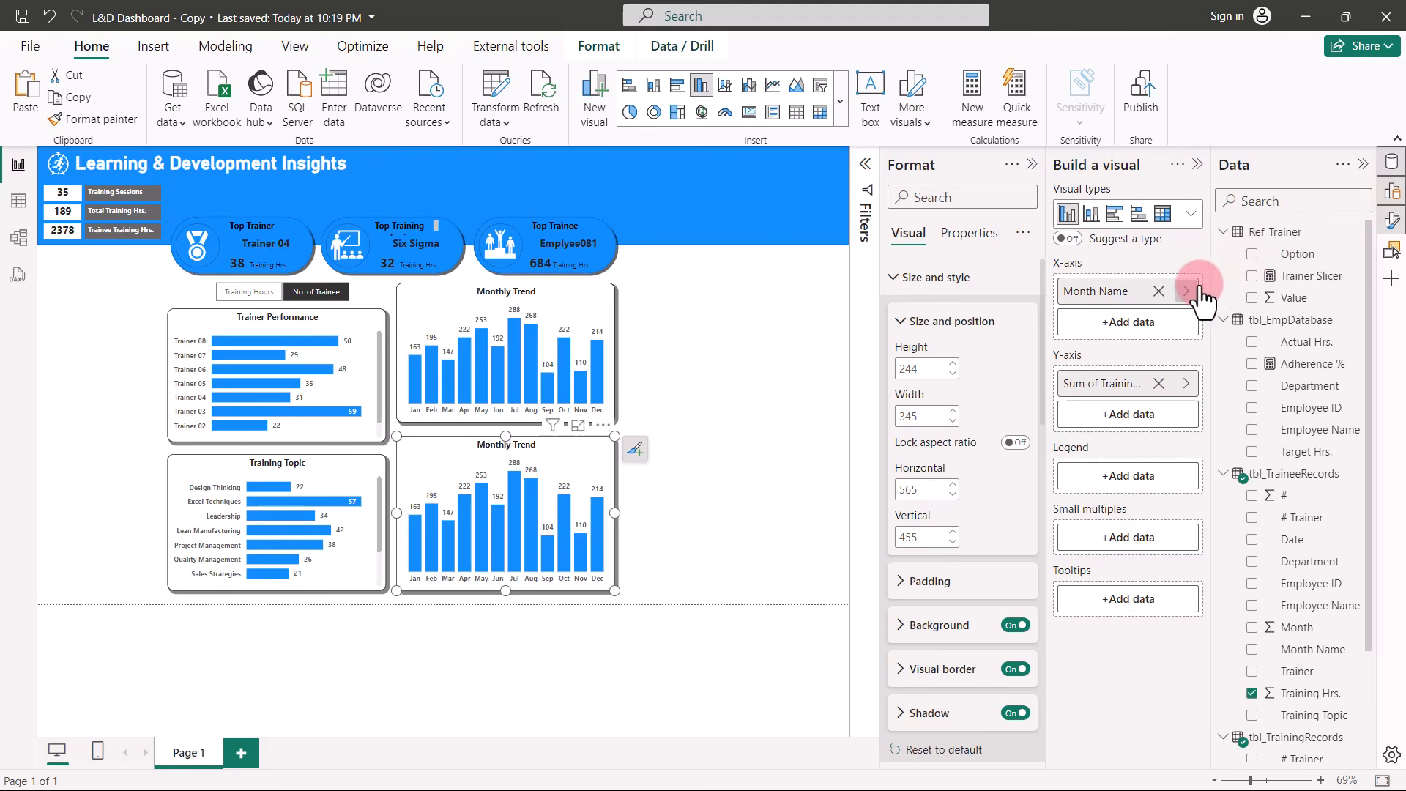
{"action": "left_click", "coordinate": [1202, 290]}
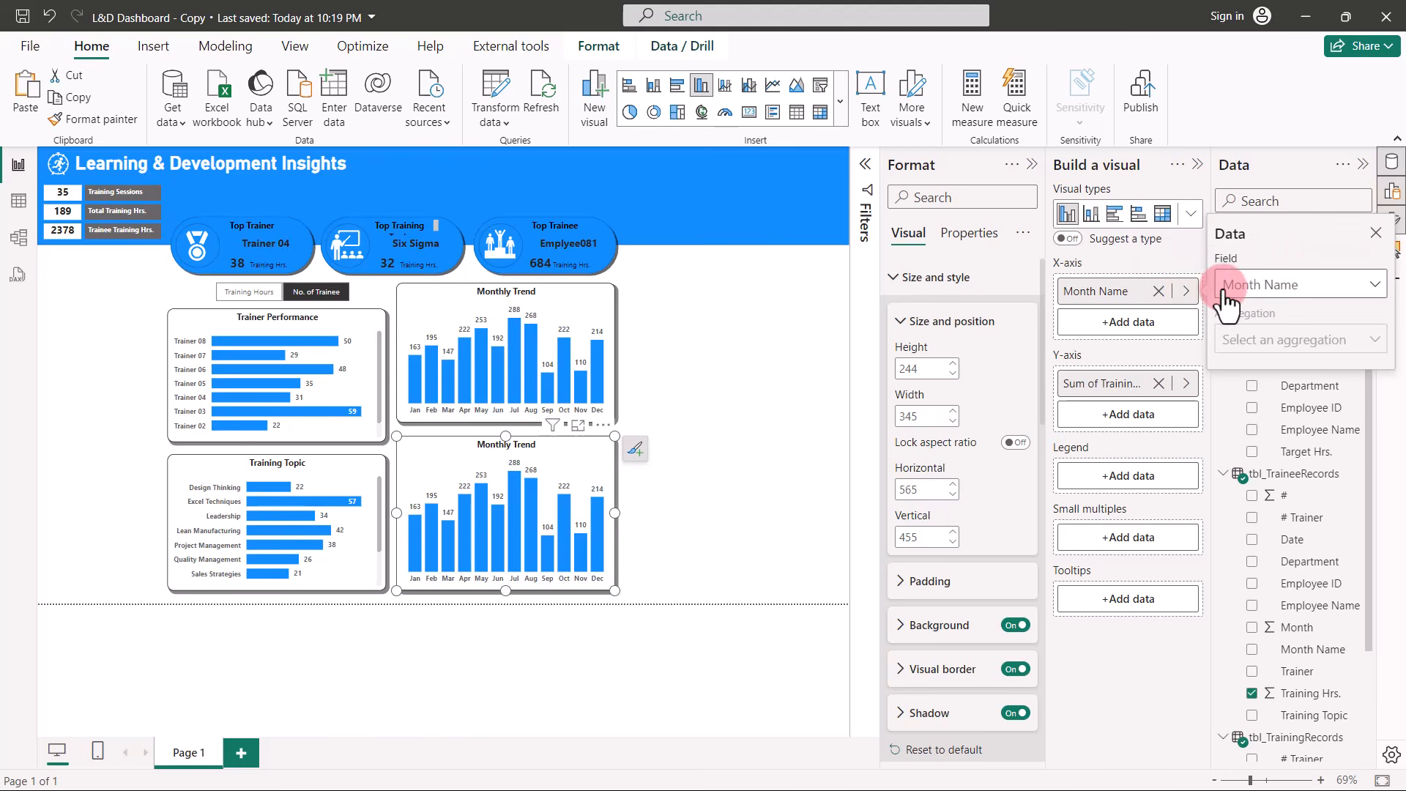
{"action": "left_click", "coordinate": [1328, 282]}
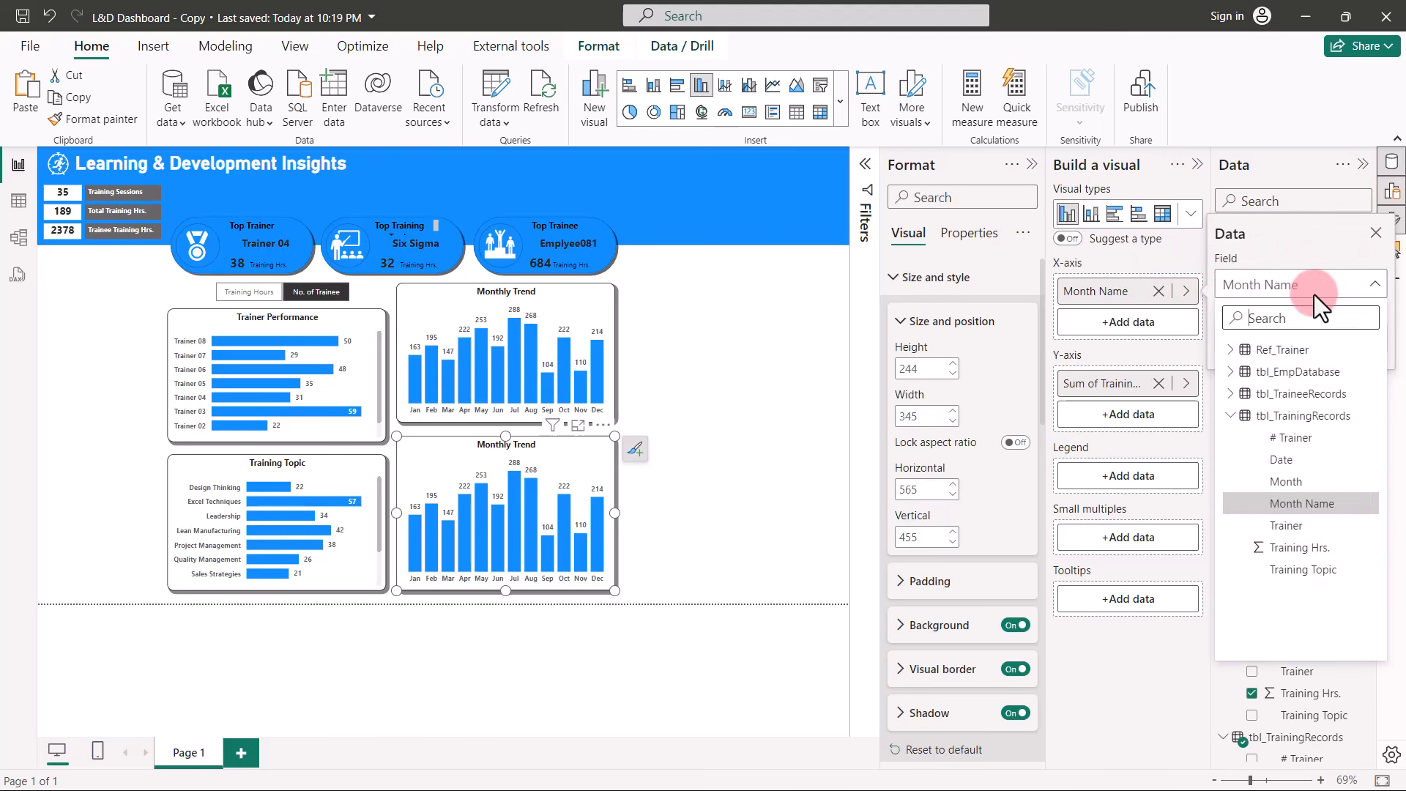
{"action": "left_click", "coordinate": [1231, 372]}
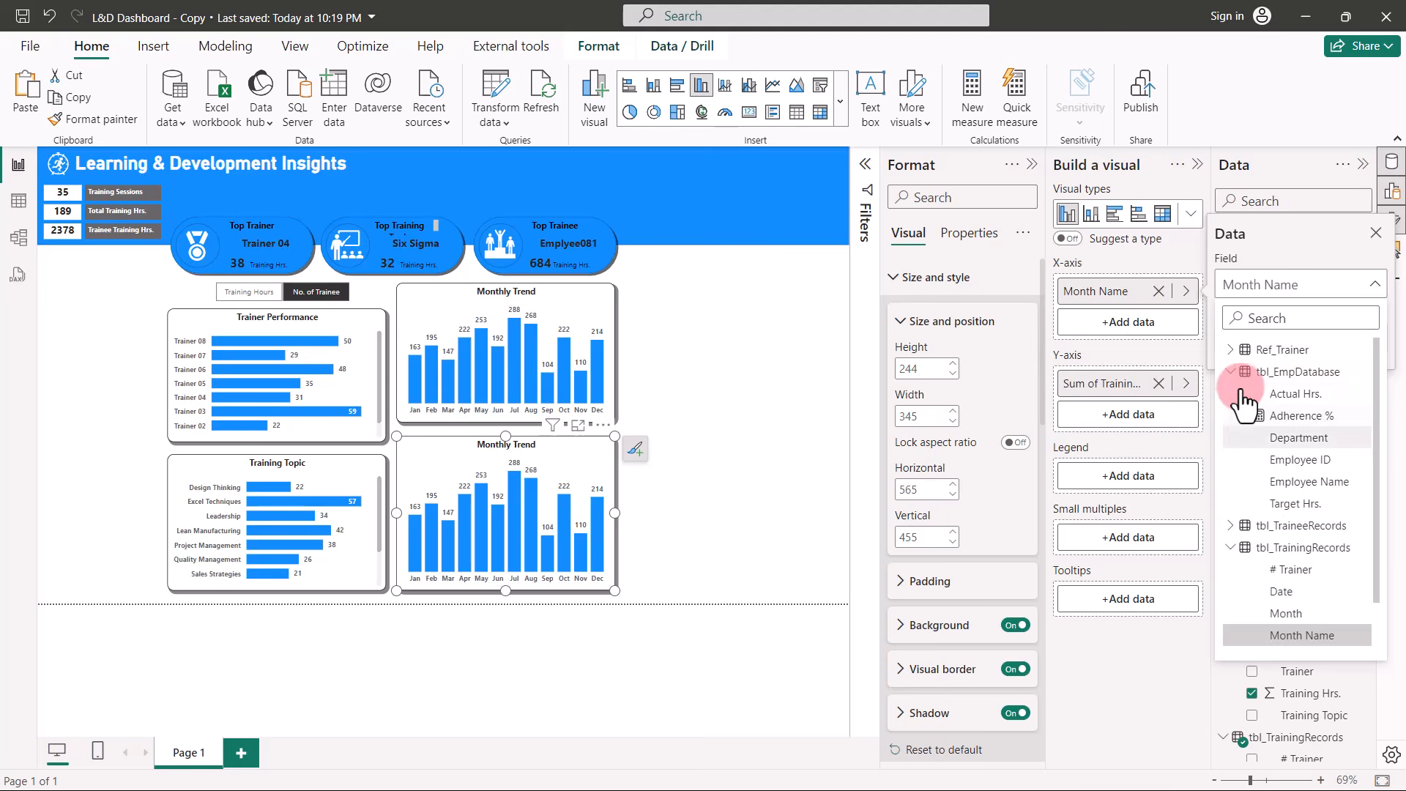
{"action": "left_click", "coordinate": [1256, 438]}
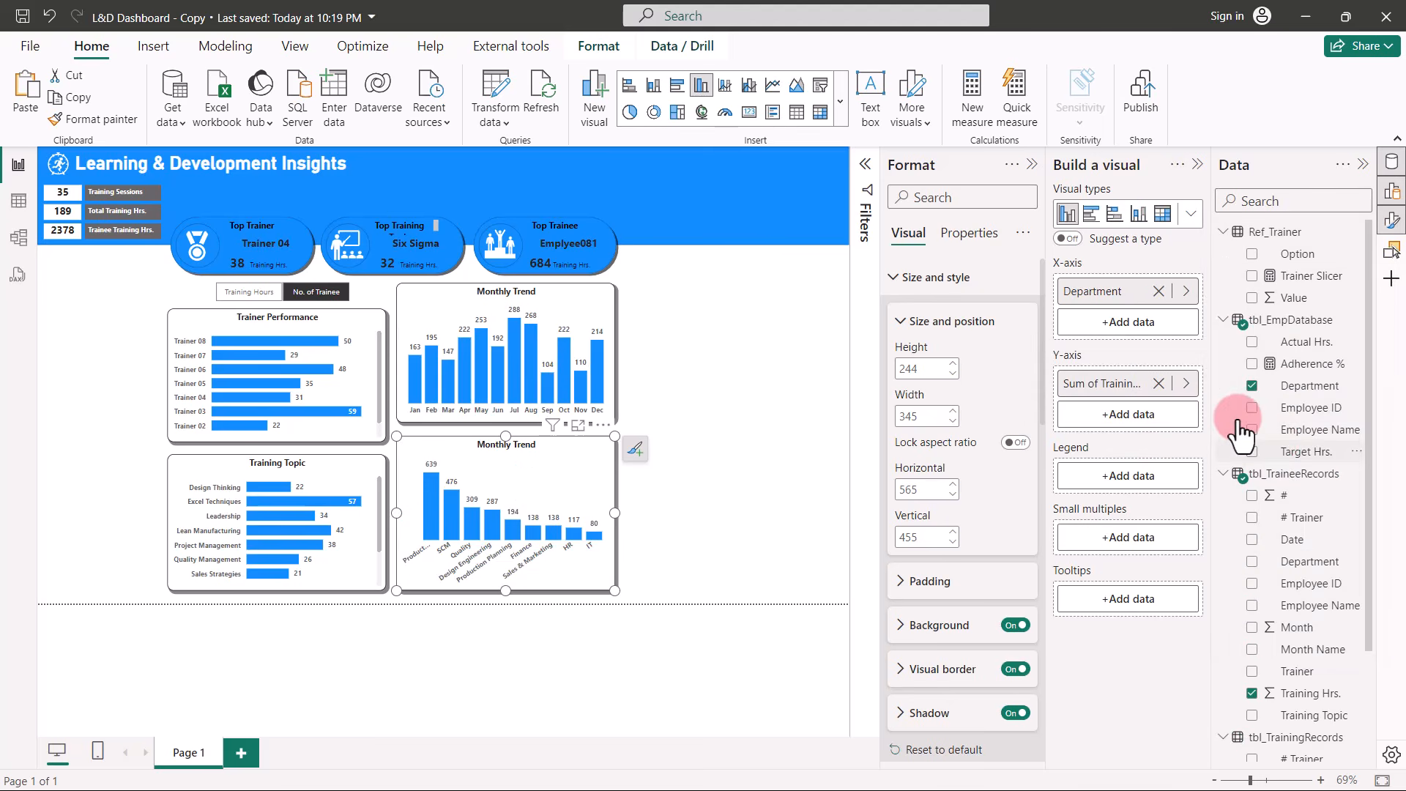
Replace the lower chart's Y-axis field with the Adherence % measure from tbl_EmpDatabase.
{"action": "left_click", "coordinate": [1184, 384]}
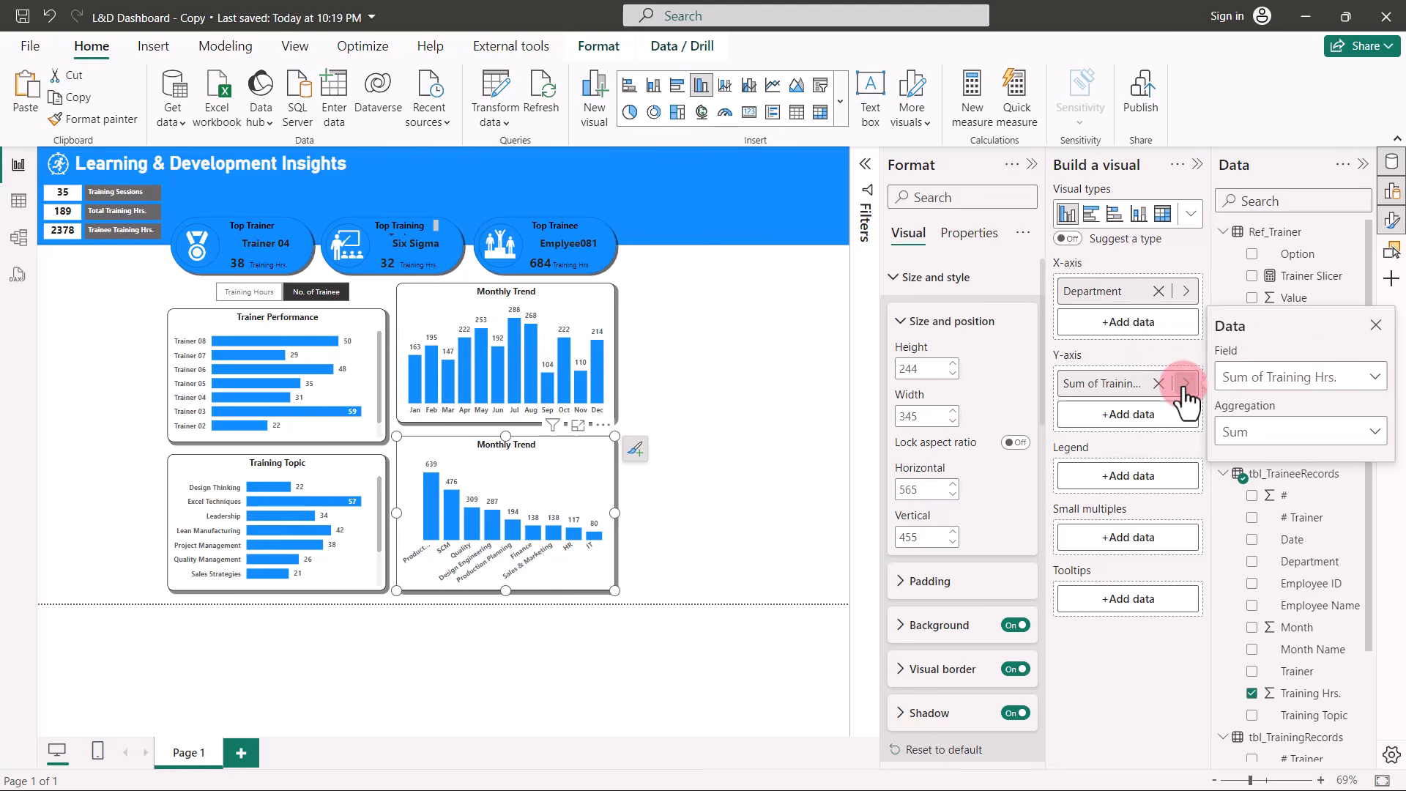
{"action": "left_click", "coordinate": [1282, 379]}
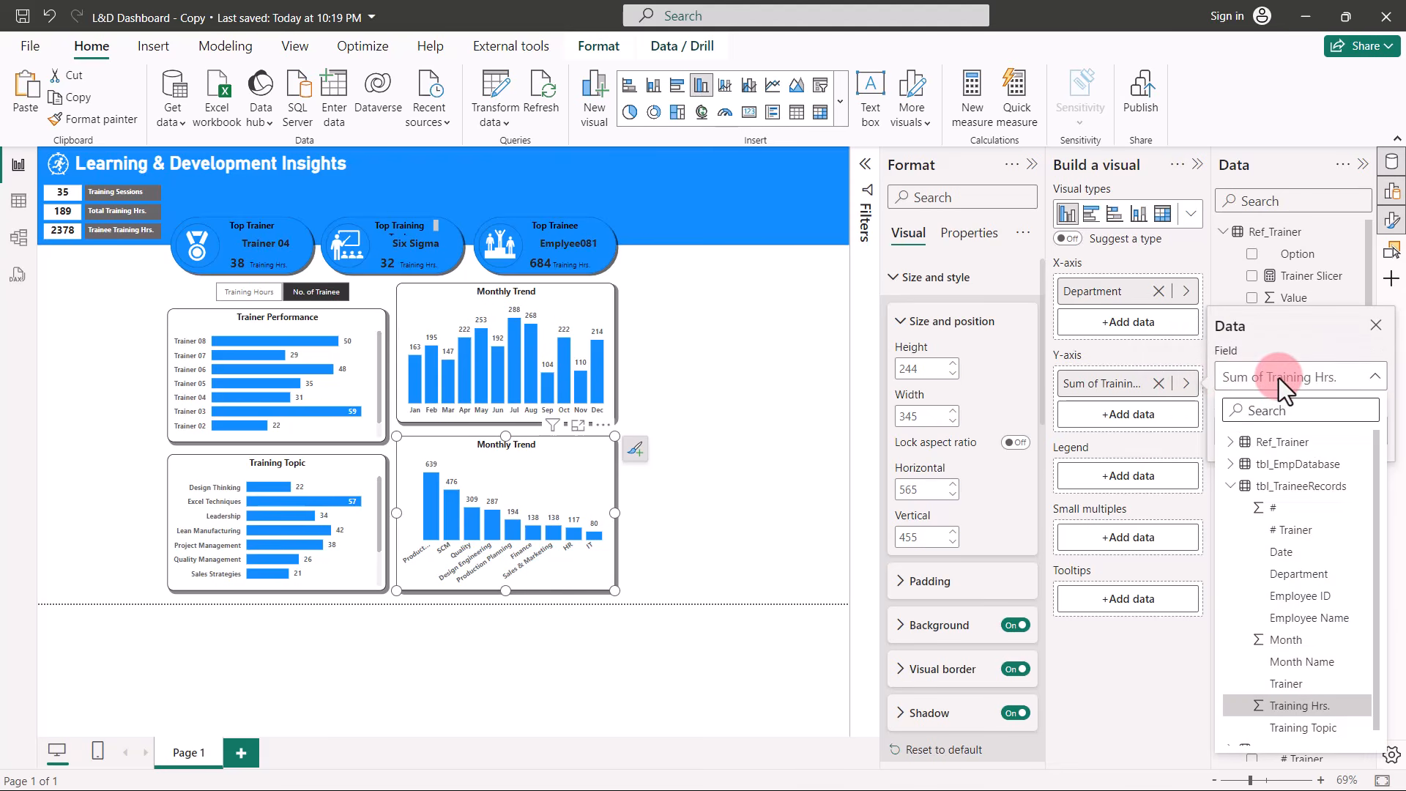
{"action": "left_click", "coordinate": [1231, 464]}
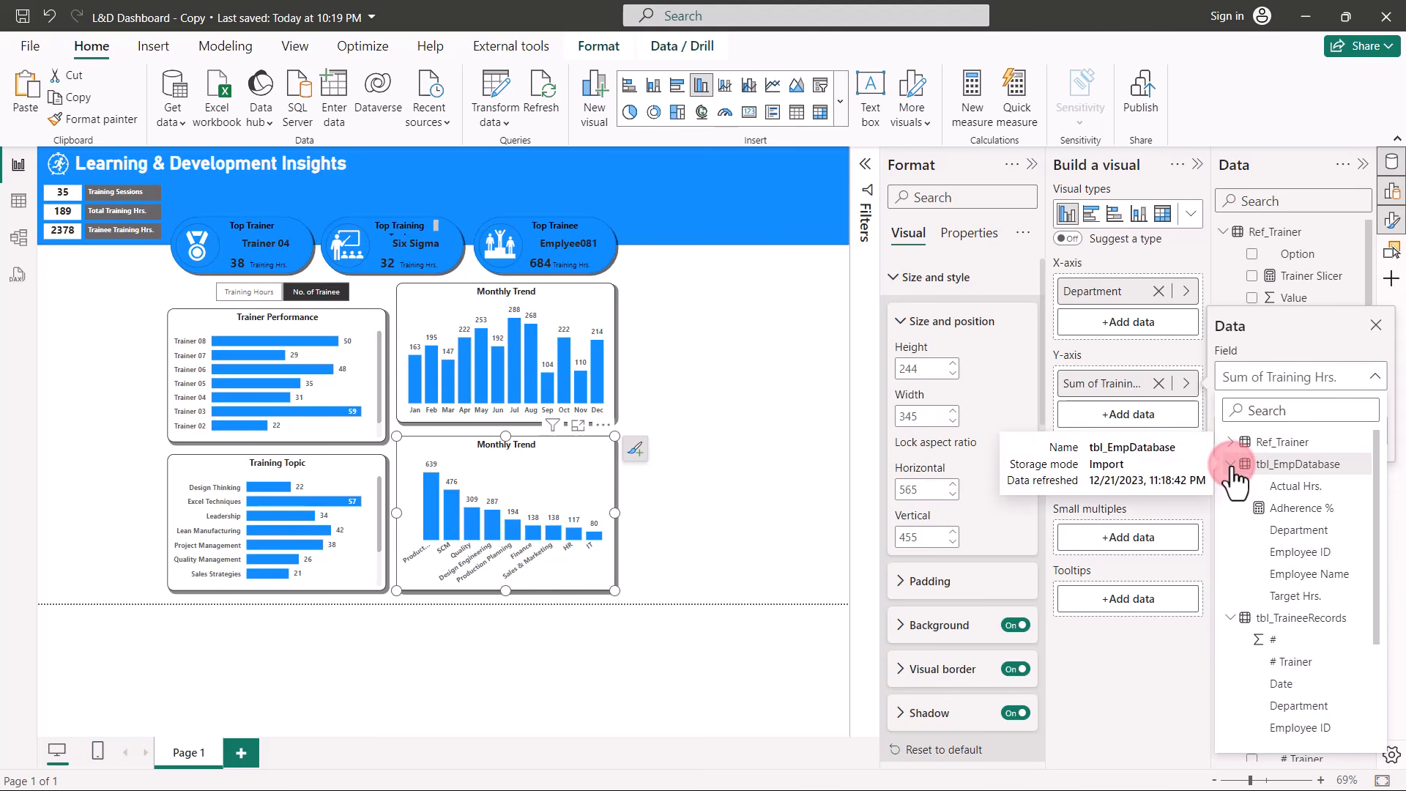
{"action": "left_click", "coordinate": [1270, 508]}
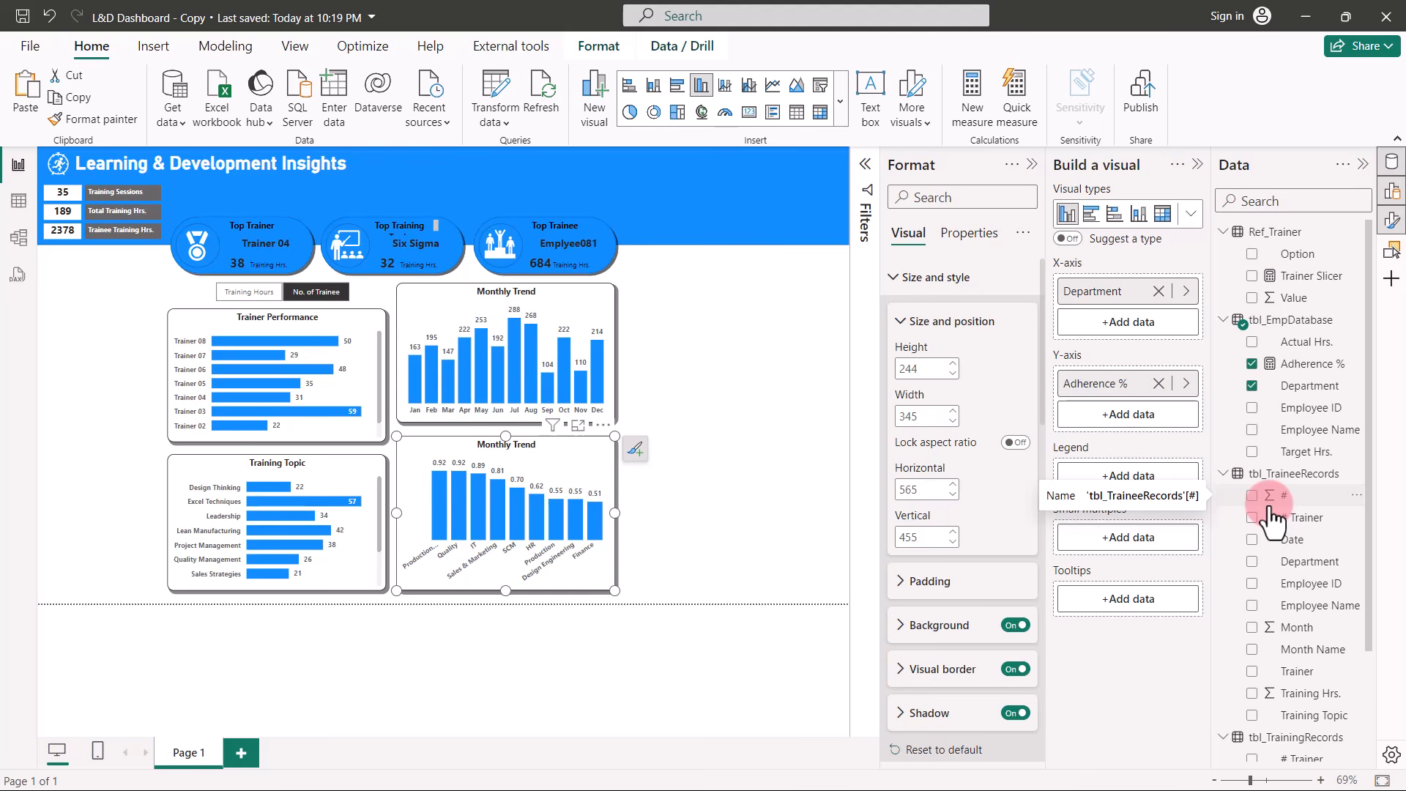
Format the Adherence % measure as a percentage with 0 decimal places.
{"action": "left_click", "coordinate": [1299, 370]}
{"action": "left_click", "coordinate": [533, 170]}
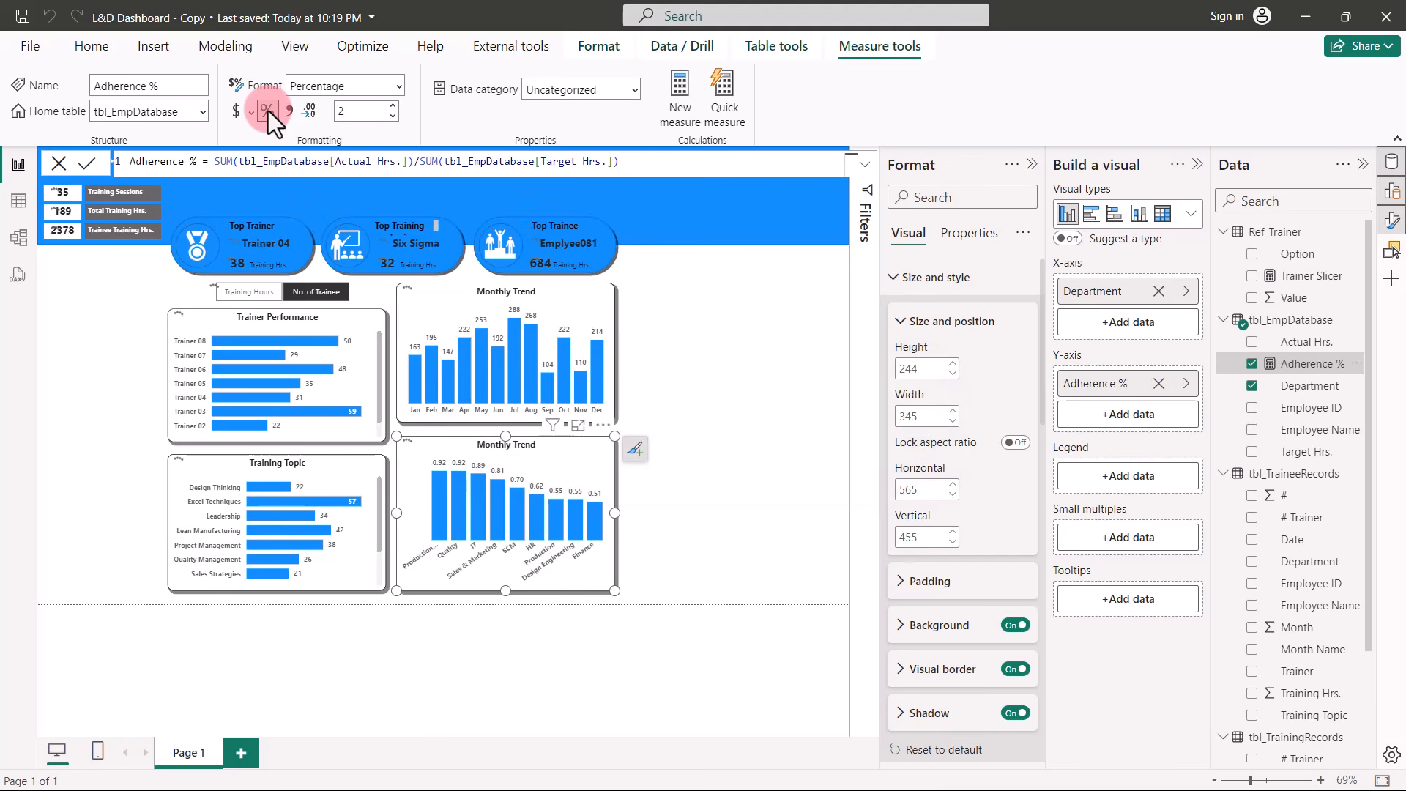
{"action": "left_click", "coordinate": [392, 115]}
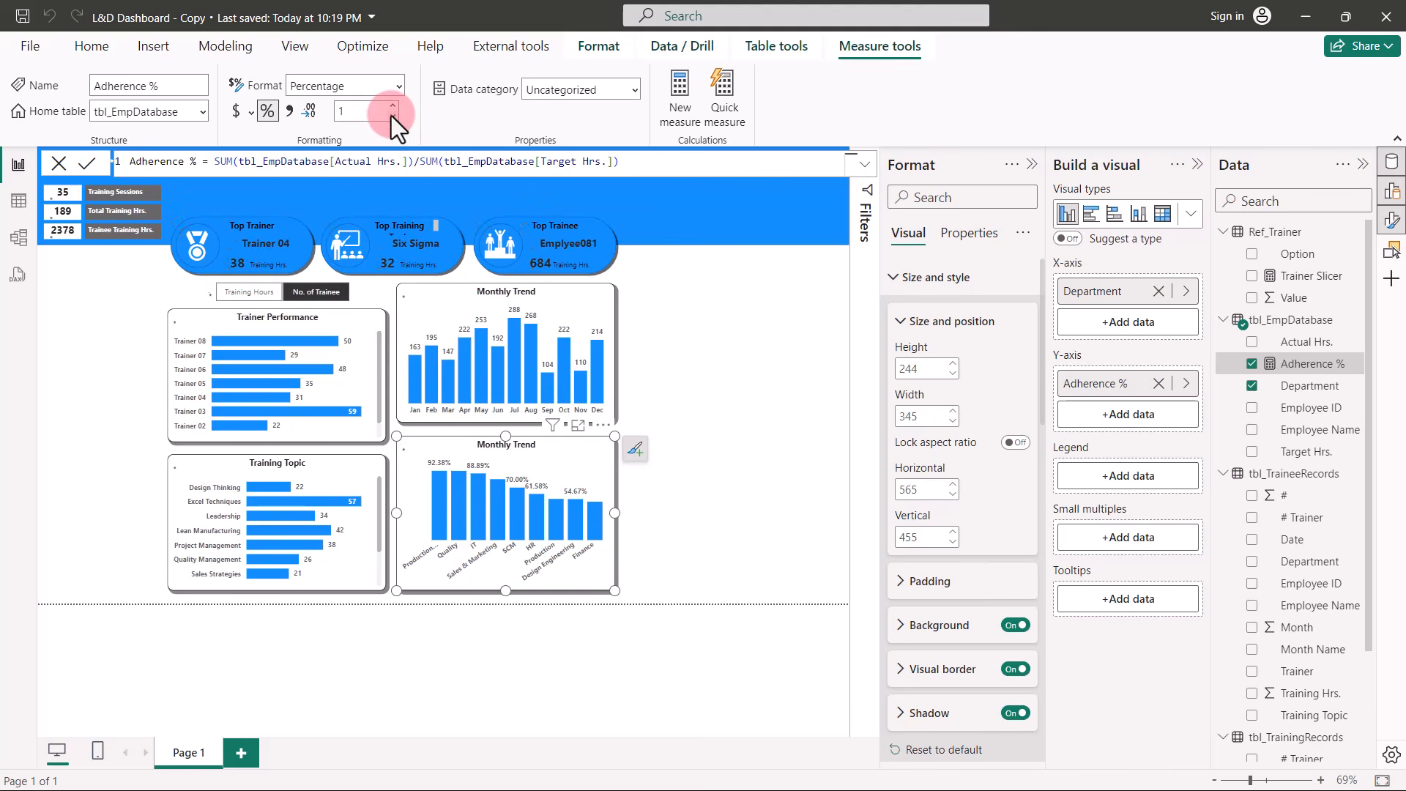
{"action": "left_click", "coordinate": [392, 116]}
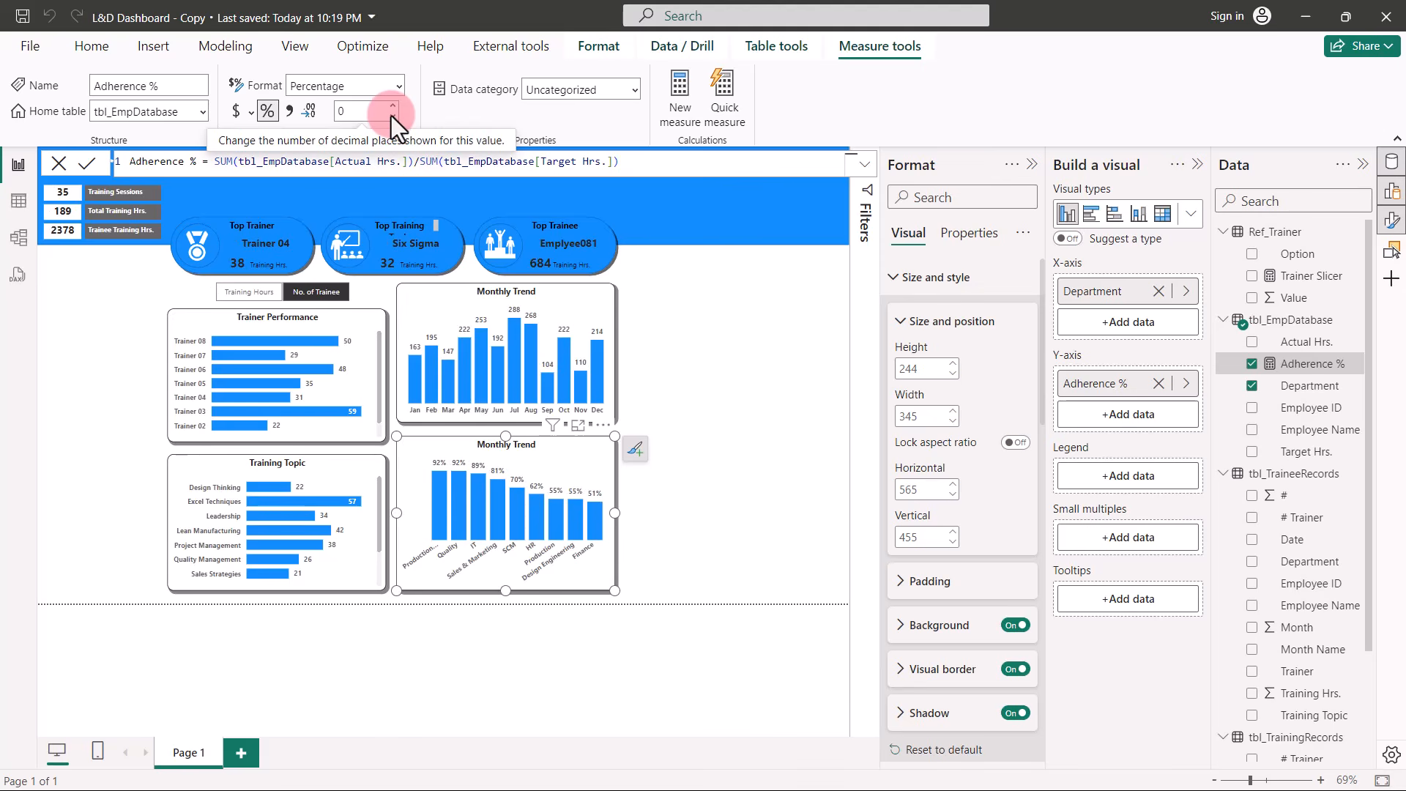
Unhide the Background 3 shape in the report's layer order.
{"action": "left_click", "coordinate": [657, 336]}
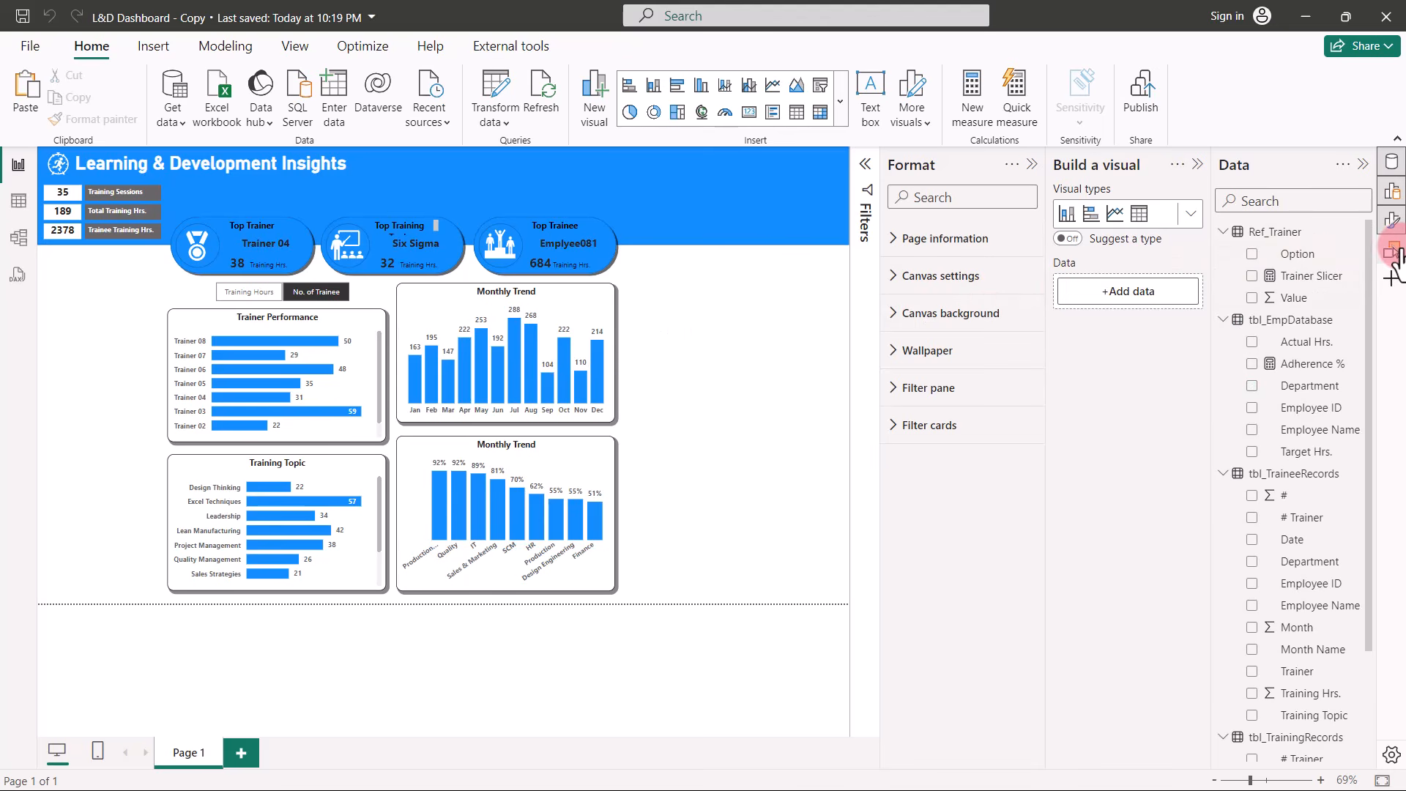
{"action": "left_click", "coordinate": [1392, 250]}
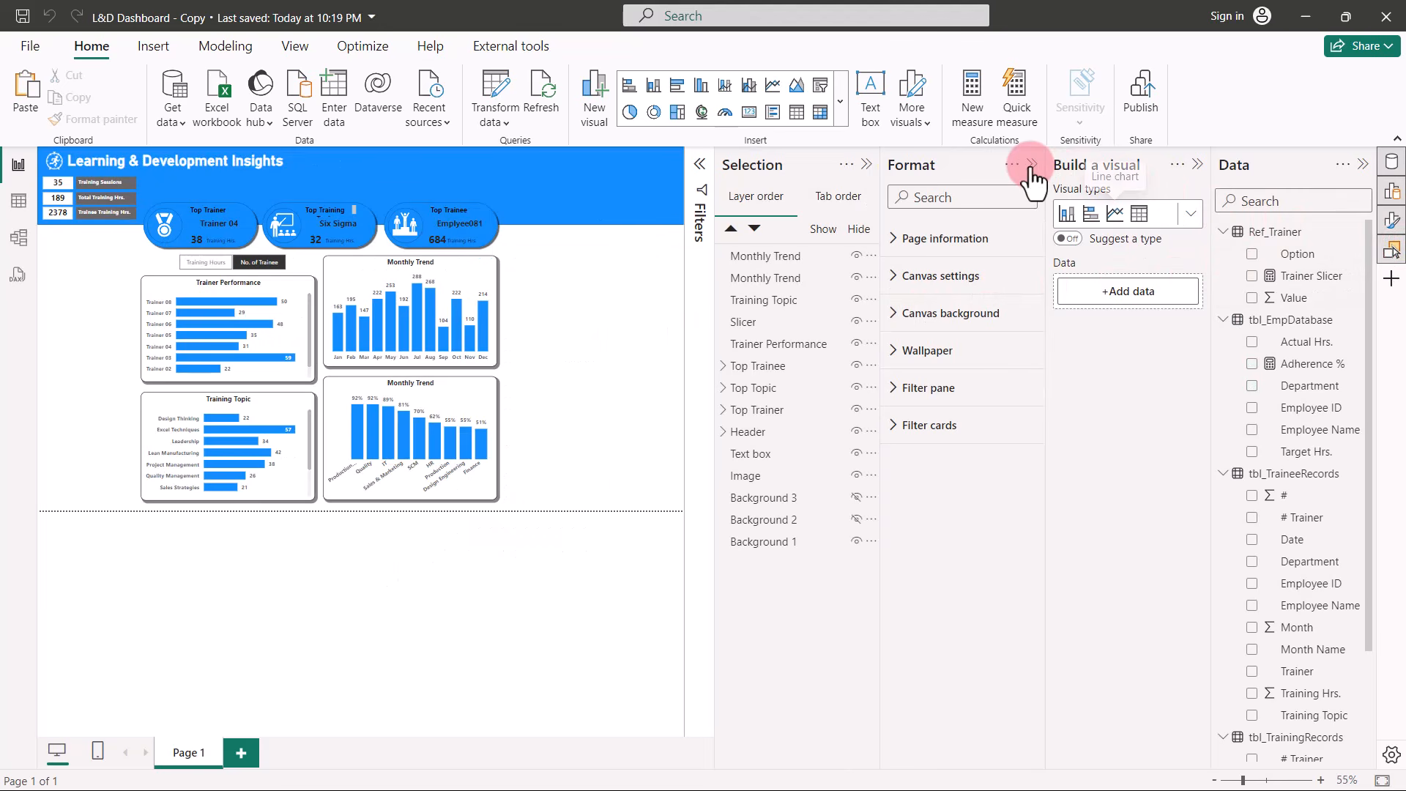
{"action": "left_click", "coordinate": [1031, 164]}
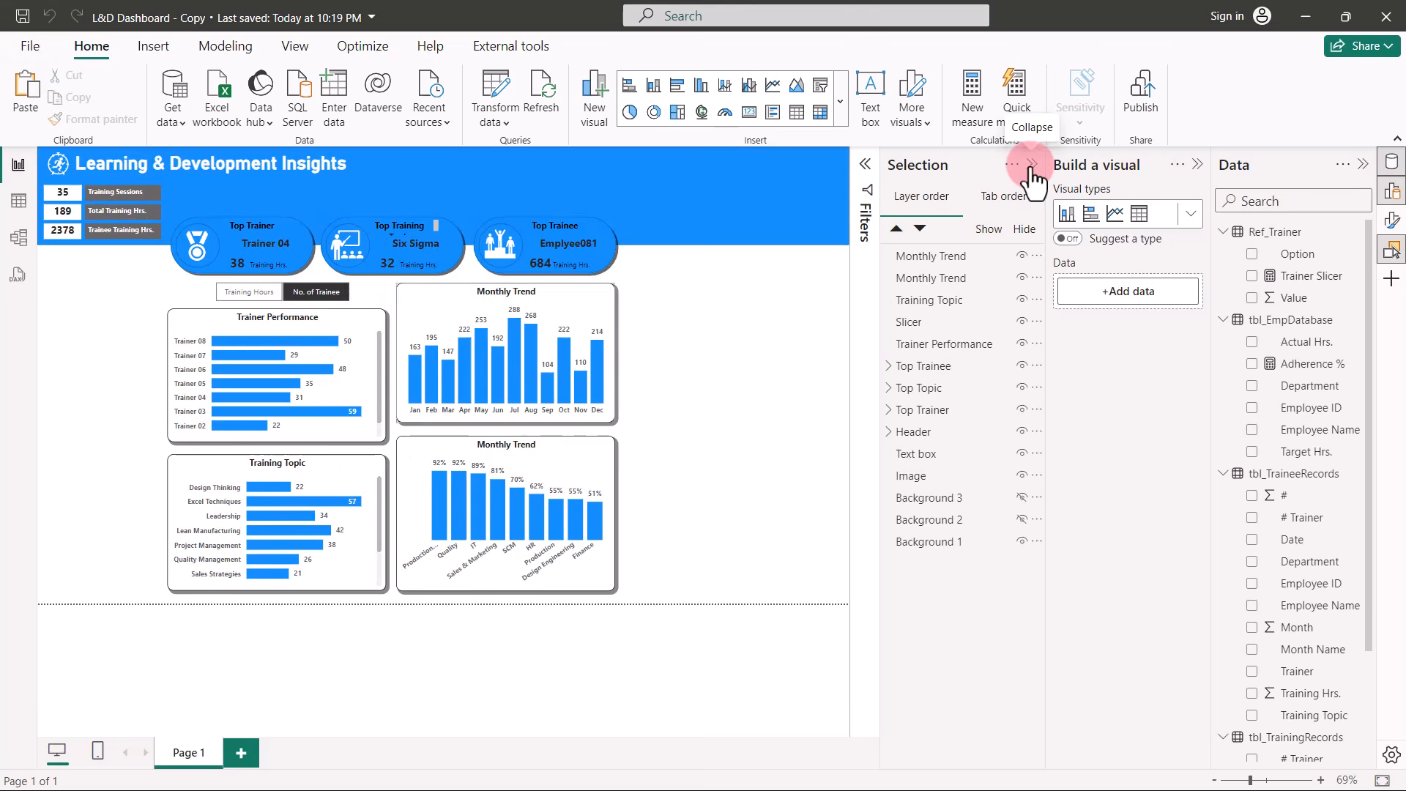
{"action": "left_click", "coordinate": [1023, 498]}
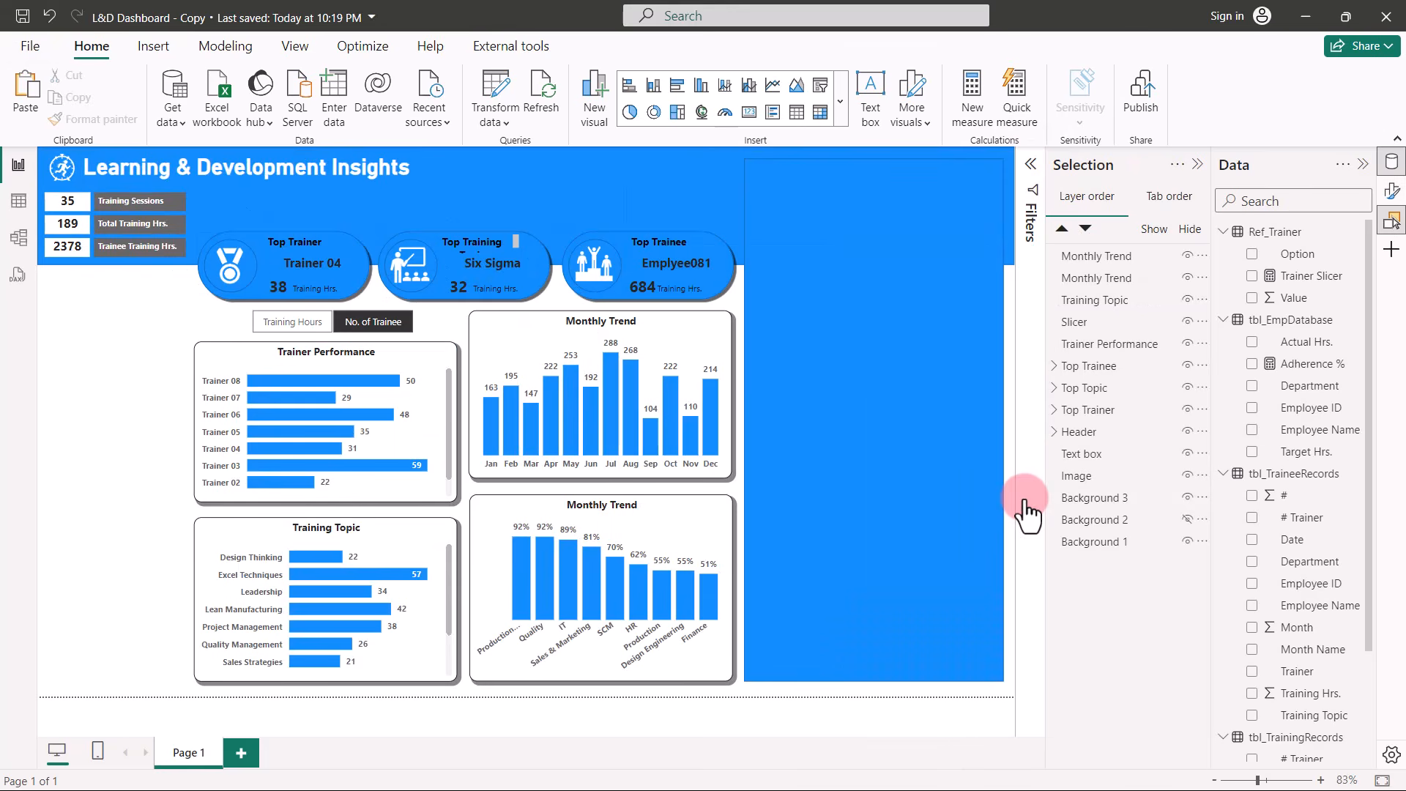
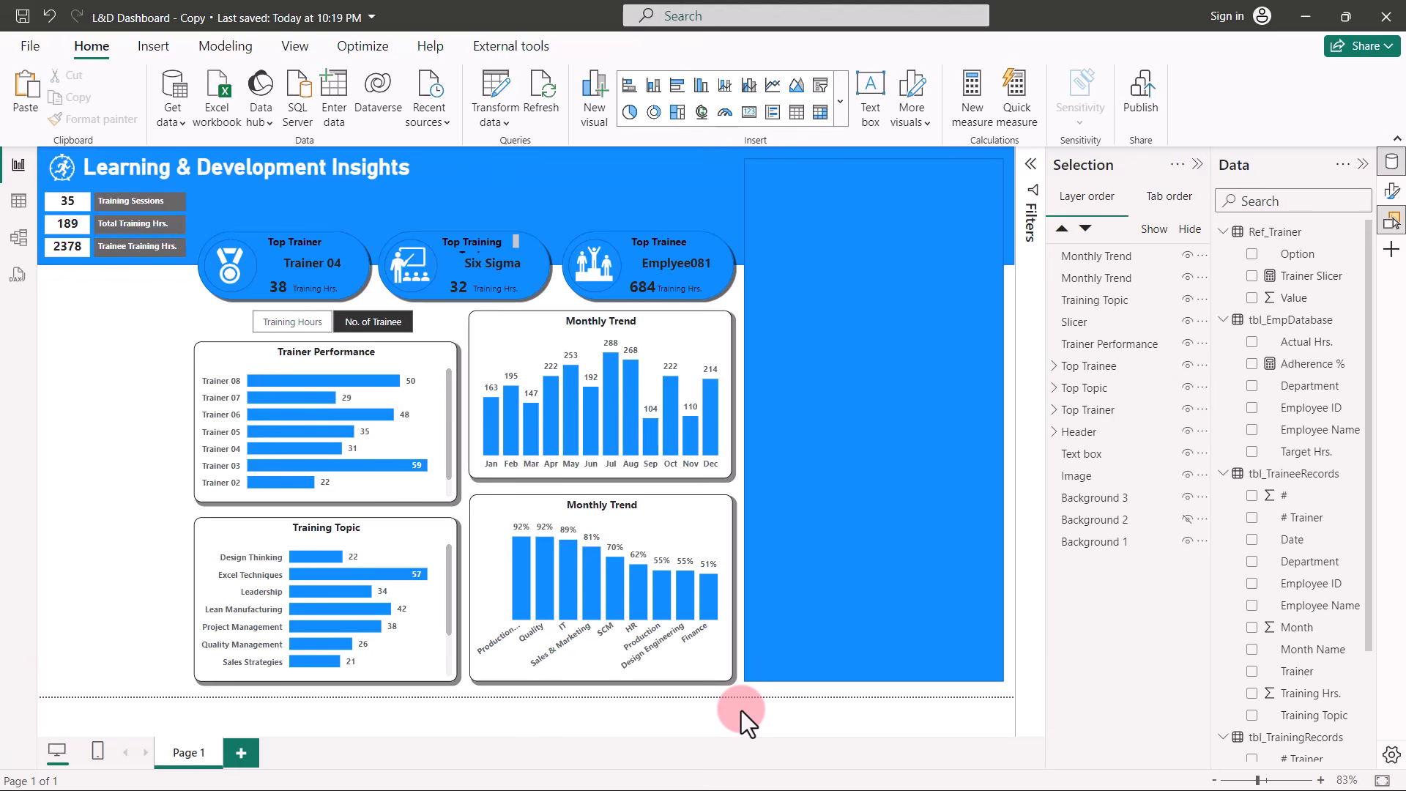
Change the title of the lower column chart to "% Adherence - Department".
{"action": "left_click", "coordinate": [708, 505]}
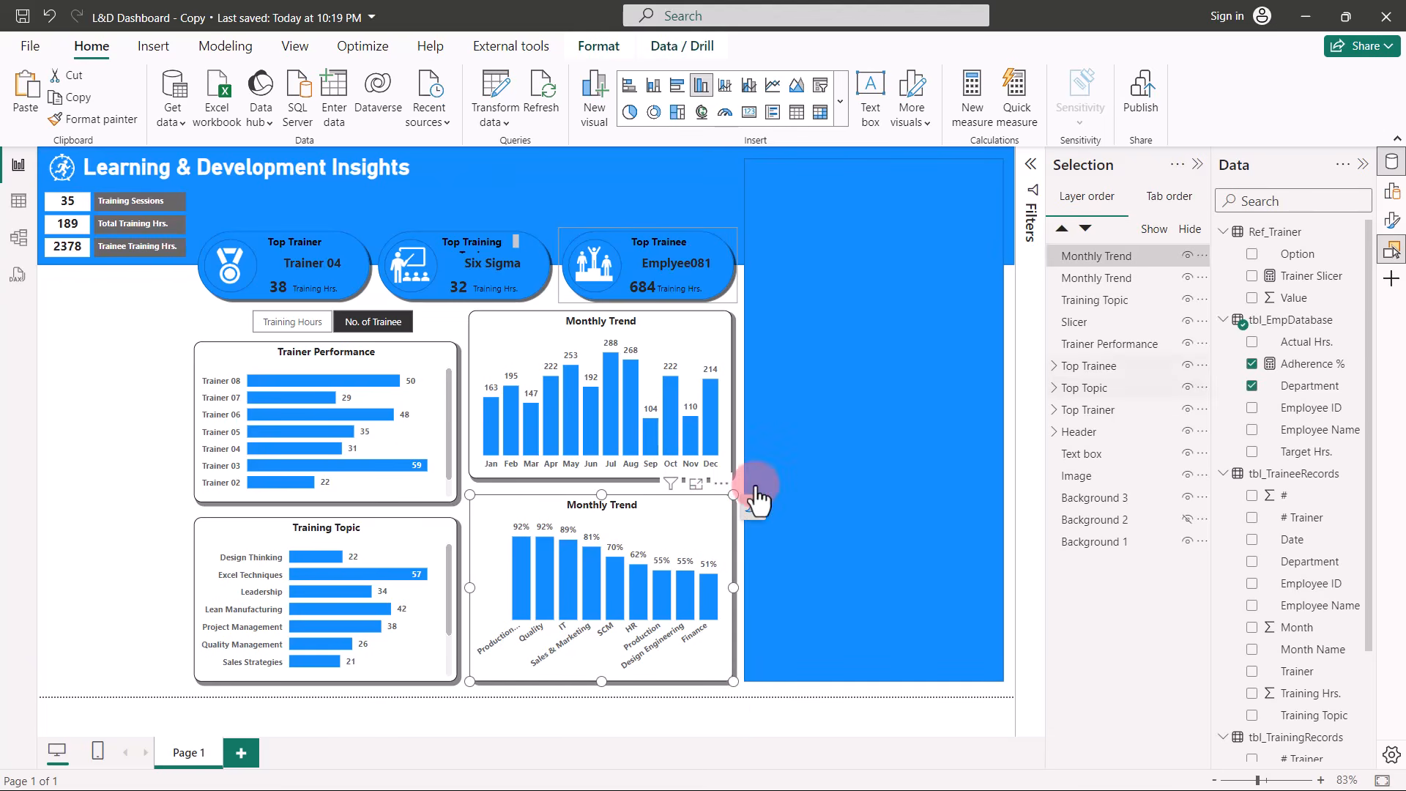
{"action": "left_click", "coordinate": [1389, 223]}
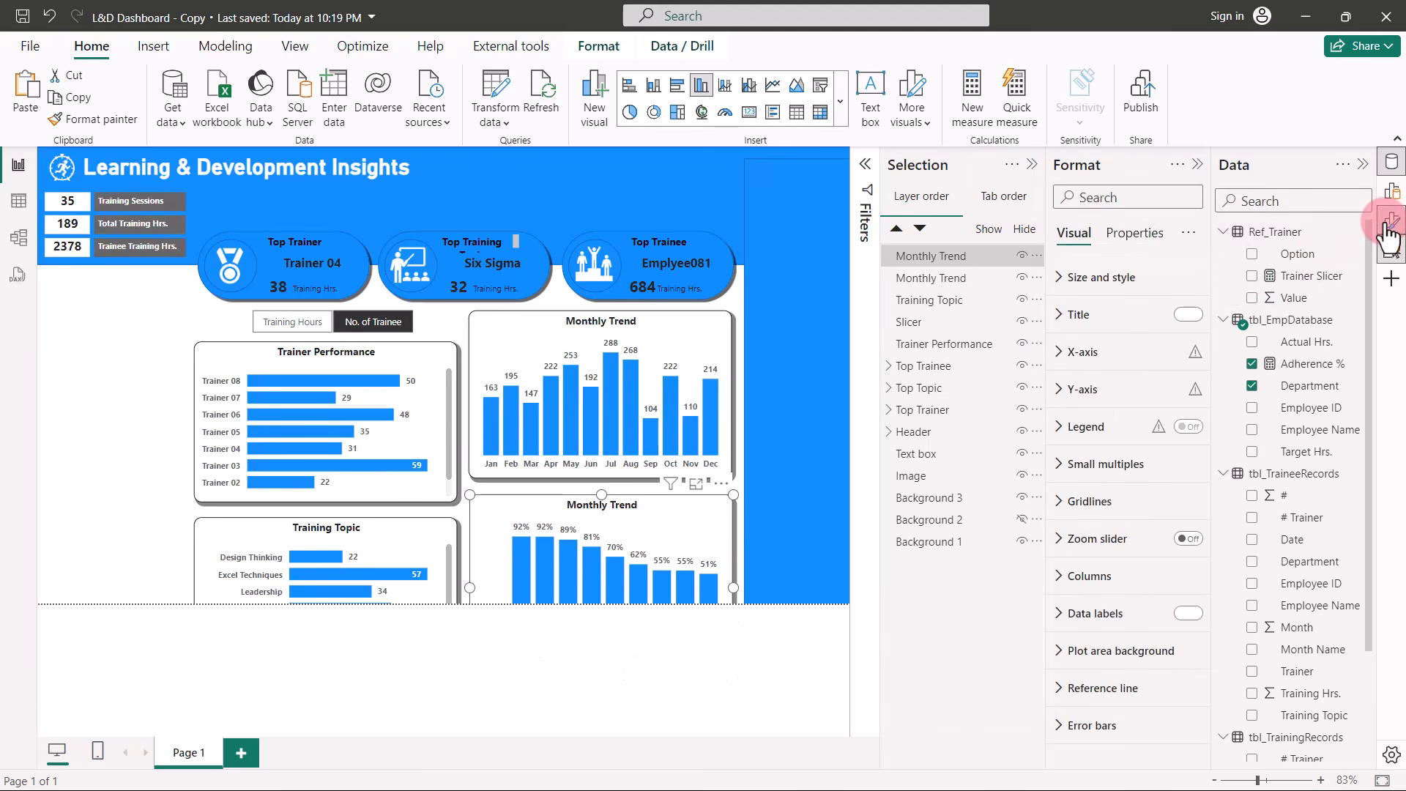
{"action": "left_click", "coordinate": [1099, 313]}
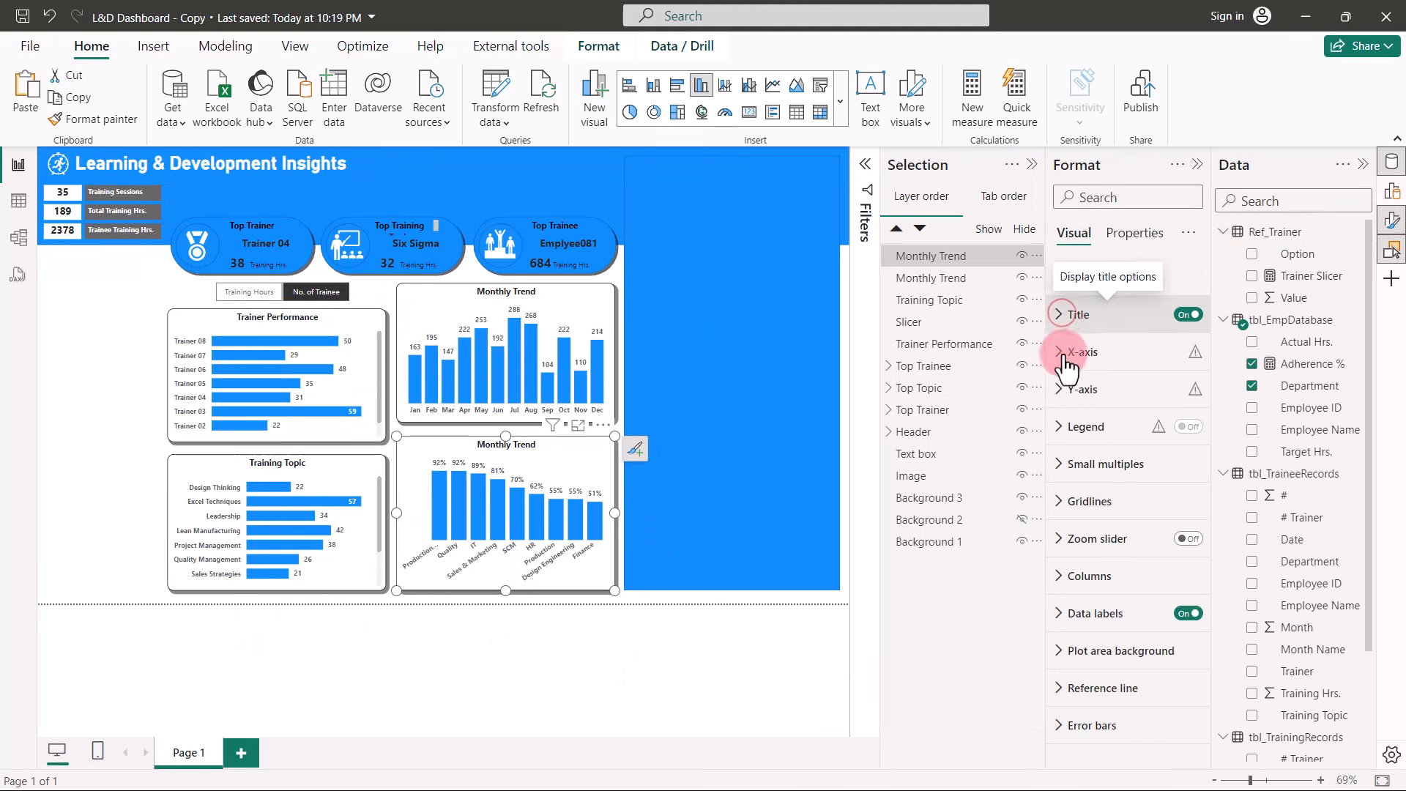
{"action": "left_click", "coordinate": [1079, 317]}
{"action": "triple_click", "coordinate": [1066, 406]}
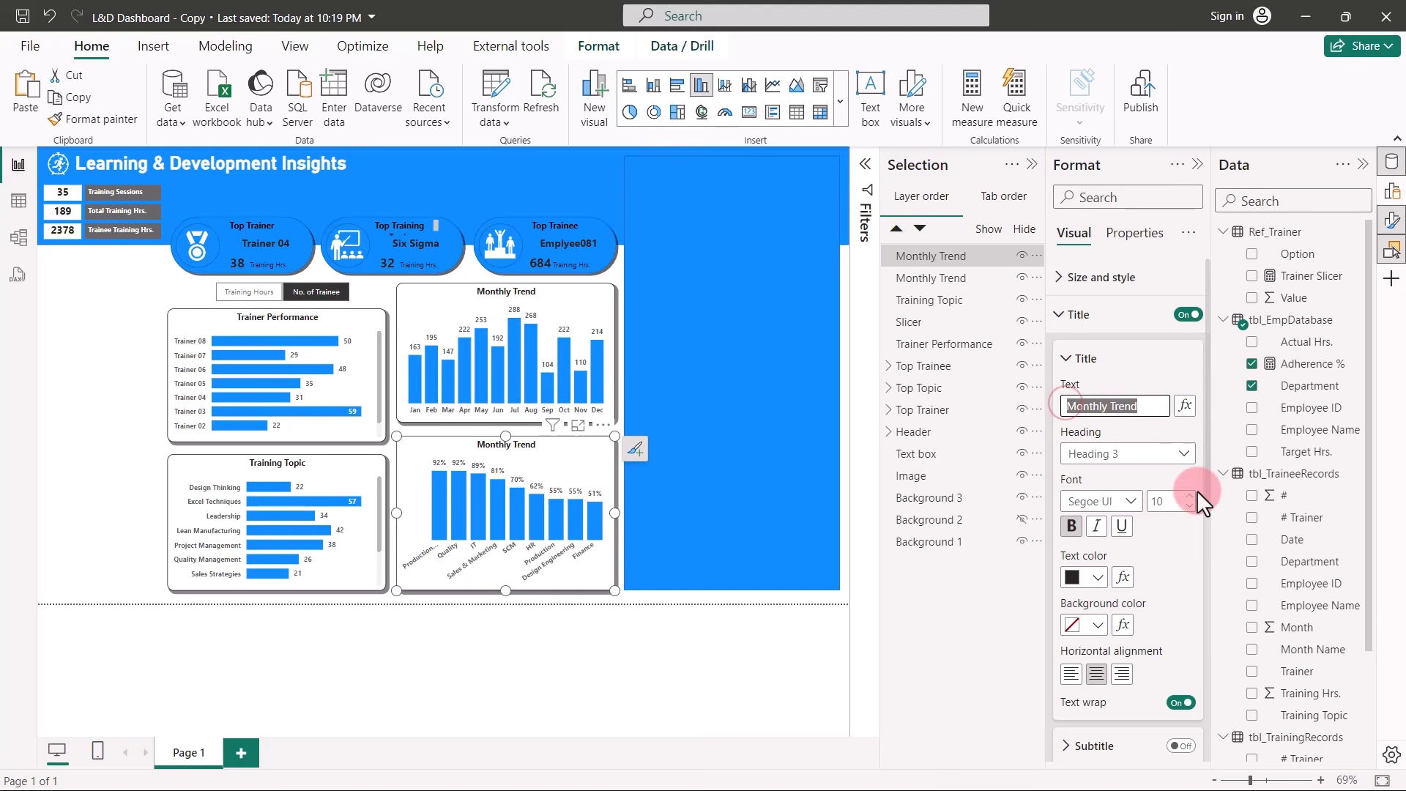
{"action": "type", "text": "% Adher"}
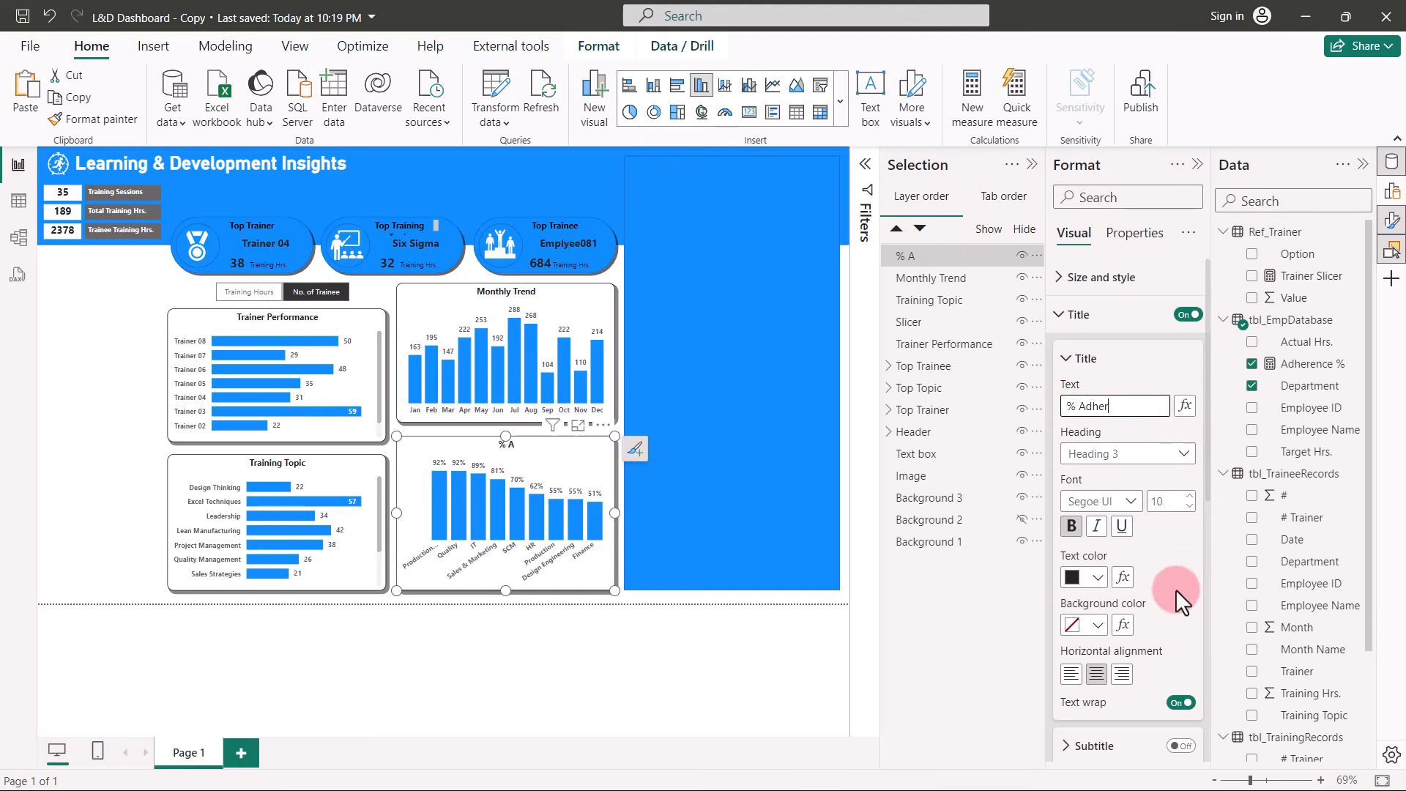
{"action": "type", "text": "ence - Department"}
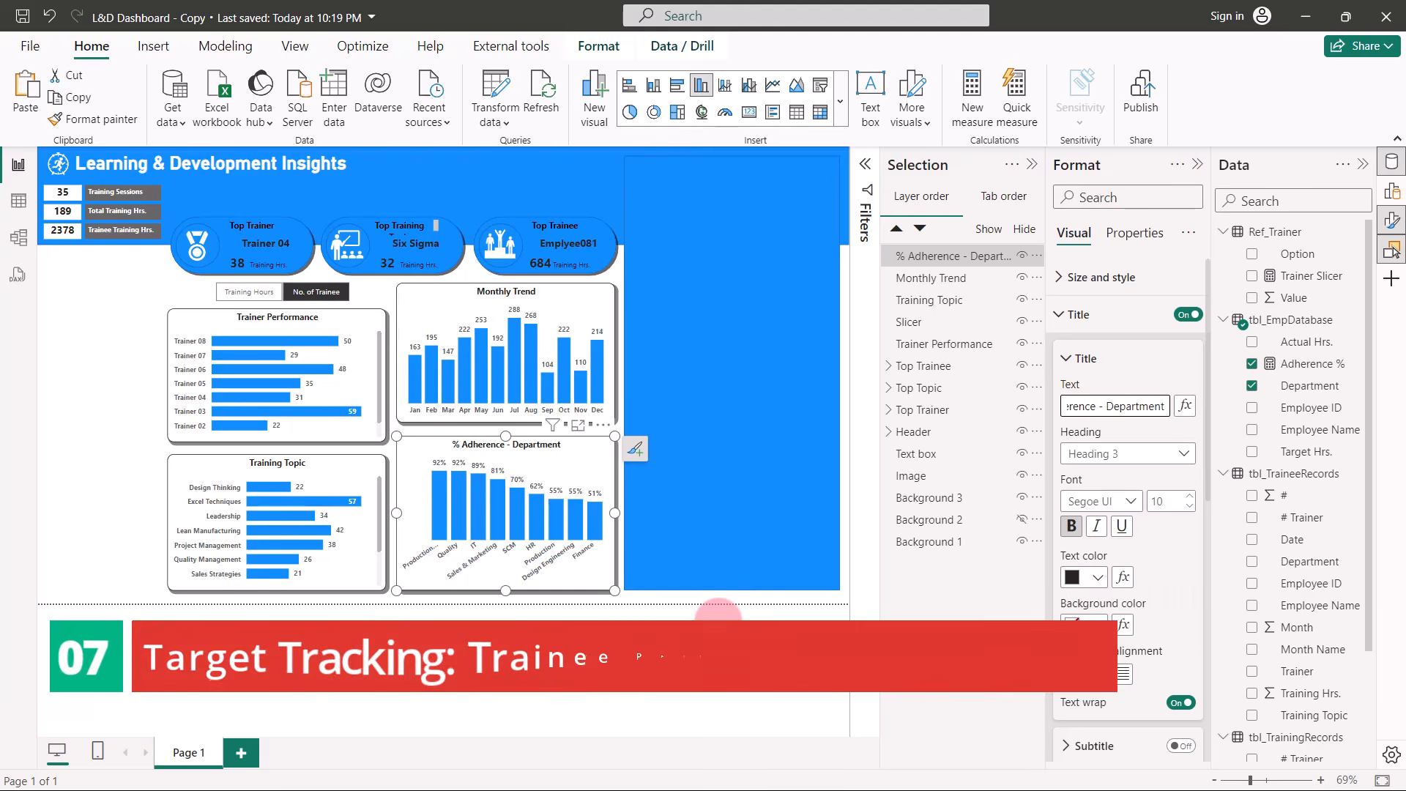
{"action": "left_click", "coordinate": [720, 613]}
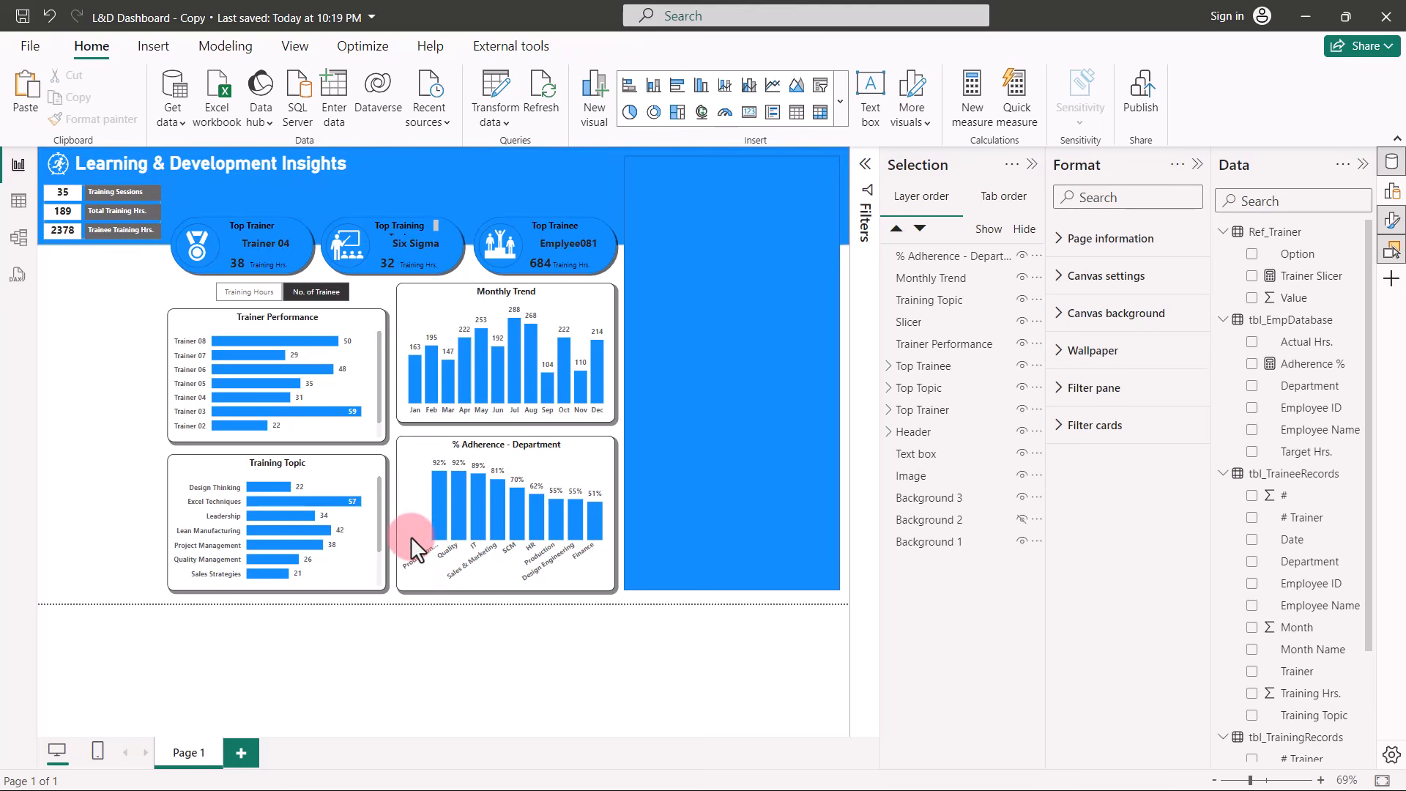
Start a calculated column Status in tbl_EmpDatabase with an IF that returns ">100%" when Adherence % exceeds 1.
{"action": "left_click", "coordinate": [20, 202]}
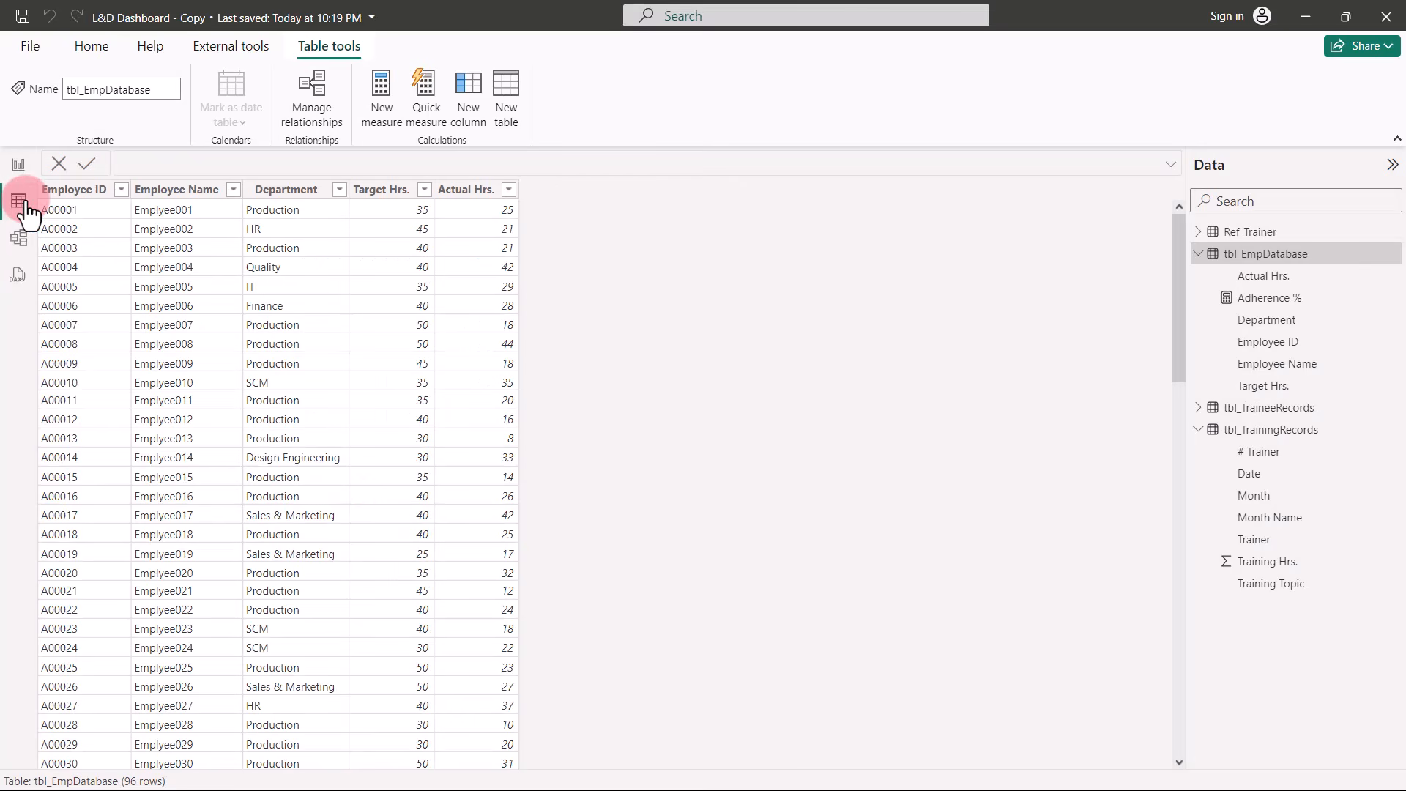
{"action": "left_click", "coordinate": [459, 86]}
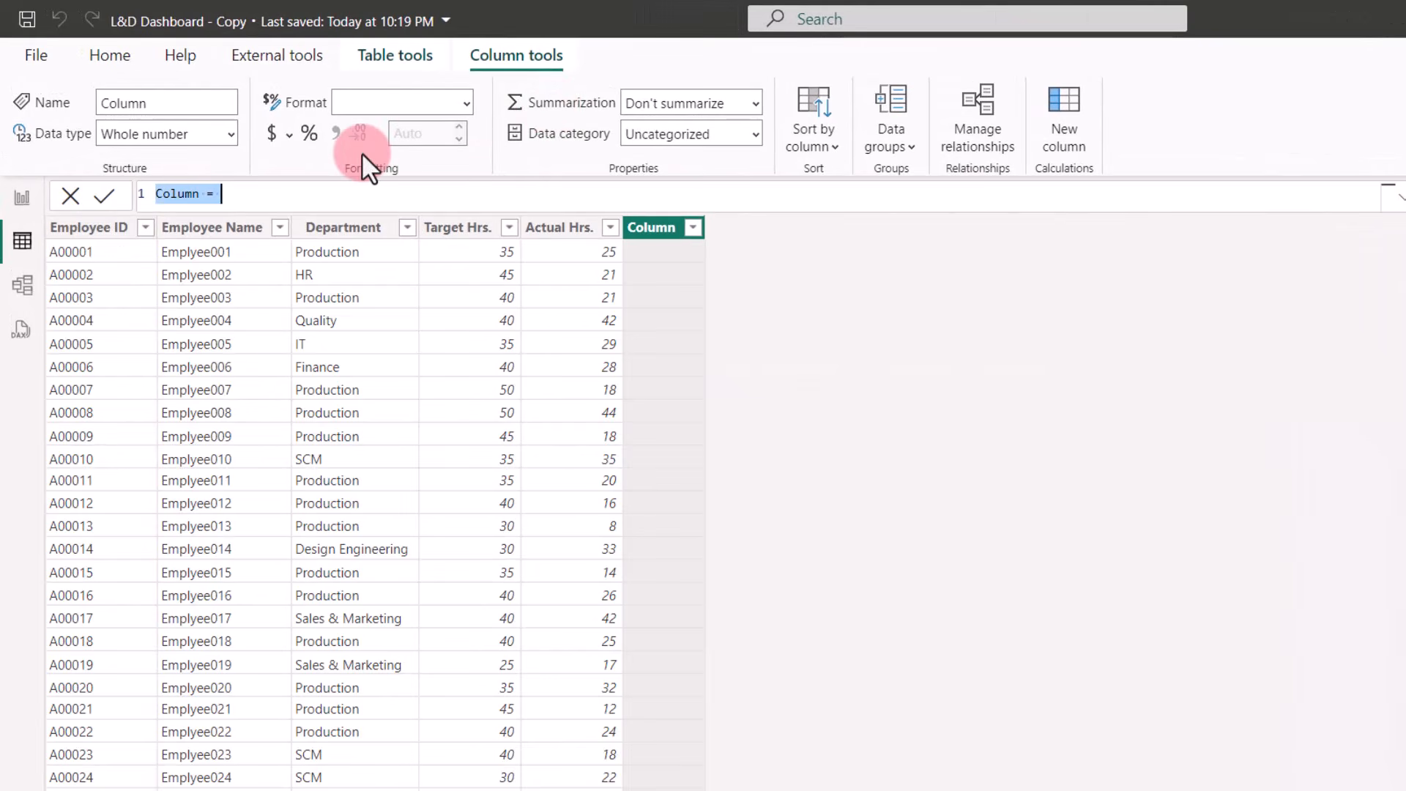
{"action": "type", "text": "Status"}
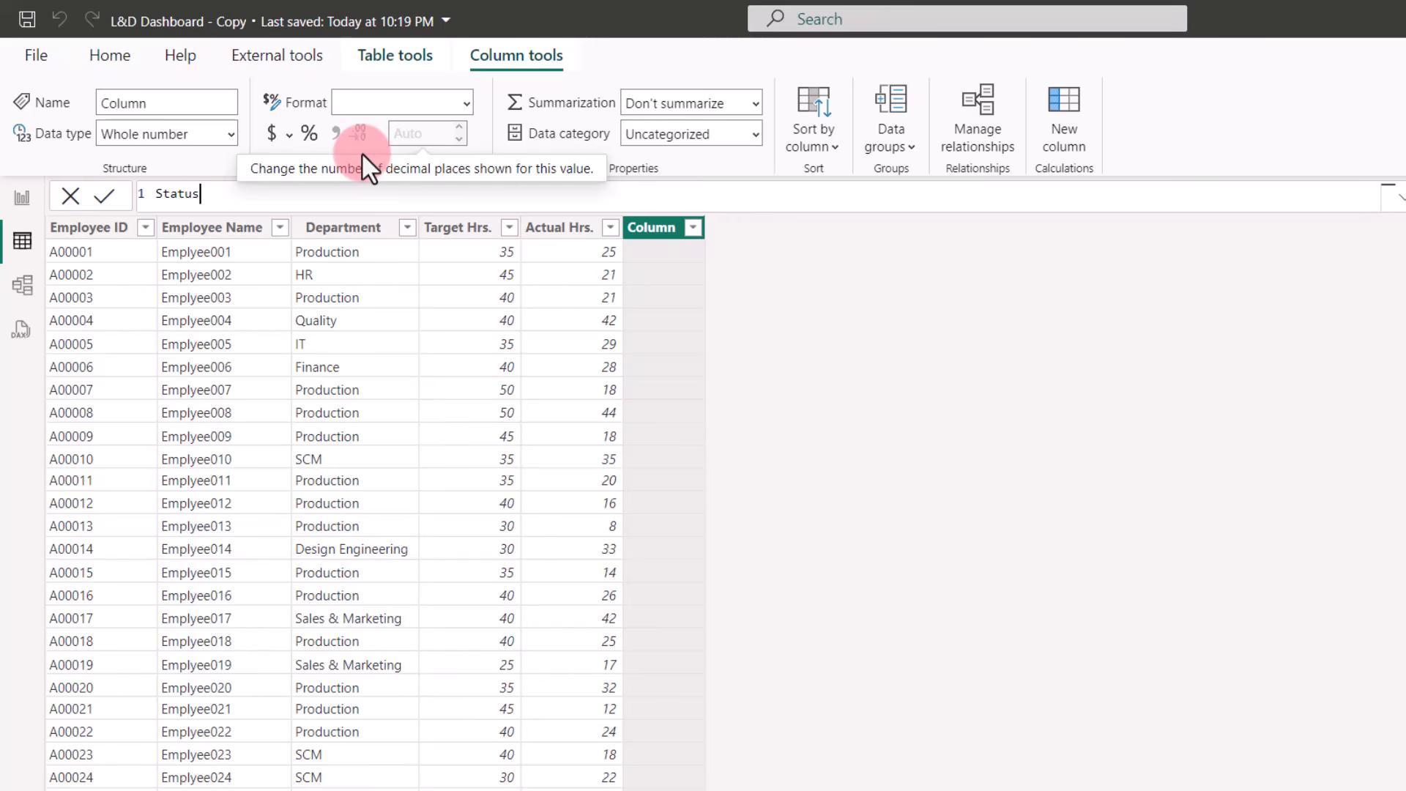
{"action": "type", "text": "=if"}
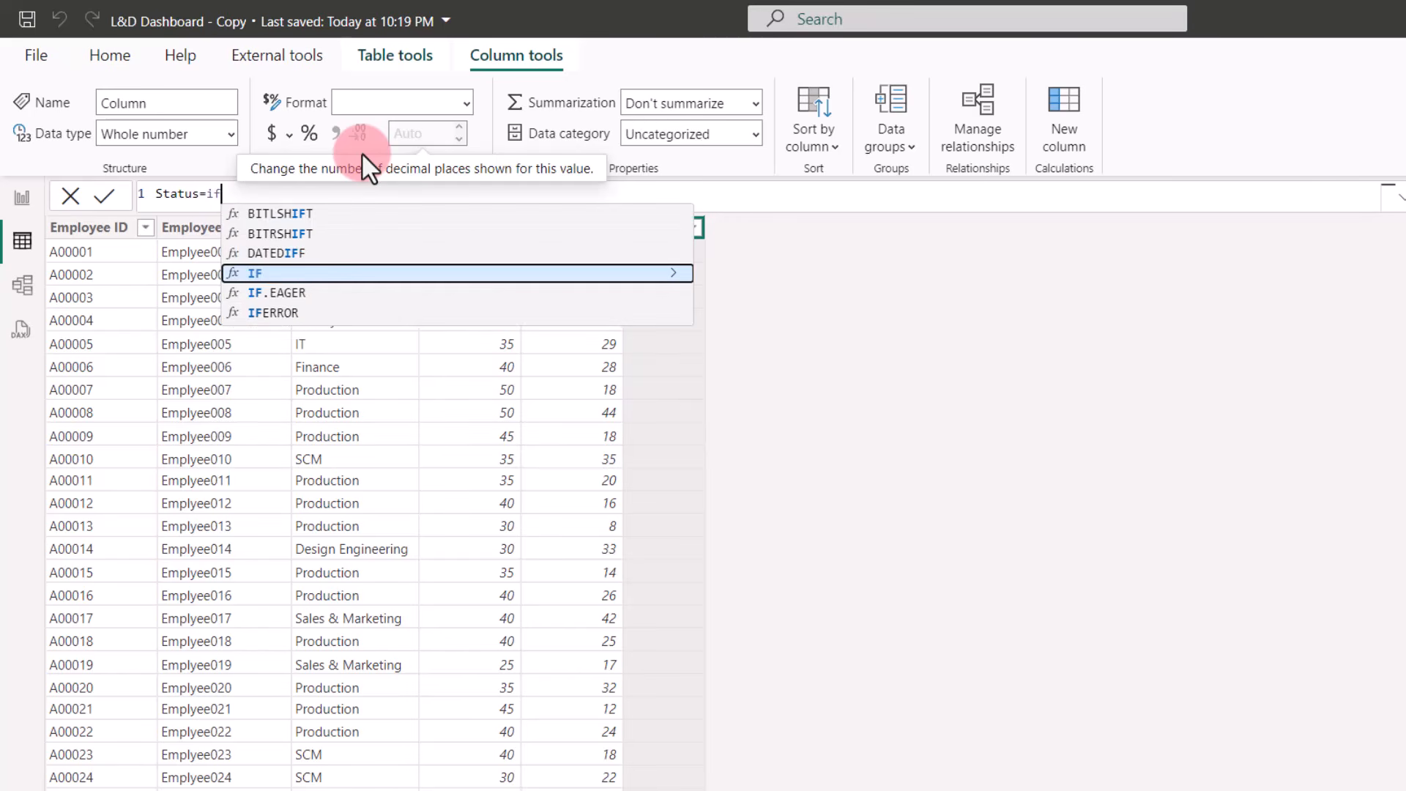
{"action": "key", "text": "Tab"}
{"action": "type", "text": "ad"}
{"action": "key", "text": "Up"}
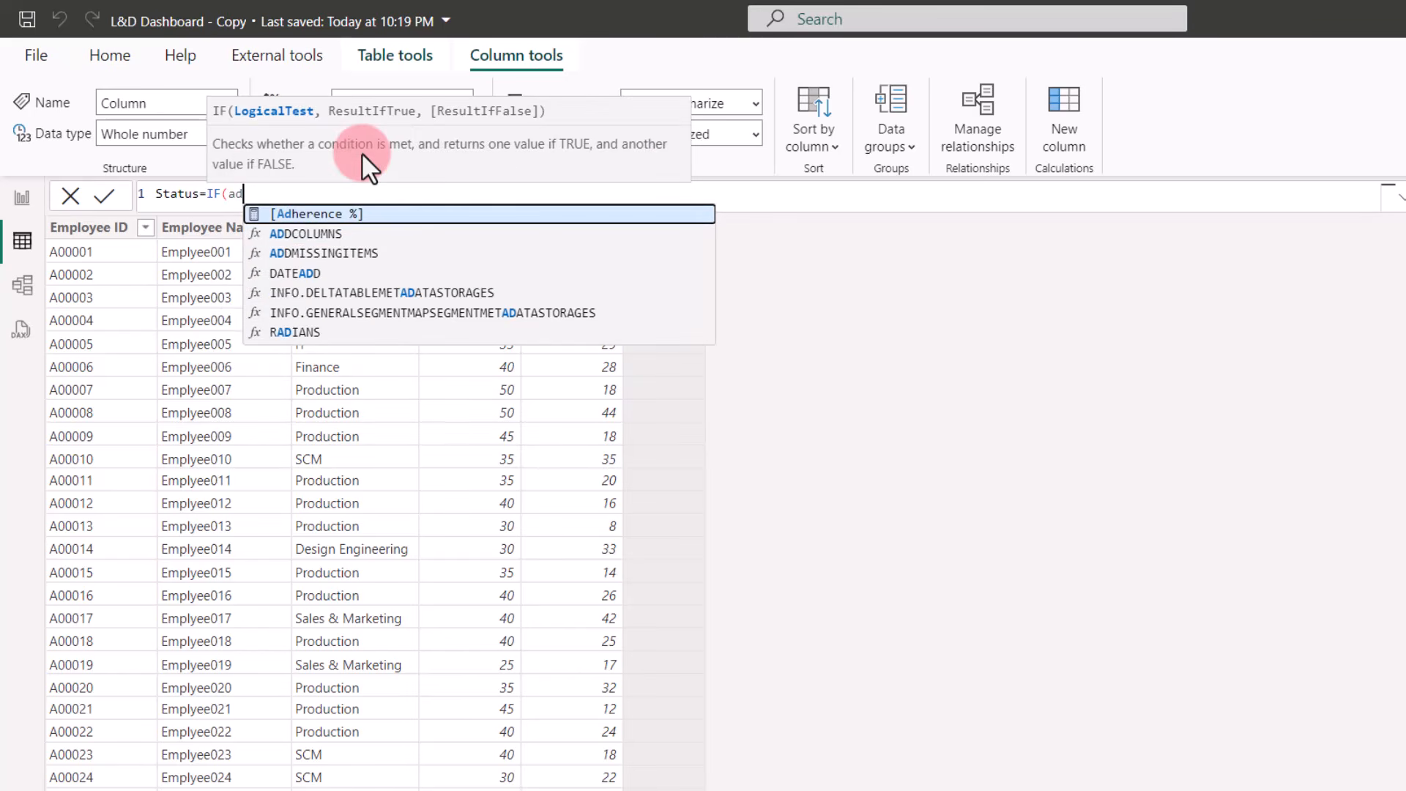
{"action": "key", "text": "Tab"}
{"action": "type", "text": ">1,\">100%\","}
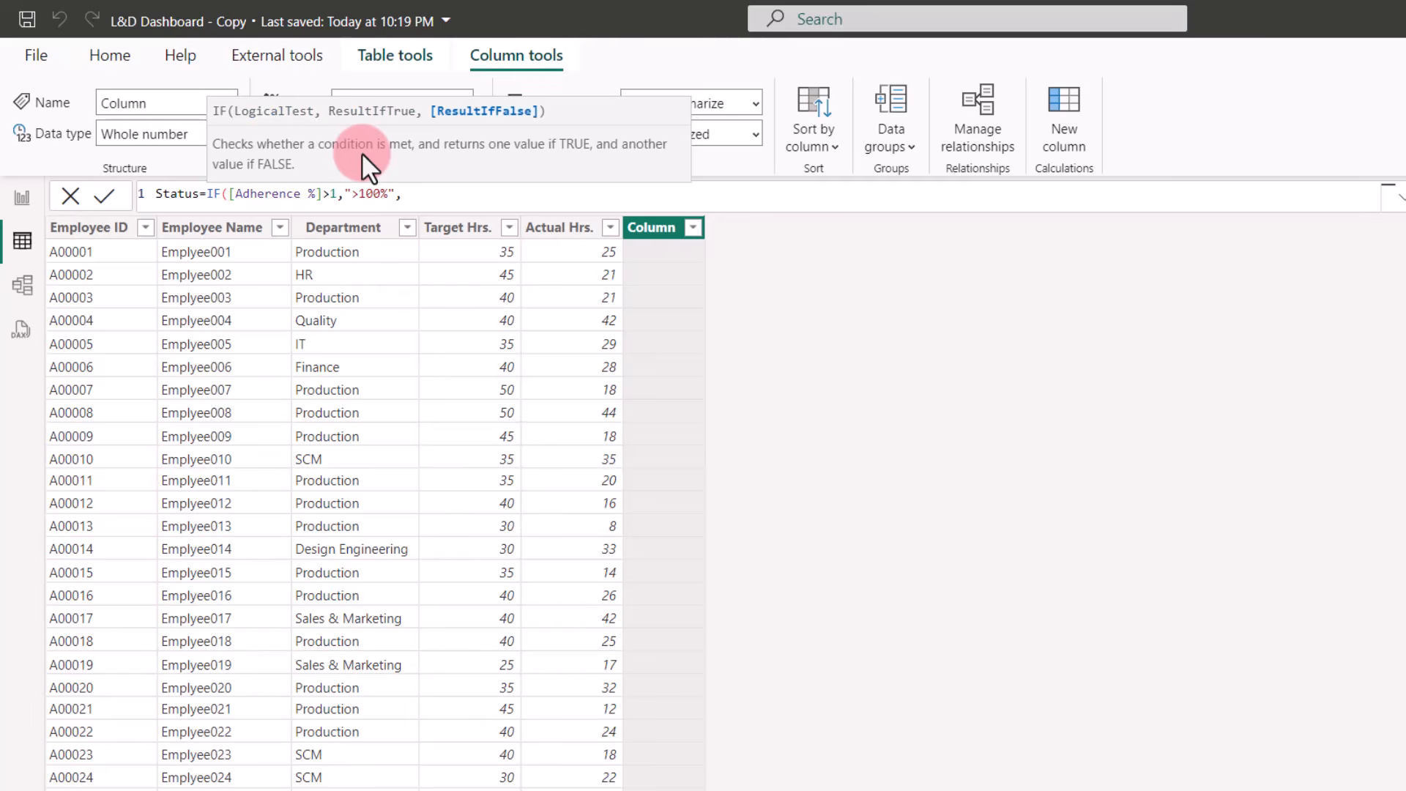
Complete the Status formula with a nested IF returning "<80%" when Adherence % is below 0.8, otherwise "80%-100%".
{"action": "type", "text": "if"}
{"action": "key", "text": "Tab"}
{"action": "type", "text": "ad"}
{"action": "key", "text": "Up"}
{"action": "key", "text": "Tab"}
{"action": "type", "text": "<0."}
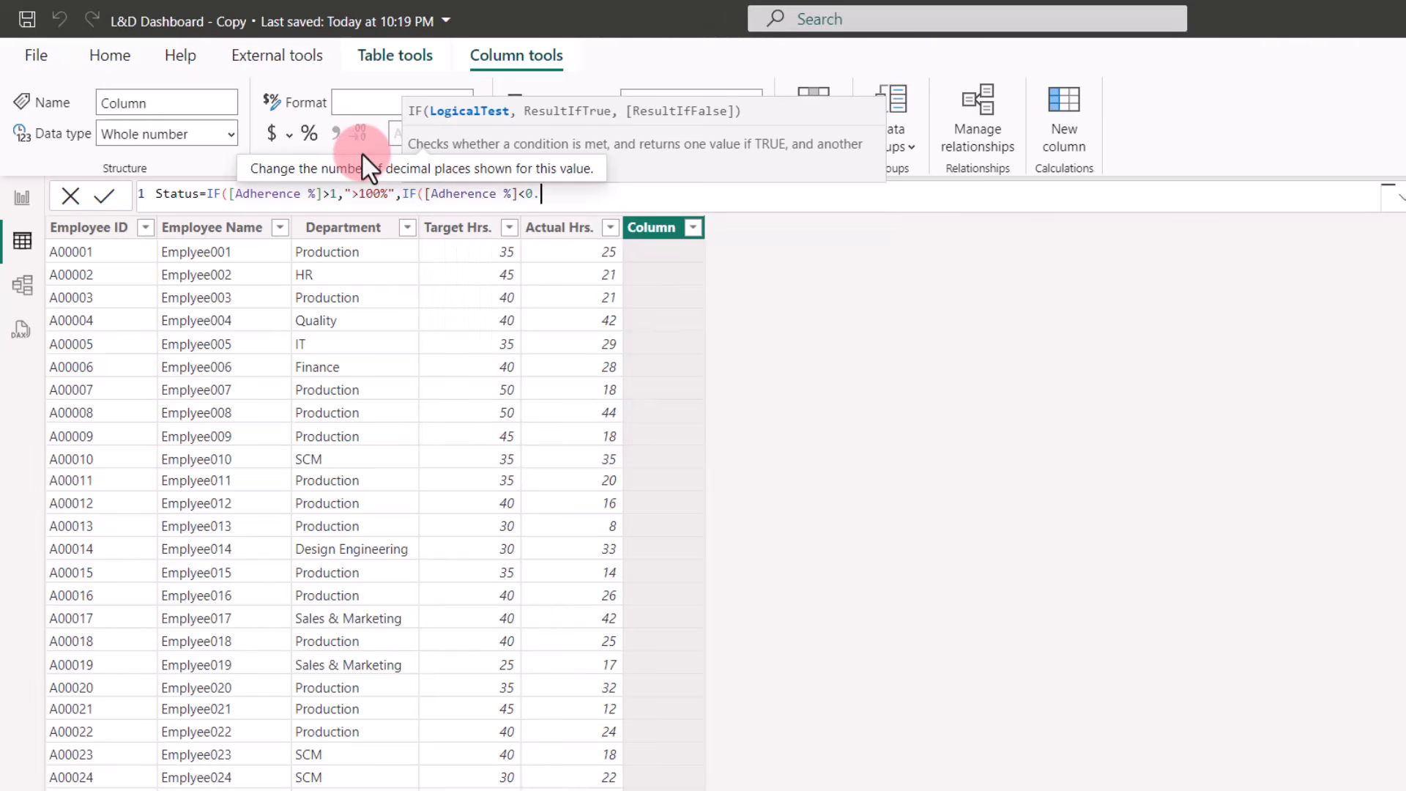
{"action": "type", "text": "8,\"<8"}
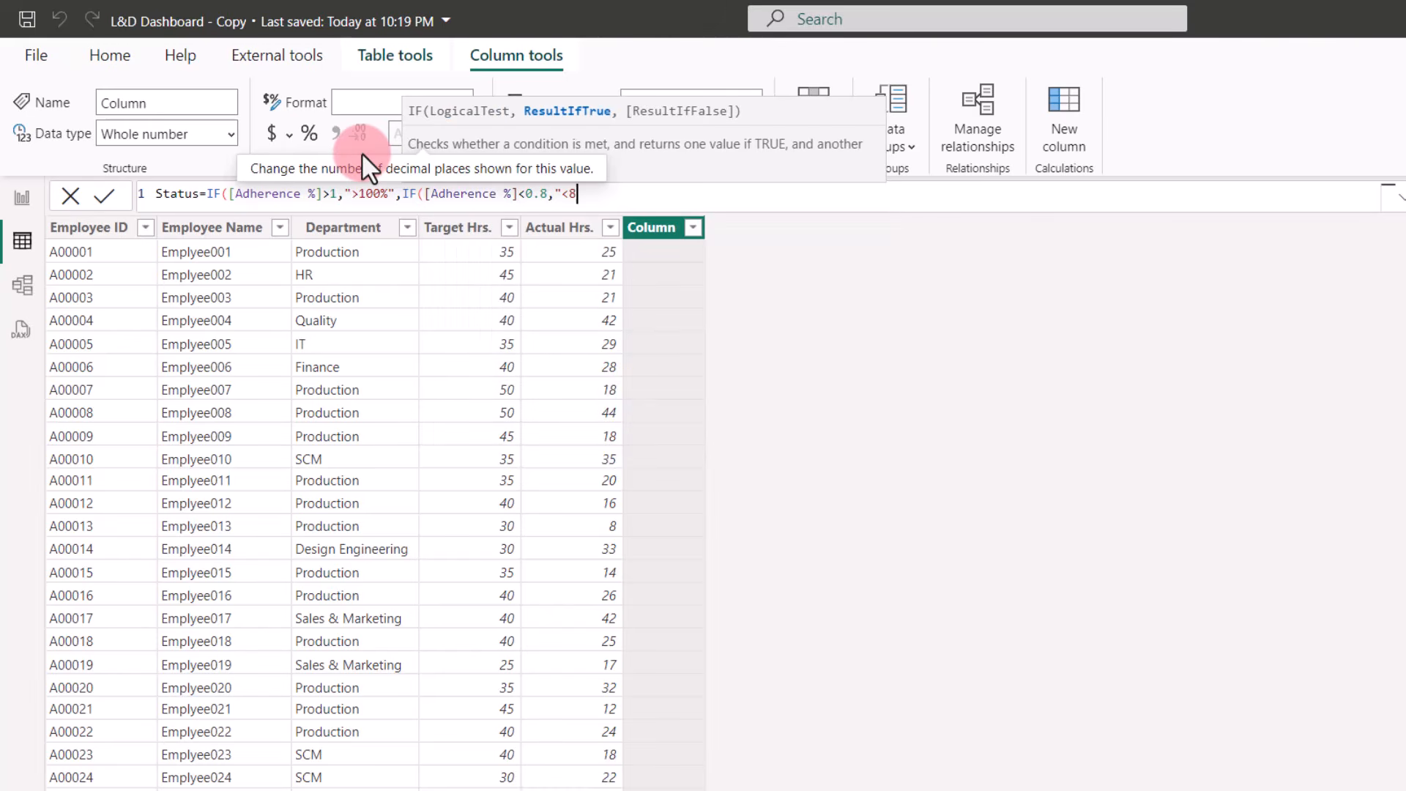
{"action": "type", "text": "0%\",\"80%-100"}
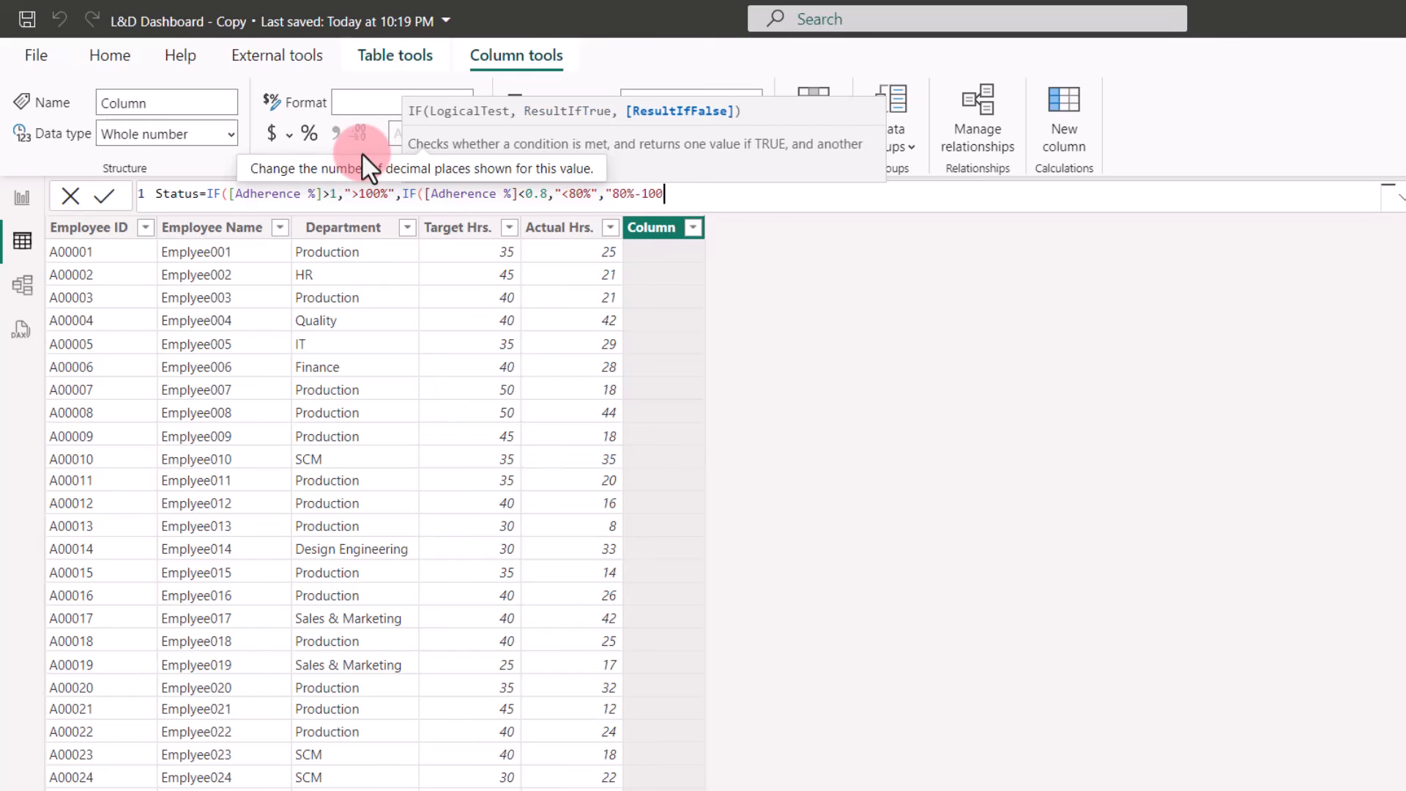
{"action": "type", "text": "%\"))"}
{"action": "key", "text": "Return"}
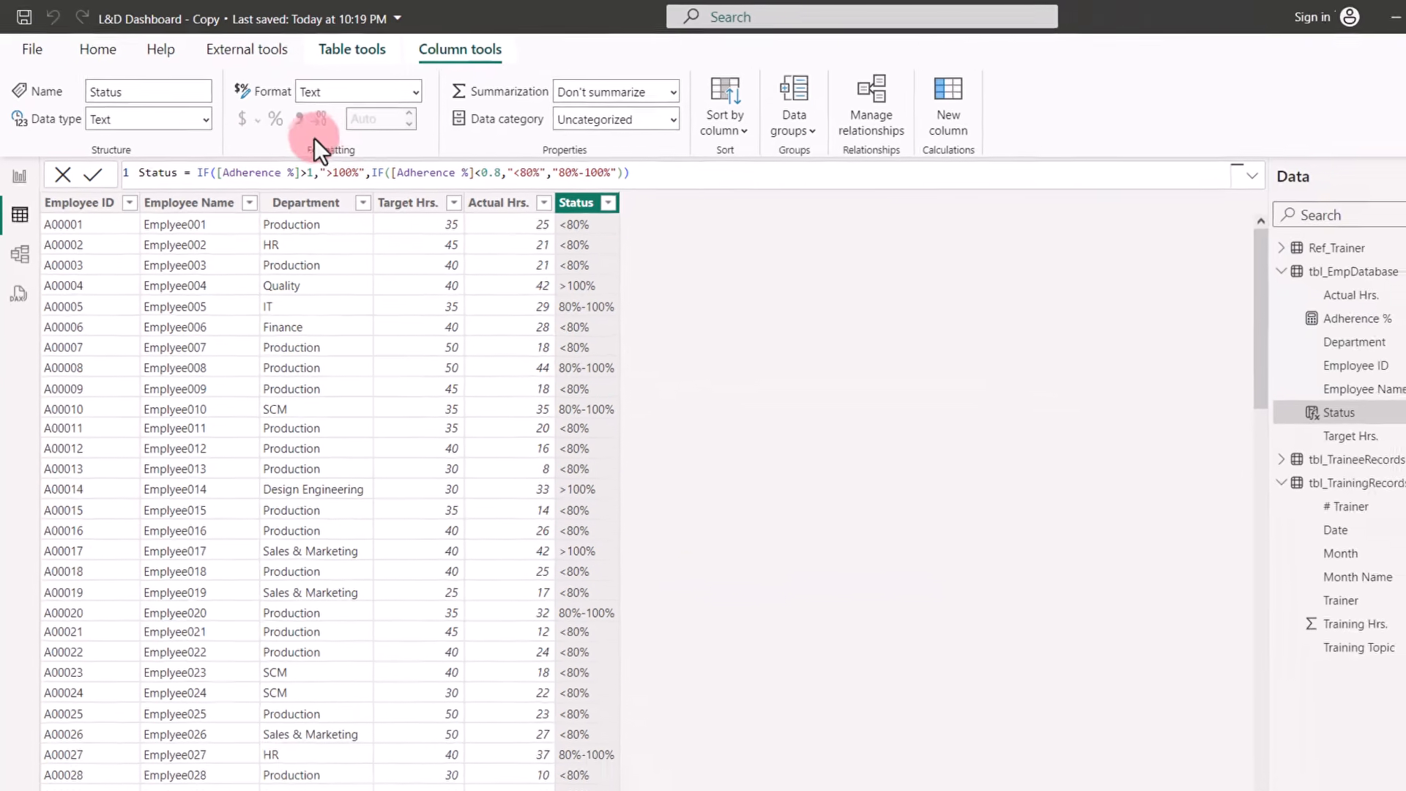
Return to the report page and insert a donut chart.
{"action": "left_click", "coordinate": [22, 197]}
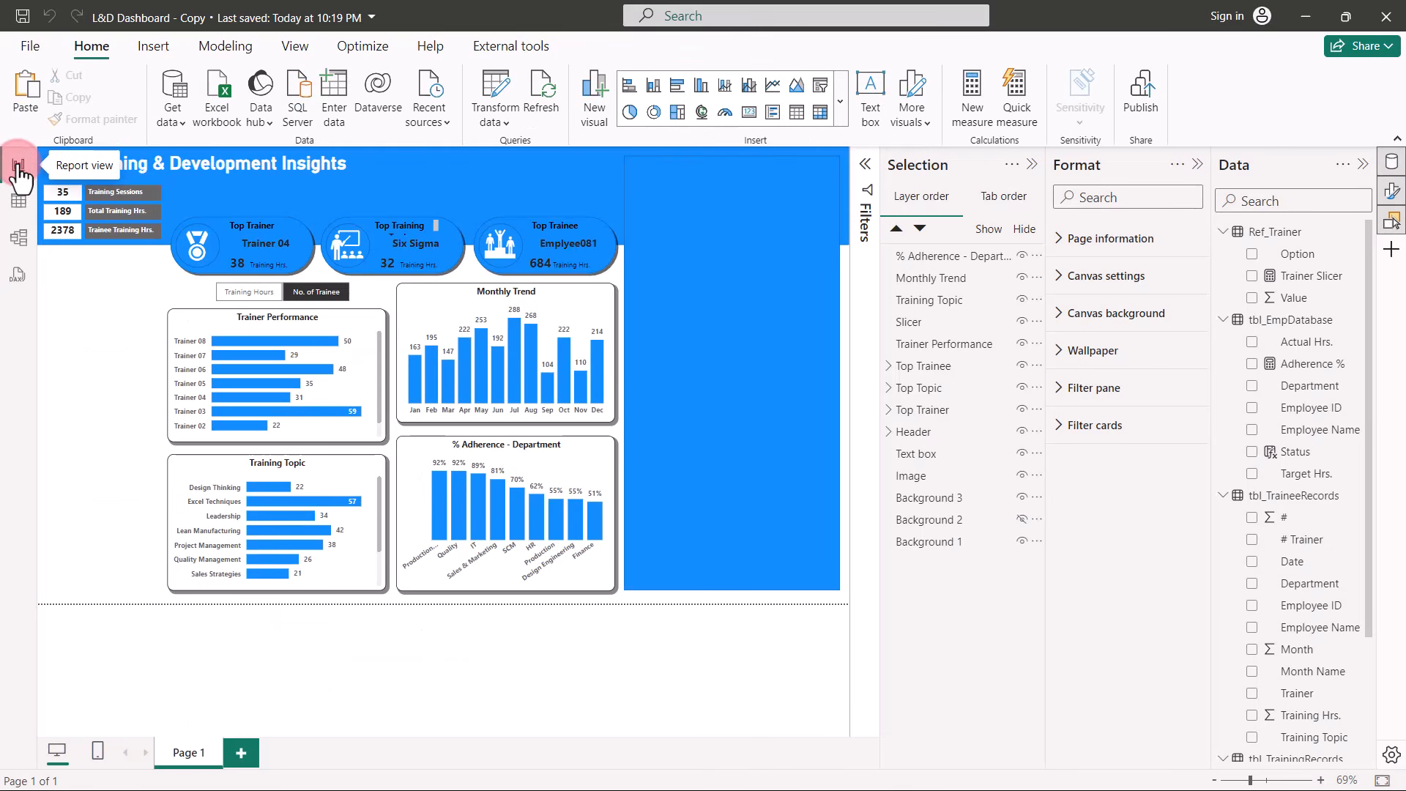
{"action": "left_click", "coordinate": [630, 112]}
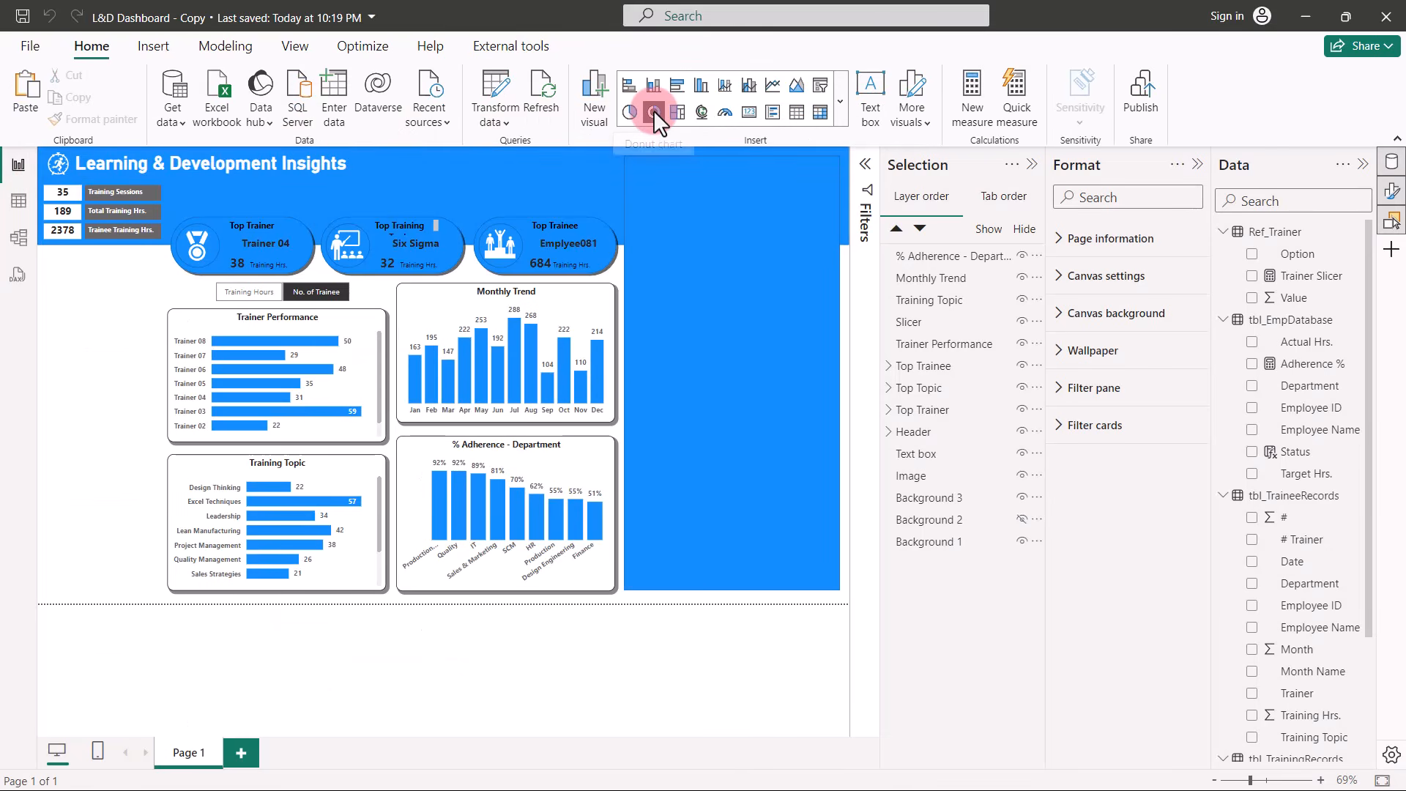
{"action": "left_click", "coordinate": [654, 111]}
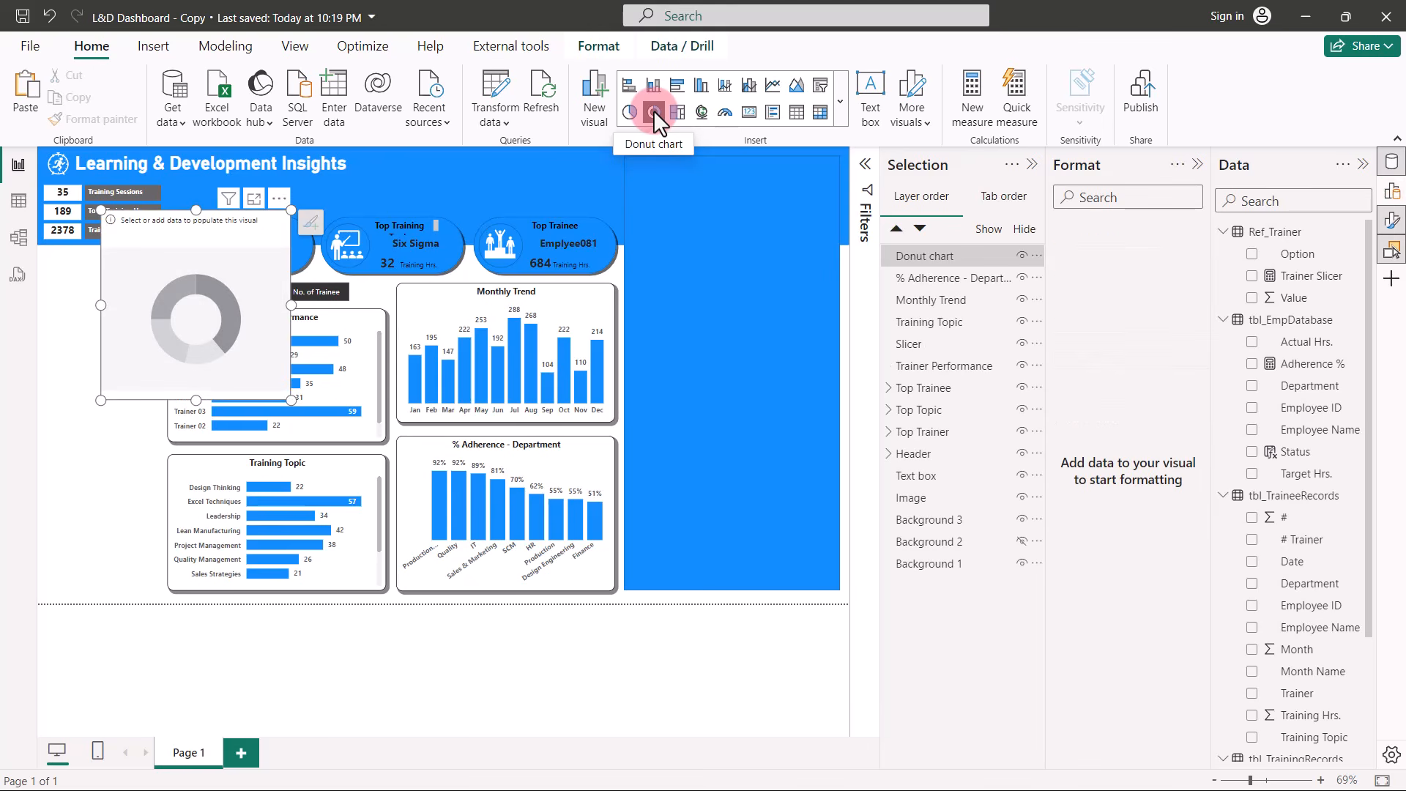
Set the donut chart's legend to Status and its values to the count of Employee ID from tbl_EmpDatabase.
{"action": "left_click", "coordinate": [1194, 164]}
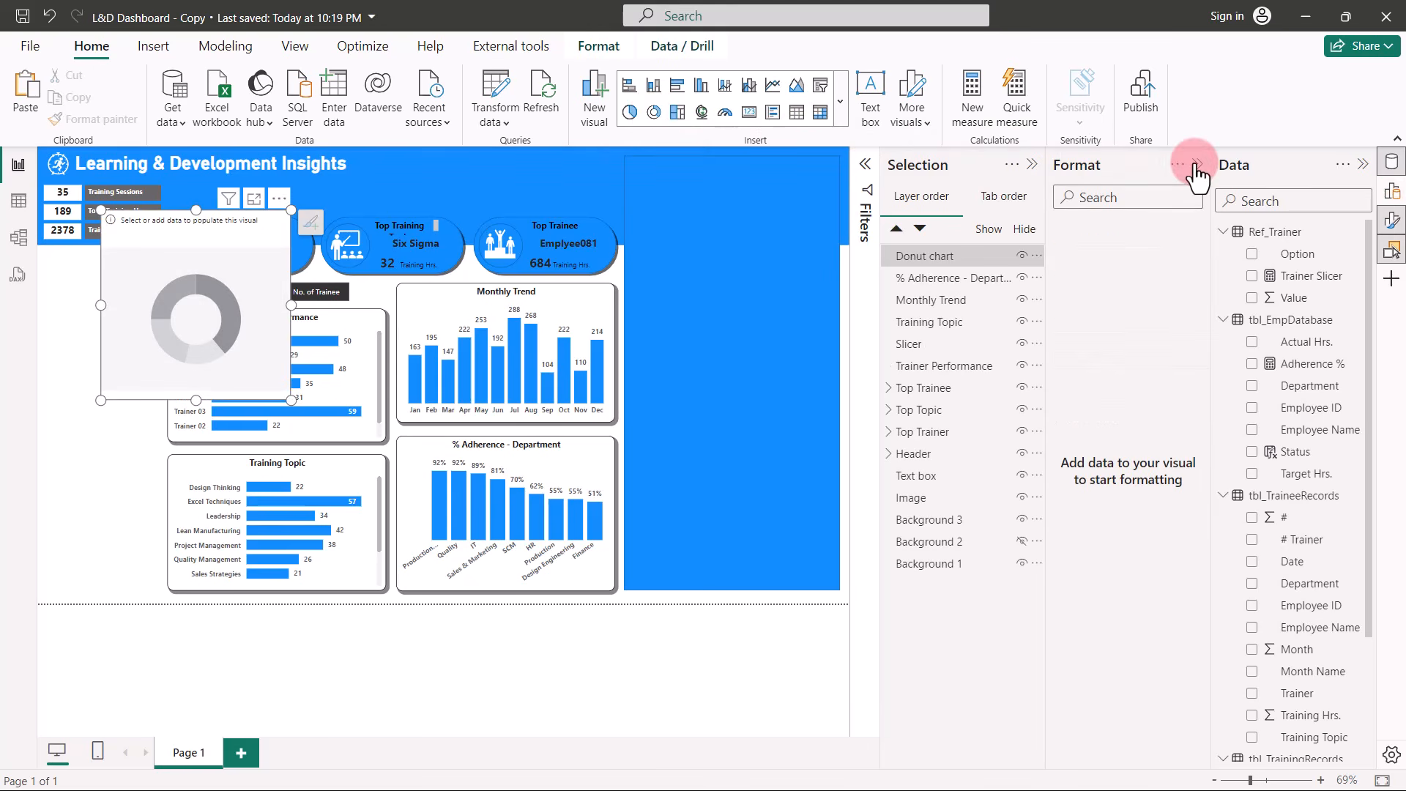
{"action": "left_click", "coordinate": [1394, 198]}
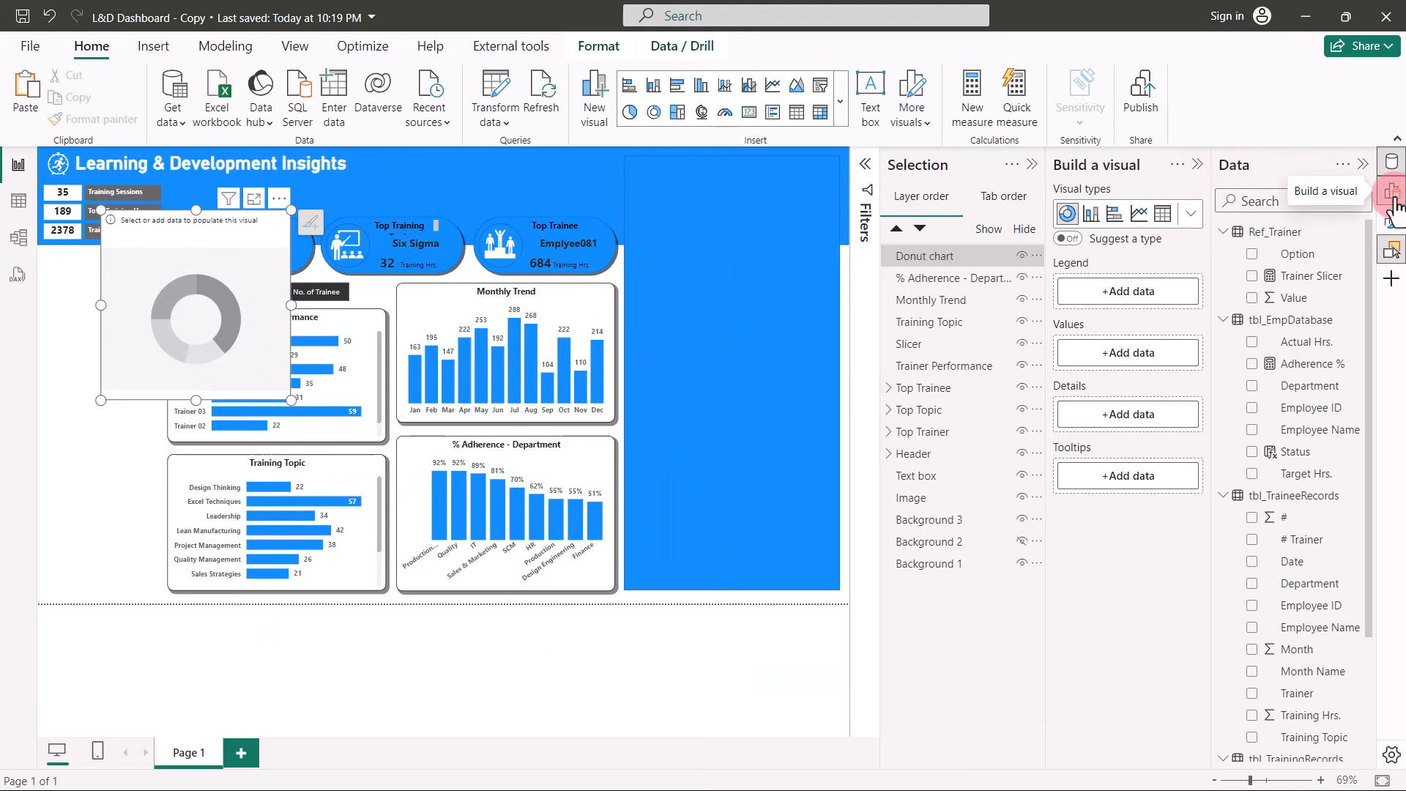
{"action": "left_click", "coordinate": [1168, 291]}
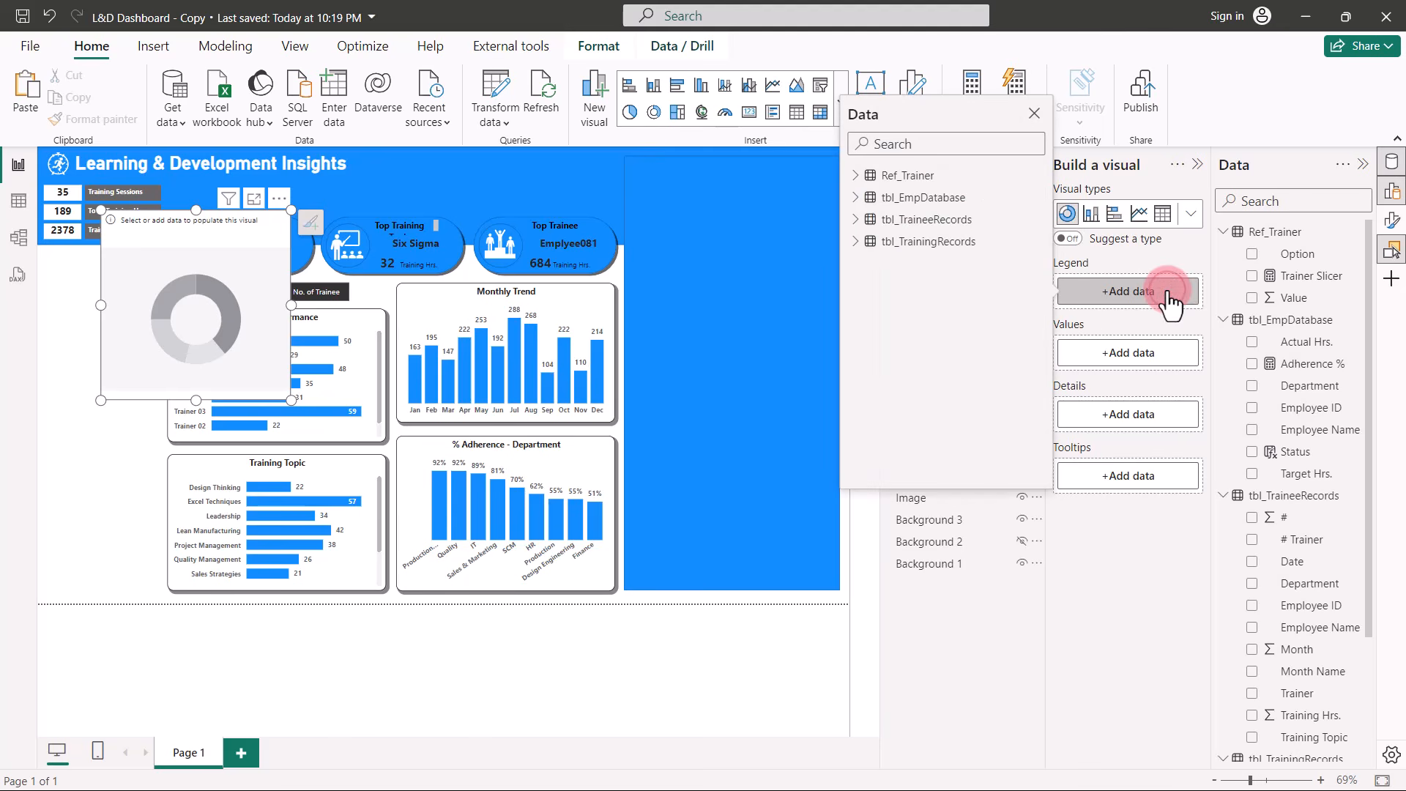
{"action": "left_click", "coordinate": [854, 197]}
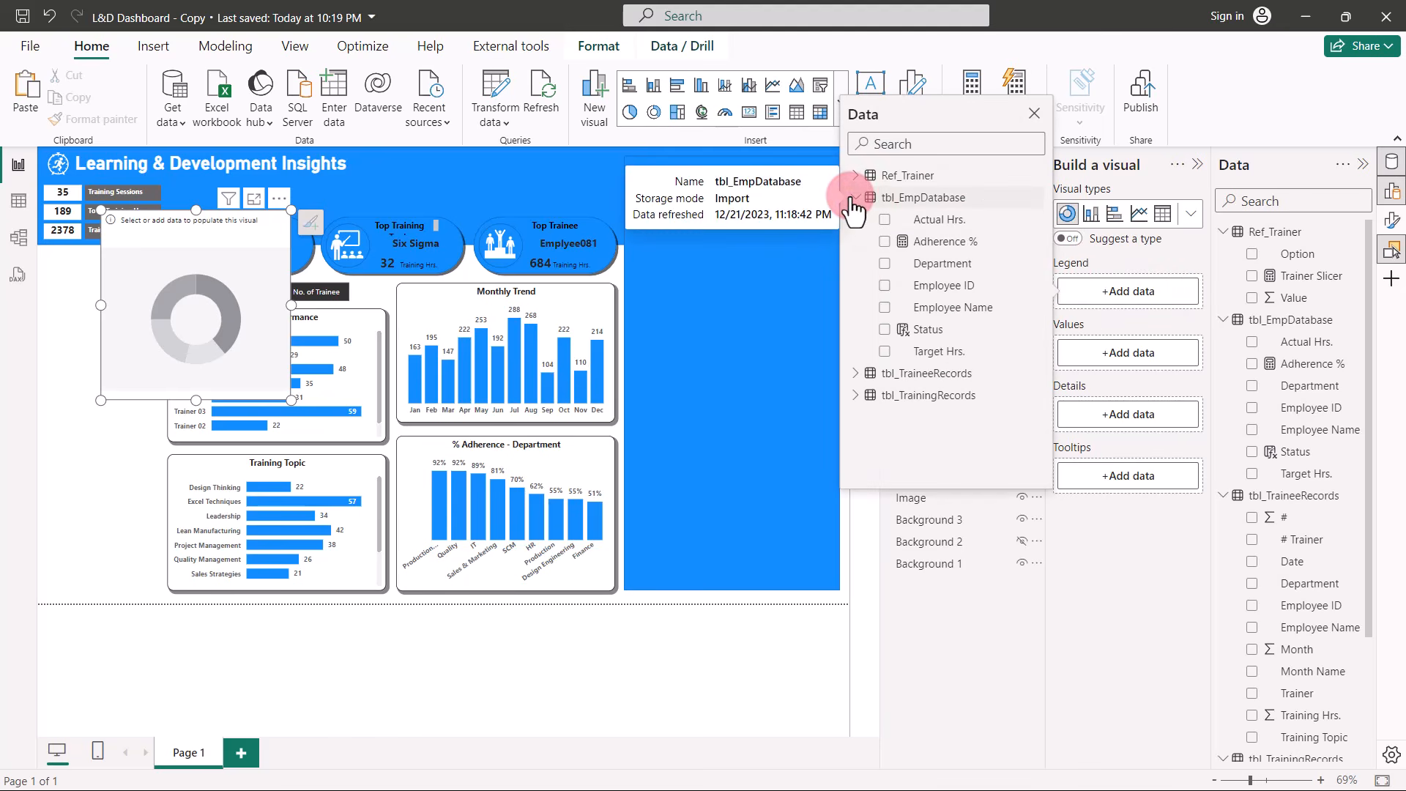
{"action": "left_click", "coordinate": [885, 329]}
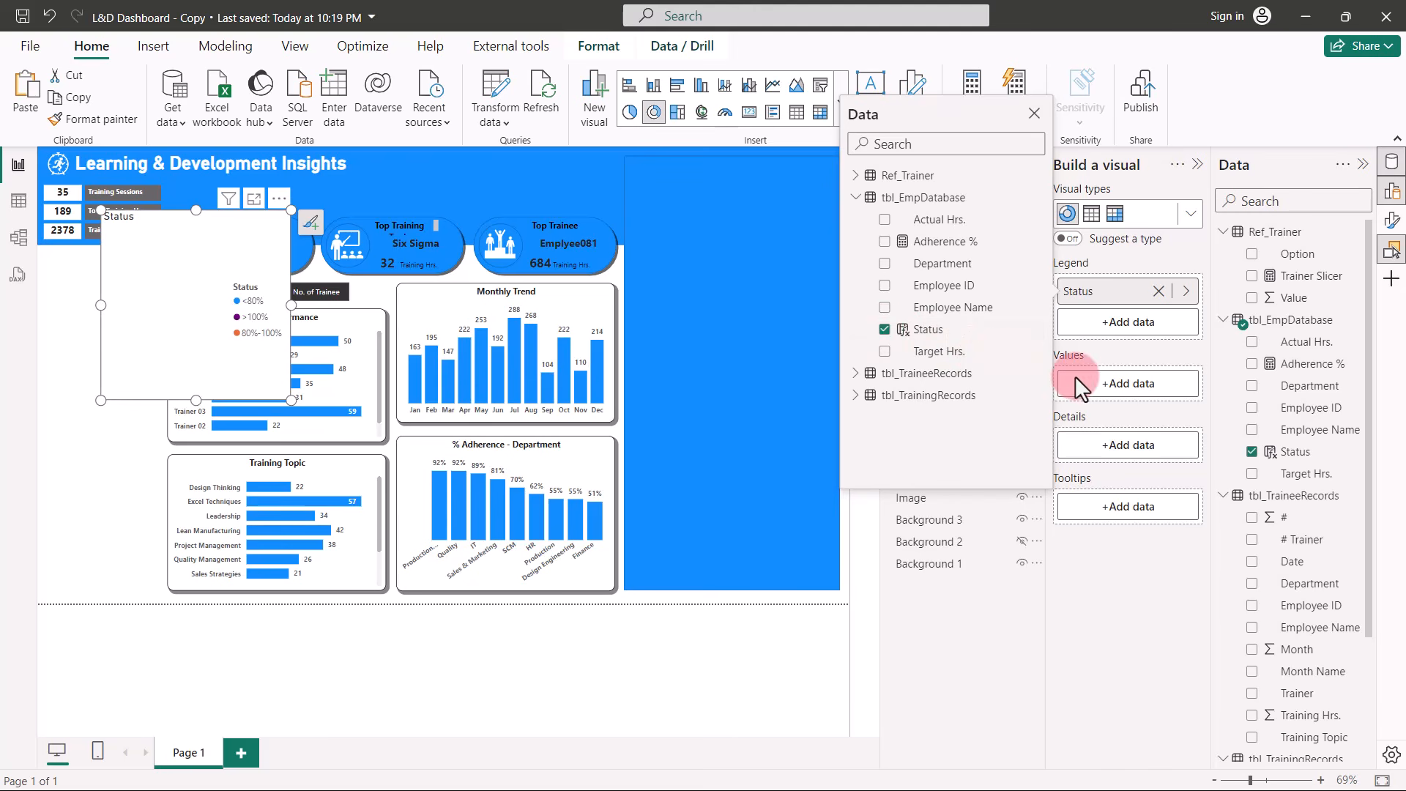
{"action": "left_click", "coordinate": [885, 300]}
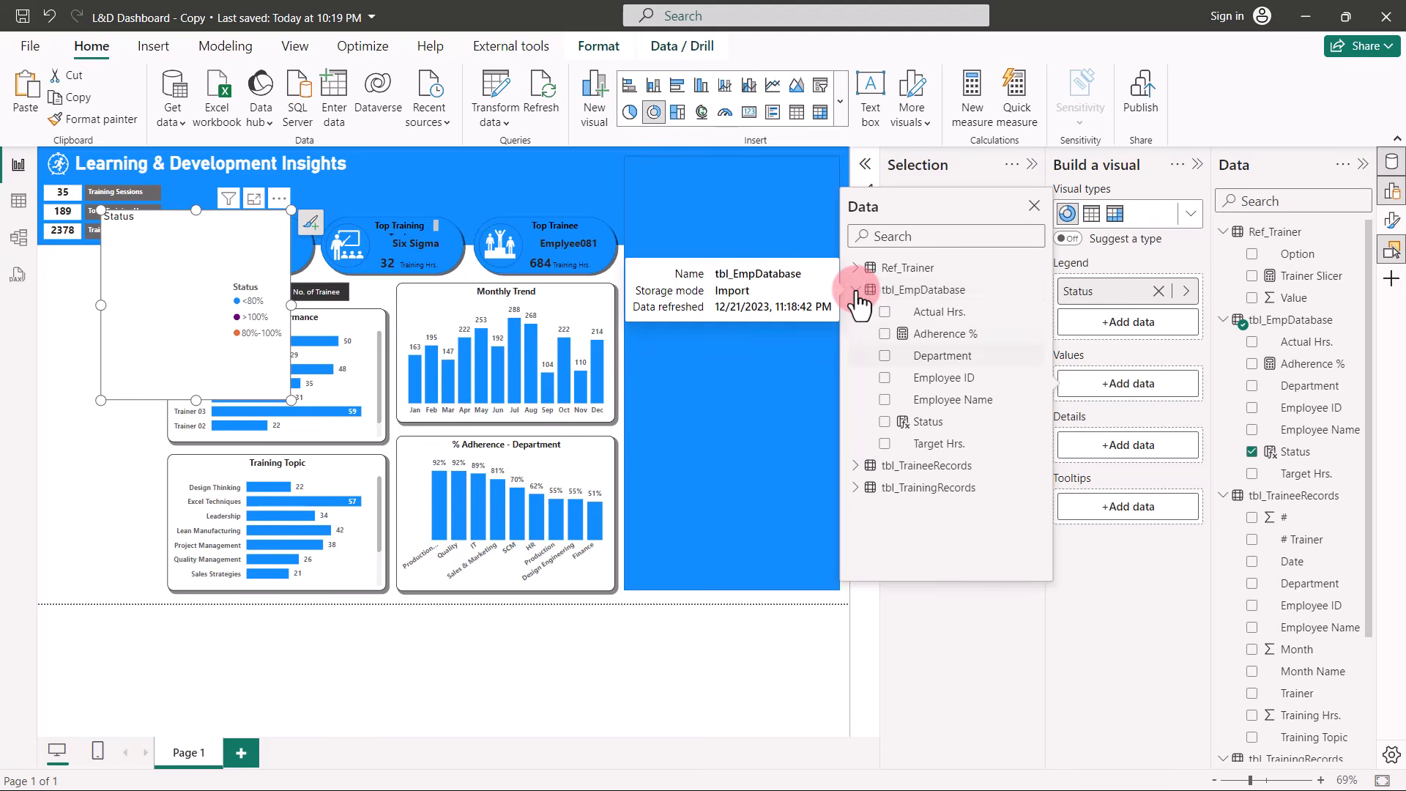
{"action": "left_click", "coordinate": [885, 363]}
{"action": "left_click", "coordinate": [885, 377]}
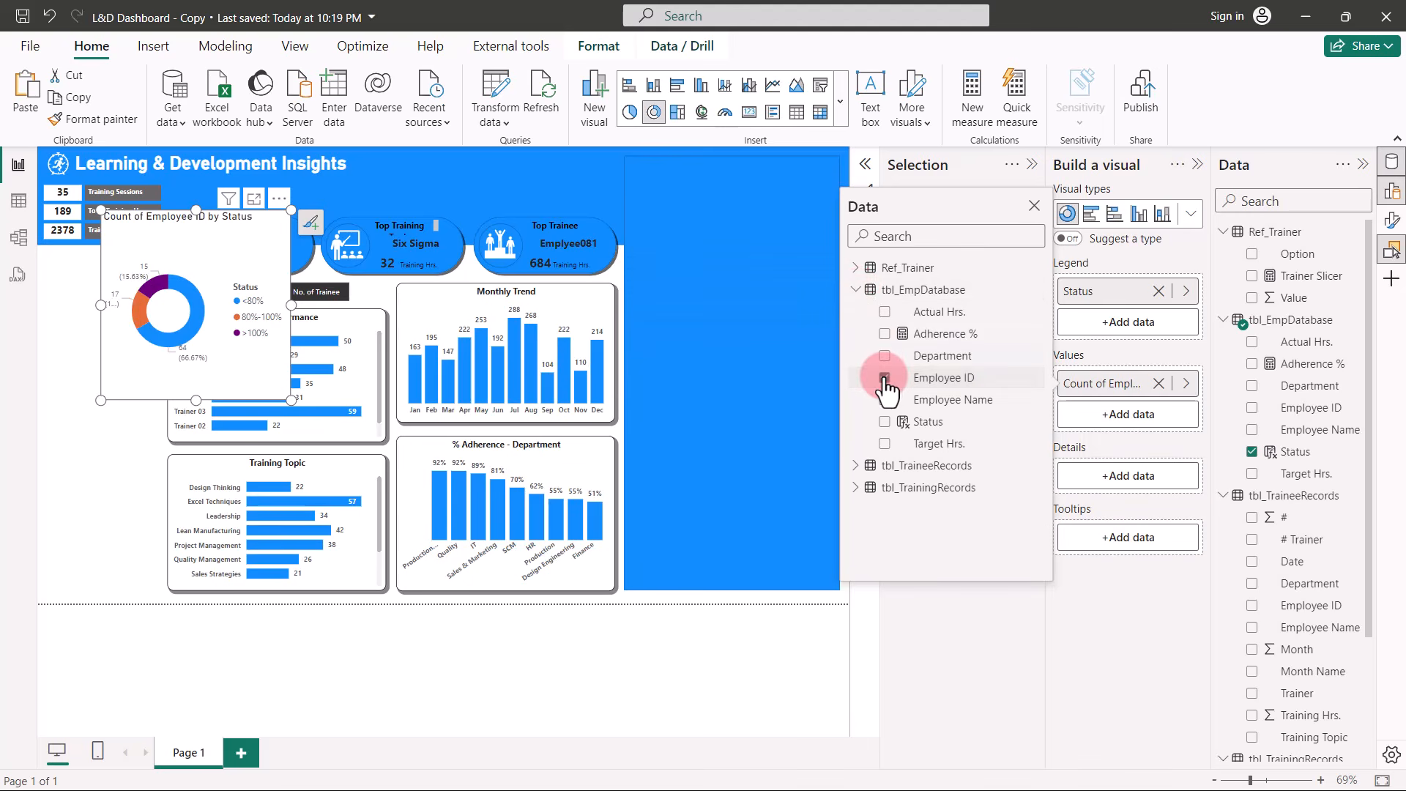
Move the donut chart onto the upper part of the blue Background 3 shape.
{"action": "left_click", "coordinate": [688, 223]}
{"action": "left_click", "coordinate": [183, 235]}
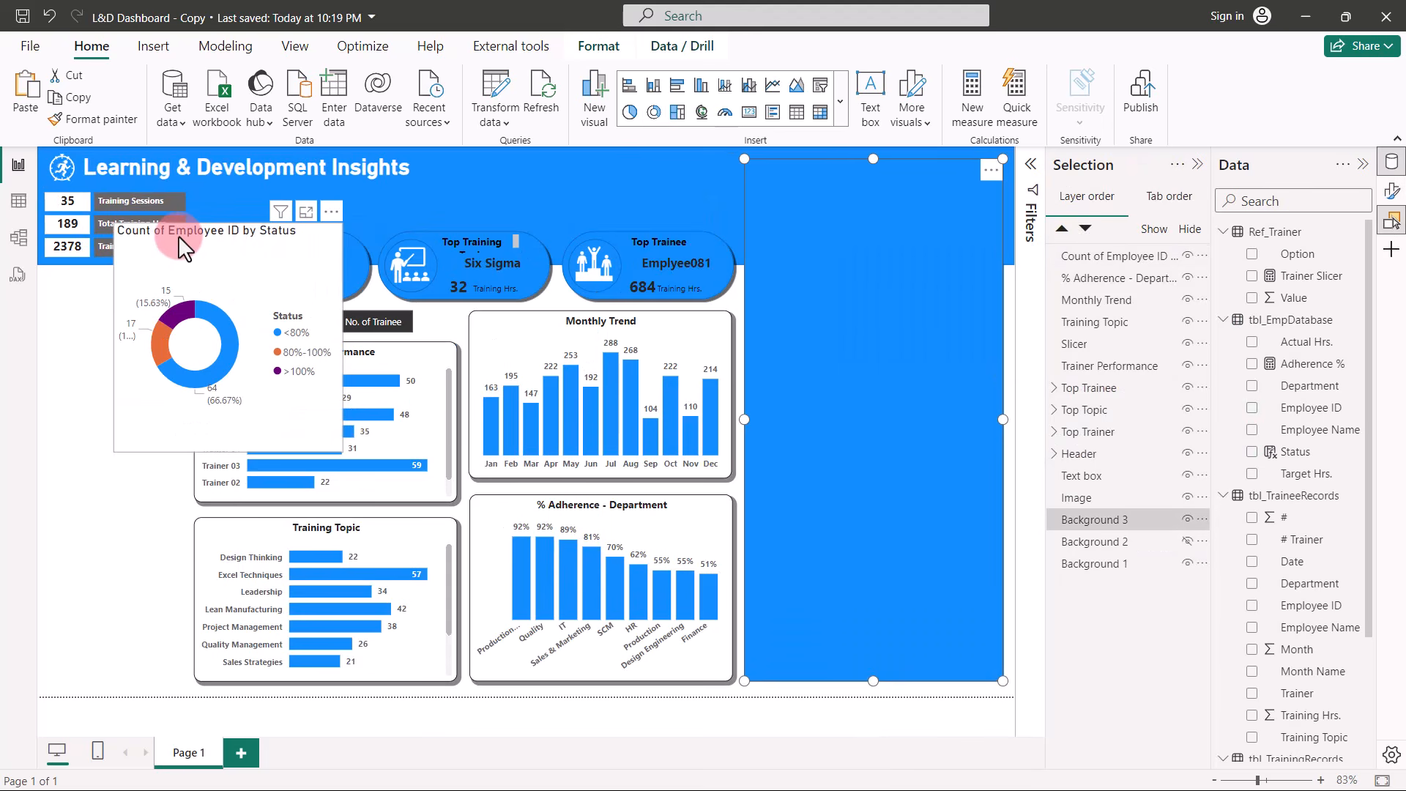
{"action": "left_click_drag", "start_coordinate": [178, 235], "coordinate": [806, 177]}
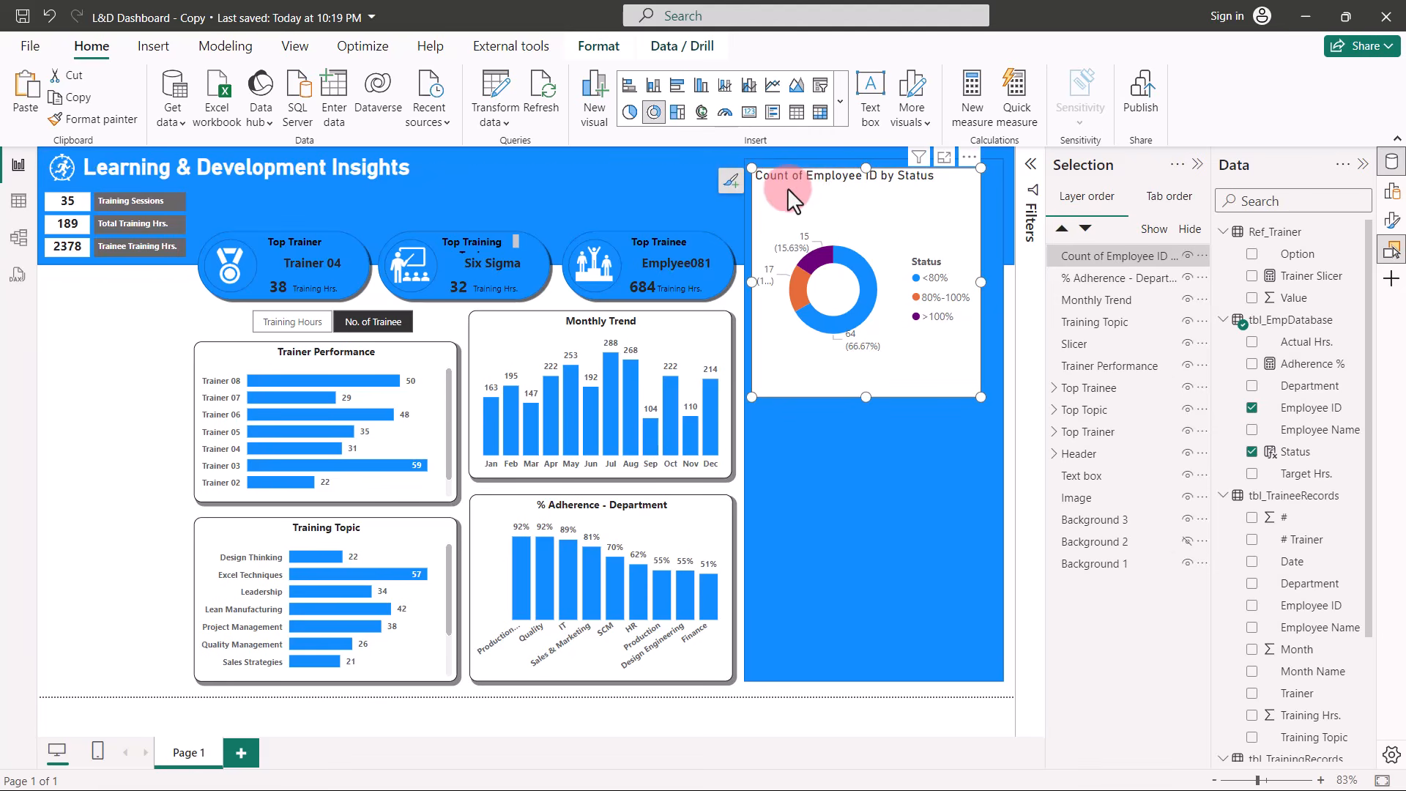
Copy the Monthly Trend chart's formatting onto the donut chart.
{"action": "left_click", "coordinate": [531, 334]}
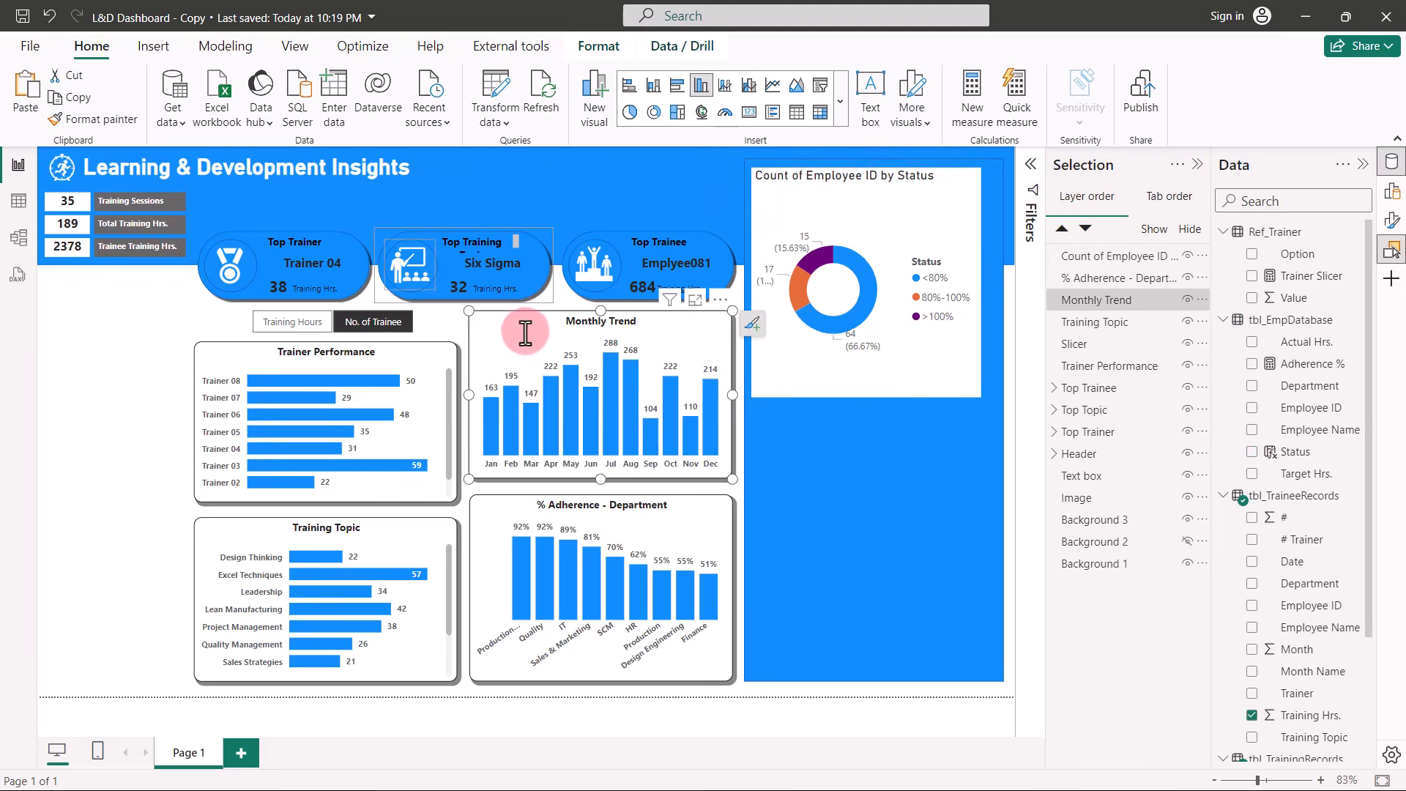
{"action": "left_click", "coordinate": [119, 120]}
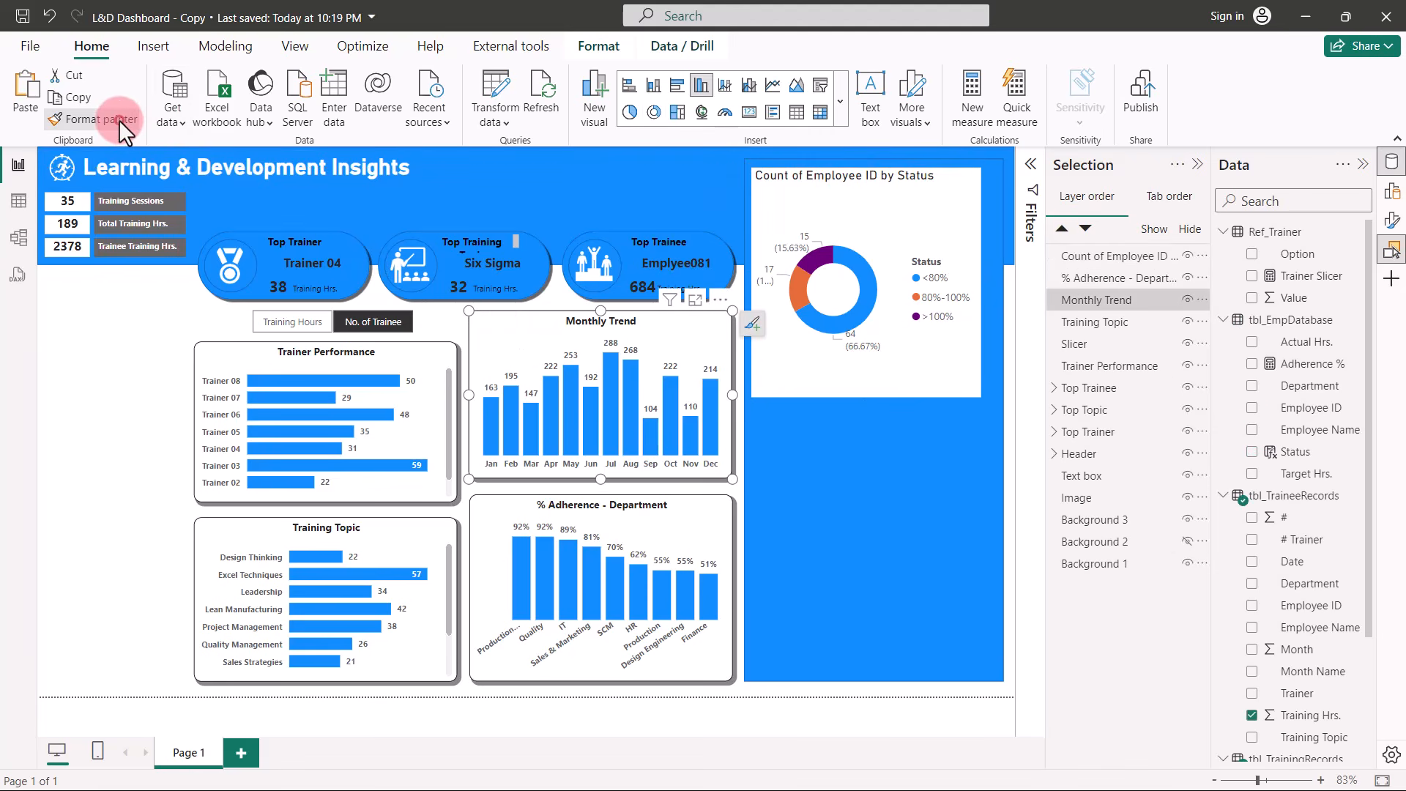
{"action": "left_click", "coordinate": [902, 198]}
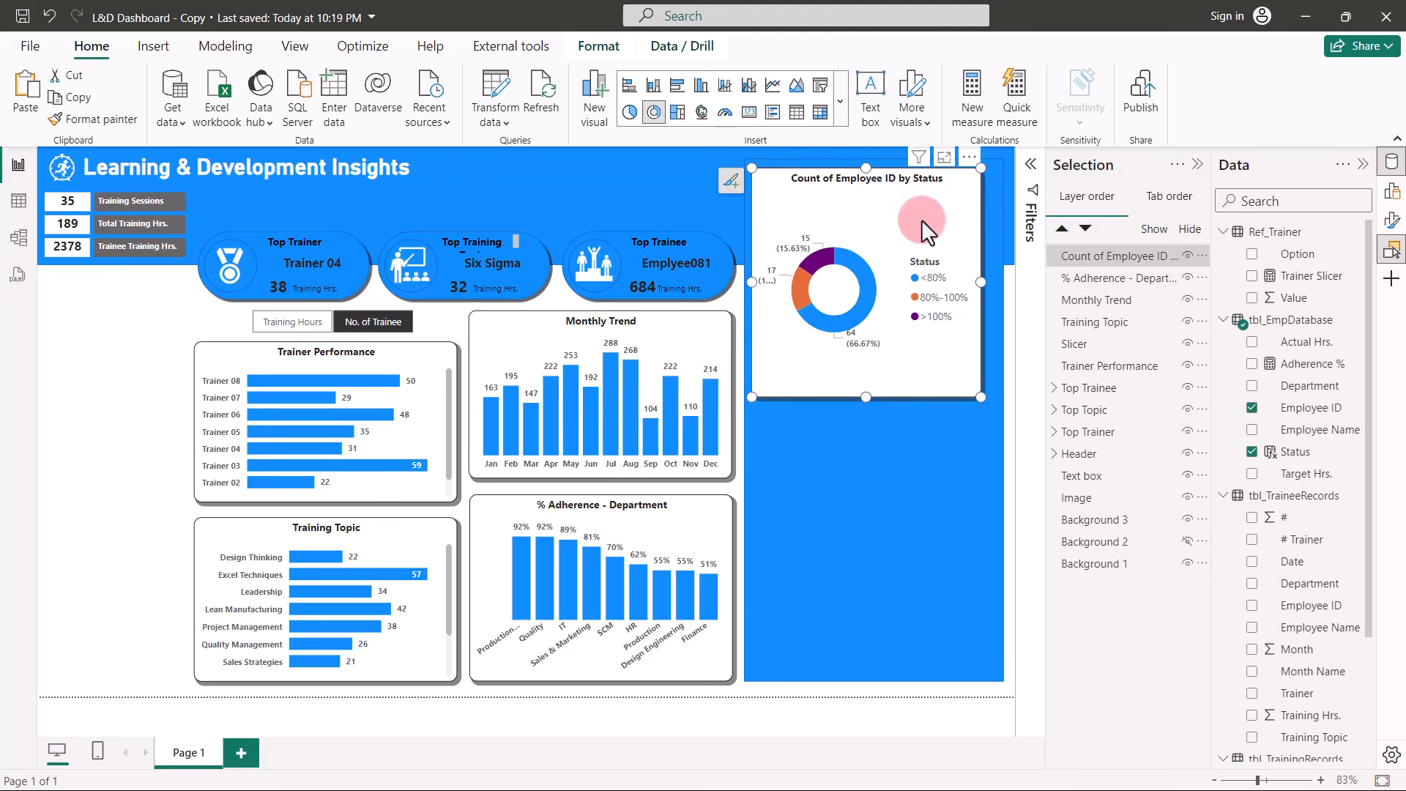
Resize the donut chart to a height of 175 and a width of 310.
{"action": "left_click_drag", "start_coordinate": [981, 283], "coordinate": [990, 282]}
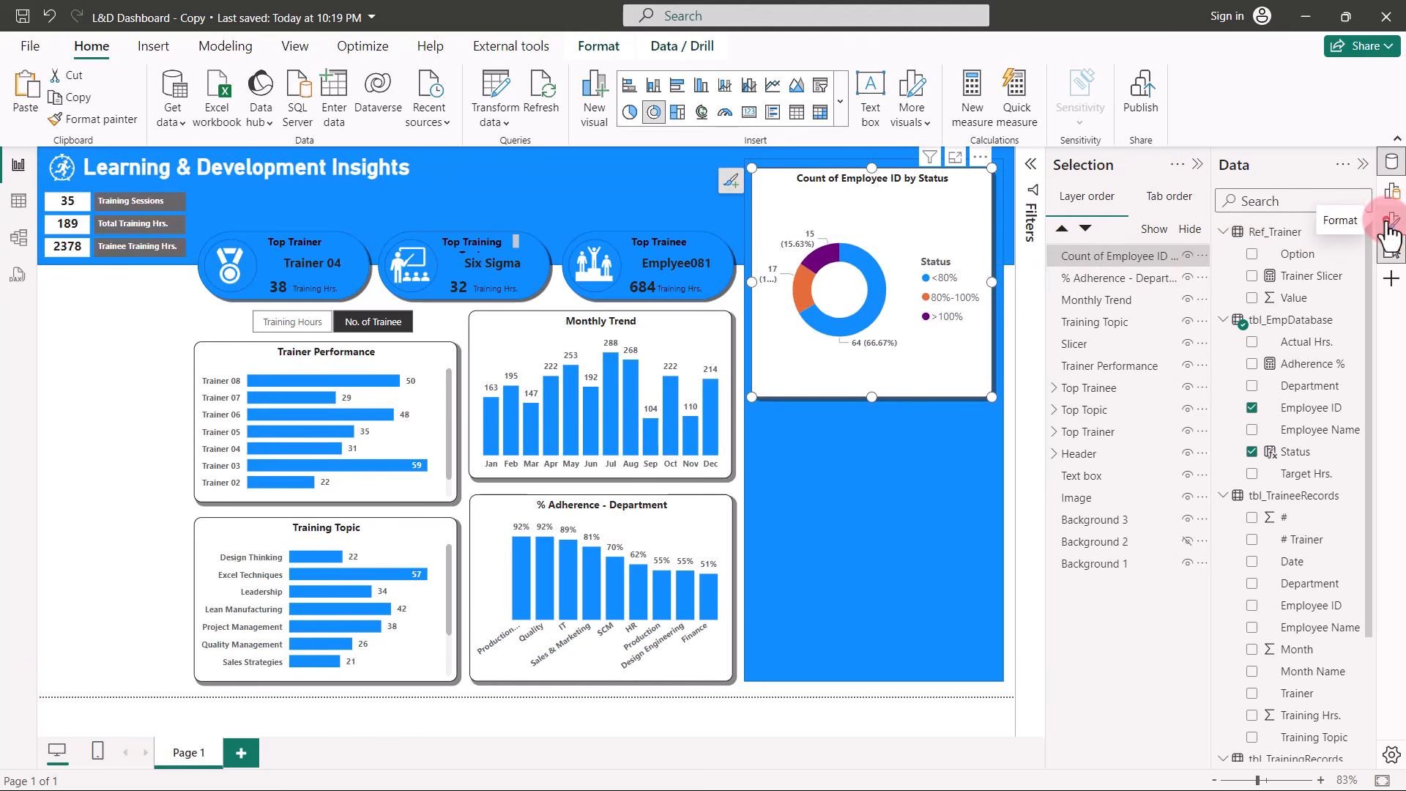
{"action": "left_click", "coordinate": [1391, 220]}
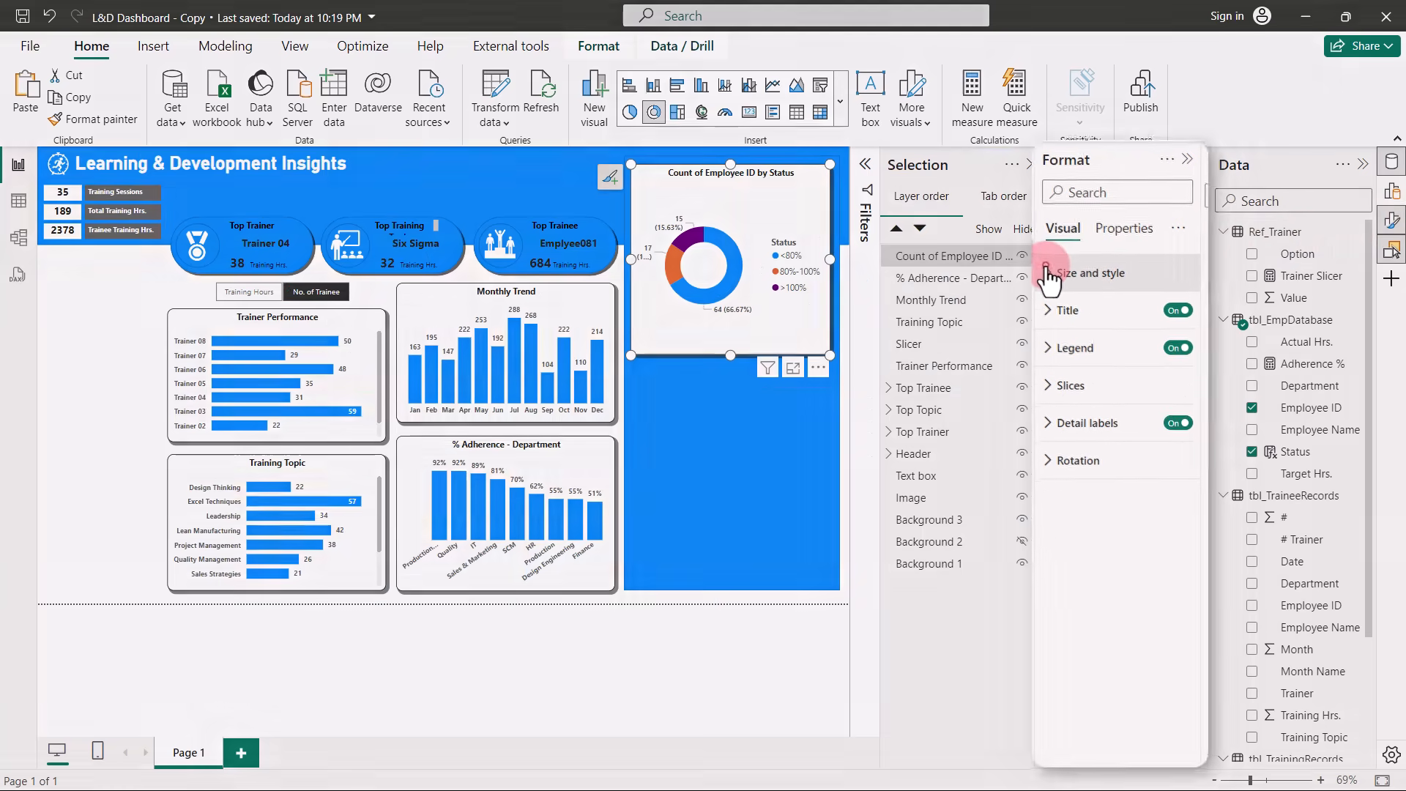
{"action": "left_click", "coordinate": [1048, 272]}
{"action": "left_click", "coordinate": [1084, 369]}
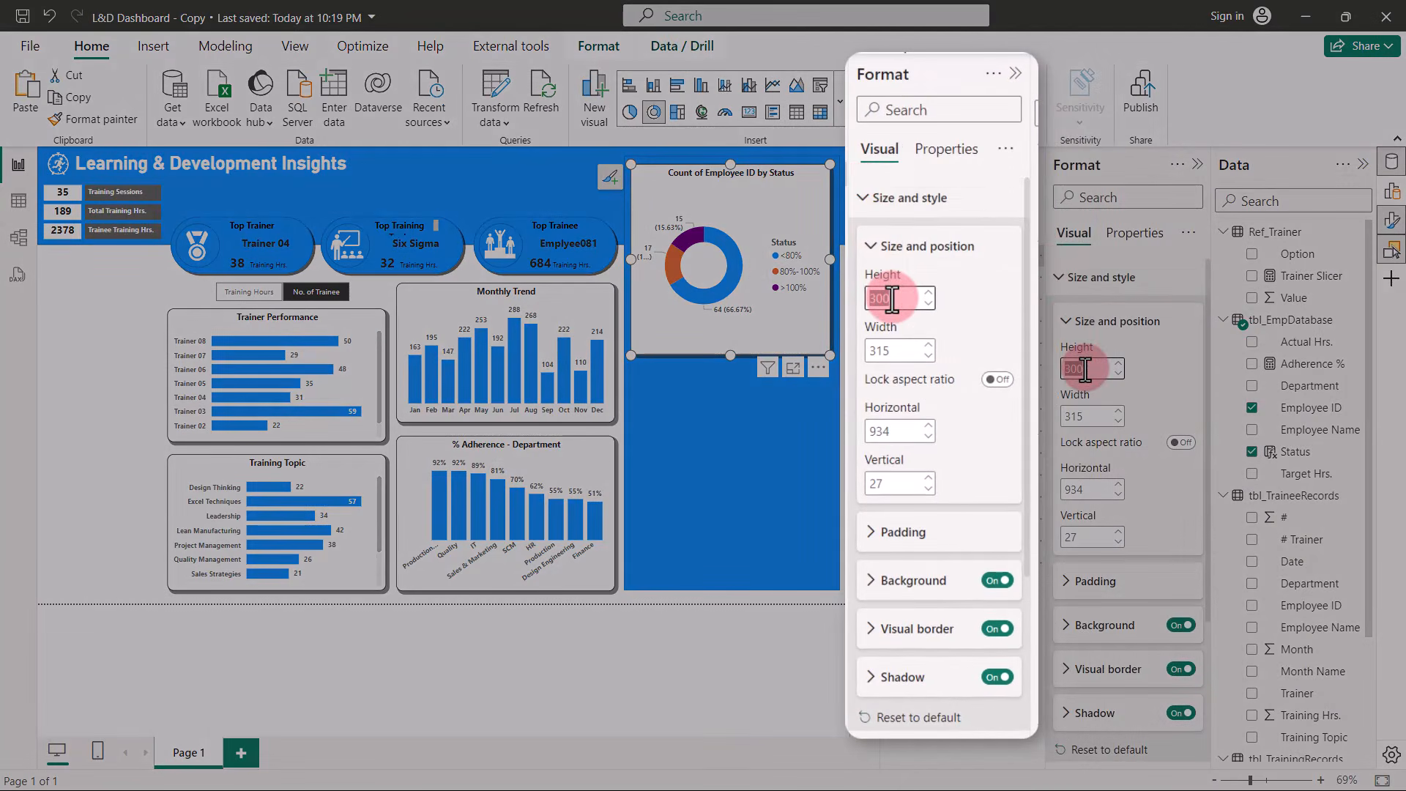
{"action": "type", "text": "175"}
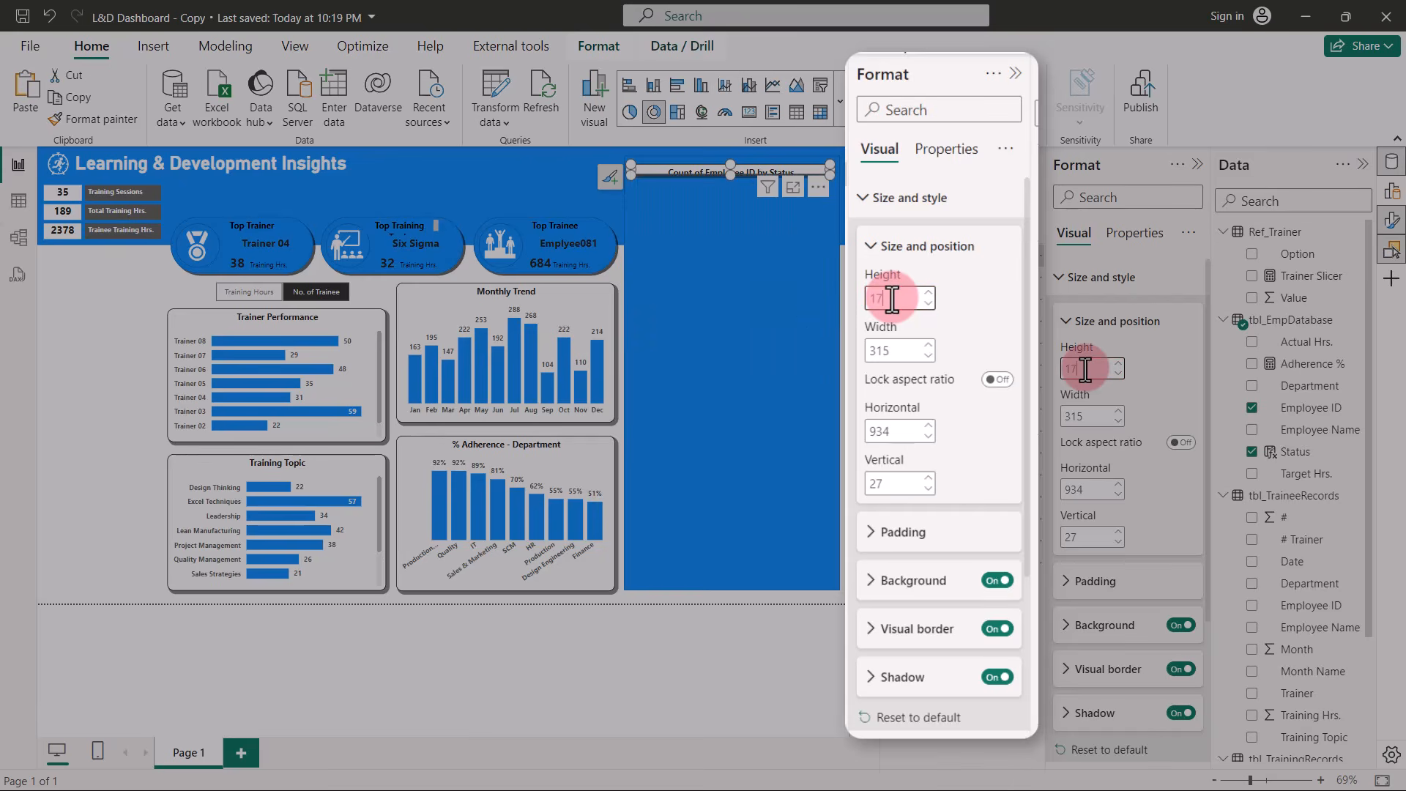
{"action": "left_click", "coordinate": [1090, 416]}
{"action": "left_click", "coordinate": [1118, 422]}
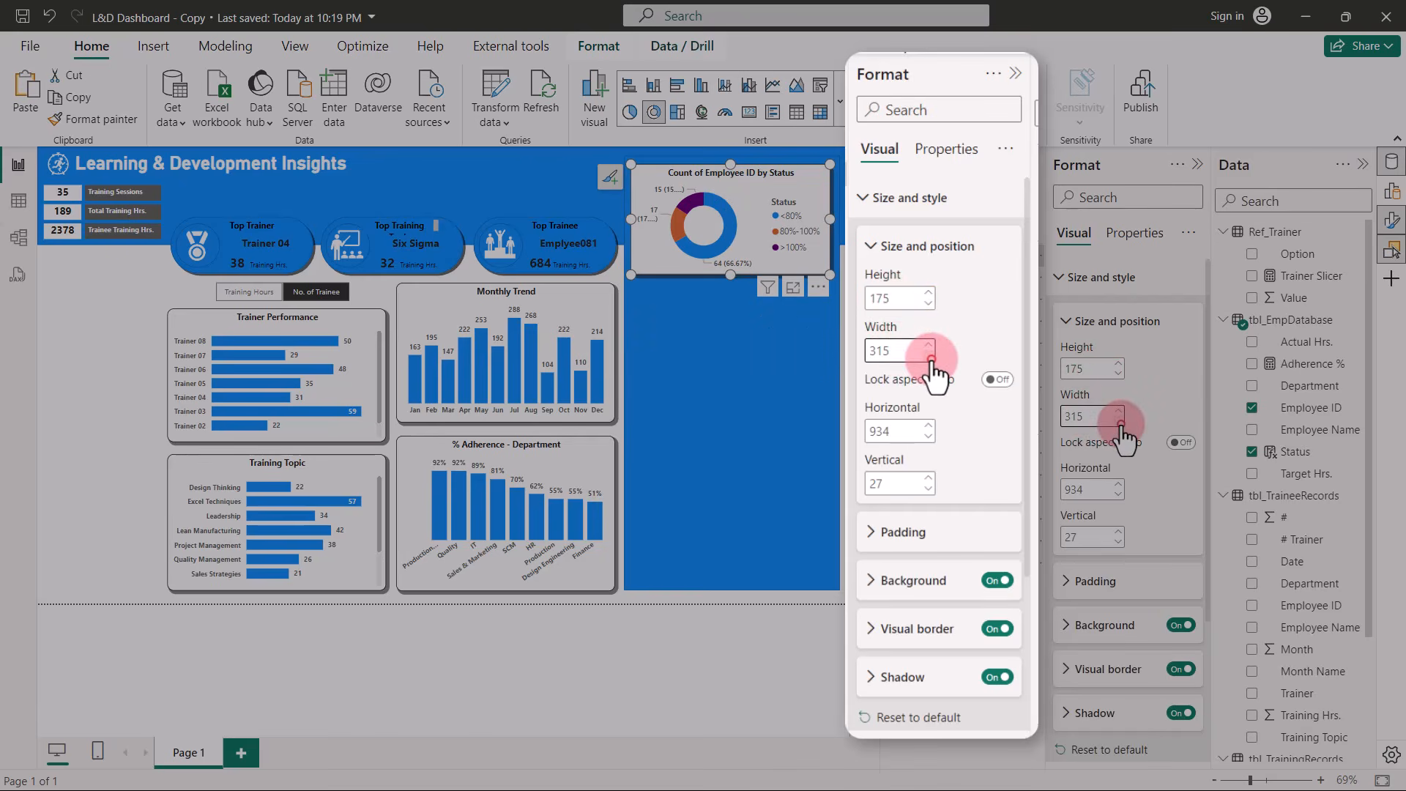
{"action": "left_click", "coordinate": [1119, 421]}
{"action": "left_click", "coordinate": [1119, 422]}
{"action": "left_click", "coordinate": [1119, 422]}
{"action": "left_click", "coordinate": [1118, 421]}
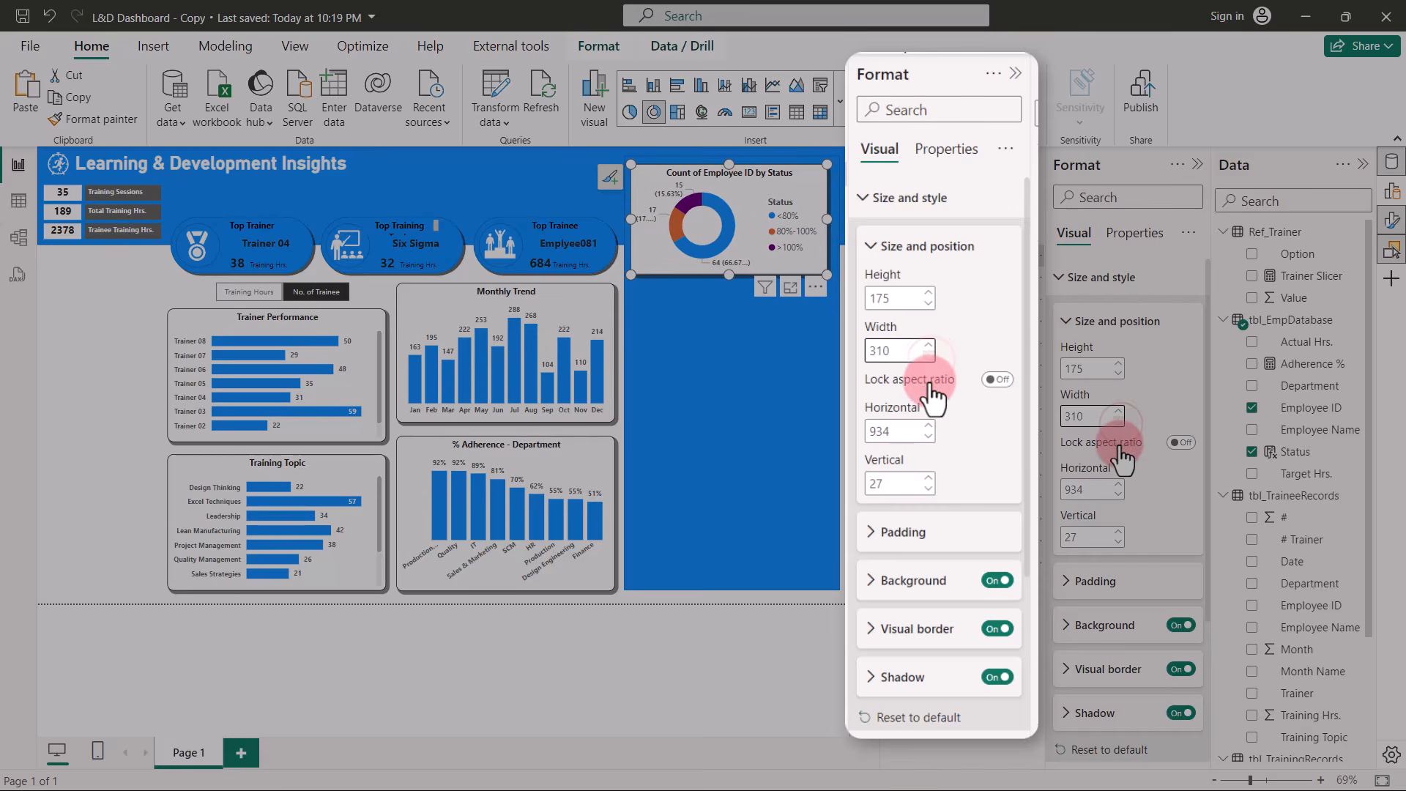
Position the donut chart at horizontal 940 and vertical 30, and turn off its shadow.
{"action": "left_click", "coordinate": [1116, 485]}
{"action": "left_click", "coordinate": [1117, 484]}
{"action": "left_click", "coordinate": [1117, 484]}
{"action": "left_click", "coordinate": [1117, 484]}
{"action": "left_click", "coordinate": [1117, 483]}
{"action": "left_click", "coordinate": [1117, 483]}
{"action": "left_click", "coordinate": [1117, 483]}
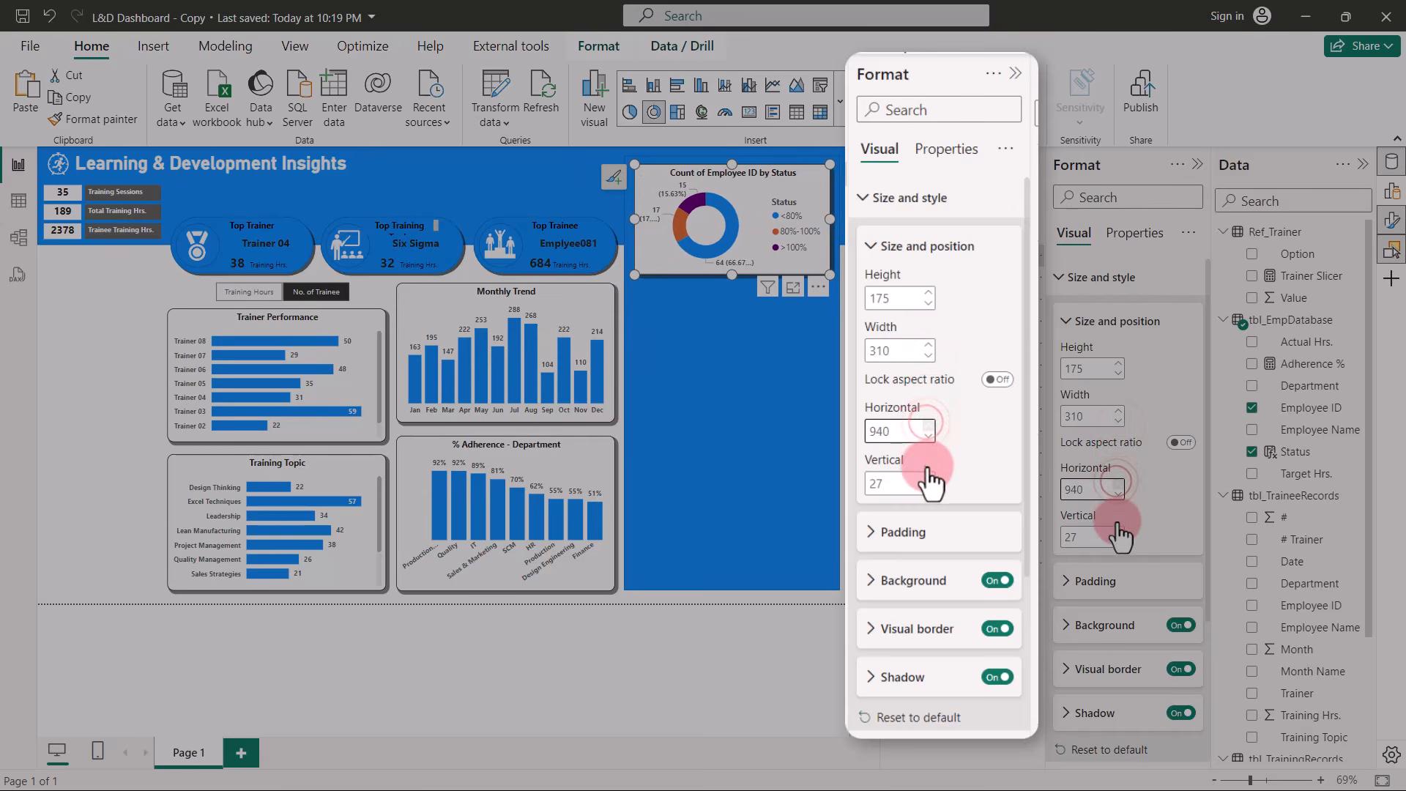
{"action": "left_click", "coordinate": [1118, 532]}
{"action": "left_click", "coordinate": [1119, 532]}
{"action": "left_click", "coordinate": [1118, 532]}
{"action": "left_click", "coordinate": [1180, 714]}
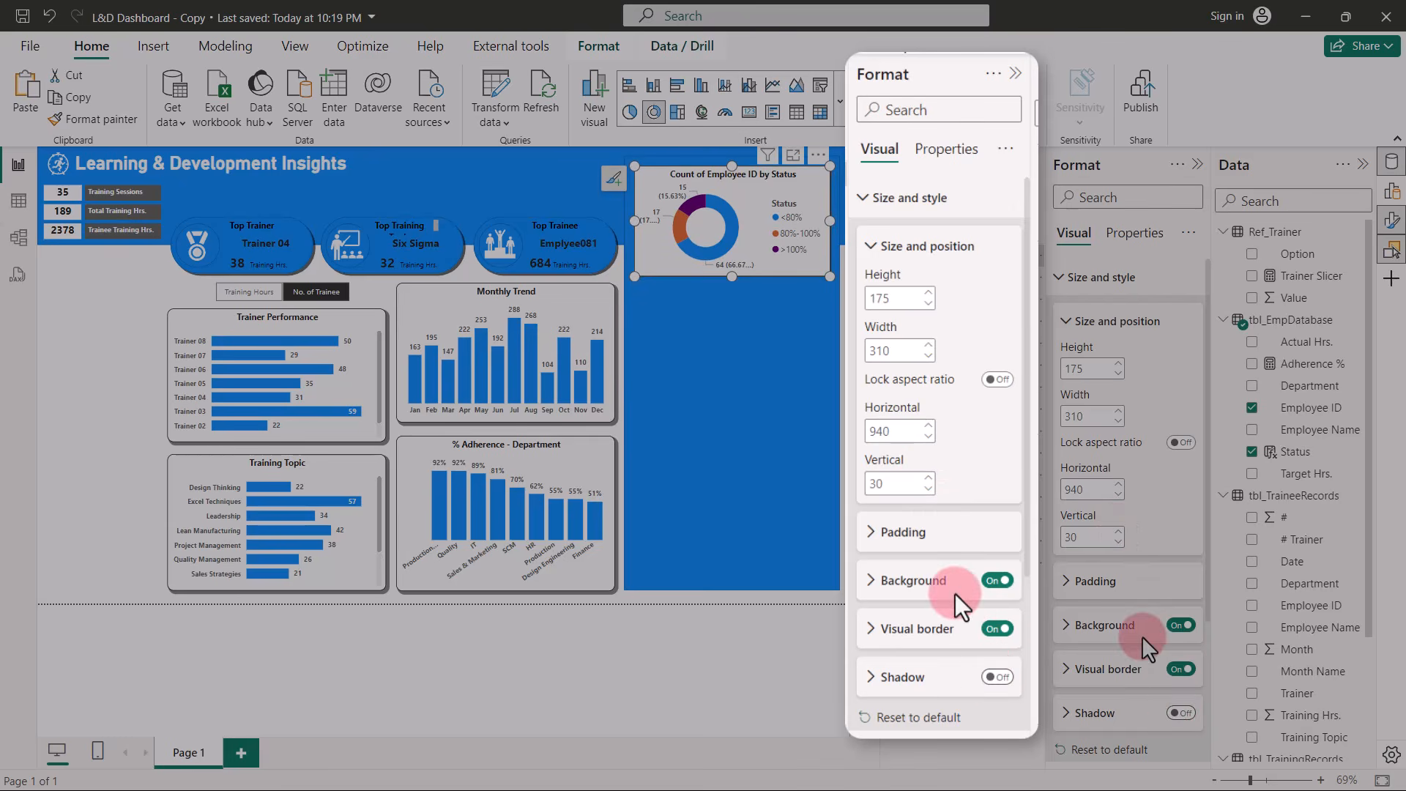
Turn off the title of the donut chart's legend.
{"action": "scroll", "coordinate": [1146, 648], "scroll_direction": "down", "scroll_amount": 2}
{"action": "scroll", "coordinate": [1146, 650], "scroll_direction": "down", "scroll_amount": 2}
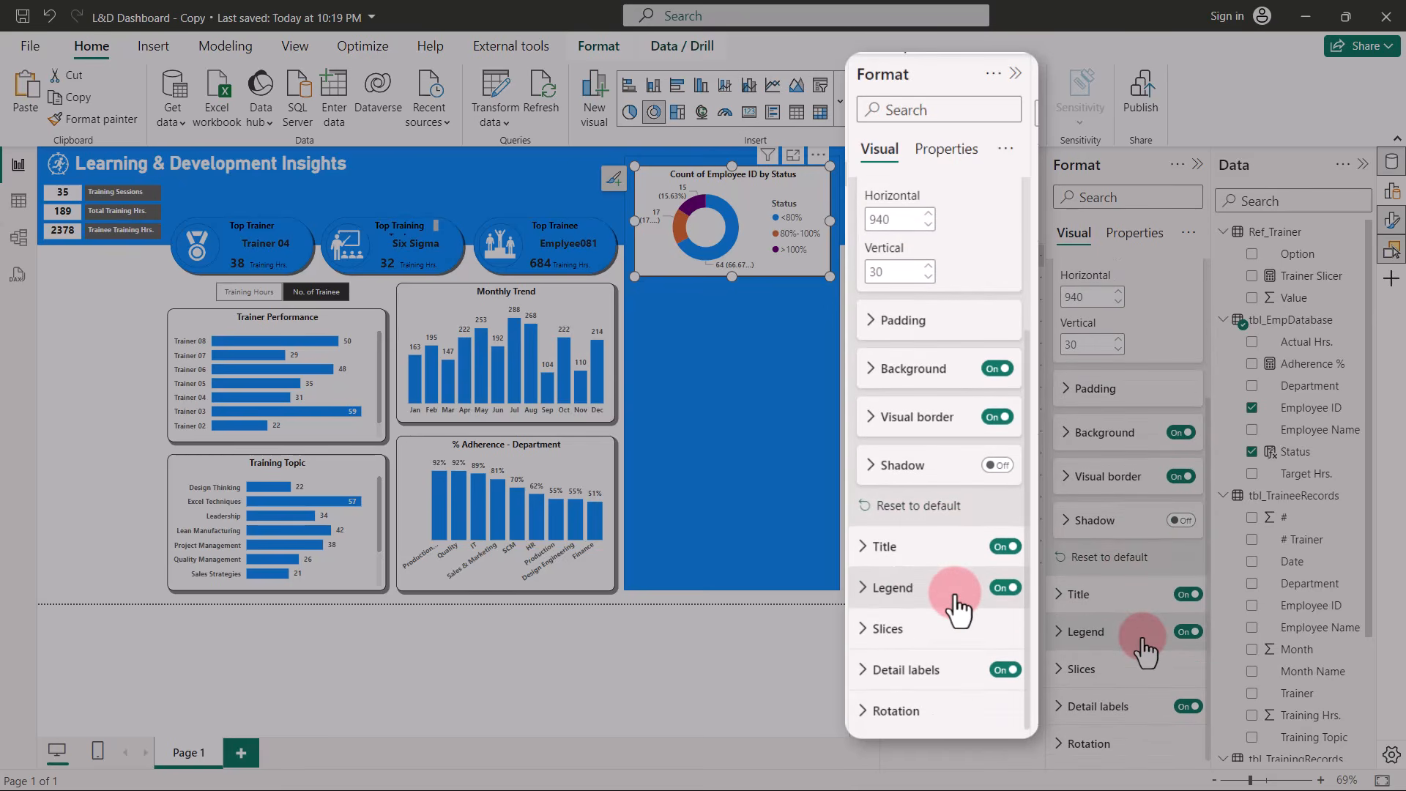
{"action": "left_click", "coordinate": [1062, 635]}
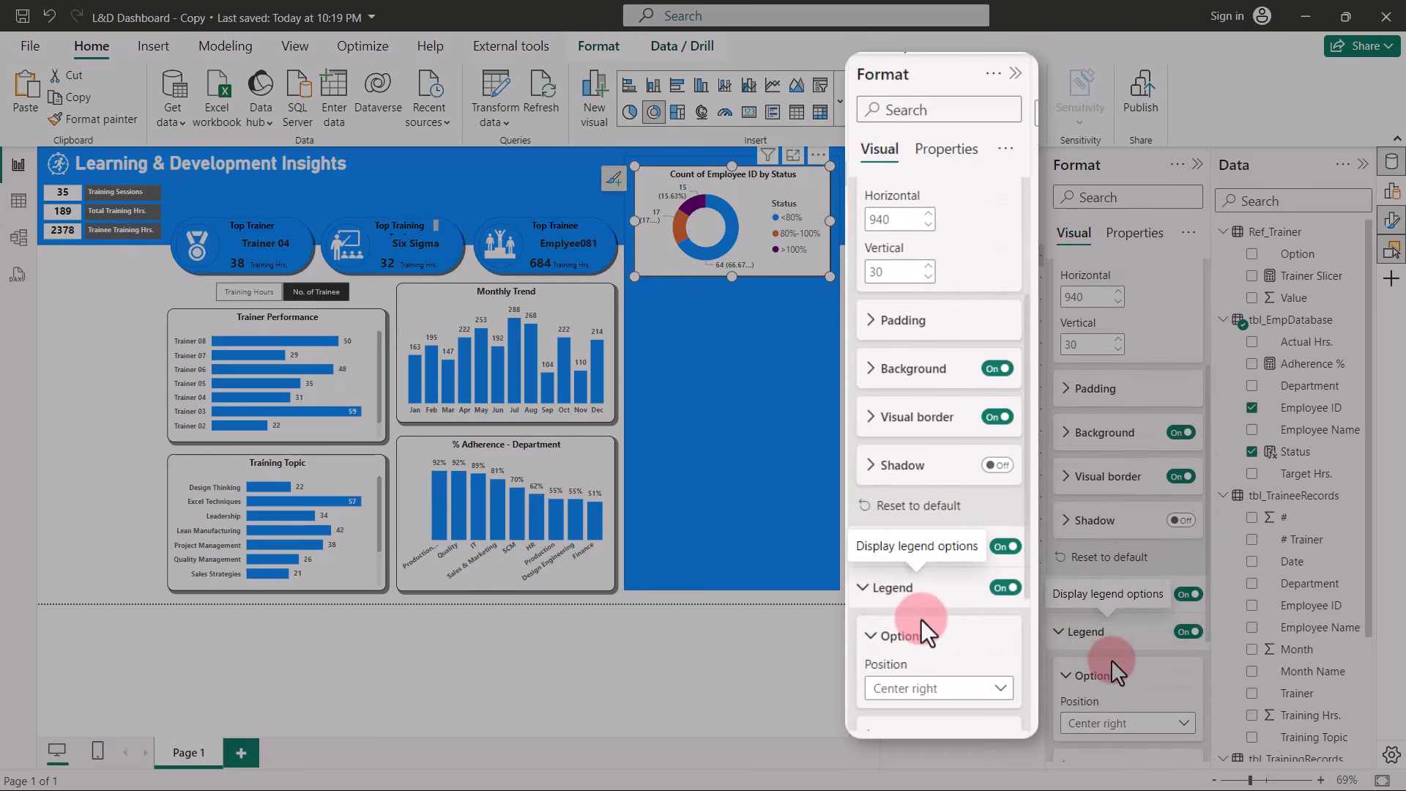
{"action": "scroll", "coordinate": [1108, 665], "scroll_direction": "down", "scroll_amount": 4}
{"action": "left_click", "coordinate": [1180, 595]}
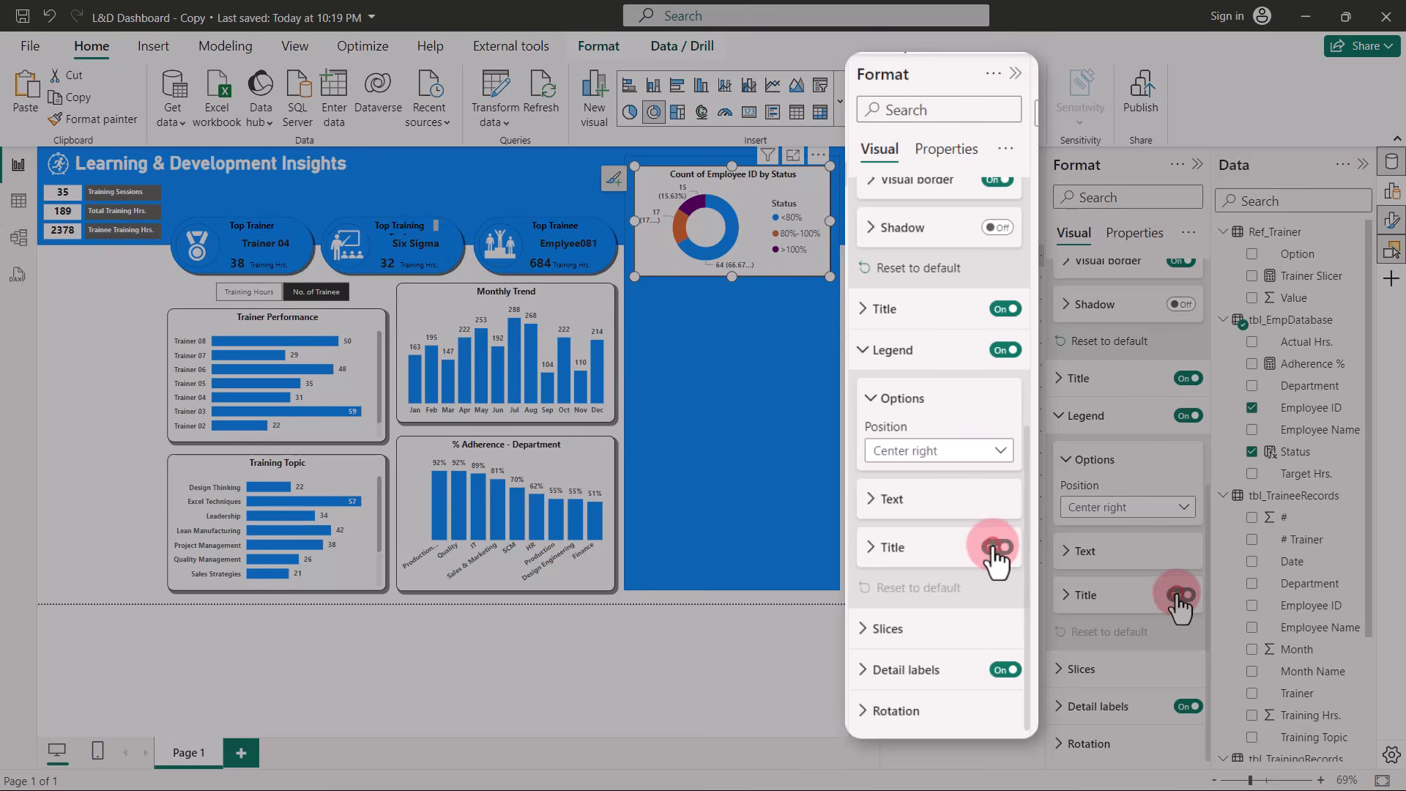
{"action": "left_click", "coordinate": [1062, 416]}
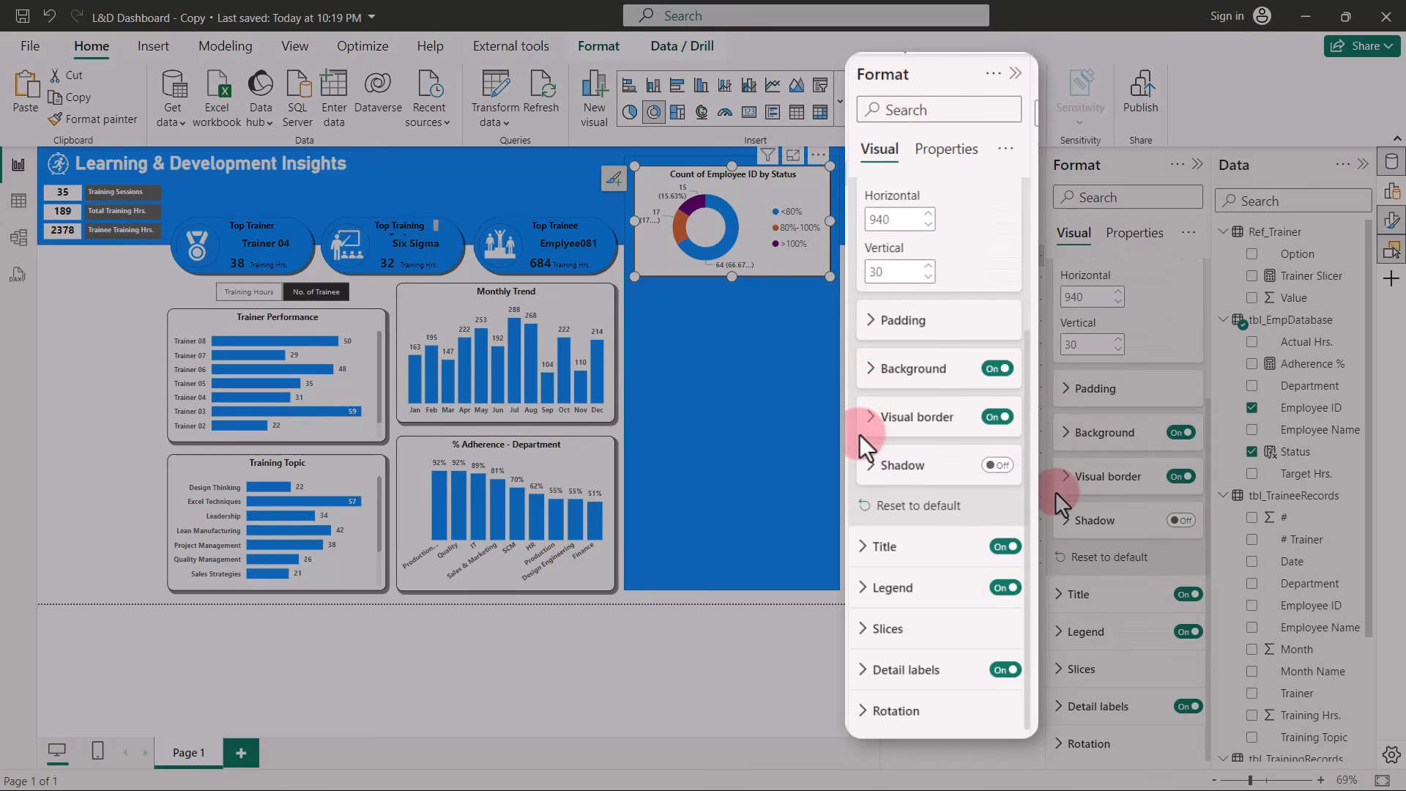
Set the donut chart's detail labels to 0 value decimal places and 0 percentage decimal places.
{"action": "left_click", "coordinate": [1058, 704]}
{"action": "scroll", "coordinate": [1062, 660], "scroll_direction": "down", "scroll_amount": 3}
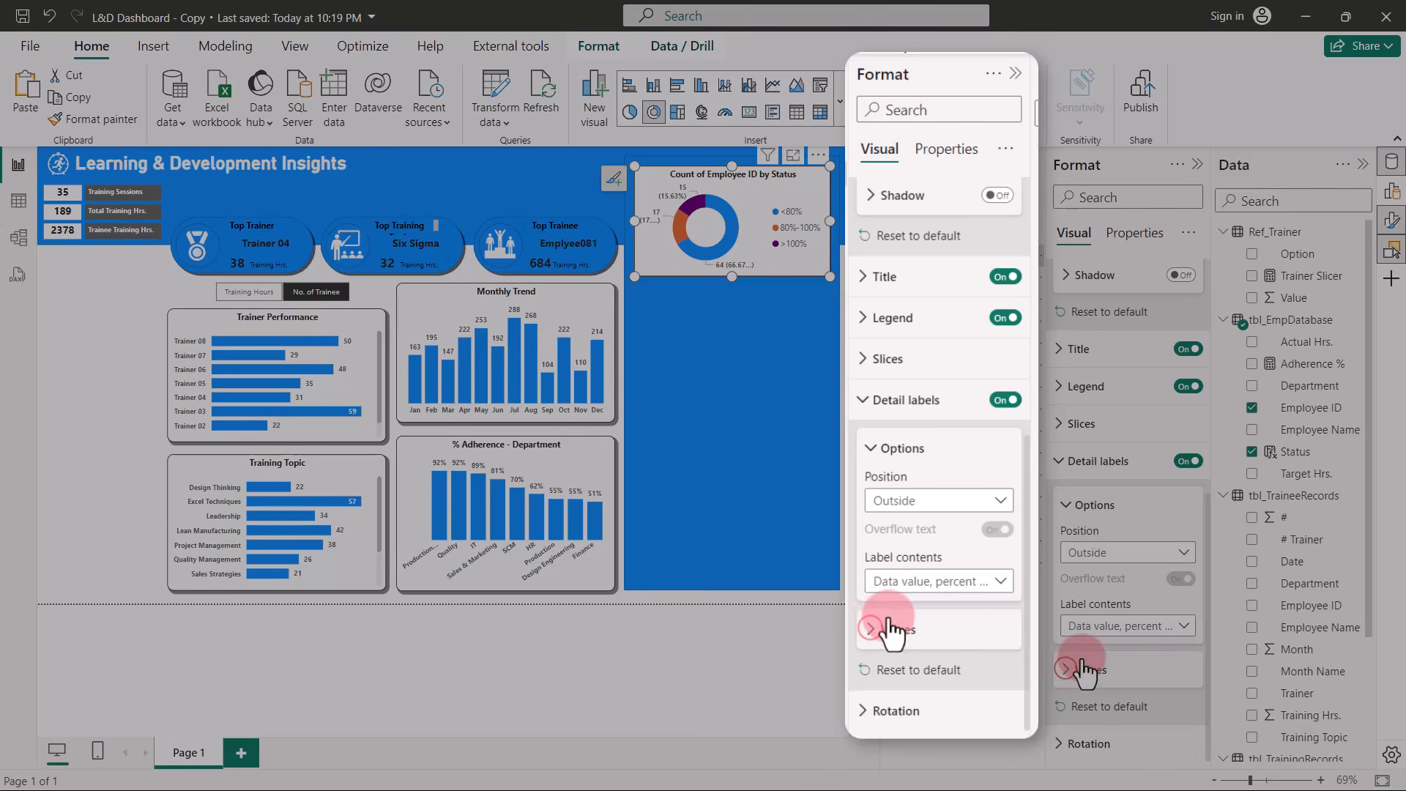
{"action": "left_click", "coordinate": [1071, 670]}
{"action": "scroll", "coordinate": [1120, 648], "scroll_direction": "down", "scroll_amount": 3}
{"action": "scroll", "coordinate": [926, 591], "scroll_direction": "down", "scroll_amount": 2}
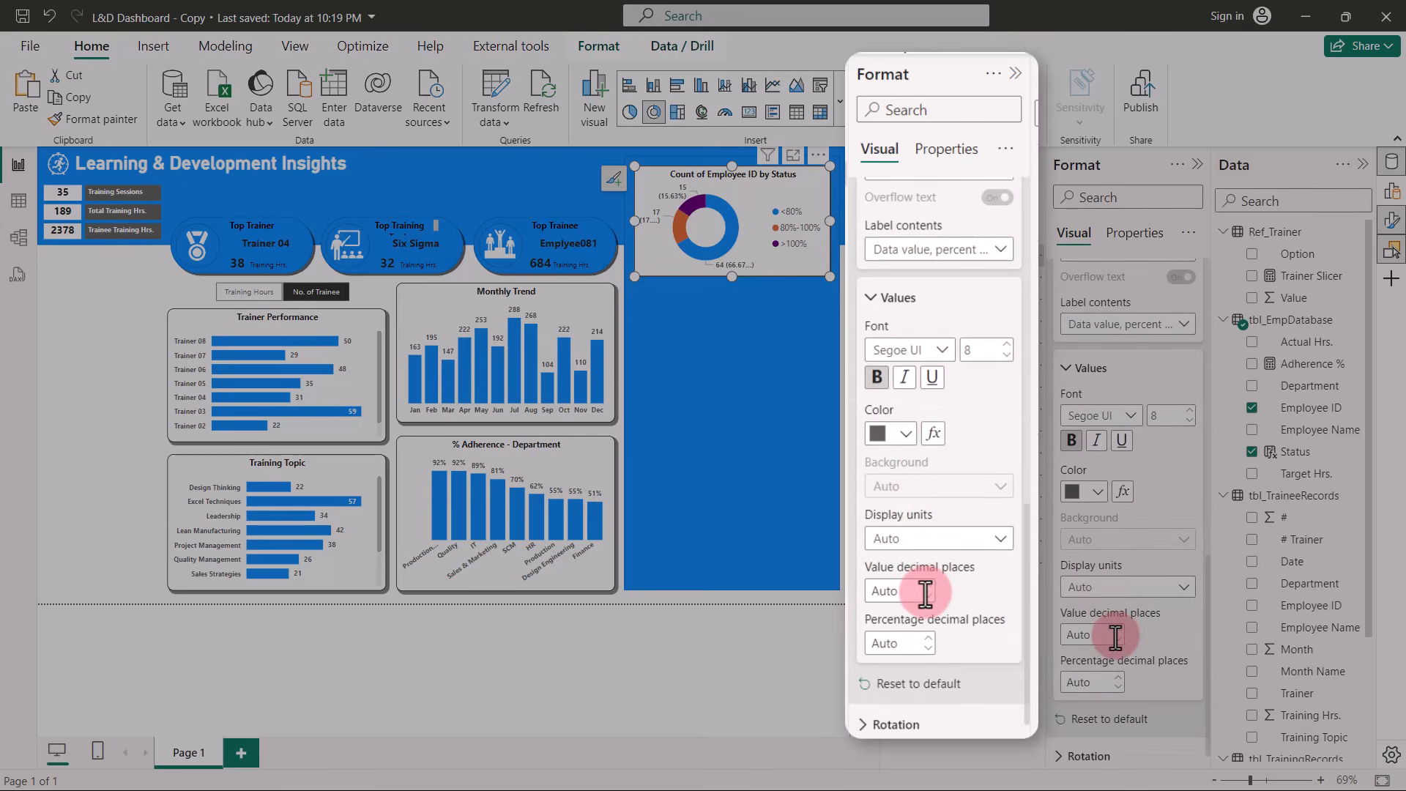
{"action": "left_click", "coordinate": [898, 591]}
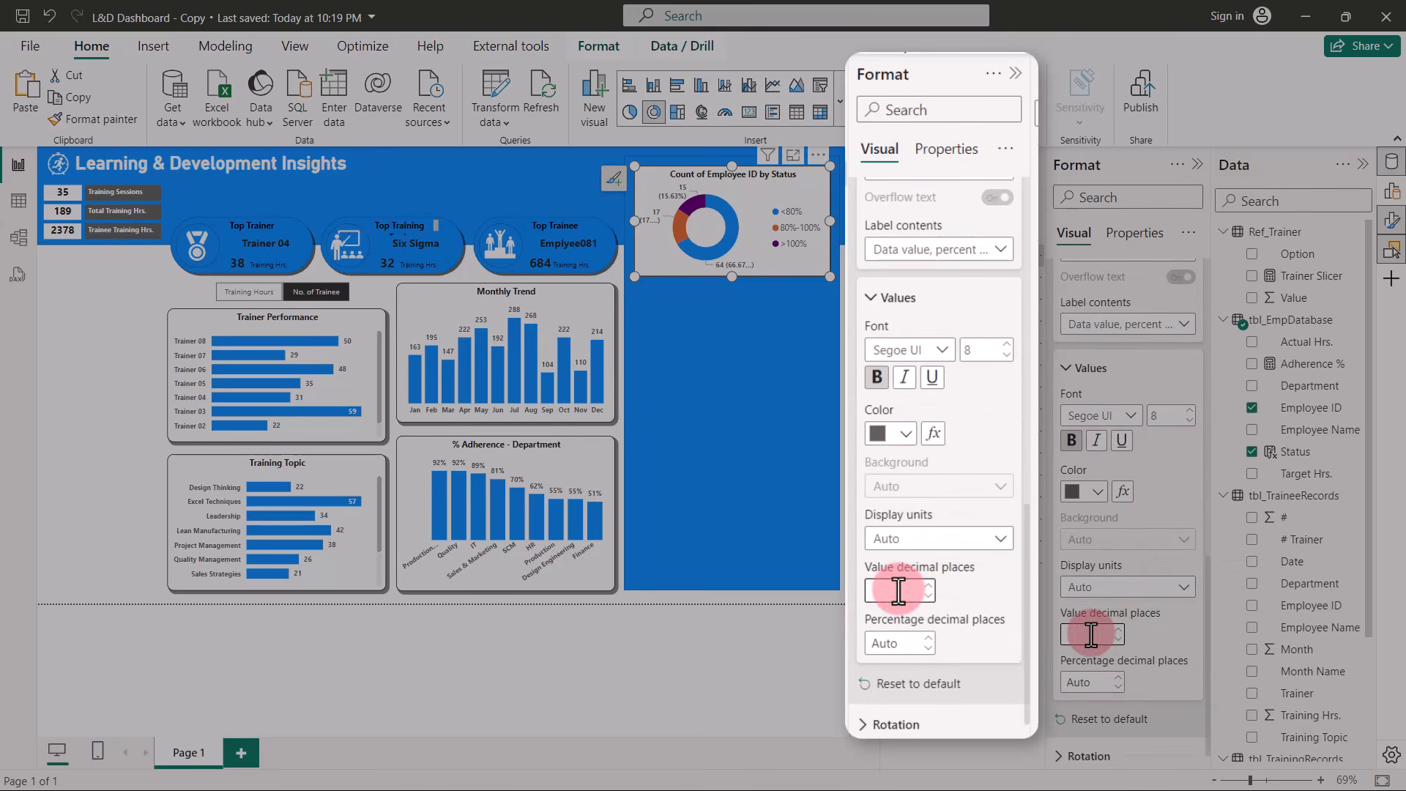
{"action": "left_click", "coordinate": [1086, 682]}
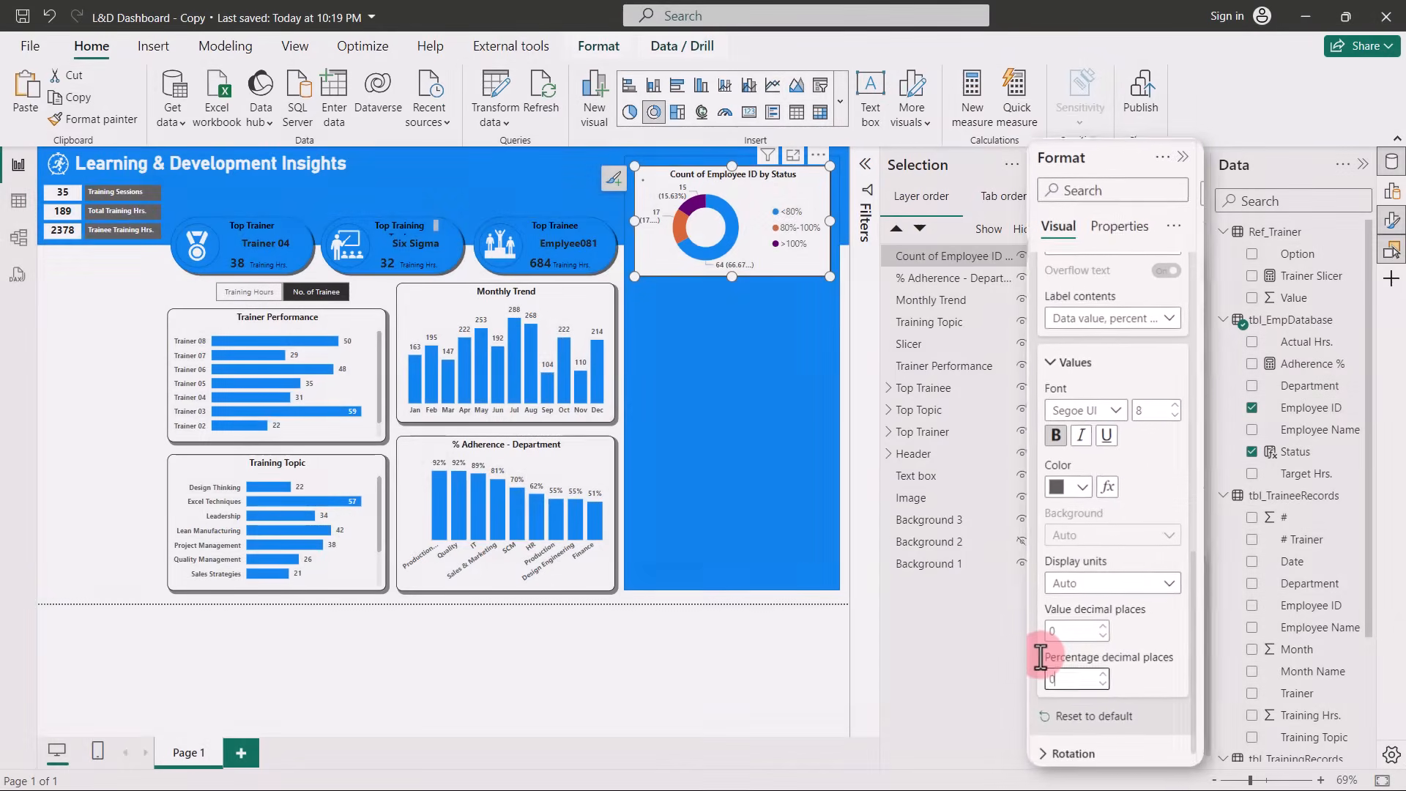
{"action": "type", "text": "0"}
{"action": "left_click", "coordinate": [828, 599]}
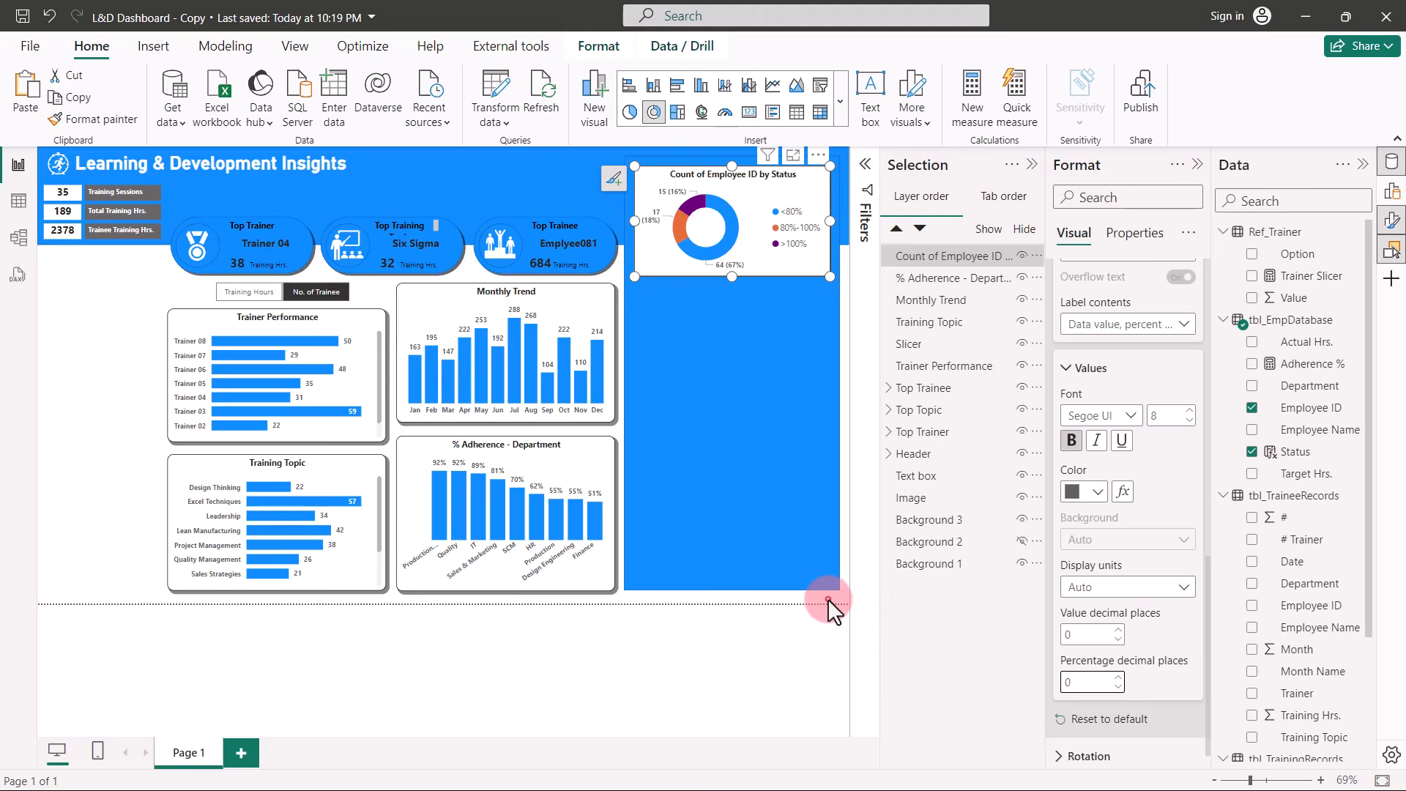
Change the donut chart's title to "Trainee Target Achievement" and close the formatting options.
{"action": "left_click", "coordinate": [794, 176]}
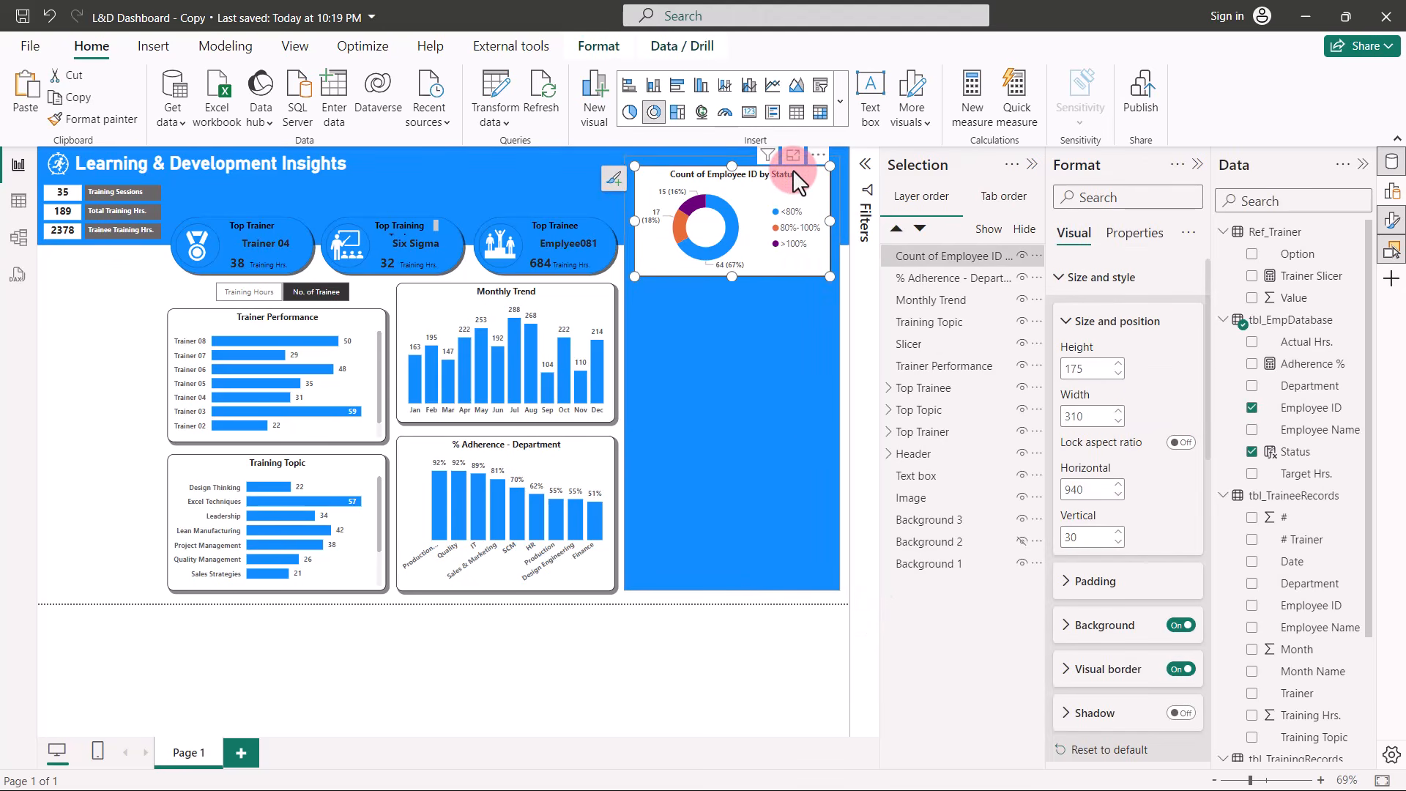
{"action": "left_click", "coordinate": [1061, 278]}
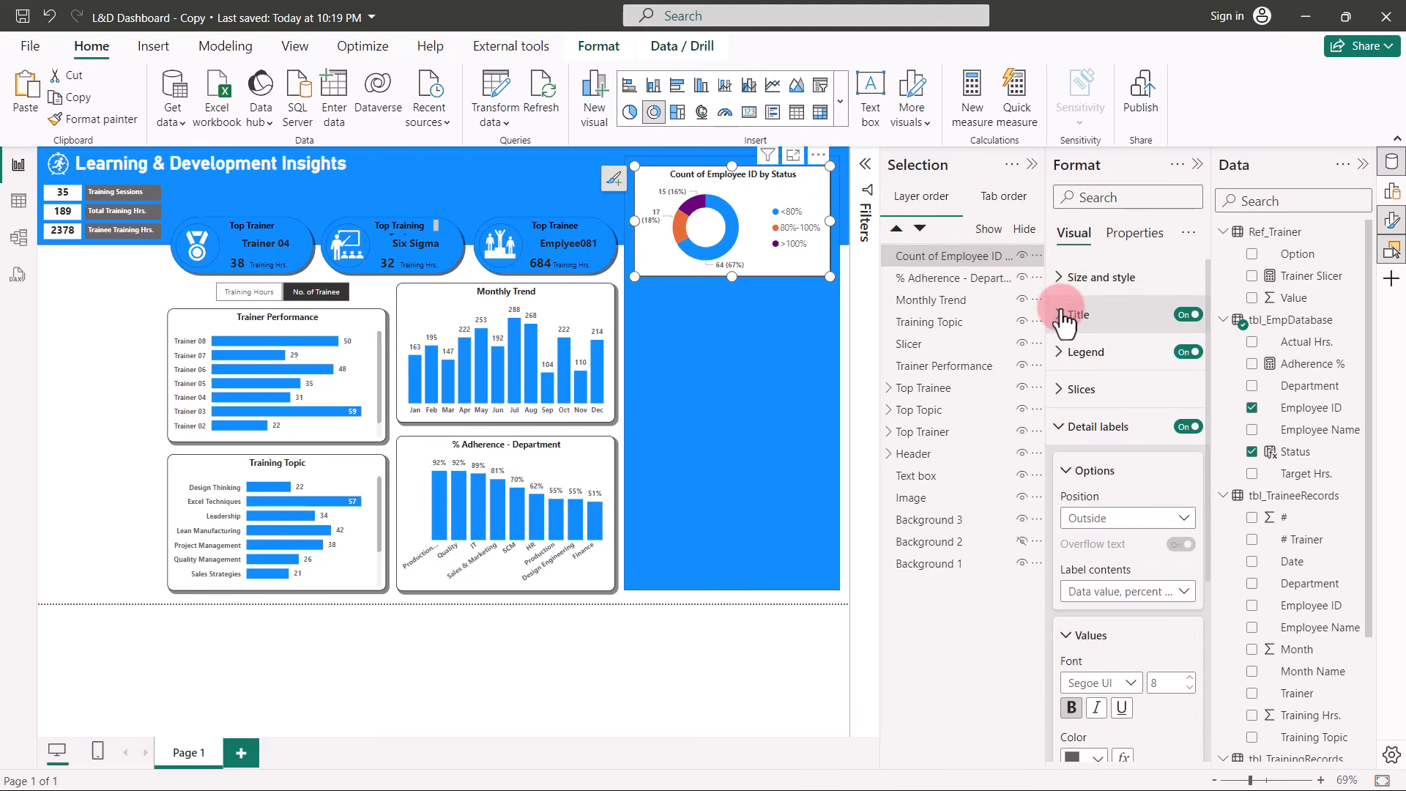
{"action": "left_click", "coordinate": [1062, 316]}
{"action": "left_click_drag", "start_coordinate": [1065, 406], "coordinate": [1167, 406]}
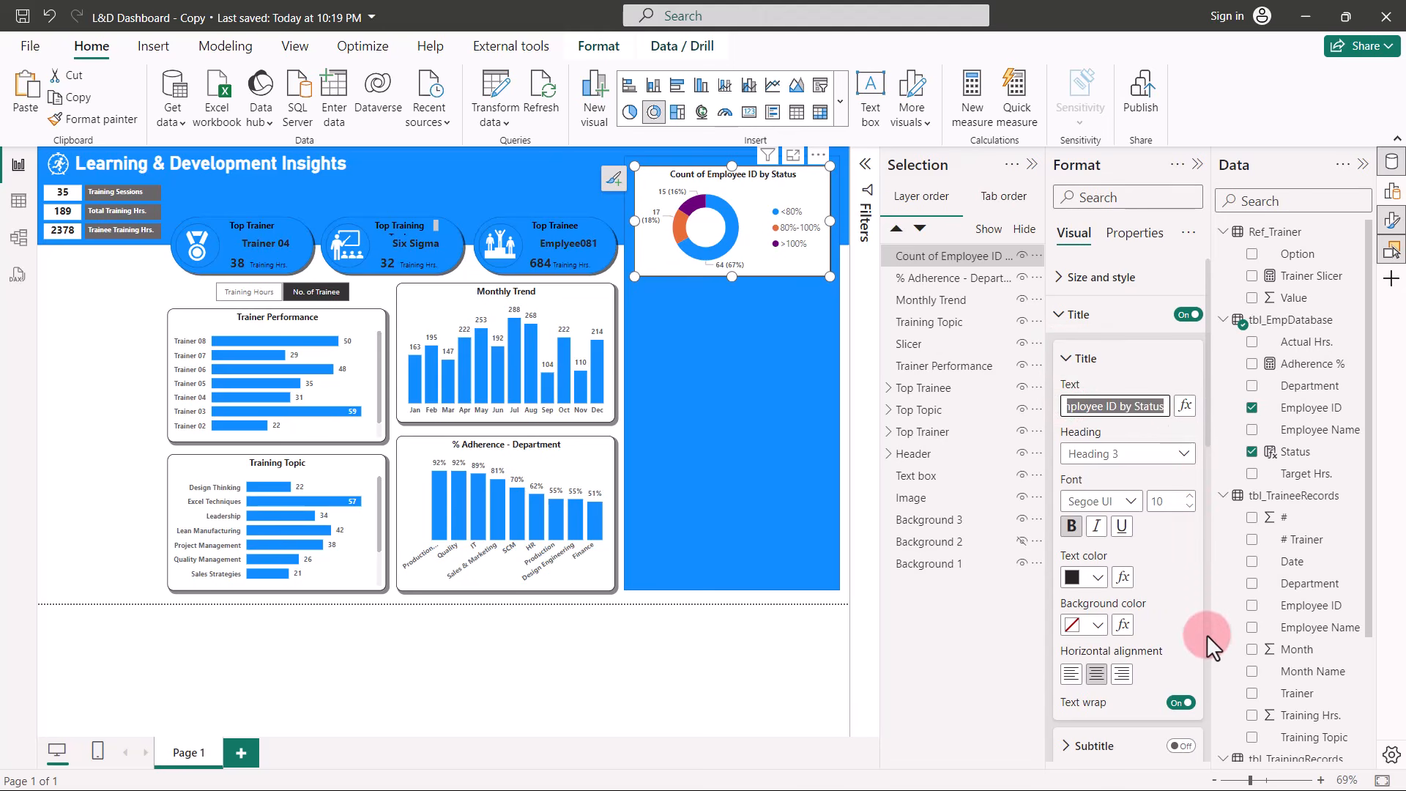
{"action": "type", "text": "Trainee Tar"}
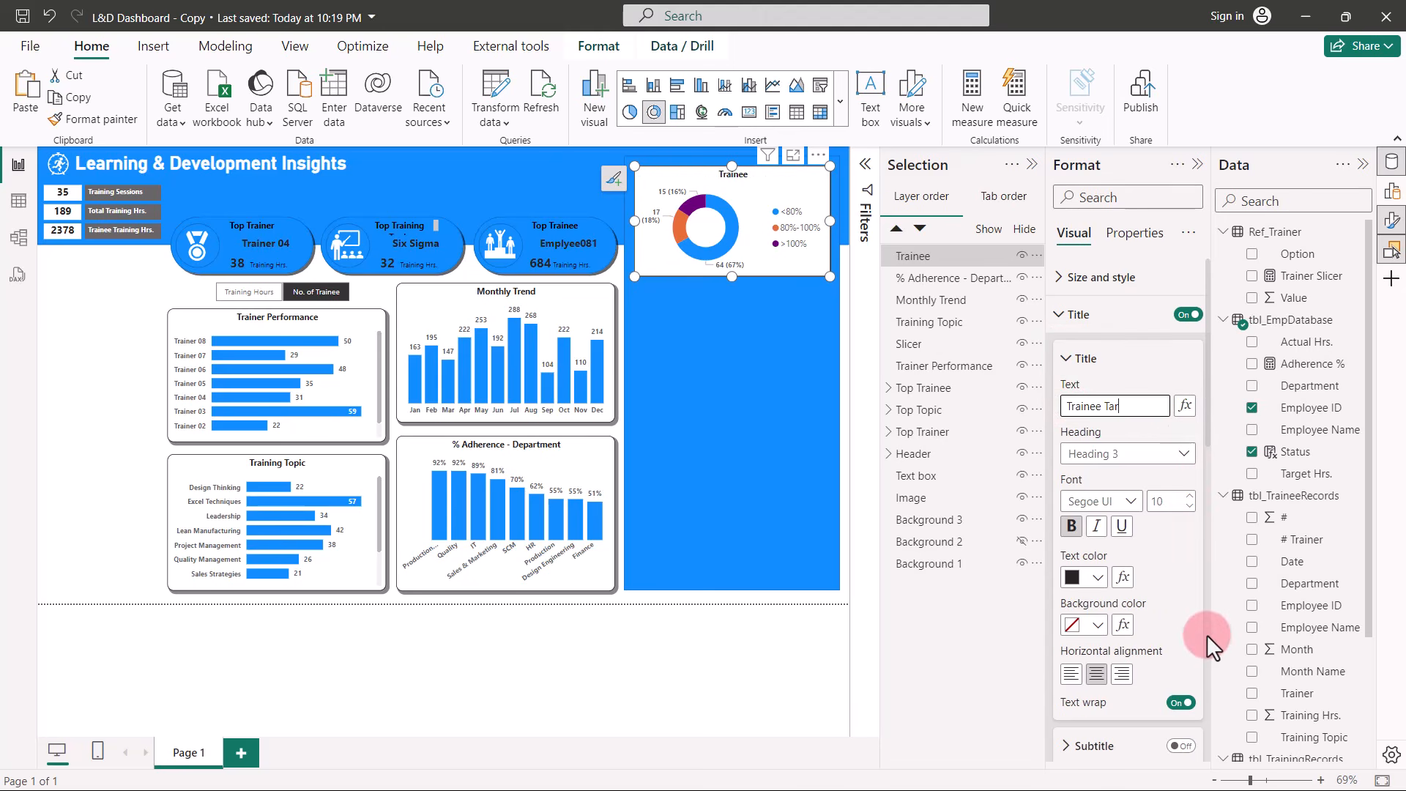
{"action": "type", "text": "get Achievement"}
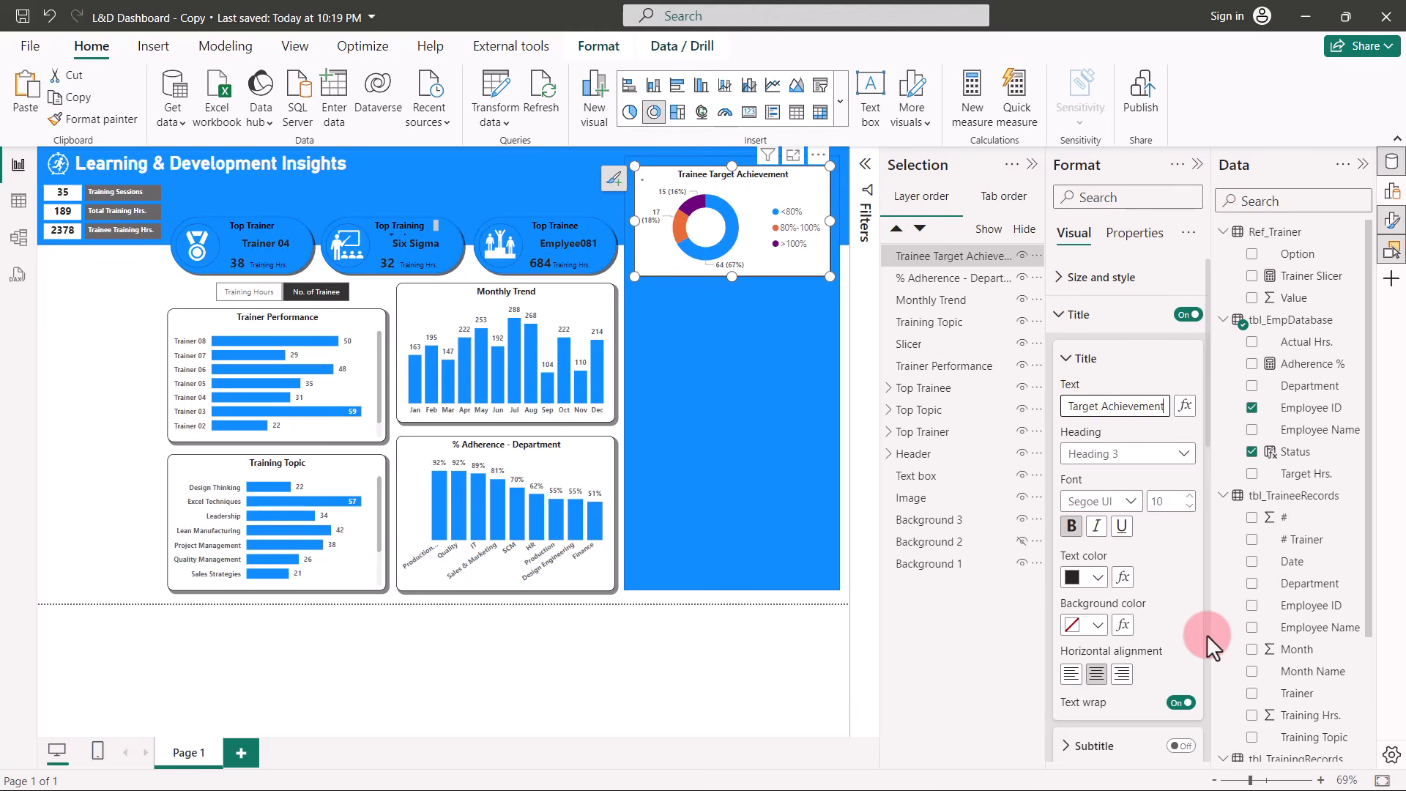
{"action": "left_click", "coordinate": [661, 606]}
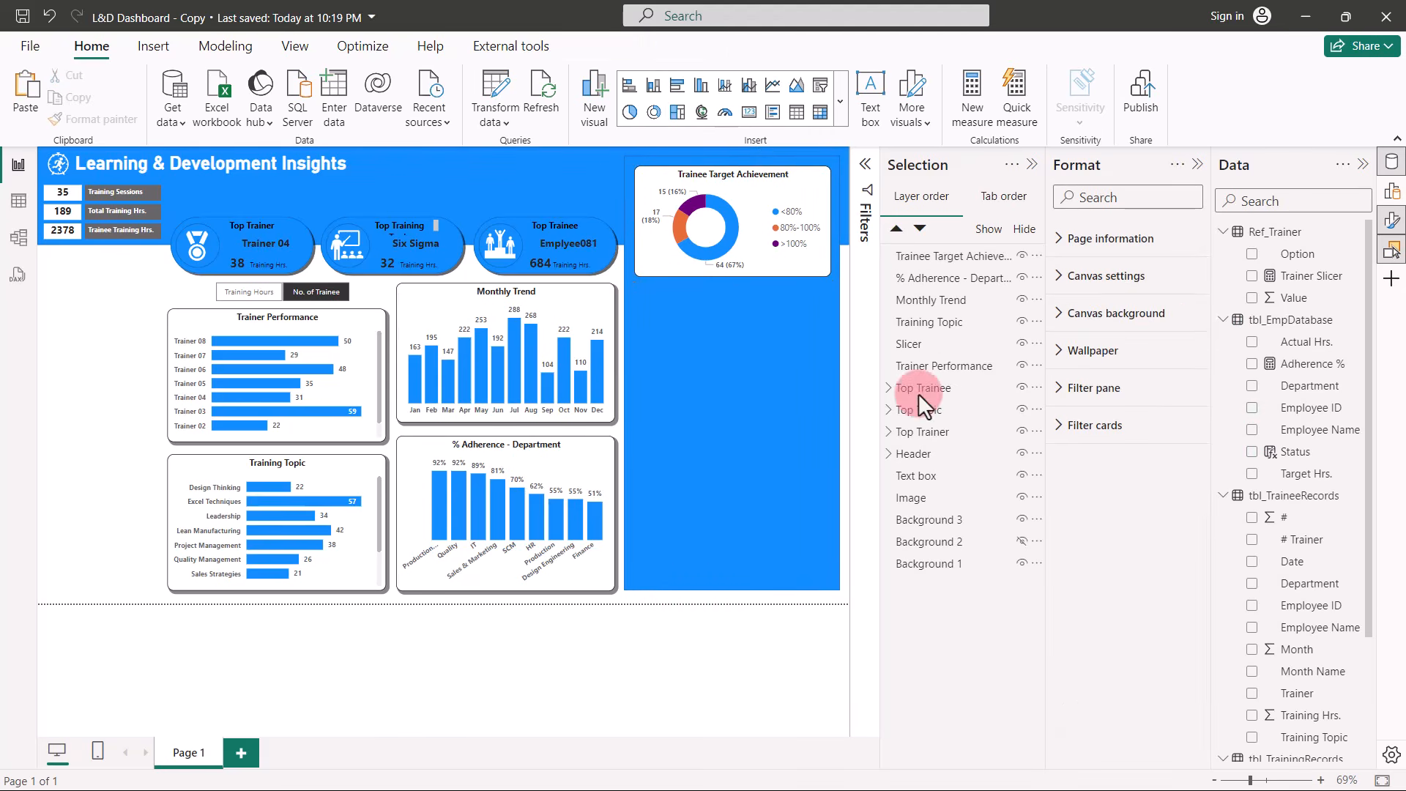
{"action": "left_click", "coordinate": [1195, 164]}
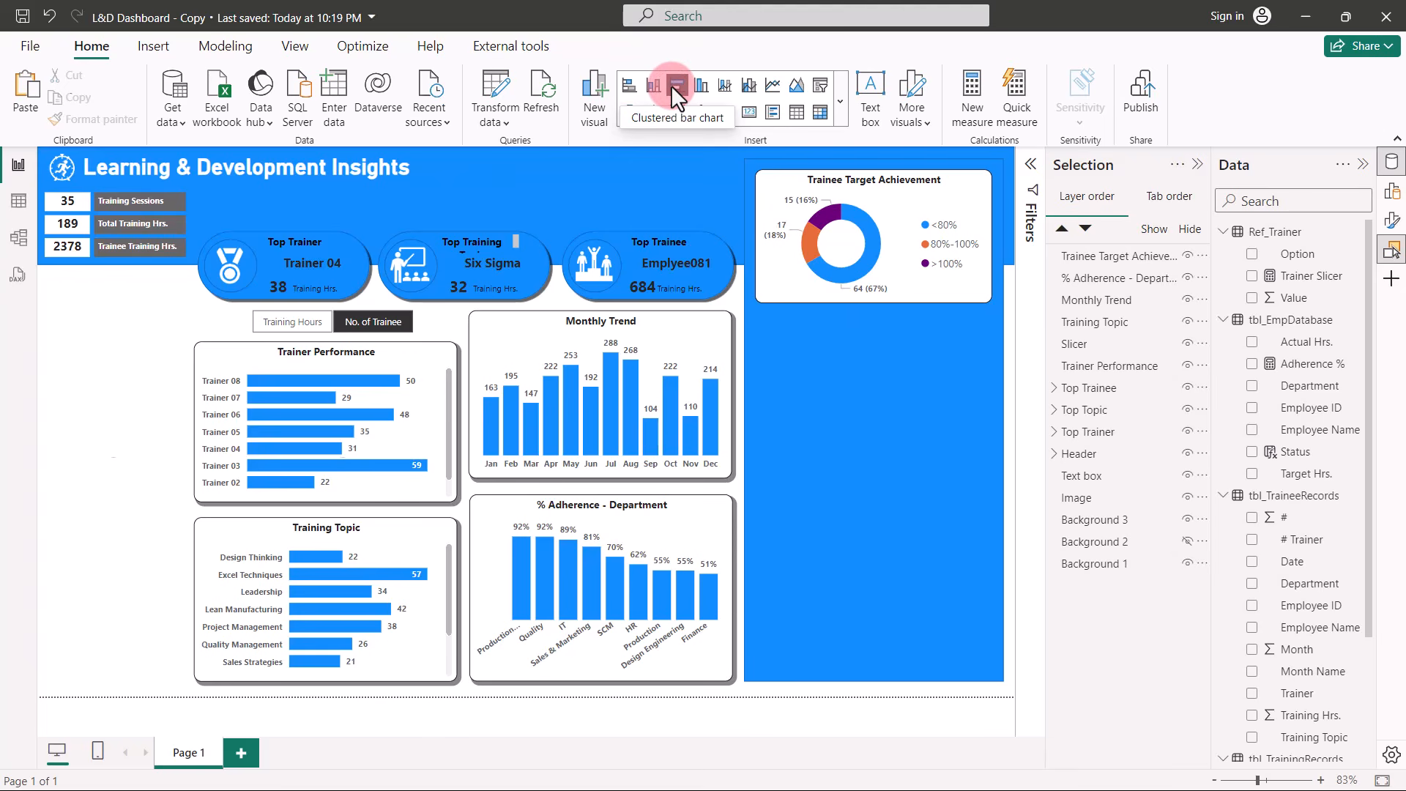
Add a clustered bar chart of Adherence % by Employee Name directly below the donut chart, matching its width.
{"action": "left_click", "coordinate": [671, 85]}
{"action": "left_click_drag", "start_coordinate": [205, 235], "coordinate": [849, 325]}
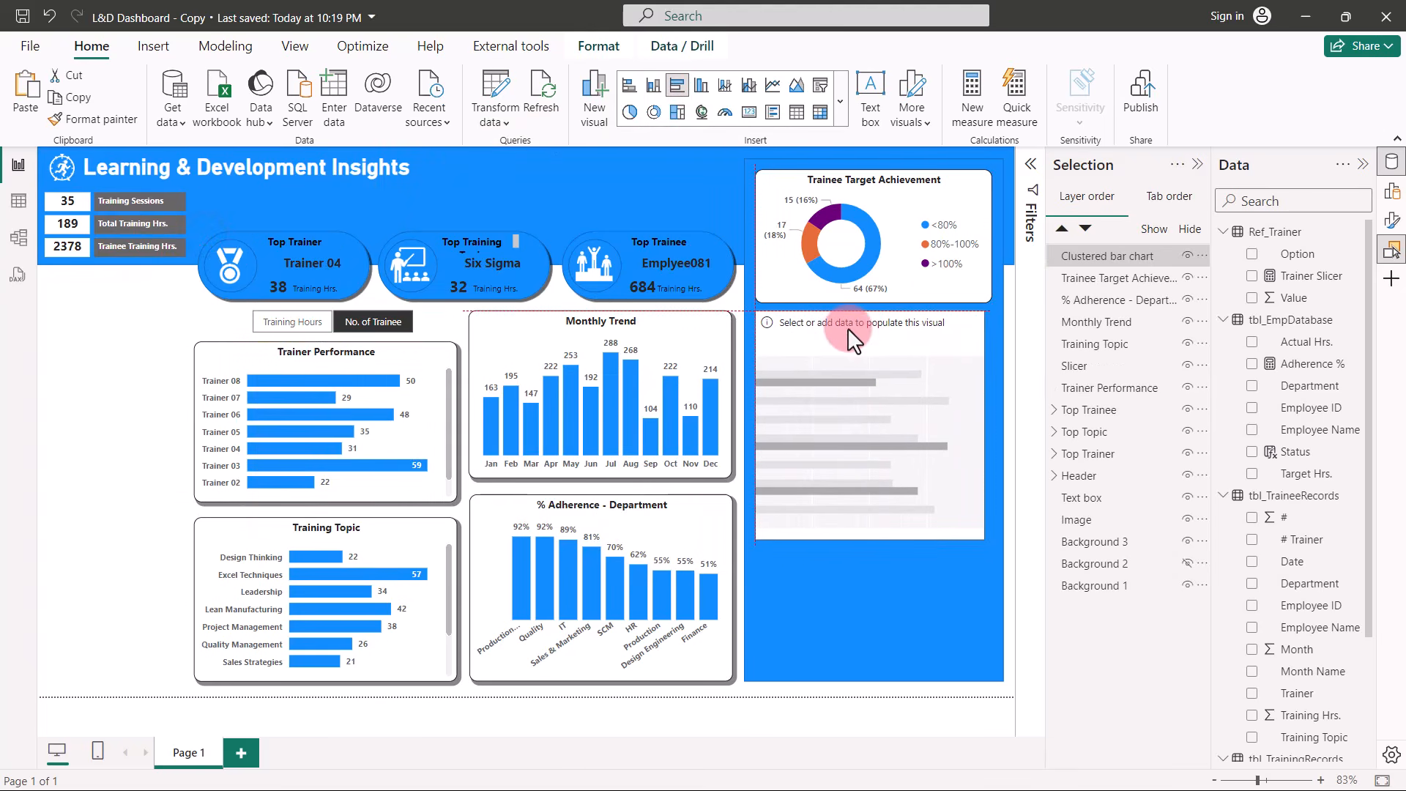
{"action": "left_click_drag", "start_coordinate": [985, 423], "coordinate": [991, 422]}
{"action": "left_click", "coordinate": [1252, 431]}
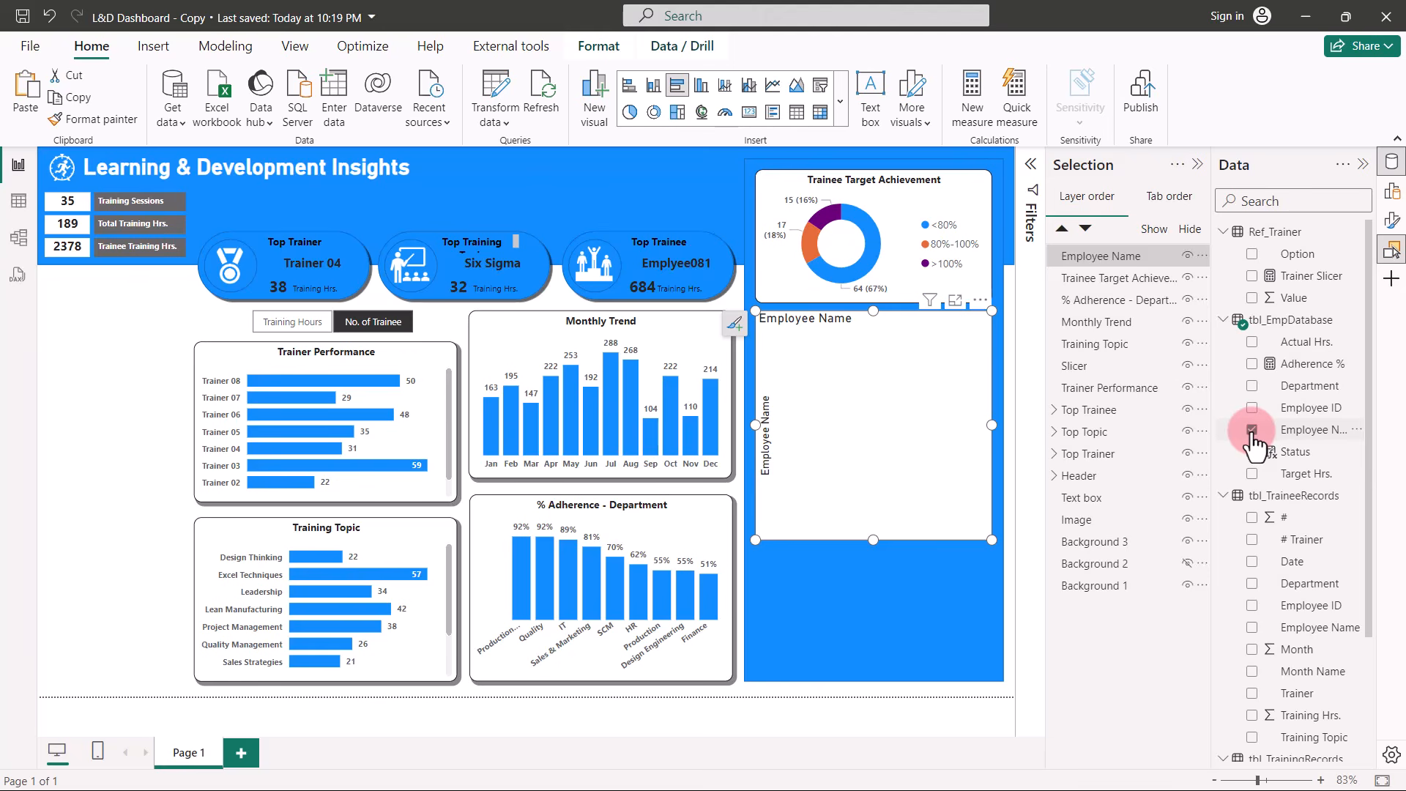
{"action": "left_click", "coordinate": [1252, 364]}
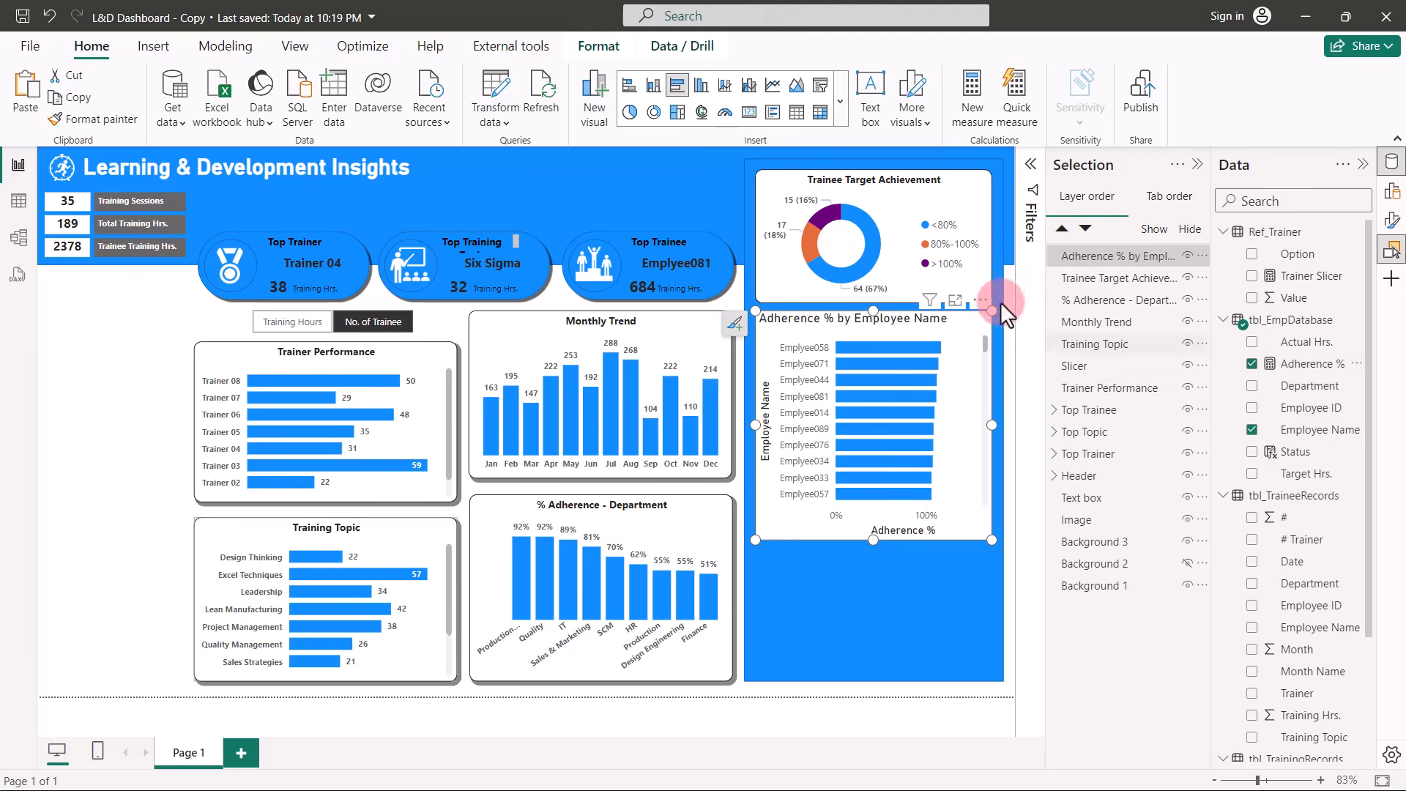
Sort the new bar chart in ascending order and by Employee Name.
{"action": "left_click", "coordinate": [981, 300]}
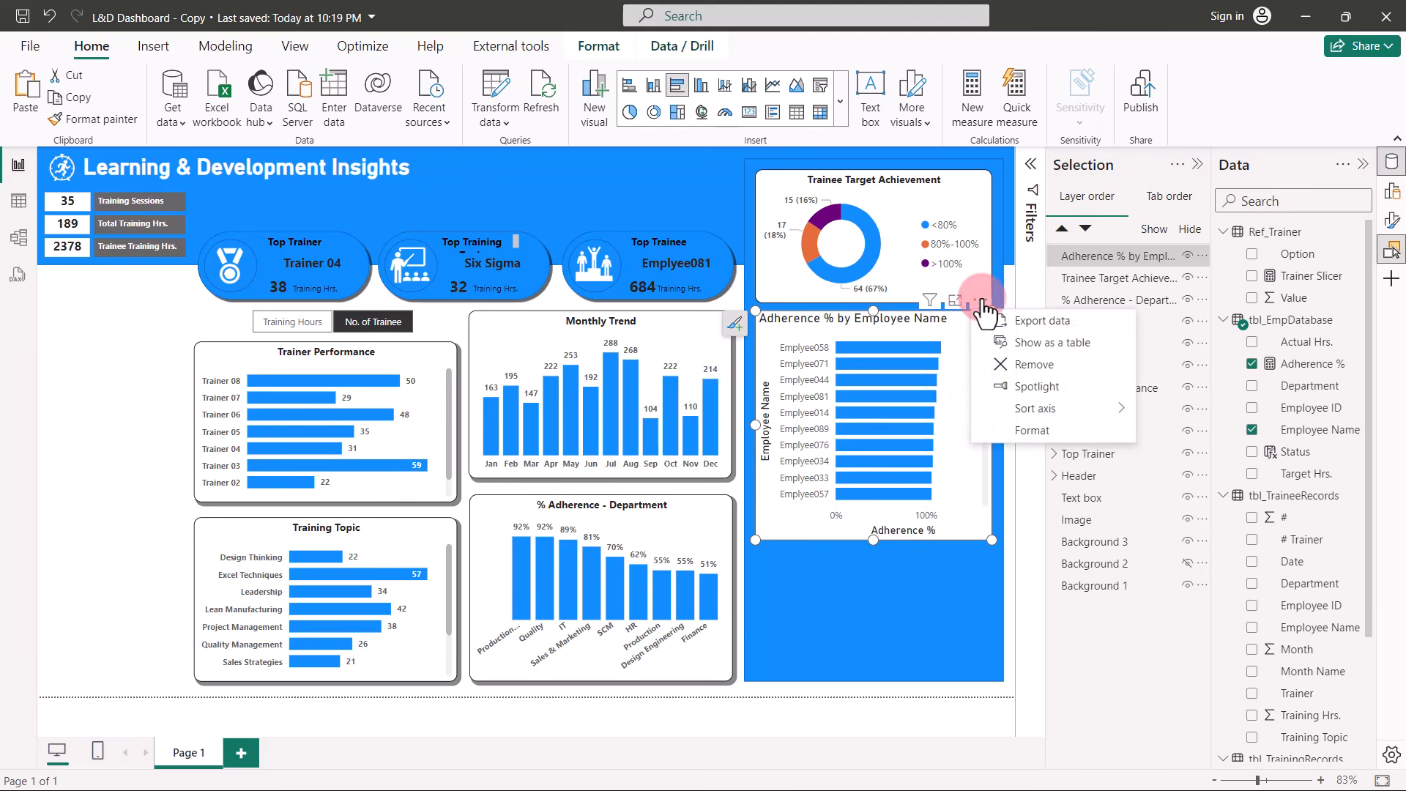
{"action": "left_click", "coordinate": [1062, 408]}
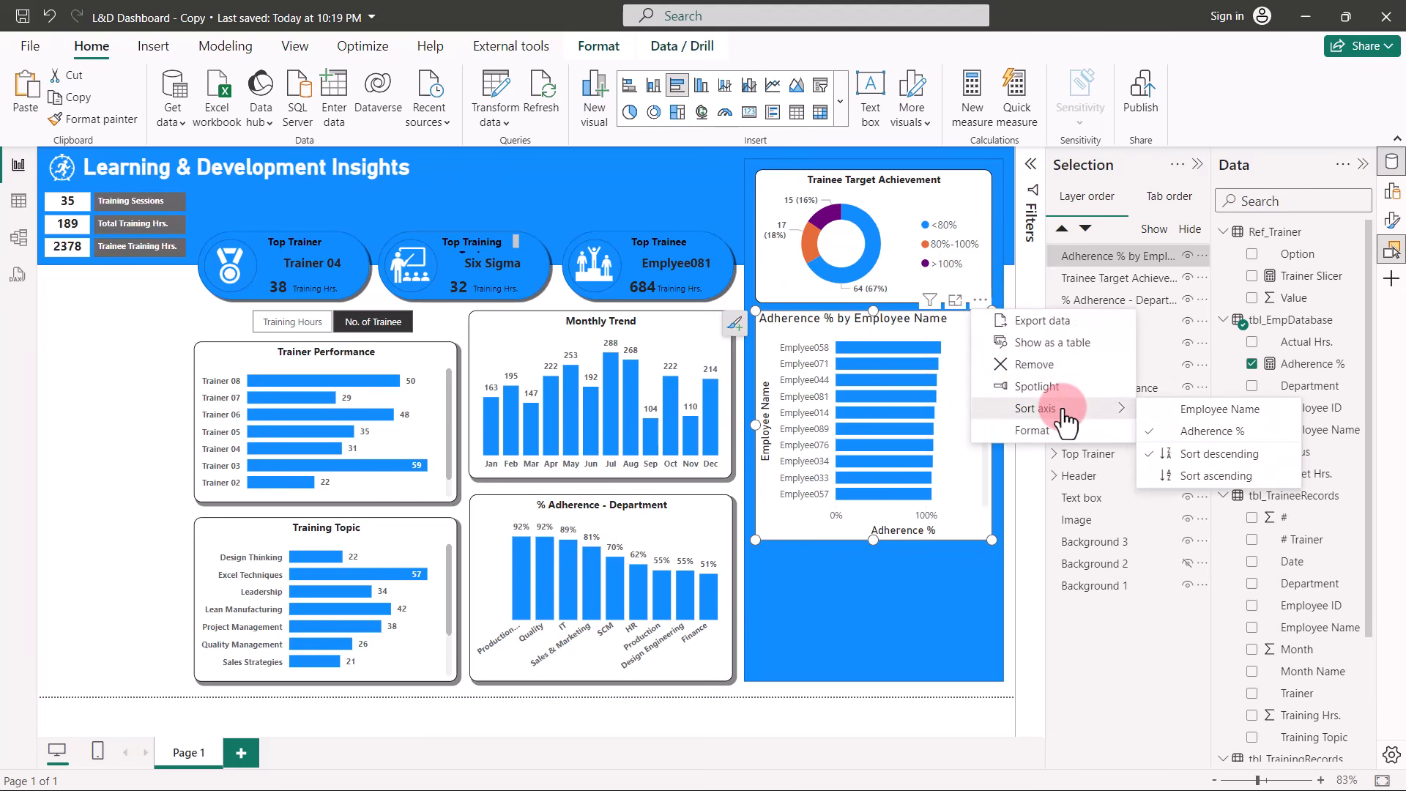
{"action": "left_click", "coordinate": [1163, 475]}
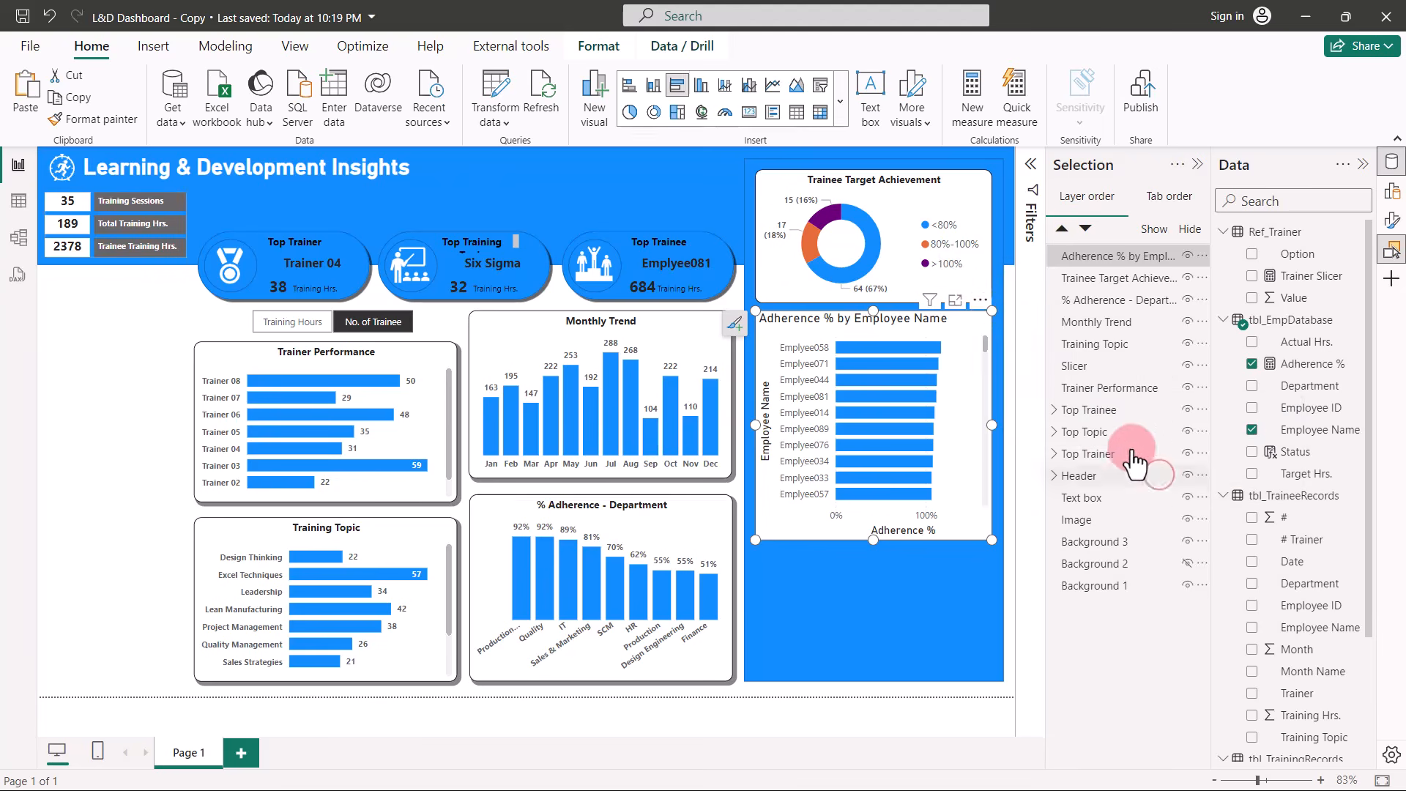
{"action": "left_click", "coordinate": [980, 303]}
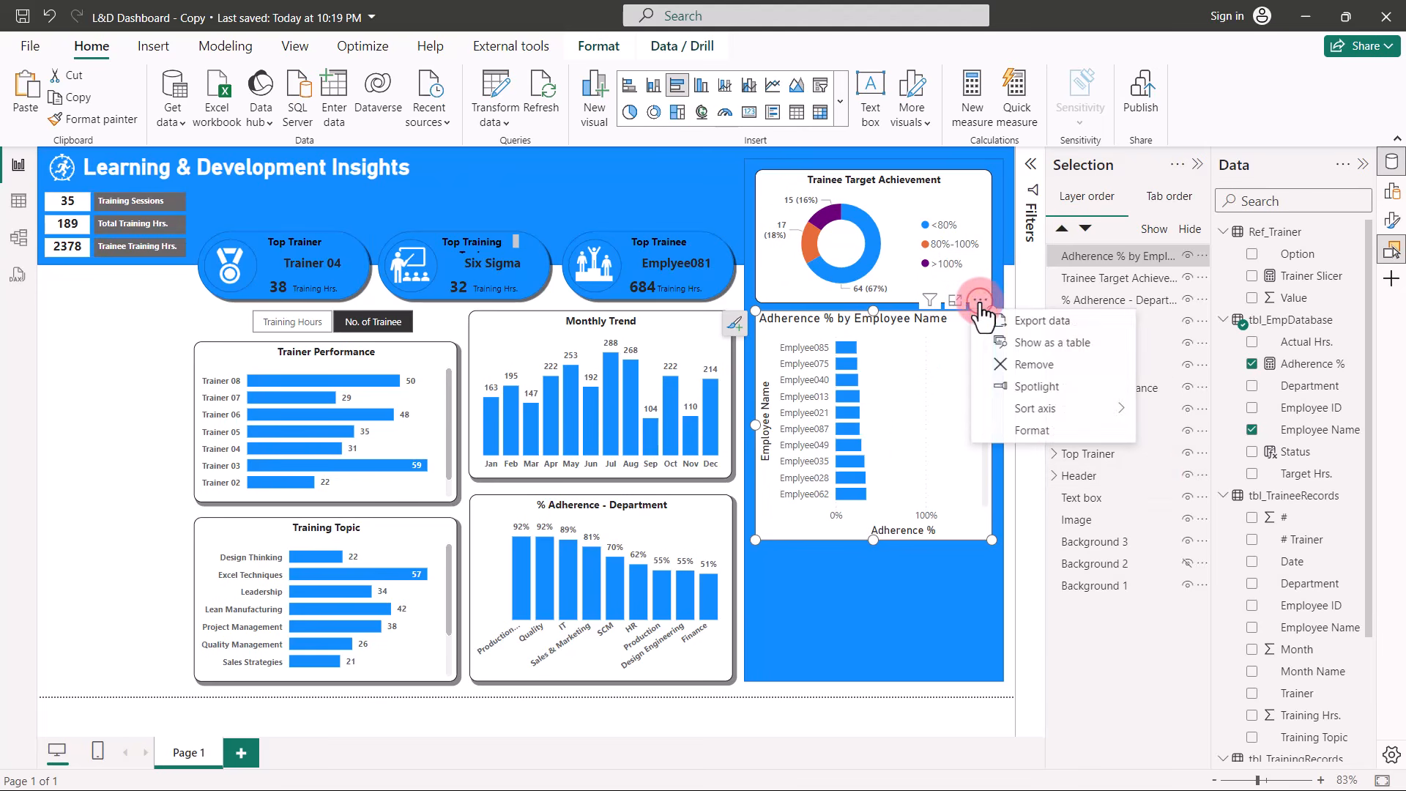
{"action": "left_click", "coordinate": [1075, 412]}
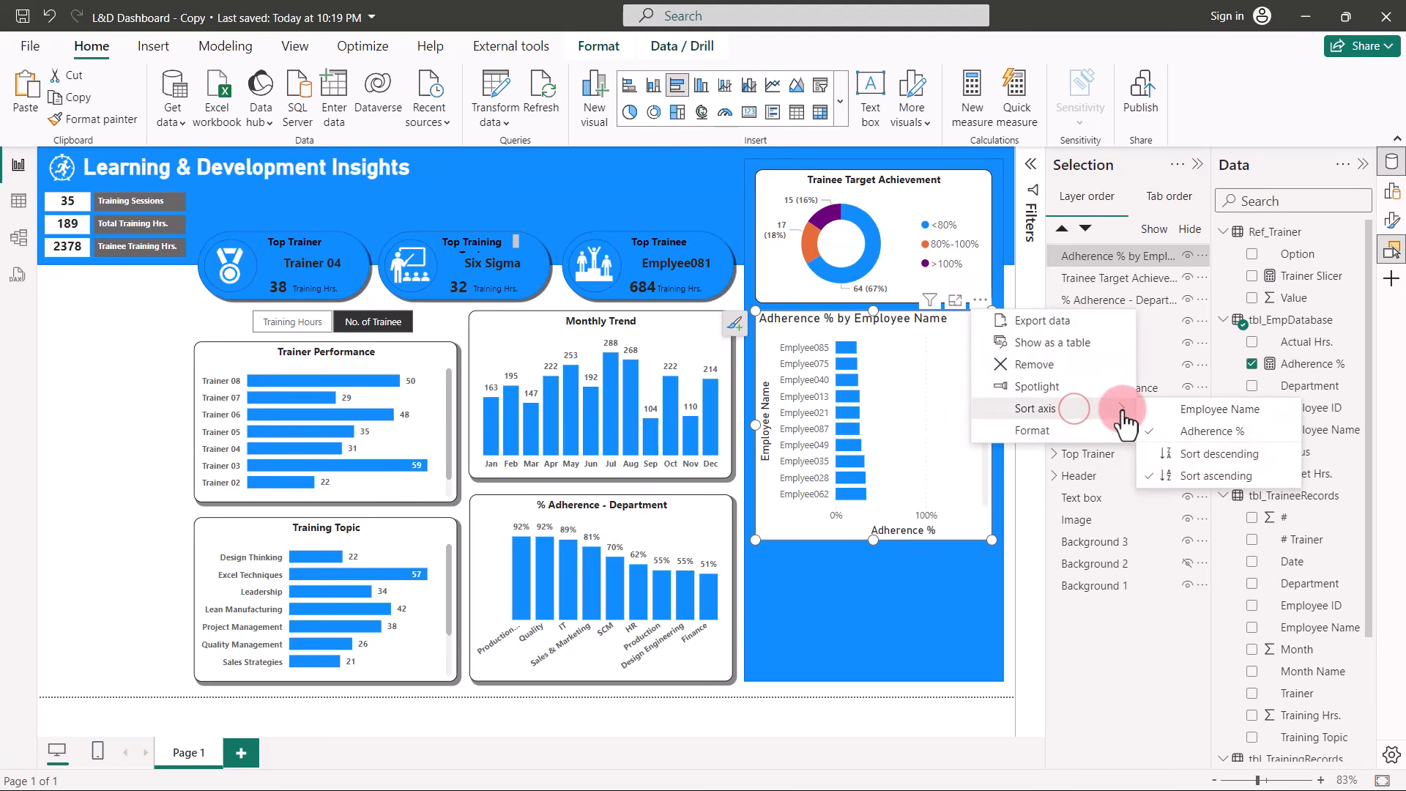
{"action": "left_click", "coordinate": [1184, 408]}
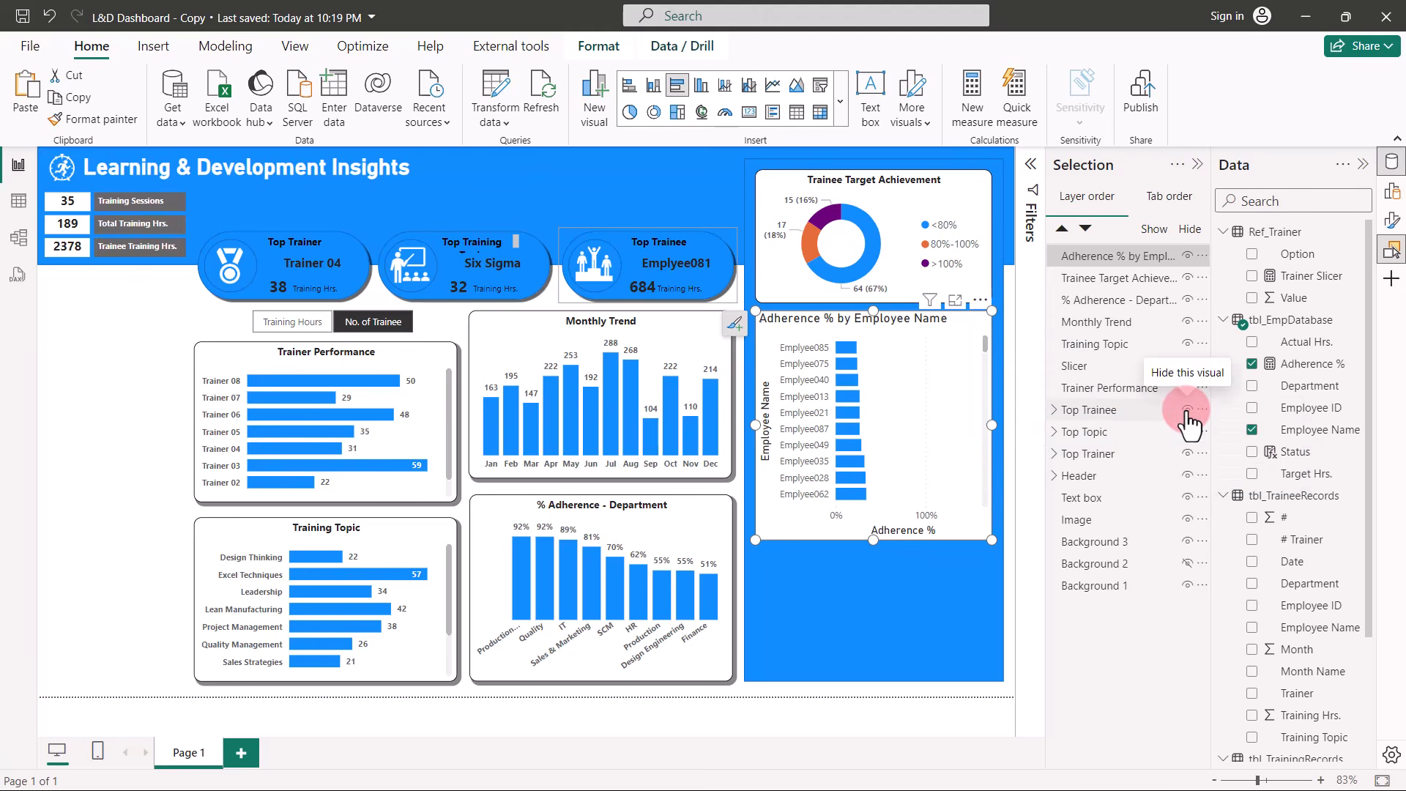
Copy the Trainee Target Achievement donut chart's formatting onto the employee adherence bar chart.
{"action": "left_click", "coordinate": [867, 170]}
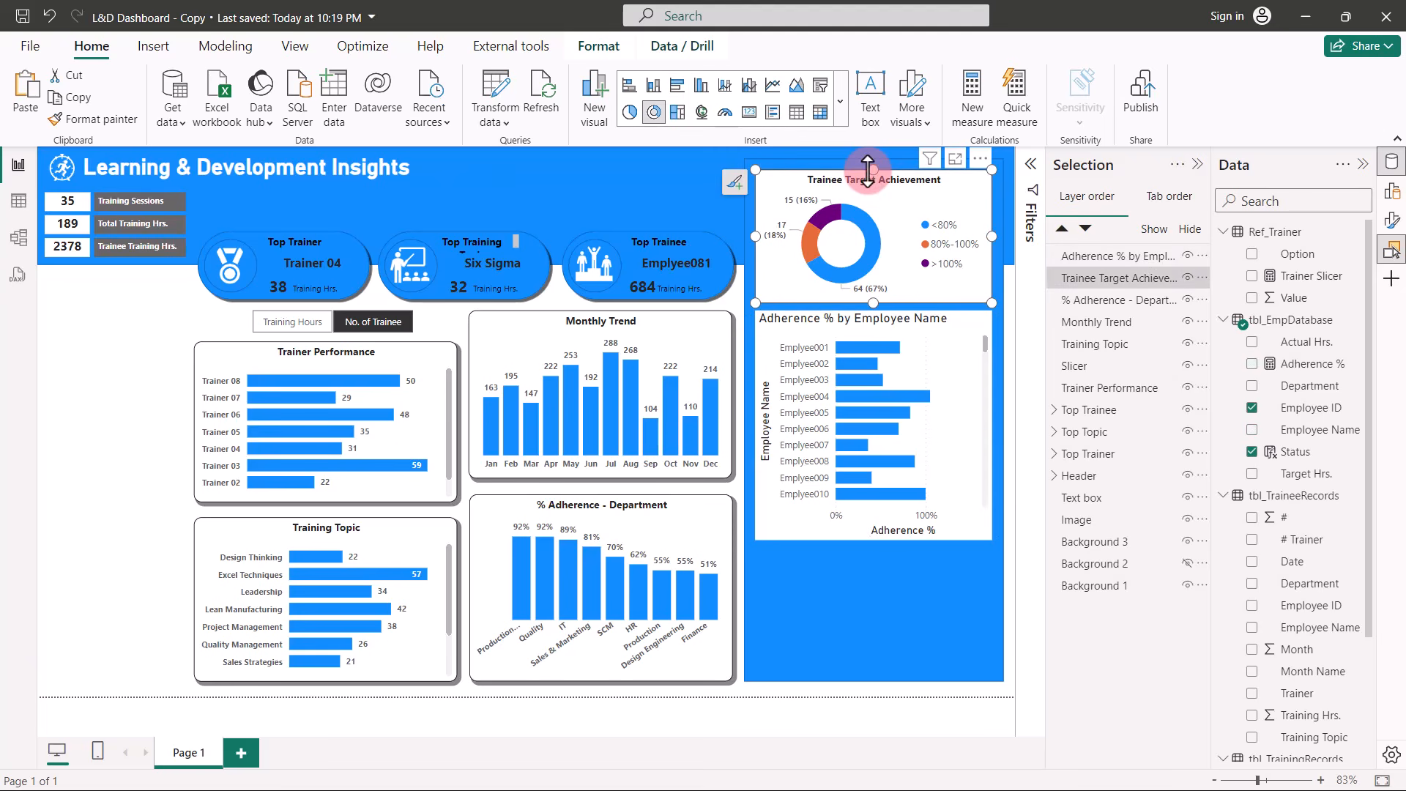
{"action": "left_click", "coordinate": [90, 119]}
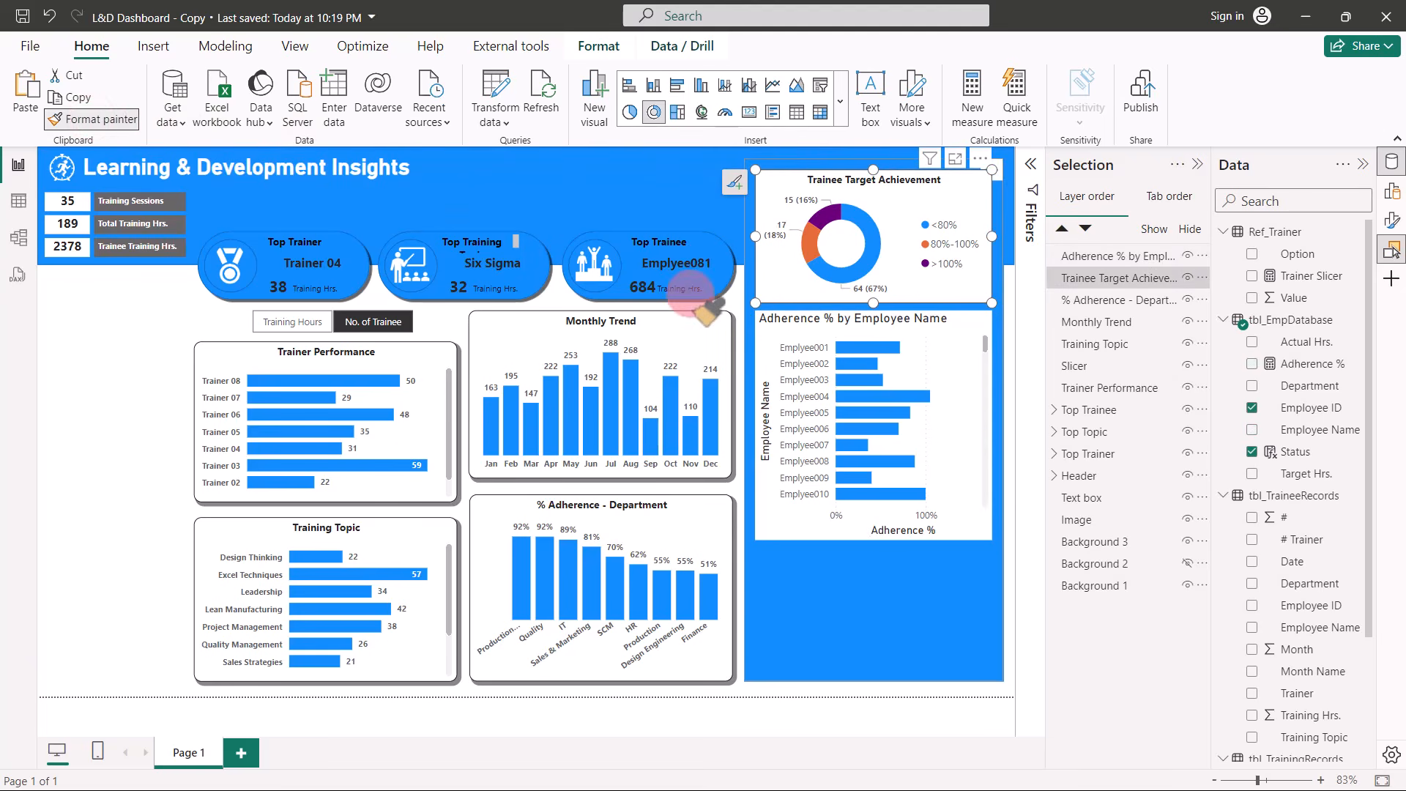
{"action": "left_click", "coordinate": [799, 325]}
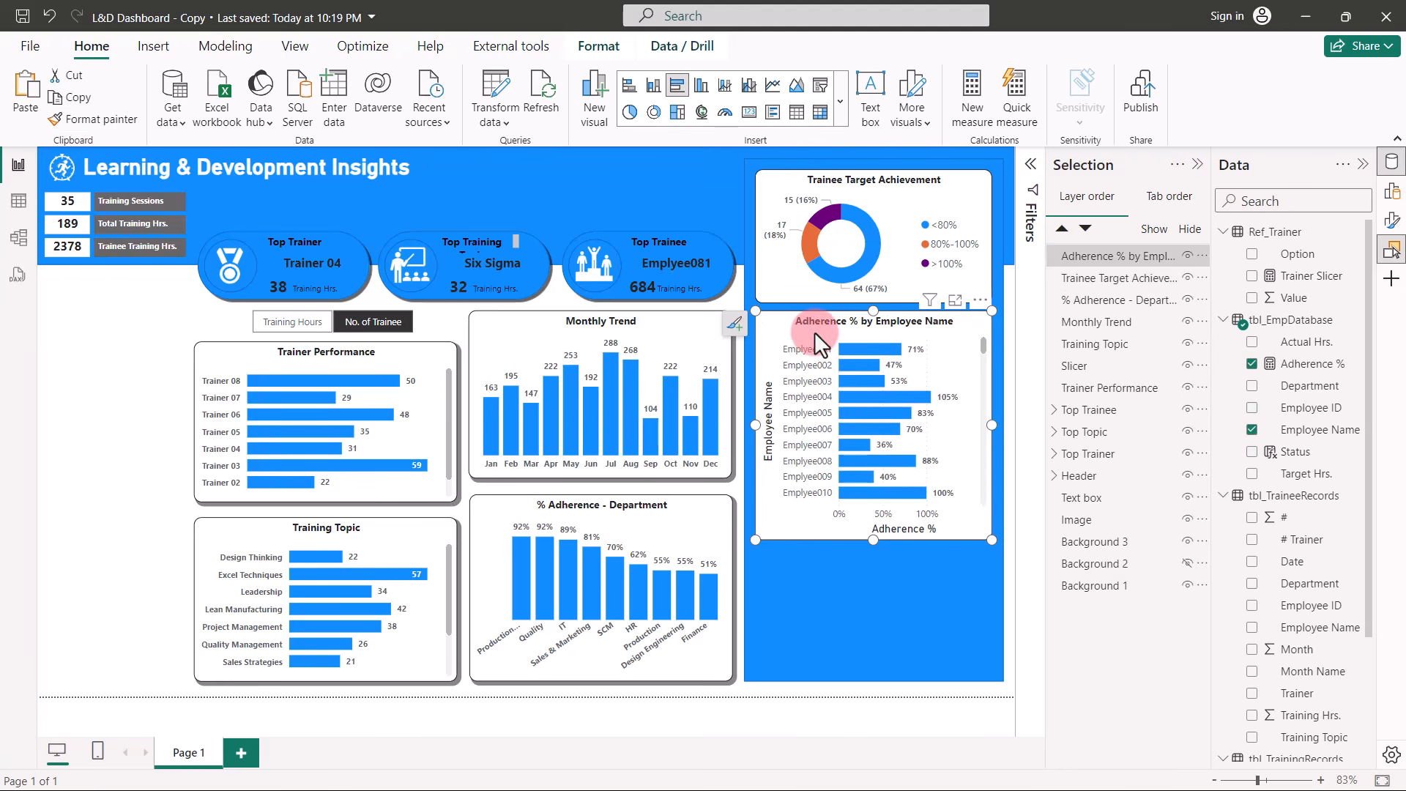
Change the employee bar chart's title to "Adherence % - Employee".
{"action": "left_click", "coordinate": [1394, 220]}
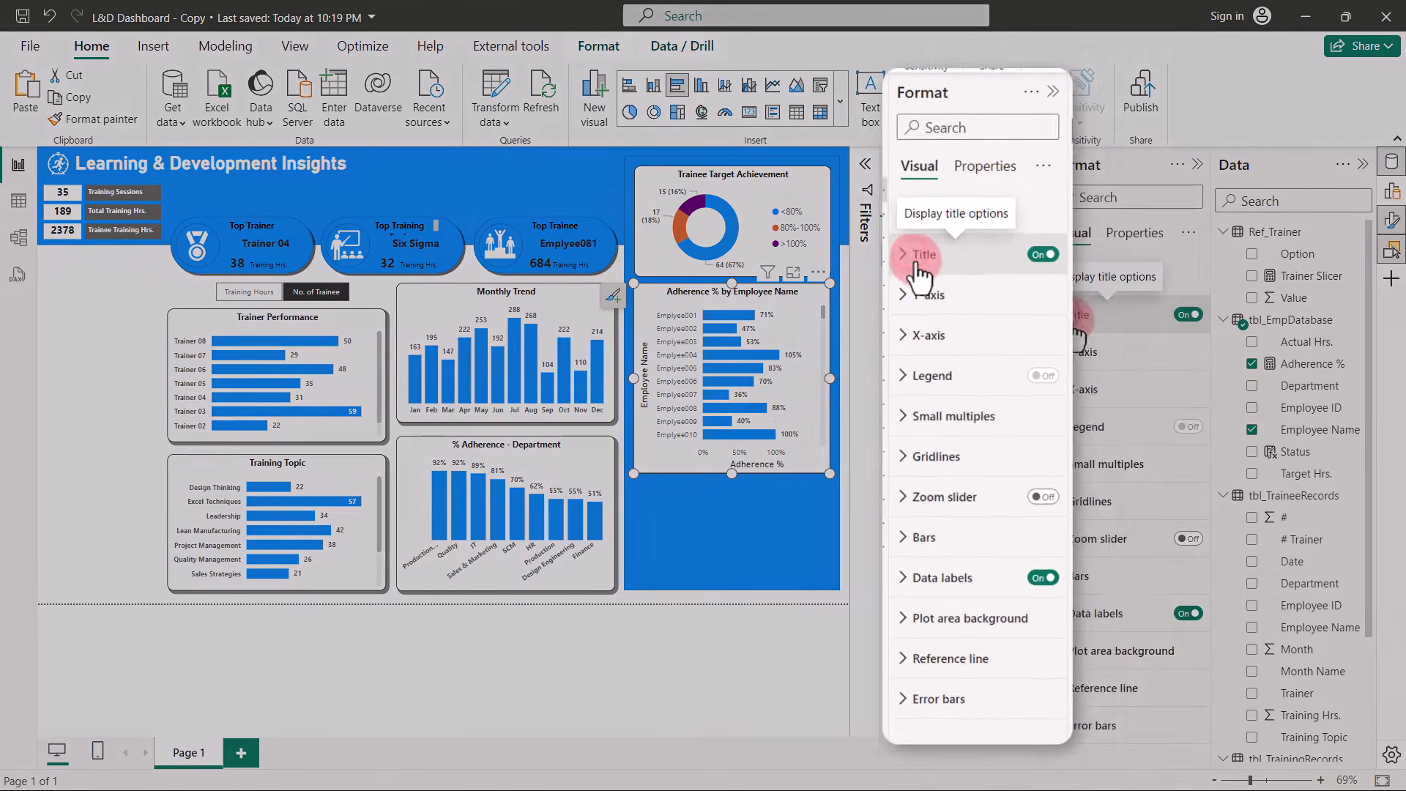
{"action": "left_click", "coordinate": [1077, 315]}
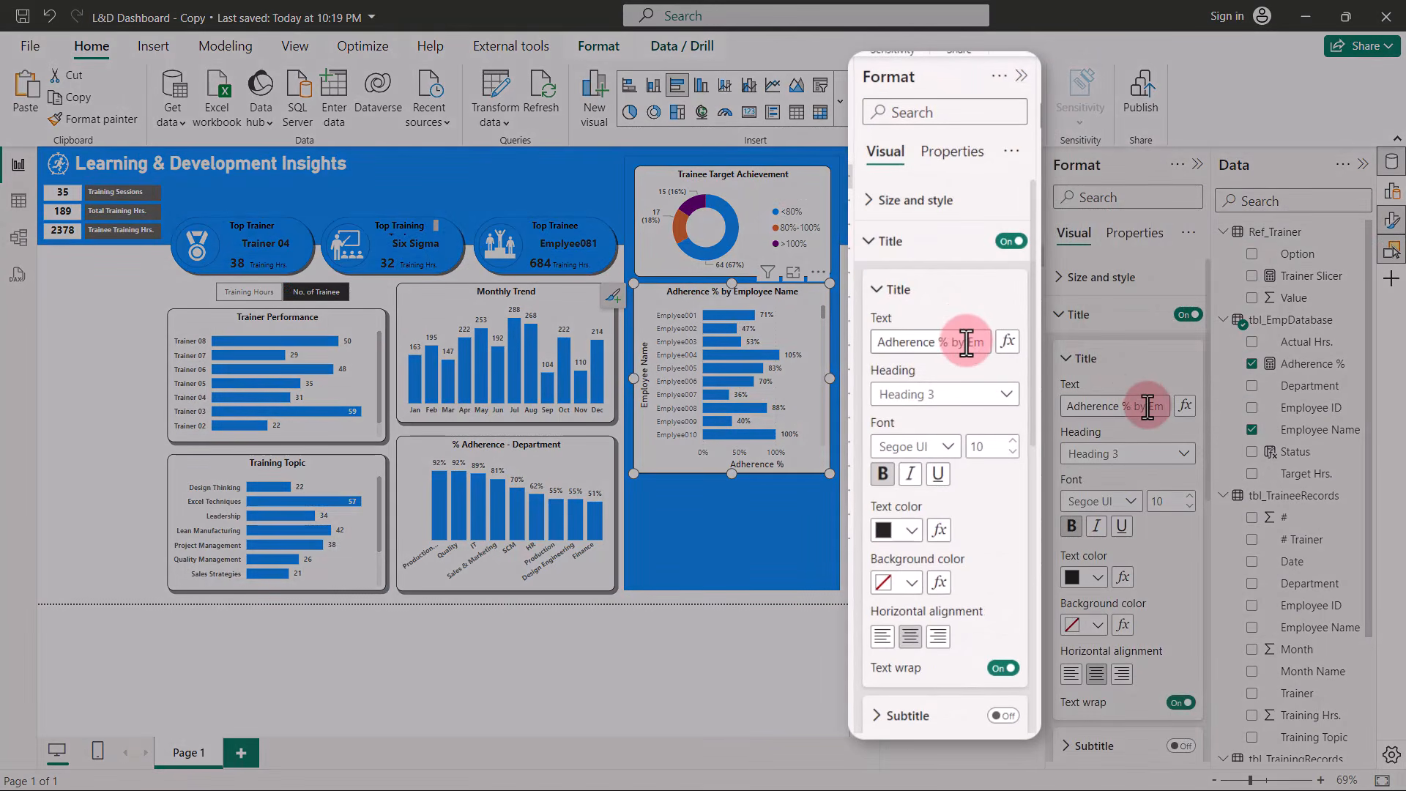
{"action": "double_click", "coordinate": [1148, 406]}
{"action": "key", "text": "BackSpace"}
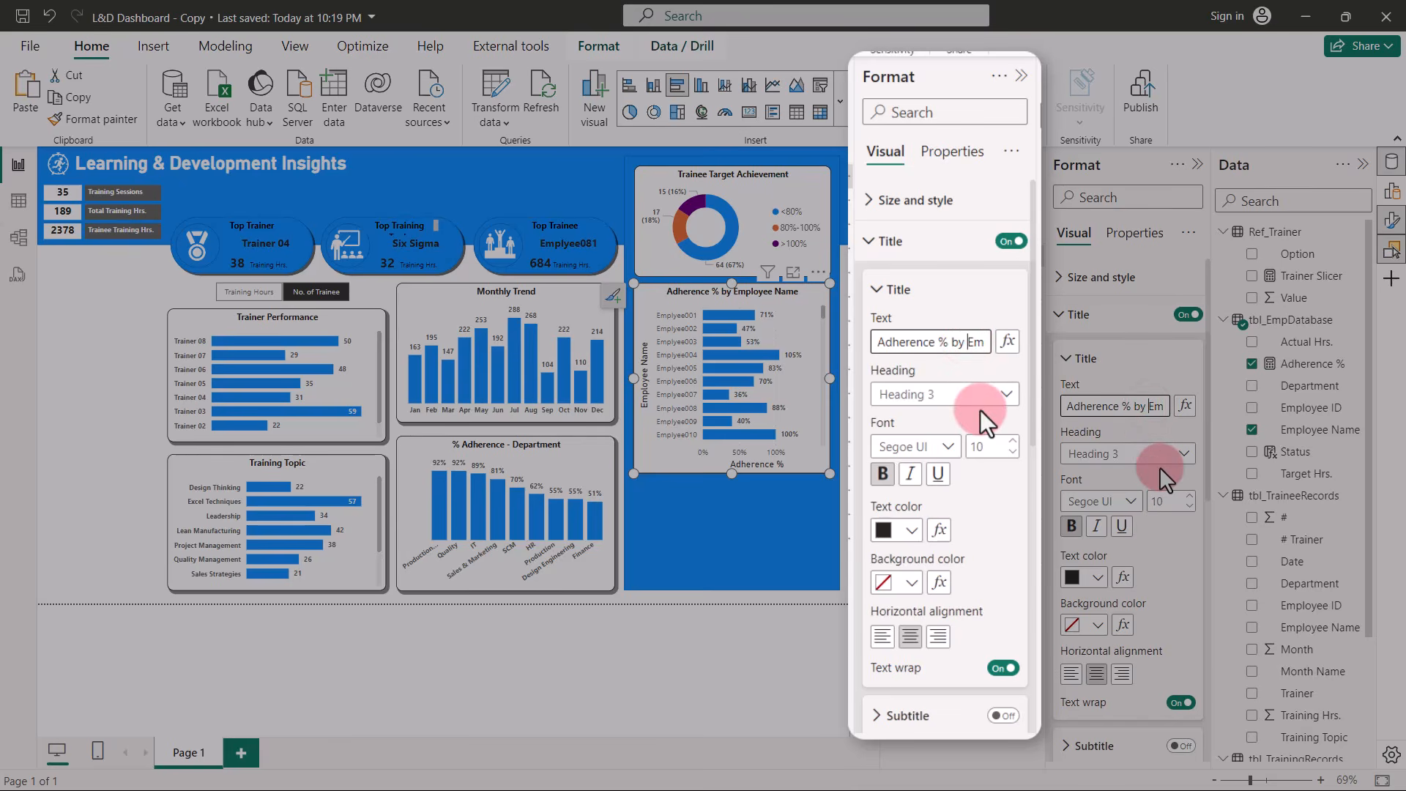
{"action": "type", "text": "-"}
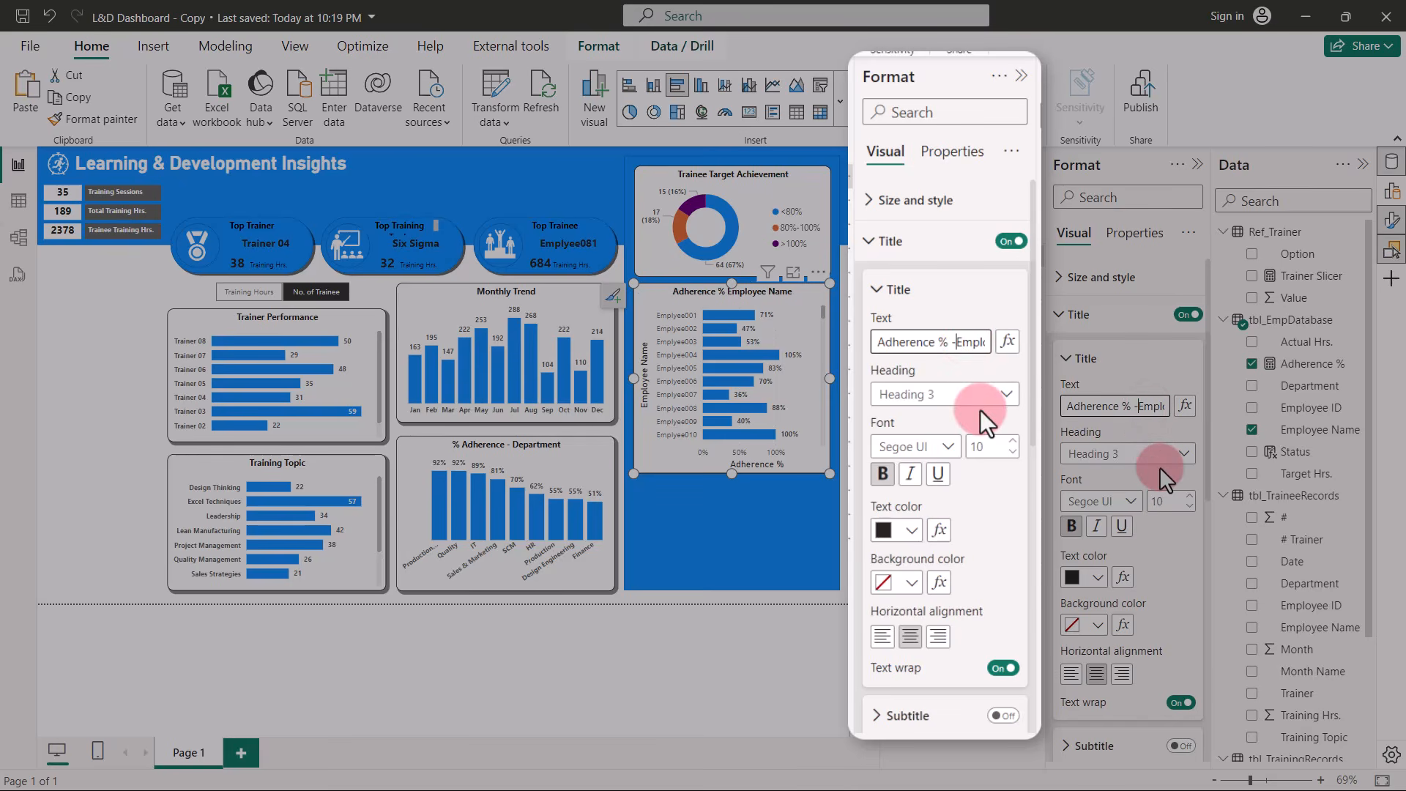
{"action": "key", "text": "Right"}
{"action": "key", "text": "Right"}
{"action": "key", "text": "Right"}
{"action": "key", "text": "Right"}
{"action": "key", "text": "Right"}
{"action": "key", "text": "Right"}
{"action": "key", "text": "Right"}
{"action": "key", "text": "Right"}
{"action": "key", "text": "Right"}
{"action": "key", "text": "Right"}
{"action": "key", "text": "Right"}
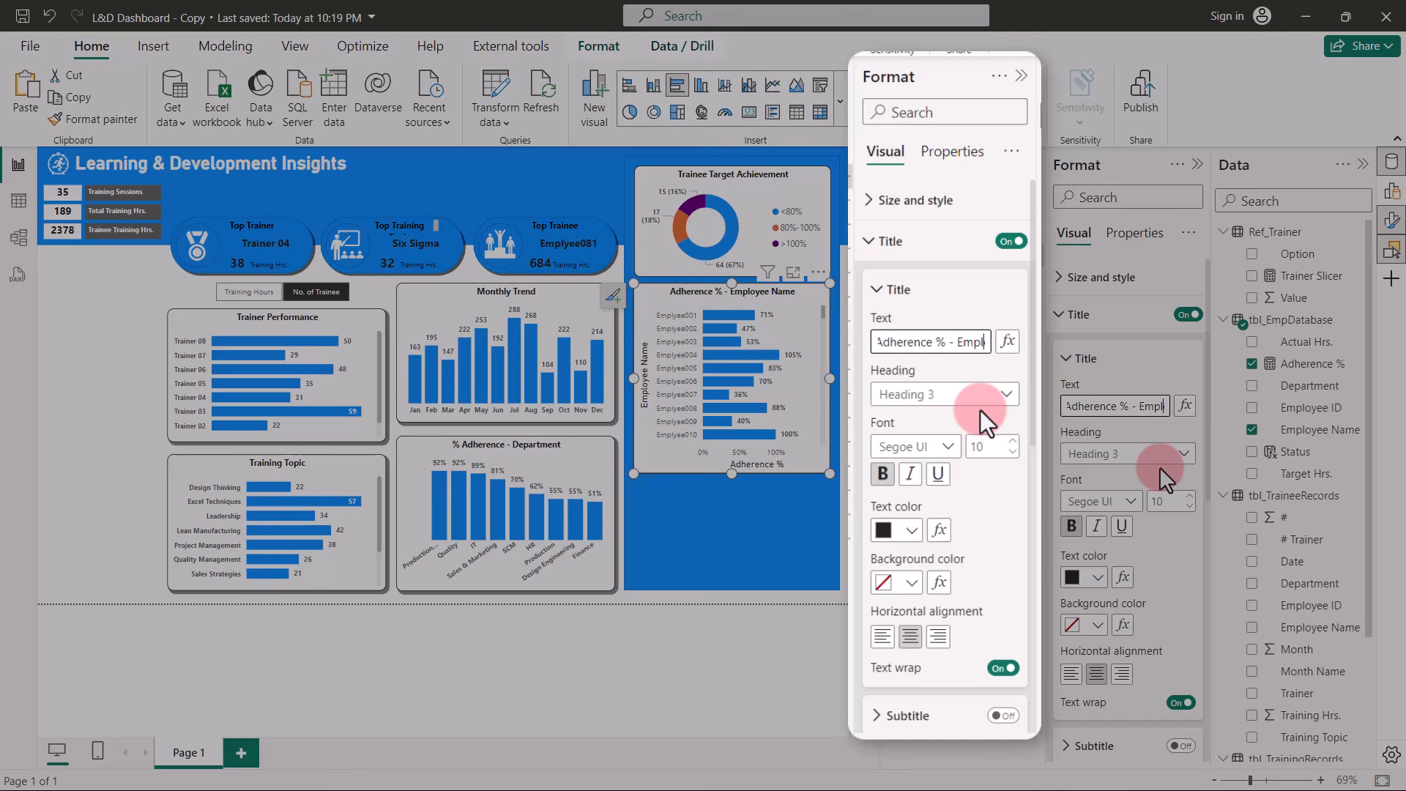
{"action": "key", "text": "Right"}
{"action": "key", "text": "Right"}
{"action": "key", "text": "BackSpace"}
{"action": "key", "text": "BackSpace"}
{"action": "key", "text": "BackSpace"}
{"action": "key", "text": "BackSpace"}
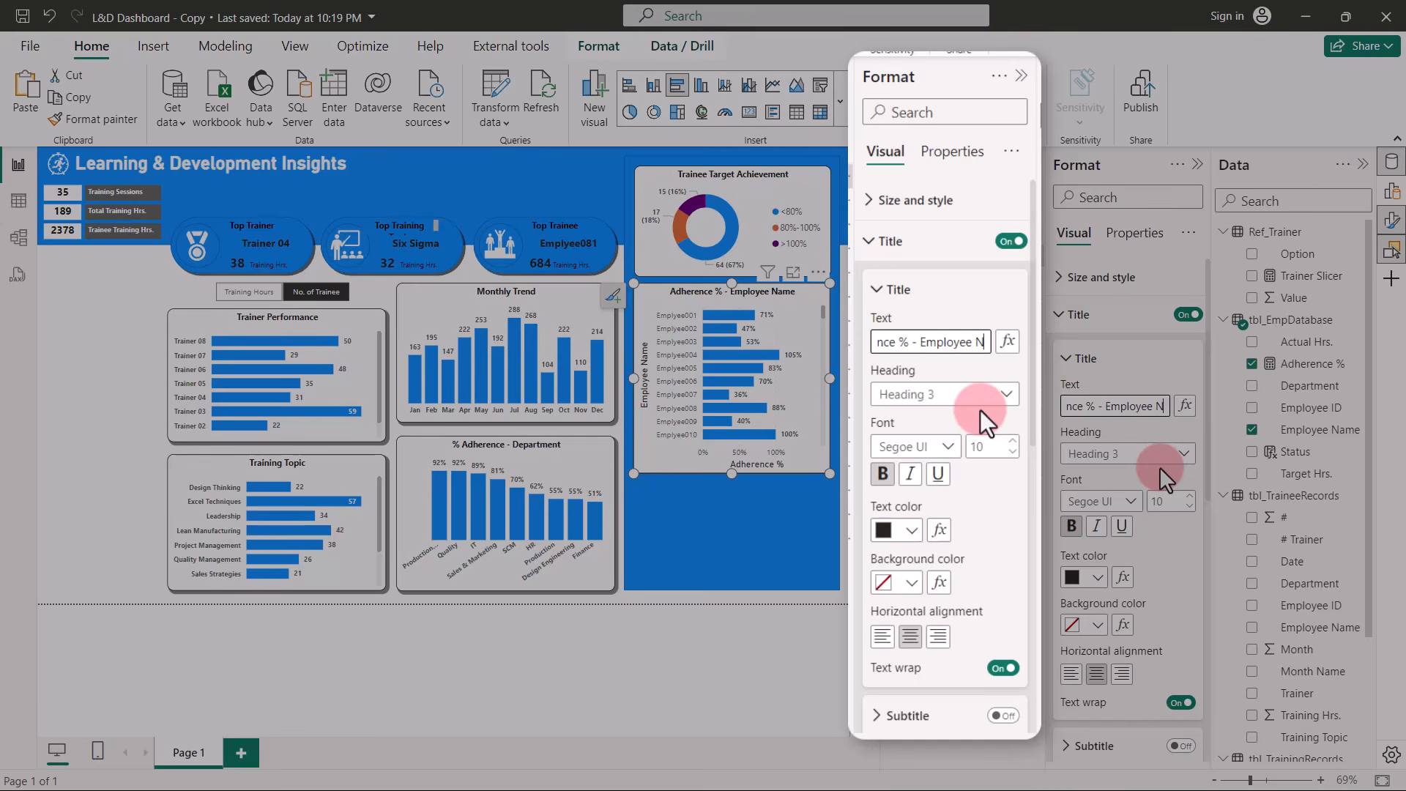
{"action": "key", "text": "BackSpace"}
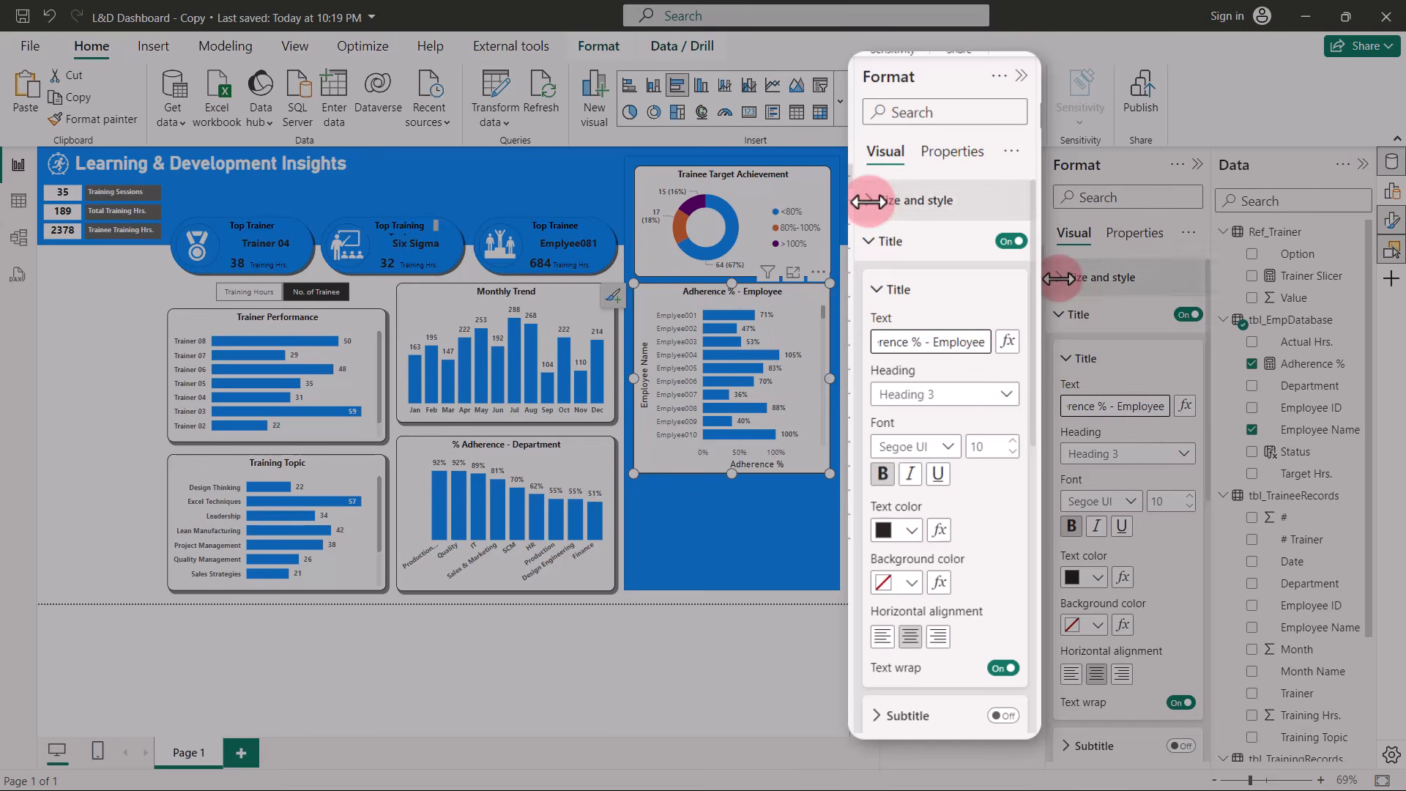
Set the employee adherence bar chart's height to 220, its horizontal position to 940 and its vertical position to 215.
{"action": "left_click", "coordinate": [870, 209]}
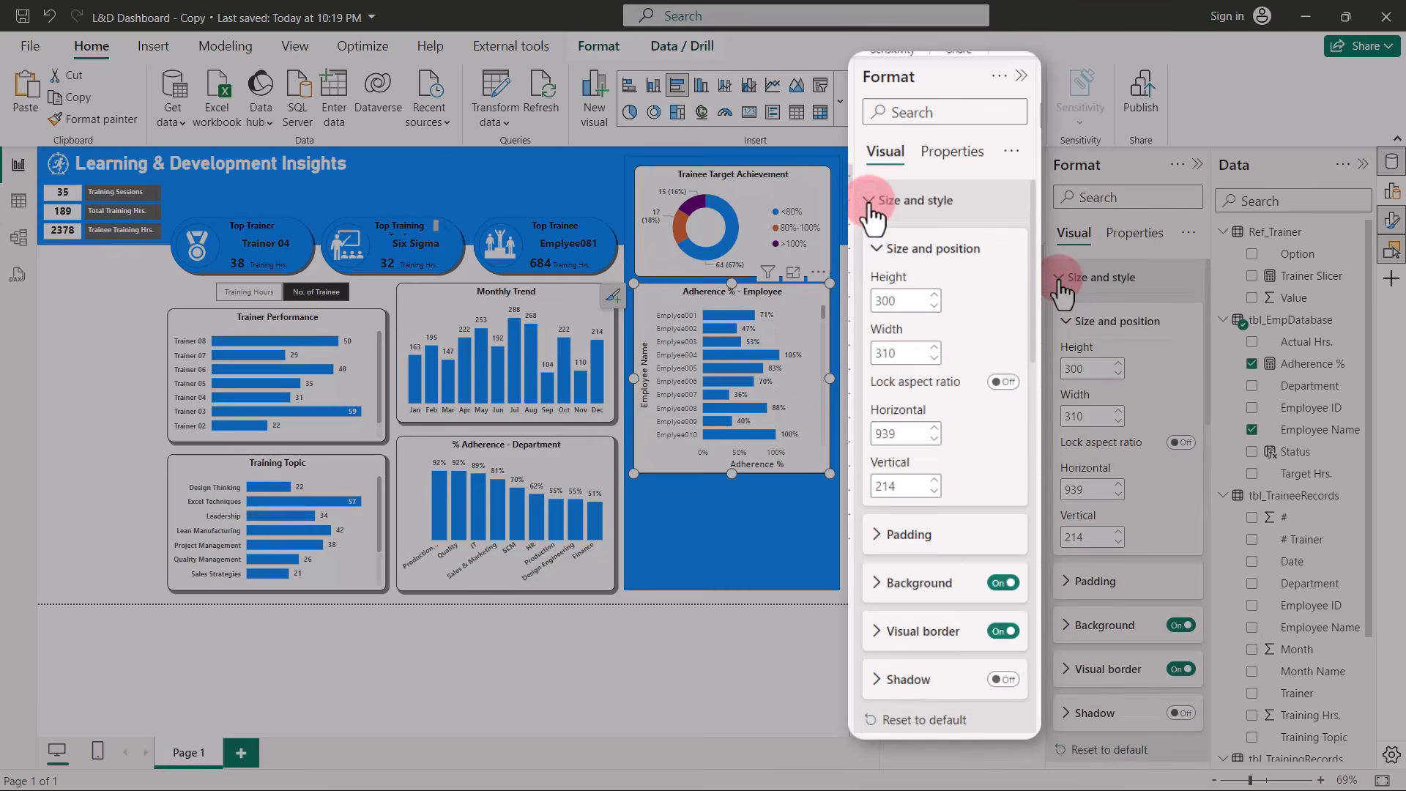
{"action": "double_click", "coordinate": [899, 301]}
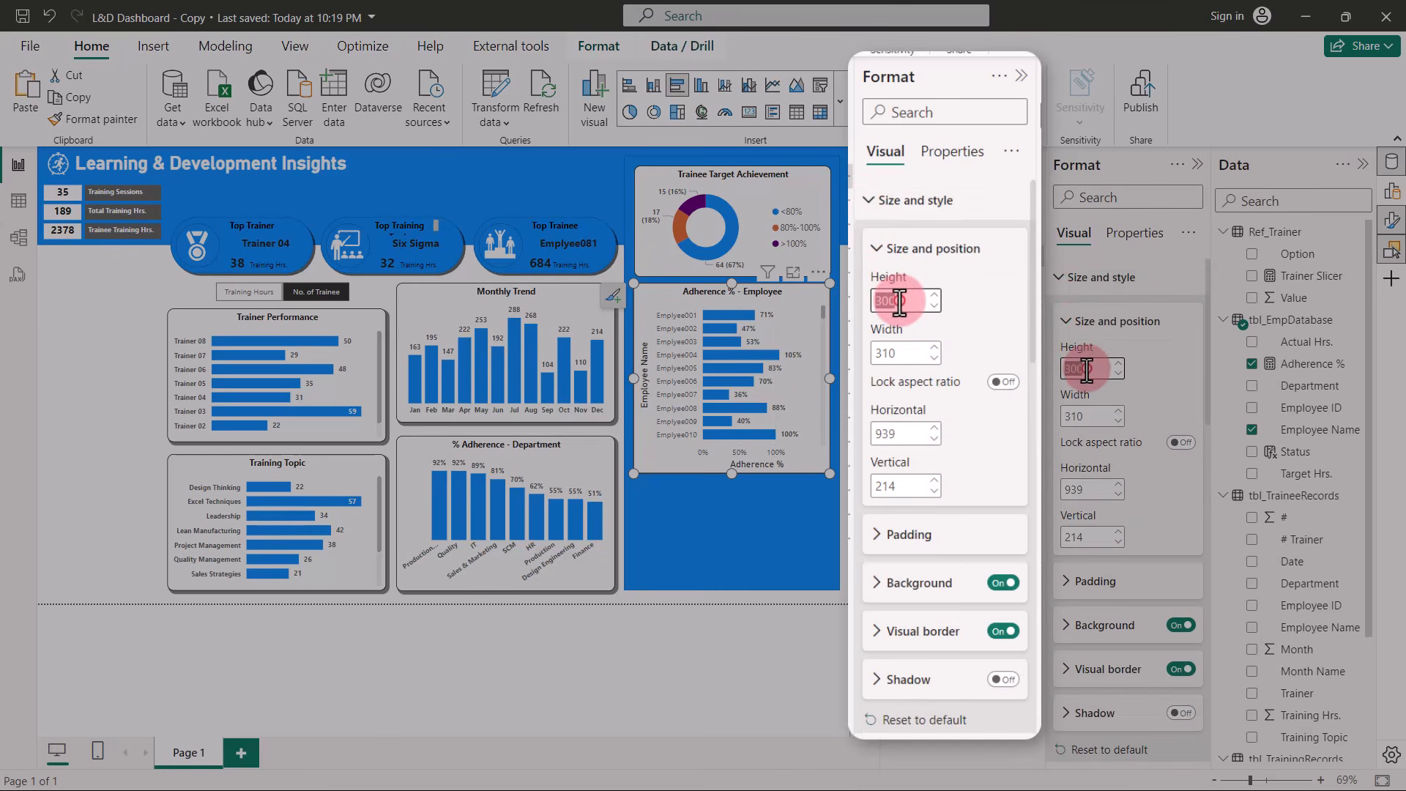
{"action": "type", "text": "220"}
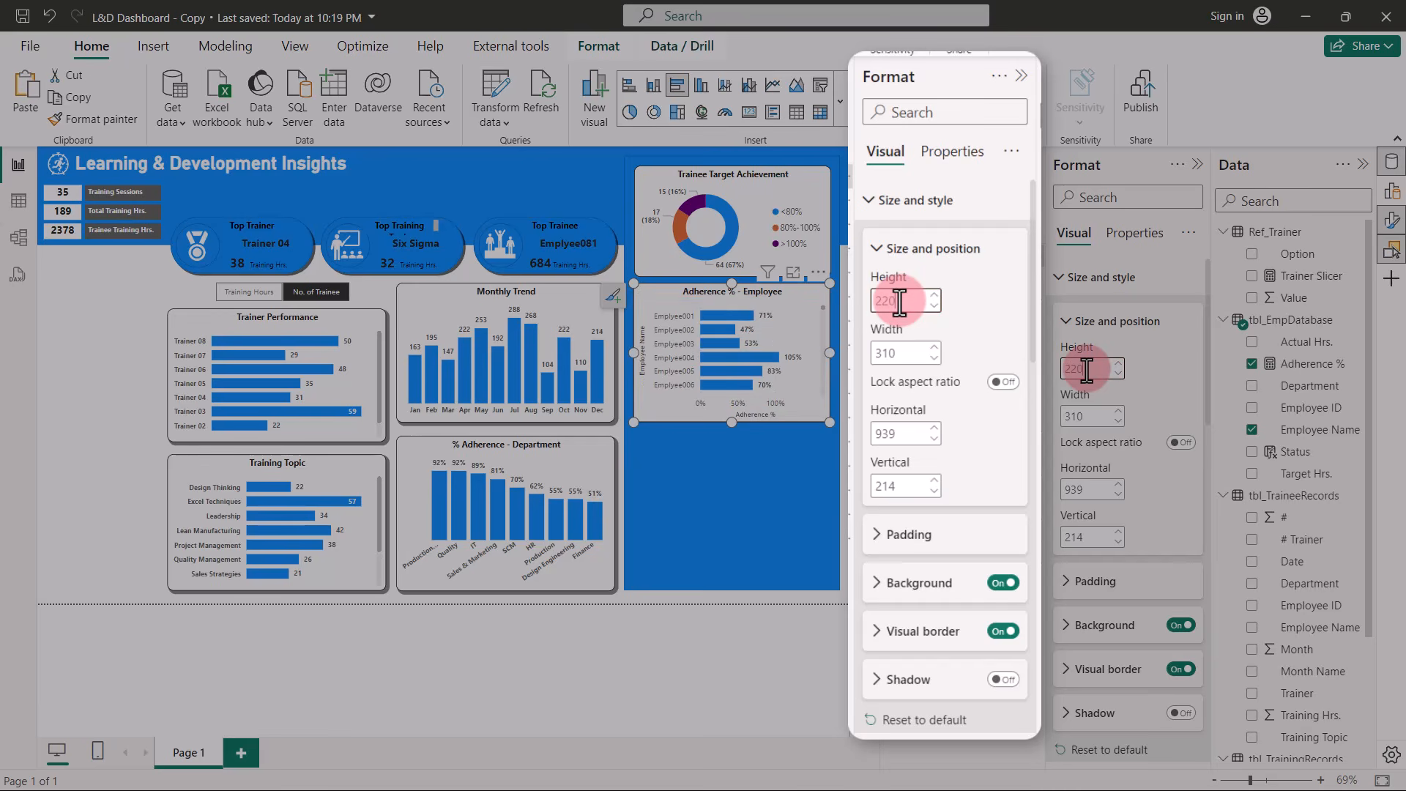
{"action": "left_click", "coordinate": [935, 428]}
{"action": "left_click", "coordinate": [930, 482]}
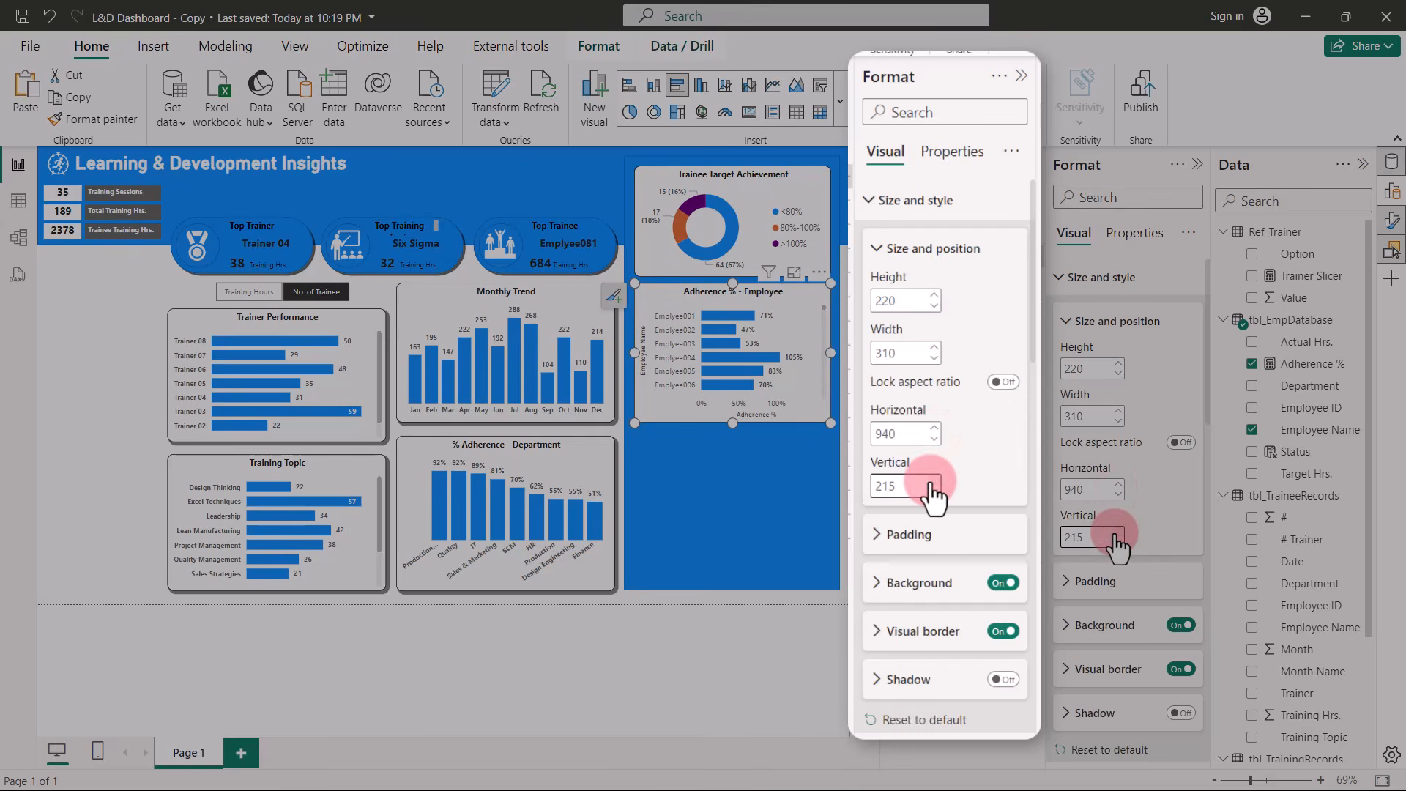
{"action": "left_click", "coordinate": [866, 202]}
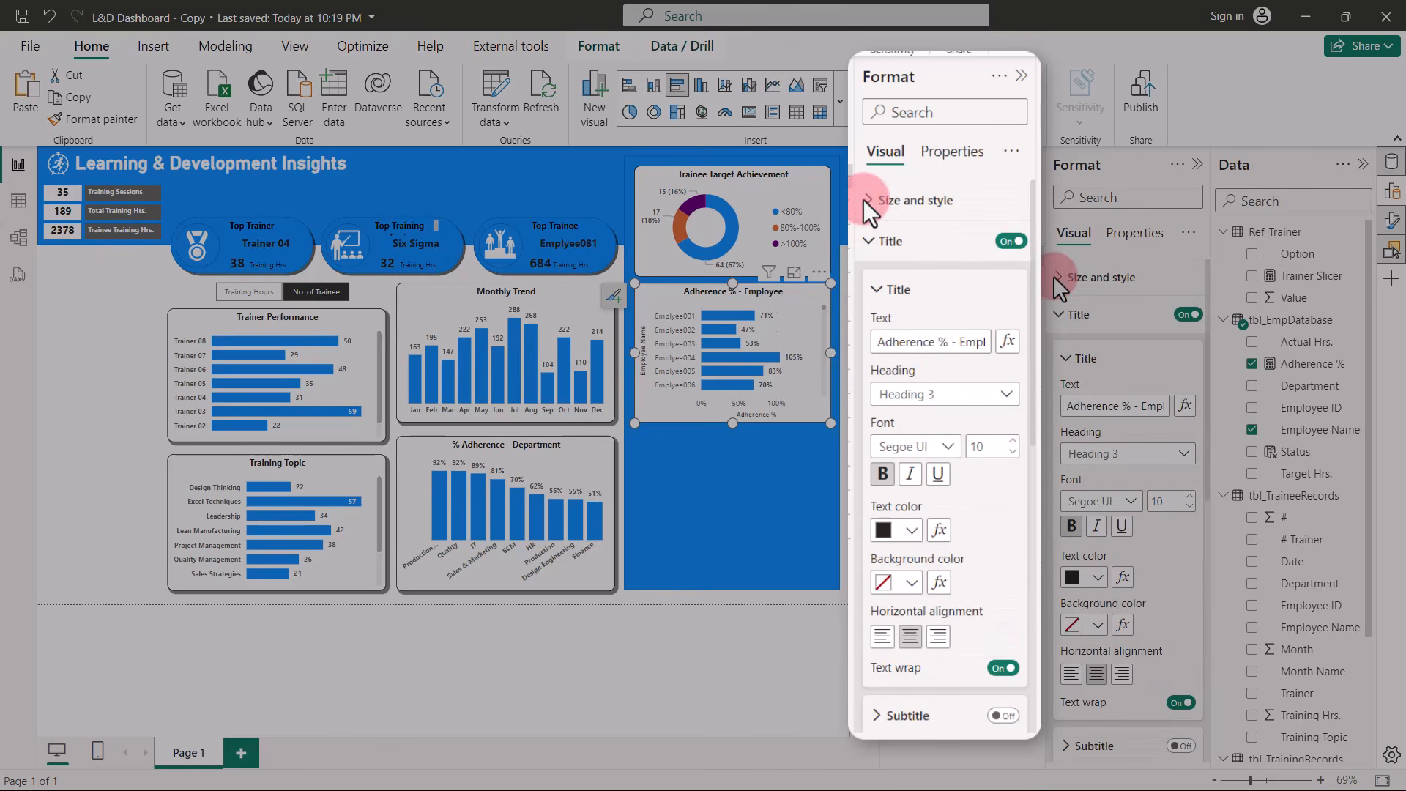
Turn off the Y-axis title of the employee adherence bar chart.
{"action": "left_click", "coordinate": [868, 243]}
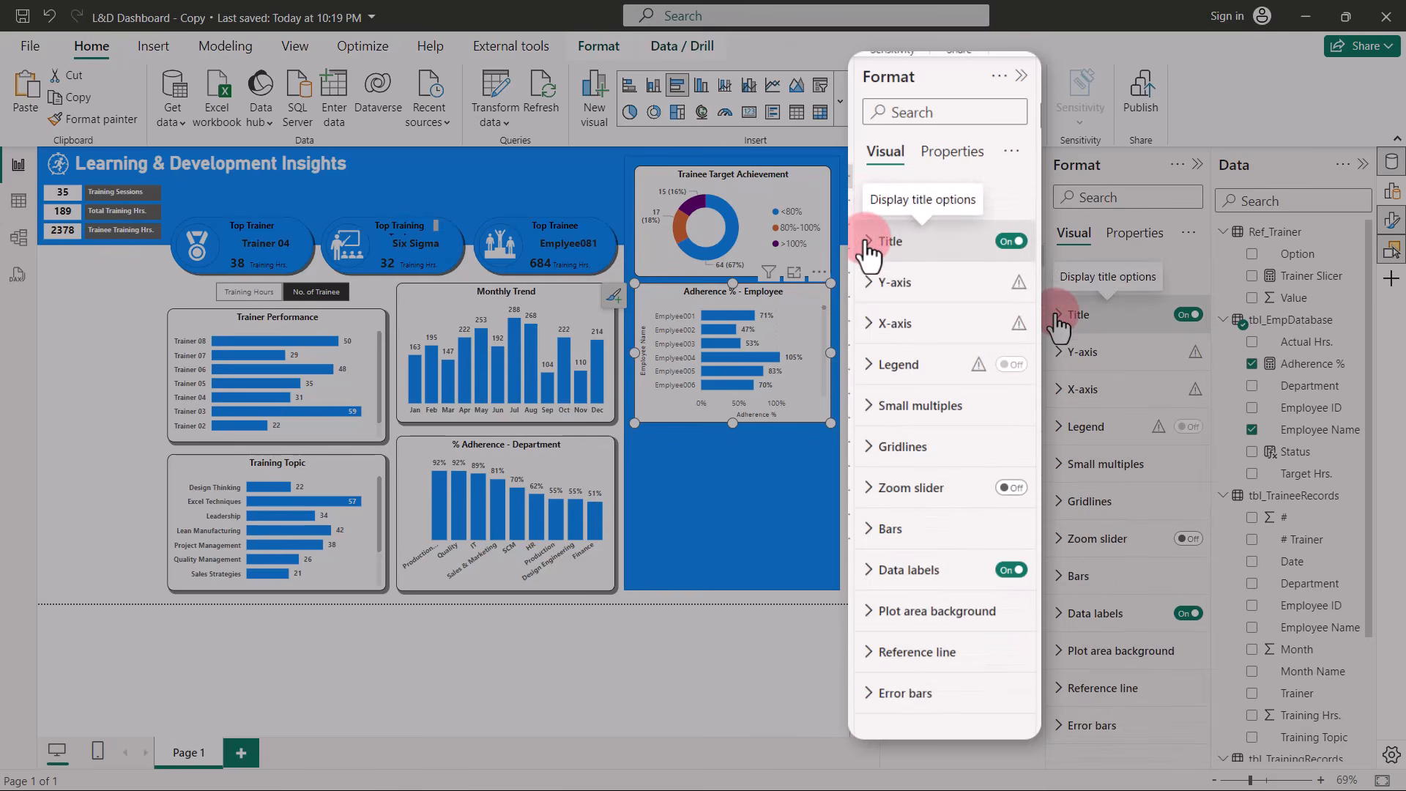
{"action": "left_click", "coordinate": [868, 283]}
{"action": "left_click", "coordinate": [1001, 636]}
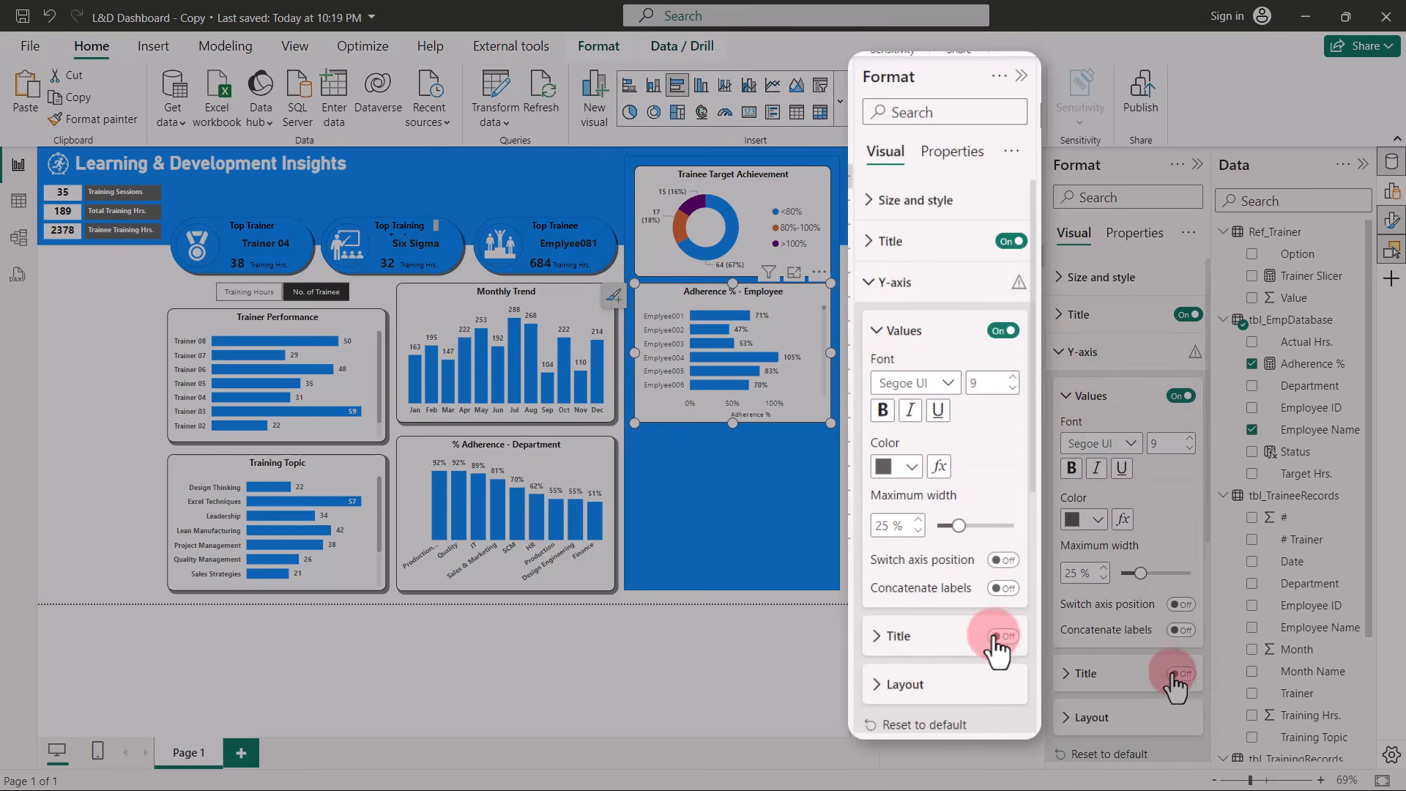
{"action": "left_click", "coordinate": [872, 282]}
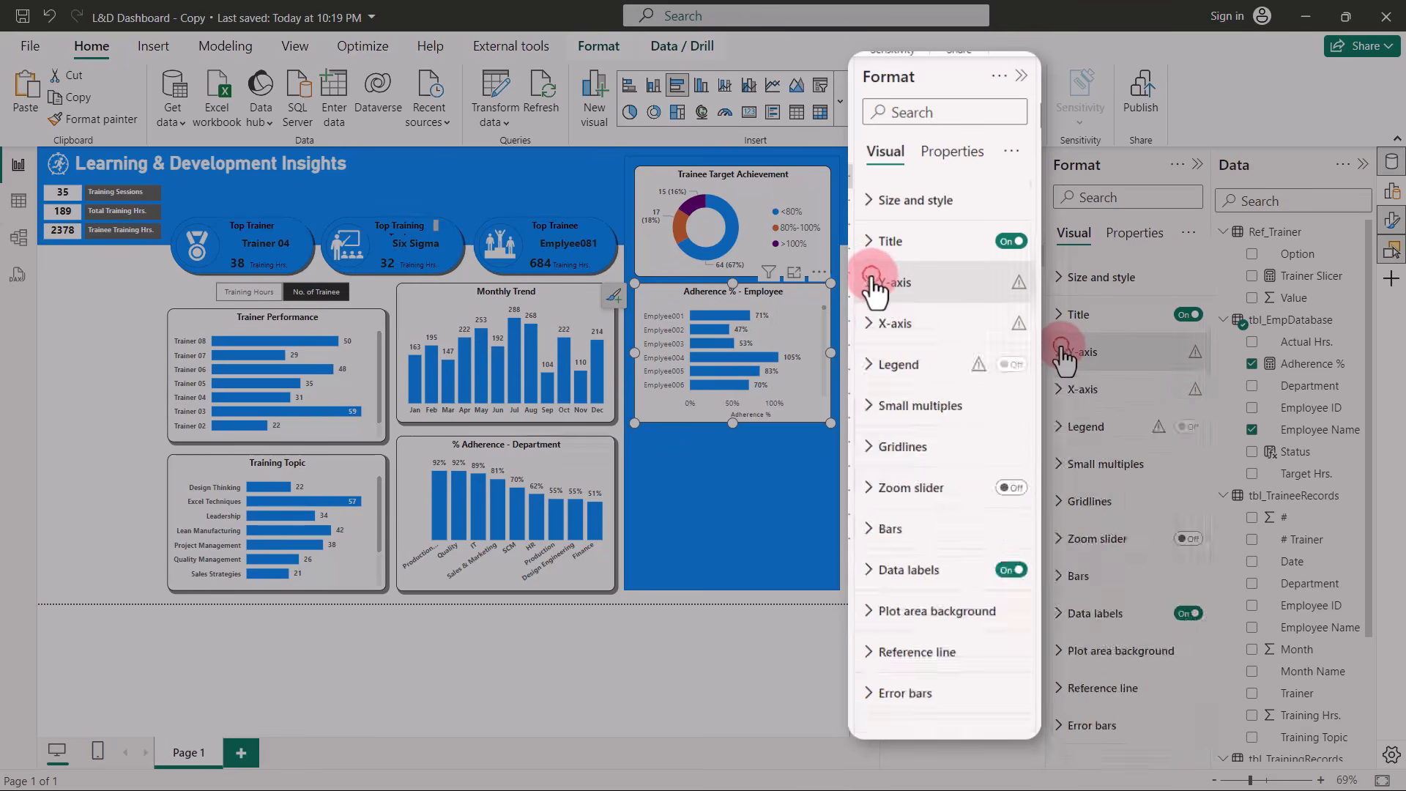
Turn off the X-axis values and X-axis title of the employee adherence bar chart, then close its formatting options.
{"action": "left_click", "coordinate": [867, 324]}
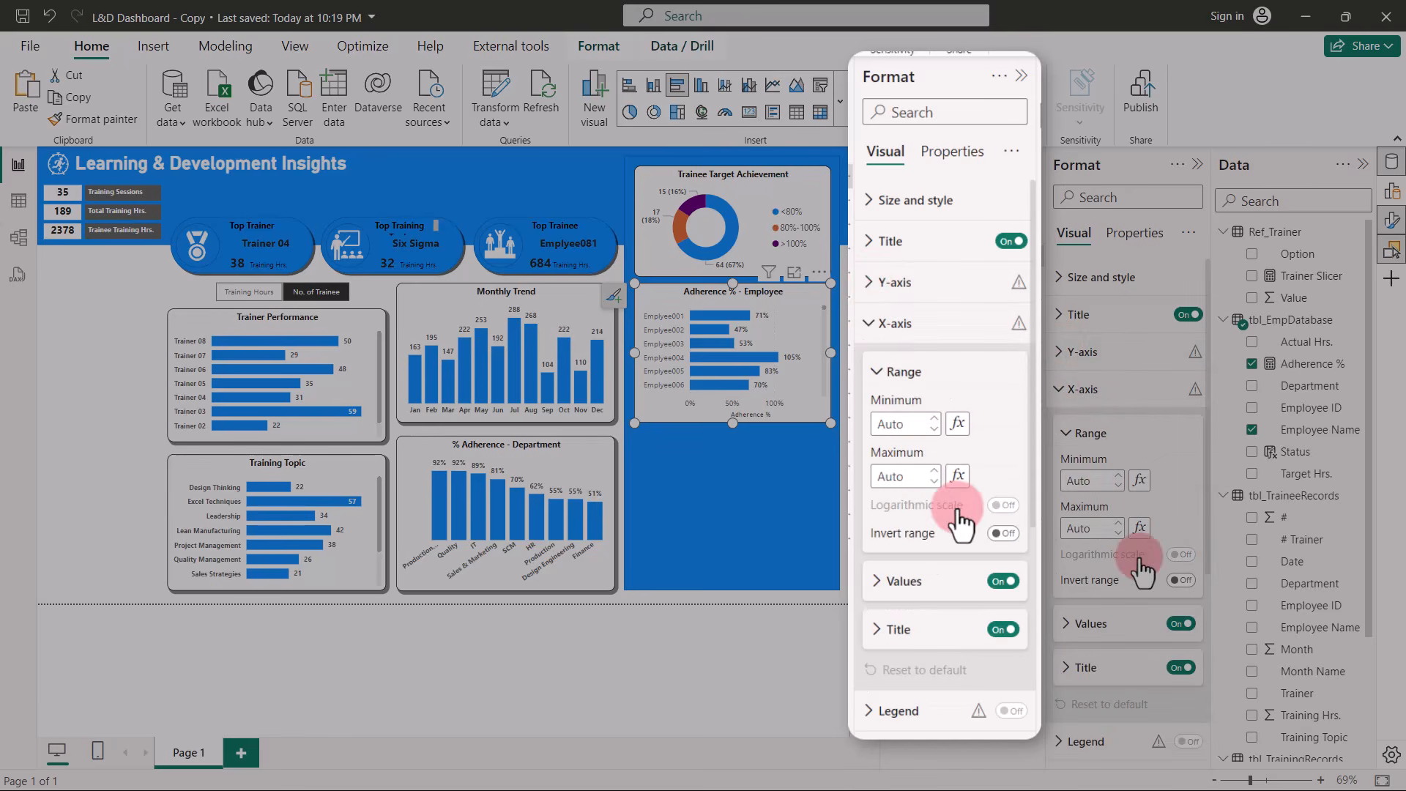
{"action": "left_click", "coordinate": [1002, 581]}
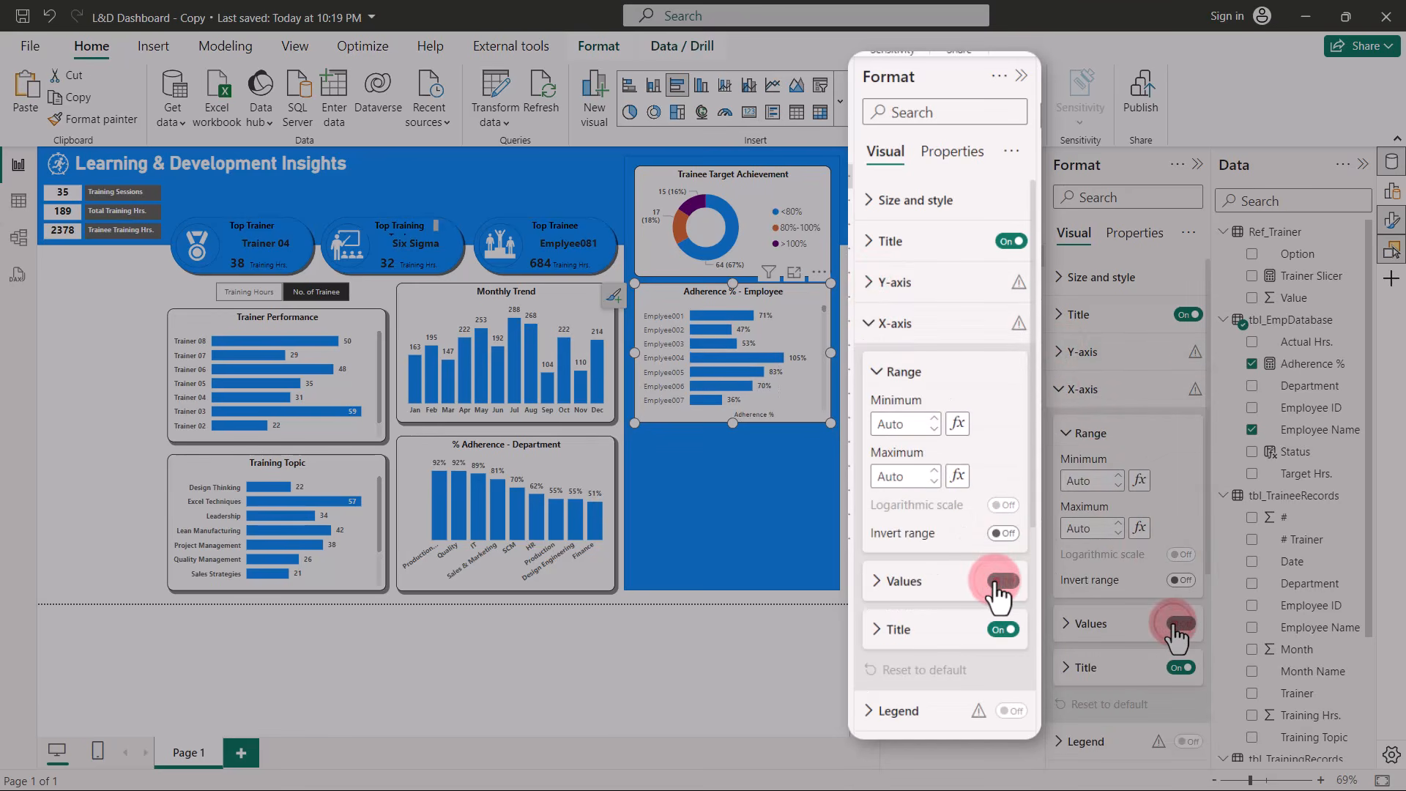
{"action": "left_click", "coordinate": [1003, 629]}
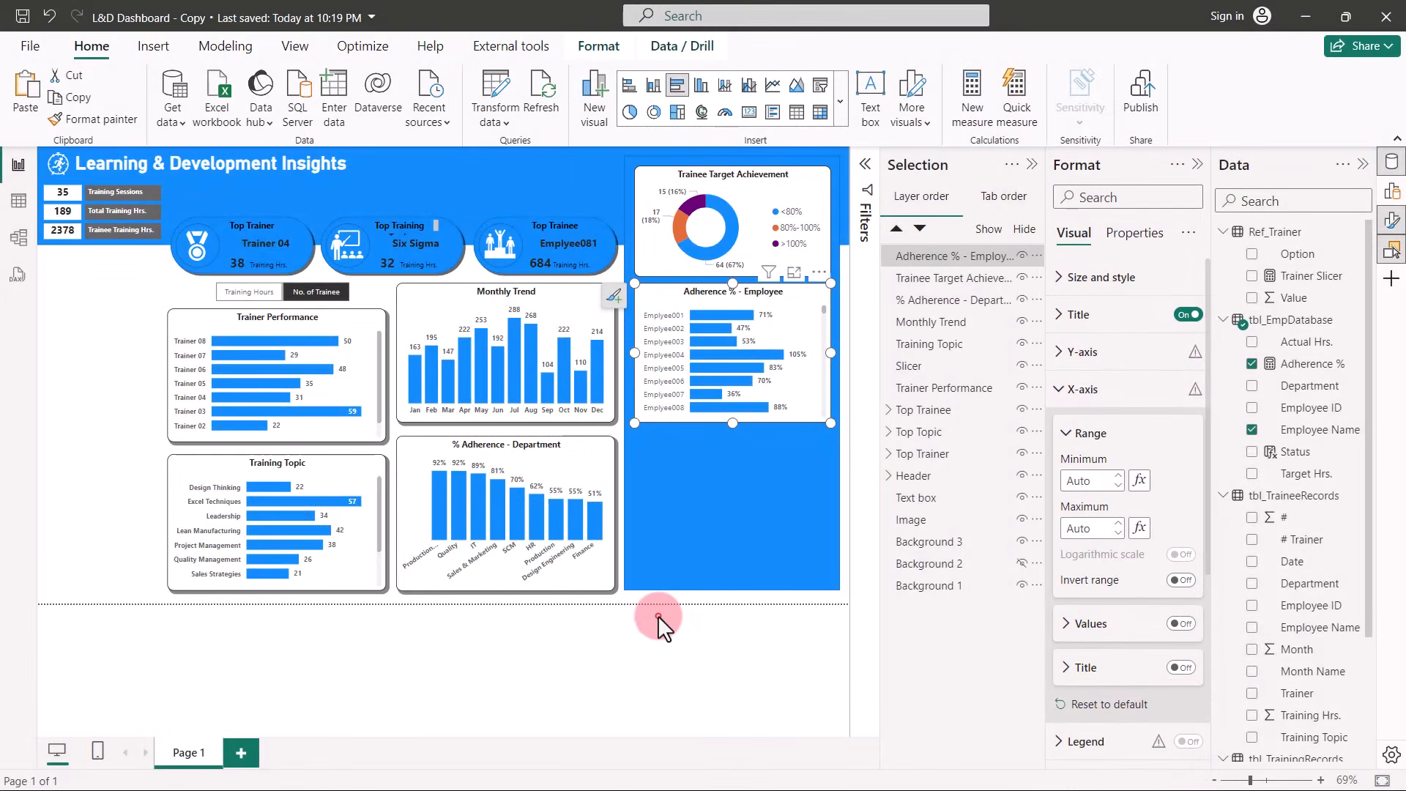
{"action": "left_click", "coordinate": [657, 616]}
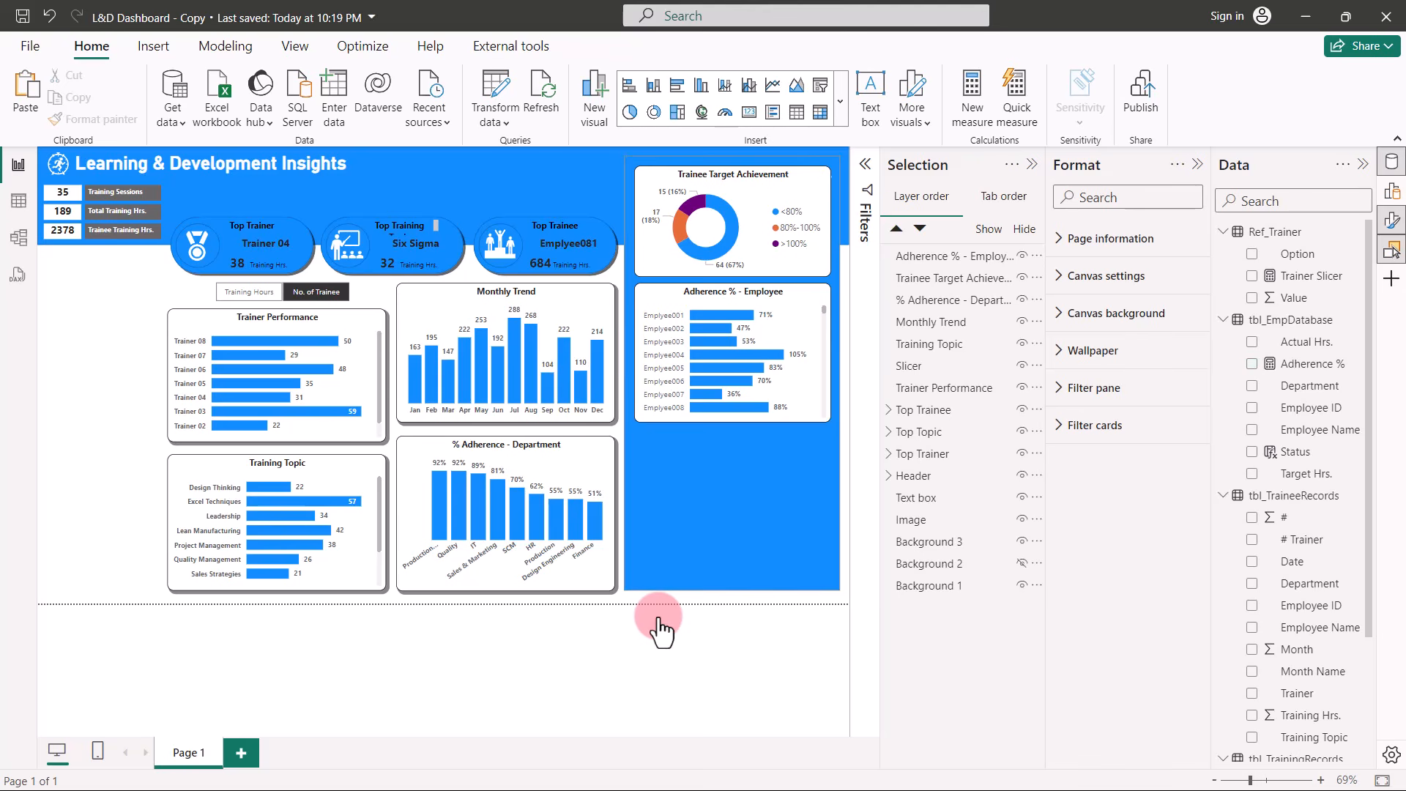
{"action": "left_click", "coordinate": [1198, 164]}
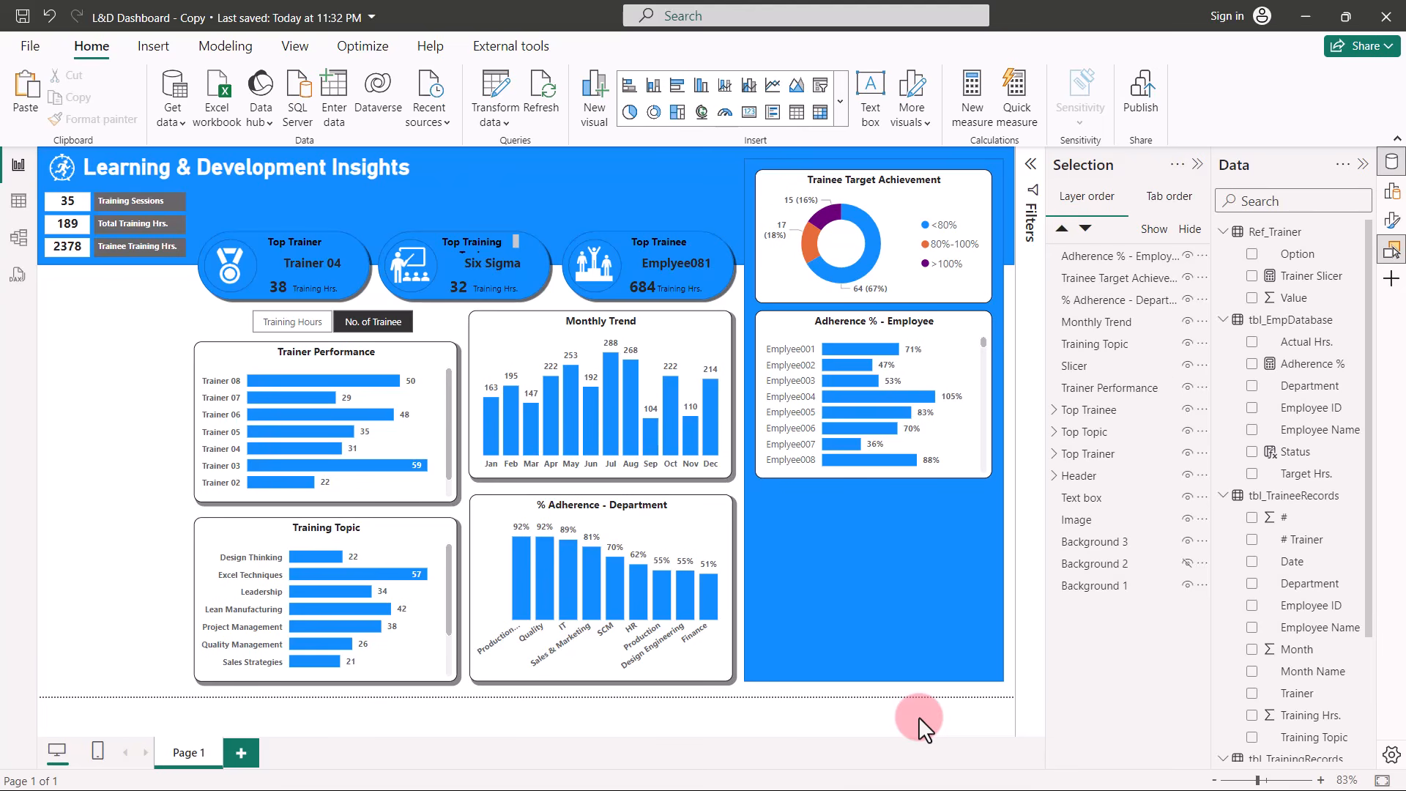
Create a manually entered table named Ref_Department with two columns, Option and Value.
{"action": "left_click", "coordinate": [332, 82]}
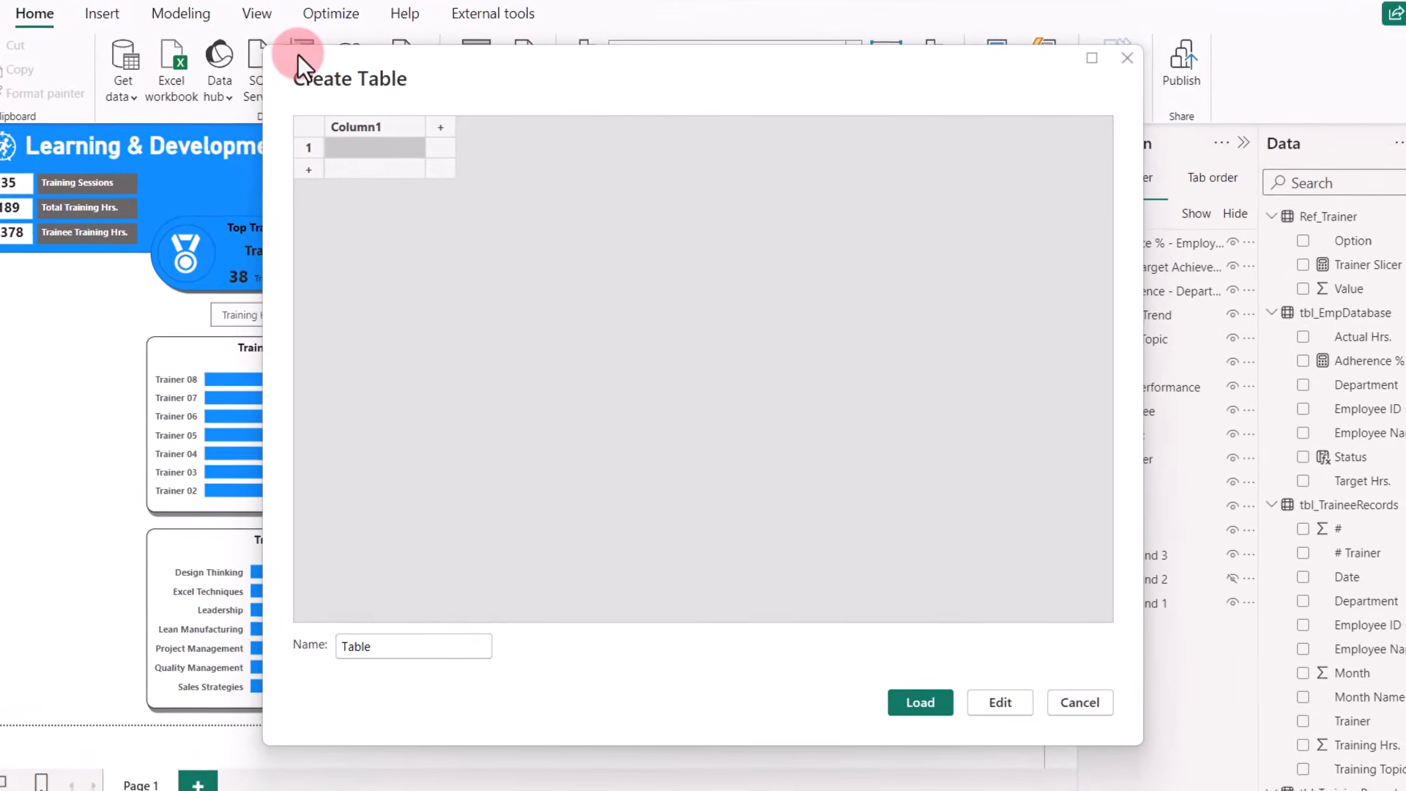
{"action": "left_click_drag", "start_coordinate": [381, 647], "coordinate": [327, 661]}
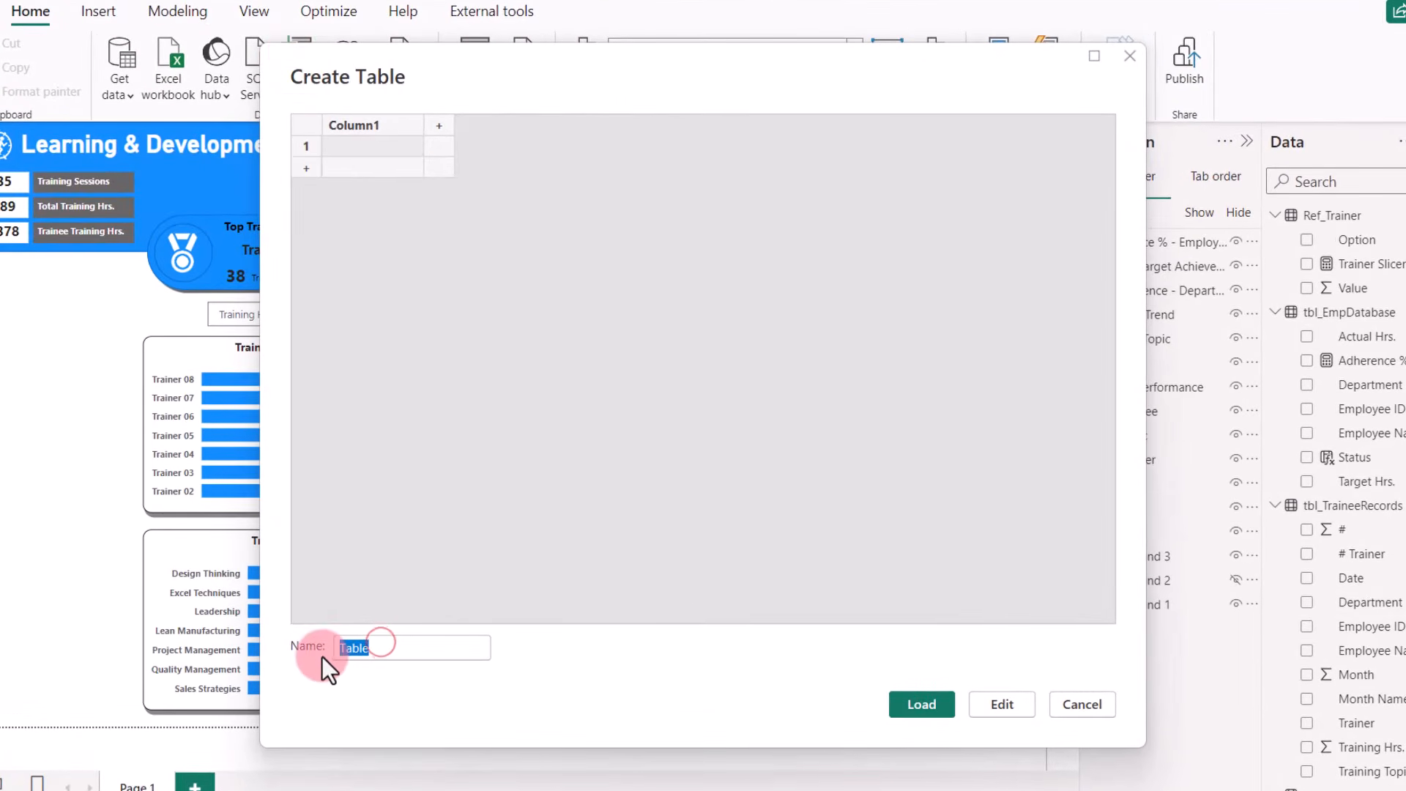
{"action": "type", "text": "Ref_"}
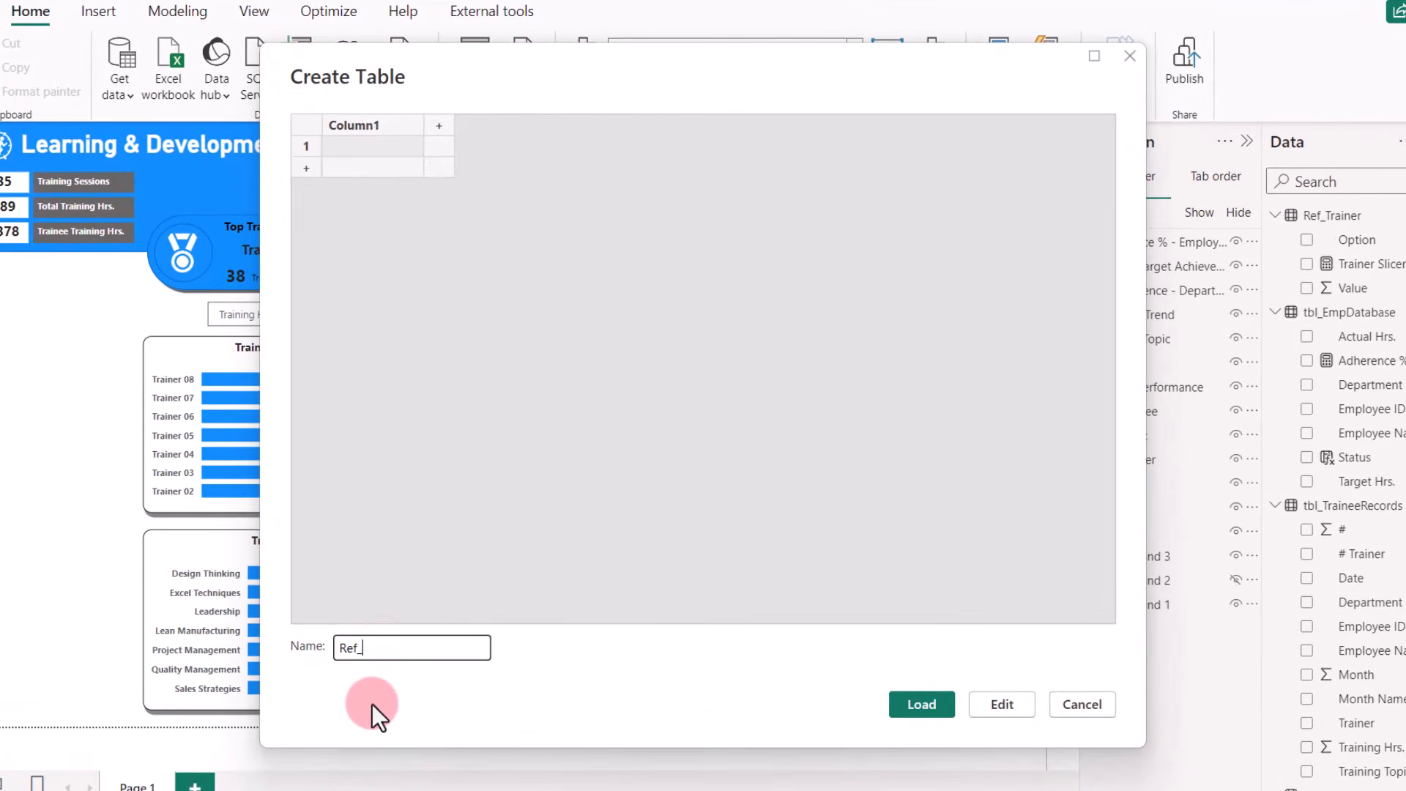
{"action": "type", "text": "Department"}
{"action": "double_click", "coordinate": [372, 126]}
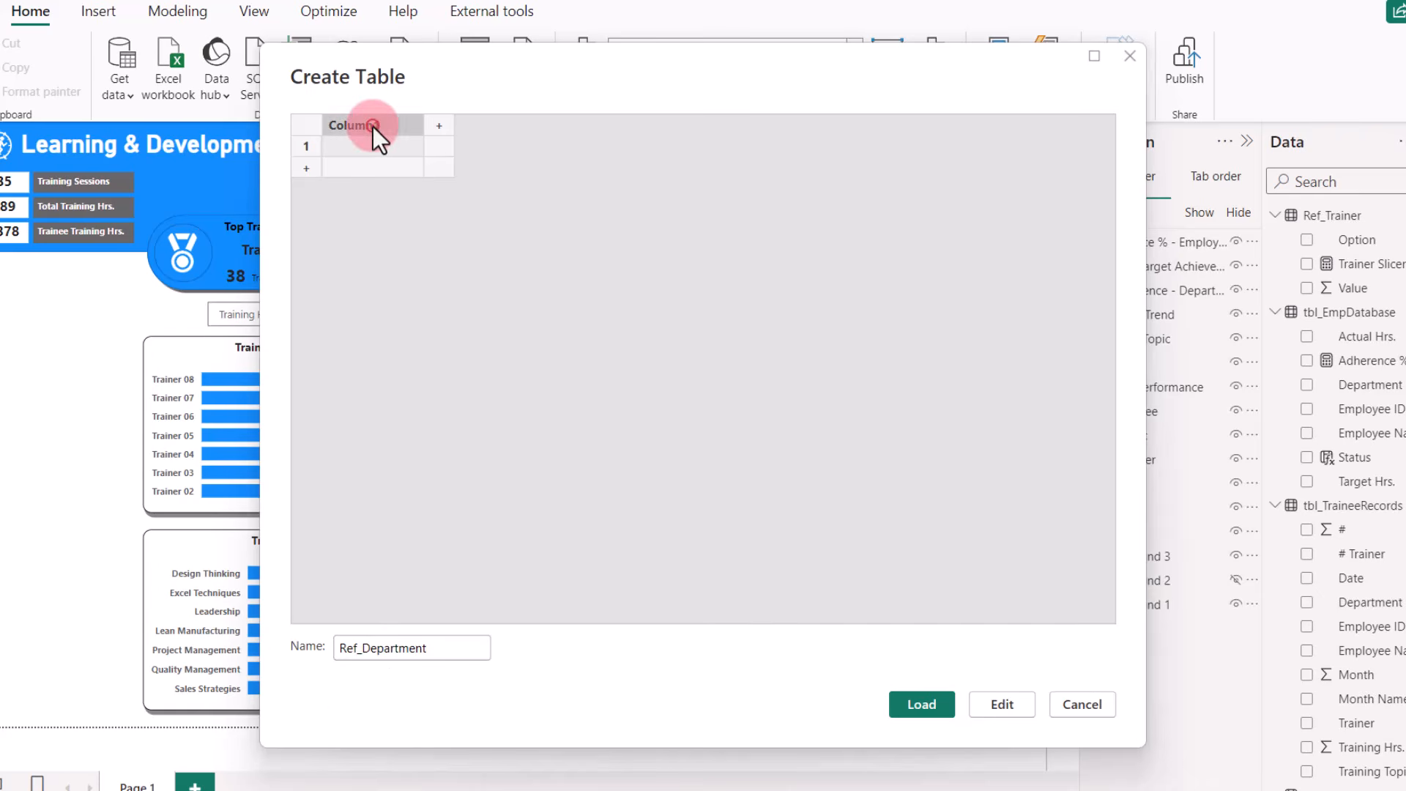
{"action": "type", "text": "Option"}
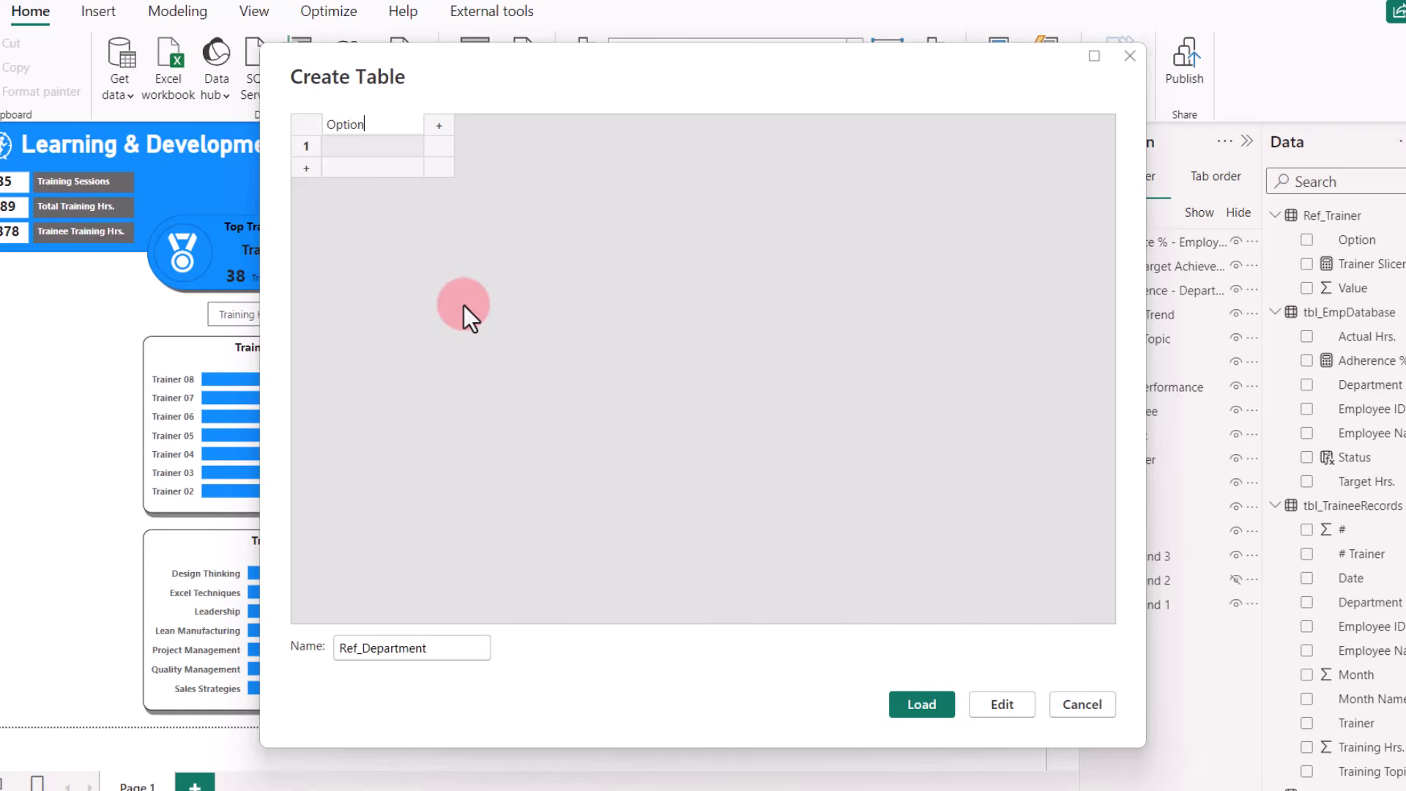
{"action": "left_click", "coordinate": [439, 121]}
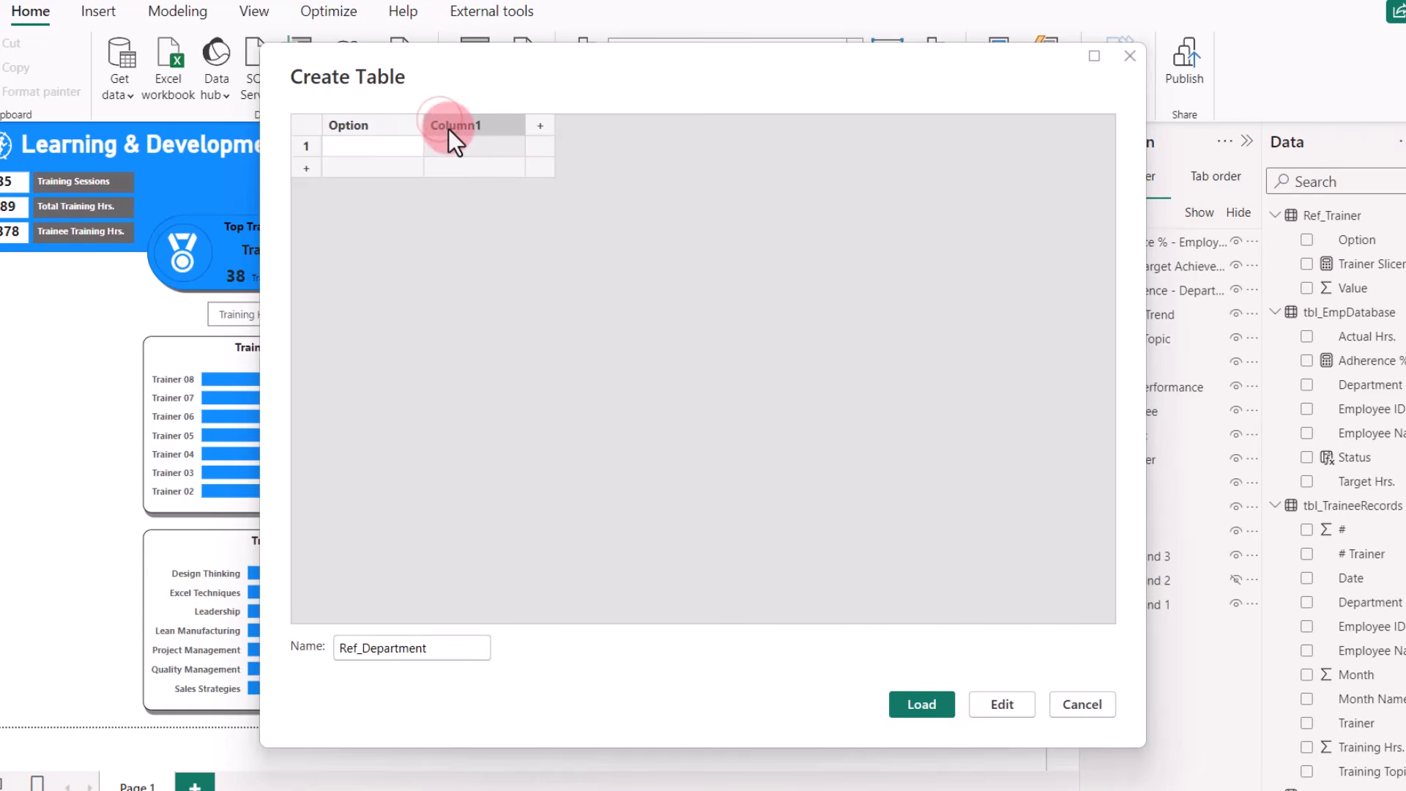
{"action": "double_click", "coordinate": [450, 133]}
{"action": "type", "text": "Value"}
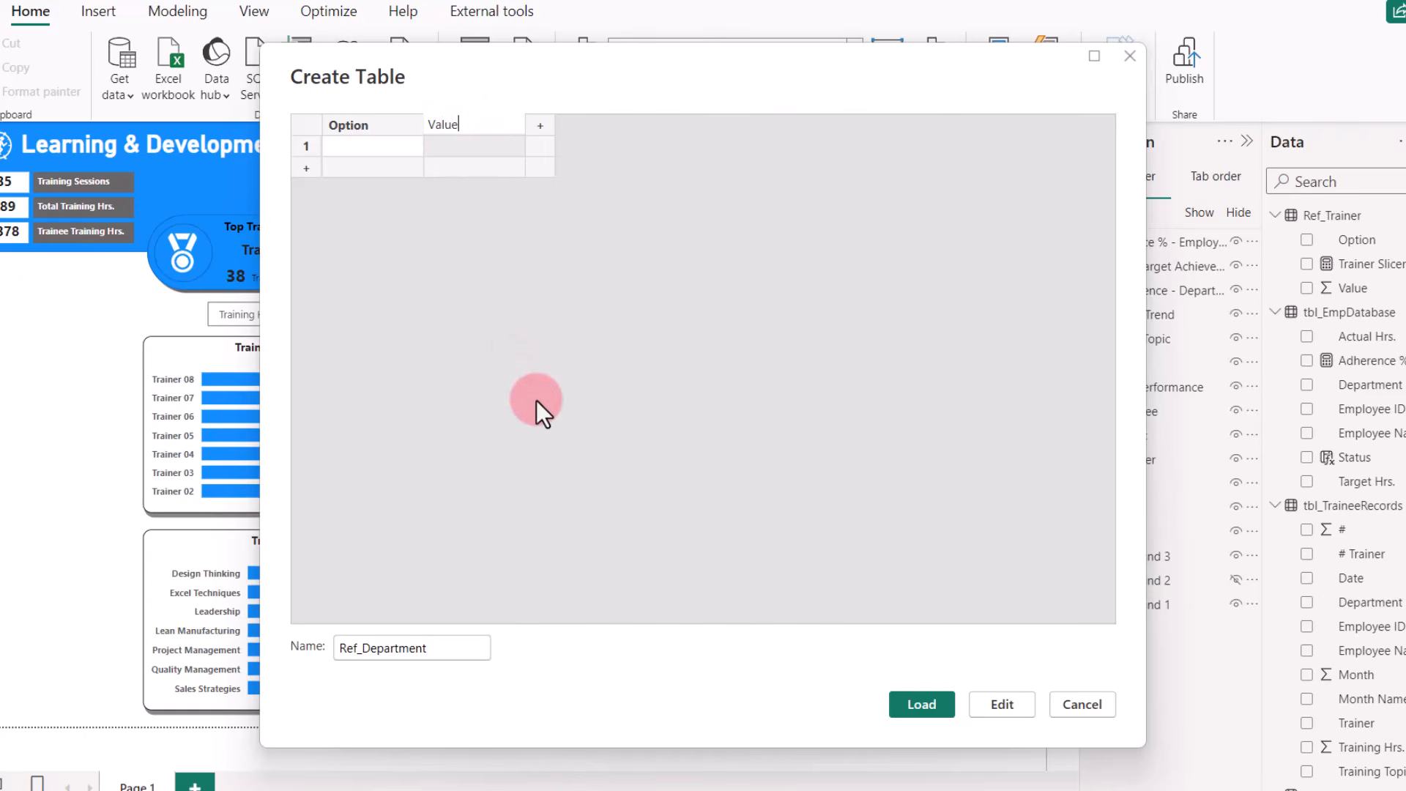
Enter "Training Hrs." and "Avg Training Hrs./Emp" as the first two rows of the Option column.
{"action": "left_click", "coordinate": [376, 143]}
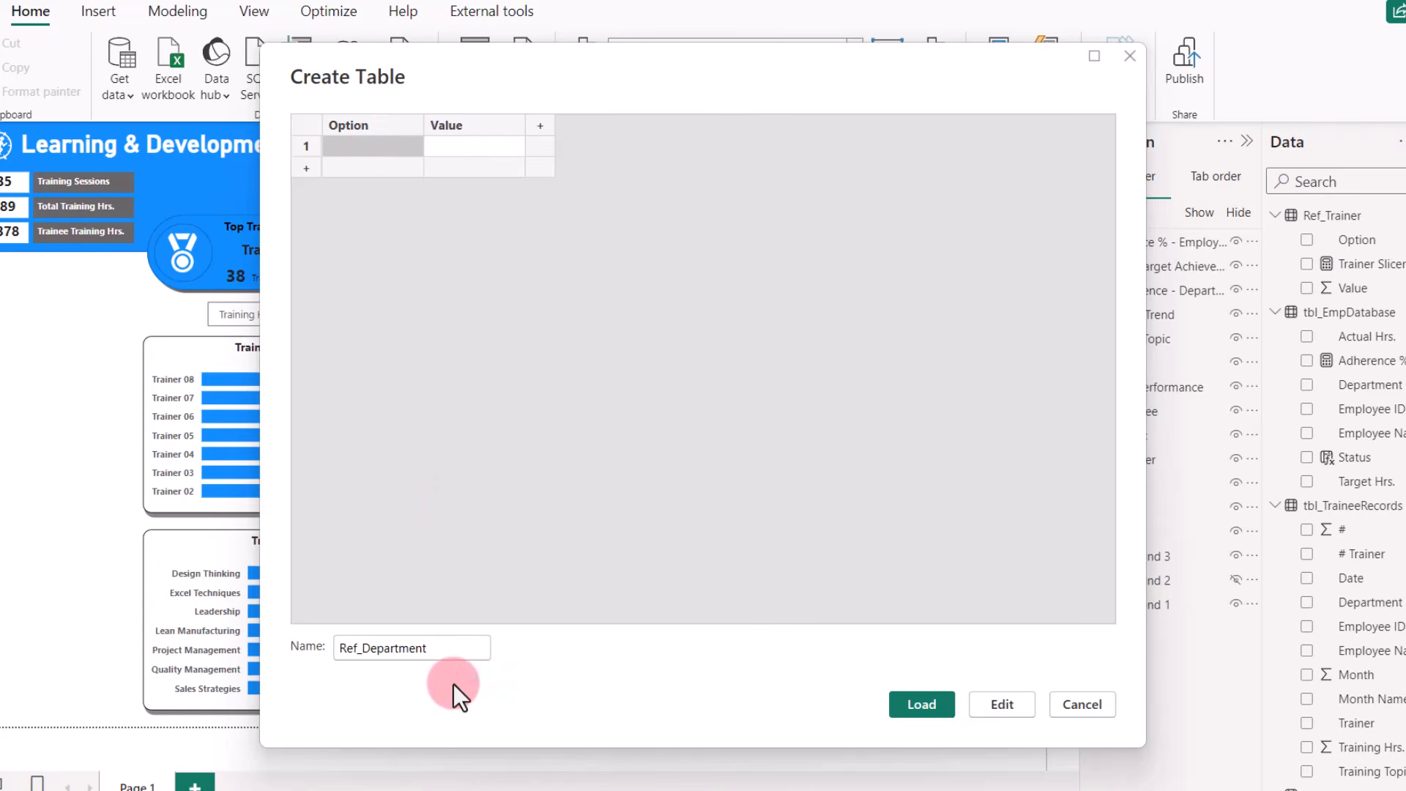
{"action": "type", "text": "Traini"}
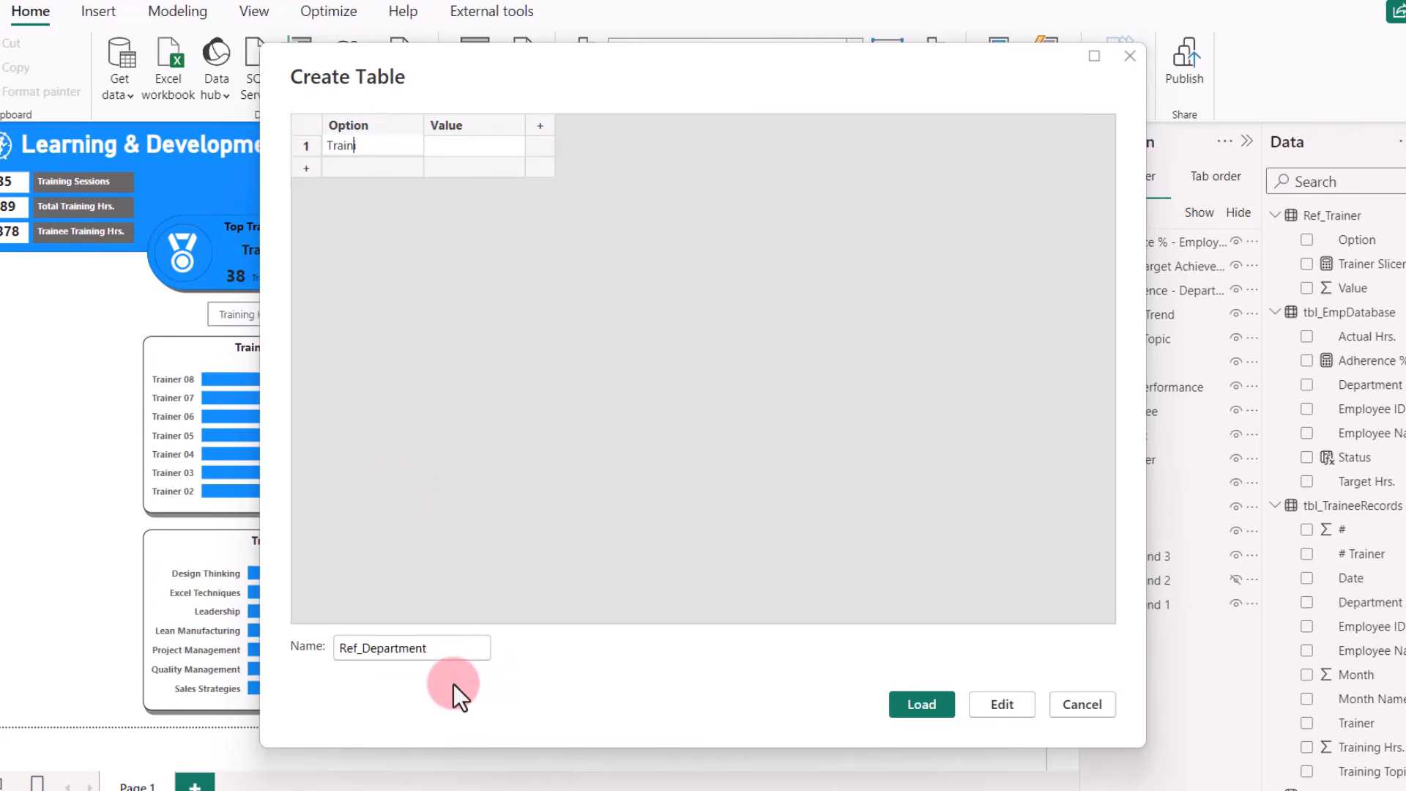
{"action": "type", "text": "ng Hrs."}
{"action": "key", "text": "Return"}
{"action": "type", "text": "Avg Tra"}
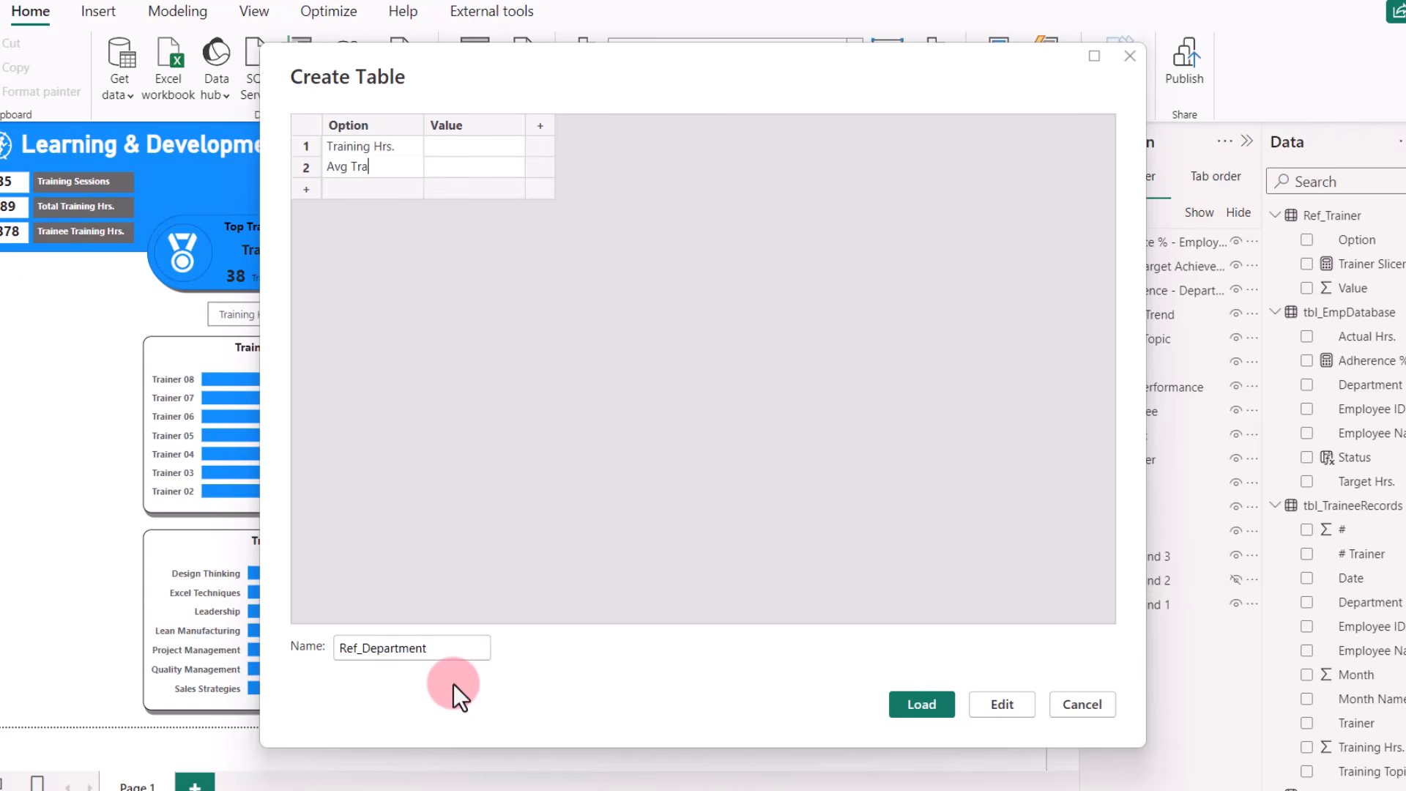
{"action": "type", "text": "ining Hrs./"}
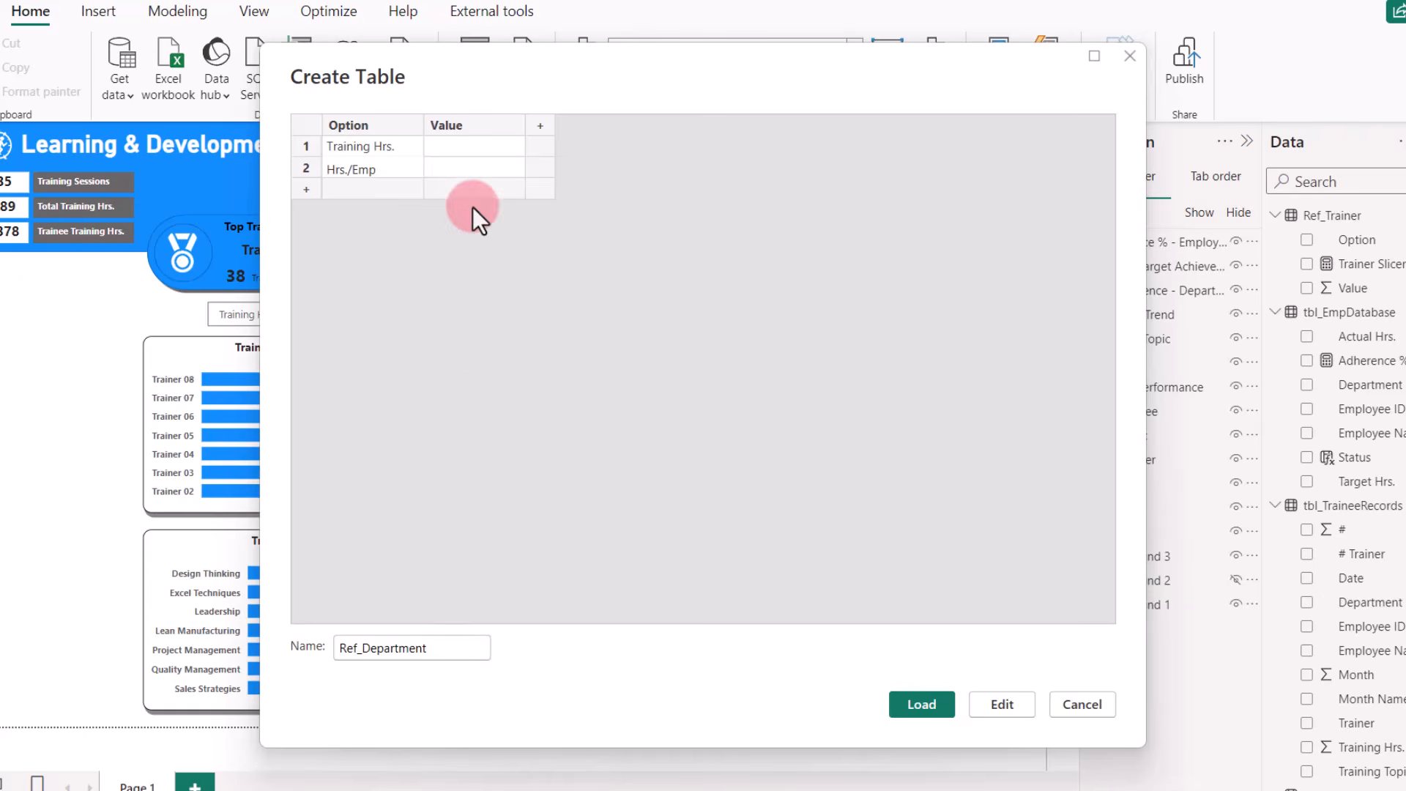
Give the two options the values 1 and 2, load the Ref_Department table and expand its fields.
{"action": "left_click", "coordinate": [475, 146]}
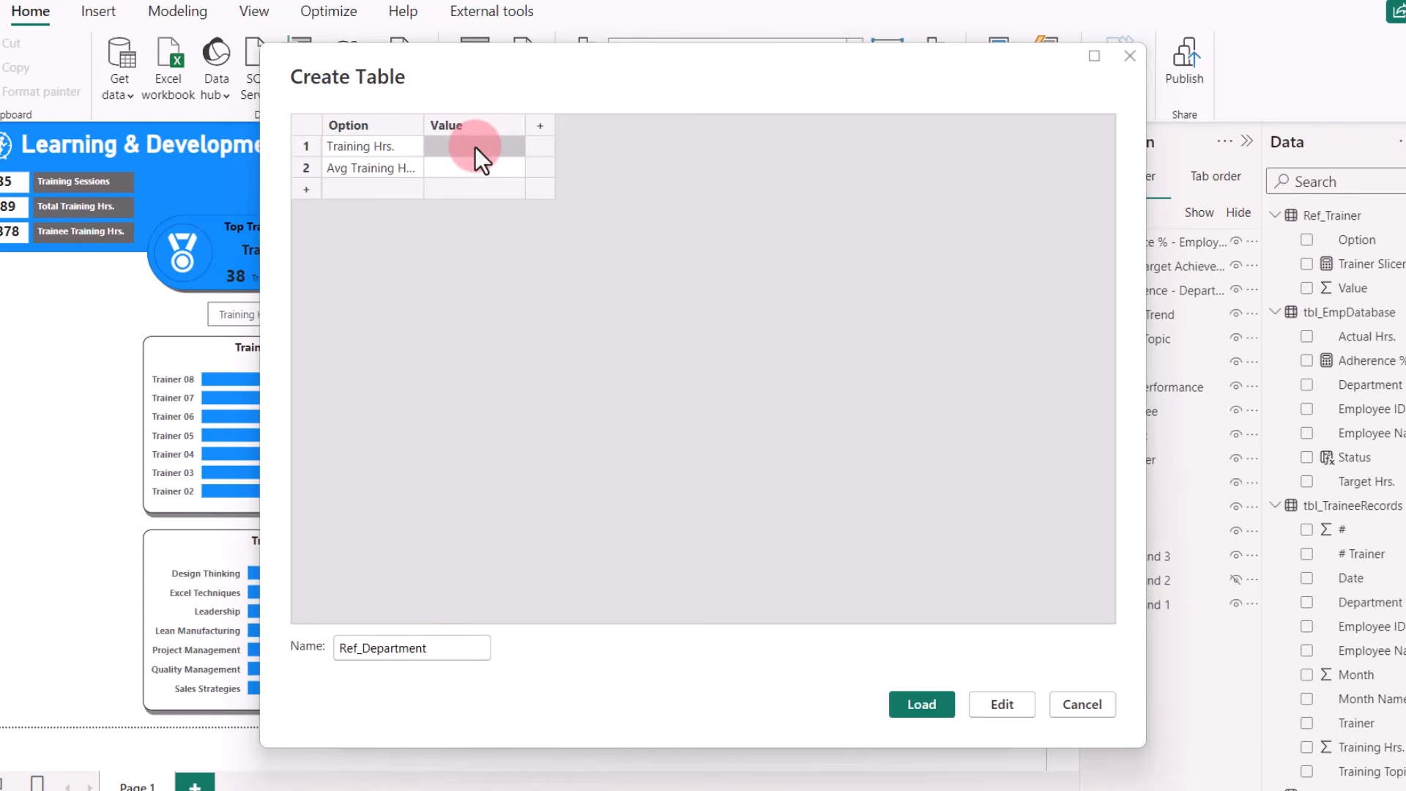
{"action": "type", "text": "1"}
{"action": "left_click", "coordinate": [472, 163]}
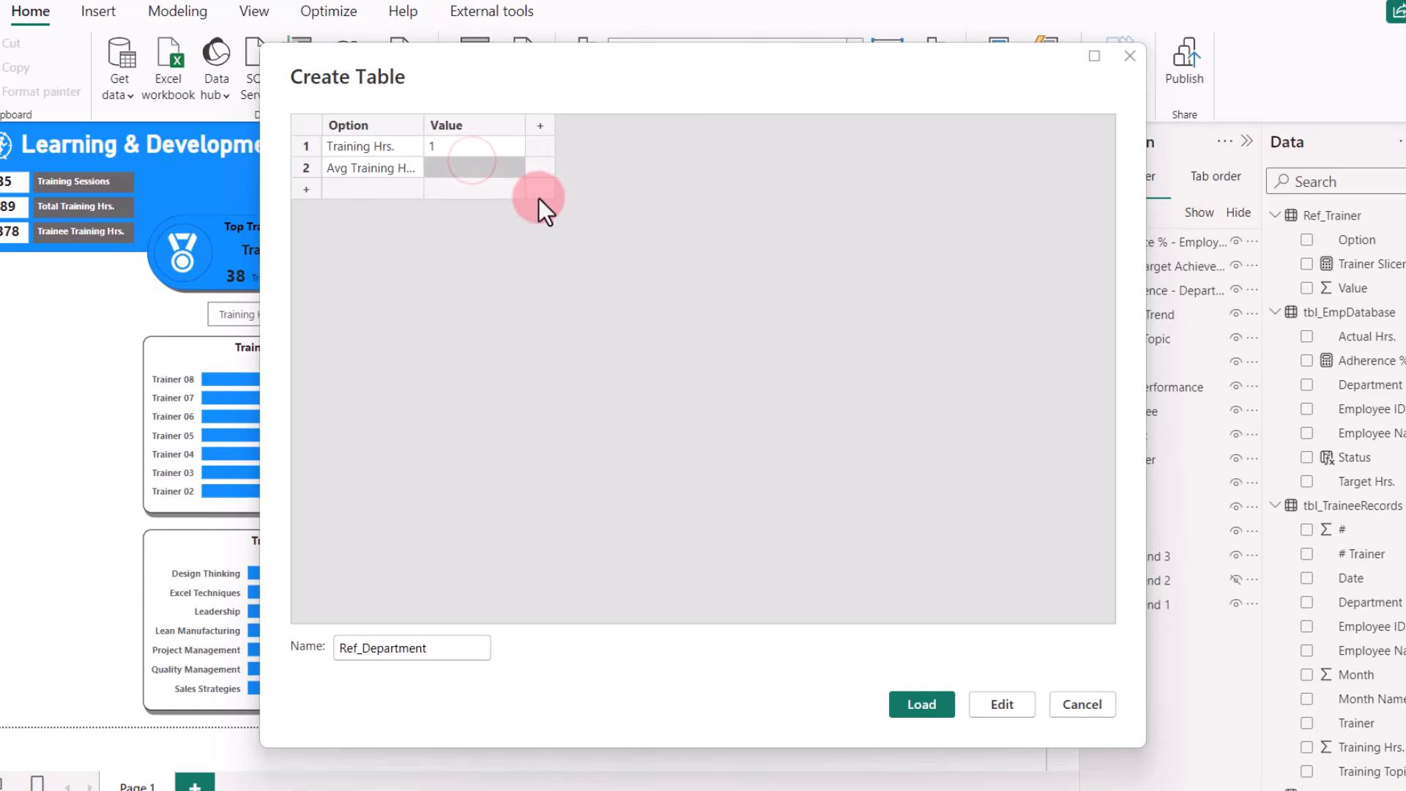
{"action": "type", "text": "2"}
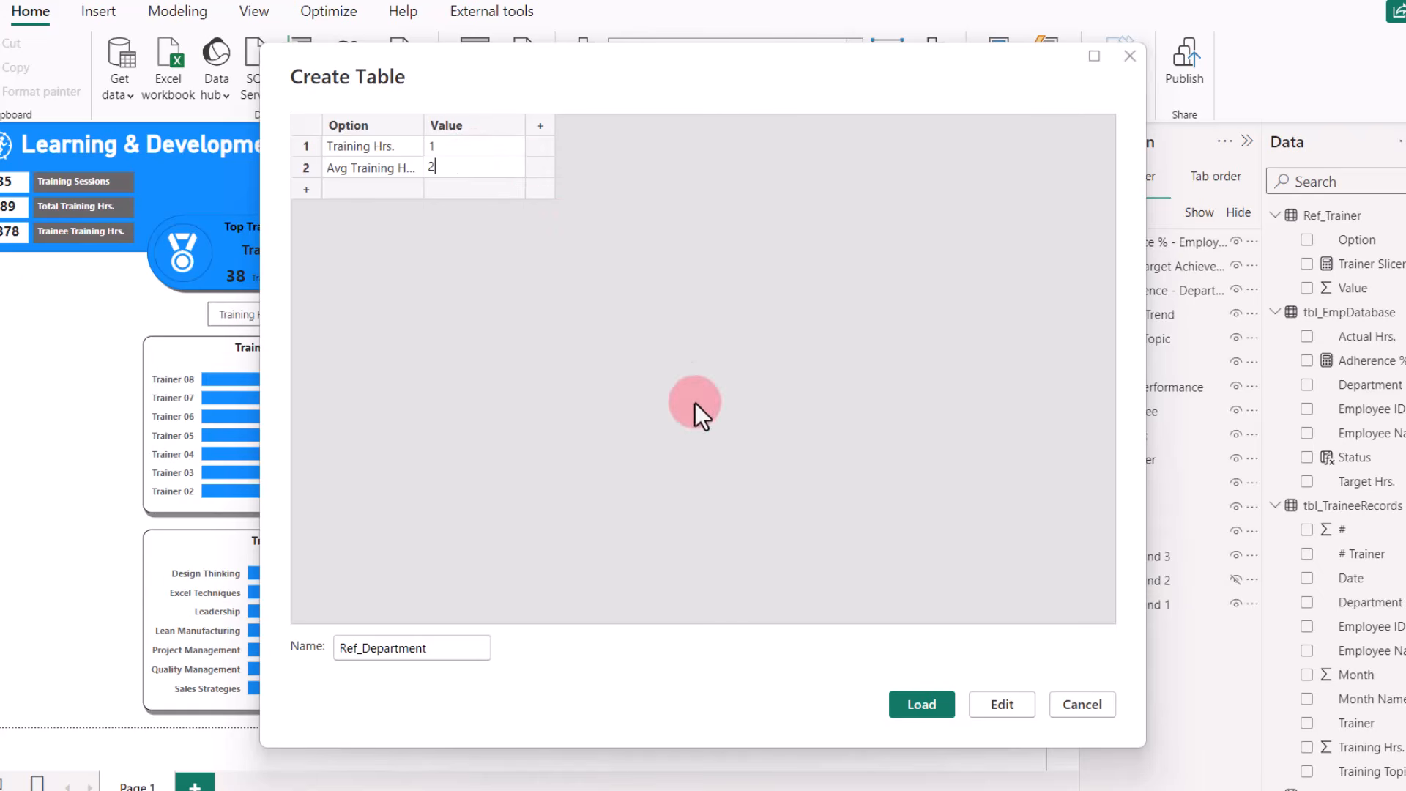
{"action": "left_click", "coordinate": [923, 702]}
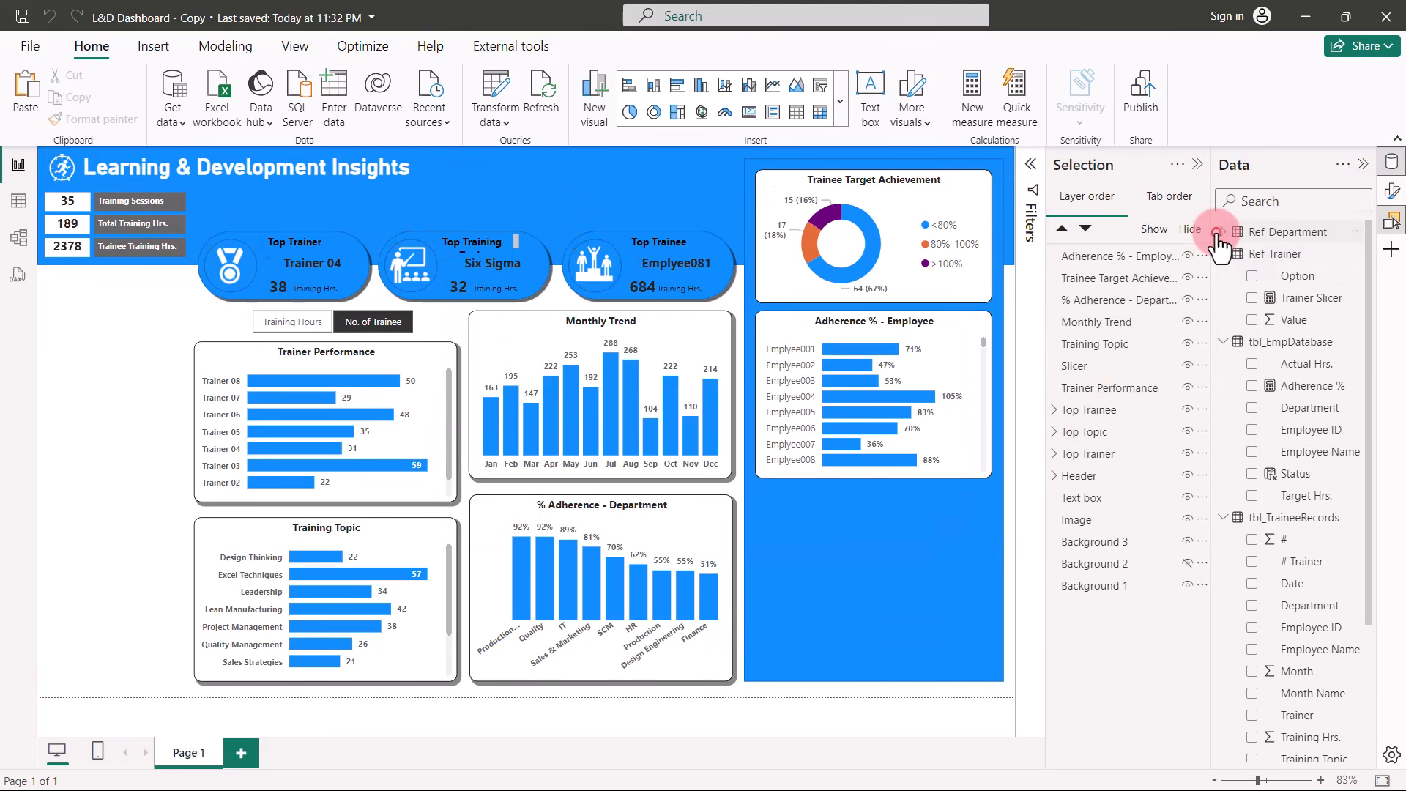
{"action": "left_click", "coordinate": [1219, 233]}
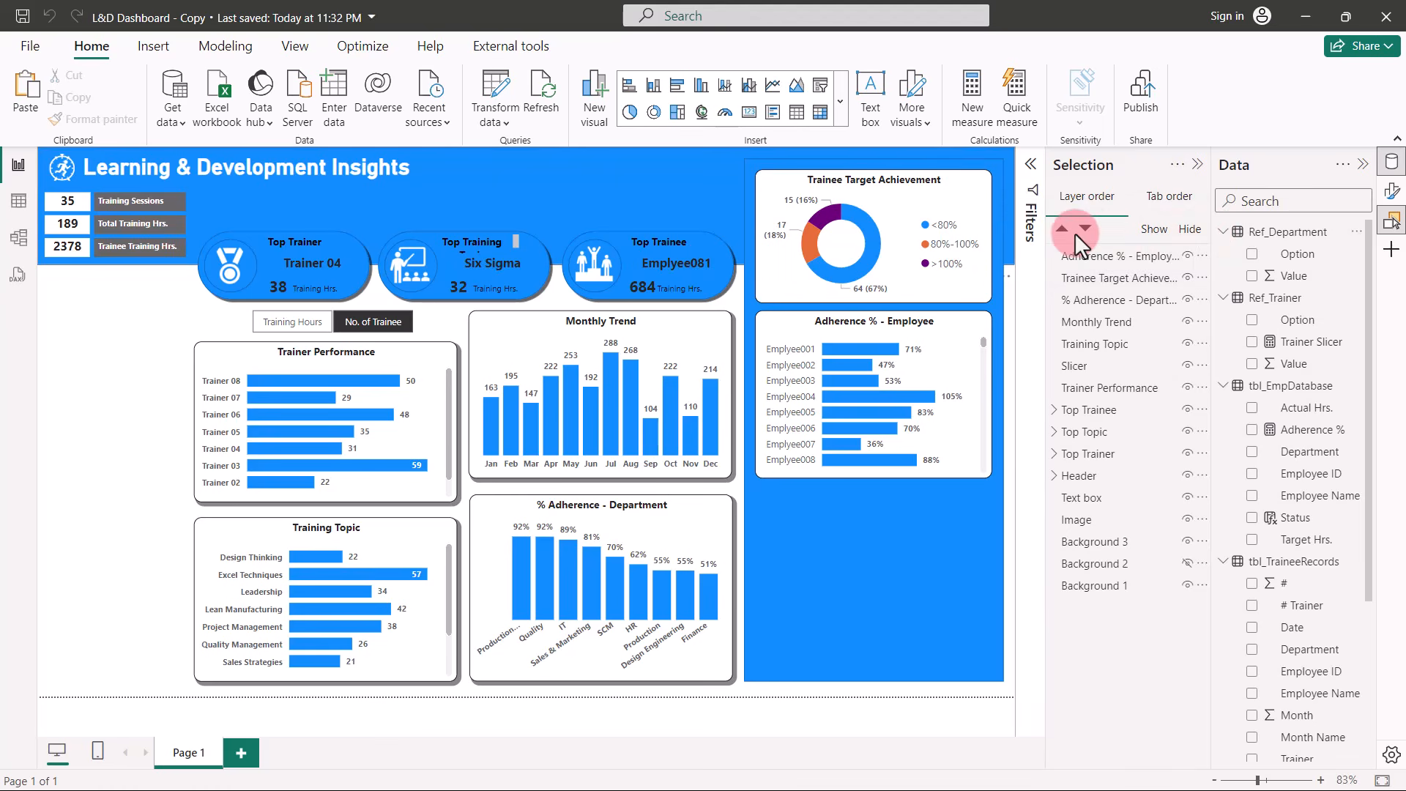
In the model diagram, place the Ref_Department table directly below Ref_Trainer.
{"action": "left_click", "coordinate": [16, 242]}
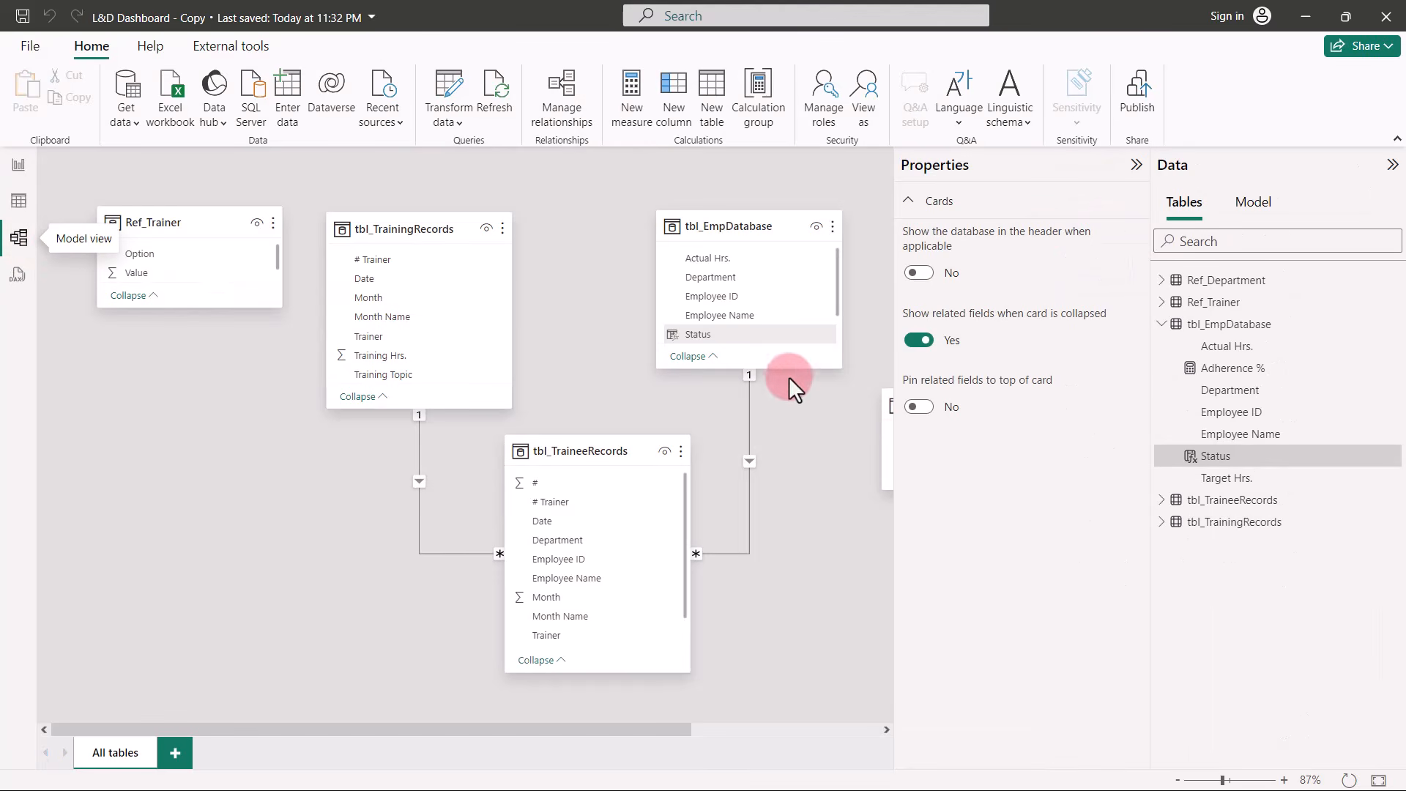
{"action": "left_click_drag", "start_coordinate": [889, 402], "coordinate": [104, 333]}
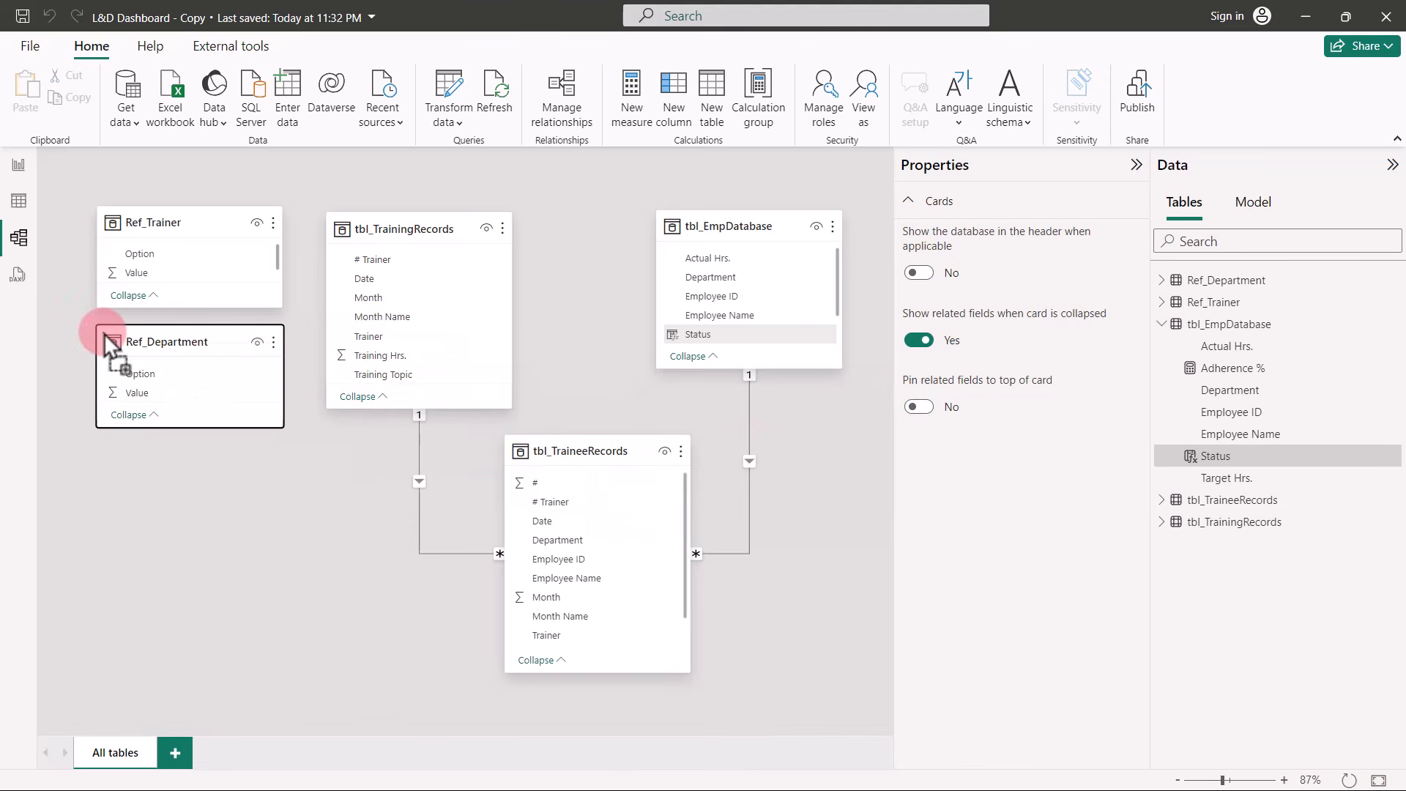
{"action": "left_click", "coordinate": [191, 441]}
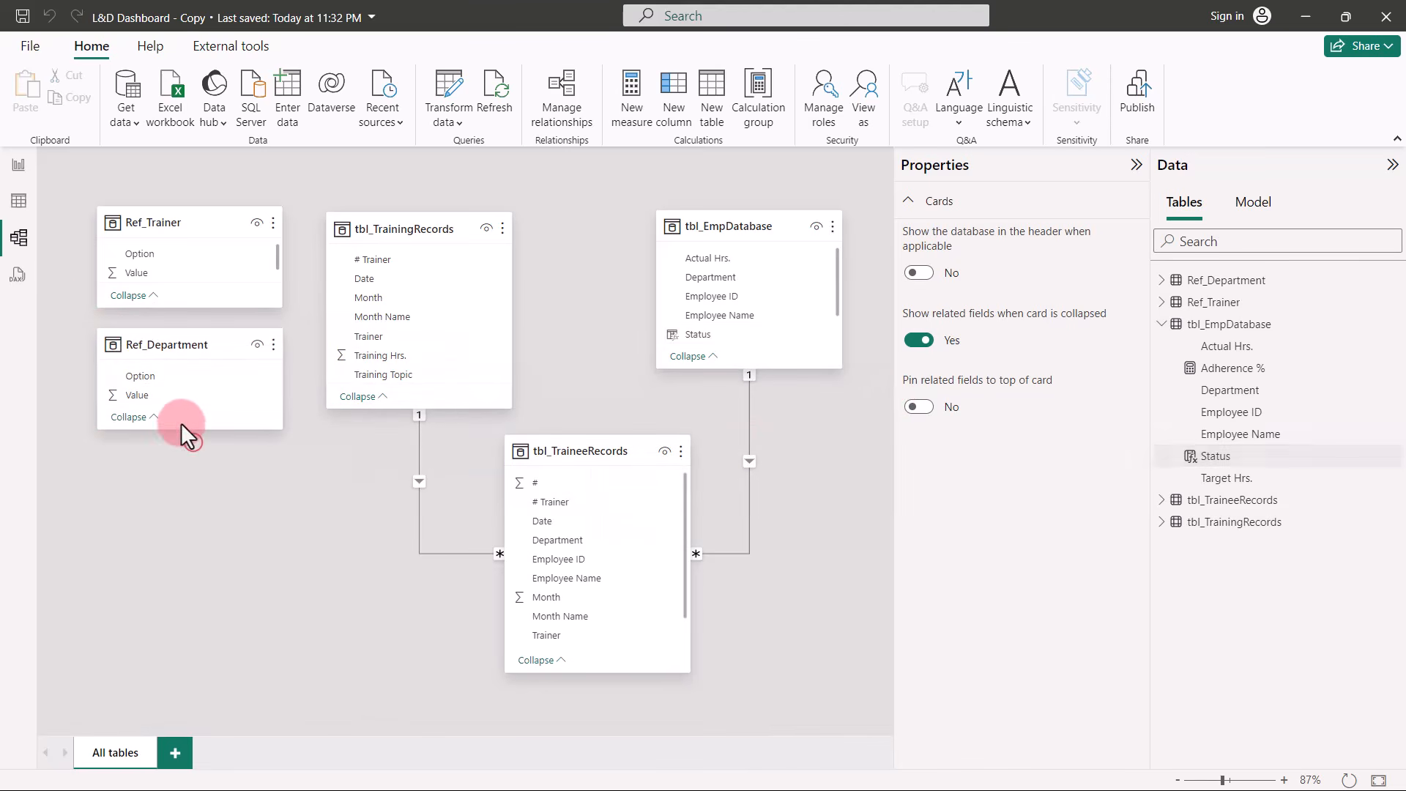
In the report view, add the tbl_EmpDatabase measure Avg Training Hrs./Emp = SUM(tbl_EmpDatabase[Actual Hrs.])/COUNT(tbl_EmpDatabase[Employee ID]).
{"action": "left_click", "coordinate": [20, 168]}
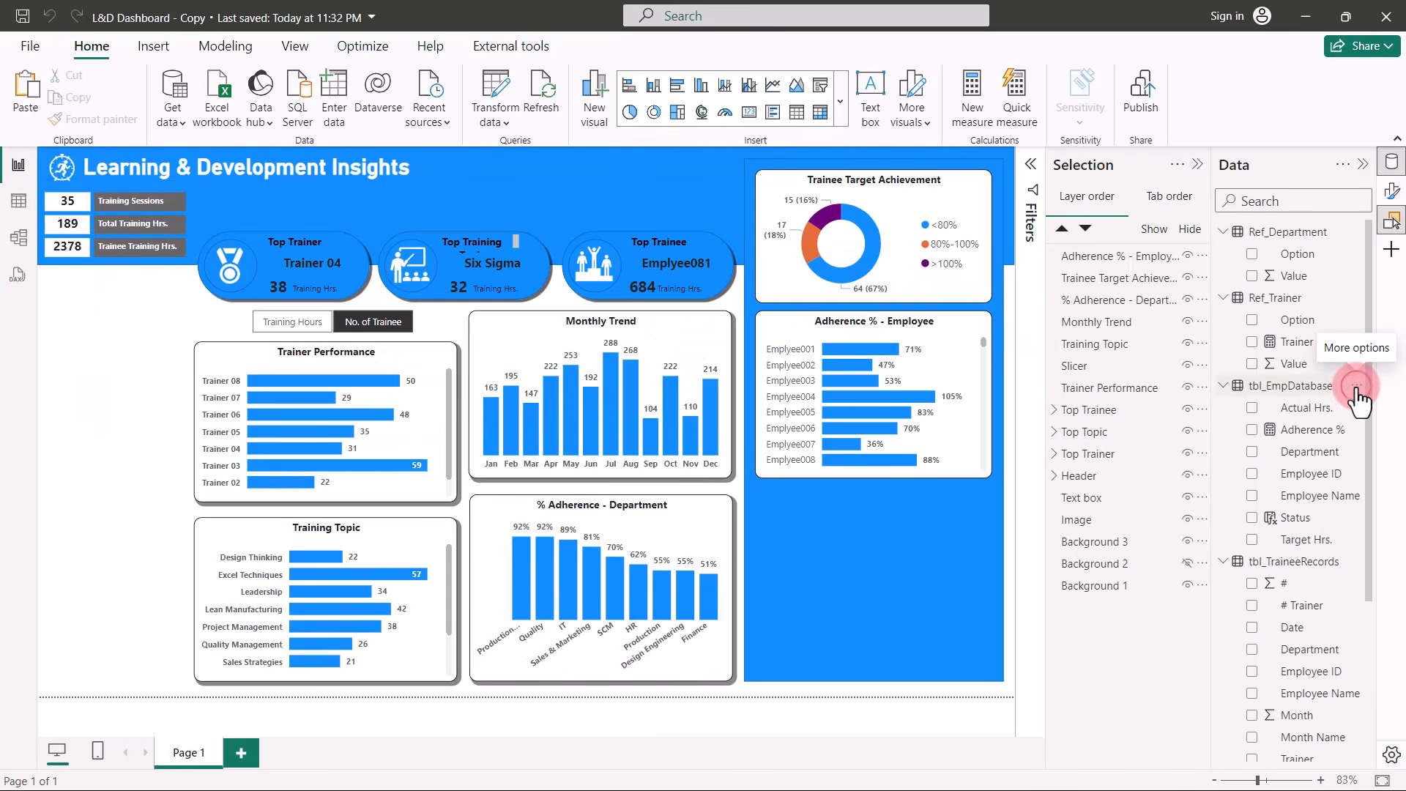
{"action": "left_click", "coordinate": [1357, 386]}
{"action": "left_click", "coordinate": [1261, 424]}
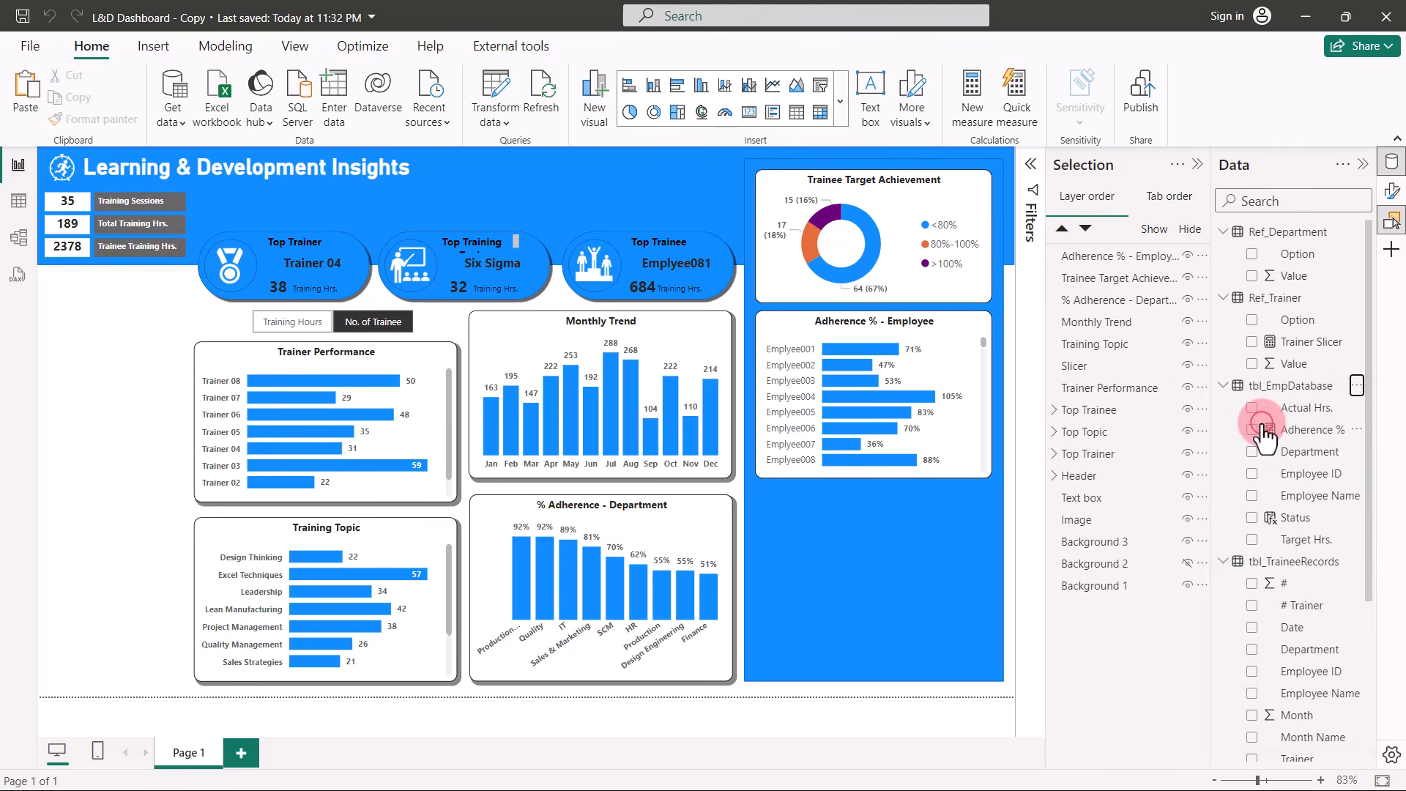
{"action": "left_click", "coordinate": [928, 722]}
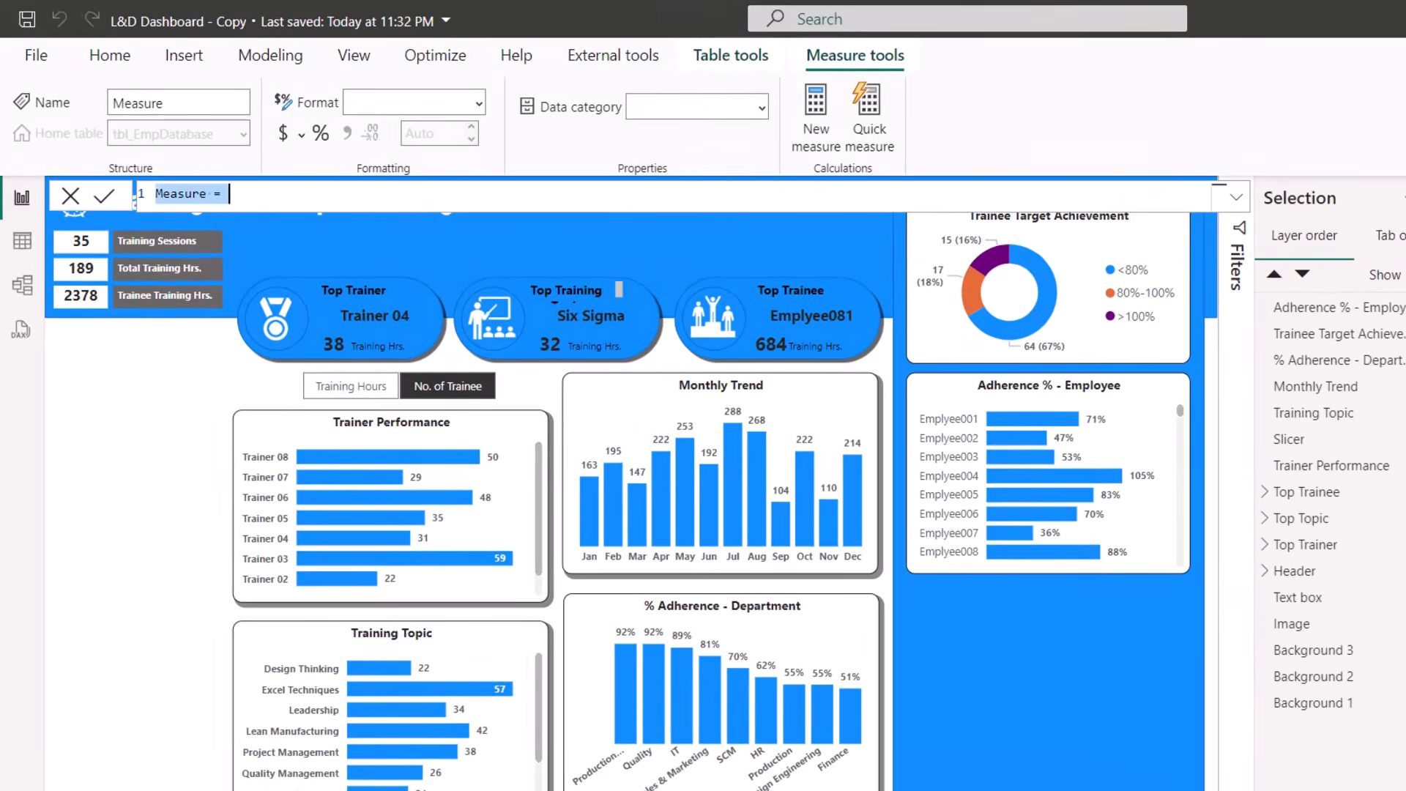
{"action": "type", "text": "Avg Trainin"}
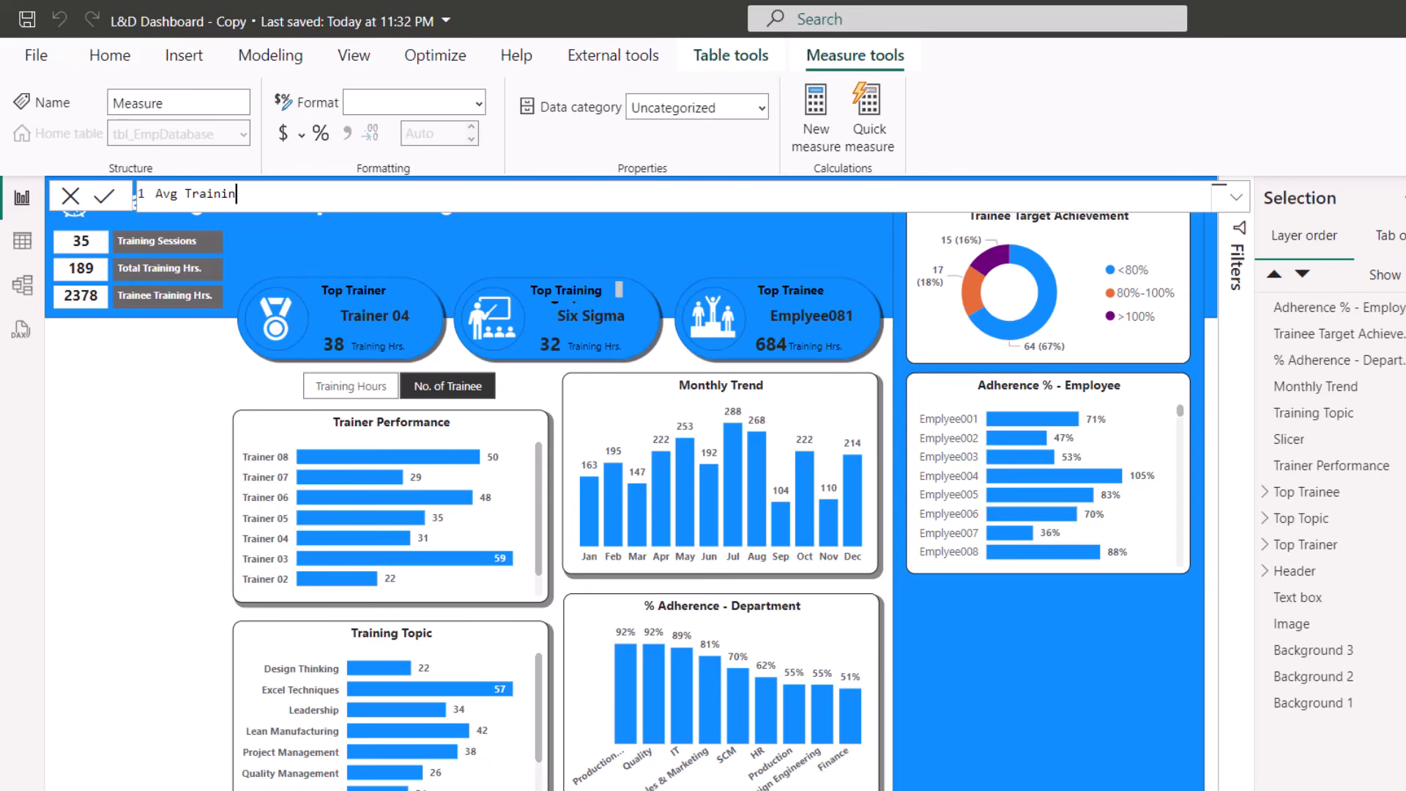
{"action": "type", "text": "g Hrs./Emp=SUM(tbl_EmpDatabase[Actual Hrs.]"}
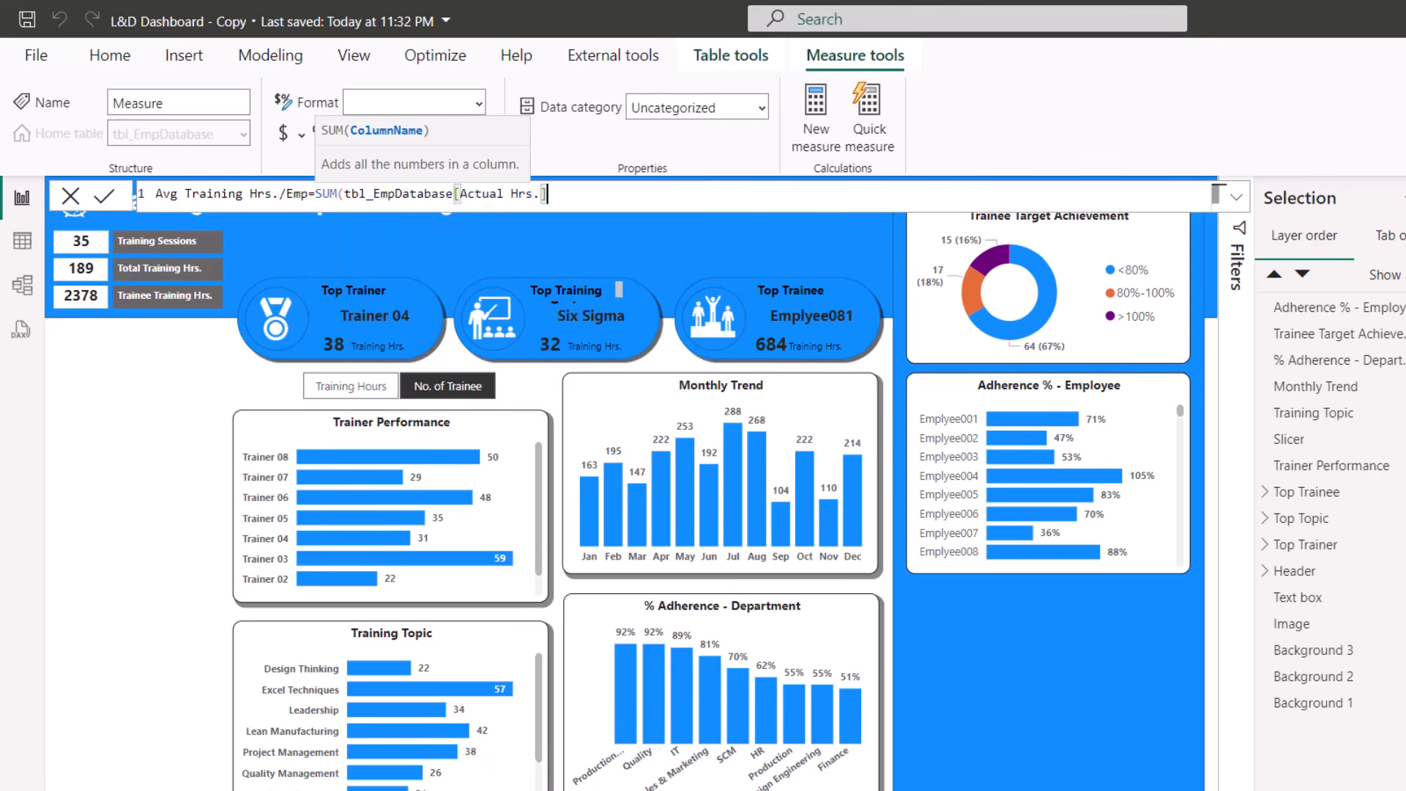
{"action": "type", "text": ")/COUNT(em"}
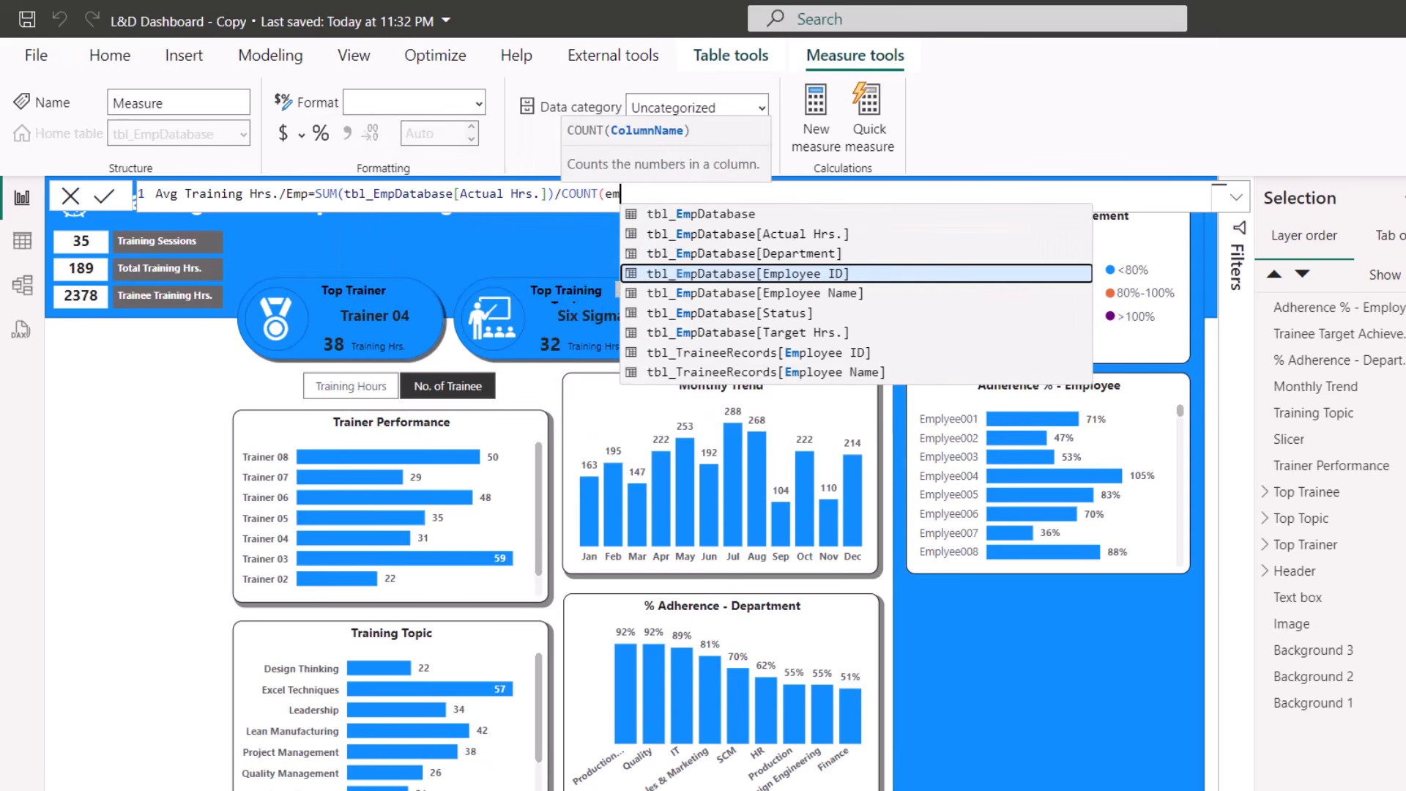
{"action": "key", "text": "Tab"}
{"action": "type", "text": ")"}
{"action": "key", "text": "Return"}
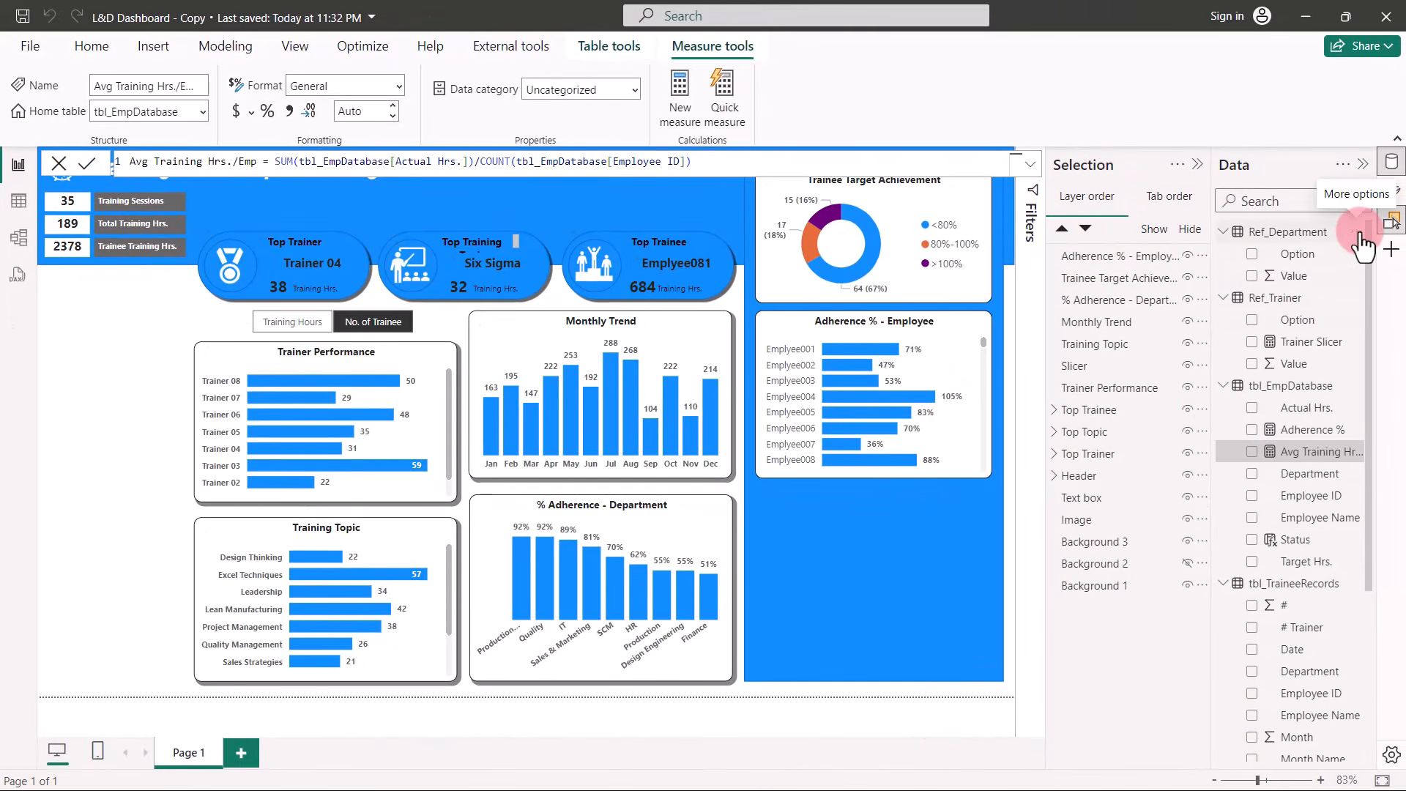
Start a measure named Department Slicer in Ref_Department with an IF condition on SUM(Ref_Department[Value]).
{"action": "left_click", "coordinate": [1359, 232]}
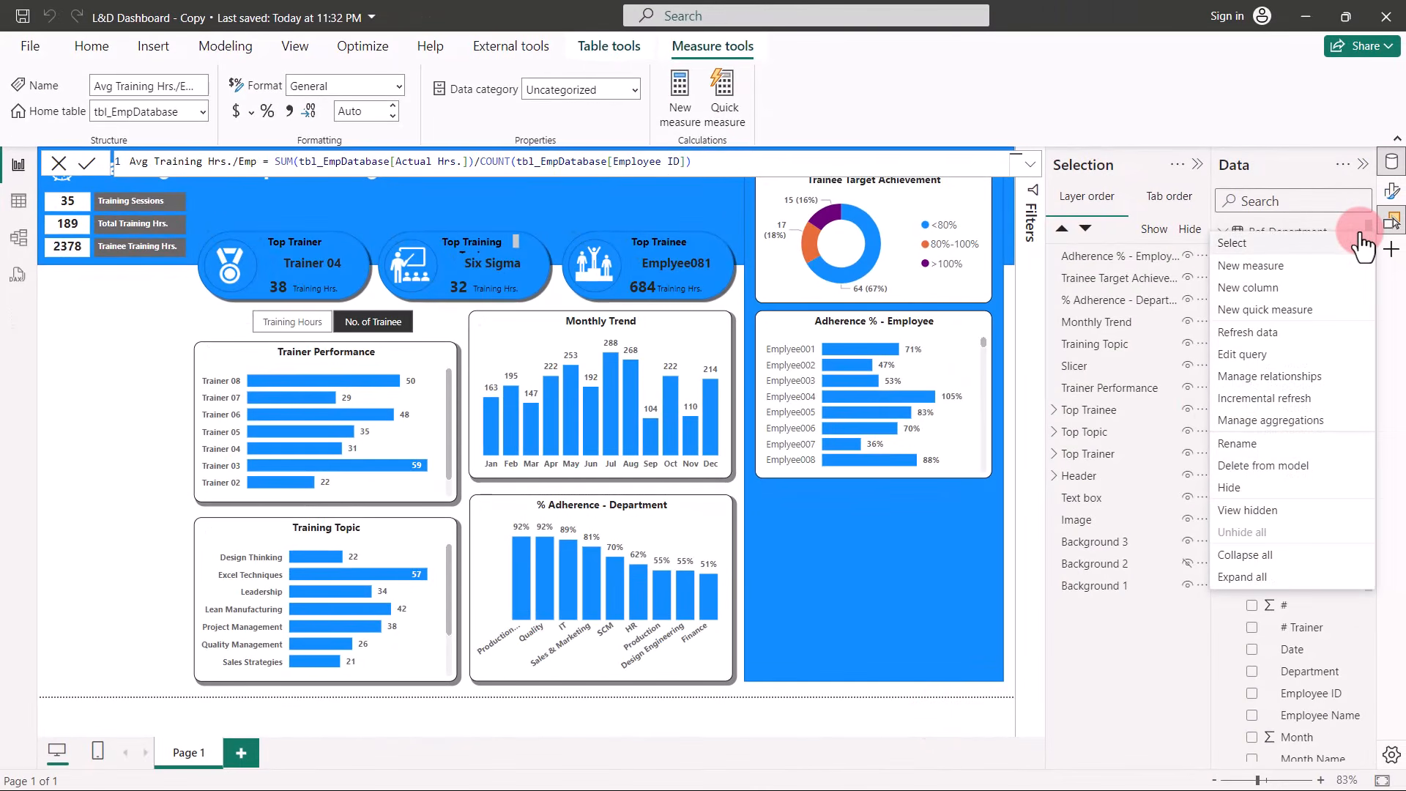
{"action": "left_click", "coordinate": [1282, 267]}
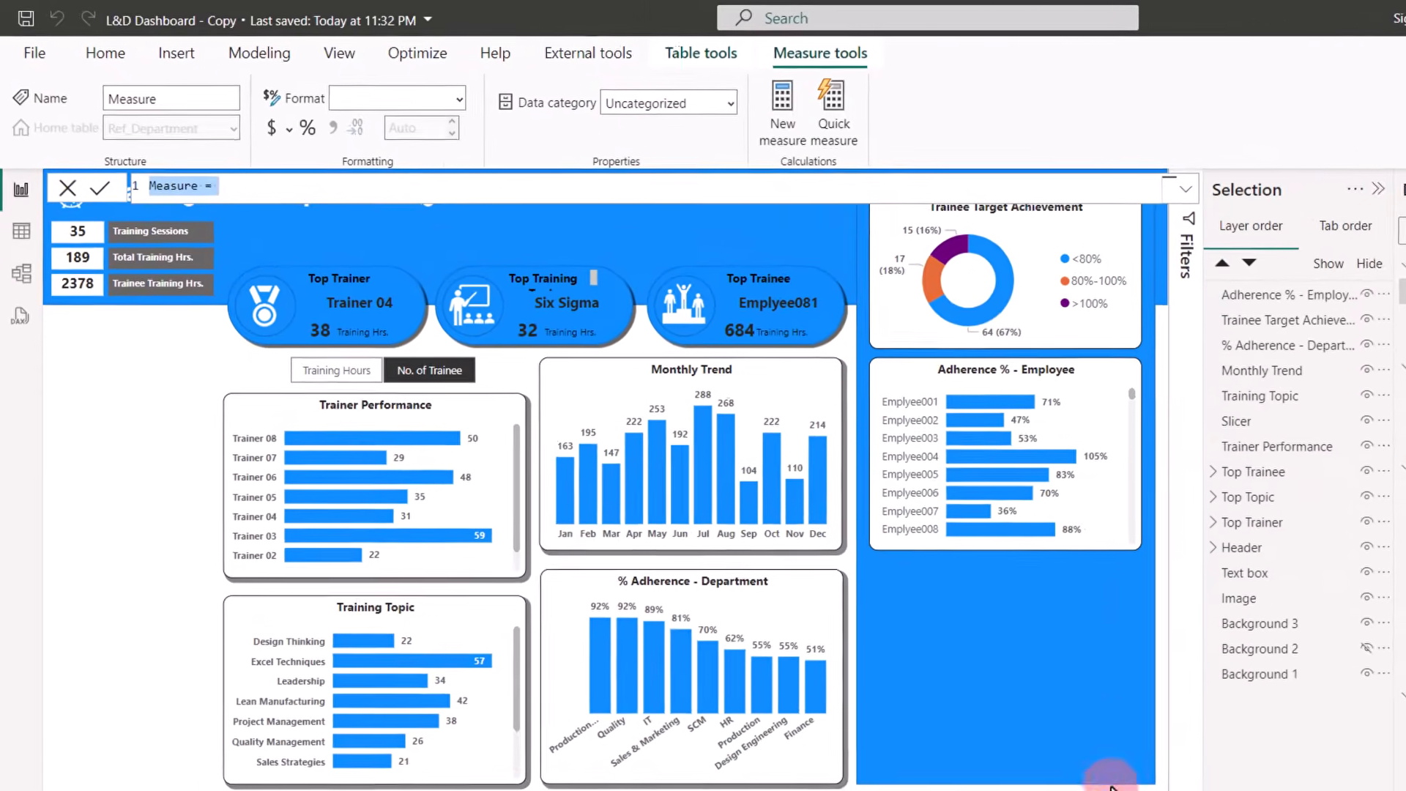
{"action": "type", "text": "Department Slicer"}
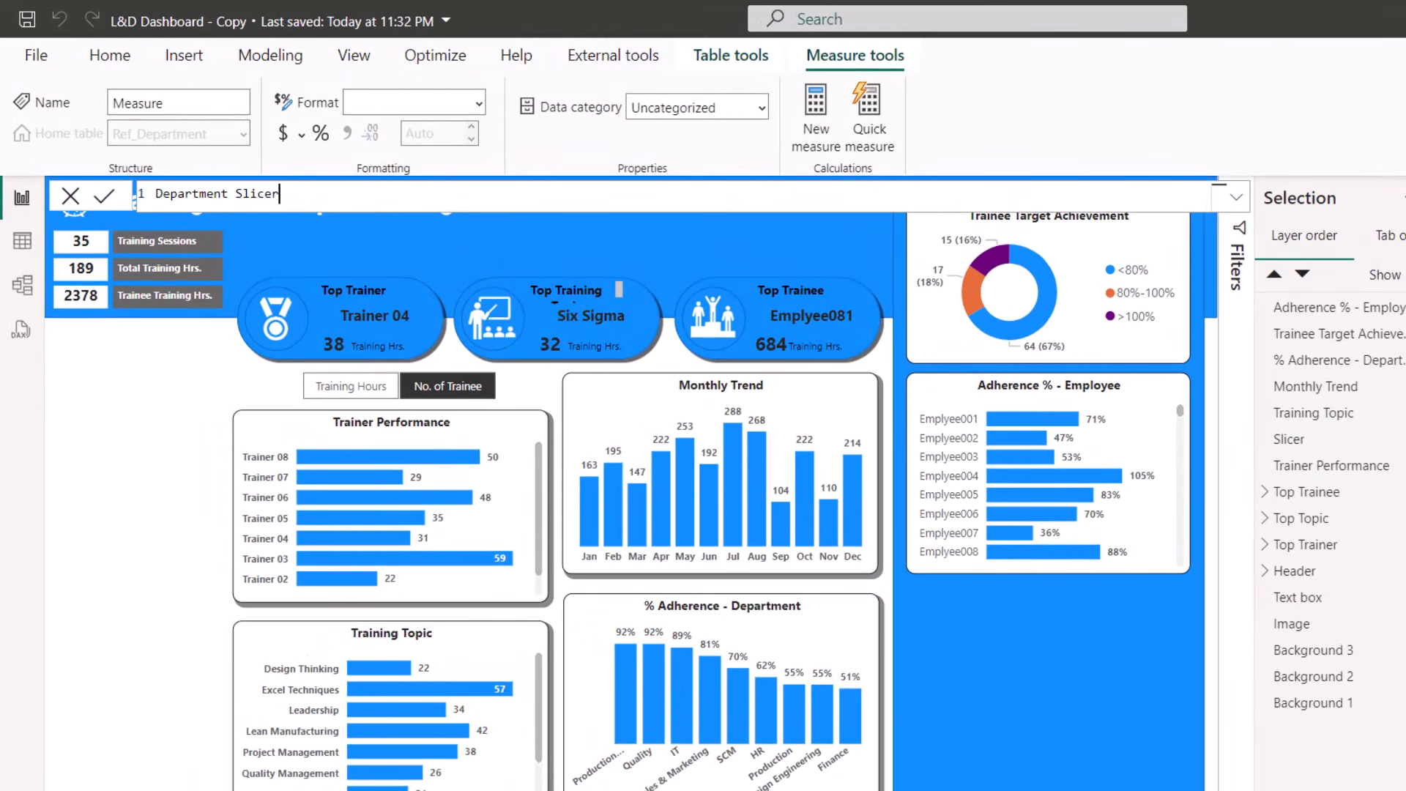
{"action": "type", "text": "=IF(SUM(va"}
{"action": "key", "text": "Up"}
{"action": "key", "text": "Up"}
{"action": "key", "text": "Tab"}
Complete the IF formula to test for 1, returning SUM(tbl_EmpDatabase[Actual Hrs.]) if true, otherwise [Avg Training Hrs./Emp].
{"action": "type", "text": ")=1,SUM("}
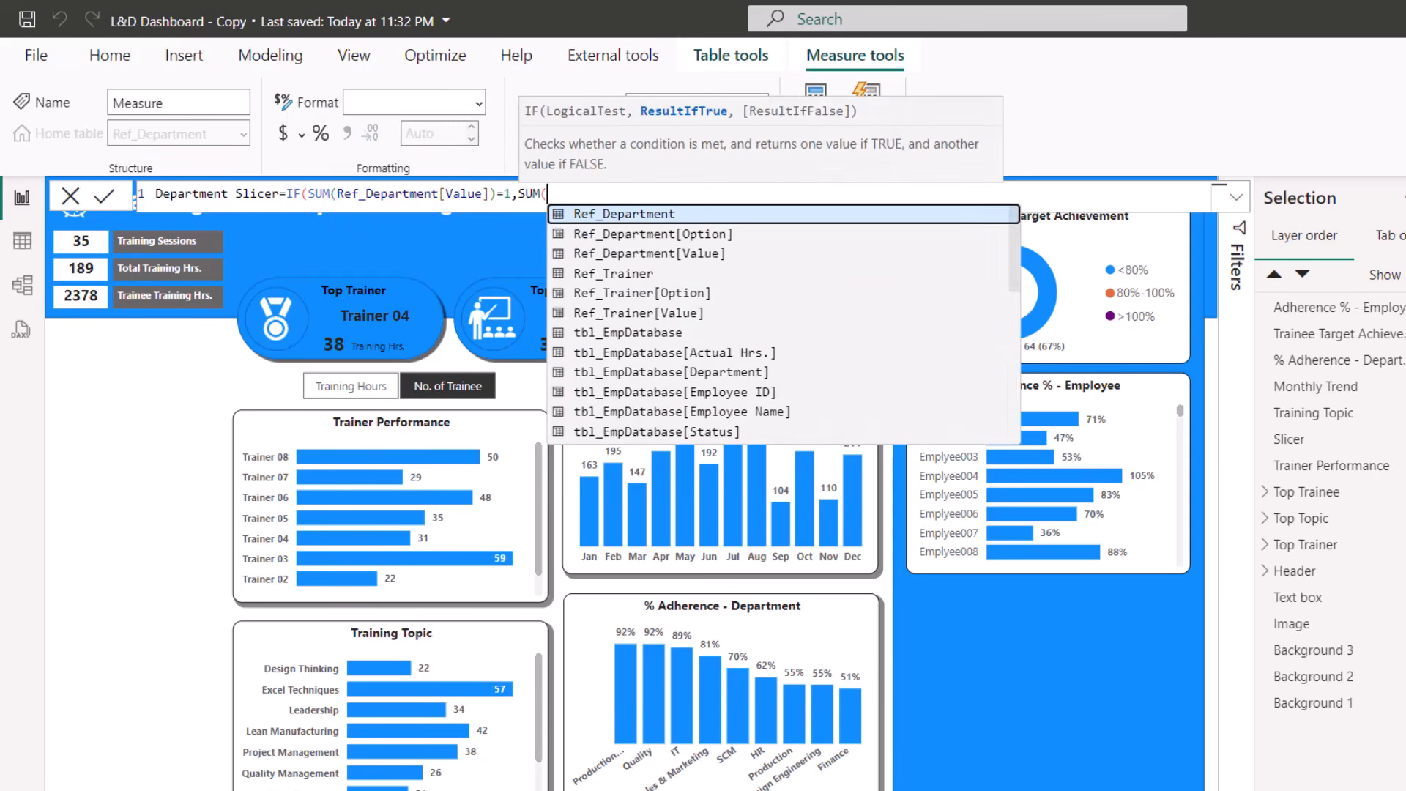
{"action": "type", "text": "act"}
{"action": "key", "text": "Tab"}
{"action": "type", "text": "),a"}
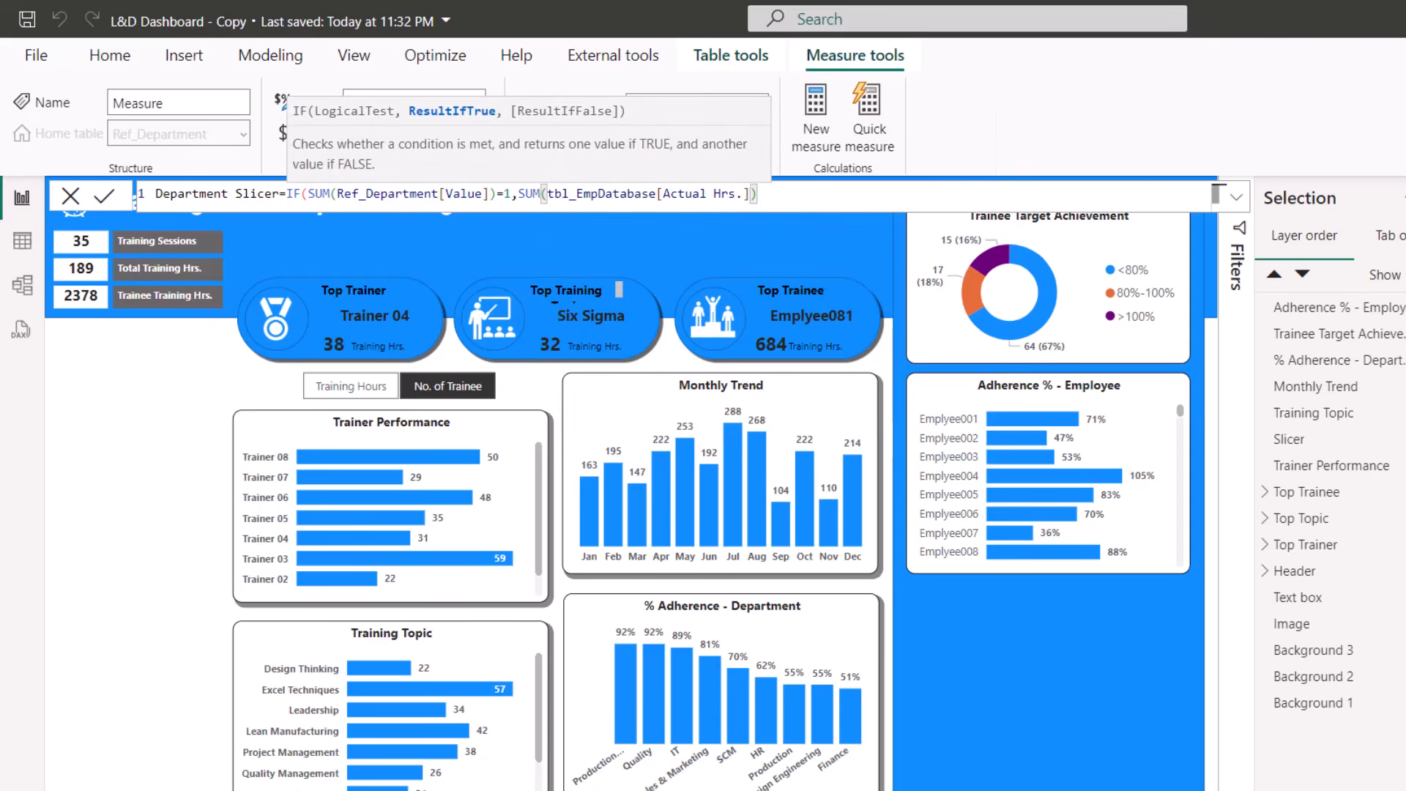
{"action": "type", "text": "v"}
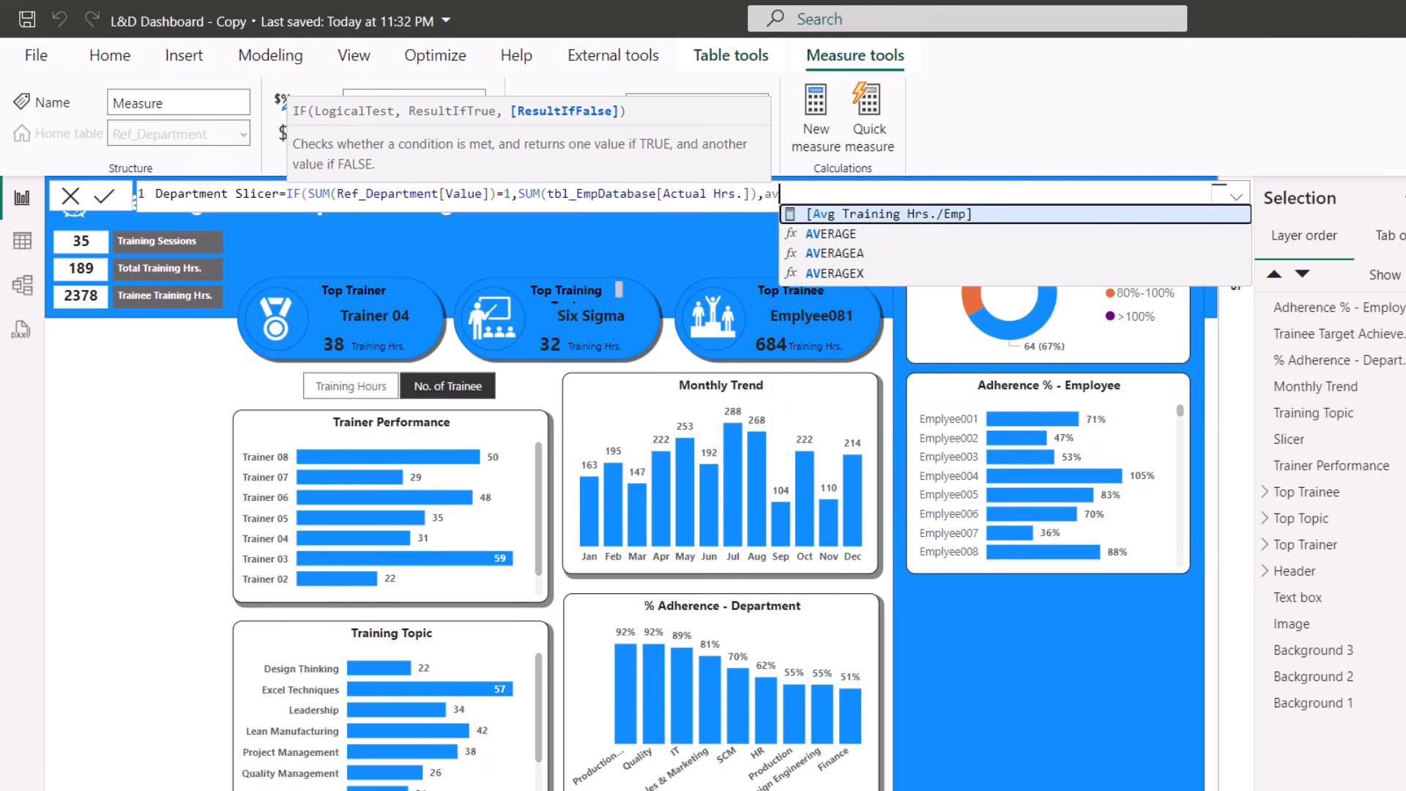
{"action": "key", "text": "Tab"}
{"action": "type", "text": ")"}
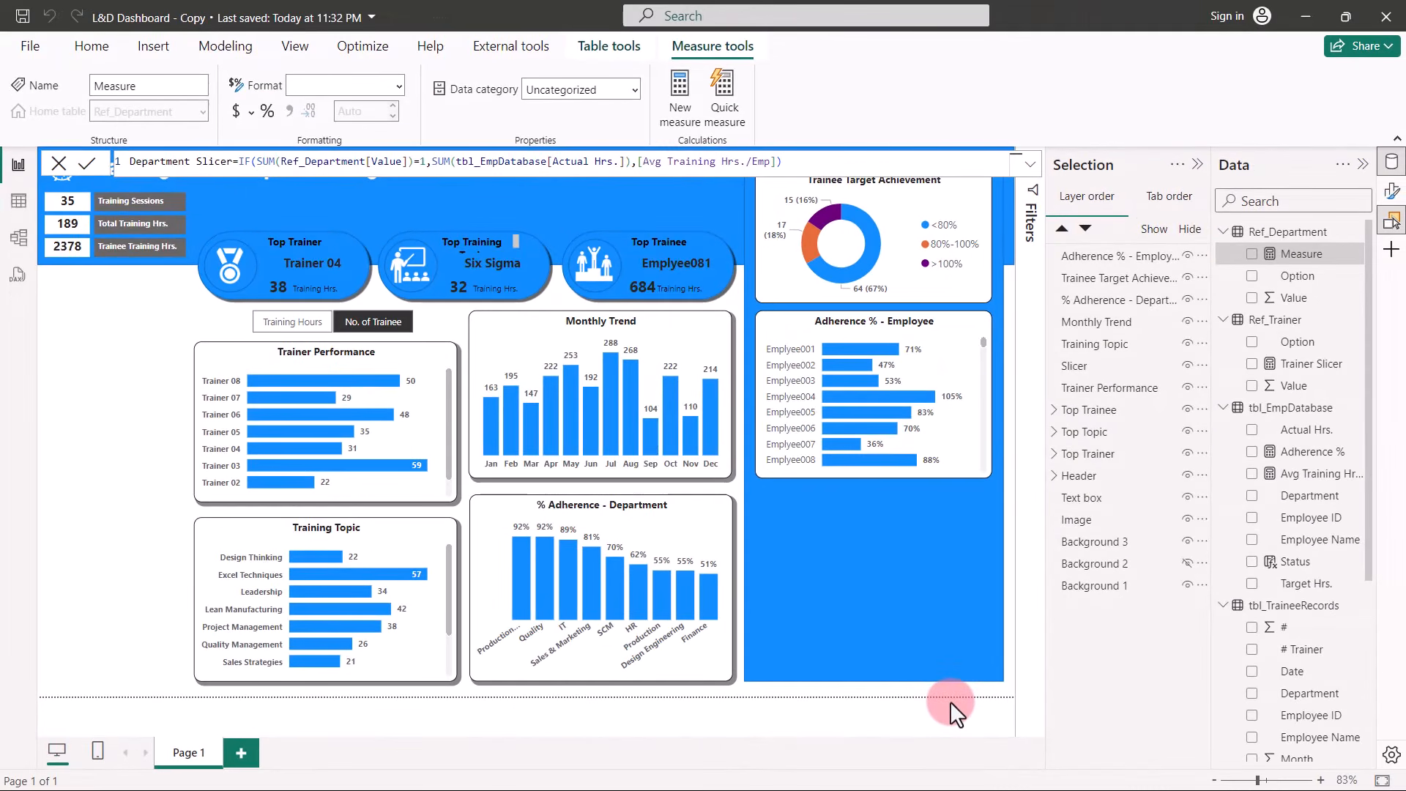
{"action": "key", "text": "Return"}
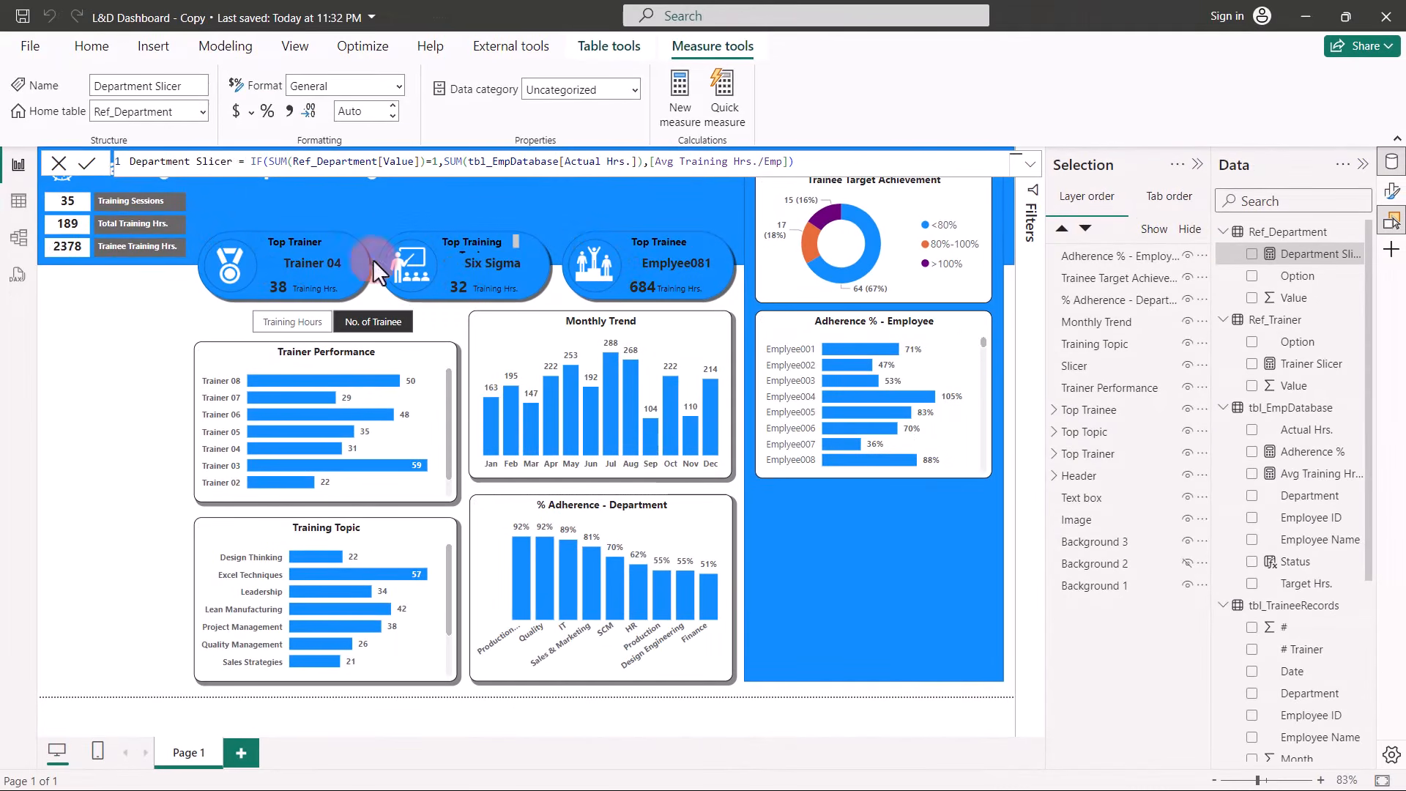
Duplicate the Training Hours / No. of Trainee slicer and fit the copy directly below the Adherence % - Employee chart.
{"action": "left_click", "coordinate": [91, 44]}
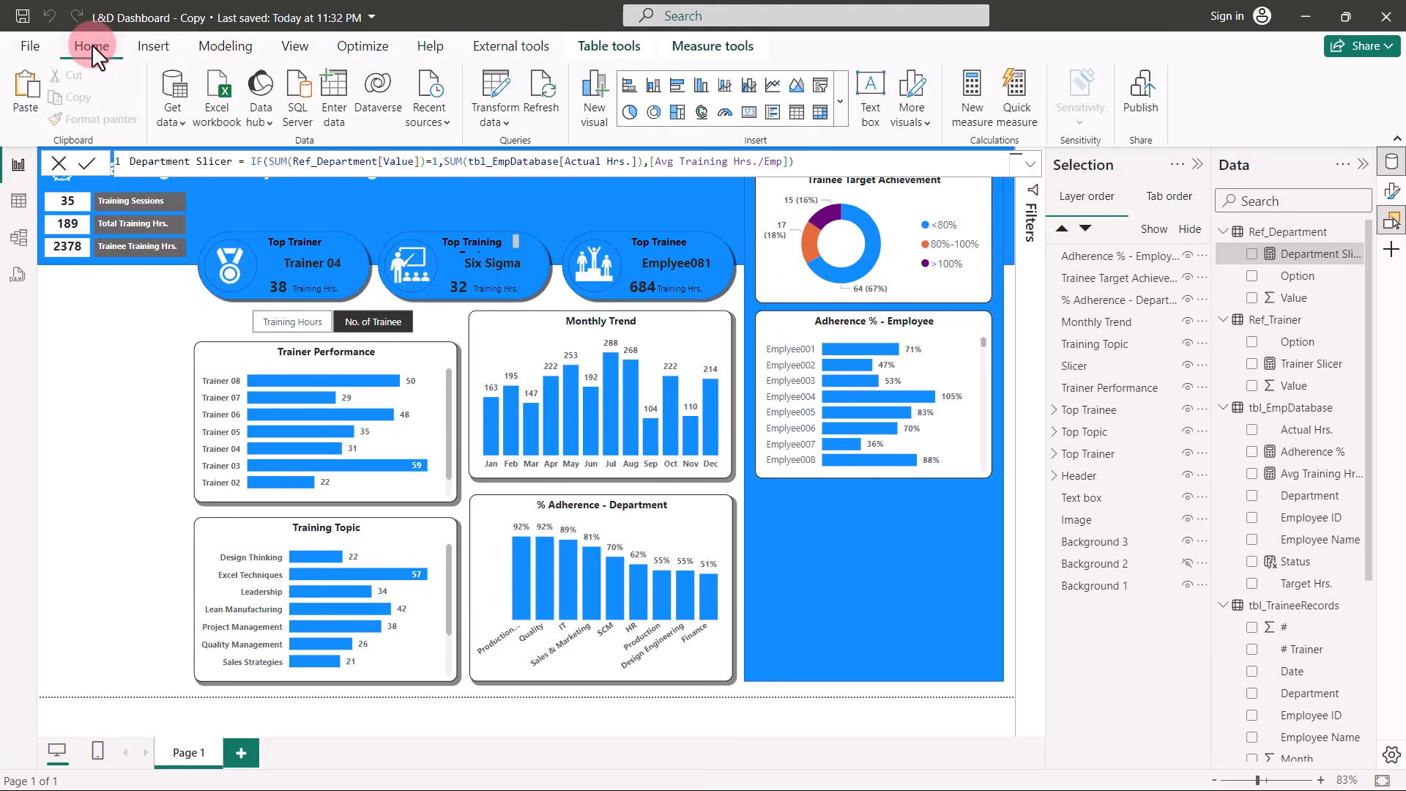
{"action": "left_click", "coordinate": [423, 322]}
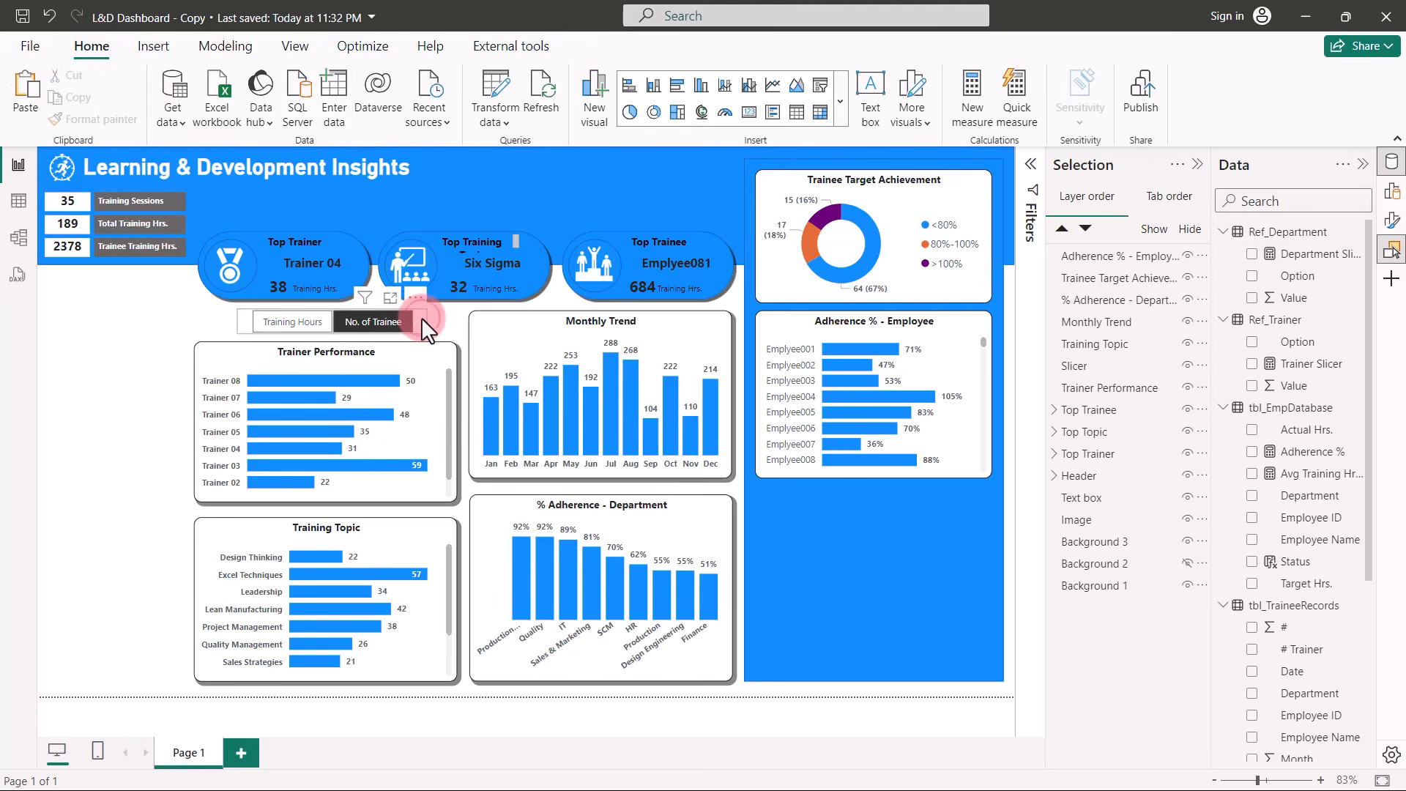
{"action": "key", "text": "ctrl+c"}
{"action": "key", "text": "ctrl+v"}
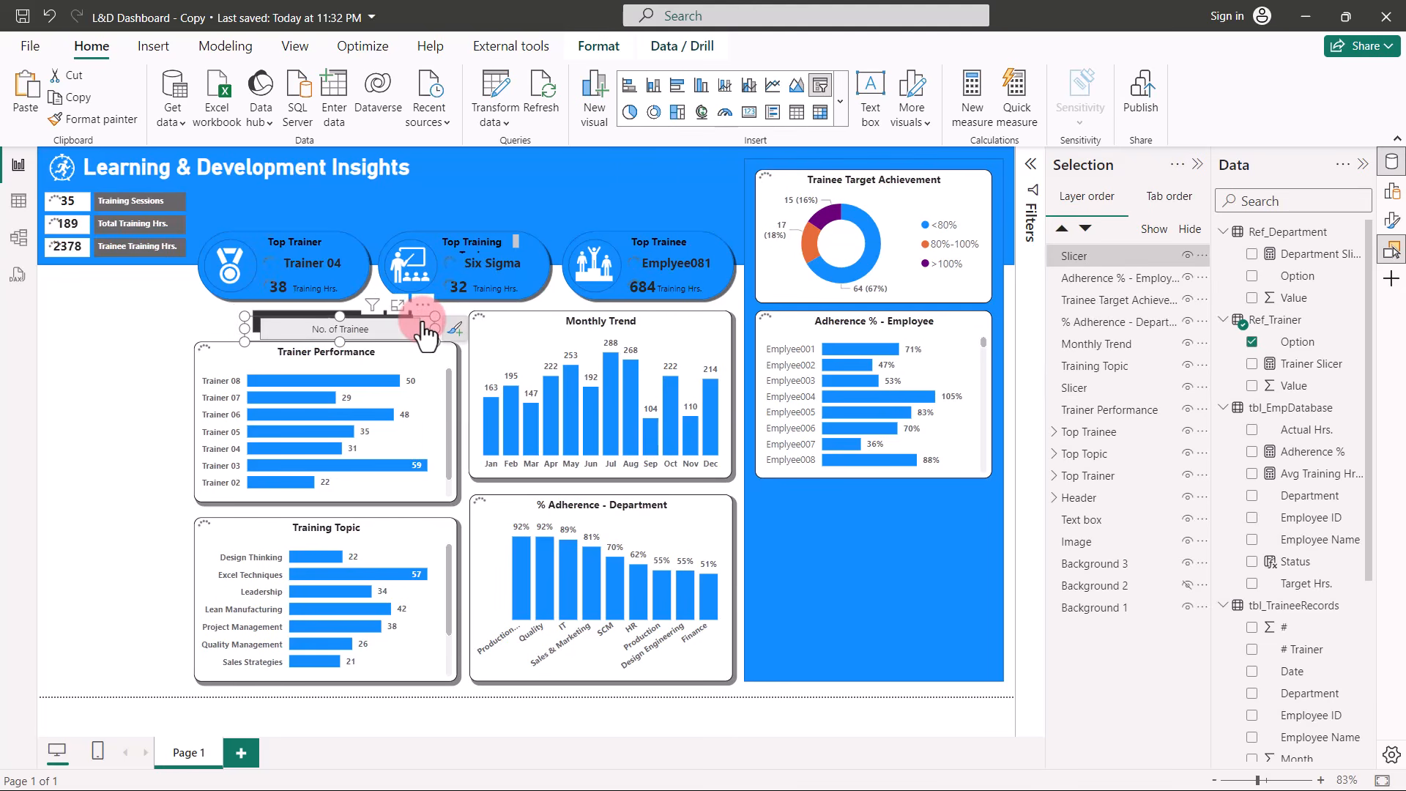
{"action": "left_click_drag", "start_coordinate": [422, 322], "coordinate": [991, 494]}
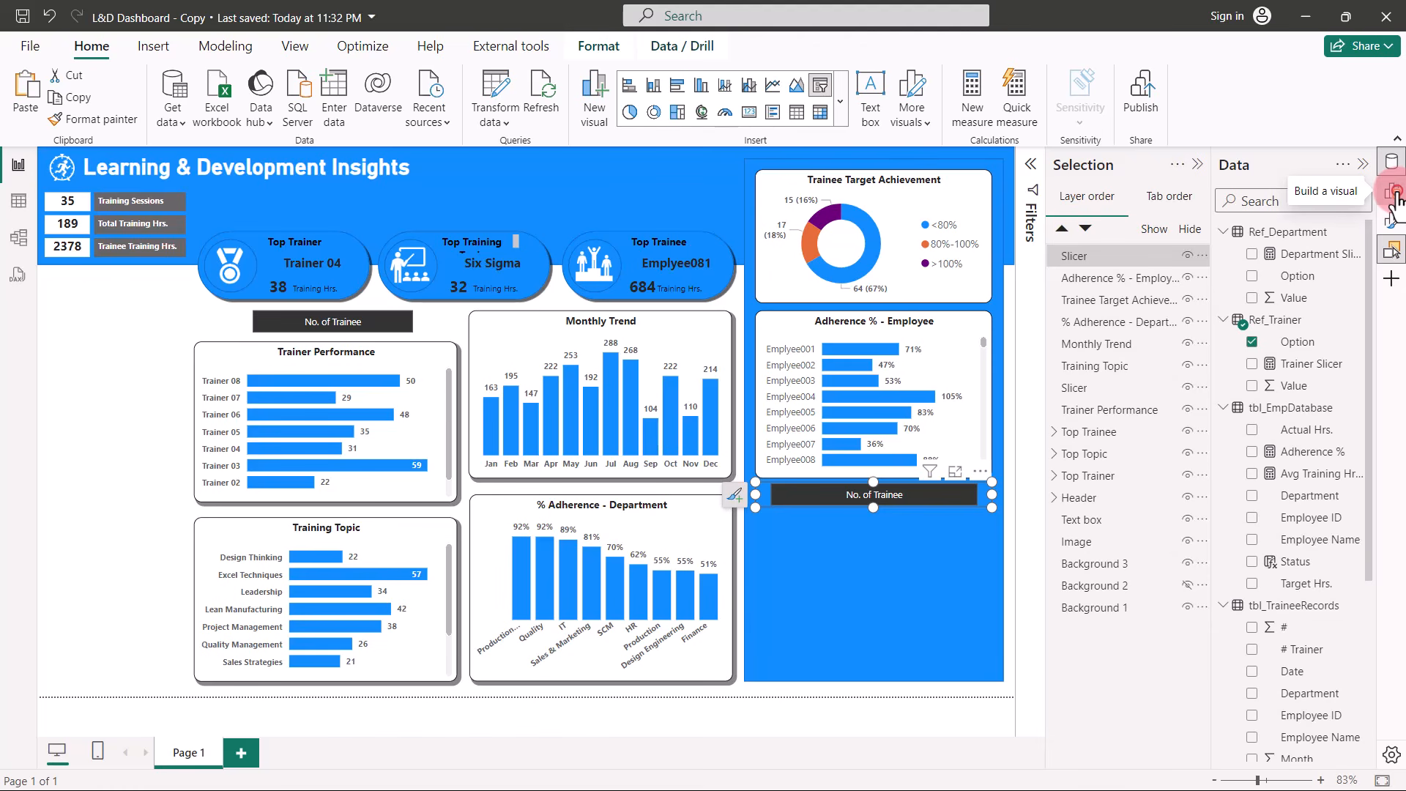
Replace the copied slicer's field with Option from the Ref_Department table.
{"action": "left_click", "coordinate": [1395, 193]}
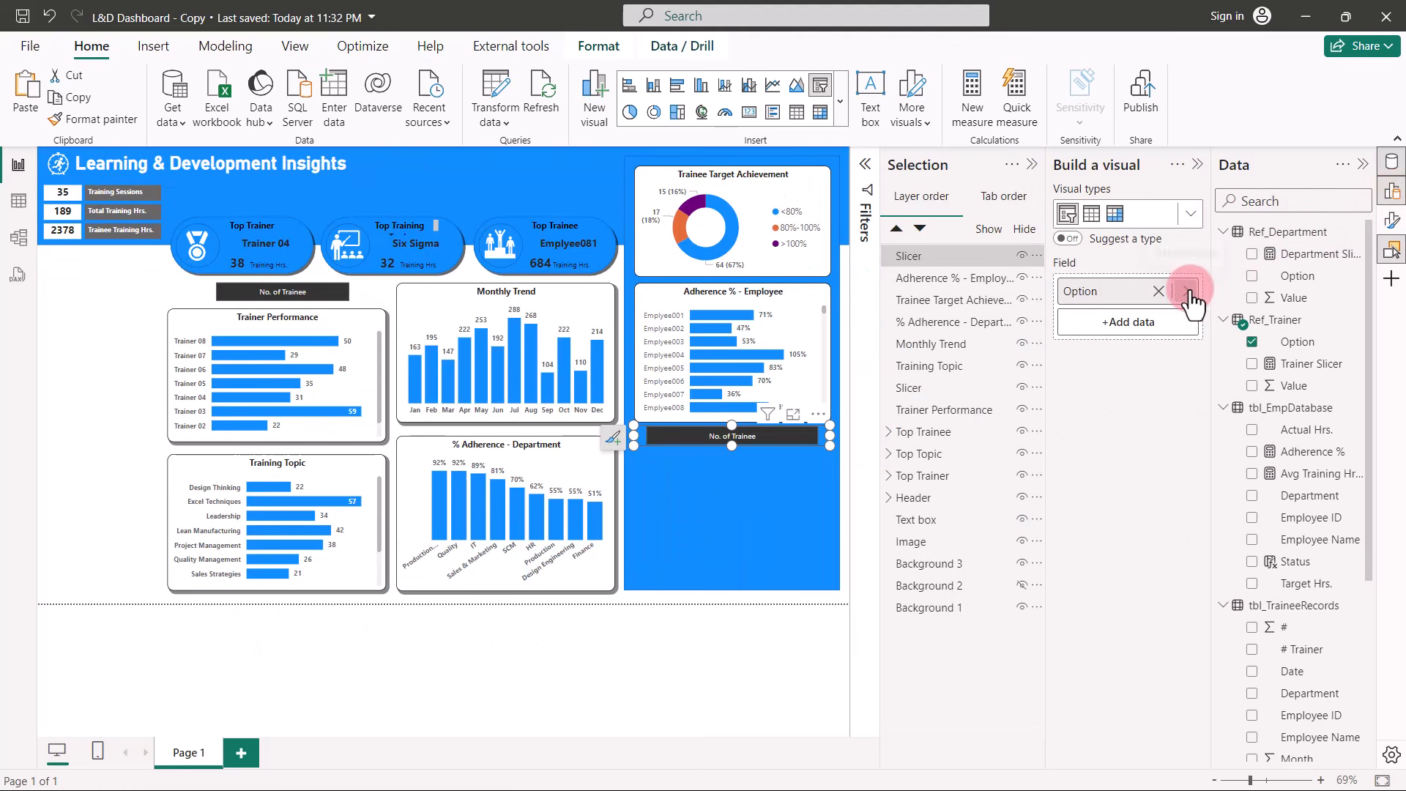
{"action": "left_click", "coordinate": [1186, 291]}
{"action": "left_click", "coordinate": [1305, 284]}
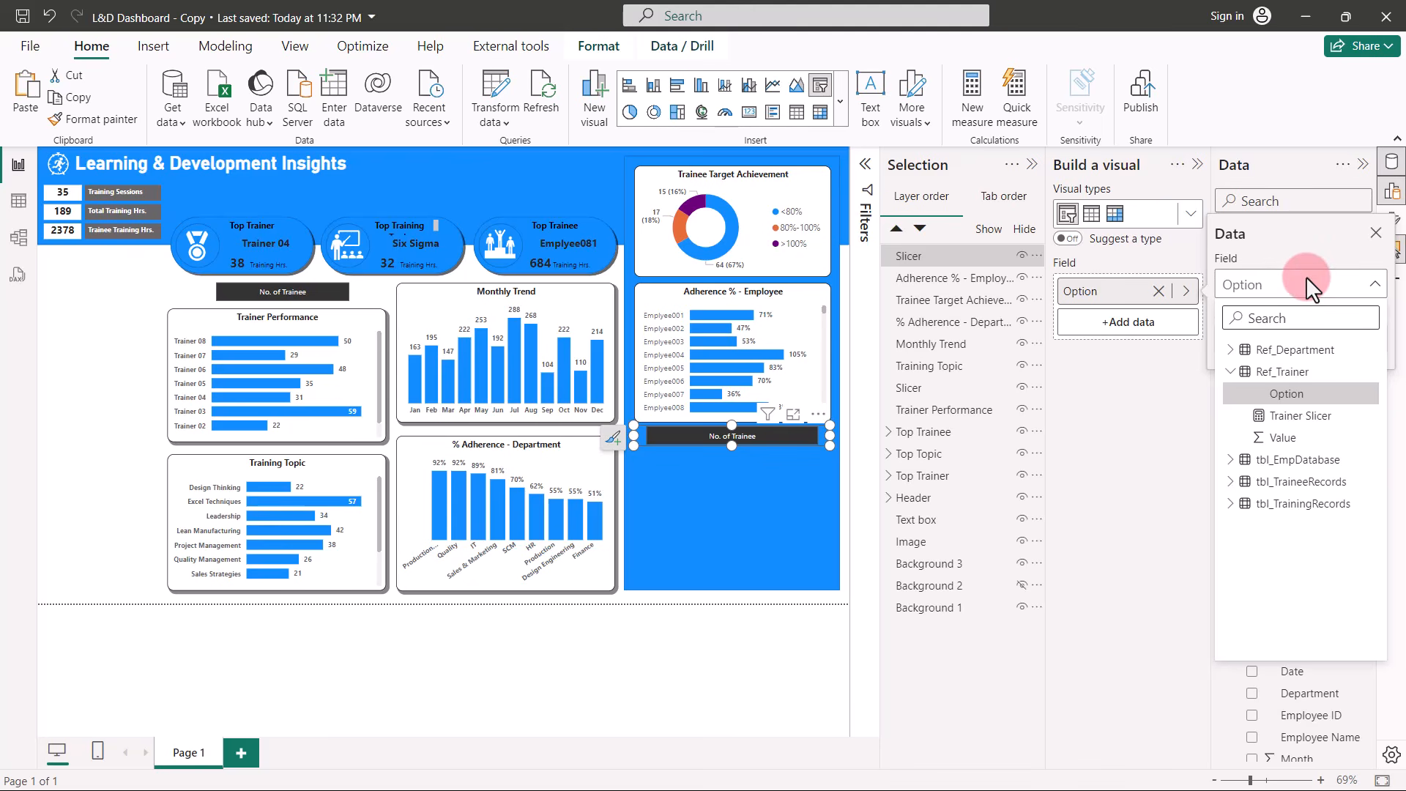
{"action": "left_click", "coordinate": [1231, 350]}
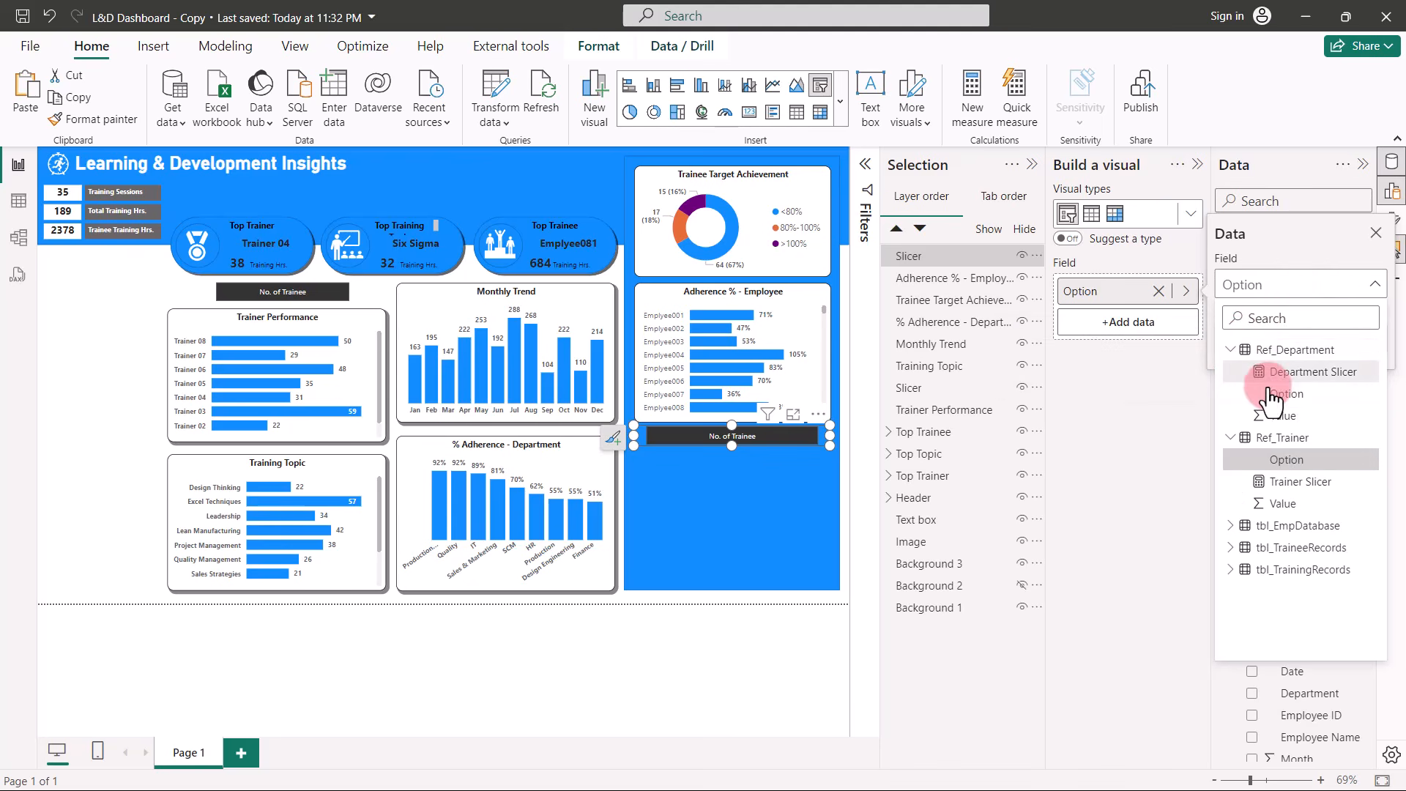
{"action": "left_click", "coordinate": [1282, 397]}
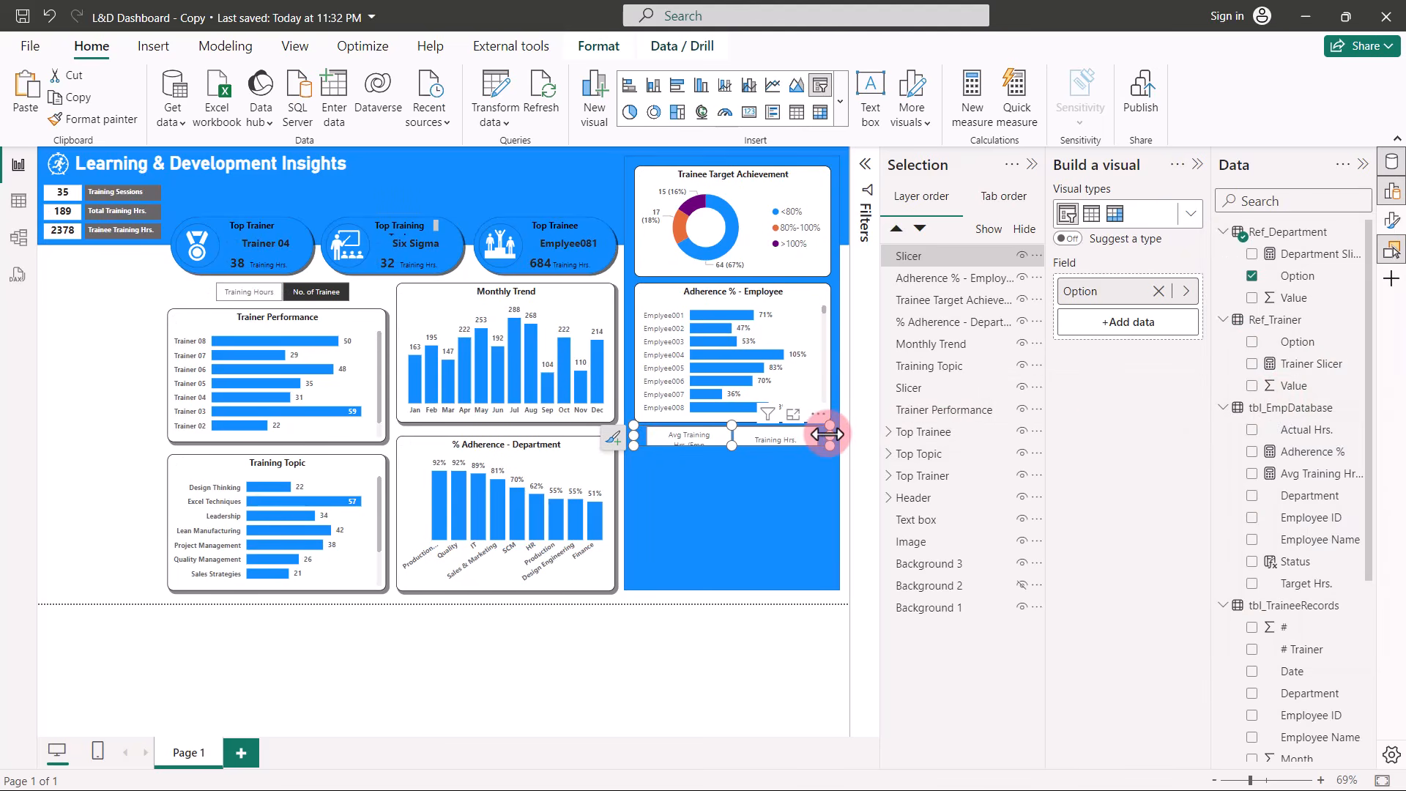
Widen the department slicer on both sides so it spans the blue side panel and its labels fit on one line.
{"action": "left_click_drag", "start_coordinate": [827, 434], "coordinate": [837, 429]}
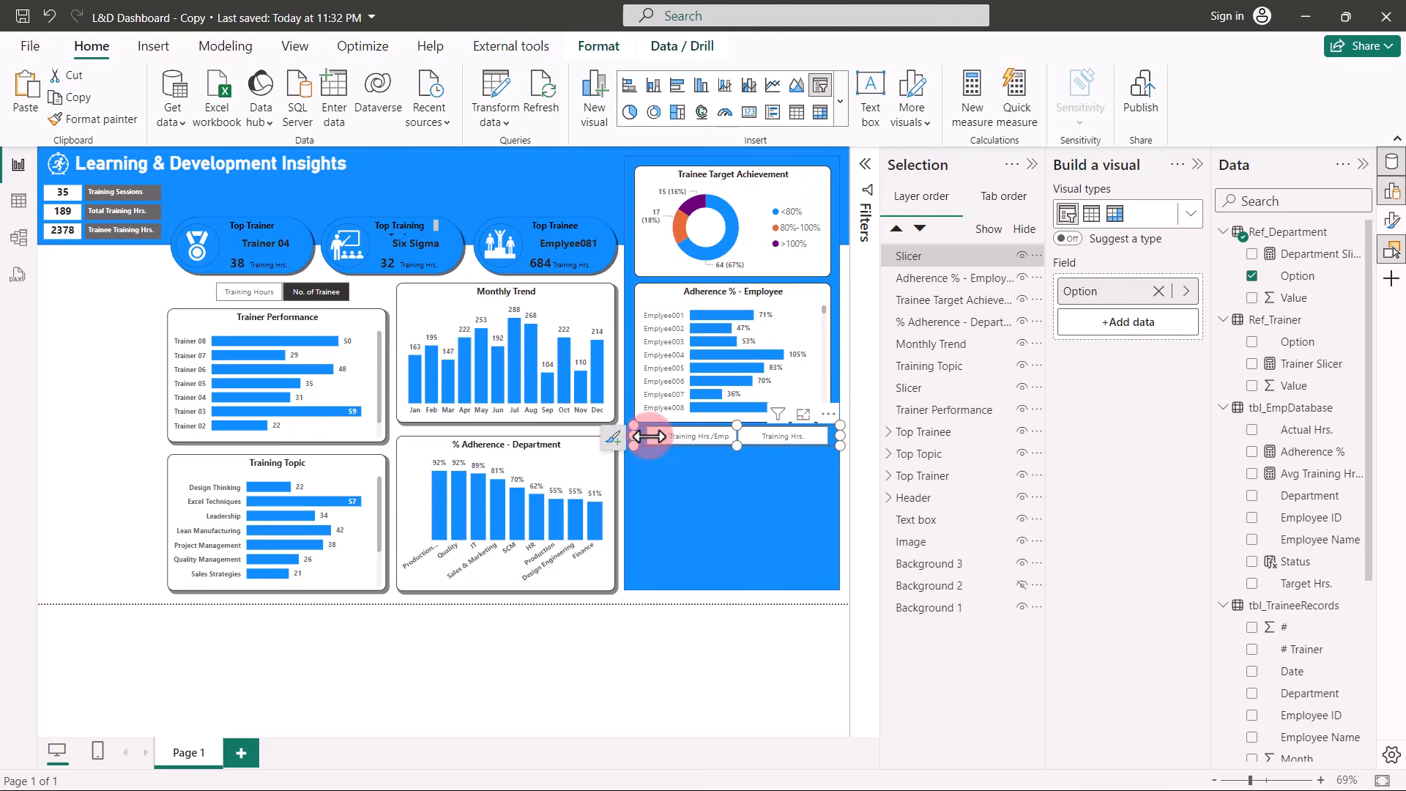
{"action": "left_click_drag", "start_coordinate": [630, 436], "coordinate": [626, 438]}
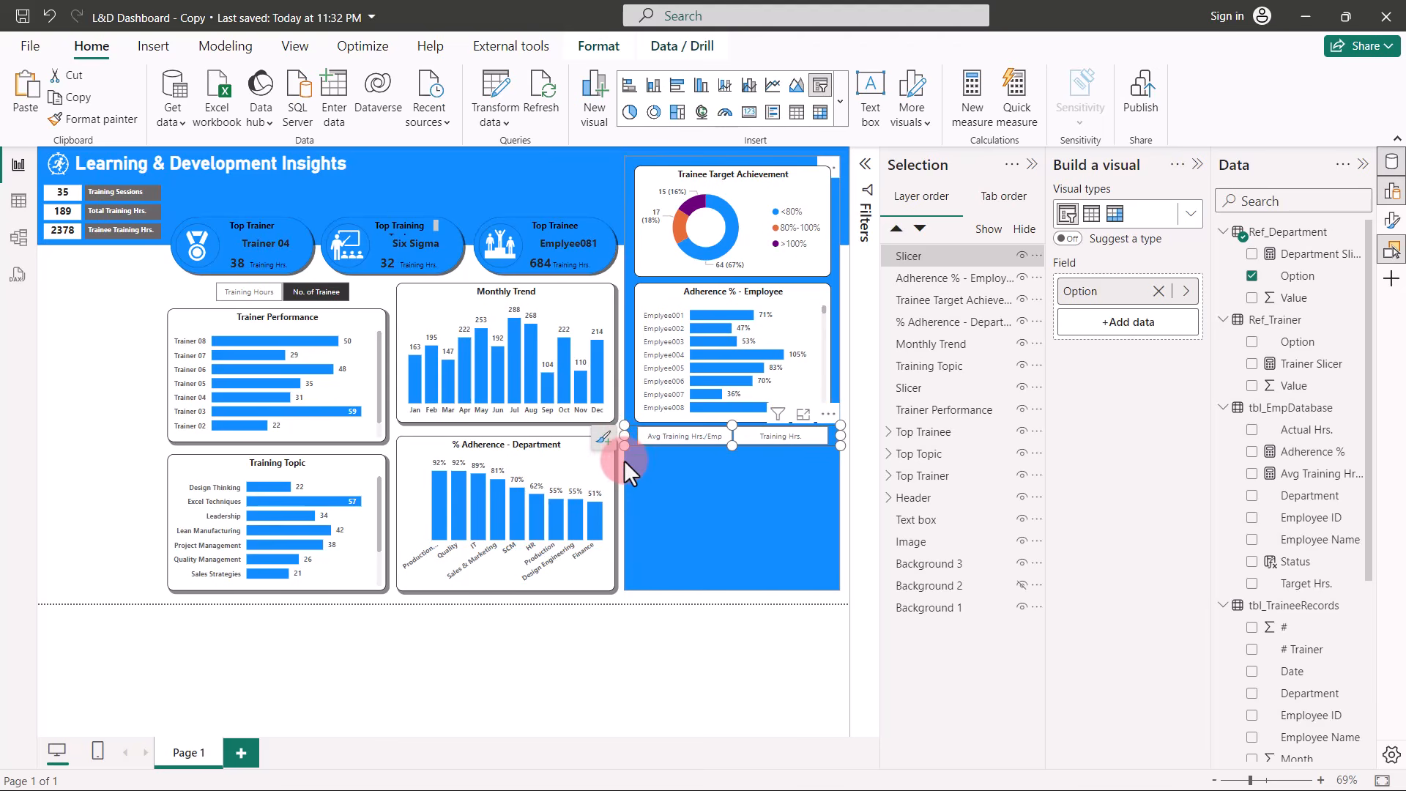
{"action": "left_click", "coordinate": [612, 598]}
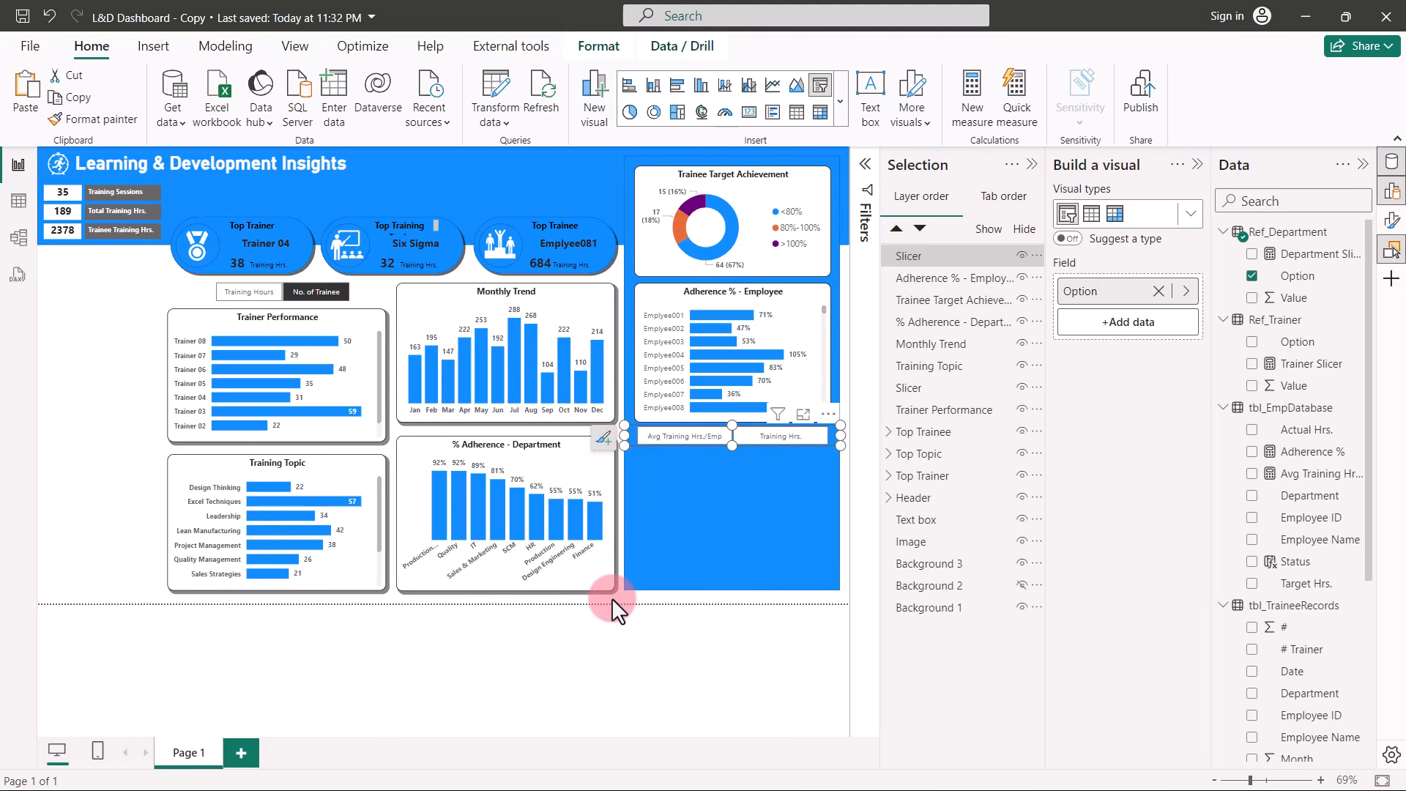
Insert a treemap and place it in the blue side panel below the Adherence % - Employee chart.
{"action": "left_click", "coordinate": [675, 110]}
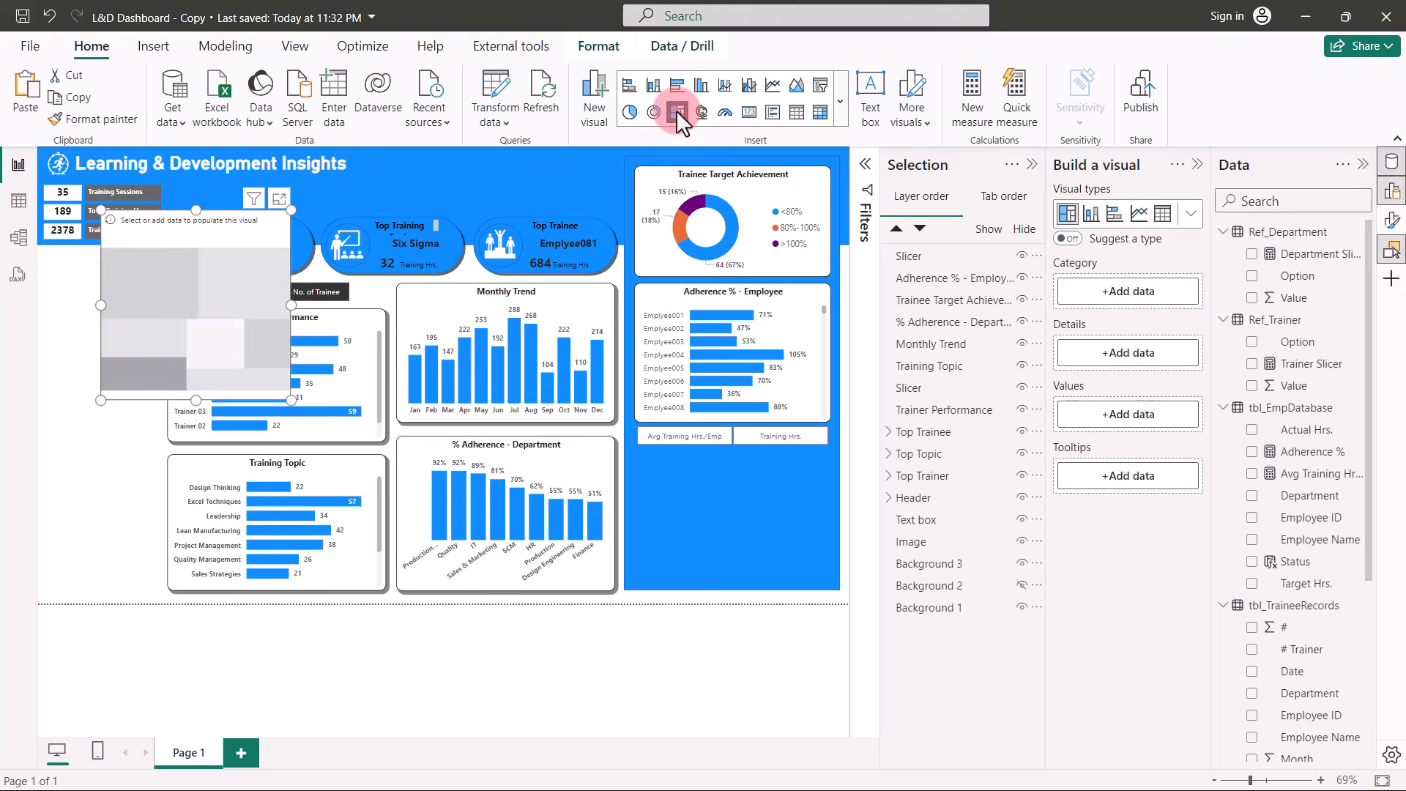
{"action": "left_click_drag", "start_coordinate": [161, 230], "coordinate": [691, 517]}
{"action": "left_click_drag", "start_coordinate": [825, 506], "coordinate": [835, 503]}
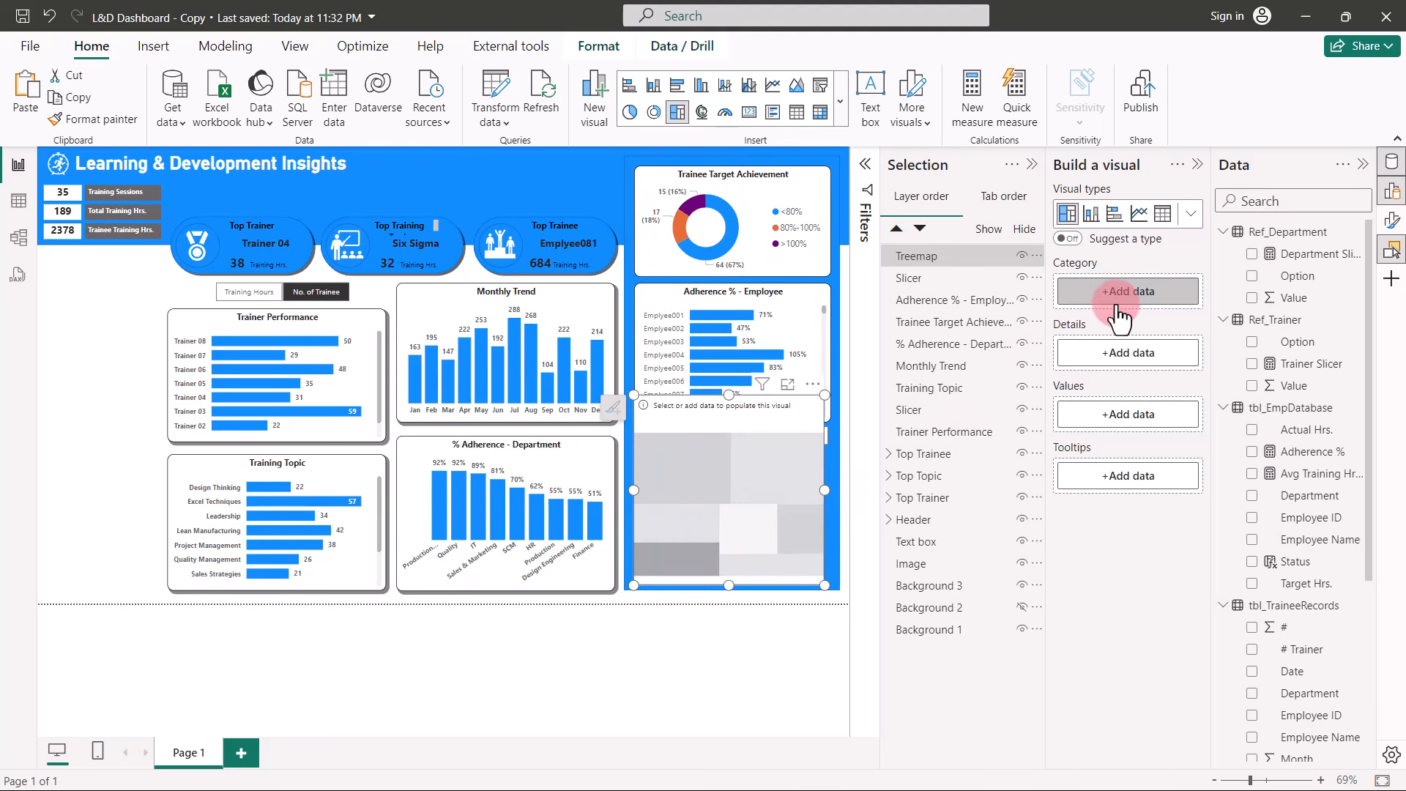
Assign Department from tbl_EmpDatabase as the treemap's category and the Department Slicer measure as its values.
{"action": "left_click", "coordinate": [1137, 287]}
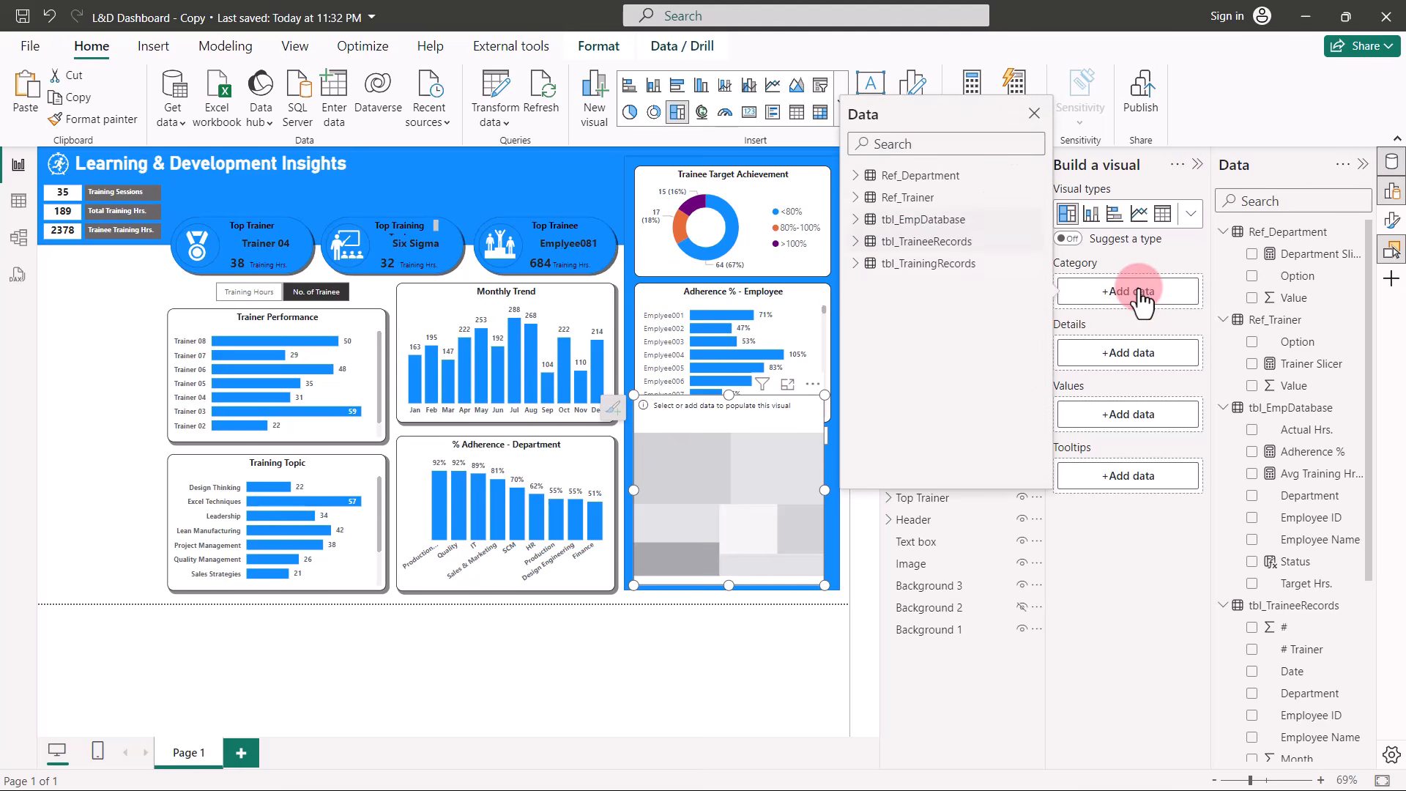
{"action": "left_click", "coordinate": [857, 220]}
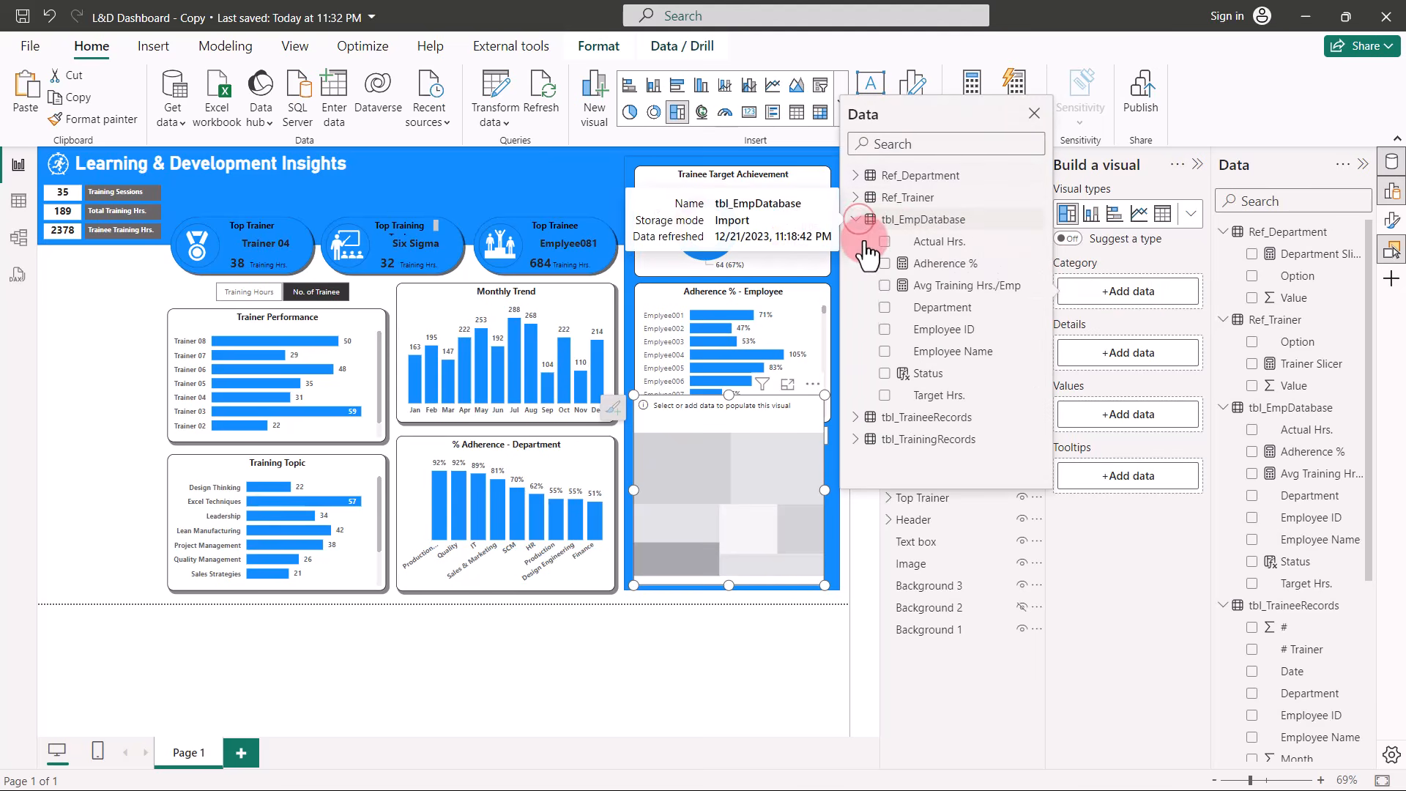
{"action": "left_click", "coordinate": [885, 308]}
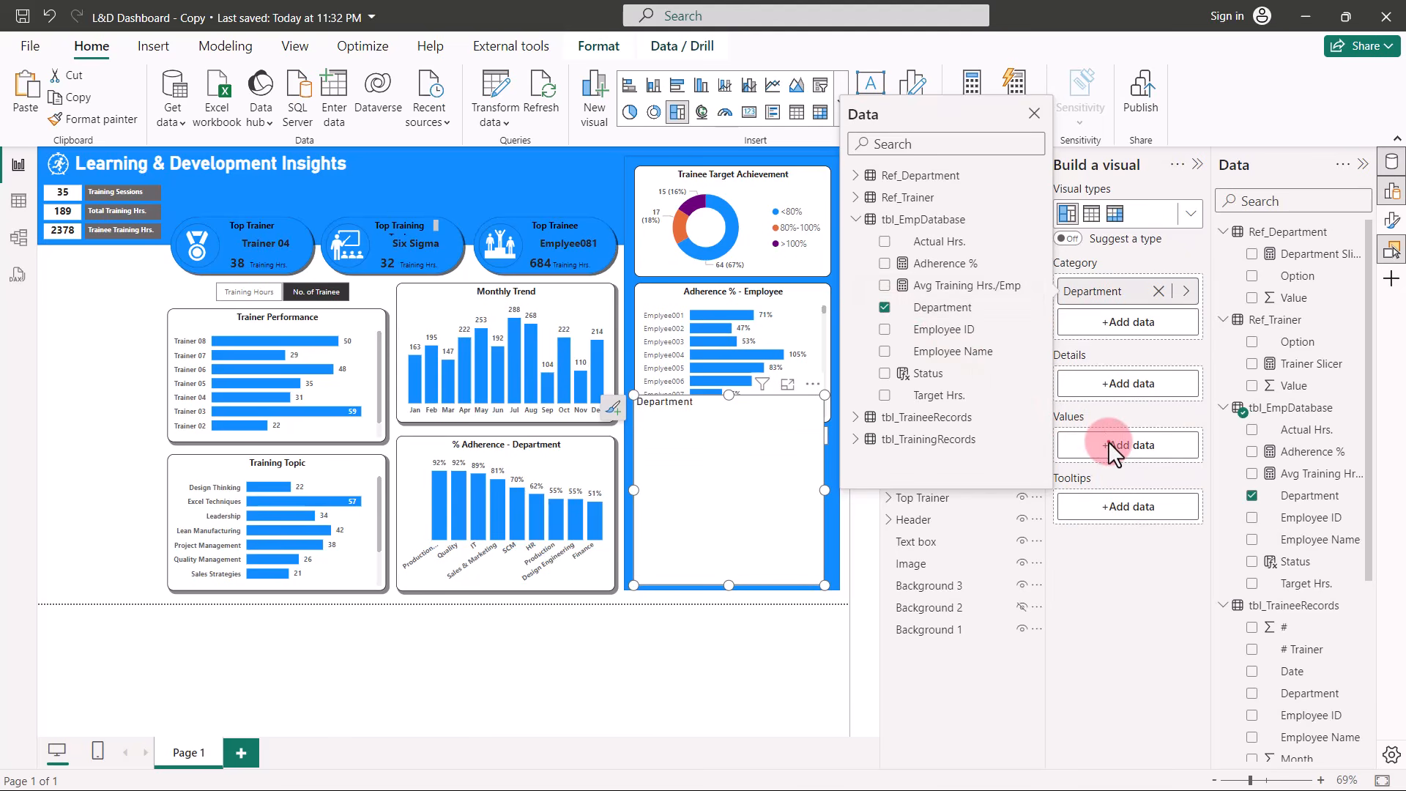
{"action": "left_click", "coordinate": [1109, 441]}
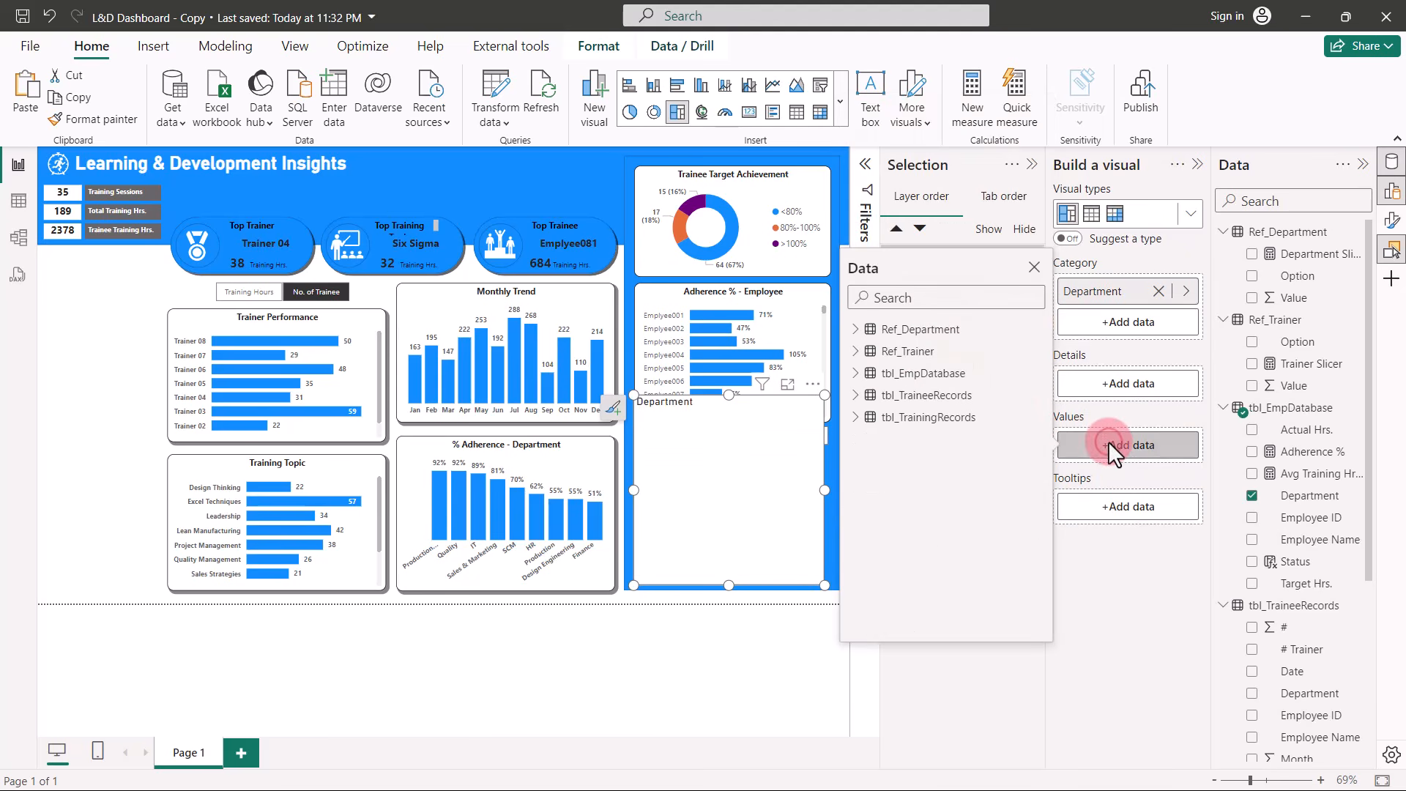
{"action": "left_click", "coordinate": [857, 329]}
{"action": "left_click", "coordinate": [885, 352]}
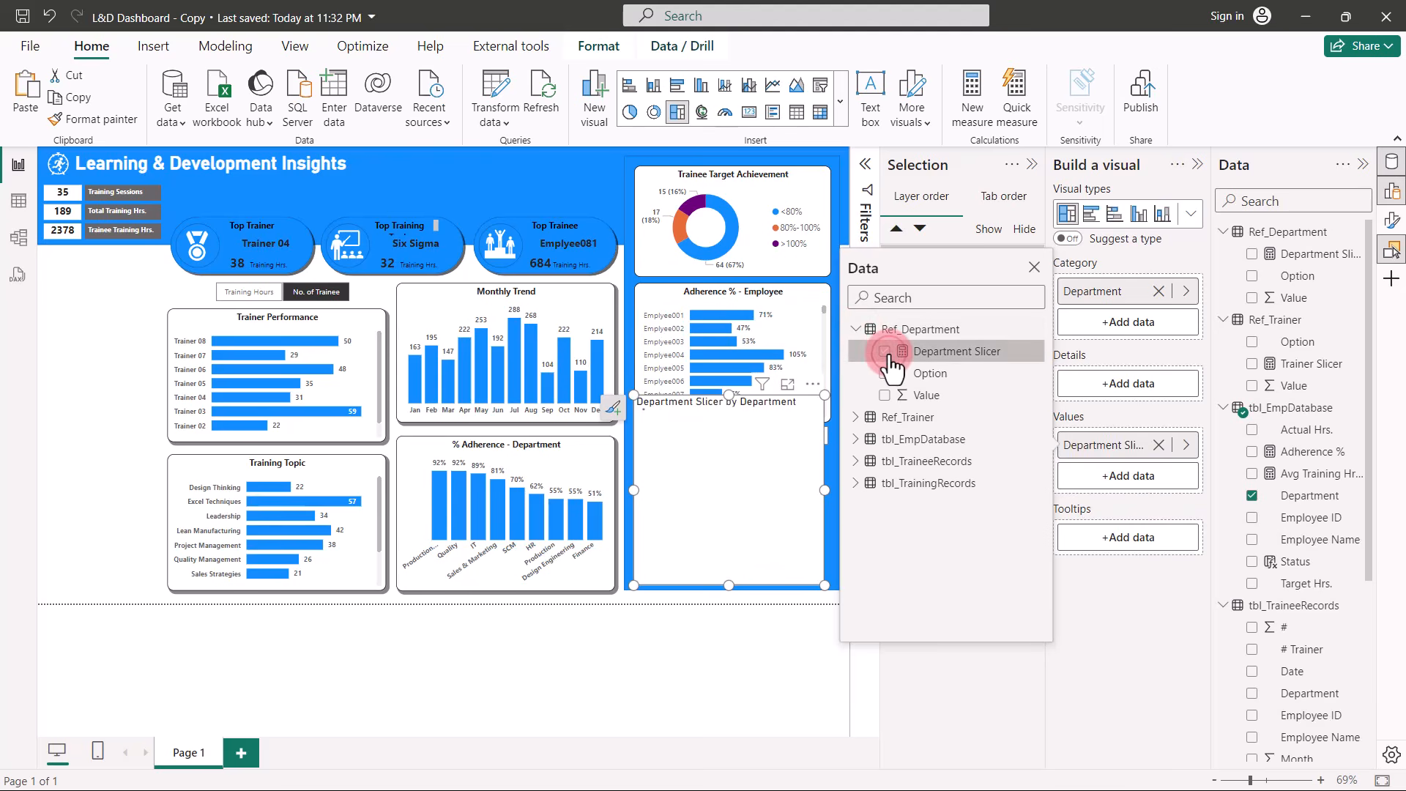
Lower the treemap's top edge so it sits directly beneath the department slicer, and close the visual-building pane.
{"action": "left_click", "coordinate": [731, 395]}
{"action": "left_click_drag", "start_coordinate": [731, 396], "coordinate": [728, 450]}
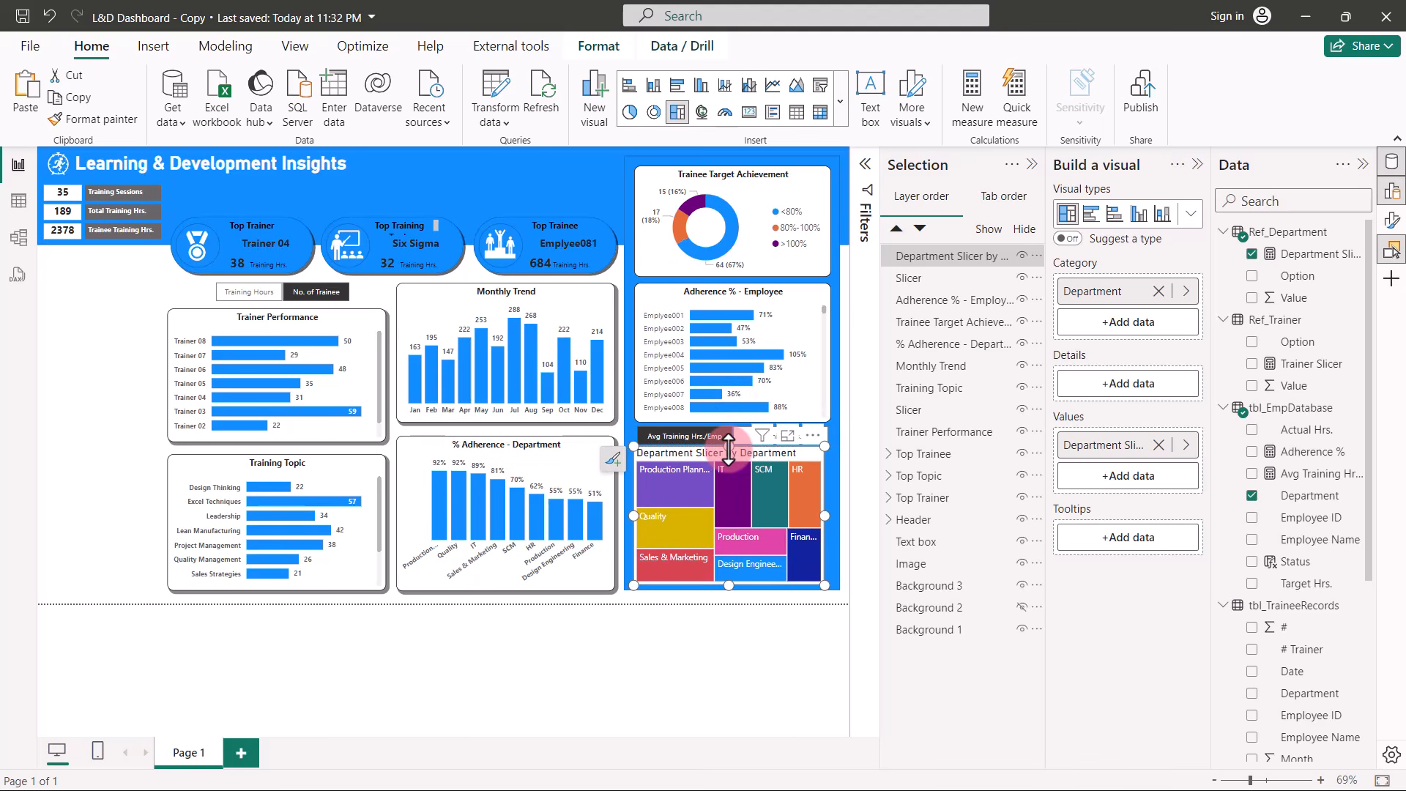
{"action": "left_click", "coordinate": [1197, 166]}
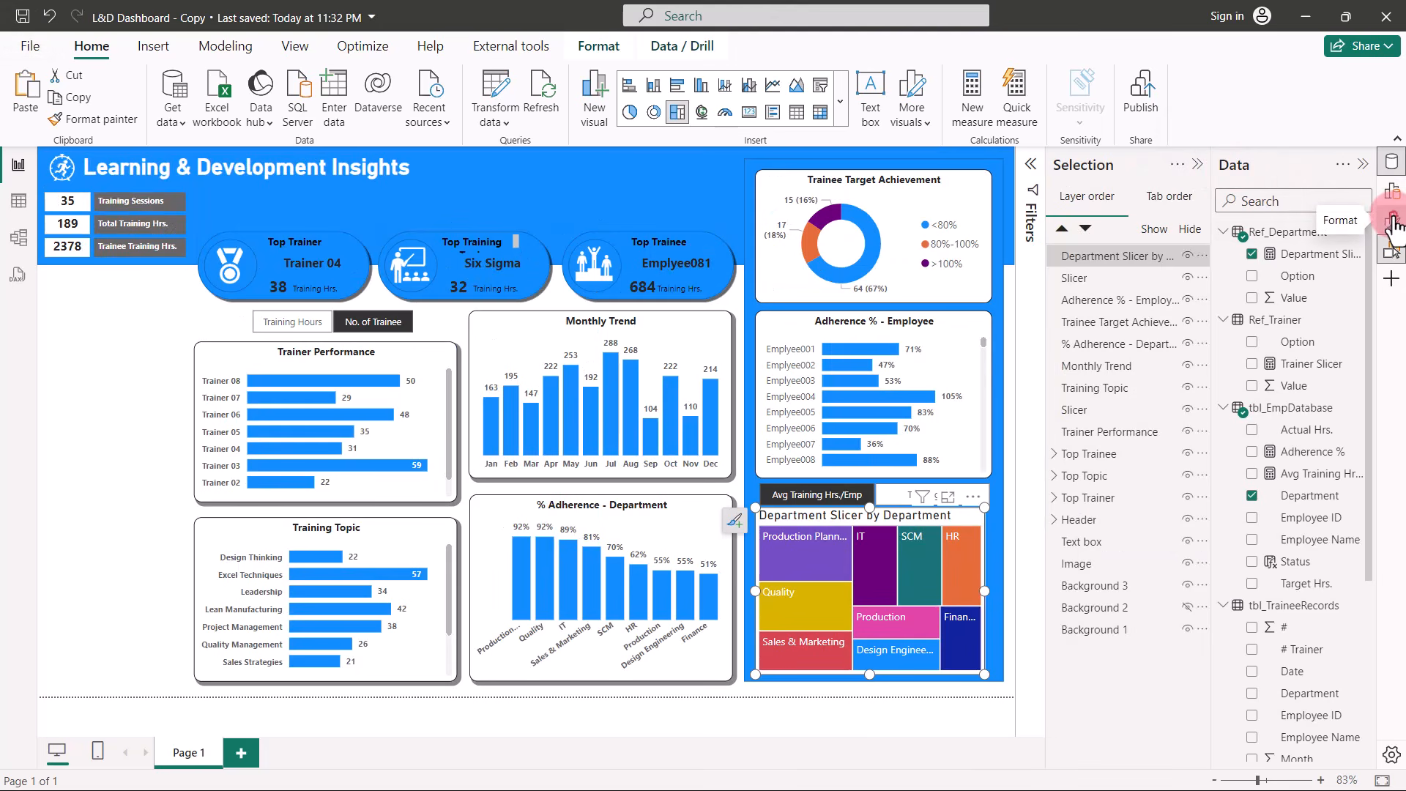
Copy the formatting of the Adherence % - Employee chart onto the department treemap with Format Painter.
{"action": "left_click", "coordinate": [1393, 219]}
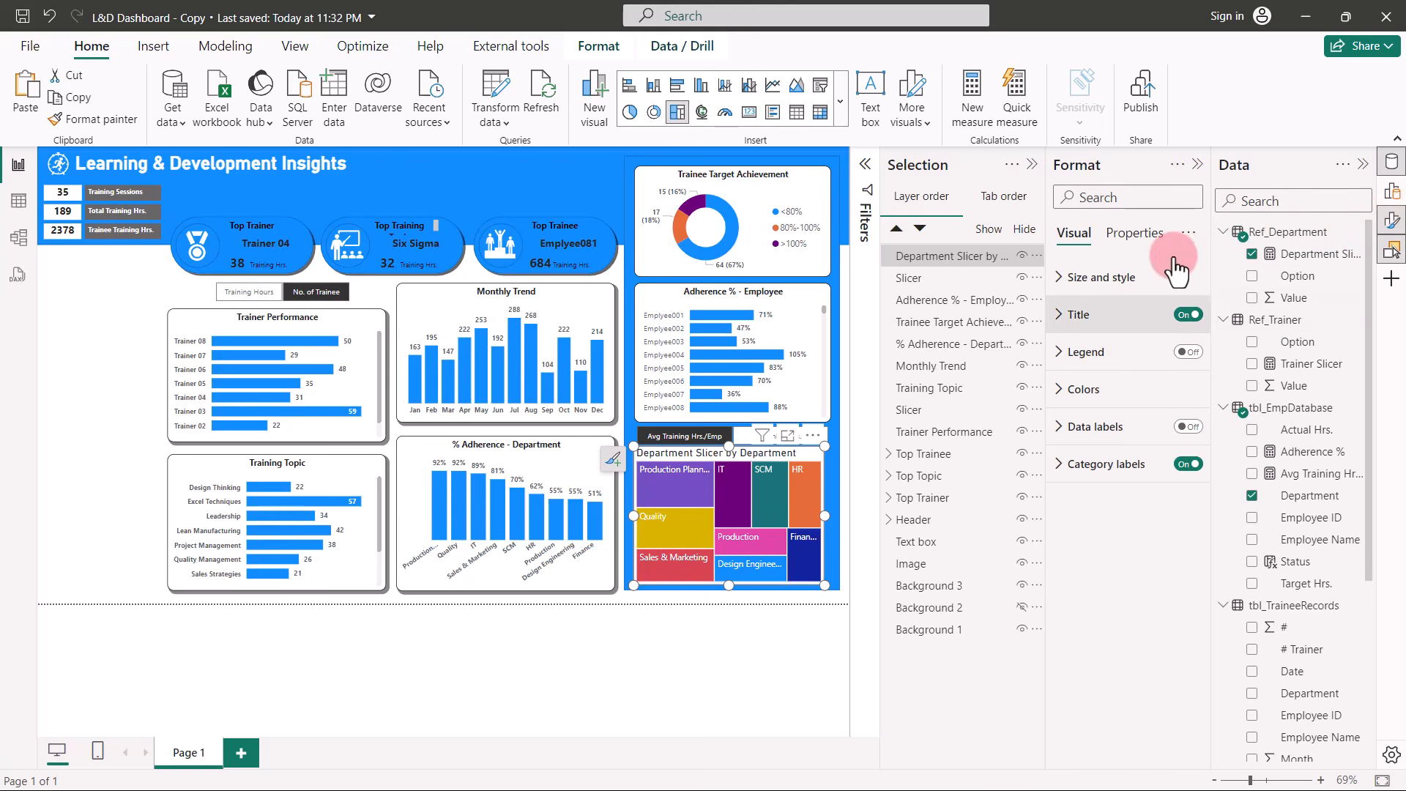
{"action": "left_click", "coordinate": [1061, 279]}
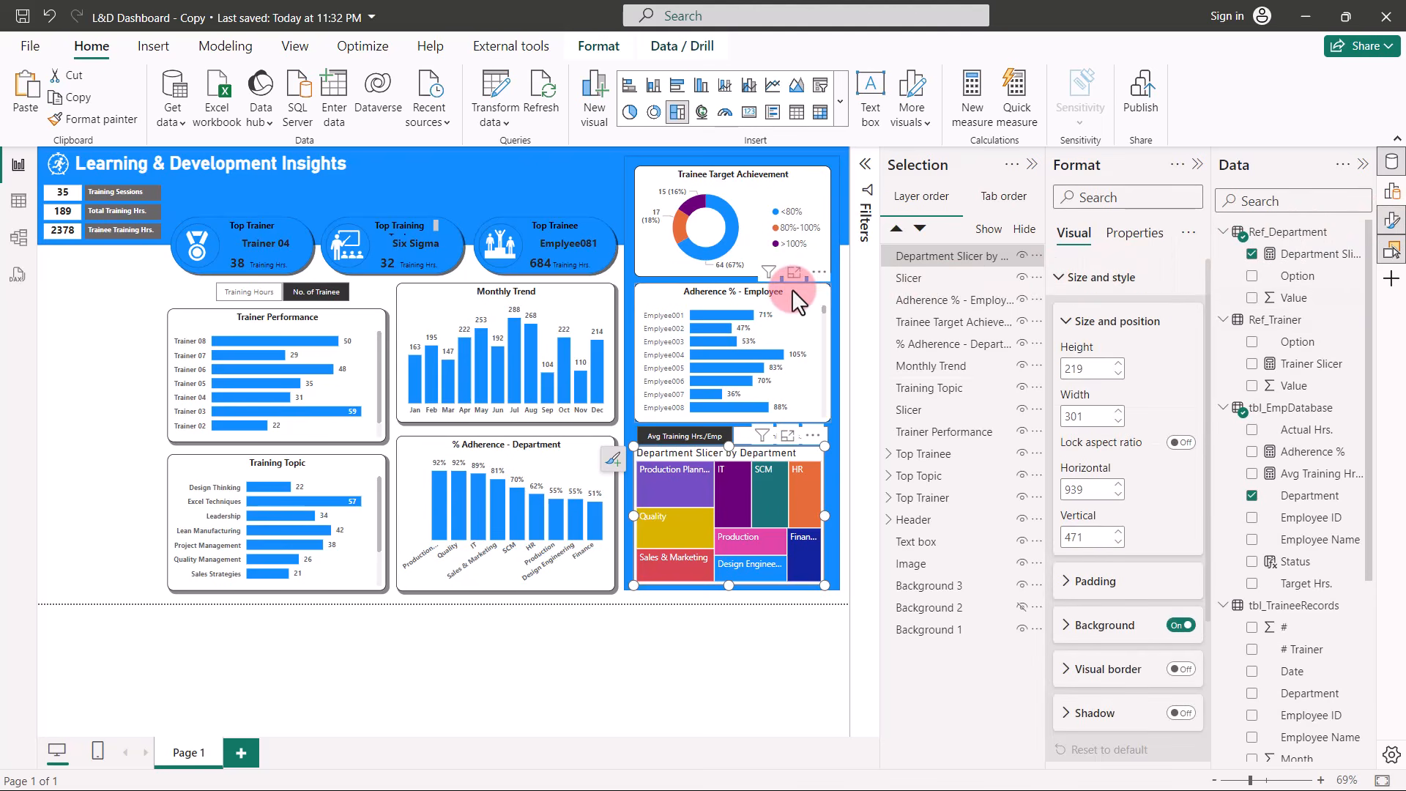
{"action": "left_click", "coordinate": [792, 289]}
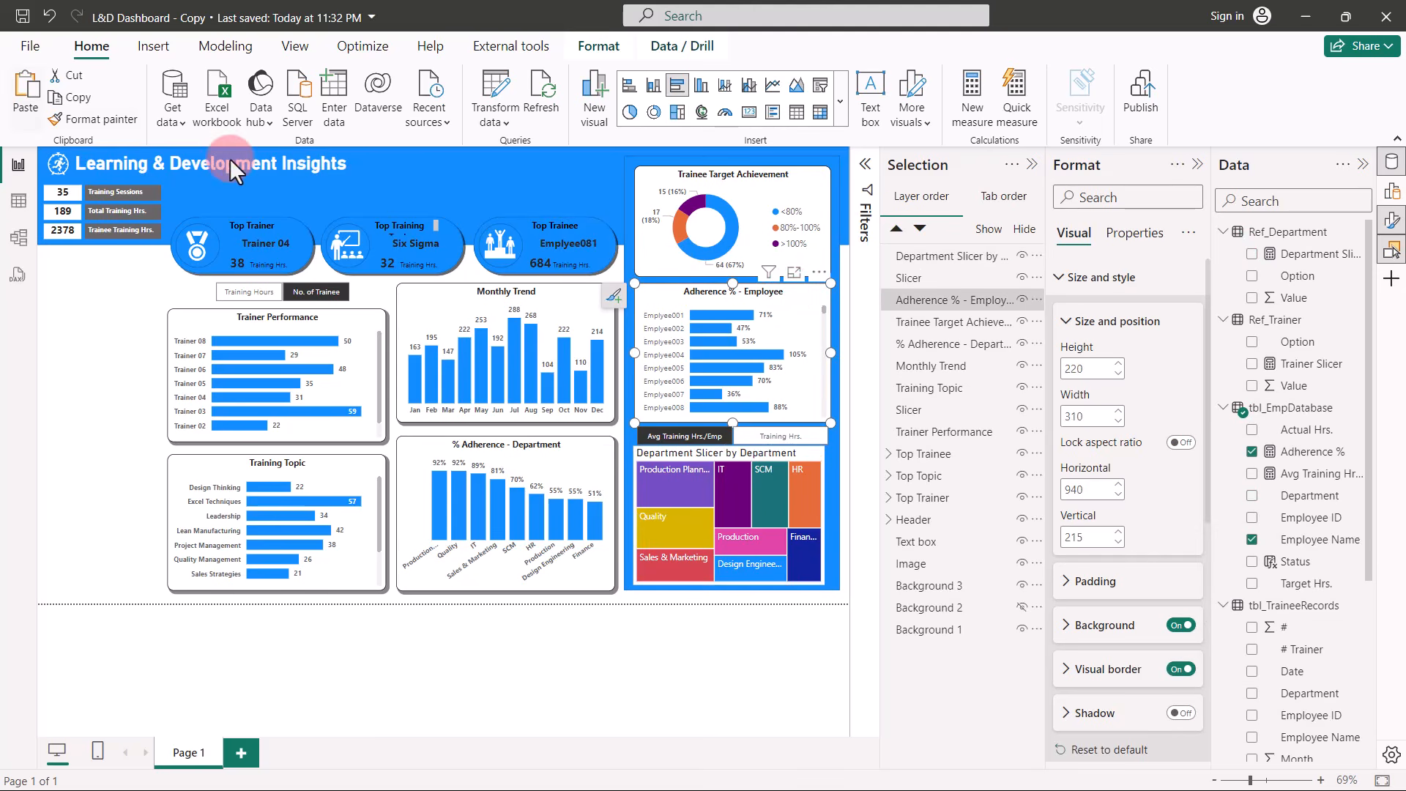
{"action": "left_click", "coordinate": [71, 123]}
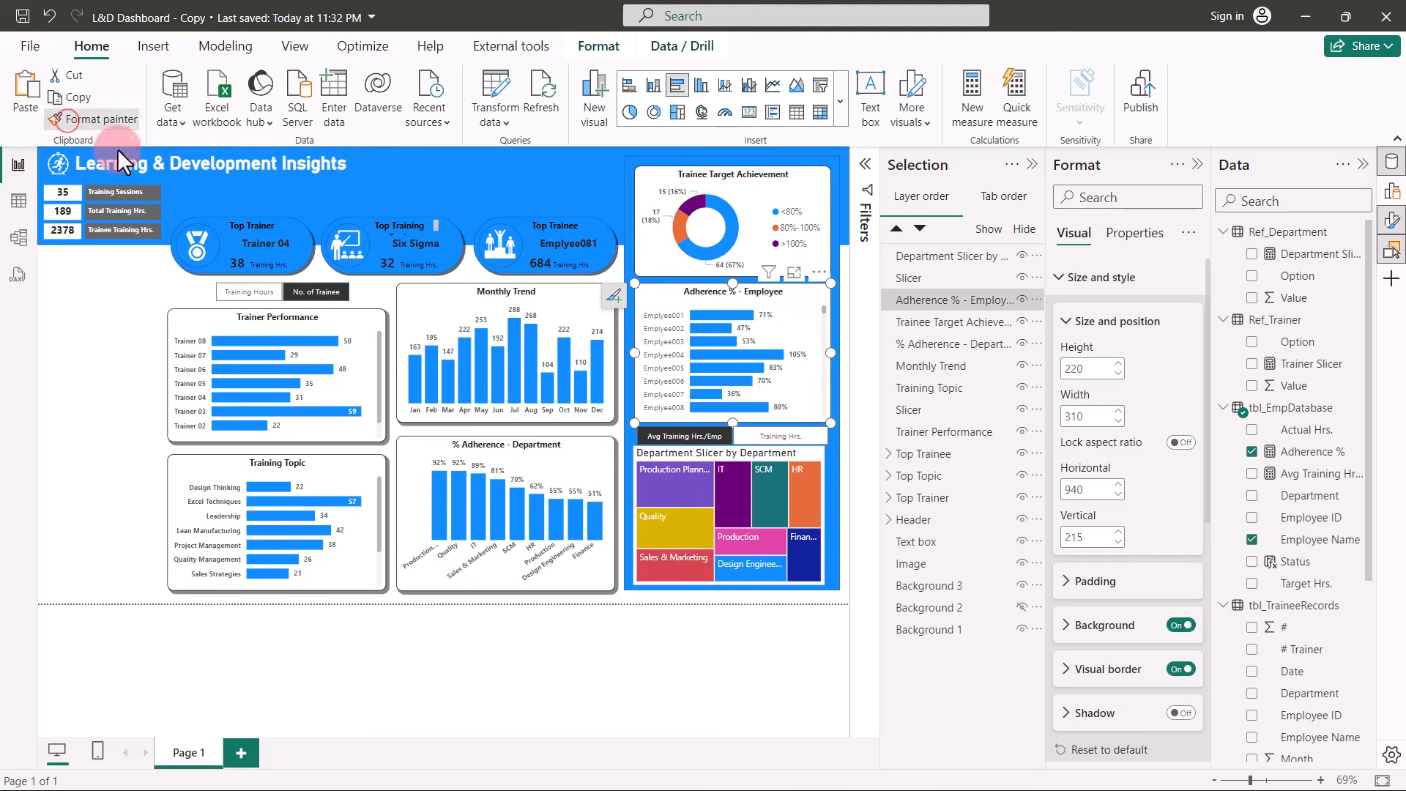
{"action": "left_click", "coordinate": [654, 450]}
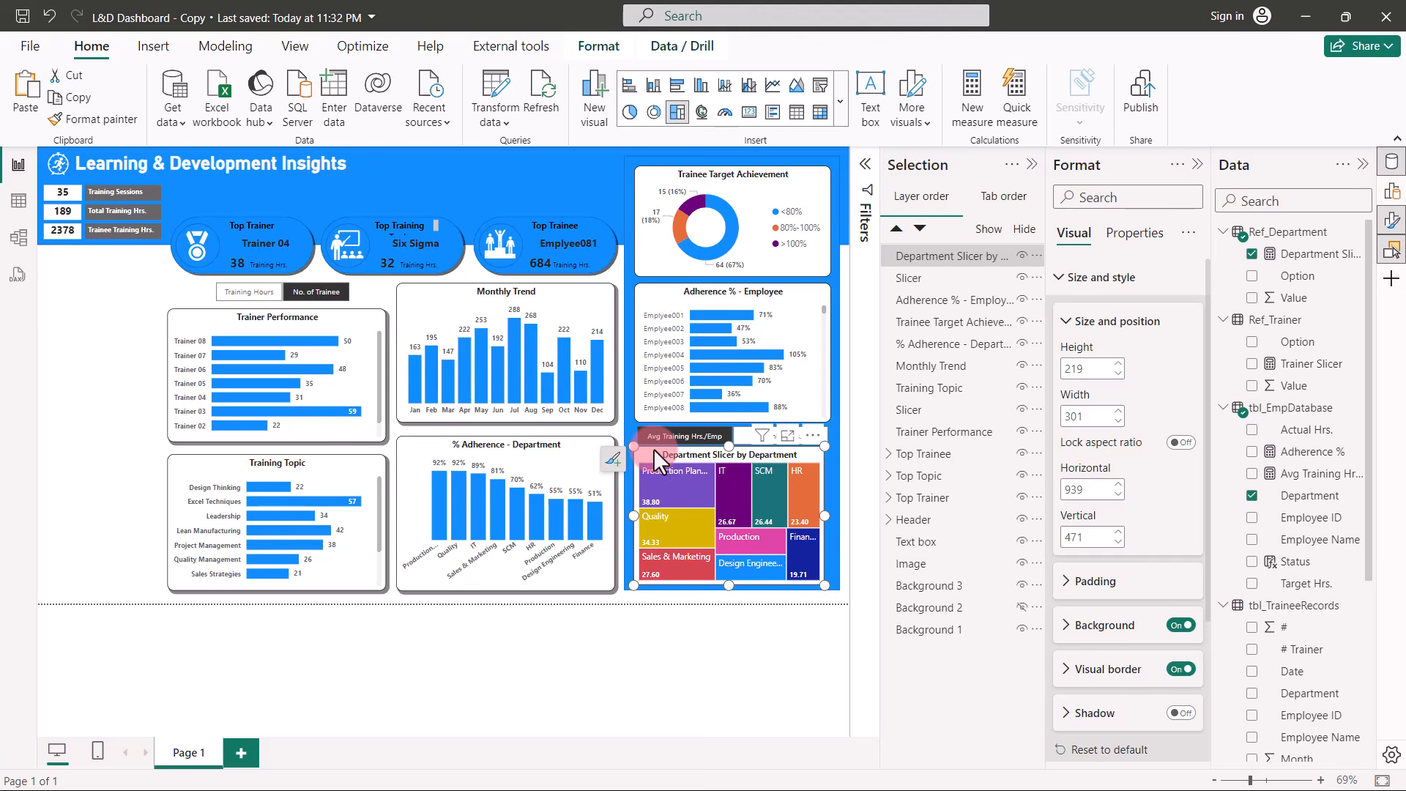
Size the treemap to height 219 and width 311 at vertical position 470, and nudge the department slicer up to vertical 437.
{"action": "left_click", "coordinate": [1118, 364]}
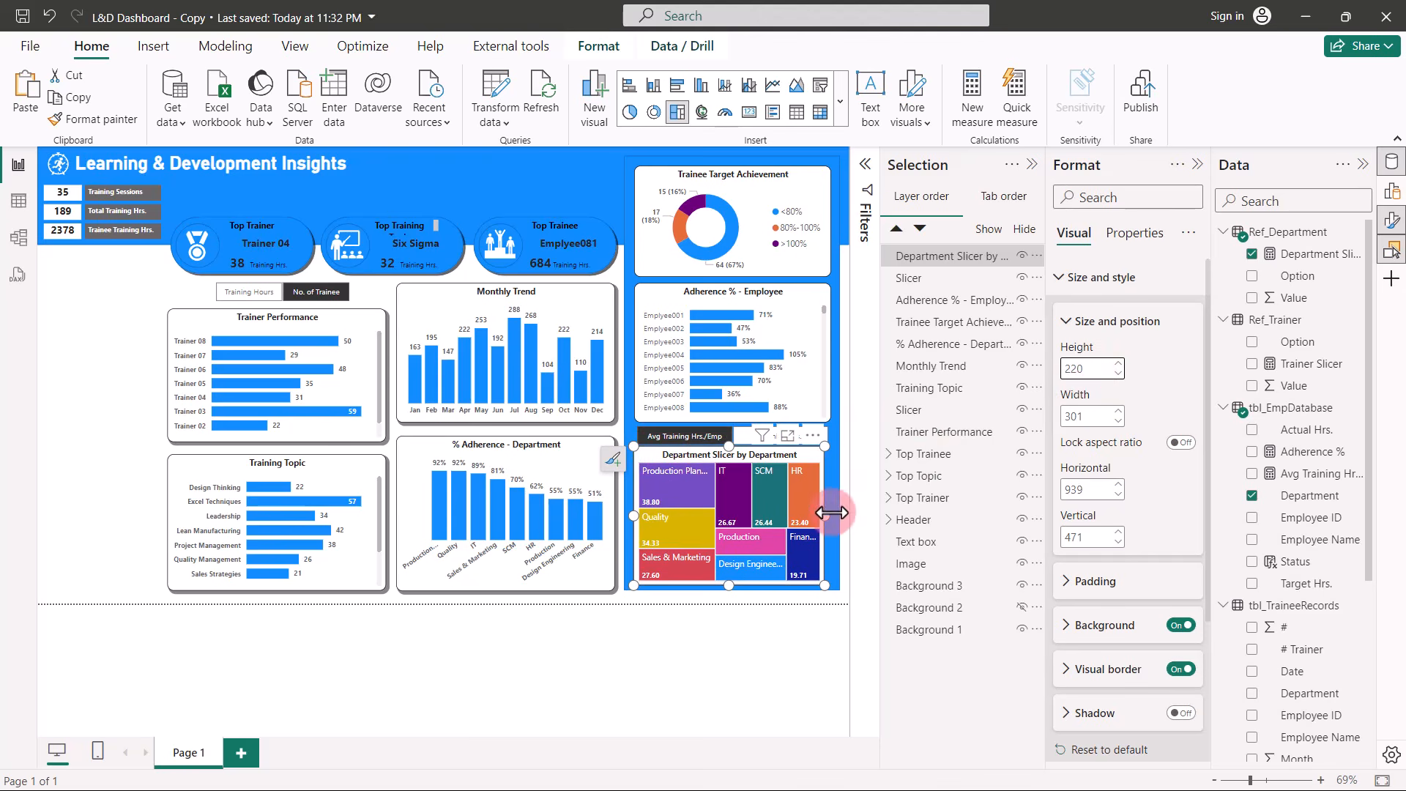
{"action": "left_click_drag", "start_coordinate": [825, 515], "coordinate": [832, 517]}
{"action": "left_click", "coordinate": [1119, 543]}
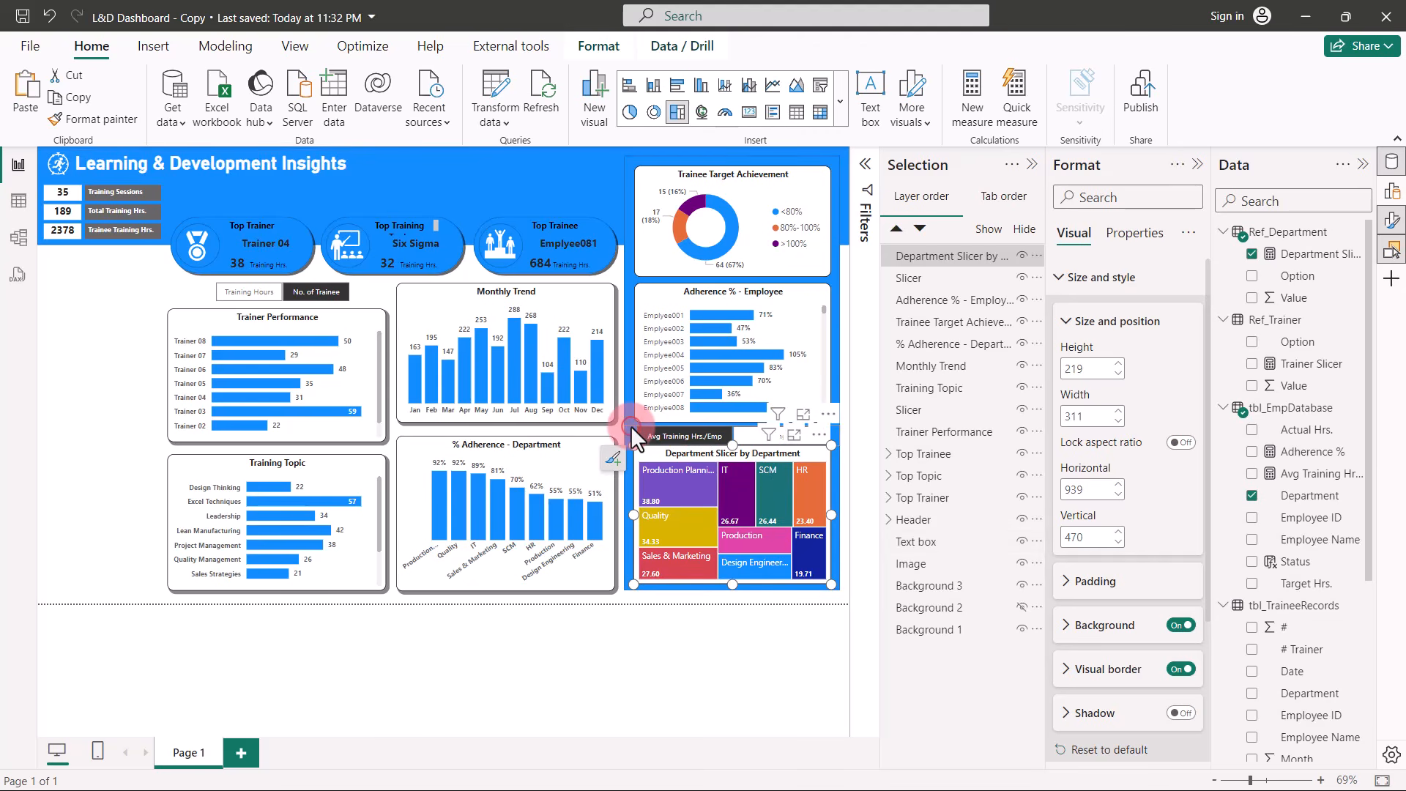
{"action": "left_click", "coordinate": [631, 425]}
{"action": "key", "text": "Up"}
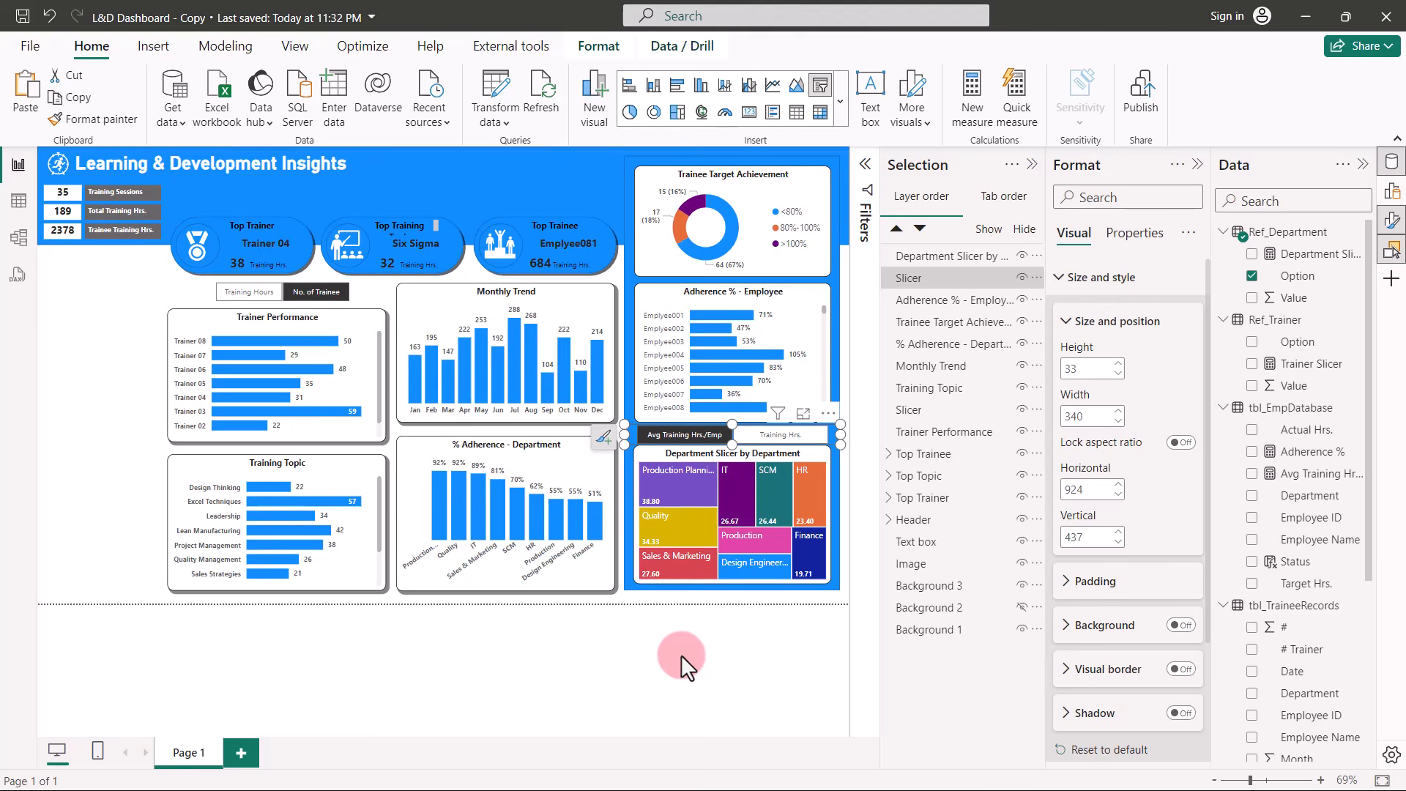
{"action": "left_click", "coordinate": [626, 596]}
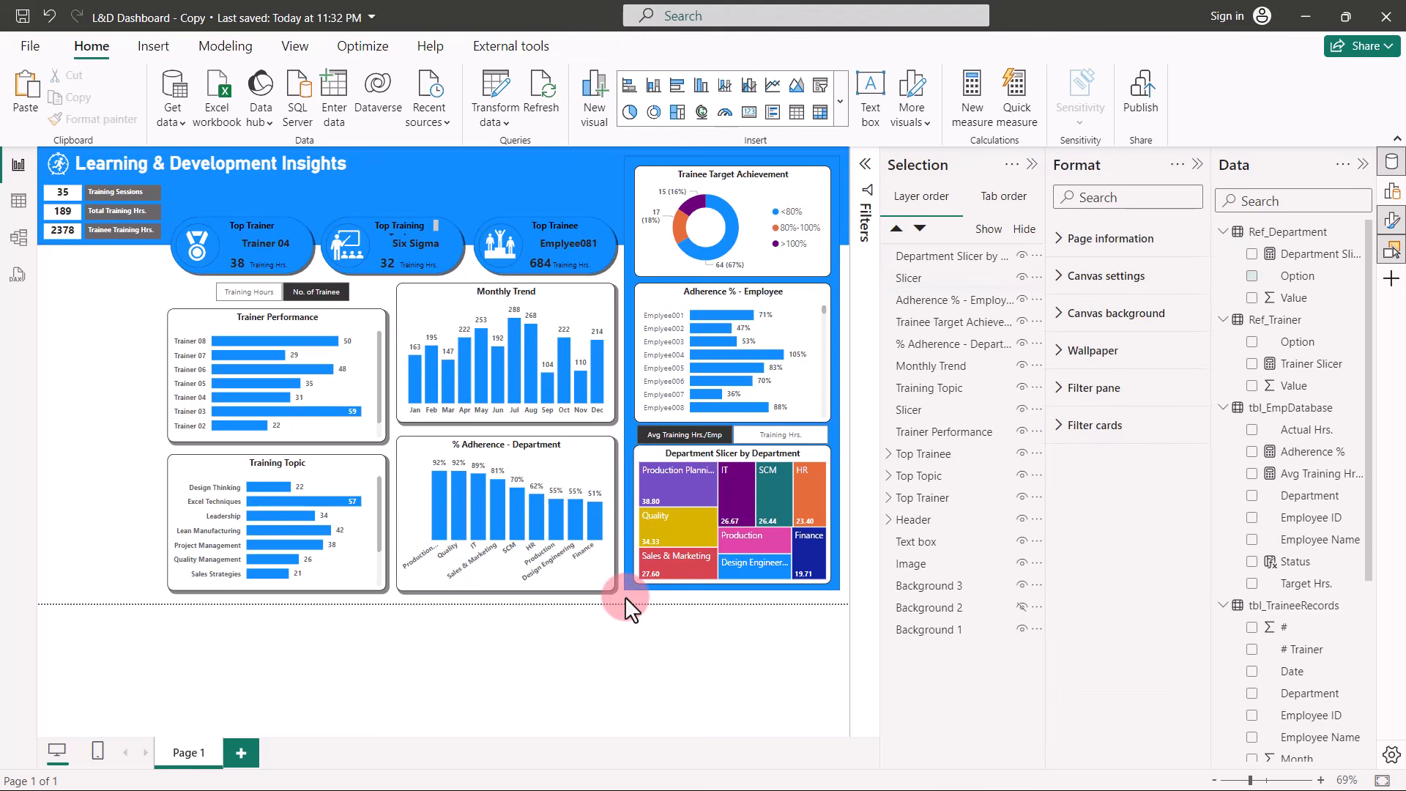
Change the treemap's title to "Department View", and close the formatting and data panes.
{"action": "left_click", "coordinate": [688, 450]}
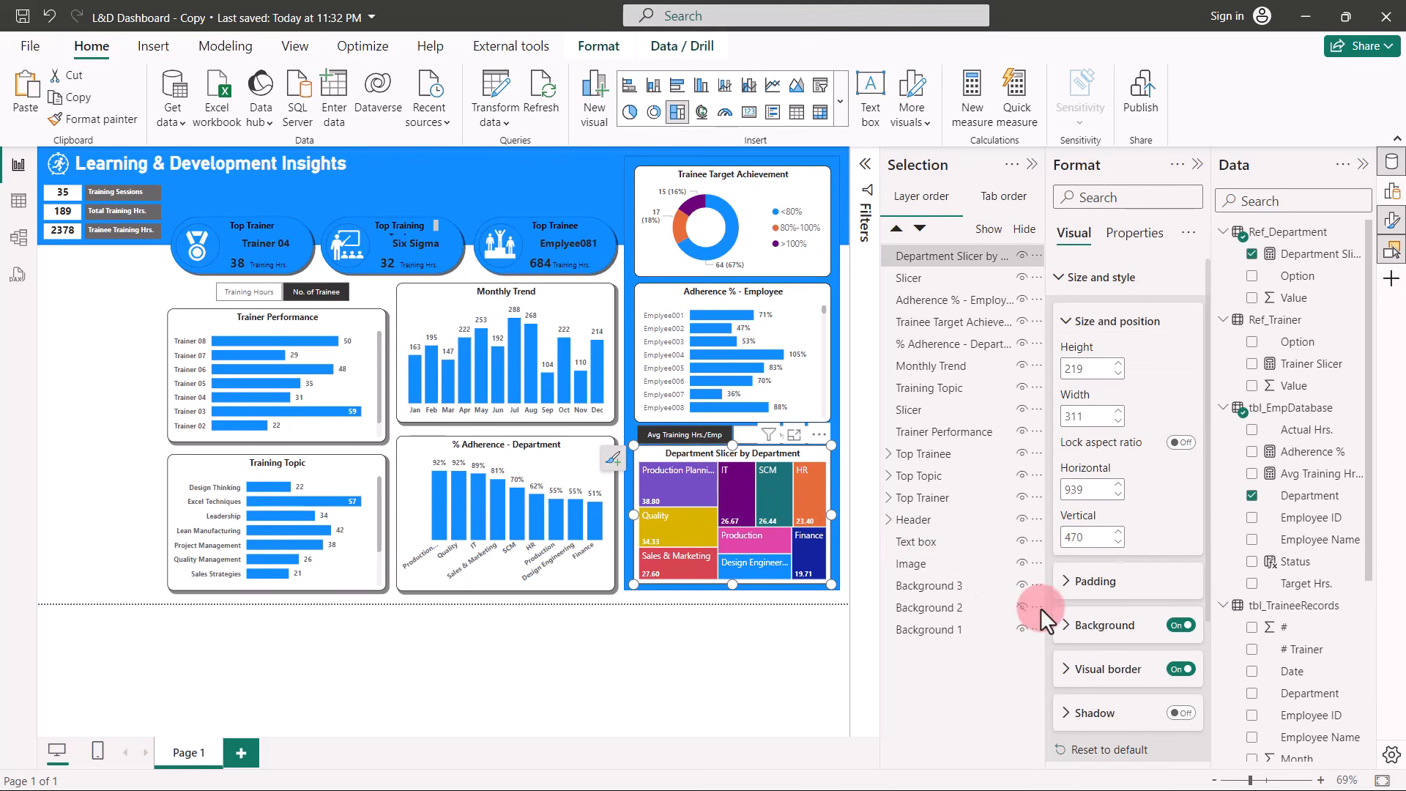
{"action": "scroll", "coordinate": [1097, 638], "scroll_direction": "down", "scroll_amount": 3}
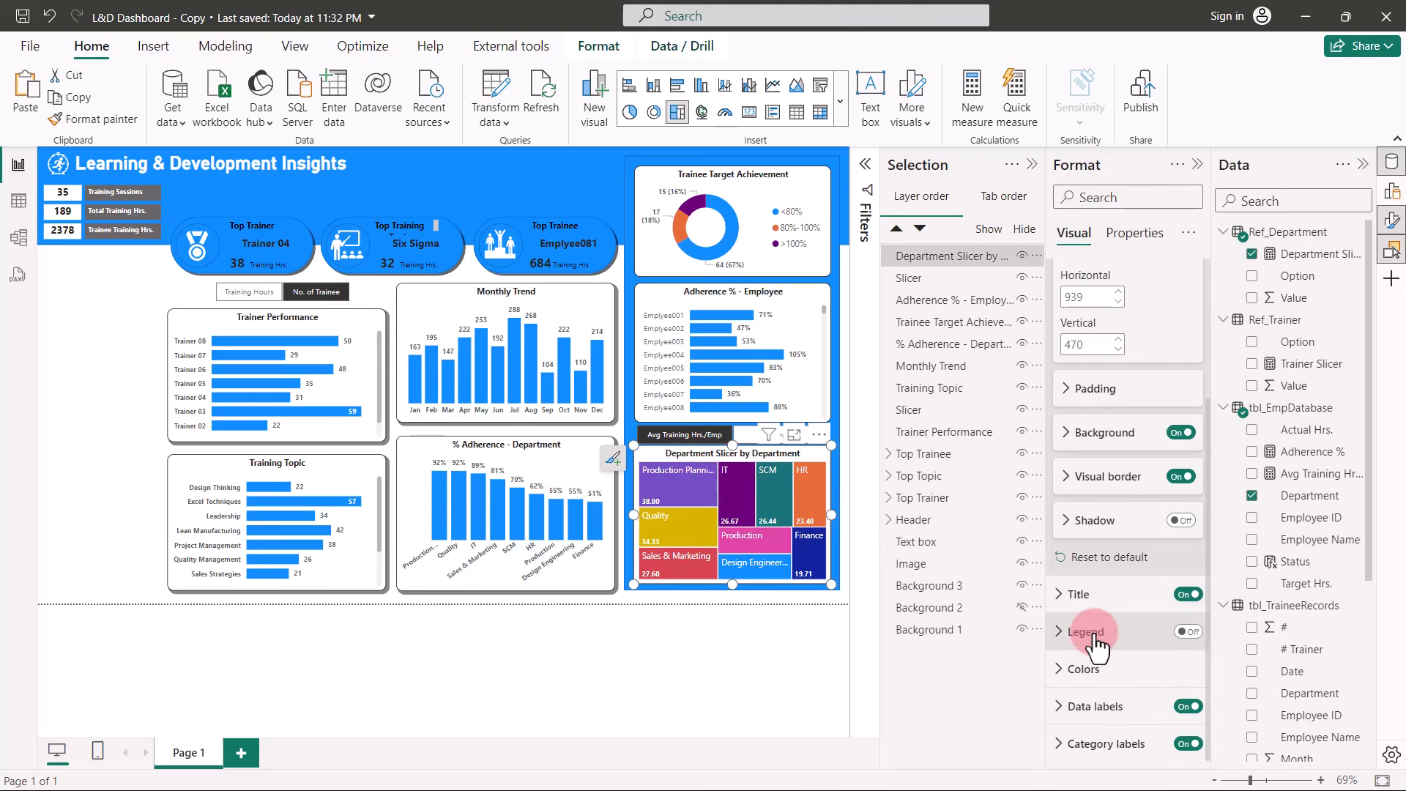
{"action": "left_click", "coordinate": [1057, 597]}
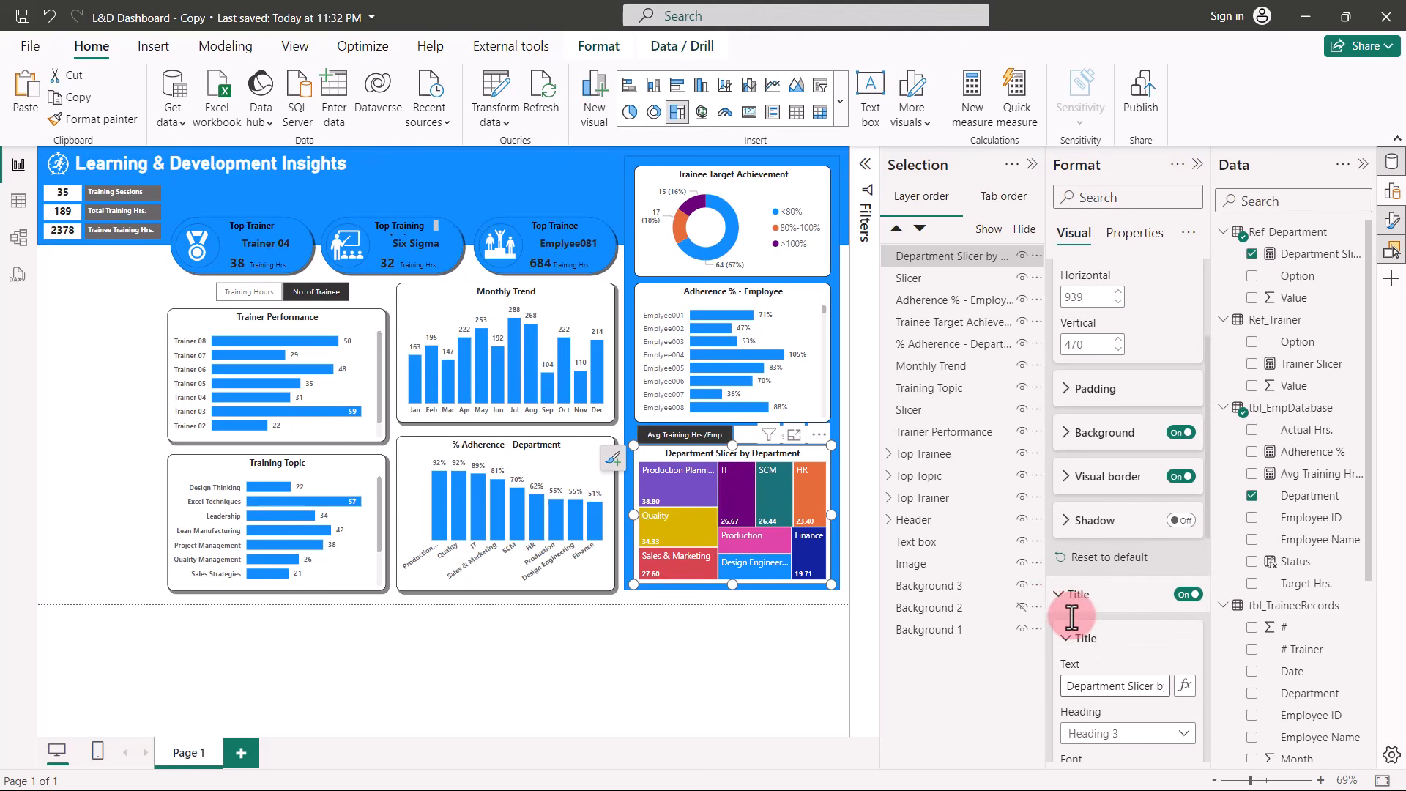
{"action": "left_click", "coordinate": [1130, 690]}
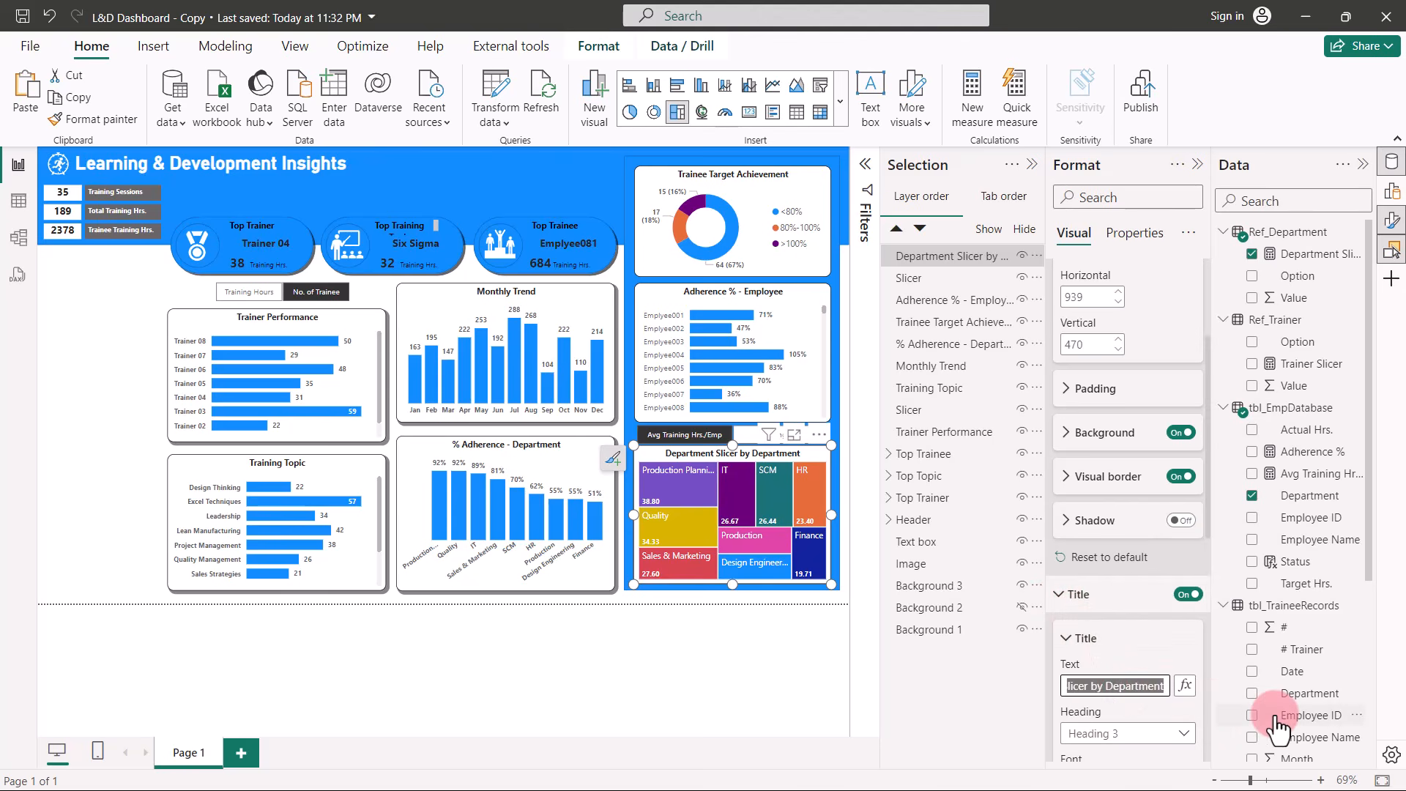
{"action": "type", "text": "Department View"}
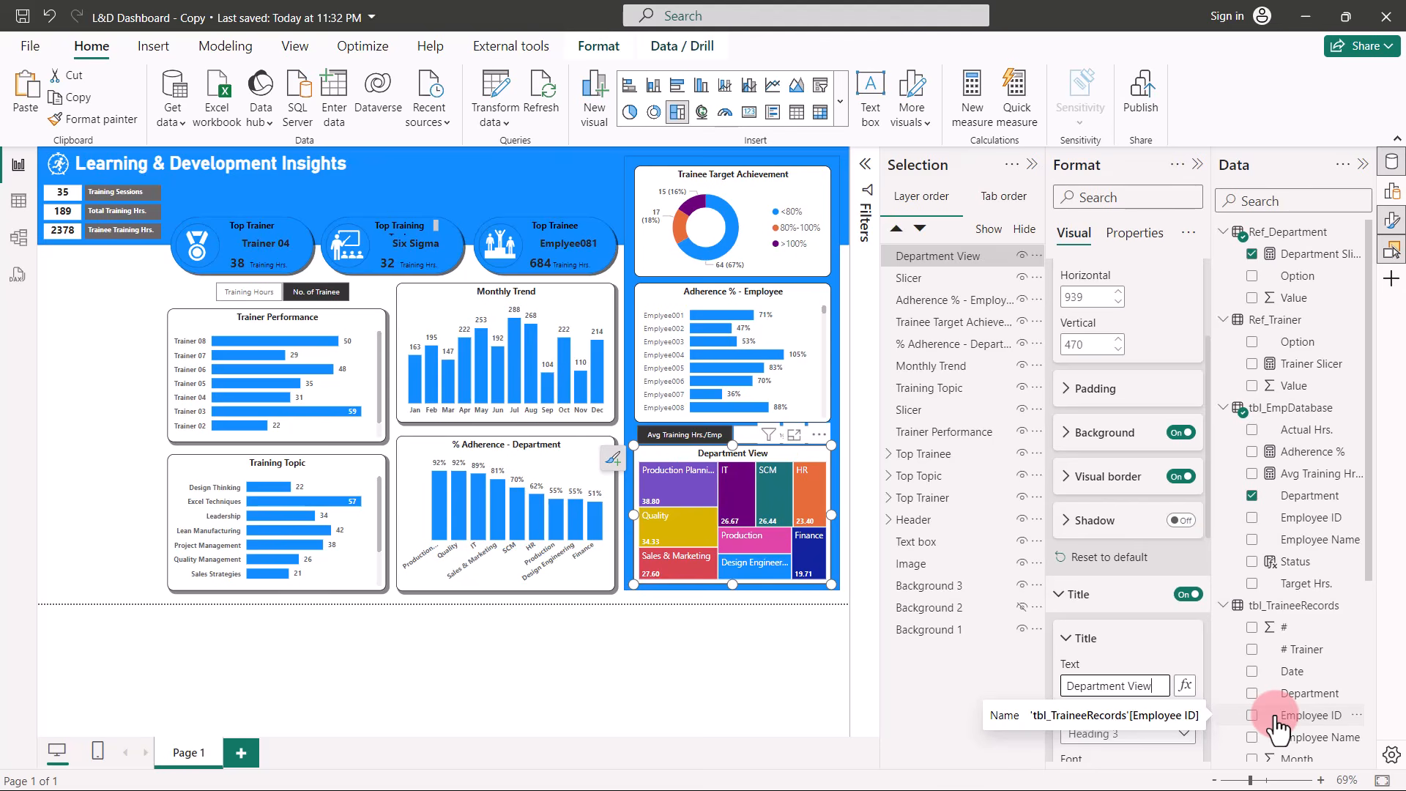
{"action": "left_click", "coordinate": [784, 604]}
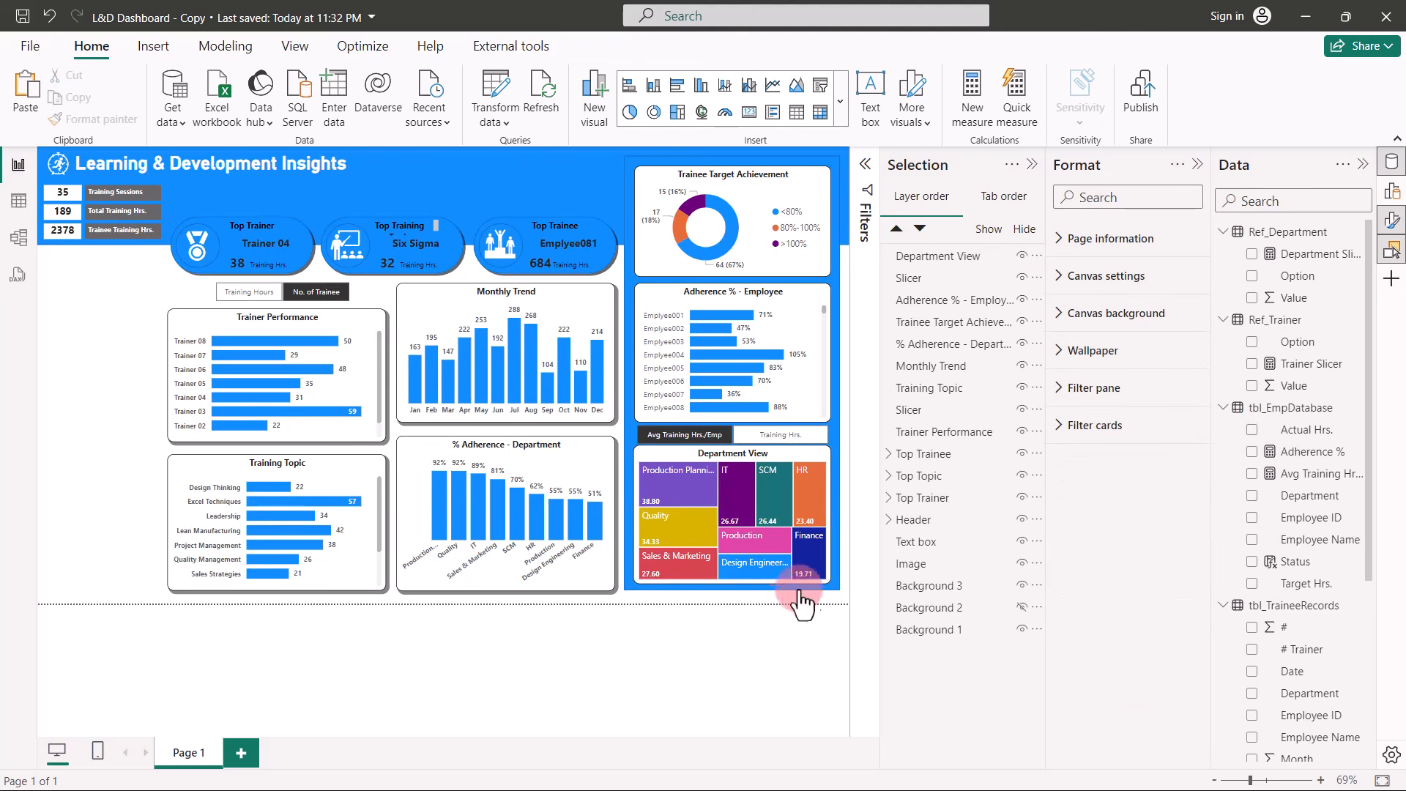
{"action": "left_click", "coordinate": [1197, 165]}
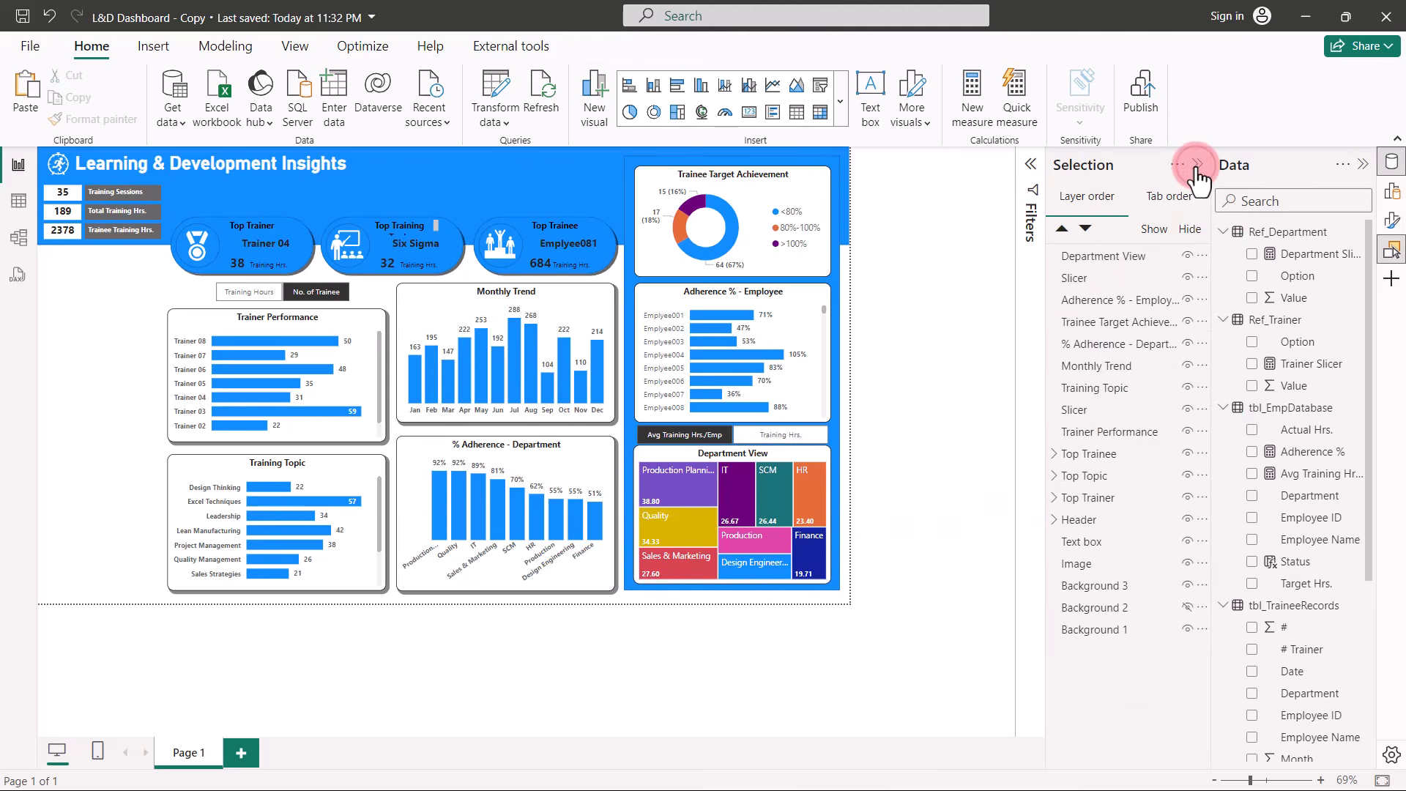
{"action": "left_click", "coordinate": [1363, 164]}
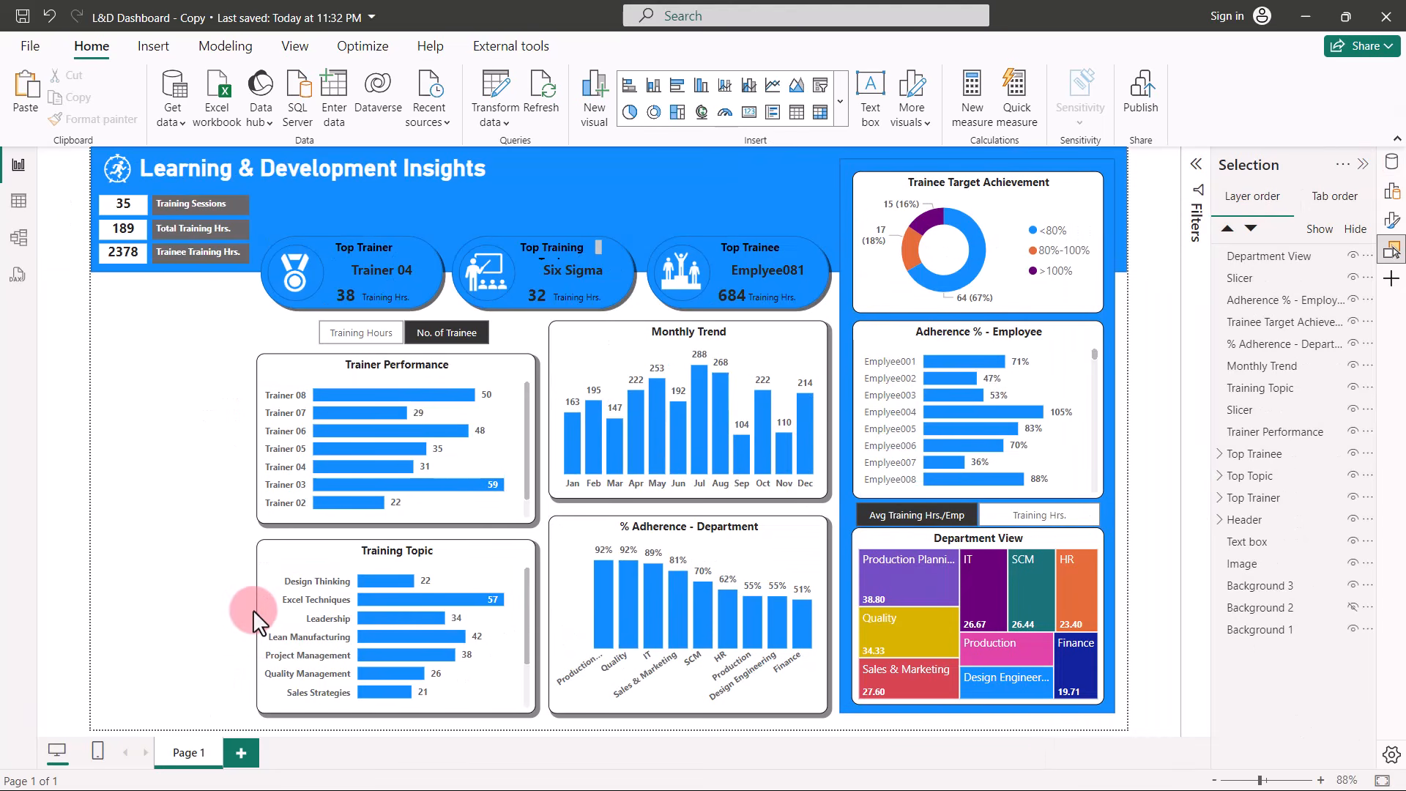
Widen the heading text box in the Top Topic card so "Top Training Topic" fits on one line.
{"action": "left_click", "coordinate": [561, 243]}
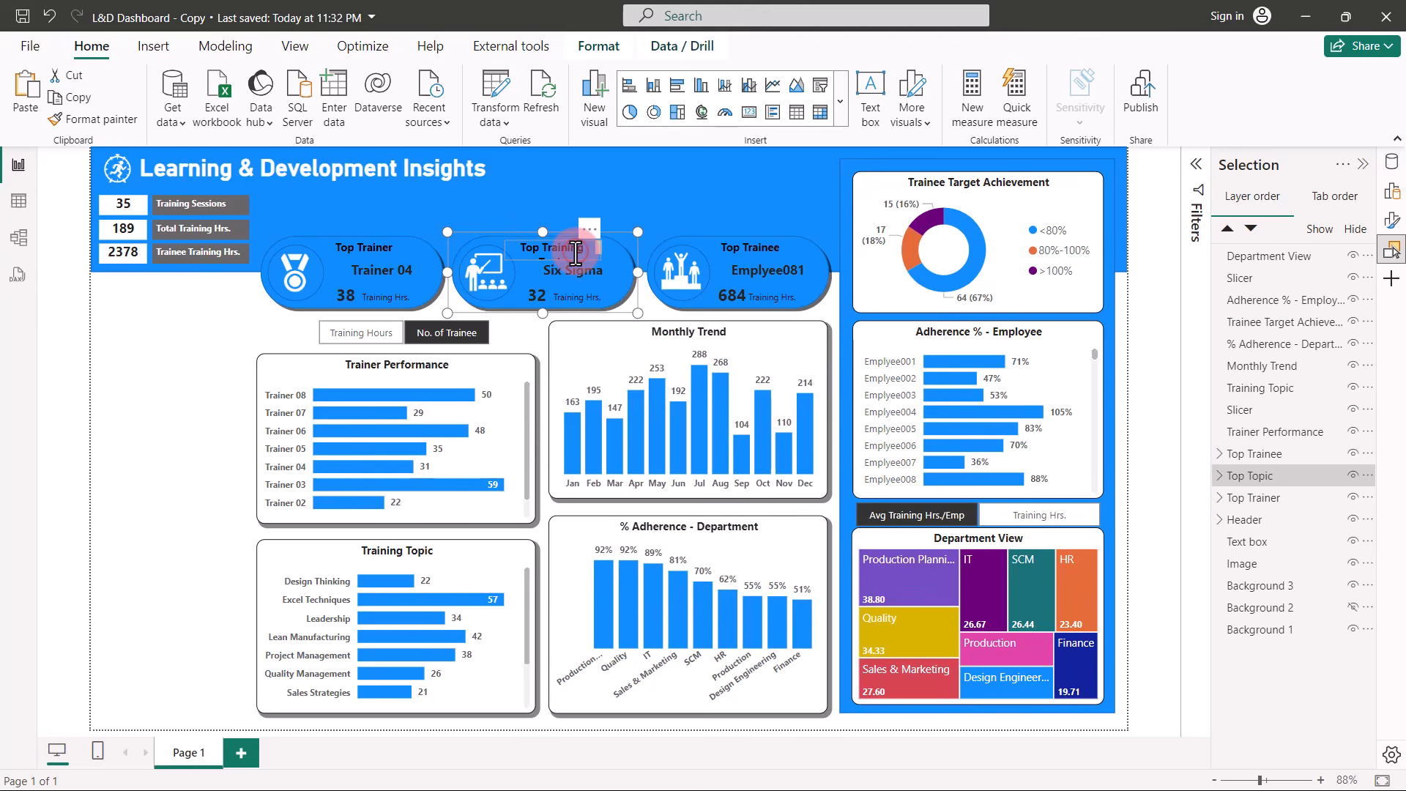
{"action": "left_click", "coordinate": [574, 251]}
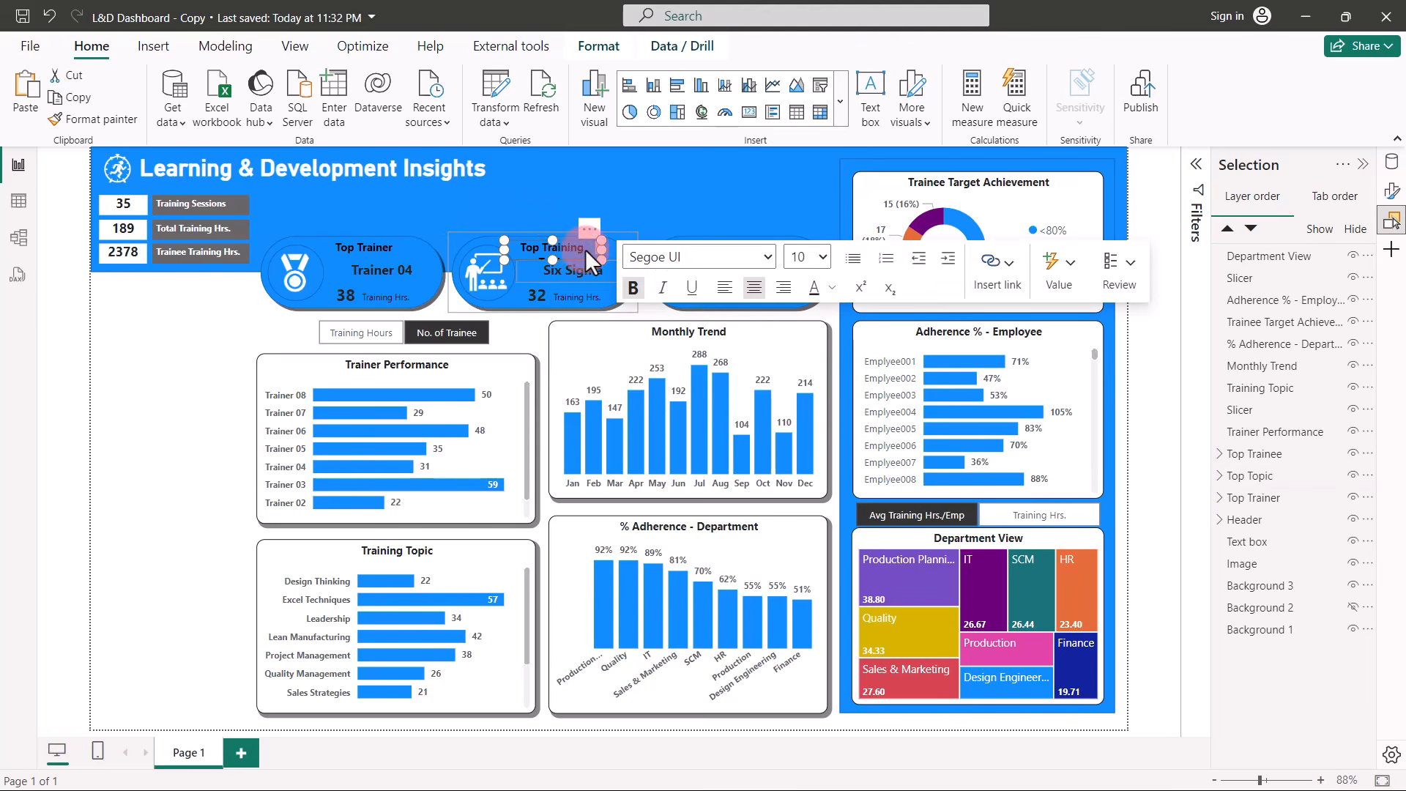
{"action": "left_click_drag", "start_coordinate": [603, 248], "coordinate": [622, 244]}
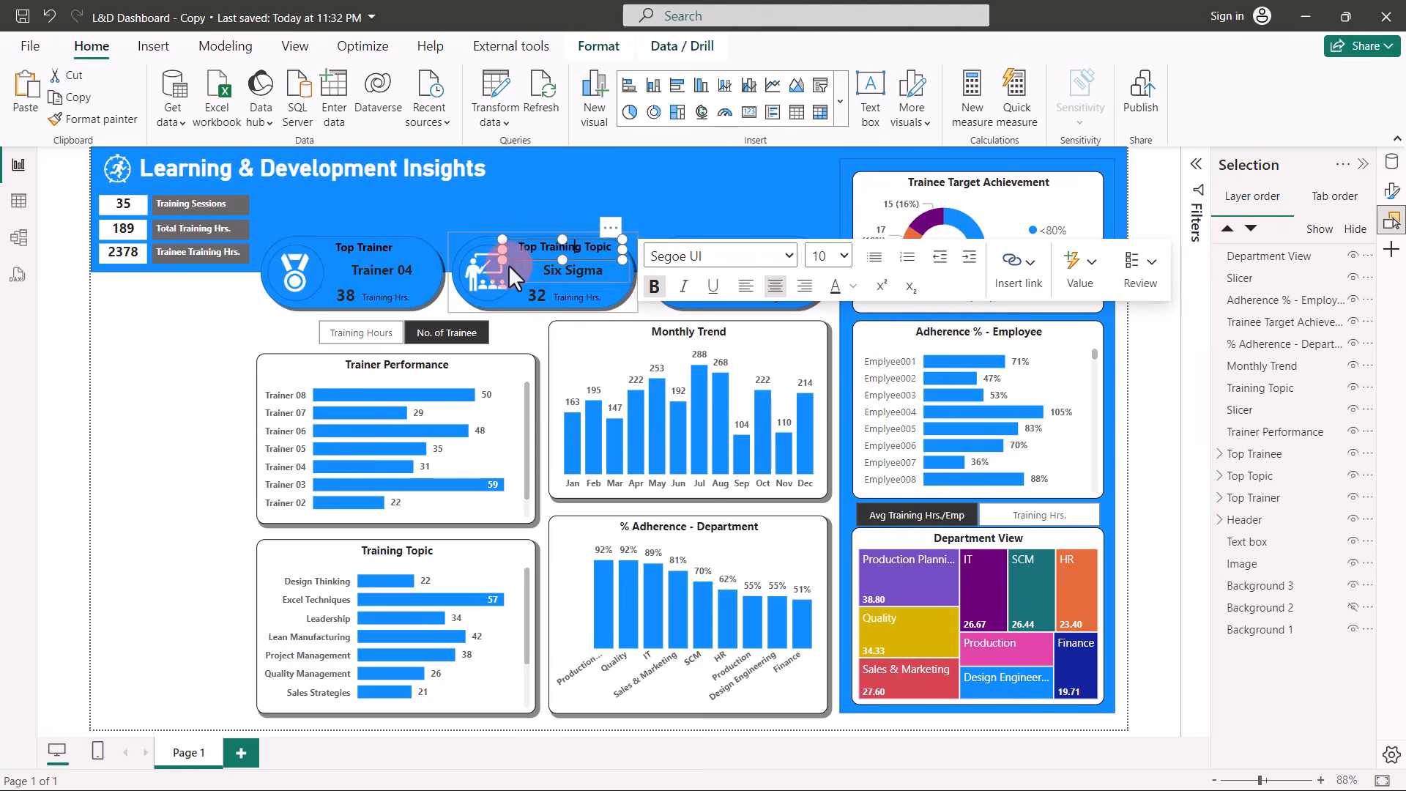
{"action": "left_click", "coordinate": [215, 318]}
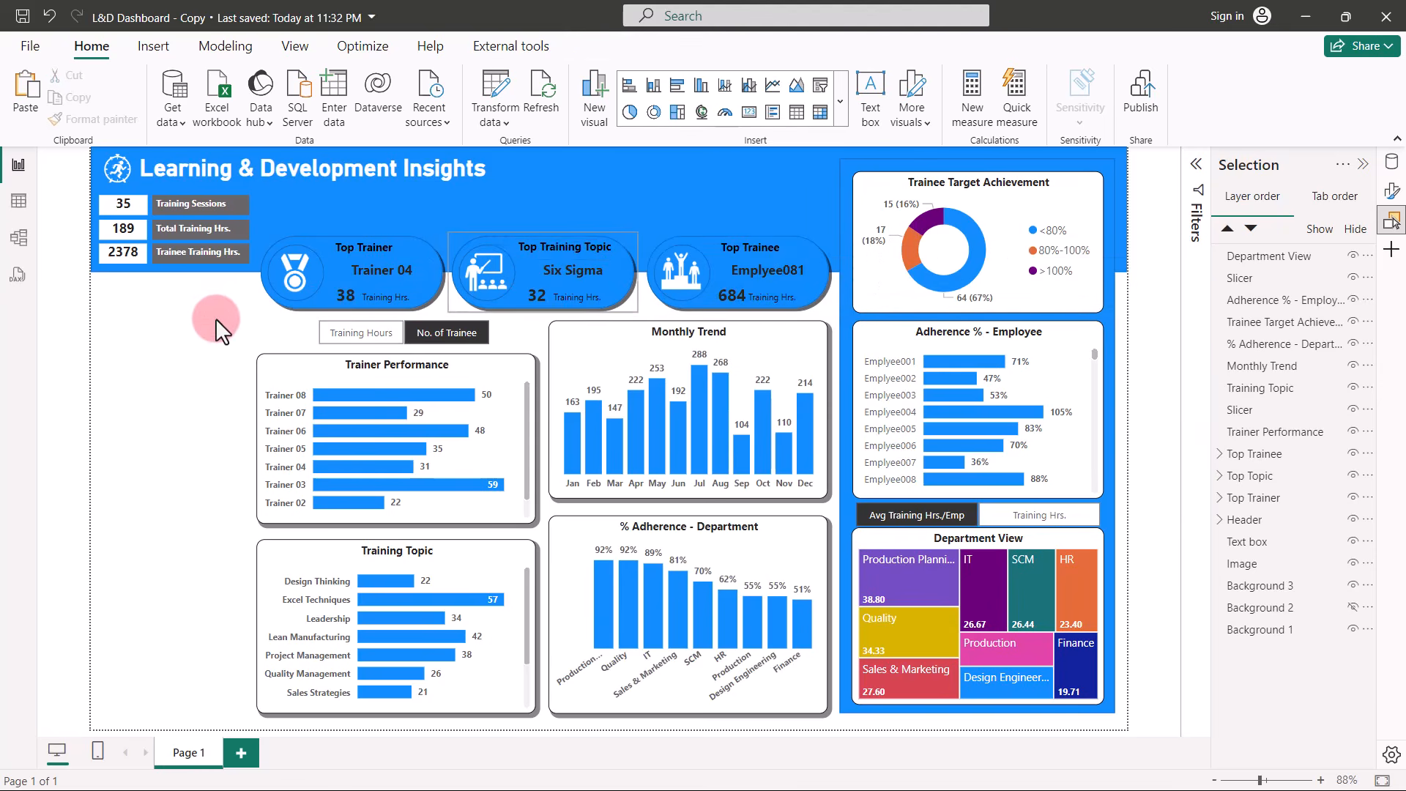
Remove the top 1 Training Hrs. filter from the hours value in the Top Trainee card.
{"action": "left_click", "coordinate": [730, 294]}
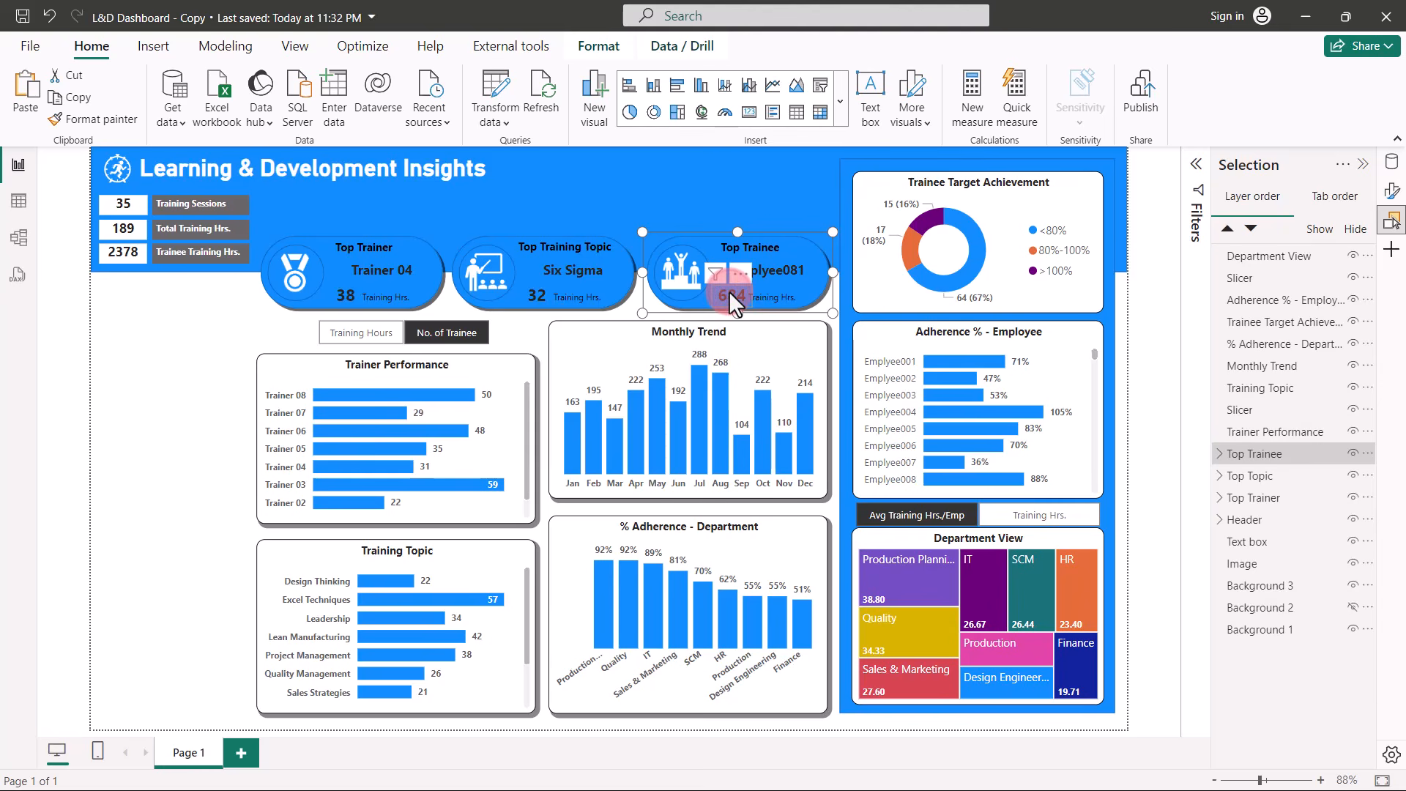
{"action": "left_click", "coordinate": [728, 292]}
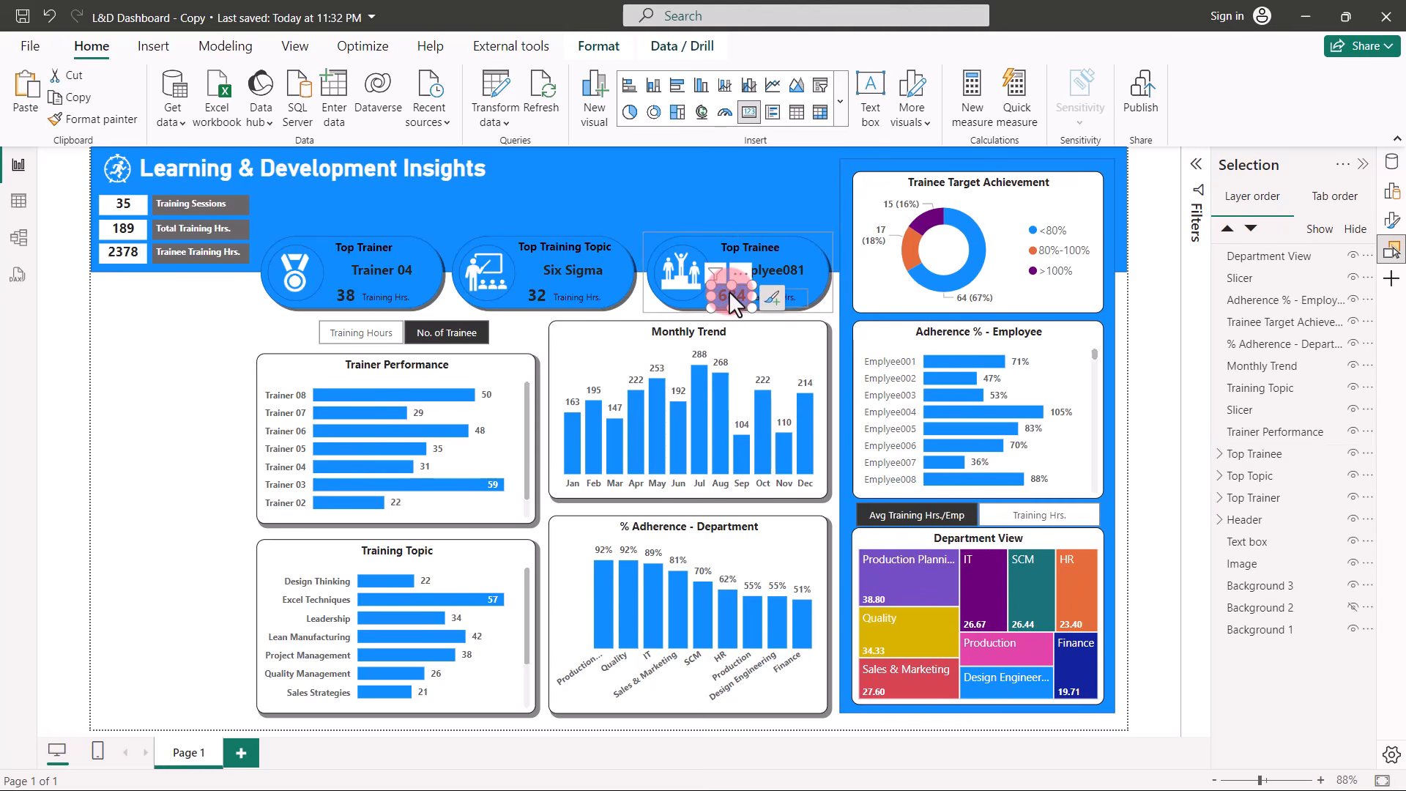
{"action": "left_click", "coordinate": [1392, 192]}
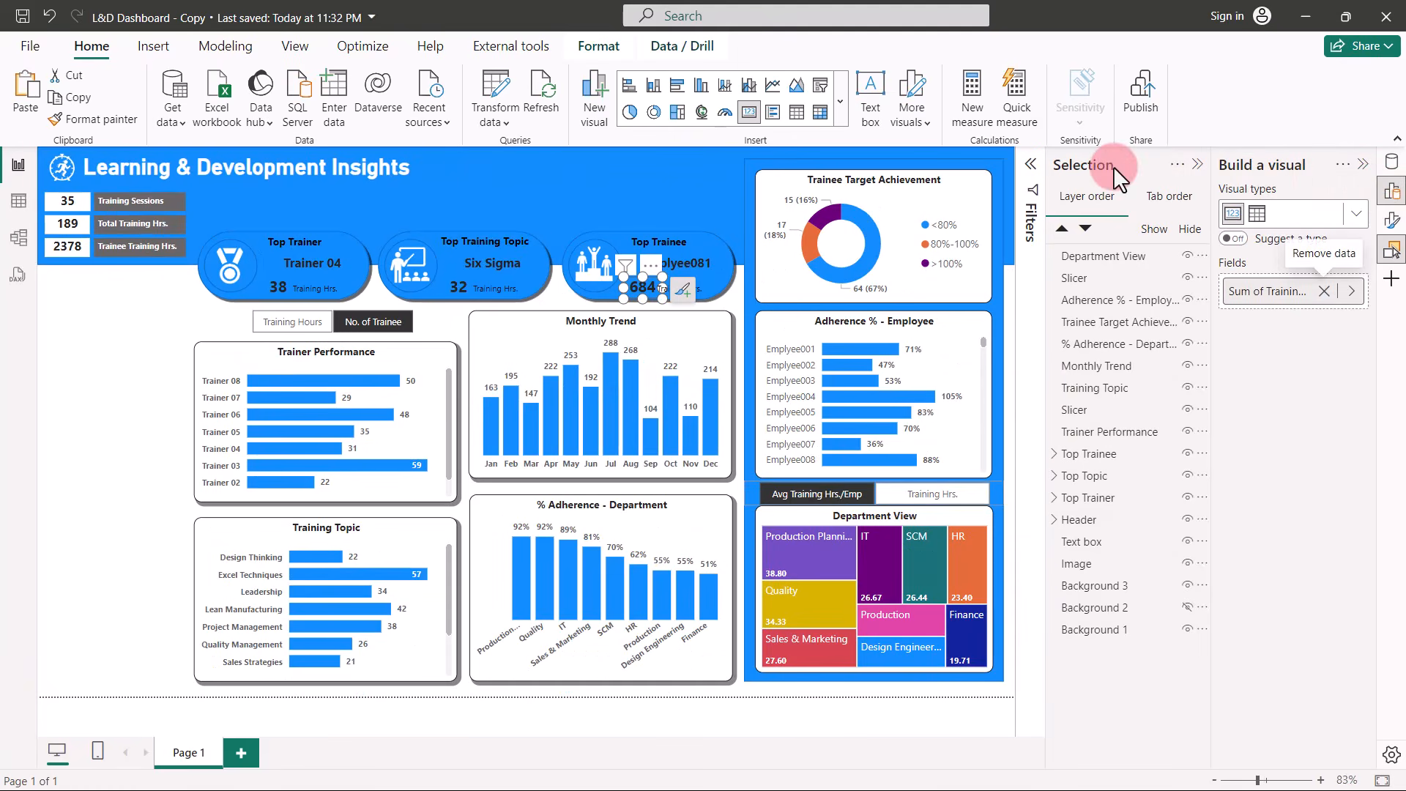
{"action": "left_click", "coordinate": [1030, 162]}
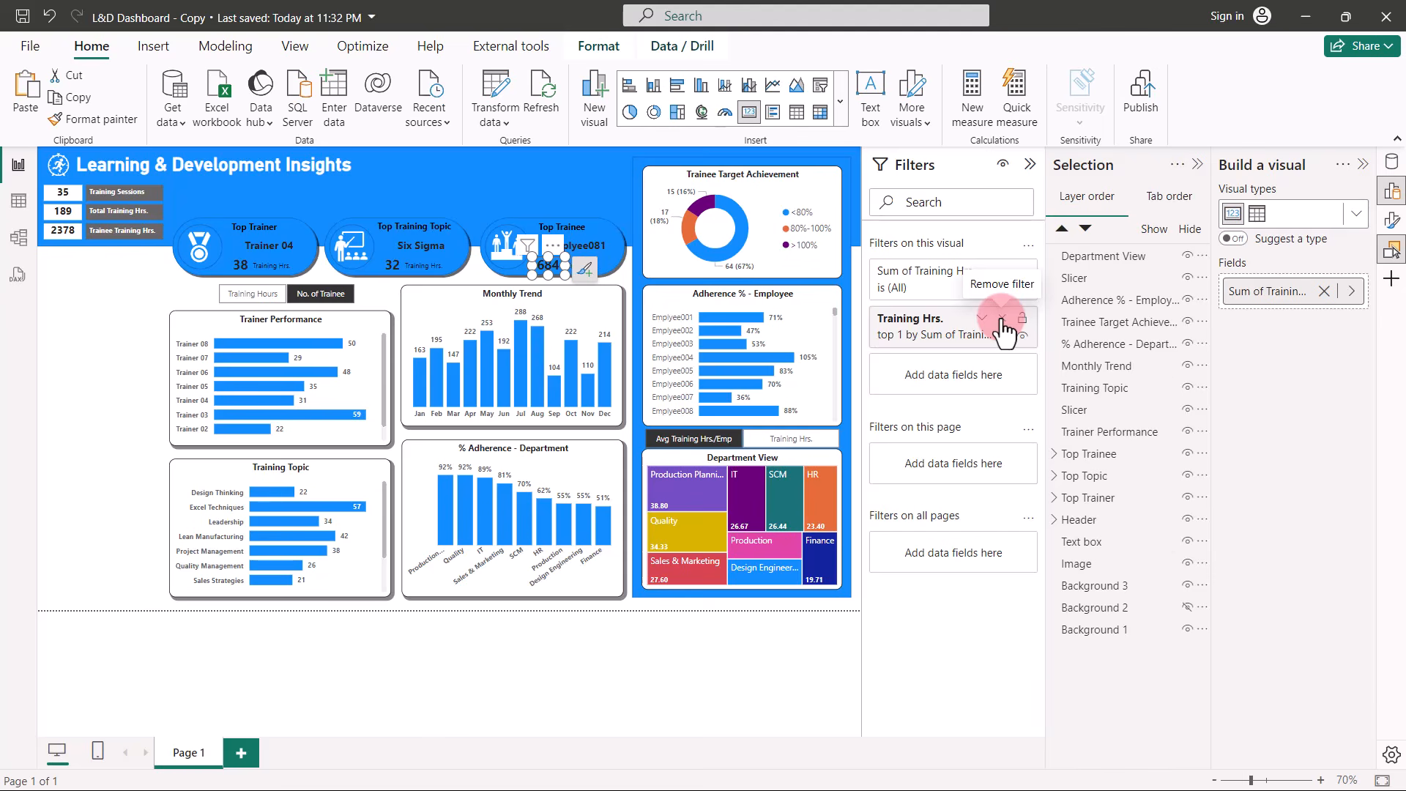
{"action": "left_click", "coordinate": [1001, 318]}
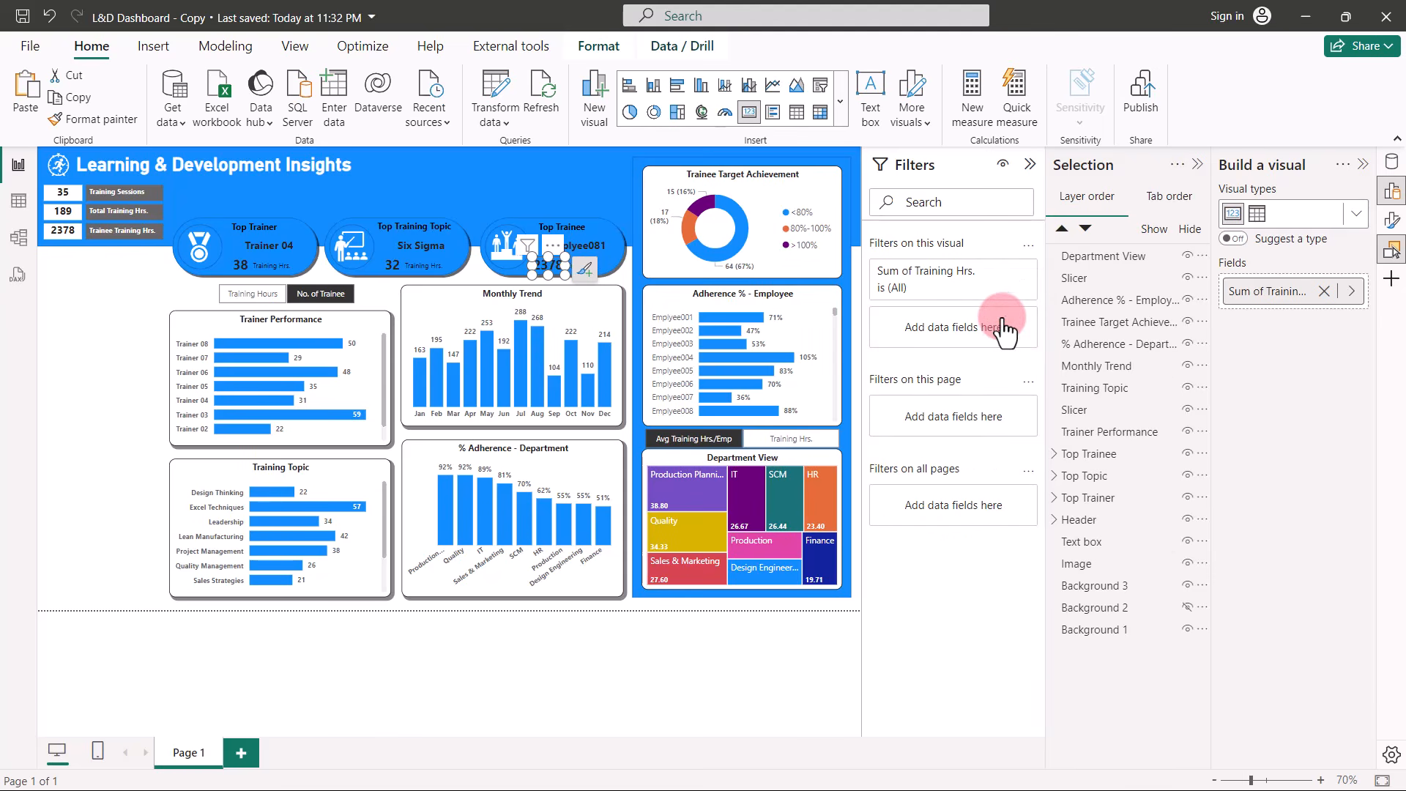
Add Employee Name from tbl_EmpDatabase as a filter on the Top Trainee hours value, with filter type Top N.
{"action": "left_click", "coordinate": [1392, 163]}
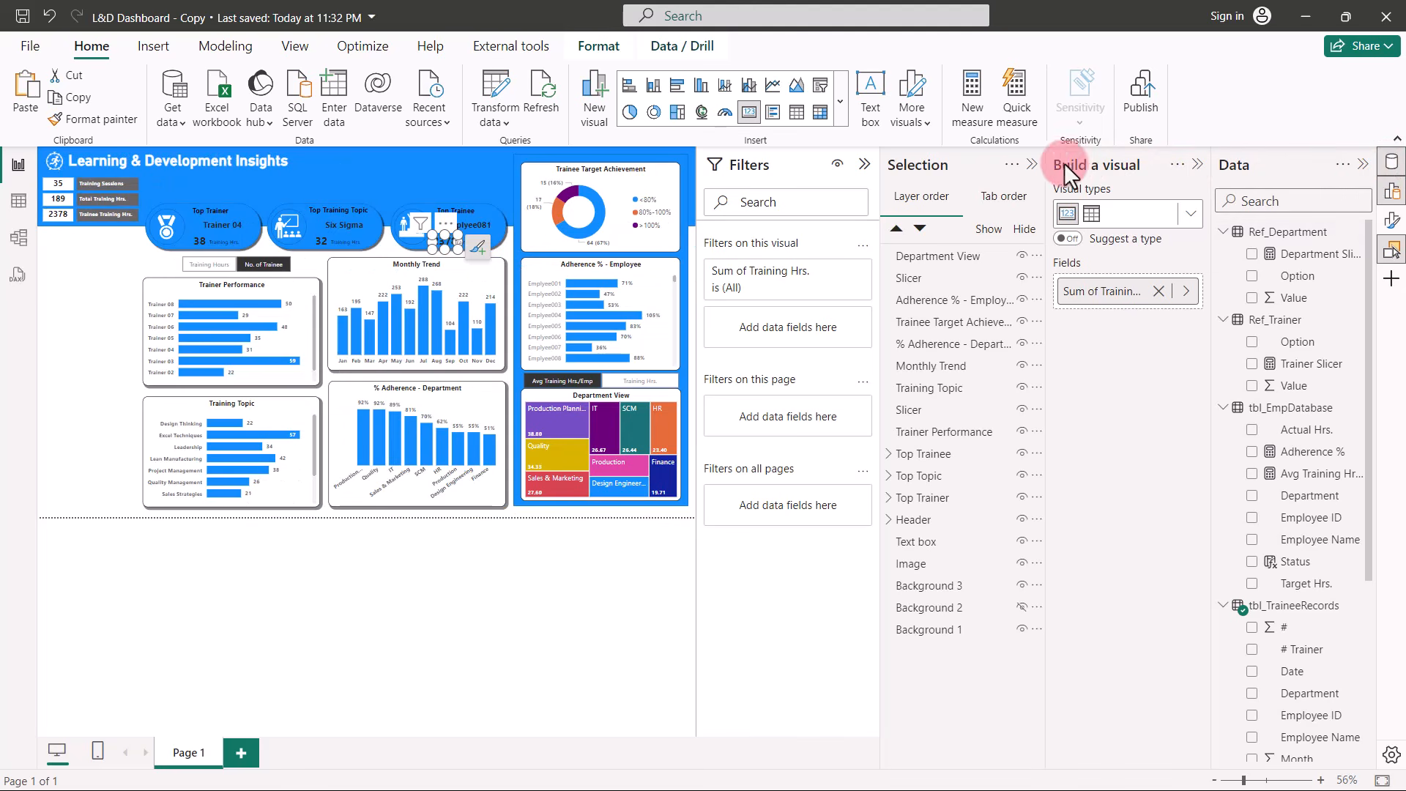
{"action": "left_click", "coordinate": [1032, 164]}
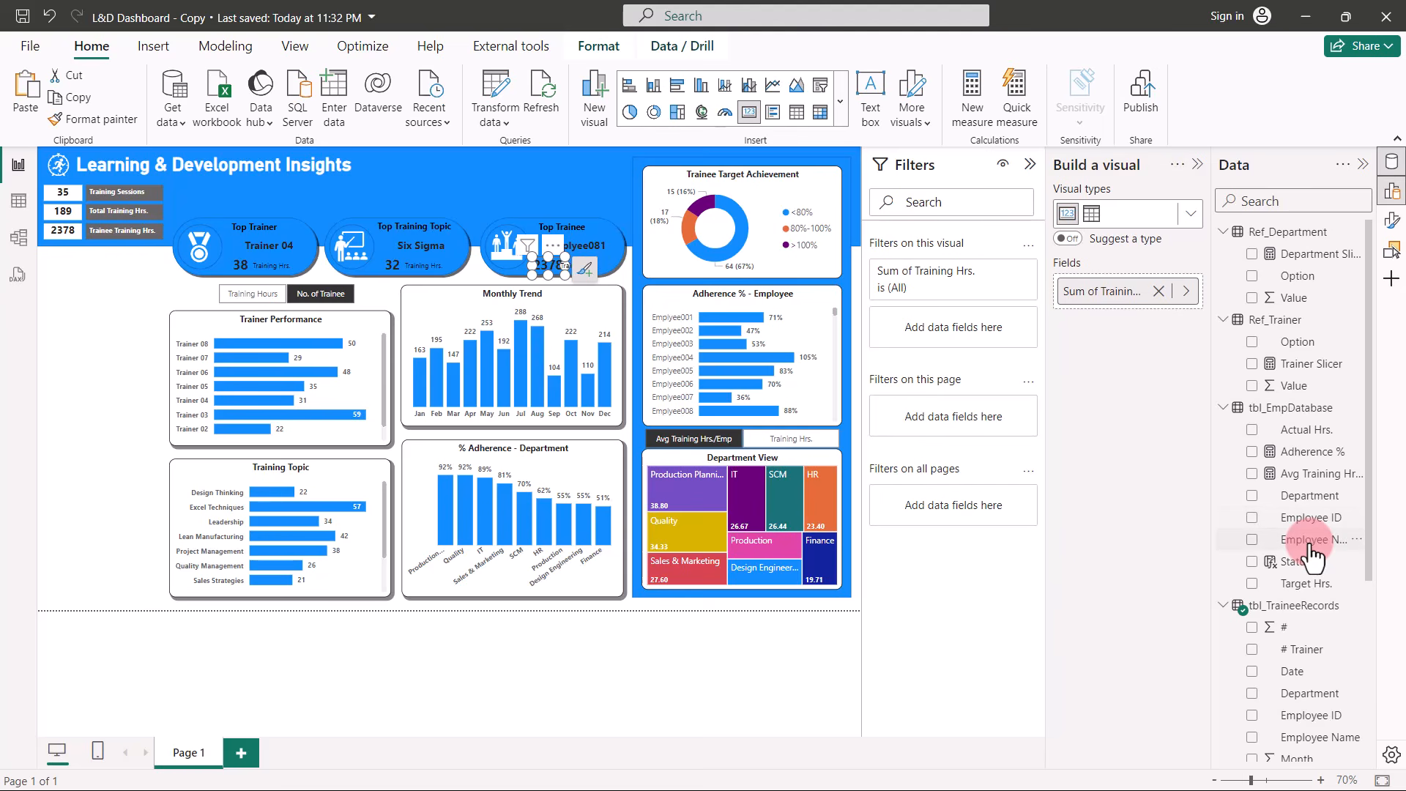
{"action": "left_click_drag", "start_coordinate": [1309, 543], "coordinate": [984, 328]}
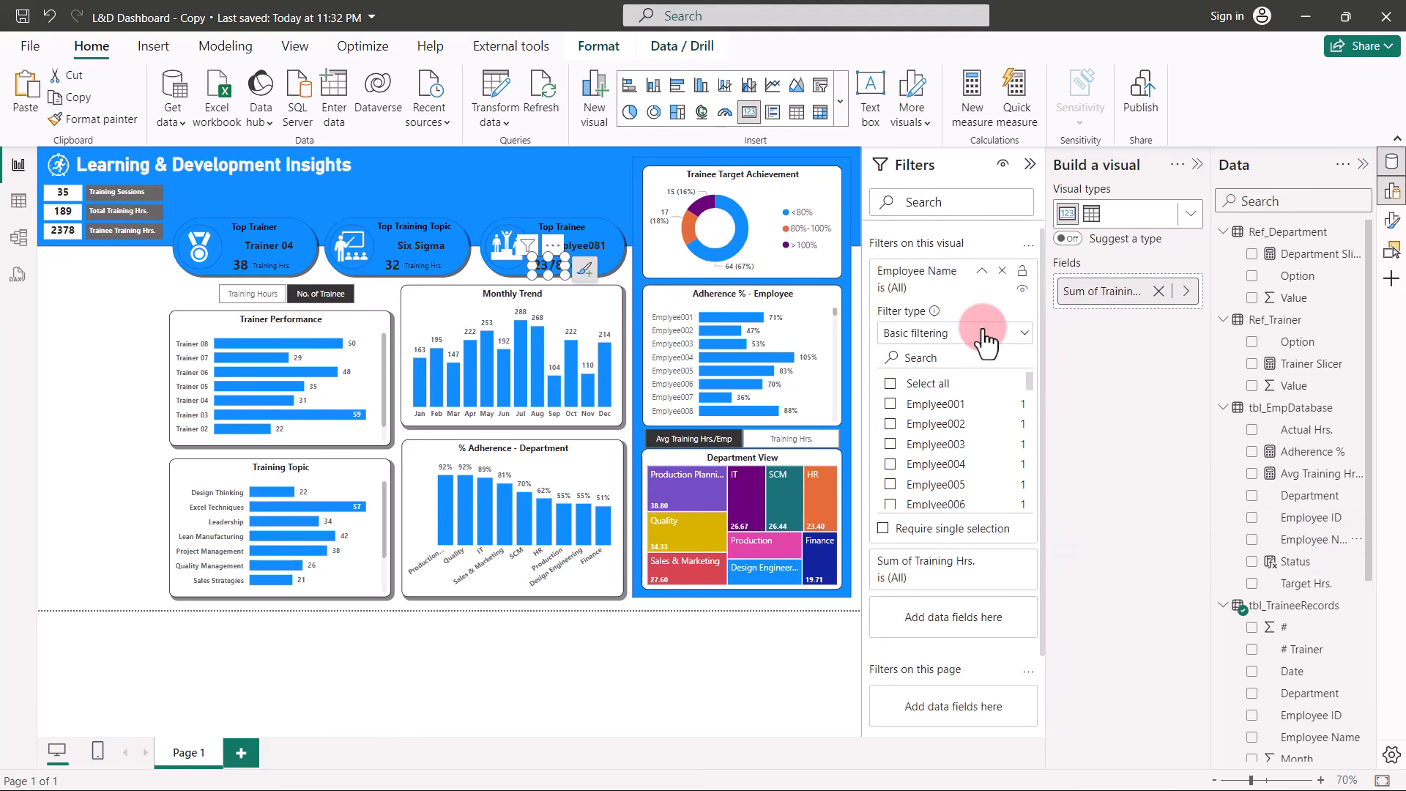
{"action": "left_click", "coordinate": [1001, 334]}
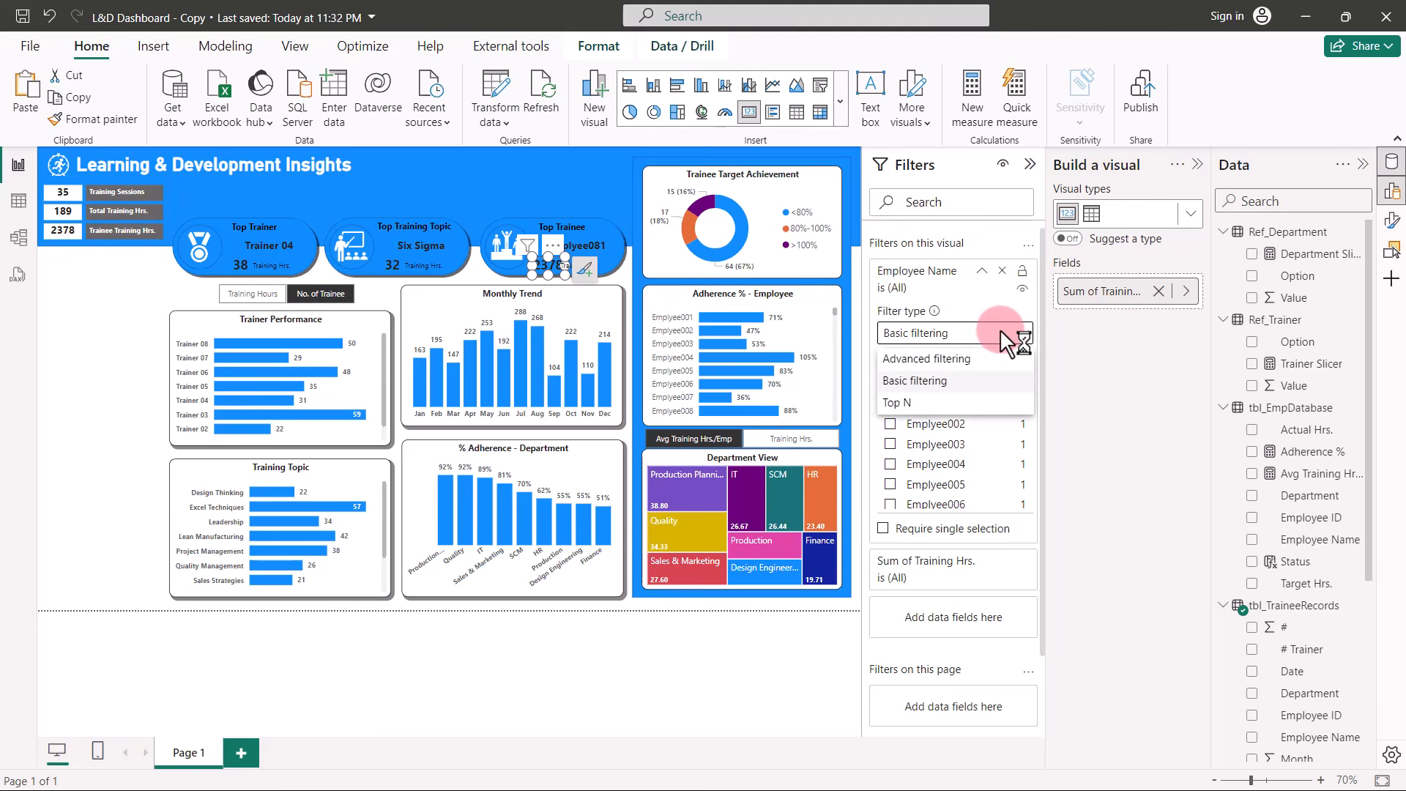
{"action": "left_click", "coordinate": [901, 402]}
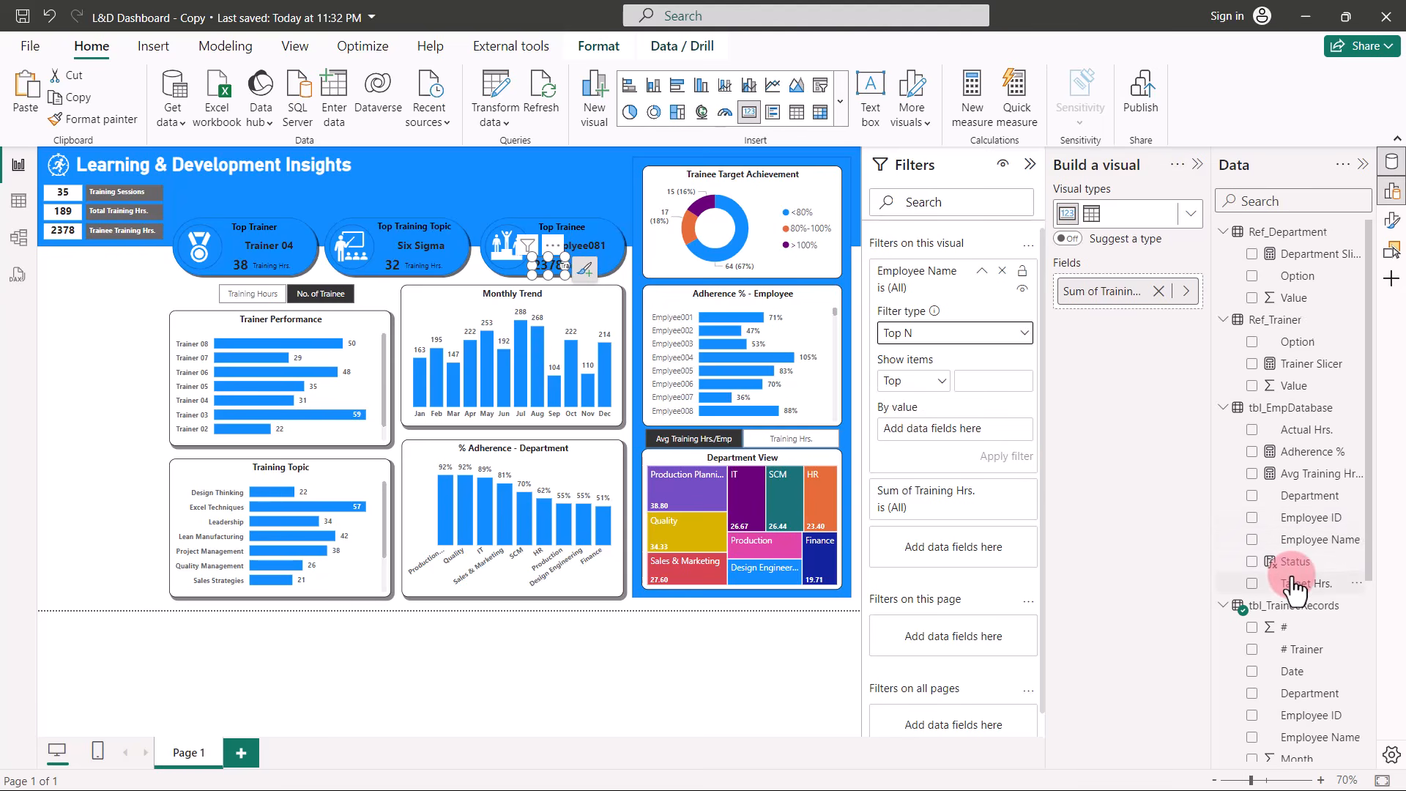
Set the Employee Name filter to the top 1 by Sum of Training Hrs. from tbl_TraineeRecords and apply it.
{"action": "scroll", "coordinate": [1294, 586], "scroll_direction": "down", "scroll_amount": 3}
{"action": "left_click_drag", "start_coordinate": [1294, 586], "coordinate": [968, 435]}
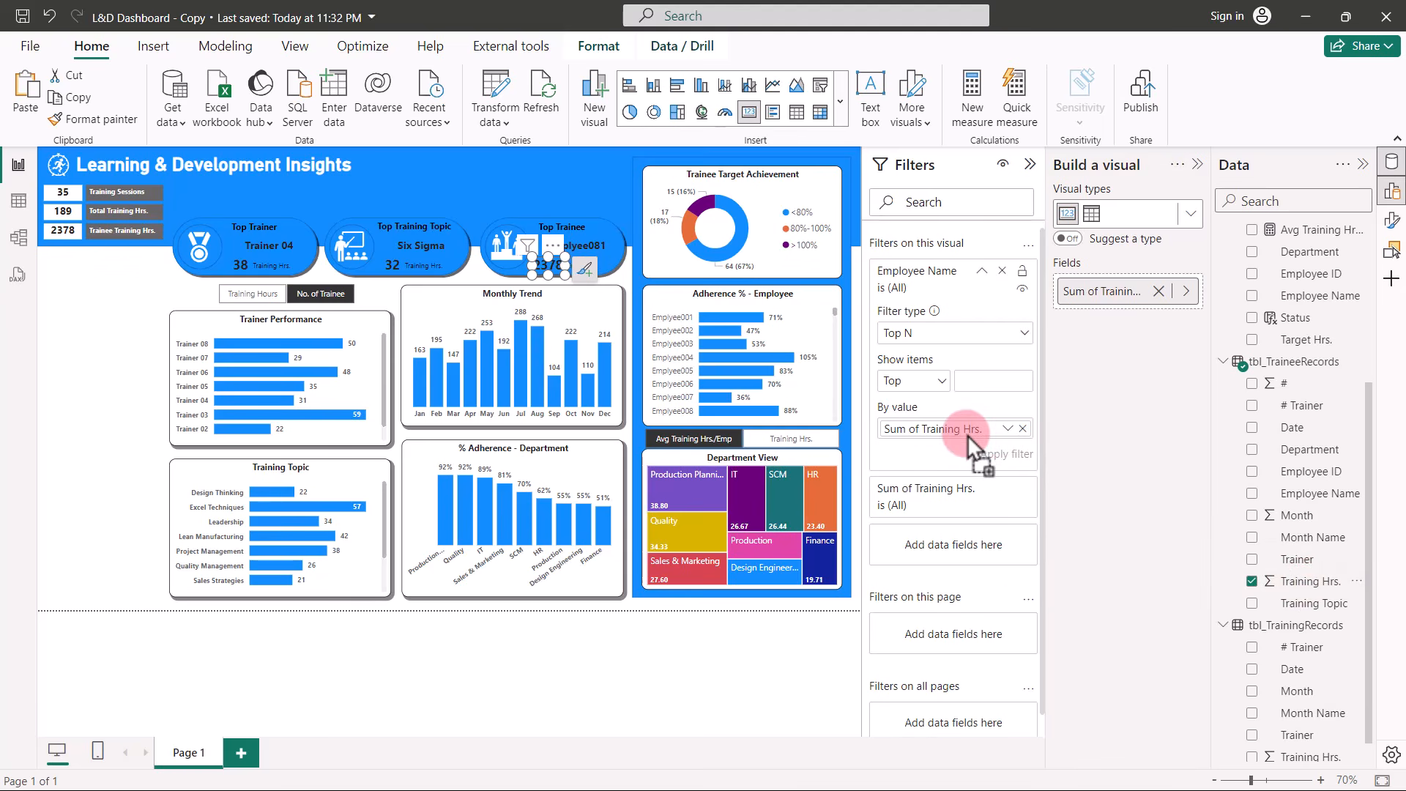
{"action": "left_click", "coordinate": [977, 388]}
{"action": "type", "text": "1"}
{"action": "left_click", "coordinate": [1001, 453]}
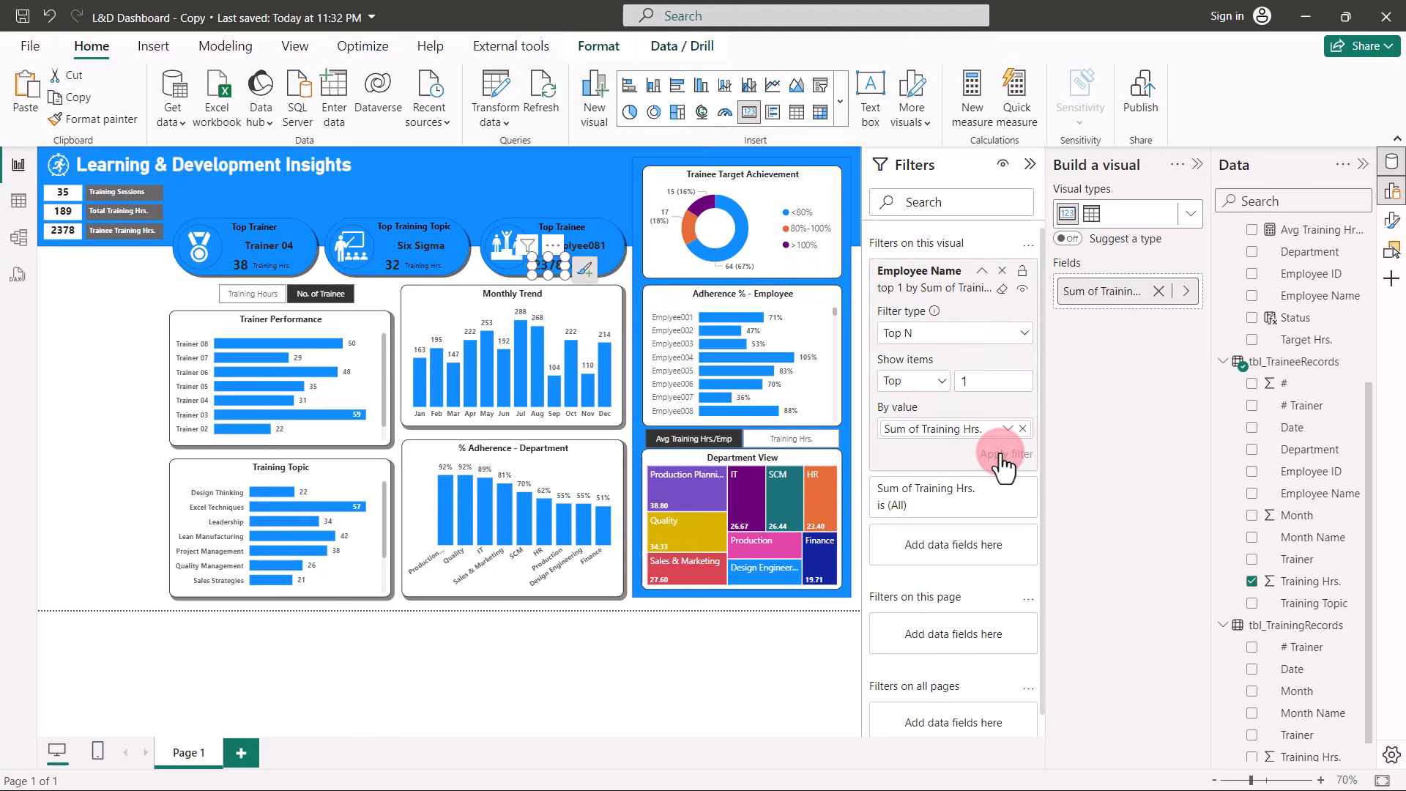
{"action": "left_click", "coordinate": [636, 614]}
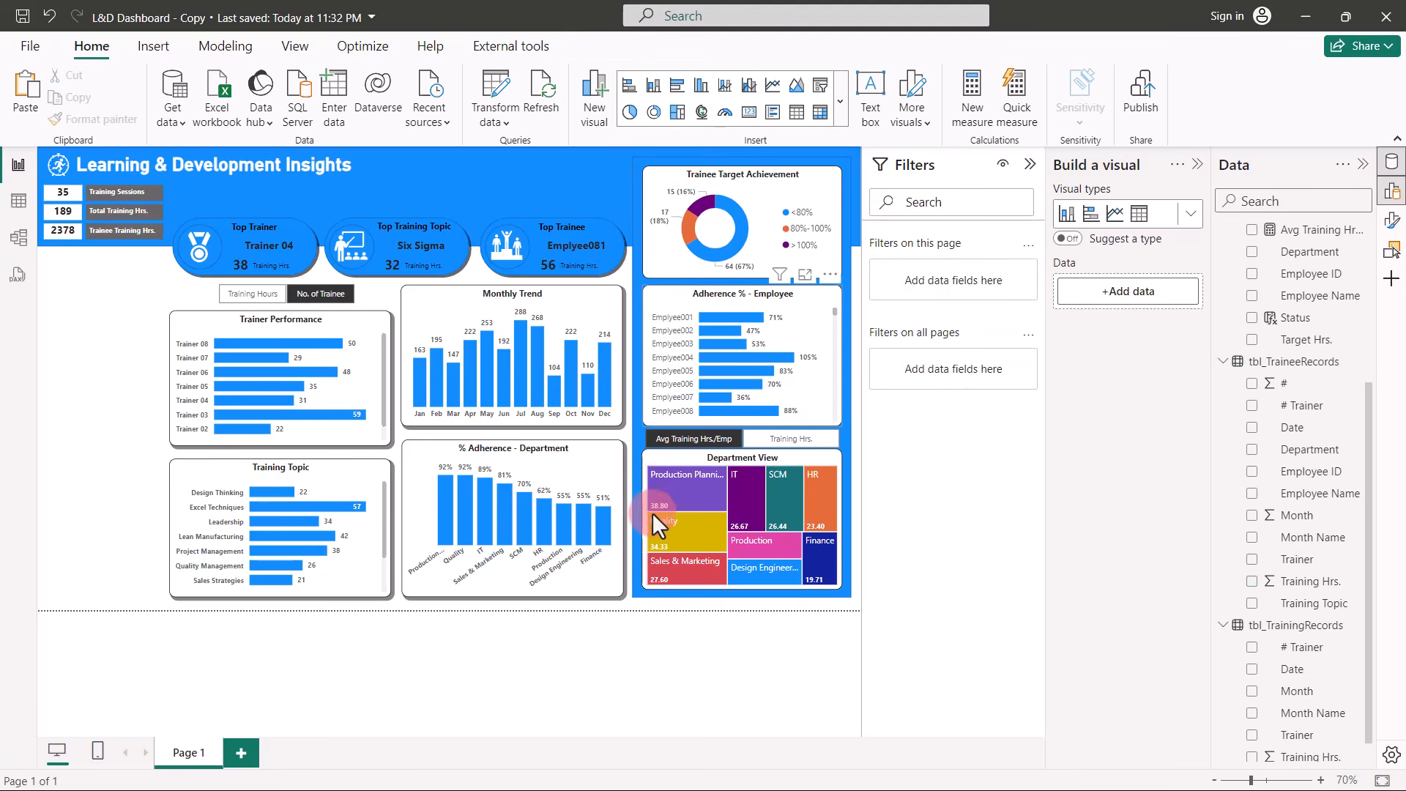
{"action": "left_click", "coordinate": [686, 292]}
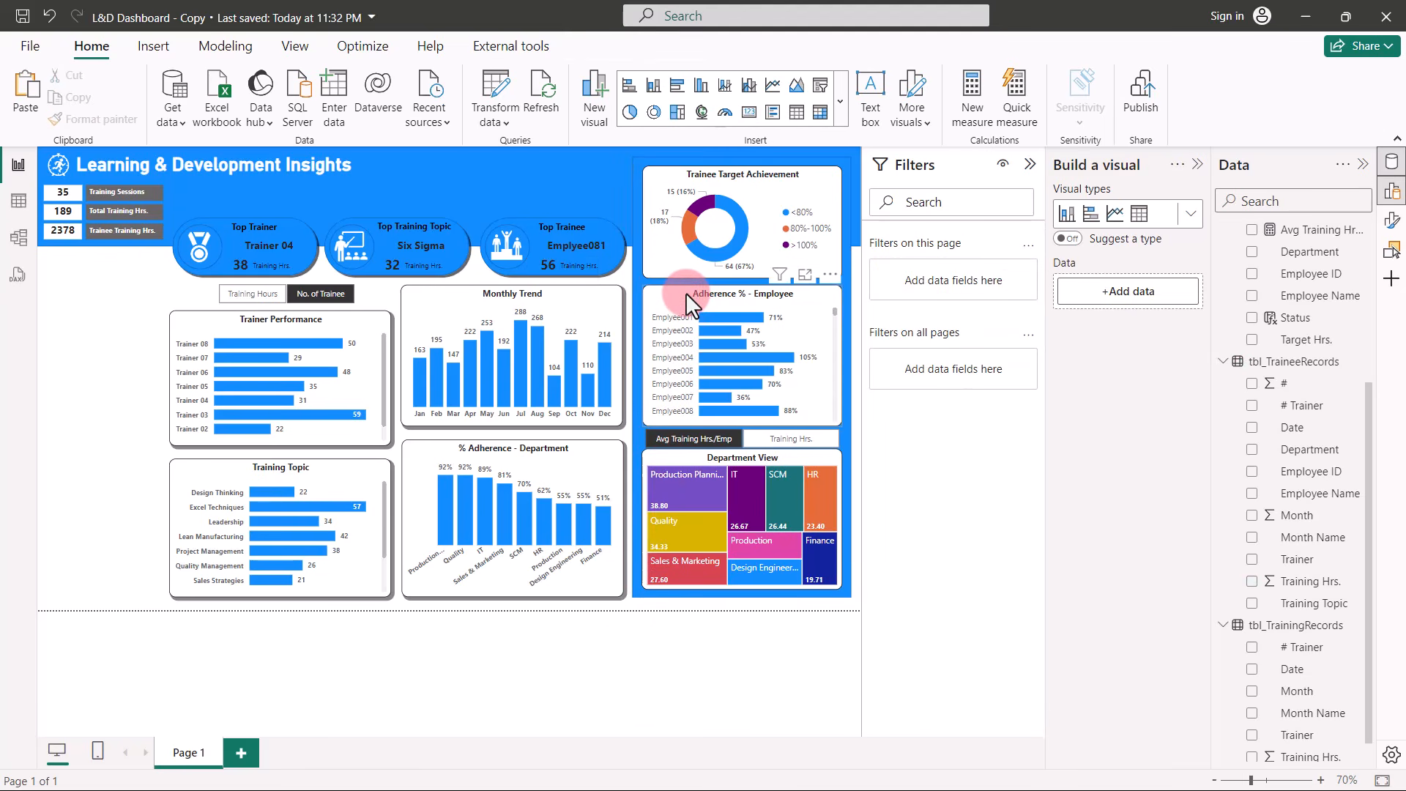
Make the Y-axis employee labels of the Adherence % - Employee chart bold at font size 8, and tidy away the open side panes.
{"action": "left_click", "coordinate": [1198, 164]}
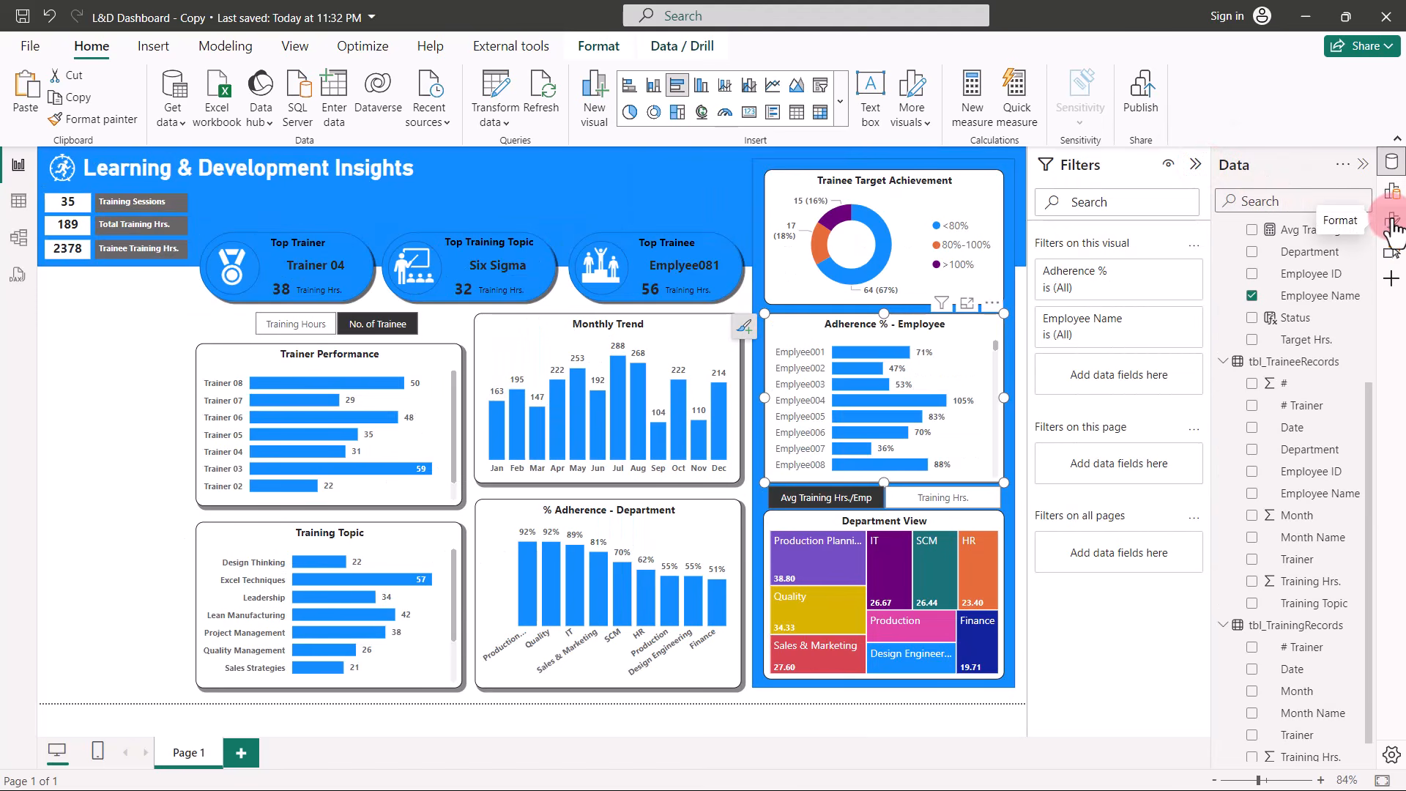
{"action": "left_click", "coordinate": [1392, 221]}
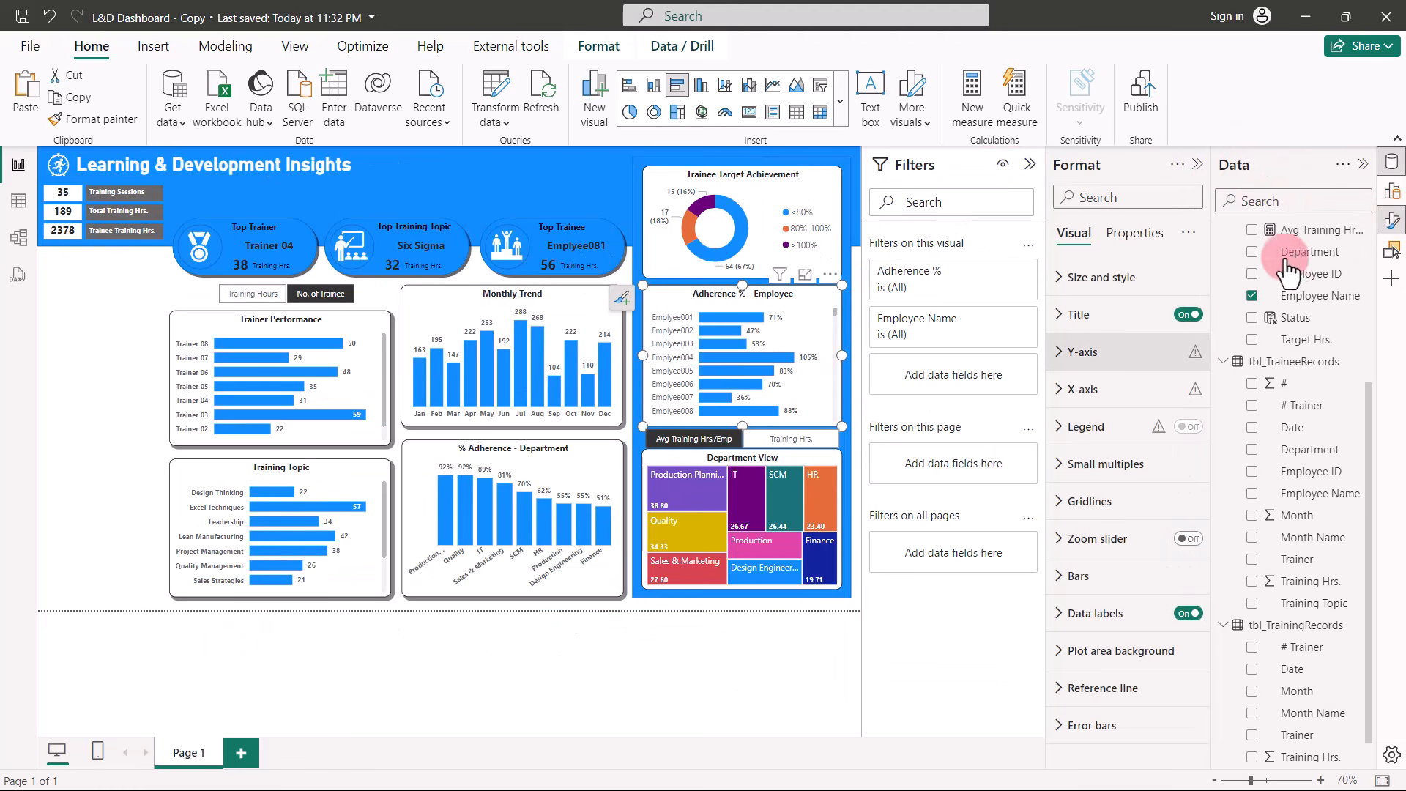
{"action": "left_click", "coordinate": [1057, 352]}
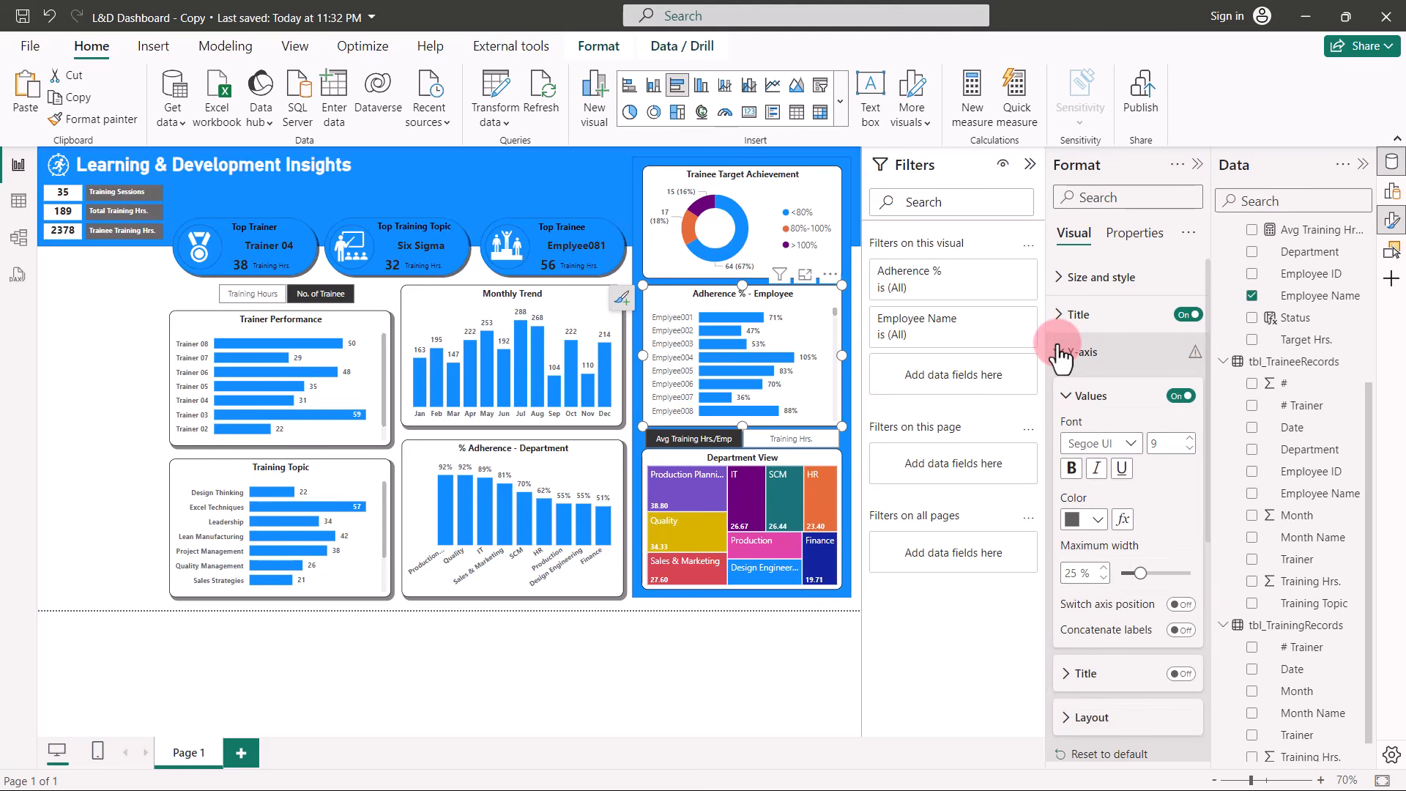
{"action": "left_click", "coordinate": [1071, 467]}
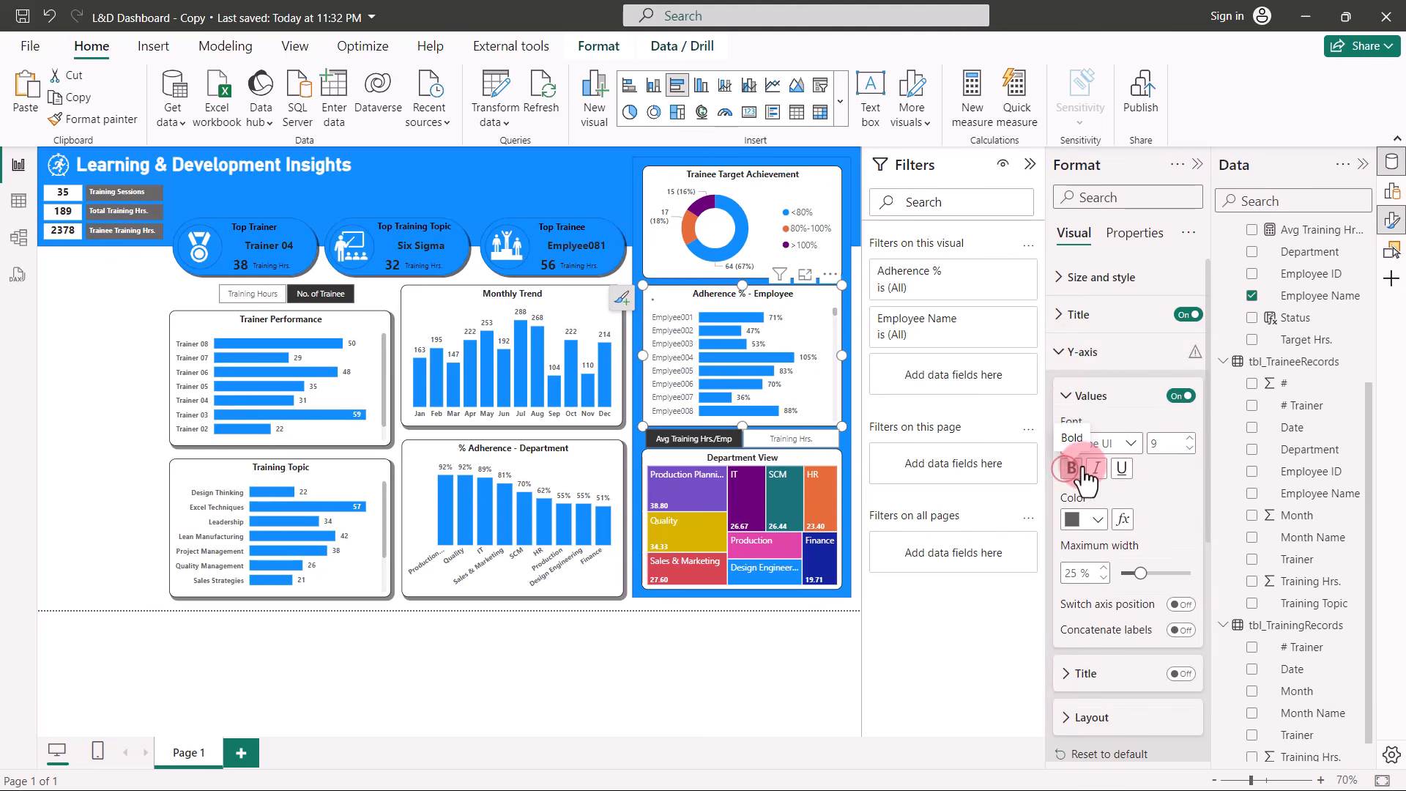
{"action": "left_click", "coordinate": [1188, 445]}
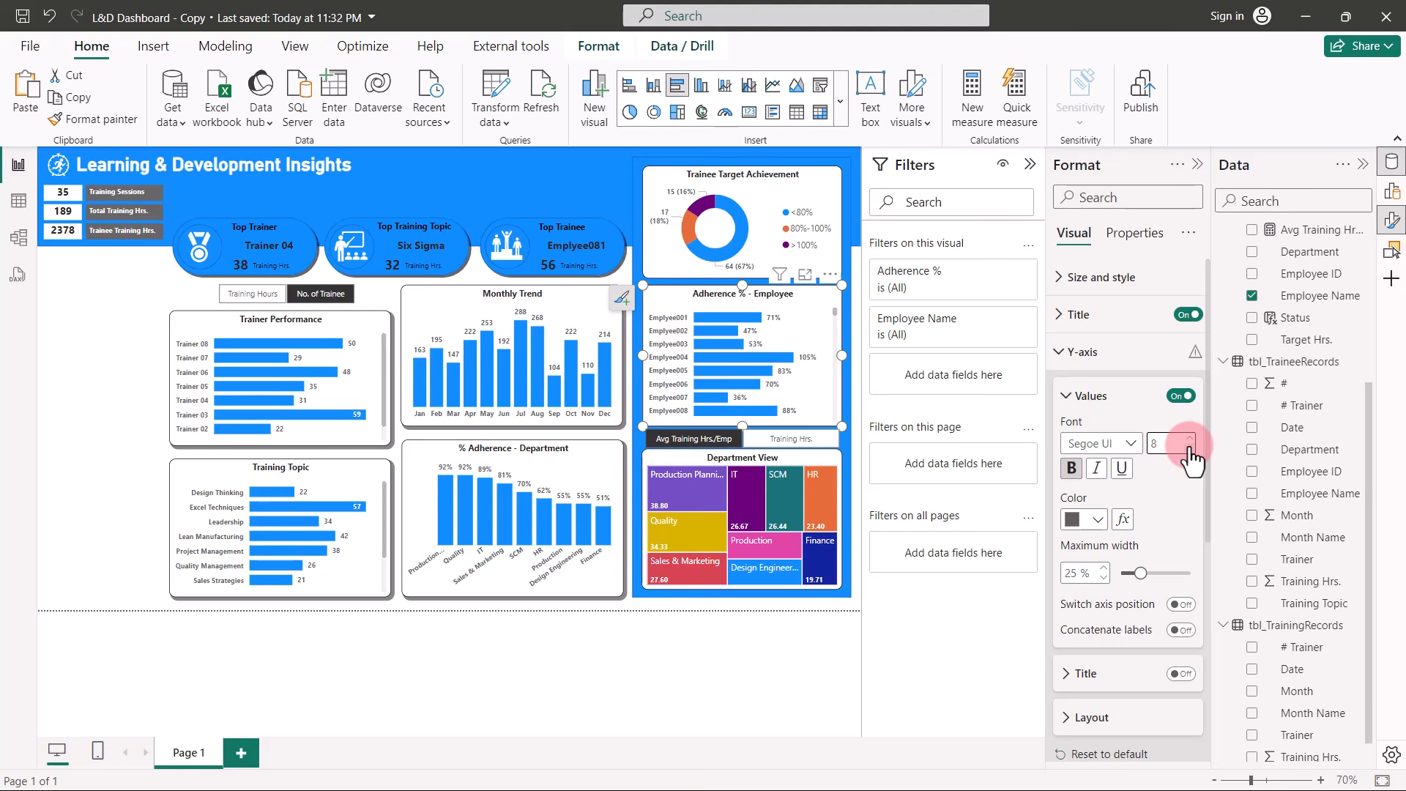
{"action": "left_click", "coordinate": [807, 609]}
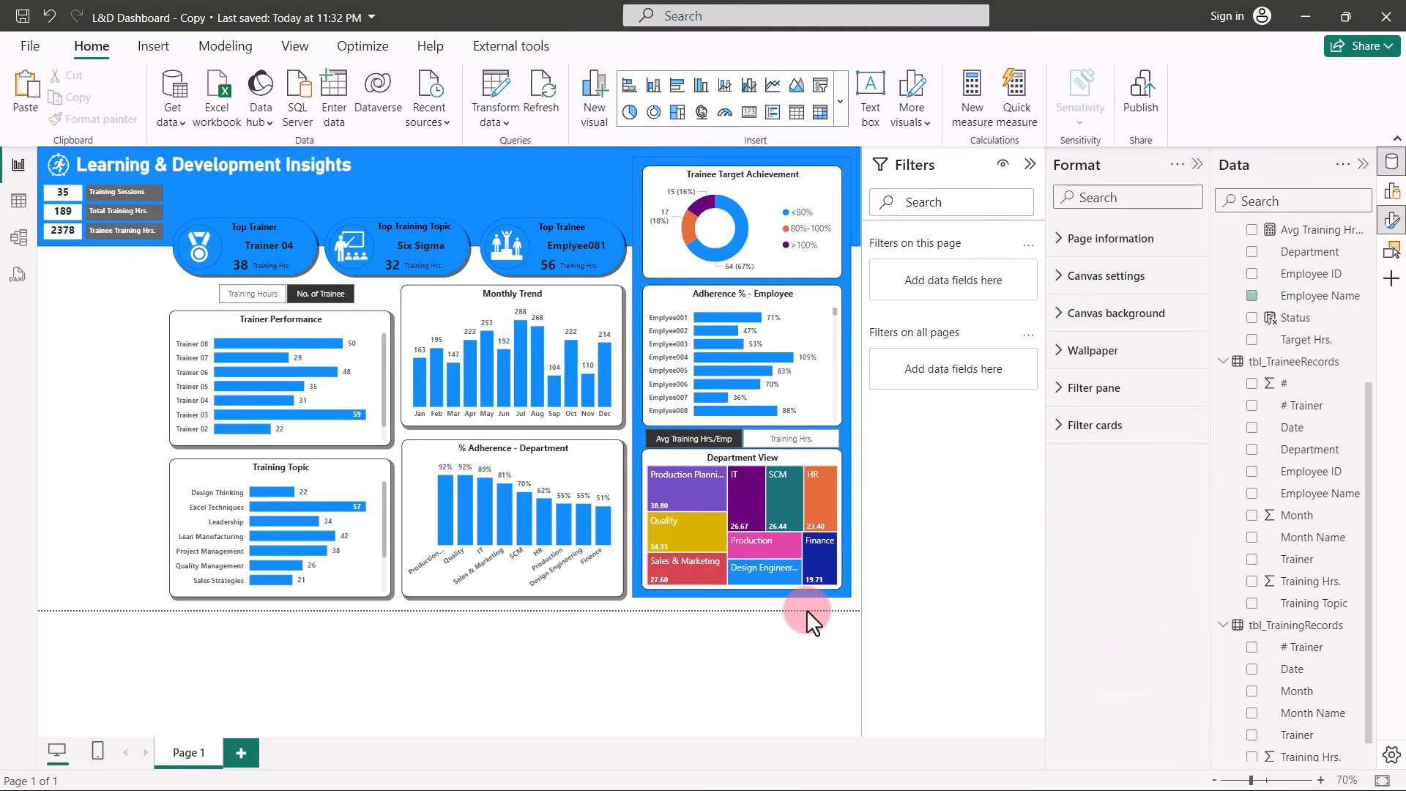
{"action": "left_click", "coordinate": [1107, 282]}
{"action": "left_click", "coordinate": [1198, 164]}
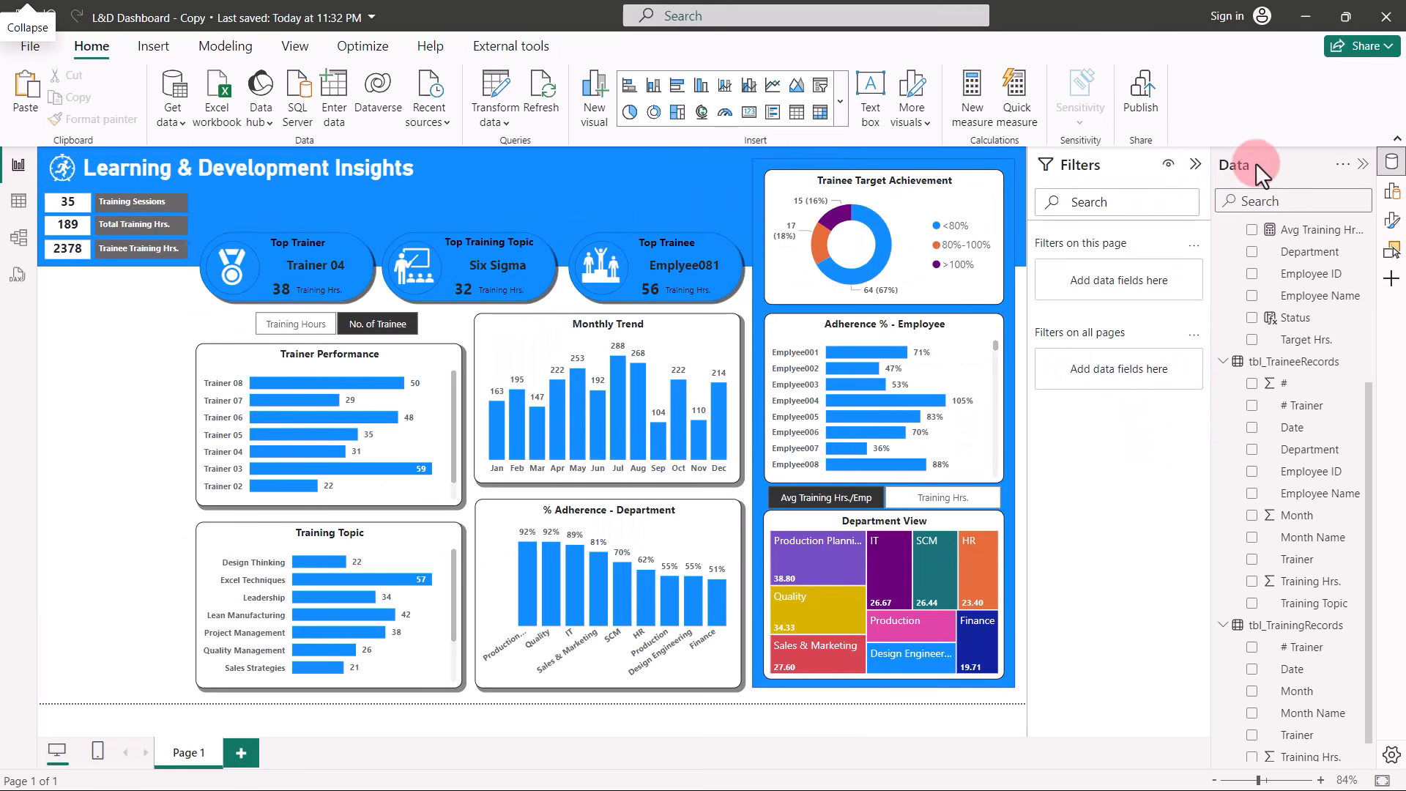
{"action": "left_click", "coordinate": [1362, 164]}
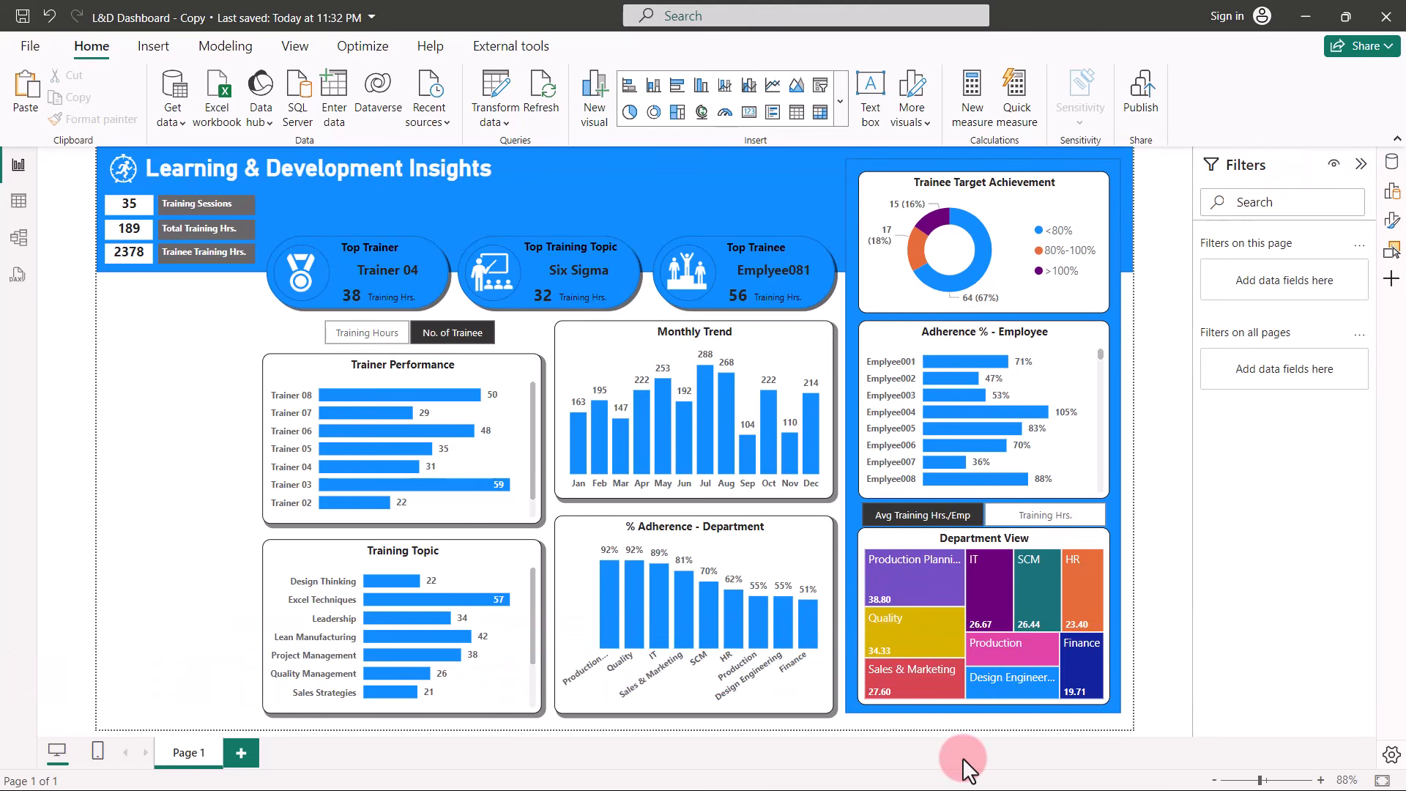
Insert a slicer about 184 wide and 300 high below the training totals, using Department from tbl_EmpDatabase as its field.
{"action": "left_click", "coordinate": [824, 87]}
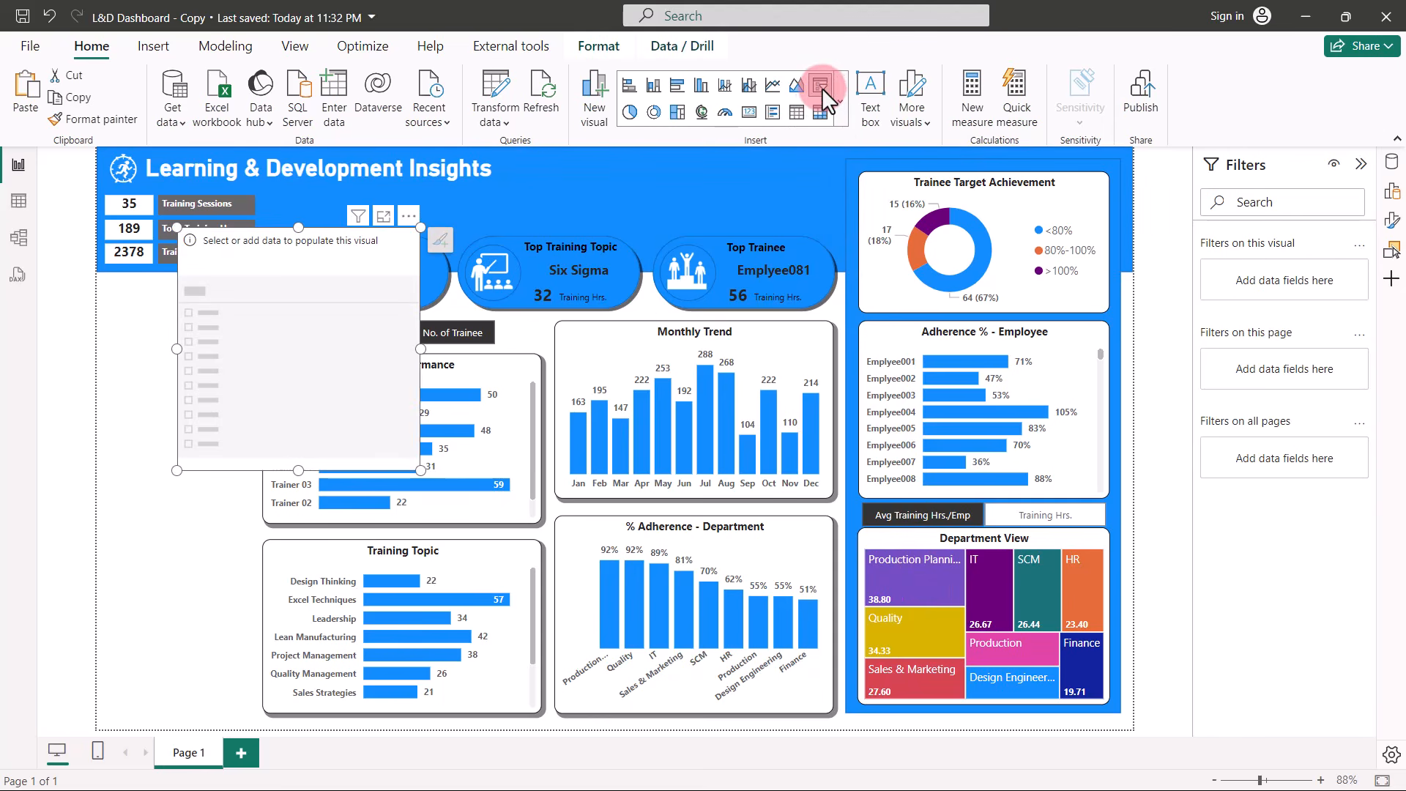
{"action": "left_click_drag", "start_coordinate": [274, 265], "coordinate": [202, 318]}
{"action": "left_click_drag", "start_coordinate": [337, 400], "coordinate": [252, 383]}
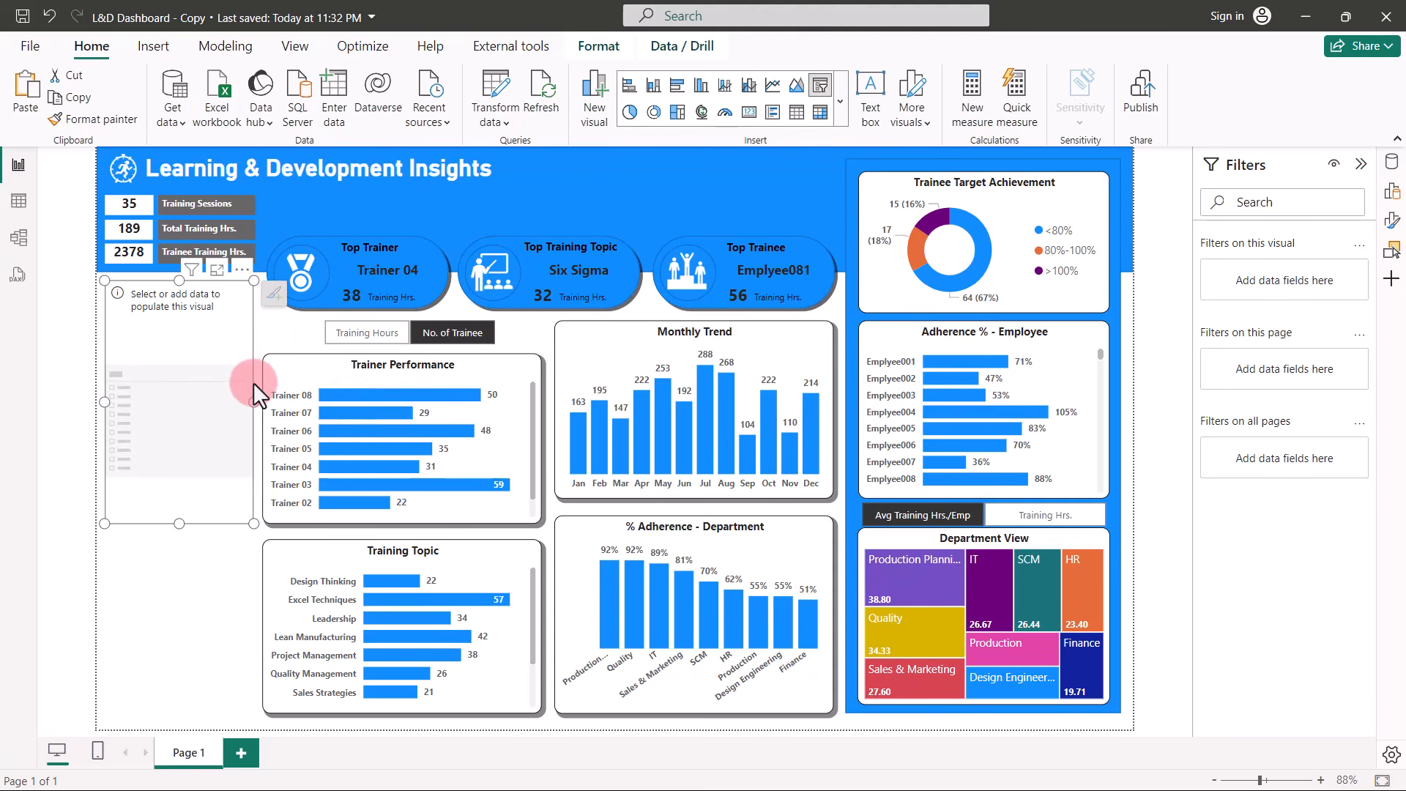
{"action": "left_click", "coordinate": [1391, 165]}
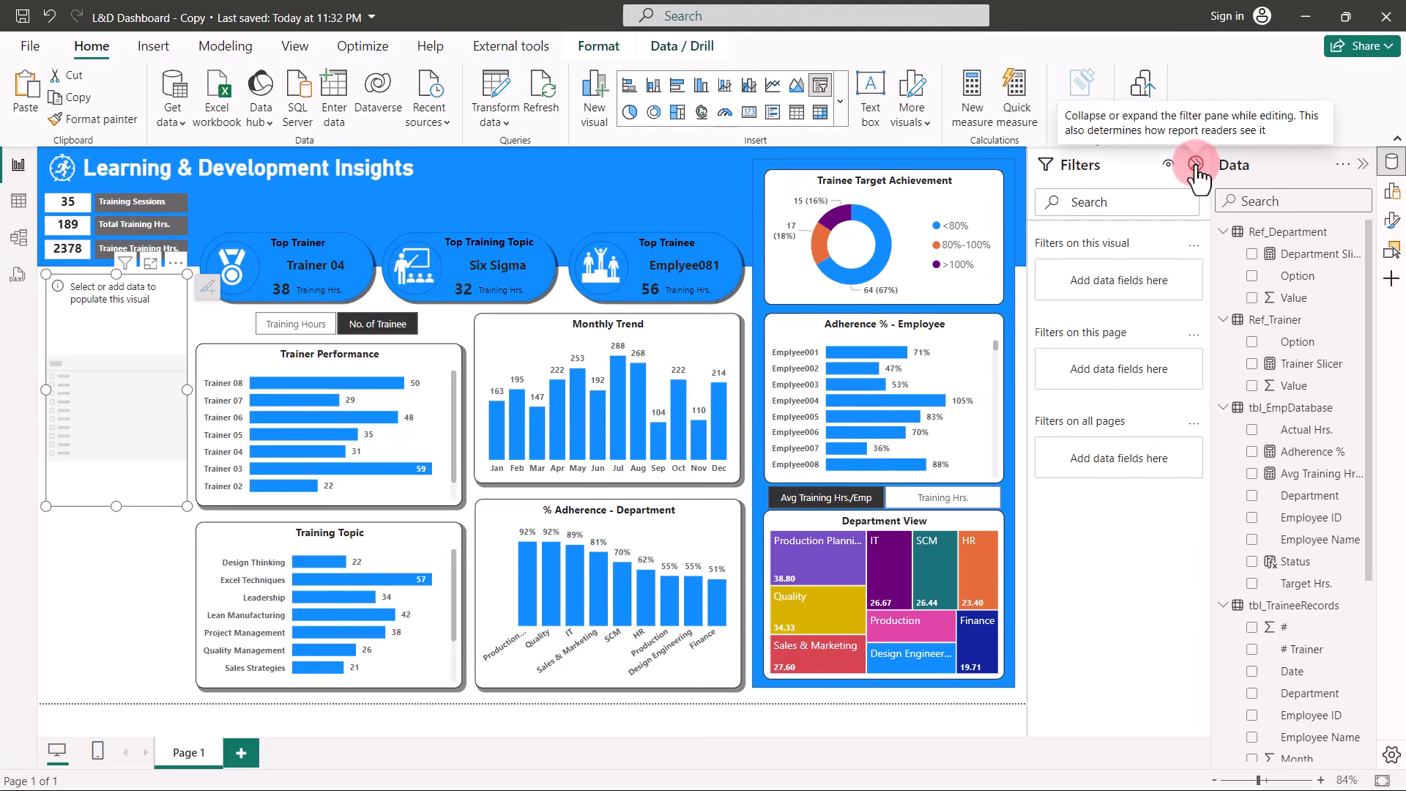
{"action": "left_click", "coordinate": [1196, 164]}
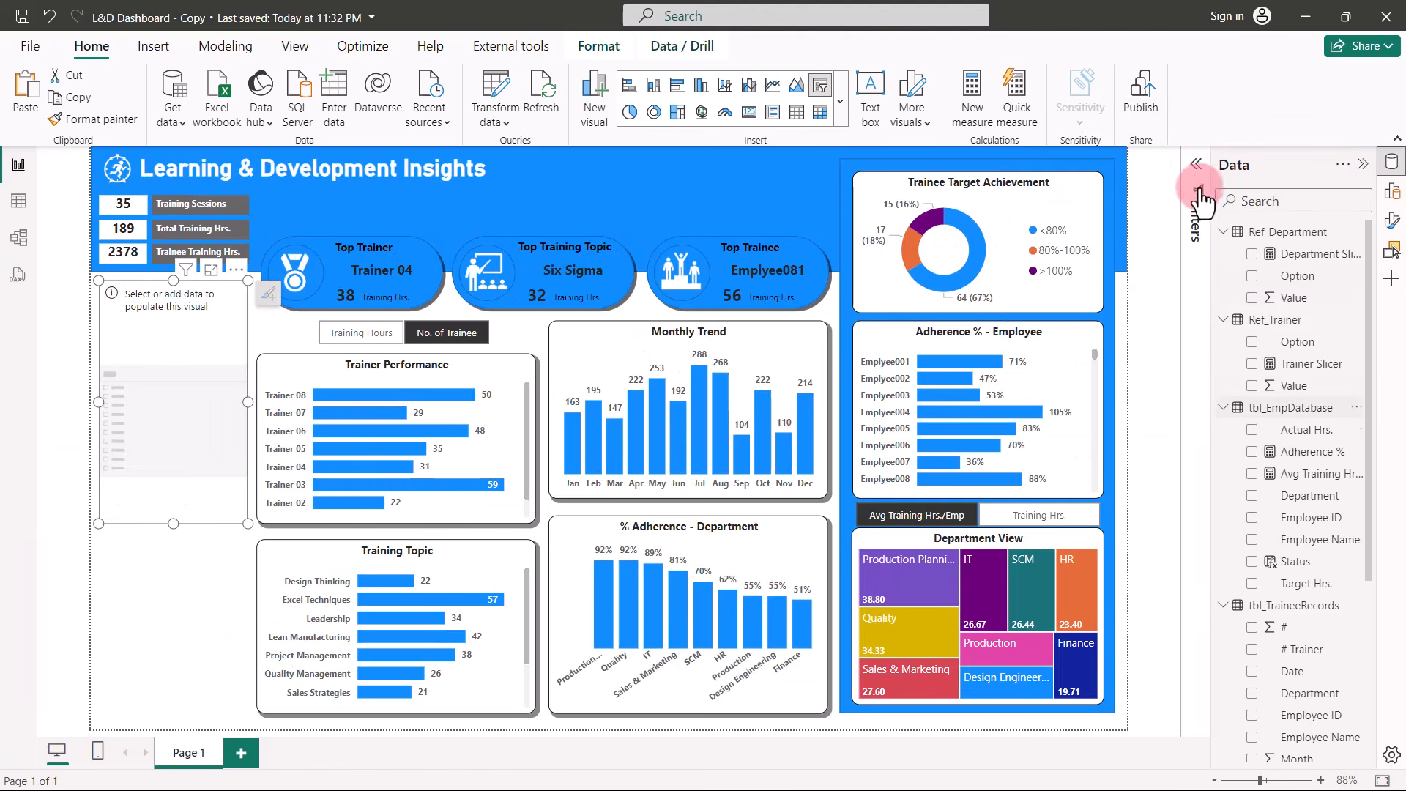
{"action": "left_click", "coordinate": [1252, 496]}
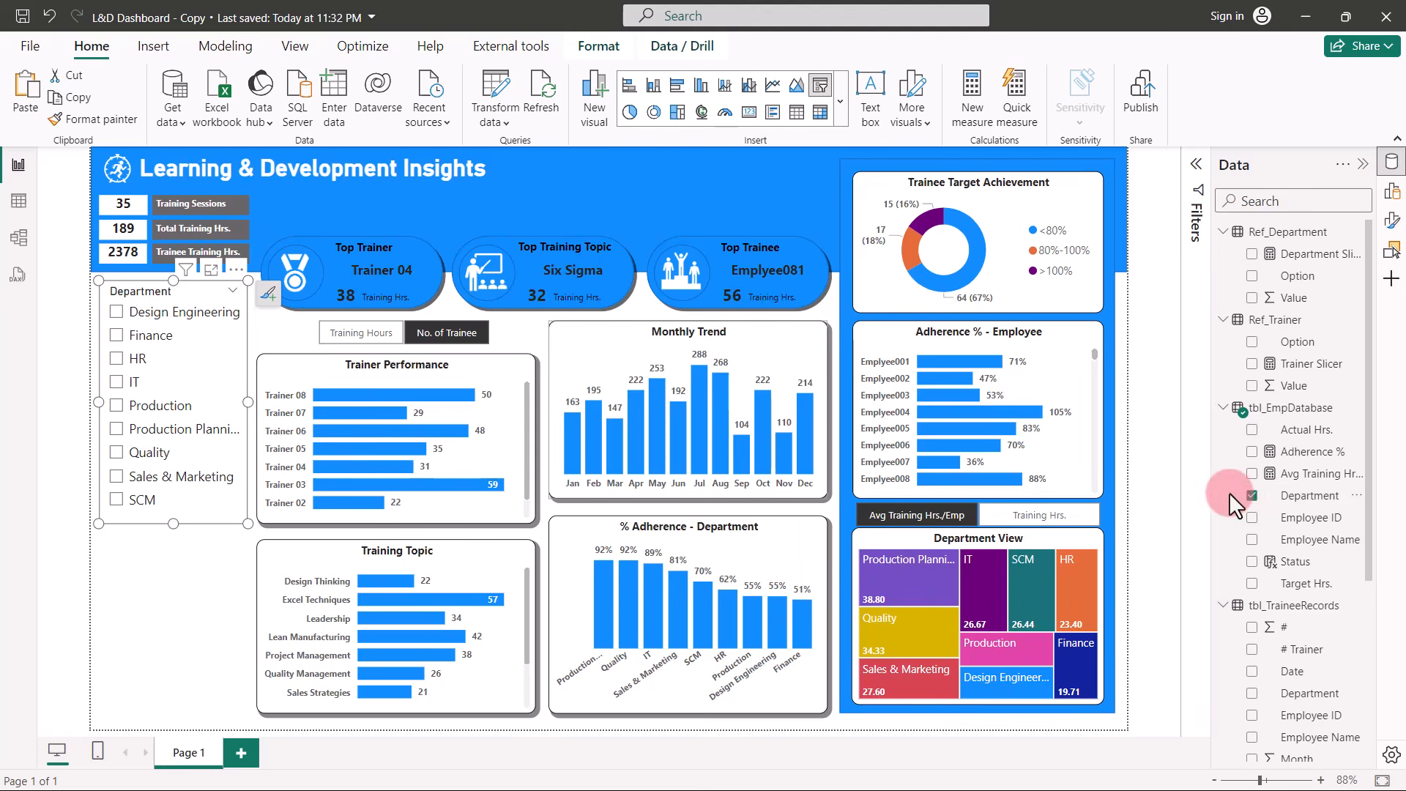
Copy the formatting of the Trainer Performance chart onto the Department slicer with Format painter.
{"action": "left_click", "coordinate": [315, 363]}
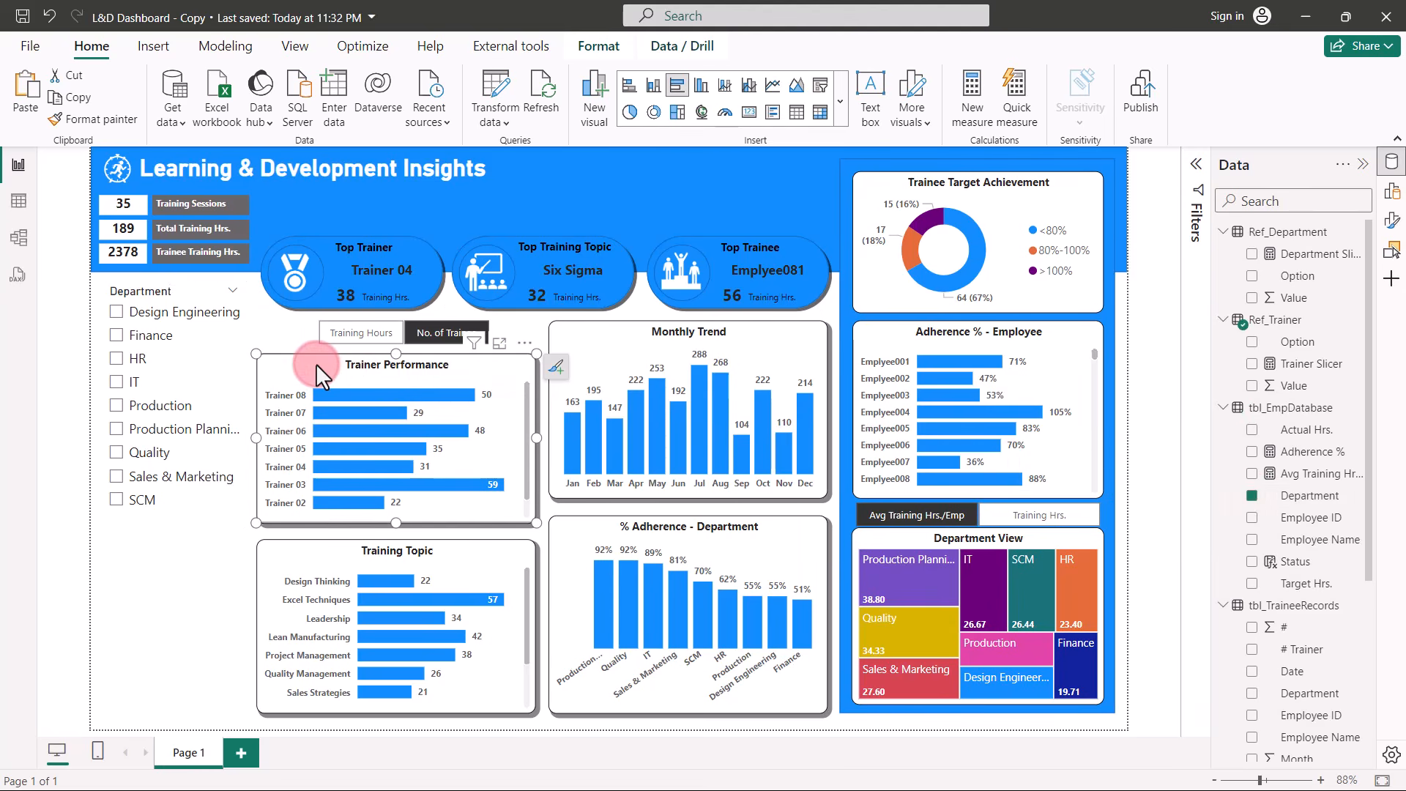
{"action": "left_click", "coordinate": [112, 125]}
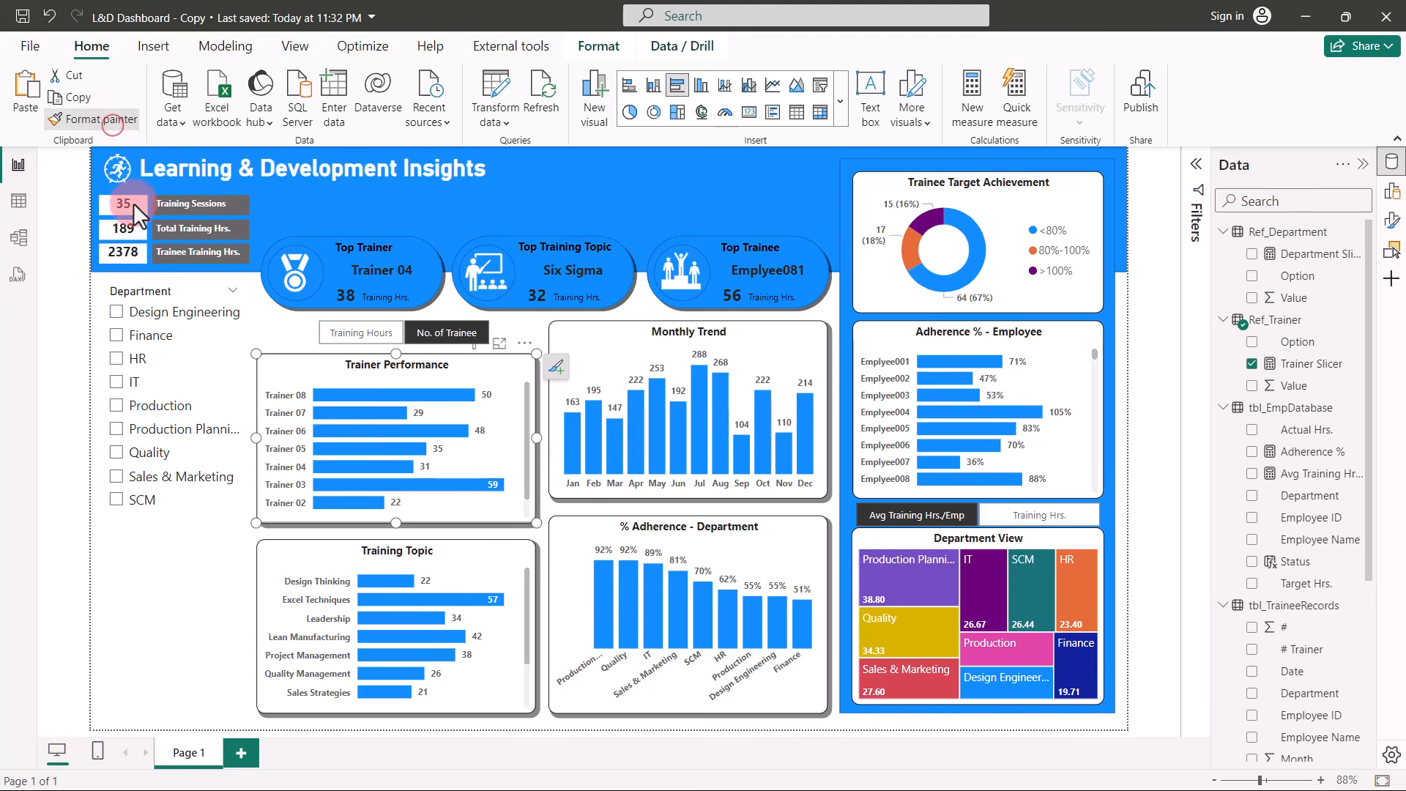
{"action": "left_click", "coordinate": [155, 281]}
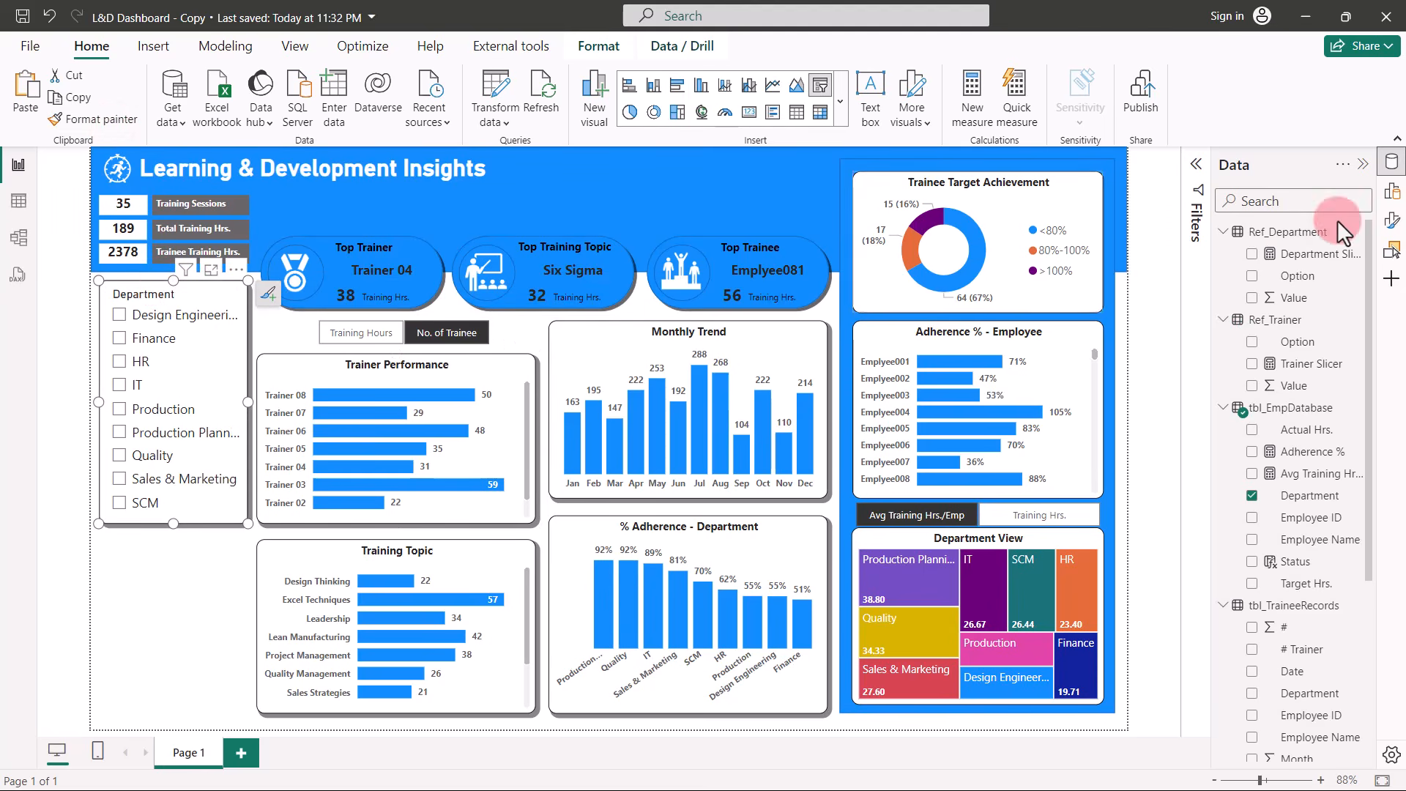
Turn off the slicer header and enable a visual title reading "Department" on the department slicer.
{"action": "left_click", "coordinate": [1392, 221]}
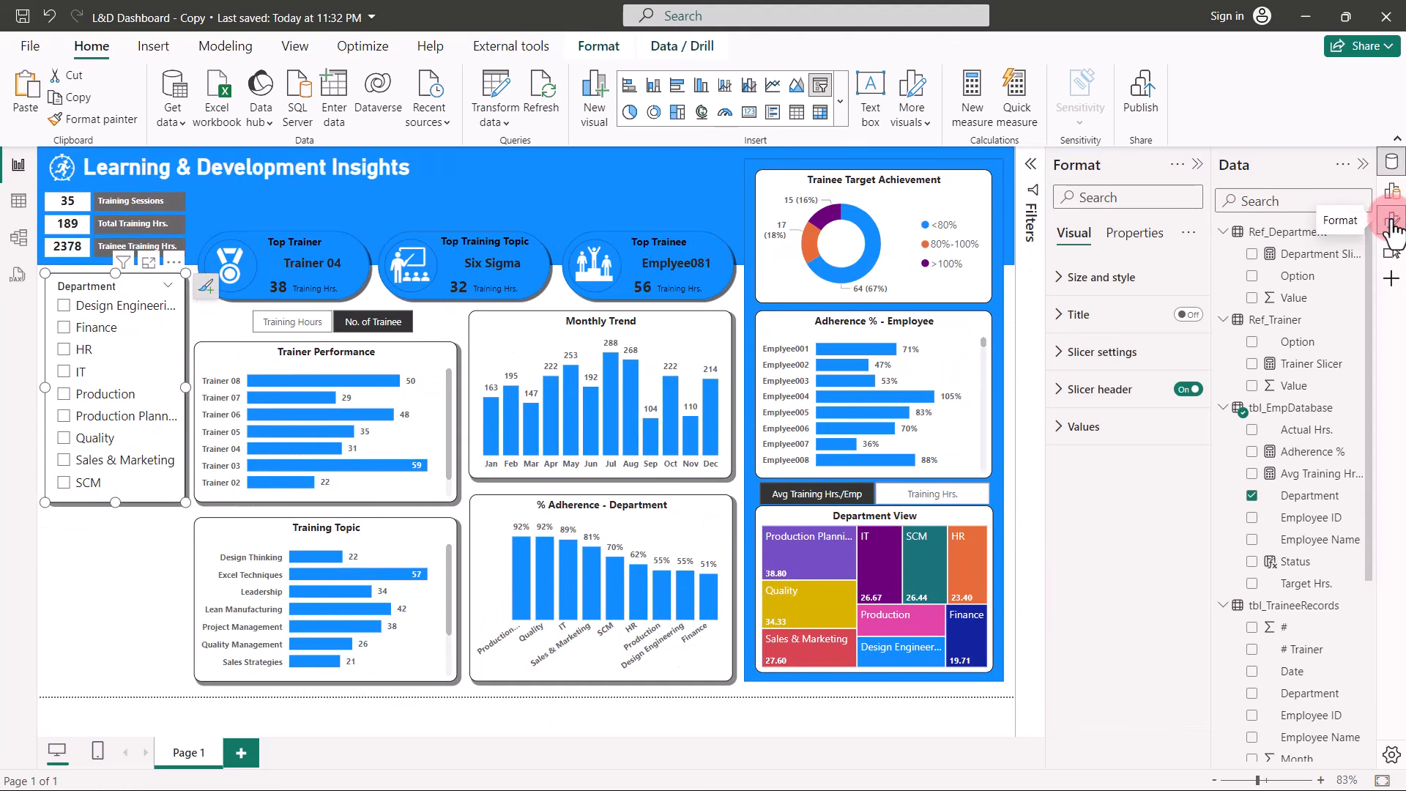
{"action": "left_click", "coordinate": [1185, 389]}
{"action": "left_click", "coordinate": [1190, 315]}
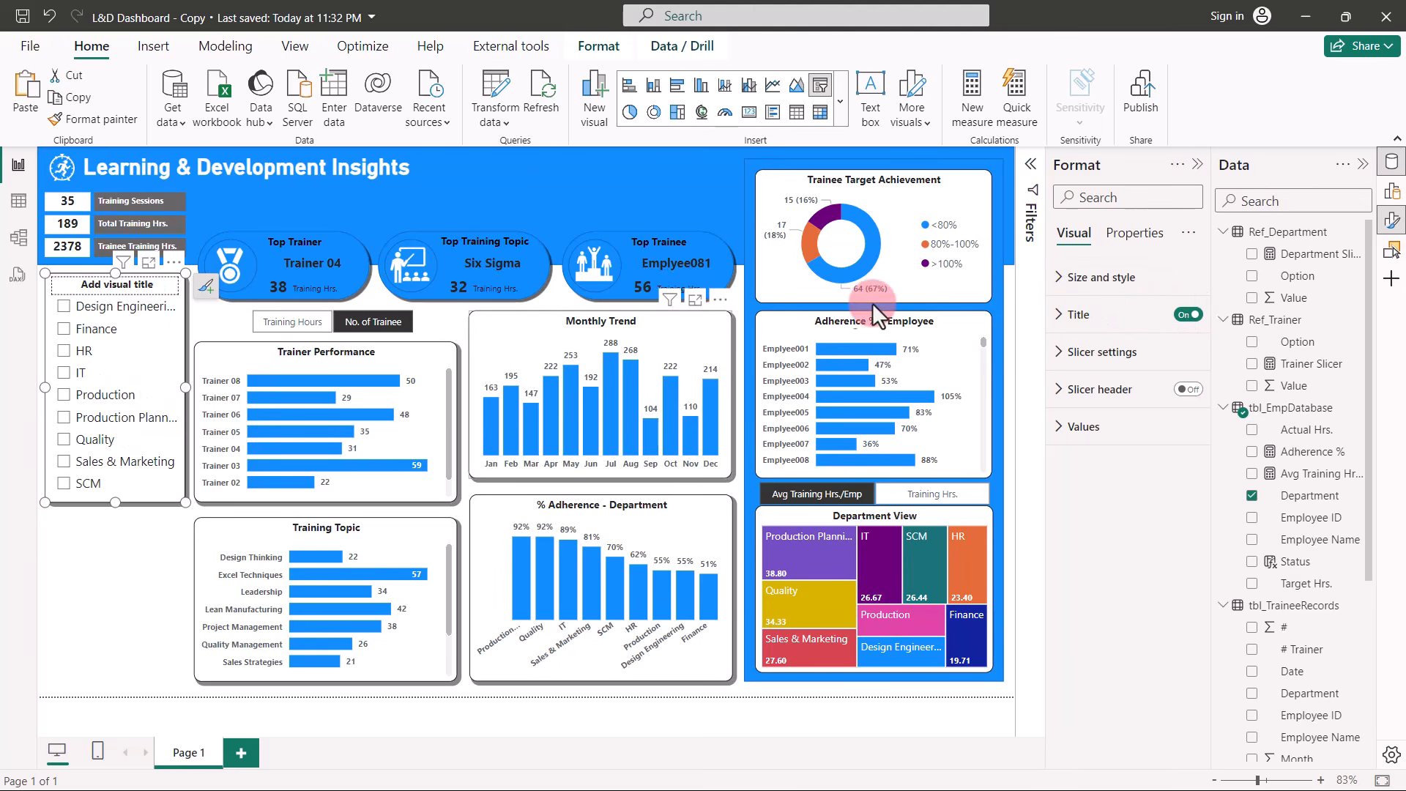
{"action": "left_click", "coordinate": [149, 285]}
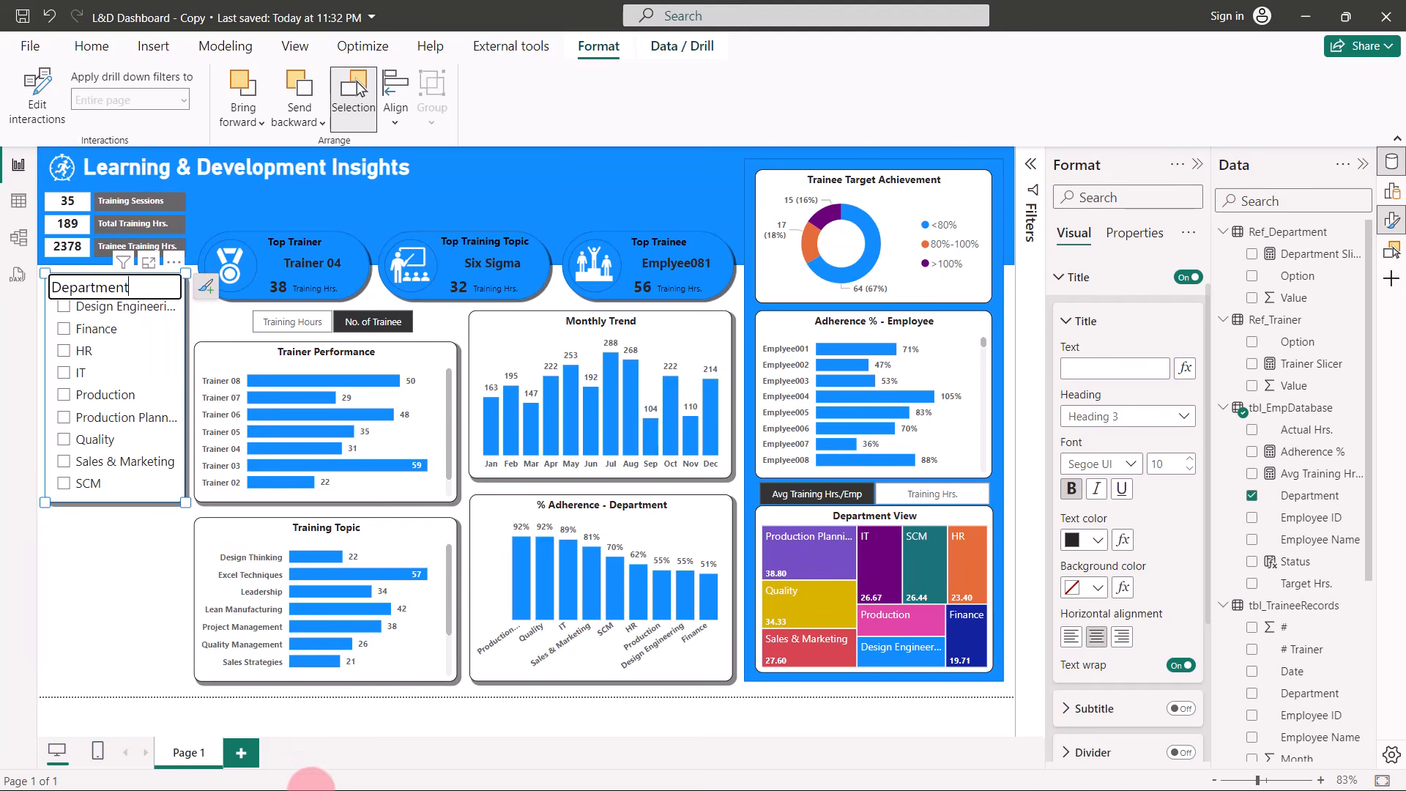
{"action": "key", "text": "Return"}
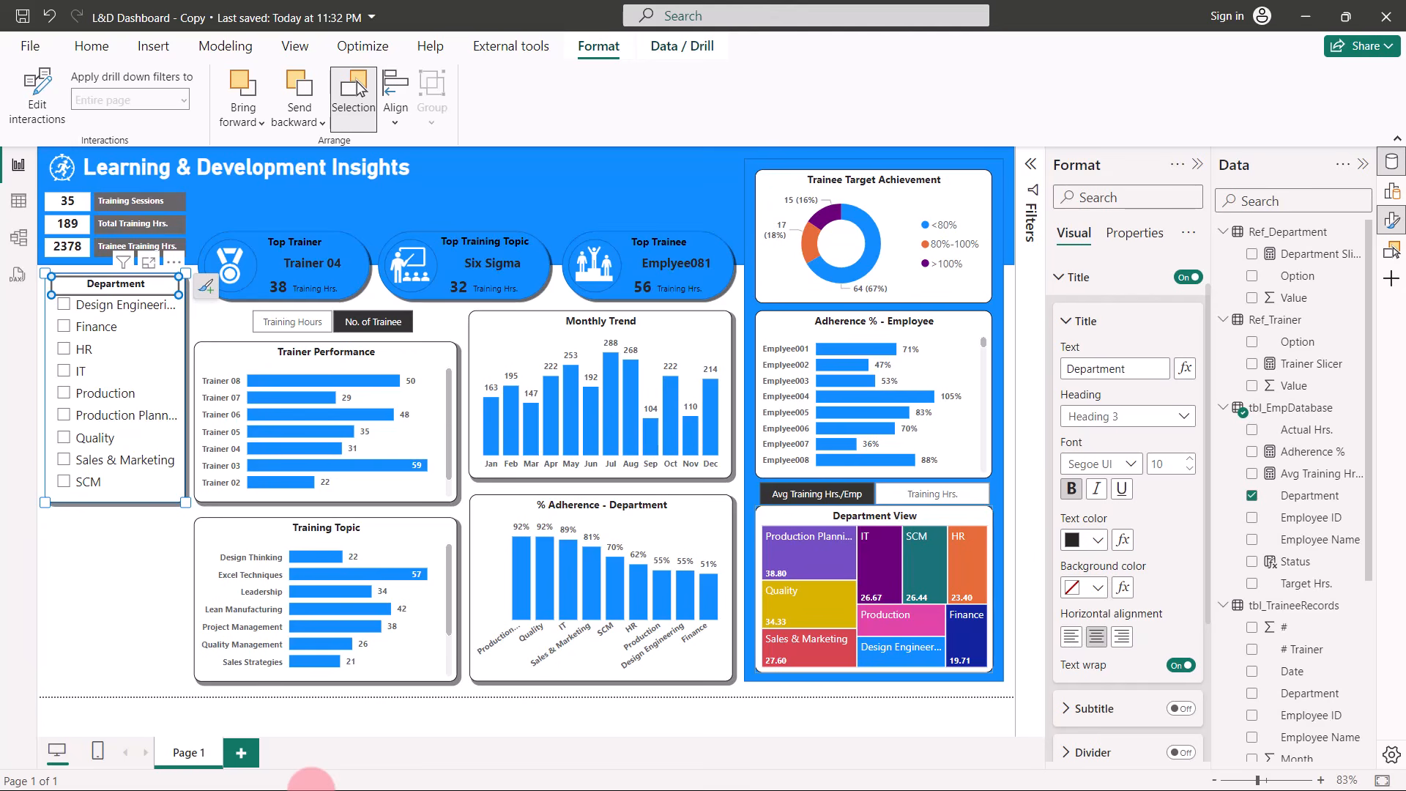
Resize the Department slicer to a height of 160 and a width of 175.
{"action": "left_click", "coordinate": [1064, 282]}
{"action": "left_click", "coordinate": [1063, 276]}
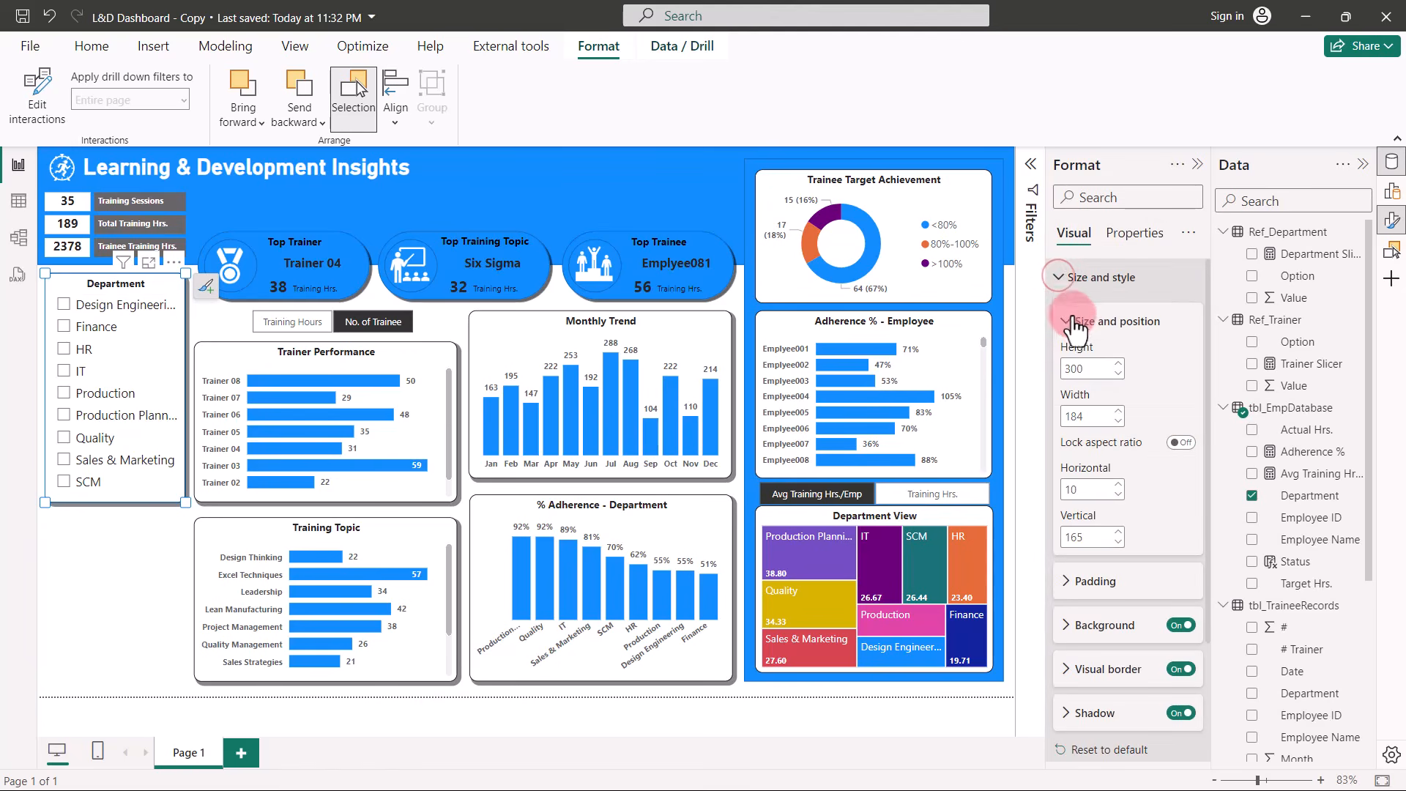
{"action": "double_click", "coordinate": [1092, 369]}
{"action": "type", "text": "160"}
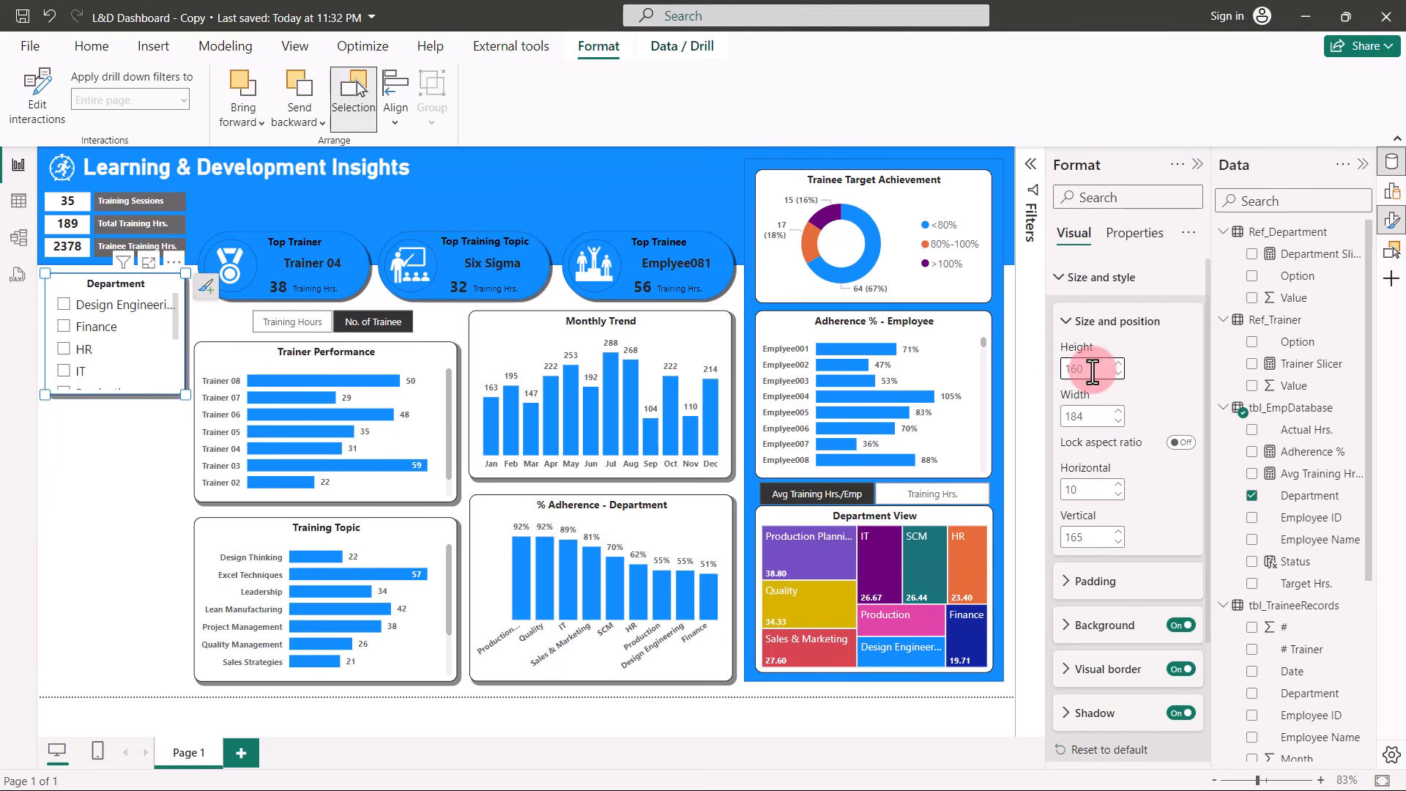
{"action": "double_click", "coordinate": [1100, 416]}
{"action": "left_click", "coordinate": [1118, 422]}
{"action": "left_click", "coordinate": [1118, 422]}
{"action": "left_click", "coordinate": [1118, 422]}
{"action": "left_click", "coordinate": [1119, 422]}
{"action": "left_click", "coordinate": [1119, 422]}
{"action": "left_click", "coordinate": [1119, 422]}
{"action": "left_click", "coordinate": [1118, 422]}
{"action": "left_click", "coordinate": [1118, 422]}
{"action": "left_click", "coordinate": [1118, 422]}
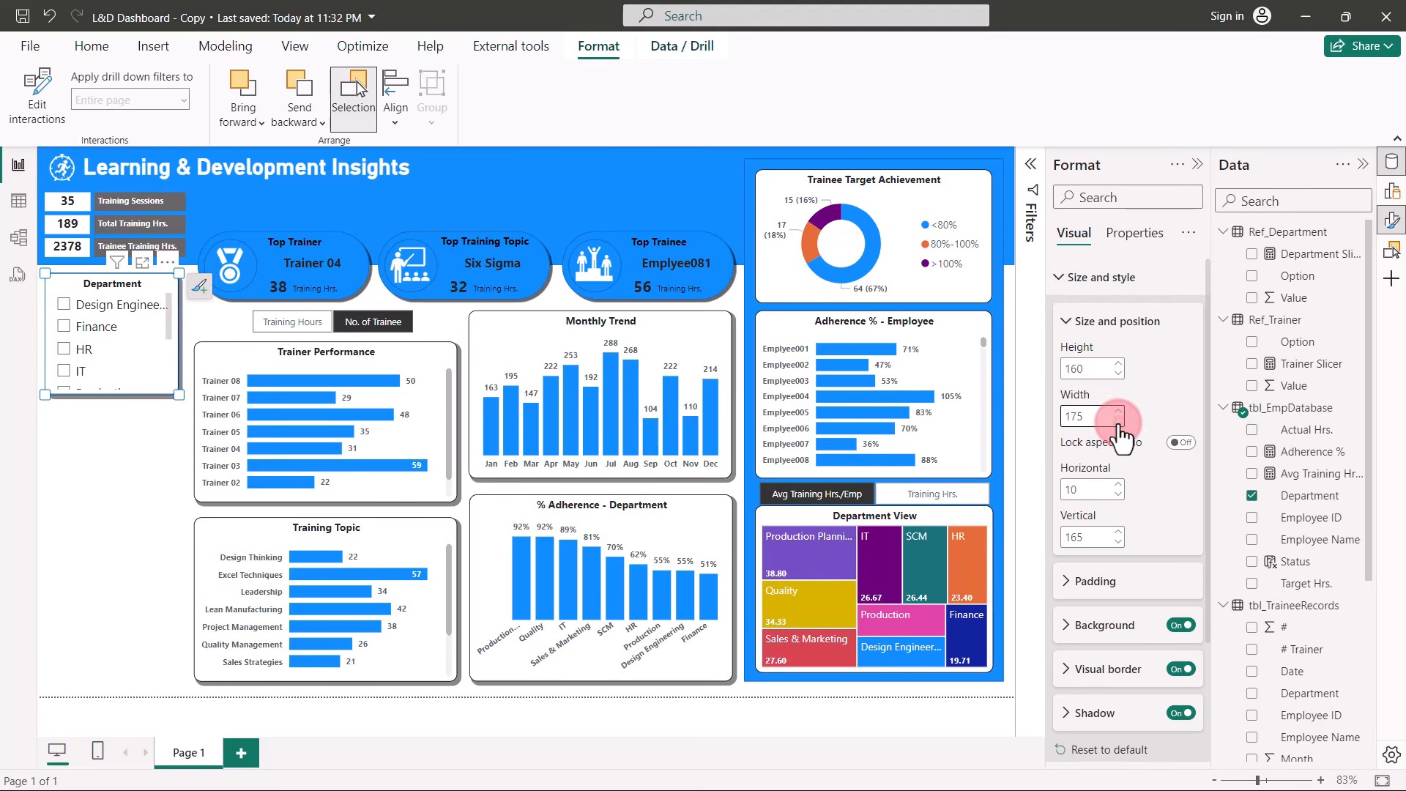
{"action": "left_click", "coordinate": [1060, 278]}
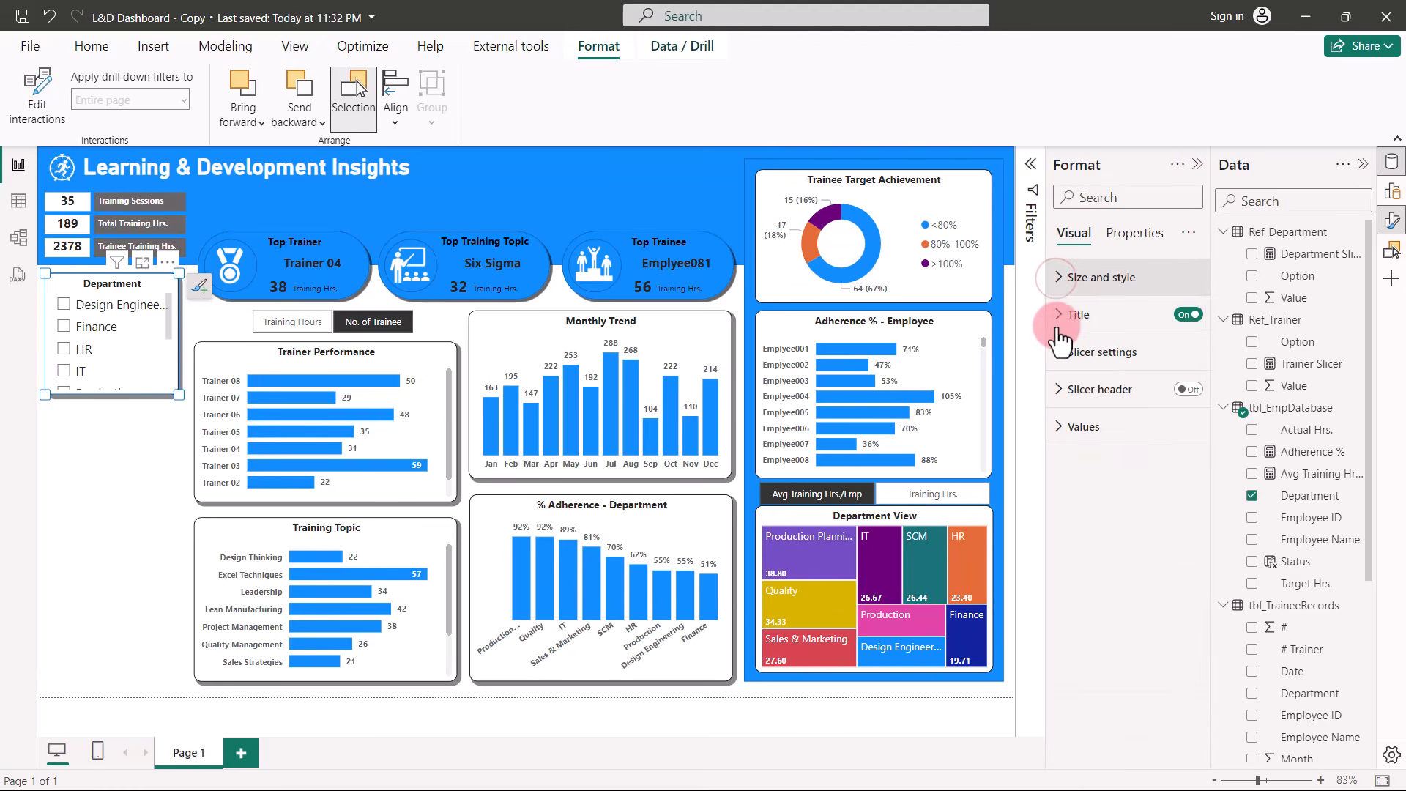
Set the Department slicer's values to bold text at font size 8.
{"action": "left_click", "coordinate": [1062, 428]}
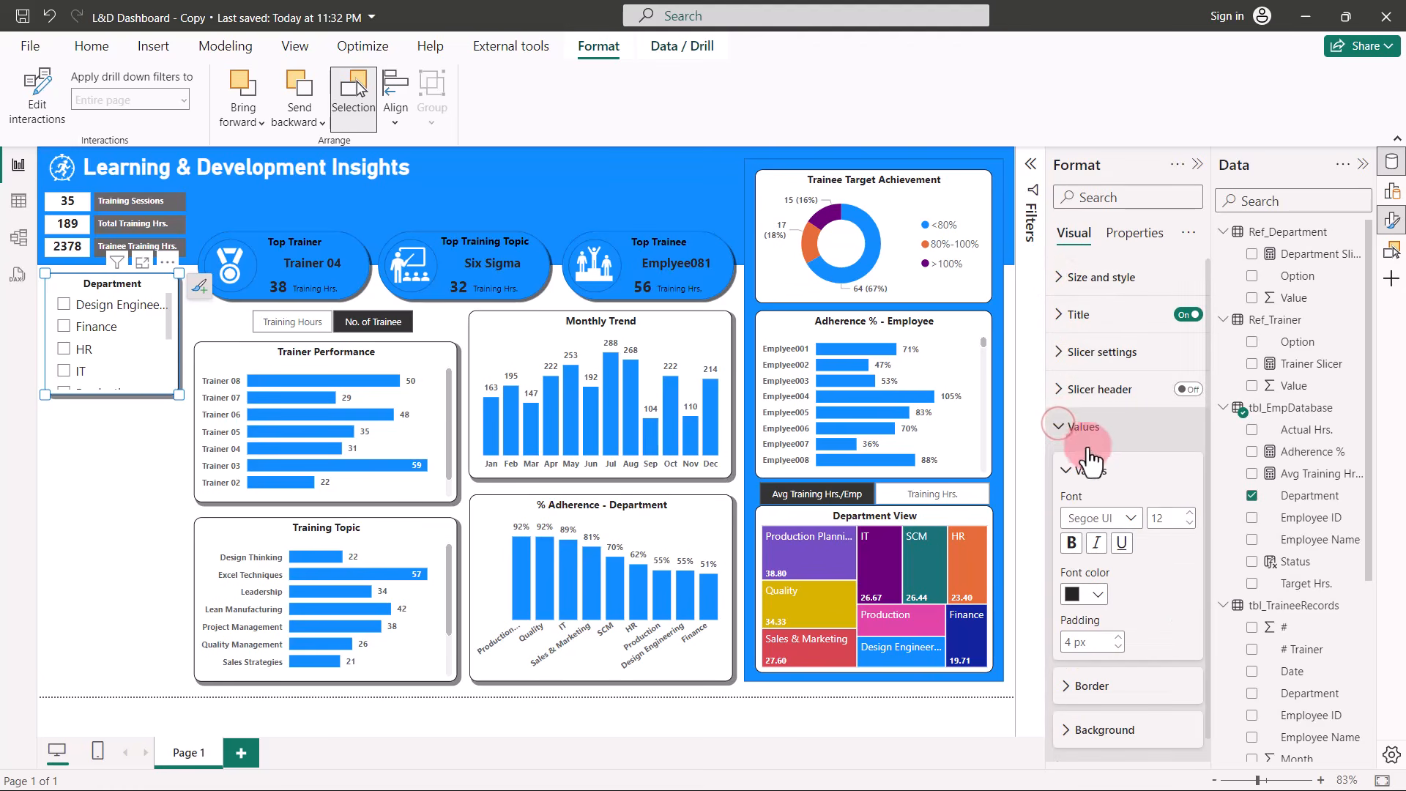
{"action": "left_click", "coordinate": [1187, 524]}
{"action": "left_click", "coordinate": [1186, 525]}
{"action": "left_click", "coordinate": [1187, 524]}
{"action": "left_click", "coordinate": [1187, 524]}
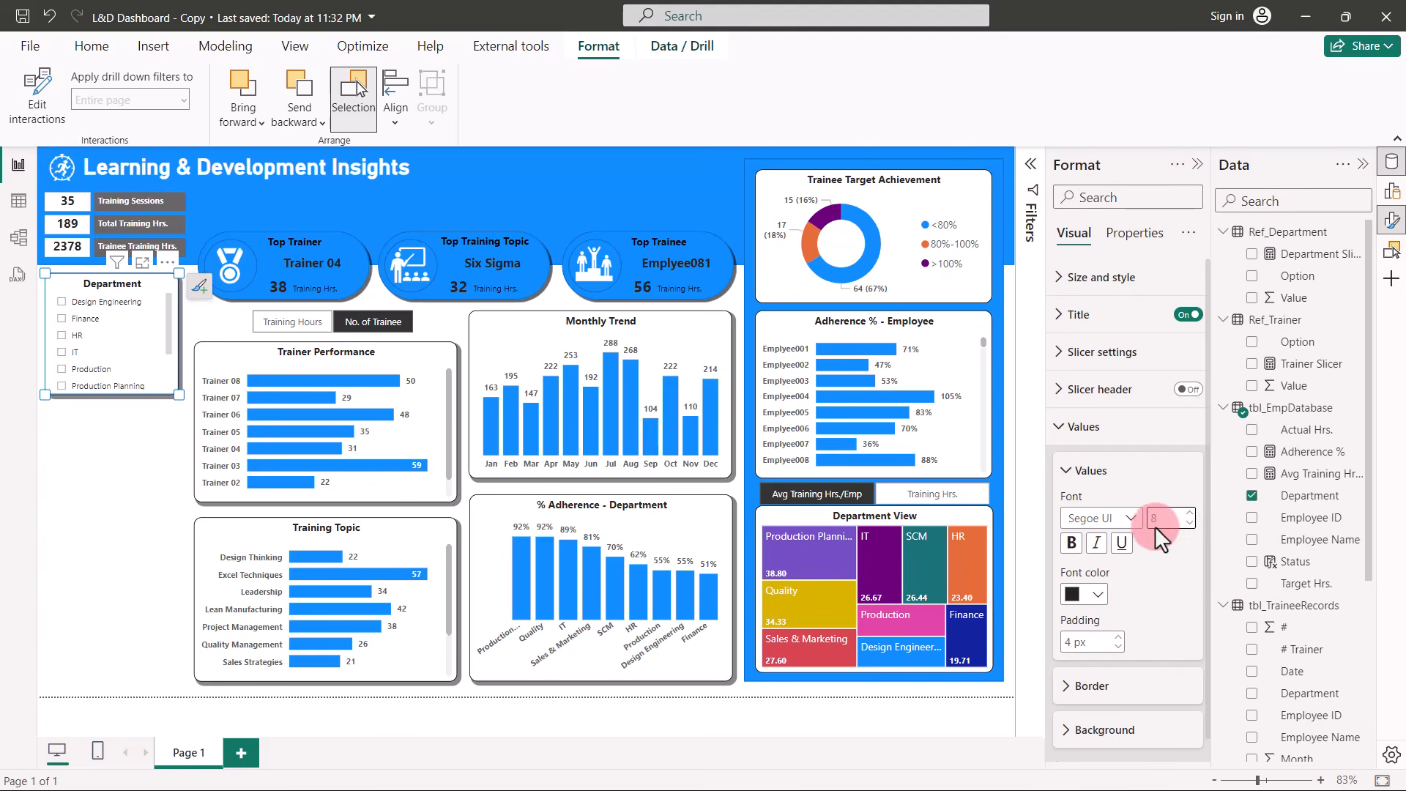
{"action": "left_click", "coordinate": [1070, 543]}
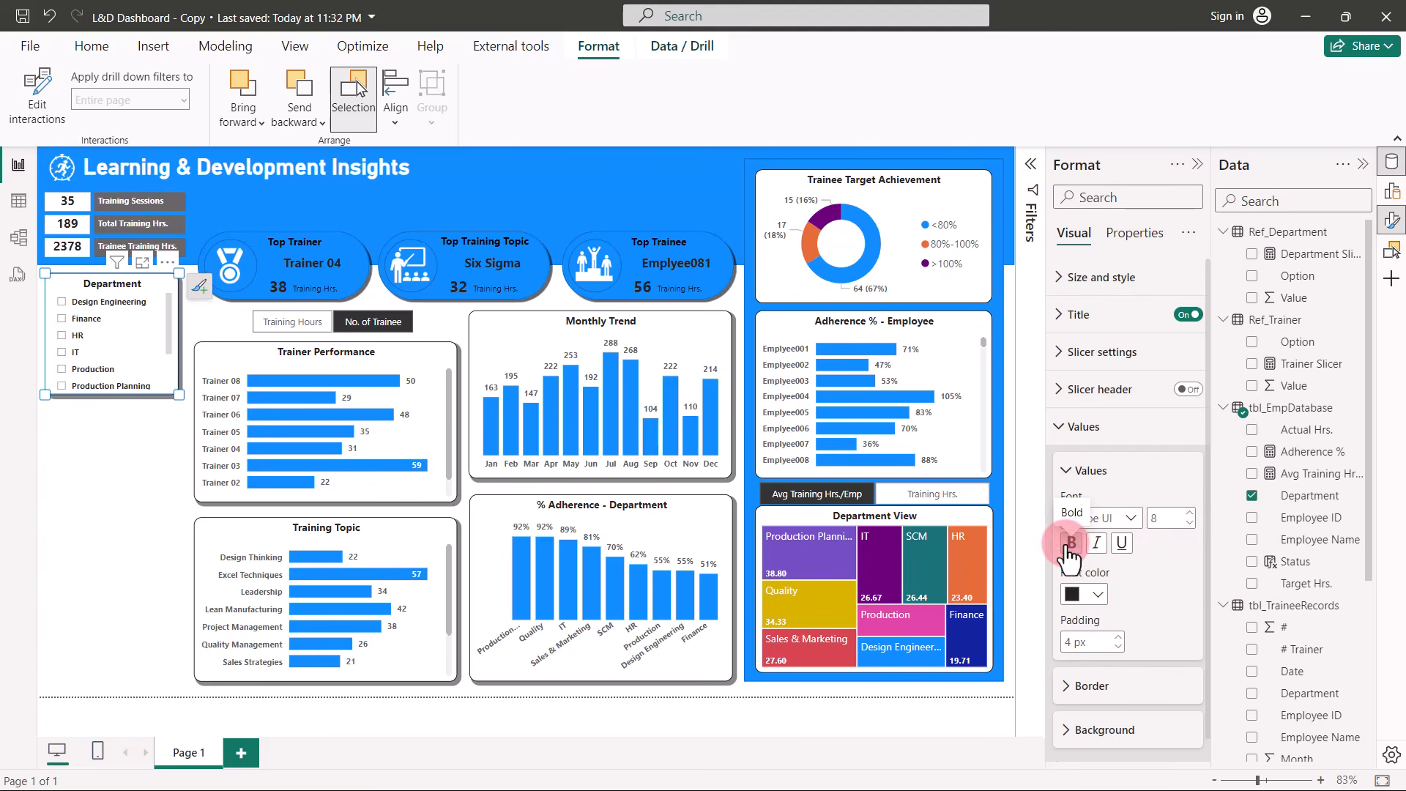
{"action": "left_click", "coordinate": [129, 431]}
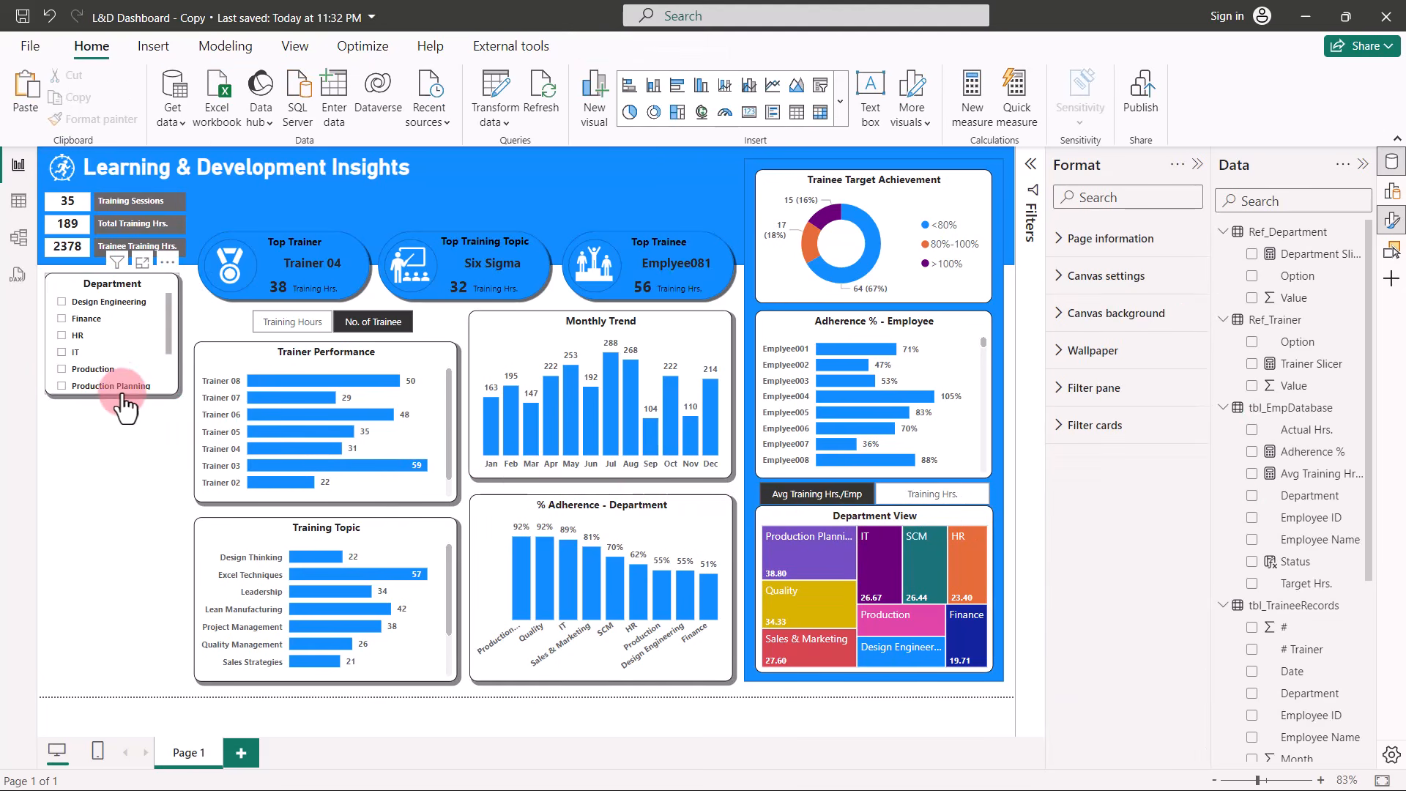
Duplicate the Department slicer directly beneath the original and replace the copy's field with Trainer from tbl_TrainingRecords.
{"action": "left_click", "coordinate": [102, 284]}
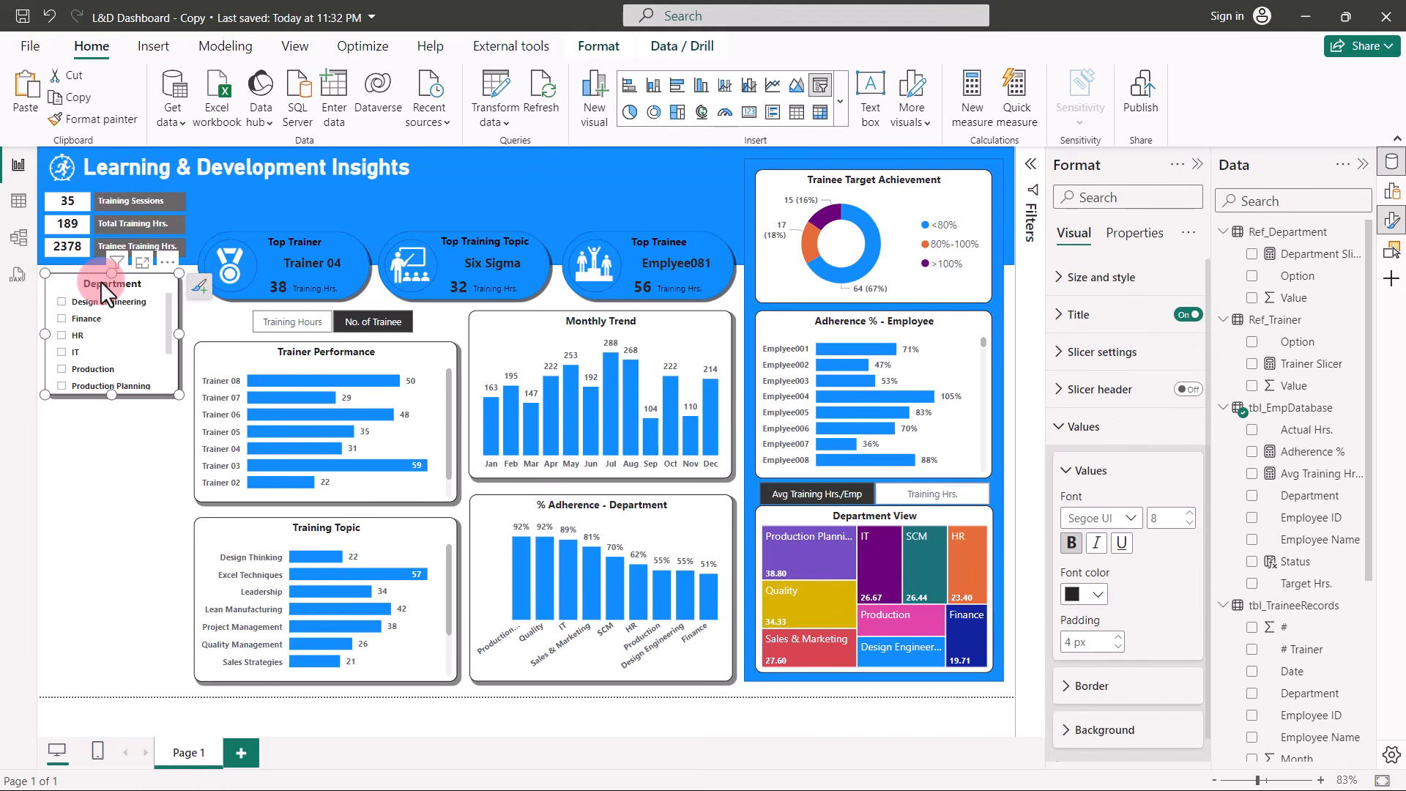
{"action": "left_click_drag", "start_coordinate": [100, 280], "coordinate": [93, 415]}
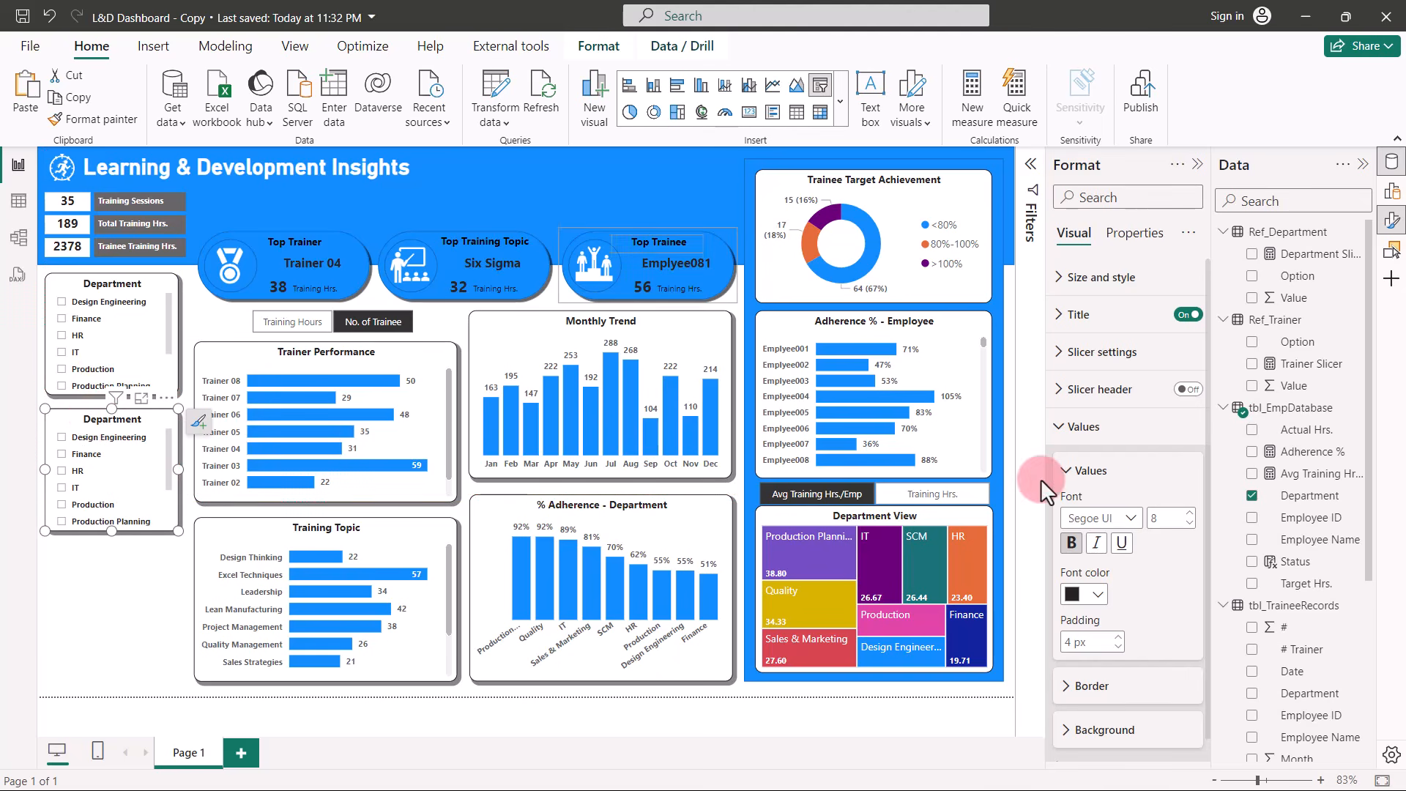
{"action": "left_click", "coordinate": [1253, 497]}
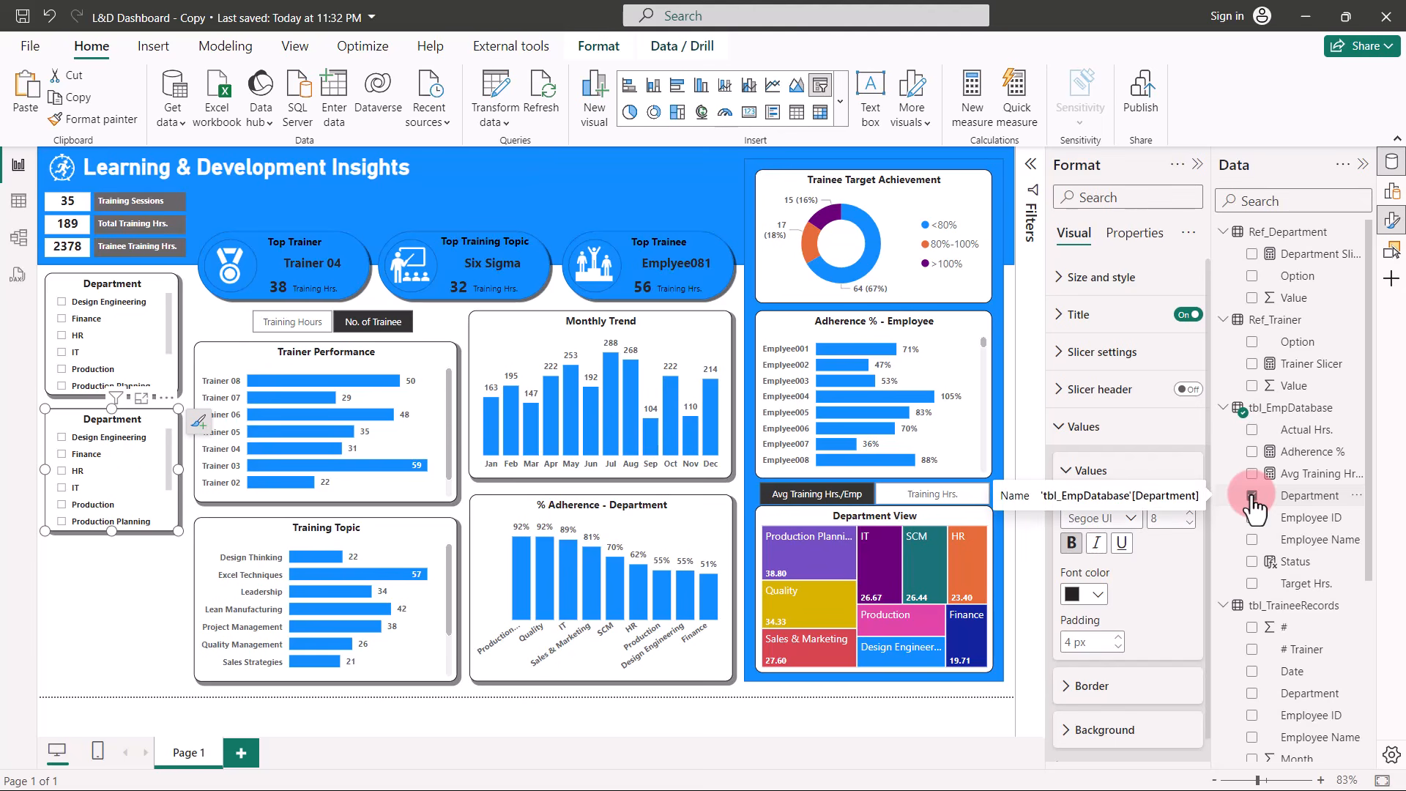
{"action": "left_click", "coordinate": [1252, 496]}
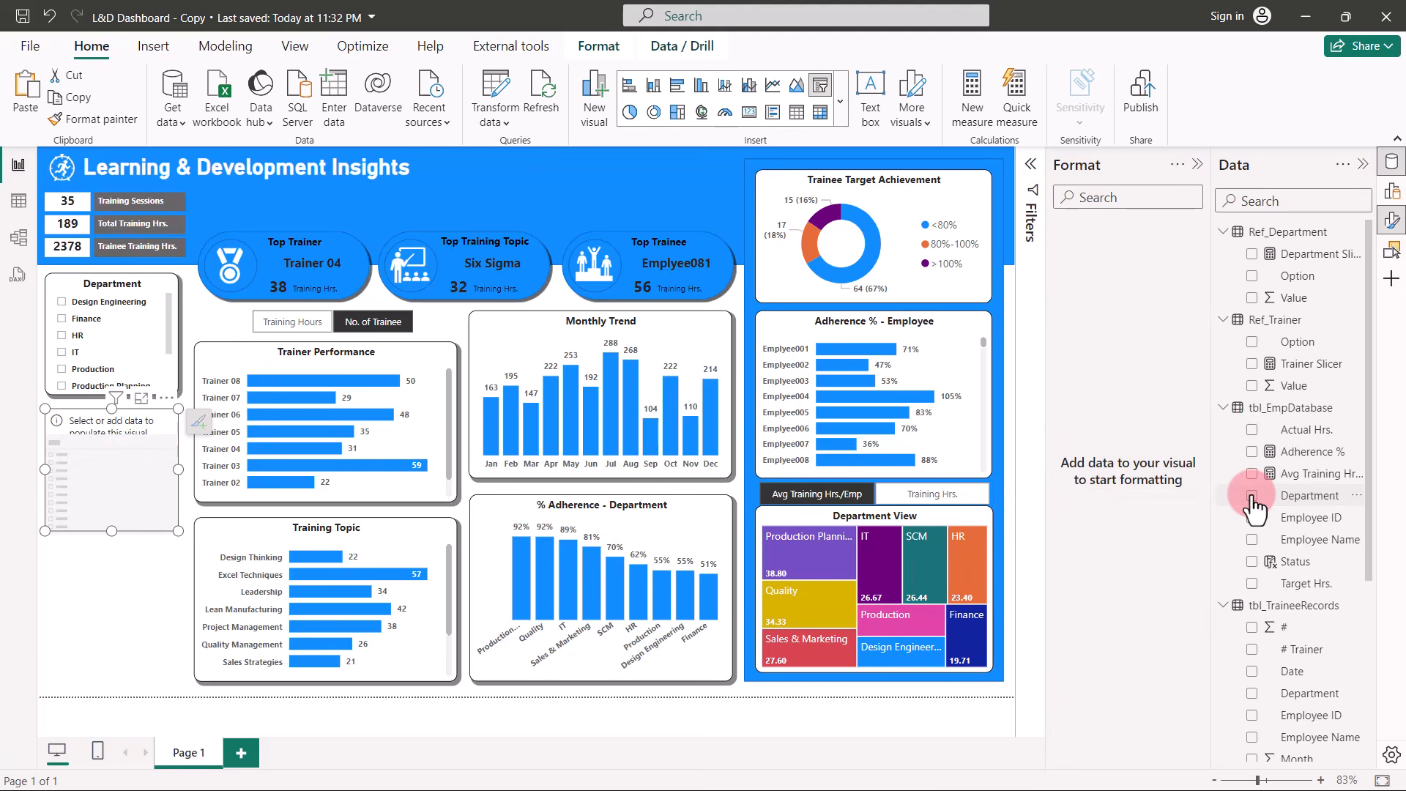
{"action": "scroll", "coordinate": [1255, 507], "scroll_direction": "down", "scroll_amount": 4}
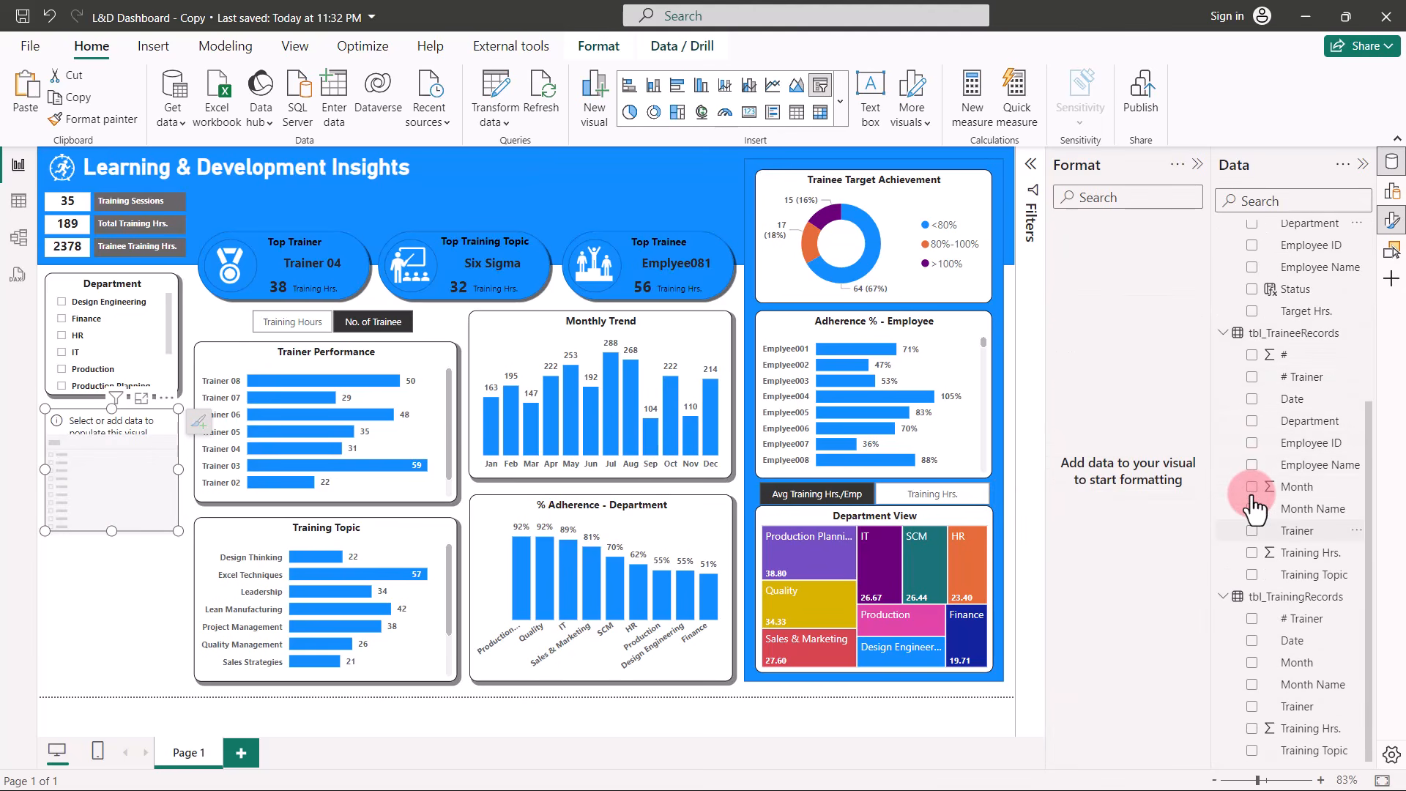
{"action": "left_click", "coordinate": [1252, 707]}
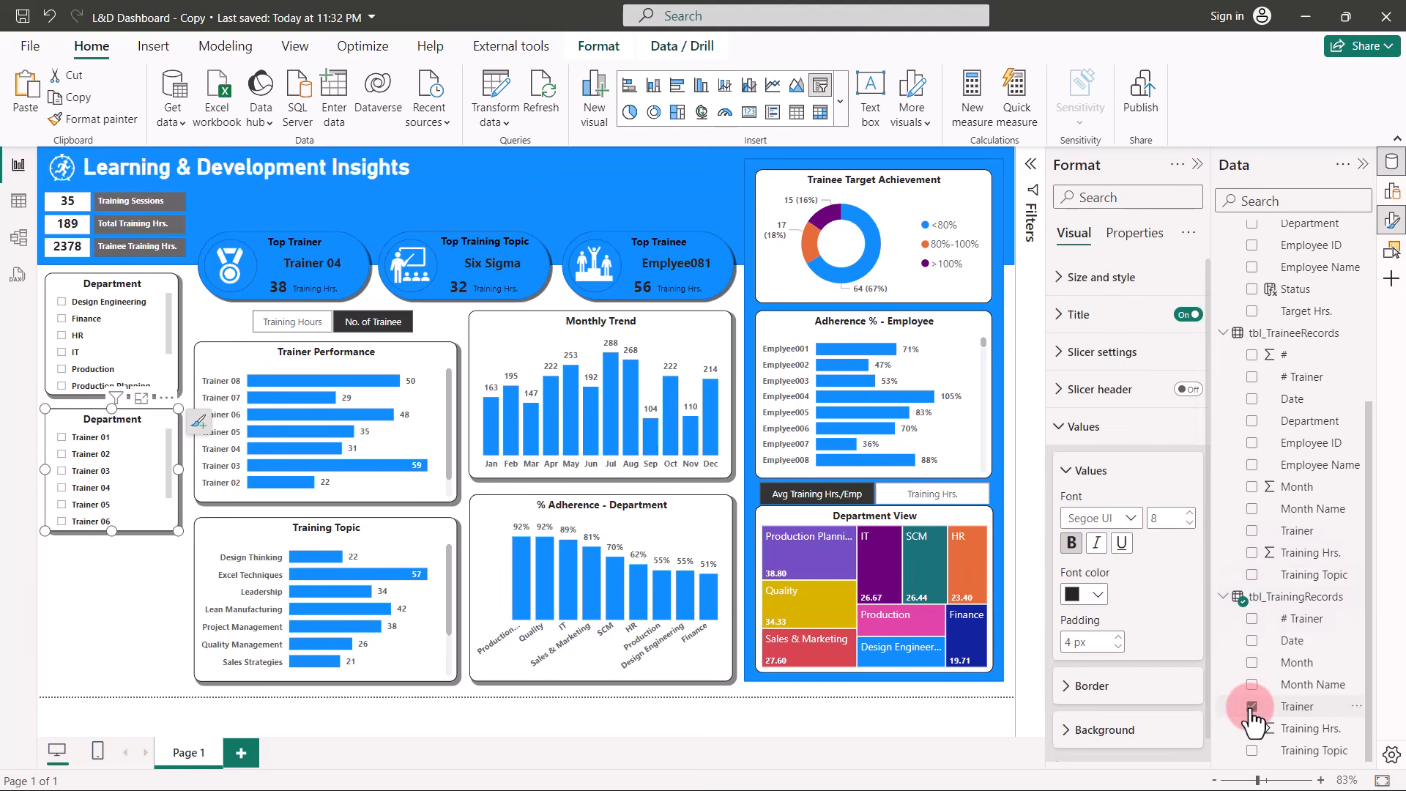
Change the title of the lower slicer to "Trainer".
{"action": "left_click", "coordinate": [1057, 315]}
{"action": "left_click_drag", "start_coordinate": [1132, 402], "coordinate": [1058, 410]}
{"action": "left_click", "coordinate": [1106, 738]}
{"action": "type", "text": "T"}
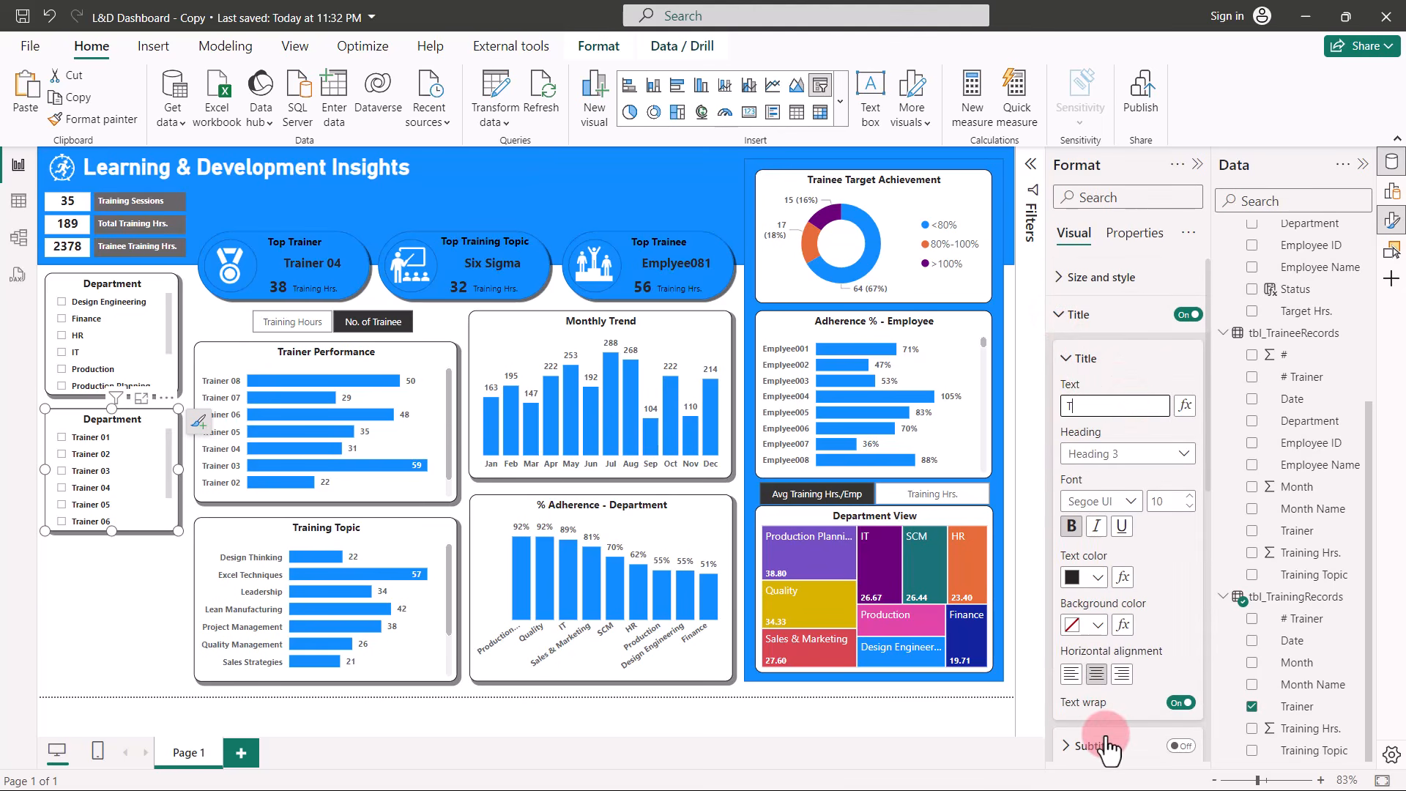
{"action": "type", "text": "rainer"}
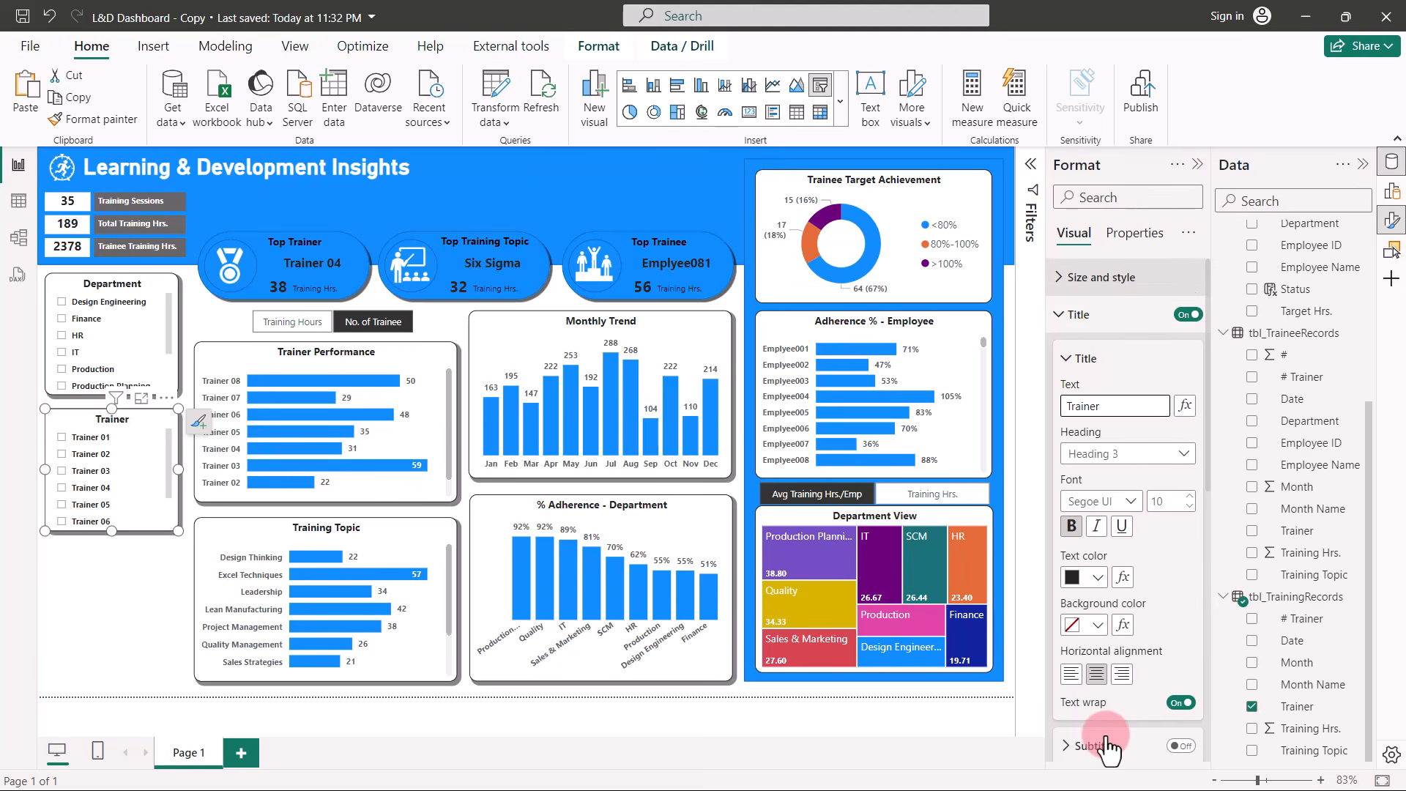
Increase the Trainer slicer's height to 185.
{"action": "left_click", "coordinate": [1058, 278]}
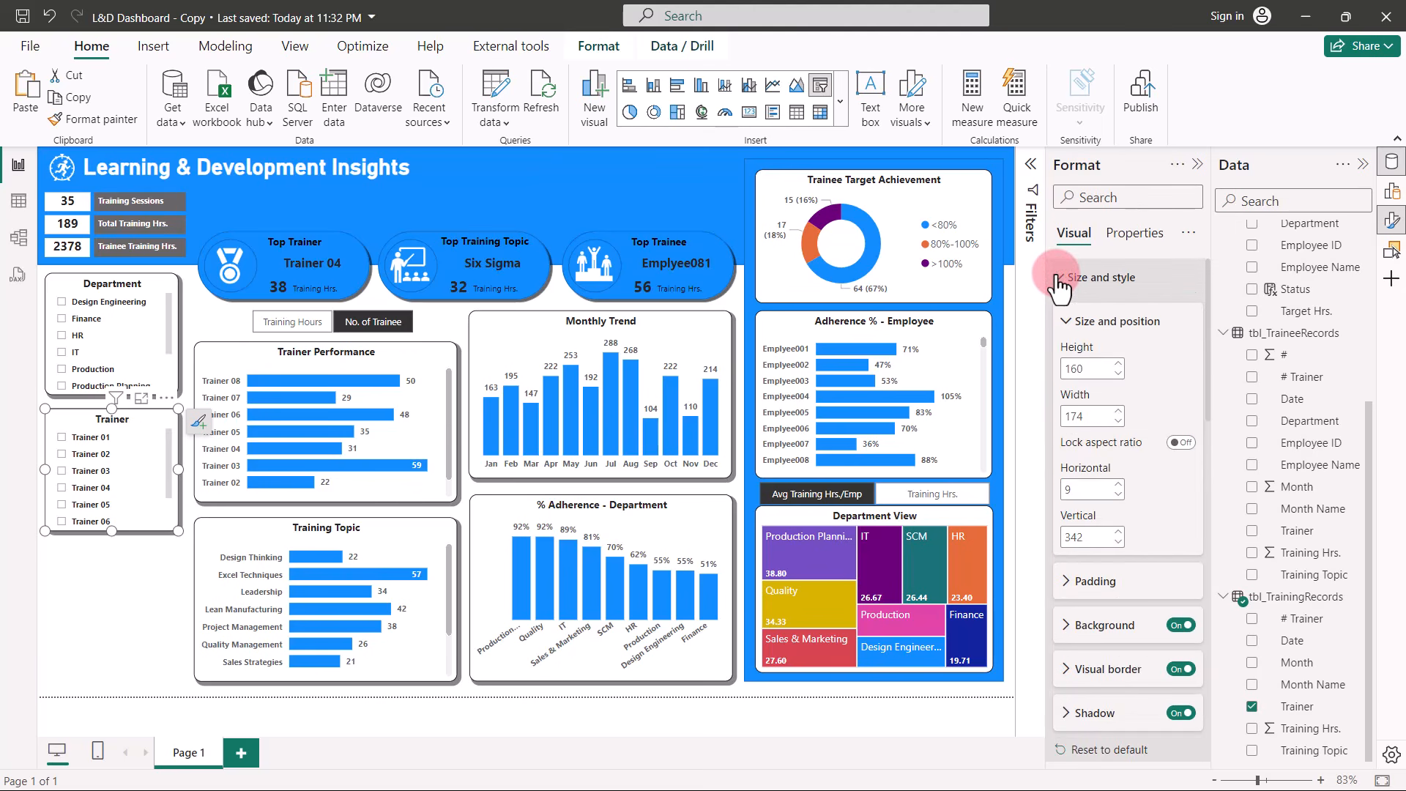
{"action": "left_click", "coordinate": [1115, 364]}
{"action": "left_click", "coordinate": [1115, 364]}
{"action": "left_click", "coordinate": [1115, 364]}
{"action": "left_click", "coordinate": [1116, 364]}
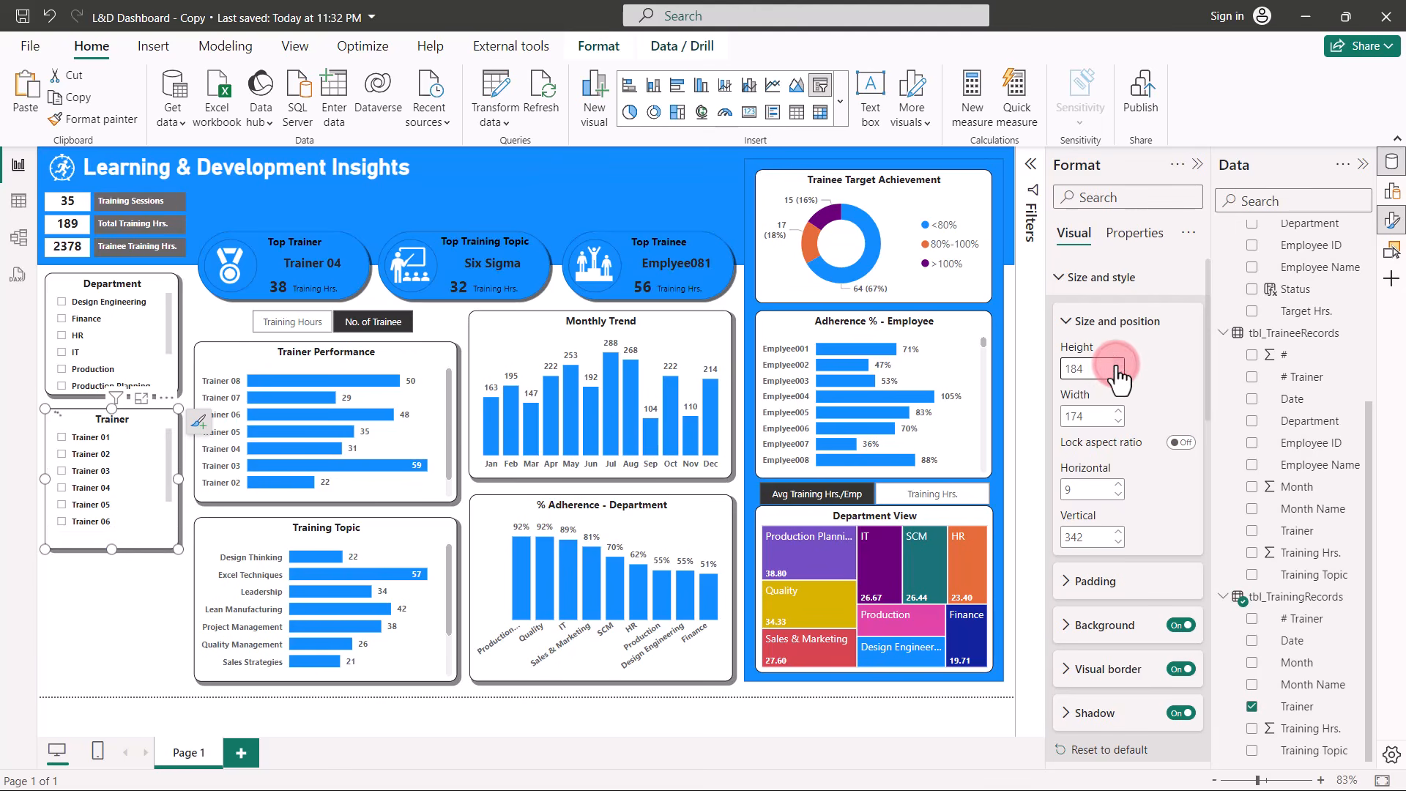
{"action": "left_click", "coordinate": [1115, 364]}
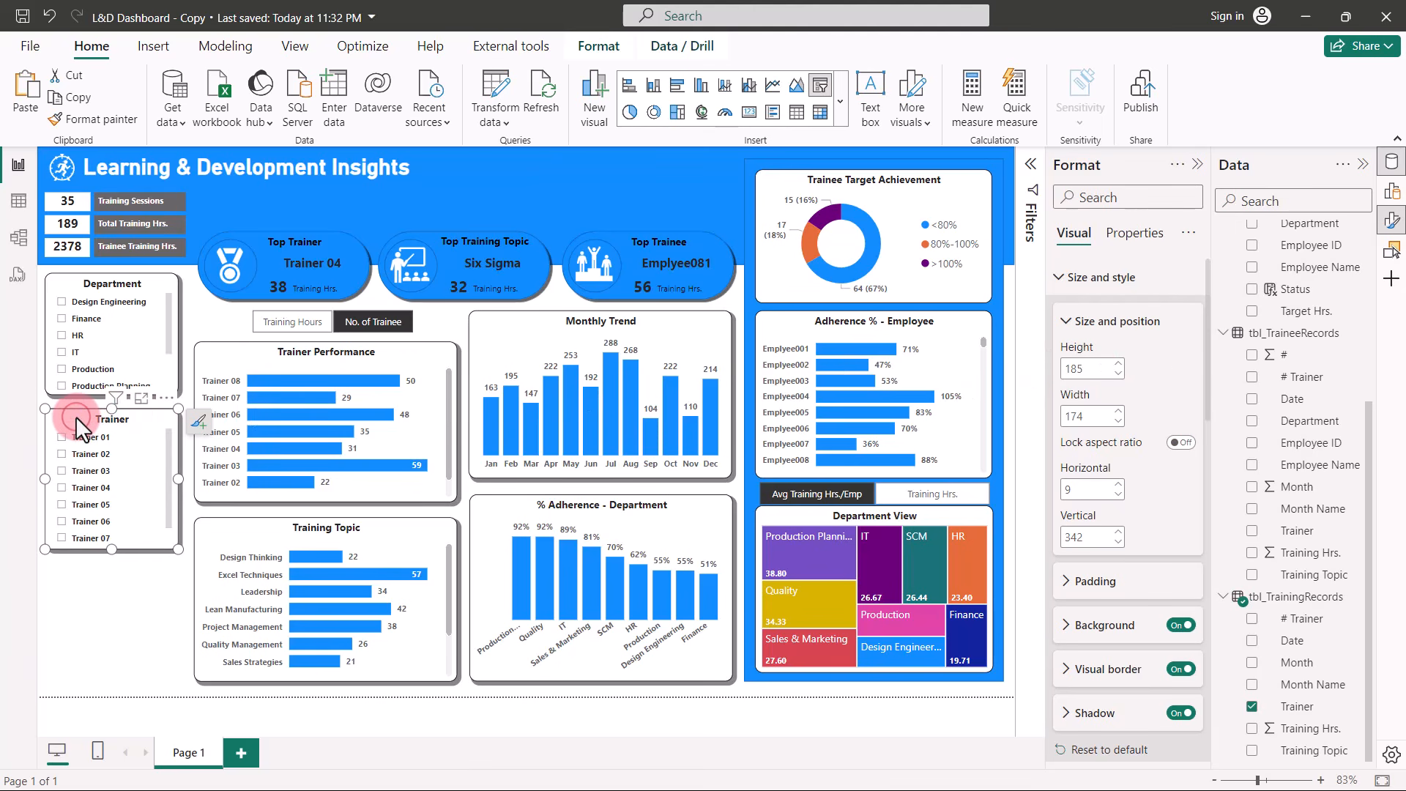
Duplicate the Trainer slicer directly beneath the original and set the copy's height to 165.
{"action": "left_click_drag", "start_coordinate": [76, 416], "coordinate": [105, 564]}
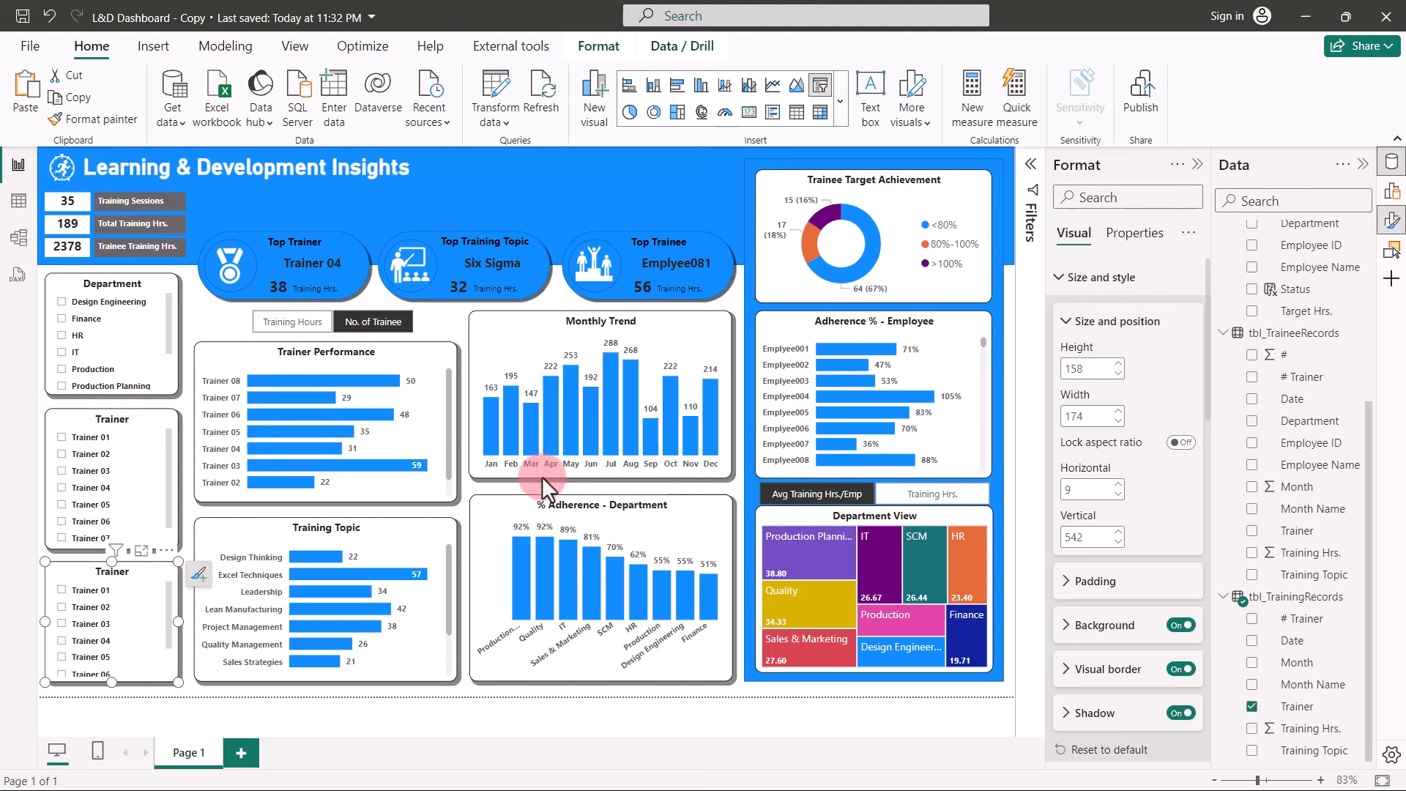
{"action": "left_click", "coordinate": [1118, 364]}
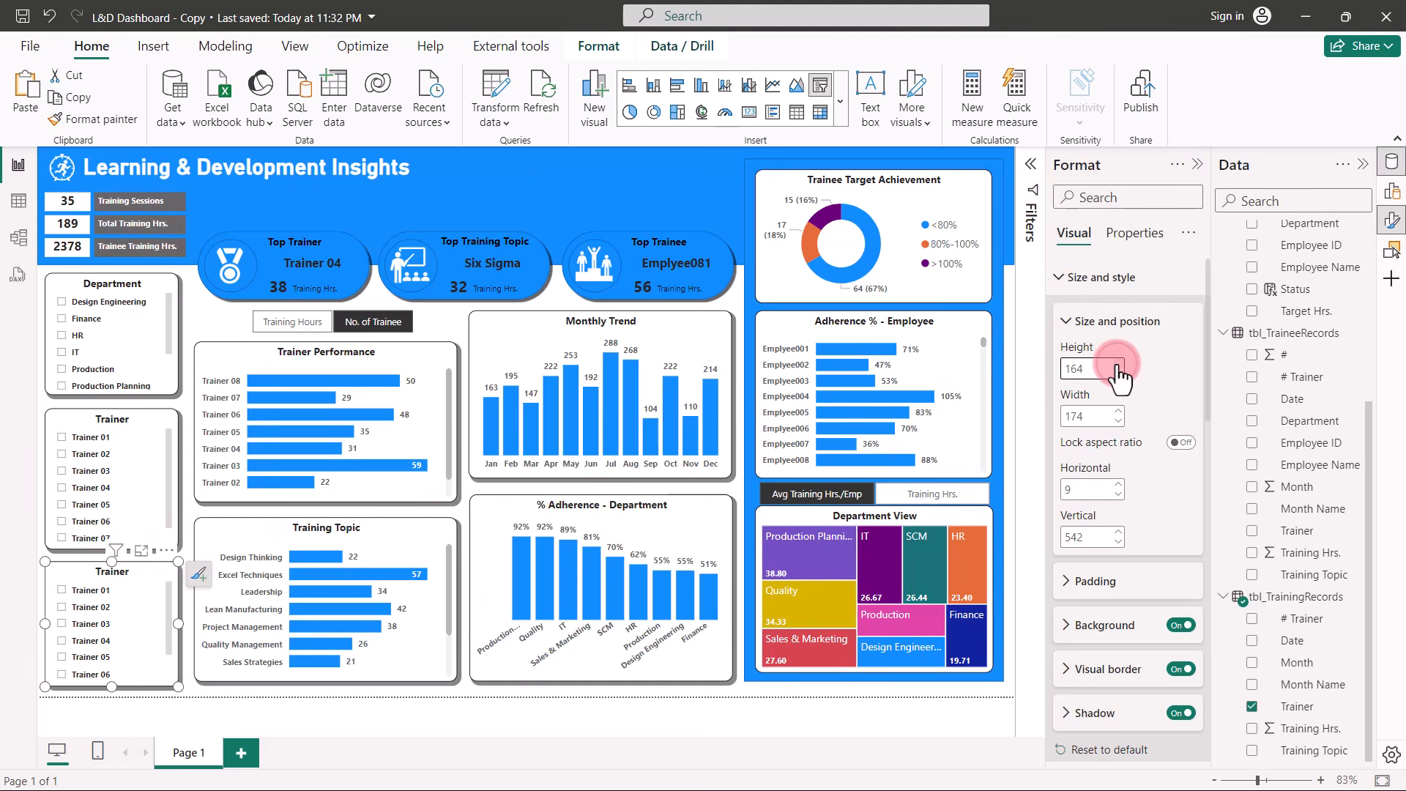
{"action": "left_click", "coordinate": [1119, 365]}
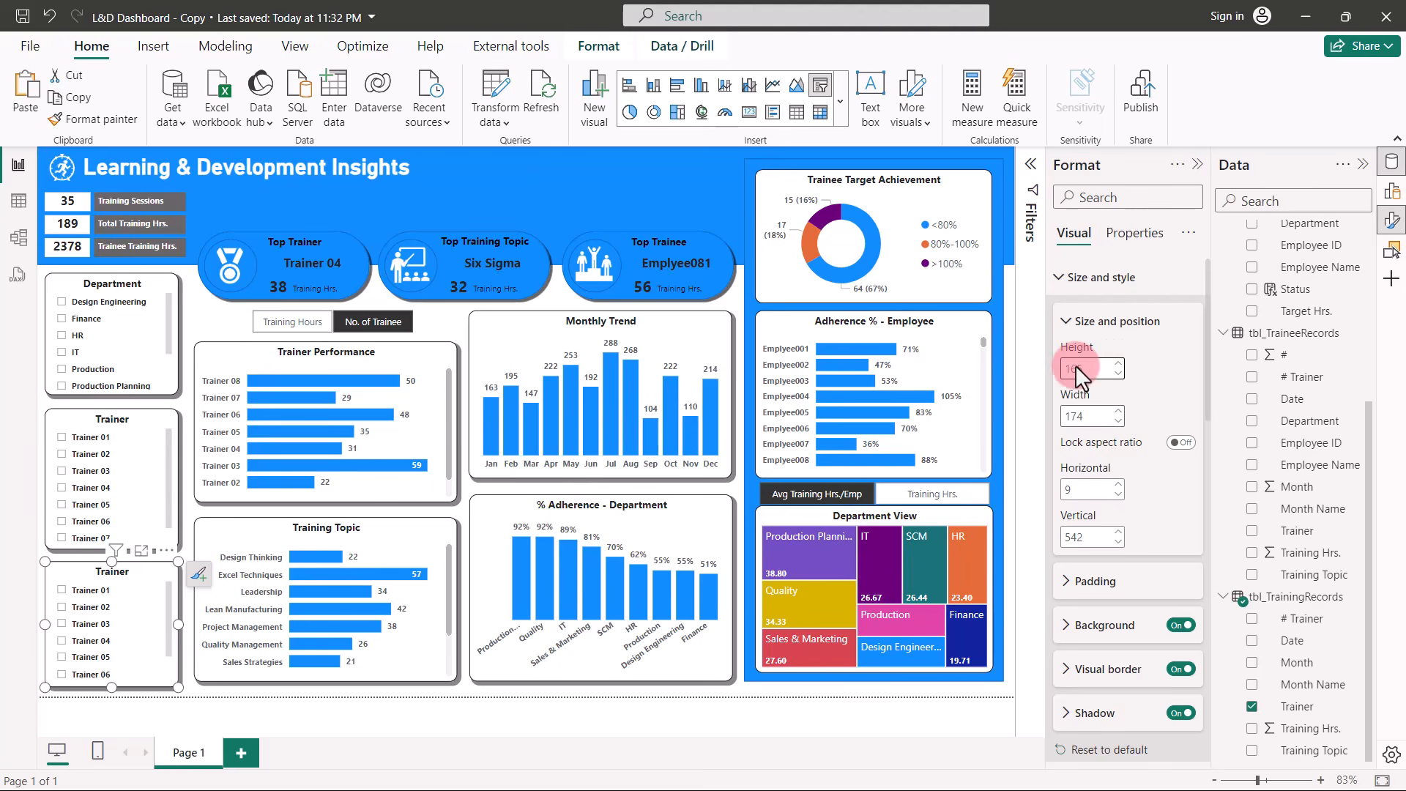
Even out the slicer spacing by setting the vertical position of the upper Trainer slicer to 339 and its copy to 540.
{"action": "left_click", "coordinate": [137, 416]}
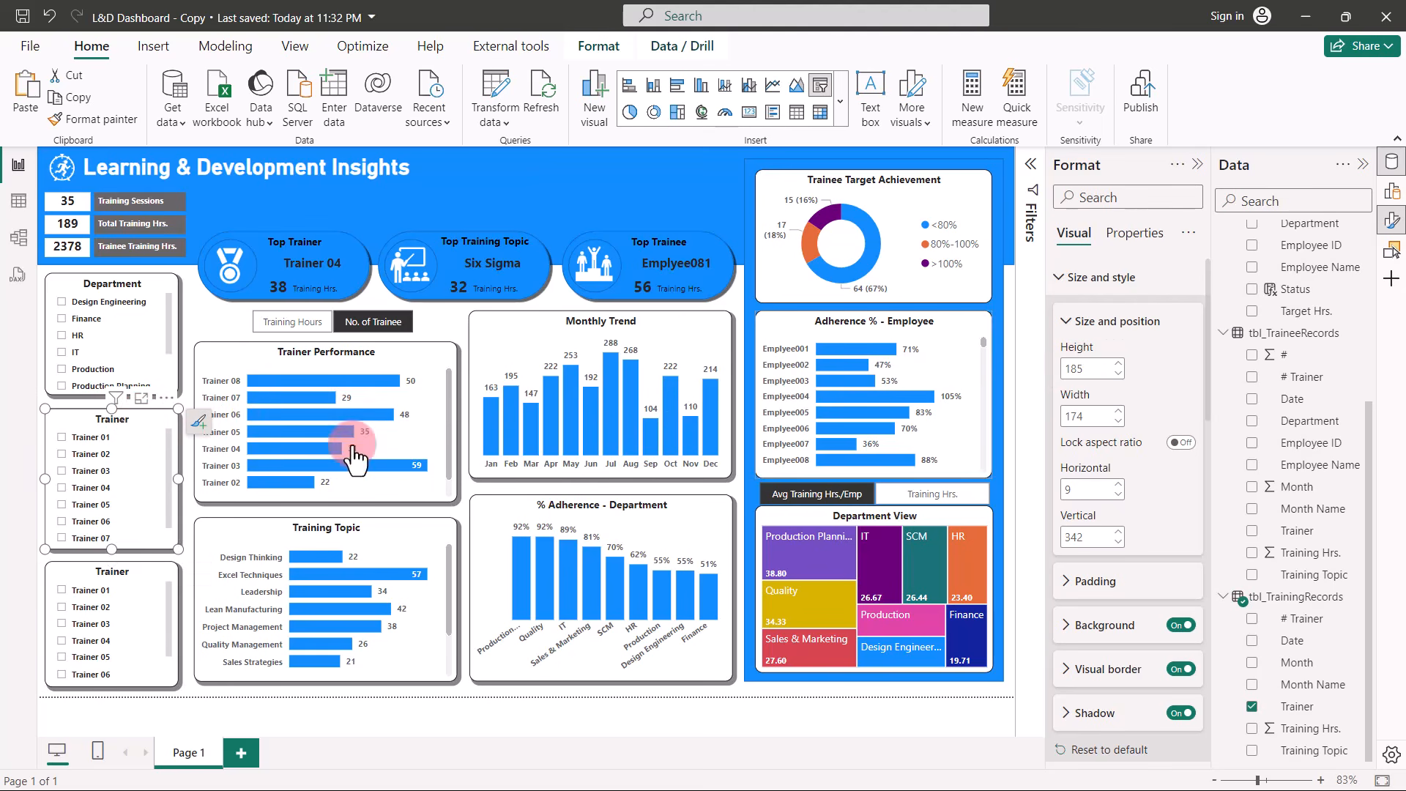
{"action": "left_click", "coordinate": [1121, 543]}
{"action": "left_click", "coordinate": [1120, 543]}
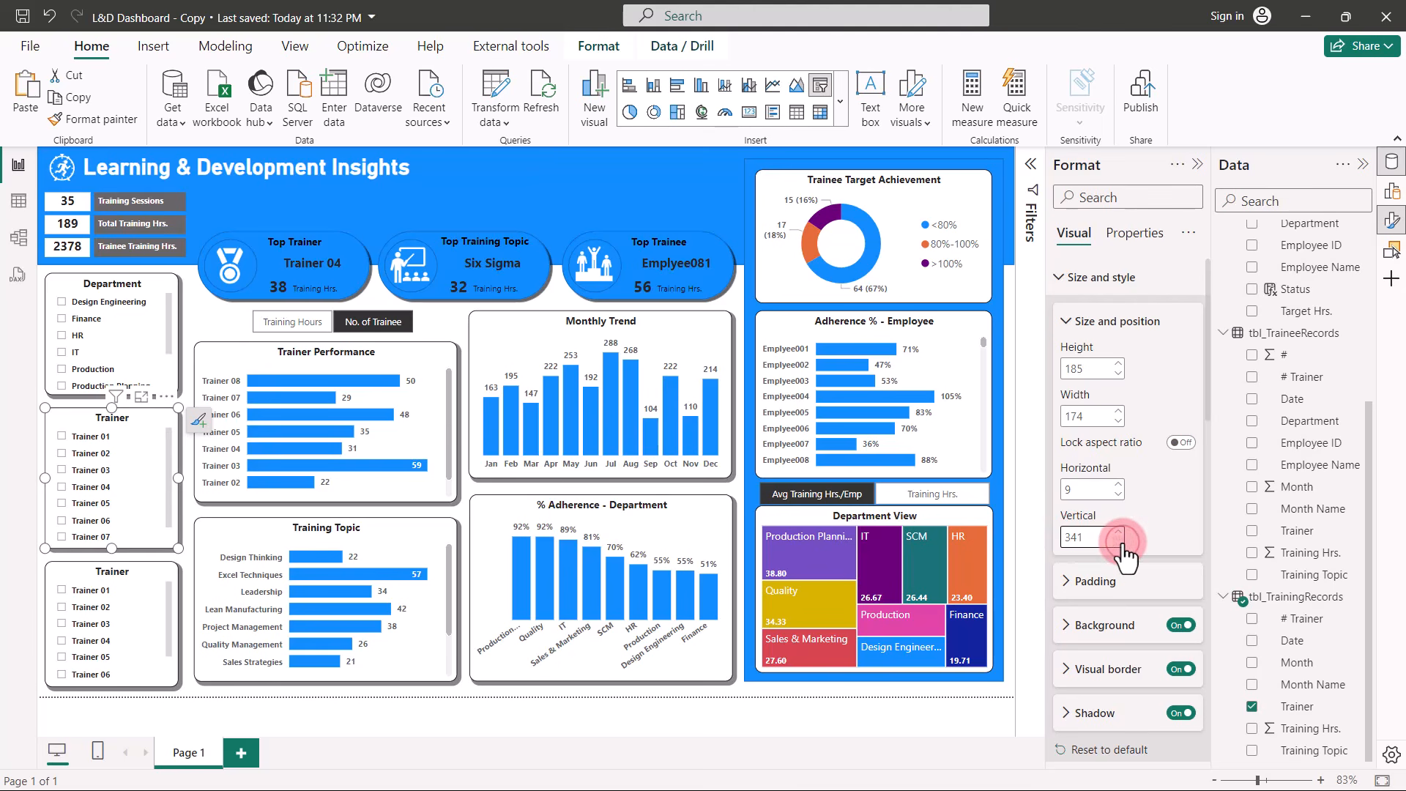
{"action": "left_click", "coordinate": [1120, 543]}
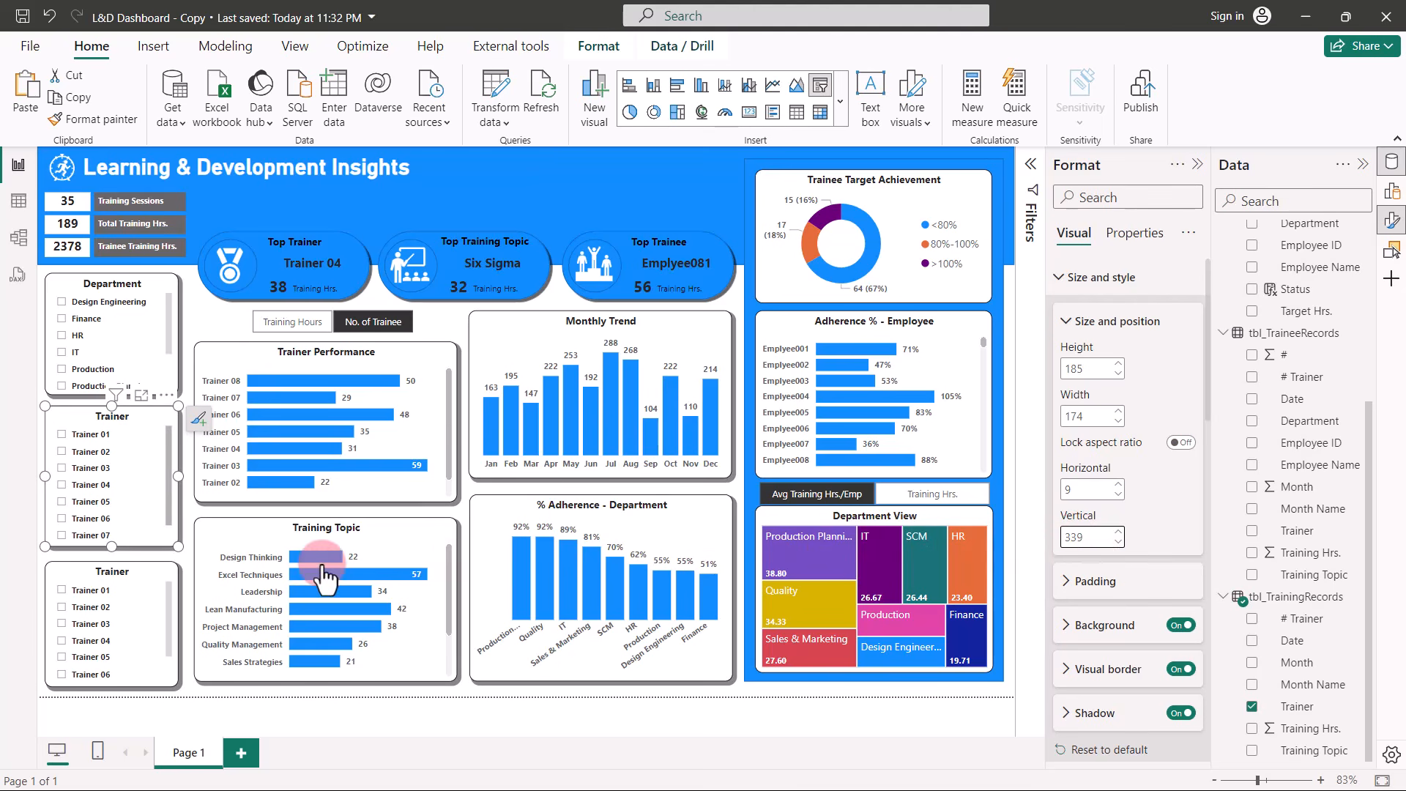
{"action": "left_click", "coordinate": [90, 569]}
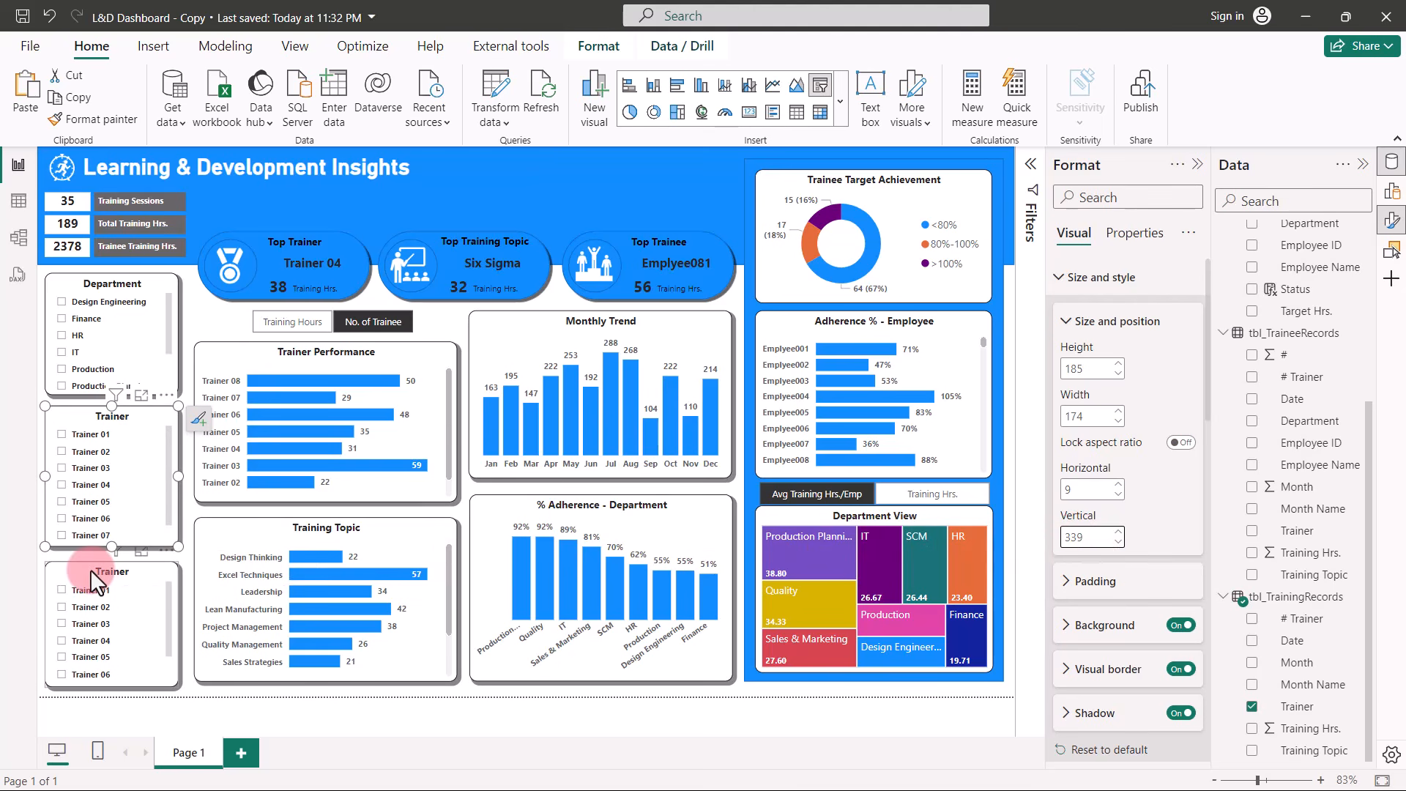
{"action": "left_click", "coordinate": [1120, 544]}
{"action": "left_click", "coordinate": [1120, 544]}
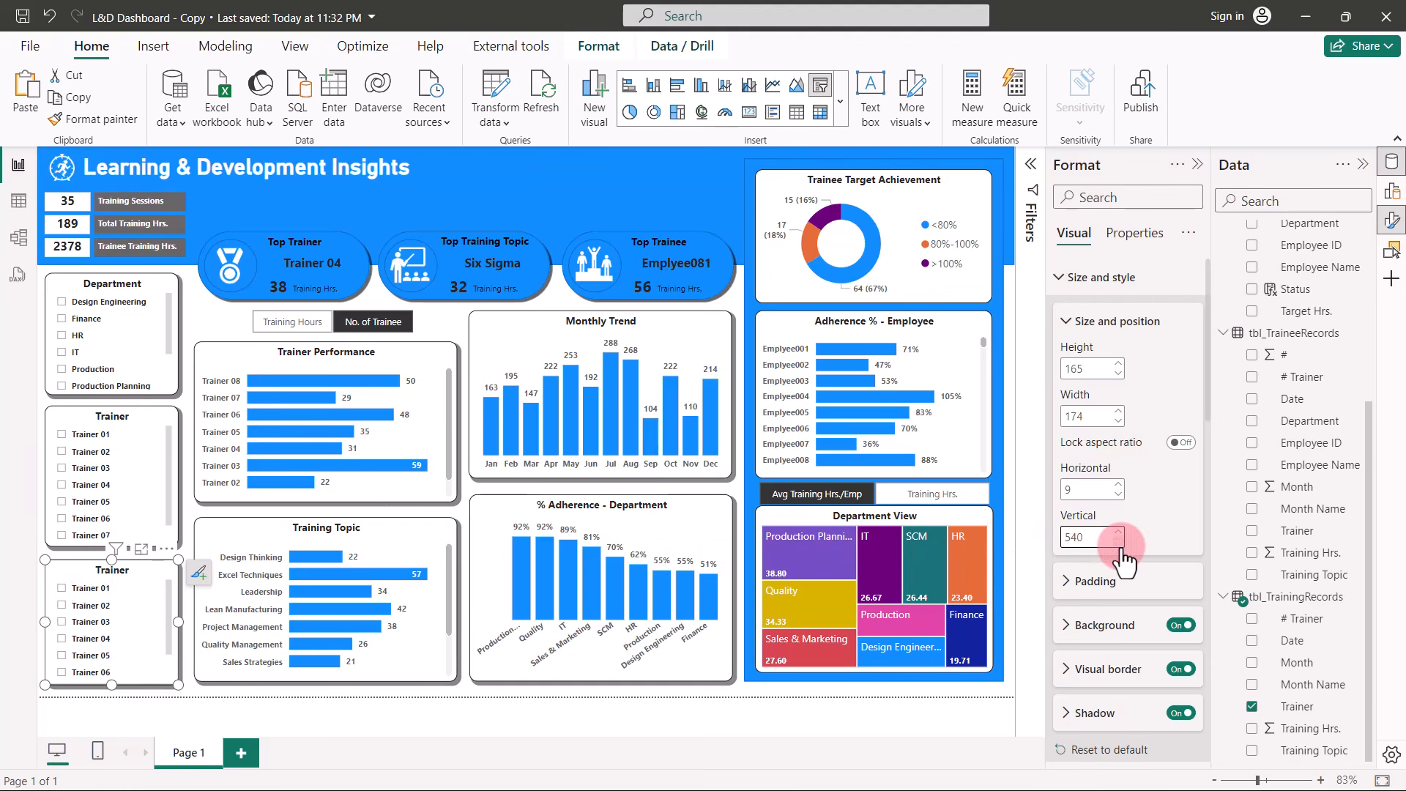
Retitle the copied slicer "Training Topic" and replace its Trainer field with Training Topic from tbl_TrainingRecords.
{"action": "scroll", "coordinate": [1113, 551], "scroll_direction": "down", "scroll_amount": 5}
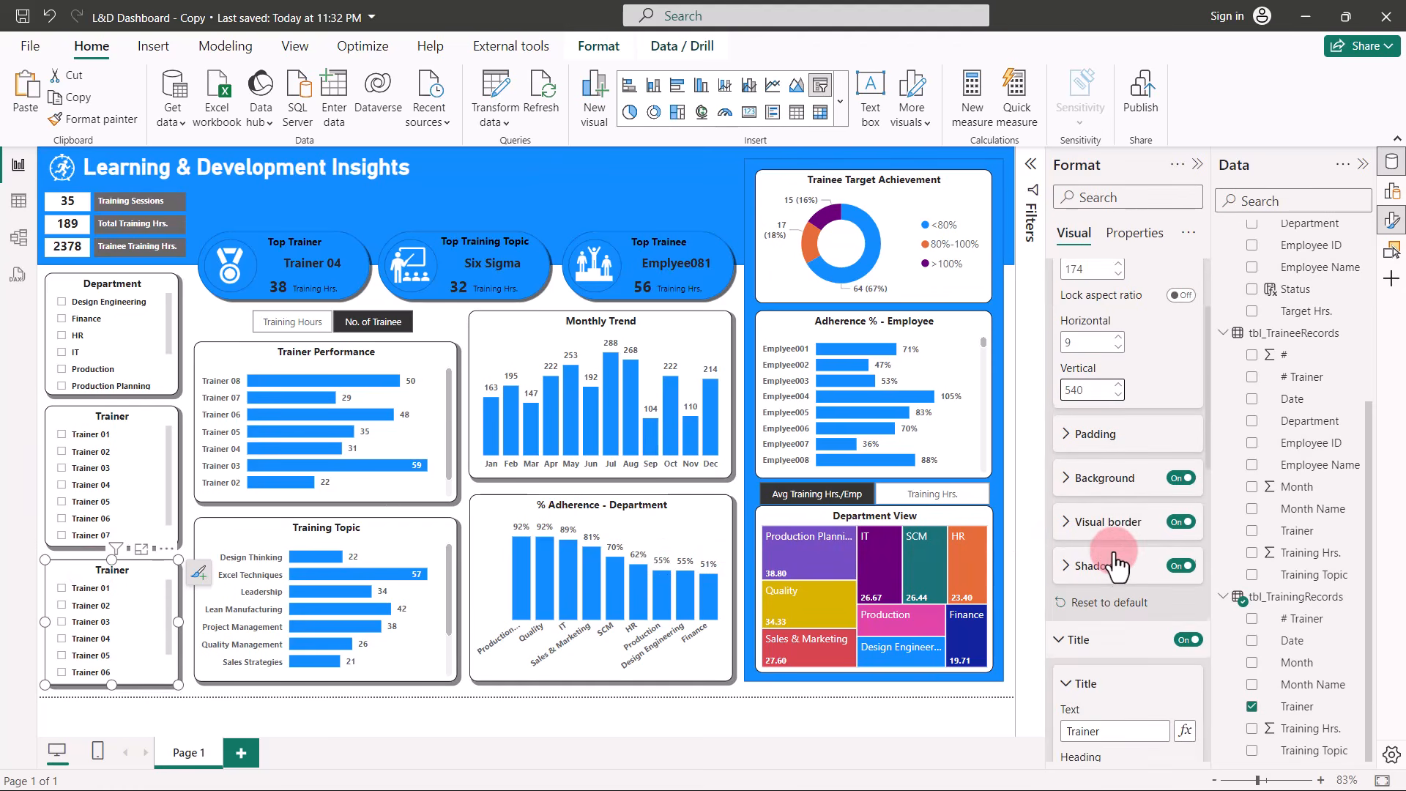
{"action": "left_click_drag", "start_coordinate": [1114, 576], "coordinate": [1061, 577]}
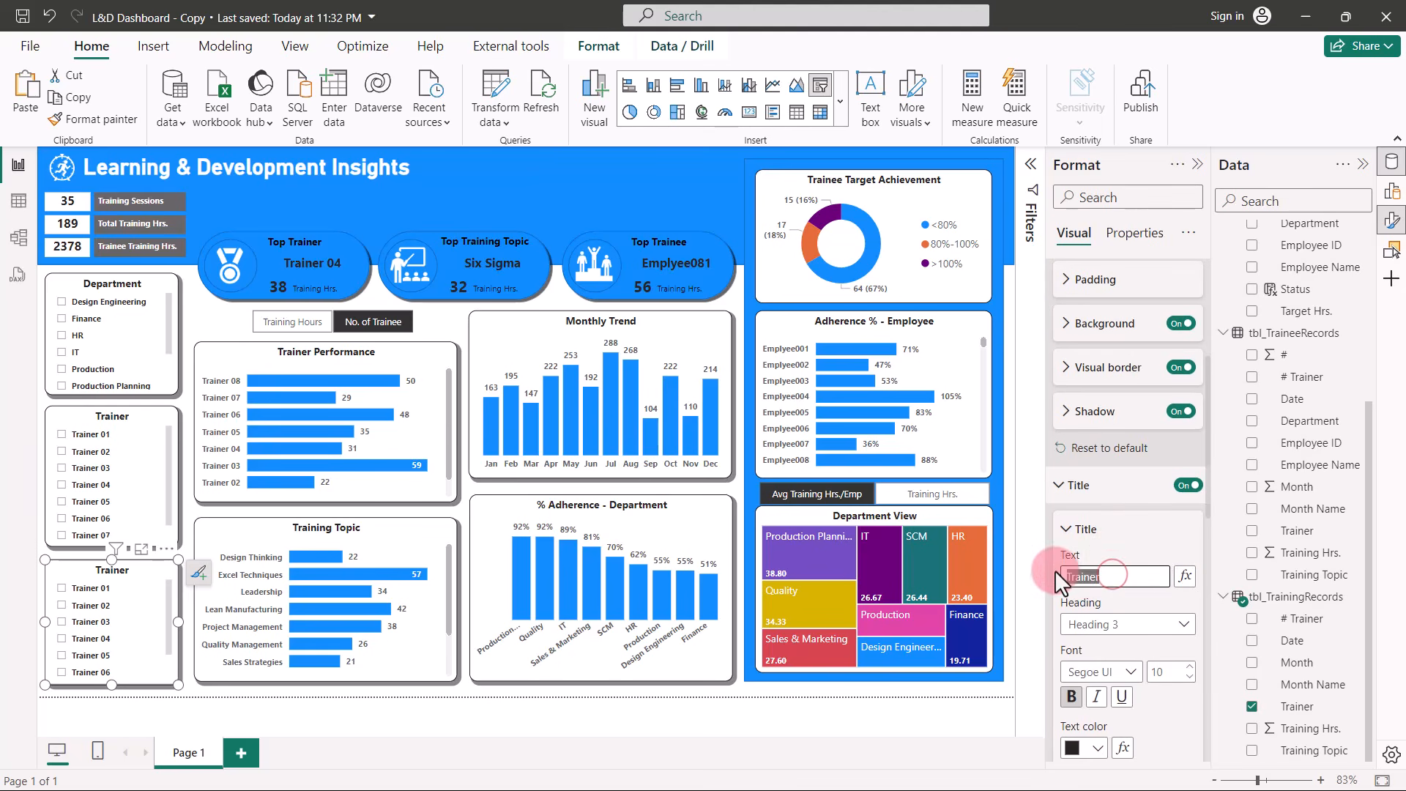
{"action": "type", "text": "Training Topic"}
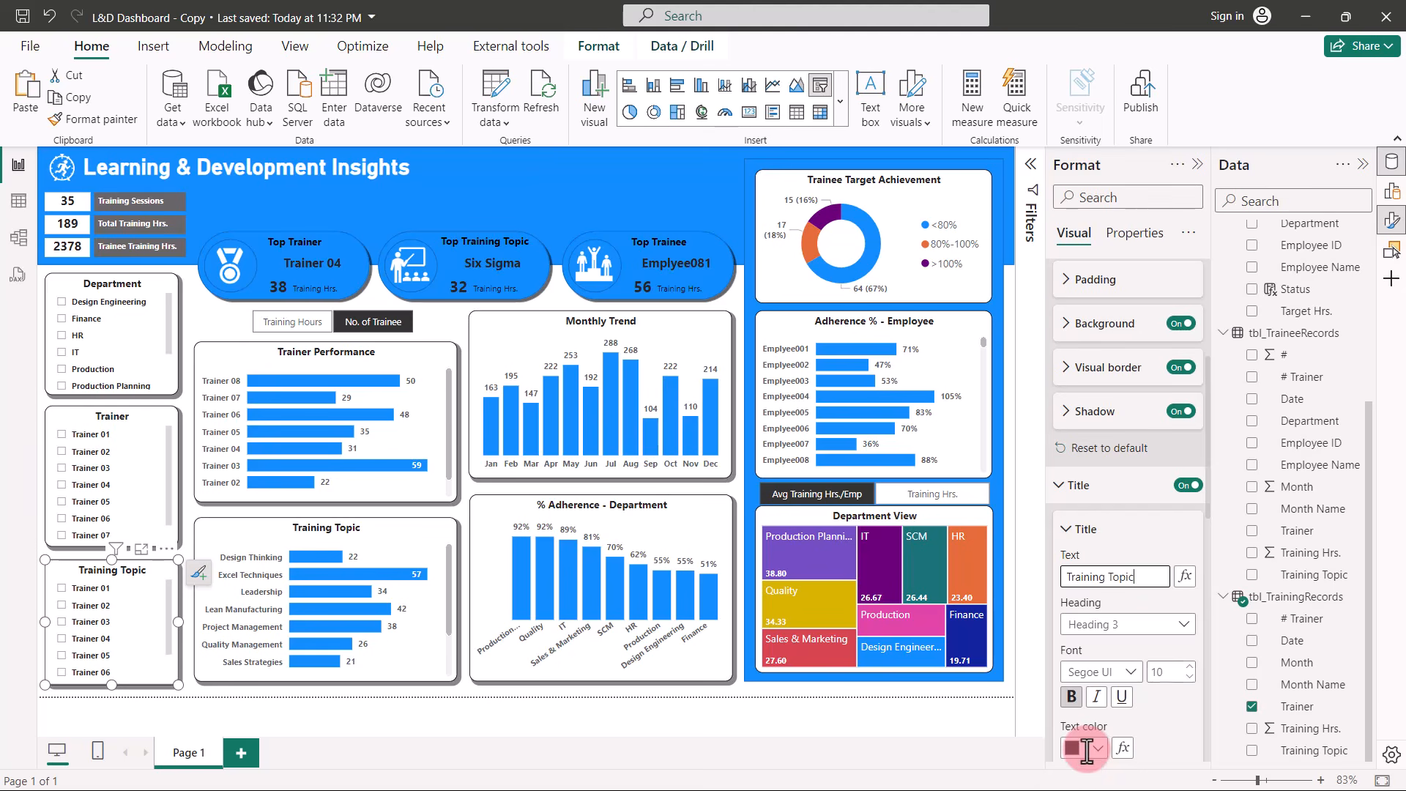
{"action": "left_click", "coordinate": [1253, 706]}
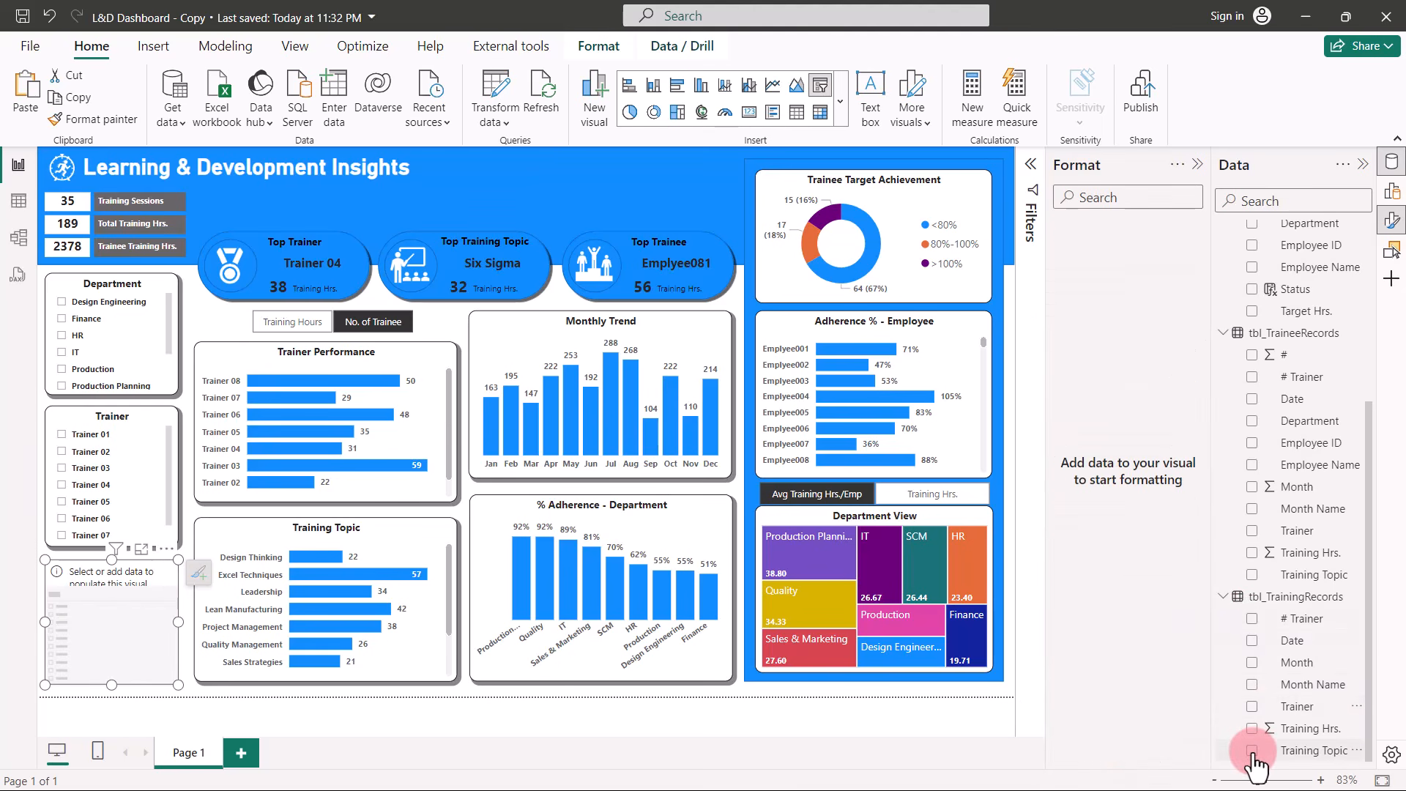
{"action": "left_click", "coordinate": [1253, 753]}
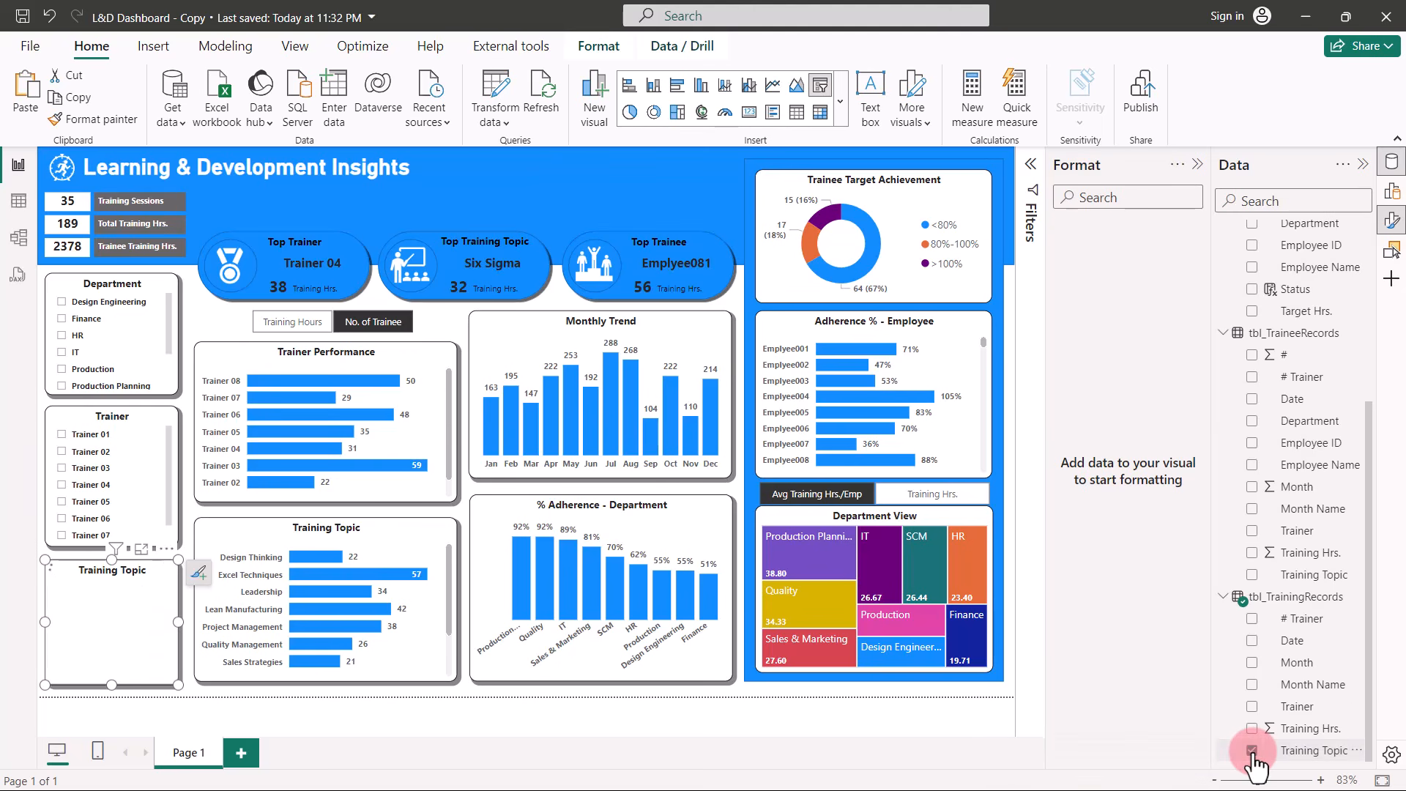
{"action": "left_click", "coordinate": [211, 705]}
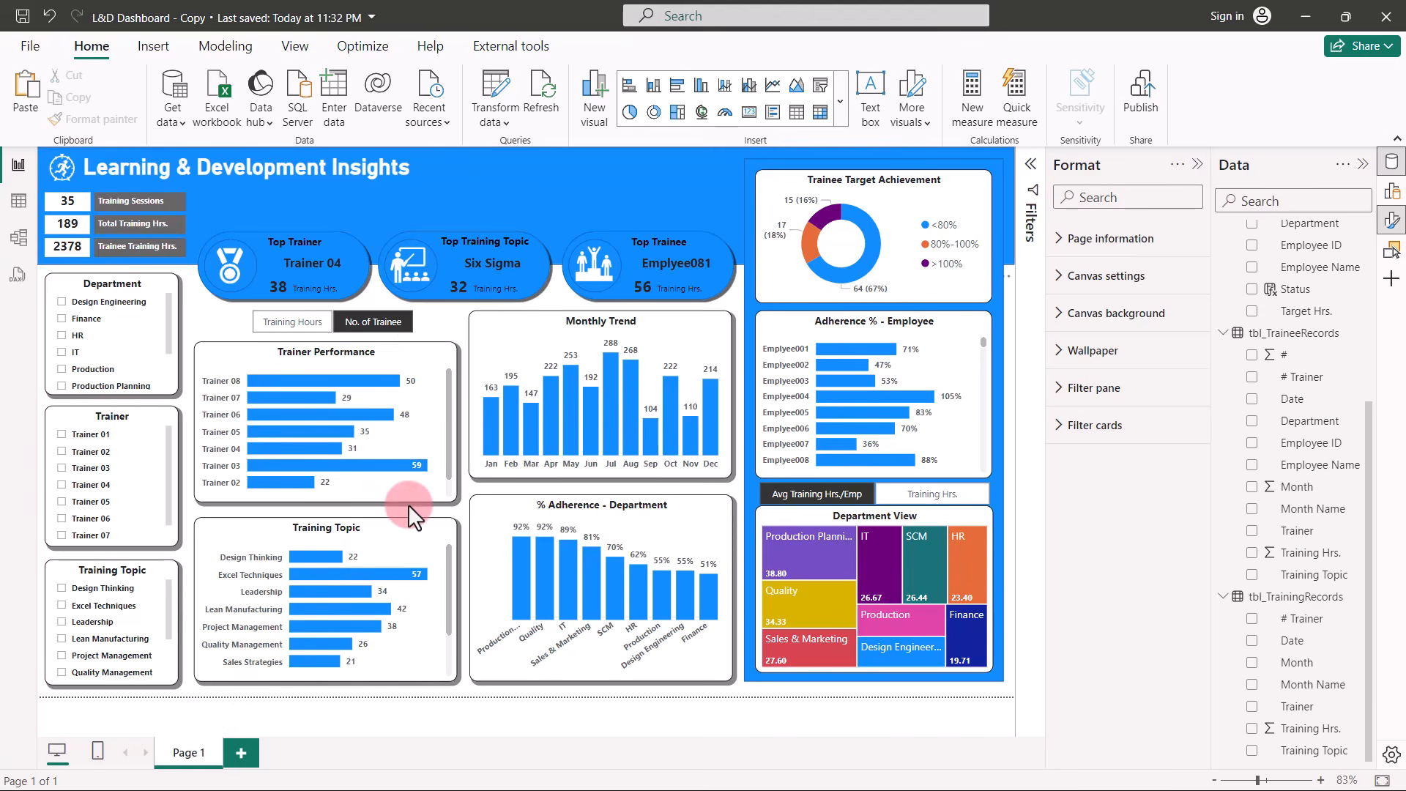
Add a slicer on Month Name from tbl_TrainingRecords and set its padding to 0 px on all sides.
{"action": "left_click_drag", "start_coordinate": [820, 85], "coordinate": [169, 288]}
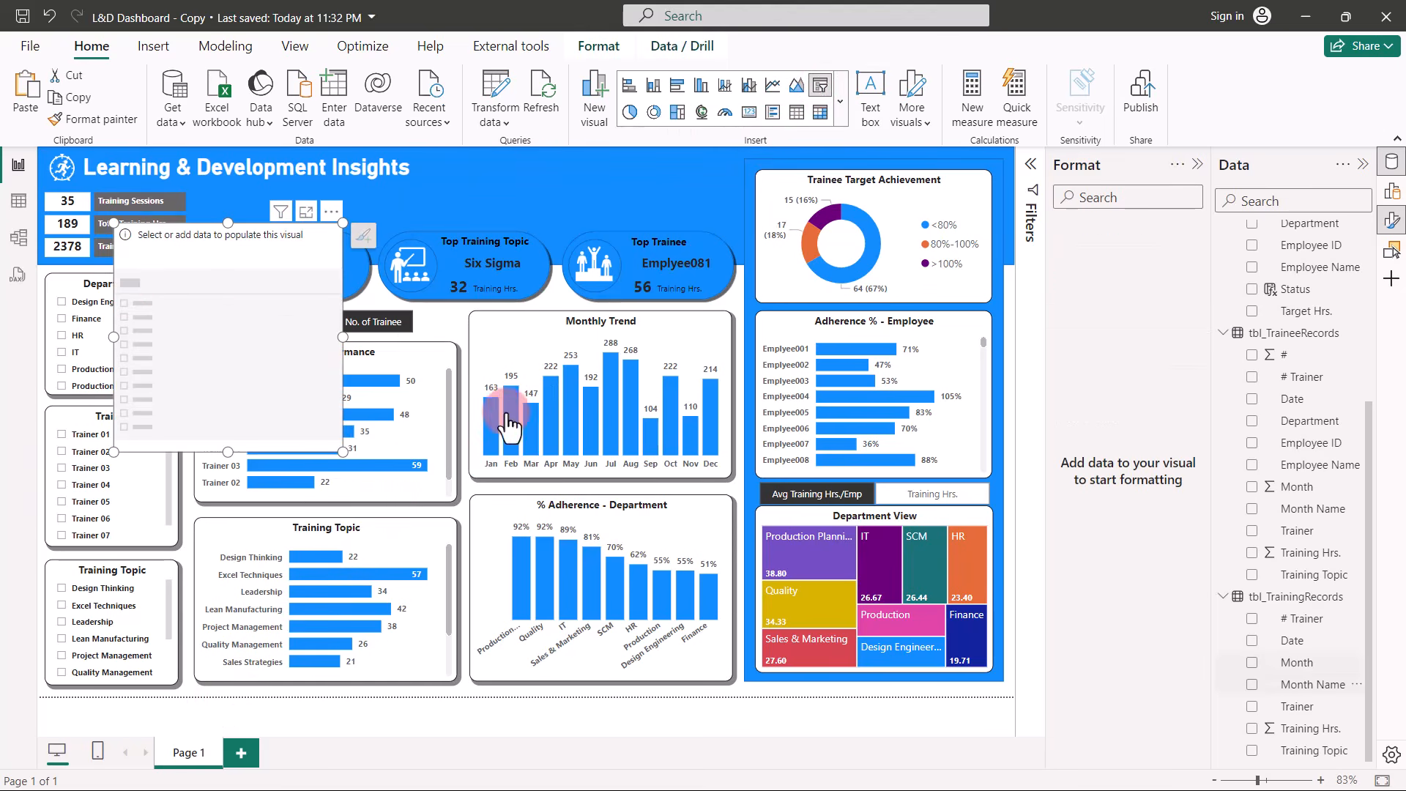
{"action": "left_click", "coordinate": [1252, 684]}
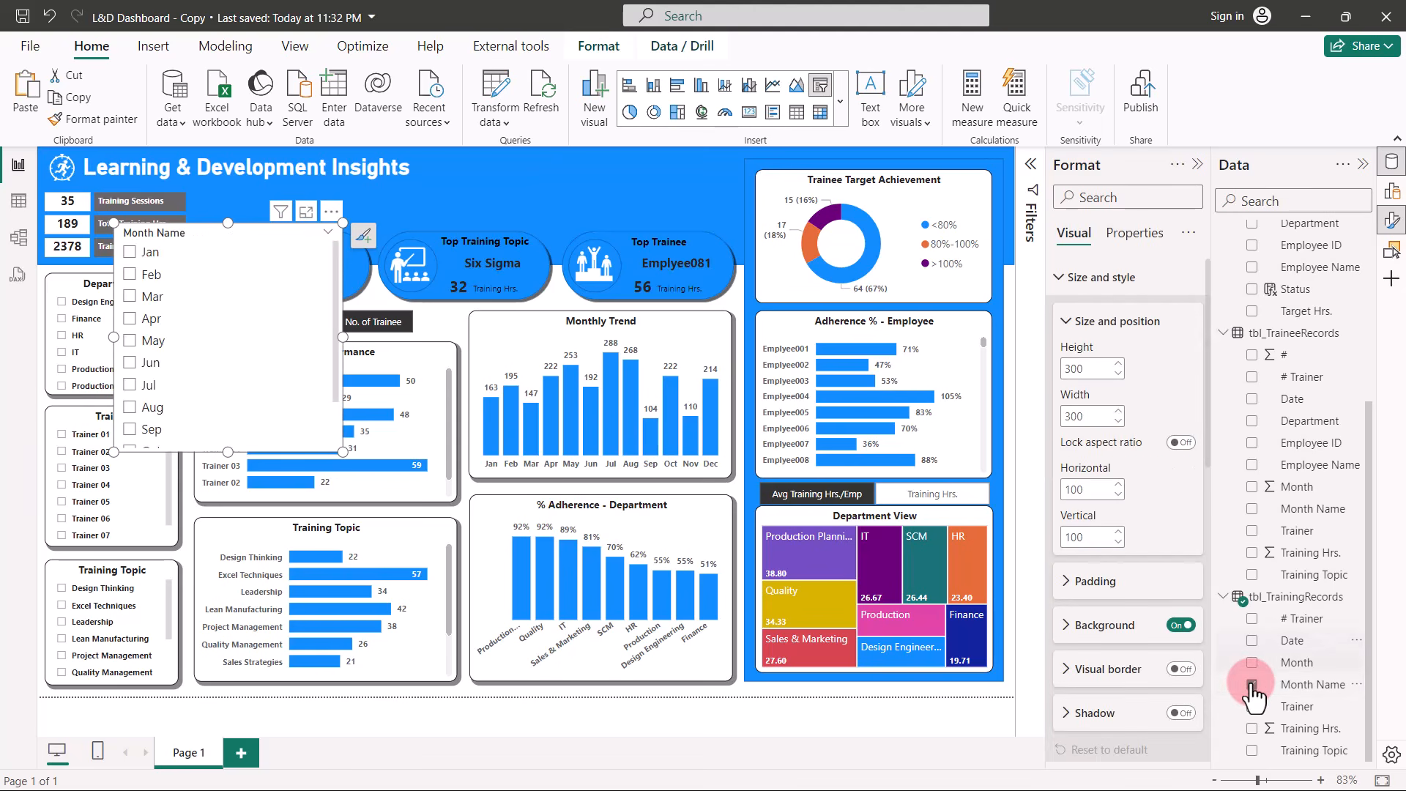
{"action": "left_click", "coordinate": [1066, 584]}
{"action": "left_click", "coordinate": [1113, 612]}
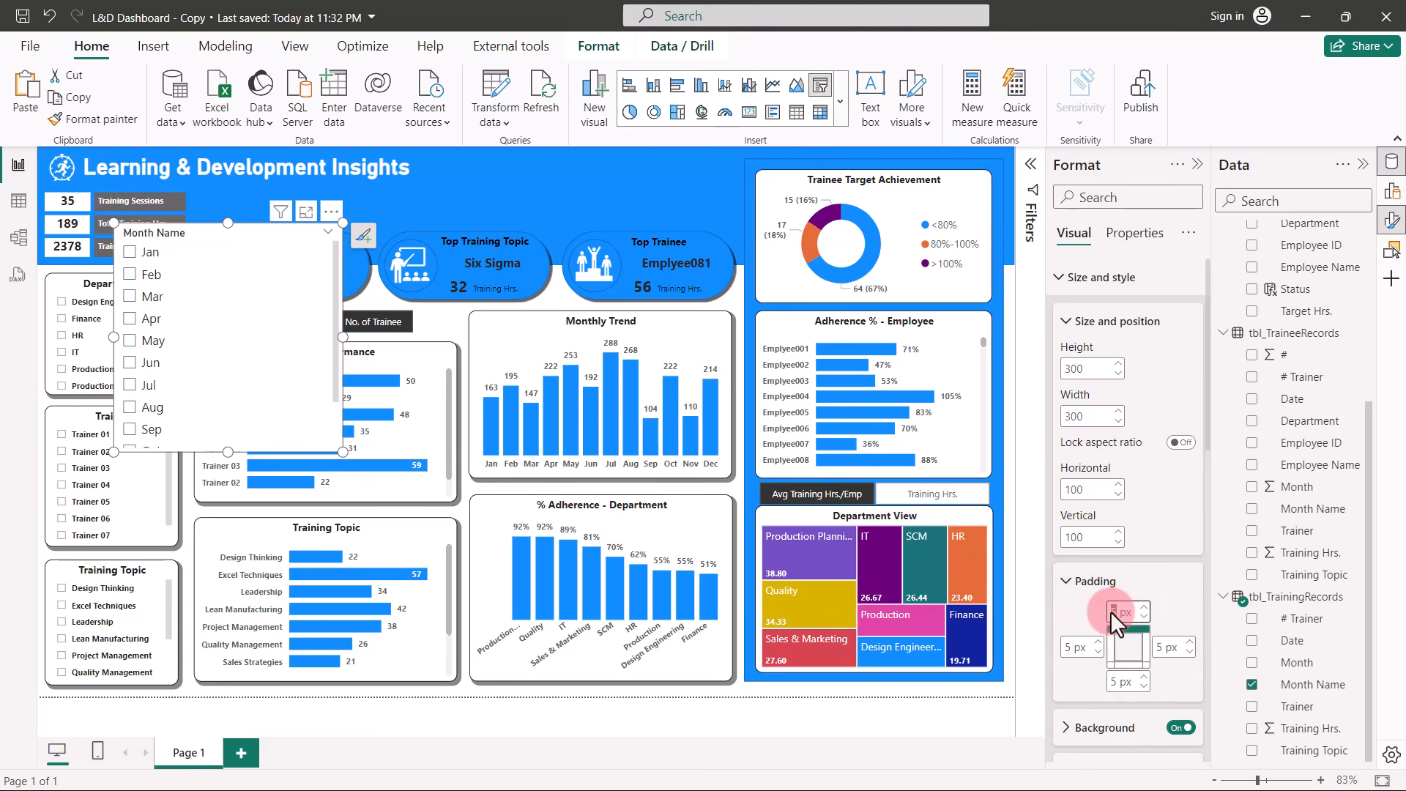
{"action": "type", "text": "0"}
{"action": "left_click", "coordinate": [1072, 647]}
{"action": "type", "text": "0"}
{"action": "left_click", "coordinate": [1164, 655]}
{"action": "type", "text": "0"}
{"action": "left_click", "coordinate": [1113, 682]}
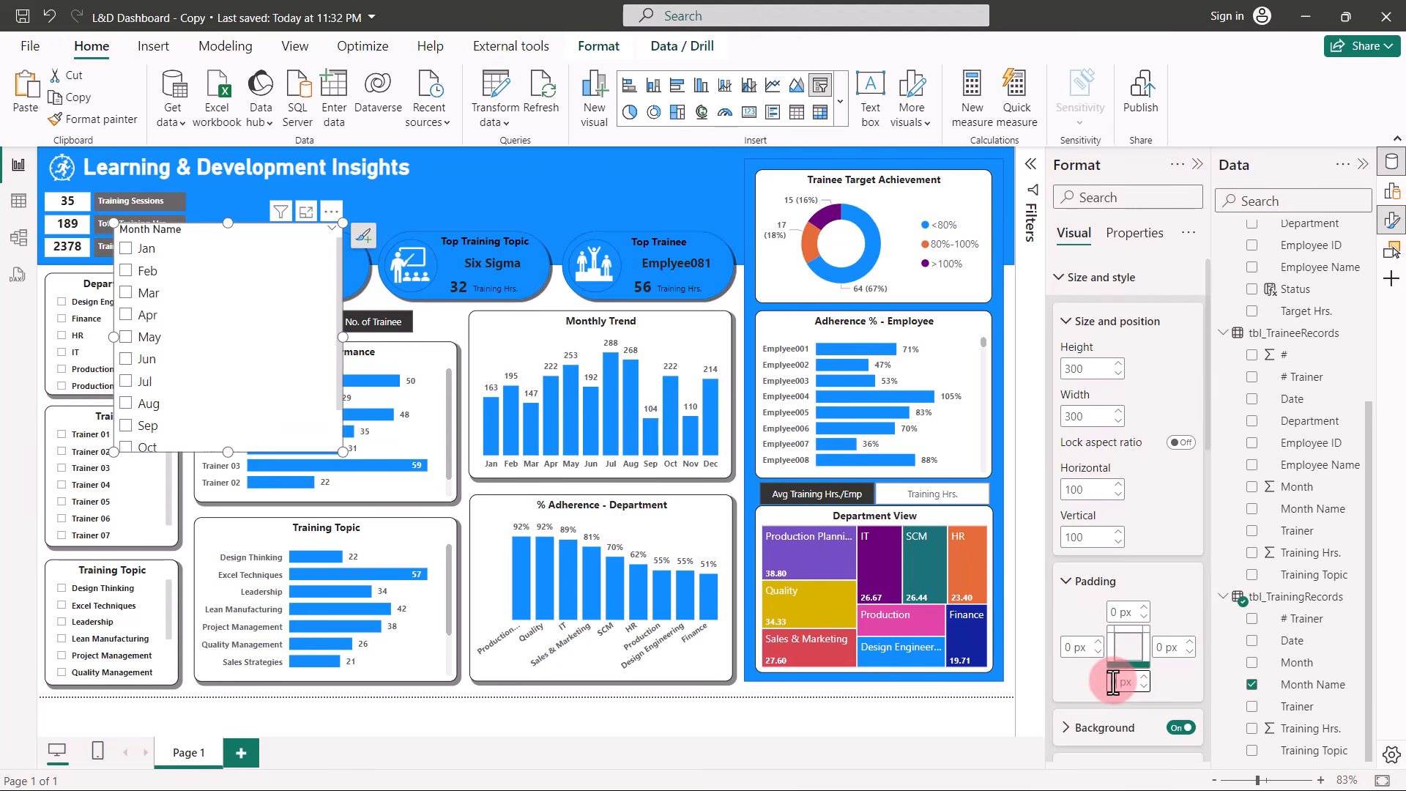
Turn off the month slicer's header and change its style to Tile.
{"action": "left_click", "coordinate": [1060, 279]}
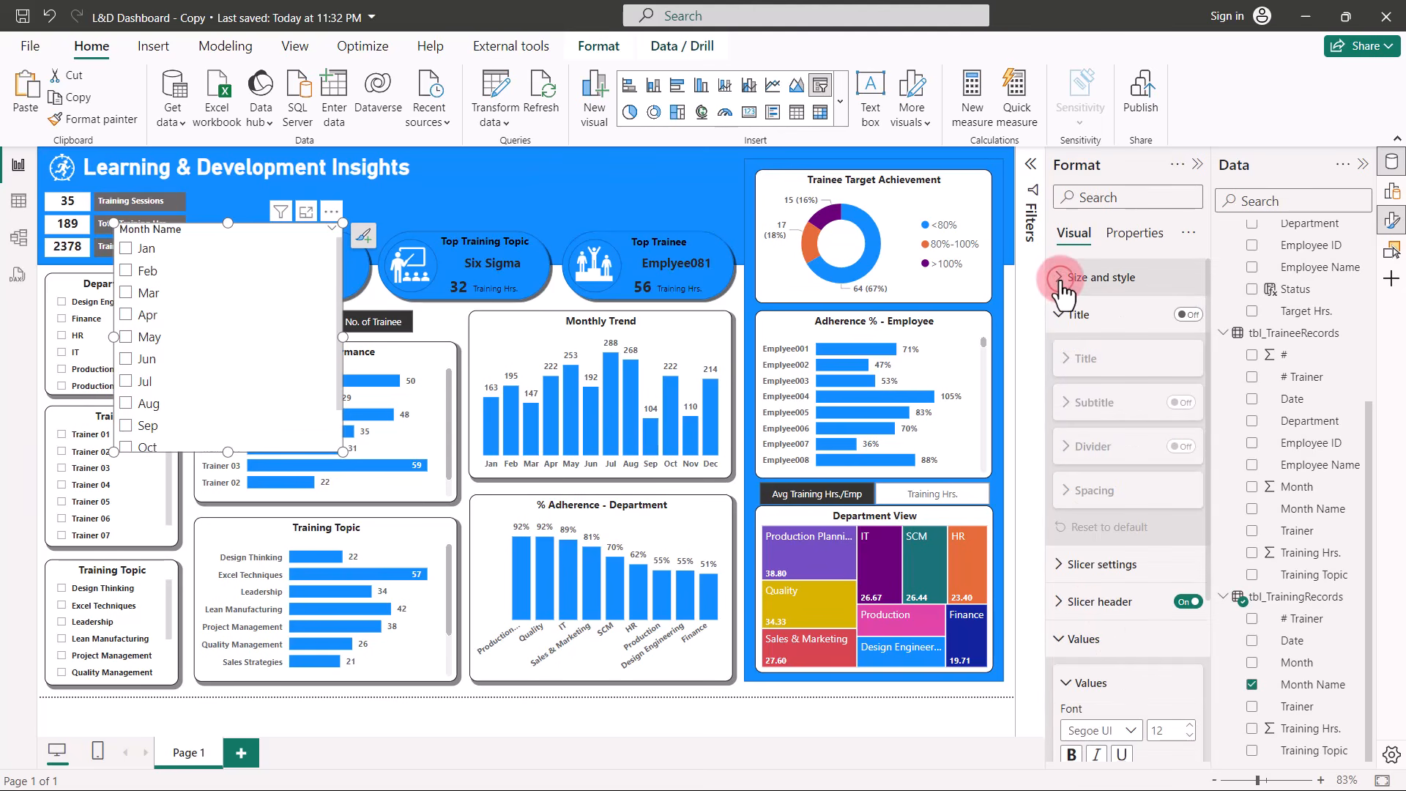
{"action": "left_click", "coordinate": [1184, 602]}
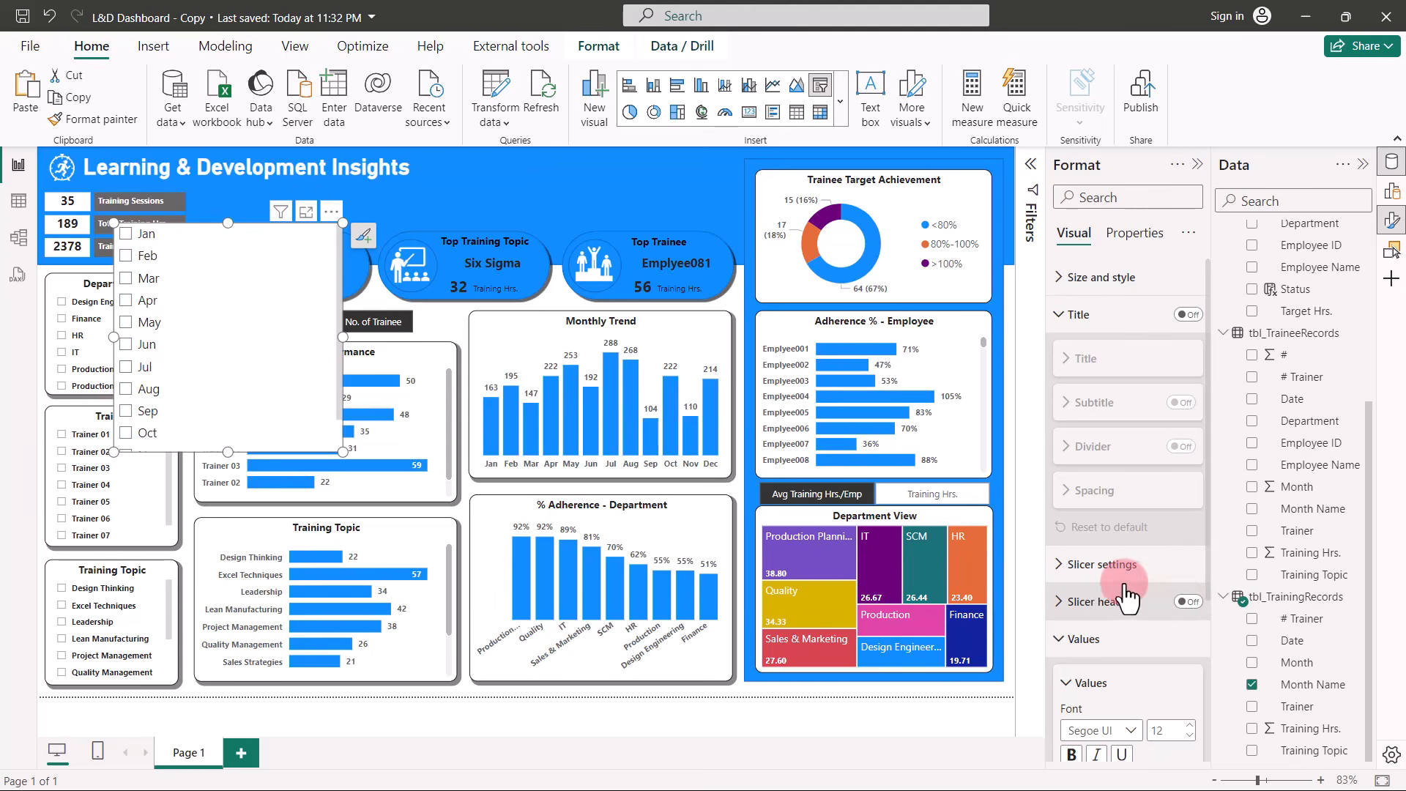
{"action": "left_click", "coordinate": [1057, 564]}
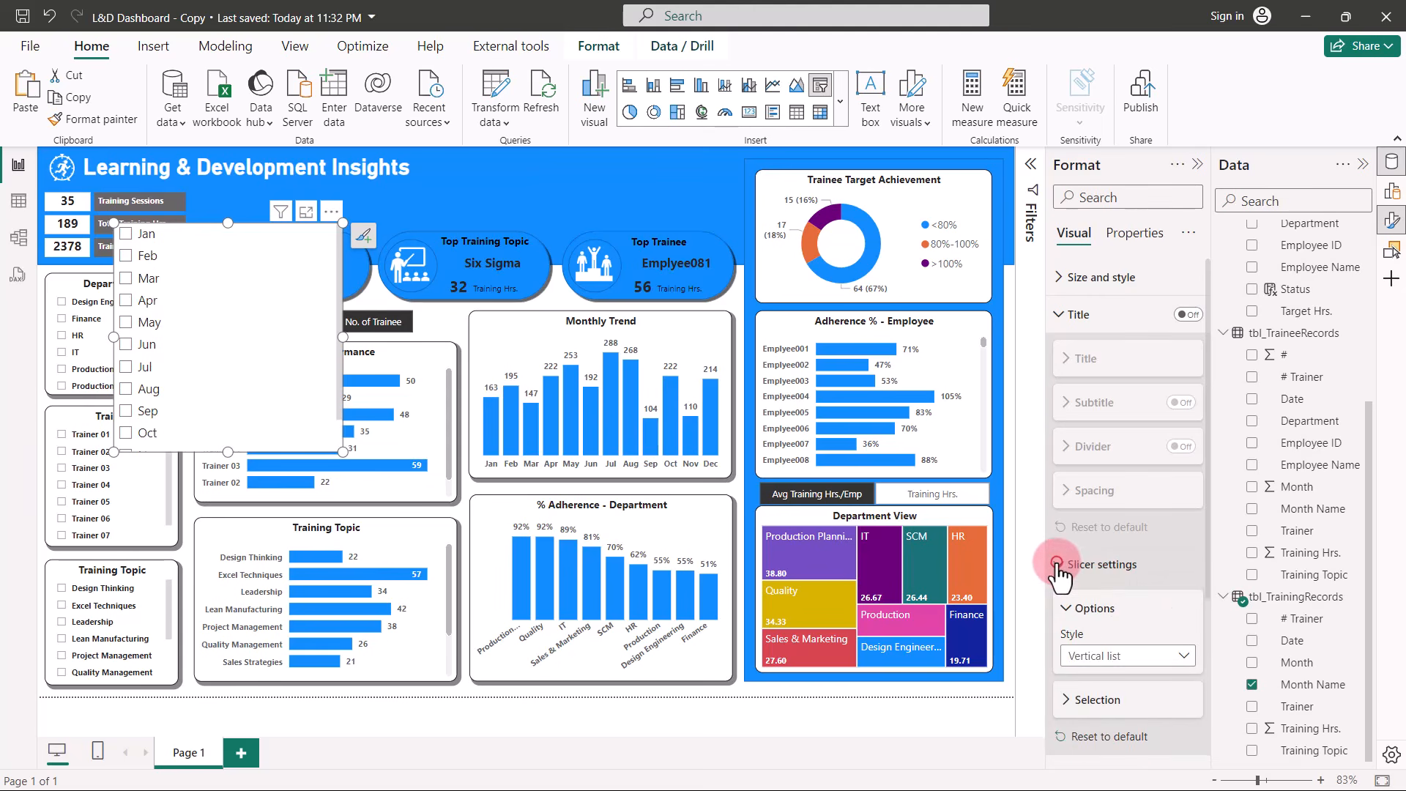
{"action": "left_click", "coordinate": [1148, 656]}
{"action": "left_click", "coordinate": [1101, 702]}
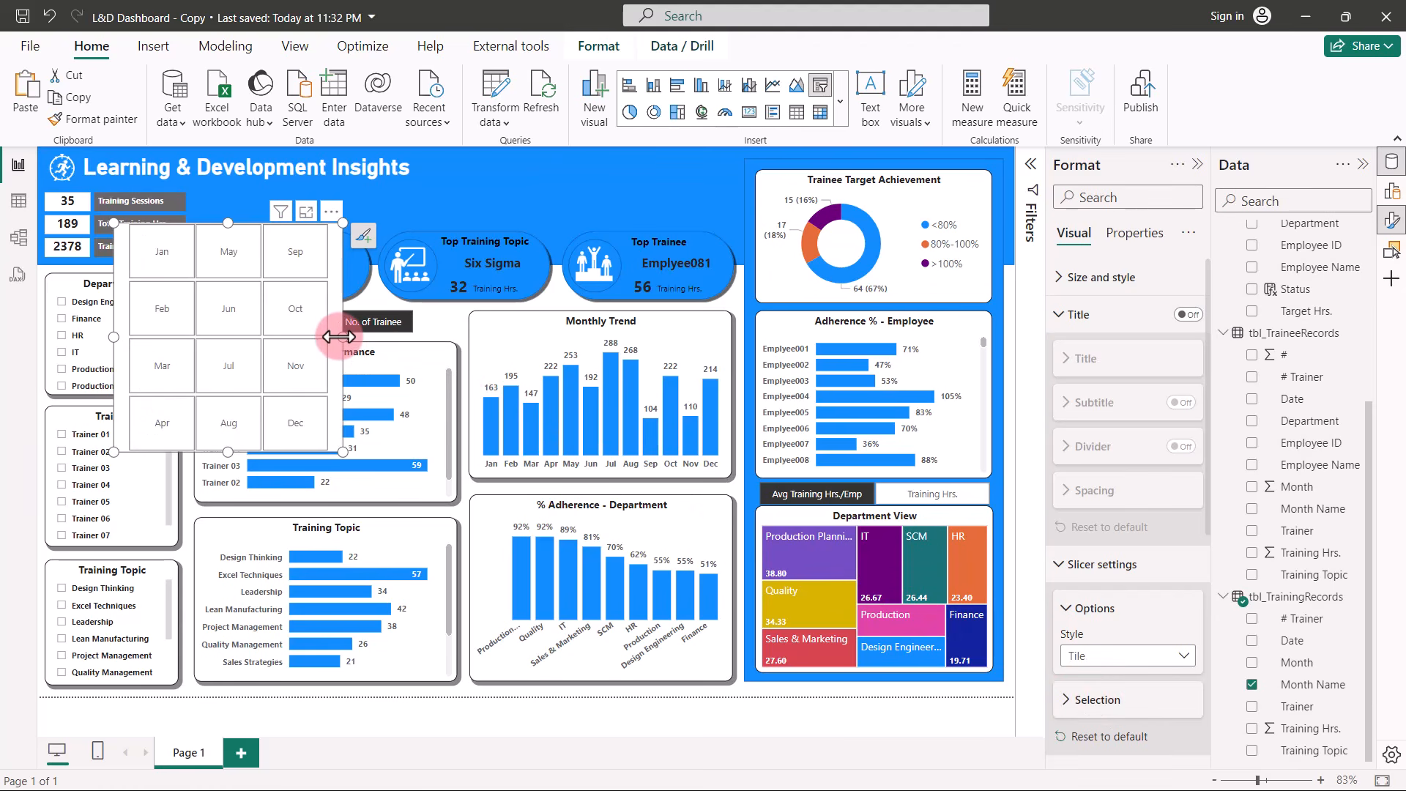
Resize the month slicer into a single-row strip and fit it just above the three top-performer cards.
{"action": "left_click_drag", "start_coordinate": [339, 337], "coordinate": [740, 274]}
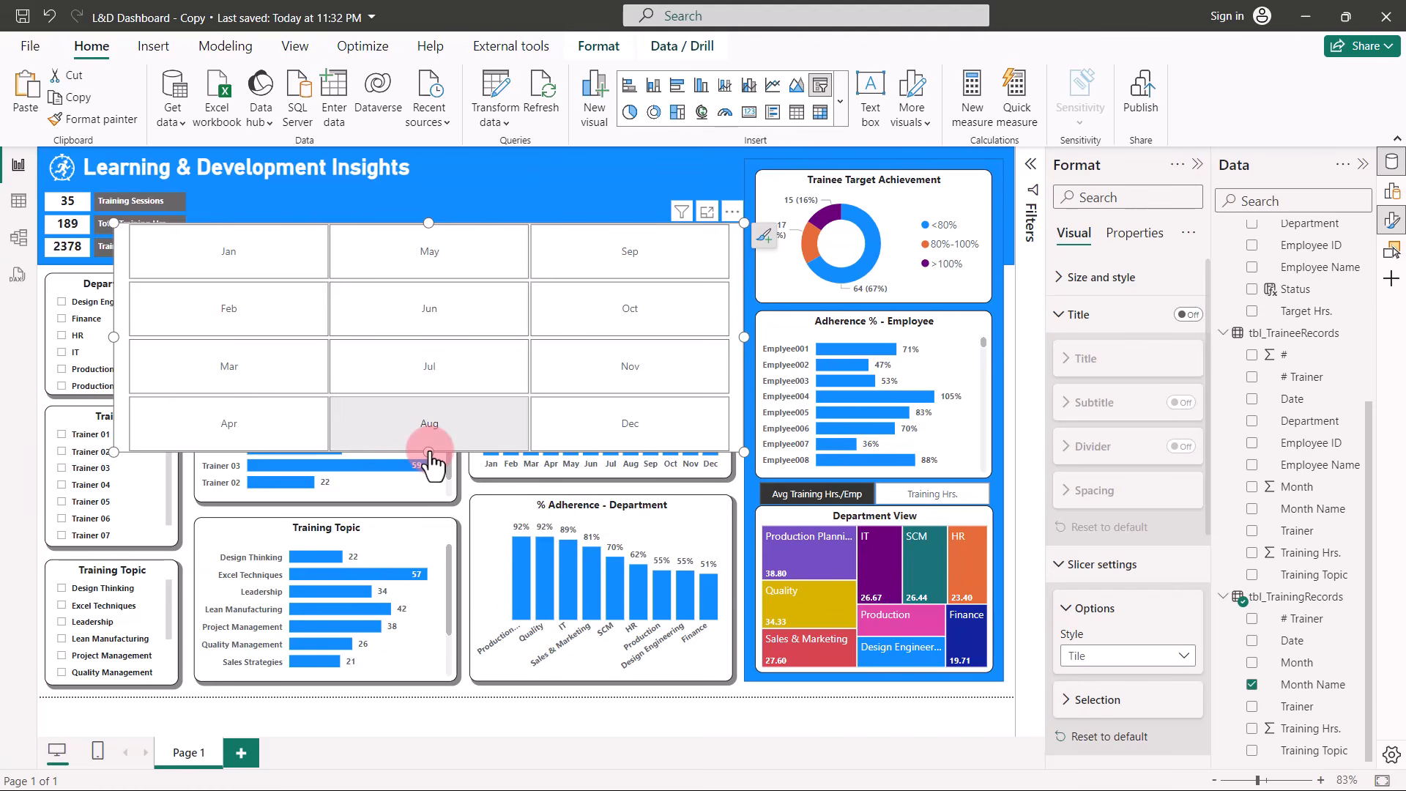
{"action": "left_click_drag", "start_coordinate": [429, 450], "coordinate": [428, 244]}
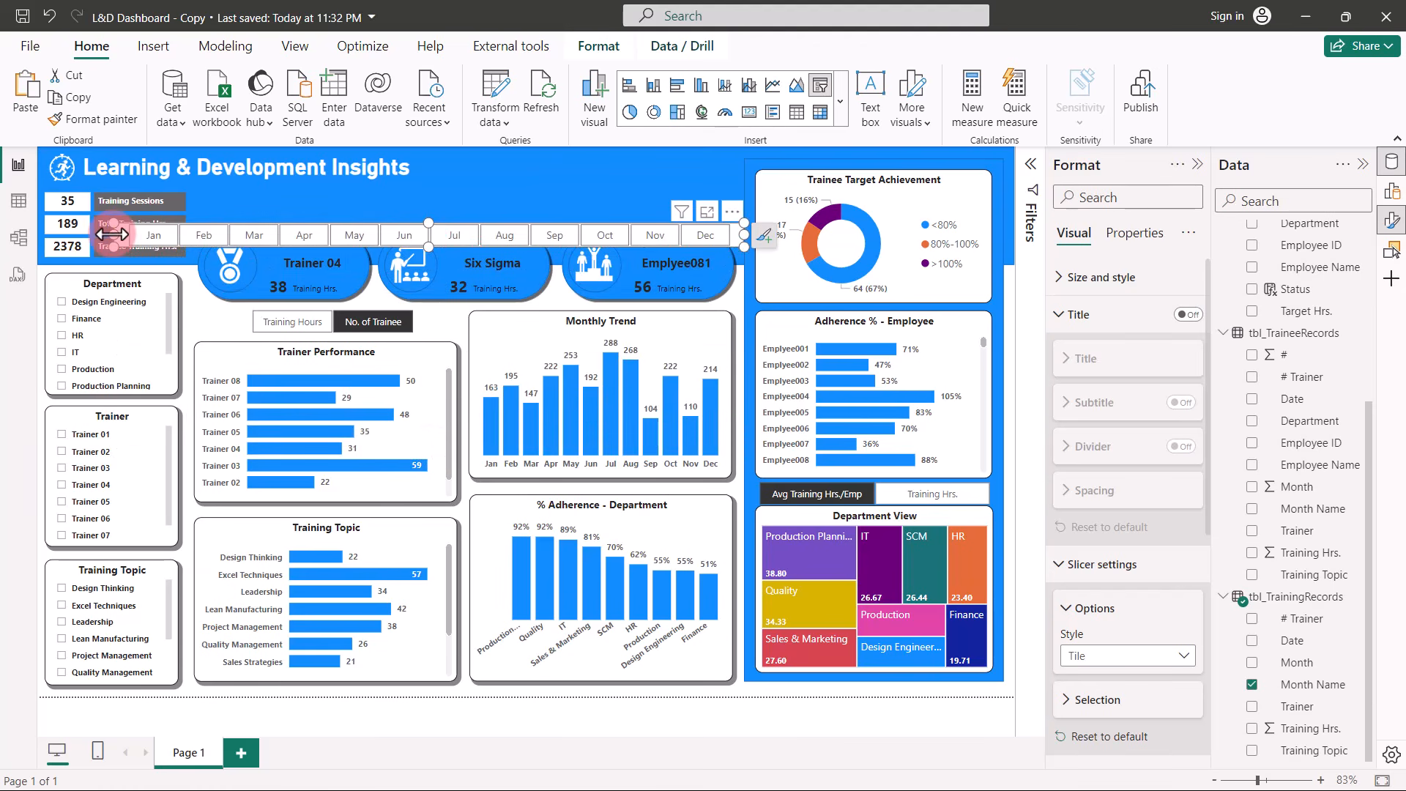
{"action": "left_click_drag", "start_coordinate": [112, 234], "coordinate": [207, 227]}
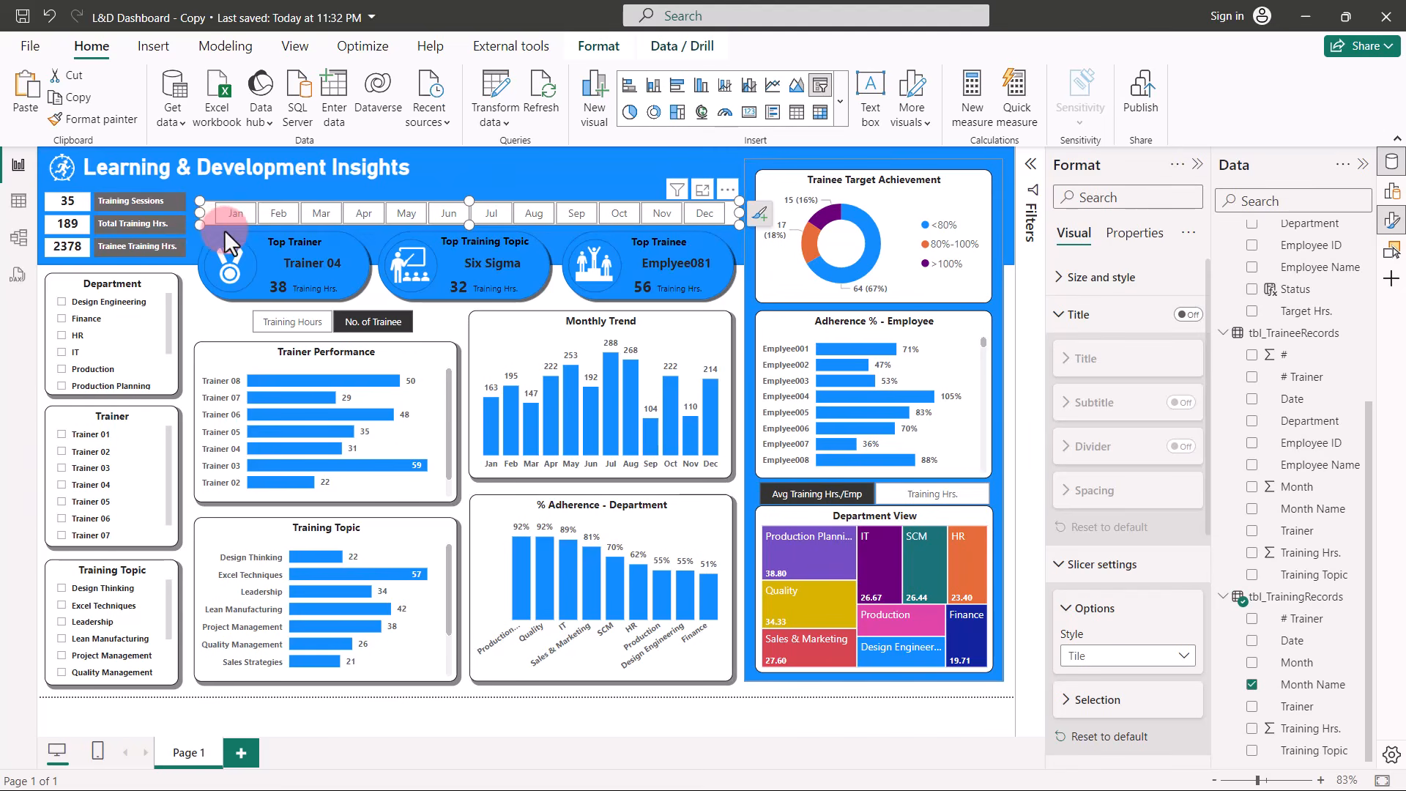
Set the month slicer's values to bold text at font size 8.
{"action": "left_click", "coordinate": [1059, 315]}
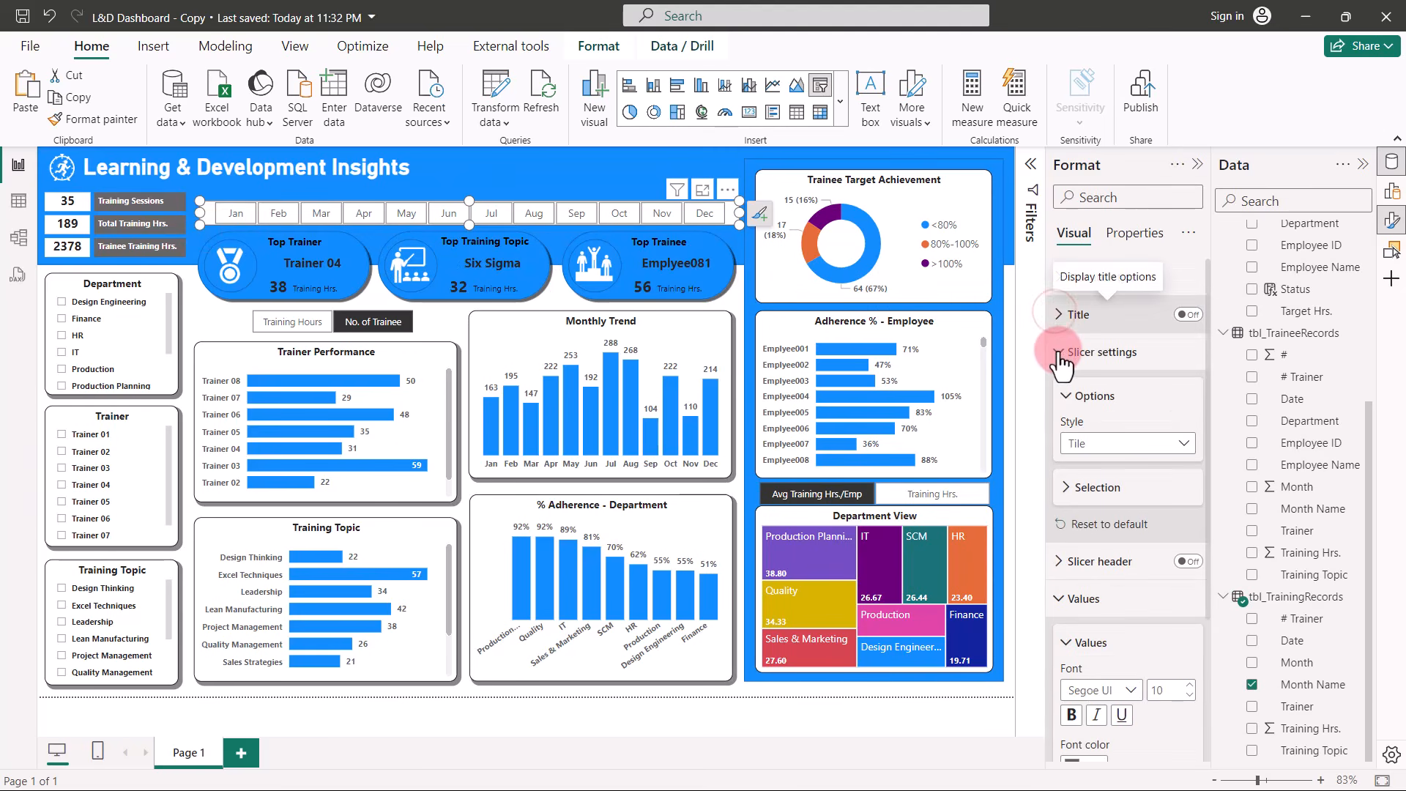
{"action": "left_click", "coordinate": [1060, 355]}
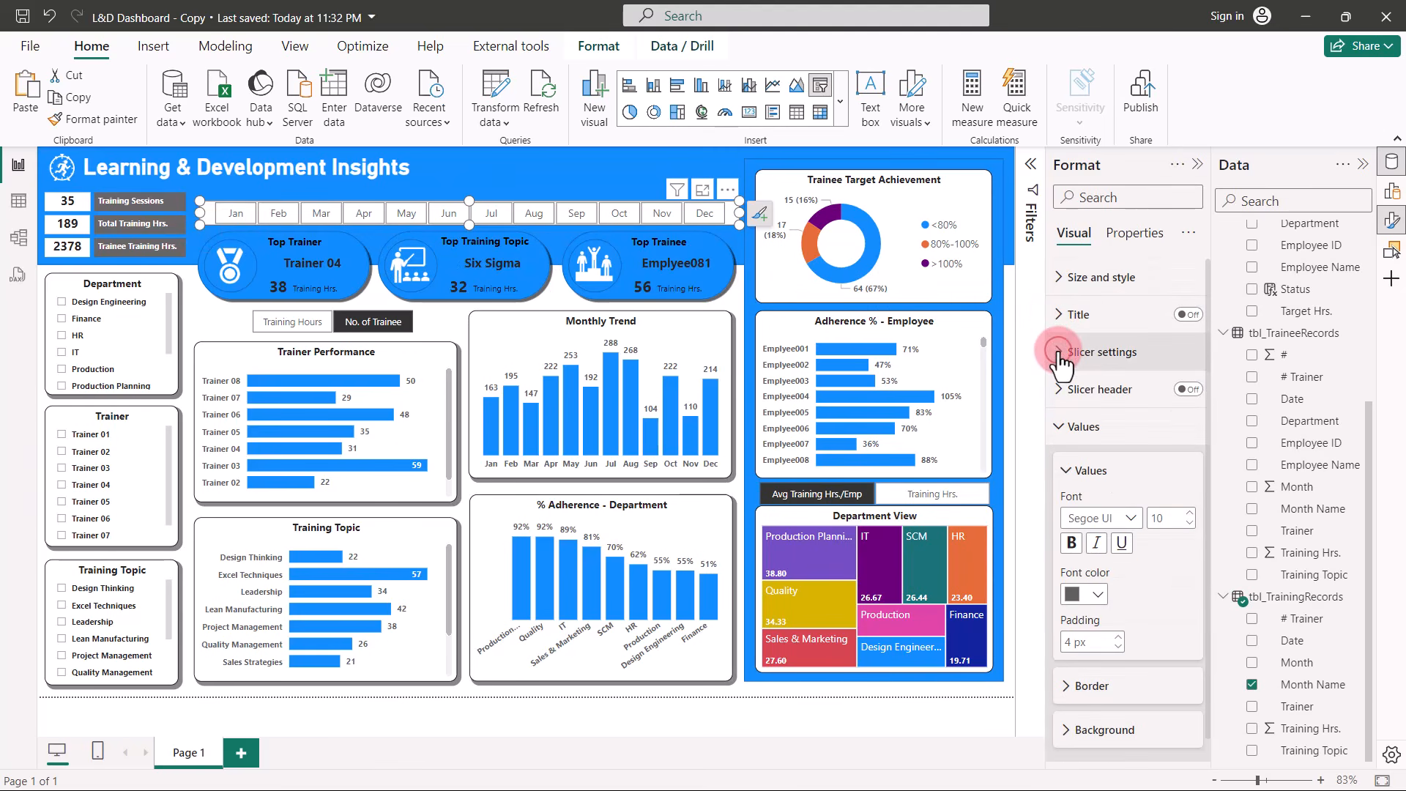
{"action": "left_click", "coordinate": [1188, 524]}
{"action": "left_click", "coordinate": [1187, 525]}
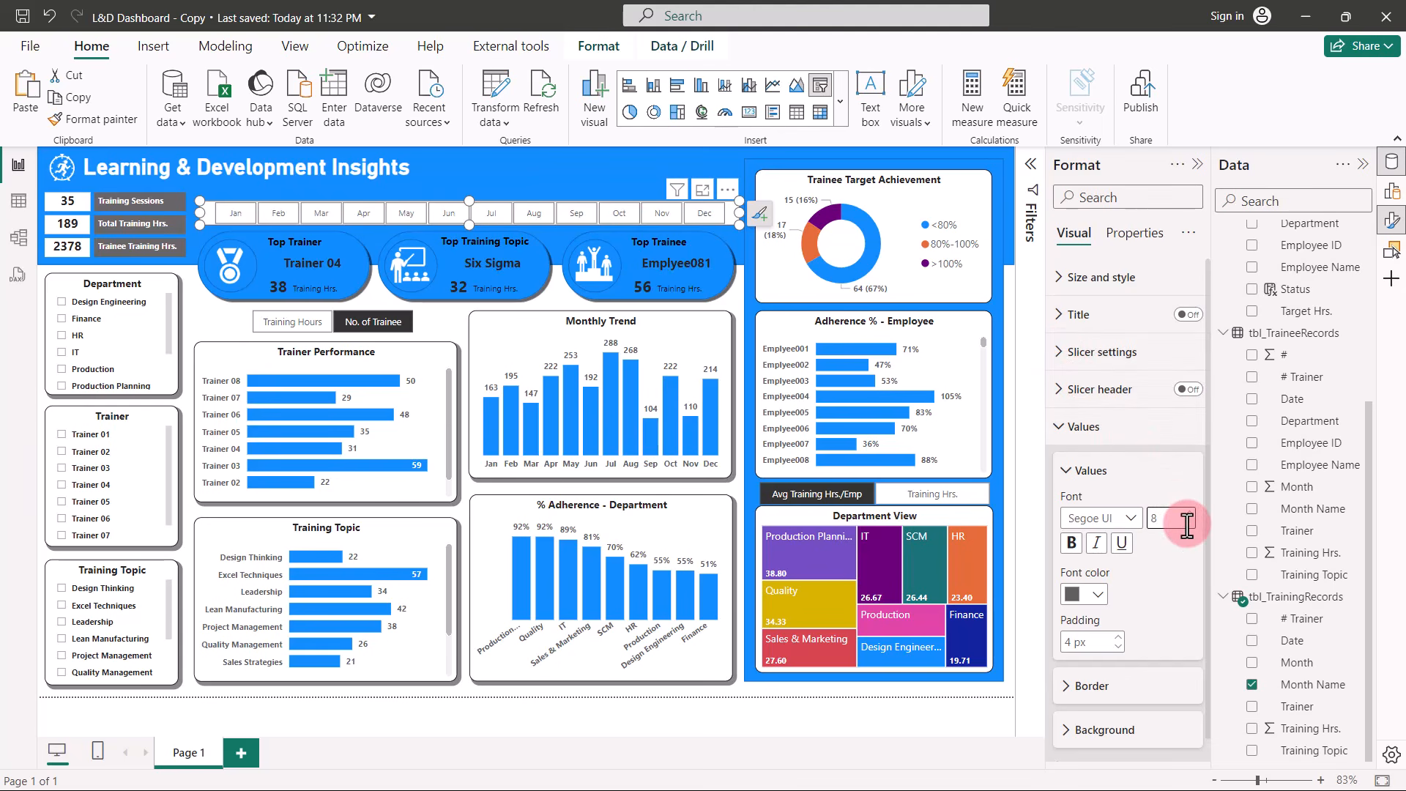
{"action": "left_click", "coordinate": [1071, 543]}
{"action": "left_click", "coordinate": [1073, 729]}
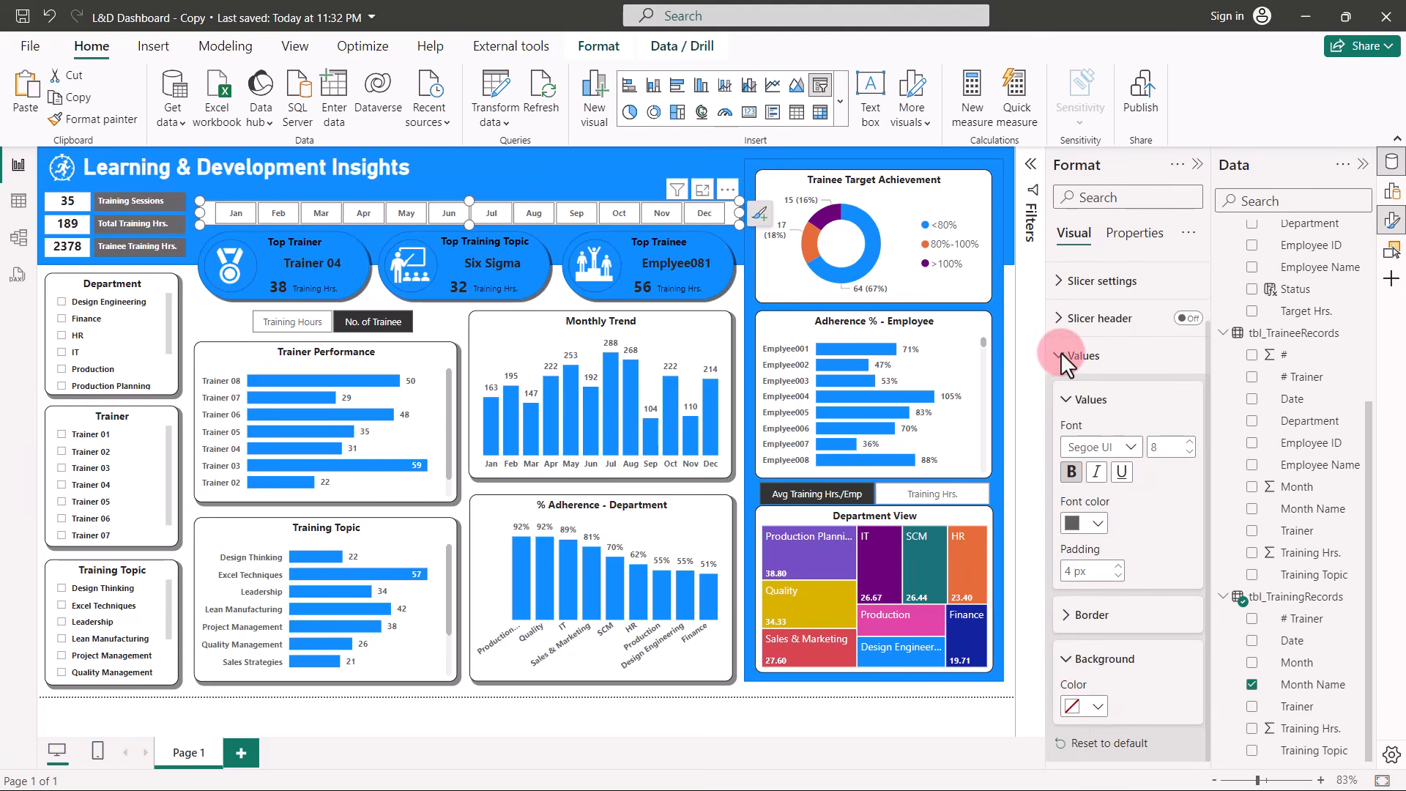
{"action": "left_click", "coordinate": [1062, 356]}
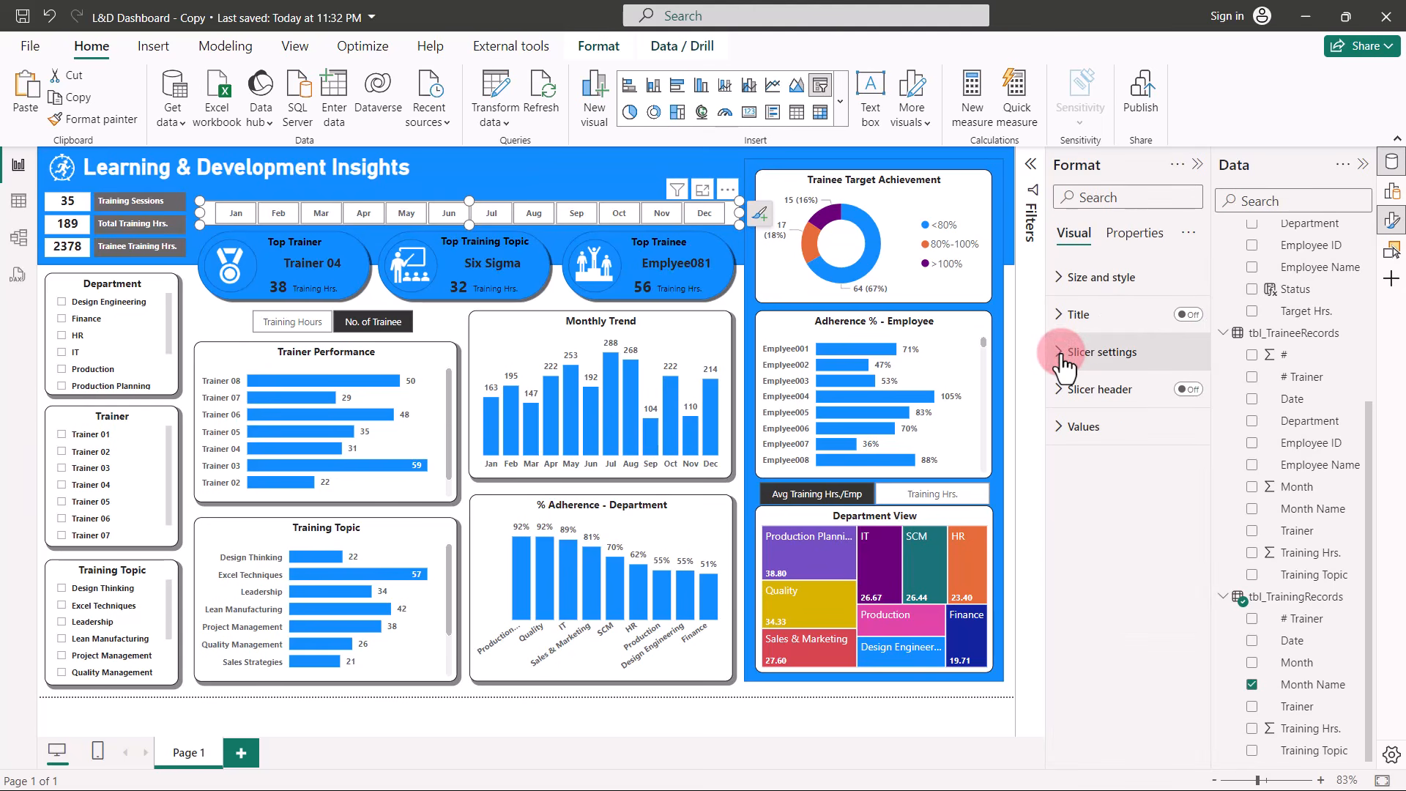
Turn off the month slicer's background.
{"action": "left_click", "coordinate": [1062, 278]}
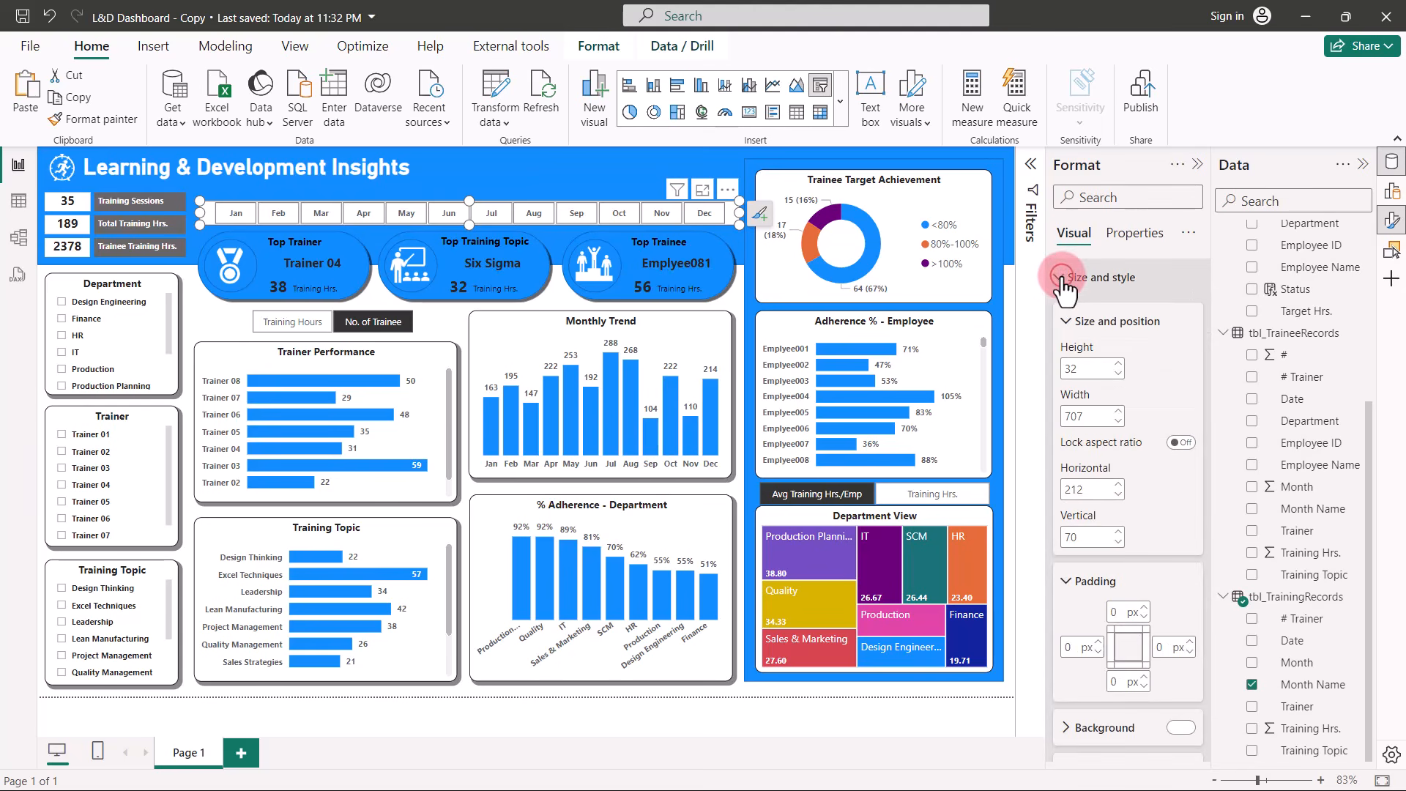
{"action": "scroll", "coordinate": [1063, 282], "scroll_direction": "down", "scroll_amount": 3}
{"action": "left_click", "coordinate": [1179, 502]}
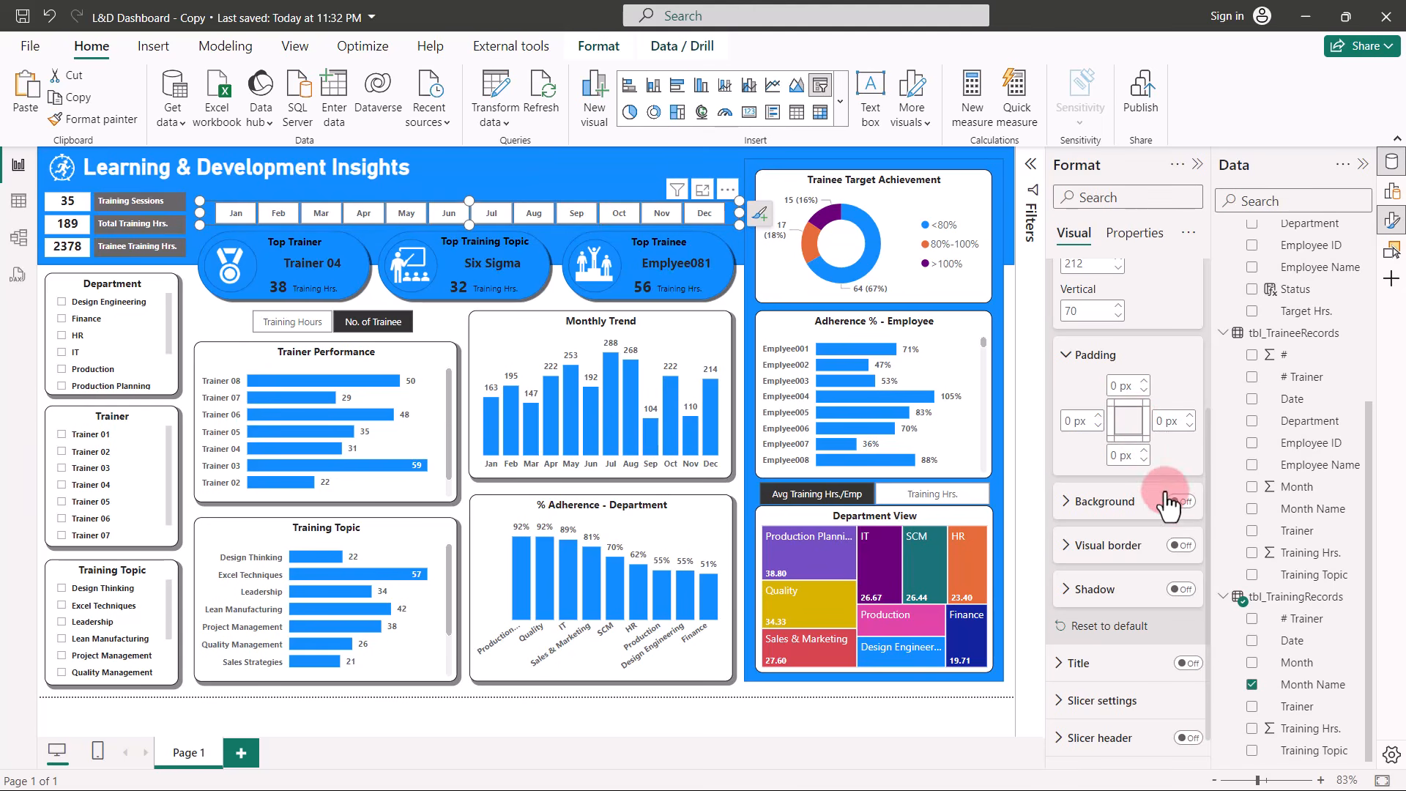
Set the month slicer's height to 29 and shorten it from its left edge to a width of about 657.
{"action": "scroll", "coordinate": [1066, 368], "scroll_direction": "up", "scroll_amount": 3}
{"action": "left_click", "coordinate": [1067, 370]}
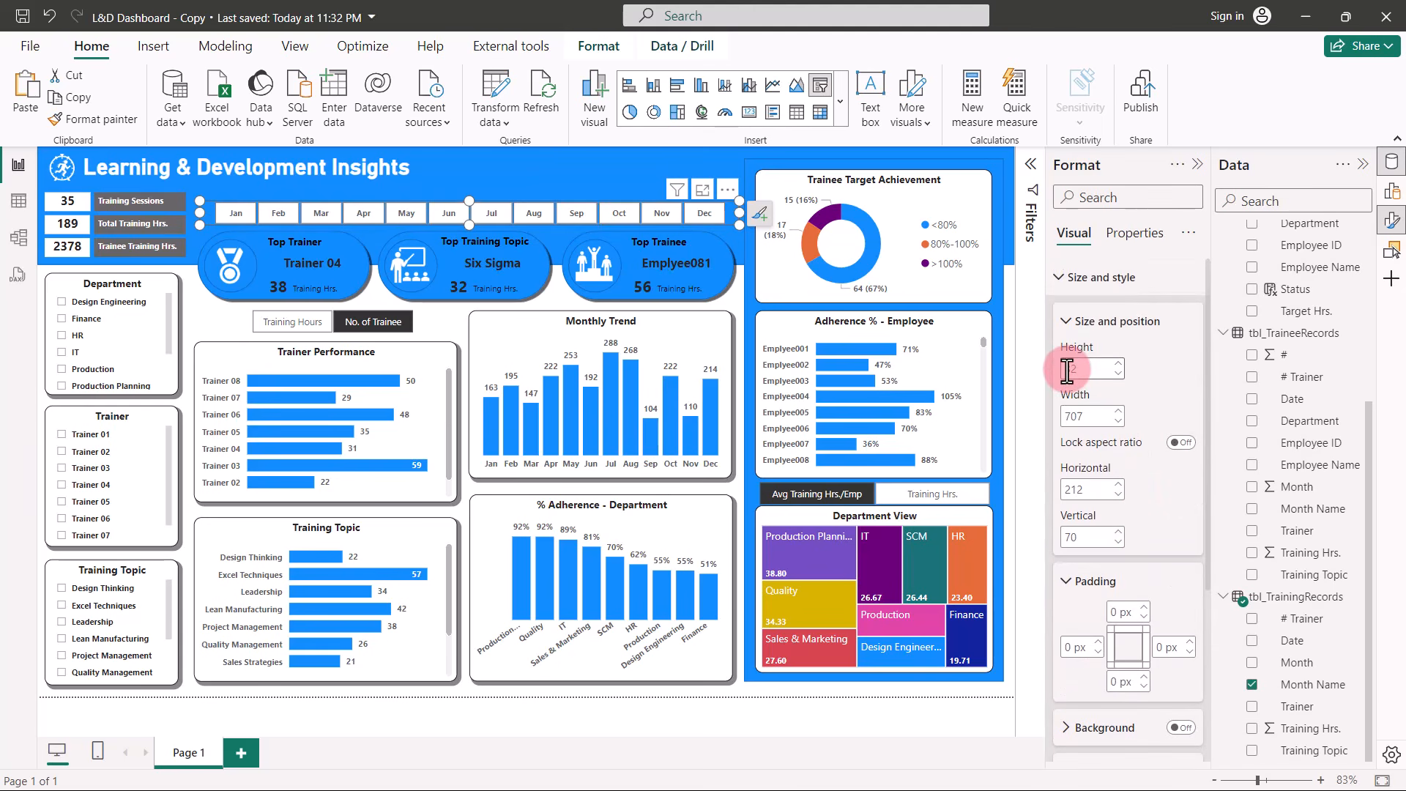
{"action": "left_click", "coordinate": [1119, 375]}
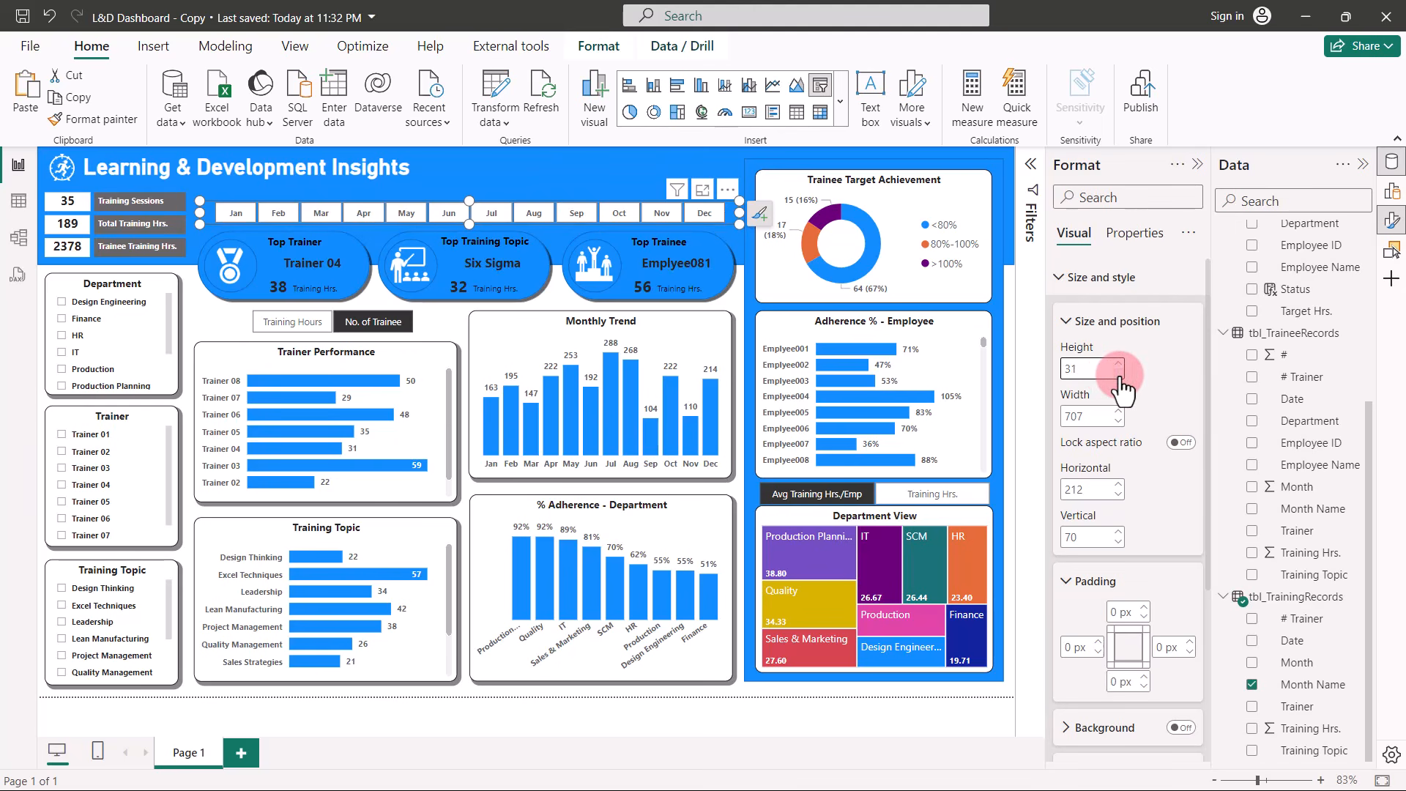
{"action": "left_click", "coordinate": [1119, 375]}
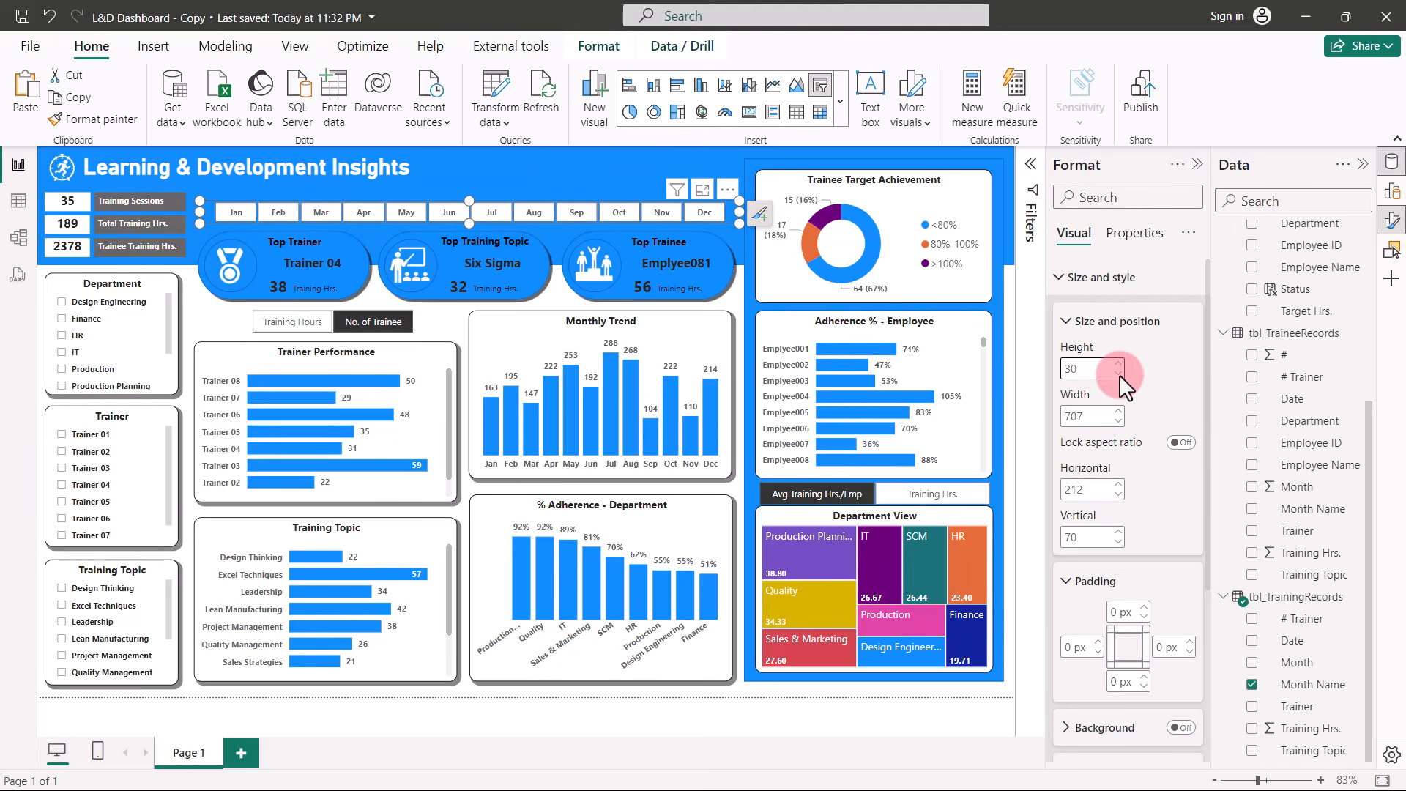
{"action": "left_click", "coordinate": [200, 212]}
{"action": "left_click_drag", "start_coordinate": [200, 212], "coordinate": [236, 212]}
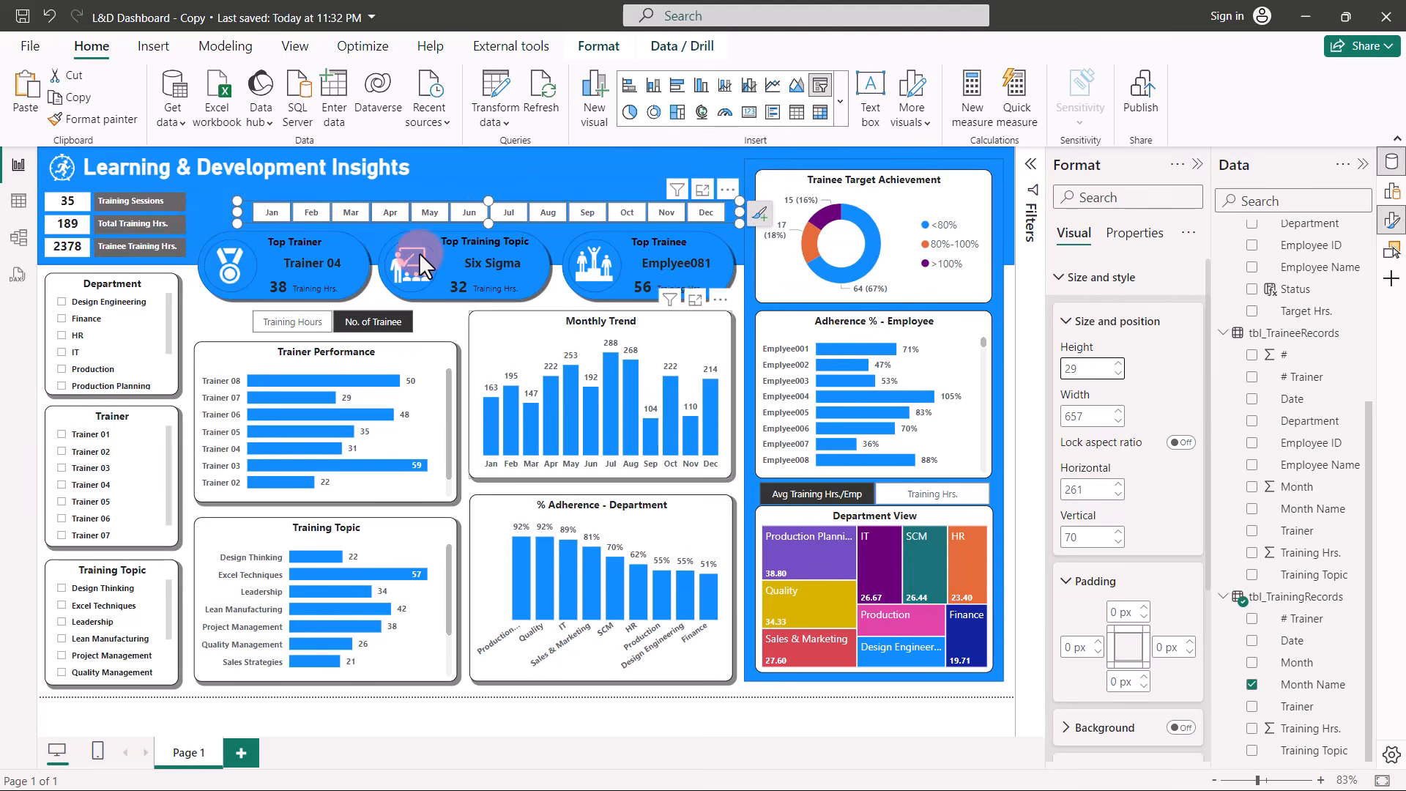
Set the month slicer's width to 670.
{"action": "left_click", "coordinate": [1119, 410]}
{"action": "left_click", "coordinate": [1120, 411]}
{"action": "left_click", "coordinate": [1120, 410]}
{"action": "left_click", "coordinate": [1119, 410]}
{"action": "left_click", "coordinate": [1119, 411]}
{"action": "left_click", "coordinate": [1120, 411]}
{"action": "left_click", "coordinate": [1119, 410]}
{"action": "left_click", "coordinate": [1120, 410]}
{"action": "left_click", "coordinate": [1119, 410]}
{"action": "left_click", "coordinate": [1120, 411]}
{"action": "left_click", "coordinate": [1120, 410]}
{"action": "left_click", "coordinate": [1120, 410]}
{"action": "left_click", "coordinate": [1120, 410]}
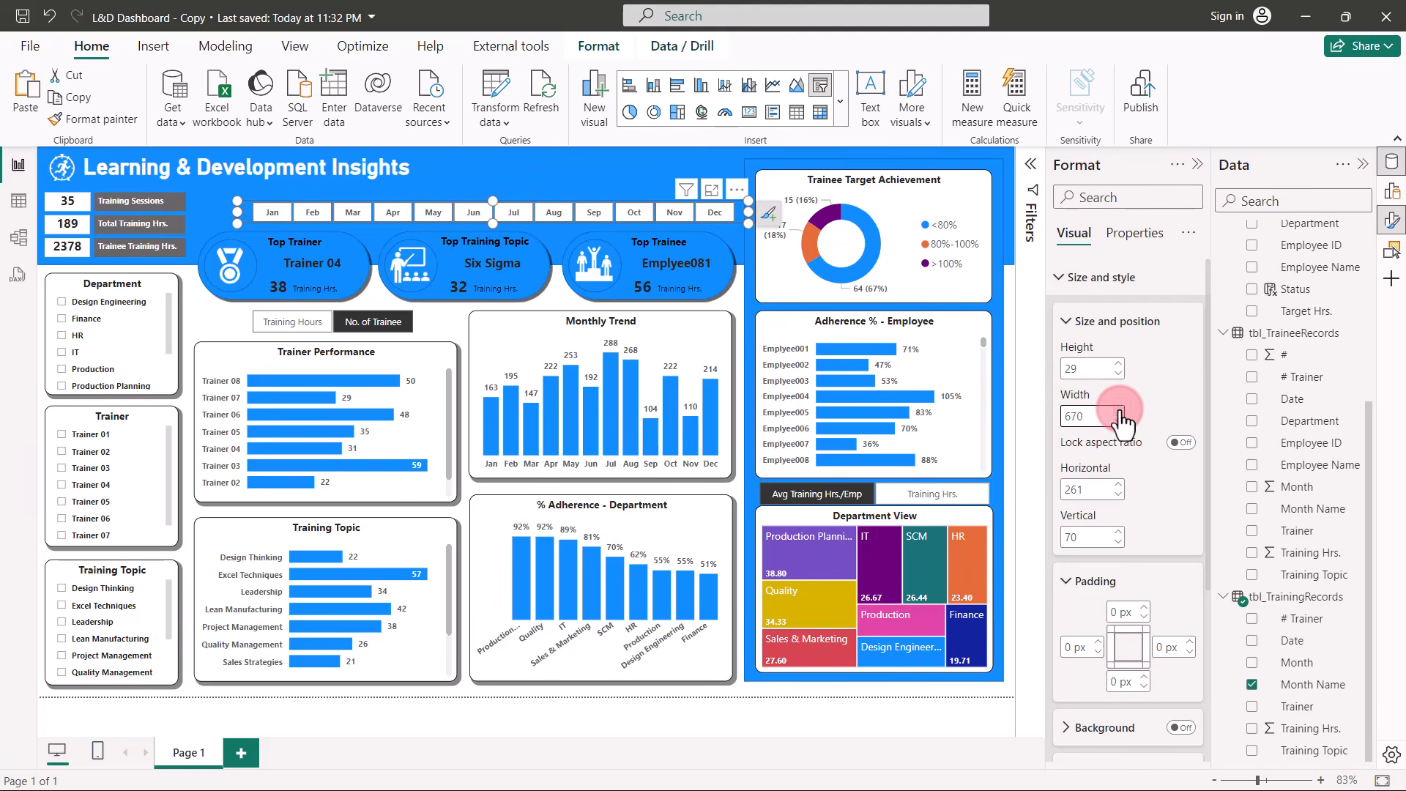
Set the month slicer's horizontal position to 255 and its vertical position to 65, and deselect it.
{"action": "left_click", "coordinate": [1118, 495]}
{"action": "left_click", "coordinate": [1118, 496]}
{"action": "left_click", "coordinate": [1118, 495]}
{"action": "left_click", "coordinate": [1119, 495]}
{"action": "left_click", "coordinate": [1119, 495]}
{"action": "left_click", "coordinate": [1118, 495]}
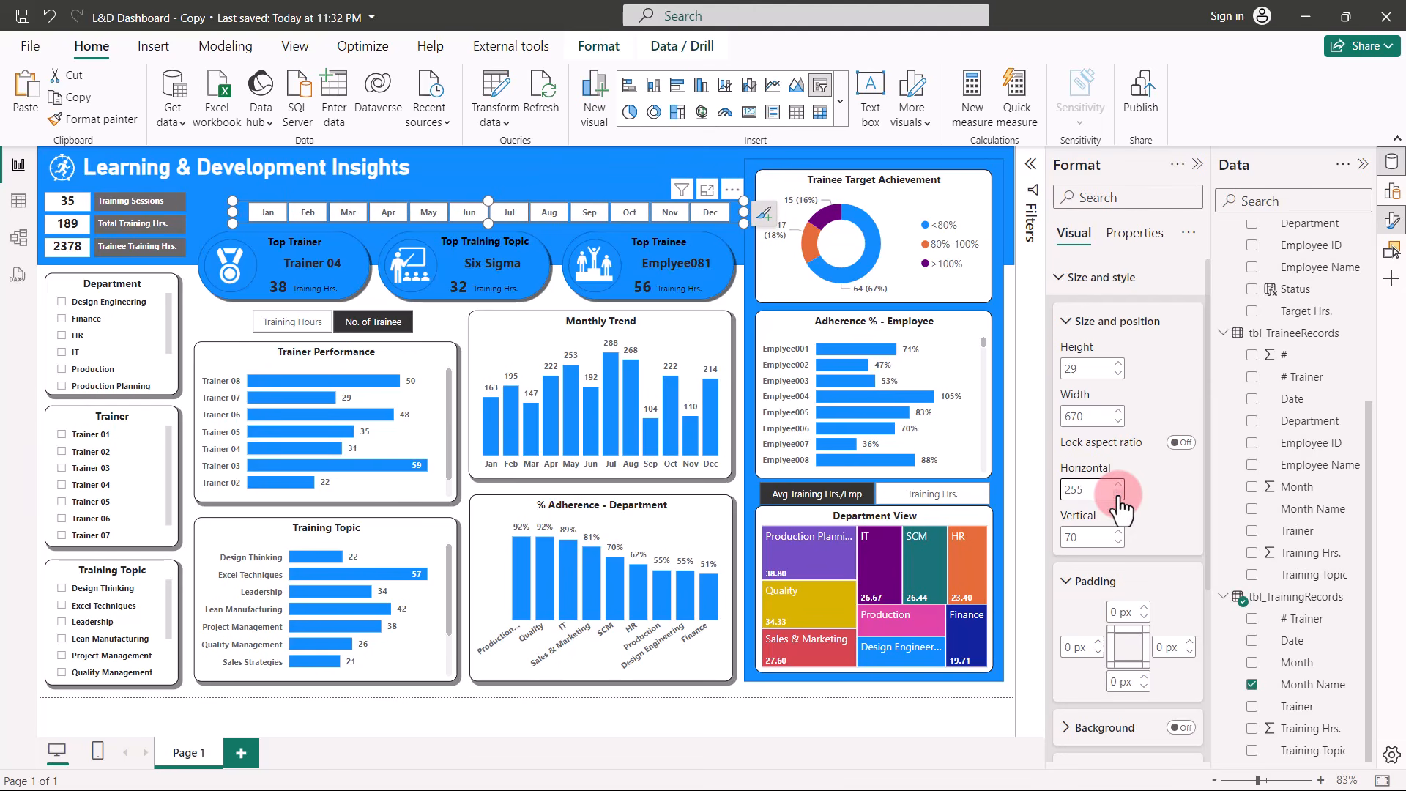
{"action": "left_click", "coordinate": [1118, 543]}
{"action": "left_click", "coordinate": [1119, 543]}
{"action": "left_click", "coordinate": [1119, 543]}
{"action": "left_click", "coordinate": [1118, 543]}
{"action": "left_click", "coordinate": [1119, 543]}
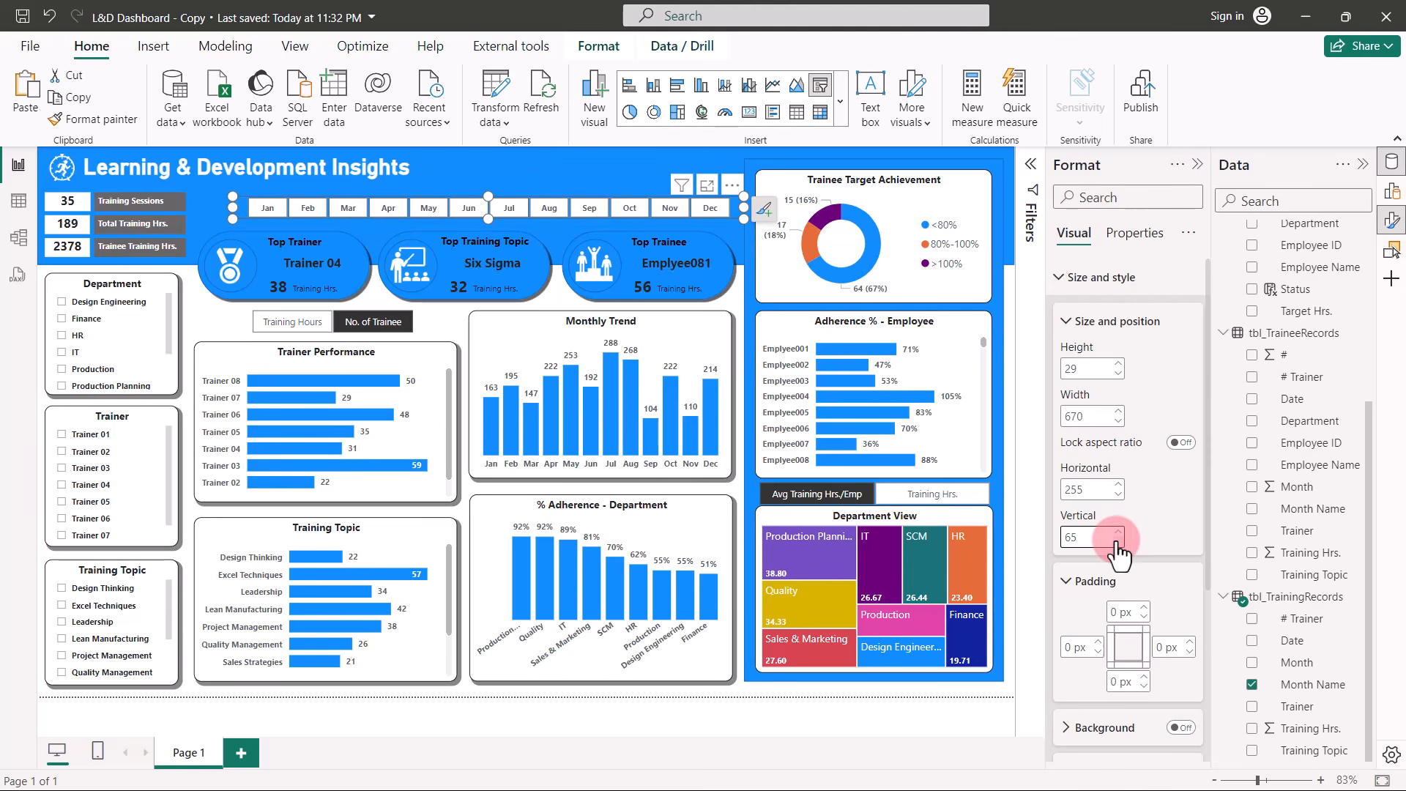
{"action": "left_click", "coordinate": [517, 695]}
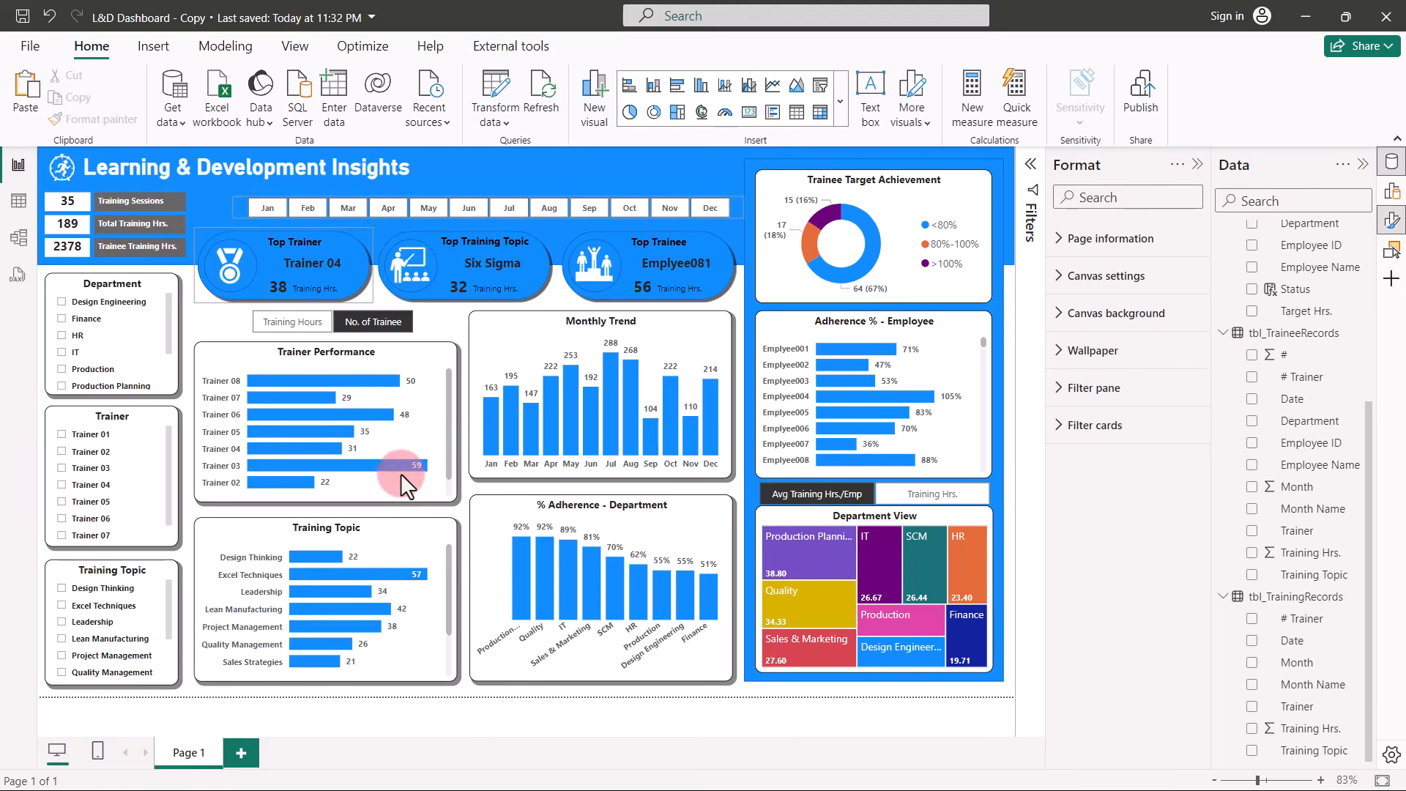
Test the month slicer by filtering the dashboard to Jan and to Mar, and clear the filter.
{"action": "left_click", "coordinate": [265, 209]}
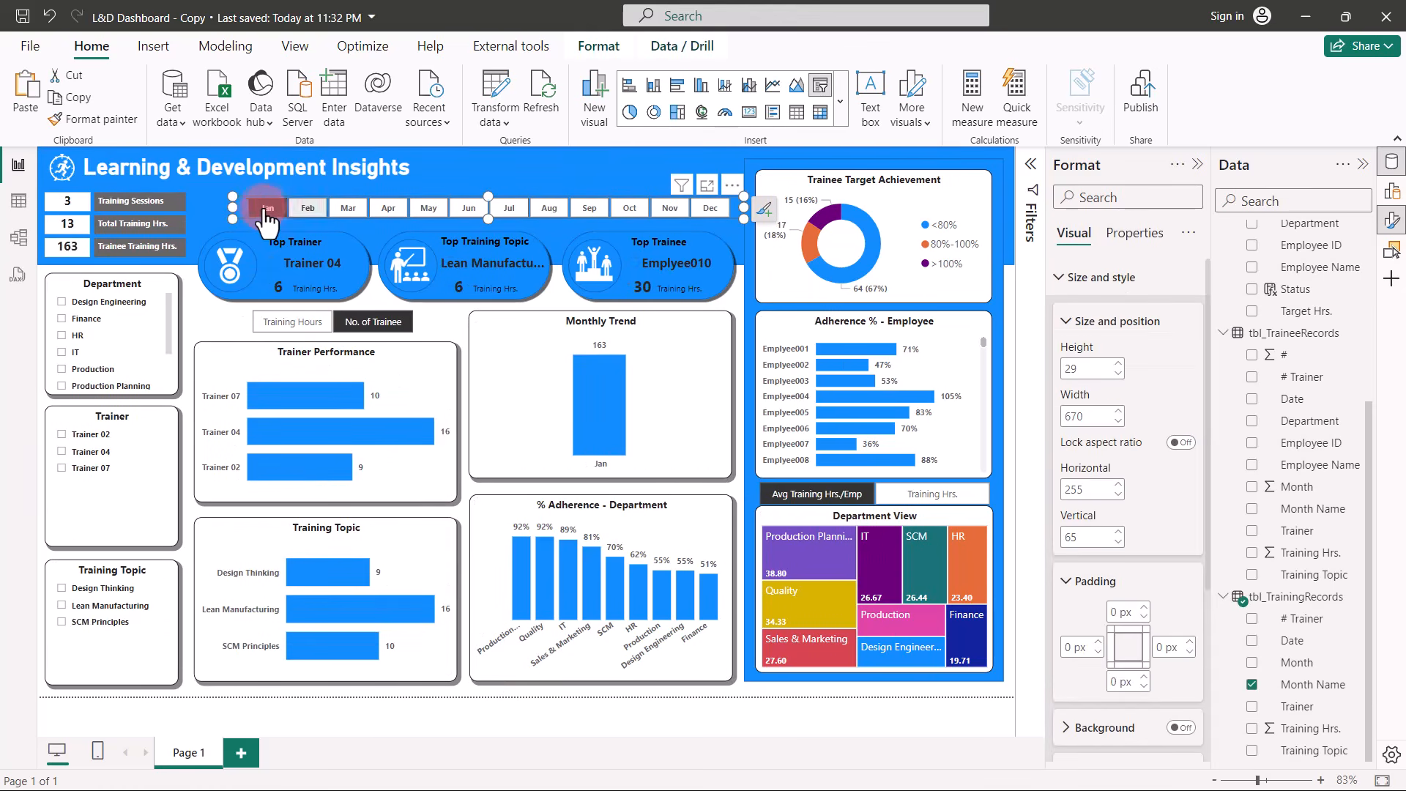
{"action": "left_click", "coordinate": [340, 205]}
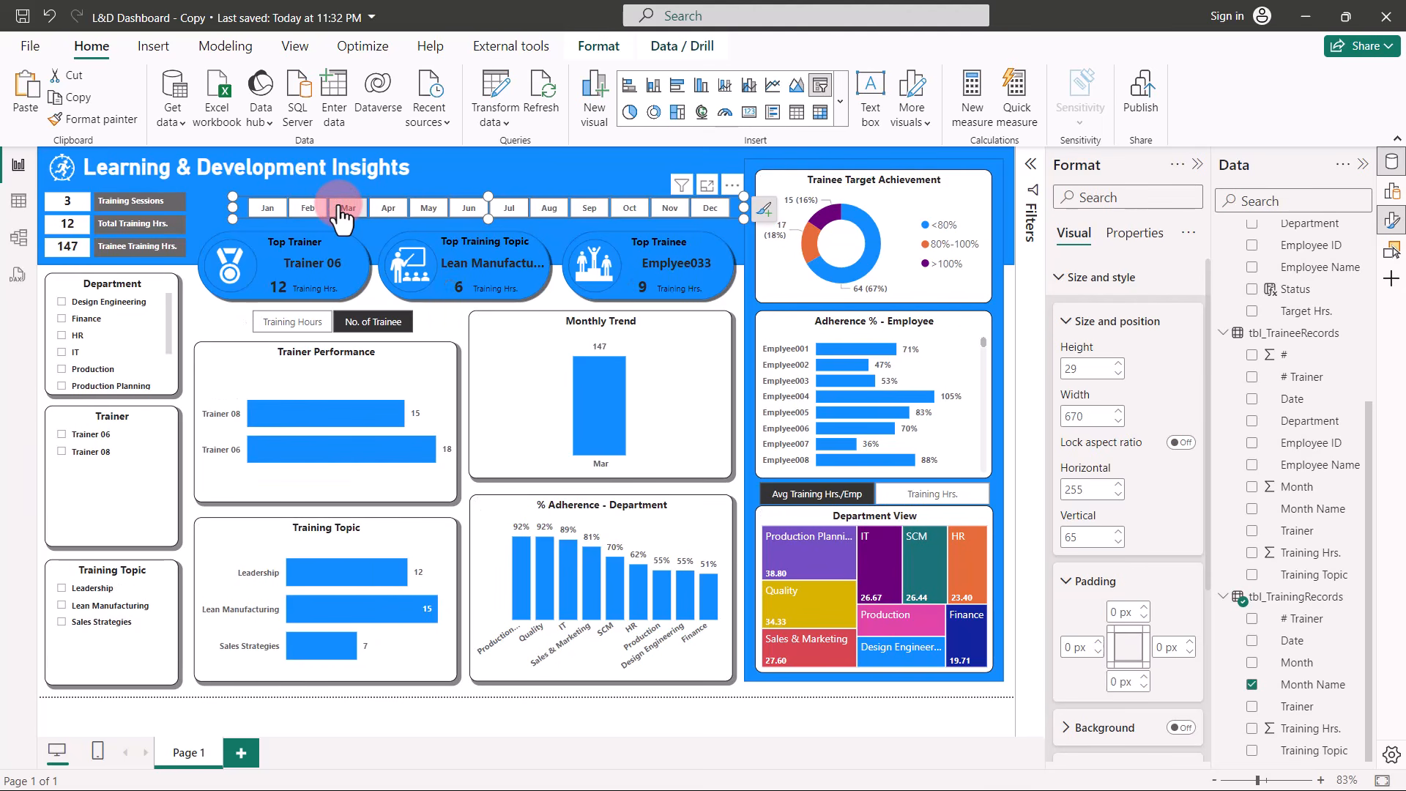
{"action": "left_click", "coordinate": [351, 208]}
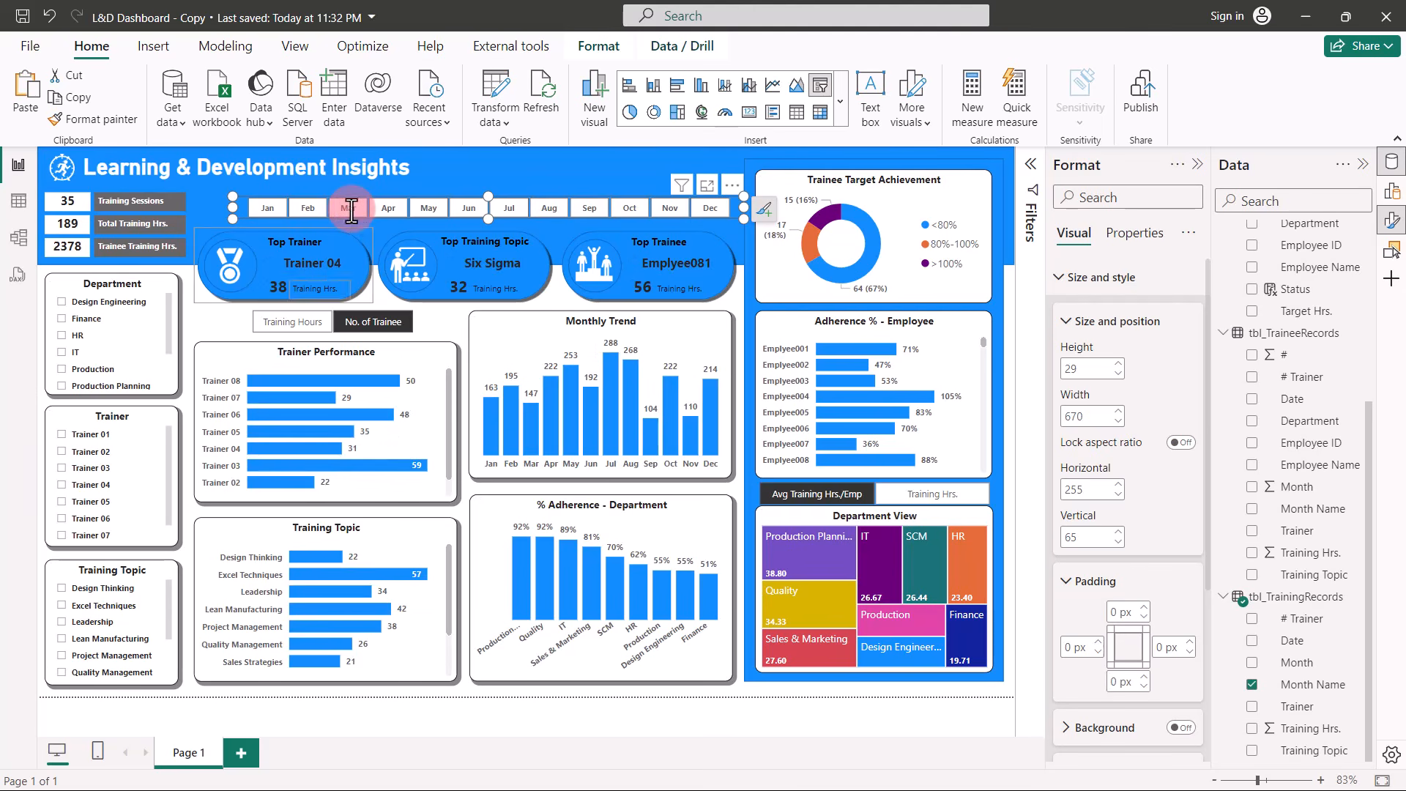
Test the Training Hours / No. of Trainee switch and the Avg Training Hrs./Emp / Training Hrs. switch, returning each to its original option.
{"action": "left_click", "coordinate": [301, 322]}
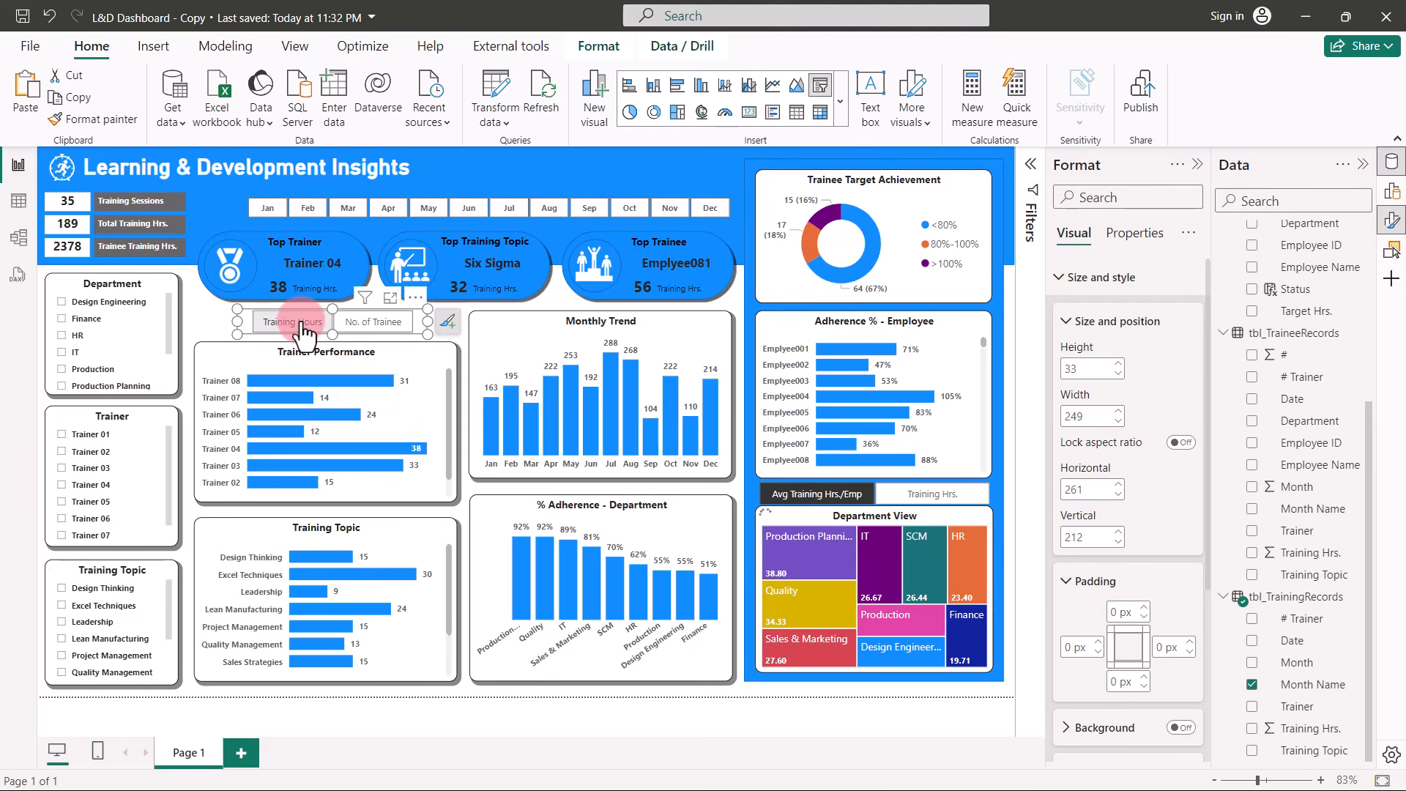
{"action": "left_click", "coordinate": [368, 322]}
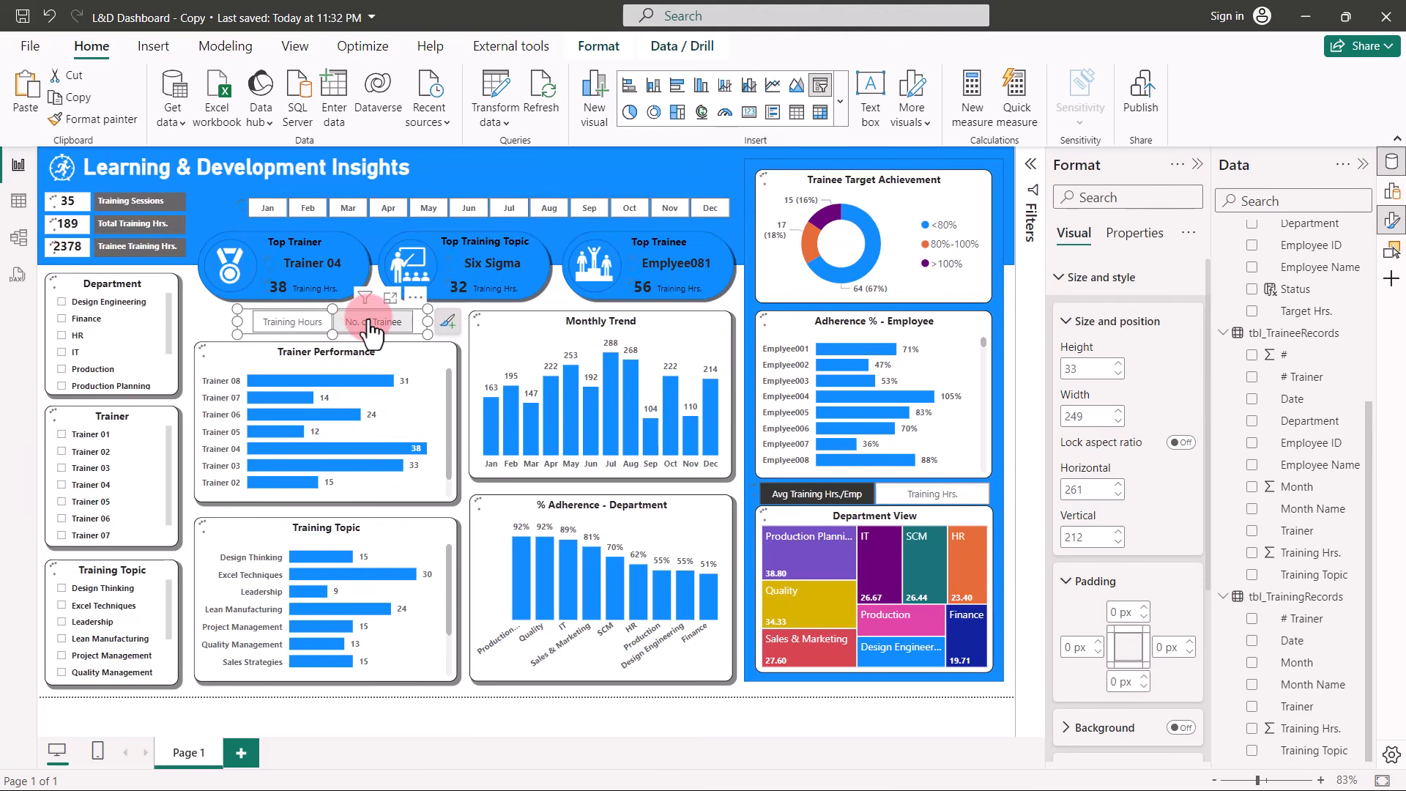
{"action": "left_click", "coordinate": [945, 494]}
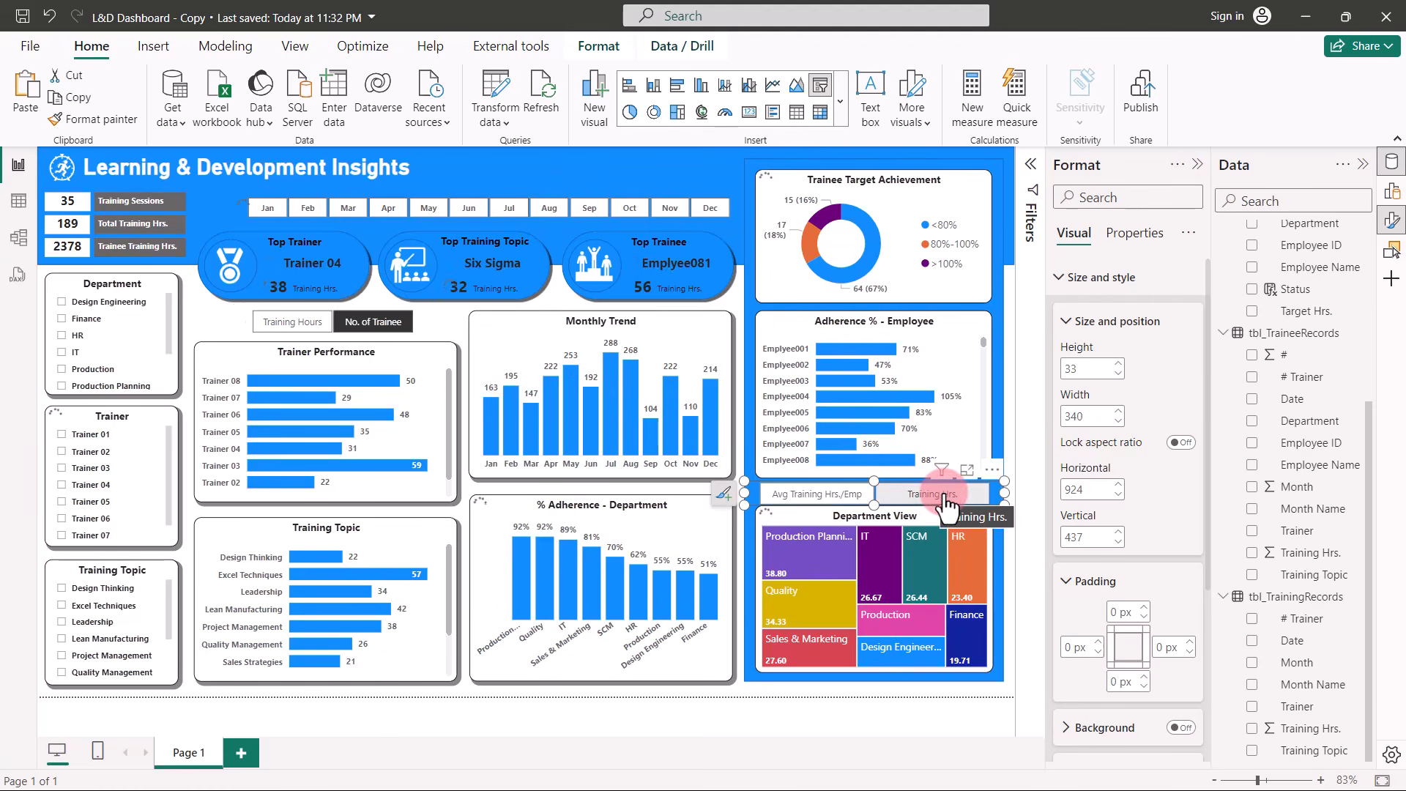
{"action": "left_click", "coordinate": [819, 490]}
{"action": "left_click", "coordinate": [811, 493]}
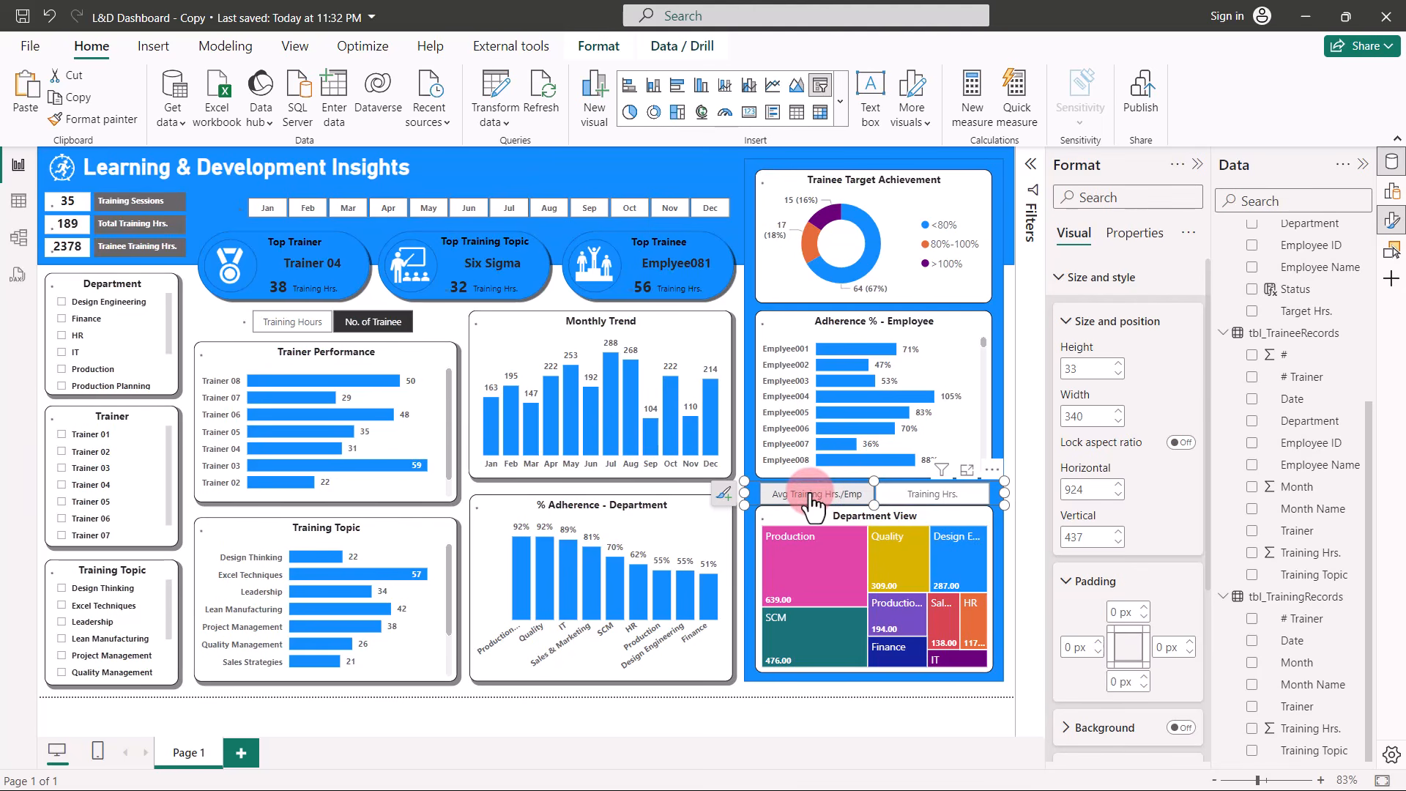
{"action": "left_click", "coordinate": [882, 703]}
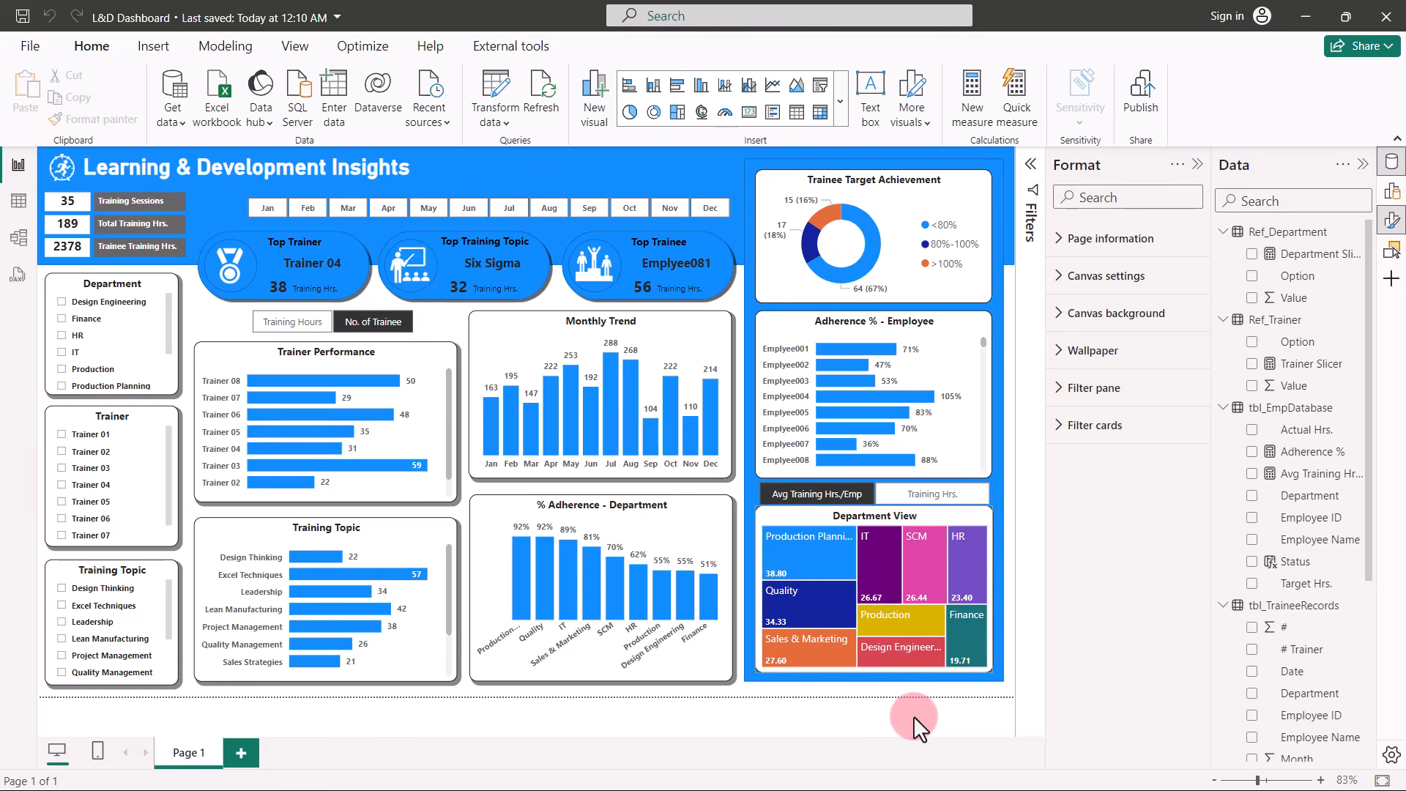
Start a manually entered table named Ref_Theme with the columns Theme and Value.
{"action": "left_click", "coordinate": [340, 82]}
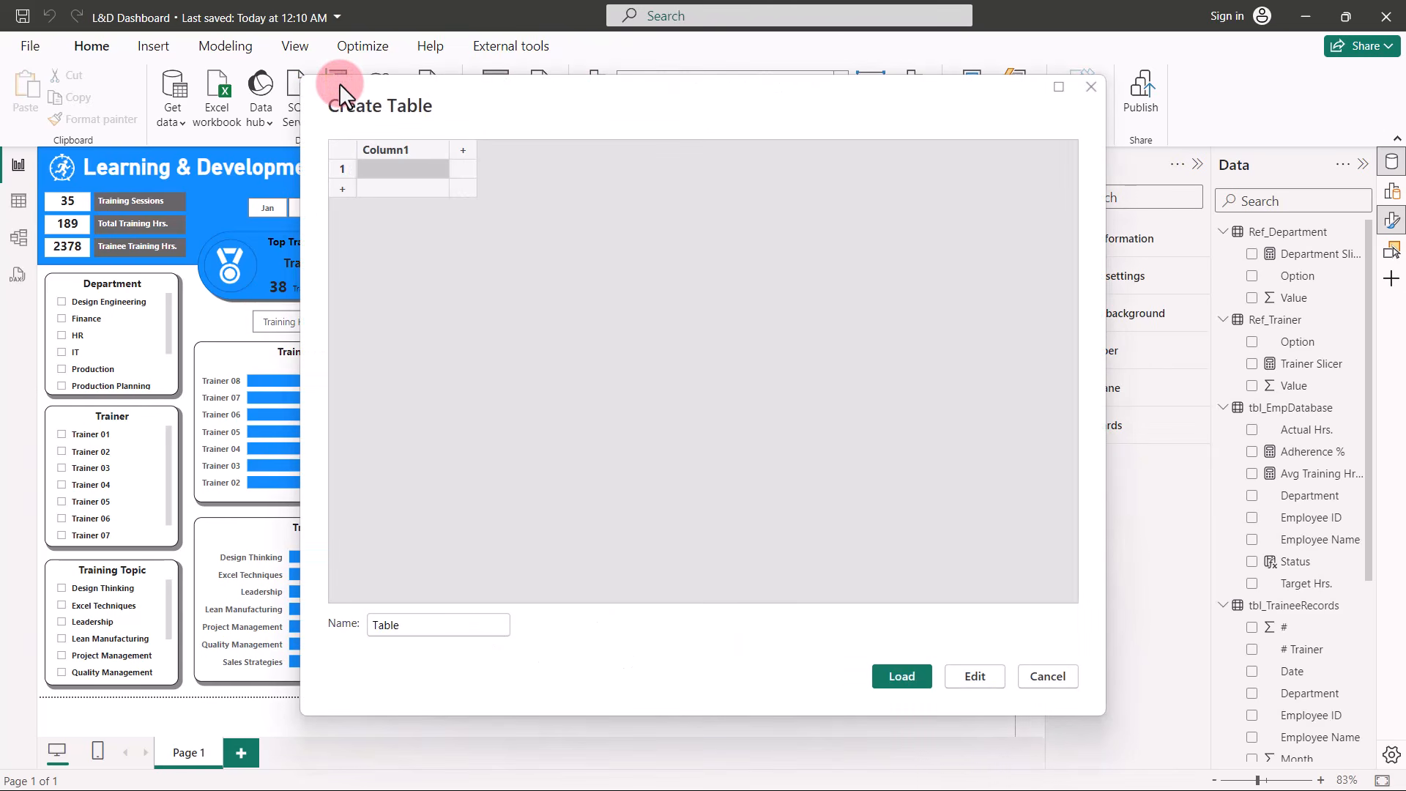
{"action": "left_click_drag", "start_coordinate": [418, 625], "coordinate": [354, 629]}
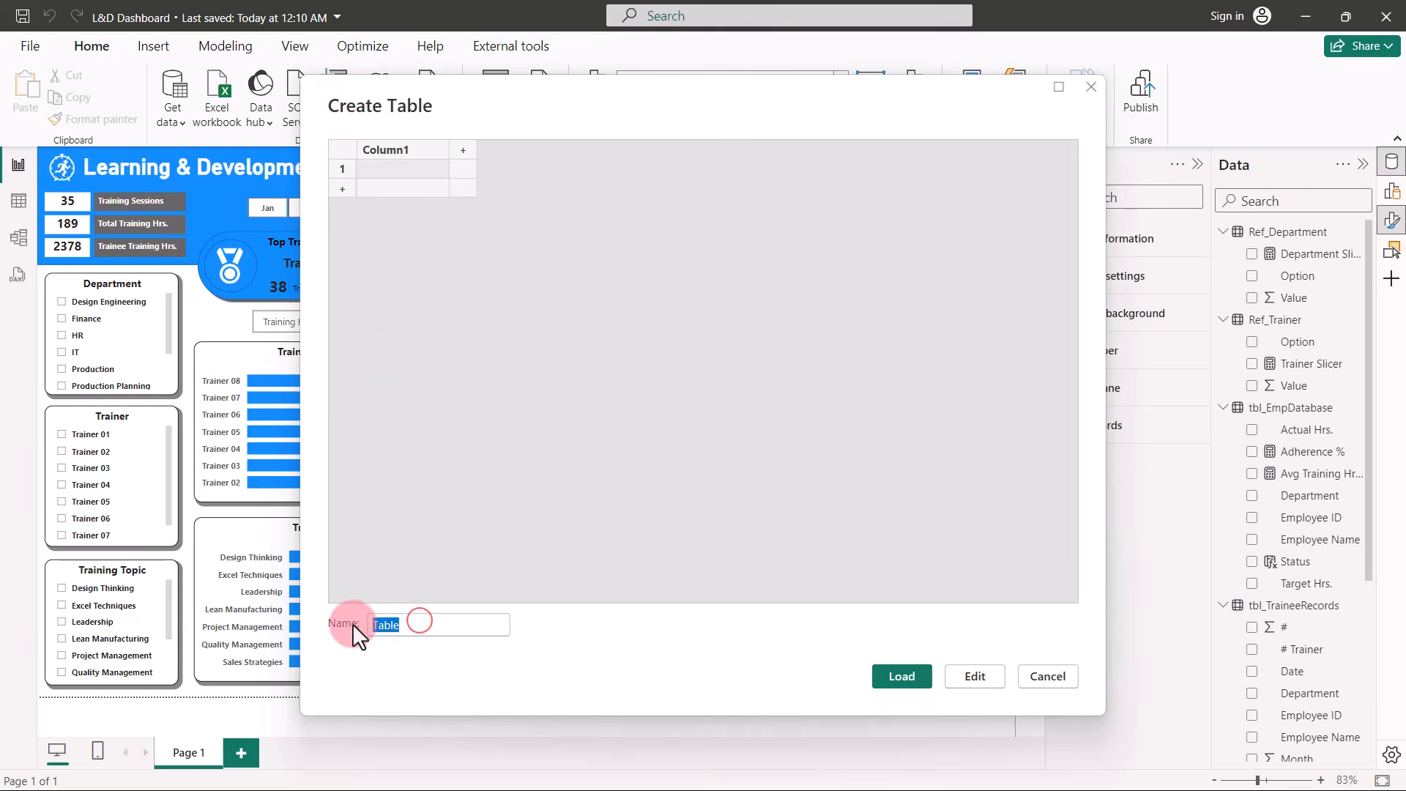
{"action": "type", "text": "Ref_Theme"}
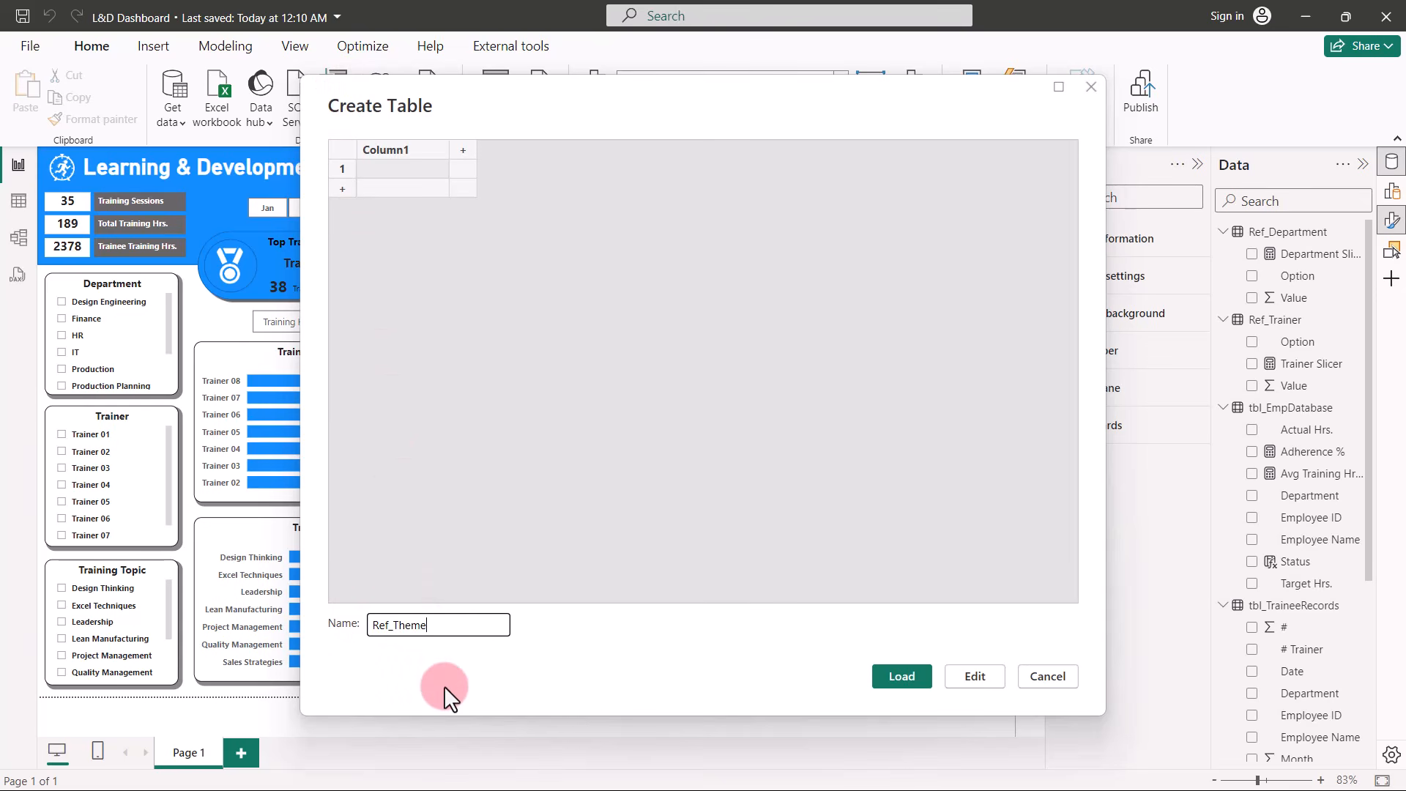
{"action": "double_click", "coordinate": [403, 148]}
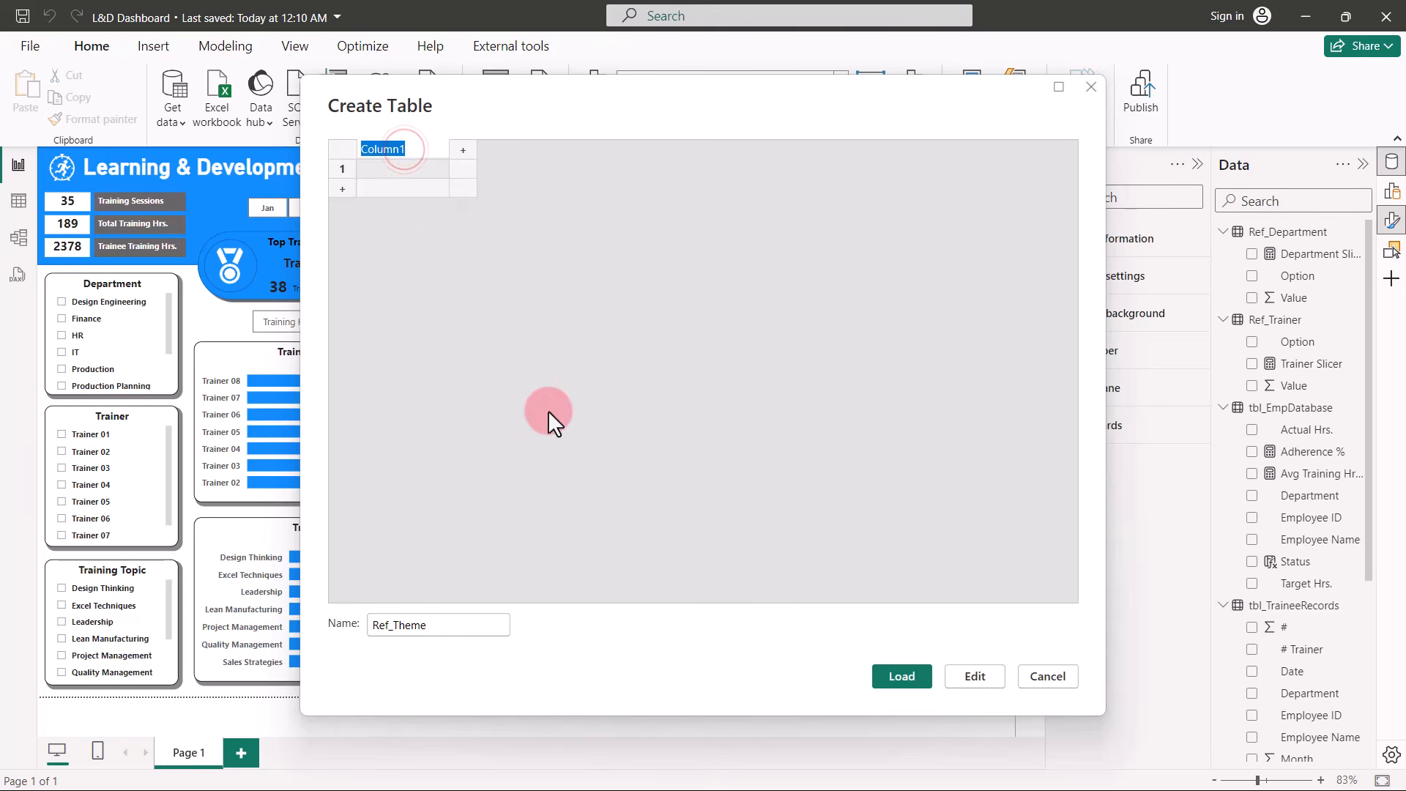
{"action": "type", "text": "Theme"}
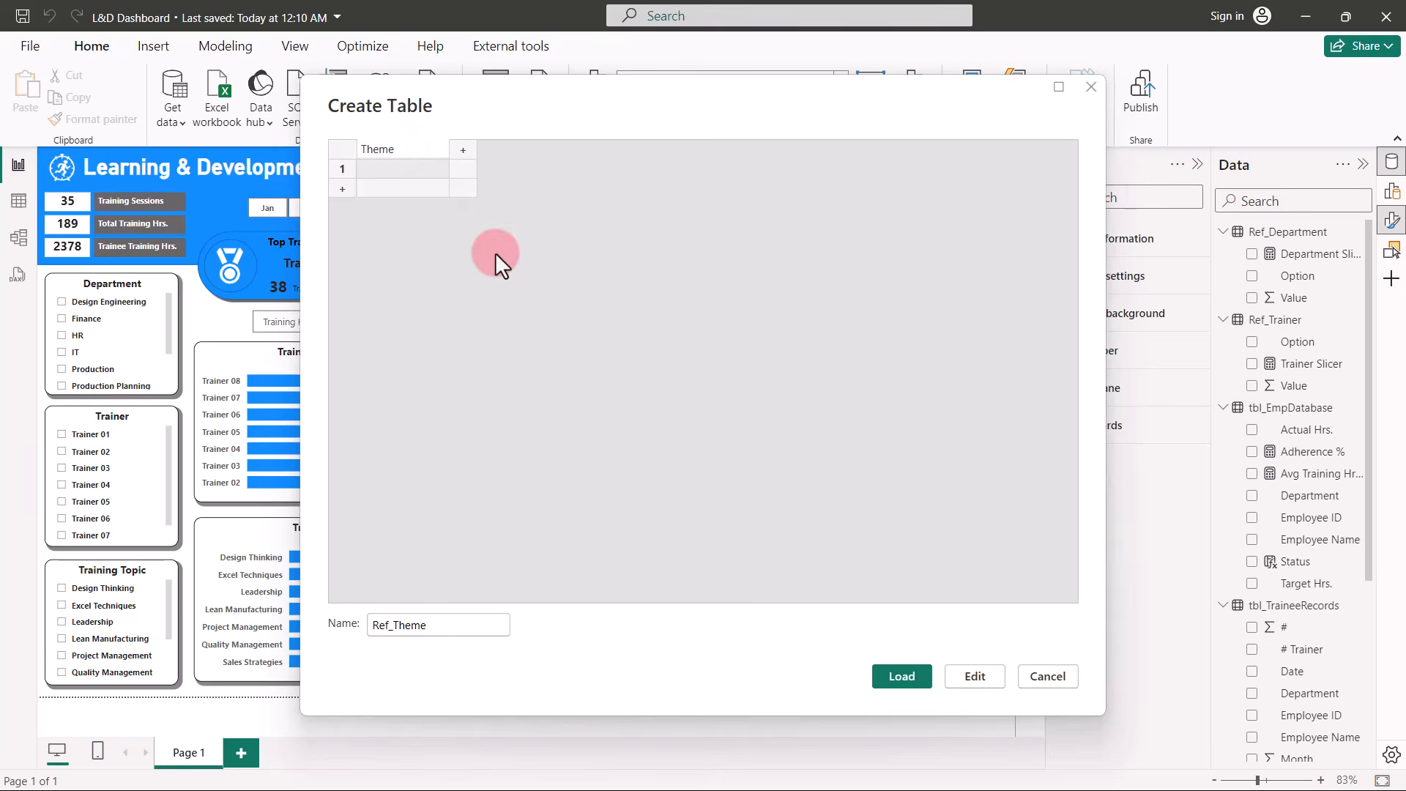
{"action": "left_click", "coordinate": [460, 149]}
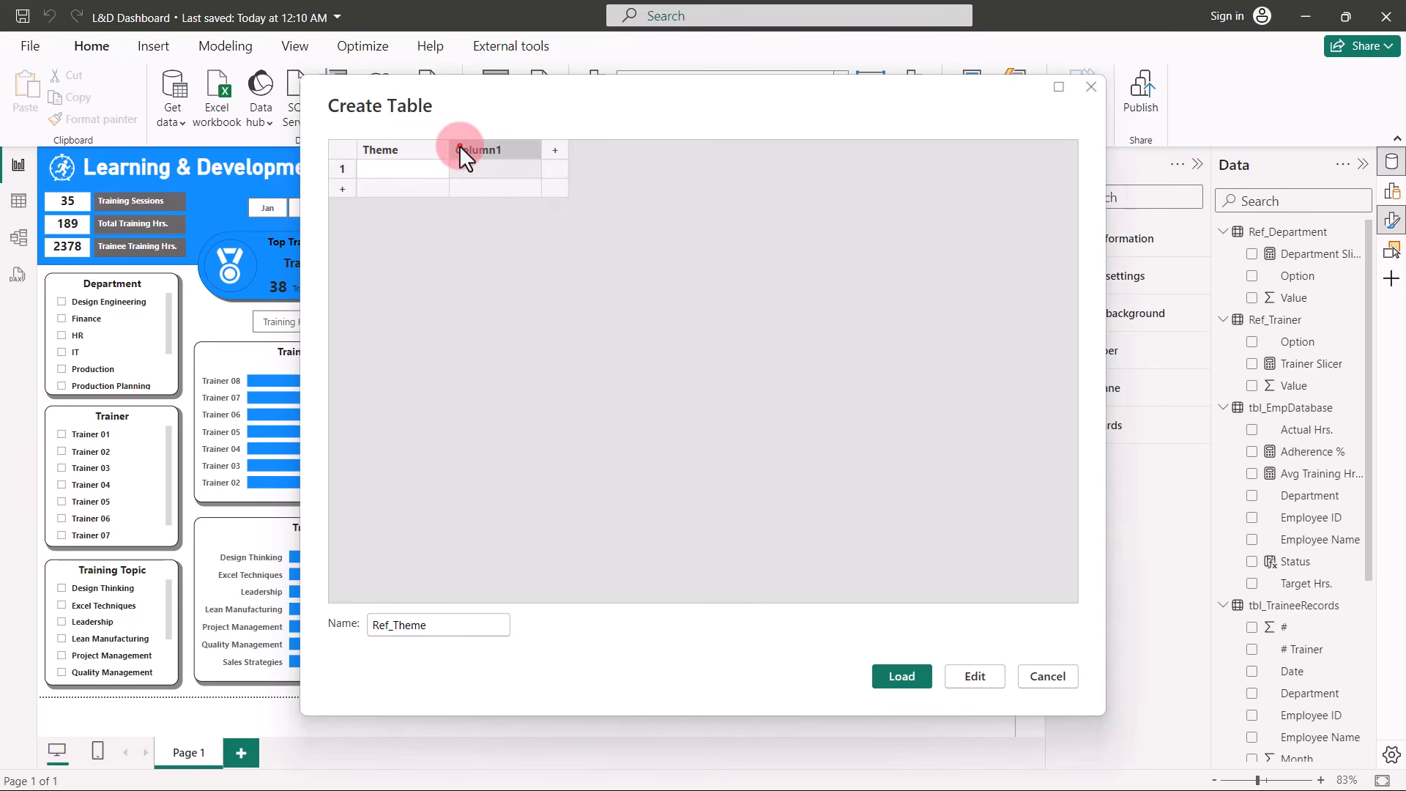
{"action": "double_click", "coordinate": [459, 149]}
{"action": "type", "text": "Value"}
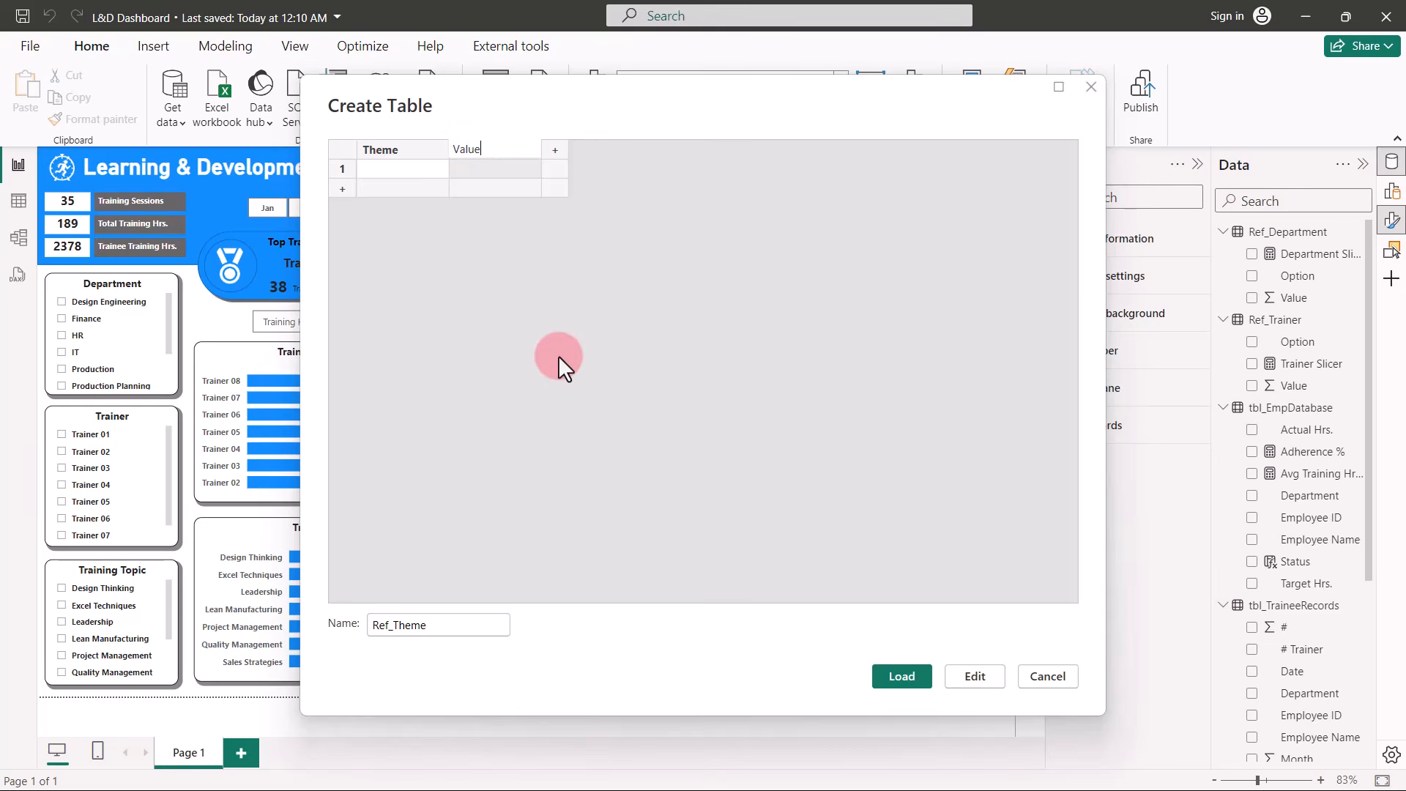
Enter the rows Blue with value 1 and Teal with value 2 in Ref_Theme, and load the table.
{"action": "left_click", "coordinate": [400, 167]}
{"action": "type", "text": "Blue"}
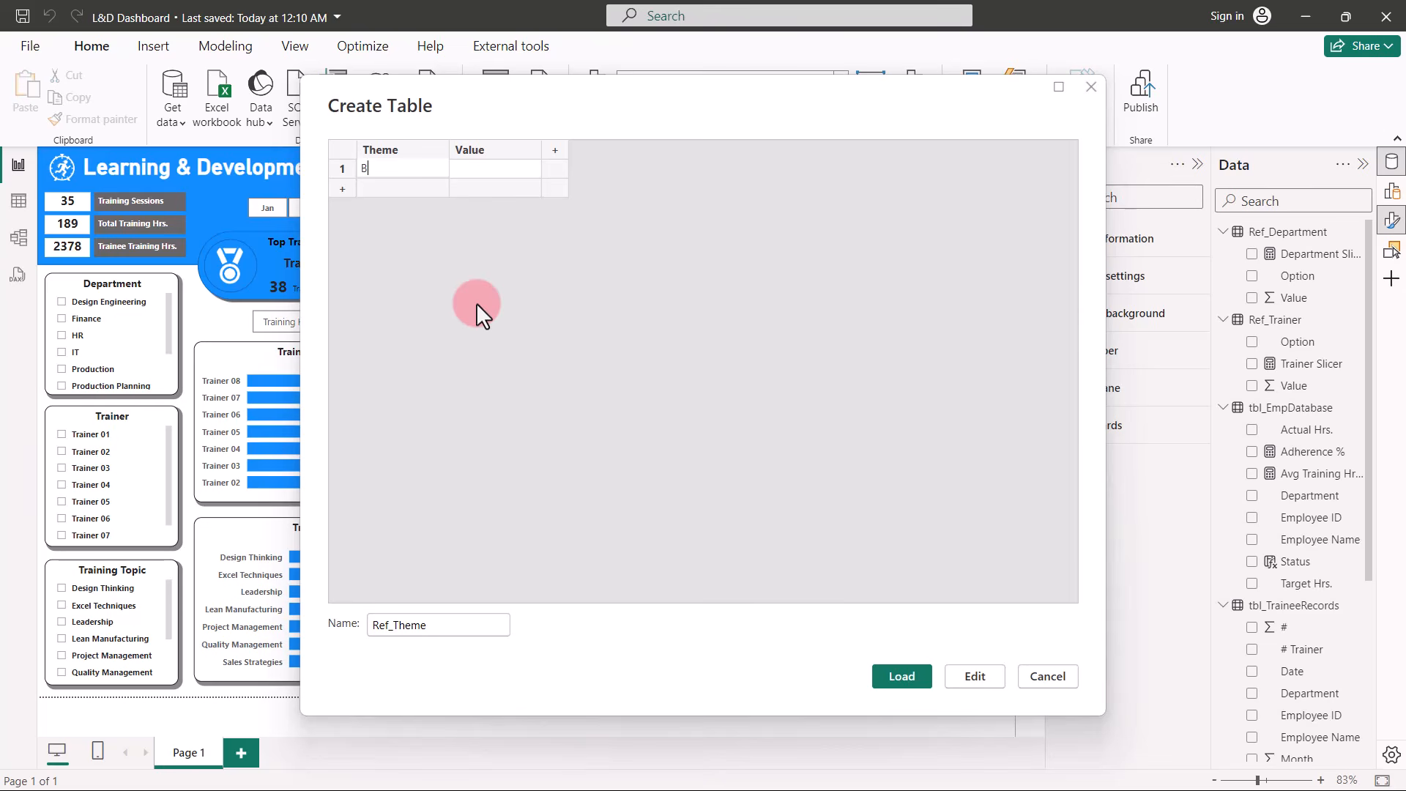
{"action": "key", "text": "Return"}
{"action": "type", "text": "Teal"}
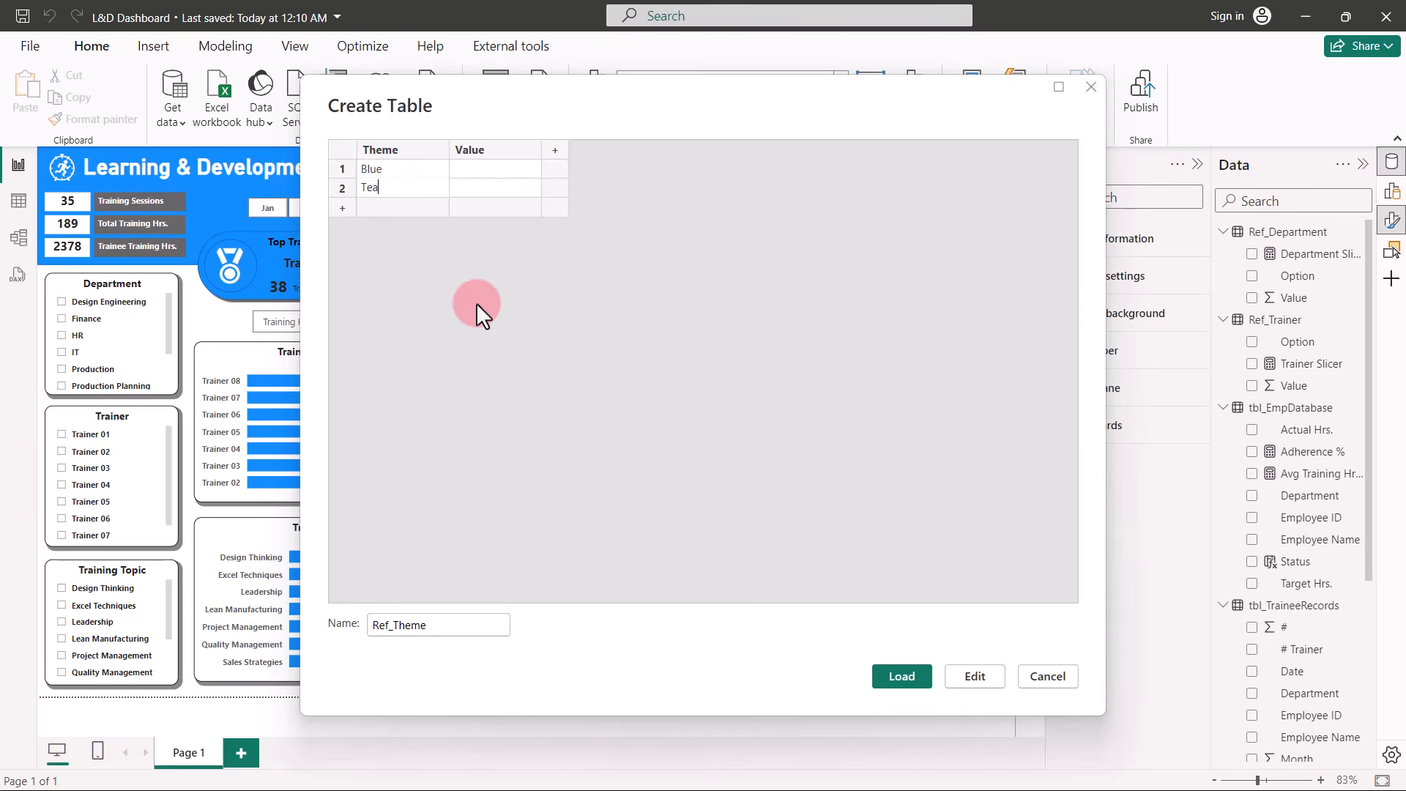
{"action": "left_click", "coordinate": [472, 168]}
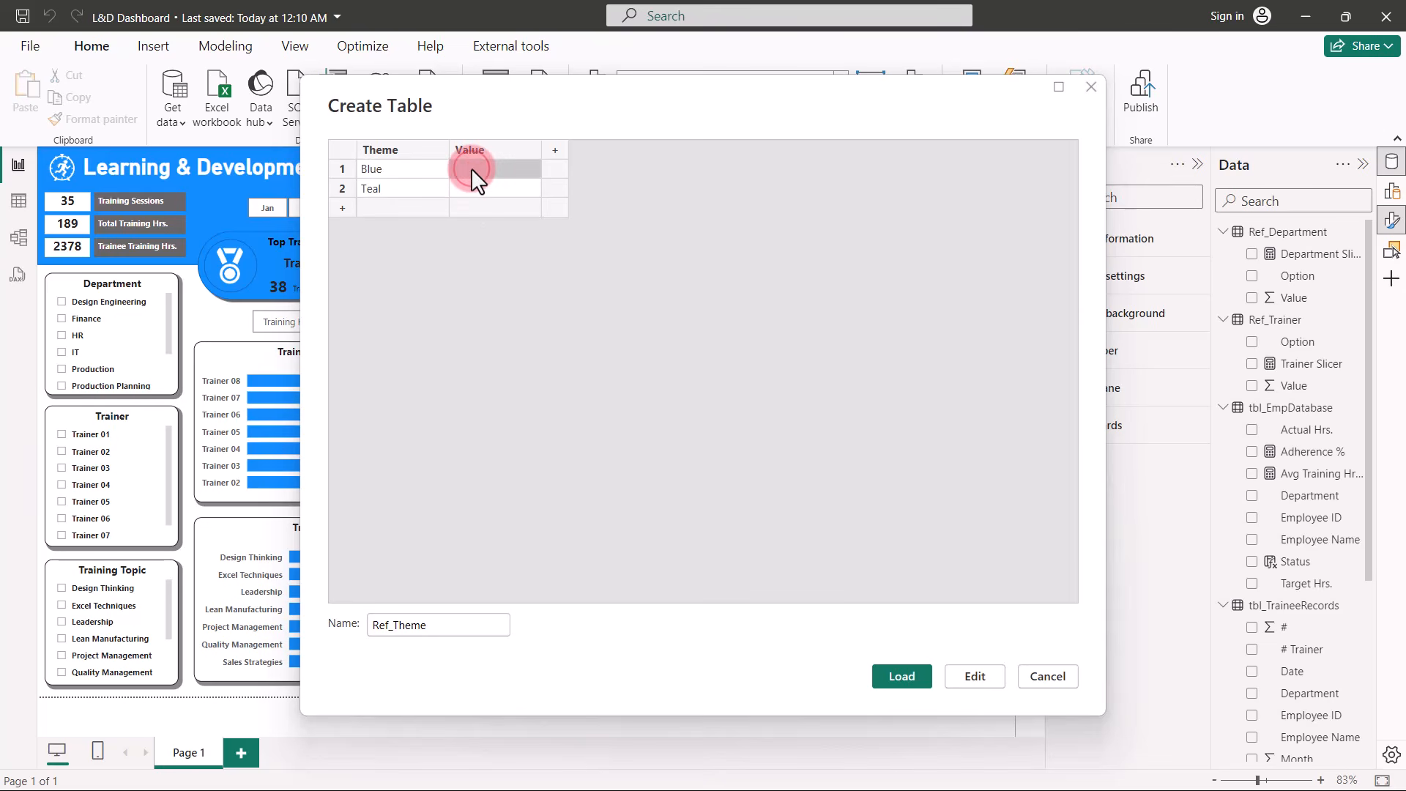
{"action": "type", "text": "1"}
{"action": "key", "text": "Return"}
{"action": "type", "text": "2"}
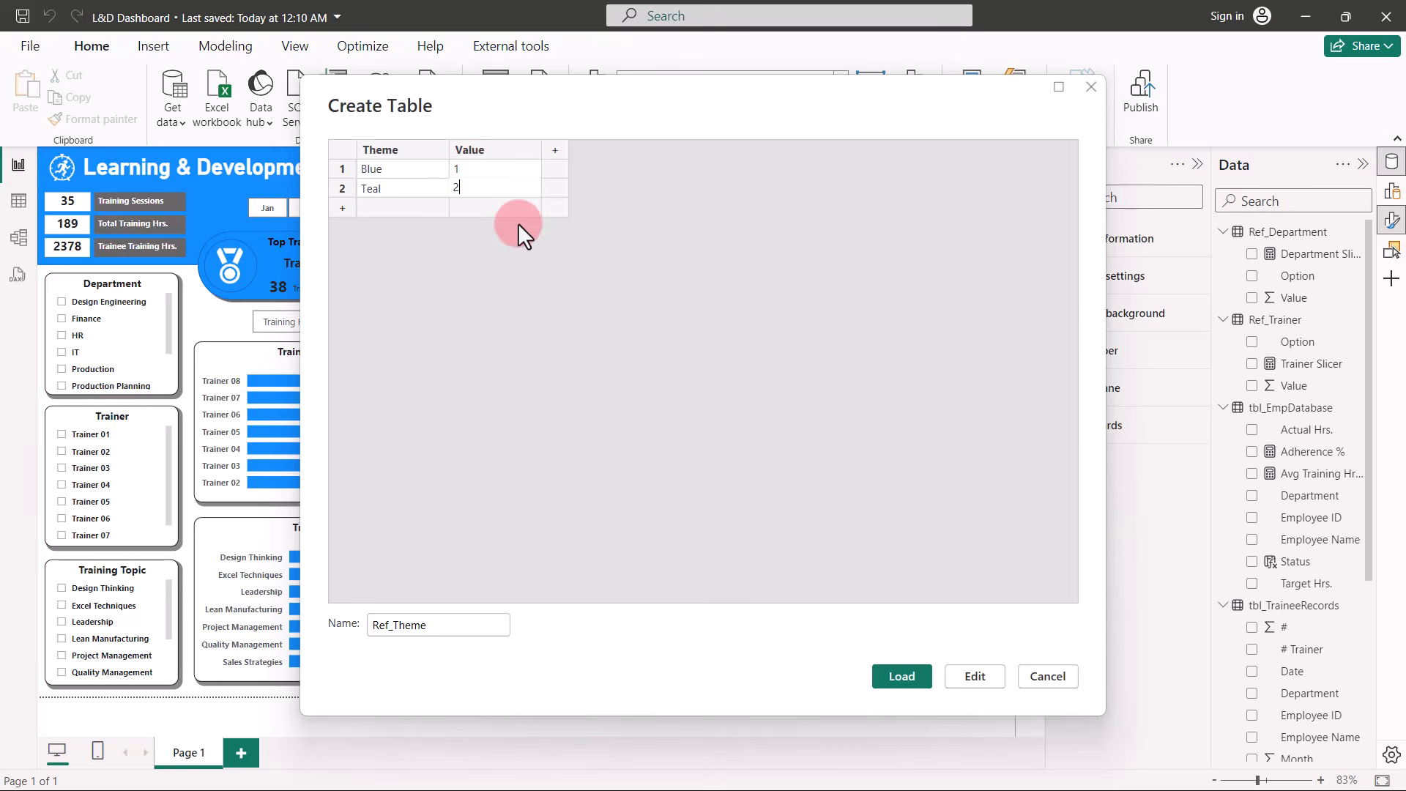
{"action": "left_click", "coordinate": [908, 683]}
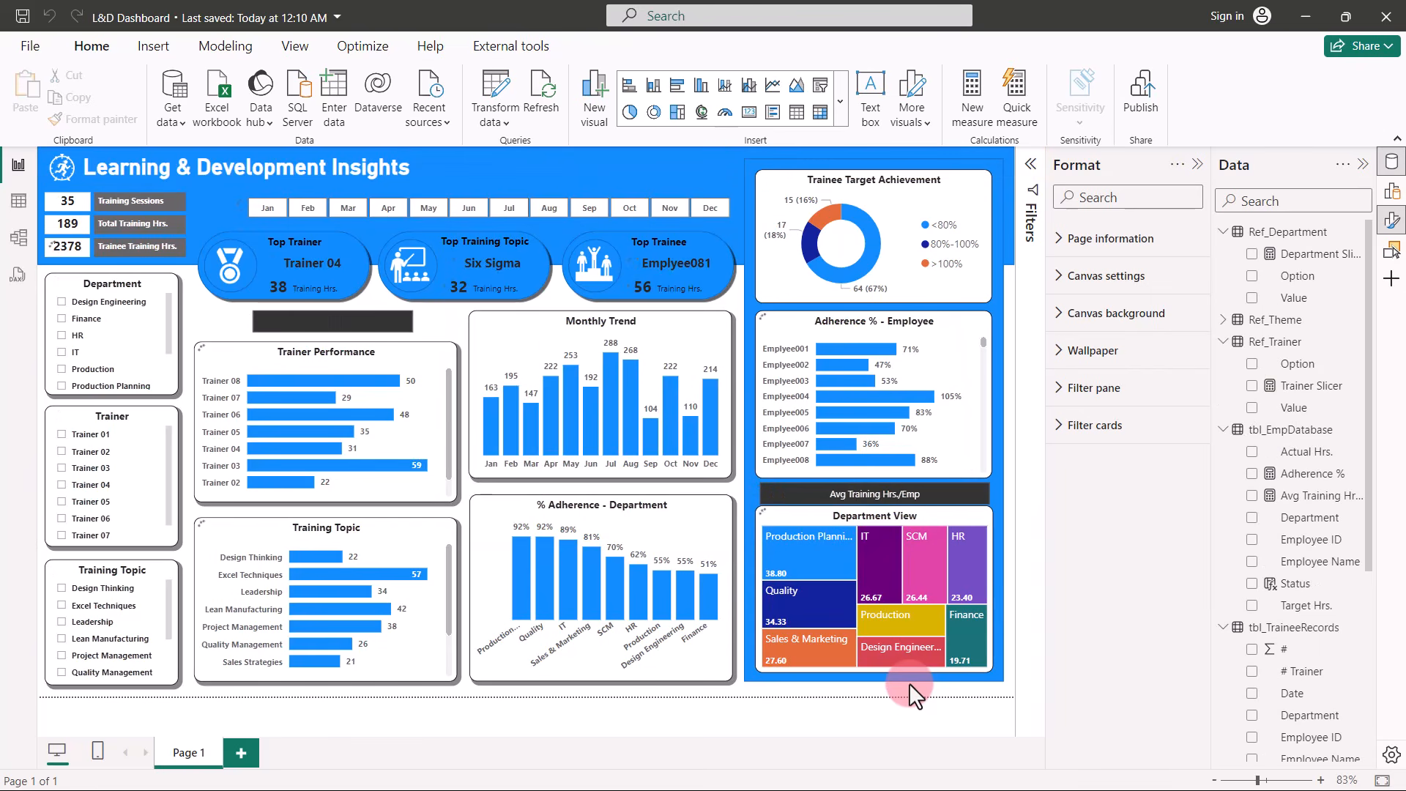
Open the data model diagram and place the Ref_Theme table directly below Ref_Department.
{"action": "left_click", "coordinate": [249, 320]}
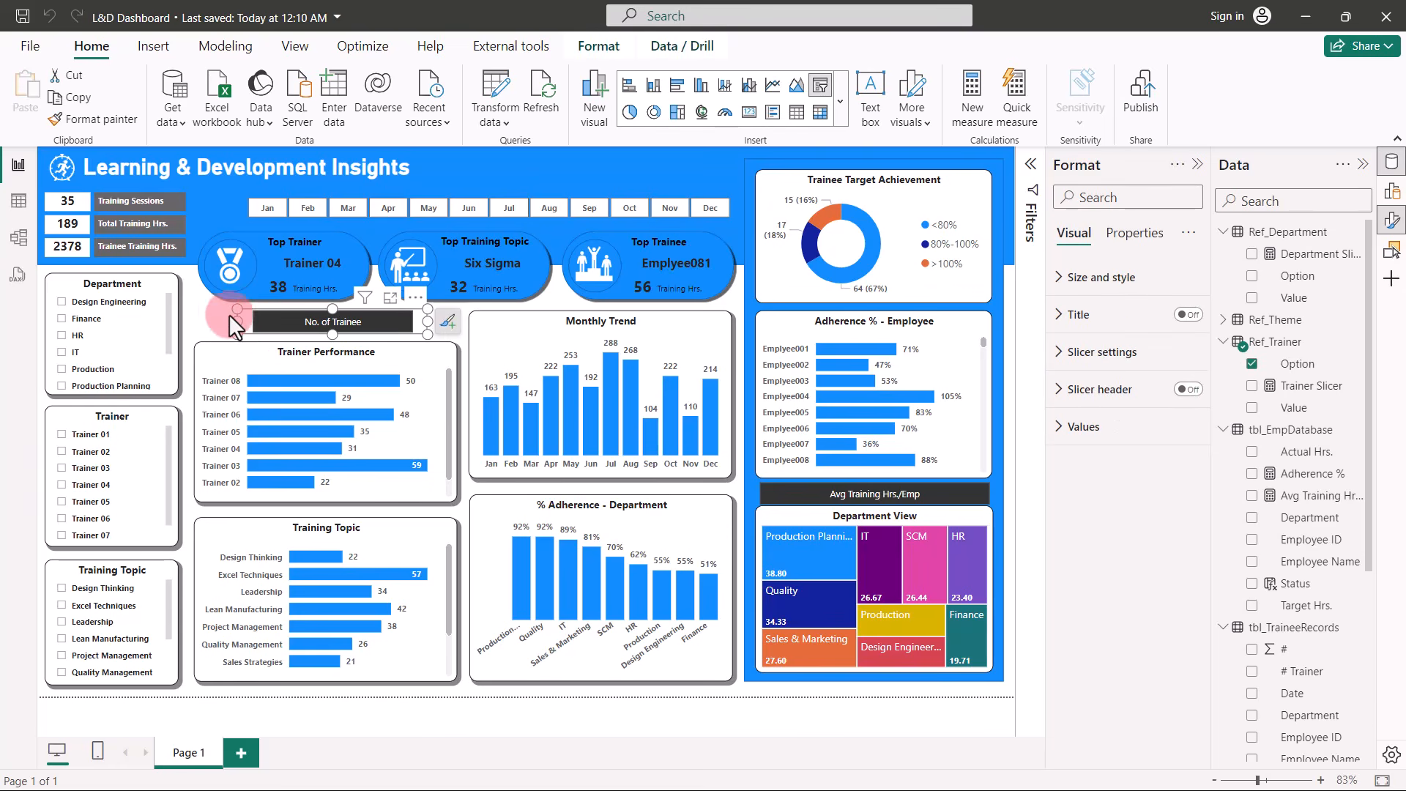
{"action": "left_click", "coordinate": [17, 238]}
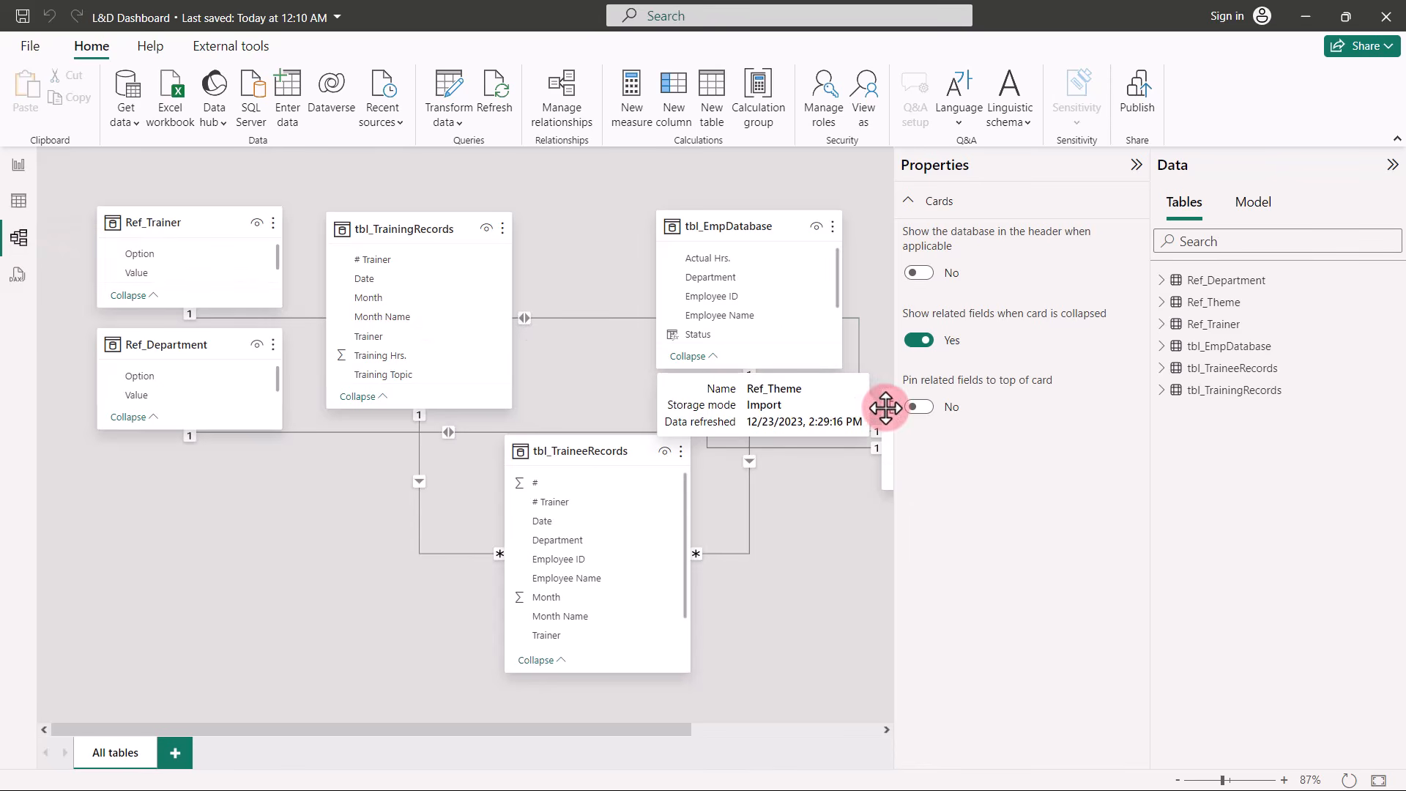
{"action": "left_click_drag", "start_coordinate": [887, 408], "coordinate": [103, 491]}
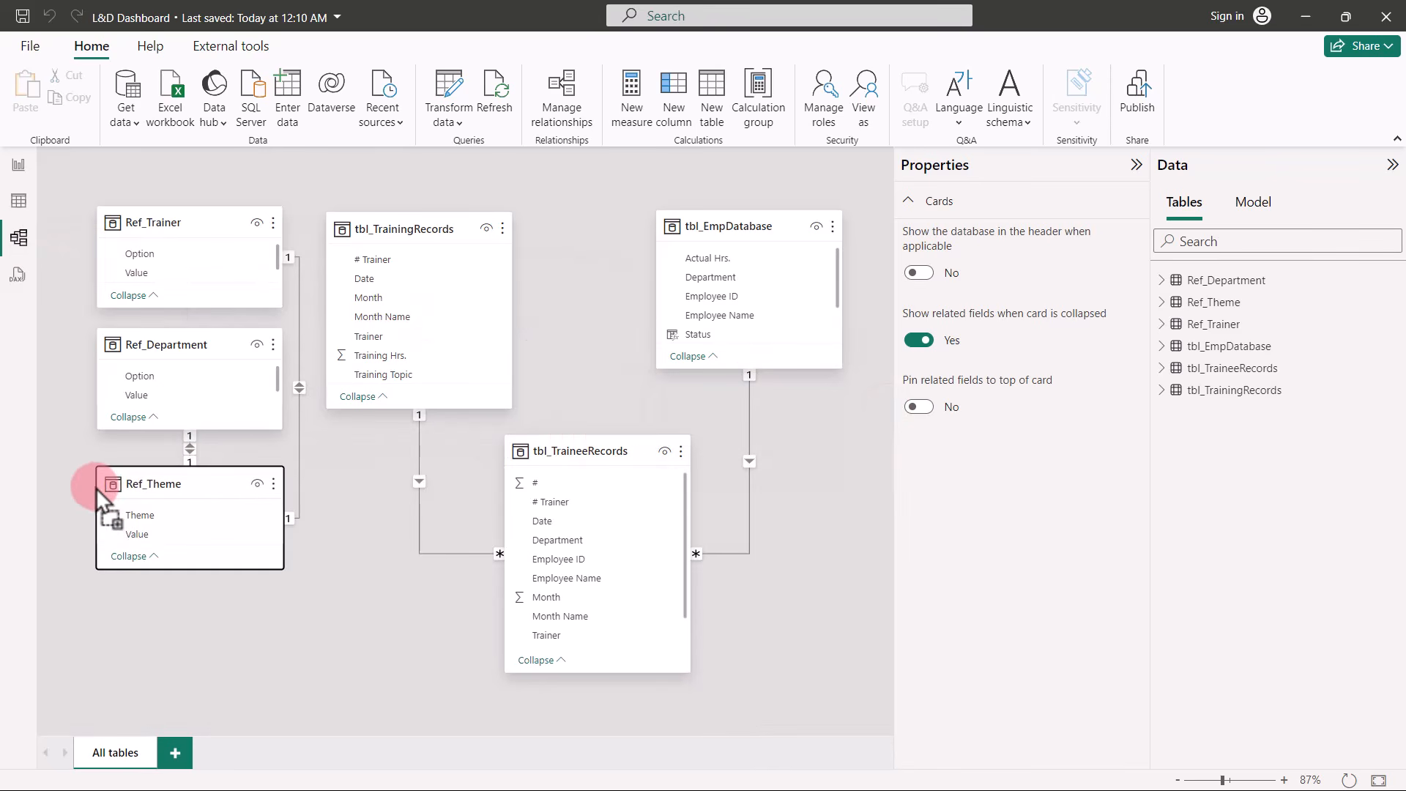
Delete the relationships linking Ref_Theme to Ref_Department and Ref_Theme to Ref_Trainer.
{"action": "left_click", "coordinate": [188, 448]}
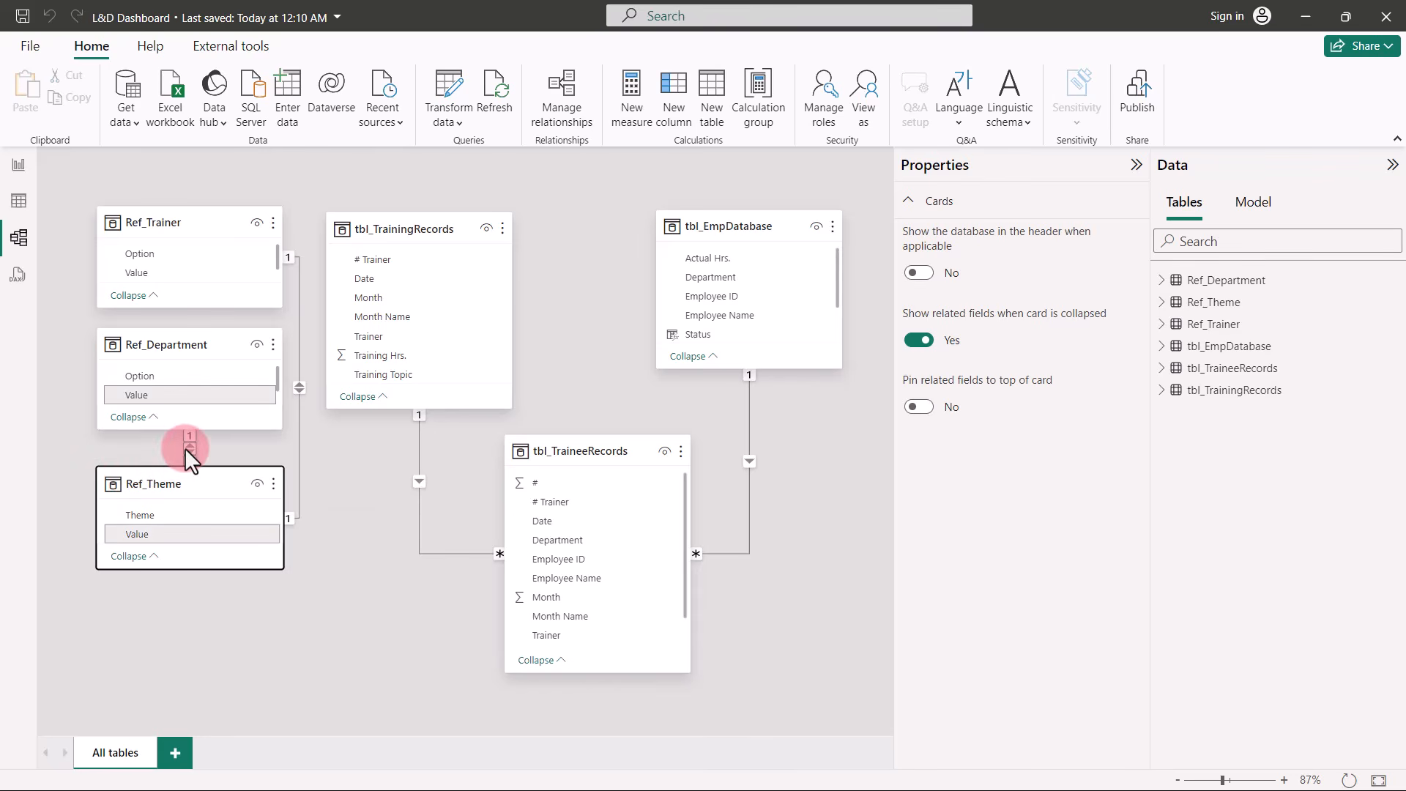
{"action": "left_click", "coordinate": [208, 460]}
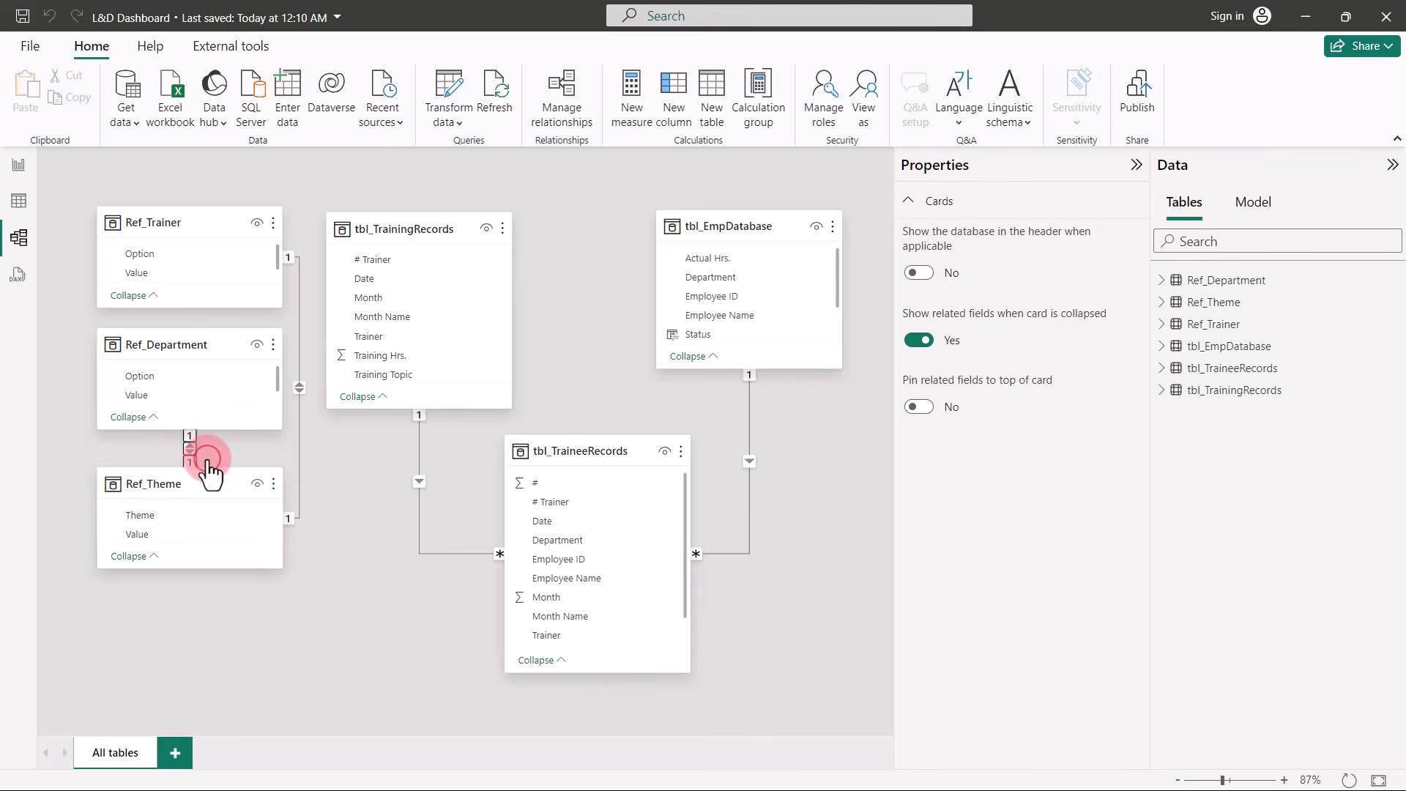
{"action": "key", "text": "Delete"}
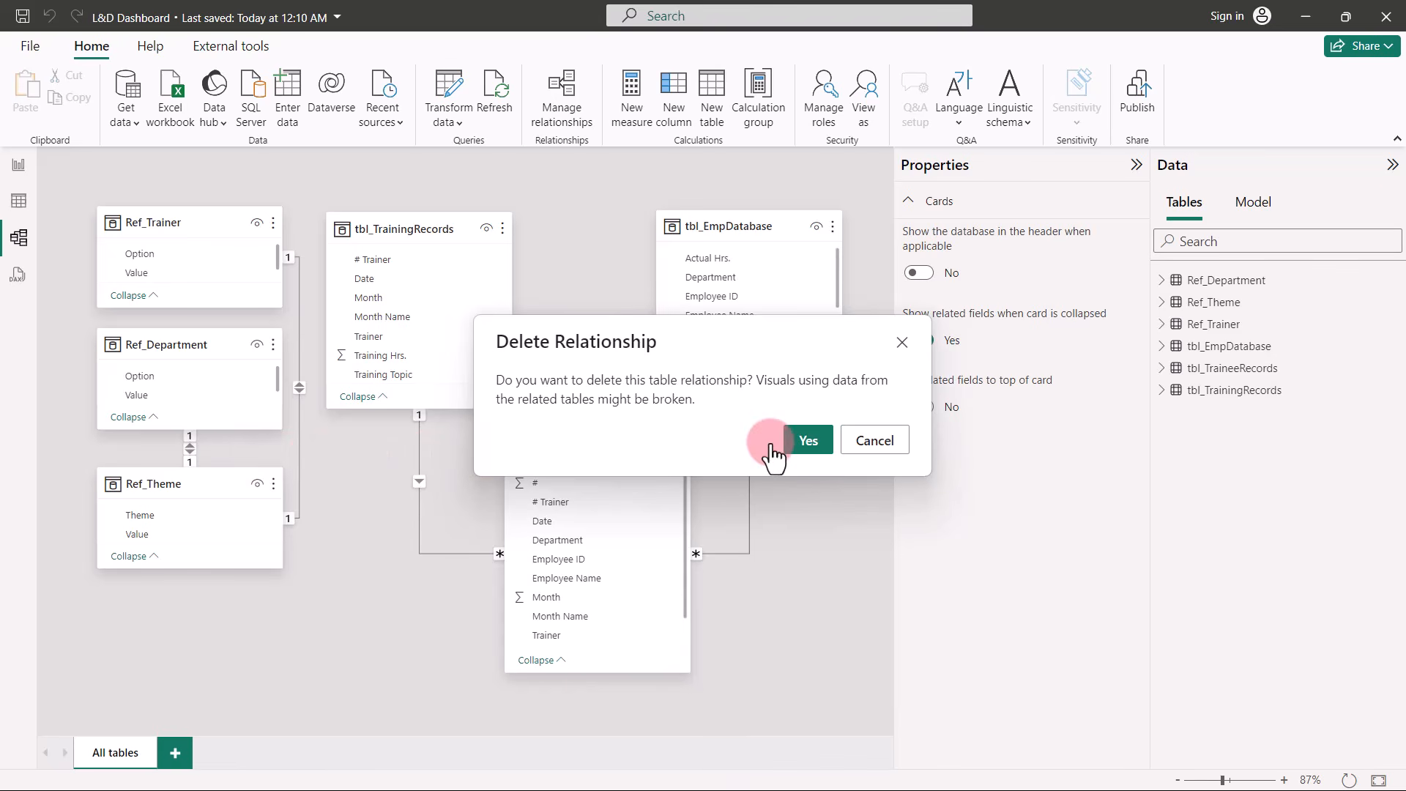
{"action": "left_click", "coordinate": [808, 441]}
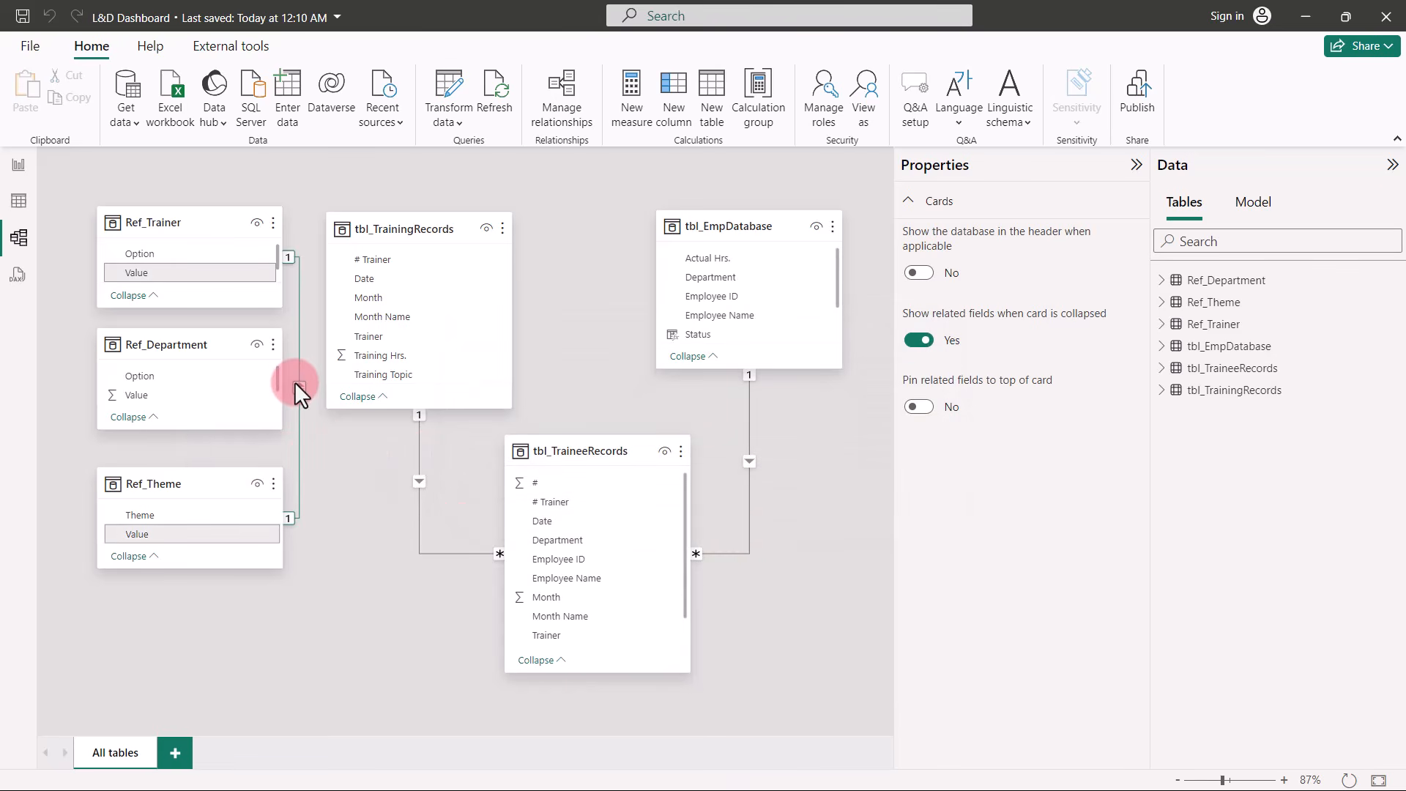
{"action": "left_click", "coordinate": [327, 395]}
{"action": "key", "text": "Delete"}
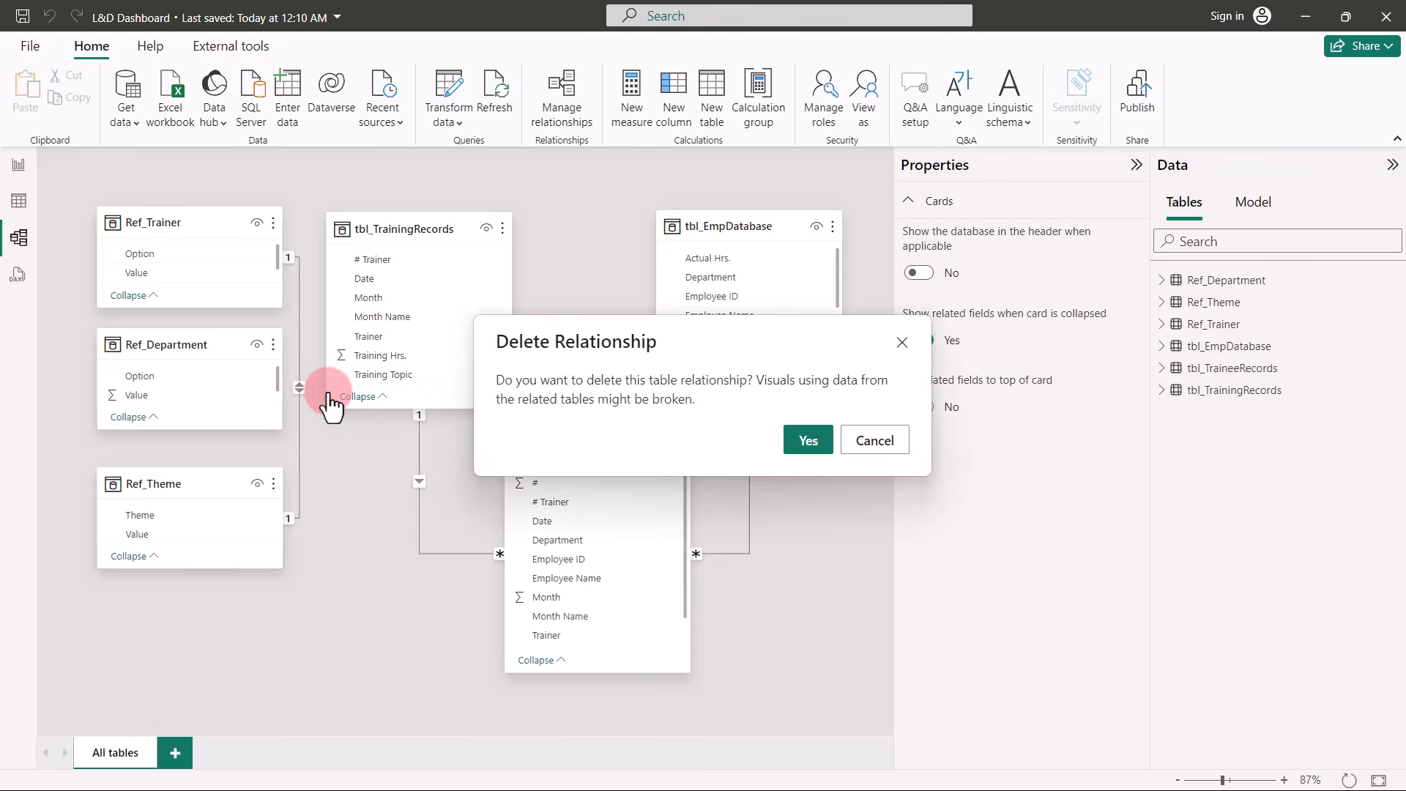
{"action": "left_click", "coordinate": [797, 449]}
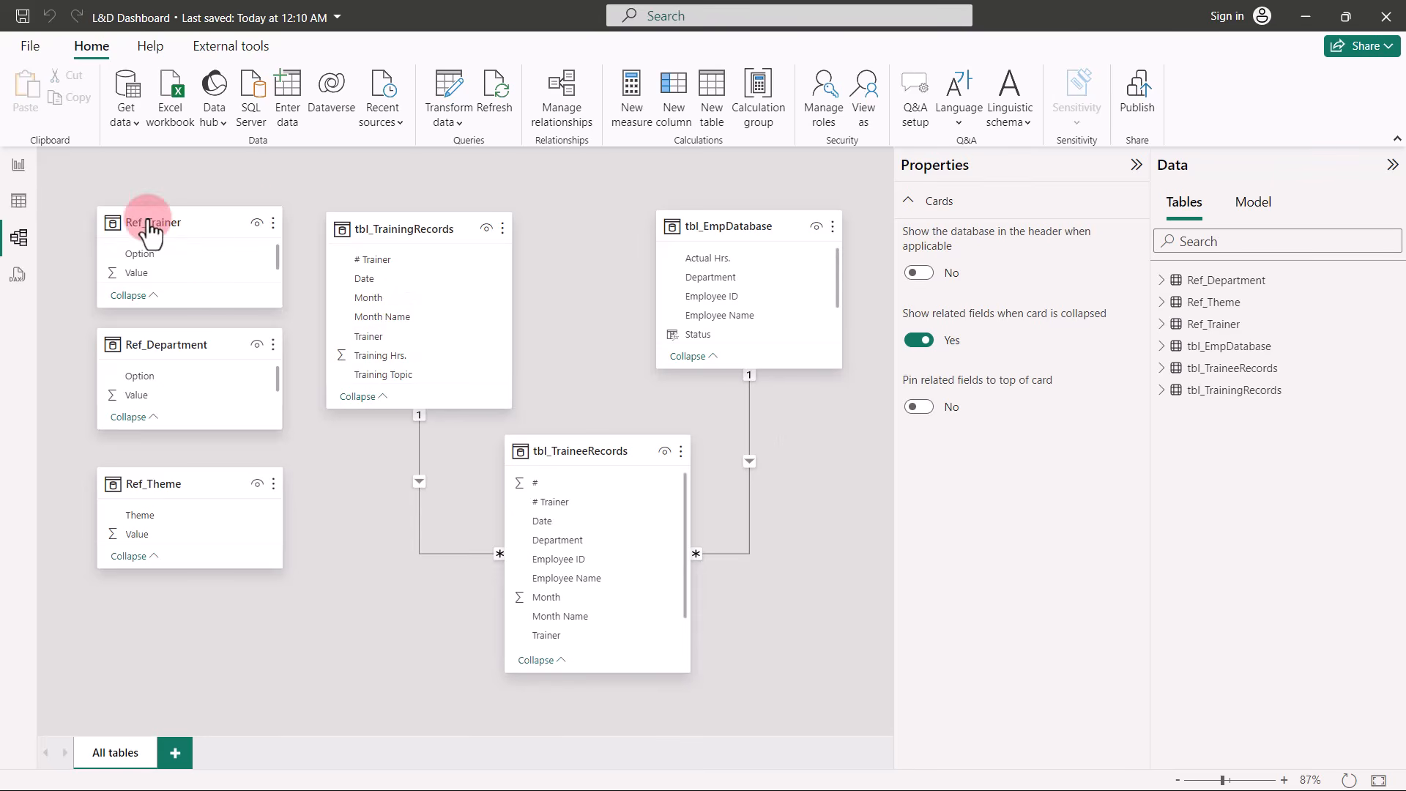
In the report, duplicate the Training Hours / No. of Trainee slicer and place the copy in the header above the month slicer.
{"action": "left_click", "coordinate": [14, 170]}
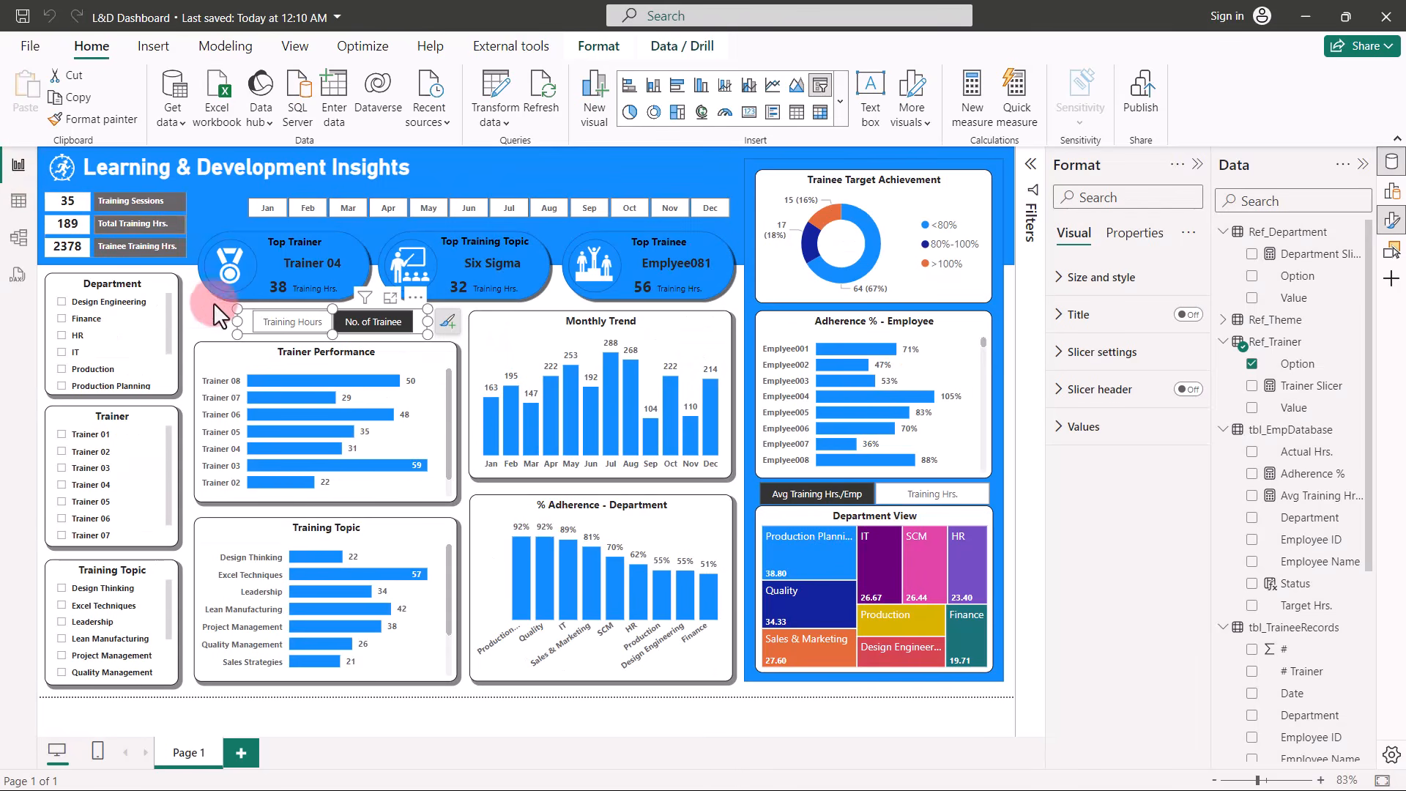
{"action": "left_click", "coordinate": [240, 321]}
{"action": "key", "text": "ctrl+c"}
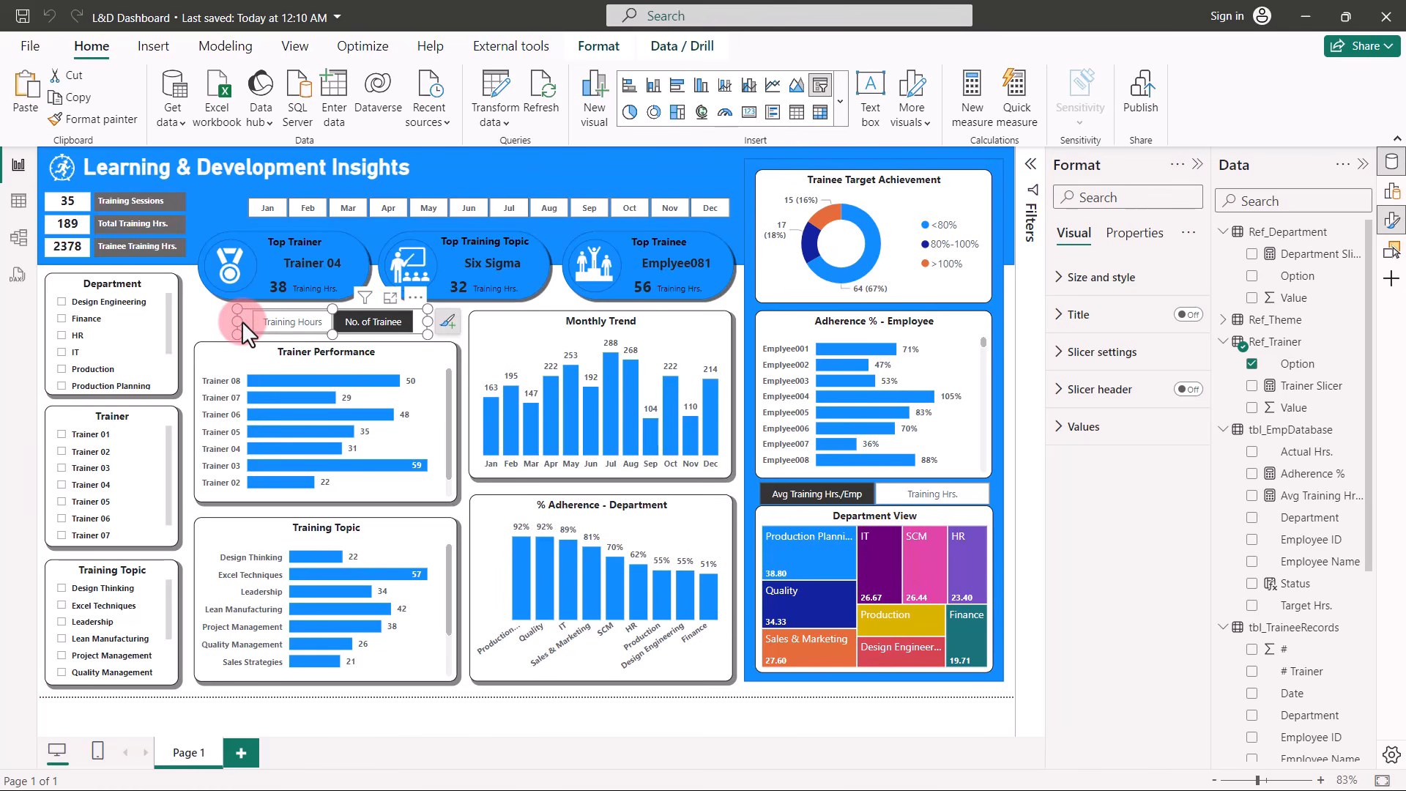
{"action": "key", "text": "ctrl+v"}
{"action": "left_click_drag", "start_coordinate": [268, 330], "coordinate": [564, 173]}
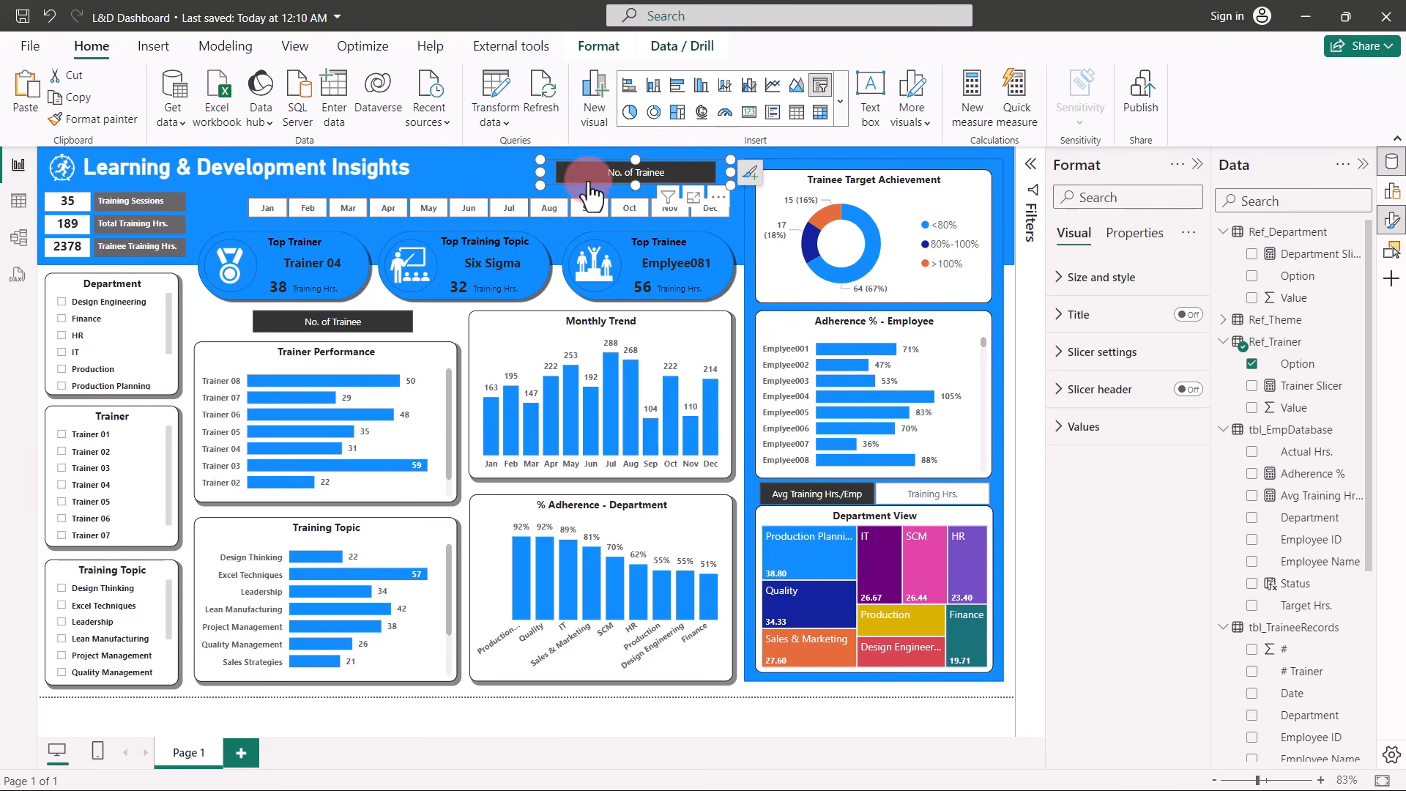
Replace the Option field in the copied slicer with the Theme field from Ref_Theme.
{"action": "left_click", "coordinate": [1253, 364]}
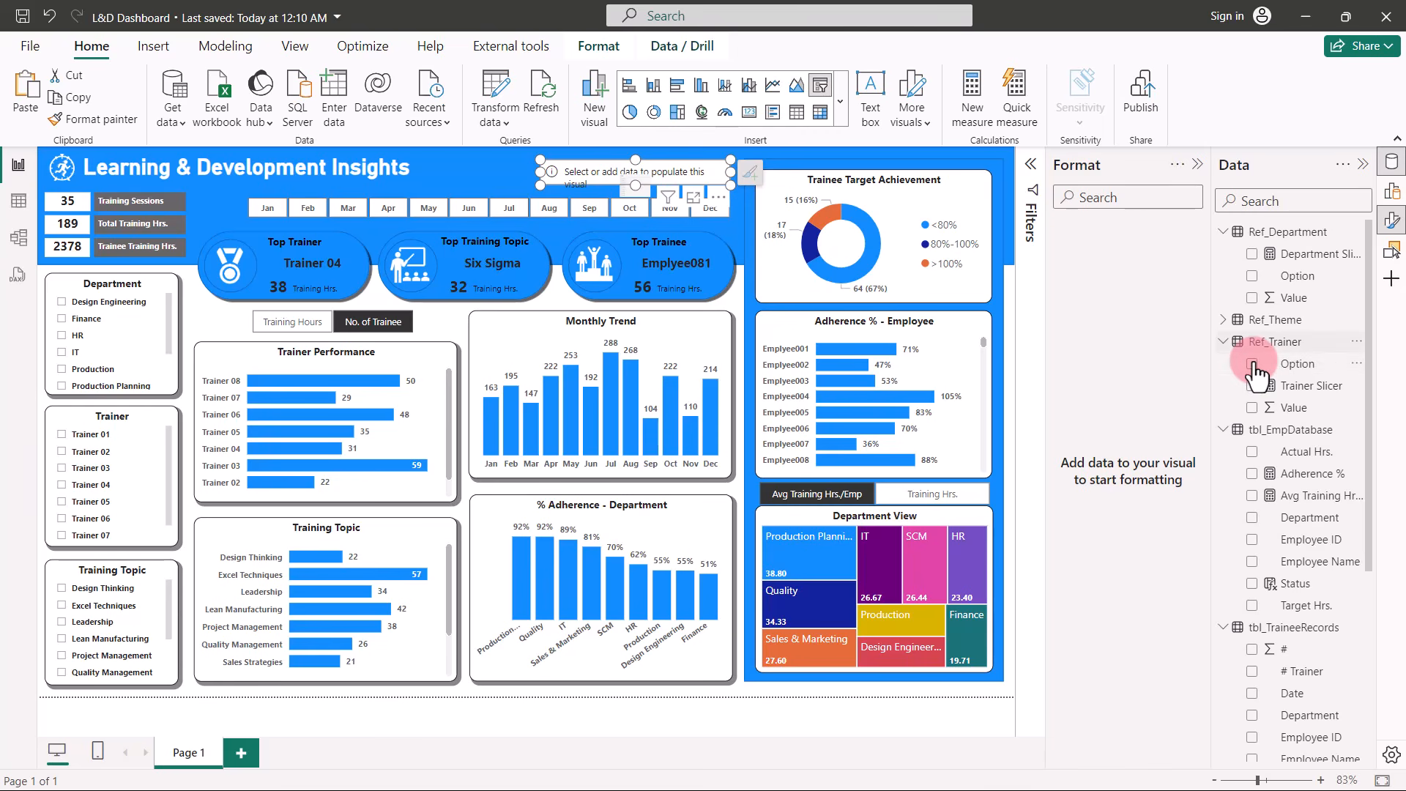
{"action": "left_click", "coordinate": [1222, 319]}
{"action": "left_click", "coordinate": [1254, 343]}
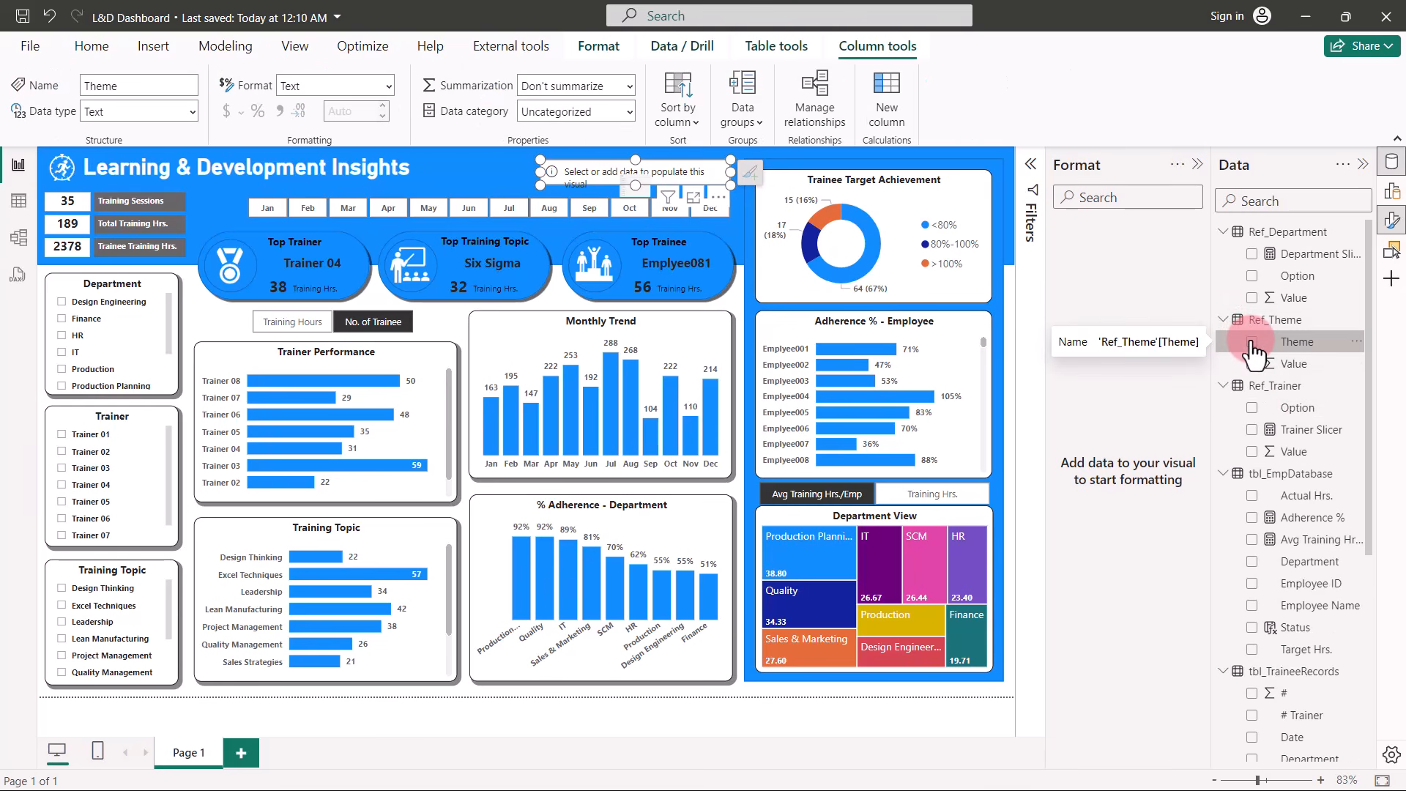
{"action": "left_click", "coordinate": [1253, 342]}
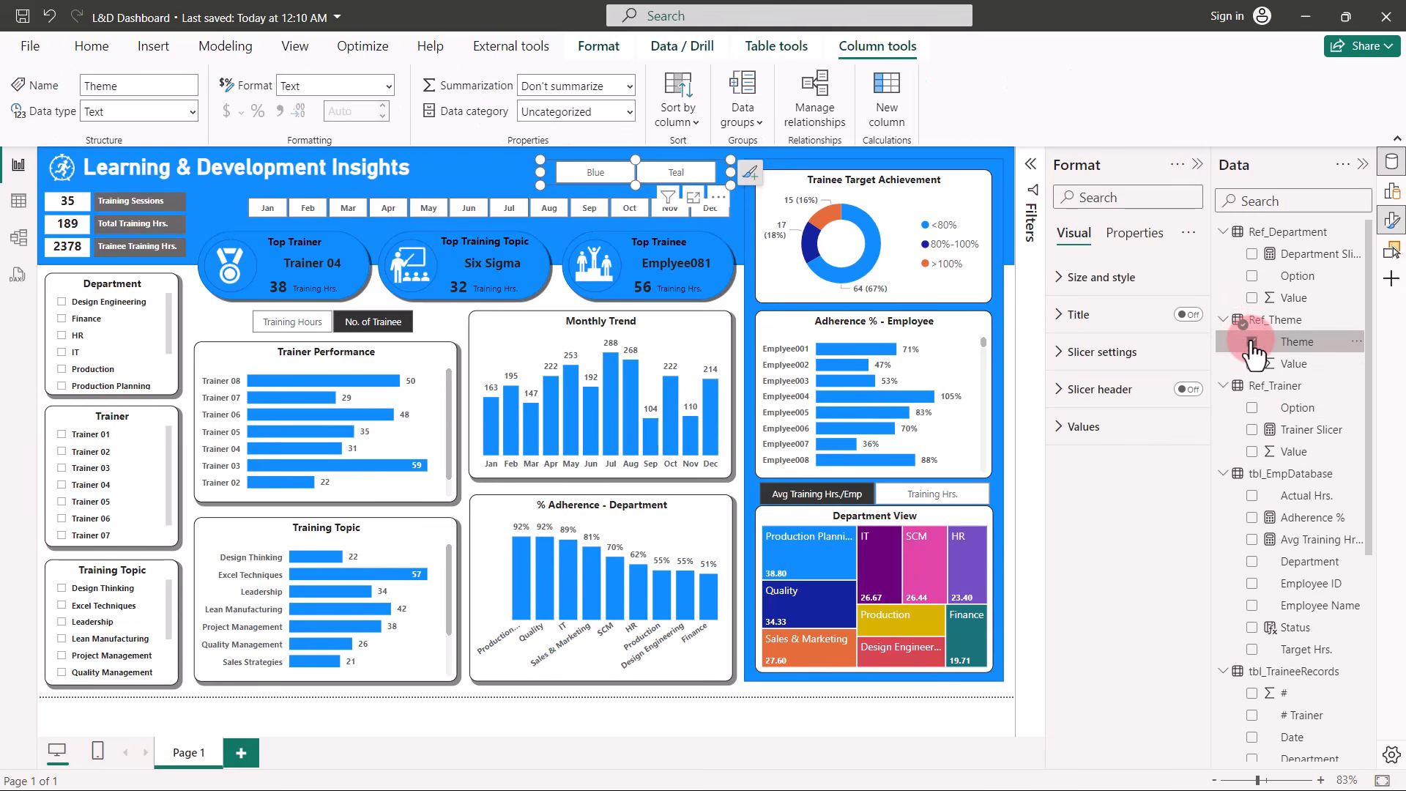
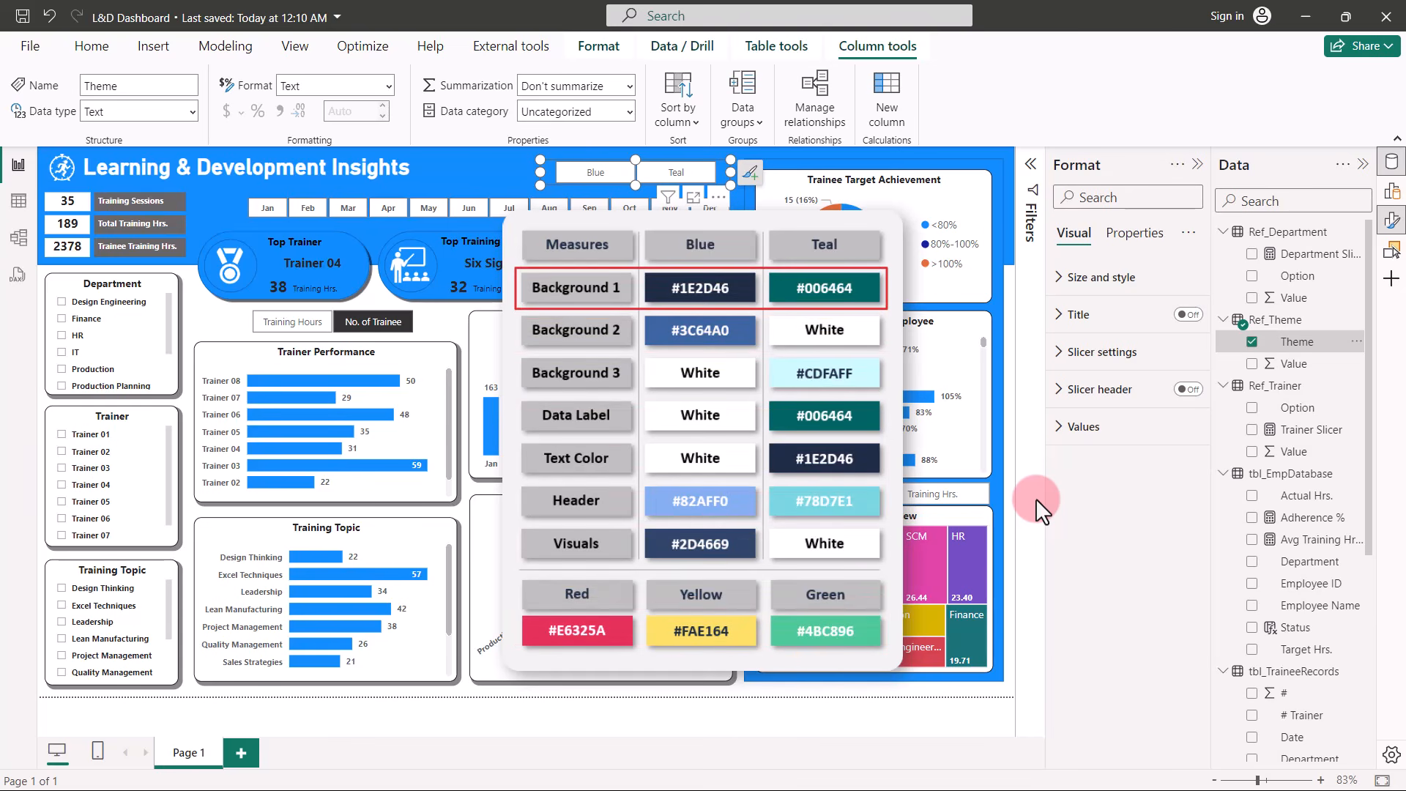
Create a measure in Ref_Theme: Background 1 = IF(SUM(Ref_Theme[Value])=1,"Blue","Teal").
{"action": "left_click", "coordinate": [1356, 321]}
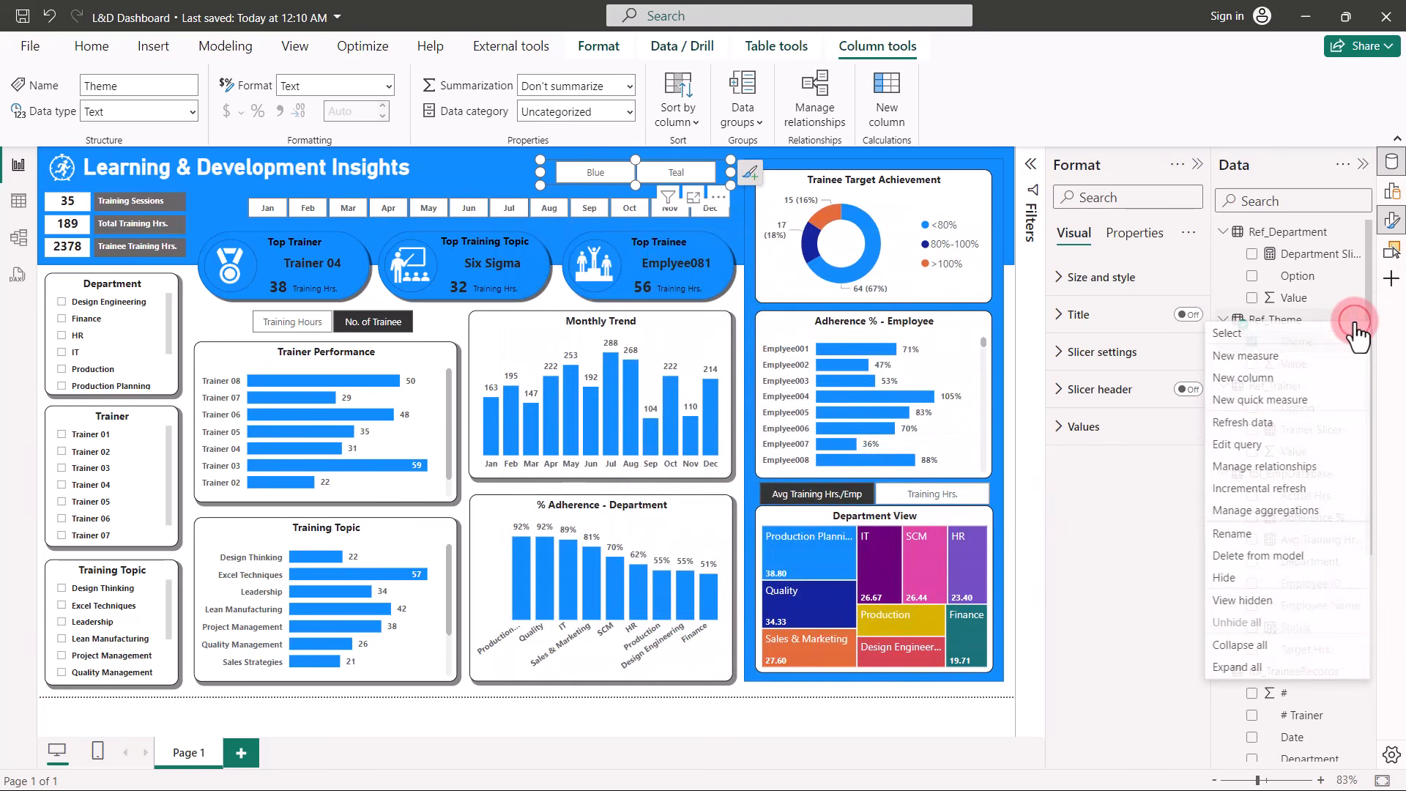
{"action": "left_click", "coordinate": [1258, 359]}
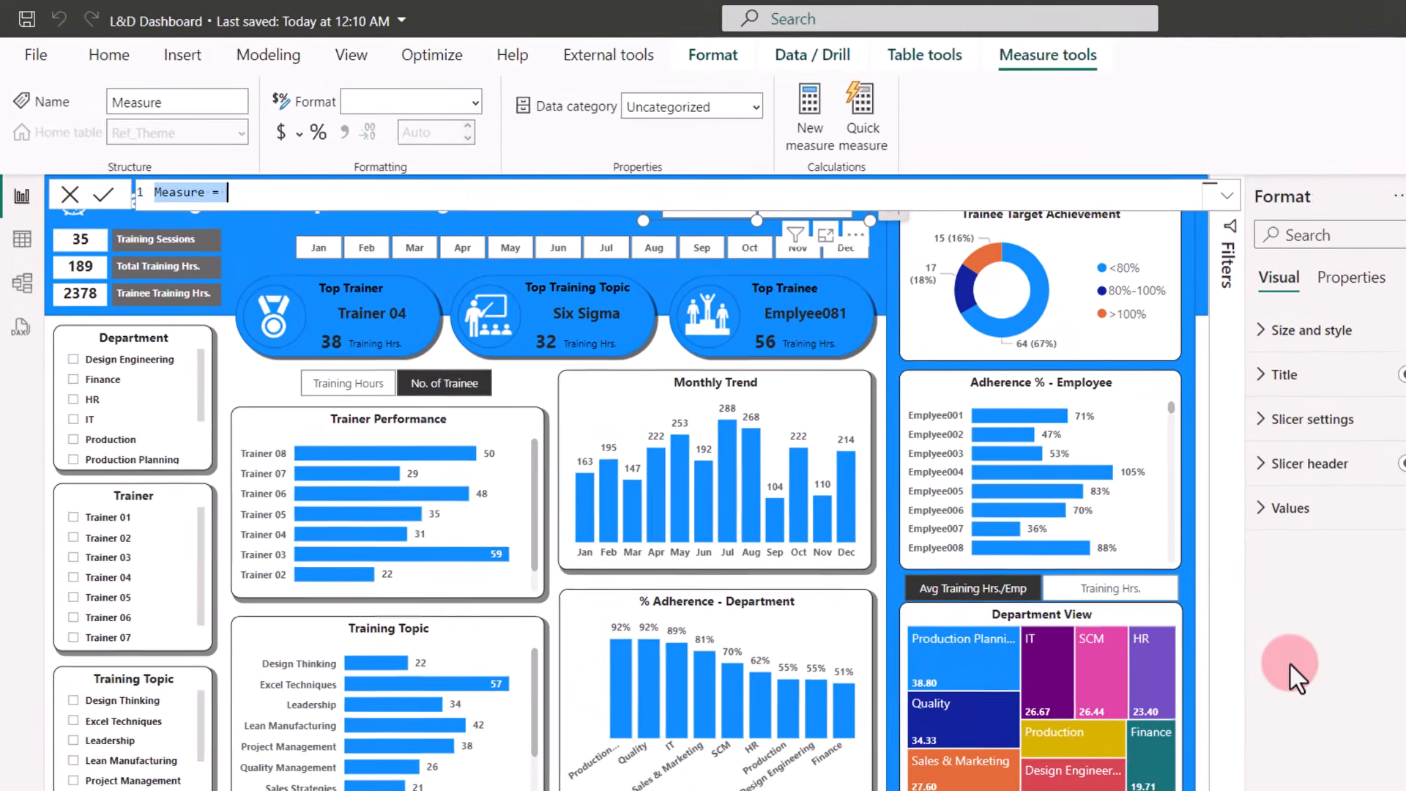
{"action": "type", "text": "Background 1=IF(SUM("}
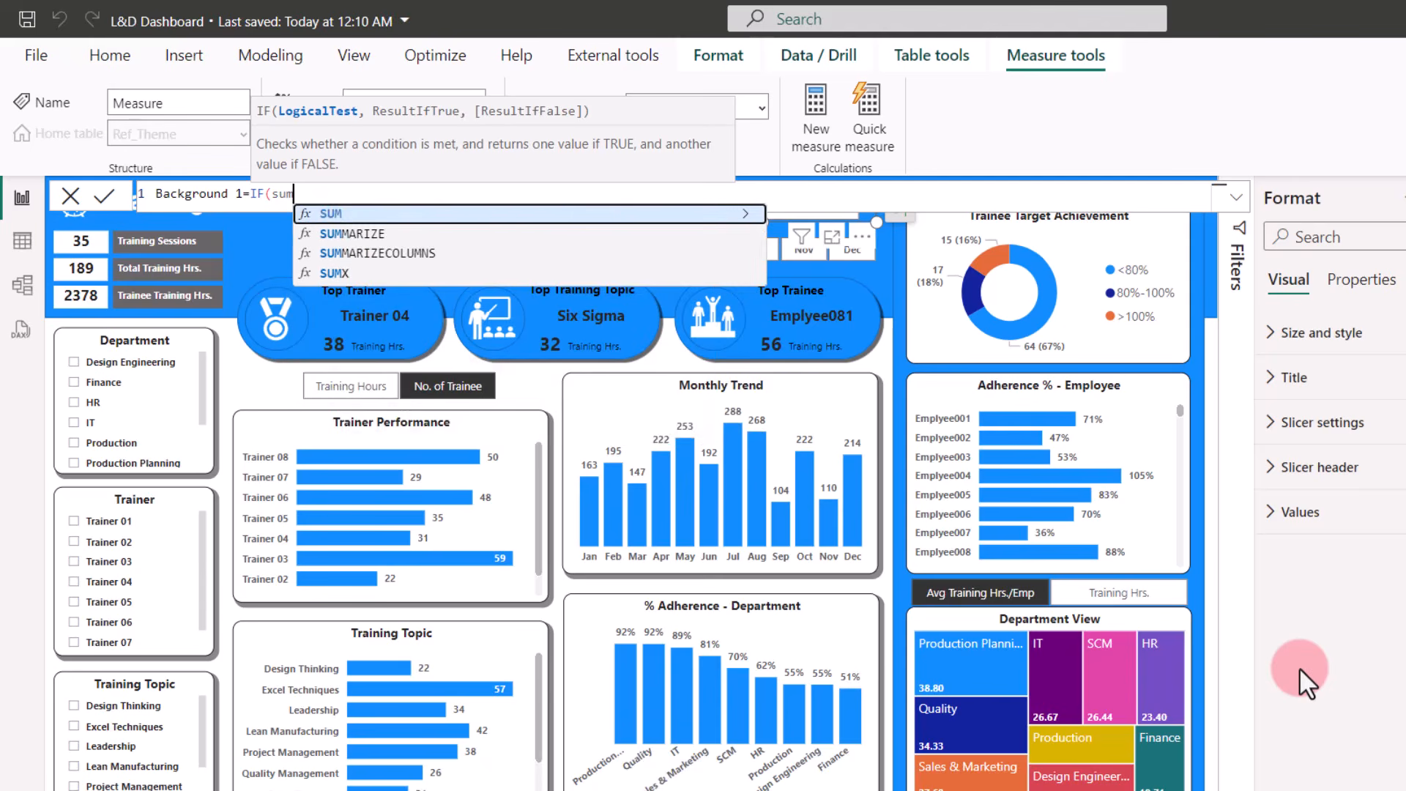
{"action": "key", "text": "Down"}
{"action": "key", "text": "Down"}
{"action": "key", "text": "Down"}
{"action": "key", "text": "Down"}
{"action": "key", "text": "Down"}
{"action": "key", "text": "Tab"}
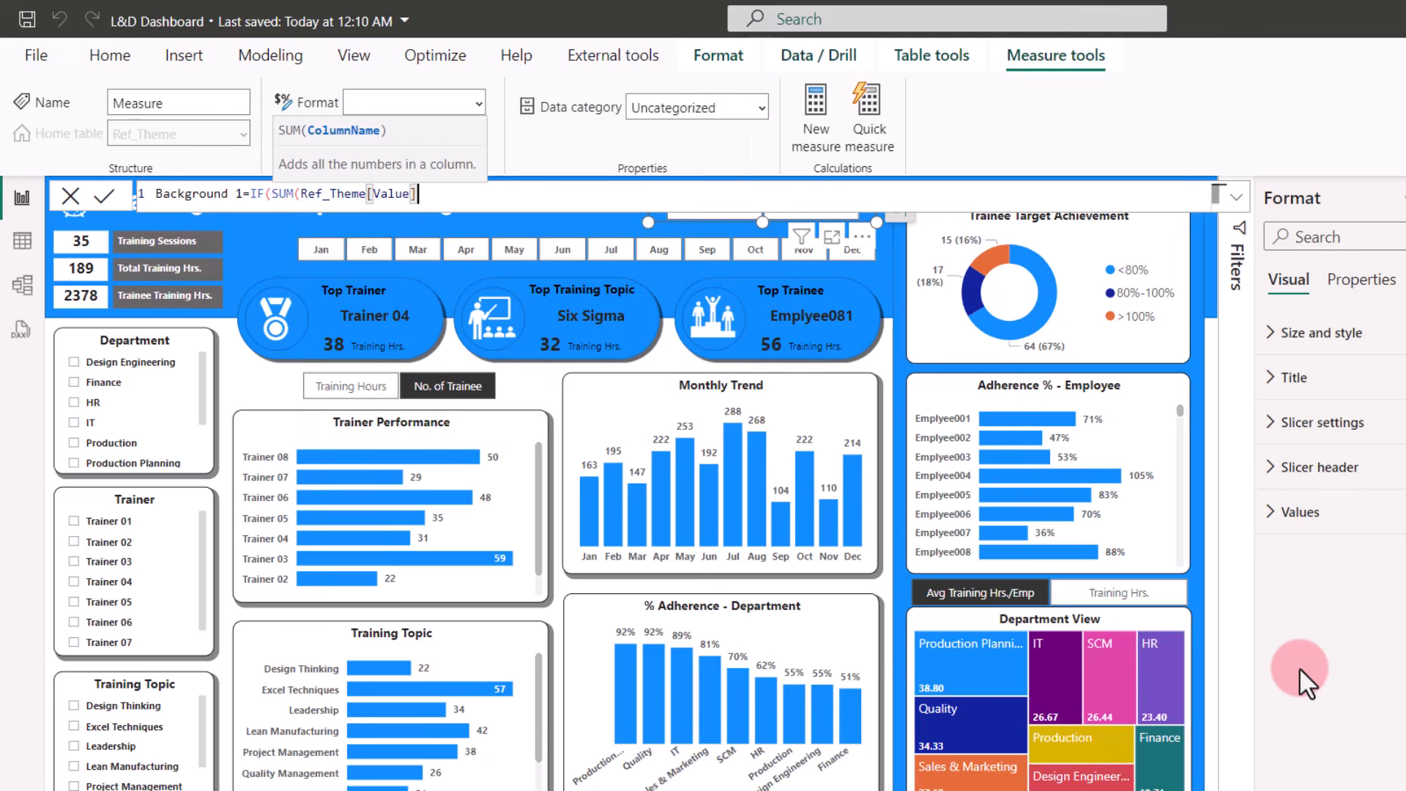
{"action": "type", "text": ")=1,\"Blue\",\"Teal\")"}
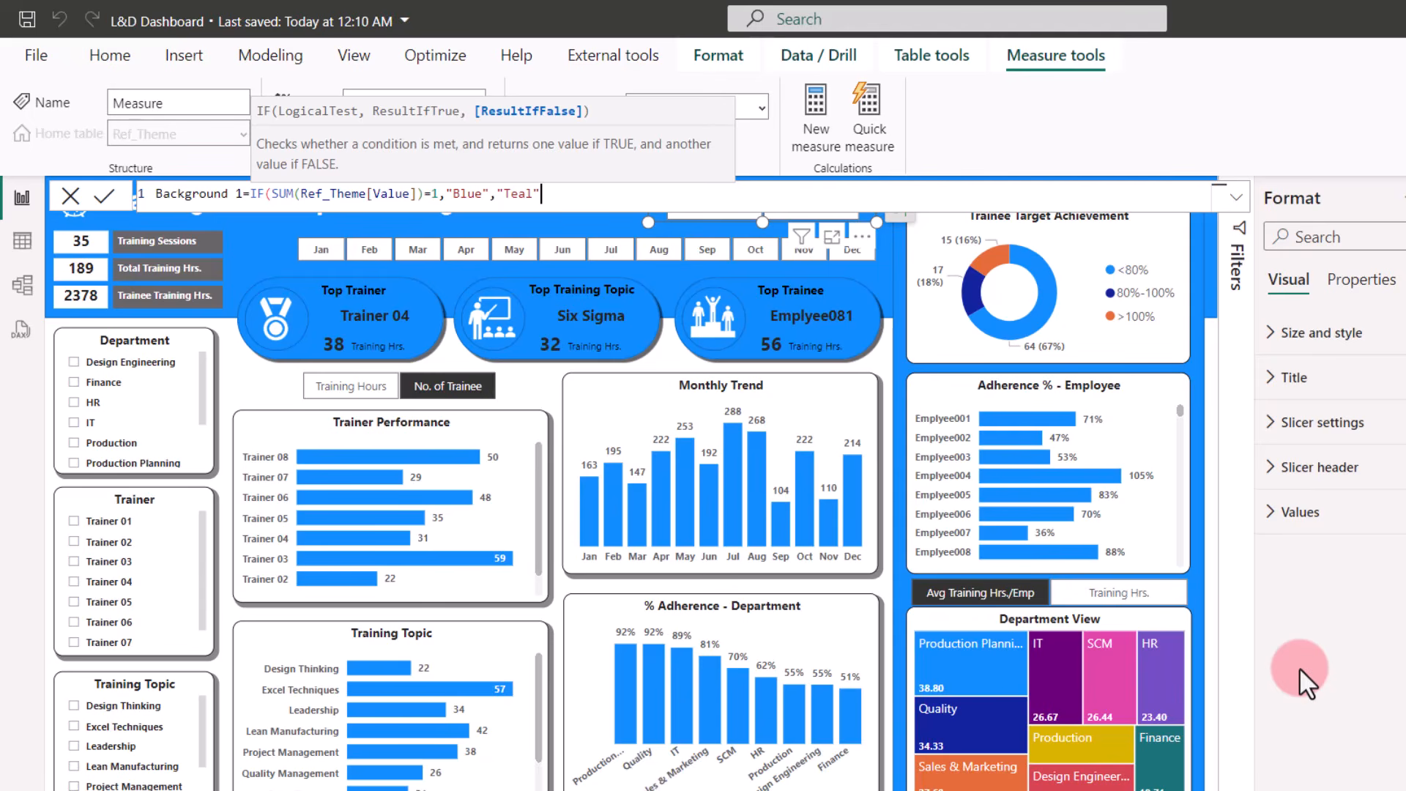
{"action": "key", "text": "Return"}
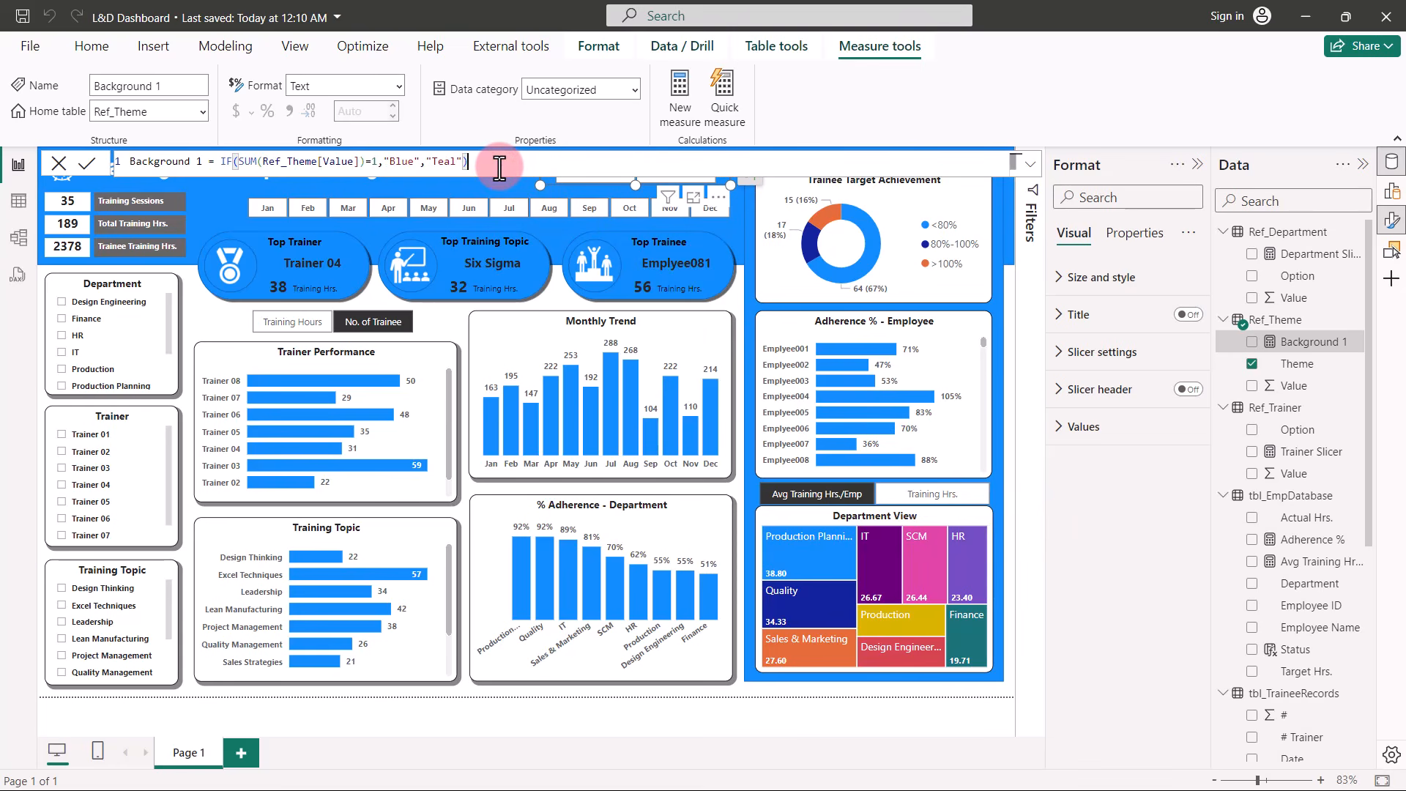
Copy the Background 1 formula into a new Ref_Theme measure named Background 2.
{"action": "key", "text": "ctrl+a"}
{"action": "key", "text": "ctrl+c"}
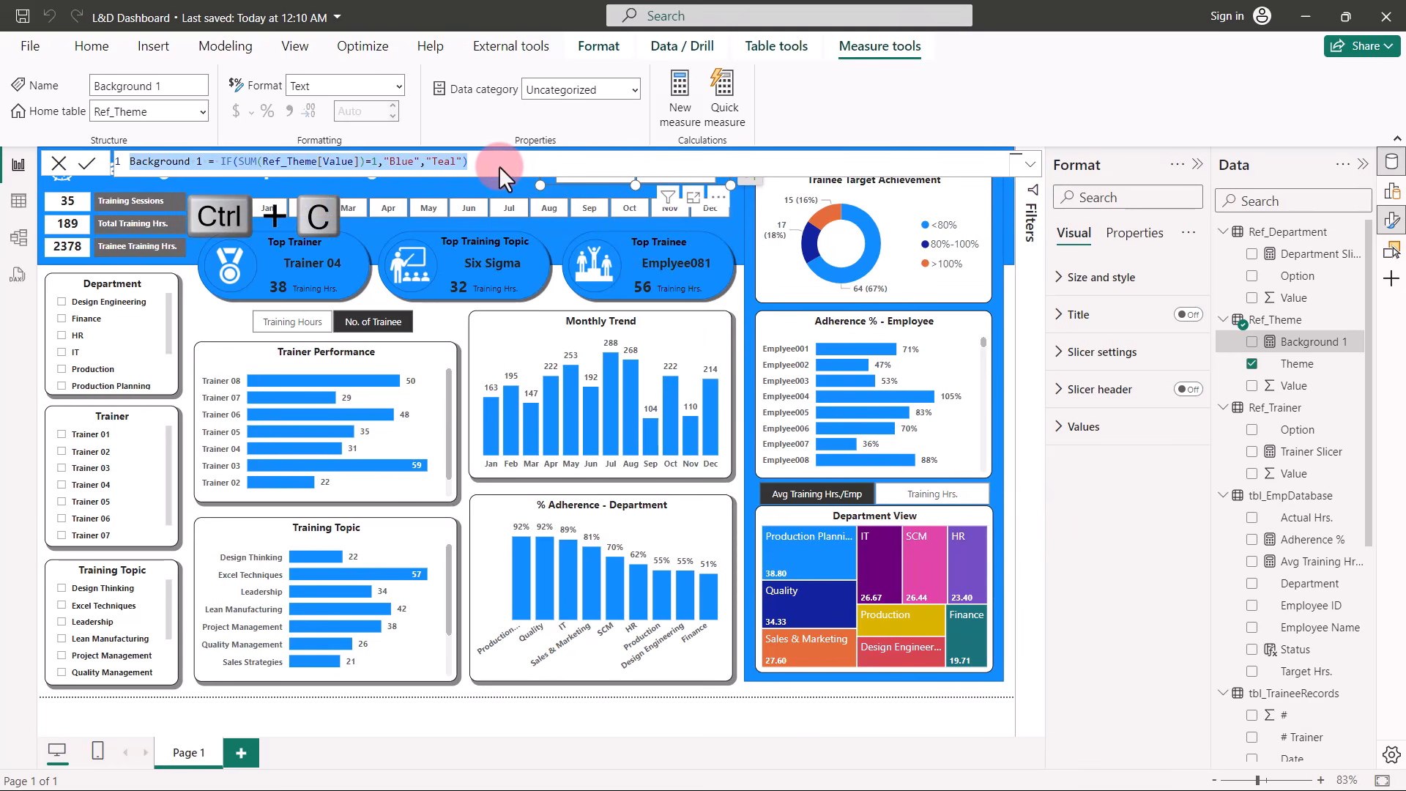
{"action": "left_click", "coordinate": [687, 86]}
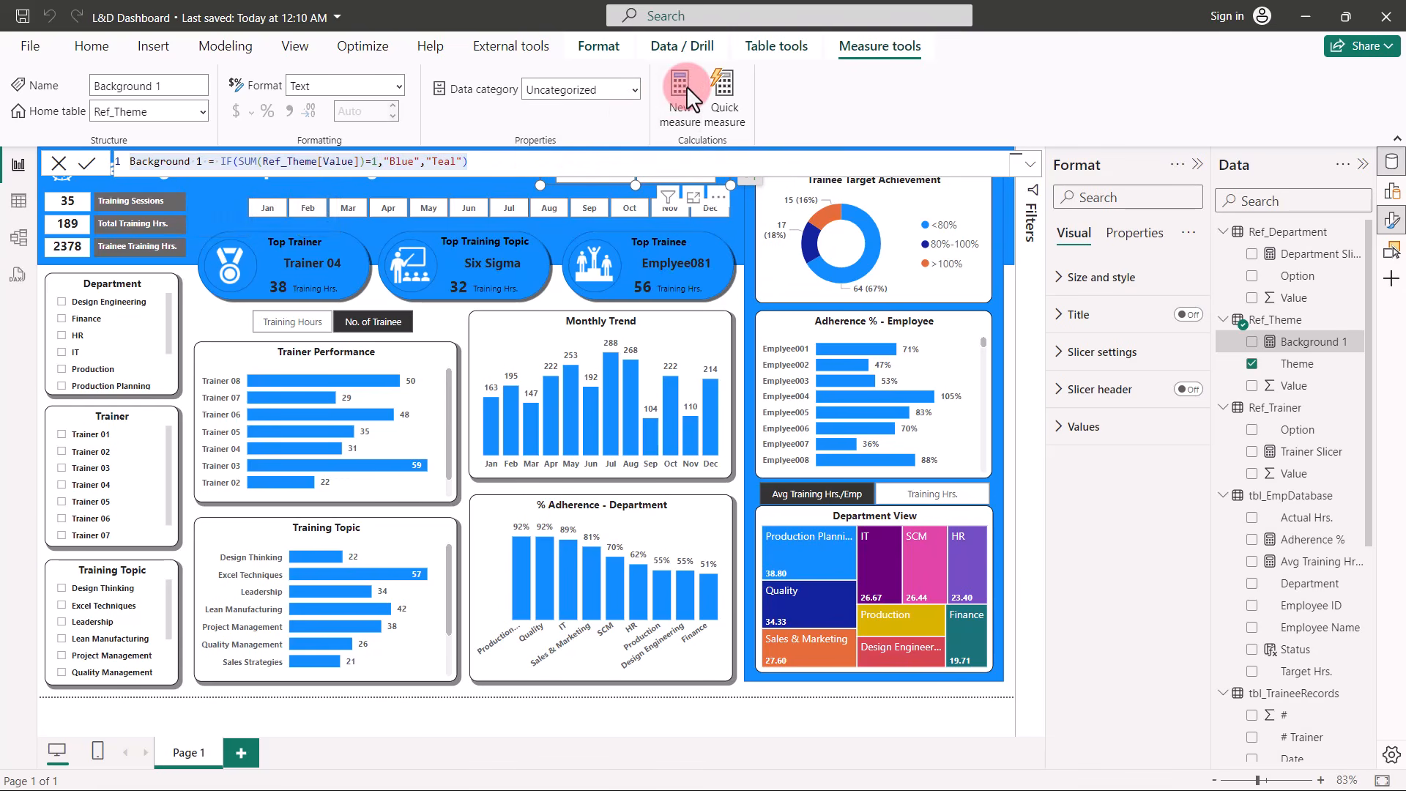
{"action": "key", "text": "ctrl+a"}
{"action": "key", "text": "ctrl+v"}
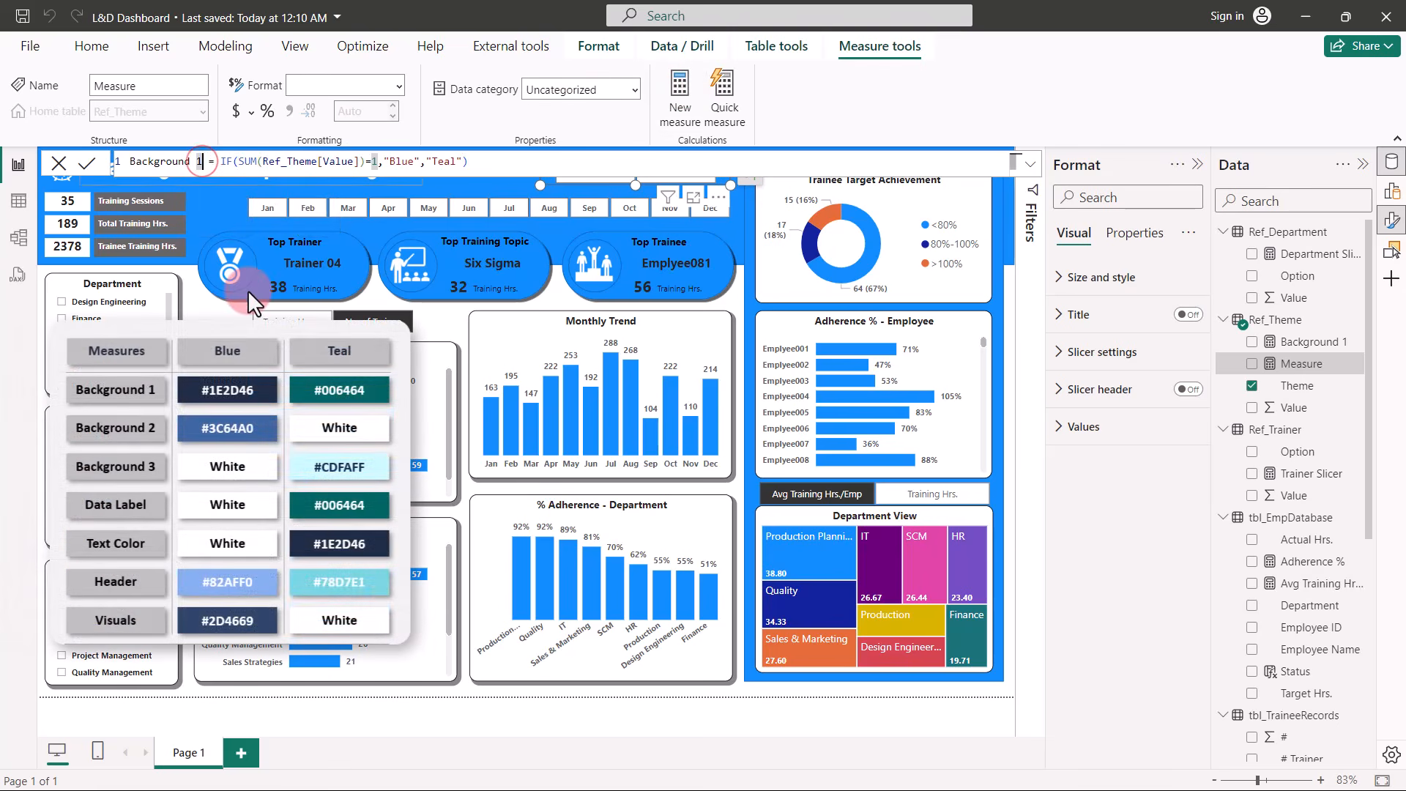
{"action": "type", "text": "2"}
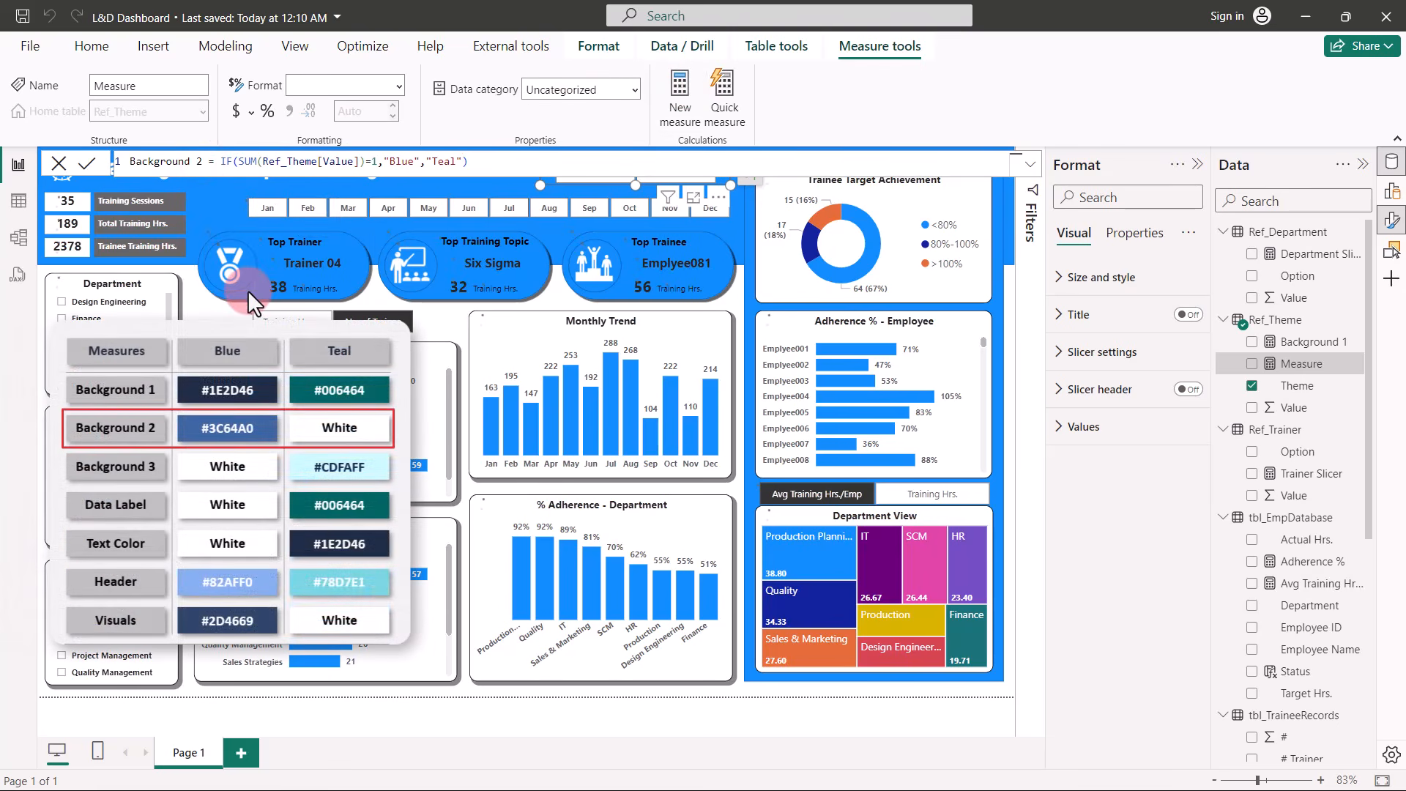
{"action": "key", "text": "Return"}
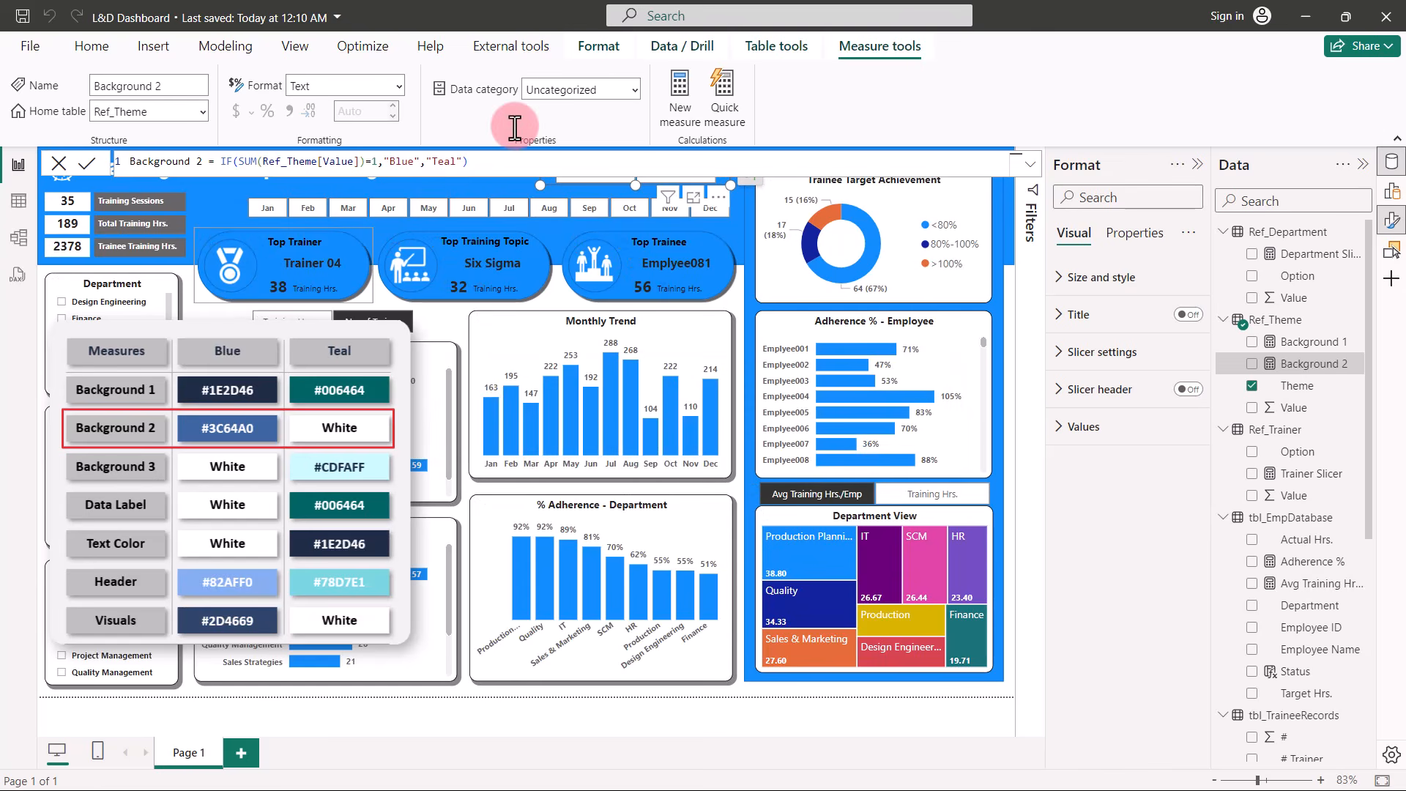
Add a Background 3 measure to Ref_Theme using the copied Blue/Teal IF formula.
{"action": "left_click", "coordinate": [671, 78]}
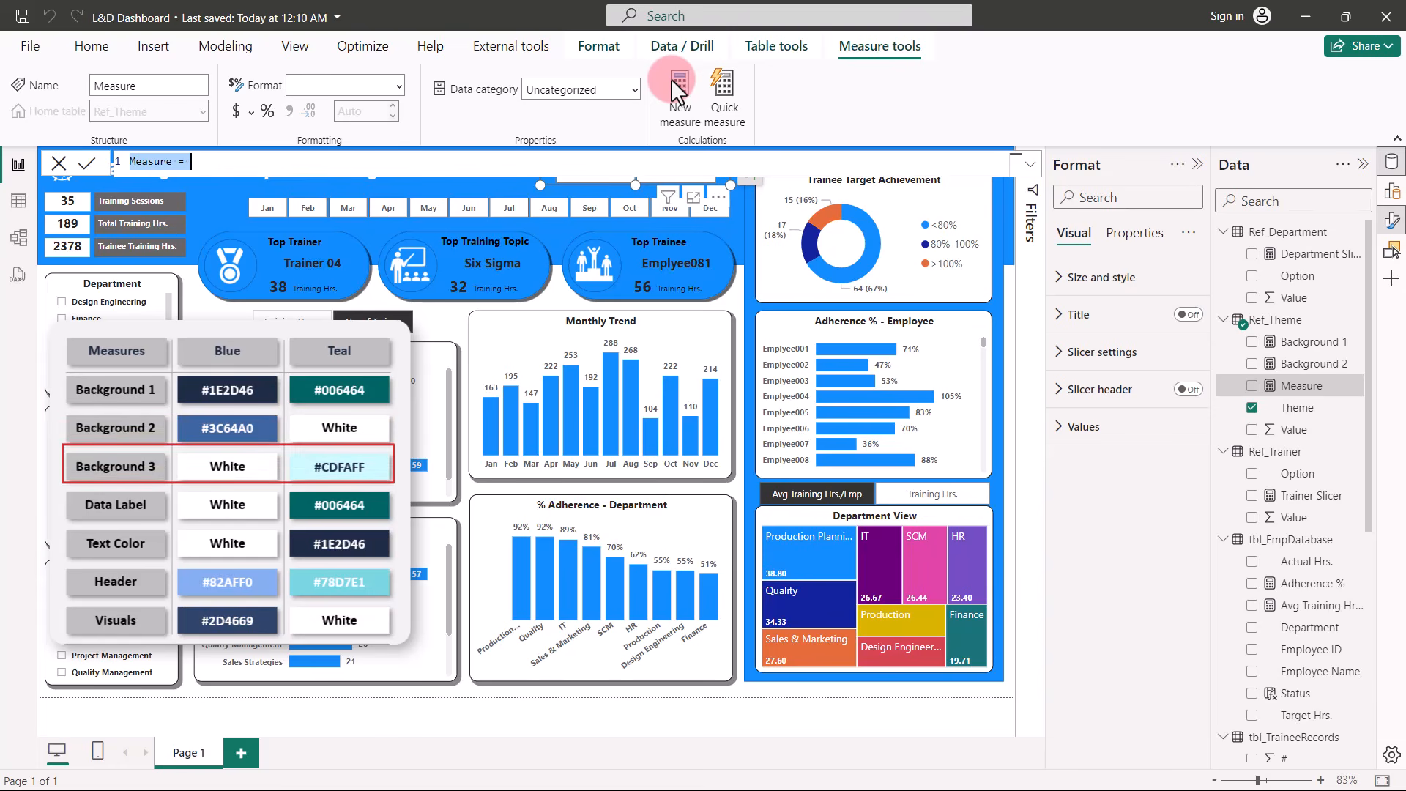
{"action": "key", "text": "ctrl+v"}
{"action": "left_click", "coordinate": [205, 161]}
{"action": "key", "text": "BackSpace"}
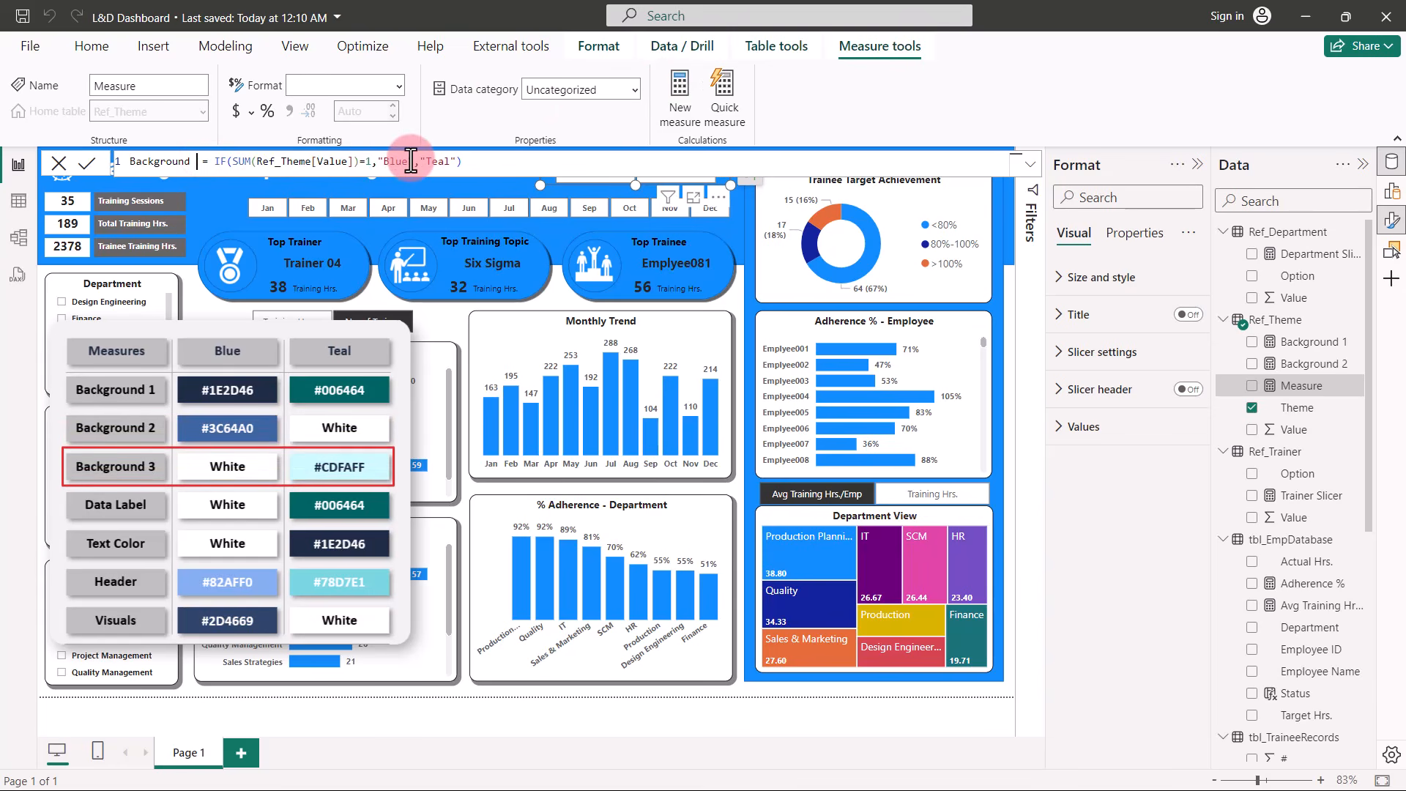
{"action": "type", "text": "3"}
{"action": "key", "text": "Return"}
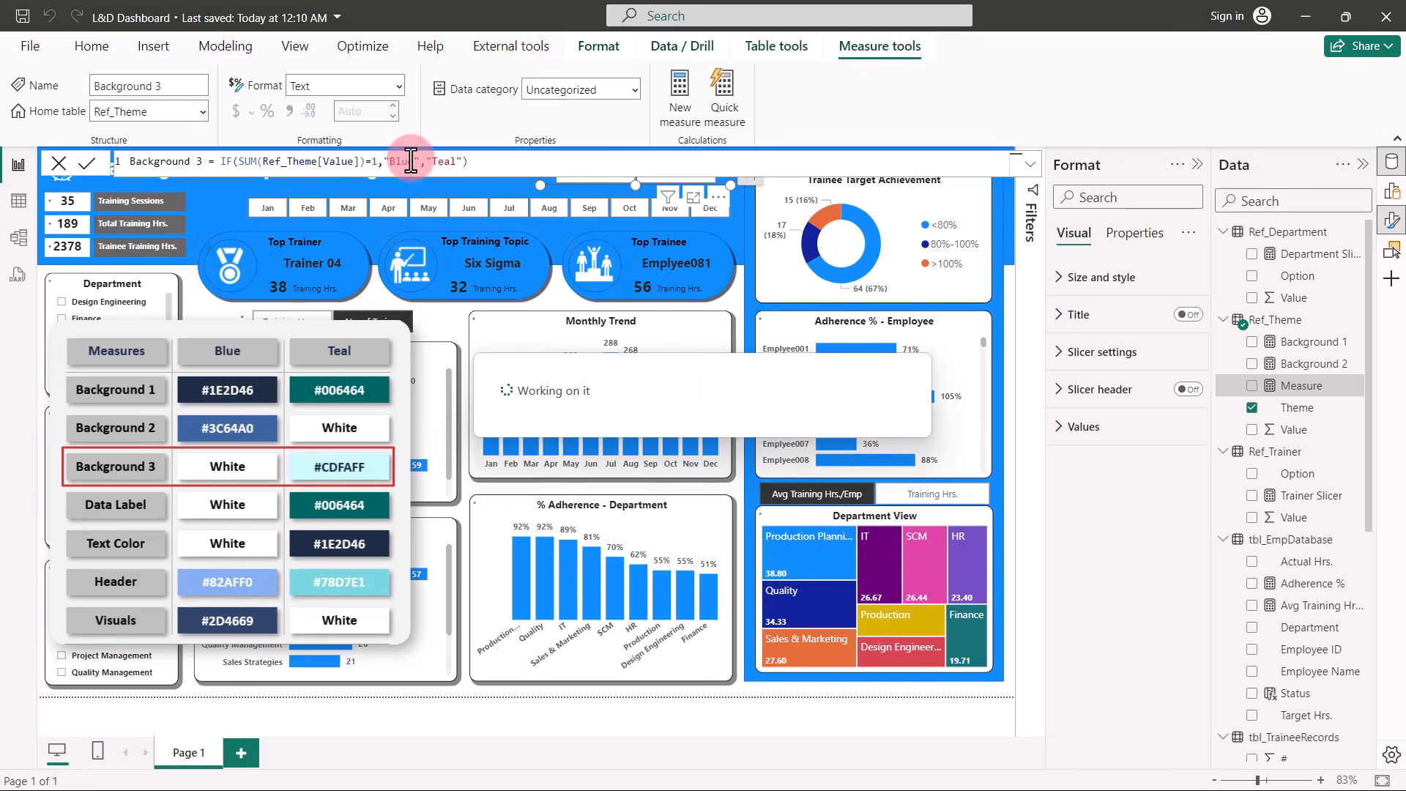
Add a measure named Data Labels to Ref_Theme using the copied Blue/Teal IF formula.
{"action": "left_click", "coordinate": [677, 85]}
{"action": "key", "text": "ctrl+v"}
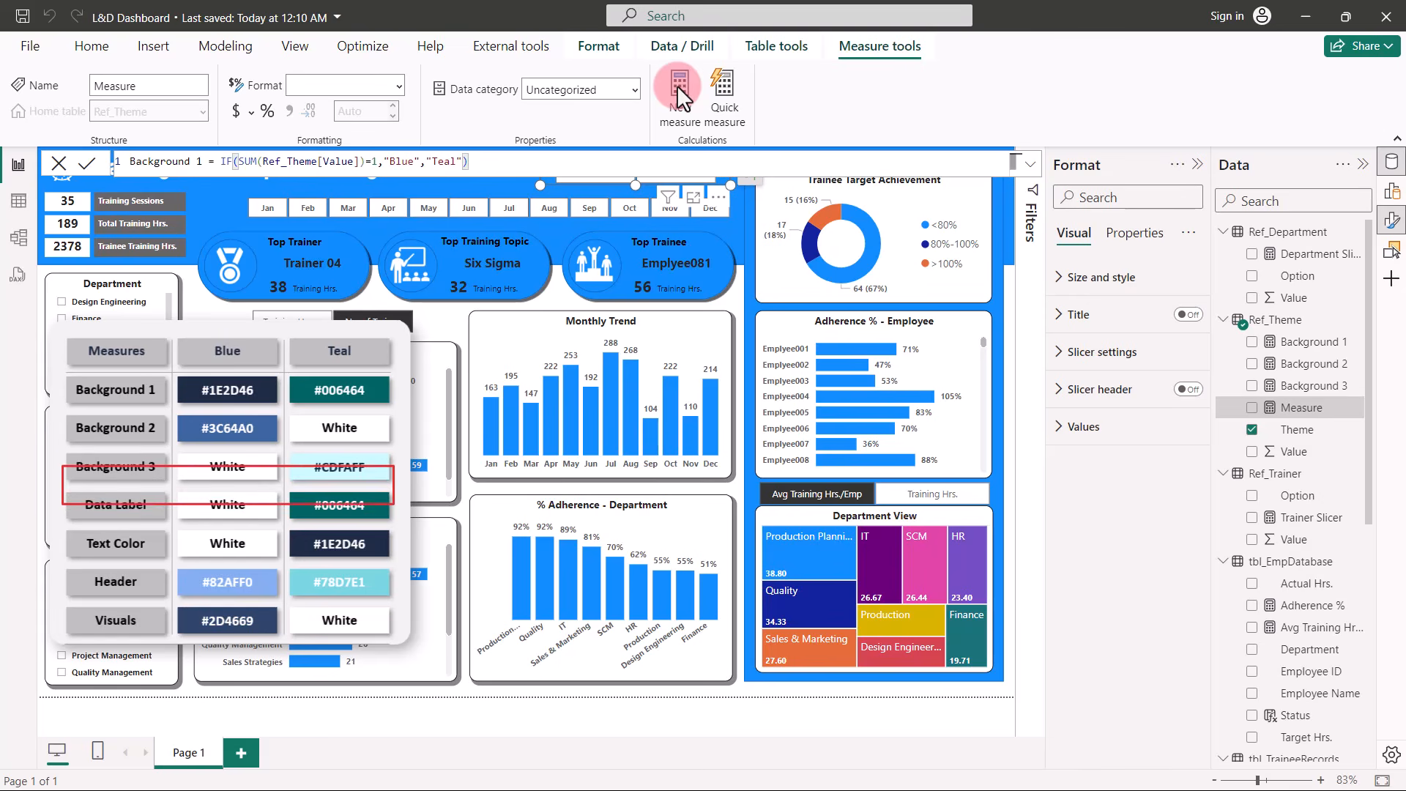
{"action": "left_click_drag", "start_coordinate": [201, 161], "coordinate": [121, 161]}
{"action": "type", "text": "Data Labels"}
{"action": "key", "text": "Return"}
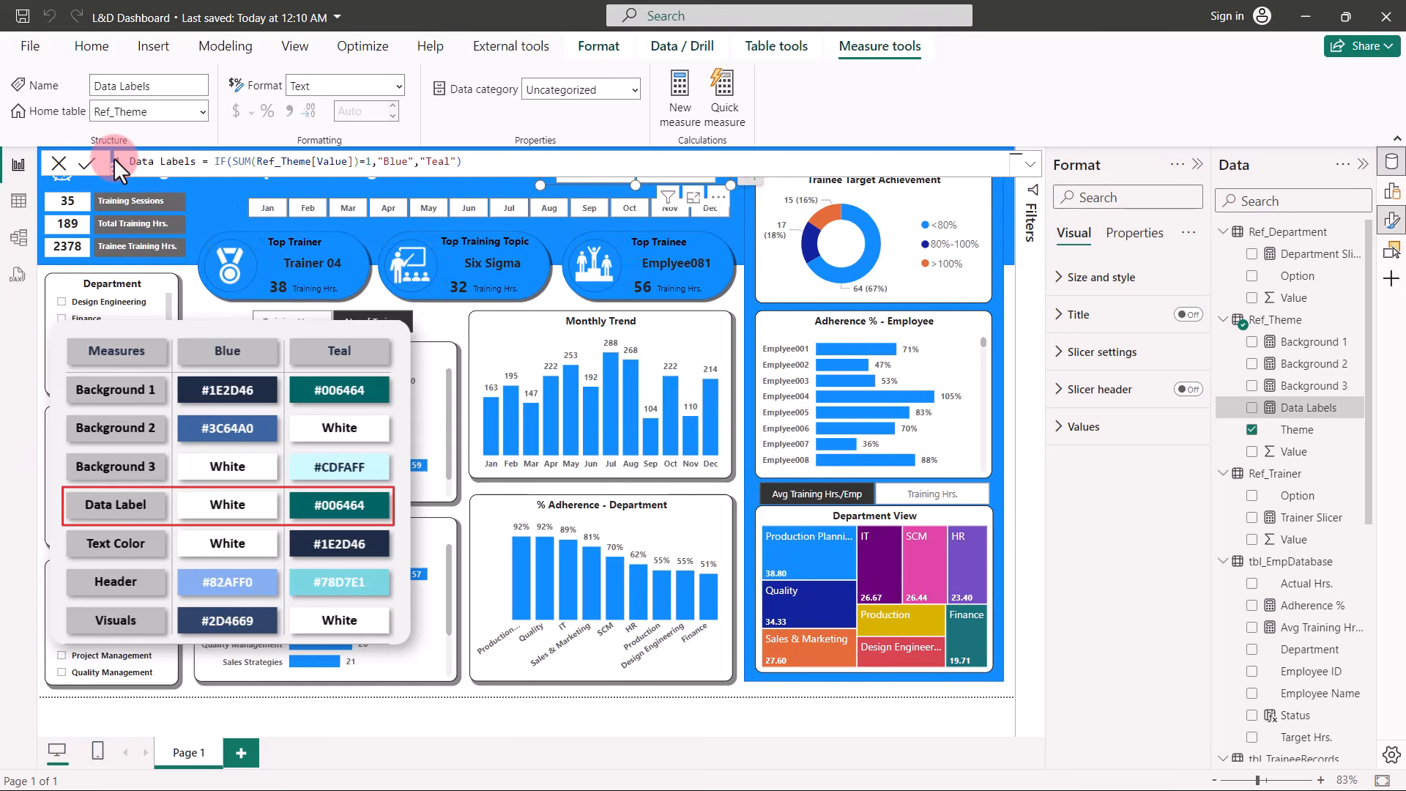
Add a measure named Text Color to Ref_Theme using the copied Blue/Teal IF formula.
{"action": "left_click", "coordinate": [675, 90]}
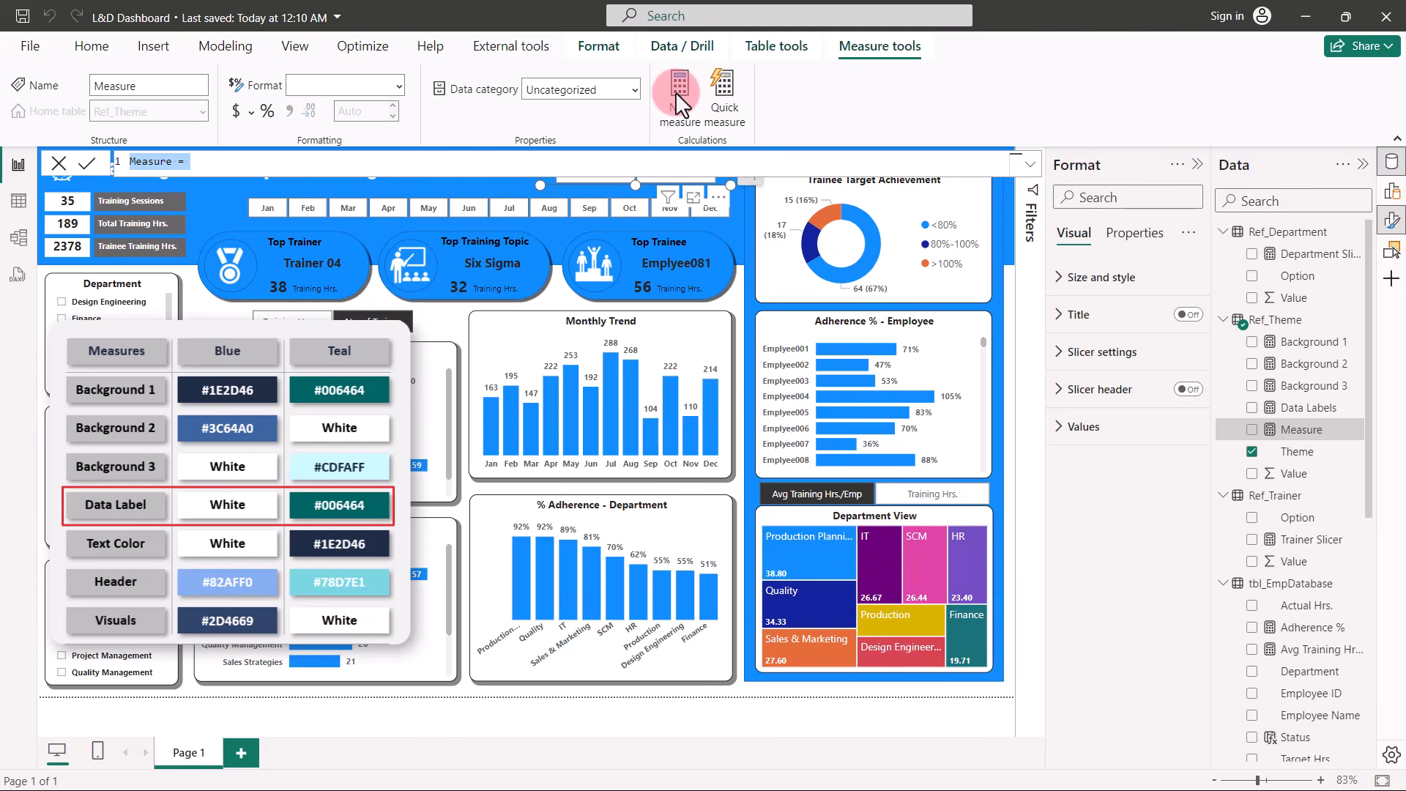
{"action": "key", "text": "ctrl+v"}
{"action": "left_click_drag", "start_coordinate": [204, 161], "coordinate": [117, 161]}
{"action": "type", "text": "Text Color"}
{"action": "key", "text": "Return"}
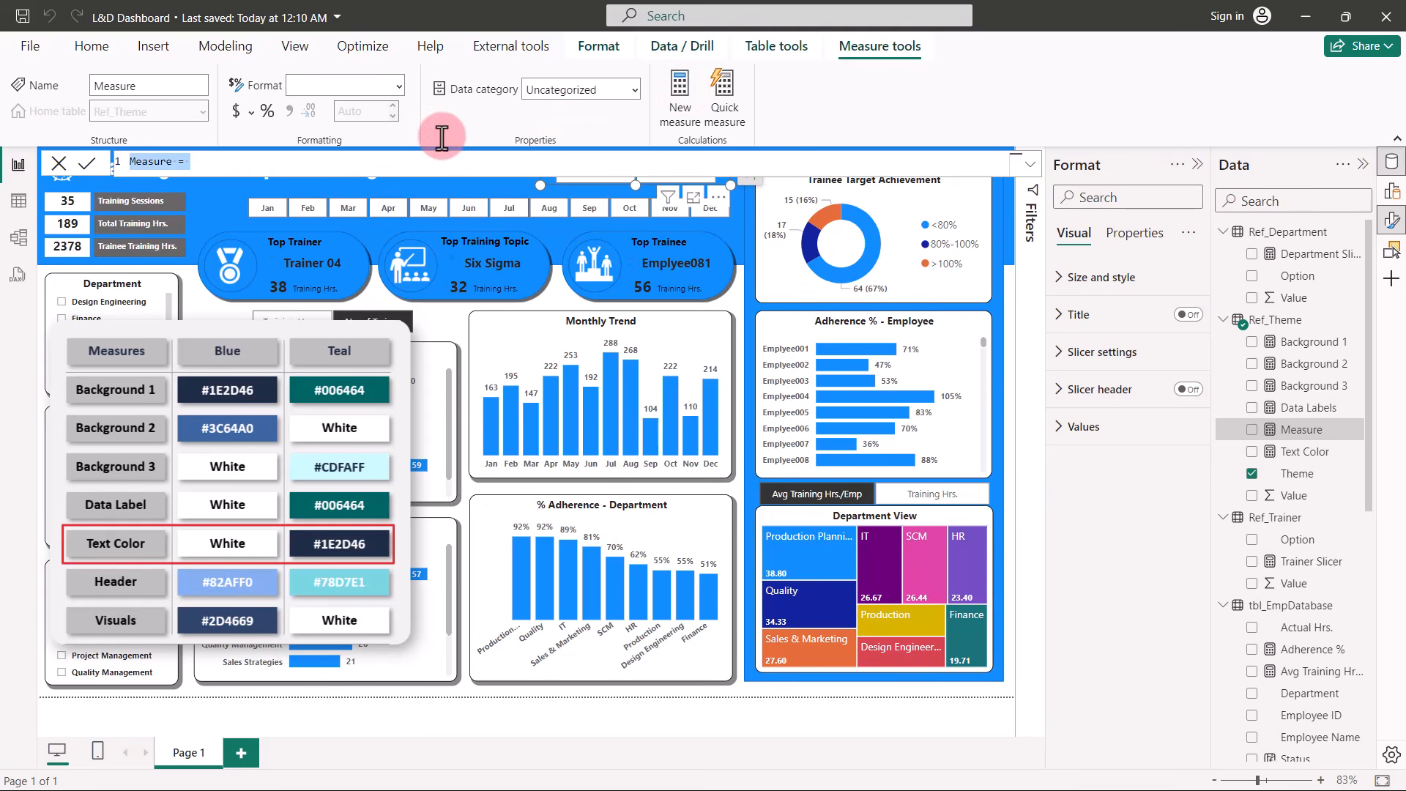
Add a measure named Headers to Ref_Theme using the copied Blue/Teal IF formula.
{"action": "key", "text": "ctrl+v"}
{"action": "left_click_drag", "start_coordinate": [198, 161], "coordinate": [154, 139]}
{"action": "type", "text": "Headers"}
{"action": "key", "text": "Return"}
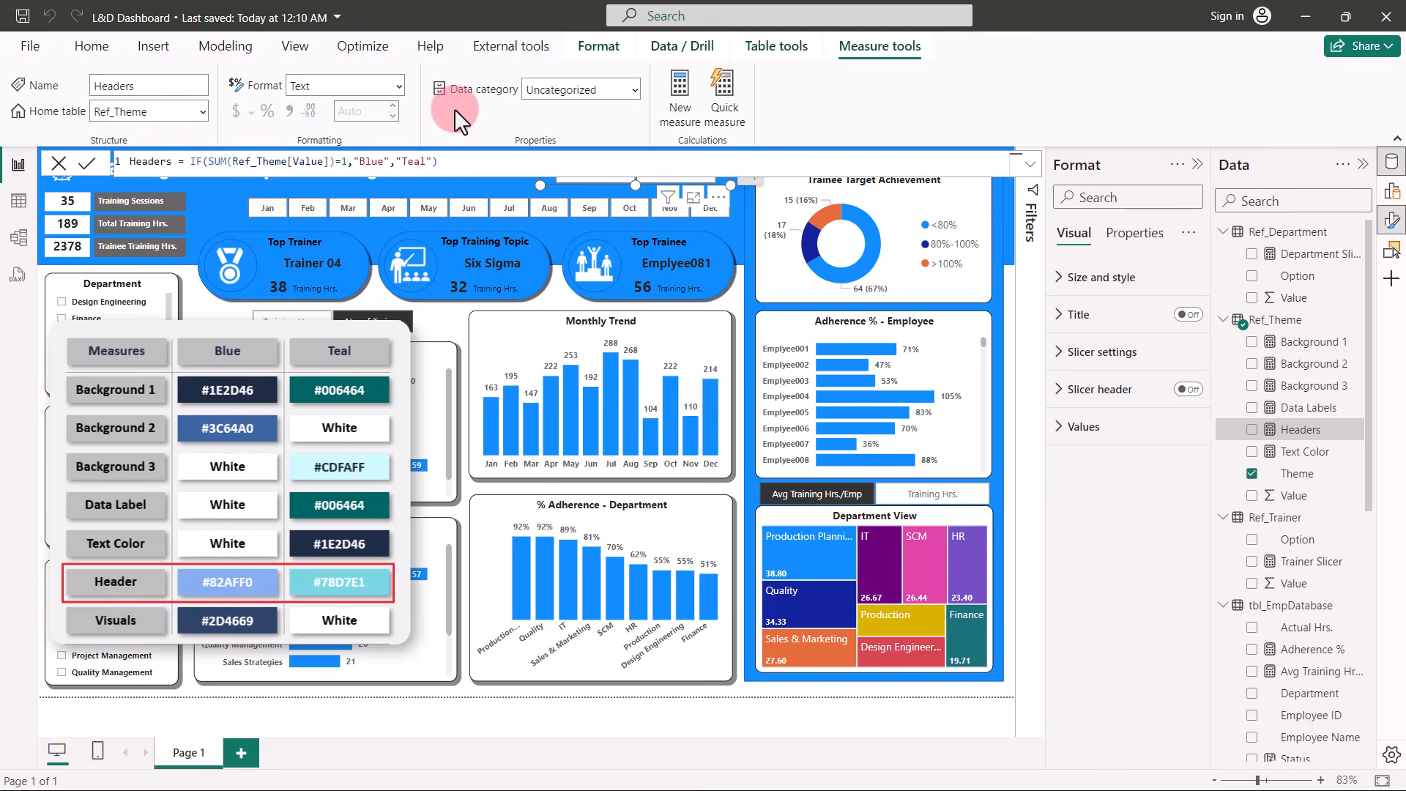
Add a measure named Visuals to Ref_Theme using the copied Blue/Teal IF formula.
{"action": "left_click", "coordinate": [688, 85]}
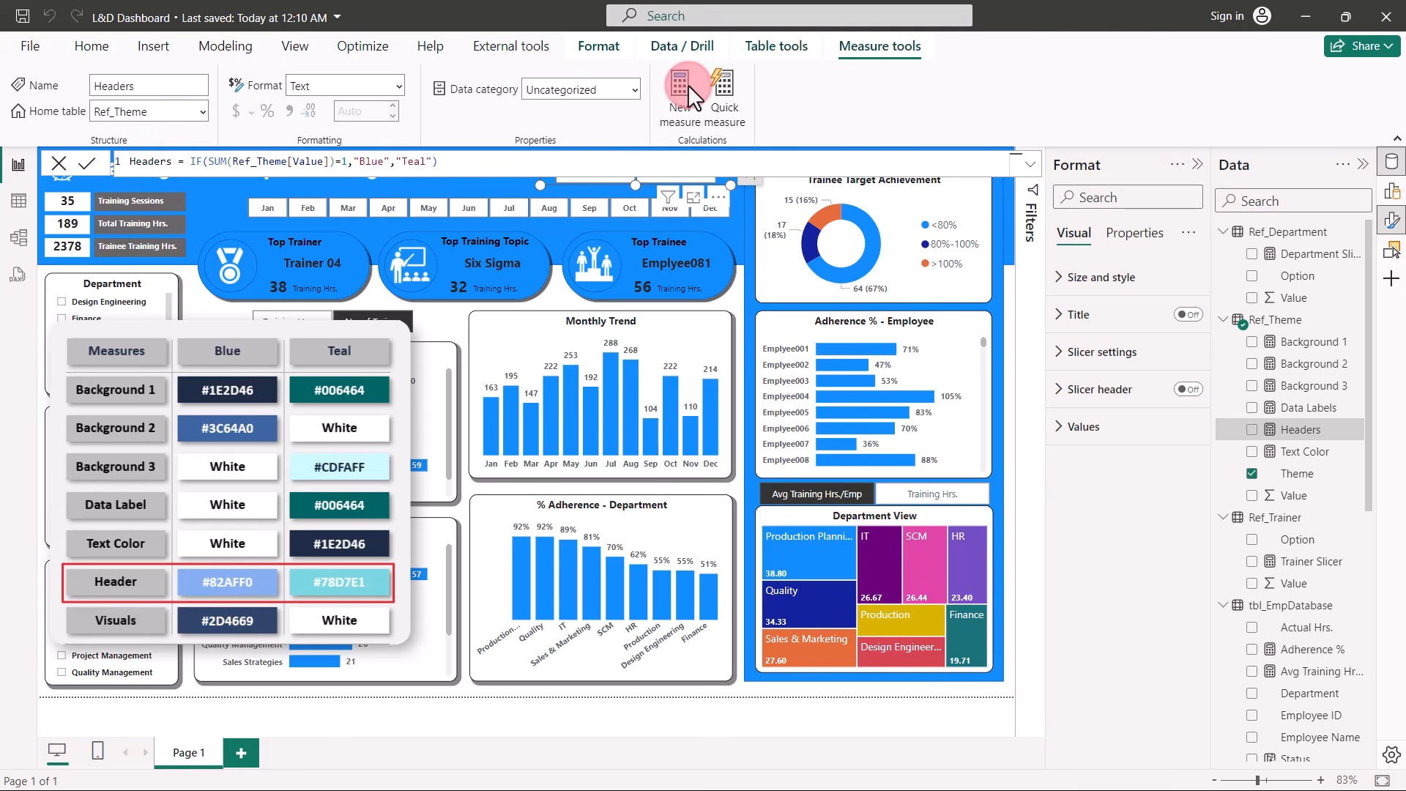
{"action": "key", "text": "ctrl+a"}
{"action": "key", "text": "ctrl+v"}
{"action": "left_click_drag", "start_coordinate": [202, 160], "coordinate": [101, 160]}
{"action": "type", "text": "Visuals"}
{"action": "key", "text": "Return"}
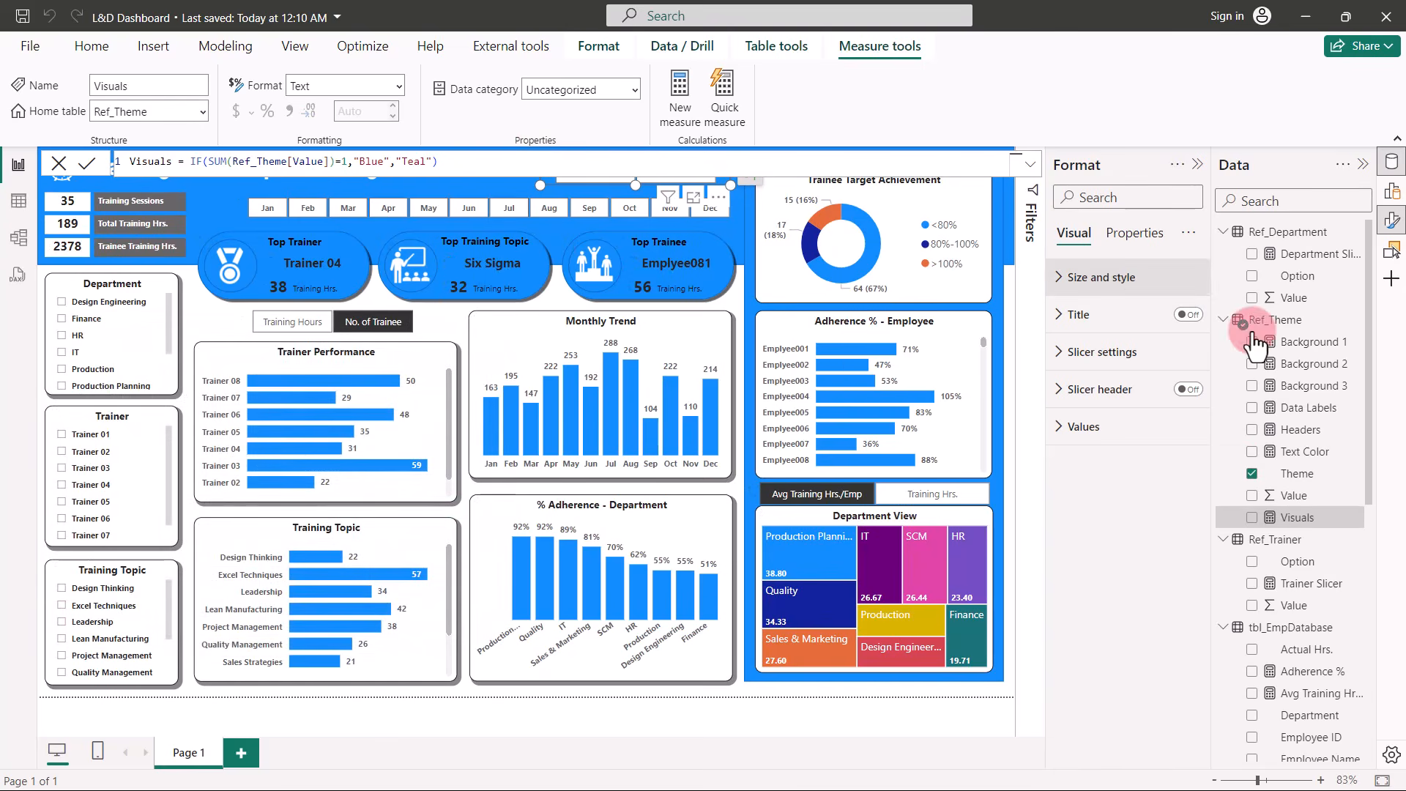
Replace the two color results in the Background 1 measure's formula with "#1E2D46" and "#006464".
{"action": "left_click", "coordinate": [1291, 344]}
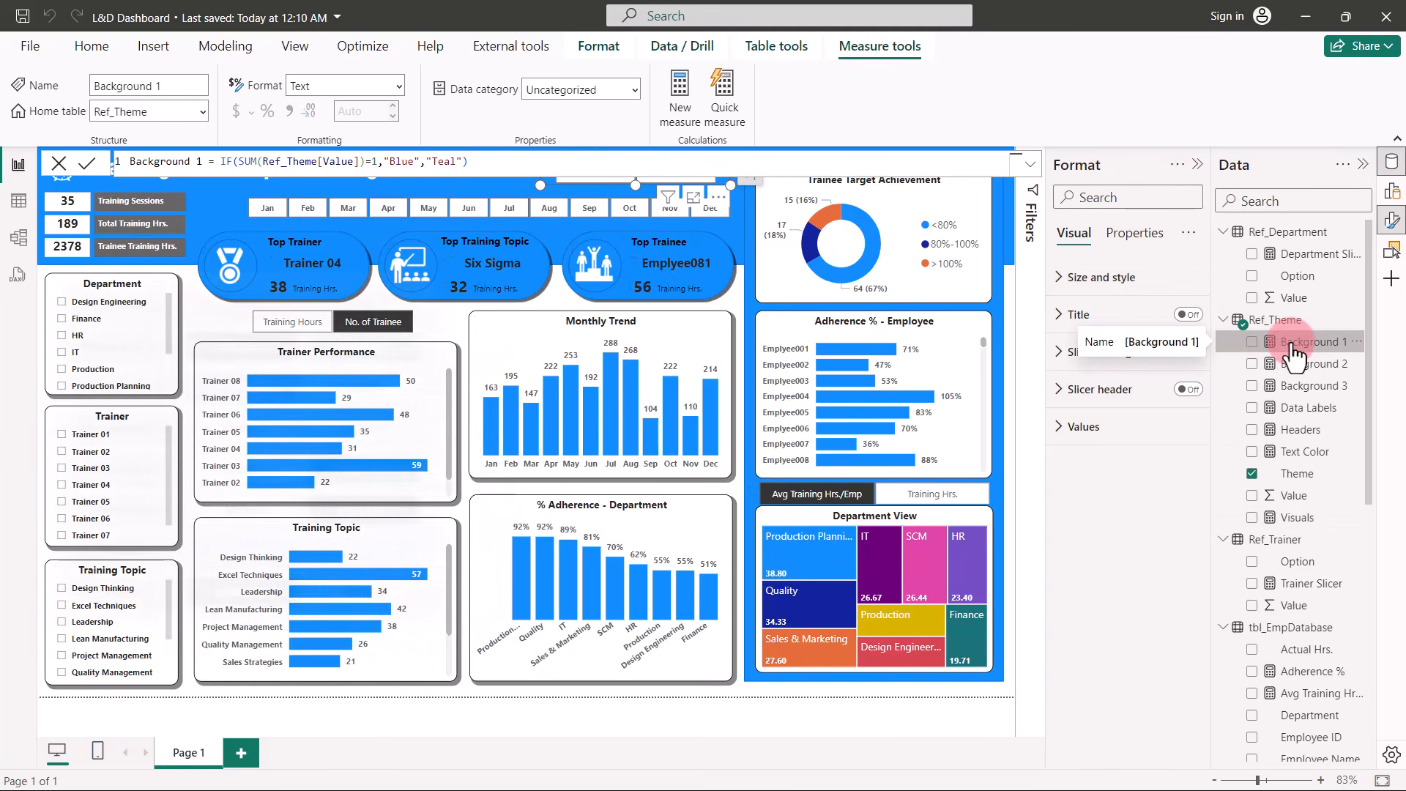
{"action": "double_click", "coordinate": [396, 162]}
{"action": "key", "text": "ctrl+v"}
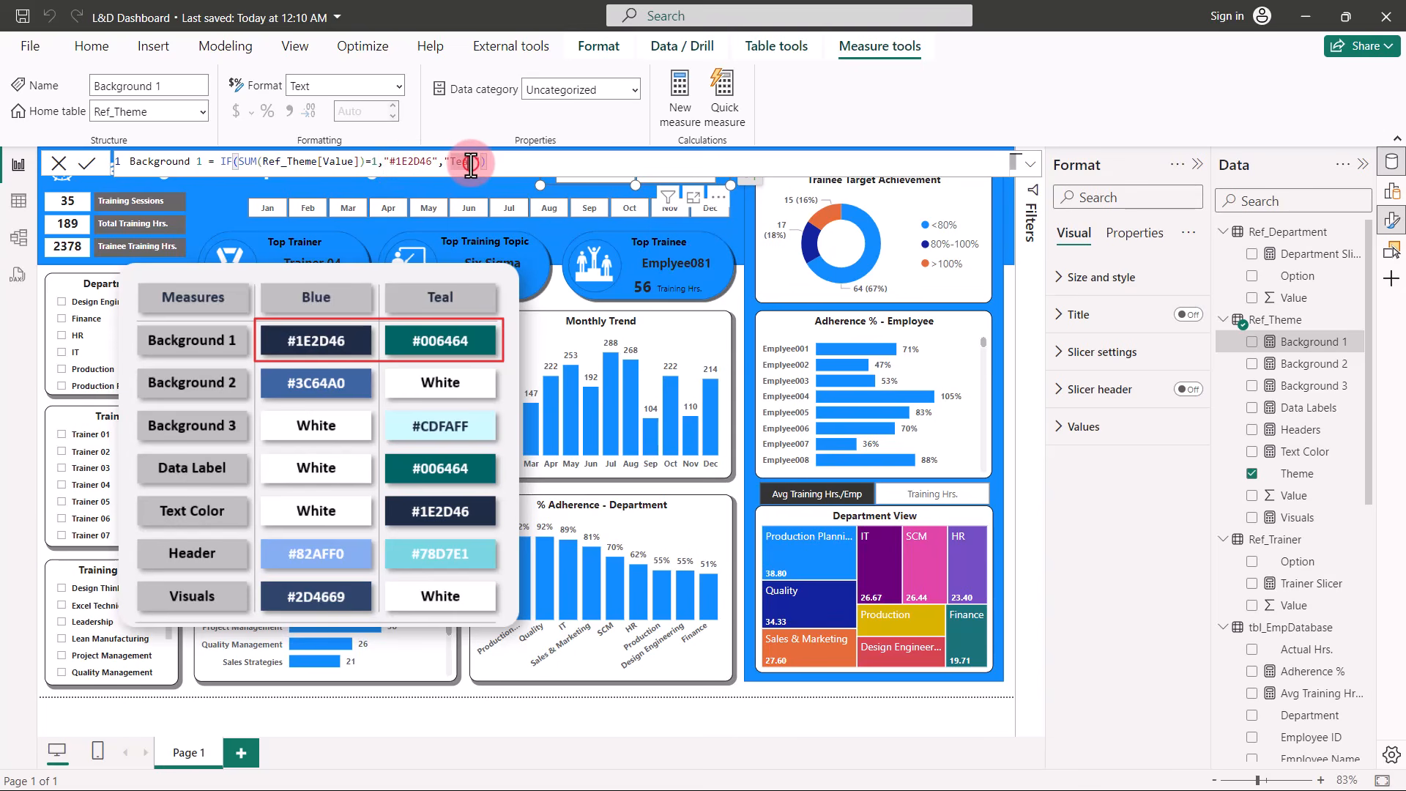
{"action": "double_click", "coordinate": [454, 161]}
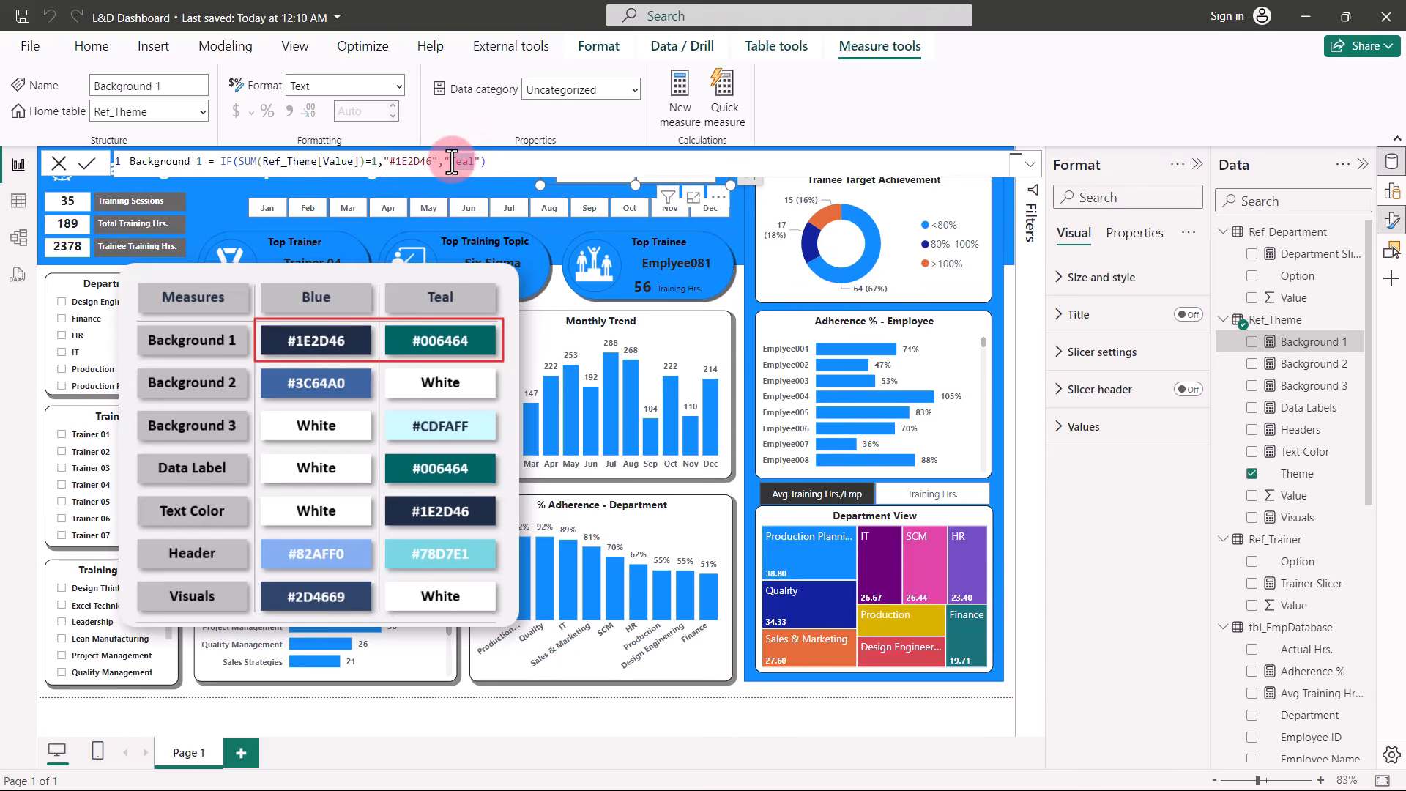
{"action": "type", "text": "#006464"}
{"action": "key", "text": "BackSpace"}
{"action": "left_click", "coordinate": [501, 165]}
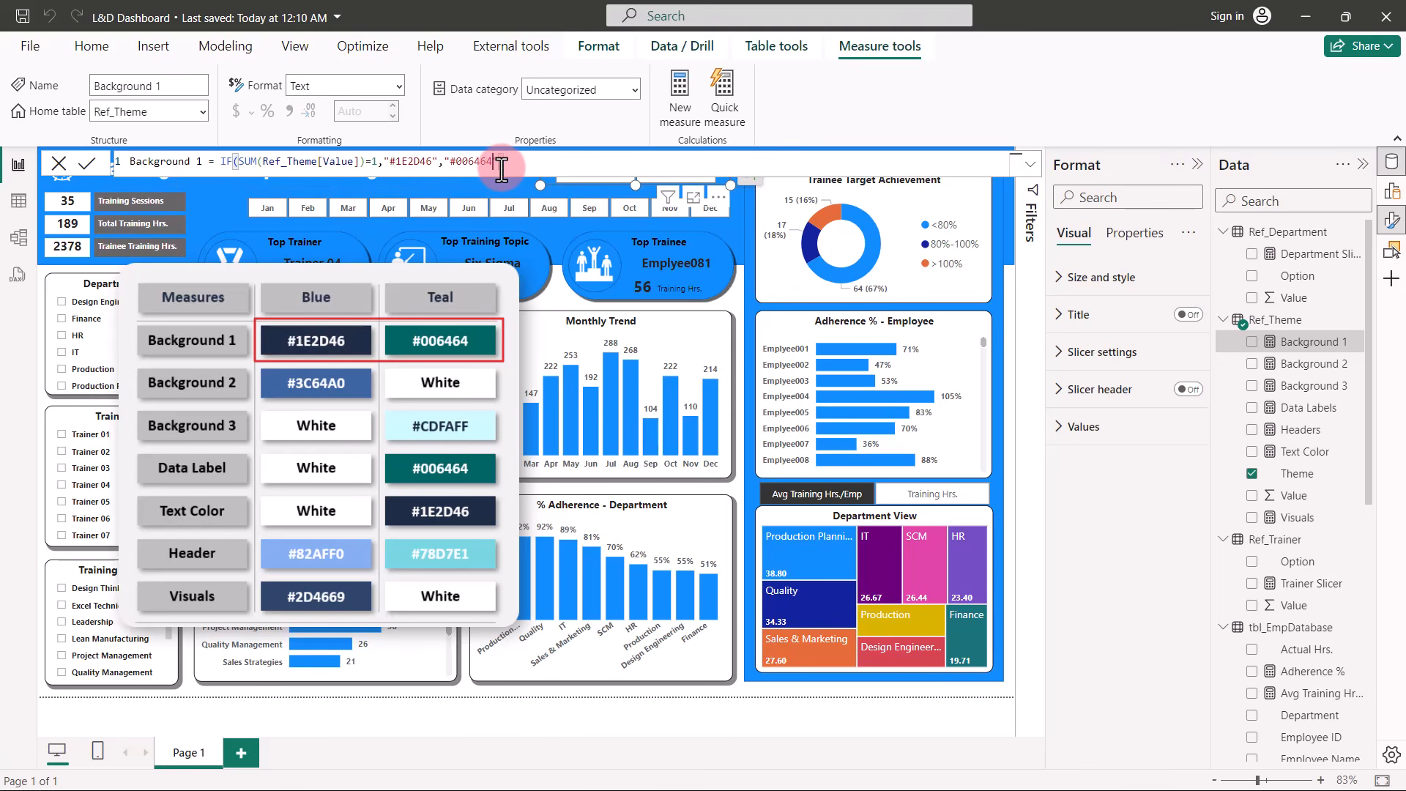
{"action": "key", "text": "Return"}
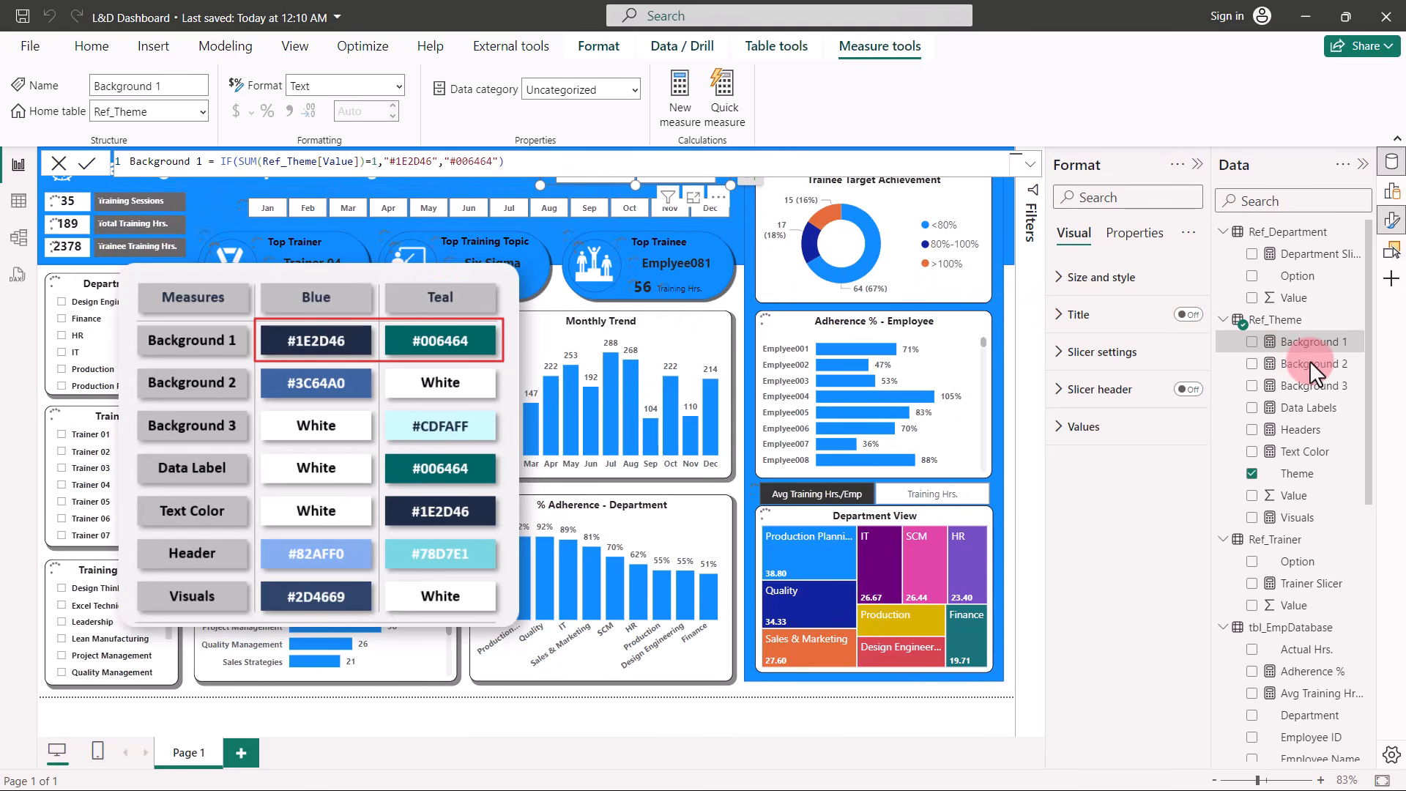
Replace the two color results in the Background 2 measure's formula with "#3C64A0" and "White".
{"action": "left_click", "coordinate": [1311, 365]}
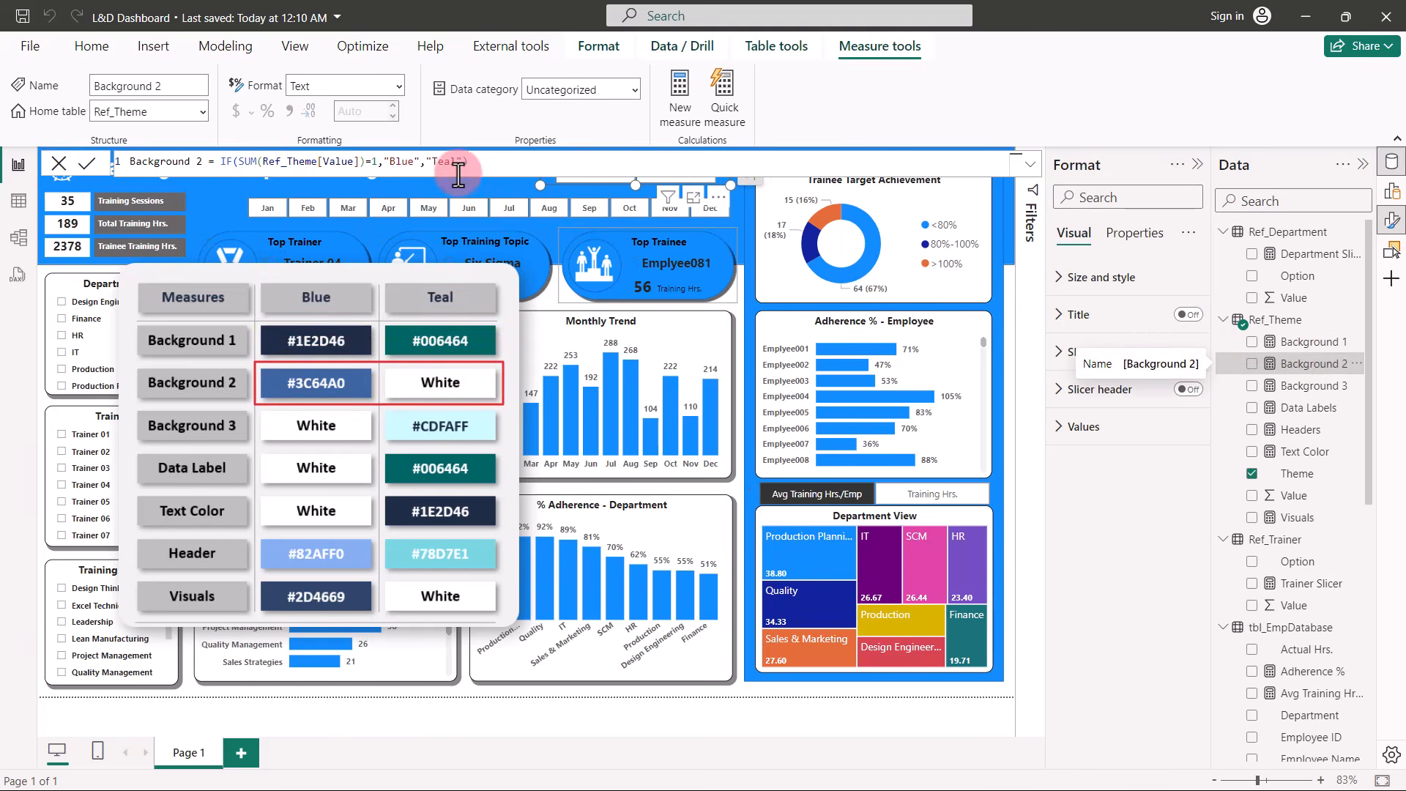
{"action": "left_click_drag", "start_coordinate": [413, 163], "coordinate": [391, 165]}
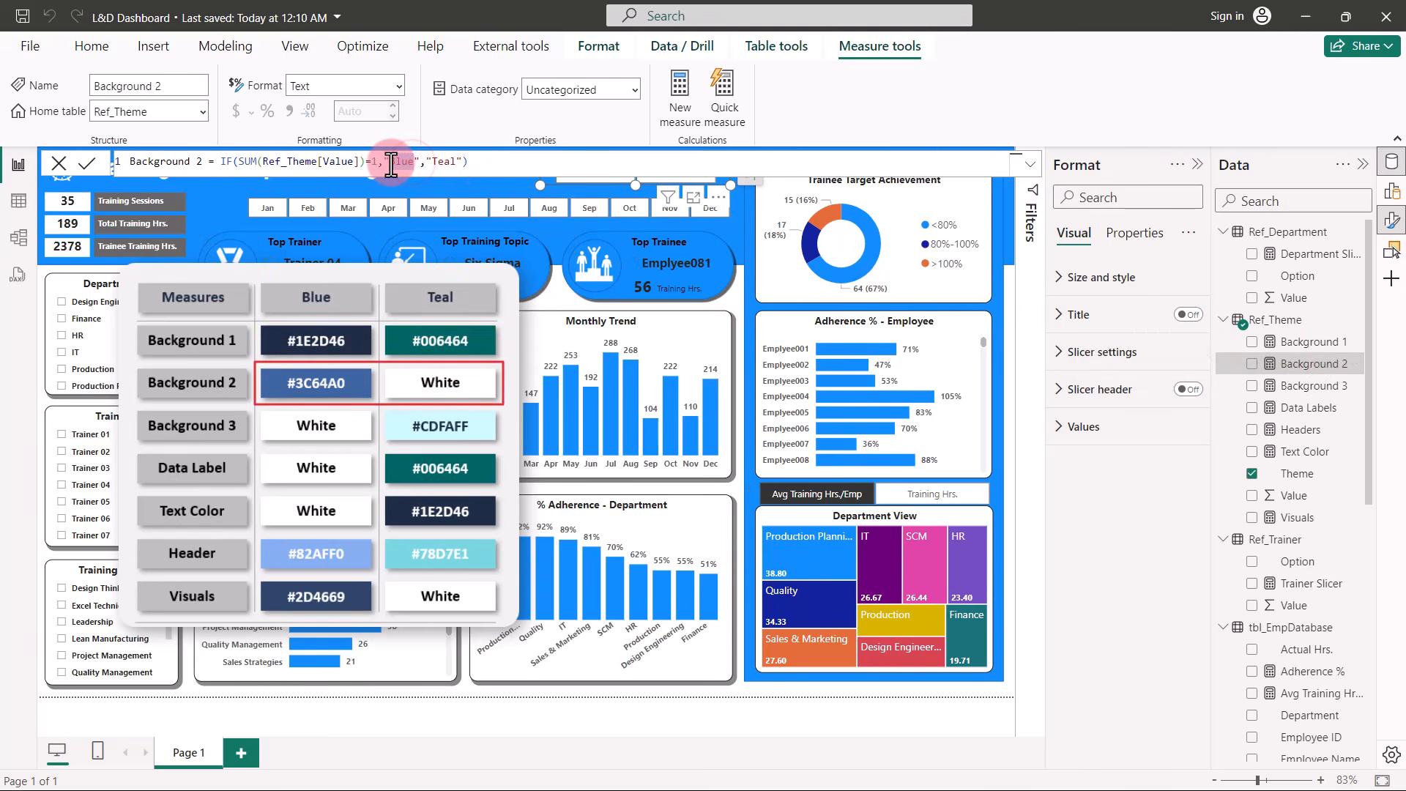
{"action": "type", "text": "#3C64A0"}
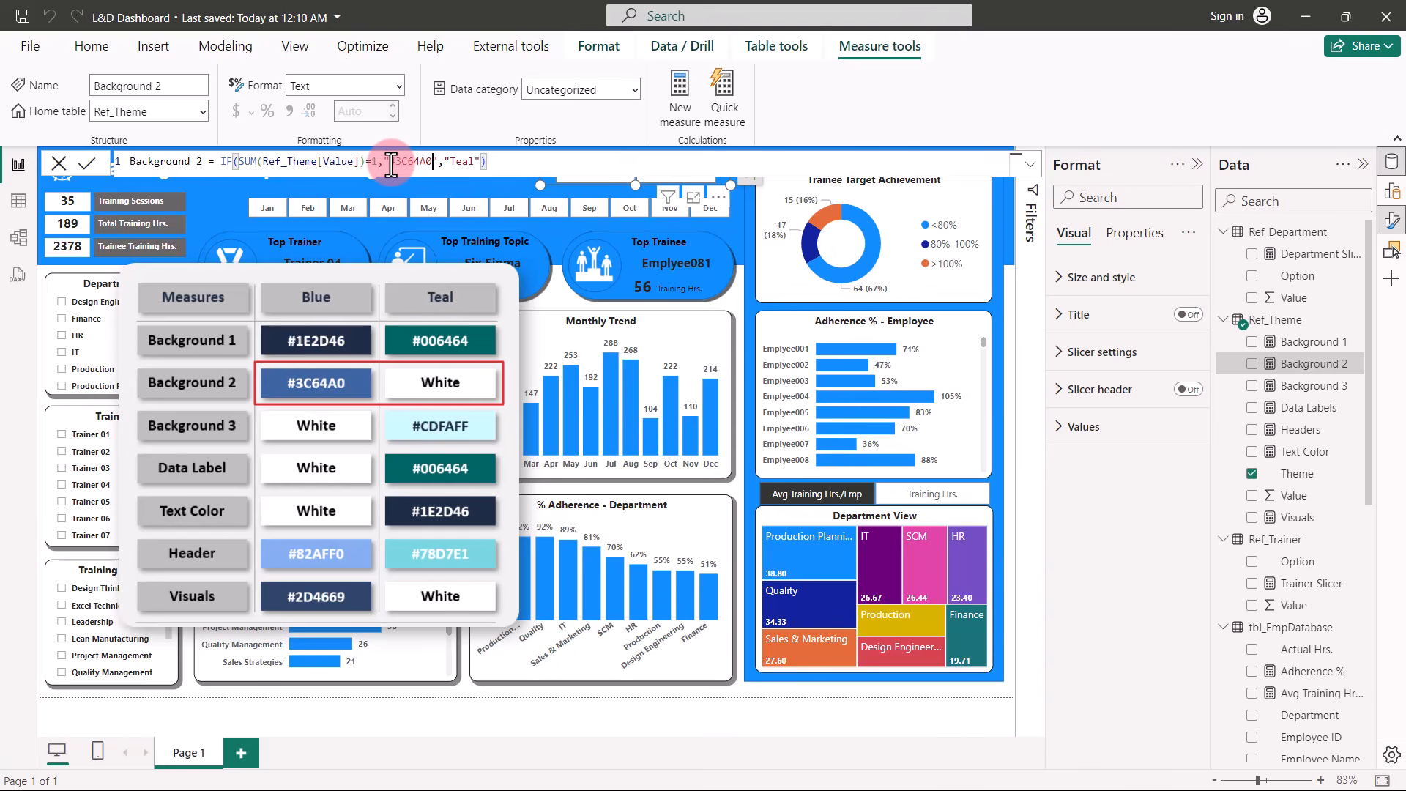
{"action": "double_click", "coordinate": [471, 162]}
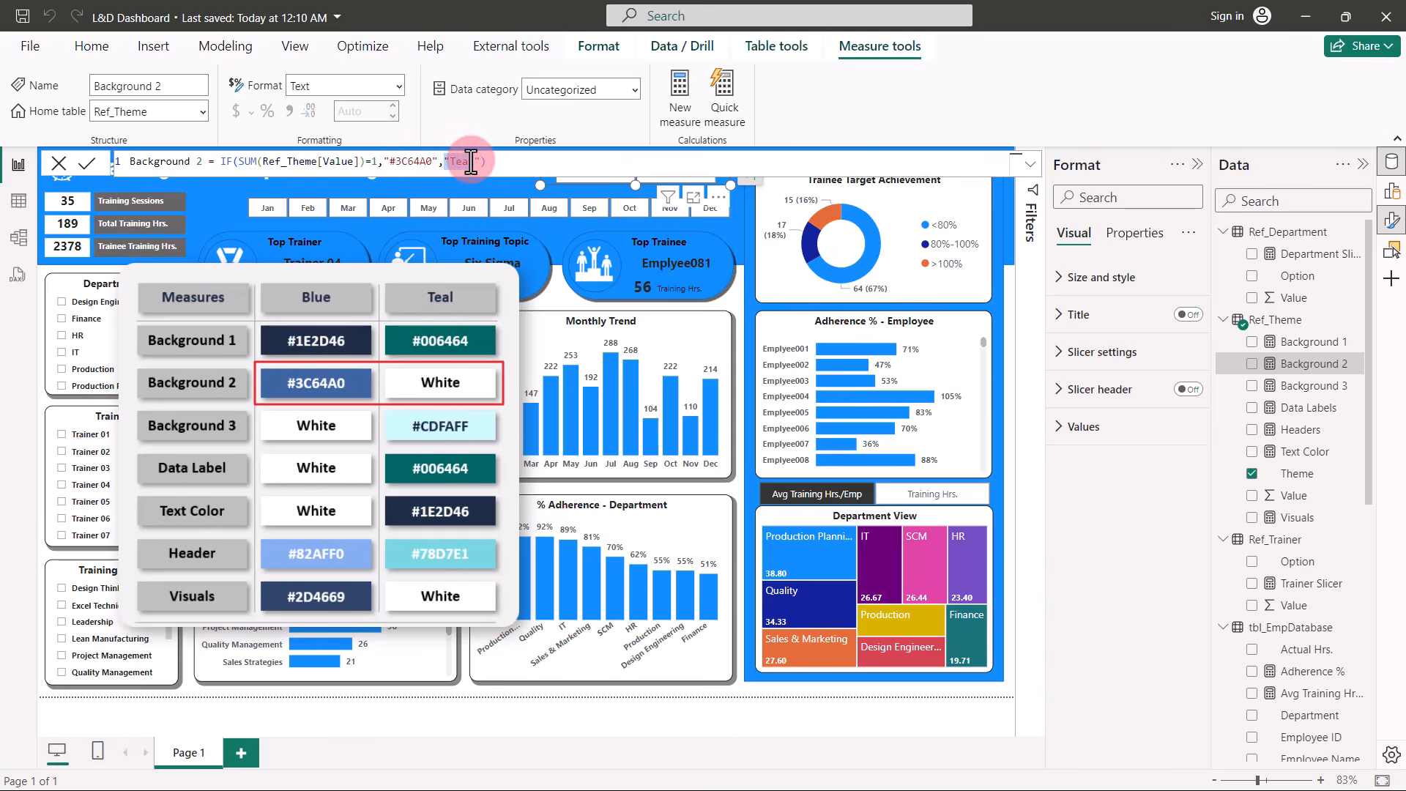
{"action": "type", "text": "Whit"}
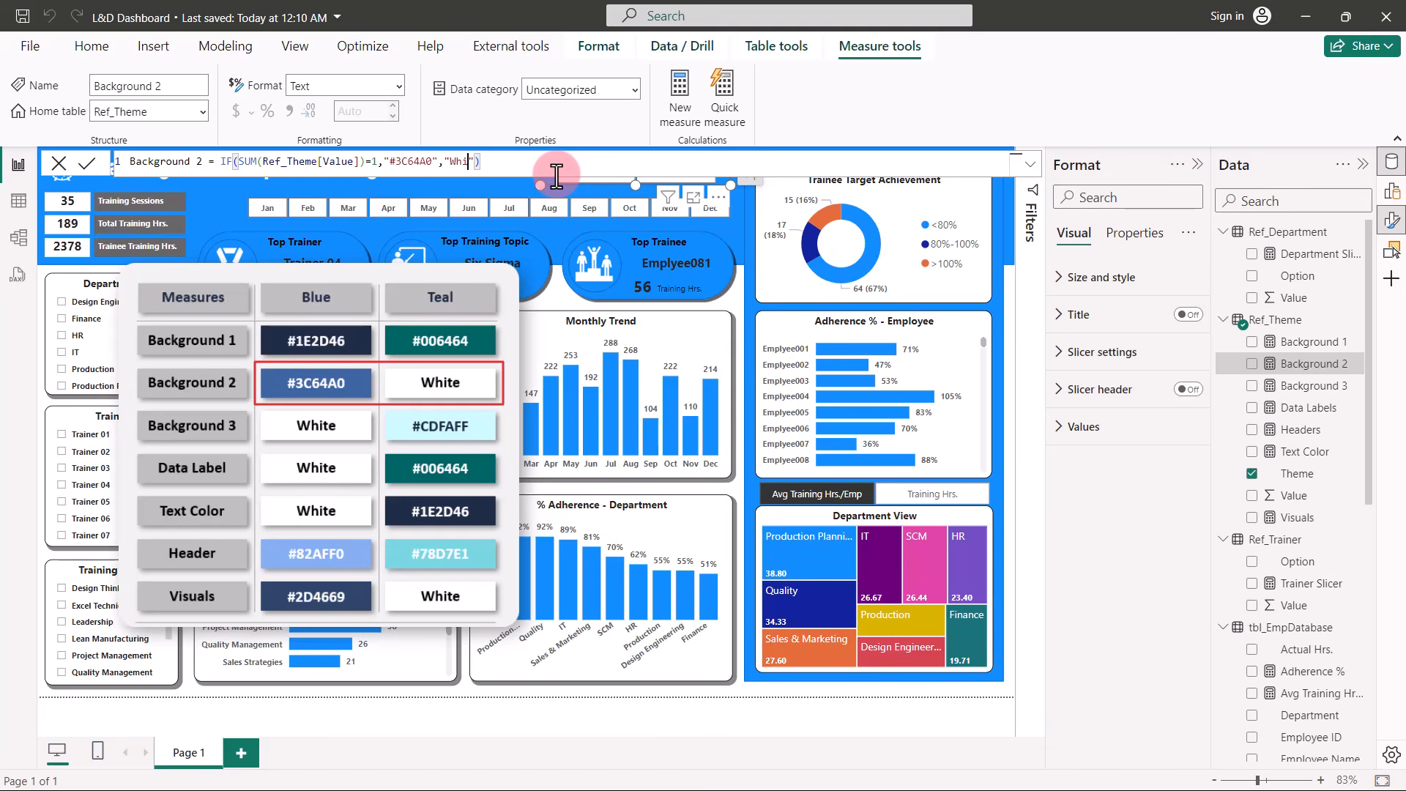
Replace the two color results in the Background 3 measure's formula with "White" and "#CDFAFF".
{"action": "left_click", "coordinate": [1311, 395]}
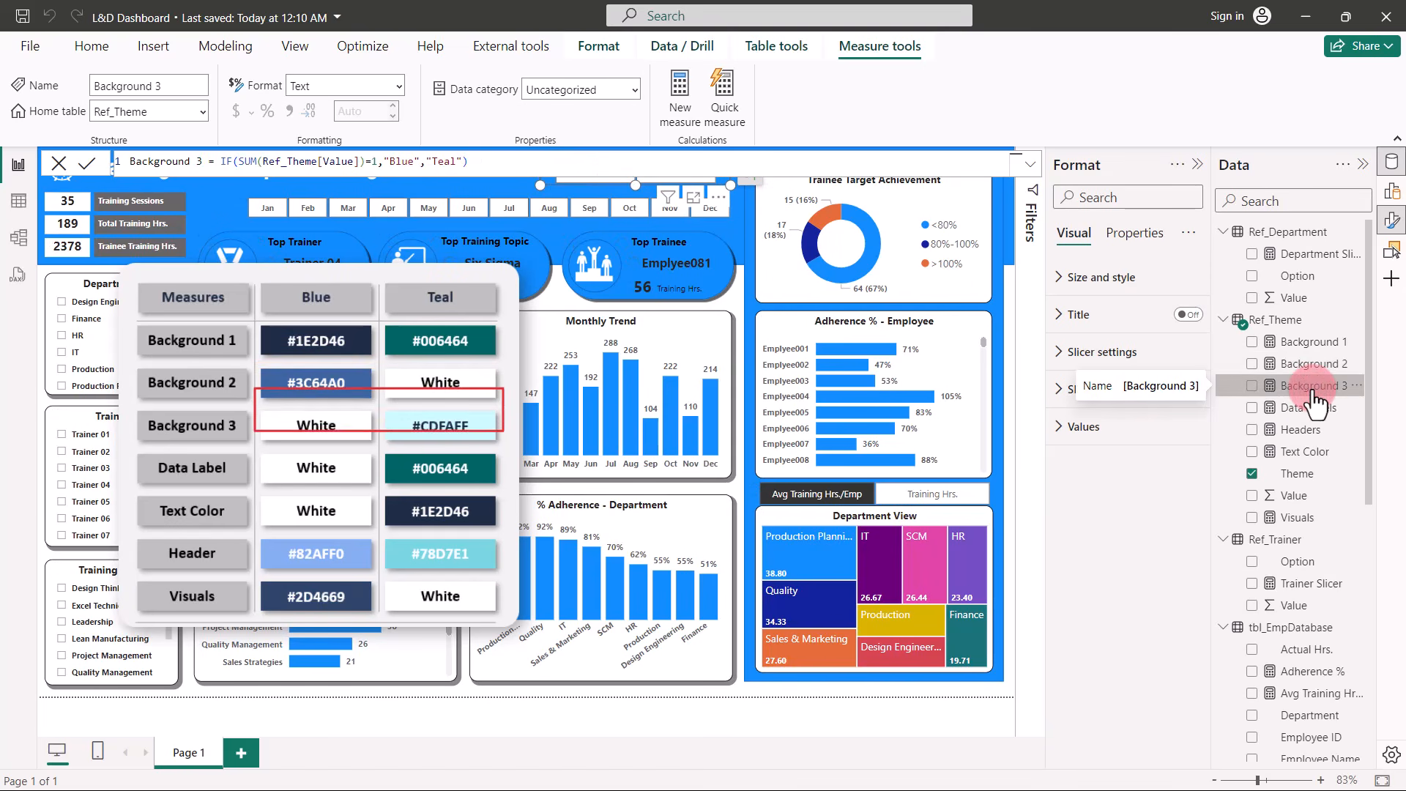
{"action": "left_click", "coordinate": [414, 161]}
{"action": "double_click", "coordinate": [399, 161]}
{"action": "type", "text": "White"}
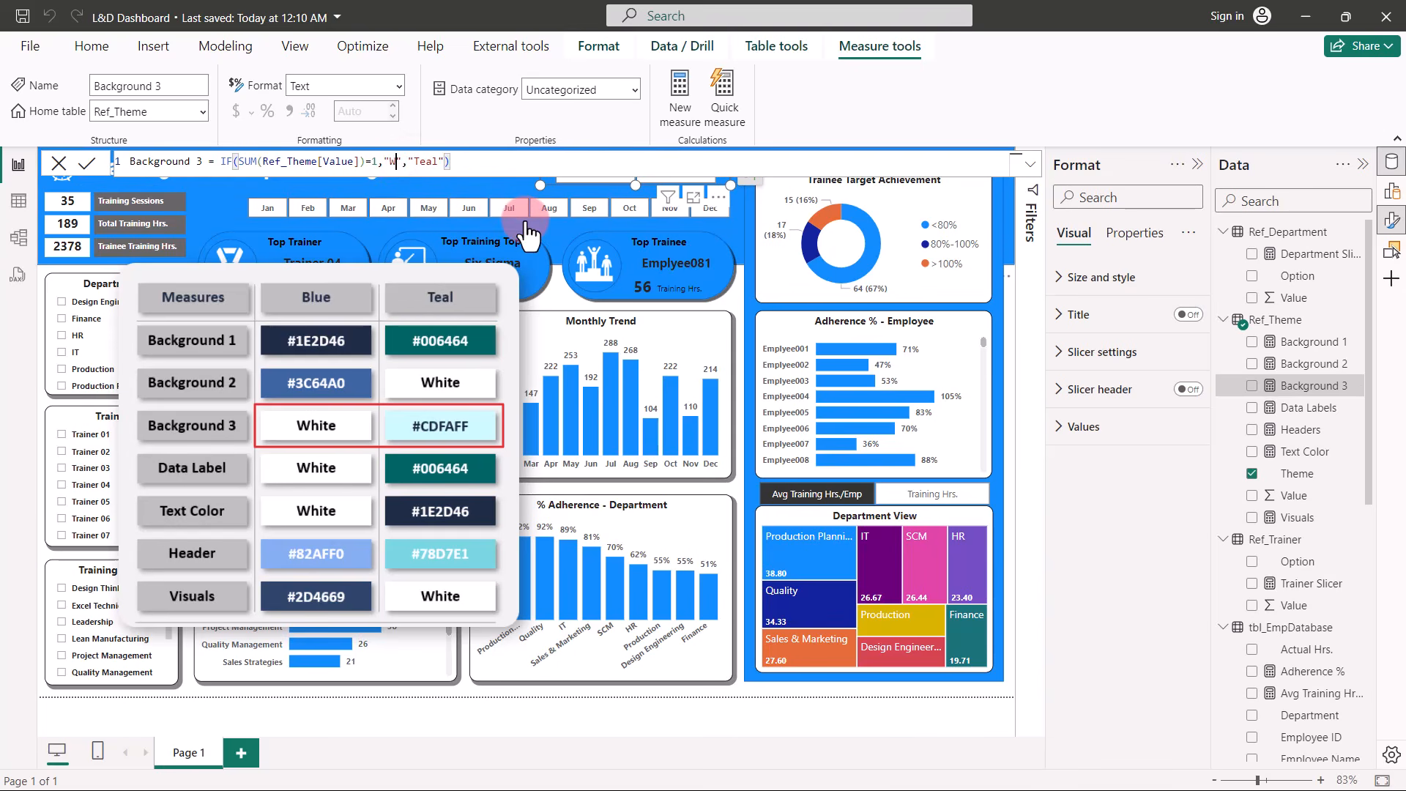
{"action": "double_click", "coordinate": [449, 161]}
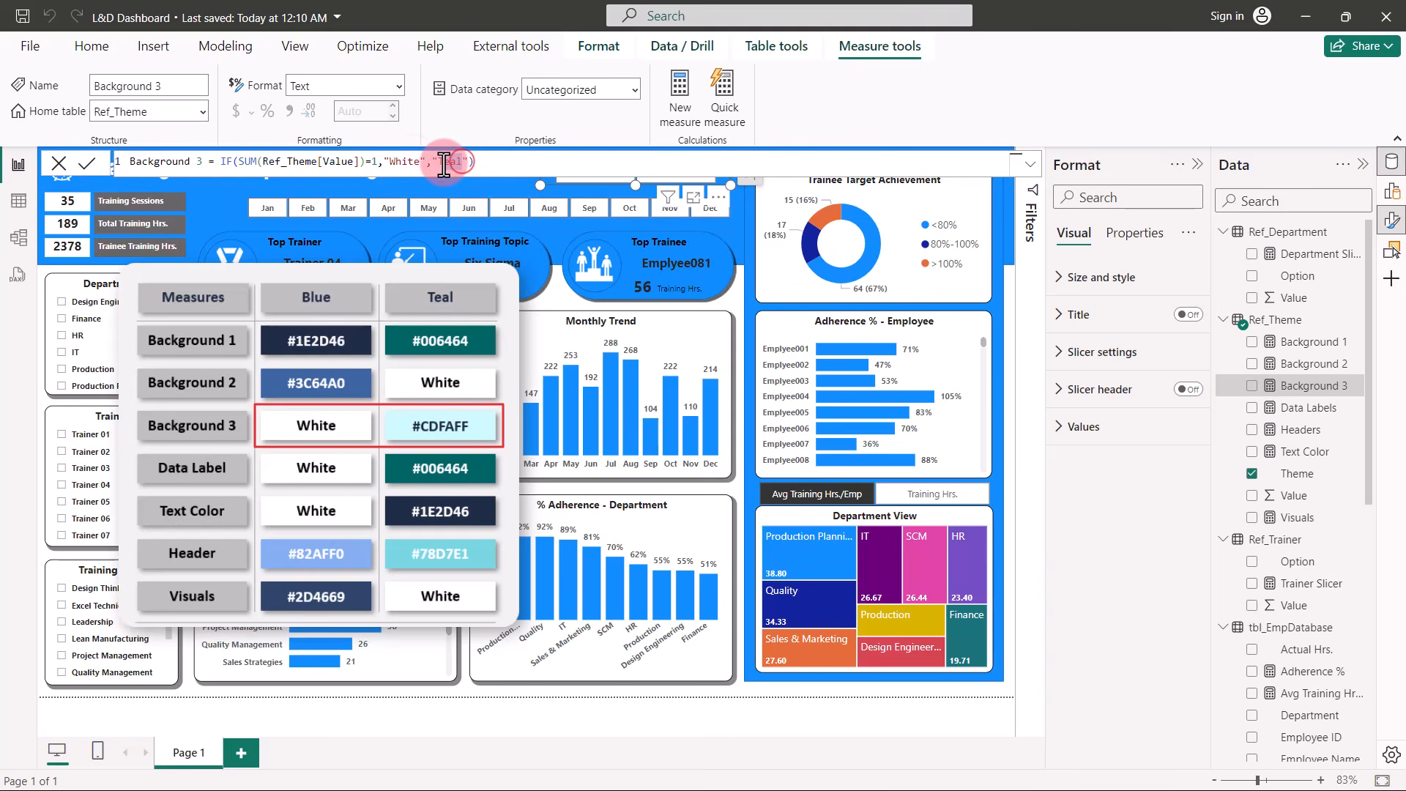
{"action": "type", "text": "#CDFAFF"}
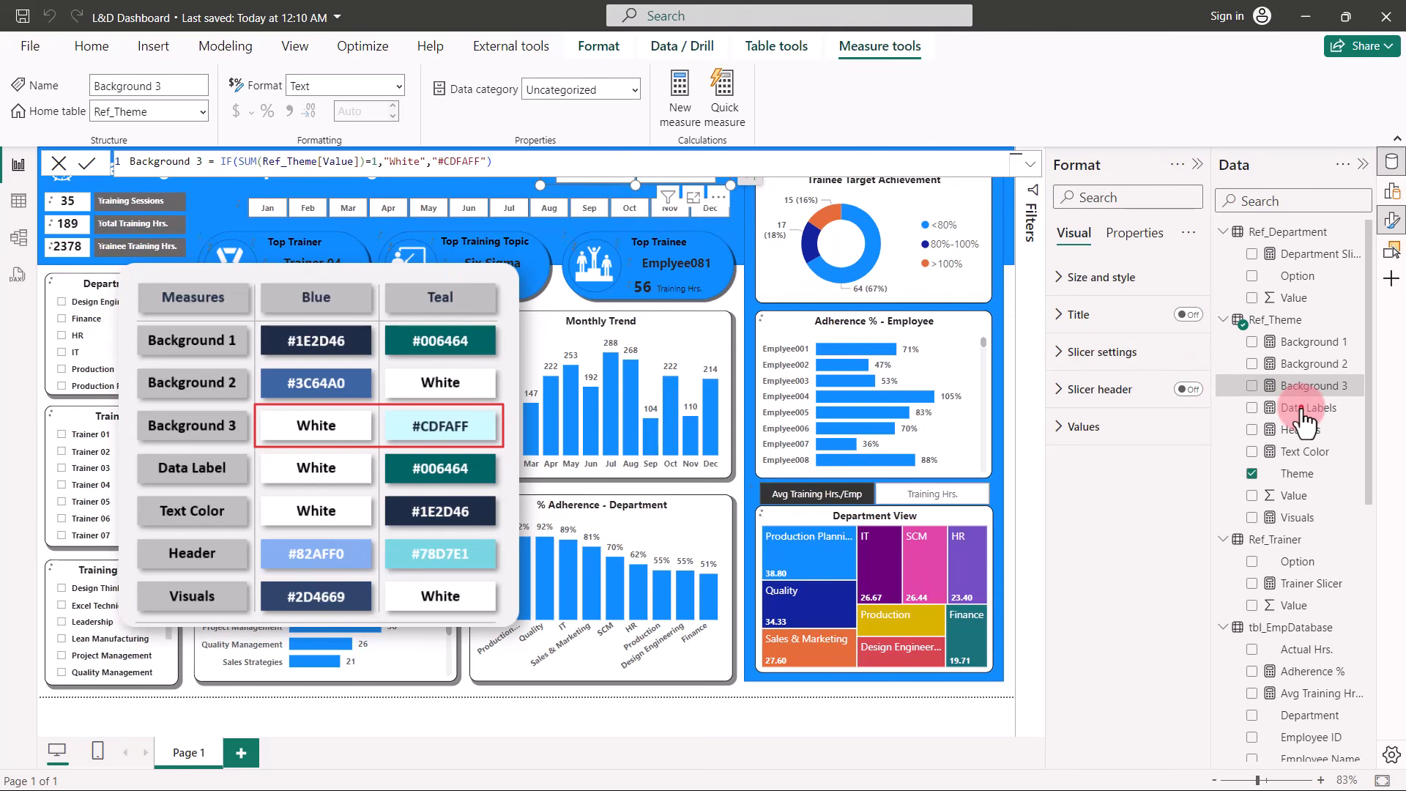
Replace the two color results in the Data Labels measure's formula with "White" and "#006464".
{"action": "left_click", "coordinate": [1303, 410]}
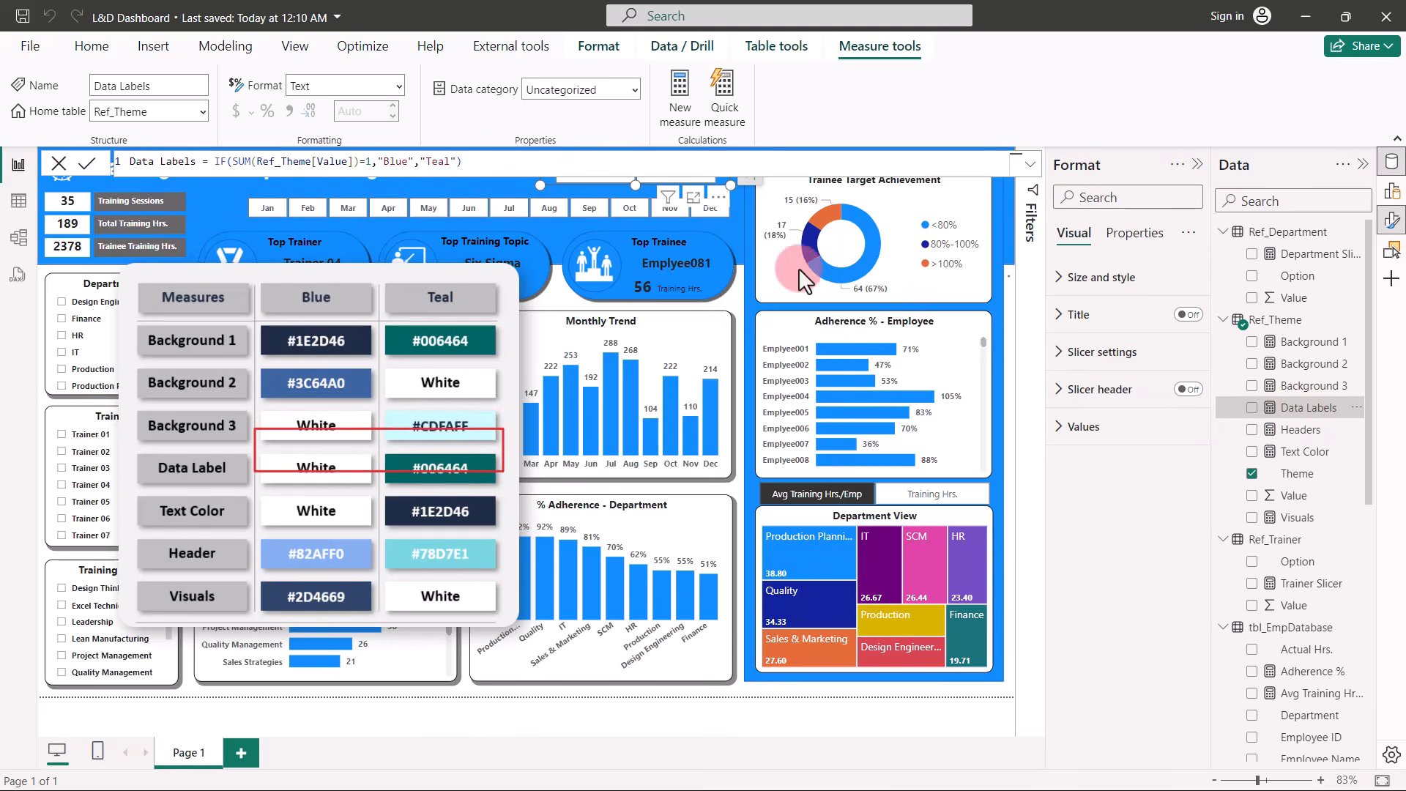
{"action": "double_click", "coordinate": [395, 161]}
{"action": "type", "text": "Whit"}
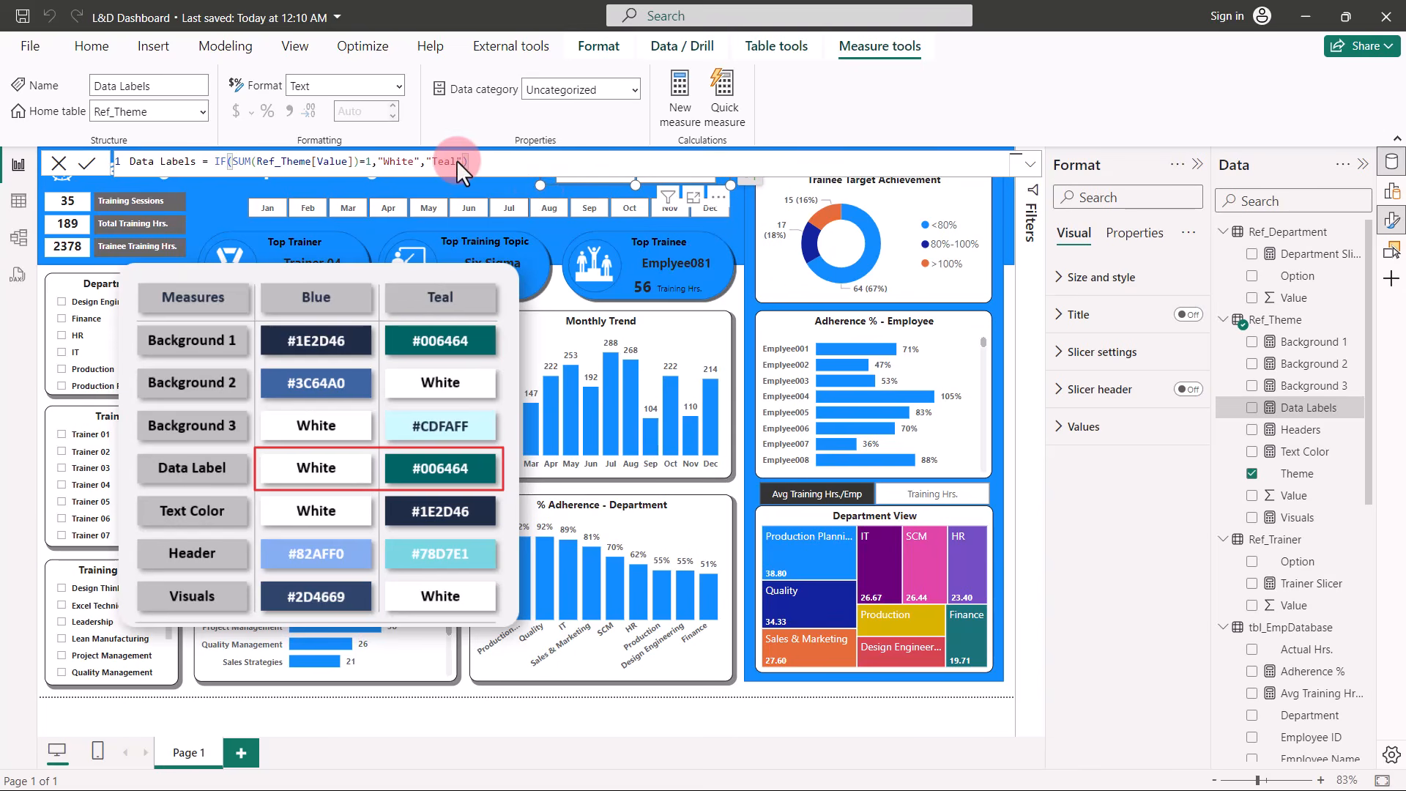
{"action": "double_click", "coordinate": [443, 161]}
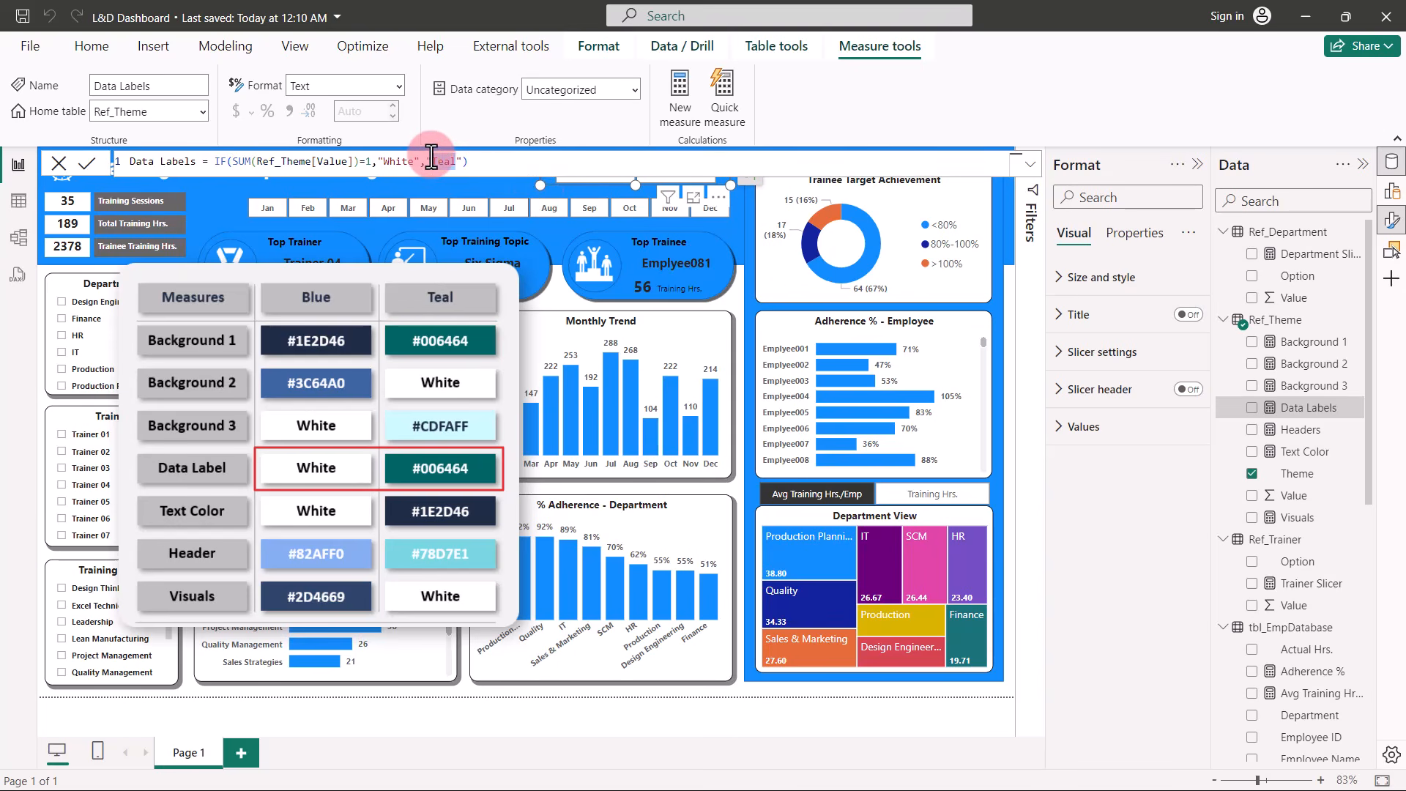
{"action": "type", "text": "#006464"}
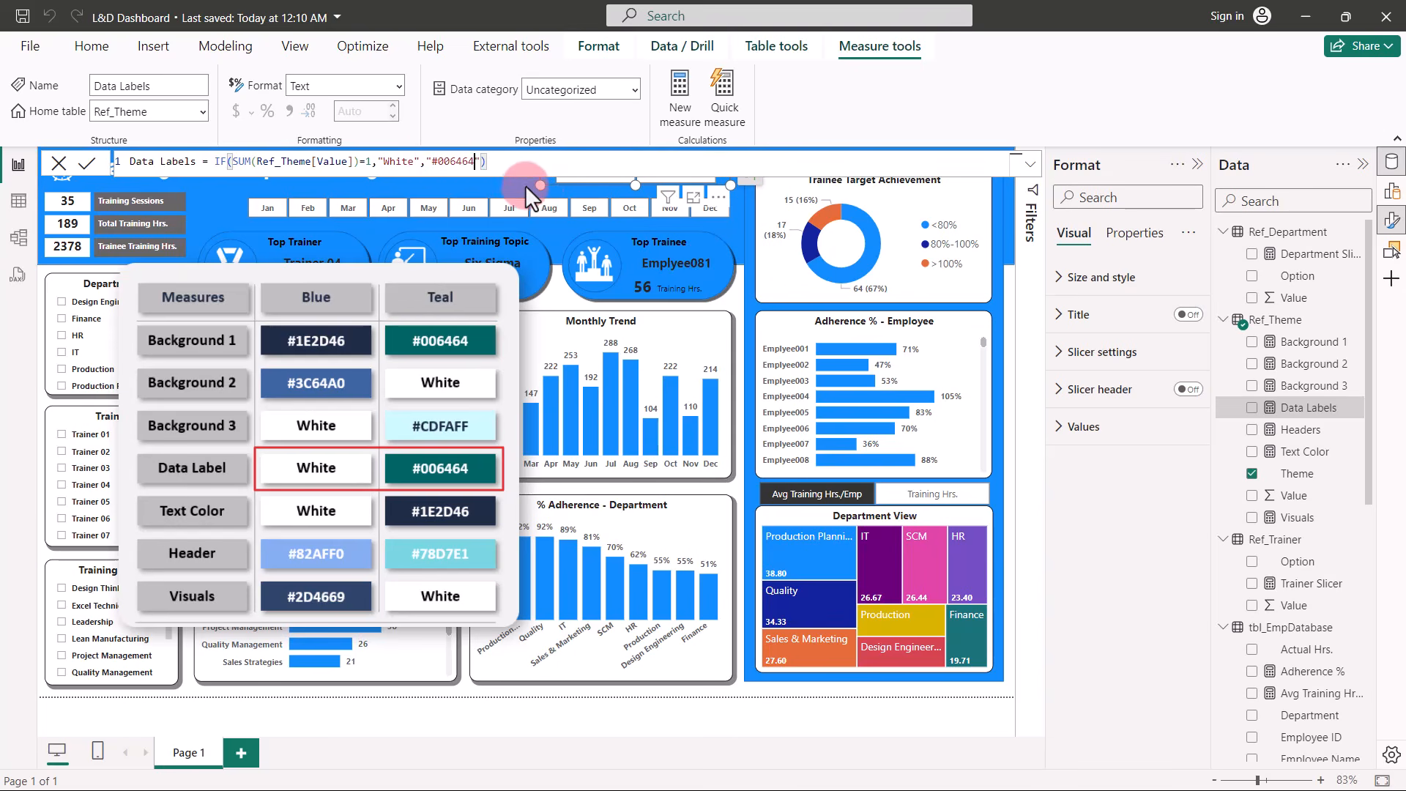
Open the Headers measure's formula for editing at its "Blue" result.
{"action": "left_click", "coordinate": [1297, 438]}
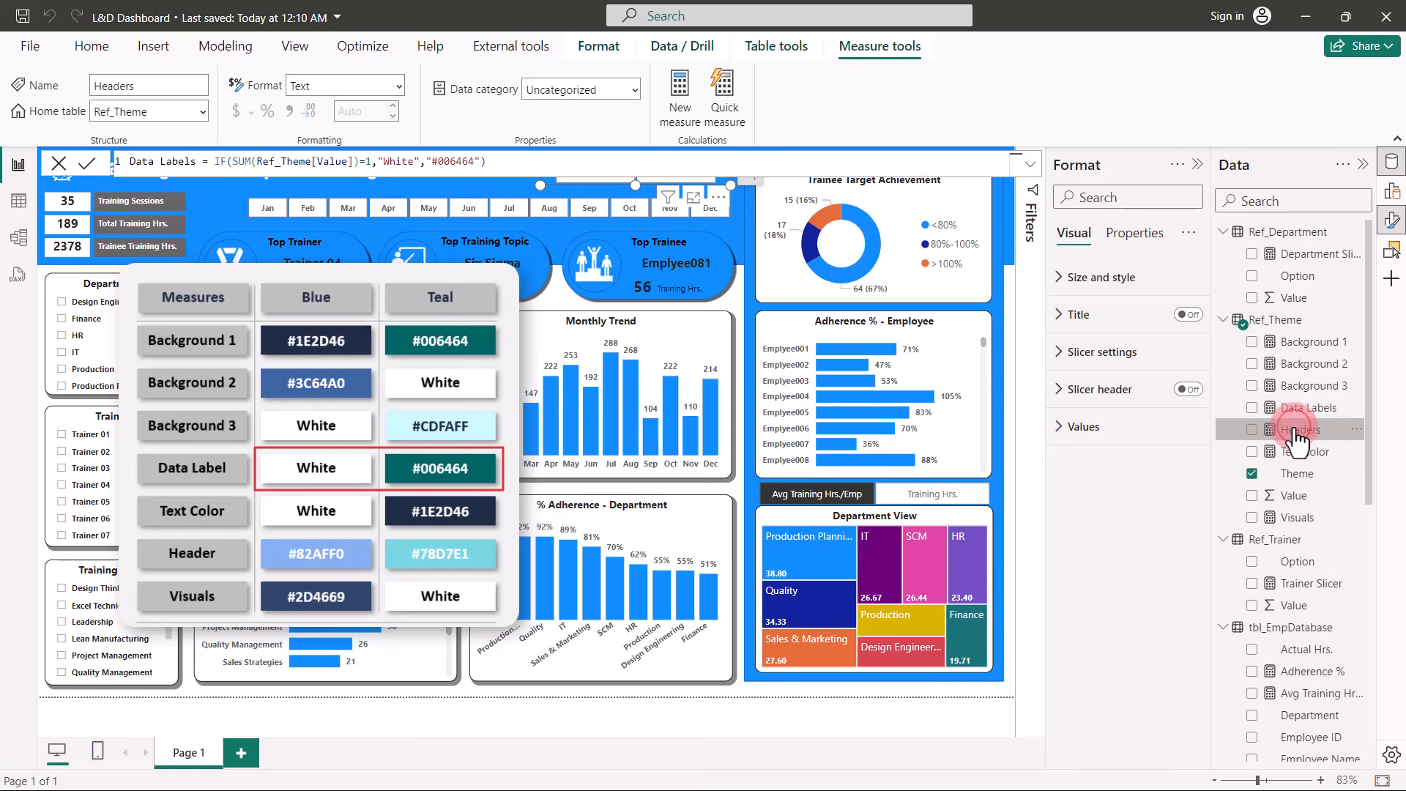
{"action": "double_click", "coordinate": [383, 162]}
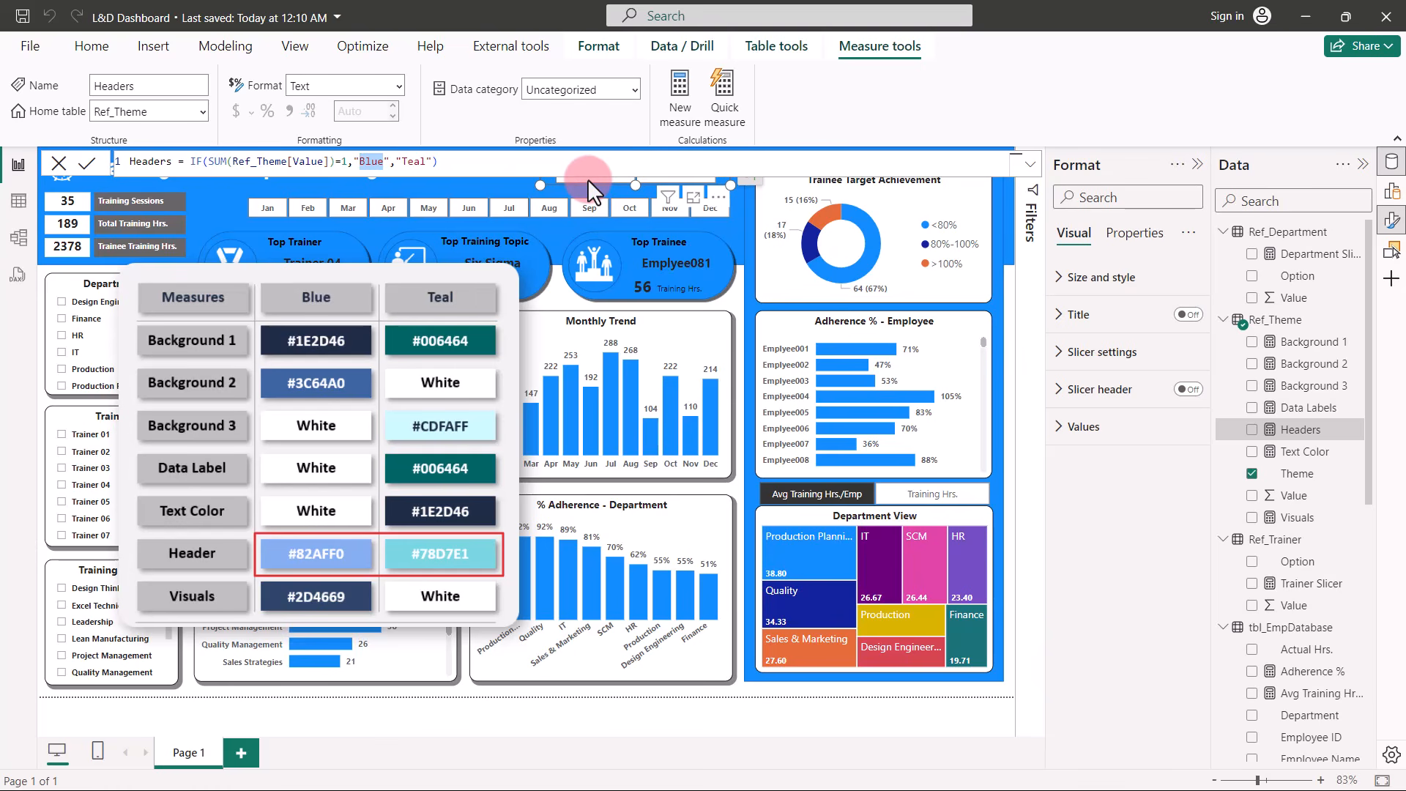
Set the Headers measure's colours to "#82AFF0" for the blue theme and "#78D7E1" for the teal theme.
{"action": "type", "text": "#82AFF0"}
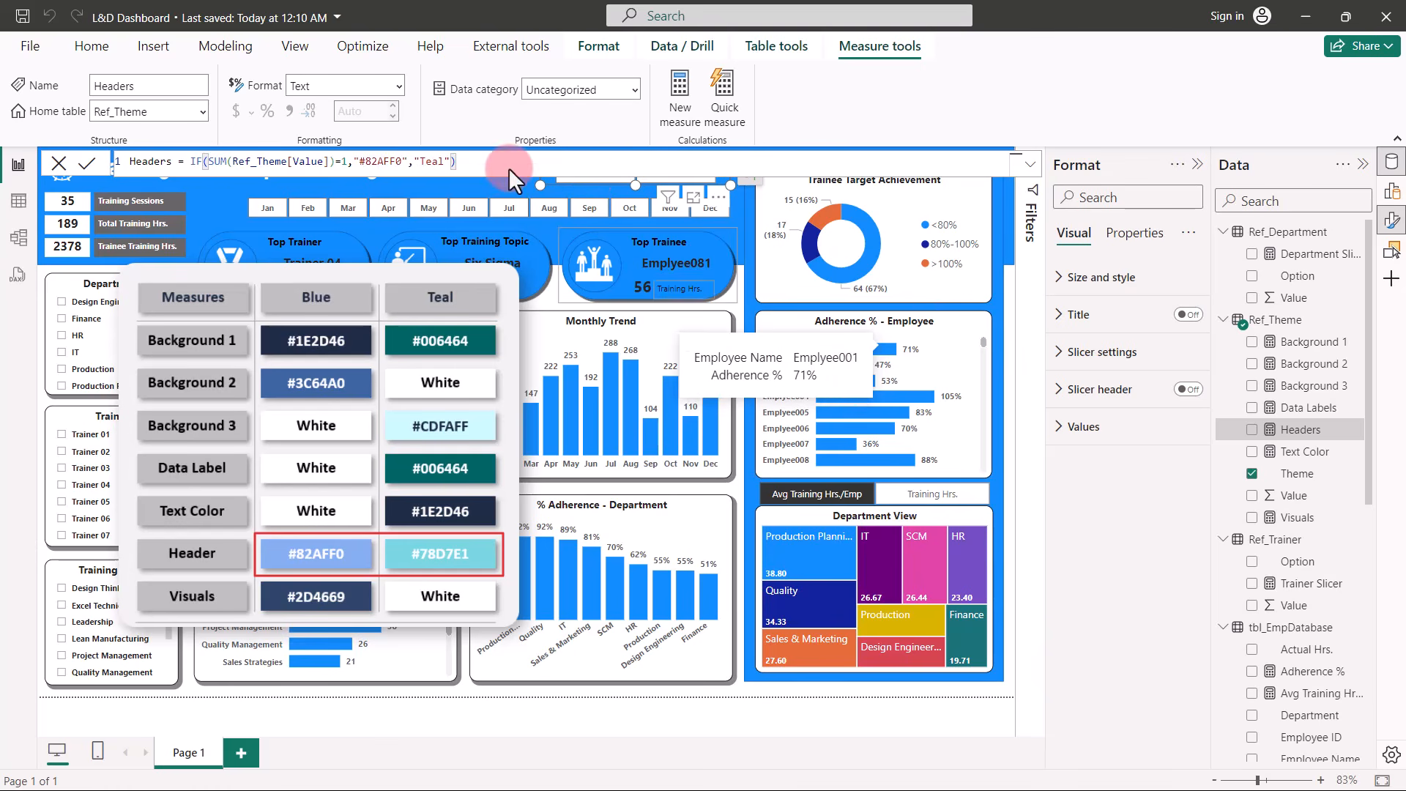
{"action": "key", "text": "BackSpace"}
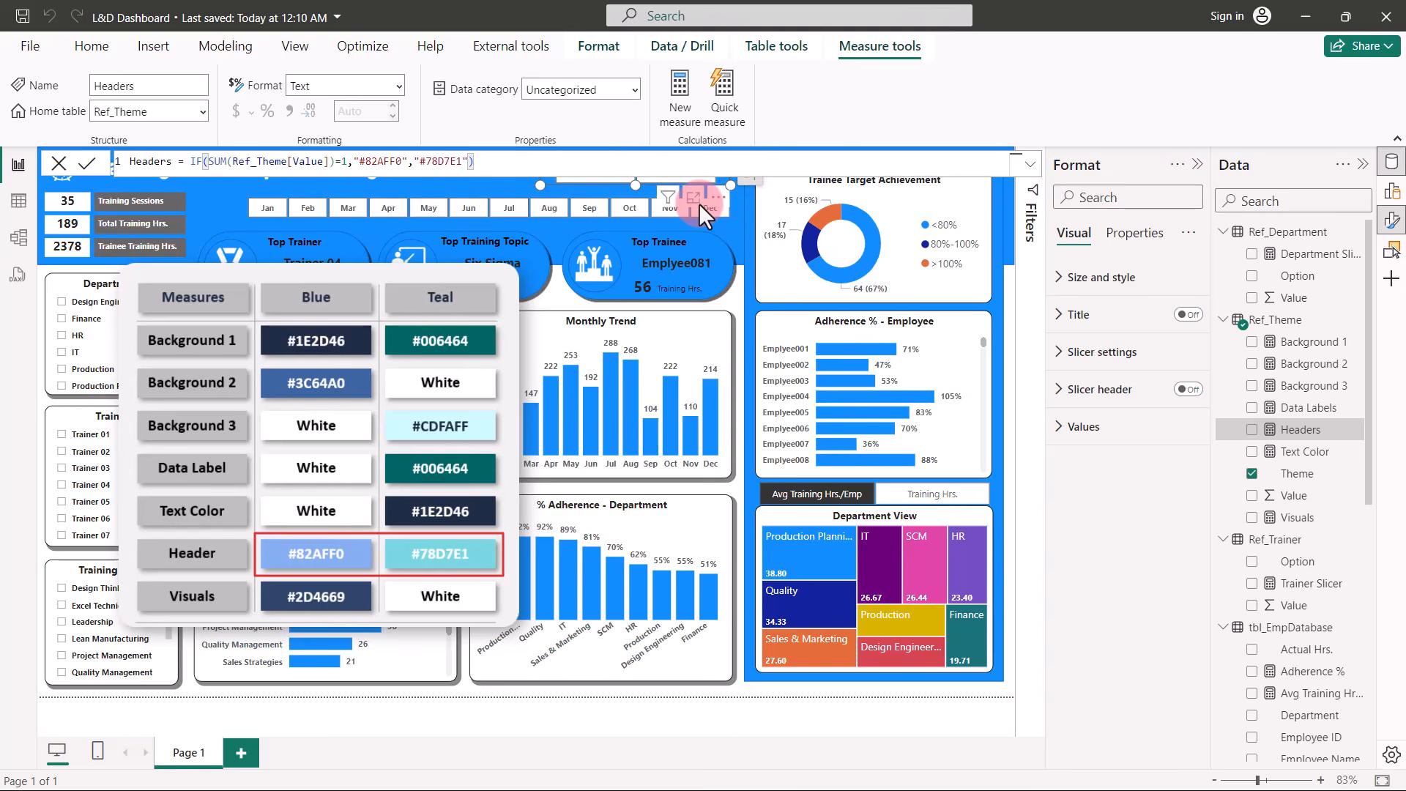
{"action": "key", "text": "Return"}
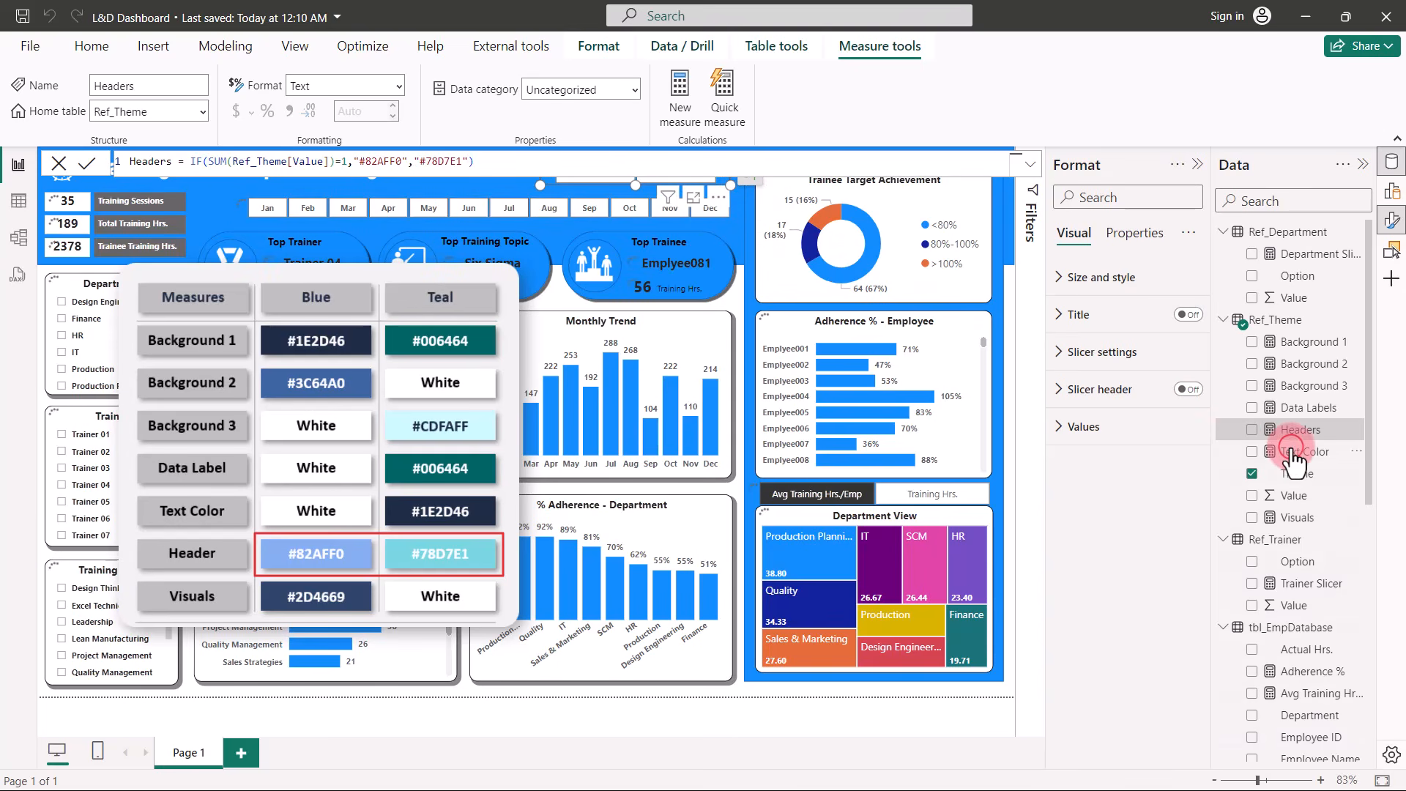
Change the Text Color measure in Ref_Theme to return "White" for the blue theme and "#1E2D46" for teal.
{"action": "left_click", "coordinate": [1293, 456]}
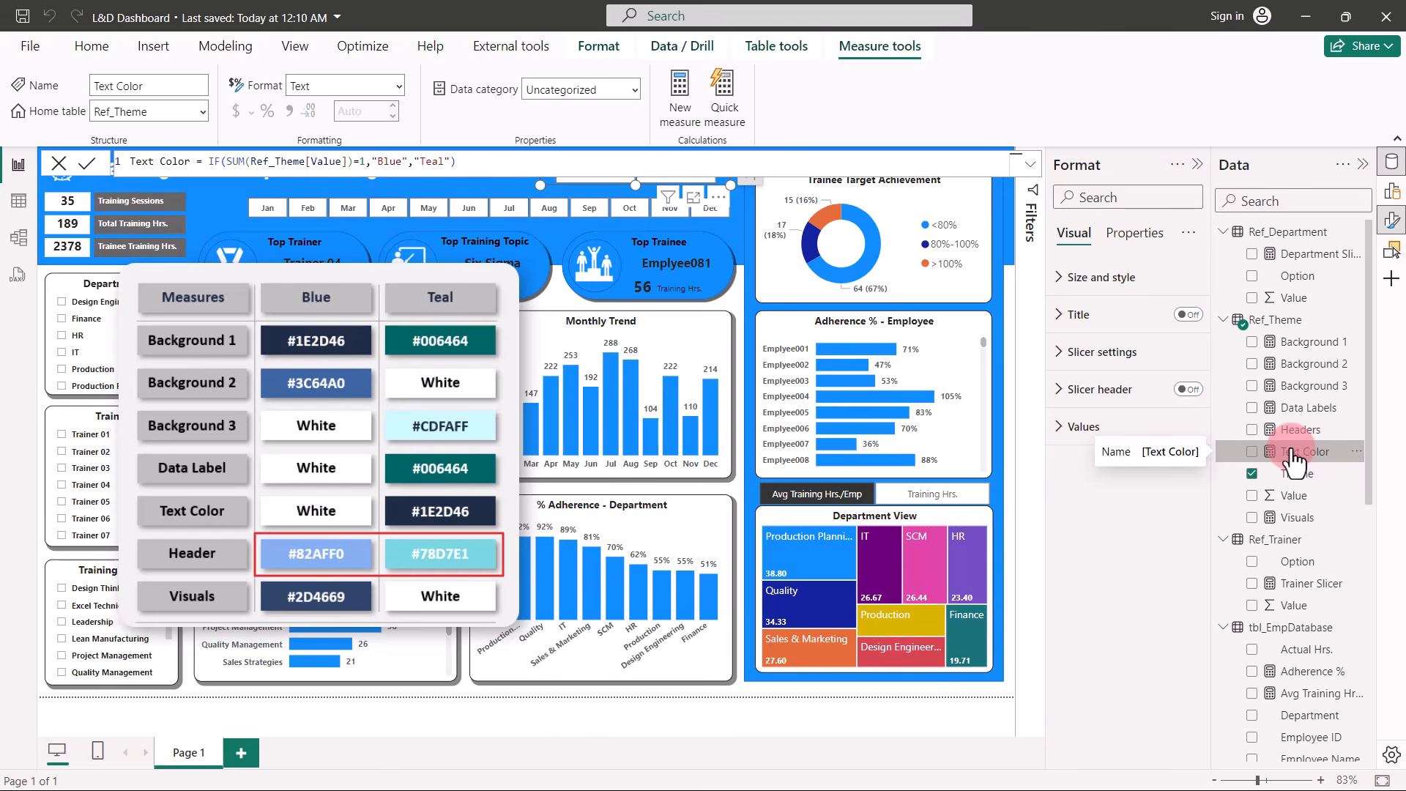
{"action": "left_click", "coordinate": [400, 163]}
{"action": "left_click_drag", "start_coordinate": [399, 163], "coordinate": [378, 163]}
{"action": "type", "text": "White"}
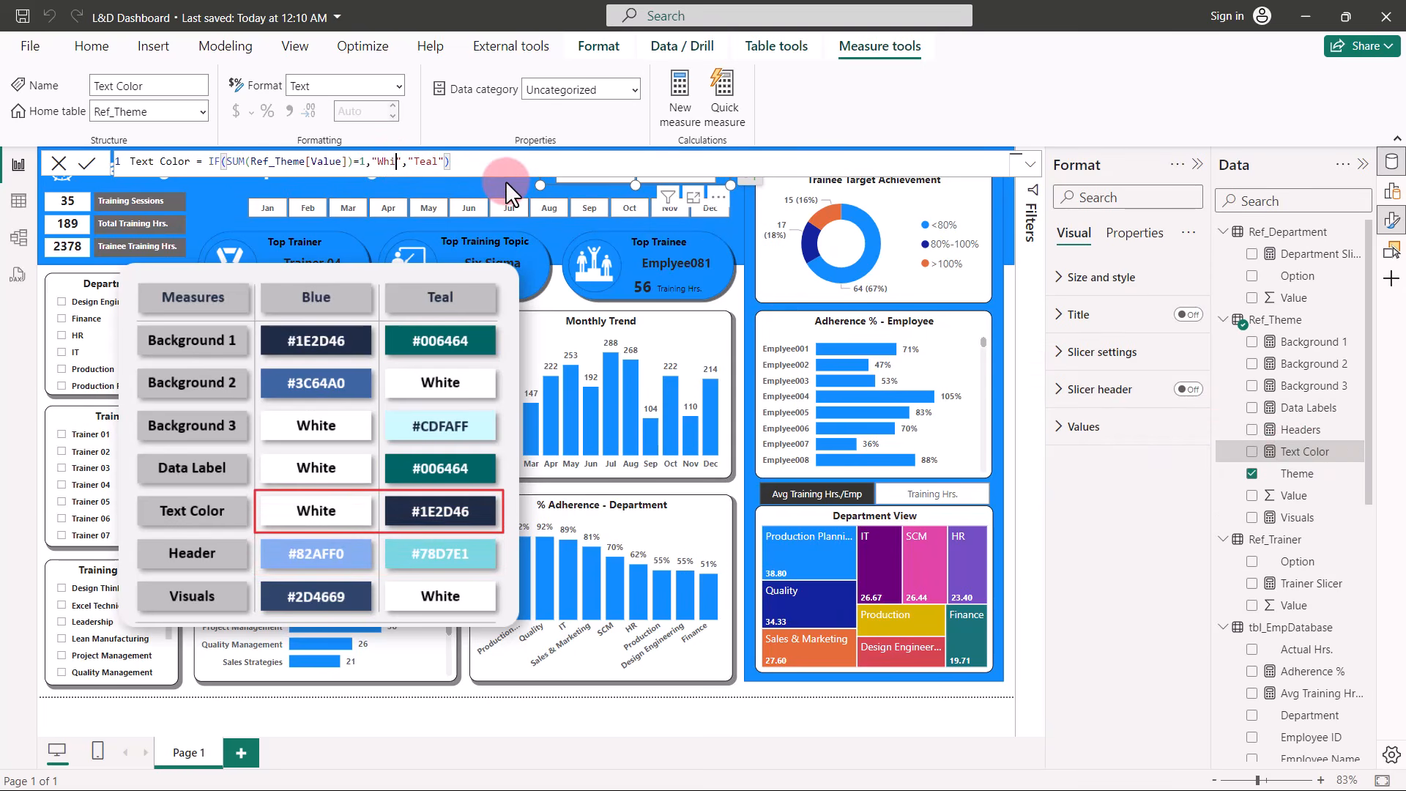
{"action": "left_click_drag", "start_coordinate": [450, 162], "coordinate": [426, 162]}
{"action": "type", "text": "#1E2D46"}
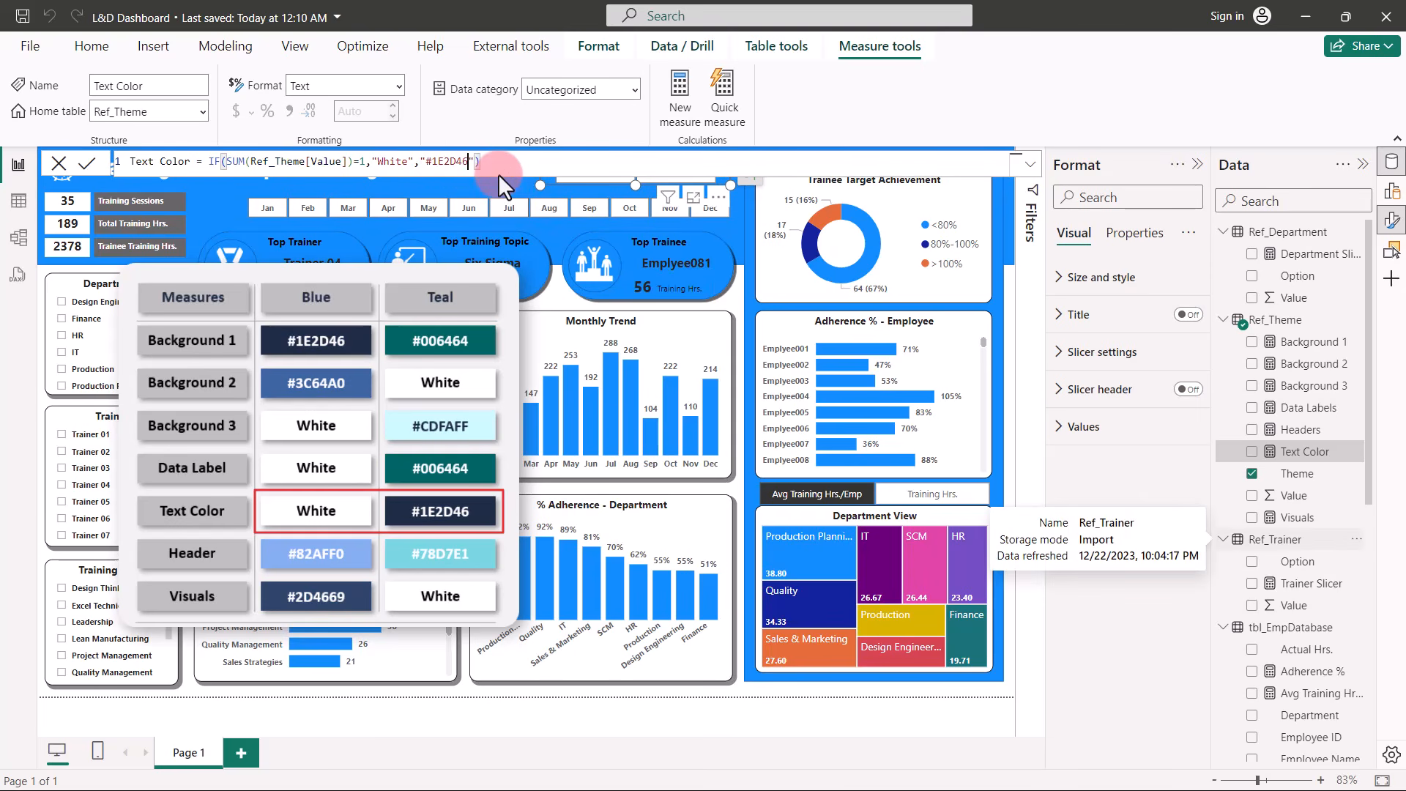
Change the Visuals measure in Ref_Theme to return "#2D4669" for the blue theme and "White" for teal.
{"action": "left_click", "coordinate": [1290, 518]}
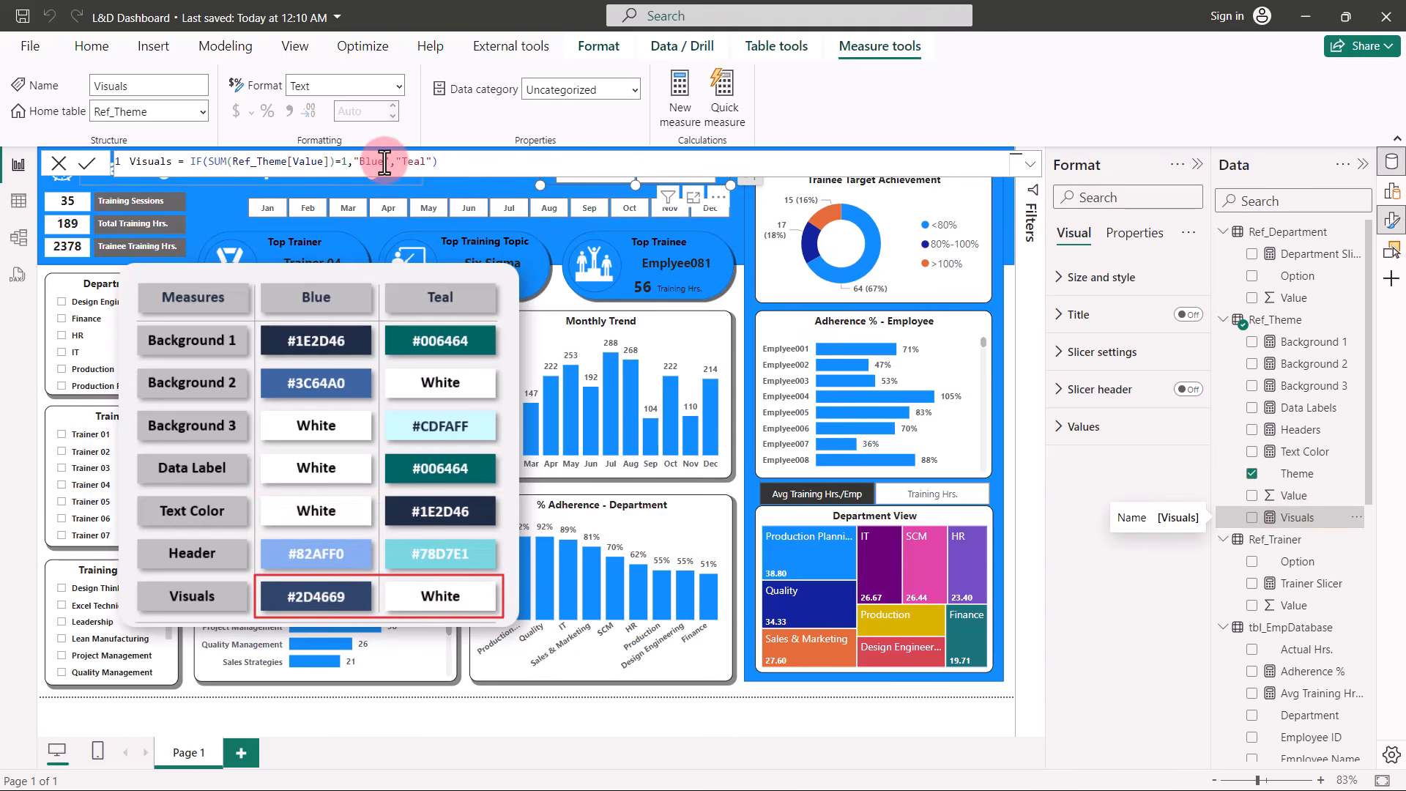
{"action": "left_click_drag", "start_coordinate": [385, 161], "coordinate": [366, 162]}
{"action": "type", "text": "#2D4669"}
{"action": "left_click", "coordinate": [443, 163]}
{"action": "double_click", "coordinate": [437, 162]}
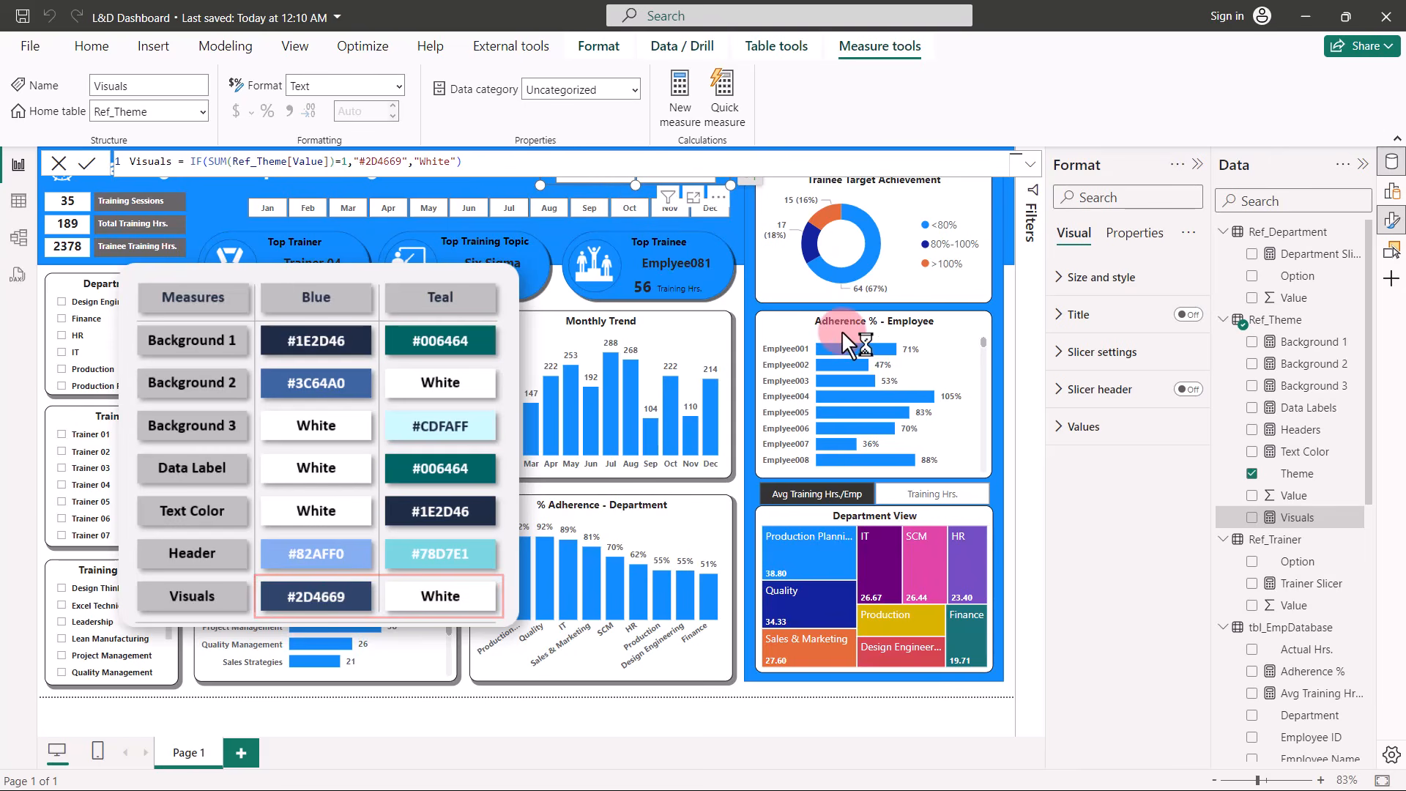
{"action": "key", "text": "Return"}
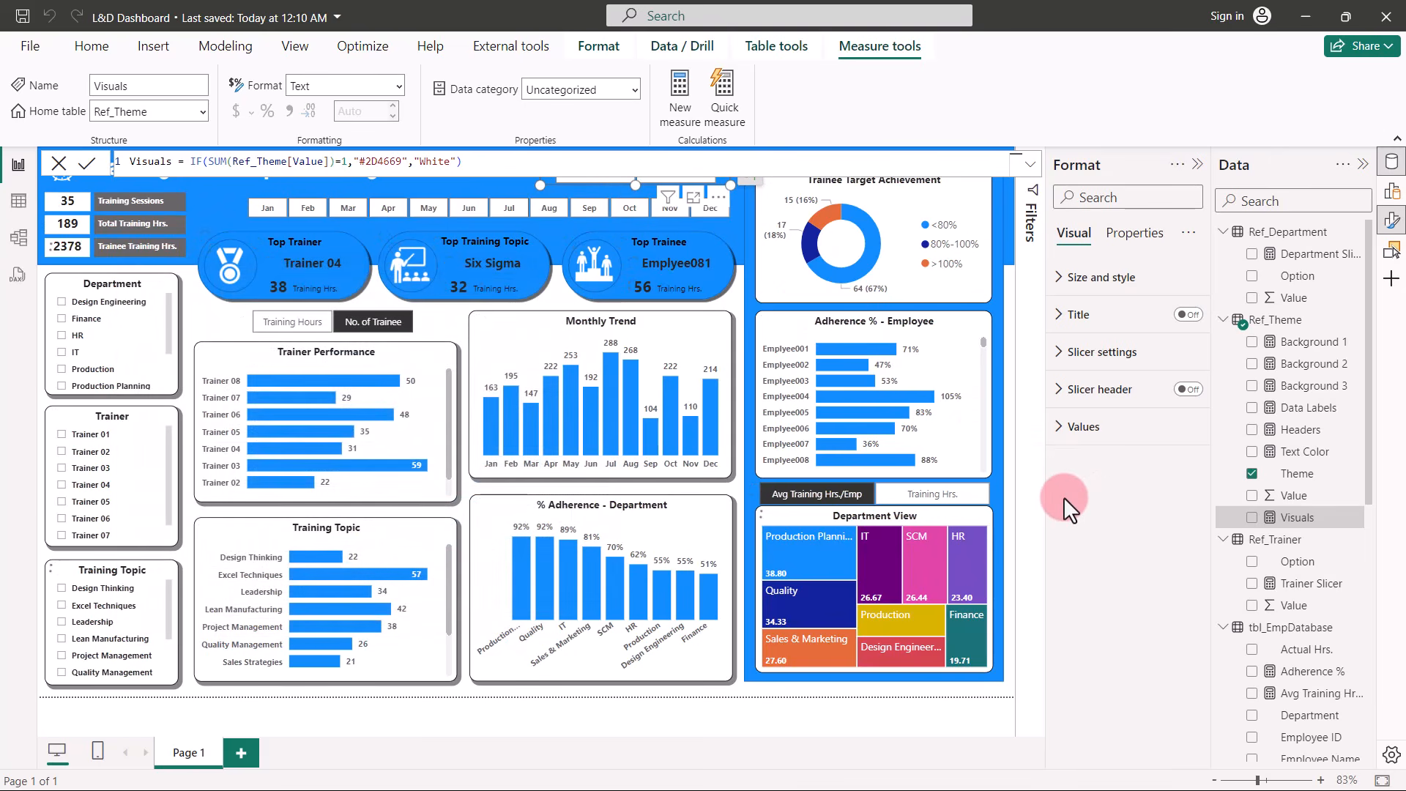
Apply the fourth built-in report theme, the one with dark navy and green colours.
{"action": "left_click", "coordinate": [866, 706]}
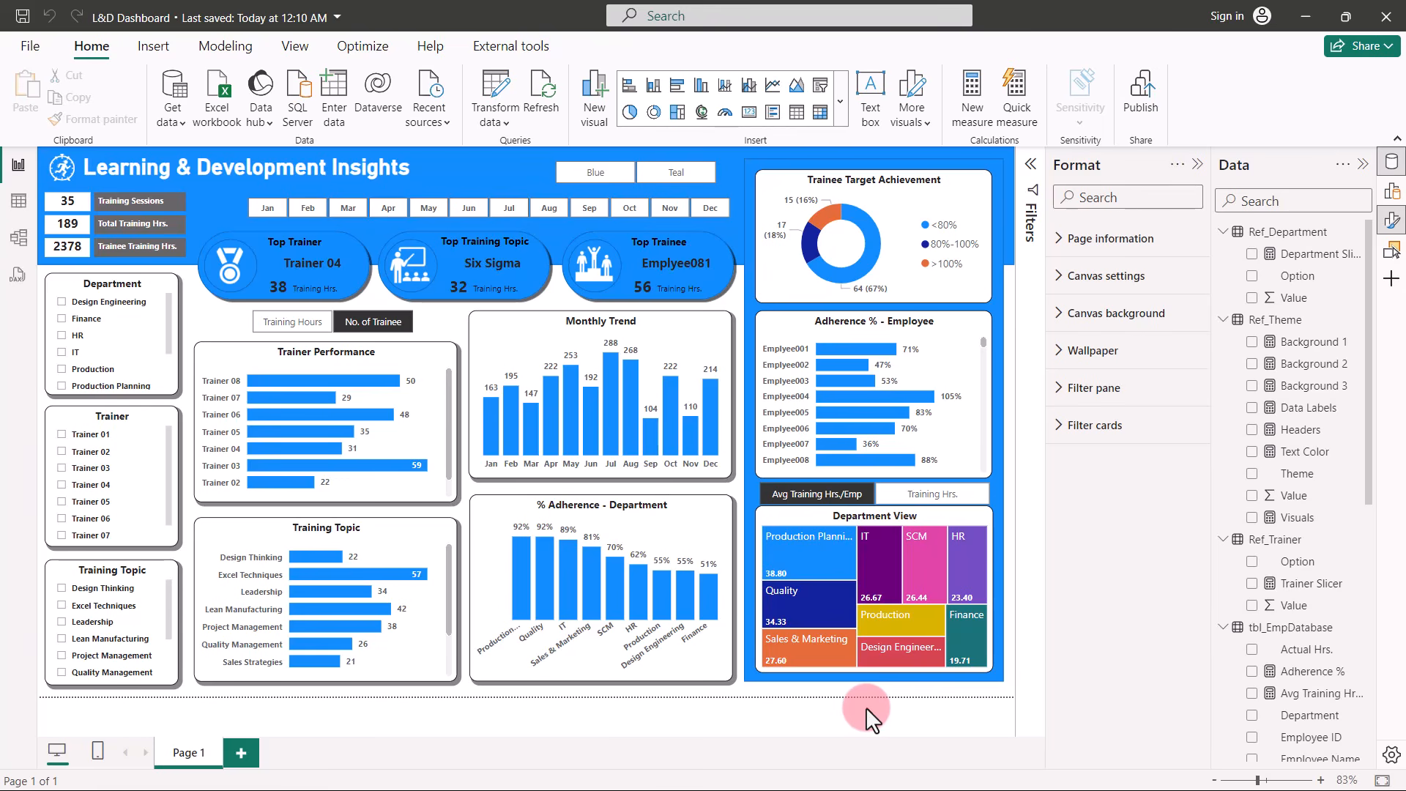
{"action": "left_click", "coordinate": [297, 46]}
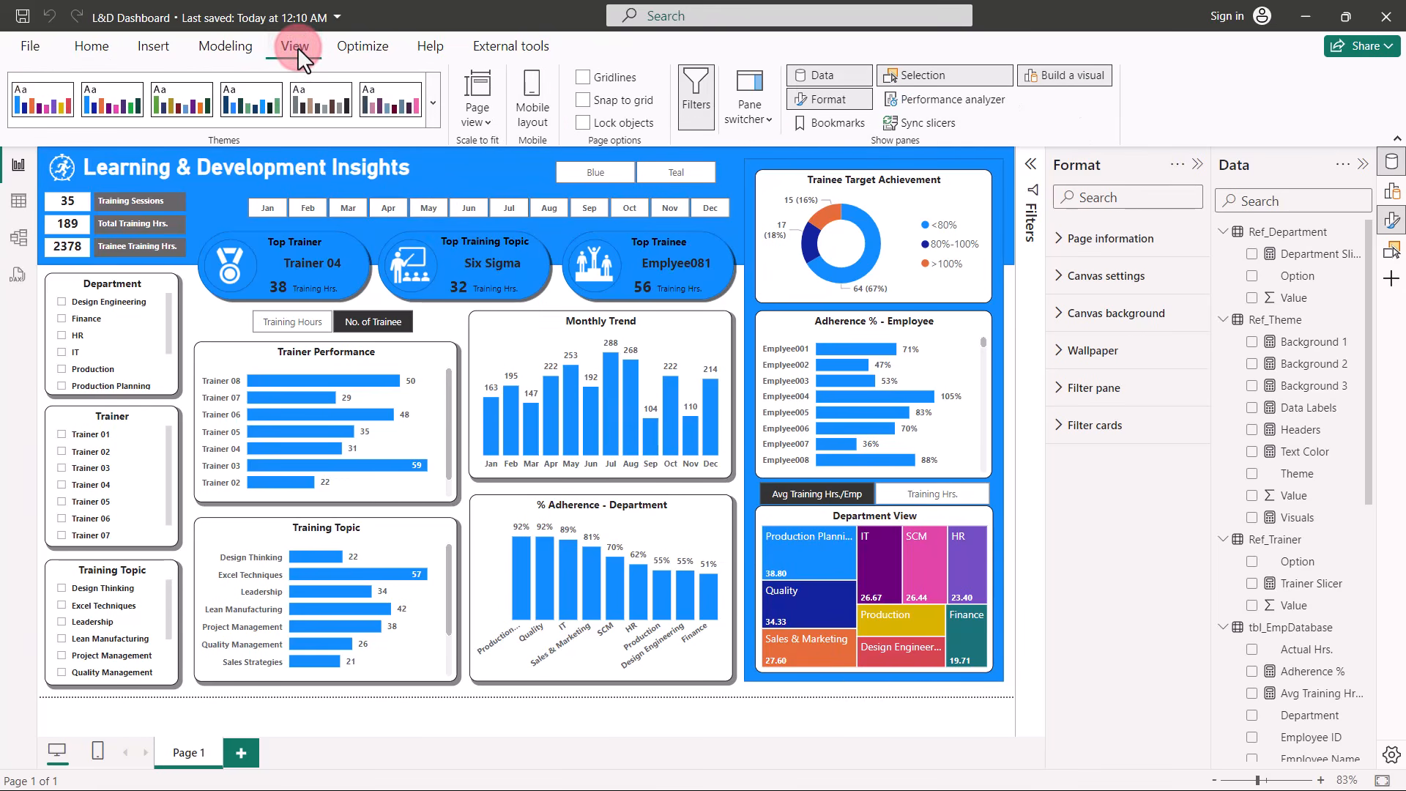
{"action": "left_click", "coordinate": [248, 106]}
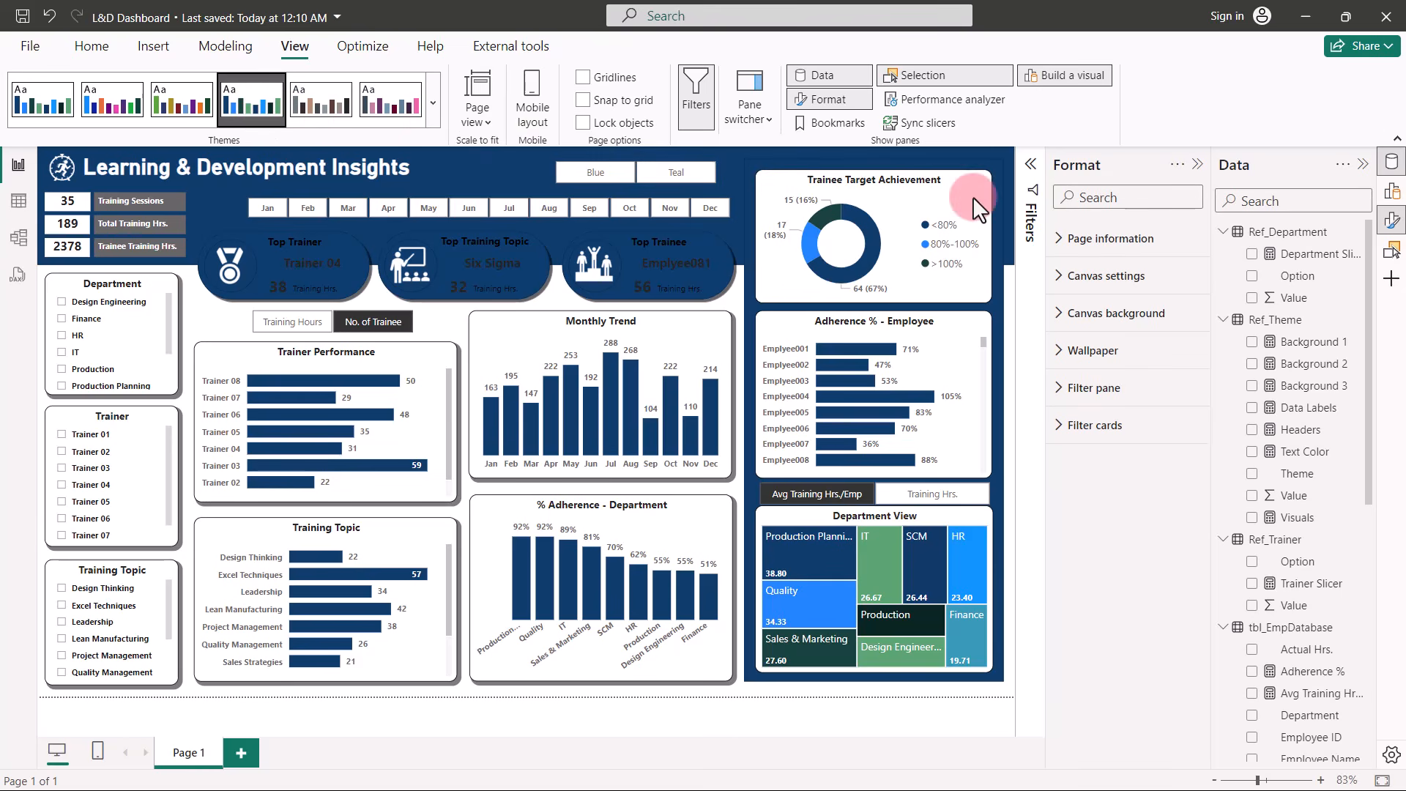
Unhide the Background 2 layer of the report page.
{"action": "left_click", "coordinate": [1394, 252]}
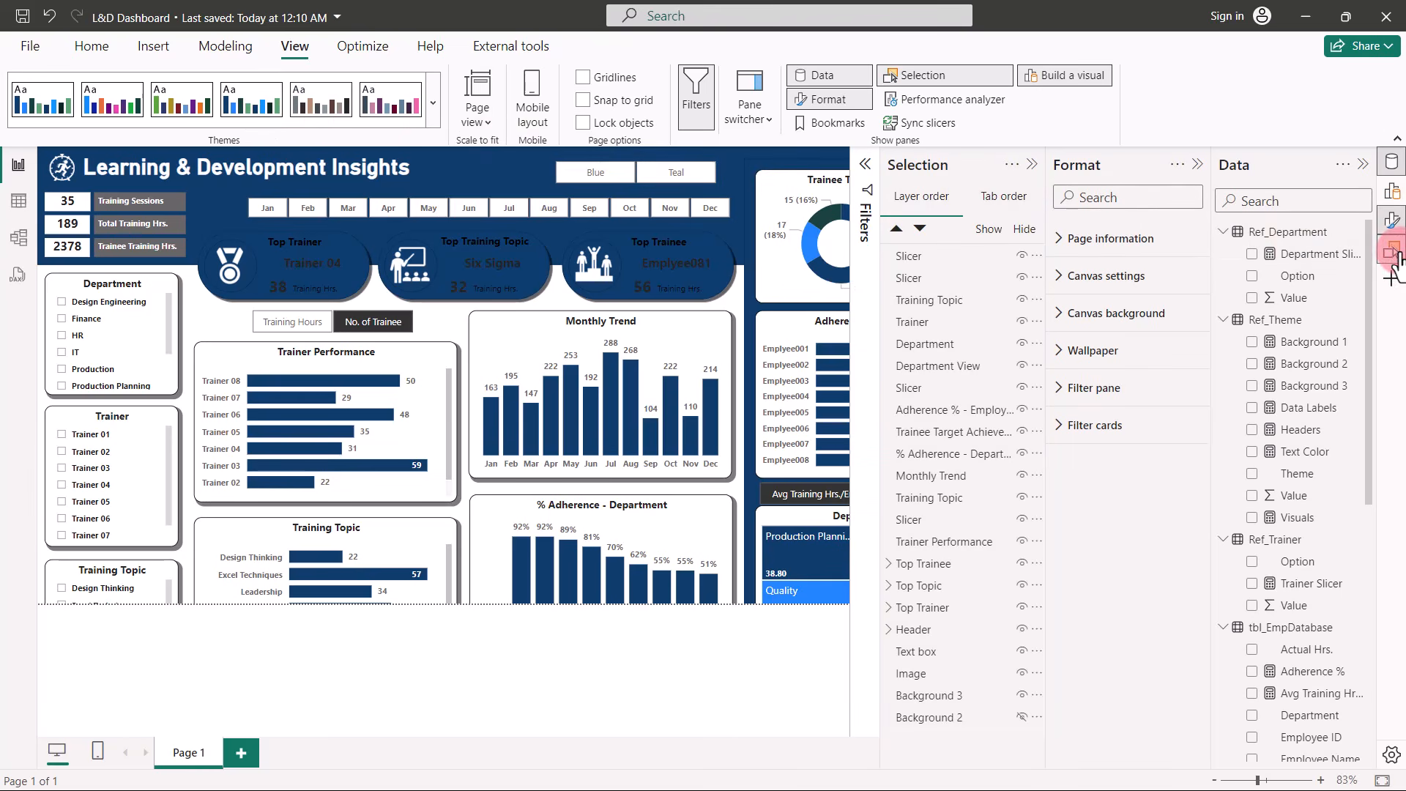
{"action": "left_click", "coordinate": [1022, 716]}
Base the Background 1 shape's fill colour on the field value of Ref_Theme's Background 1 measure, and turn off its border.
{"action": "left_click", "coordinate": [935, 740]}
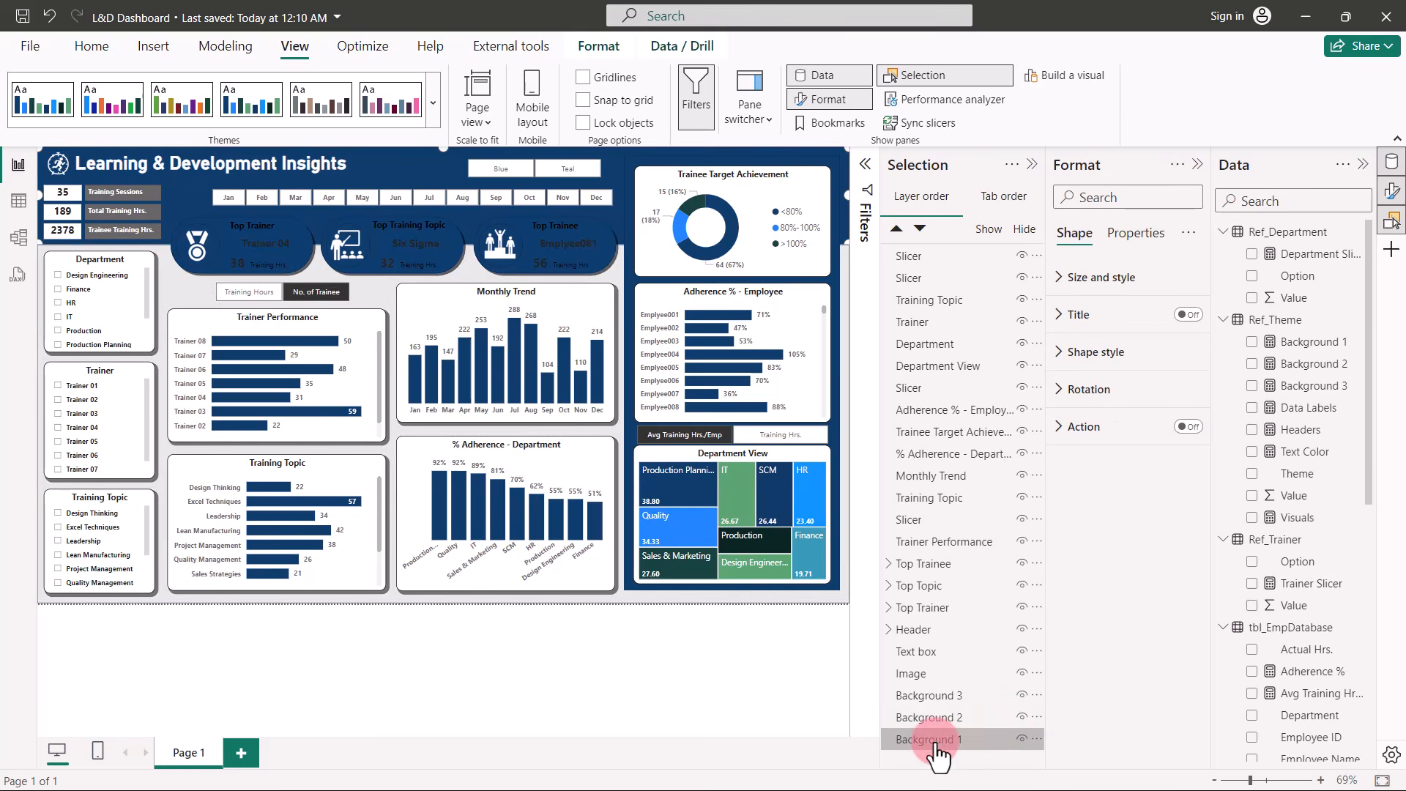
{"action": "left_click", "coordinate": [1018, 500]}
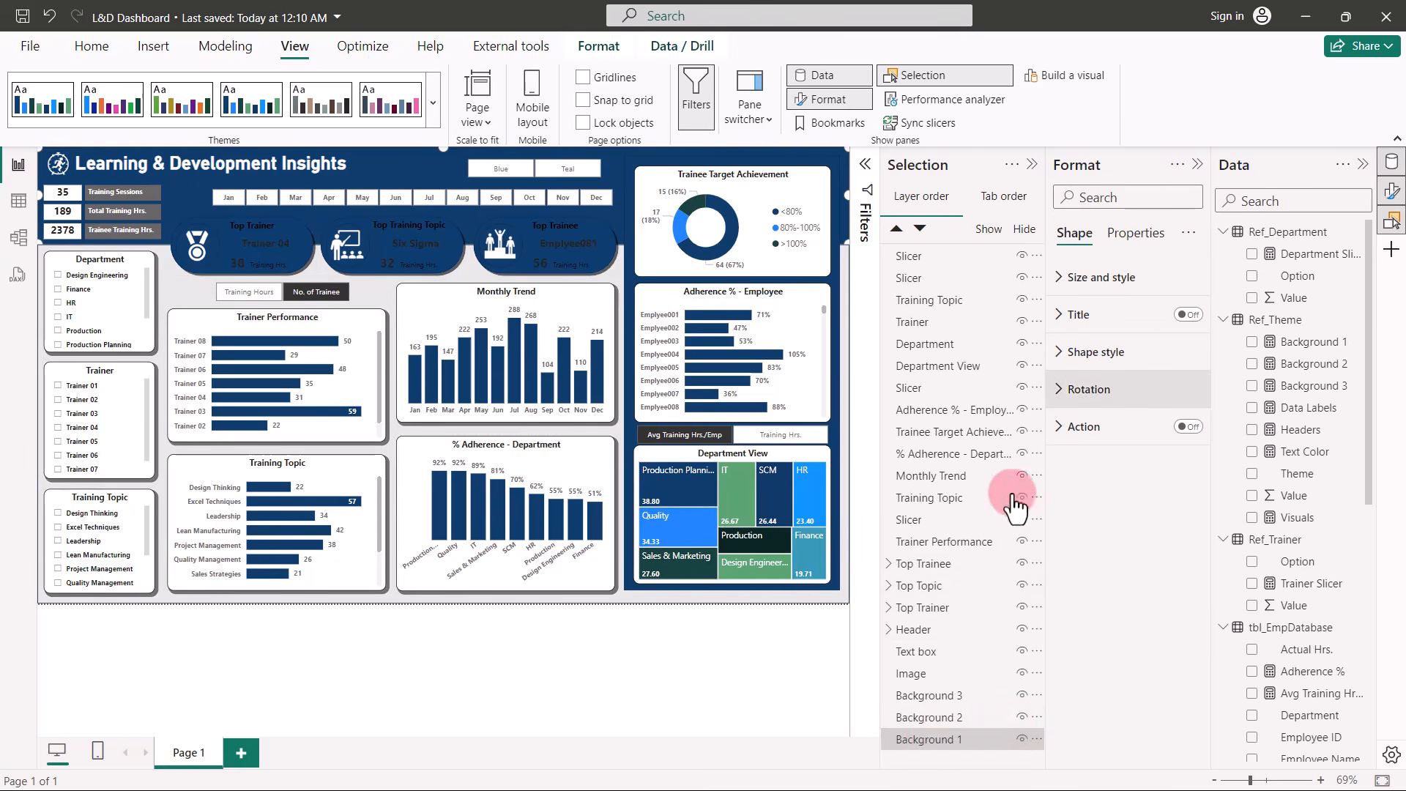
{"action": "left_click", "coordinate": [1060, 351]}
{"action": "left_click", "coordinate": [1068, 549]}
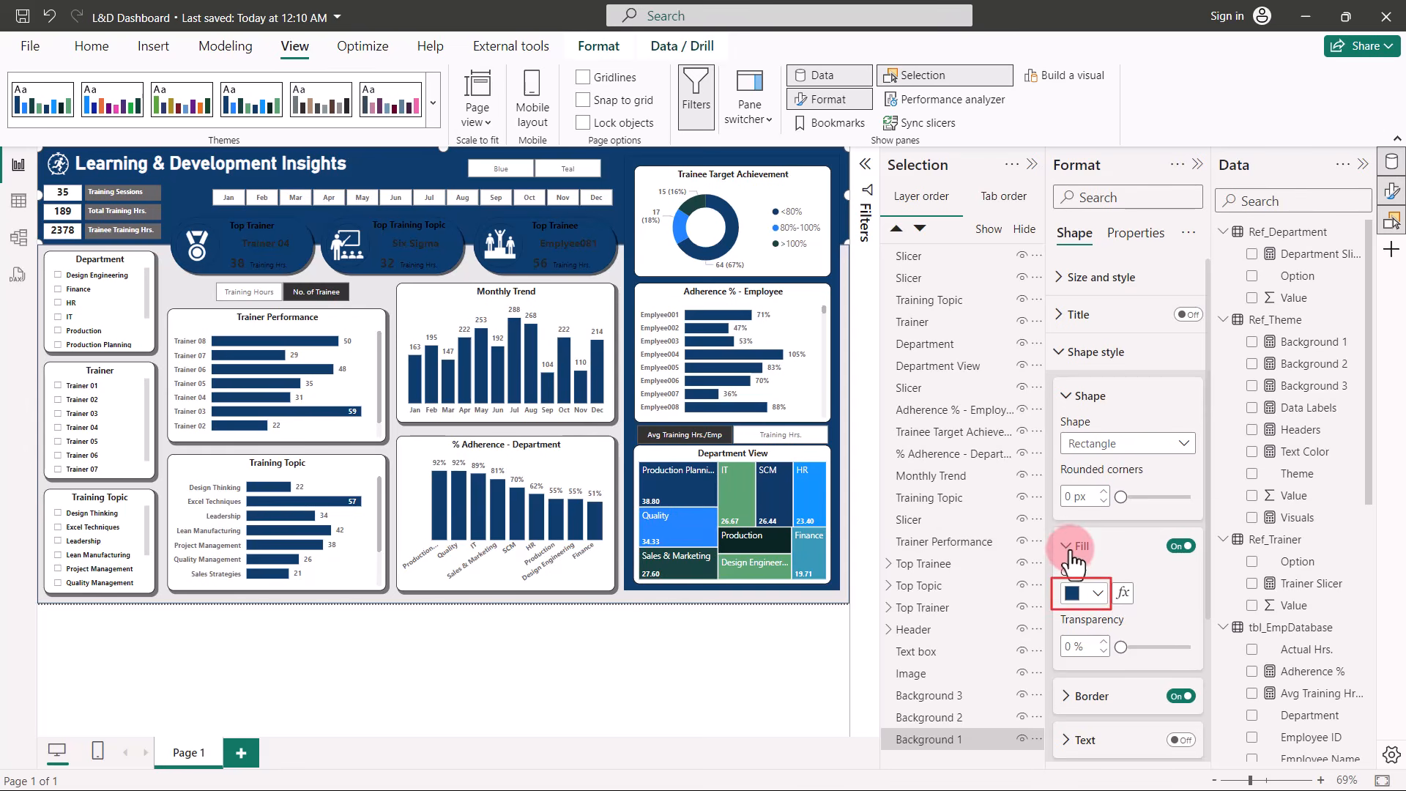
{"action": "left_click", "coordinate": [1121, 594]}
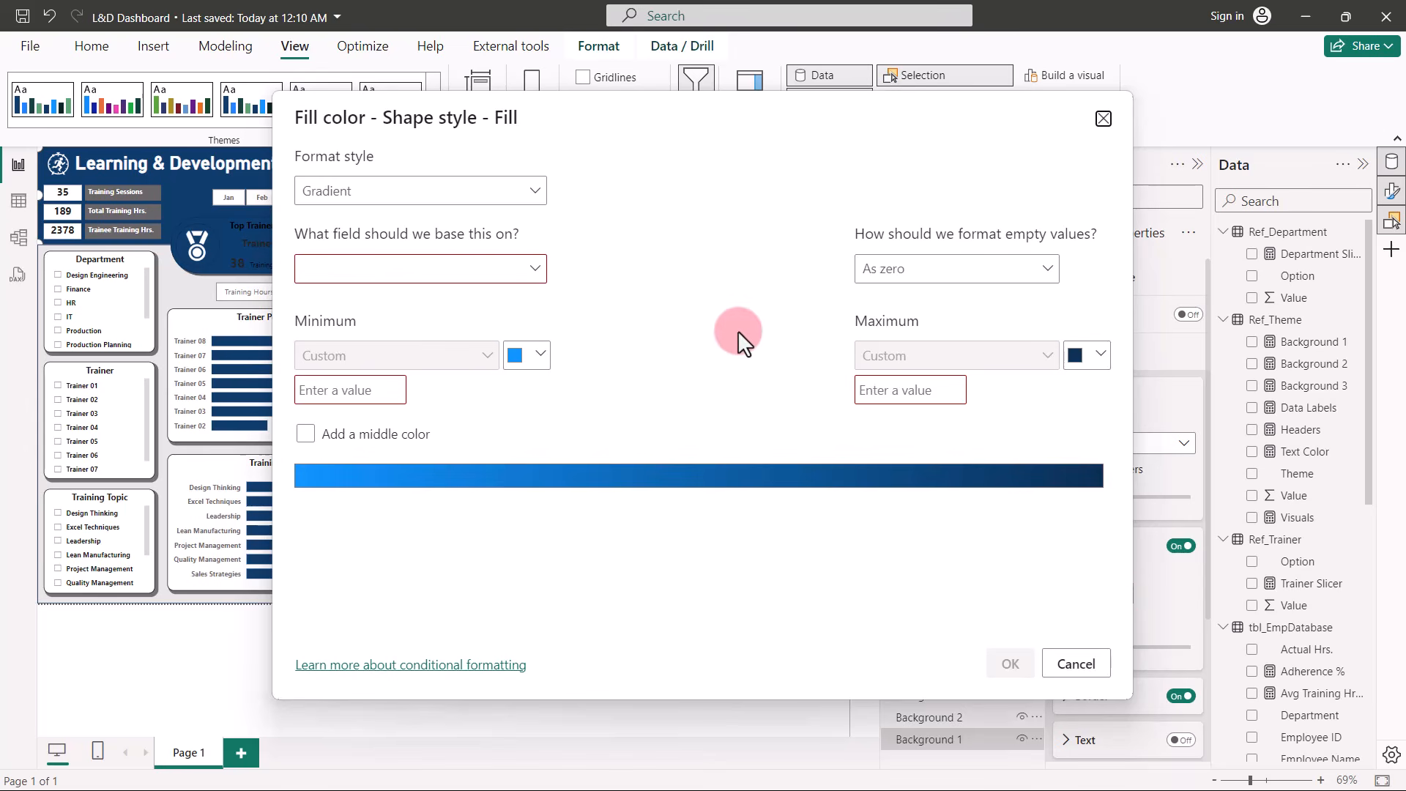
{"action": "left_click", "coordinate": [527, 191]}
{"action": "left_click", "coordinate": [427, 285]}
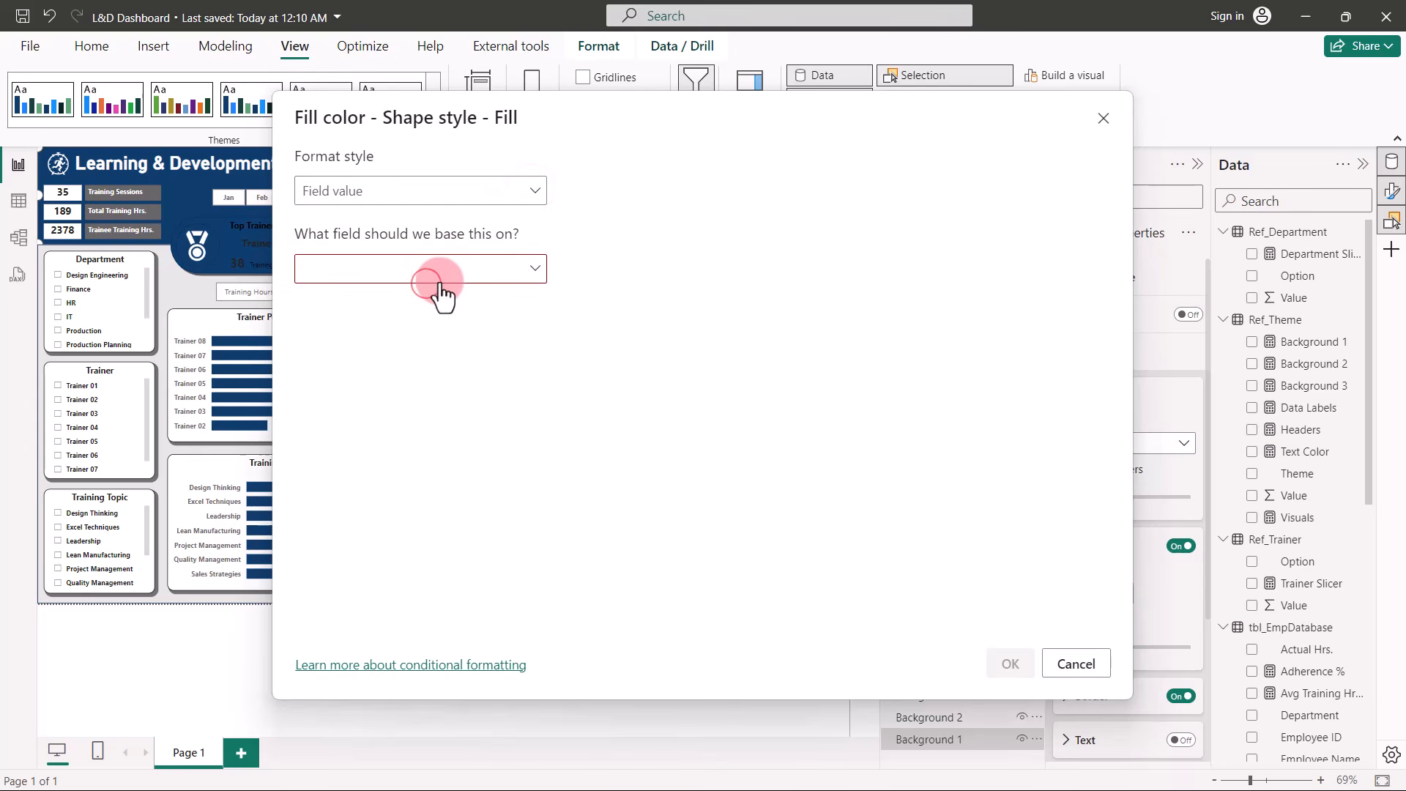
{"action": "left_click", "coordinate": [512, 269]}
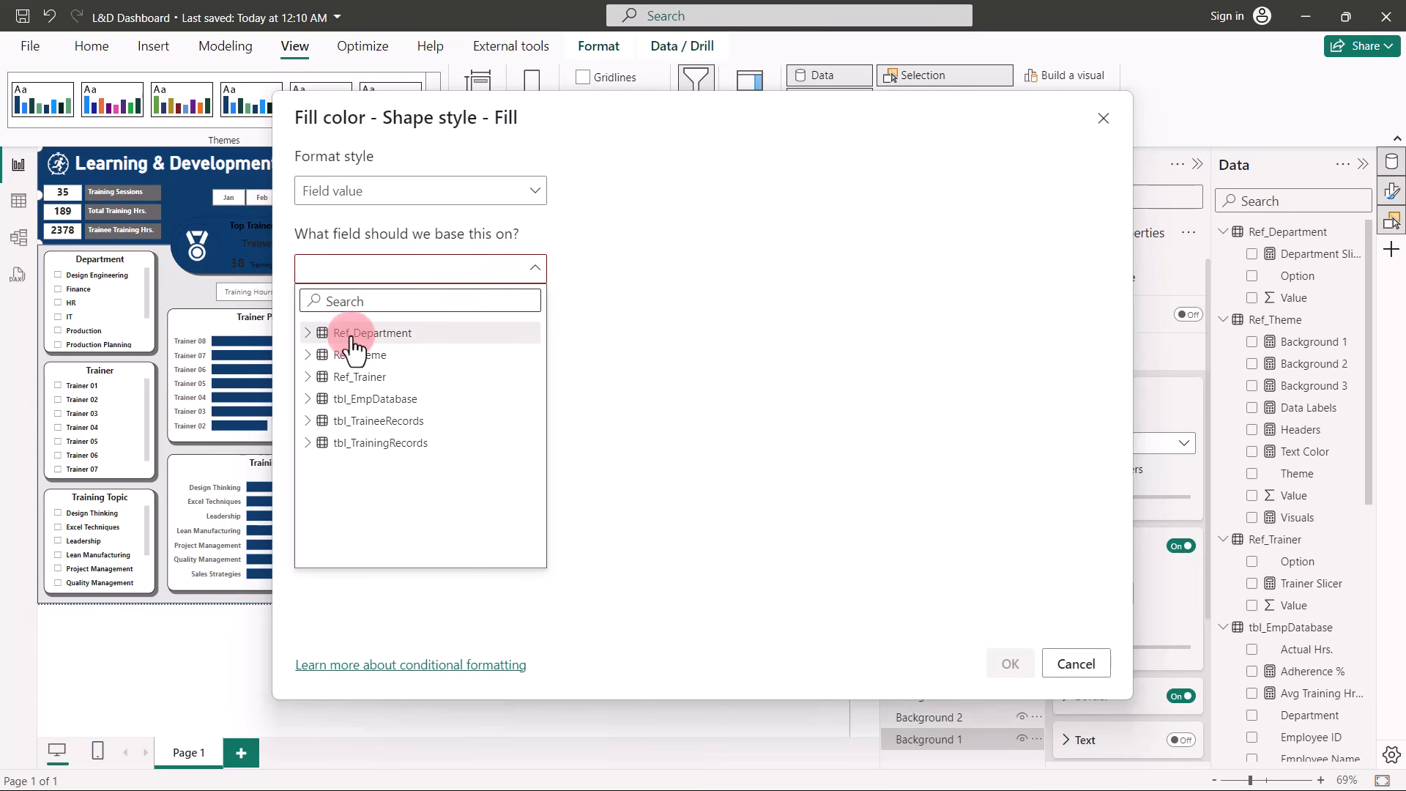
{"action": "left_click", "coordinate": [304, 355]}
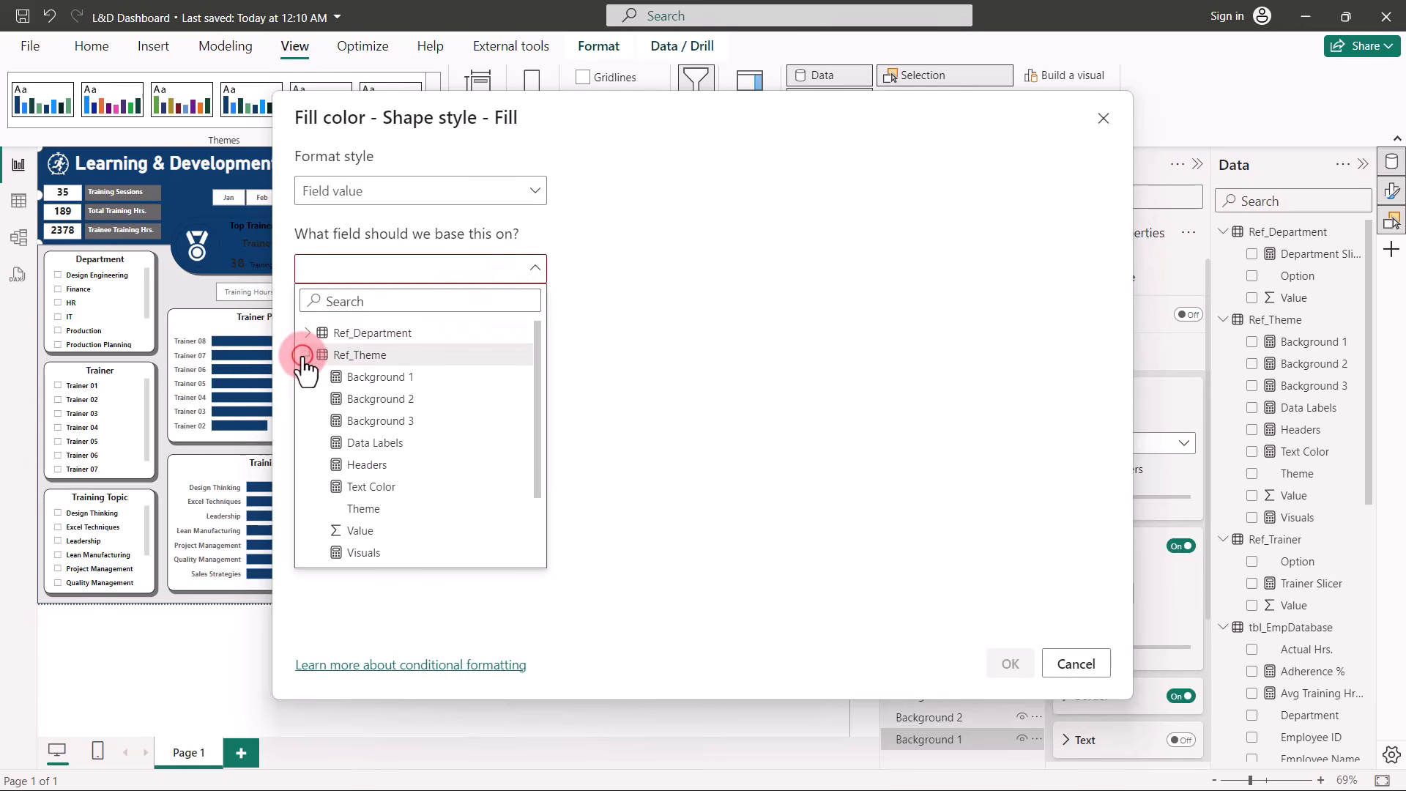
{"action": "left_click", "coordinate": [364, 377]}
{"action": "left_click", "coordinate": [999, 663]}
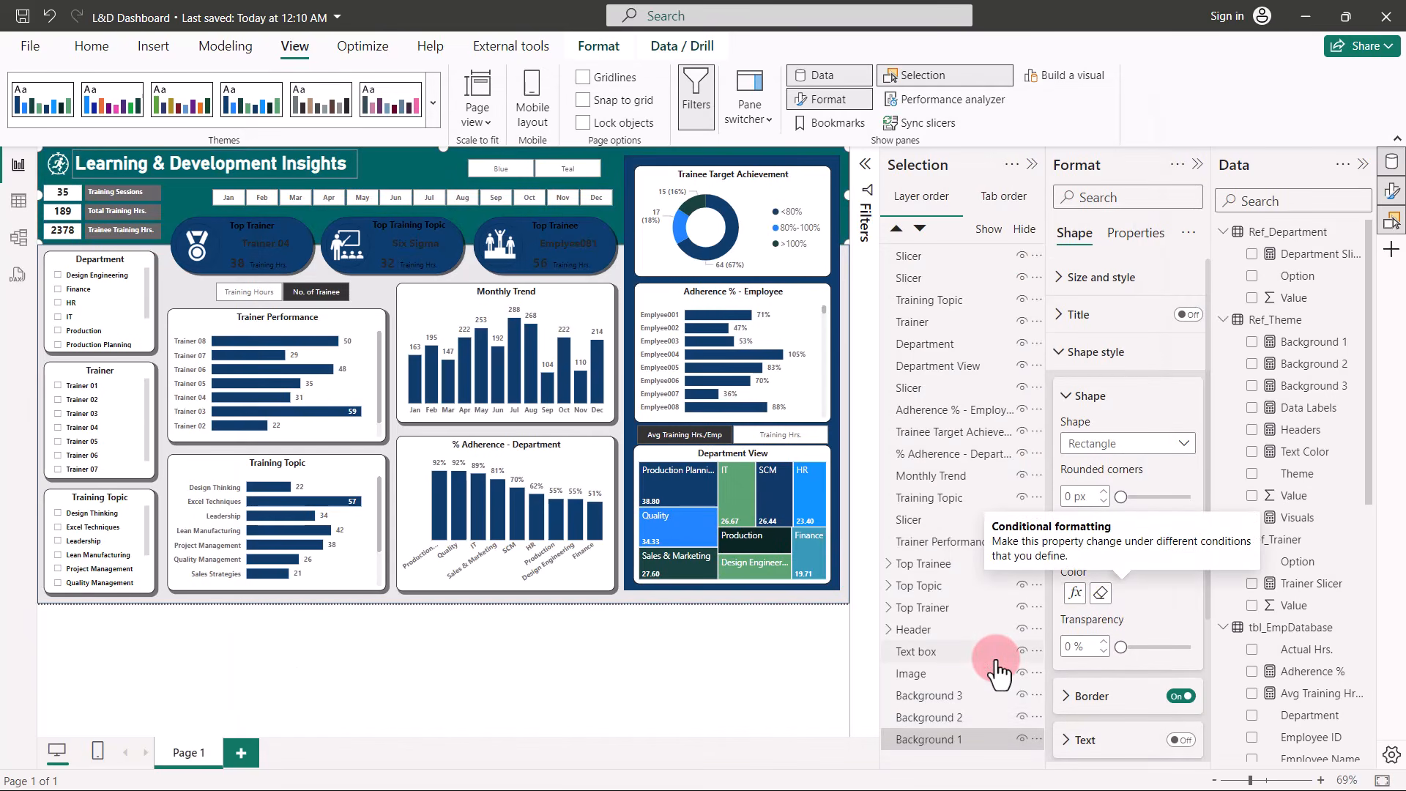
{"action": "left_click", "coordinate": [1174, 696]}
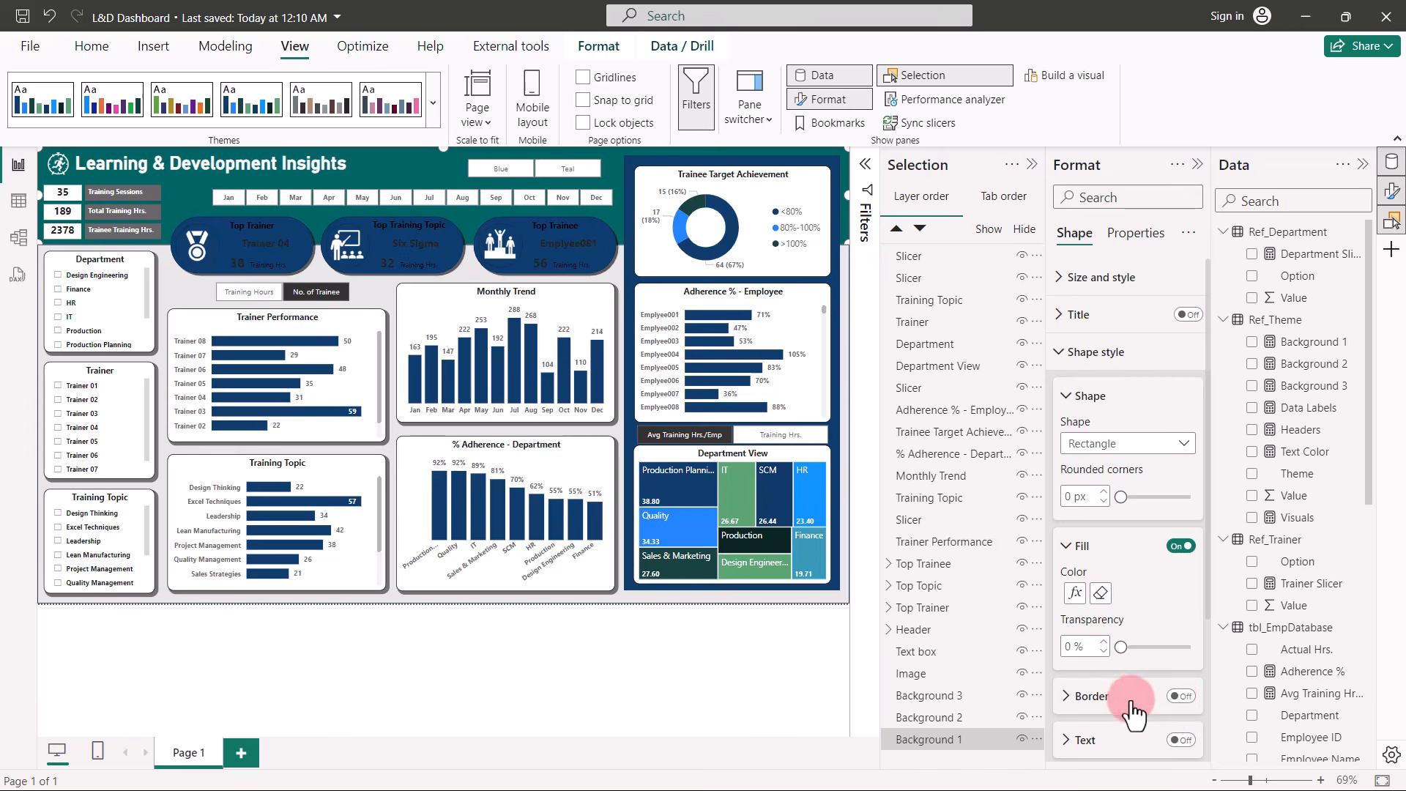
Base the Background 2 shape's fill colour on the field value of Ref_Theme's Background 2 measure, and turn off its border.
{"action": "left_click", "coordinate": [942, 720]}
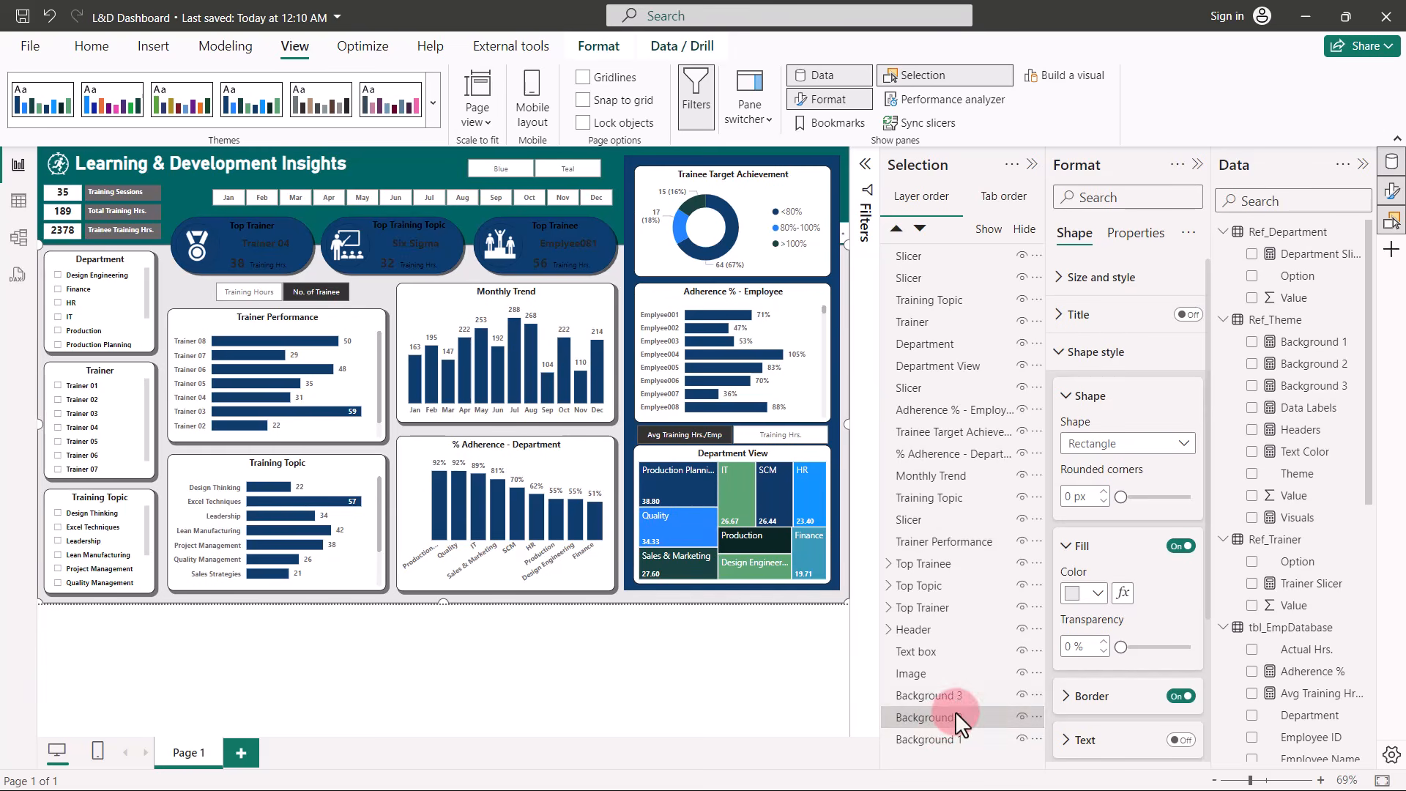
{"action": "left_click", "coordinate": [1123, 591]}
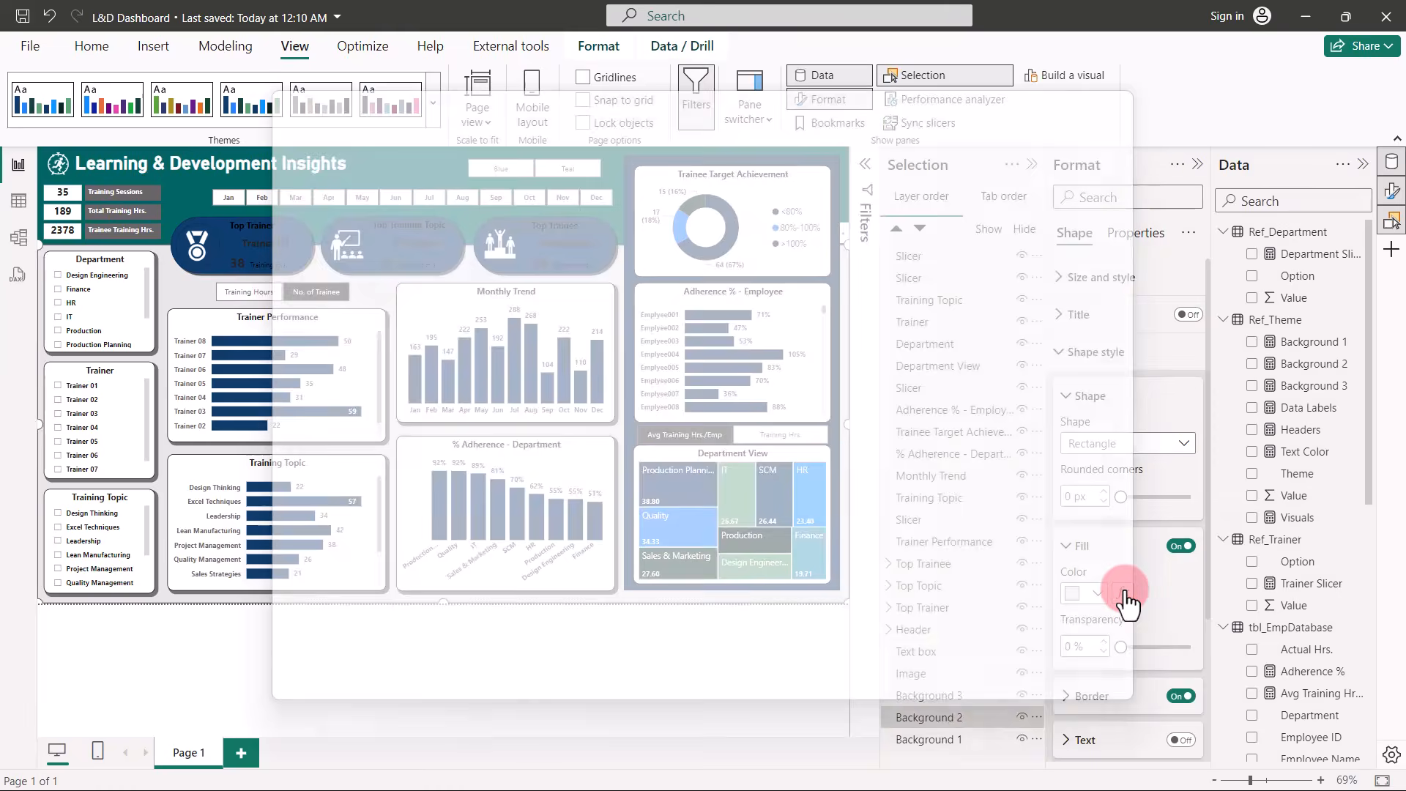
{"action": "left_click", "coordinate": [515, 196]}
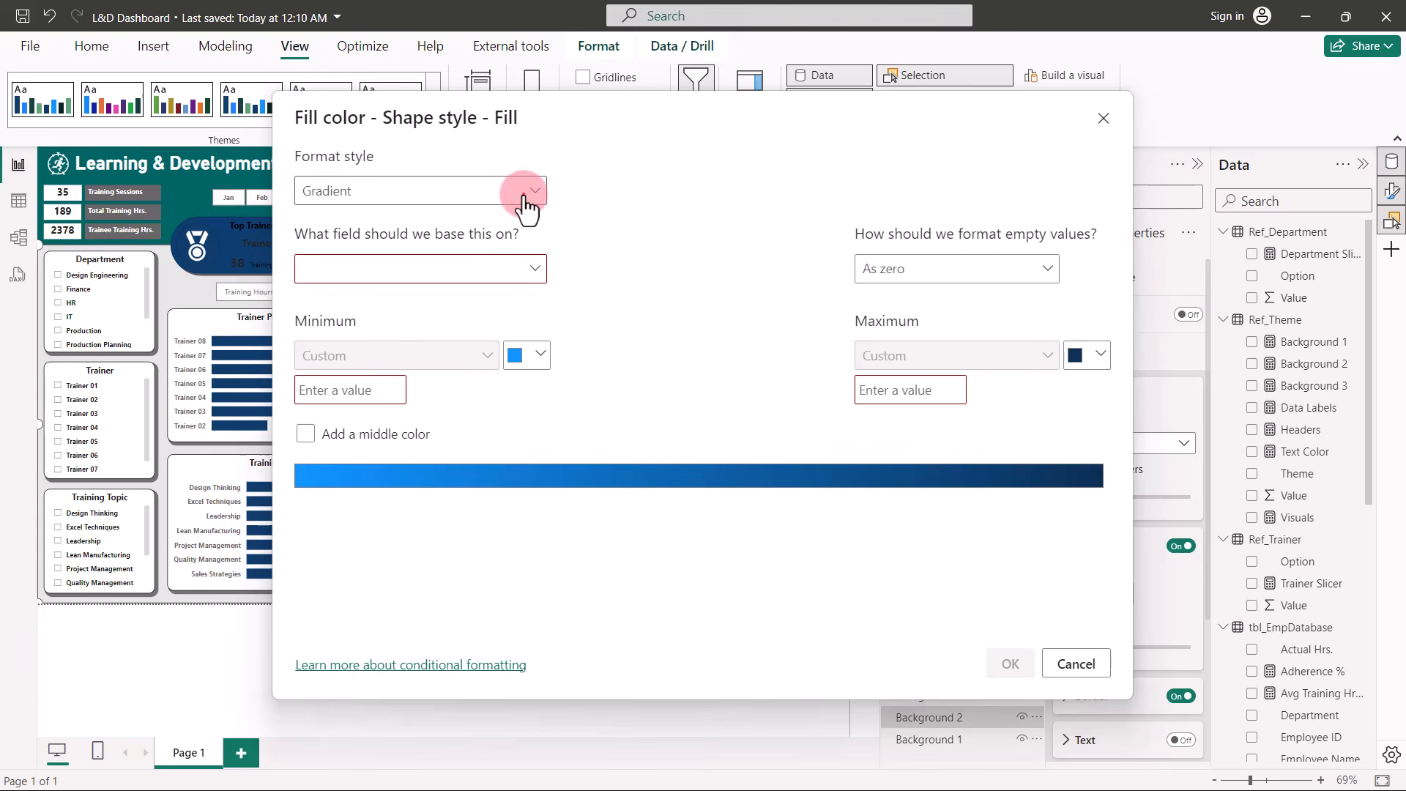
{"action": "left_click", "coordinate": [434, 278]}
{"action": "left_click", "coordinate": [434, 278]}
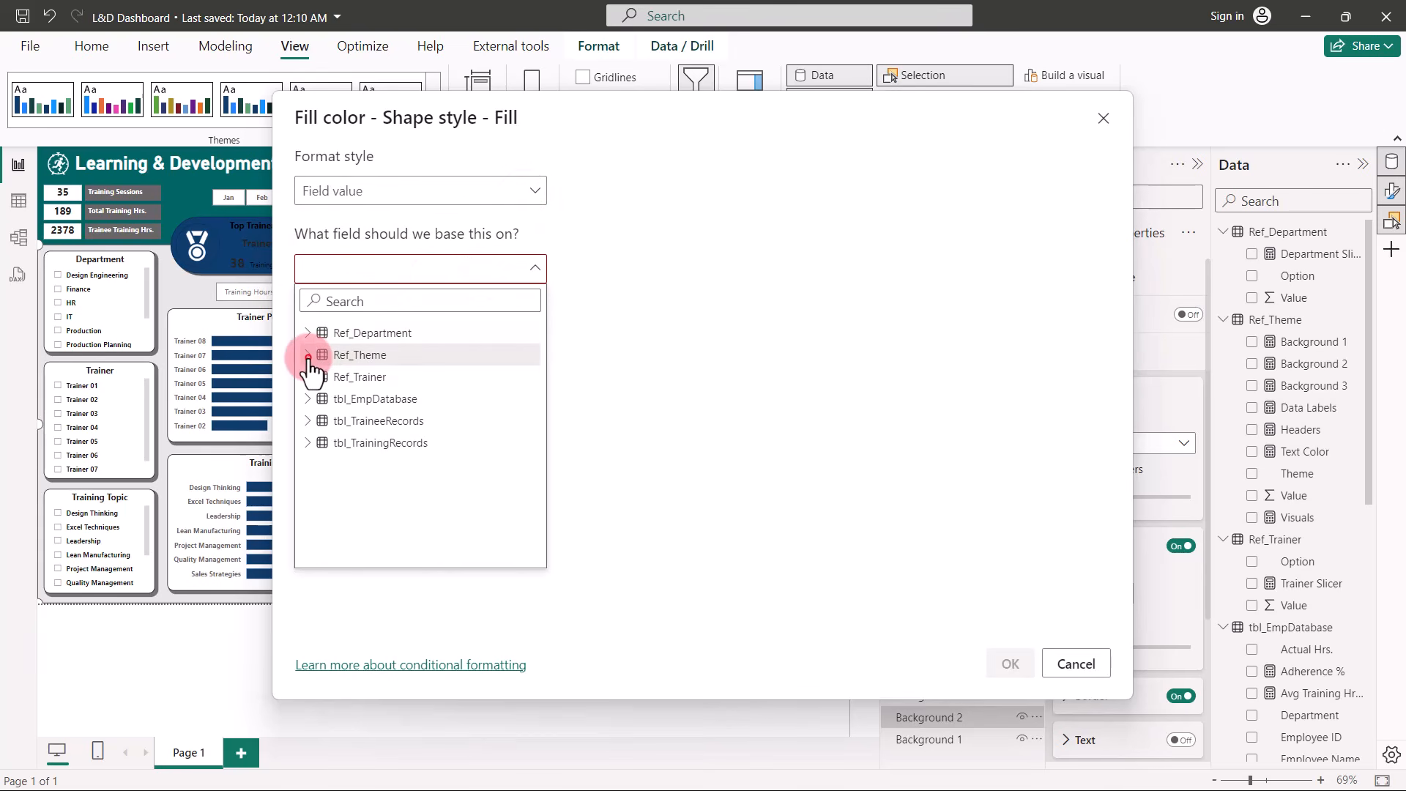
{"action": "left_click", "coordinate": [320, 360]}
{"action": "left_click", "coordinate": [378, 400]}
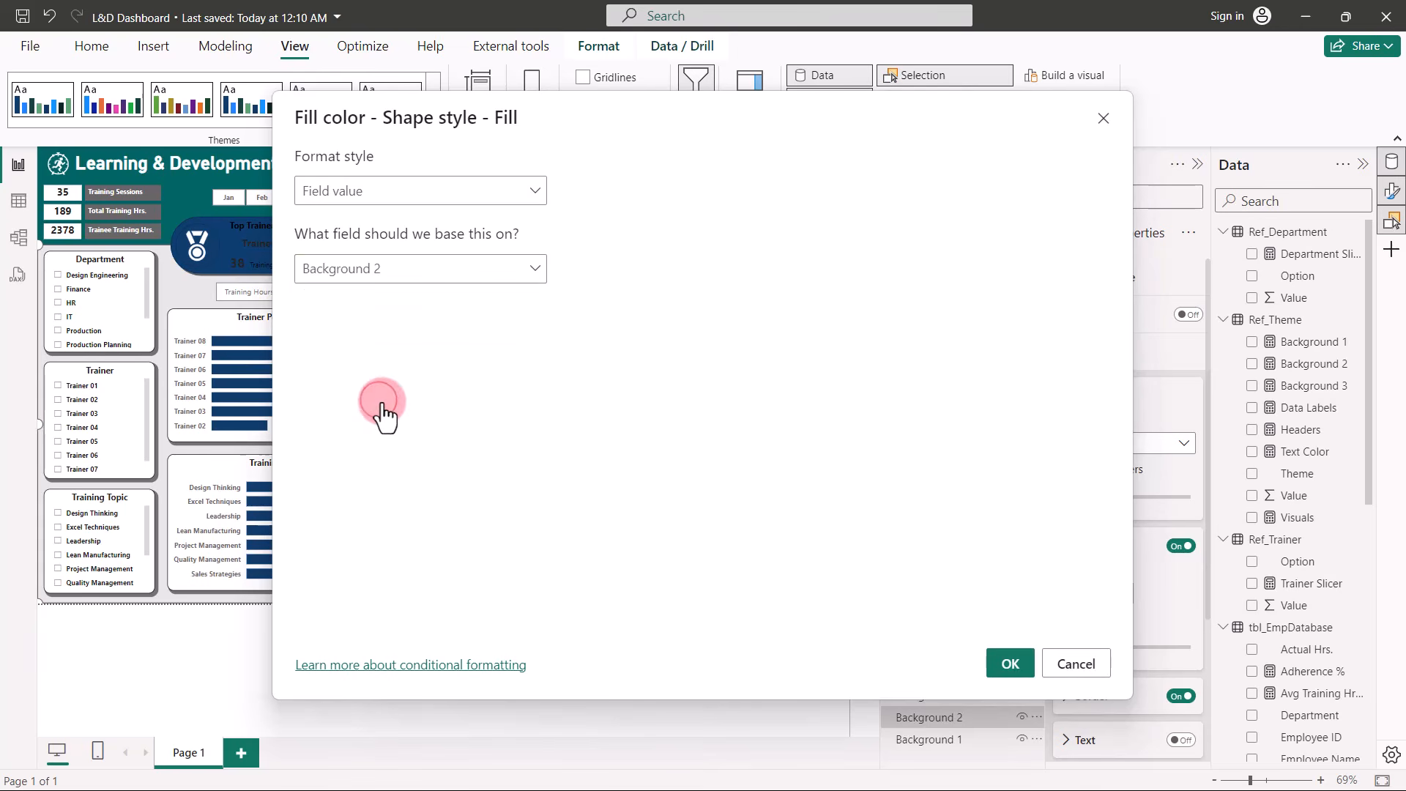
{"action": "left_click", "coordinate": [1015, 666]}
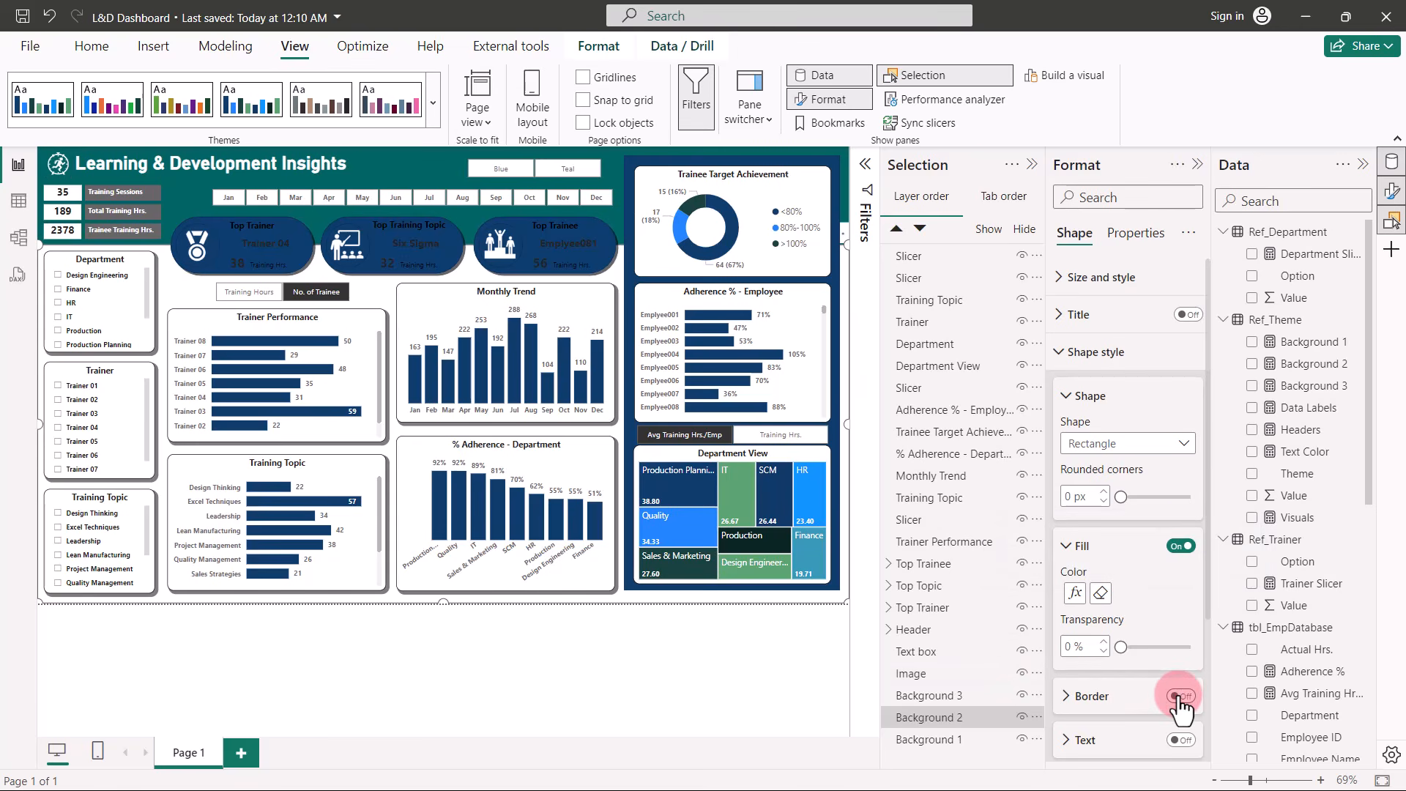
Base the Background 3 shape's fill colour on the field value of Ref_Theme's Background 3 measure.
{"action": "left_click", "coordinate": [937, 699]}
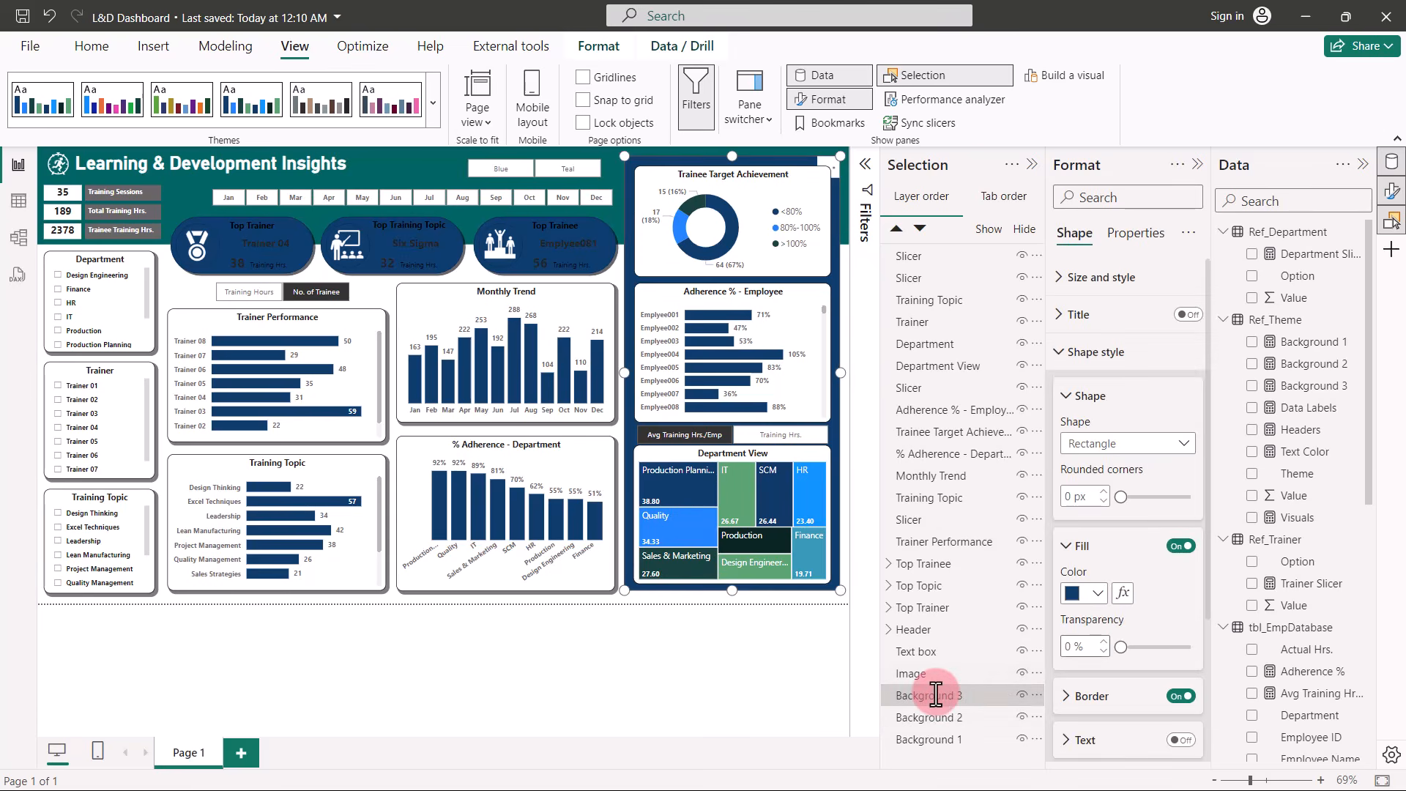
{"action": "left_click", "coordinate": [1123, 593]}
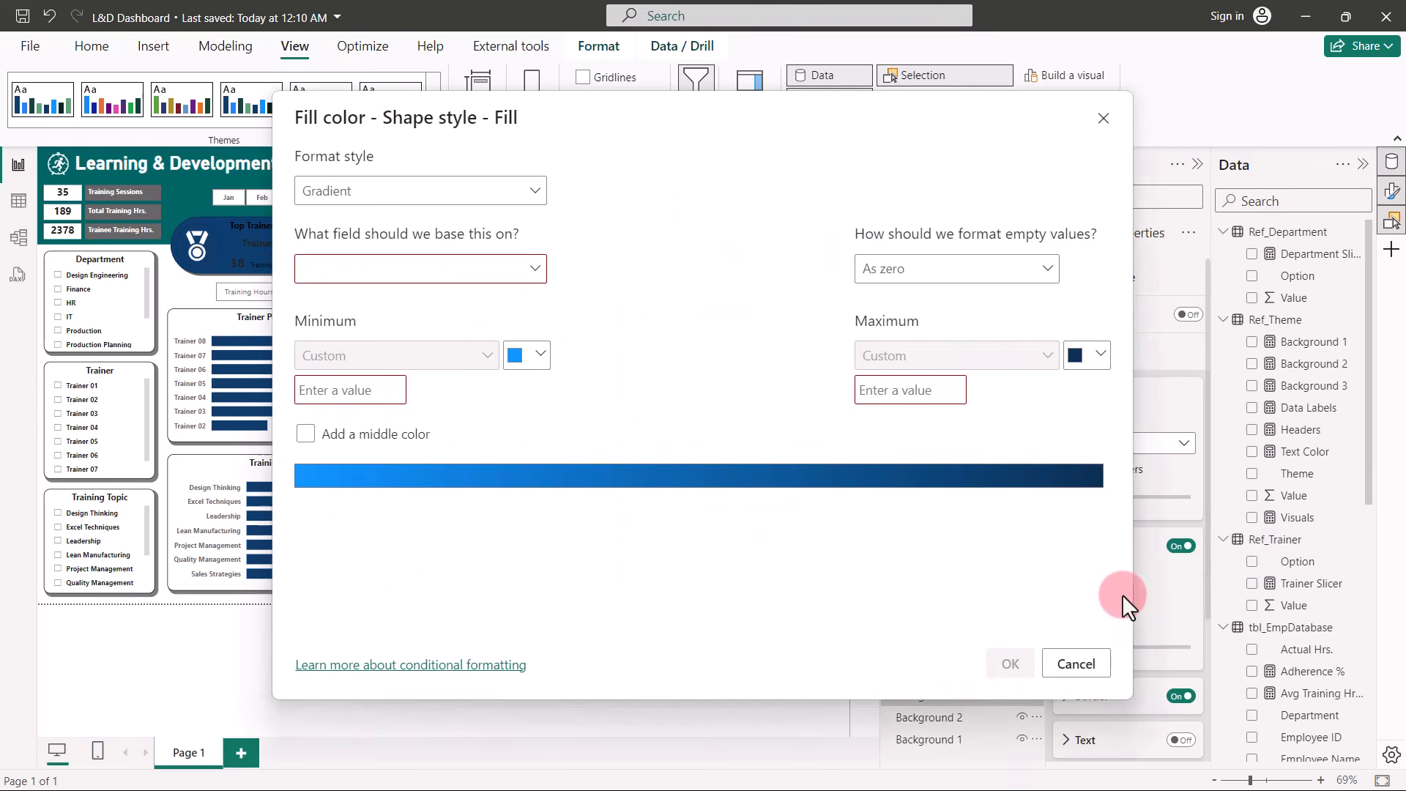
{"action": "left_click", "coordinate": [524, 192]}
{"action": "left_click", "coordinate": [401, 276]}
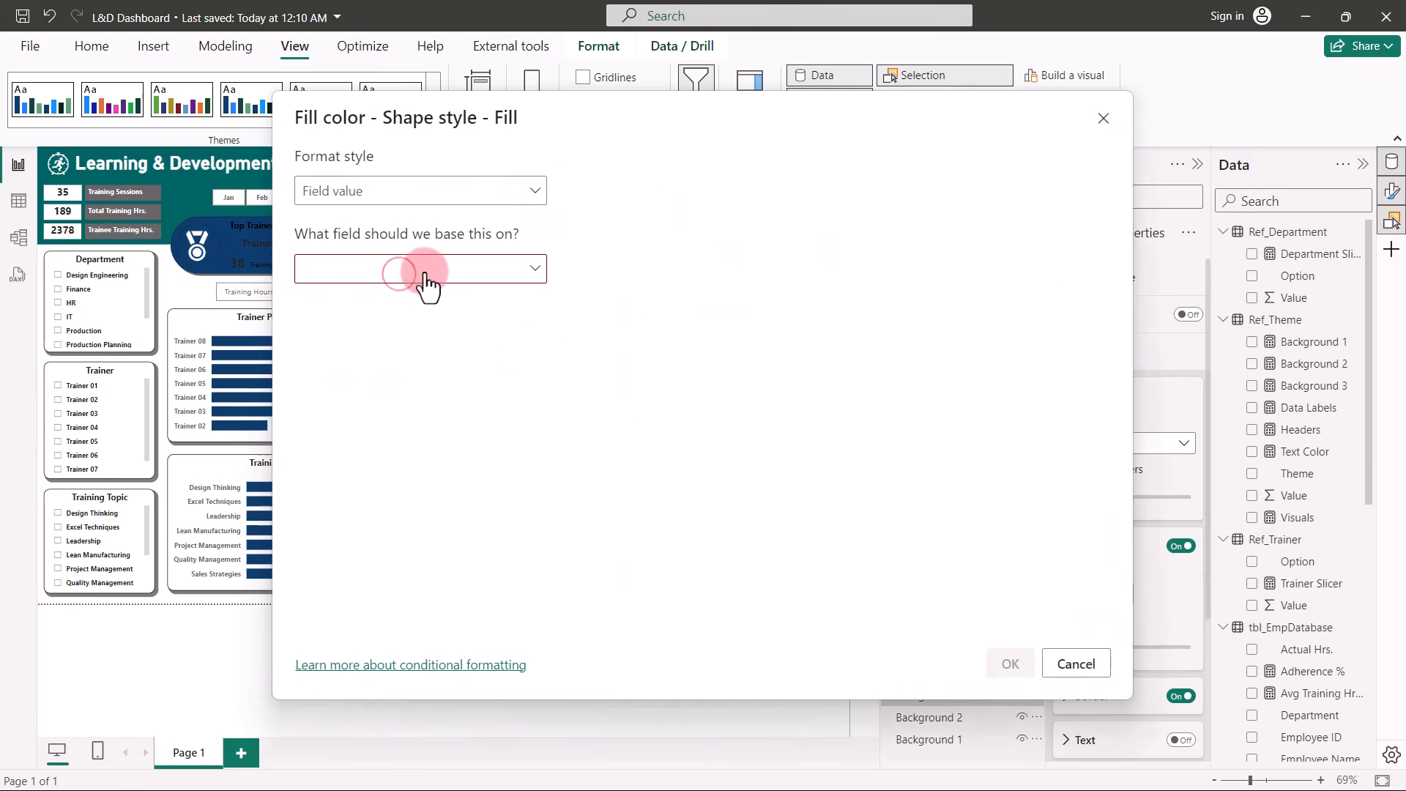
{"action": "left_click", "coordinate": [436, 272]}
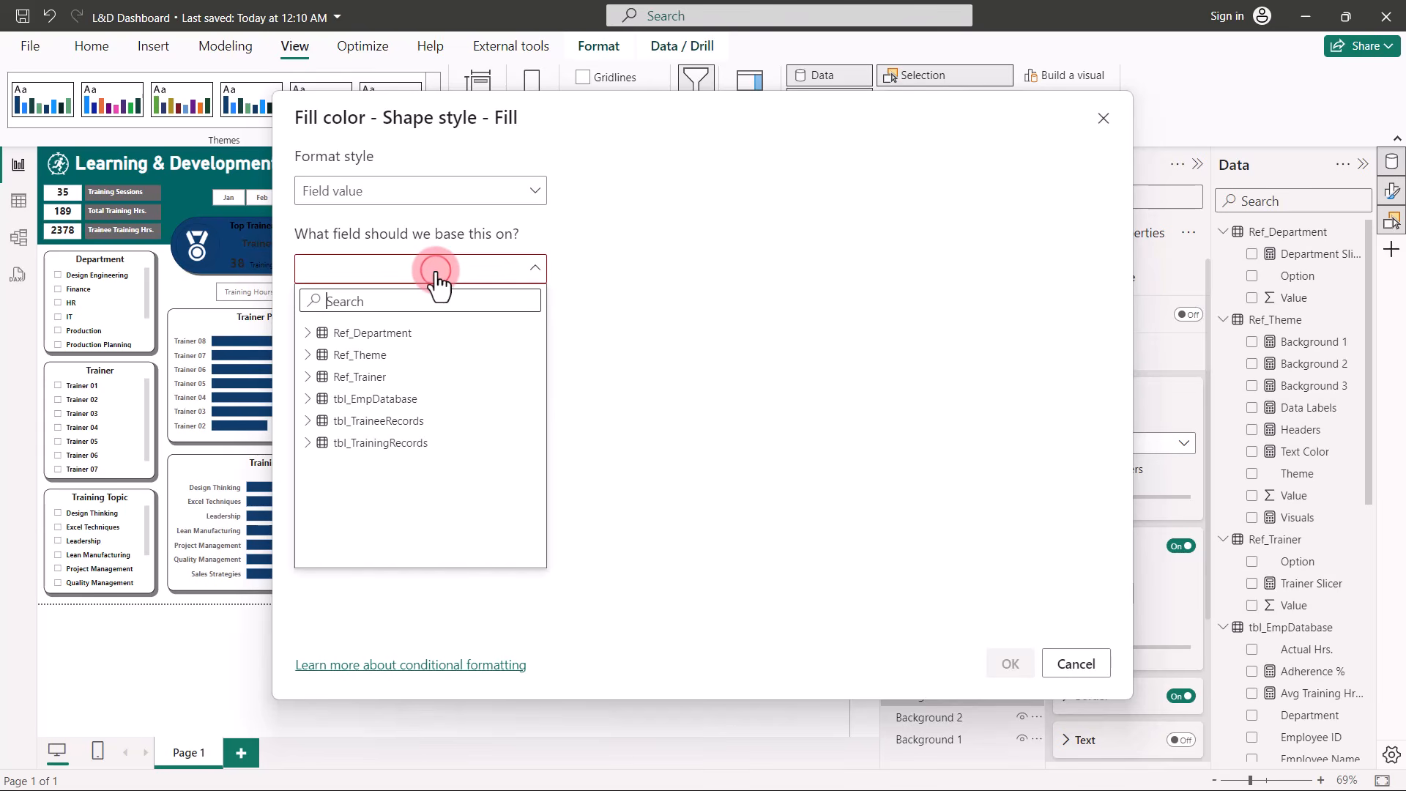
{"action": "left_click", "coordinate": [308, 355]}
{"action": "left_click", "coordinate": [384, 421]}
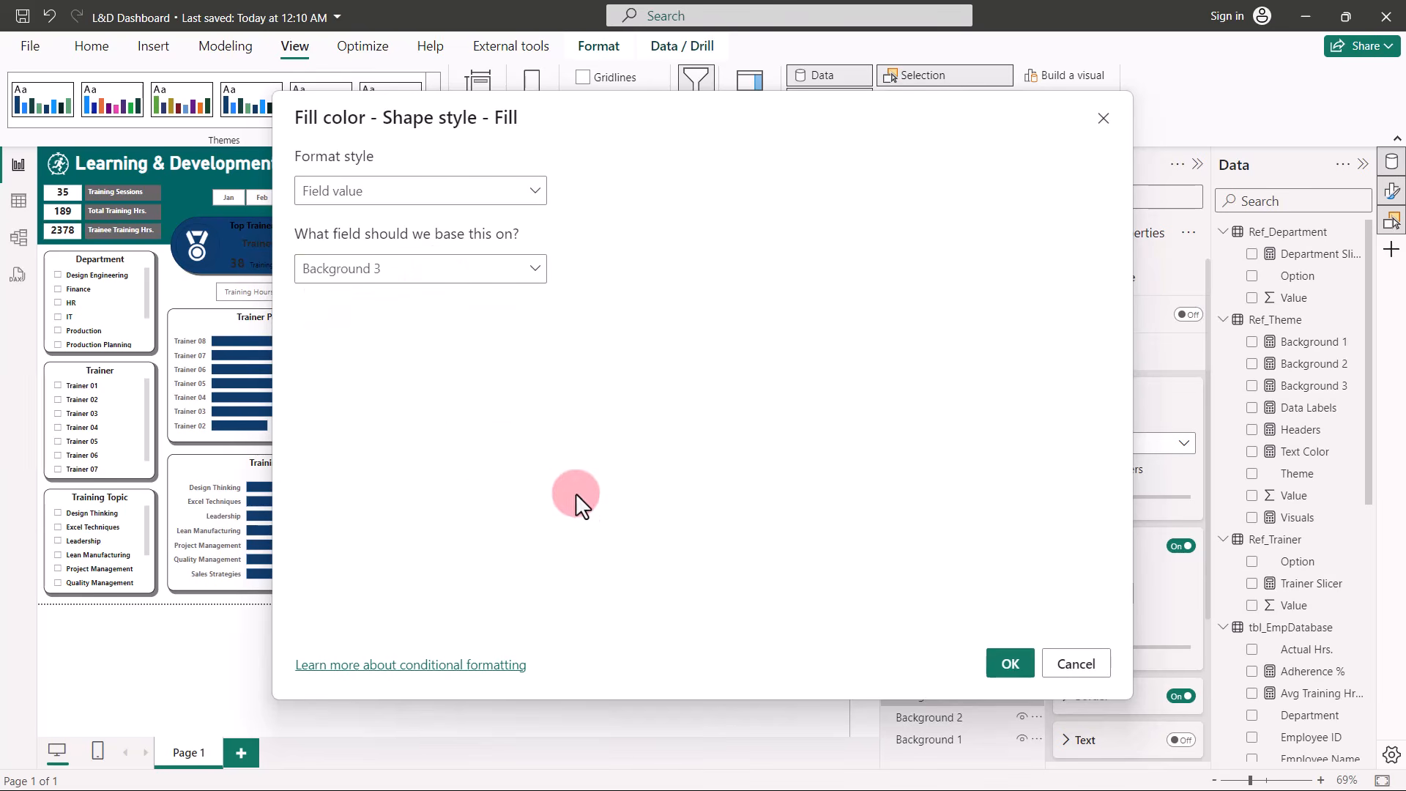
{"action": "left_click", "coordinate": [1018, 670]}
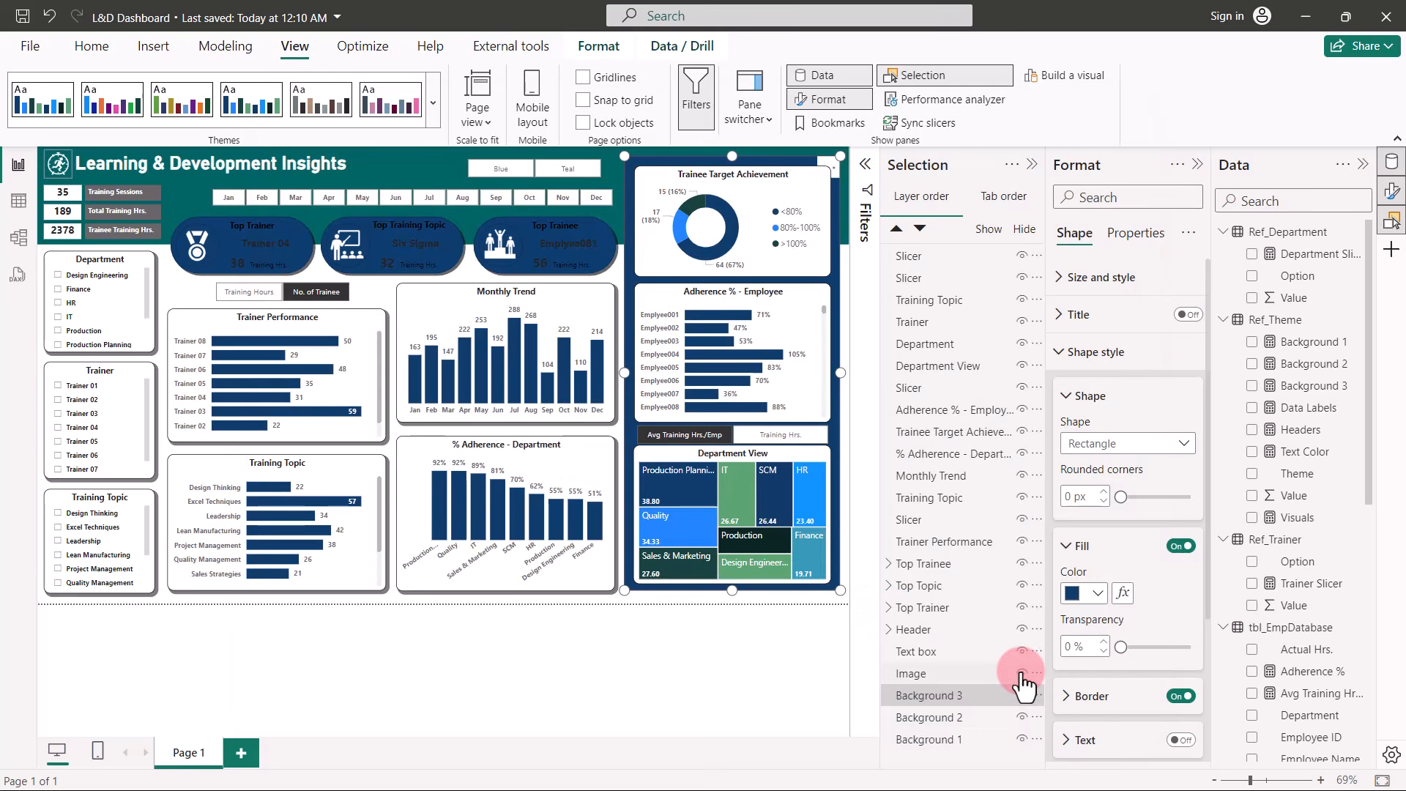
Set the Background 3 shape's border width to 2 px.
{"action": "left_click", "coordinate": [1068, 697]}
{"action": "scroll", "coordinate": [1076, 663], "scroll_direction": "down", "scroll_amount": 3}
{"action": "scroll", "coordinate": [1077, 663], "scroll_direction": "down", "scroll_amount": 1}
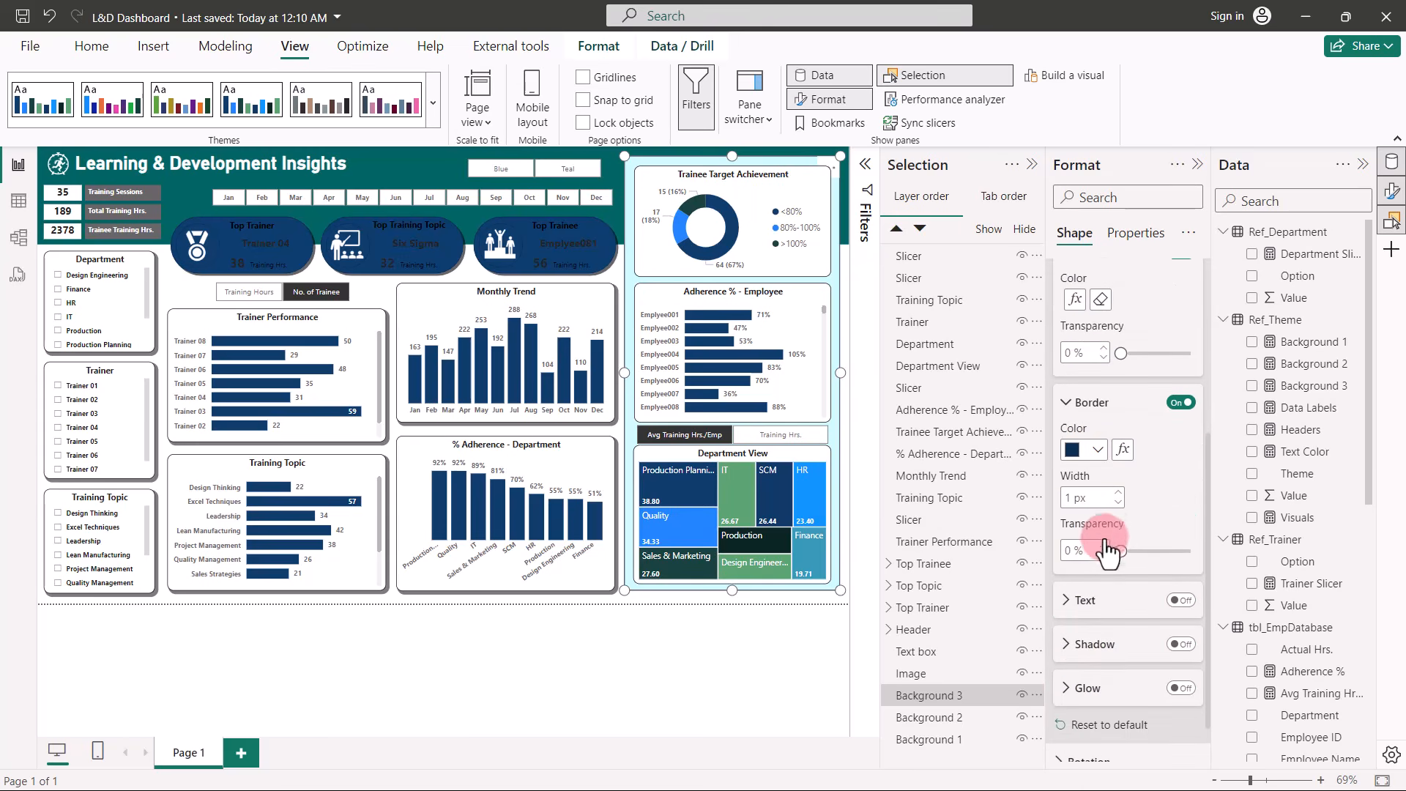
{"action": "left_click", "coordinate": [1117, 486]}
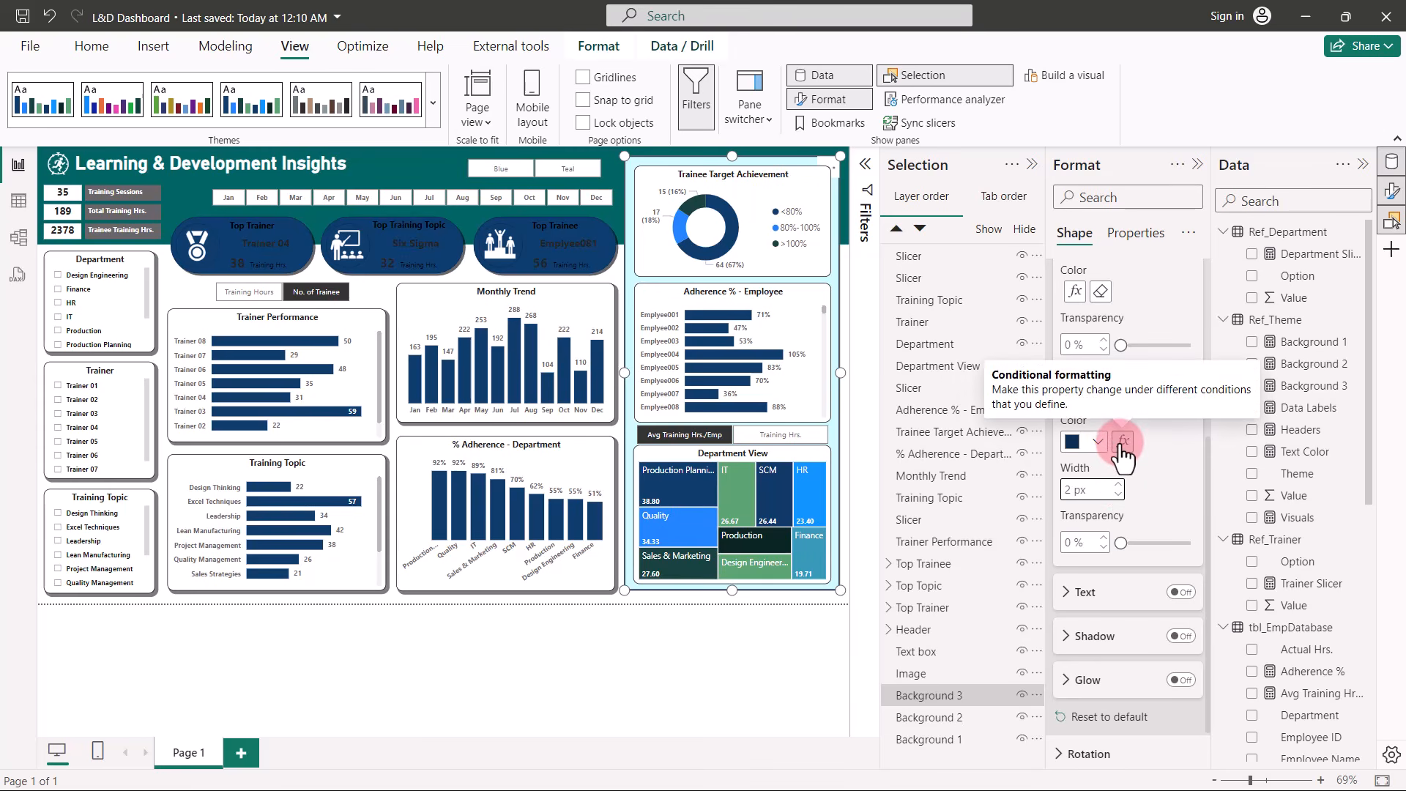
Base the Background 3 shape's border colour on the field value of Ref_Theme's Headers measure, and deselect the shape.
{"action": "left_click", "coordinate": [1121, 441]}
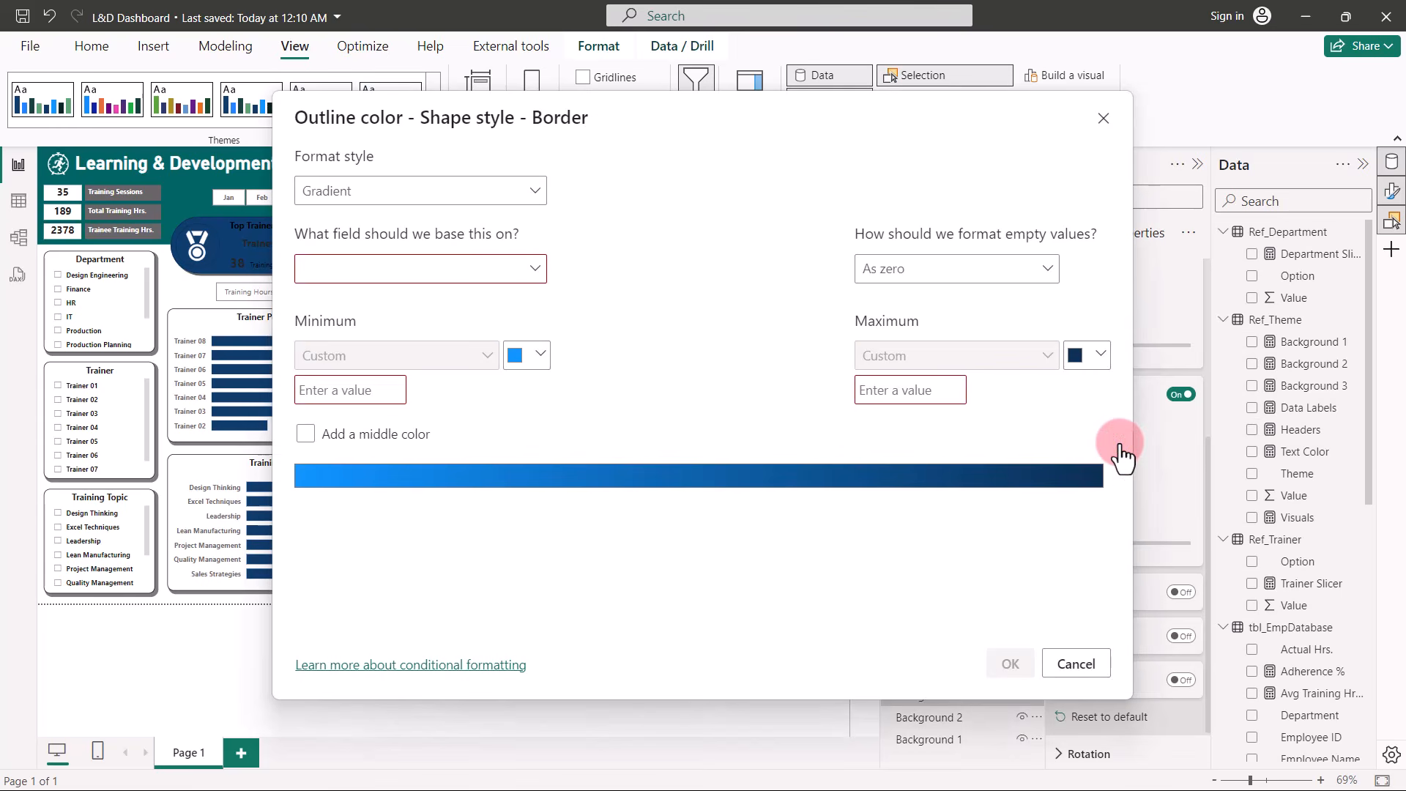
{"action": "left_click", "coordinate": [529, 194]}
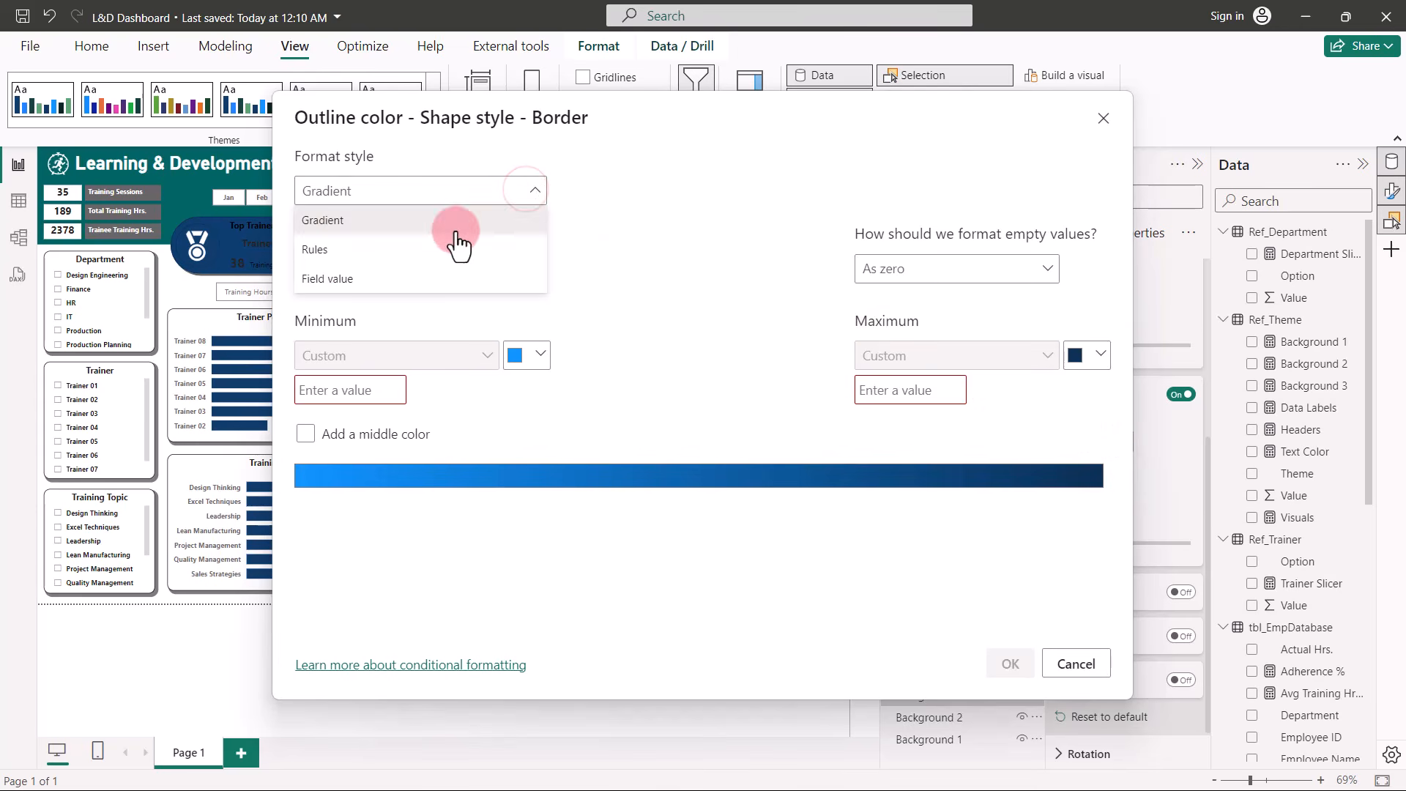
{"action": "left_click", "coordinate": [380, 278]}
{"action": "left_click", "coordinate": [527, 269]}
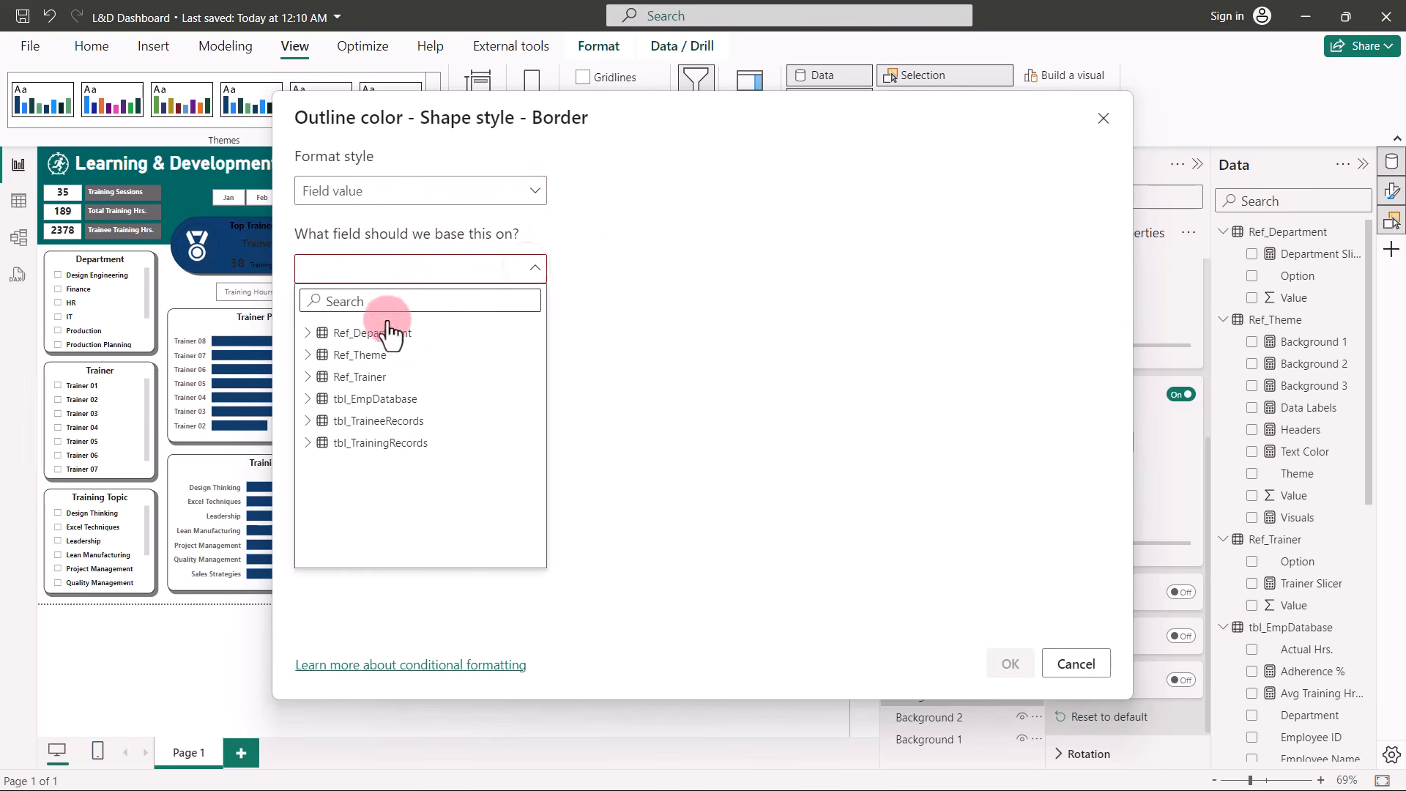
{"action": "left_click", "coordinate": [306, 354]}
{"action": "left_click", "coordinate": [370, 476]}
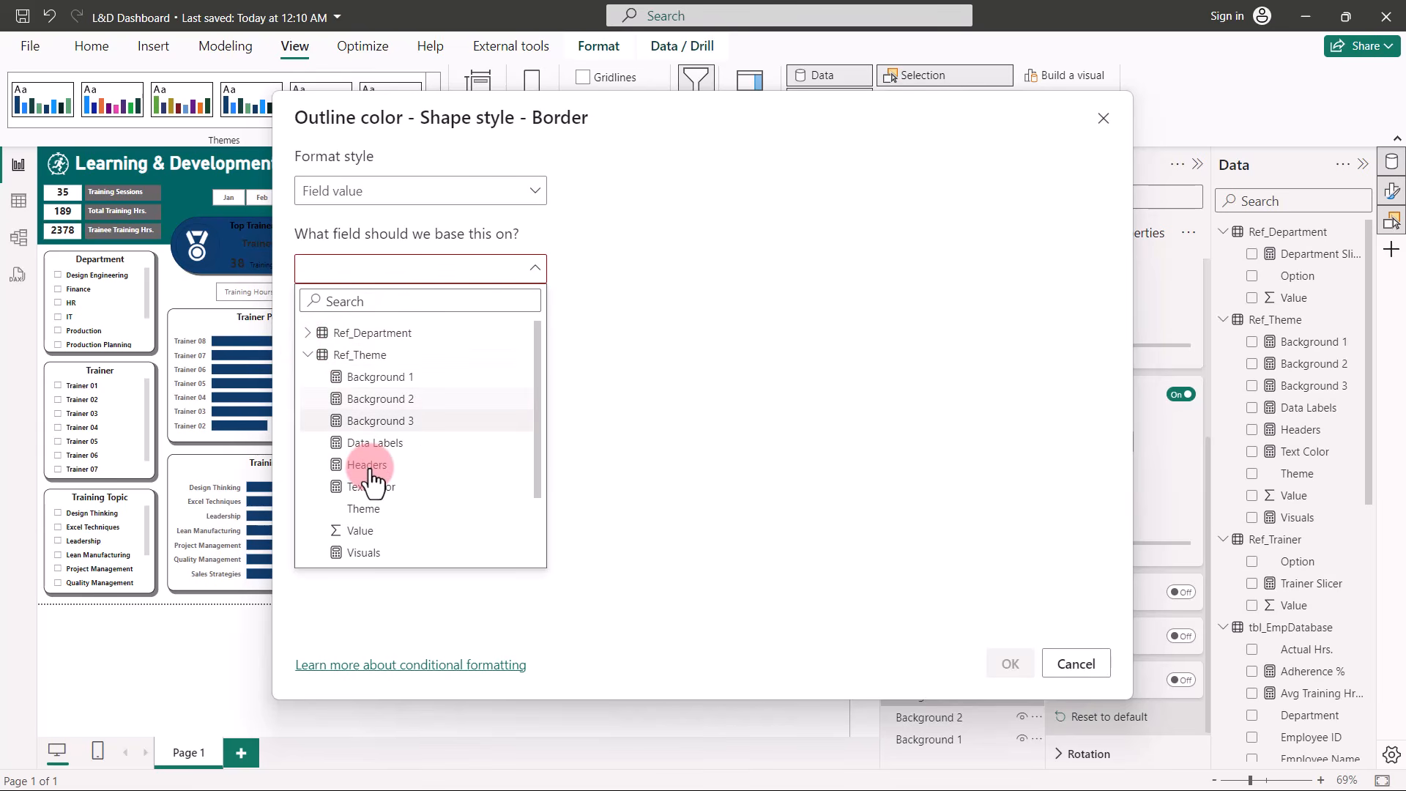
{"action": "left_click", "coordinate": [369, 476]}
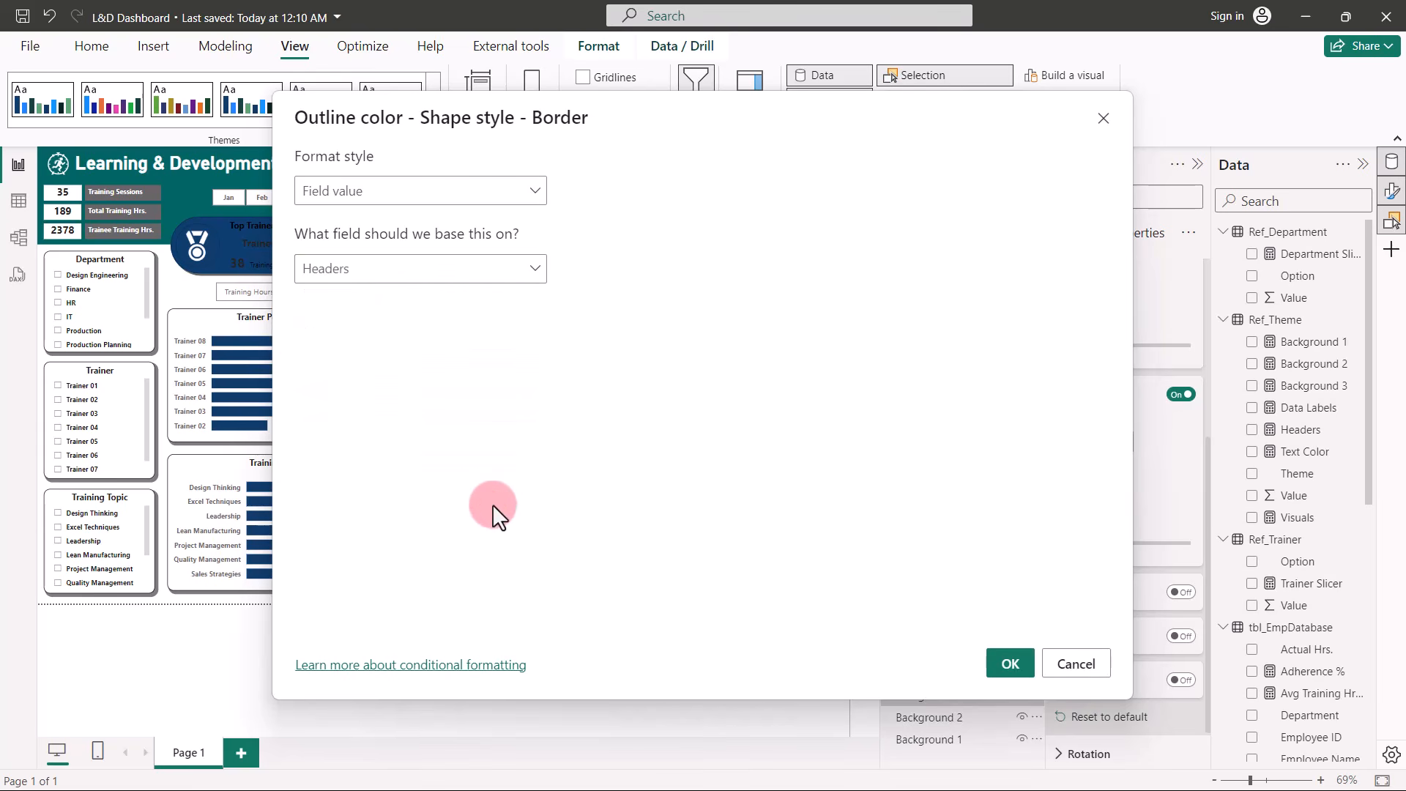
{"action": "left_click", "coordinate": [1015, 666]}
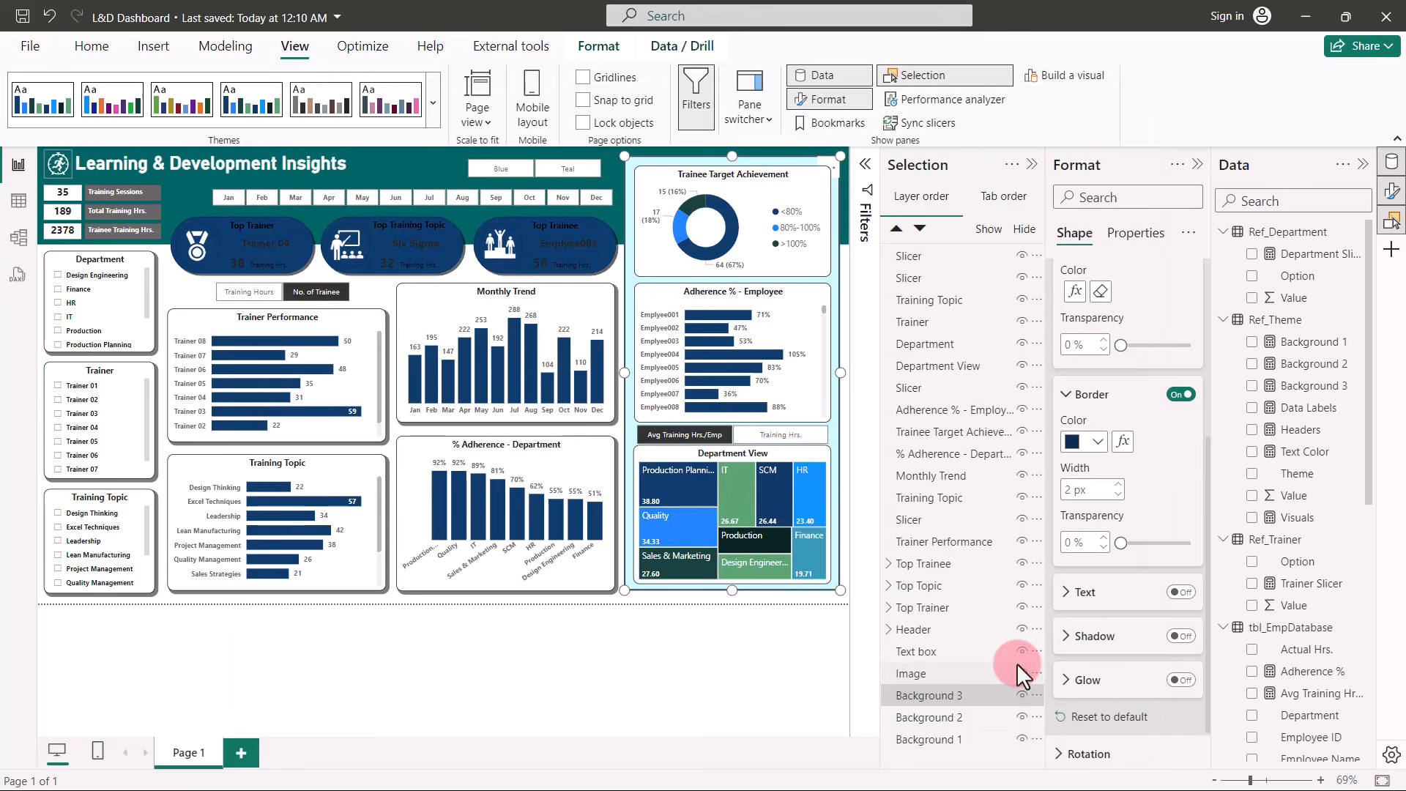
{"action": "left_click", "coordinate": [602, 599]}
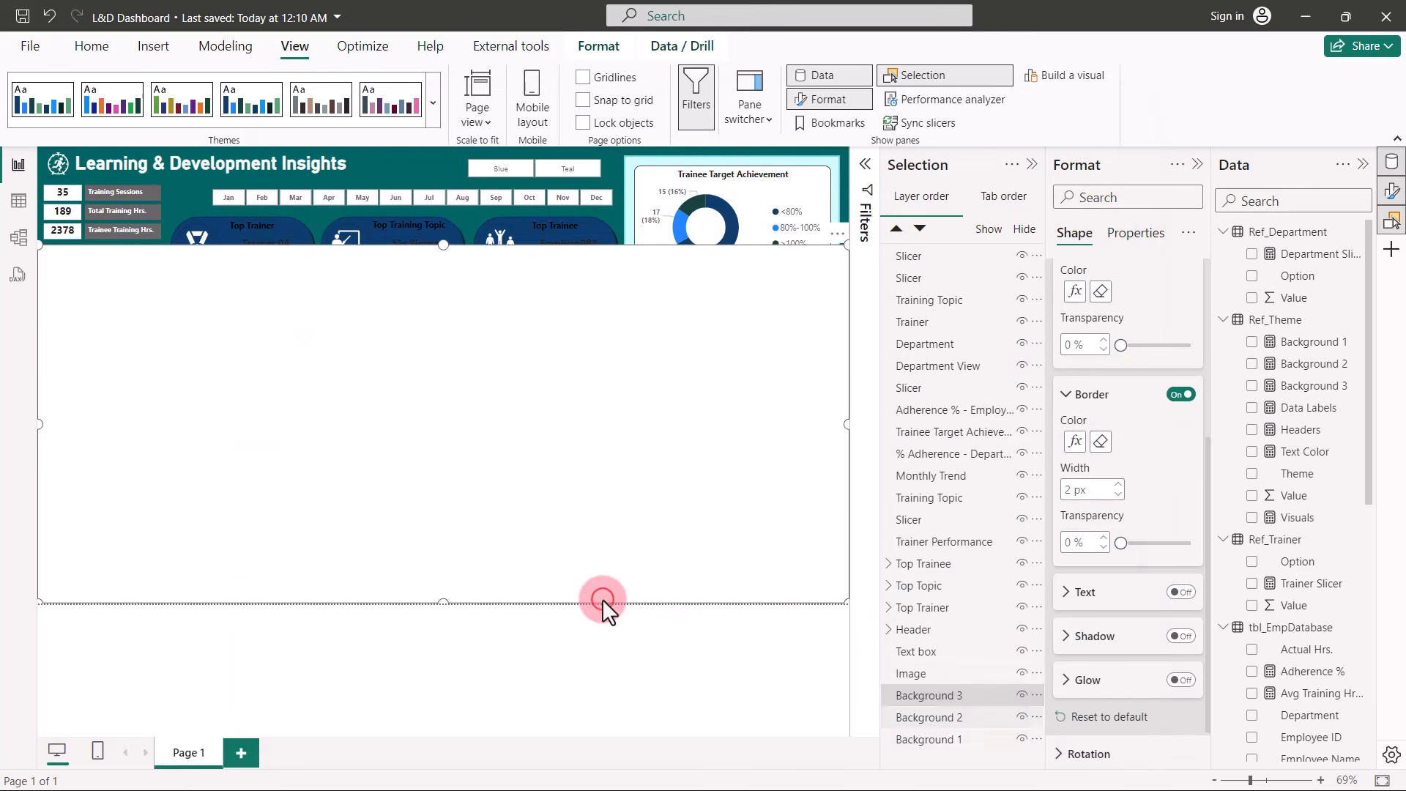
{"action": "left_click", "coordinate": [603, 620]}
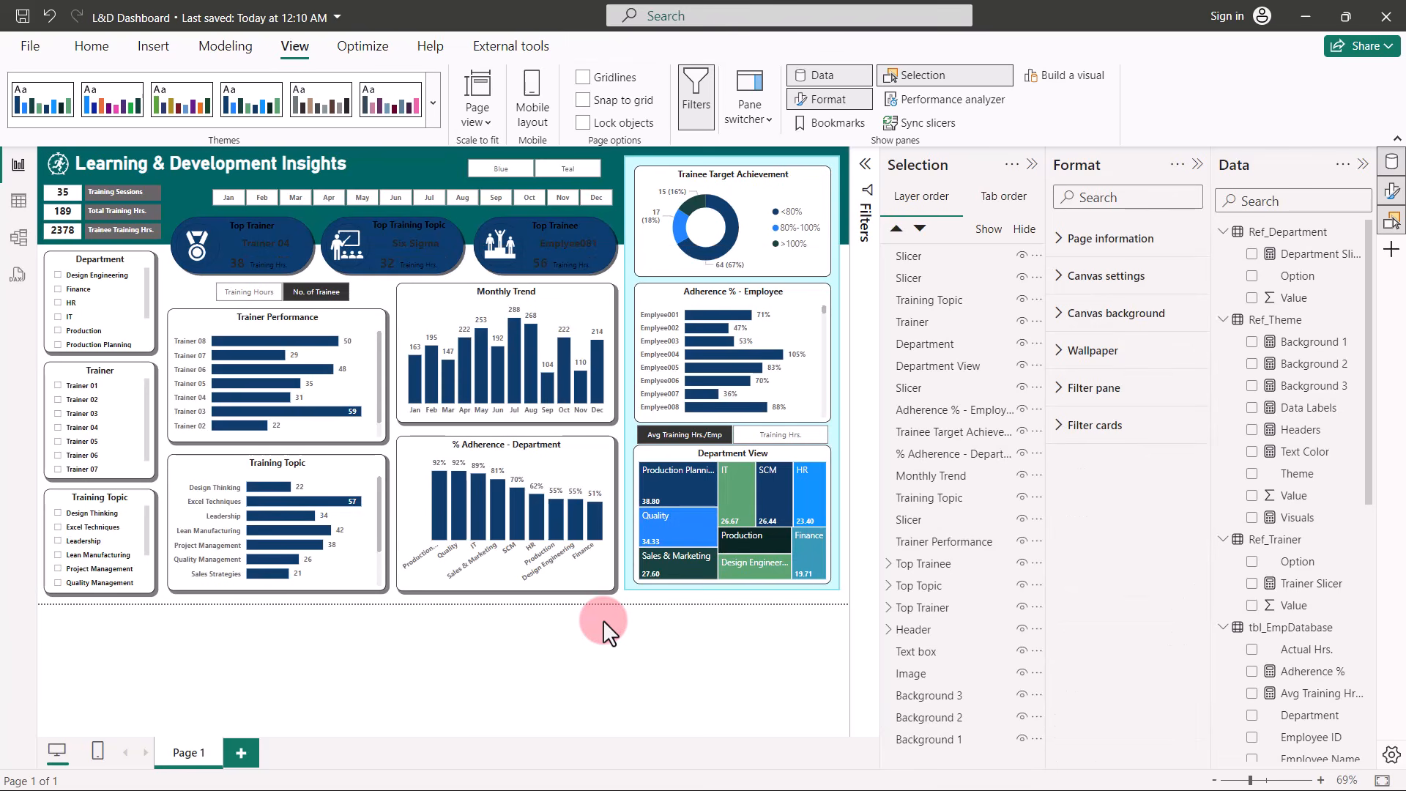
Base the background colour of the Header group's Training Sessions card on the field value of Ref_Theme's Headers measure.
{"action": "left_click", "coordinate": [892, 628]}
{"action": "scroll", "coordinate": [945, 616], "scroll_direction": "down", "scroll_amount": 3}
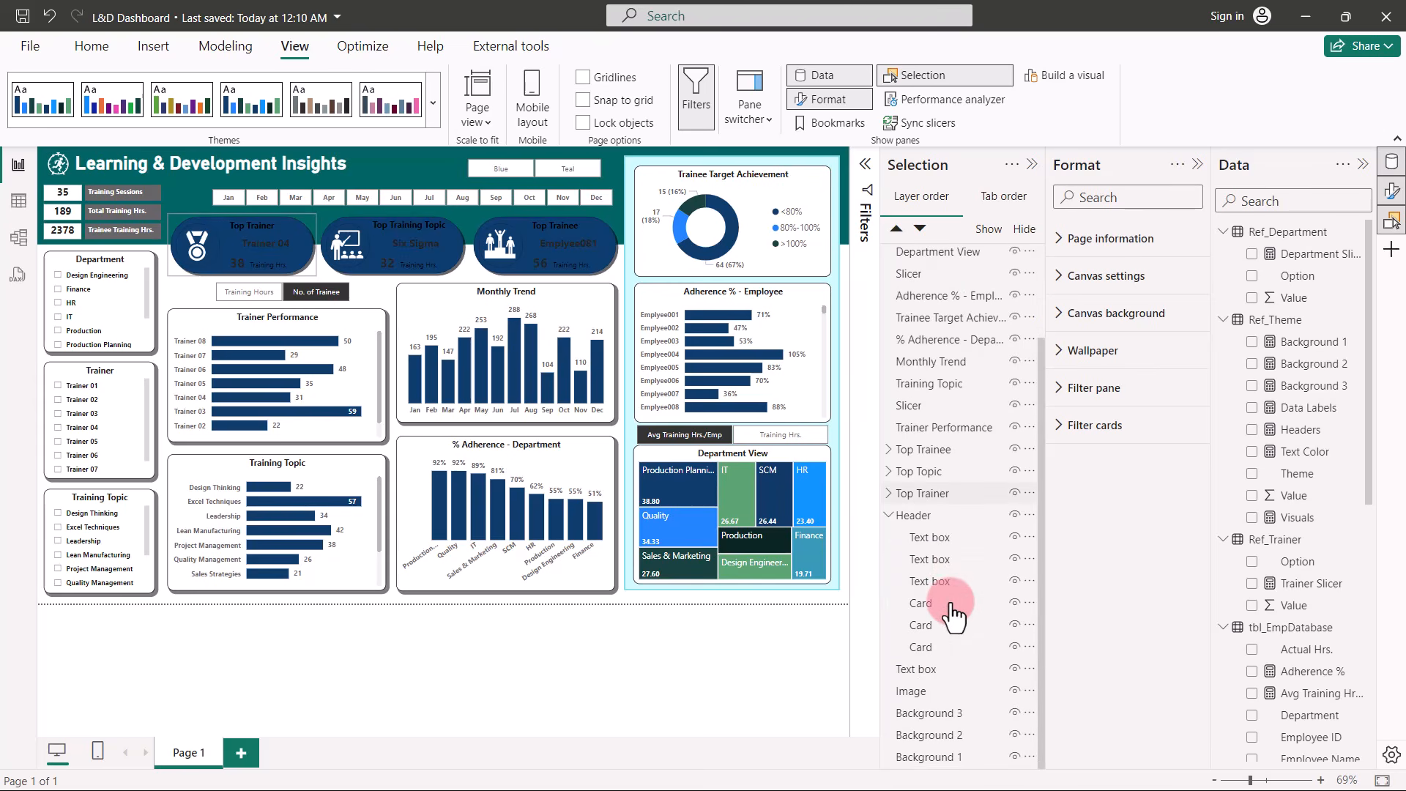
{"action": "left_click", "coordinate": [925, 647]}
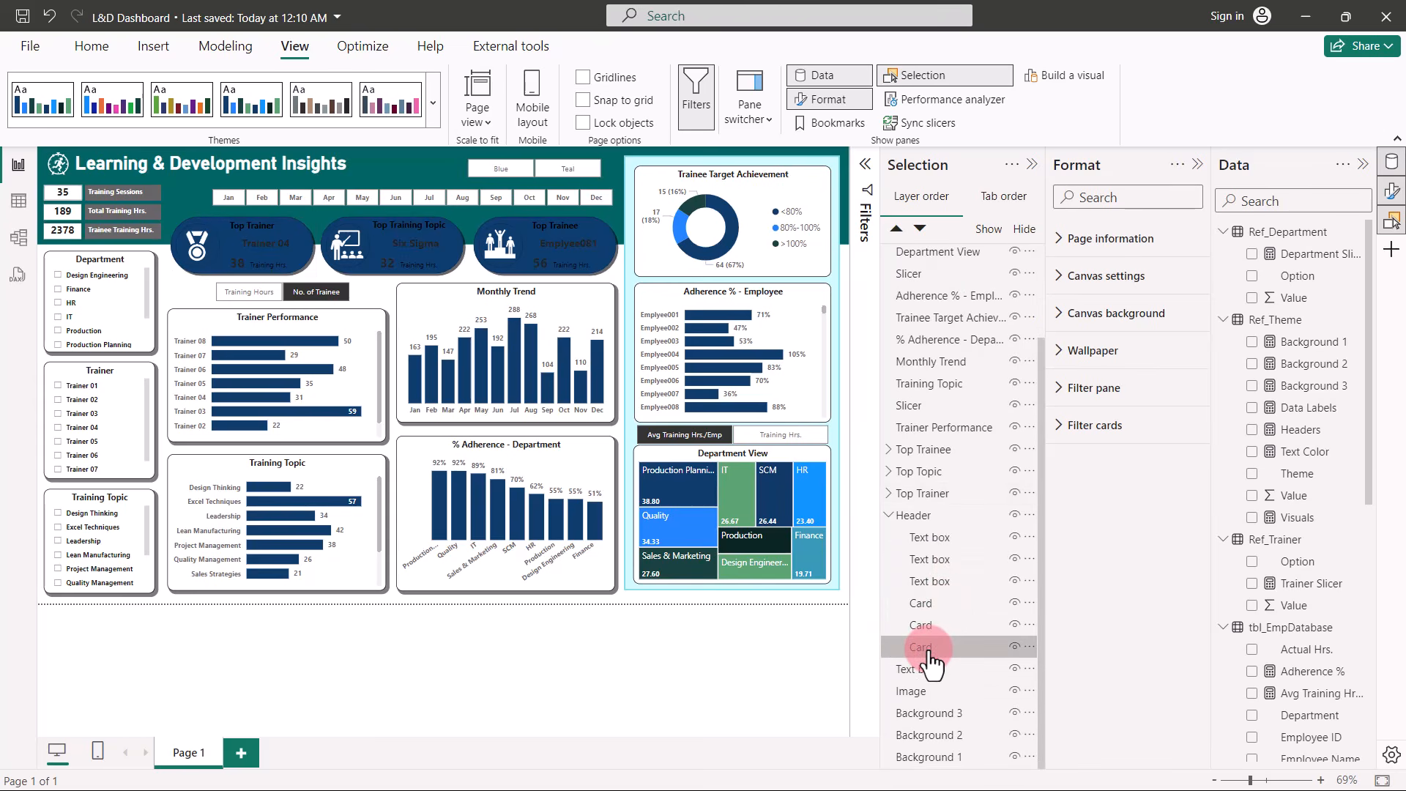
{"action": "left_click", "coordinate": [1054, 281]}
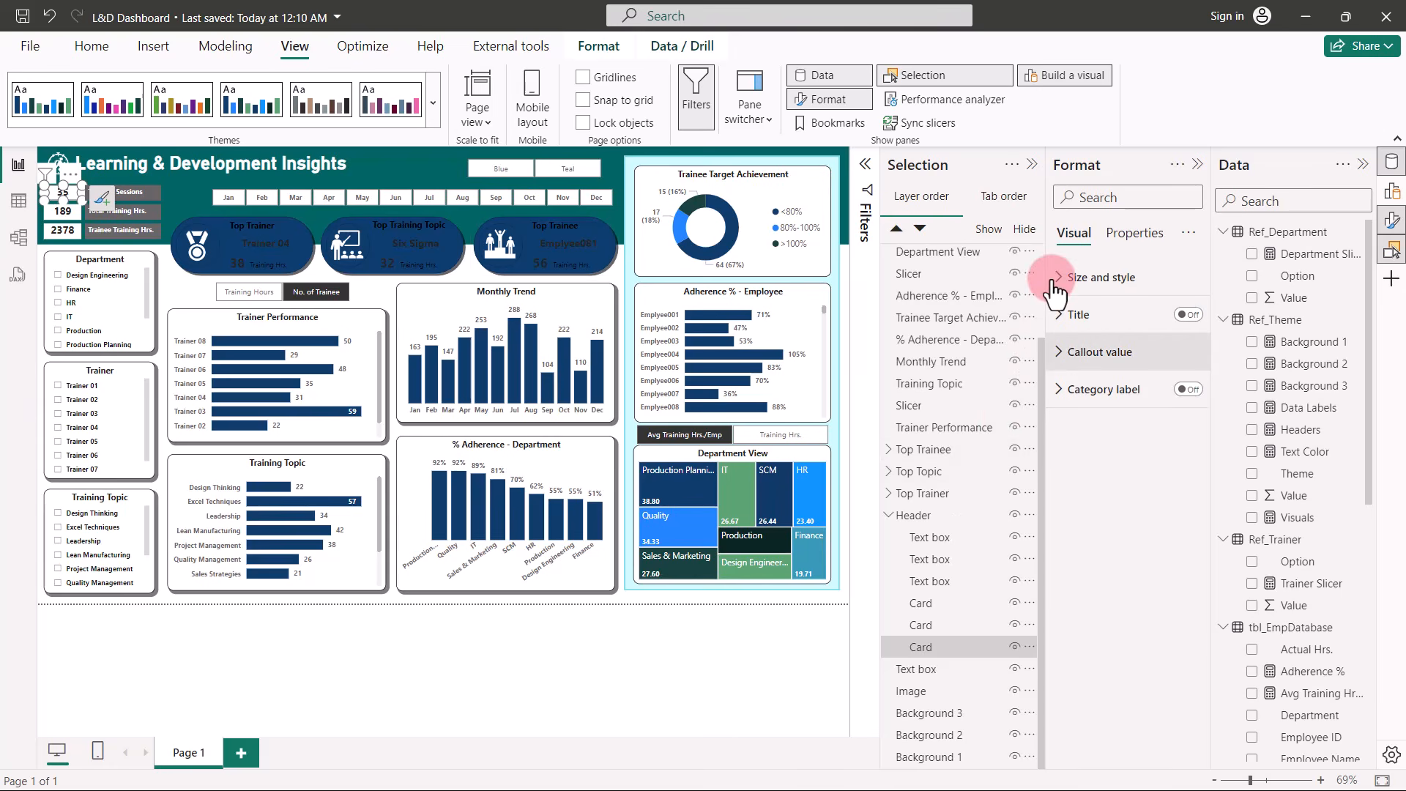
{"action": "left_click", "coordinate": [1052, 280]}
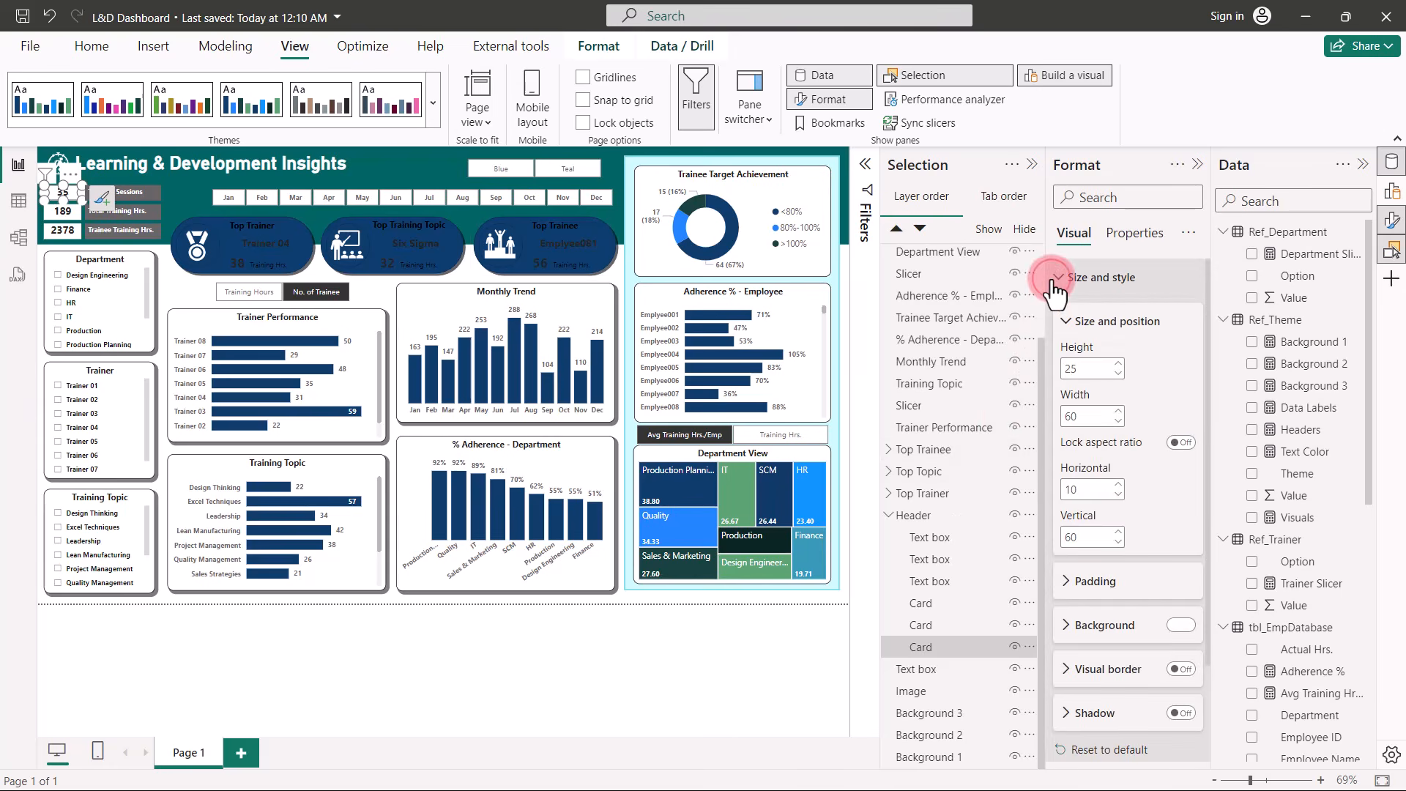
{"action": "left_click", "coordinate": [1063, 624]}
{"action": "scroll", "coordinate": [1070, 597], "scroll_direction": "down", "scroll_amount": 3}
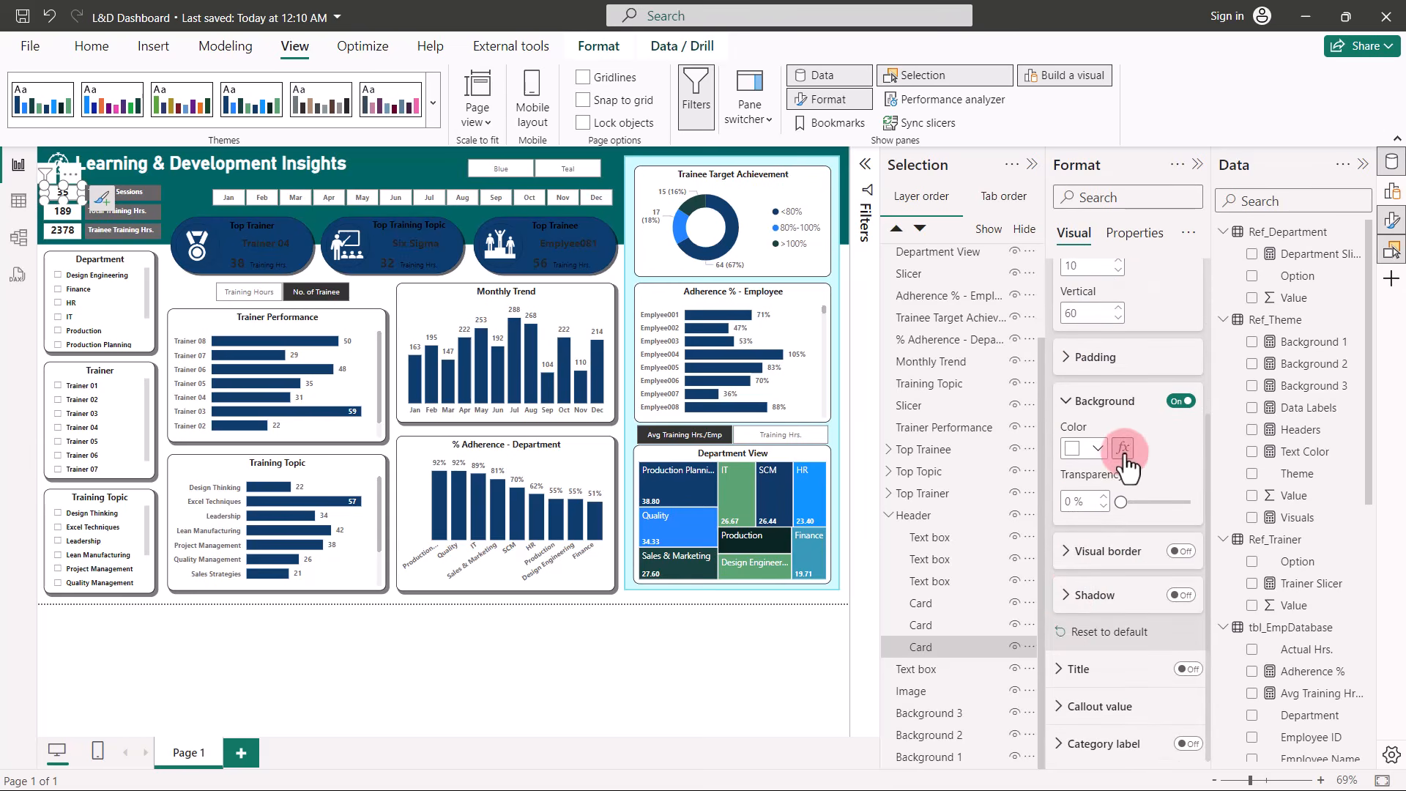
{"action": "left_click", "coordinate": [1126, 449]}
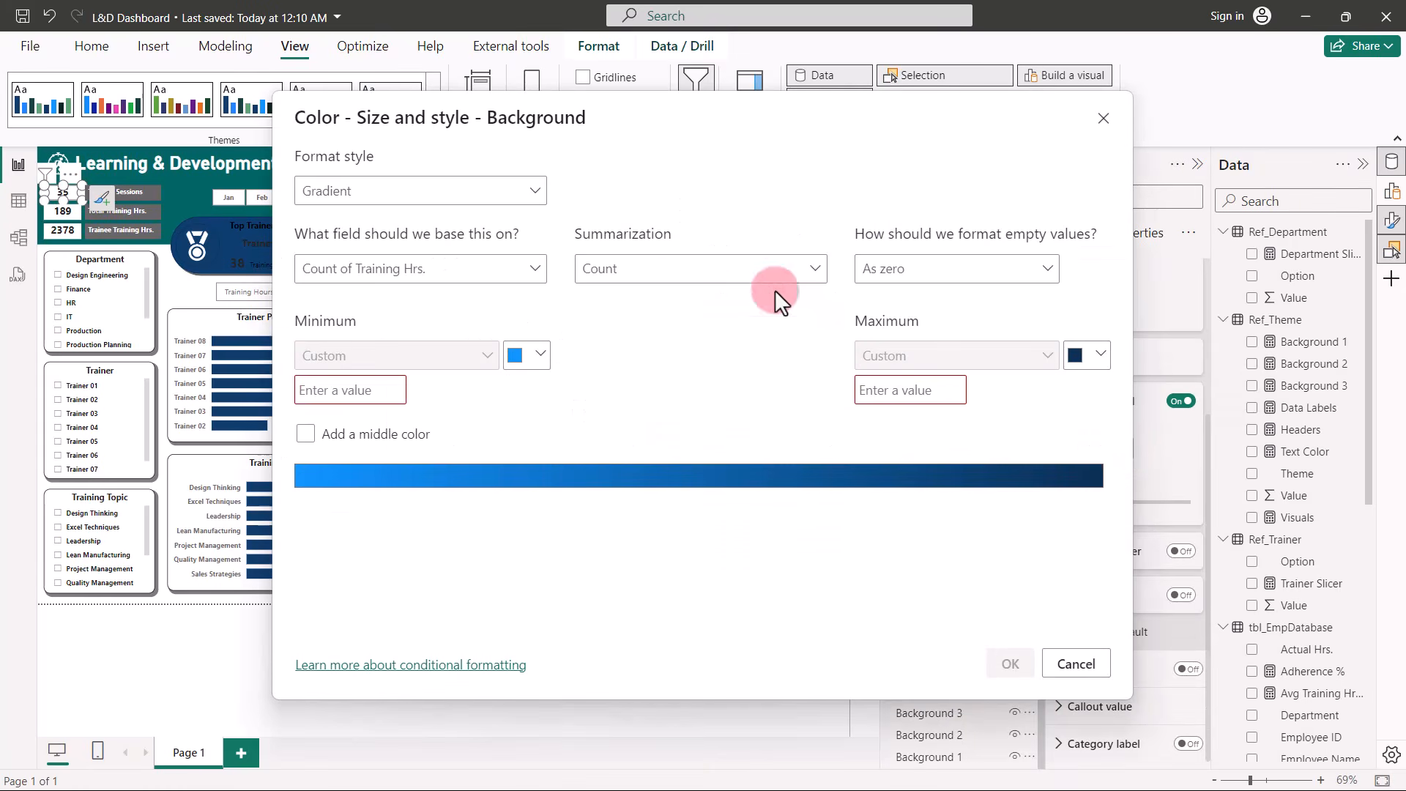
{"action": "left_click", "coordinate": [537, 186]}
{"action": "left_click", "coordinate": [394, 277]}
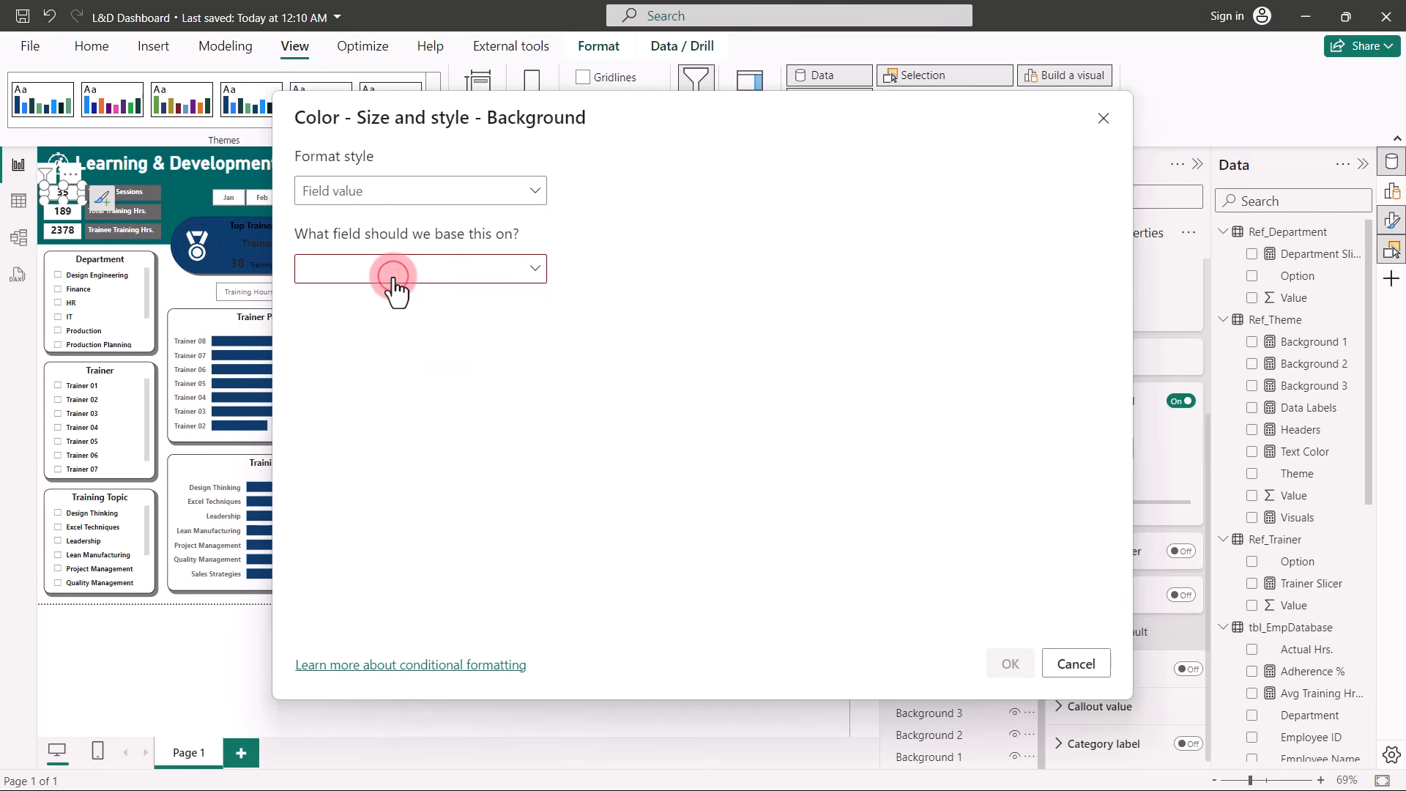
{"action": "left_click", "coordinate": [394, 278]}
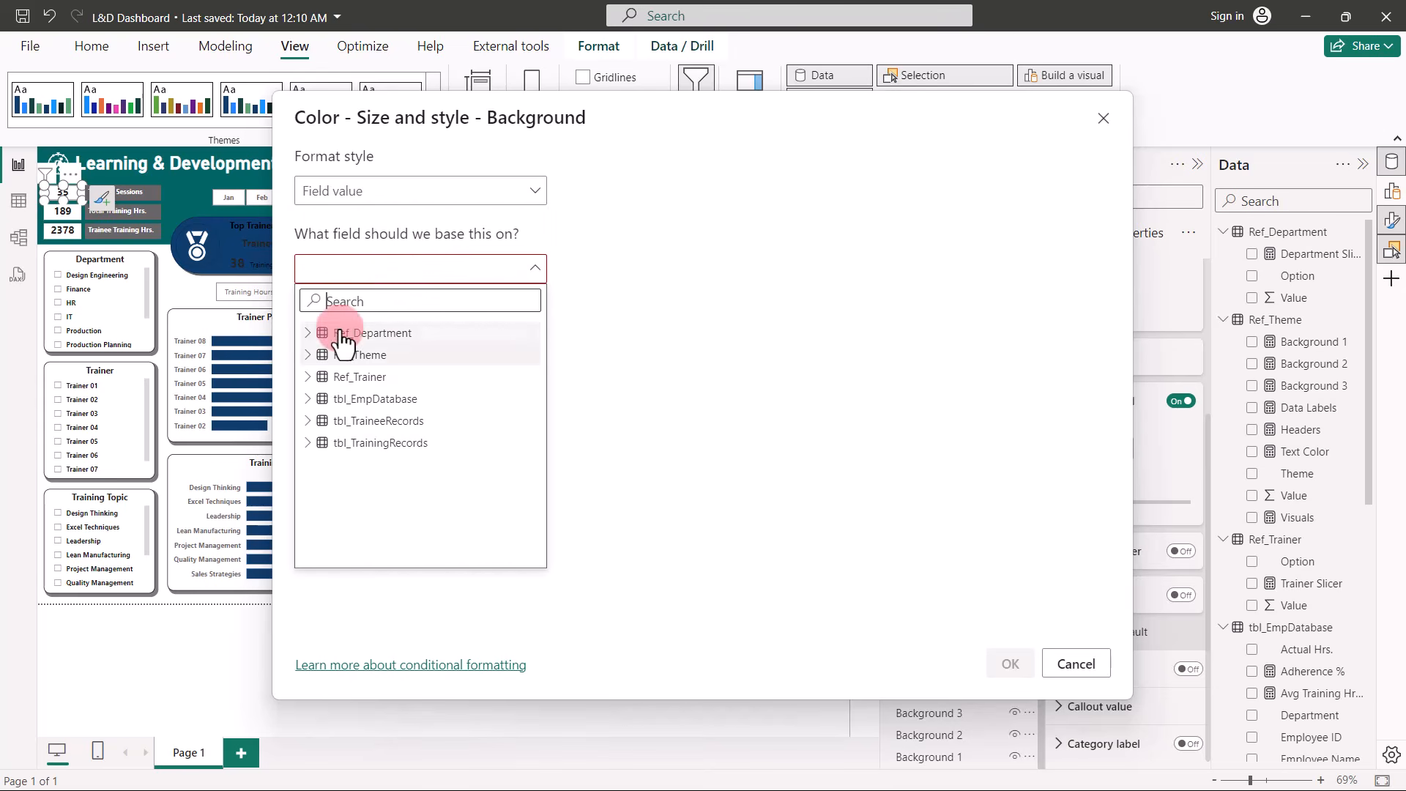
{"action": "left_click", "coordinate": [308, 354]}
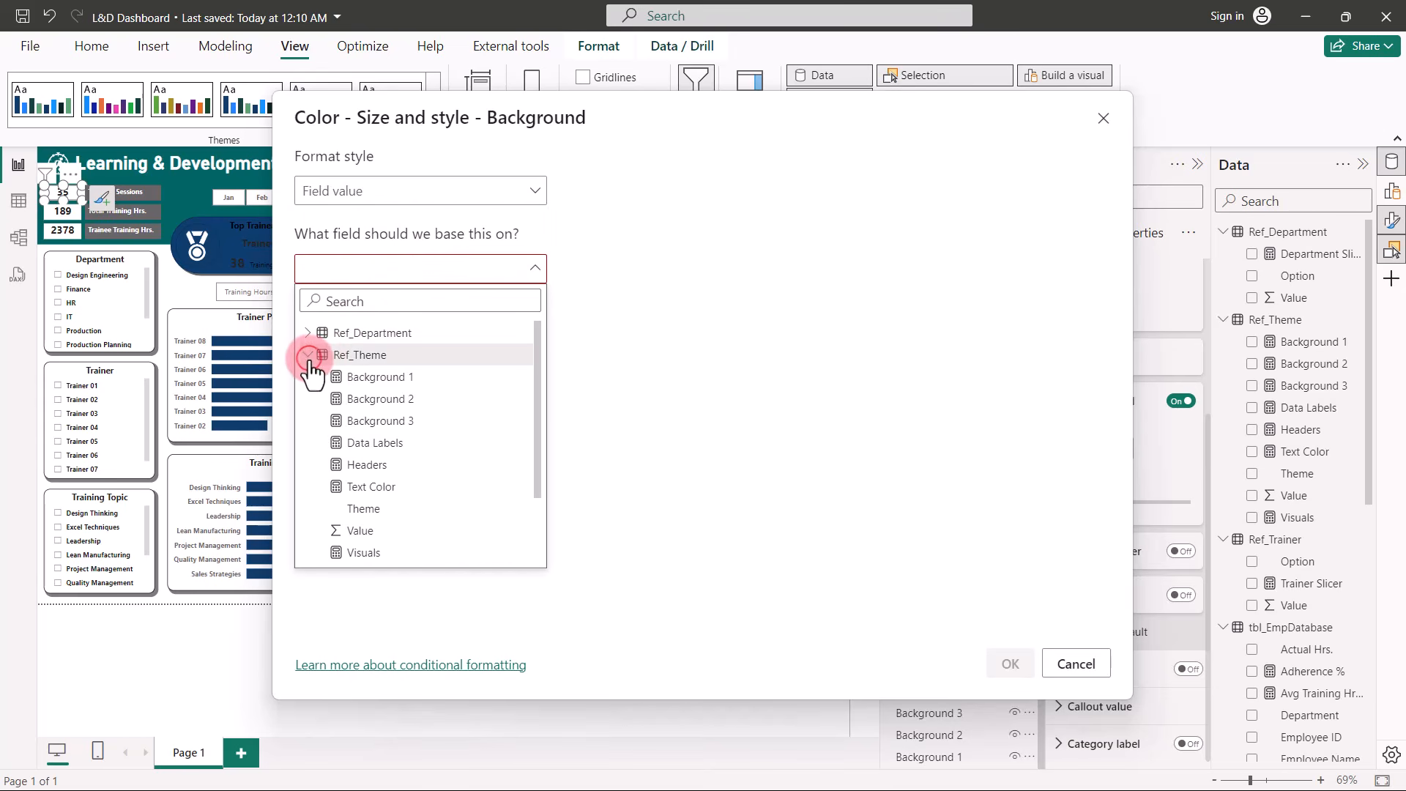
{"action": "left_click", "coordinate": [369, 466]}
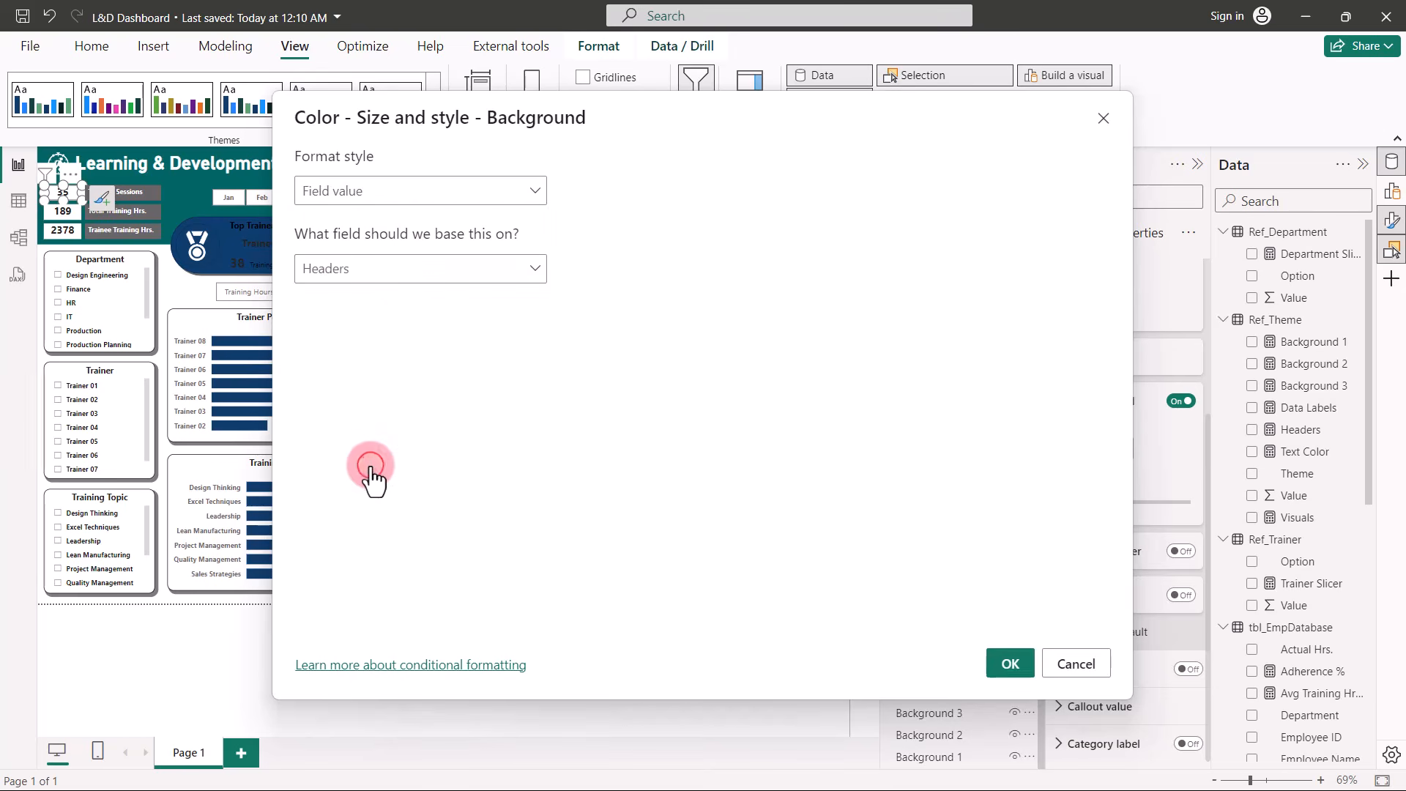
{"action": "left_click", "coordinate": [1000, 663]}
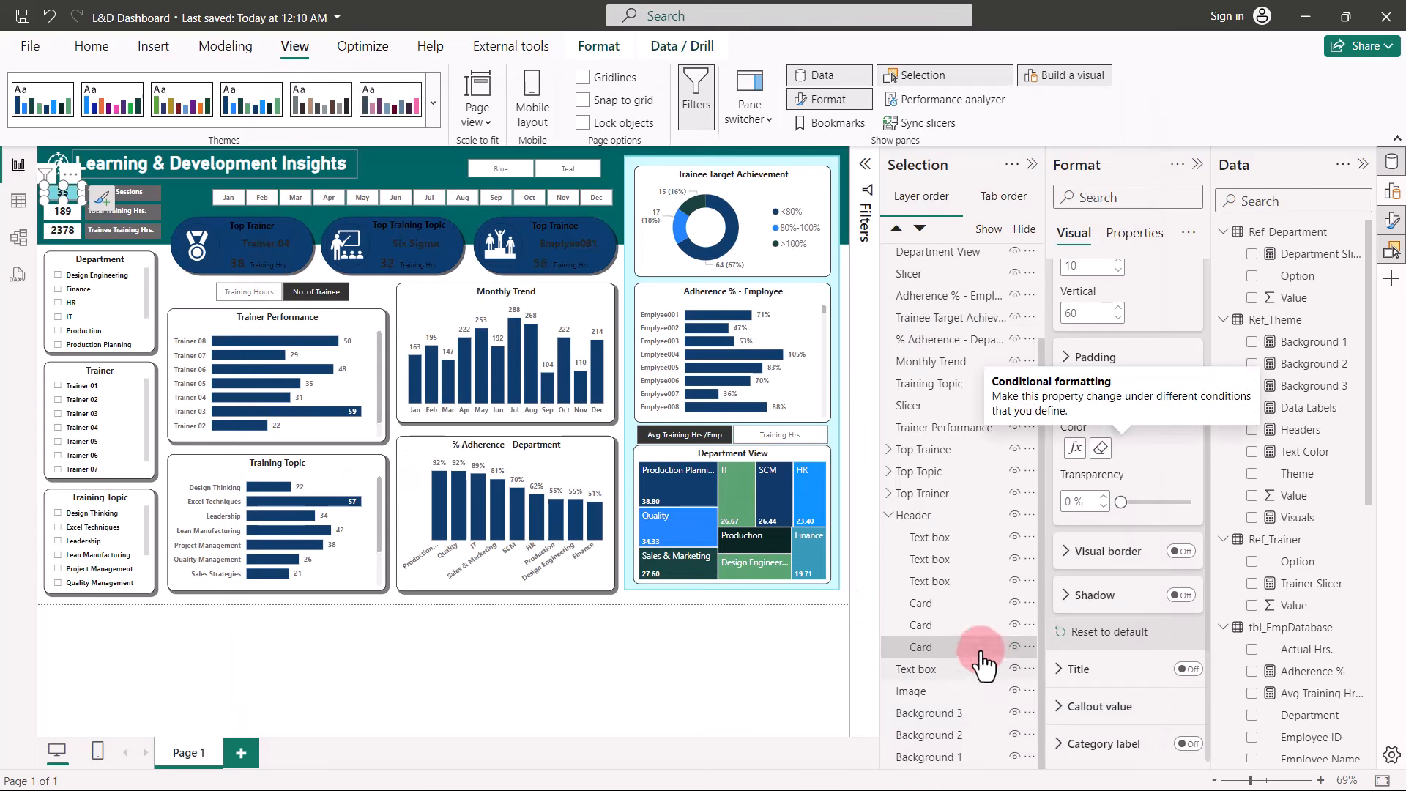
Base the Total Training Hrs. card's background colour on the field value of Ref_Theme's Headers measure.
{"action": "left_click", "coordinate": [941, 624]}
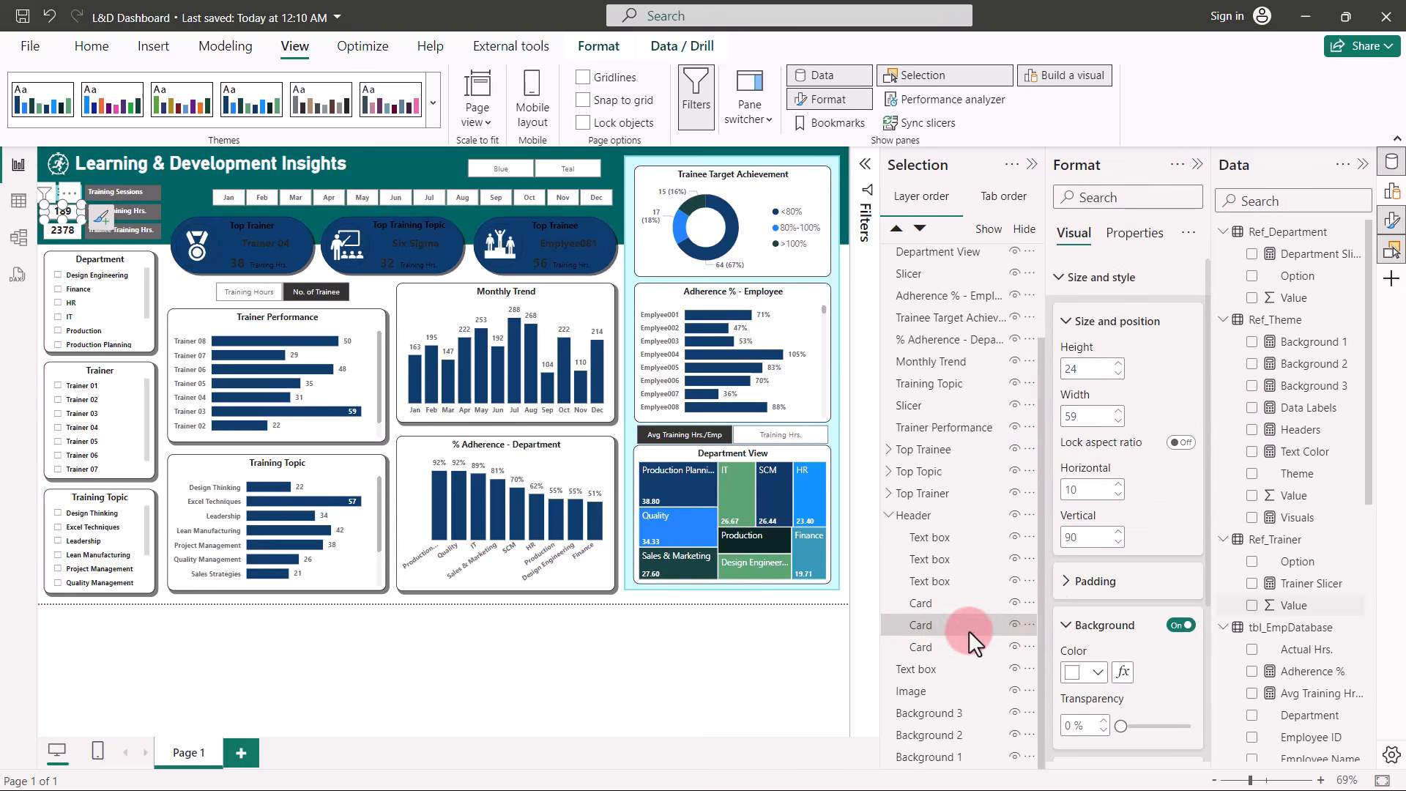
{"action": "left_click", "coordinate": [1123, 672]}
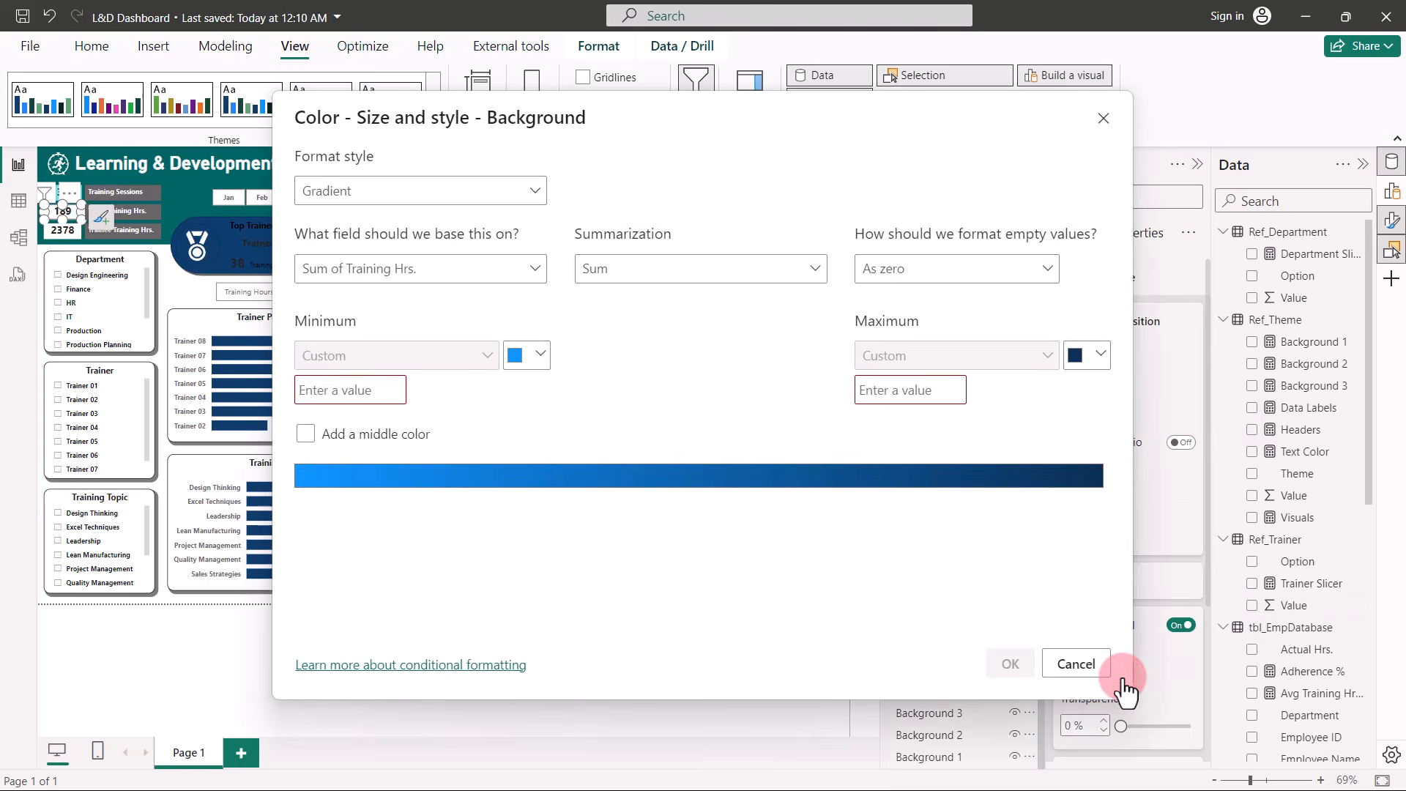
{"action": "left_click", "coordinate": [518, 189]}
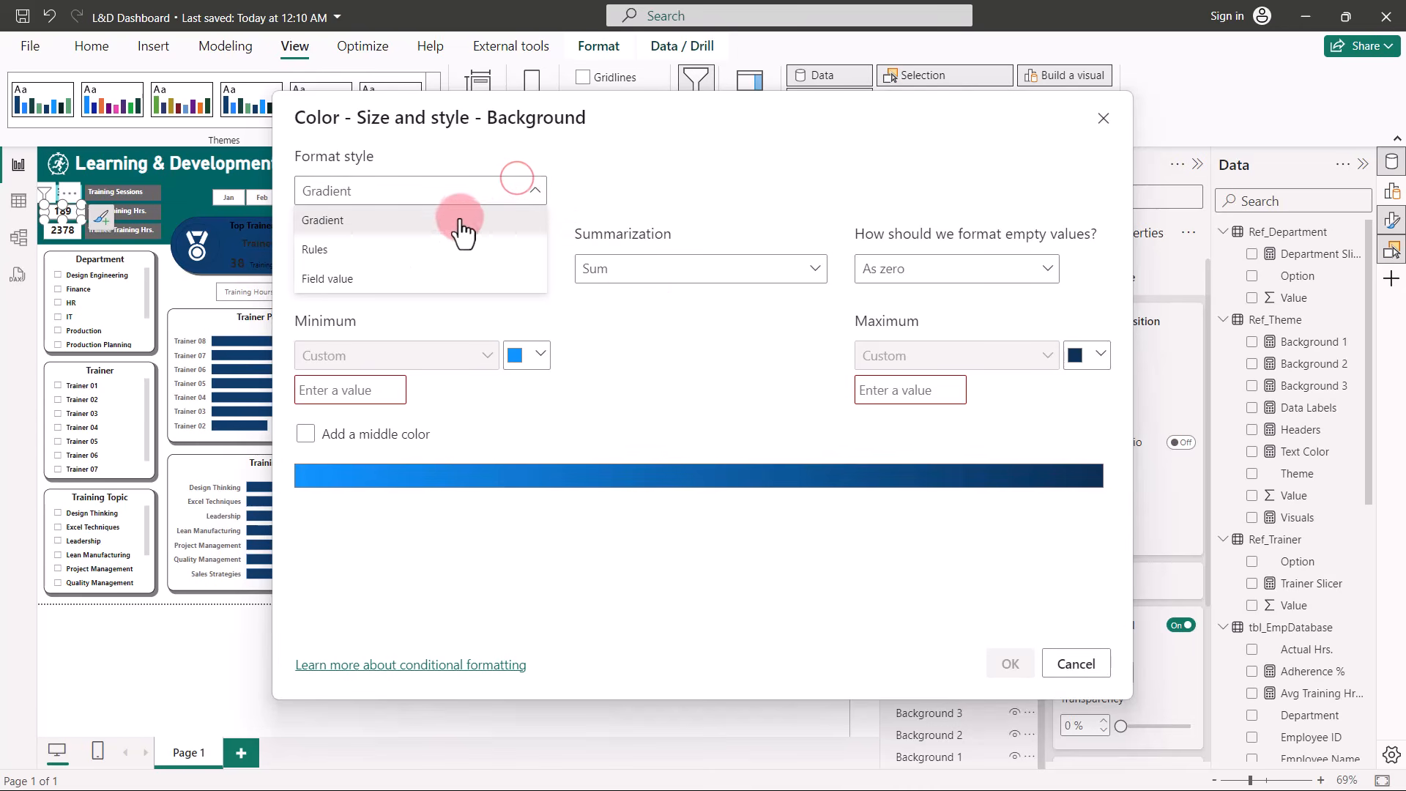
{"action": "left_click", "coordinate": [375, 275]}
{"action": "left_click", "coordinate": [443, 272]}
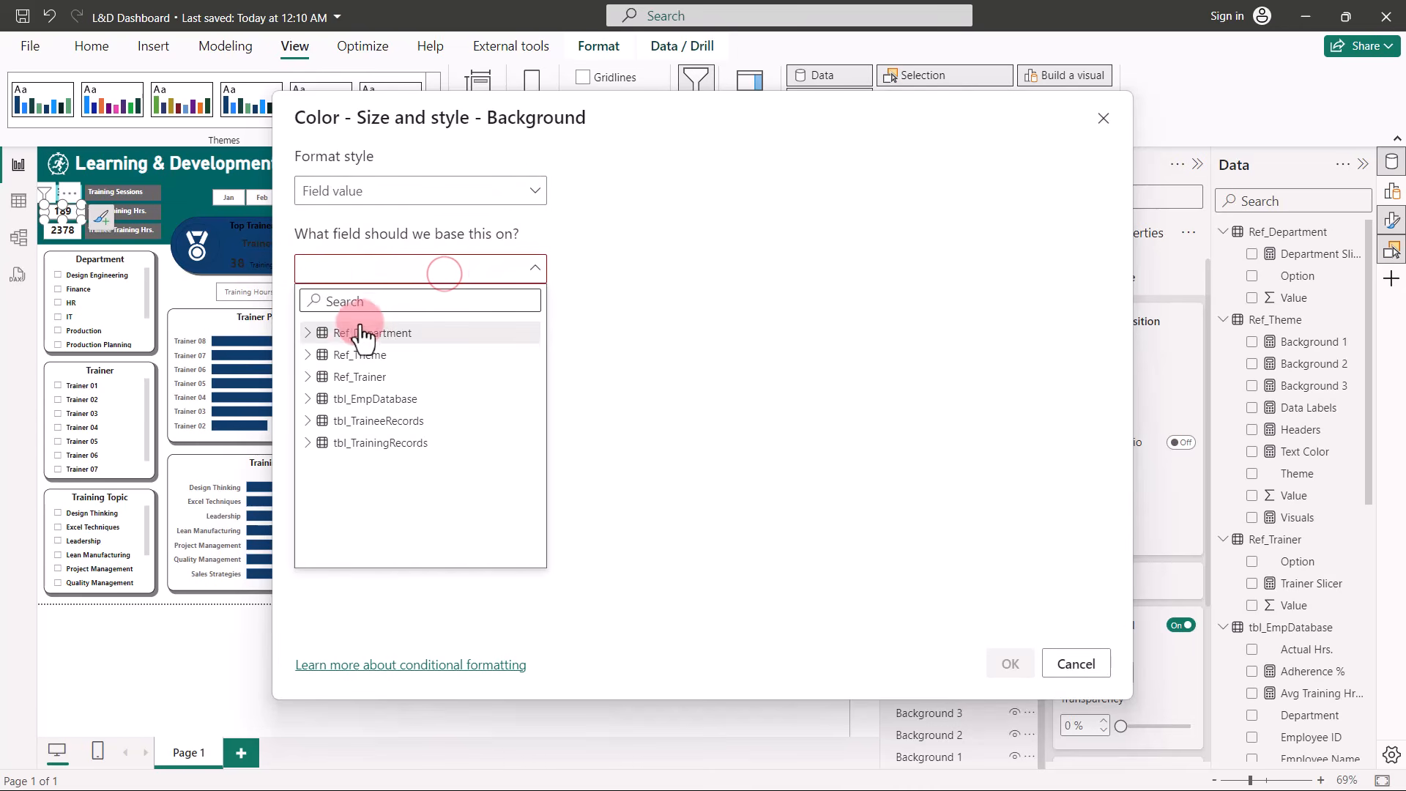
{"action": "left_click", "coordinate": [305, 355]}
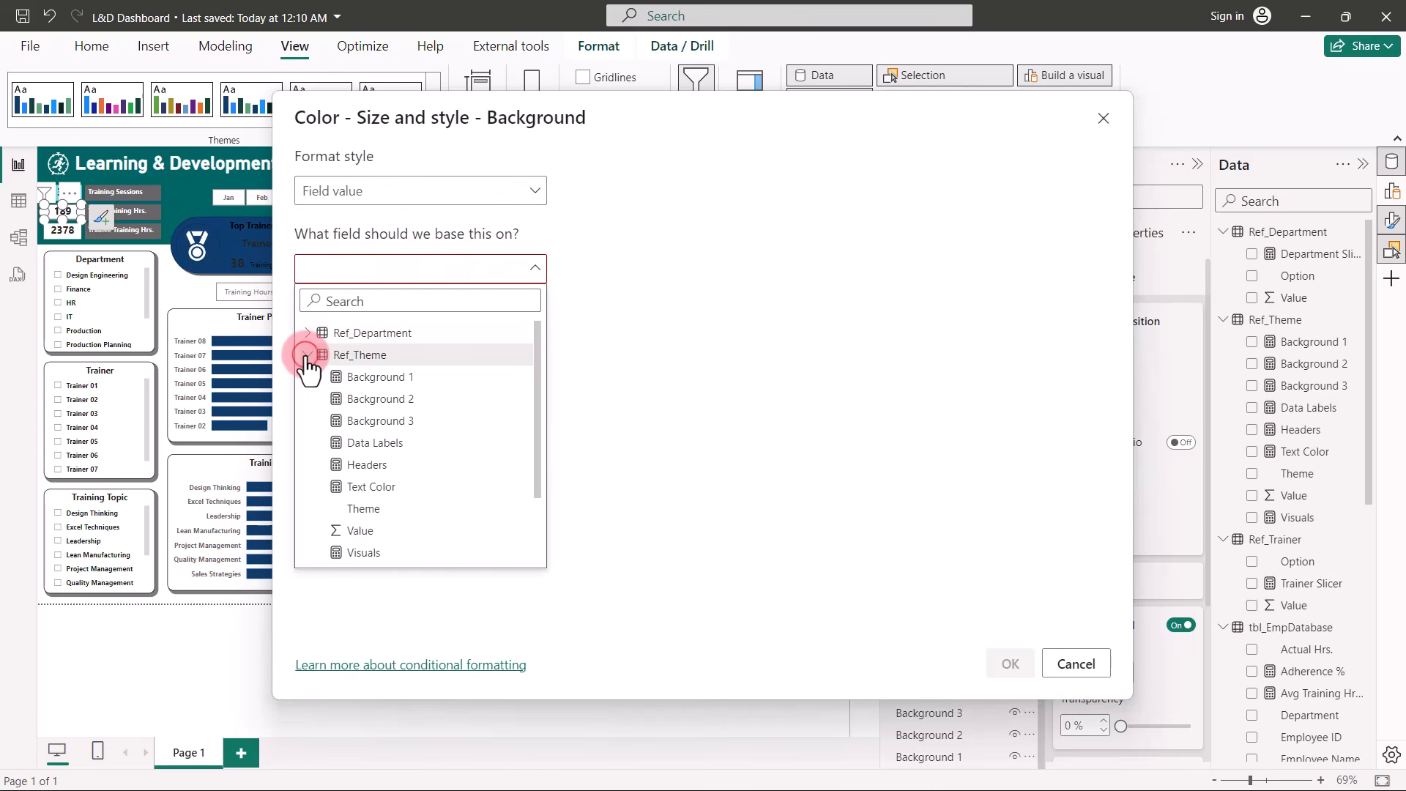
{"action": "left_click", "coordinate": [378, 464]}
{"action": "left_click", "coordinate": [1010, 663]}
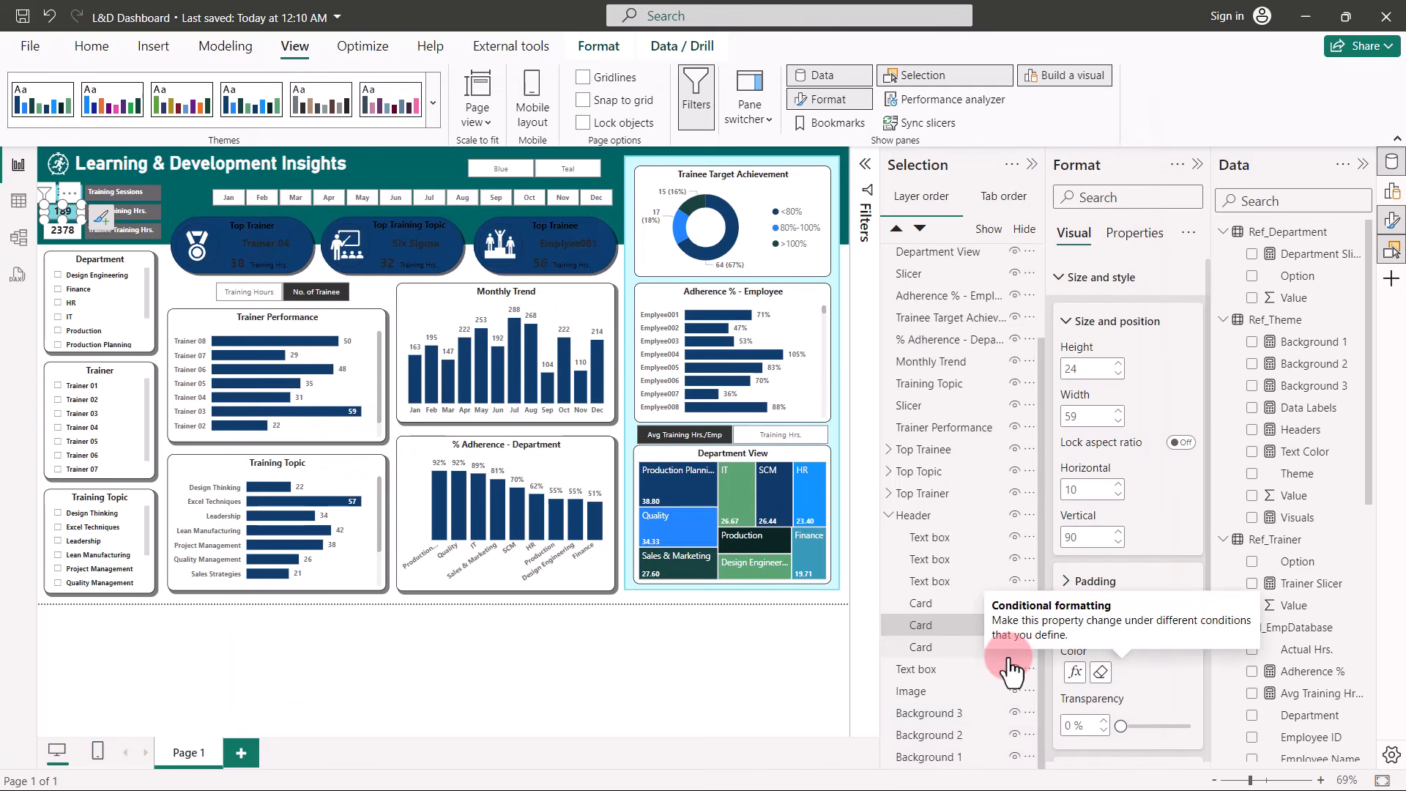
Base the Trainee Training Hrs. card's background colour on the field value of Ref_Theme's Headers measure.
{"action": "left_click", "coordinate": [921, 603], "text": "ctrl"}
{"action": "left_click", "coordinate": [923, 606]}
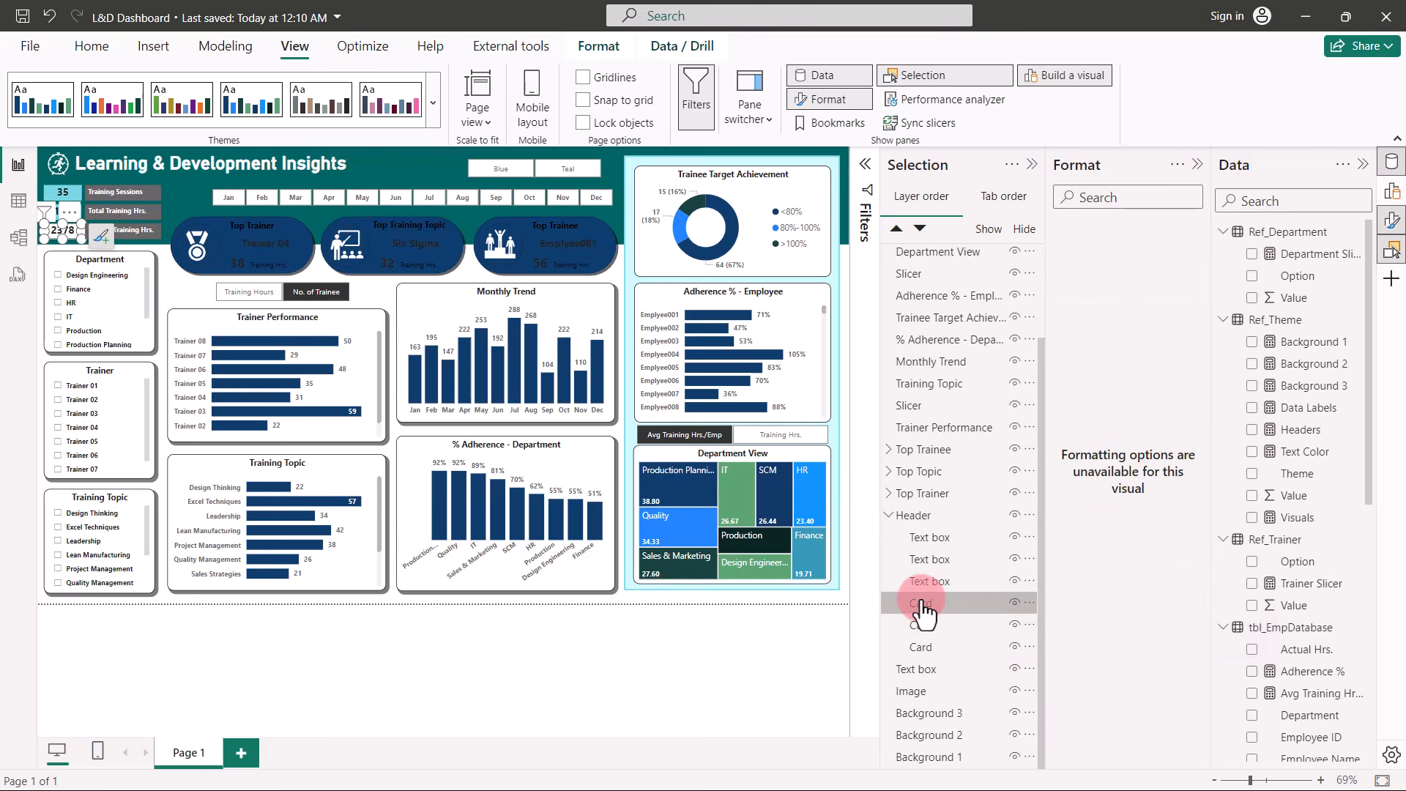
{"action": "left_click", "coordinate": [1123, 671]}
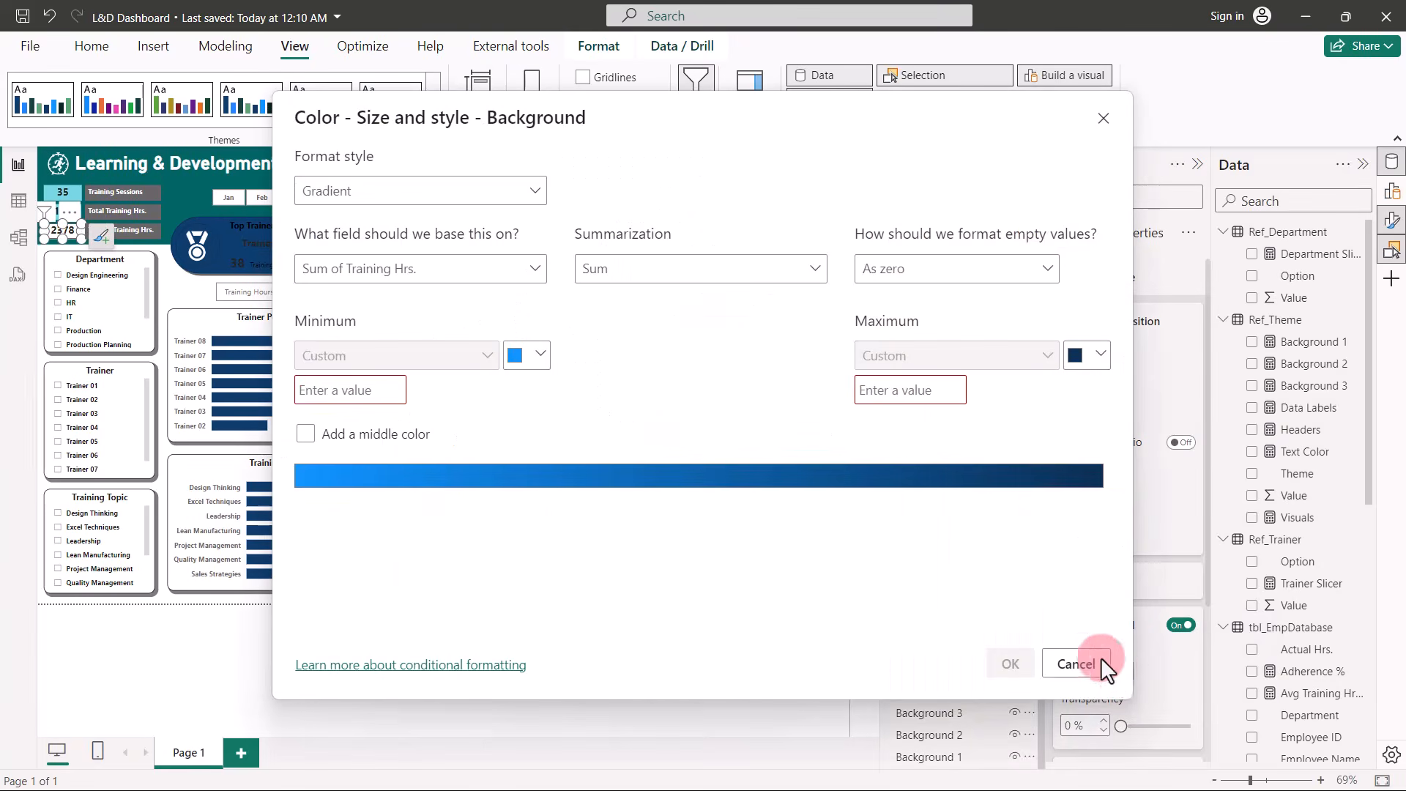
{"action": "left_click", "coordinate": [522, 194]}
{"action": "left_click", "coordinate": [389, 281]}
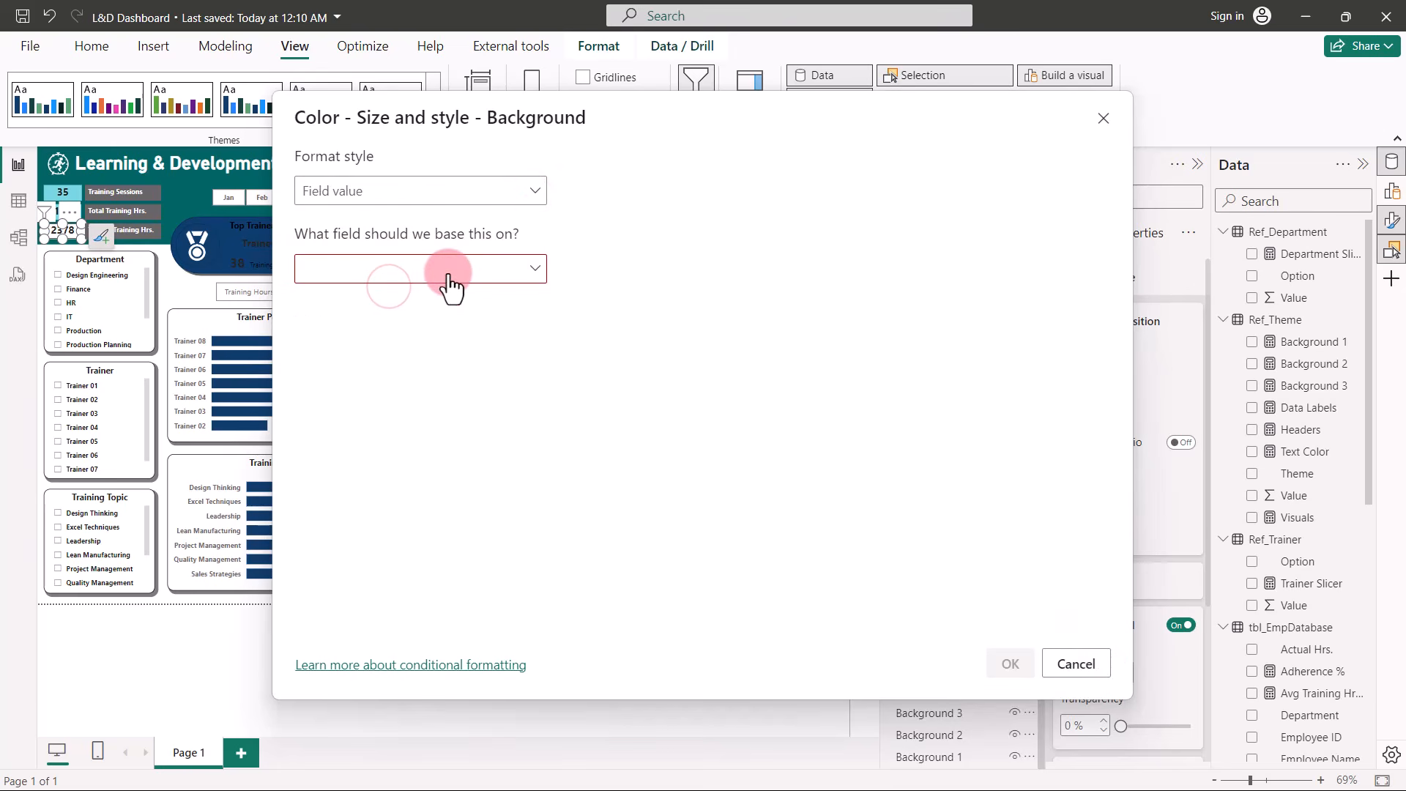
{"action": "left_click", "coordinate": [307, 354]}
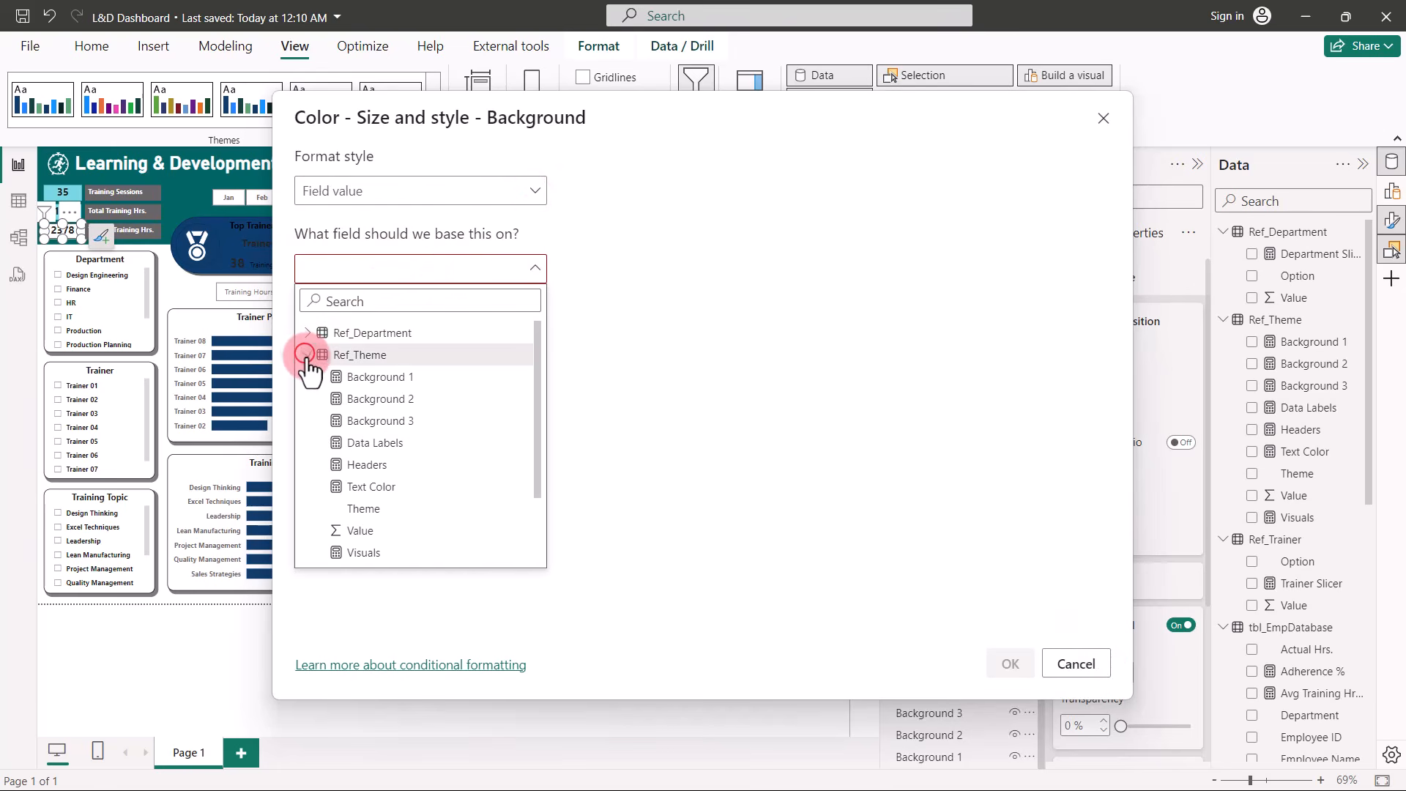
{"action": "left_click", "coordinate": [373, 465]}
{"action": "left_click", "coordinate": [1008, 664]}
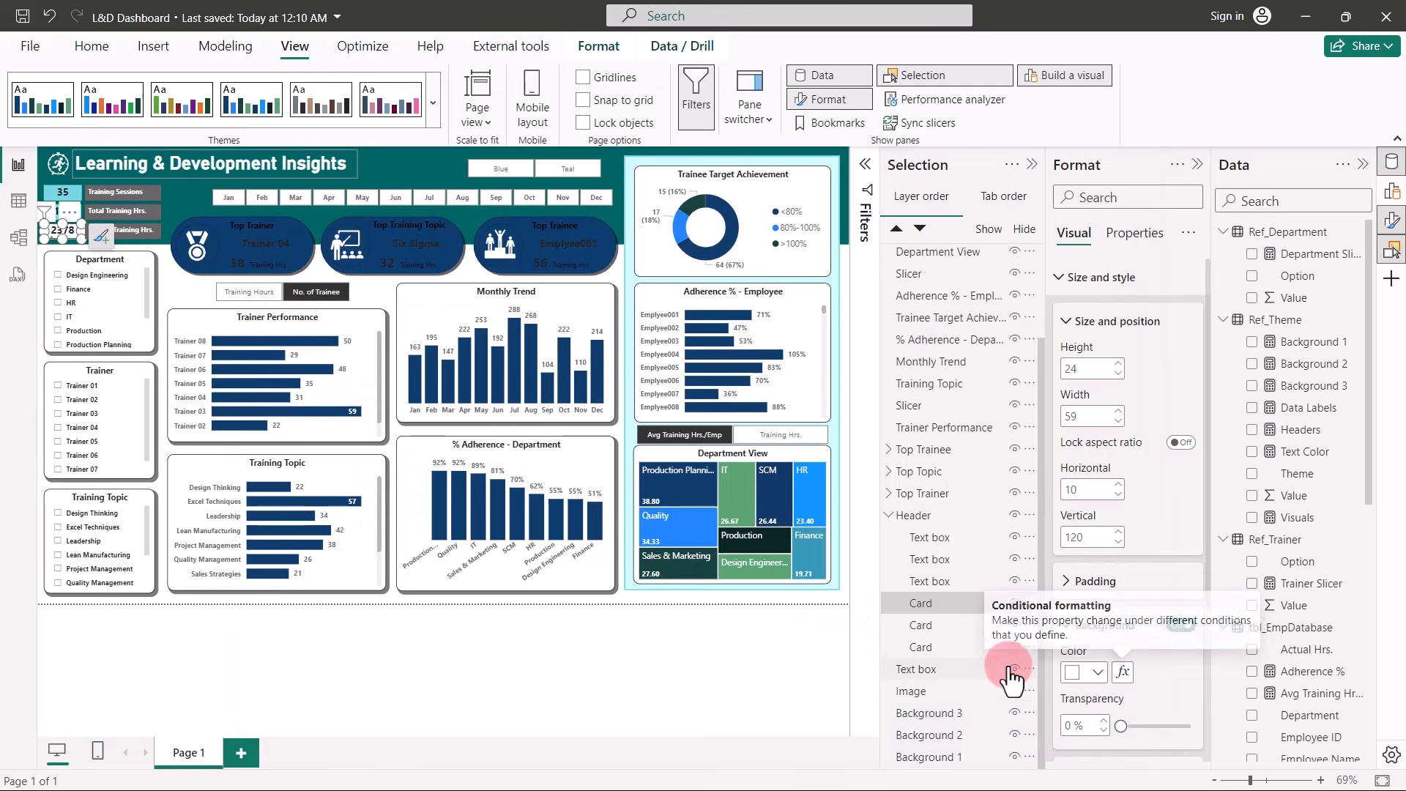
Base the background colour of the Header group's Training Sessions text box on the field value of Ref_Theme's Headers measure.
{"action": "left_click", "coordinate": [942, 581]}
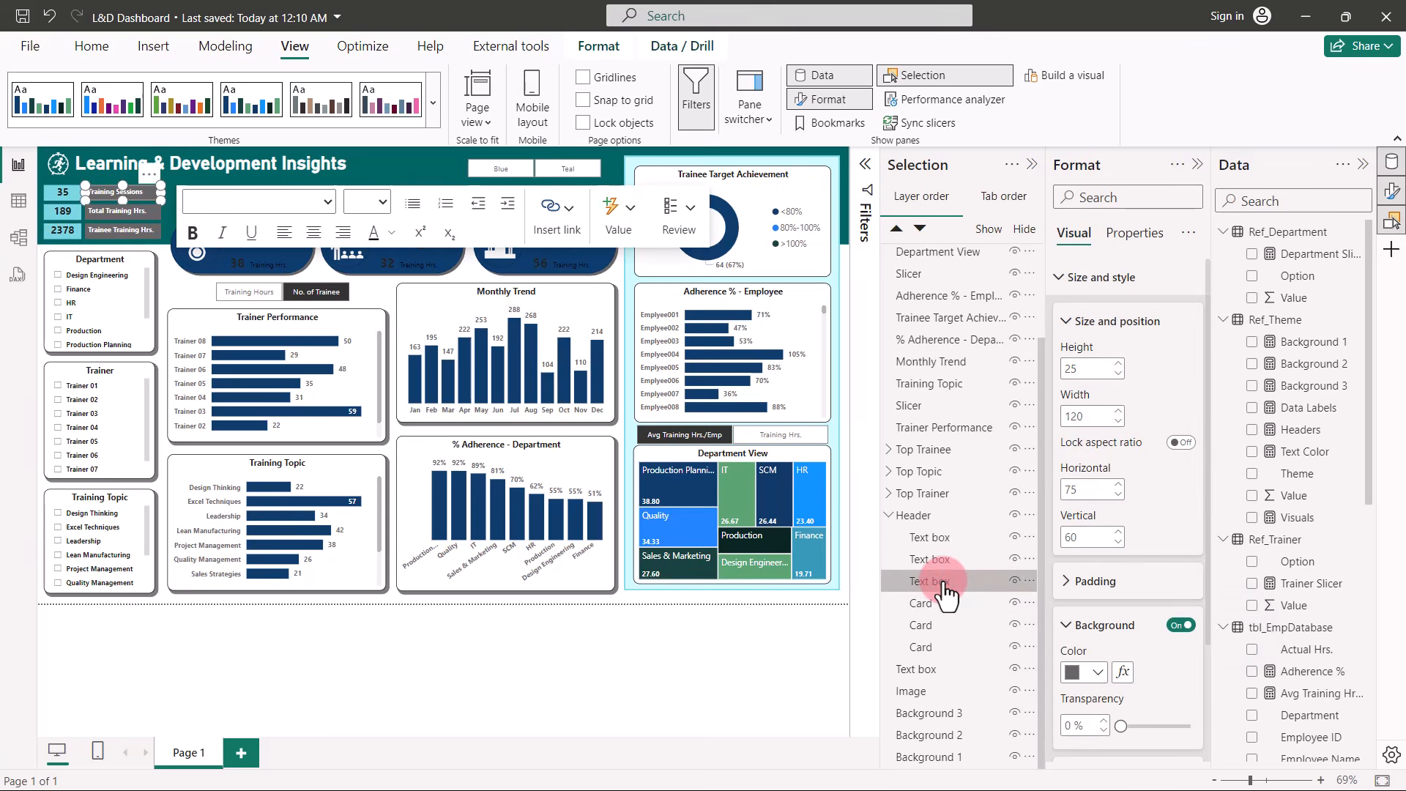
{"action": "left_click", "coordinate": [1123, 672]}
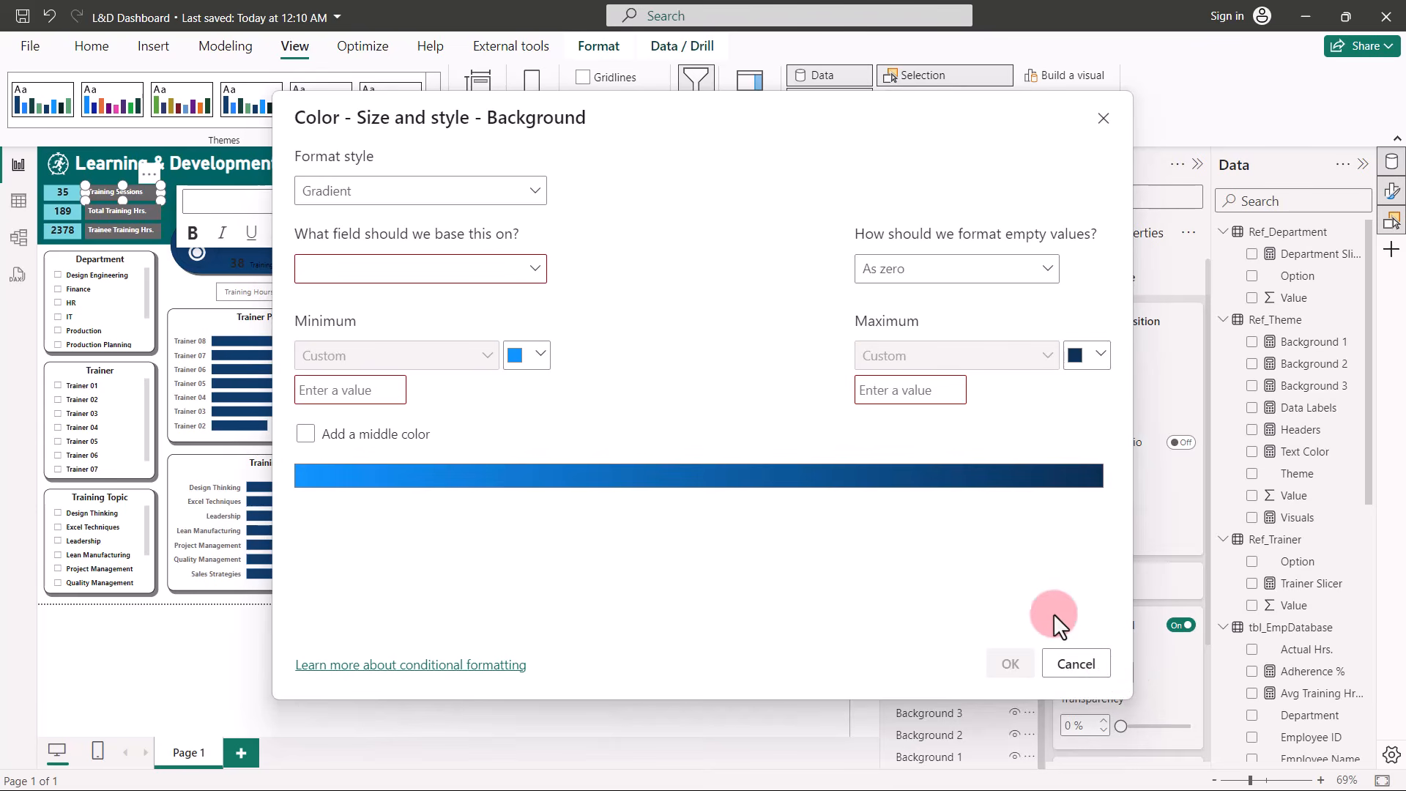
{"action": "left_click", "coordinate": [534, 192]}
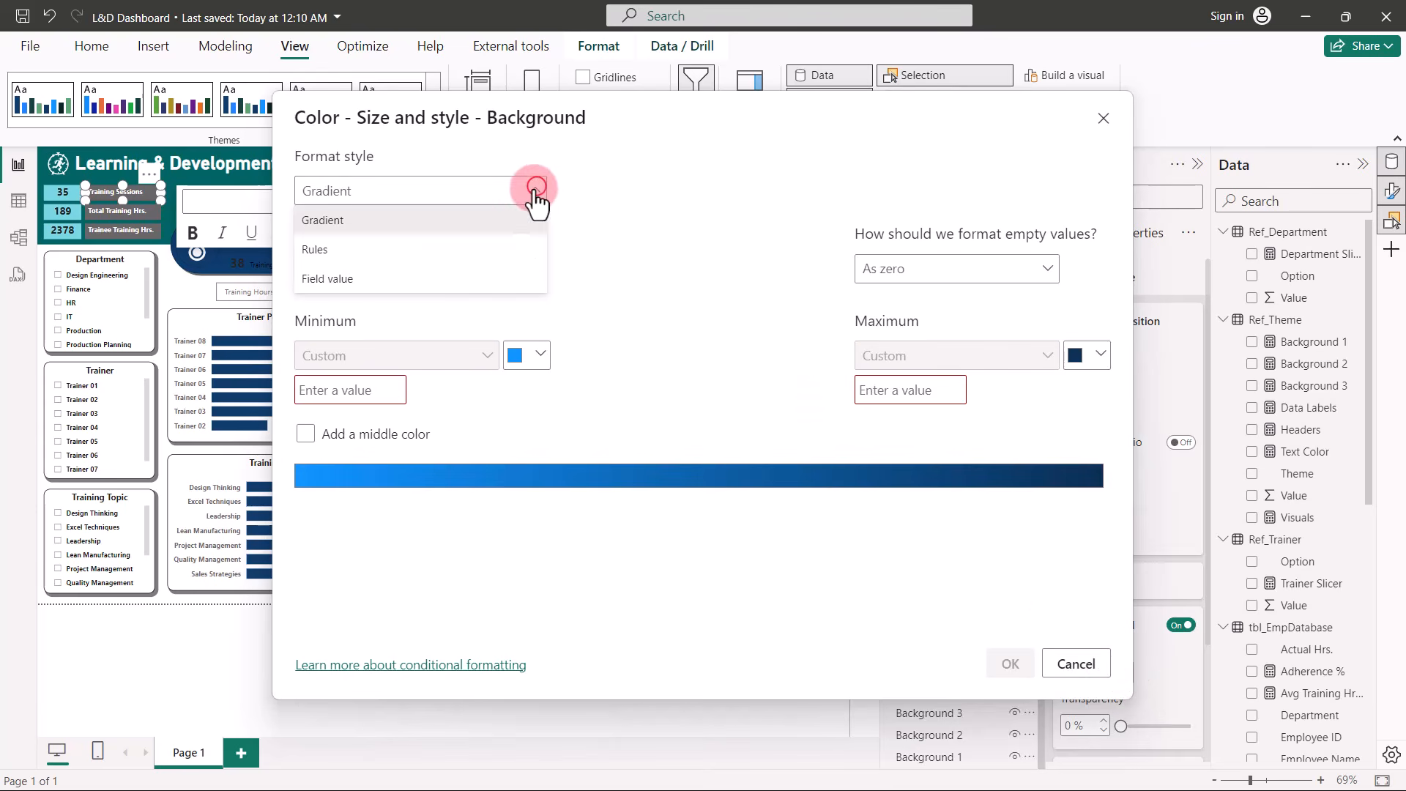
{"action": "left_click", "coordinate": [431, 280]}
{"action": "left_click", "coordinate": [430, 272]}
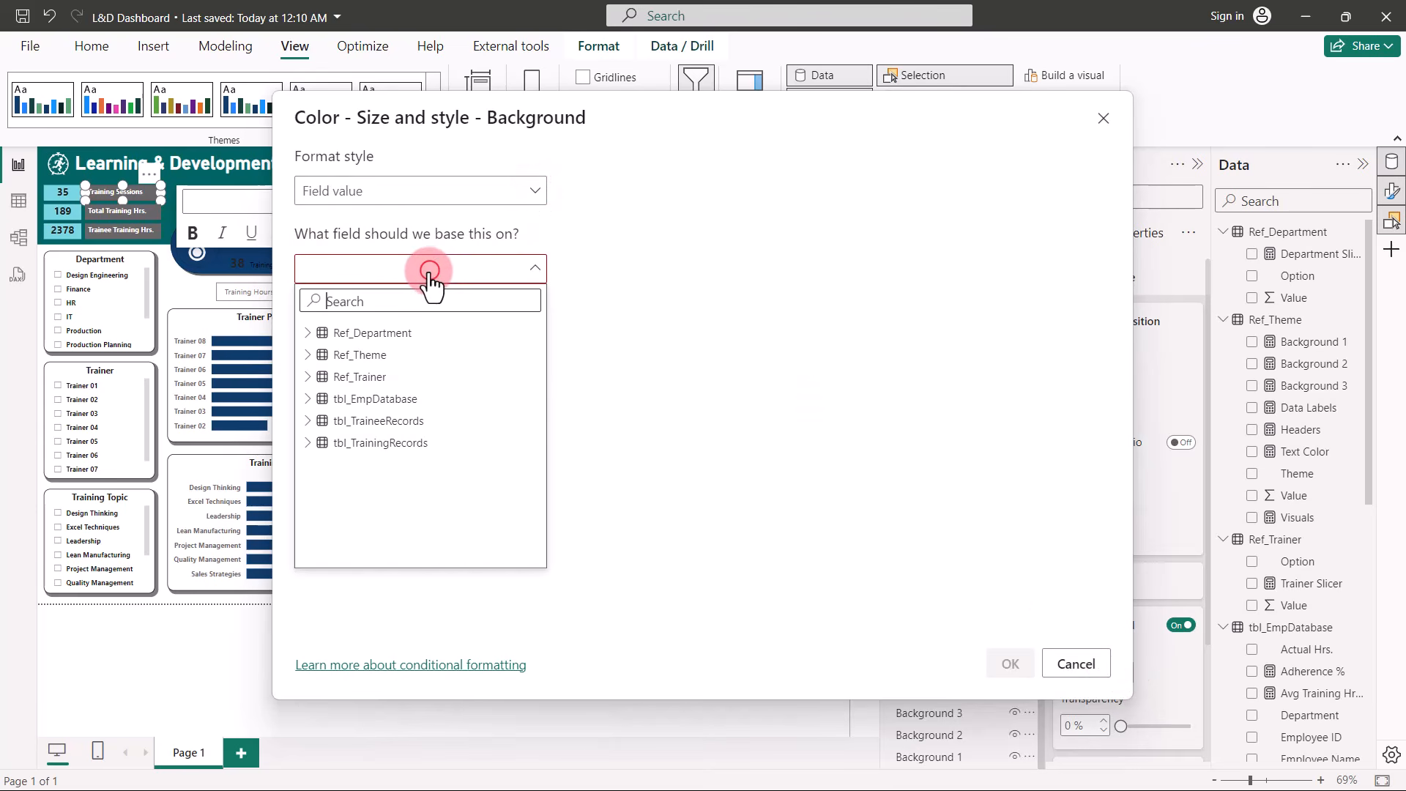
{"action": "left_click", "coordinate": [298, 356]}
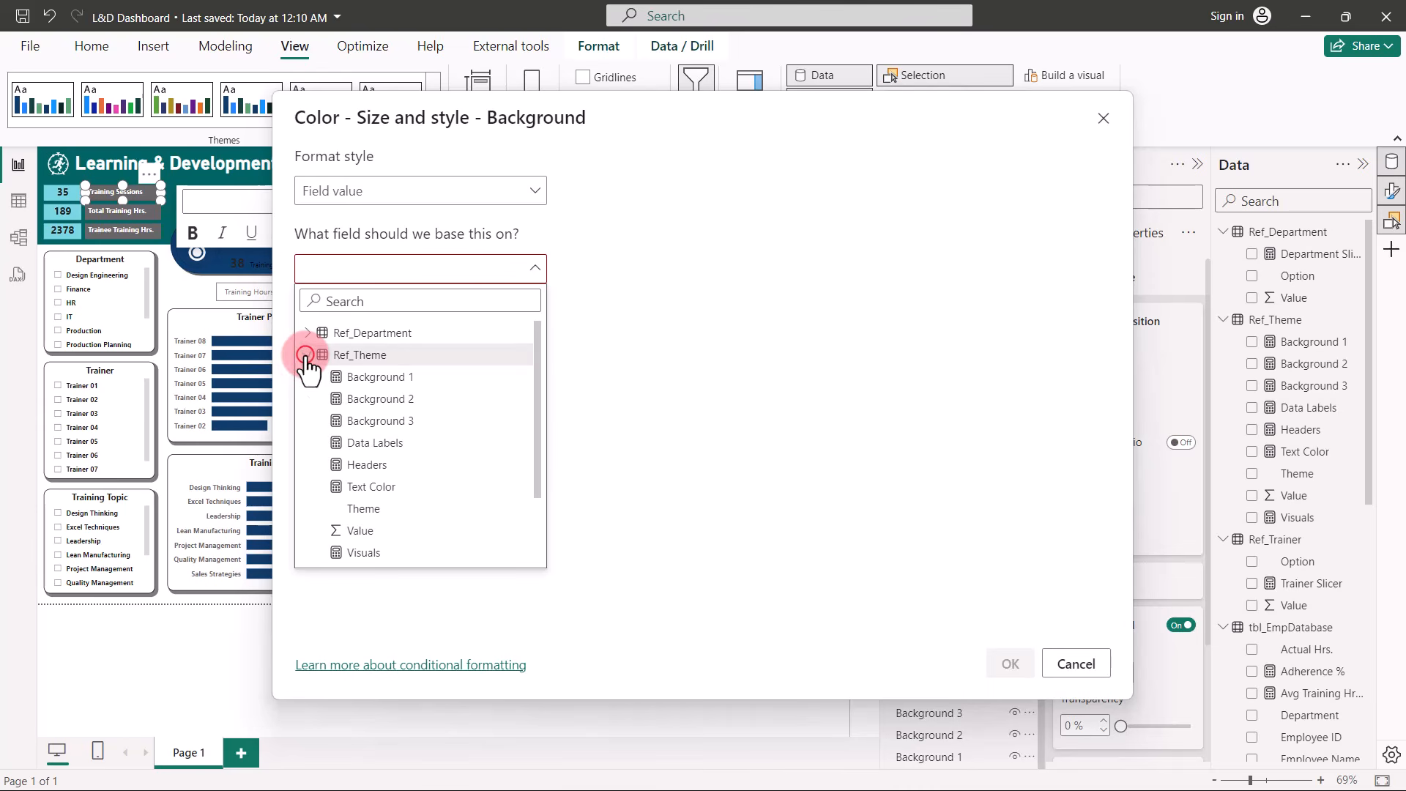
{"action": "left_click", "coordinate": [367, 466]}
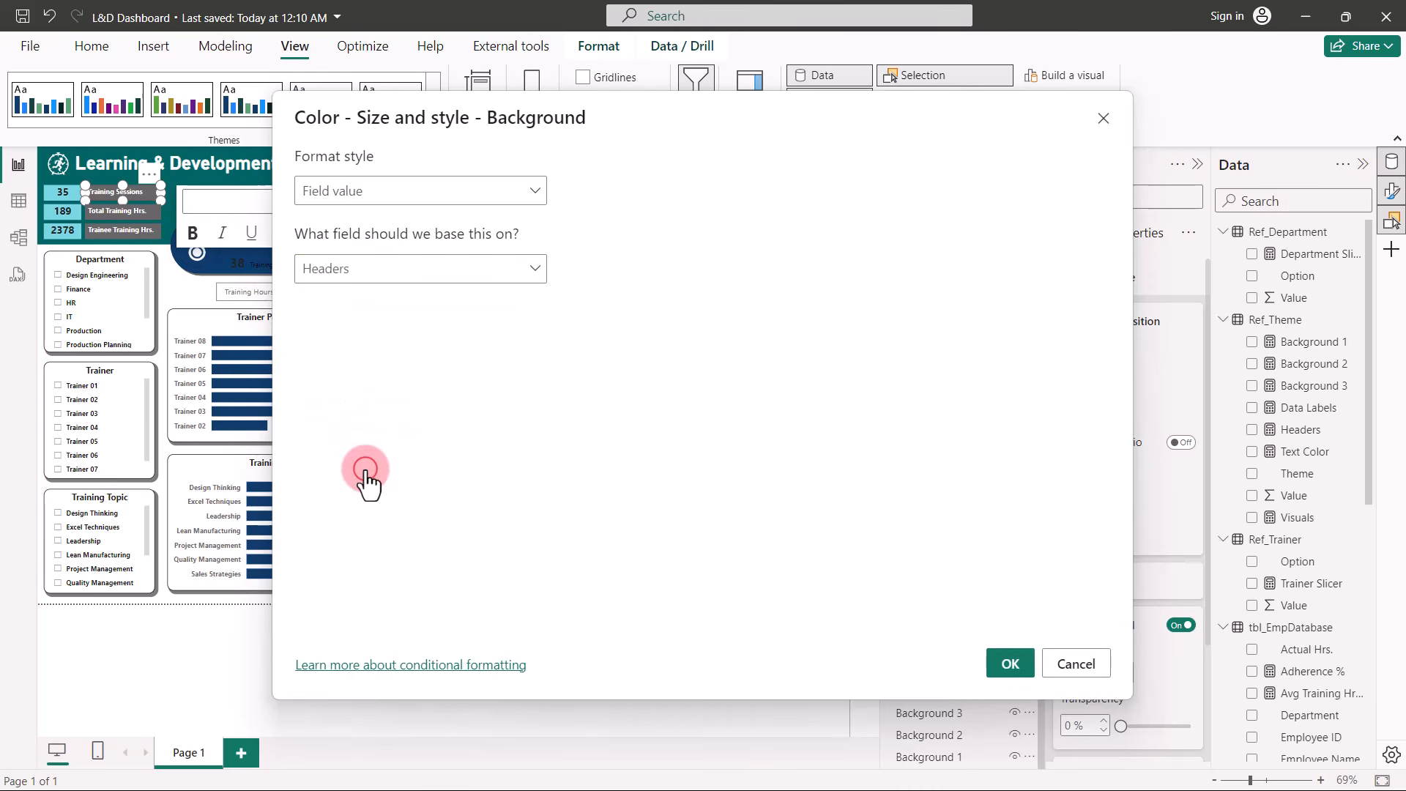
{"action": "left_click", "coordinate": [1002, 665]}
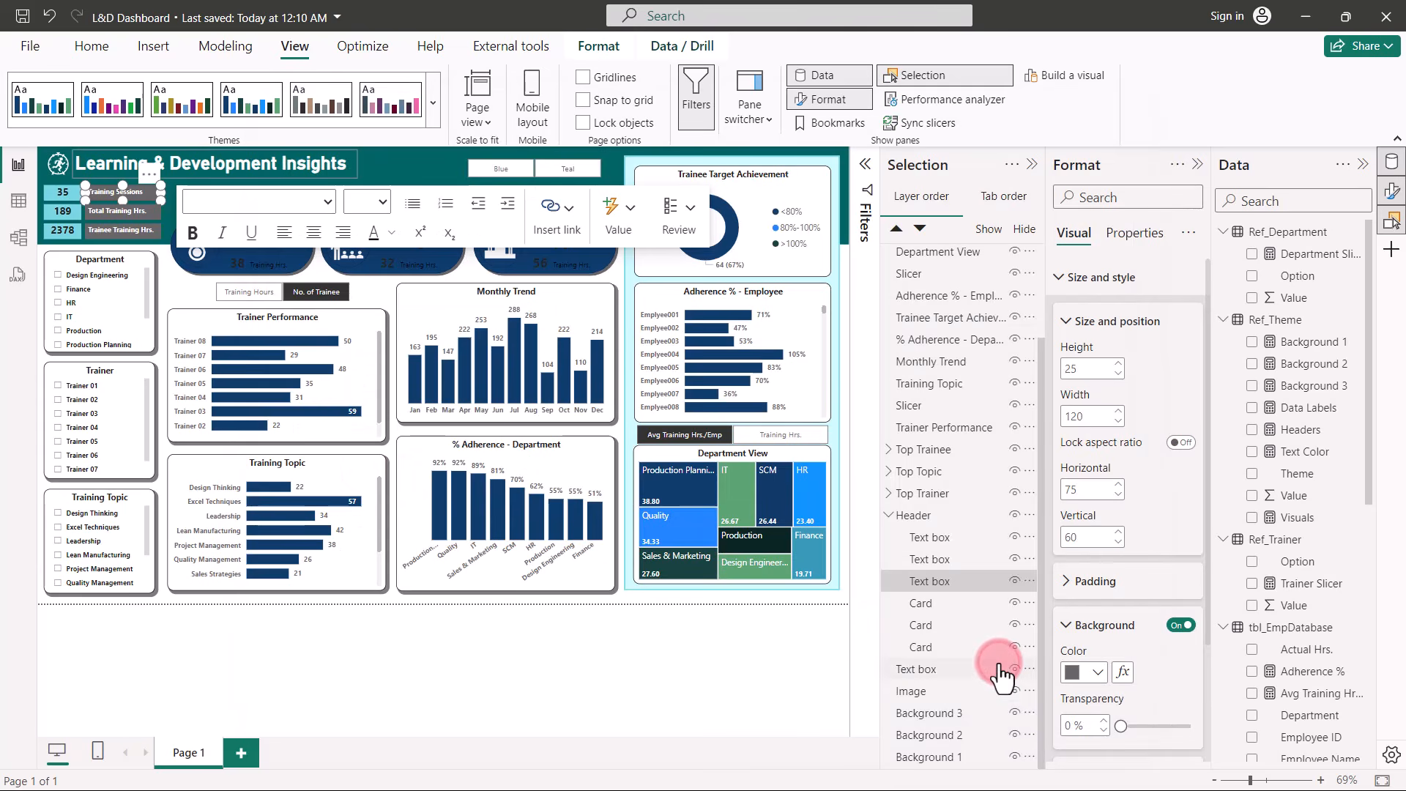
Base the Total Training Hrs. text box's background colour on the field value of Ref_Theme's Headers measure.
{"action": "left_click", "coordinate": [955, 558], "text": "ctrl"}
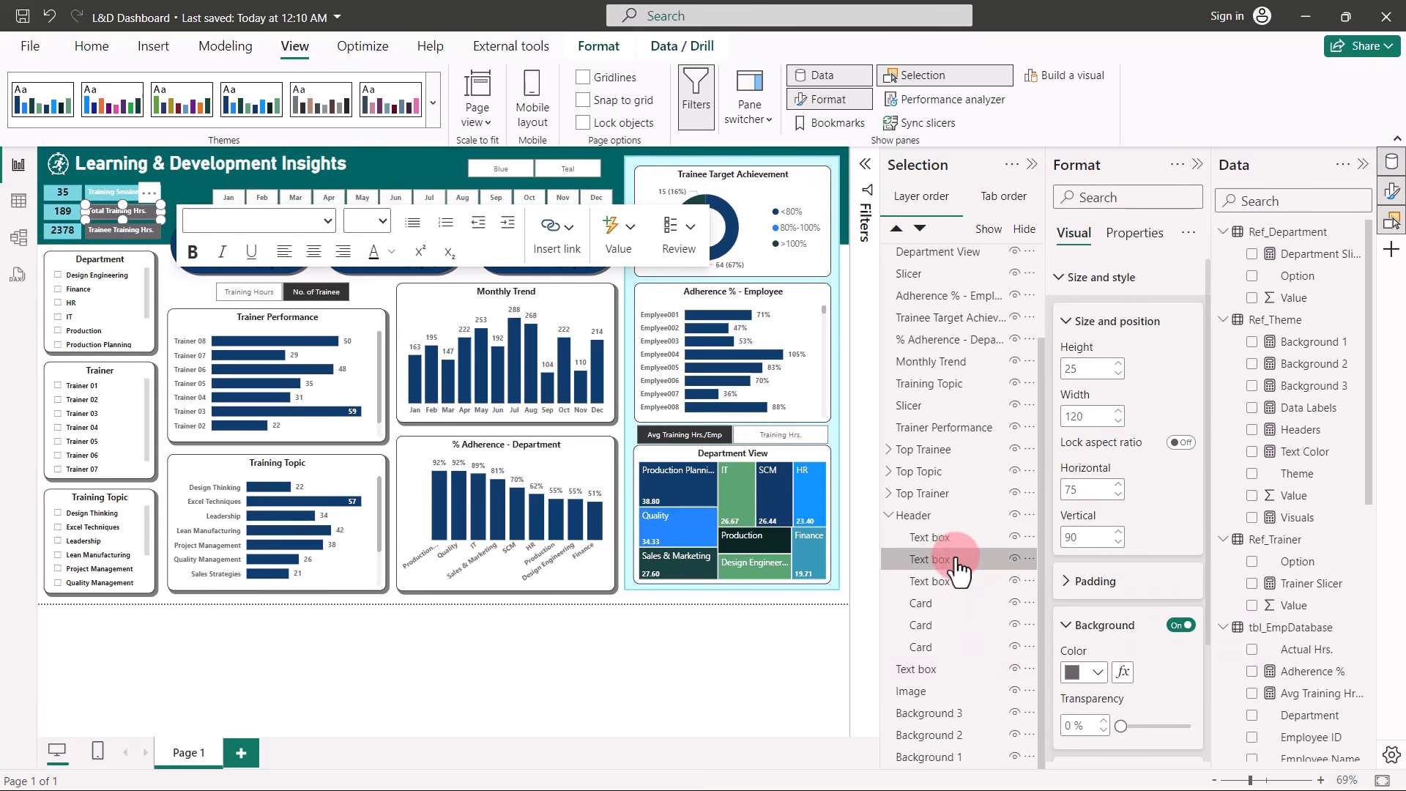
{"action": "left_click", "coordinate": [1123, 672]}
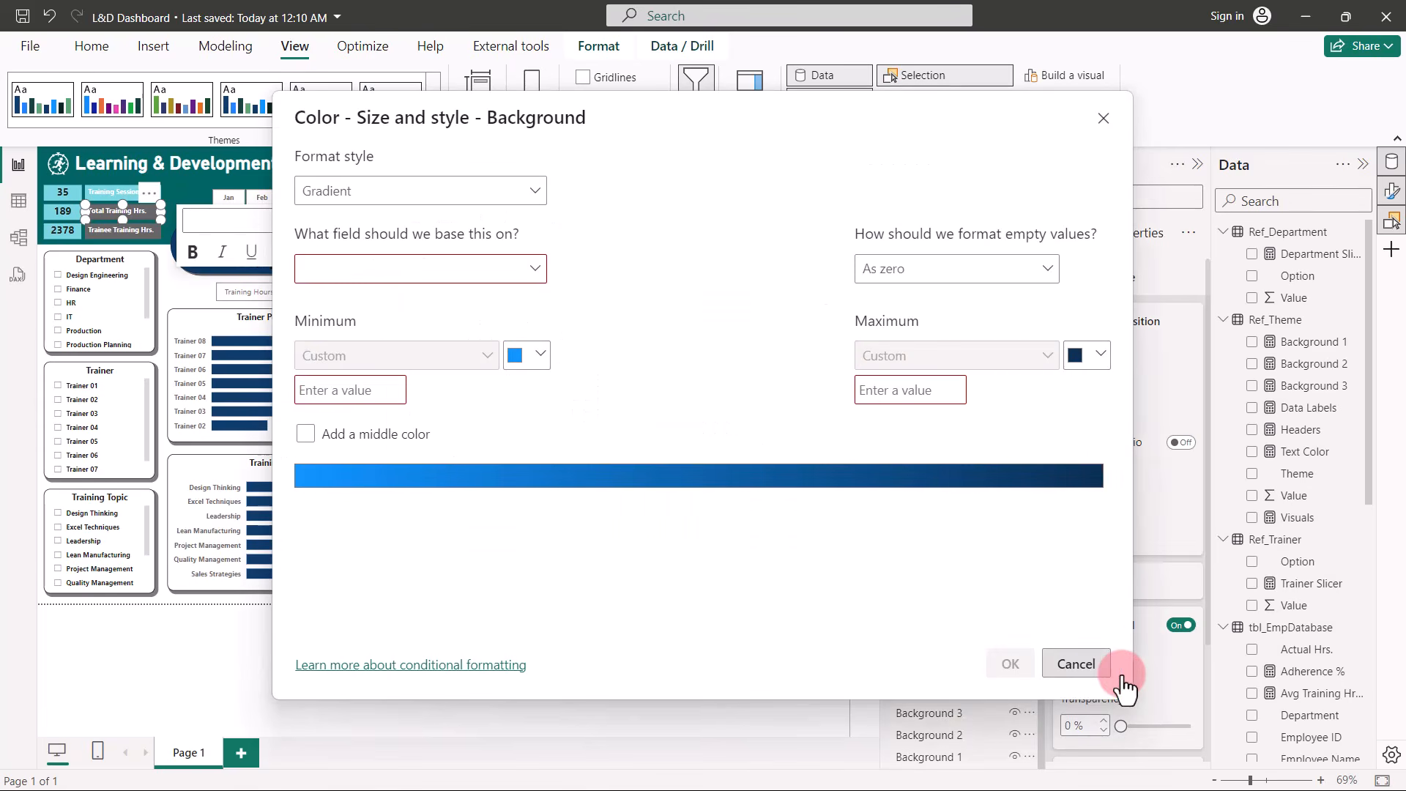
{"action": "left_click", "coordinate": [470, 192]}
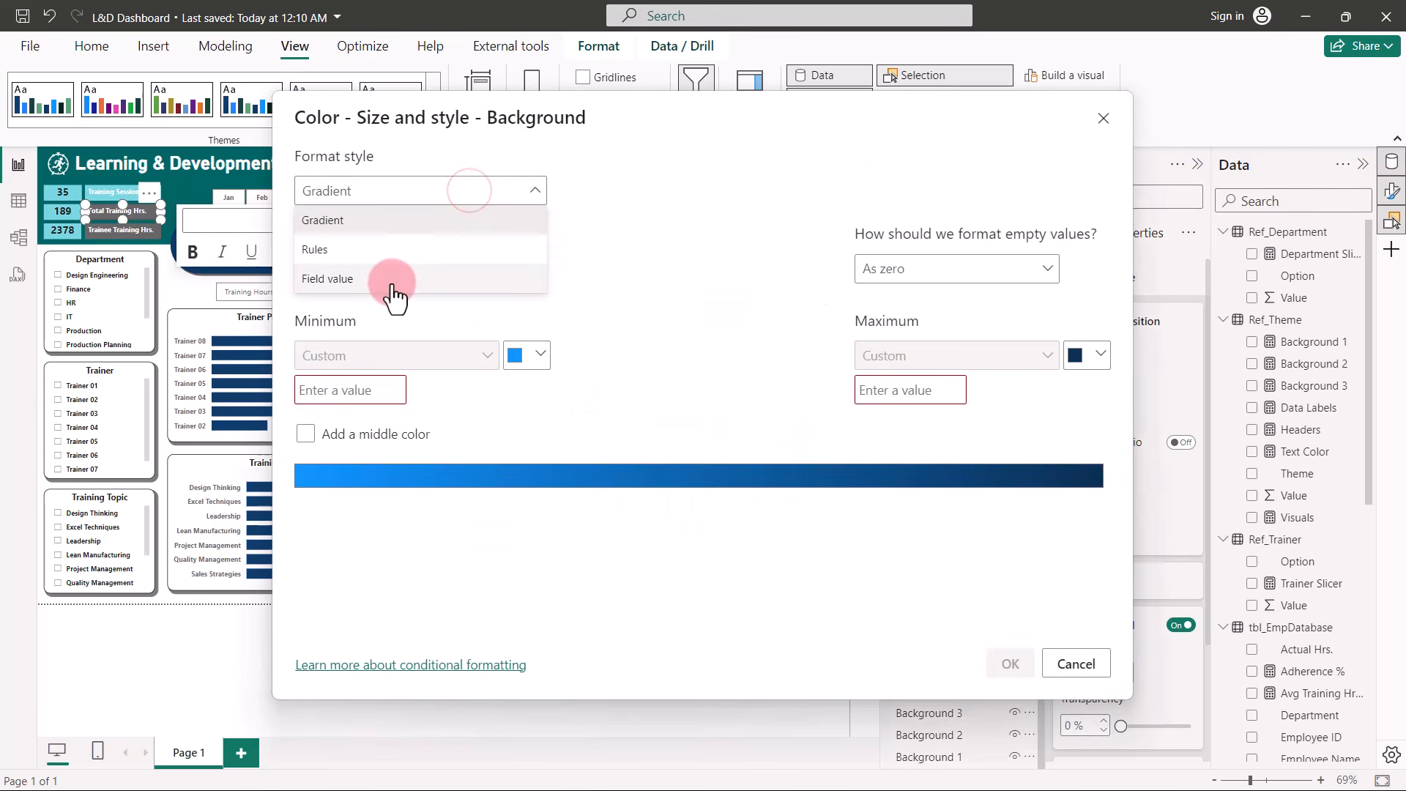
{"action": "left_click", "coordinate": [392, 277]}
{"action": "left_click", "coordinate": [393, 271]}
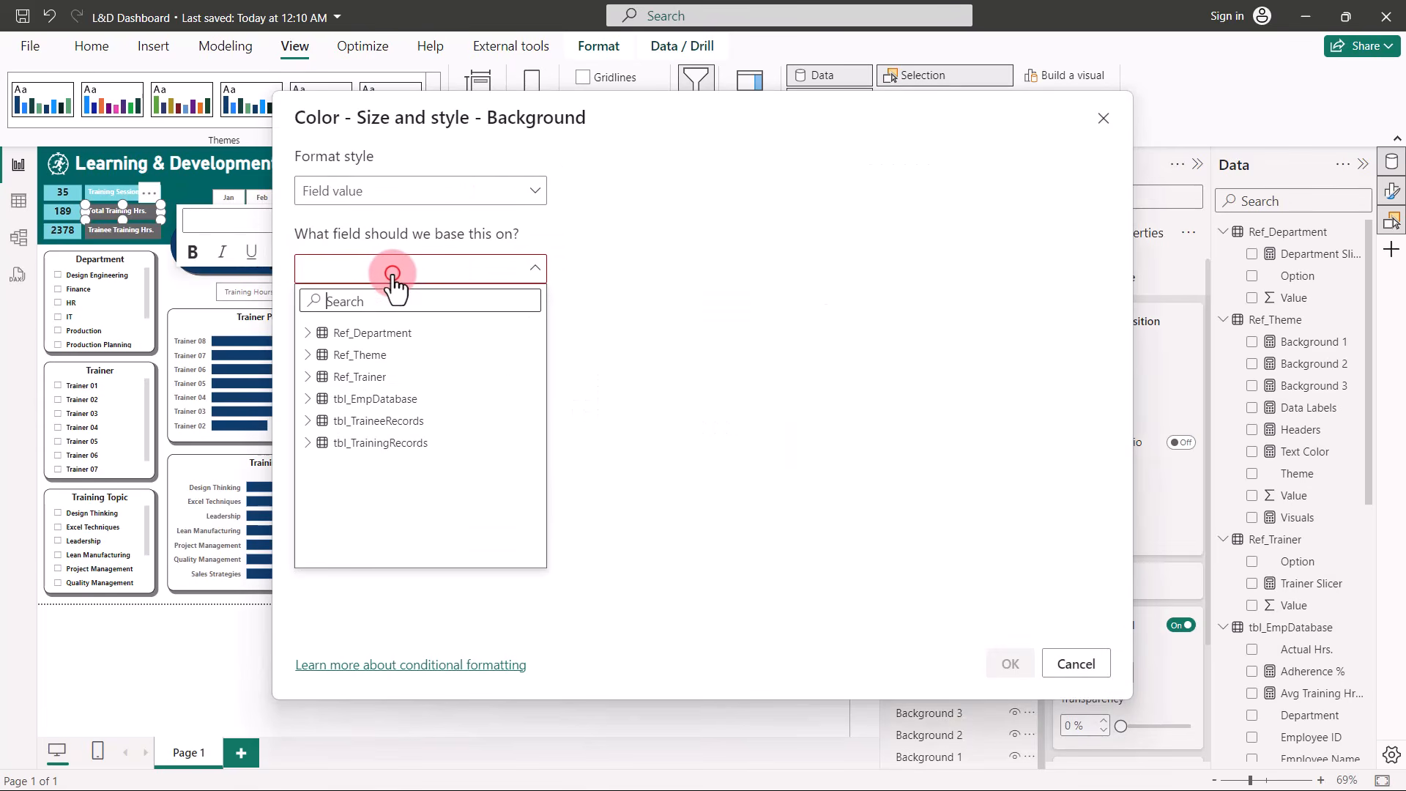
{"action": "left_click", "coordinate": [309, 356]}
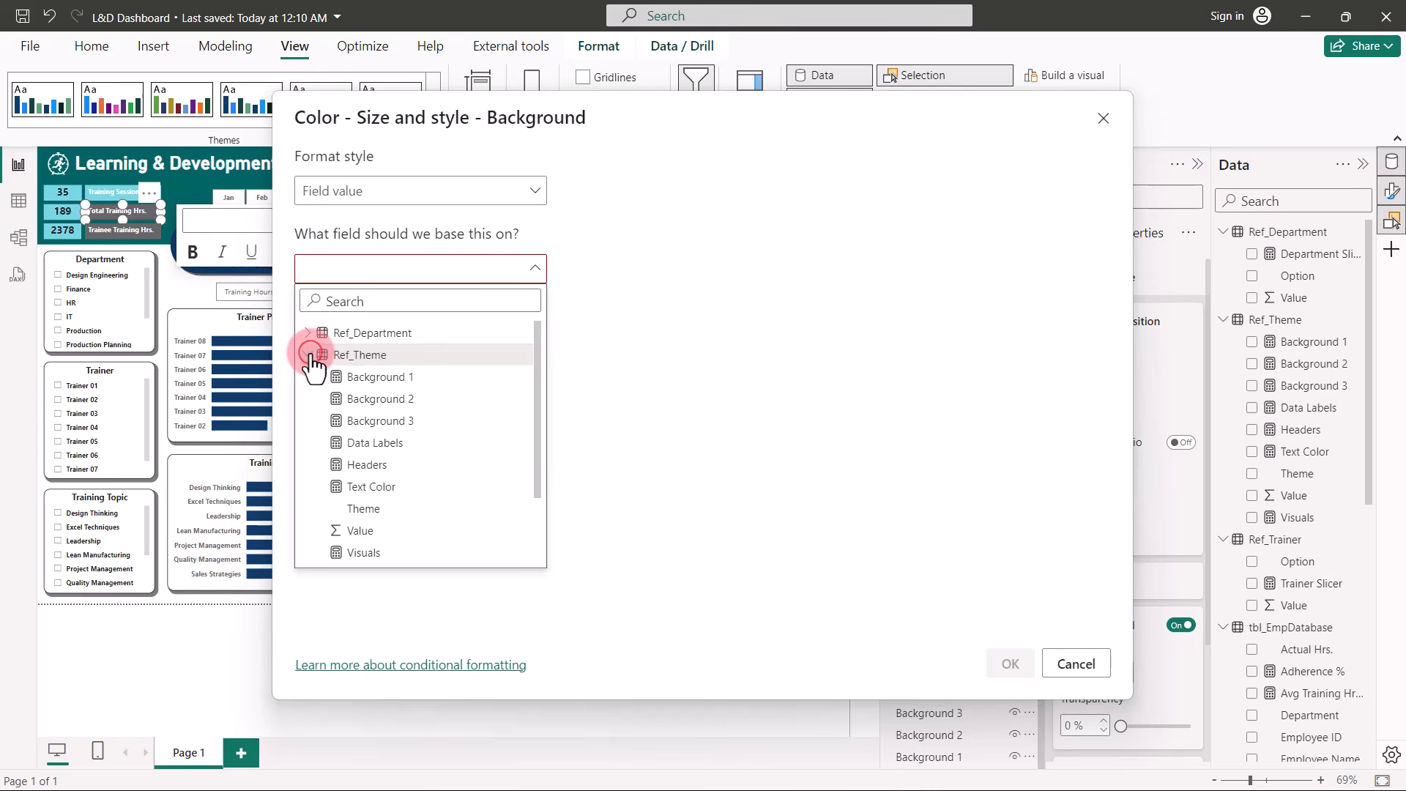
{"action": "left_click", "coordinate": [372, 469]}
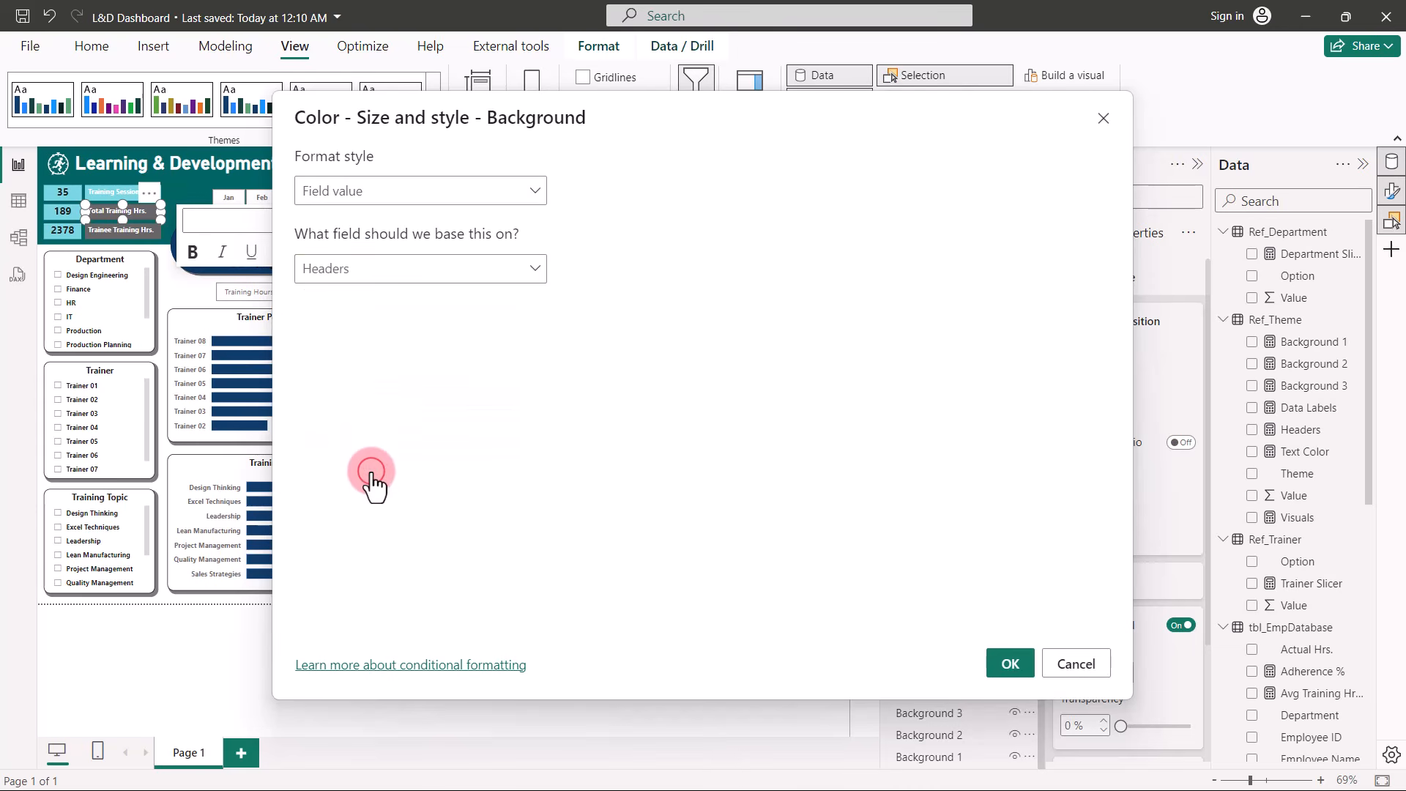
{"action": "left_click", "coordinate": [1010, 663]}
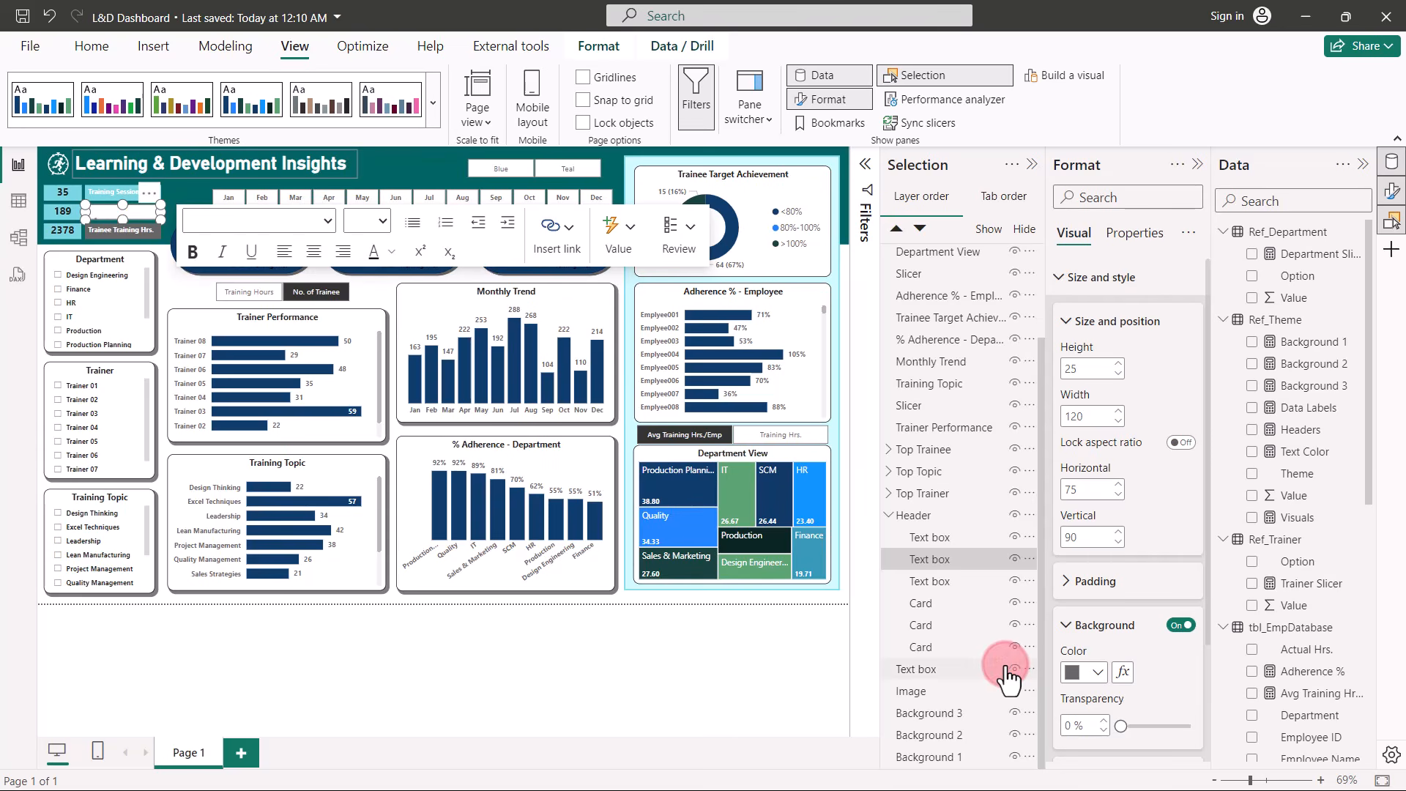
Change the font colour of the Total Training Hrs. label text to the dark blue theme colour.
{"action": "scroll", "coordinate": [1070, 670], "scroll_direction": "down", "scroll_amount": 2}
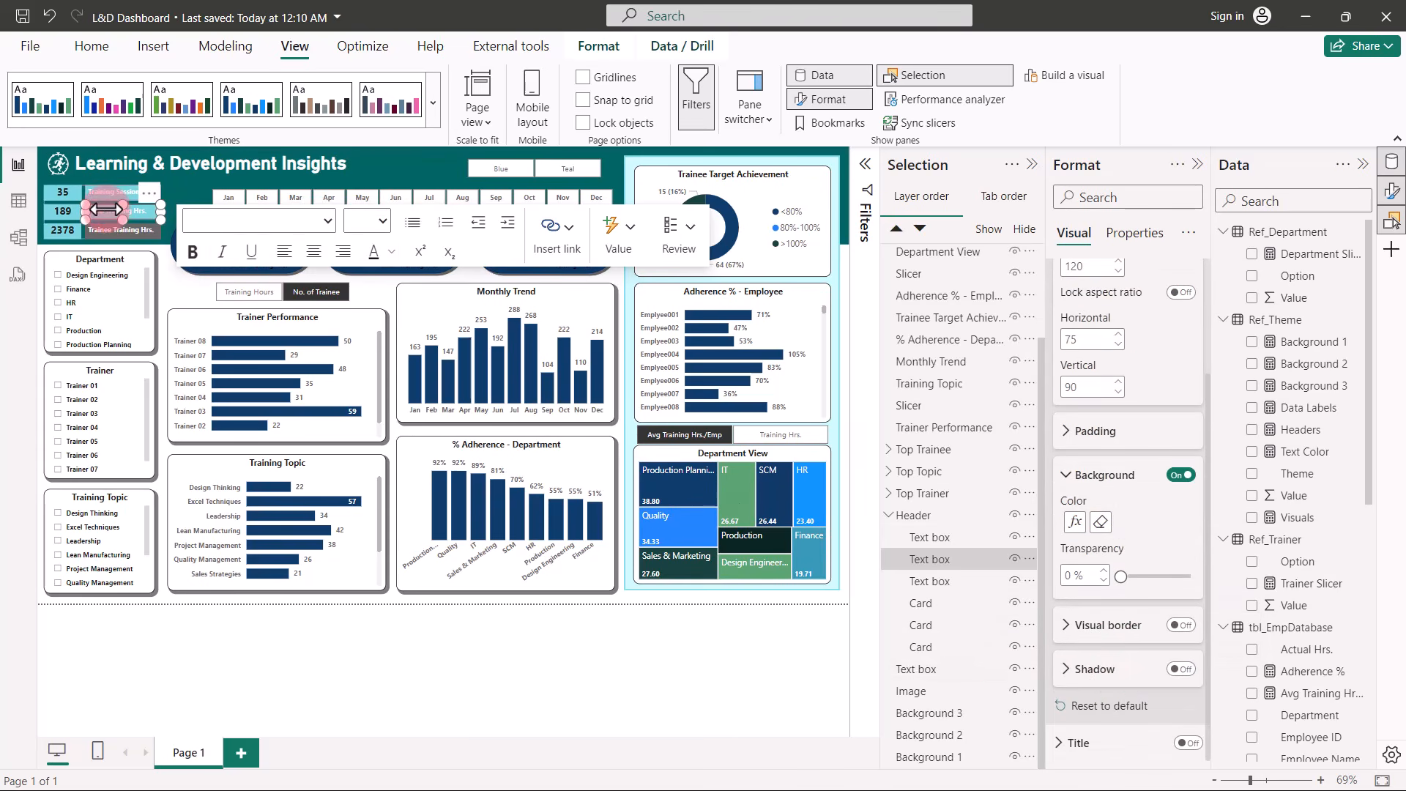
{"action": "left_click", "coordinate": [106, 211]}
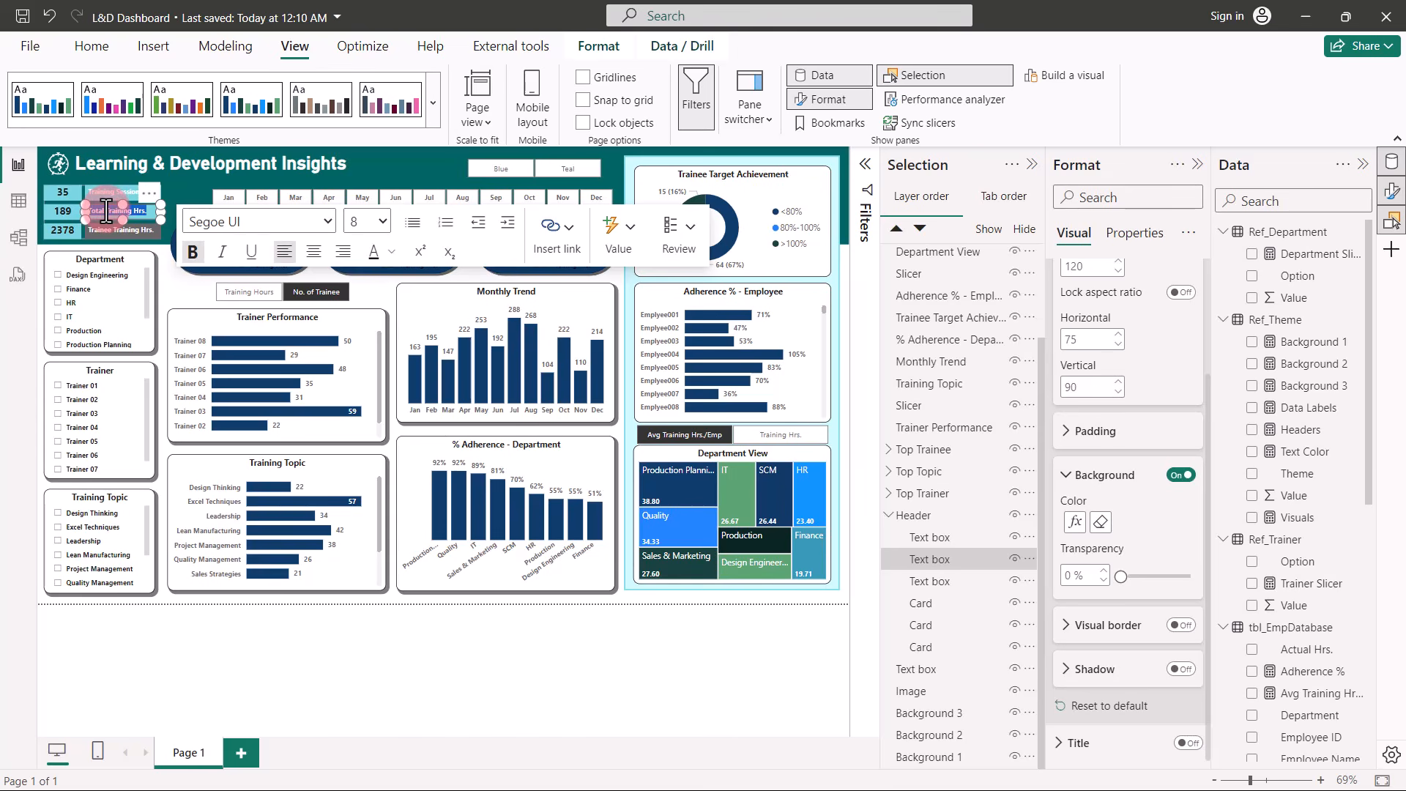
{"action": "left_click", "coordinate": [392, 252]}
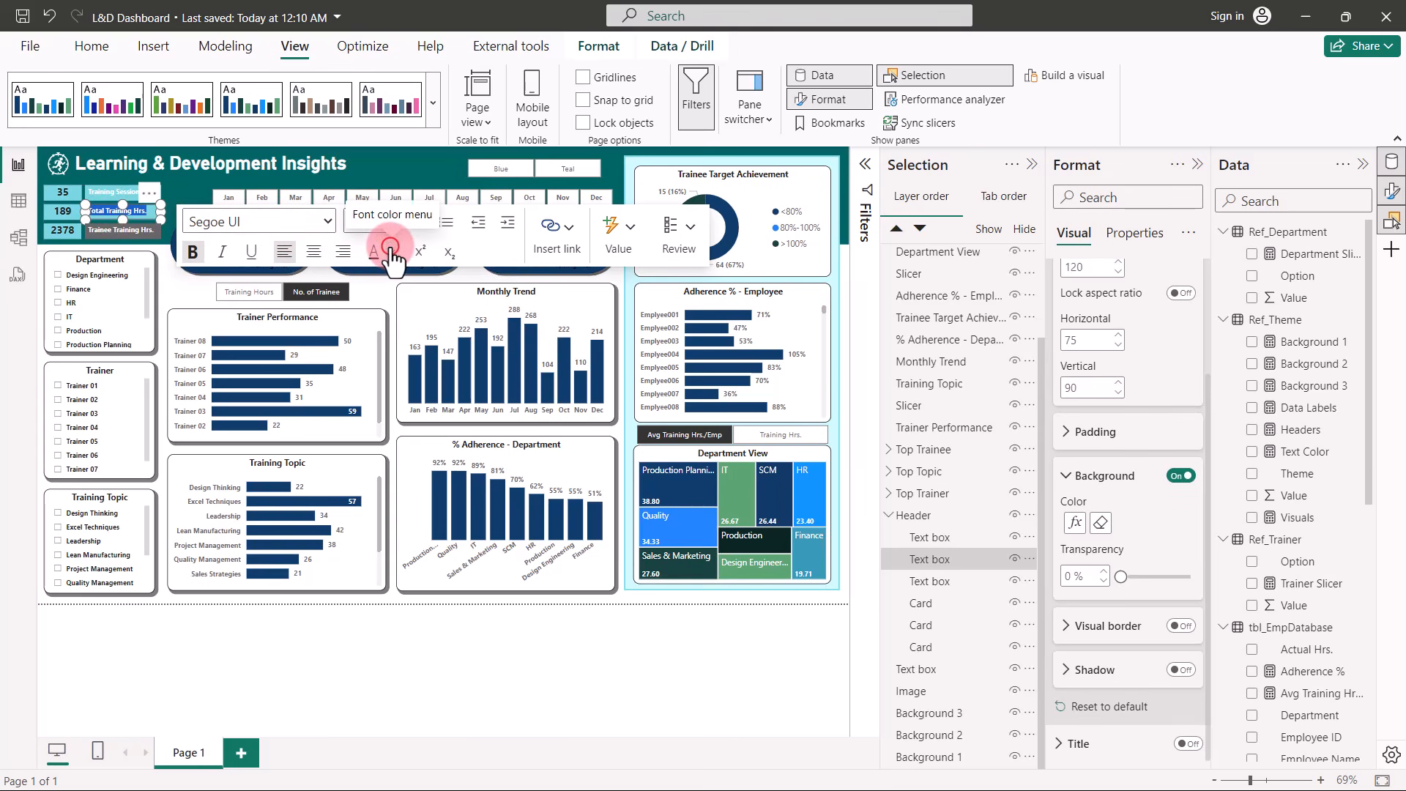
{"action": "left_click", "coordinate": [461, 316]}
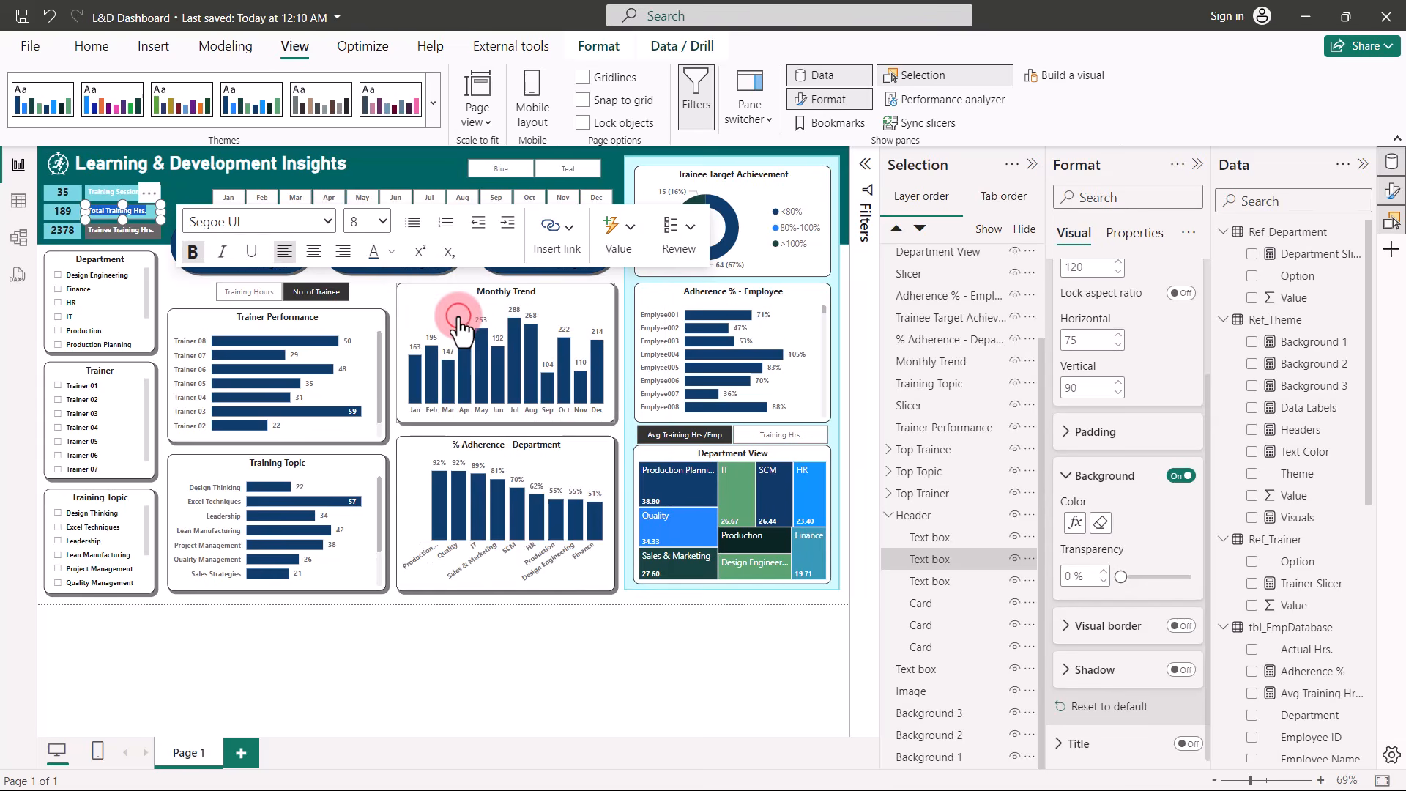
Change the font colour of the Training Sessions label text to the dark blue theme colour.
{"action": "left_click", "coordinate": [119, 189]}
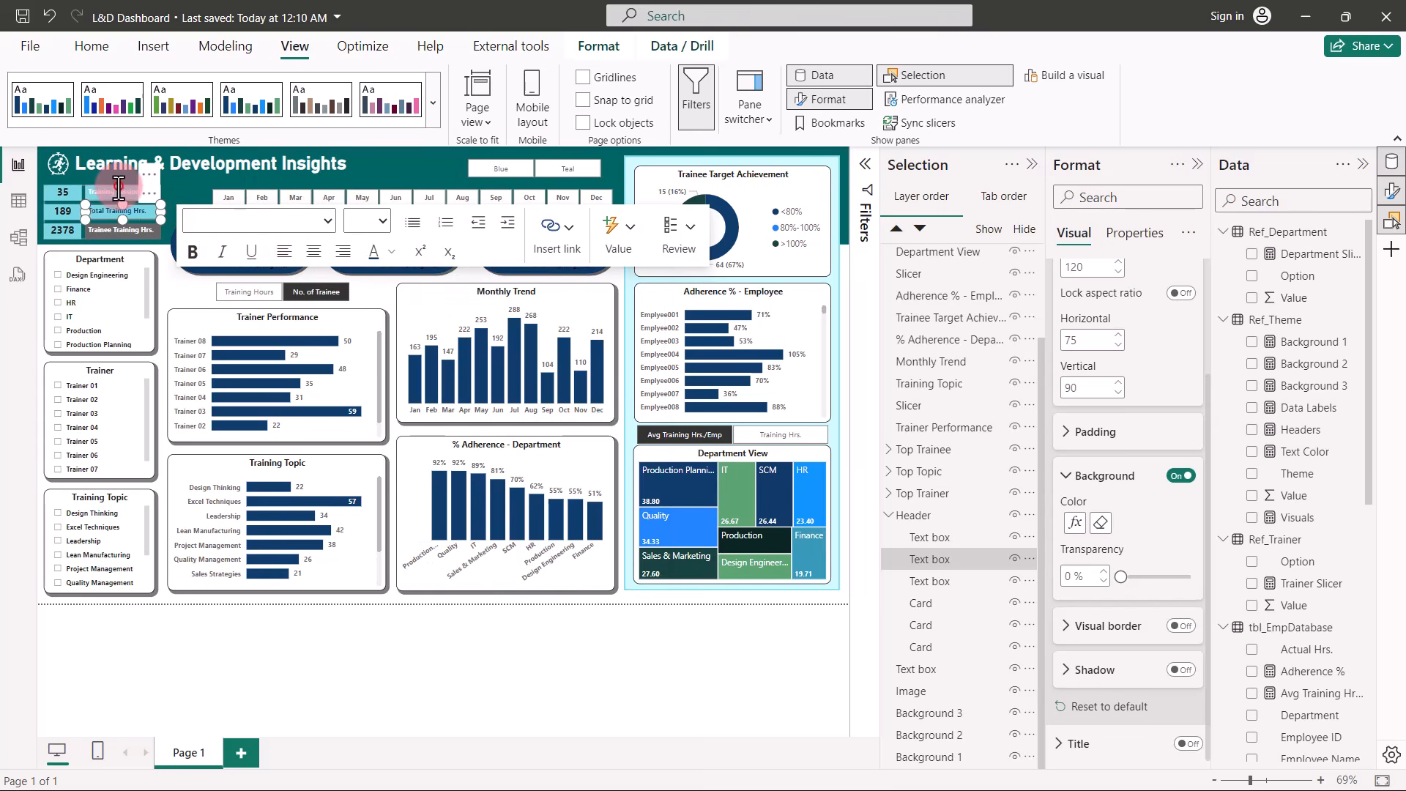
{"action": "left_click", "coordinate": [117, 190]}
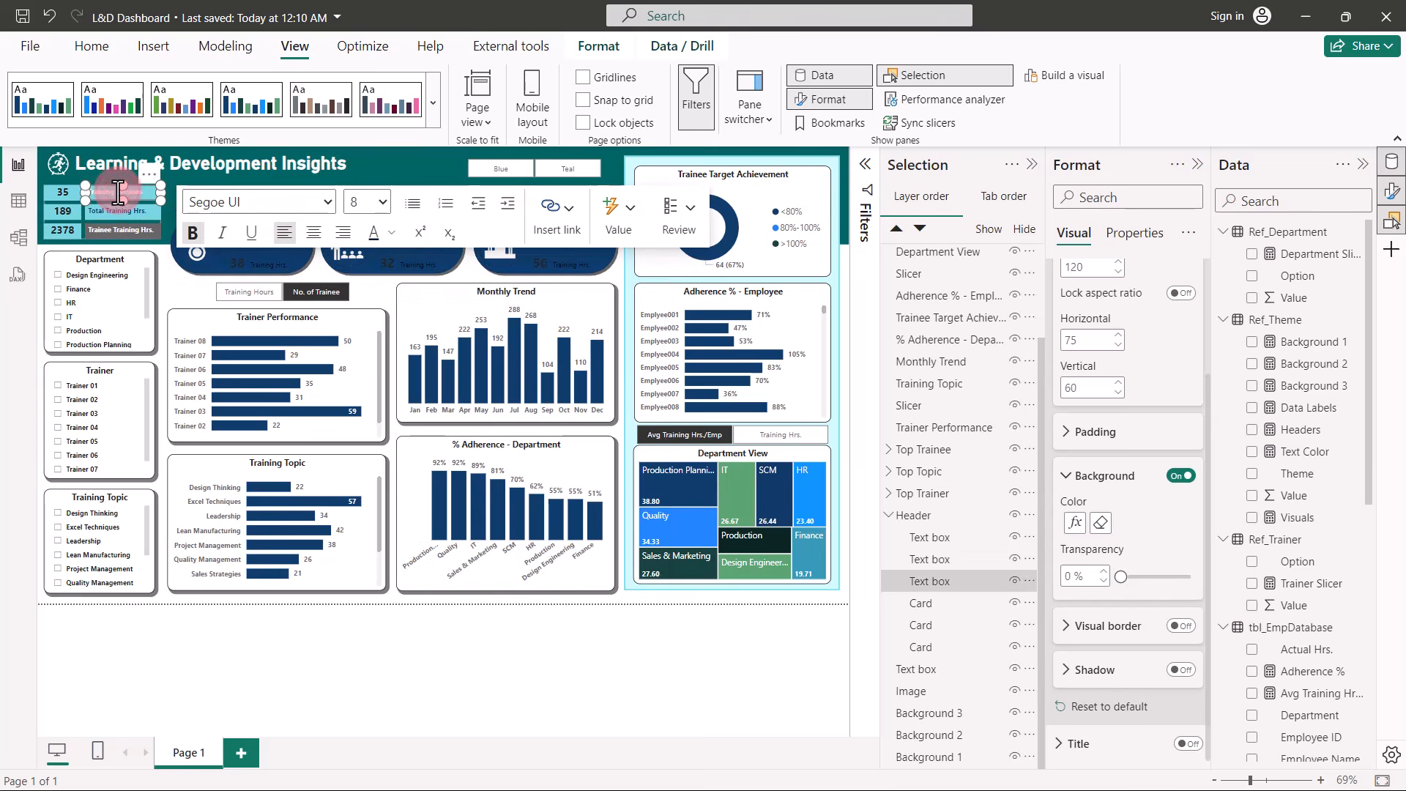
{"action": "left_click", "coordinate": [392, 233]}
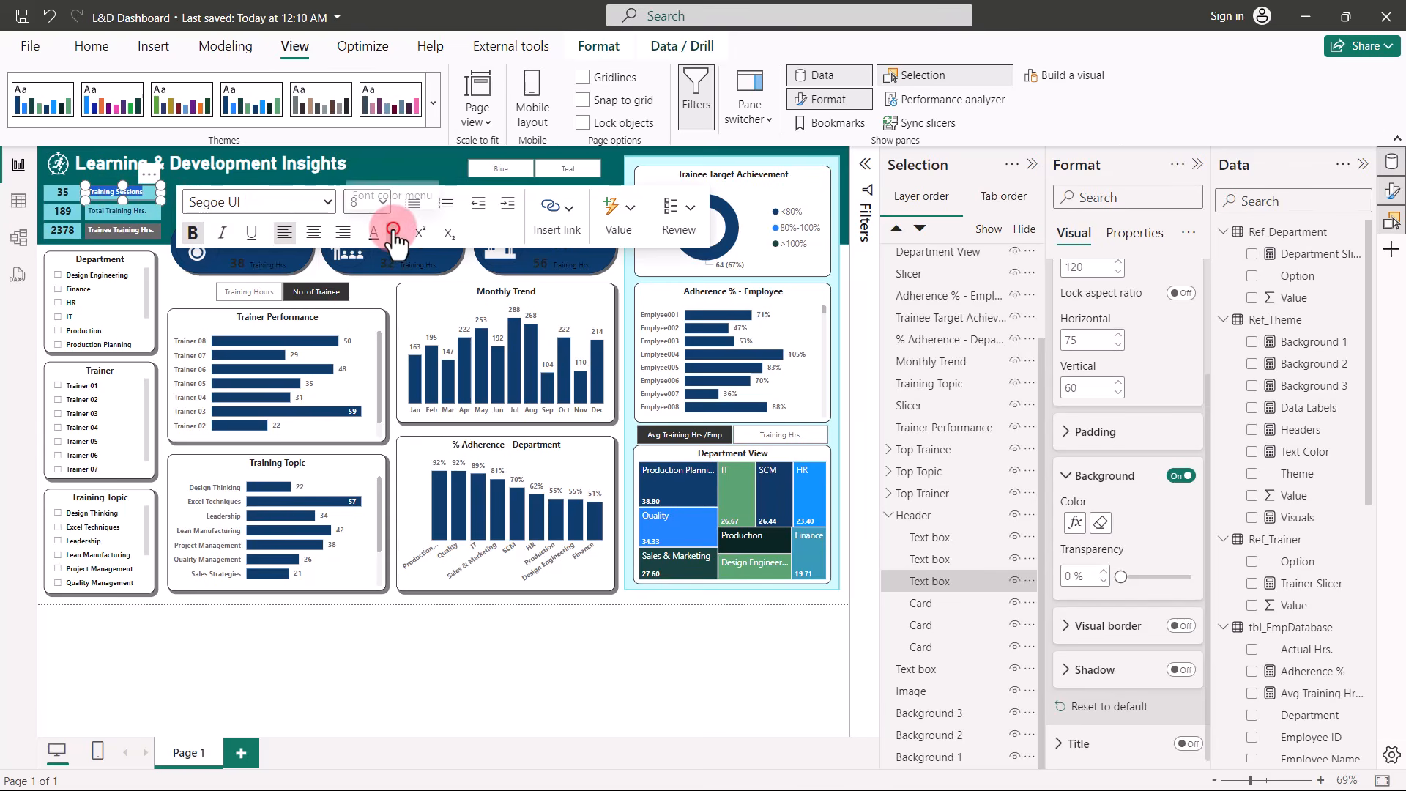
{"action": "left_click", "coordinate": [460, 295]}
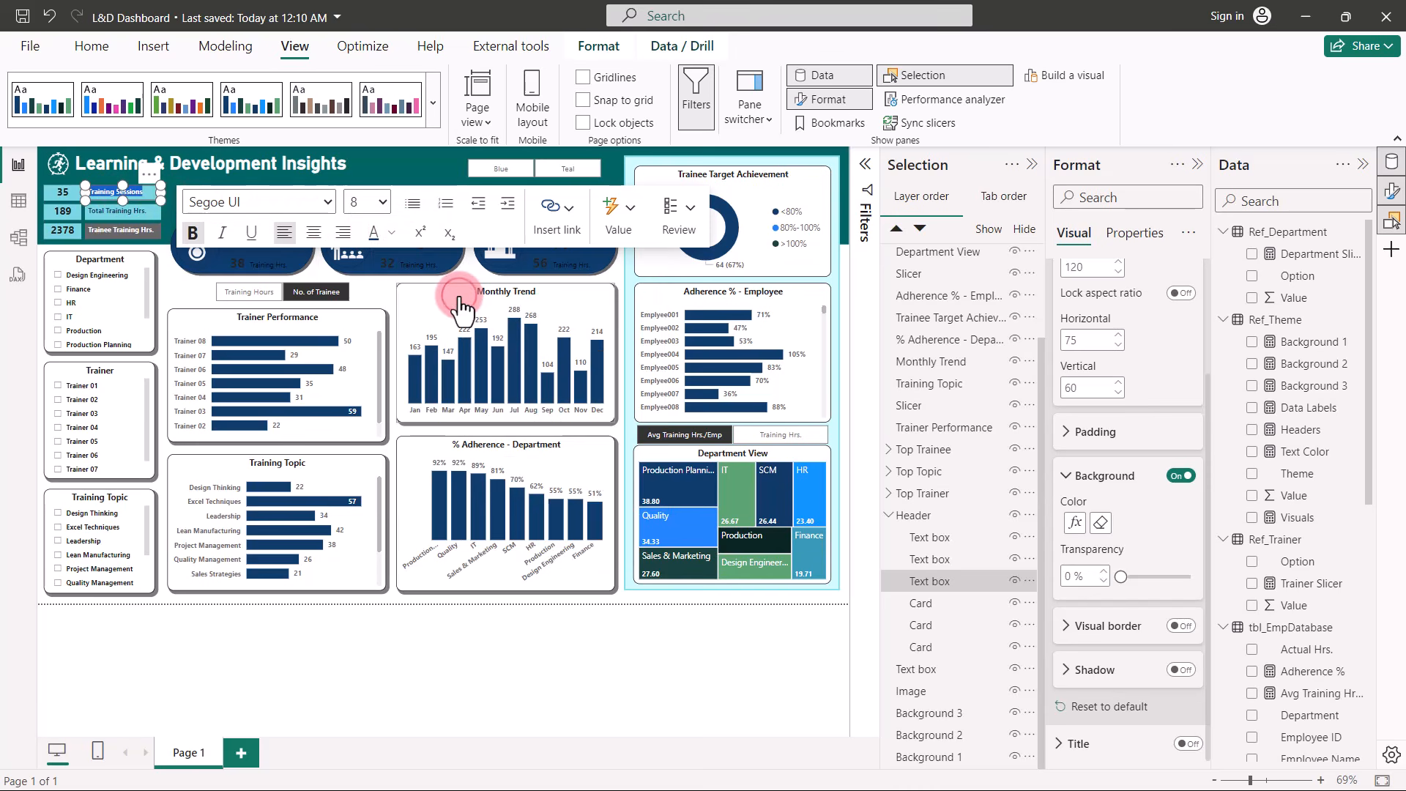
Change the font colour of the Trainee Training Hrs. label text to the dark blue theme colour.
{"action": "left_click", "coordinate": [141, 229]}
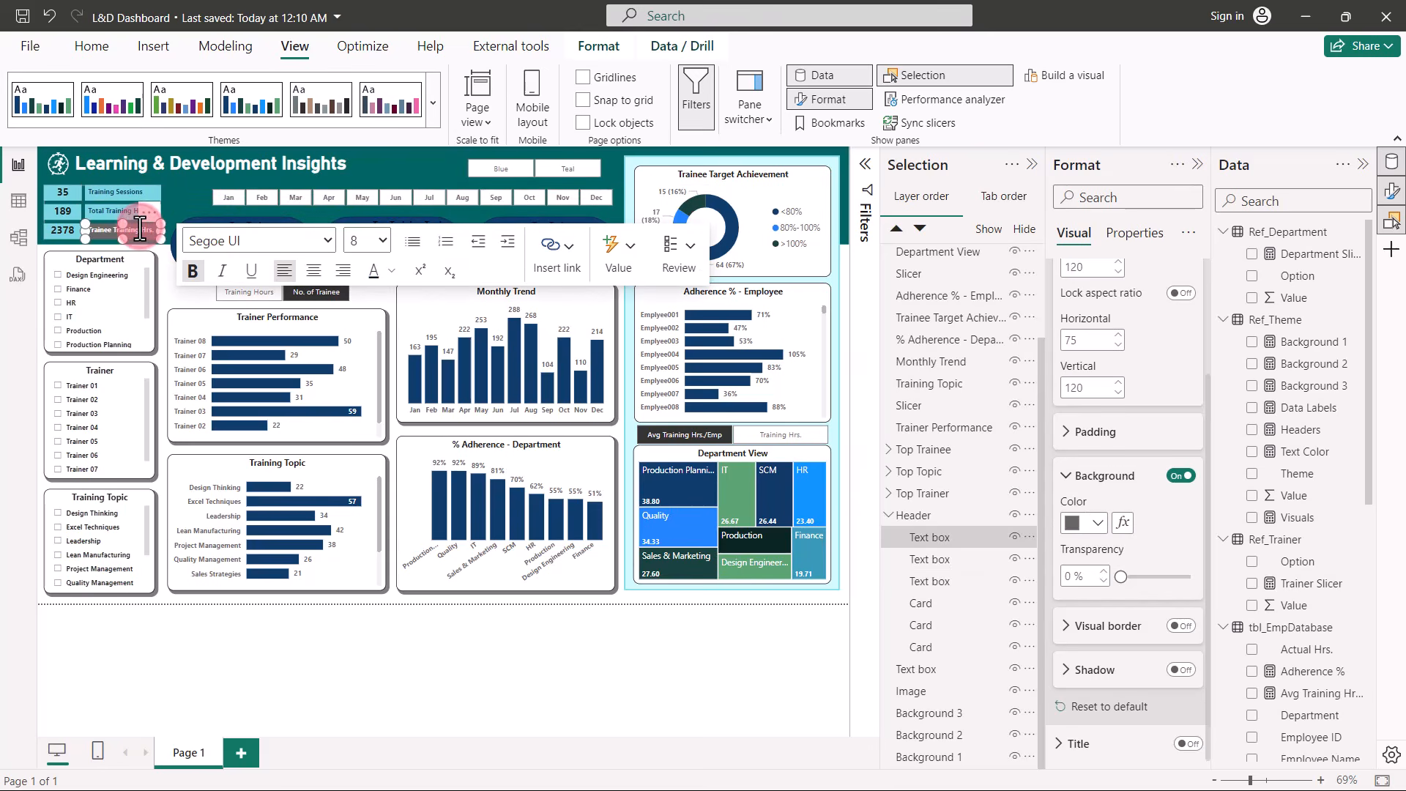
{"action": "left_click", "coordinate": [392, 271]}
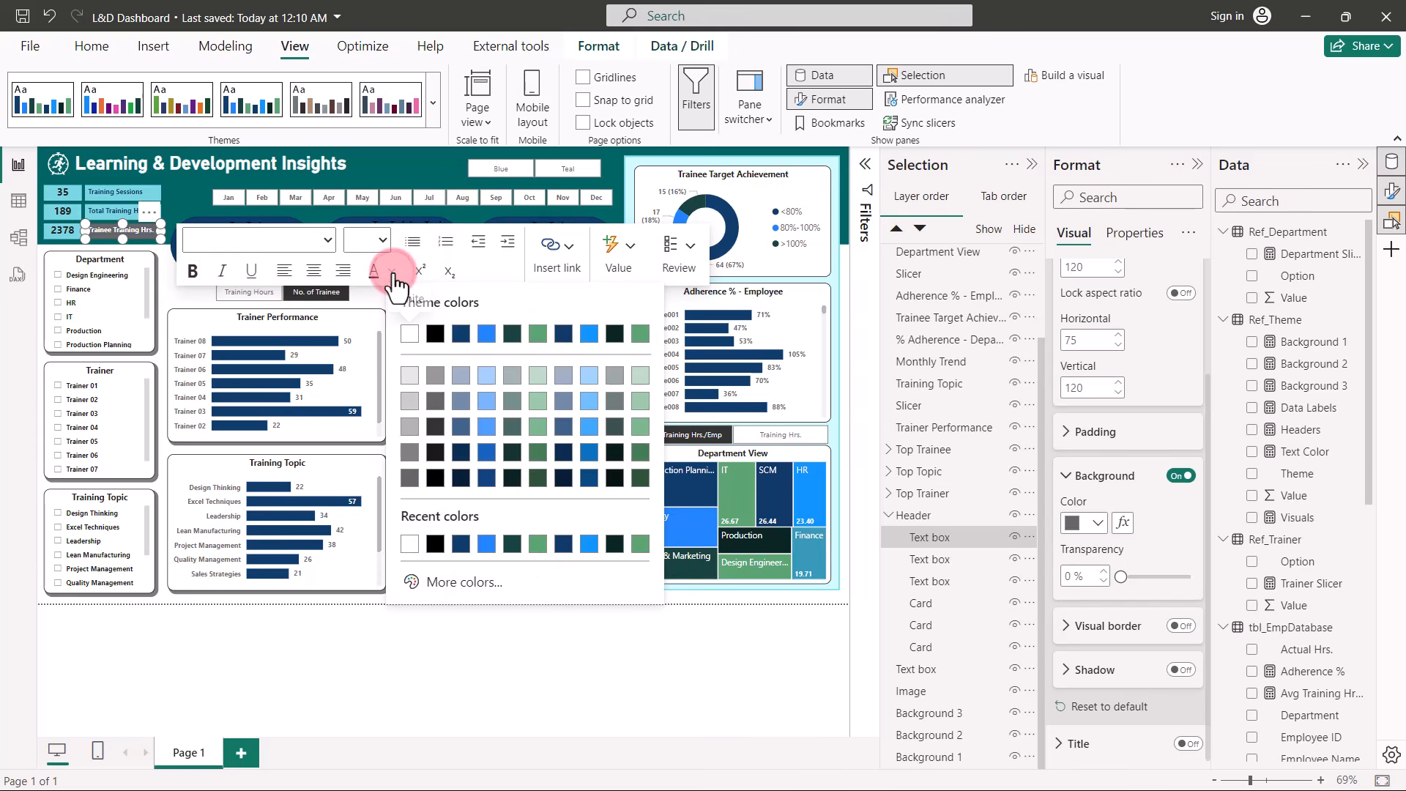
{"action": "left_click", "coordinate": [461, 334]}
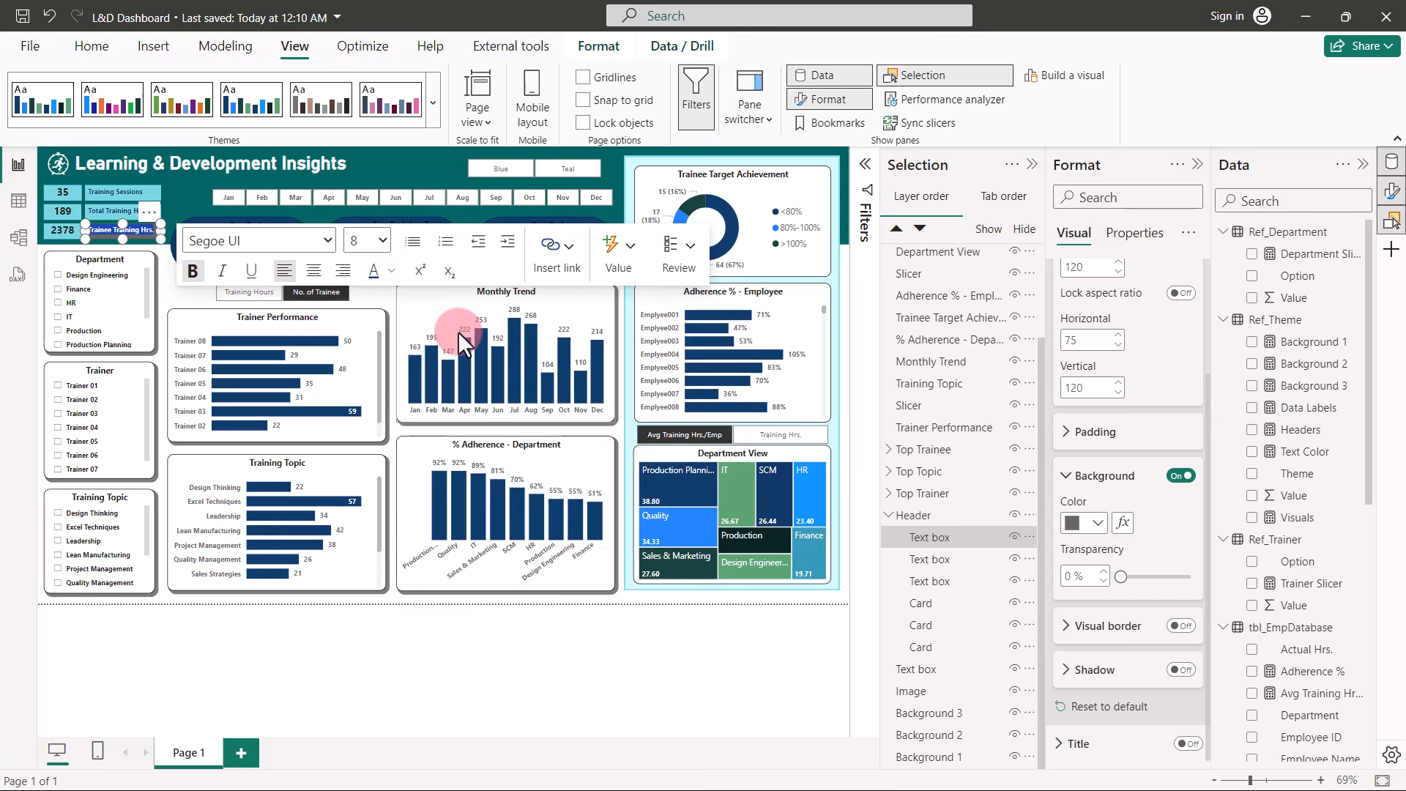
Base the Trainee Training Hrs. text box's background colour on the field value of Ref_Theme's Headers measure, and deselect the text box.
{"action": "left_click", "coordinate": [1121, 523]}
{"action": "left_click", "coordinate": [1122, 523]}
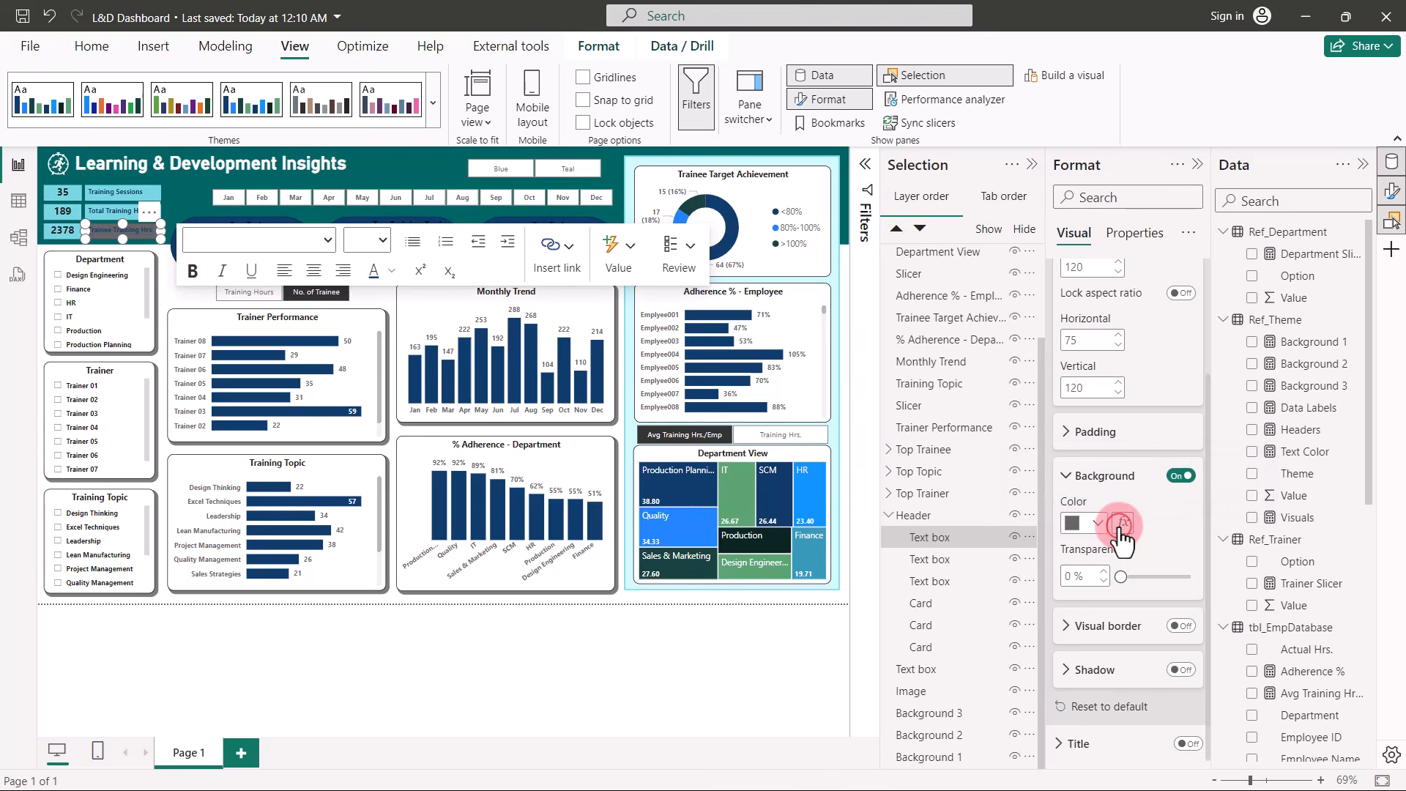
{"action": "left_click", "coordinate": [477, 195]}
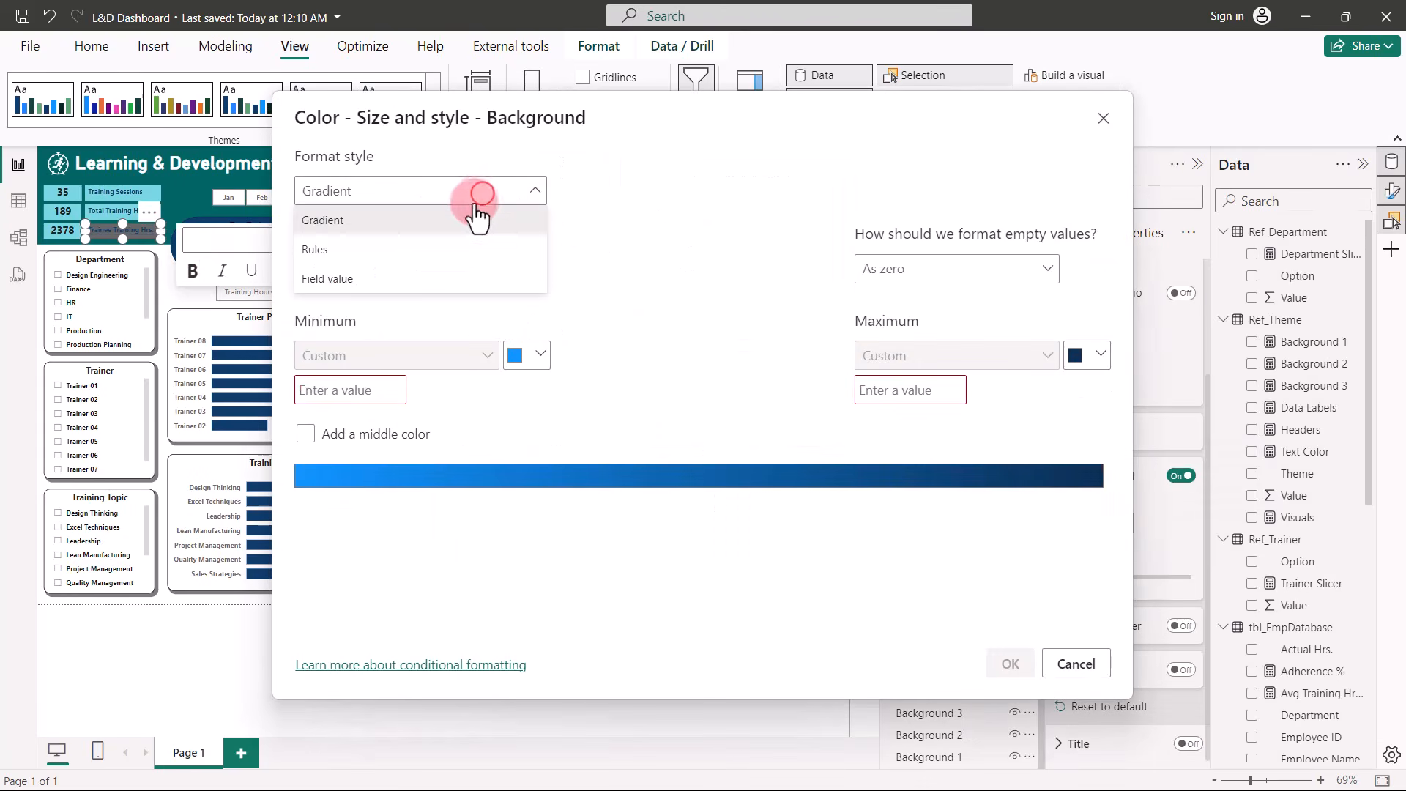
{"action": "left_click", "coordinate": [399, 280]}
{"action": "left_click", "coordinate": [419, 275]}
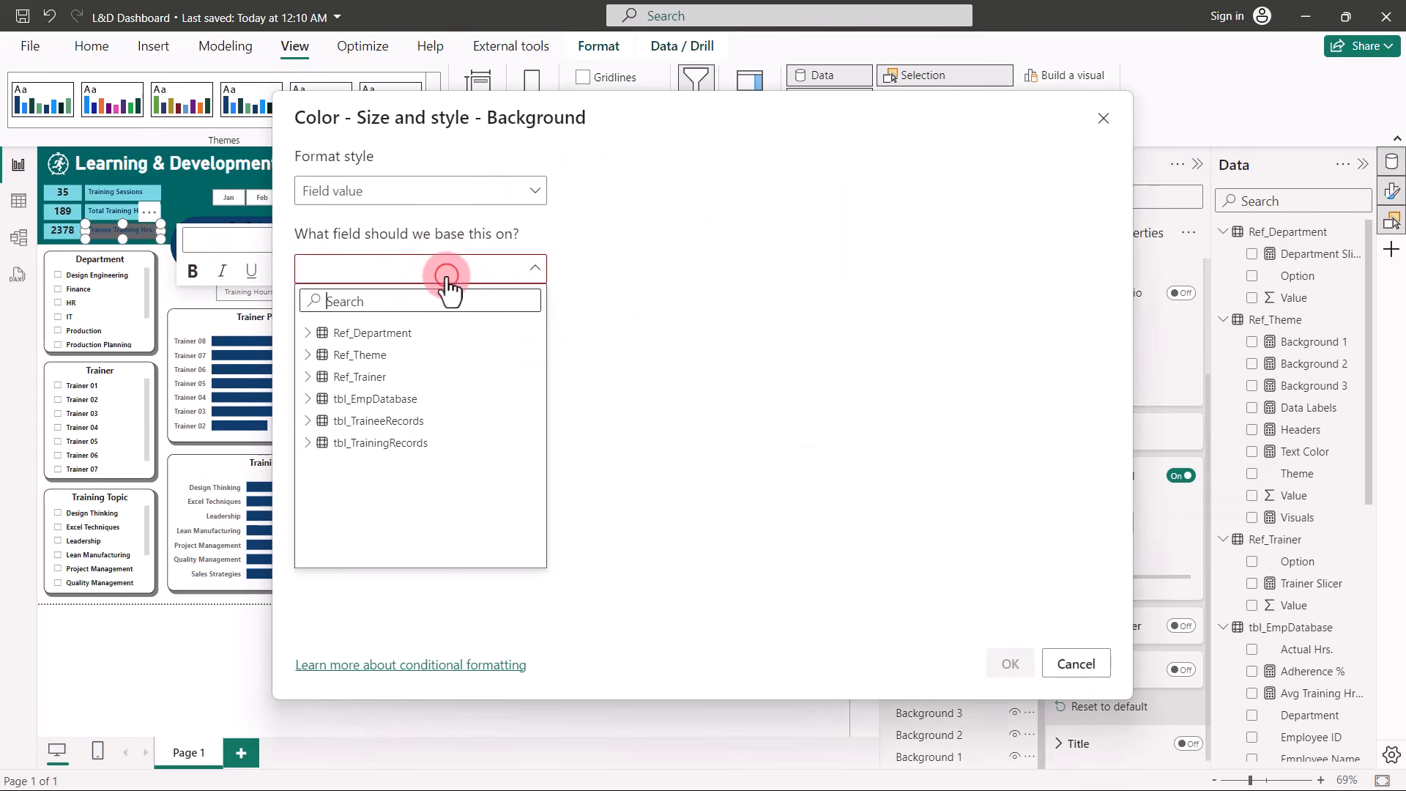
{"action": "left_click", "coordinate": [308, 356]}
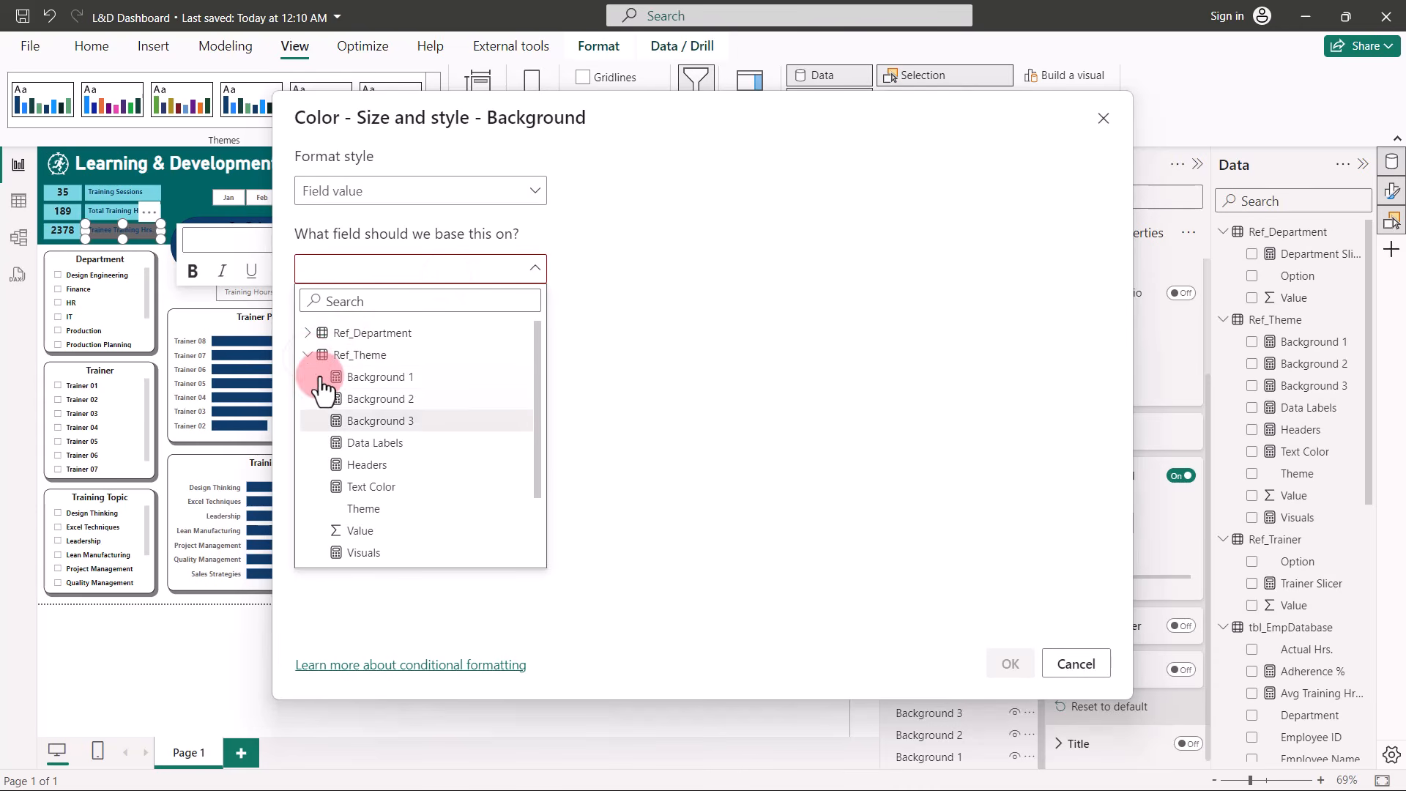
{"action": "left_click", "coordinate": [366, 464]}
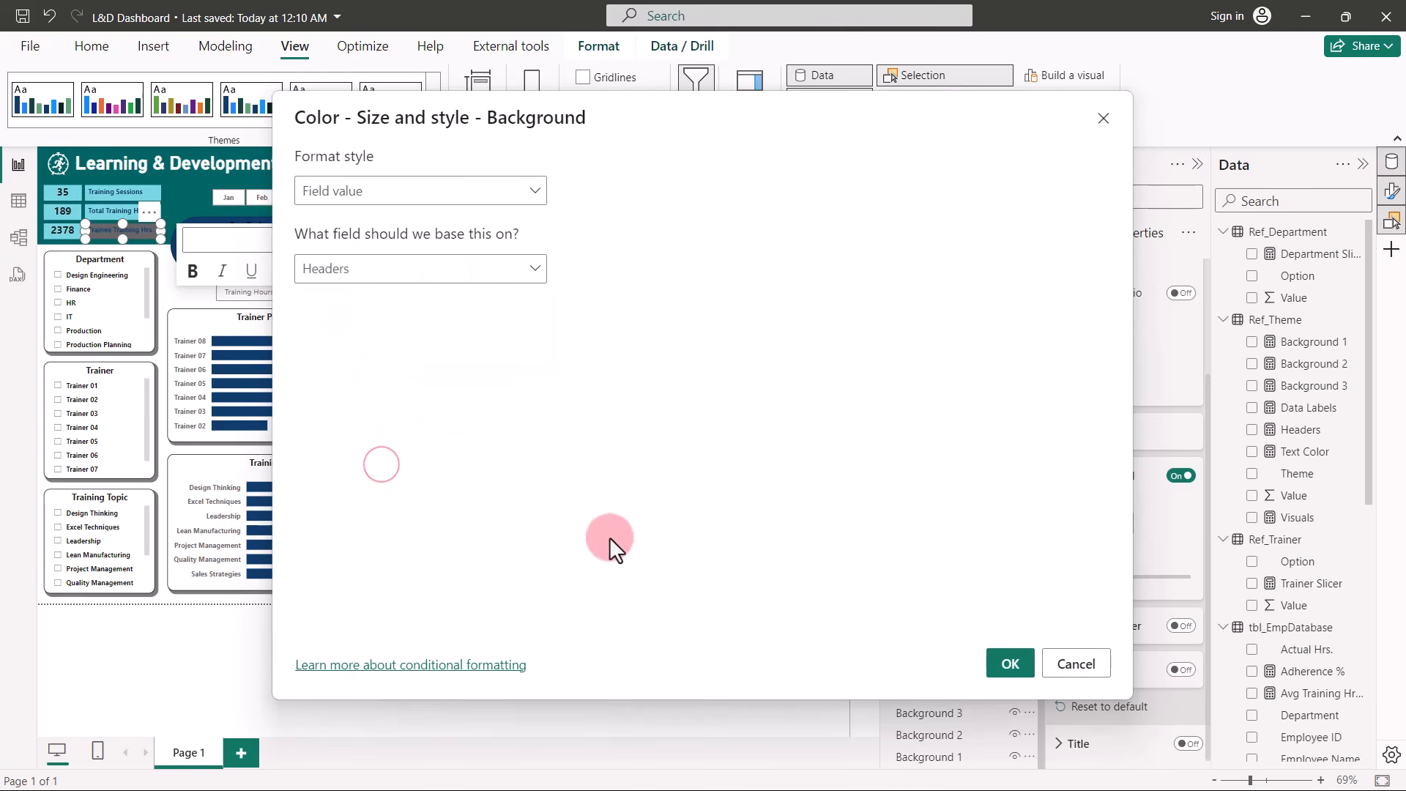
{"action": "left_click", "coordinate": [998, 664]}
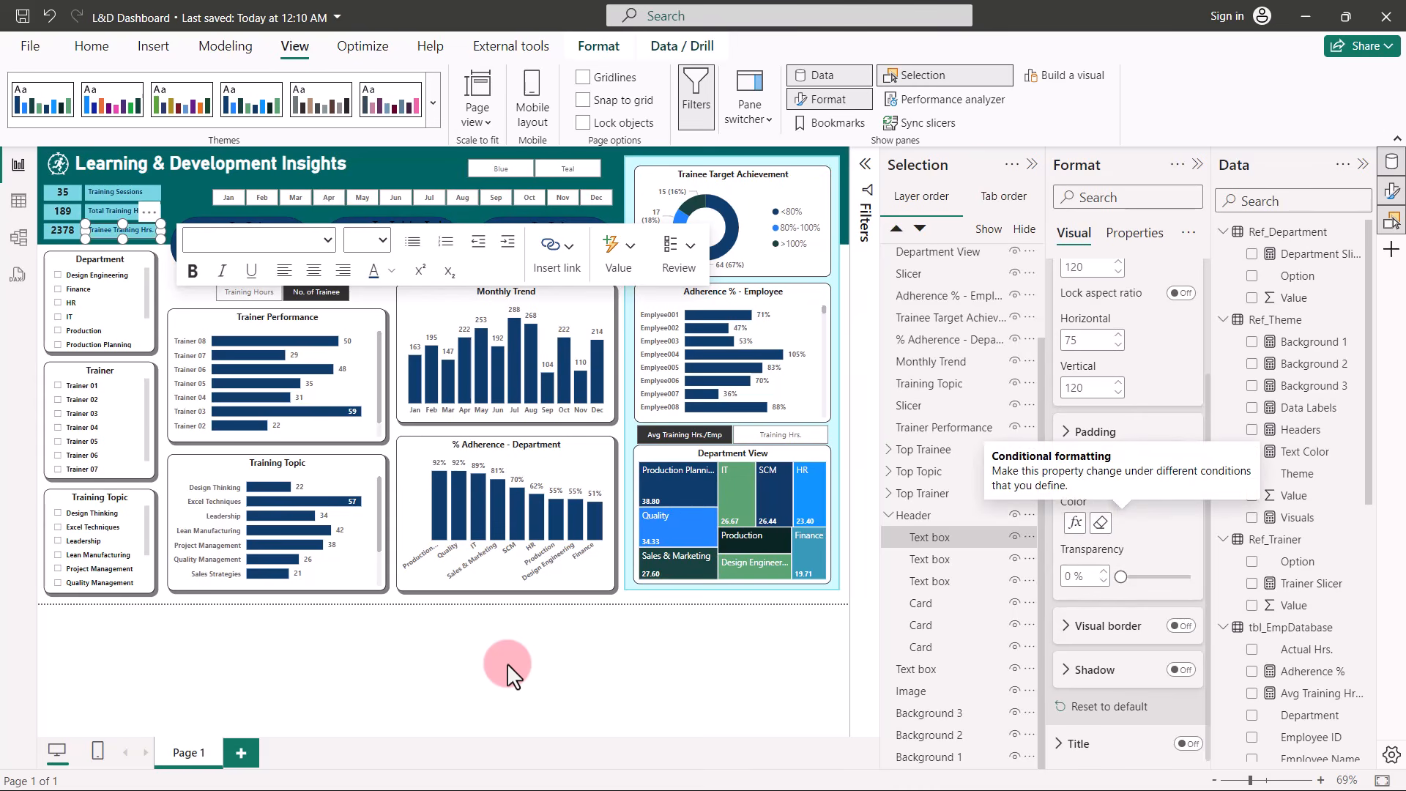
{"action": "left_click", "coordinate": [507, 620]}
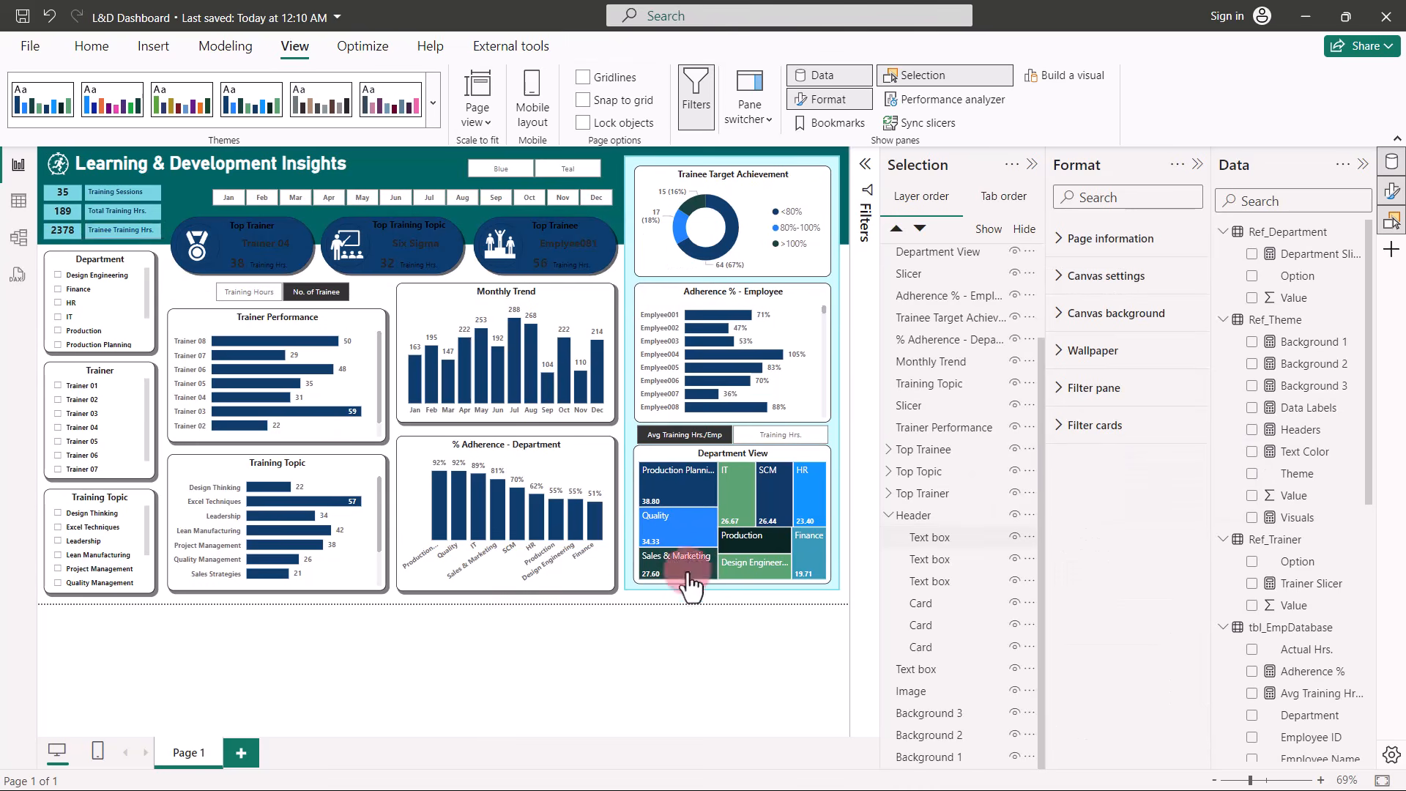
Base the fill colour of the Top Trainer group's pill shape on the field value of Ref_Theme's Headers measure.
{"action": "scroll", "coordinate": [893, 520], "scroll_direction": "up", "scroll_amount": 2}
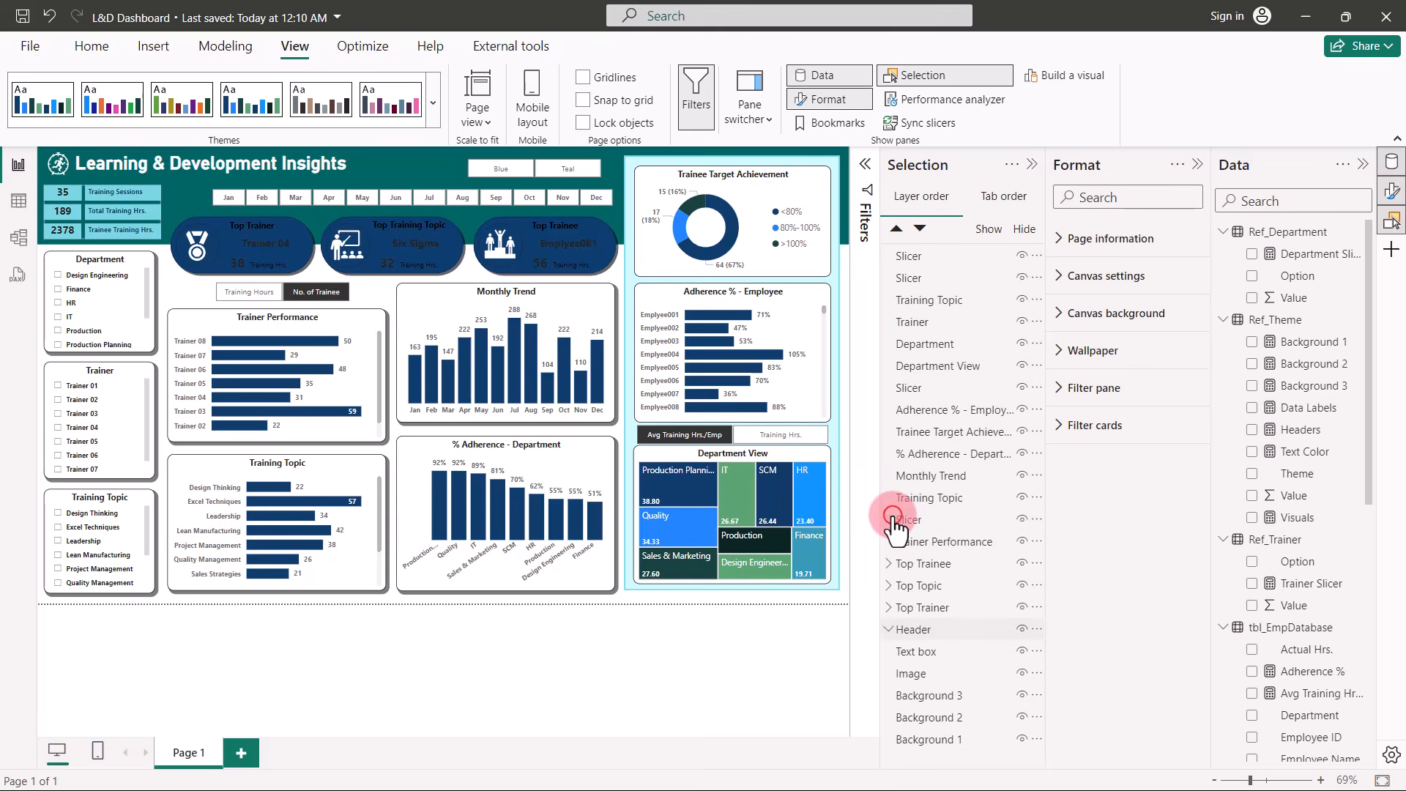
{"action": "left_click", "coordinate": [888, 607]}
{"action": "scroll", "coordinate": [912, 586], "scroll_direction": "down", "scroll_amount": 3}
{"action": "left_click", "coordinate": [912, 586]}
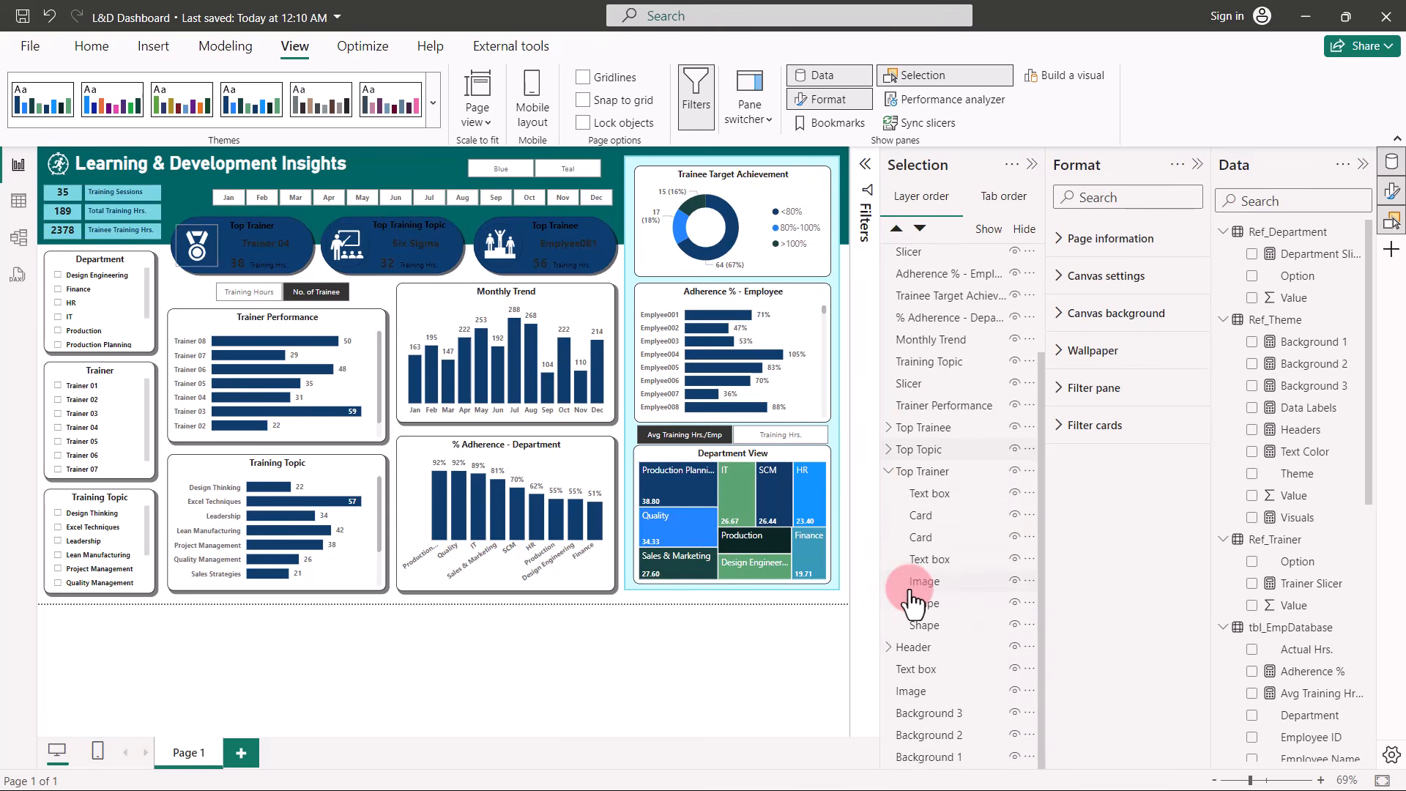
{"action": "left_click", "coordinate": [924, 627]}
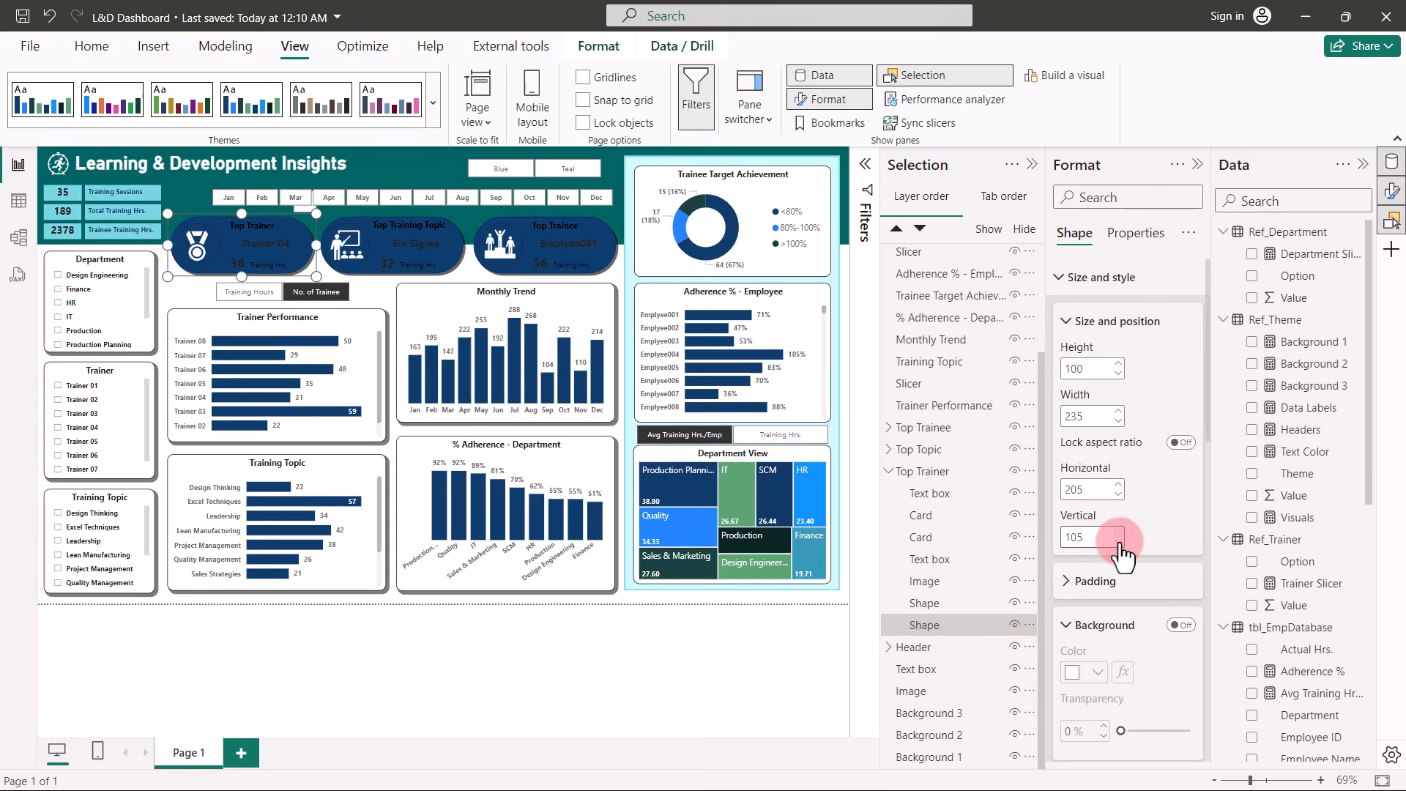
{"action": "scroll", "coordinate": [1121, 555], "scroll_direction": "down", "scroll_amount": 10}
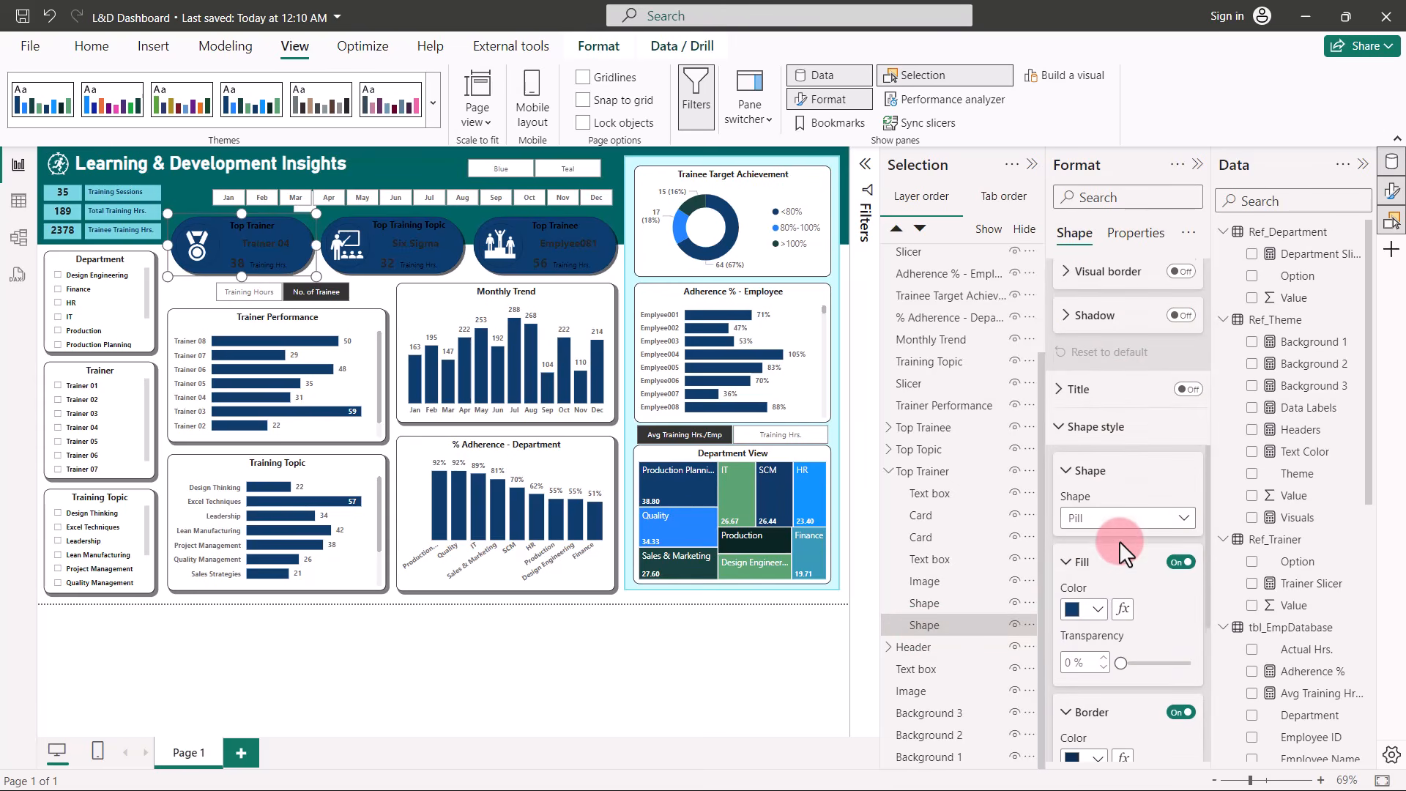
{"action": "left_click", "coordinate": [1117, 598]}
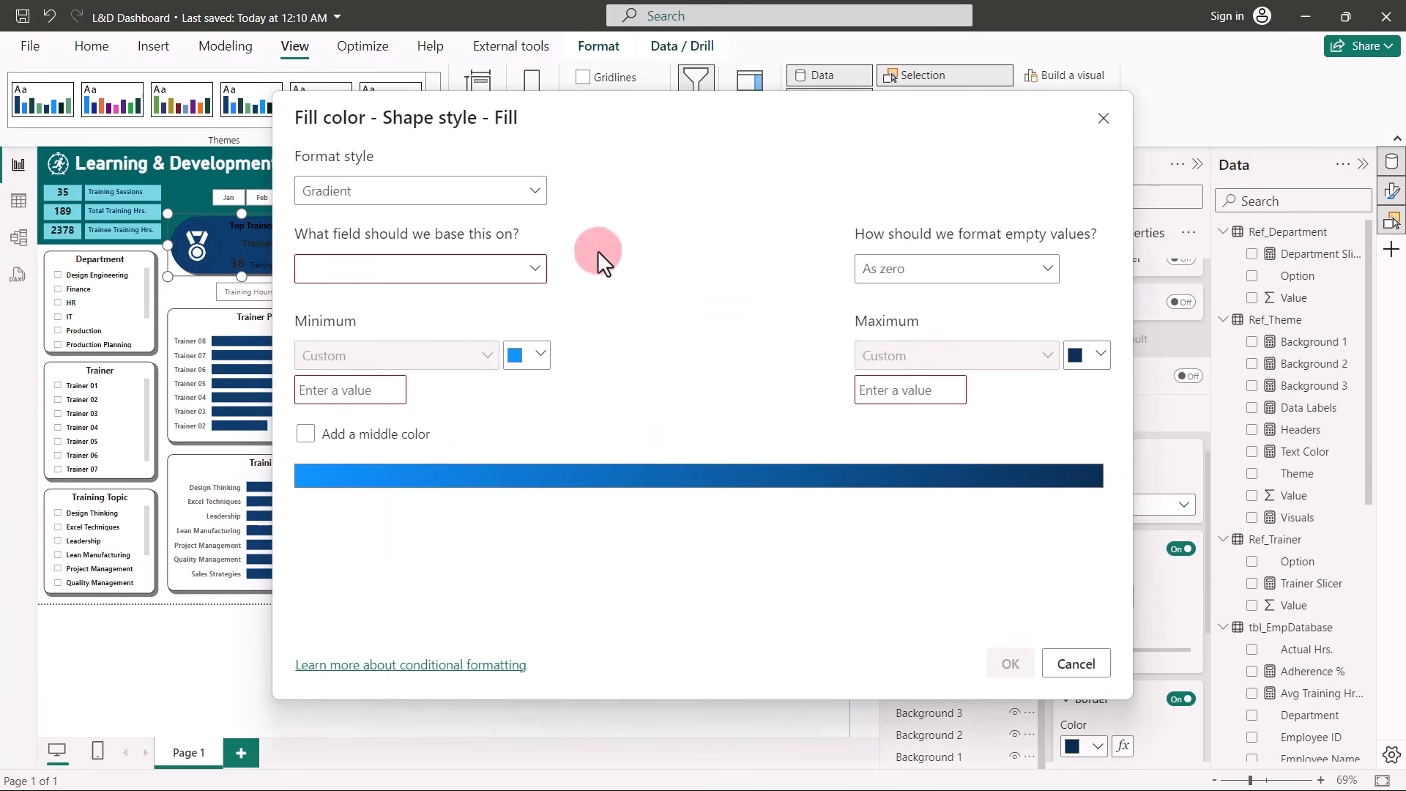
{"action": "left_click", "coordinate": [511, 192]}
{"action": "left_click", "coordinate": [372, 280]}
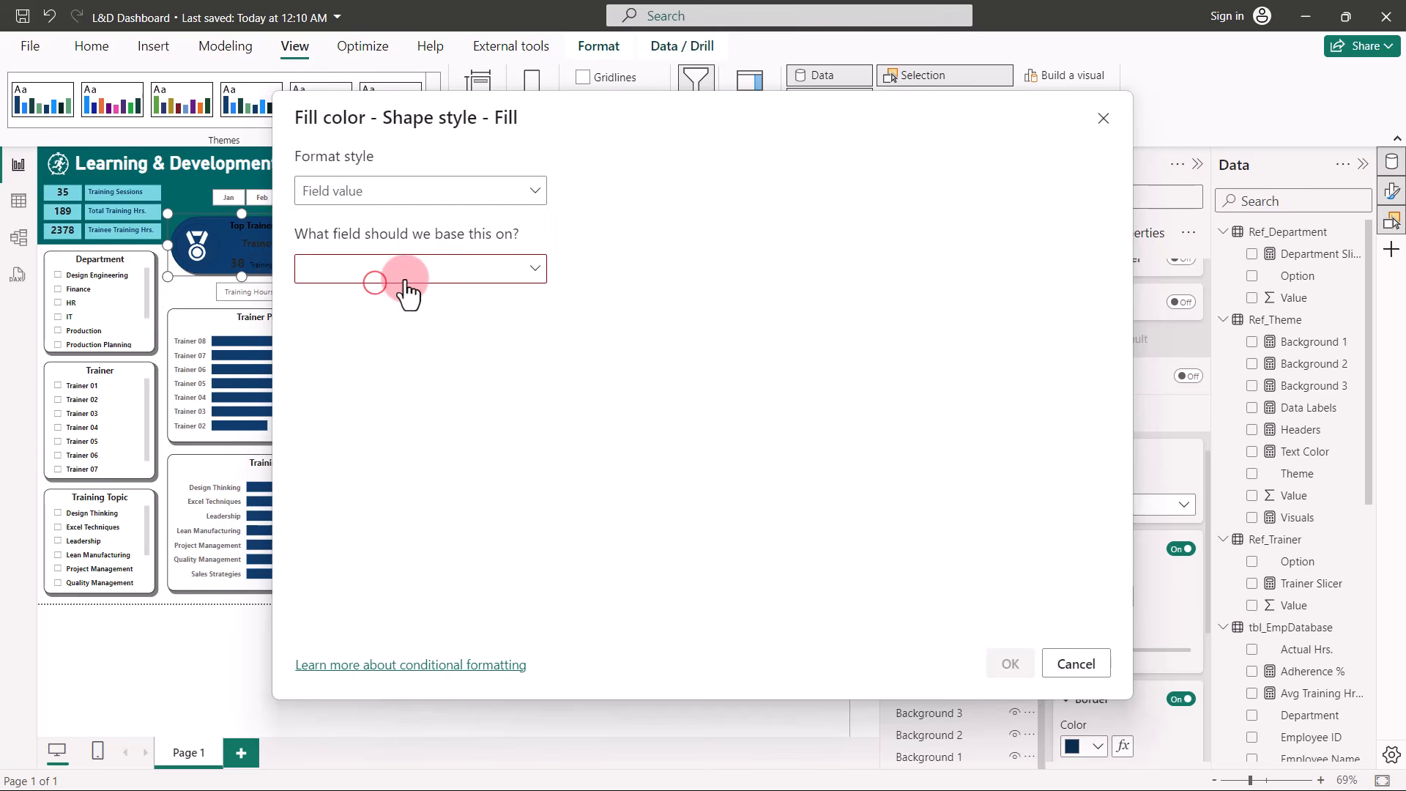
{"action": "left_click", "coordinate": [456, 270]}
{"action": "left_click", "coordinate": [308, 355]}
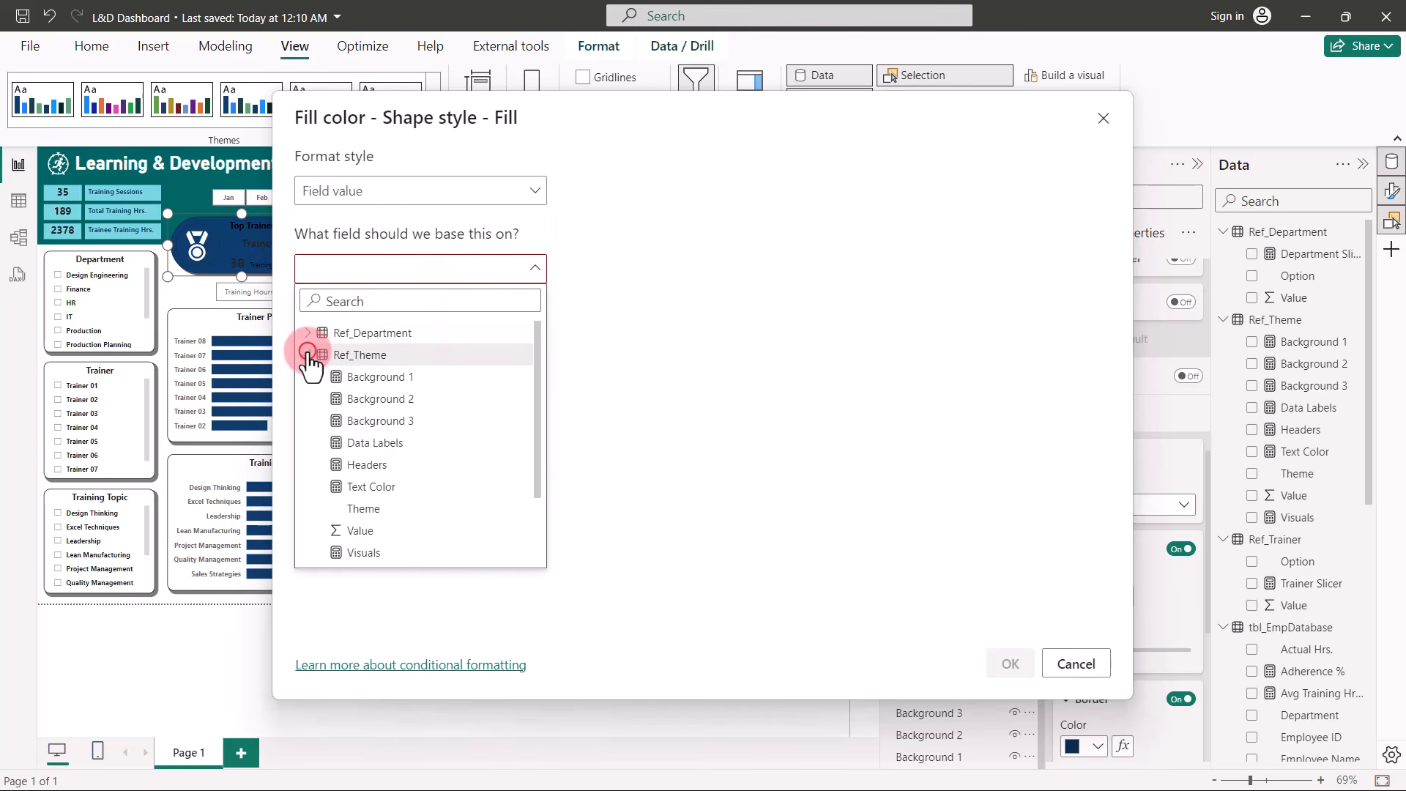
{"action": "left_click", "coordinate": [372, 466]}
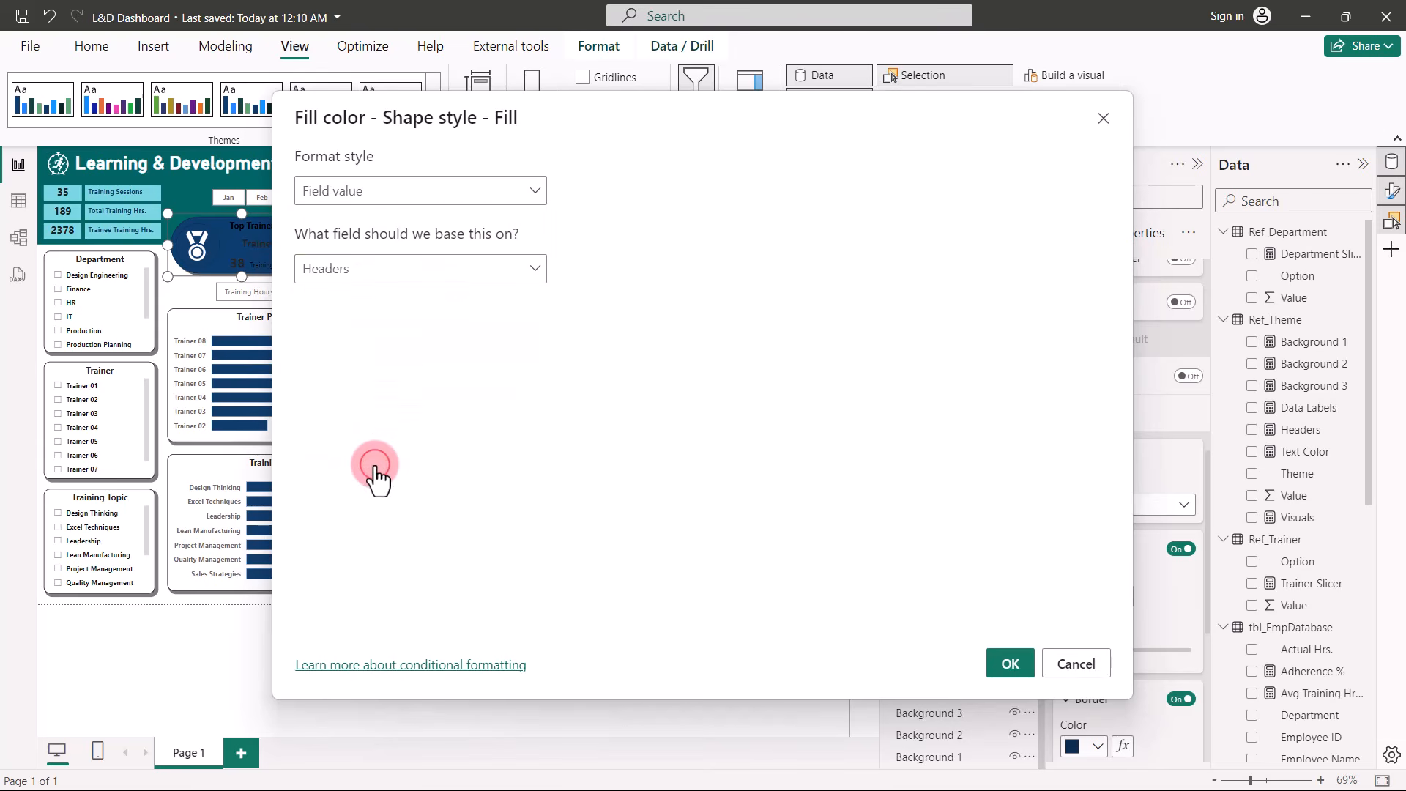
{"action": "left_click", "coordinate": [1017, 666]}
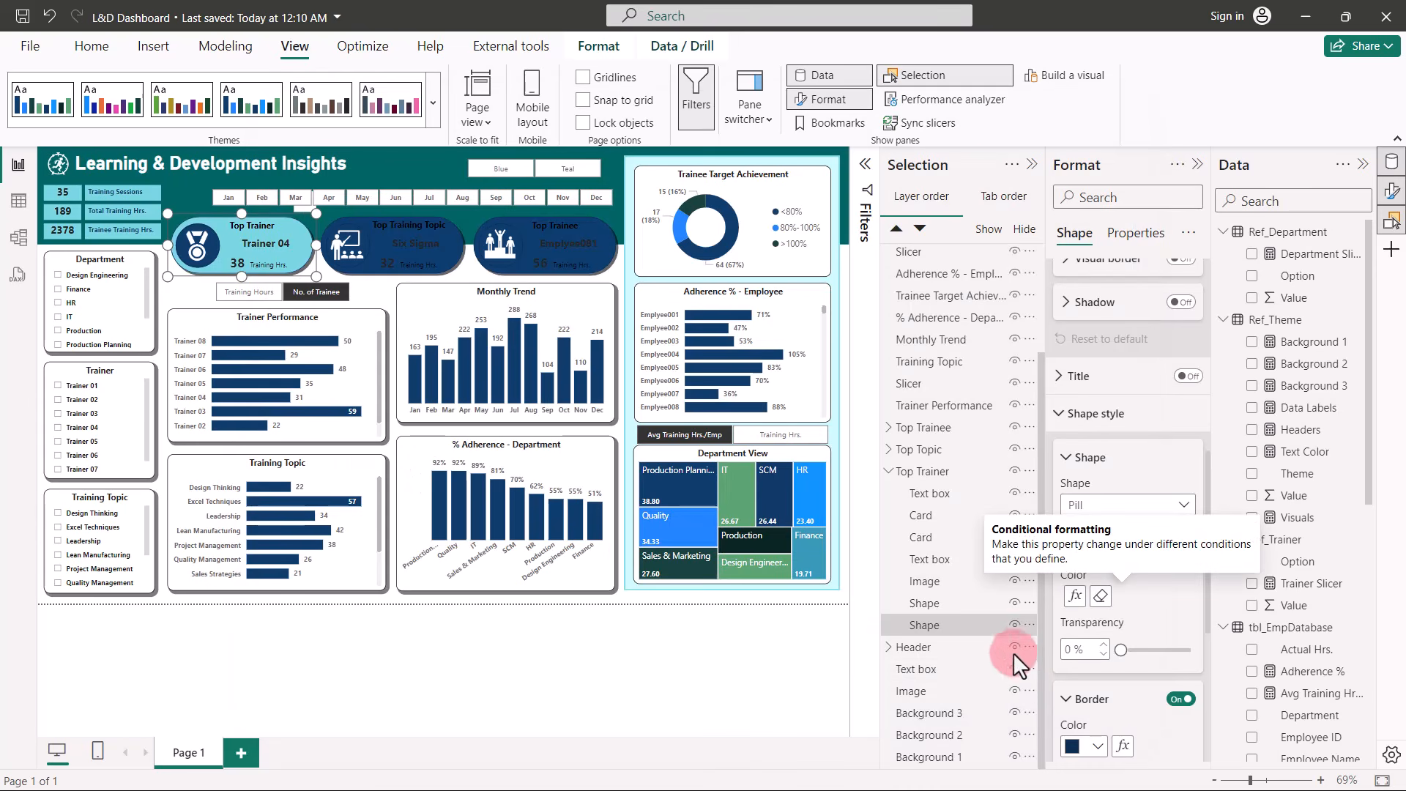
Base the fill colour of the oval behind the Top Trainer icon on the field value of Ref_Theme's Background 1 measure.
{"action": "left_click", "coordinate": [934, 604]}
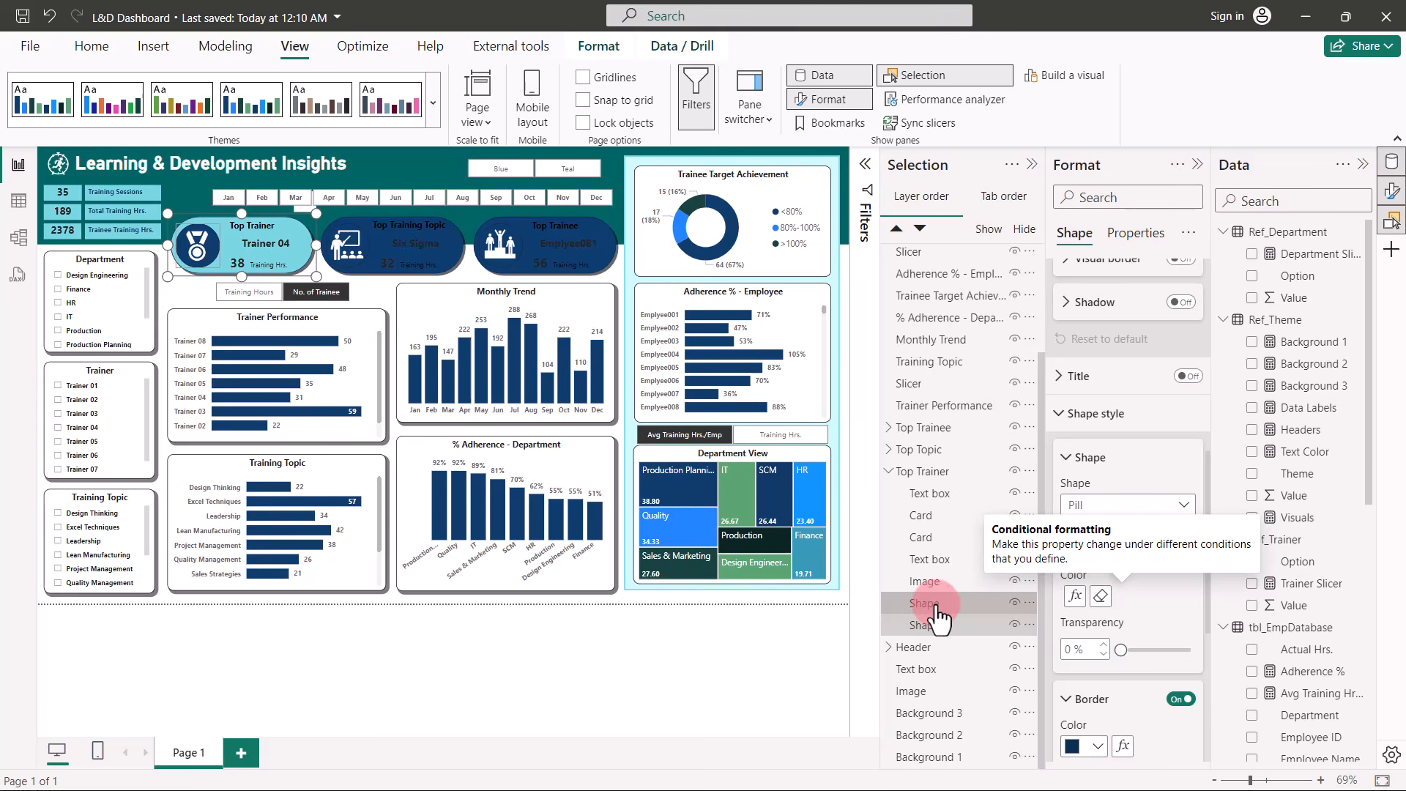
{"action": "left_click", "coordinate": [934, 606]}
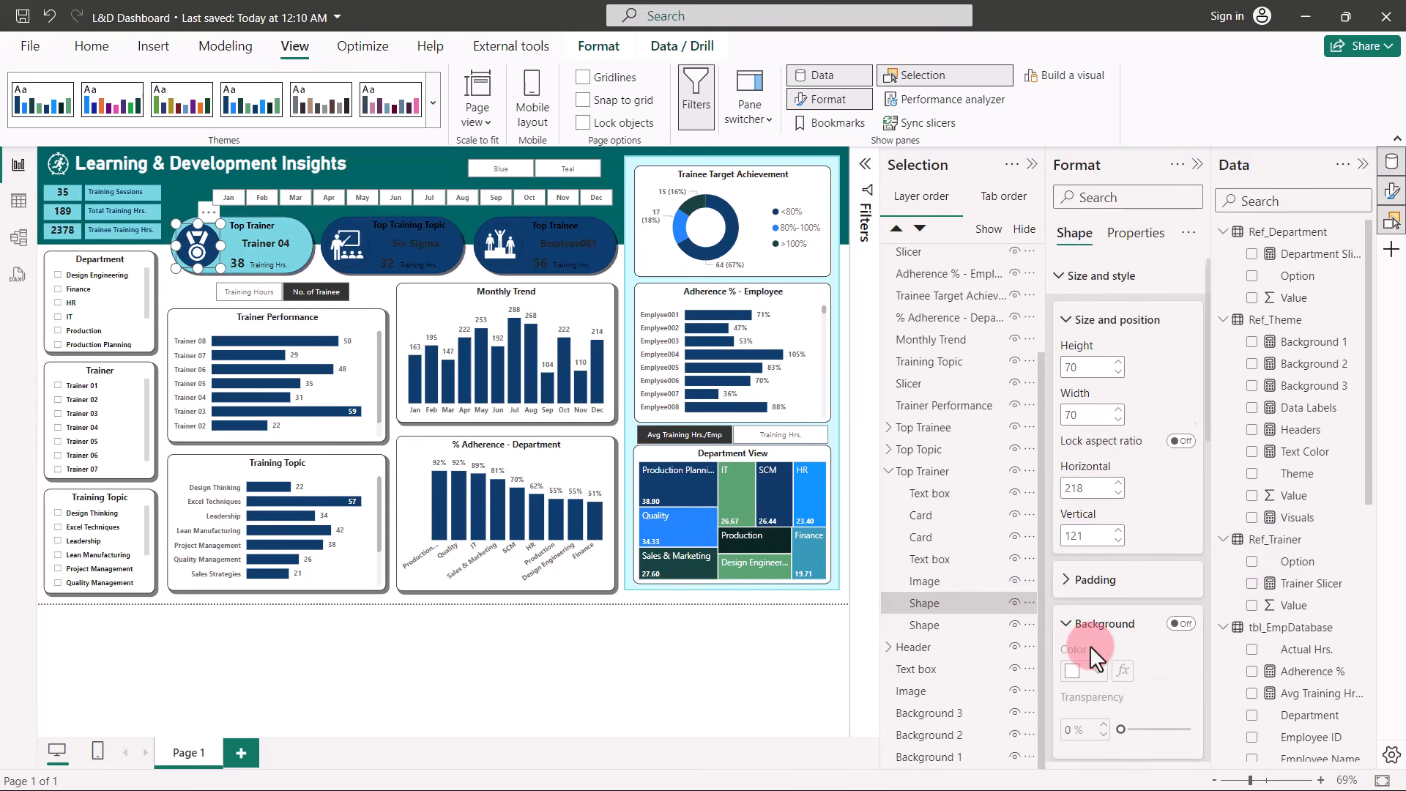
{"action": "scroll", "coordinate": [1091, 648], "scroll_direction": "down", "scroll_amount": 6}
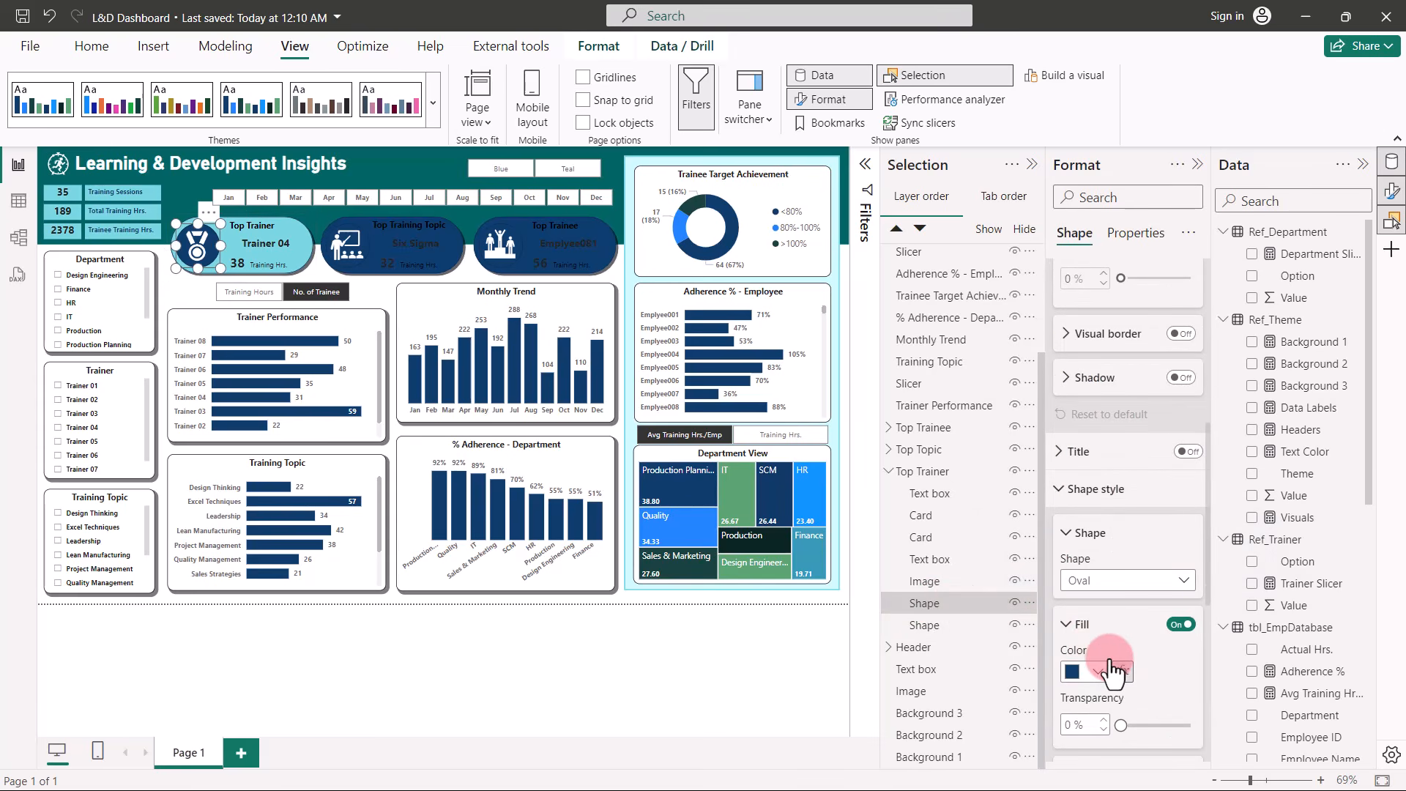
{"action": "left_click", "coordinate": [1124, 671]}
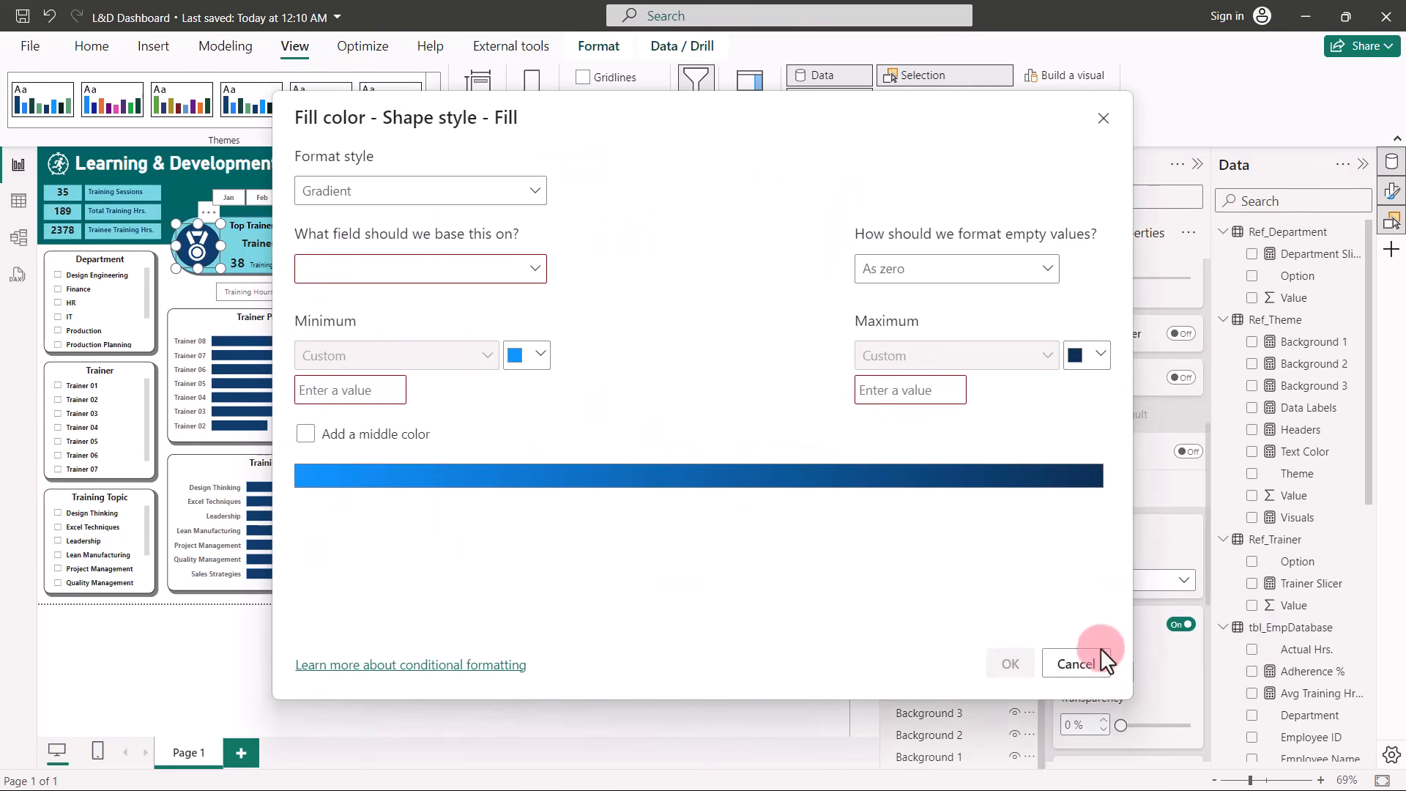
{"action": "left_click", "coordinate": [524, 192]}
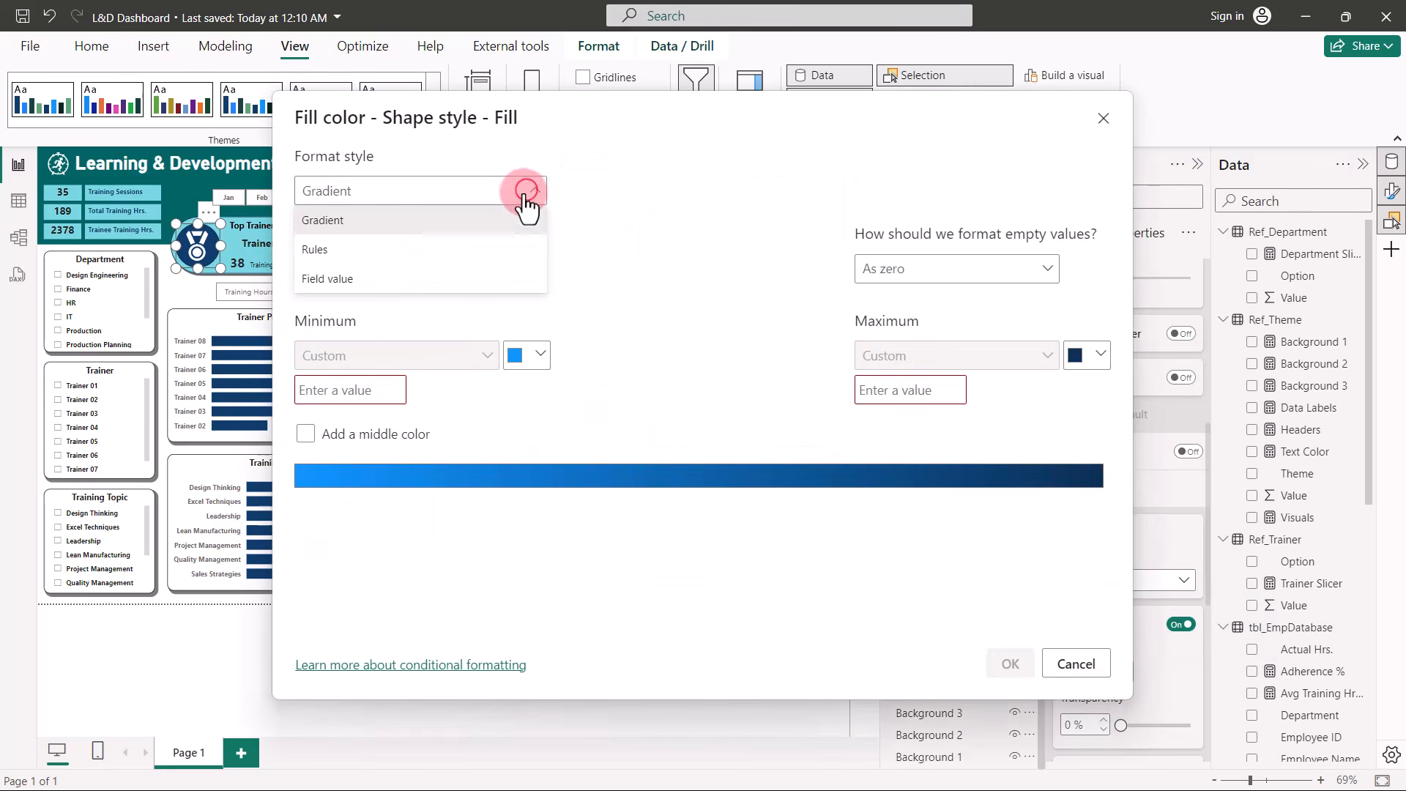
{"action": "left_click", "coordinate": [430, 282]}
{"action": "left_click", "coordinate": [492, 268]}
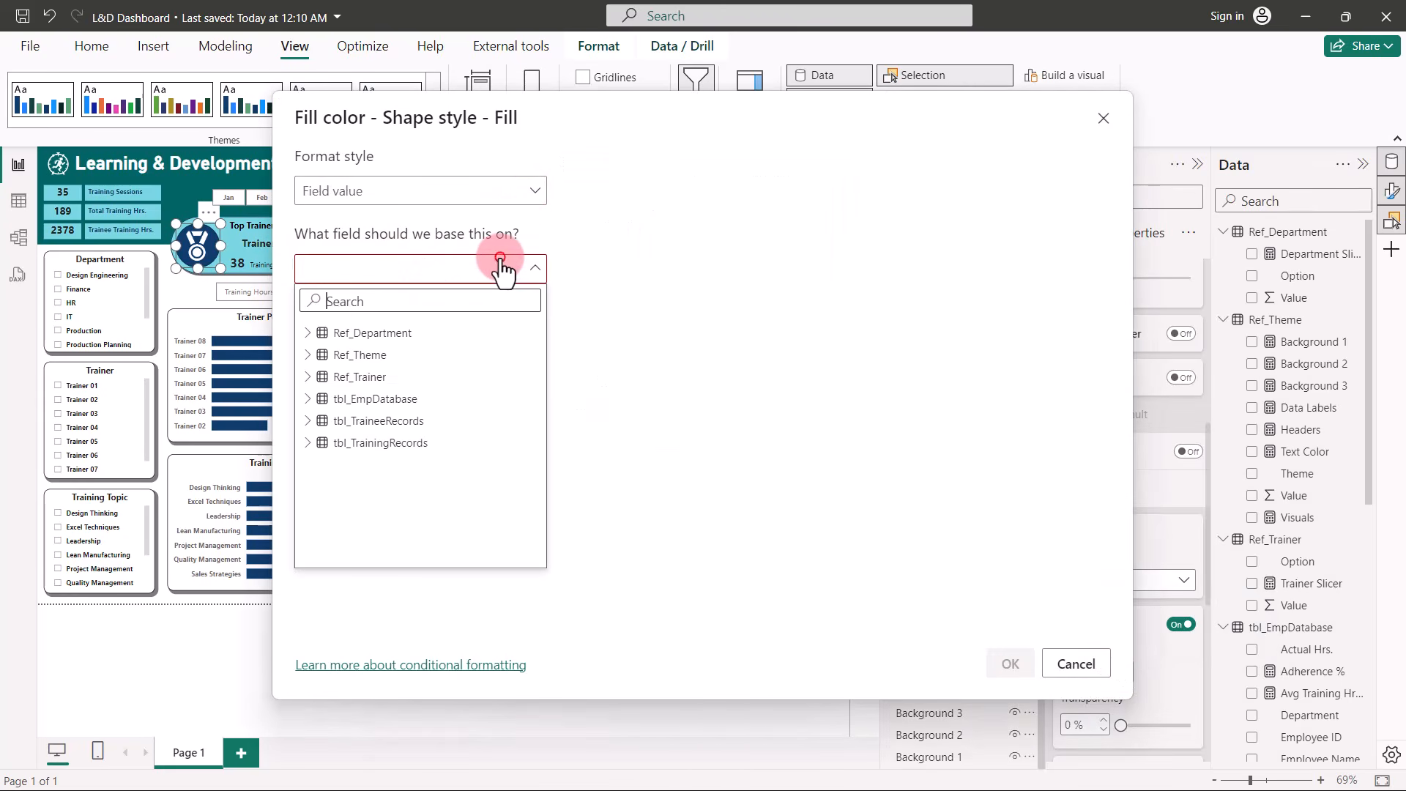
{"action": "left_click", "coordinate": [311, 357]}
{"action": "left_click", "coordinate": [380, 376]}
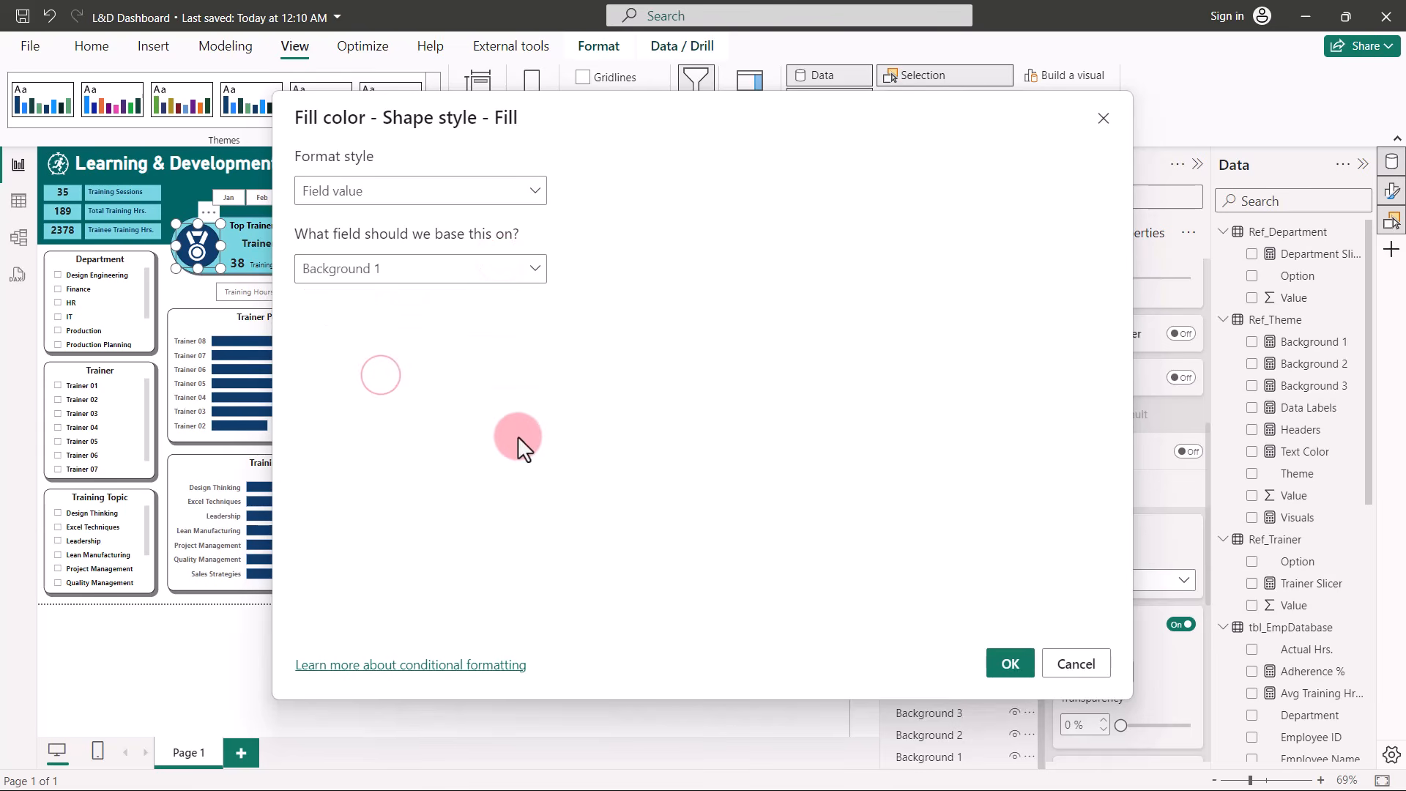
{"action": "left_click", "coordinate": [1008, 662]}
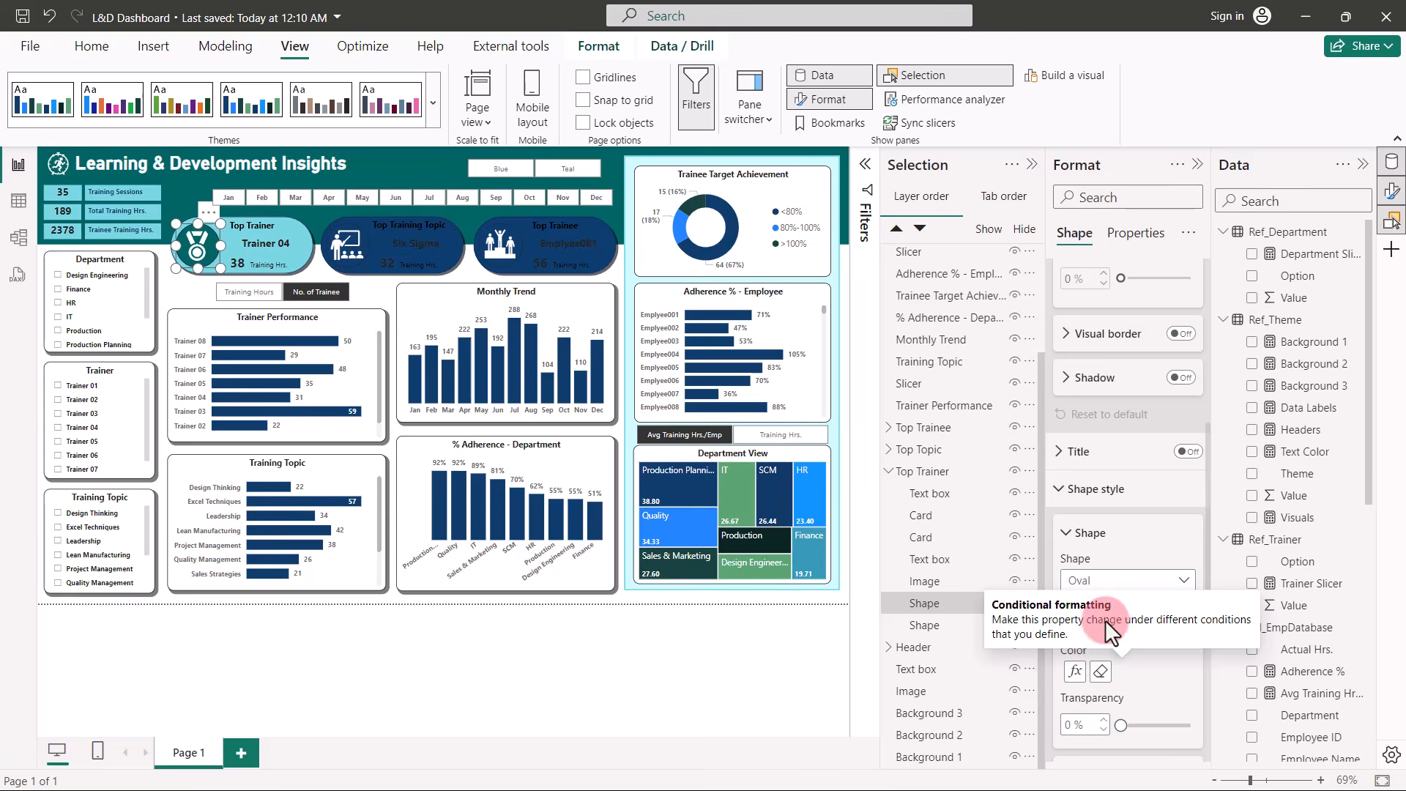
Turn off the border of the oval behind the Top Trainer icon and collapse the Size and style settings.
{"action": "scroll", "coordinate": [1119, 546], "scroll_direction": "down", "scroll_amount": 3}
{"action": "left_click", "coordinate": [1175, 551]}
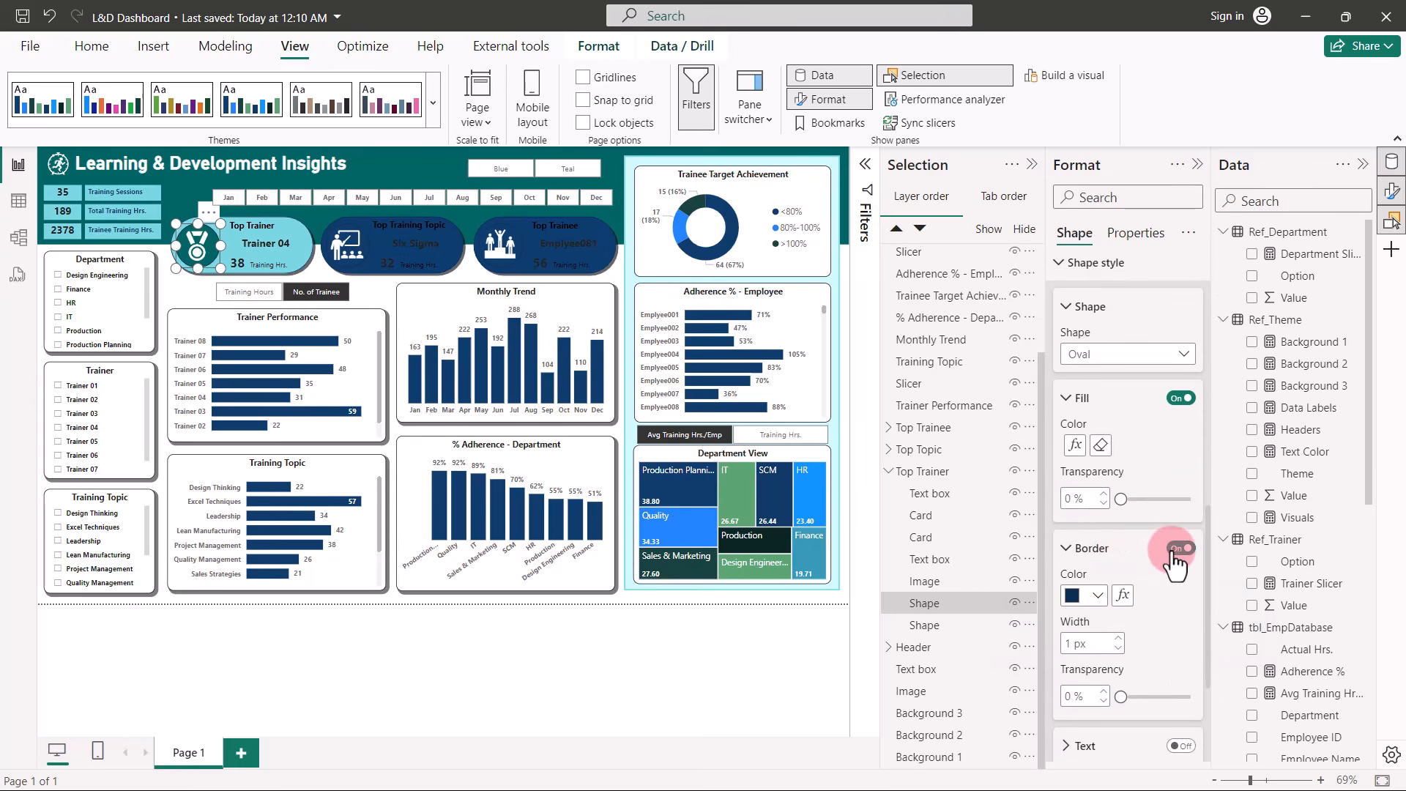
{"action": "scroll", "coordinate": [1143, 505], "scroll_direction": "down", "scroll_amount": 5}
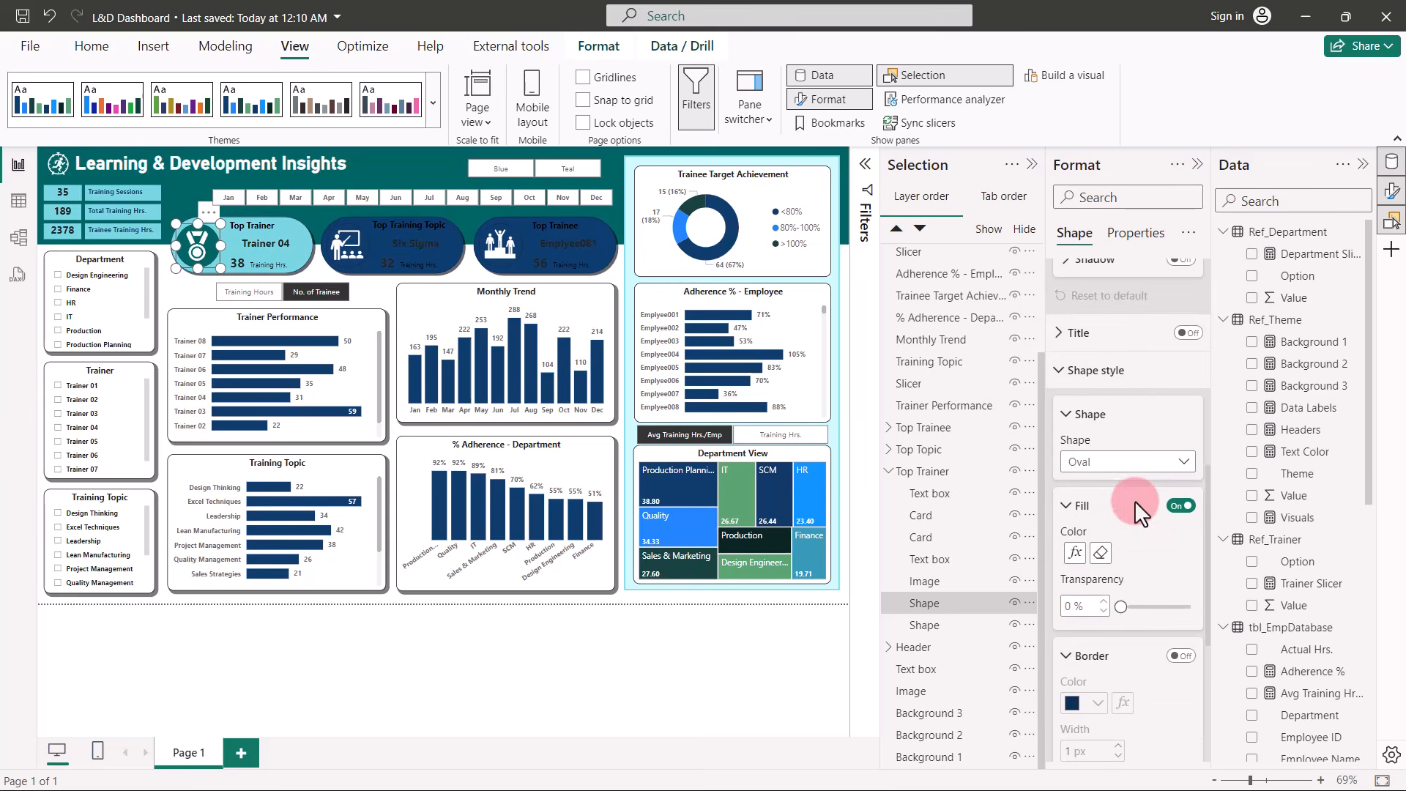
{"action": "scroll", "coordinate": [1136, 505], "scroll_direction": "up", "scroll_amount": 3}
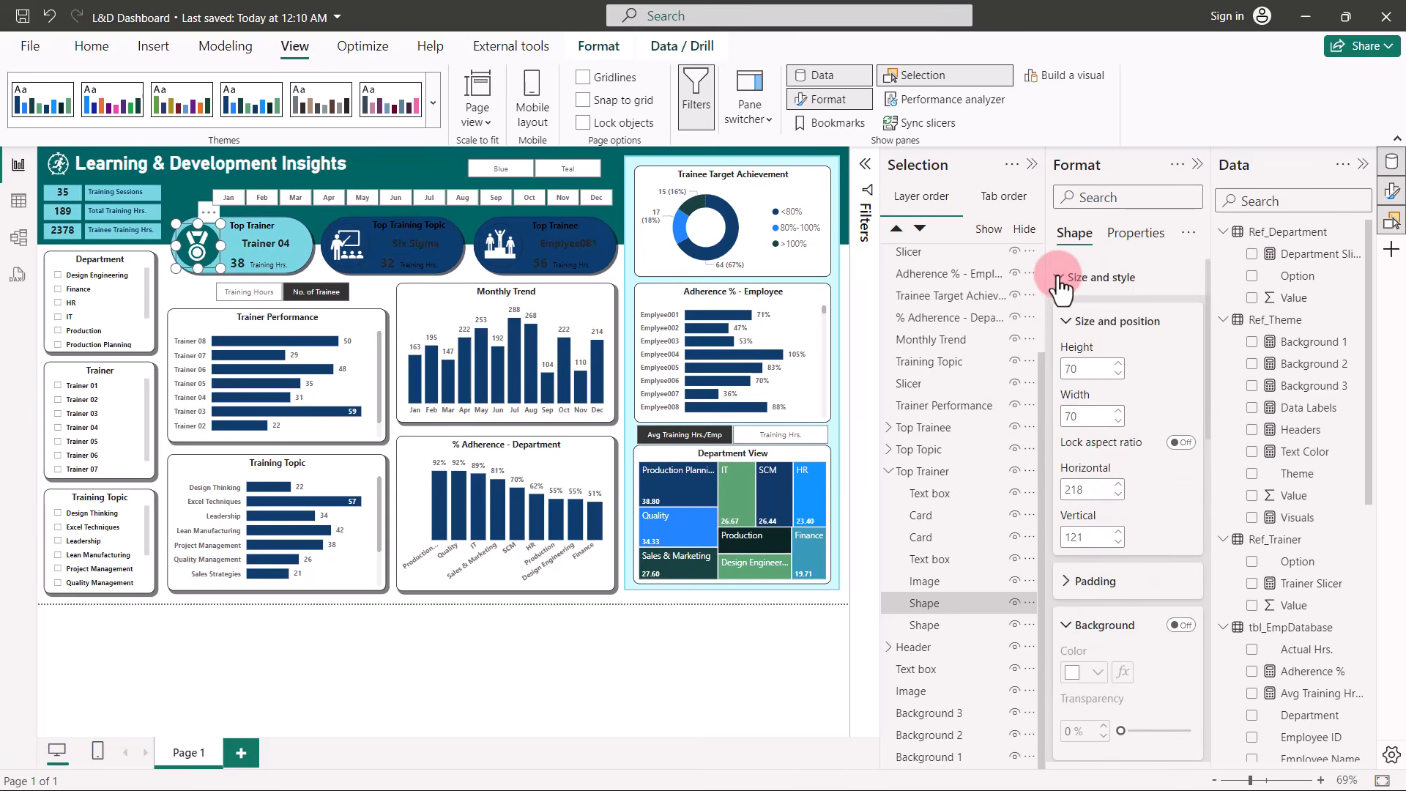
{"action": "left_click", "coordinate": [1058, 278]}
Base the fill colour of the Top Topic group's pill shape on the field value of Ref_Theme's Headers measure.
{"action": "left_click", "coordinate": [888, 449]}
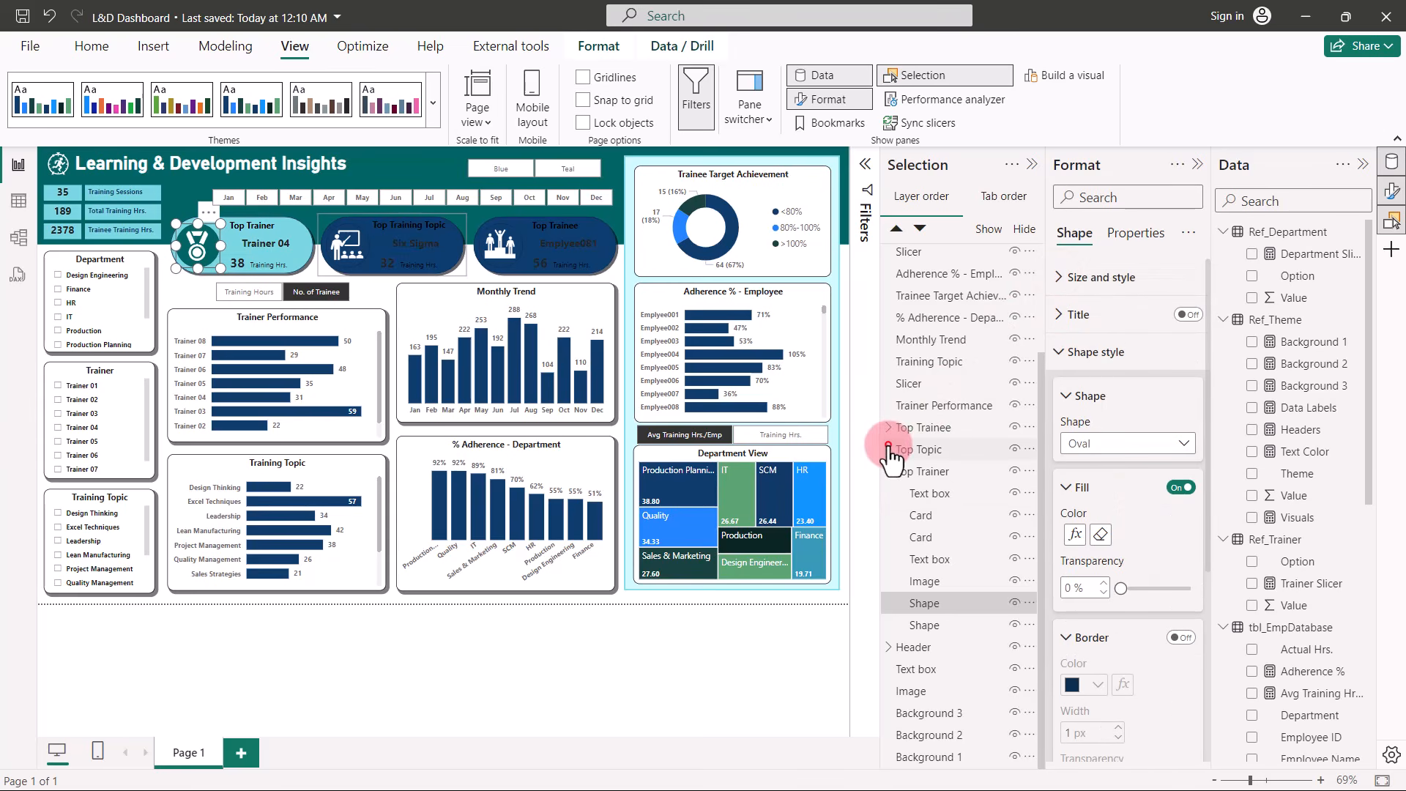
{"action": "left_click", "coordinate": [928, 602]}
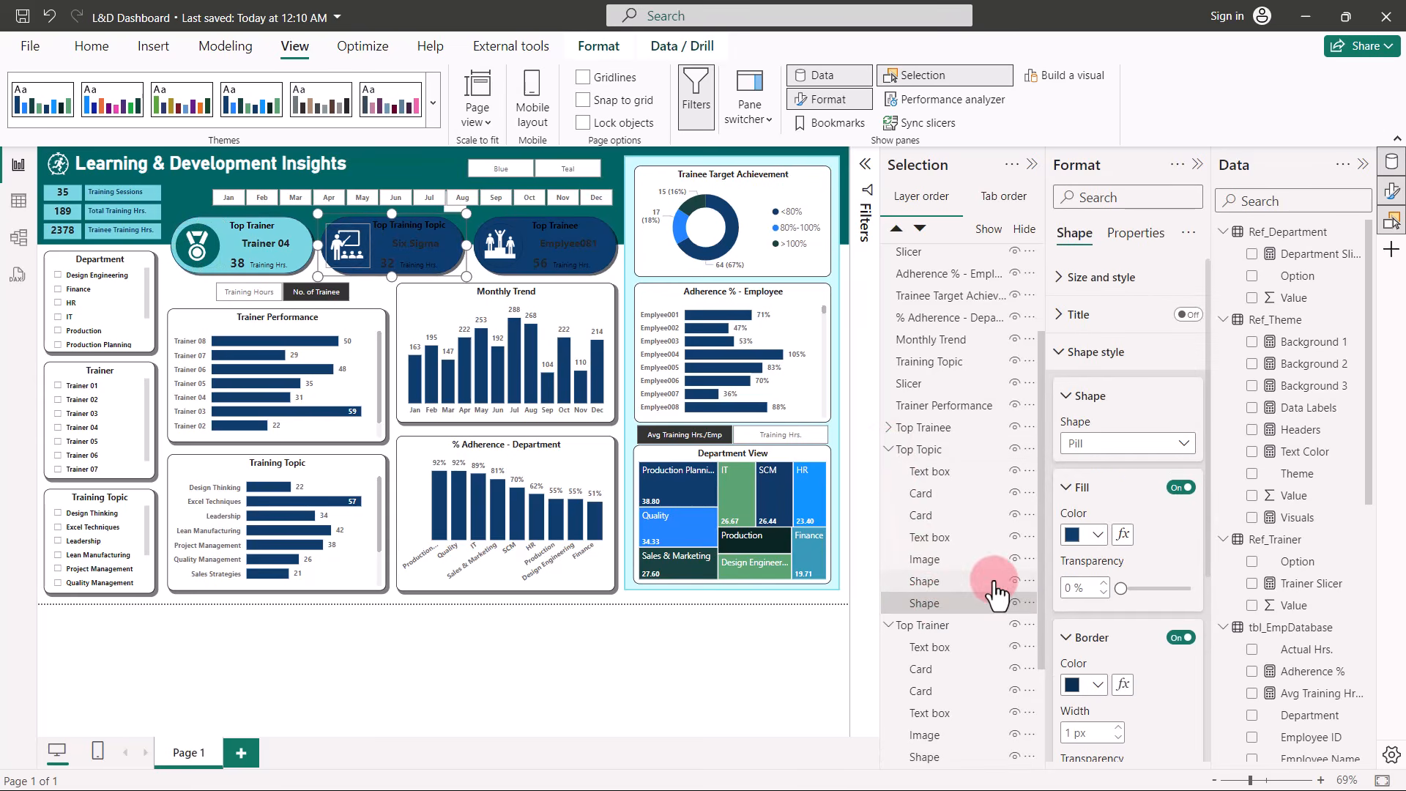
{"action": "left_click", "coordinate": [1122, 536]}
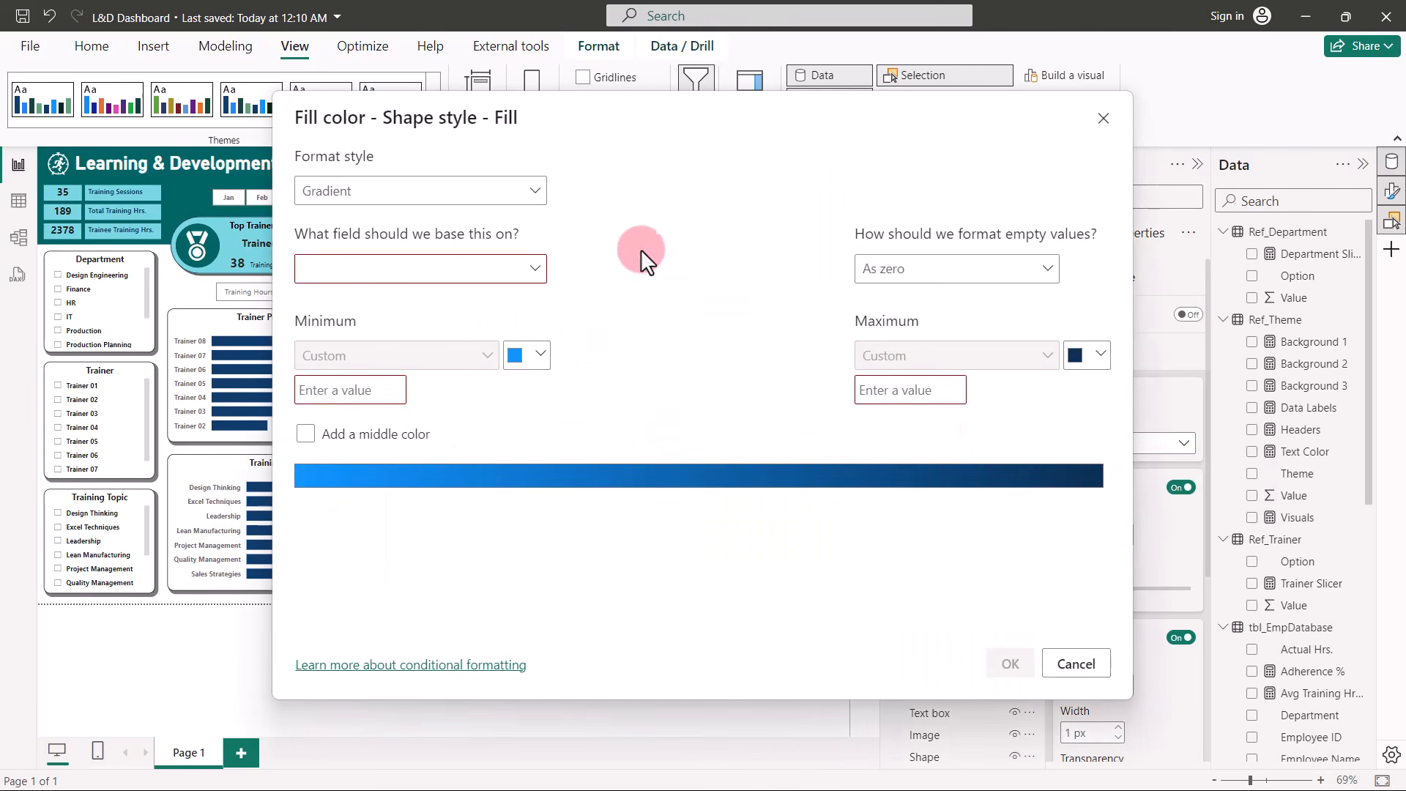
{"action": "left_click", "coordinate": [534, 190]}
{"action": "left_click", "coordinate": [428, 276]}
{"action": "left_click", "coordinate": [460, 277]}
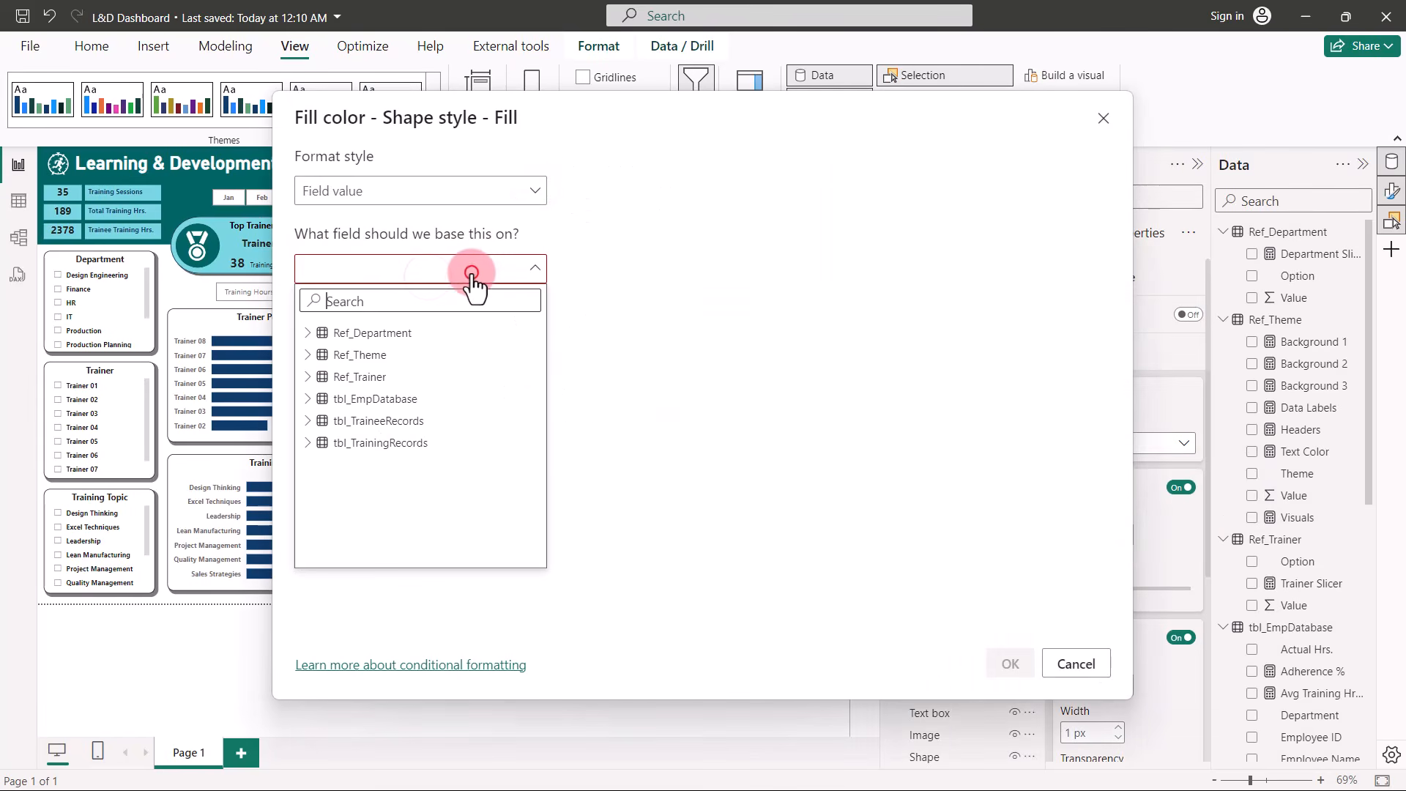
{"action": "left_click", "coordinate": [311, 355]}
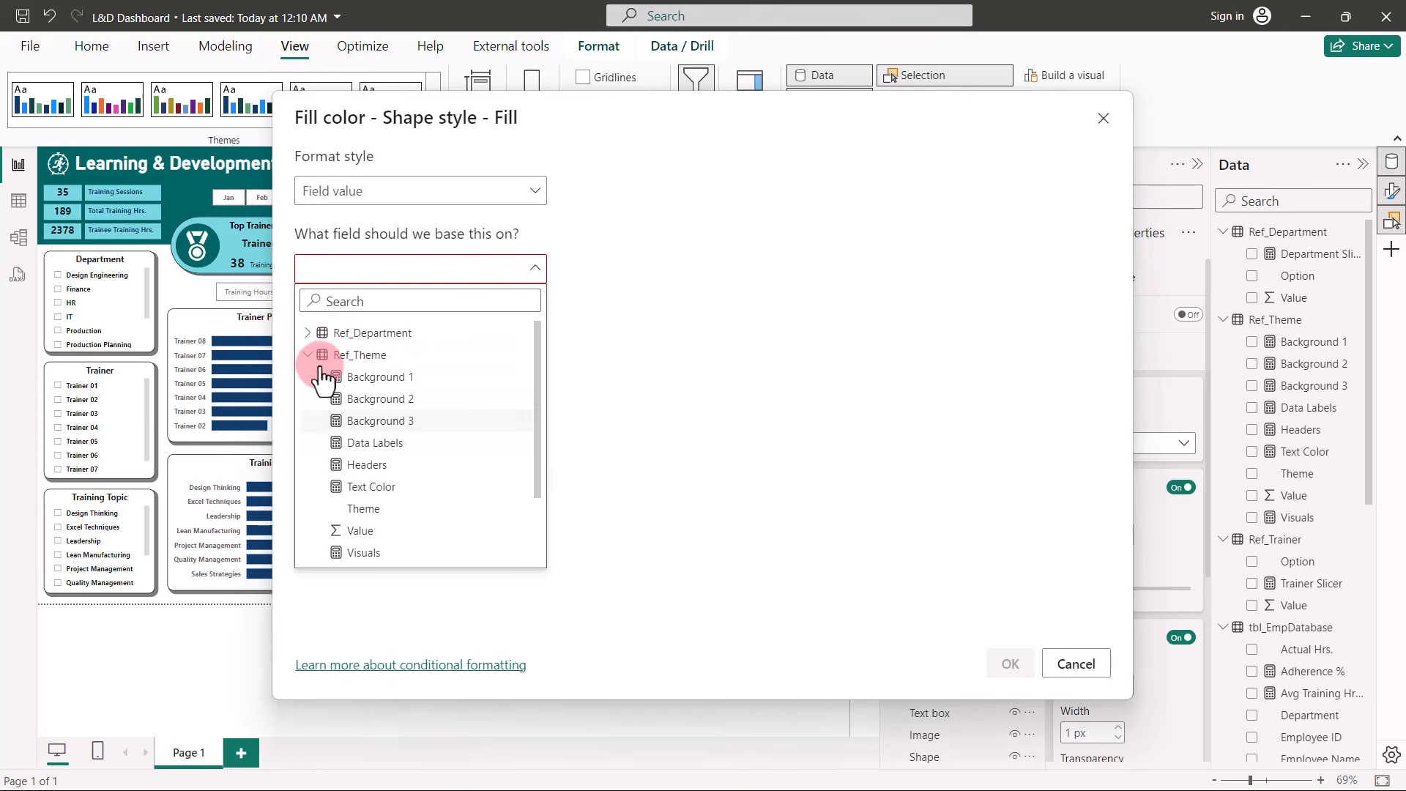
{"action": "left_click", "coordinate": [374, 461]}
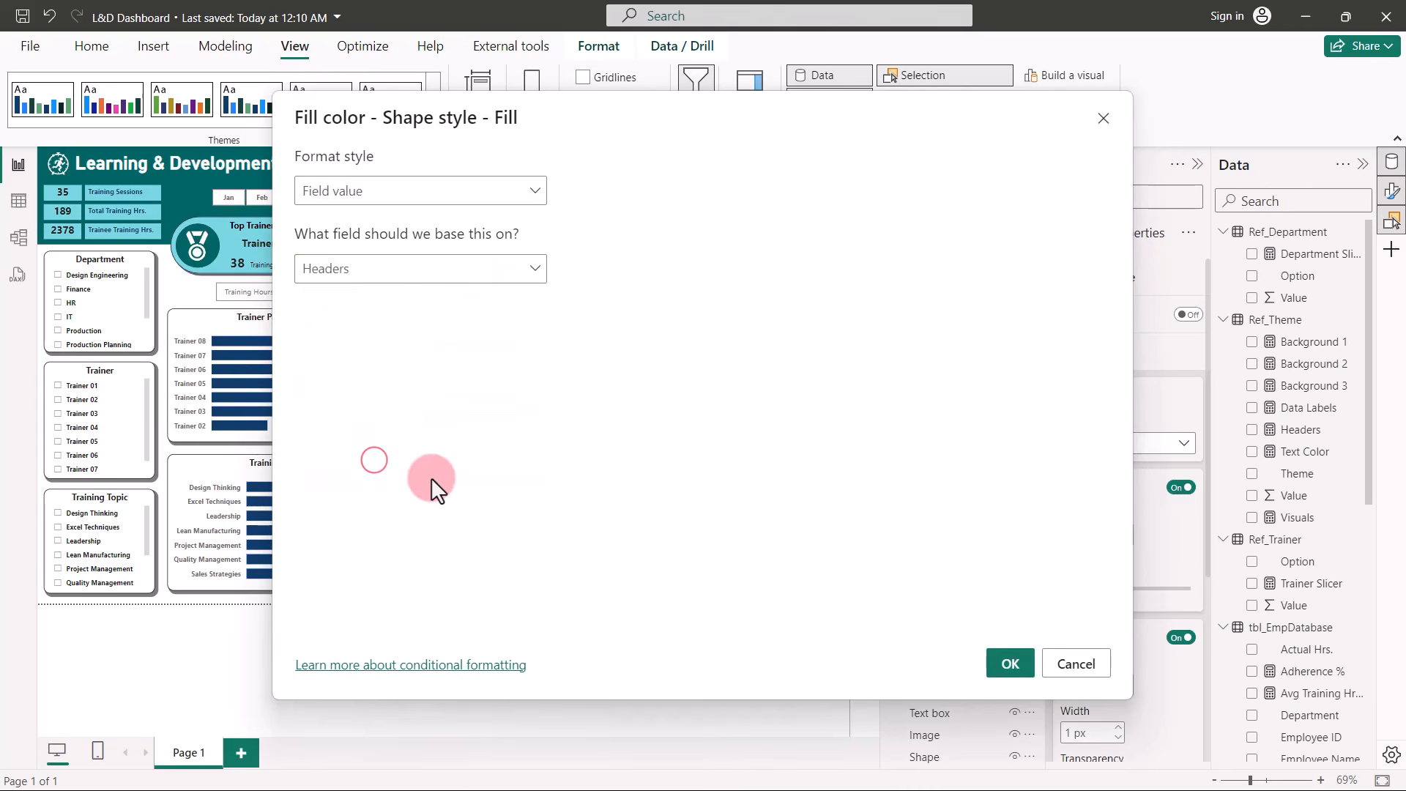
{"action": "left_click", "coordinate": [1004, 664]}
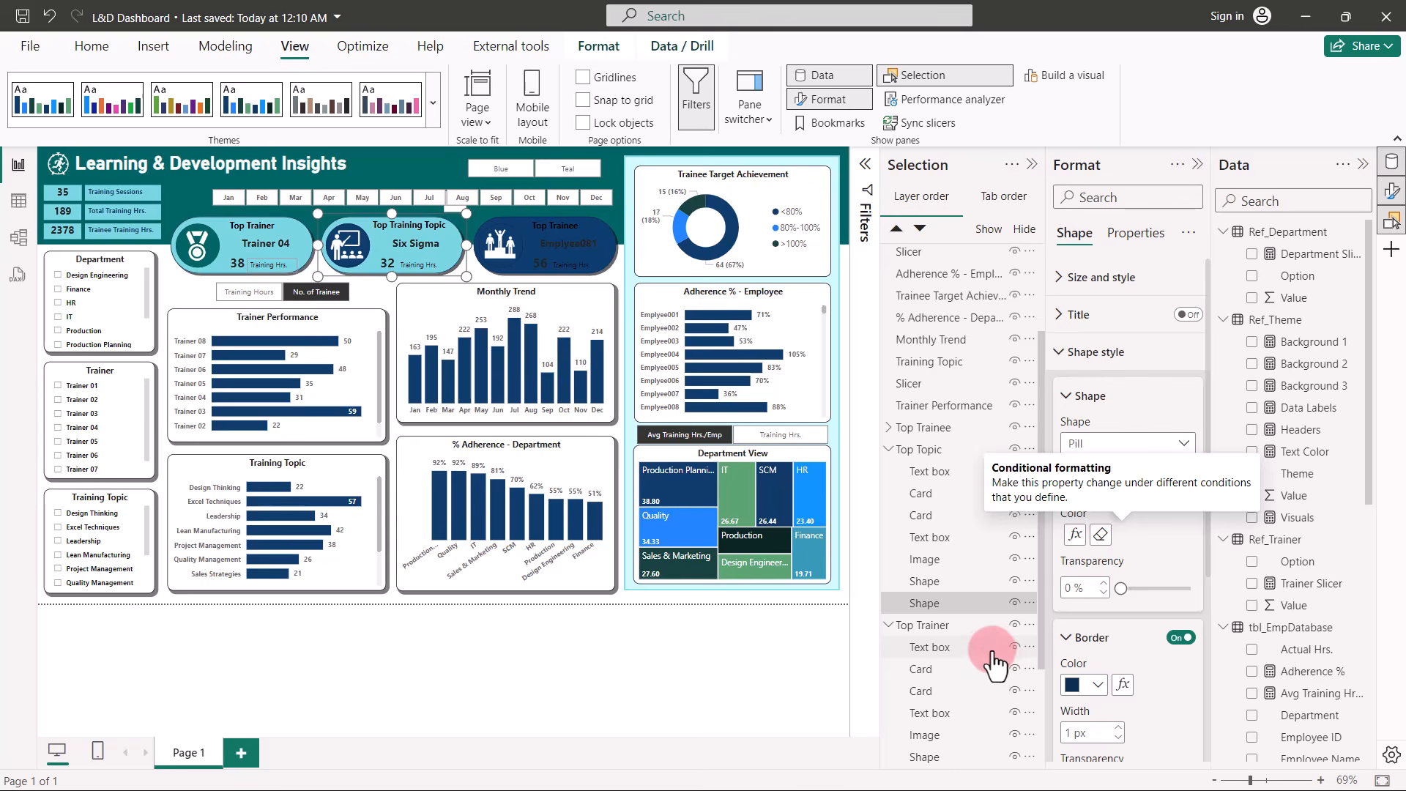
Turn off the border of the oval behind the Top Topic icon.
{"action": "left_click", "coordinate": [929, 582]}
{"action": "left_click", "coordinate": [929, 583], "text": "ctrl"}
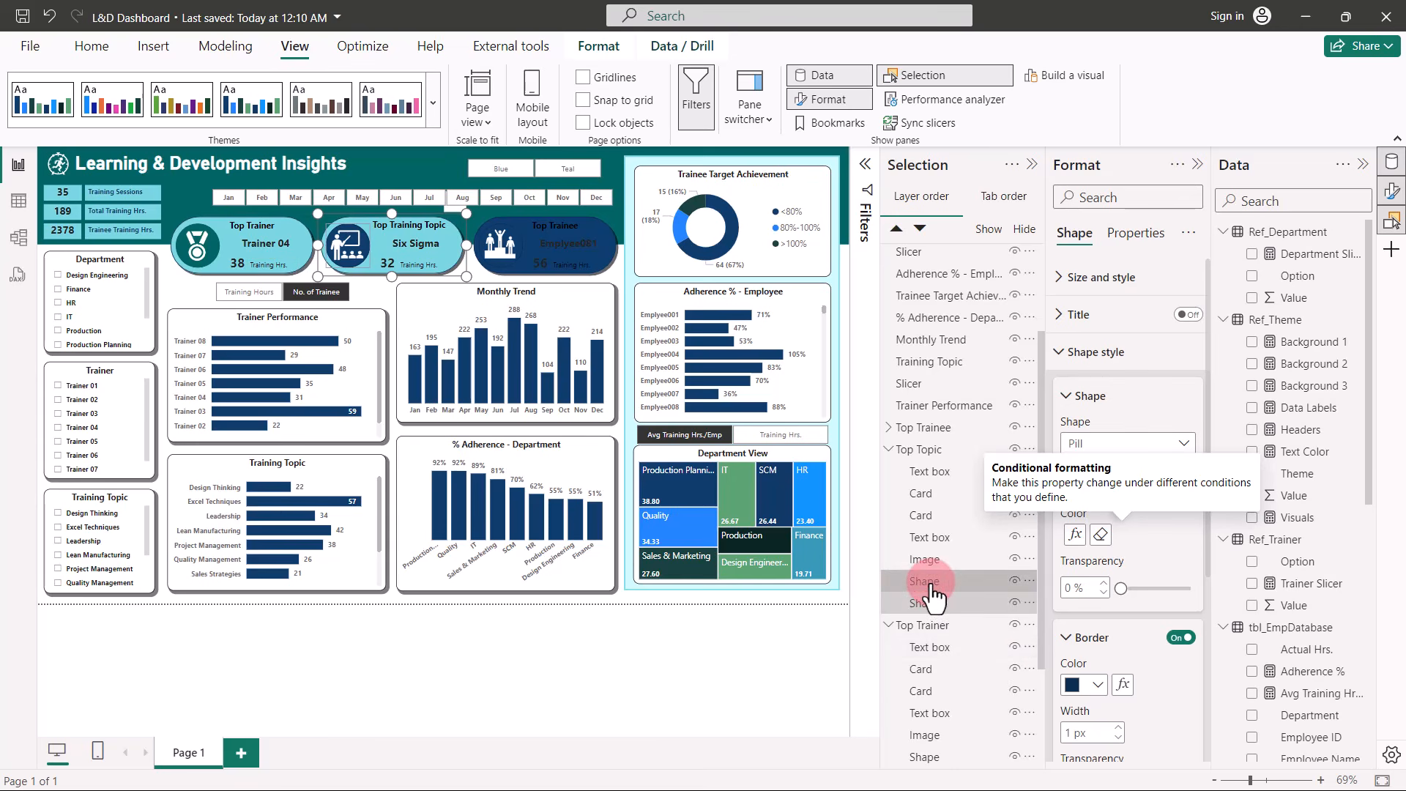
{"action": "left_click", "coordinate": [929, 584]}
{"action": "left_click", "coordinate": [1180, 637]}
Base the fill colour of the oval behind the Top Topic icon on the field value of Ref_Theme's Background 1 measure.
{"action": "left_click", "coordinate": [1123, 535]}
{"action": "left_click", "coordinate": [528, 192]}
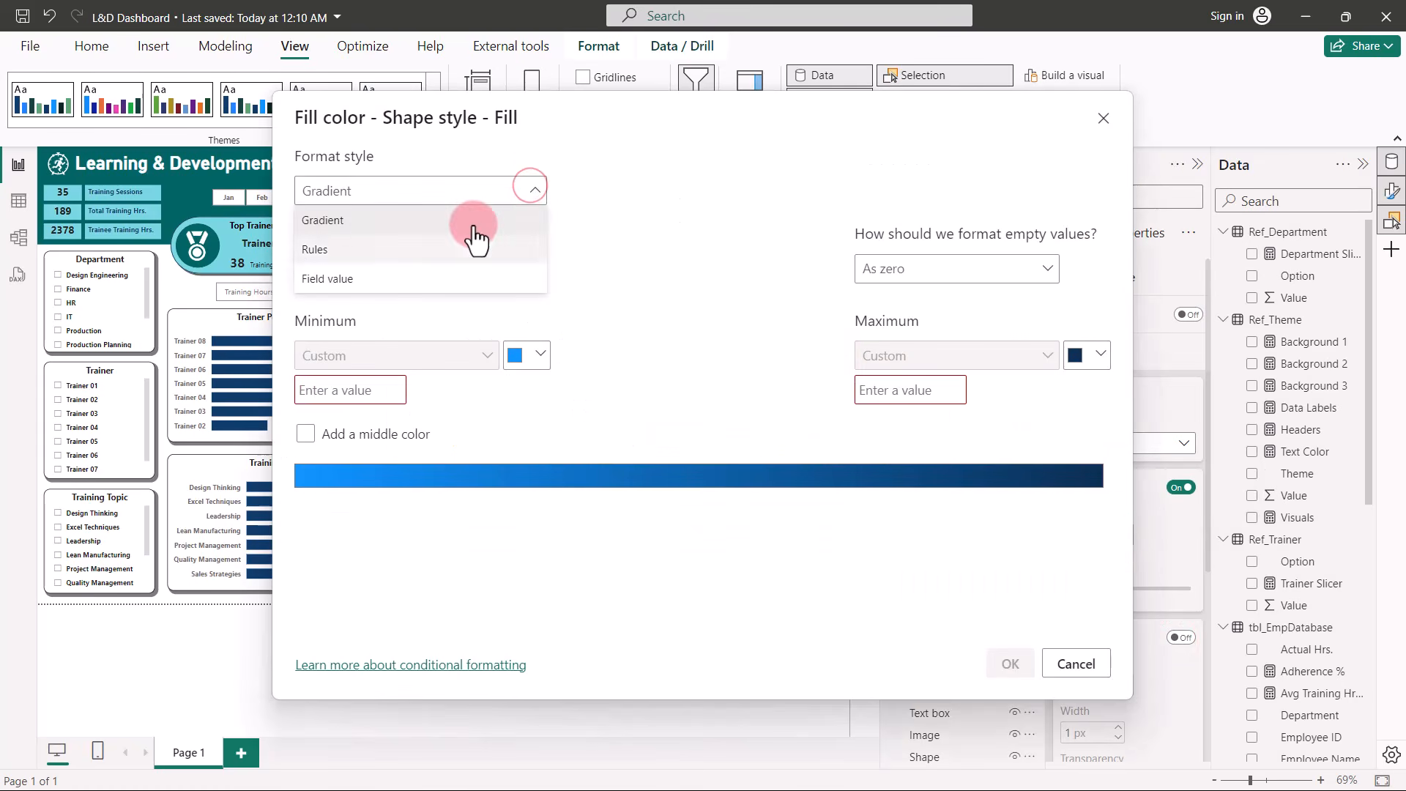
{"action": "left_click", "coordinate": [410, 270]}
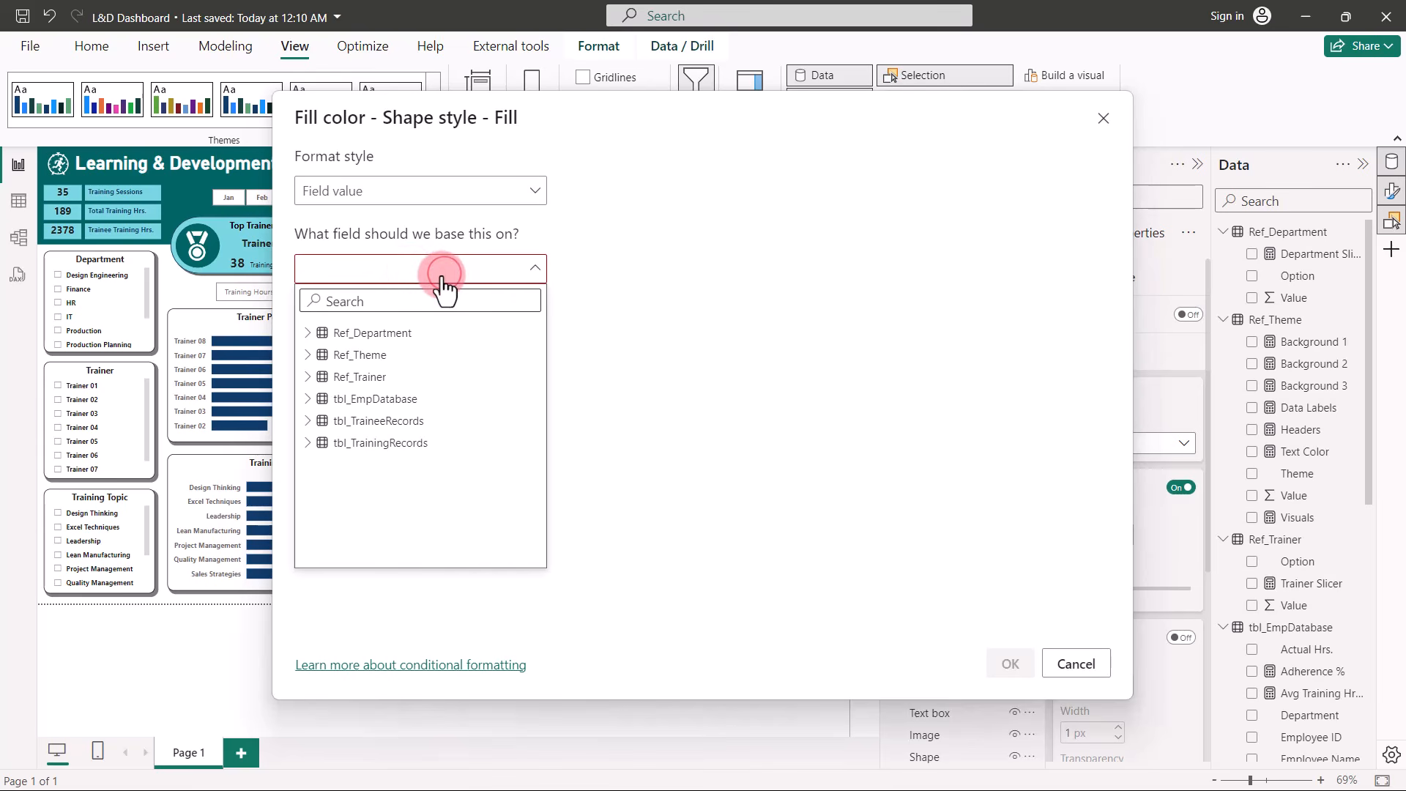
{"action": "left_click", "coordinate": [307, 355]}
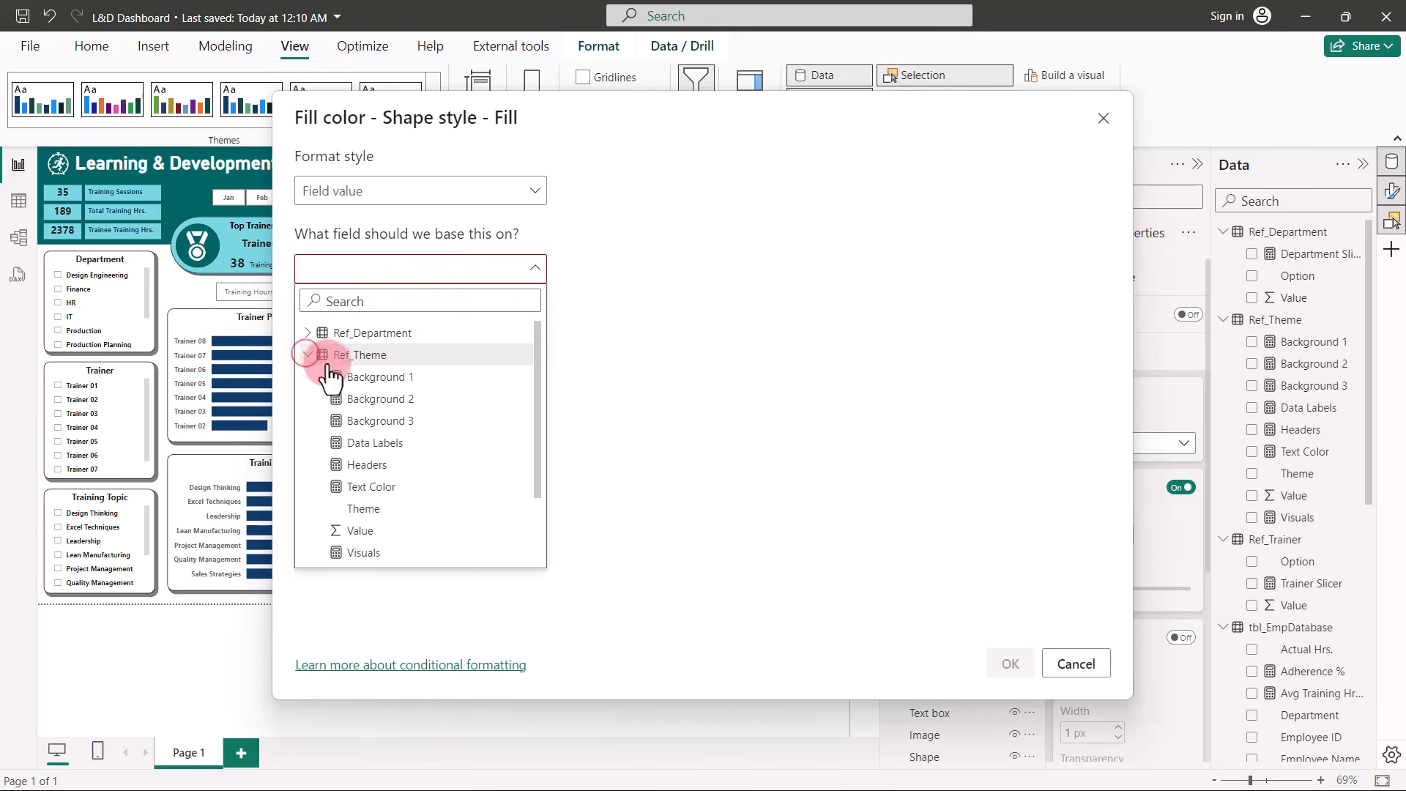
{"action": "left_click", "coordinate": [371, 379]}
{"action": "left_click", "coordinate": [1003, 666]}
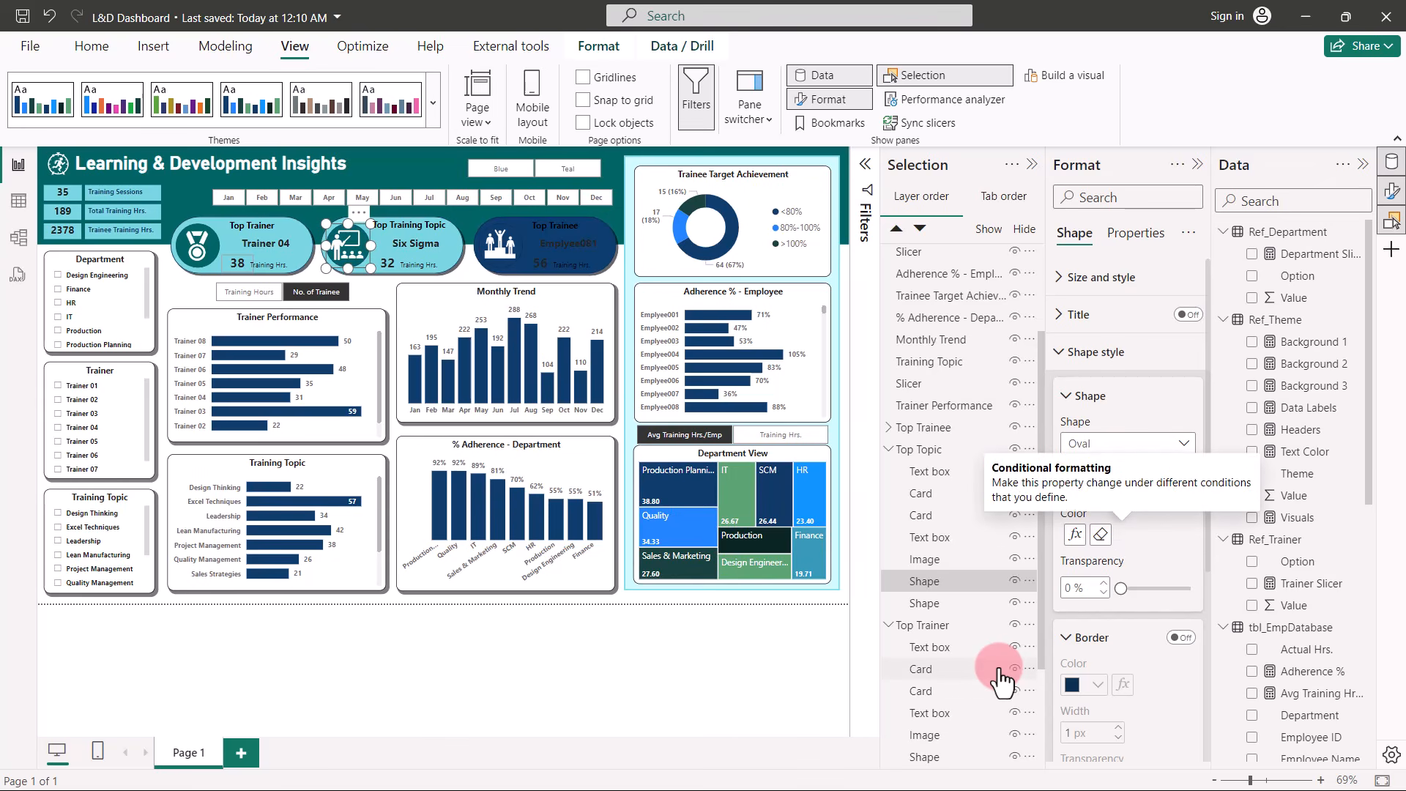
Base the fill colour of the Top Trainee group's pill shape on the field value of Ref_Theme's Headers measure.
{"action": "left_click", "coordinate": [889, 449]}
{"action": "left_click", "coordinate": [890, 472]}
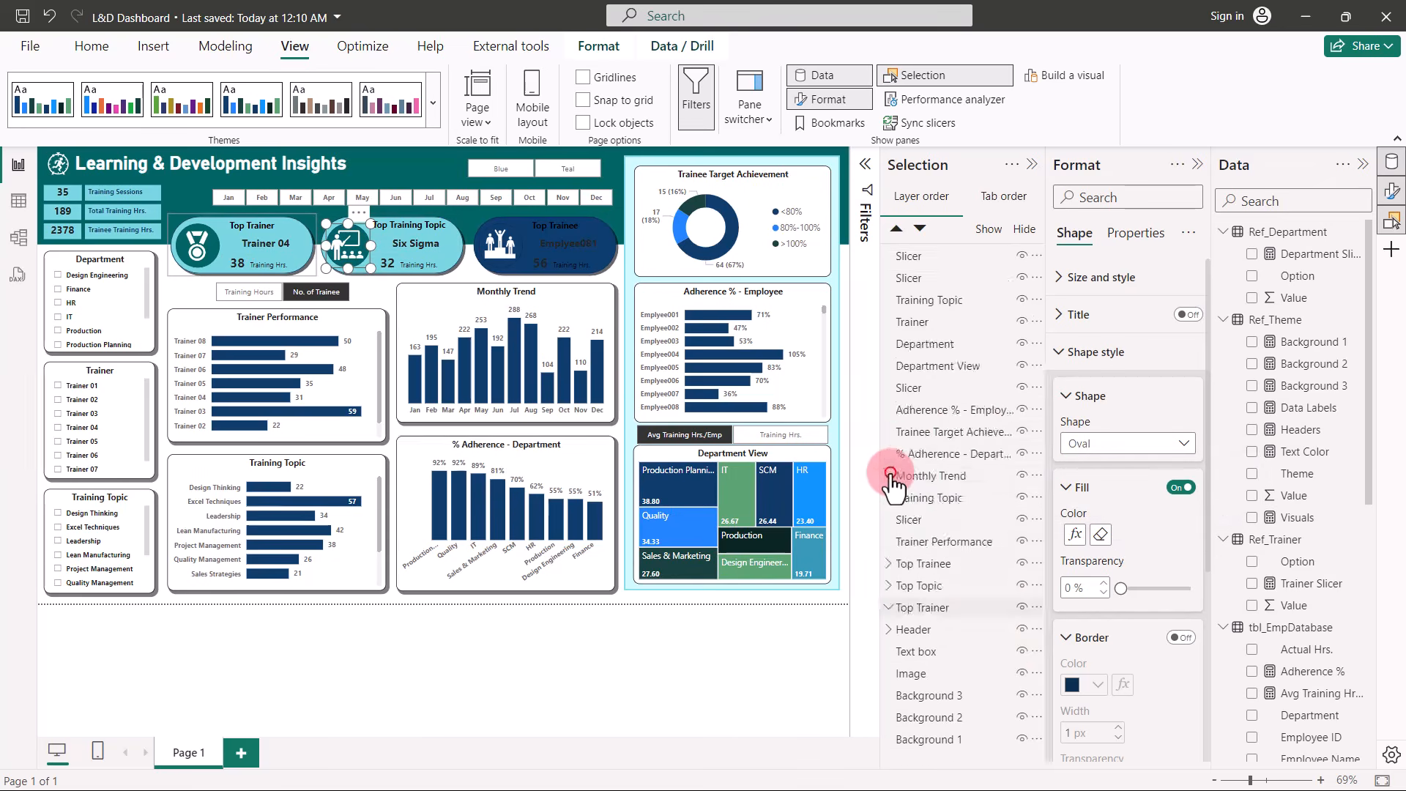
{"action": "left_click", "coordinate": [886, 562]}
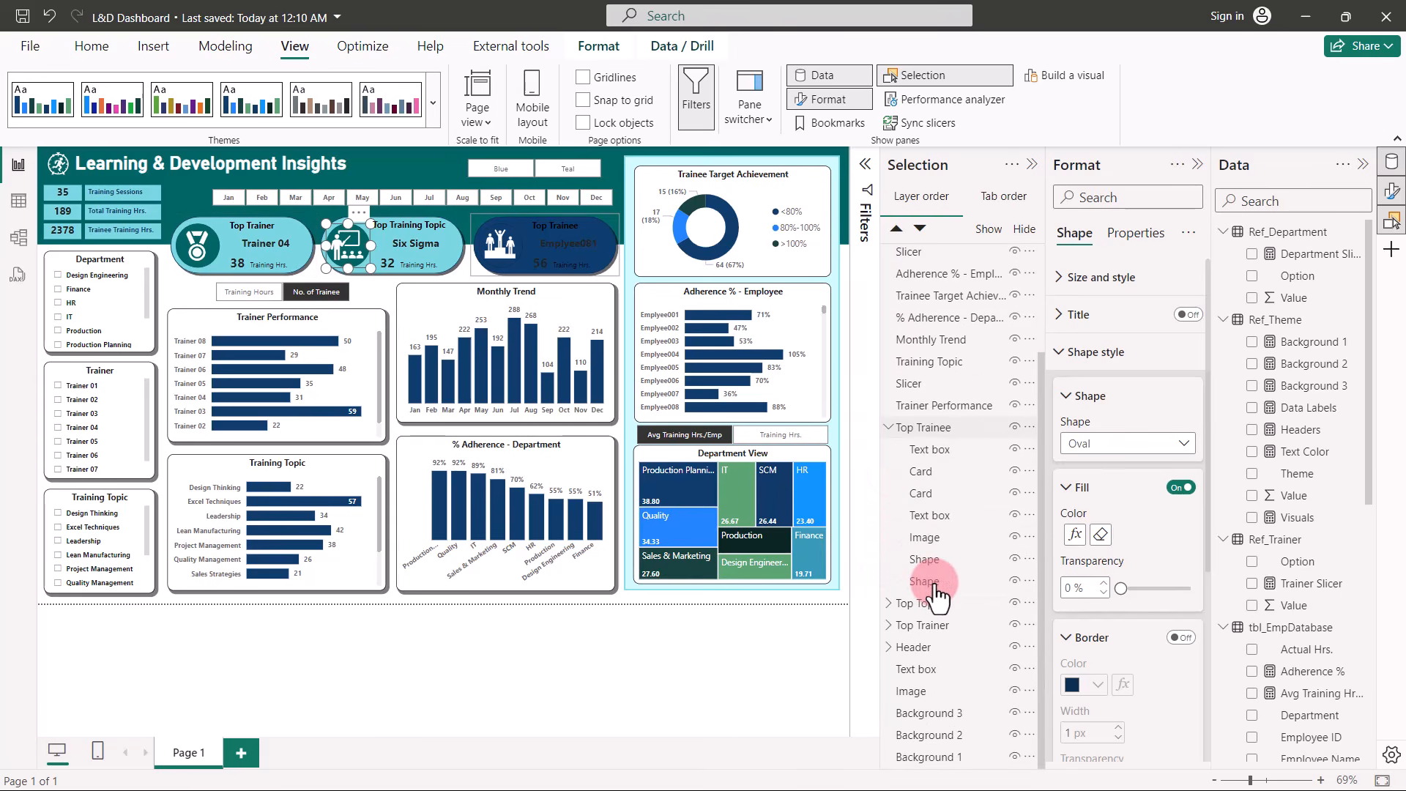
{"action": "left_click", "coordinate": [935, 586]}
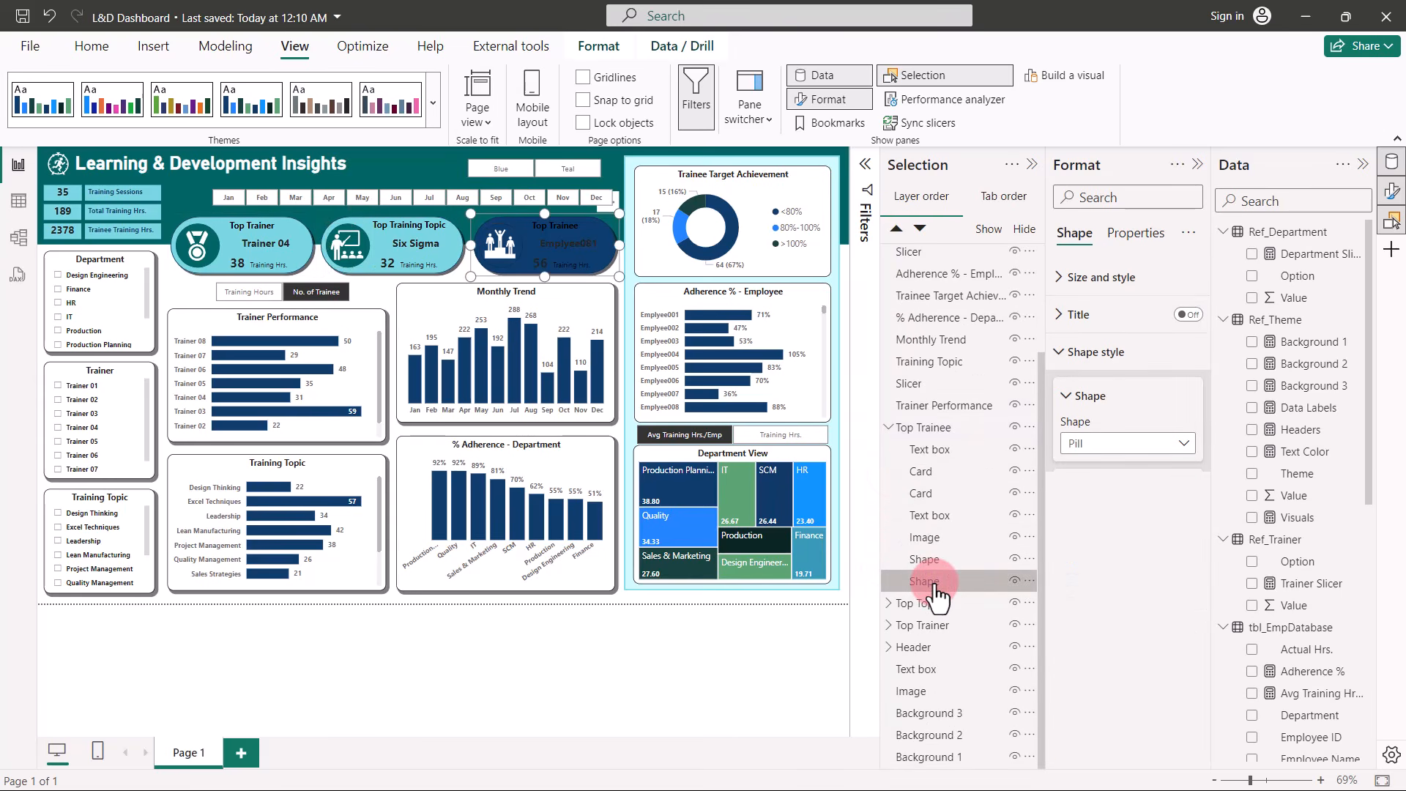
{"action": "left_click", "coordinate": [1066, 550]}
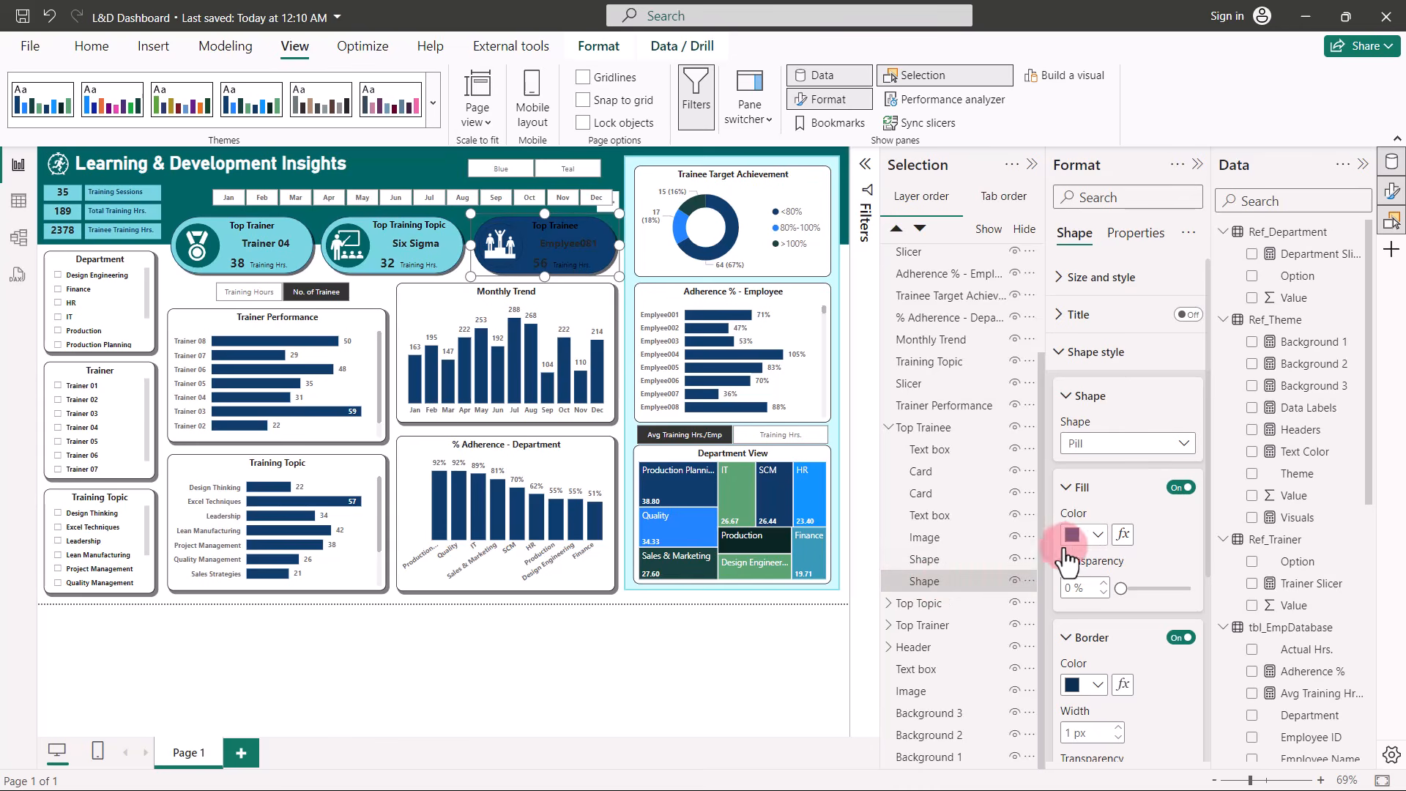
{"action": "left_click", "coordinate": [1123, 533]}
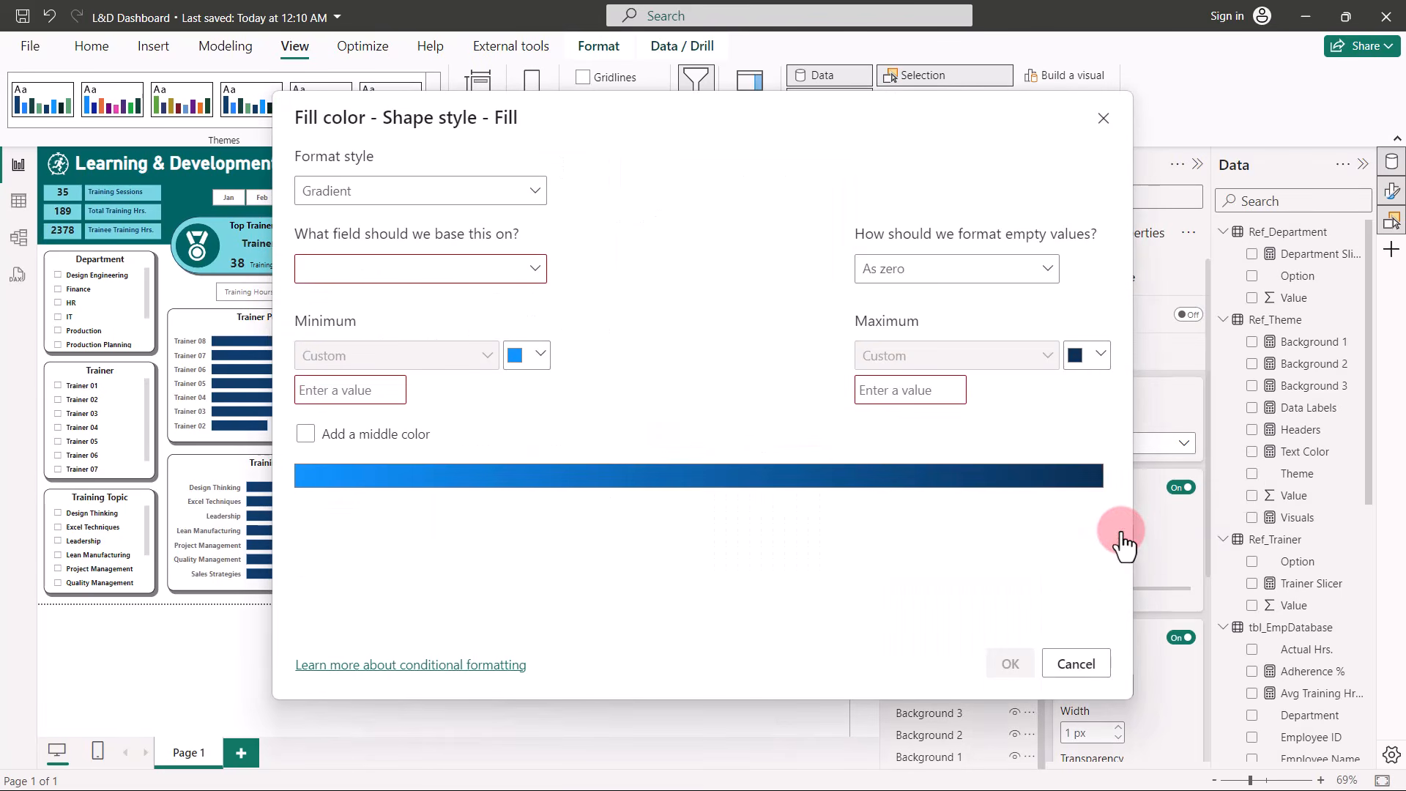
{"action": "left_click", "coordinate": [502, 190]}
{"action": "left_click", "coordinate": [382, 276]}
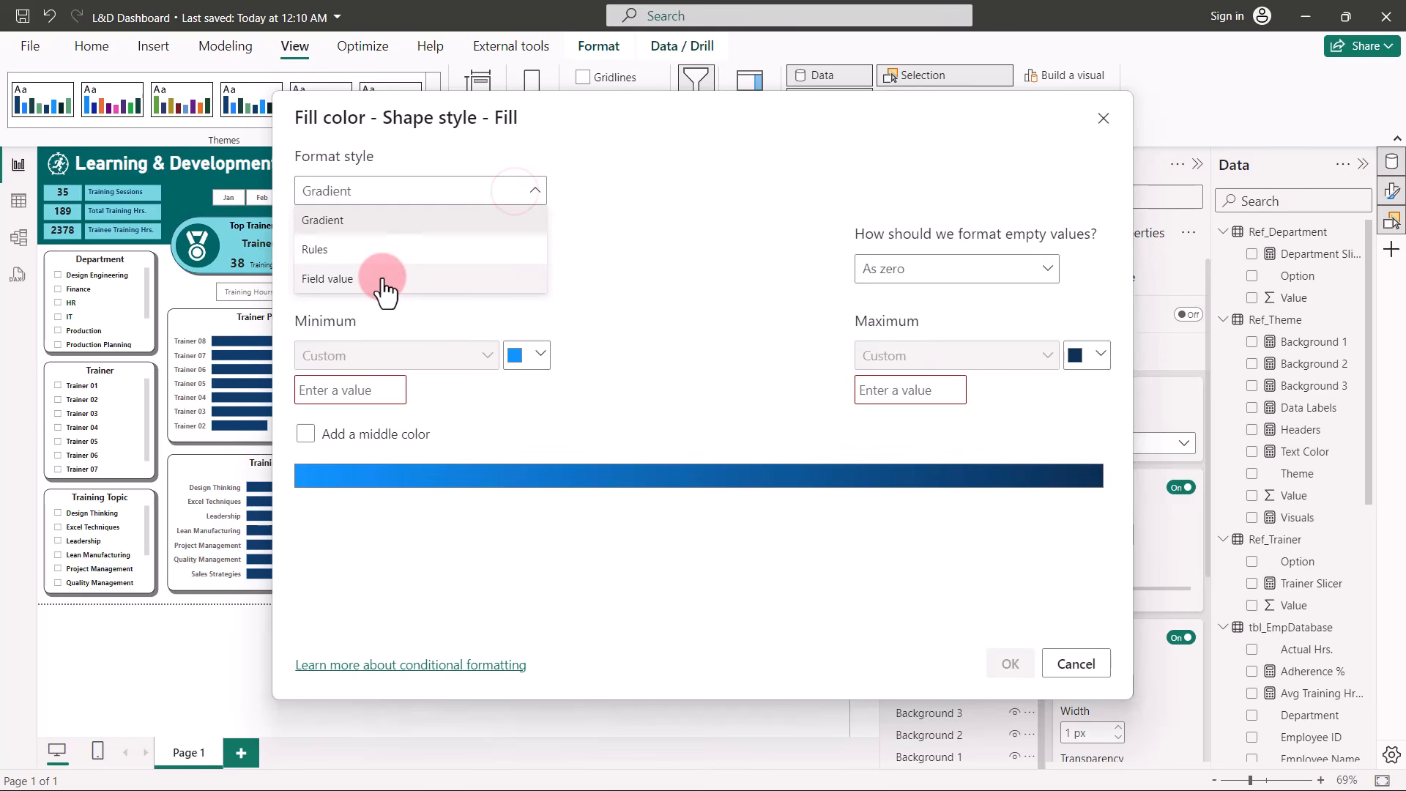
{"action": "left_click", "coordinate": [417, 279]}
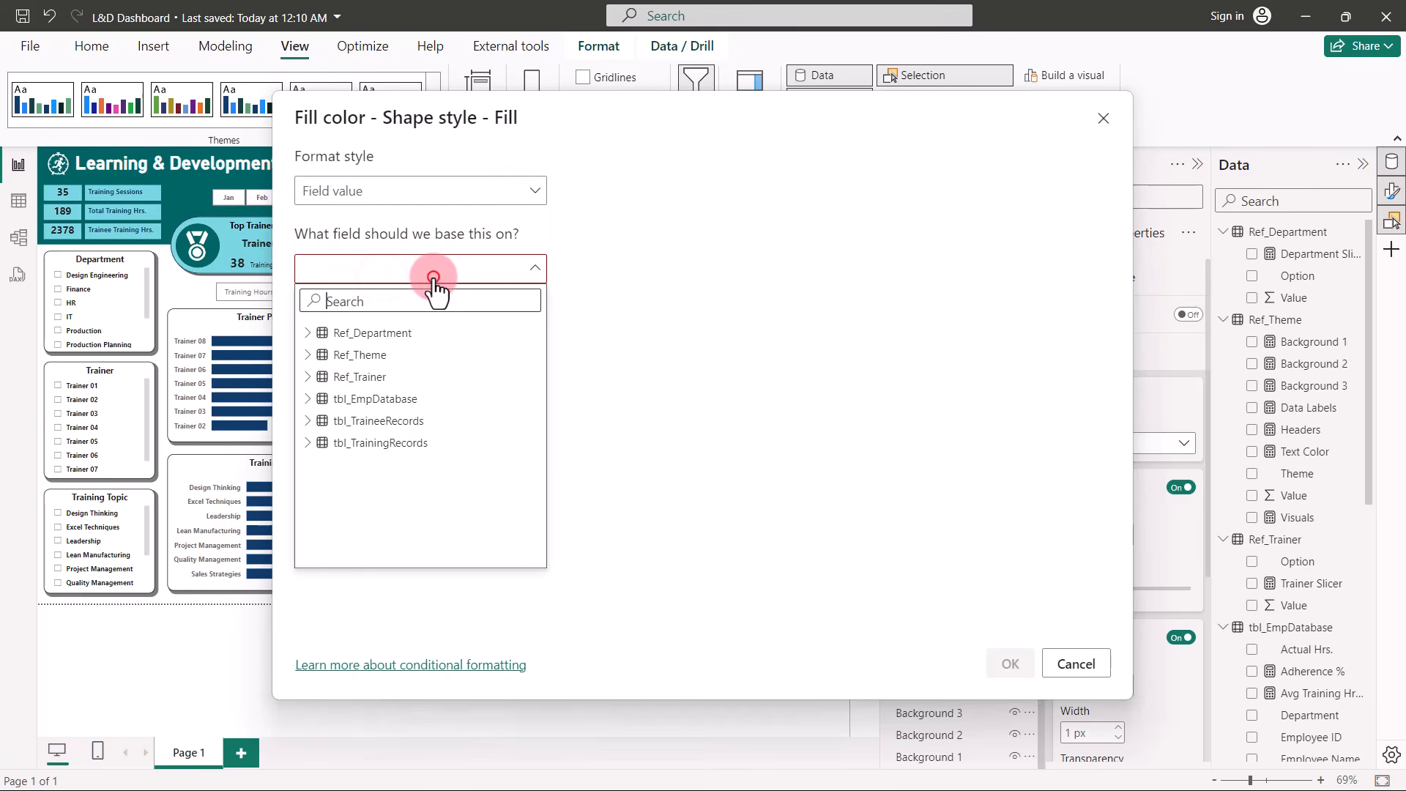
{"action": "left_click", "coordinate": [307, 355]}
{"action": "left_click", "coordinate": [389, 466]}
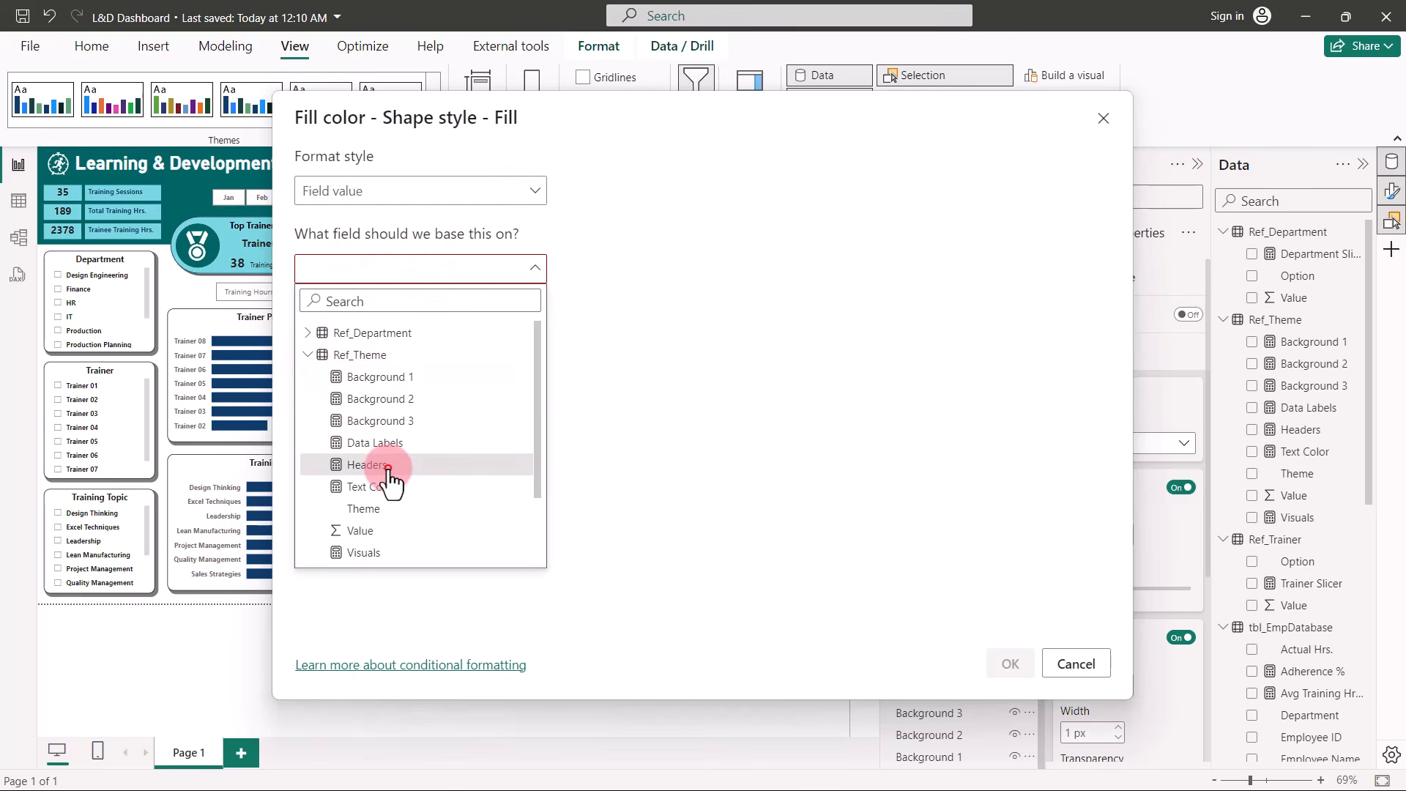
{"action": "left_click", "coordinate": [1012, 666]}
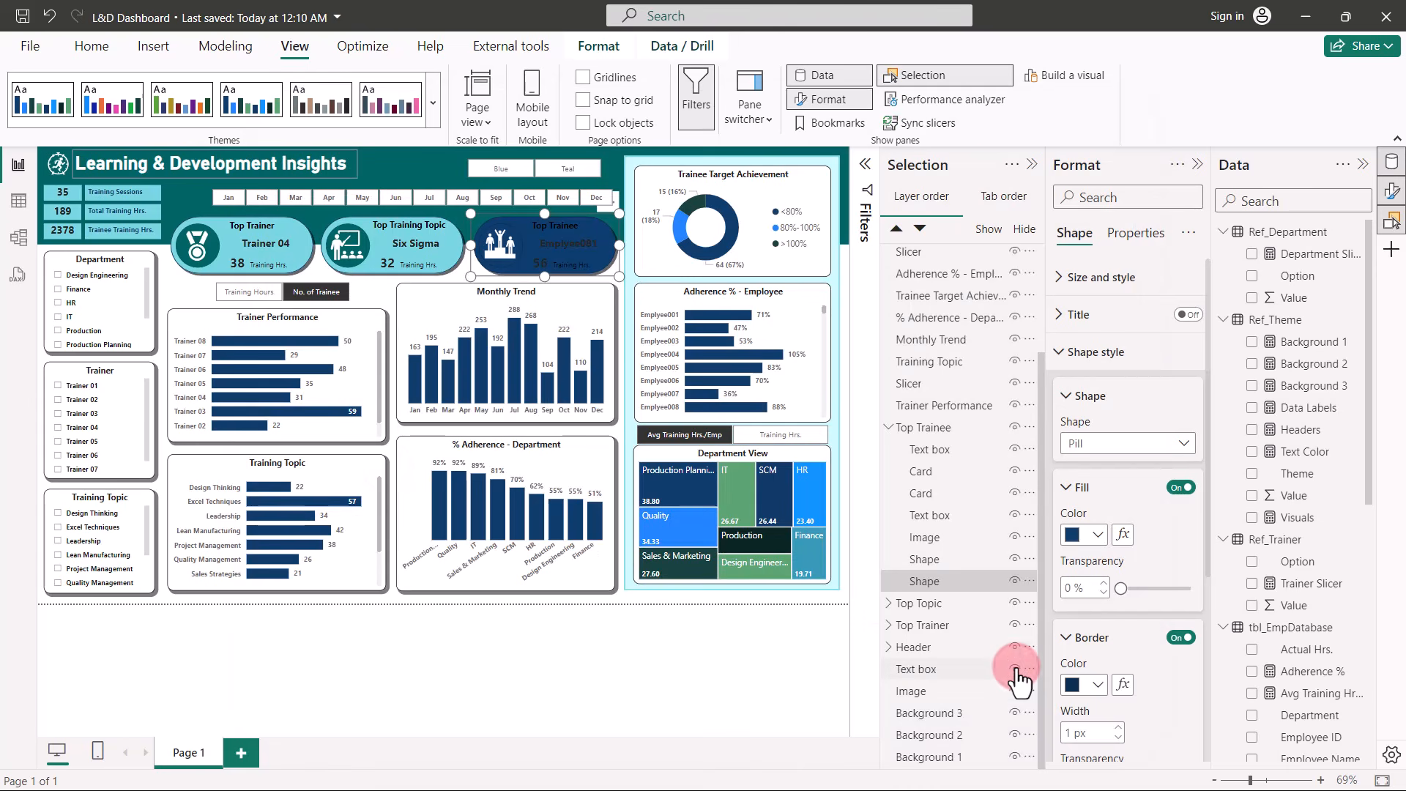
Turn off the border of the oval behind the Top Trainee icon and base its fill colour on the field value of Ref_Theme's Background 1.
{"action": "left_click", "coordinate": [941, 559]}
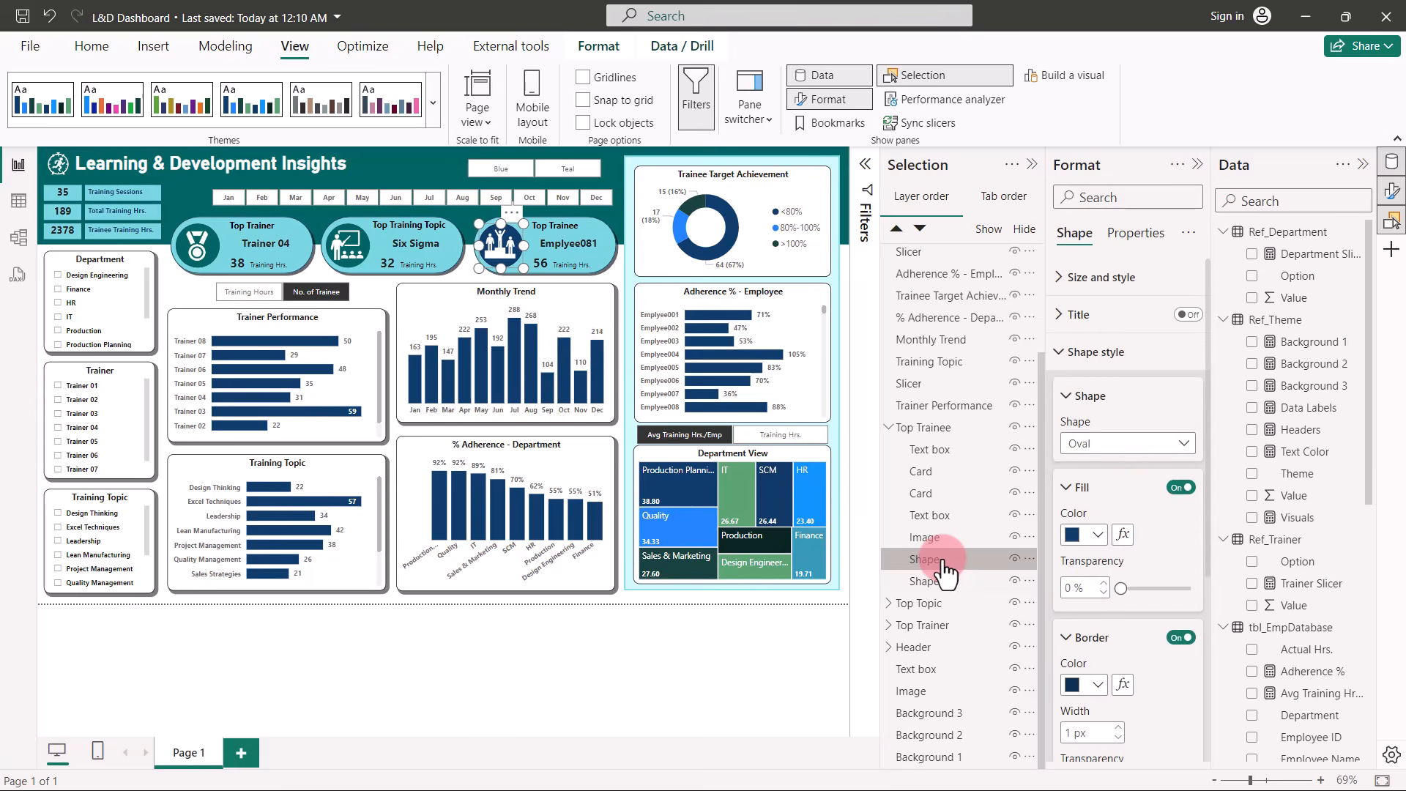
{"action": "left_click", "coordinate": [1180, 638]}
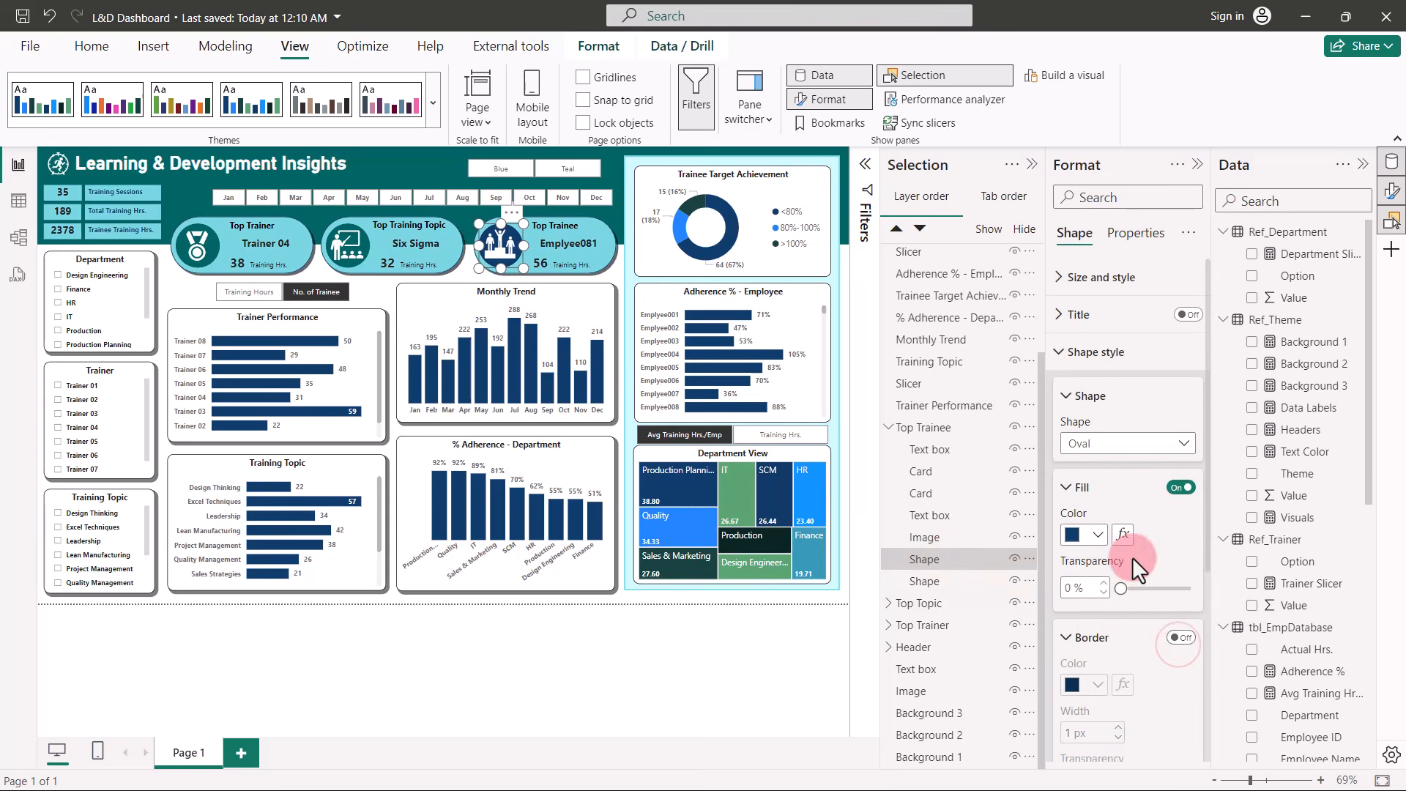
{"action": "left_click", "coordinate": [1123, 537]}
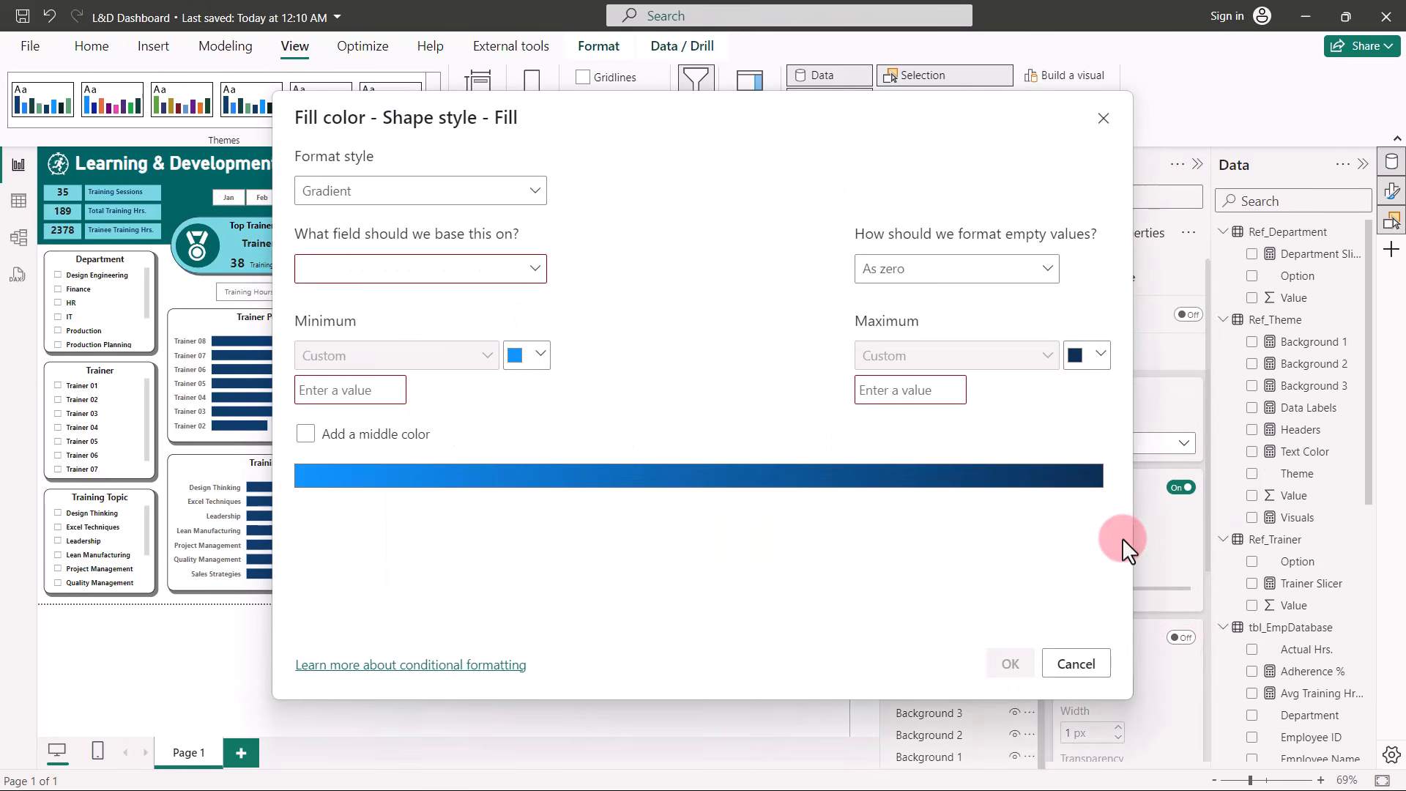
{"action": "left_click", "coordinate": [531, 192]}
{"action": "left_click", "coordinate": [414, 277]}
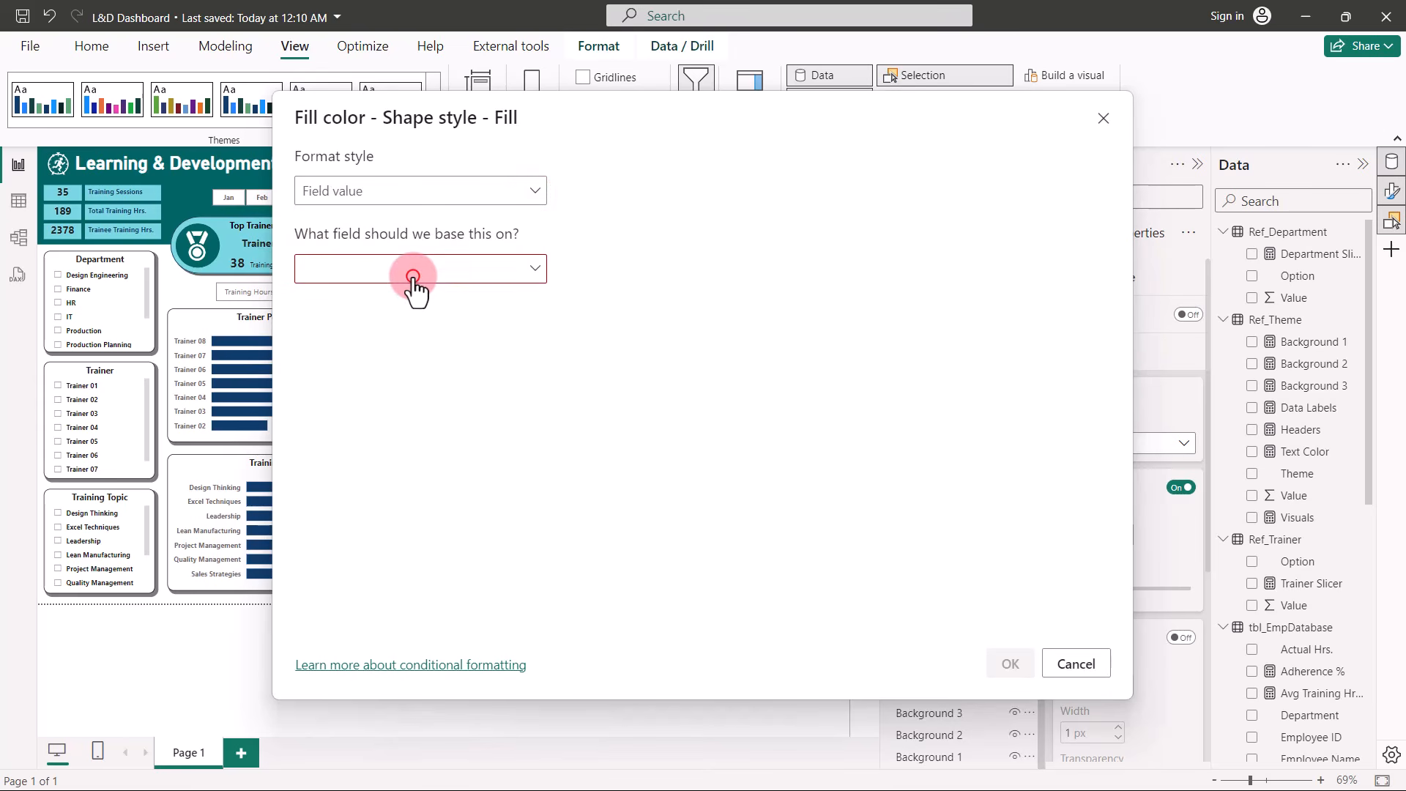
{"action": "left_click", "coordinate": [500, 269]}
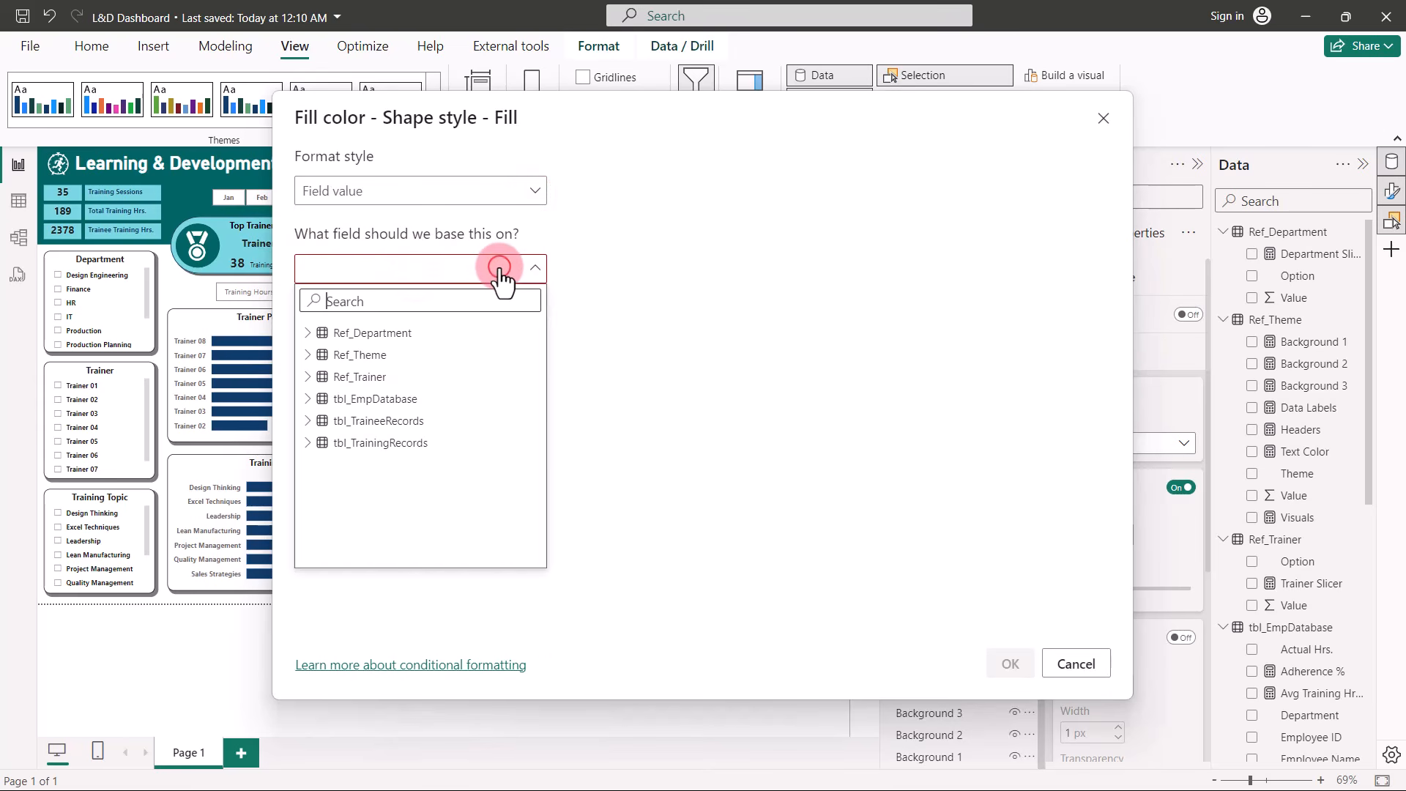
{"action": "left_click", "coordinate": [307, 355]}
{"action": "left_click", "coordinate": [375, 383]}
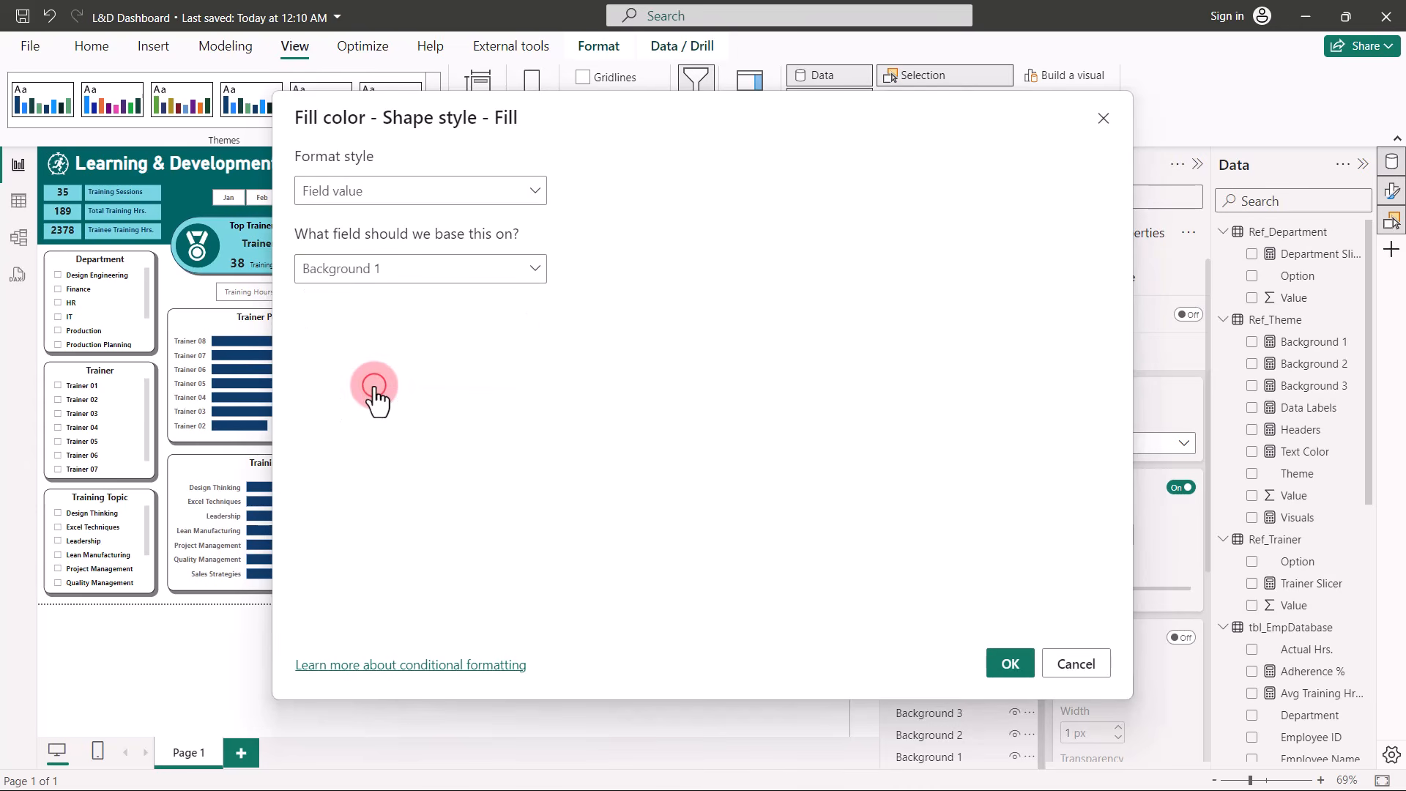
{"action": "left_click", "coordinate": [1013, 664]}
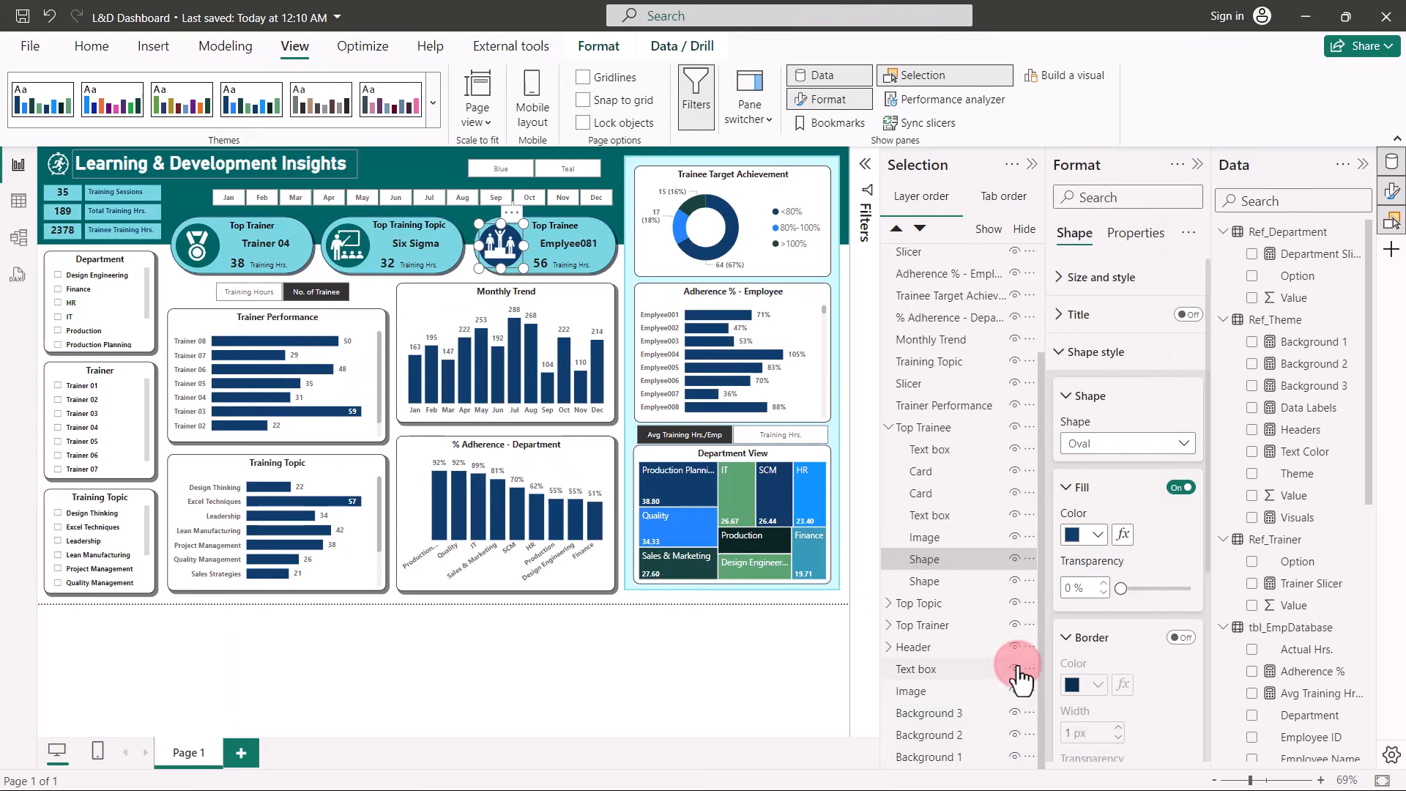
{"action": "left_click", "coordinate": [640, 618]}
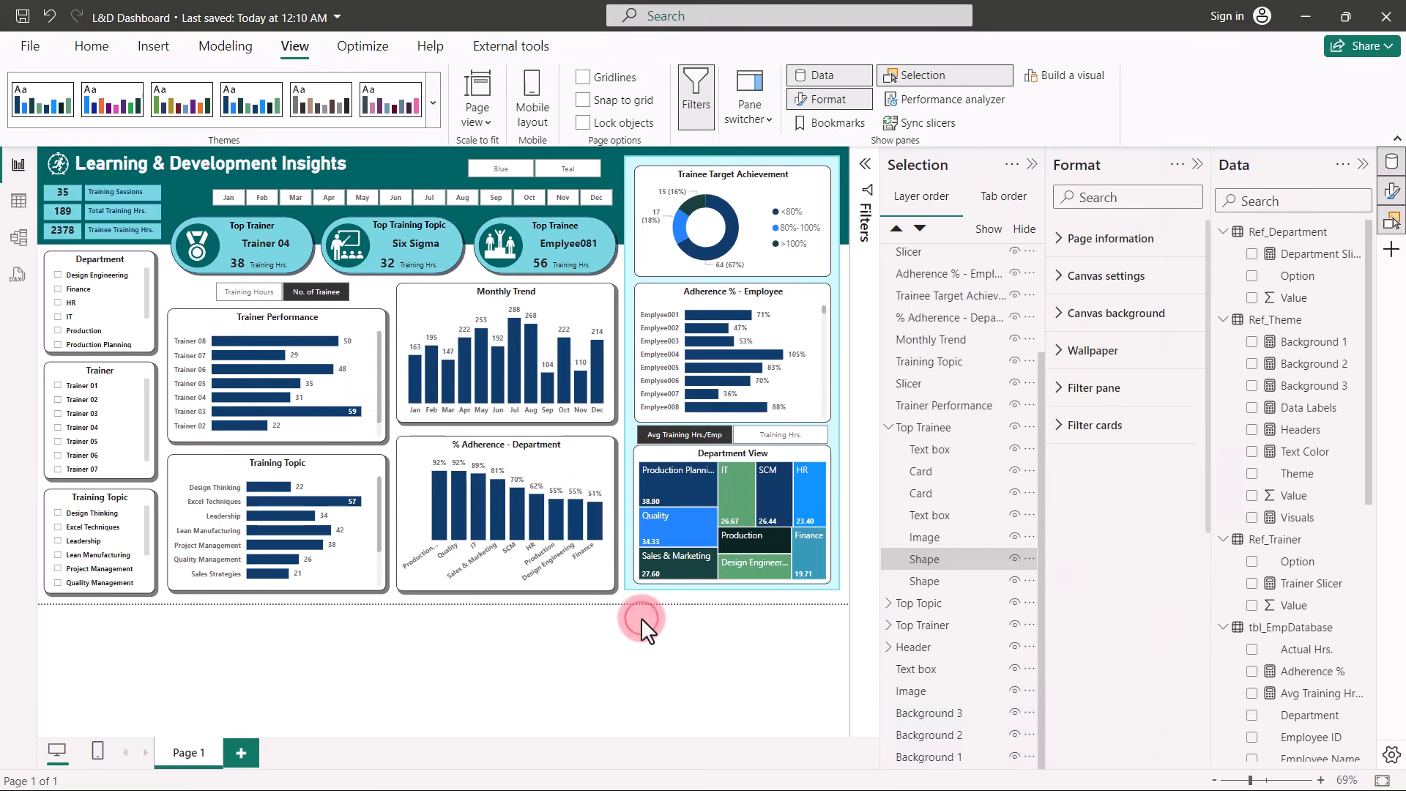
Base the background colour of the Trainer Performance chart on the field value of Ref_Theme's Visuals measure.
{"action": "left_click", "coordinate": [191, 312]}
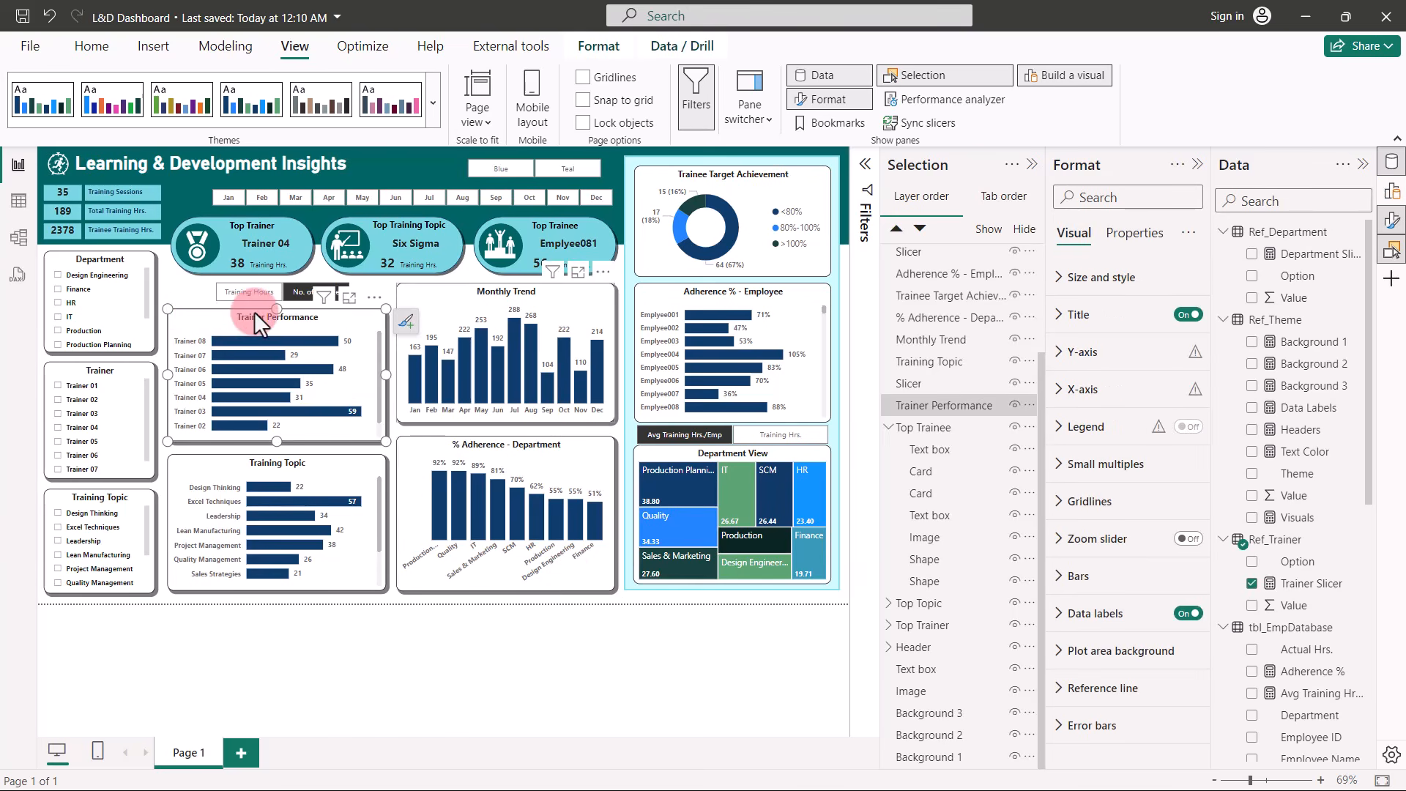
{"action": "left_click", "coordinate": [1077, 277]}
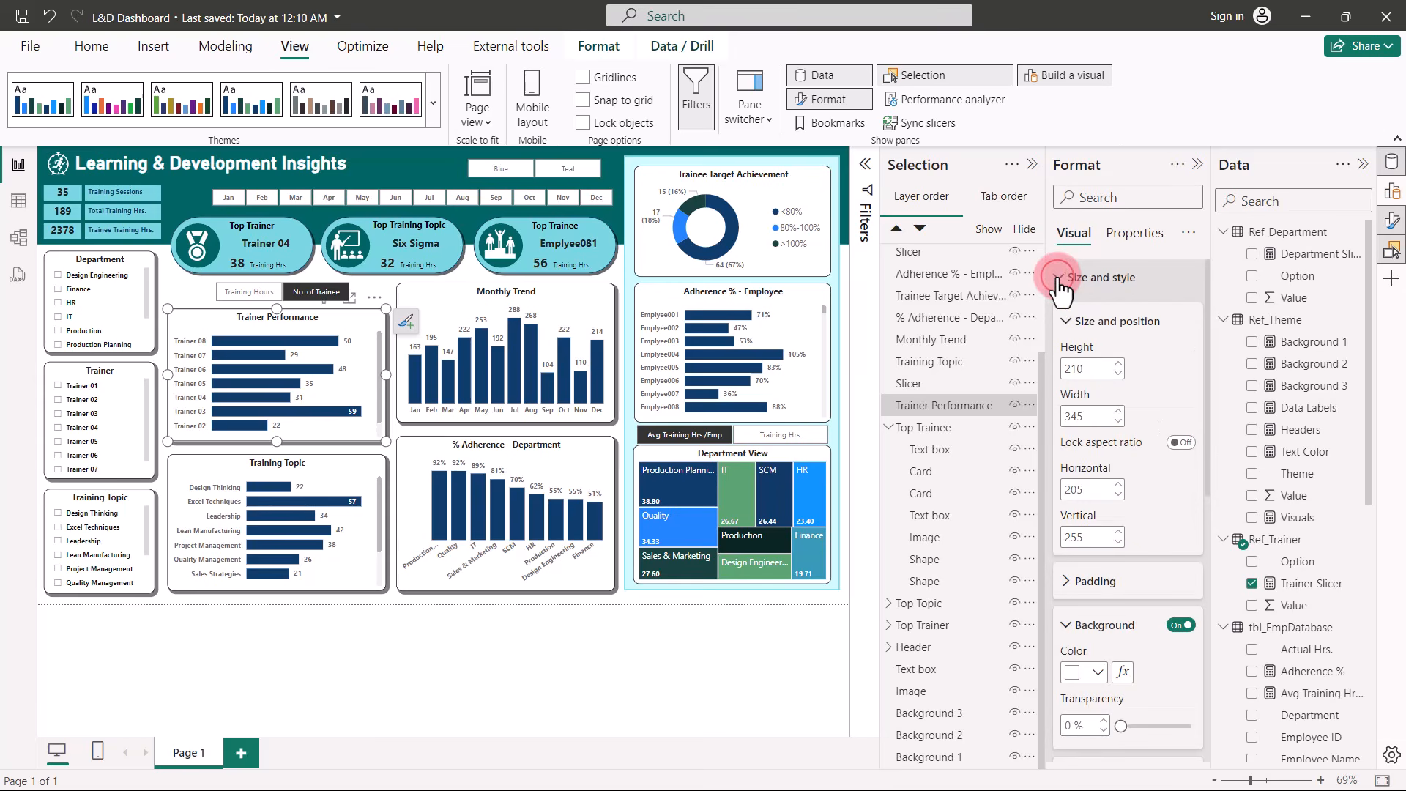
{"action": "scroll", "coordinate": [1101, 587], "scroll_direction": "down", "scroll_amount": 2}
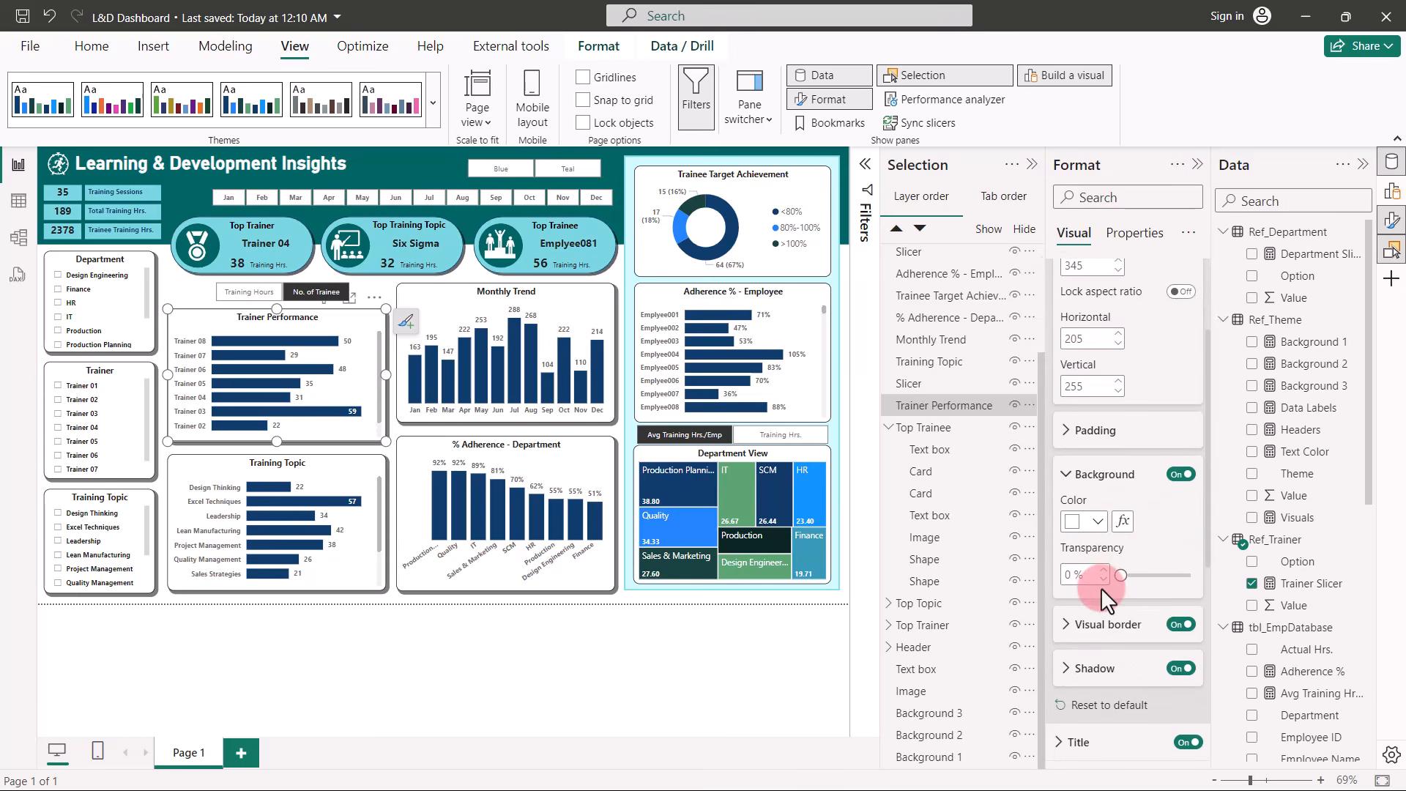
{"action": "left_click", "coordinate": [1123, 526]}
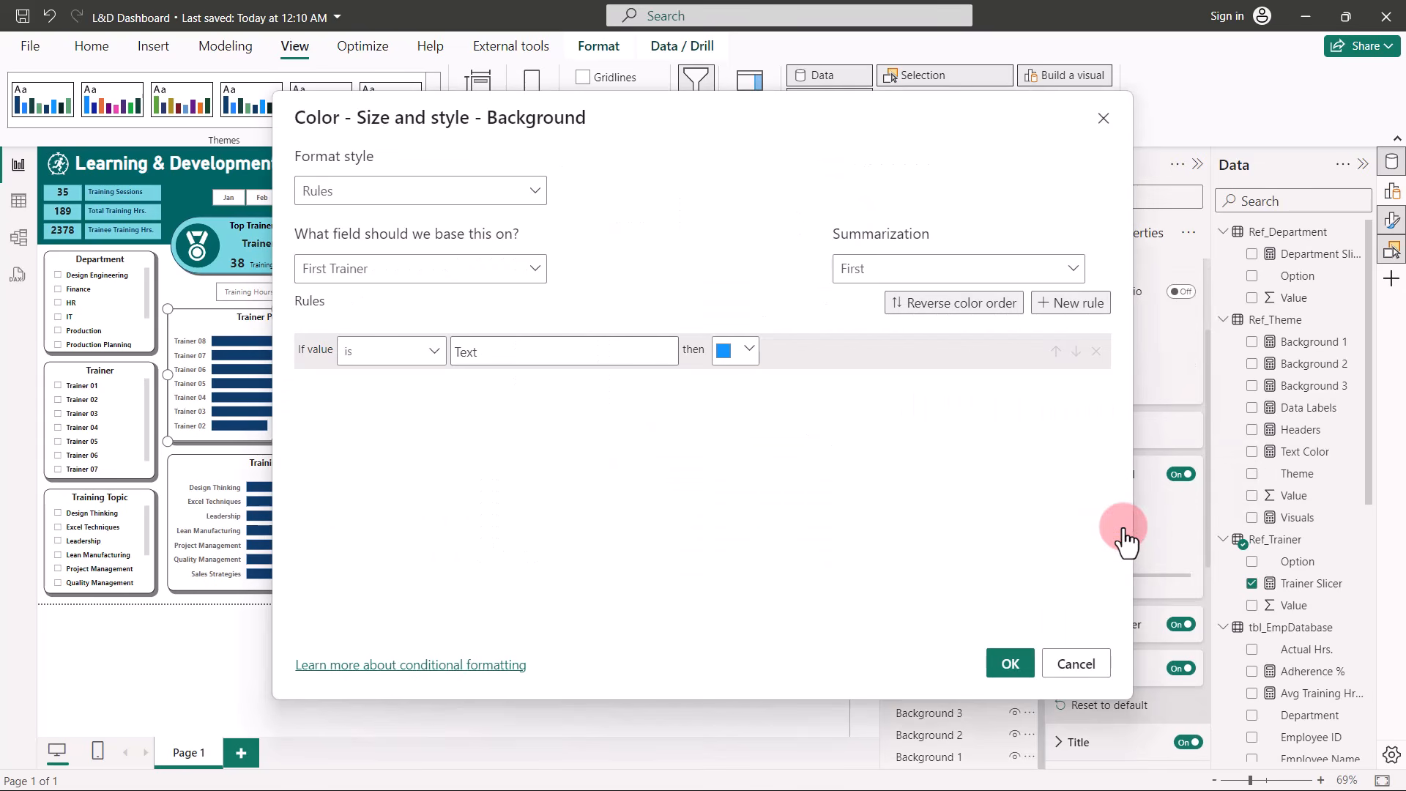
{"action": "left_click", "coordinate": [533, 192]}
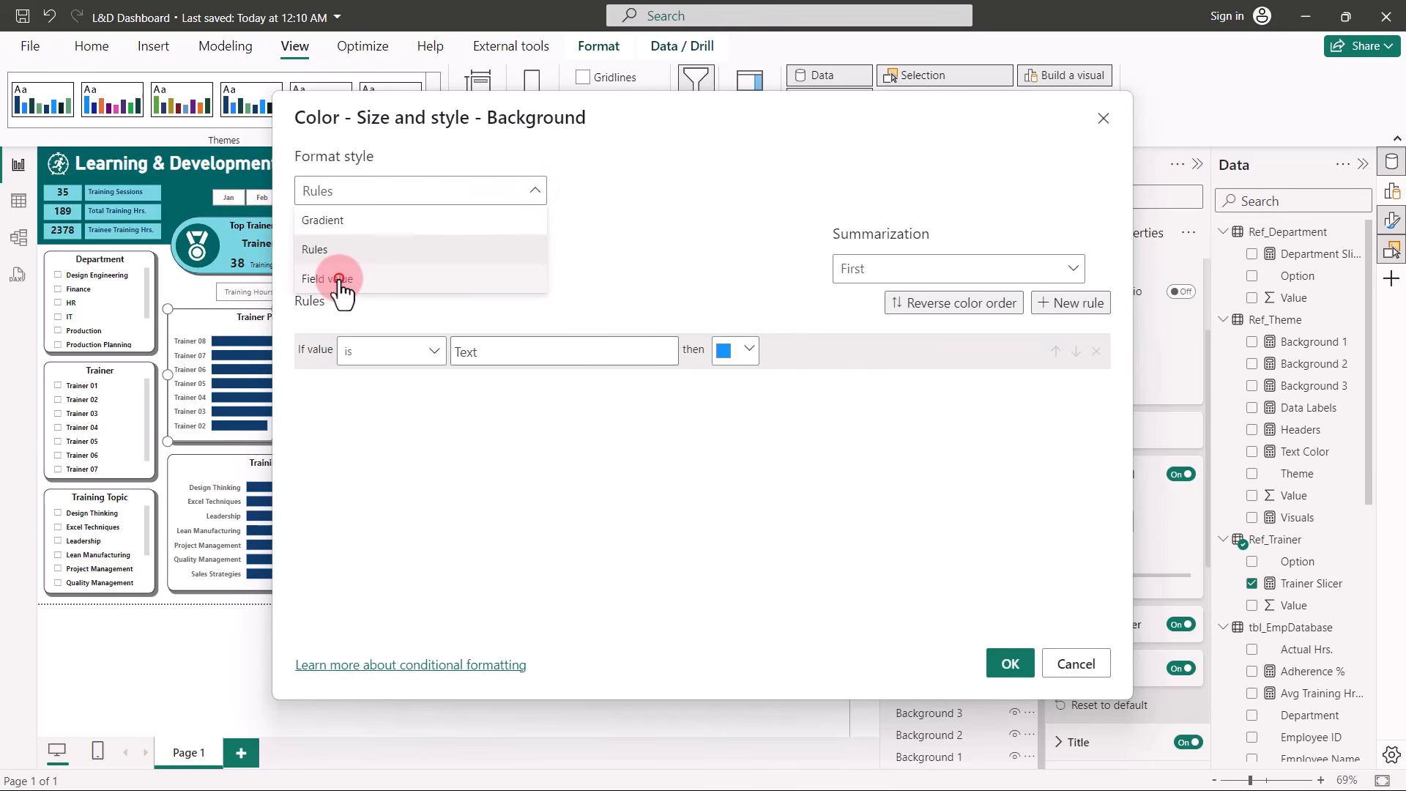
{"action": "left_click", "coordinate": [333, 279]}
{"action": "left_click", "coordinate": [477, 269]}
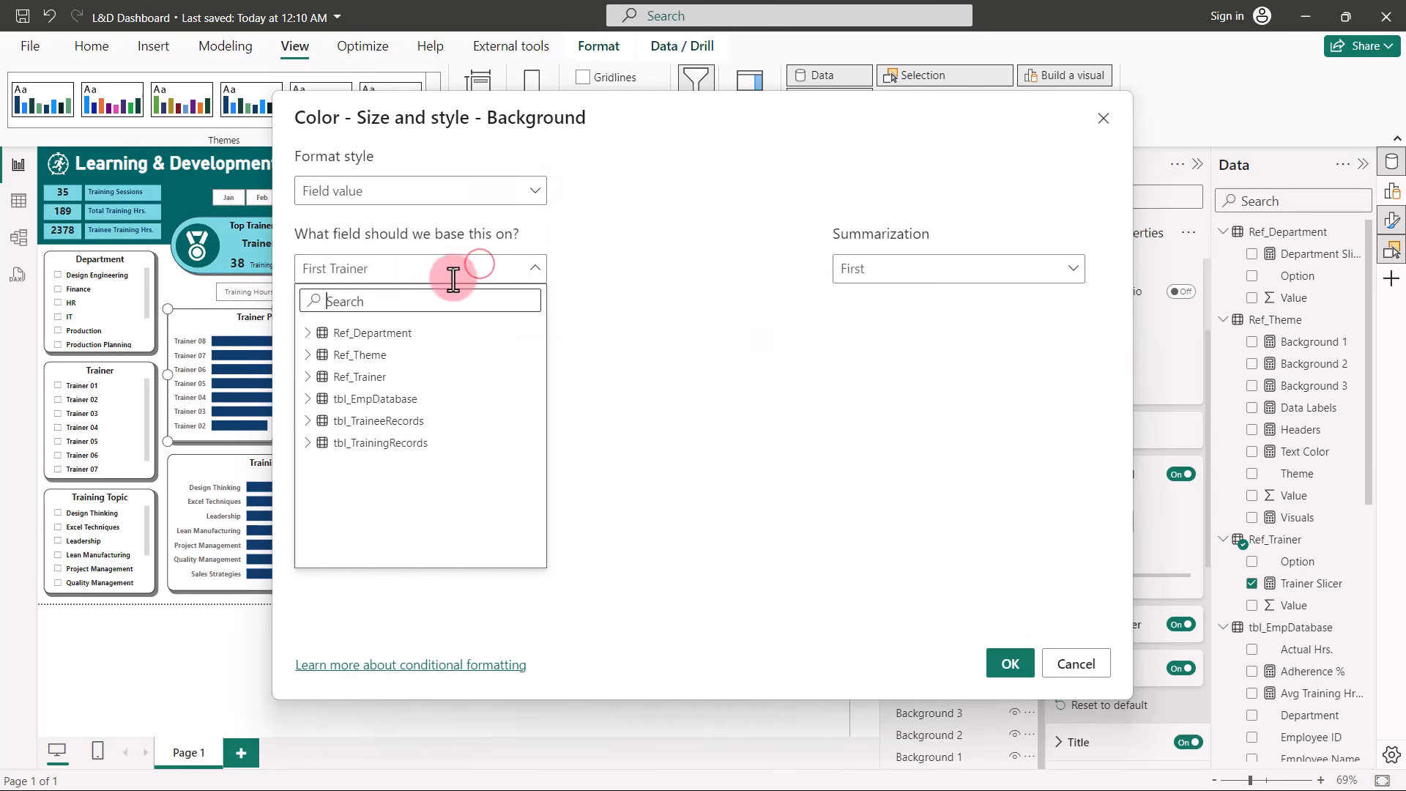
{"action": "left_click", "coordinate": [306, 355]}
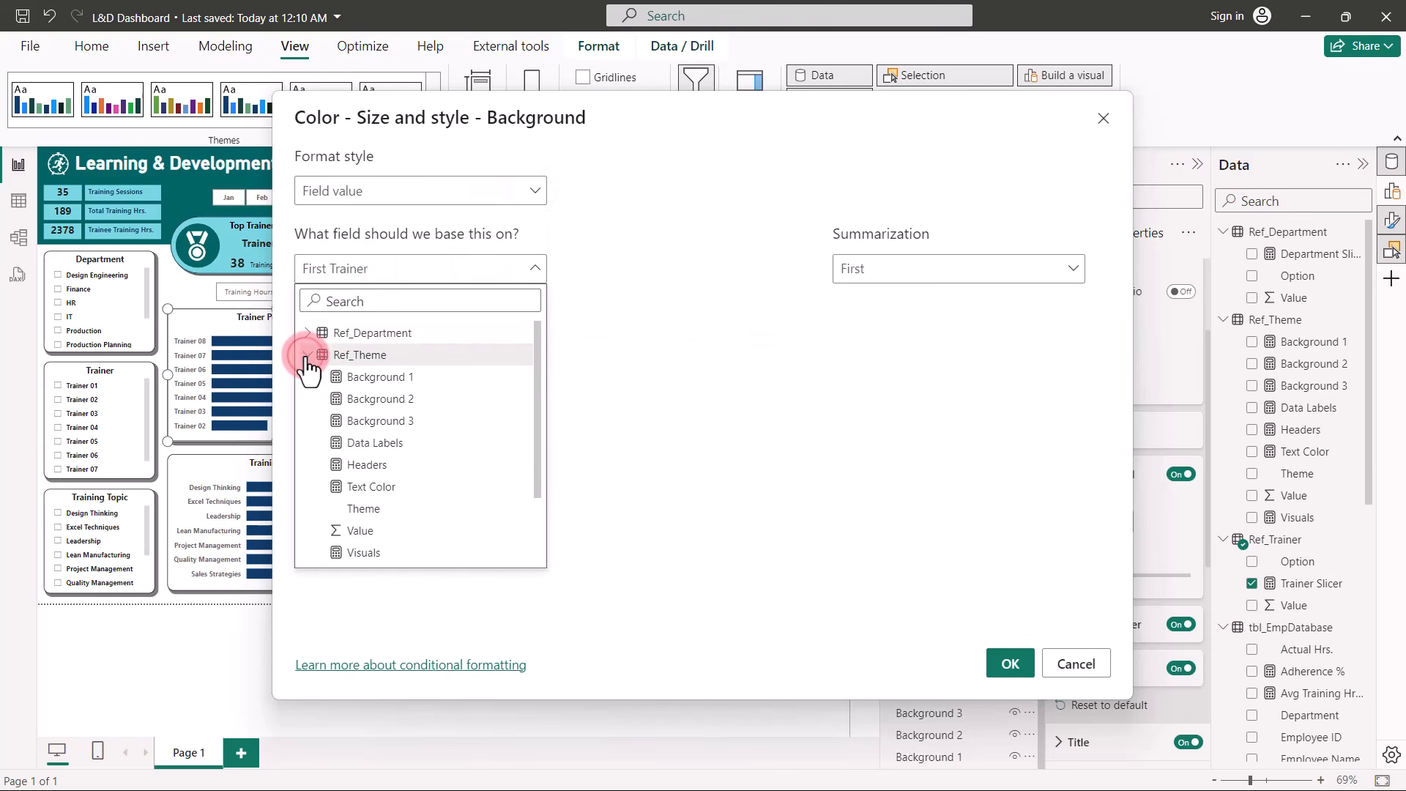
{"action": "left_click", "coordinate": [369, 554]}
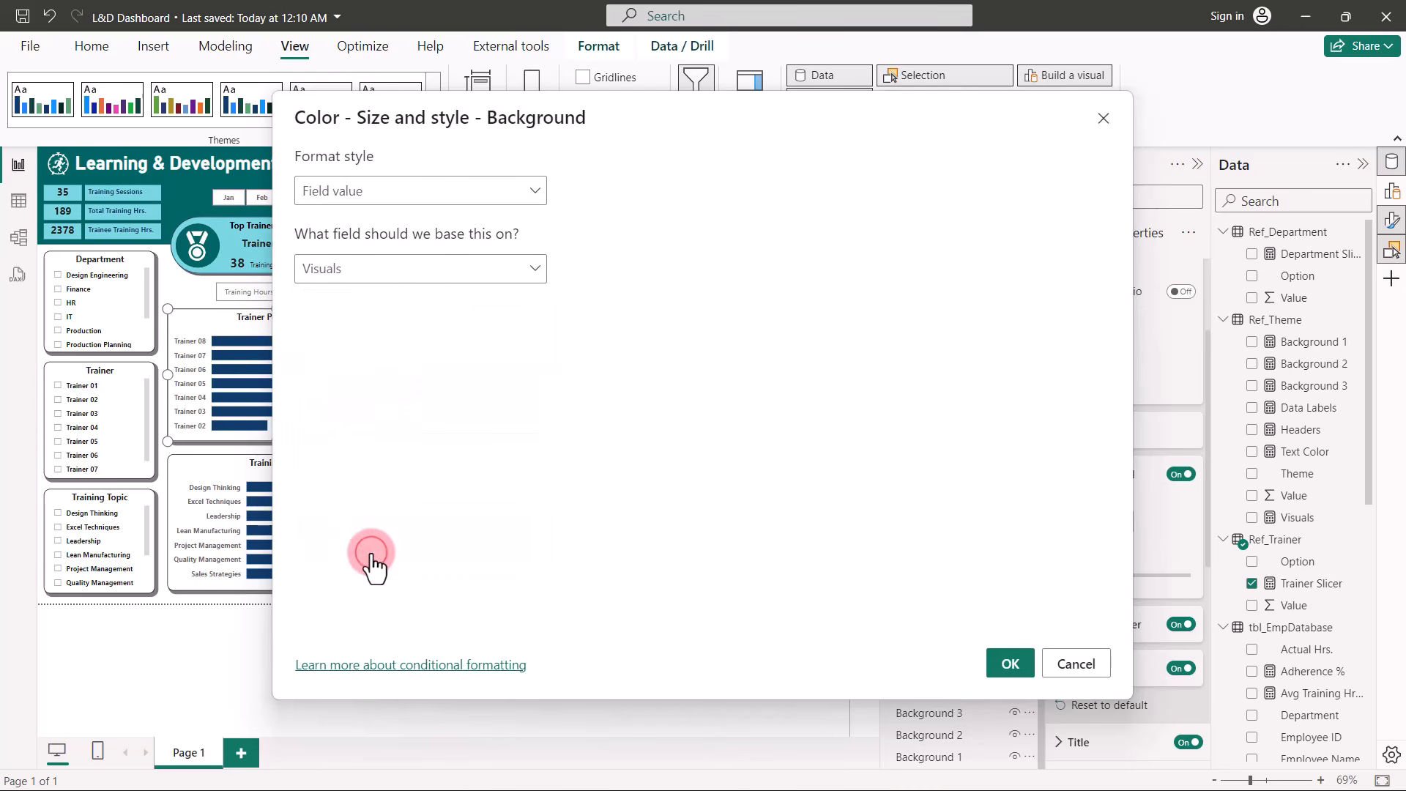
{"action": "left_click", "coordinate": [1011, 664]}
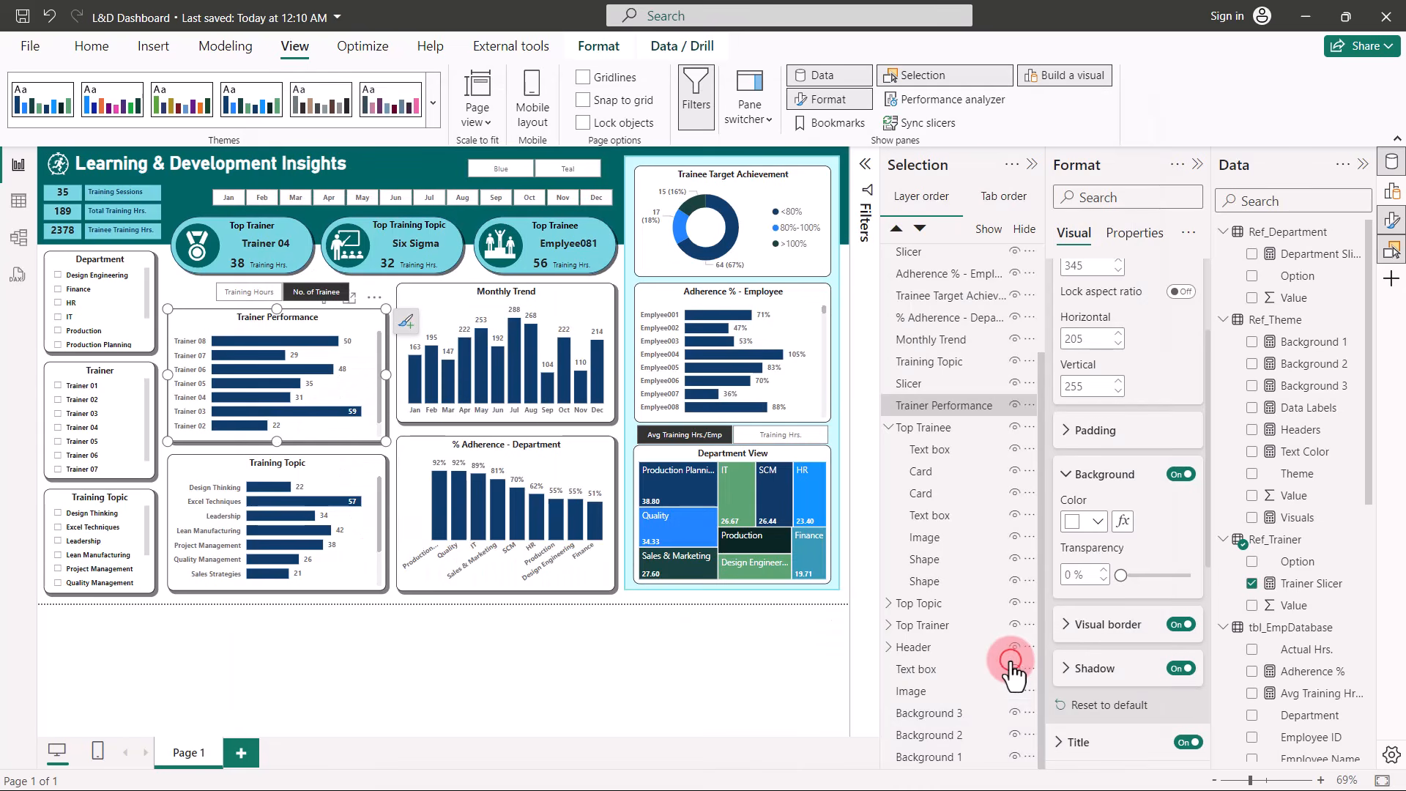
Base the visual border colour of the Trainer Performance chart on the field value of Ref_Theme's Background 2 measure.
{"action": "left_click", "coordinate": [1063, 670]}
{"action": "scroll", "coordinate": [1062, 670], "scroll_direction": "down", "scroll_amount": 5}
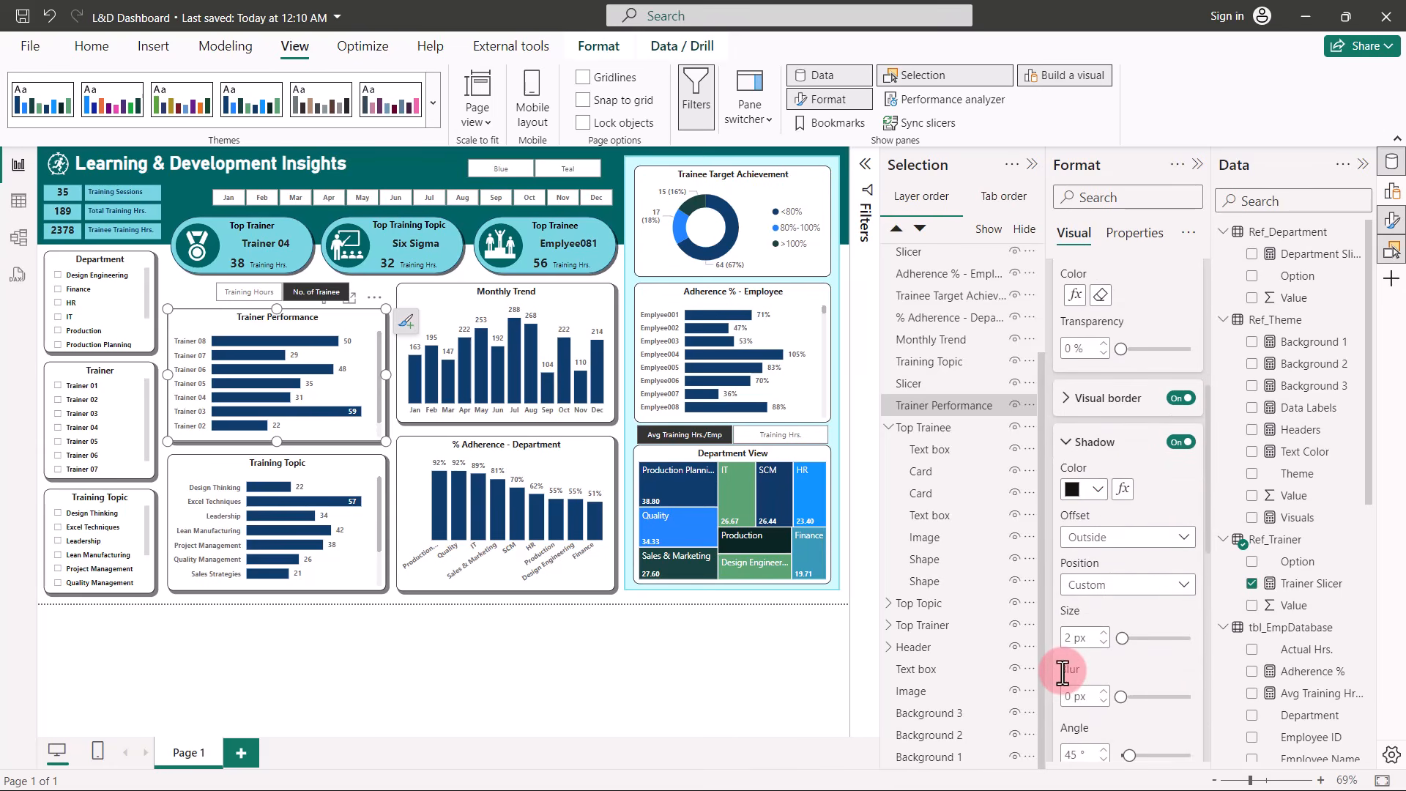
{"action": "left_click", "coordinate": [1067, 397]}
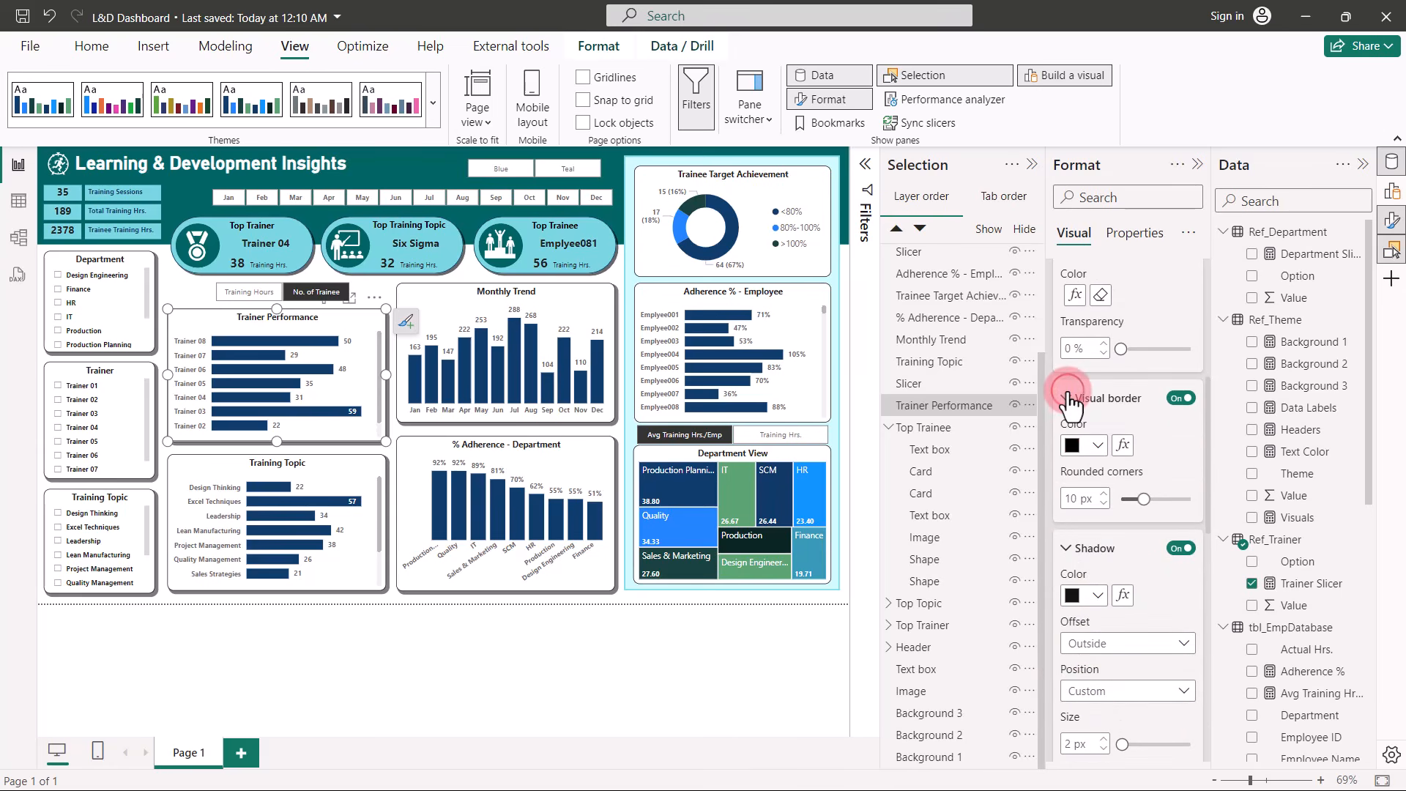
{"action": "left_click", "coordinate": [1126, 447]}
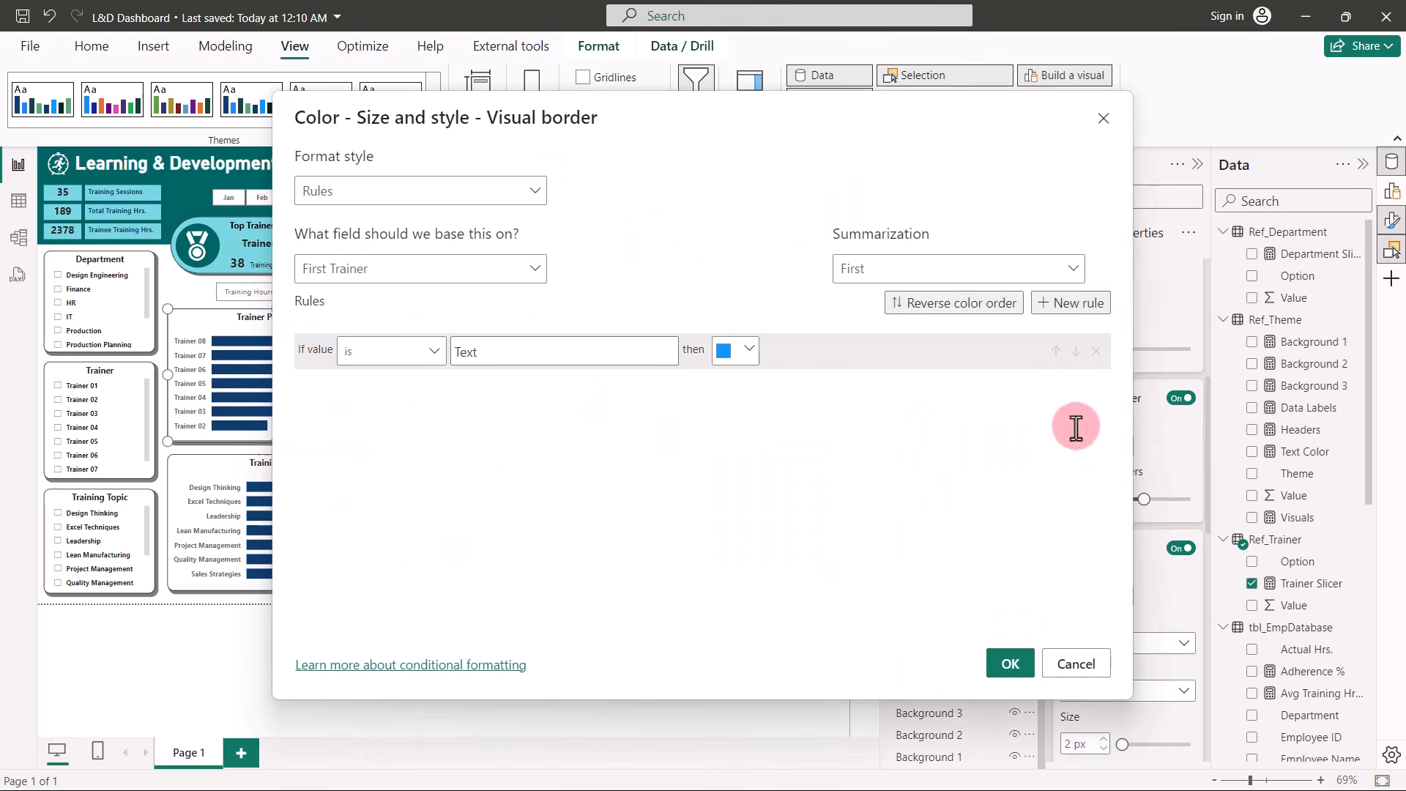
{"action": "left_click", "coordinate": [528, 193]}
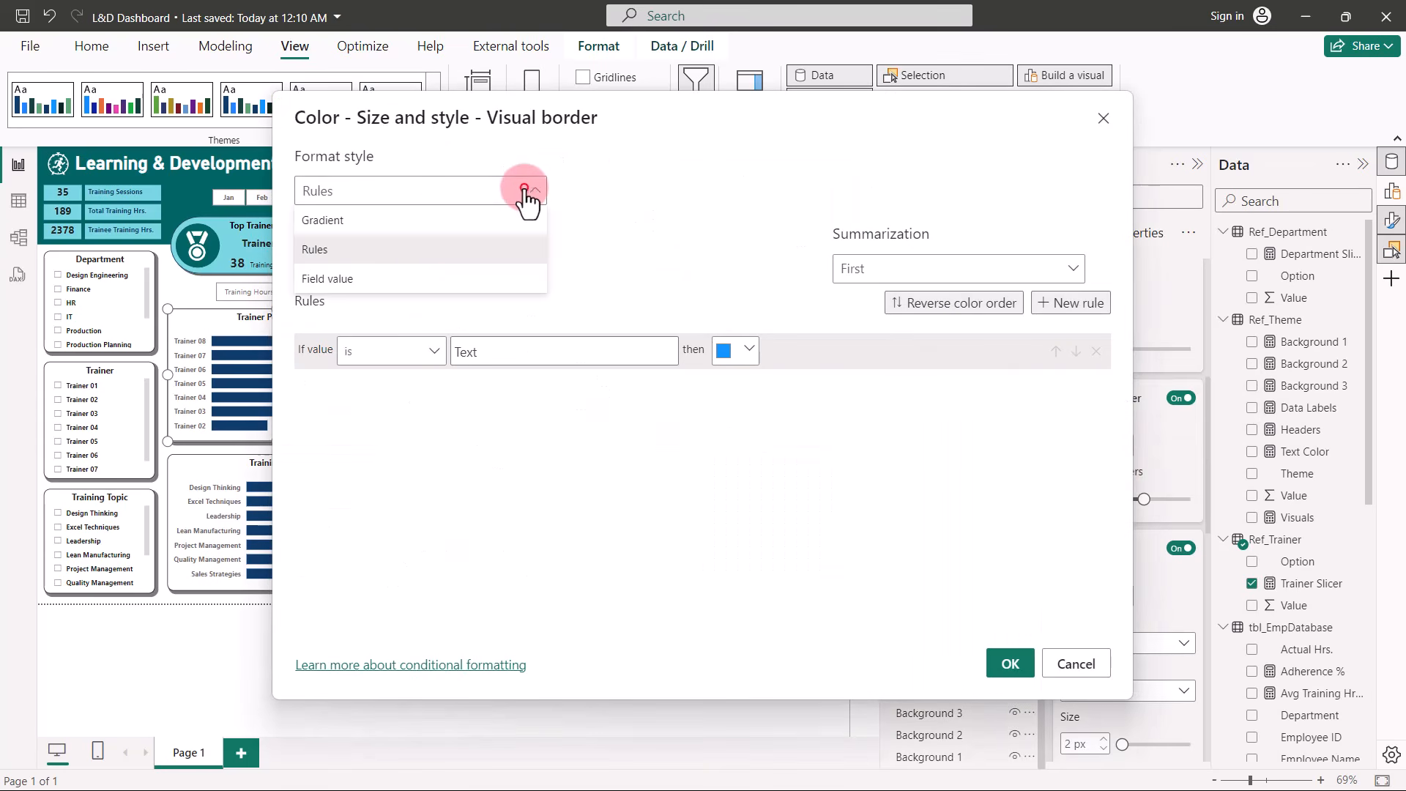
{"action": "left_click", "coordinate": [364, 280]}
{"action": "left_click", "coordinate": [524, 268]}
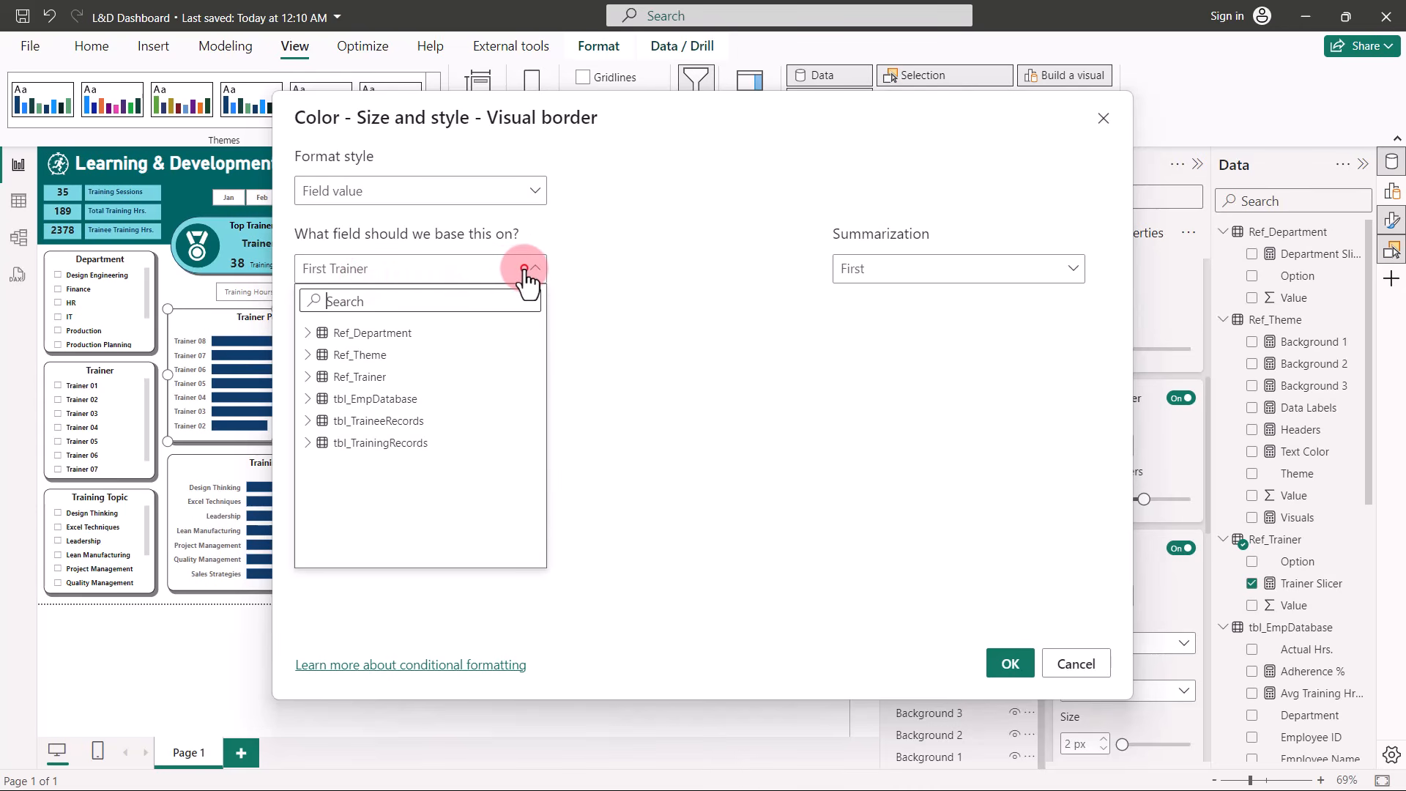
{"action": "left_click", "coordinate": [315, 354]}
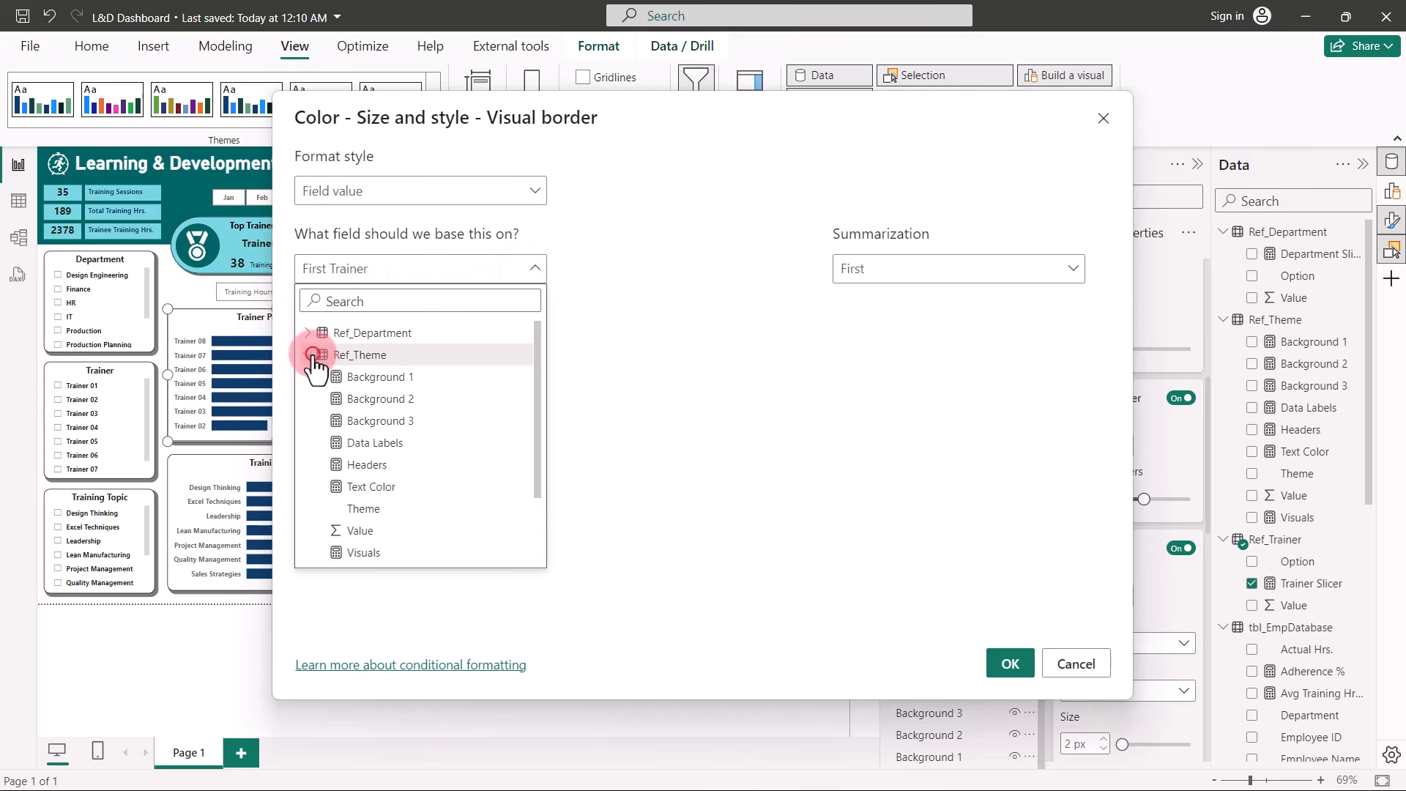
{"action": "left_click", "coordinate": [385, 400]}
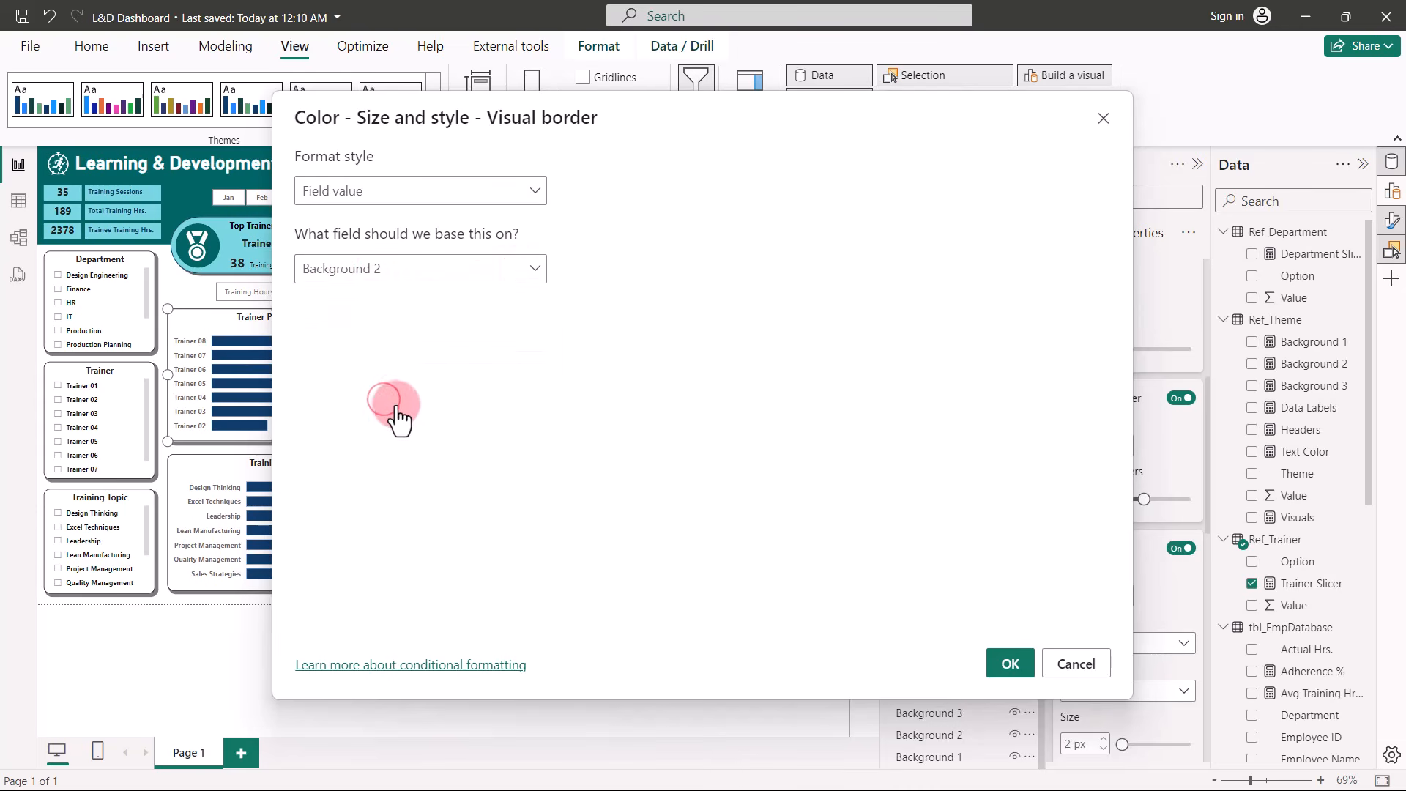
{"action": "left_click", "coordinate": [1002, 663]}
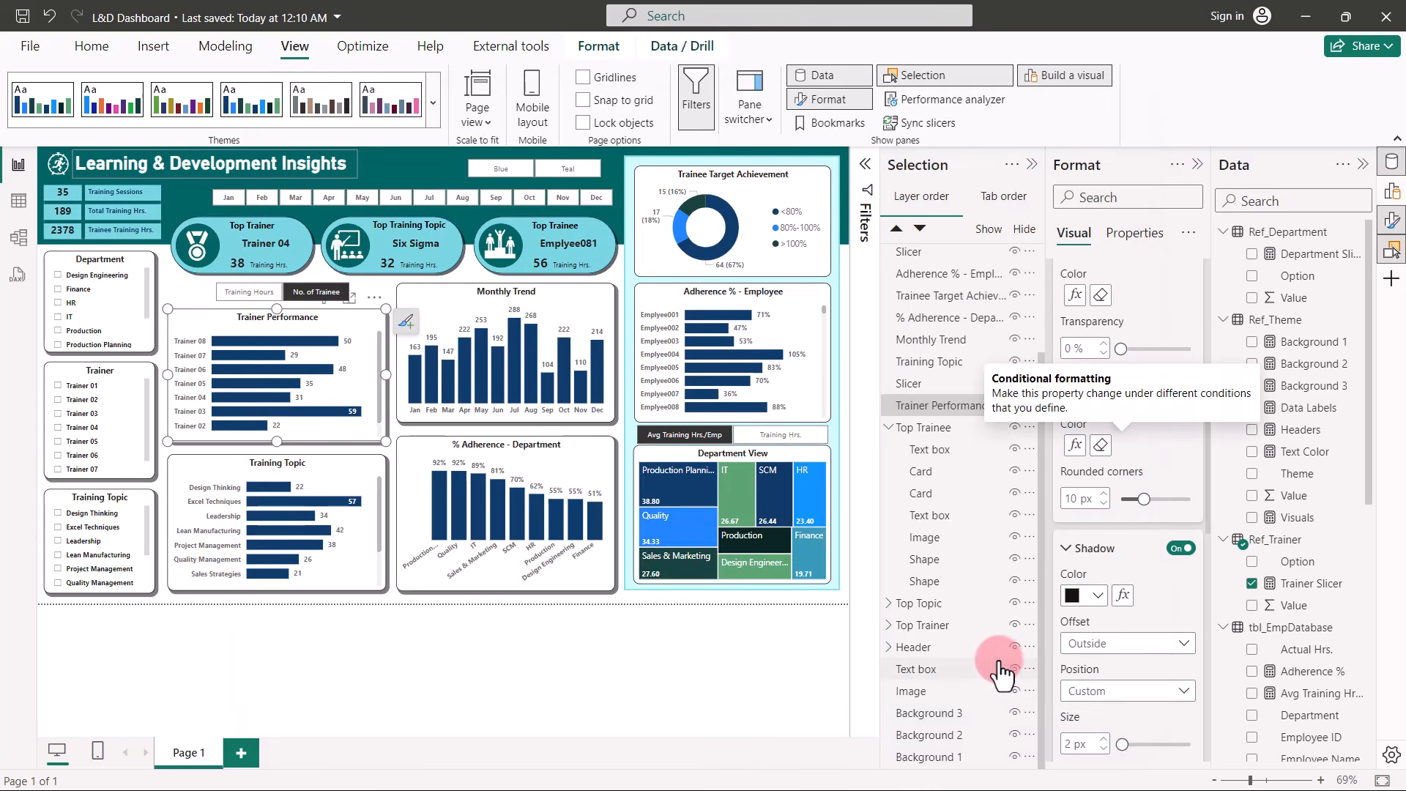
Base the shadow colour of the Trainer Performance chart on the field value of Ref_Theme's Text Color measure.
{"action": "left_click", "coordinate": [1122, 596]}
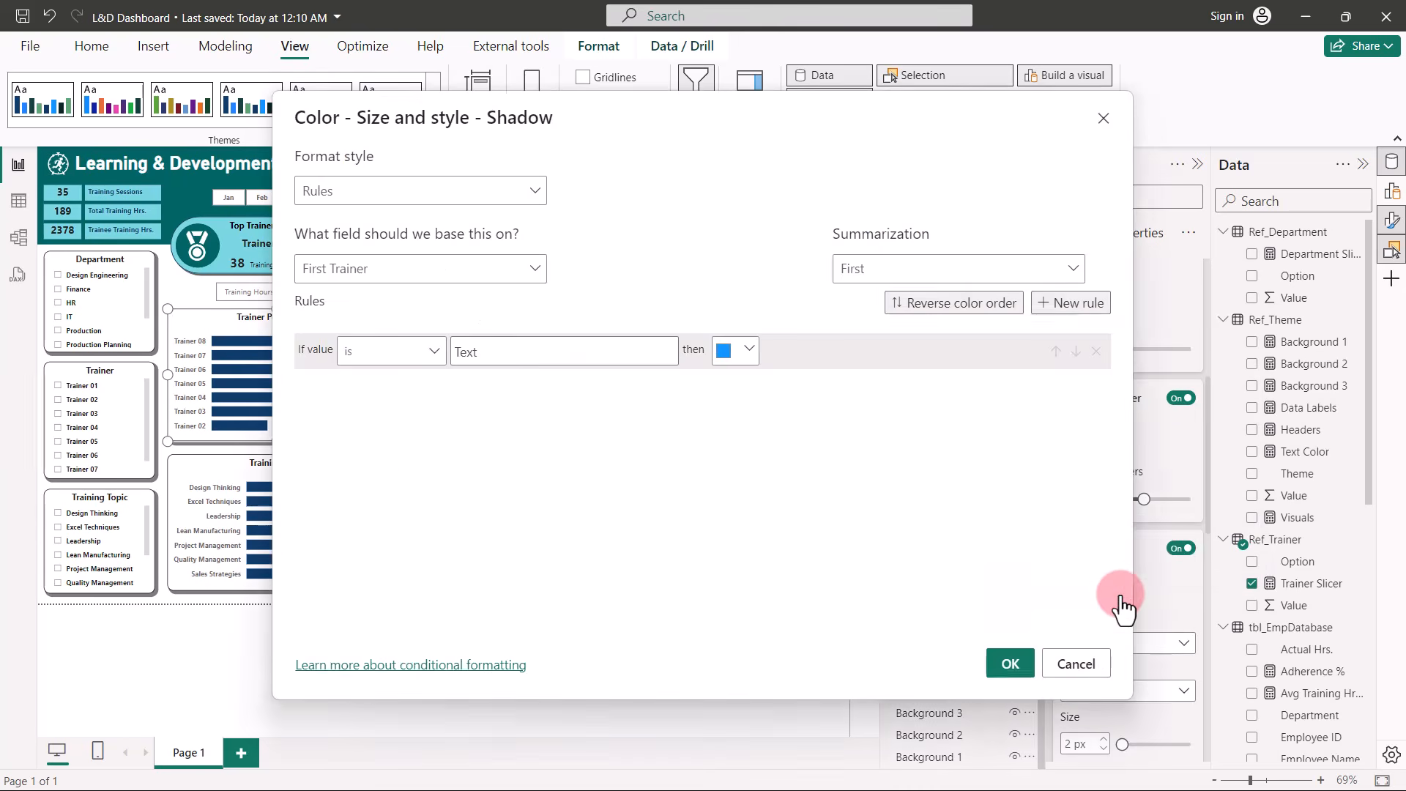
{"action": "left_click", "coordinate": [477, 193]}
{"action": "left_click", "coordinate": [420, 279]}
{"action": "left_click", "coordinate": [397, 273]}
{"action": "left_click", "coordinate": [309, 355]}
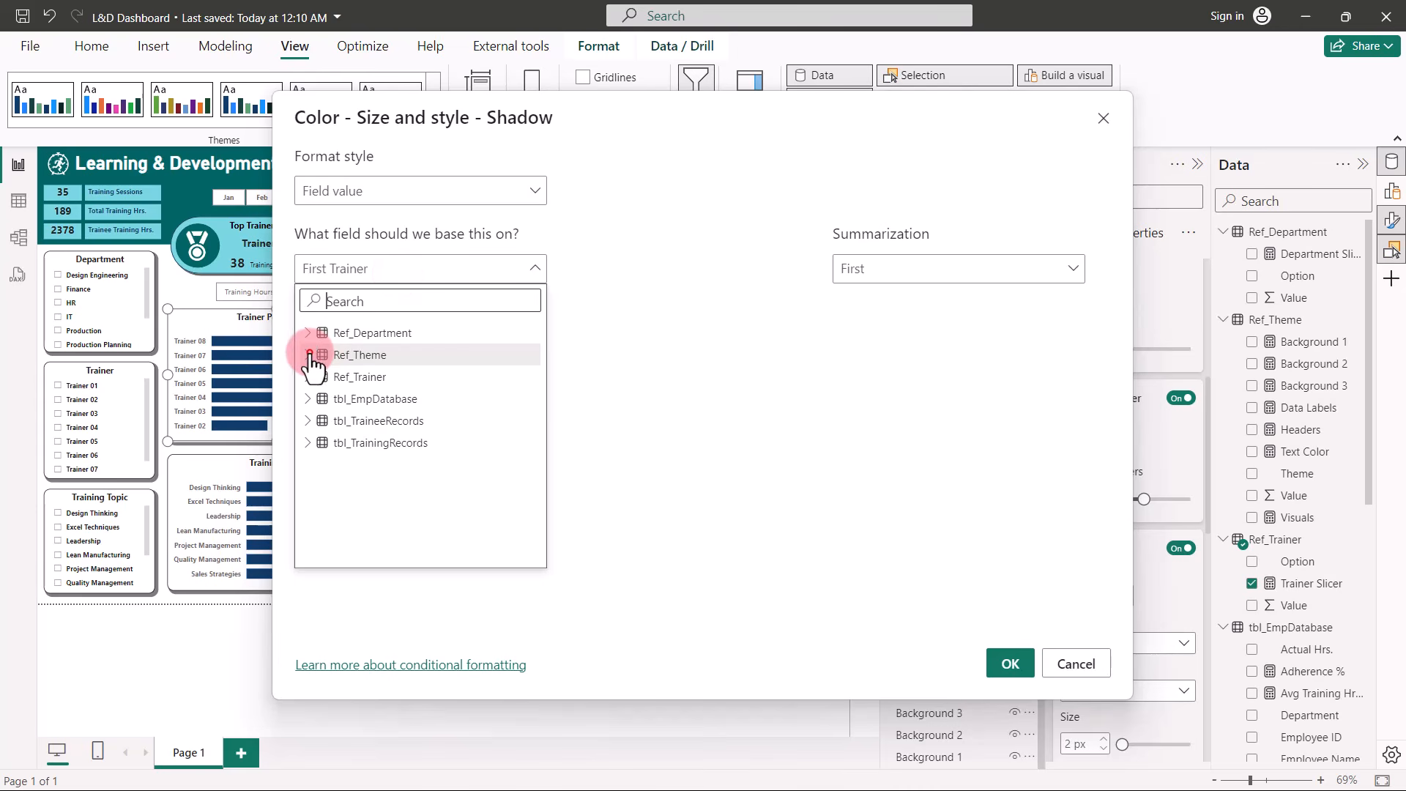
{"action": "left_click", "coordinate": [373, 489]}
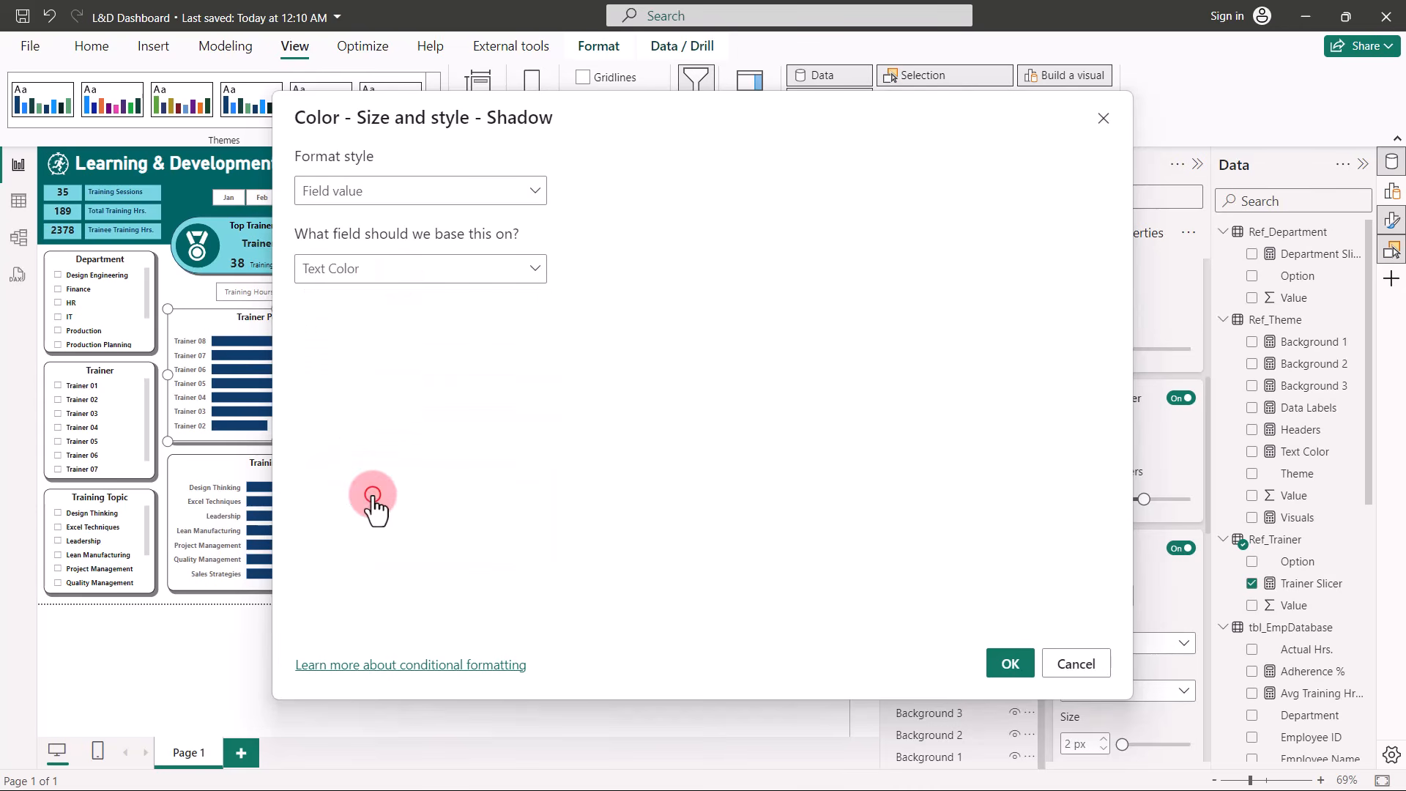
{"action": "left_click", "coordinate": [1011, 663]}
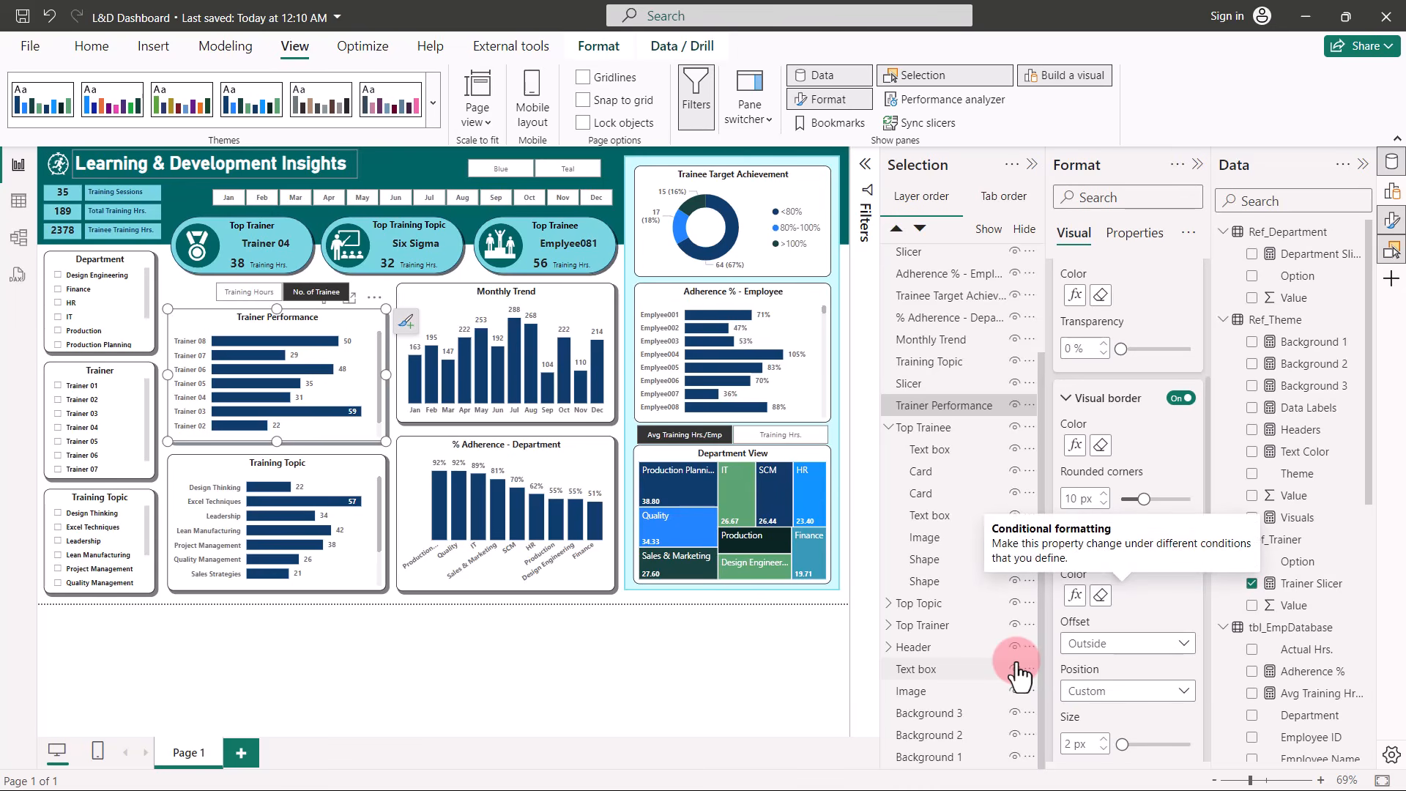
Set the title text colour of the Trainer Performance chart to the dark blue theme colour.
{"action": "scroll", "coordinate": [1094, 467], "scroll_direction": "down", "scroll_amount": 3}
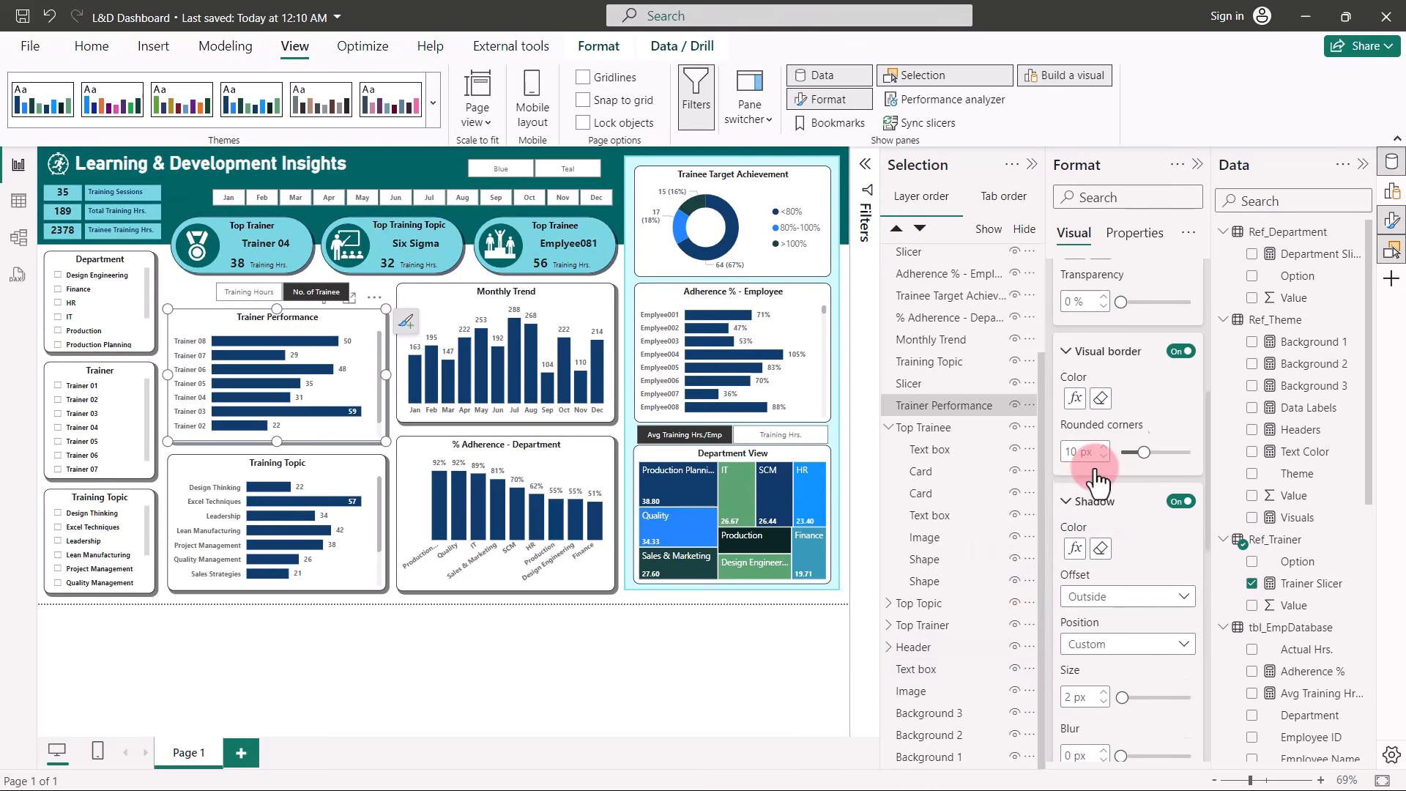
{"action": "scroll", "coordinate": [1098, 480], "scroll_direction": "down", "scroll_amount": 5}
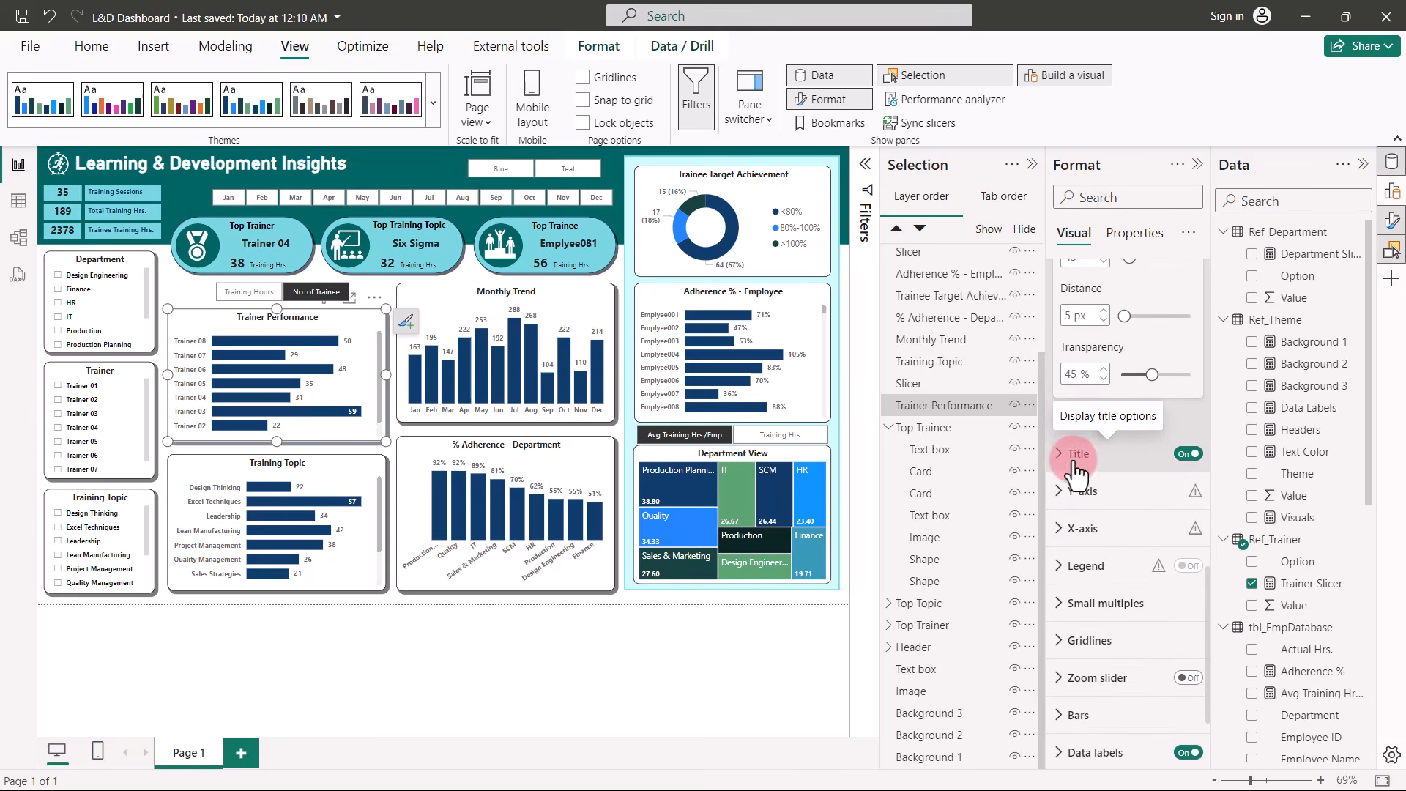
{"action": "left_click", "coordinate": [1053, 454]}
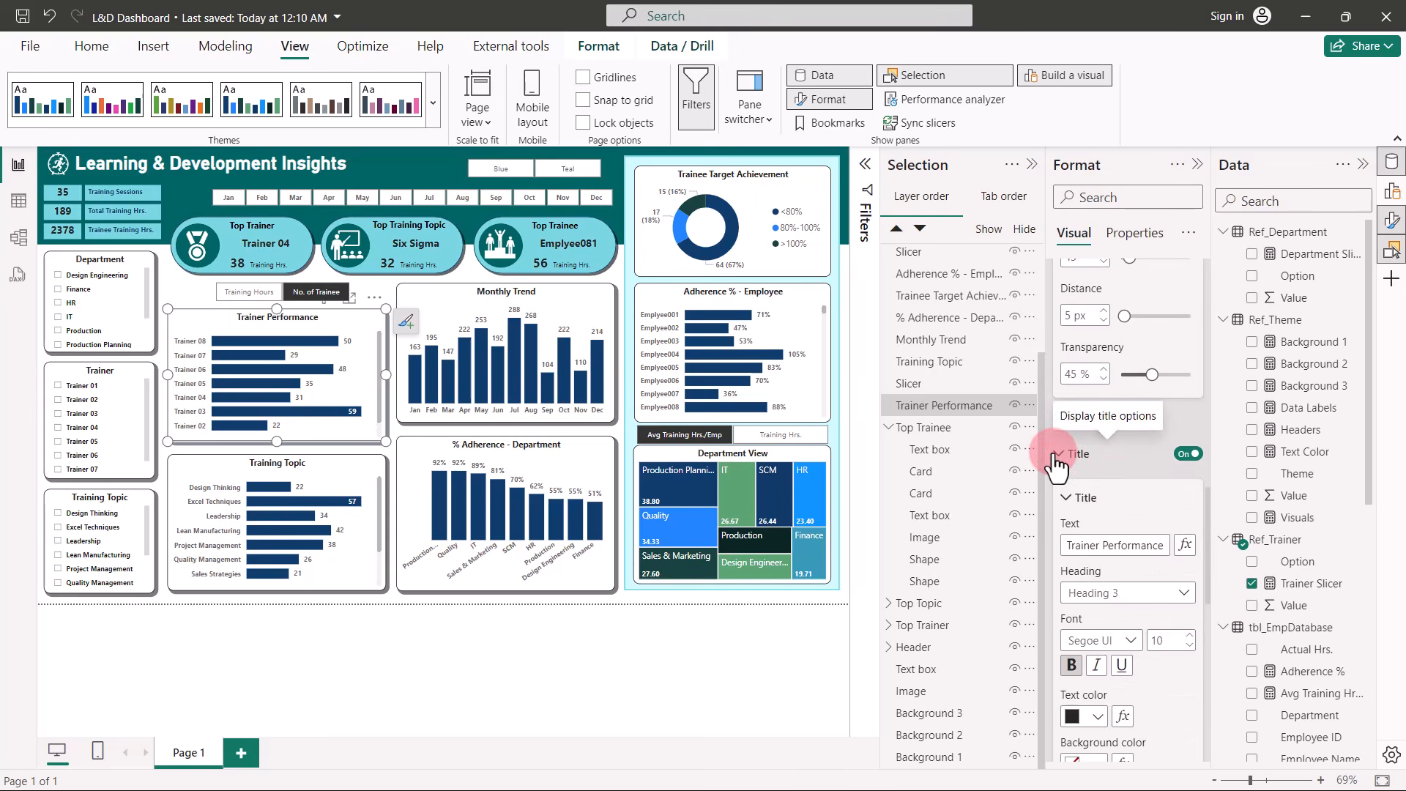
{"action": "scroll", "coordinate": [1053, 451], "scroll_direction": "down", "scroll_amount": 2}
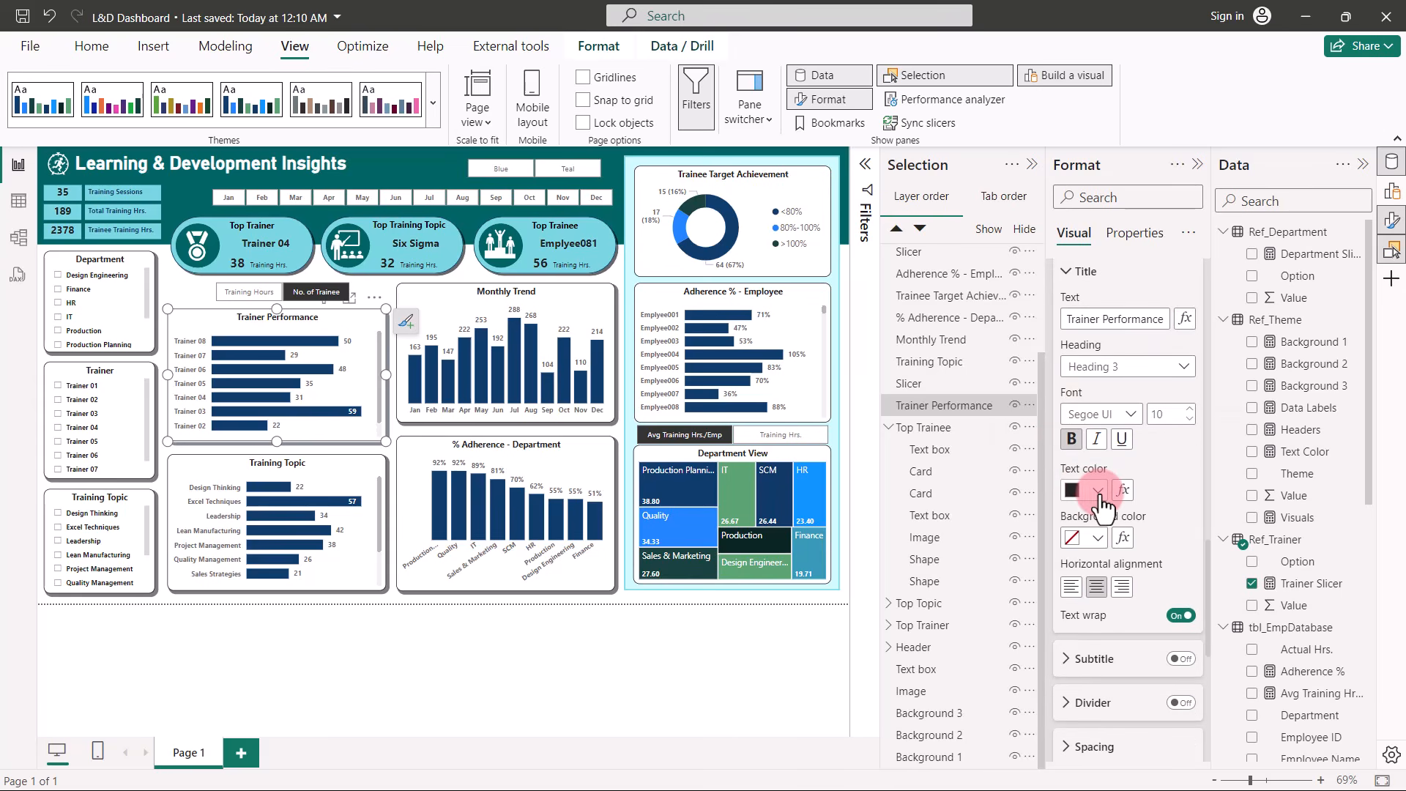
{"action": "left_click", "coordinate": [1099, 491]}
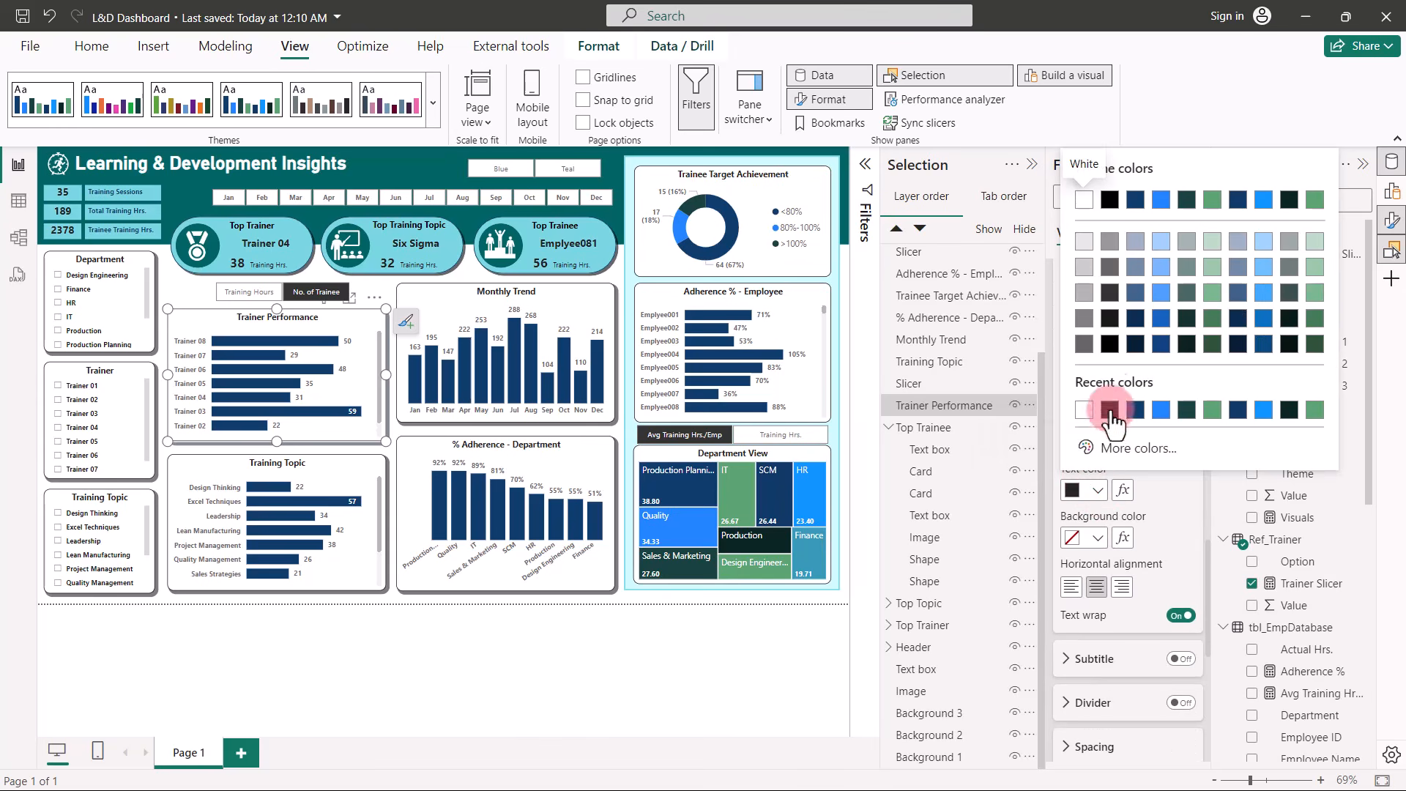
{"action": "left_click", "coordinate": [1137, 202]}
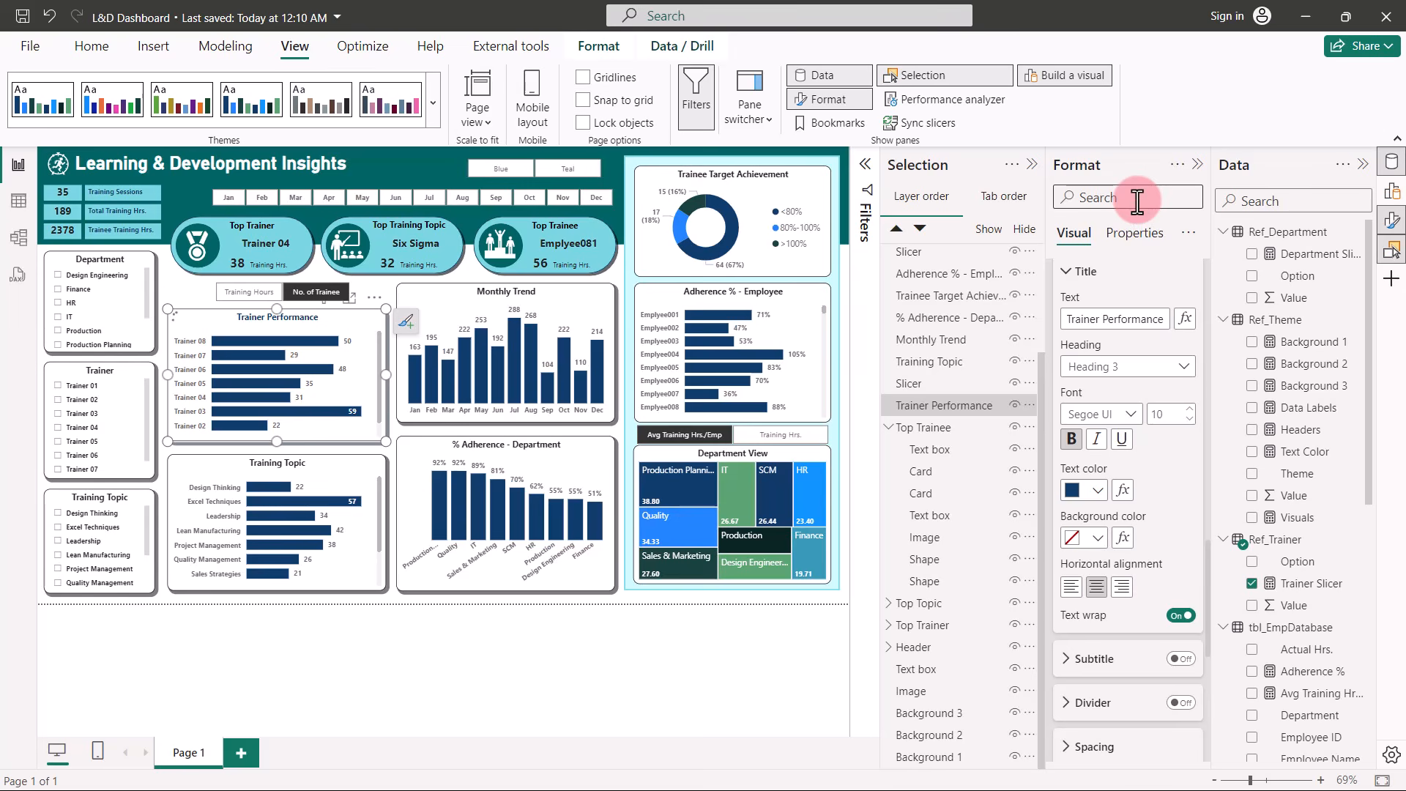
Base the title background colour of the Trainer Performance chart on the field value of Ref_Theme's Headers measure.
{"action": "left_click", "coordinate": [1123, 538]}
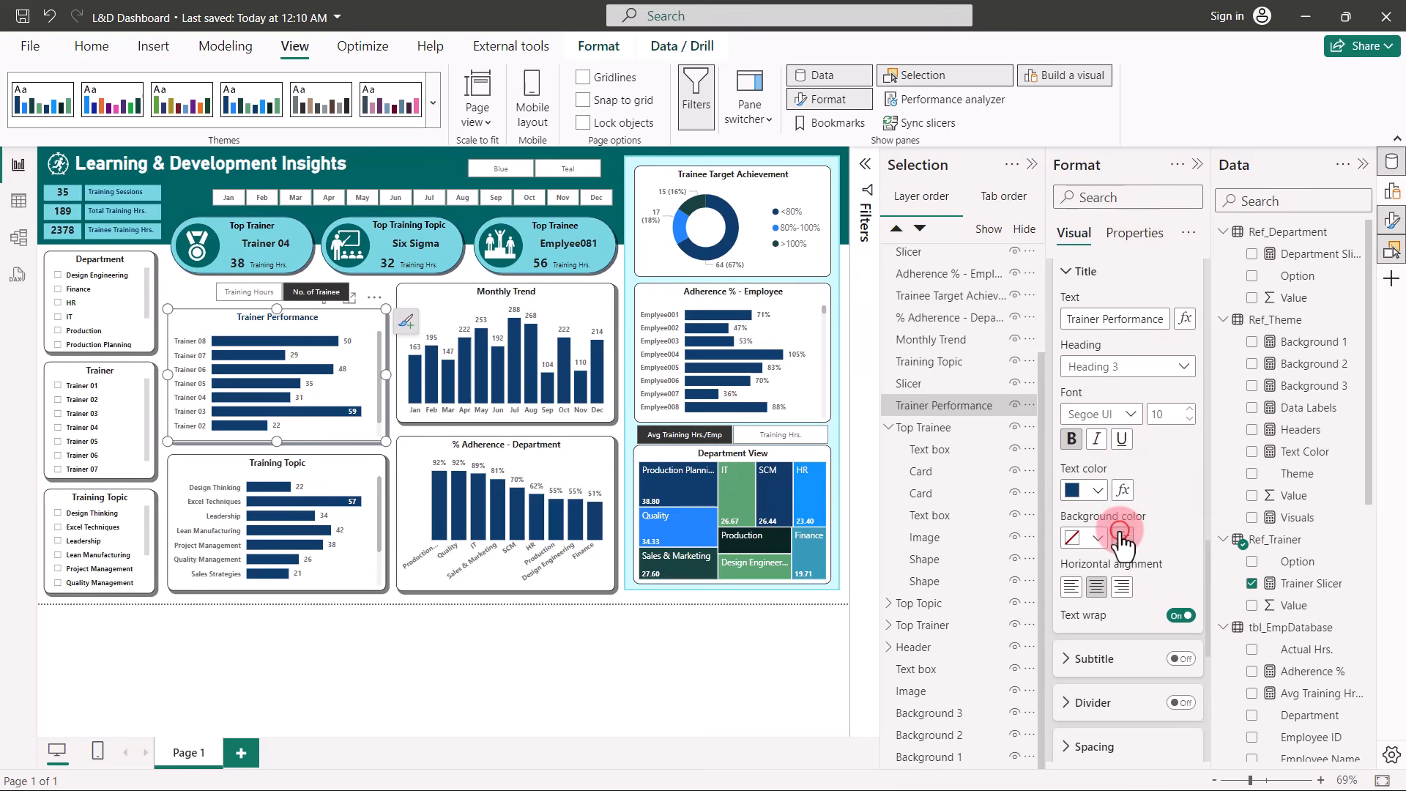
{"action": "left_click", "coordinate": [492, 189]}
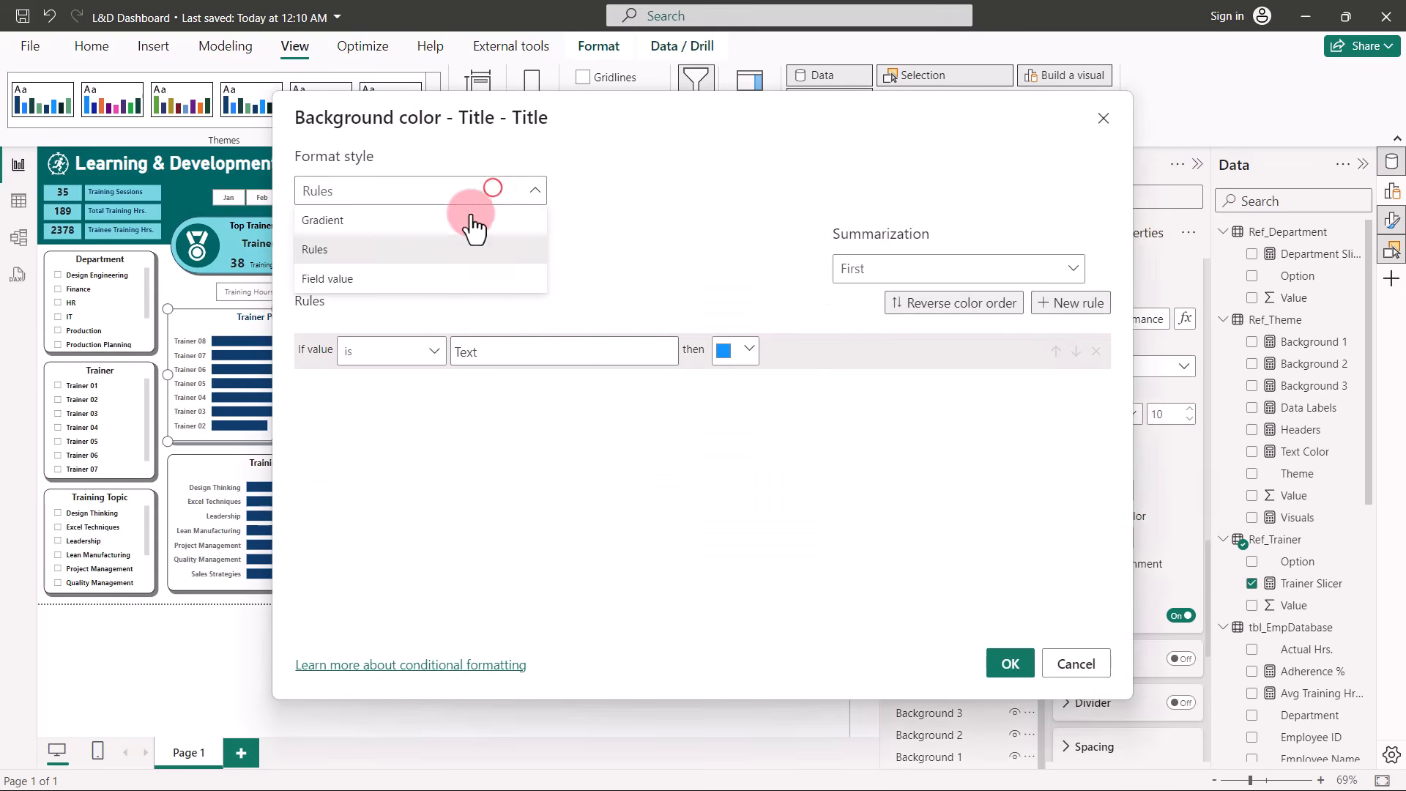
{"action": "left_click", "coordinate": [418, 282]}
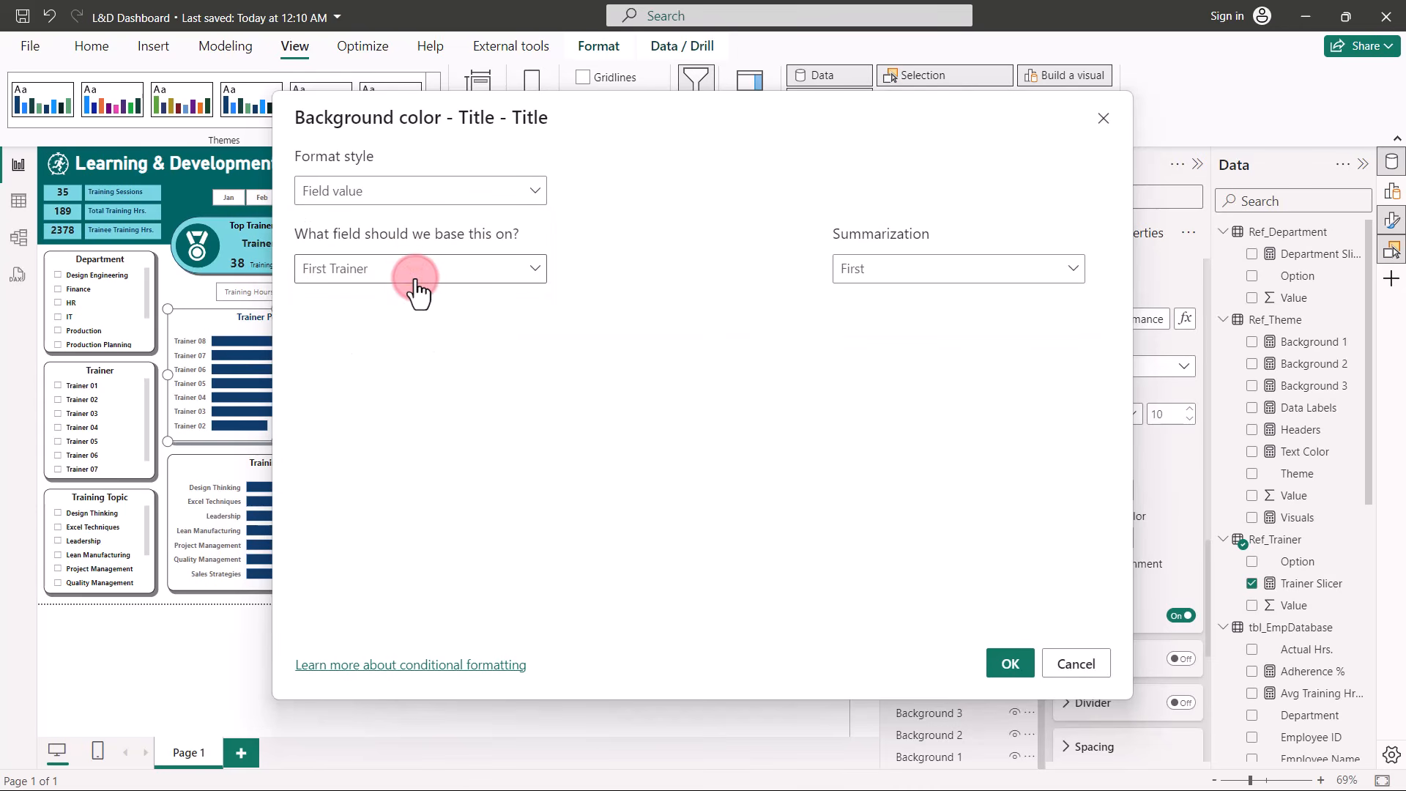
{"action": "left_click", "coordinate": [529, 264]}
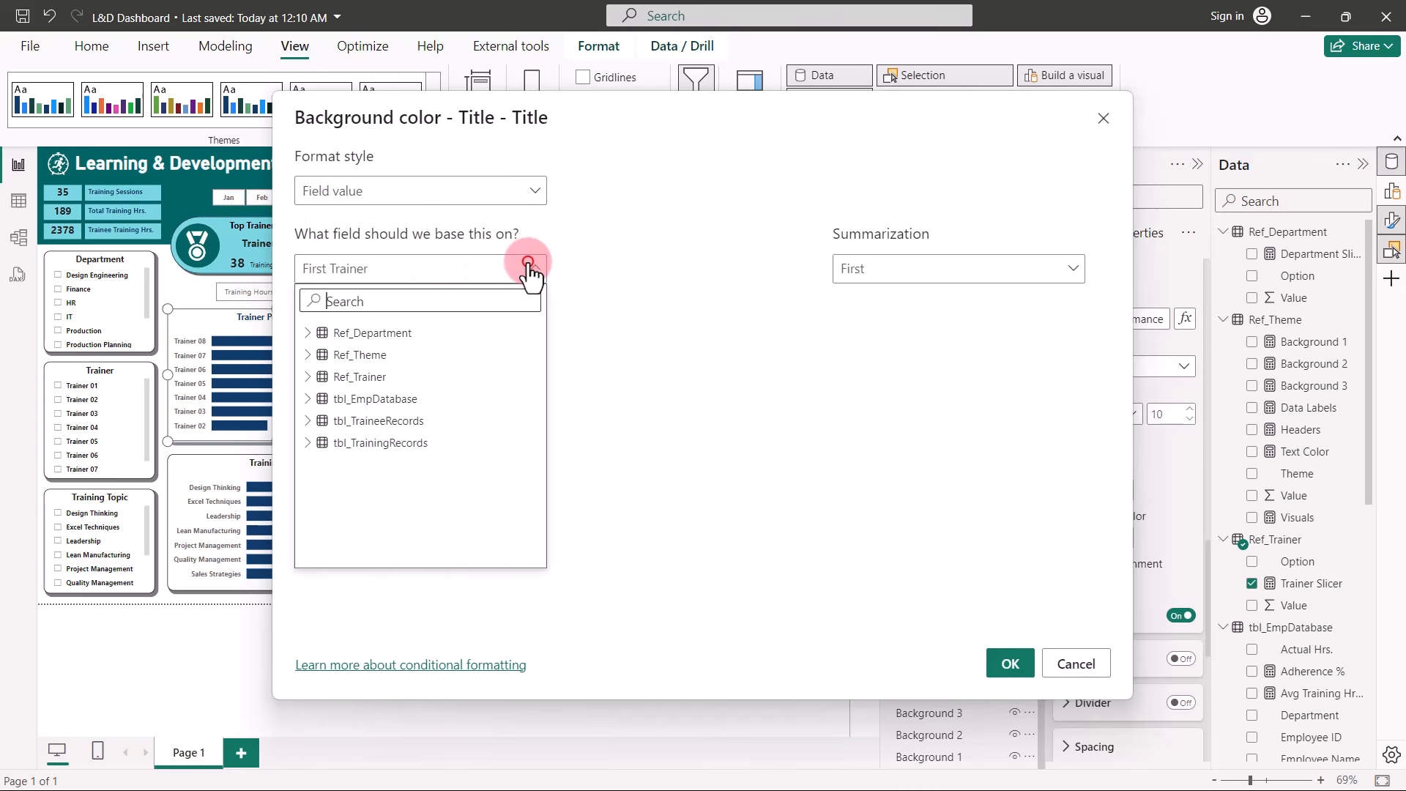
{"action": "left_click", "coordinate": [308, 355]}
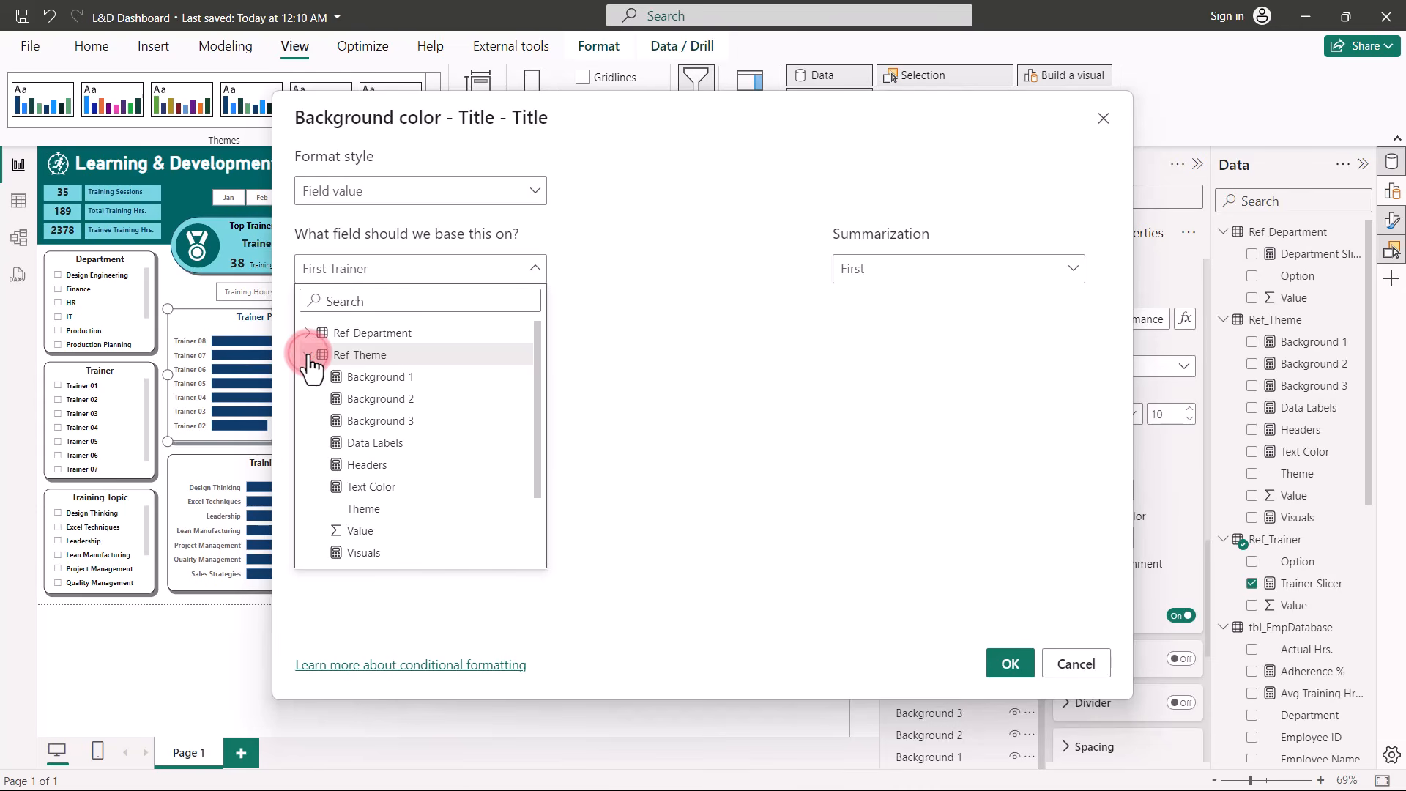
{"action": "left_click", "coordinate": [375, 467]}
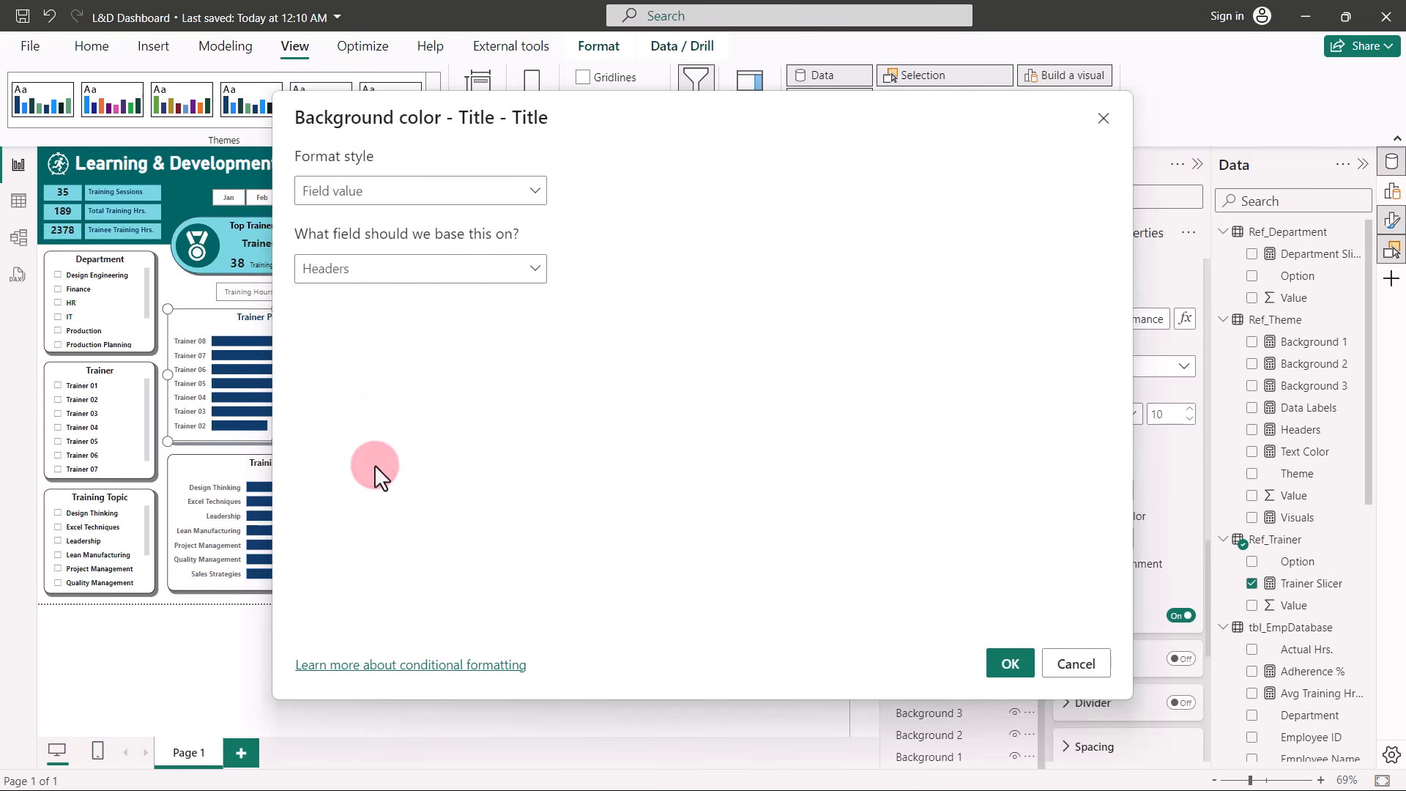
{"action": "left_click", "coordinate": [1010, 664]}
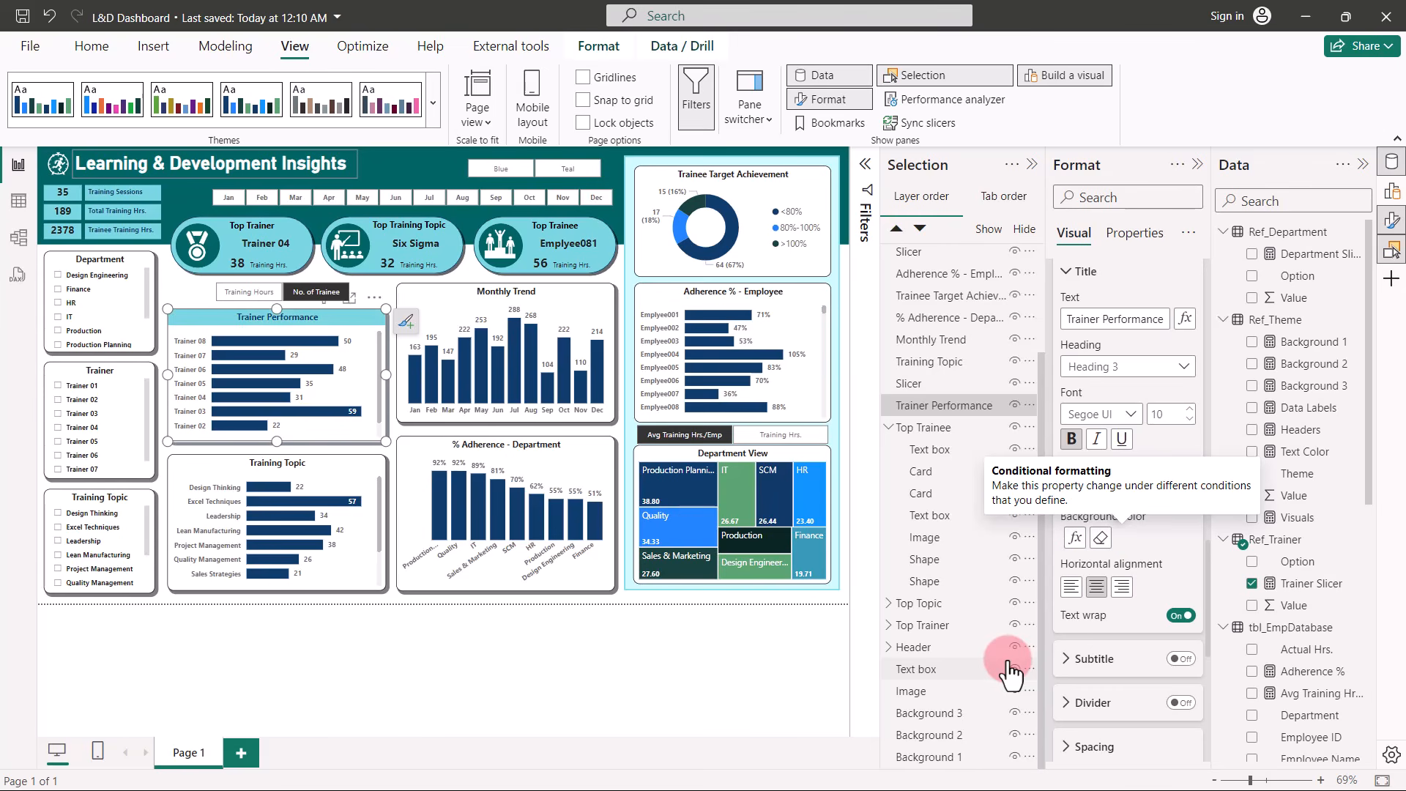
{"action": "left_click", "coordinate": [1099, 587]}
Base the Y-axis values colour of the Trainer Performance chart on the field value of Ref_Theme's Text Color measure.
{"action": "scroll", "coordinate": [1102, 586], "scroll_direction": "down", "scroll_amount": 5}
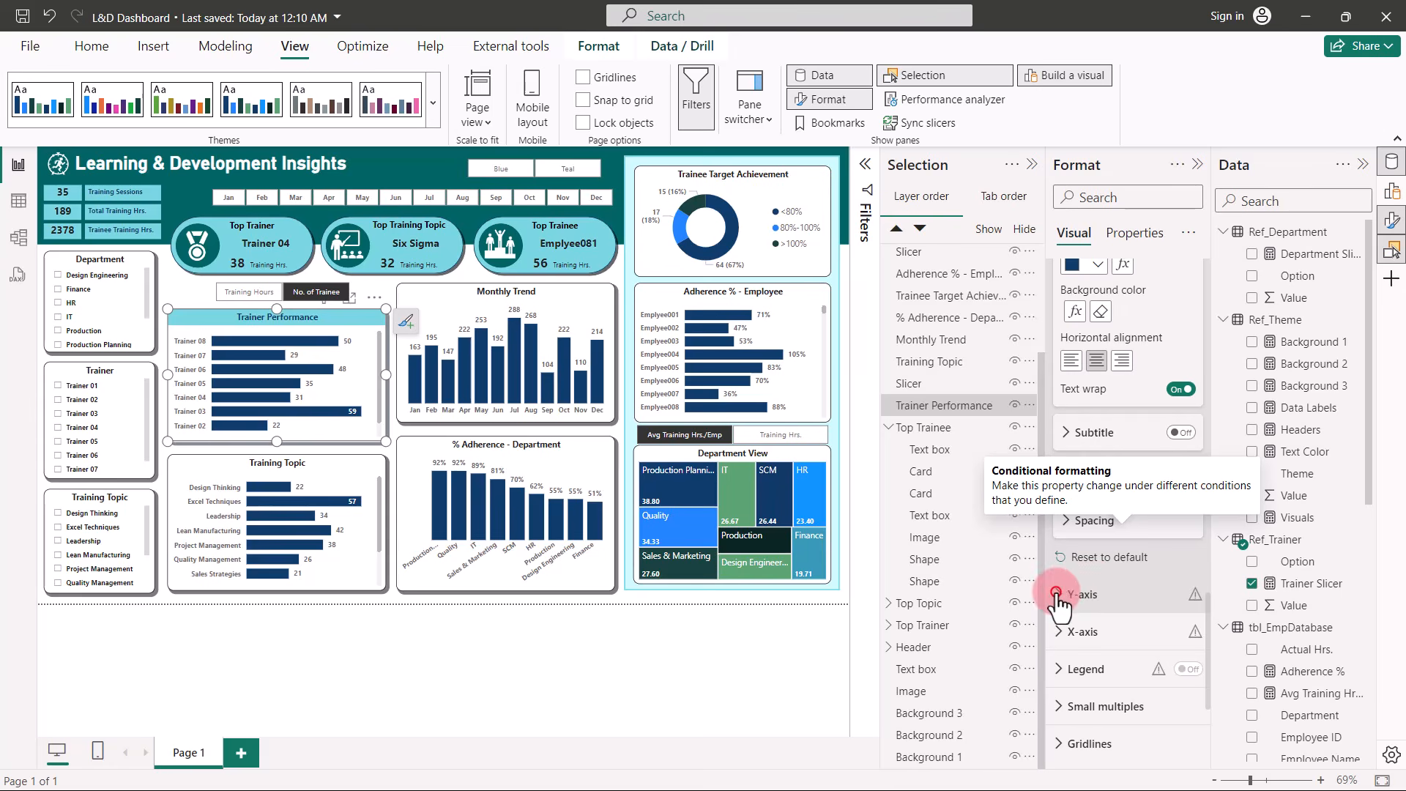
{"action": "left_click", "coordinate": [1060, 594]}
{"action": "scroll", "coordinate": [1078, 592], "scroll_direction": "down", "scroll_amount": 2}
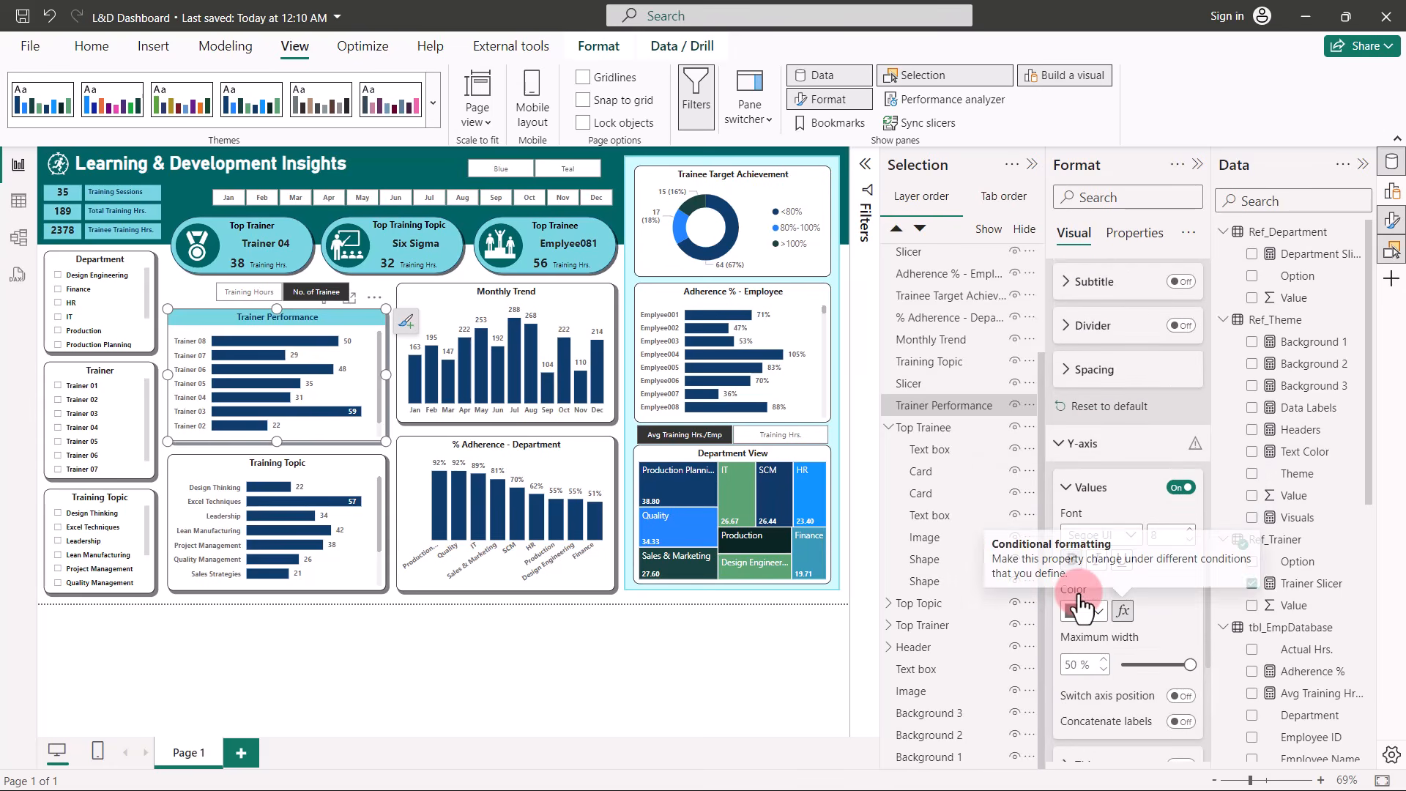
{"action": "left_click", "coordinate": [1120, 610]}
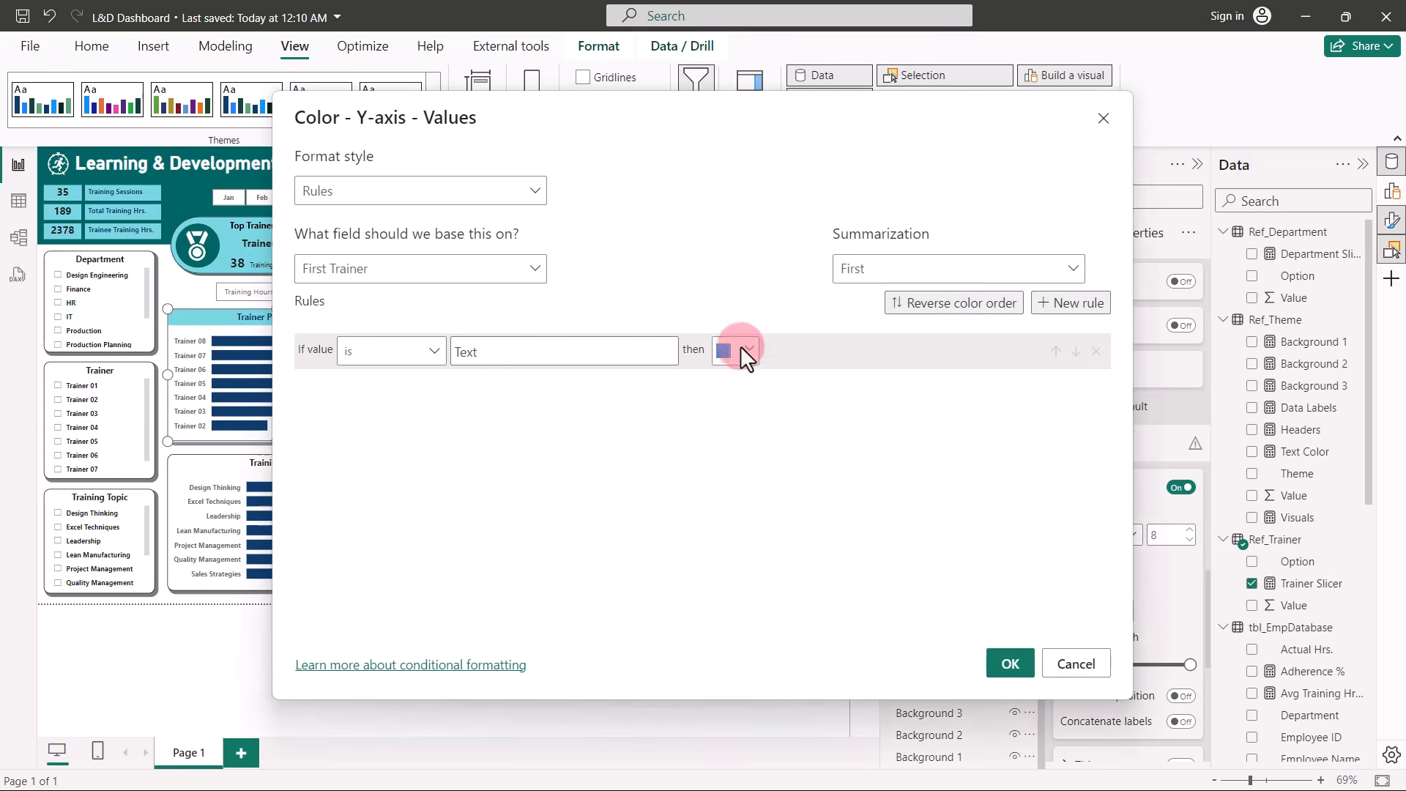
{"action": "left_click", "coordinate": [521, 192]}
{"action": "left_click", "coordinate": [400, 273]}
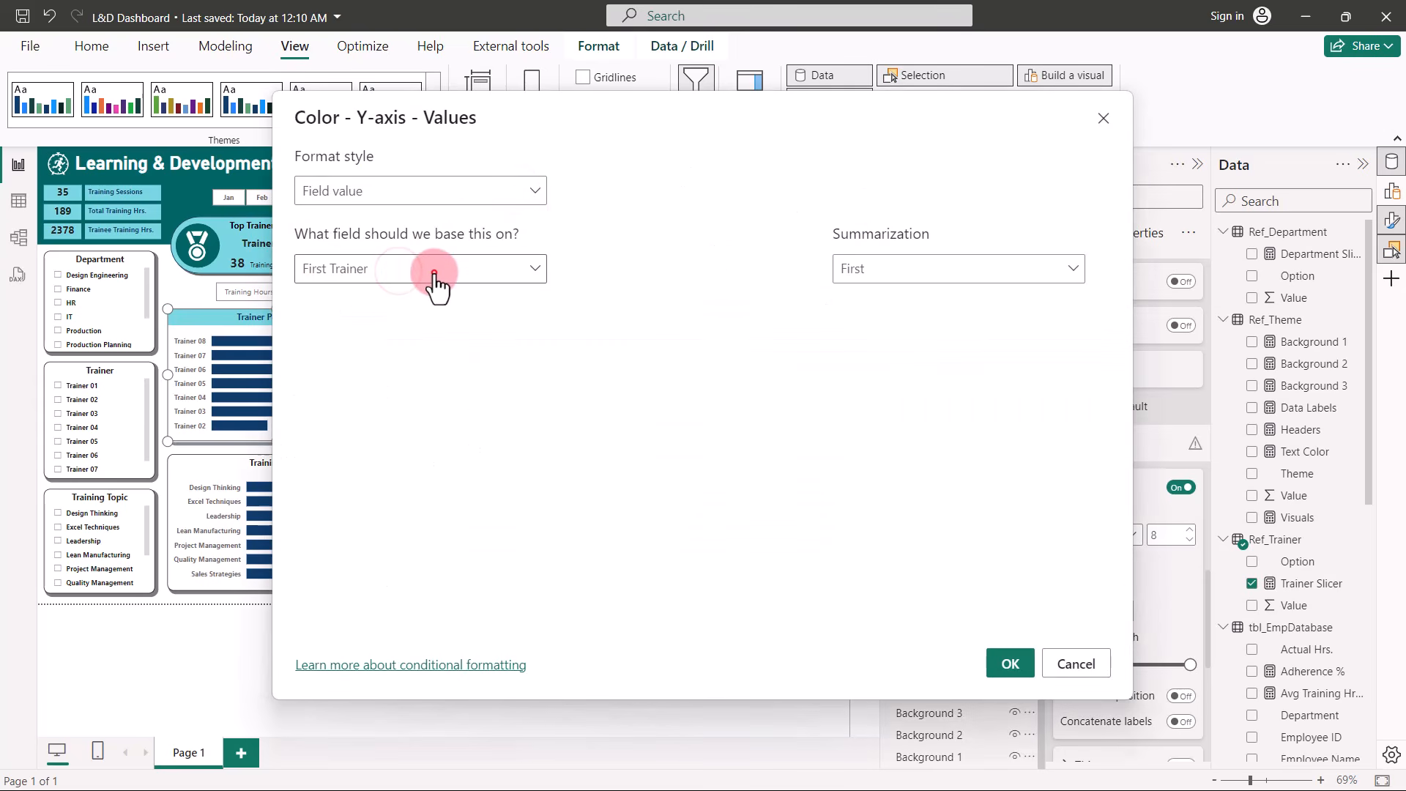
{"action": "left_click", "coordinate": [419, 274]}
{"action": "left_click", "coordinate": [307, 356]}
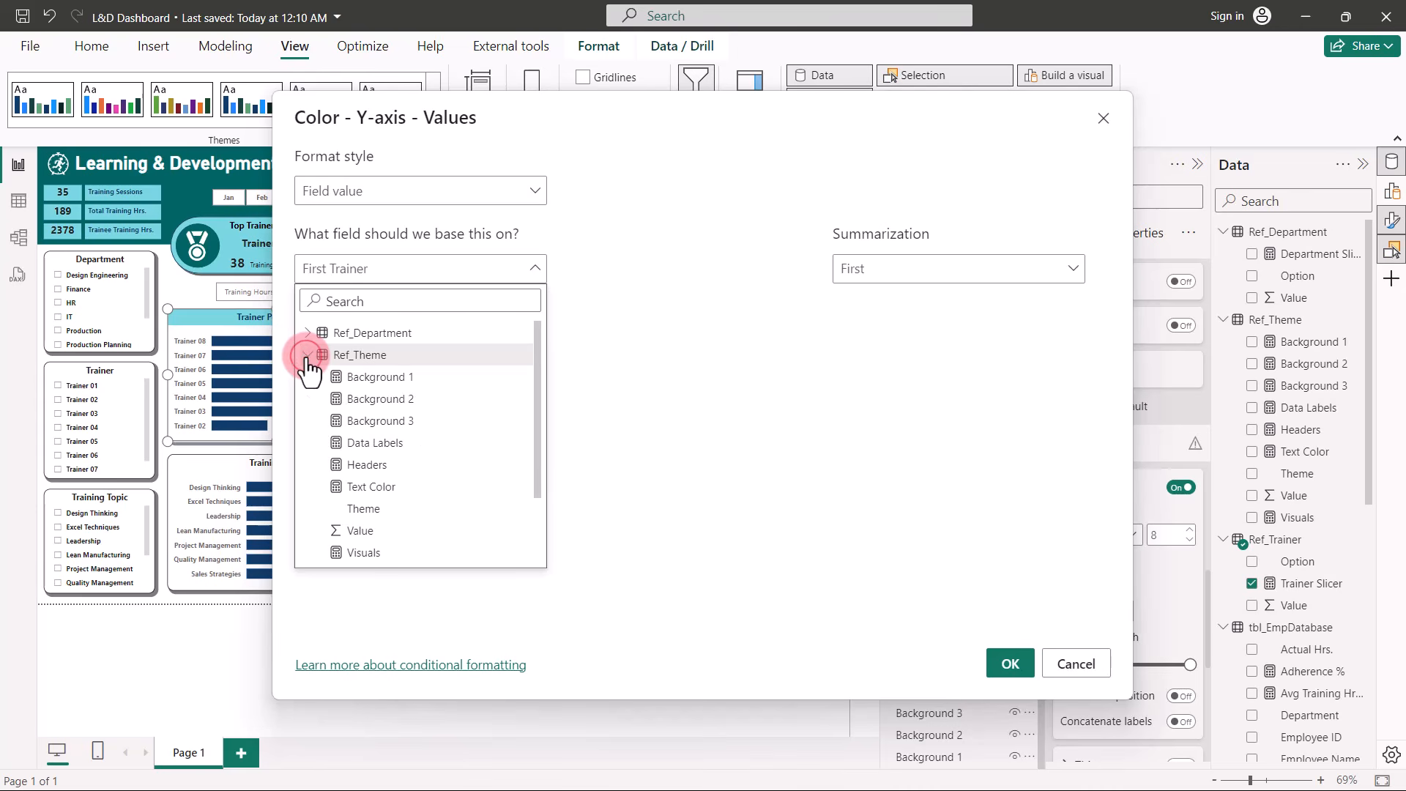
{"action": "left_click", "coordinate": [372, 488]}
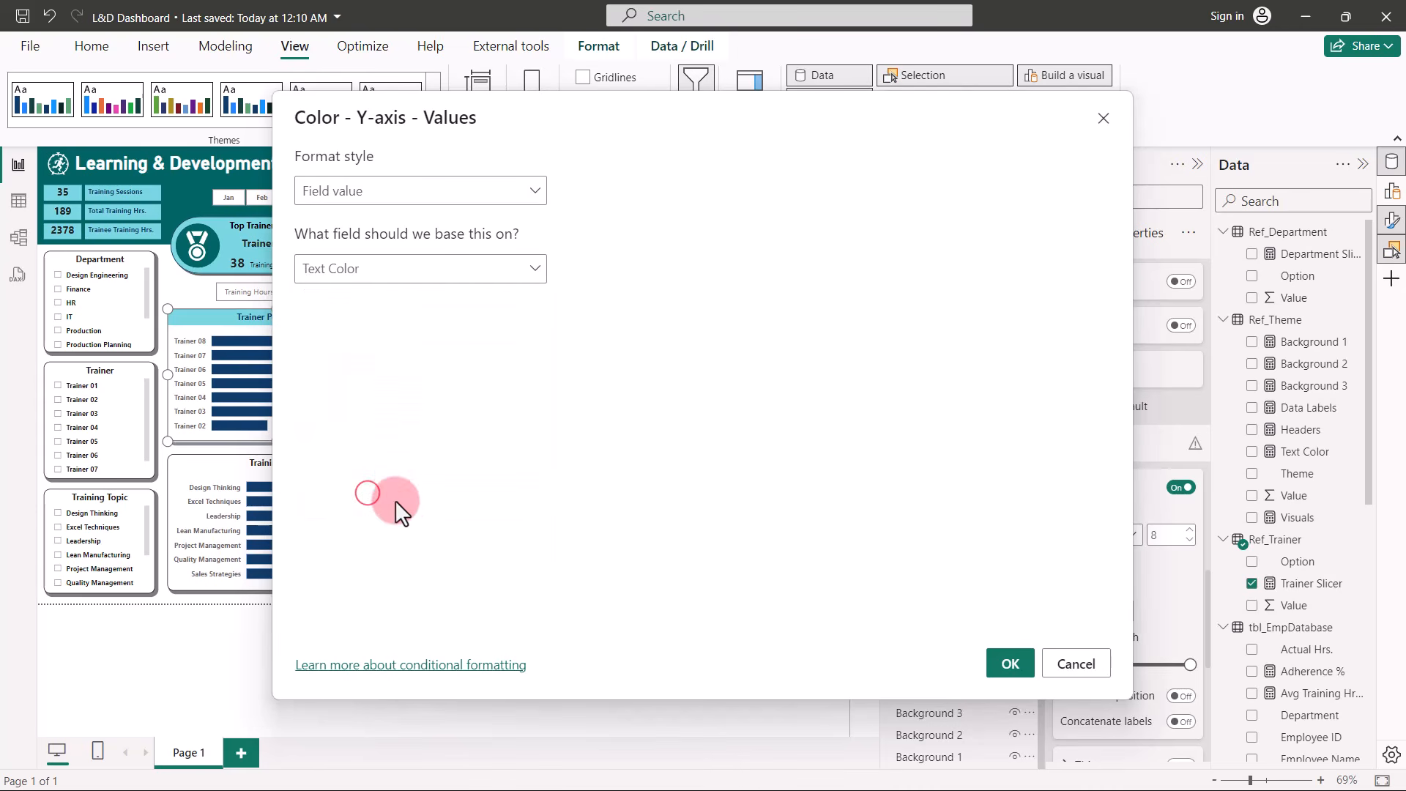
{"action": "left_click", "coordinate": [1011, 664]}
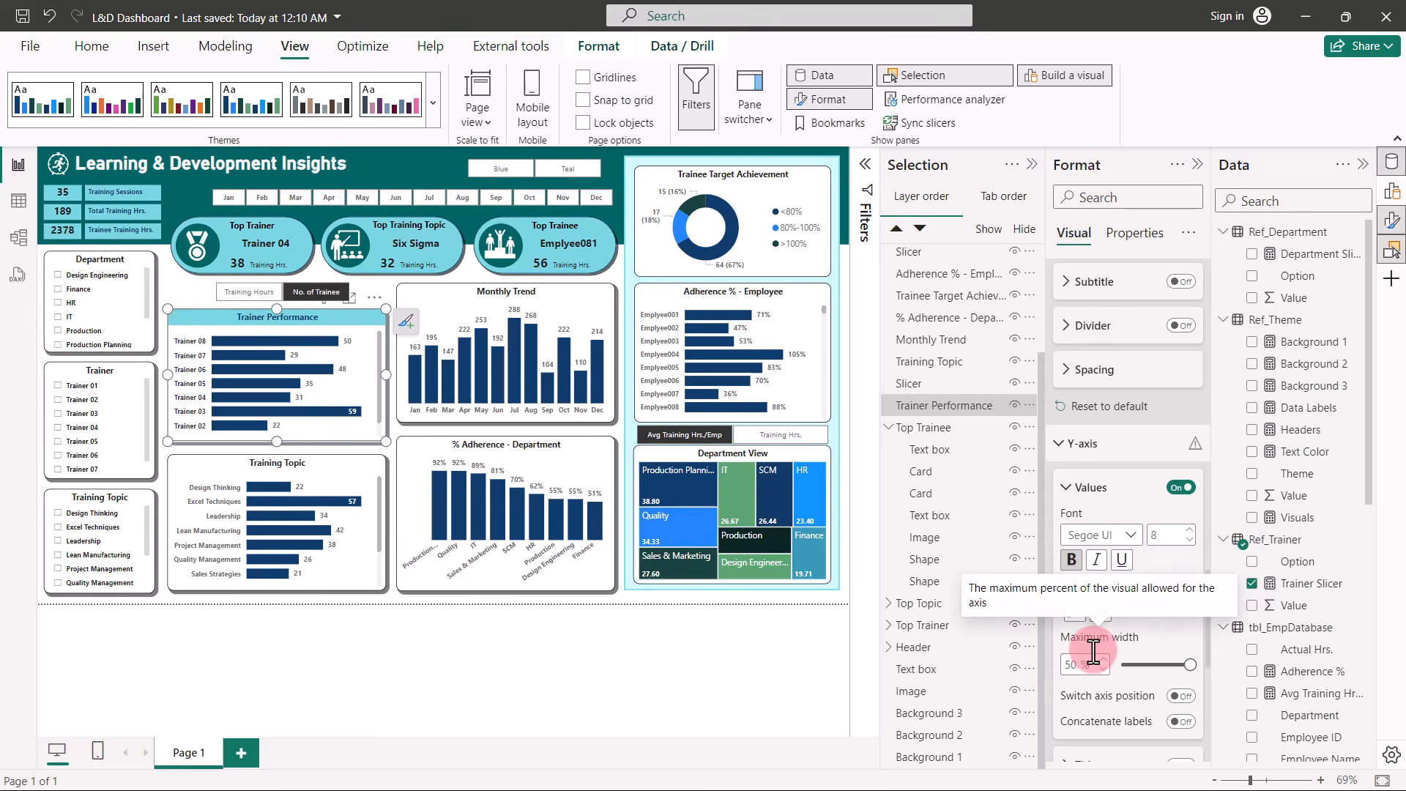
Base the bar colour of the Trainer Performance chart on the field value of Ref_Theme's Headers measure.
{"action": "scroll", "coordinate": [1093, 650], "scroll_direction": "down", "scroll_amount": 4}
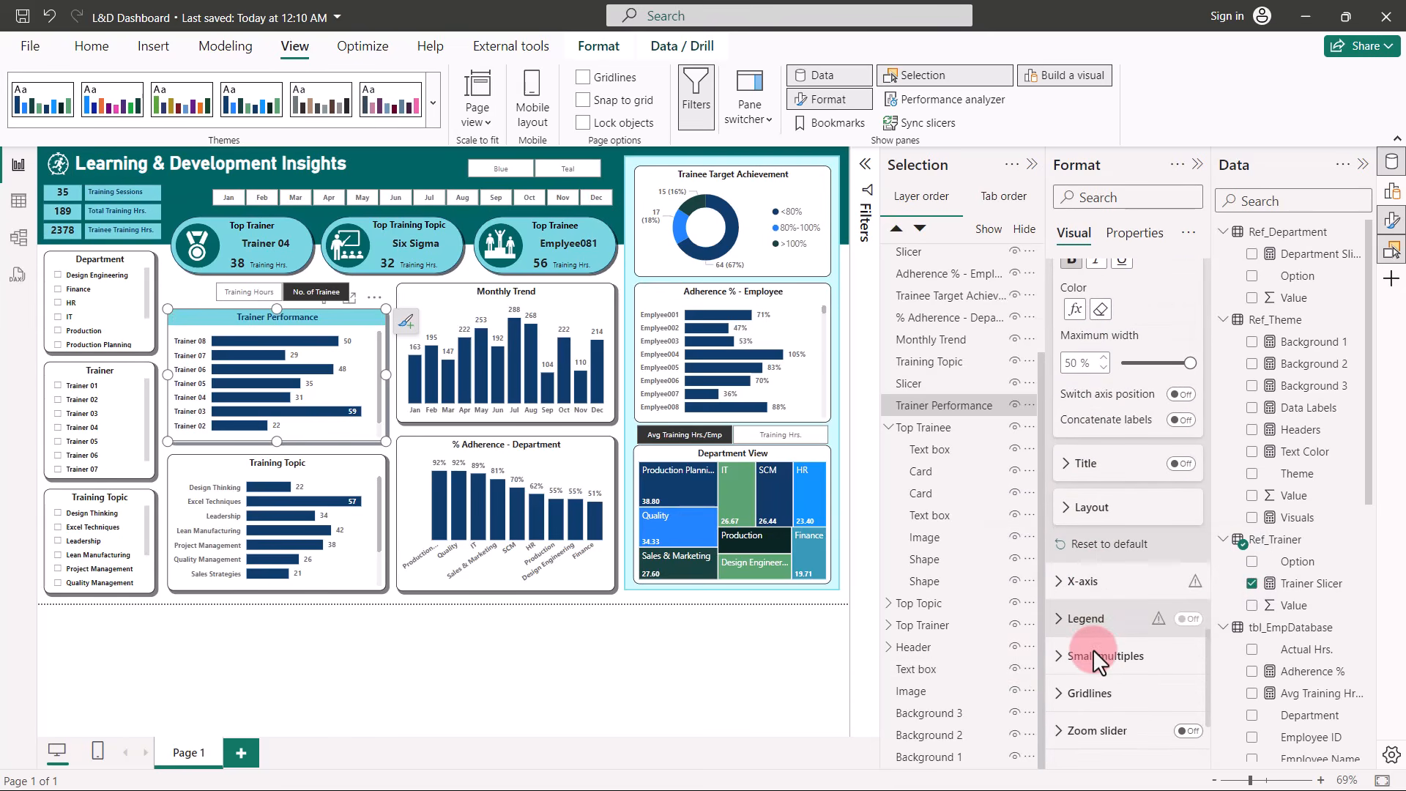
{"action": "scroll", "coordinate": [1092, 649], "scroll_direction": "down", "scroll_amount": 1}
{"action": "scroll", "coordinate": [1096, 663], "scroll_direction": "down", "scroll_amount": 1}
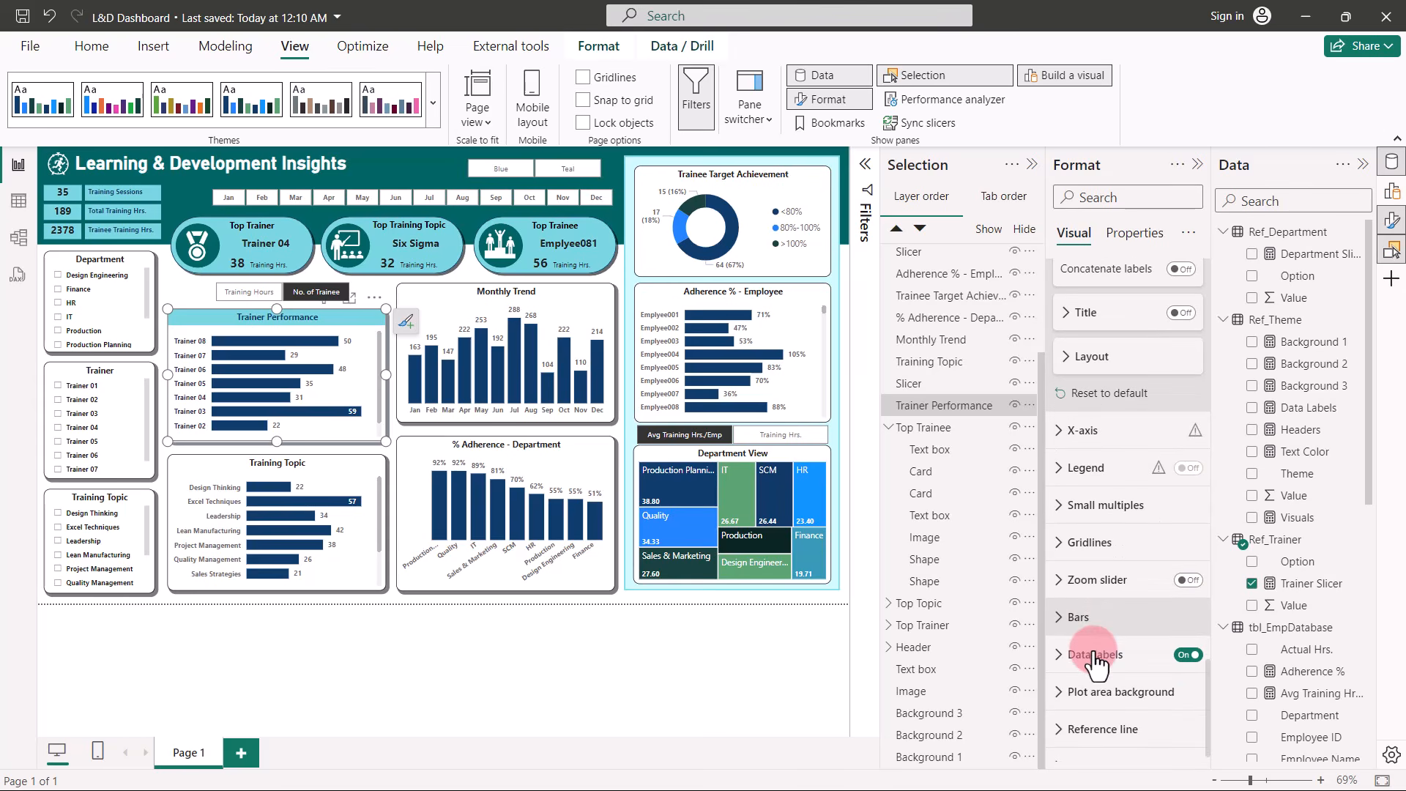
{"action": "left_click", "coordinate": [1058, 619]}
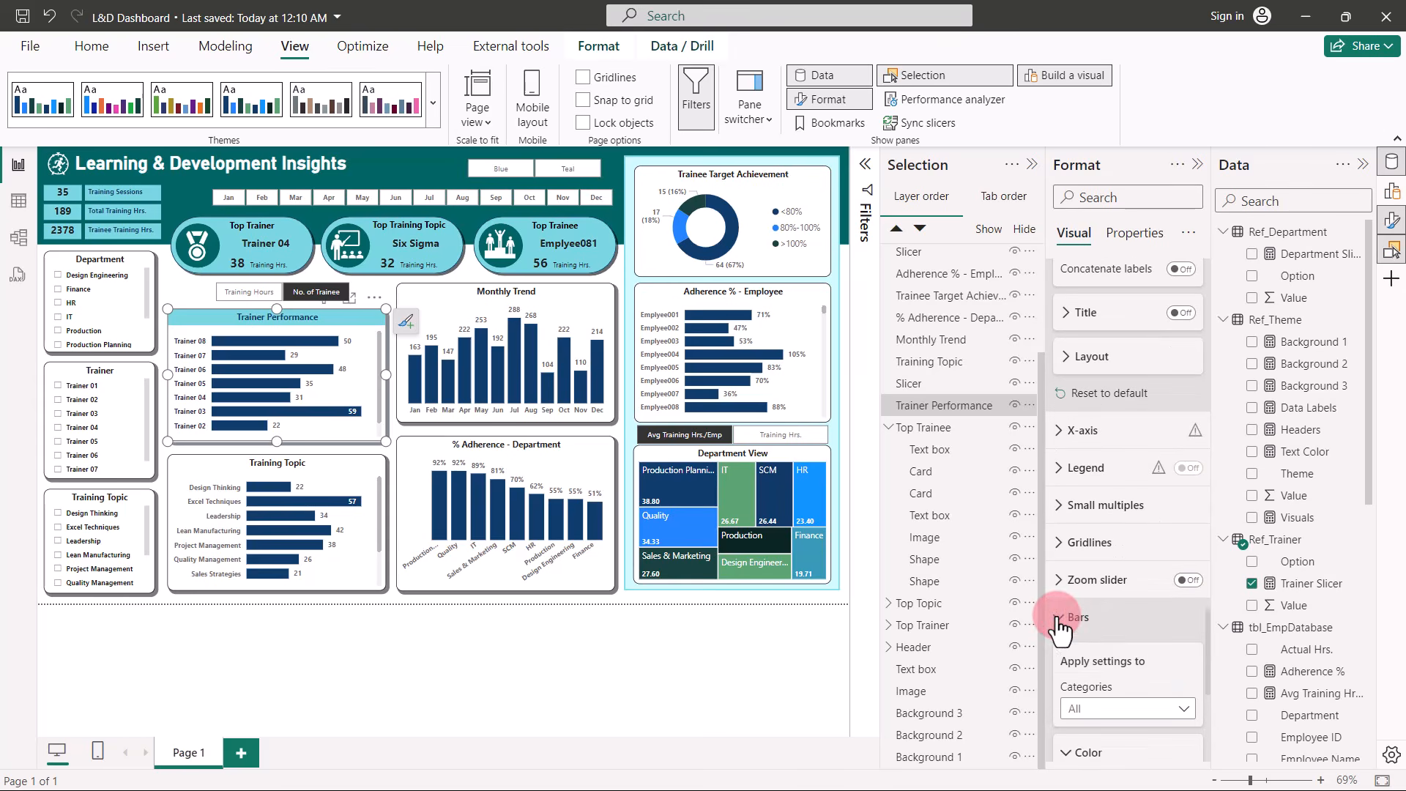
{"action": "scroll", "coordinate": [1057, 619], "scroll_direction": "down", "scroll_amount": 3}
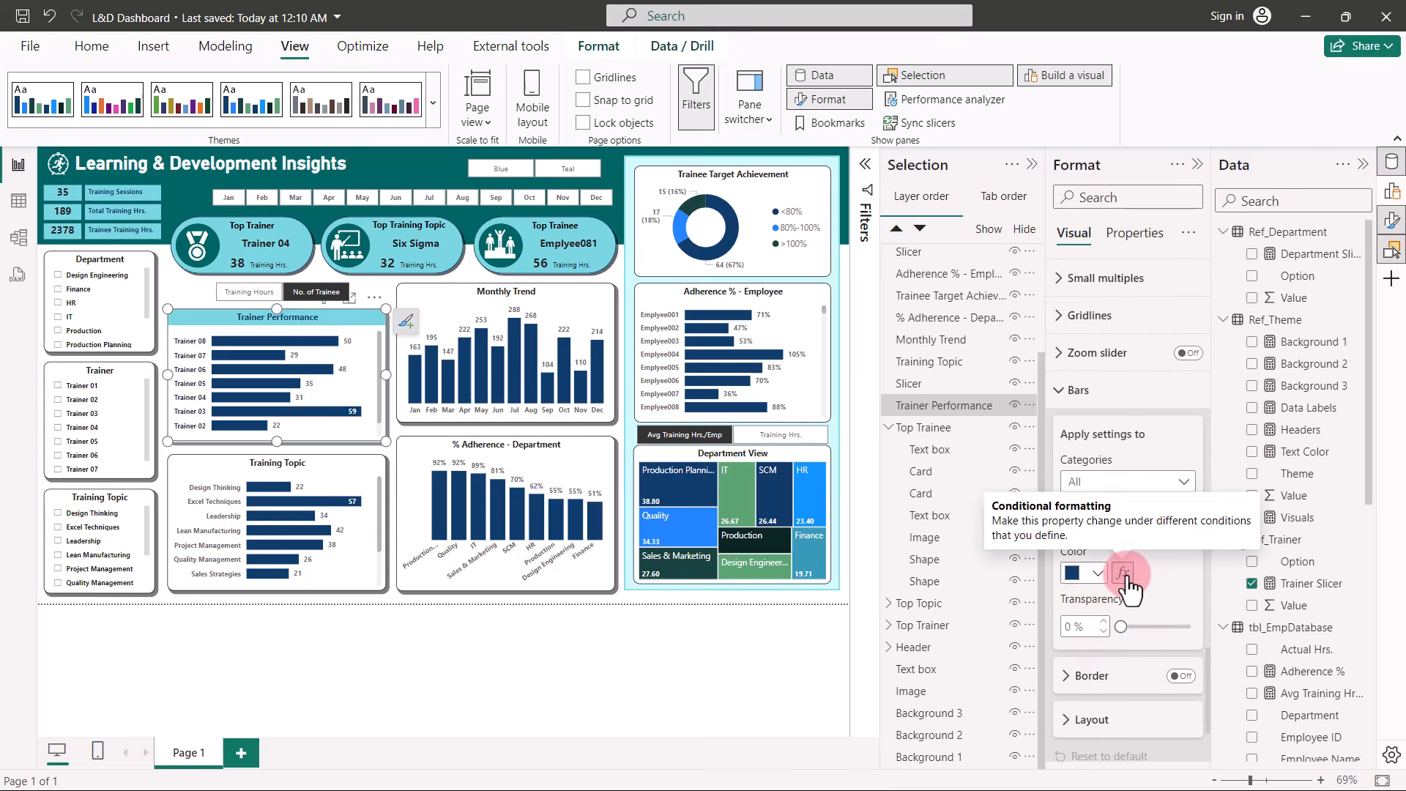
{"action": "left_click", "coordinate": [1124, 573]}
{"action": "left_click", "coordinate": [480, 190]}
{"action": "left_click", "coordinate": [380, 278]}
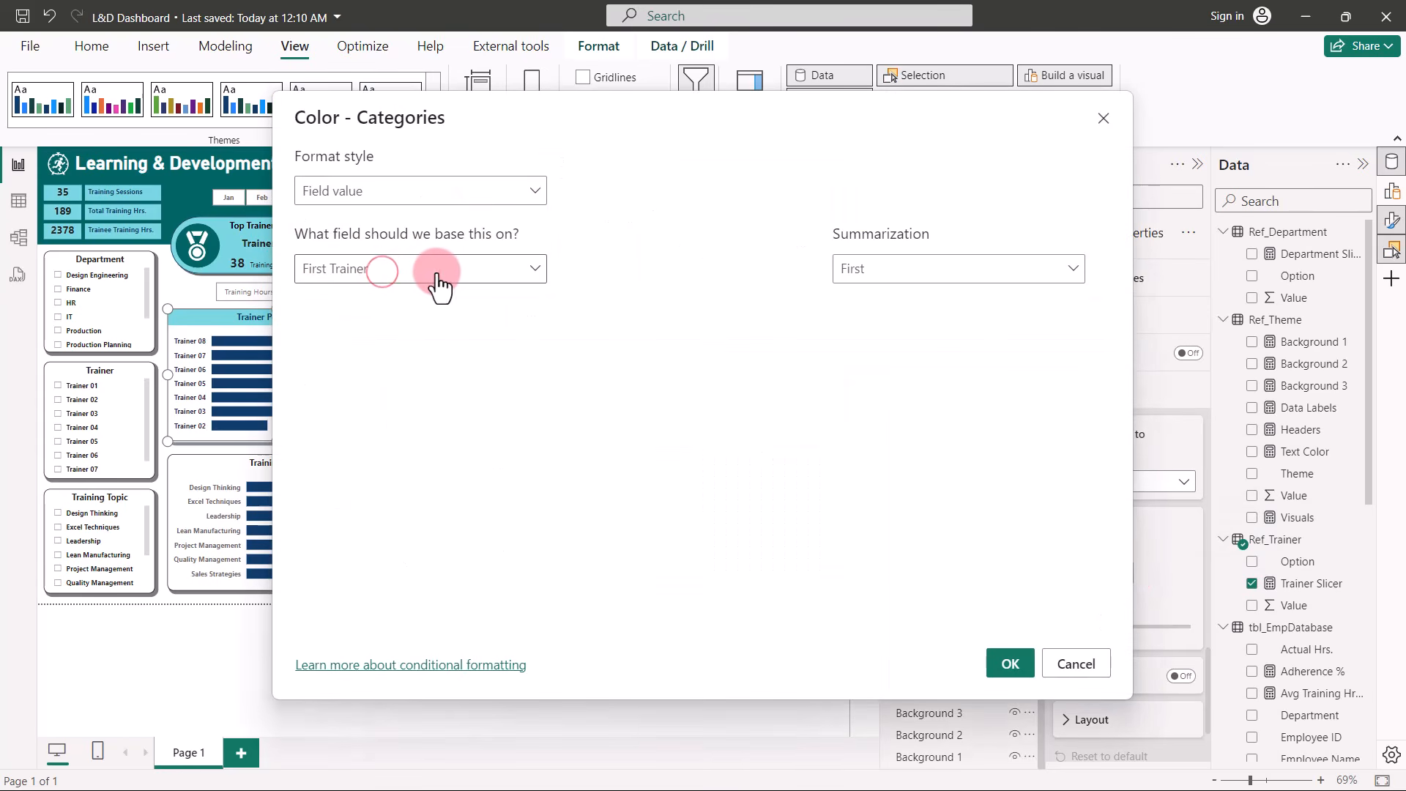
{"action": "left_click", "coordinate": [436, 273]}
{"action": "left_click", "coordinate": [308, 355]}
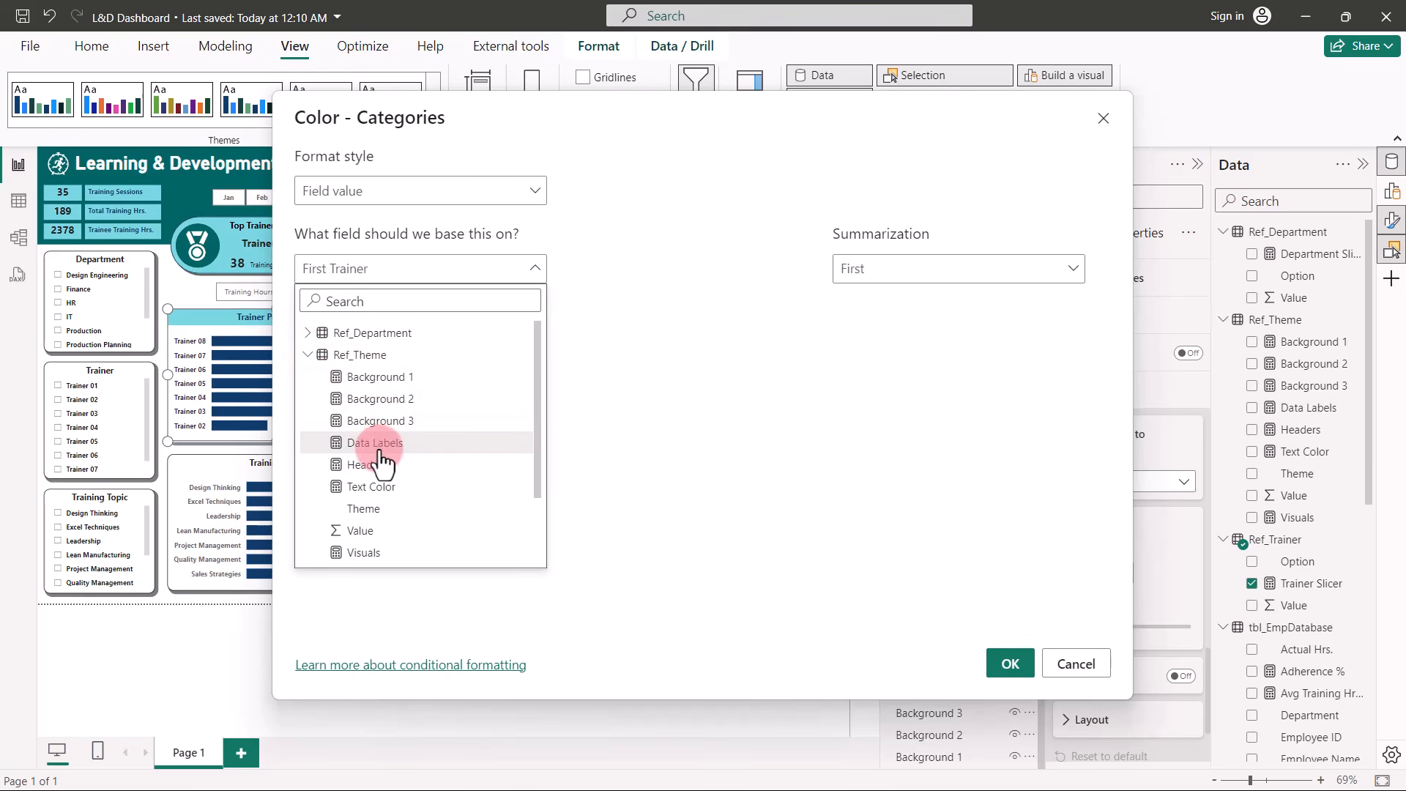
{"action": "left_click", "coordinate": [377, 466]}
{"action": "left_click", "coordinate": [1013, 664]}
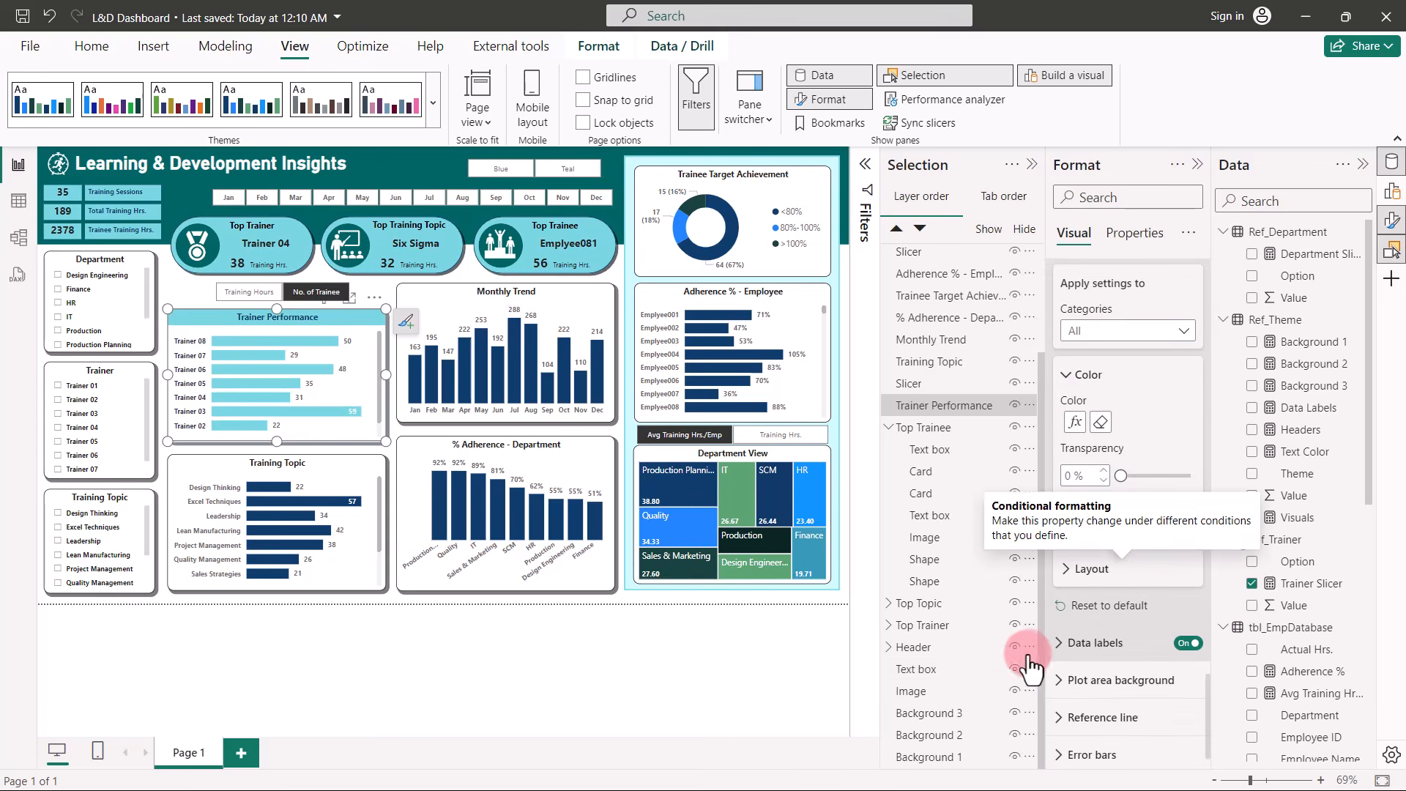
Base the data label value colour of the Trainer Performance chart on the field value of Ref_Theme's Data Labels measure.
{"action": "left_click", "coordinate": [1067, 642]}
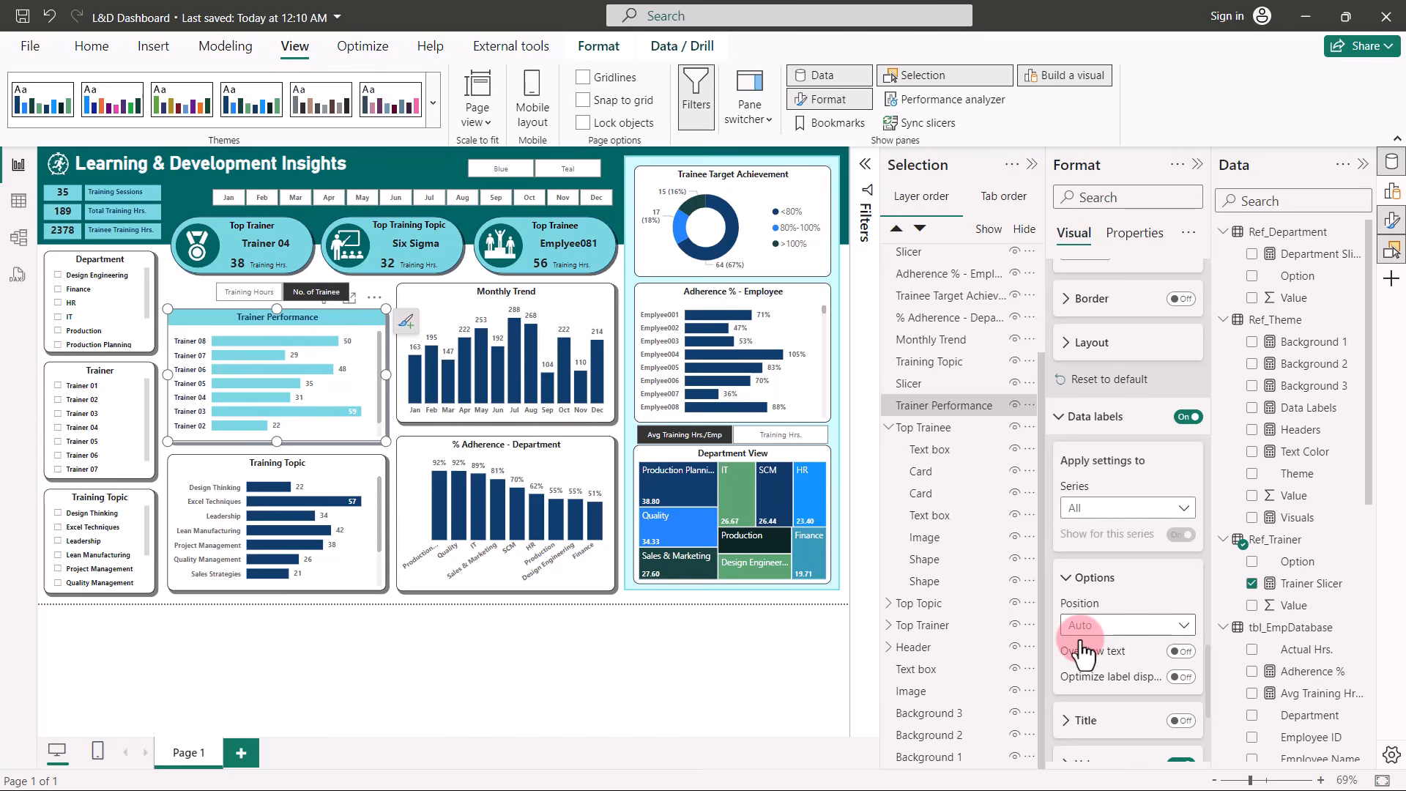
{"action": "scroll", "coordinate": [1079, 639], "scroll_direction": "down", "scroll_amount": 3}
{"action": "left_click", "coordinate": [1065, 540]}
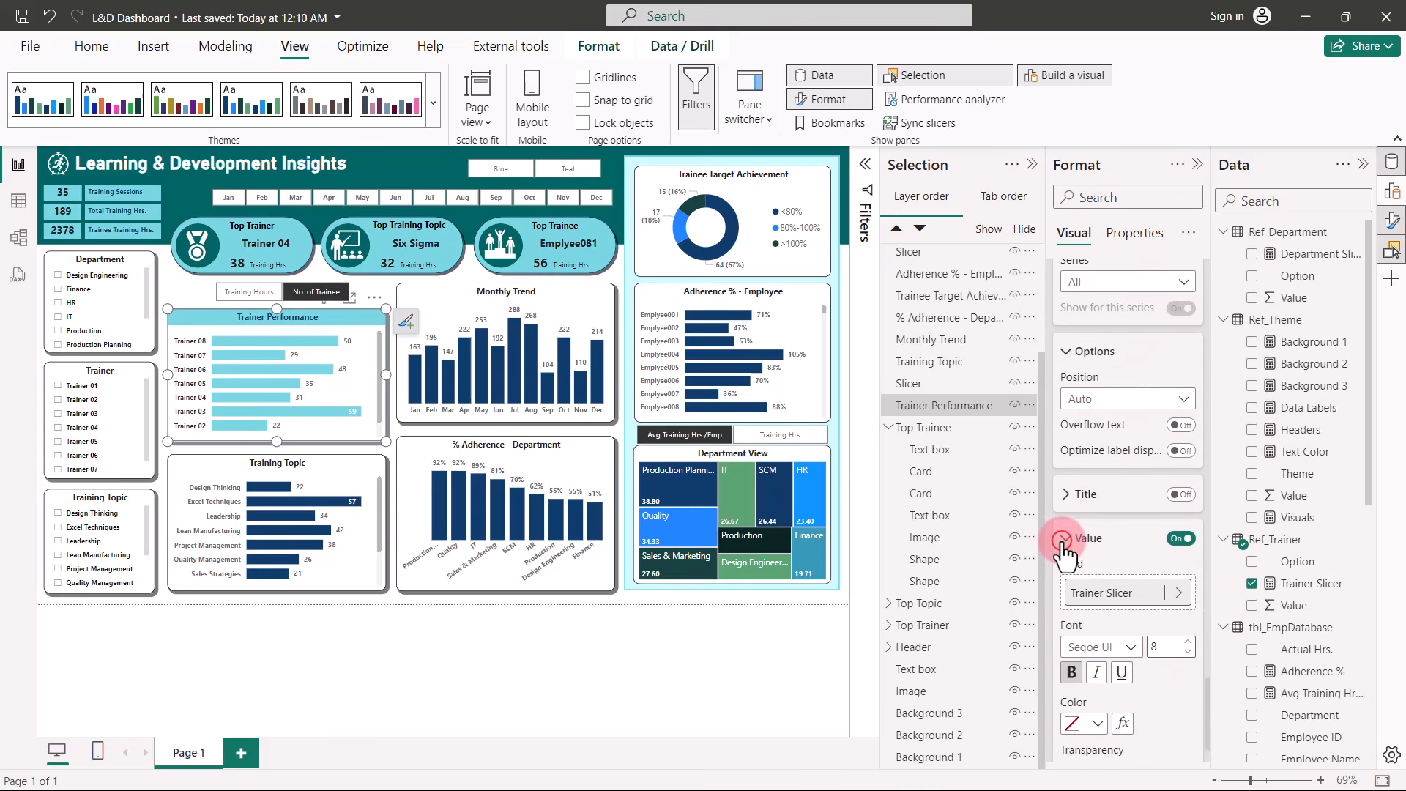
{"action": "scroll", "coordinate": [1066, 558], "scroll_direction": "down", "scroll_amount": 1}
{"action": "left_click", "coordinate": [1119, 650]}
{"action": "left_click", "coordinate": [496, 189]}
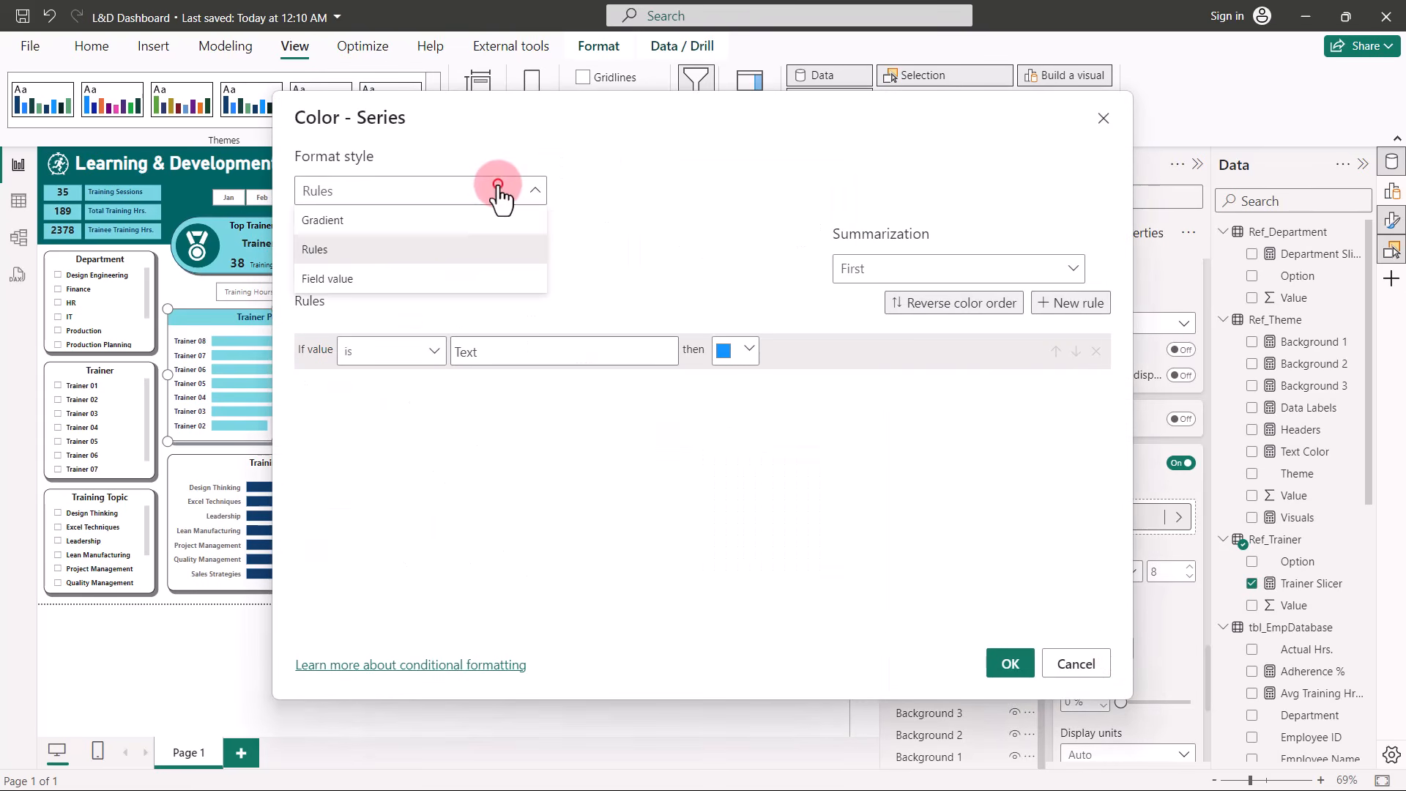
{"action": "left_click", "coordinate": [357, 277]}
{"action": "left_click", "coordinate": [443, 278]}
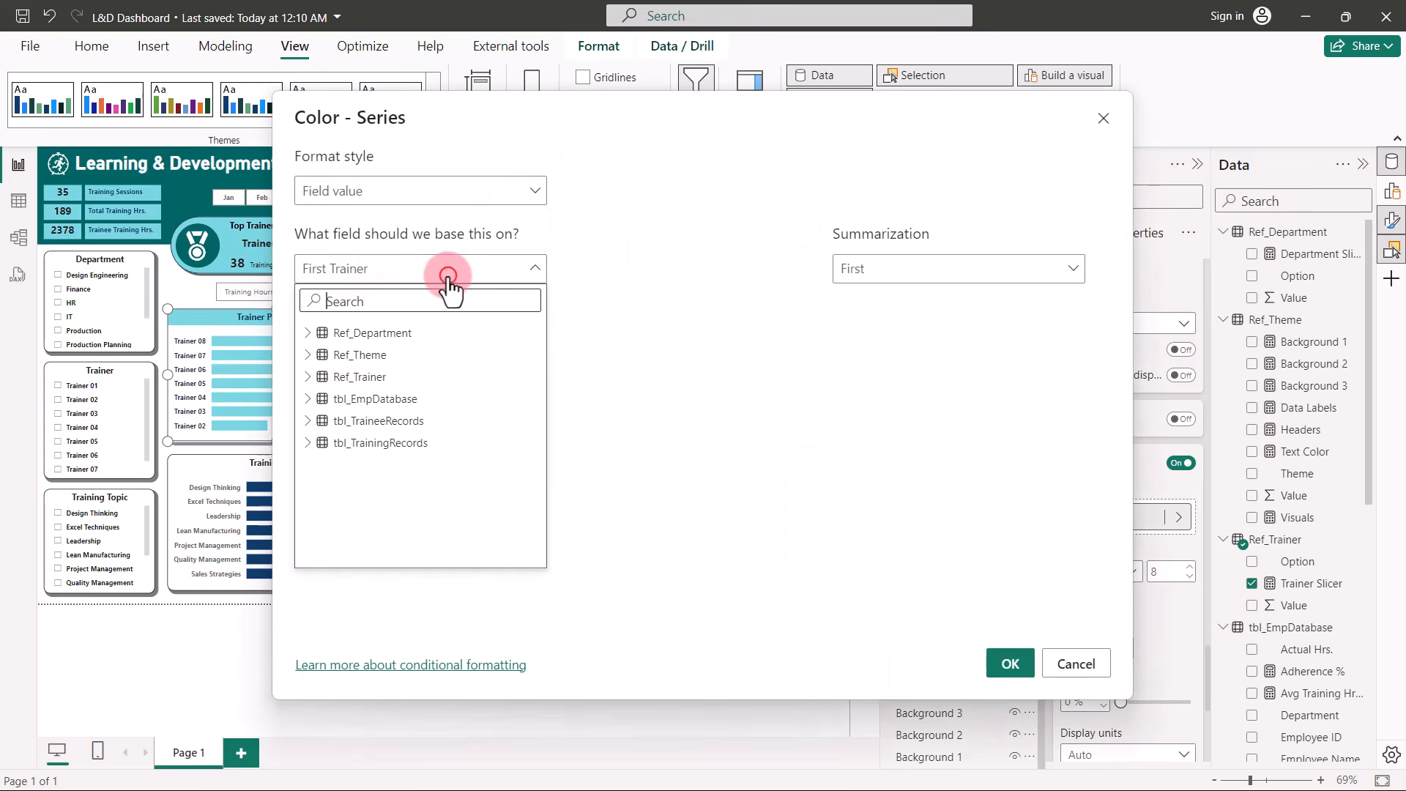
{"action": "left_click", "coordinate": [400, 444]}
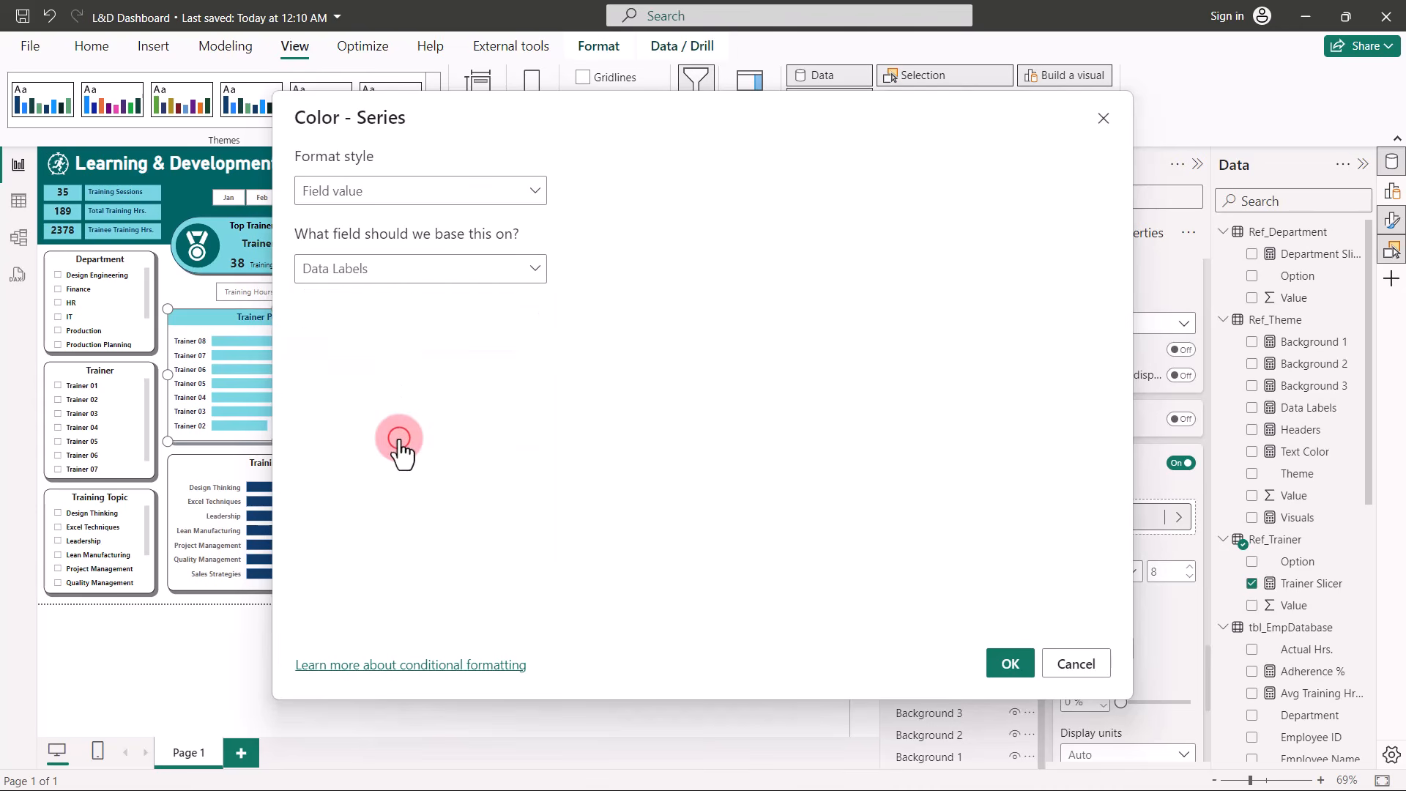
{"action": "left_click", "coordinate": [1011, 663]}
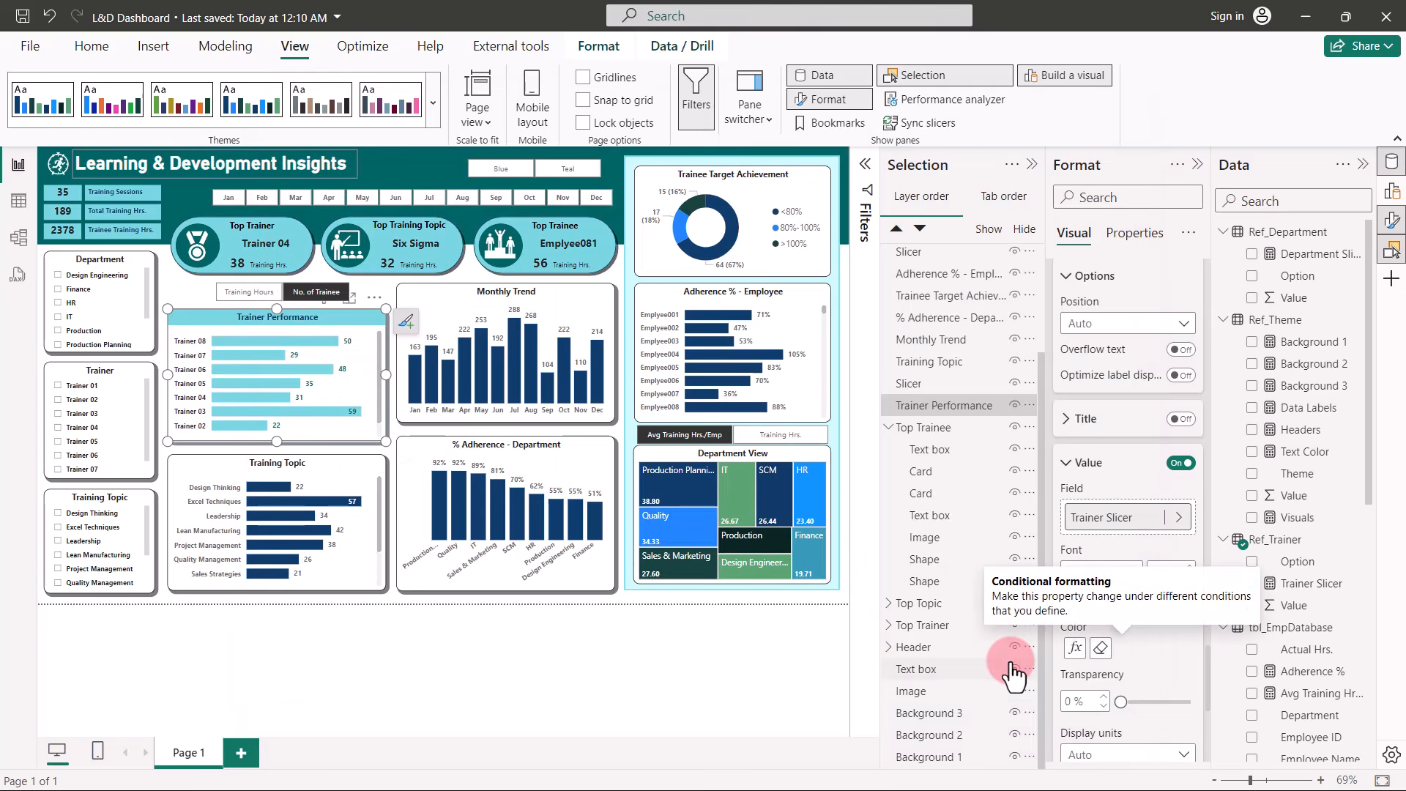
{"action": "left_click", "coordinate": [782, 640]}
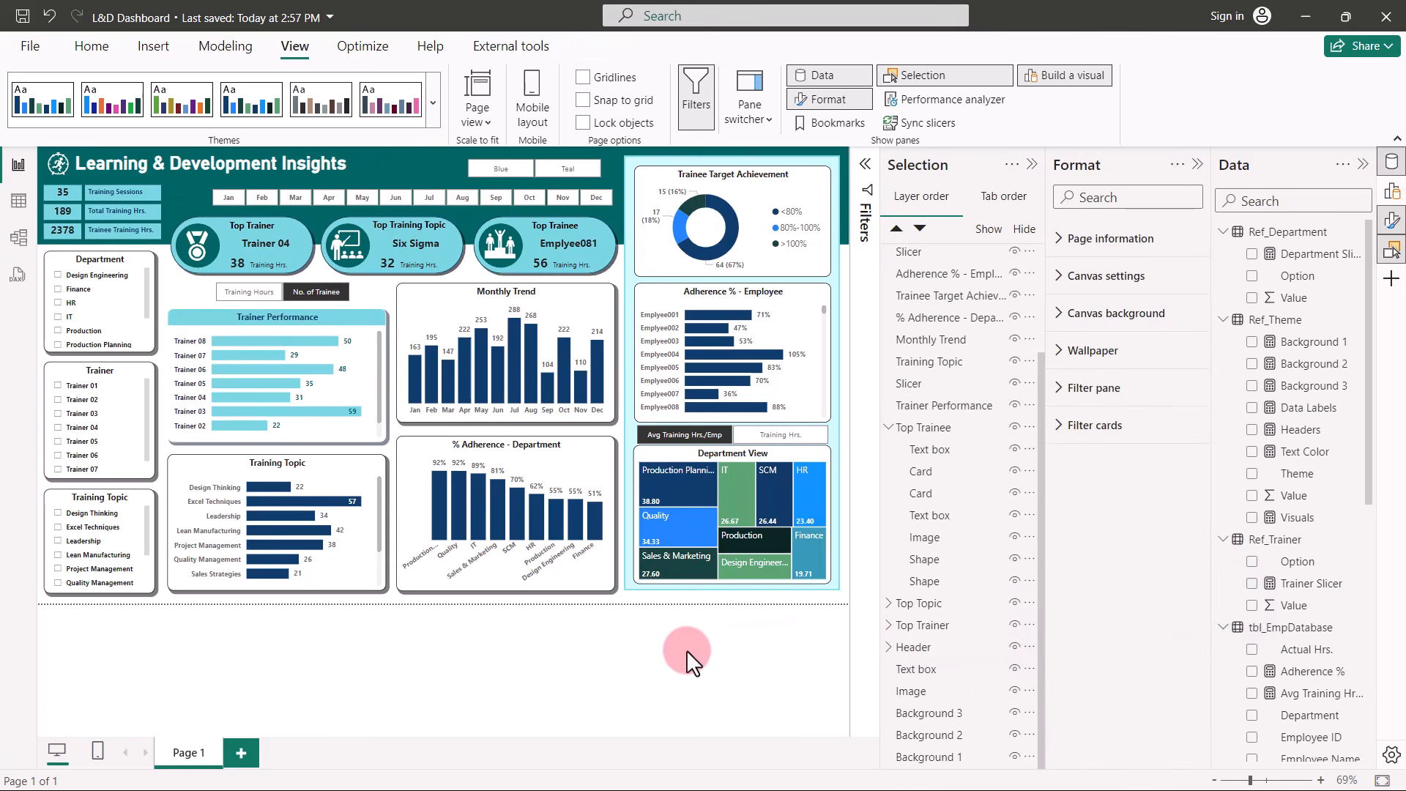
Copy the Trainer Performance chart's formatting to the Training Topic, Monthly Trend and % Adherence - Department charts with Format Painter.
{"action": "left_click", "coordinate": [284, 318]}
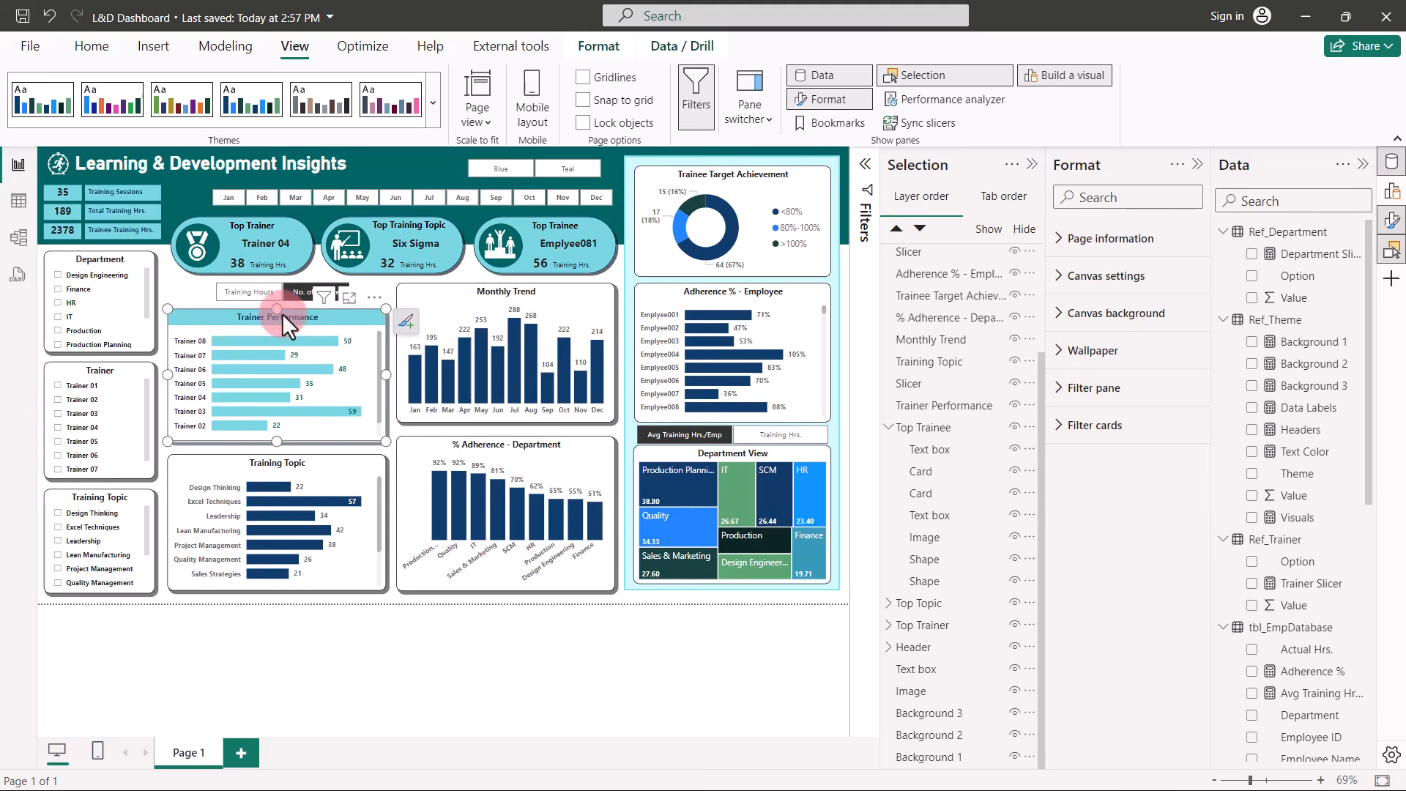
{"action": "left_click", "coordinate": [85, 42]}
{"action": "left_click", "coordinate": [86, 117]}
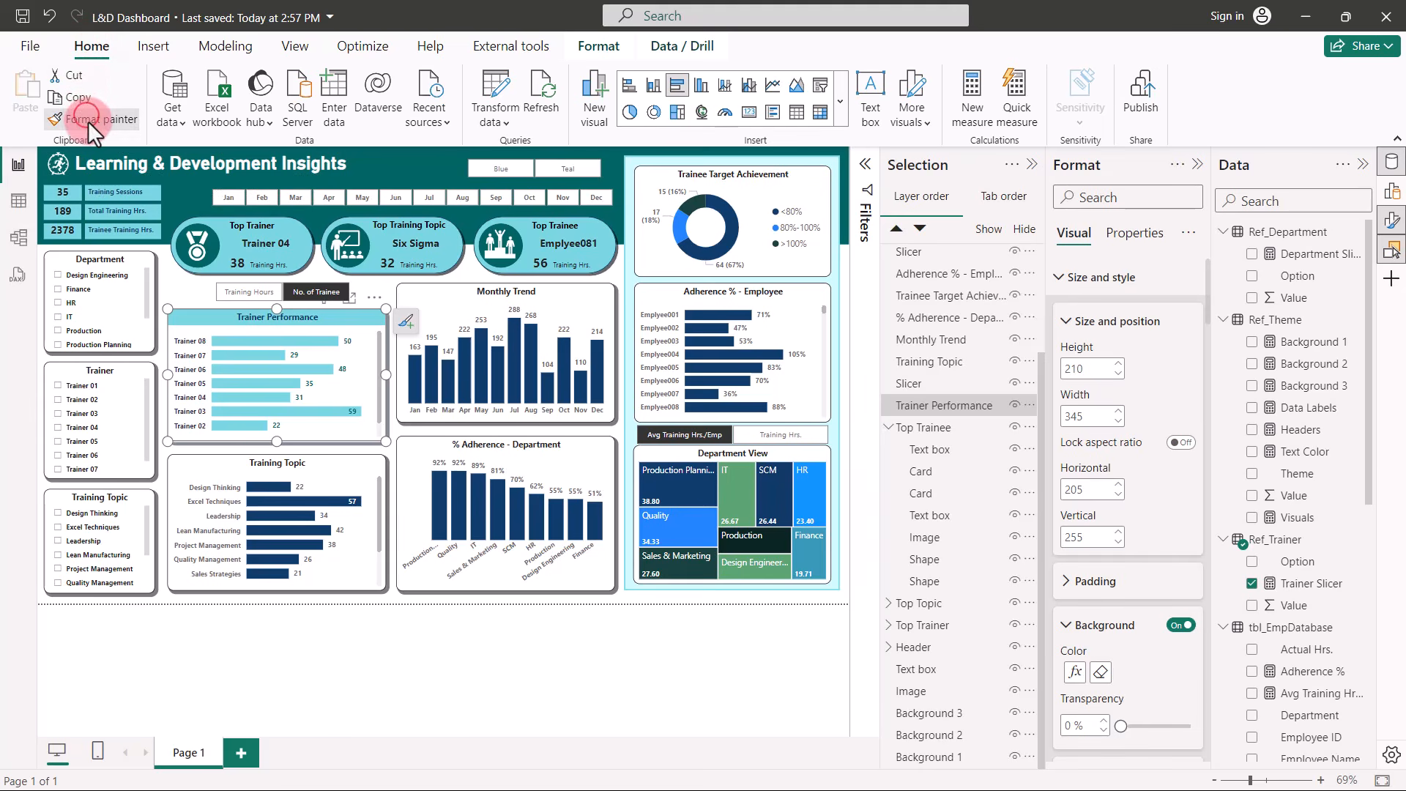
{"action": "left_click", "coordinate": [197, 476]}
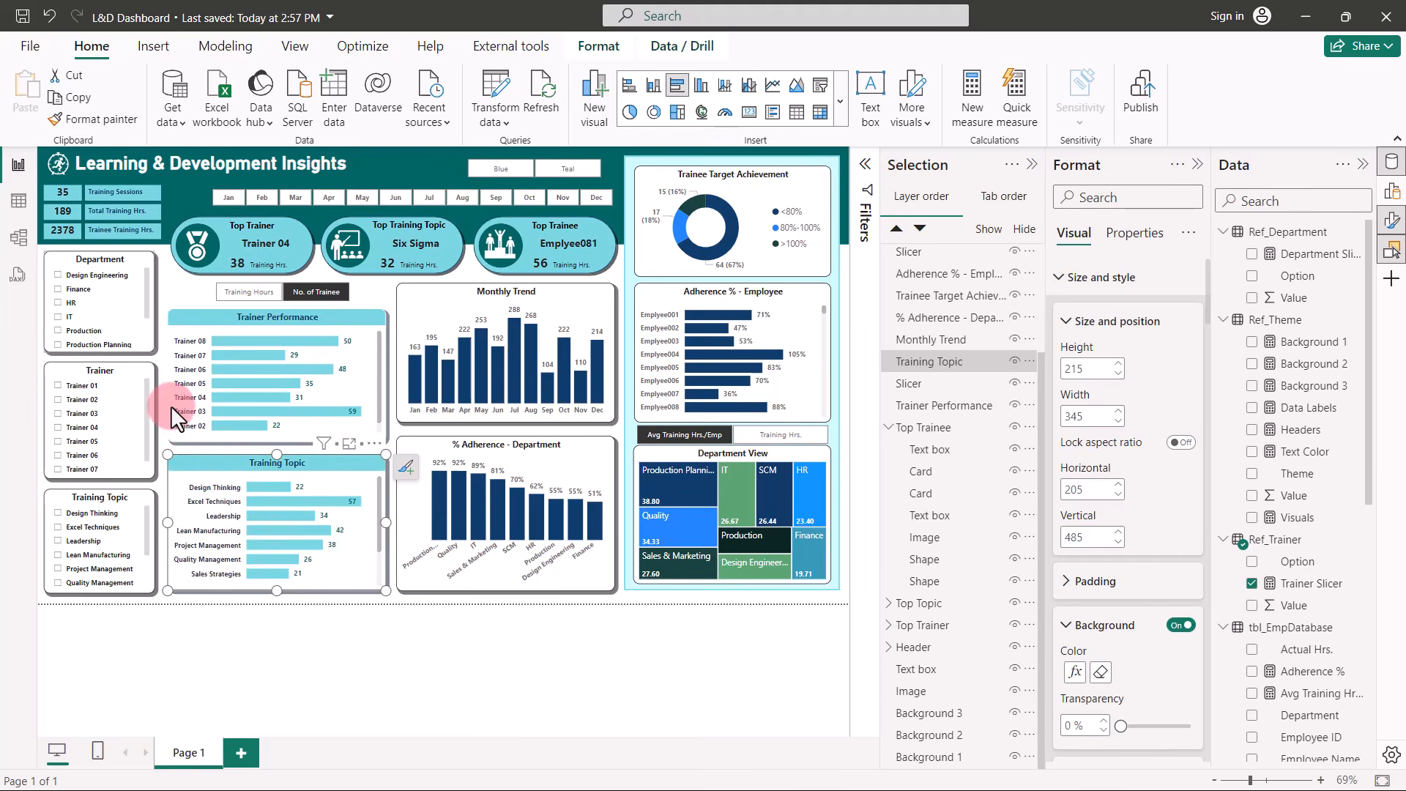
{"action": "left_click", "coordinate": [81, 116]}
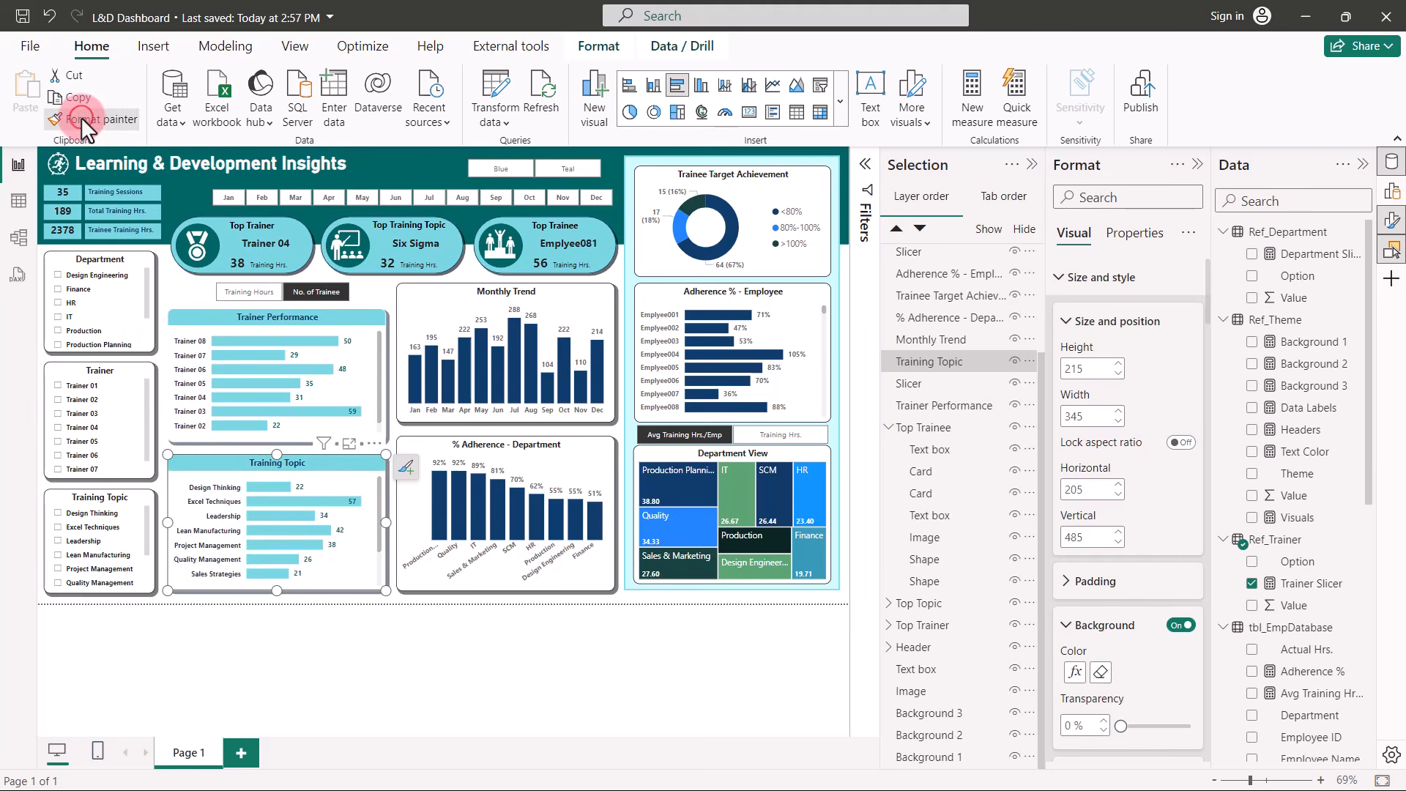
{"action": "left_click", "coordinate": [424, 307]}
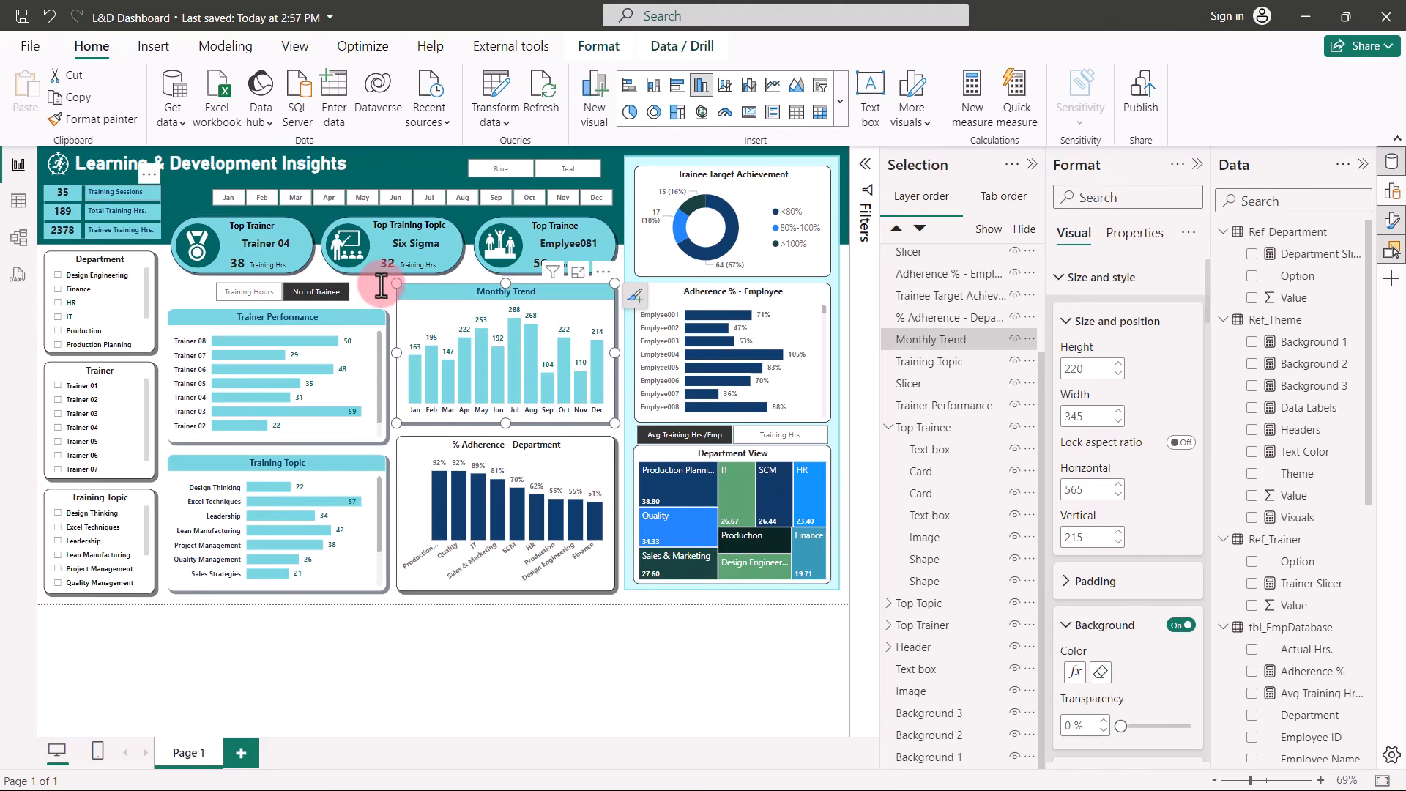
{"action": "left_click", "coordinate": [64, 111]}
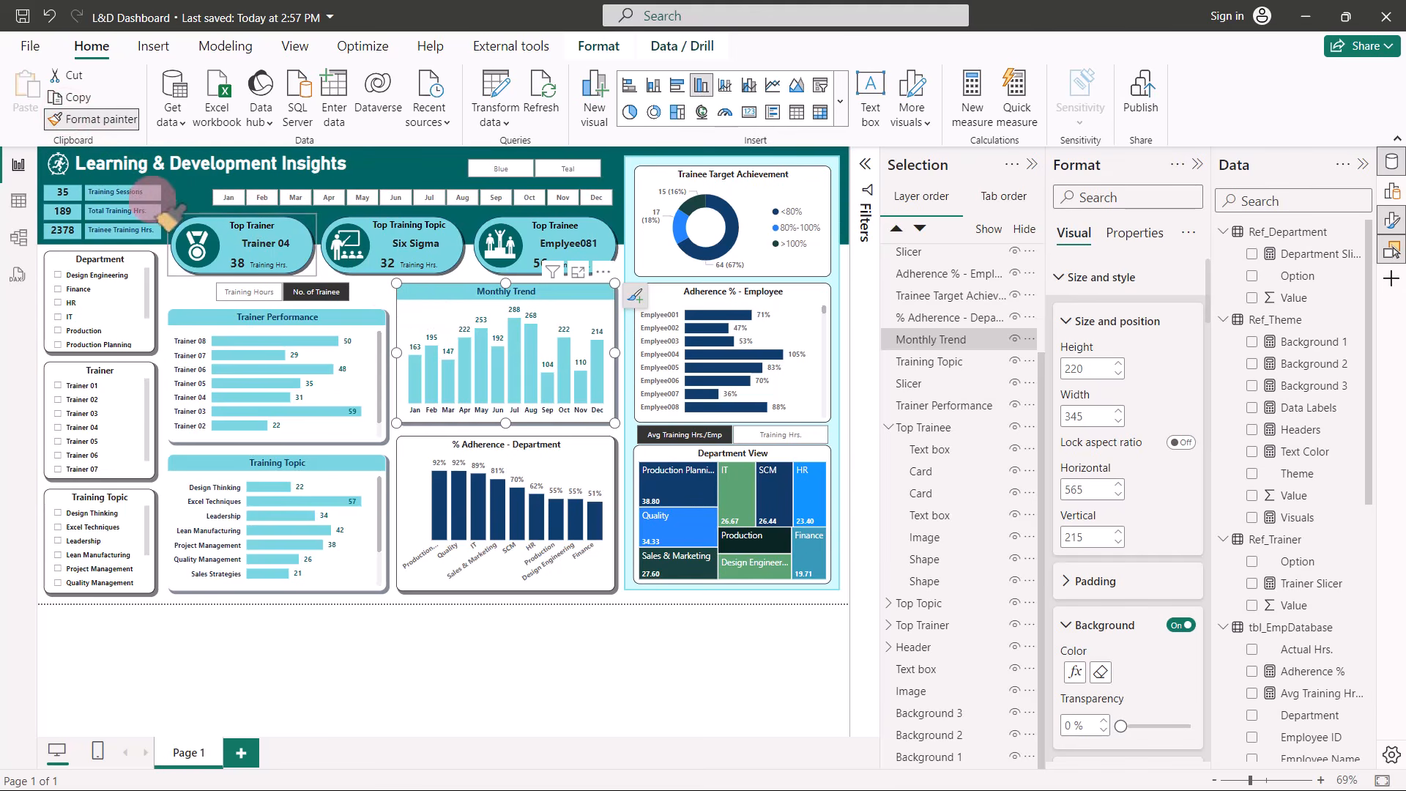
{"action": "left_click", "coordinate": [411, 458]}
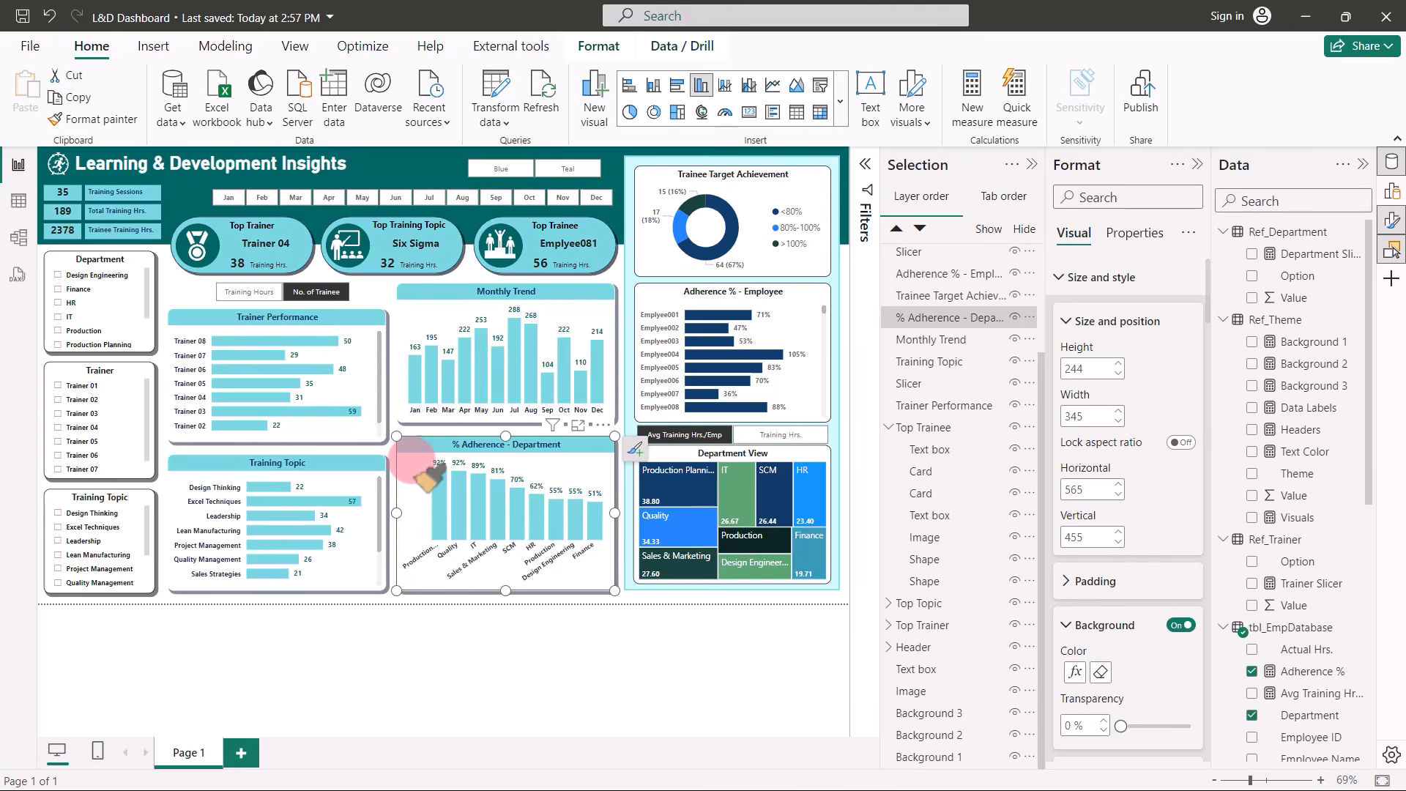
{"action": "left_click", "coordinate": [591, 617]}
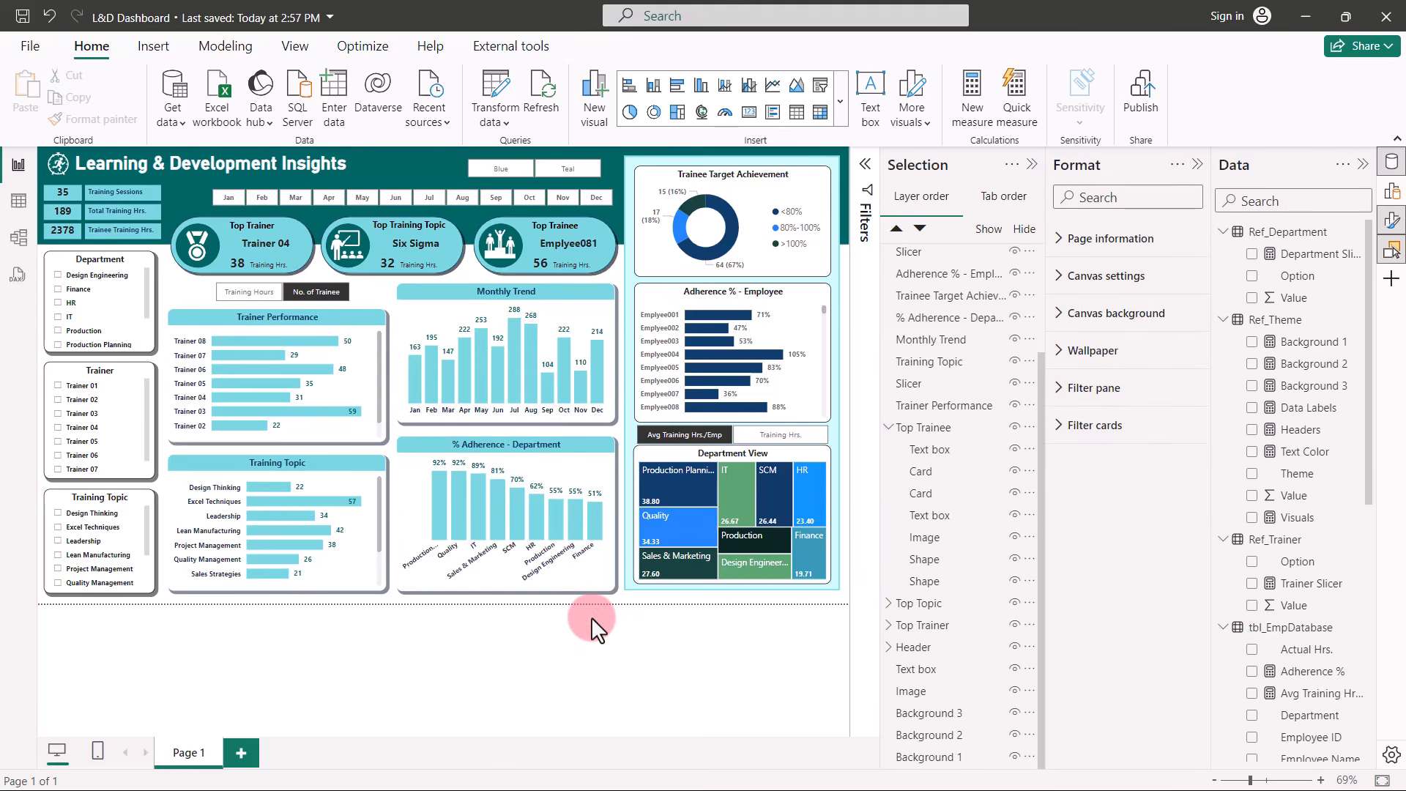
Base the background colour of the Trainee Target Achievement donut chart on the field value of Ref_Theme's Background 3 measure.
{"action": "left_click", "coordinate": [648, 170]}
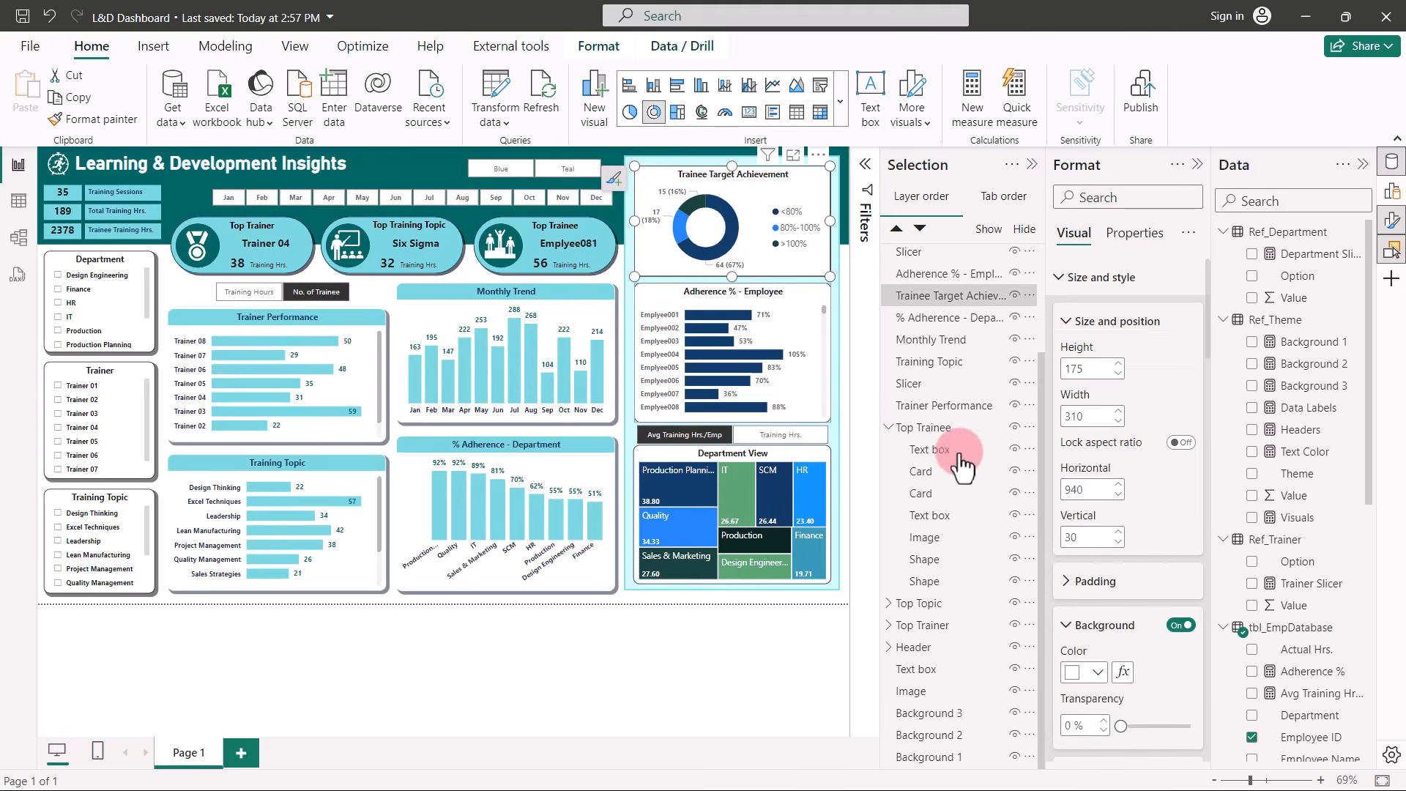
{"action": "scroll", "coordinate": [1102, 580], "scroll_direction": "down", "scroll_amount": 3}
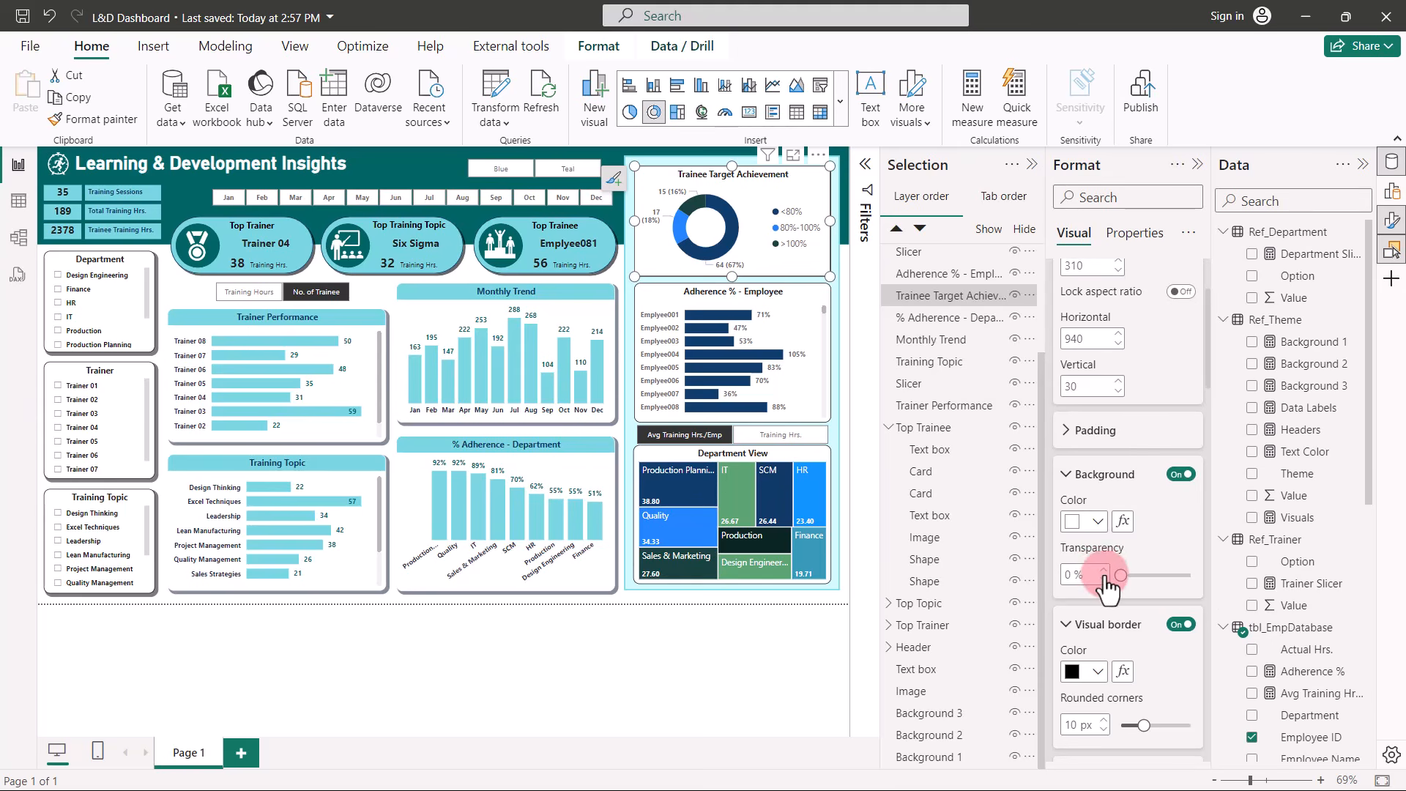
{"action": "left_click", "coordinate": [1123, 522]}
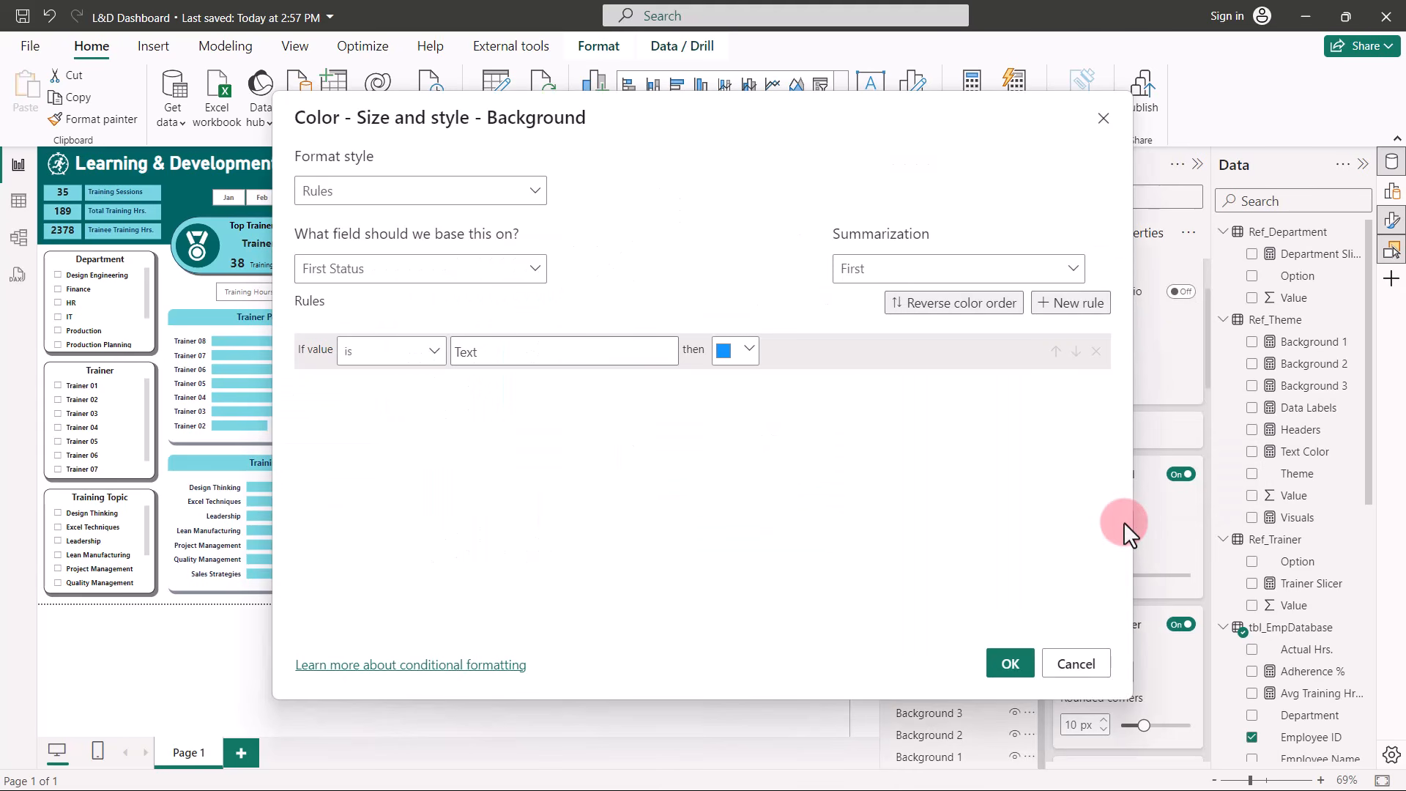
{"action": "left_click", "coordinate": [441, 191]}
{"action": "left_click", "coordinate": [323, 276]}
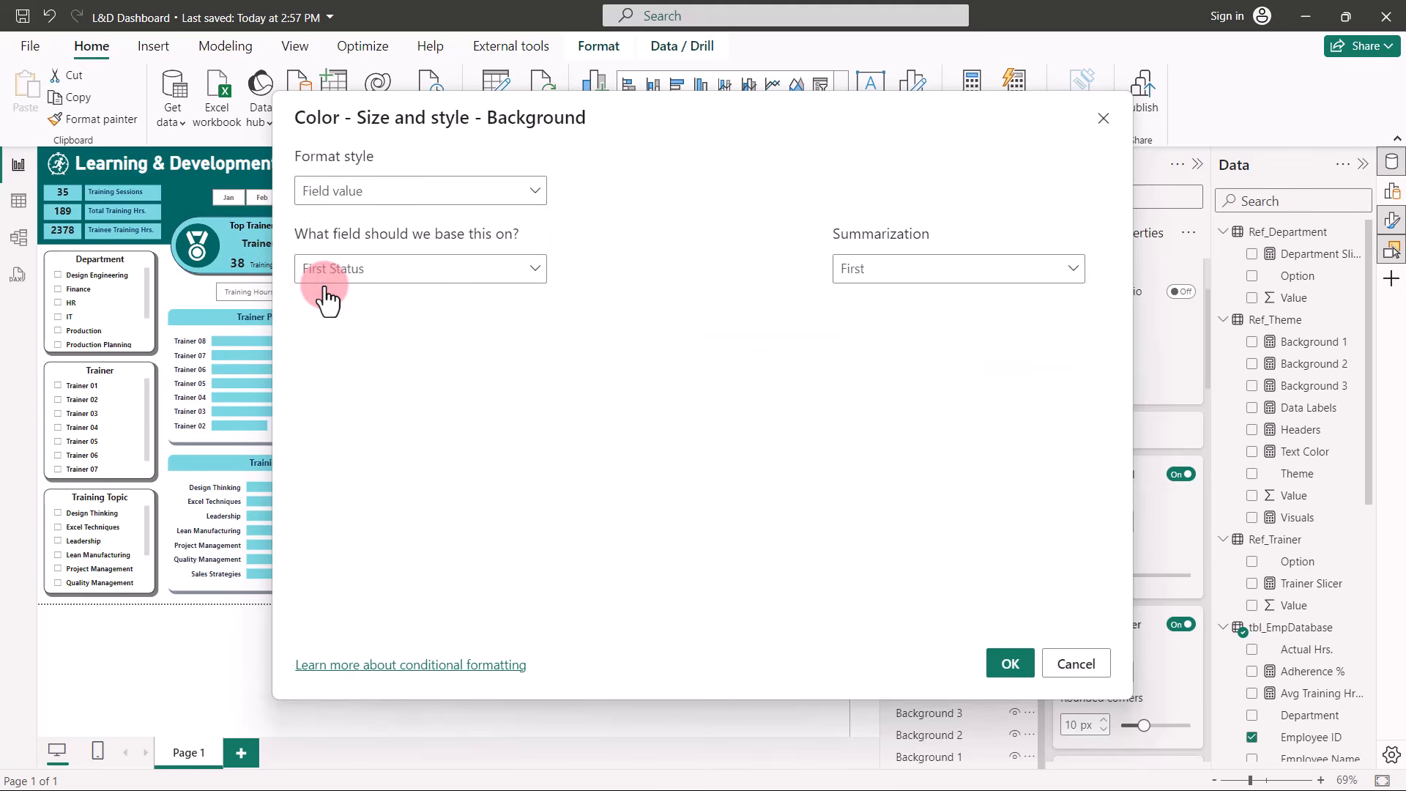
{"action": "left_click", "coordinate": [325, 277]}
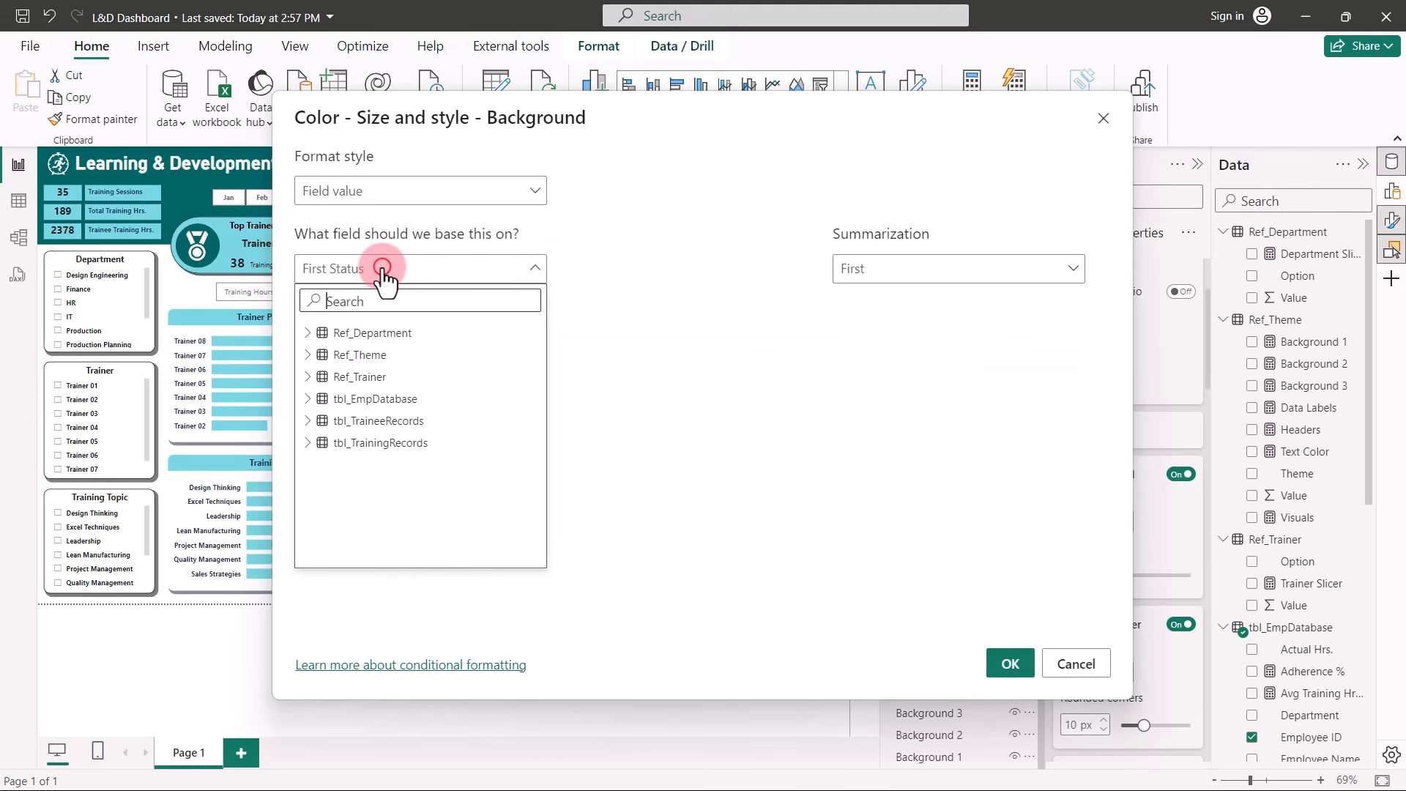
{"action": "left_click", "coordinate": [307, 355]}
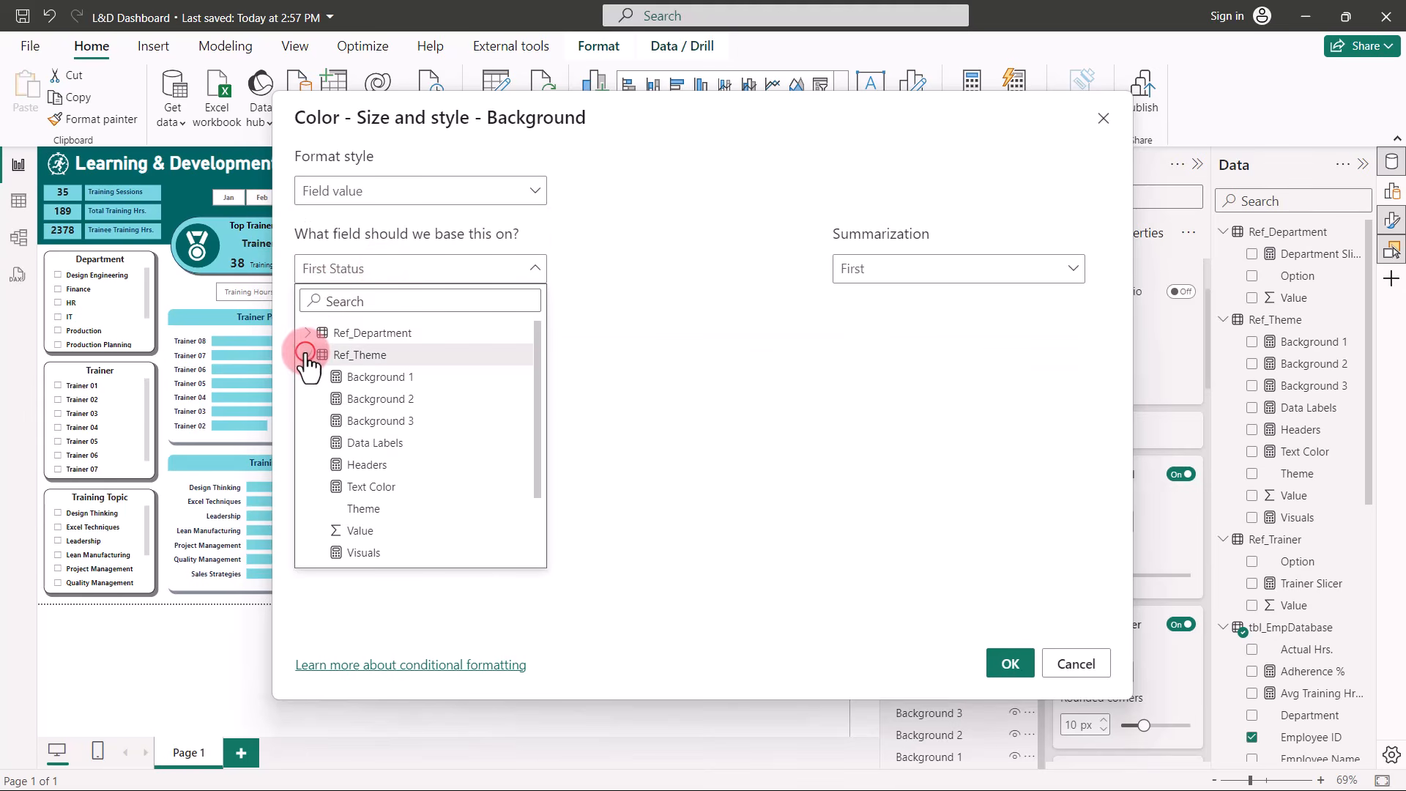
{"action": "left_click", "coordinate": [390, 421]}
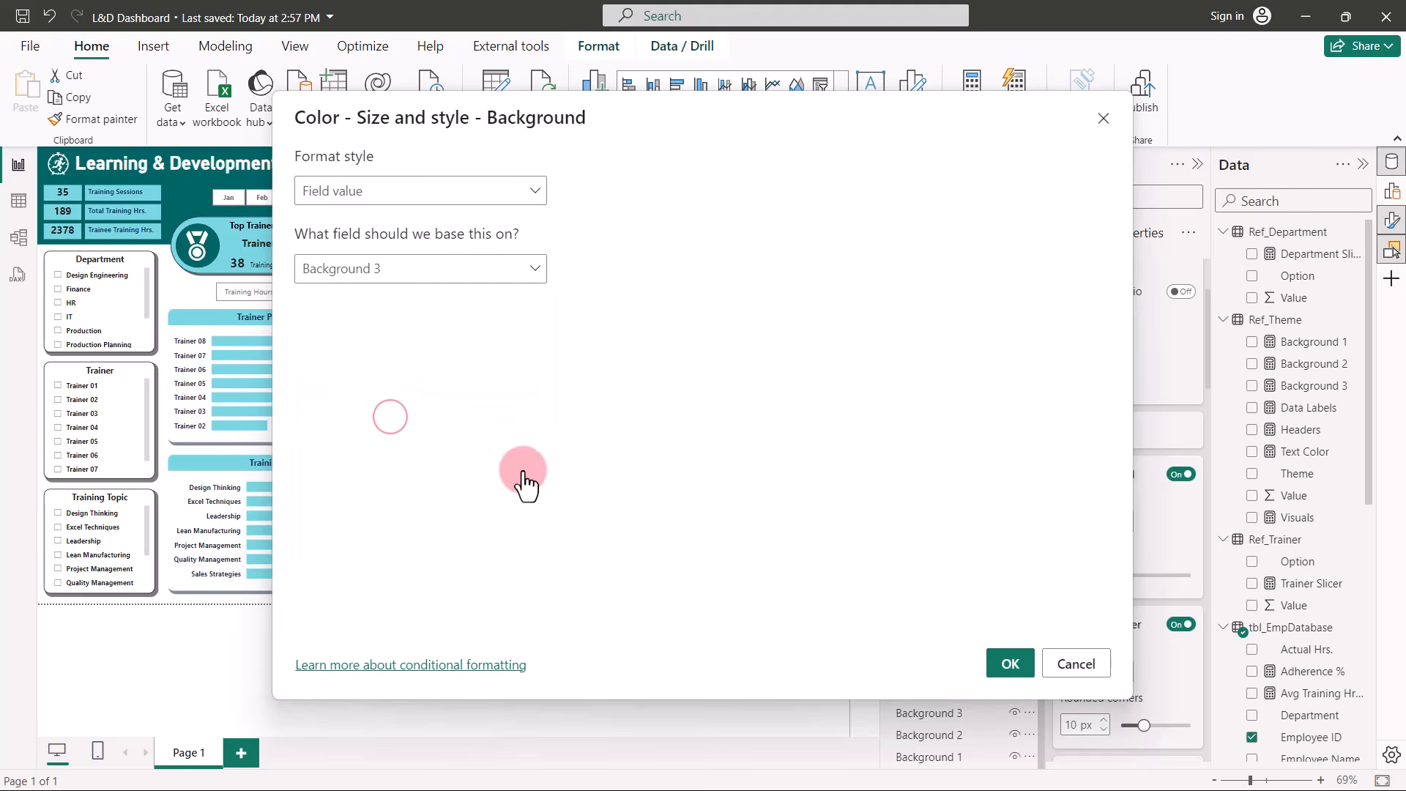
{"action": "left_click", "coordinate": [1010, 664]}
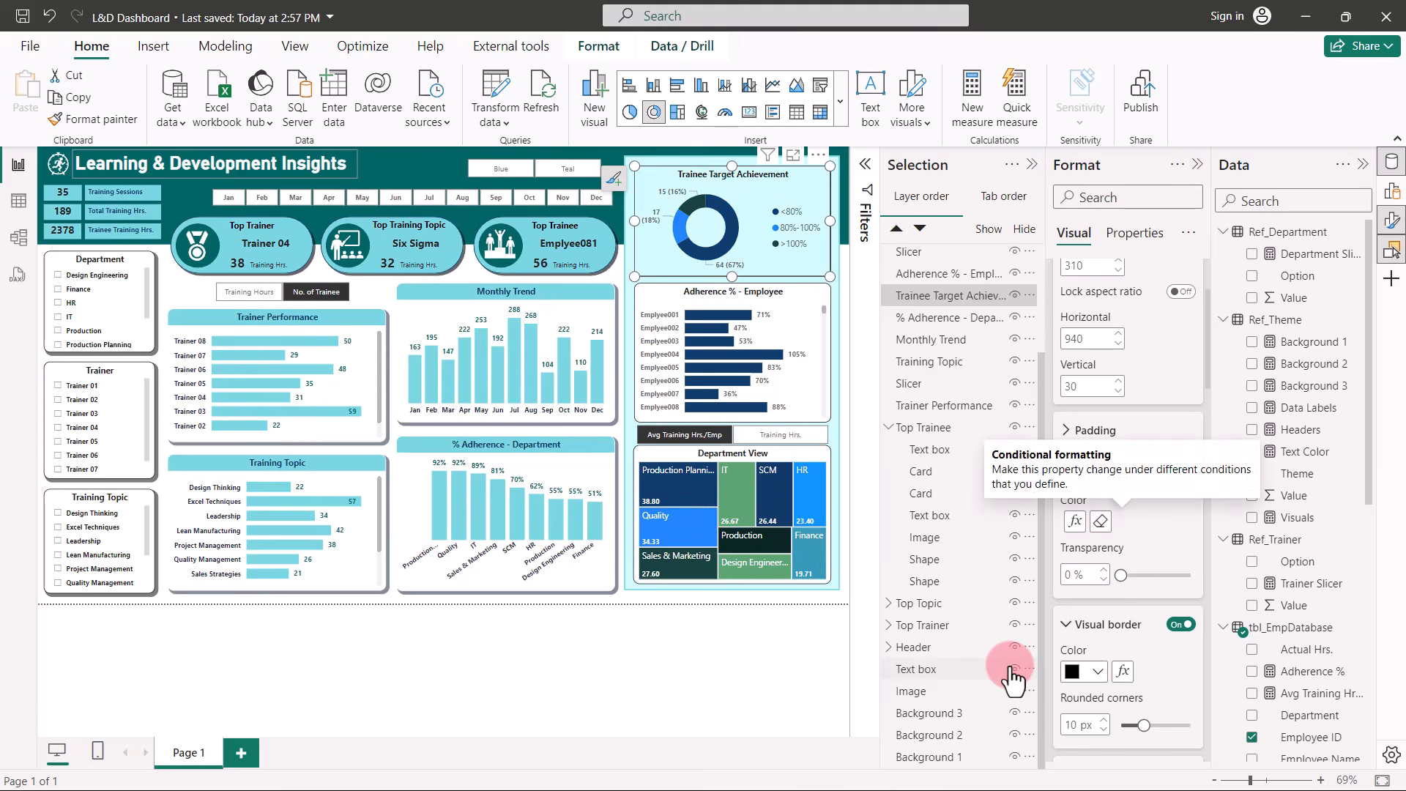
Base the visual border colour of the Trainee Target Achievement chart on the field value of Ref_Theme's Background 3 measure.
{"action": "scroll", "coordinate": [1074, 608], "scroll_direction": "down", "scroll_amount": 1}
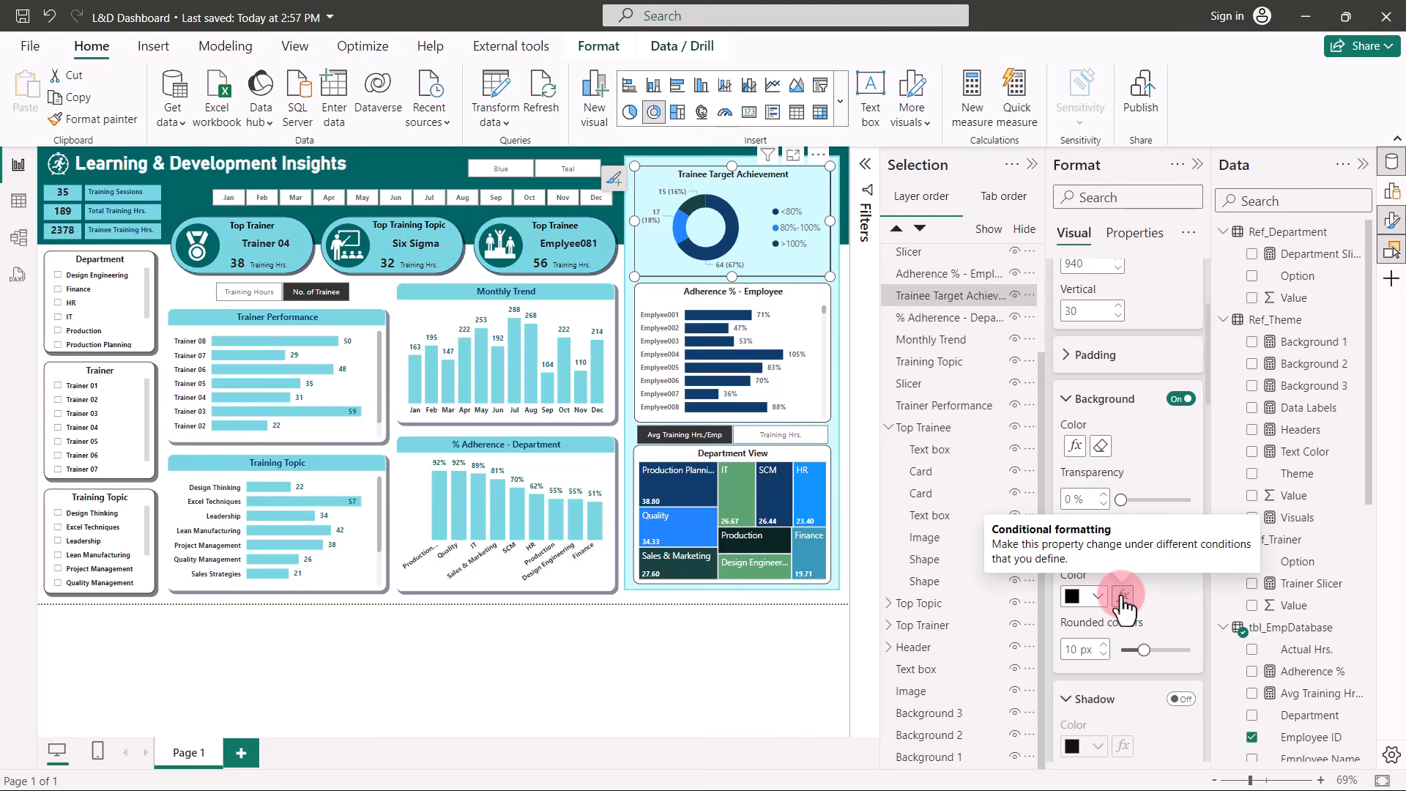
{"action": "left_click", "coordinate": [1122, 597]}
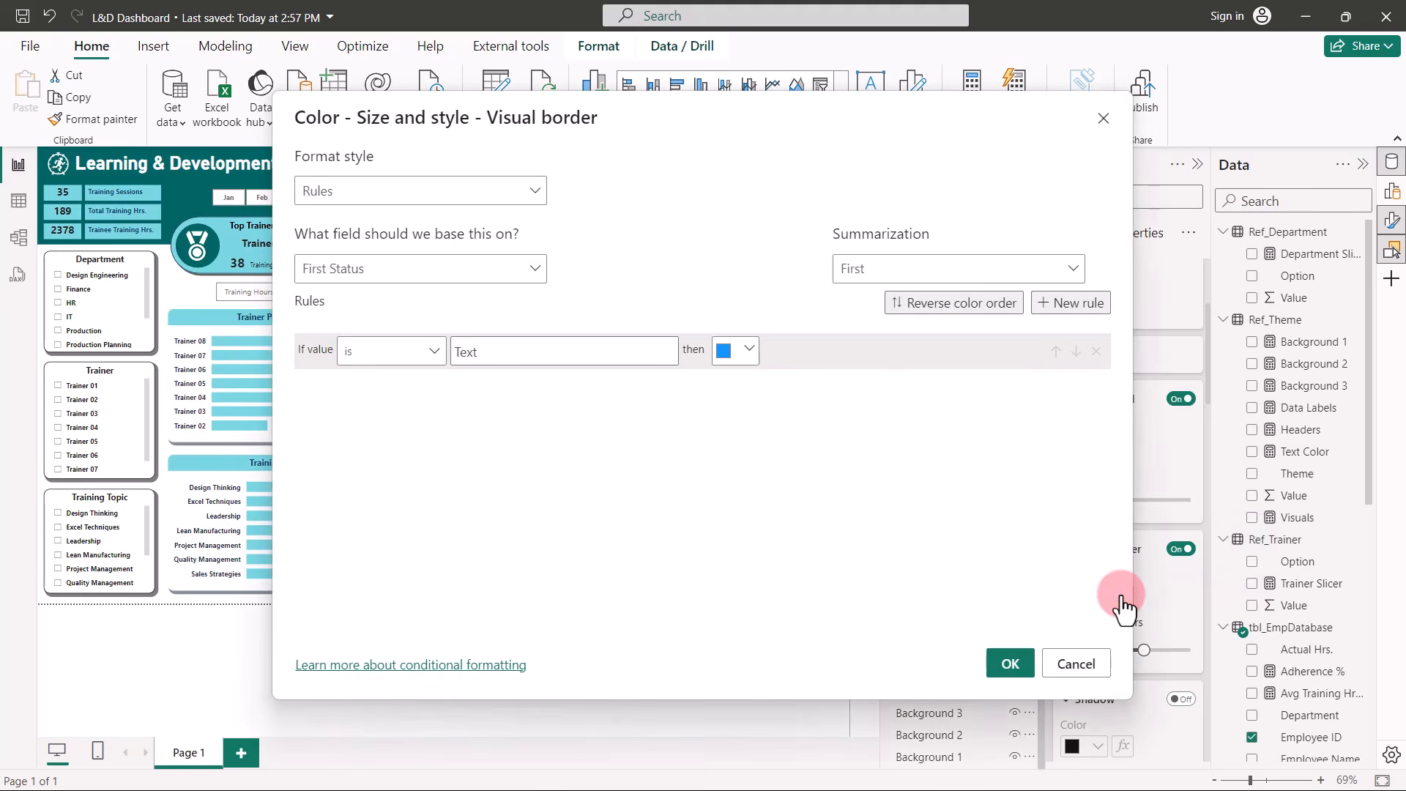
{"action": "left_click", "coordinate": [539, 194]}
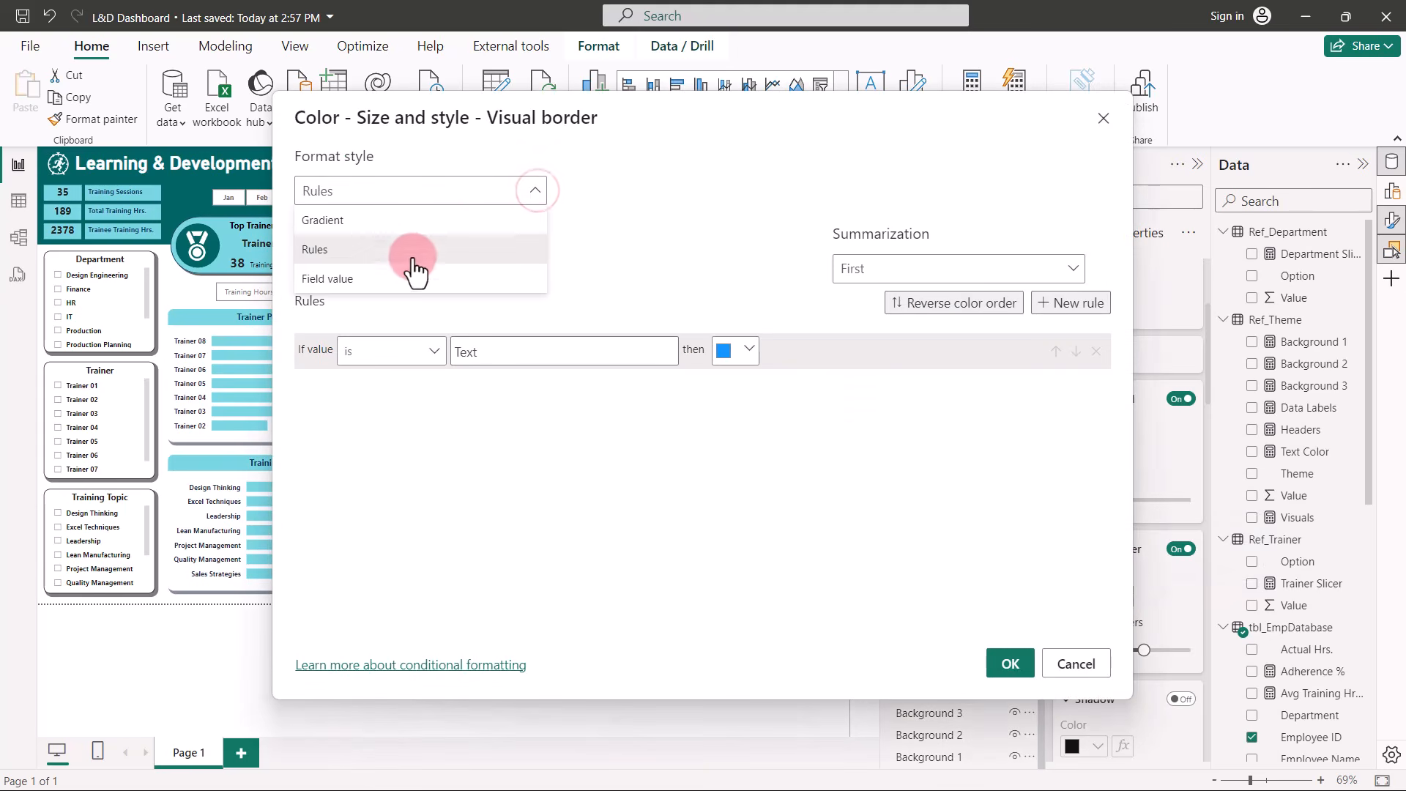
{"action": "left_click", "coordinate": [376, 280]}
{"action": "left_click", "coordinate": [389, 271]}
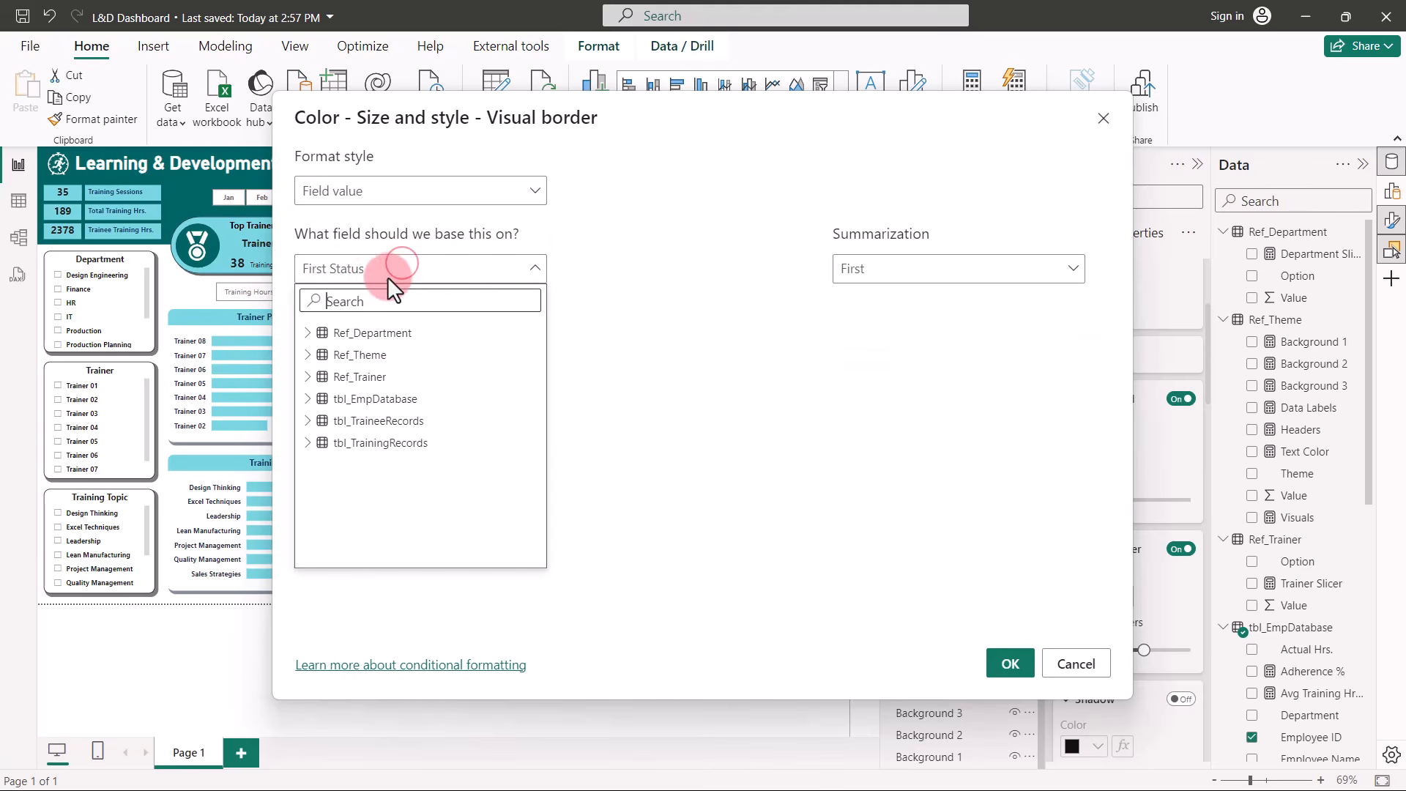
{"action": "left_click", "coordinate": [315, 355]}
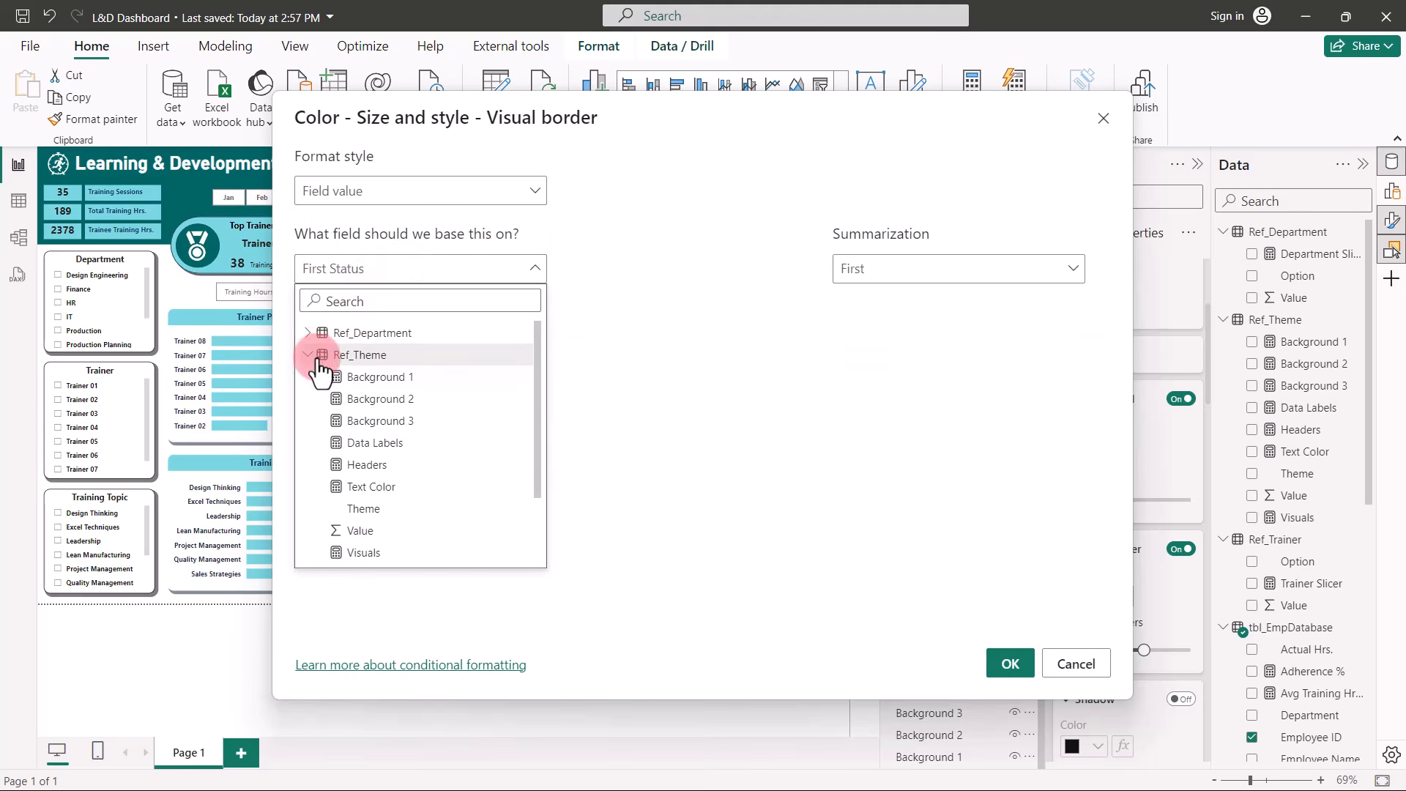
{"action": "left_click", "coordinate": [389, 422]}
{"action": "left_click", "coordinate": [1012, 663]}
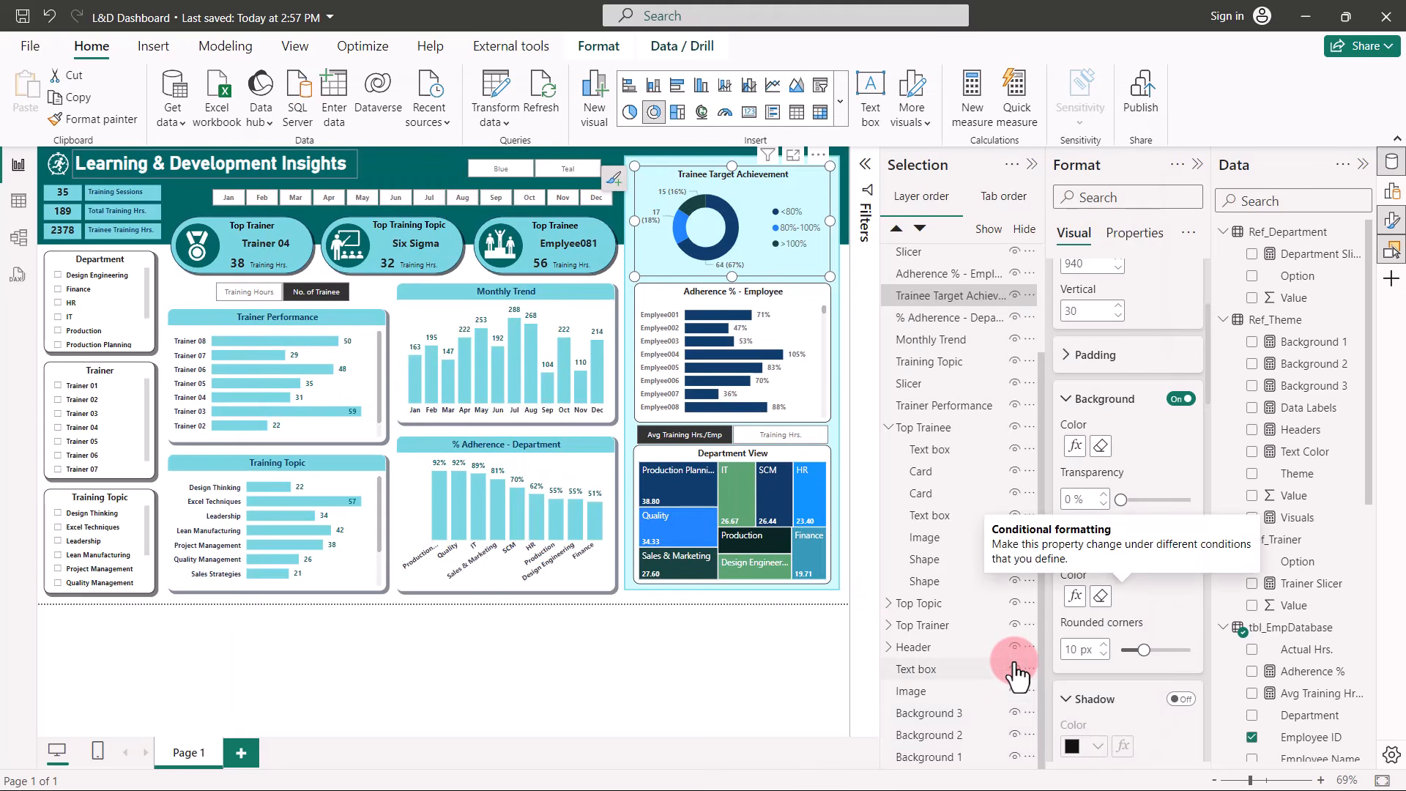
Base the title text colour of the Trainee Target Achievement chart on the field value of Ref_Theme's Headers measure.
{"action": "scroll", "coordinate": [1151, 613], "scroll_direction": "down", "scroll_amount": 5}
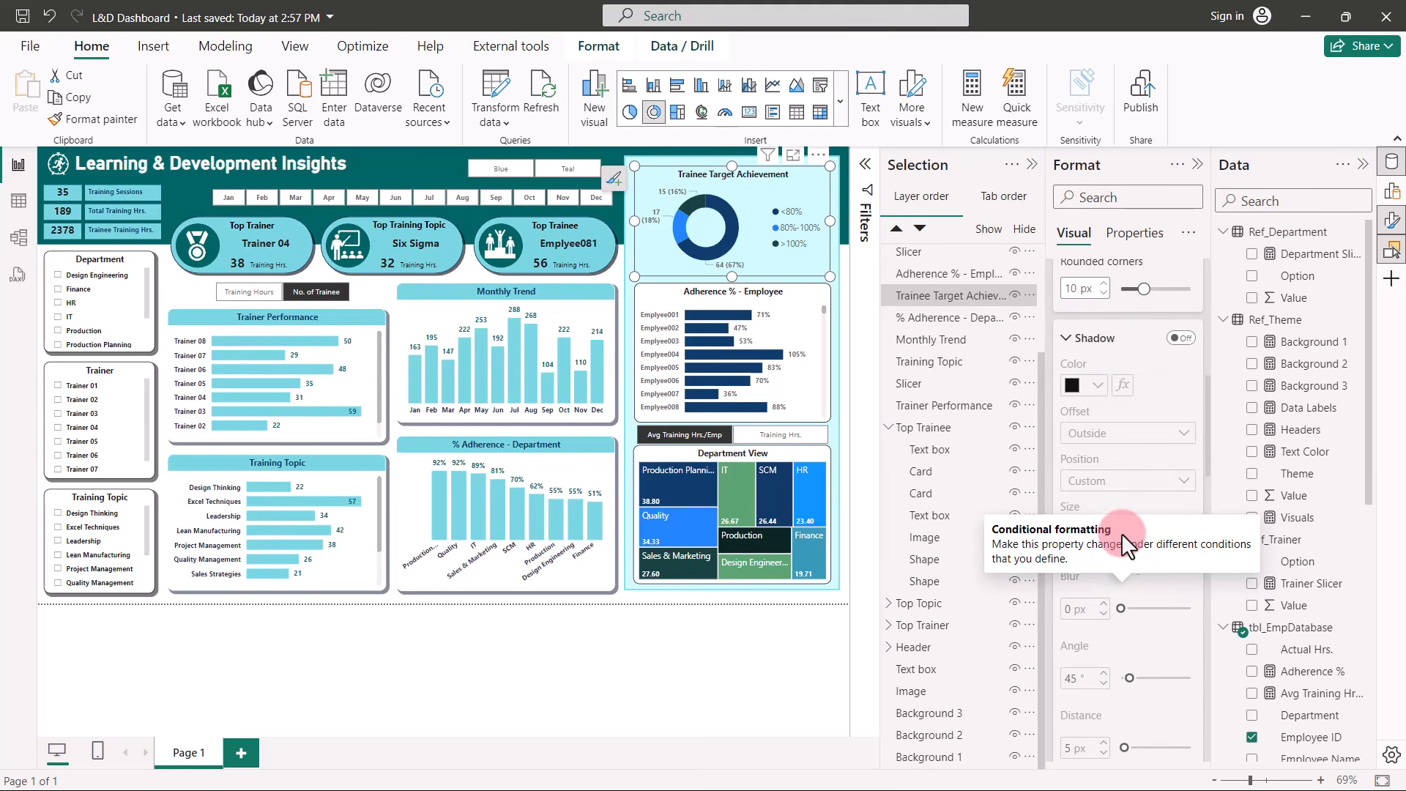
{"action": "scroll", "coordinate": [1100, 474], "scroll_direction": "down", "scroll_amount": 5}
{"action": "scroll", "coordinate": [1100, 475], "scroll_direction": "down", "scroll_amount": 5}
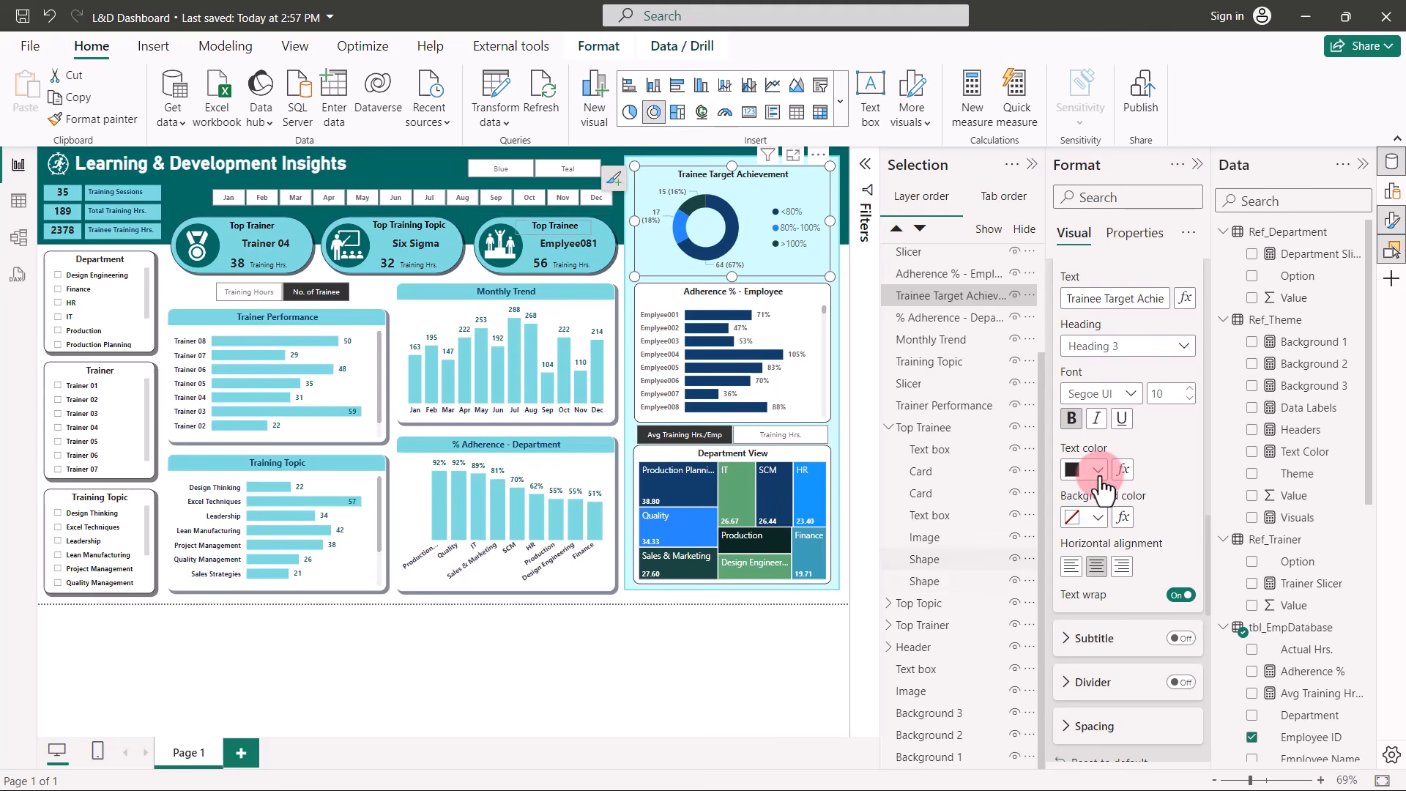
{"action": "scroll", "coordinate": [1101, 473], "scroll_direction": "up", "scroll_amount": 1}
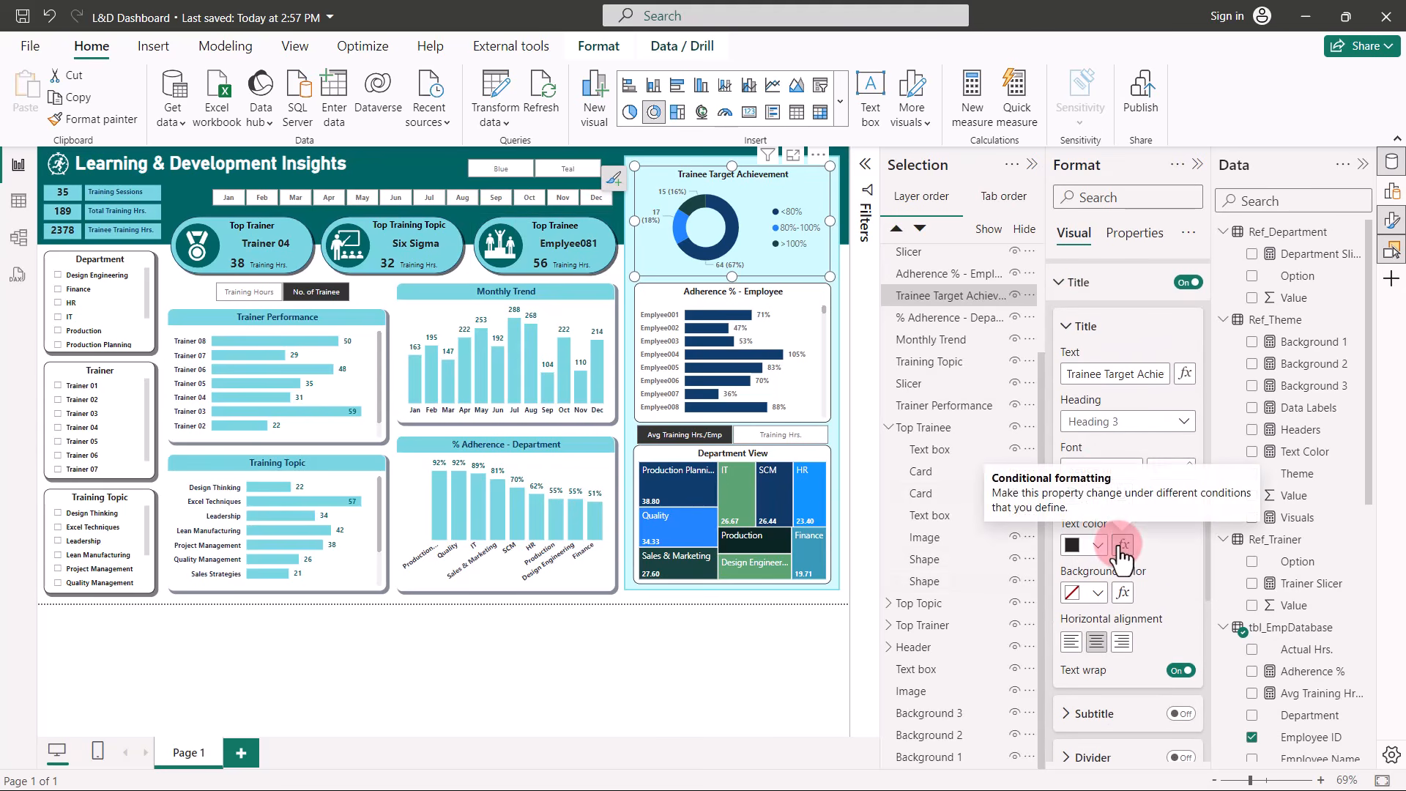
{"action": "left_click", "coordinate": [1120, 546]}
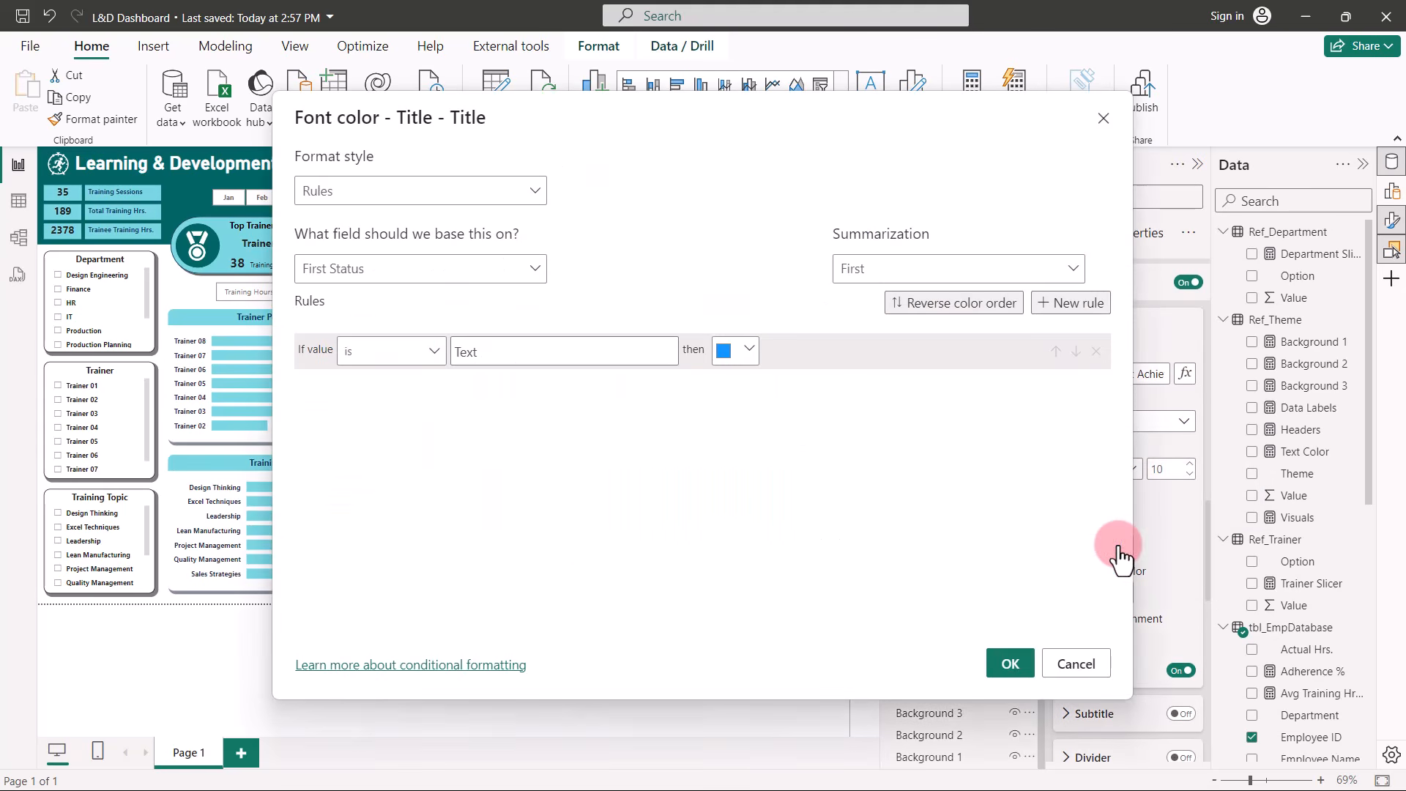
{"action": "left_click", "coordinate": [491, 190]}
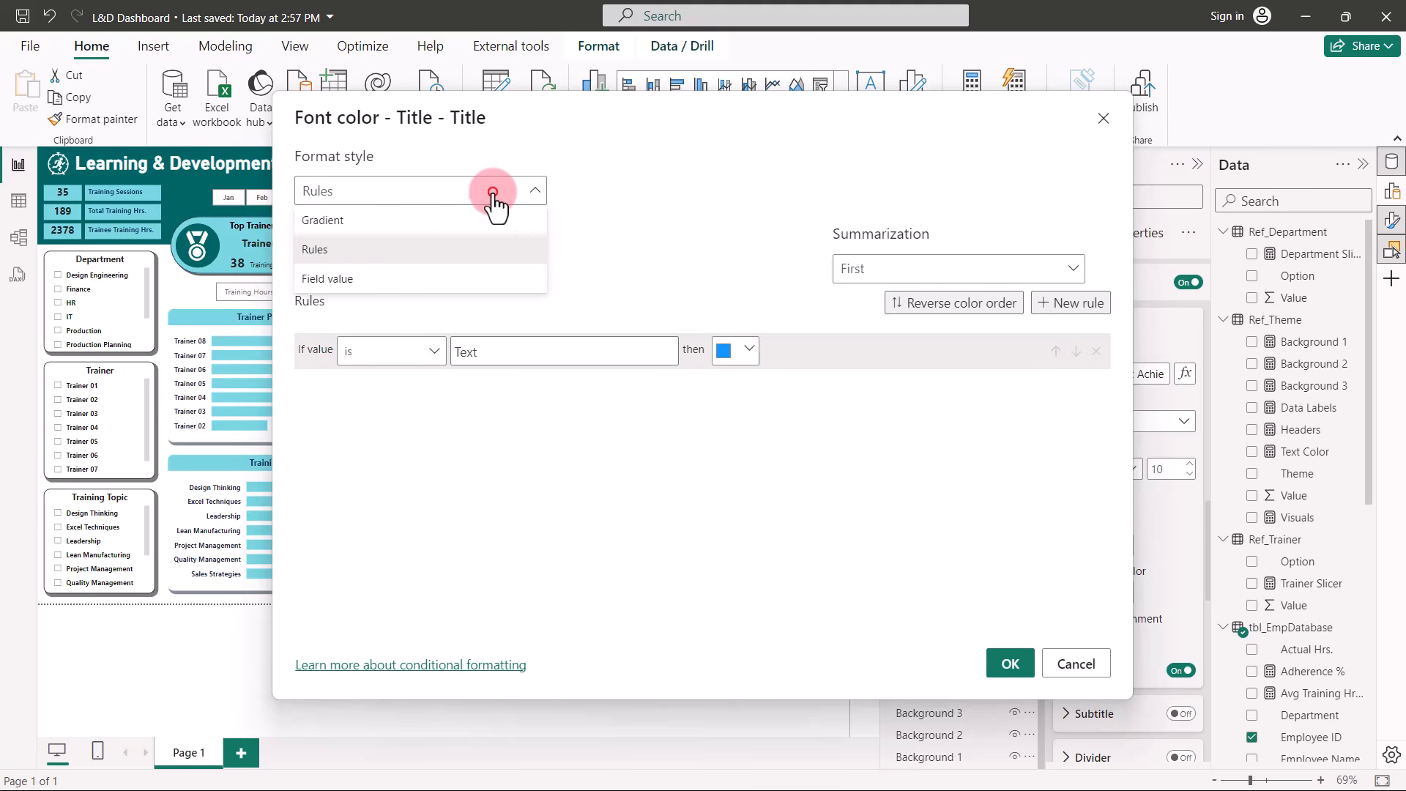
{"action": "left_click", "coordinate": [346, 280]}
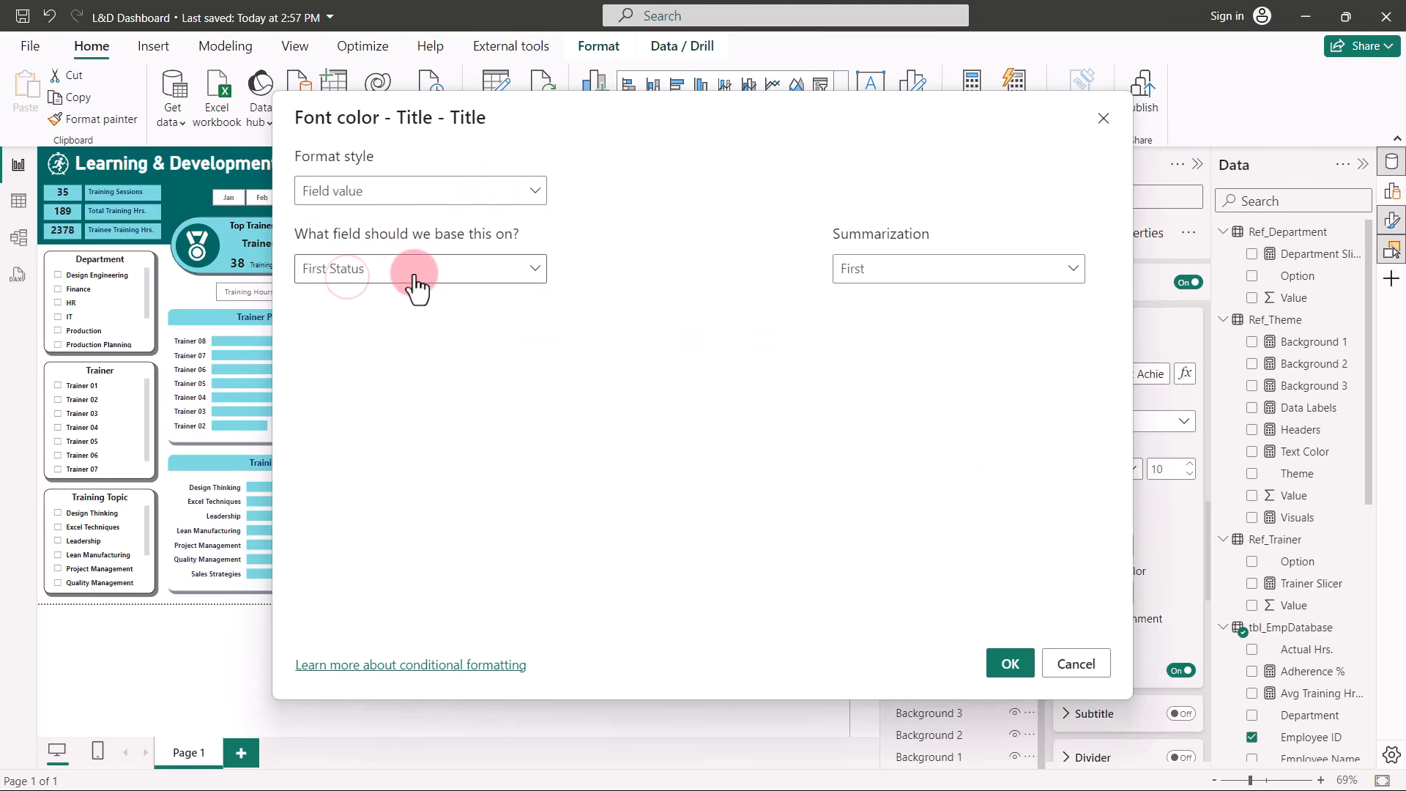
{"action": "left_click", "coordinate": [490, 271]}
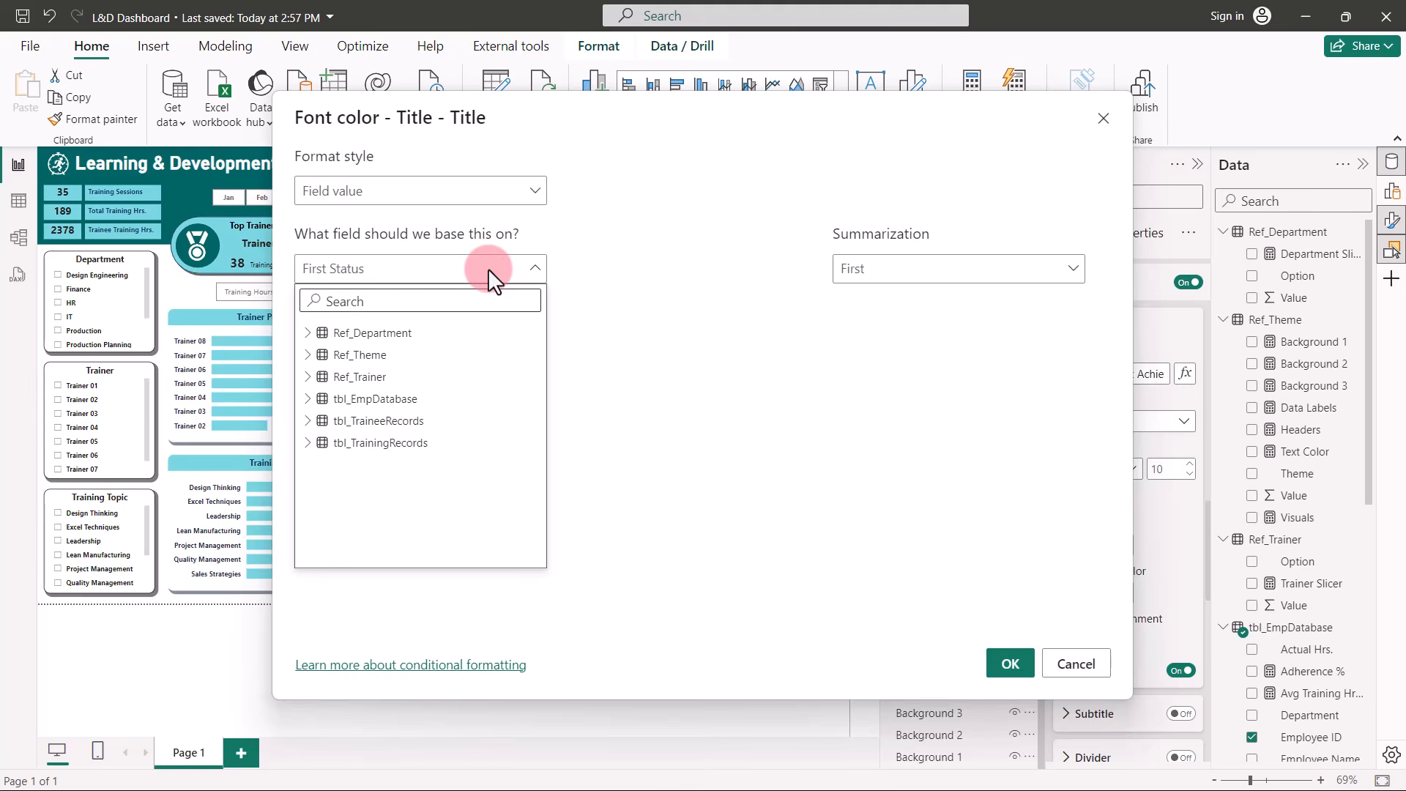
{"action": "left_click", "coordinate": [308, 356]}
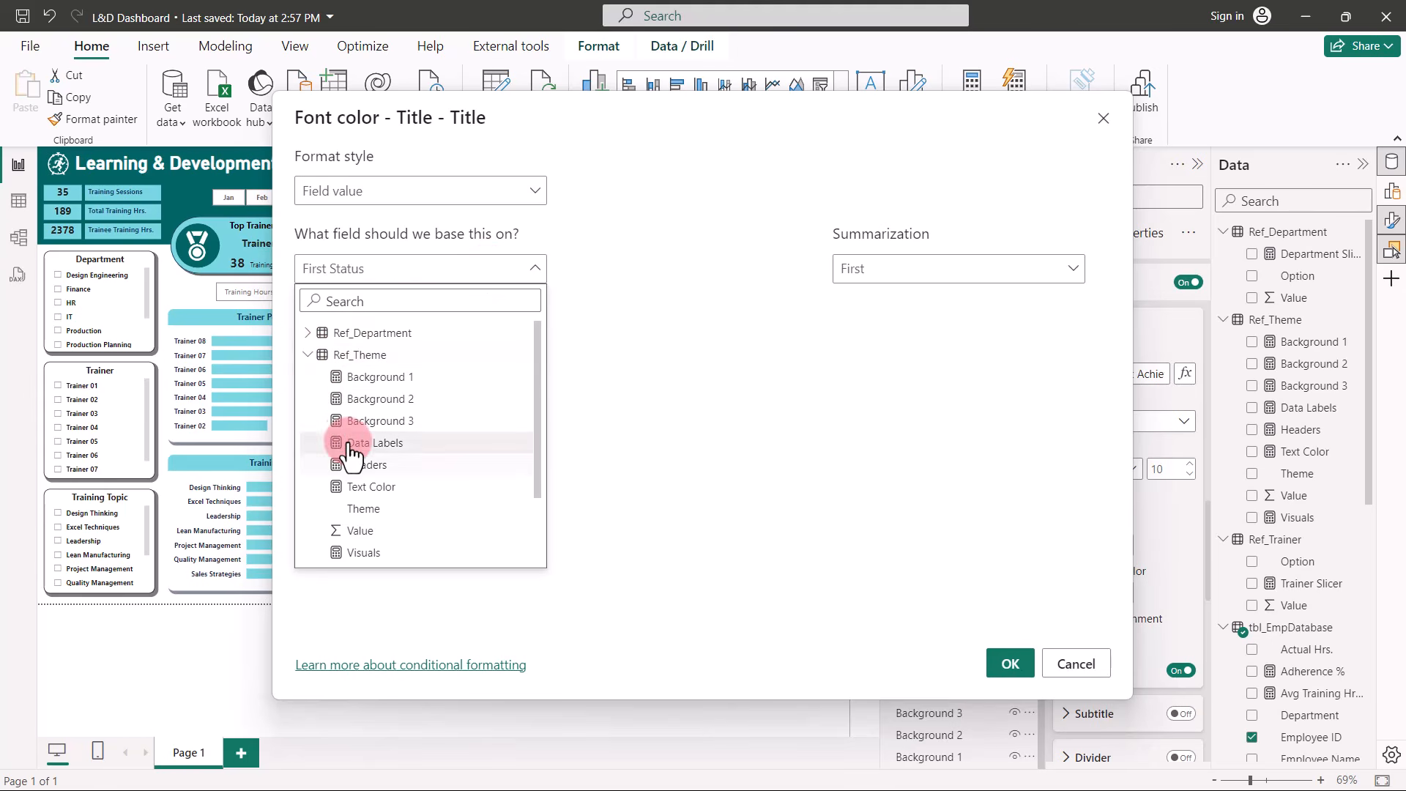
{"action": "left_click", "coordinate": [361, 466]}
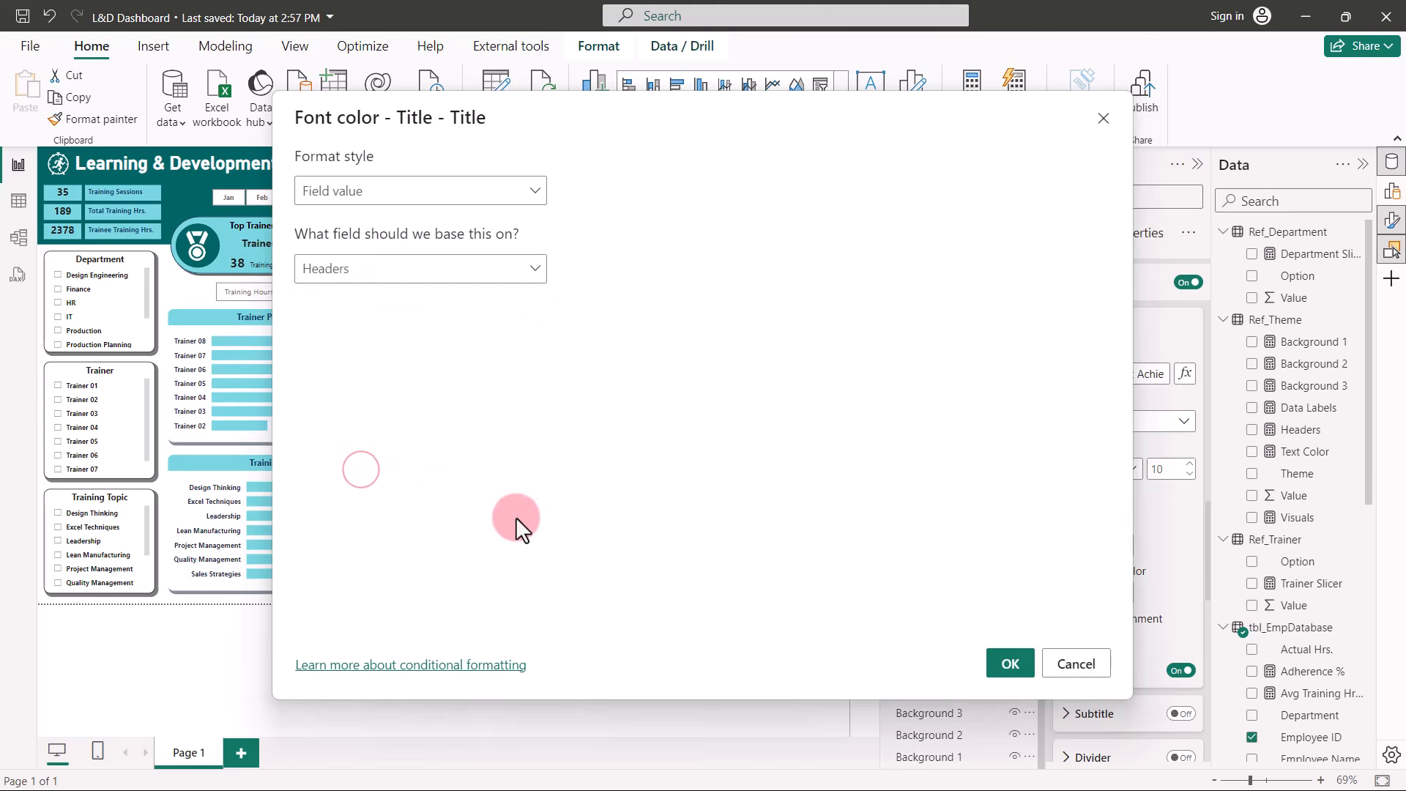
{"action": "left_click", "coordinate": [1008, 666]}
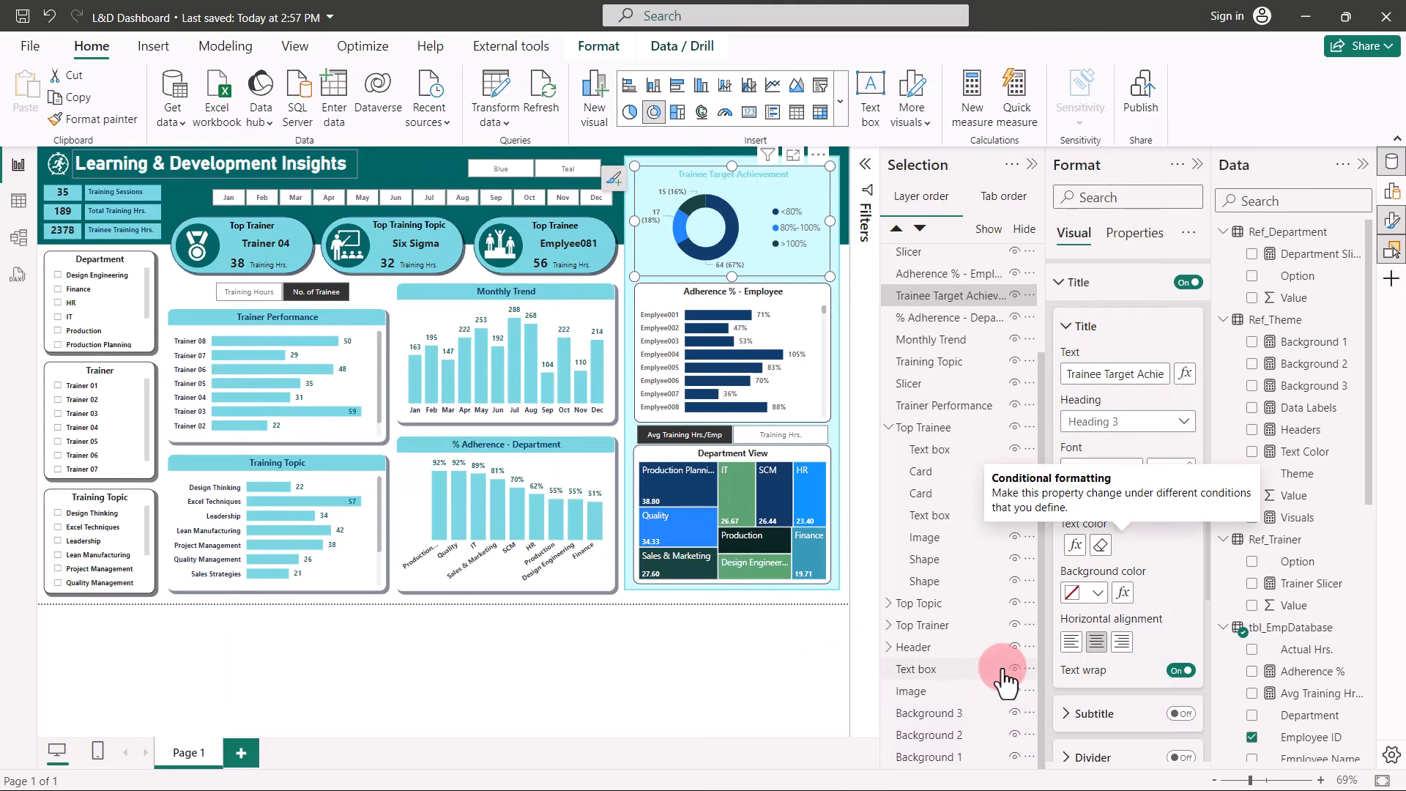
Base the title background colour of the Trainee Target Achievement chart on the field value of Ref_Theme's Background 1 measure.
{"action": "left_click", "coordinate": [1121, 593]}
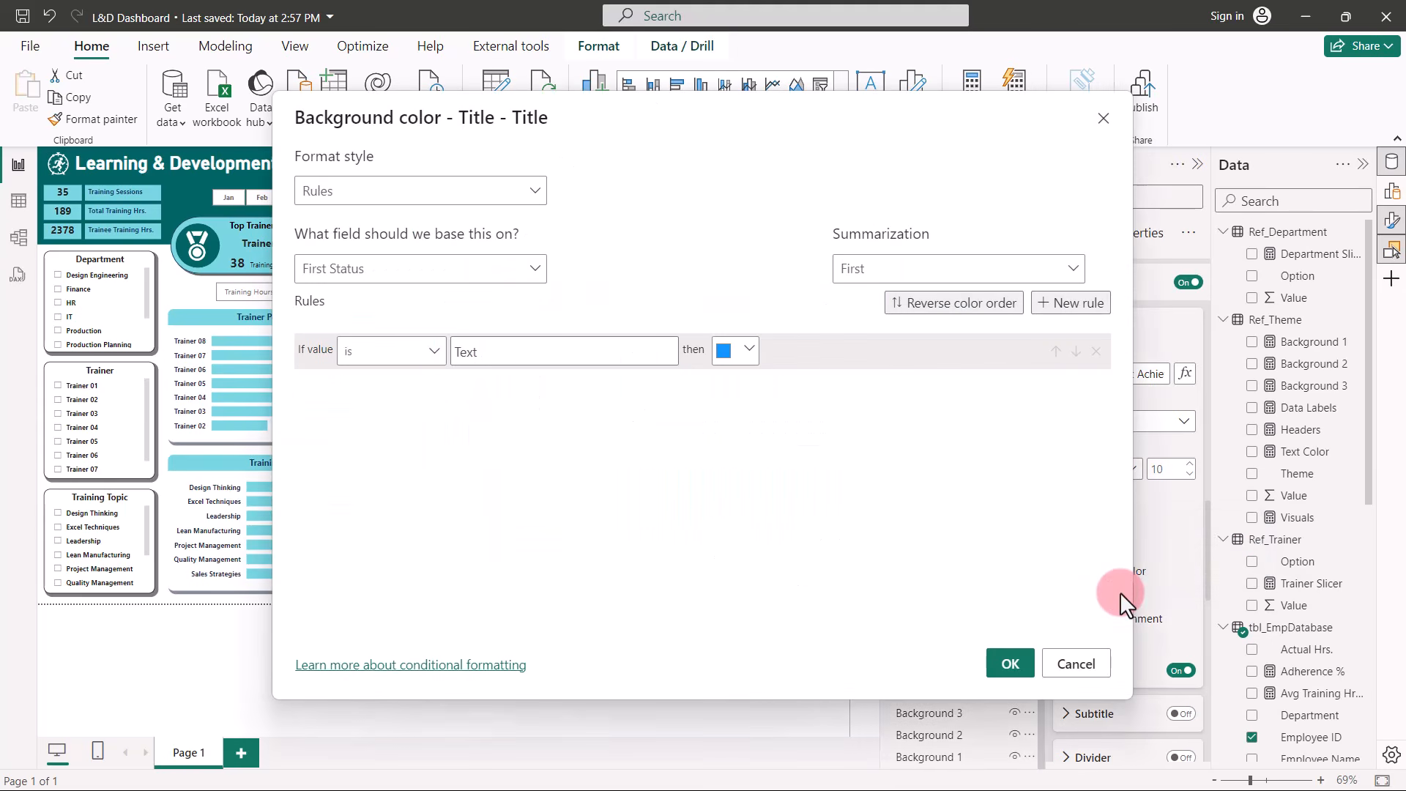
{"action": "left_click", "coordinate": [536, 190]}
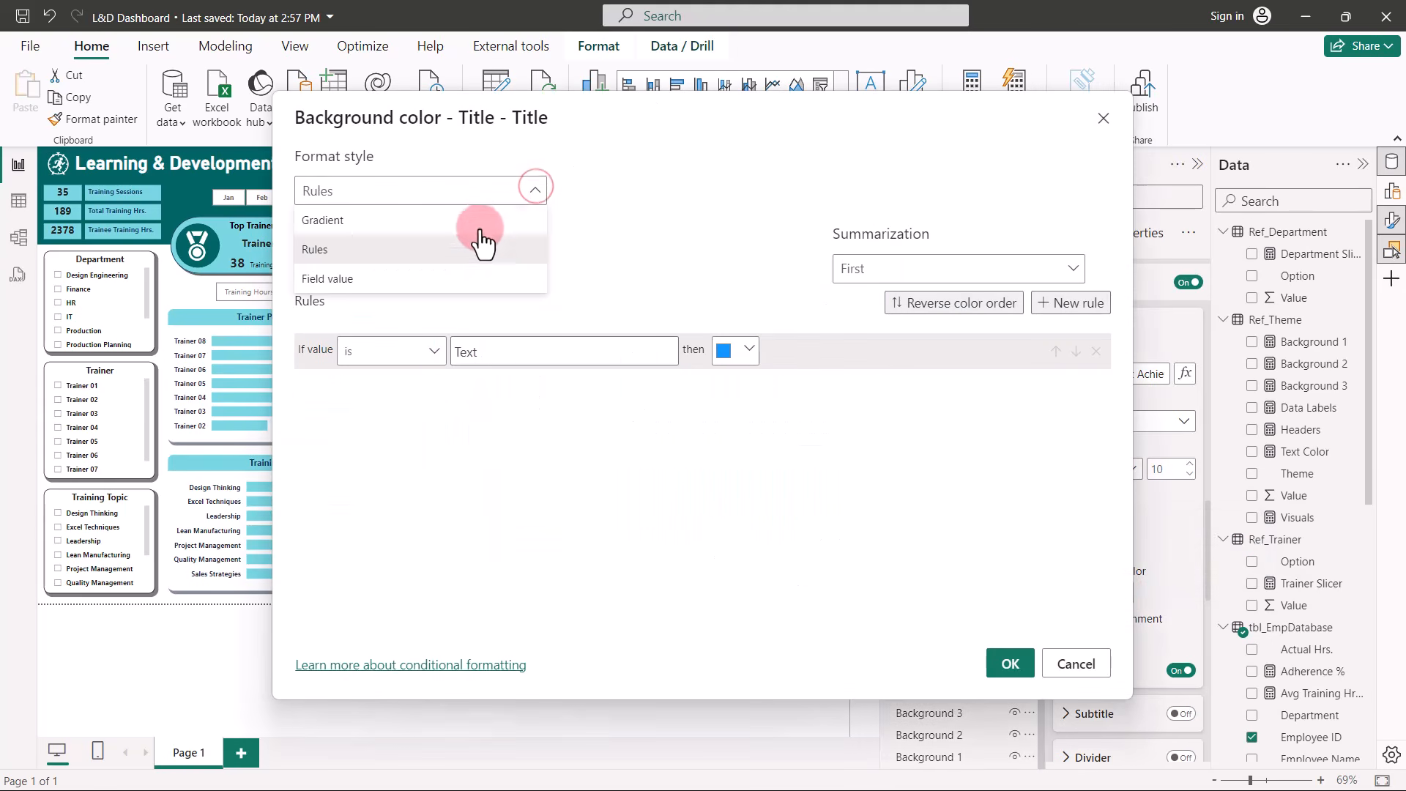
{"action": "left_click", "coordinate": [422, 280]}
{"action": "left_click", "coordinate": [449, 270]}
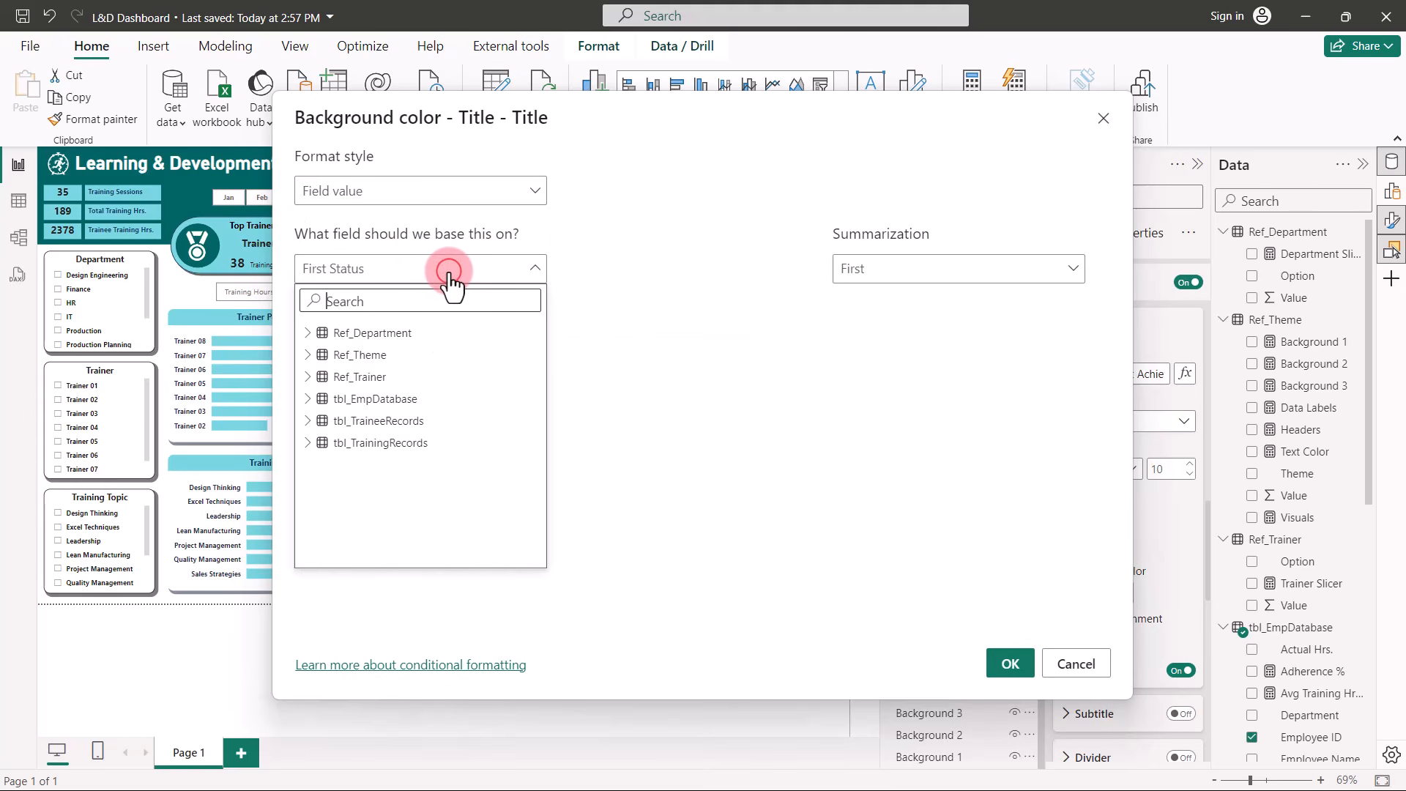
{"action": "left_click", "coordinate": [306, 355]}
{"action": "left_click", "coordinate": [385, 378]}
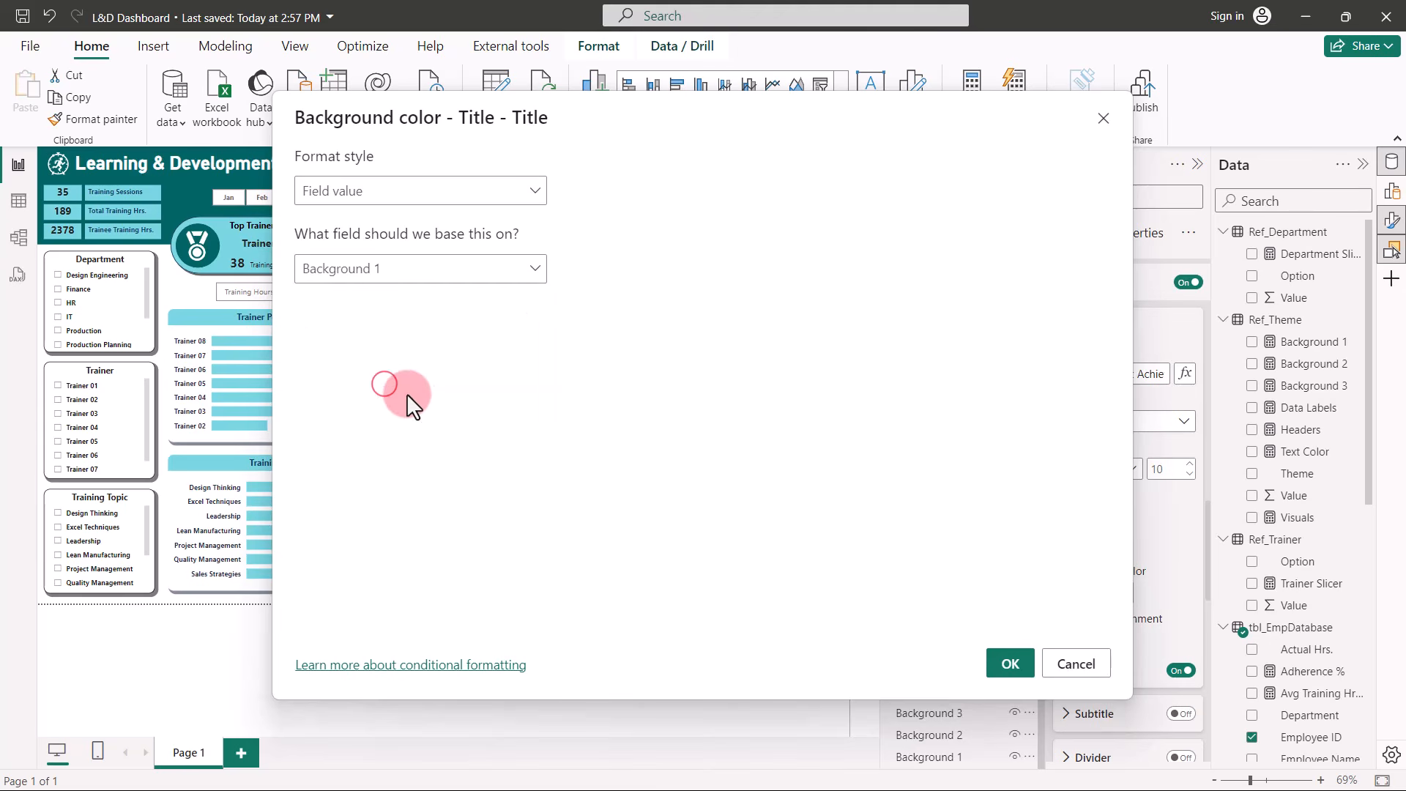
{"action": "left_click", "coordinate": [1009, 664]}
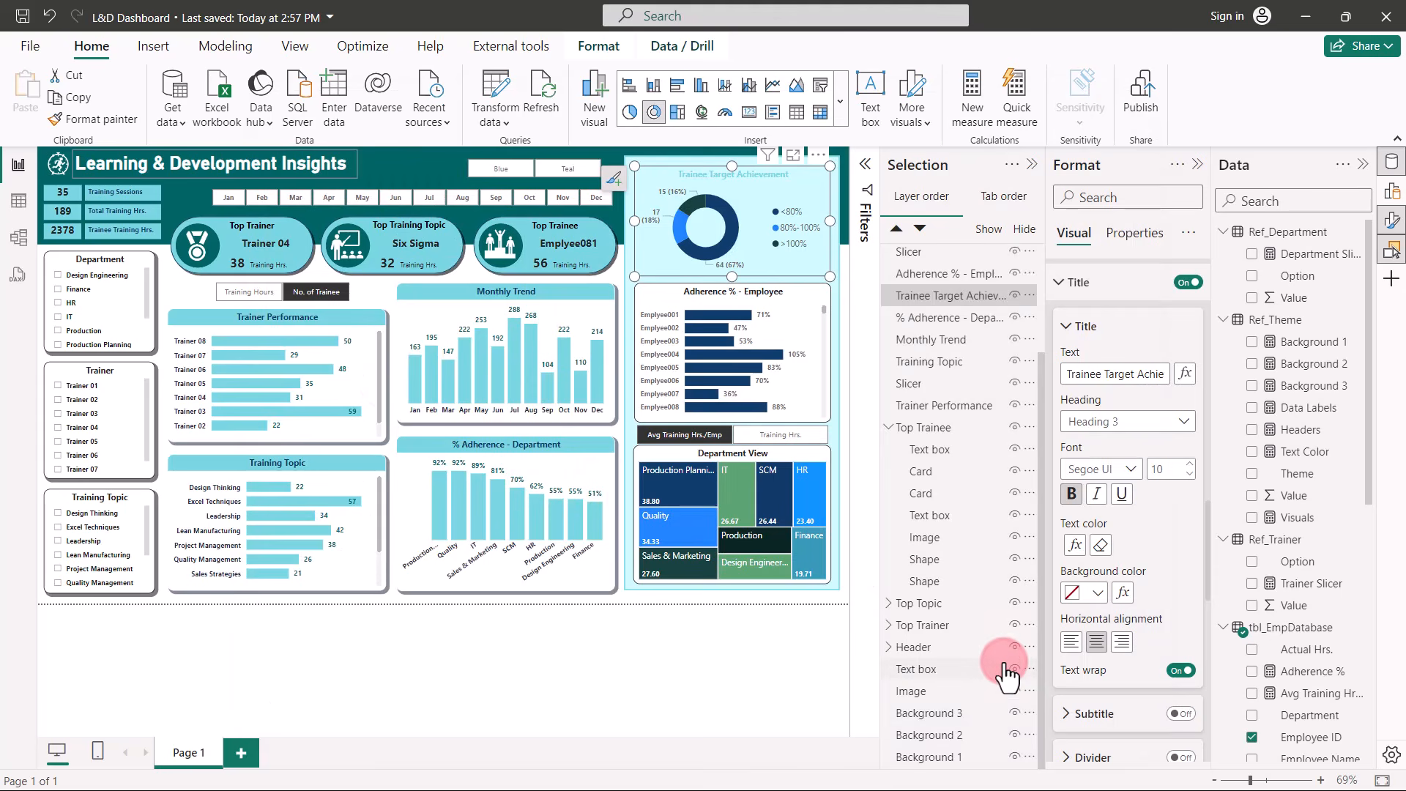
{"action": "left_click", "coordinate": [790, 623]}
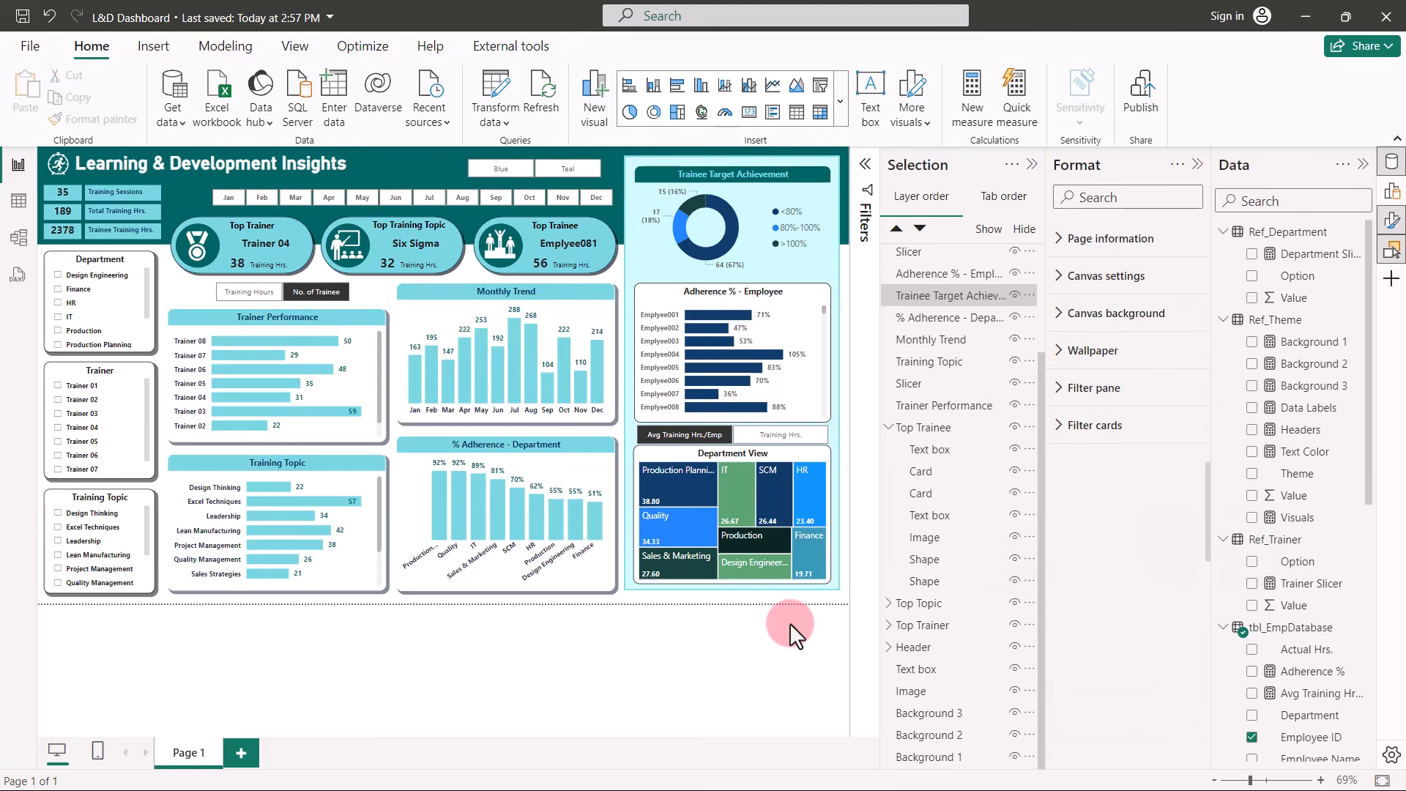
Base the title text colour of the Trainee Target Achievement chart on the field value of Ref_Theme's Background 3 measure.
{"action": "left_click", "coordinate": [763, 172]}
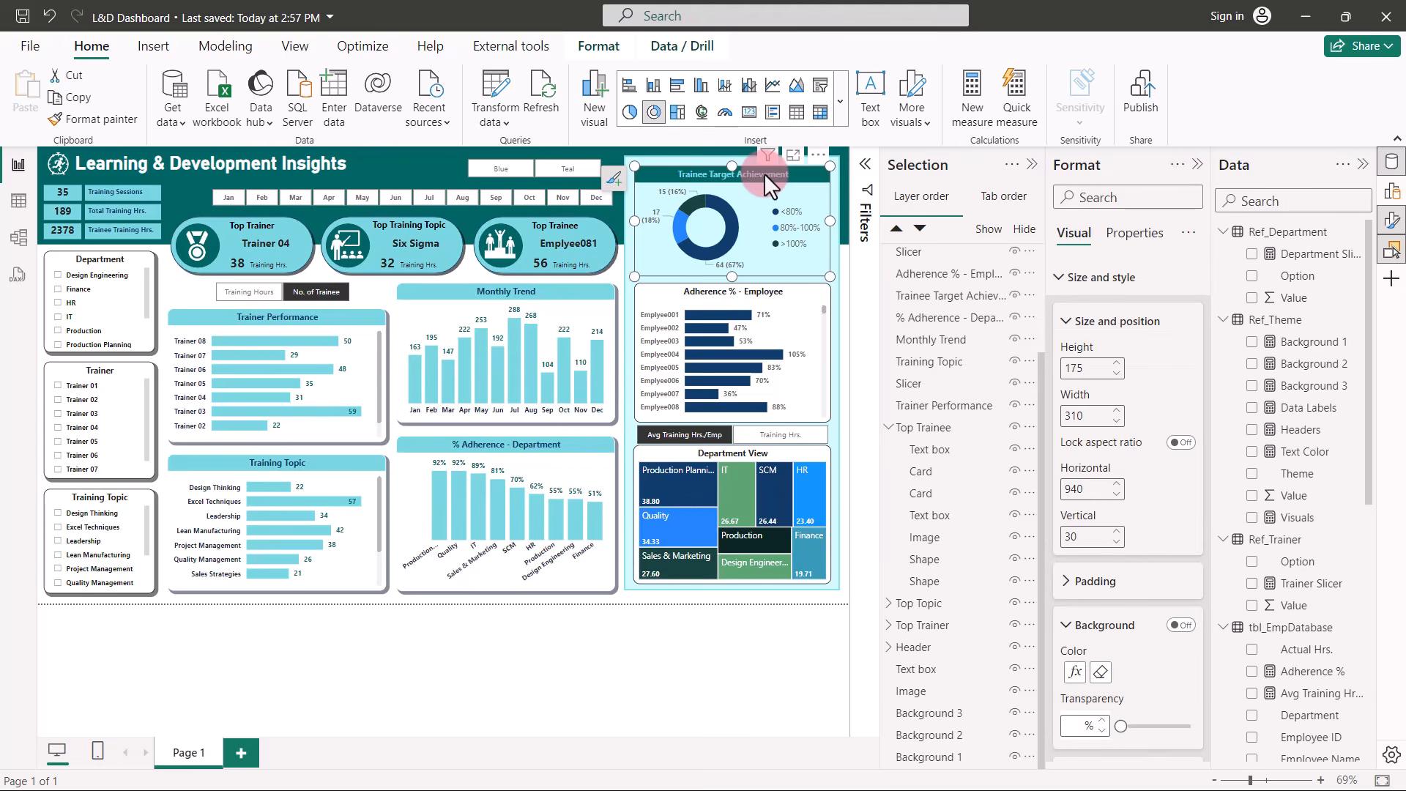
{"action": "scroll", "coordinate": [1075, 638], "scroll_direction": "down", "scroll_amount": 10}
{"action": "scroll", "coordinate": [1075, 639], "scroll_direction": "down", "scroll_amount": 5}
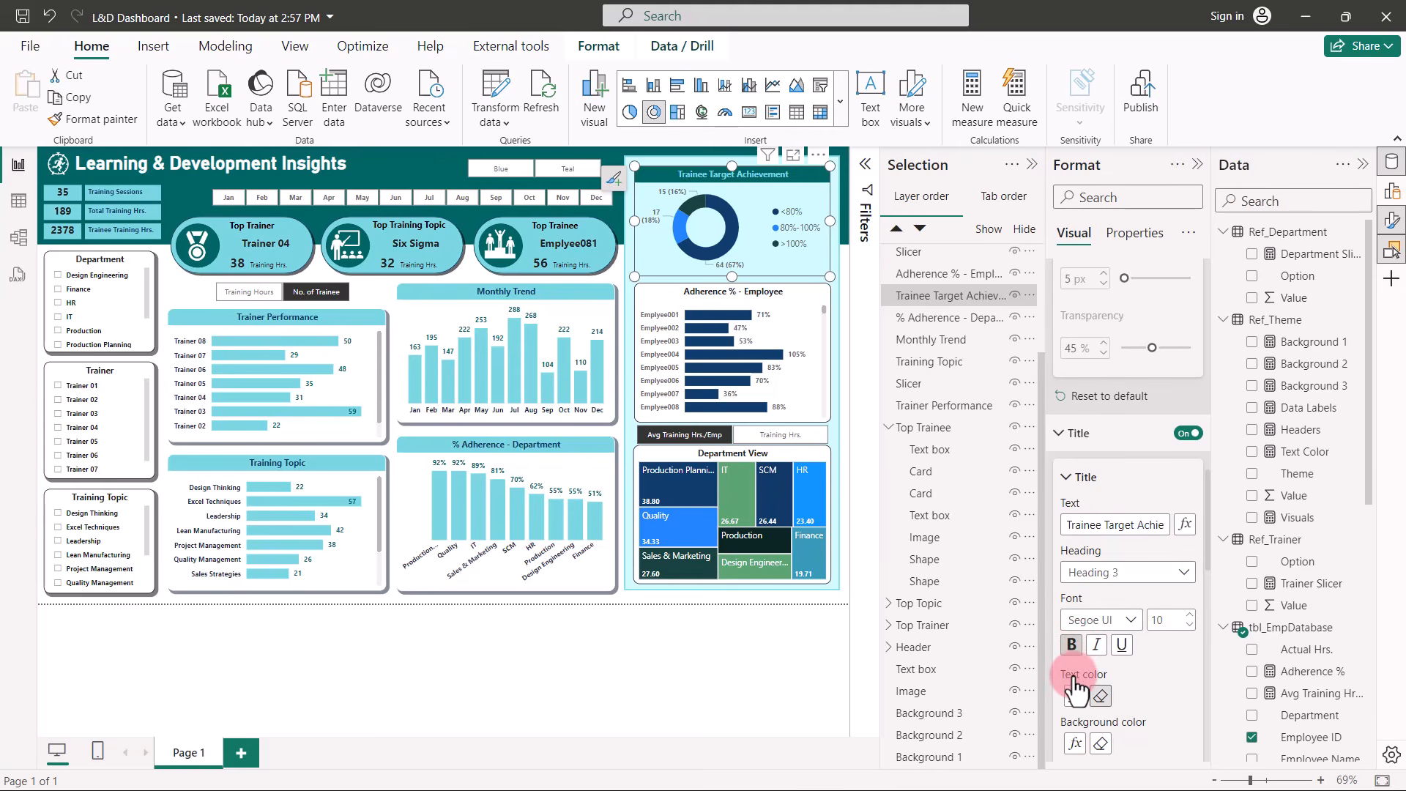
{"action": "left_click", "coordinate": [1075, 696]}
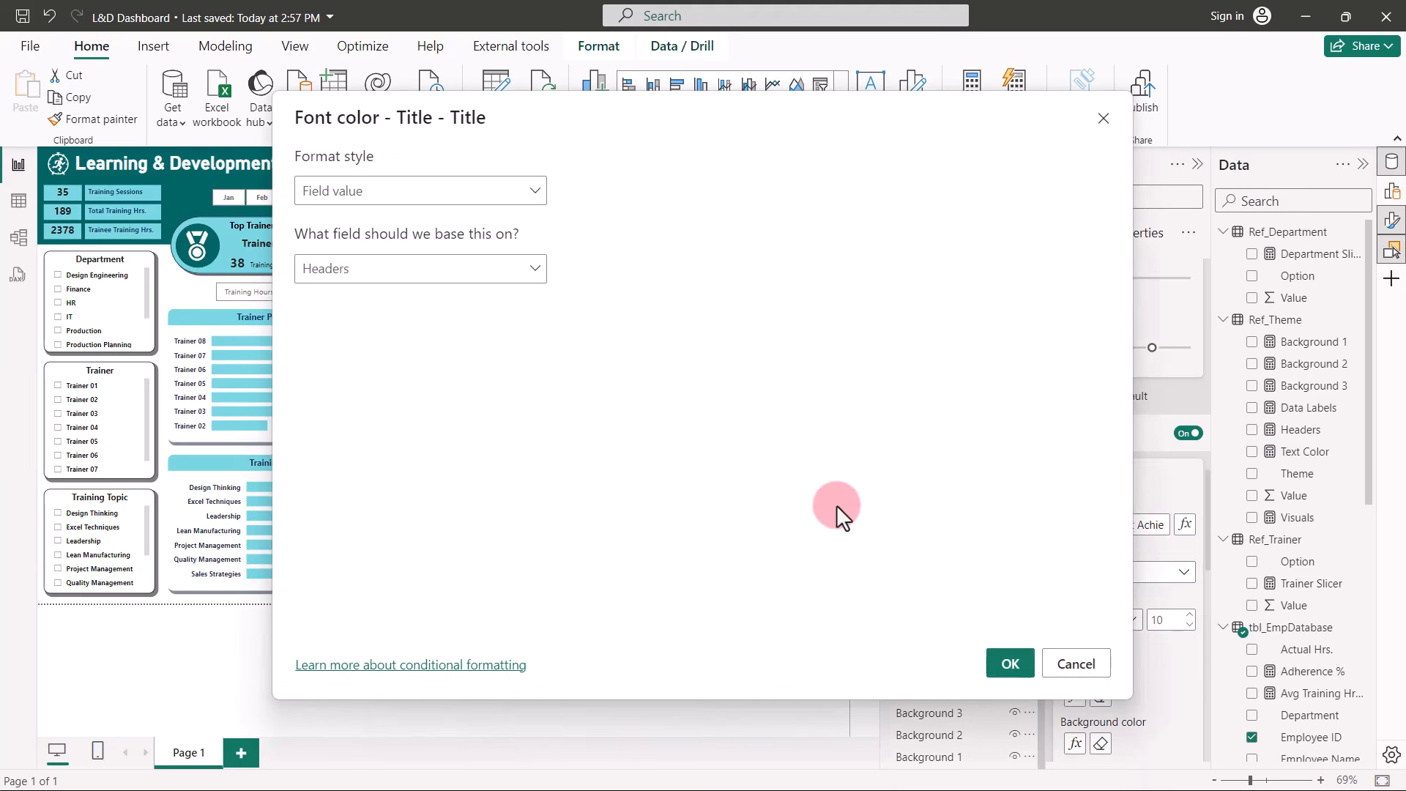
{"action": "left_click", "coordinate": [535, 270]}
{"action": "left_click", "coordinate": [305, 359]}
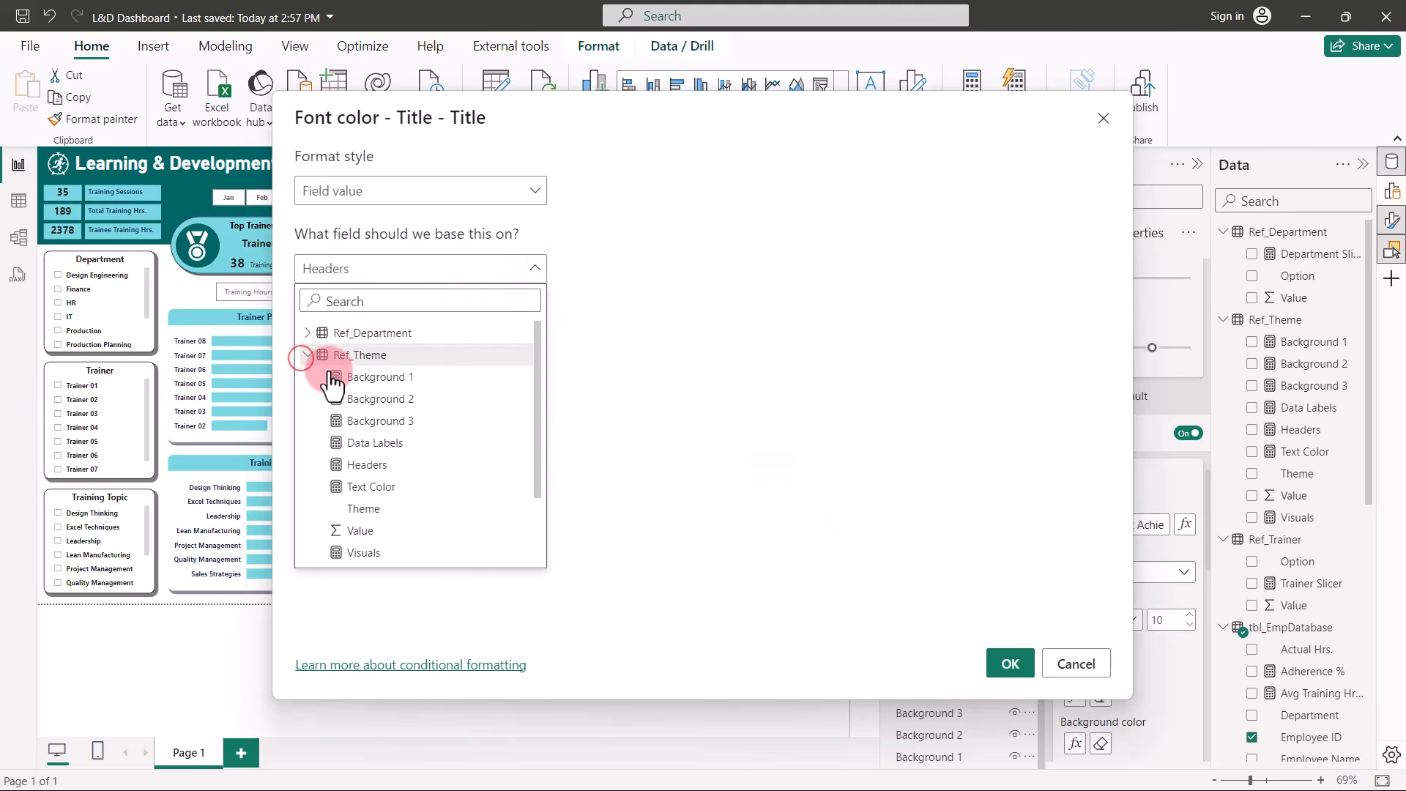
{"action": "left_click", "coordinate": [389, 423]}
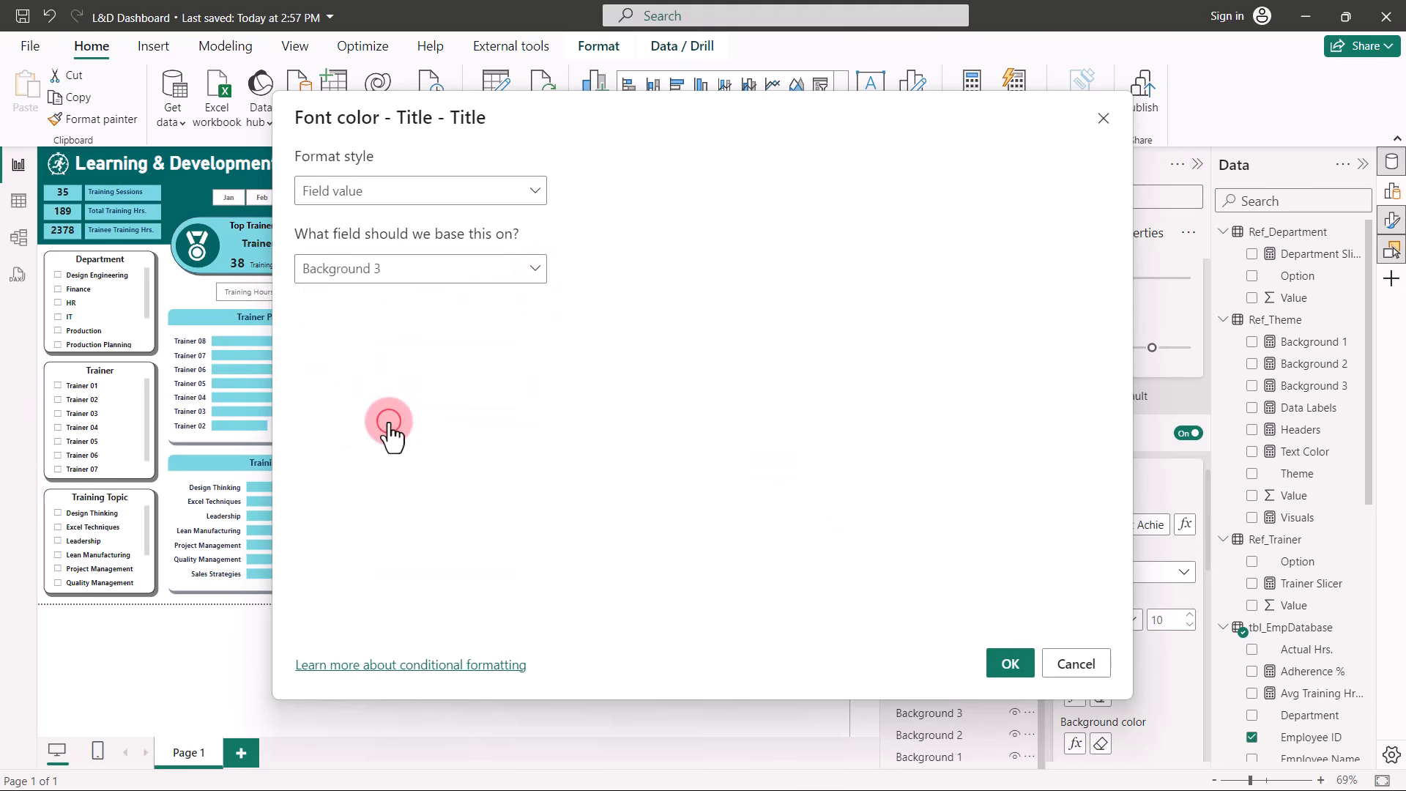
{"action": "left_click", "coordinate": [1009, 664]}
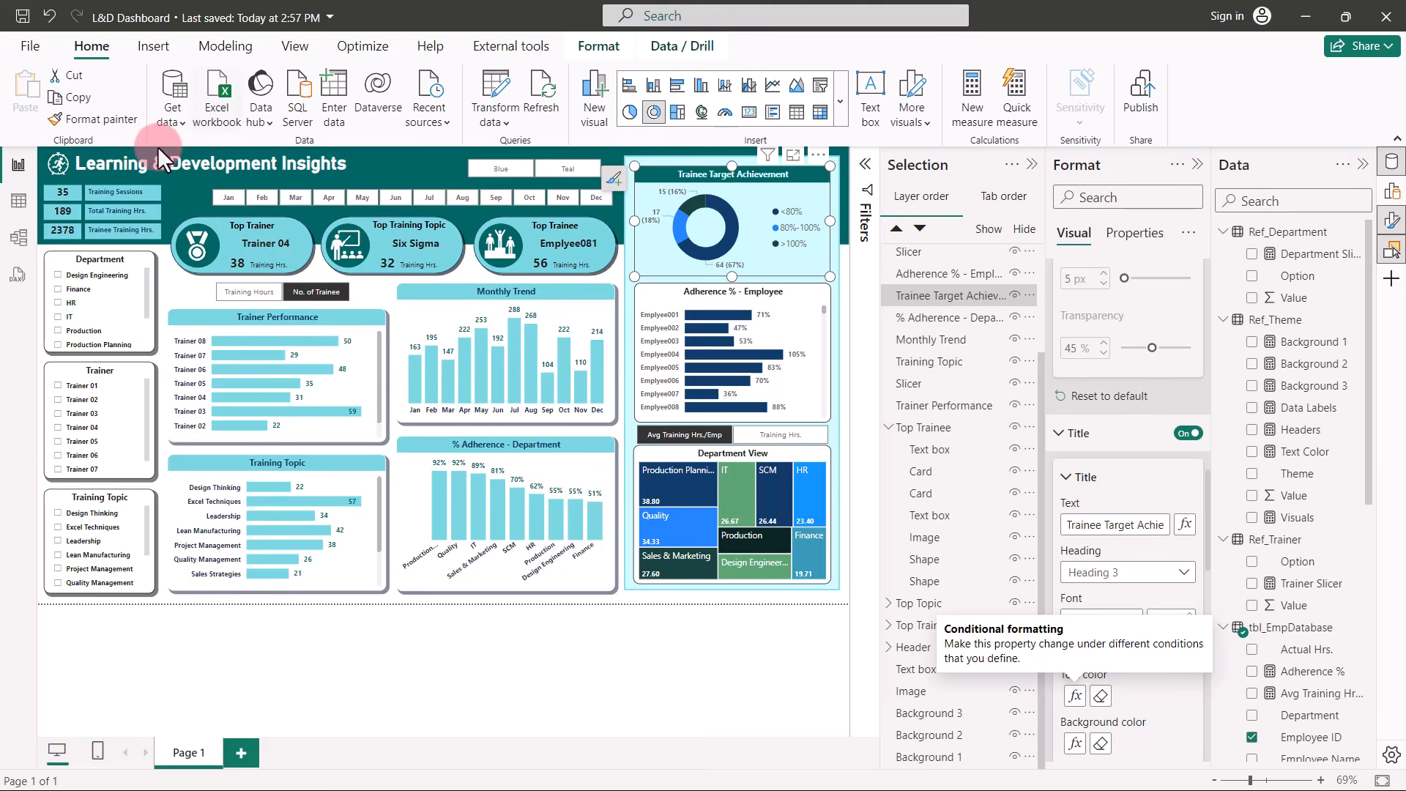
Copy the Trainee Target Achievement chart's formatting to the Adherence % - Employee and Department View charts with Format Painter.
{"action": "left_click", "coordinate": [122, 115]}
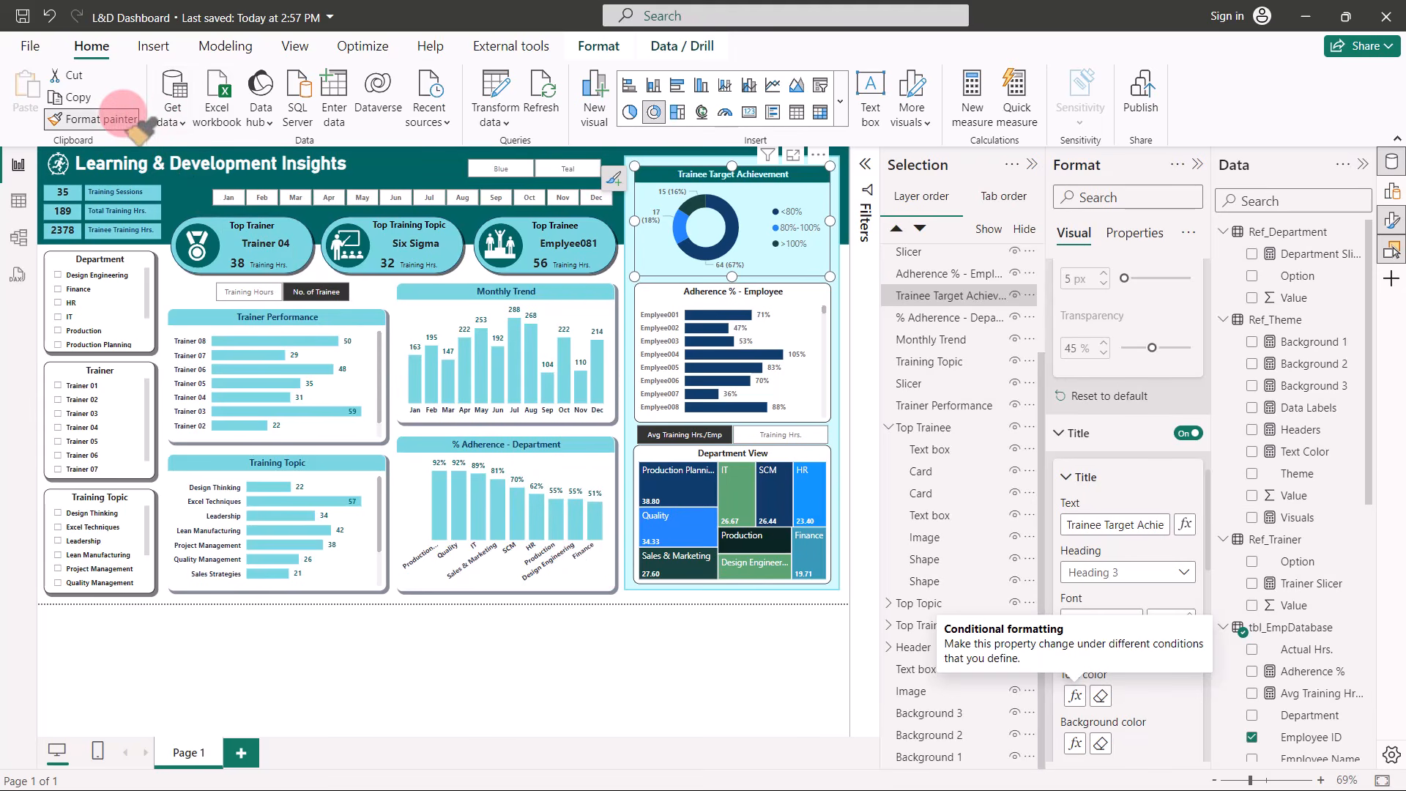
{"action": "left_click", "coordinate": [649, 282]}
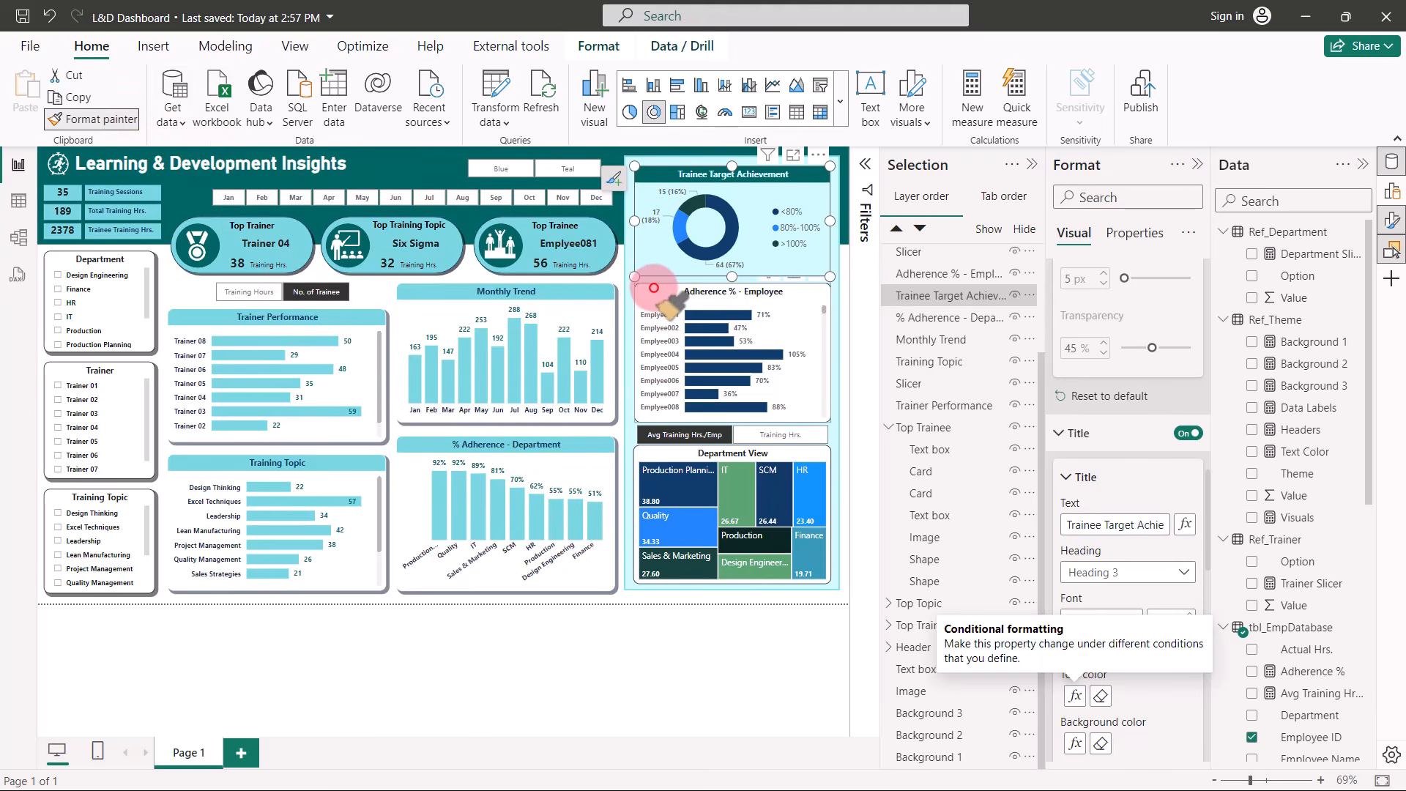
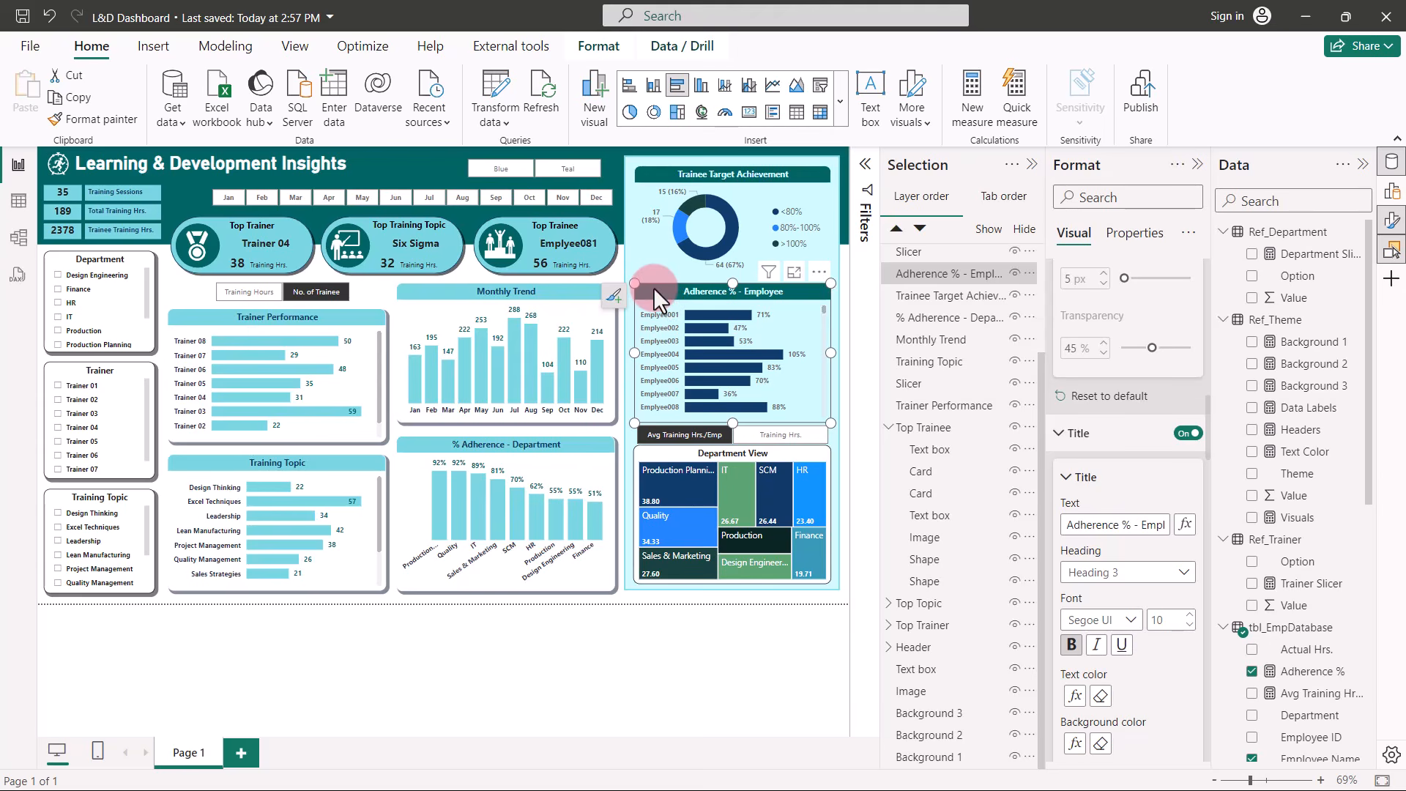
{"action": "left_click", "coordinate": [89, 121]}
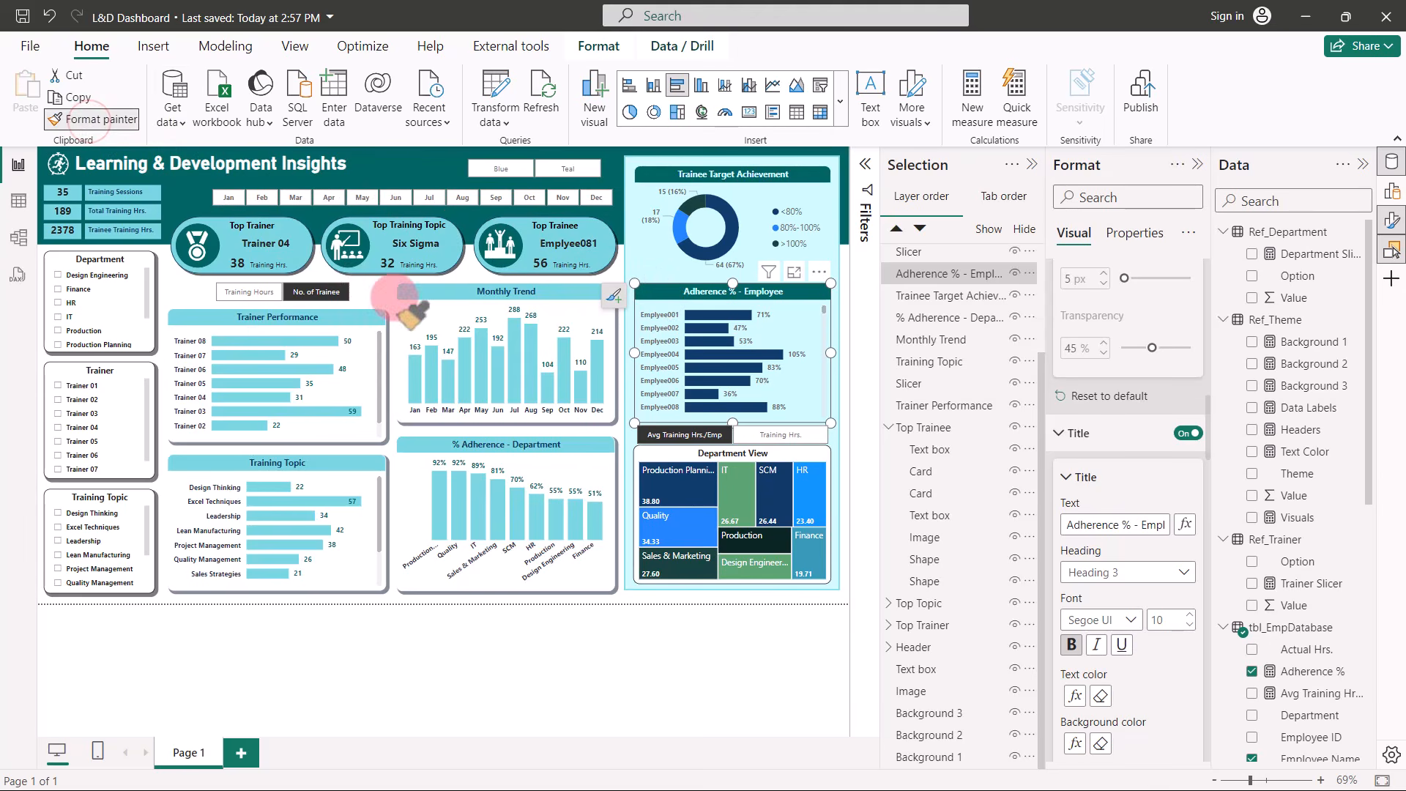
{"action": "left_click", "coordinate": [654, 446]}
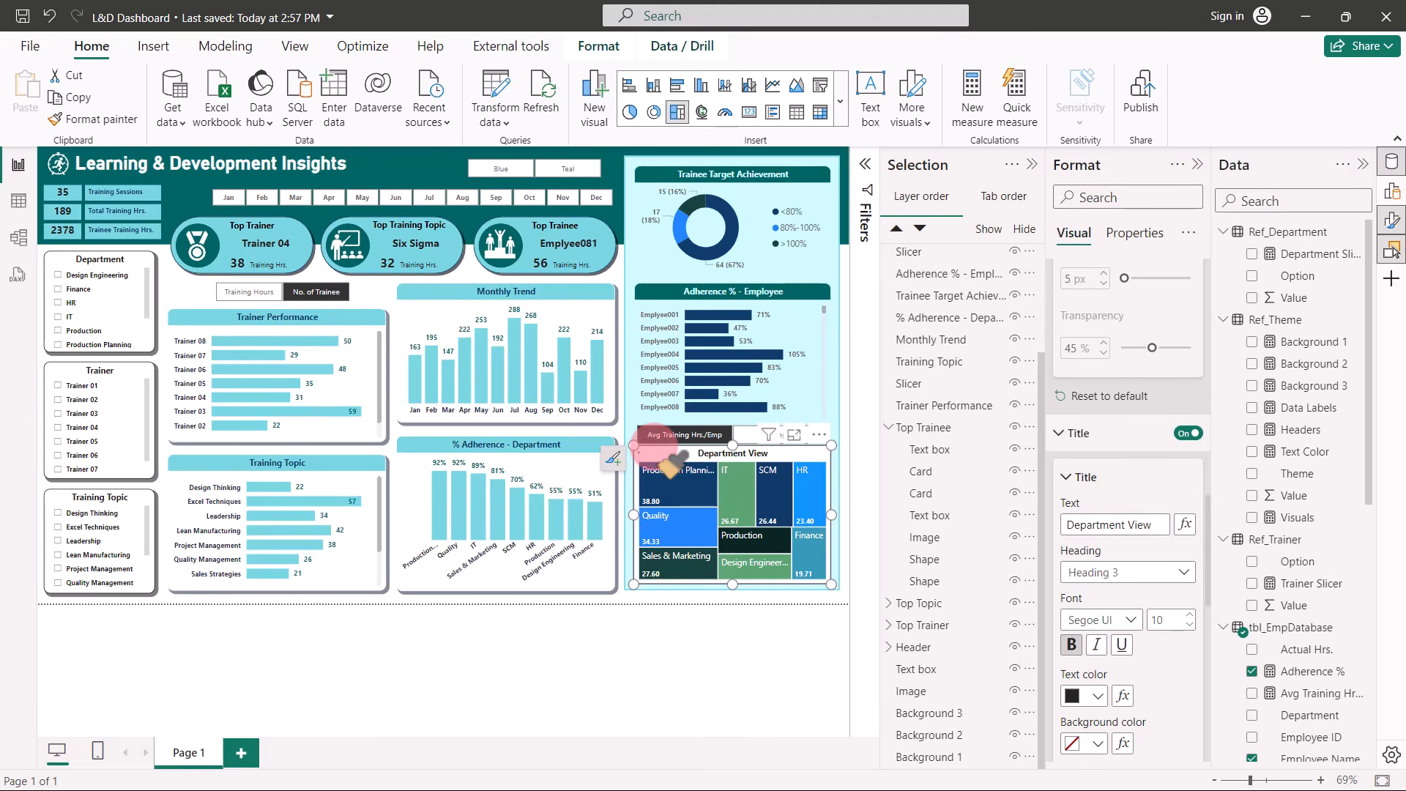
{"action": "left_click", "coordinate": [604, 625]}
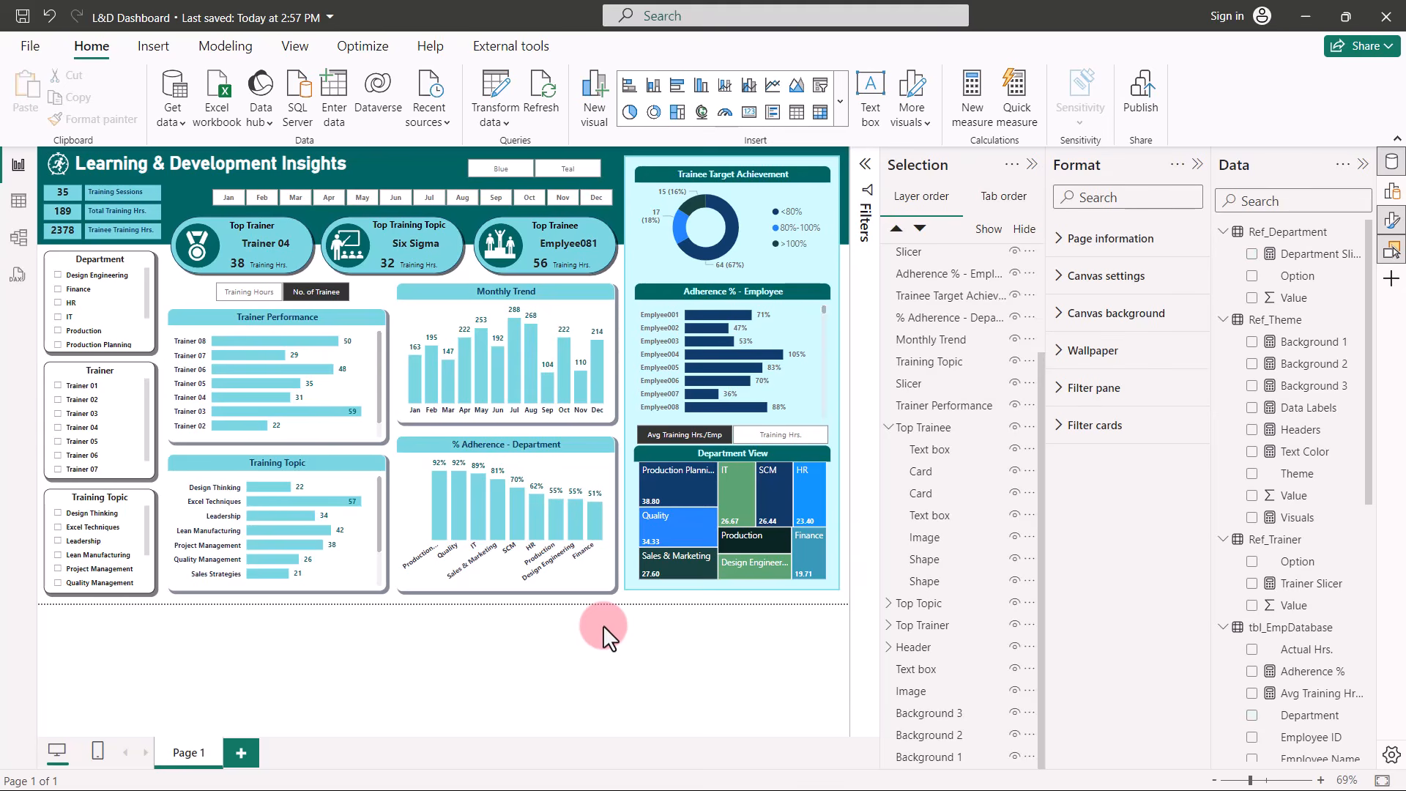
Base the background colour of the Department slicer on the field value of Ref_Theme's Headers measure.
{"action": "left_click", "coordinate": [157, 288]}
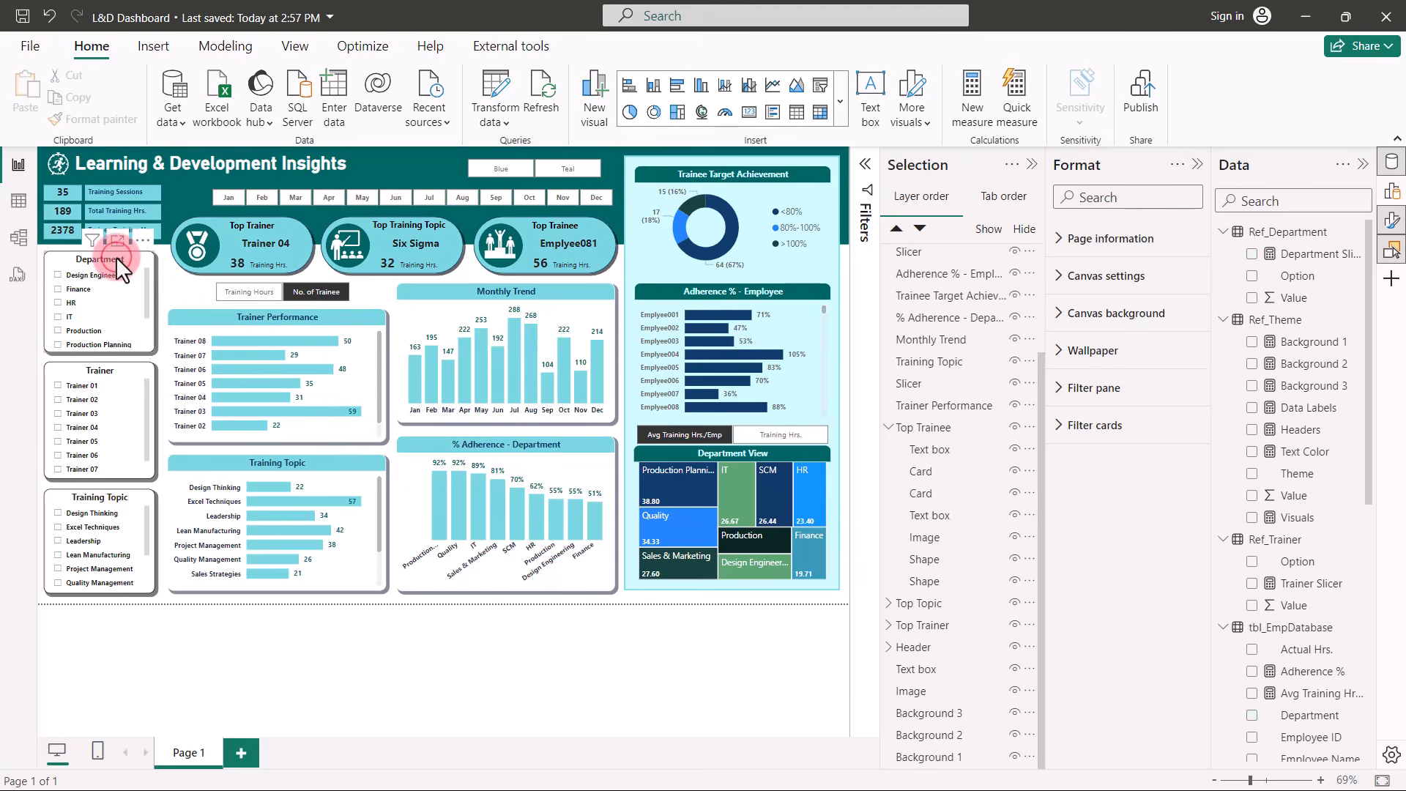
{"action": "left_click", "coordinate": [116, 256]}
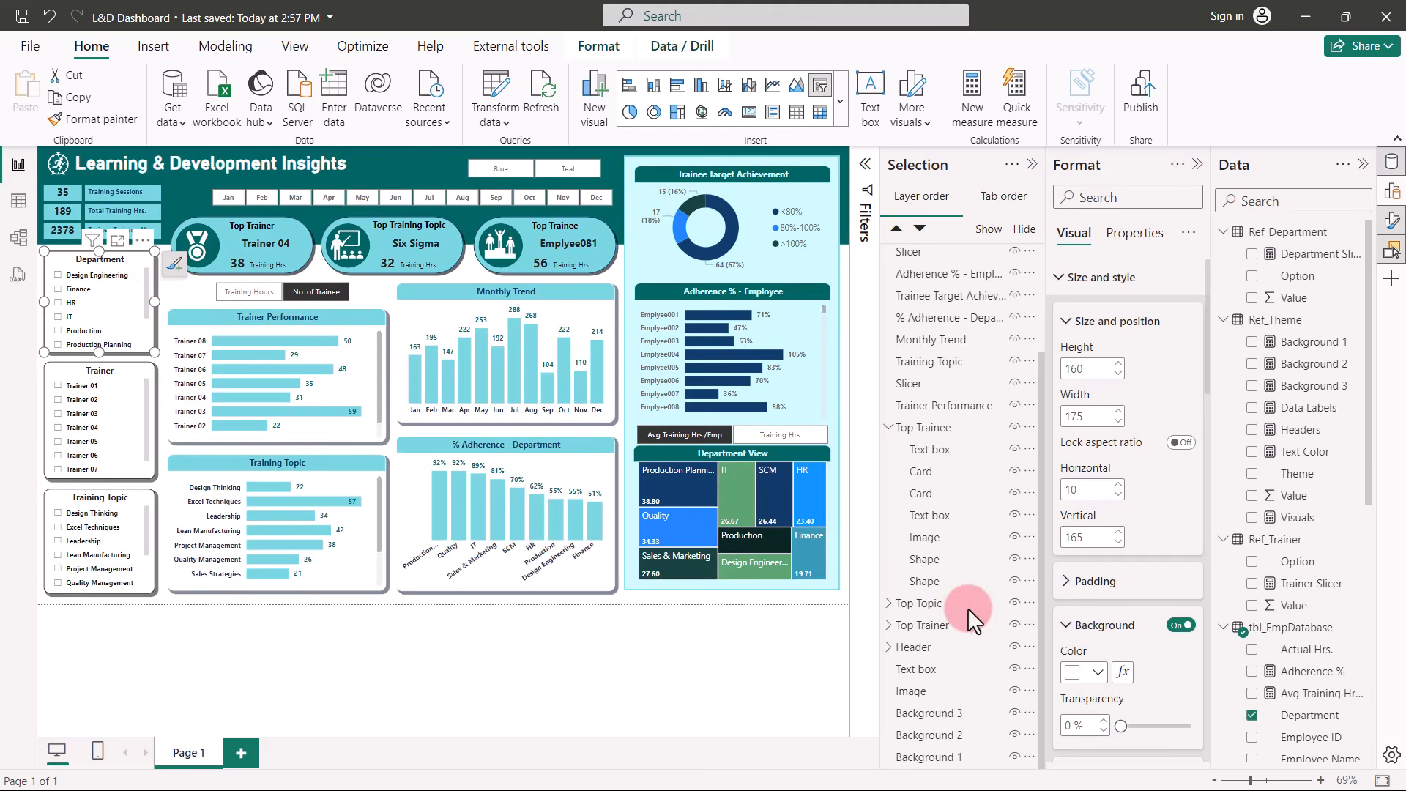
{"action": "left_click", "coordinate": [1123, 671]}
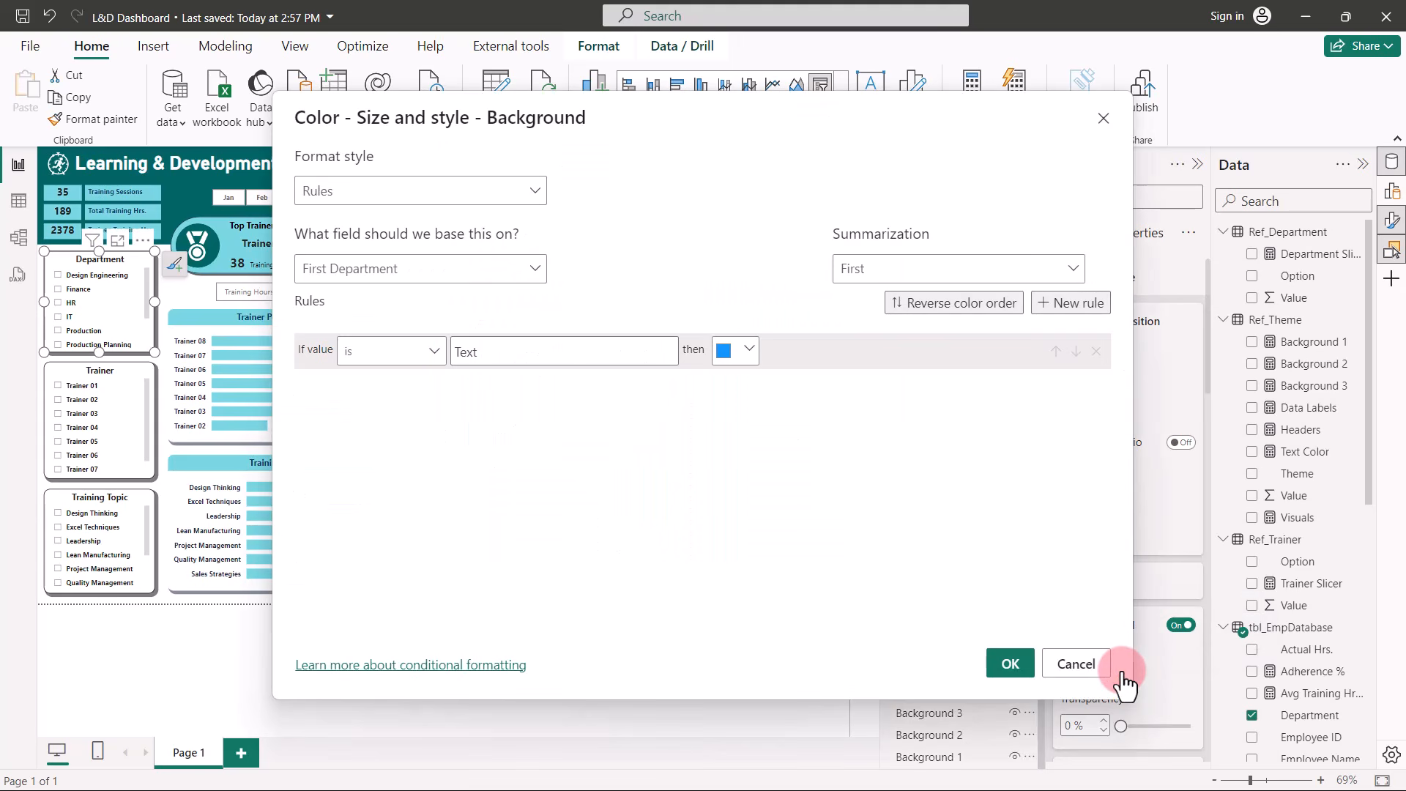
{"action": "left_click", "coordinate": [534, 192]}
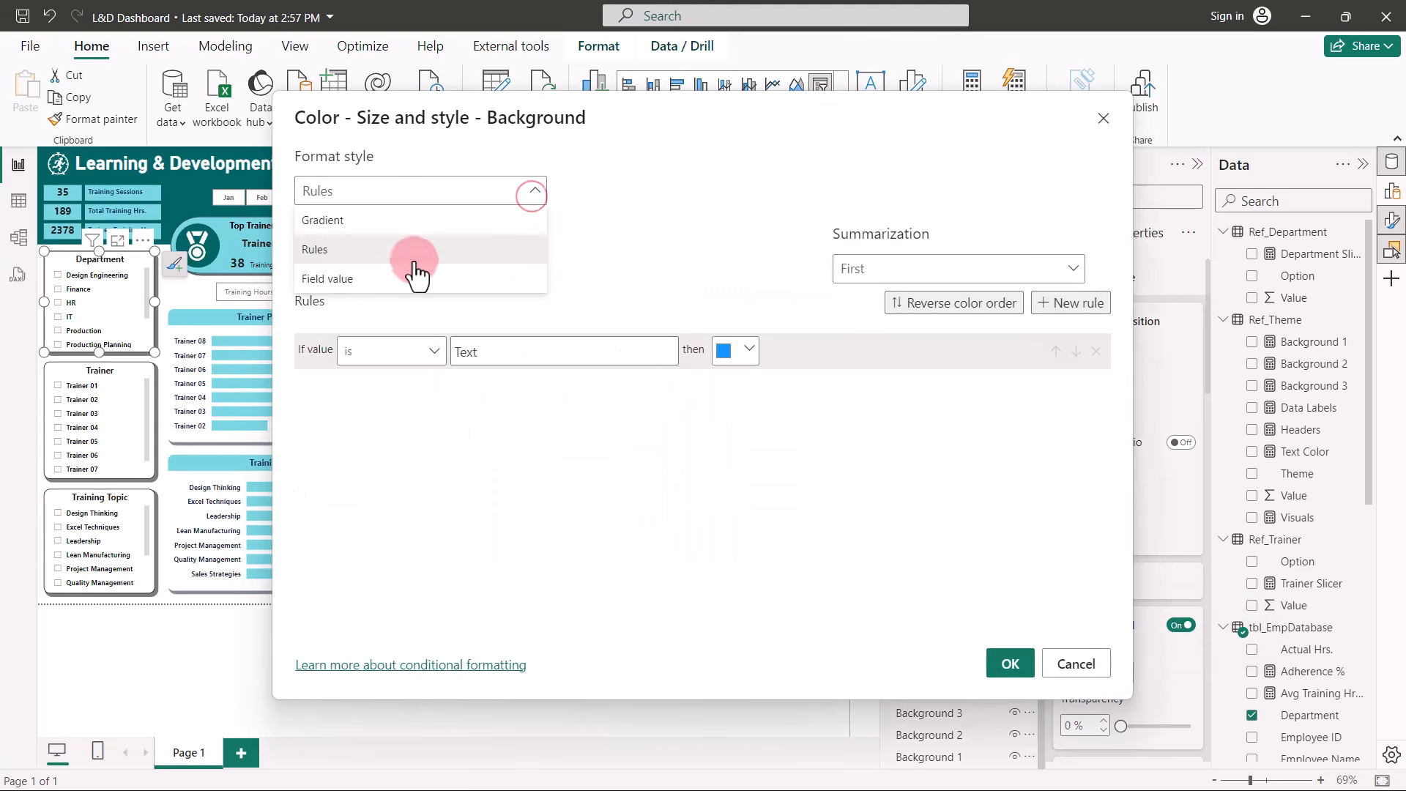
{"action": "left_click", "coordinate": [377, 282]}
{"action": "left_click", "coordinate": [433, 272]}
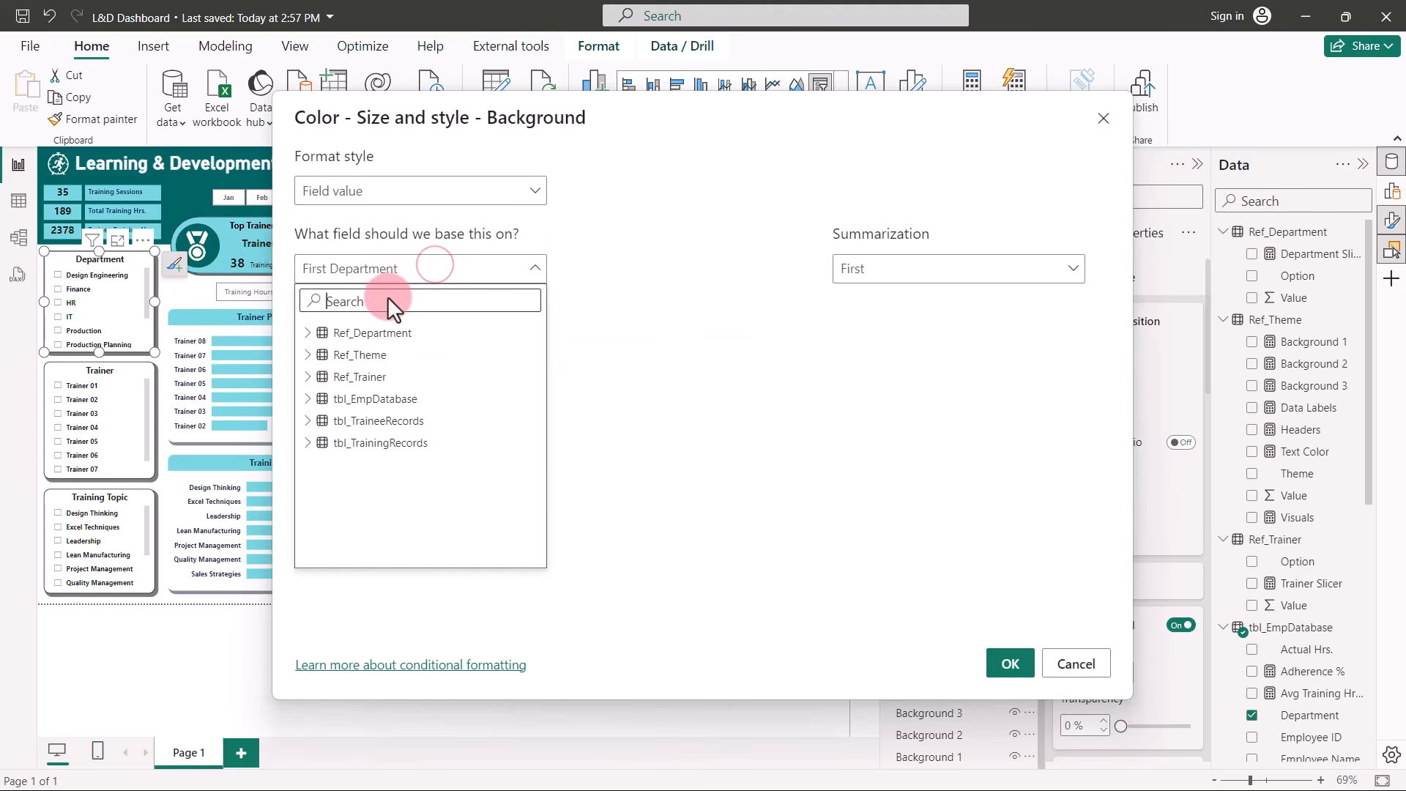
{"action": "left_click", "coordinate": [309, 356]}
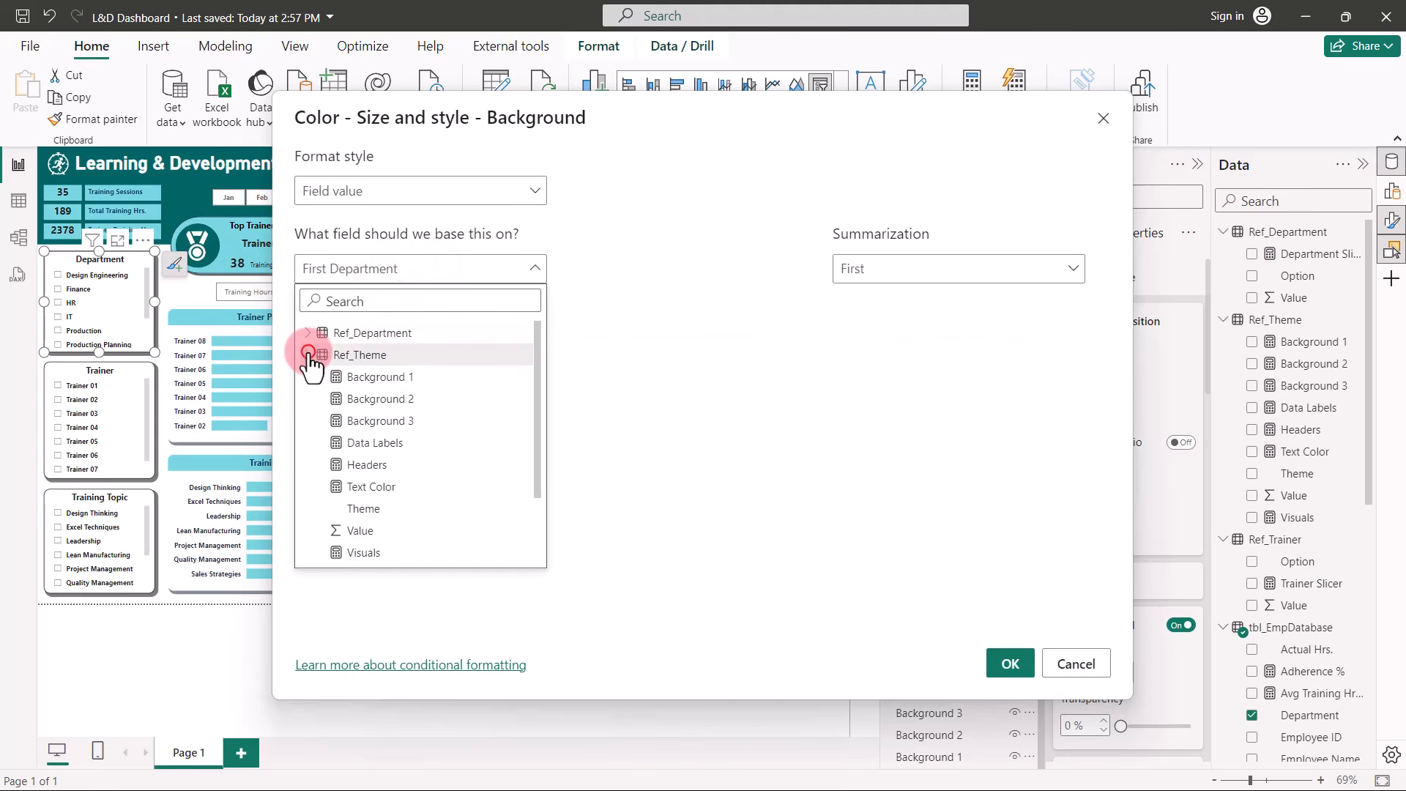
{"action": "left_click", "coordinate": [360, 469]}
{"action": "left_click", "coordinate": [1011, 665]}
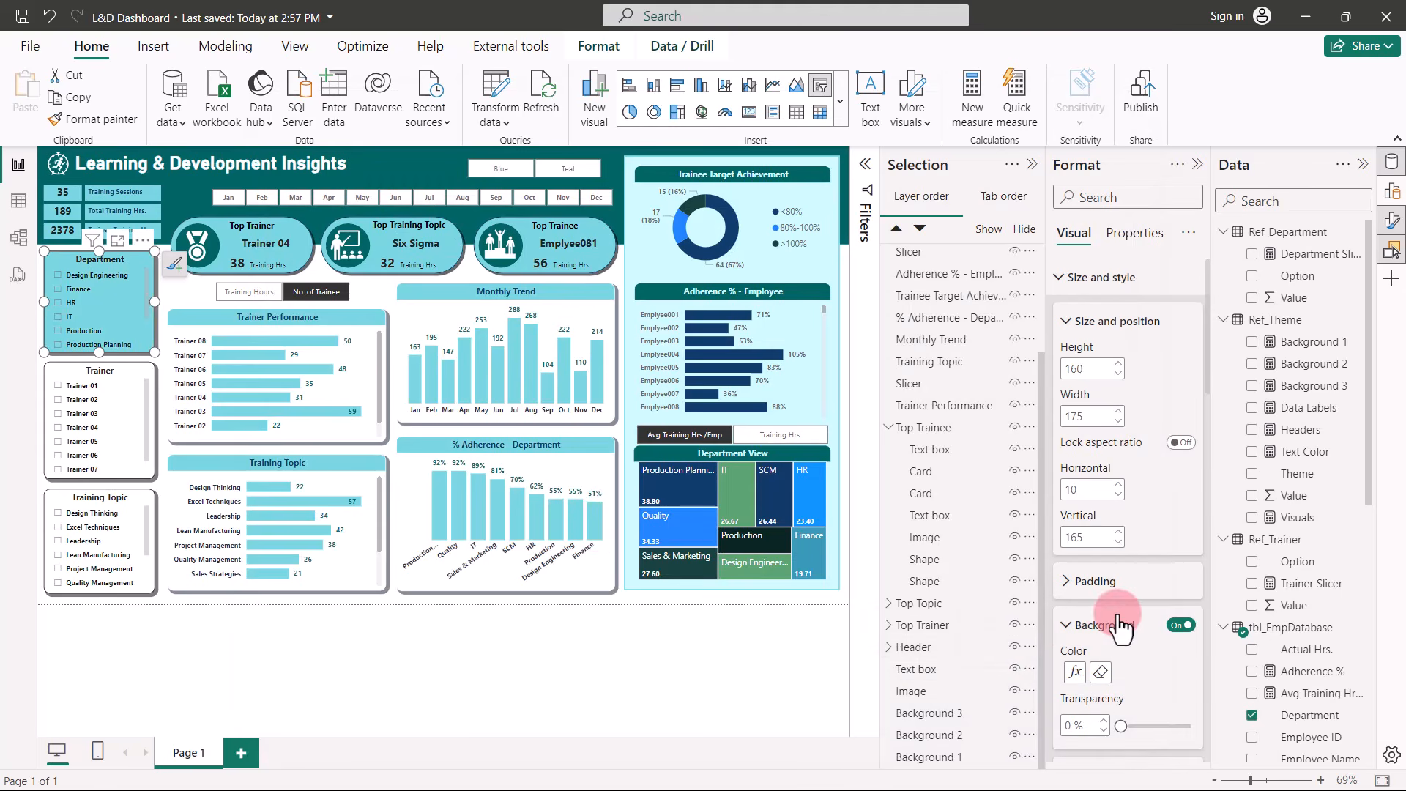
Set the title text colour of the Department slicer to white.
{"action": "scroll", "coordinate": [1121, 626], "scroll_direction": "down", "scroll_amount": 8}
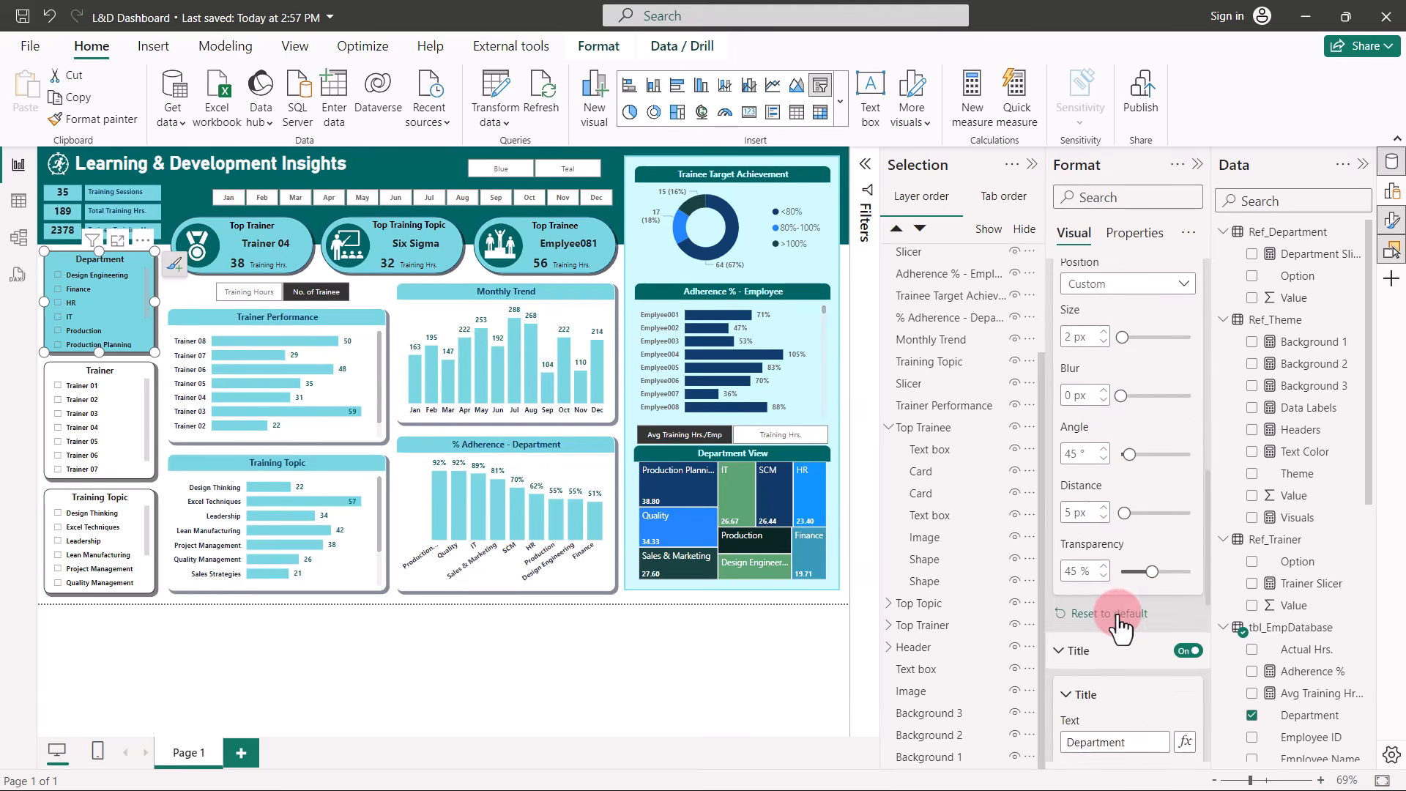
{"action": "scroll", "coordinate": [1121, 626], "scroll_direction": "down", "scroll_amount": 4}
{"action": "scroll", "coordinate": [1124, 626], "scroll_direction": "down", "scroll_amount": 2}
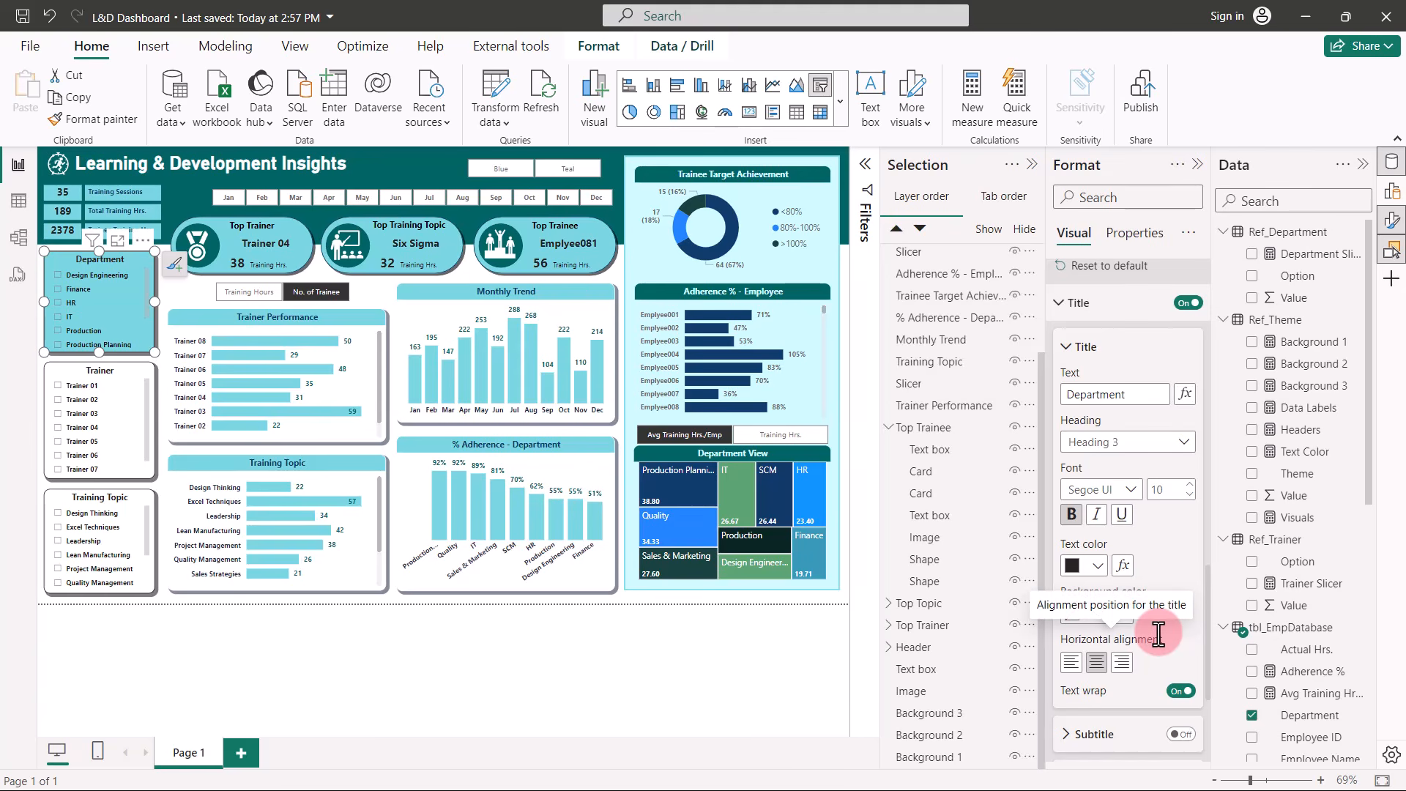
{"action": "left_click", "coordinate": [1098, 565]}
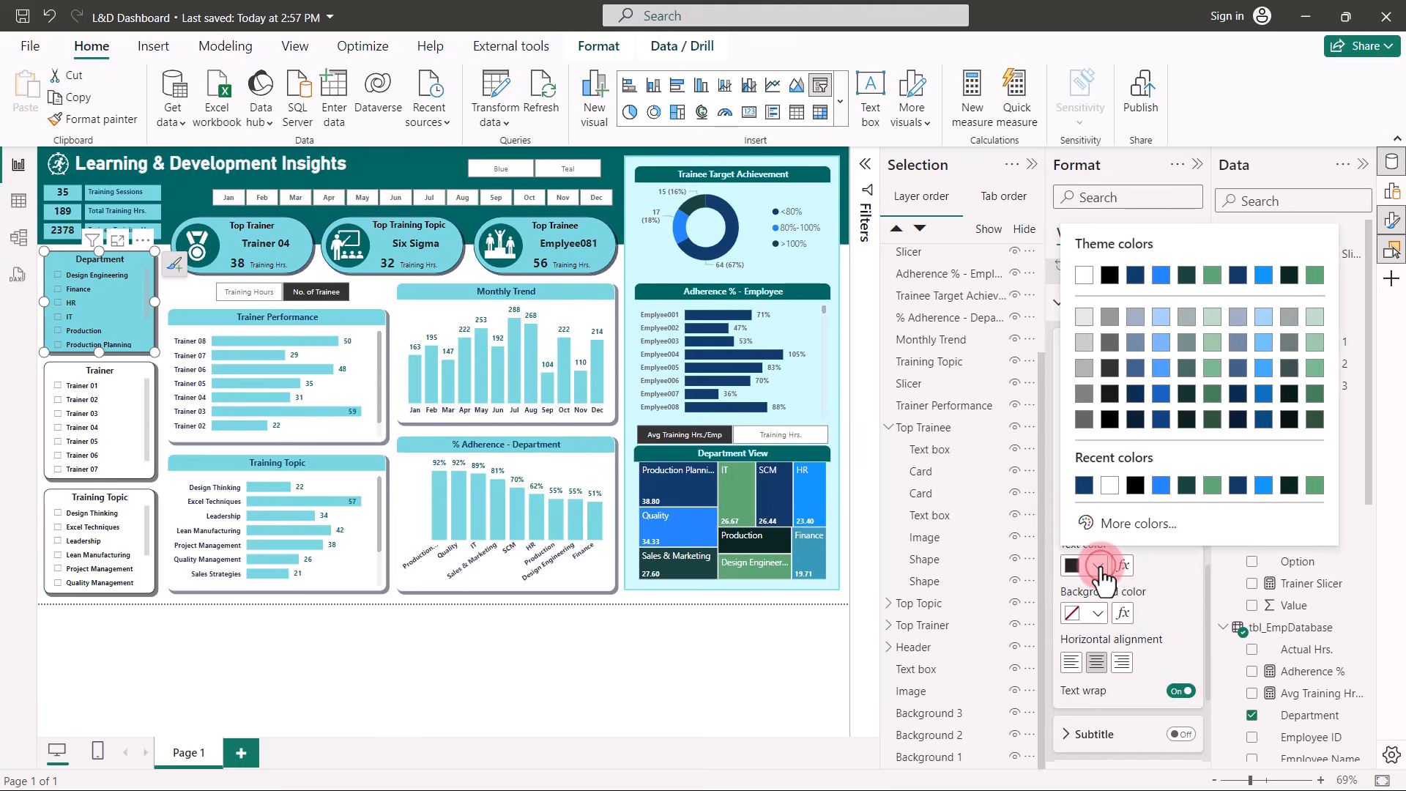
{"action": "left_click", "coordinate": [1083, 275]}
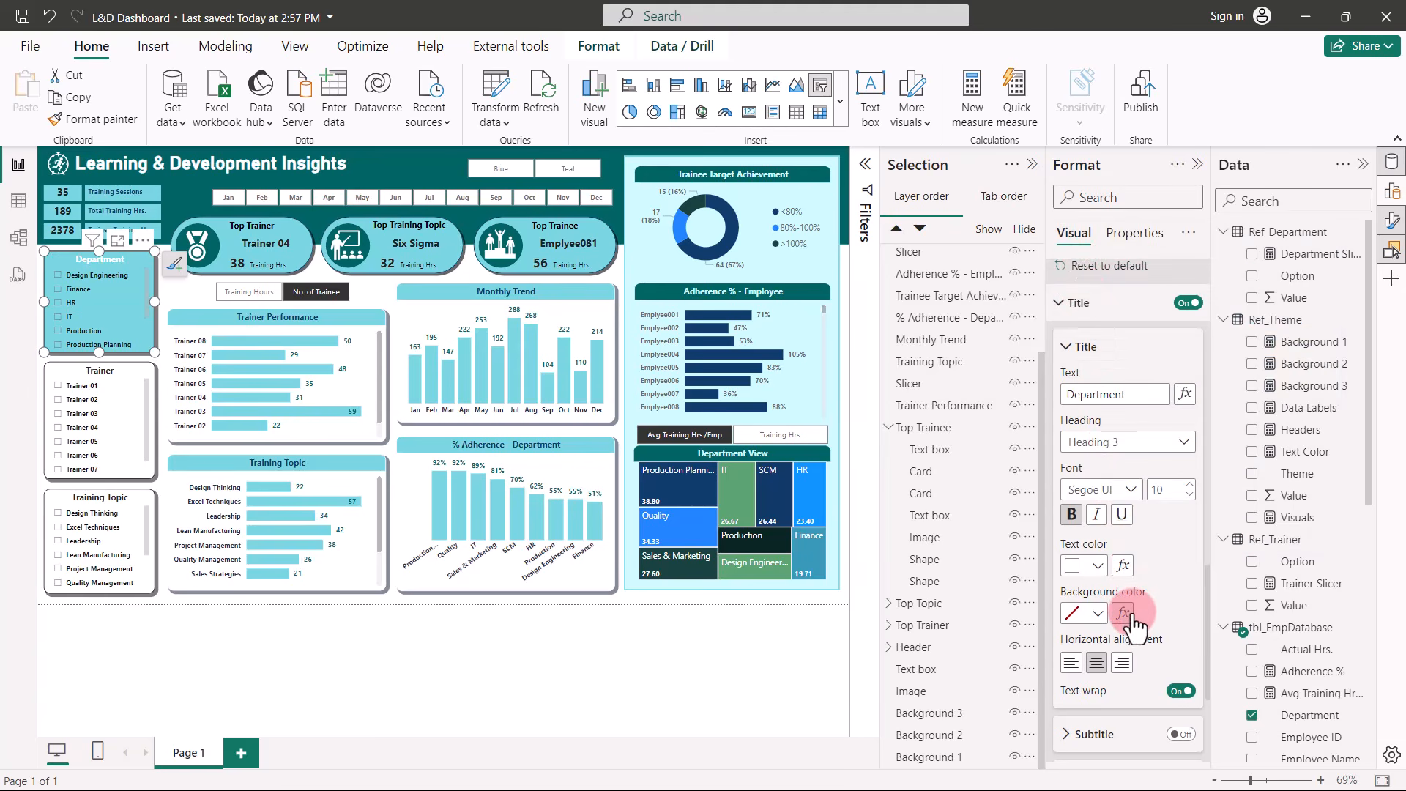
Base the title background colour of the Department slicer on the field value of Ref_Theme's Background 1 measure.
{"action": "left_click", "coordinate": [1128, 613]}
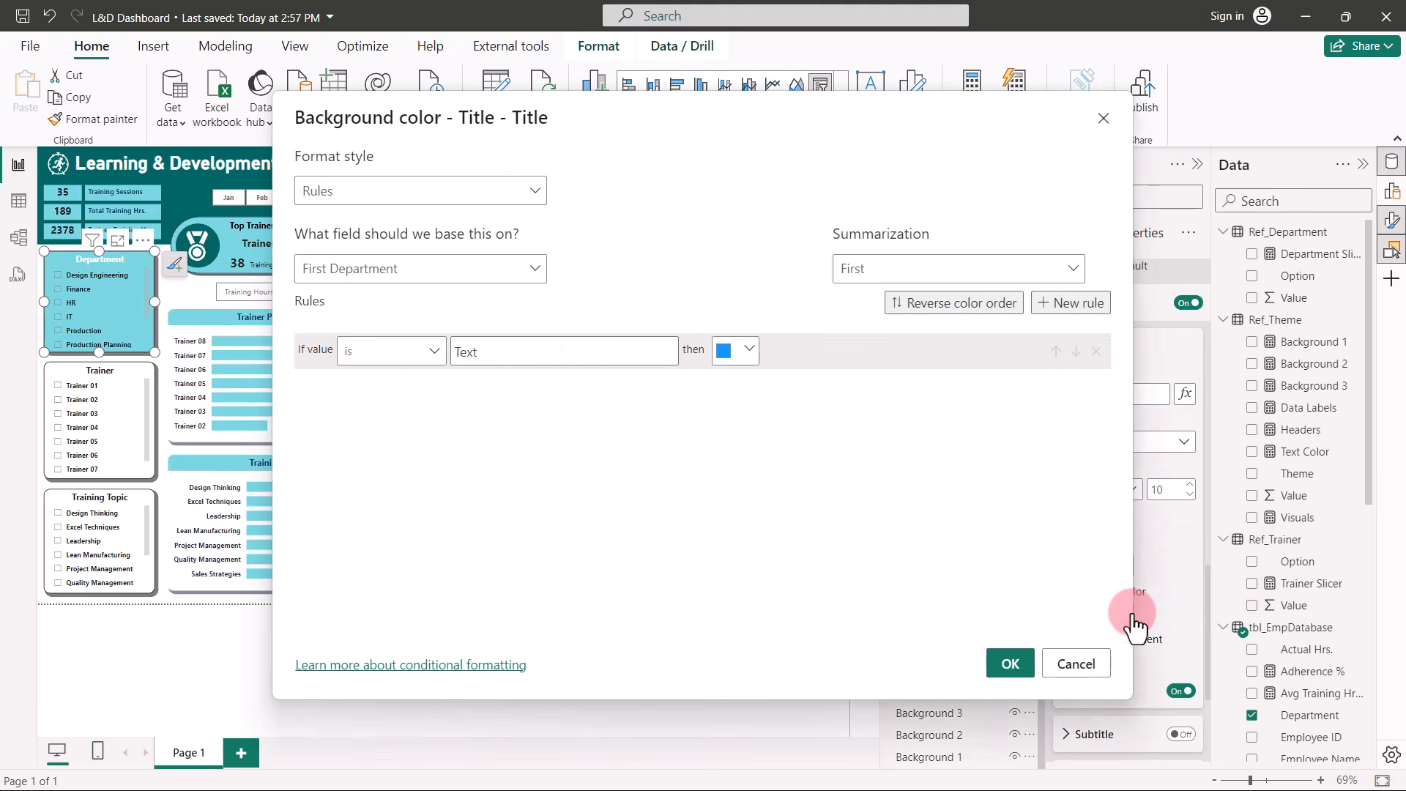
{"action": "left_click", "coordinate": [536, 191]}
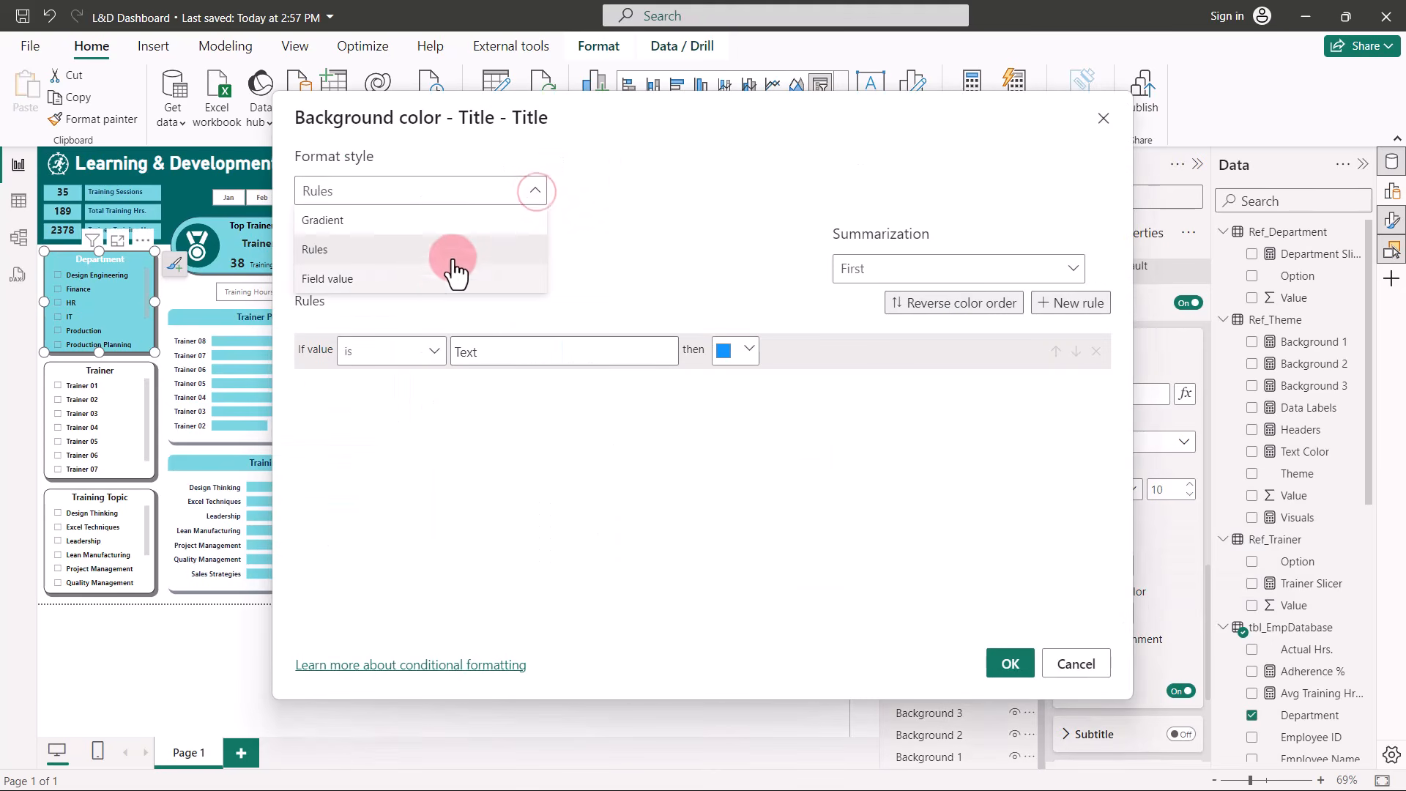
{"action": "left_click", "coordinate": [430, 283]}
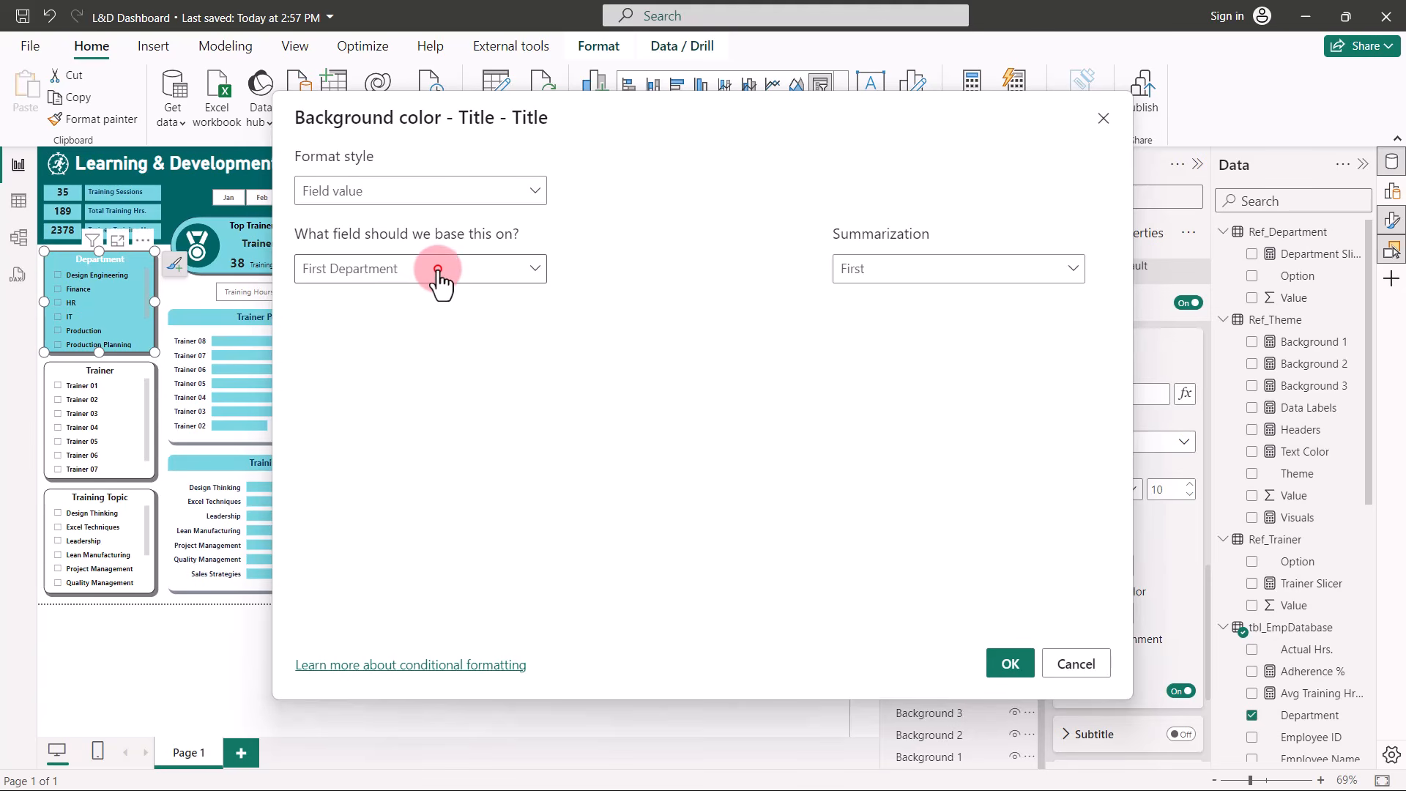
{"action": "left_click", "coordinate": [439, 273]}
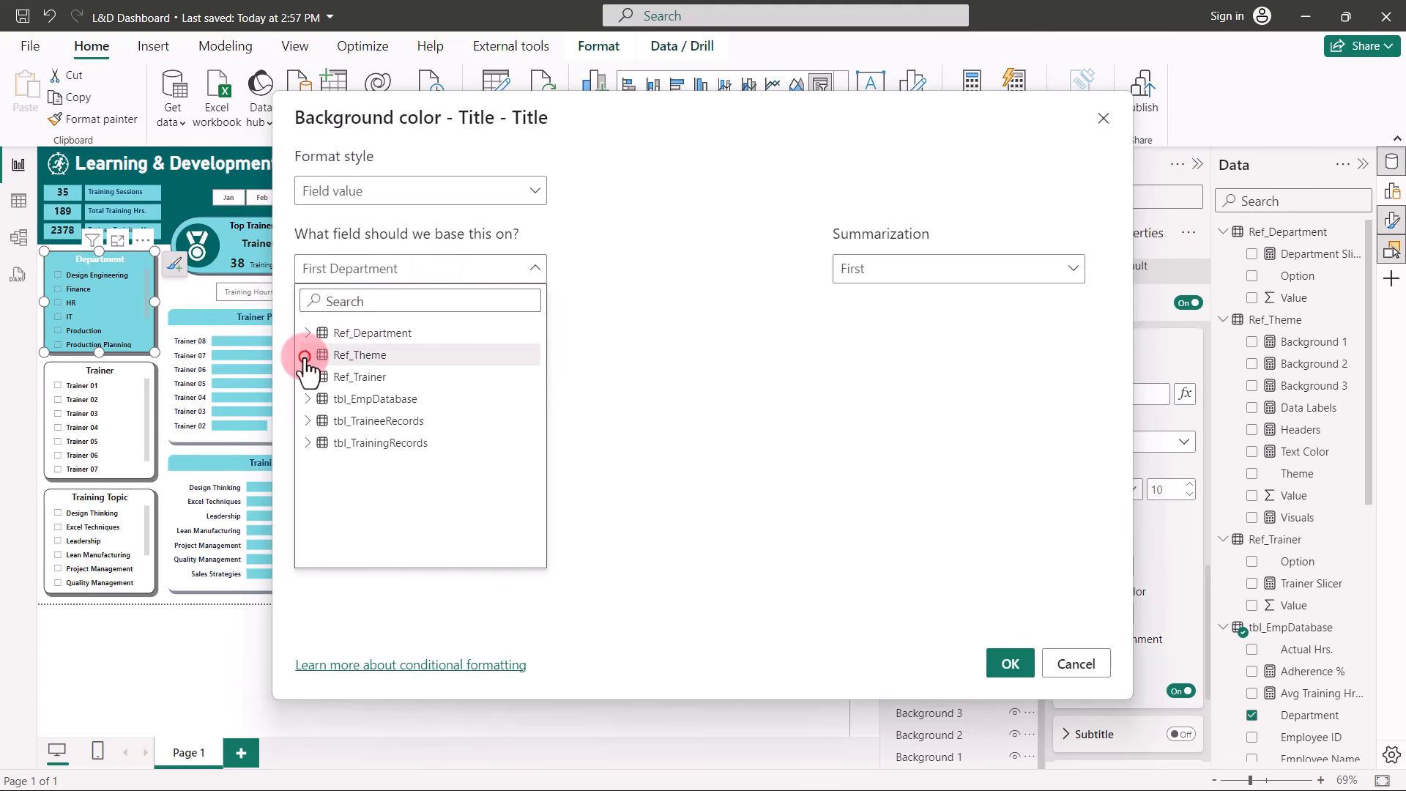
{"action": "left_click", "coordinate": [306, 357]}
{"action": "left_click", "coordinate": [366, 423]}
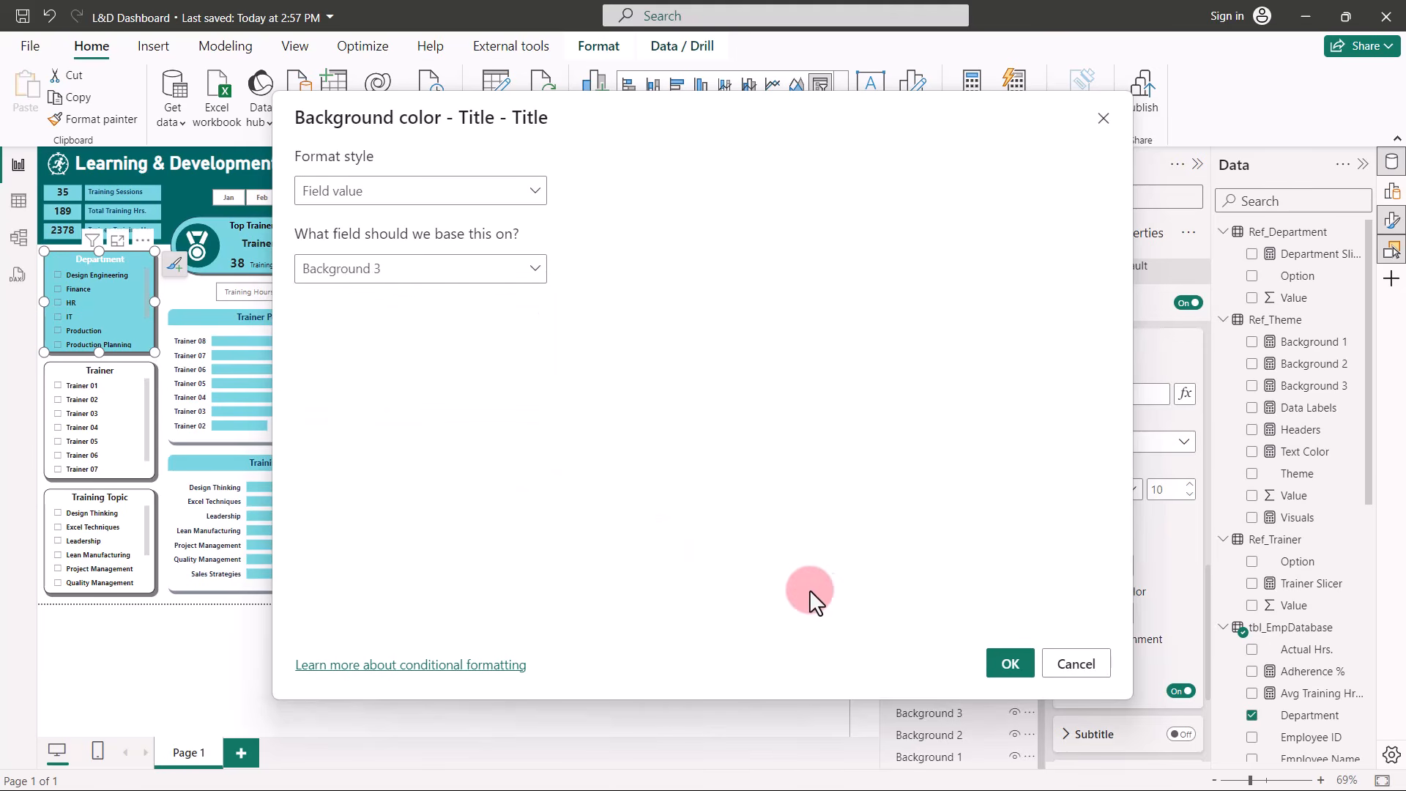
{"action": "left_click", "coordinate": [1009, 664]}
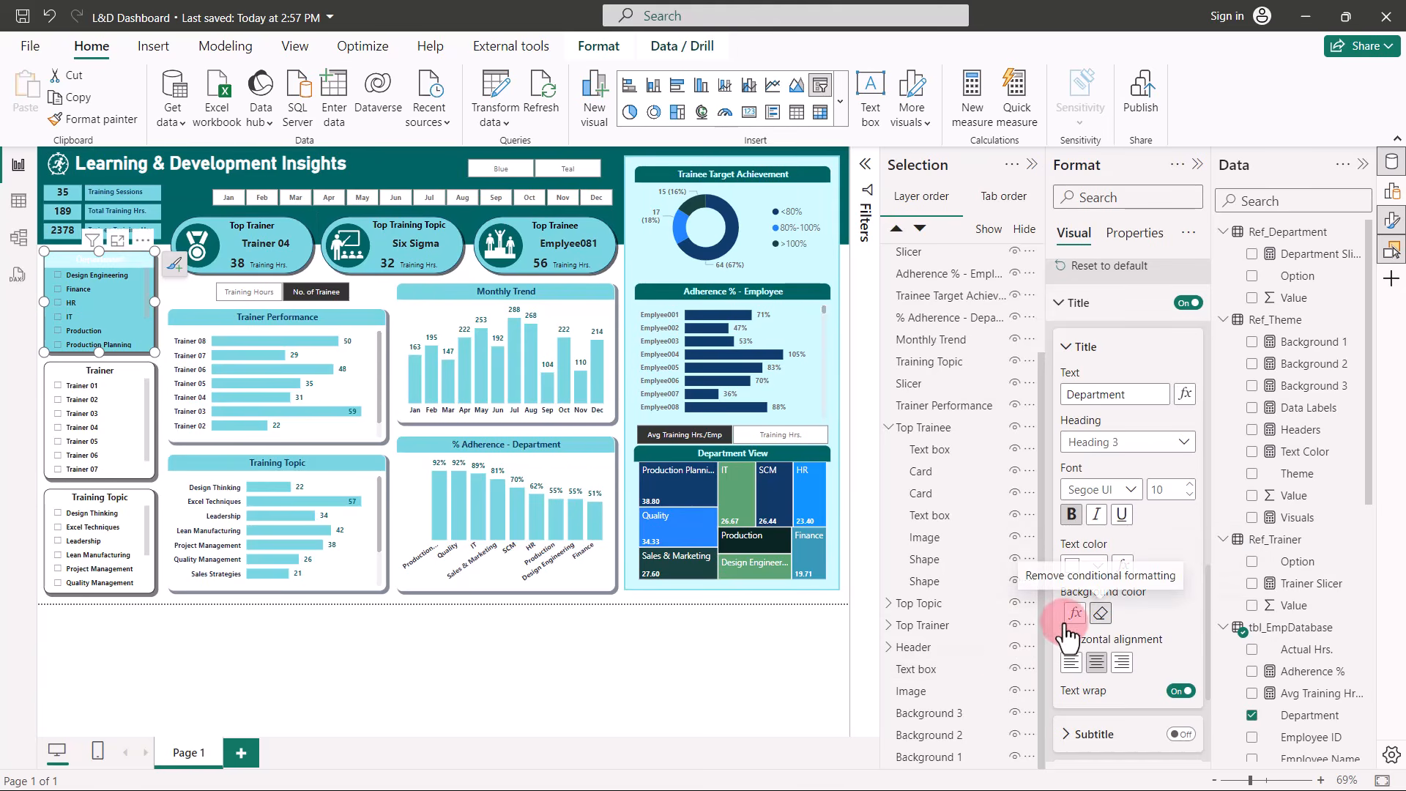
{"action": "left_click", "coordinate": [1076, 614]}
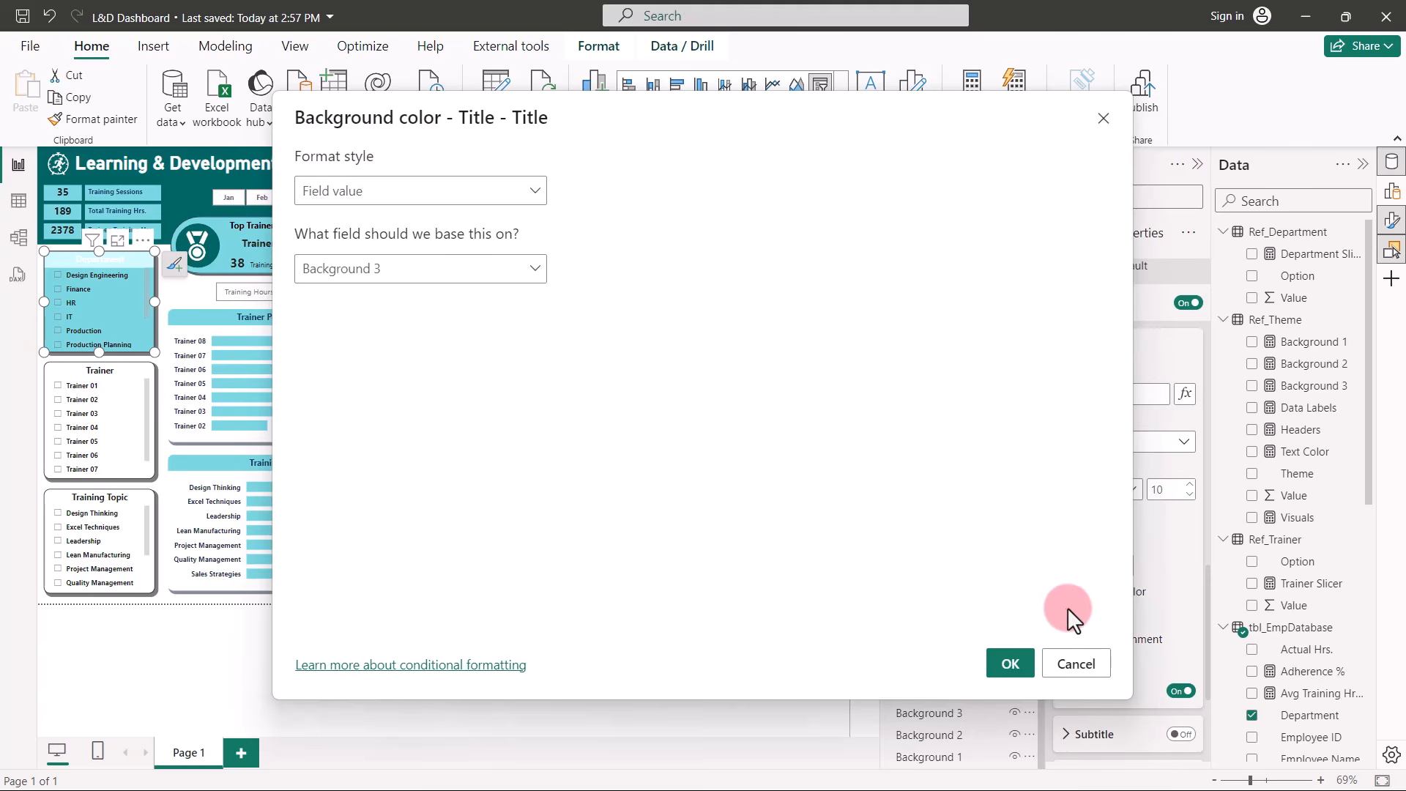
{"action": "left_click", "coordinate": [488, 269]}
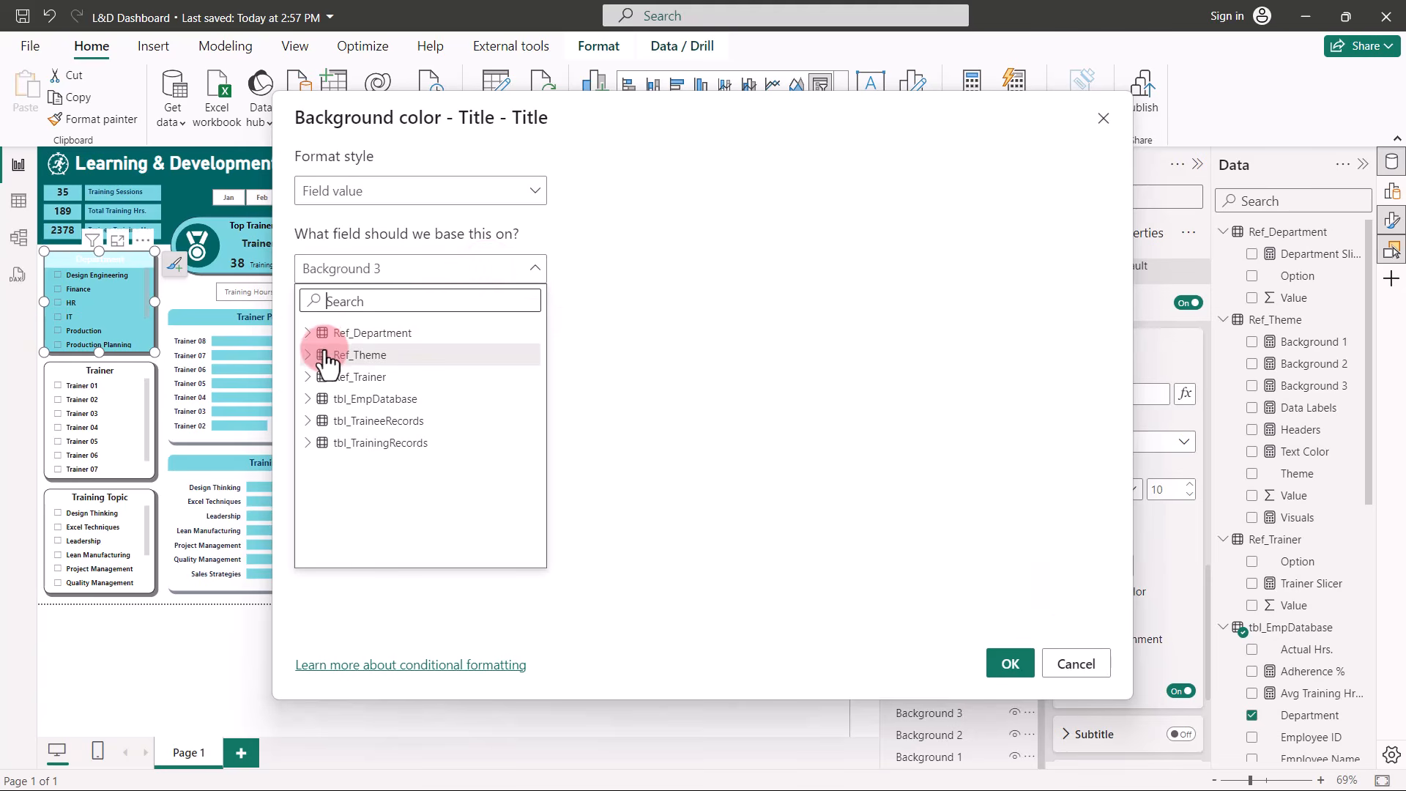
{"action": "left_click", "coordinate": [308, 355]}
{"action": "left_click", "coordinate": [369, 378]}
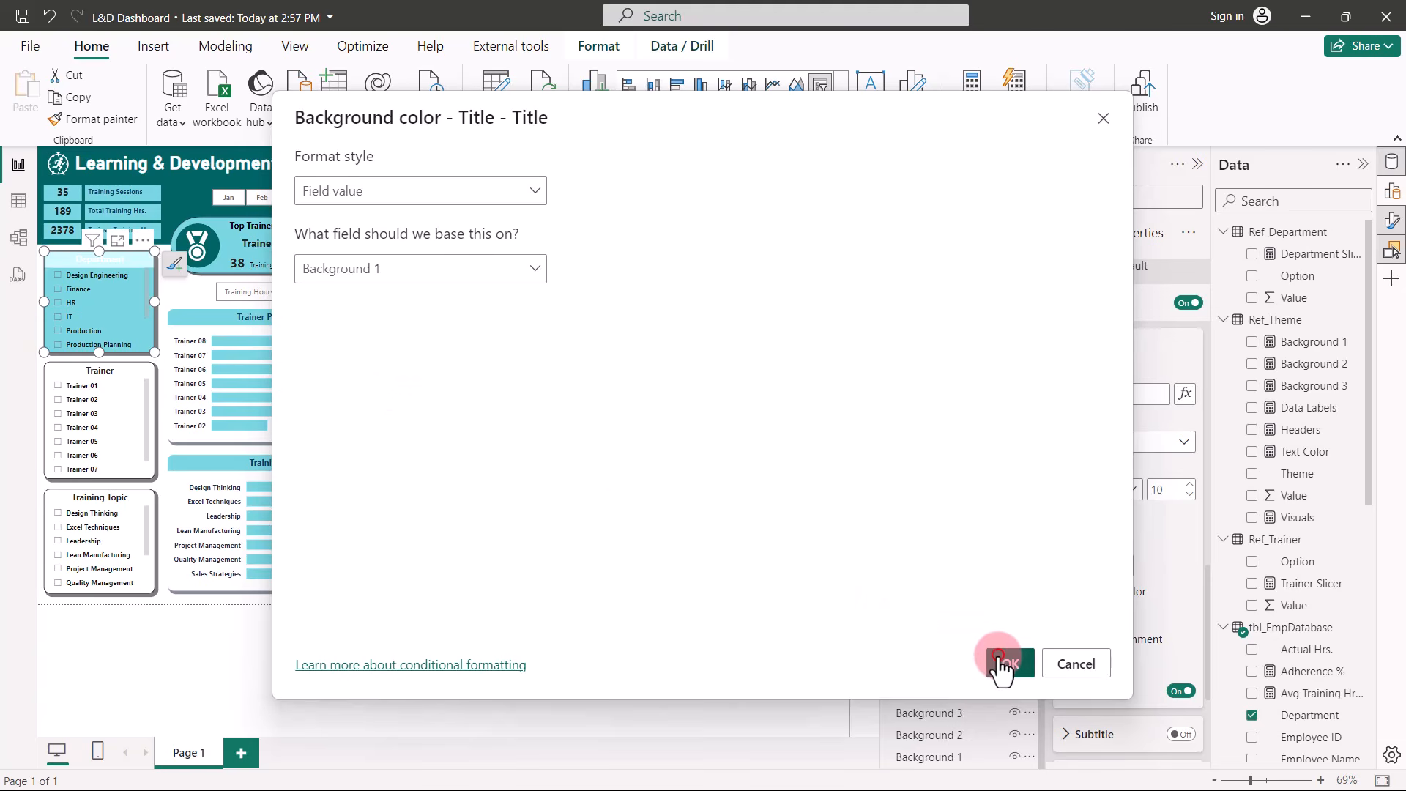
{"action": "left_click", "coordinate": [1003, 664]}
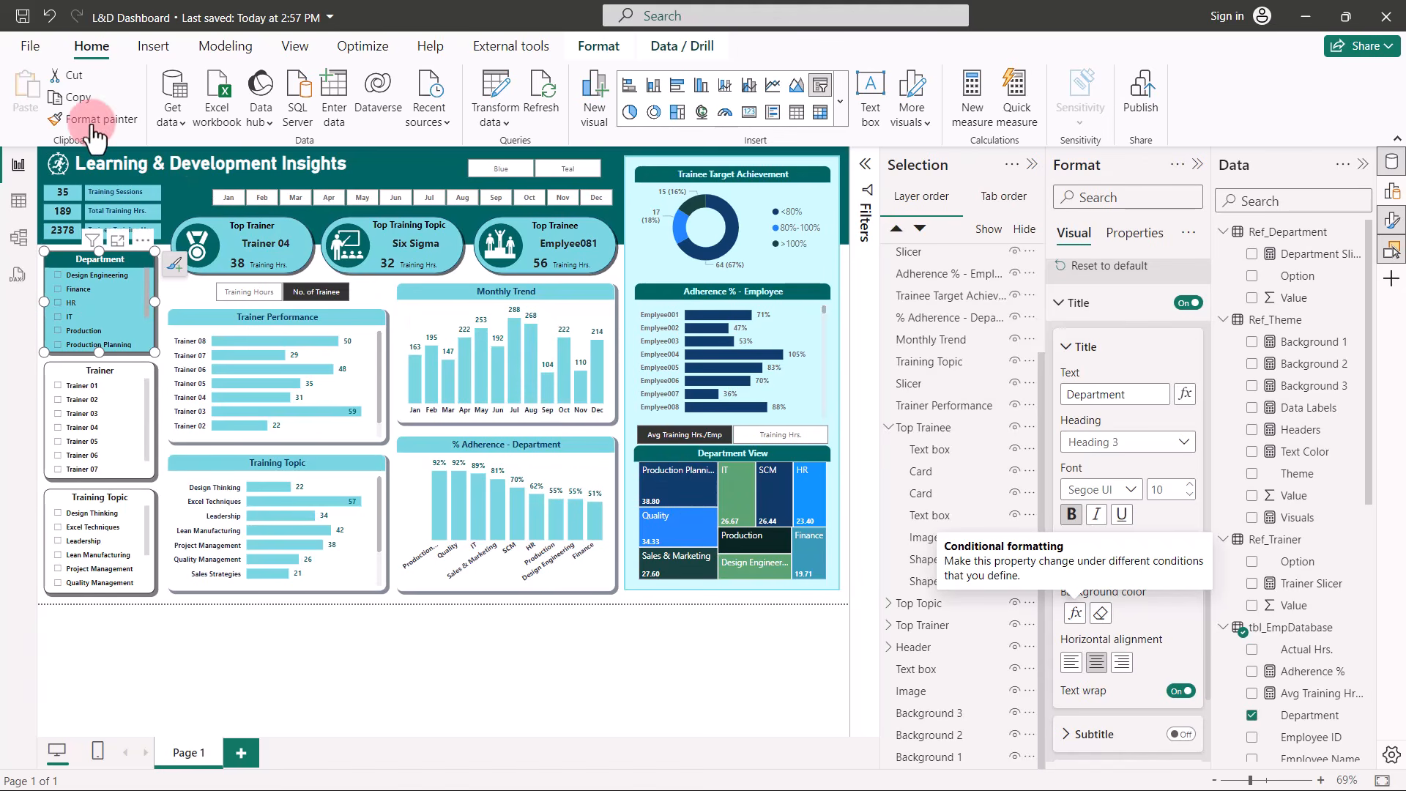
Copy the Department slicer's formatting to the Trainer and Training Topic slicers with Format Painter.
{"action": "left_click", "coordinate": [83, 121]}
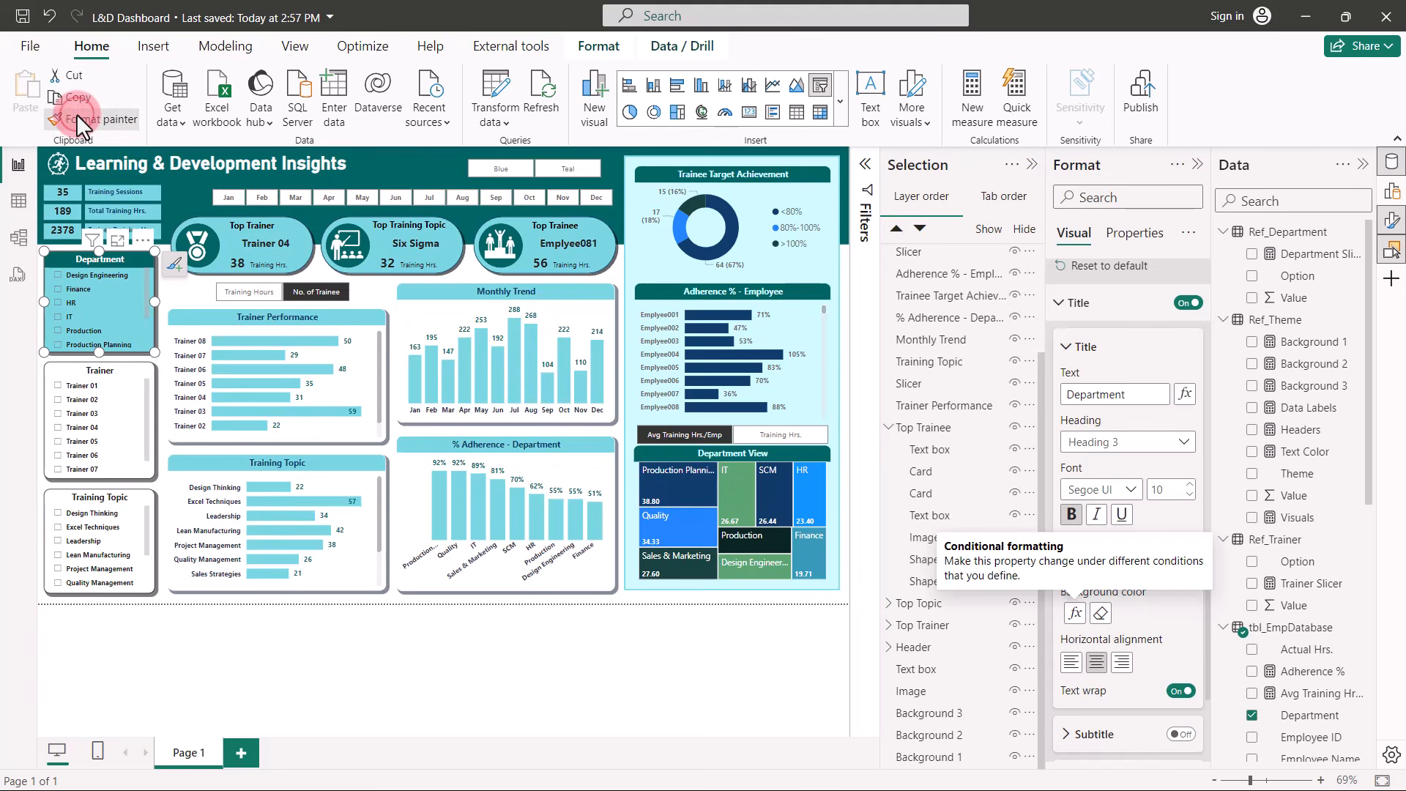
{"action": "left_click", "coordinate": [67, 375]}
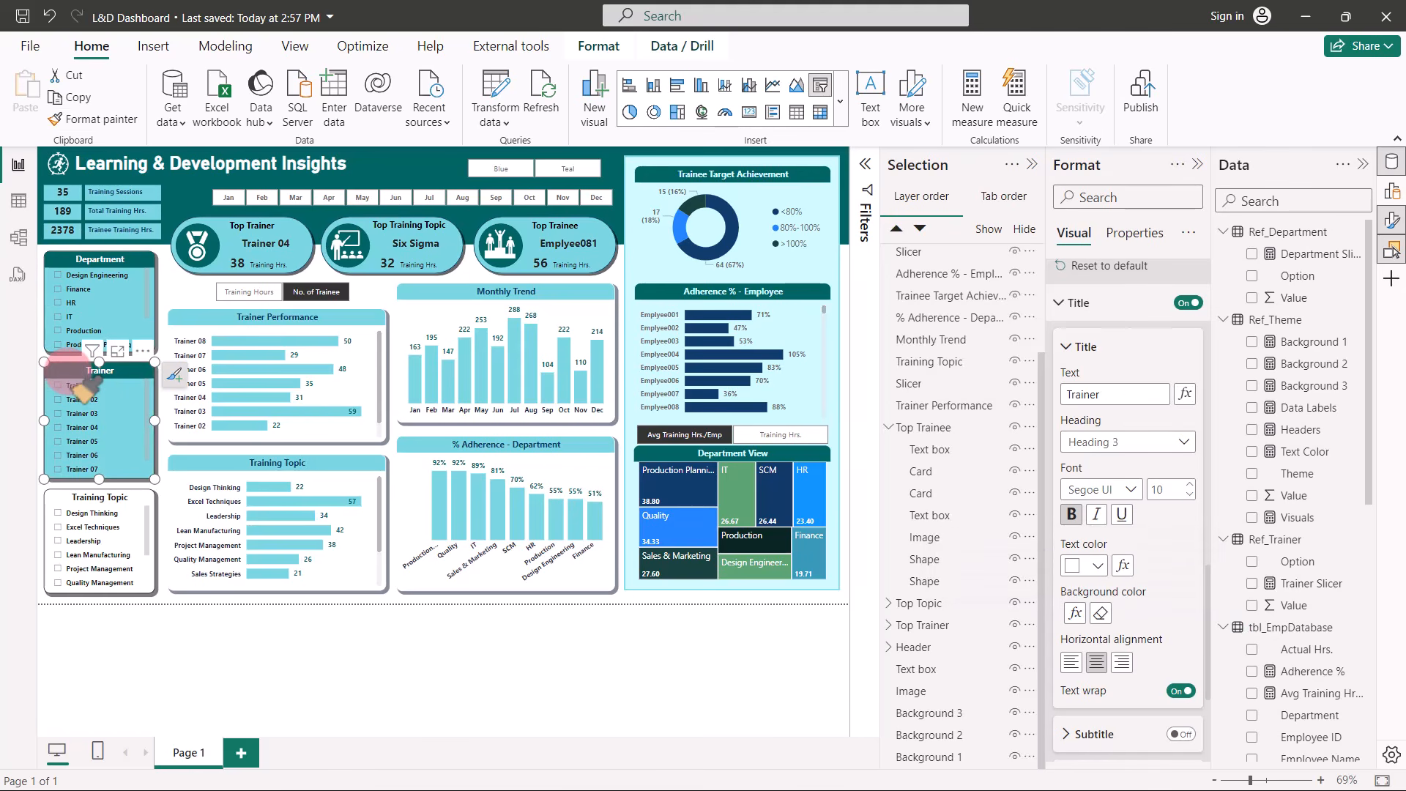
{"action": "left_click", "coordinate": [96, 122]}
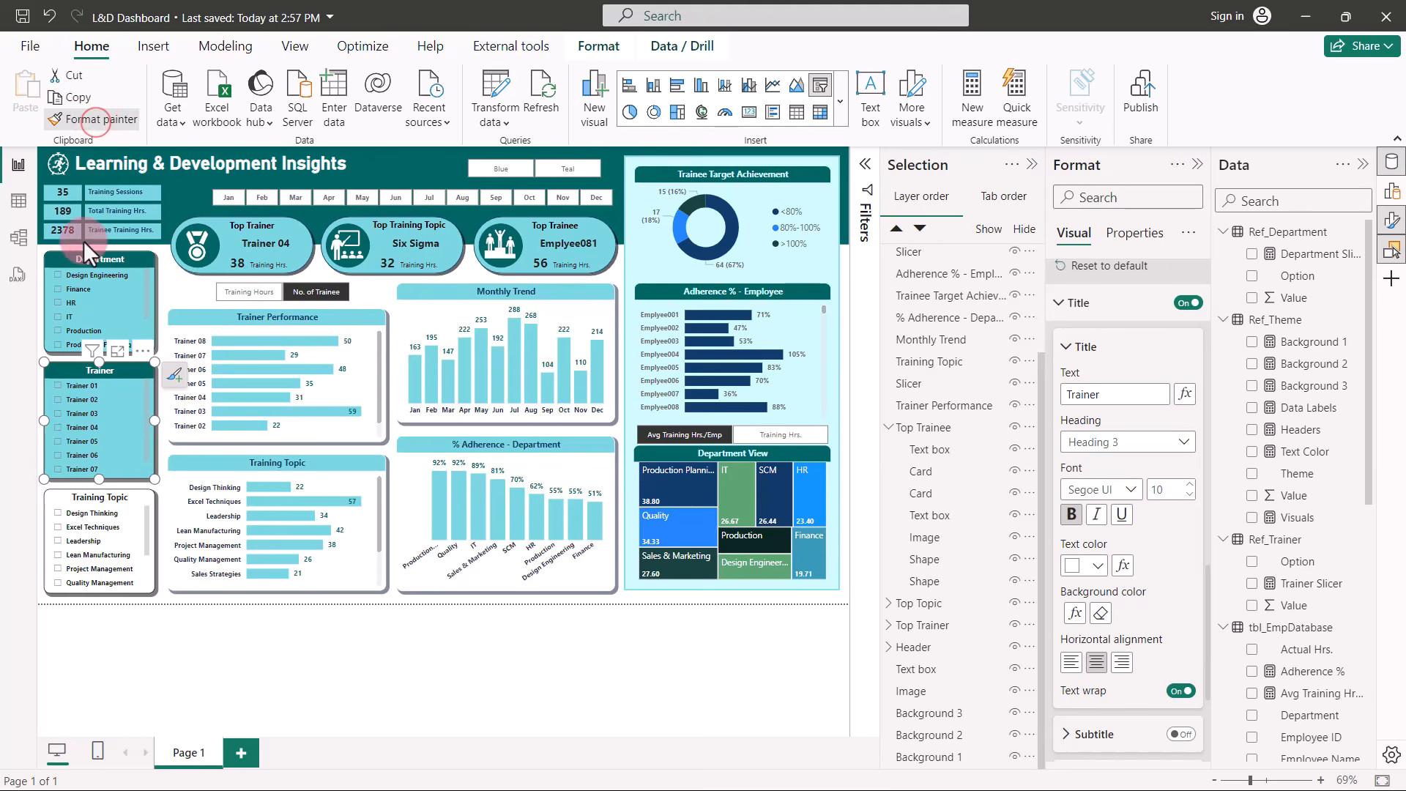
{"action": "left_click", "coordinate": [58, 494]}
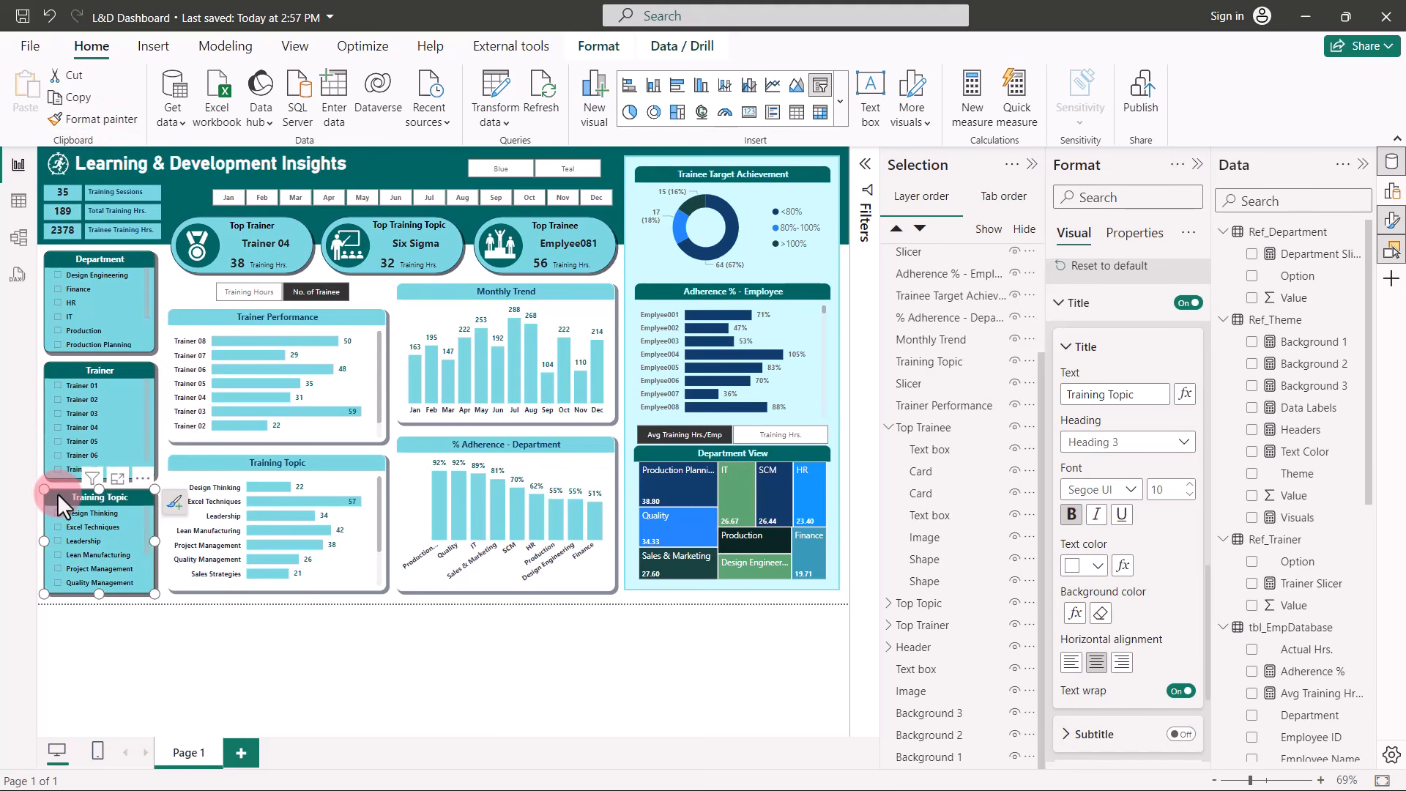
{"action": "left_click", "coordinate": [287, 637]}
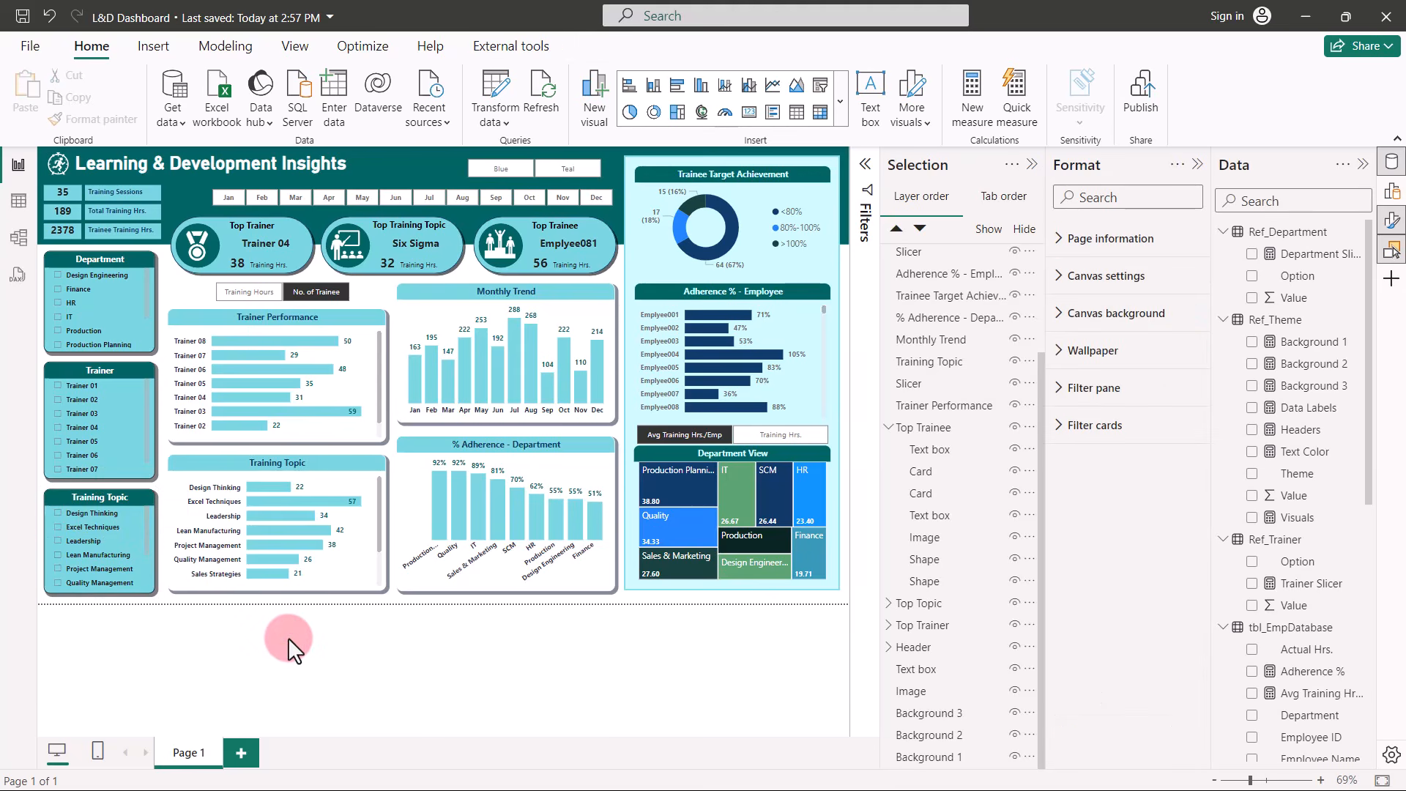
Check the dashboard colours in both themes by switching the theme slicer between Blue and Teal, ending on Teal.
{"action": "left_click", "coordinate": [513, 179], "text": "ctrl"}
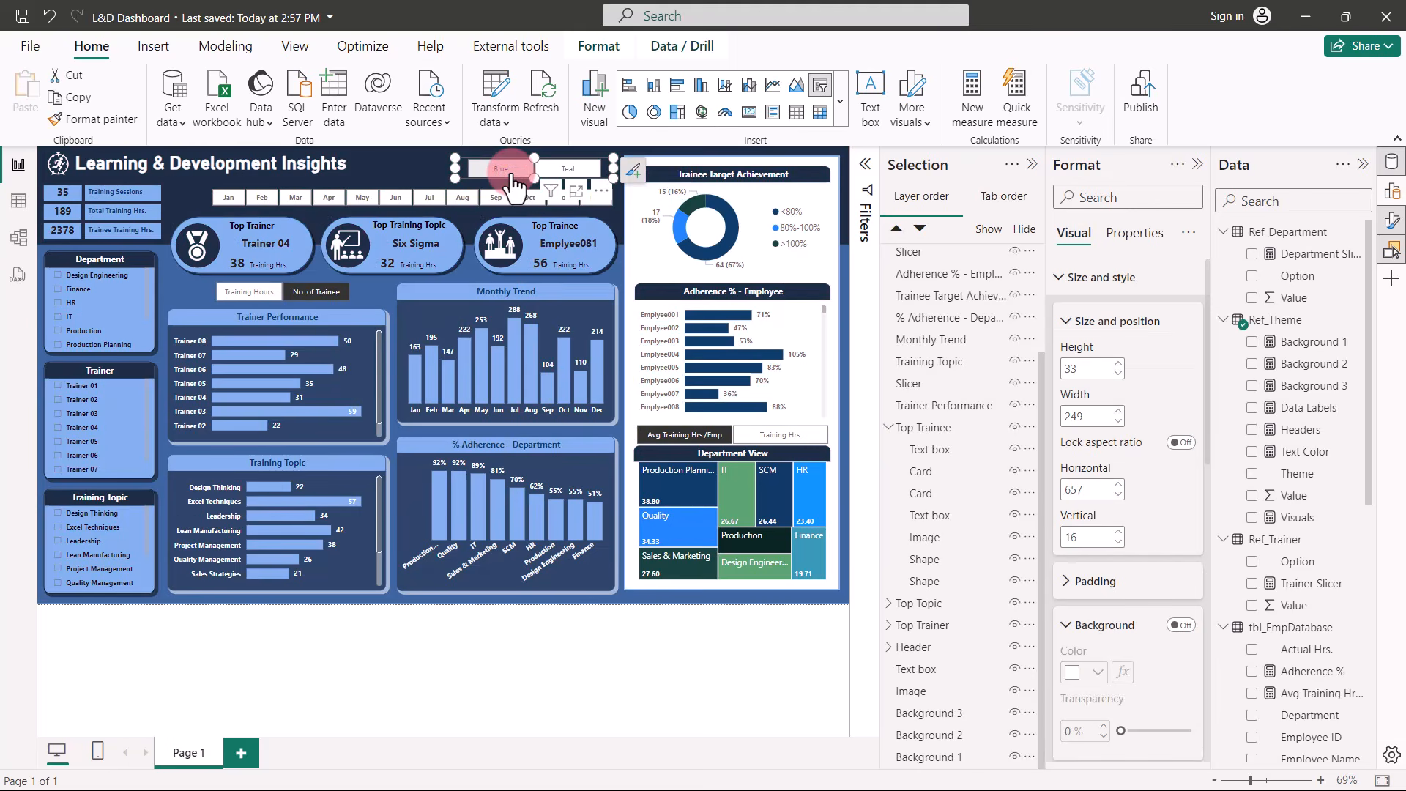
{"action": "left_click", "coordinate": [512, 174], "text": "ctrl"}
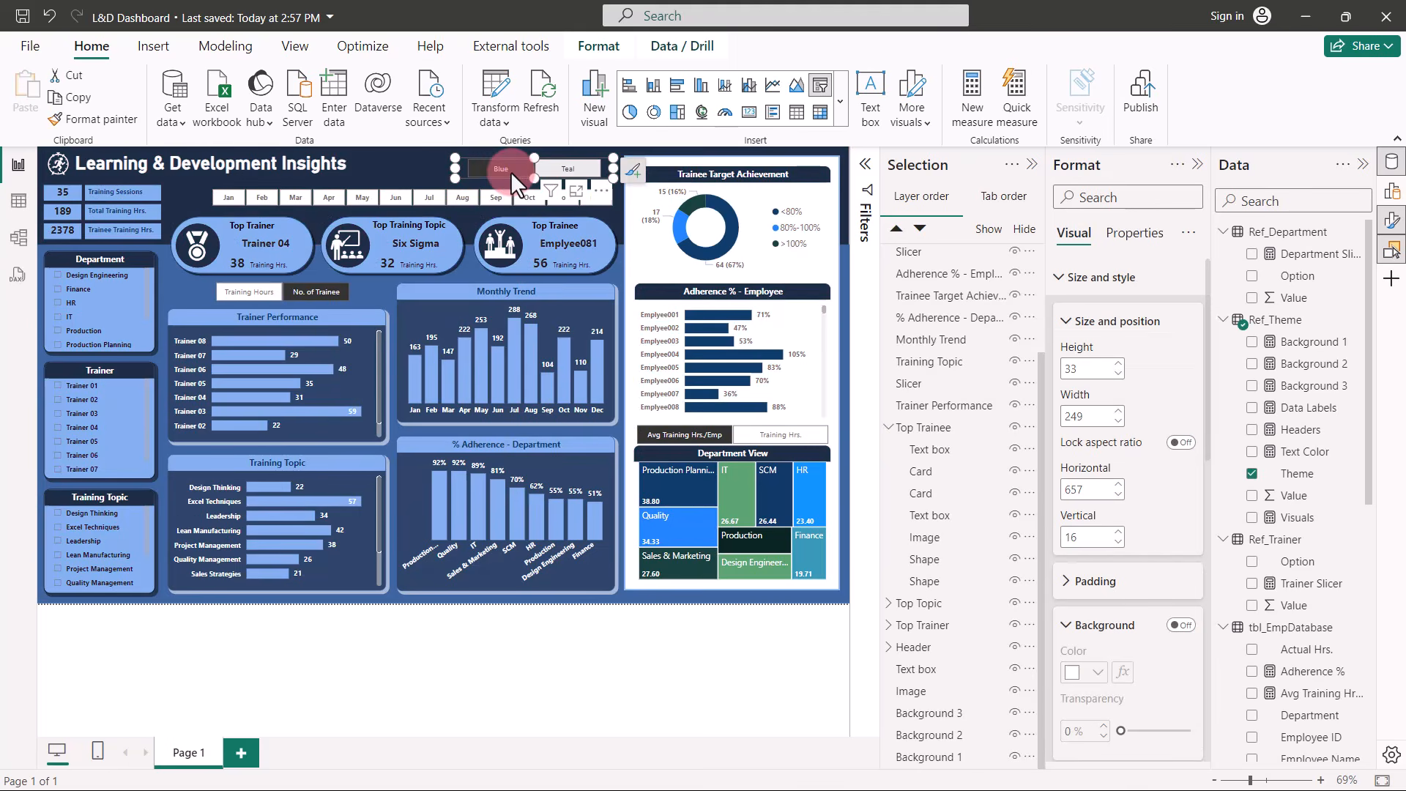
{"action": "left_click", "coordinate": [562, 173], "text": "ctrl"}
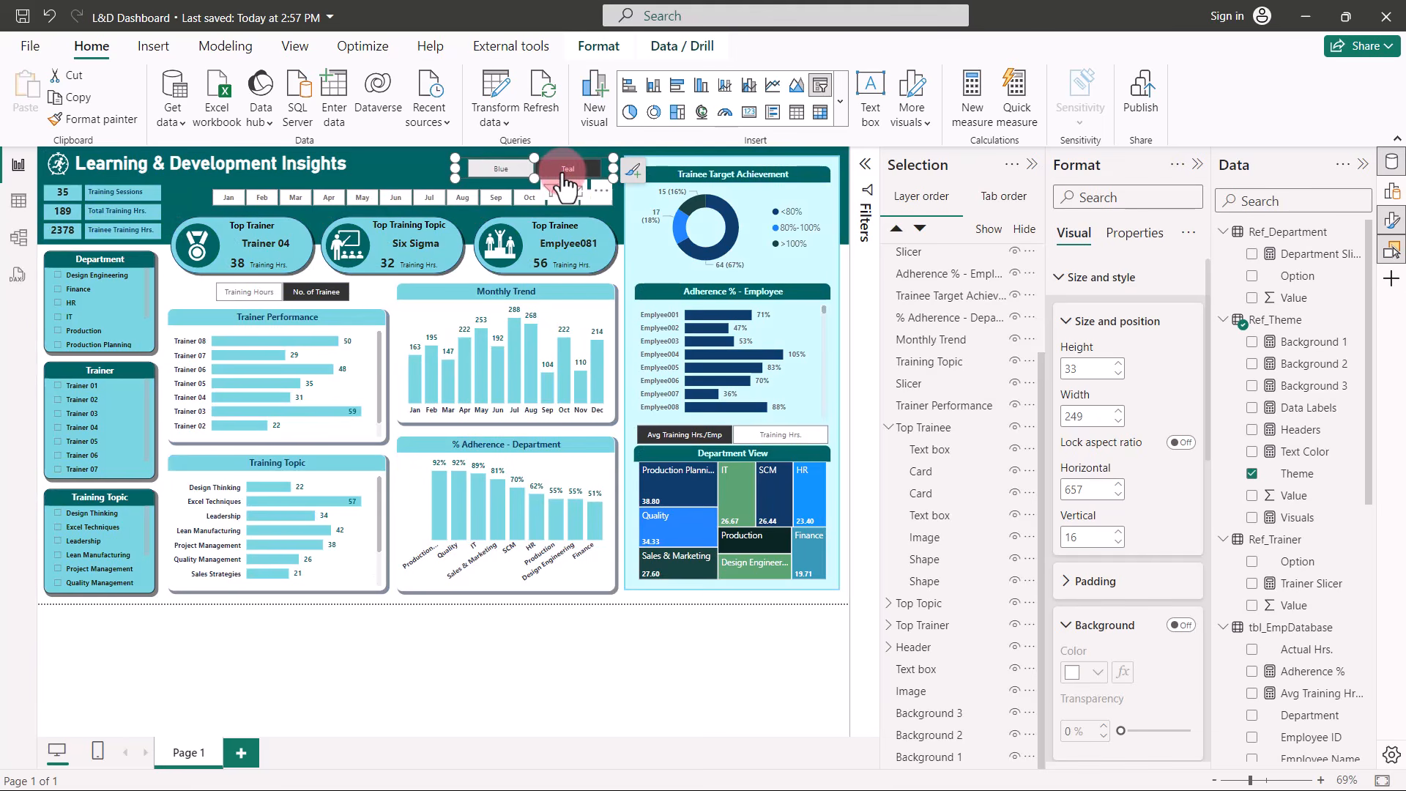
{"action": "left_click", "coordinate": [495, 170], "text": "ctrl"}
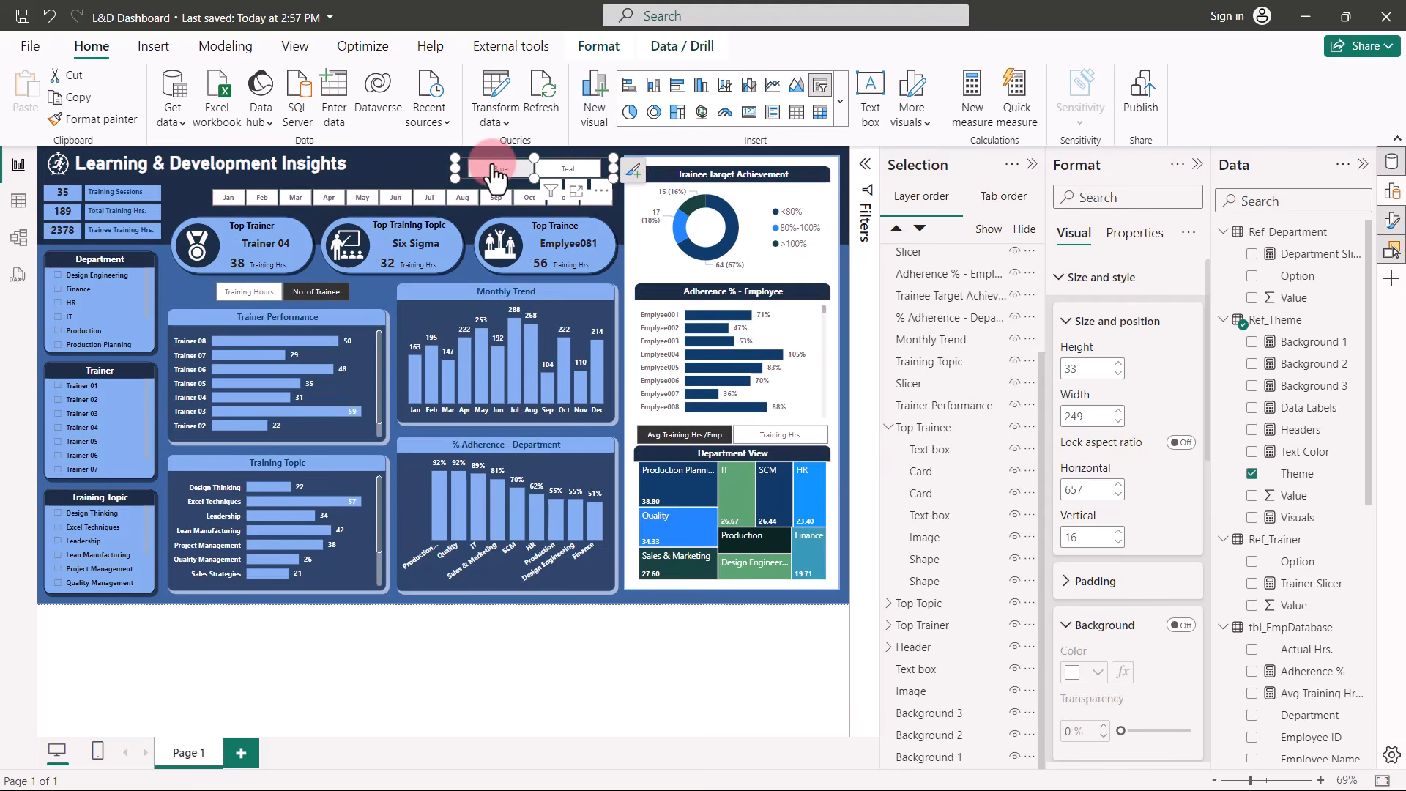
{"action": "left_click", "coordinate": [570, 171], "text": "ctrl"}
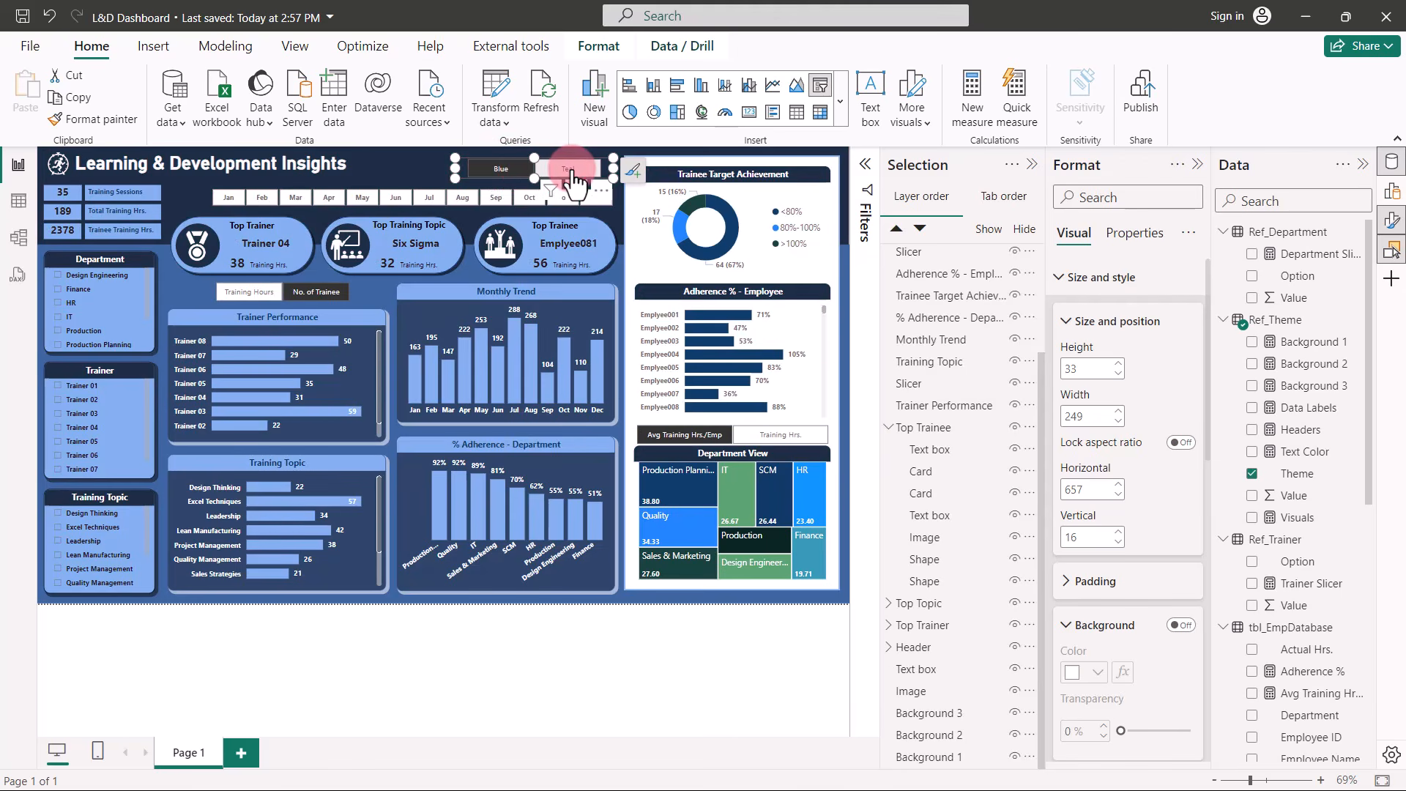
{"action": "left_click", "coordinate": [557, 616]}
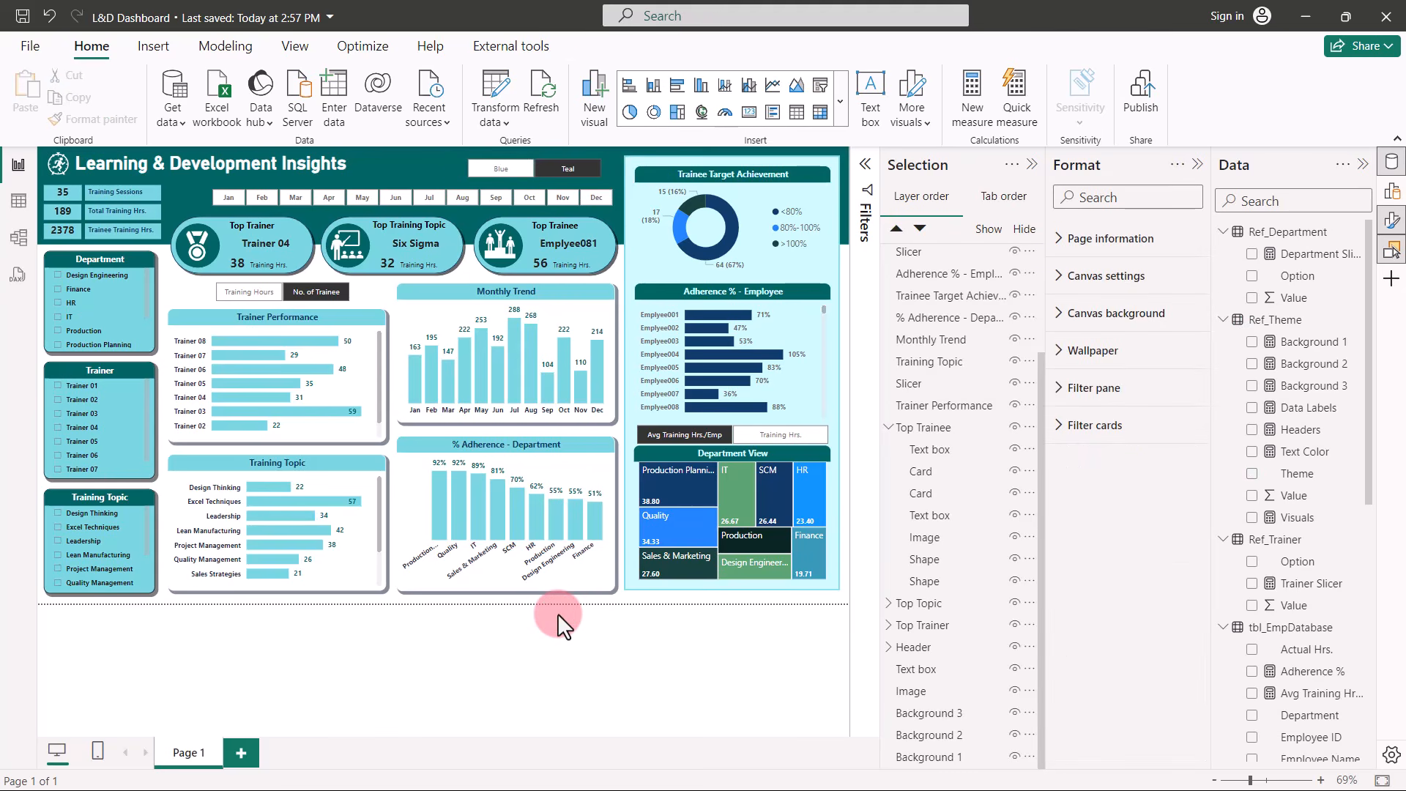
{"action": "left_click", "coordinate": [810, 521]}
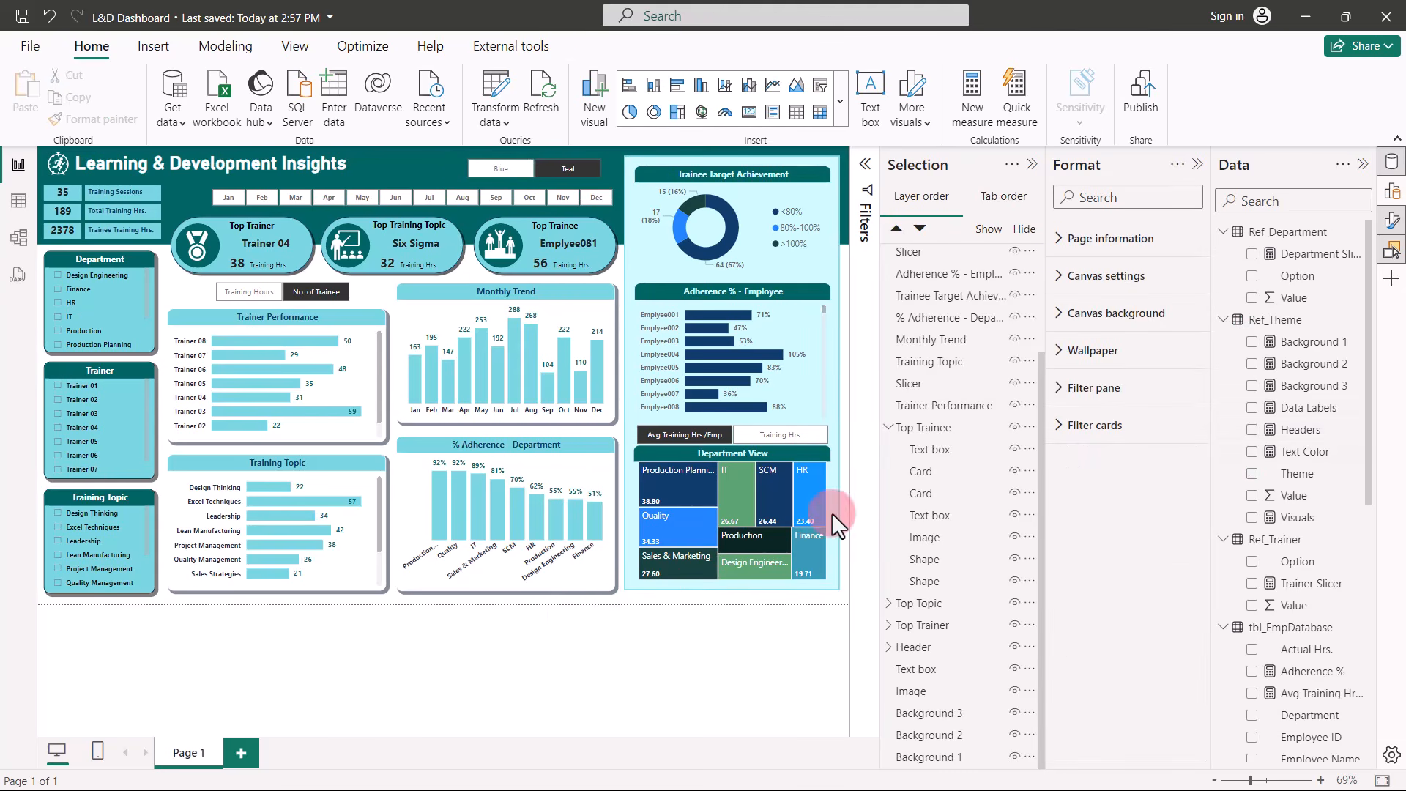
Create a measure in Ref_Theme: Bar Color=IF([Adherence %]>=1,"Green",IF([Adherence %]<0.8,"Red","Yellow")).
{"action": "left_click", "coordinate": [1352, 320]}
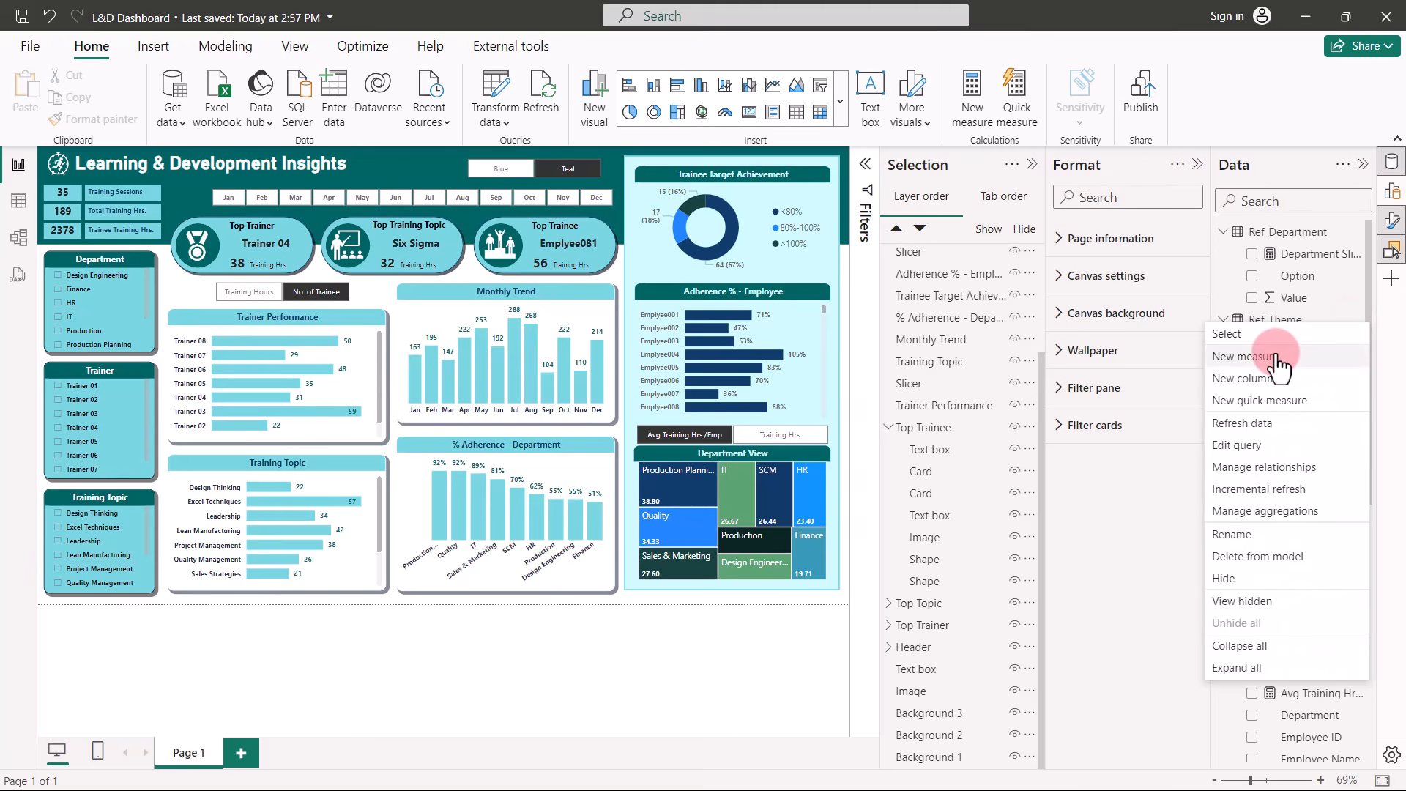
{"action": "left_click", "coordinate": [1251, 360]}
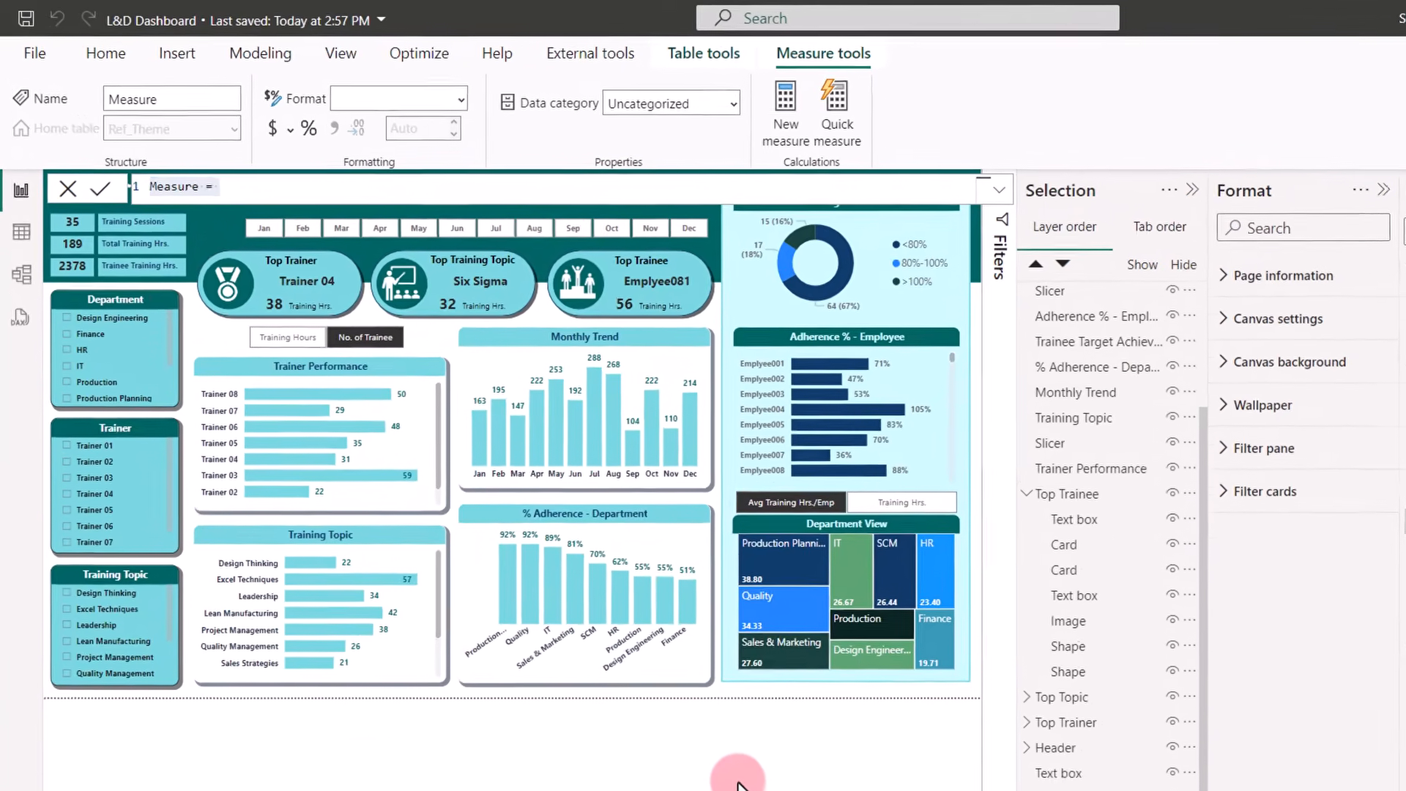
{"action": "type", "text": "Bar Color="}
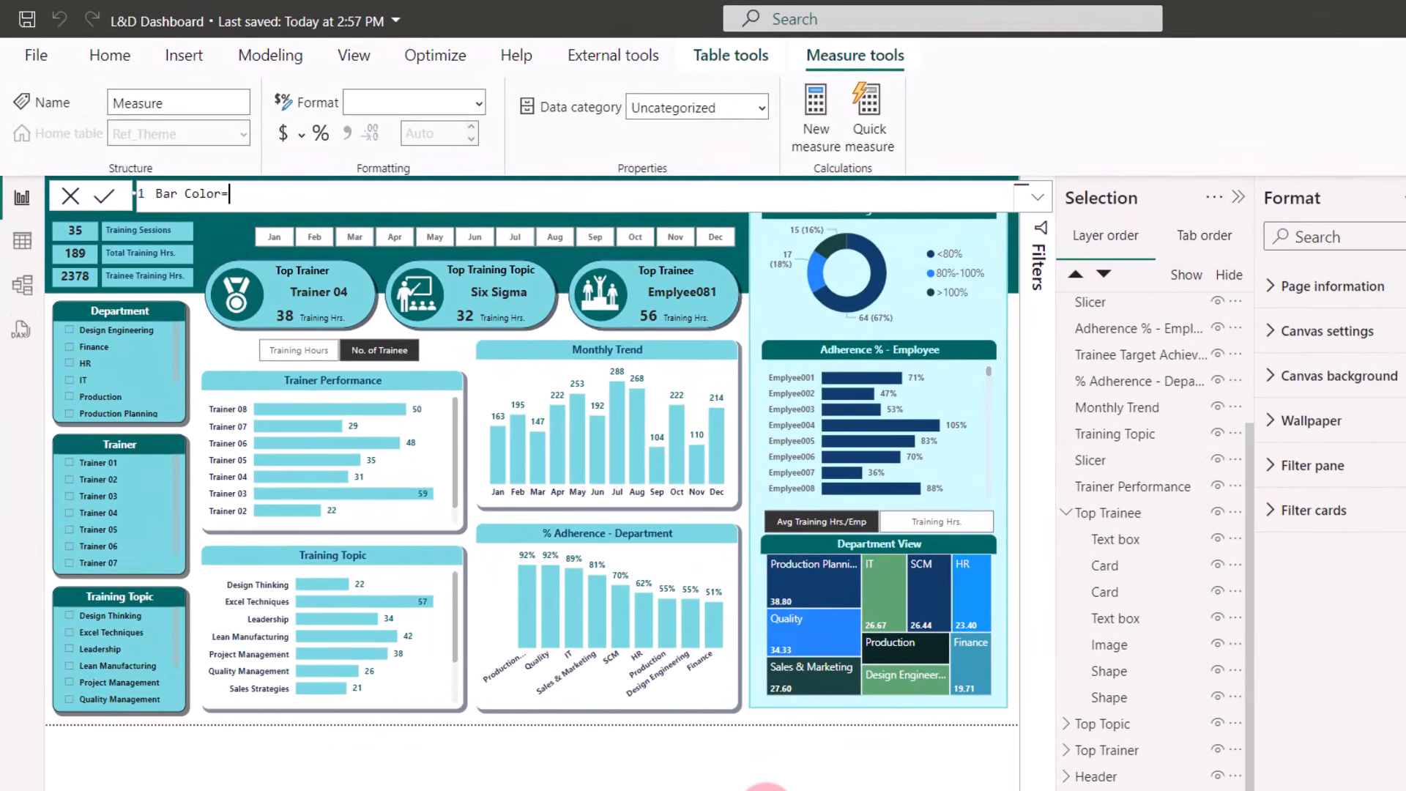
{"action": "type", "text": "IF(ad"}
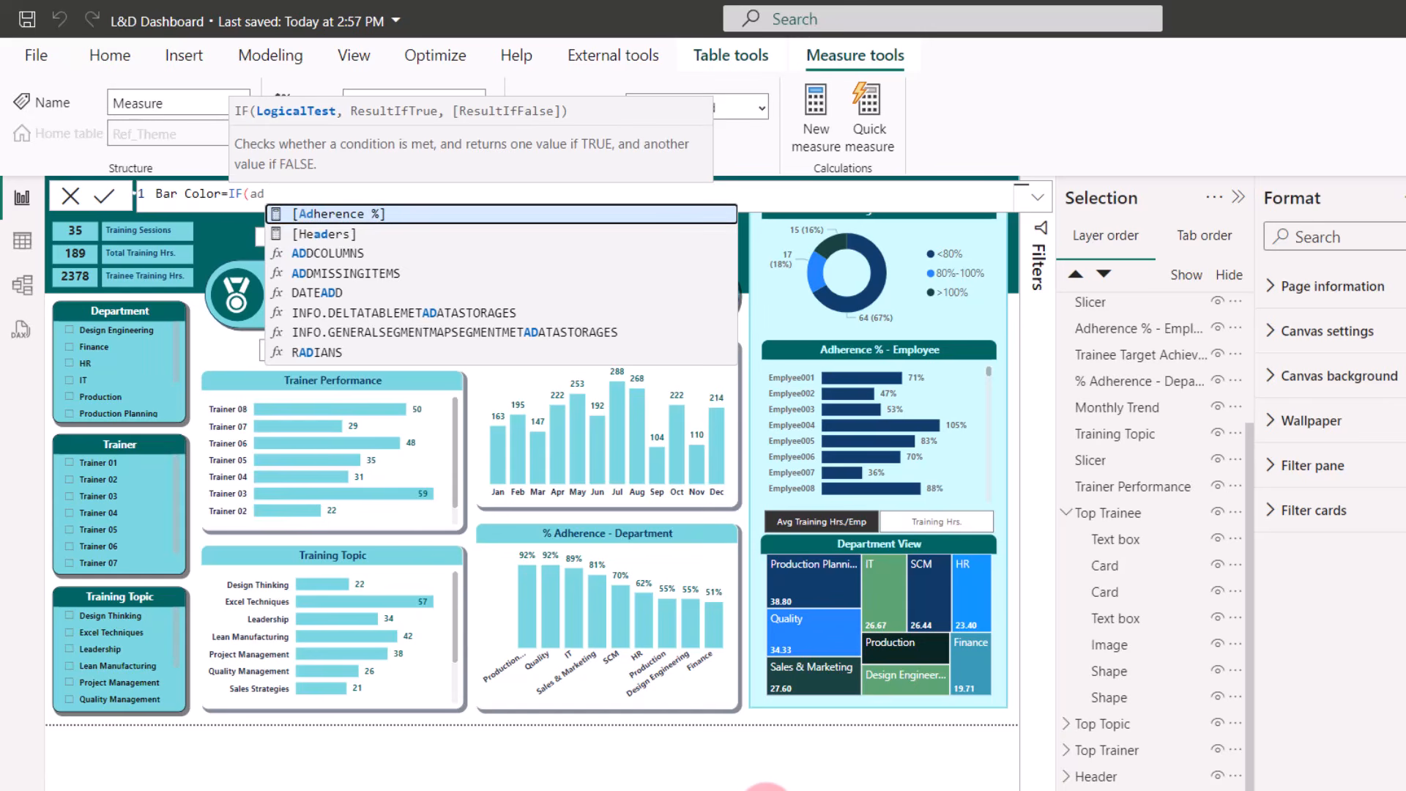
{"action": "key", "text": "Tab"}
{"action": "type", "text": ">=1,\""}
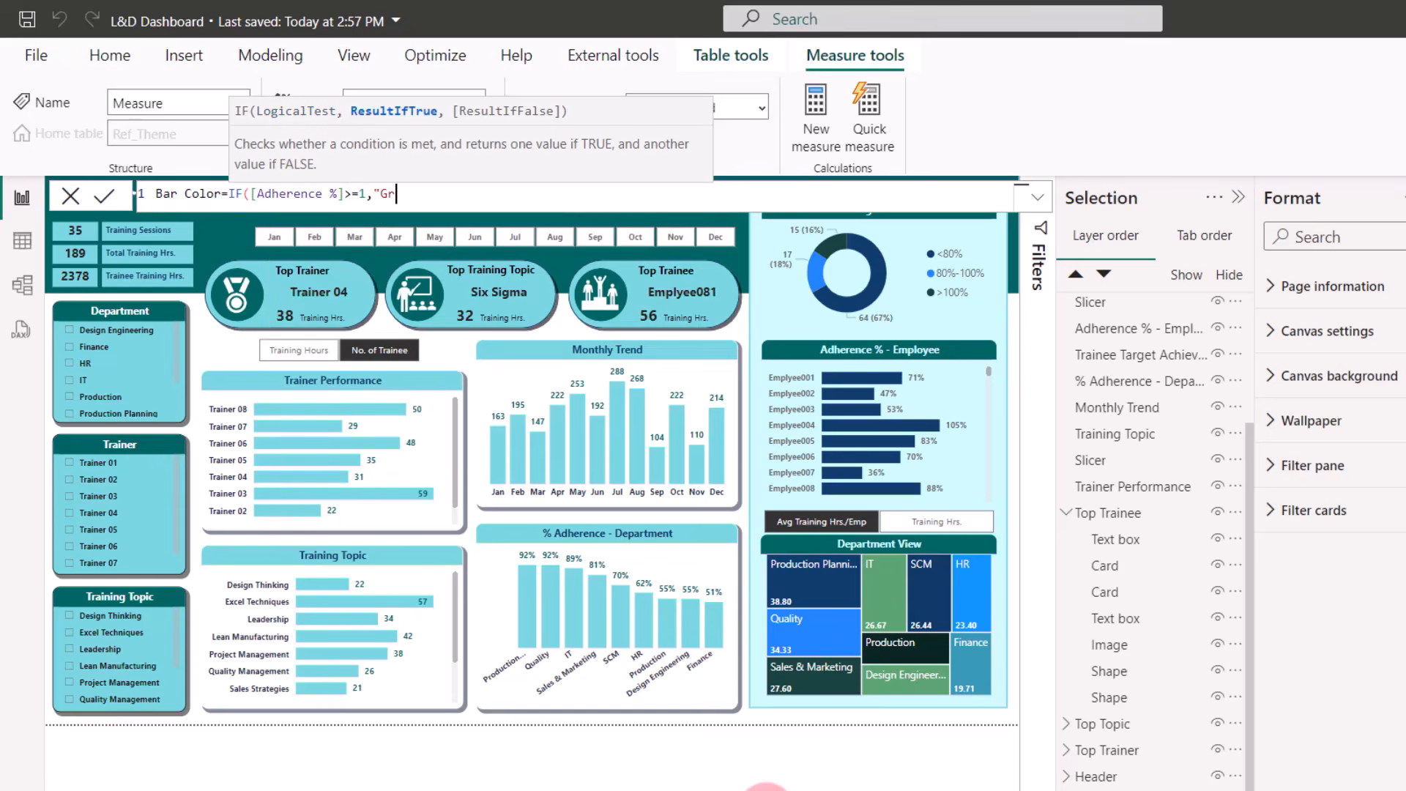
{"action": "type", "text": "Green\","}
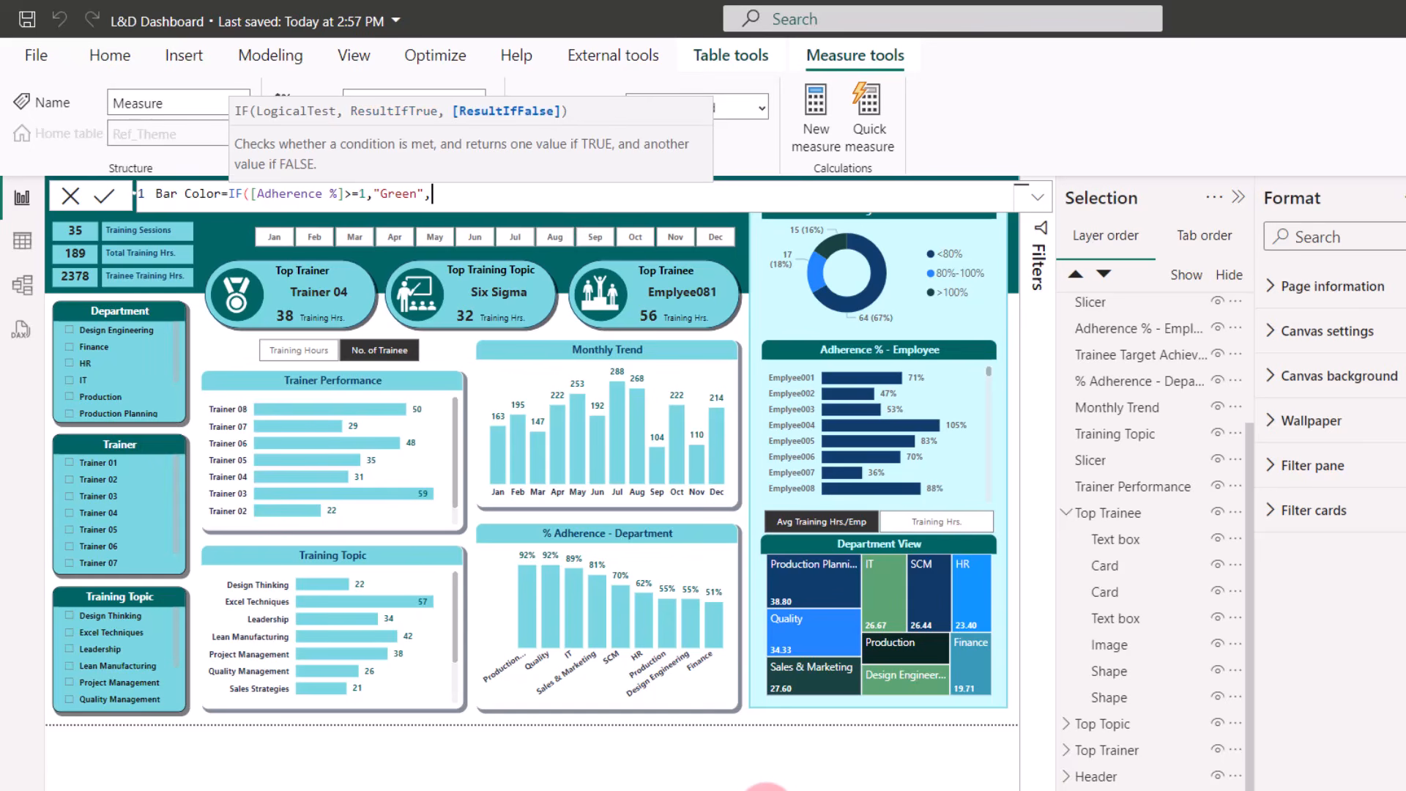
{"action": "type", "text": "IF(ad"}
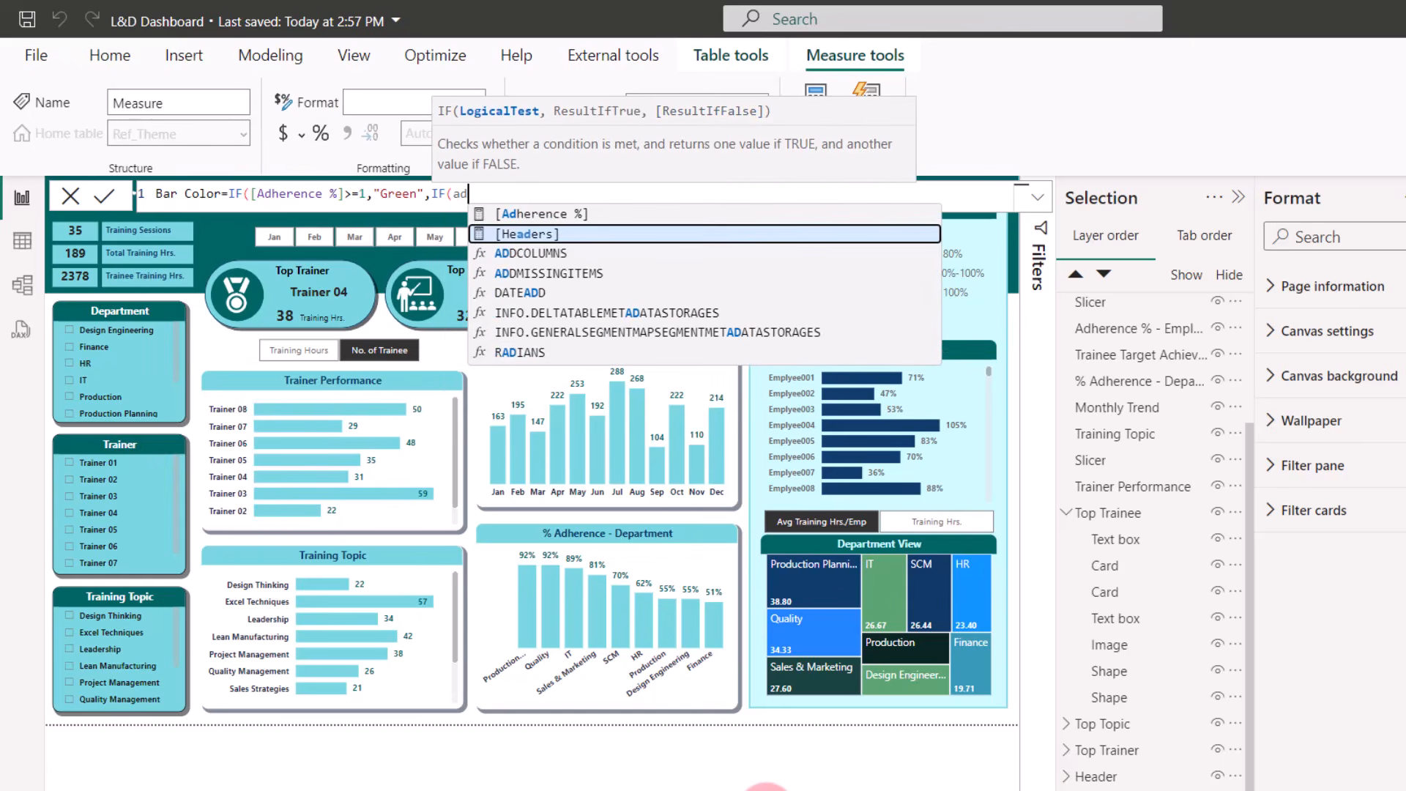
{"action": "key", "text": "Tab"}
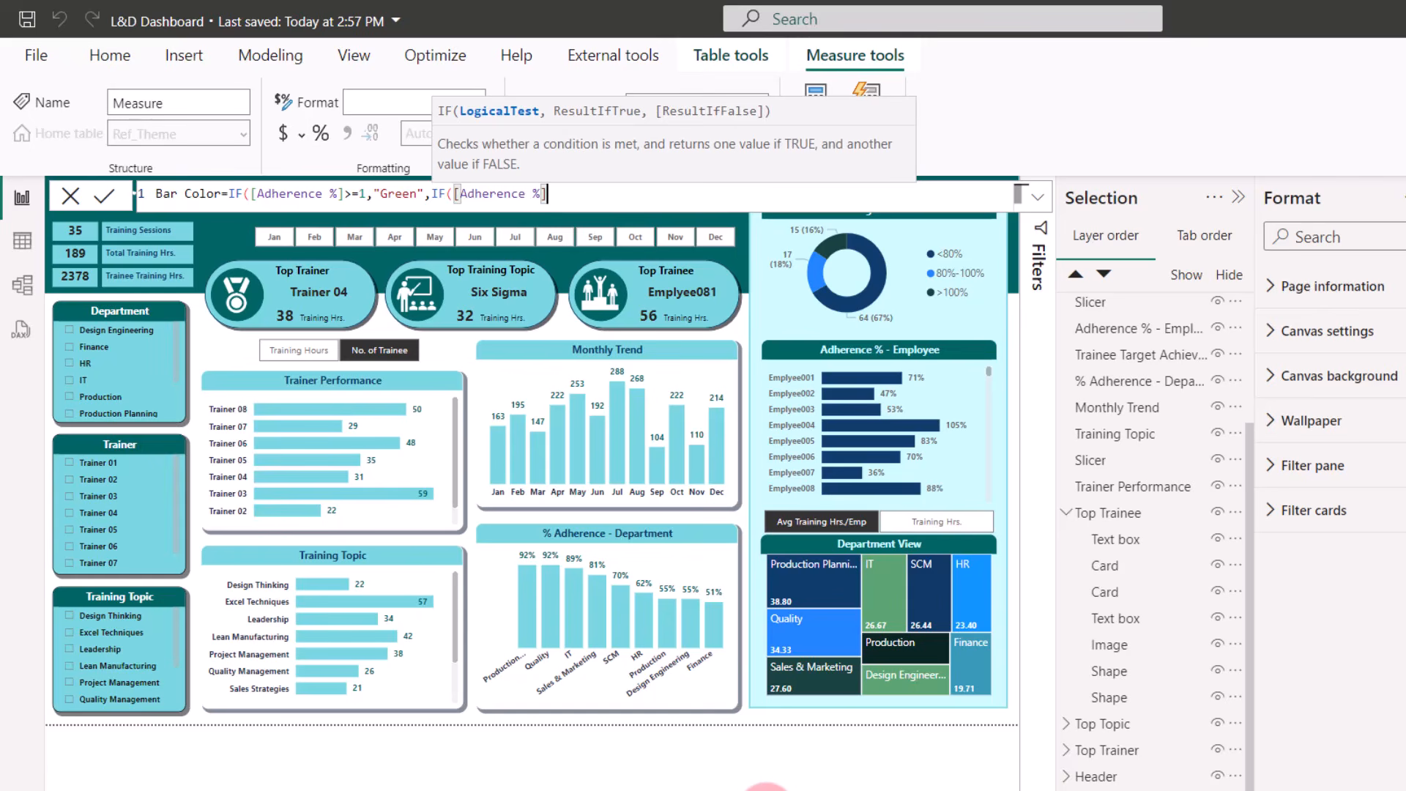
{"action": "type", "text": "<0.8,\"Red\",\"Yel"}
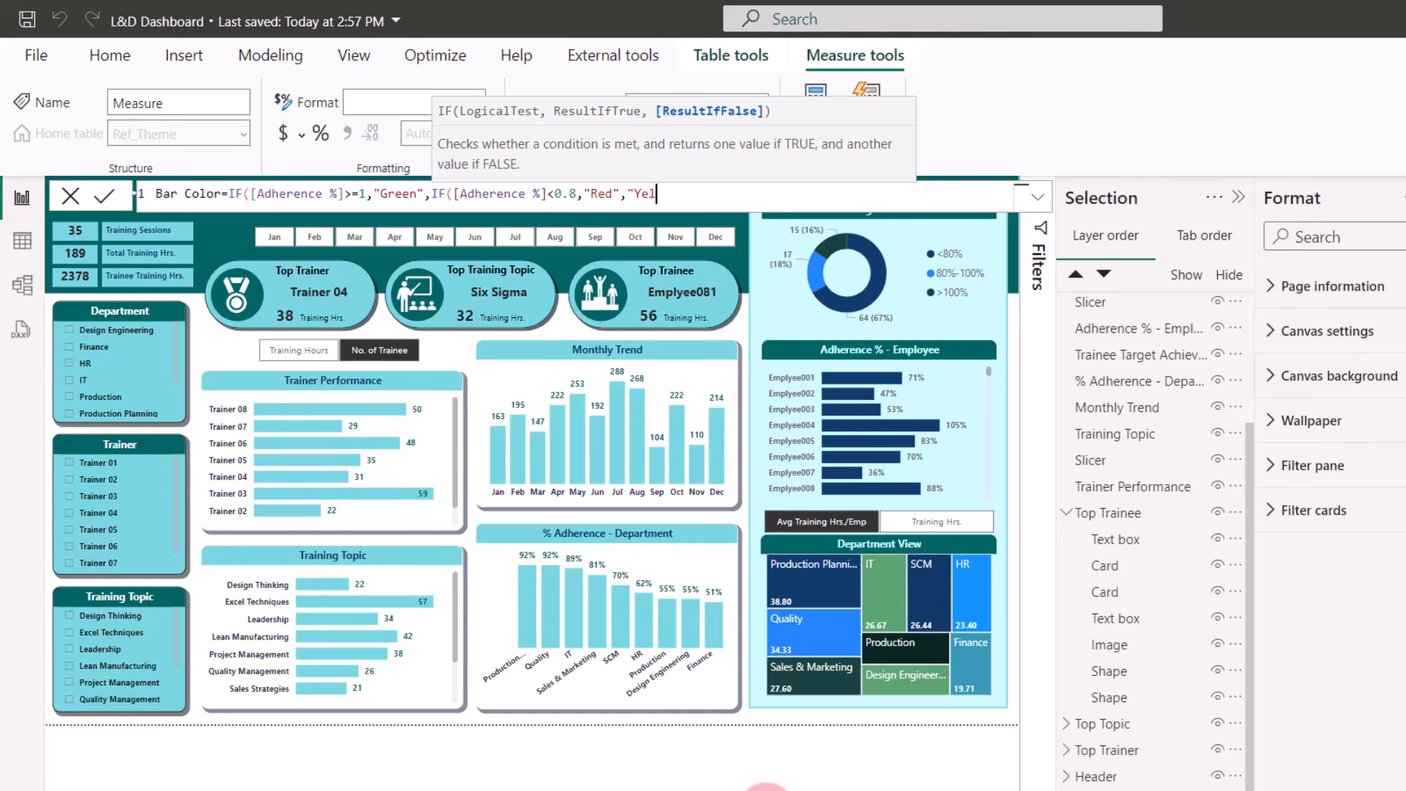
{"action": "type", "text": "low\"))"}
{"action": "key", "text": "Return"}
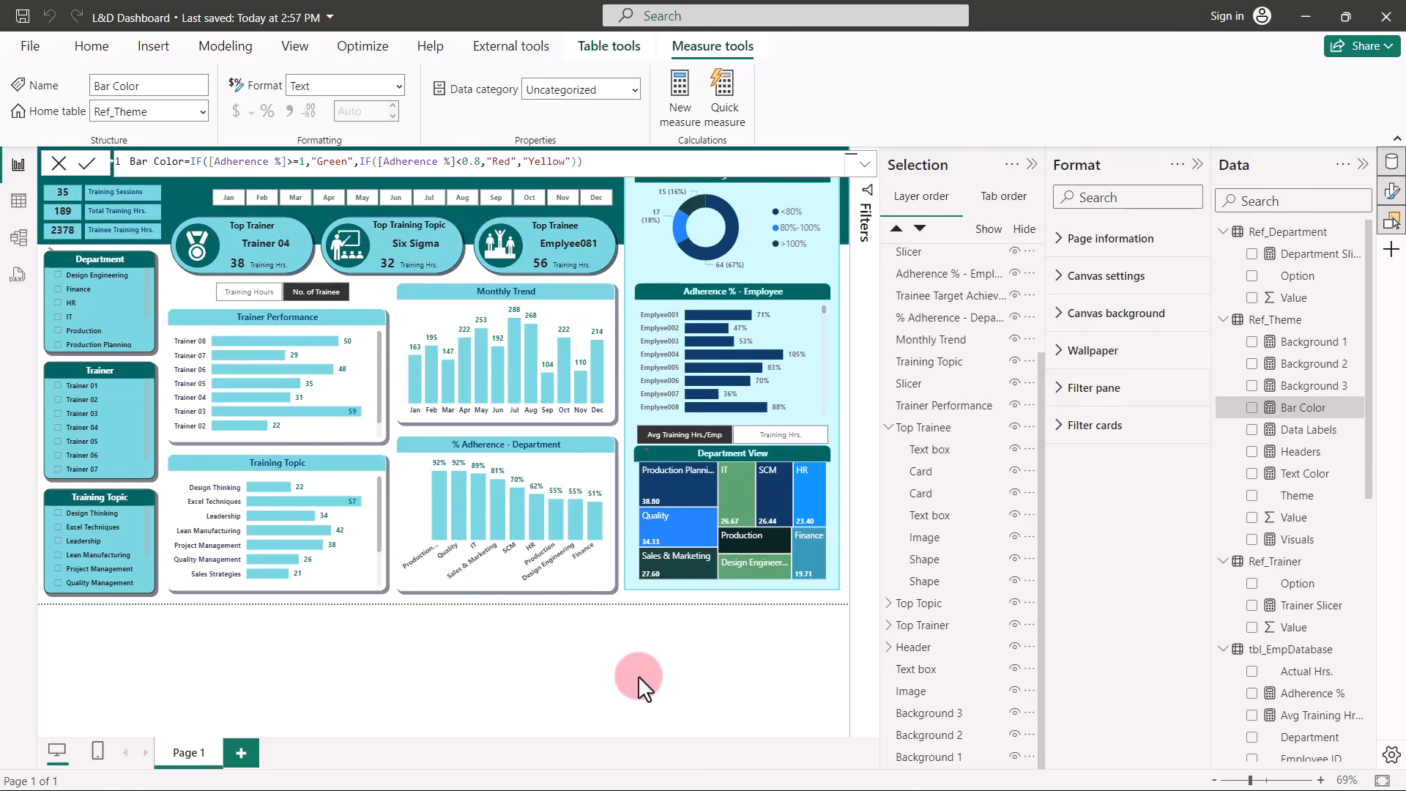
Base the data label value colour of the Adherence % - Employee chart on the field value of Ref_Theme's Bar Color measure.
{"action": "left_click", "coordinate": [794, 180]}
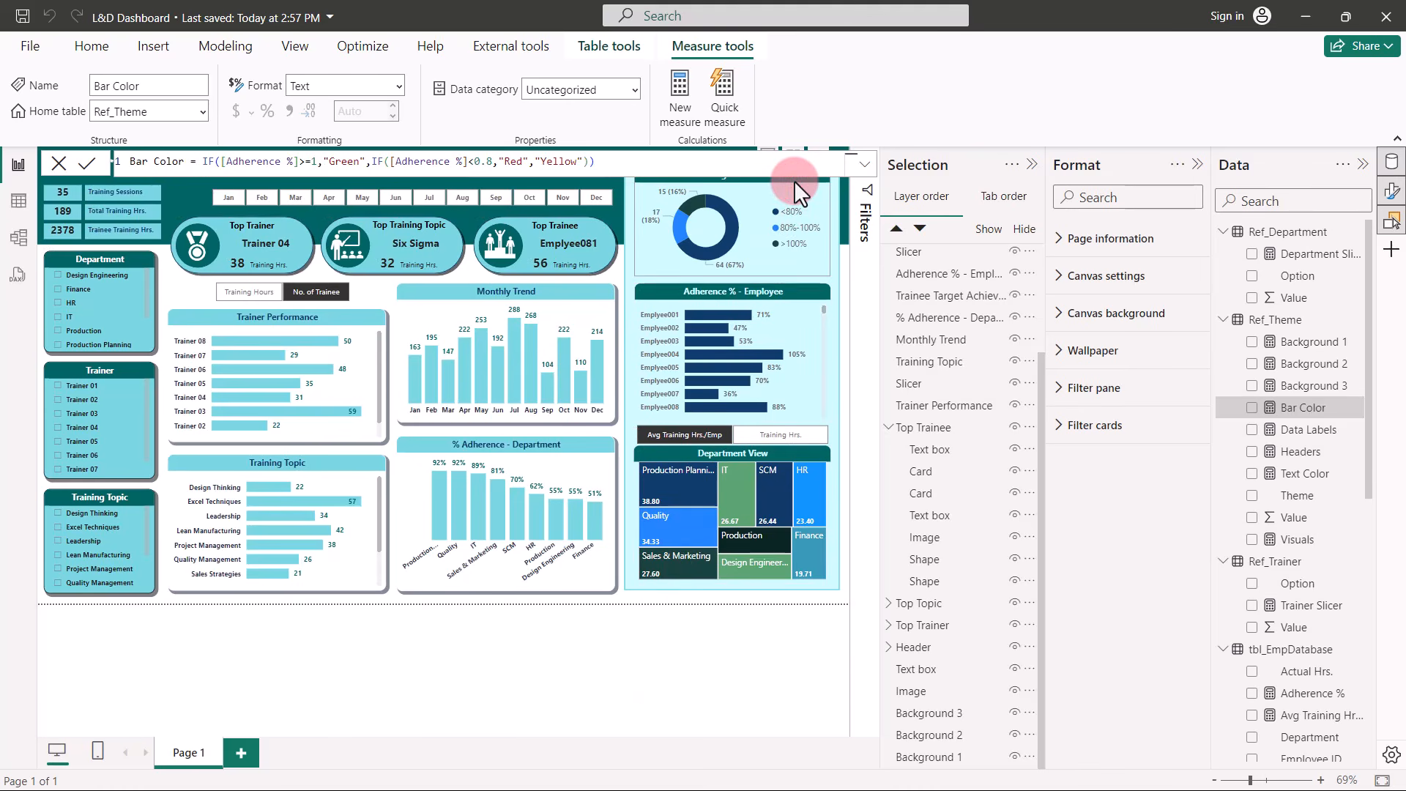
{"action": "left_click", "coordinate": [775, 287]}
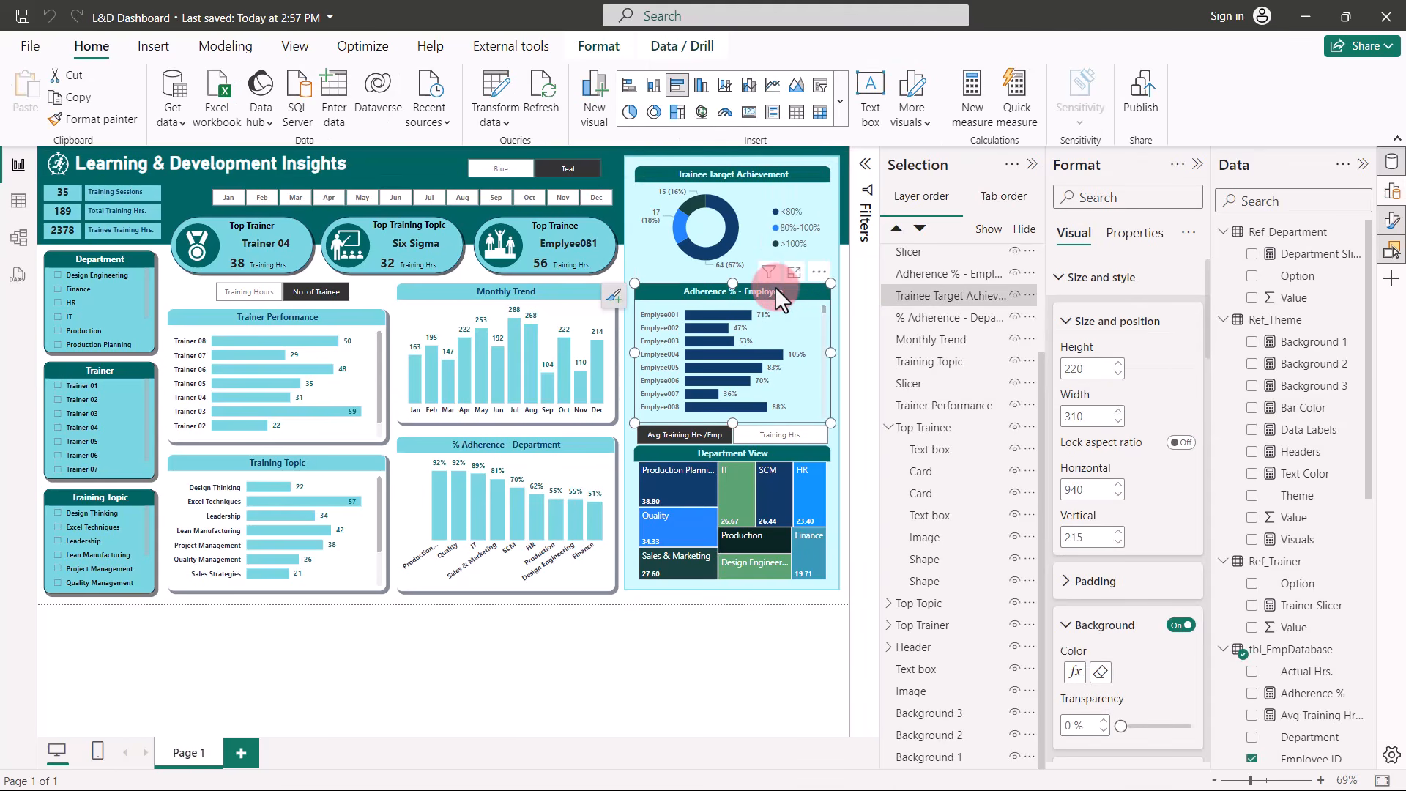
{"action": "scroll", "coordinate": [1115, 468], "scroll_direction": "down", "scroll_amount": 4}
{"action": "scroll", "coordinate": [1115, 472], "scroll_direction": "down", "scroll_amount": 6}
{"action": "scroll", "coordinate": [1118, 476], "scroll_direction": "down", "scroll_amount": 10}
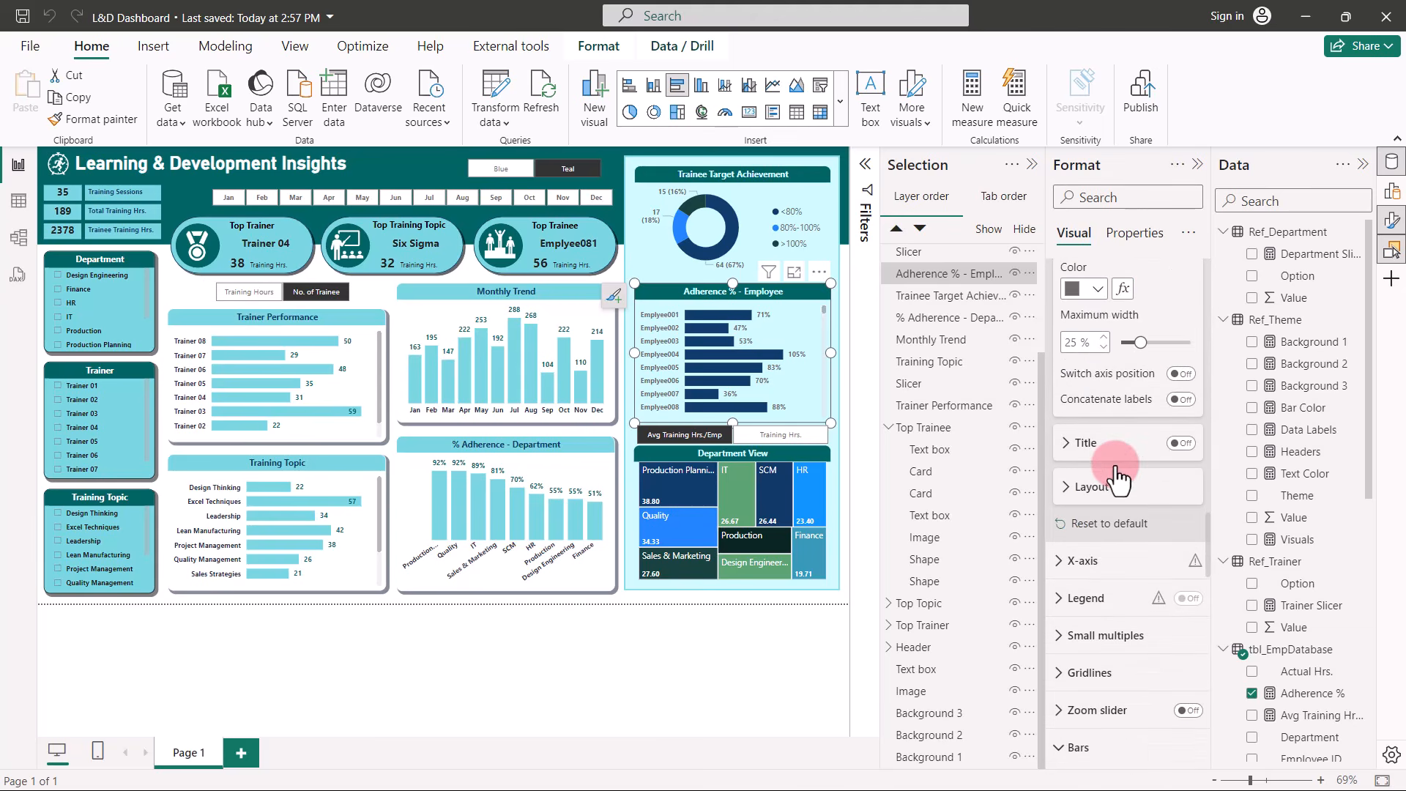
{"action": "scroll", "coordinate": [1119, 476], "scroll_direction": "down", "scroll_amount": 3}
{"action": "left_click", "coordinate": [1061, 595]}
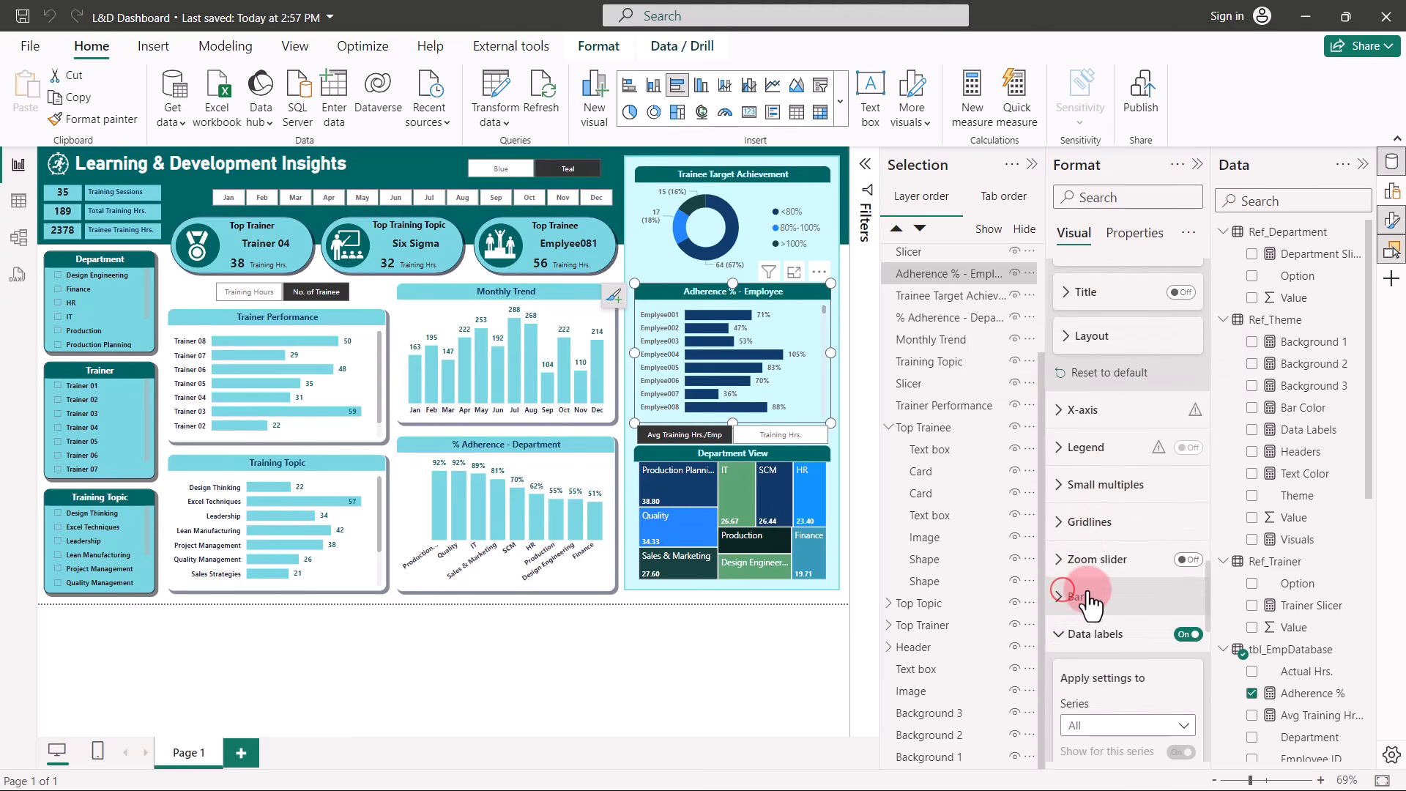
{"action": "scroll", "coordinate": [1096, 589], "scroll_direction": "down", "scroll_amount": 8}
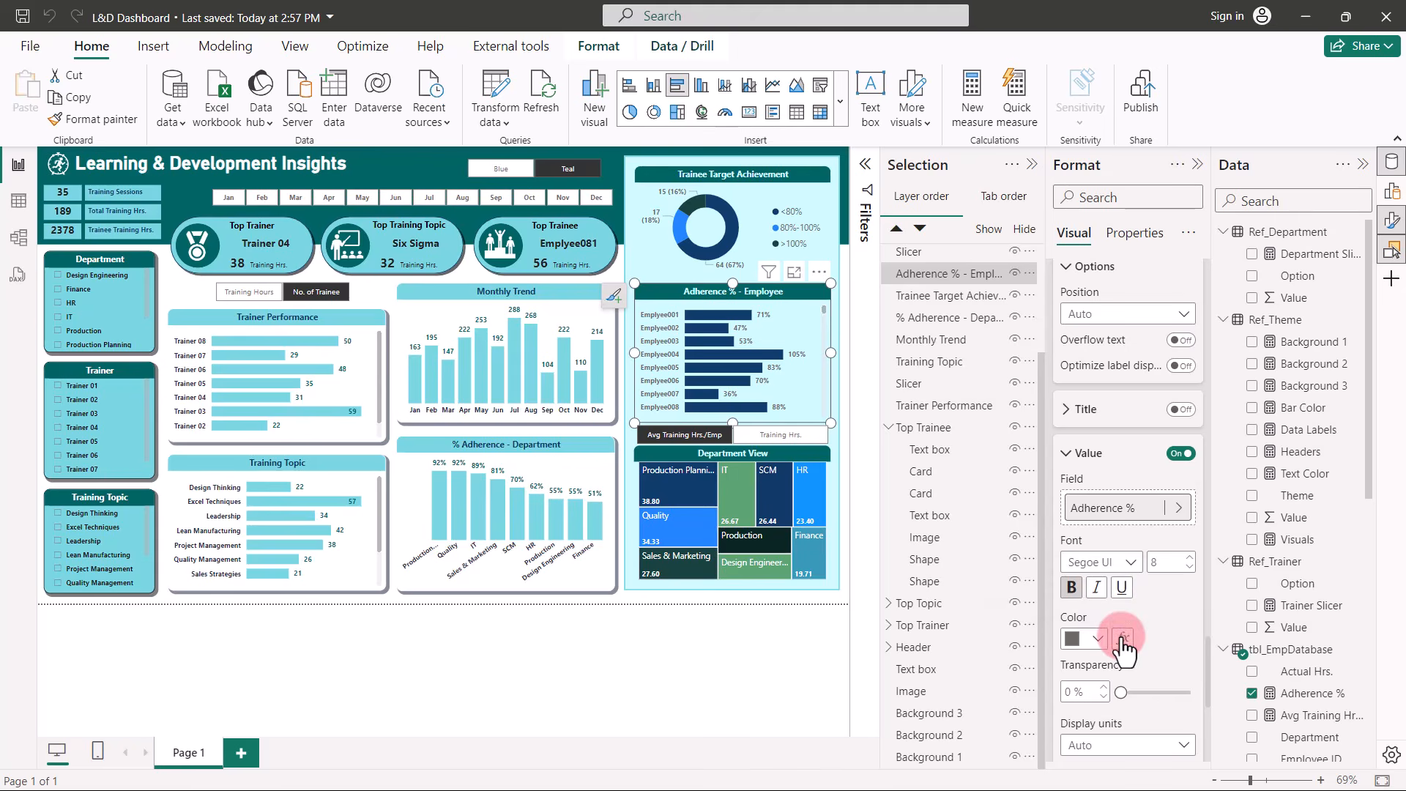
{"action": "left_click", "coordinate": [1123, 638]}
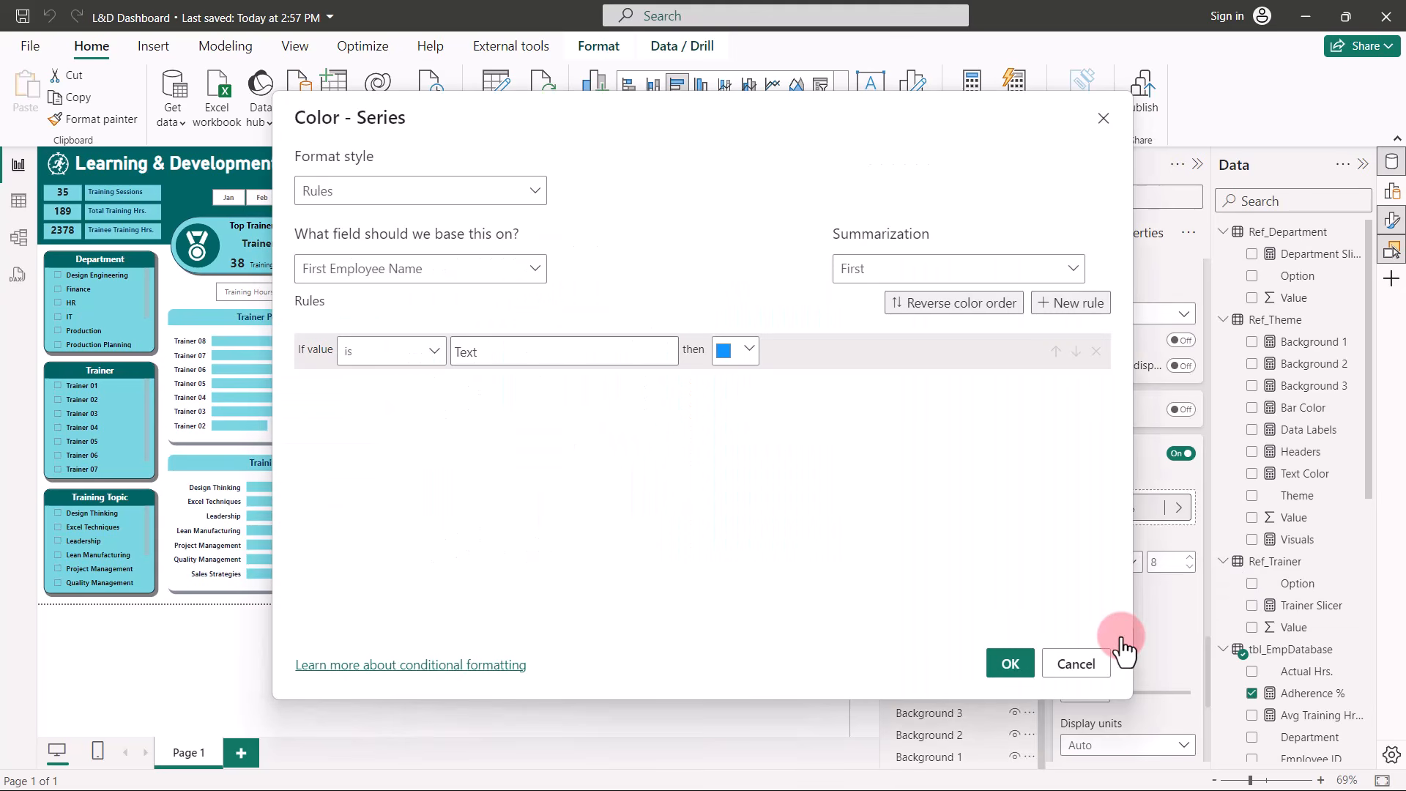
{"action": "left_click", "coordinate": [518, 189]}
{"action": "left_click", "coordinate": [357, 277]}
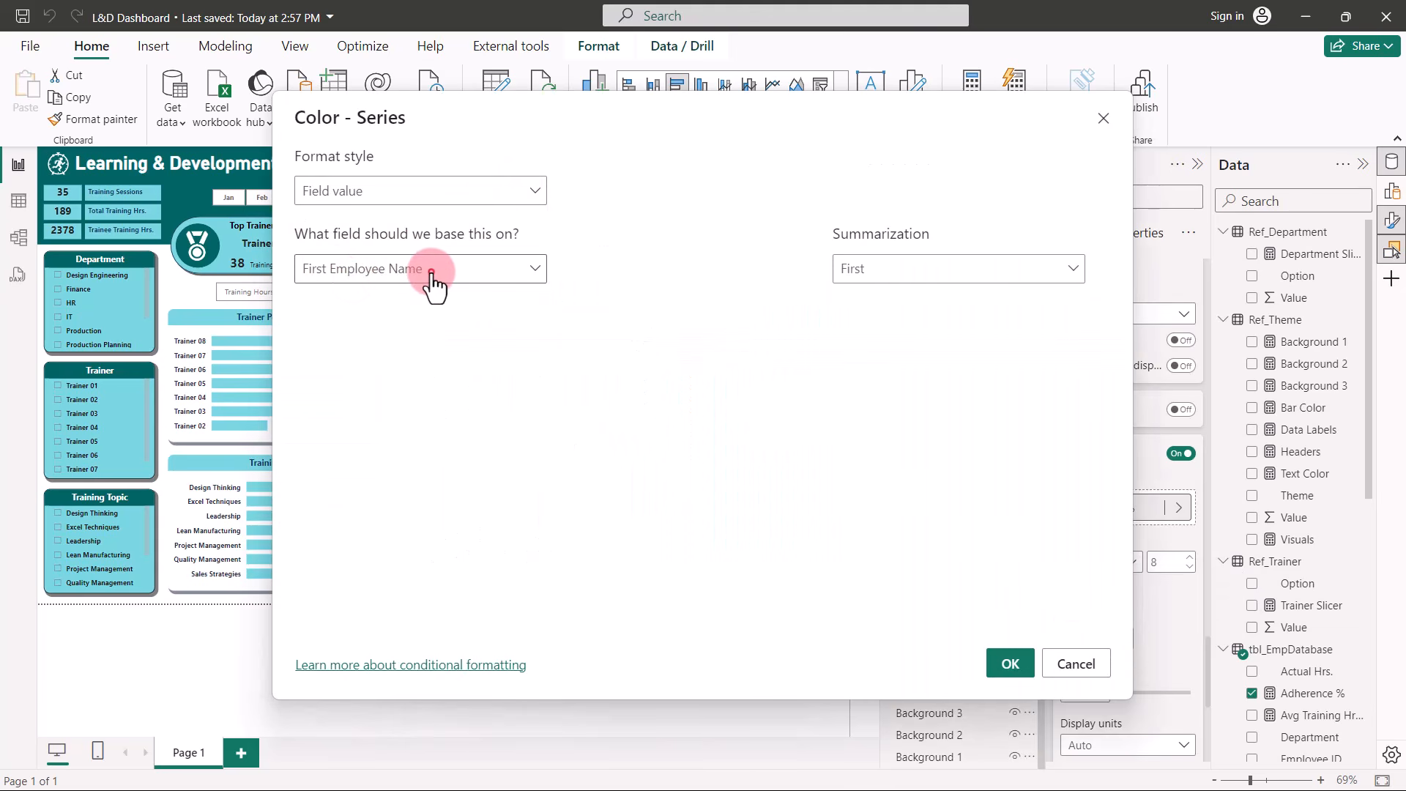
{"action": "left_click", "coordinate": [421, 276]}
{"action": "left_click", "coordinate": [308, 355]}
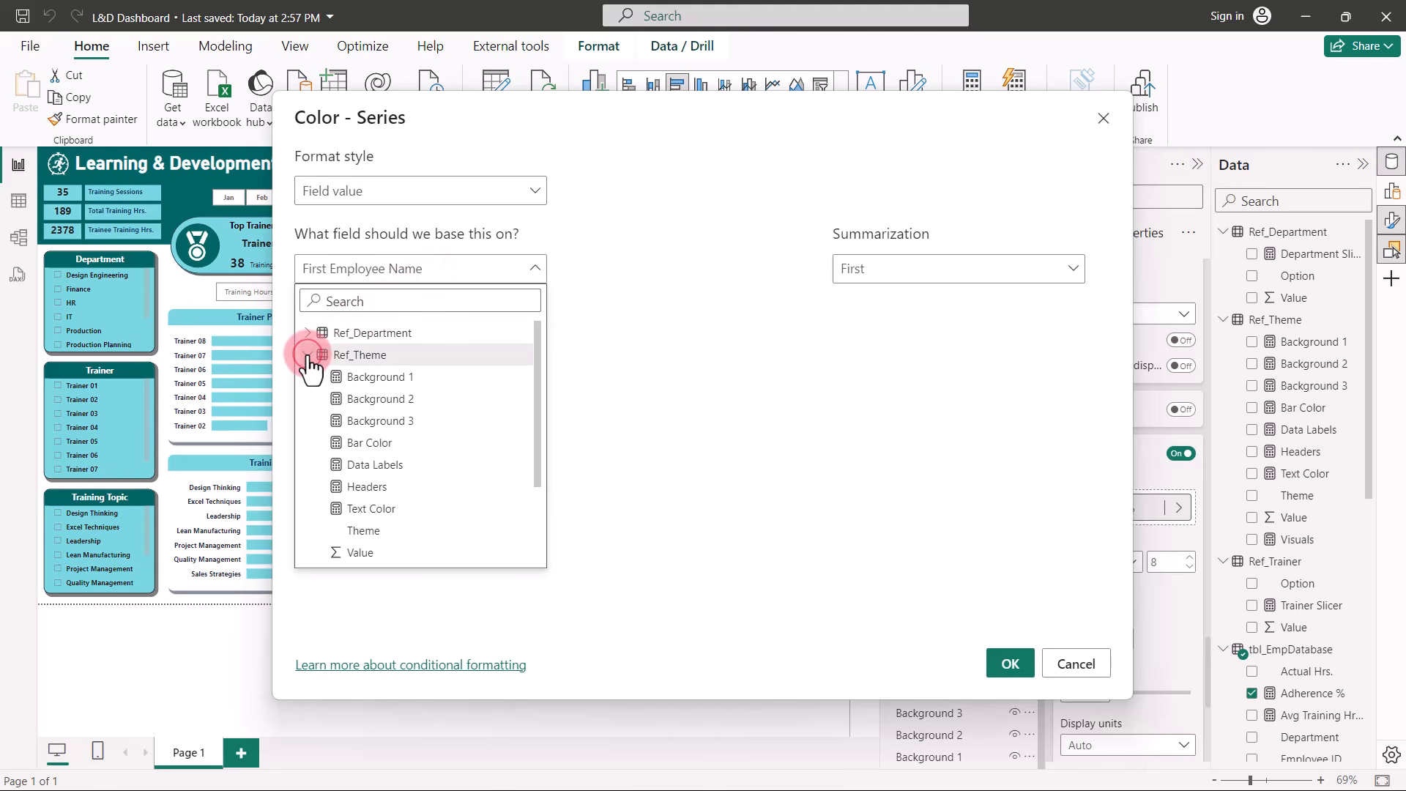
{"action": "left_click", "coordinate": [377, 444]}
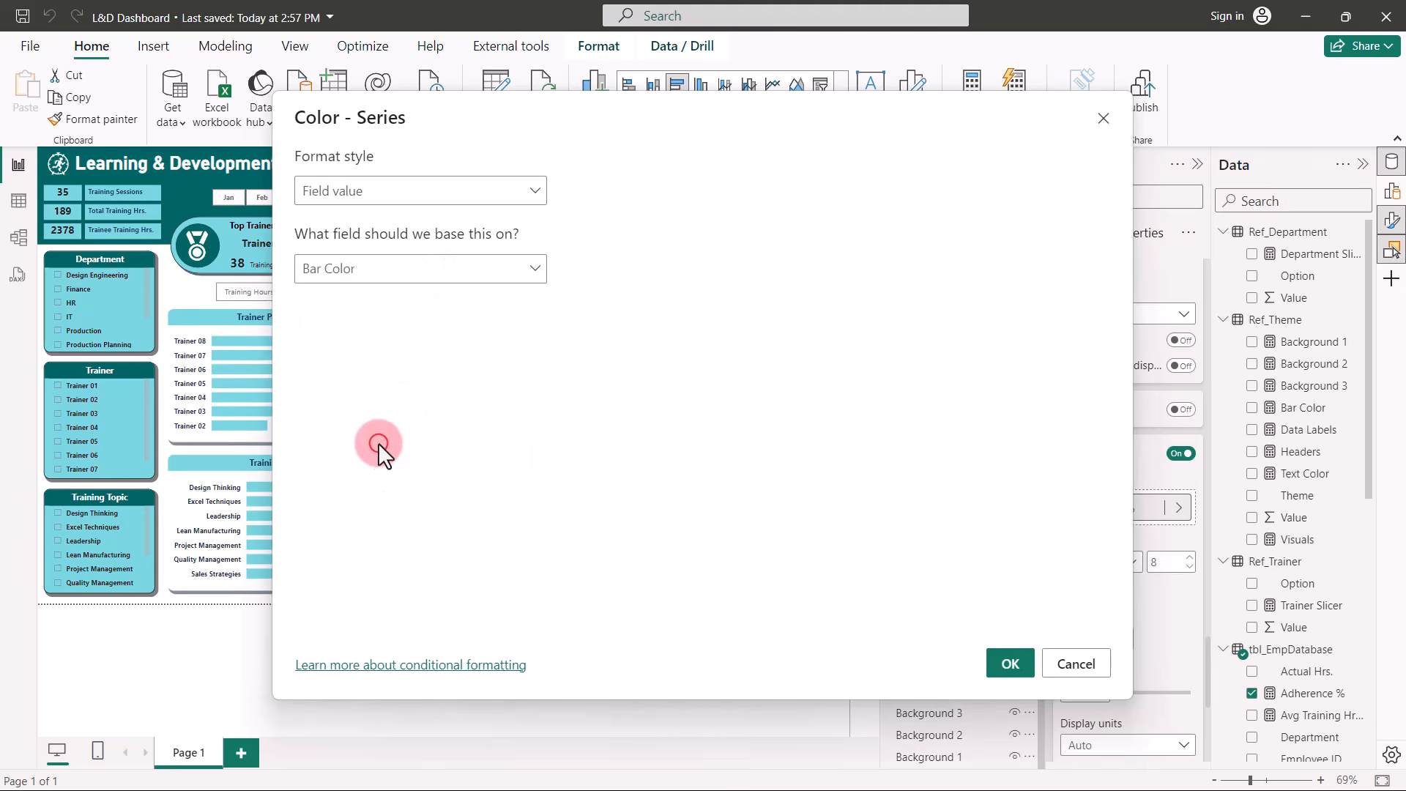
{"action": "left_click", "coordinate": [1010, 666]}
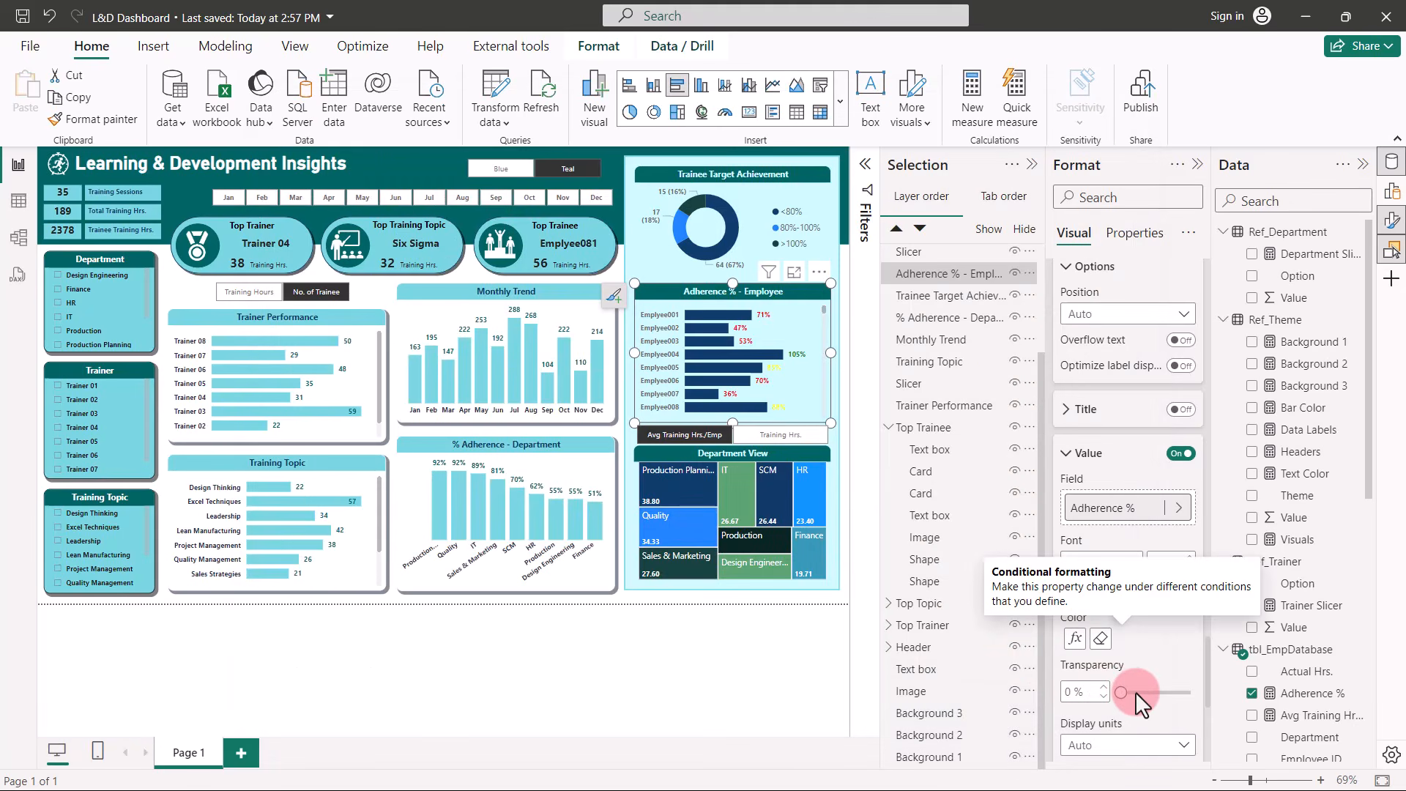
{"action": "scroll", "coordinate": [1136, 691], "scroll_direction": "down", "scroll_amount": 2}
{"action": "left_click", "coordinate": [709, 632]}
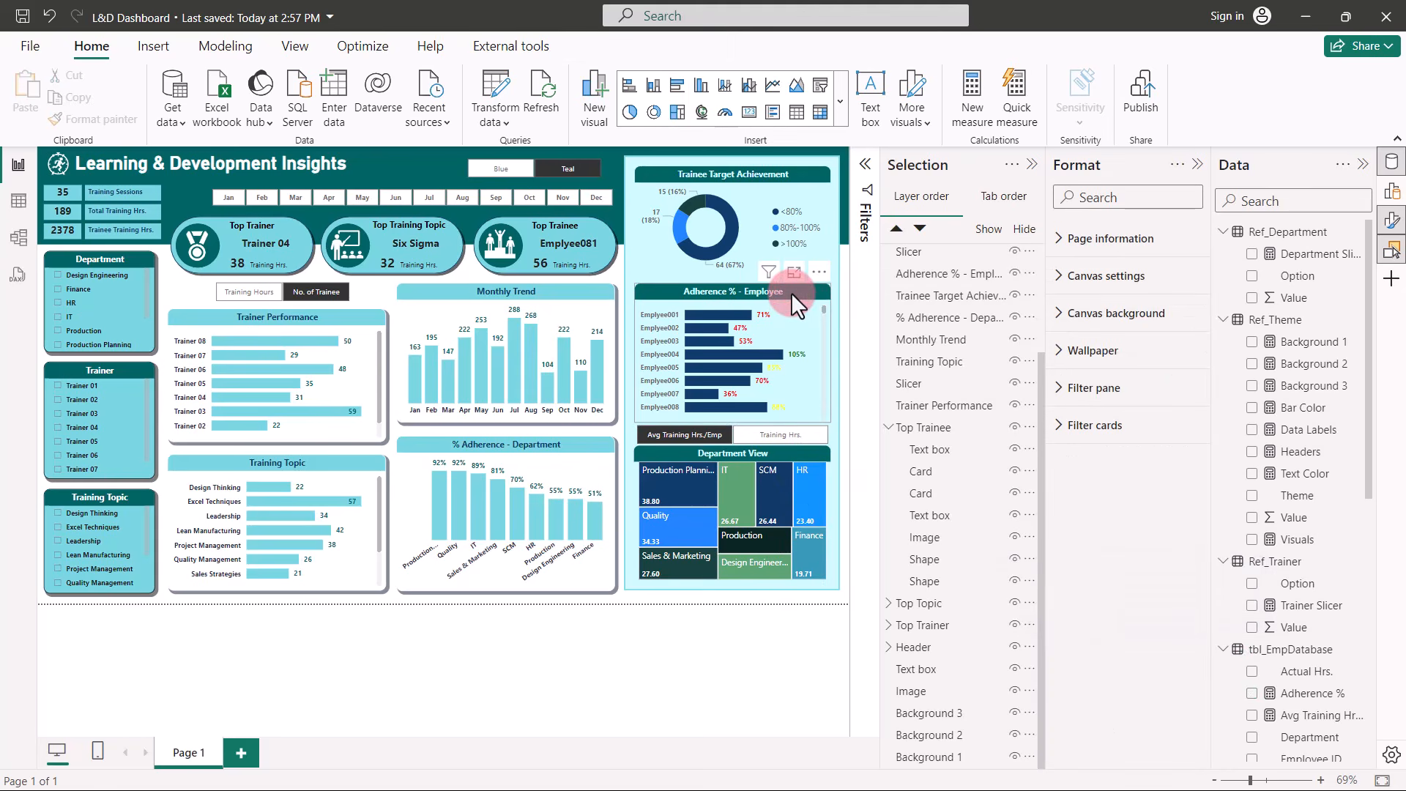
Replace the colour names in the Bar Color measure with hex codes: Green with #4BC896, Red with #E6325A and Yellow with #FAE164.
{"action": "left_click", "coordinate": [791, 292]}
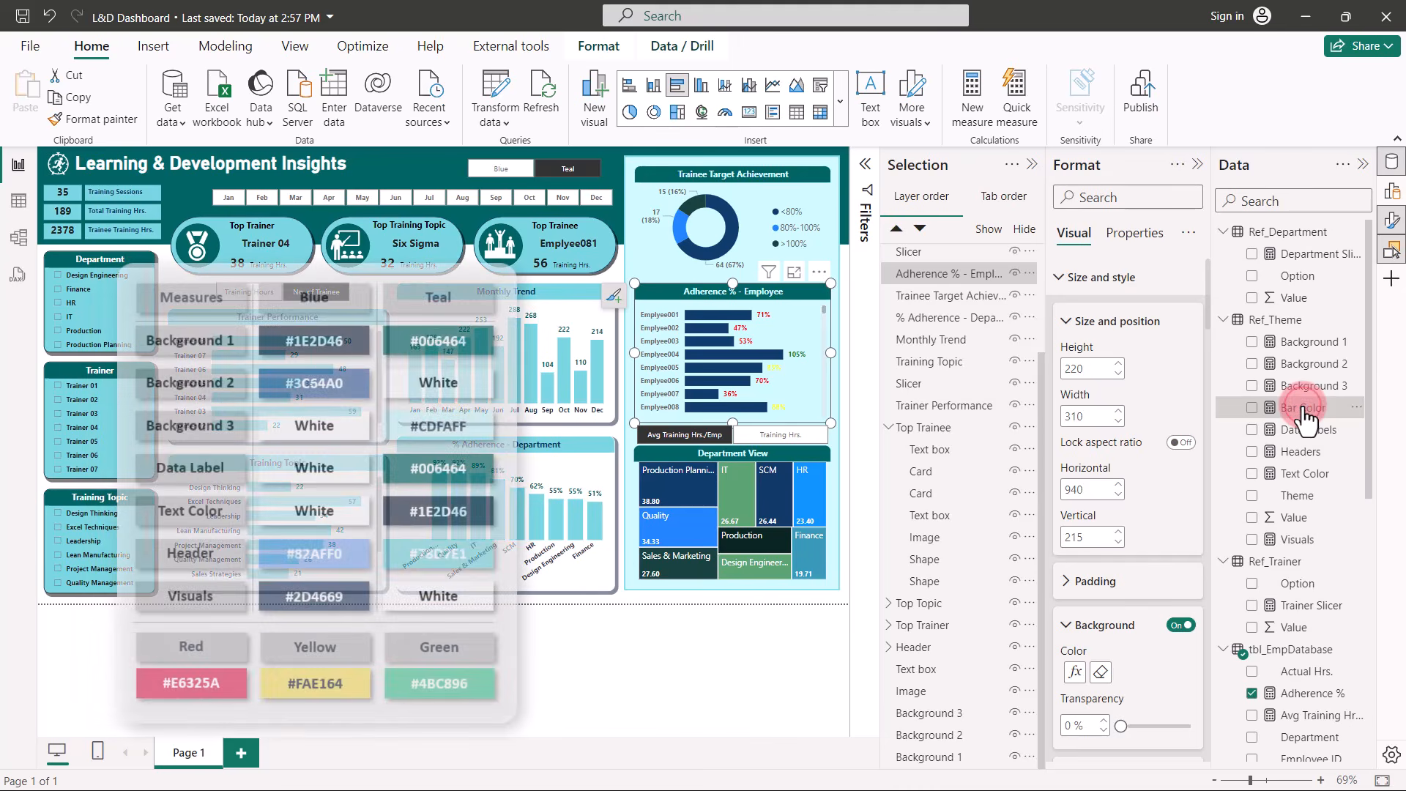
{"action": "left_click", "coordinate": [1304, 409]}
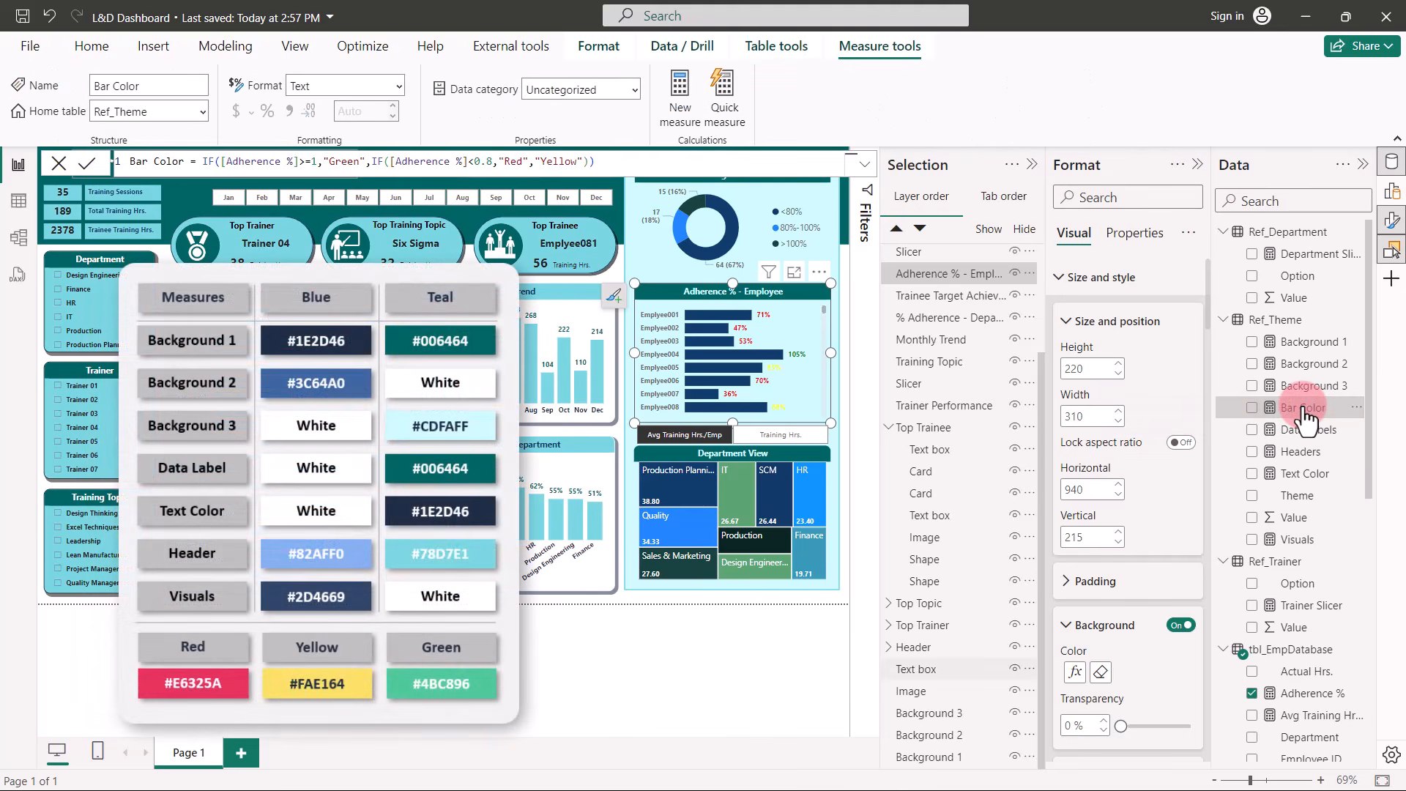
{"action": "left_click", "coordinate": [347, 161]}
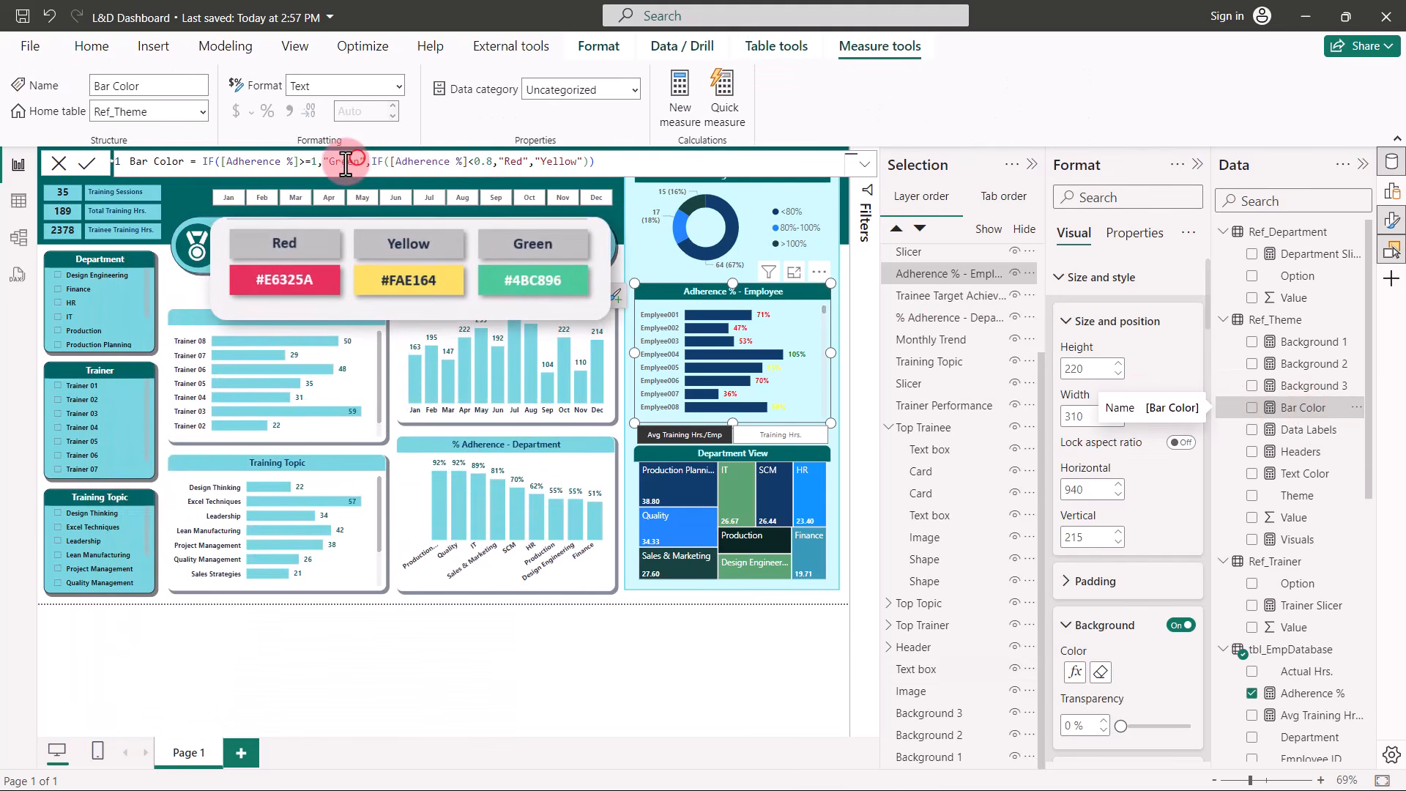
{"action": "double_click", "coordinate": [346, 161]}
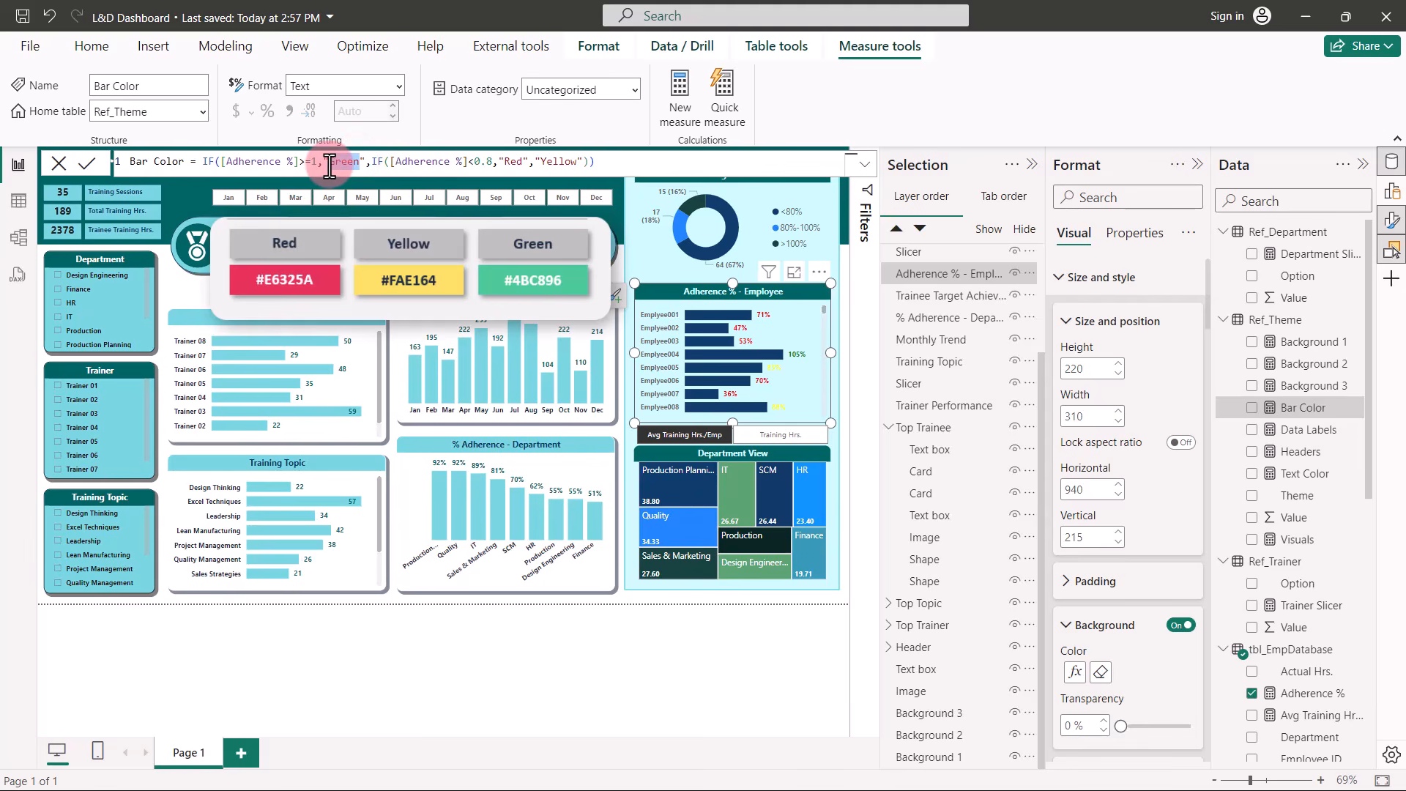
{"action": "type", "text": "#4BC896"}
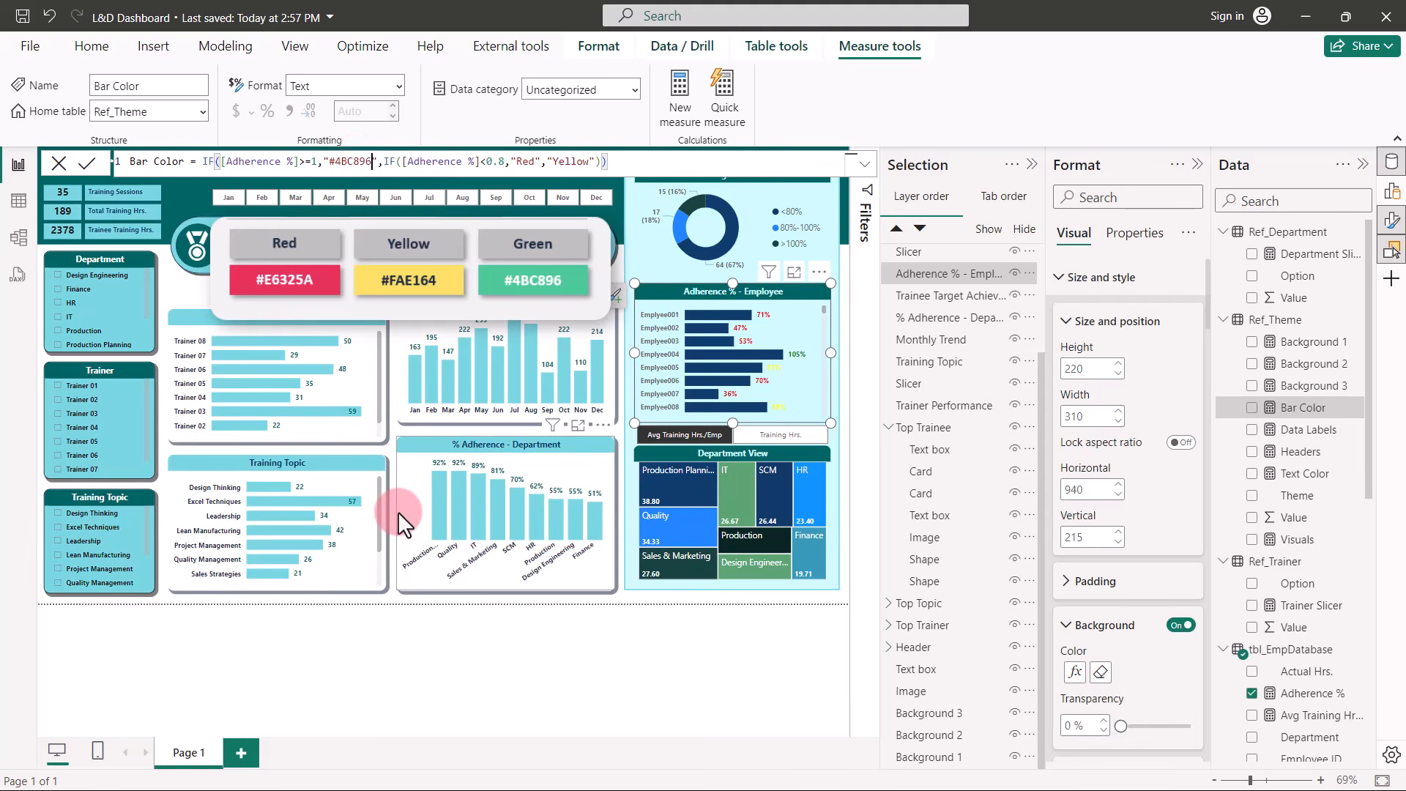
{"action": "left_click", "coordinate": [533, 160]}
{"action": "type", "text": "#E6325A"}
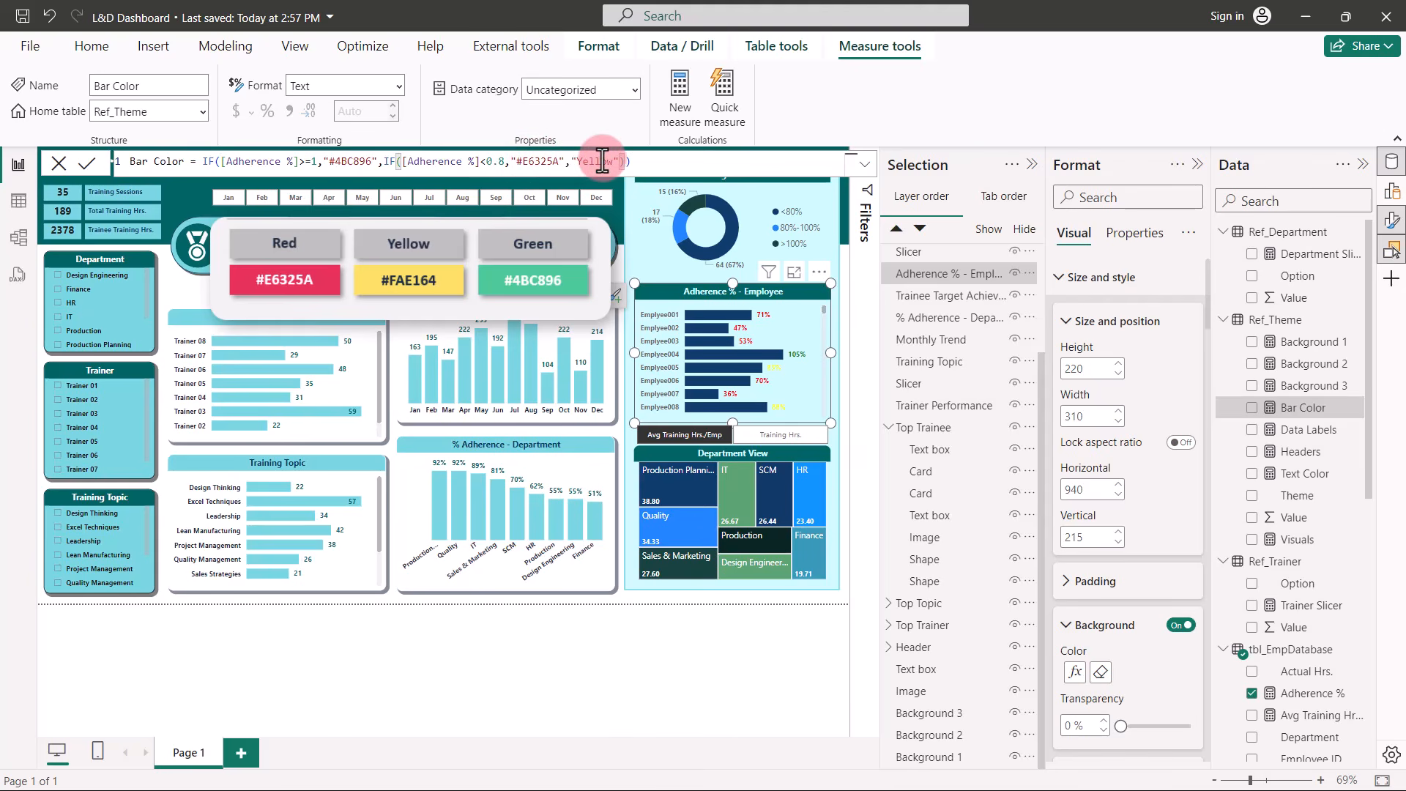
{"action": "left_click_drag", "start_coordinate": [616, 161], "coordinate": [584, 161]}
{"action": "type", "text": "#FAE164"}
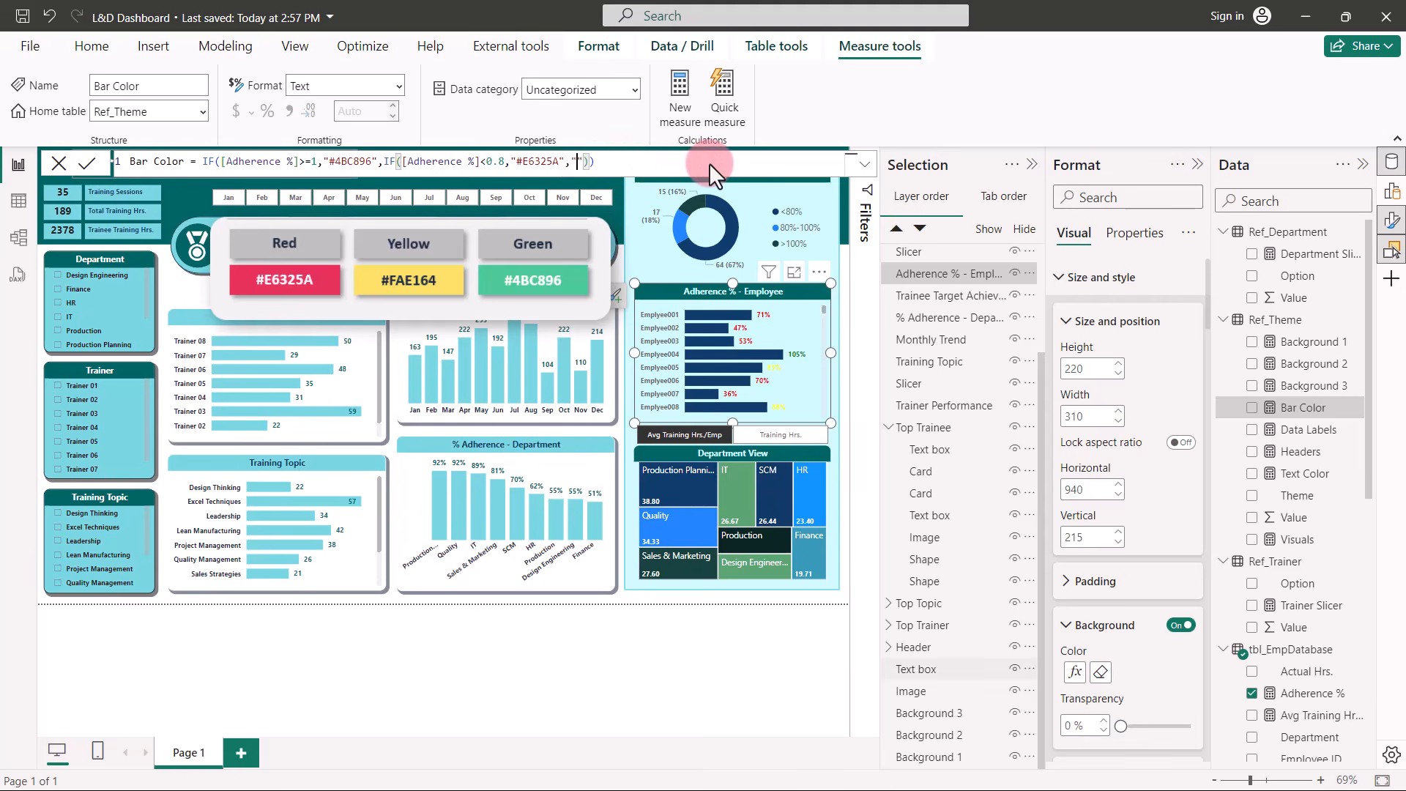
Base the bar colour of the Adherence % - Employee chart on the field value of Ref_Theme's Bar Color measure.
{"action": "scroll", "coordinate": [1110, 384], "scroll_direction": "down", "scroll_amount": 5}
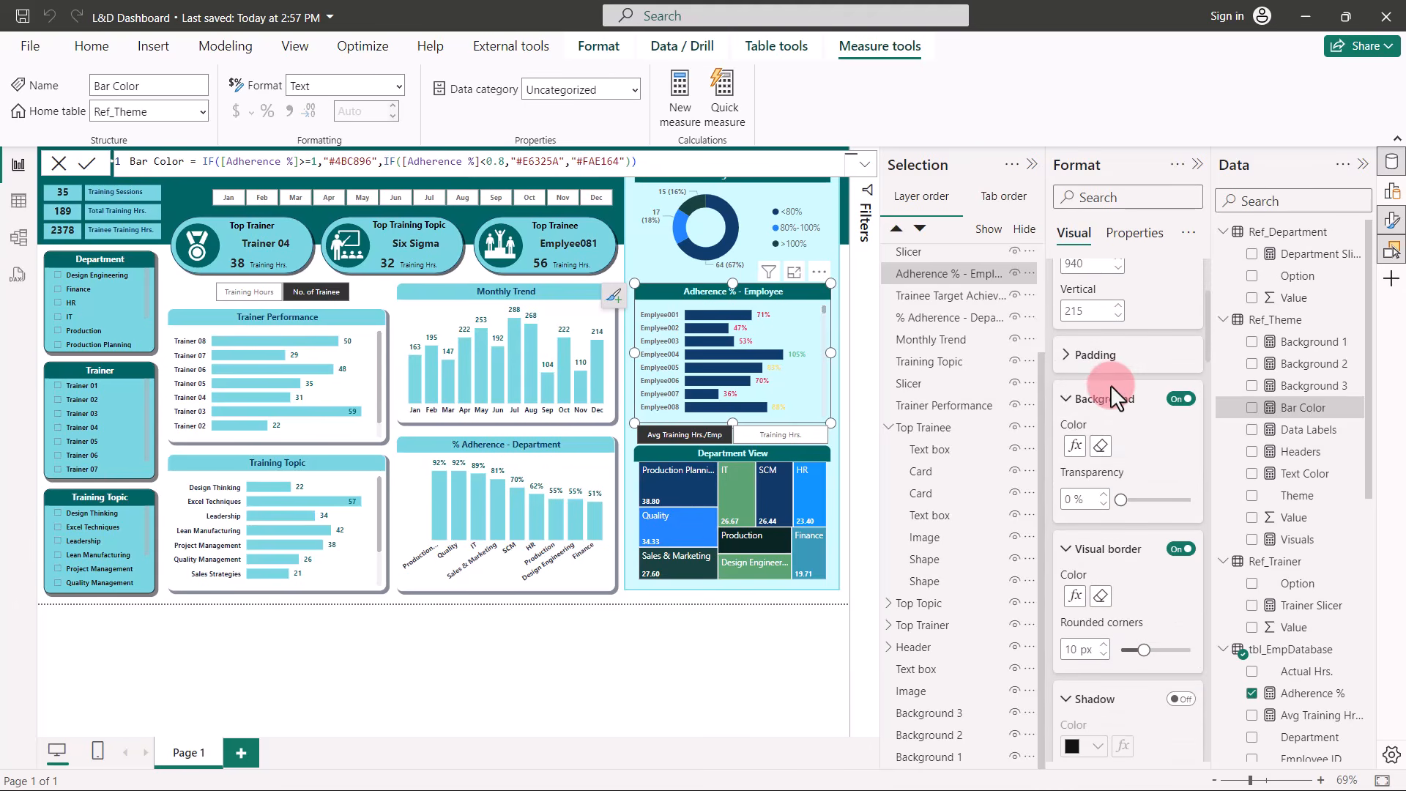
{"action": "scroll", "coordinate": [1111, 384], "scroll_direction": "down", "scroll_amount": 6}
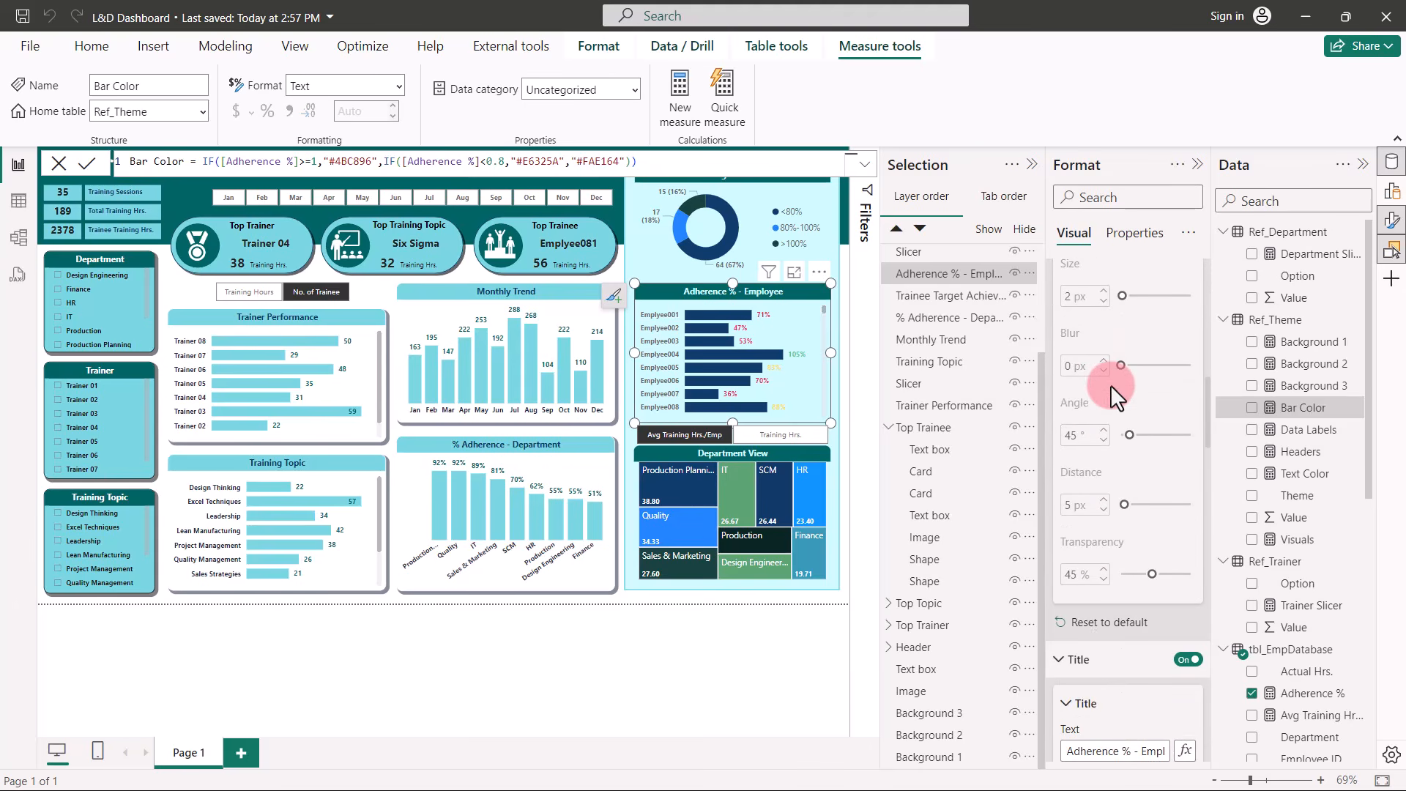
{"action": "scroll", "coordinate": [1111, 385], "scroll_direction": "down", "scroll_amount": 4}
{"action": "scroll", "coordinate": [1111, 385], "scroll_direction": "down", "scroll_amount": 8}
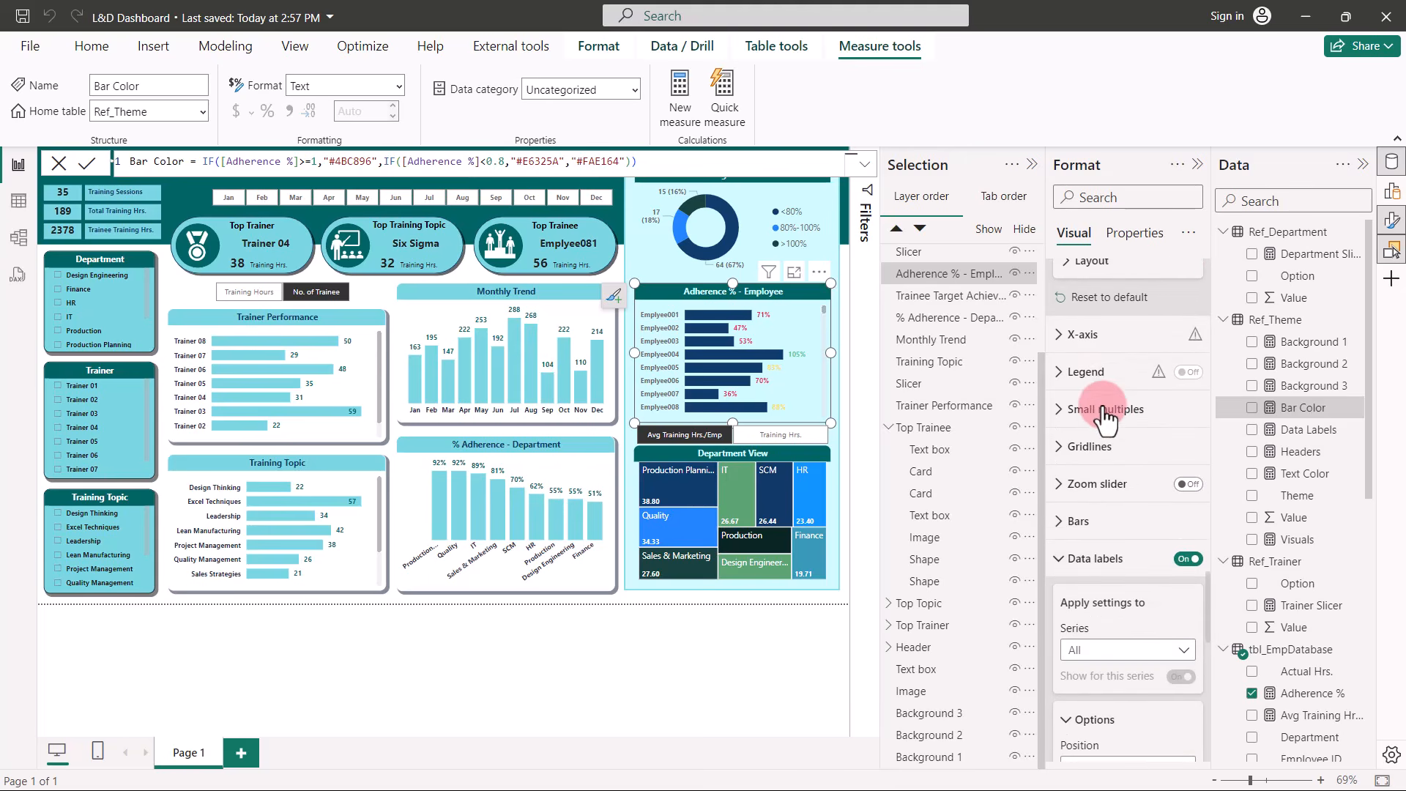
{"action": "left_click", "coordinate": [1056, 521]}
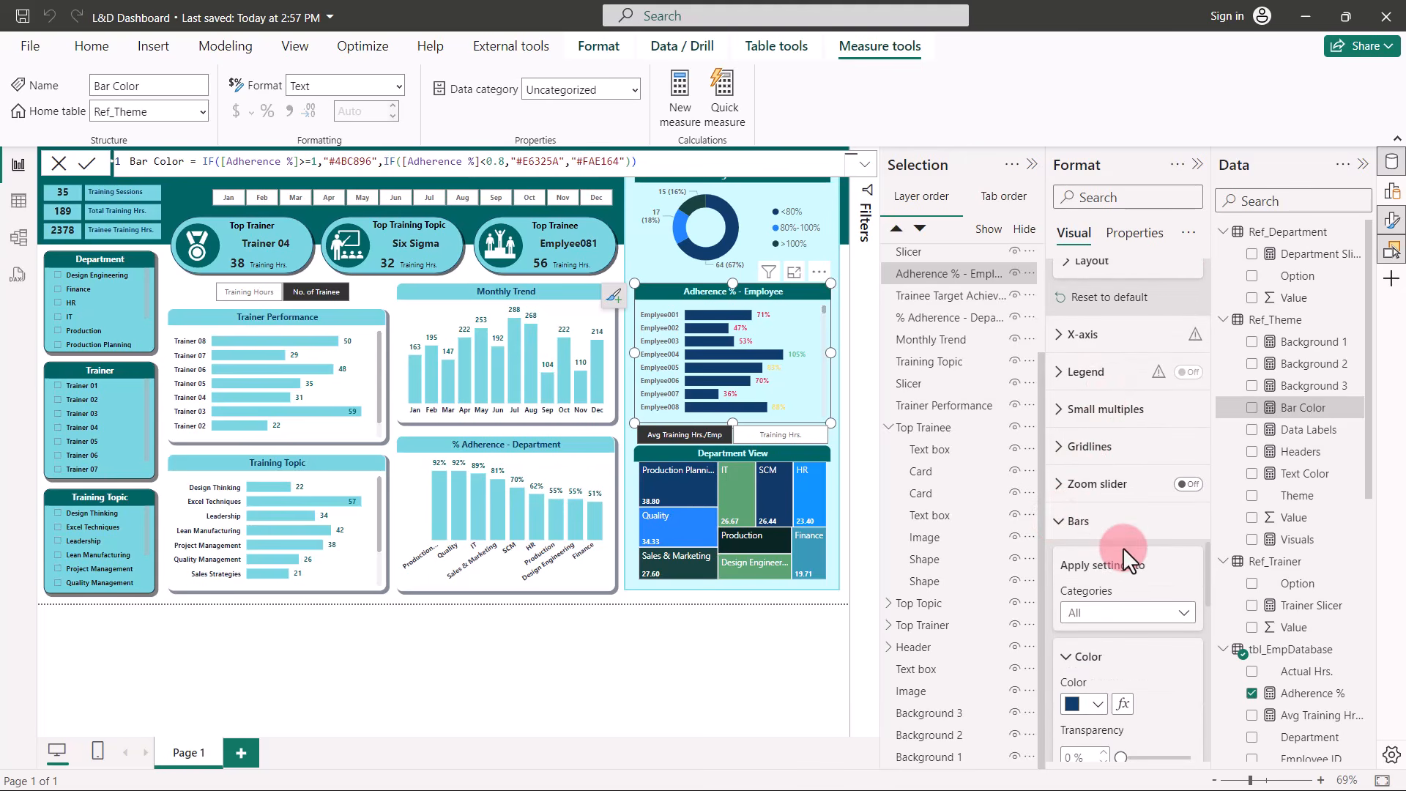
{"action": "scroll", "coordinate": [1123, 547], "scroll_direction": "down", "scroll_amount": 3}
{"action": "left_click", "coordinate": [1122, 551]}
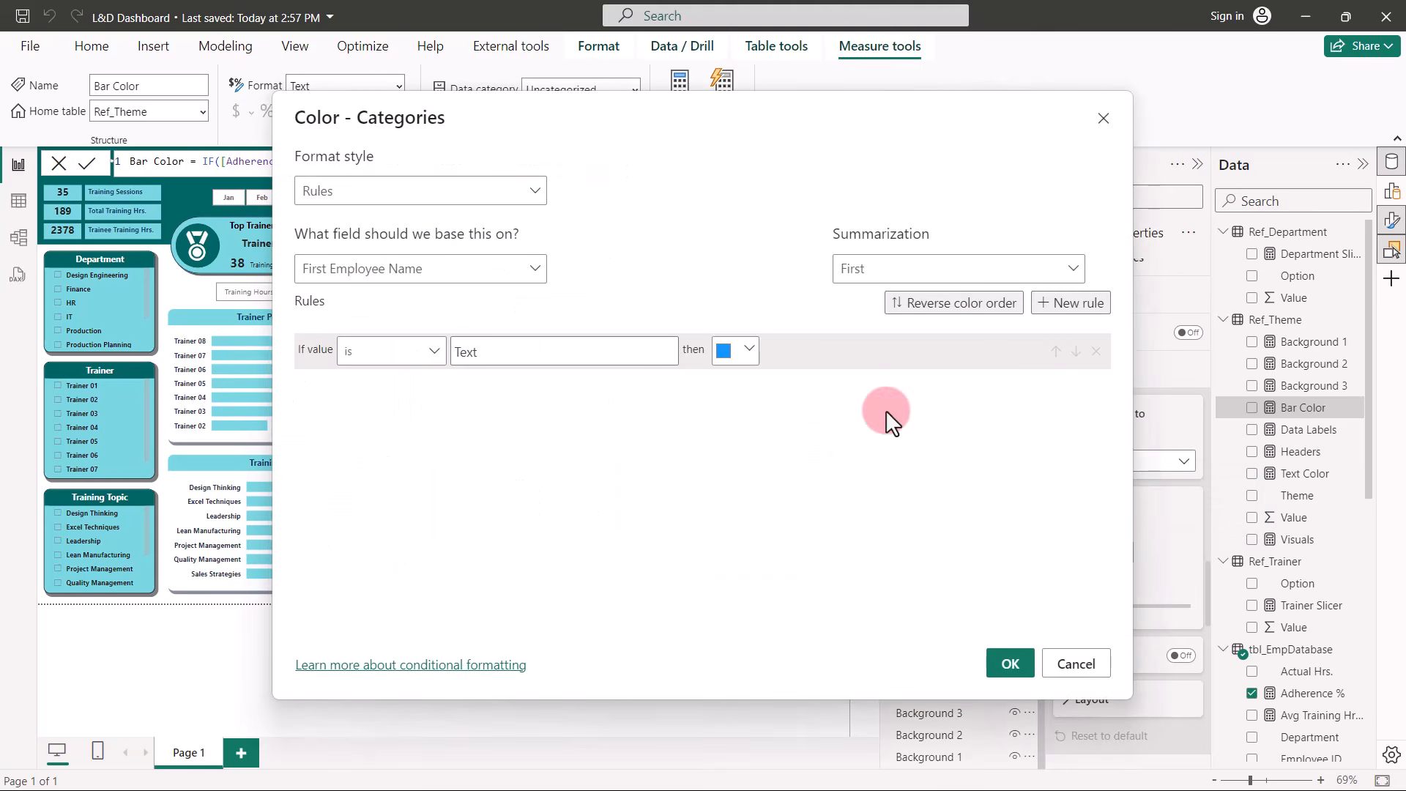
{"action": "left_click", "coordinate": [498, 192]}
{"action": "left_click", "coordinate": [356, 280]}
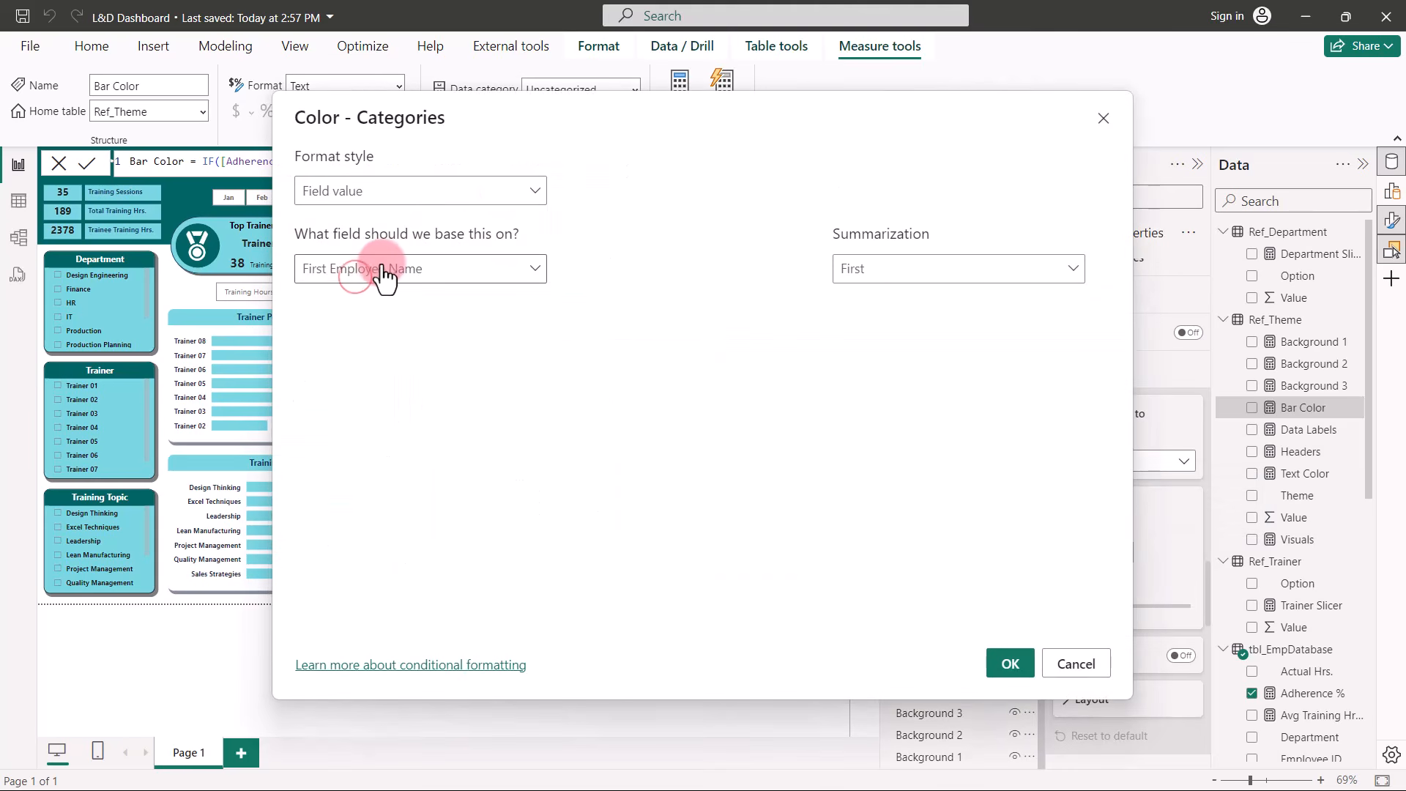
{"action": "left_click", "coordinate": [377, 270]}
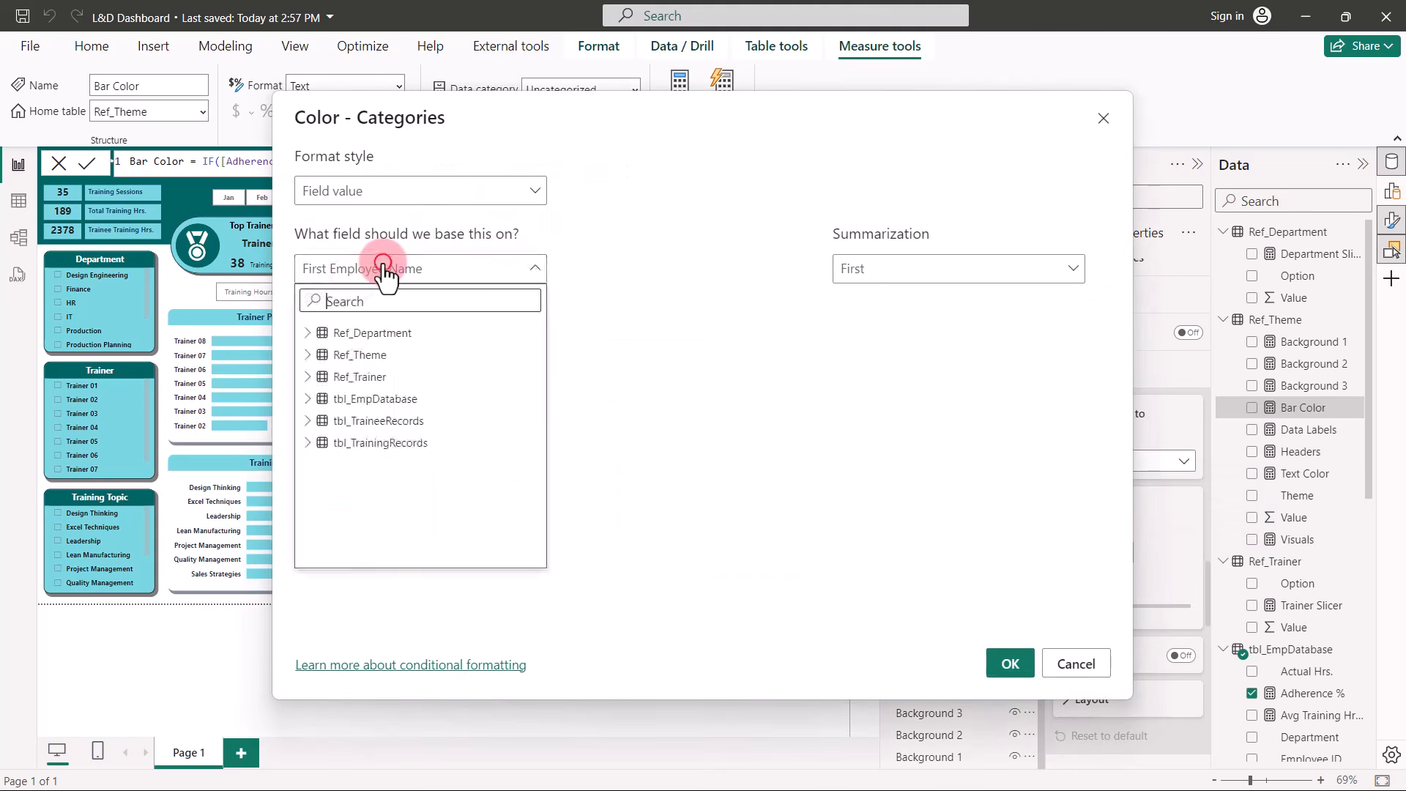
{"action": "left_click", "coordinate": [313, 355]}
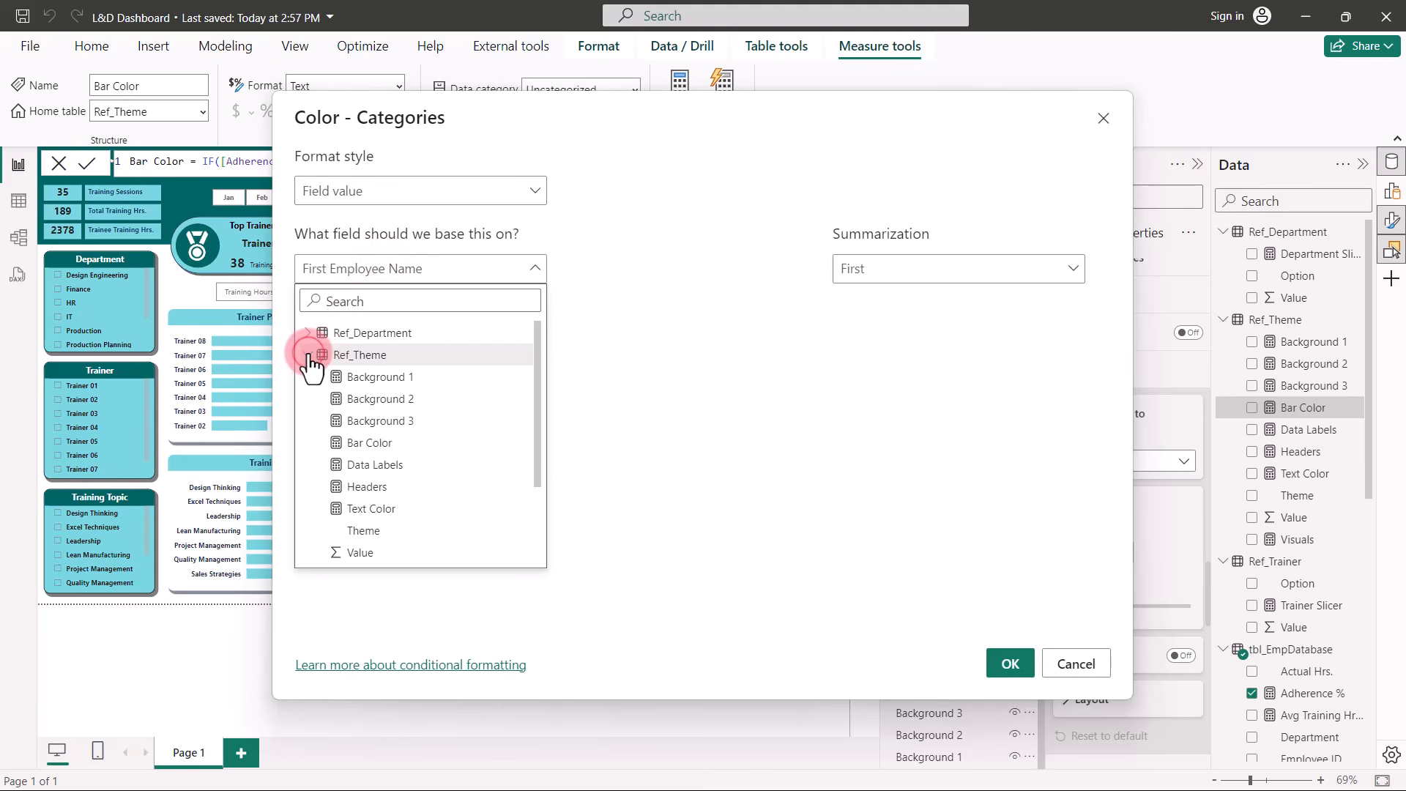
{"action": "left_click", "coordinate": [377, 443]}
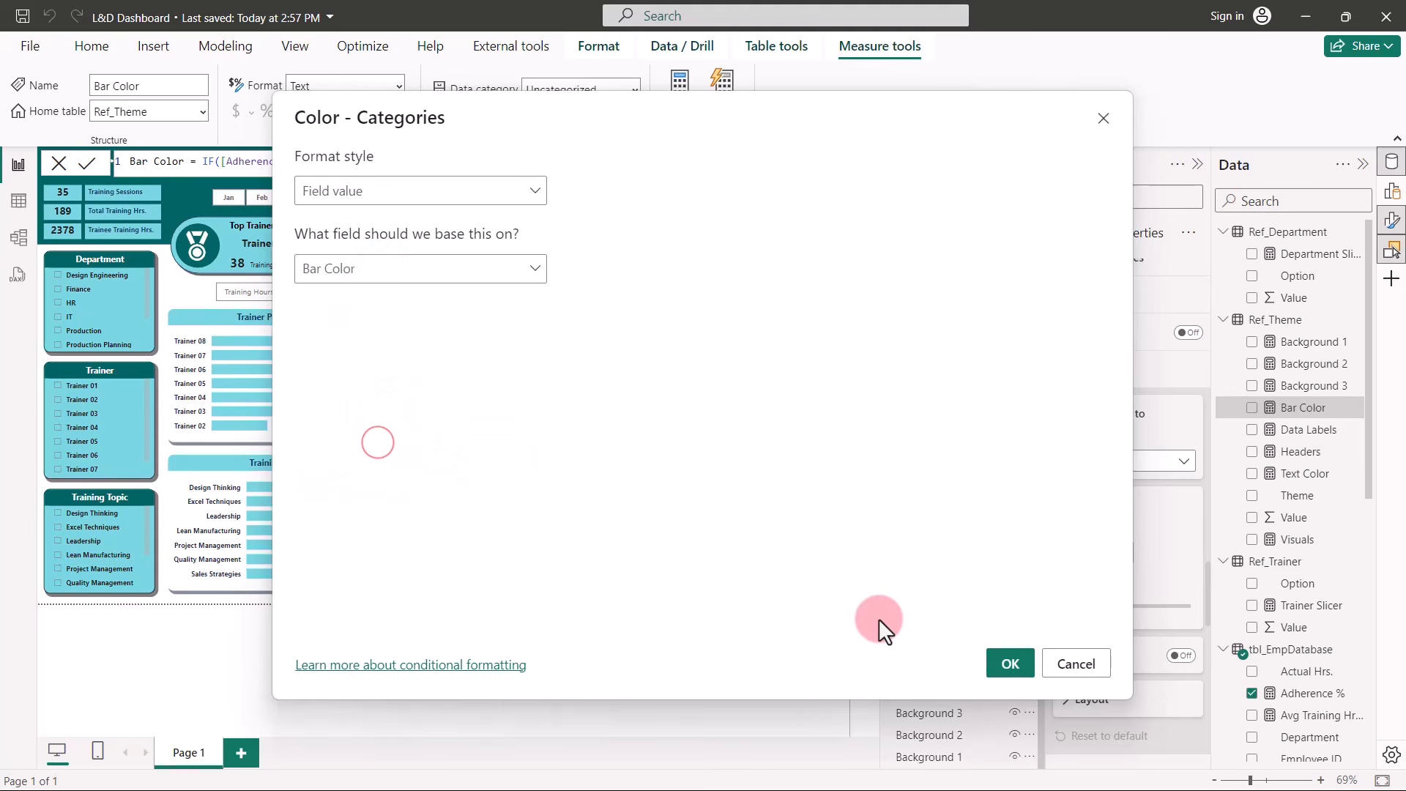
{"action": "left_click", "coordinate": [1003, 664]}
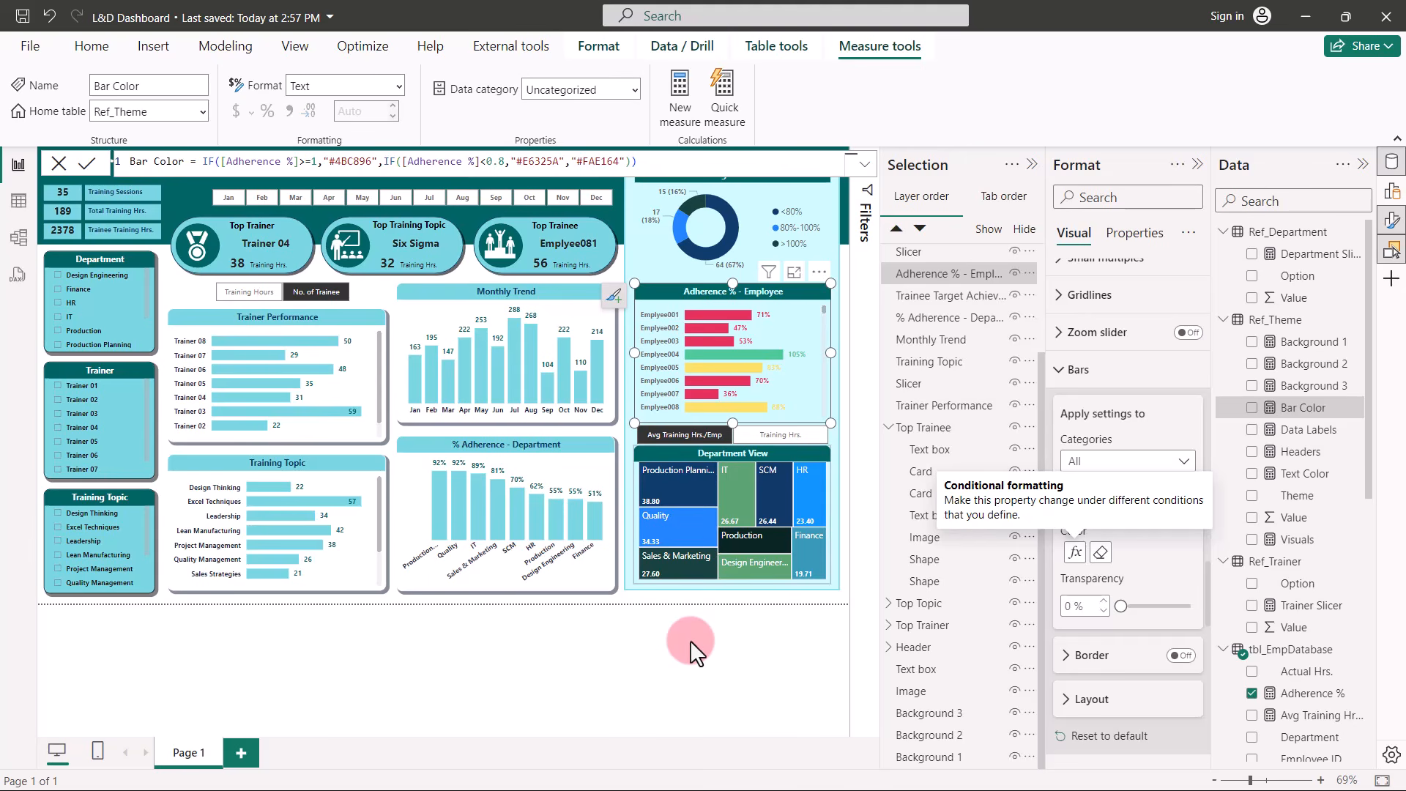
Set the >100% slice of the Trainee Target Achievement donut to #4BC896, copied from the Bar Color measure.
{"action": "left_click", "coordinate": [737, 179]}
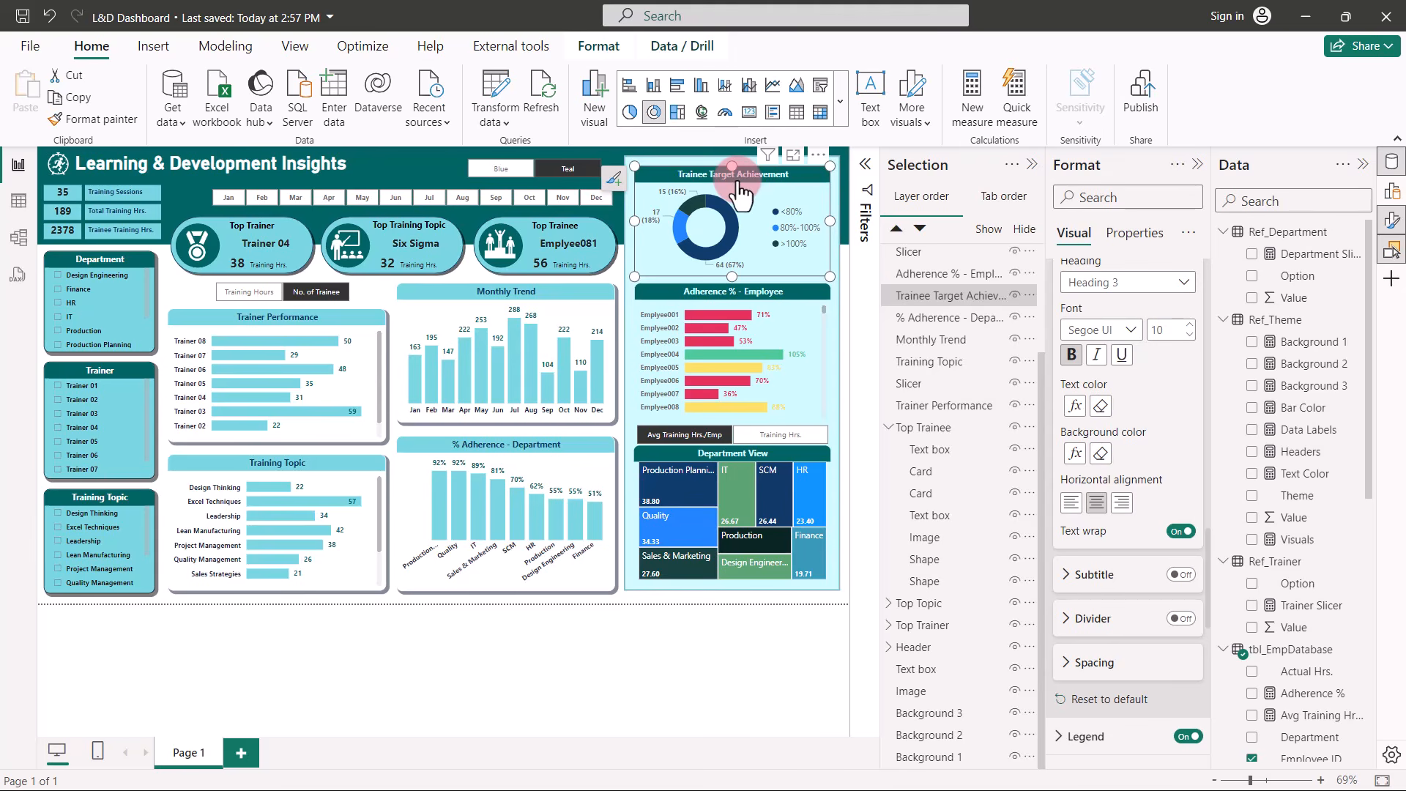
{"action": "scroll", "coordinate": [1125, 659], "scroll_direction": "down", "scroll_amount": 1}
{"action": "scroll", "coordinate": [1052, 579], "scroll_direction": "down", "scroll_amount": 1}
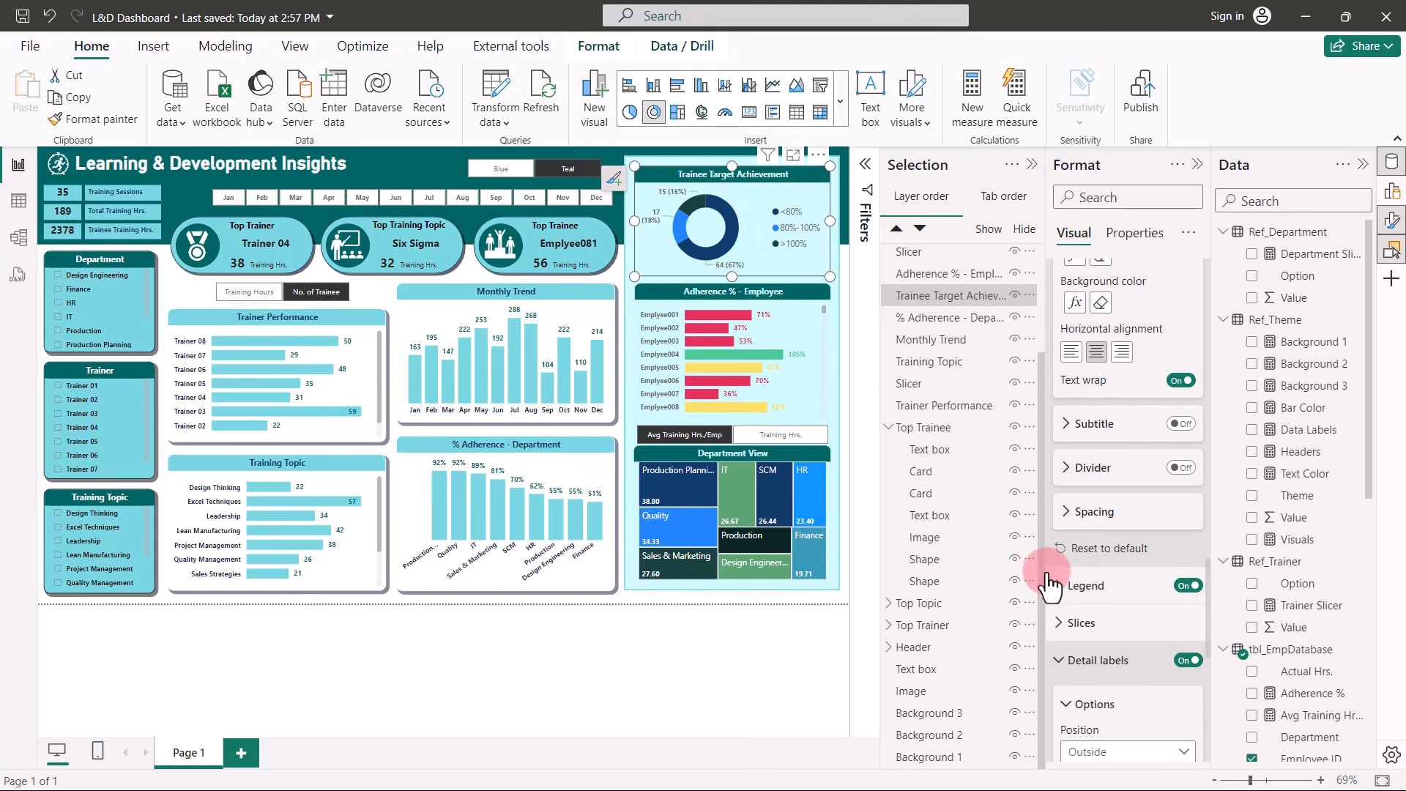
{"action": "left_click", "coordinate": [1055, 584]}
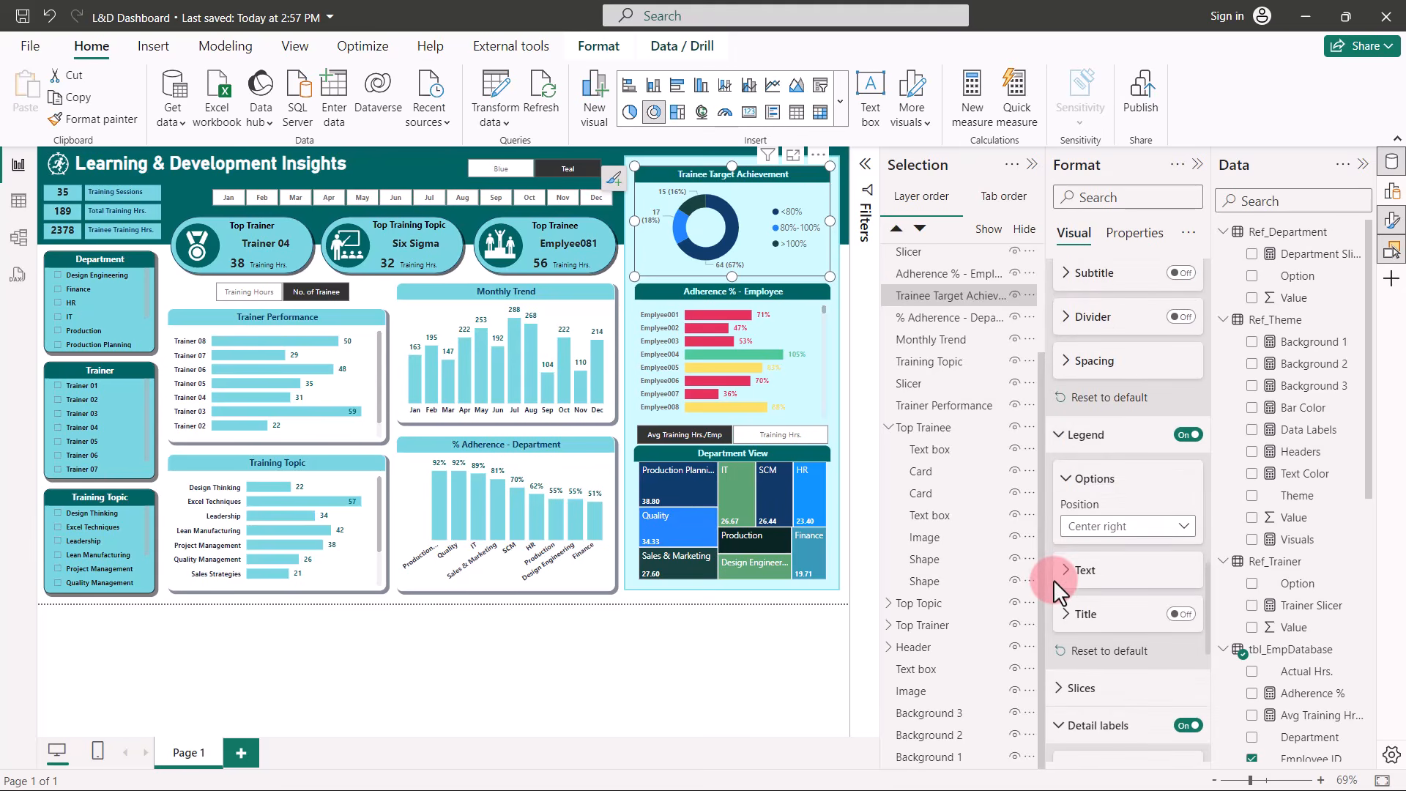
{"action": "scroll", "coordinate": [1053, 578], "scroll_direction": "down", "scroll_amount": 3}
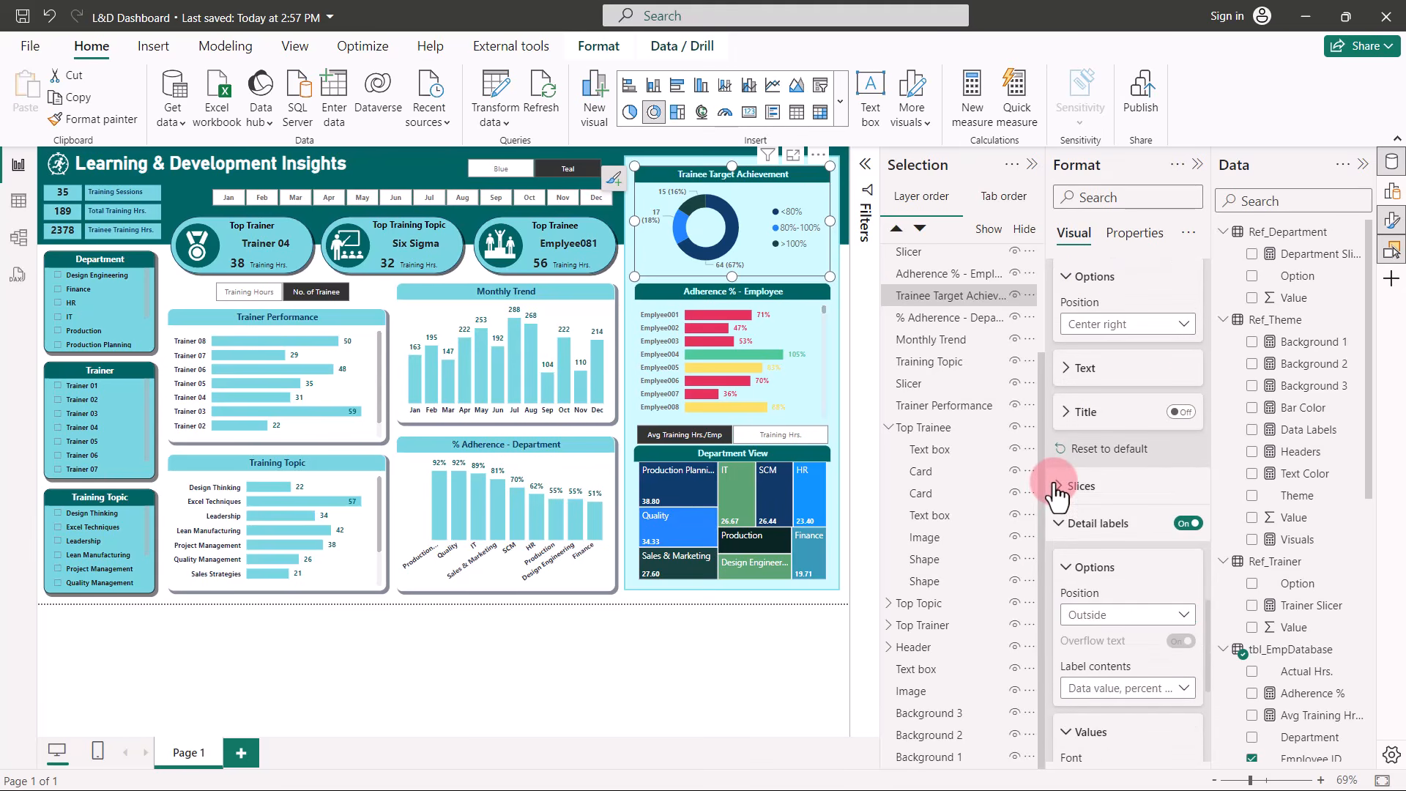
{"action": "left_click", "coordinate": [1058, 488]}
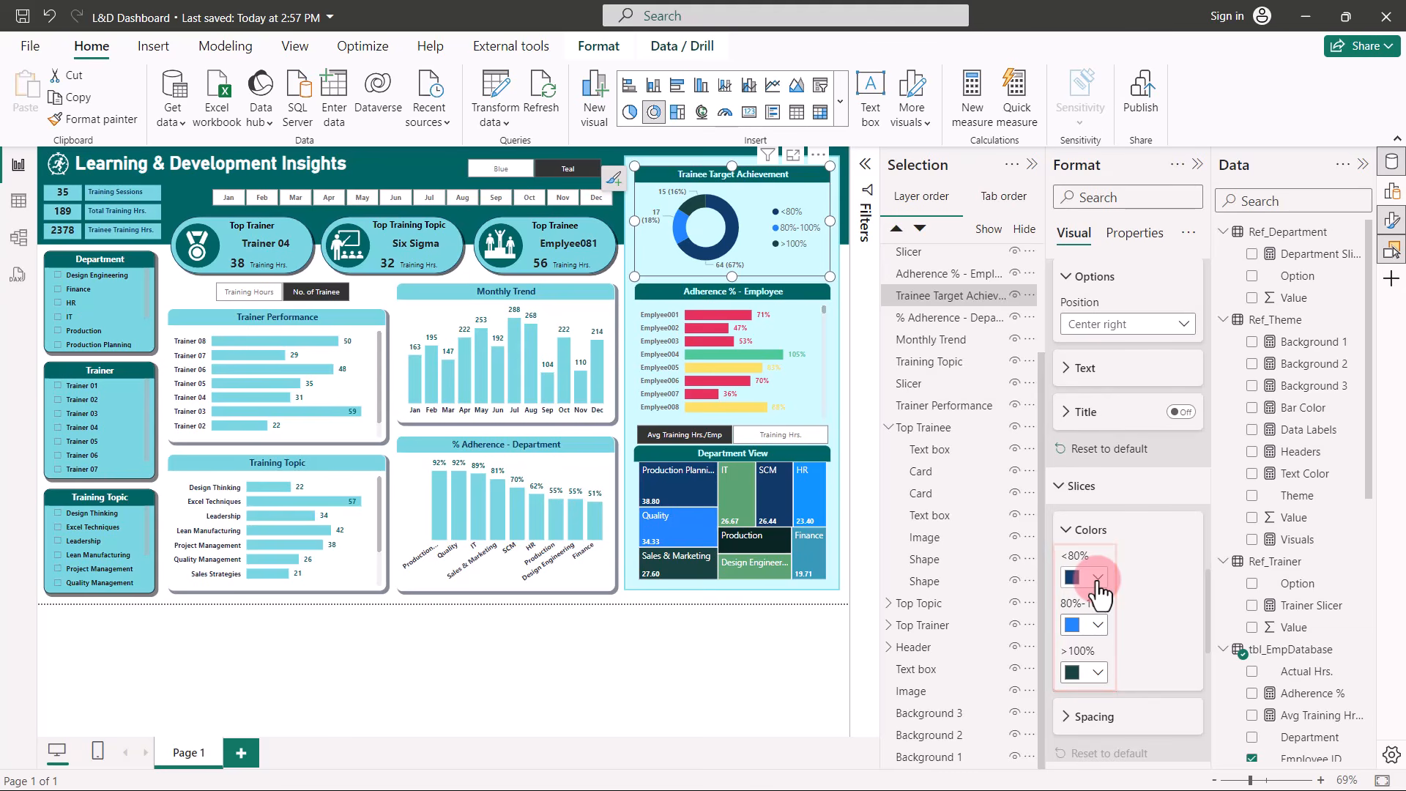
{"action": "left_click", "coordinate": [1303, 408]}
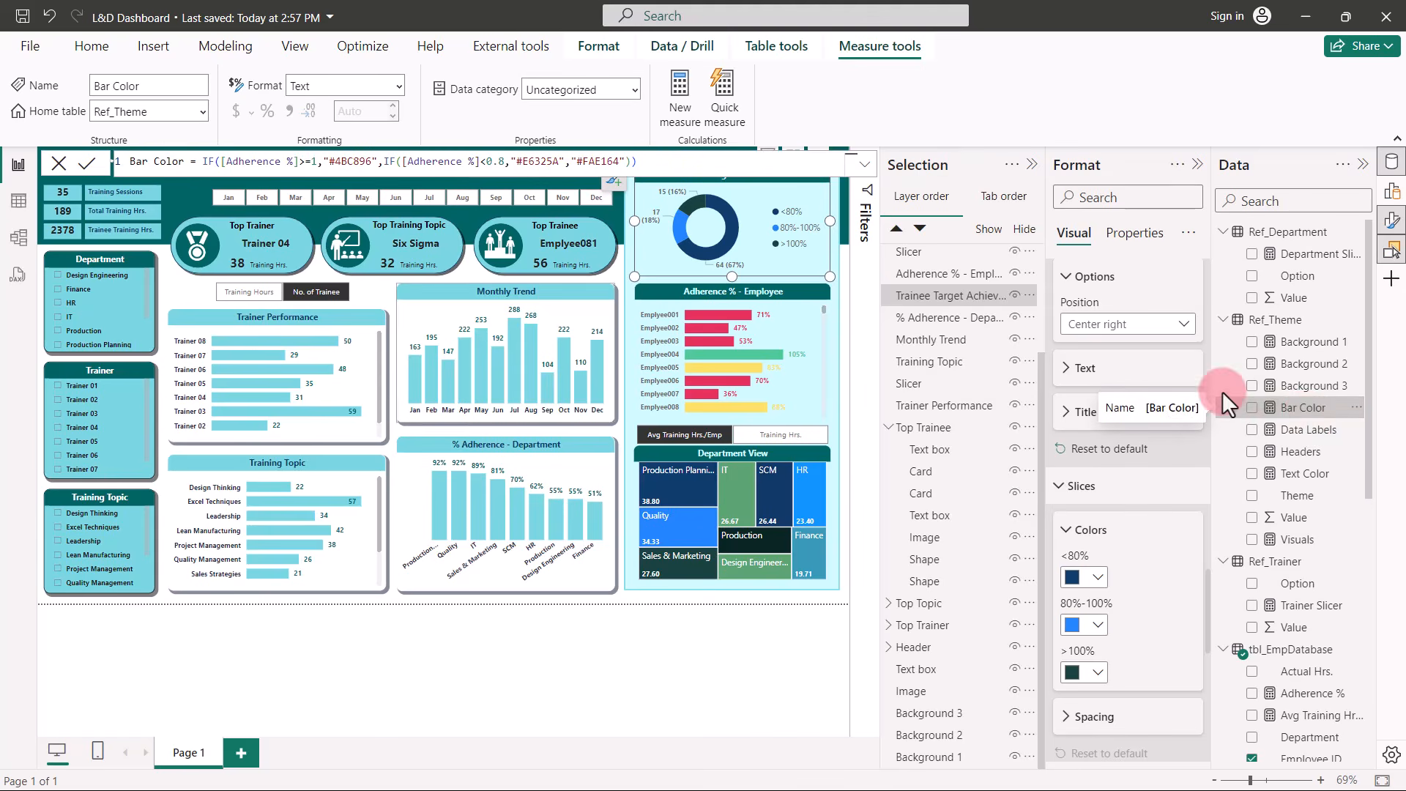
{"action": "left_click_drag", "start_coordinate": [382, 155], "coordinate": [331, 161]}
{"action": "key", "text": "ctrl+c"}
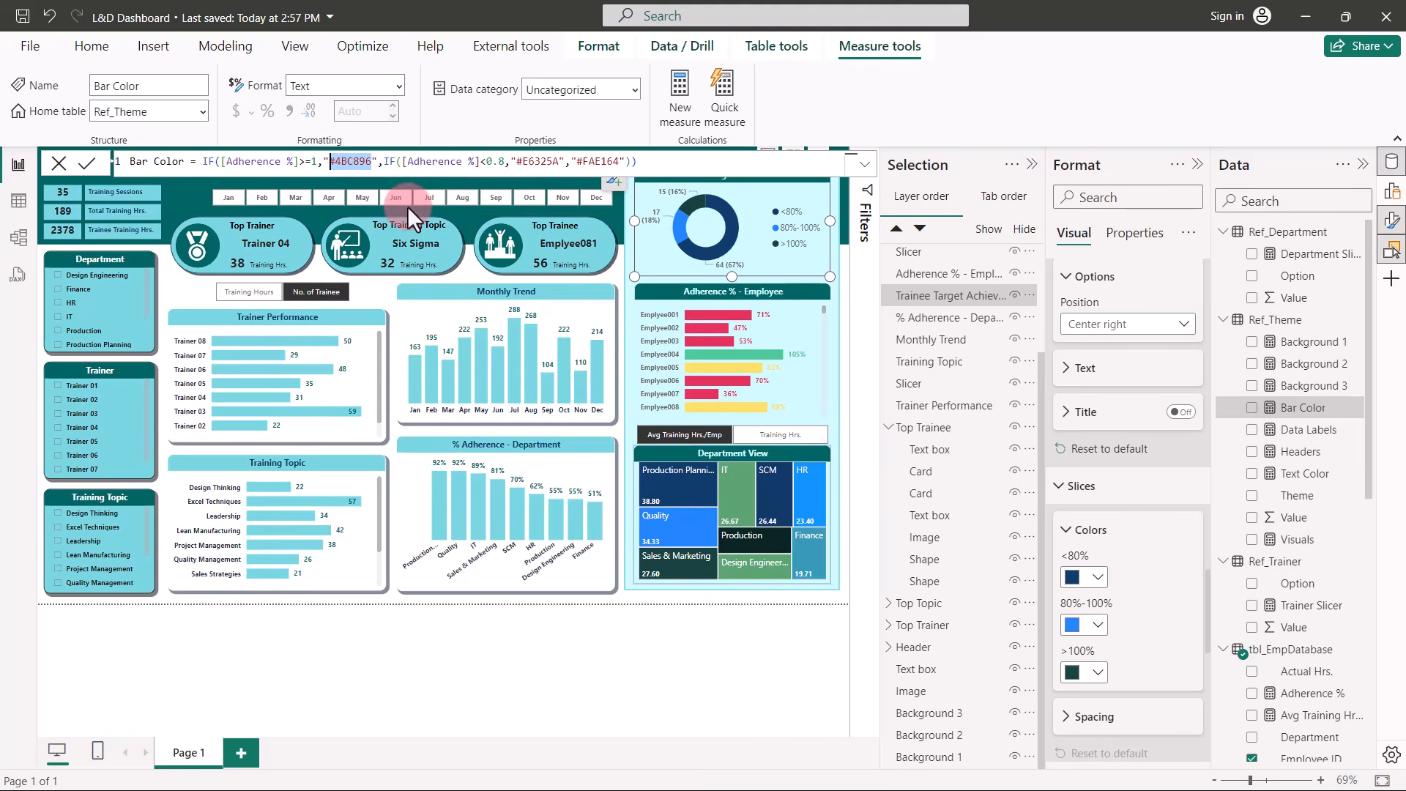
{"action": "left_click", "coordinate": [1098, 673]}
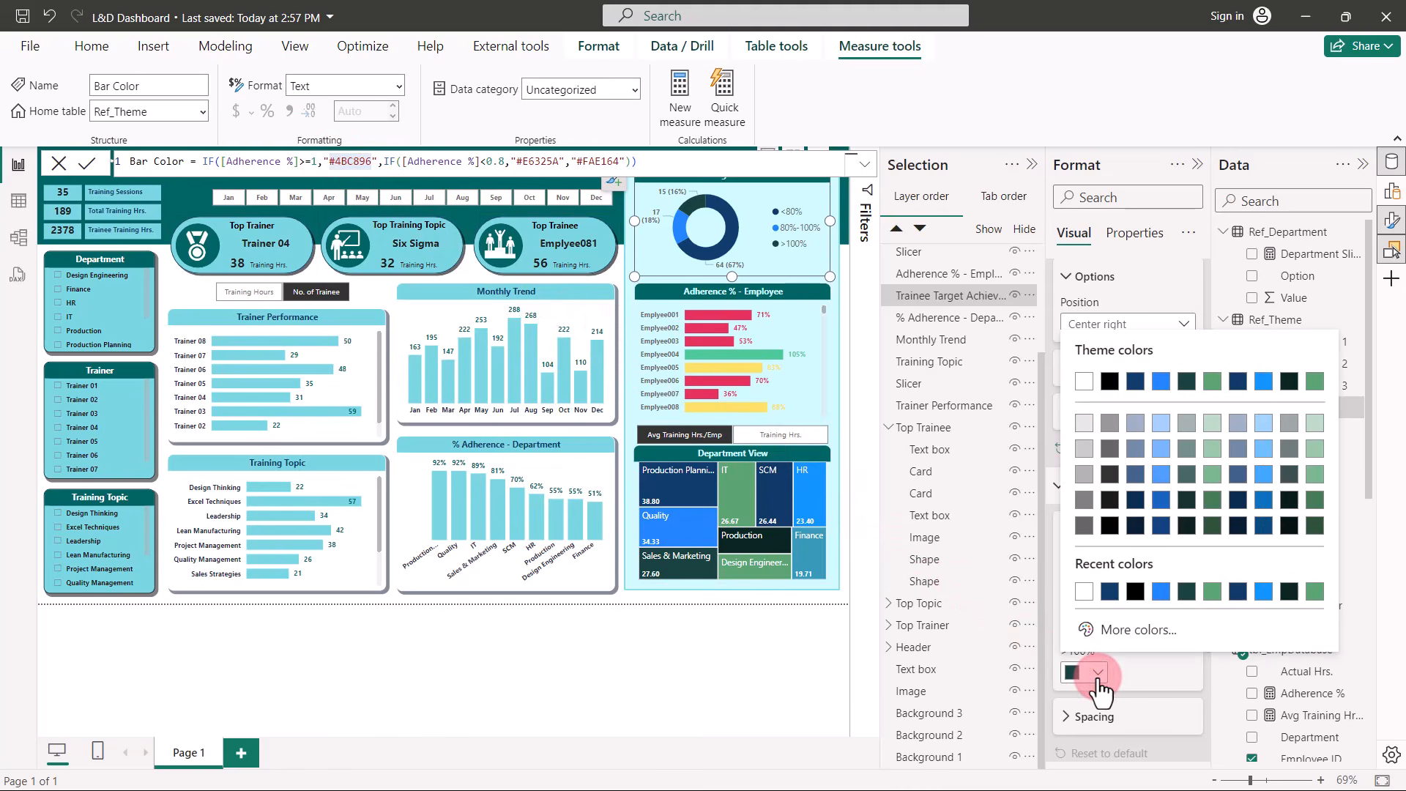
{"action": "left_click", "coordinate": [1130, 631]}
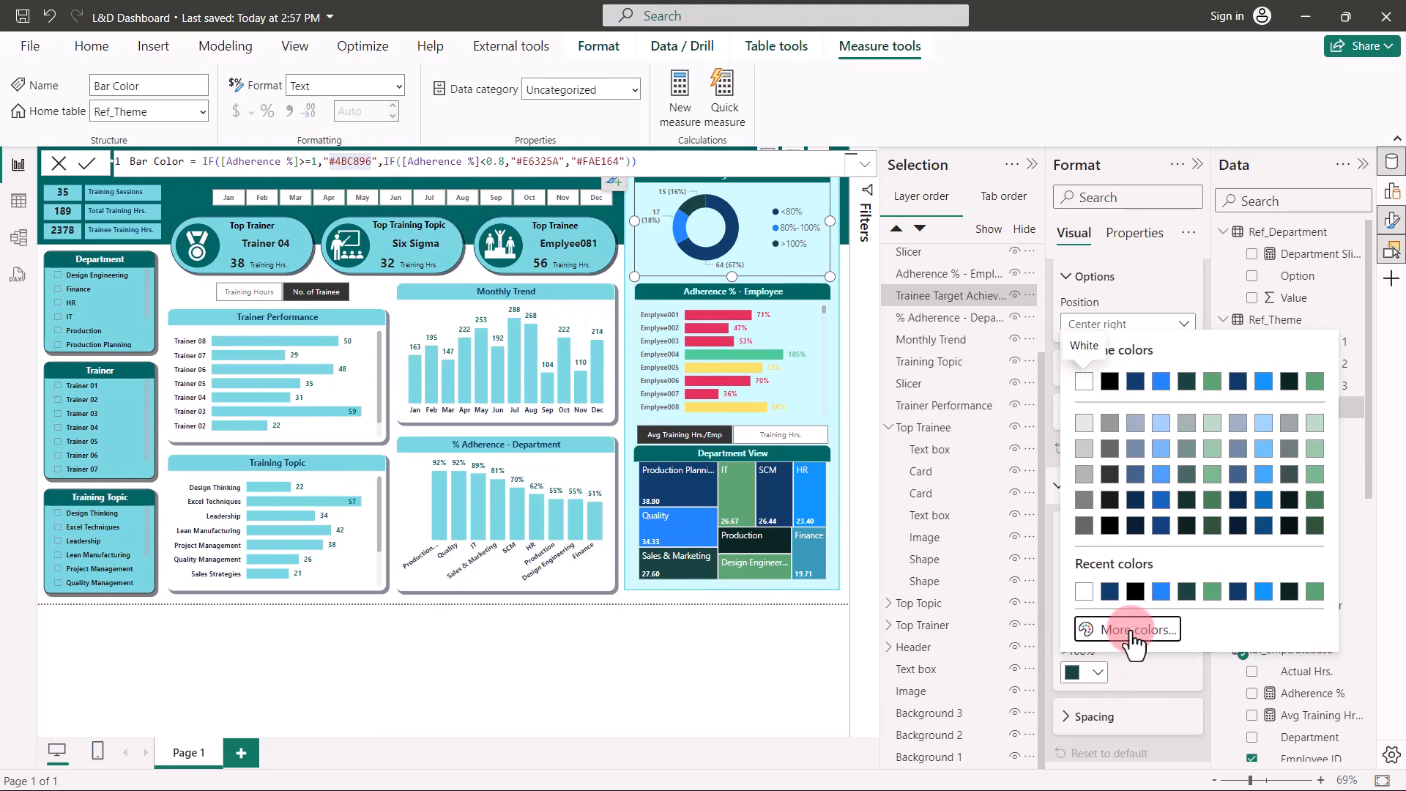
{"action": "left_click", "coordinate": [1126, 618]}
{"action": "key", "text": "ctrl+v"}
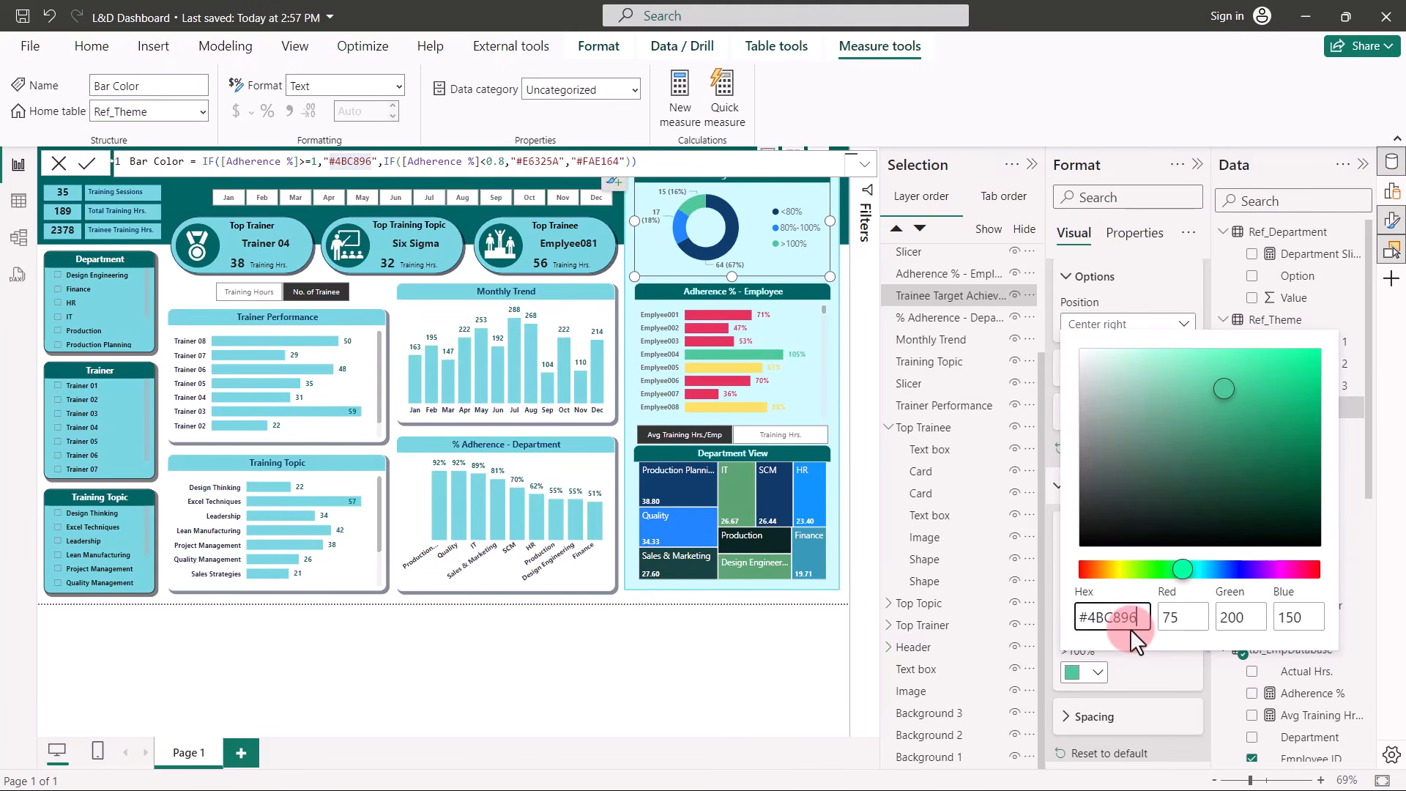
{"action": "left_click", "coordinate": [1128, 650]}
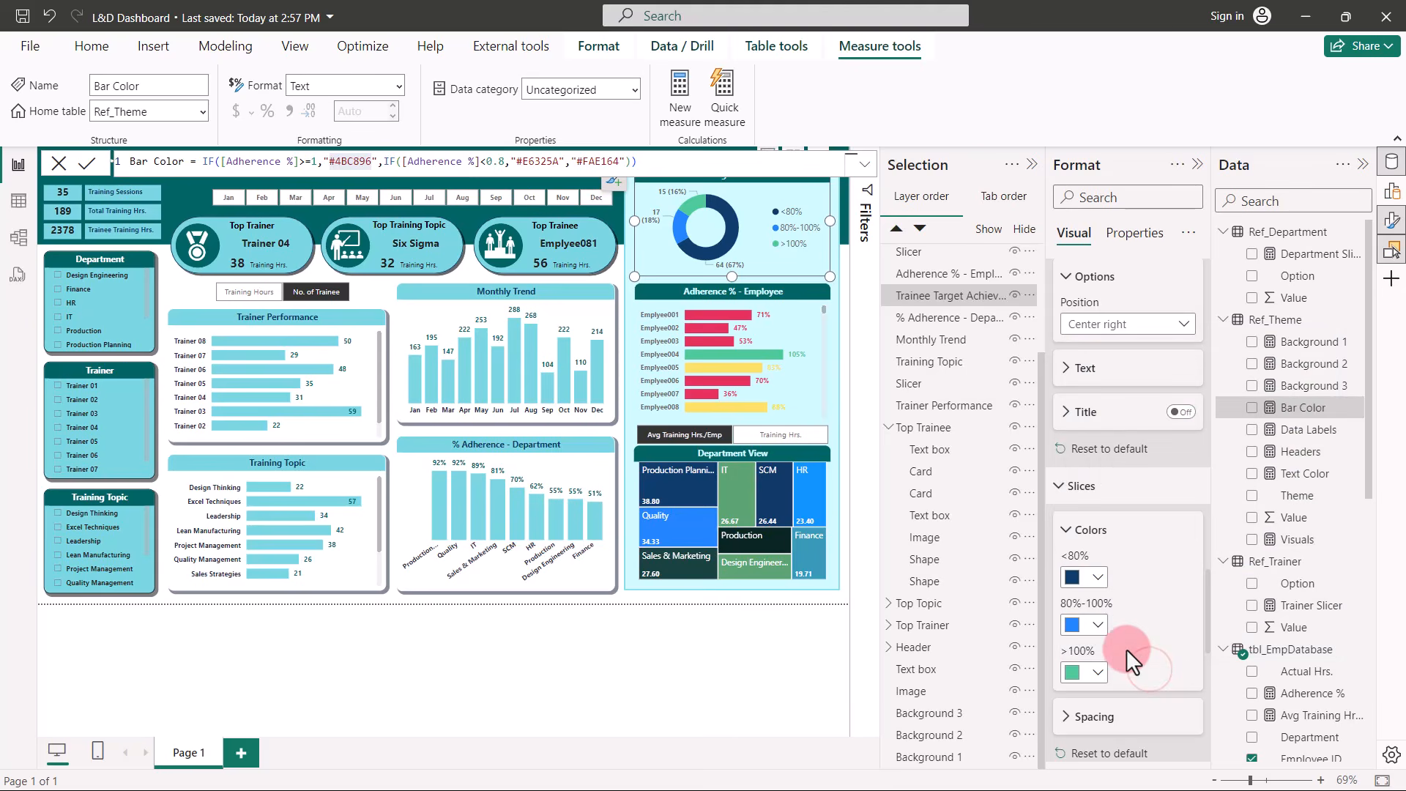
Set the donut's 80%-100% slice to #FAE164, copied from the Bar Color measure.
{"action": "left_click", "coordinate": [1100, 626]}
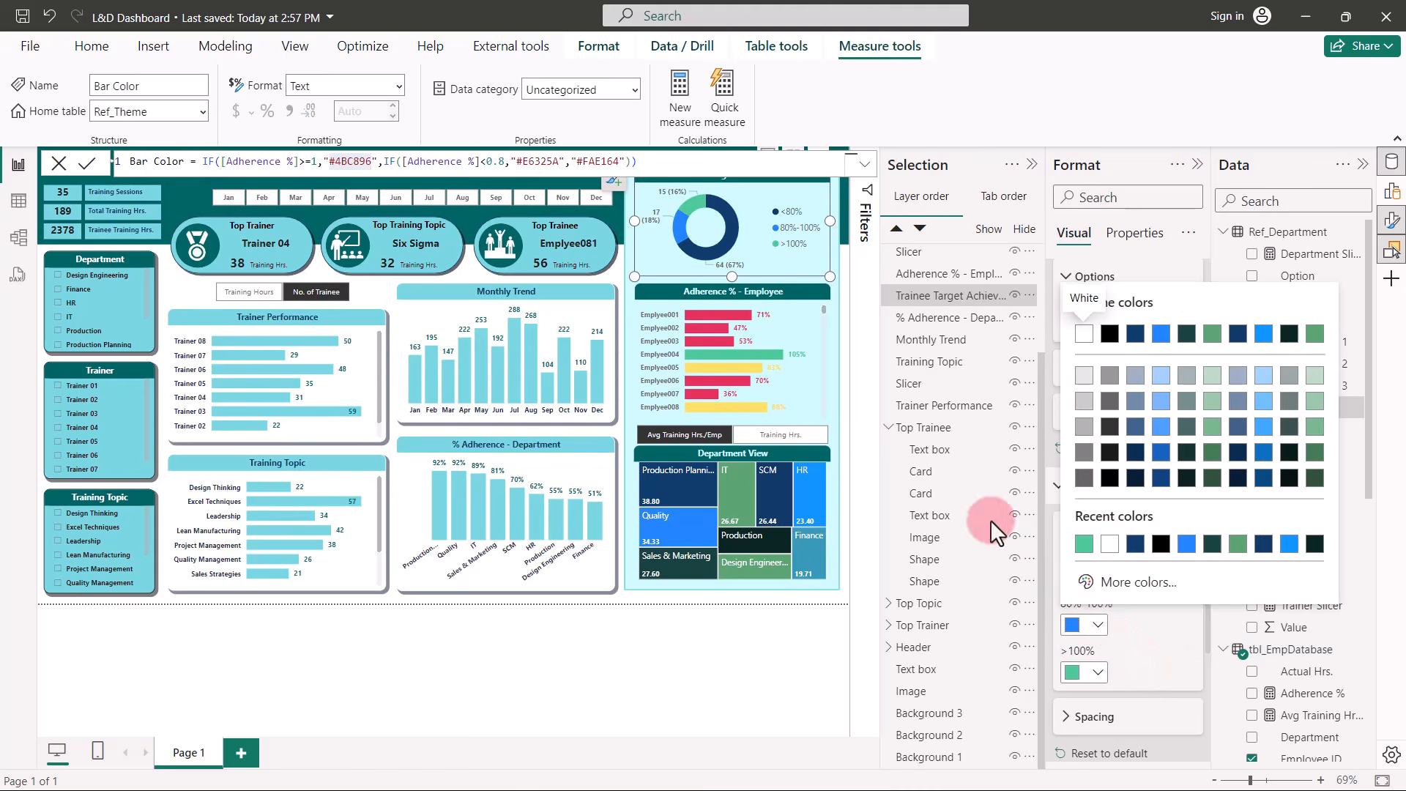
{"action": "left_click", "coordinate": [615, 157]}
{"action": "left_click", "coordinate": [611, 160]}
{"action": "left_click_drag", "start_coordinate": [610, 161], "coordinate": [575, 161]}
{"action": "key", "text": "ctrl+c"}
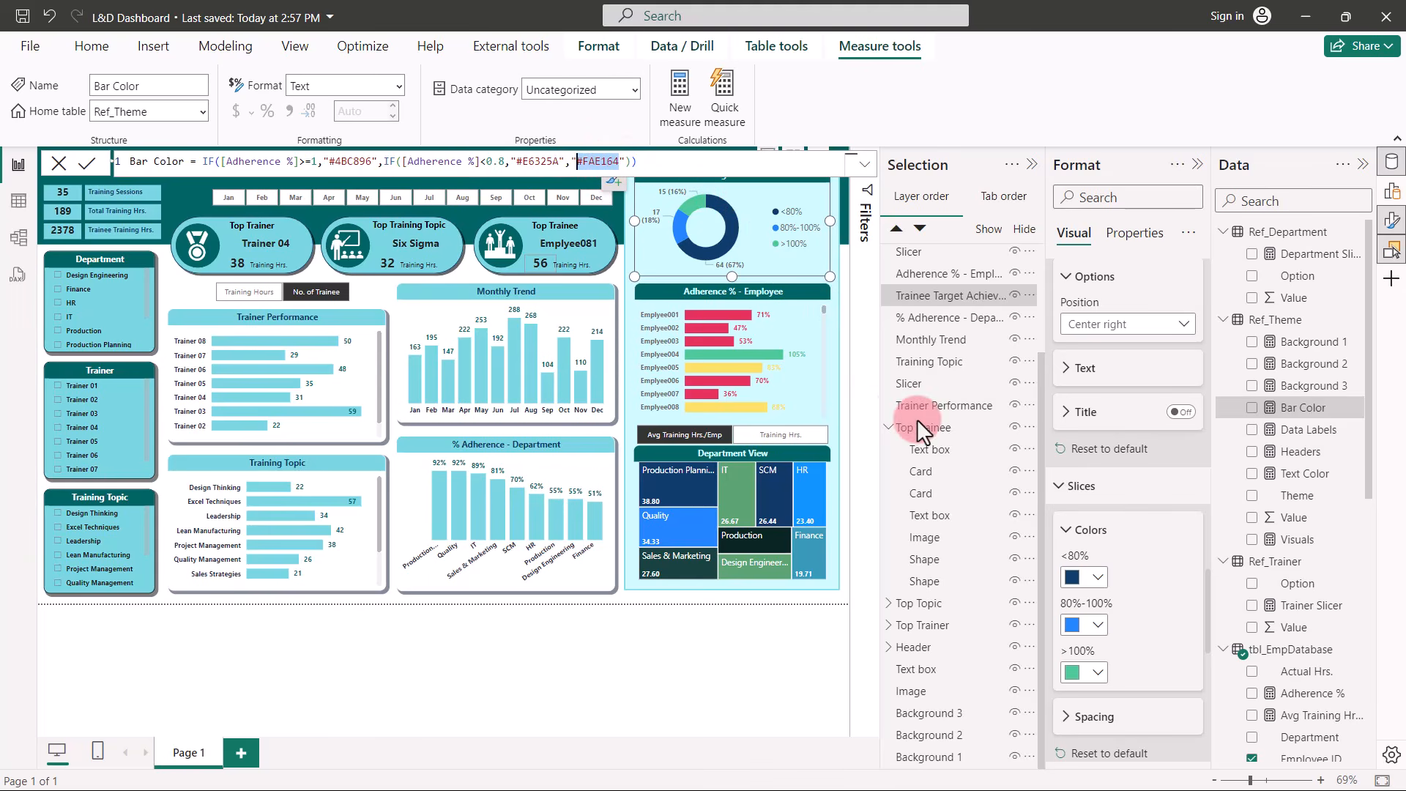
{"action": "left_click", "coordinate": [1098, 626]}
{"action": "left_click", "coordinate": [1125, 582]}
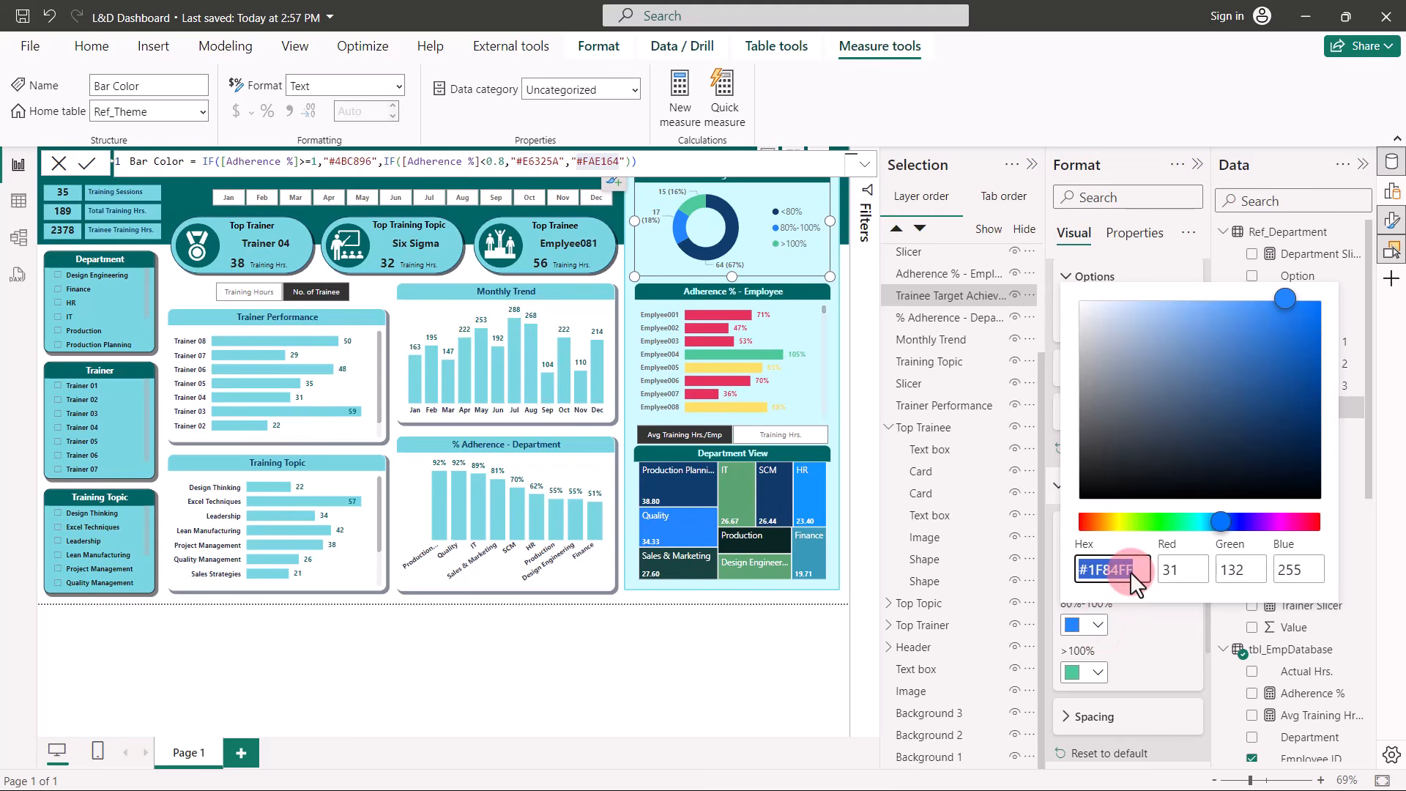
{"action": "key", "text": "ctrl+v"}
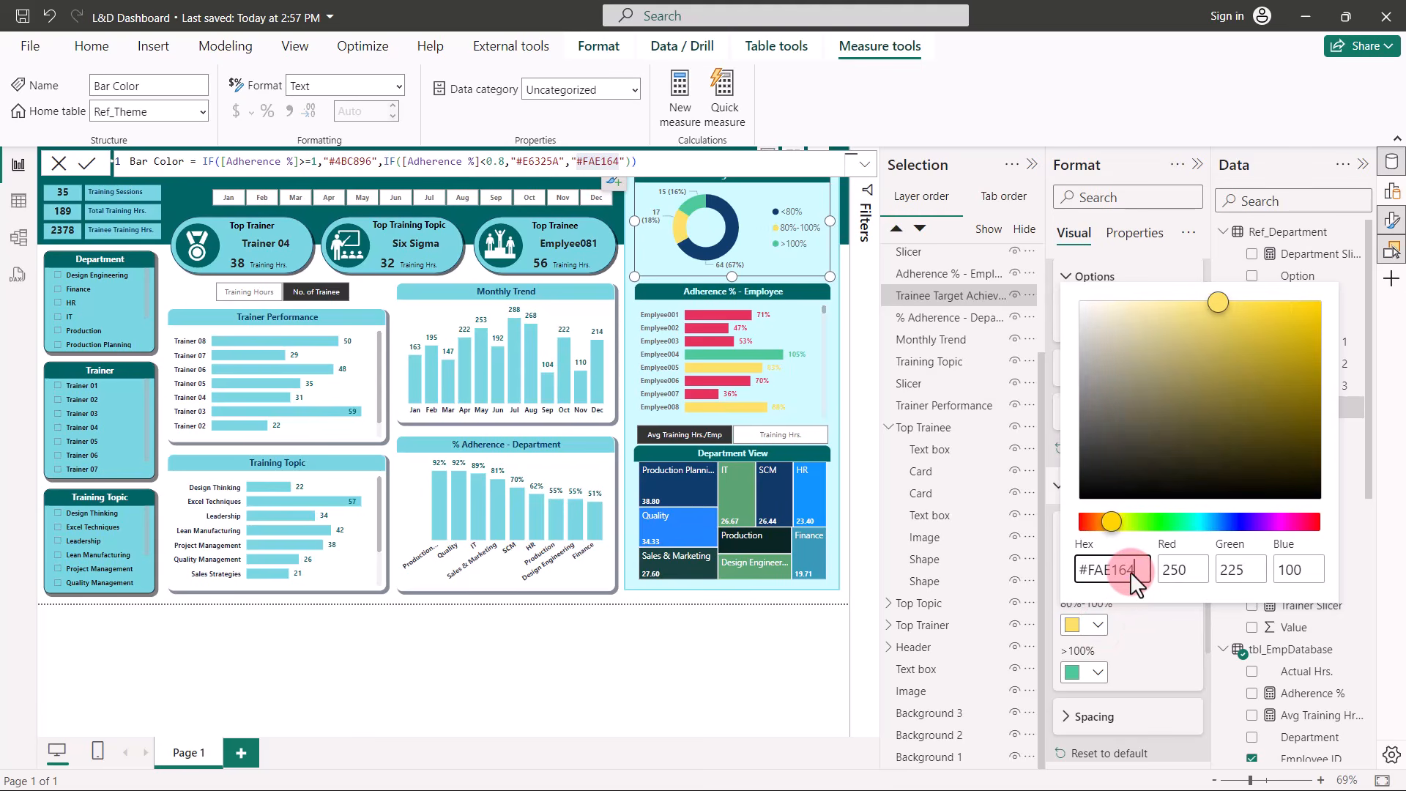
{"action": "left_click", "coordinate": [1141, 617]}
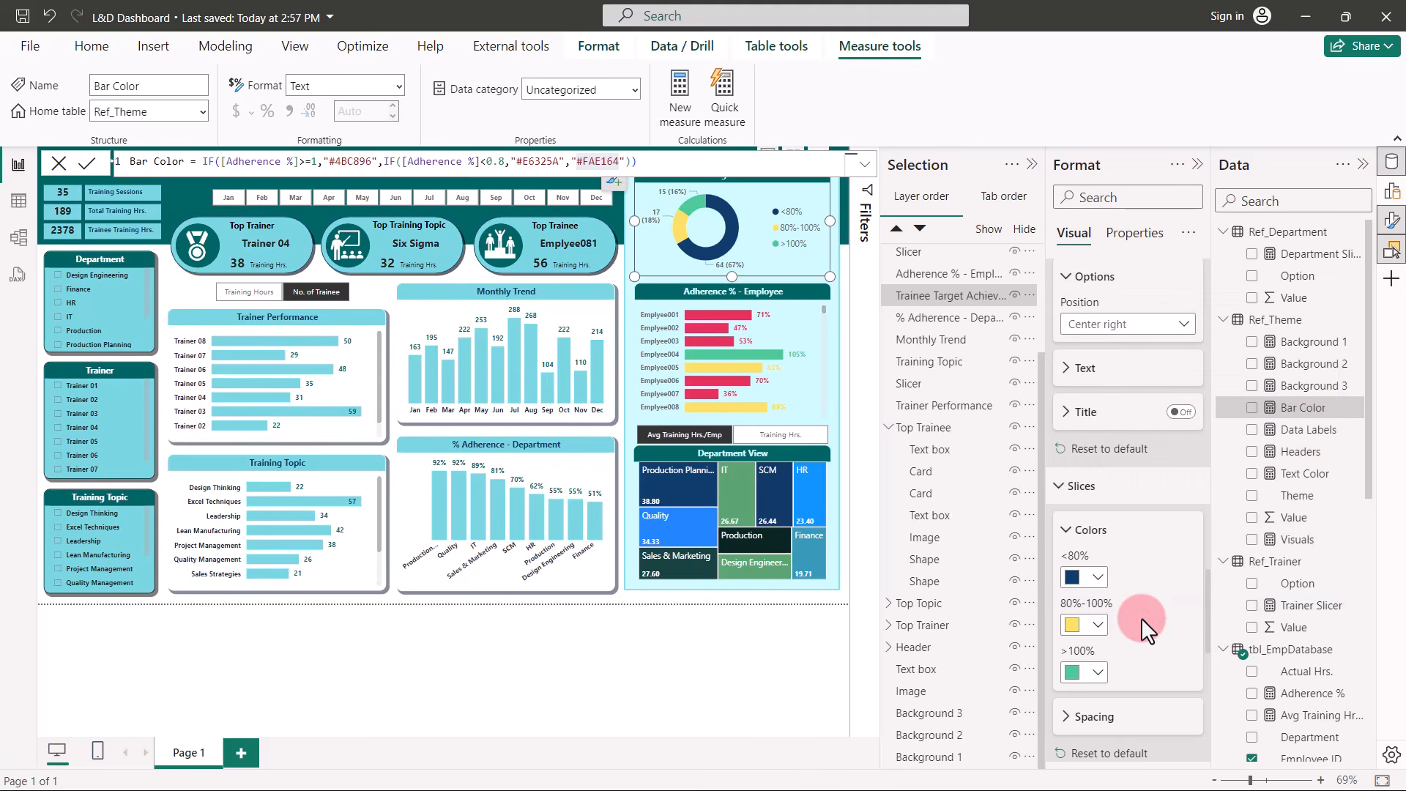
Set the donut's <80% slice to #E6325A, copied from the Bar Color measure, and deselect the chart.
{"action": "left_click_drag", "start_coordinate": [558, 162], "coordinate": [516, 163]}
{"action": "key", "text": "ctrl+c"}
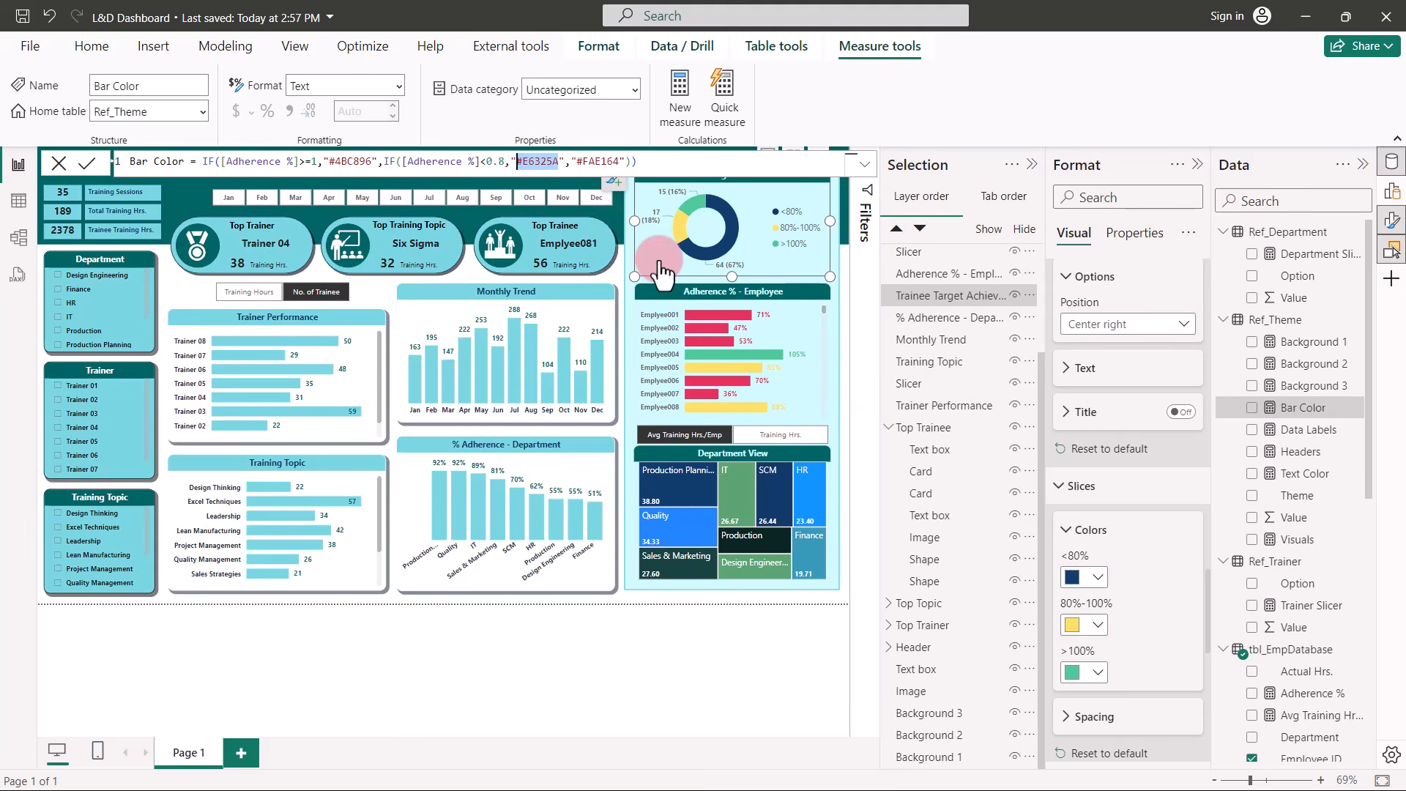
{"action": "left_click", "coordinate": [1098, 578]}
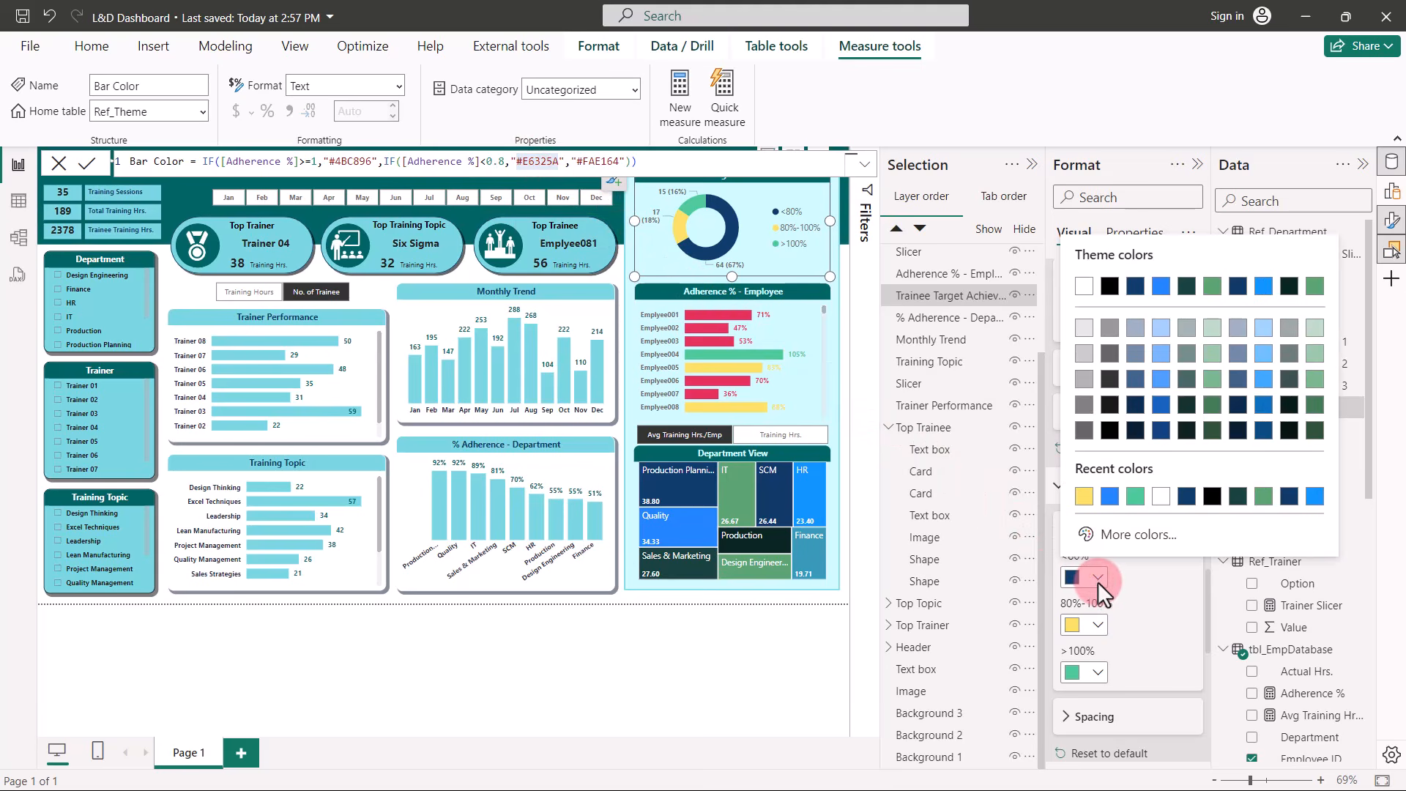
{"action": "left_click", "coordinate": [1120, 534]}
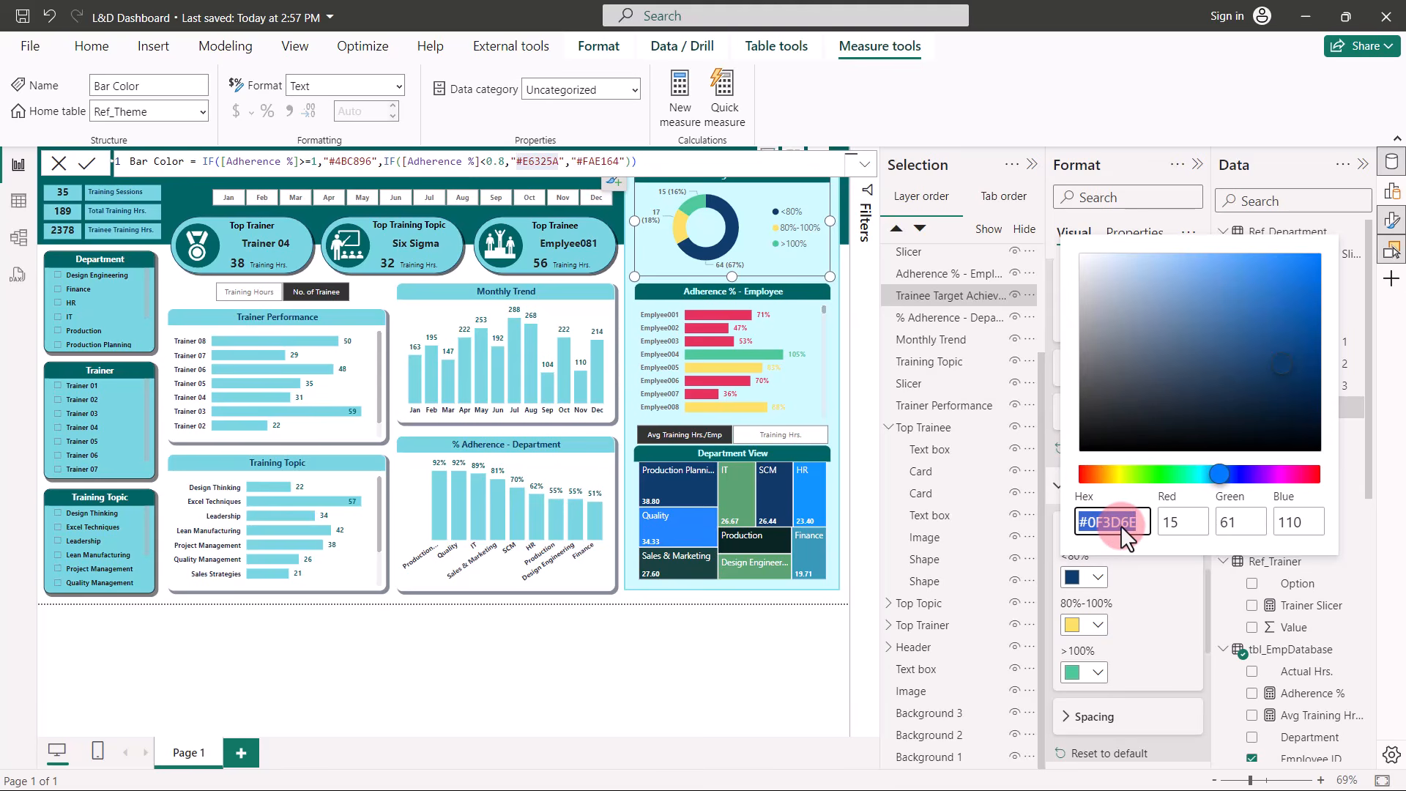
{"action": "key", "text": "ctrl+v"}
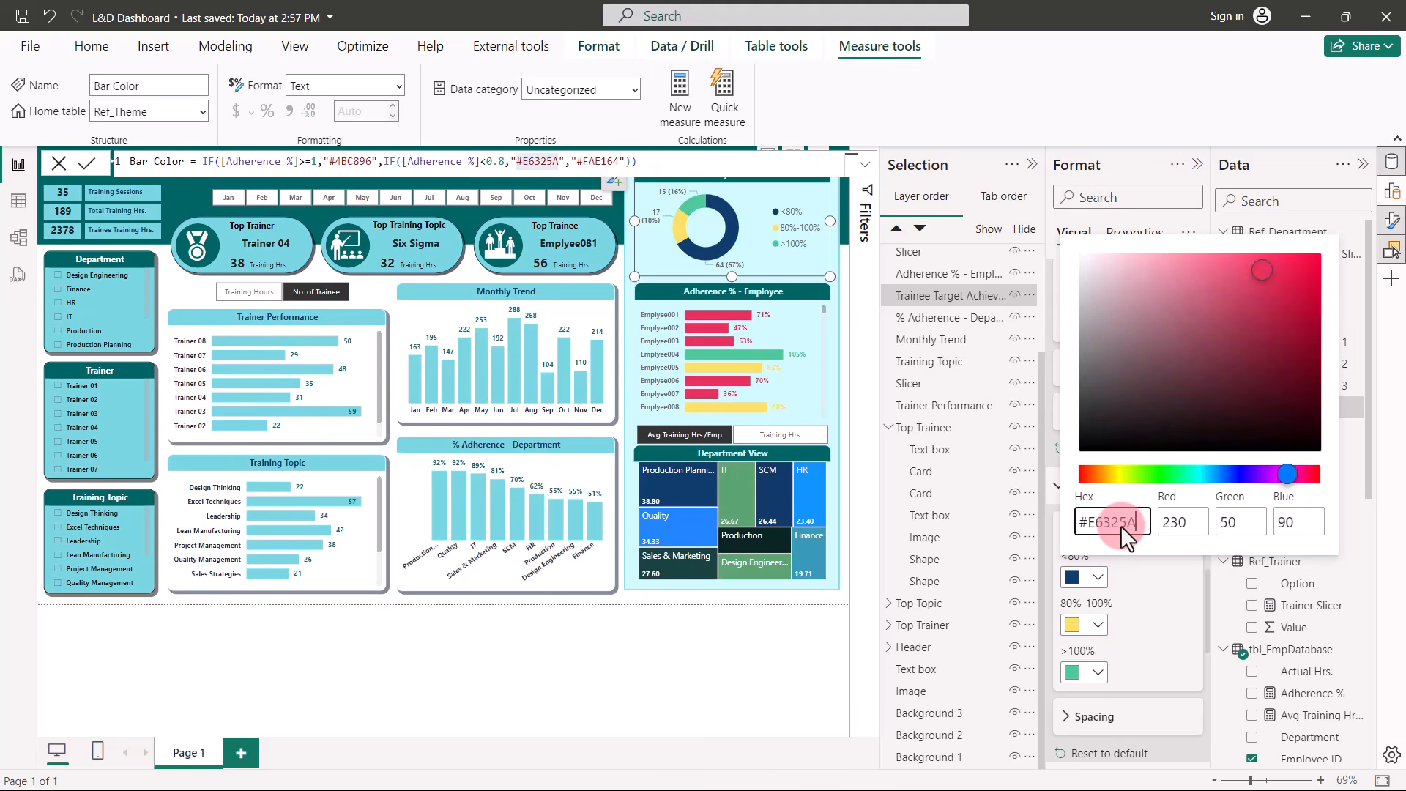
{"action": "left_click", "coordinate": [709, 627]}
{"action": "left_click", "coordinate": [732, 595]}
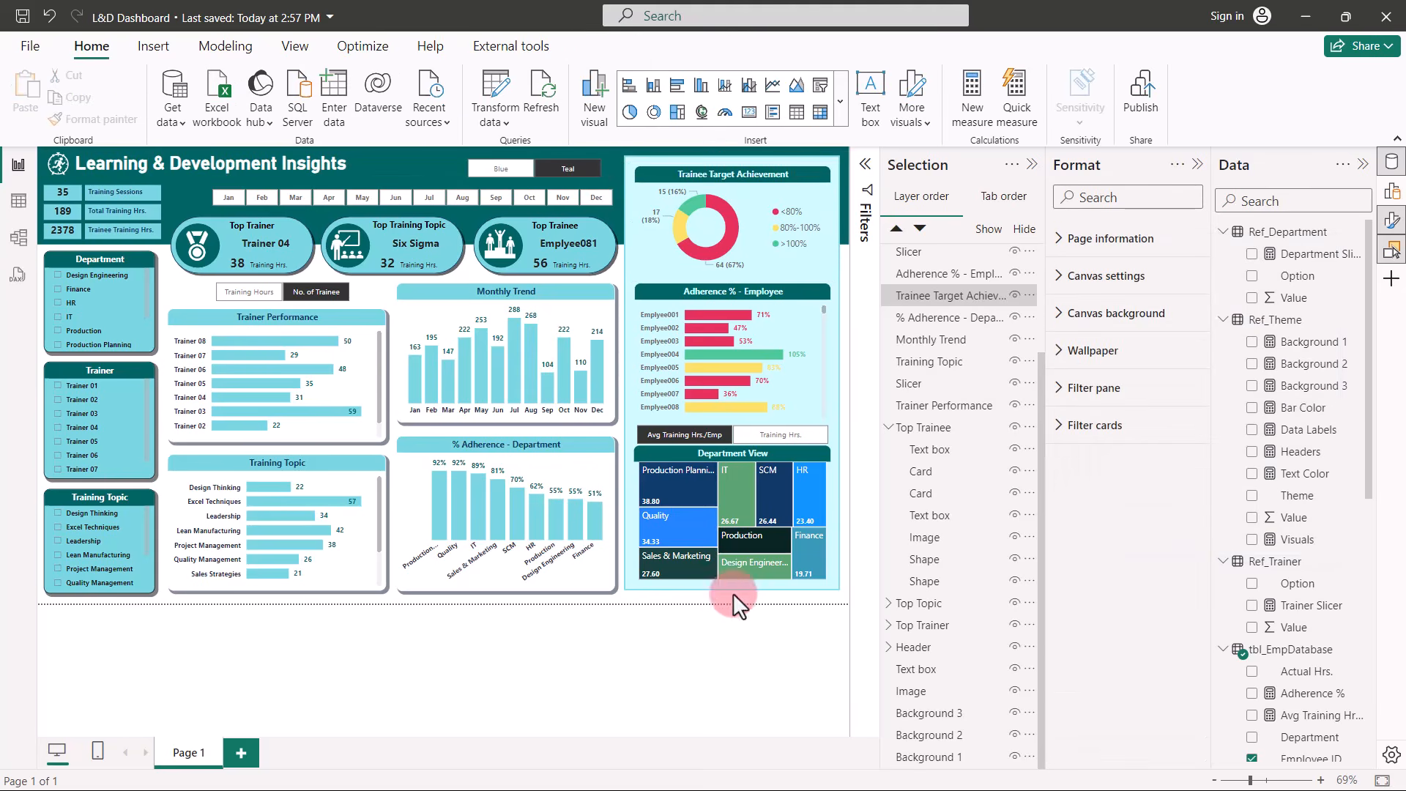
Set the data label values of the Department View treemap to 0 decimal places, and deselect the chart.
{"action": "left_click", "coordinate": [1033, 165]}
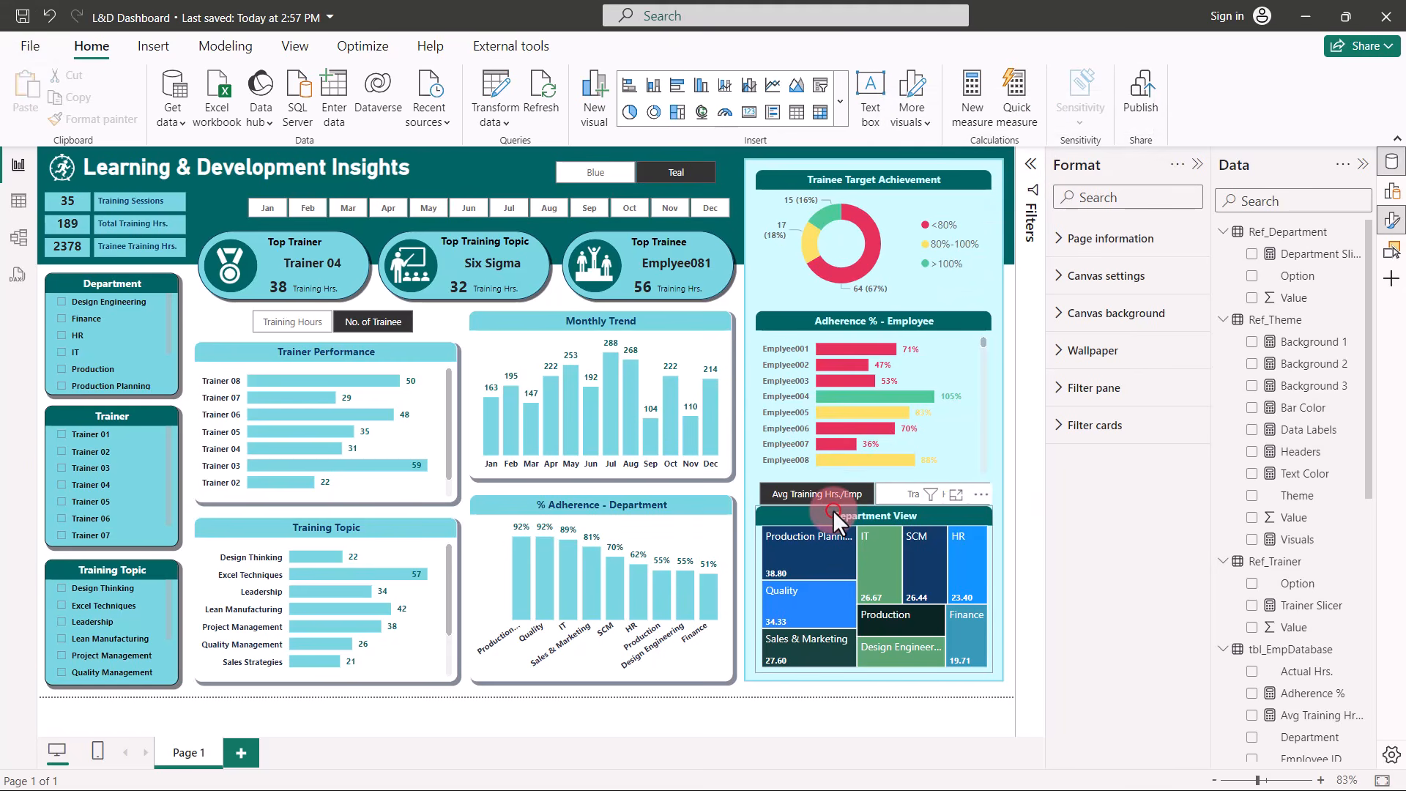
{"action": "left_click", "coordinate": [833, 509]}
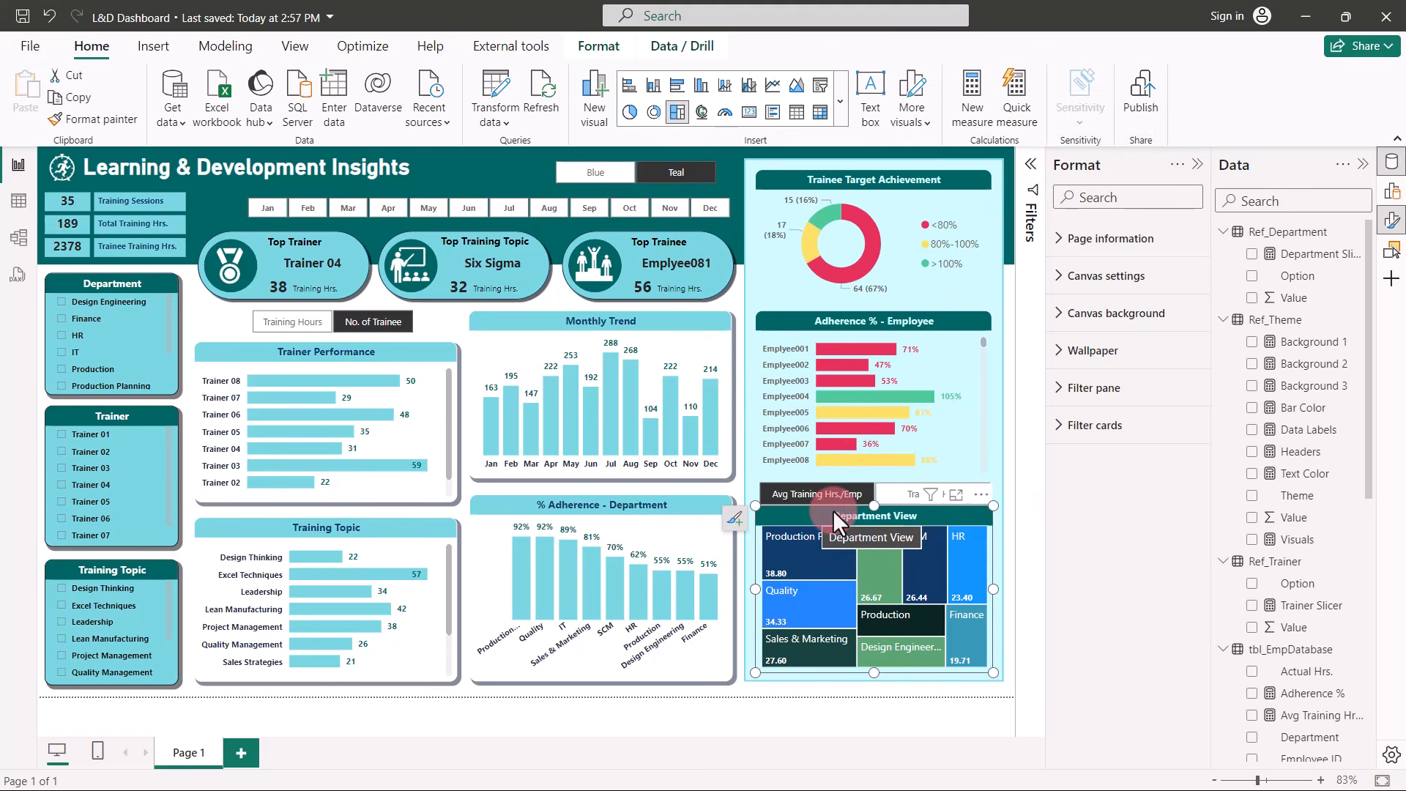
{"action": "scroll", "coordinate": [1097, 454], "scroll_direction": "down", "scroll_amount": 8}
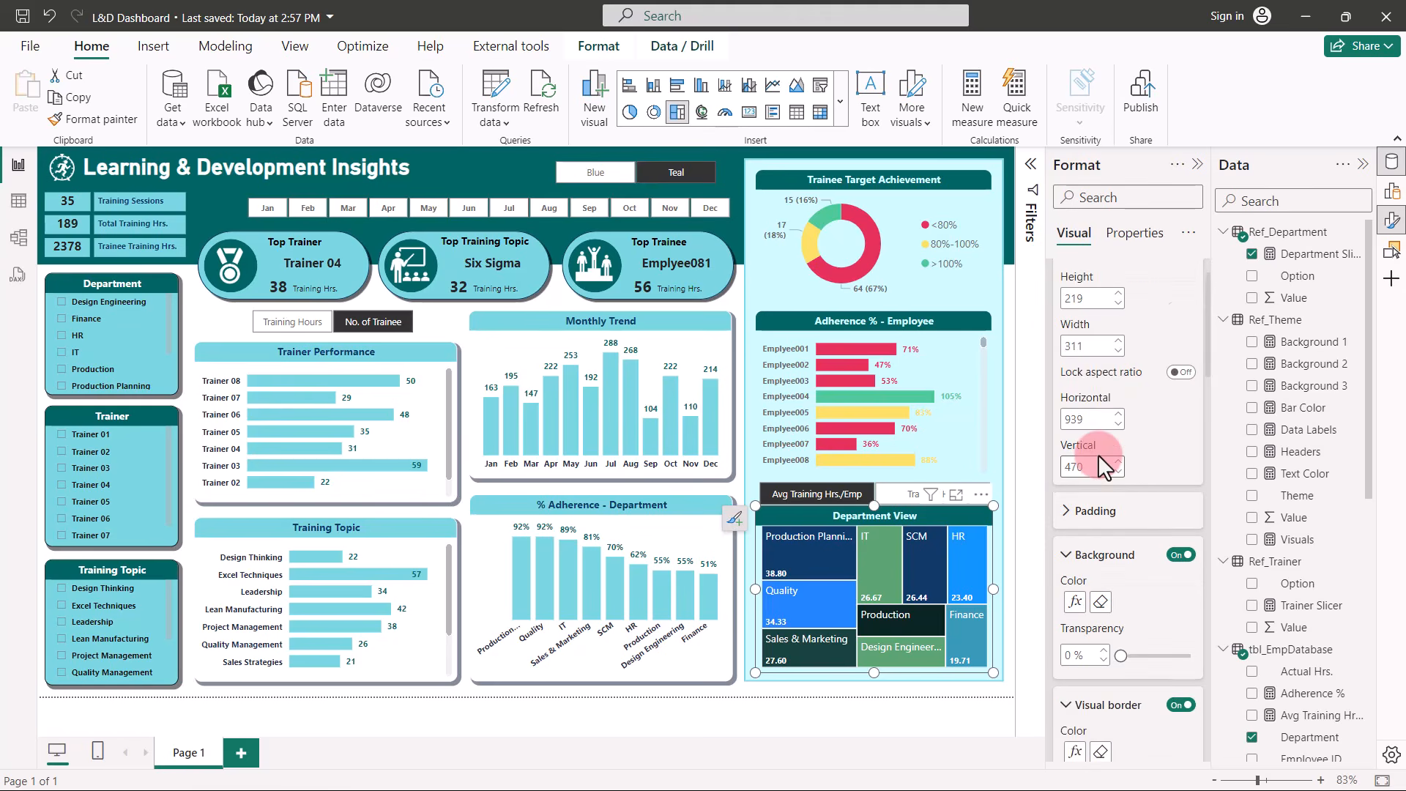
{"action": "scroll", "coordinate": [1099, 456], "scroll_direction": "down", "scroll_amount": 10}
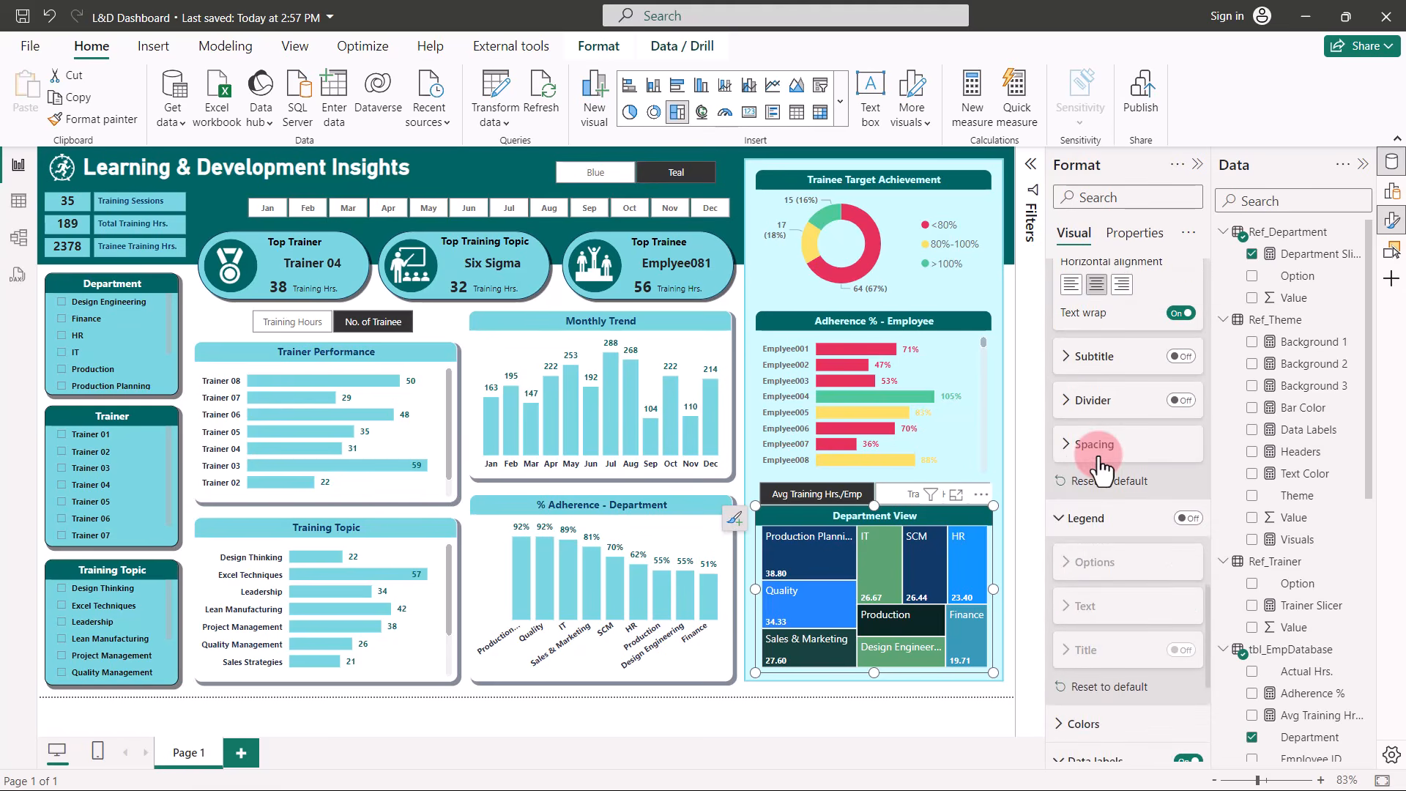
{"action": "scroll", "coordinate": [1097, 454], "scroll_direction": "down", "scroll_amount": 5}
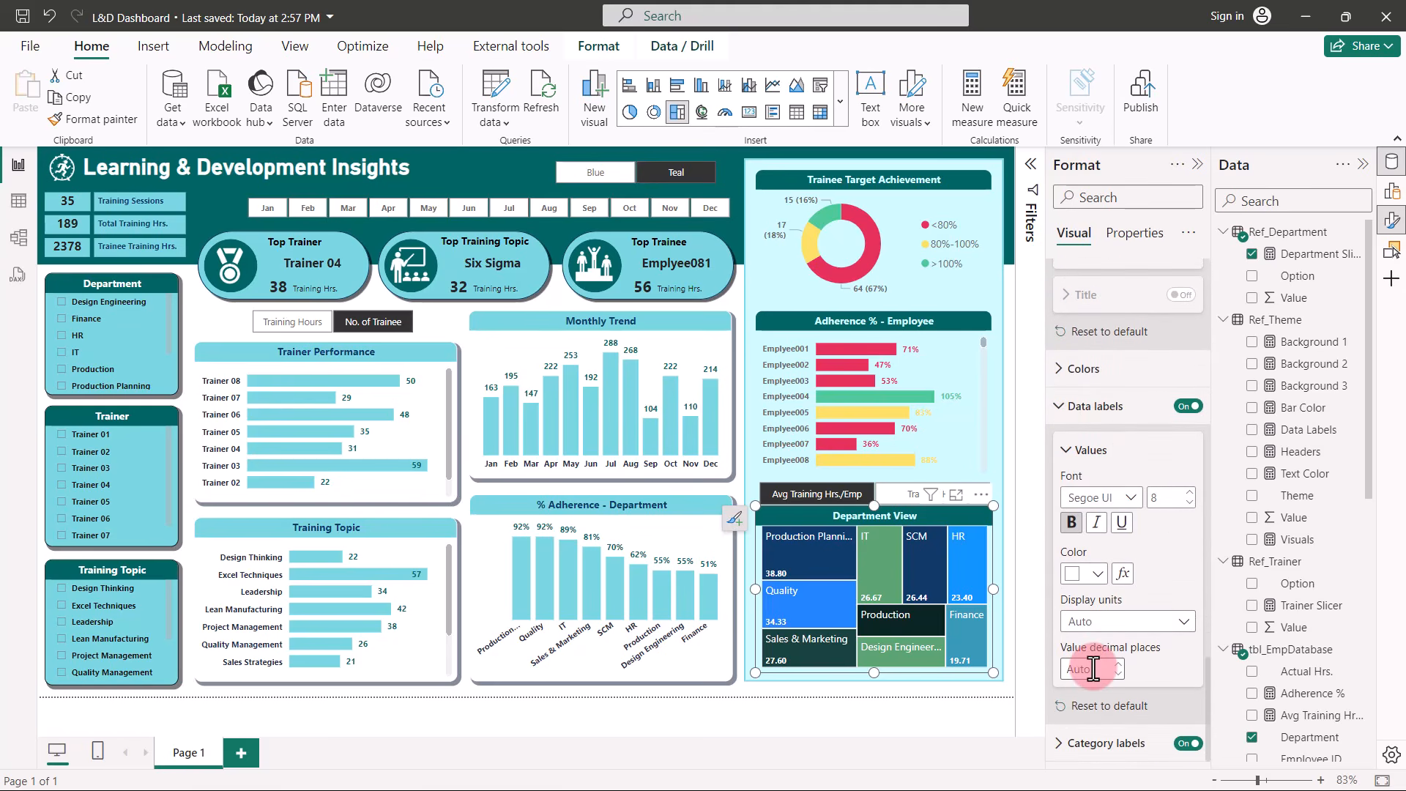
{"action": "left_click", "coordinate": [1094, 668]}
{"action": "type", "text": "0"}
{"action": "key", "text": "Return"}
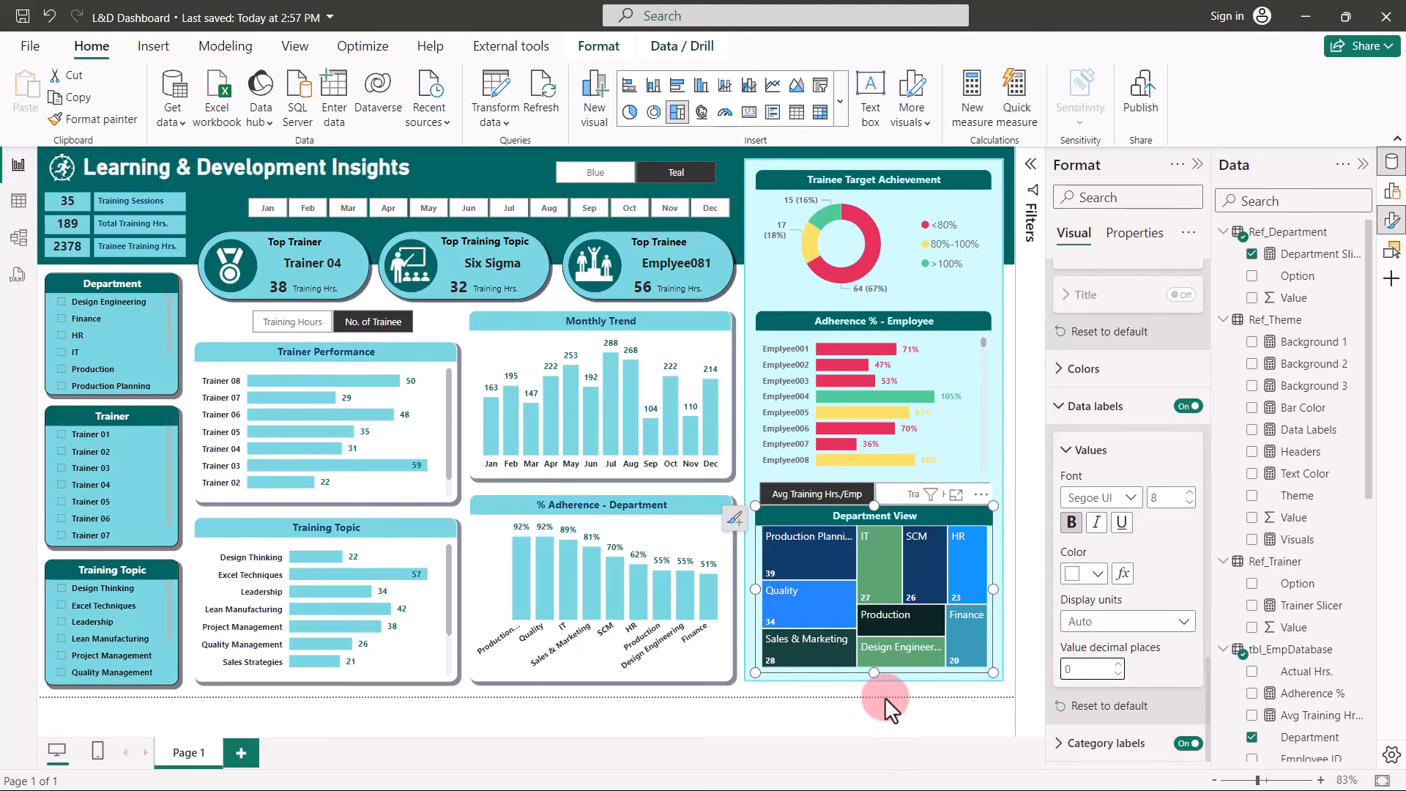
{"action": "left_click", "coordinate": [817, 701]}
Enlarge the report canvas by hiding the Format and Data panes and collapsing the ribbon, and switch the dashboard theme to Blue.
{"action": "left_click", "coordinate": [1197, 164]}
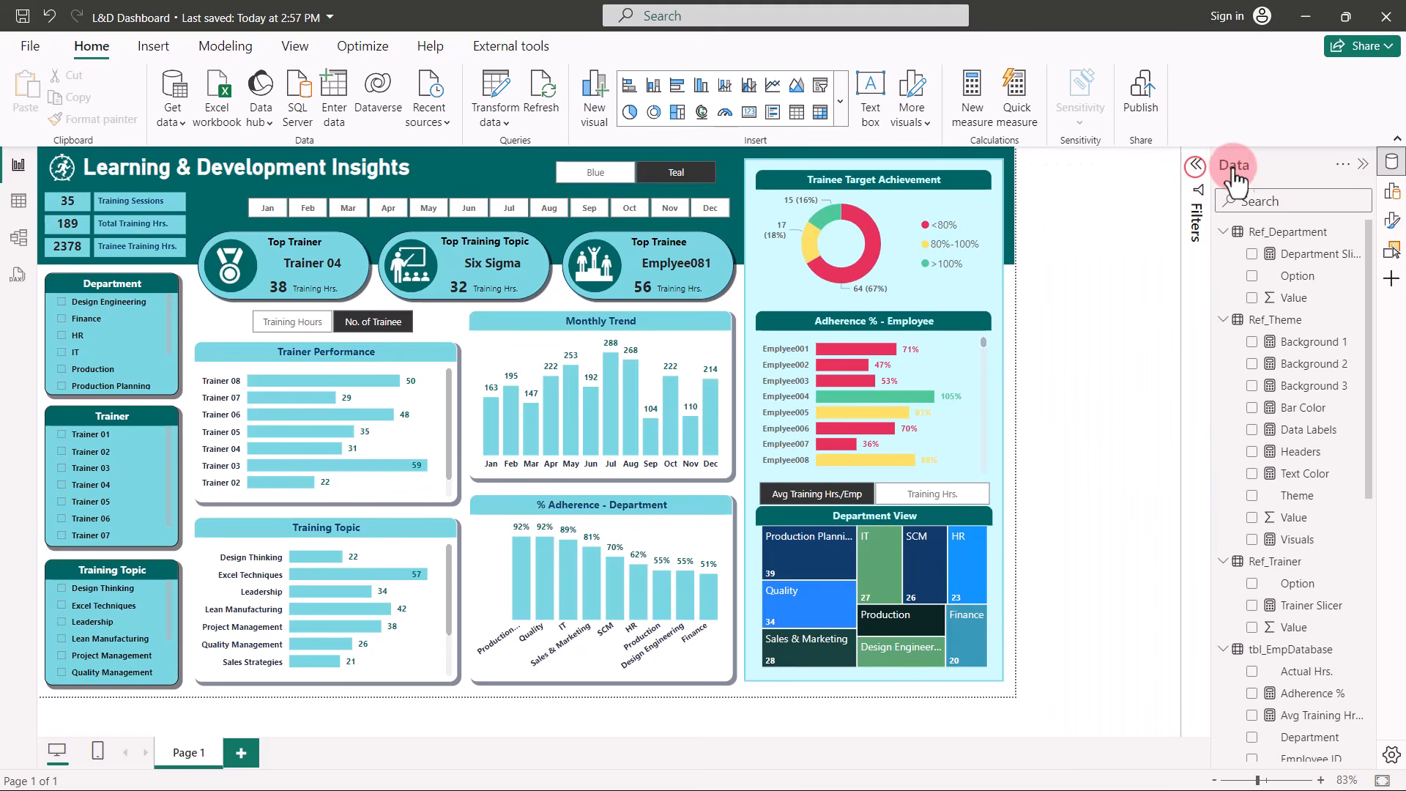
{"action": "left_click", "coordinate": [1363, 163]}
{"action": "left_click", "coordinate": [1397, 138]}
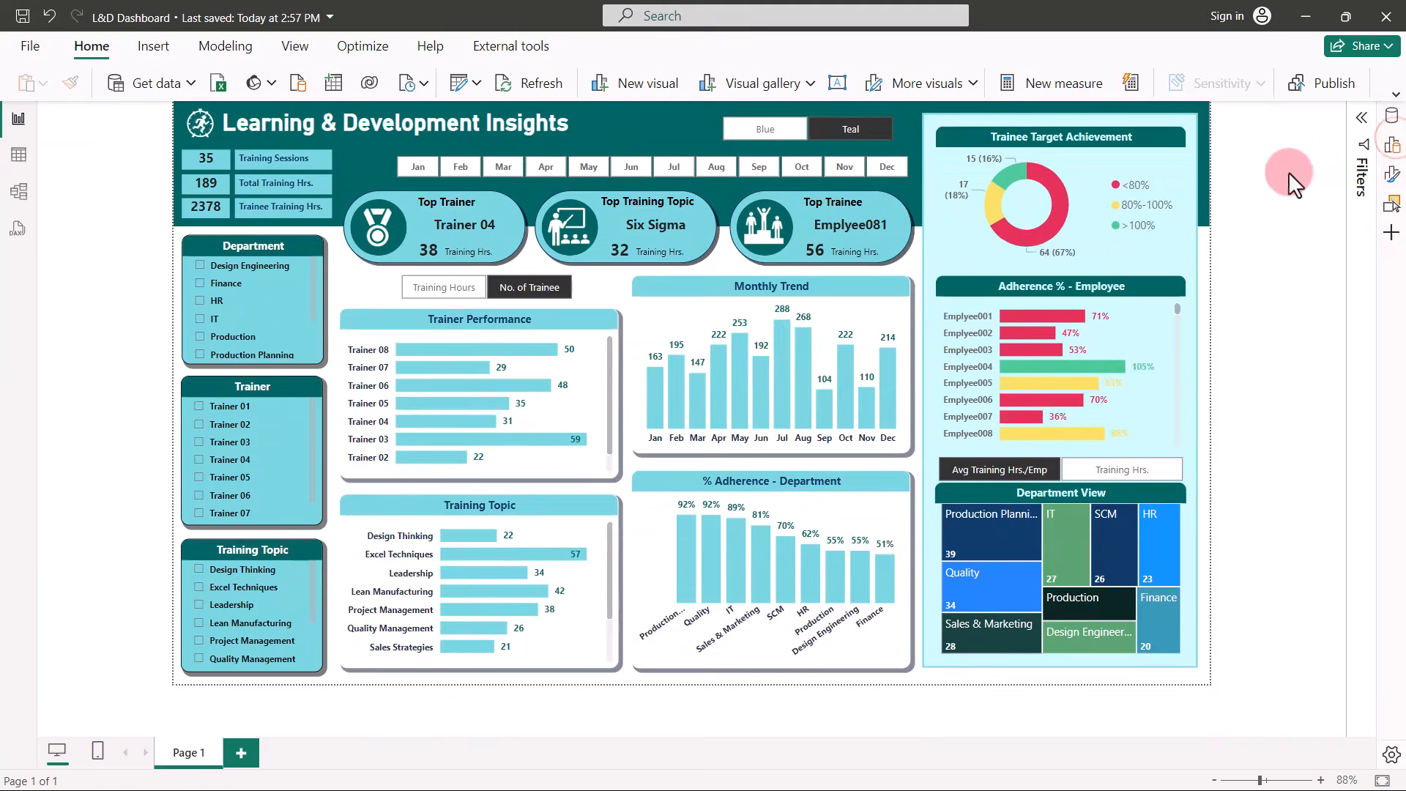
{"action": "left_click", "coordinate": [768, 133]}
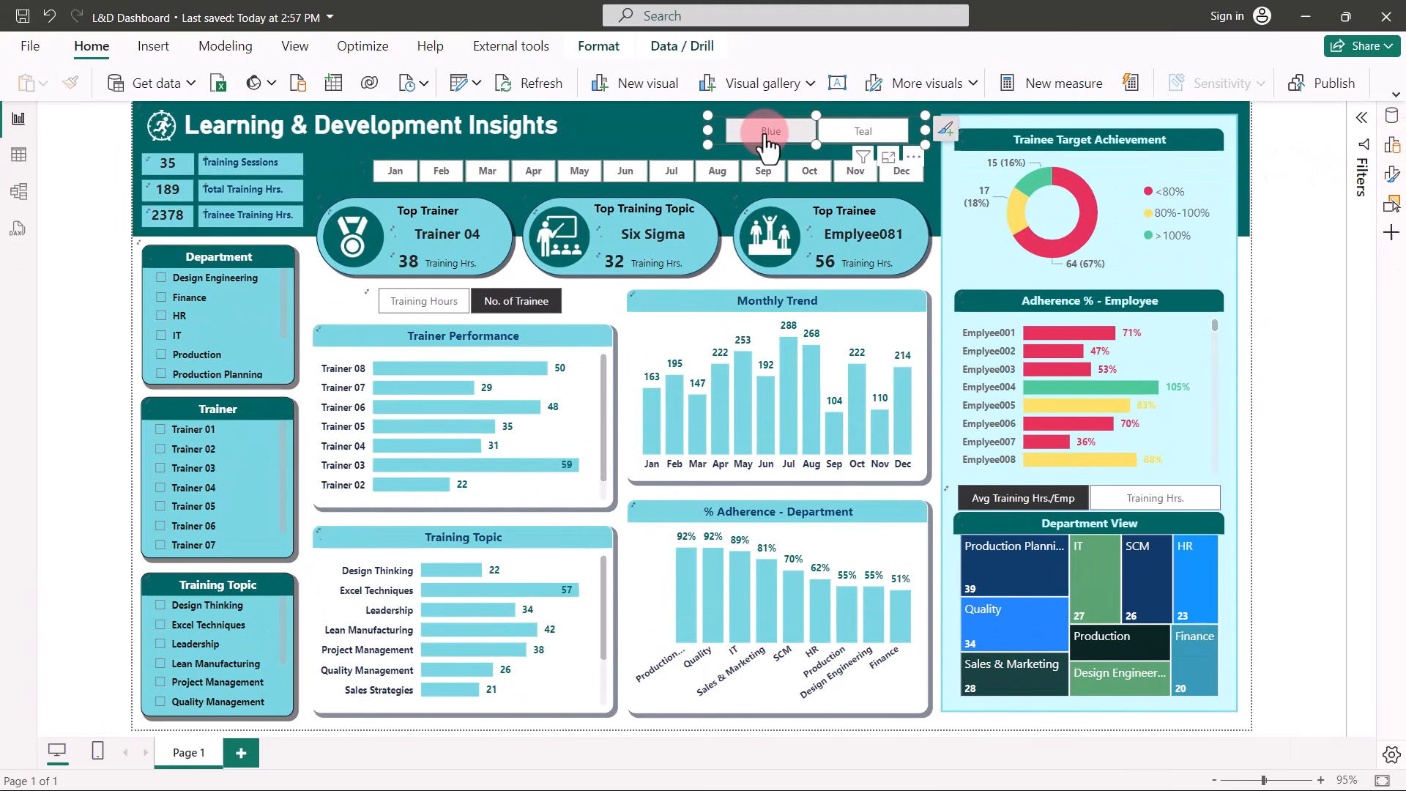
Test the trainer toggle with Training Hours and No. of Trainee, and the Department View toggle with Training Hrs. and Avg Training Hrs./Emp.
{"action": "left_click", "coordinate": [507, 306]}
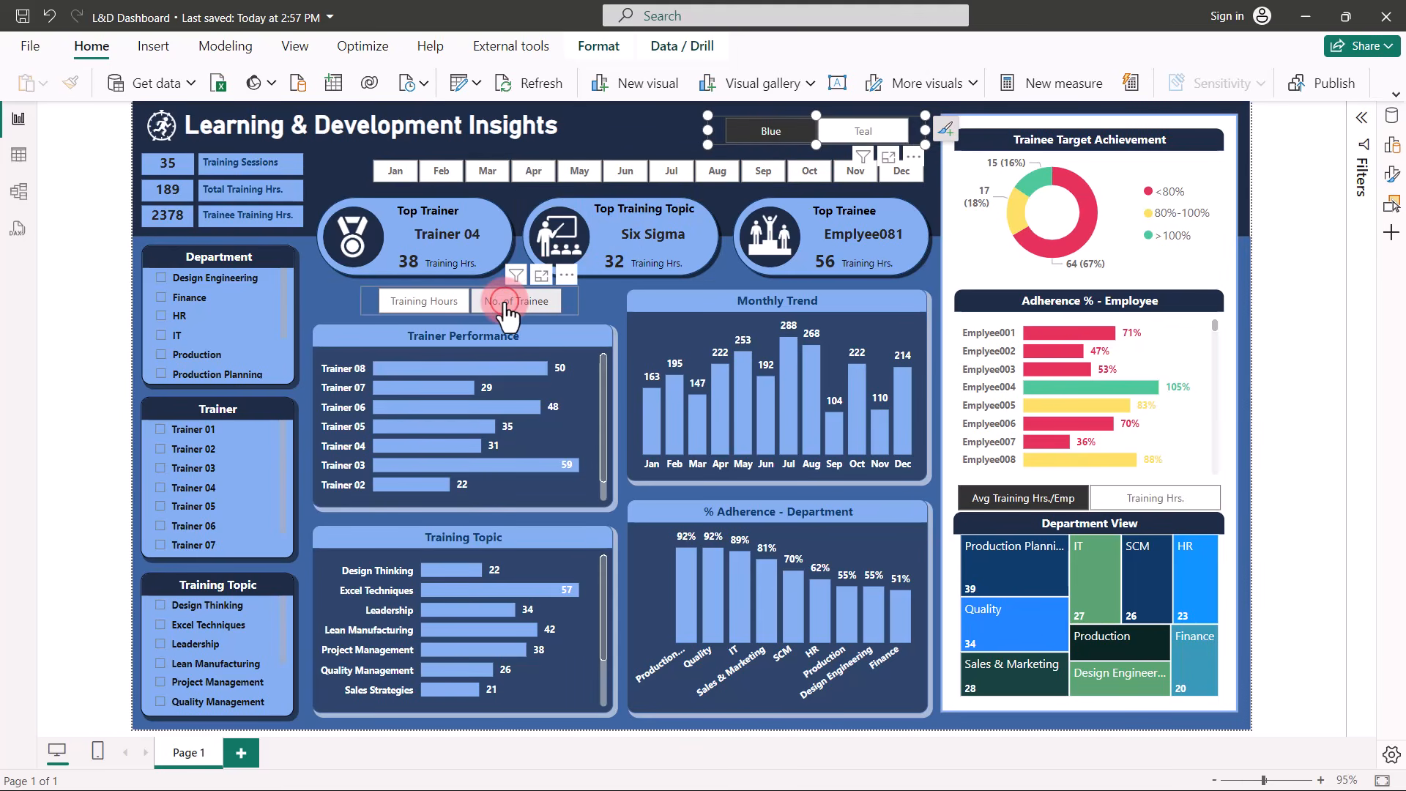
{"action": "left_click", "coordinate": [422, 306]}
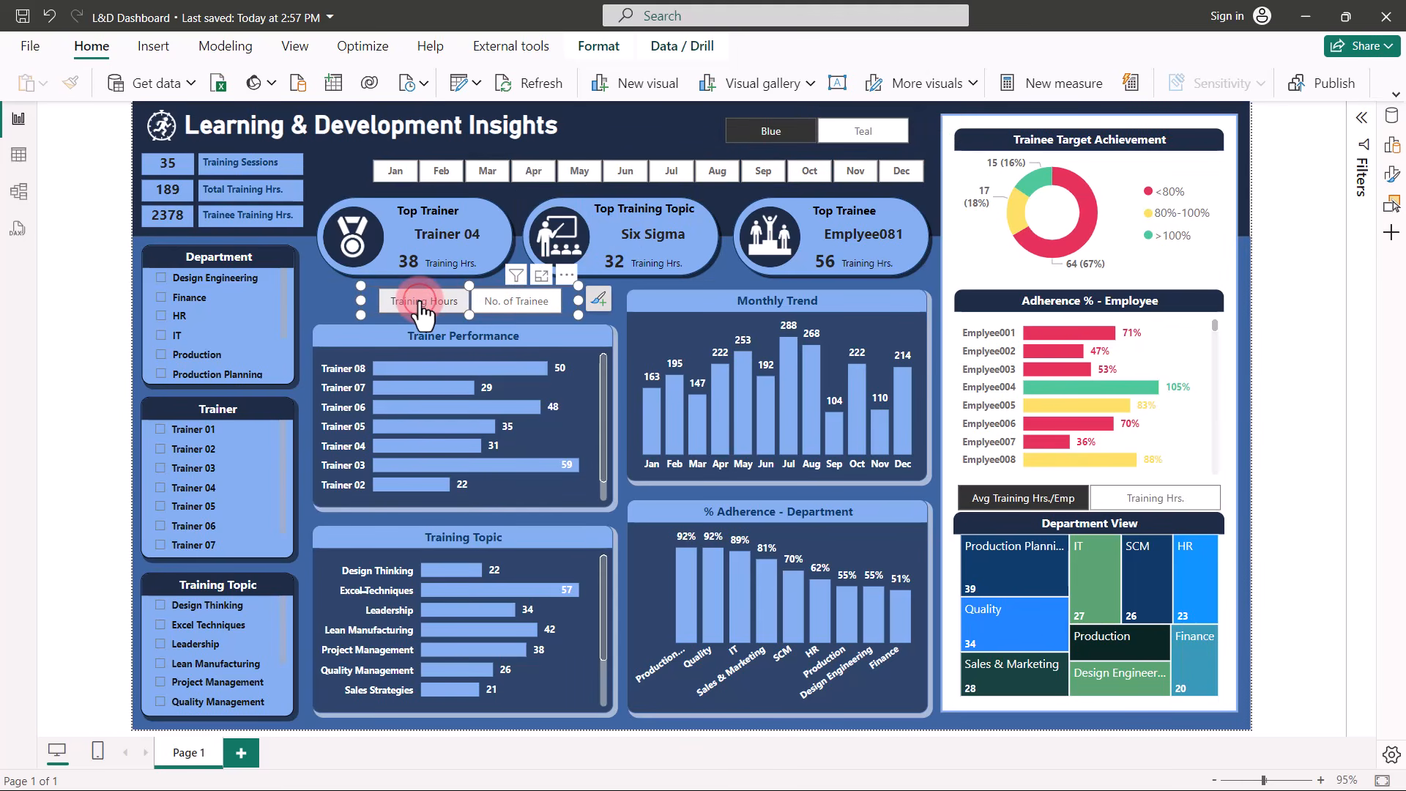
{"action": "left_click", "coordinate": [509, 307]}
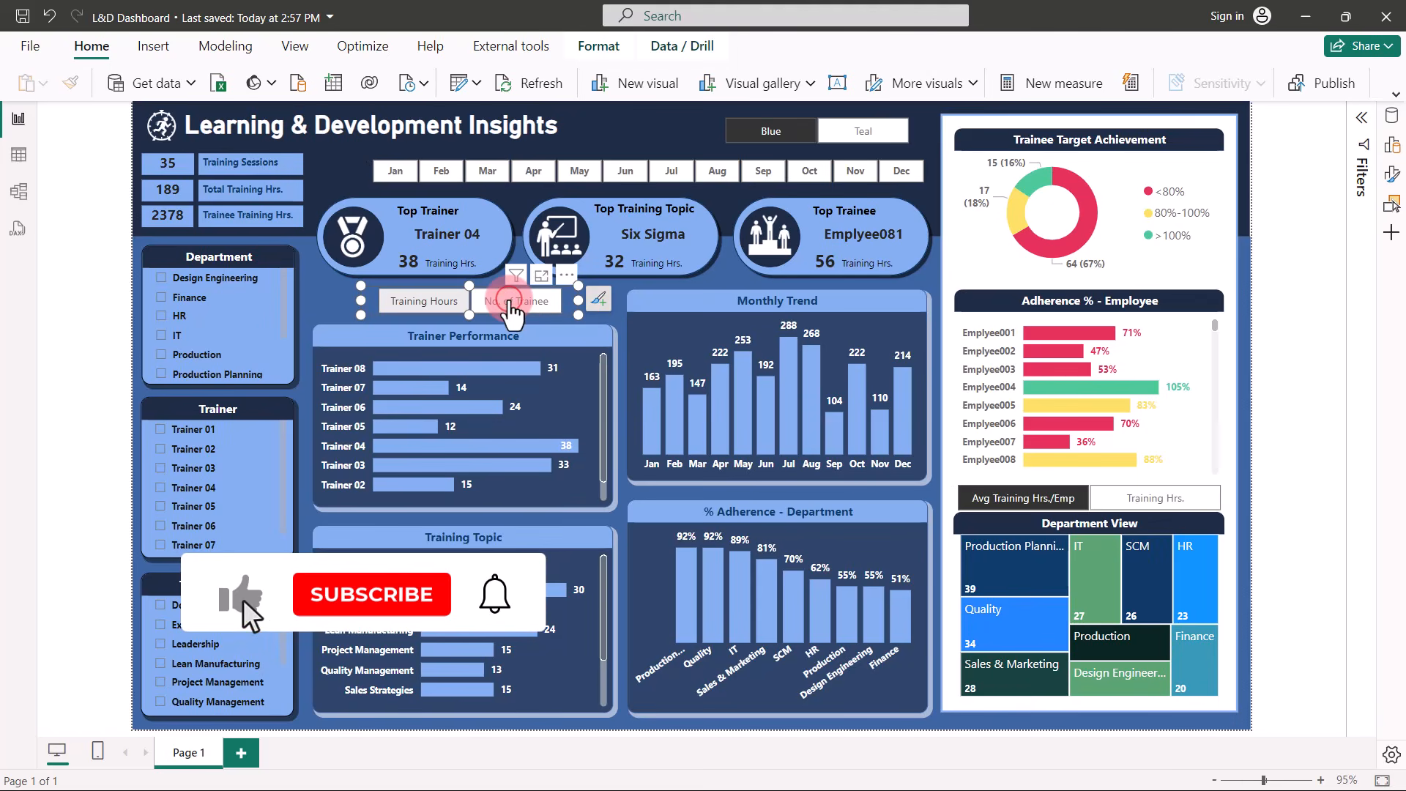
{"action": "left_click", "coordinate": [1133, 505]}
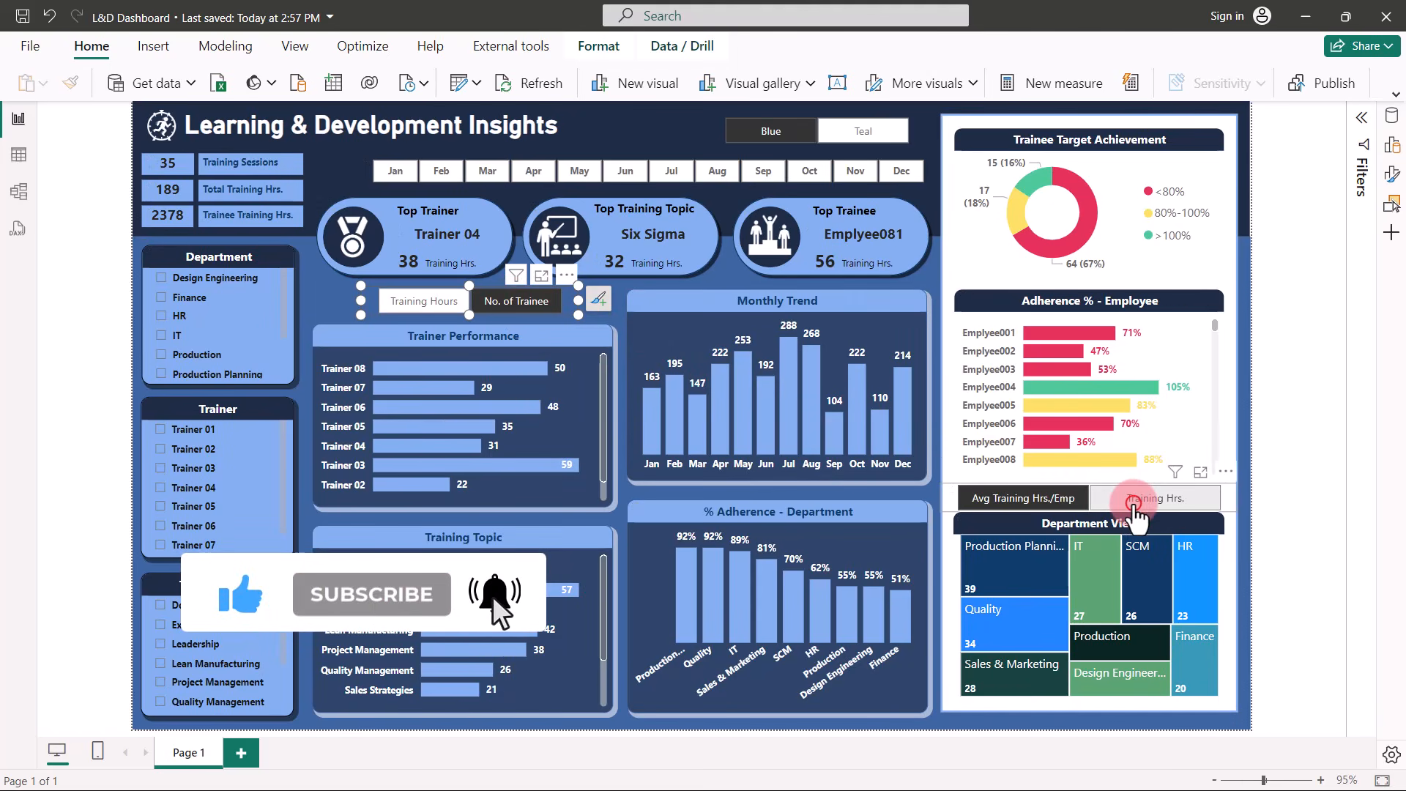
{"action": "left_click", "coordinate": [1024, 498]}
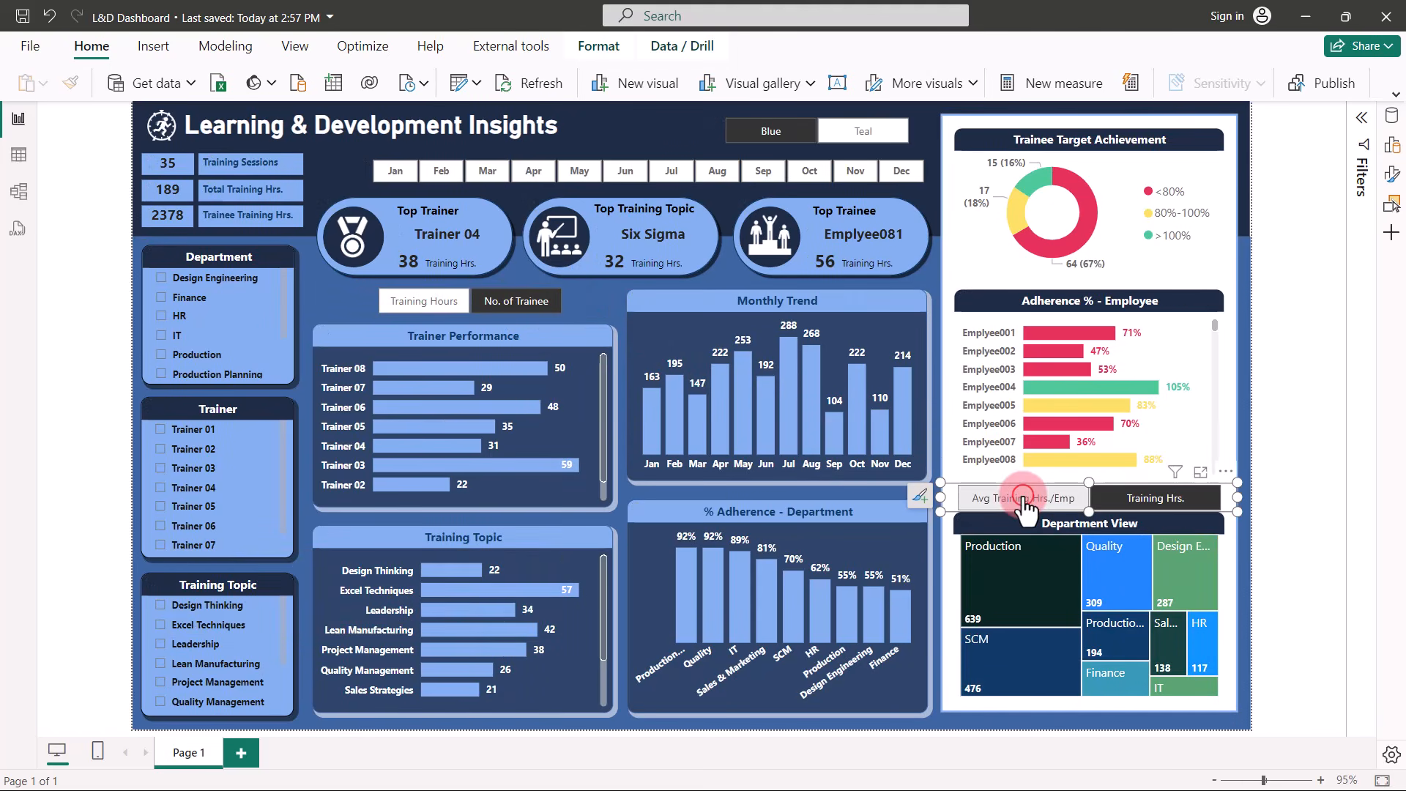